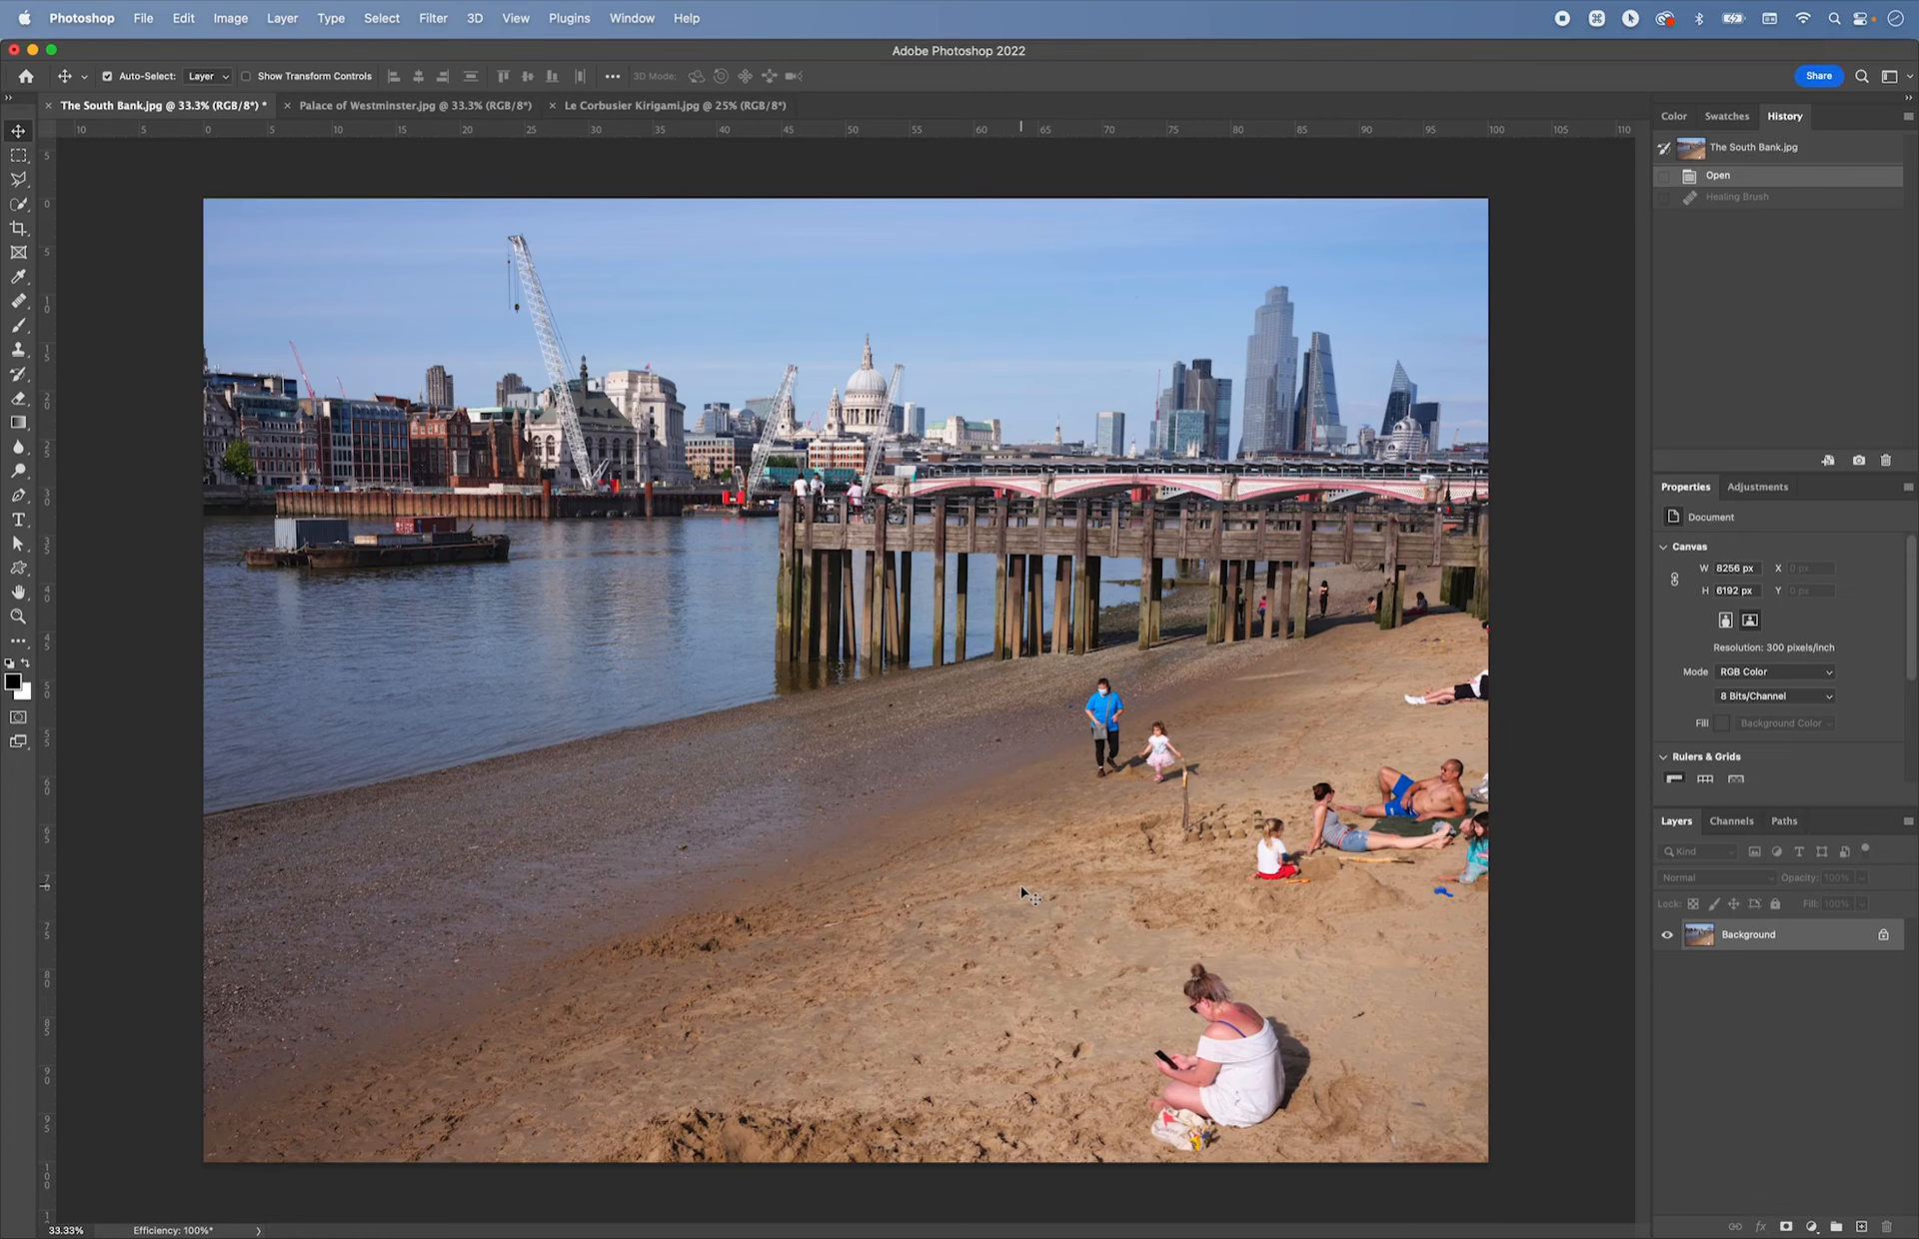
- Sample the dark hollow in the sand mound as the Clone Stamp source
{"action": "key", "text": "s"}
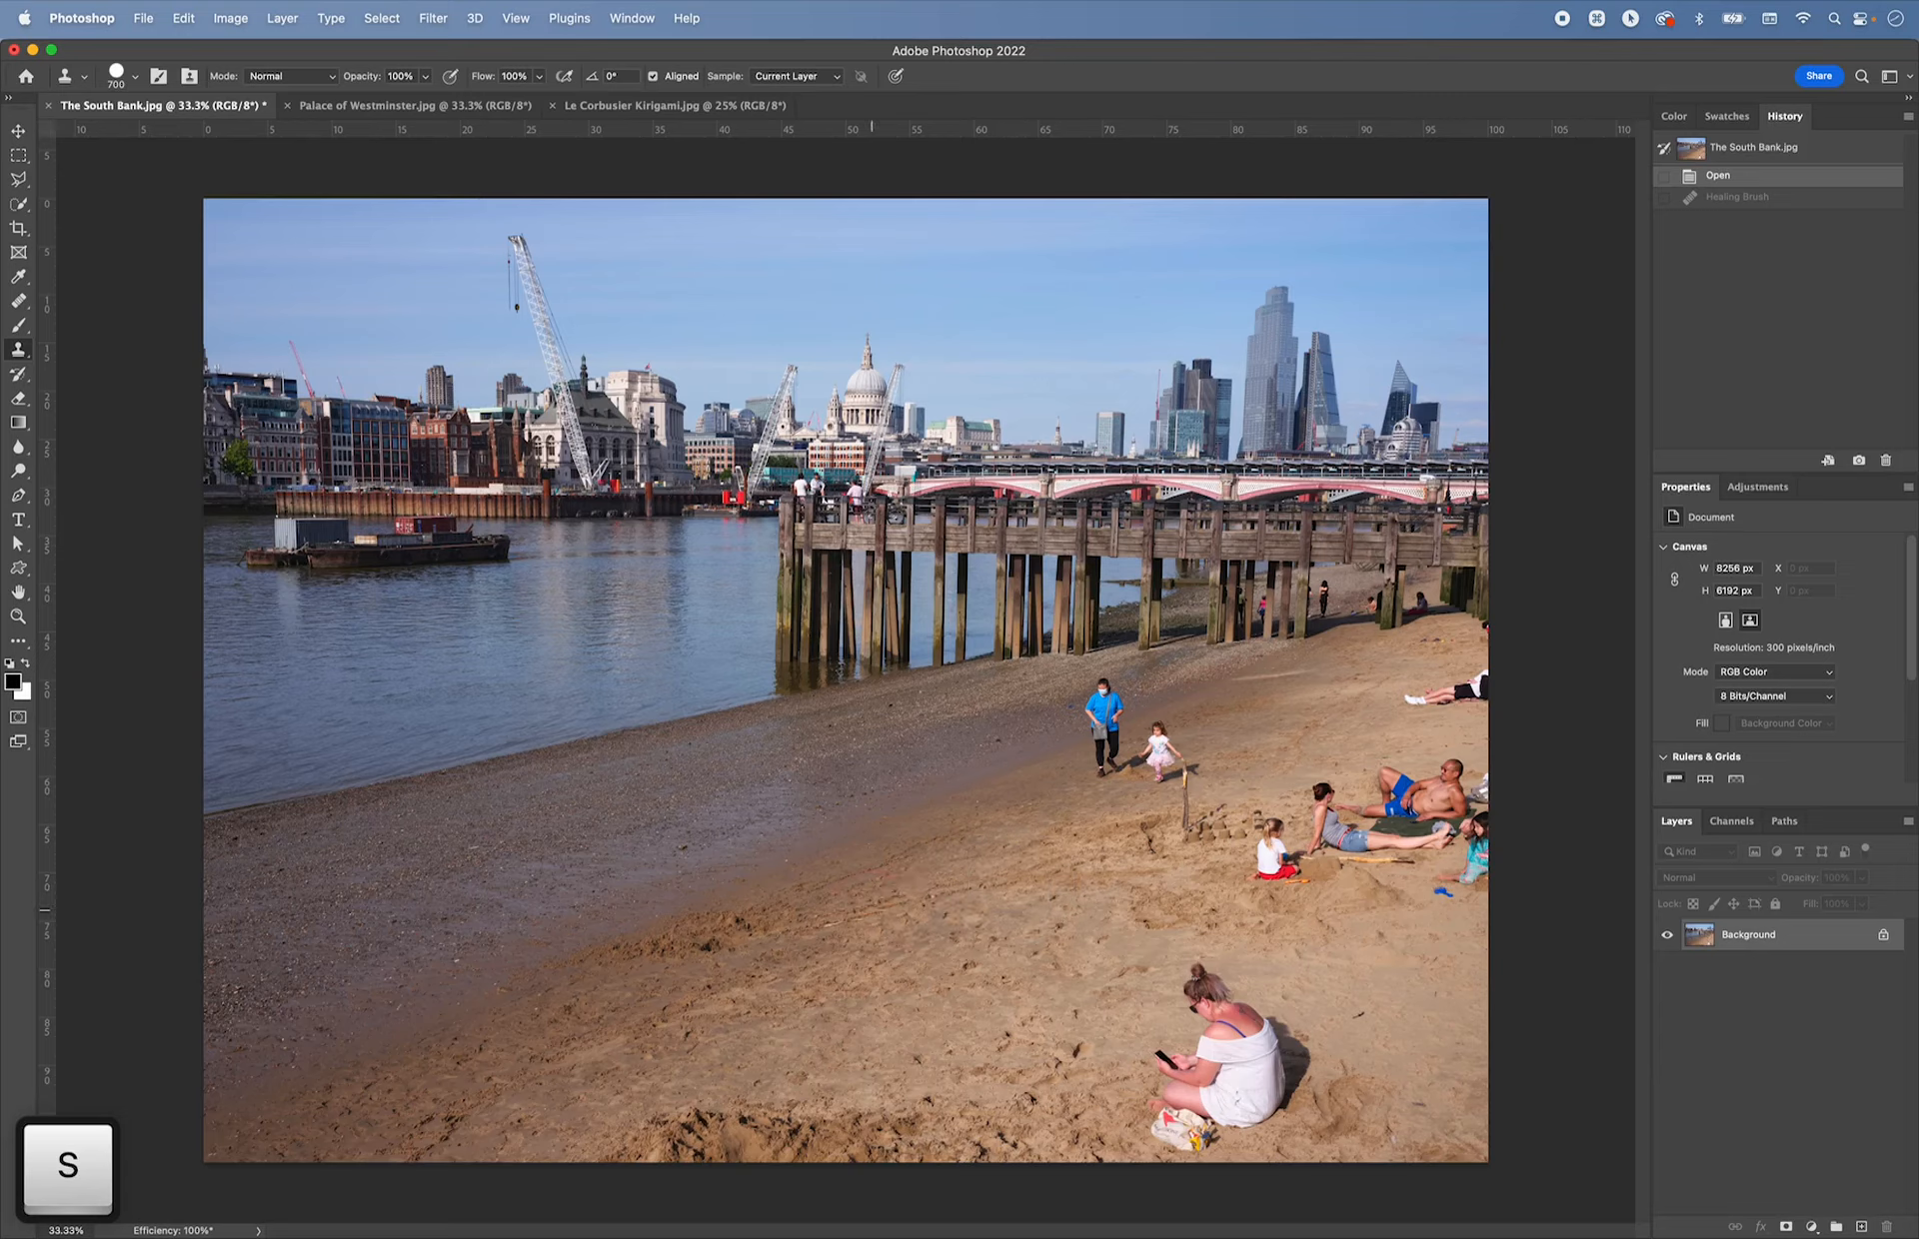
{"action": "key", "text": "z"}
{"action": "mouse_move", "coordinate": [698, 948]}
{"action": "left_mouse_down"}
{"action": "mouse_move", "coordinate": [810, 978]}
{"action": "mouse_move", "coordinate": [1043, 983]}
{"action": "mouse_move", "coordinate": [817, 673]}
{"action": "left_mouse_up"}
{"action": "key", "text": "space"}
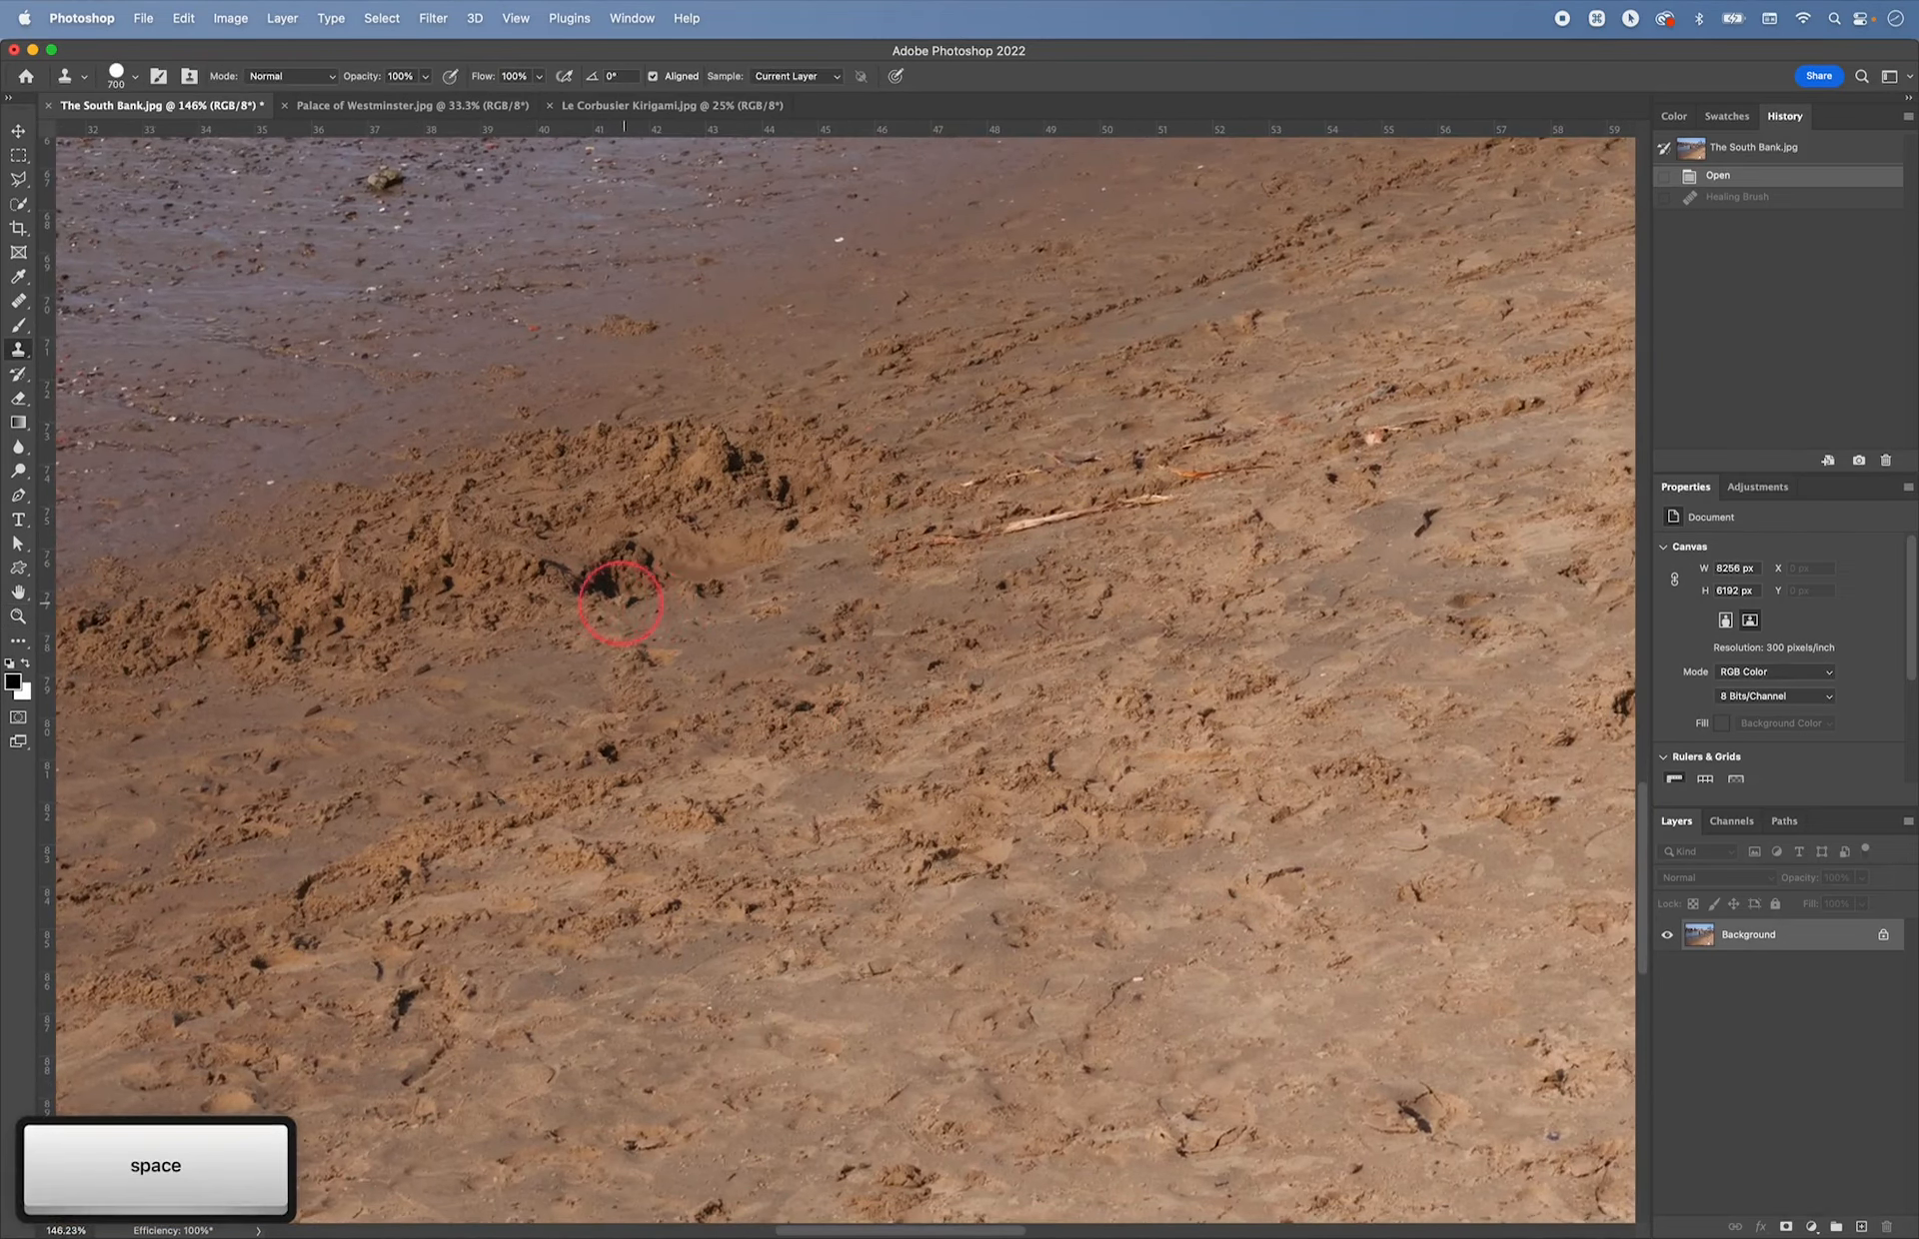
{"action": "key", "text": "alt"}
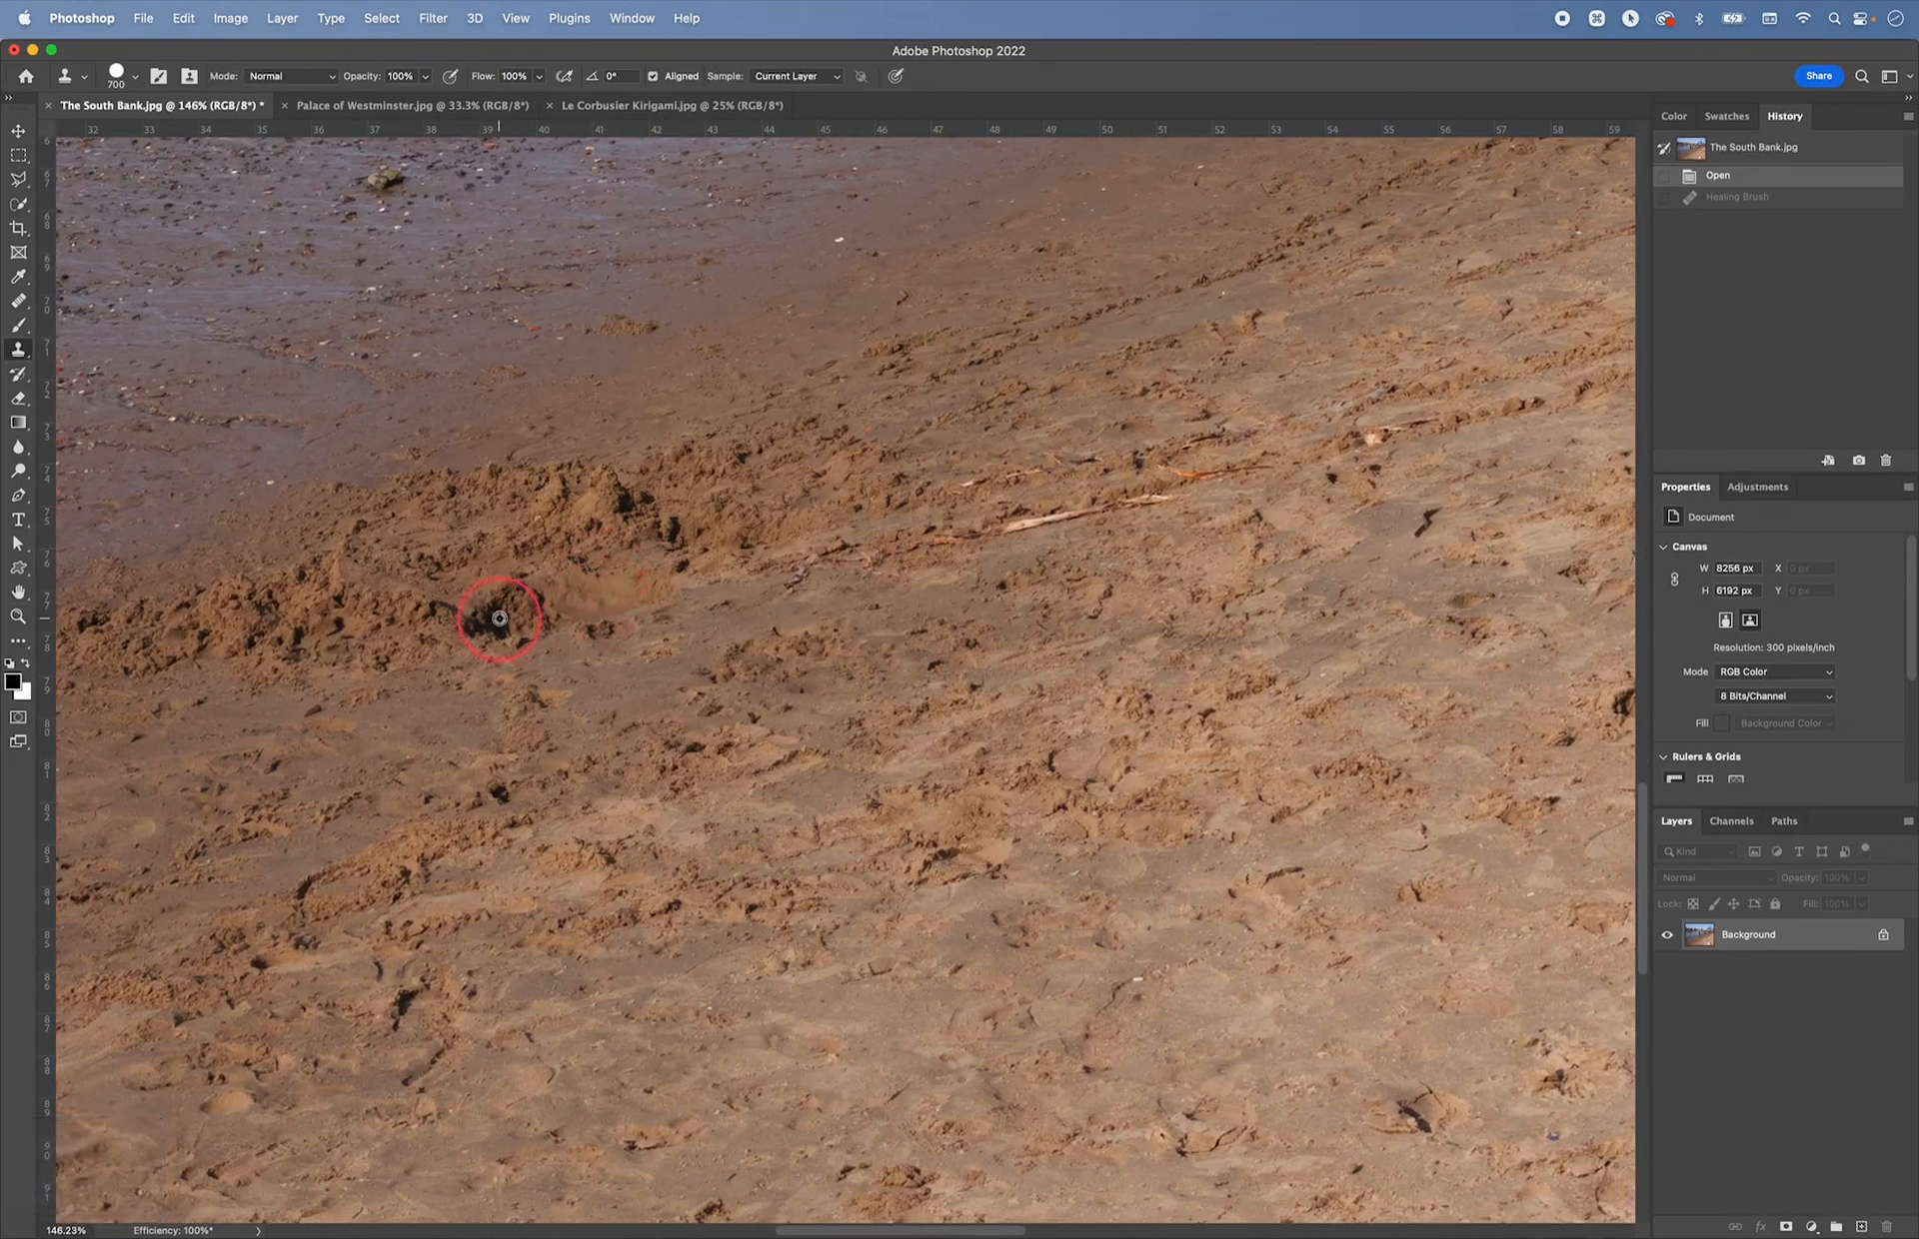
{"action": "key", "text": "alt"}
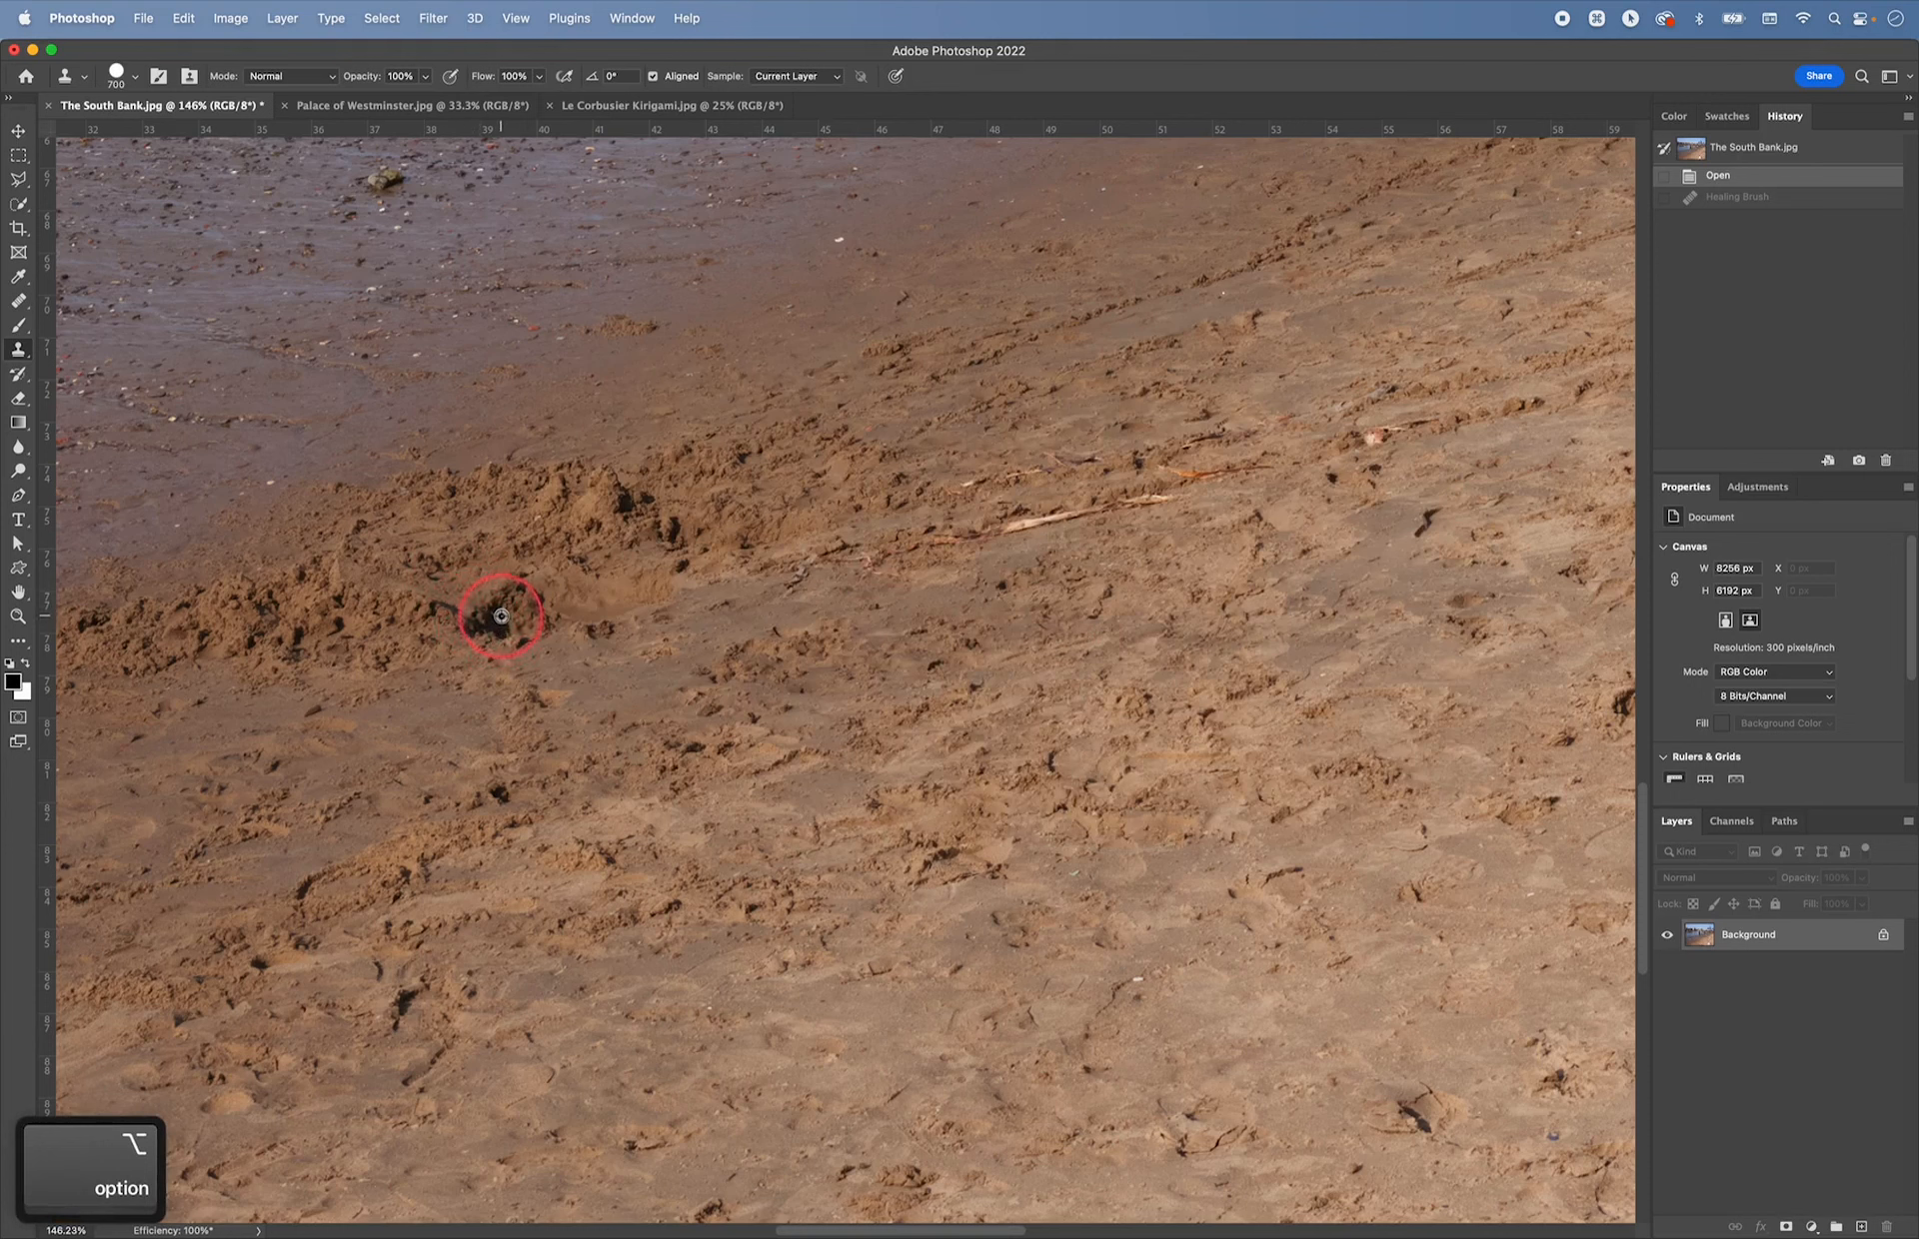
{"action": "left_click", "coordinate": [500, 615], "text": "alt"}
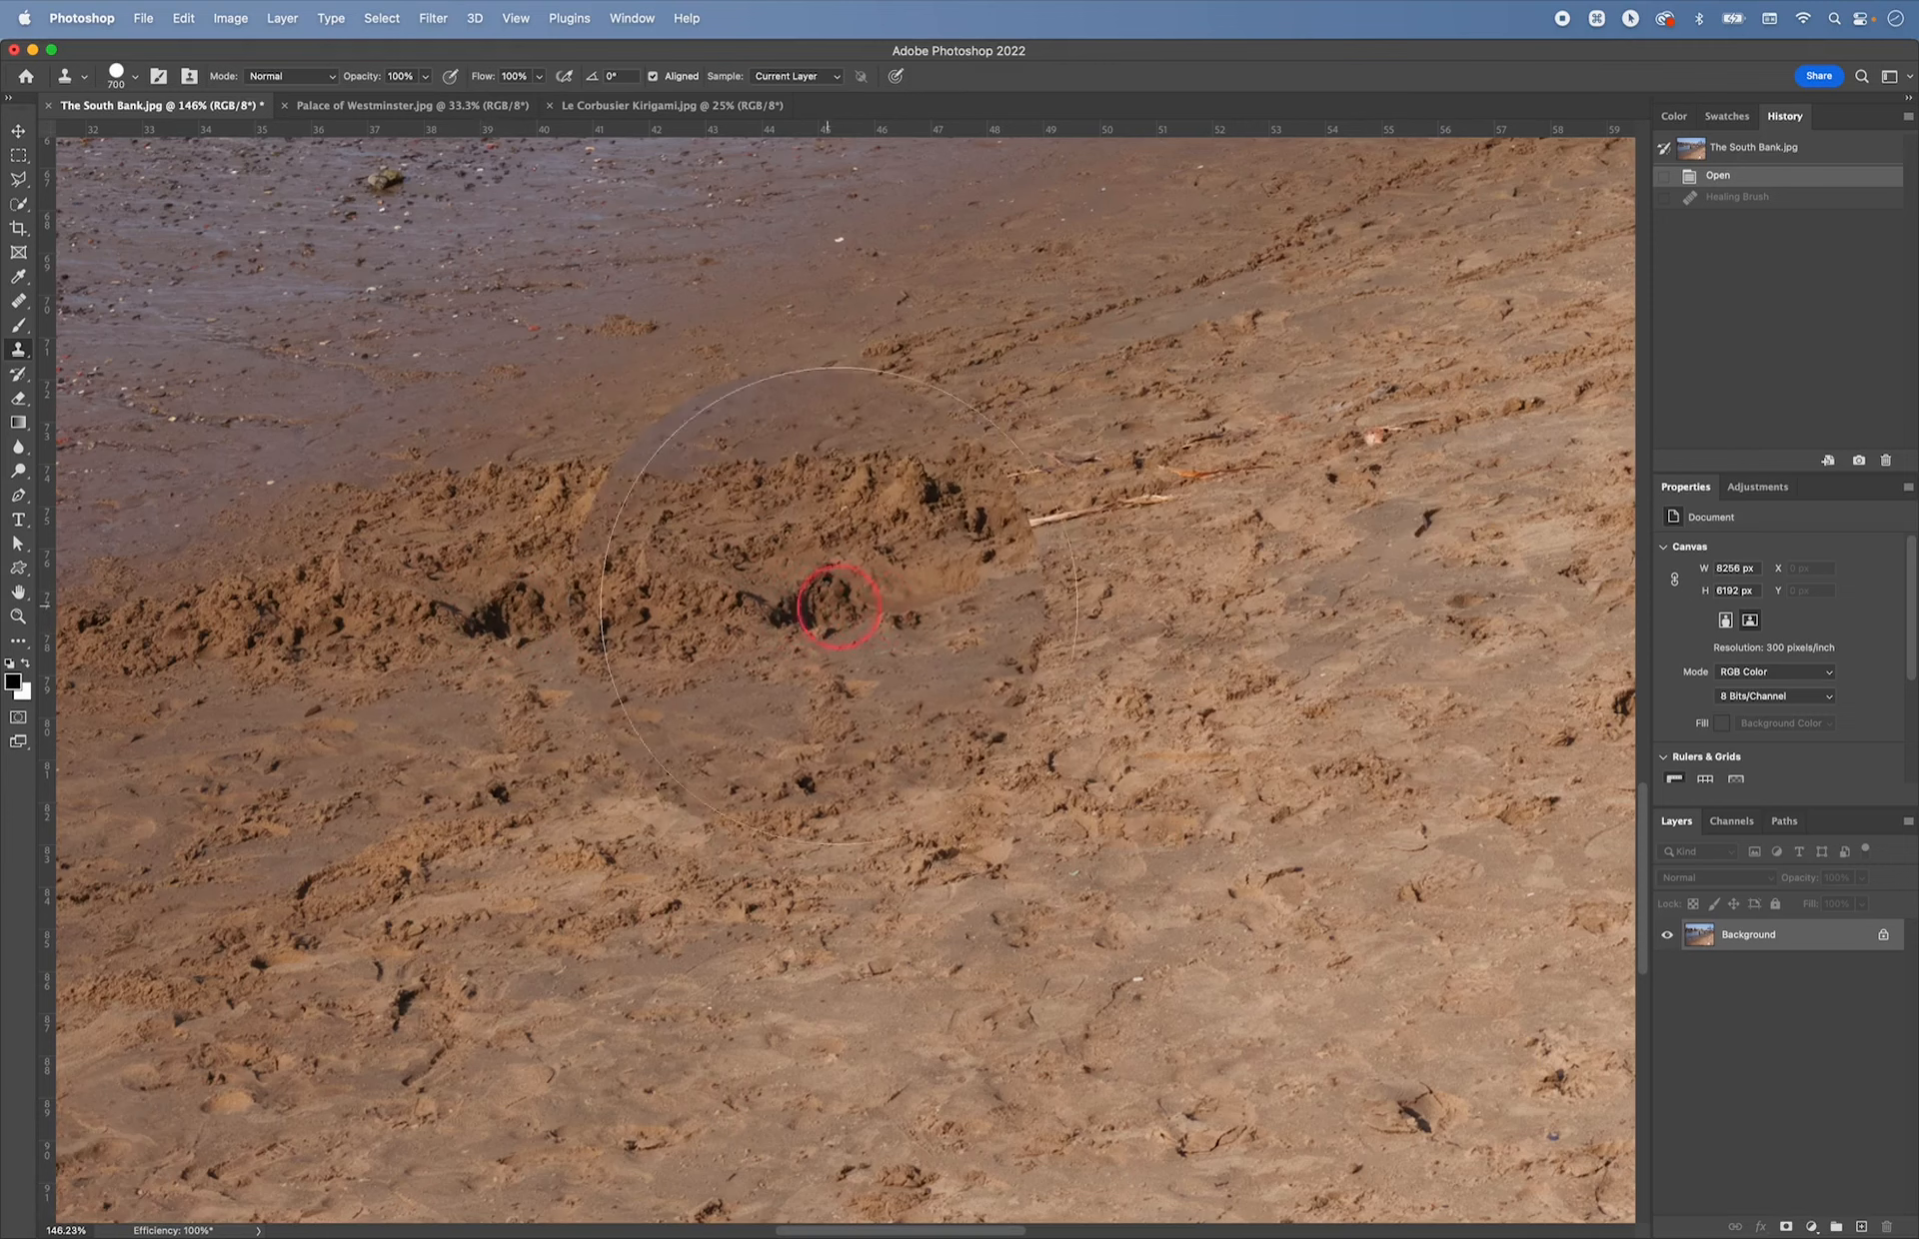
- Try stamping hard-edged copies of the sampled hollow onto the smoother sand with the 700 px brush, and undo the result
{"action": "key", "text": "space"}
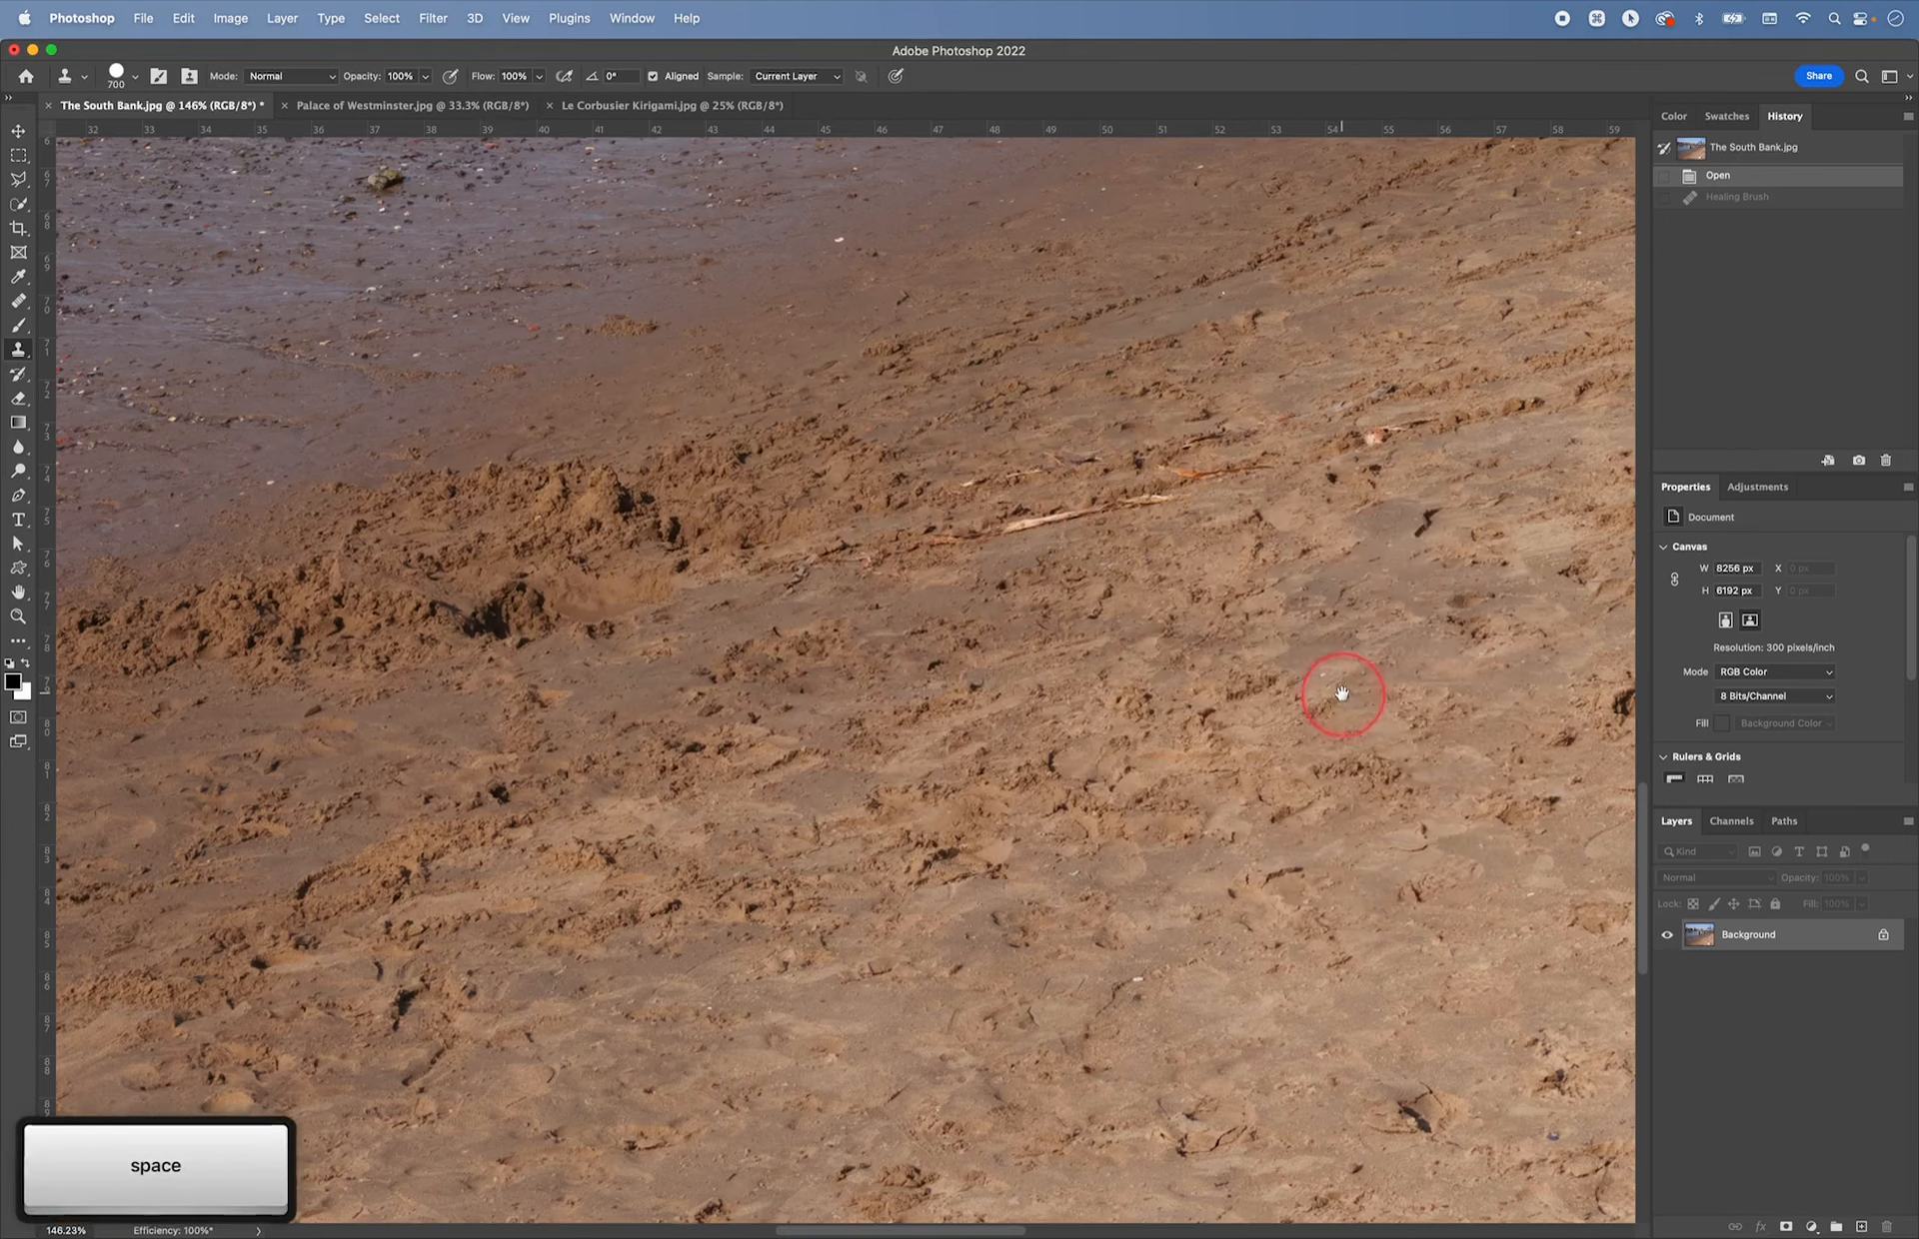
{"action": "left_click_drag", "start_coordinate": [1341, 691], "coordinate": [1268, 639]}
{"action": "left_click_drag", "start_coordinate": [1310, 713], "coordinate": [1240, 720]}
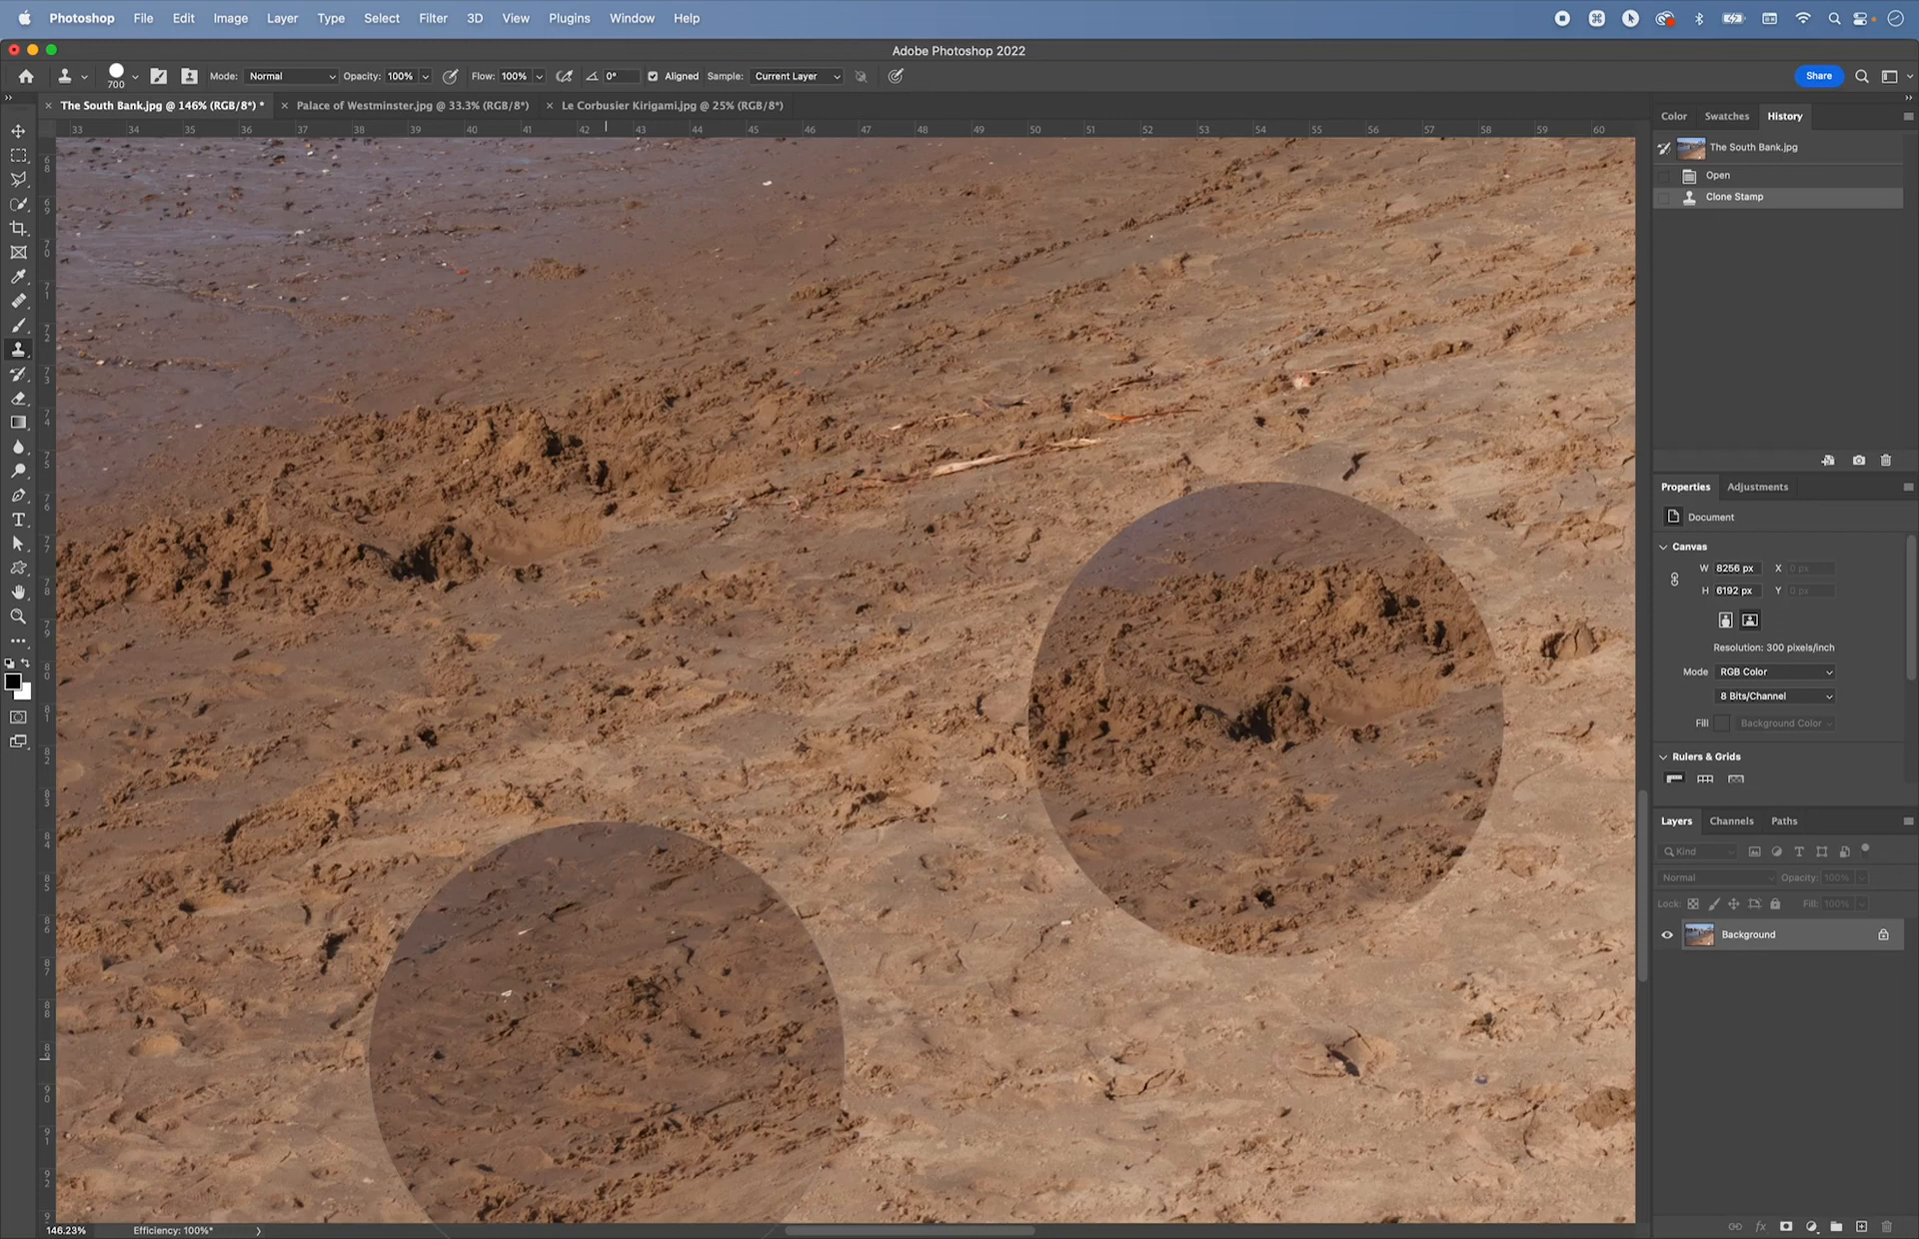
{"action": "key", "text": "super+z"}
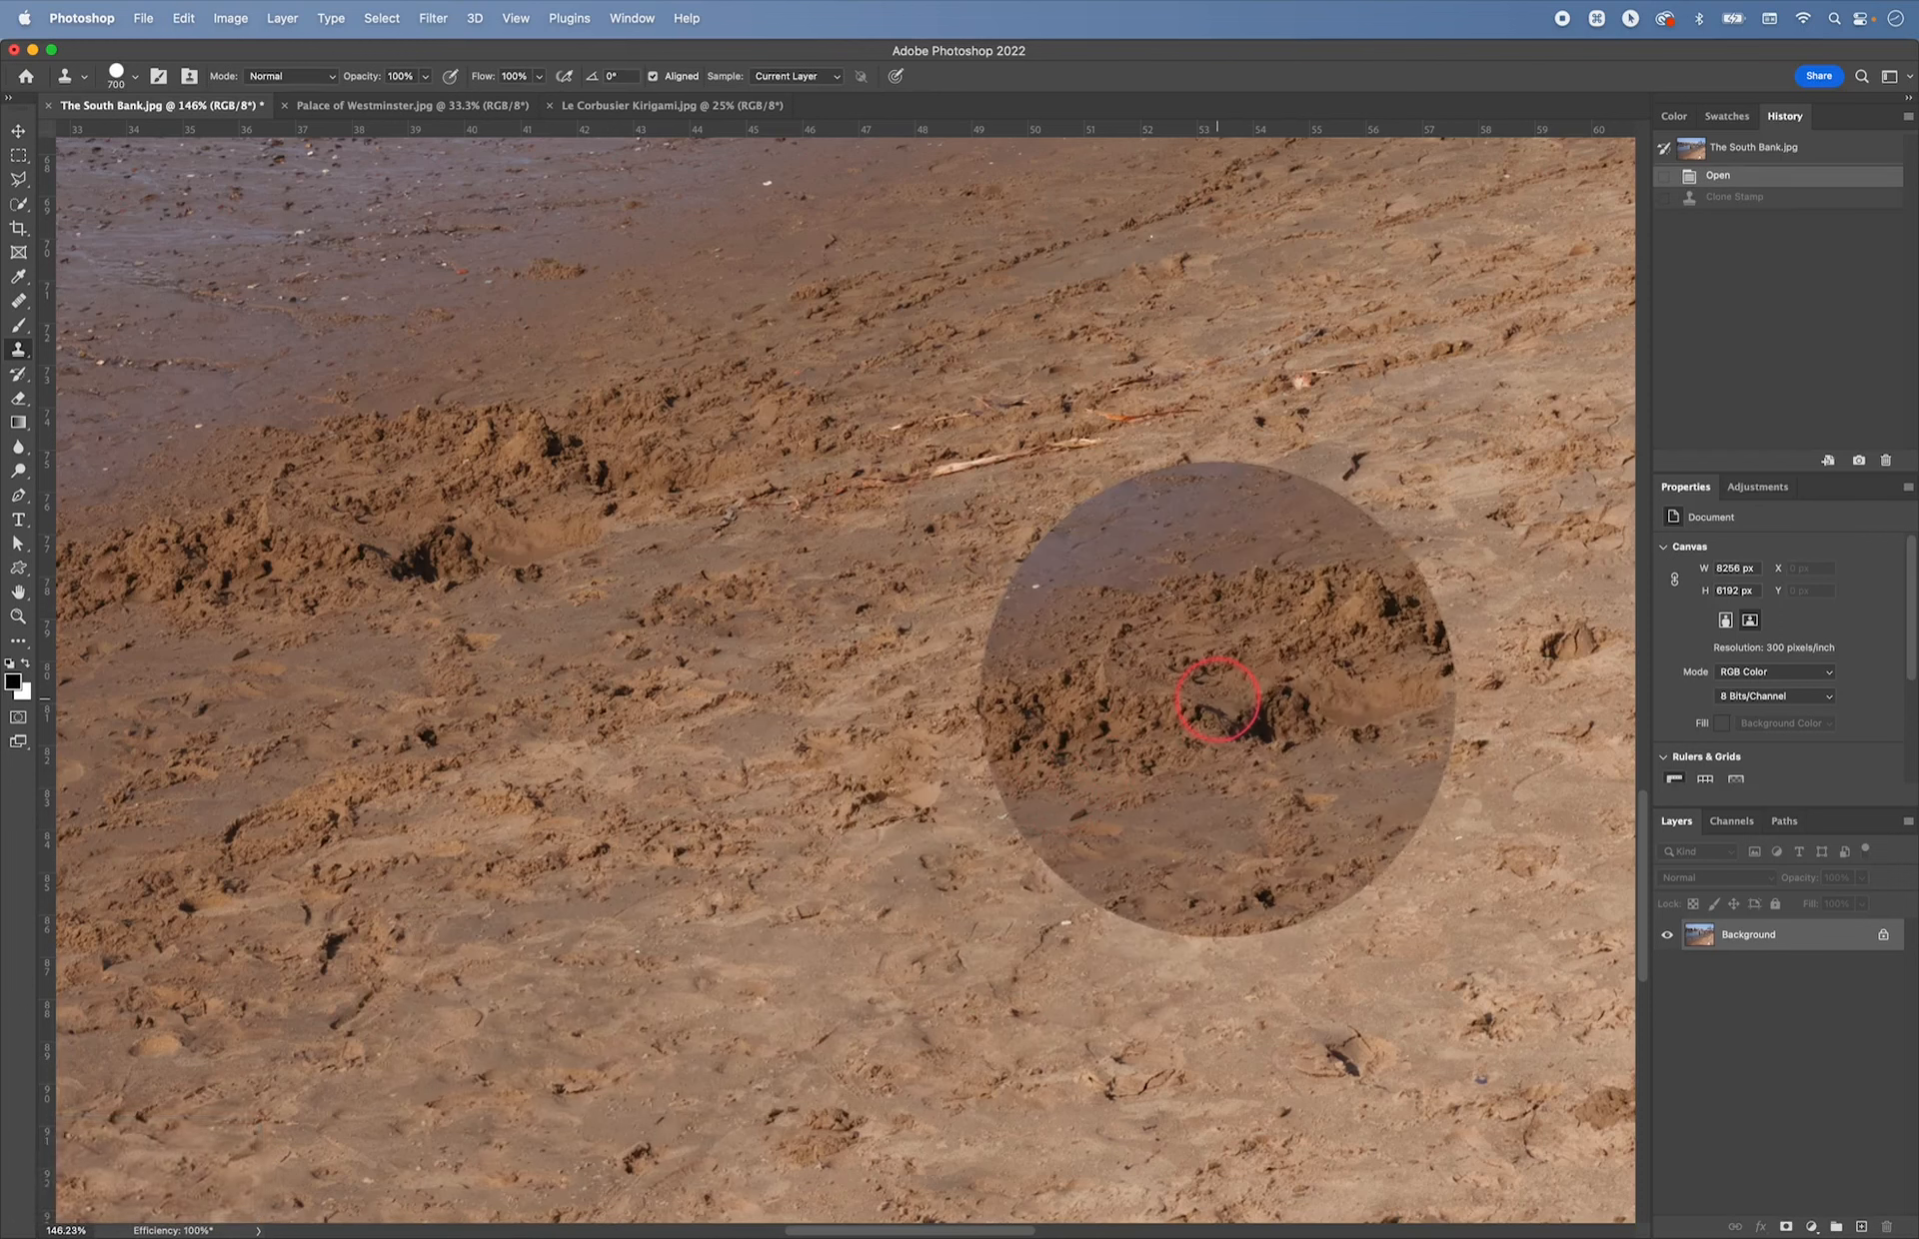
- Reduce the Clone Stamp brush to 600 px and soften its edge as far as possible
{"action": "left_click", "coordinate": [1217, 699]}
{"action": "key", "text": "bracketleft"}
{"action": "key", "text": "bracketleft"}
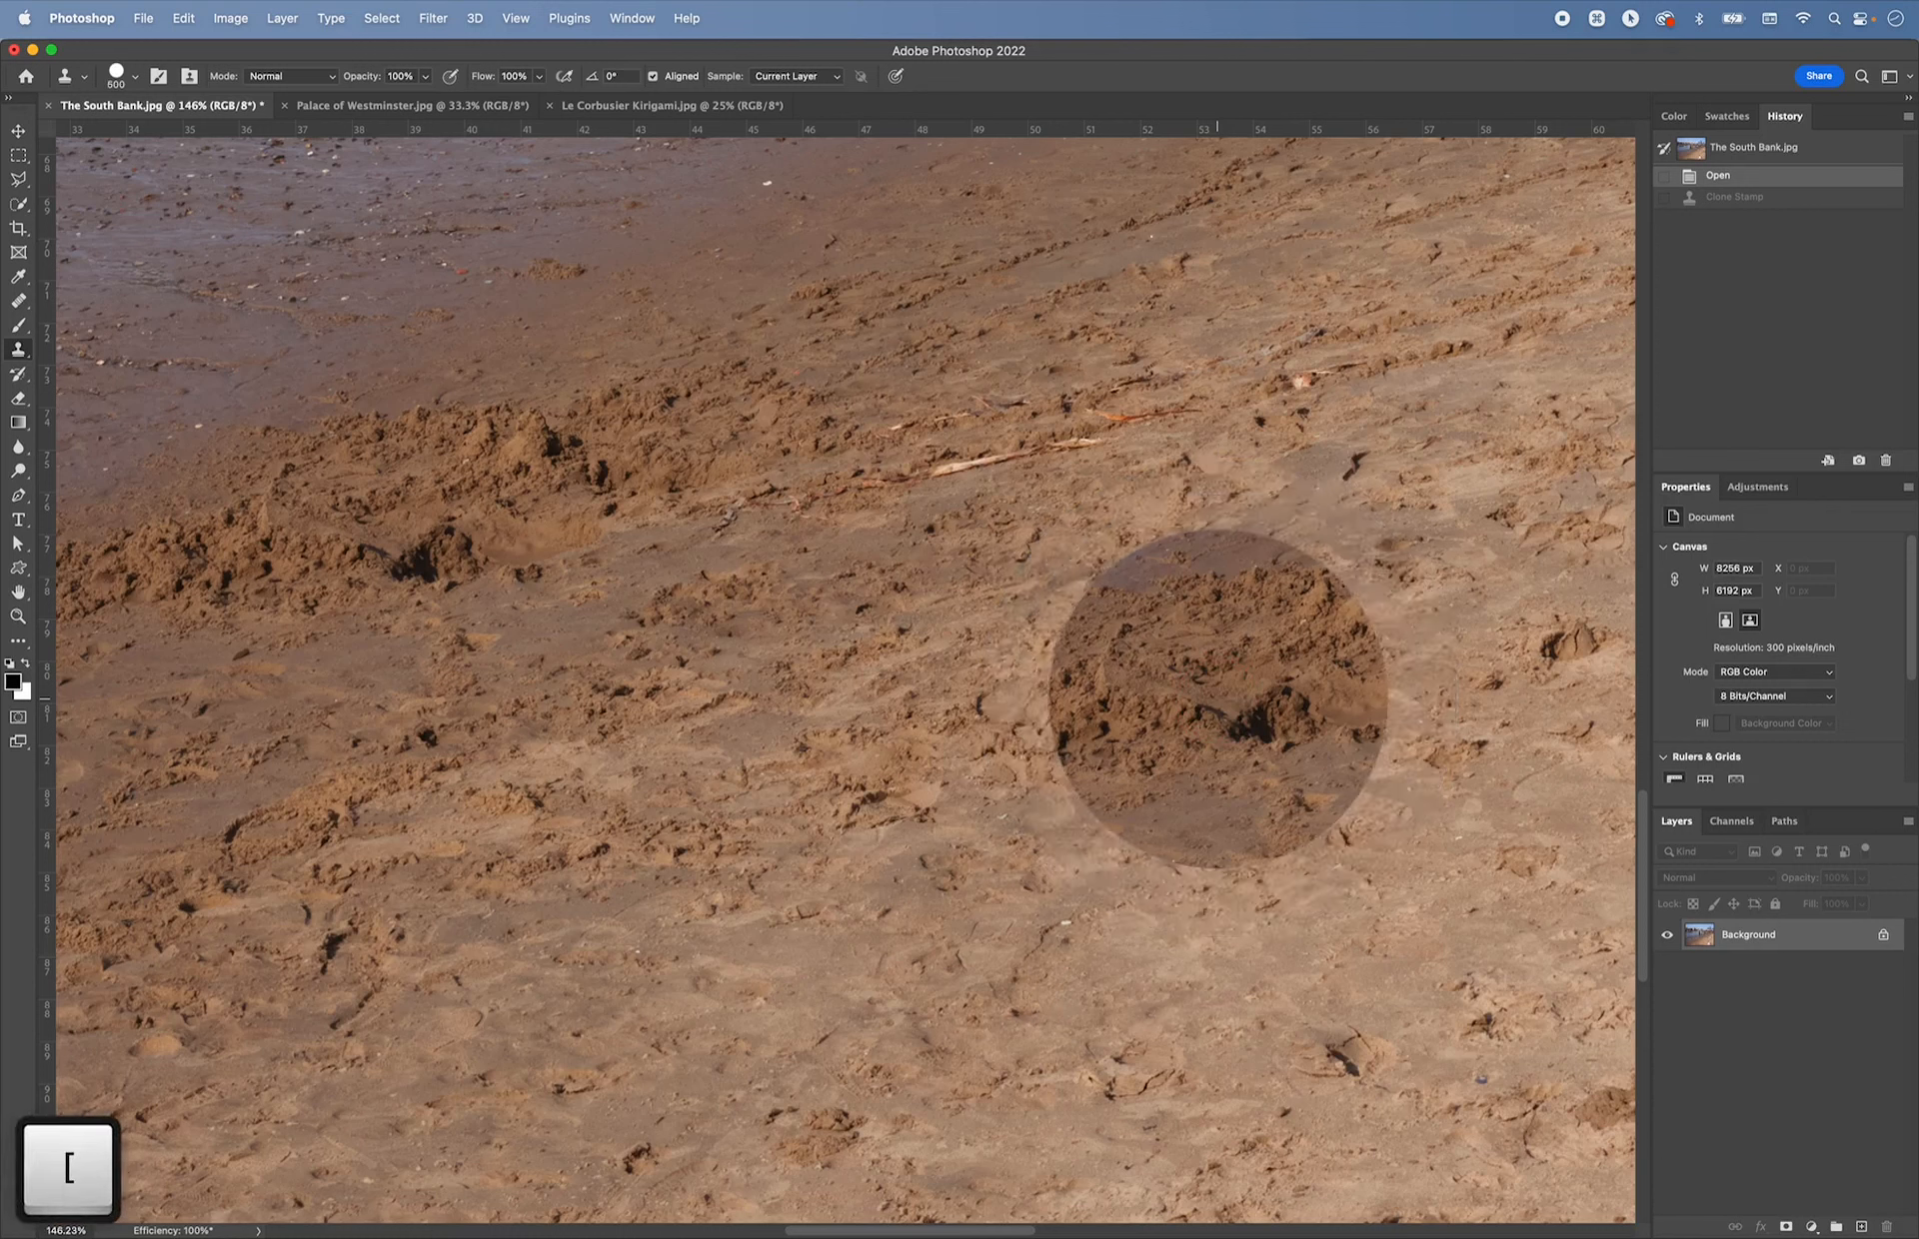
{"action": "key", "text": "bracketright"}
{"action": "key", "text": "bracketleft"}
{"action": "key", "text": "bracketright"}
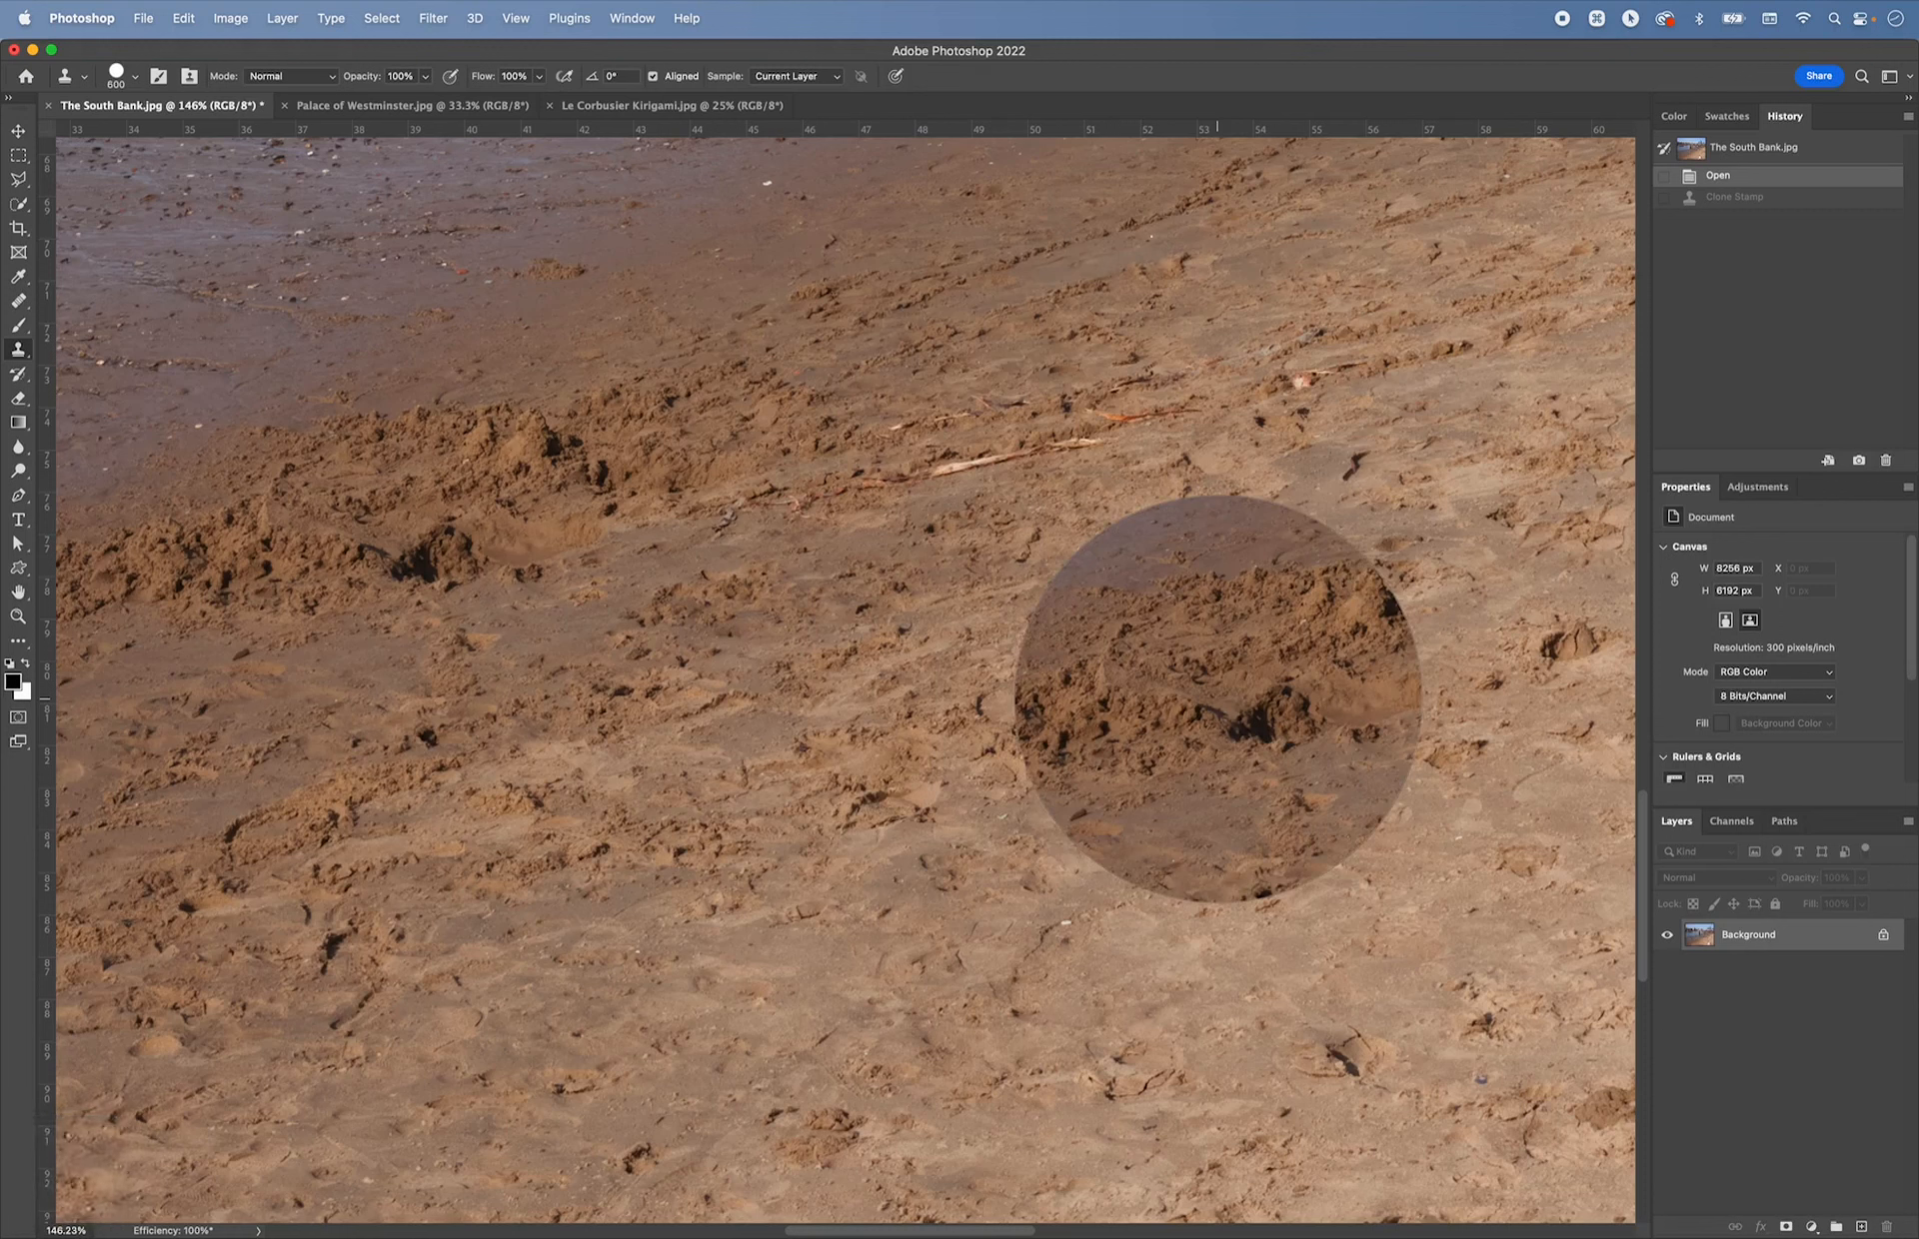
{"action": "key", "text": "shift+bracketleft"}
{"action": "key", "text": "shift+bracketleft"}
{"action": "key", "text": "shift+bracketleft"}
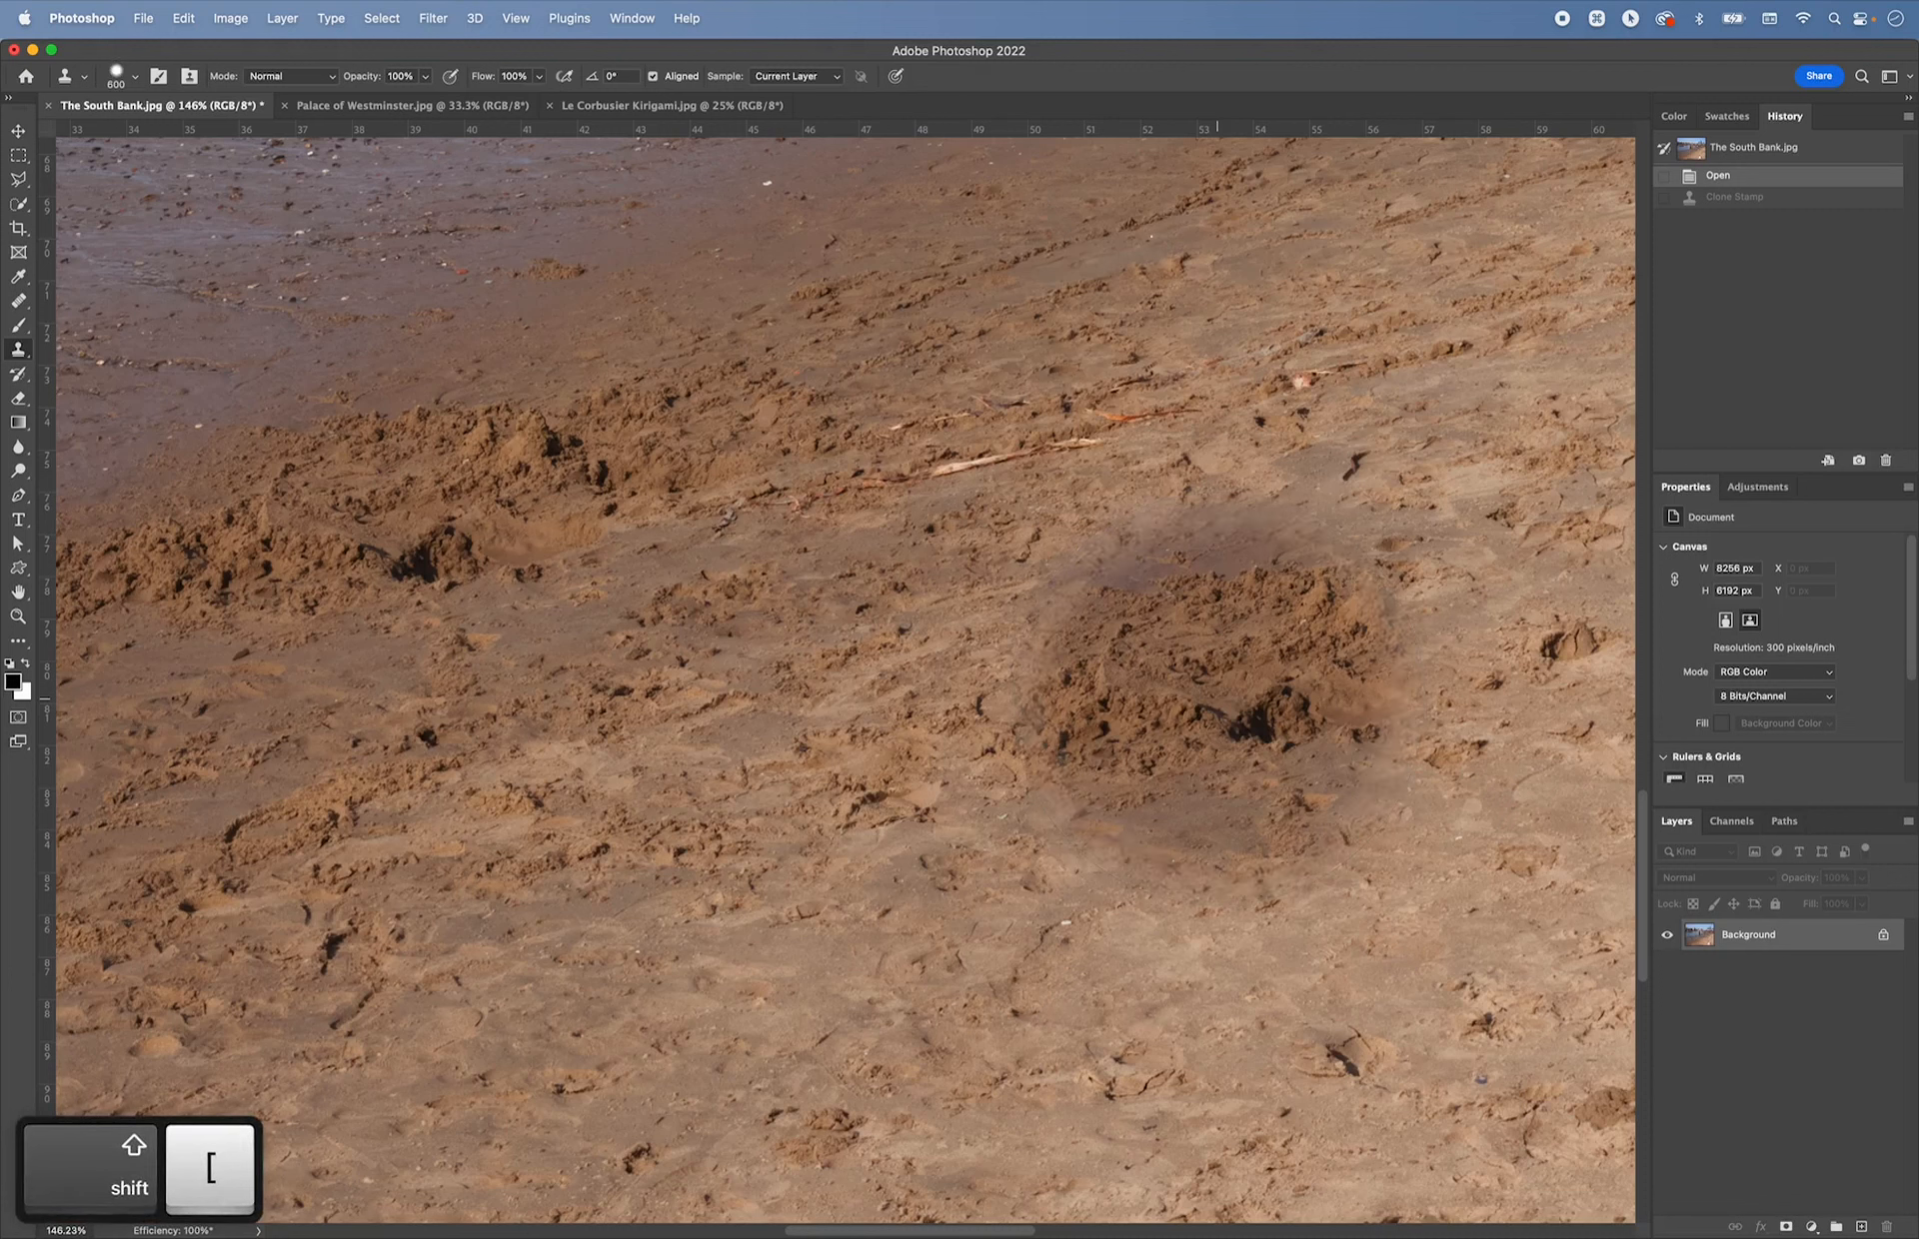
{"action": "key", "text": "shift+bracketleft"}
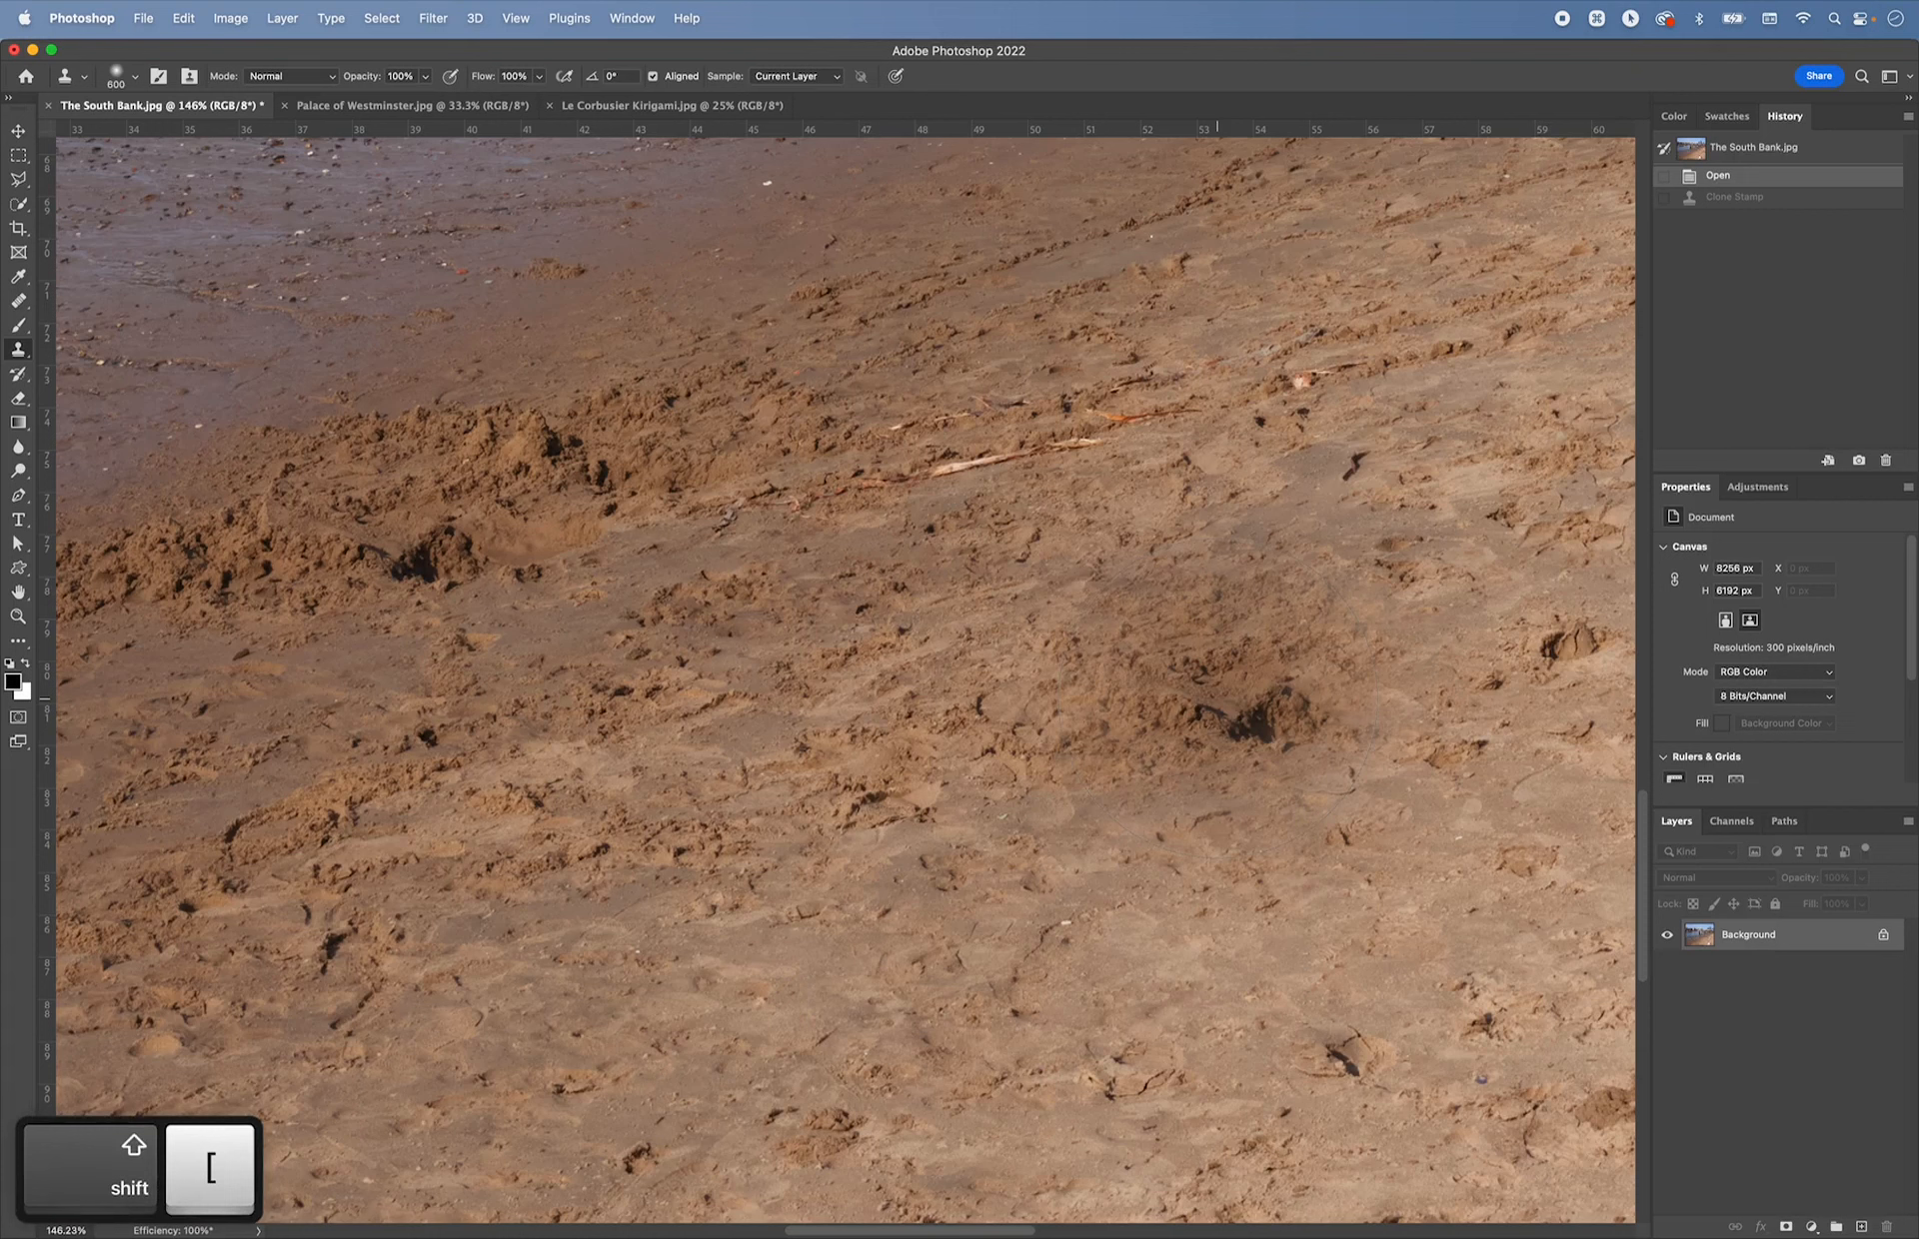
- Try cloning the hollow onto the open sand with the soft brush, and undo the result
{"action": "mouse_move", "coordinate": [1239, 715]}
{"action": "left_mouse_down"}
{"action": "mouse_move", "coordinate": [1220, 729]}
{"action": "mouse_move", "coordinate": [1306, 728]}
{"action": "mouse_move", "coordinate": [1190, 685]}
{"action": "mouse_move", "coordinate": [1296, 742]}
{"action": "mouse_move", "coordinate": [1285, 715]}
{"action": "mouse_move", "coordinate": [1269, 725]}
{"action": "left_mouse_up"}
{"action": "left_click", "coordinate": [413, 1012]}
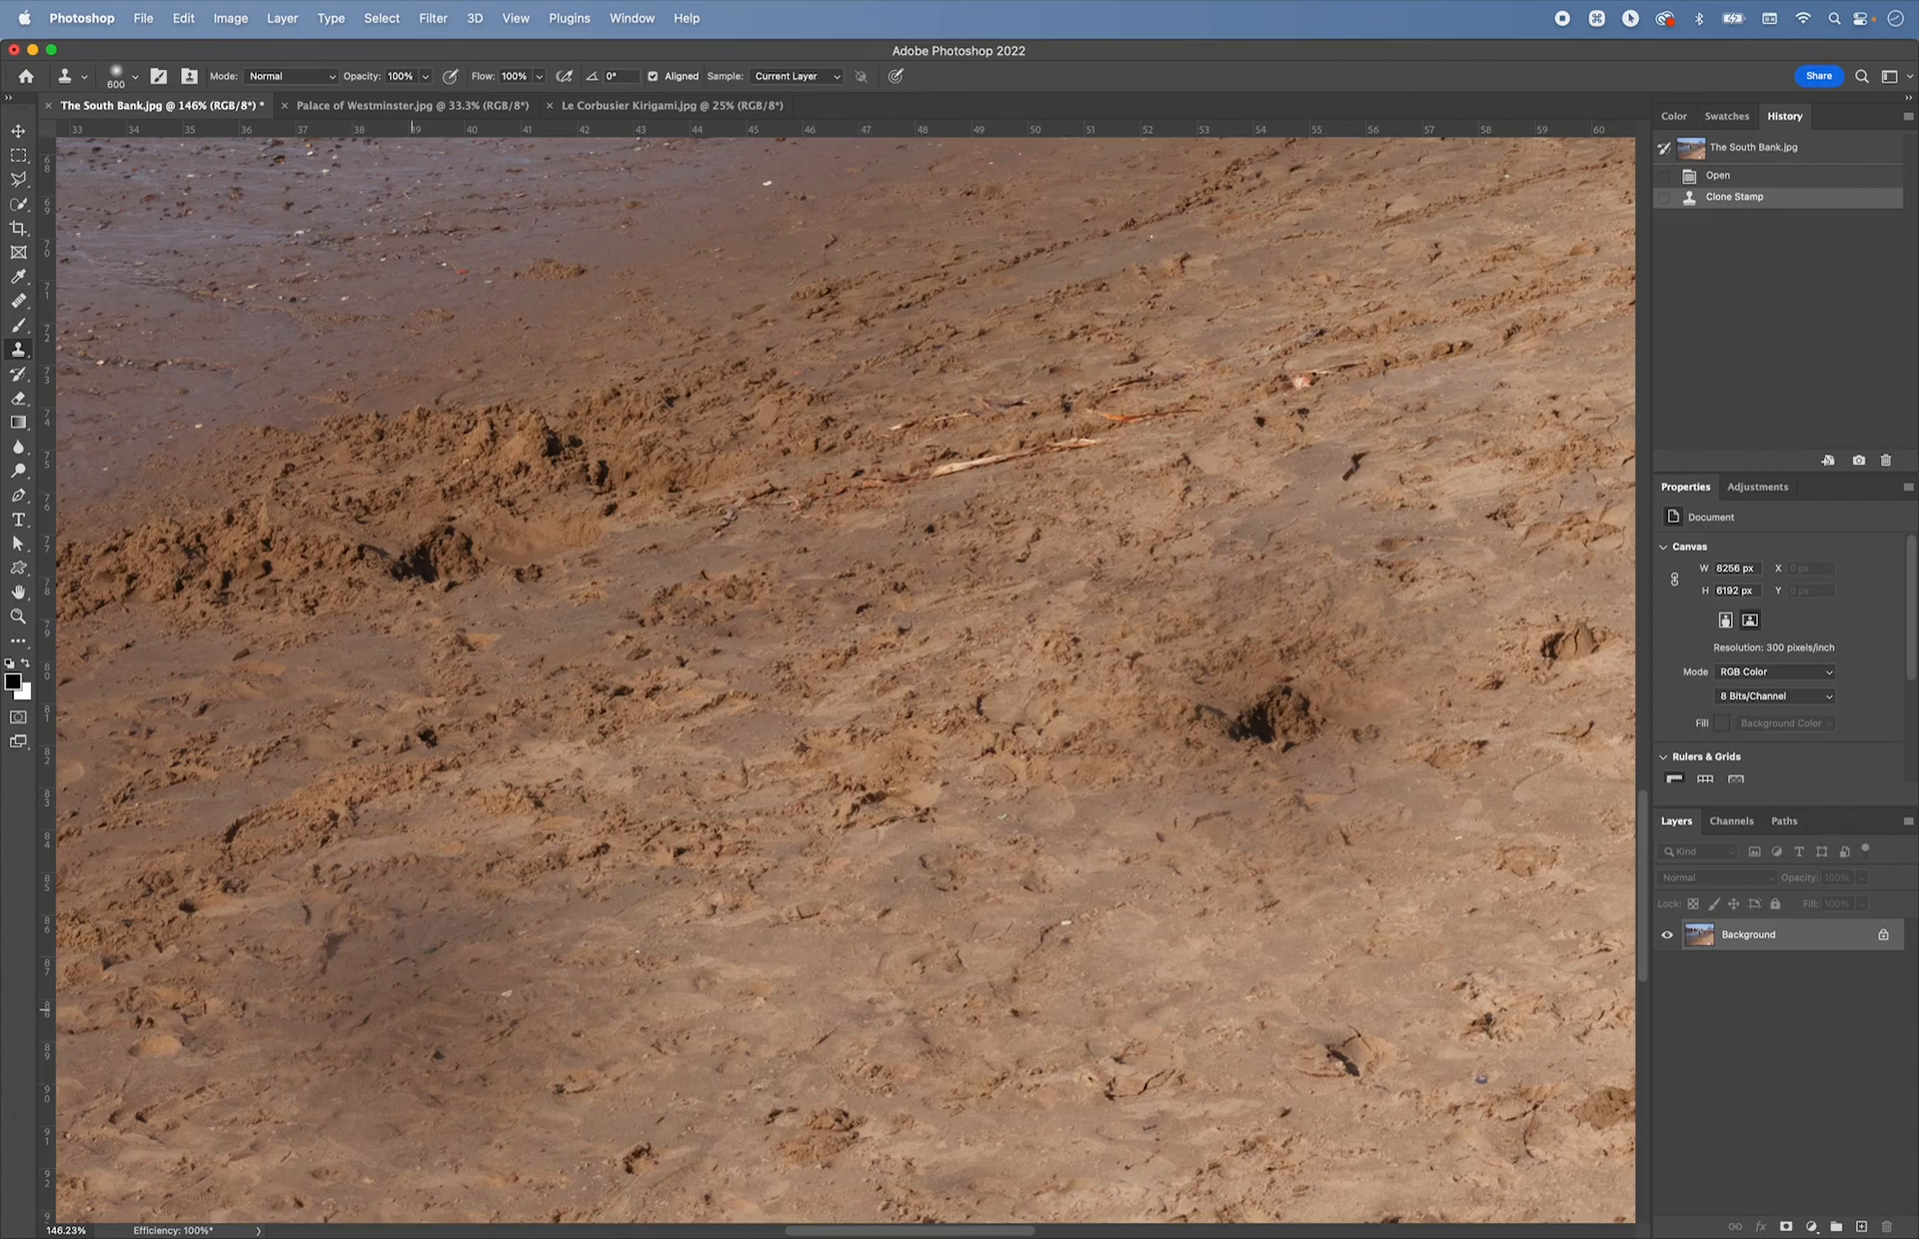
{"action": "key", "text": "super+z"}
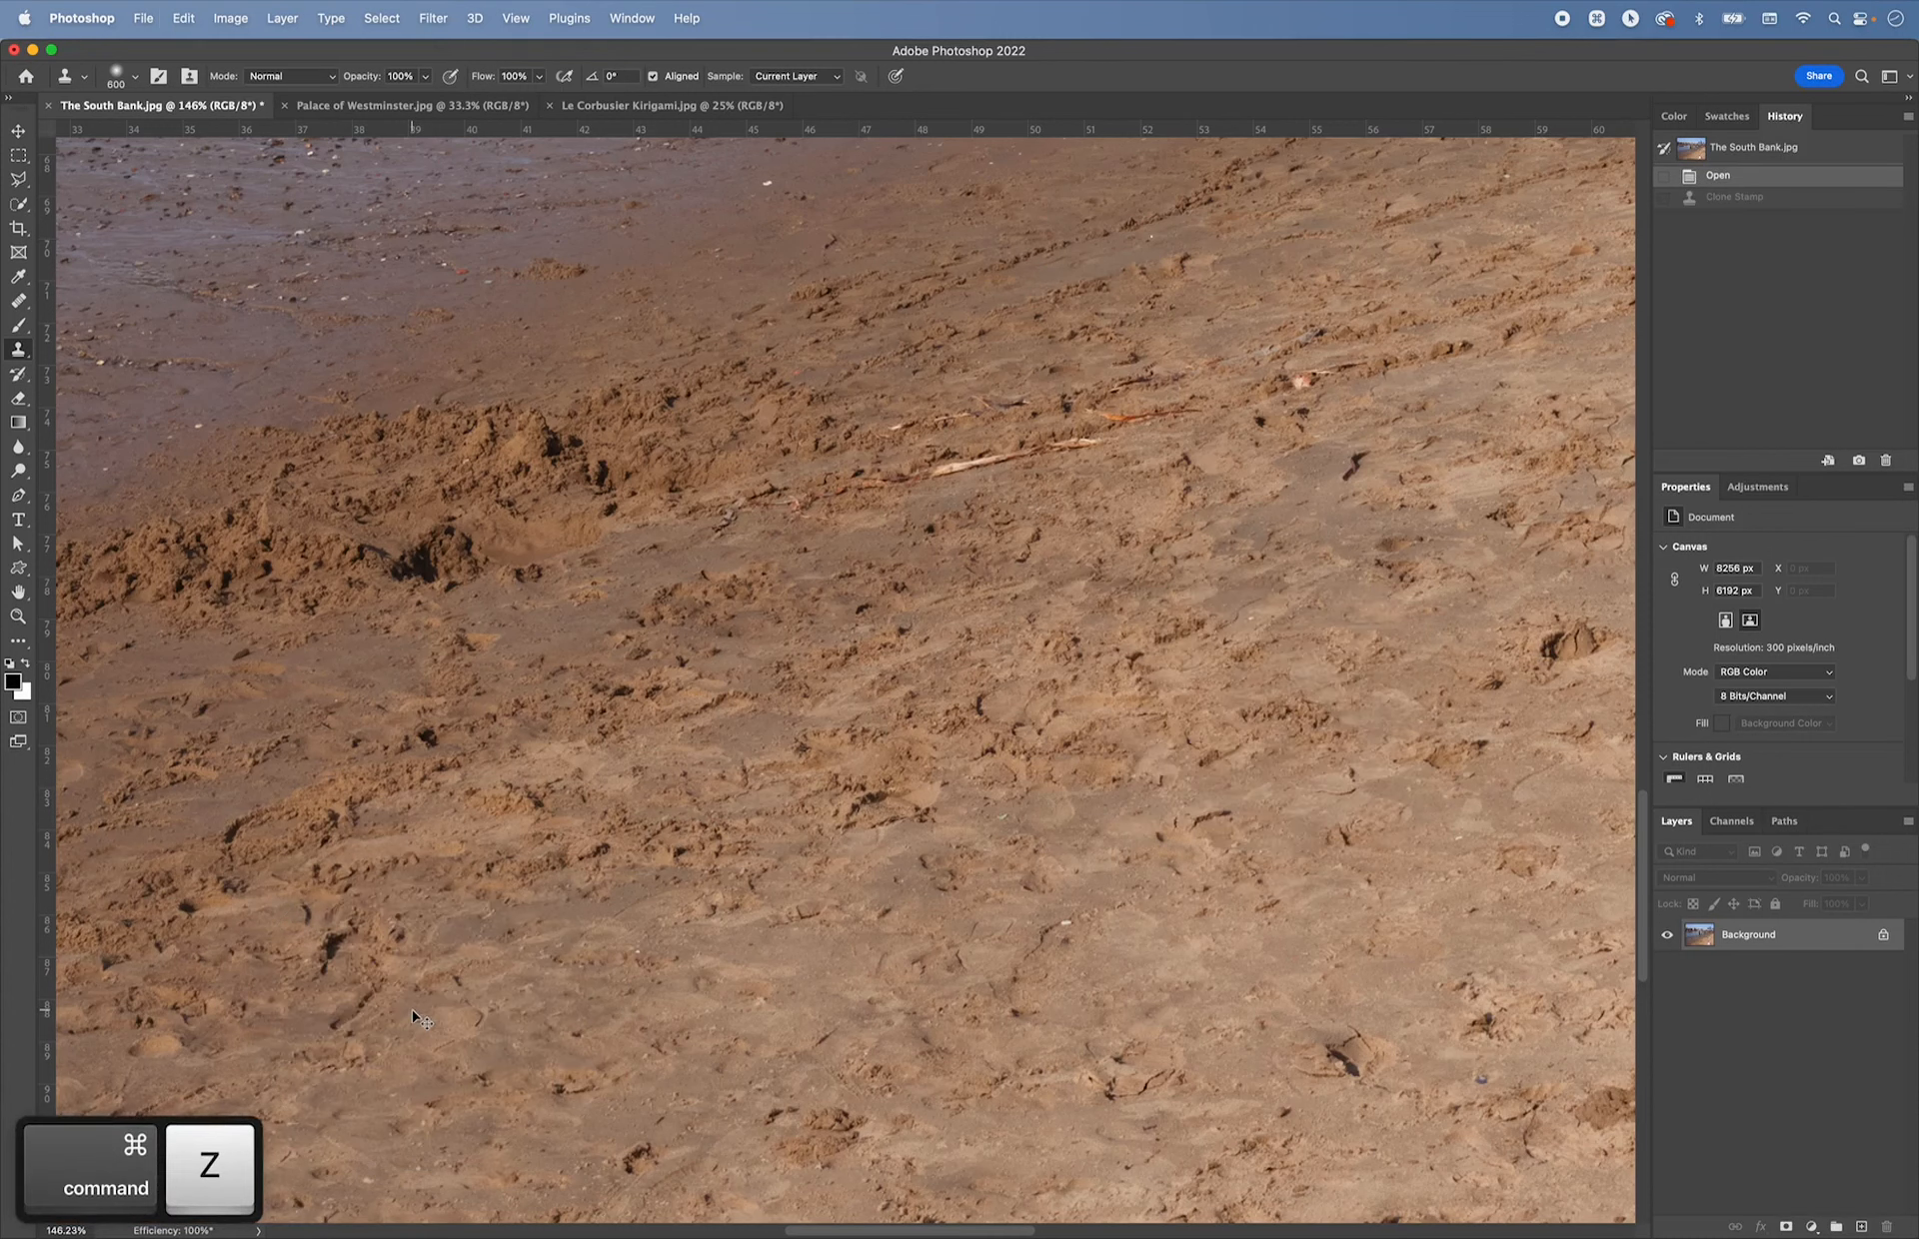
- Paint a copy of the sampled hollow over the driftwood beside the sand mound with a 400 px Healing Brush
{"action": "mouse_move", "coordinate": [412, 1012]}
{"action": "left_mouse_down"}
{"action": "mouse_move", "coordinate": [493, 1007]}
{"action": "mouse_move", "coordinate": [459, 806]}
{"action": "mouse_move", "coordinate": [343, 601]}
{"action": "mouse_move", "coordinate": [185, 421]}
{"action": "mouse_move", "coordinate": [20, 350]}
{"action": "left_mouse_up"}
{"action": "key", "text": "j"}
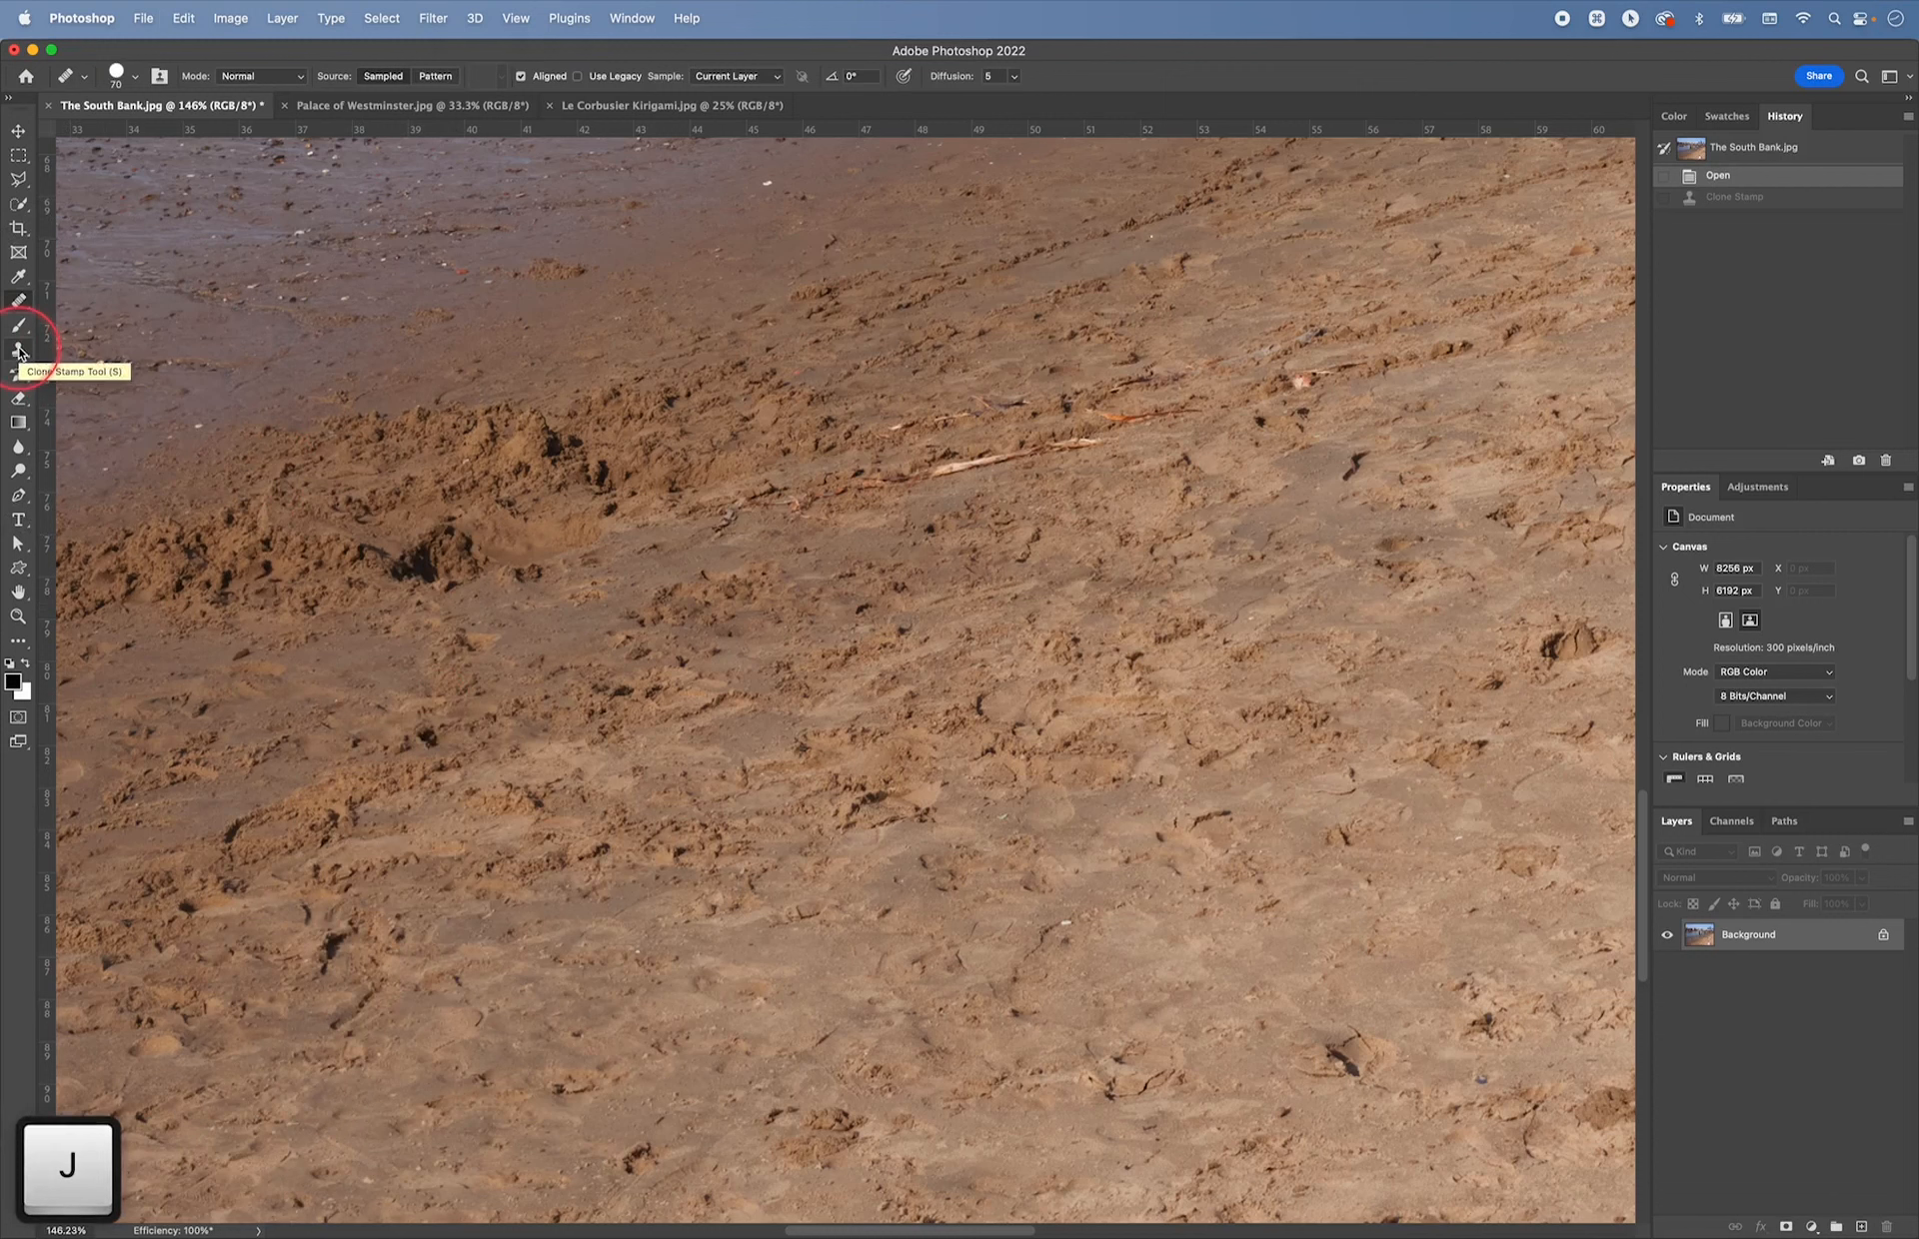
{"action": "right_click", "coordinate": [17, 300]}
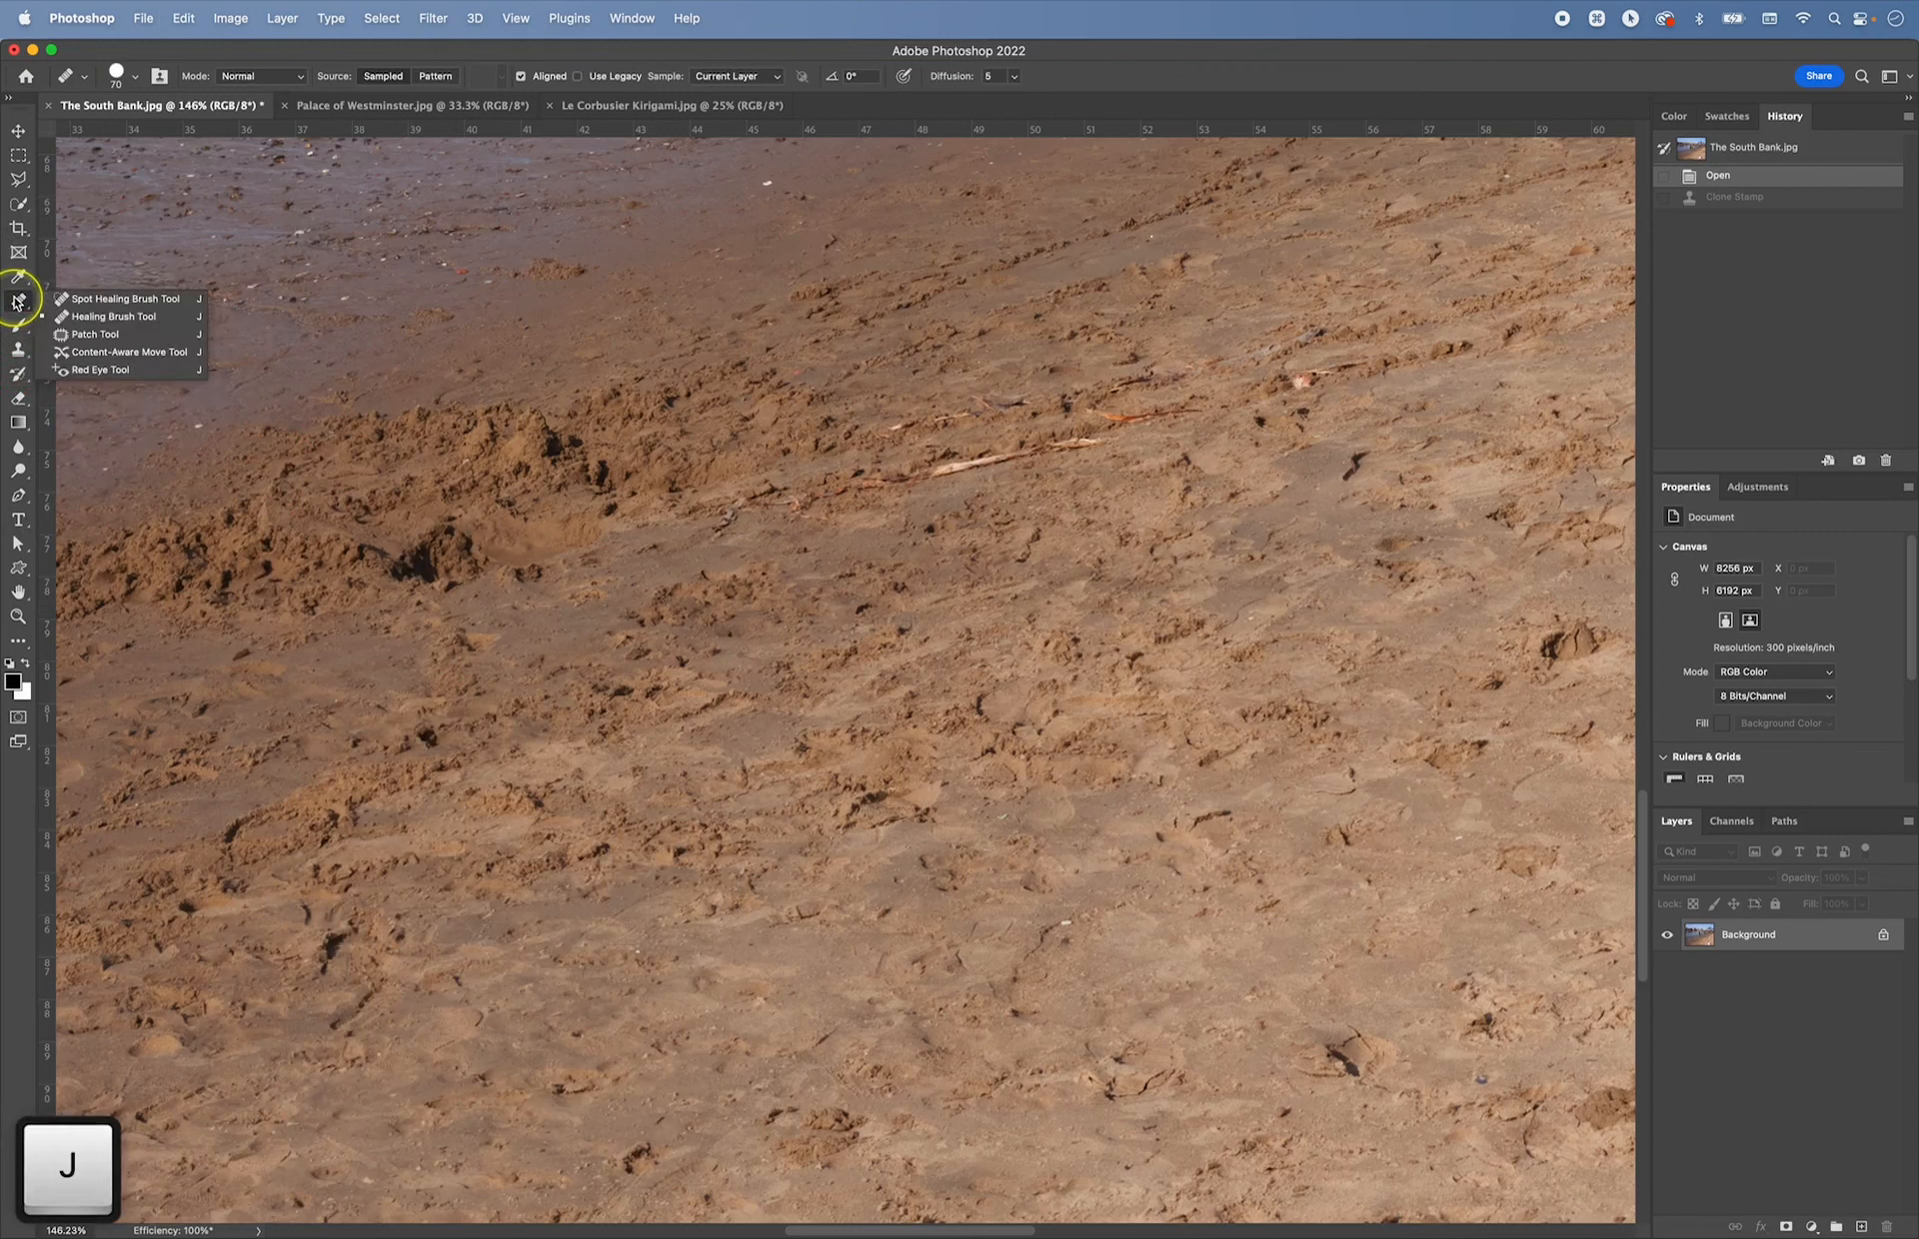
{"action": "left_click", "coordinate": [127, 322]}
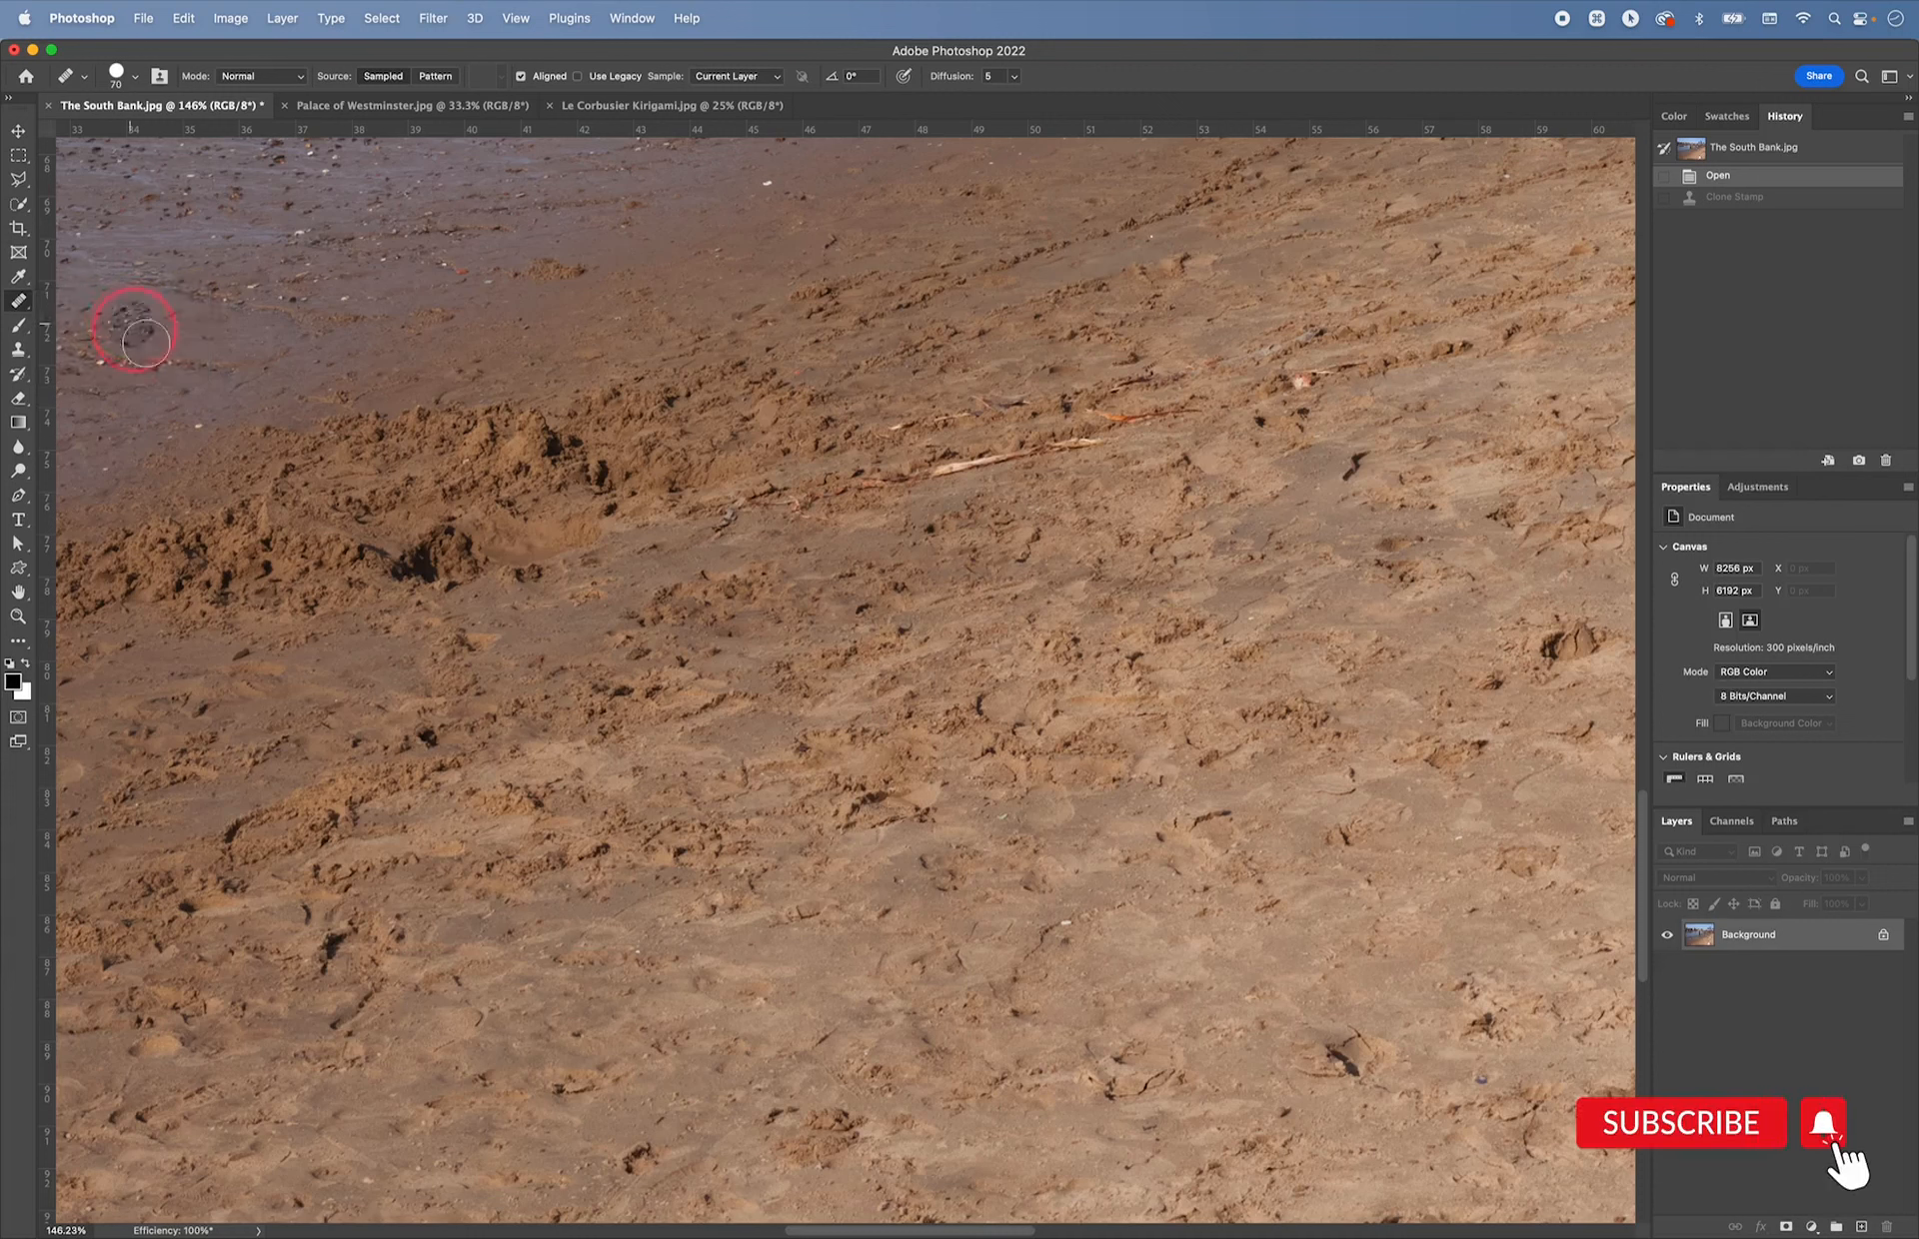
{"action": "key", "text": "bracketright"}
{"action": "key", "text": "bracketright"}
{"action": "key", "text": "bracketright"}
{"action": "key", "text": "bracketright"}
{"action": "key", "text": "bracketright"}
{"action": "key", "text": "bracketright"}
{"action": "key", "text": "bracketright"}
{"action": "key", "text": "bracketright"}
{"action": "key", "text": "bracketright"}
{"action": "key", "text": "bracketright"}
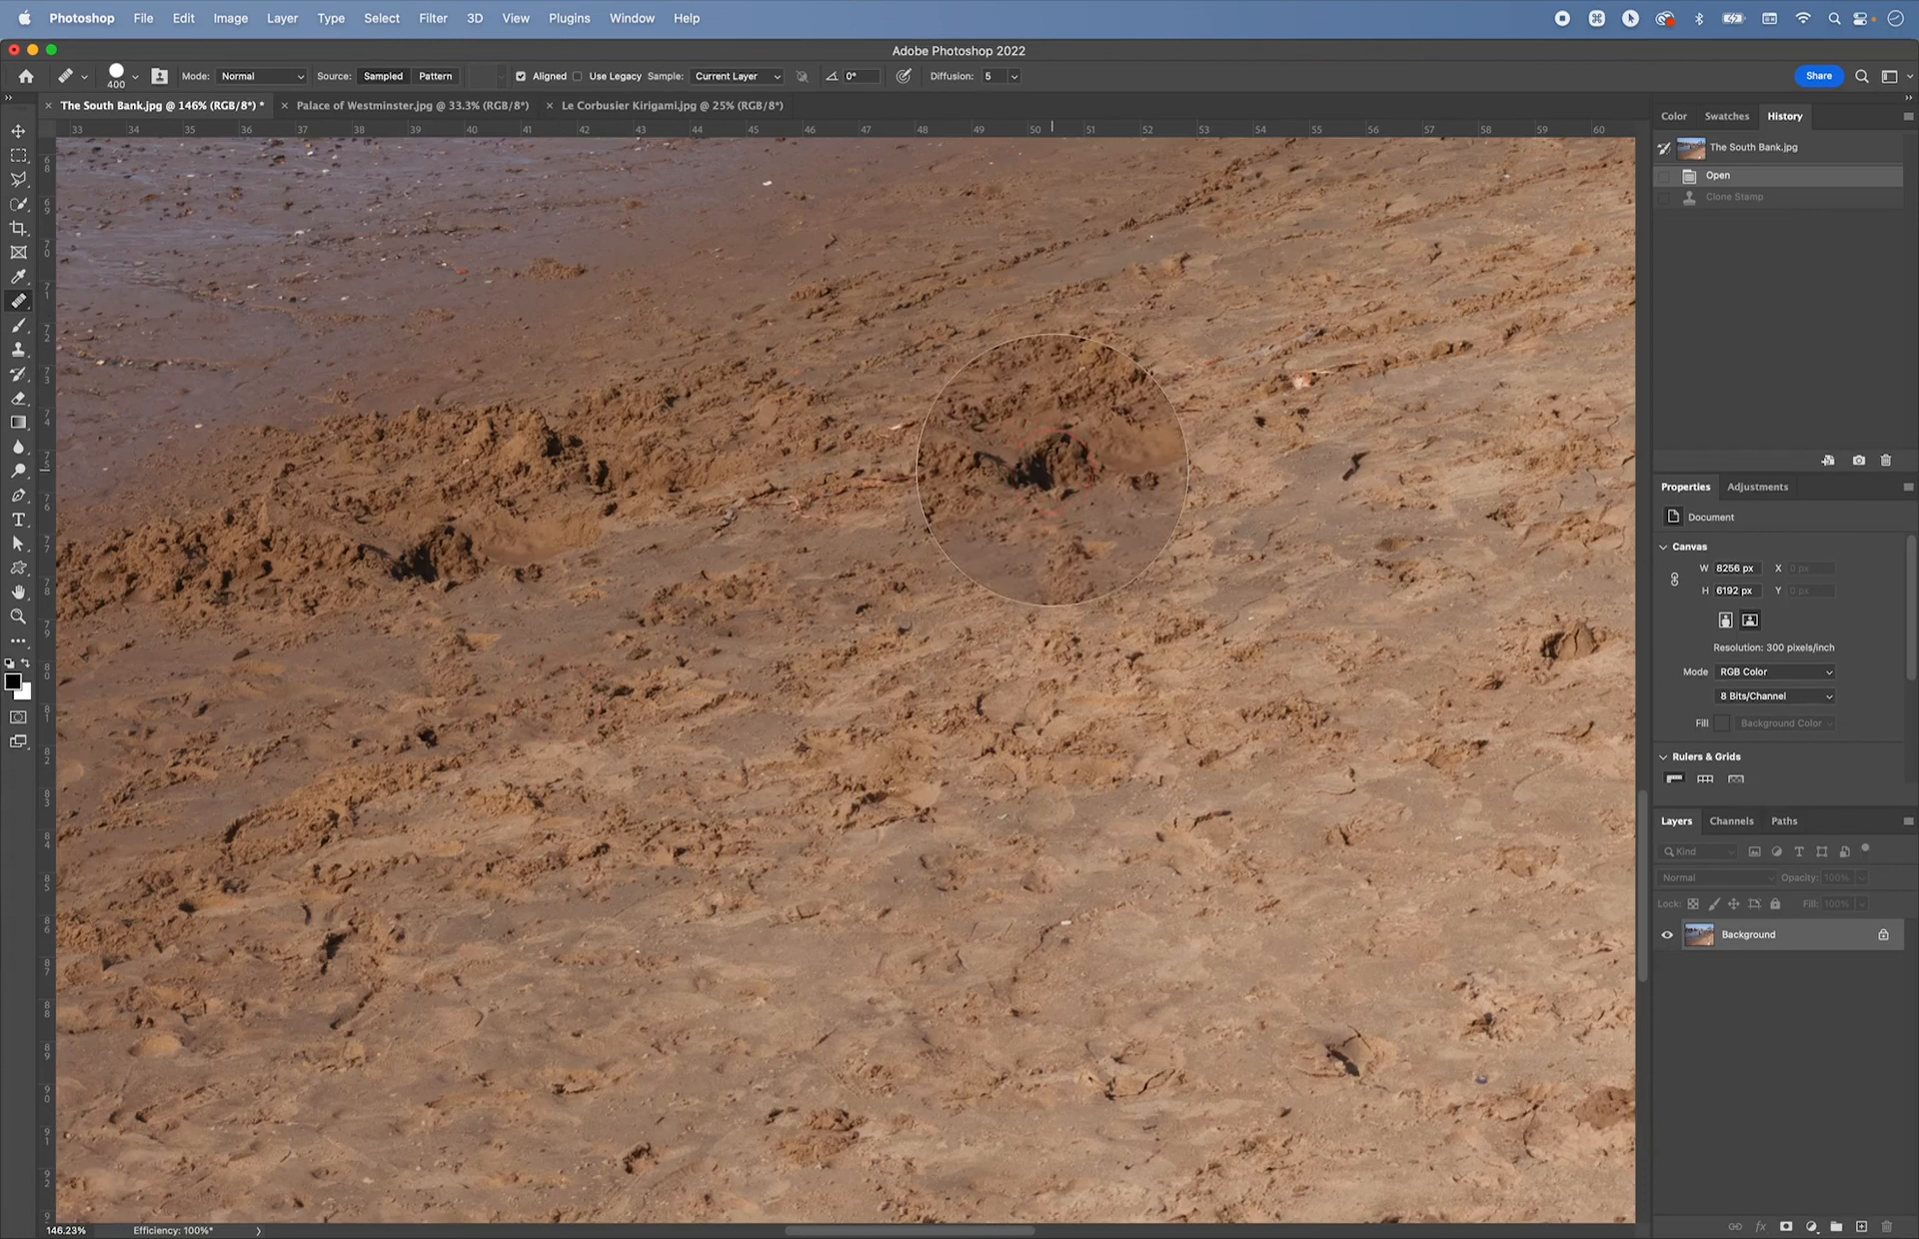
{"action": "mouse_move", "coordinate": [1052, 469]}
{"action": "left_mouse_down"}
{"action": "mouse_move", "coordinate": [951, 454]}
{"action": "mouse_move", "coordinate": [950, 472]}
{"action": "left_mouse_up"}
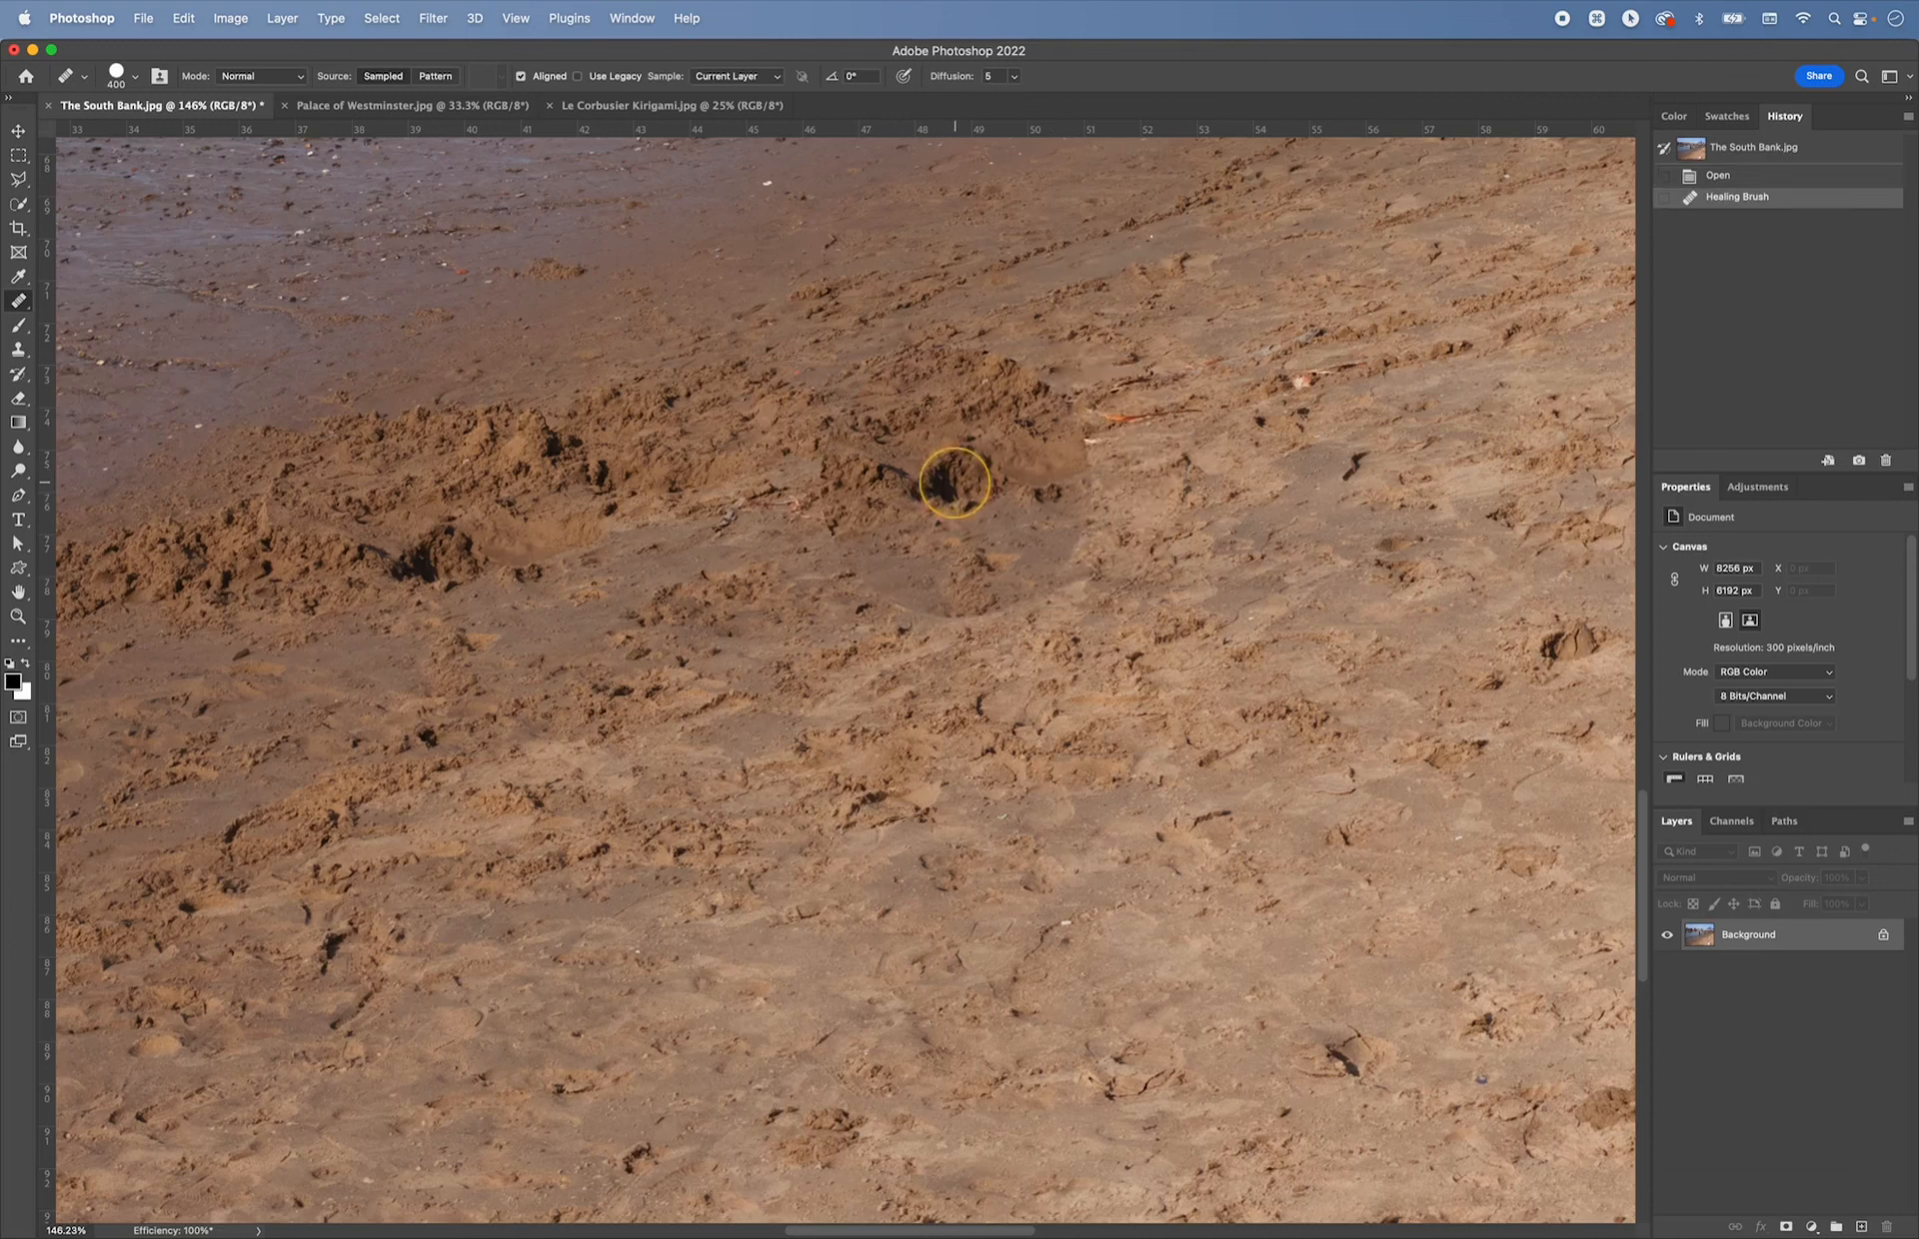
{"action": "left_click_drag", "start_coordinate": [1159, 916], "coordinate": [1107, 911]}
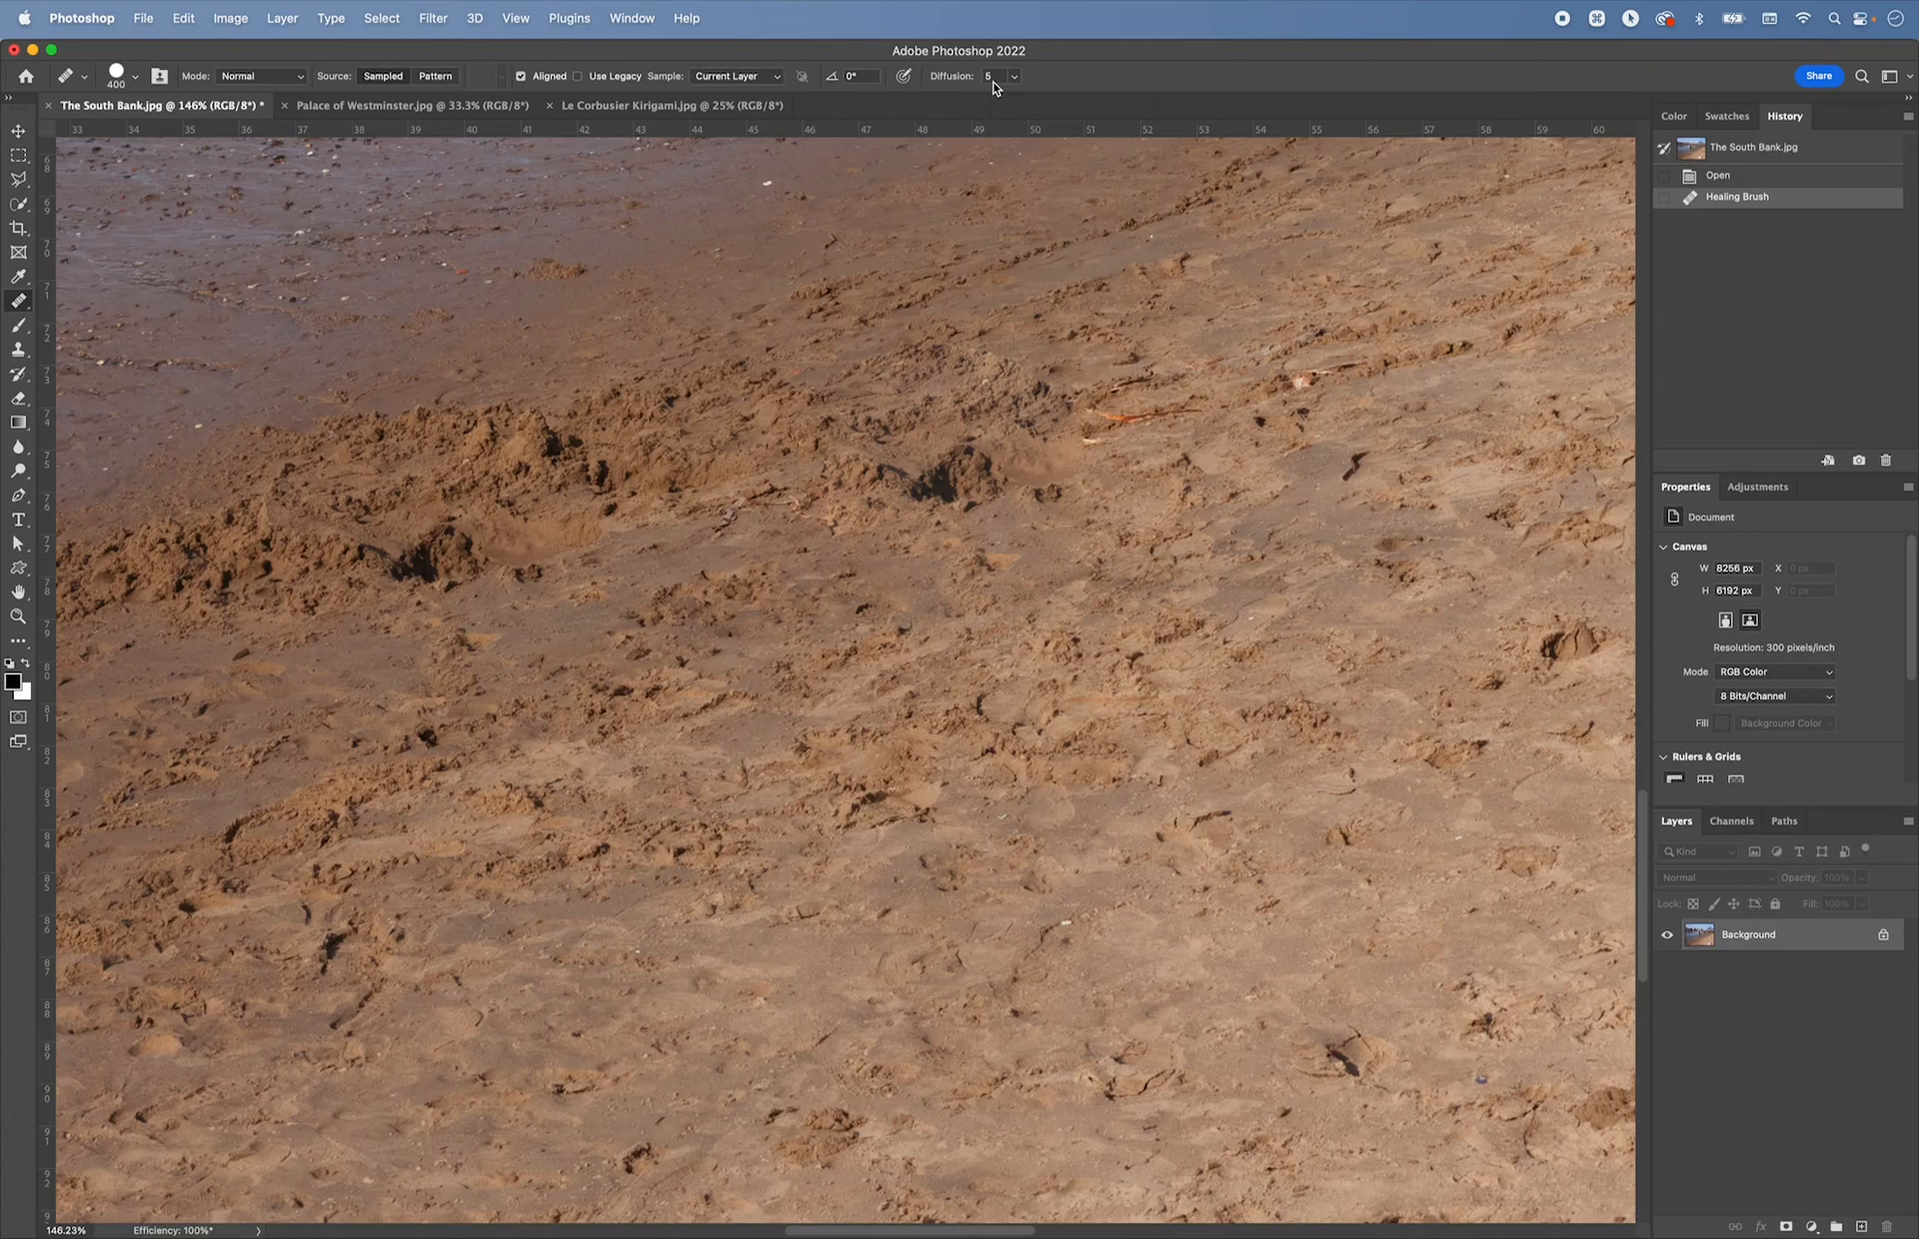
- Set the Healing Brush diffusion to 2
{"action": "key", "text": "super+0"}
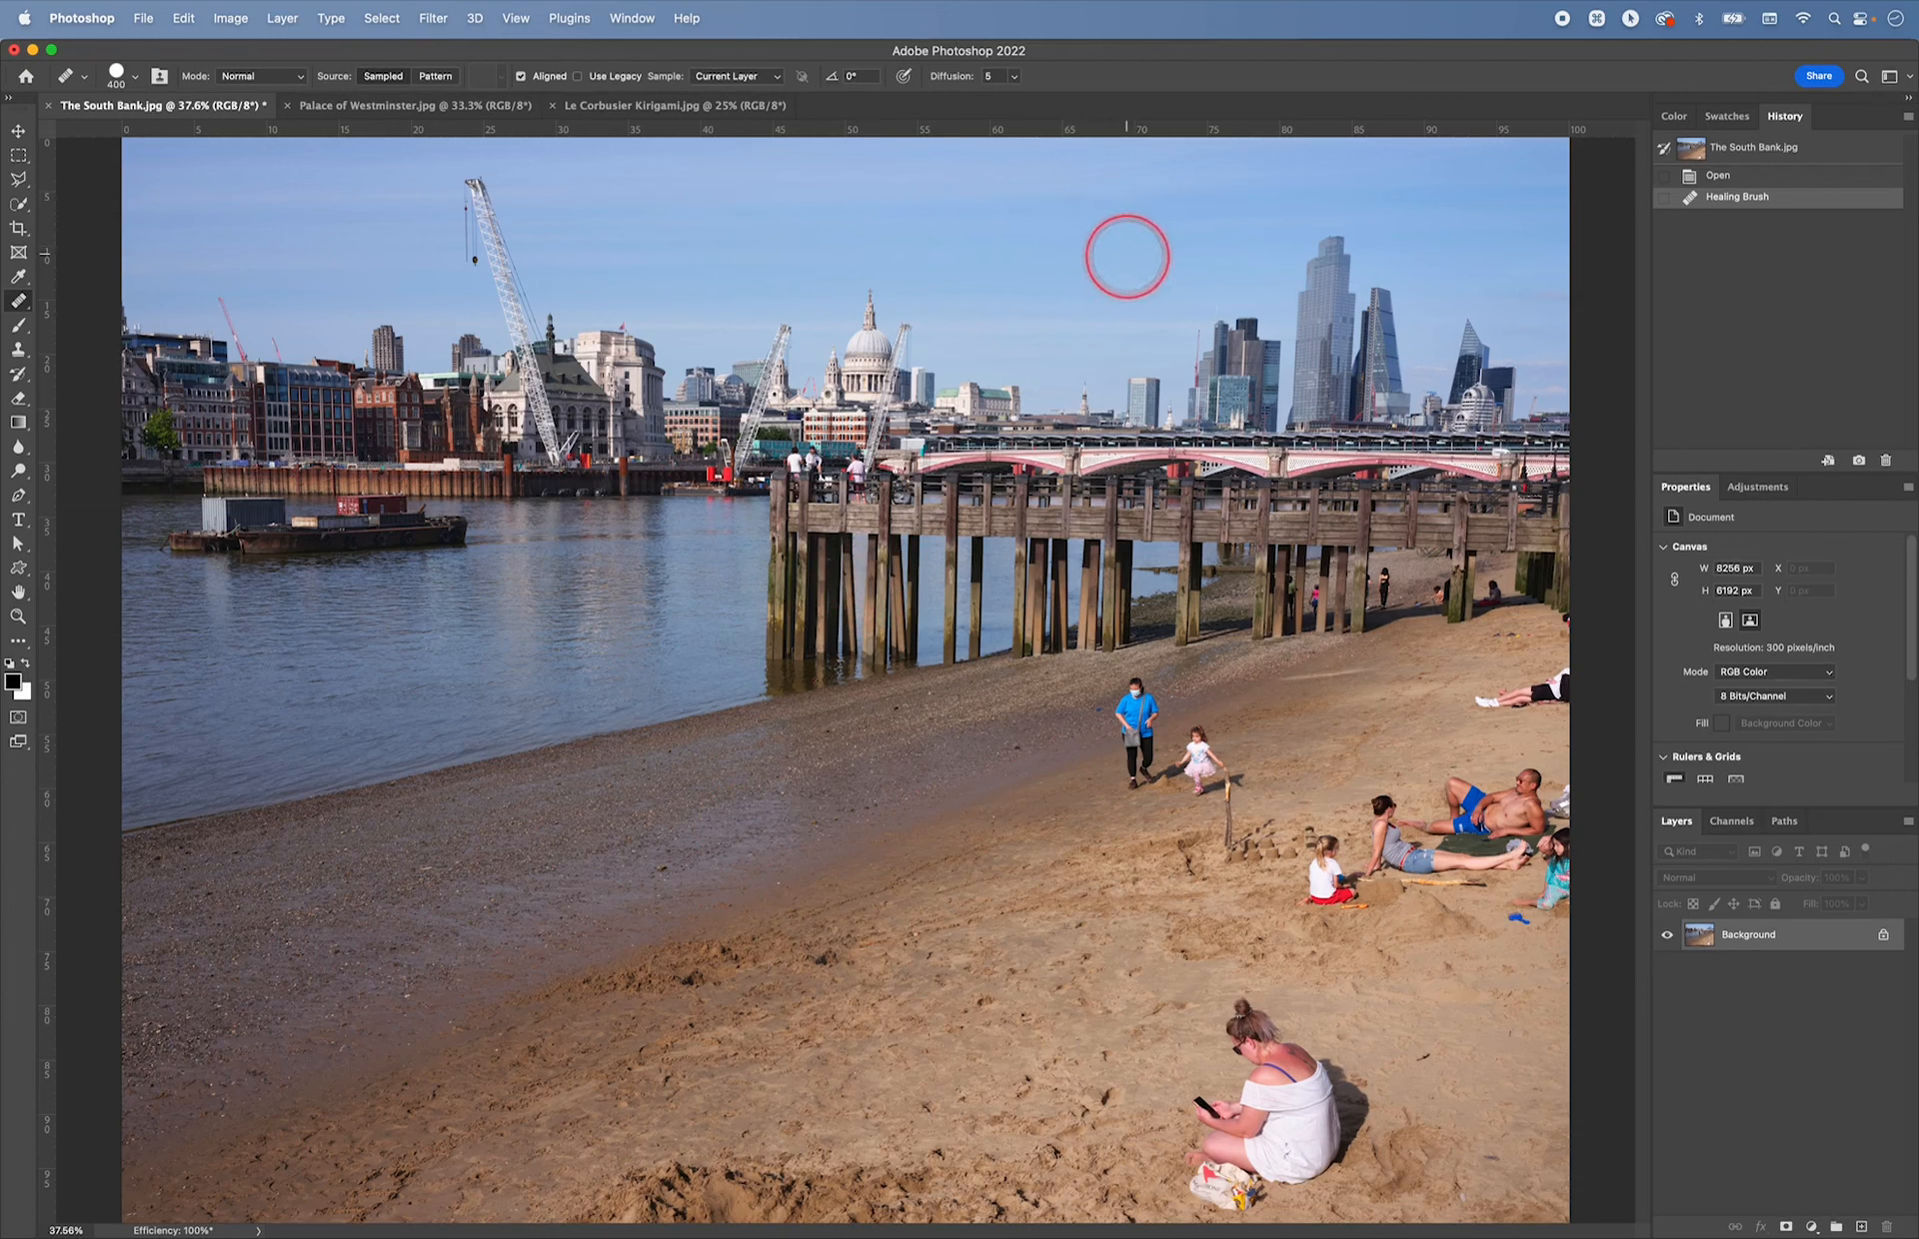
{"action": "left_click", "coordinate": [1015, 77]}
{"action": "left_click_drag", "start_coordinate": [1013, 100], "coordinate": [968, 104]}
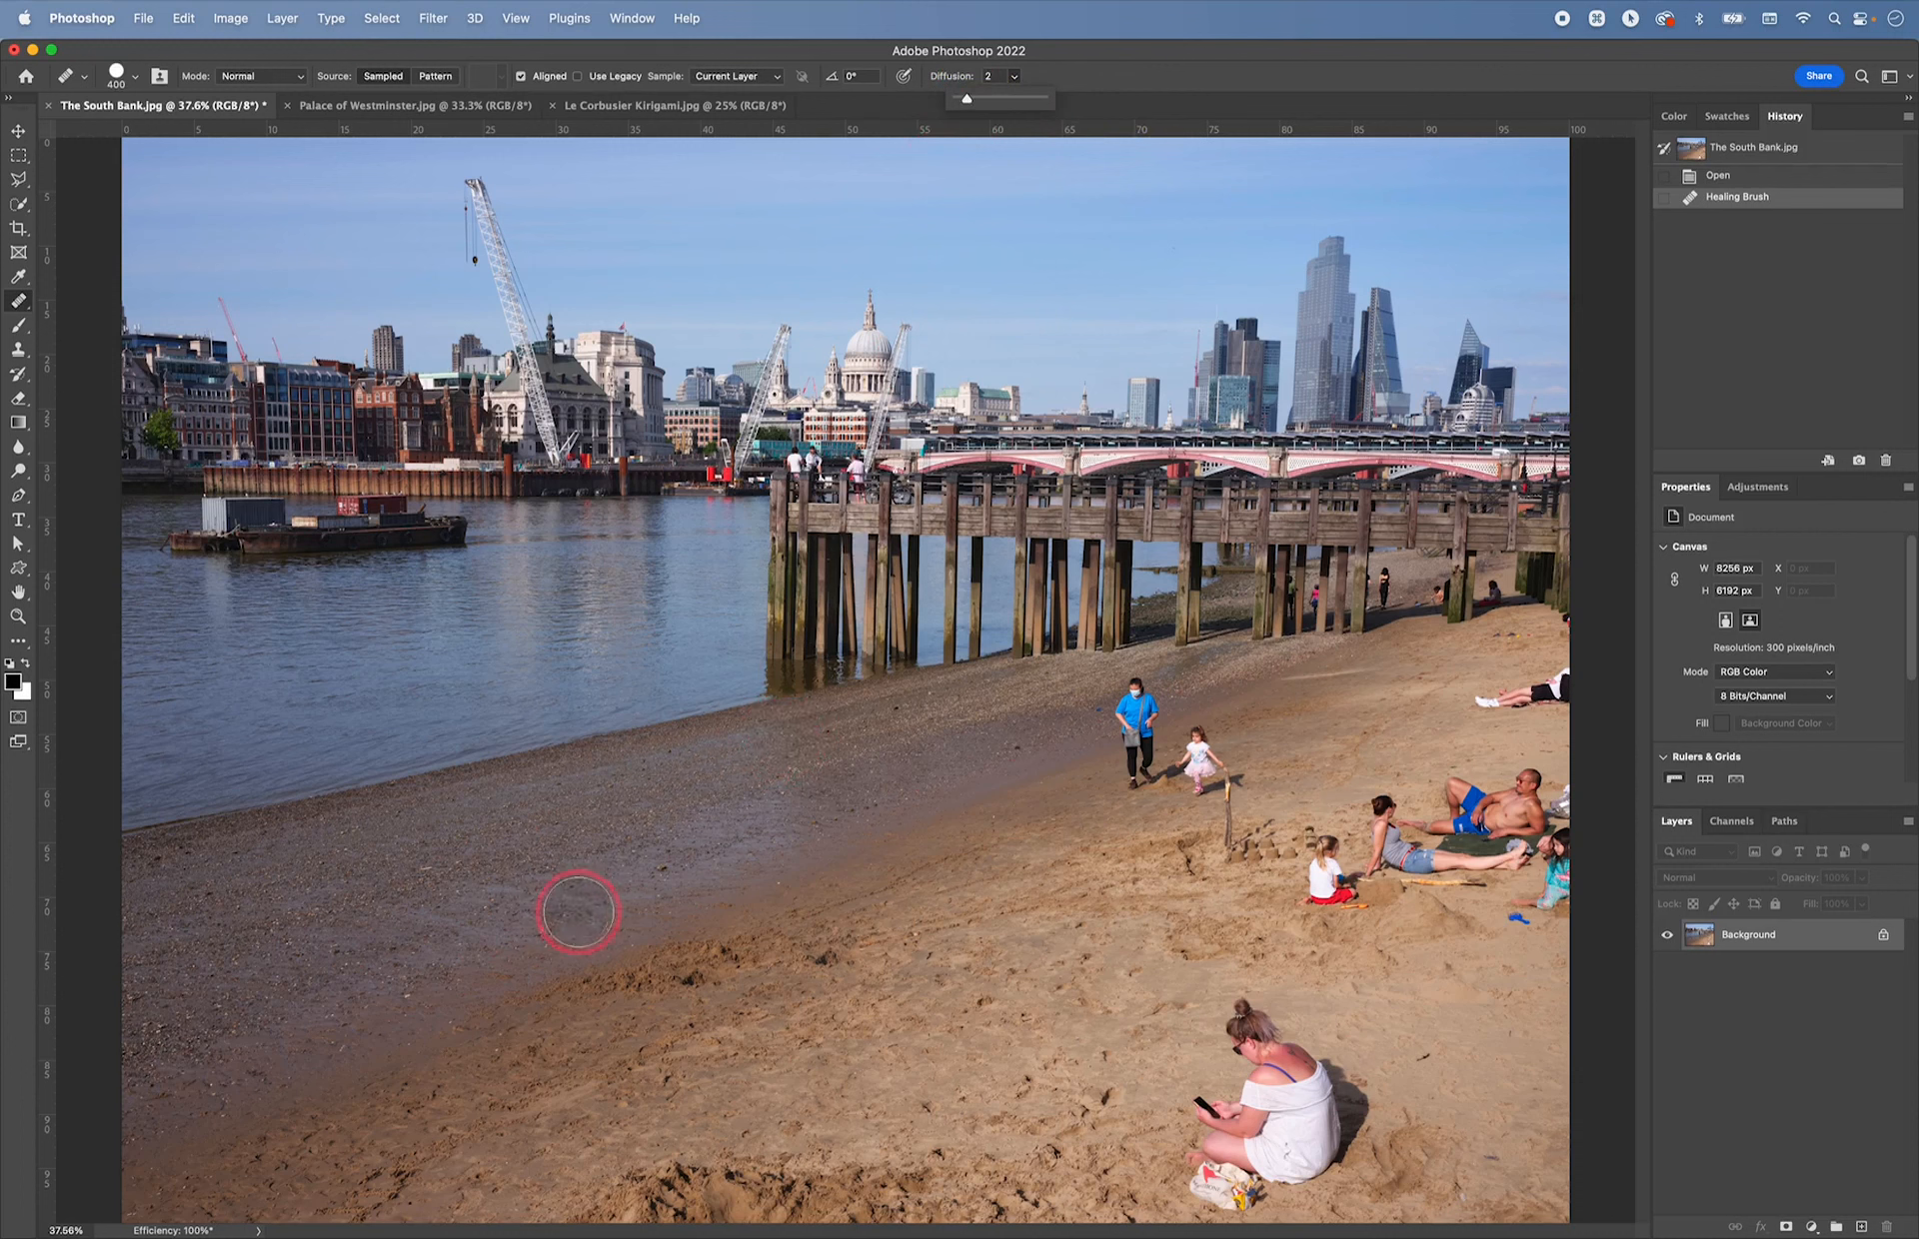
{"action": "left_click", "coordinate": [1109, 80]}
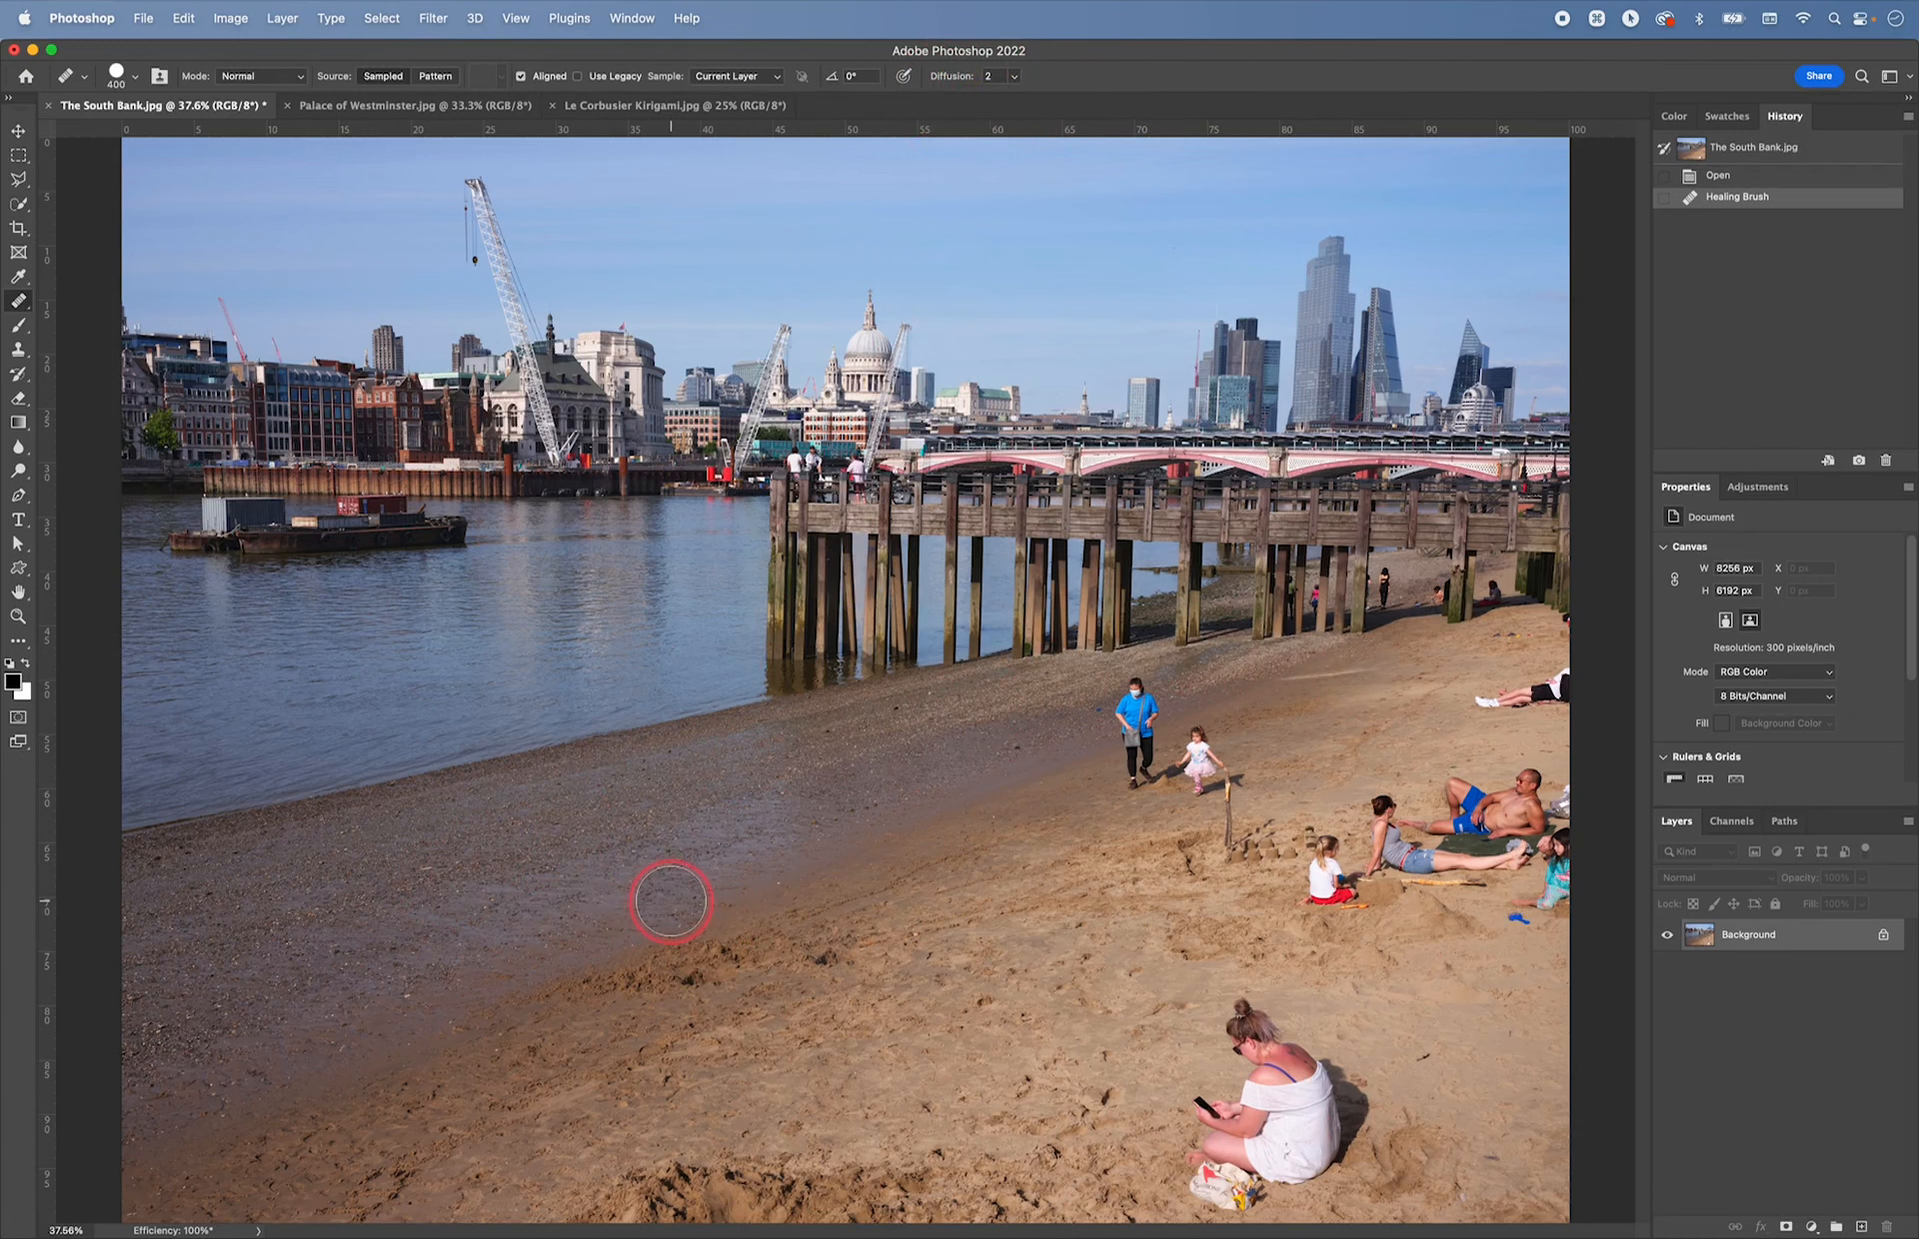
- Switch to the Spot Healing Brush for retouching the pebbly shoreline below the pier
{"action": "left_click", "coordinate": [18, 303]}
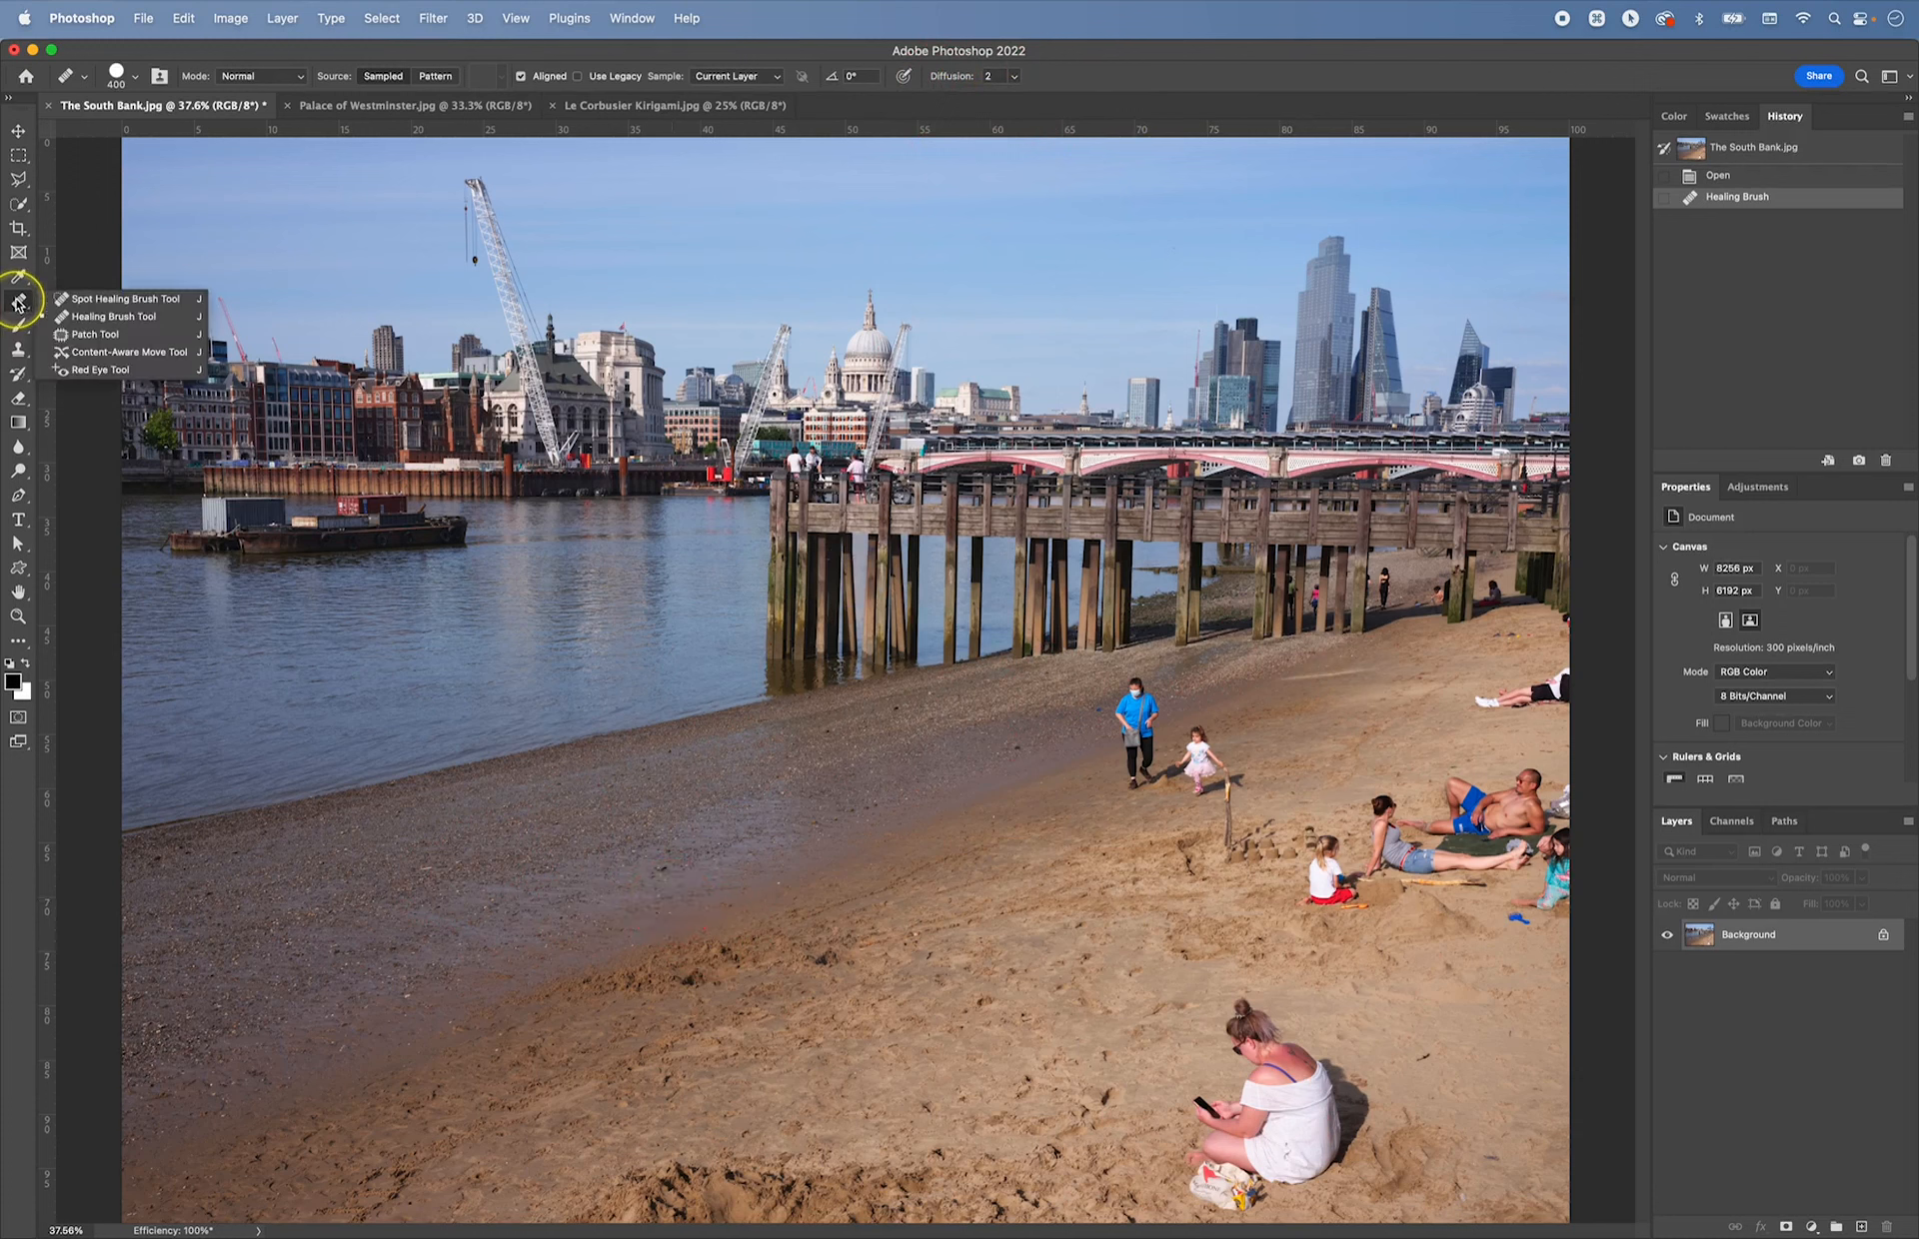
{"action": "left_click", "coordinate": [146, 291]}
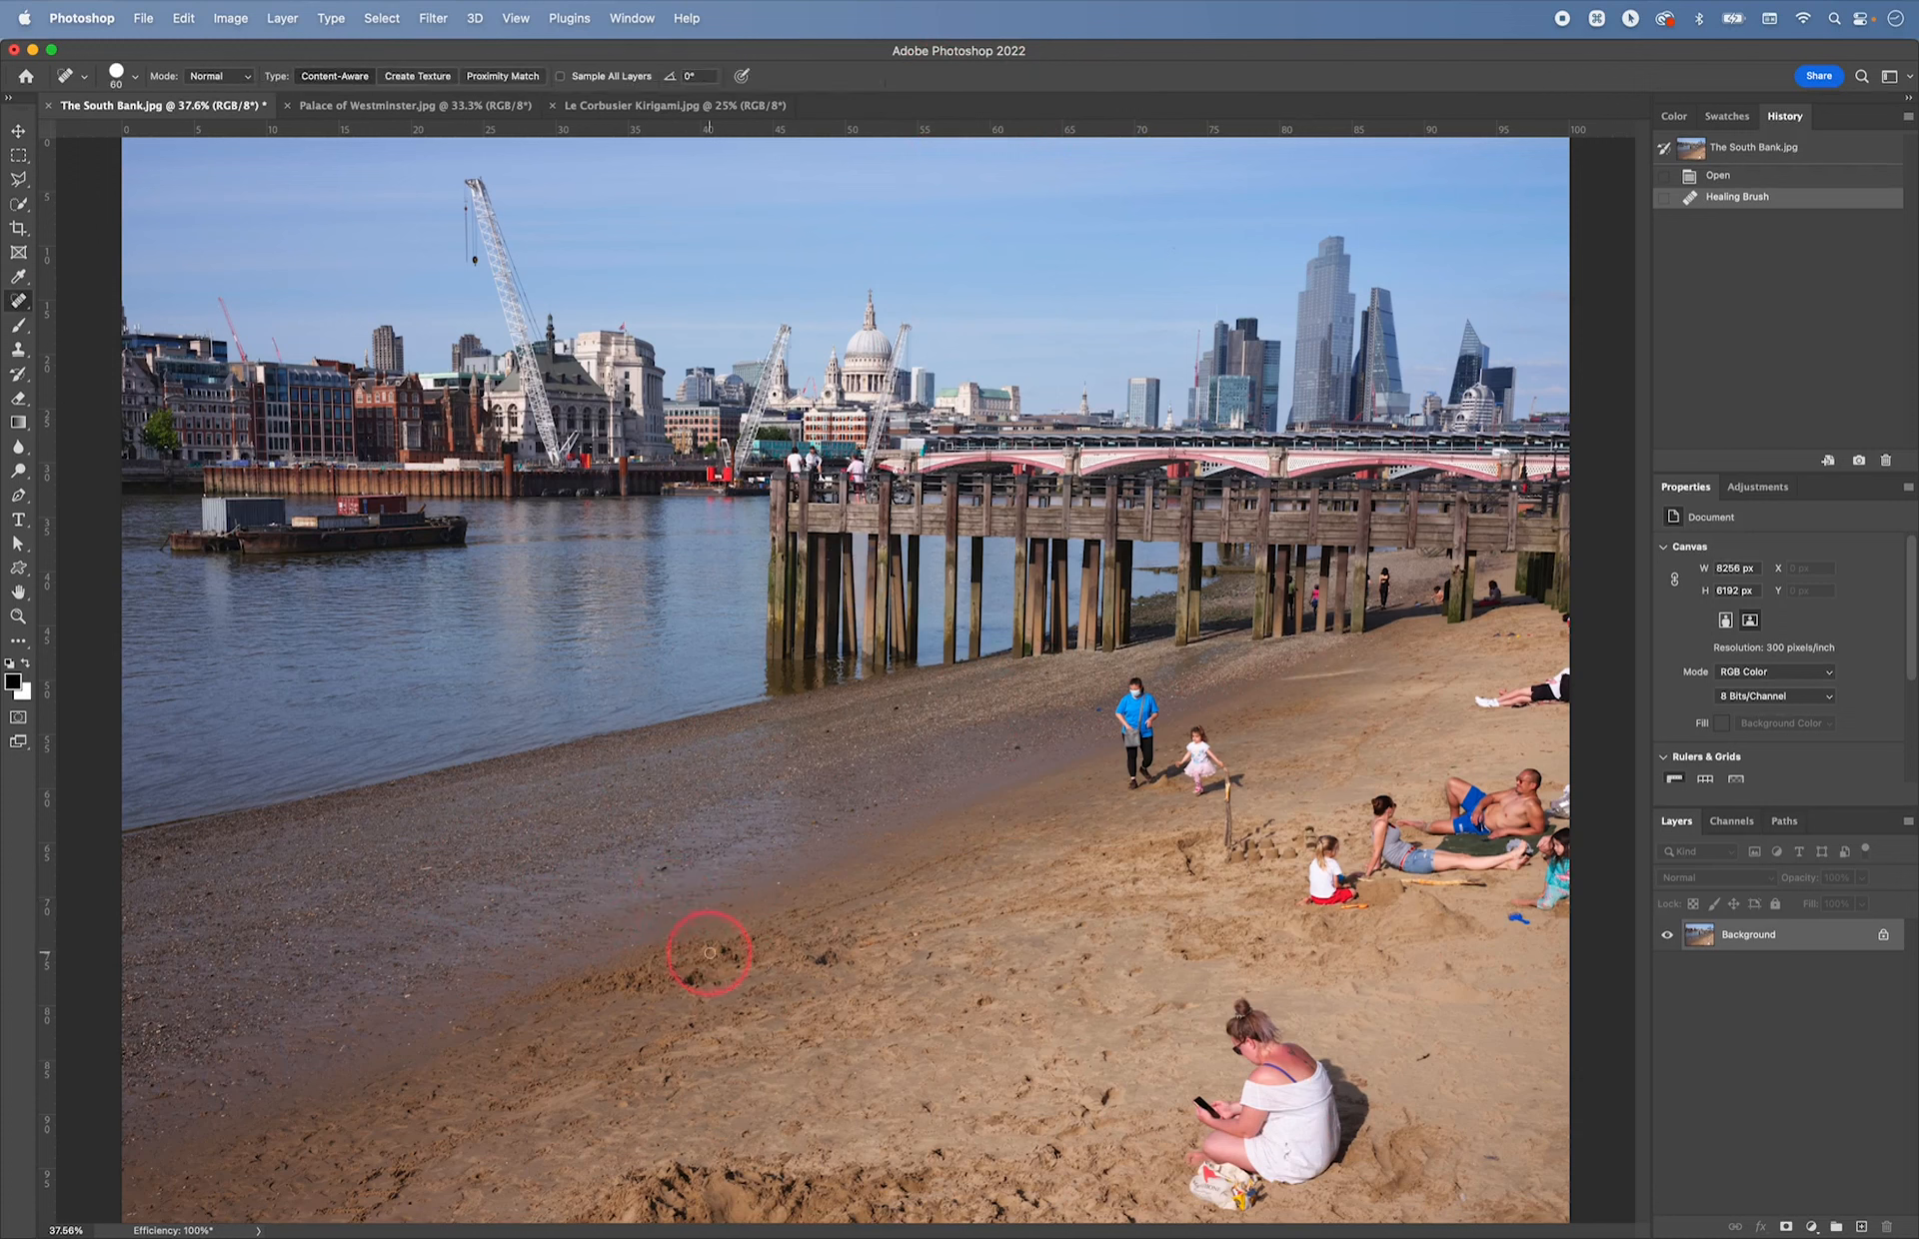
{"action": "key", "text": "super+equal"}
{"action": "key", "text": "super+equal"}
{"action": "key", "text": "super+equal"}
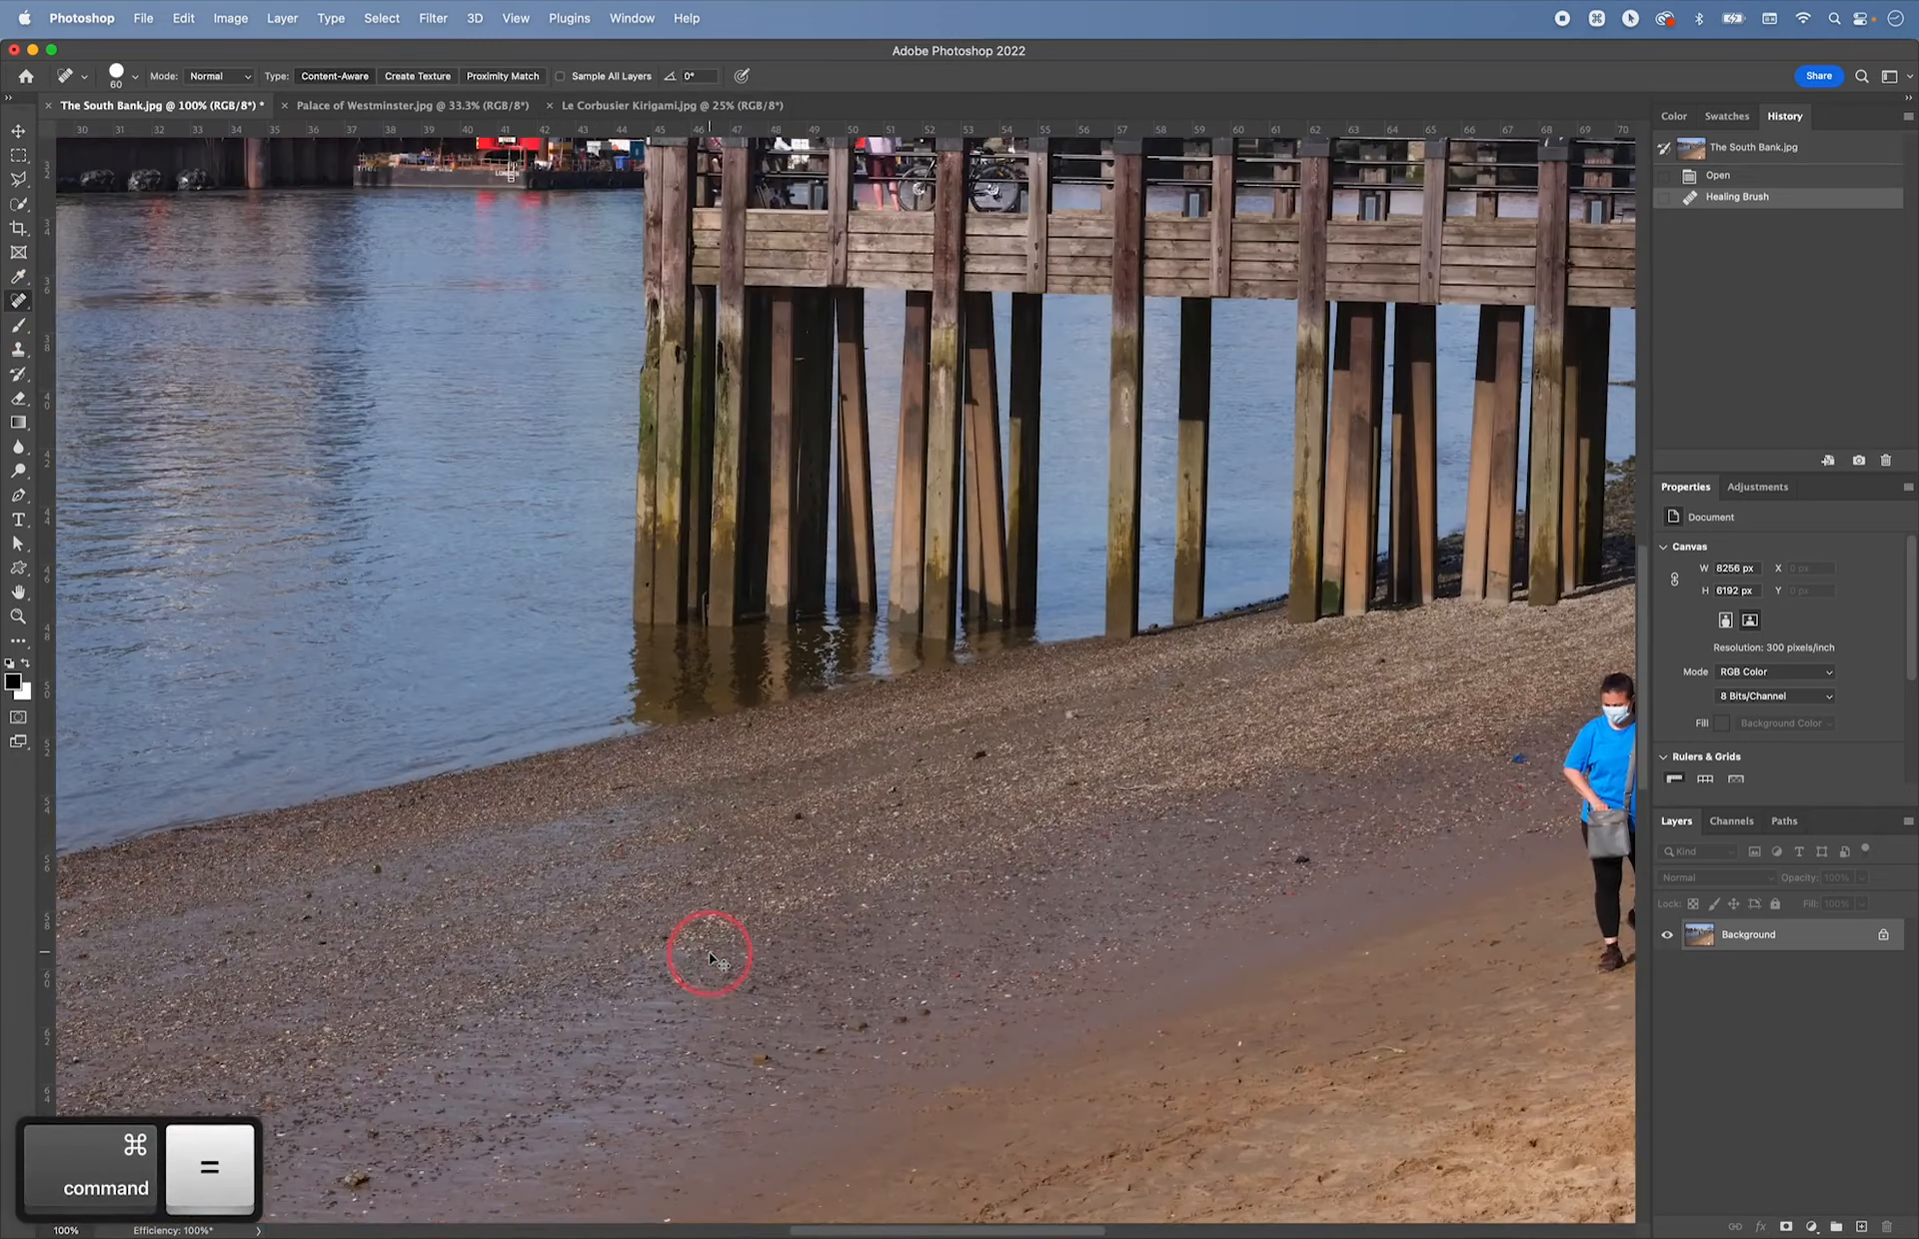
{"action": "key", "text": "super+equal"}
{"action": "key", "text": "super+equal"}
{"action": "key", "text": "space"}
{"action": "left_click_drag", "start_coordinate": [708, 958], "coordinate": [819, 809]}
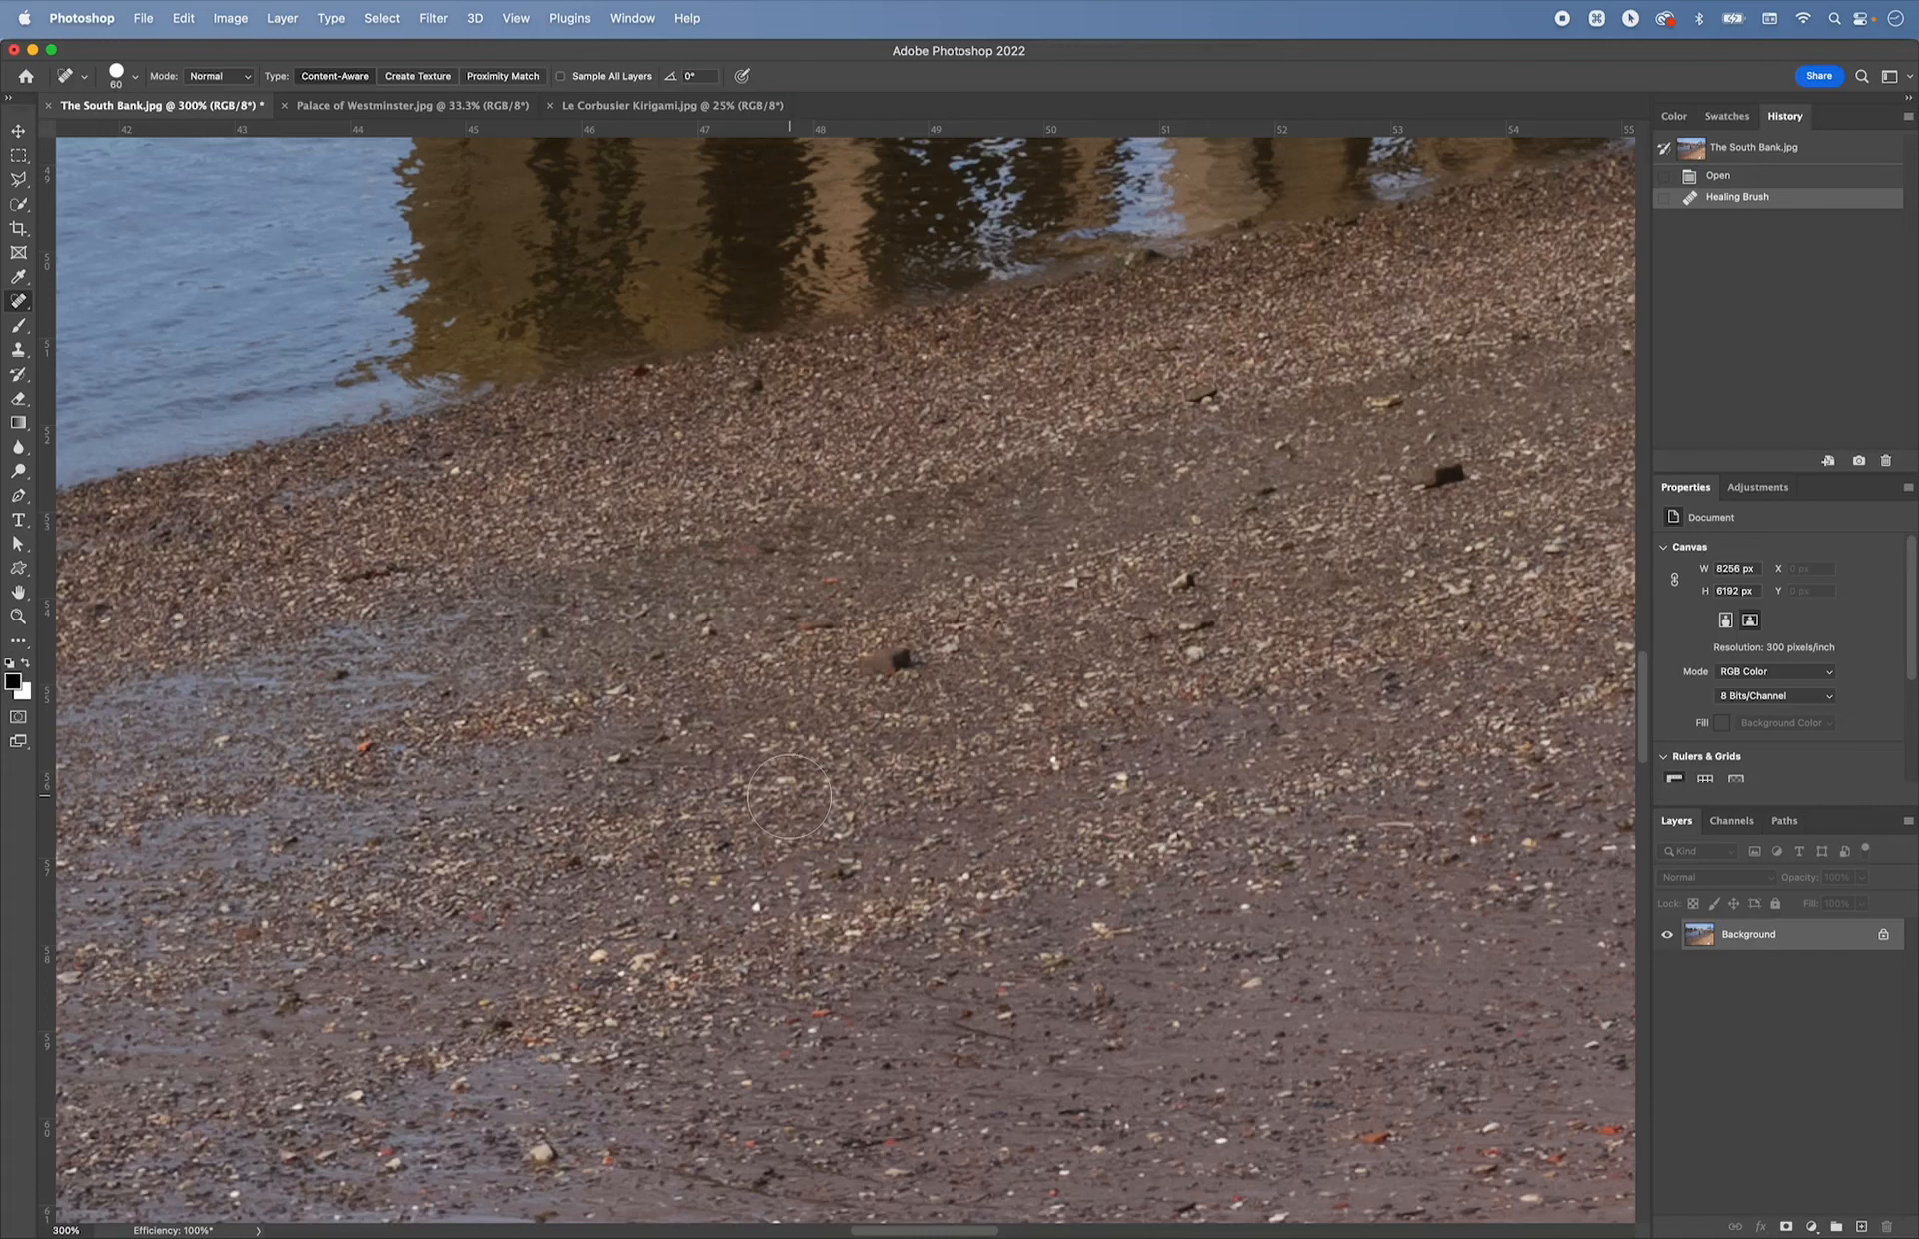
- Try removing small dark stones from the pebbly shoreline with the 60 px Spot Healing Brush, and undo all three strokes
{"action": "mouse_move", "coordinate": [837, 685]}
{"action": "left_mouse_down"}
{"action": "mouse_move", "coordinate": [891, 660]}
{"action": "mouse_move", "coordinate": [865, 669]}
{"action": "left_mouse_up"}
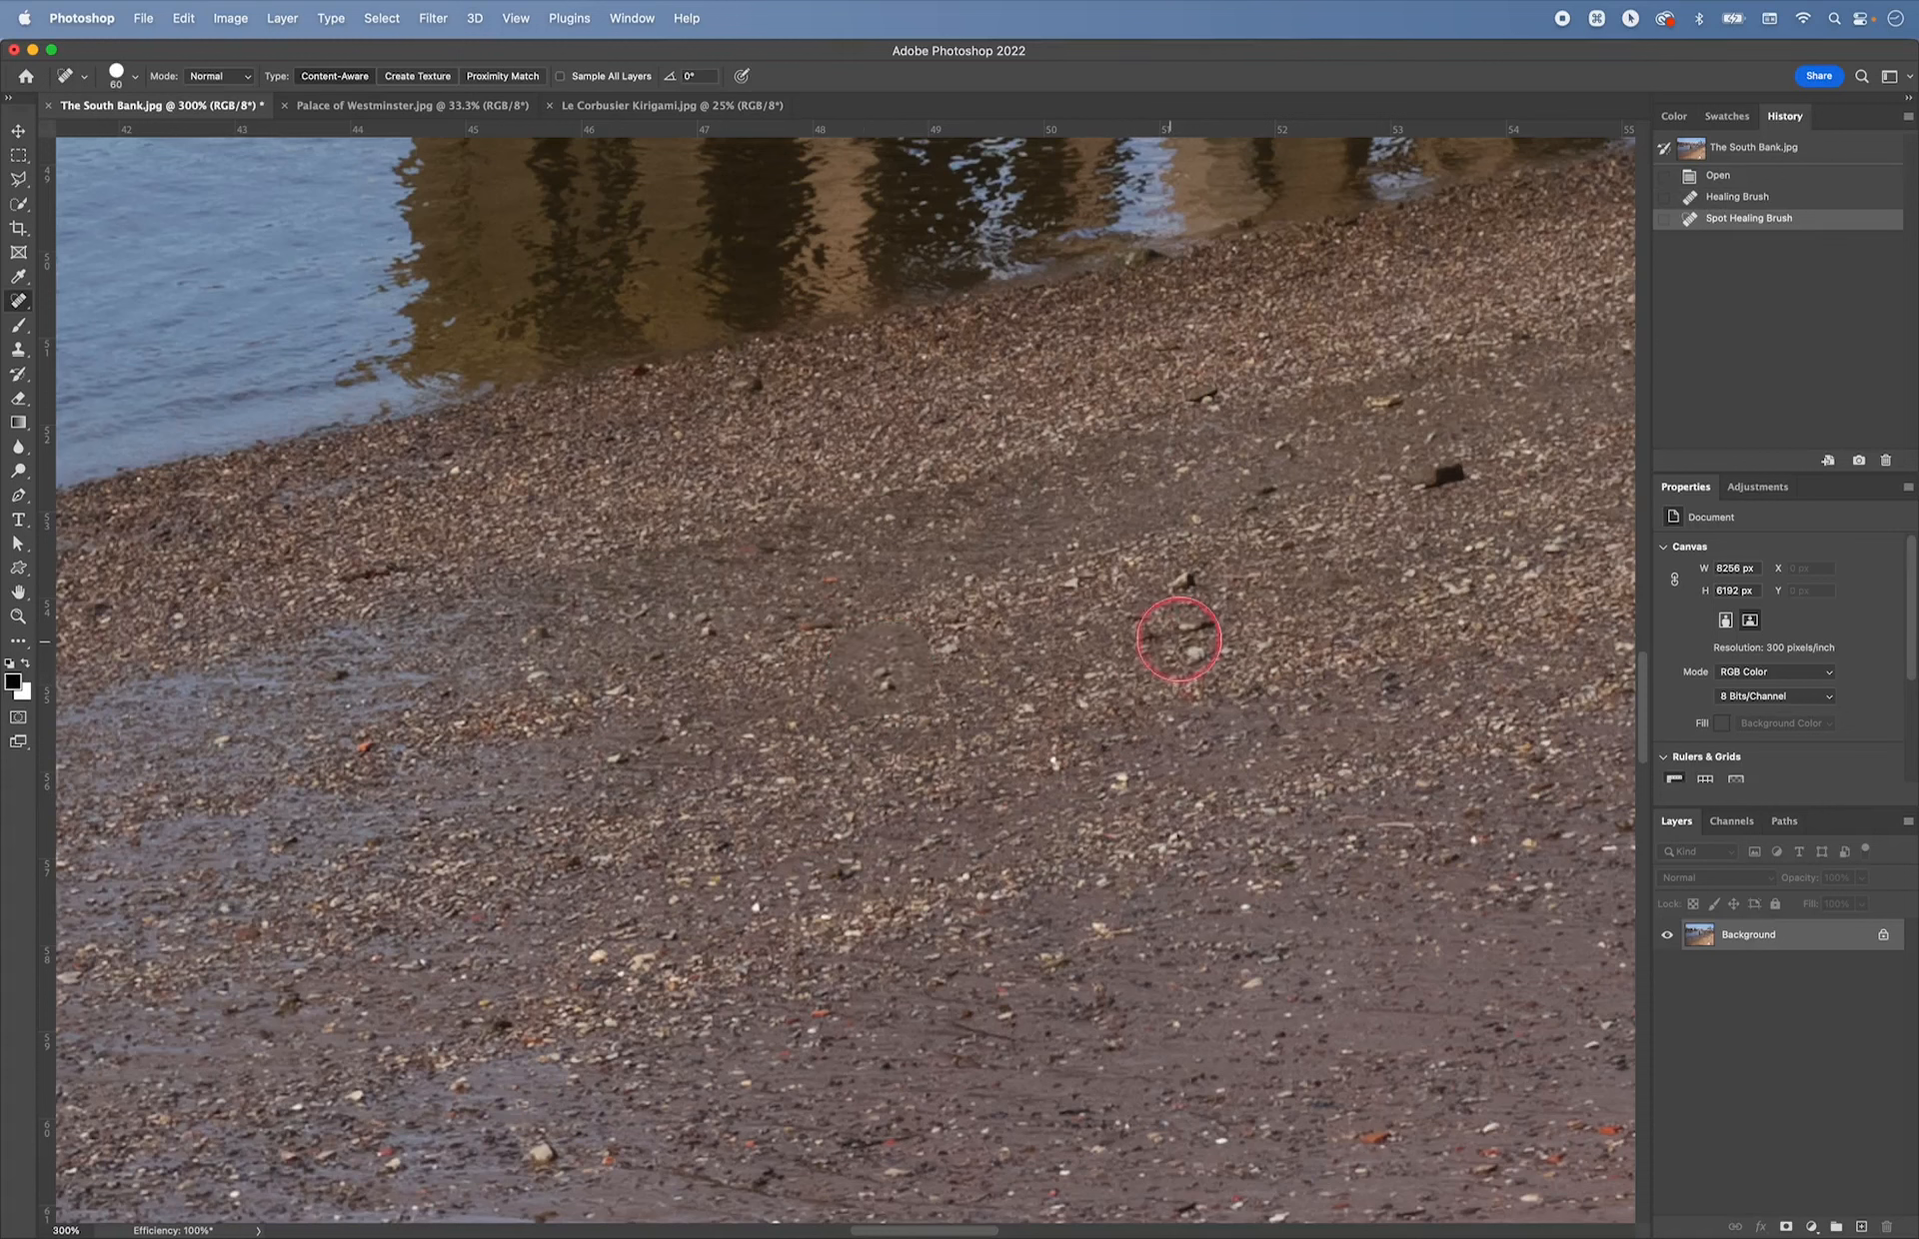
{"action": "left_click_drag", "start_coordinate": [1187, 603], "coordinate": [1151, 622]}
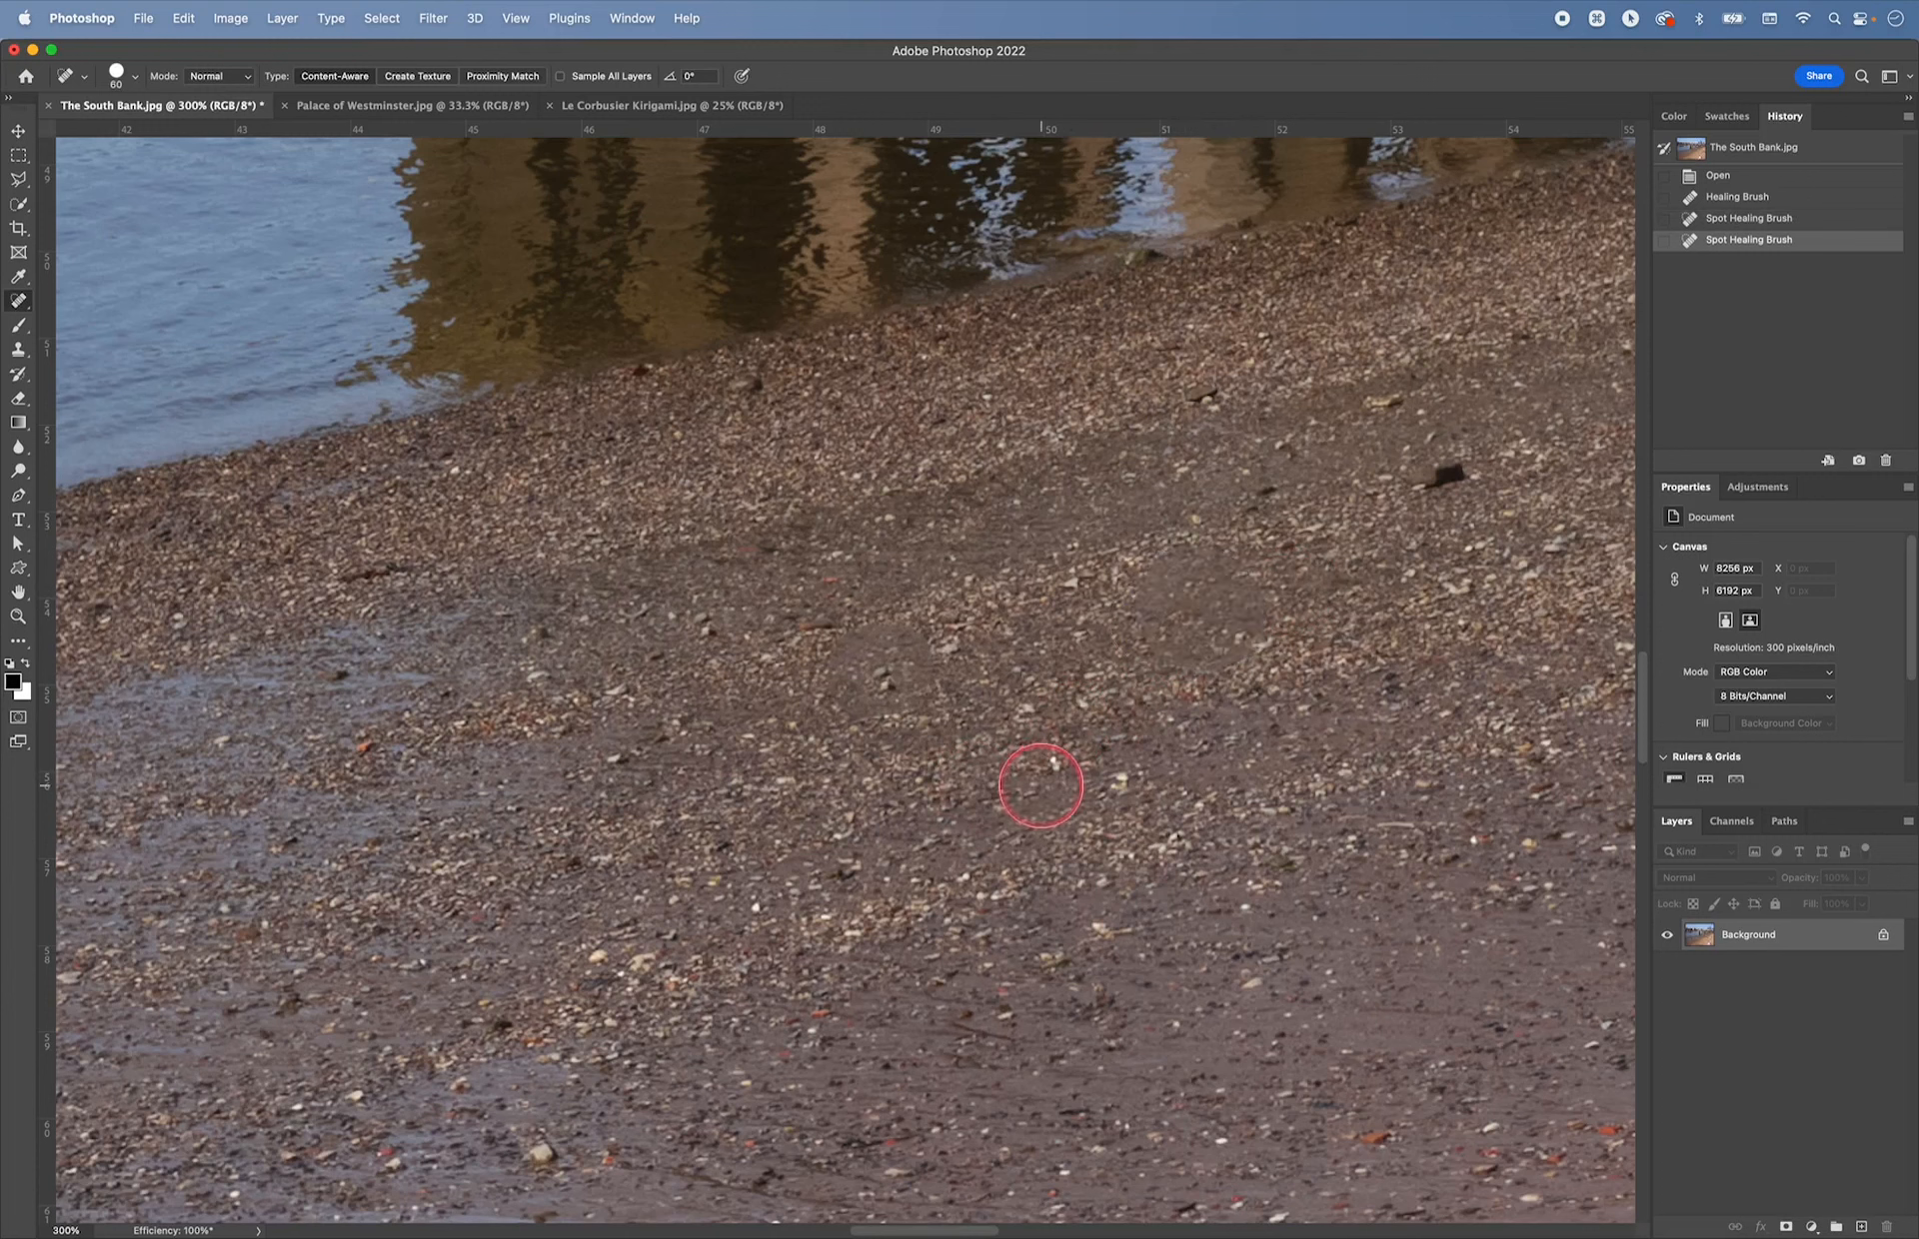
{"action": "left_click_drag", "start_coordinate": [611, 857], "coordinate": [630, 892]}
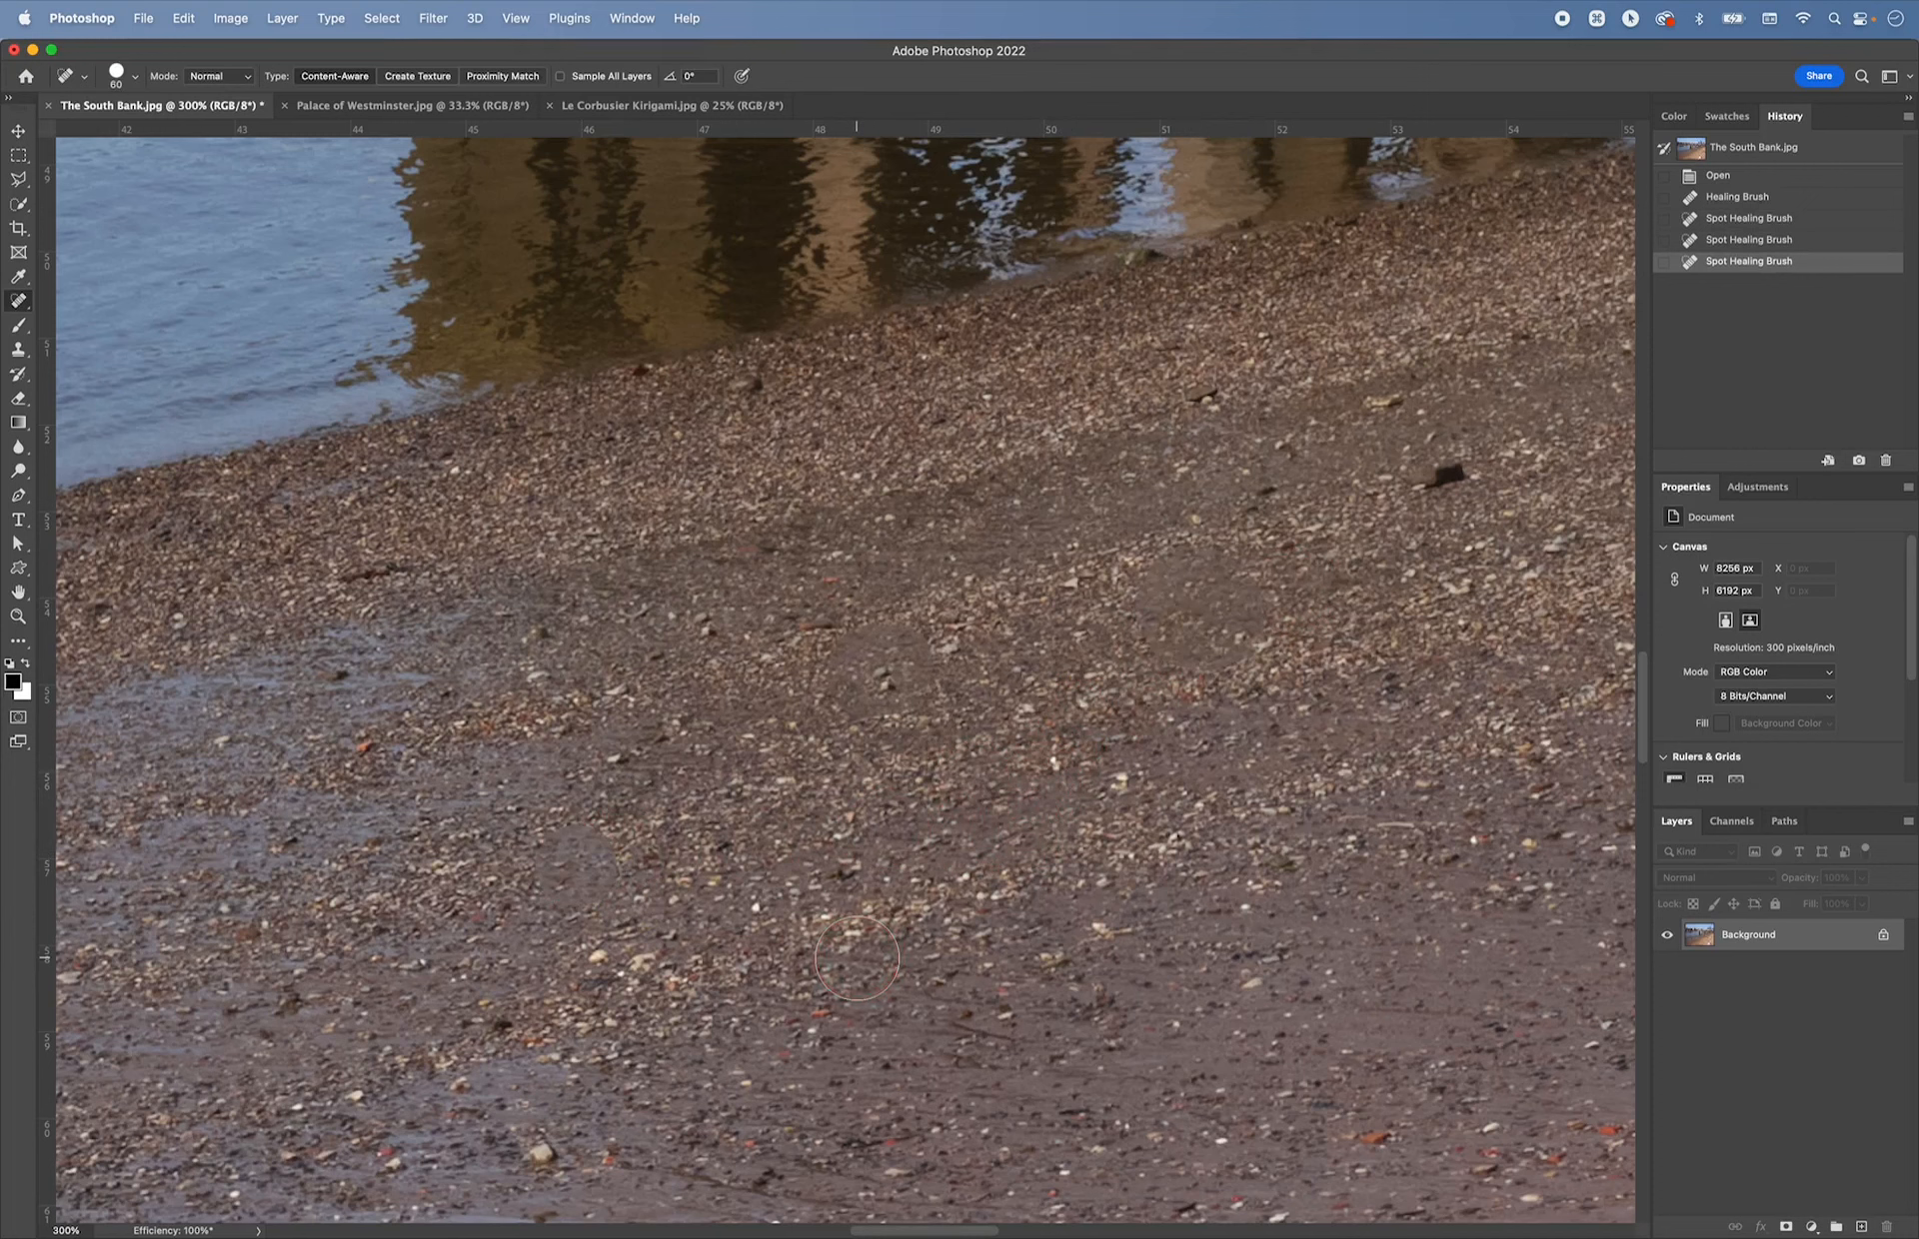
{"action": "key", "text": "super+z"}
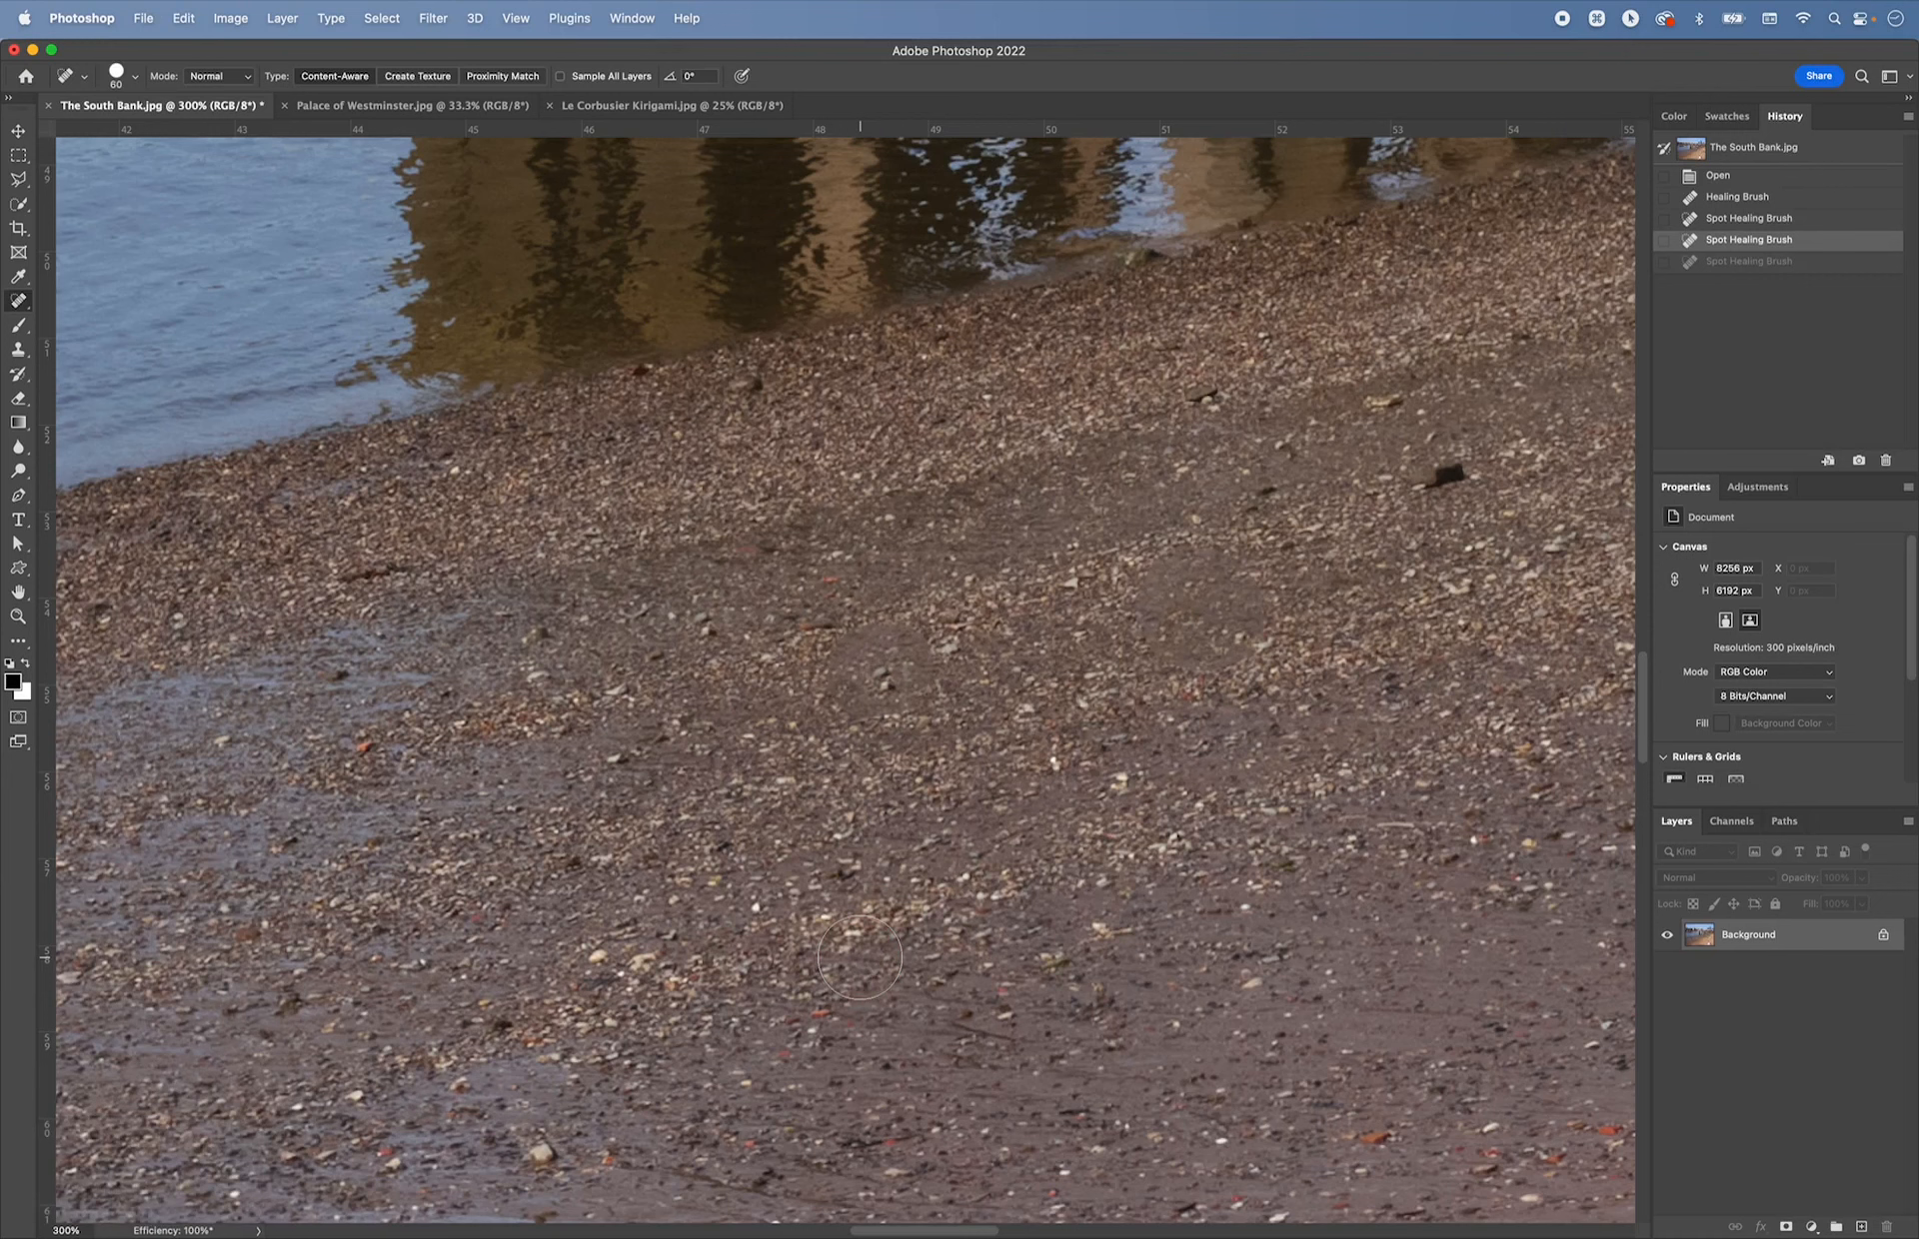
{"action": "key", "text": "super+z"}
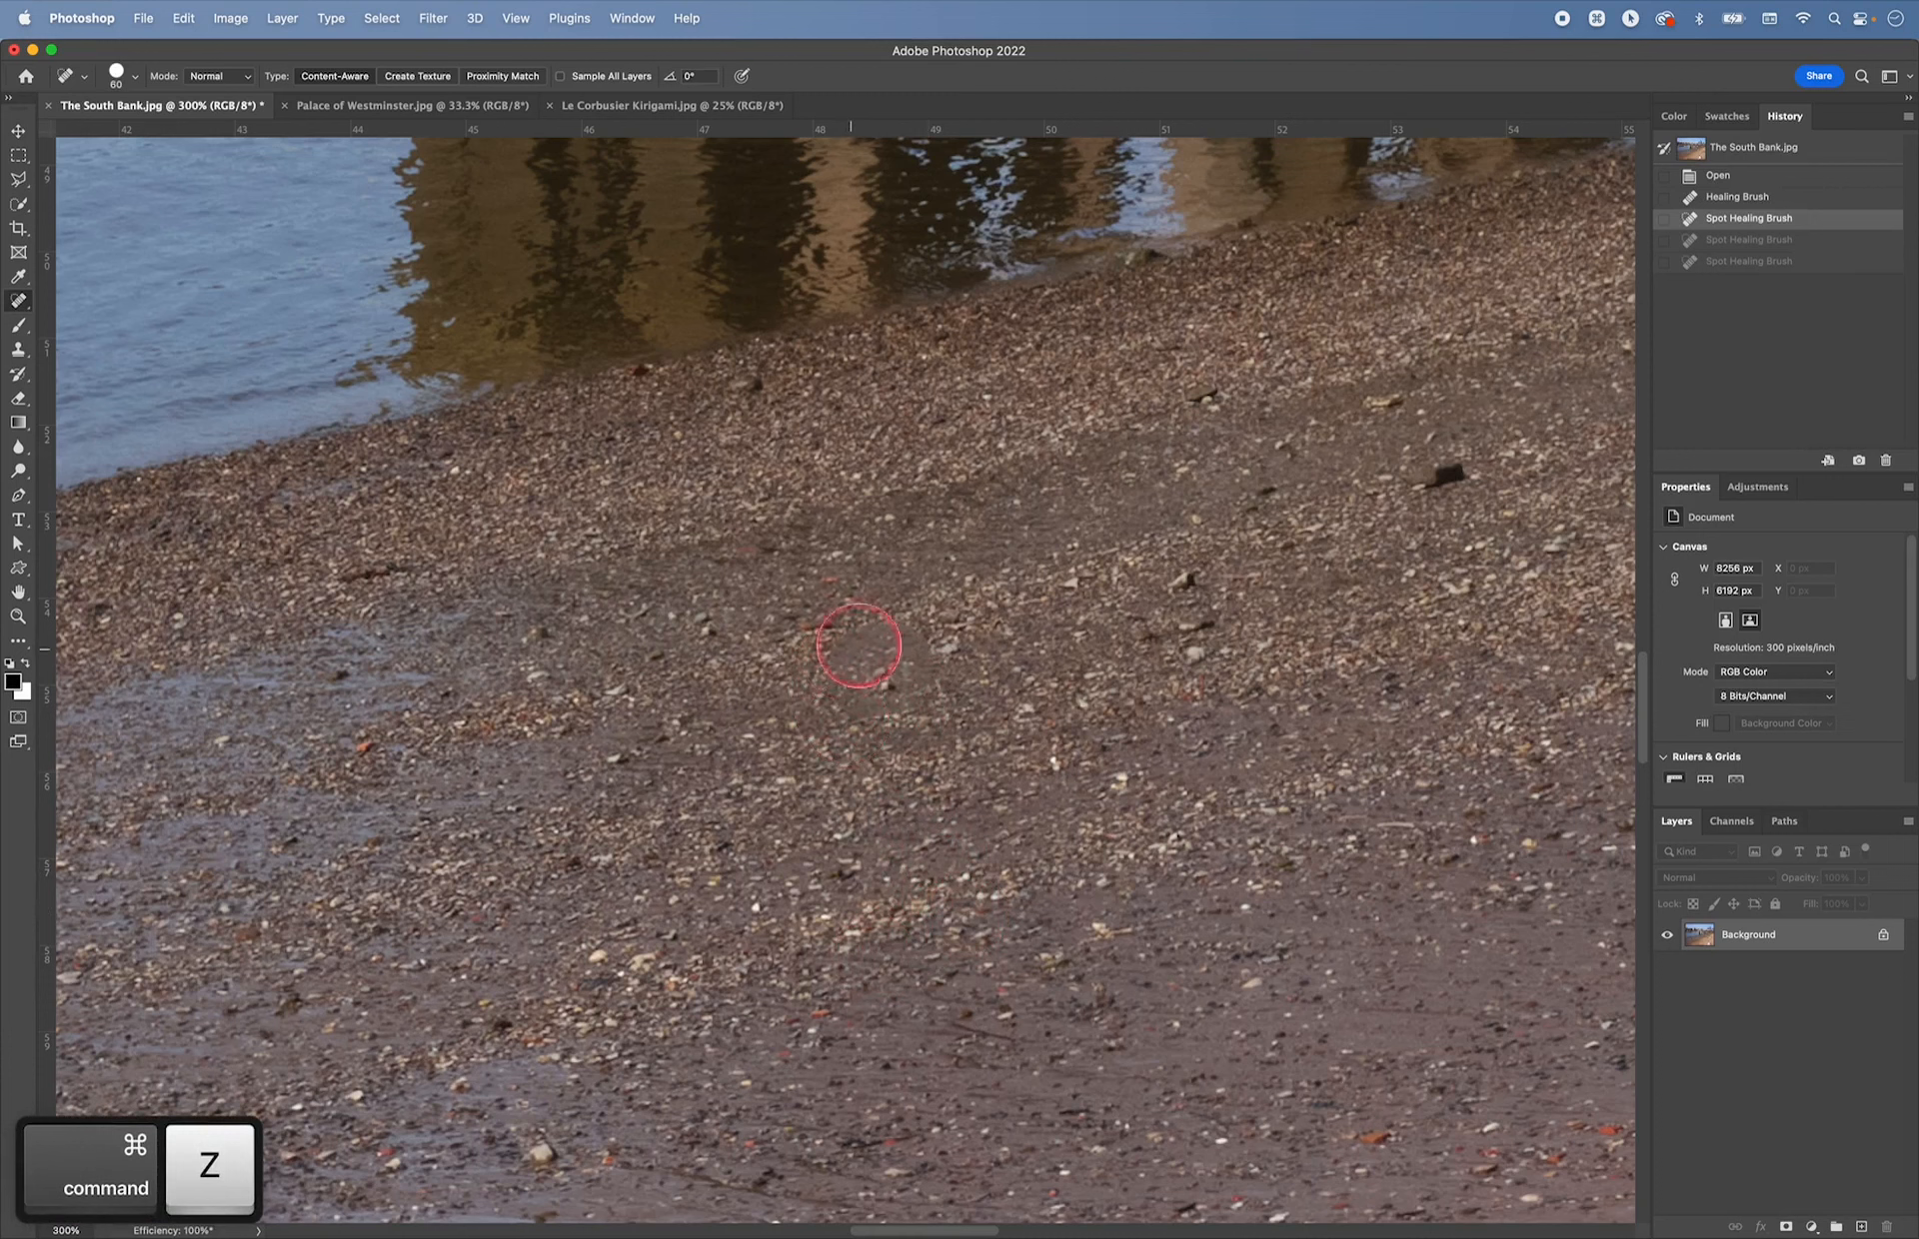
{"action": "key", "text": "super+z"}
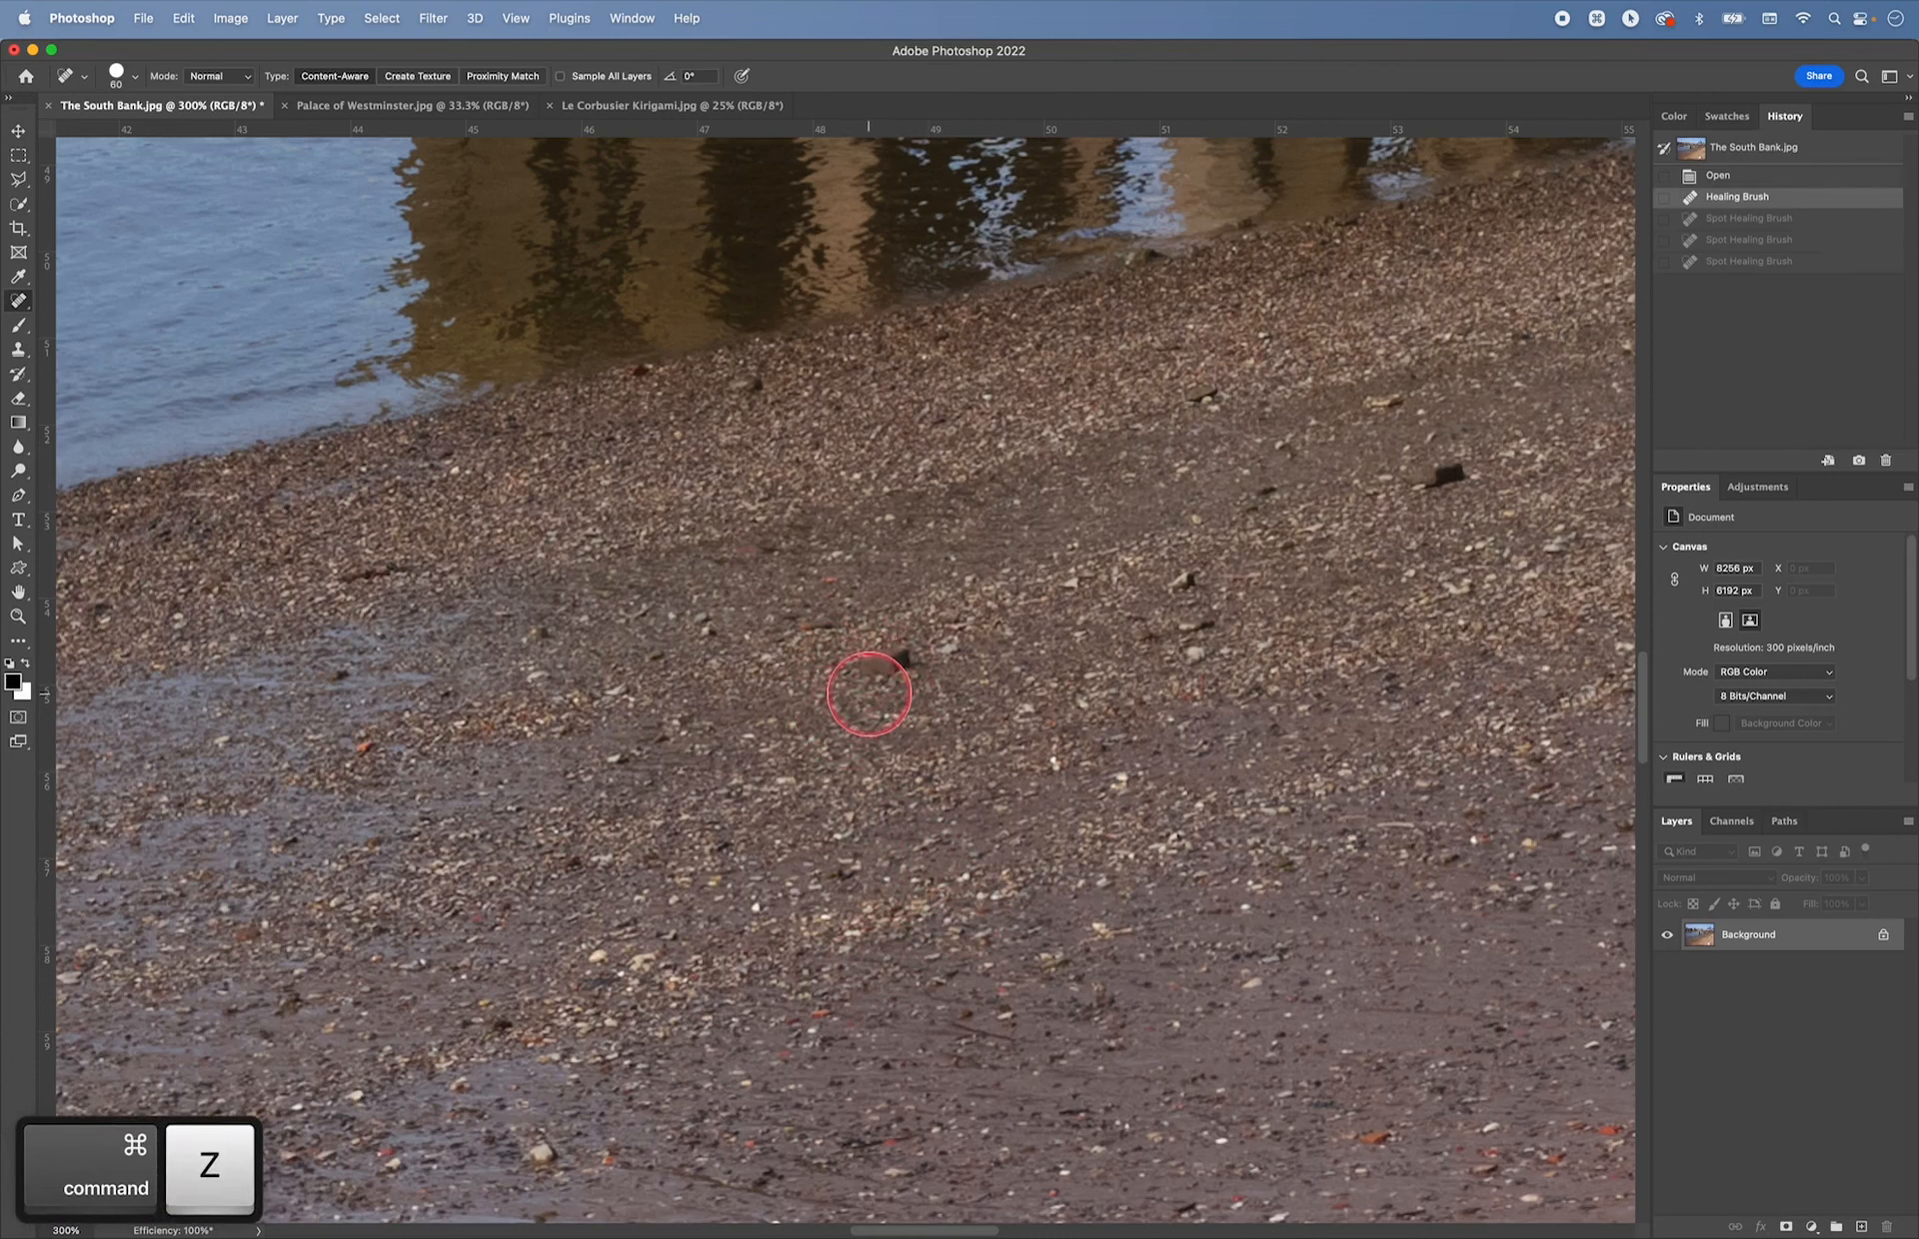
- Reduce the Spot Healing Brush size to 45 px
{"action": "key", "text": "bracketleft"}
{"action": "key", "text": "bracketleft"}
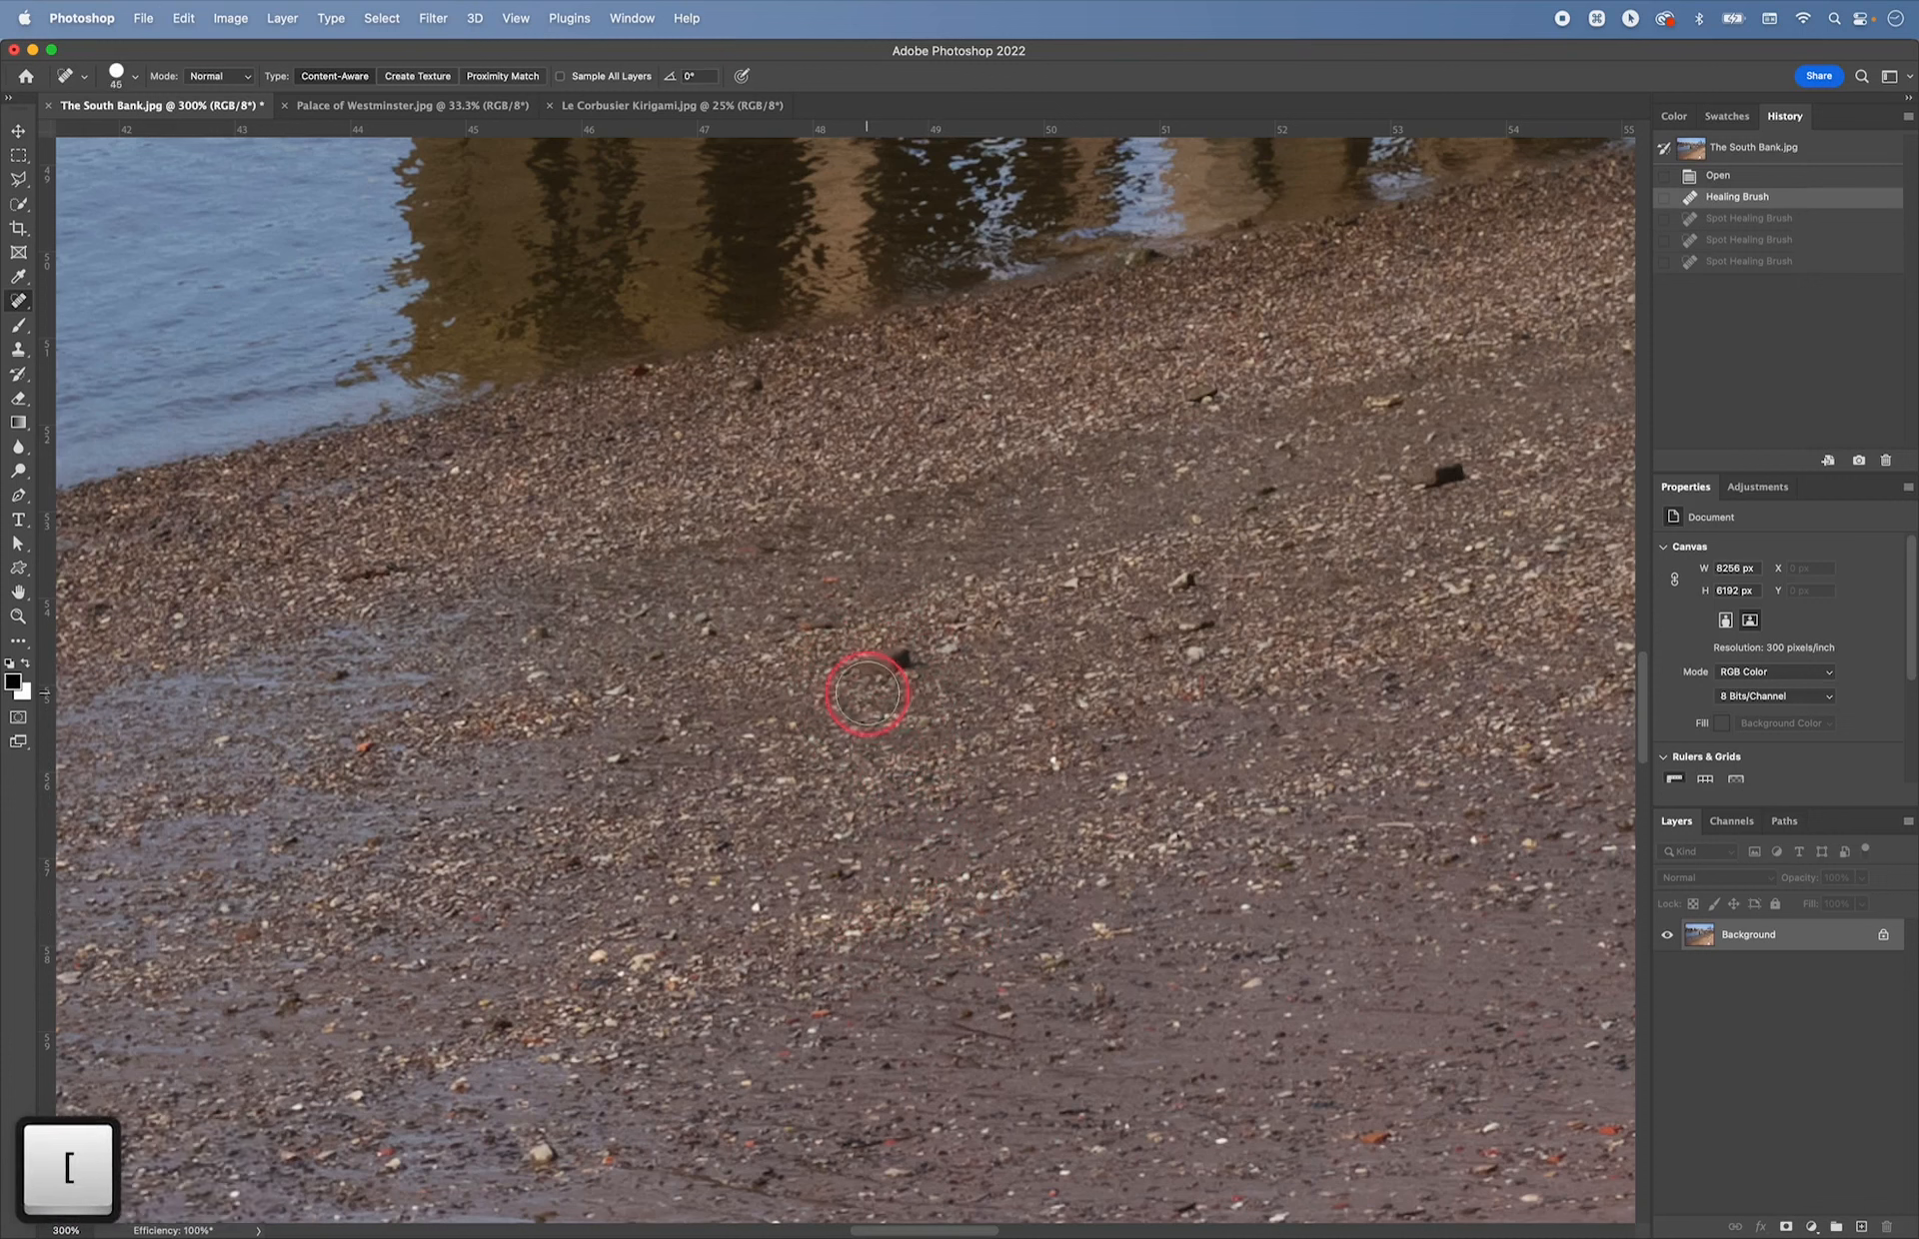
{"action": "key", "text": "bracketleft"}
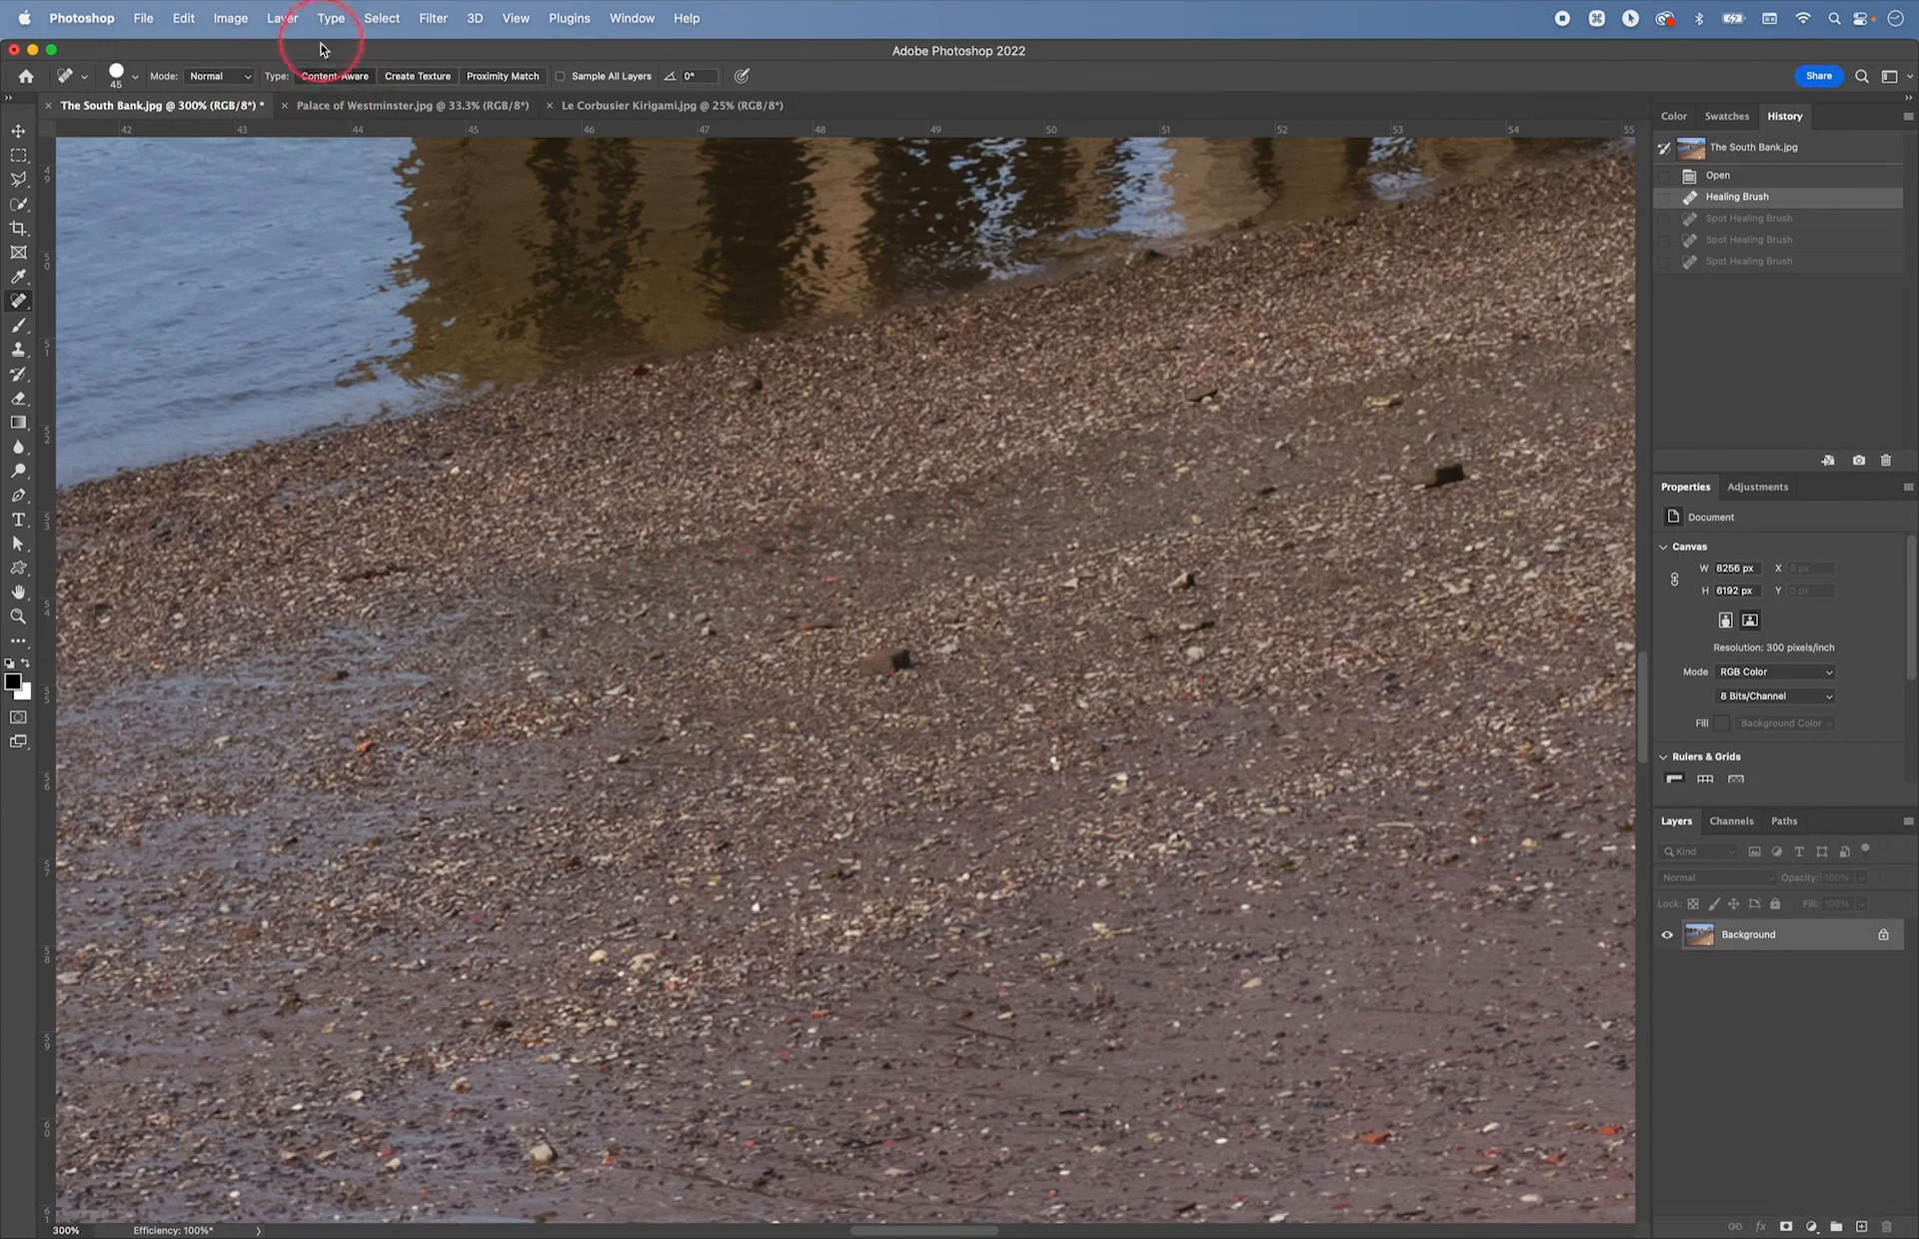
- Set the Spot Healing Brush type to Proximity Match and remove the dark stones from the pebbly shoreline
{"action": "left_click", "coordinate": [503, 80]}
{"action": "mouse_move", "coordinate": [892, 663]}
{"action": "left_mouse_down"}
{"action": "mouse_move", "coordinate": [873, 664]}
{"action": "mouse_move", "coordinate": [897, 669]}
{"action": "left_mouse_up"}
{"action": "left_click", "coordinate": [883, 641]}
{"action": "left_click_drag", "start_coordinate": [1465, 464], "coordinate": [1454, 478]}
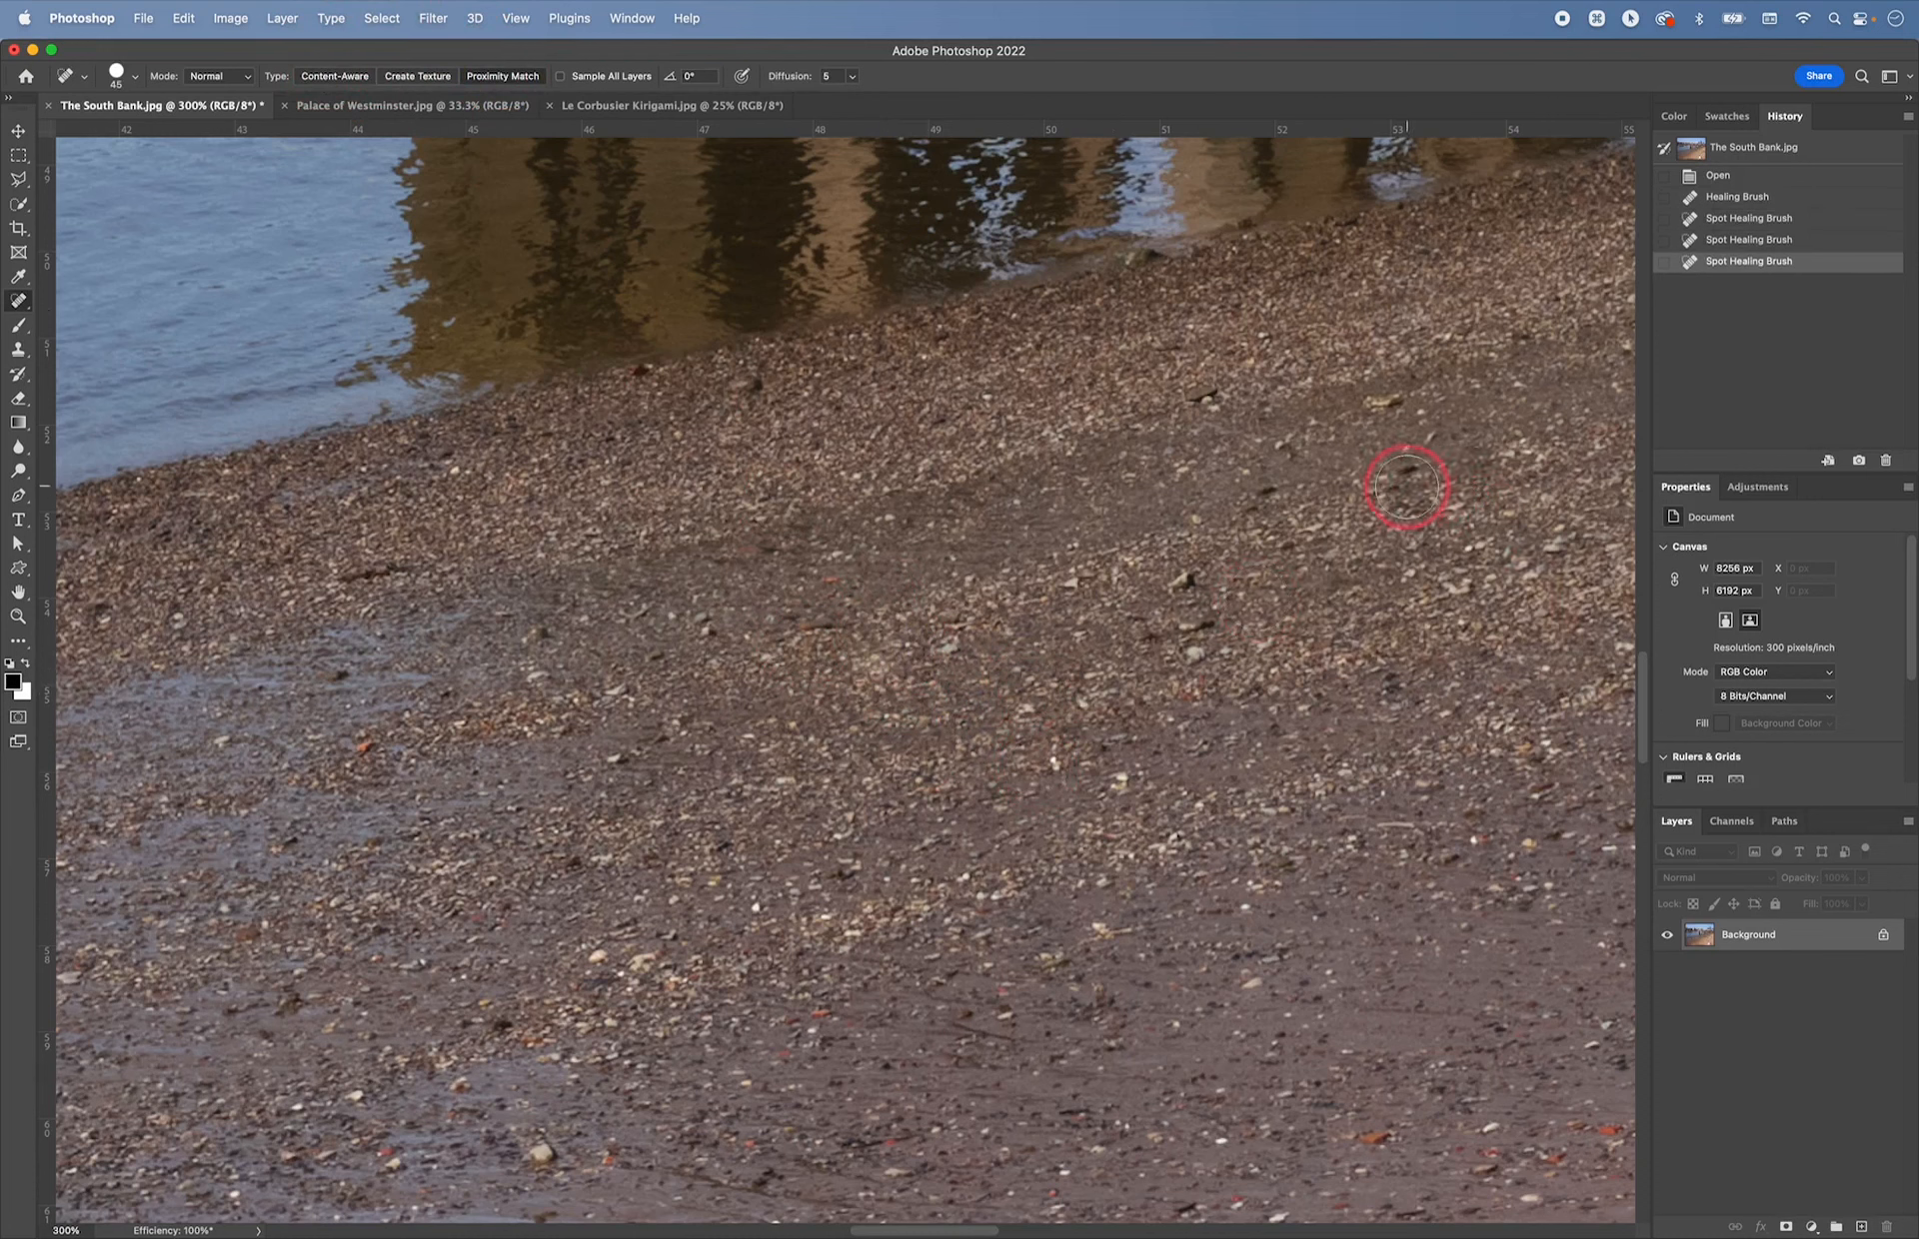
{"action": "left_click", "coordinate": [1407, 487]}
{"action": "left_click", "coordinate": [1426, 496]}
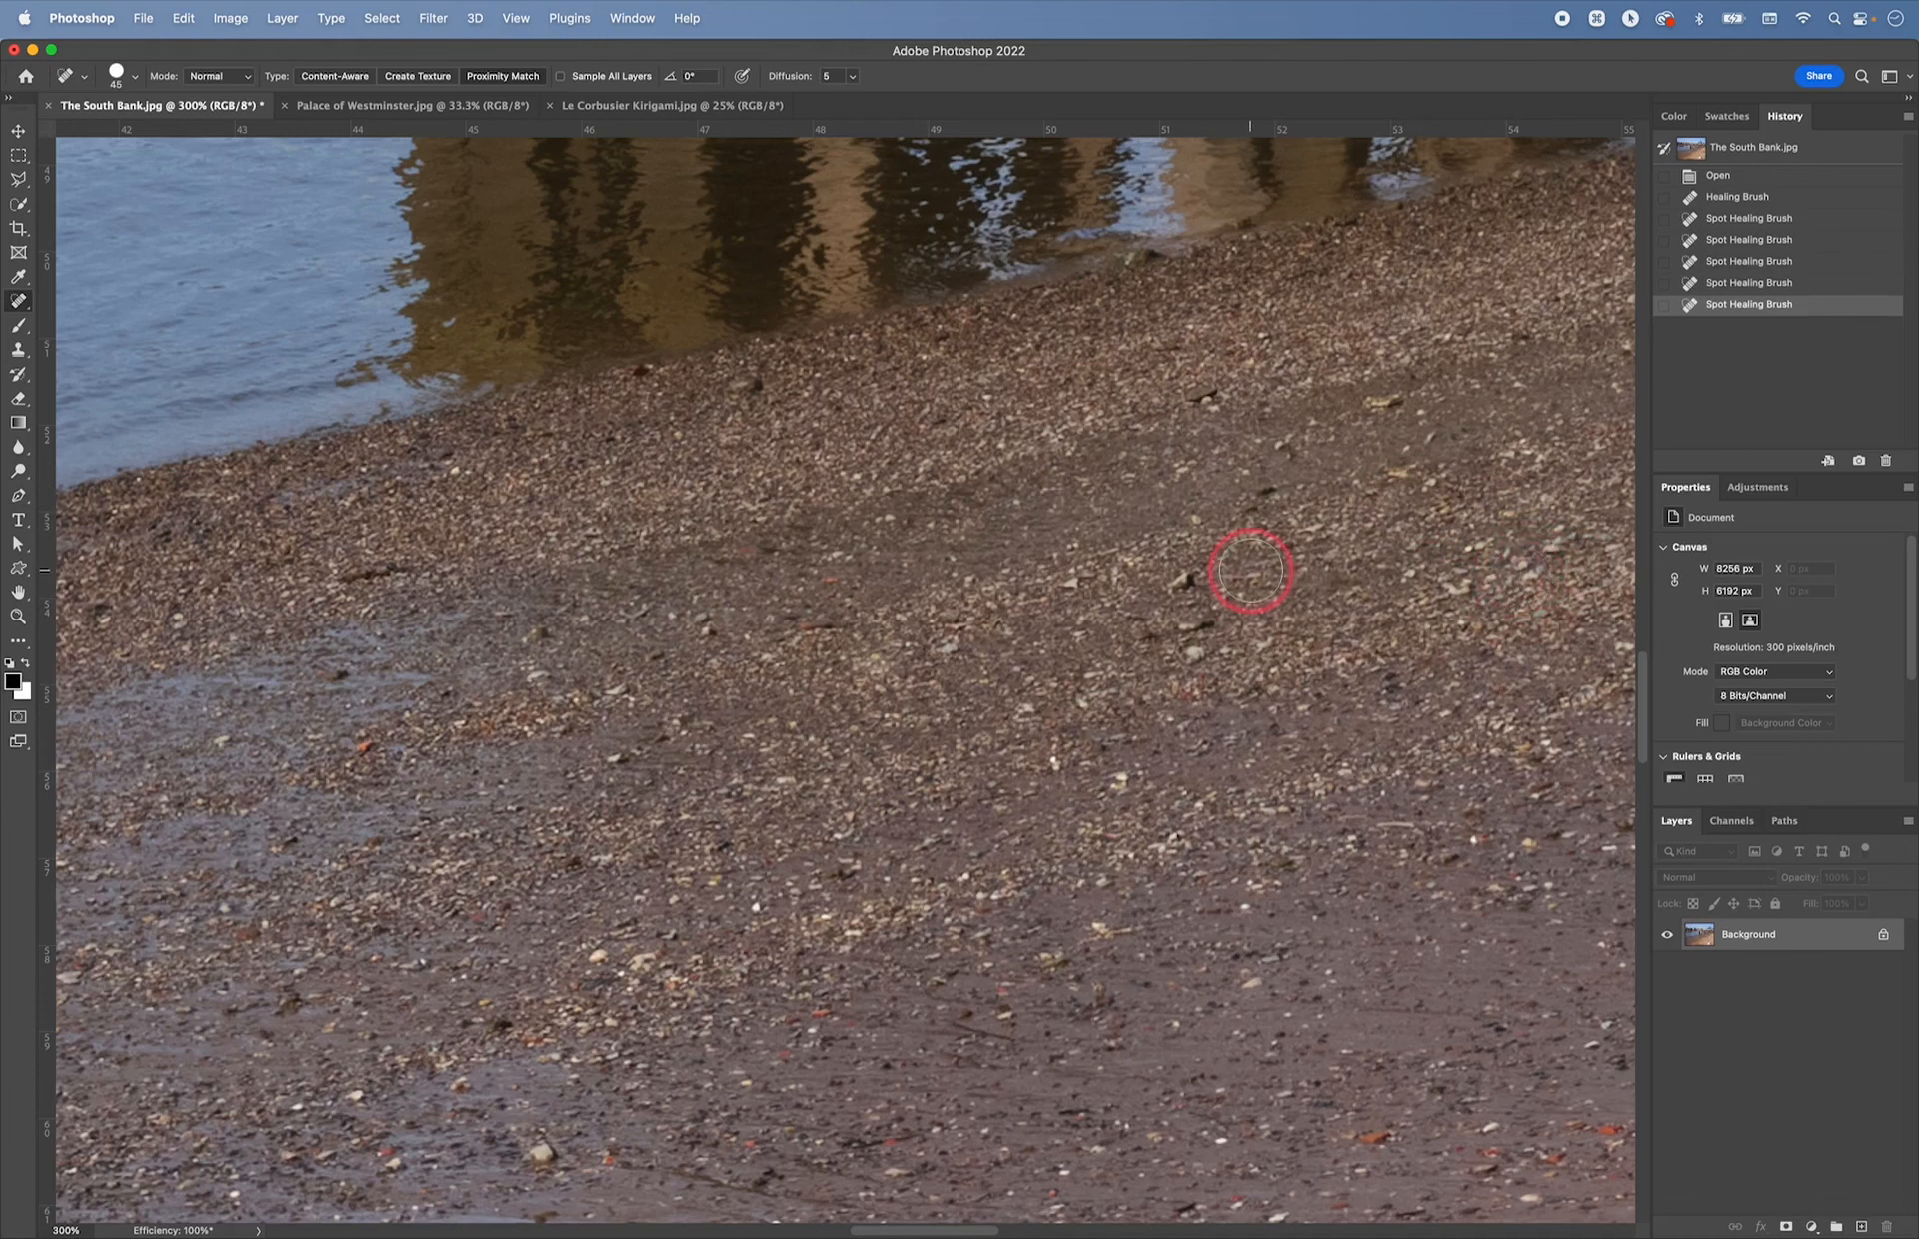
{"action": "left_click", "coordinate": [1185, 579]}
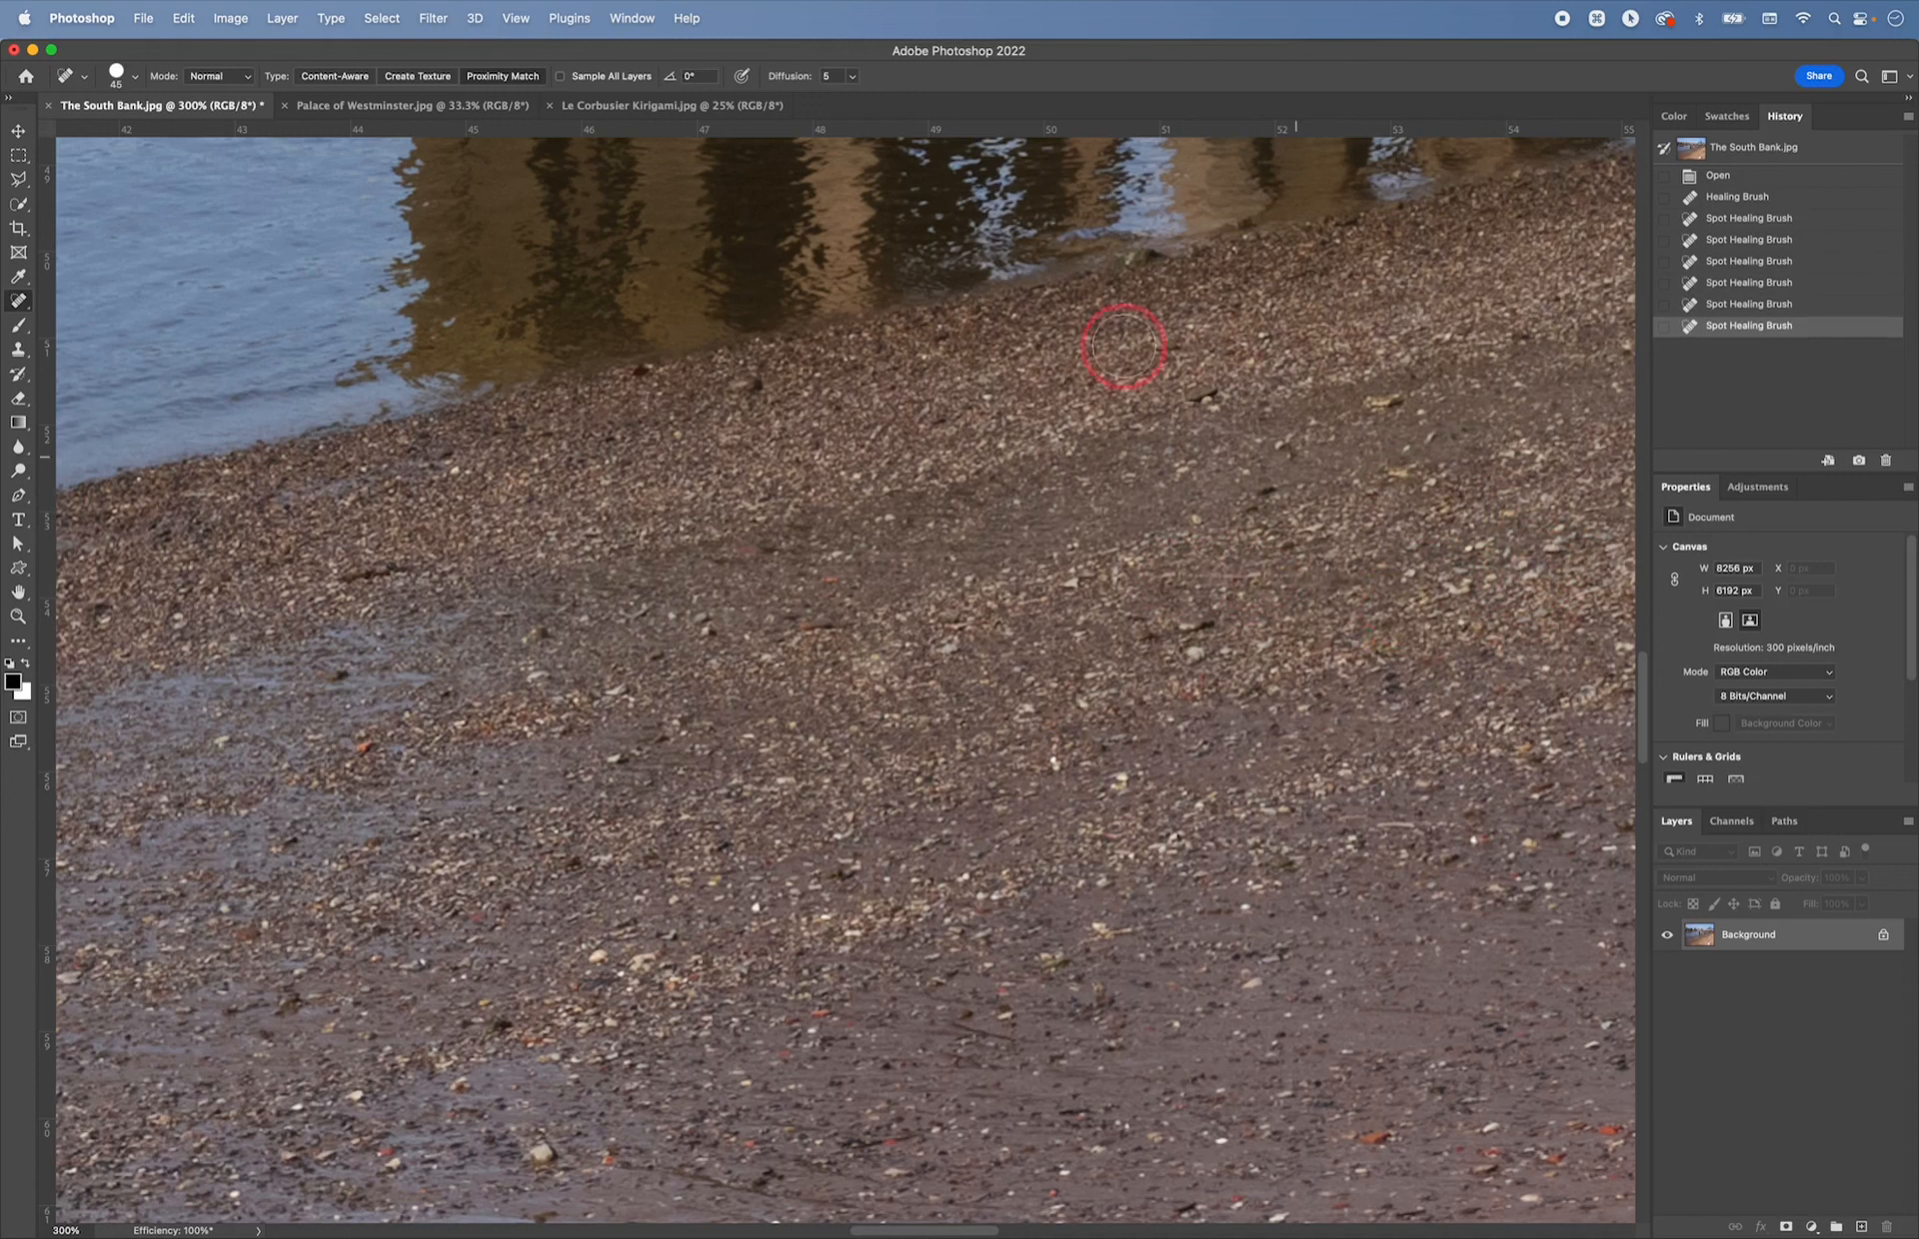
- Set the Spot Healing Brush diffusion to 2 and heal more small blemishes along the pebbly shoreline
{"action": "left_click", "coordinate": [852, 76]}
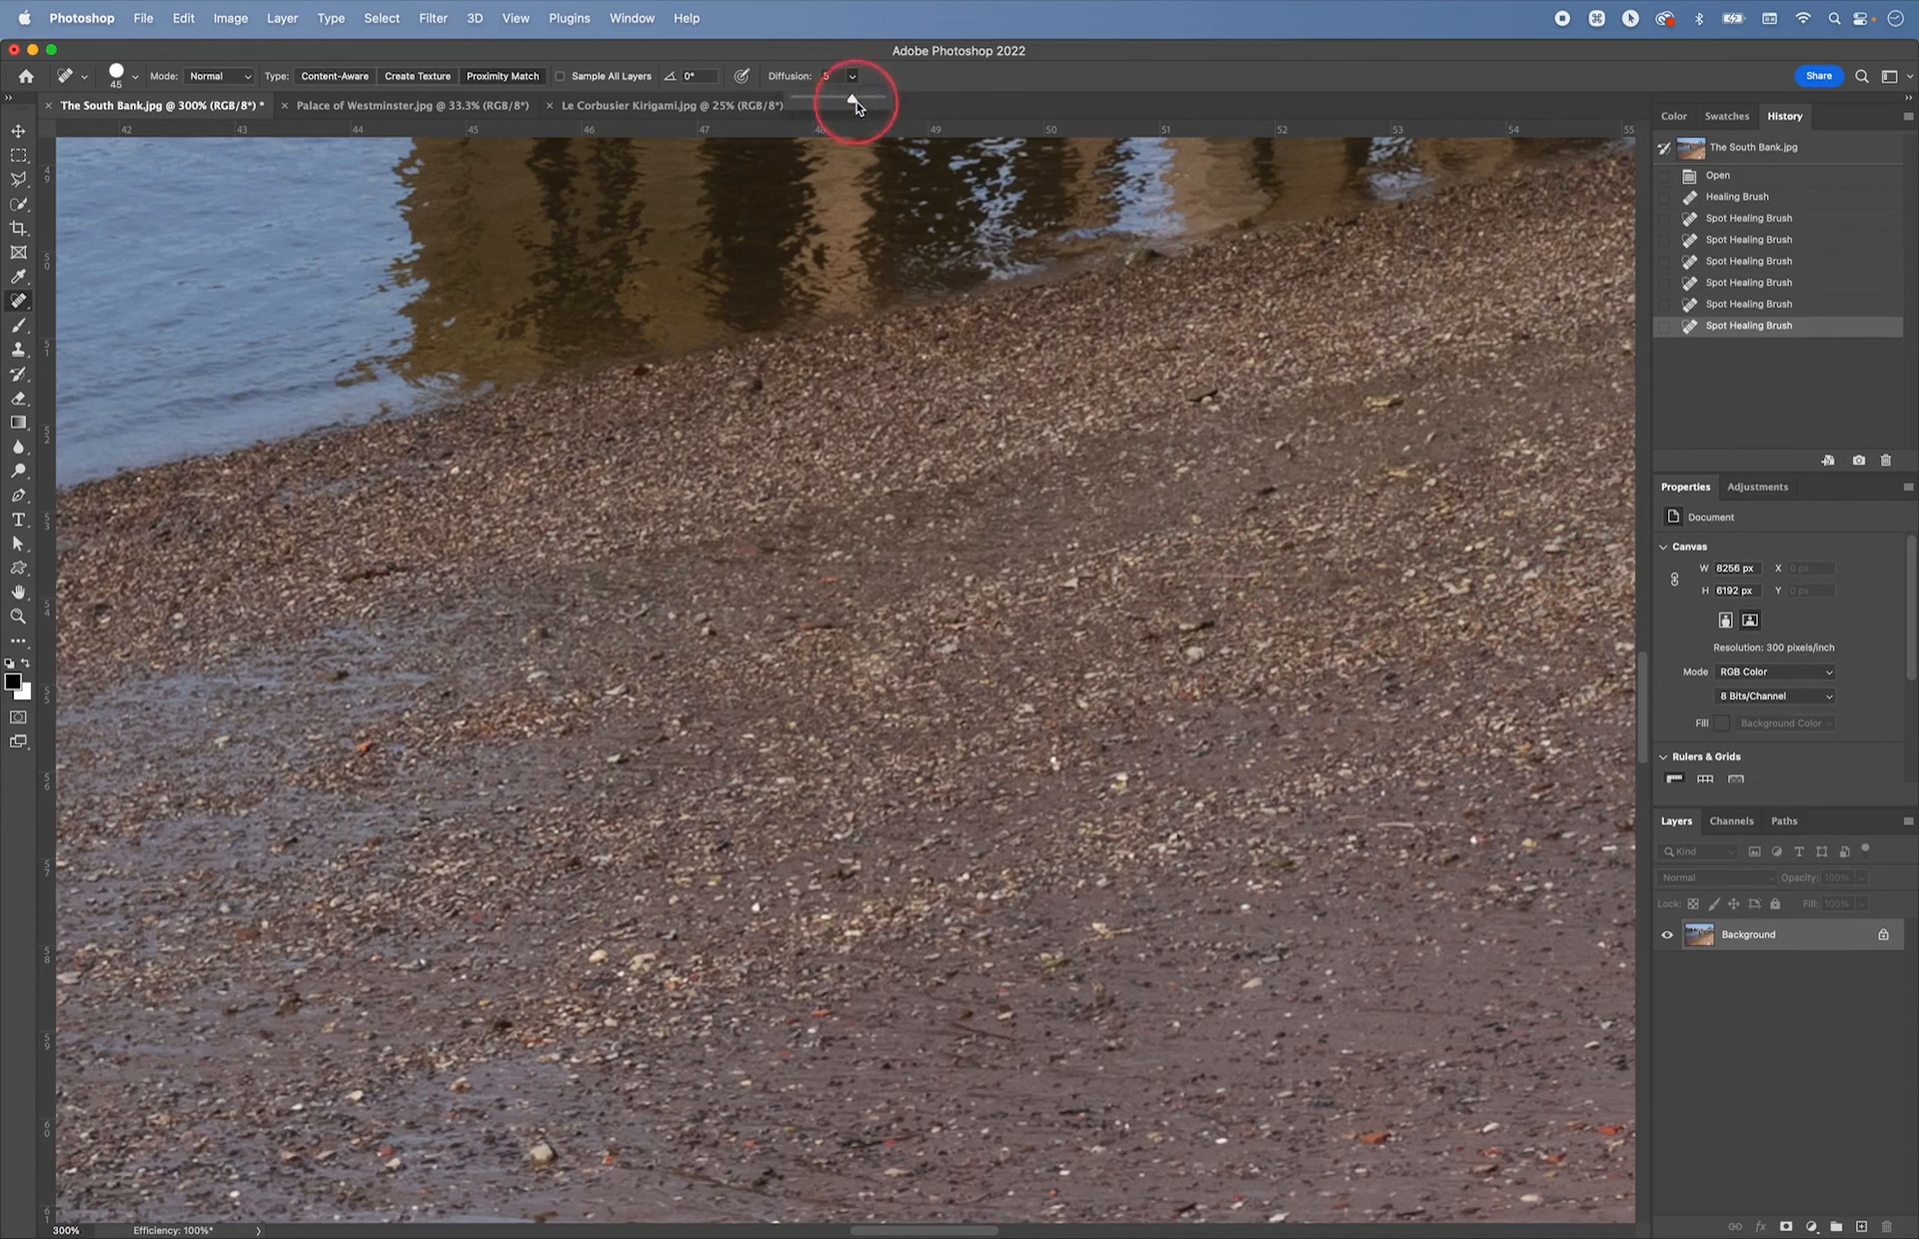
{"action": "left_click_drag", "start_coordinate": [853, 106], "coordinate": [816, 106]}
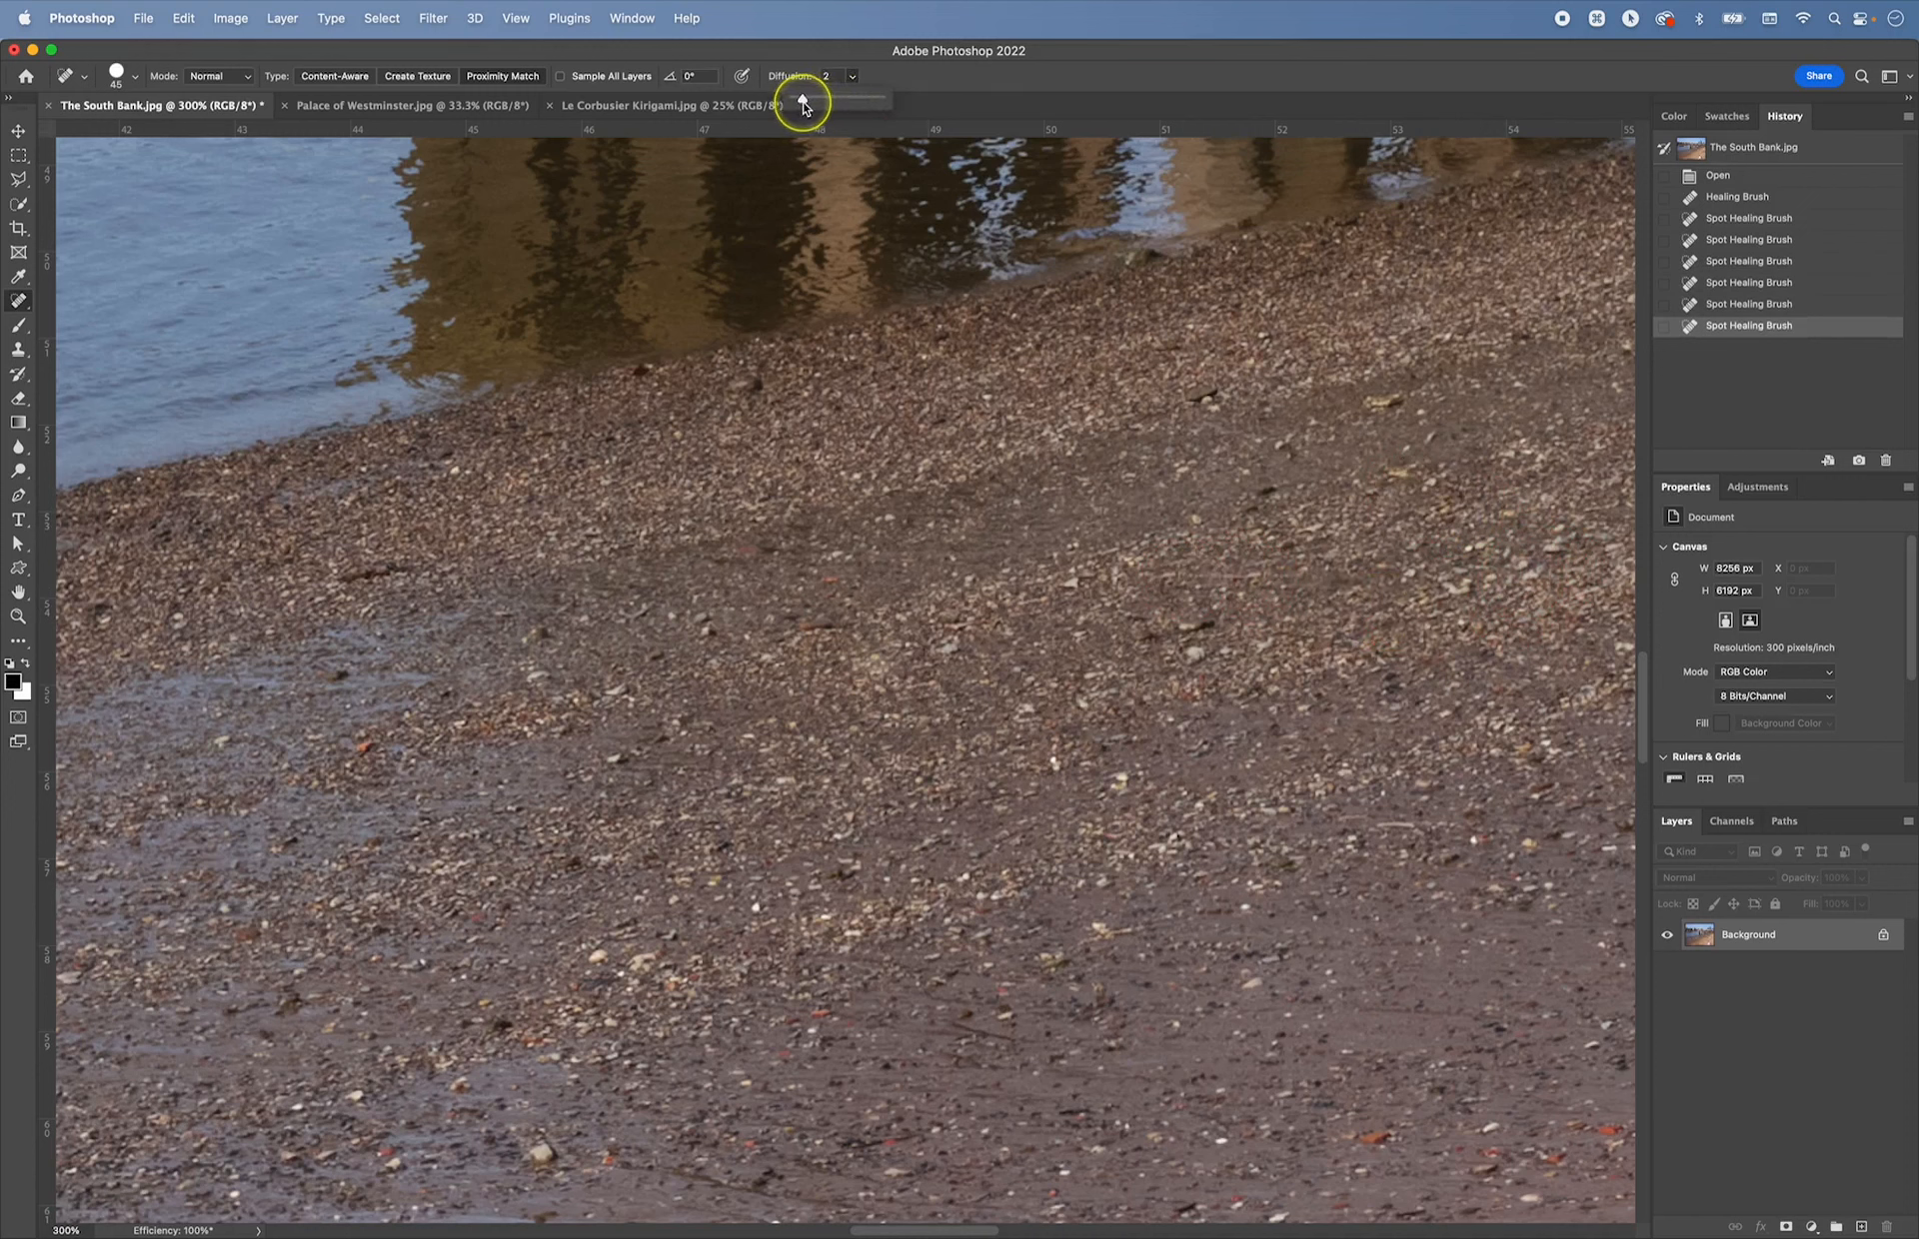
{"action": "left_click", "coordinate": [980, 73]}
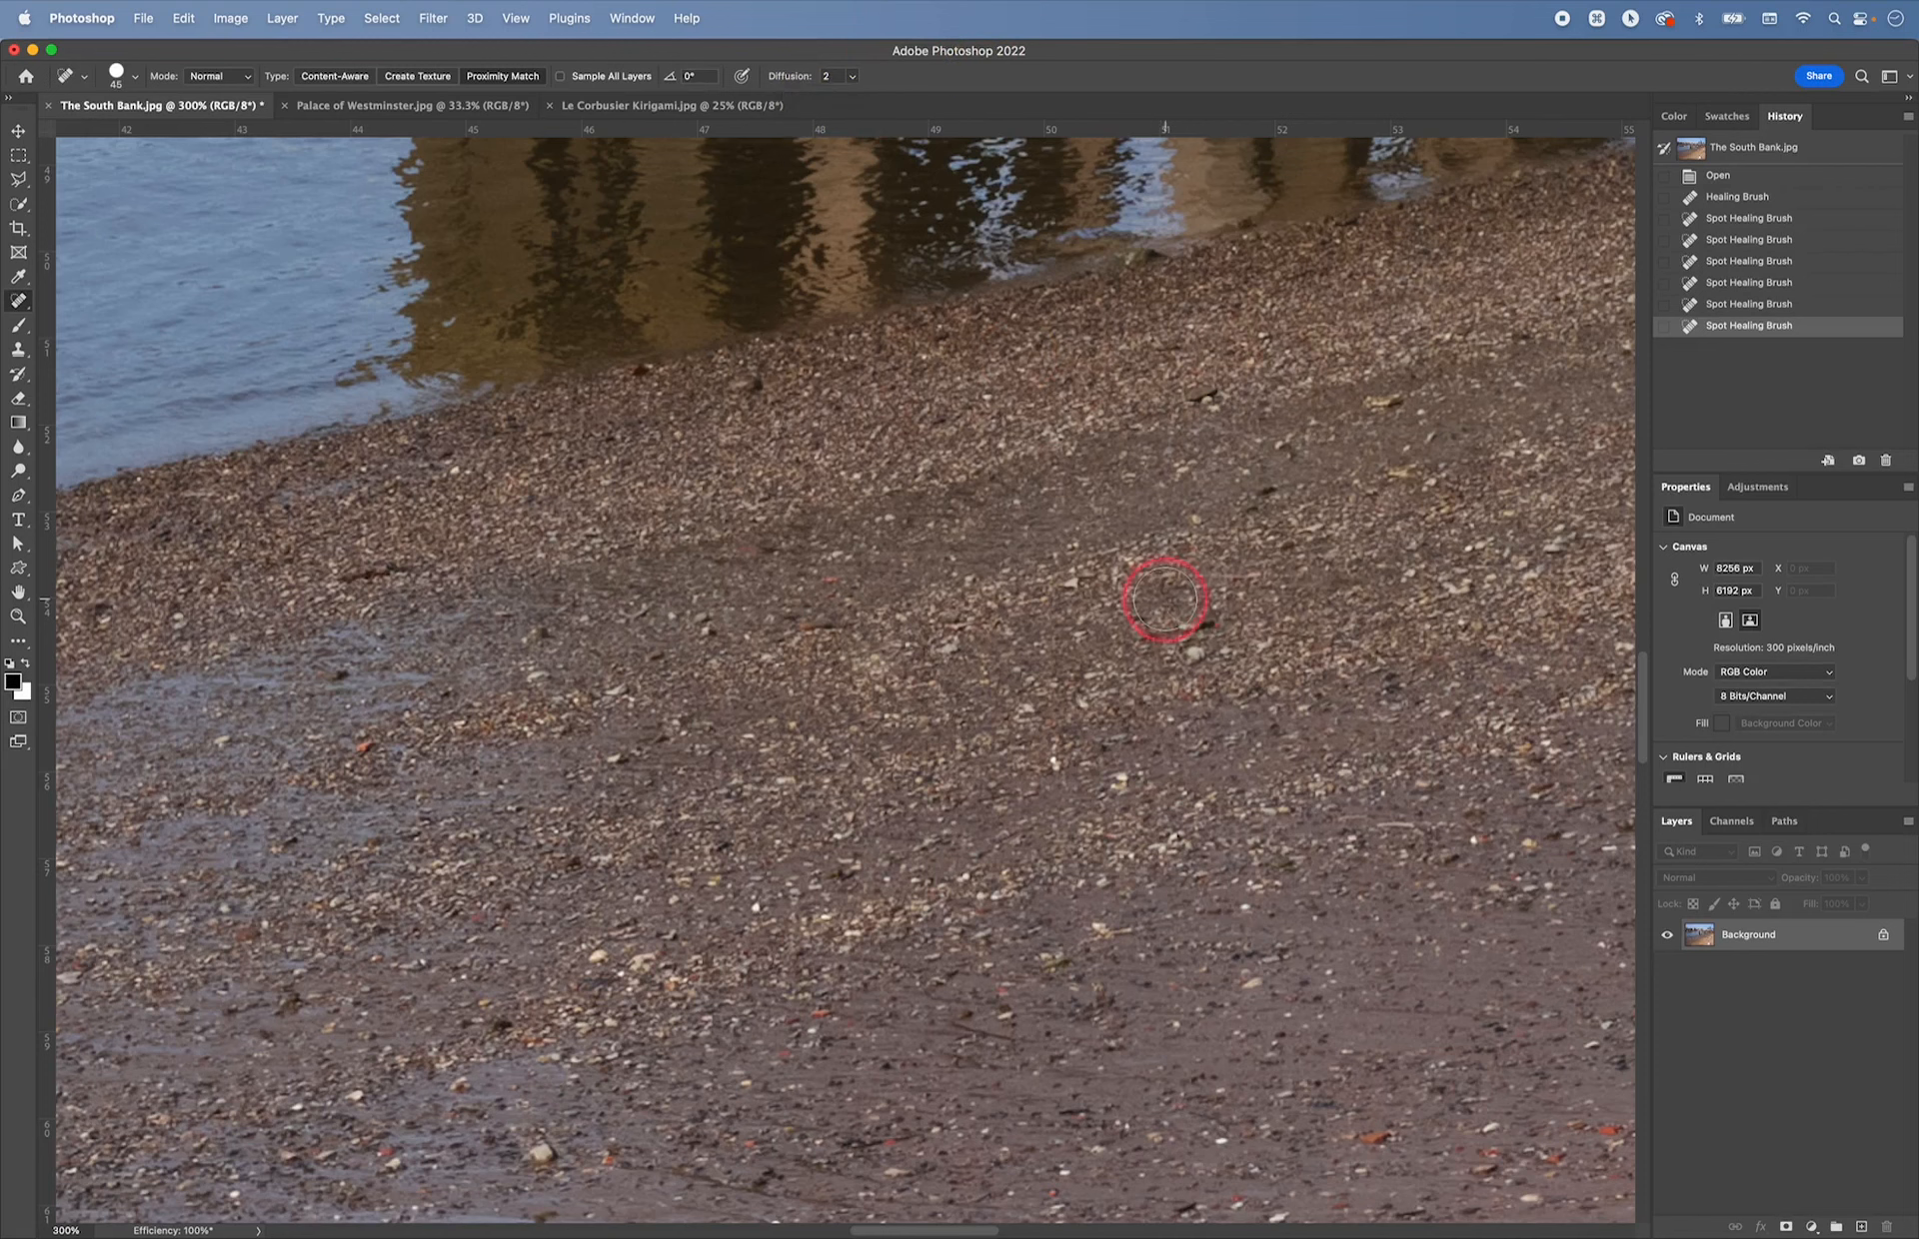
{"action": "left_click", "coordinate": [1262, 505]}
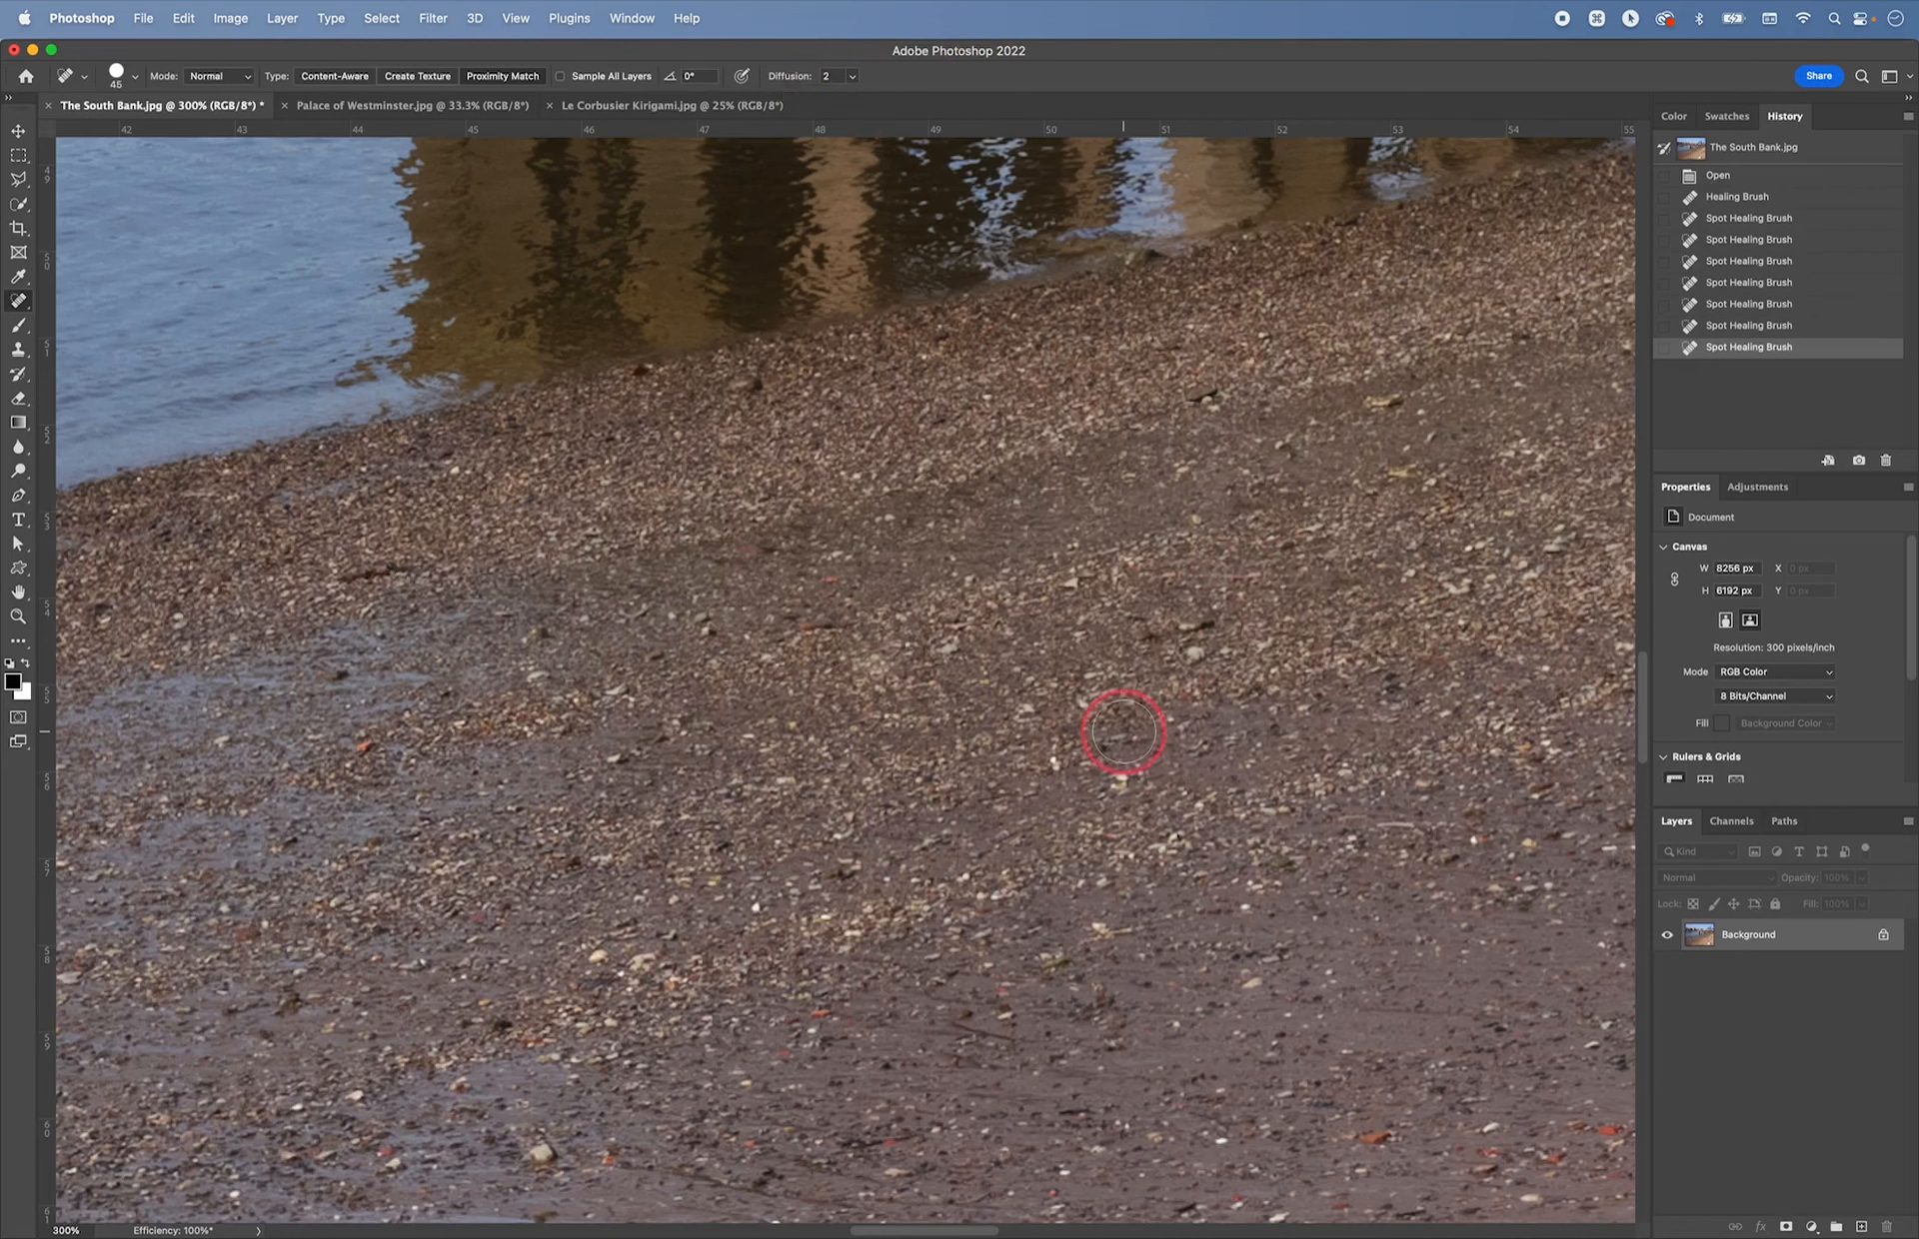
{"action": "key", "text": "space"}
{"action": "left_click_drag", "start_coordinate": [835, 710], "coordinate": [1281, 666]}
{"action": "left_click_drag", "start_coordinate": [798, 537], "coordinate": [868, 522]}
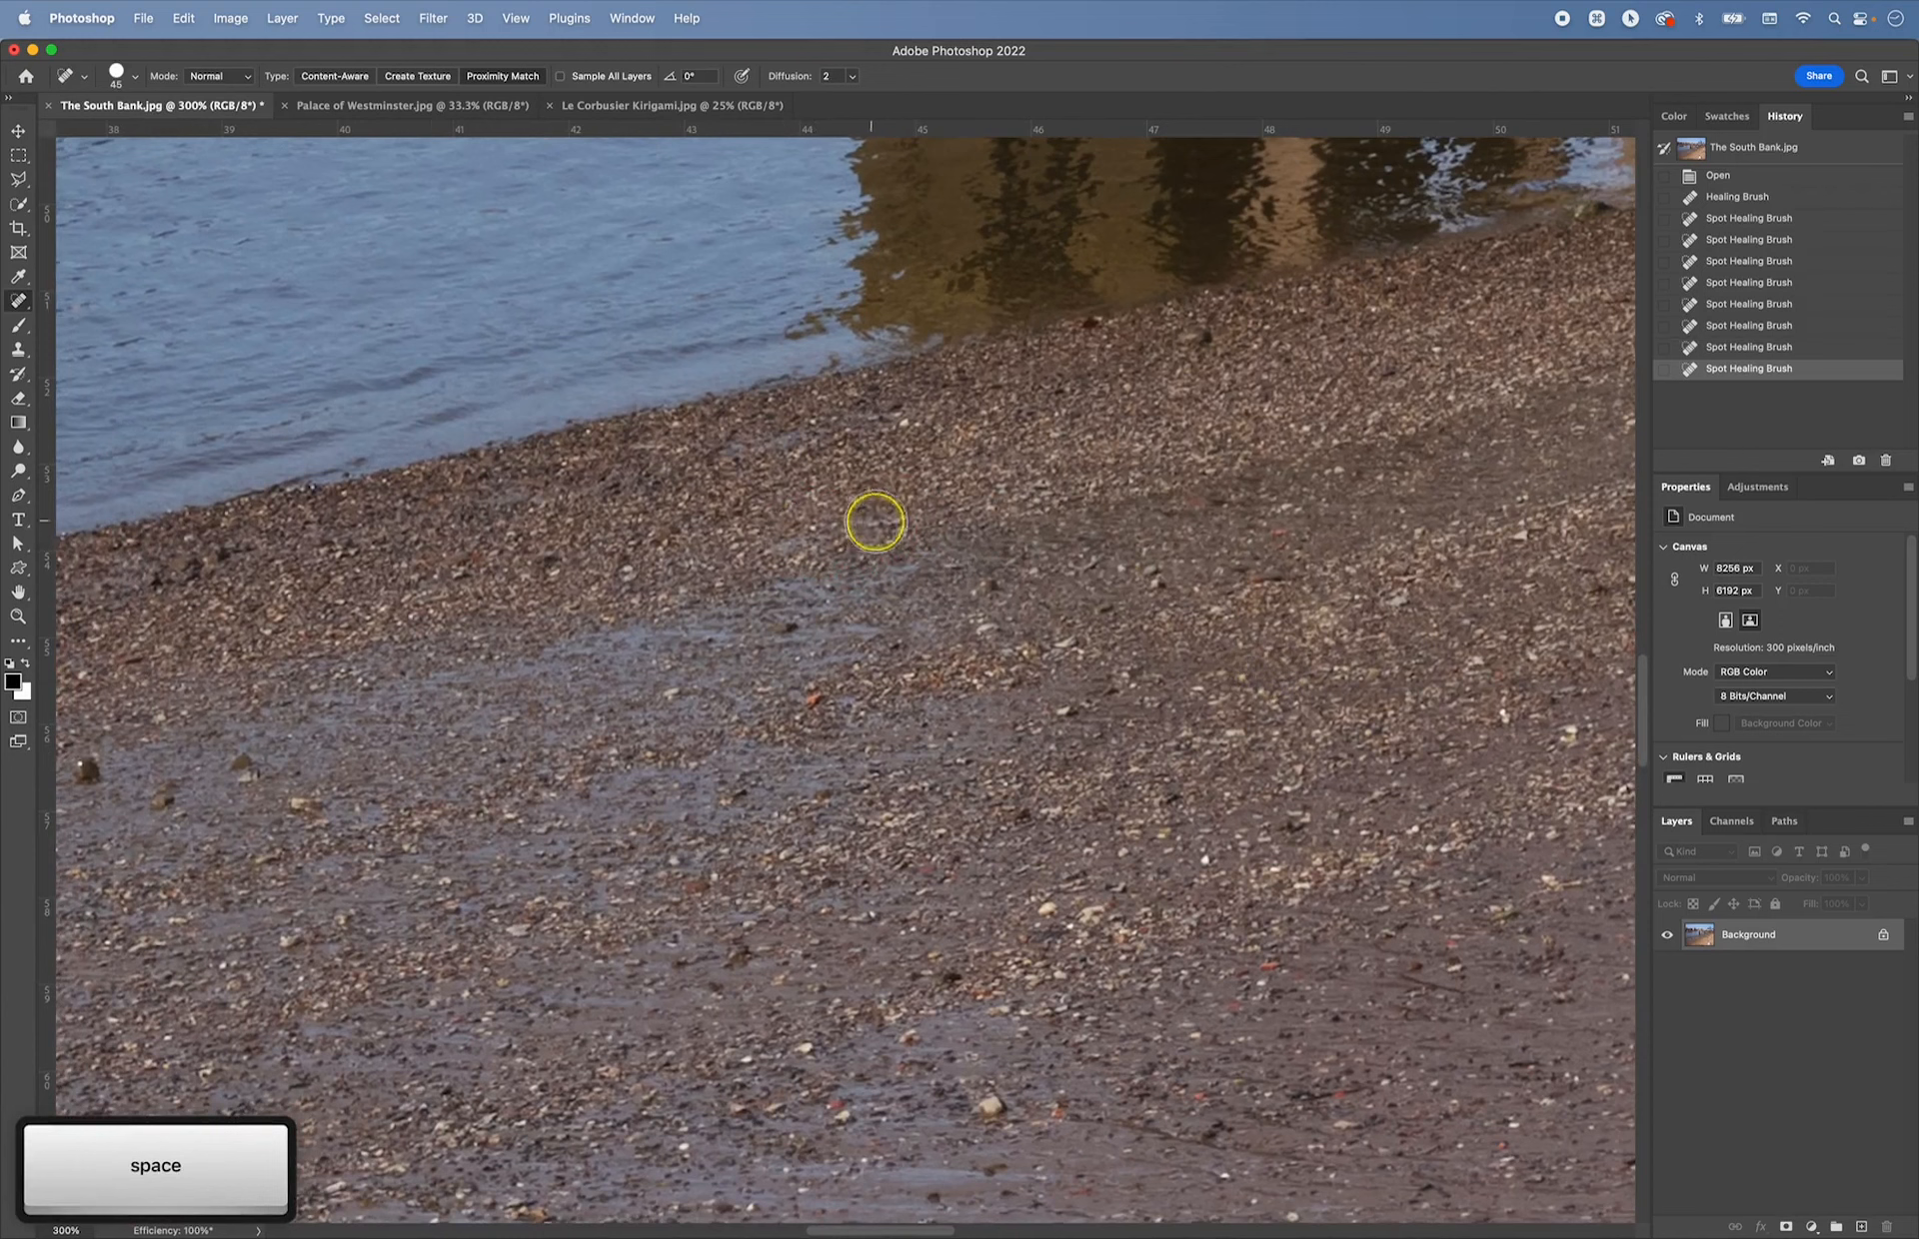
{"action": "left_click", "coordinate": [1214, 723]}
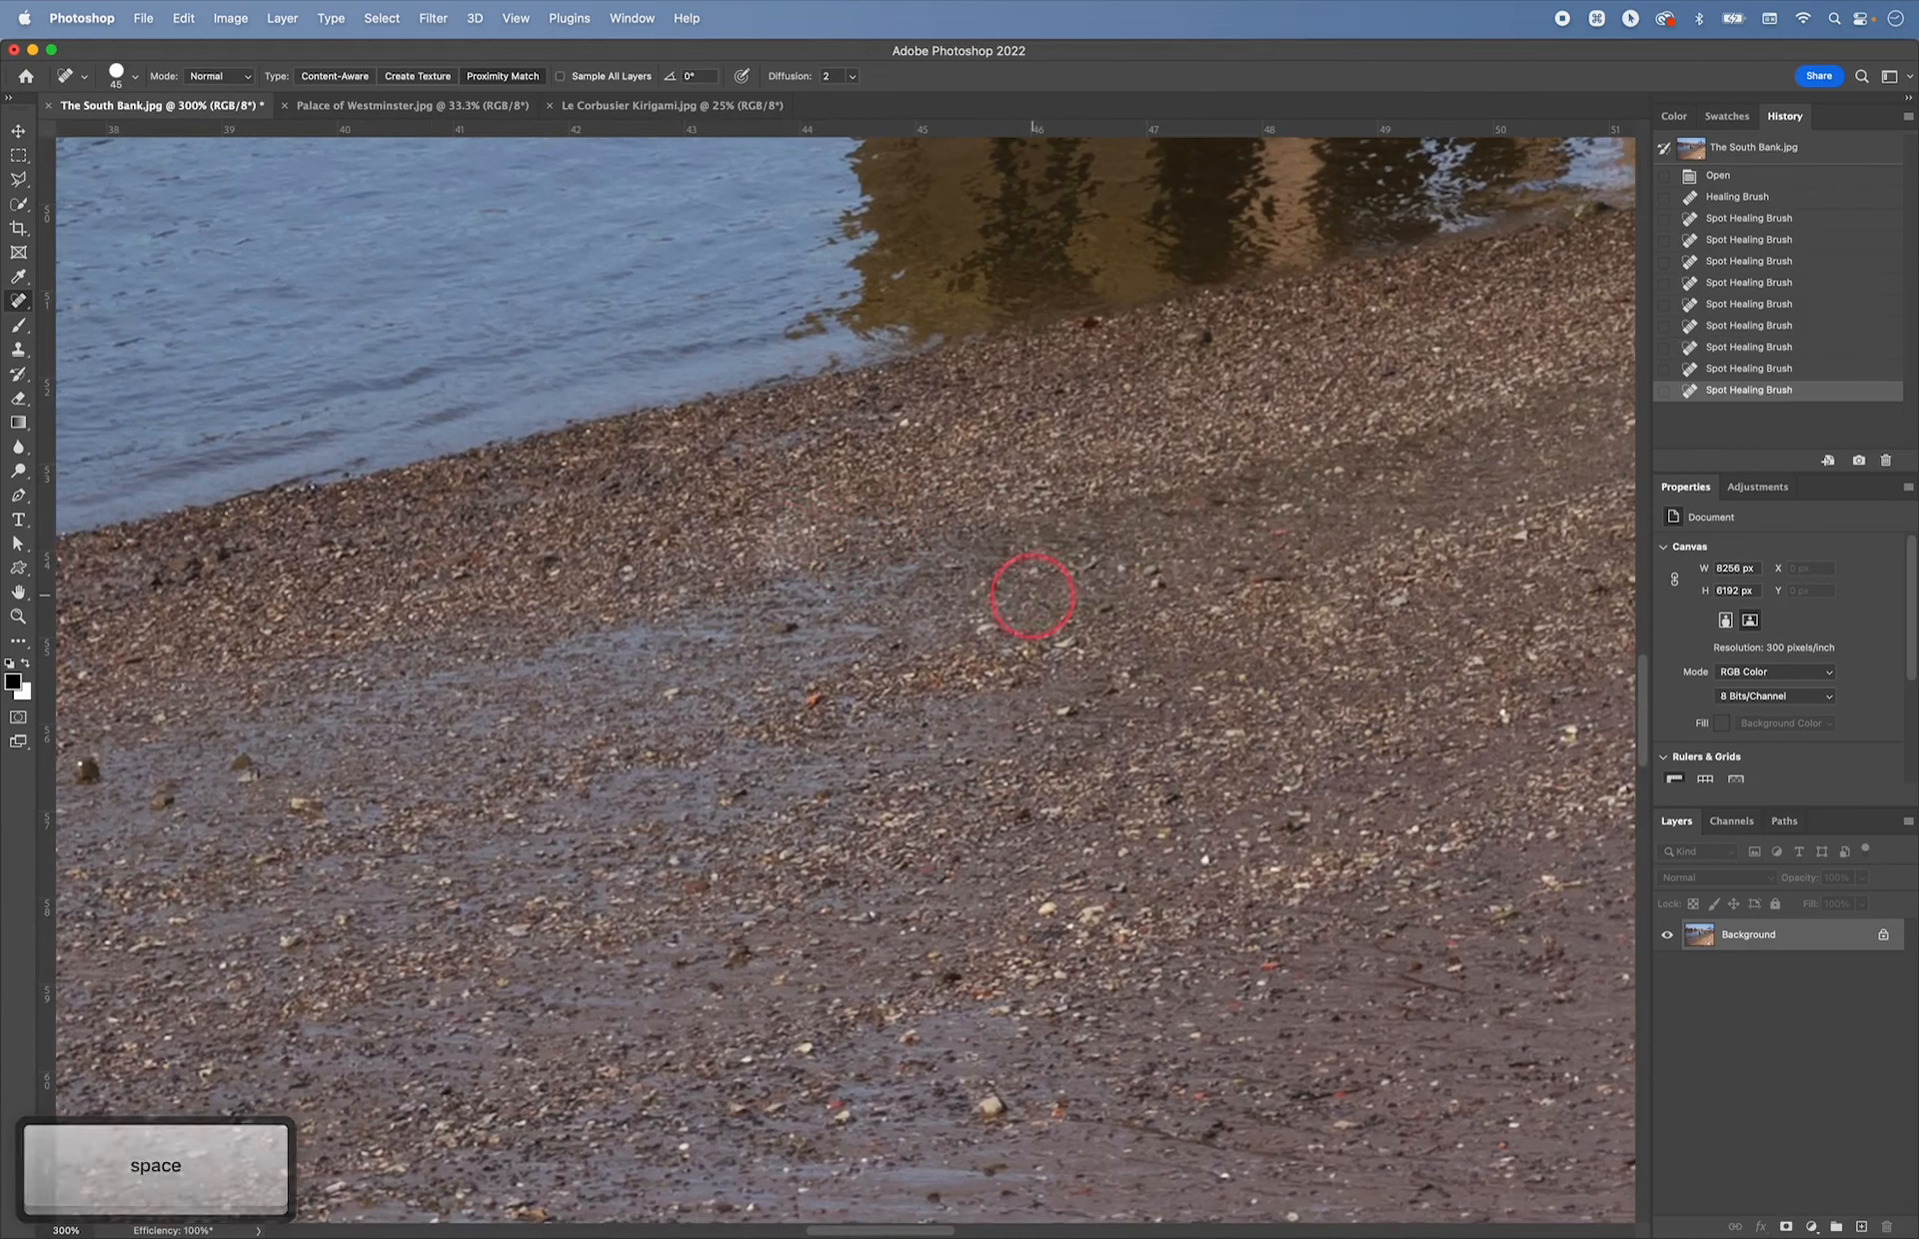
- Retouch the pale patch on the pebbles near the water's edge with the Spot Healing Brush in Proximity Match
{"action": "left_click", "coordinate": [417, 77]}
{"action": "left_click", "coordinate": [502, 77]}
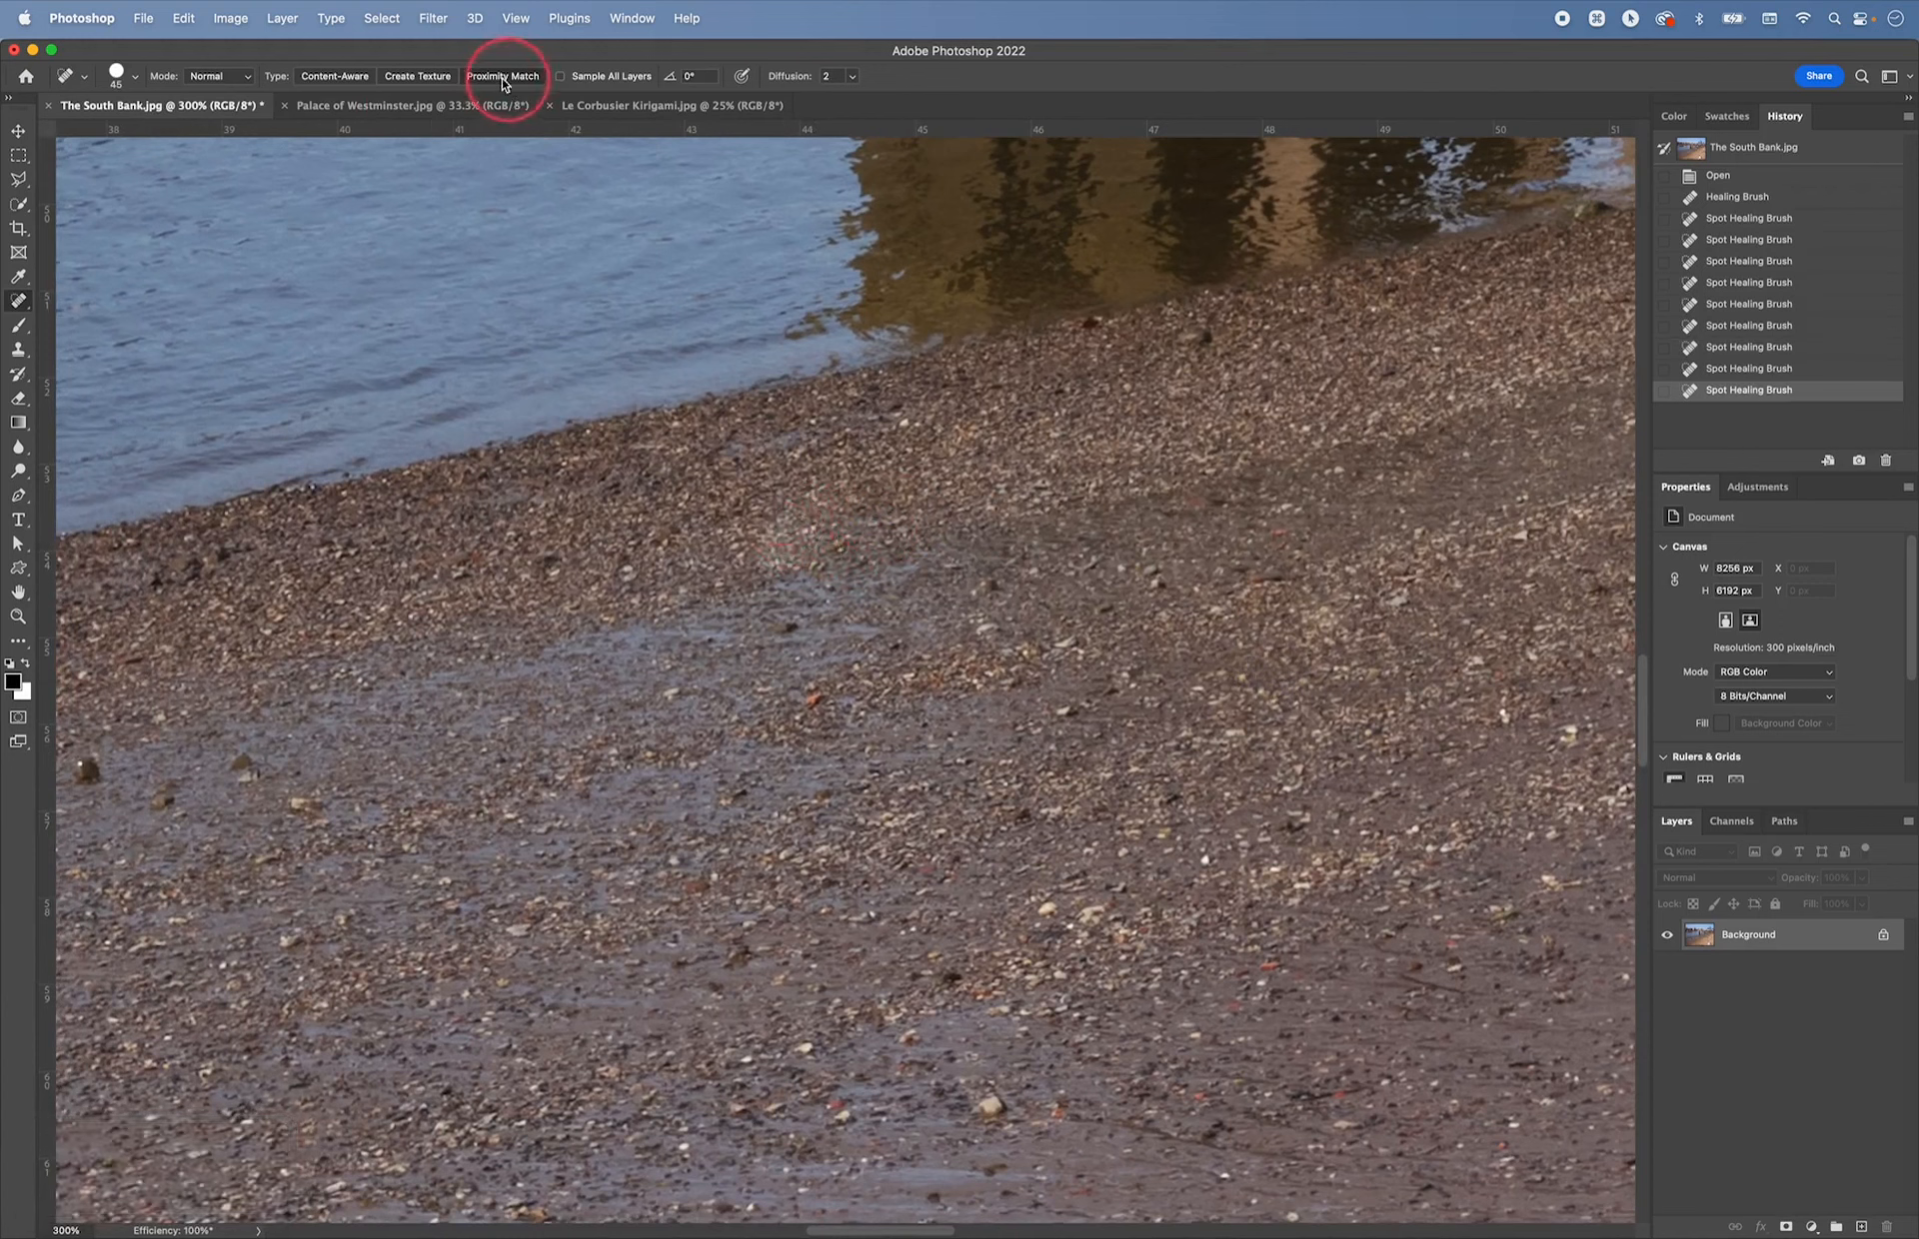
{"action": "left_click", "coordinate": [765, 591]}
{"action": "mouse_move", "coordinate": [754, 550]}
{"action": "left_mouse_down"}
{"action": "mouse_move", "coordinate": [721, 604]}
{"action": "mouse_move", "coordinate": [720, 549]}
{"action": "mouse_move", "coordinate": [764, 566]}
{"action": "left_mouse_up"}
- Try removing the long thin dark stick at the waterline with one Proximity Match stroke, and undo it
{"action": "mouse_move", "coordinate": [915, 600]}
{"action": "left_mouse_down"}
{"action": "mouse_move", "coordinate": [895, 602]}
{"action": "mouse_move", "coordinate": [964, 531]}
{"action": "mouse_move", "coordinate": [1019, 549]}
{"action": "left_mouse_up"}
{"action": "key", "text": "space"}
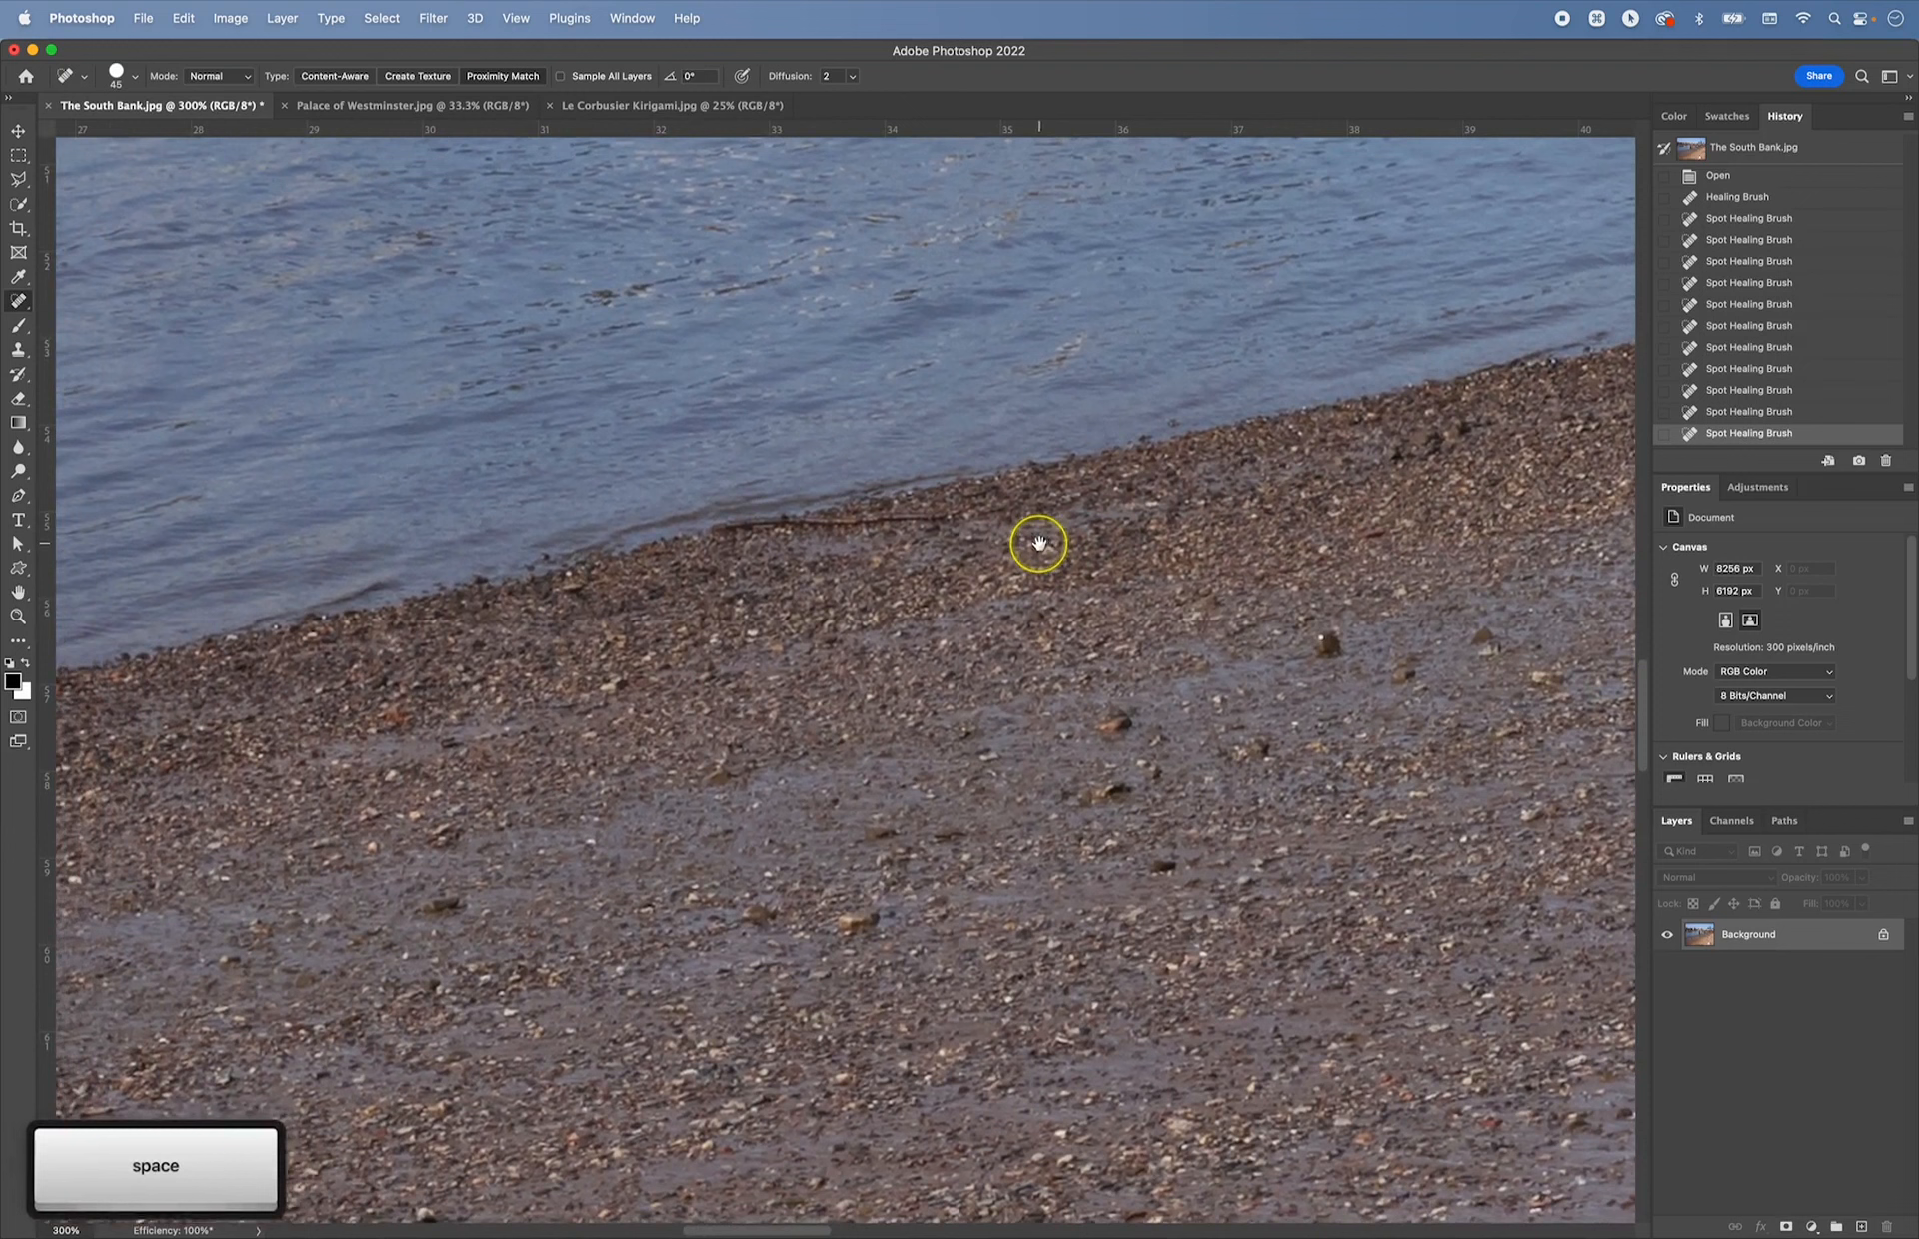
{"action": "left_click_drag", "start_coordinate": [759, 500], "coordinate": [771, 521]}
{"action": "key", "text": "super+equal"}
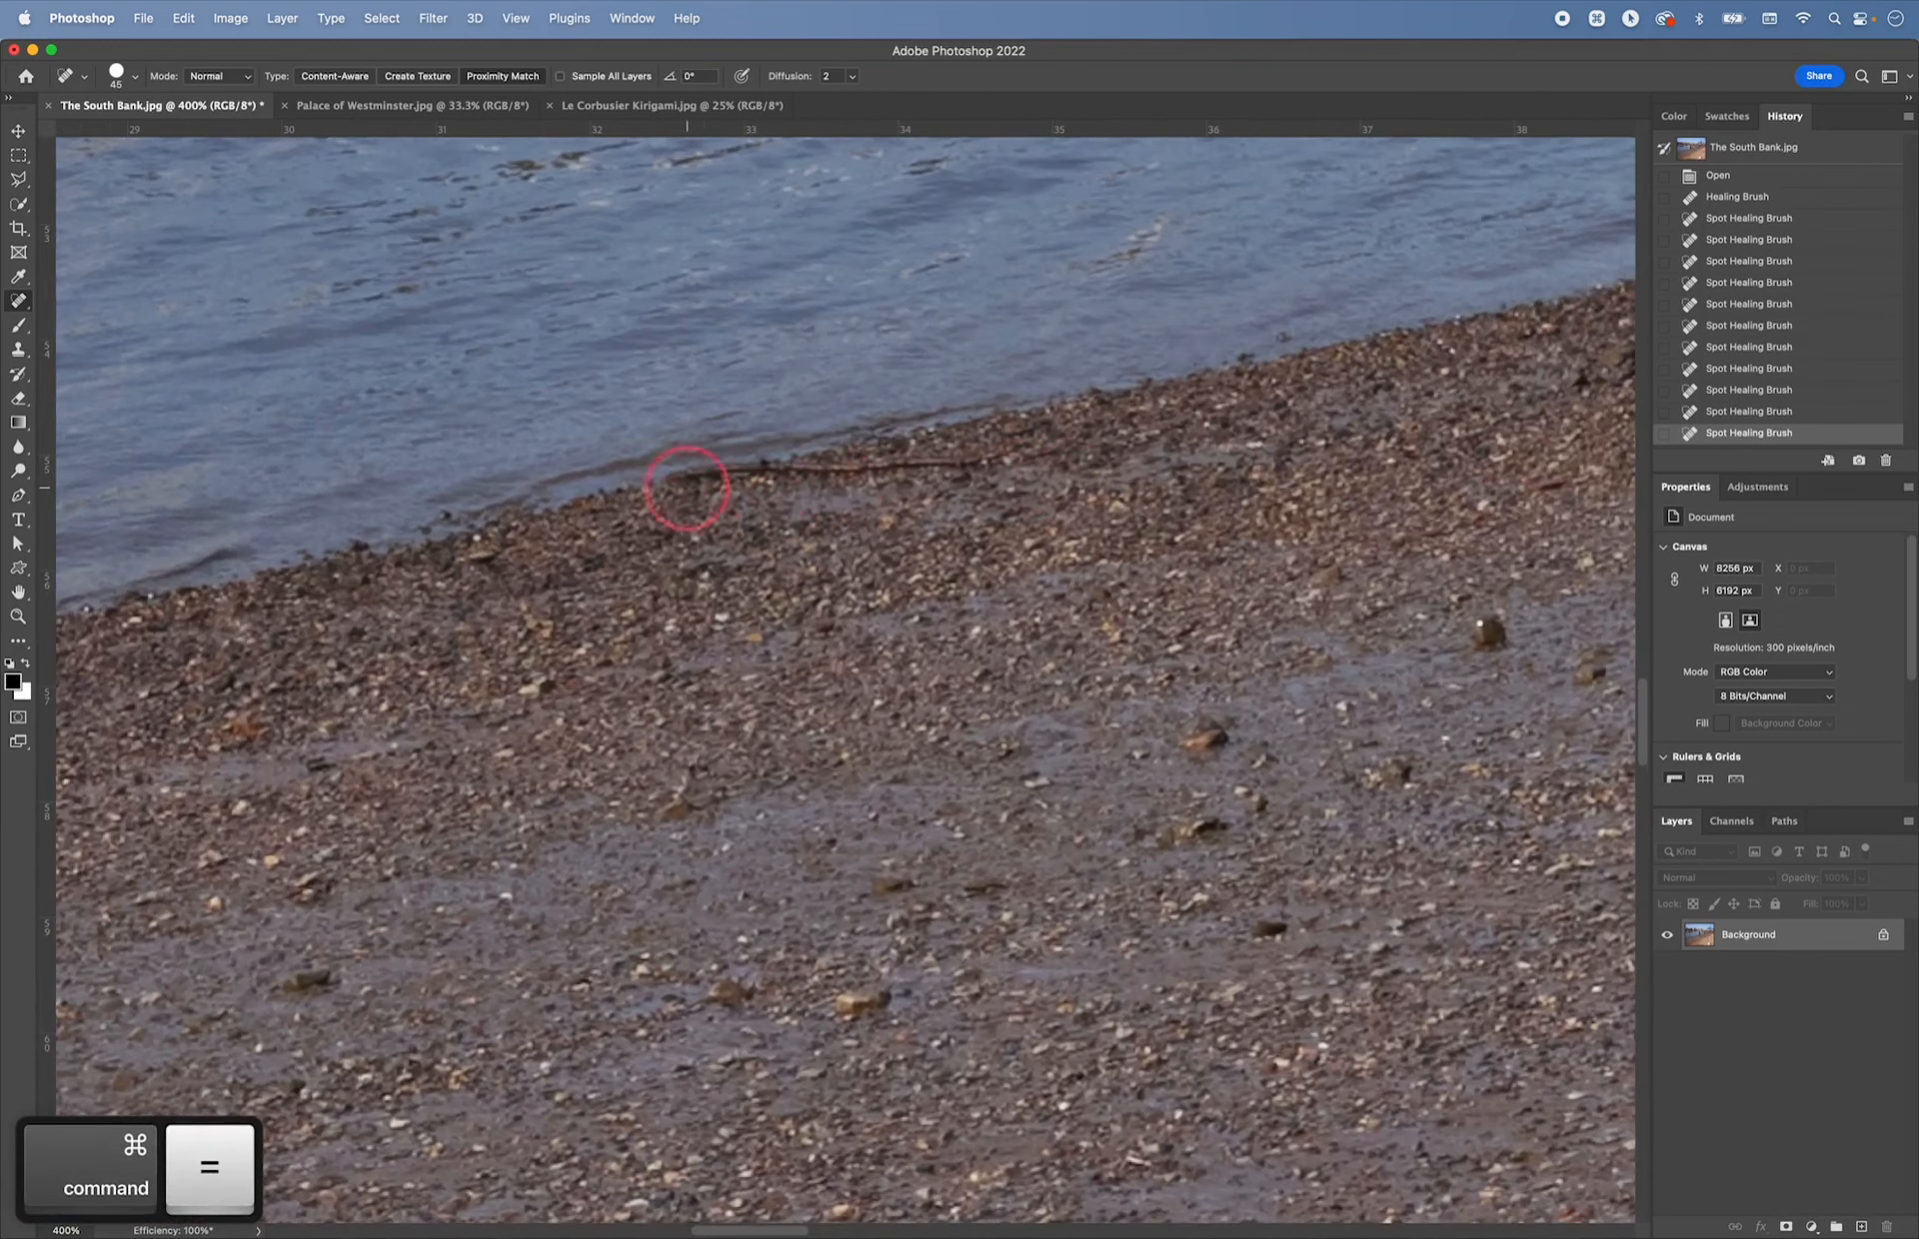
{"action": "left_click_drag", "start_coordinate": [650, 473], "coordinate": [1150, 455]}
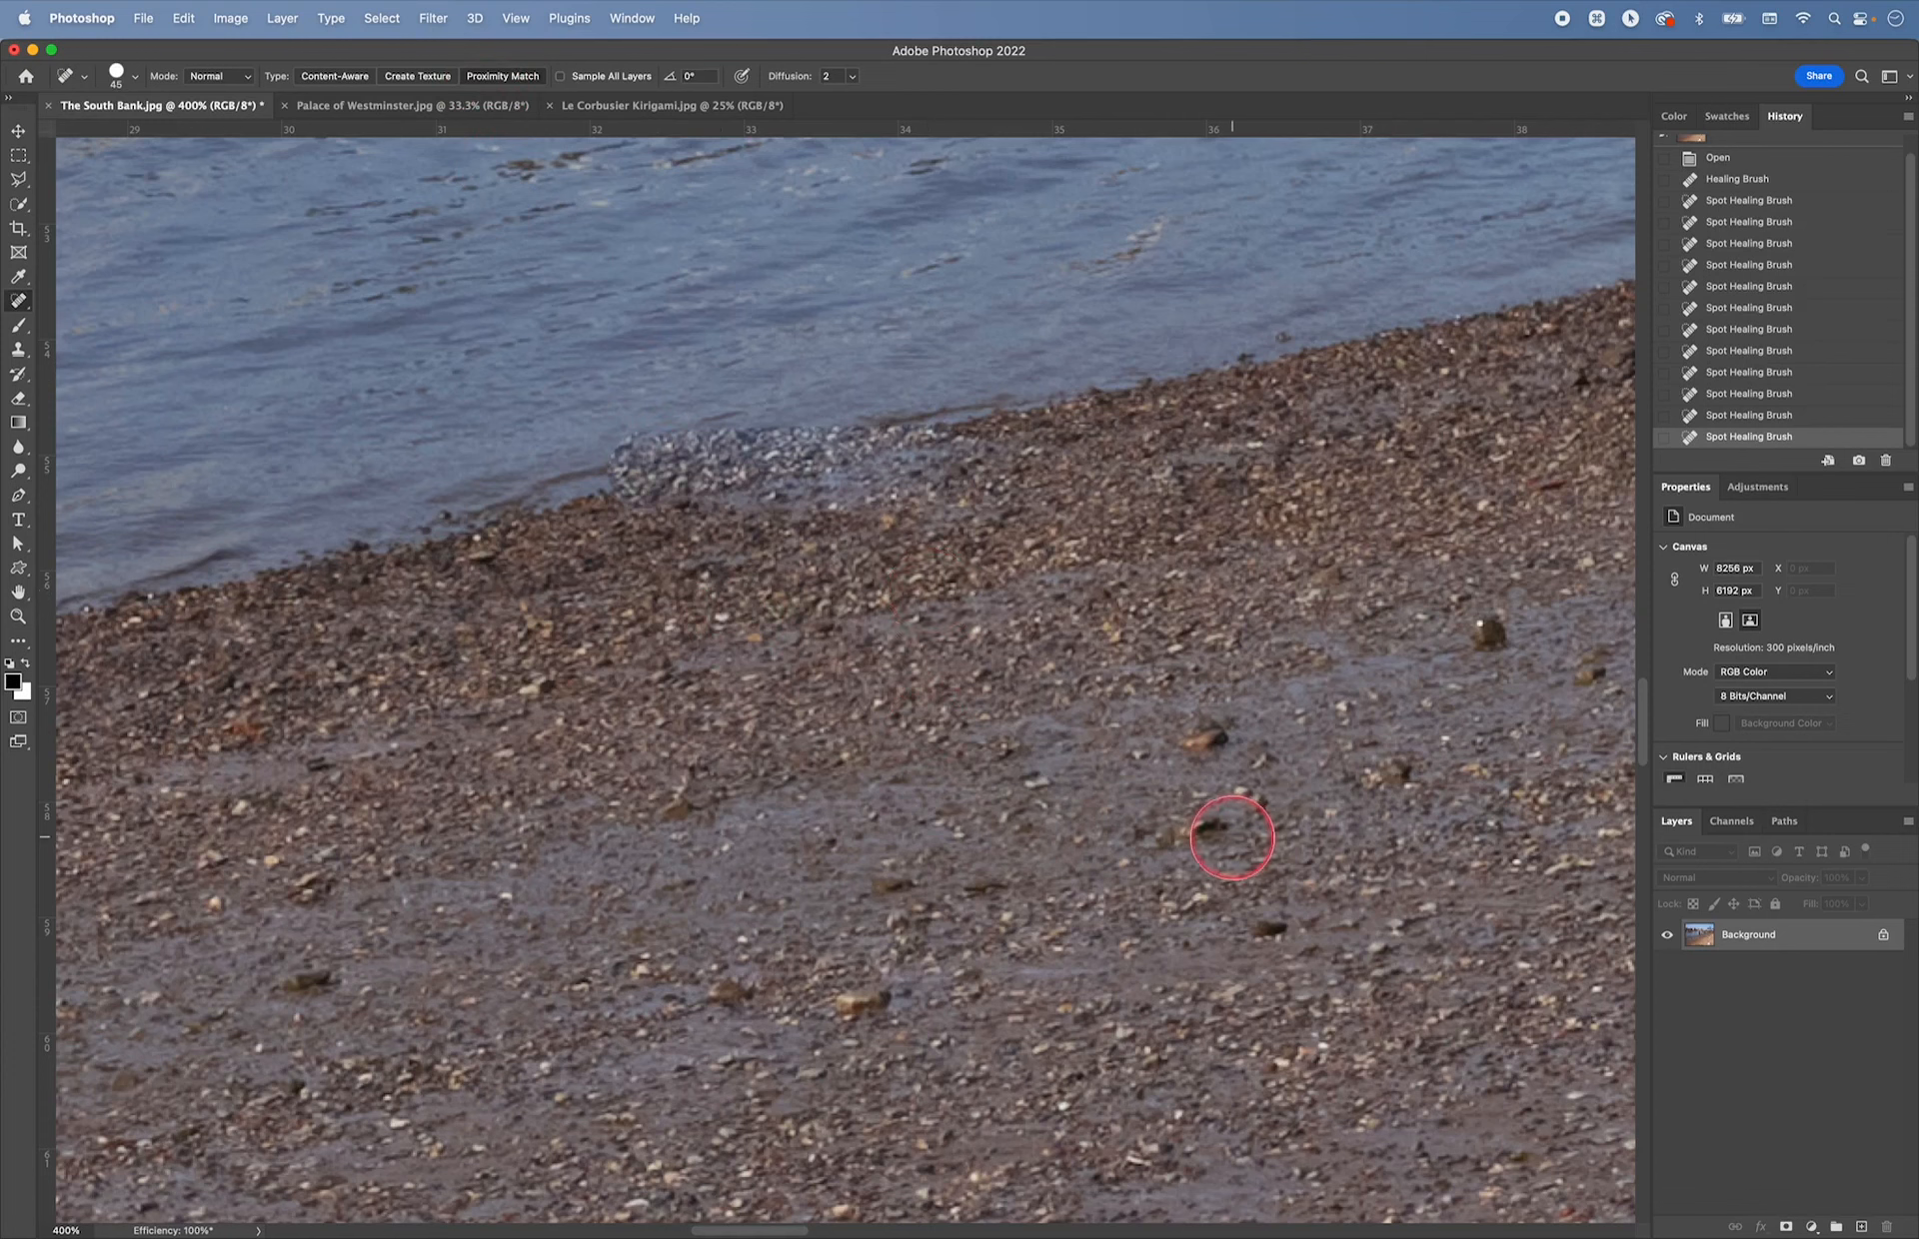
{"action": "key", "text": "super+z"}
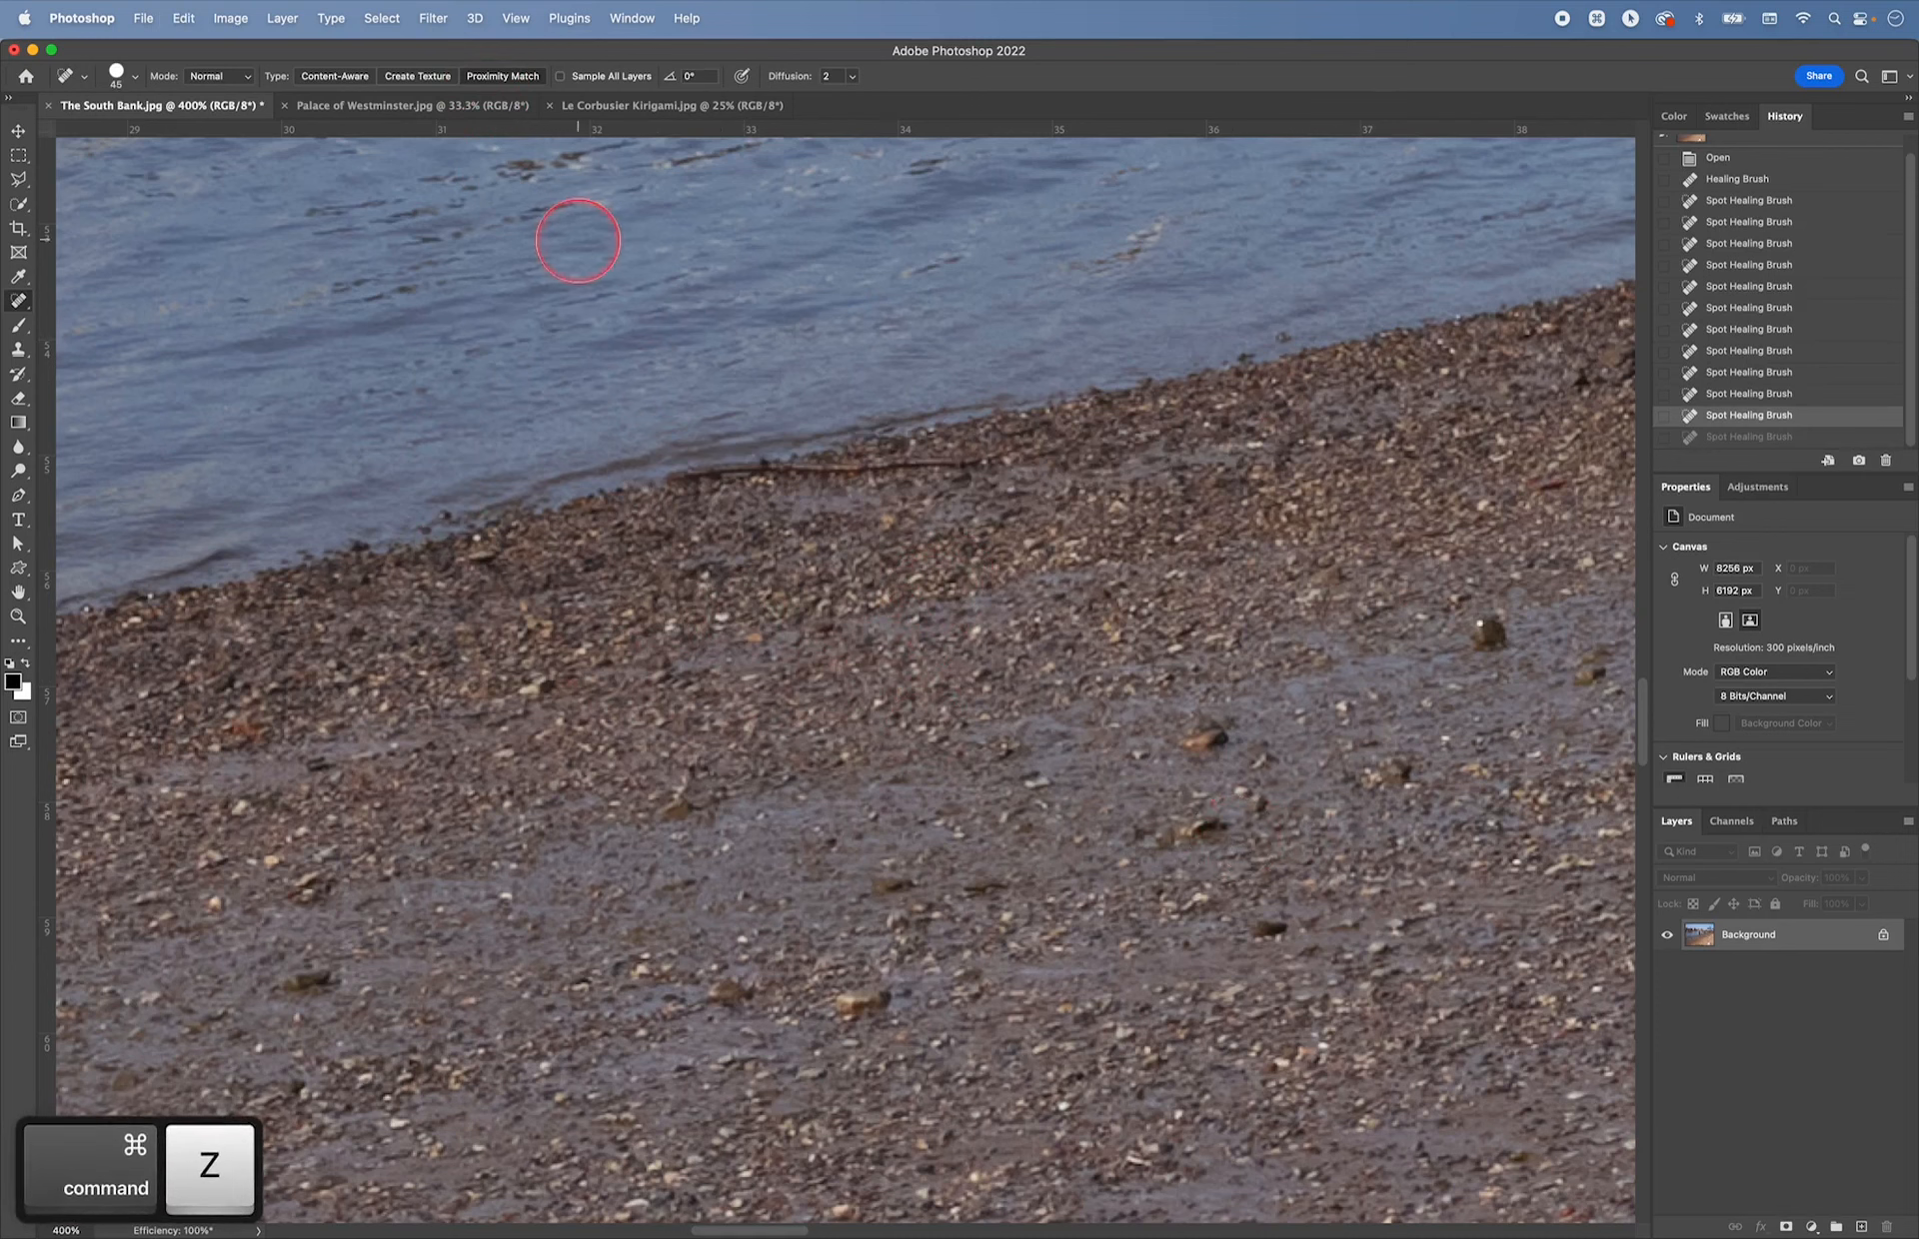
- Set the healing type to Content-Aware, try removing the waterline stick with the 45 px brush, and undo the stroke
{"action": "left_click", "coordinate": [321, 76]}
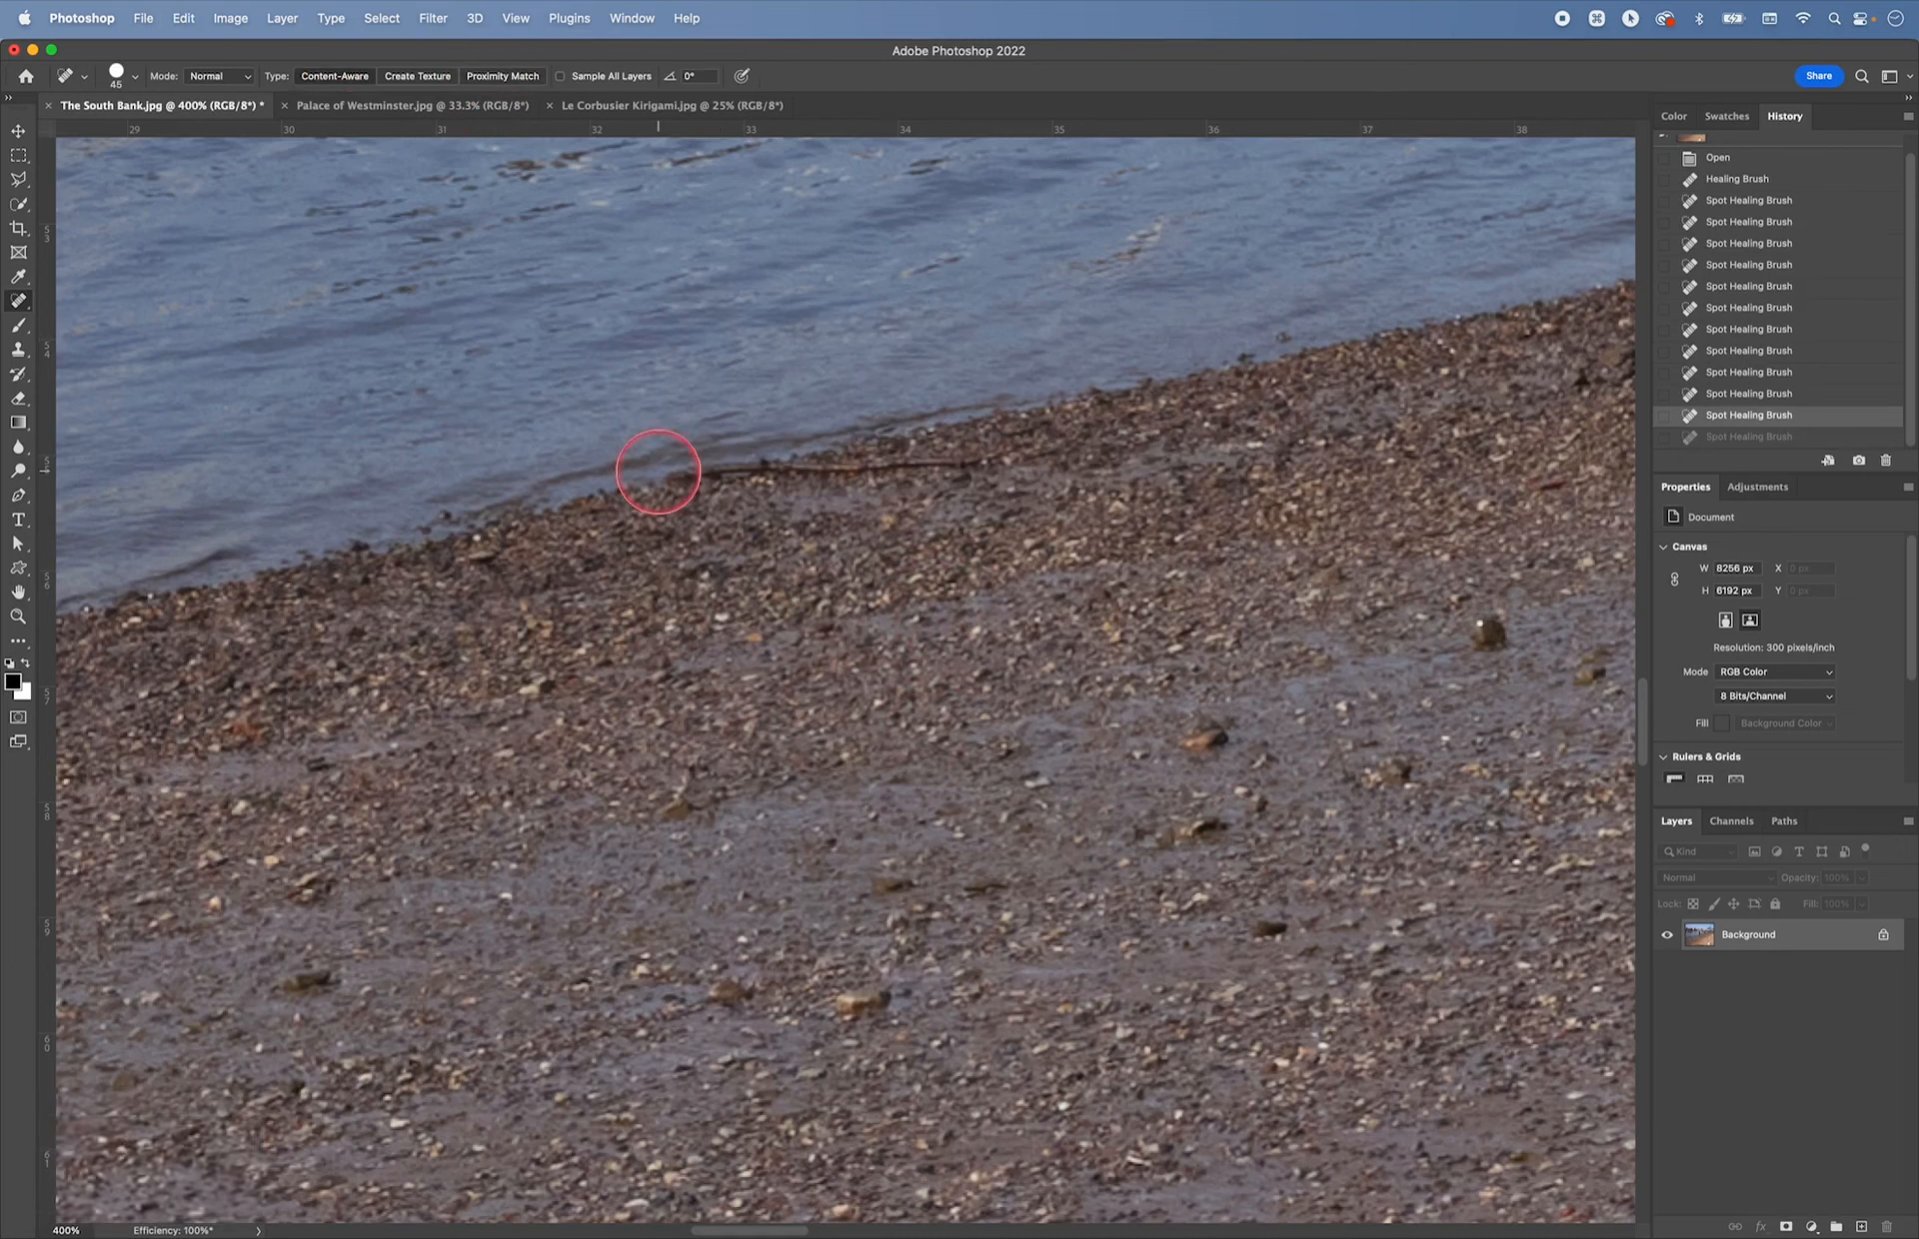
{"action": "left_click_drag", "start_coordinate": [658, 471], "coordinate": [1120, 464]}
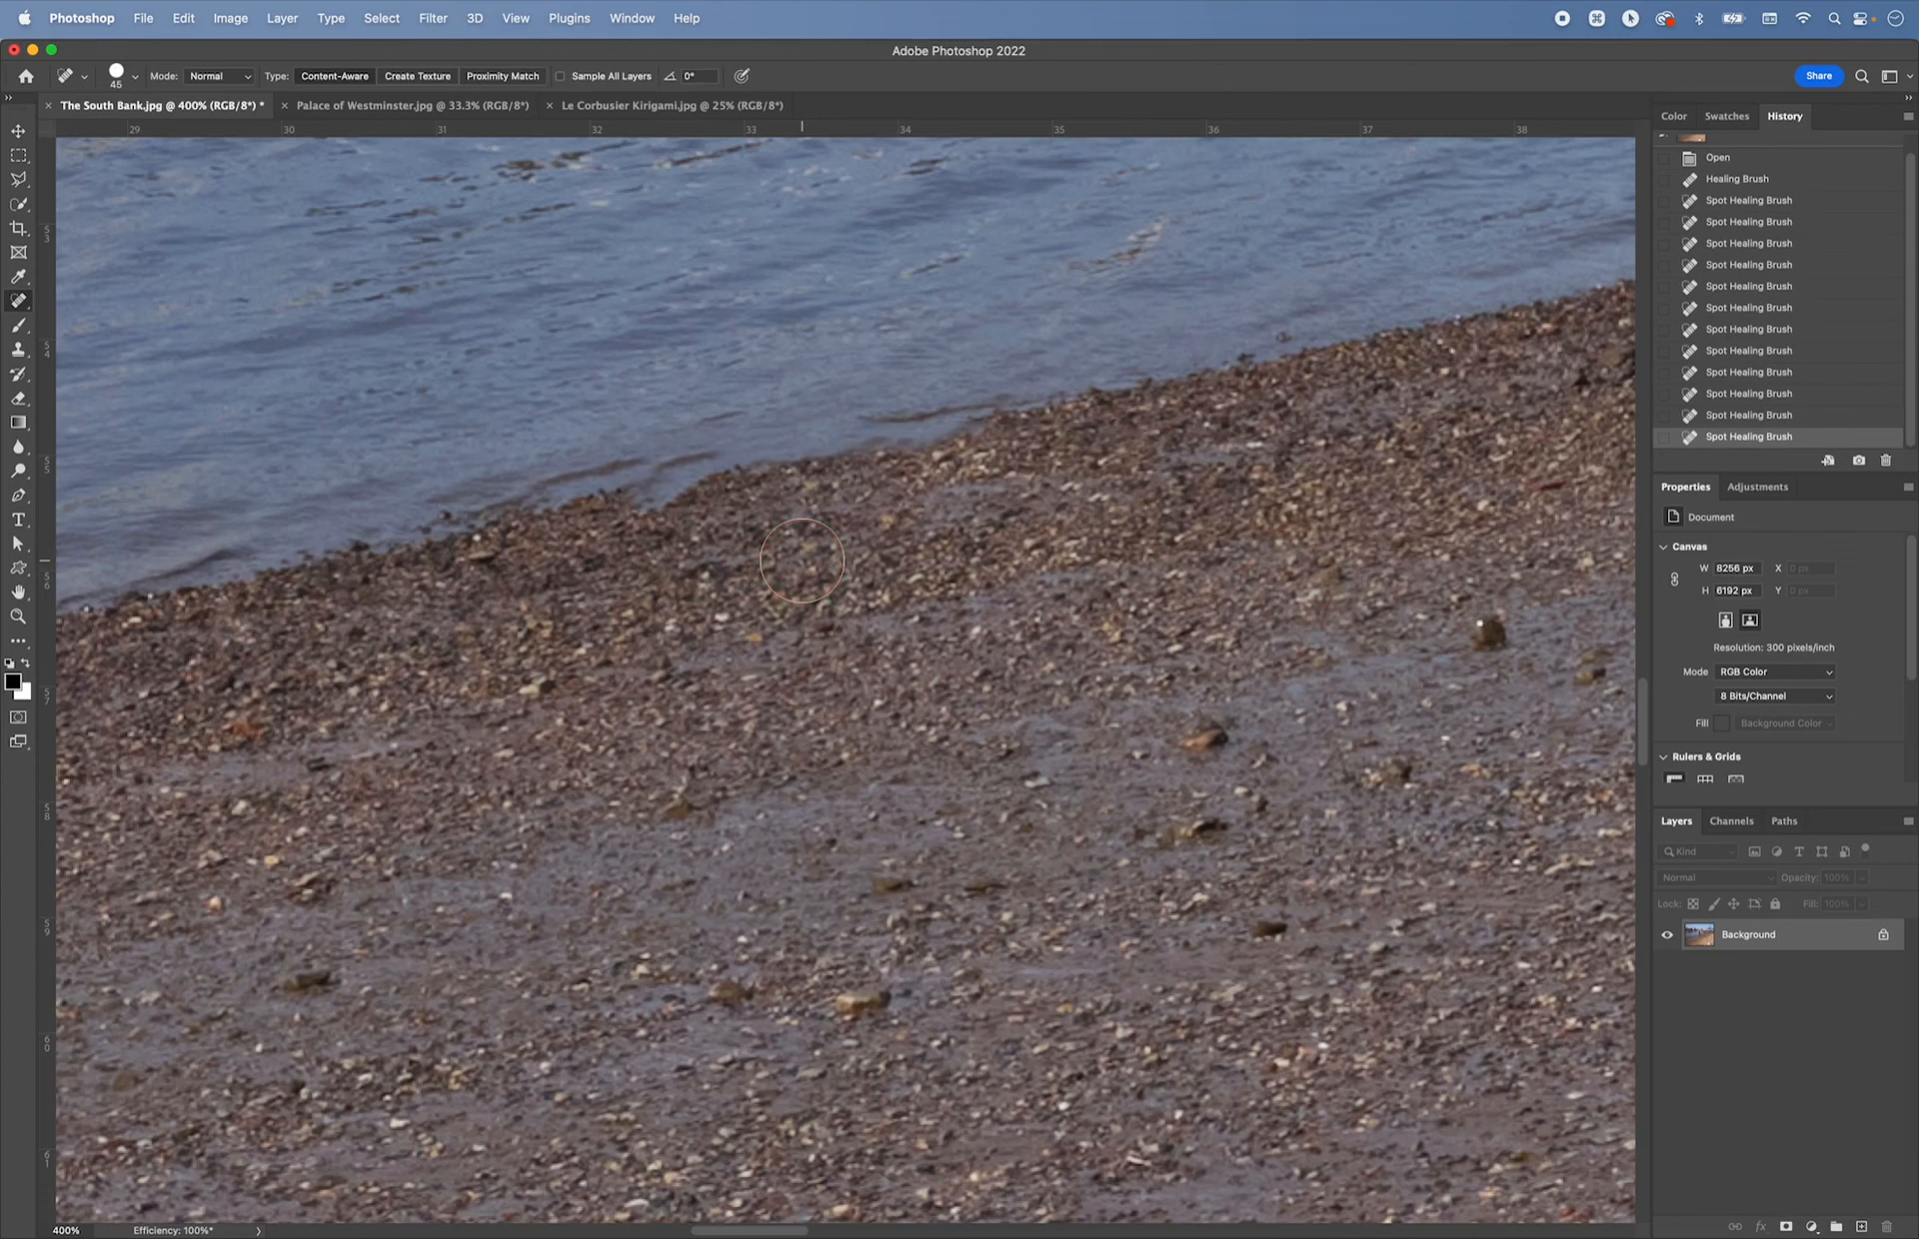
{"action": "key", "text": "super+z"}
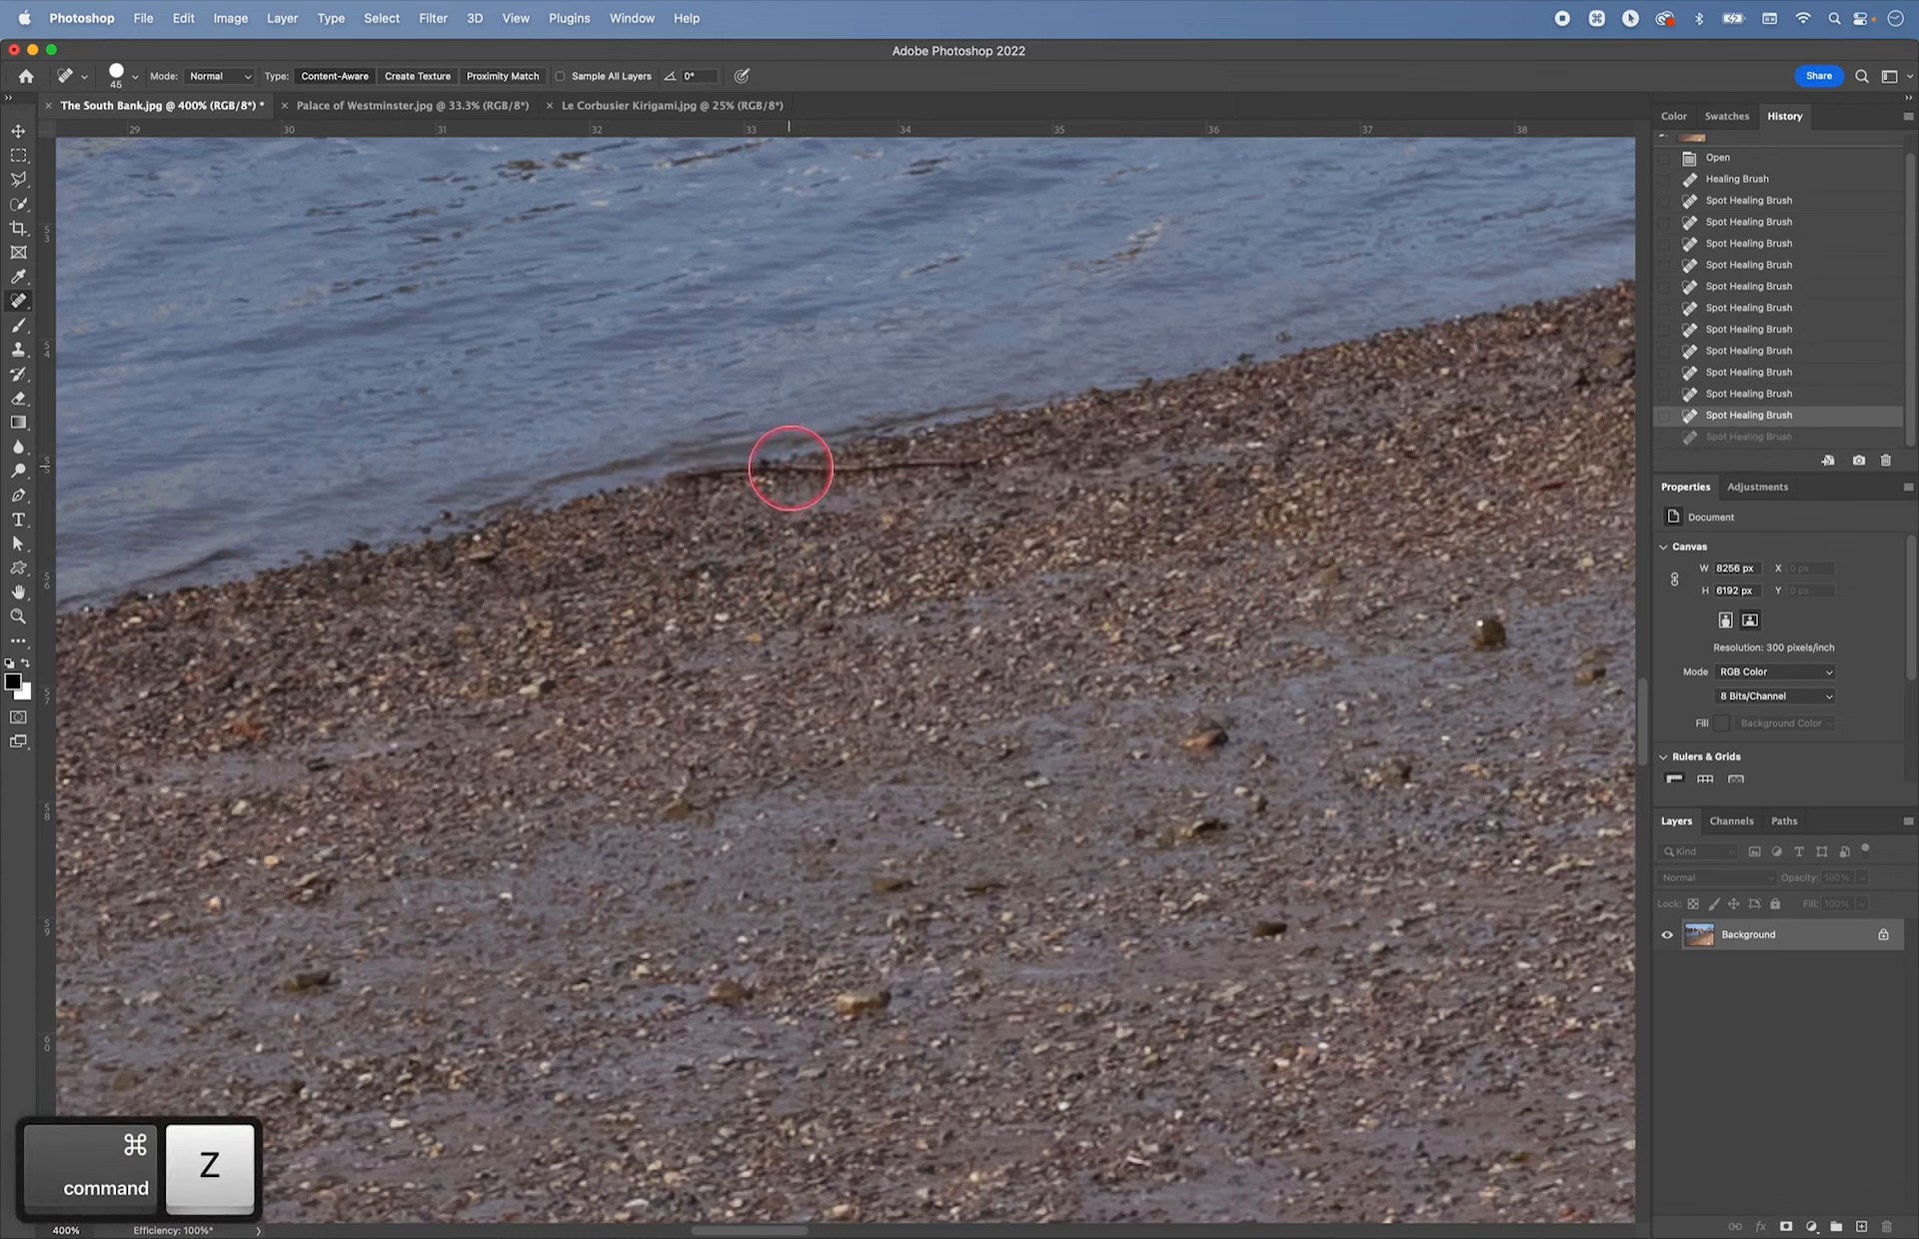
- Try removing the waterline stick with the Spot Healing Brush reduced to 15 px, and undo the stroke
{"action": "key", "text": "bracketleft"}
{"action": "key", "text": "bracketleft"}
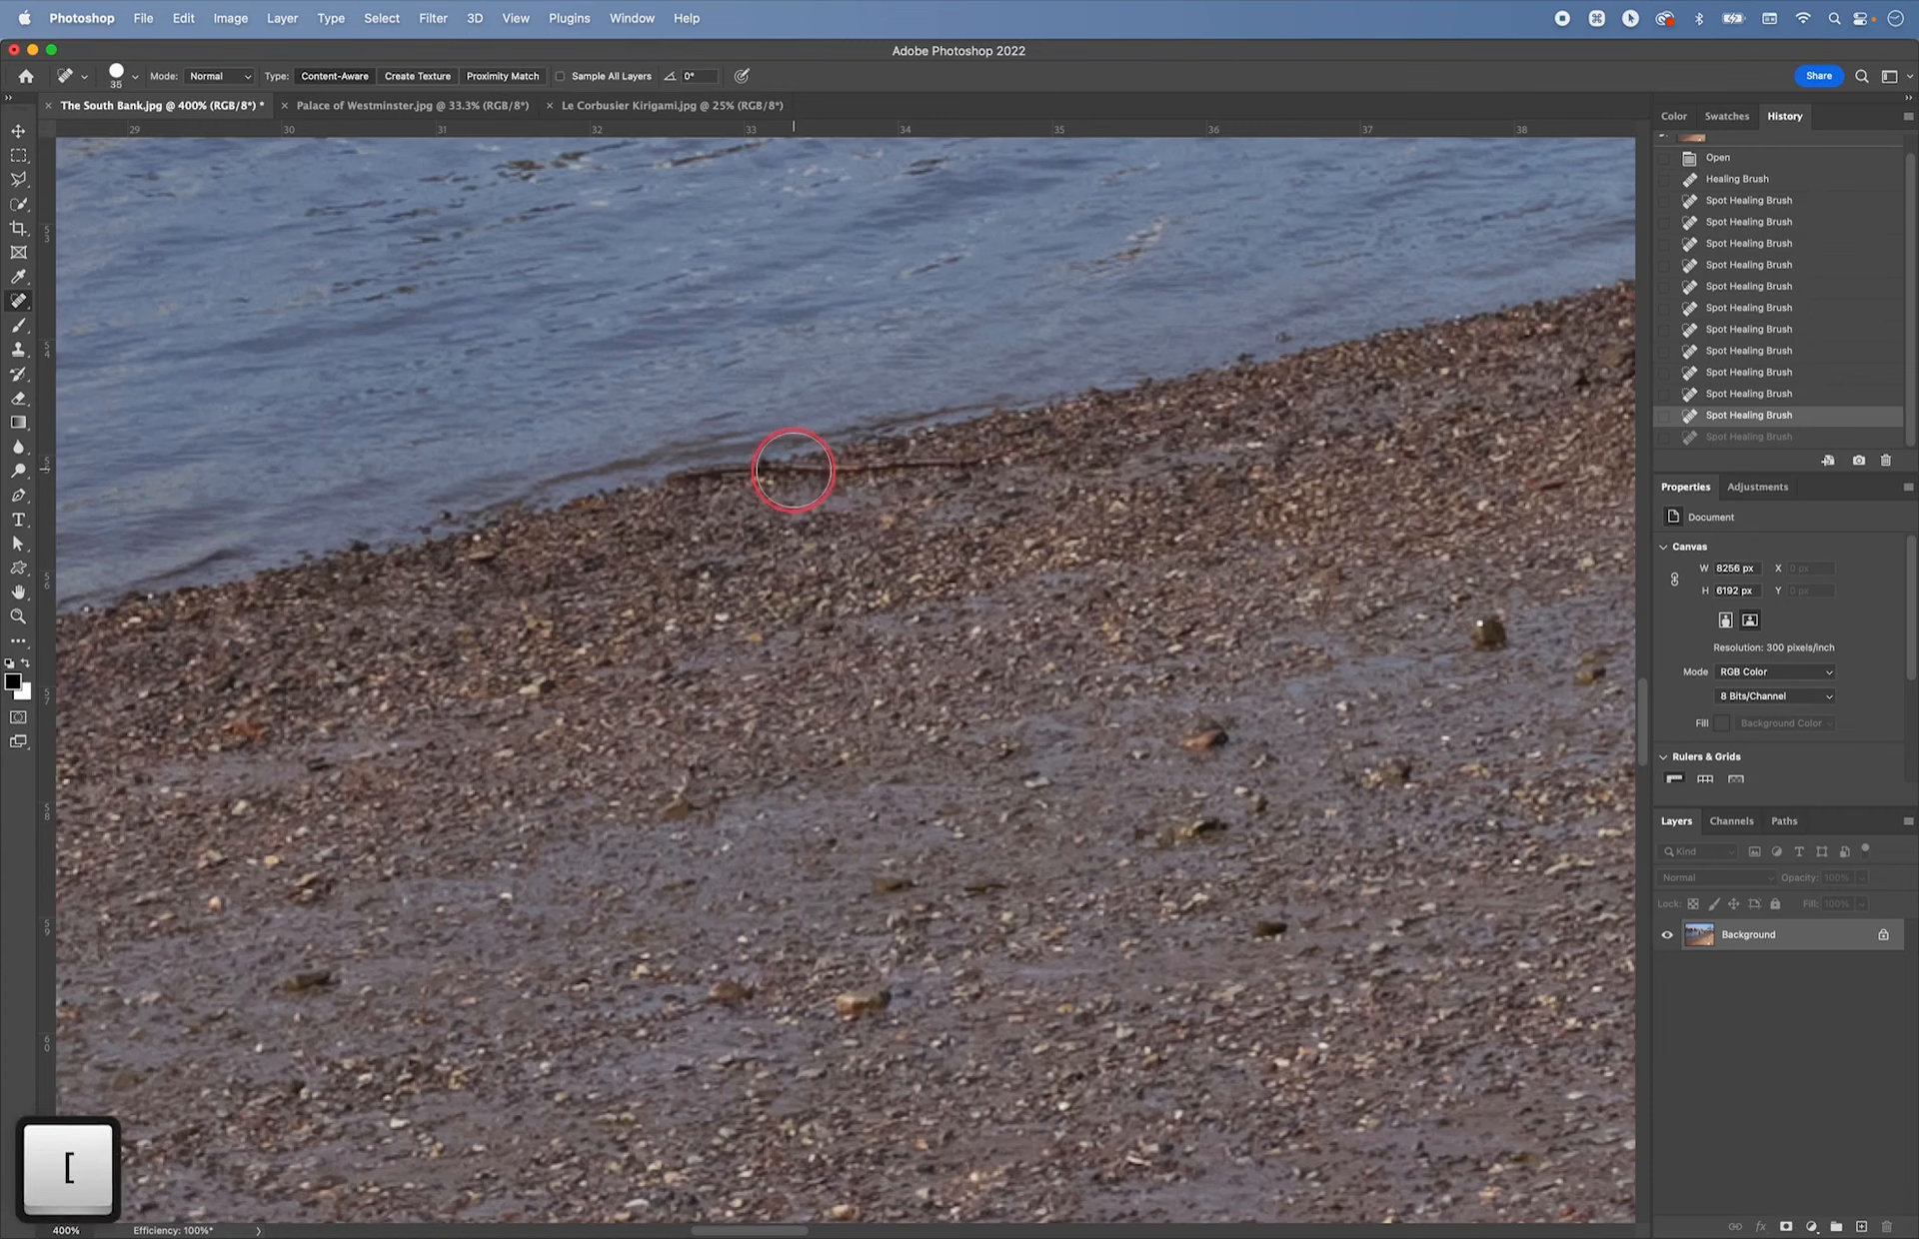
{"action": "key", "text": "bracketleft"}
{"action": "left_click_drag", "start_coordinate": [668, 476], "coordinate": [1045, 462]}
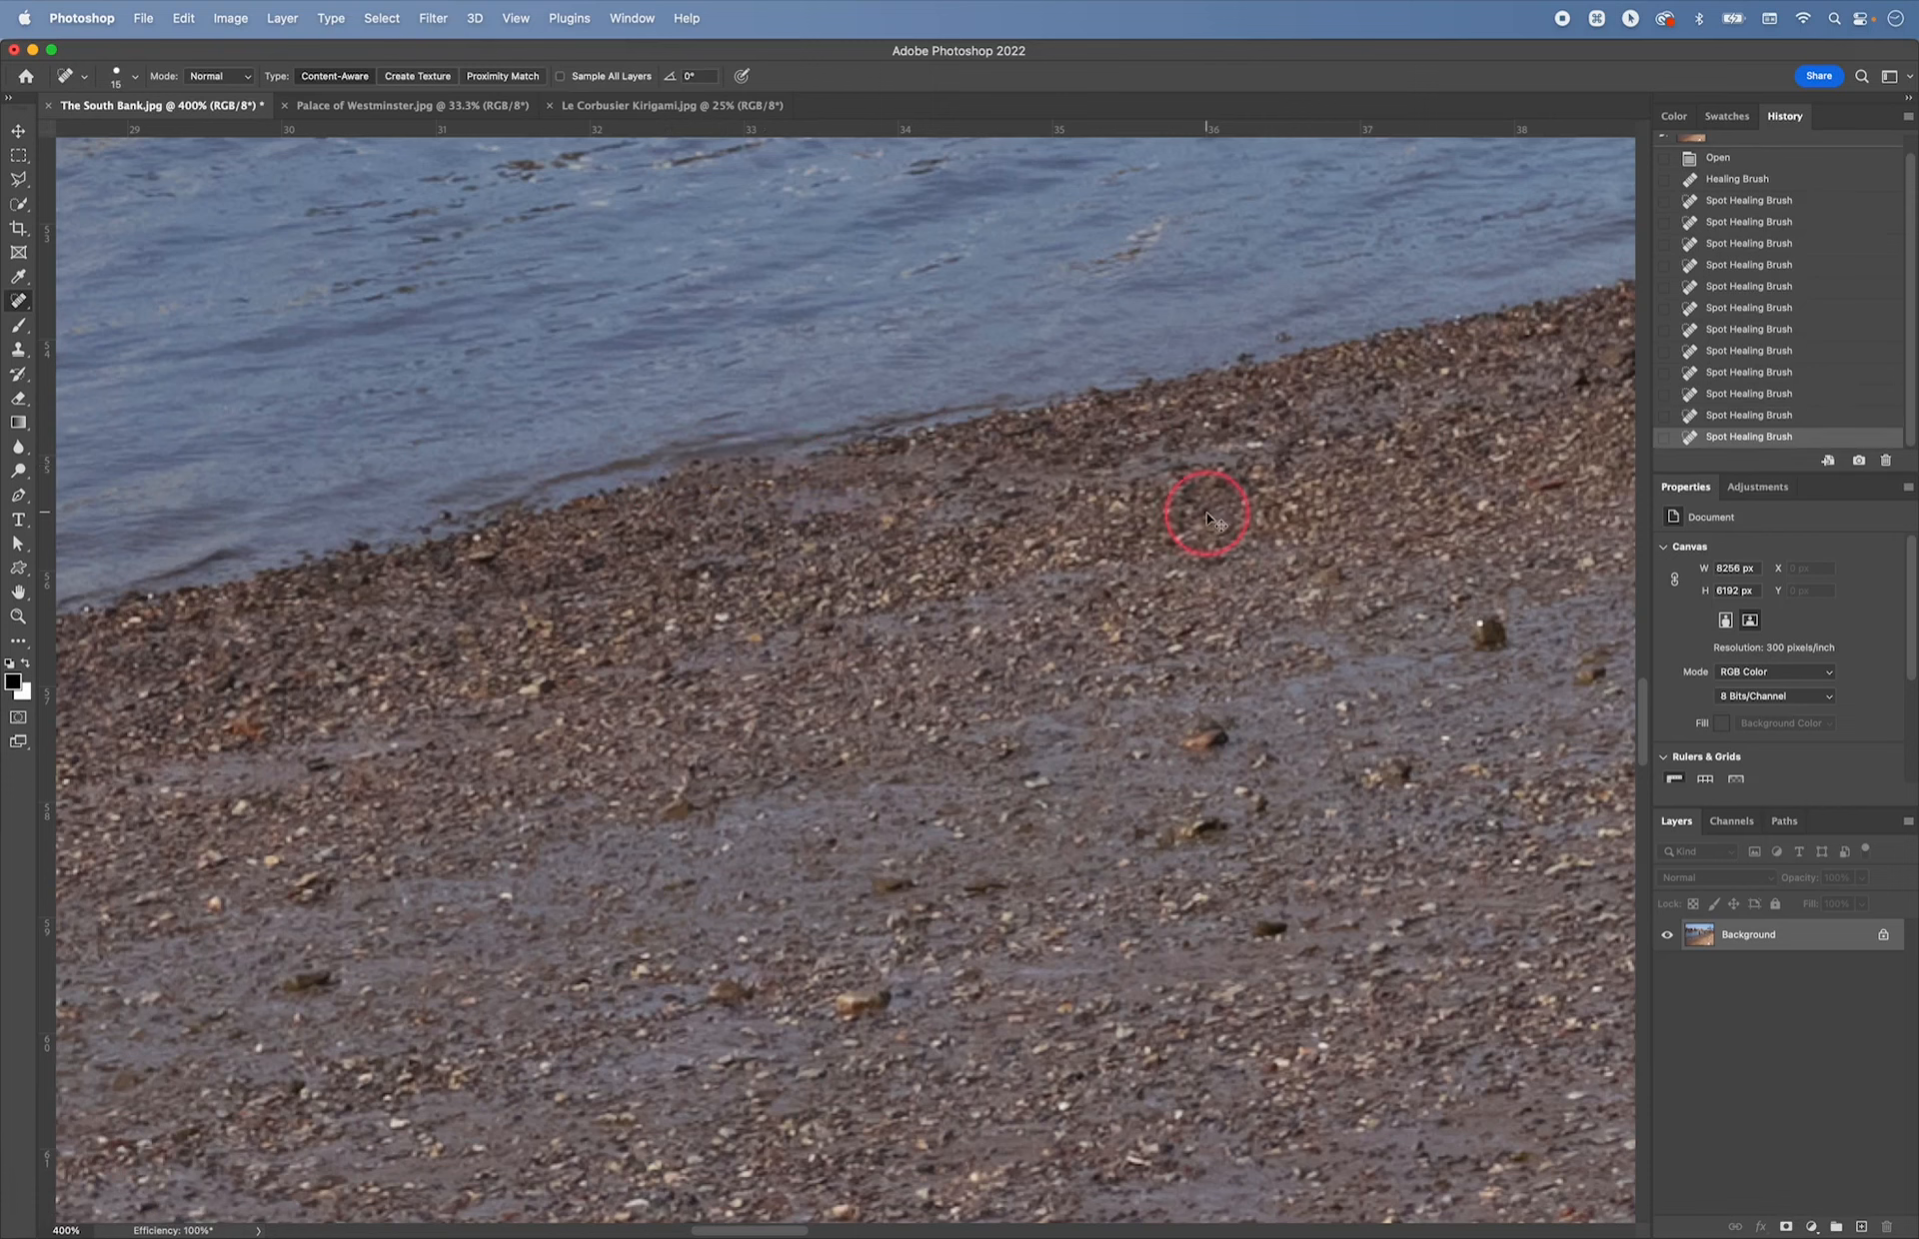
{"action": "key", "text": "super+z"}
- Try removing the waterline stick with the Spot Healing Brush enlarged to 60 px, and undo the stroke
{"action": "key", "text": "bracketright"}
{"action": "key", "text": "bracketright"}
{"action": "key", "text": "bracketright"}
{"action": "key", "text": "bracketright"}
{"action": "key", "text": "bracketright"}
{"action": "key", "text": "bracketright"}
{"action": "key", "text": "bracketright"}
{"action": "key", "text": "bracketright"}
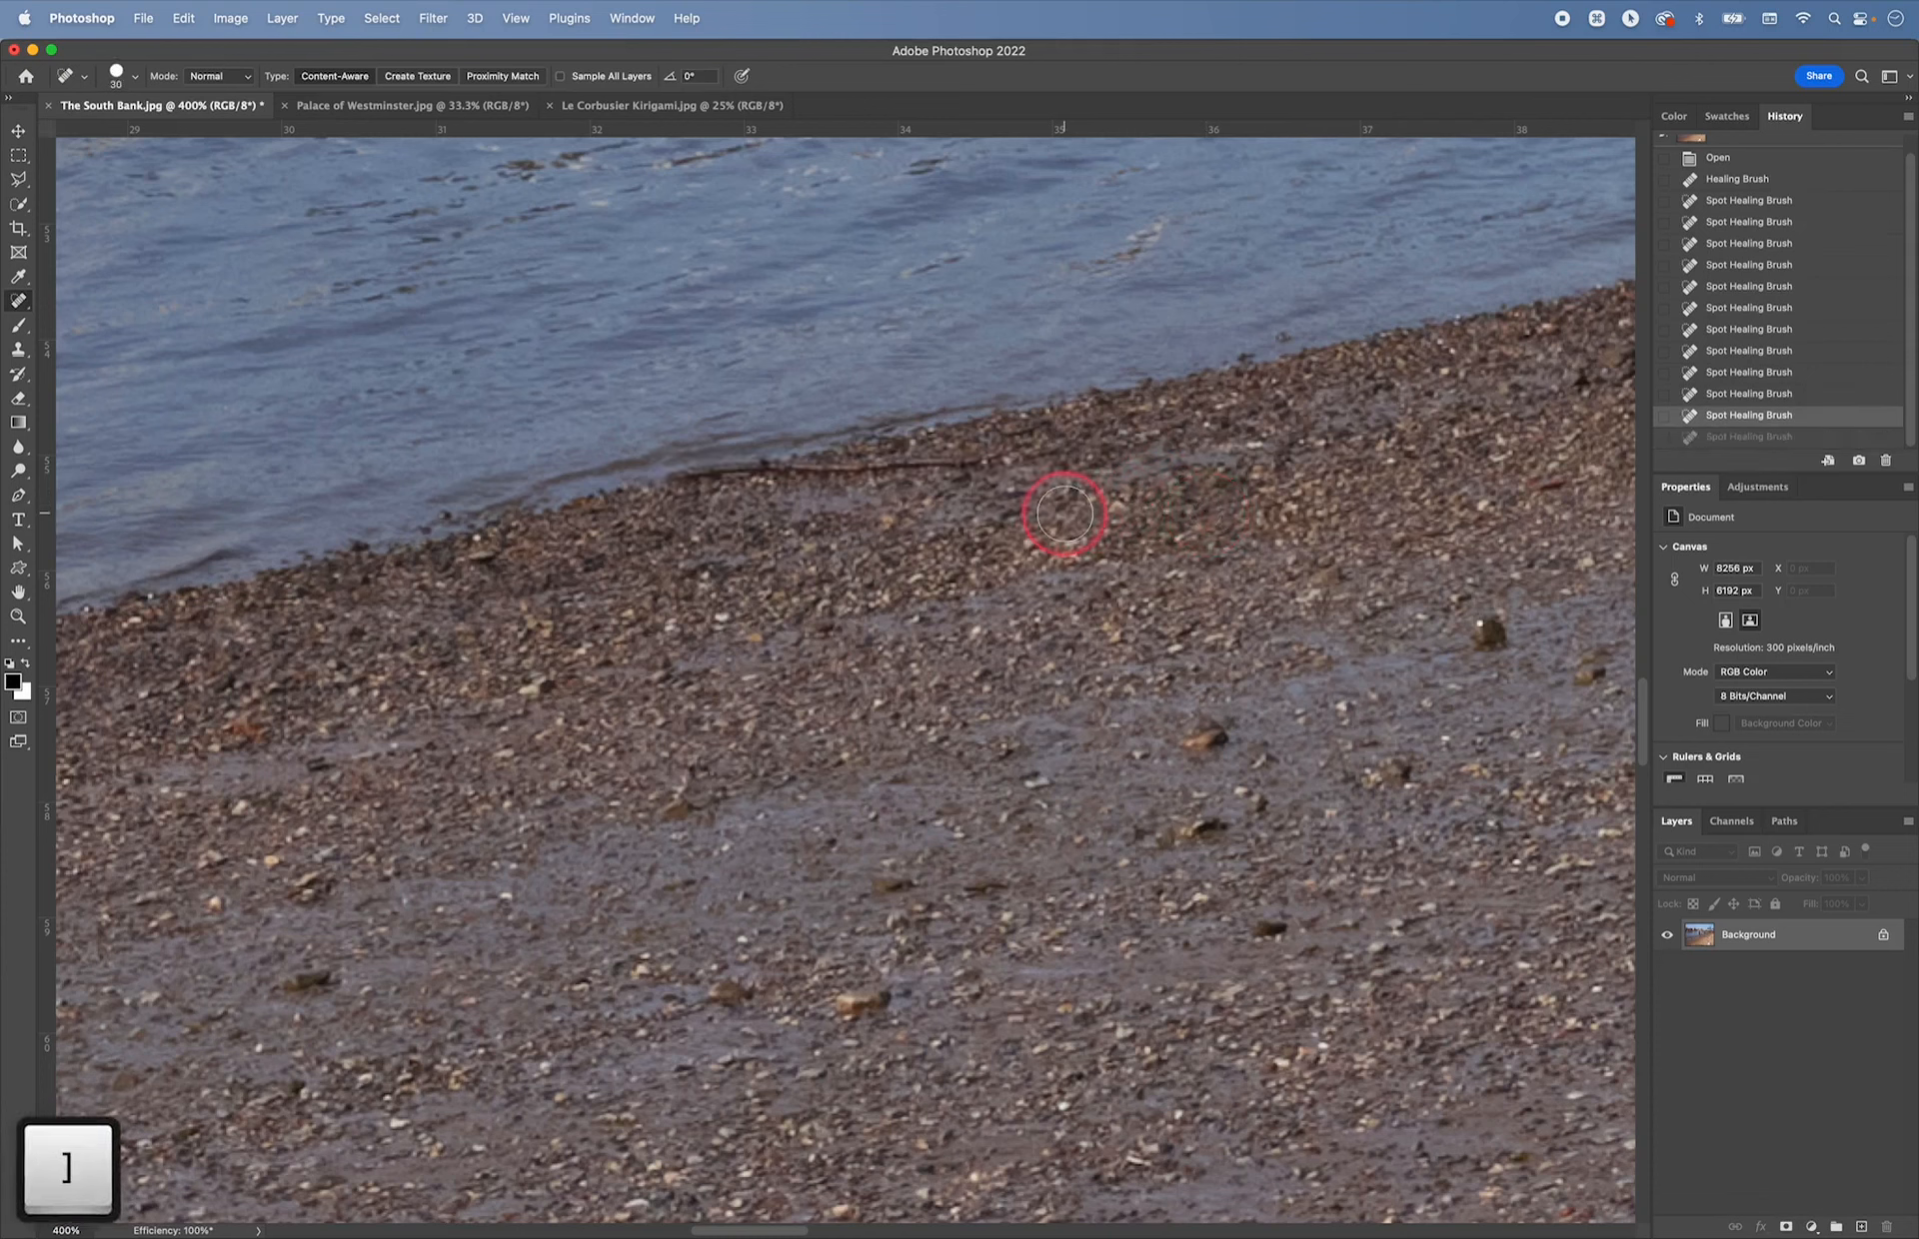
{"action": "mouse_move", "coordinate": [708, 470]}
{"action": "left_mouse_down"}
{"action": "mouse_move", "coordinate": [673, 470]}
{"action": "mouse_move", "coordinate": [1112, 470]}
{"action": "left_mouse_up"}
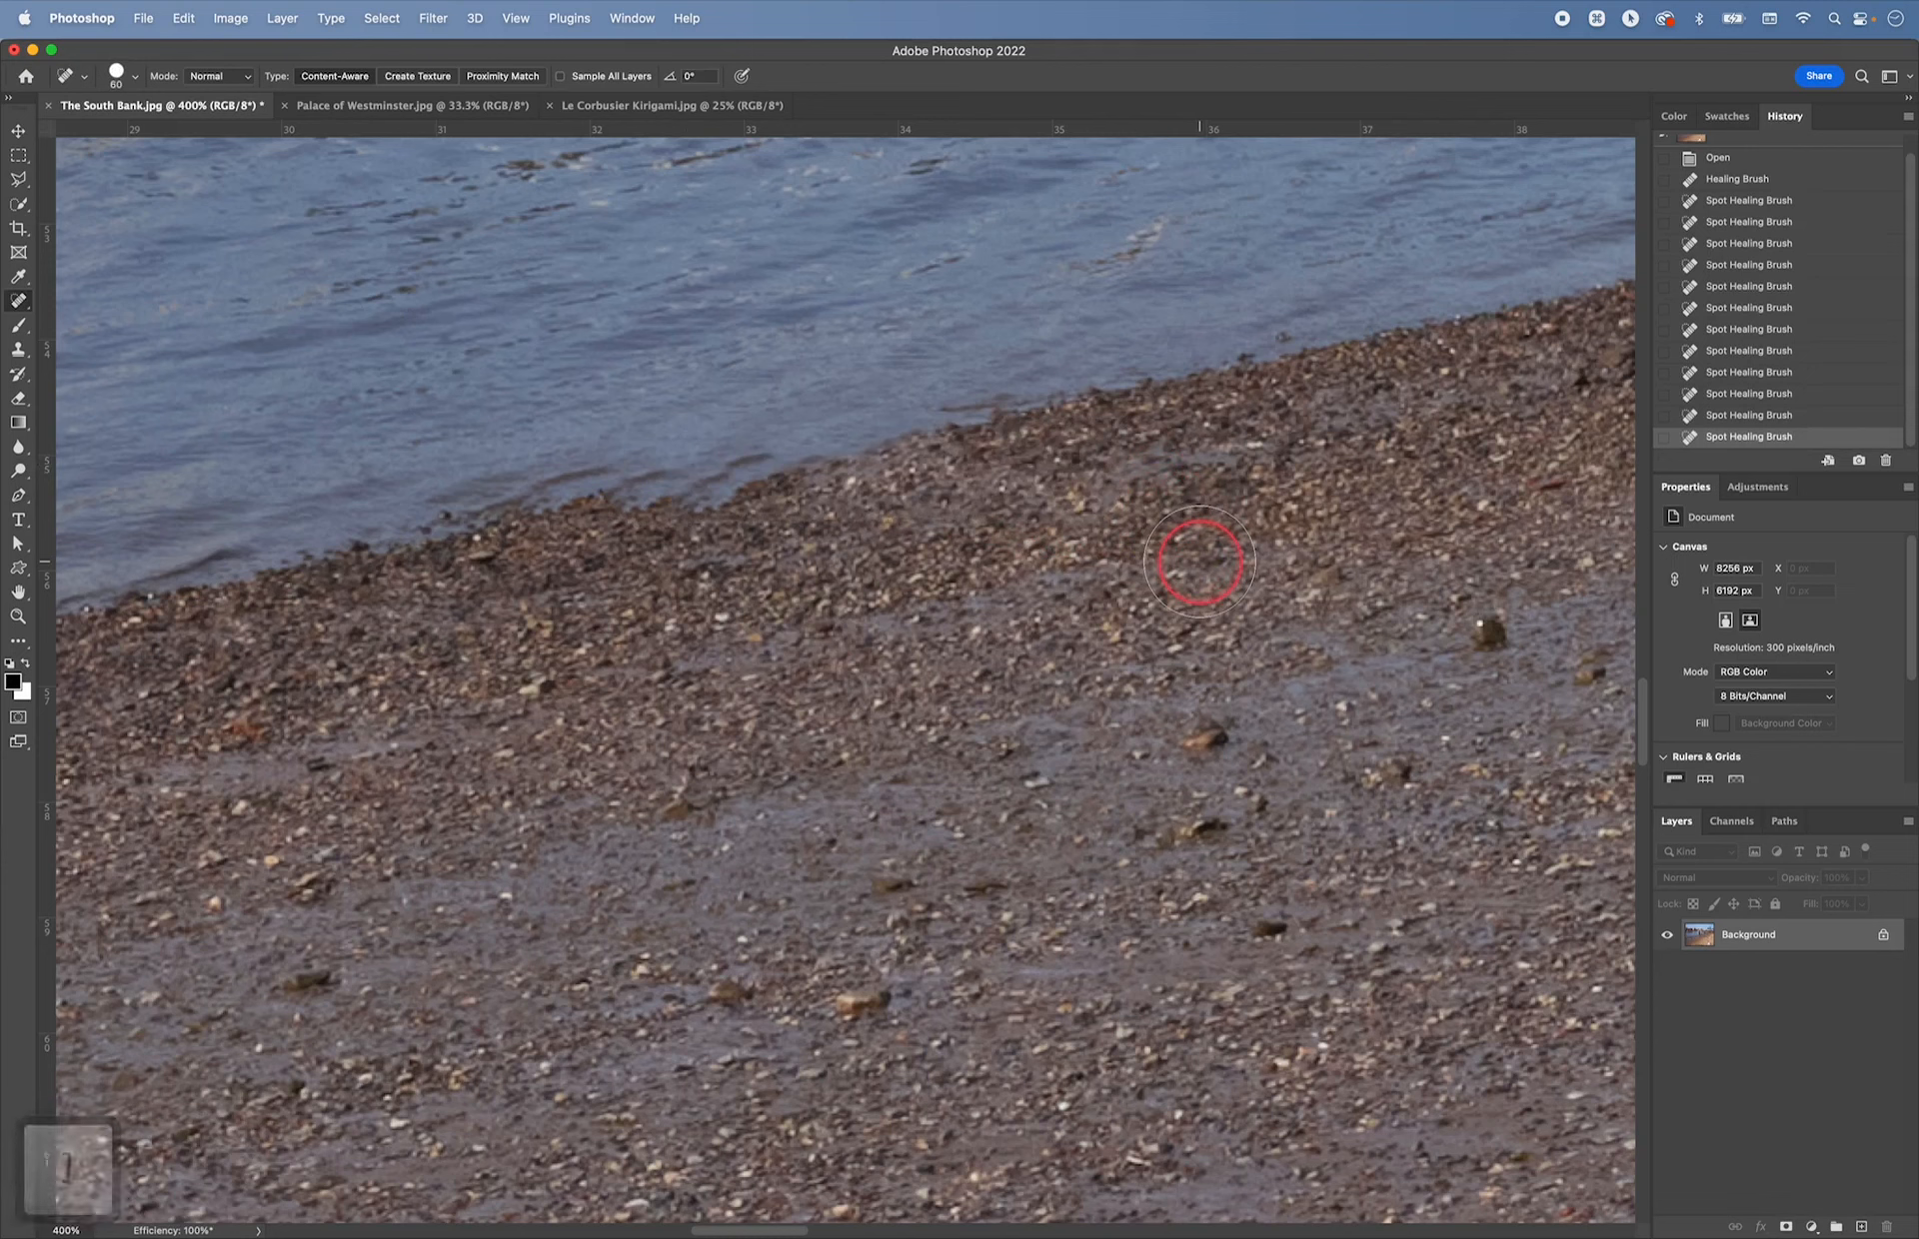
{"action": "key", "text": "super+z"}
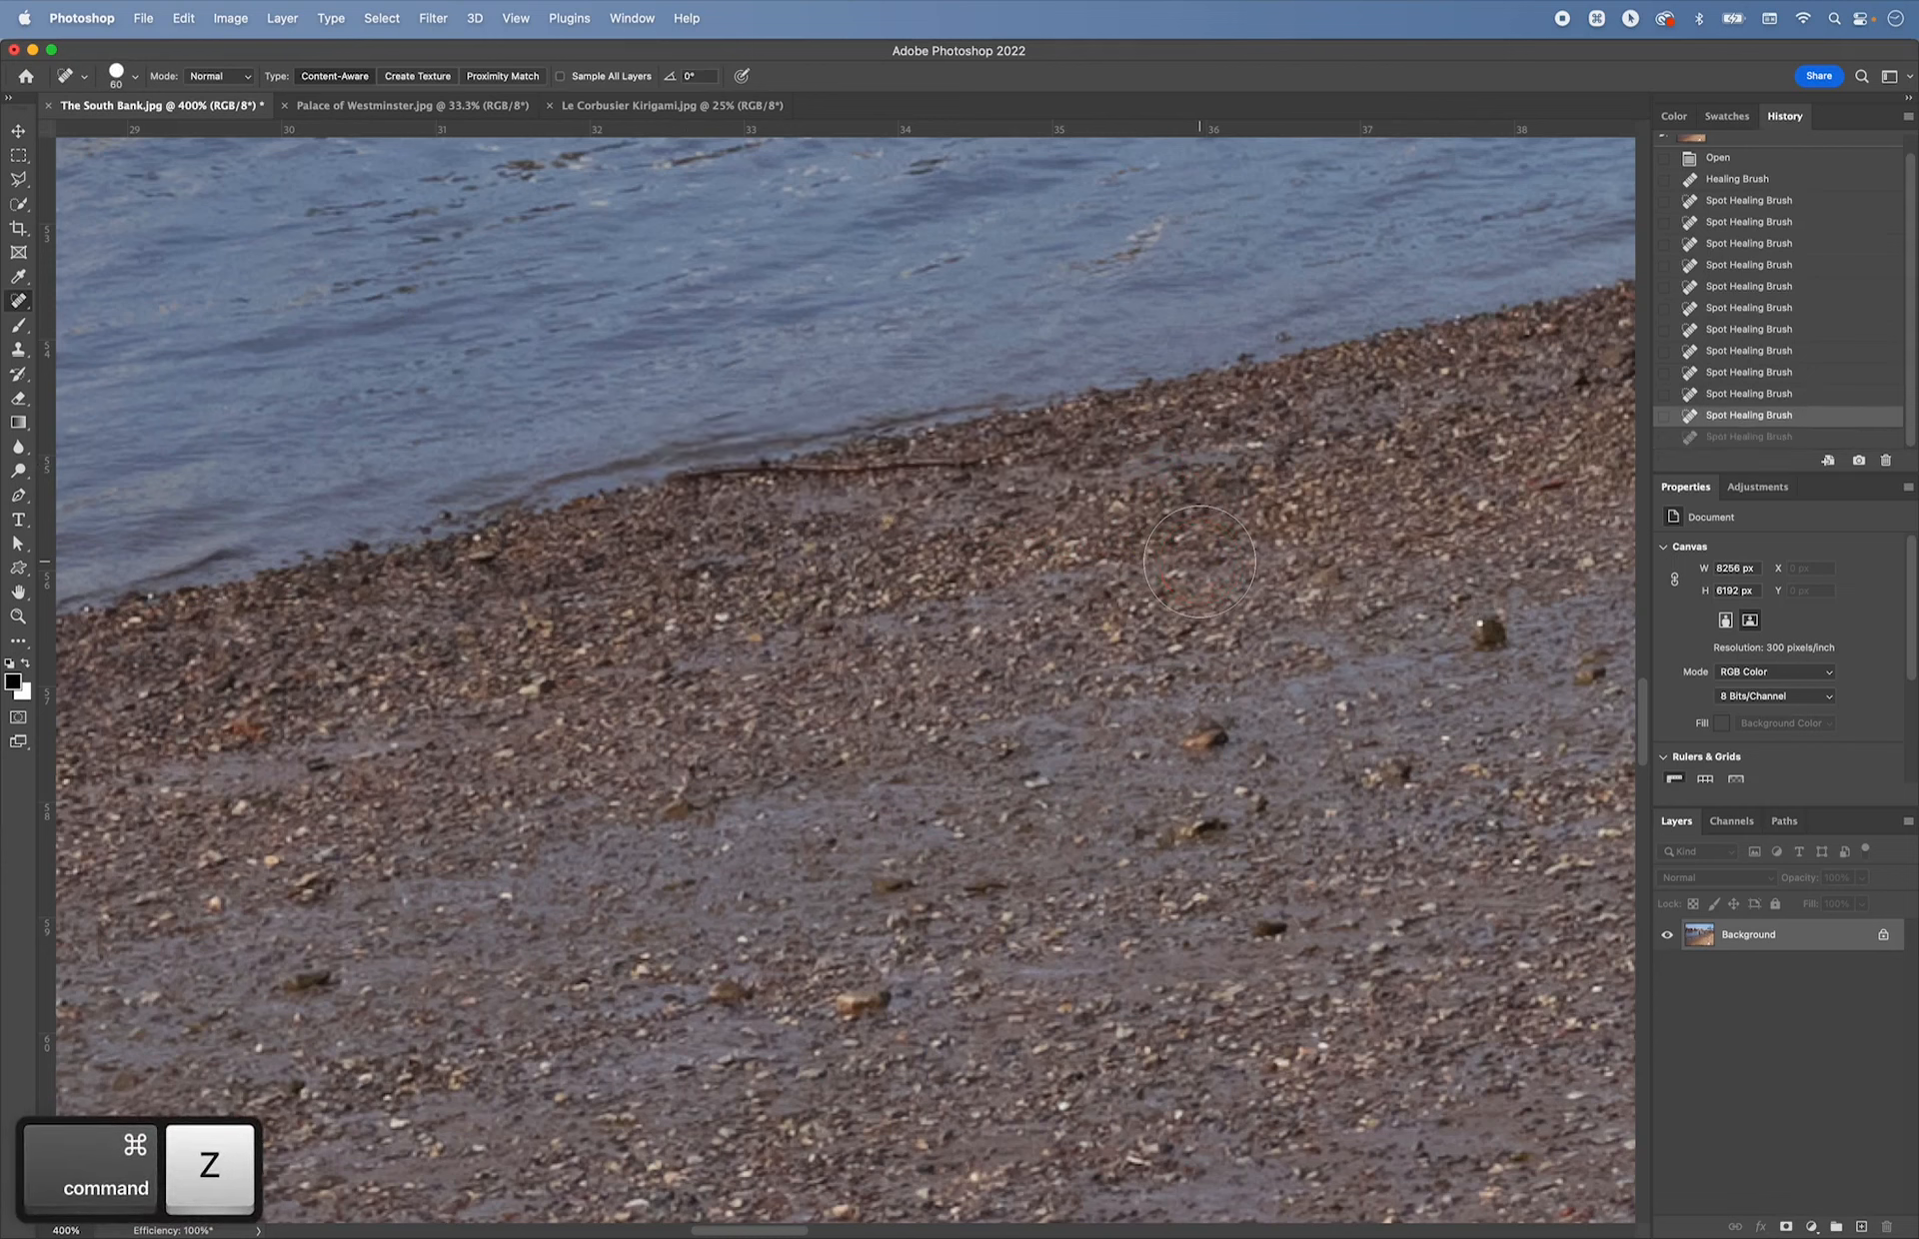
- Reduce the Spot Healing Brush to 20 px and remove the waterline stick, undoing the first stroke and painting over it again
{"action": "key", "text": "bracketleft"}
{"action": "key", "text": "bracketleft"}
{"action": "key", "text": "bracketleft"}
{"action": "key", "text": "bracketleft"}
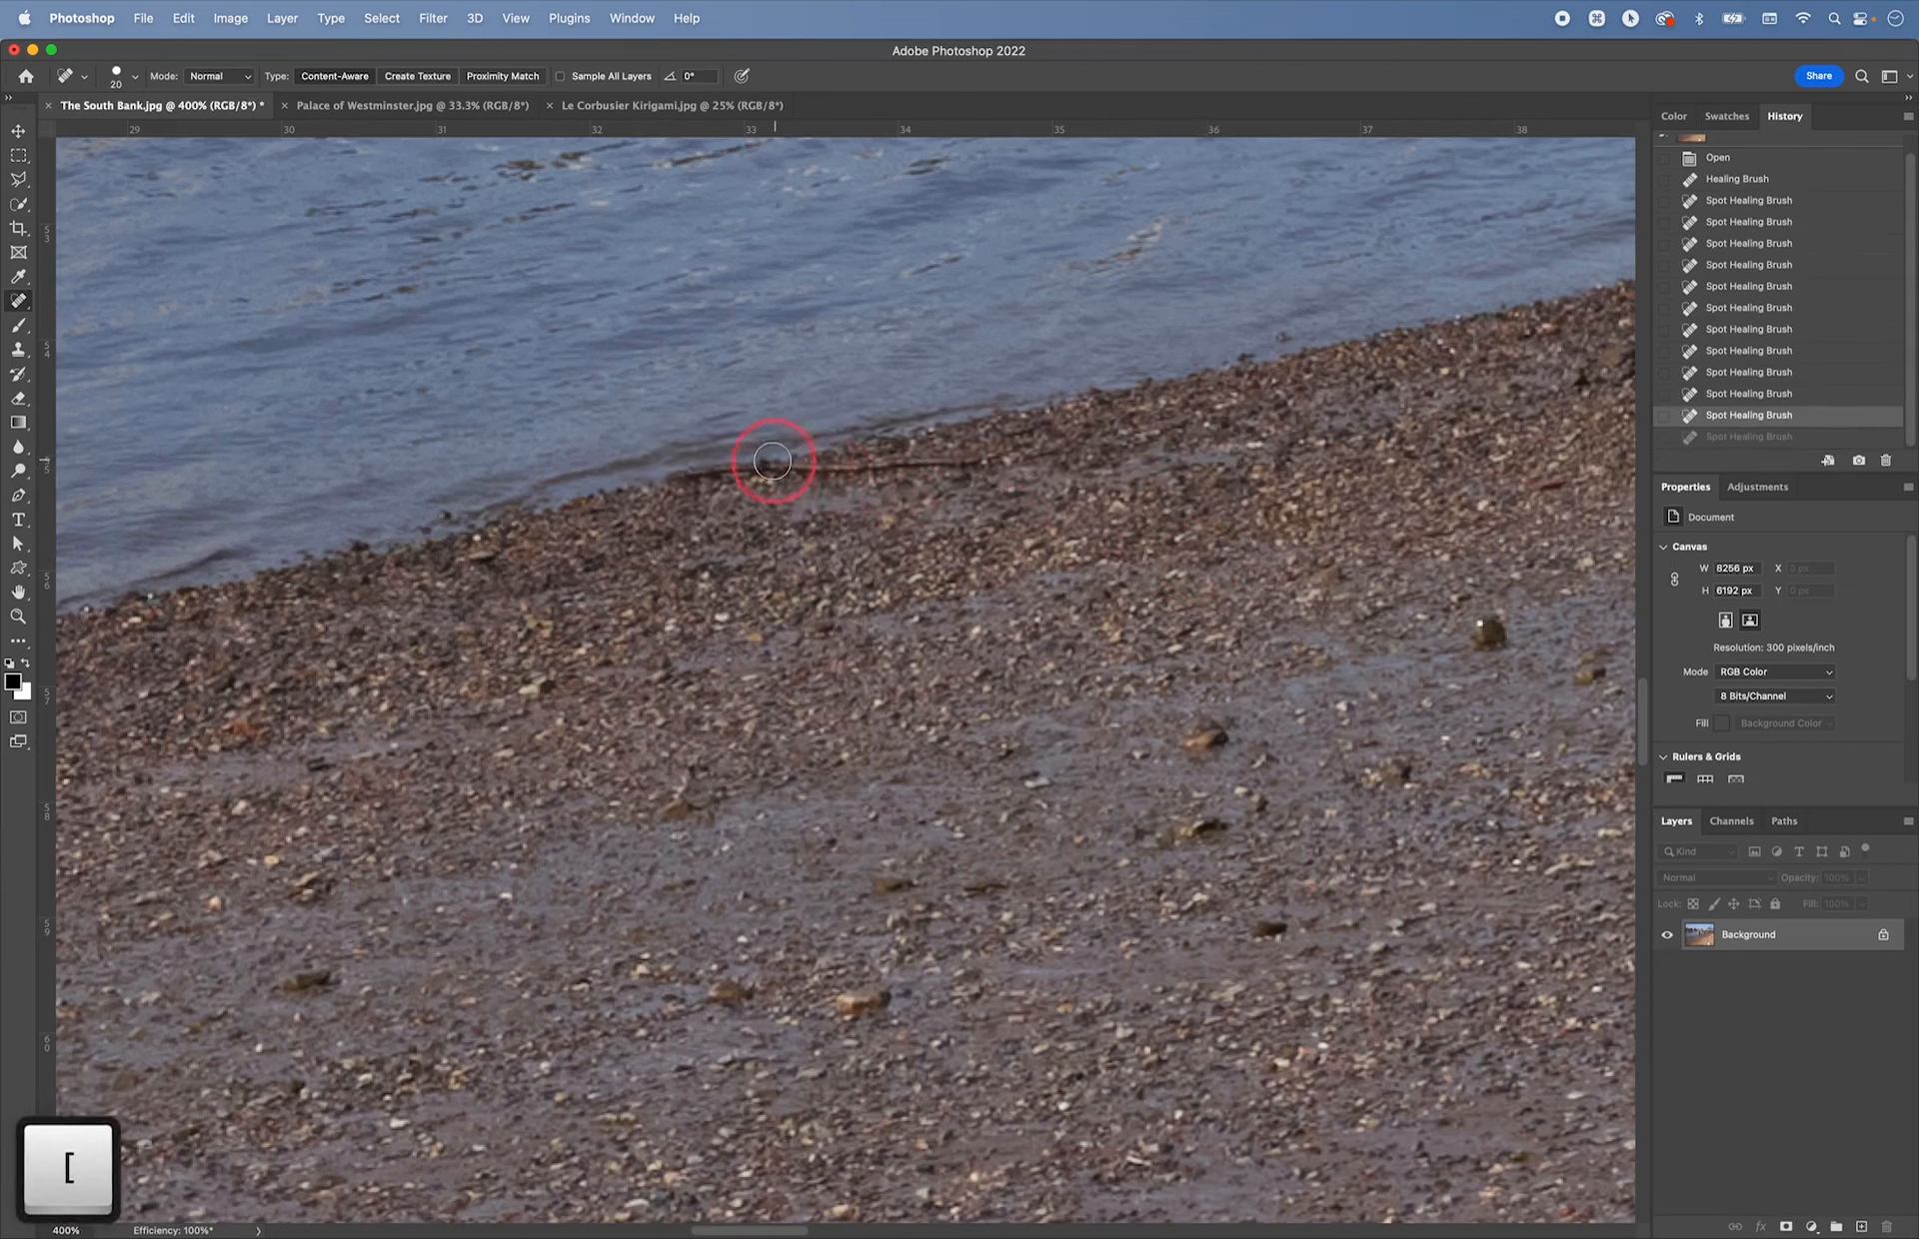
{"action": "mouse_move", "coordinate": [691, 471]}
{"action": "left_mouse_down"}
{"action": "mouse_move", "coordinate": [651, 471]}
{"action": "mouse_move", "coordinate": [1040, 467]}
{"action": "left_mouse_up"}
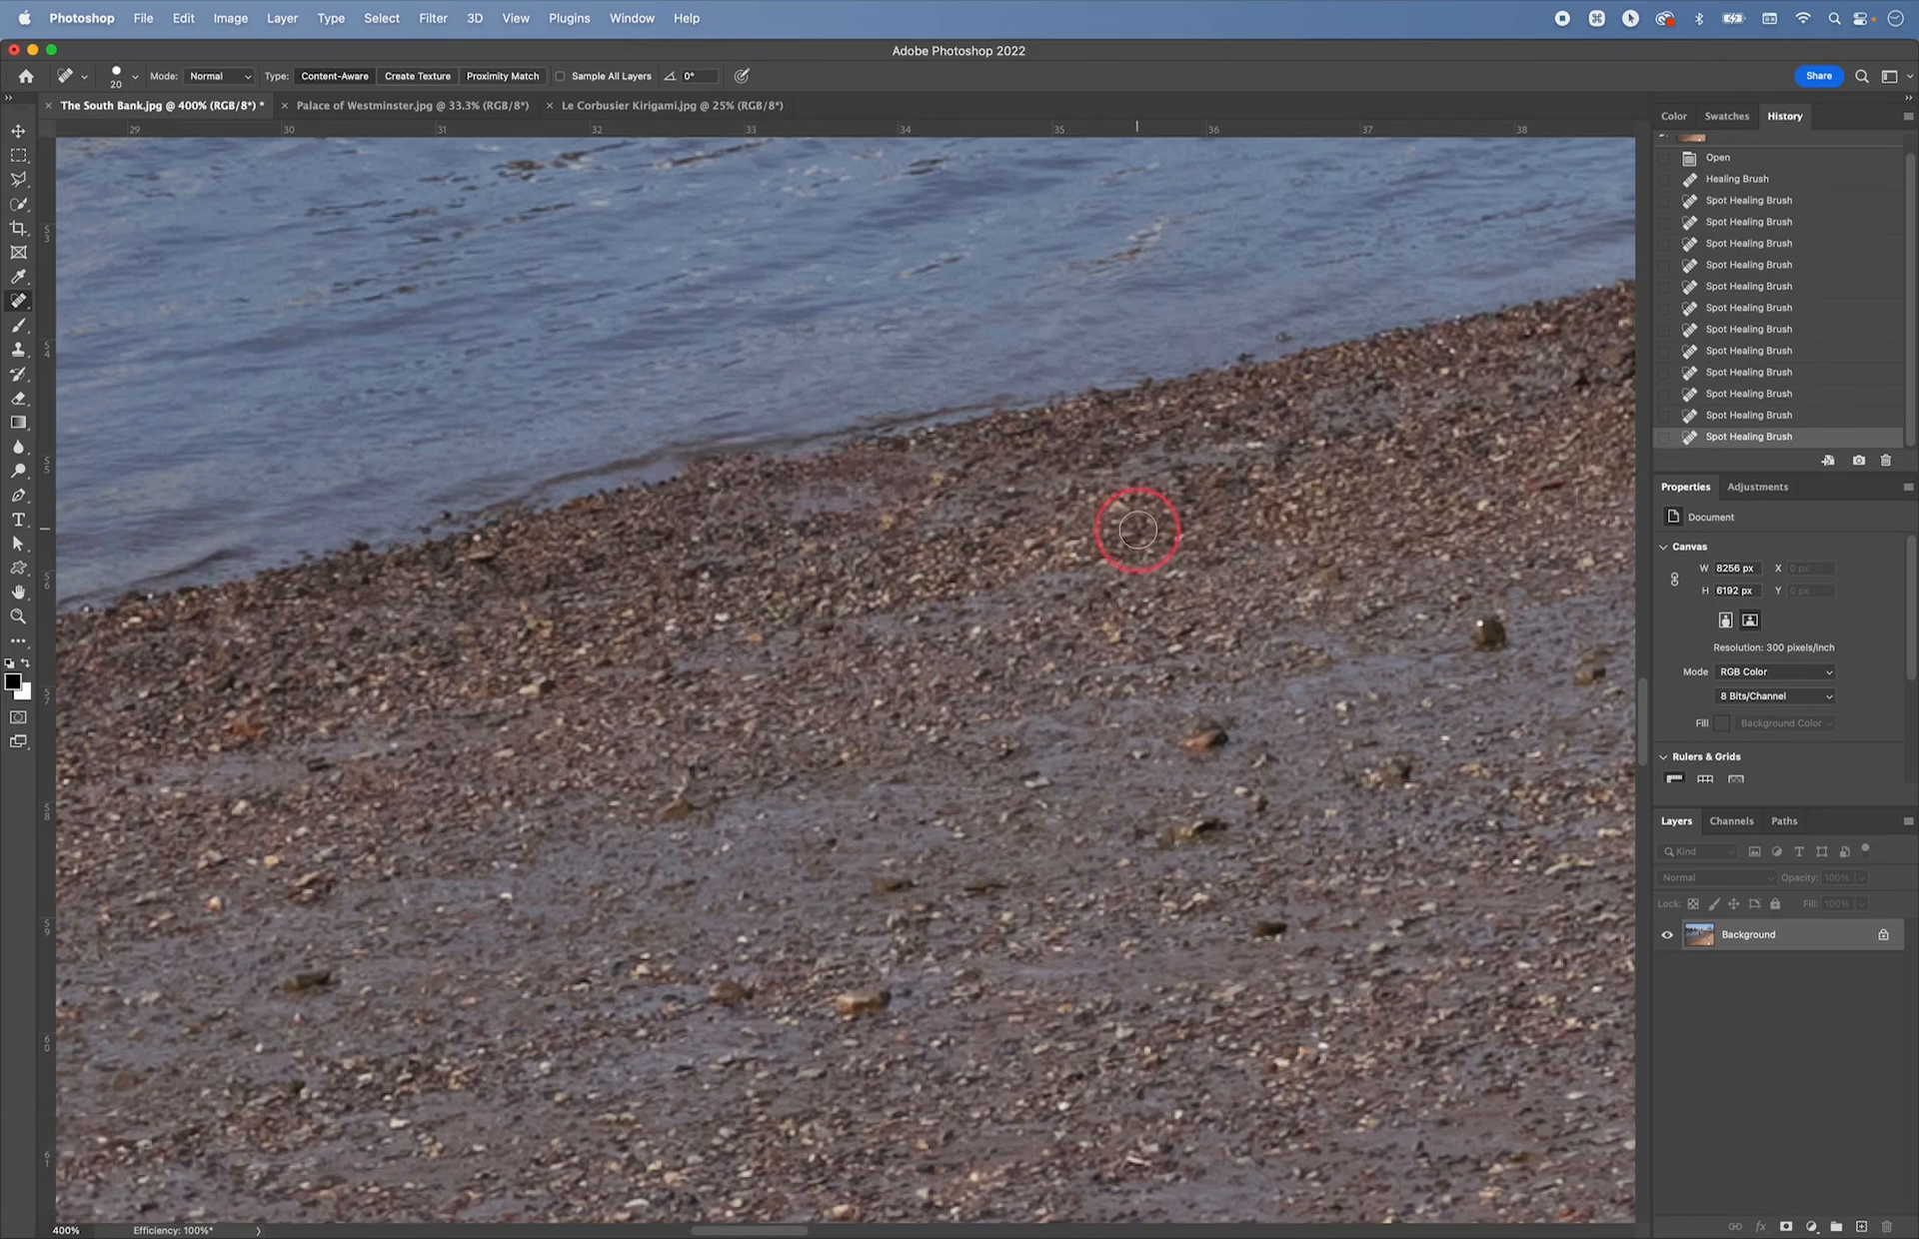
{"action": "key", "text": "super+z"}
{"action": "left_click_drag", "start_coordinate": [663, 483], "coordinate": [1045, 458]}
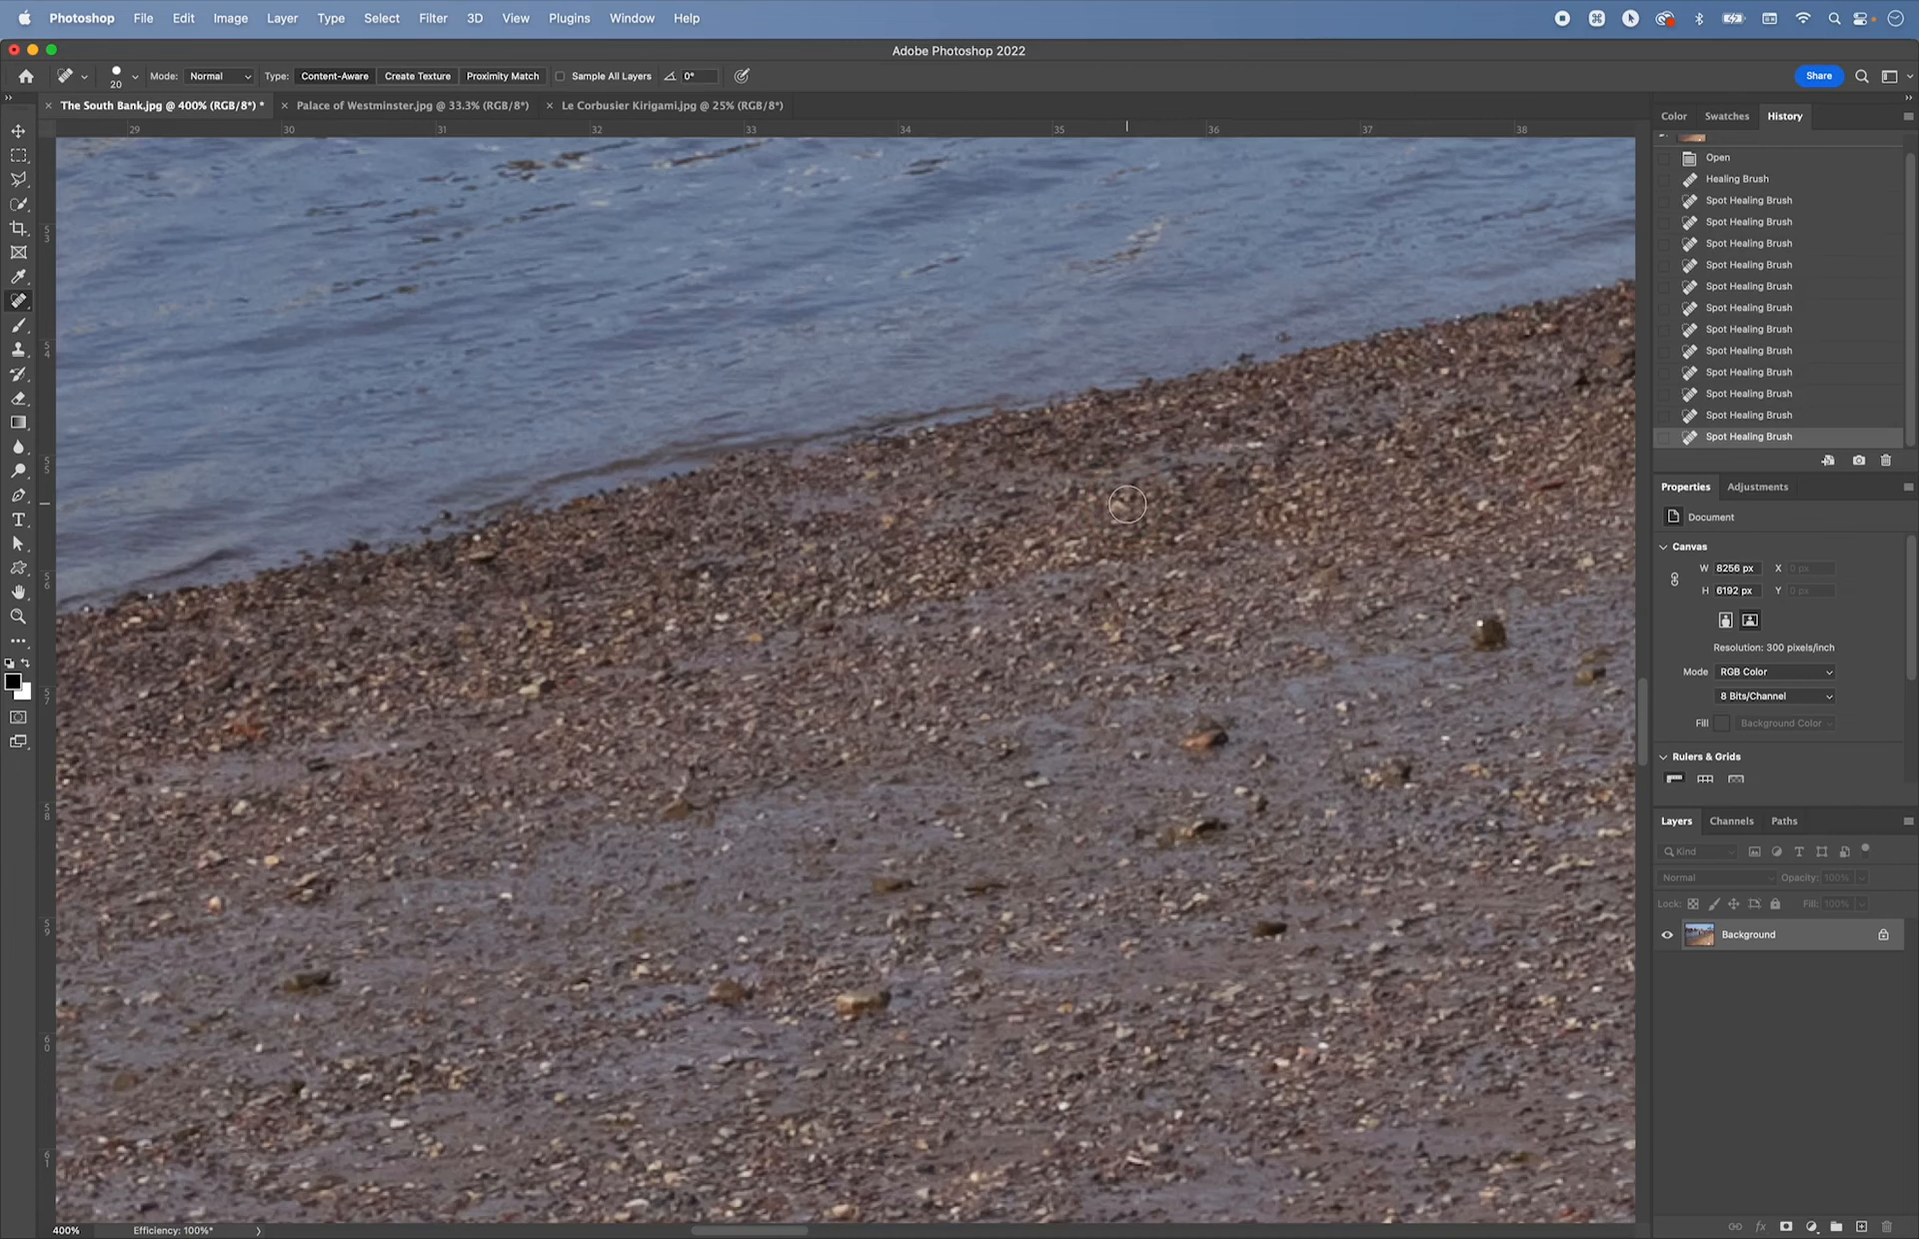
- Set the Spot Healing Brush type to Proximity Match for retouching the shore beside the pier
{"action": "key", "text": "super+0"}
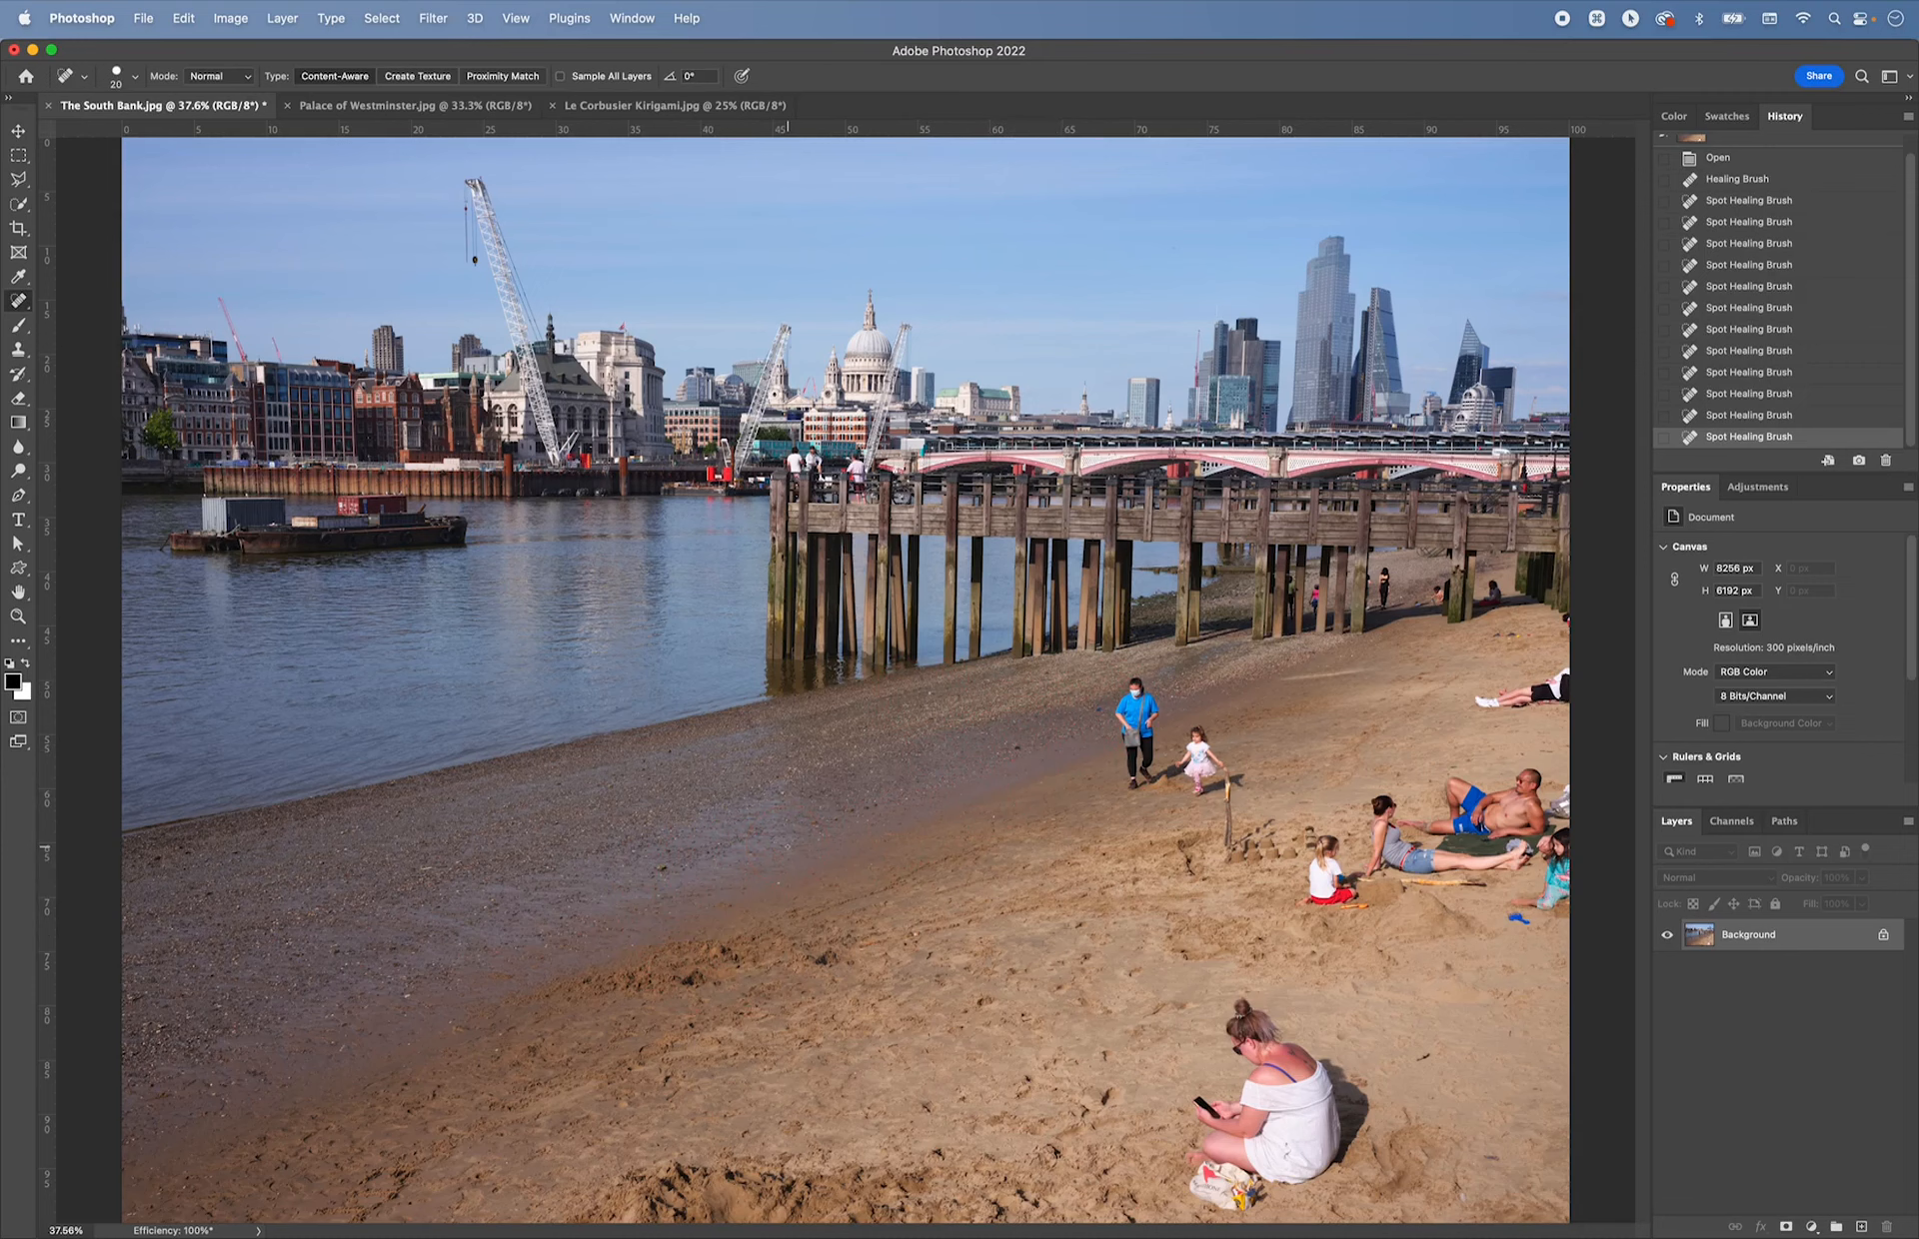
{"action": "key", "text": "super+equal"}
{"action": "key", "text": "super+equal"}
{"action": "key", "text": "super+equal"}
{"action": "key", "text": "super+equal"}
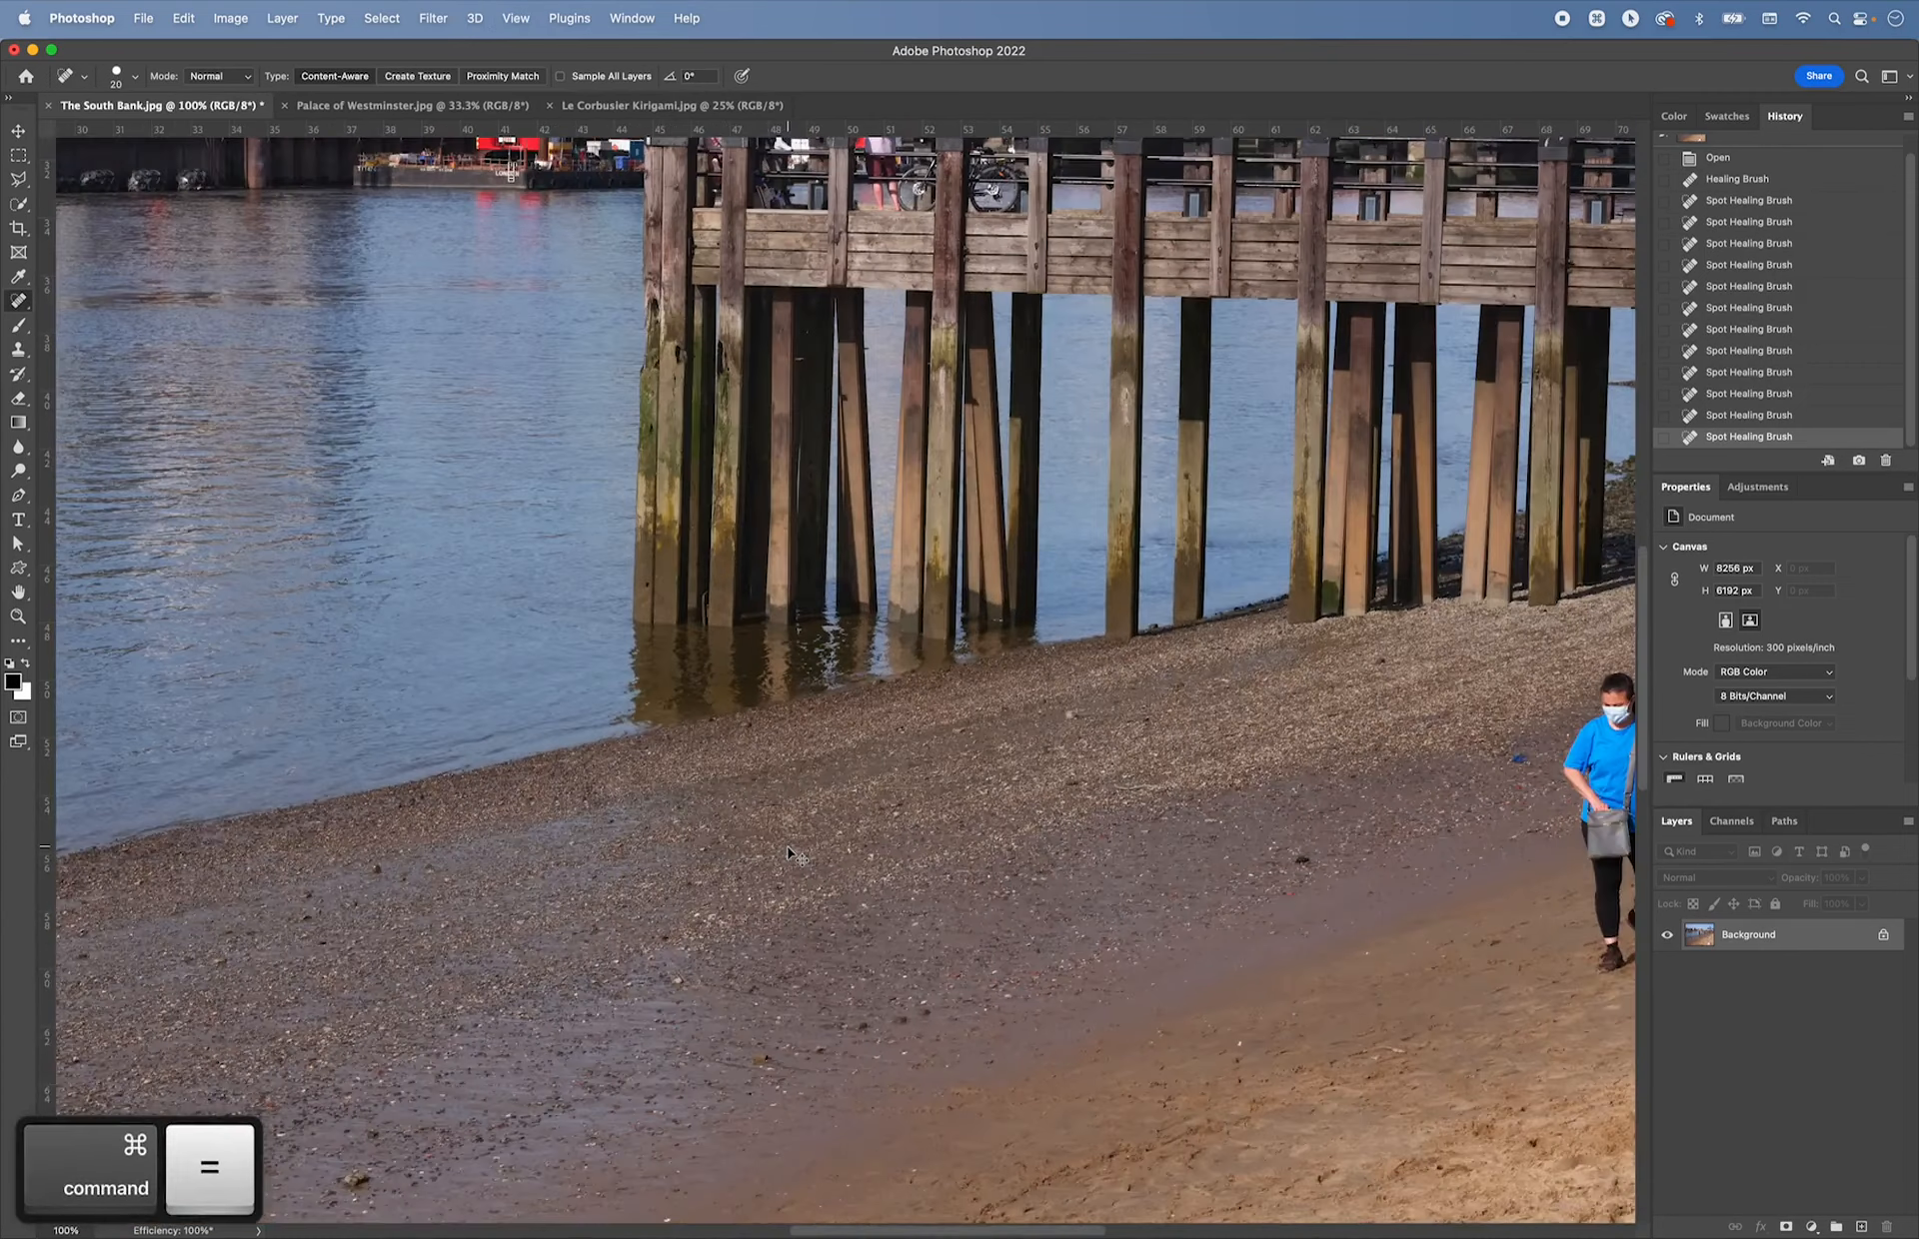
{"action": "key", "text": "super+equal"}
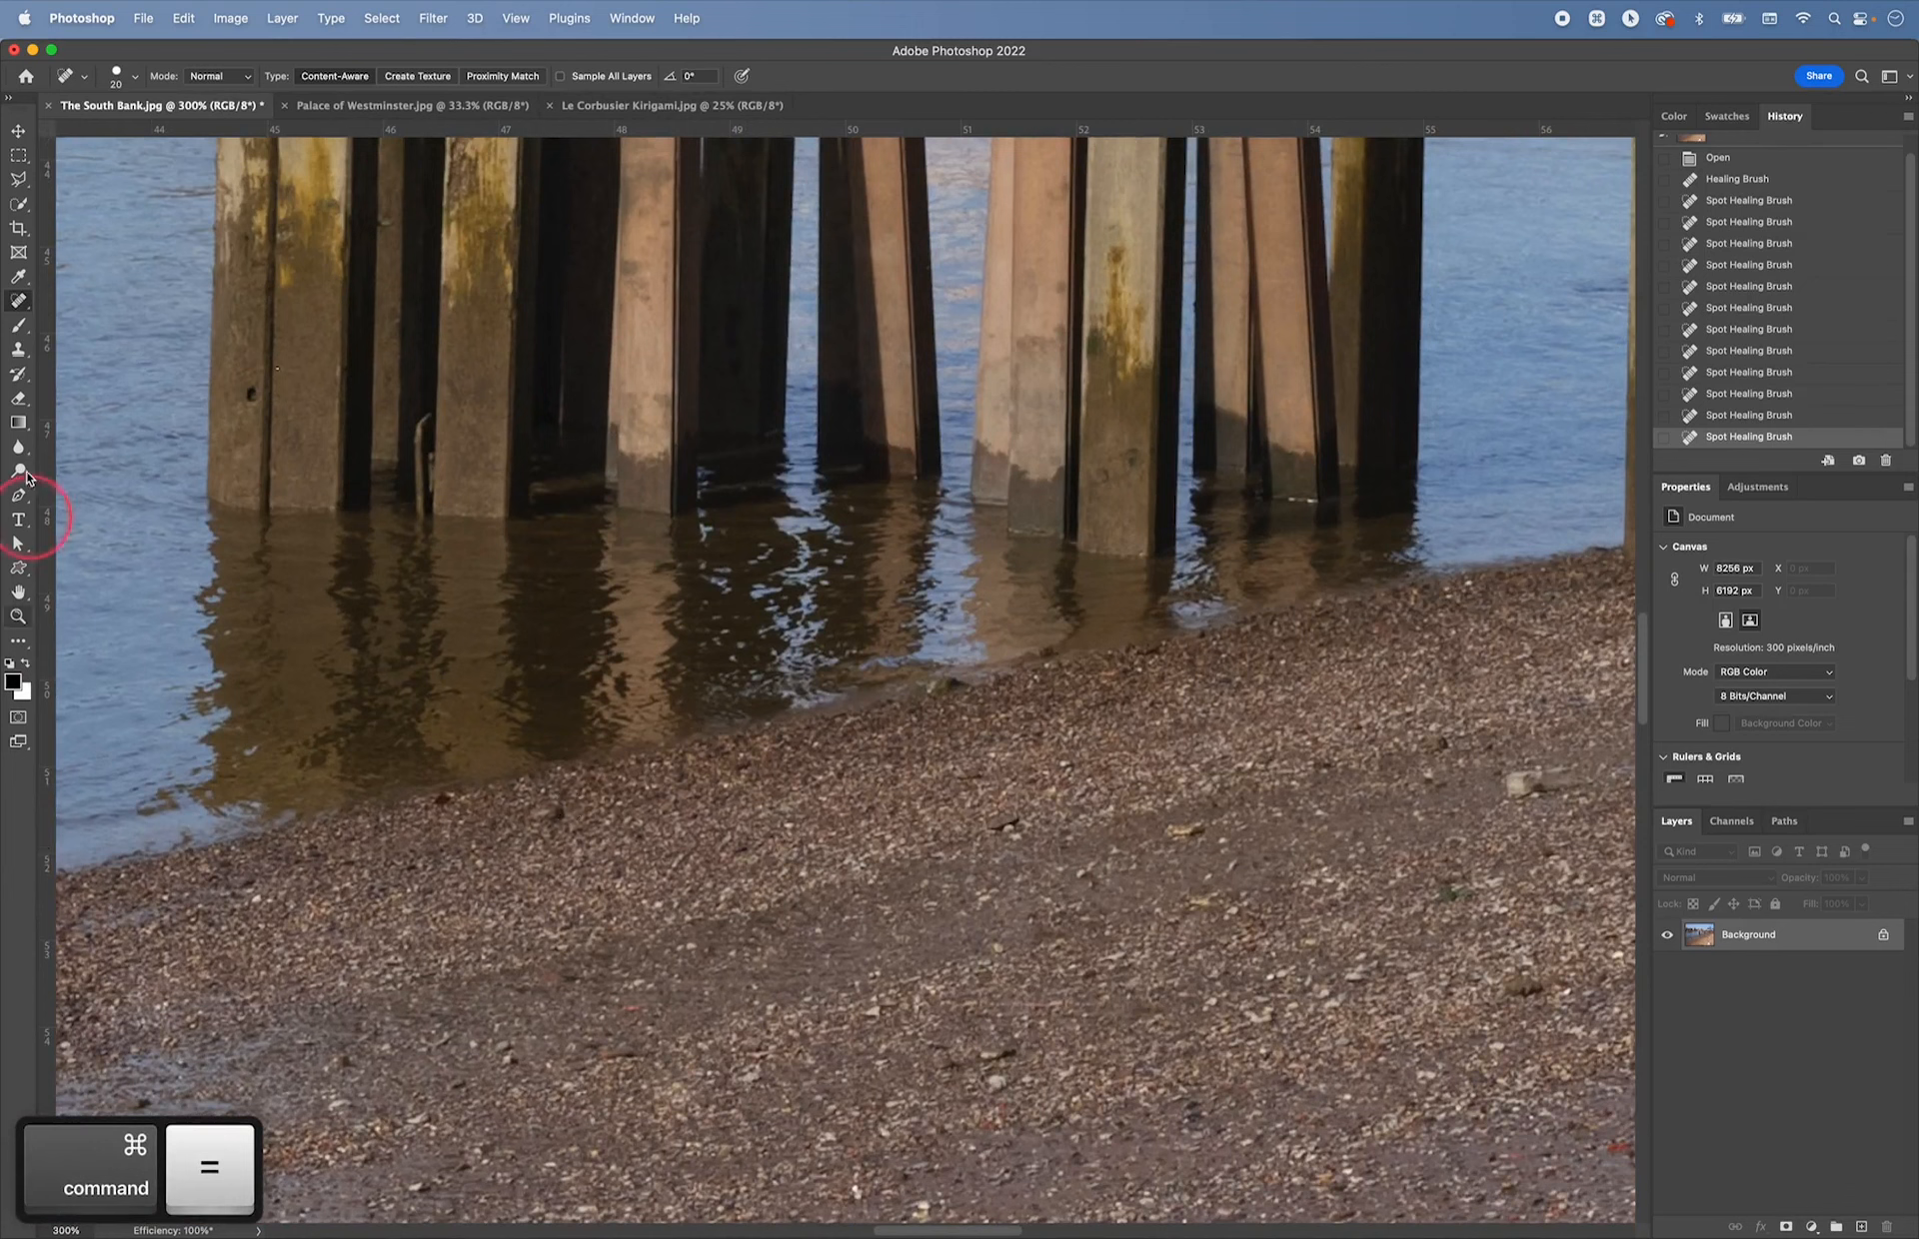
{"action": "left_click", "coordinate": [20, 300]}
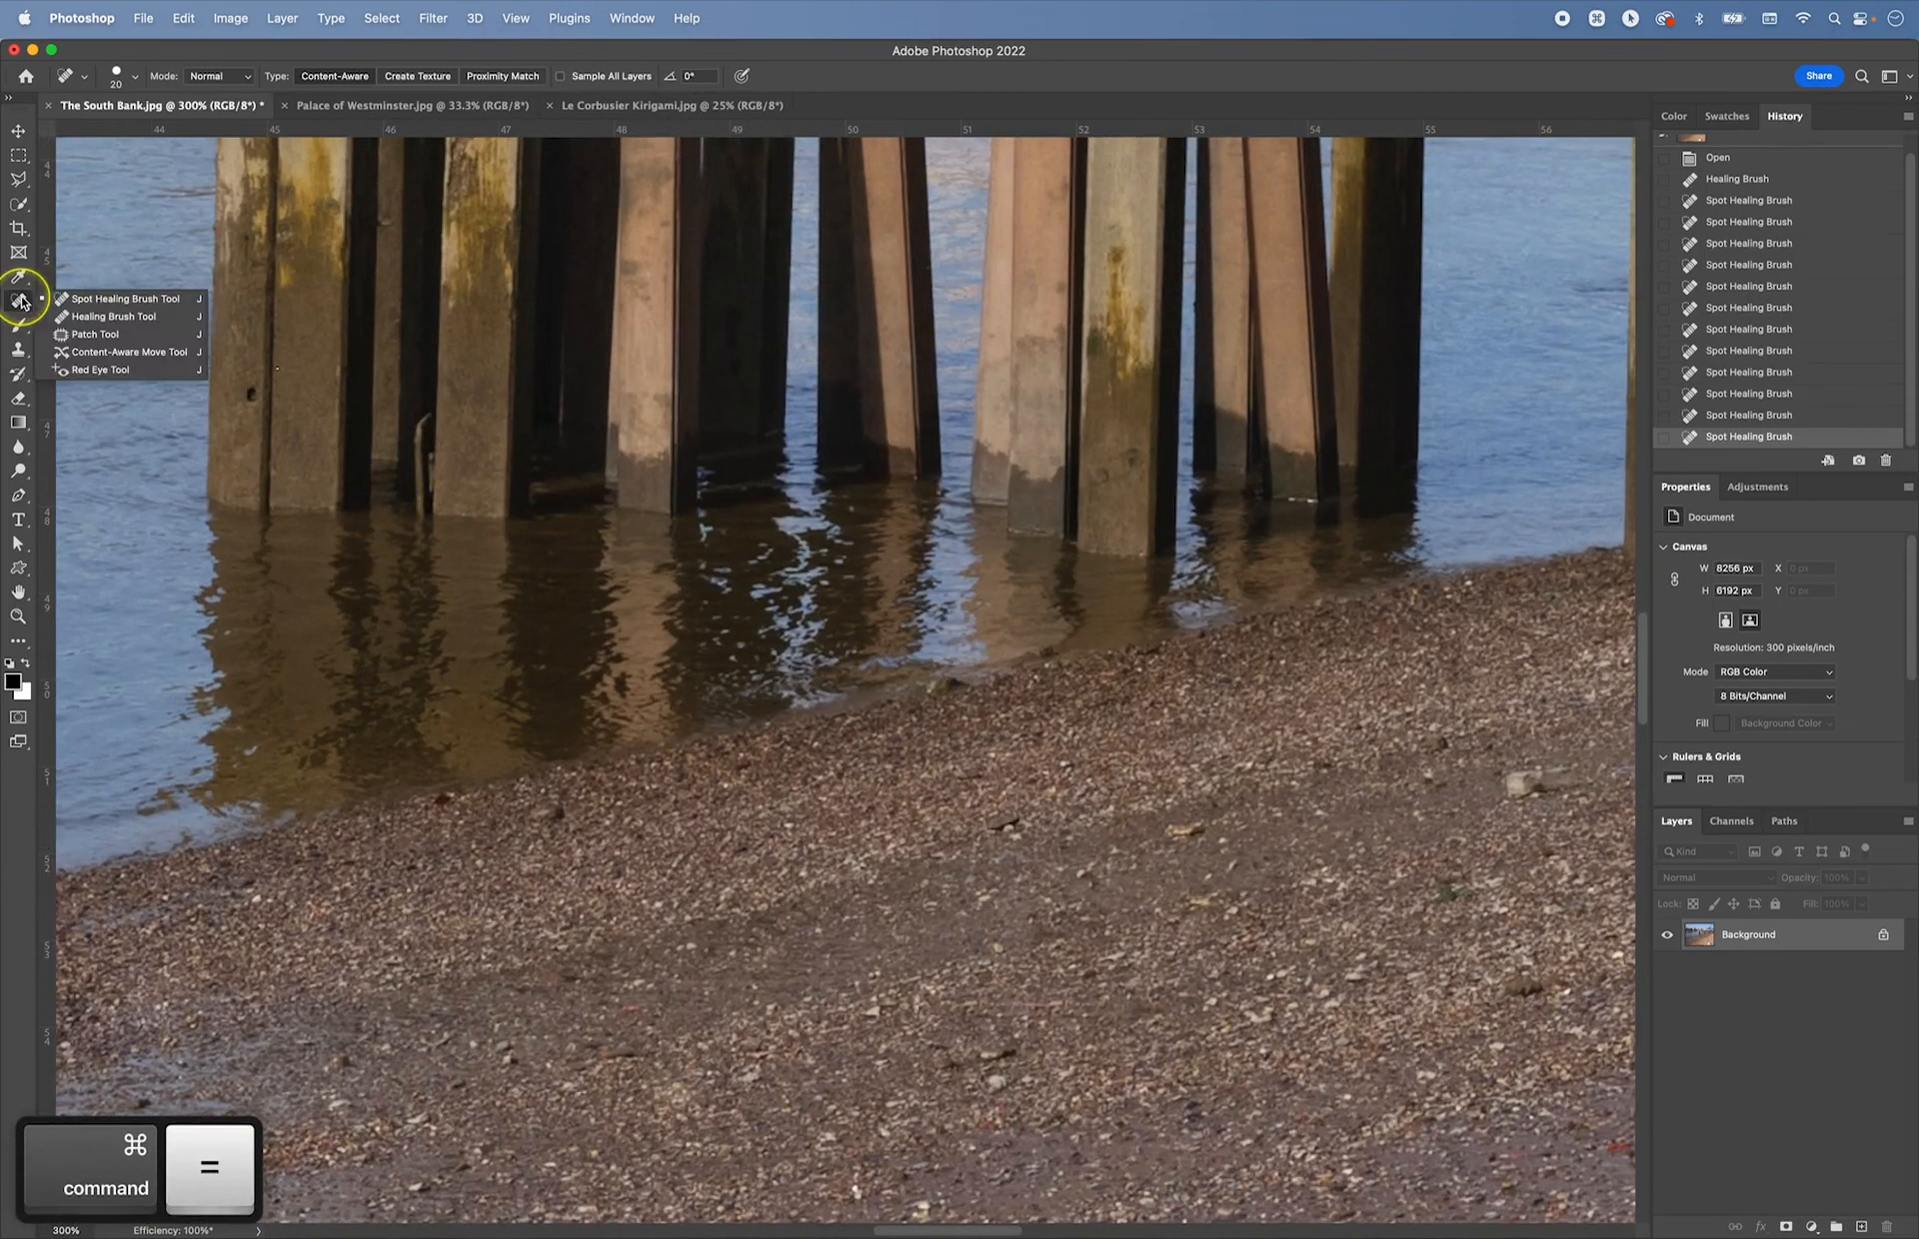
{"action": "left_click", "coordinate": [120, 298]}
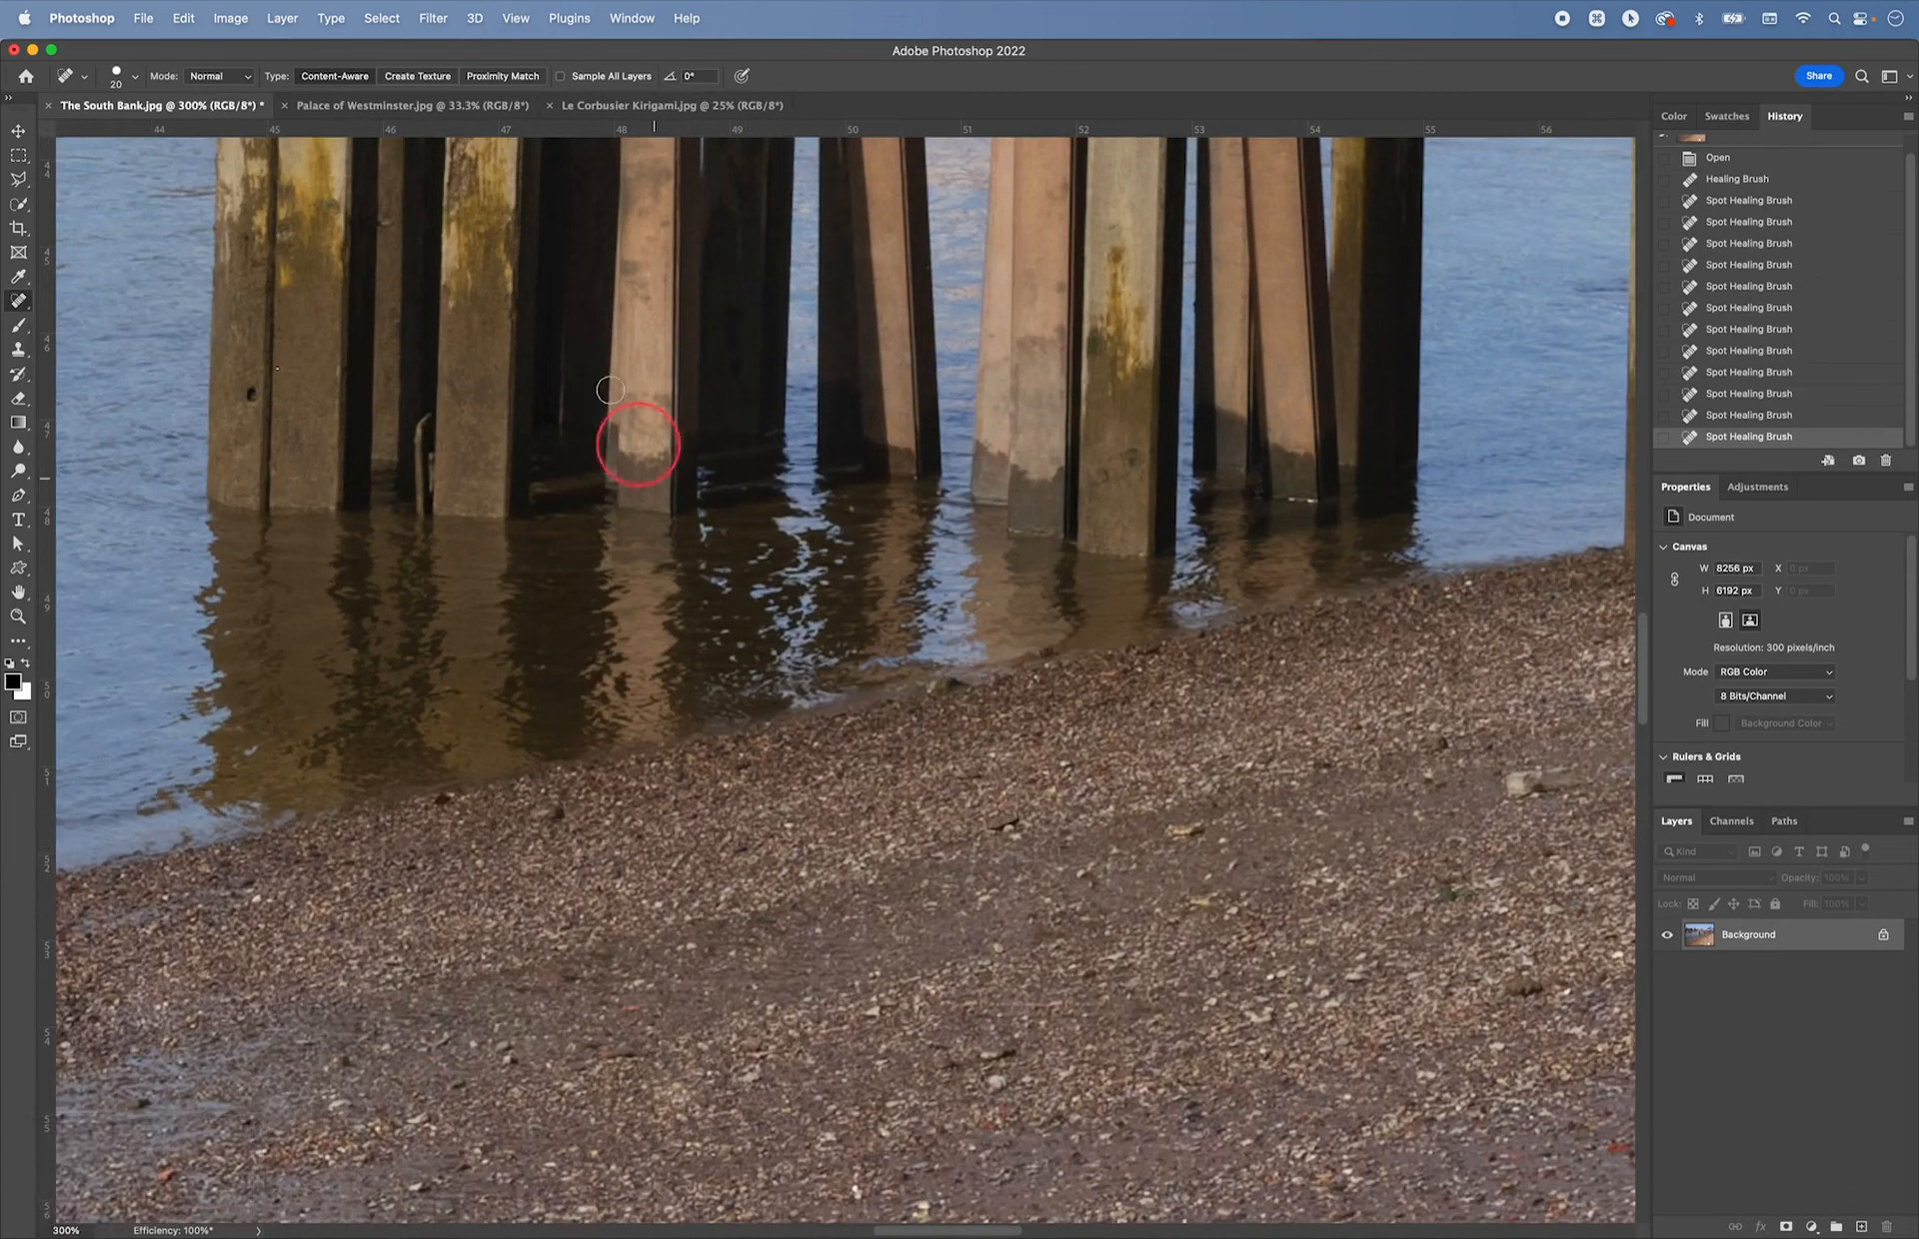
{"action": "left_click", "coordinate": [502, 78]}
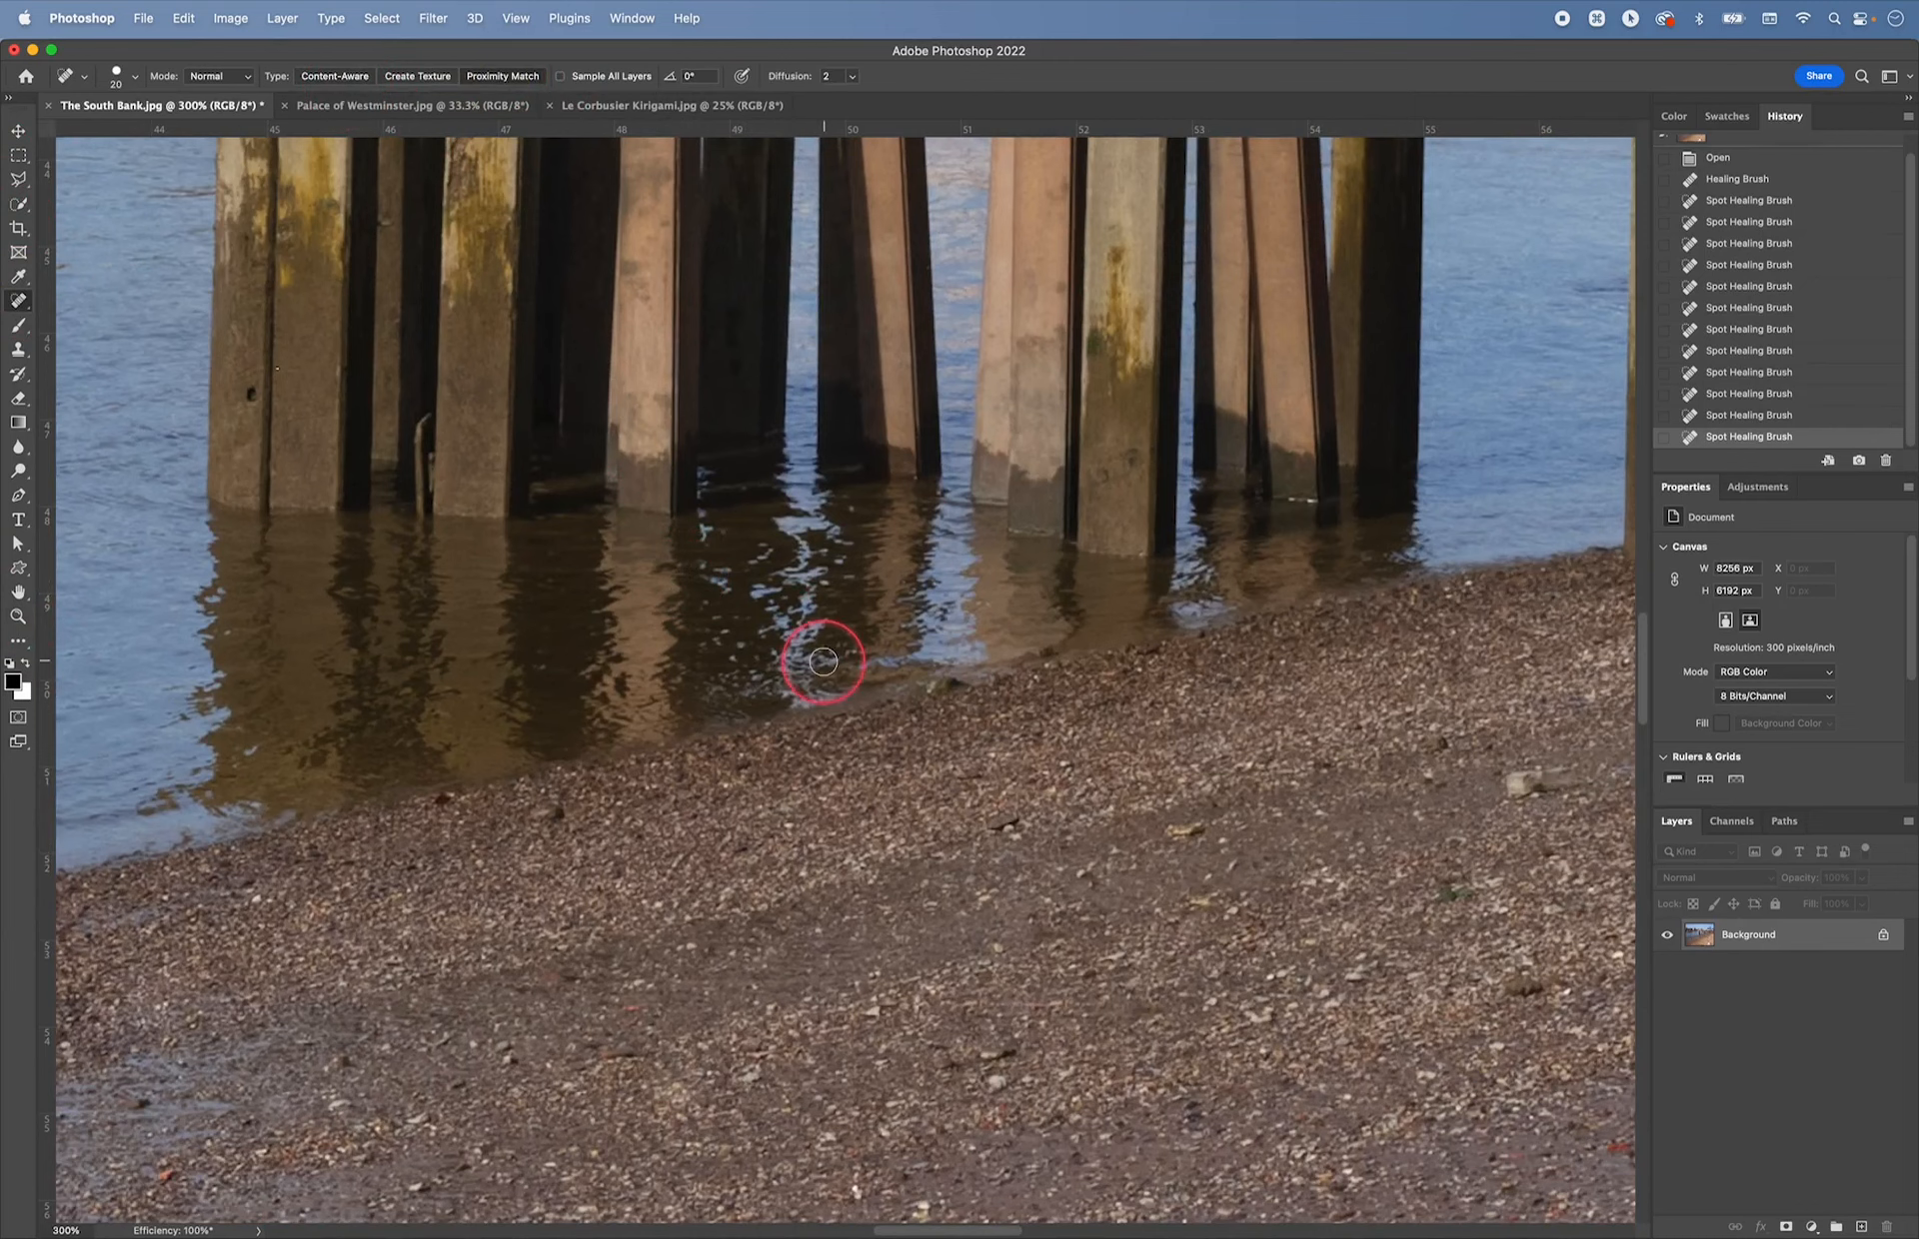
- Remove the thin pale twig from the pebbles below the pier posts with a single healing stroke
{"action": "key", "text": "space"}
{"action": "left_click_drag", "start_coordinate": [1205, 1004], "coordinate": [838, 728]}
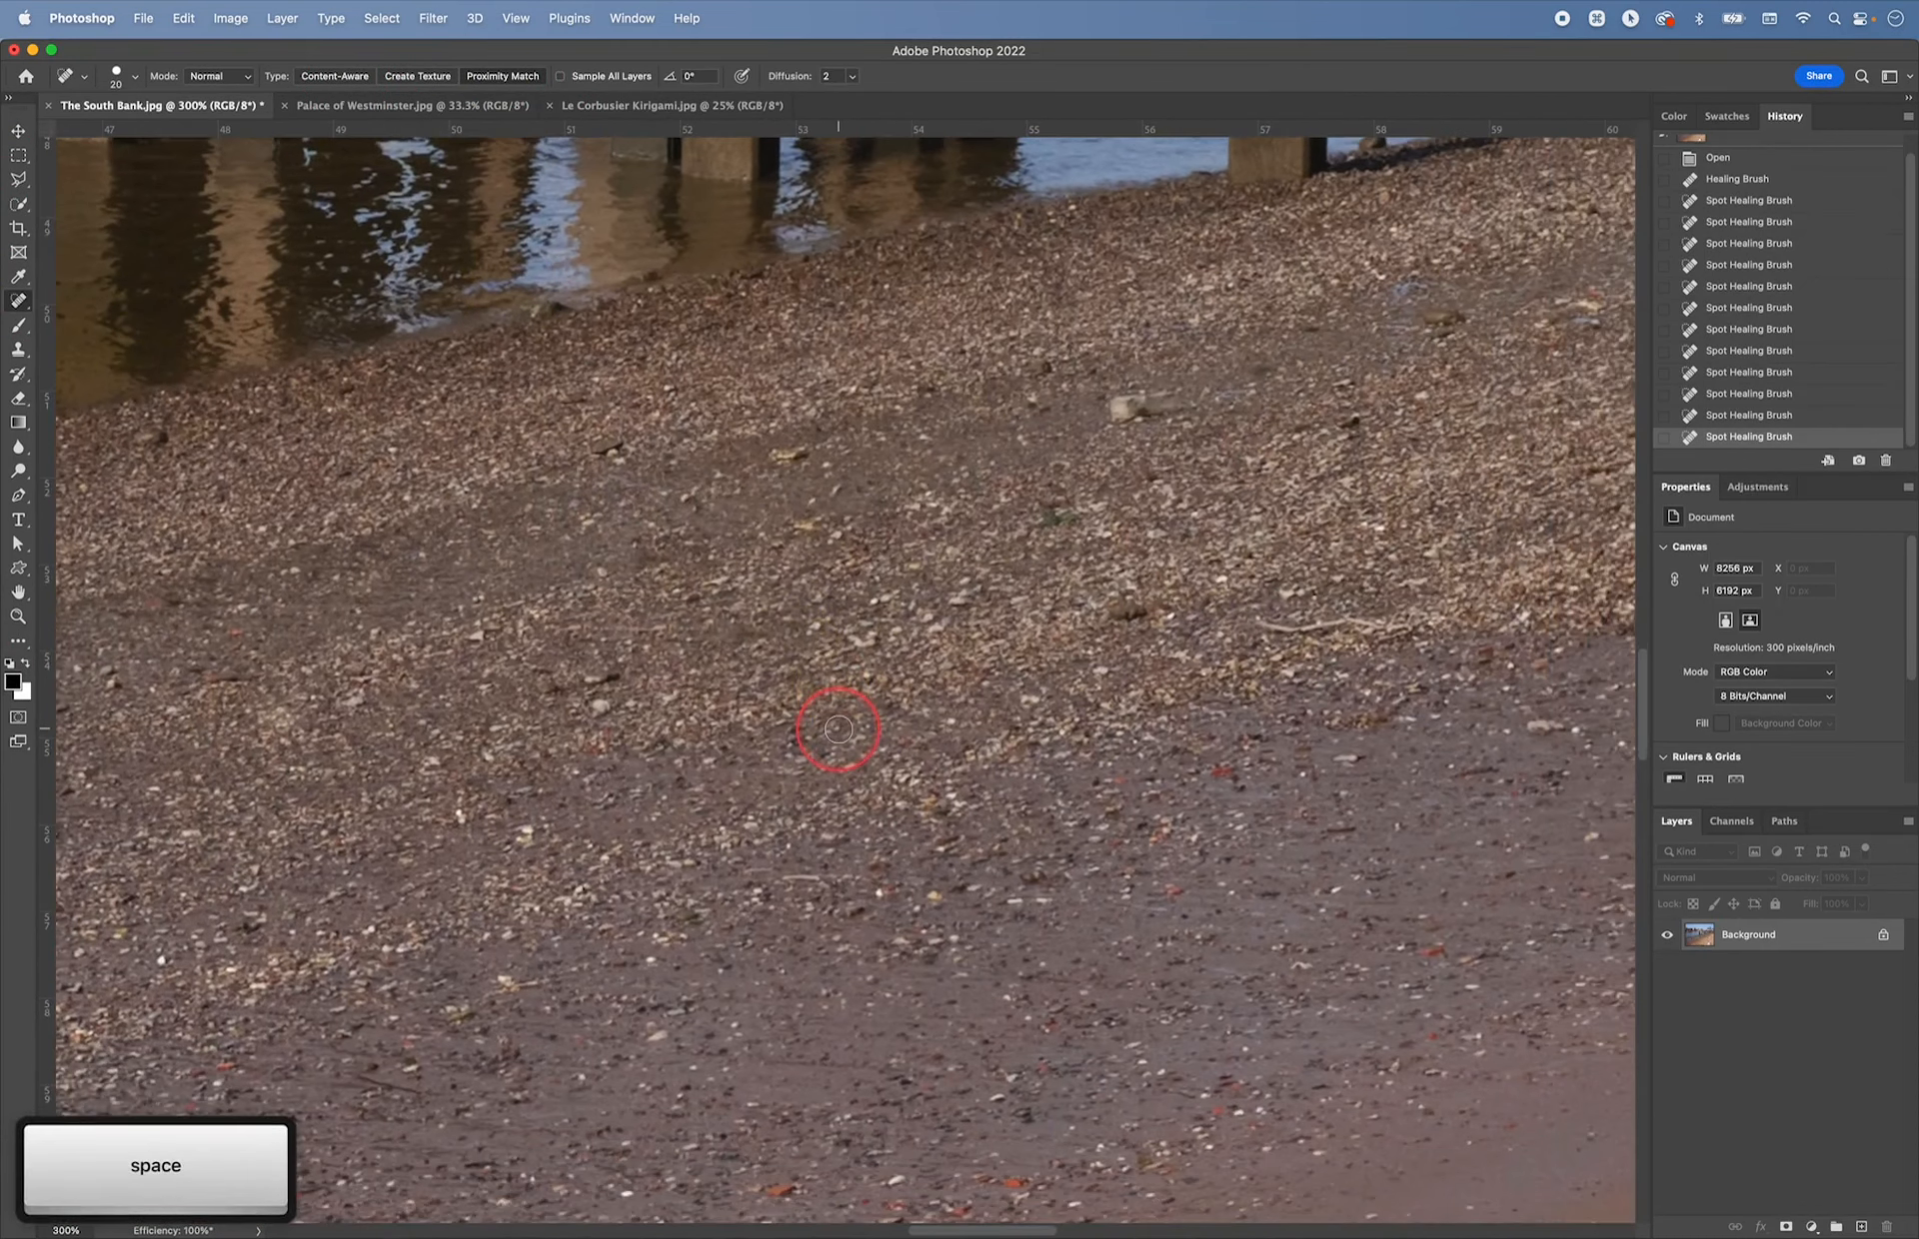
{"action": "key", "text": "space"}
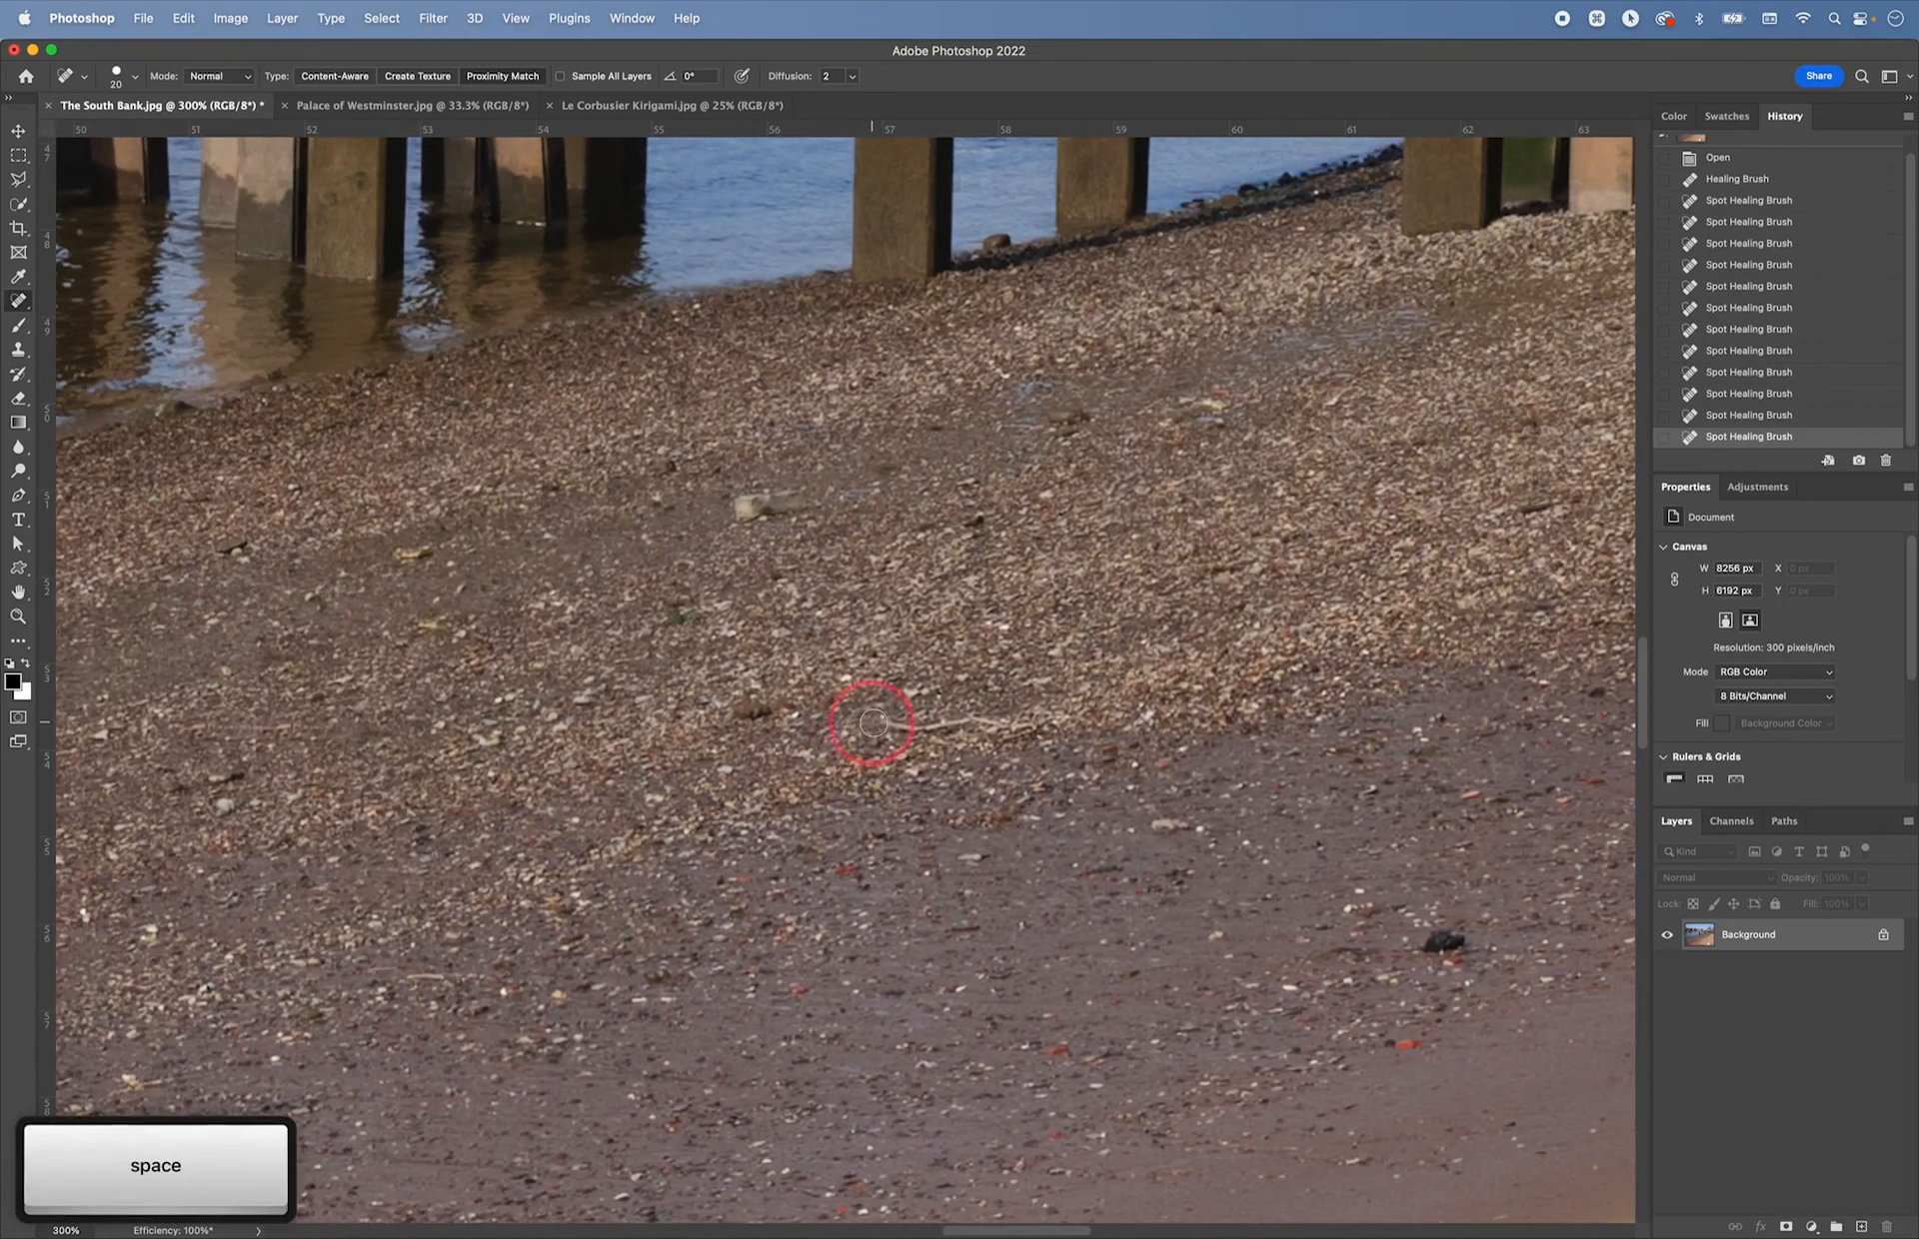
{"action": "left_click_drag", "start_coordinate": [873, 722], "coordinate": [1039, 721]}
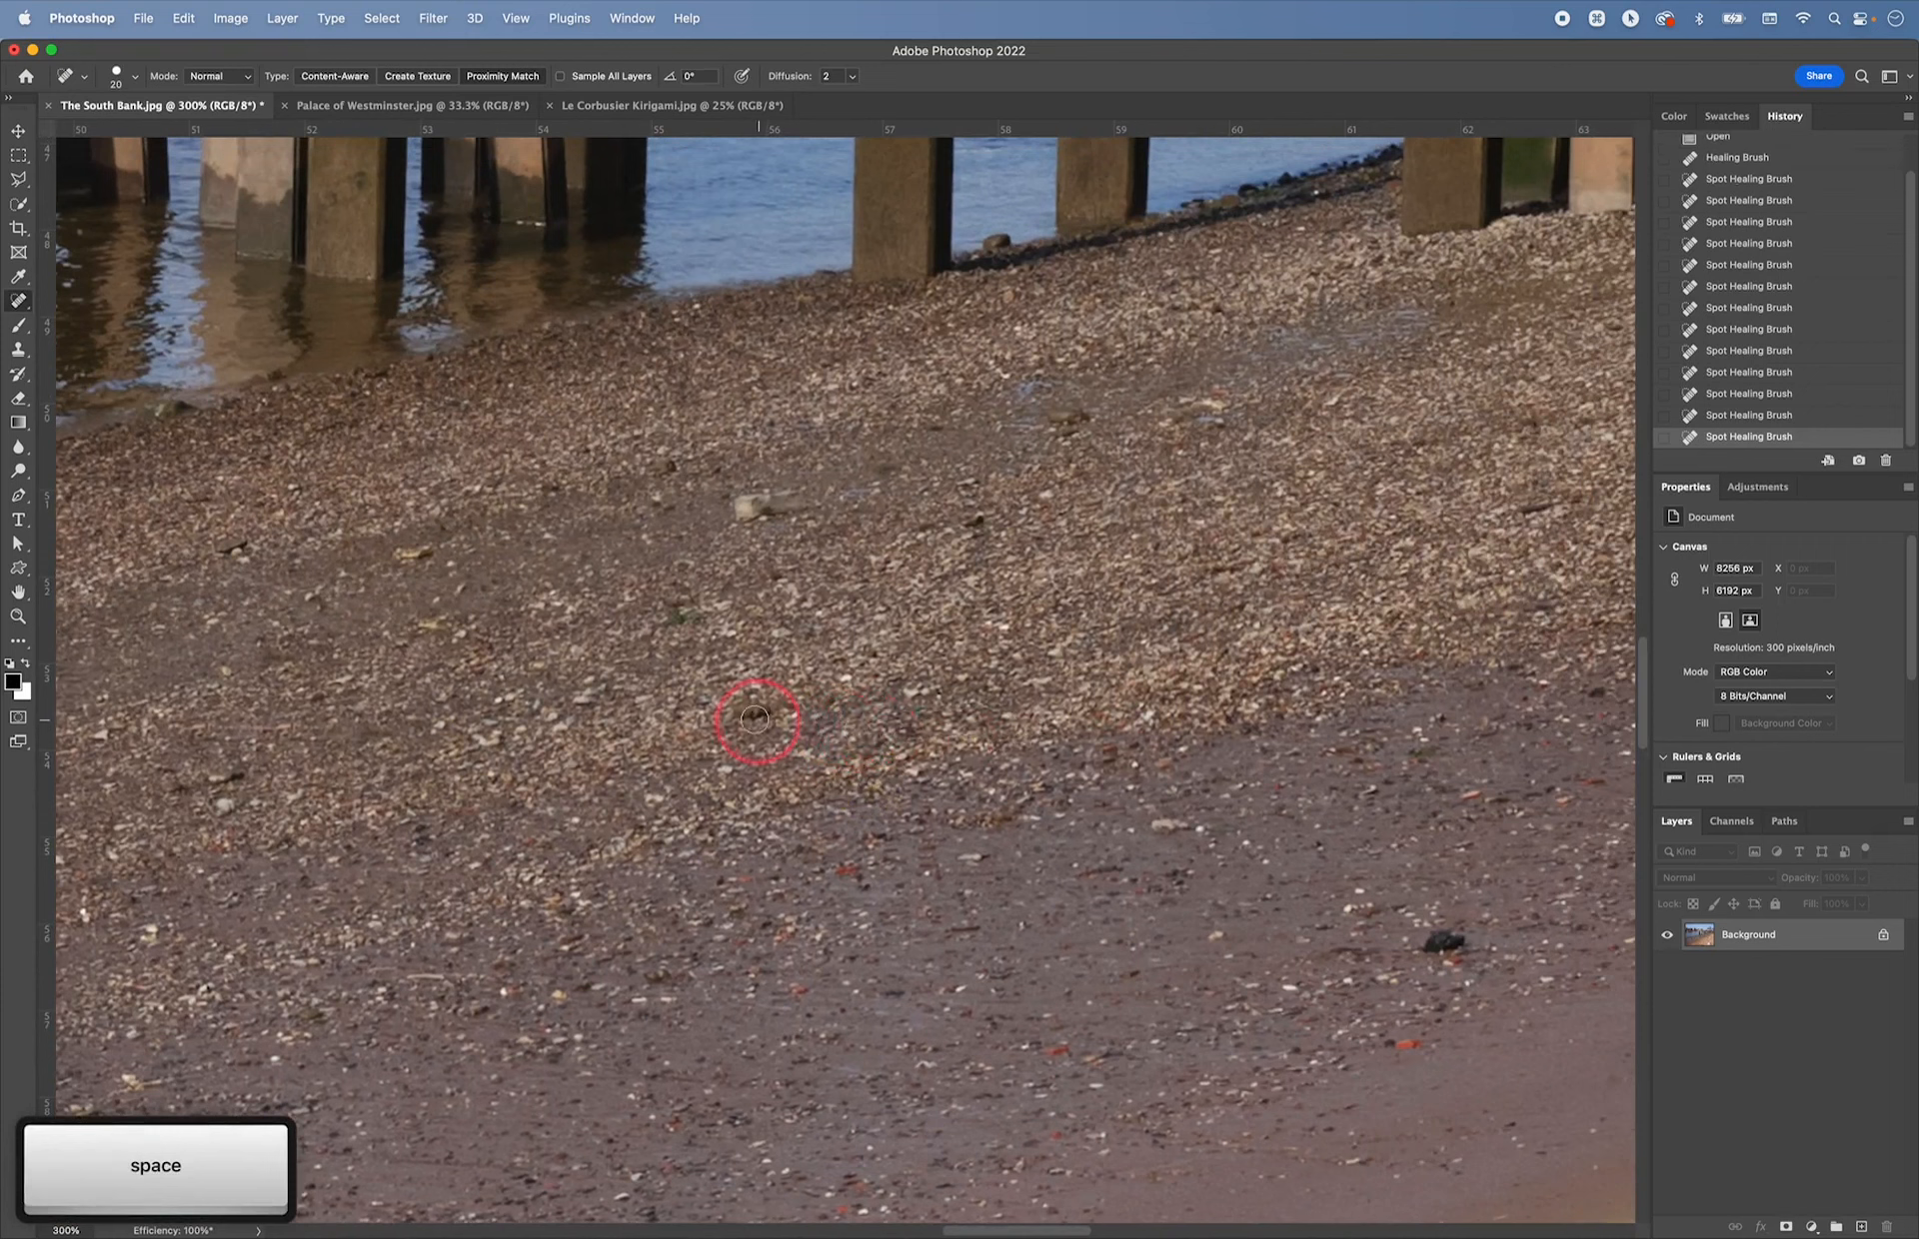
- Remove the dark clump, the pale stone and the small light fragments from the pebbles below the pier
{"action": "left_click_drag", "start_coordinate": [755, 719], "coordinate": [784, 711]}
{"action": "left_click_drag", "start_coordinate": [748, 498], "coordinate": [765, 501]}
{"action": "left_click", "coordinate": [399, 548]}
{"action": "left_click_drag", "start_coordinate": [1195, 404], "coordinate": [1236, 408]}
- Remove the blue scrap from the pebbles beside the woman in the blue T-shirt with the Spot Healing Brush
{"action": "key", "text": "space"}
{"action": "left_click_drag", "start_coordinate": [1354, 518], "coordinate": [362, 488]}
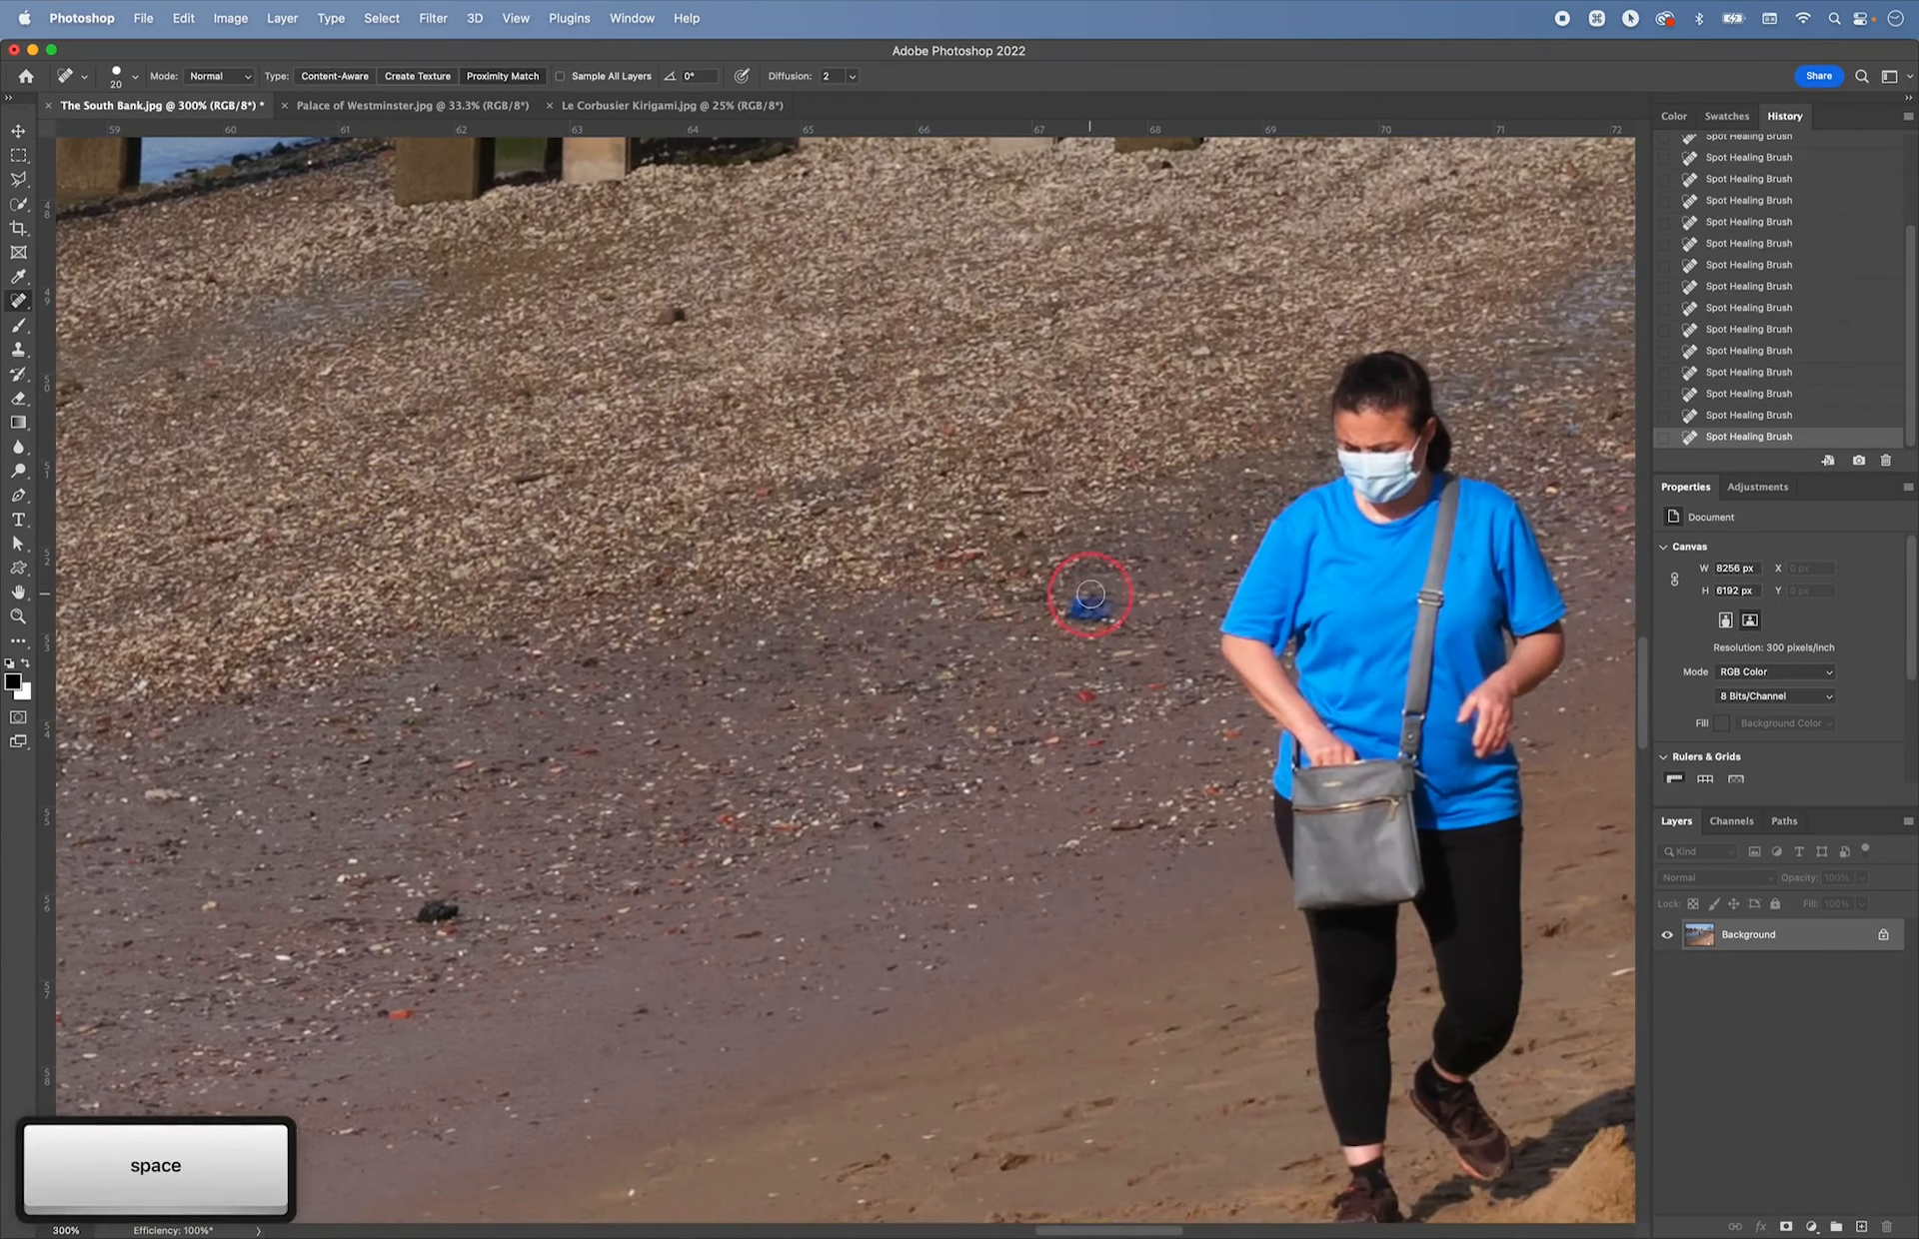
{"action": "left_click_drag", "start_coordinate": [1095, 600], "coordinate": [1089, 611]}
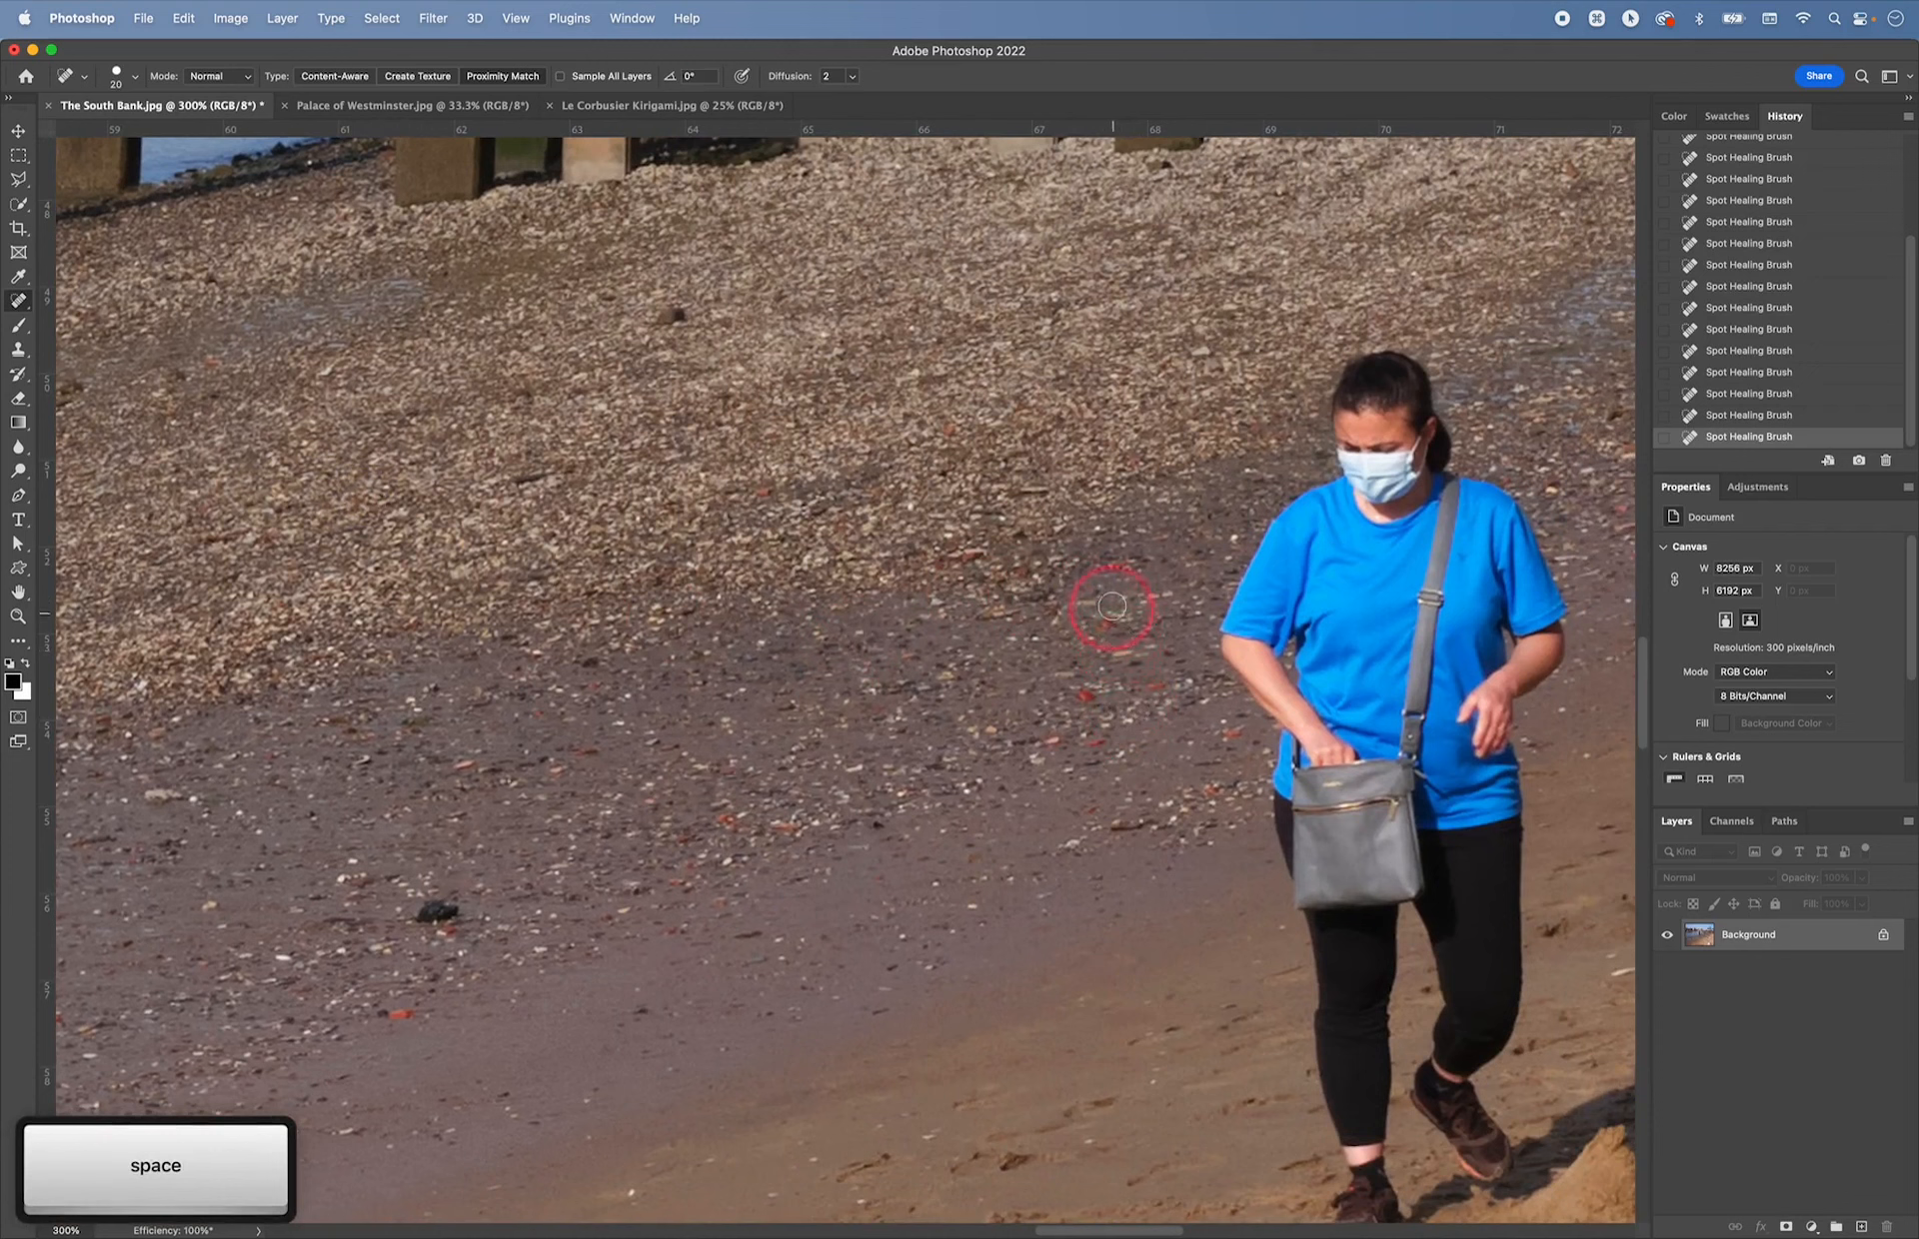
{"action": "left_click", "coordinate": [1109, 622]}
- Remove the black clump from the wet mud below the pebbles with the Spot Healing Brush
{"action": "key", "text": "space"}
{"action": "left_click_drag", "start_coordinate": [396, 901], "coordinate": [549, 757]}
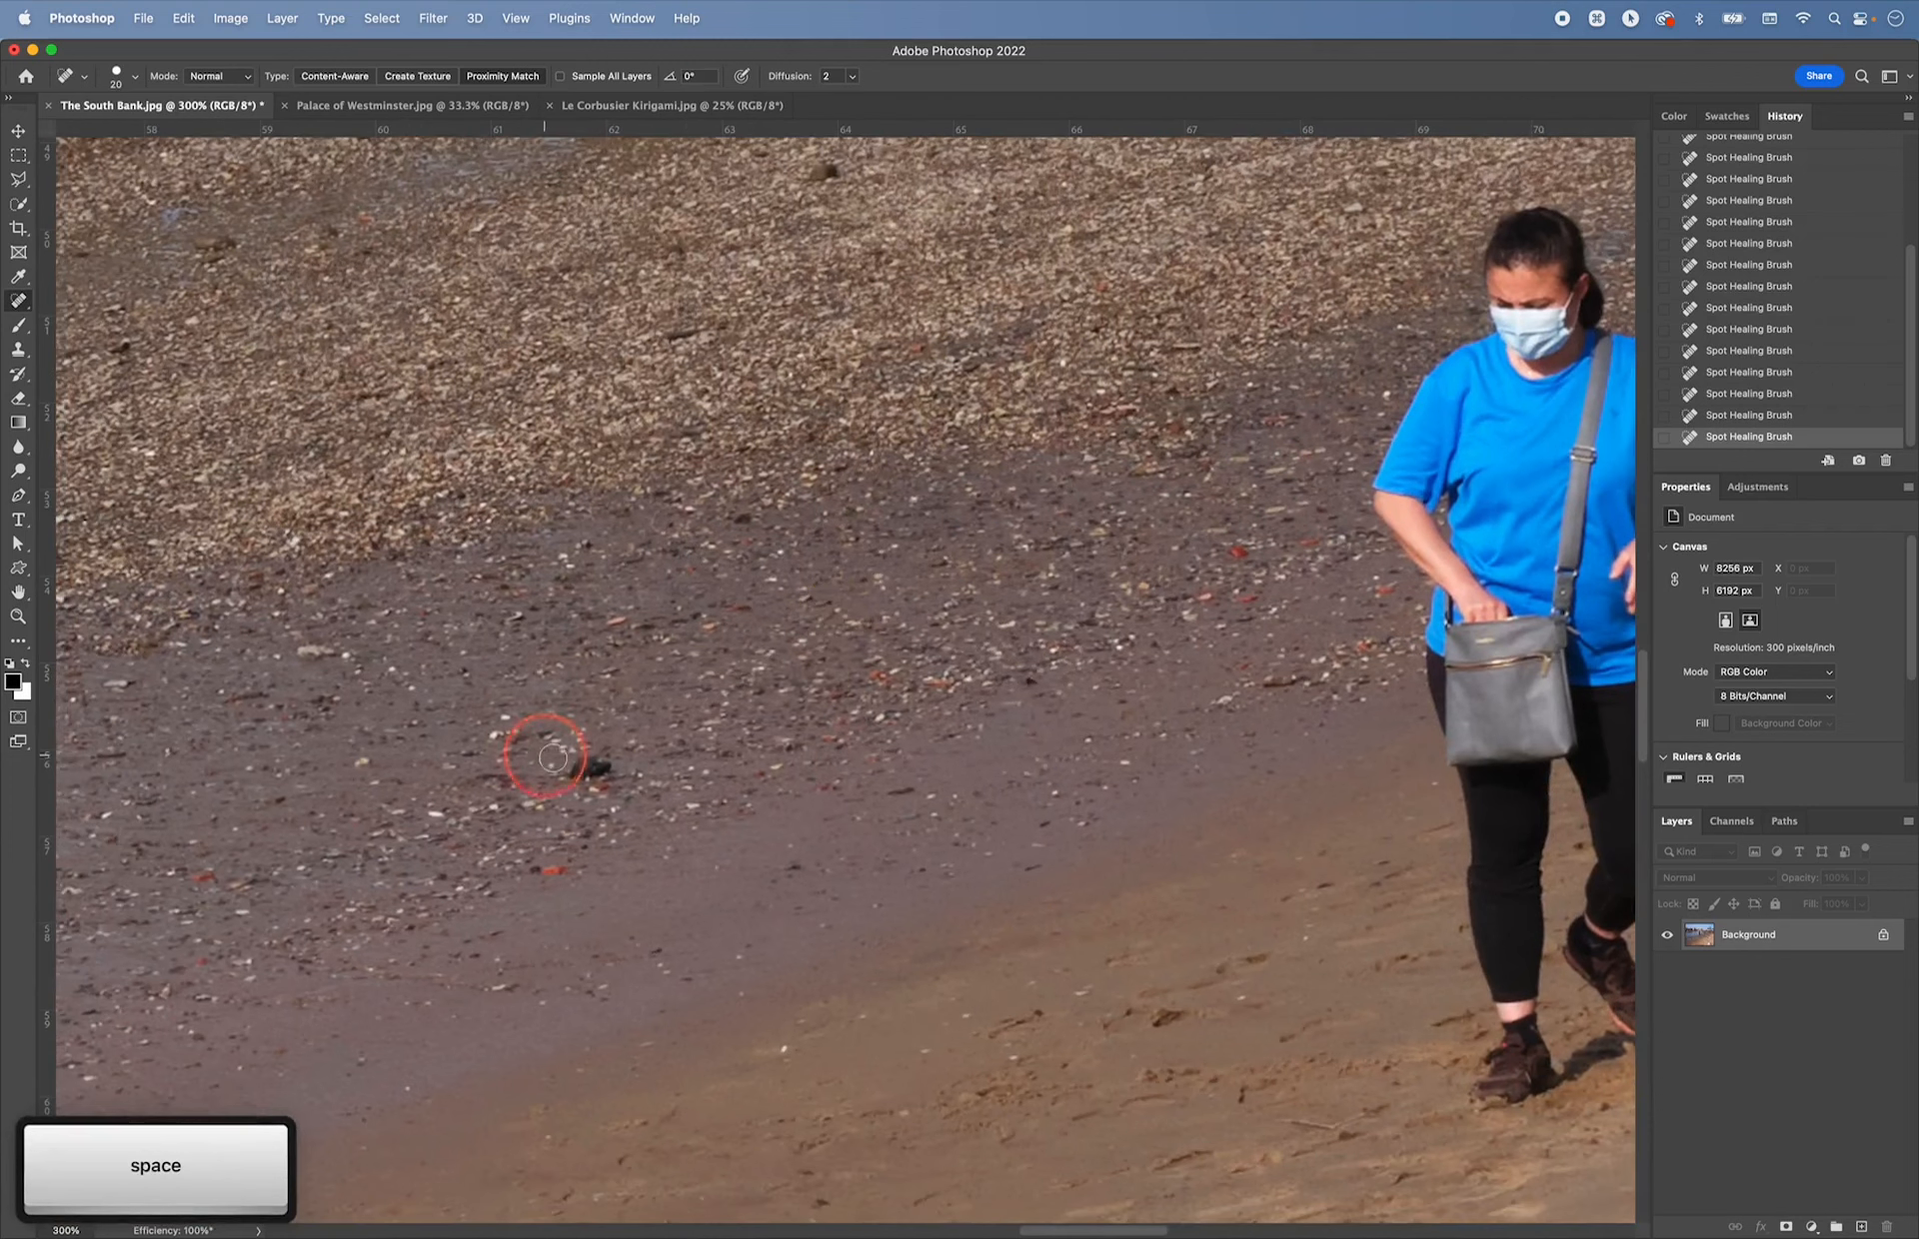
{"action": "left_click", "coordinate": [594, 760]}
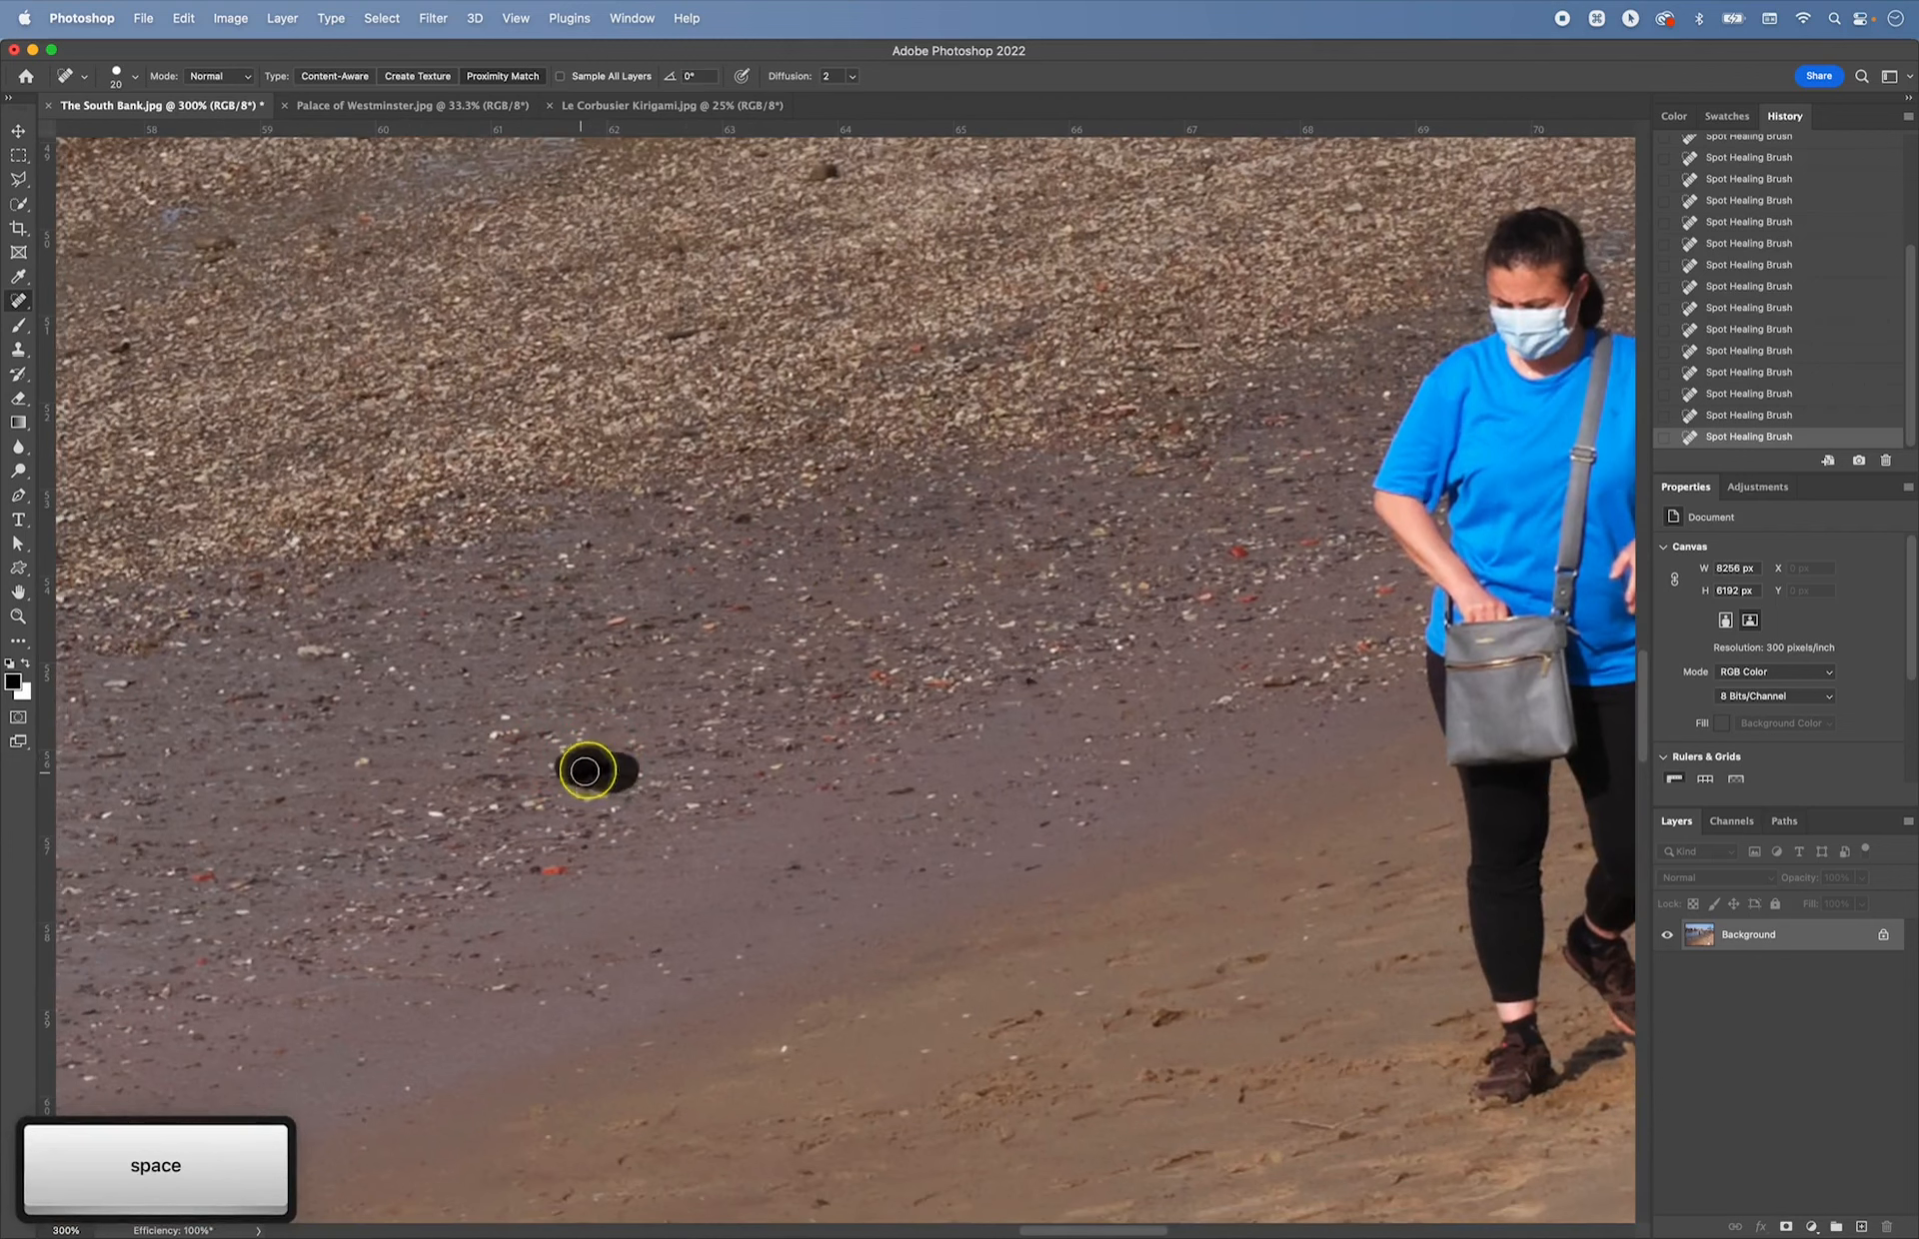
{"action": "left_click", "coordinate": [738, 516]}
{"action": "left_click", "coordinate": [600, 762]}
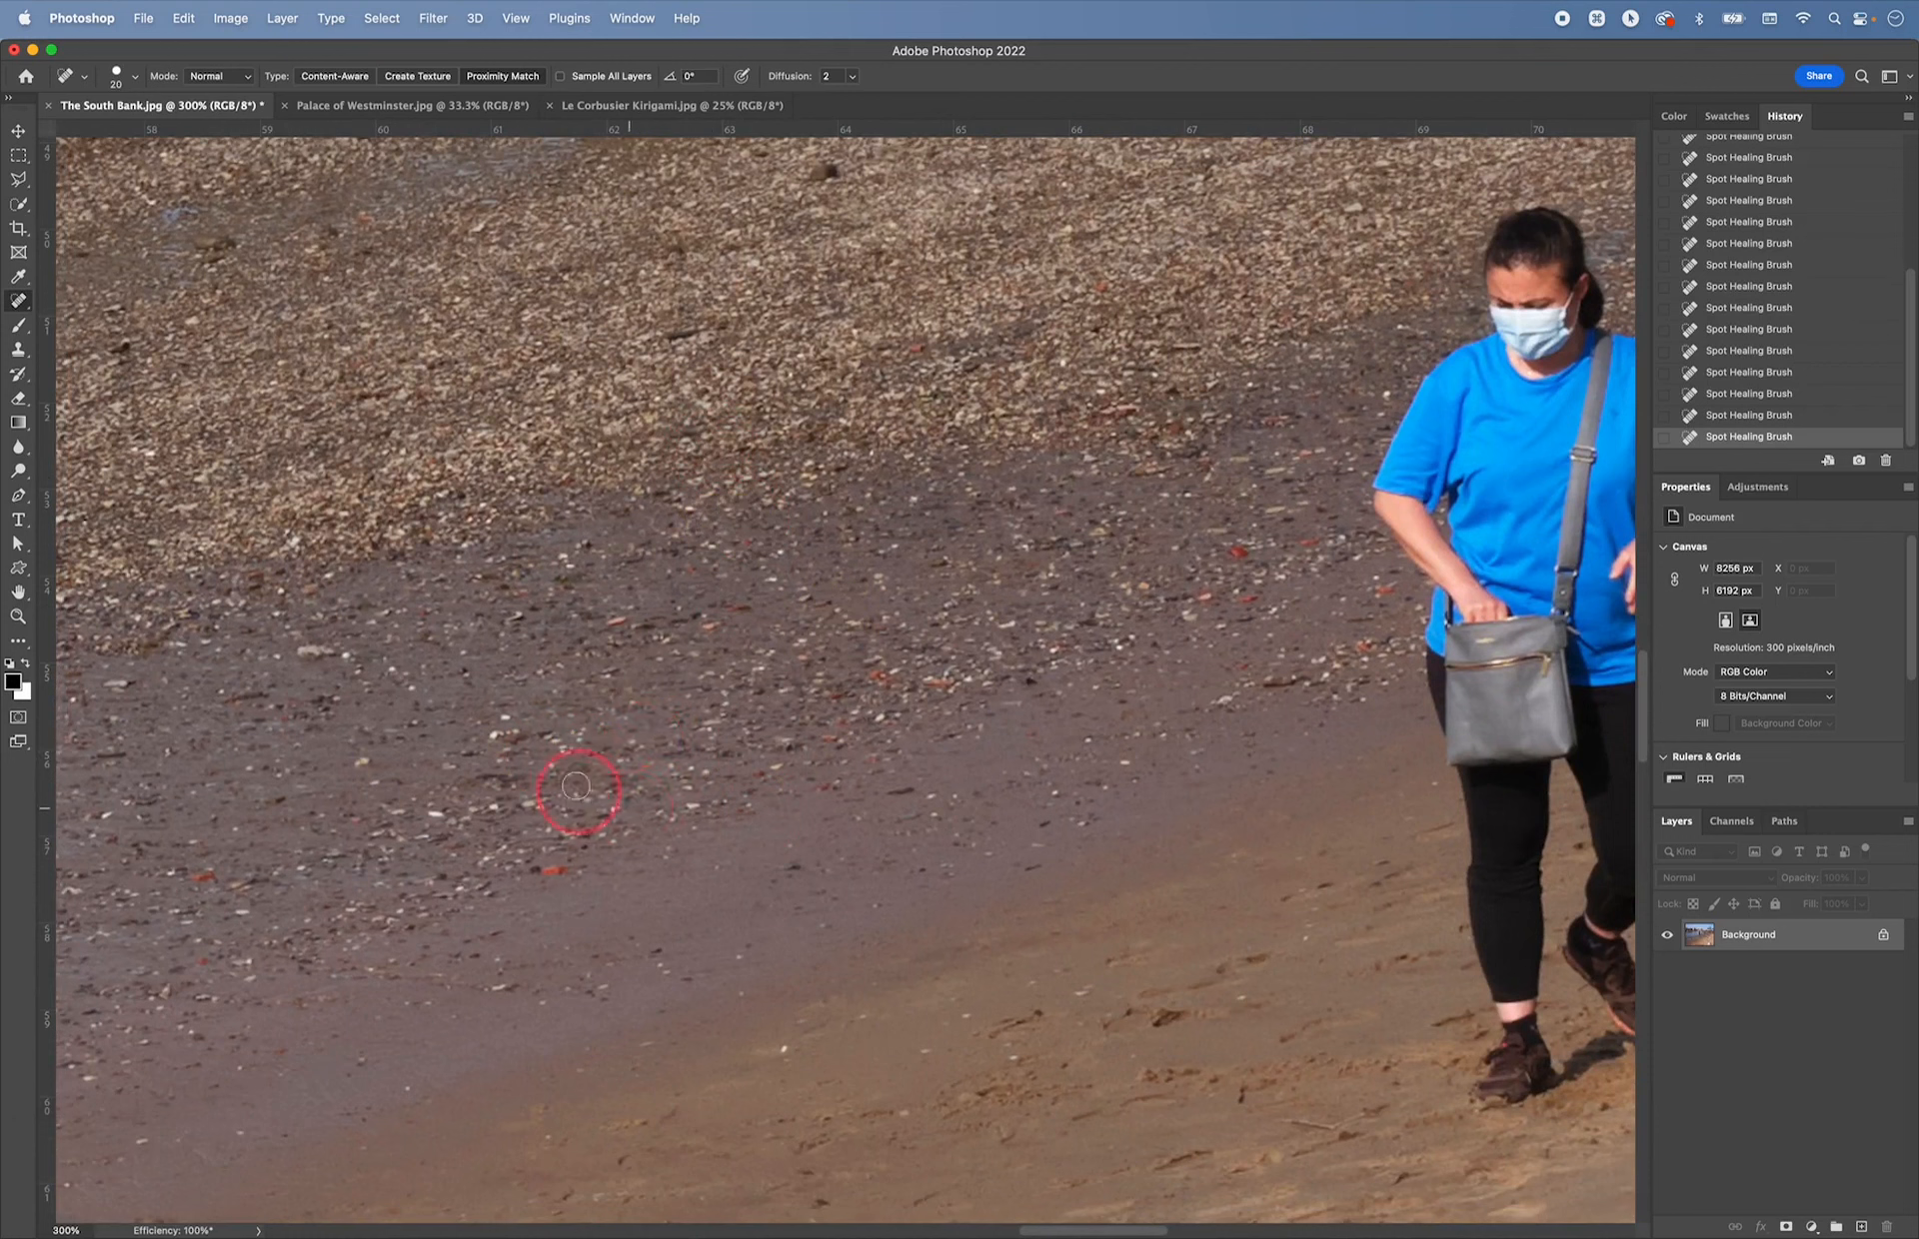
{"action": "left_click", "coordinate": [643, 805]}
{"action": "left_click", "coordinate": [705, 603]}
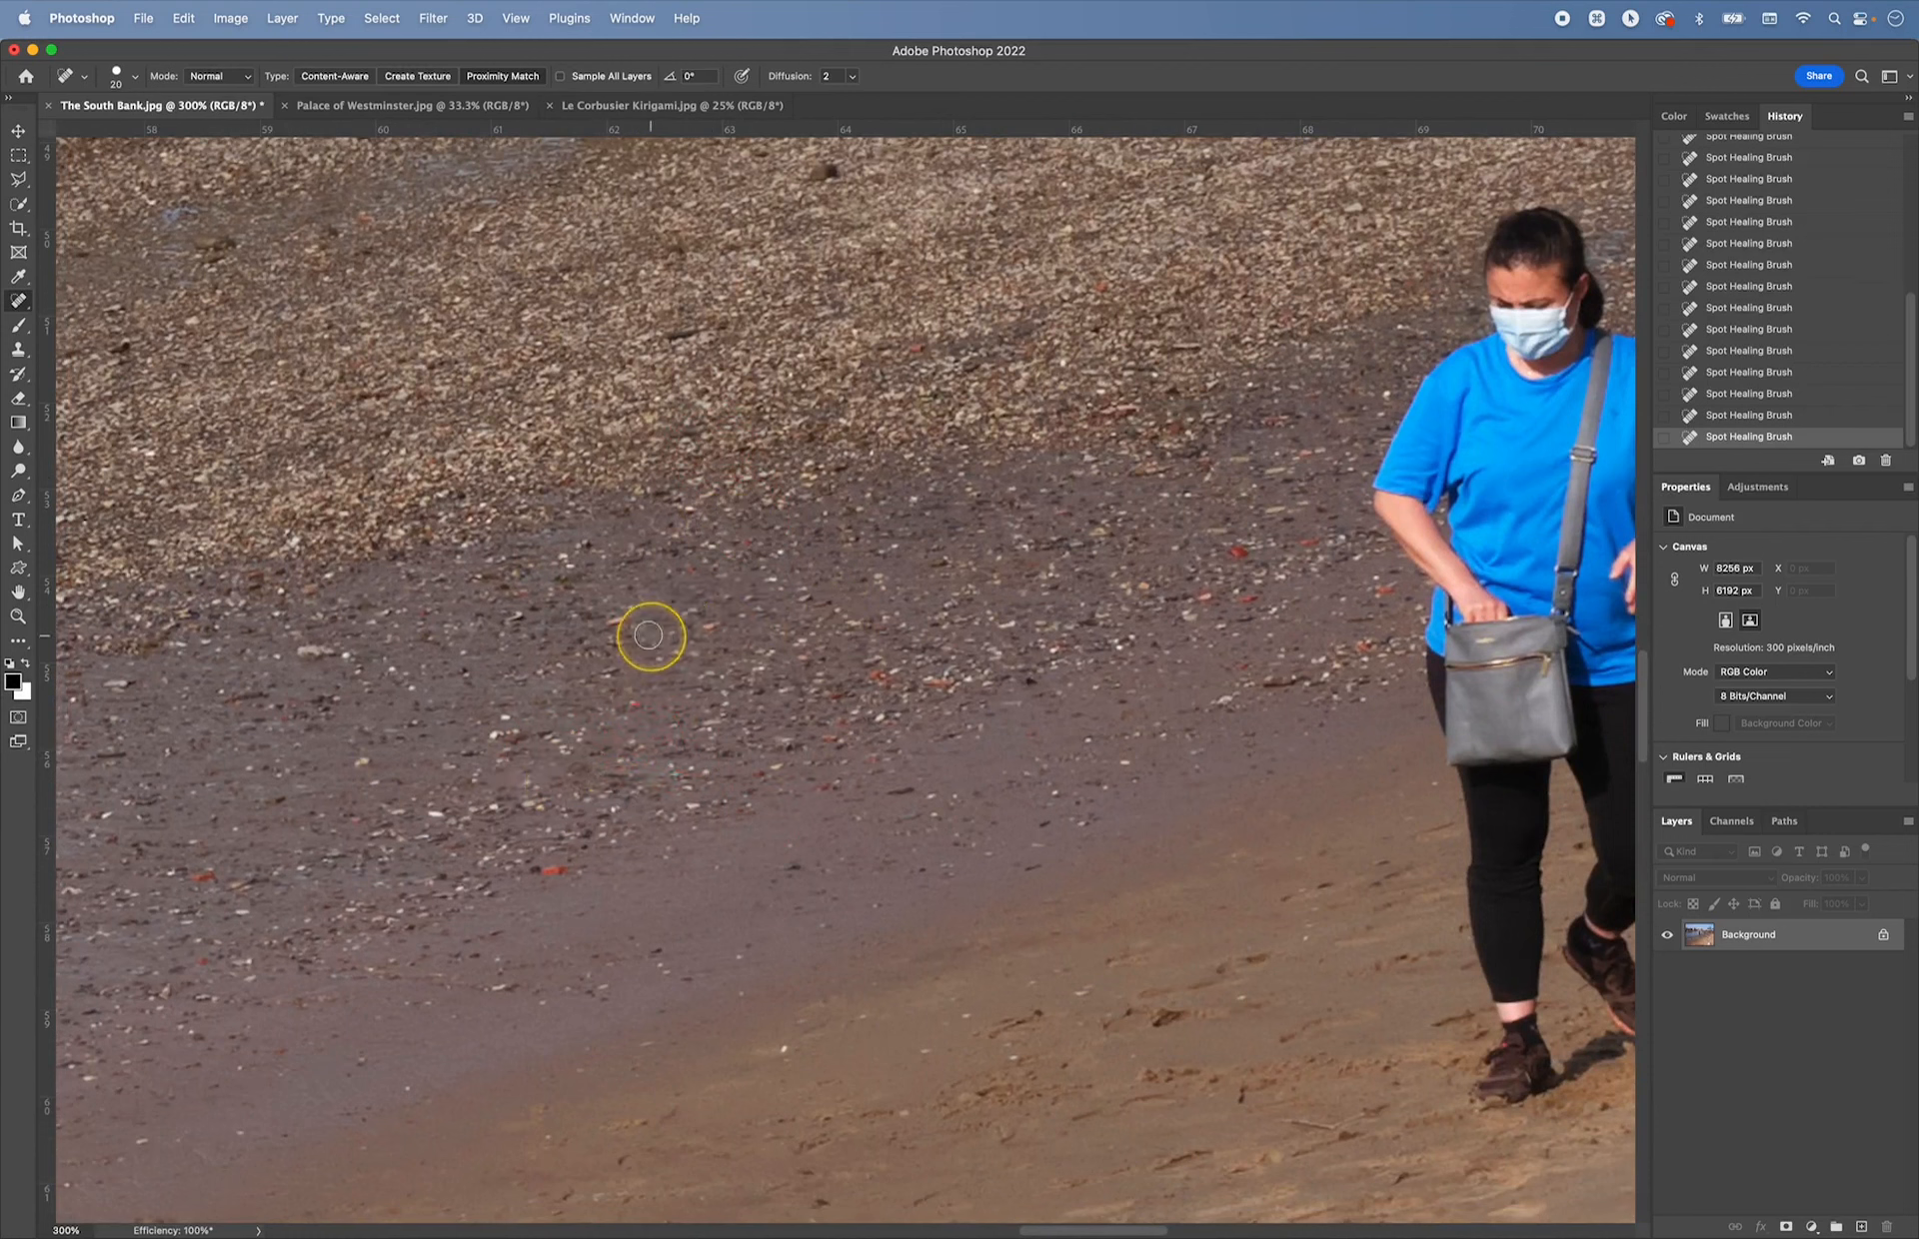
{"action": "left_click", "coordinate": [720, 658]}
- Remove the dark stone from the middle of the pebbles below the pier posts
{"action": "key", "text": "space"}
{"action": "left_click_drag", "start_coordinate": [836, 532], "coordinate": [797, 729]}
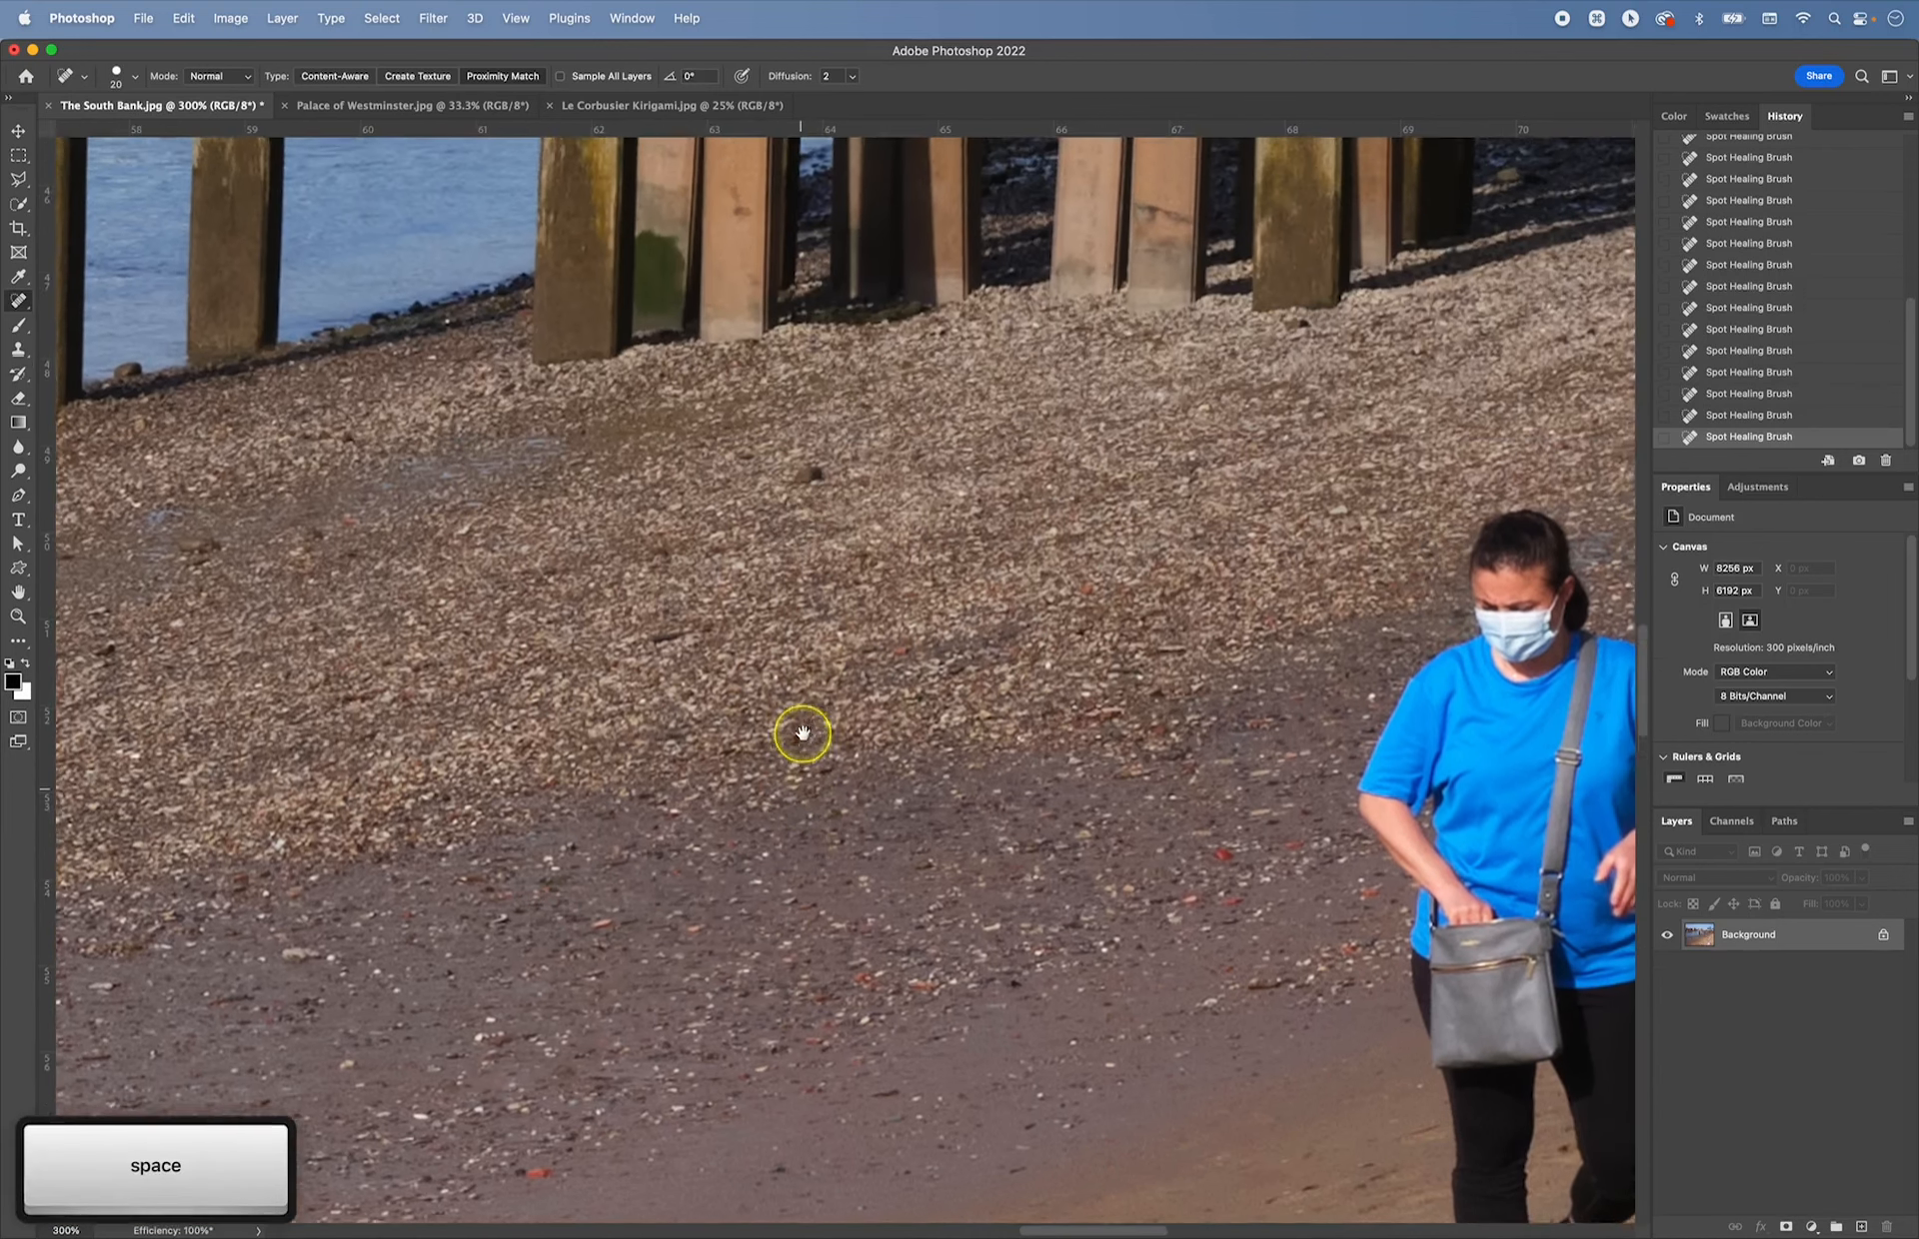
{"action": "left_click", "coordinate": [825, 552]}
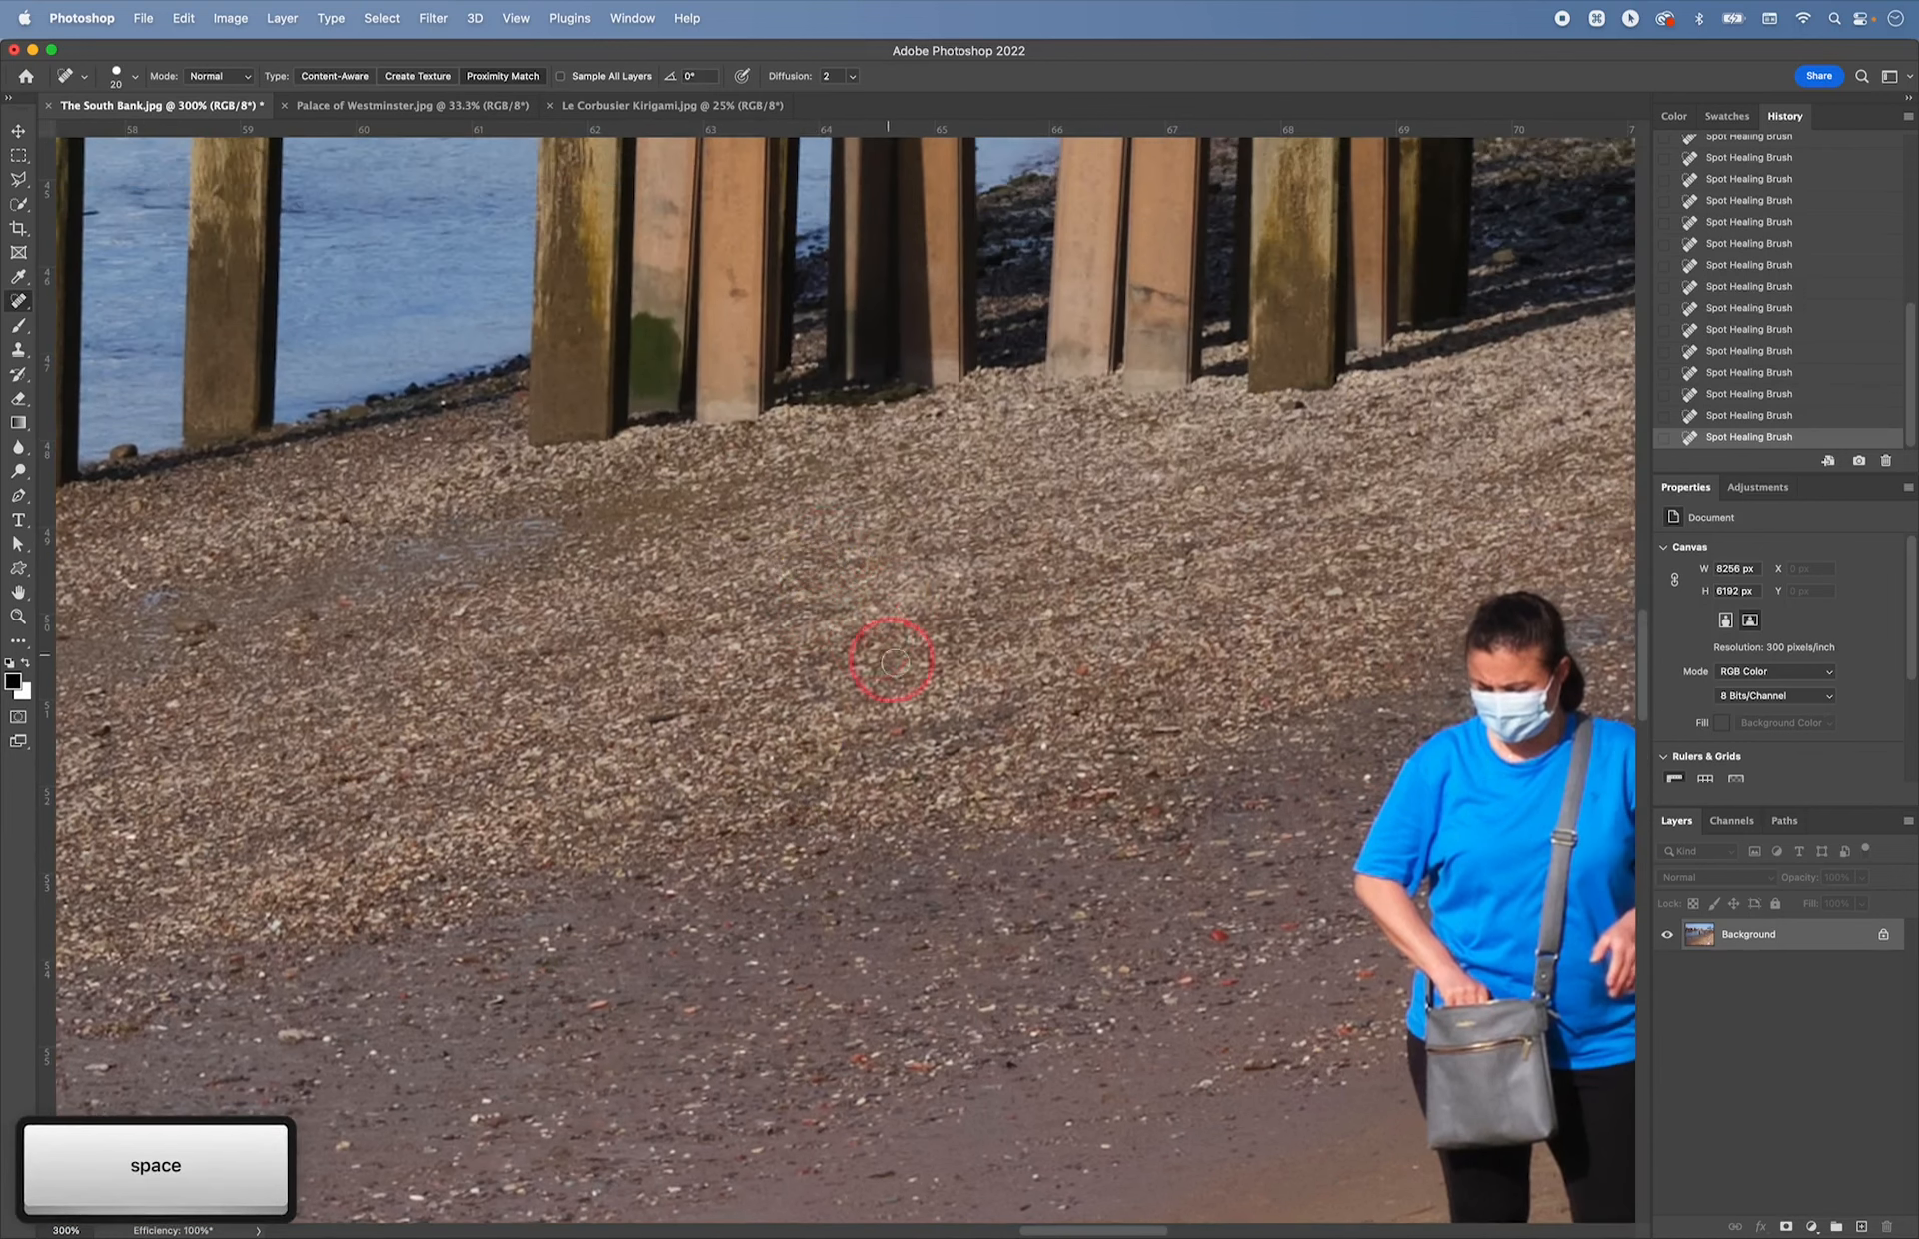
- Set the Spot Healing Brush type to Create Texture, try it on the dark fragment in the pebbles, and undo the stroke
{"action": "left_click", "coordinate": [416, 77]}
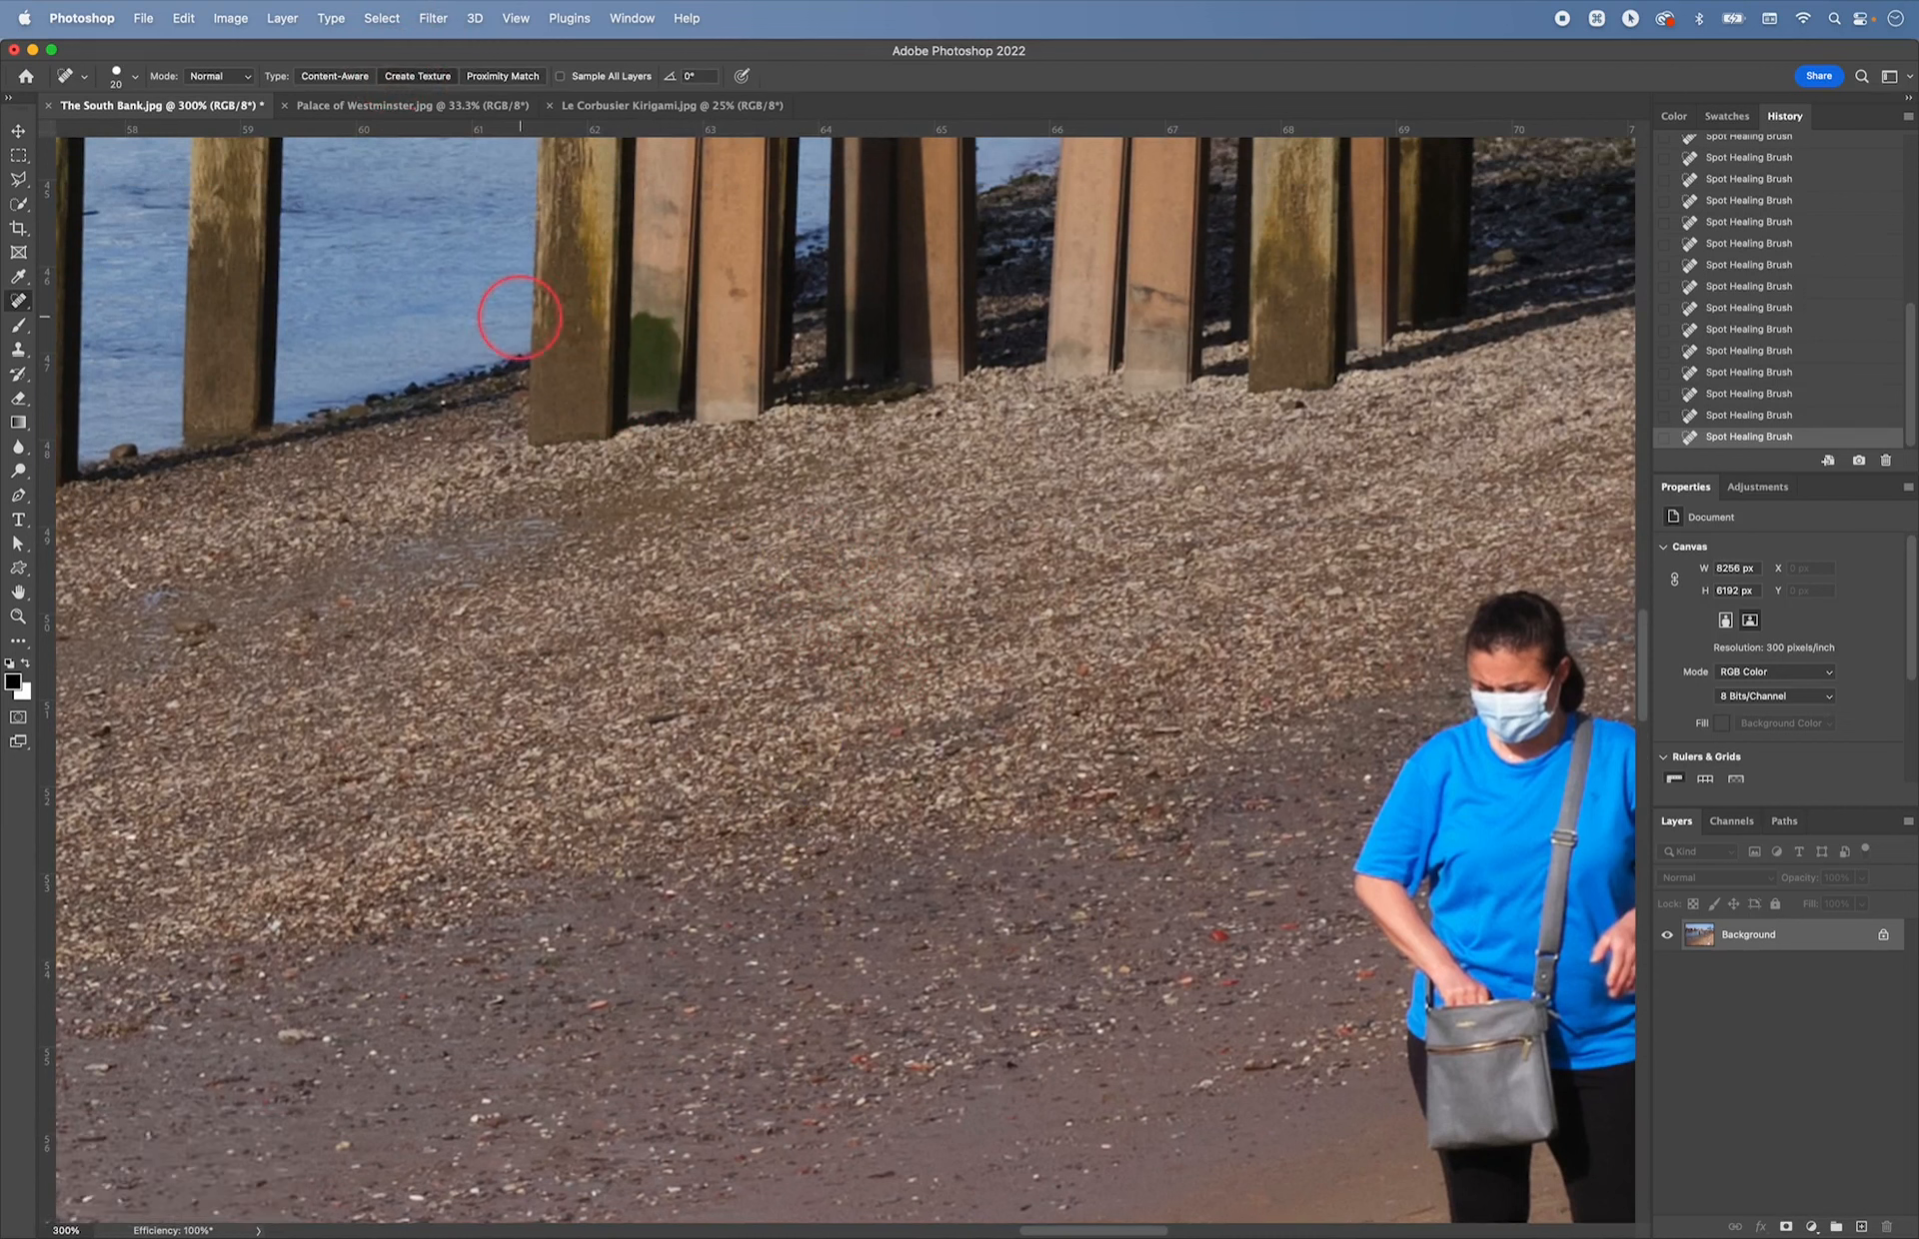
{"action": "left_click", "coordinate": [658, 721]}
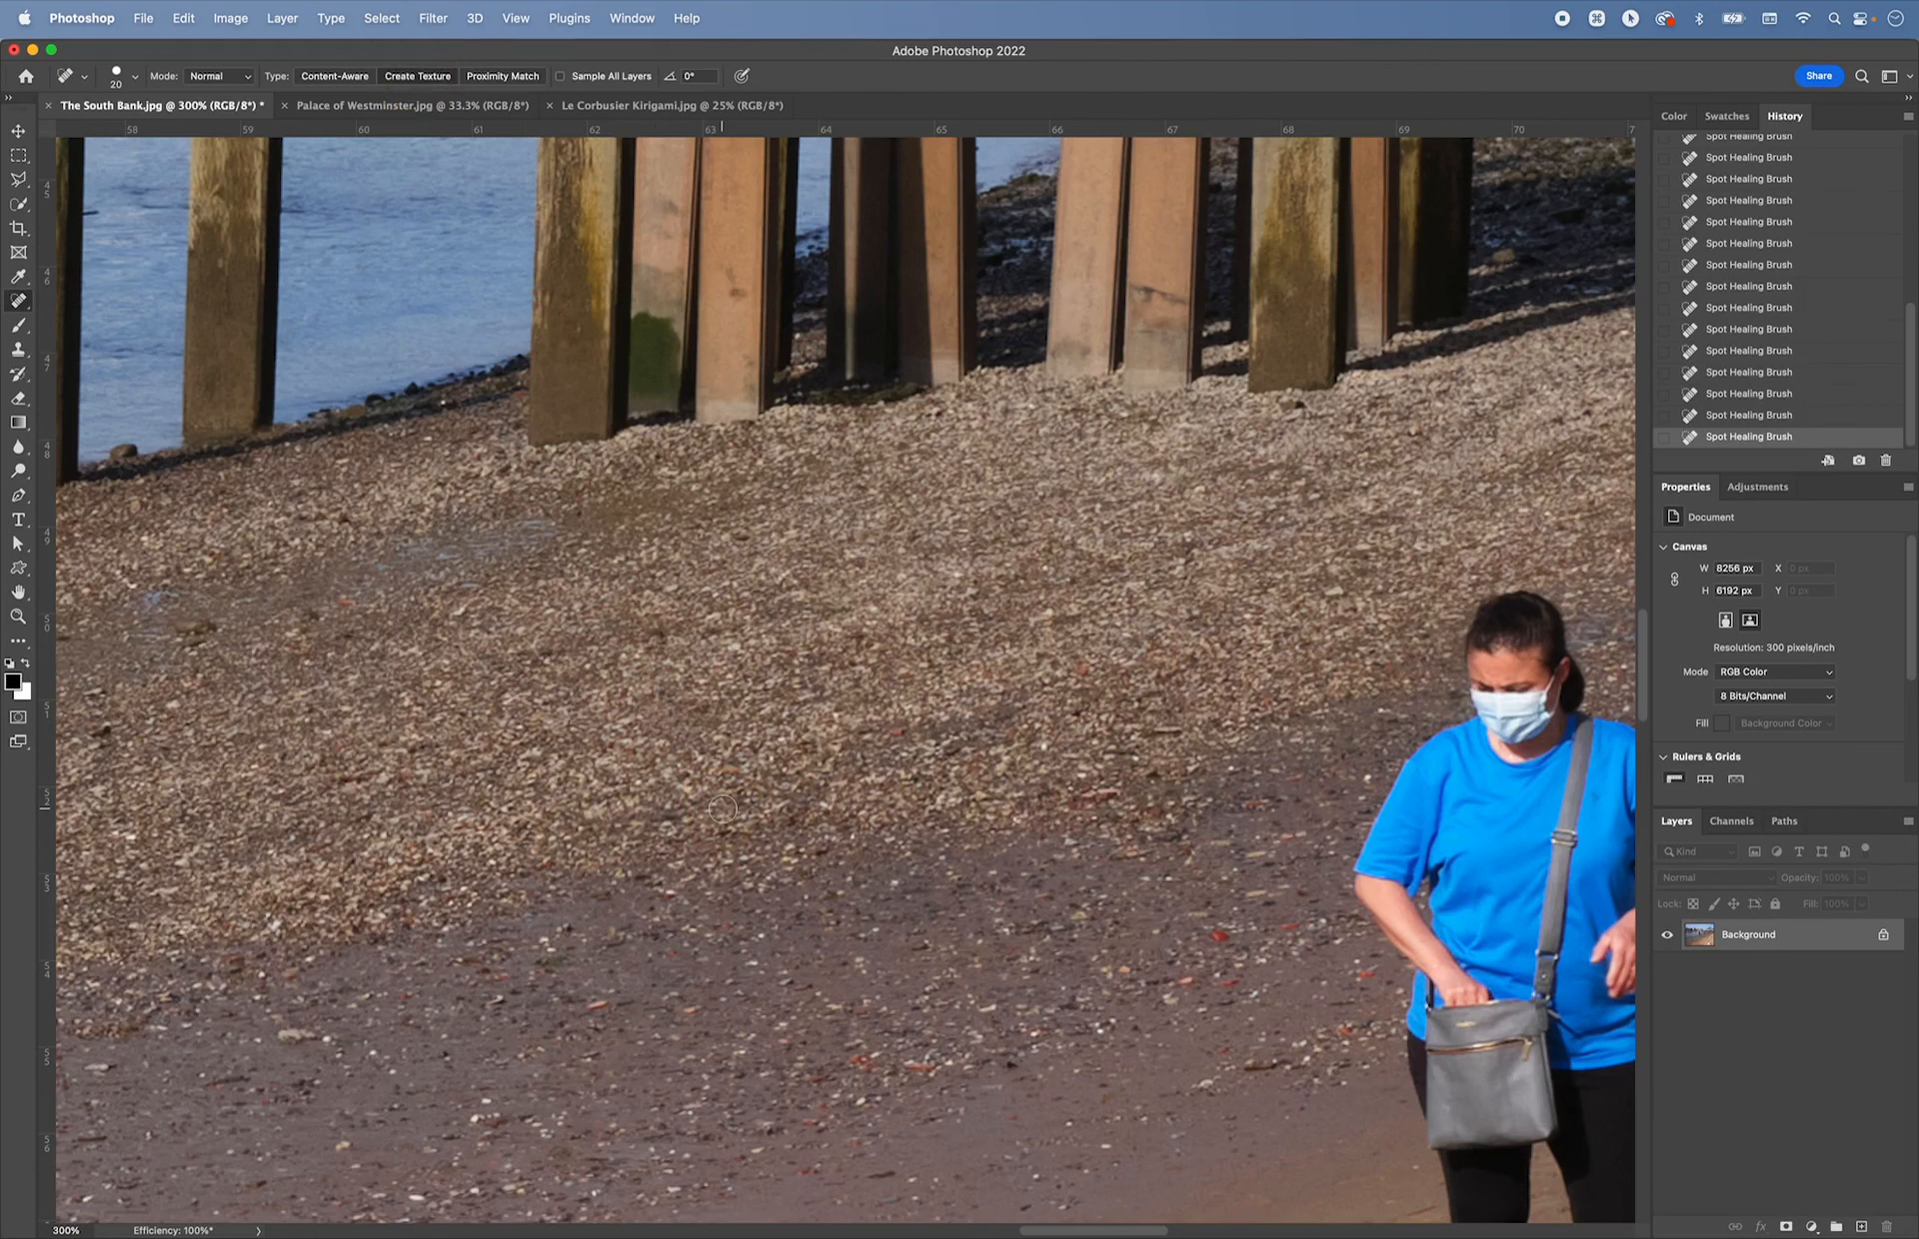
{"action": "key", "text": "super+z"}
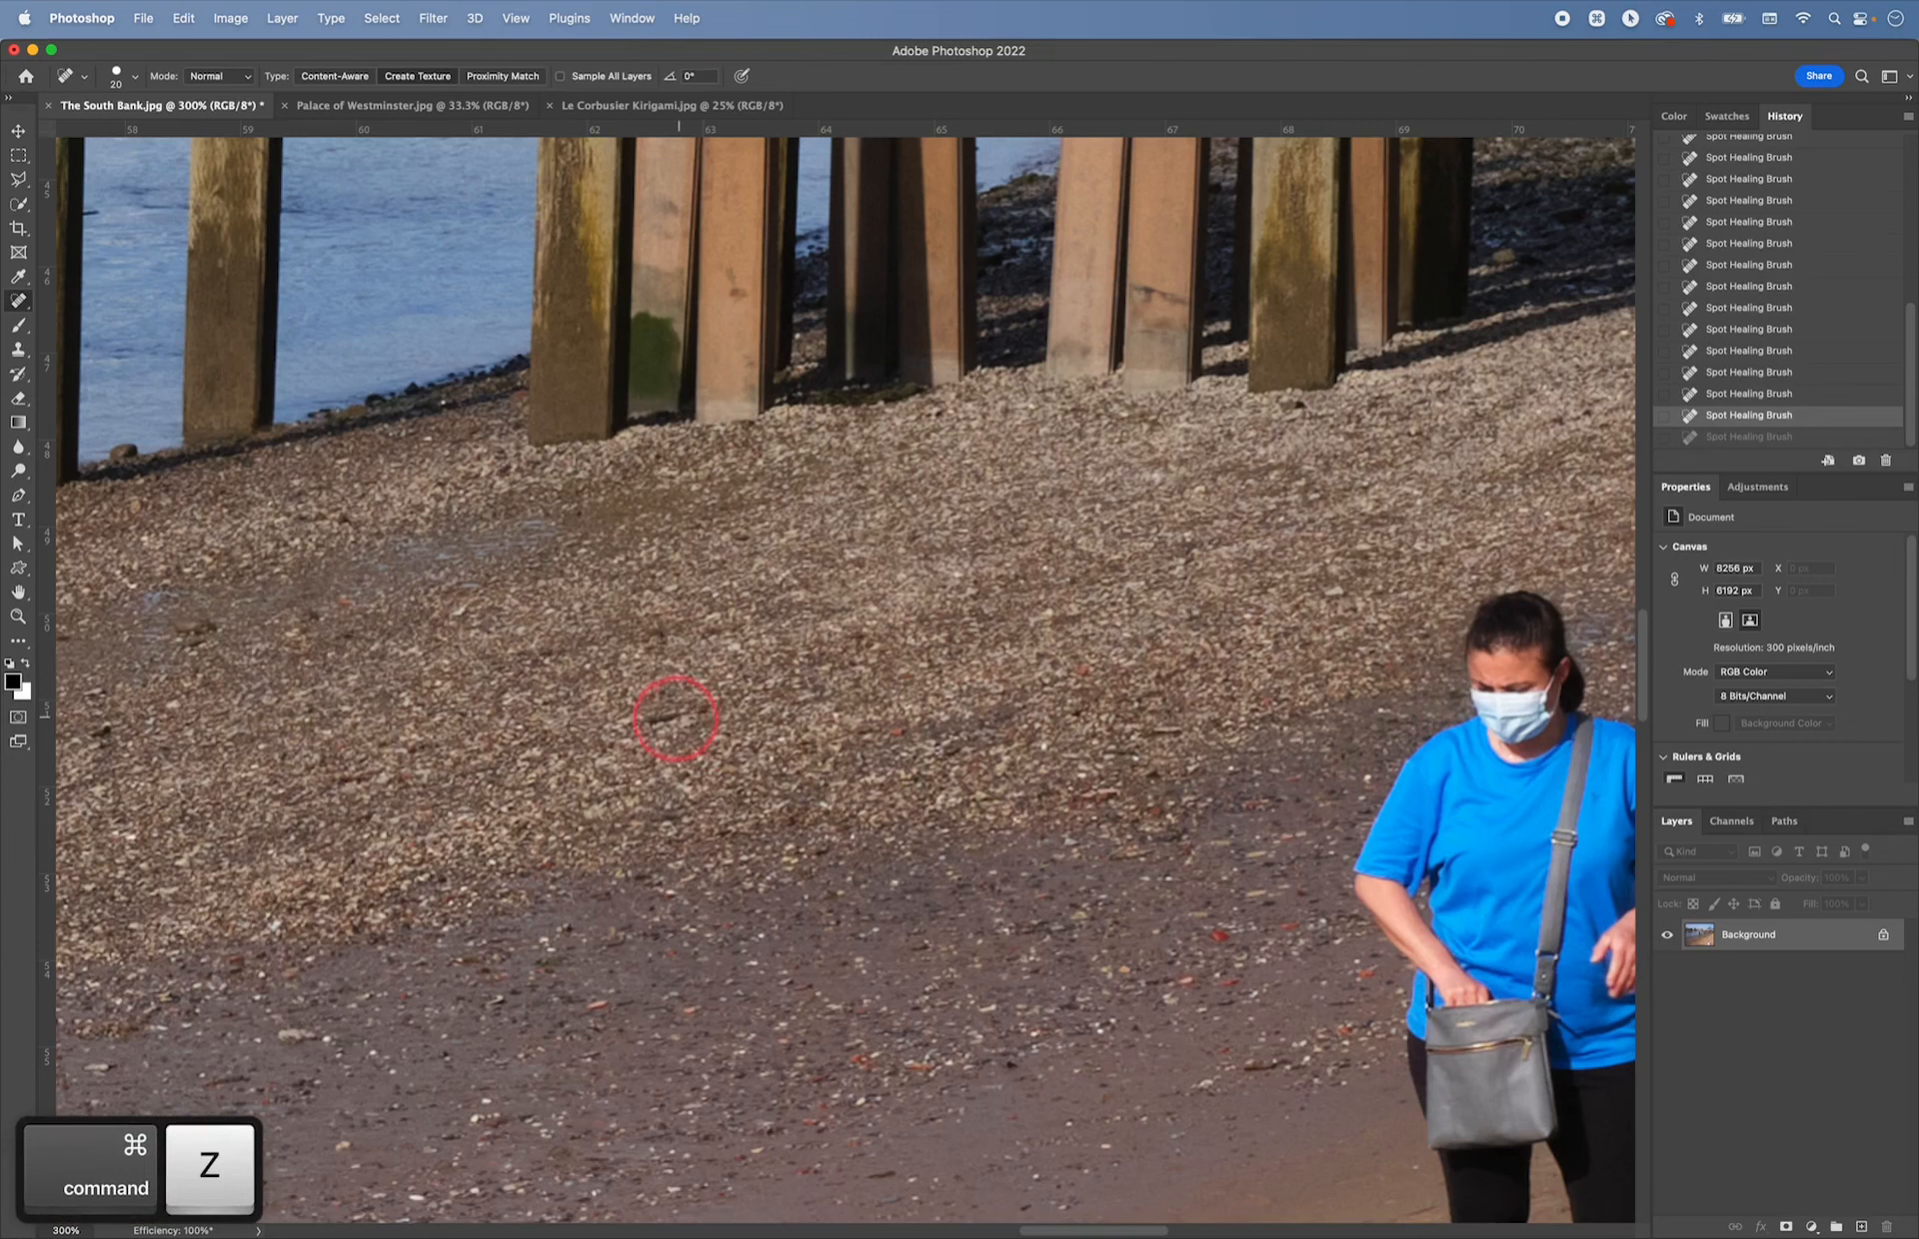
- Enlarge the brush to 175 px, try Create Texture over a wide patch of pebbles below the pier, and undo the stroke
{"action": "key", "text": "bracketright"}
{"action": "key", "text": "bracketright"}
{"action": "key", "text": "bracketright"}
{"action": "key", "text": "bracketright"}
{"action": "key", "text": "bracketright"}
{"action": "key", "text": "bracketright"}
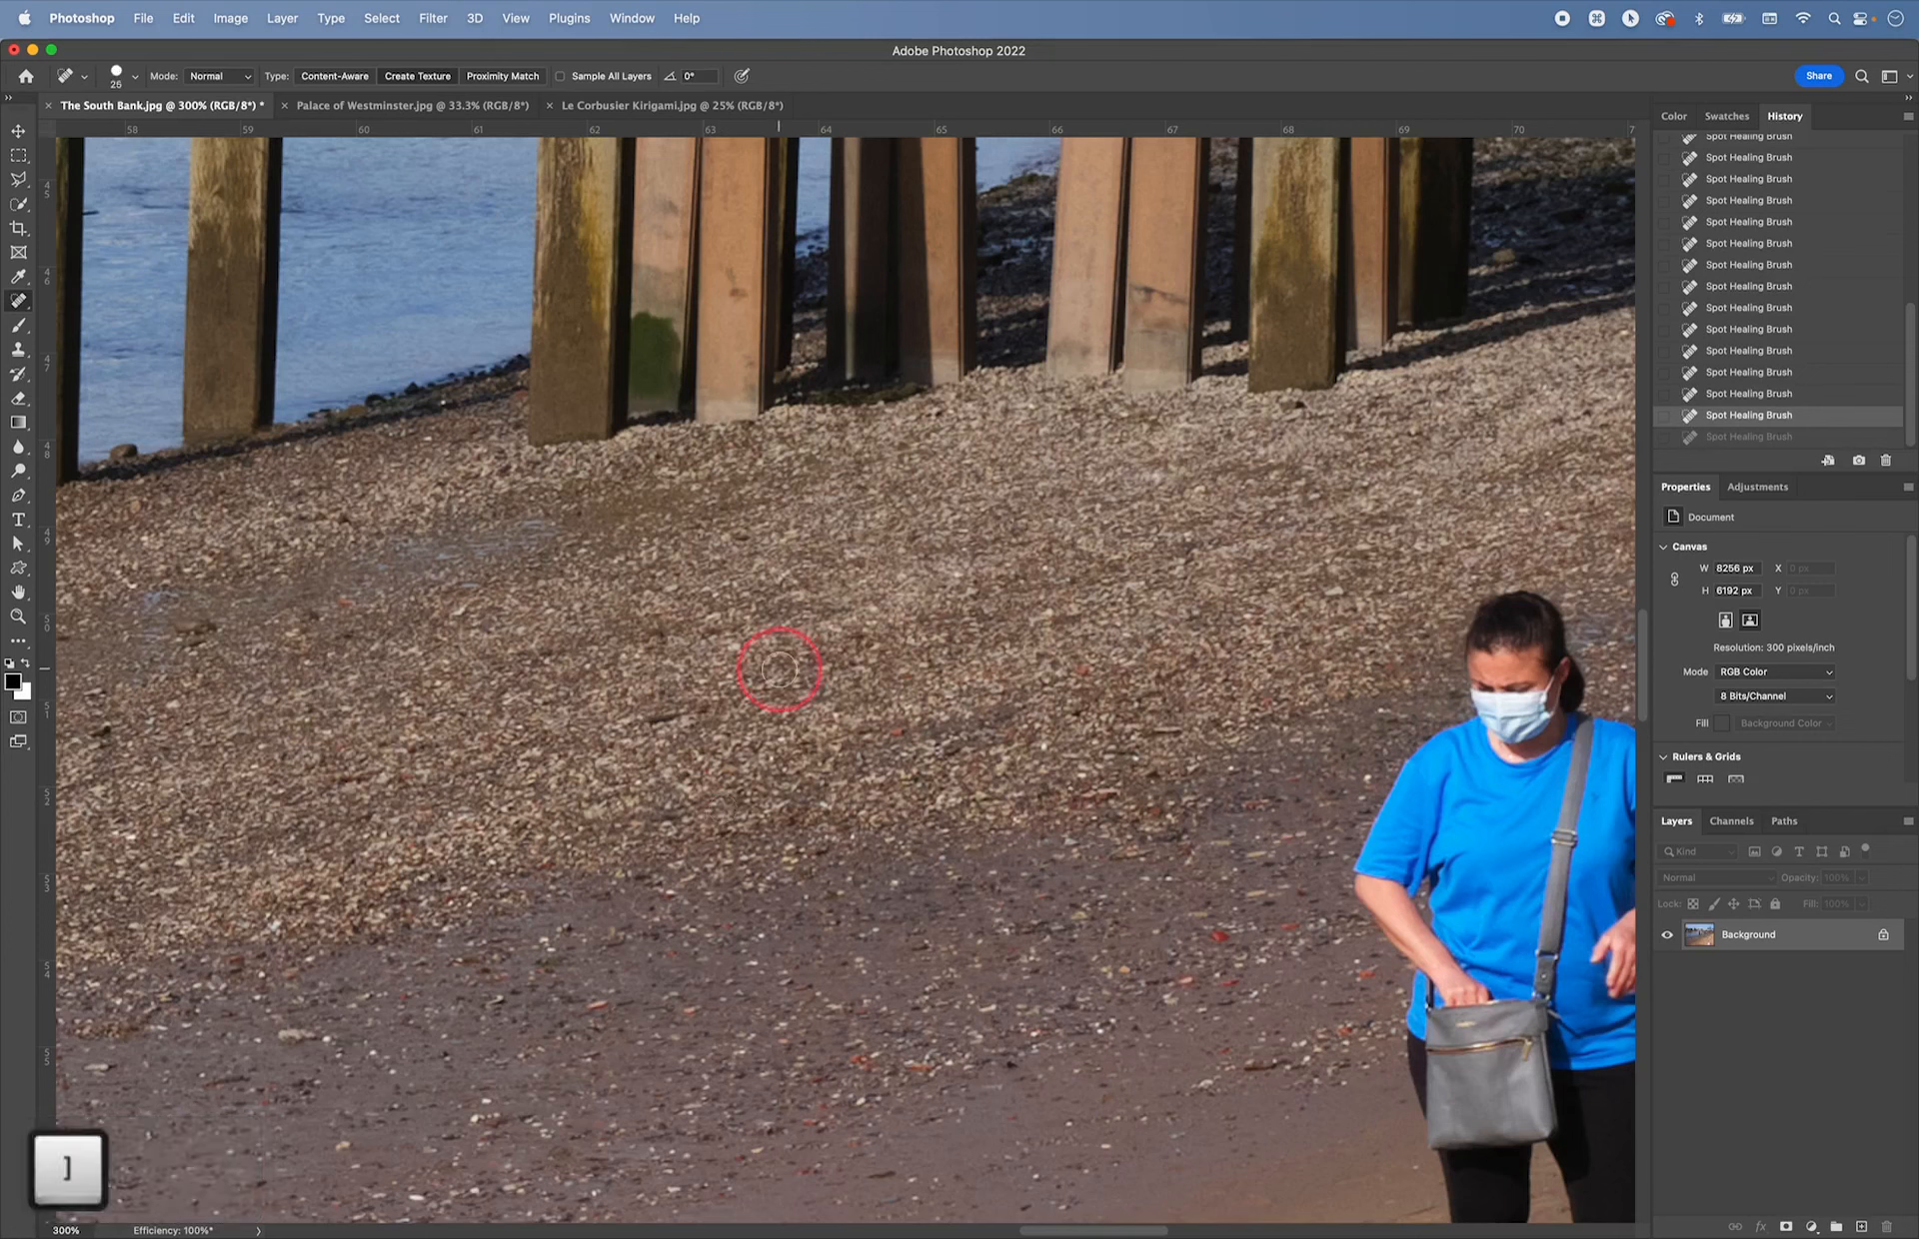
{"action": "key", "text": "bracketright"}
{"action": "key", "text": "bracketright"}
{"action": "key", "text": "bracketright"}
{"action": "key", "text": "bracketright"}
{"action": "key", "text": "bracketright"}
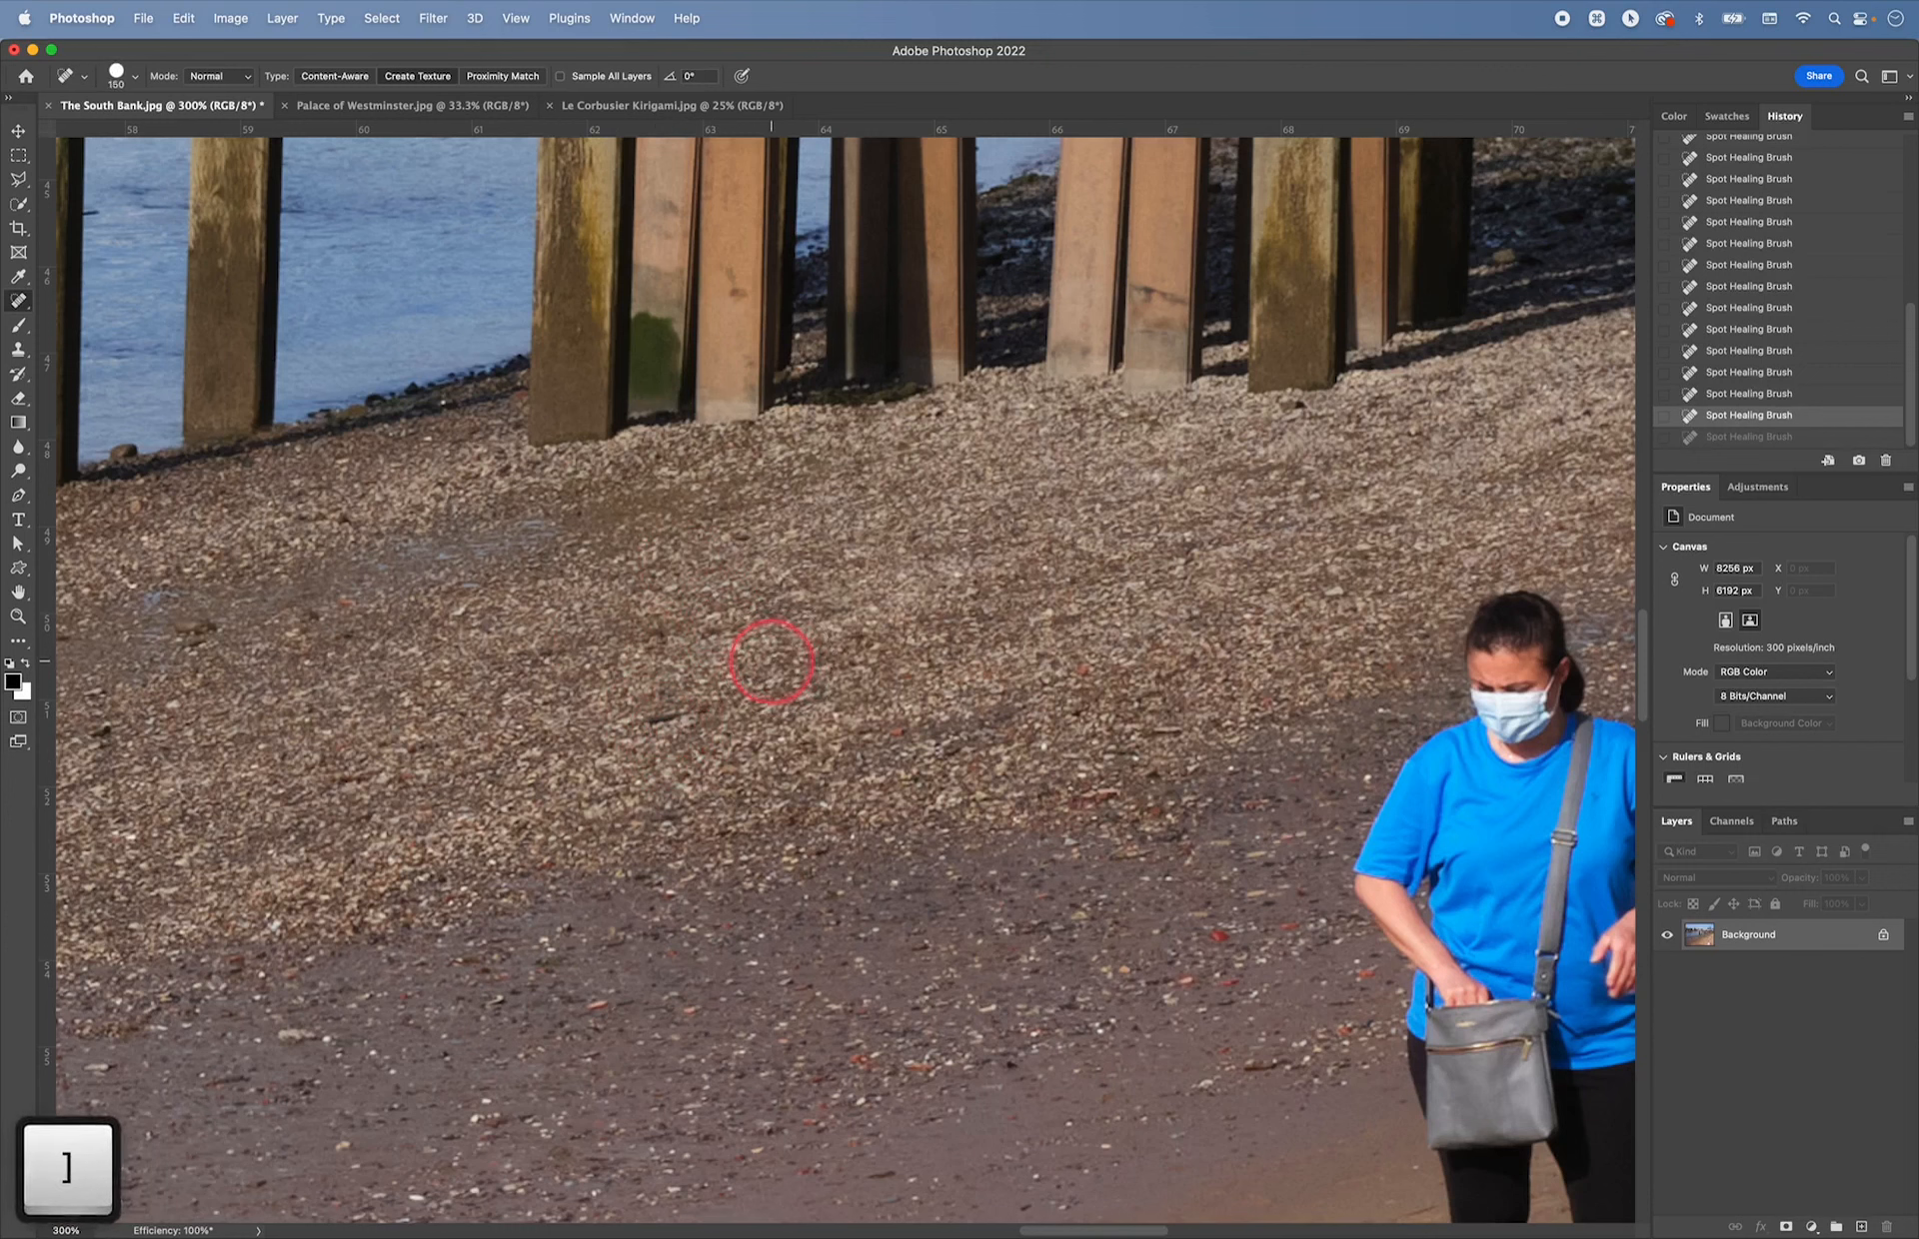
{"action": "left_click_drag", "start_coordinate": [777, 662], "coordinate": [894, 645]}
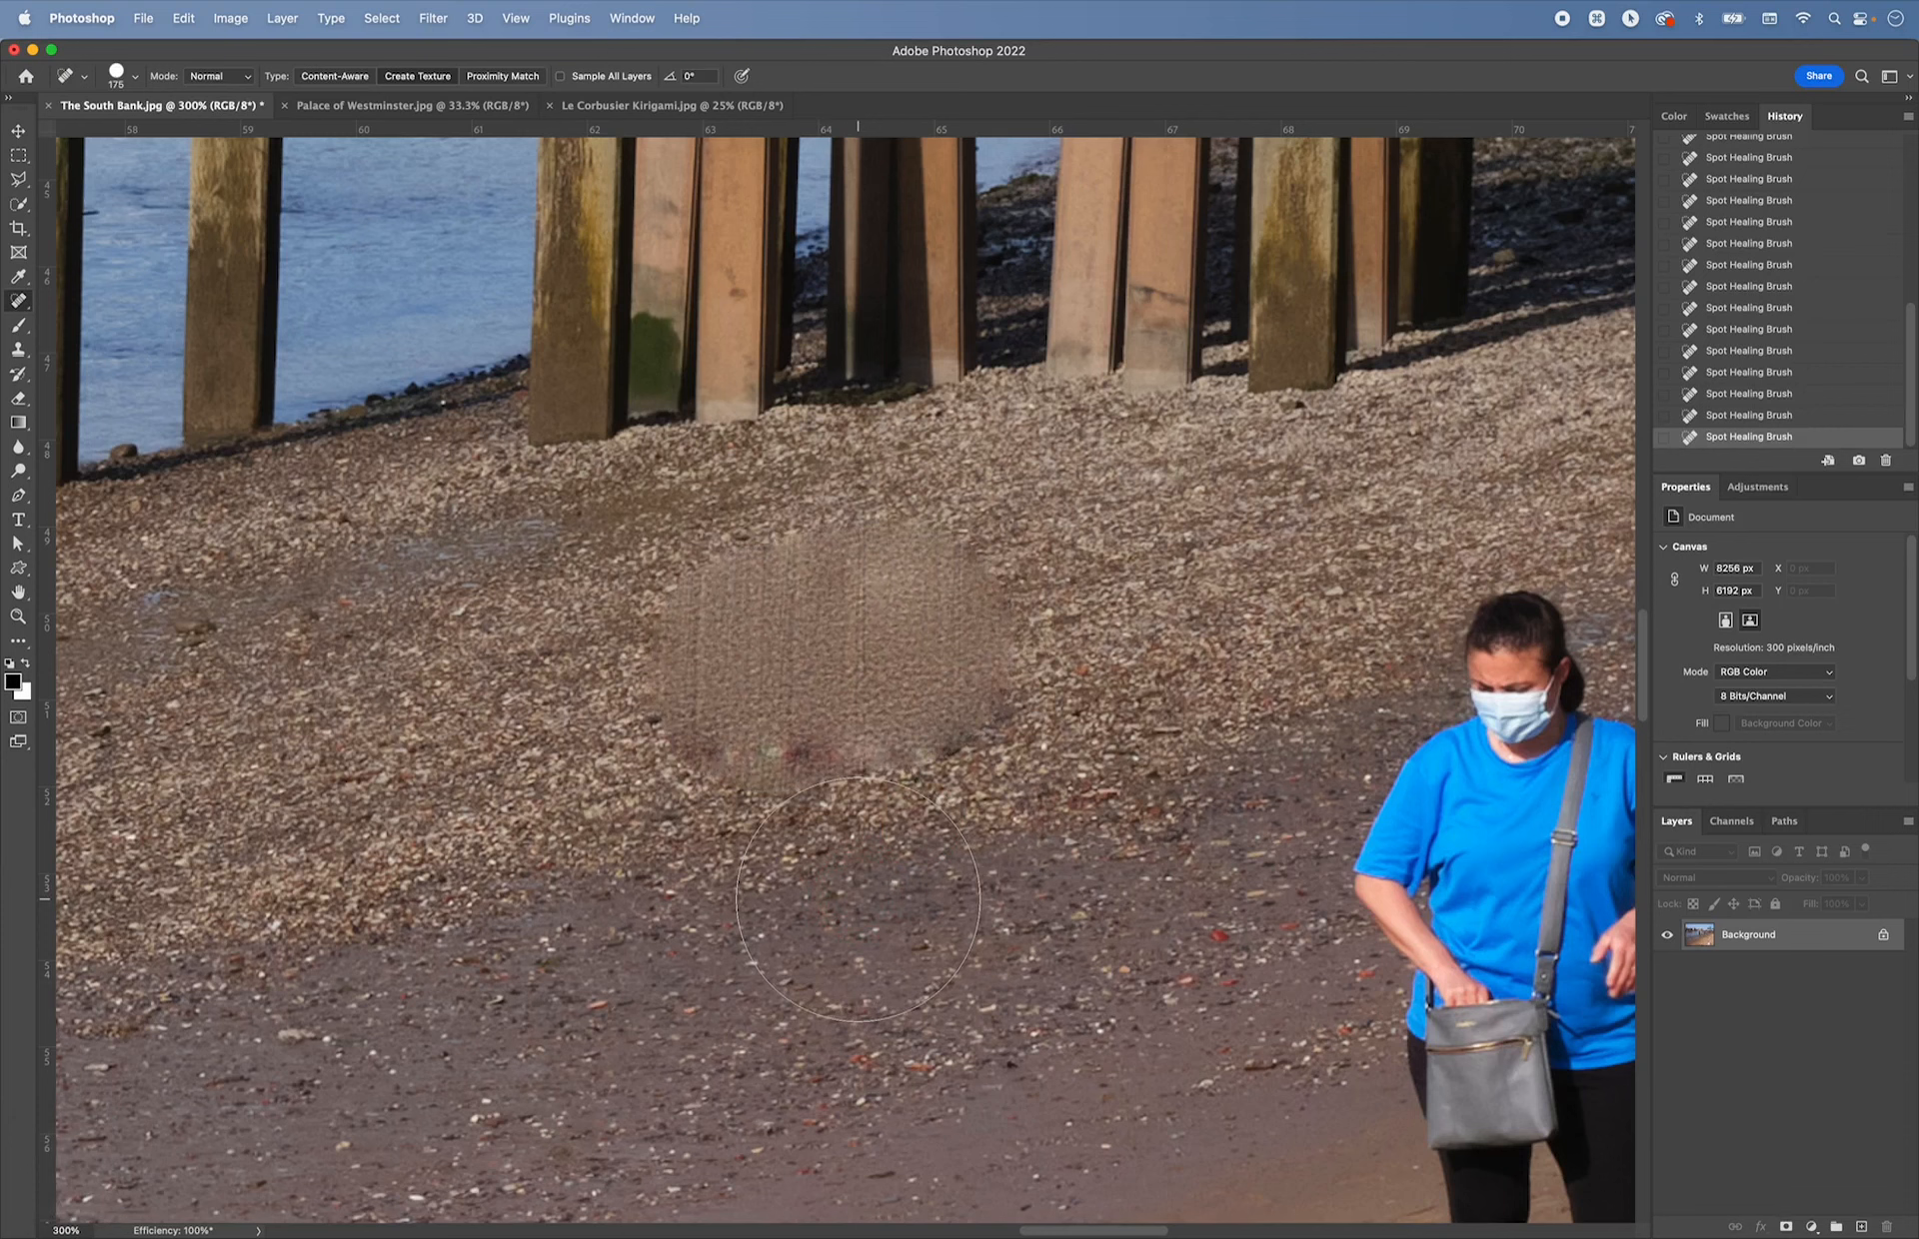
{"action": "key", "text": "super+z"}
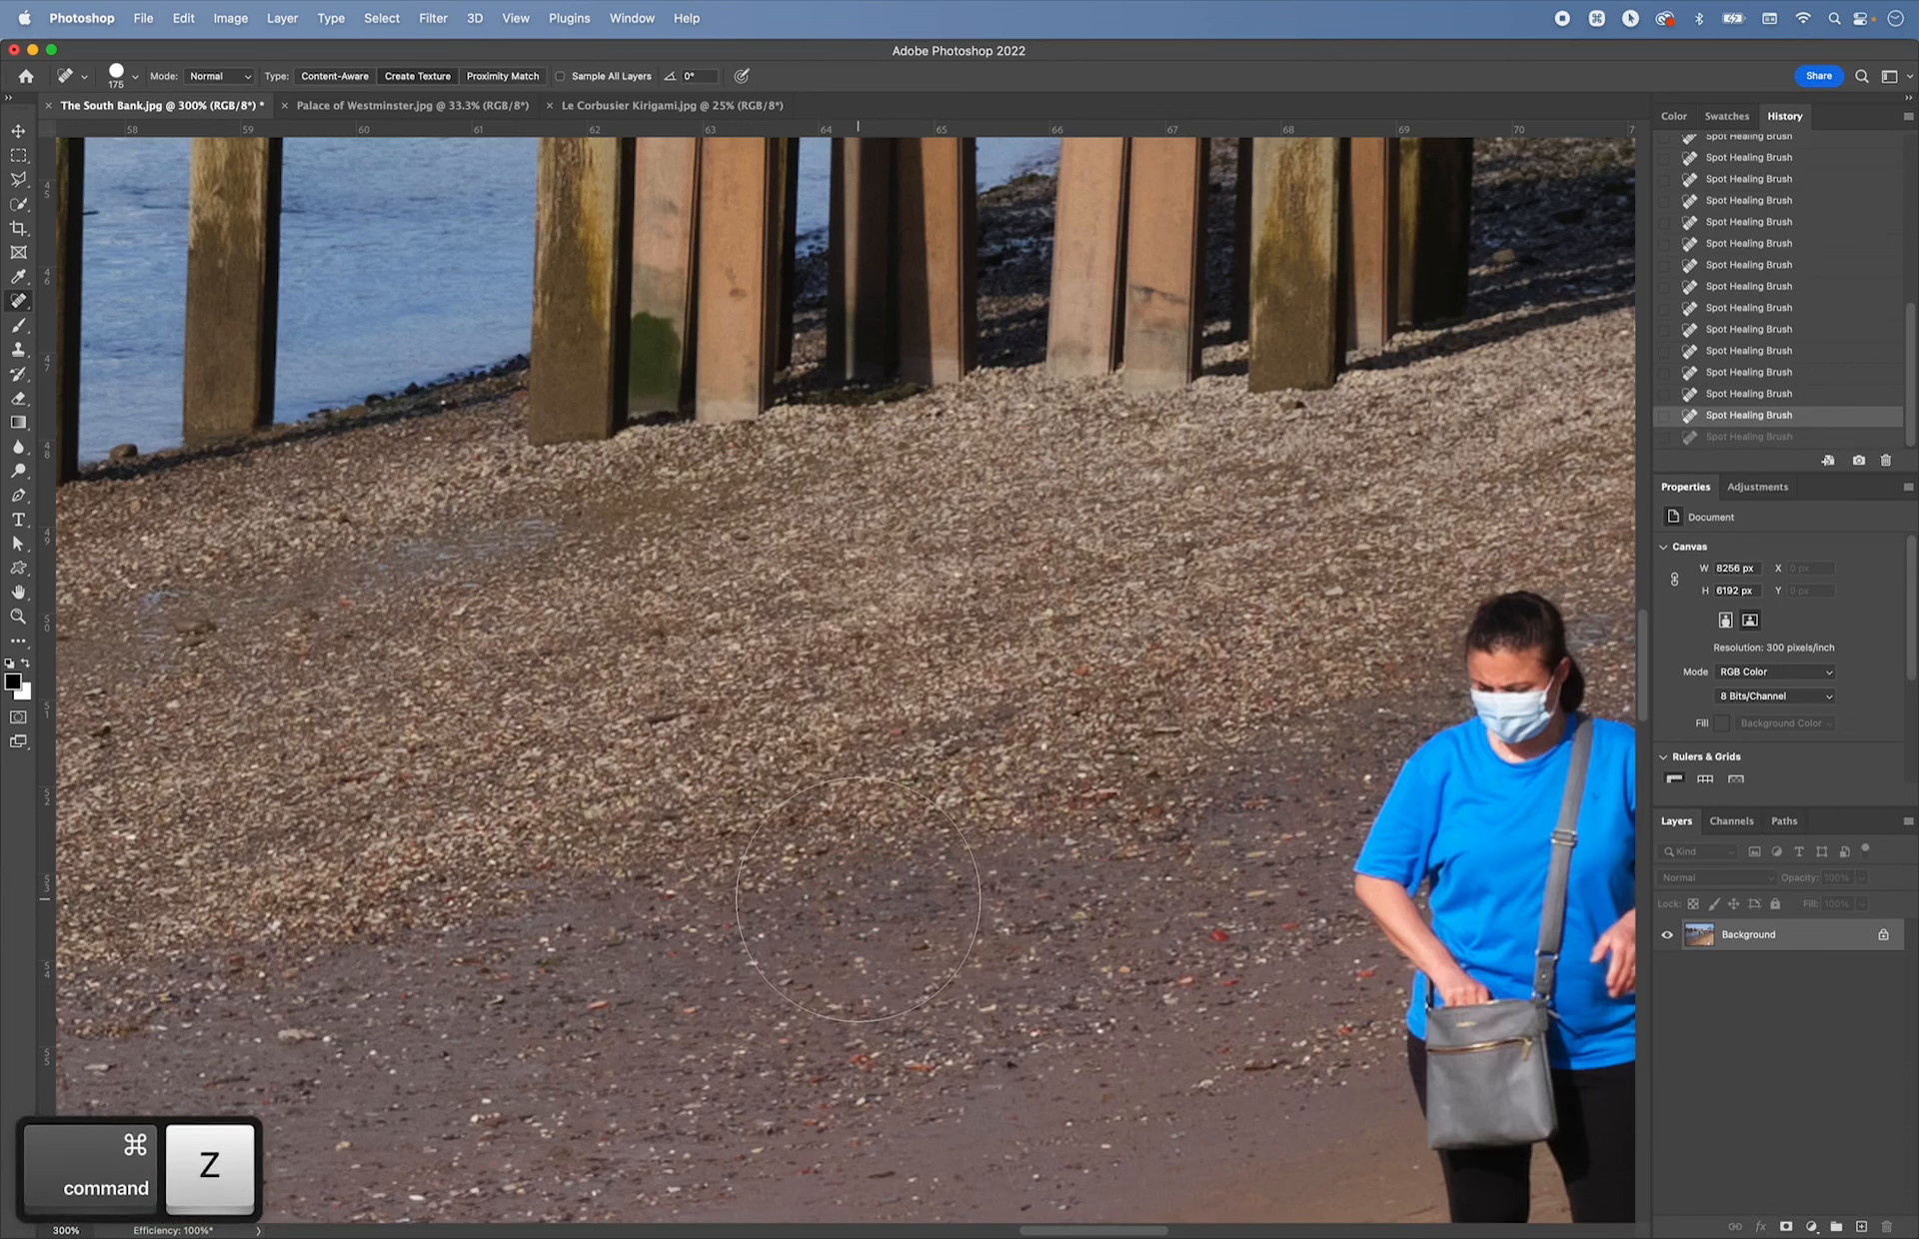
- Reduce the brush to 9 px and remove the dark fragment from the pebbles using Create Texture
{"action": "left_click", "coordinate": [851, 798]}
{"action": "key", "text": "bracketleft"}
{"action": "key", "text": "bracketleft"}
{"action": "key", "text": "bracketleft"}
{"action": "key", "text": "bracketleft"}
{"action": "key", "text": "bracketleft"}
{"action": "key", "text": "bracketleft"}
{"action": "key", "text": "bracketleft"}
{"action": "key", "text": "bracketleft"}
{"action": "key", "text": "bracketleft"}
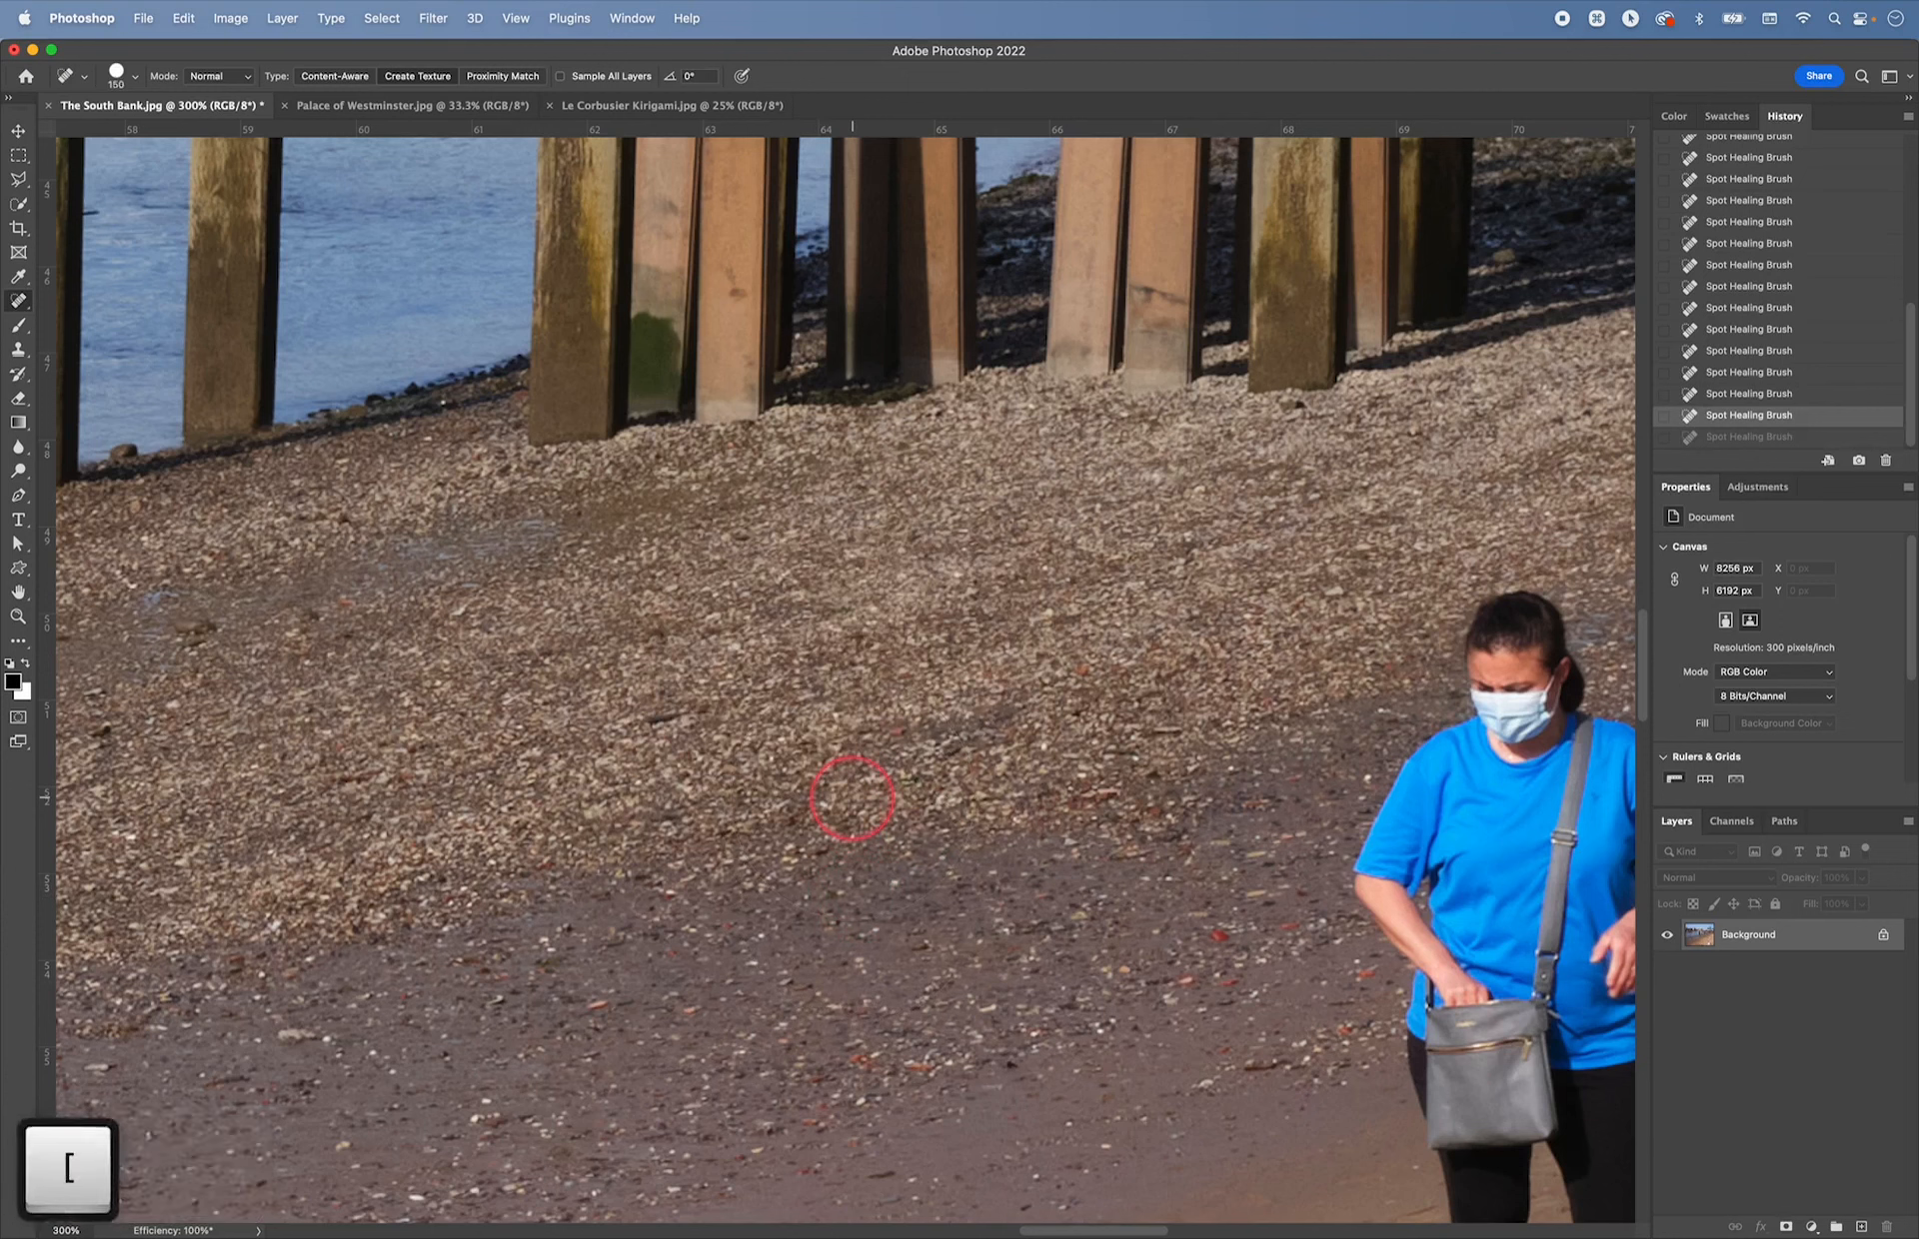
{"action": "key", "text": "bracketleft"}
{"action": "key", "text": "bracketleft"}
{"action": "key", "text": "bracketleft"}
{"action": "key", "text": "bracketleft"}
{"action": "left_click", "coordinate": [670, 715]}
{"action": "left_click", "coordinate": [660, 720]}
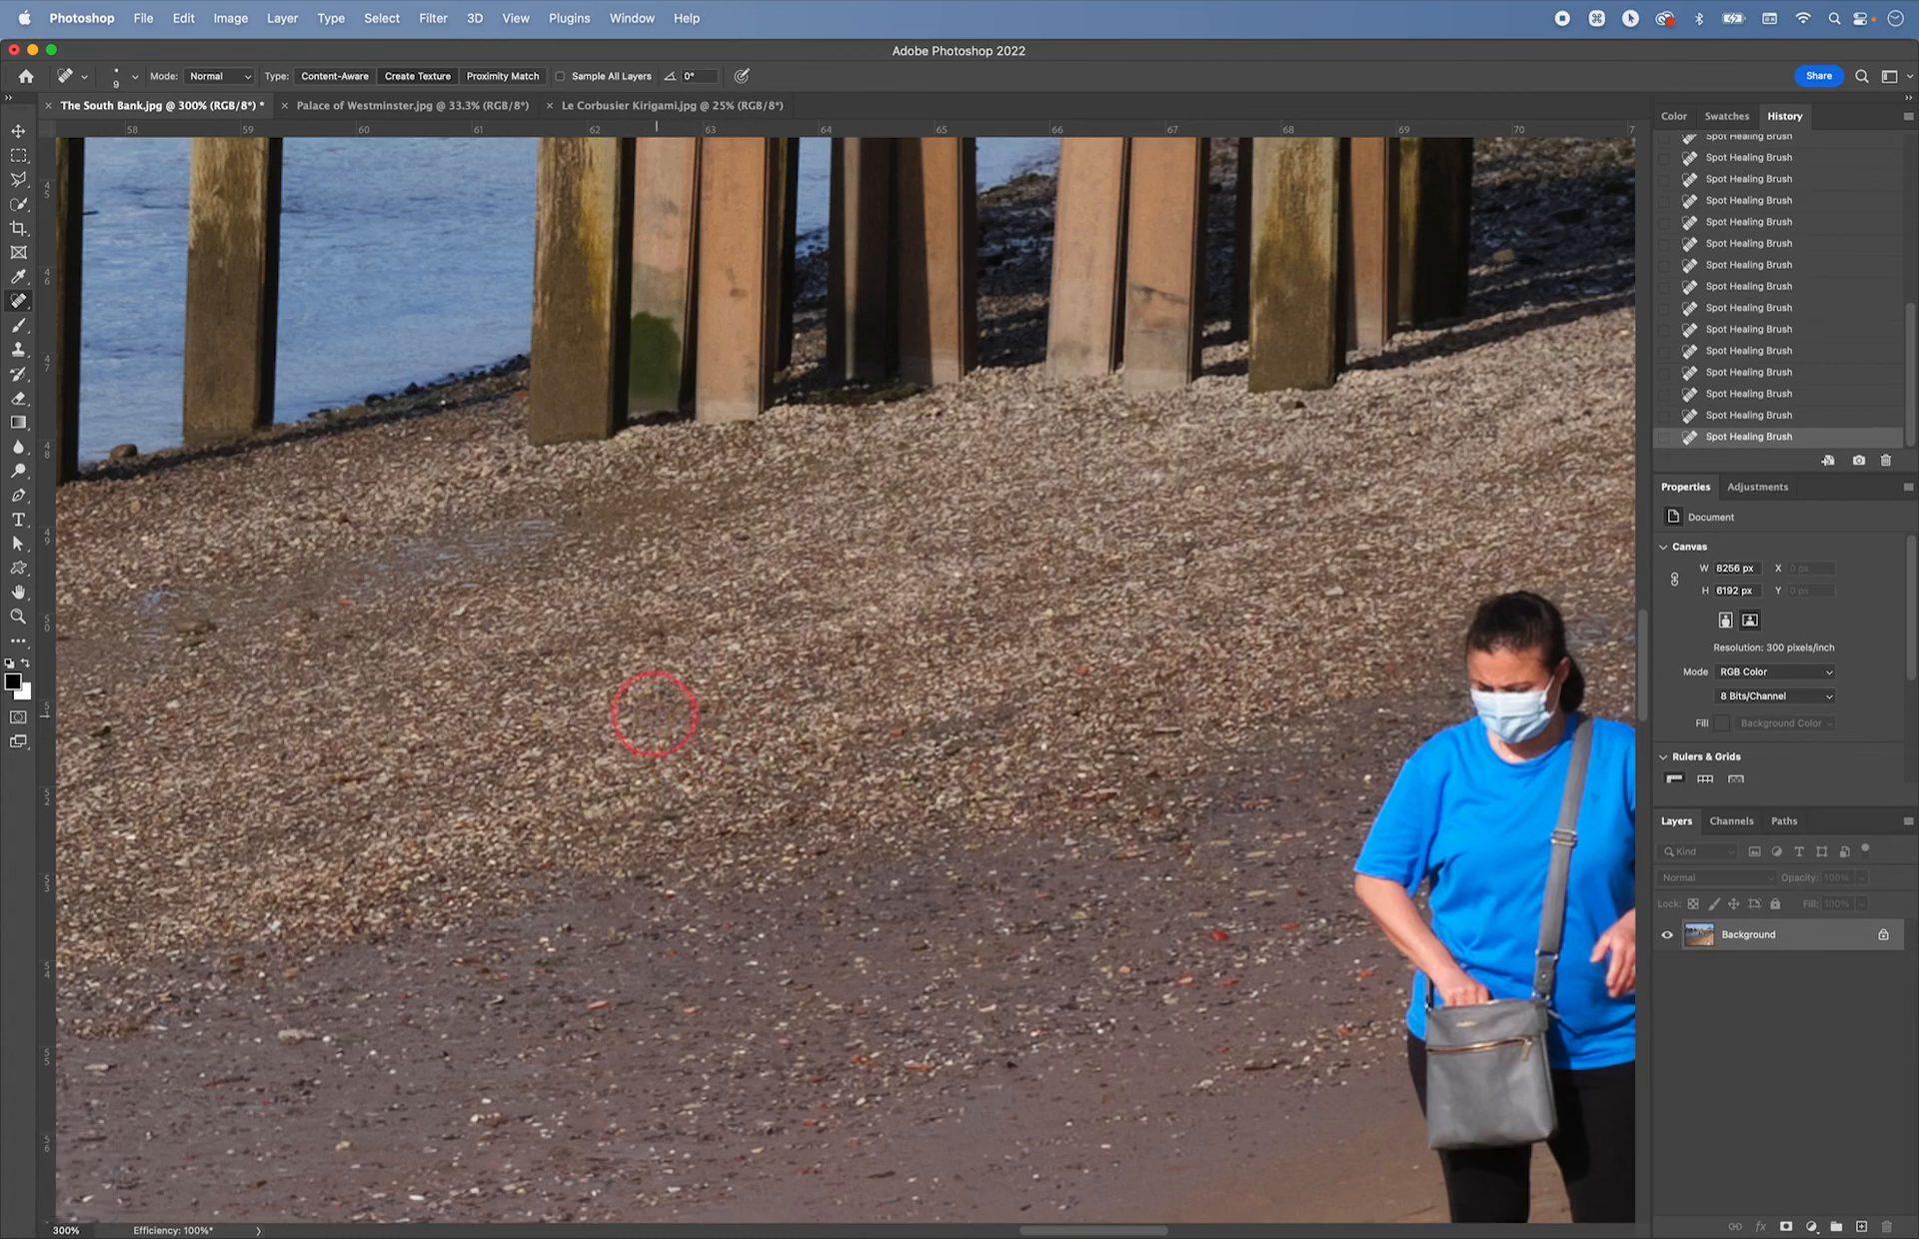
{"action": "left_click", "coordinate": [994, 726]}
{"action": "left_click", "coordinate": [1148, 736]}
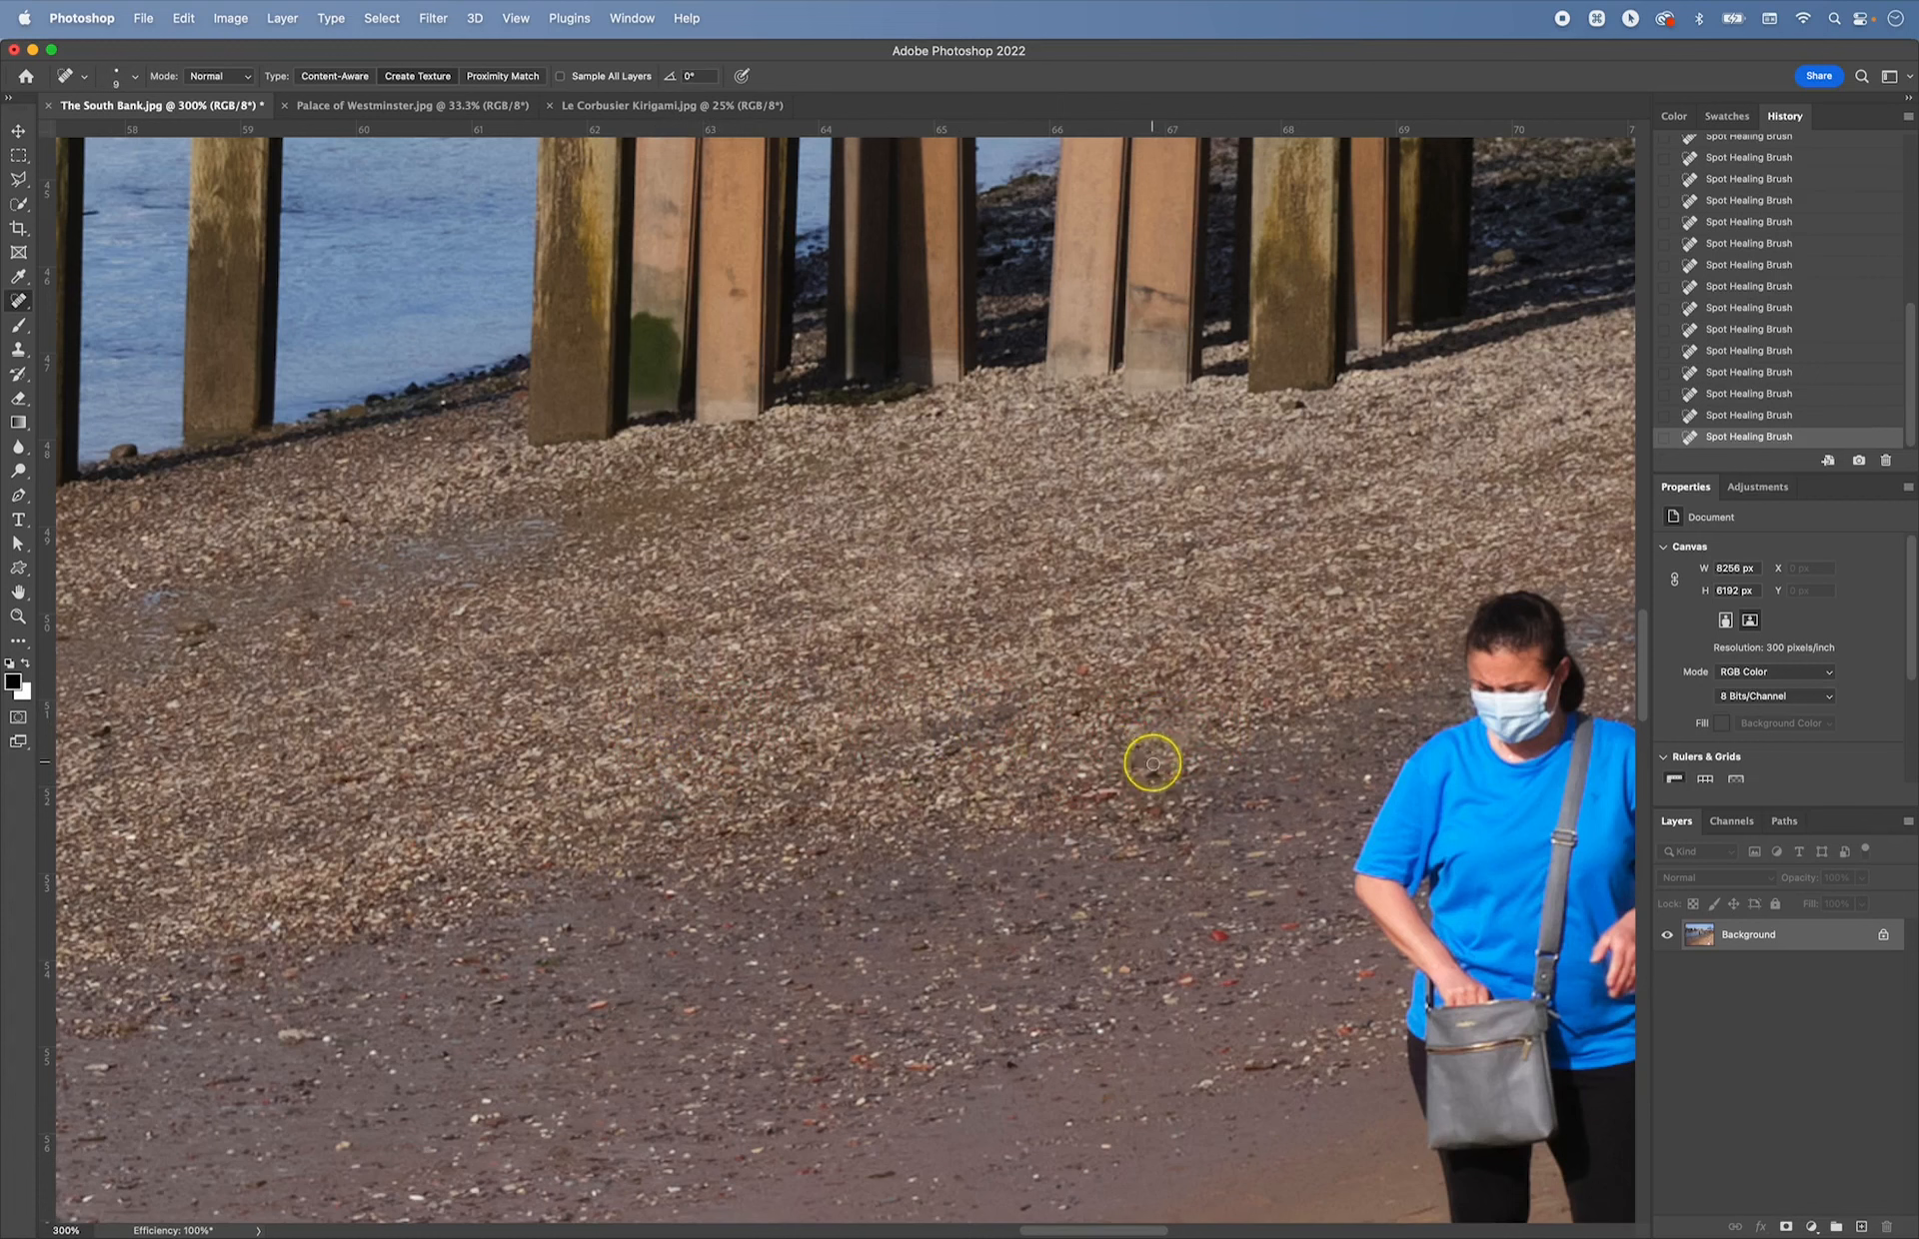
- Using Proximity Match and a 20 px brush, remove the dark spot, the pale twig and the fragment beneath it from the sand
{"action": "left_click", "coordinate": [494, 76]}
{"action": "left_click", "coordinate": [689, 432]}
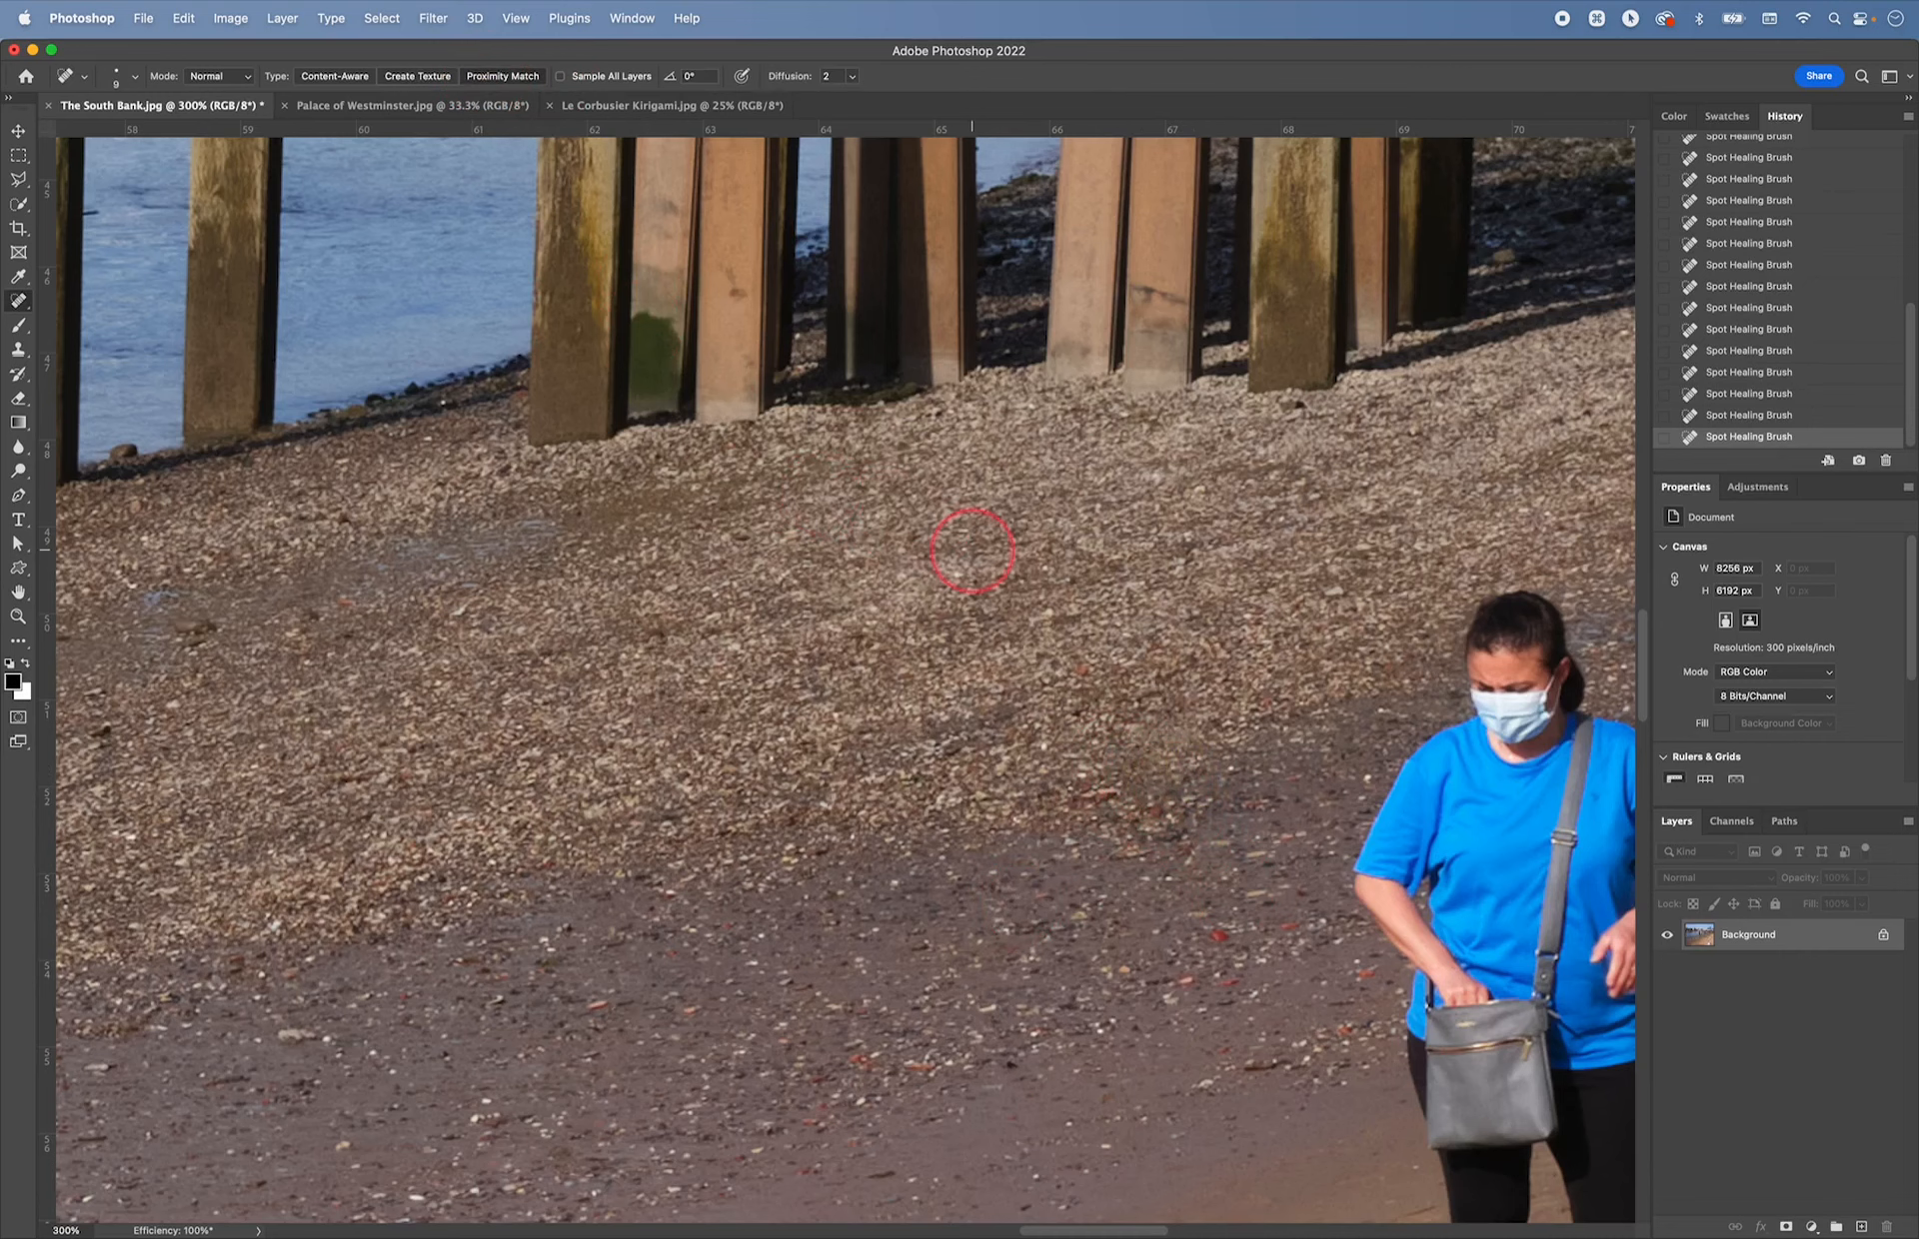
{"action": "key", "text": "space"}
{"action": "left_click_drag", "start_coordinate": [943, 716], "coordinate": [877, 432]}
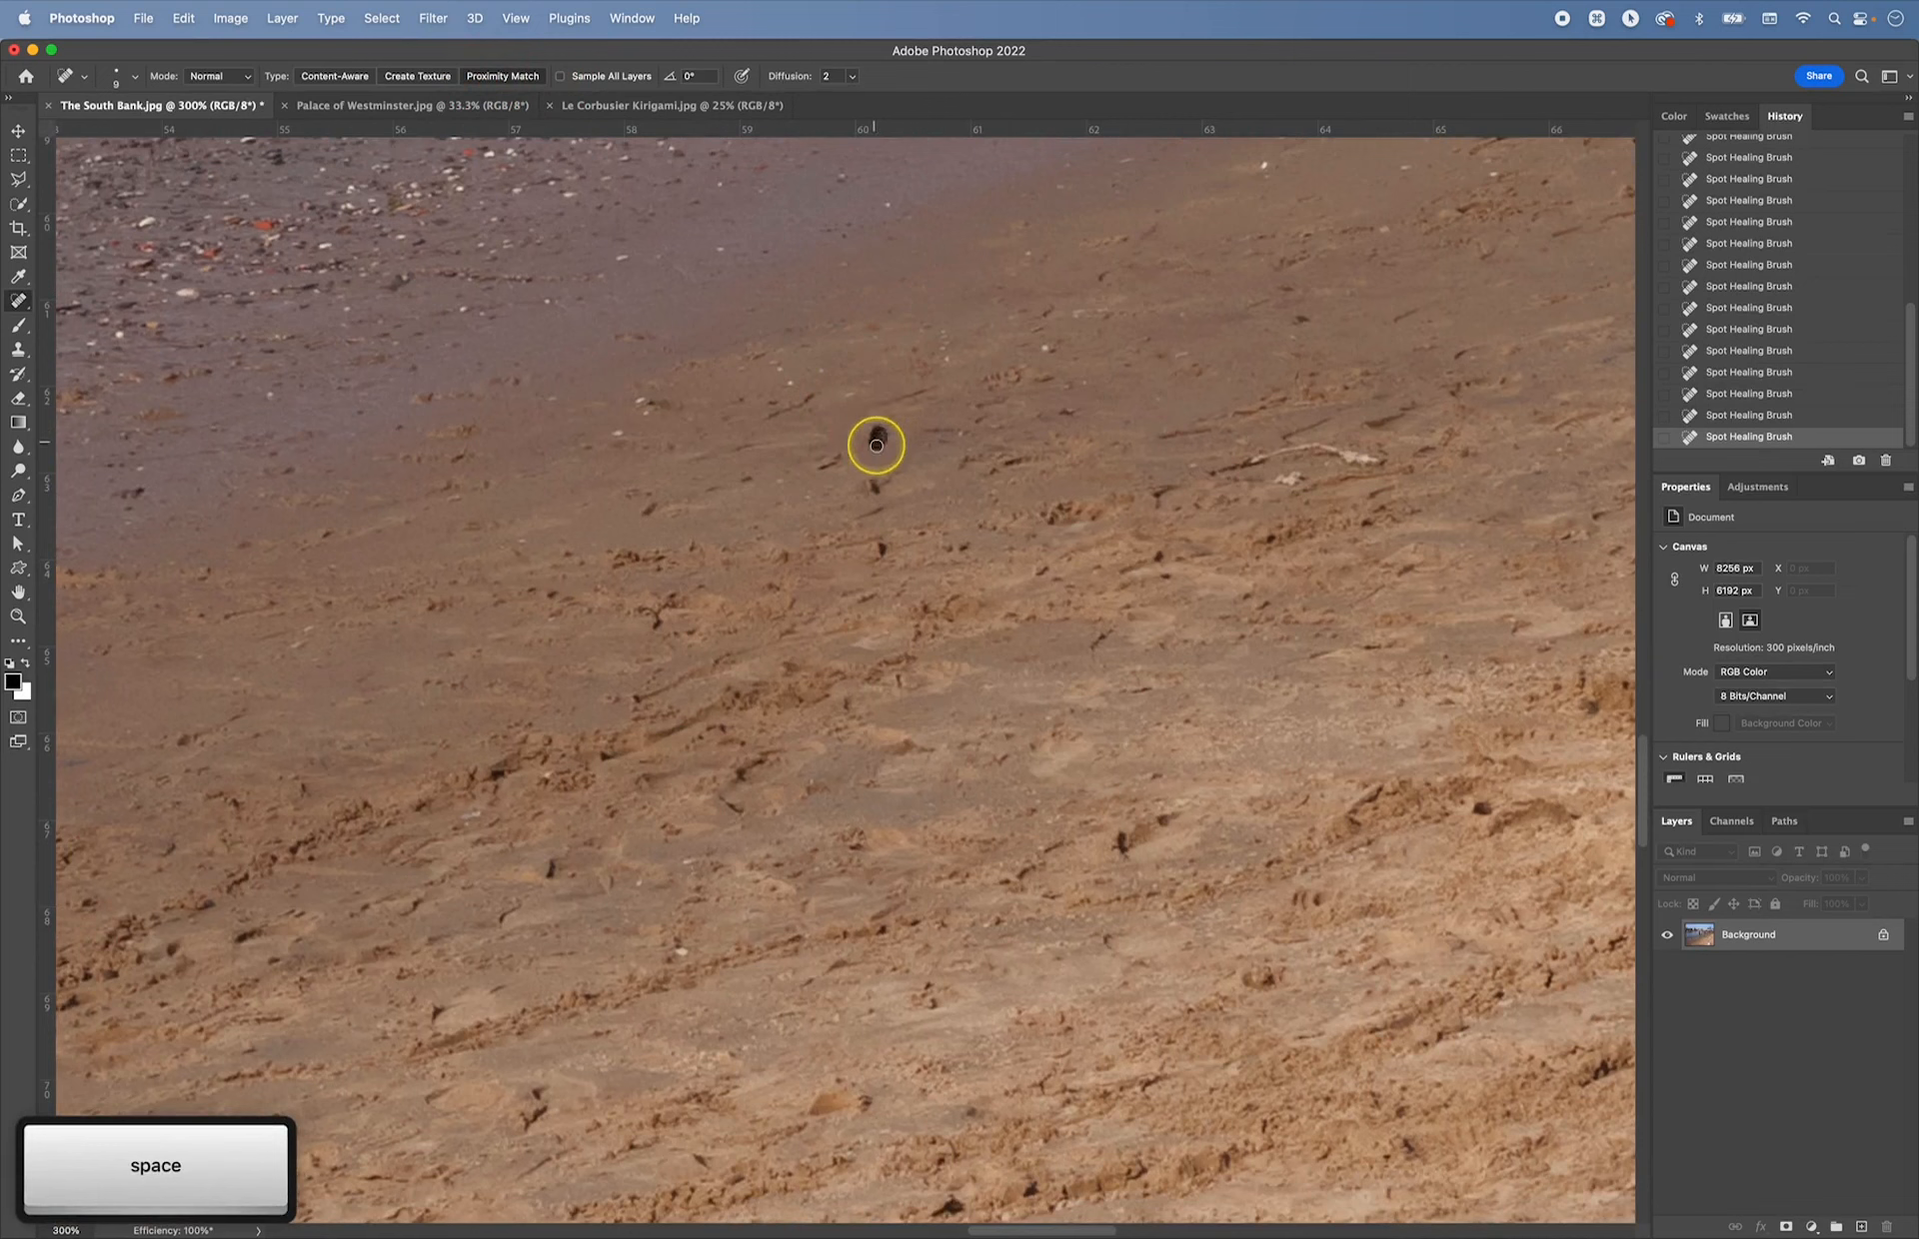
{"action": "key", "text": "bracketright"}
{"action": "key", "text": "bracketright"}
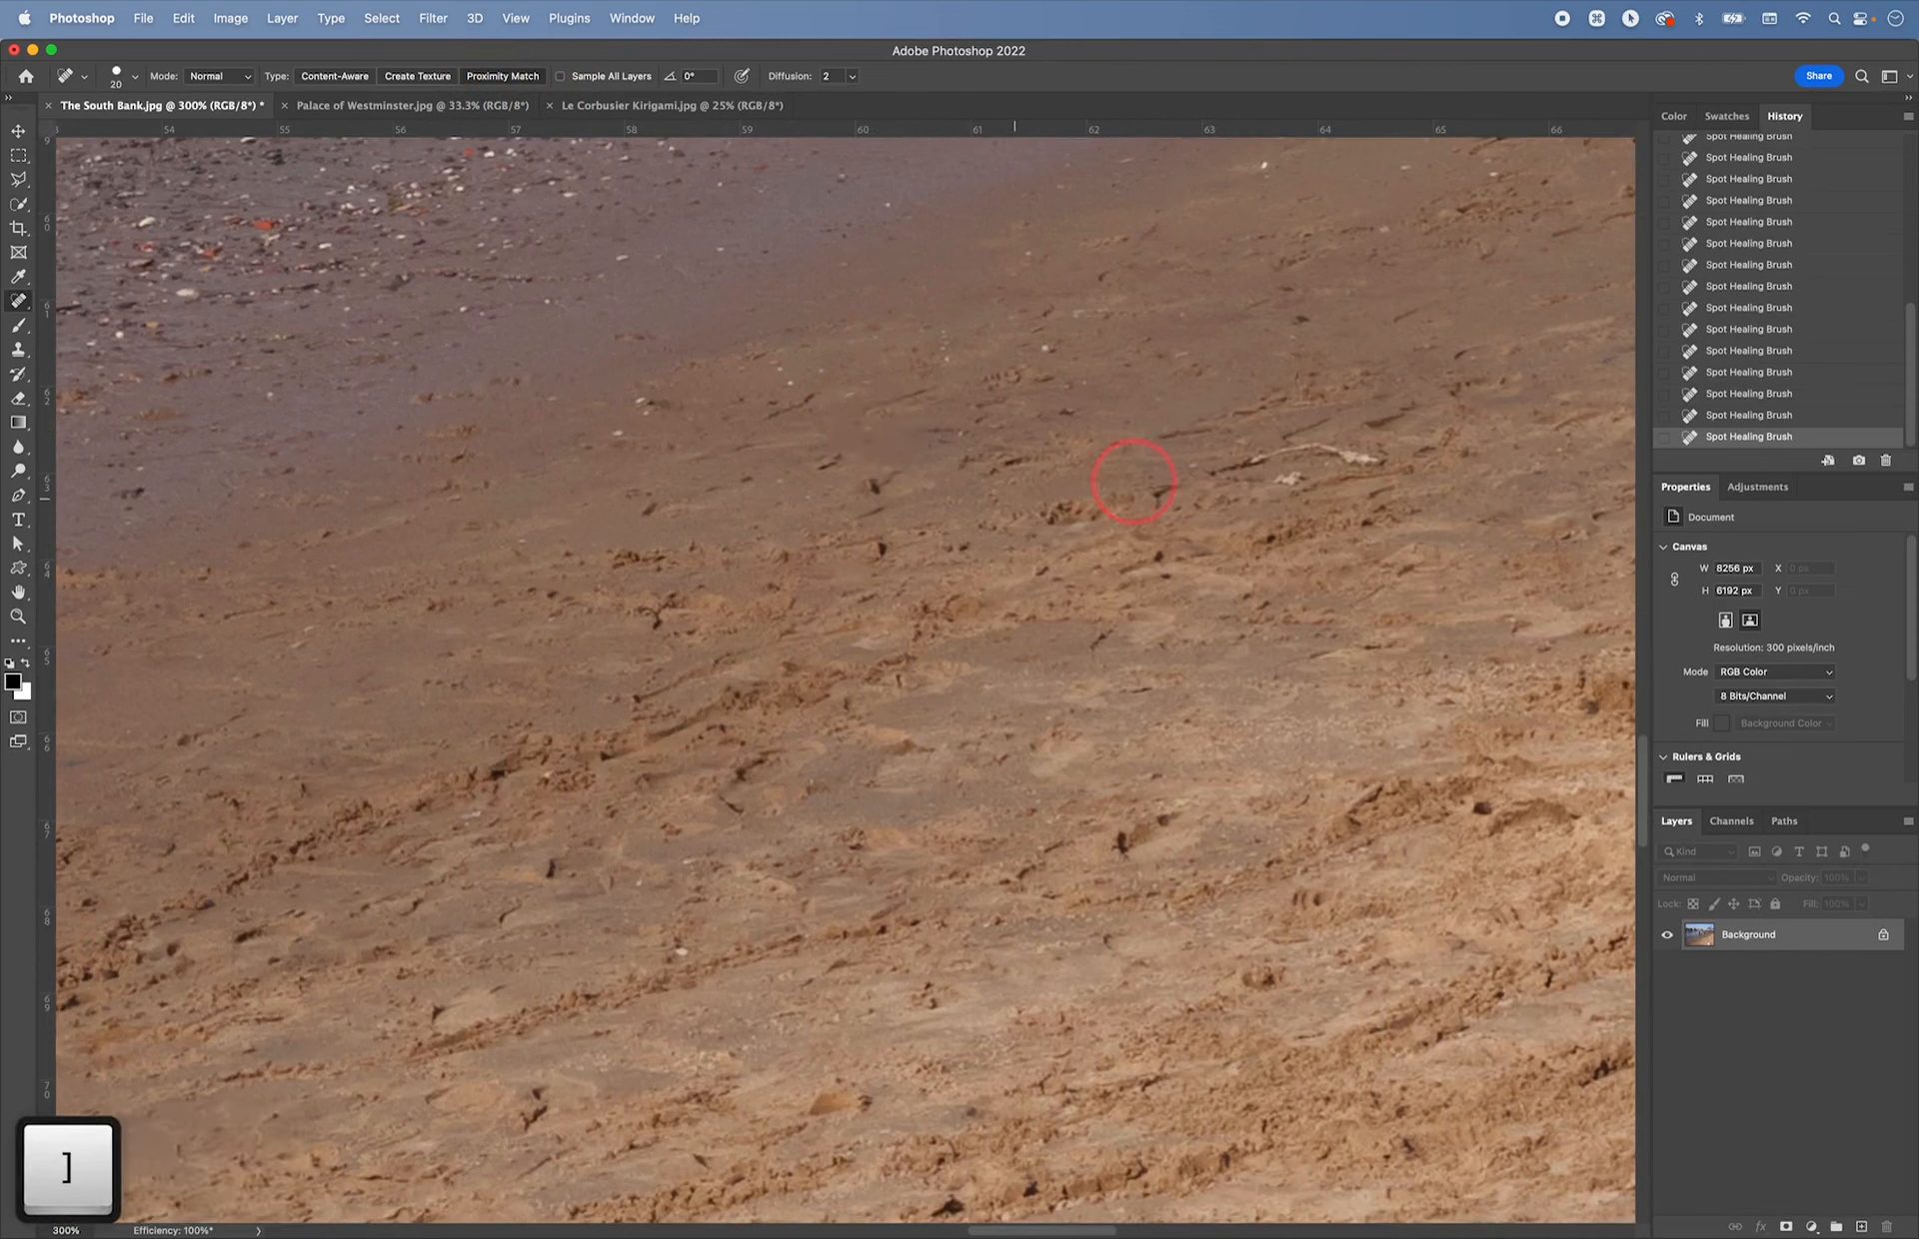
{"action": "left_click_drag", "start_coordinate": [1255, 459], "coordinate": [1379, 462]}
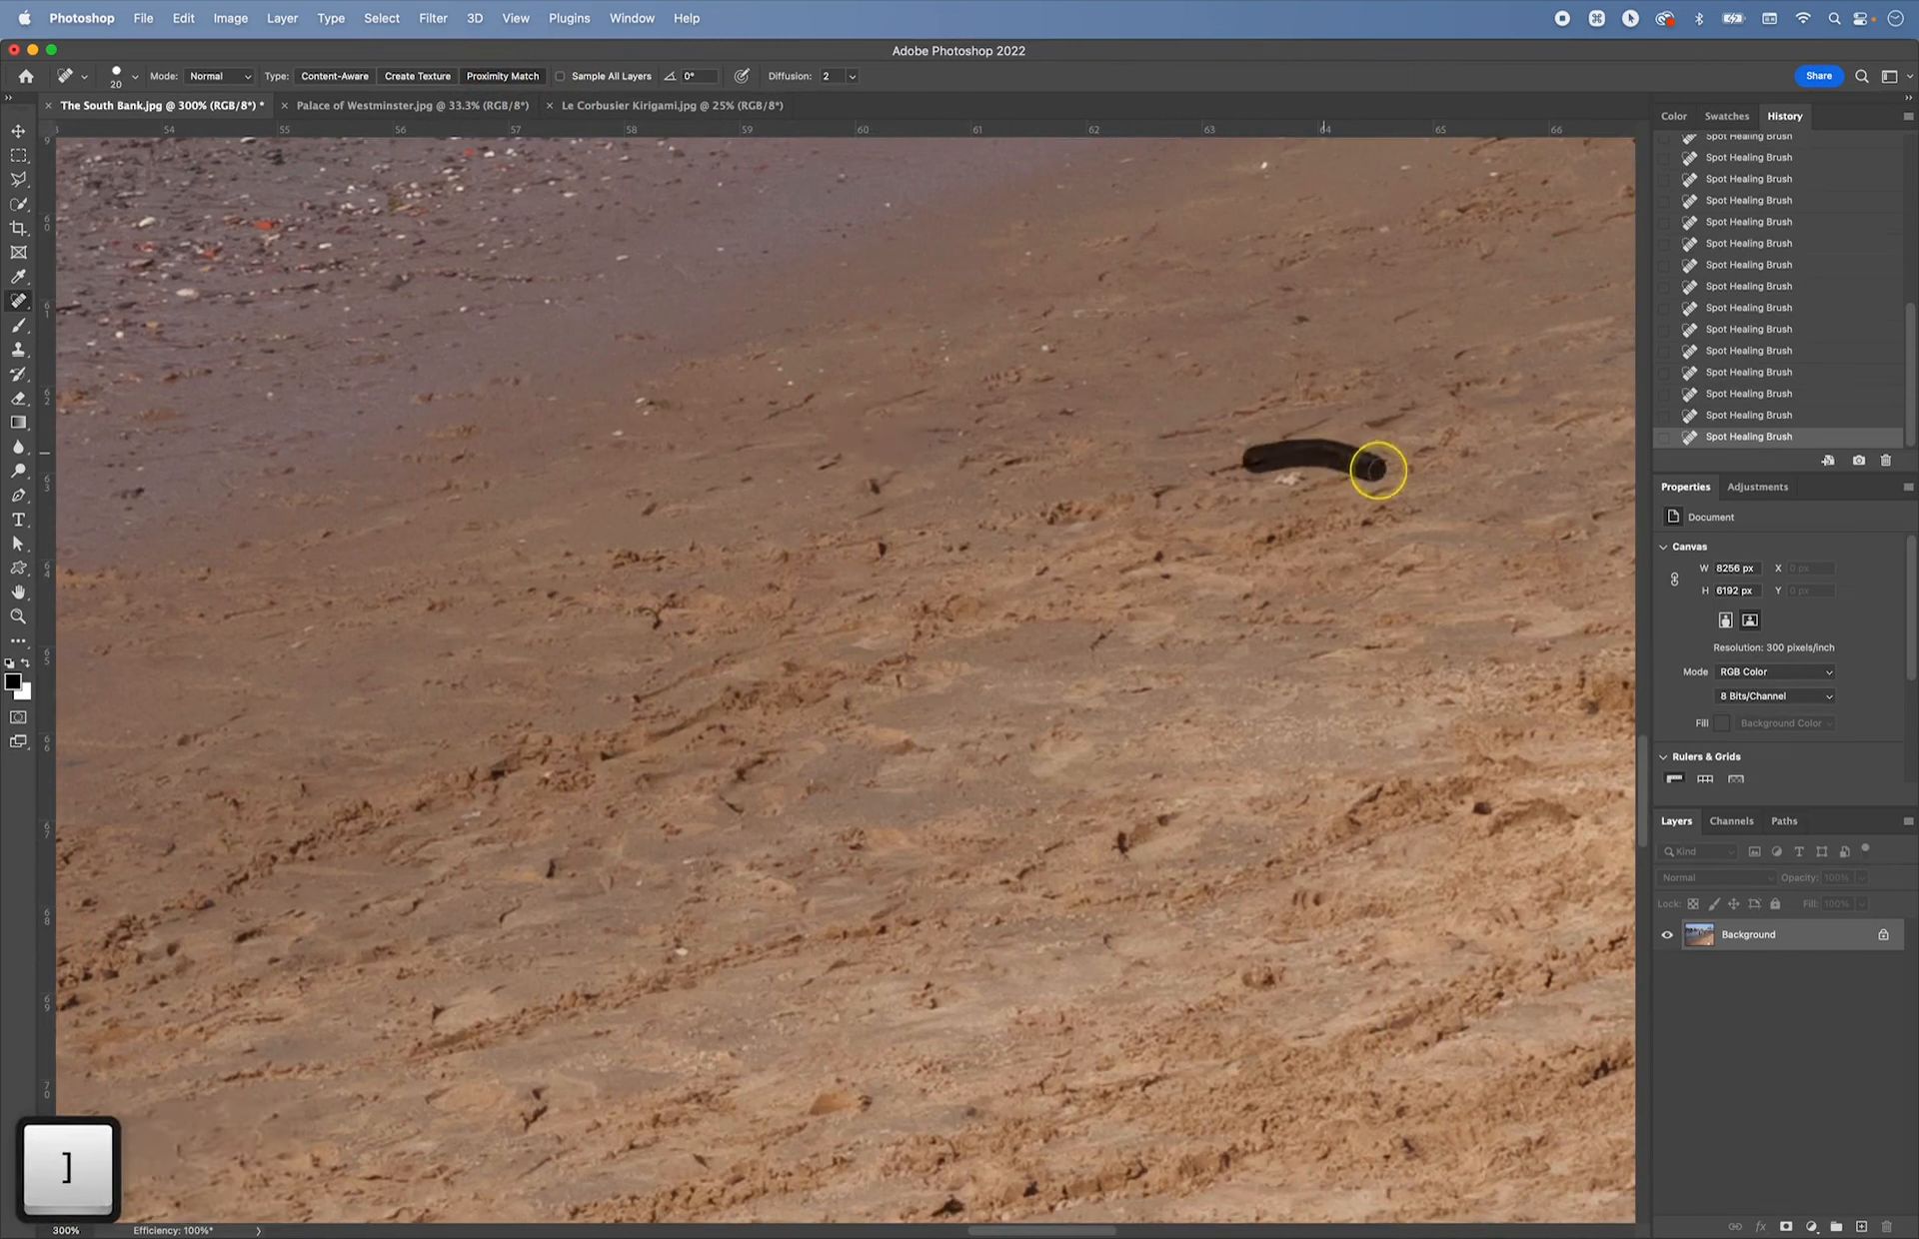
{"action": "left_click", "coordinate": [1278, 483]}
- Remove the orange strip, the pale fragment and the nearby twigs from the sand beside the dug hole
{"action": "key", "text": "space"}
{"action": "left_click_drag", "start_coordinate": [536, 534], "coordinate": [737, 356]}
{"action": "mouse_move", "coordinate": [655, 1077]}
{"action": "left_mouse_down"}
{"action": "mouse_move", "coordinate": [574, 950]}
{"action": "mouse_move", "coordinate": [580, 894]}
{"action": "mouse_move", "coordinate": [665, 868]}
{"action": "left_mouse_up"}
{"action": "key", "text": "space"}
{"action": "left_click_drag", "start_coordinate": [364, 943], "coordinate": [549, 713]}
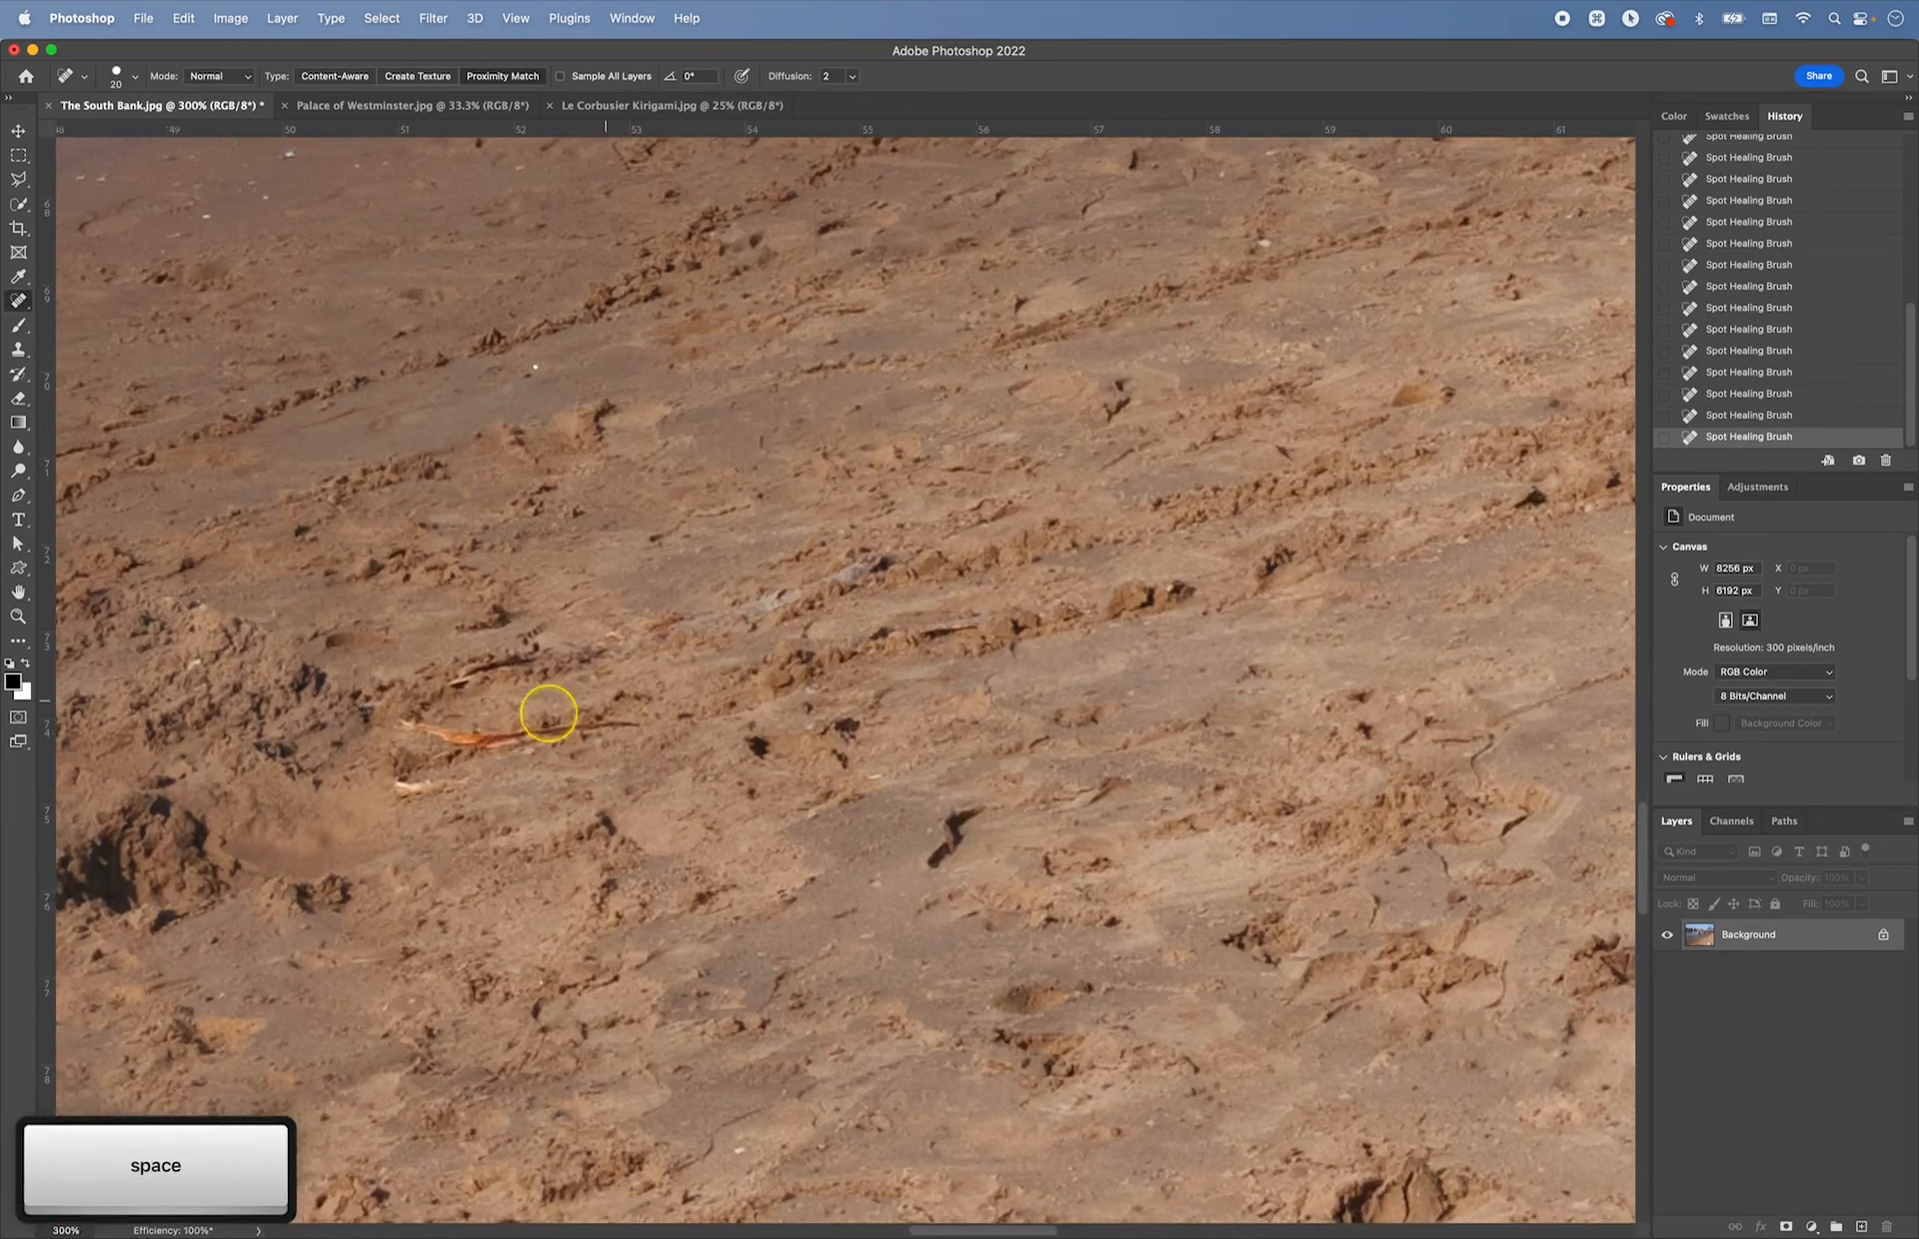
{"action": "left_click_drag", "start_coordinate": [413, 726], "coordinate": [640, 725]}
{"action": "mouse_move", "coordinate": [463, 784]}
{"action": "left_mouse_down"}
{"action": "mouse_move", "coordinate": [418, 782]}
{"action": "mouse_move", "coordinate": [440, 720]}
{"action": "mouse_move", "coordinate": [403, 777]}
{"action": "mouse_move", "coordinate": [446, 783]}
{"action": "left_mouse_up"}
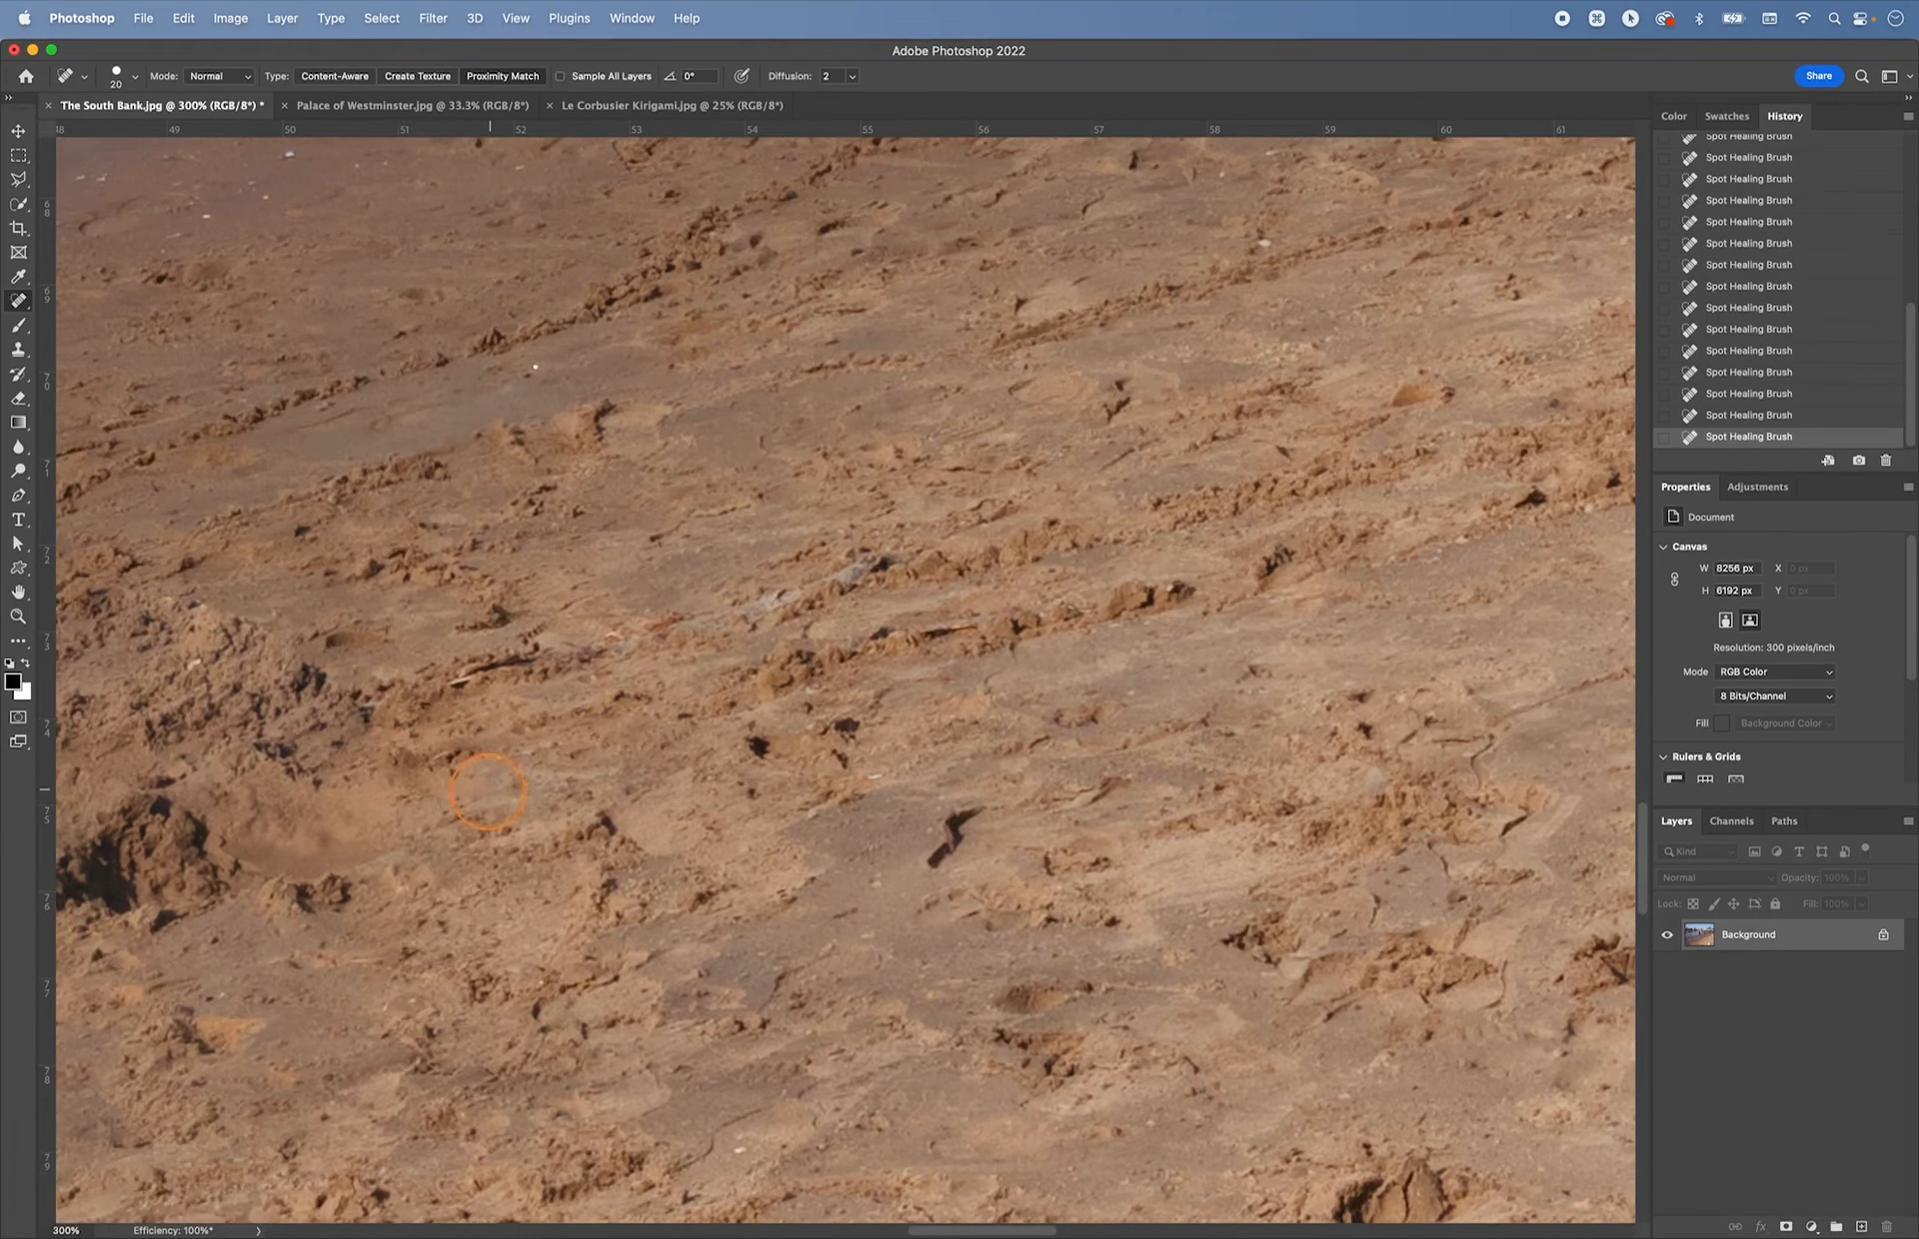
{"action": "left_click_drag", "start_coordinate": [645, 646], "coordinate": [690, 620]}
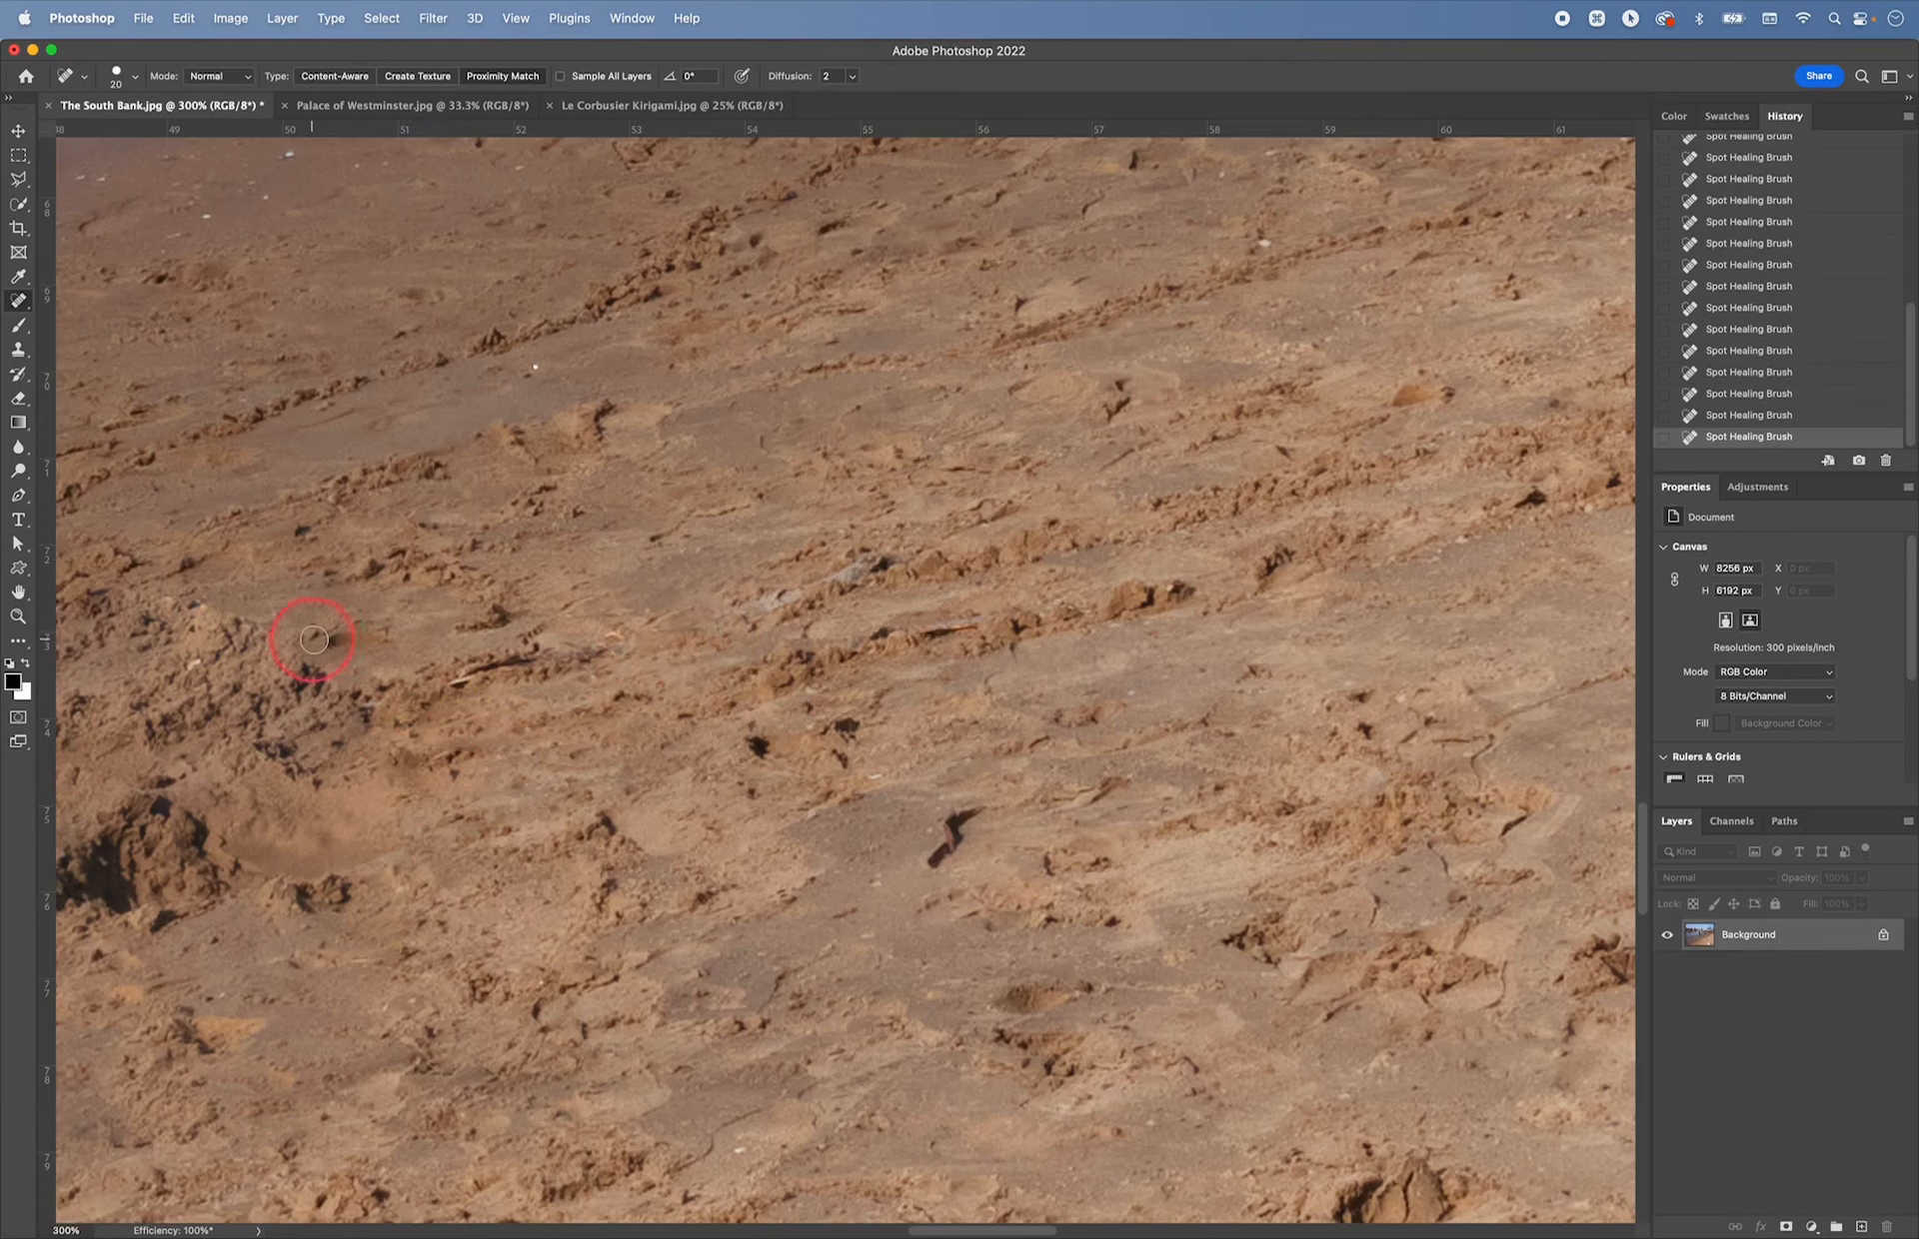
{"action": "mouse_move", "coordinate": [314, 640]}
{"action": "left_mouse_down"}
{"action": "mouse_move", "coordinate": [433, 624]}
{"action": "mouse_move", "coordinate": [634, 650]}
{"action": "left_mouse_up"}
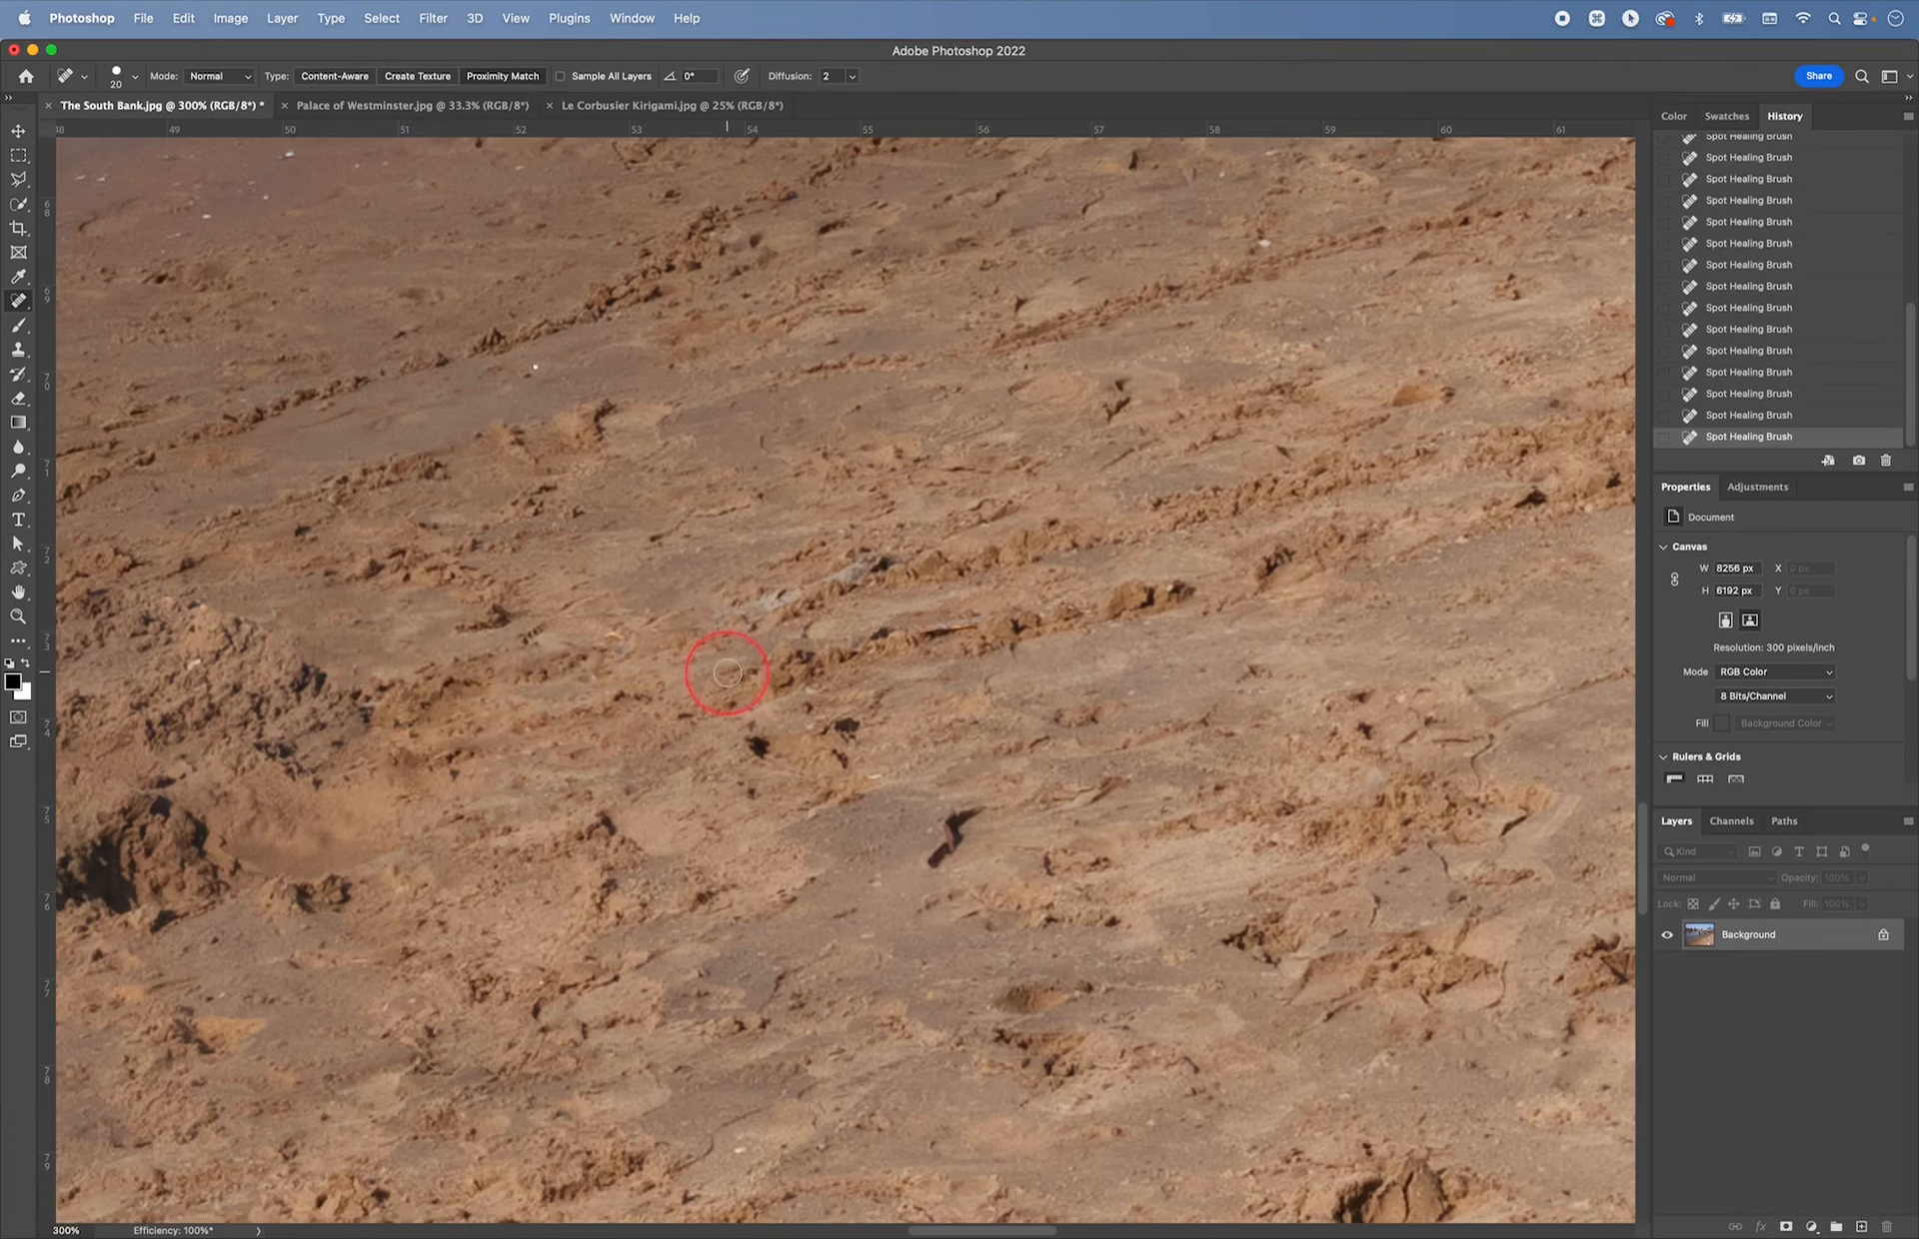
- Enlarge the Spot Healing Brush to 700 px for retouching the foreground sand
{"action": "key", "text": "super+minus"}
{"action": "key", "text": "super+minus"}
{"action": "key", "text": "super+minus"}
{"action": "key", "text": "super+minus"}
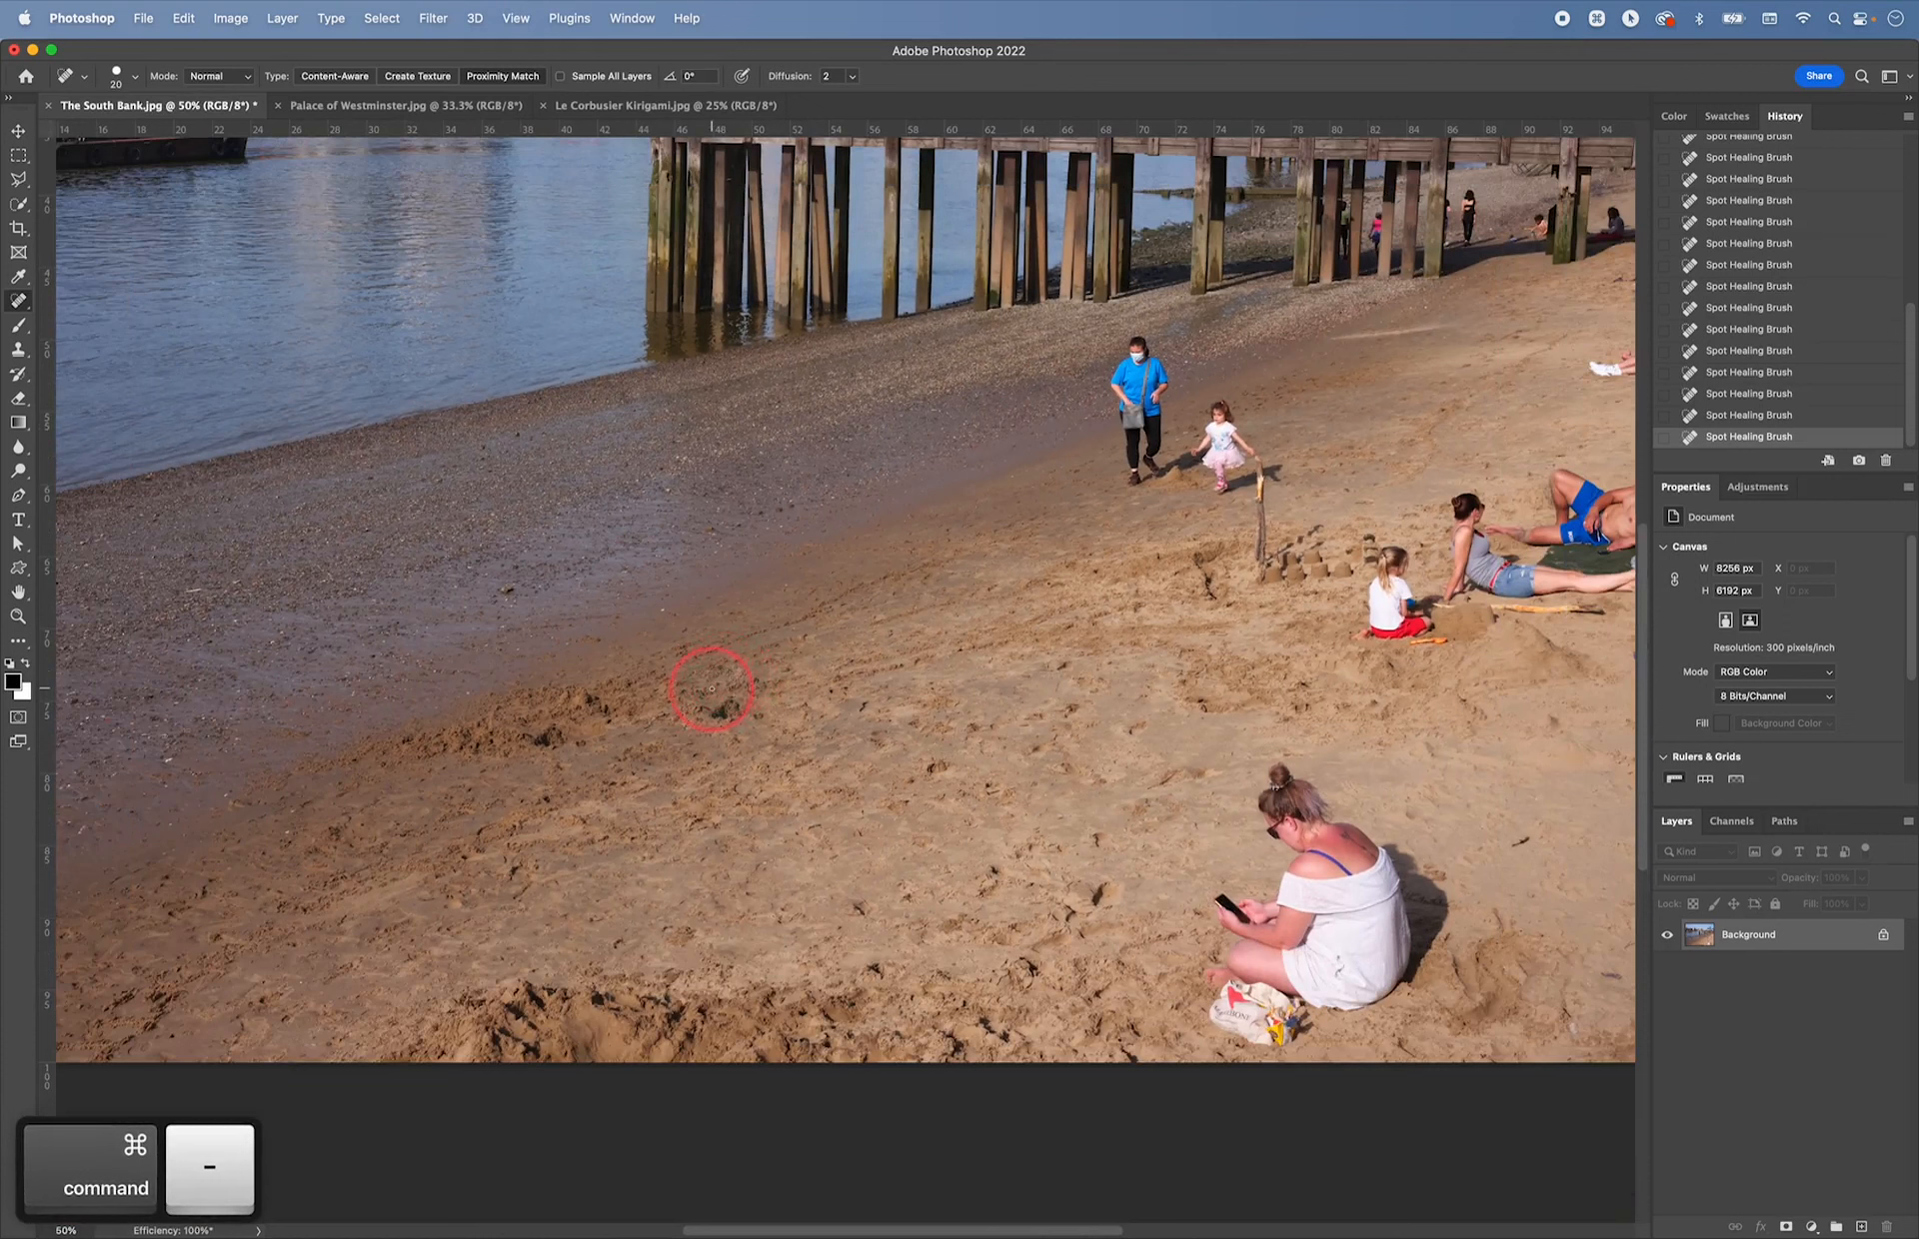
{"action": "key", "text": "bracketright"}
{"action": "key", "text": "bracketright"}
{"action": "key", "text": "bracketright"}
{"action": "key", "text": "bracketright"}
{"action": "key", "text": "bracketright"}
{"action": "key", "text": "bracketright"}
{"action": "key", "text": "bracketright"}
{"action": "key", "text": "bracketright"}
{"action": "key", "text": "bracketright"}
{"action": "key", "text": "bracketright"}
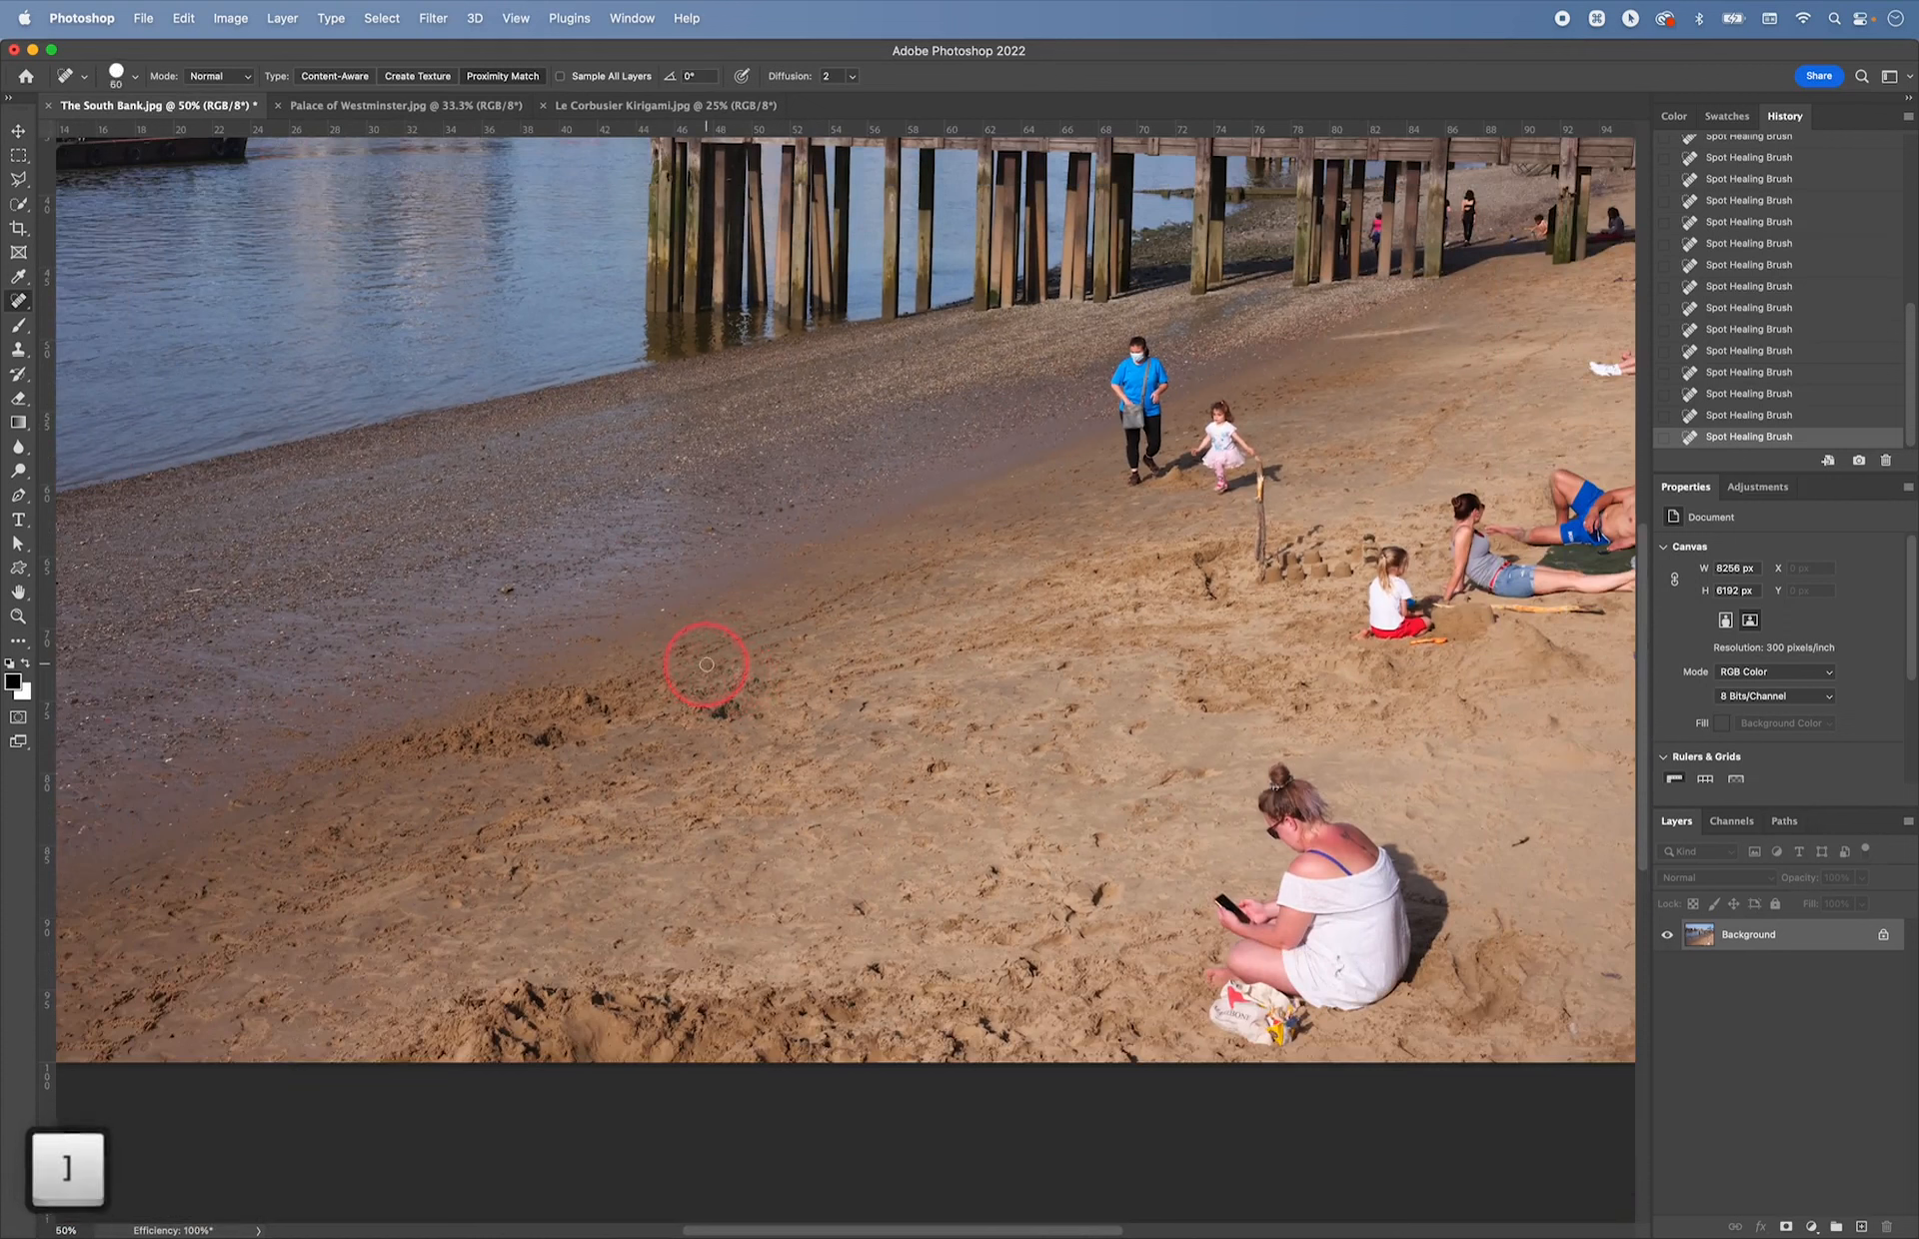
{"action": "key", "text": "bracketright"}
{"action": "key", "text": "bracketright"}
{"action": "key", "text": "bracketright"}
{"action": "key", "text": "bracketright"}
{"action": "key", "text": "bracketright"}
{"action": "key", "text": "bracketright"}
{"action": "key", "text": "bracketright"}
{"action": "key", "text": "bracketright"}
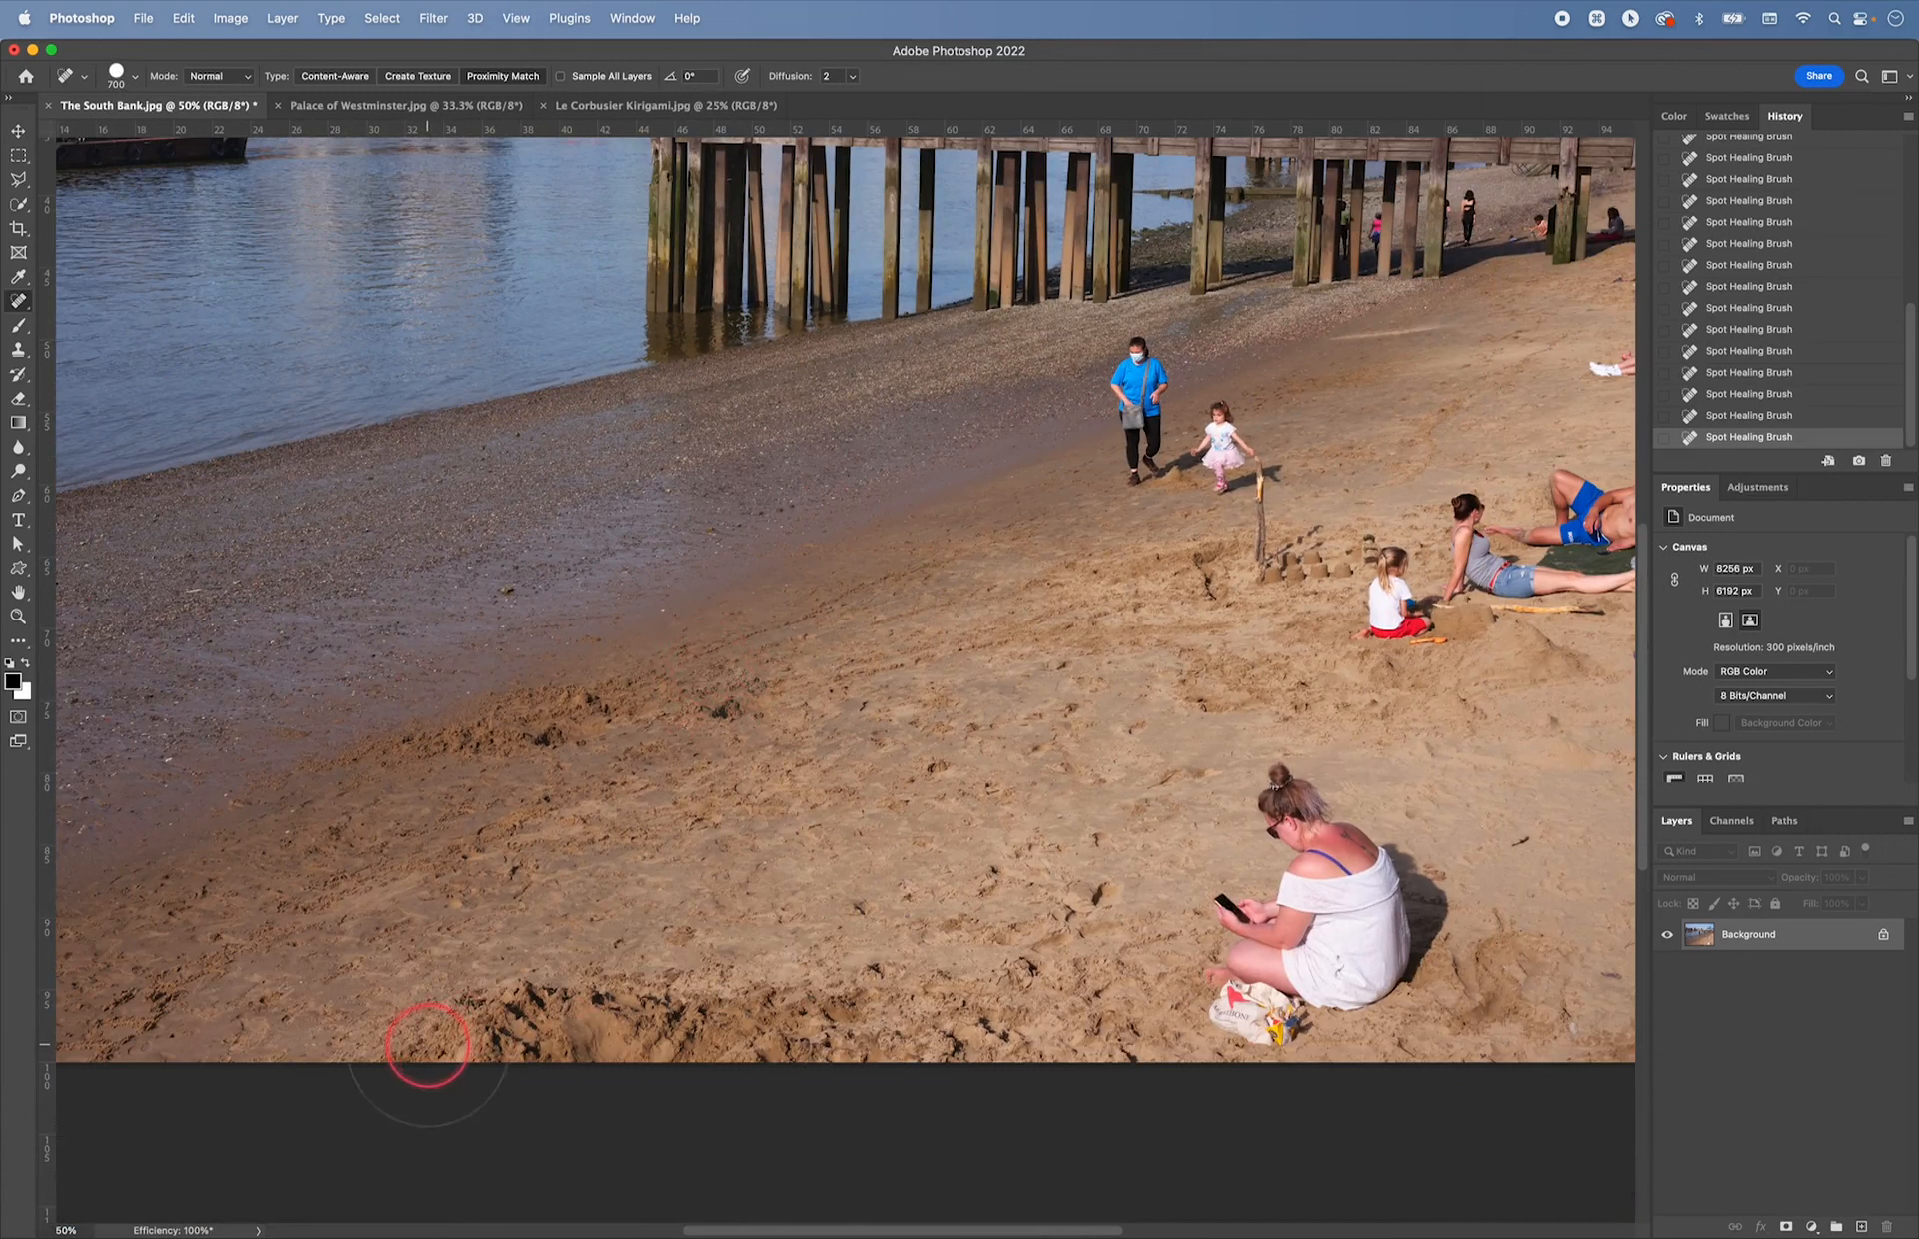
- Set the type to Content-Aware and remove the ridge of churned sand along the photo's lower edge
{"action": "left_click", "coordinate": [335, 76]}
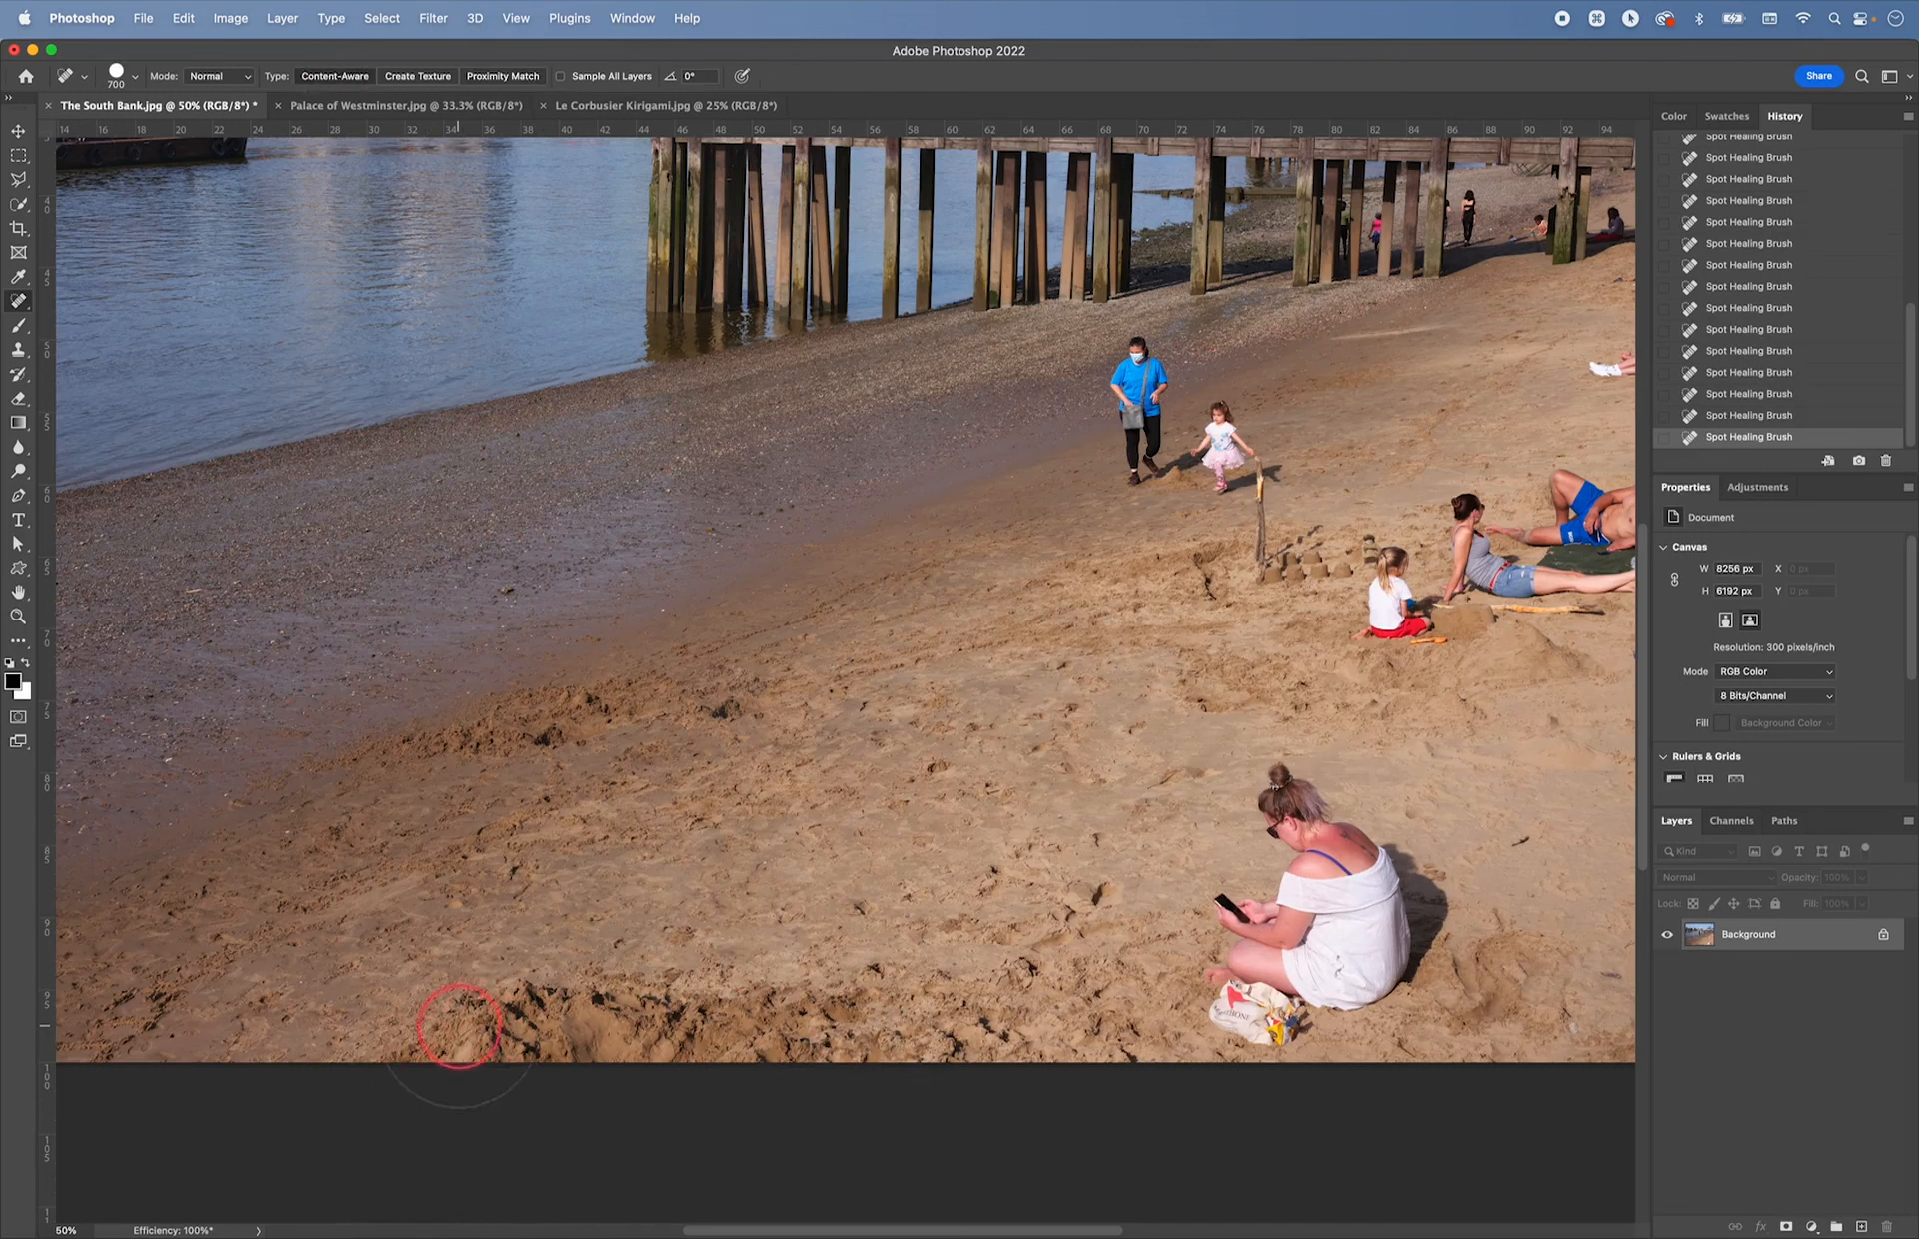
{"action": "mouse_move", "coordinate": [459, 1027]}
{"action": "left_mouse_down"}
{"action": "mouse_move", "coordinate": [798, 1017]}
{"action": "mouse_move", "coordinate": [969, 1053]}
{"action": "mouse_move", "coordinate": [851, 1070]}
{"action": "mouse_move", "coordinate": [415, 980]}
{"action": "left_mouse_up"}
{"action": "mouse_move", "coordinate": [1039, 996]}
{"action": "left_mouse_down"}
{"action": "mouse_move", "coordinate": [1062, 1127]}
{"action": "mouse_move", "coordinate": [734, 1134]}
{"action": "left_mouse_up"}
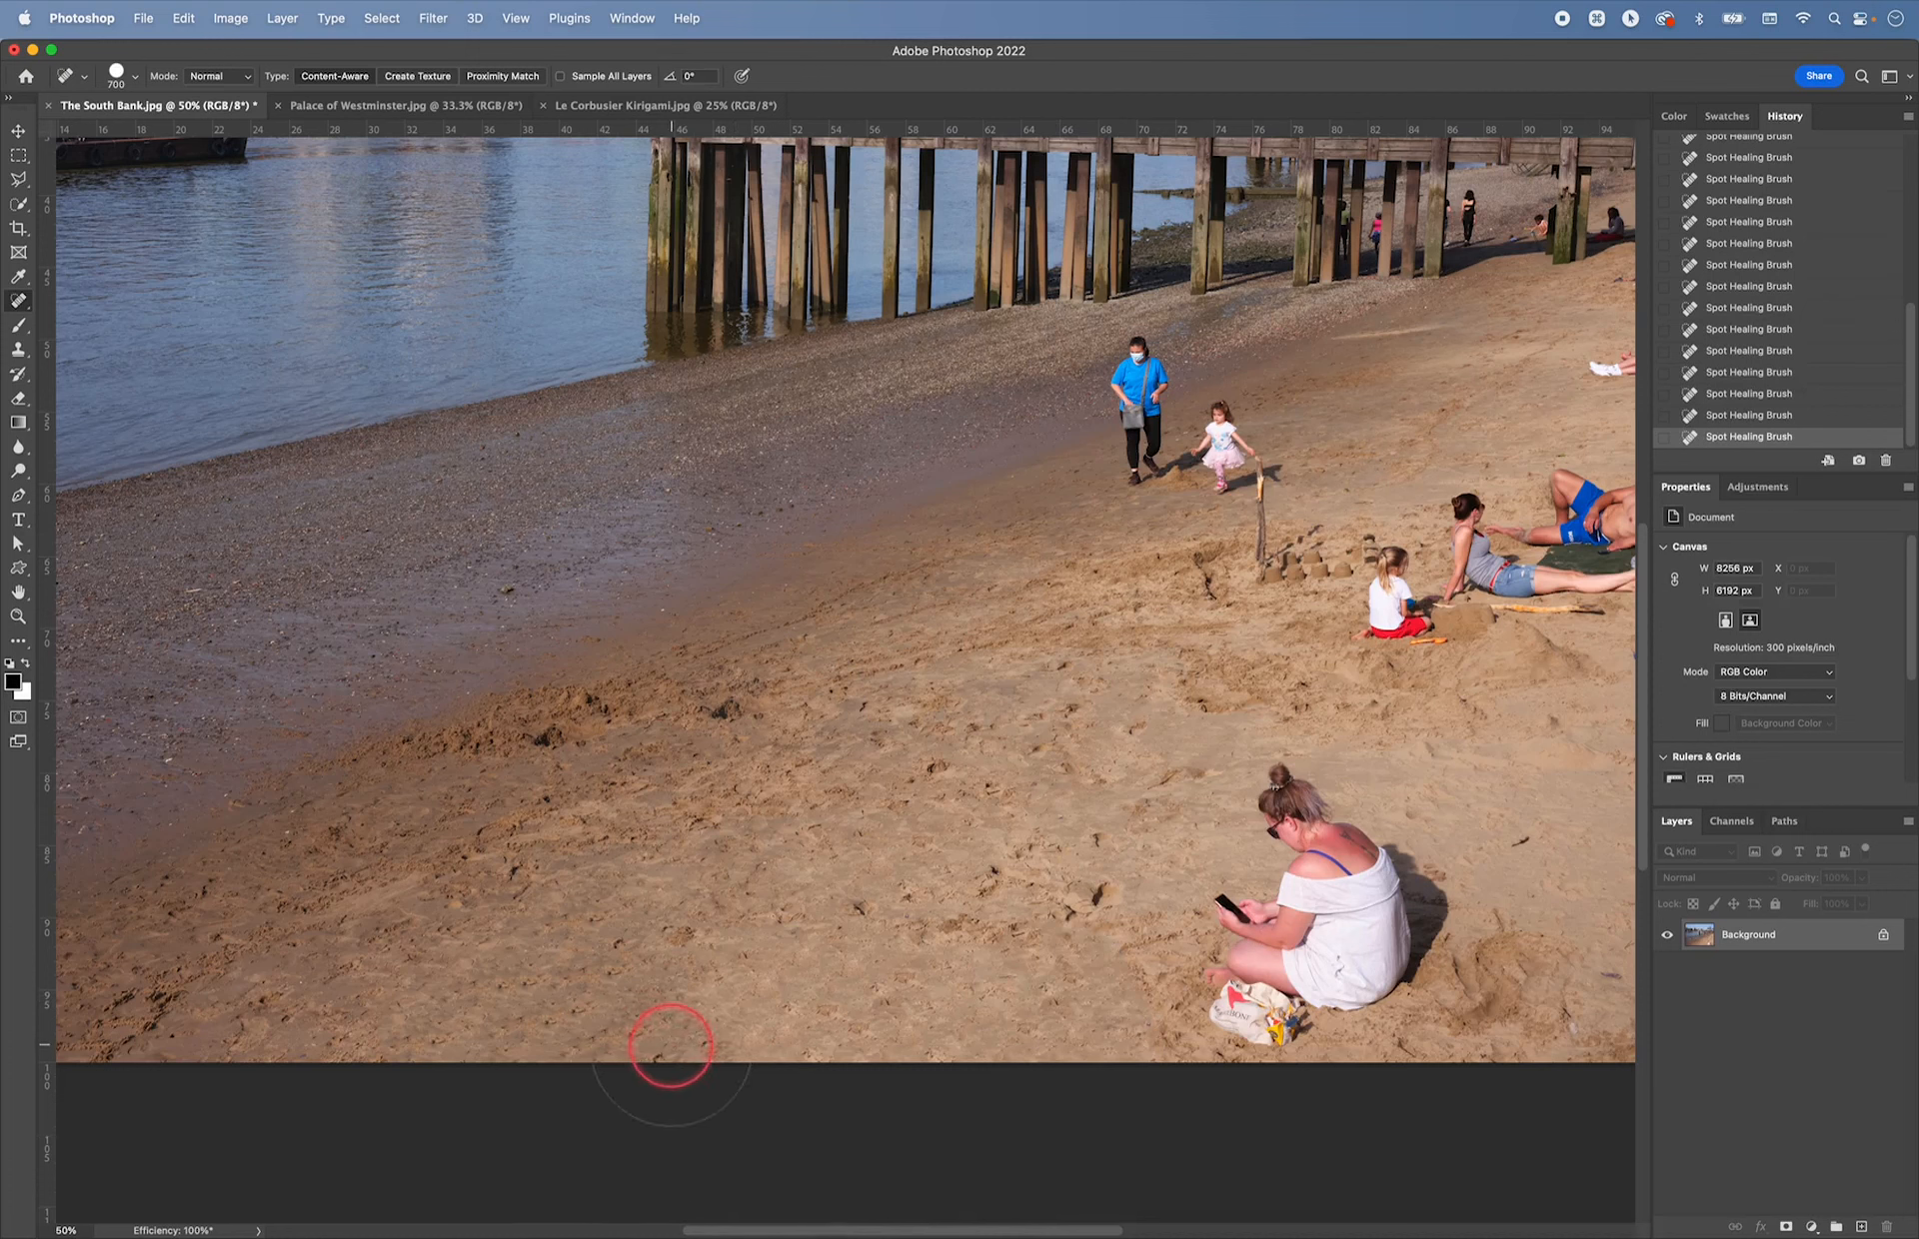
{"action": "mouse_move", "coordinate": [671, 1047]}
{"action": "left_mouse_down"}
{"action": "mouse_move", "coordinate": [737, 1122]}
{"action": "mouse_move", "coordinate": [770, 1130]}
{"action": "left_mouse_up"}
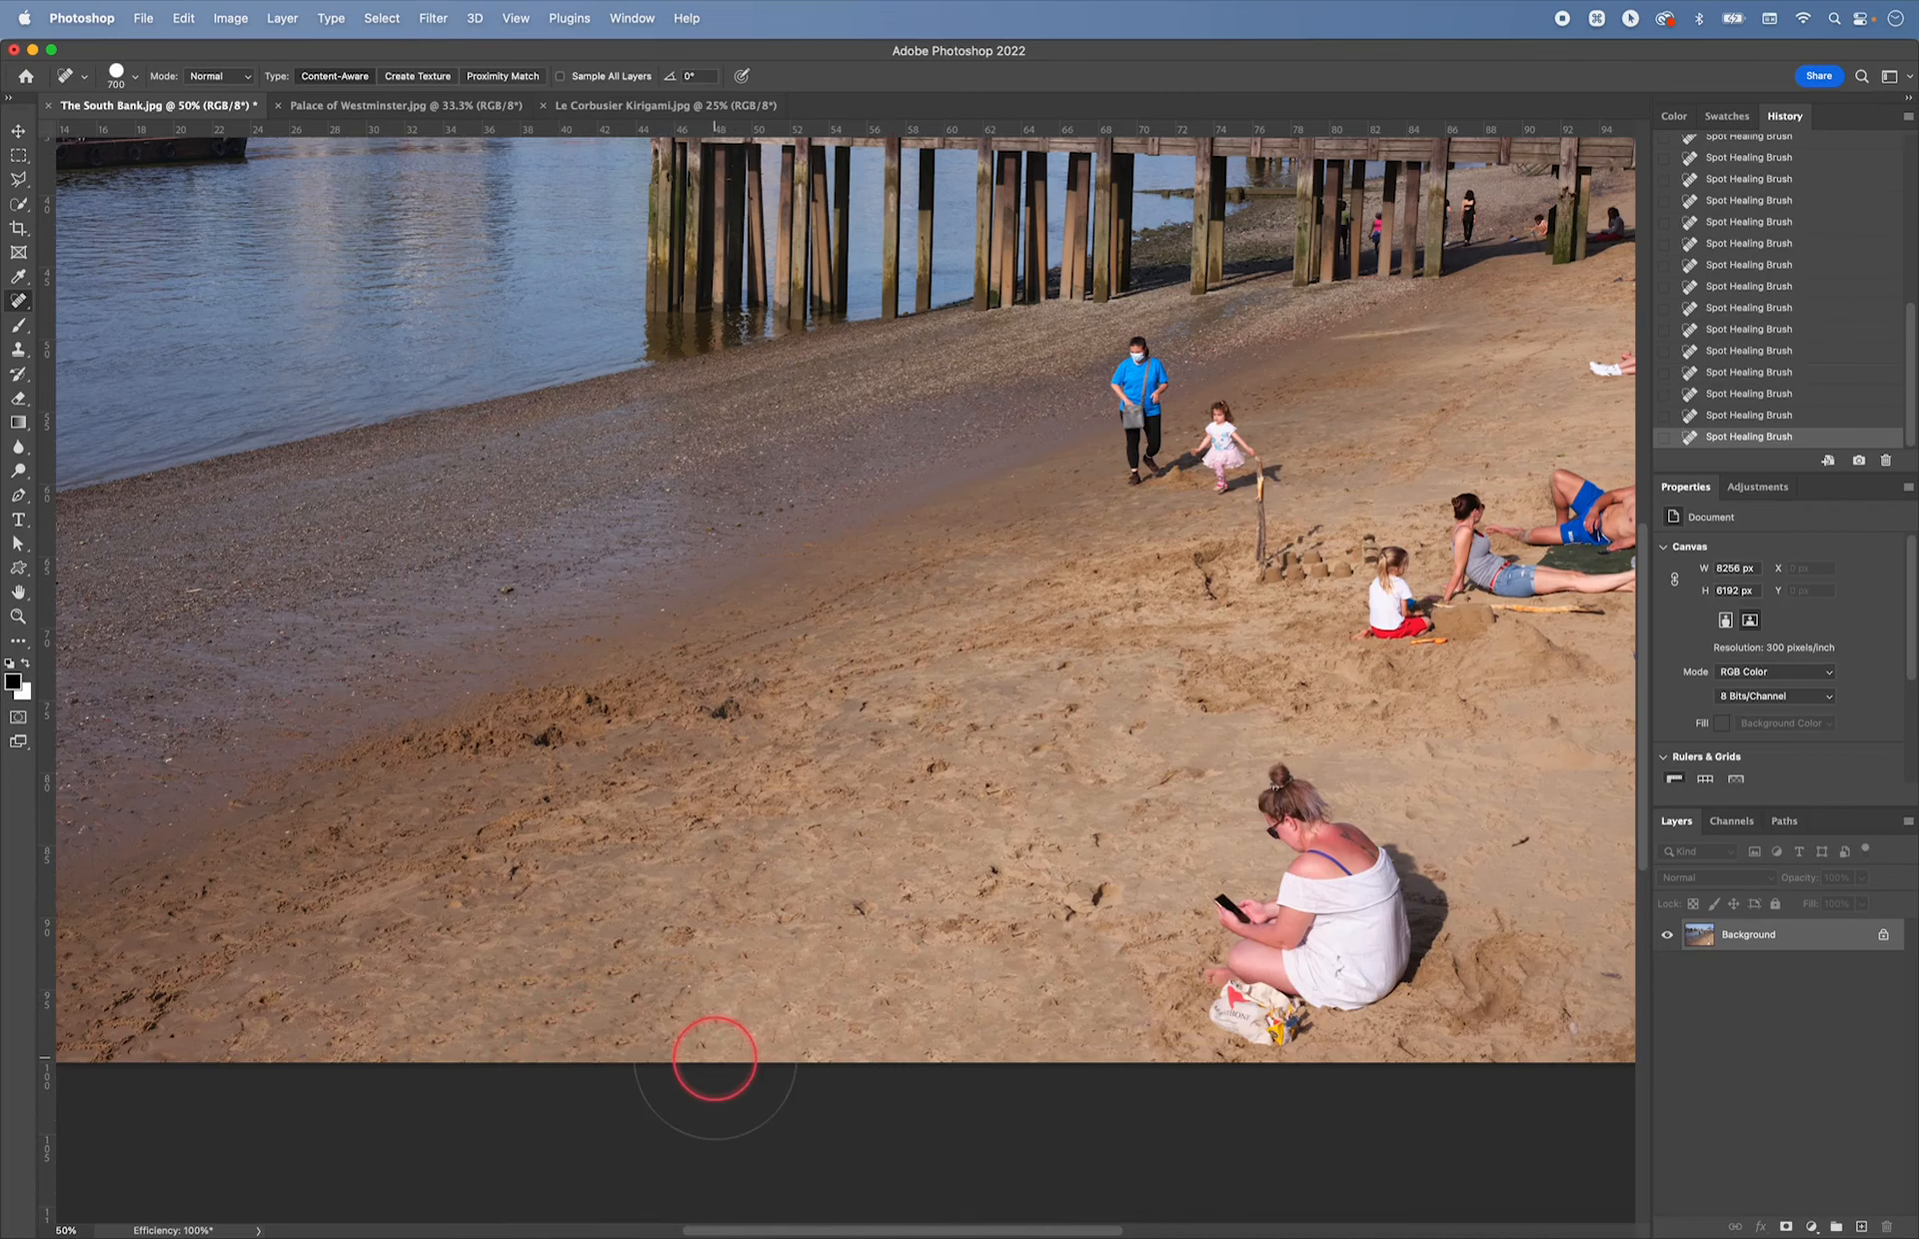
- Remove the partly cropped person lying on the sand at the photo's right edge with a 175 px Content-Aware brush
{"action": "key", "text": "space"}
{"action": "left_click_drag", "start_coordinate": [960, 749], "coordinate": [862, 795]}
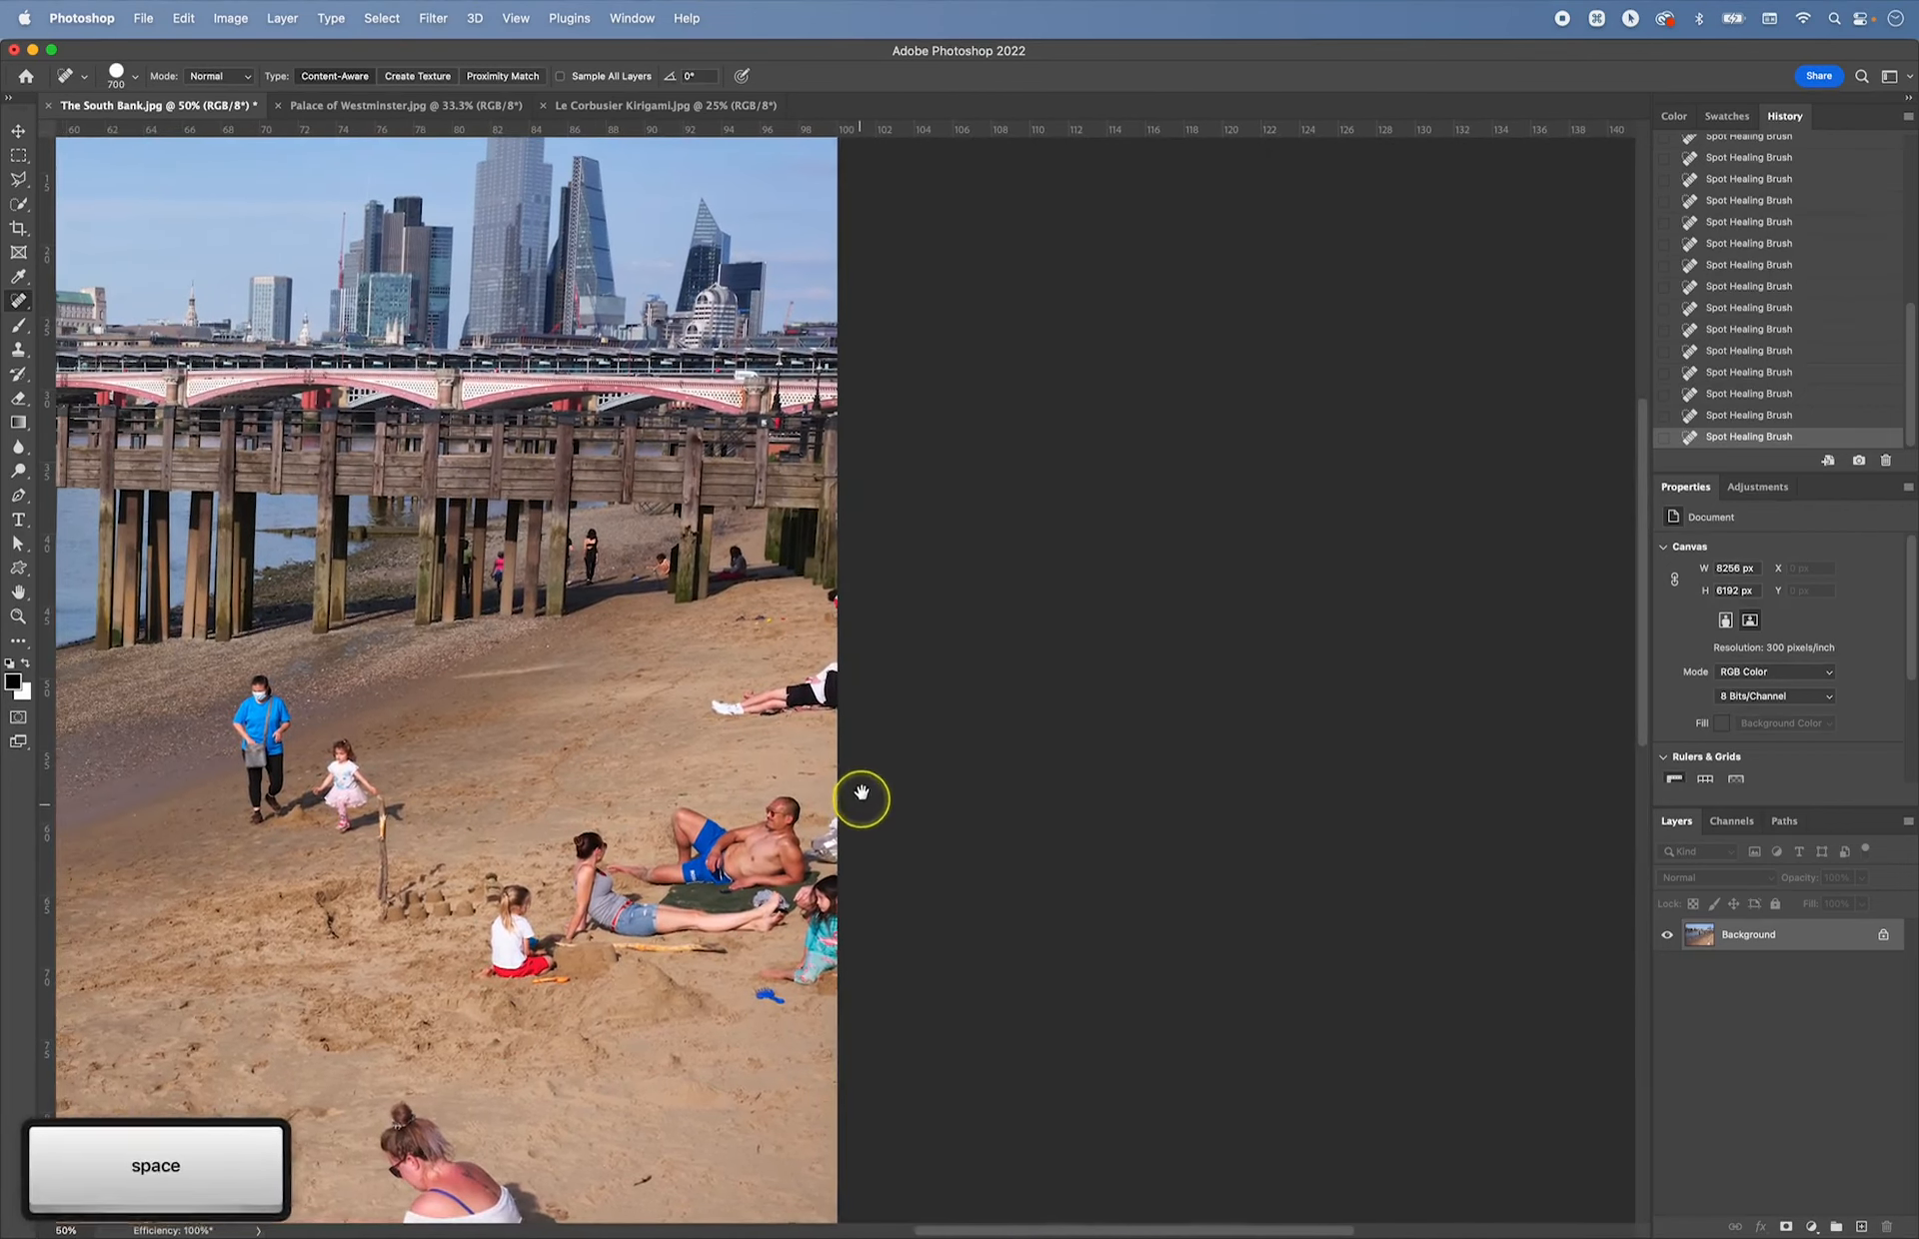
{"action": "key", "text": "super+equal"}
{"action": "key", "text": "super+equal"}
{"action": "key", "text": "super+equal"}
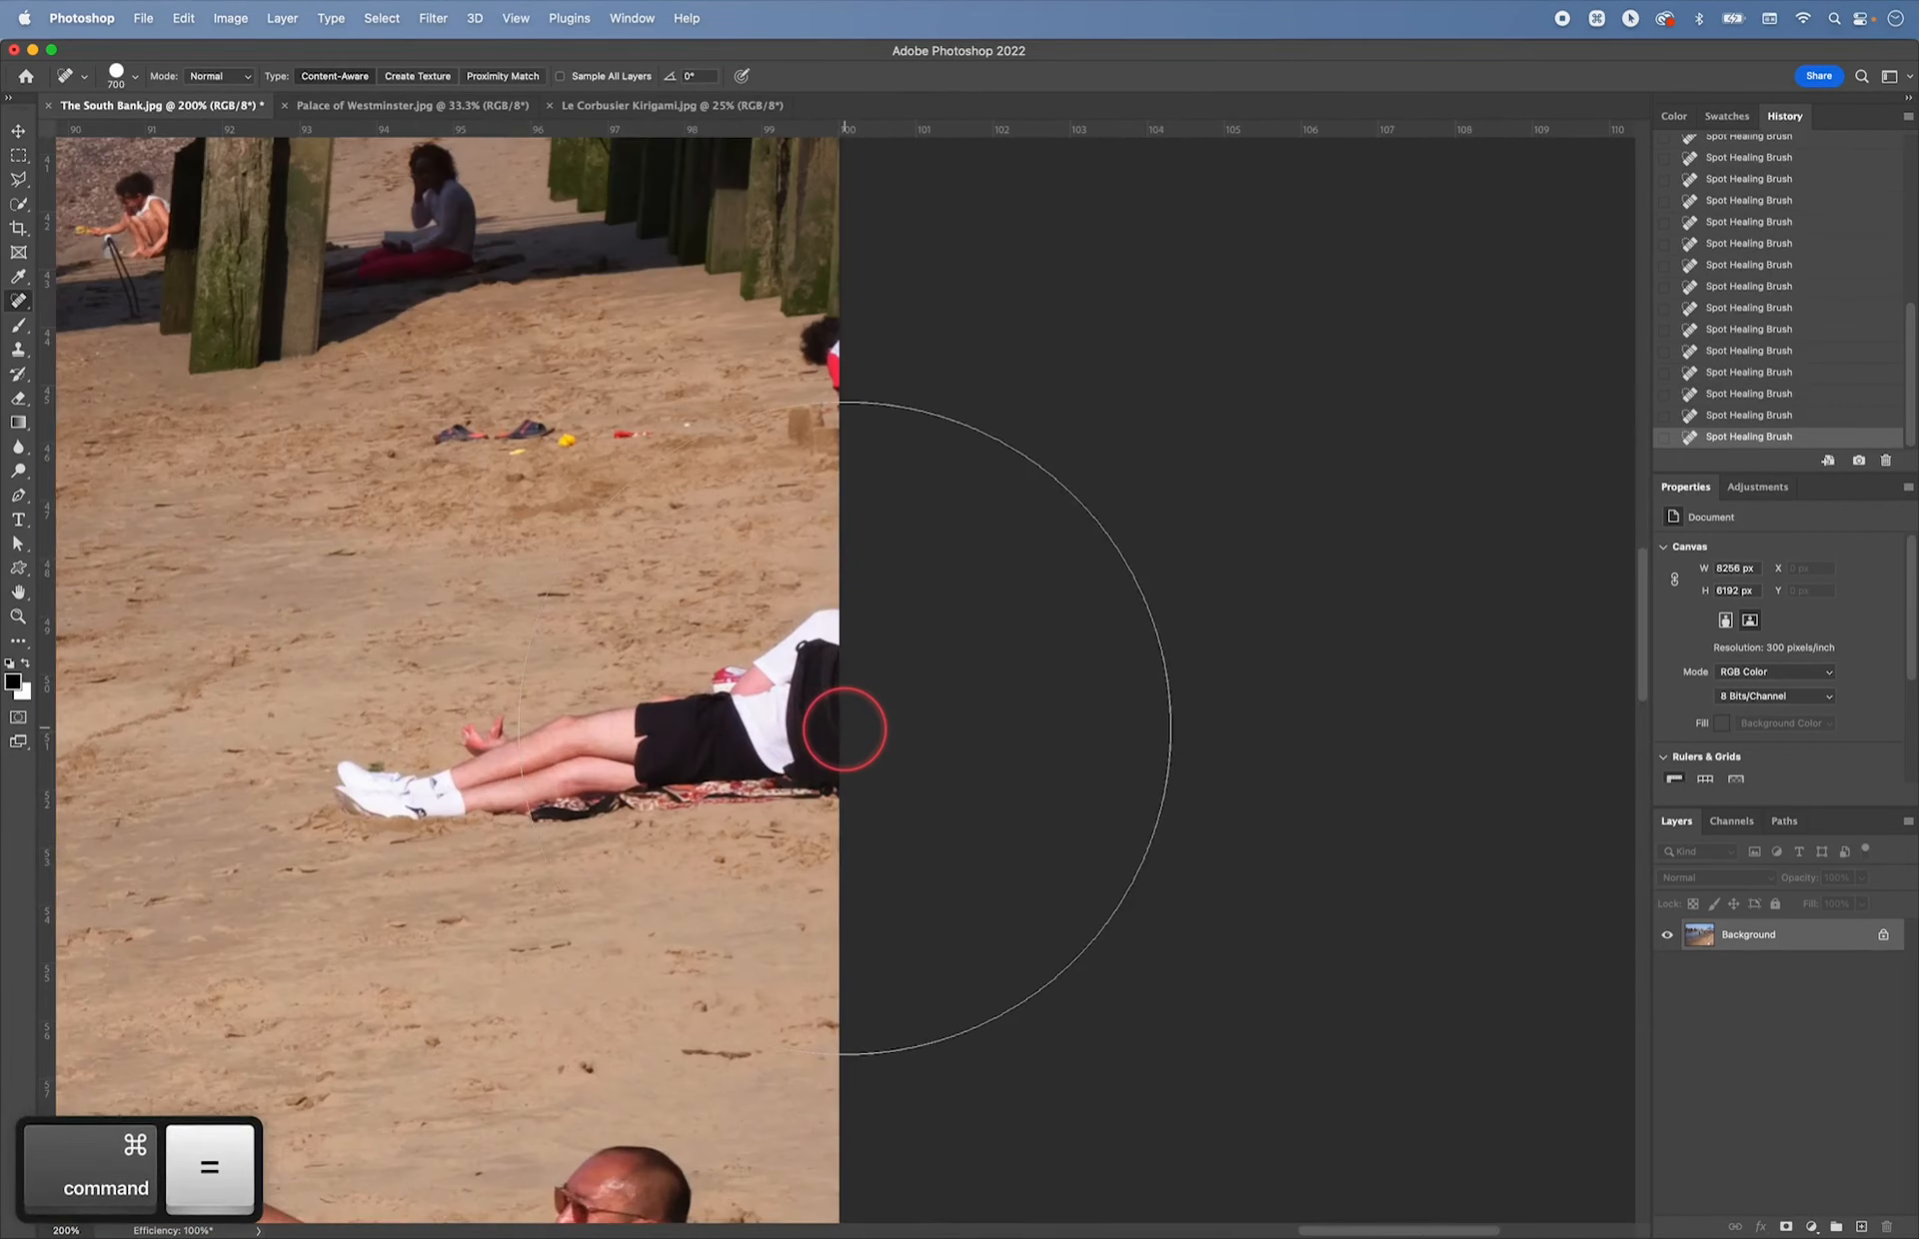
{"action": "key", "text": "space"}
{"action": "left_click_drag", "start_coordinate": [844, 728], "coordinate": [977, 717]}
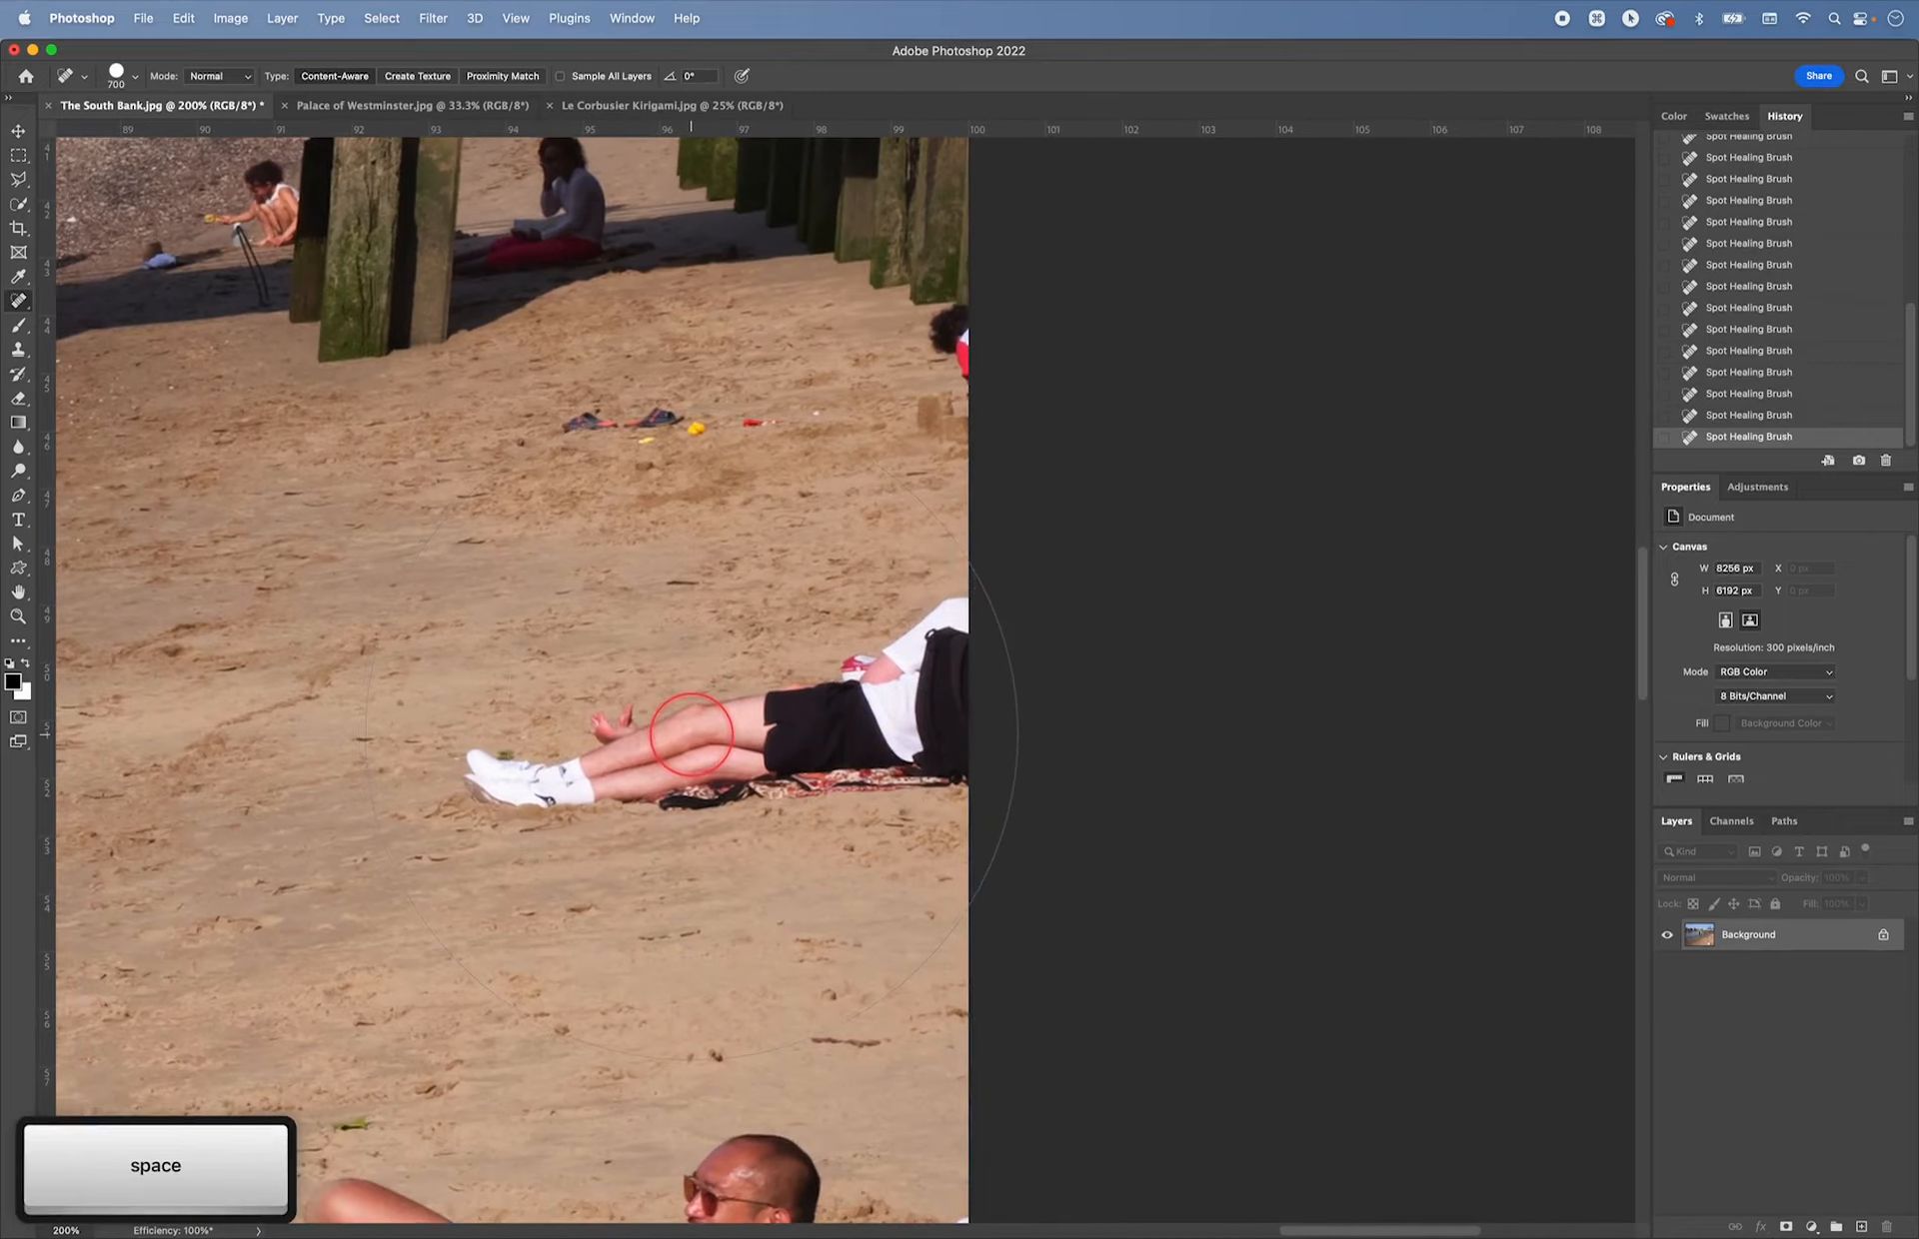
{"action": "key", "text": "bracketleft"}
{"action": "key", "text": "bracketleft"}
{"action": "key", "text": "bracketleft"}
{"action": "key", "text": "bracketleft"}
{"action": "key", "text": "bracketleft"}
{"action": "key", "text": "bracketleft"}
{"action": "key", "text": "bracketleft"}
{"action": "key", "text": "bracketleft"}
{"action": "key", "text": "bracketleft"}
{"action": "mouse_move", "coordinate": [493, 782]}
{"action": "left_mouse_down"}
{"action": "mouse_move", "coordinate": [993, 651]}
{"action": "mouse_move", "coordinate": [840, 785]}
{"action": "mouse_move", "coordinate": [514, 807]}
{"action": "mouse_move", "coordinate": [889, 904]}
{"action": "left_mouse_up"}
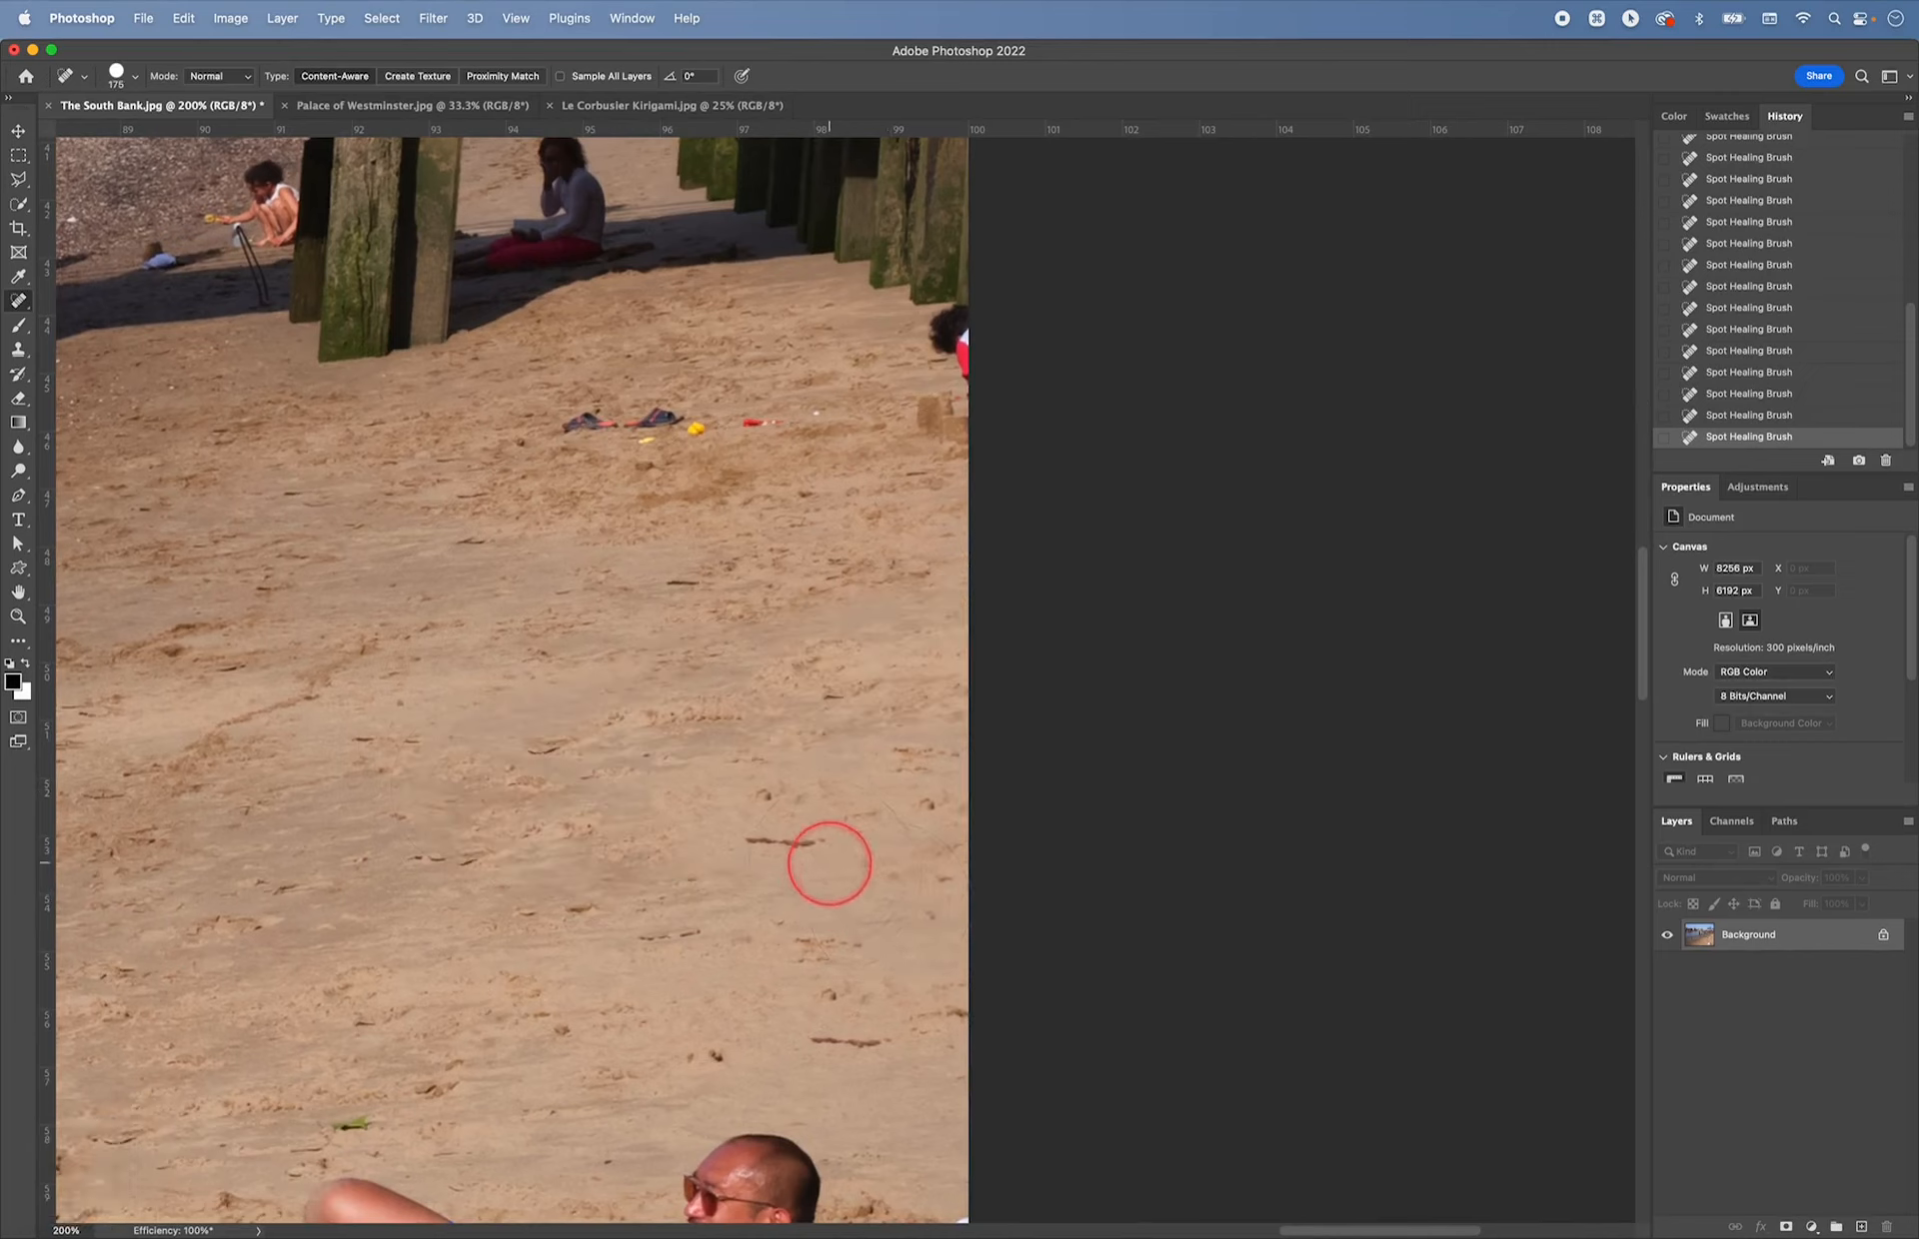
- With a 50 px brush, remove the twig and churned sand marks from the area where the lying person was
{"action": "key", "text": "bracketleft"}
{"action": "key", "text": "bracketleft"}
{"action": "key", "text": "bracketleft"}
{"action": "key", "text": "bracketleft"}
{"action": "key", "text": "bracketleft"}
{"action": "left_click_drag", "start_coordinate": [821, 844], "coordinate": [745, 845]}
{"action": "left_click_drag", "start_coordinate": [553, 753], "coordinate": [553, 756]}
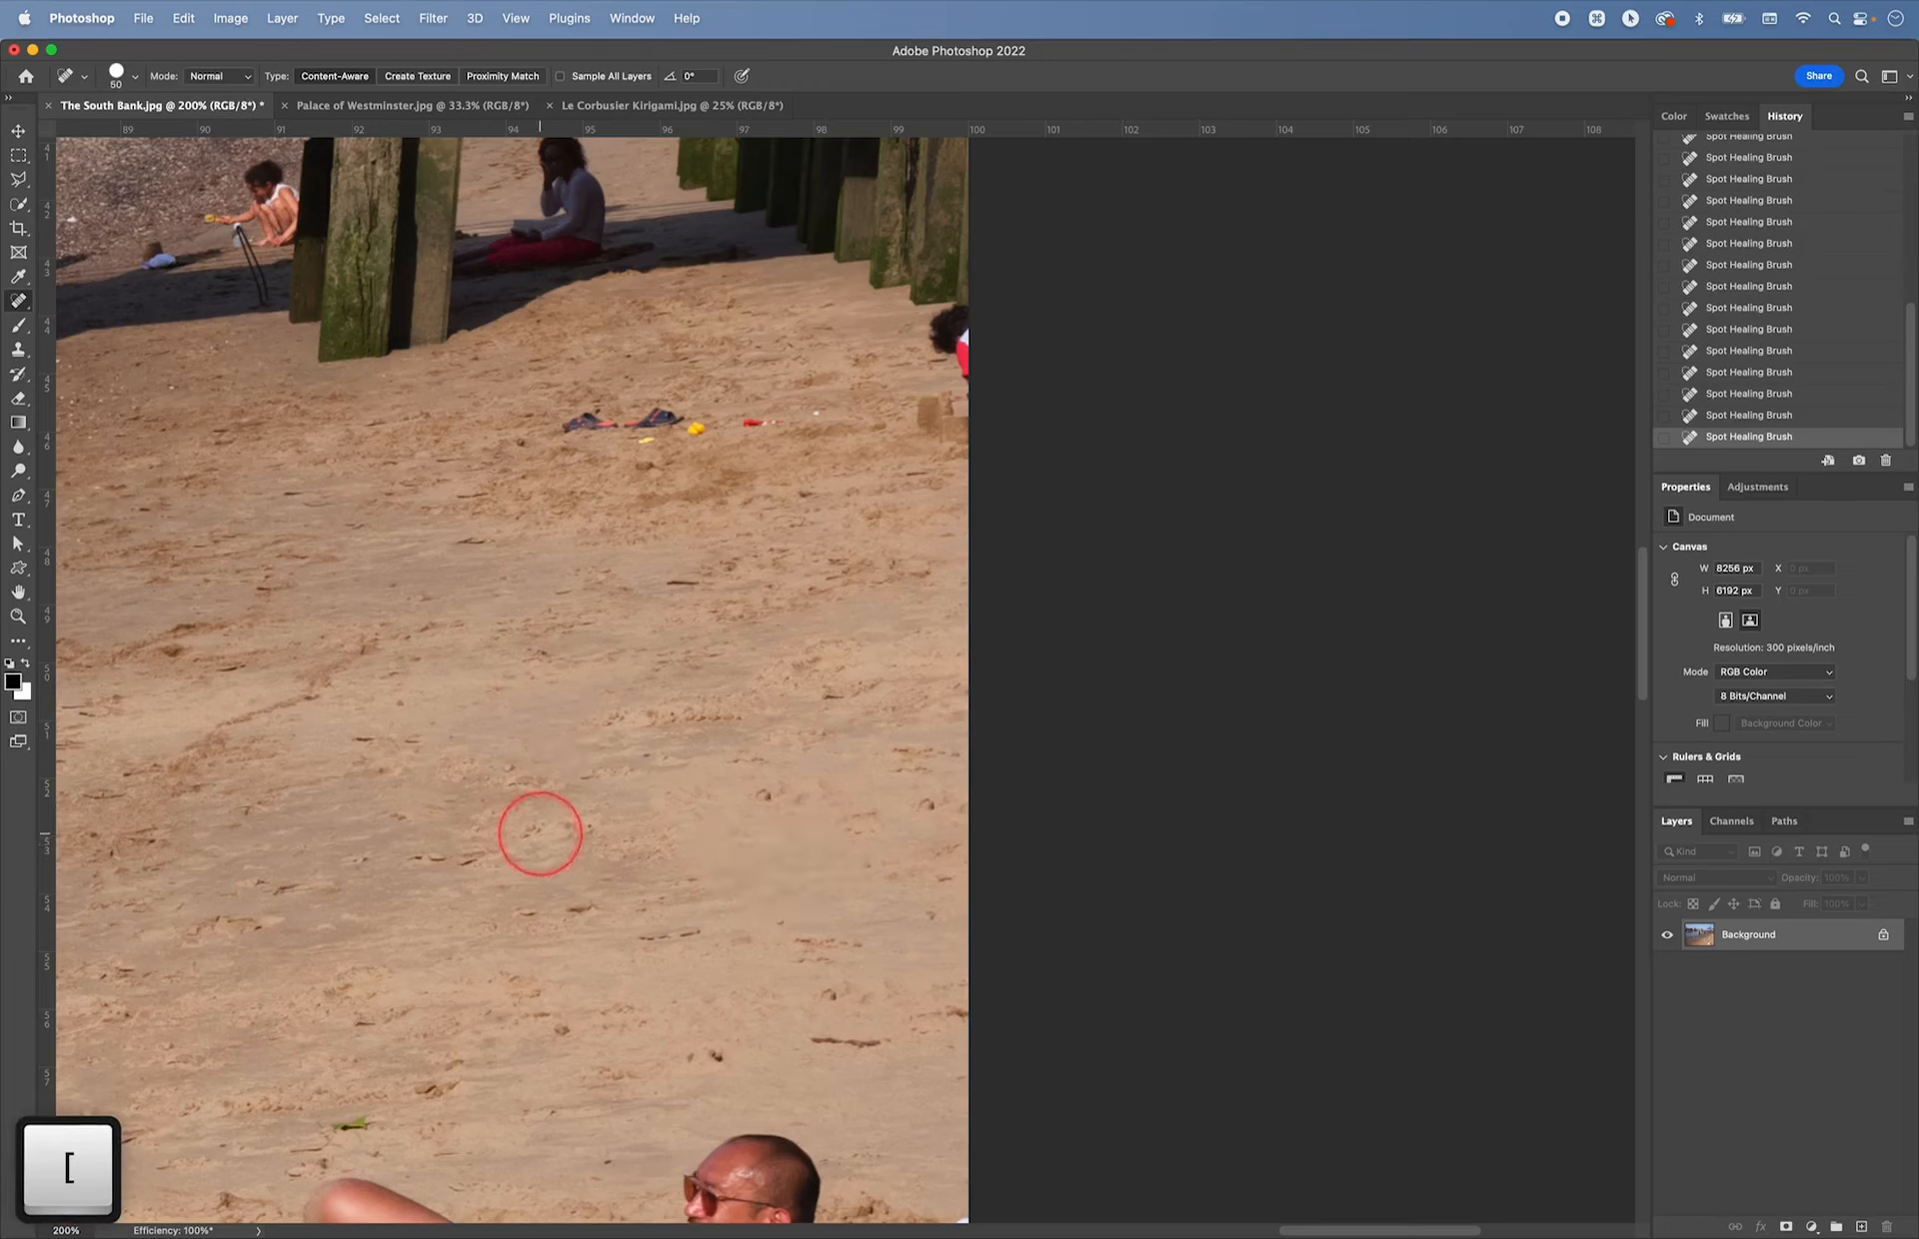
{"action": "left_click_drag", "start_coordinate": [605, 845], "coordinate": [630, 846]}
{"action": "left_click_drag", "start_coordinate": [792, 805], "coordinate": [786, 795]}
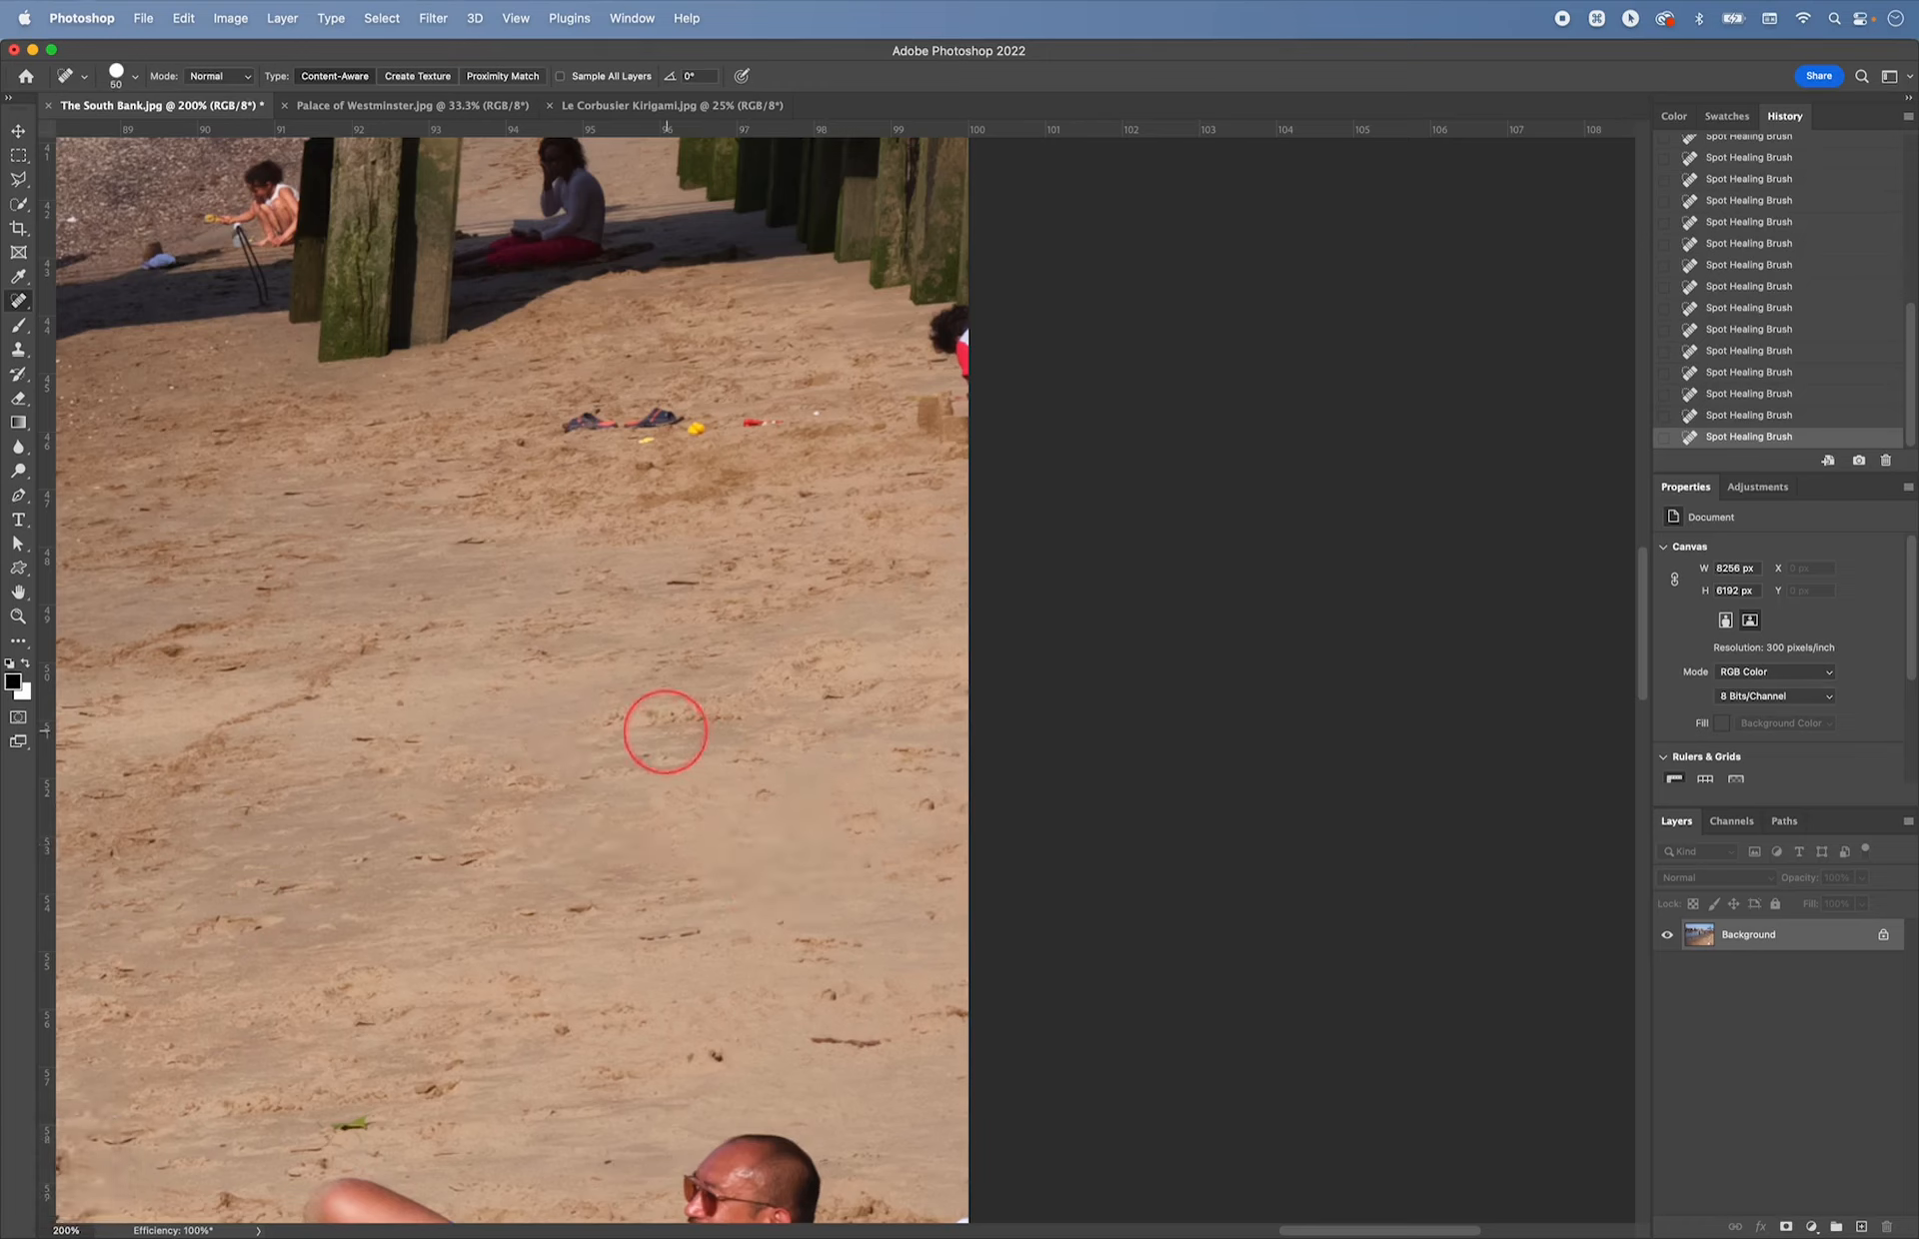
{"action": "left_click_drag", "start_coordinate": [665, 731], "coordinate": [786, 719]}
- Remove the dark-haired figure and sand block at the photo's edge, the sandals, the colourful toys and the twig beneath them
{"action": "left_click_drag", "start_coordinate": [940, 328], "coordinate": [1050, 373]}
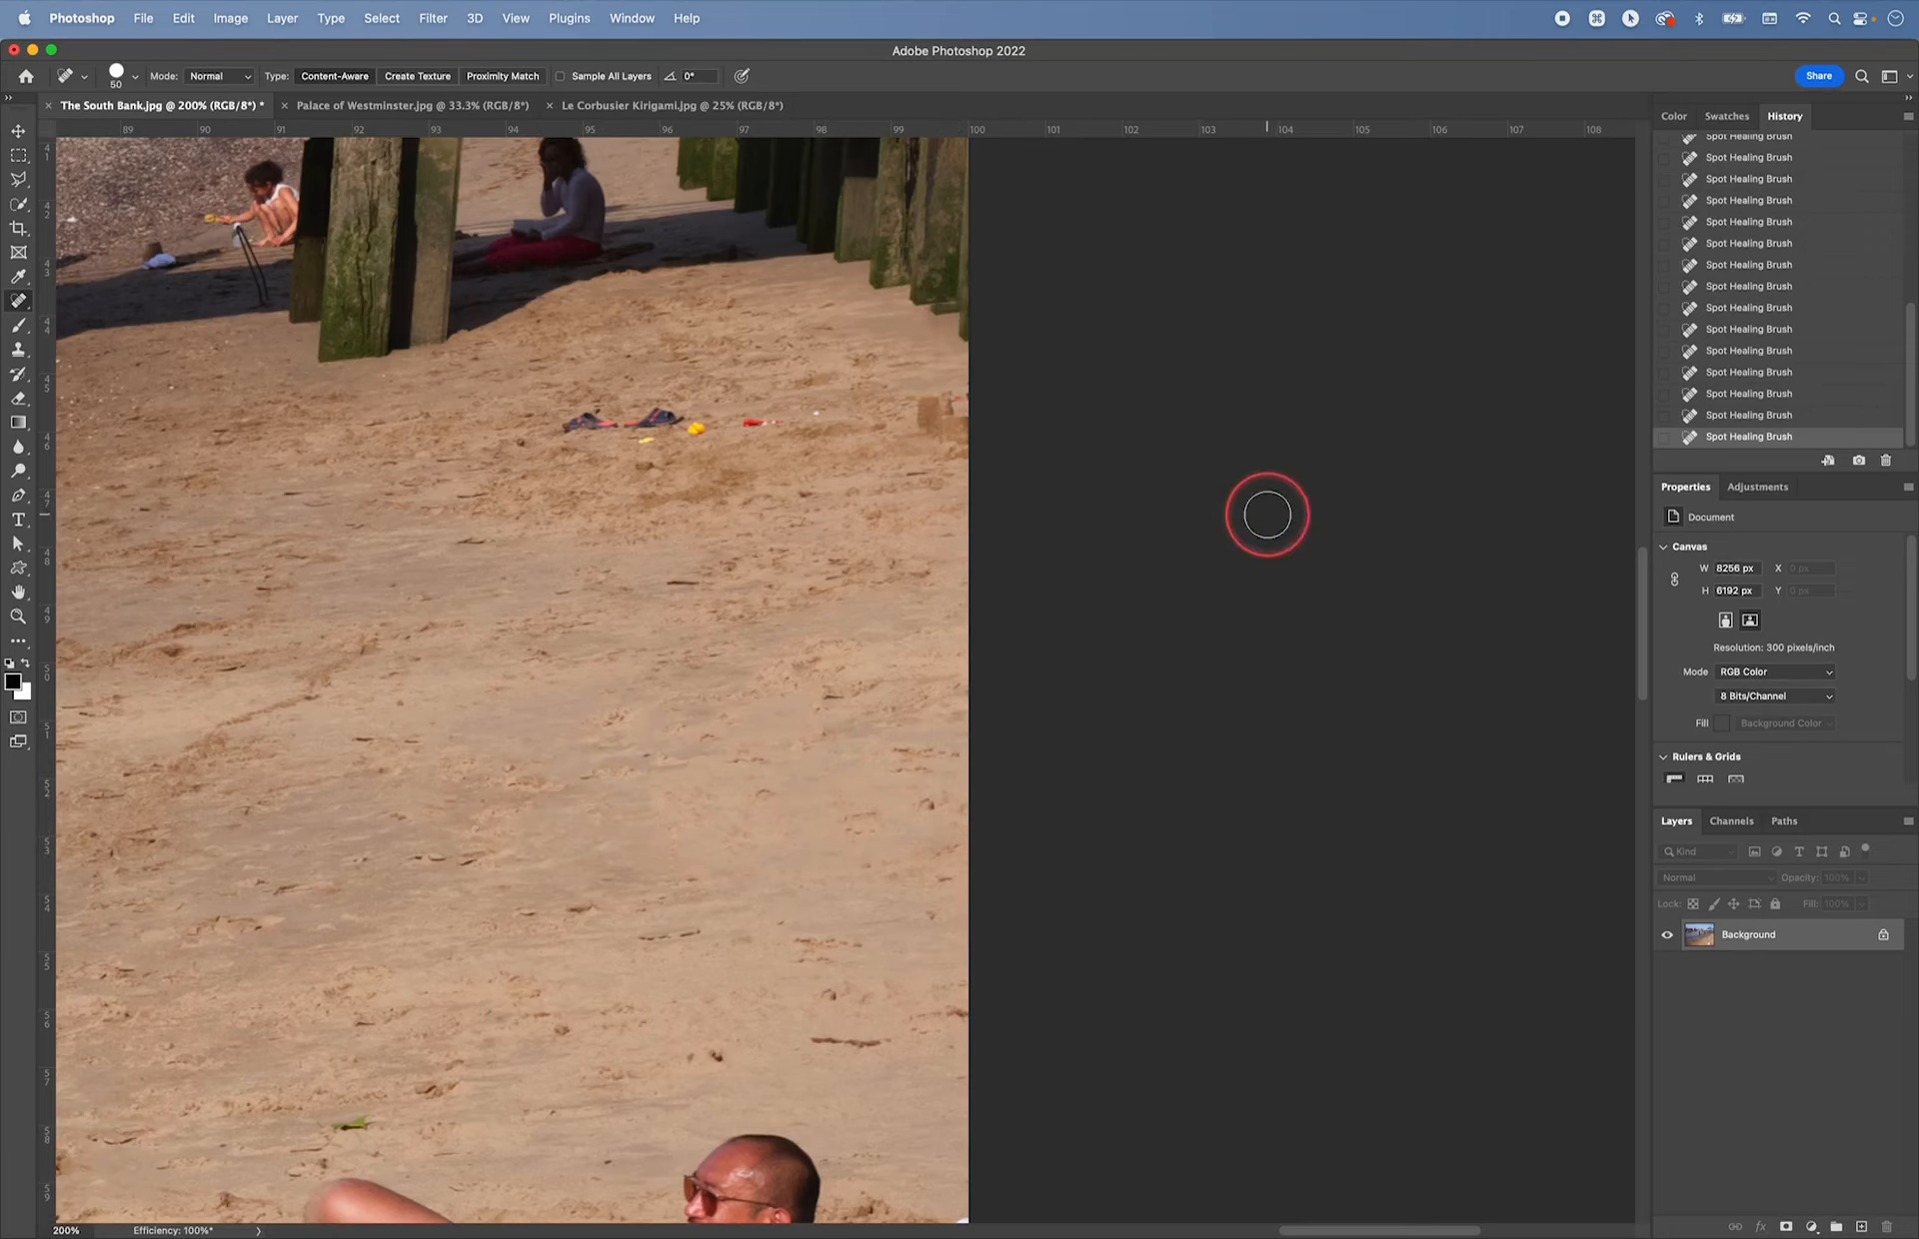
{"action": "mouse_move", "coordinate": [926, 416]}
{"action": "left_mouse_down"}
{"action": "mouse_move", "coordinate": [966, 408]}
{"action": "mouse_move", "coordinate": [945, 446]}
{"action": "left_mouse_up"}
{"action": "mouse_move", "coordinate": [523, 435]}
{"action": "left_mouse_down"}
{"action": "mouse_move", "coordinate": [843, 419]}
{"action": "mouse_move", "coordinate": [868, 468]}
{"action": "left_mouse_up"}
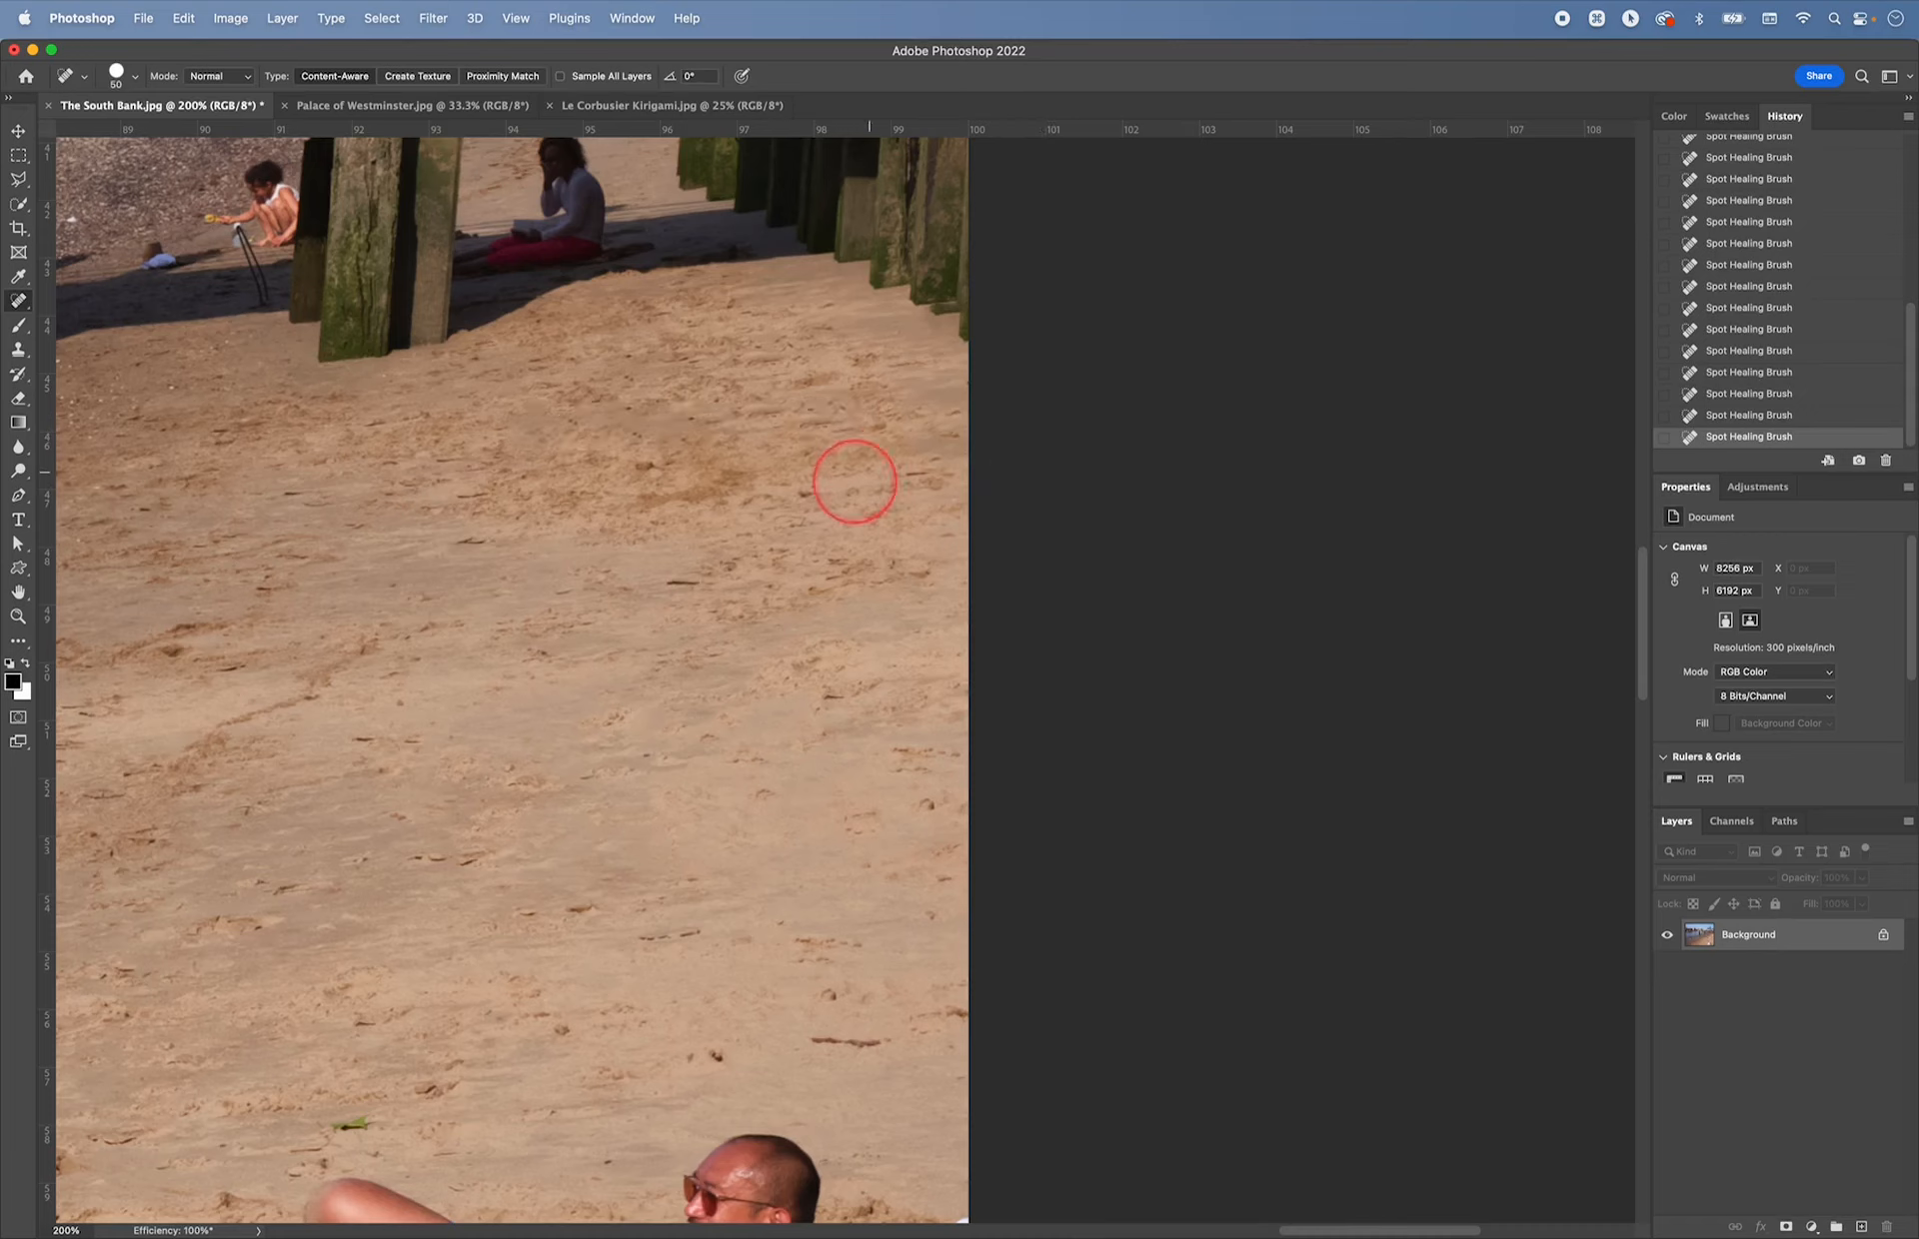
{"action": "left_click_drag", "start_coordinate": [656, 575], "coordinate": [726, 582]}
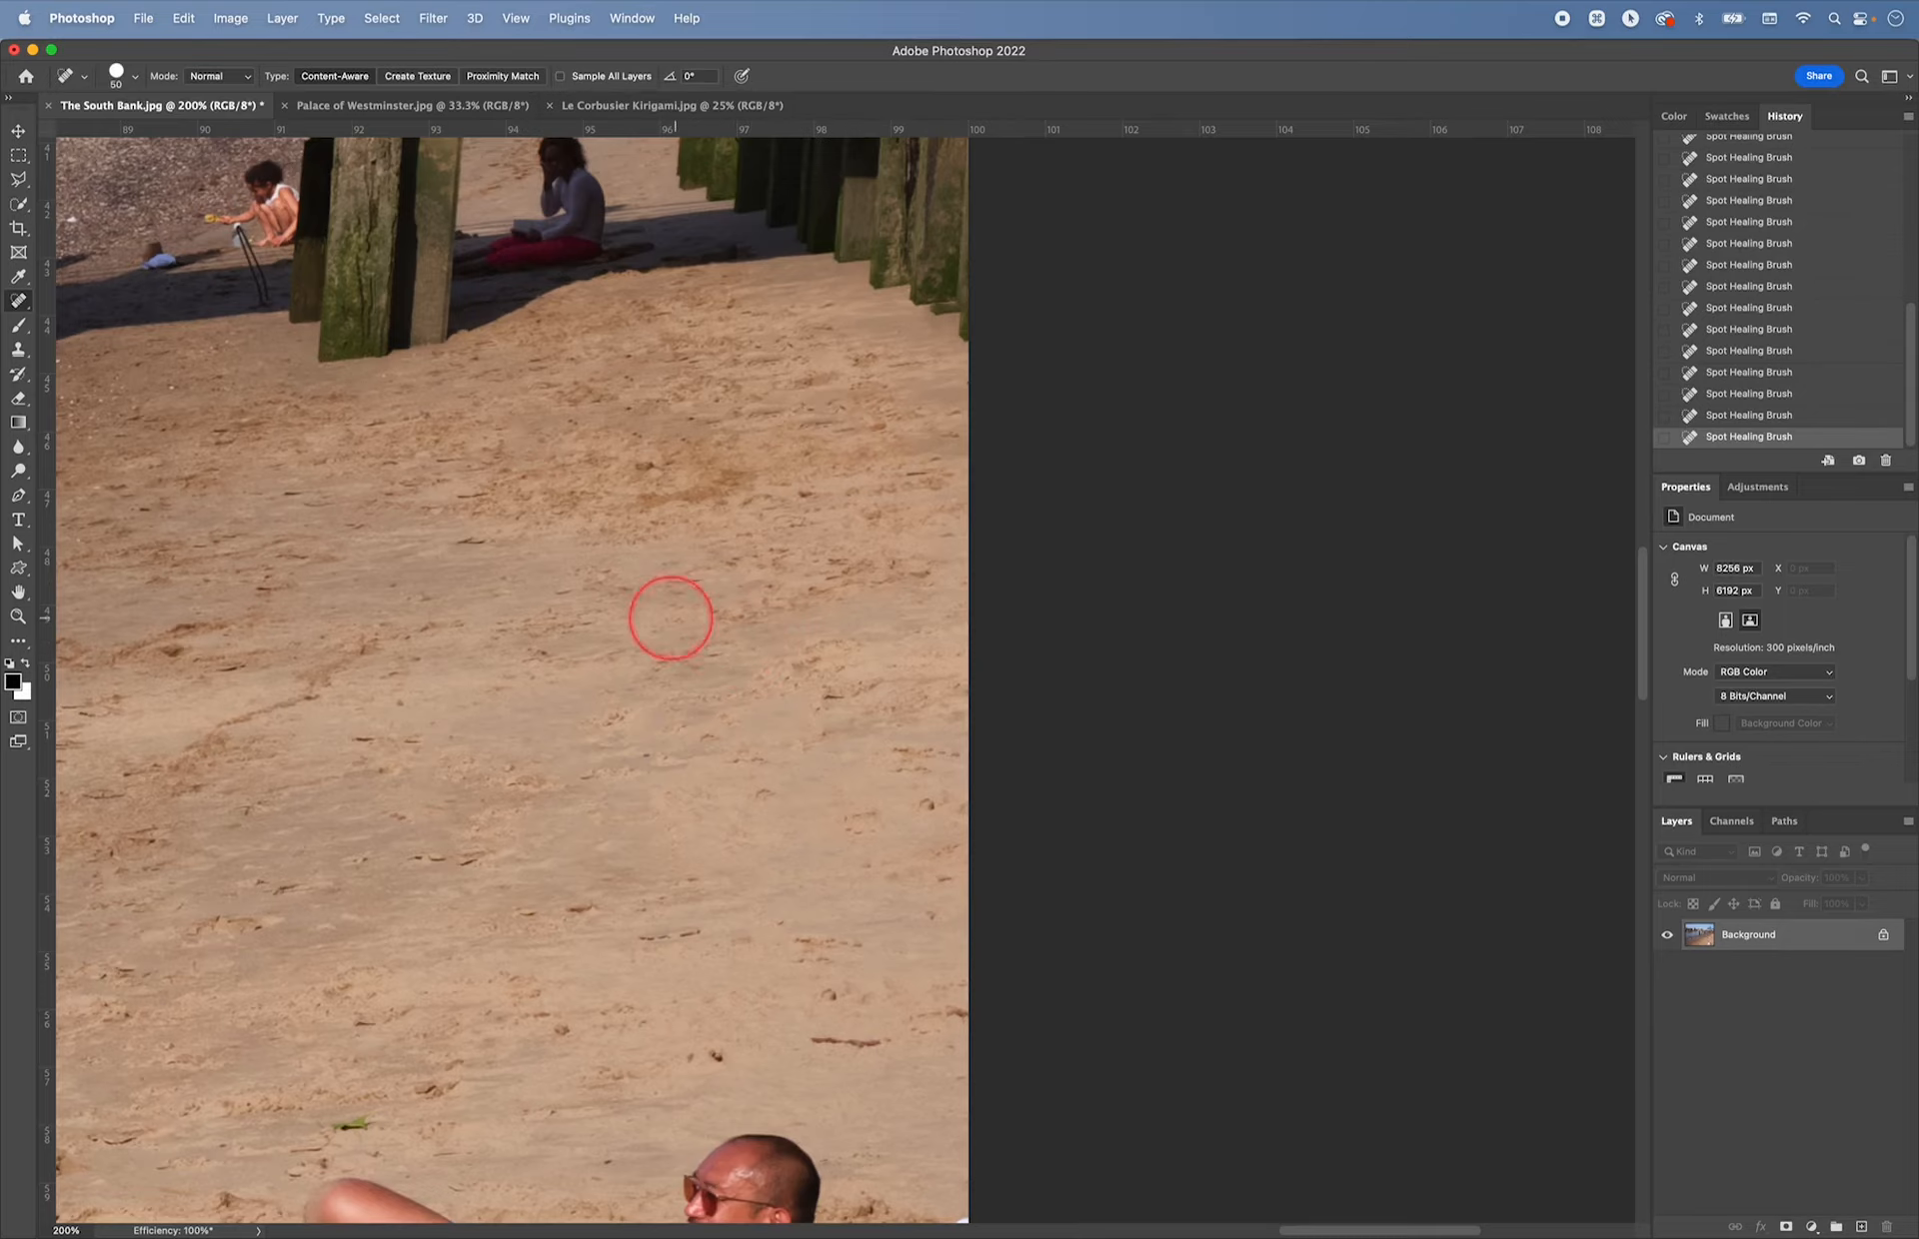
- Select the pebble area around the figure in the pink top with the Polygonal Lasso, following the edges of the two adjacent posts
{"action": "key", "text": "space"}
{"action": "left_click_drag", "start_coordinate": [375, 572], "coordinate": [870, 569]}
{"action": "left_click_drag", "start_coordinate": [570, 575], "coordinate": [1070, 611]}
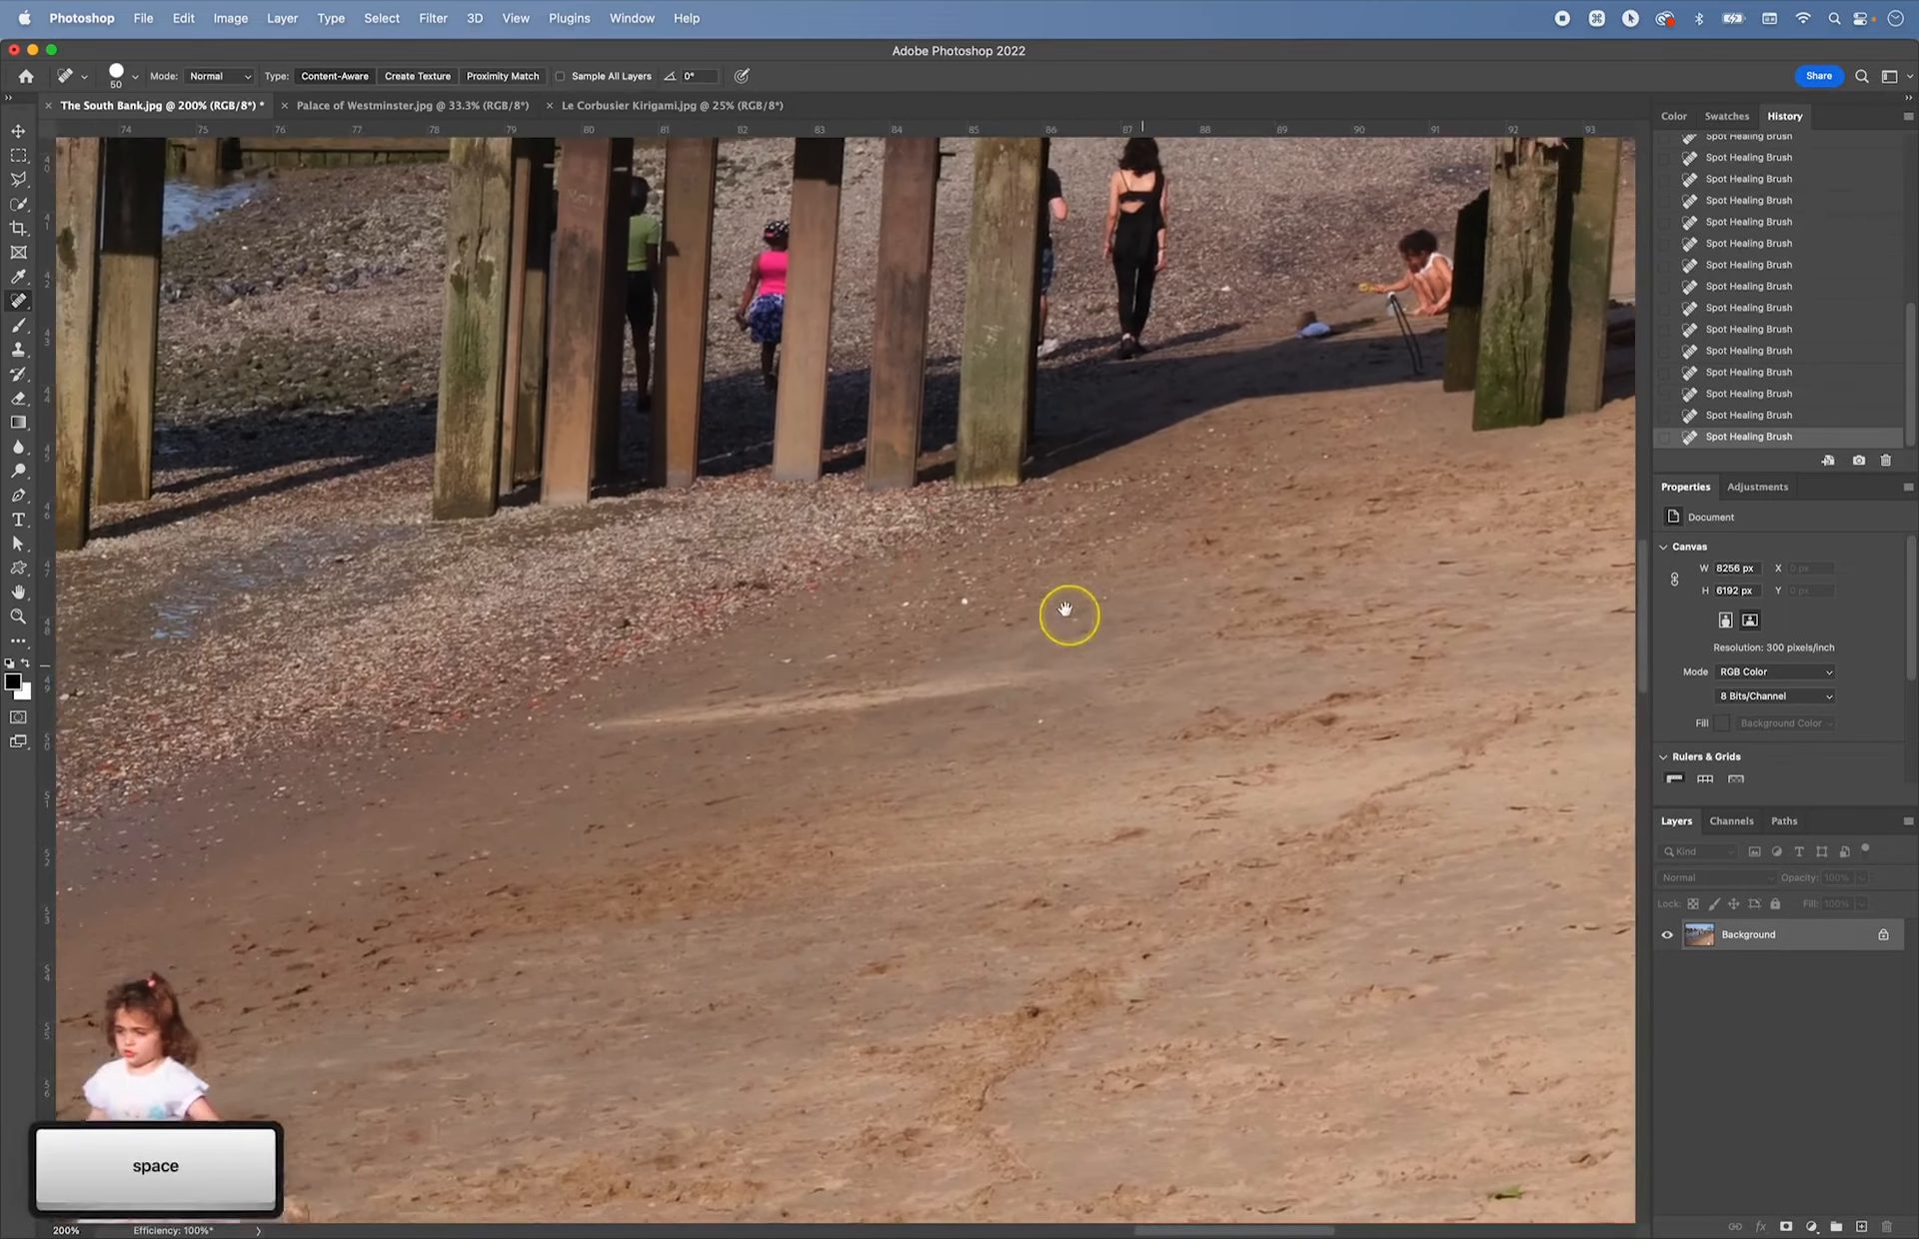
{"action": "left_click_drag", "start_coordinate": [711, 489], "coordinate": [883, 634]}
{"action": "left_click_drag", "start_coordinate": [1230, 549], "coordinate": [1263, 604]}
{"action": "left_click_drag", "start_coordinate": [891, 641], "coordinate": [880, 692]}
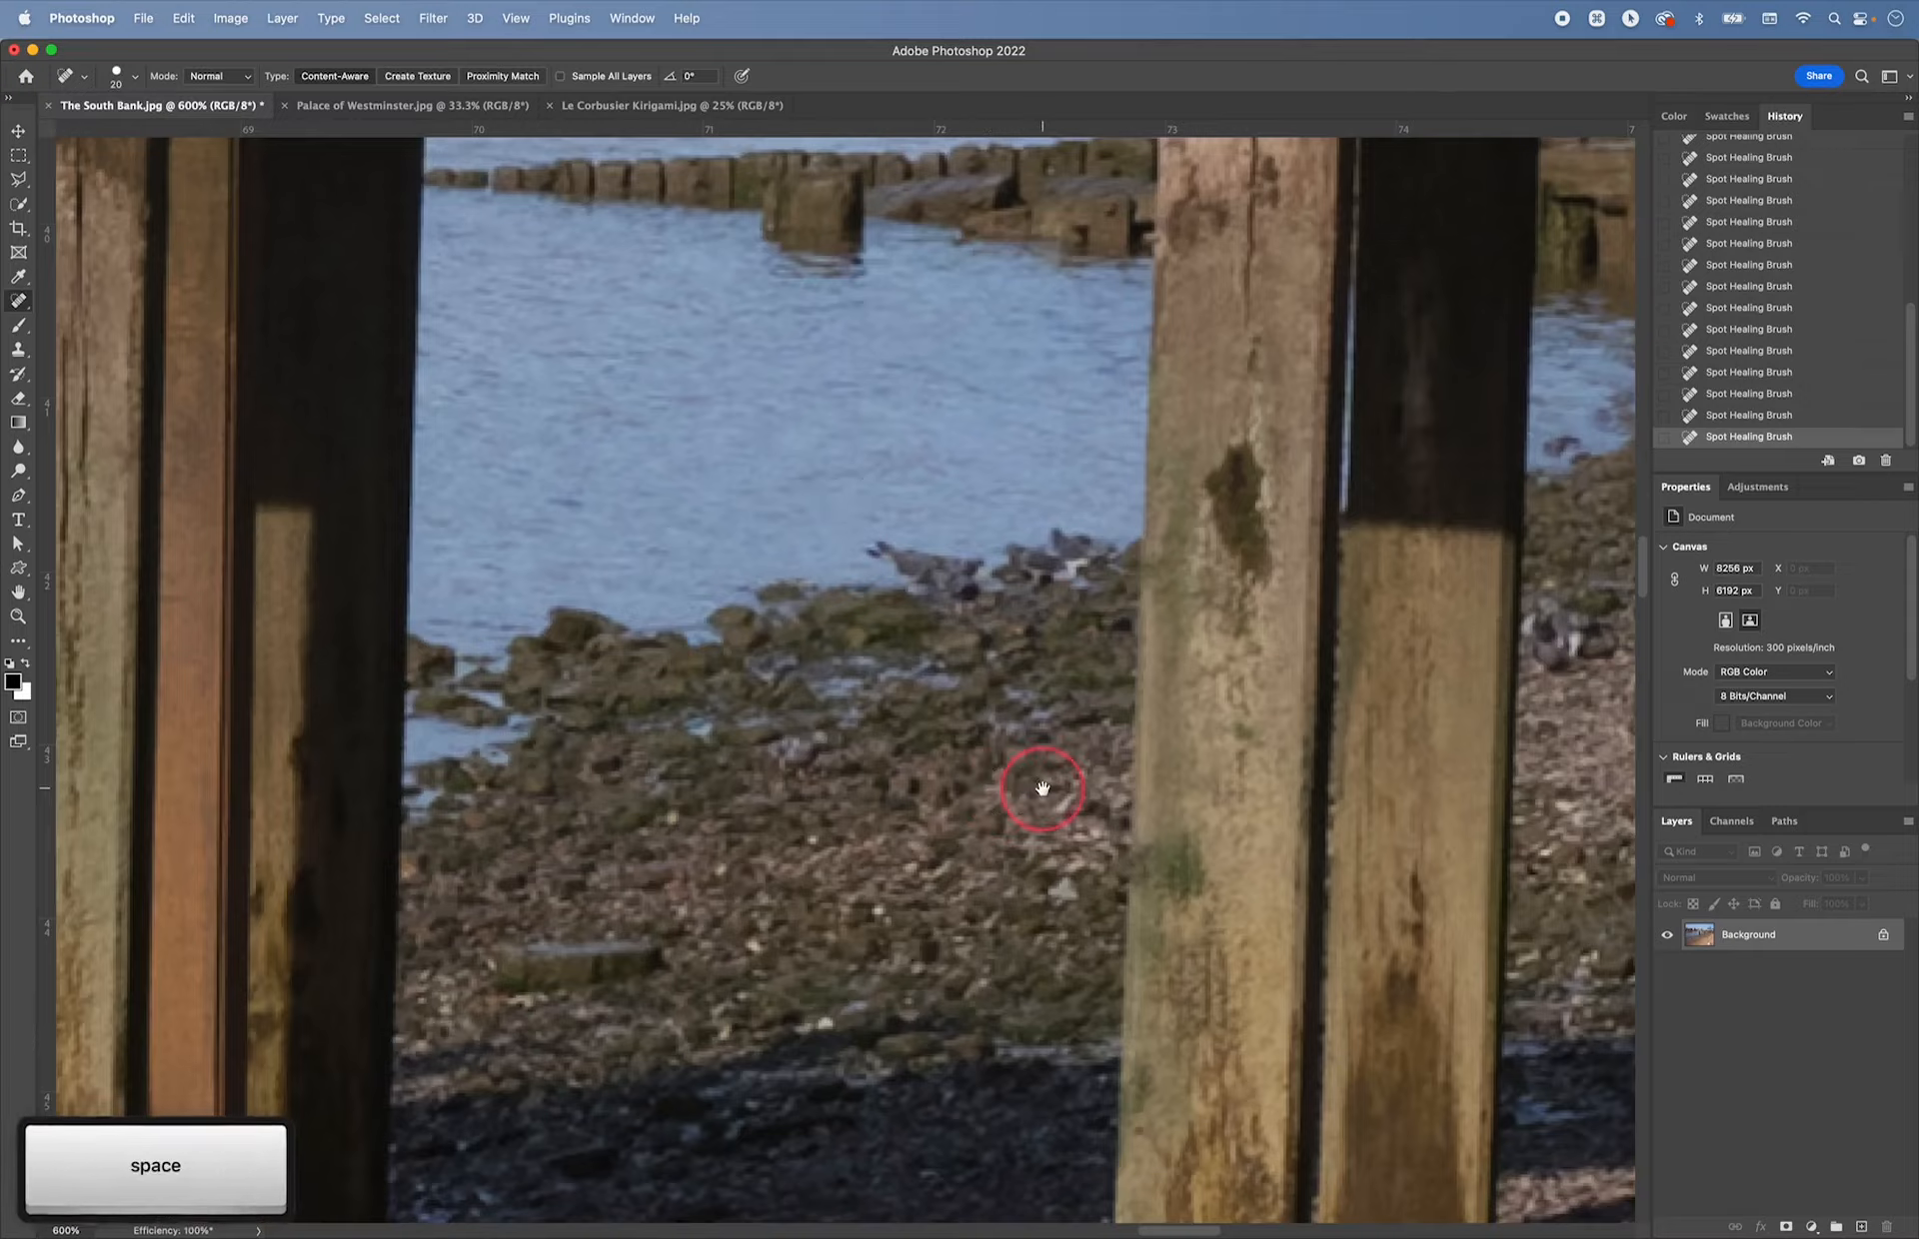
{"action": "mouse_move", "coordinate": [1041, 784]}
{"action": "left_mouse_down"}
{"action": "mouse_move", "coordinate": [644, 665]}
{"action": "mouse_move", "coordinate": [353, 795]}
{"action": "left_mouse_up"}
{"action": "left_click_drag", "start_coordinate": [1199, 569], "coordinate": [563, 784]}
{"action": "left_click_drag", "start_coordinate": [616, 667], "coordinate": [583, 754]}
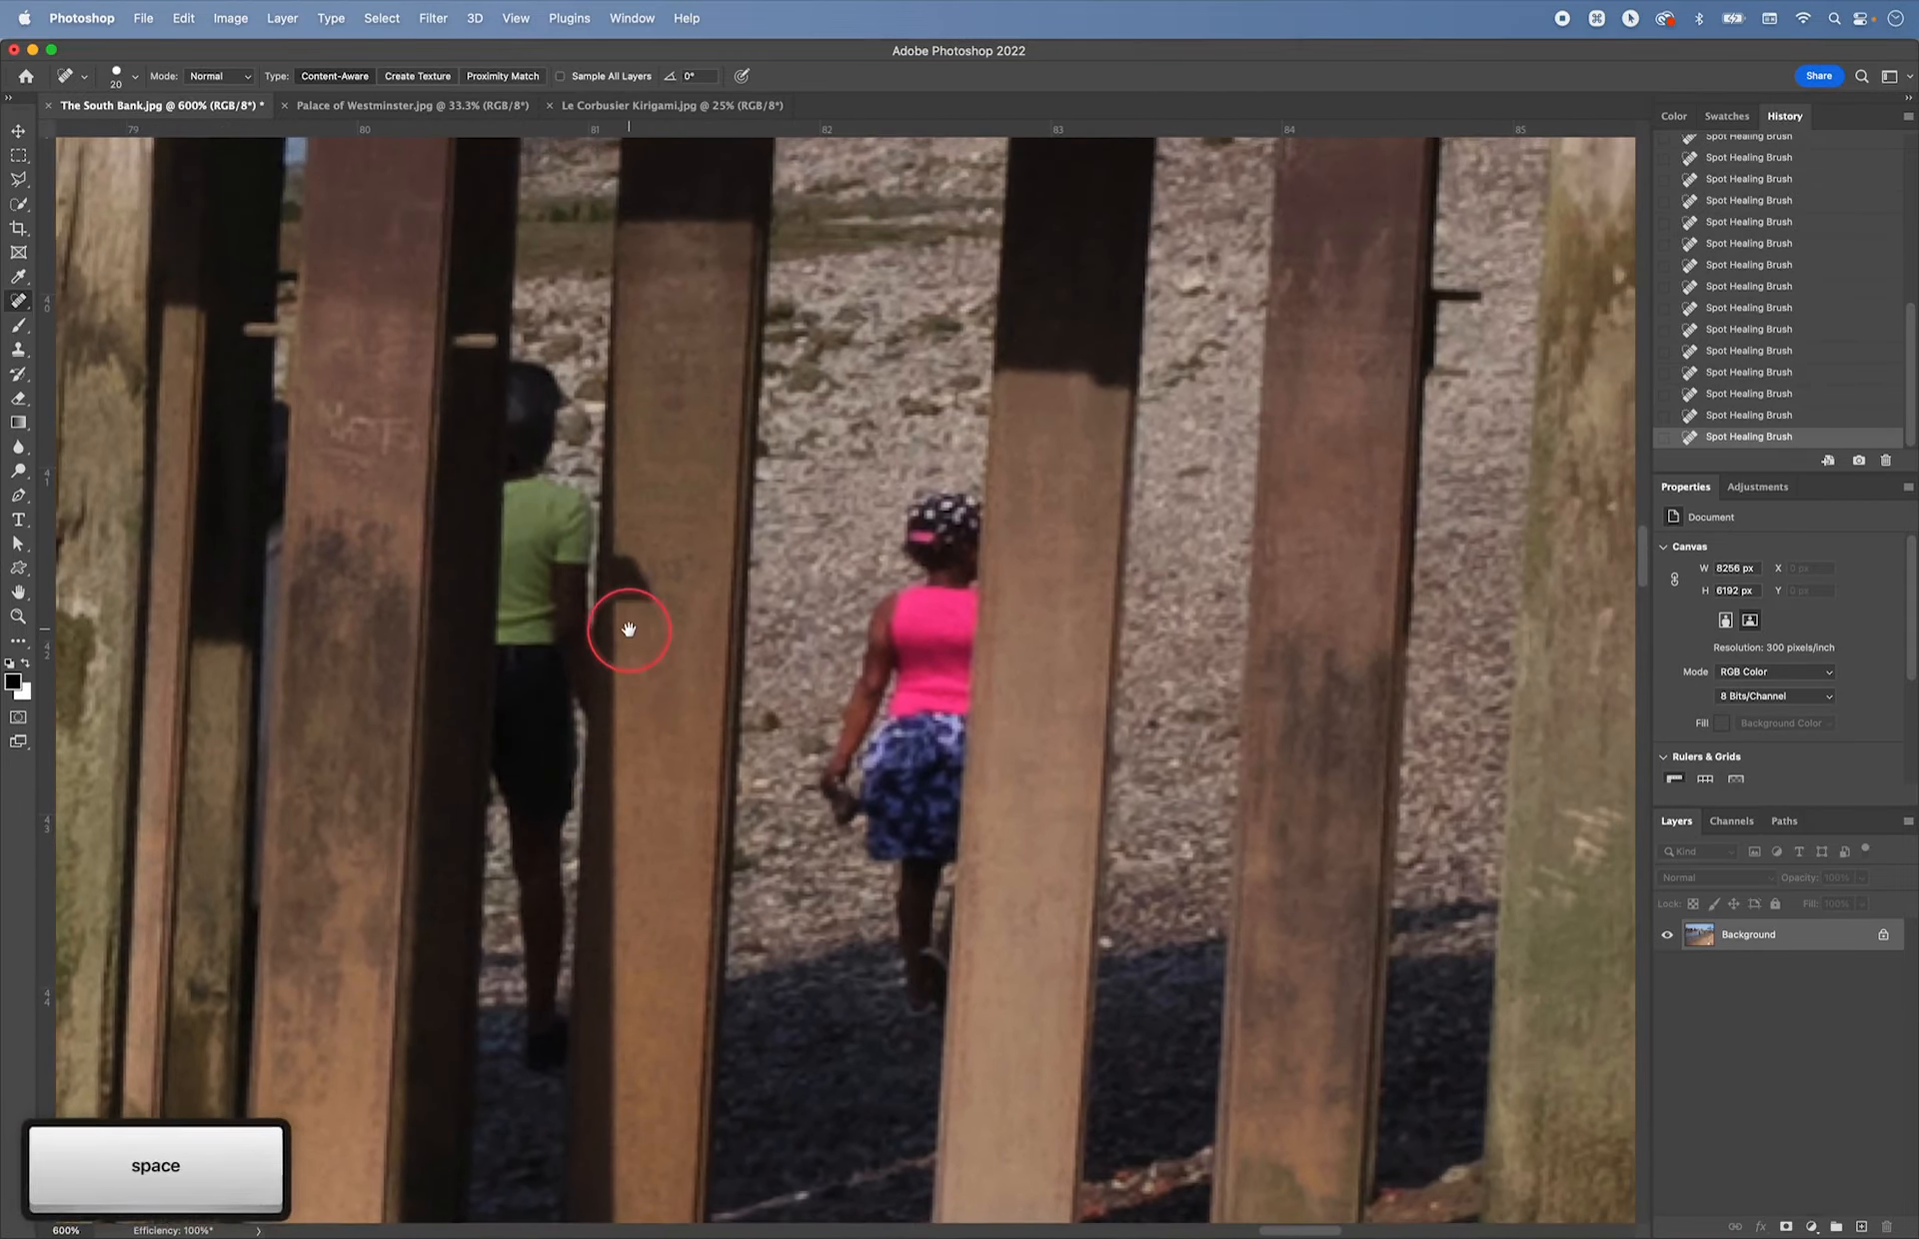
{"action": "left_click_drag", "start_coordinate": [629, 630], "coordinate": [612, 649]}
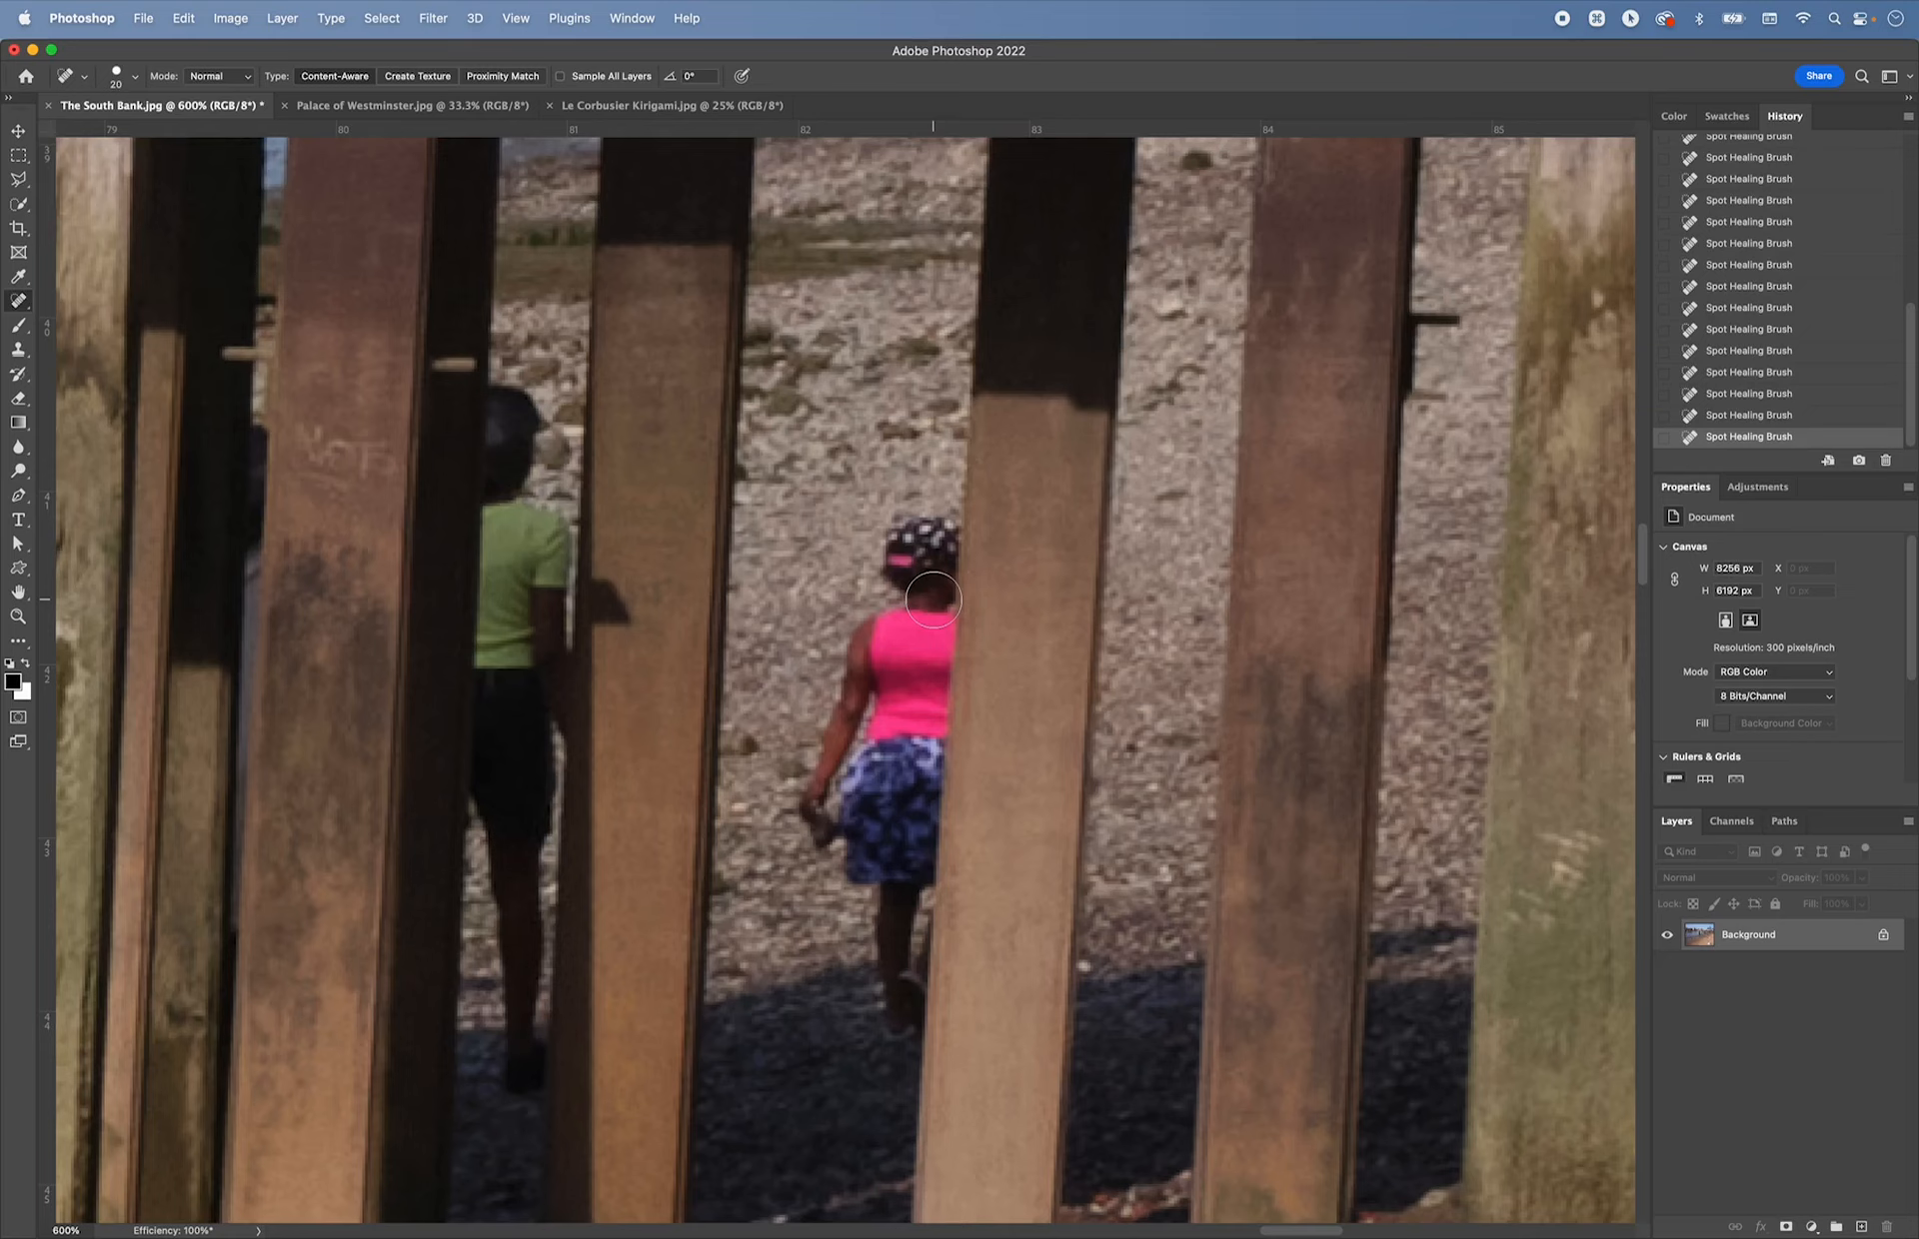
{"action": "key", "text": "l"}
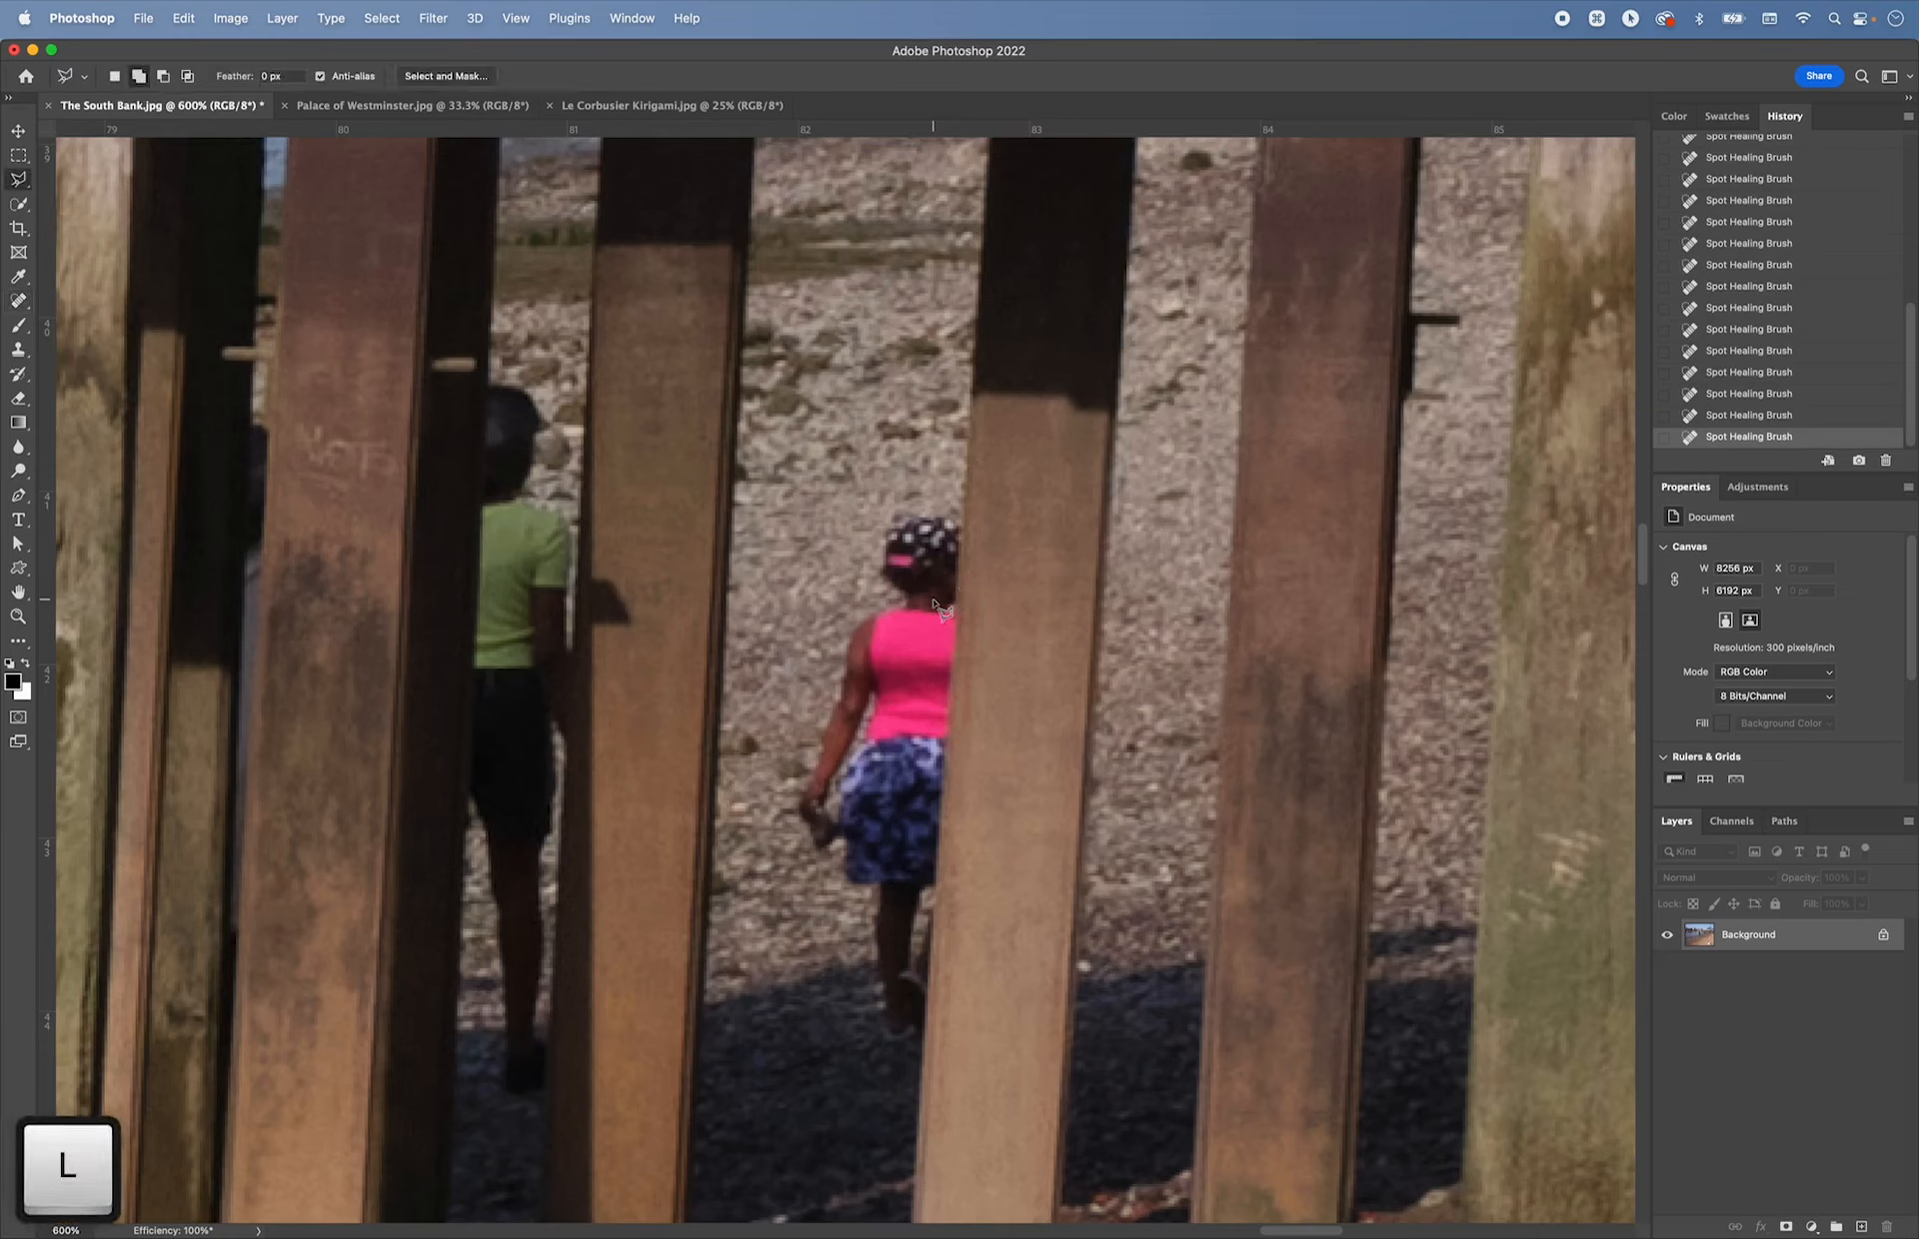
{"action": "left_click", "coordinate": [741, 340]}
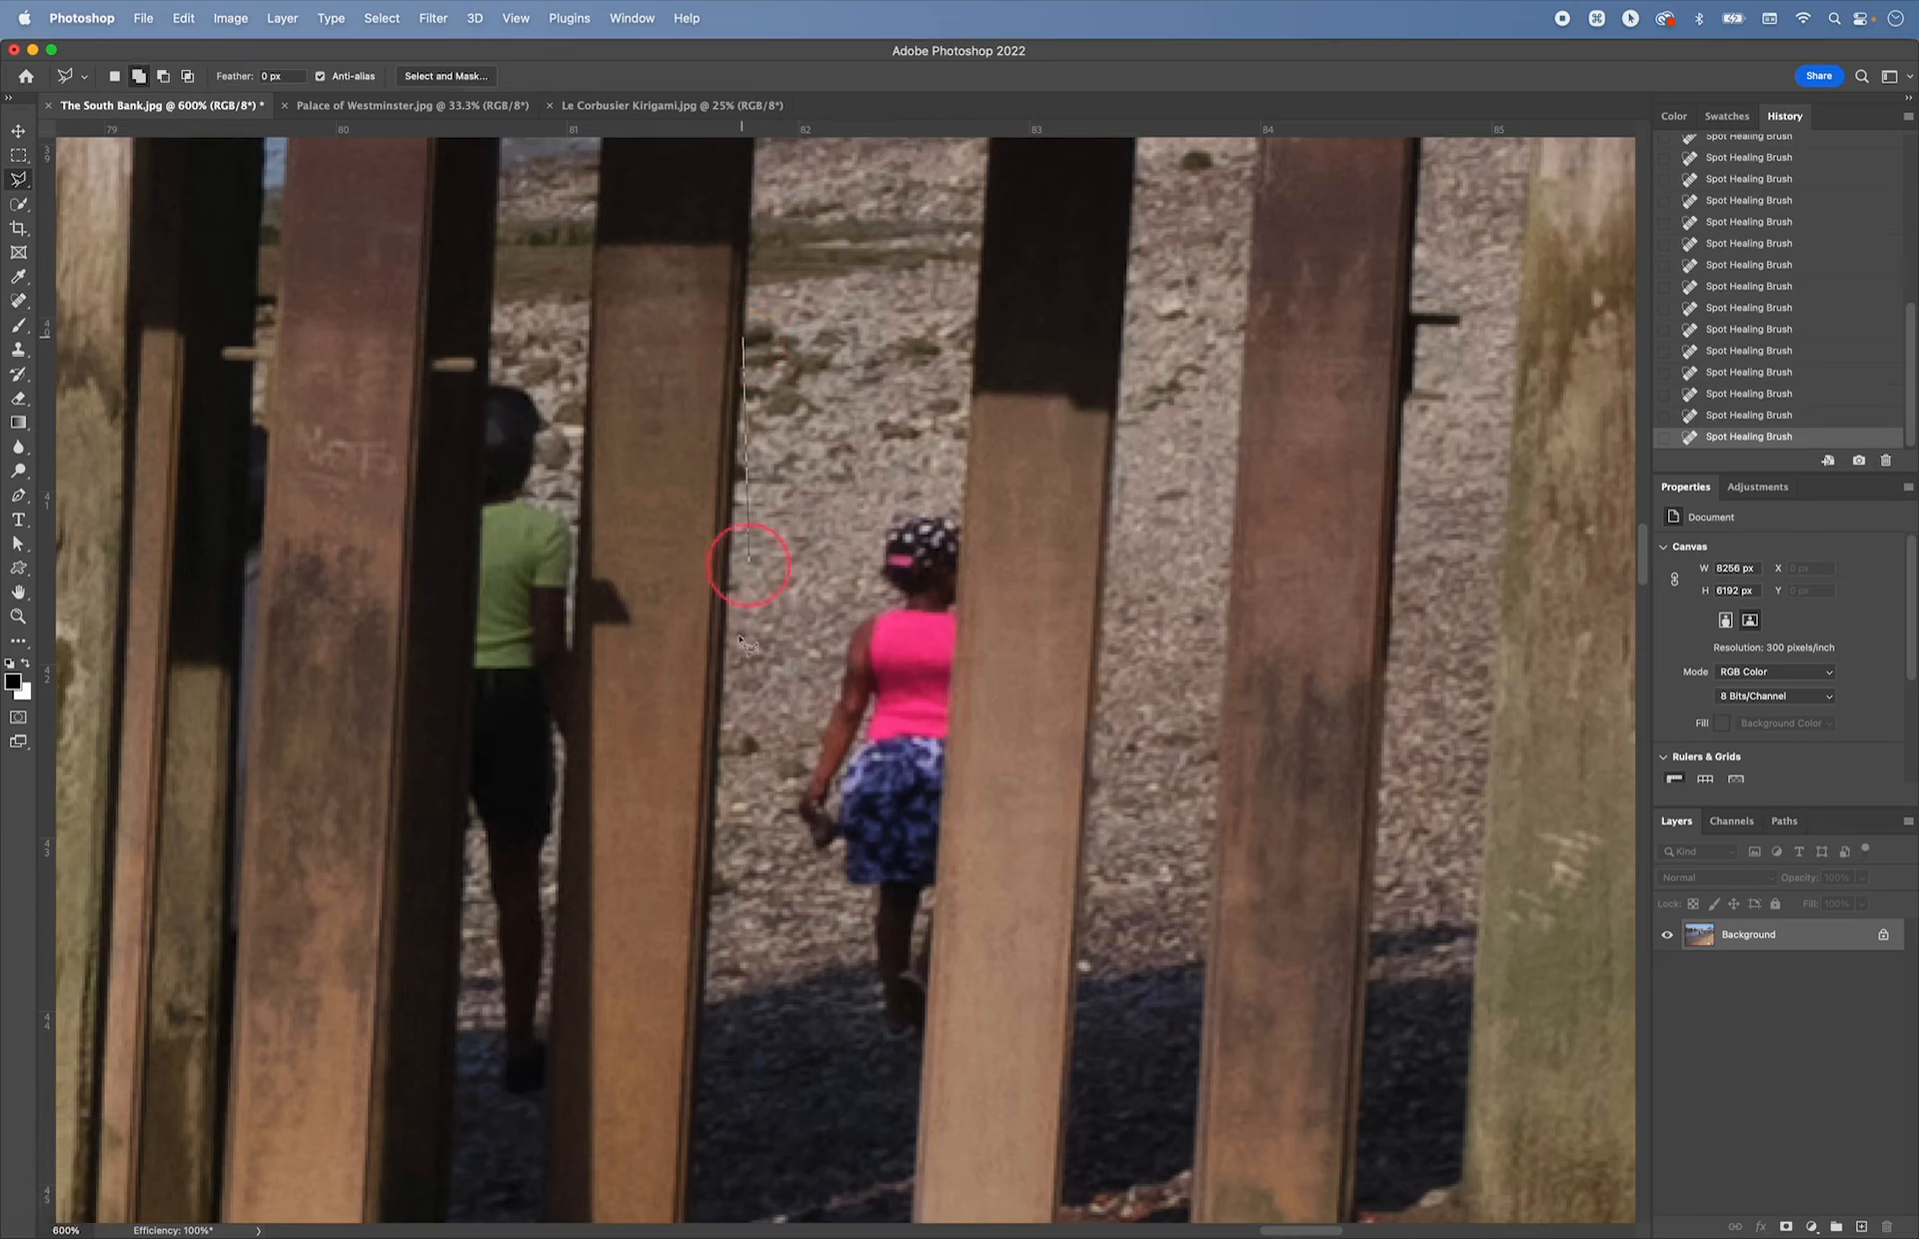
{"action": "left_click", "coordinate": [698, 1052]}
{"action": "left_click", "coordinate": [822, 1142]}
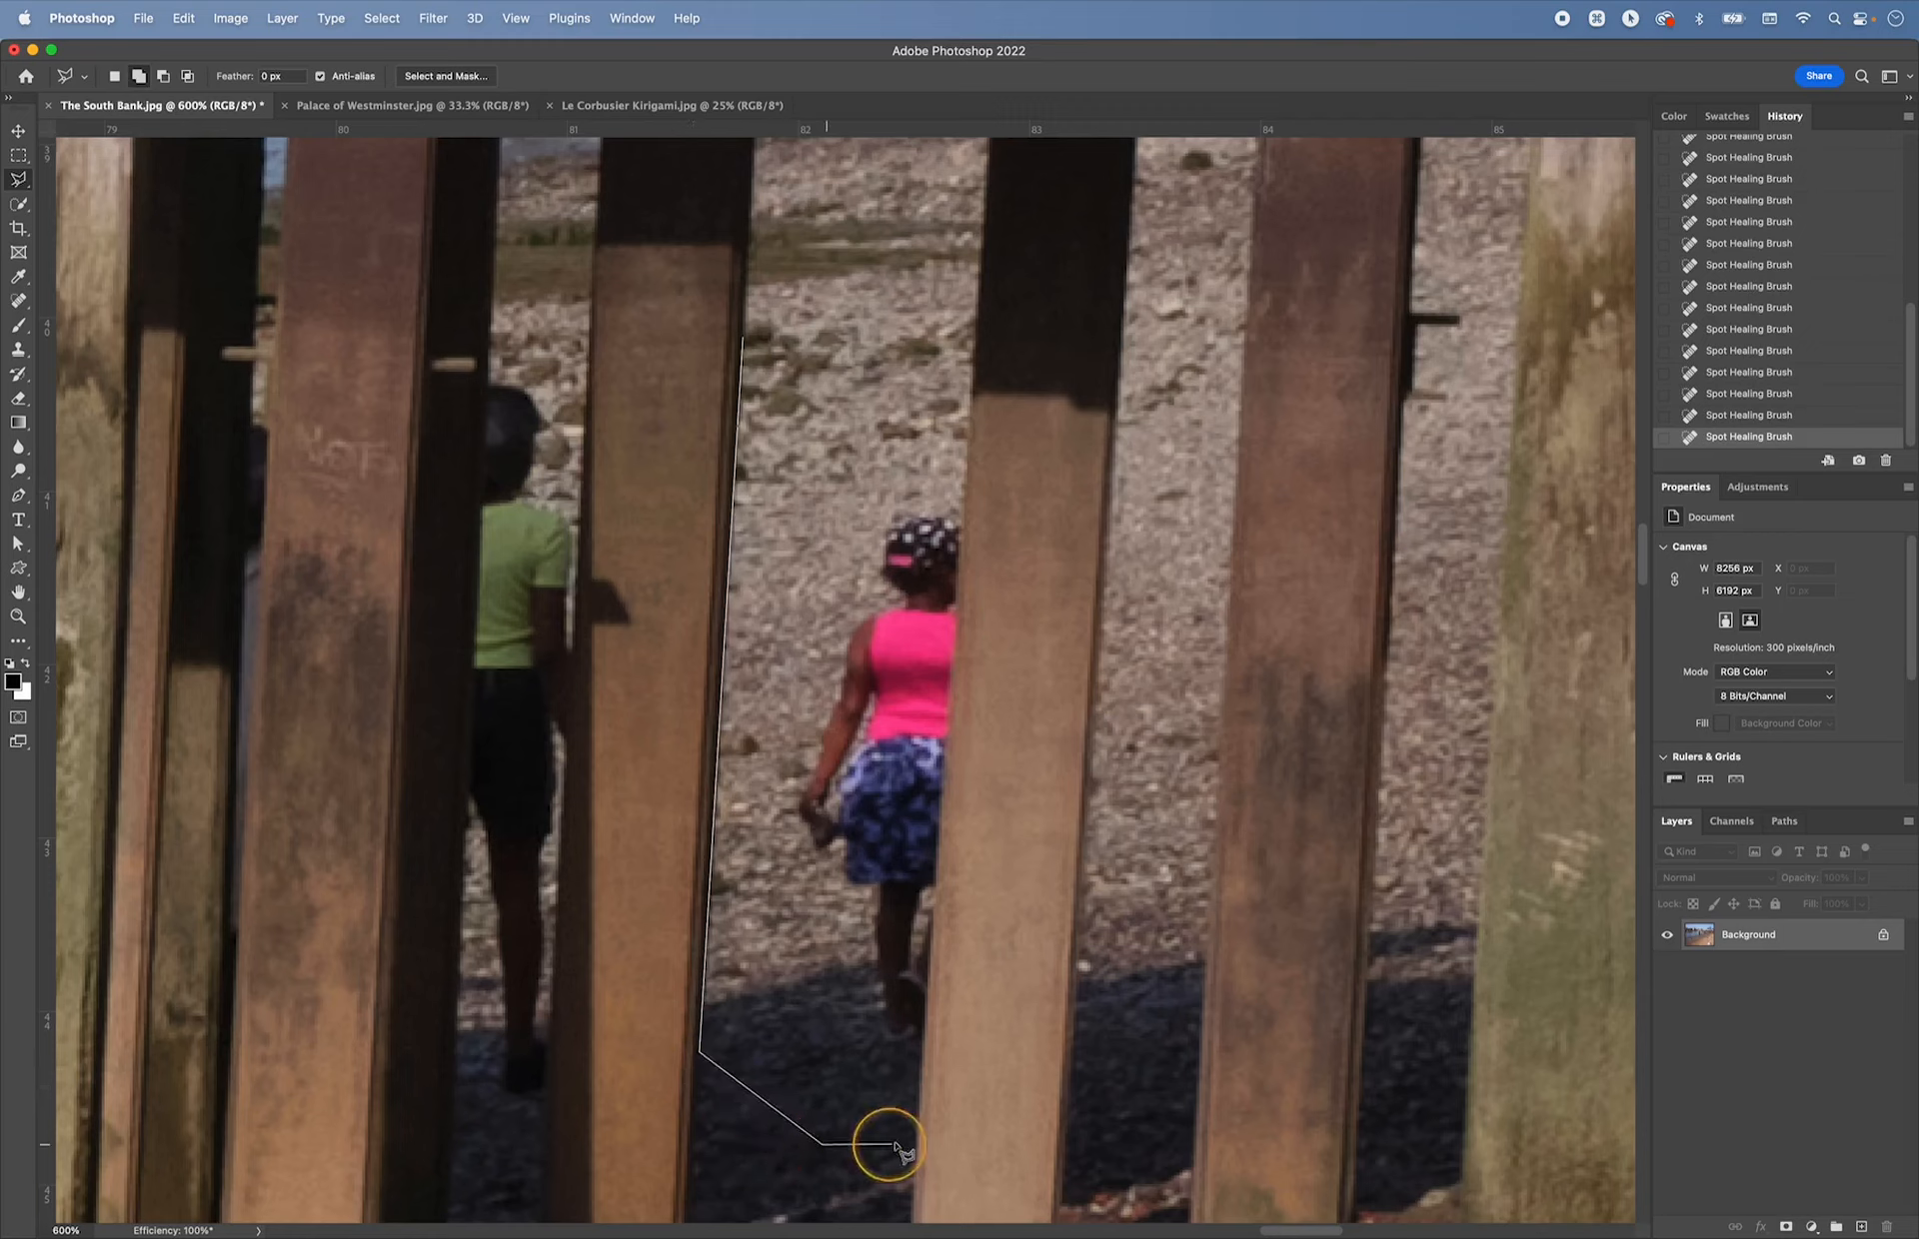
{"action": "left_click", "coordinate": [918, 1132]}
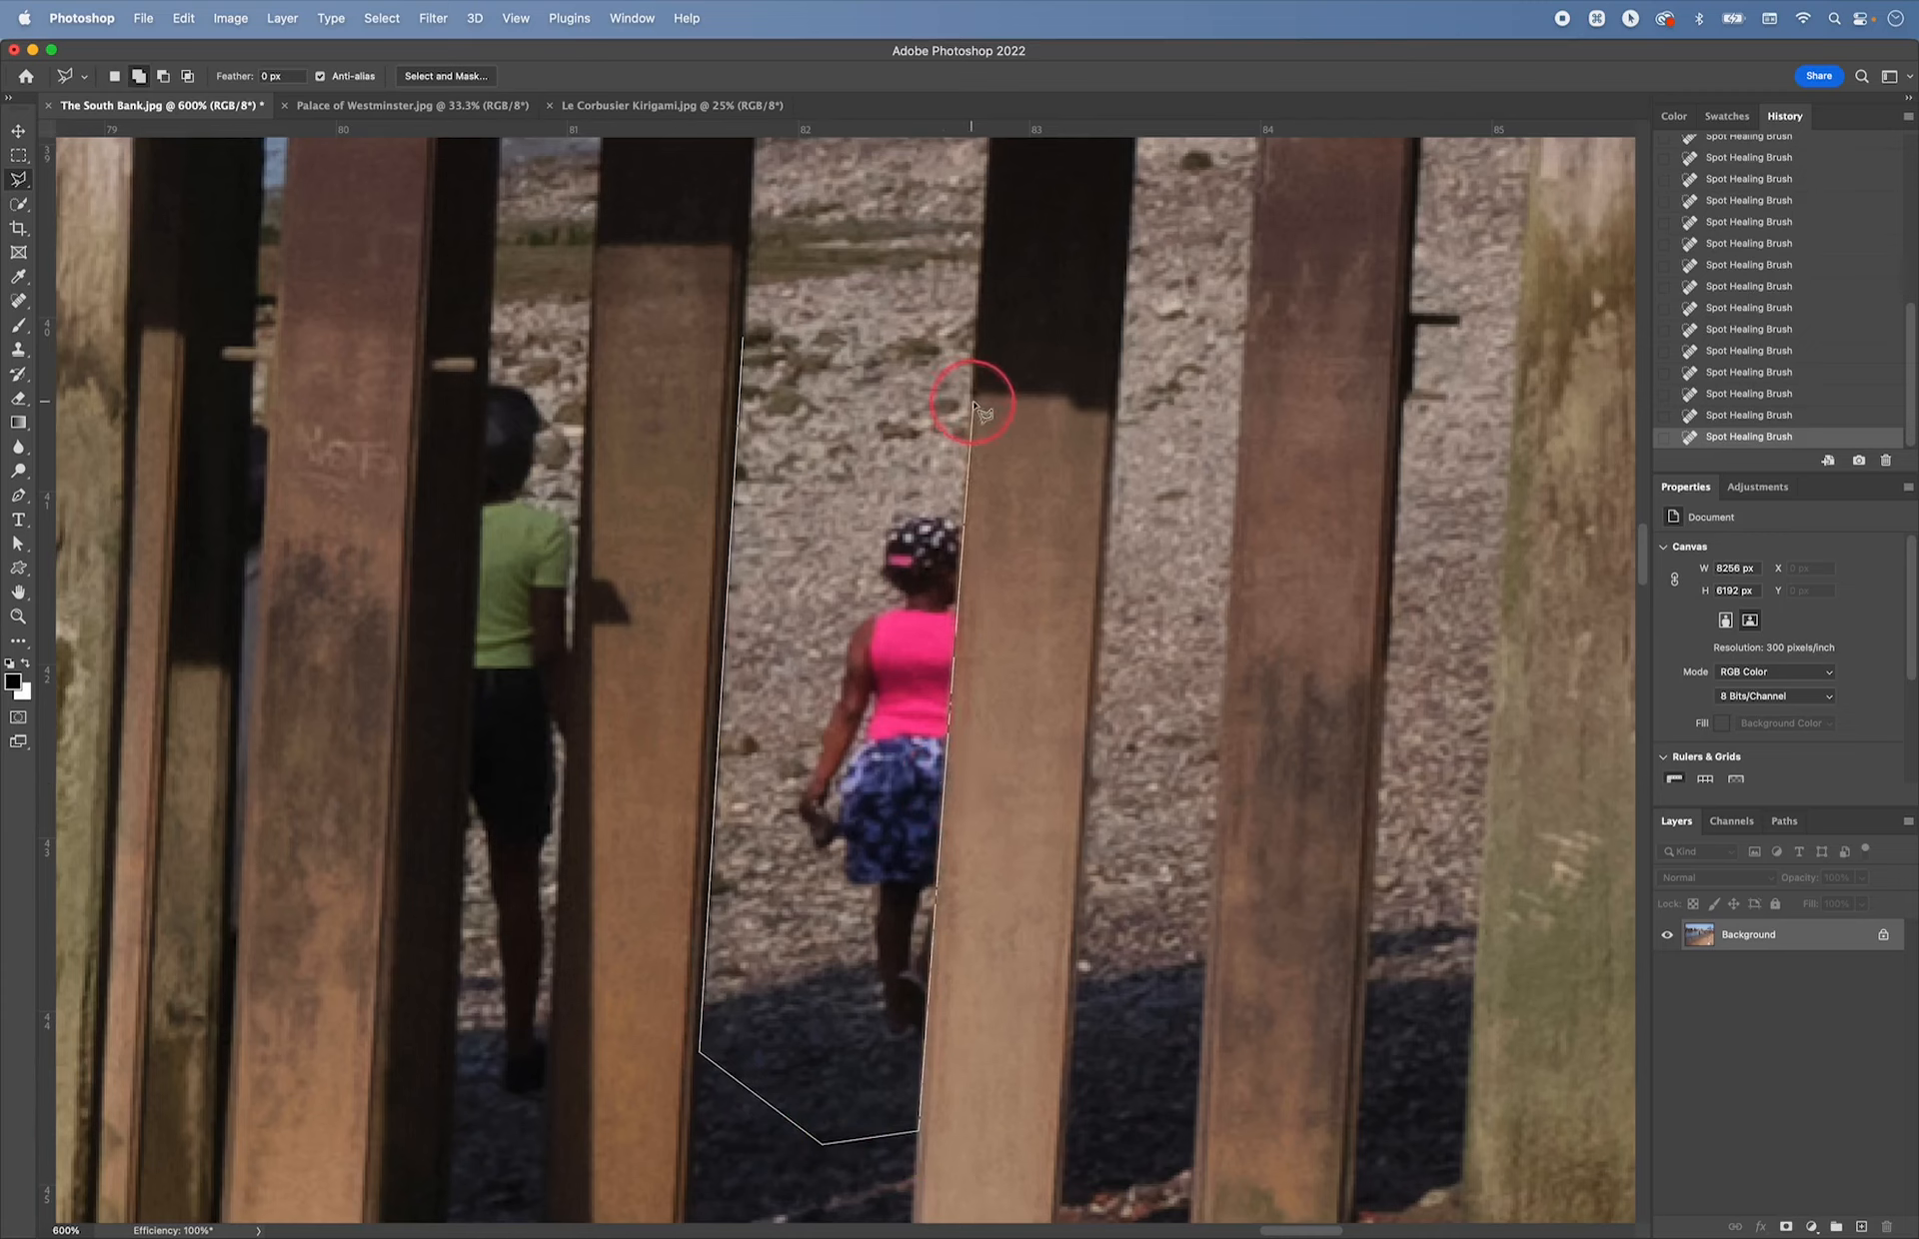
{"action": "left_click_drag", "start_coordinate": [974, 399], "coordinate": [981, 299]}
{"action": "left_click", "coordinate": [980, 290]}
{"action": "left_click", "coordinate": [833, 276]}
{"action": "left_click", "coordinate": [741, 340]}
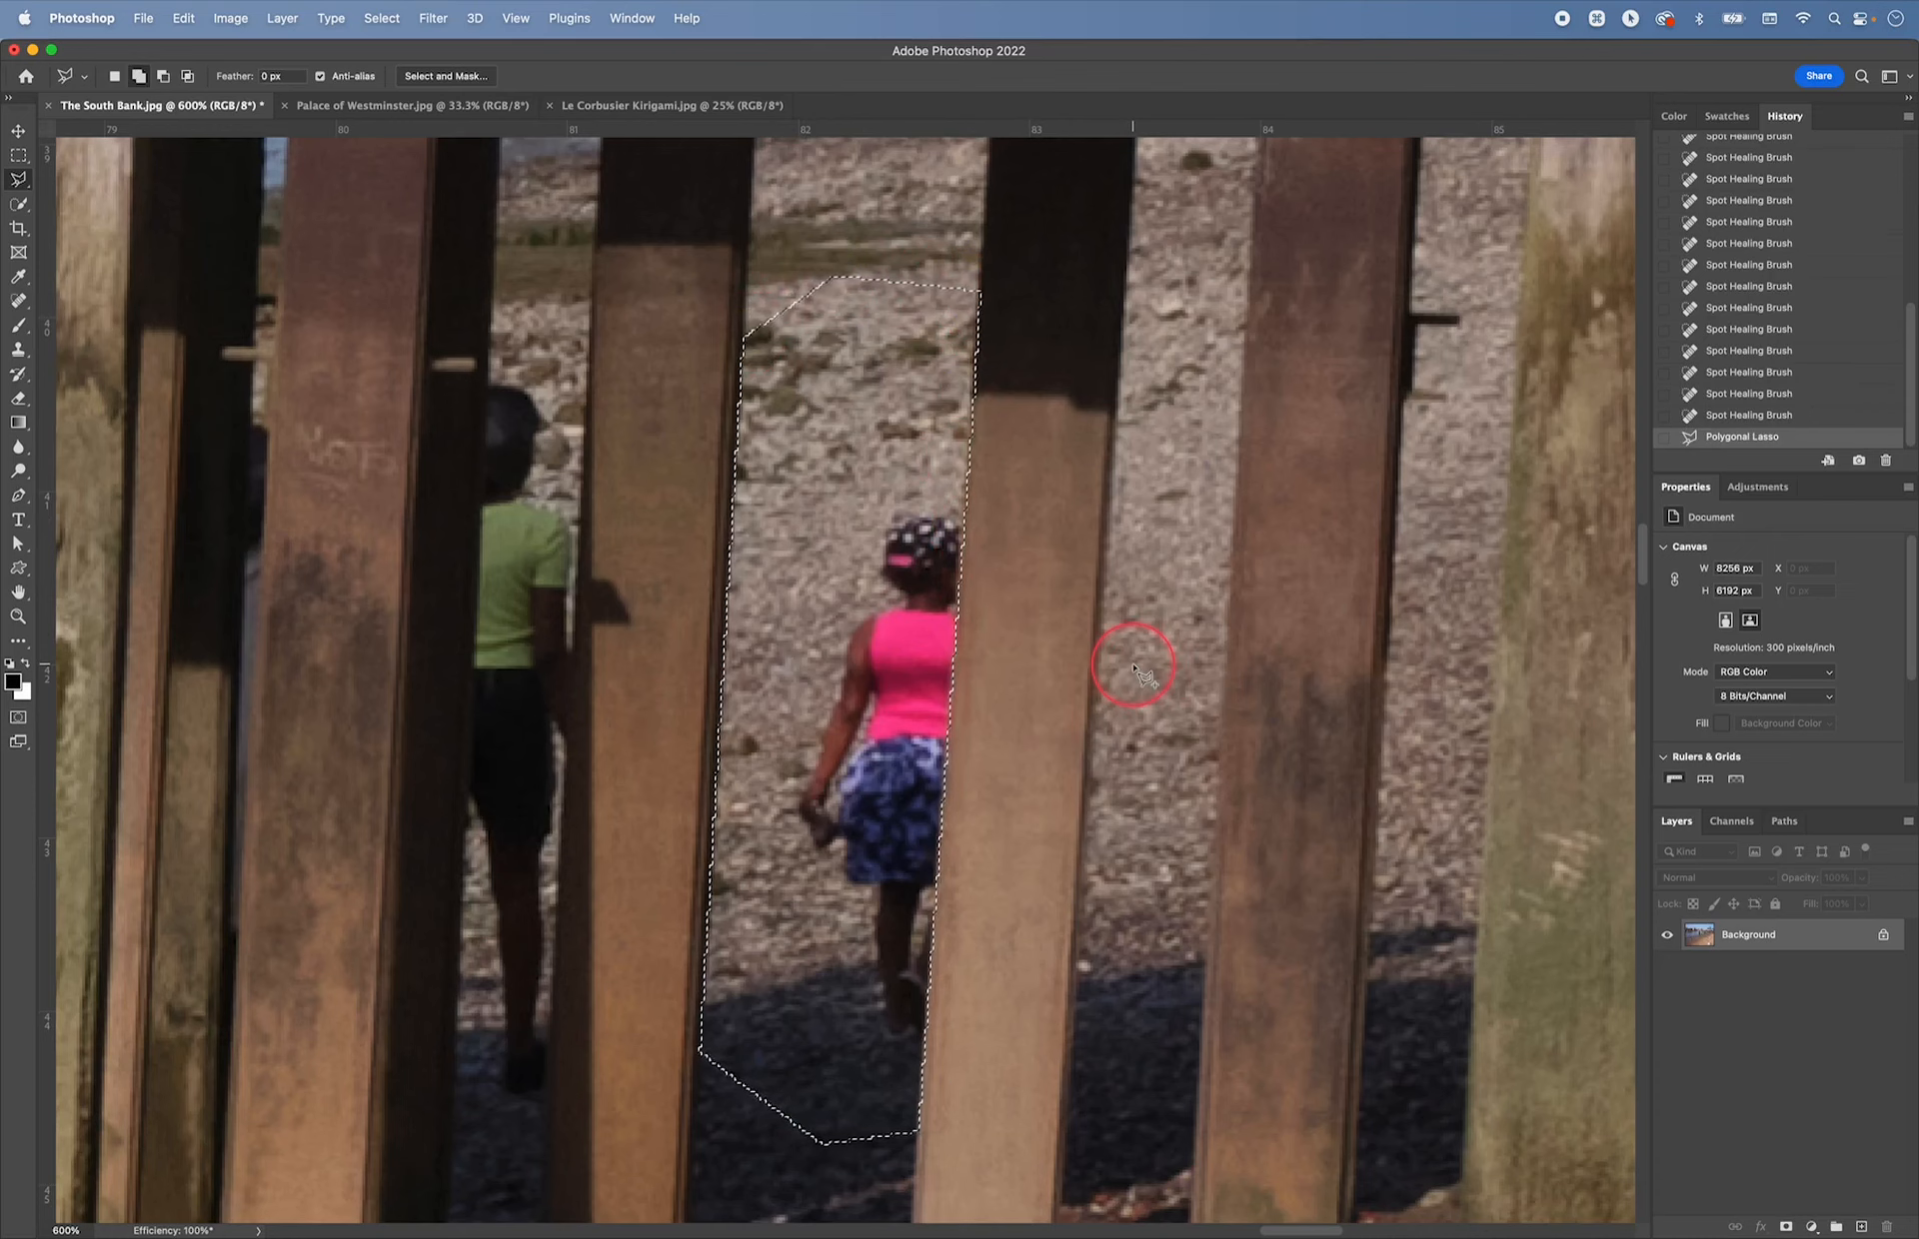
- Switch to the Clone Stamp and reduce its soft brush to 28 px with 0% hardness
{"action": "key", "text": "s"}
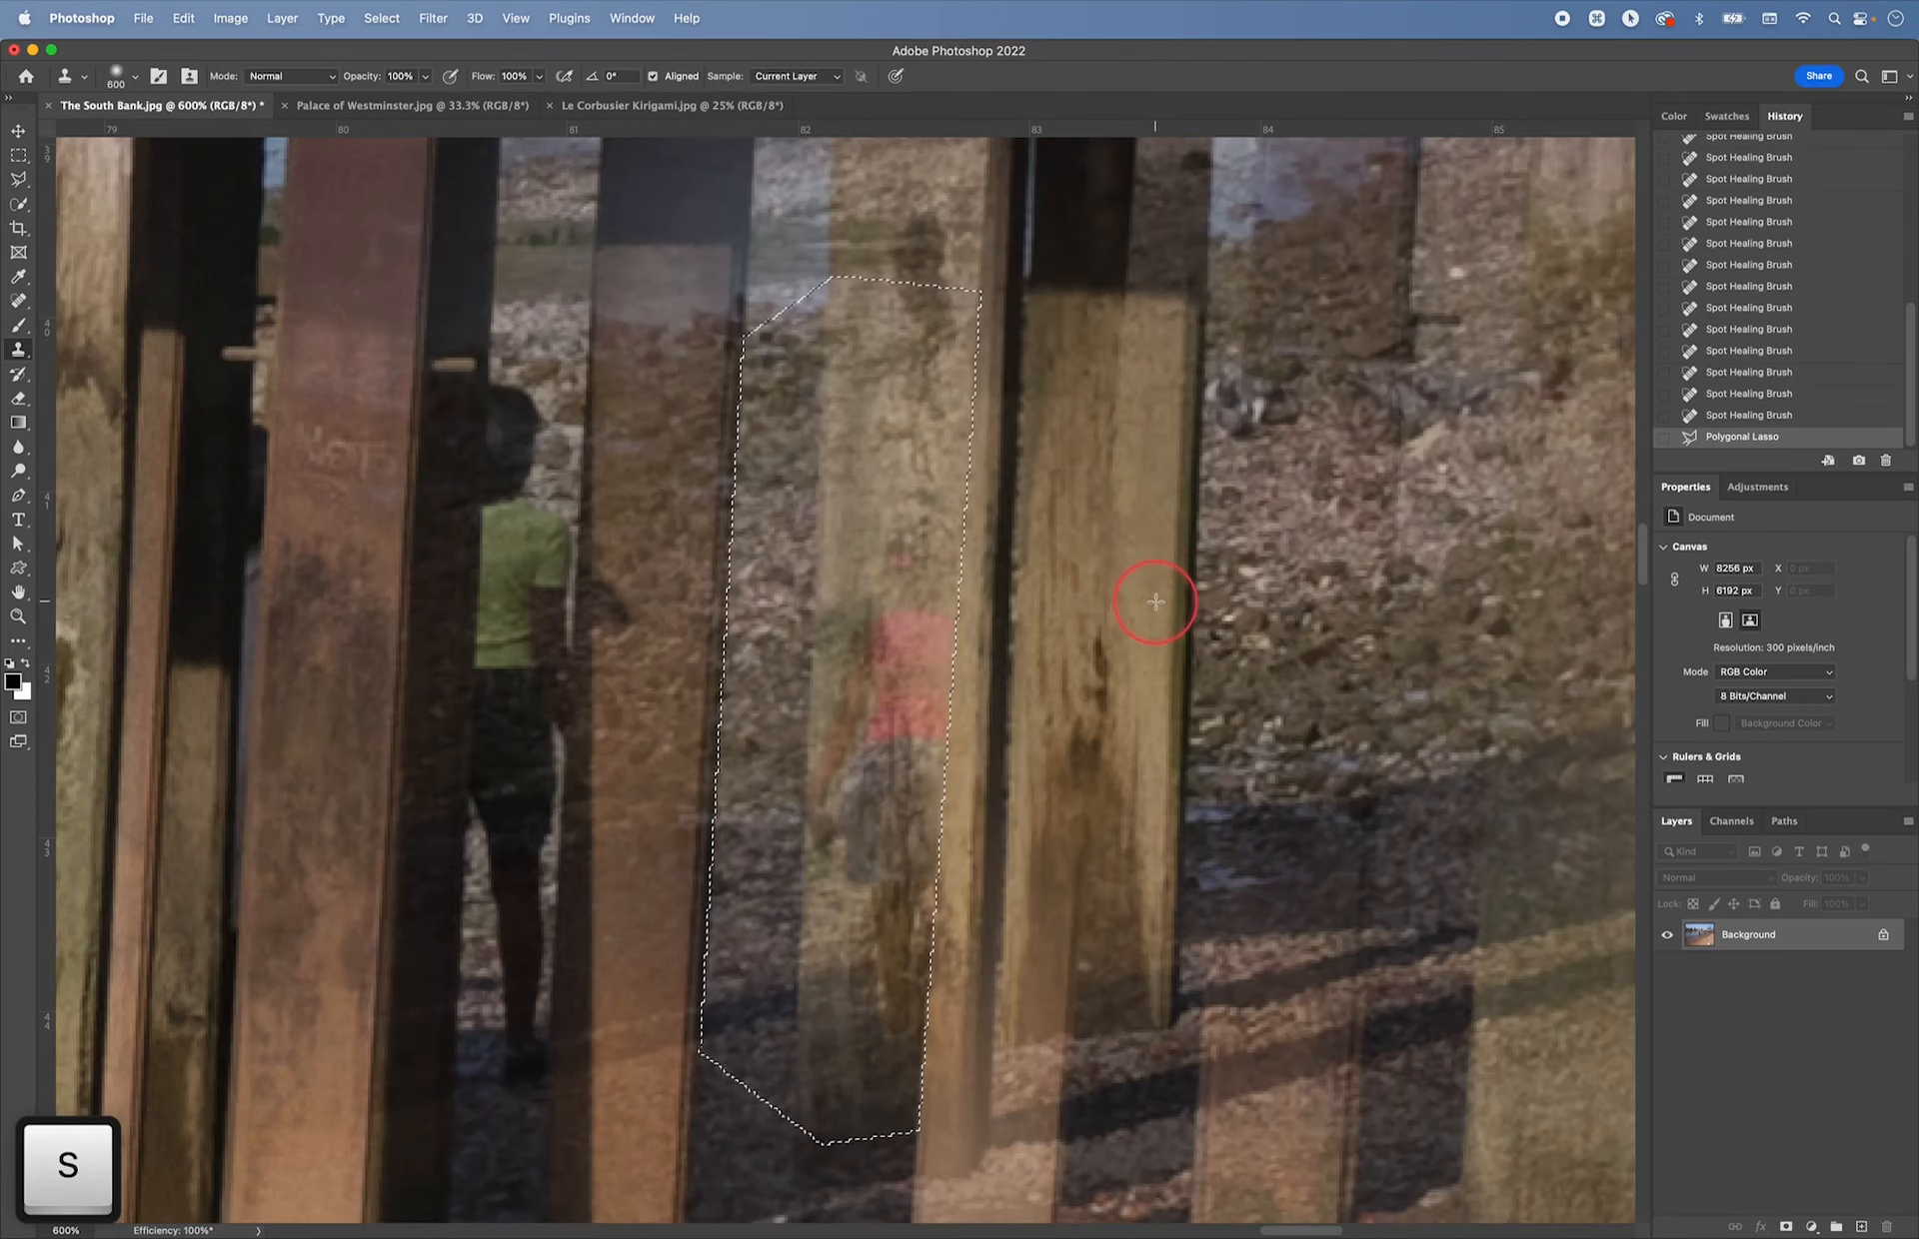
{"action": "key", "text": "bracketleft"}
{"action": "key", "text": "bracketleft"}
{"action": "key", "text": "bracketleft"}
{"action": "key", "text": "bracketleft"}
{"action": "key", "text": "bracketleft"}
{"action": "key", "text": "bracketleft"}
{"action": "key", "text": "bracketleft"}
{"action": "key", "text": "bracketleft"}
{"action": "key", "text": "bracketleft"}
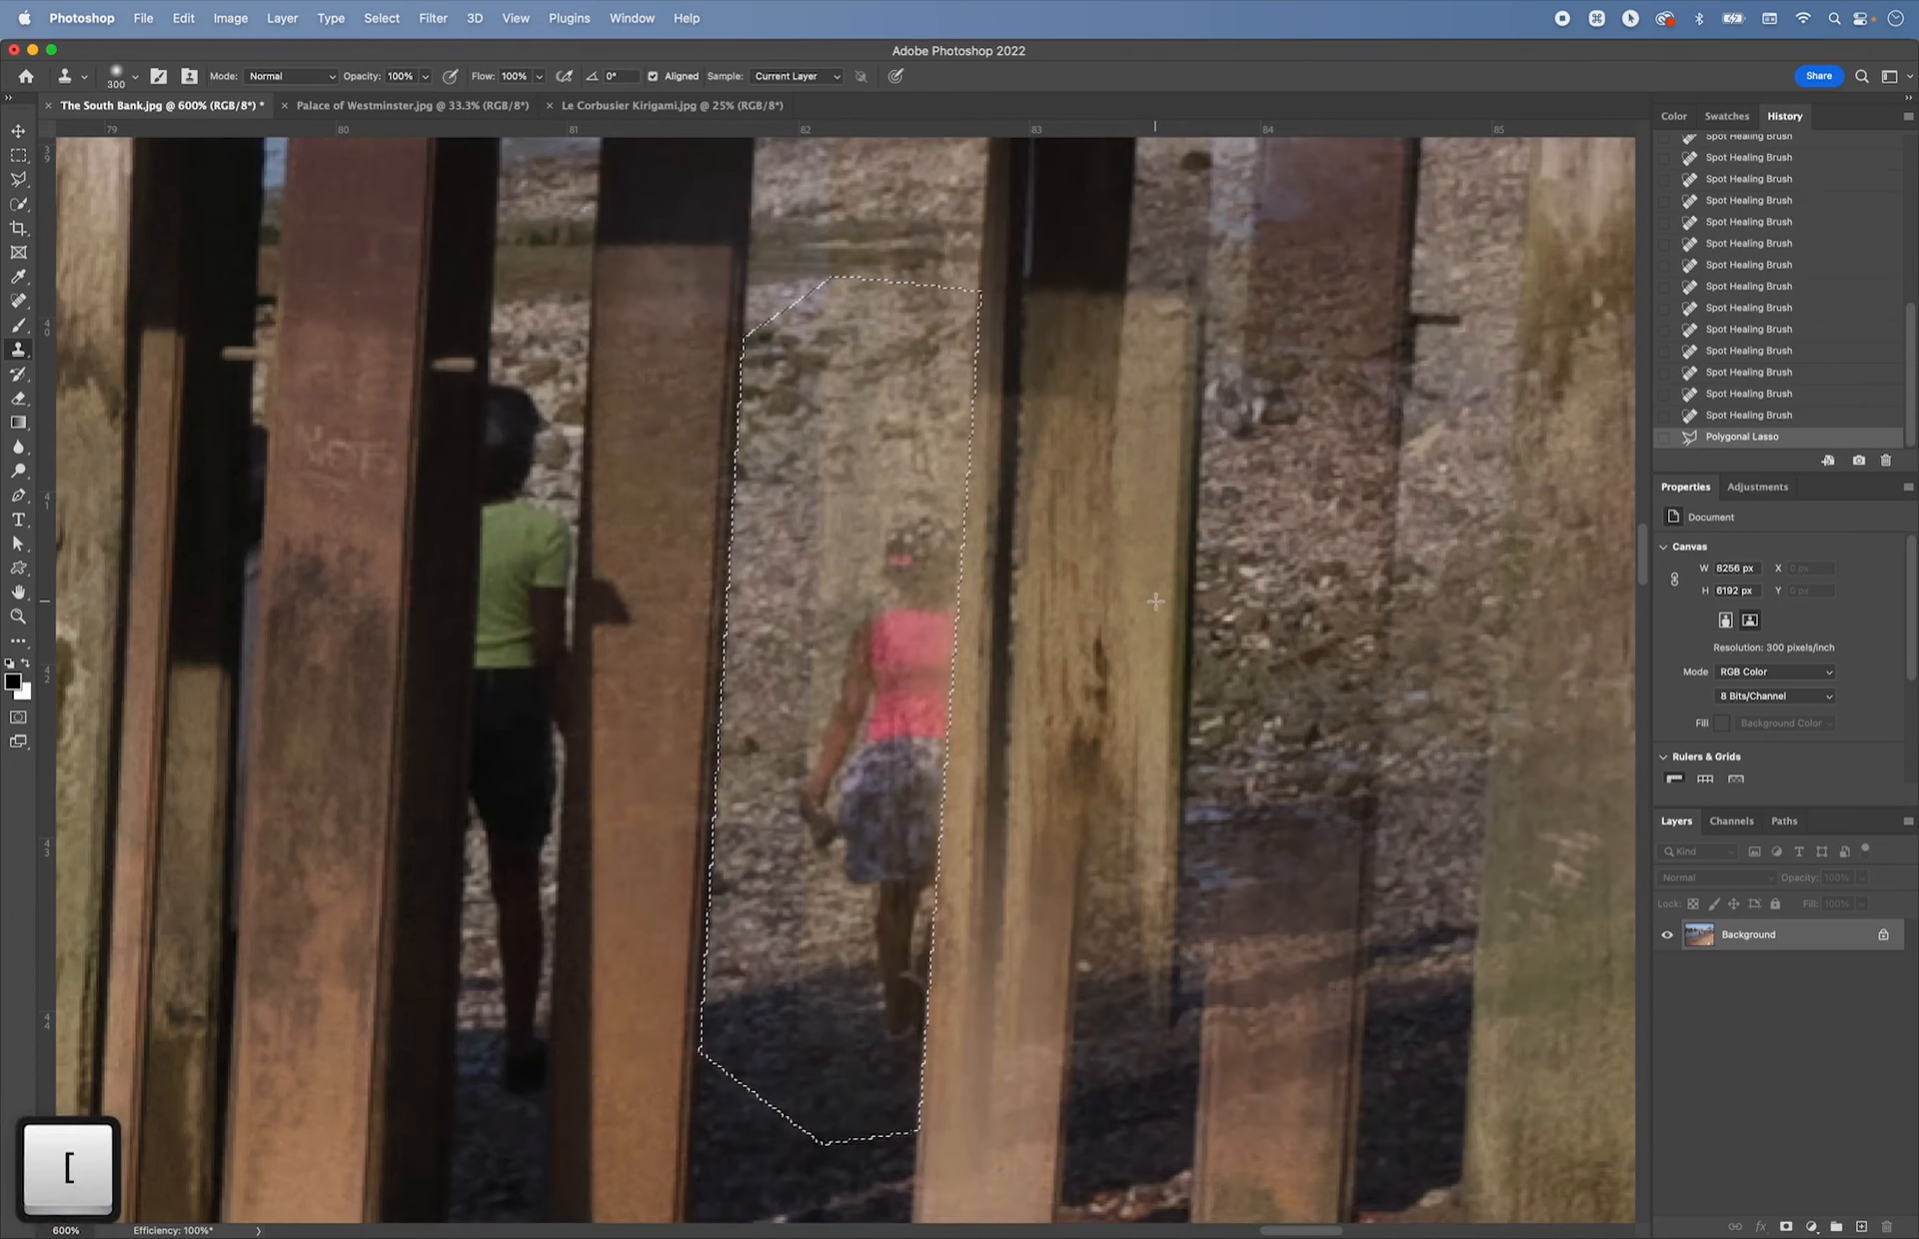
{"action": "key", "text": "bracketleft"}
{"action": "key", "text": "bracketleft"}
{"action": "key", "text": "bracketleft"}
{"action": "key", "text": "bracketleft"}
{"action": "key", "text": "bracketleft"}
{"action": "key", "text": "bracketleft"}
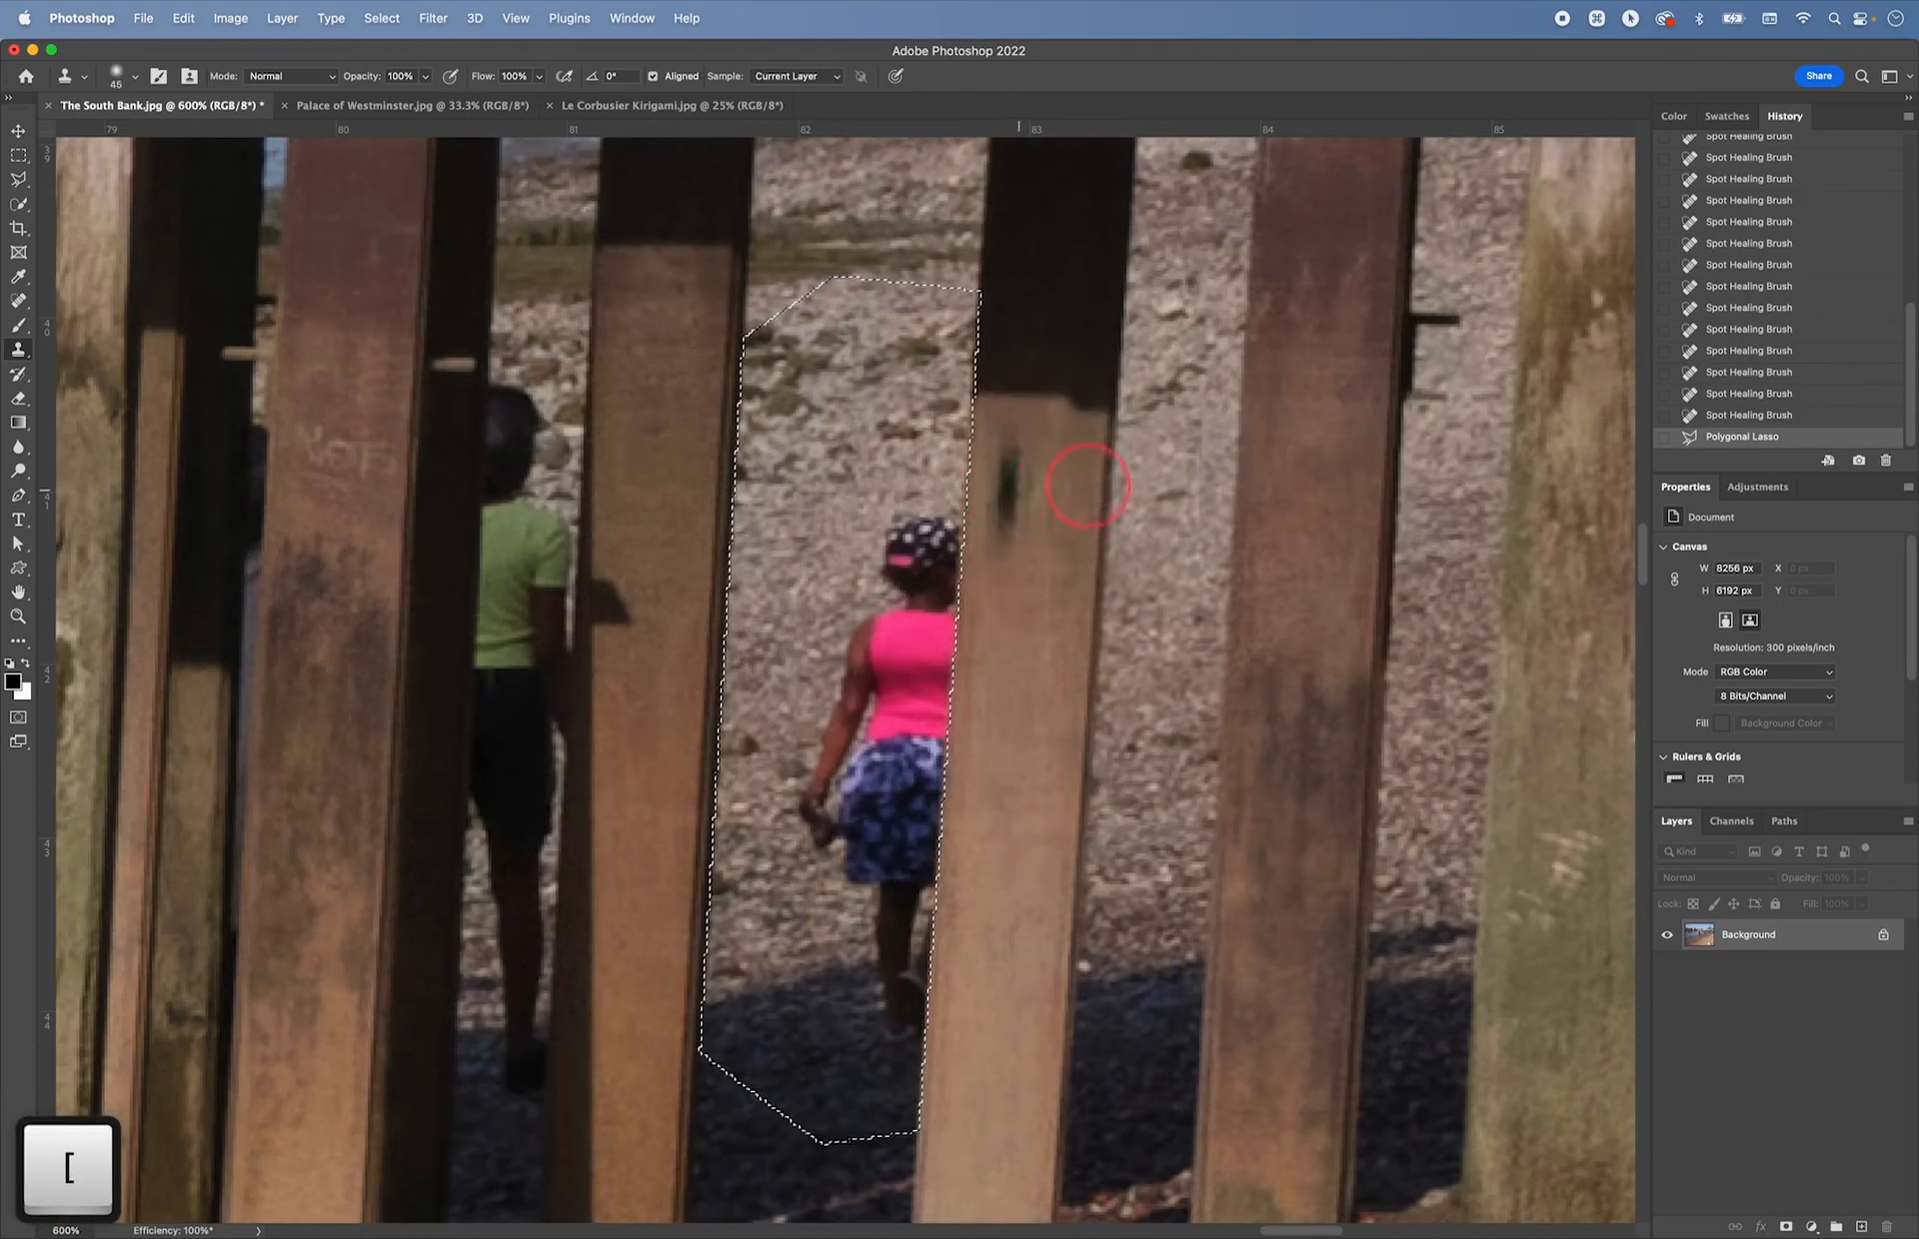
{"action": "right_click", "coordinate": [1051, 504]}
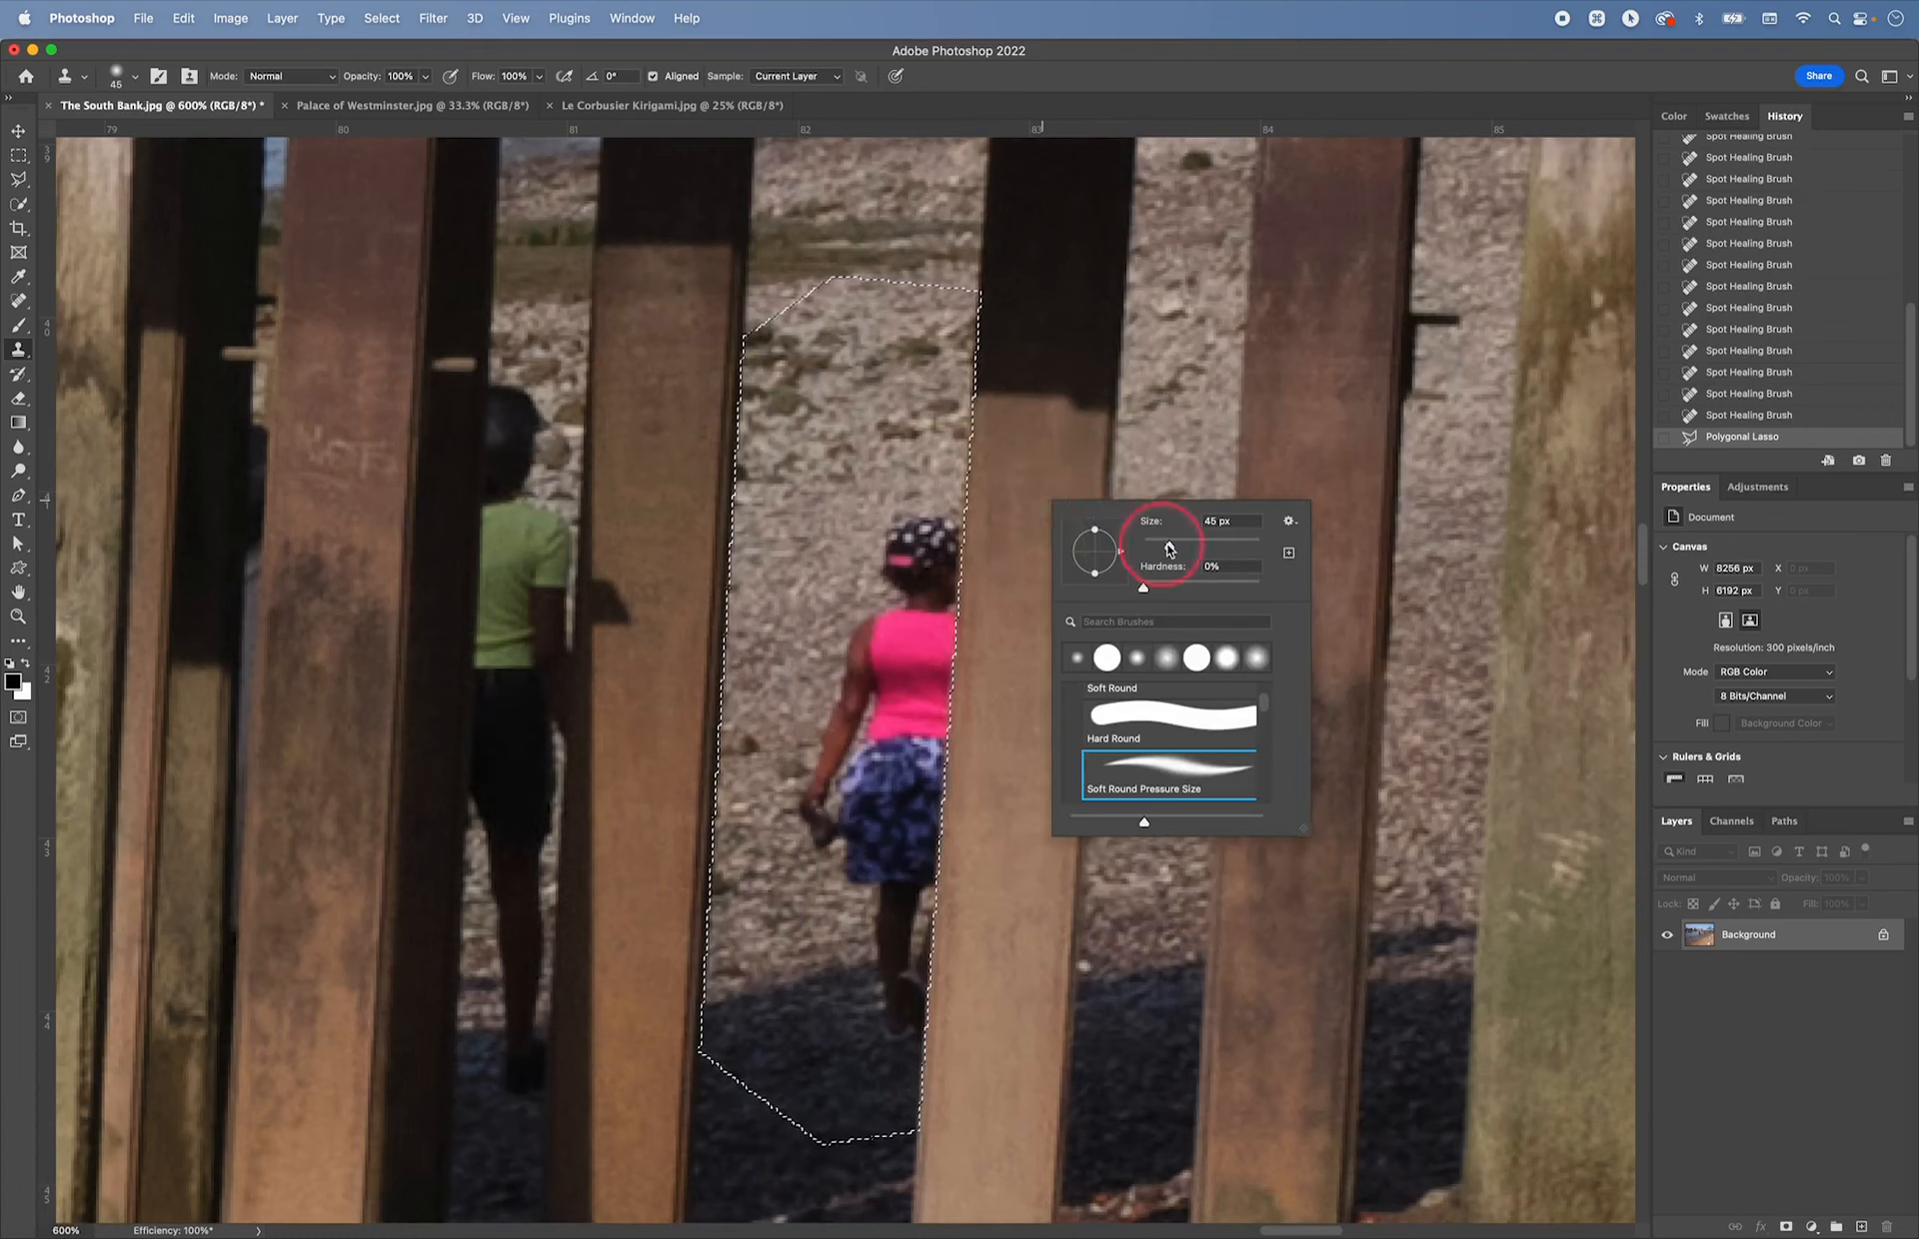
{"action": "left_click_drag", "start_coordinate": [1168, 547], "coordinate": [1166, 546]}
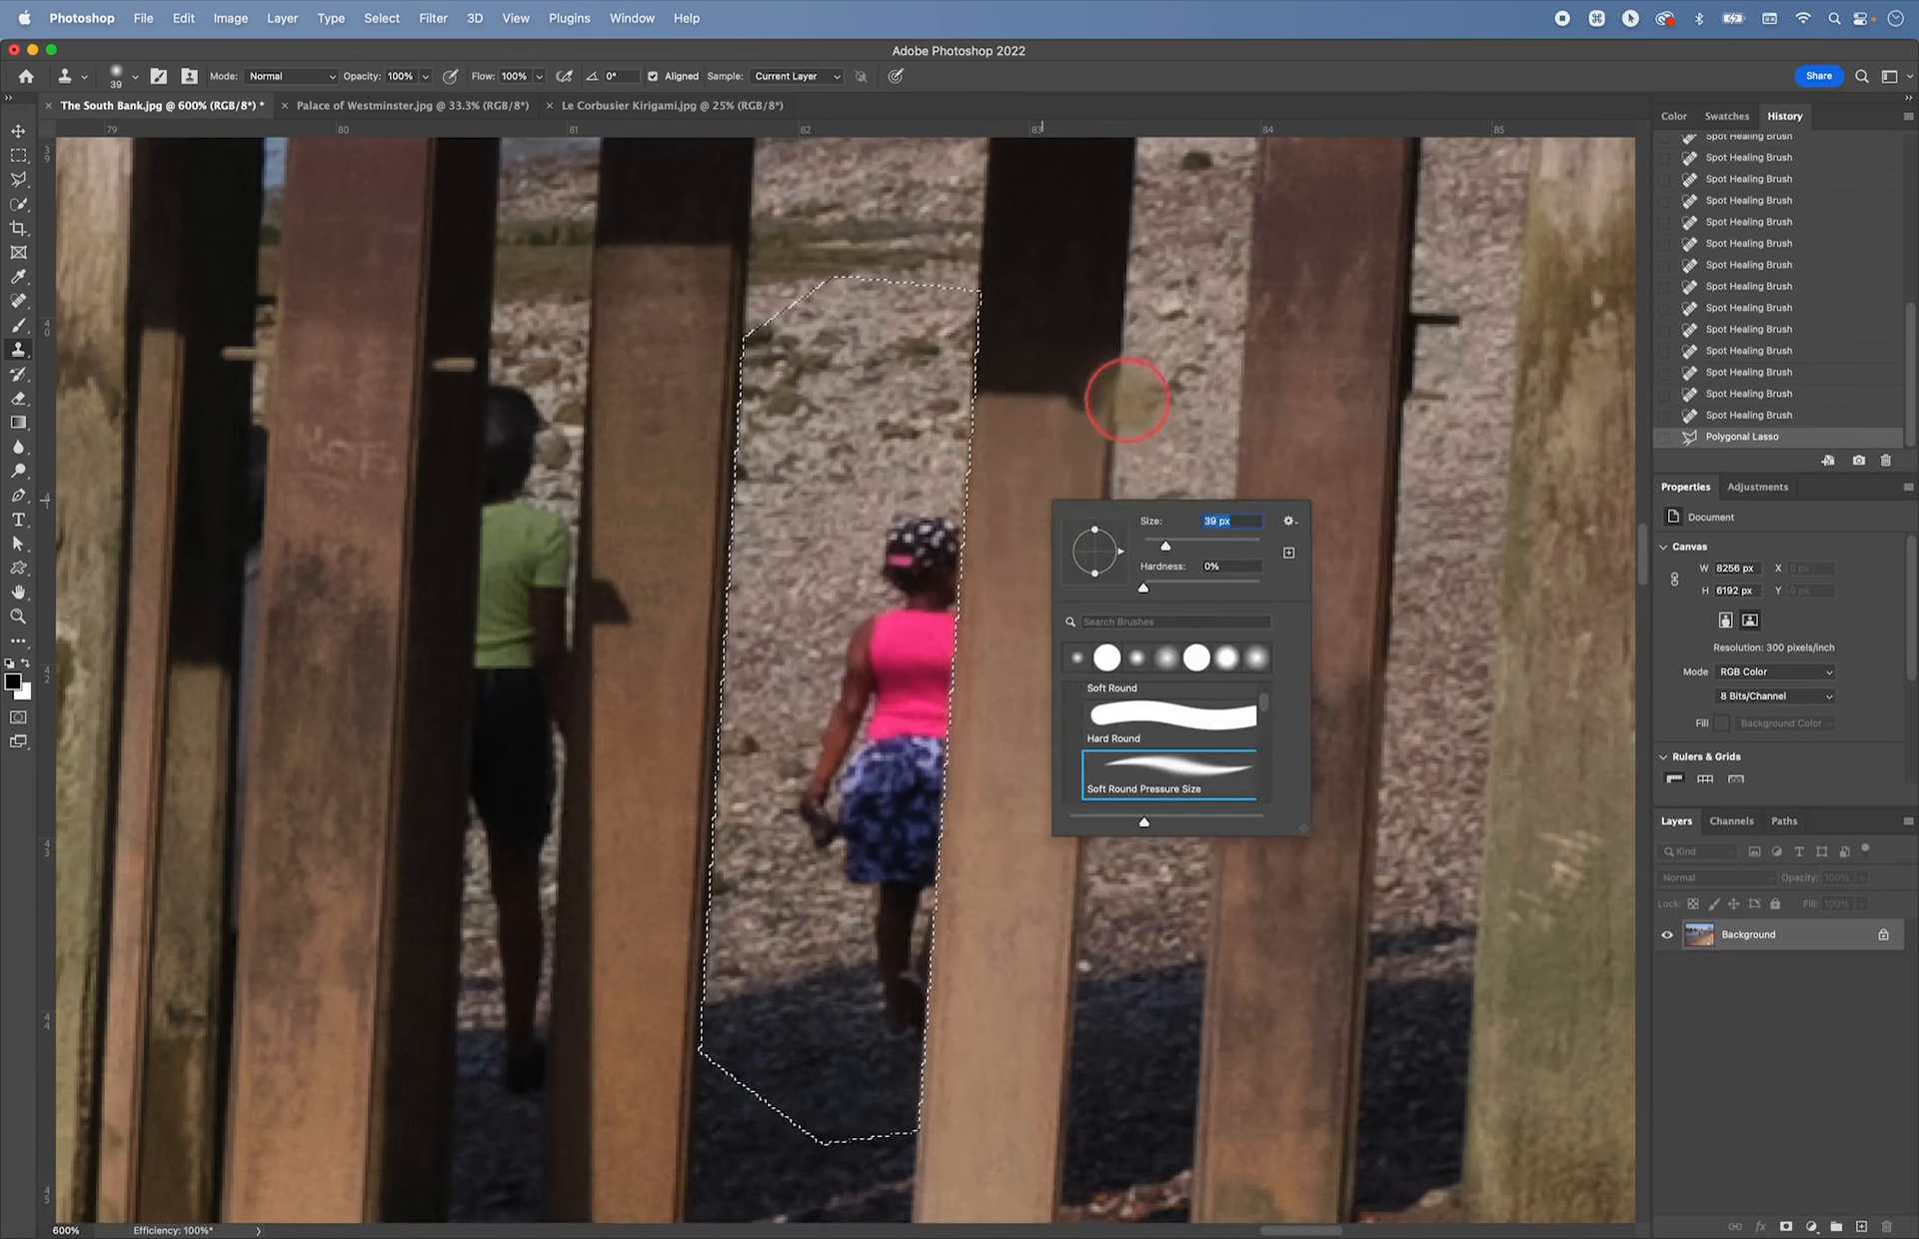
{"action": "left_click_drag", "start_coordinate": [1165, 545], "coordinate": [1158, 545]}
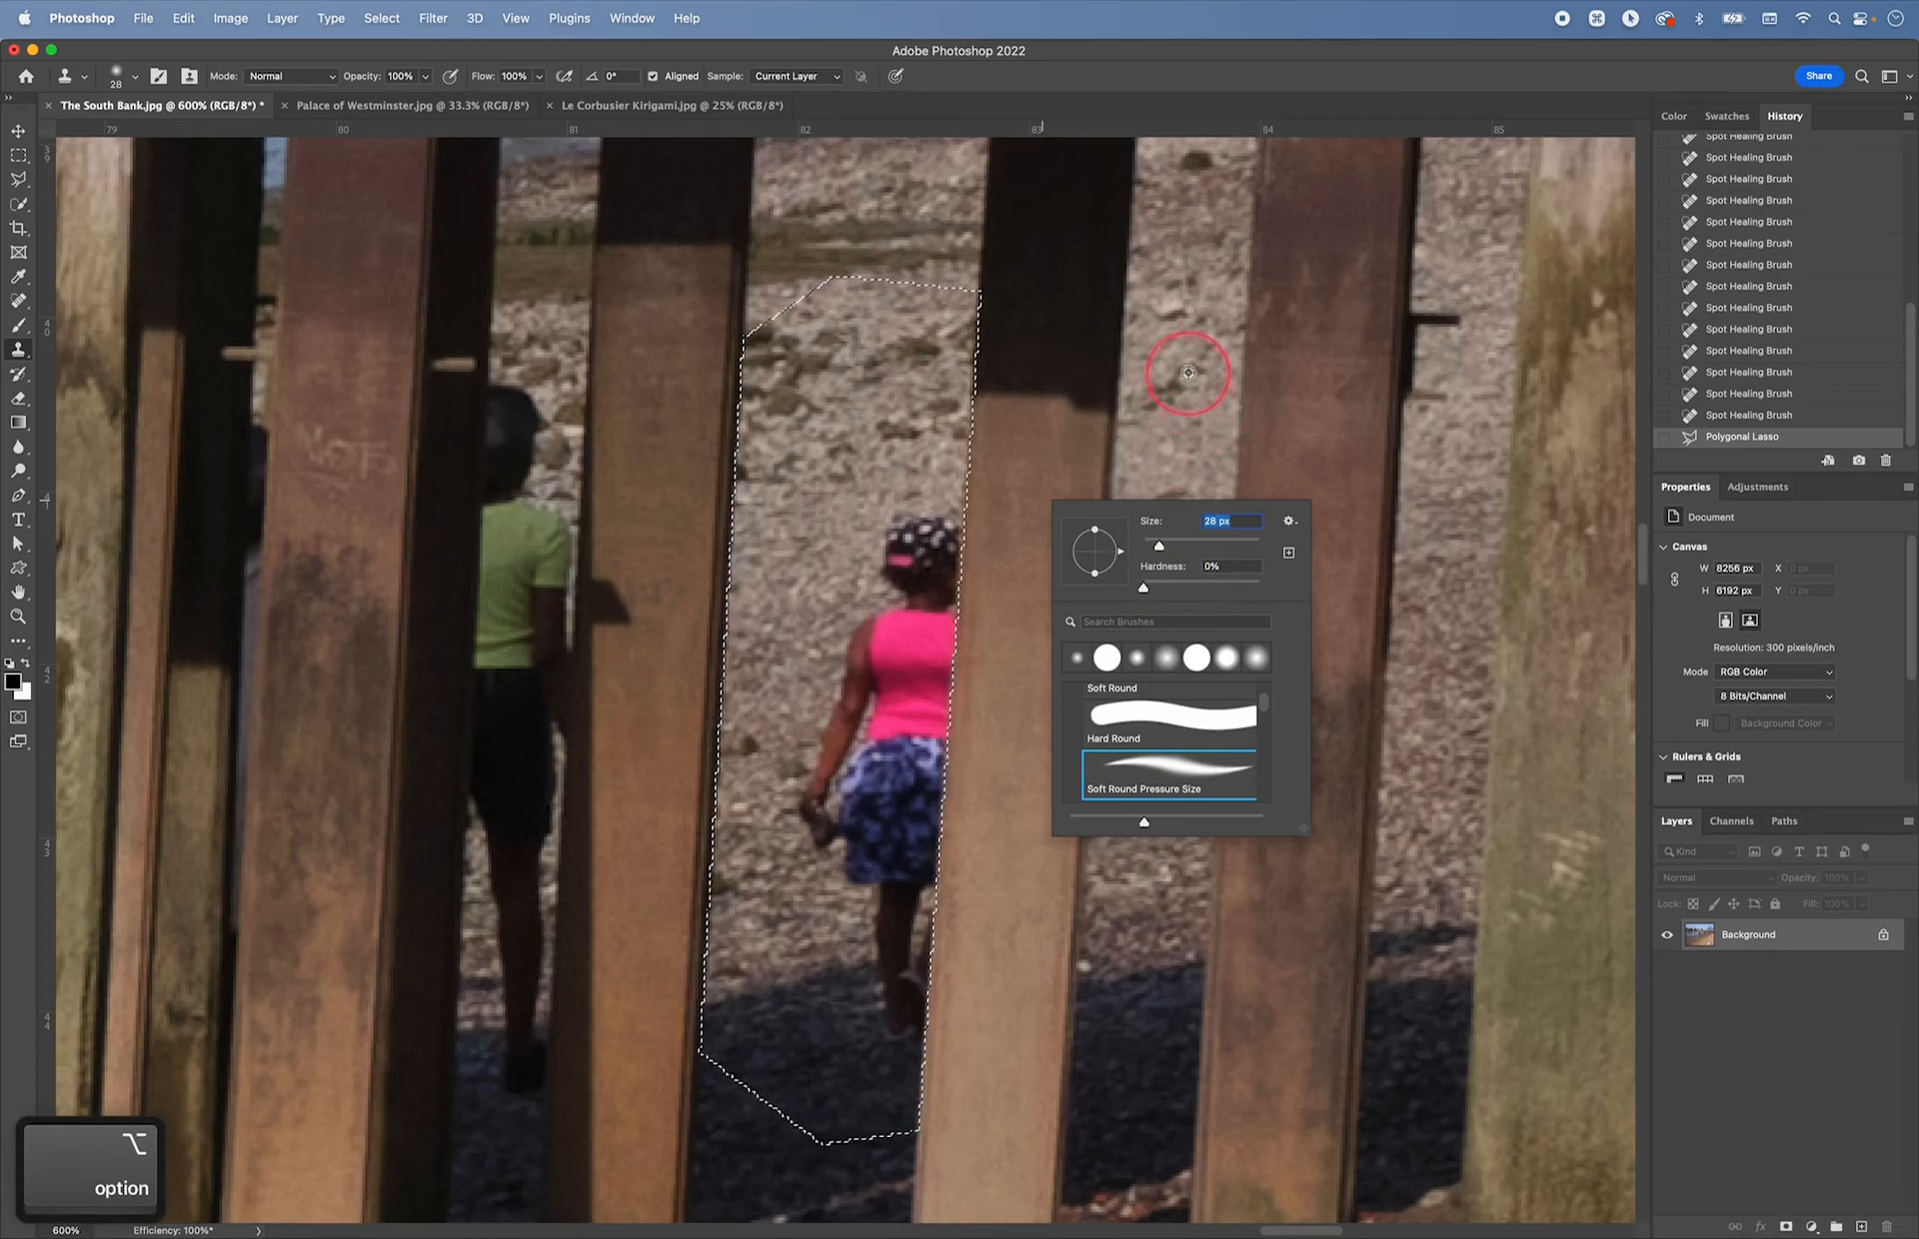
- Clone pebbles from the neighbouring gap between posts over the head, torso, skirt and legs of the figure in pink
{"action": "left_click", "coordinate": [1193, 443], "text": "alt"}
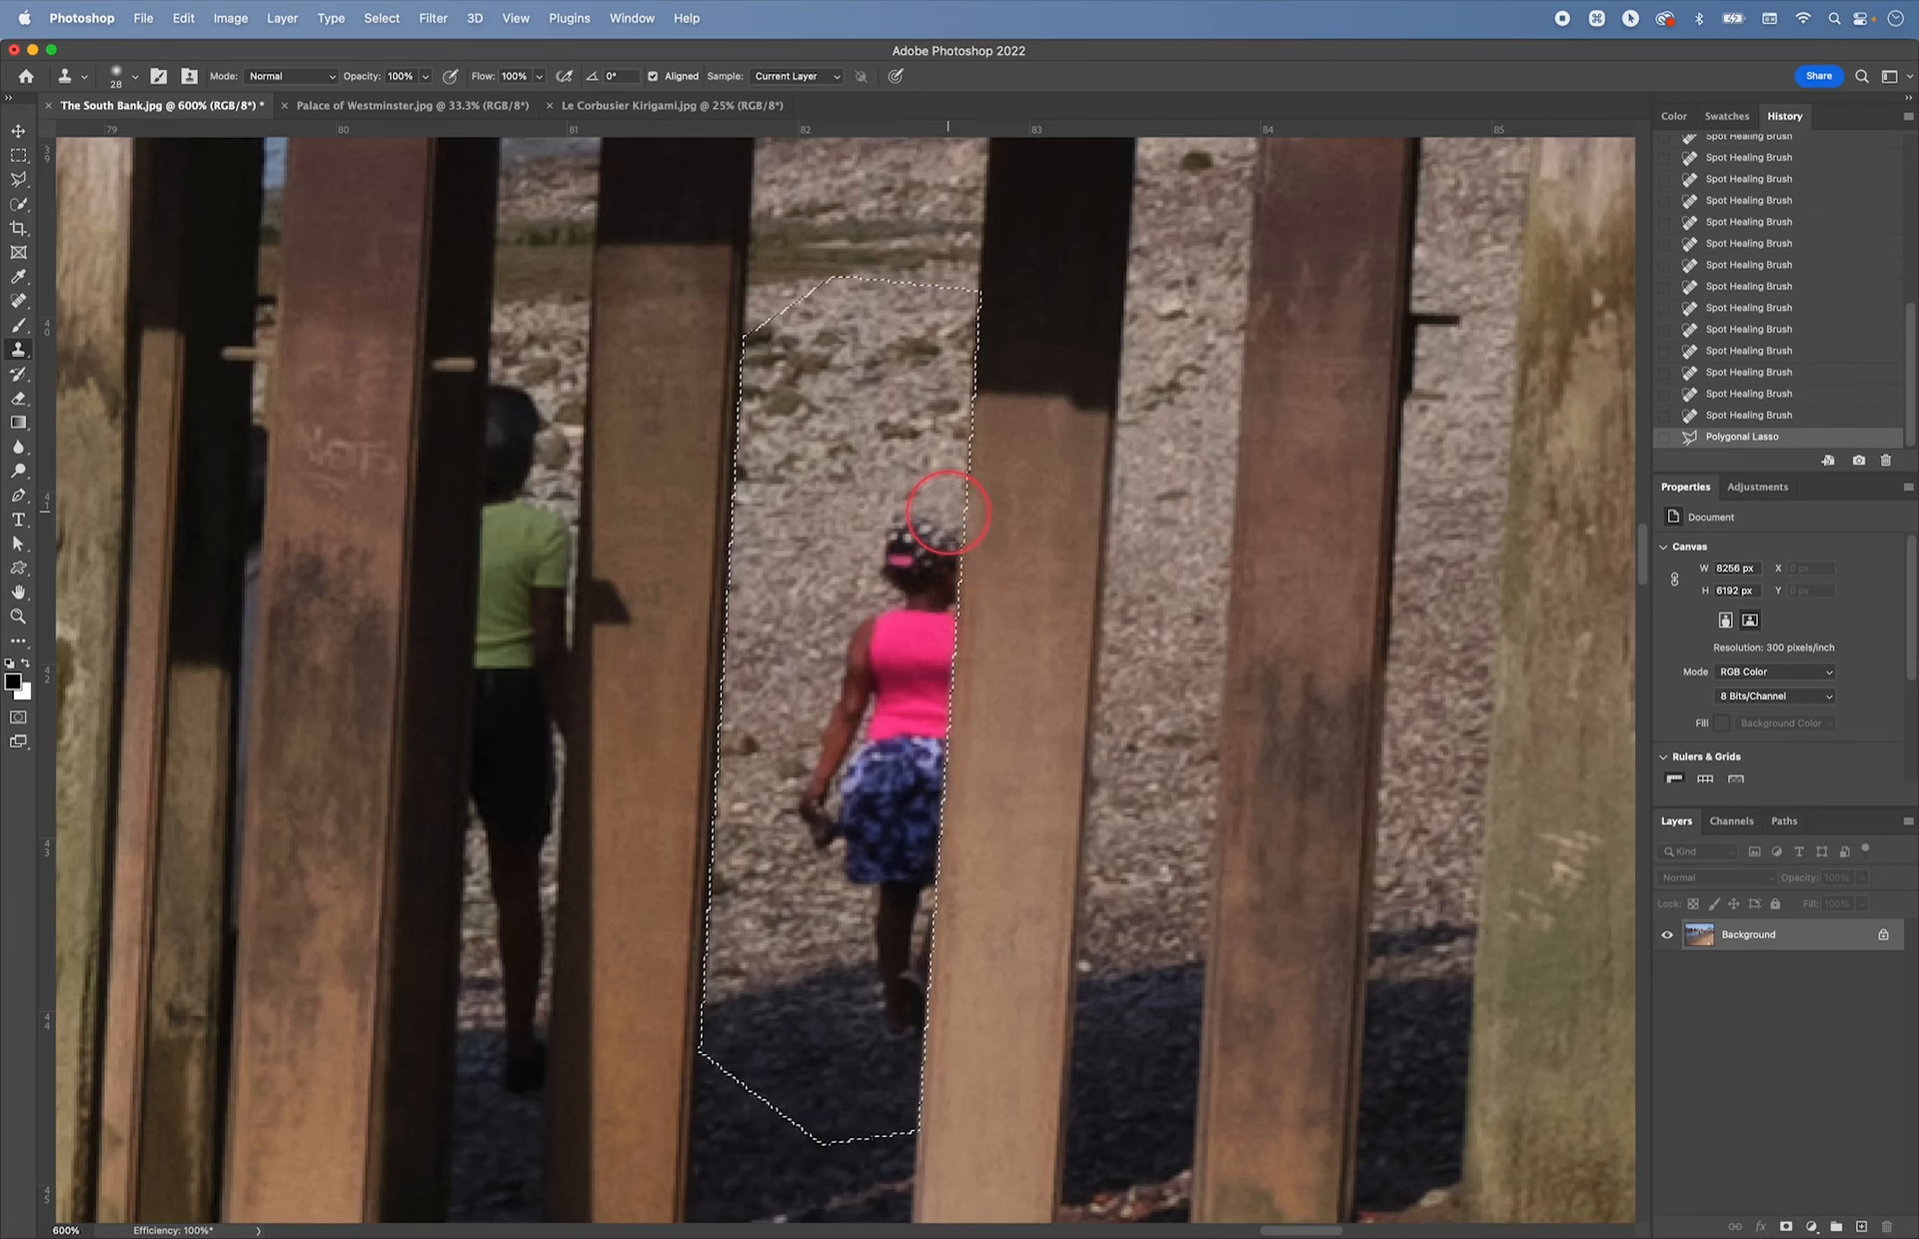
{"action": "left_click_drag", "start_coordinate": [942, 625], "coordinate": [919, 769]}
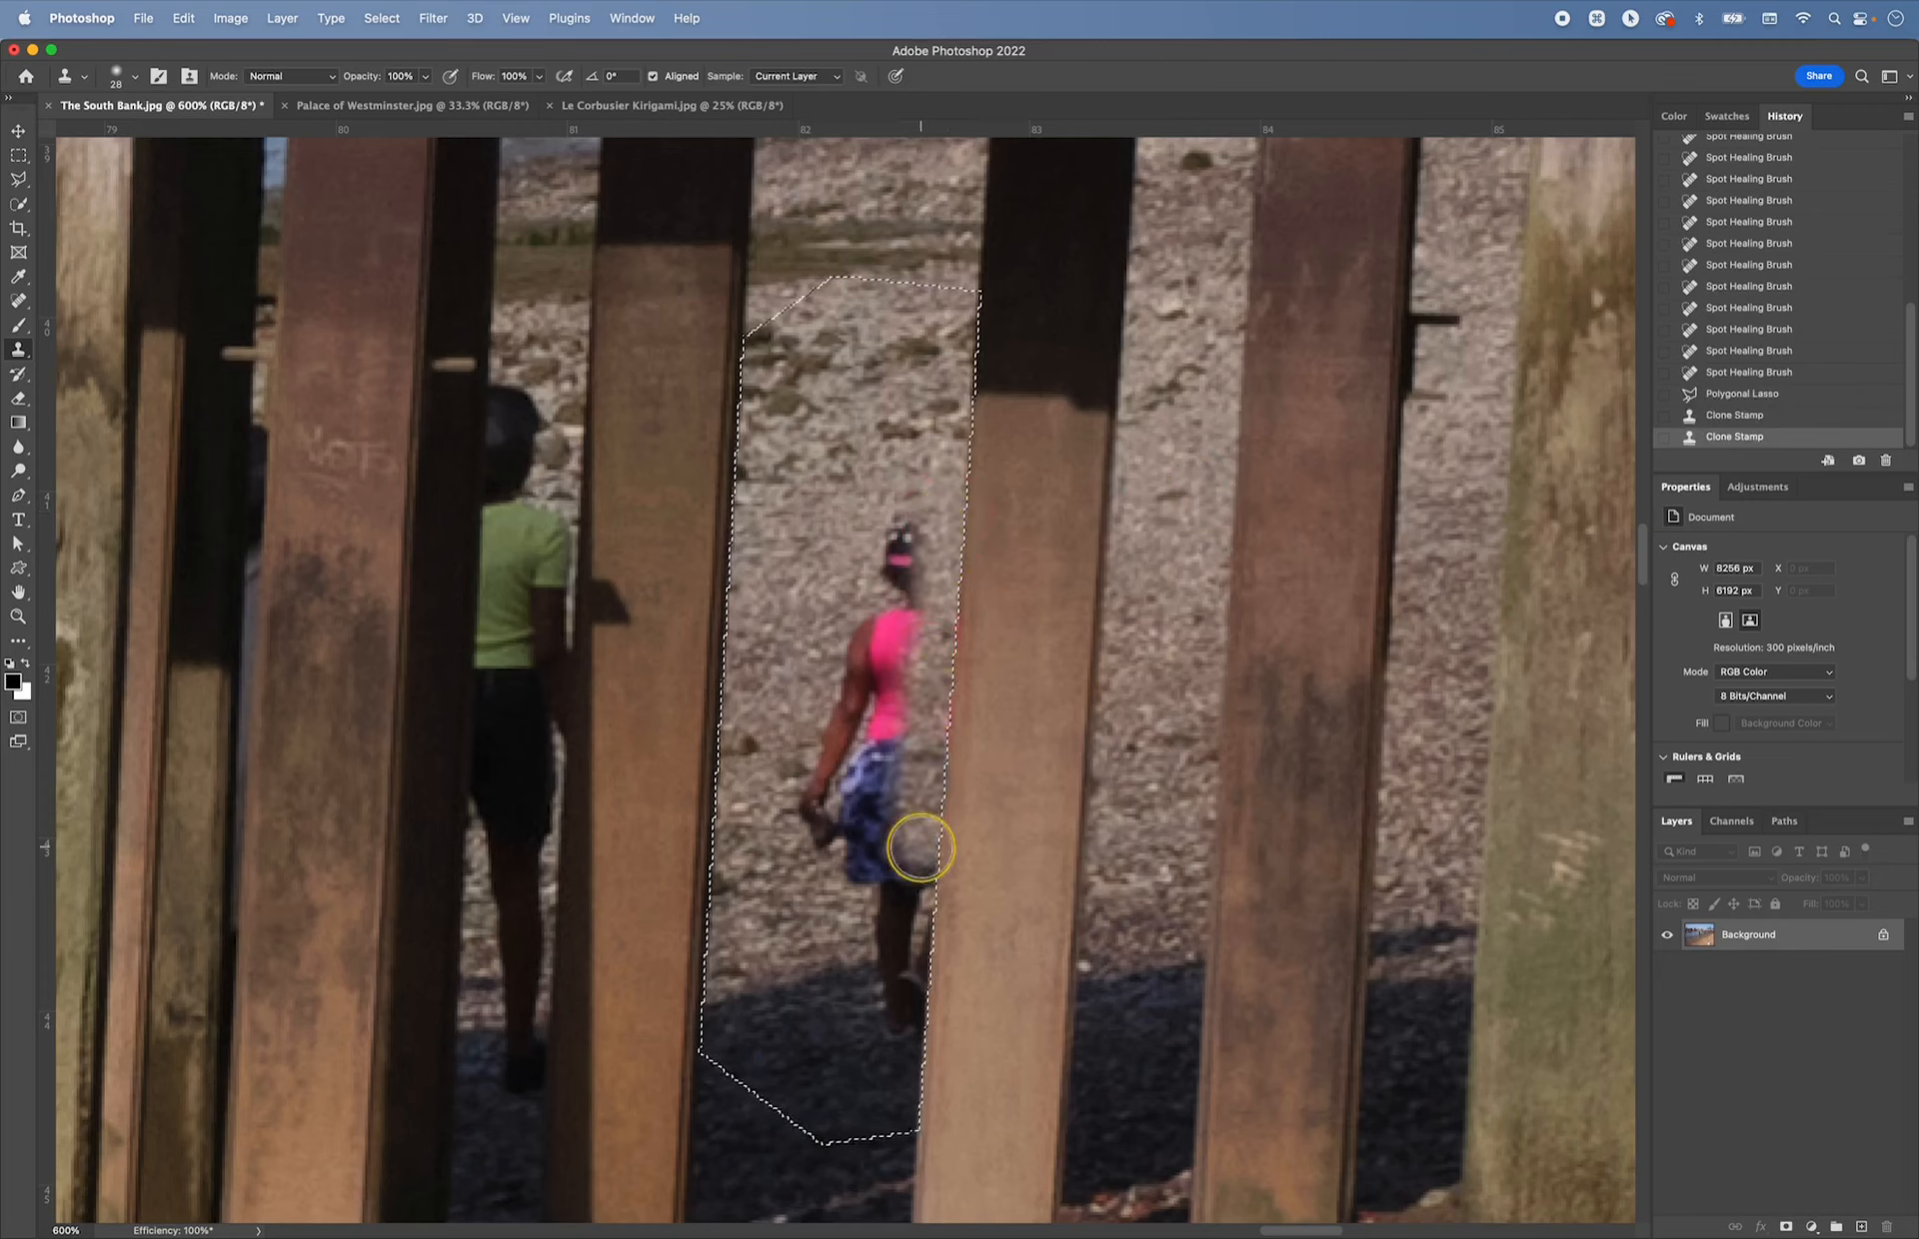
{"action": "mouse_move", "coordinate": [916, 849]}
{"action": "left_mouse_down"}
{"action": "mouse_move", "coordinate": [935, 824]}
{"action": "mouse_move", "coordinate": [909, 1044]}
{"action": "left_mouse_up"}
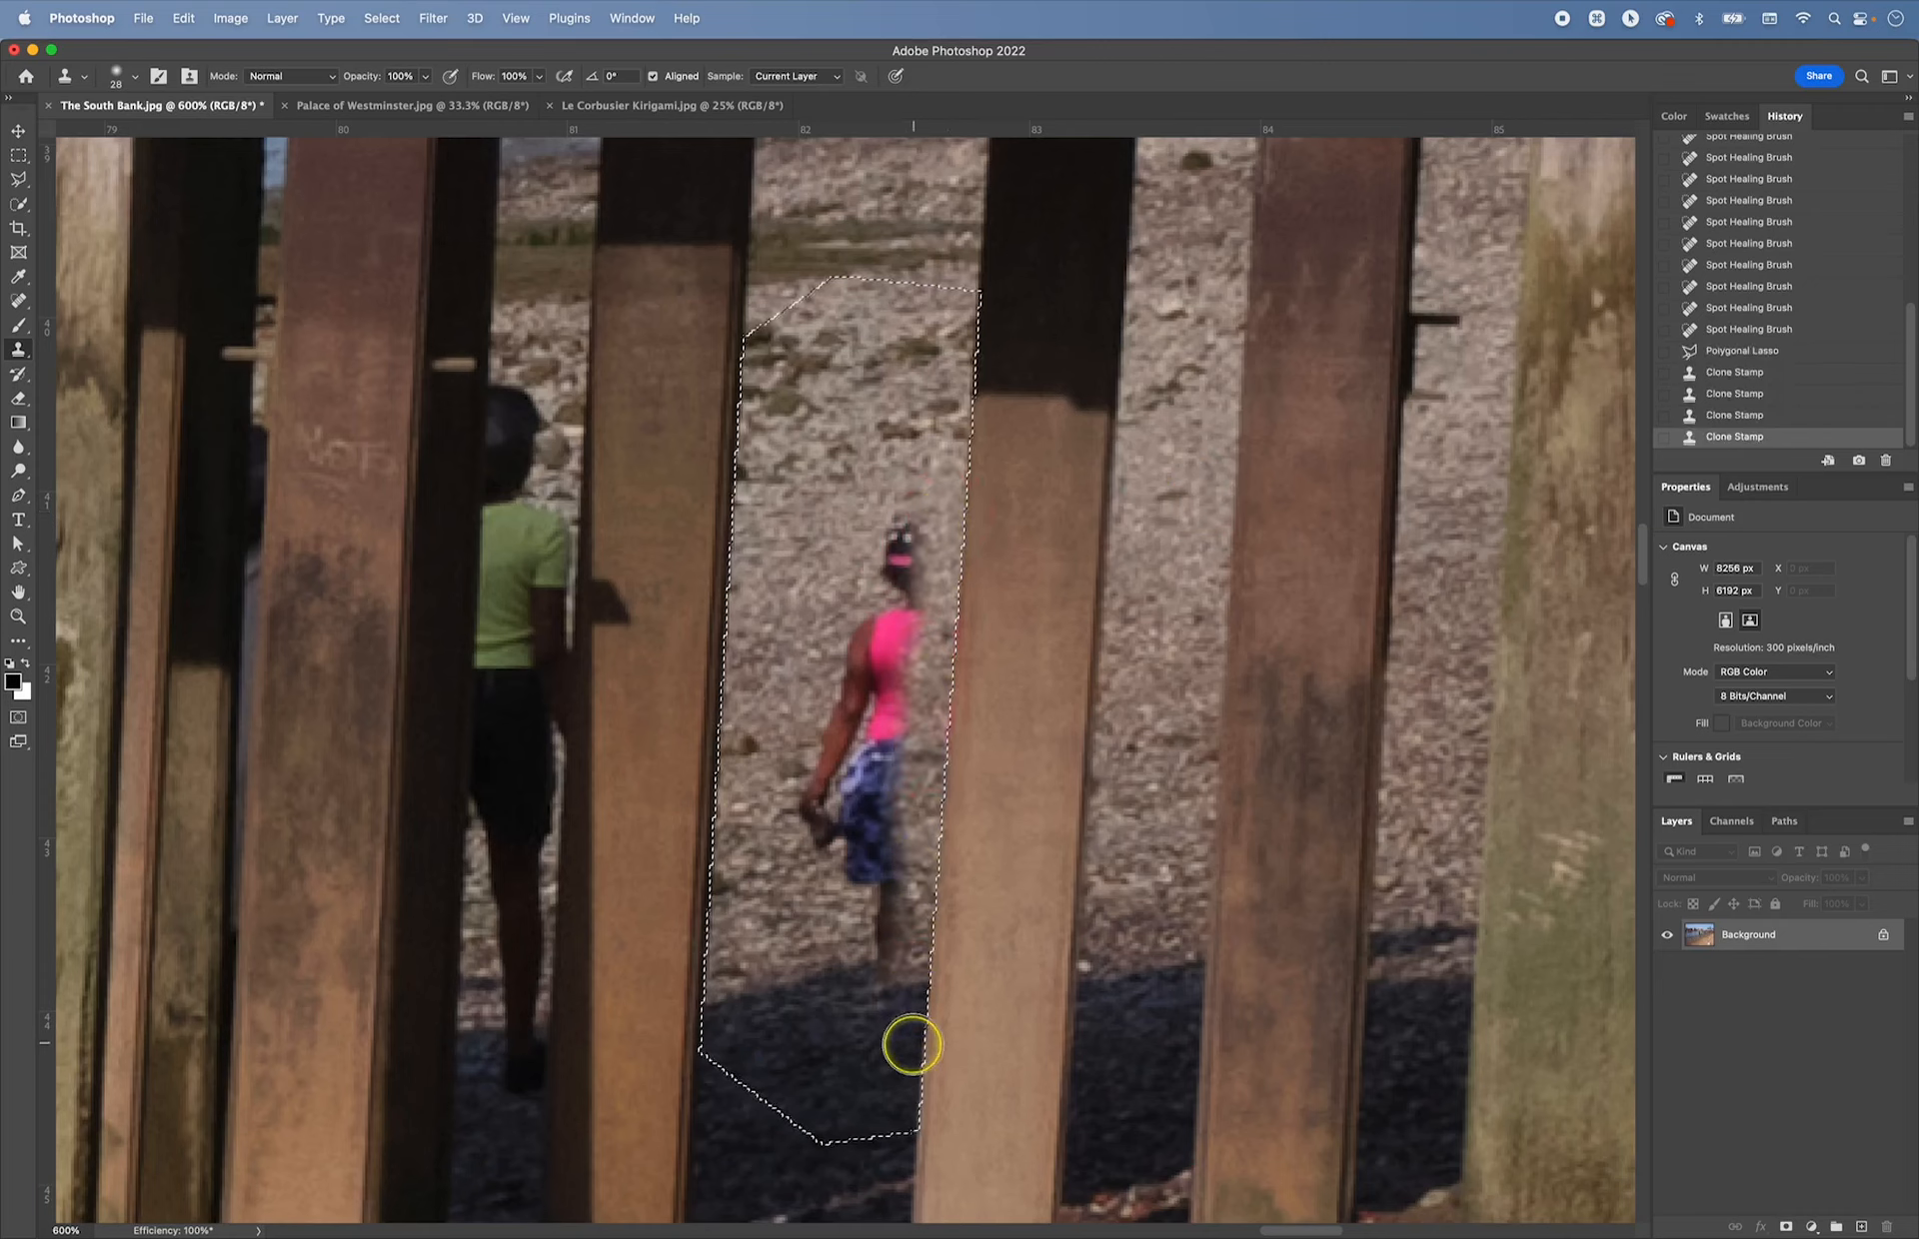
{"action": "left_click_drag", "start_coordinate": [903, 522], "coordinate": [905, 769]}
{"action": "left_click_drag", "start_coordinate": [910, 618], "coordinate": [896, 892]}
{"action": "left_click_drag", "start_coordinate": [895, 905], "coordinate": [889, 1012]}
{"action": "mouse_move", "coordinate": [875, 660]}
{"action": "left_mouse_down"}
{"action": "mouse_move", "coordinate": [879, 621]}
{"action": "mouse_move", "coordinate": [853, 613]}
{"action": "mouse_move", "coordinate": [886, 629]}
{"action": "mouse_move", "coordinate": [878, 915]}
{"action": "left_mouse_up"}
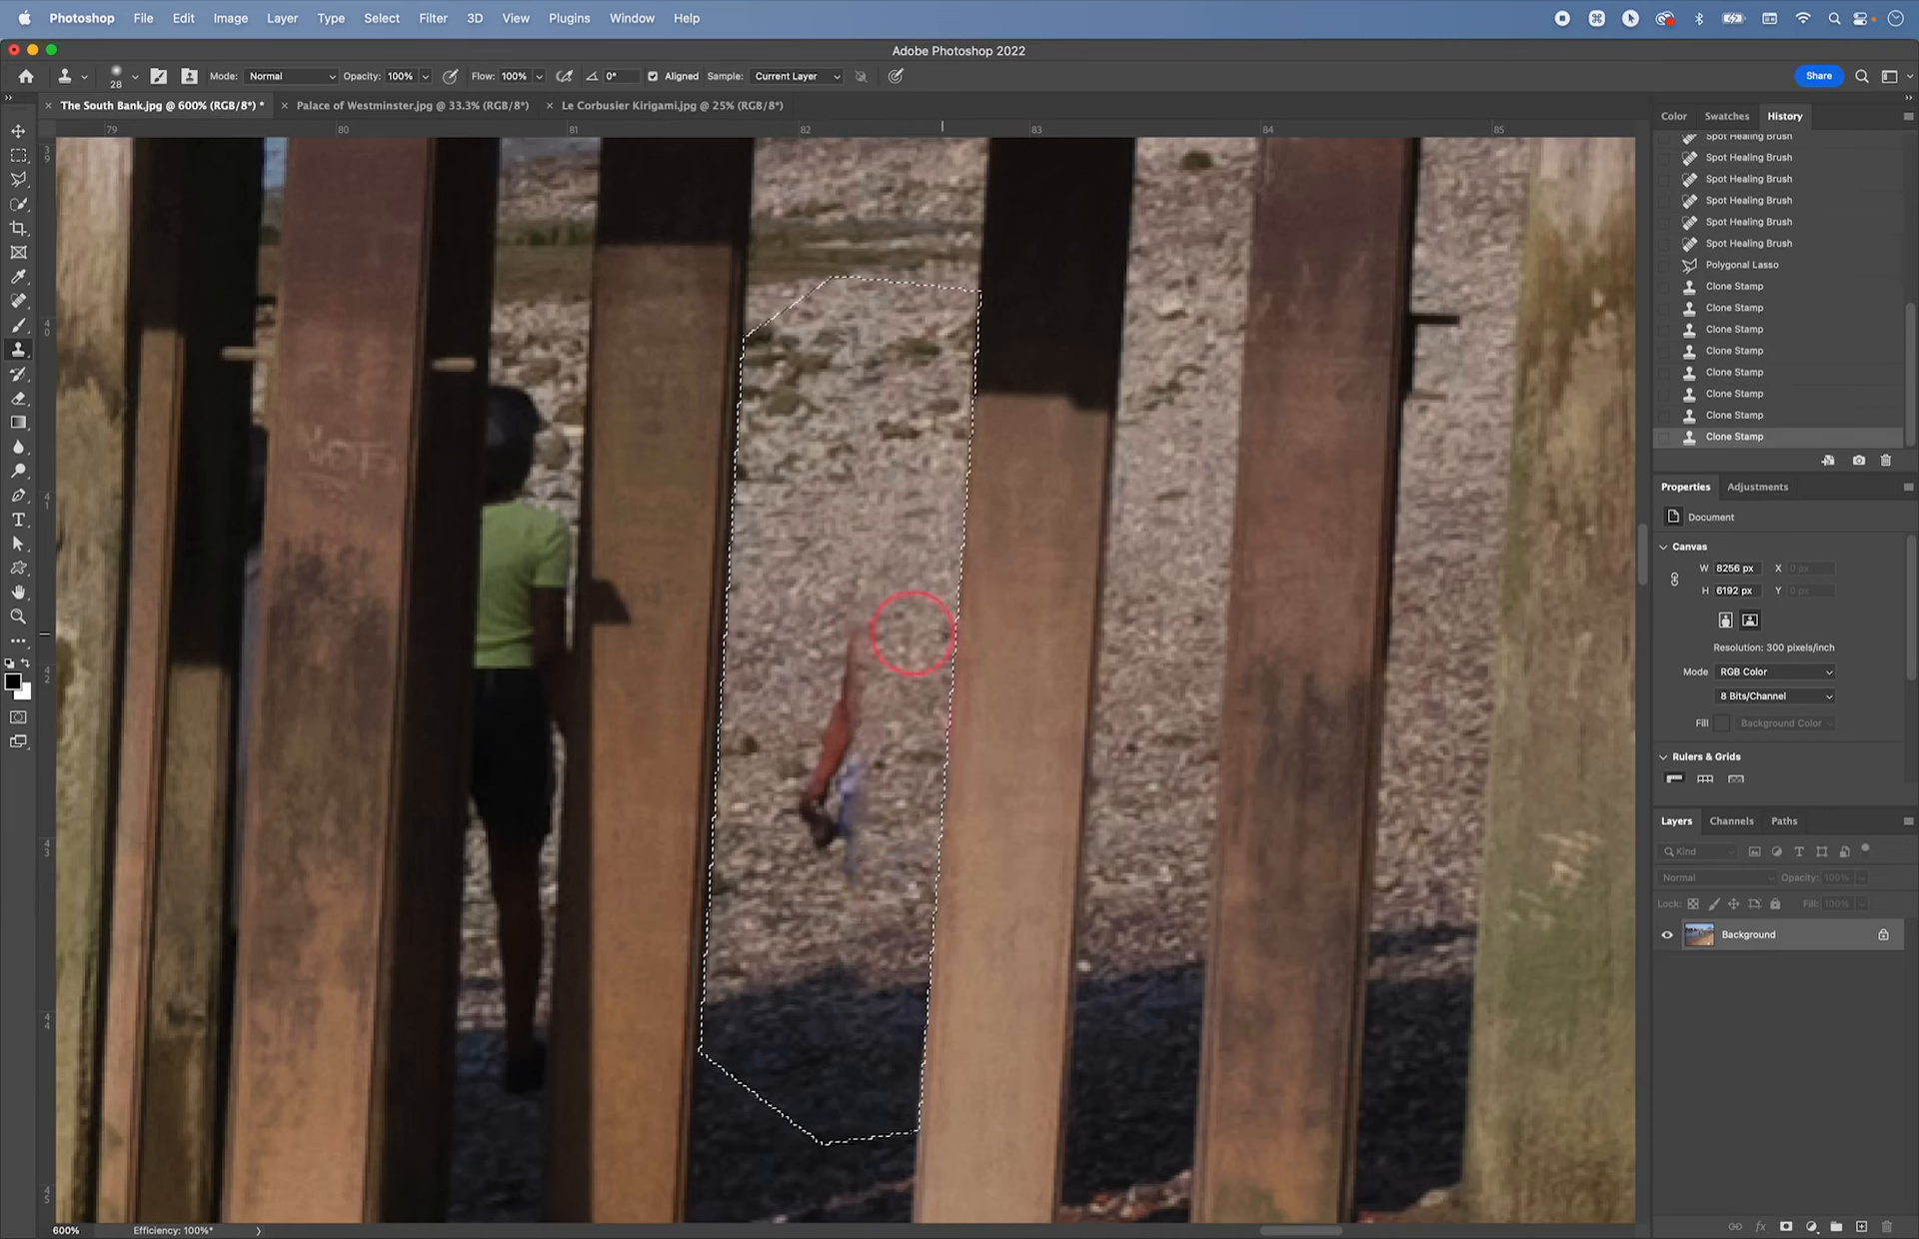
{"action": "left_click_drag", "start_coordinate": [874, 625], "coordinate": [836, 622]}
- Resample the pebbles in the neighbouring gap and touch up the cloned area along the selection's post edge
{"action": "left_click", "coordinate": [1195, 535], "text": "alt"}
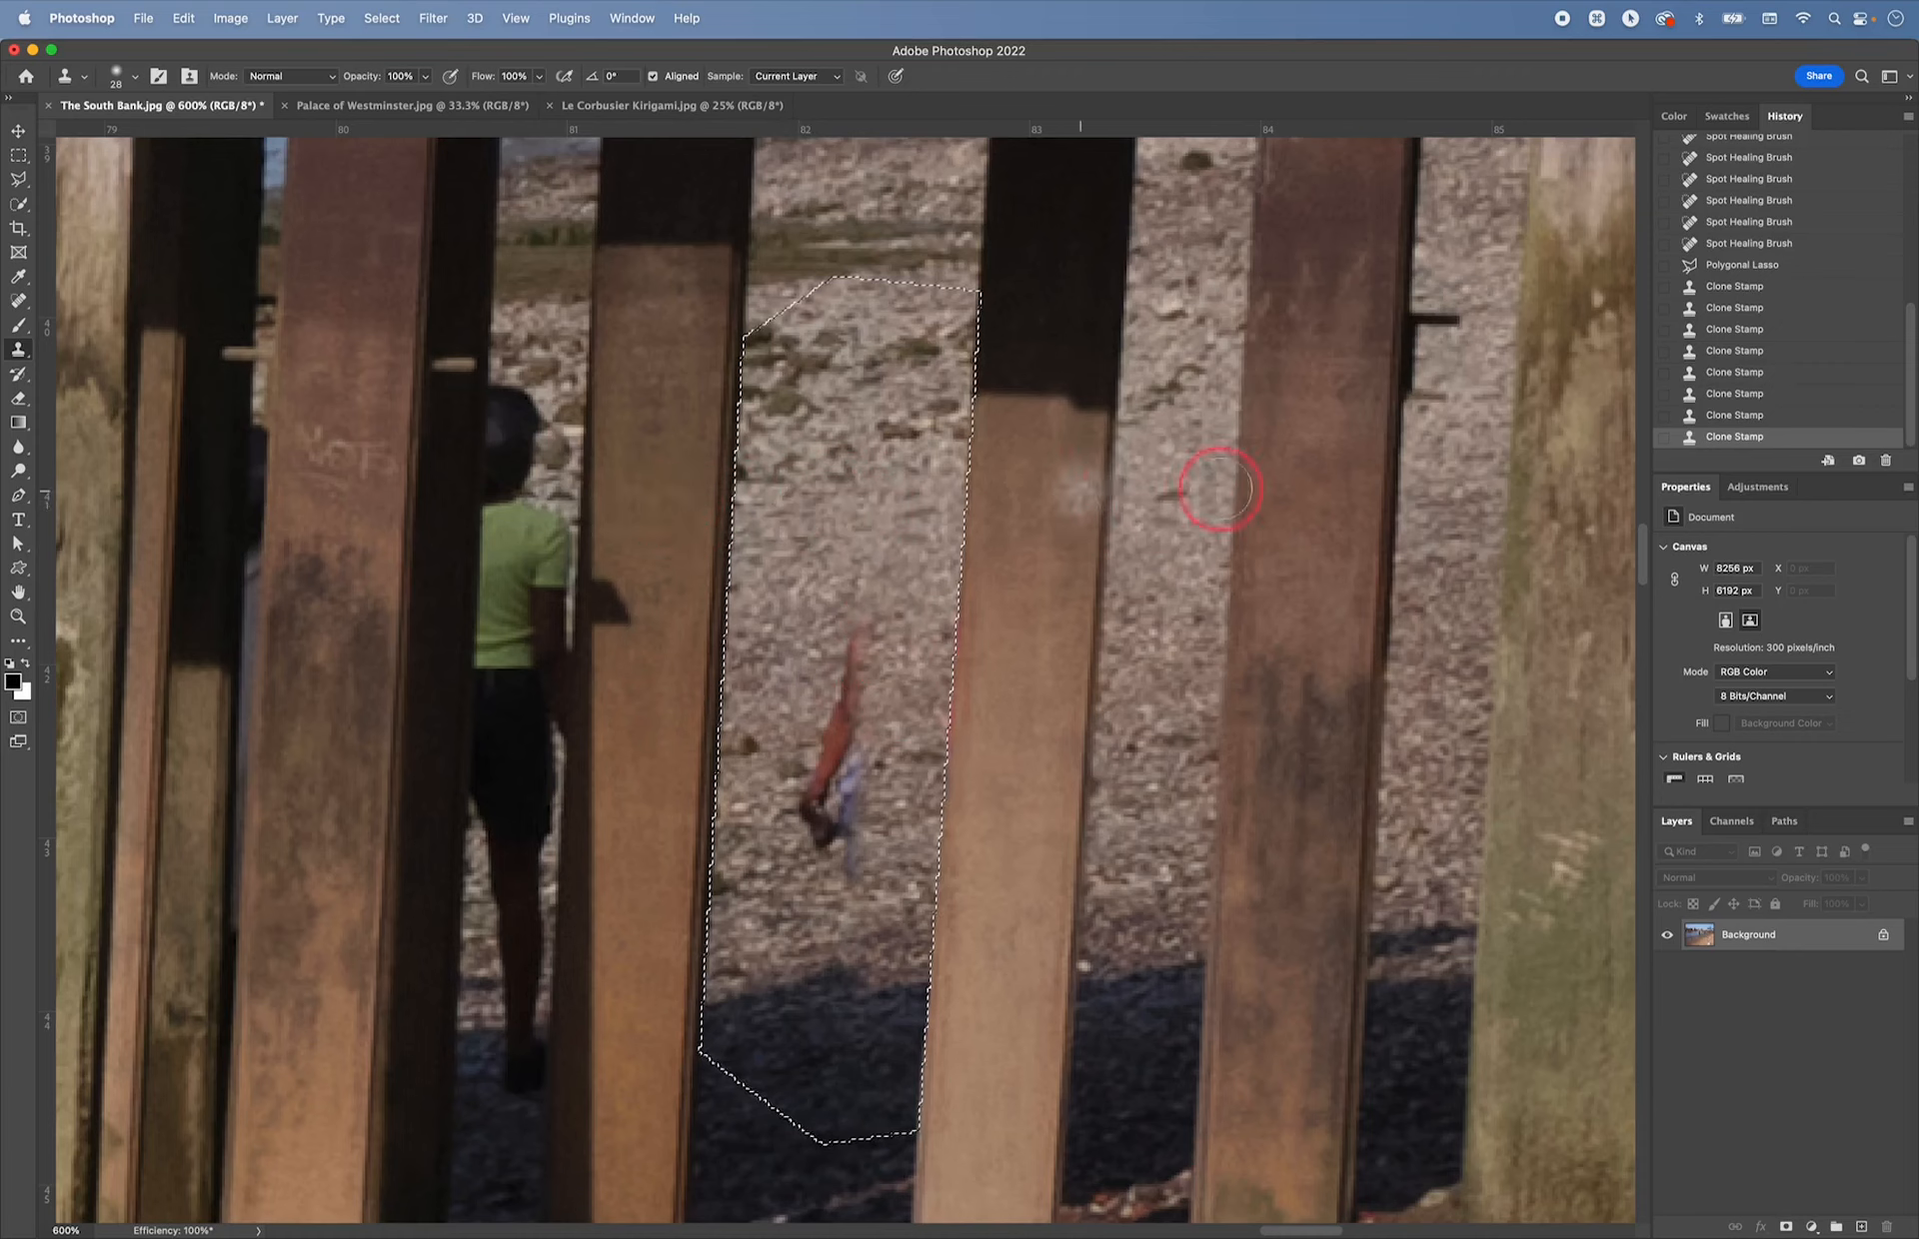
{"action": "key", "text": "alt"}
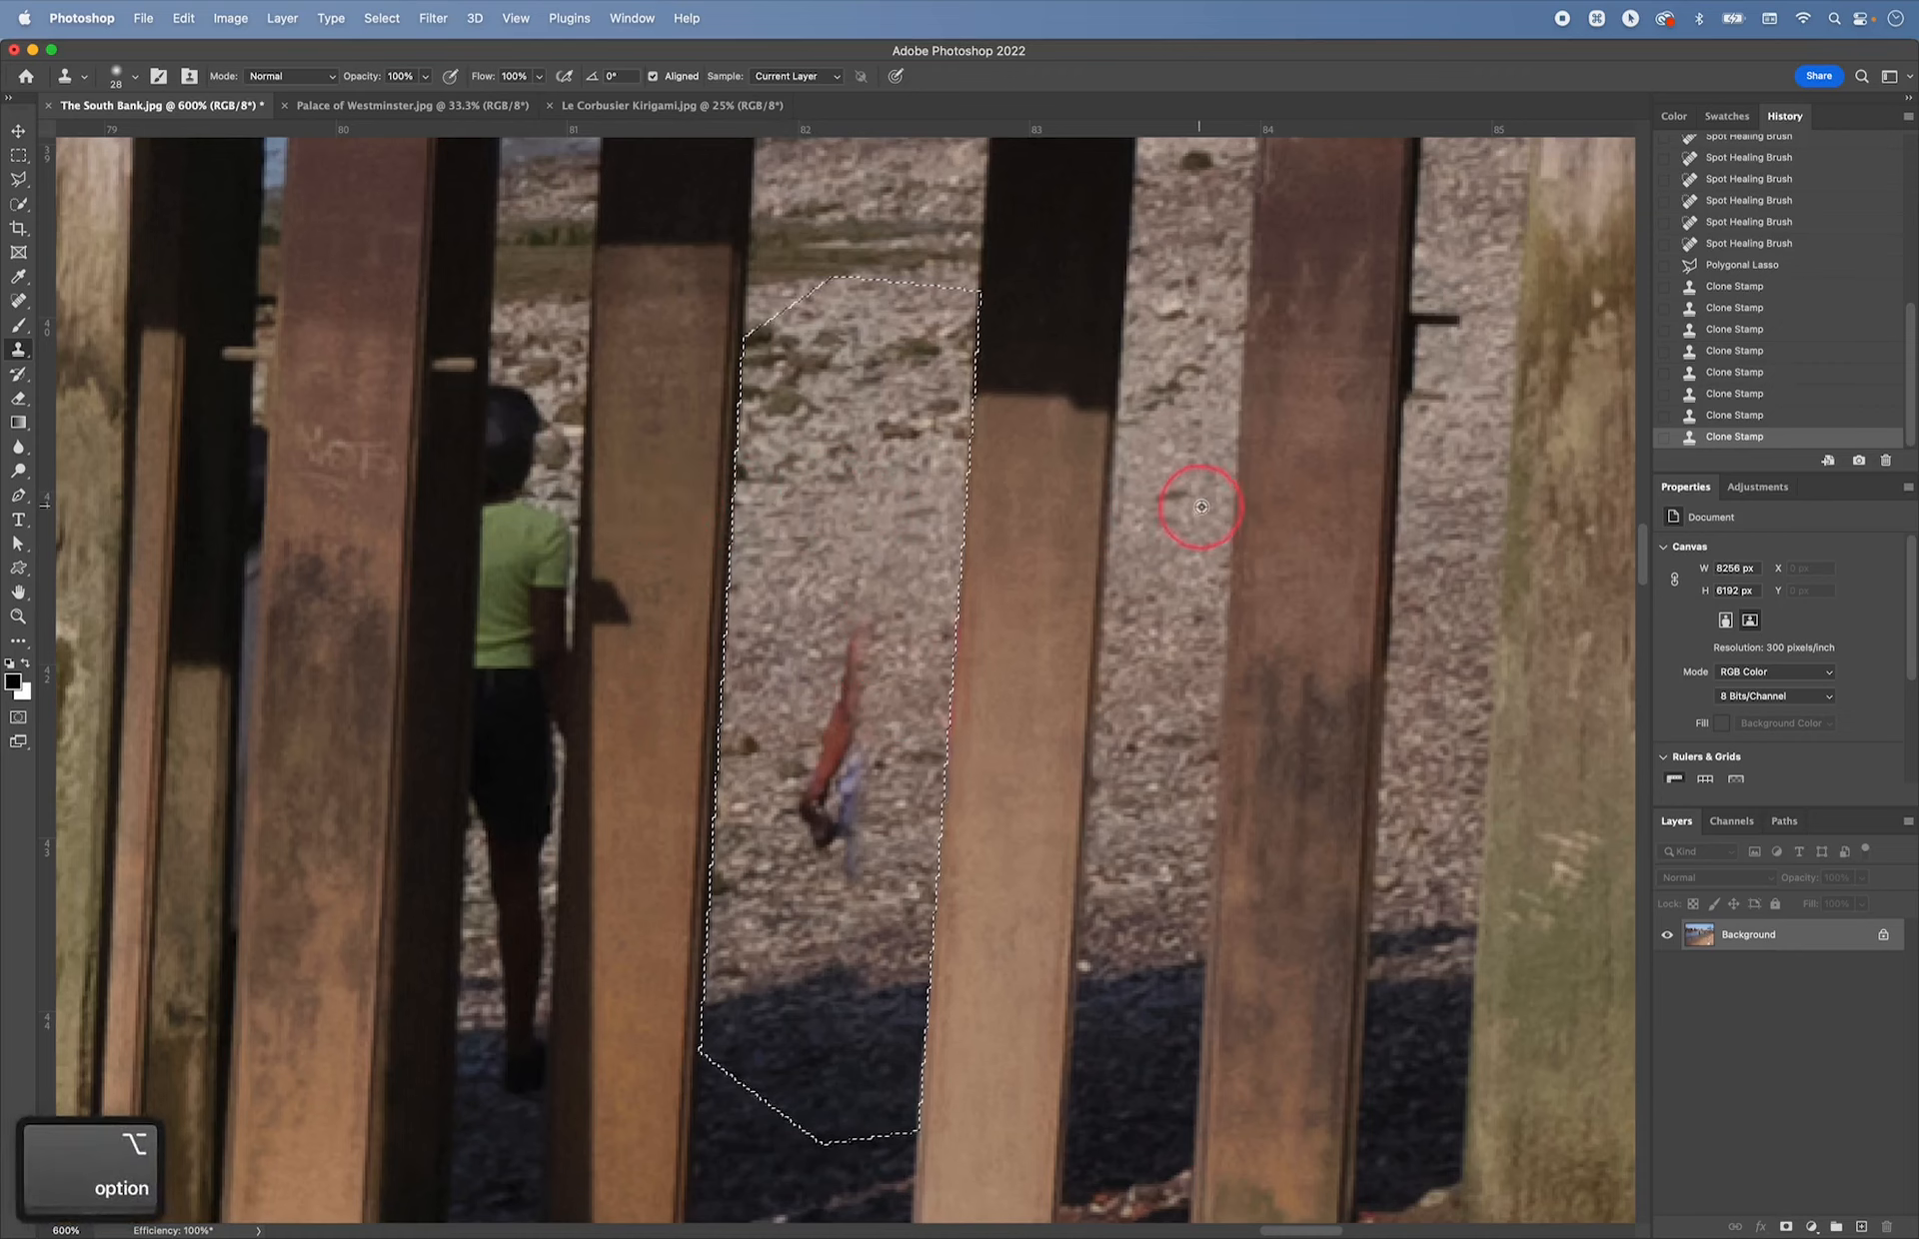
{"action": "left_click", "coordinate": [1205, 506], "text": "alt"}
{"action": "left_click_drag", "start_coordinate": [928, 529], "coordinate": [926, 537]}
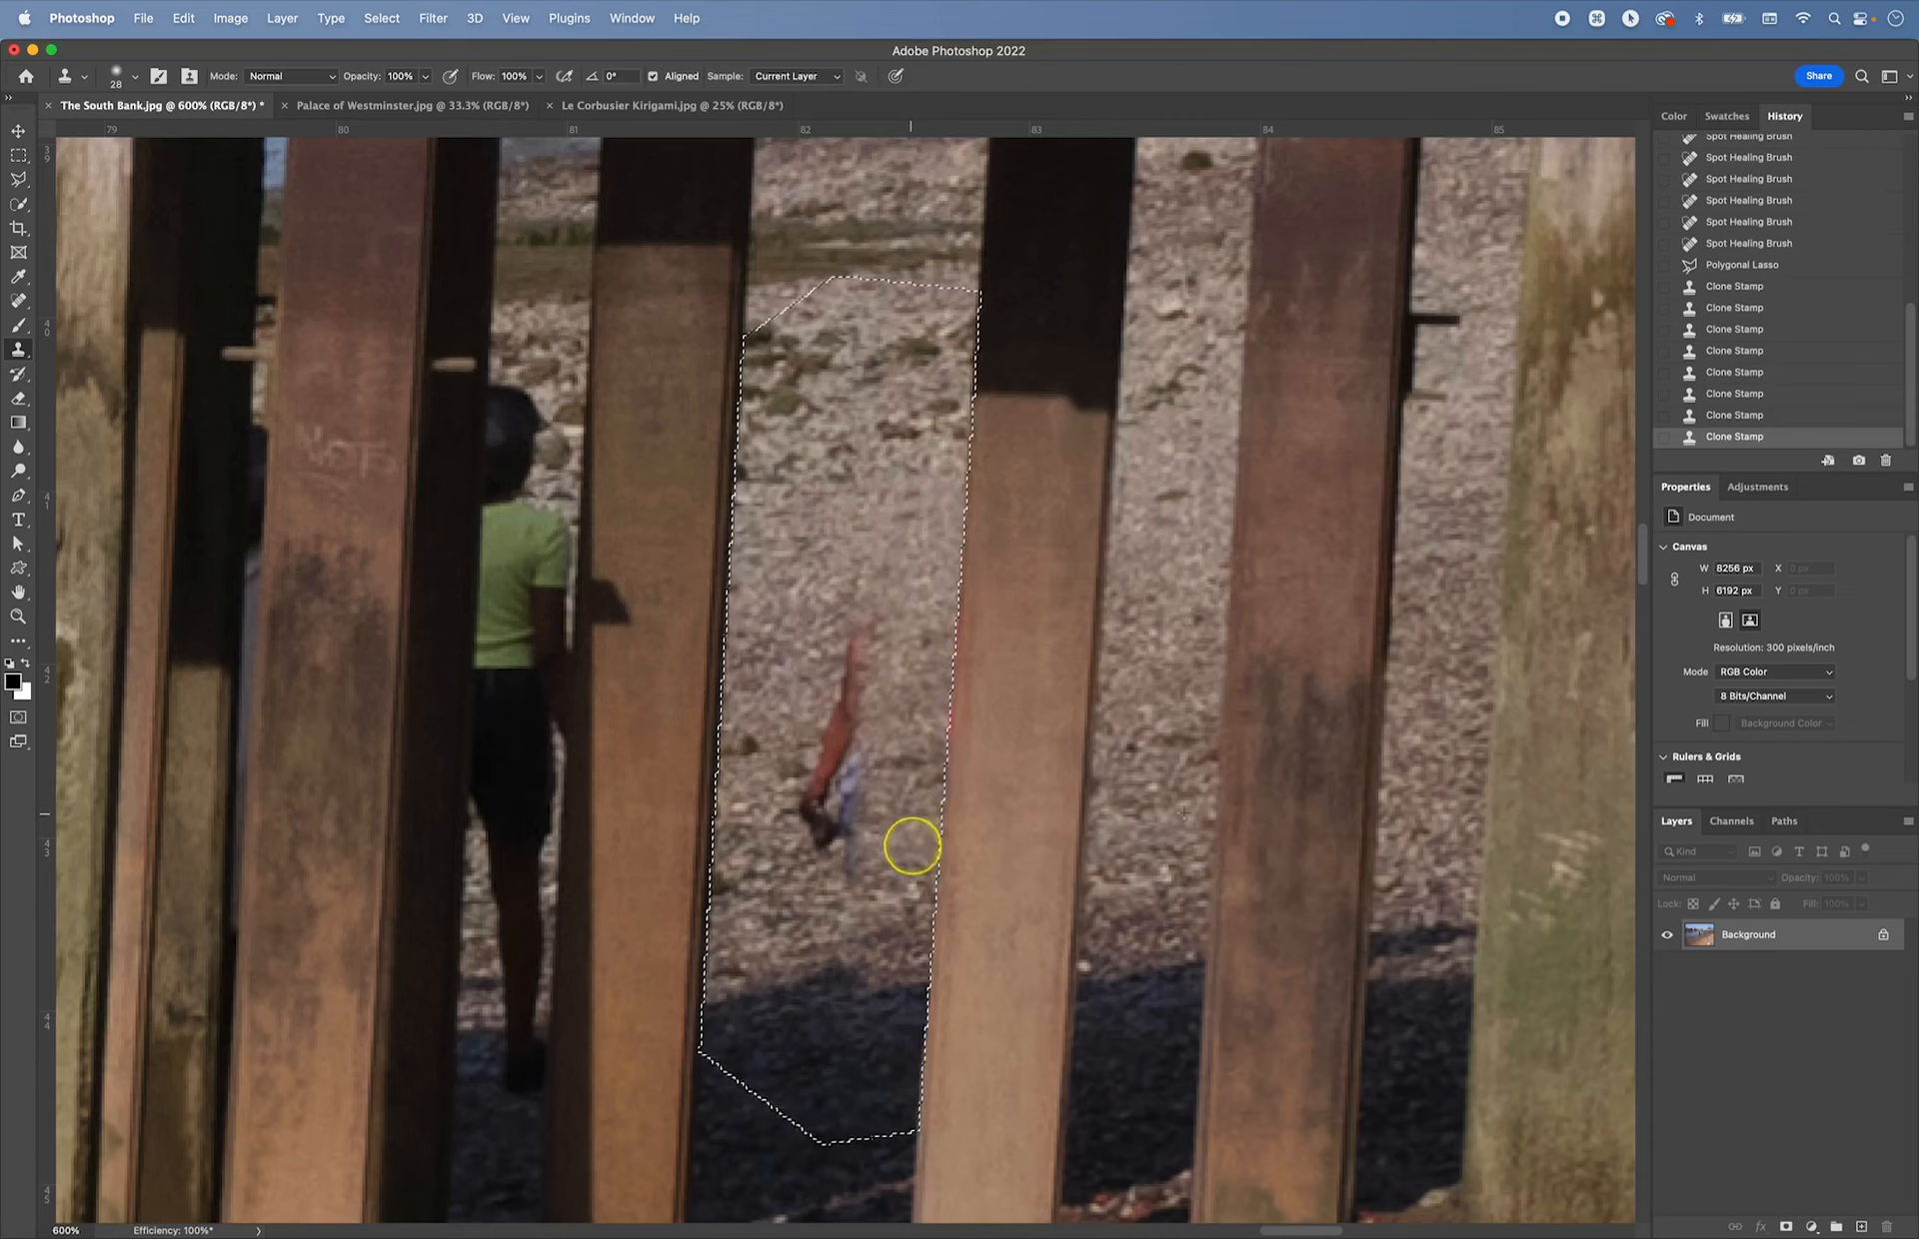
{"action": "left_click_drag", "start_coordinate": [912, 846], "coordinate": [916, 846]}
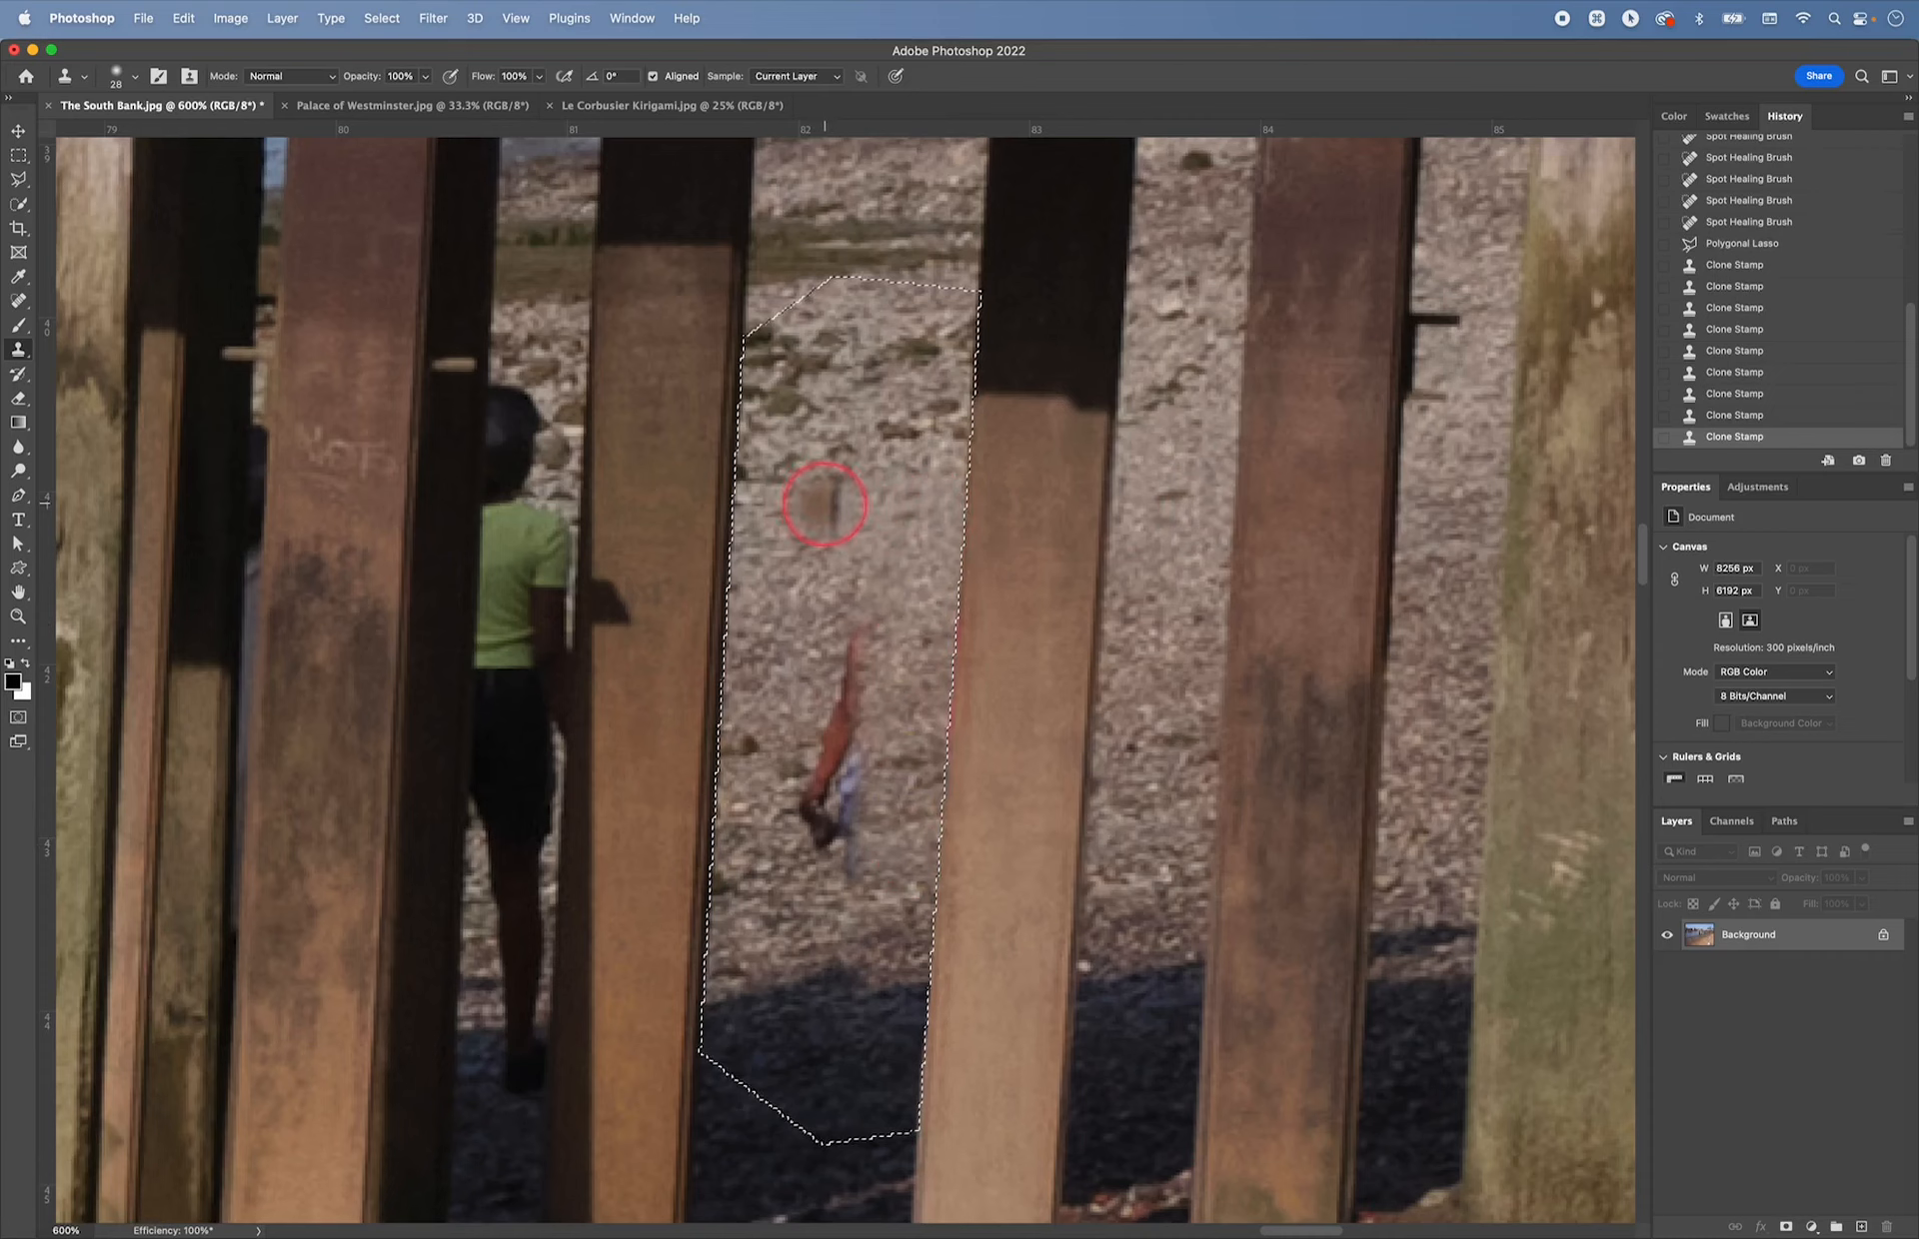
- Try a clone stroke beside the remaining arm with the aligned source running over the wooden post, and undo it
{"action": "left_click_drag", "start_coordinate": [802, 728], "coordinate": [801, 731]}
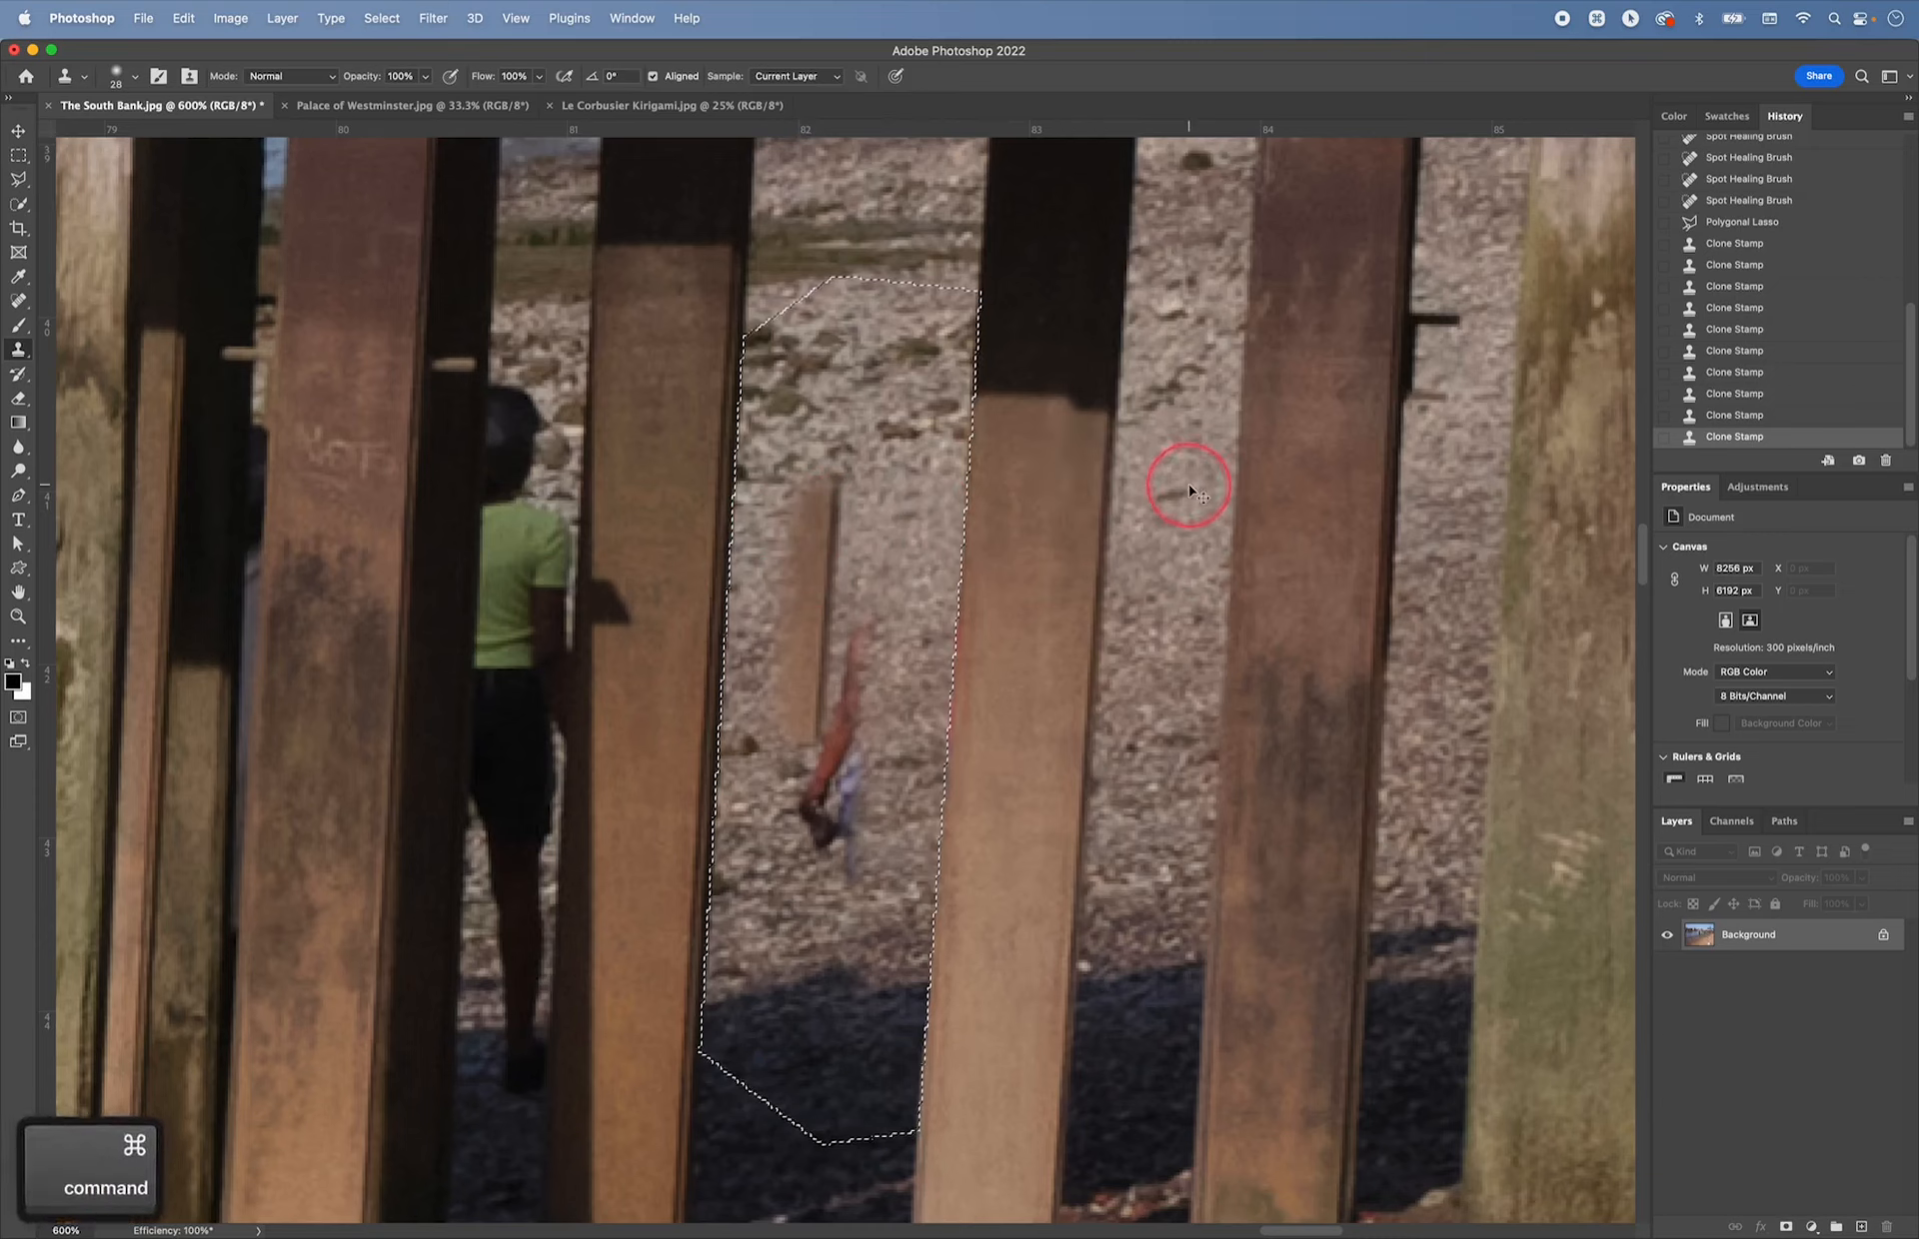
{"action": "key", "text": "cmd+z"}
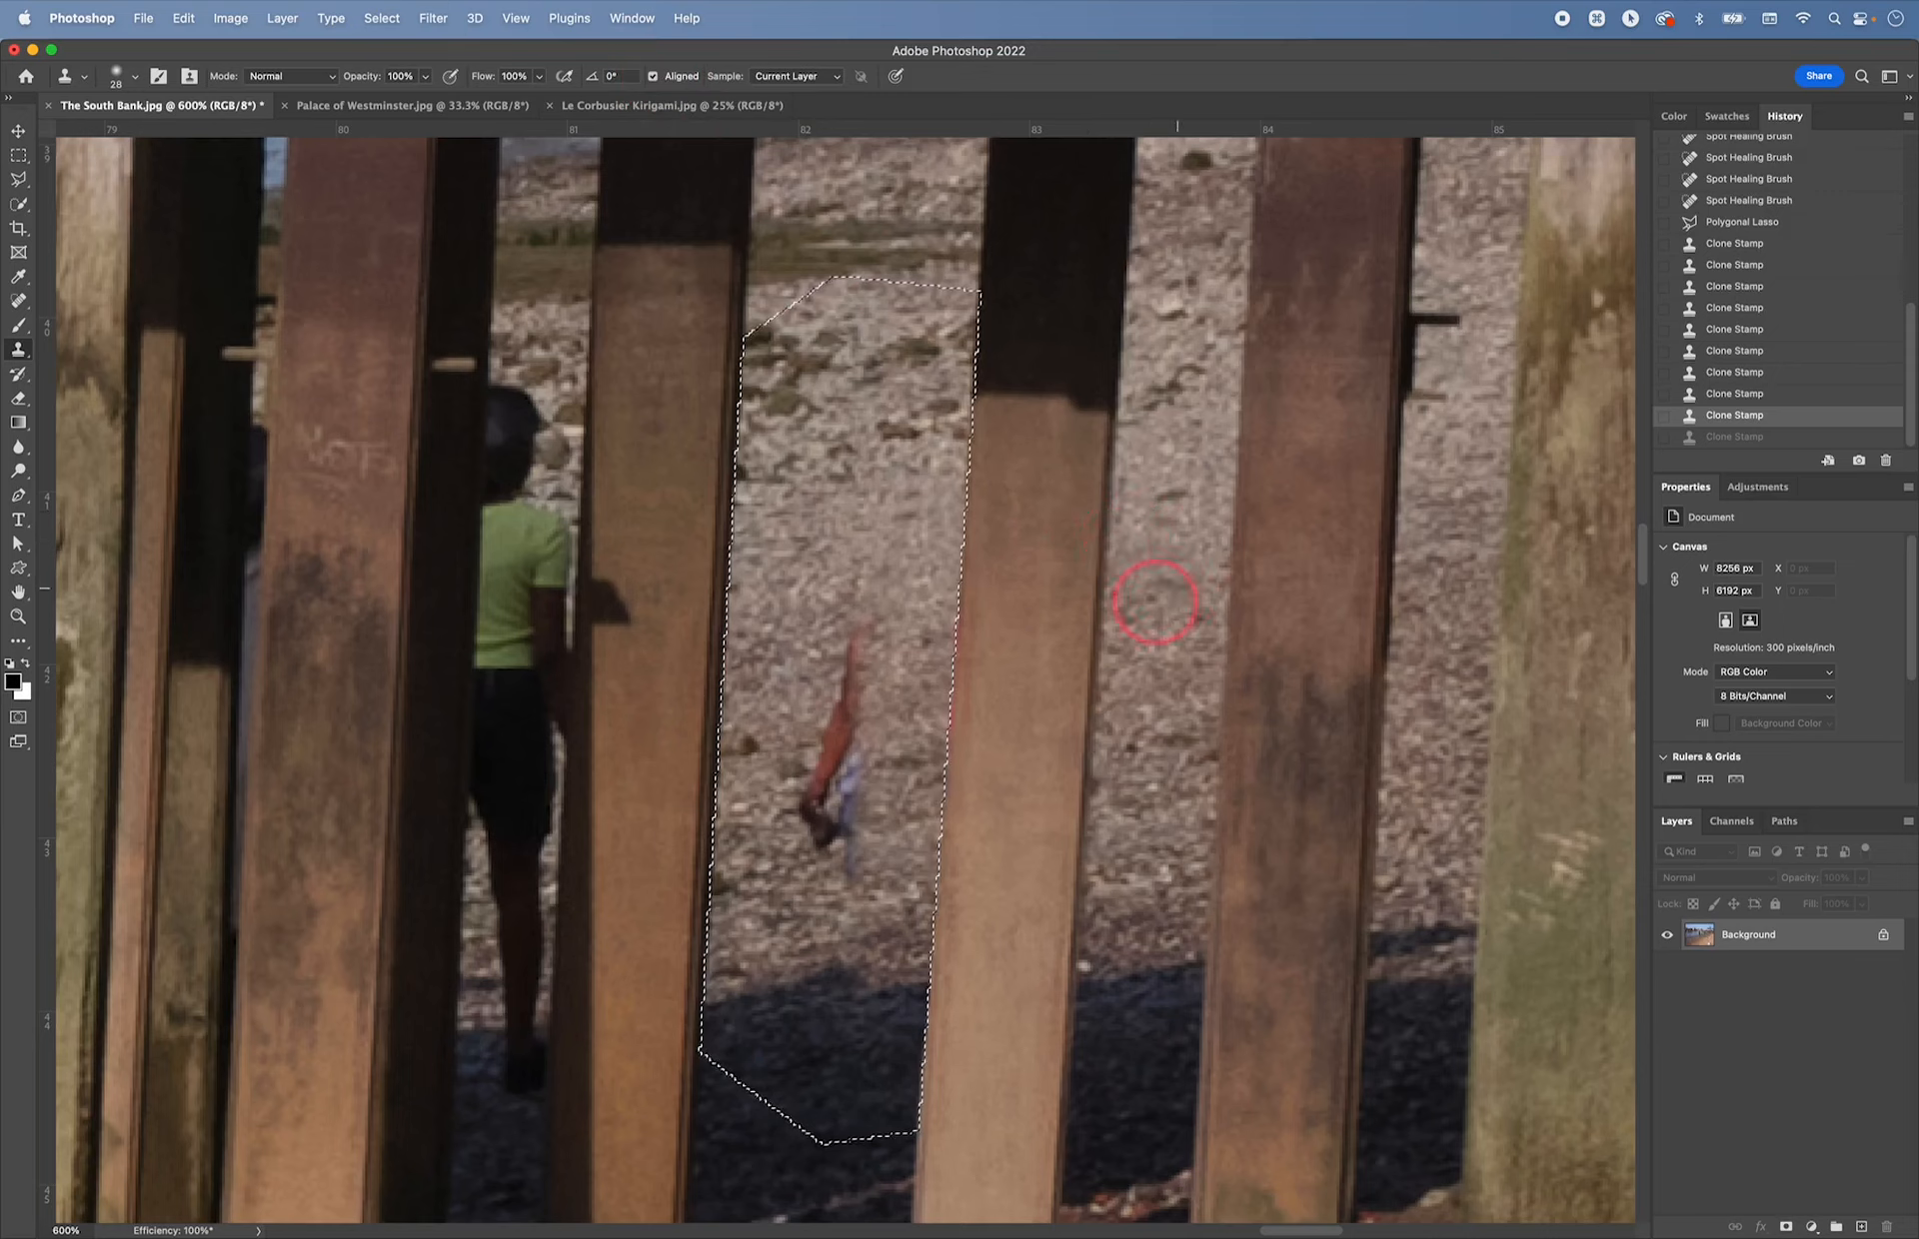
- Resample the pebbles in the neighbouring gap and clone them over the figure's remaining arm and hand
{"action": "key", "text": "alt"}
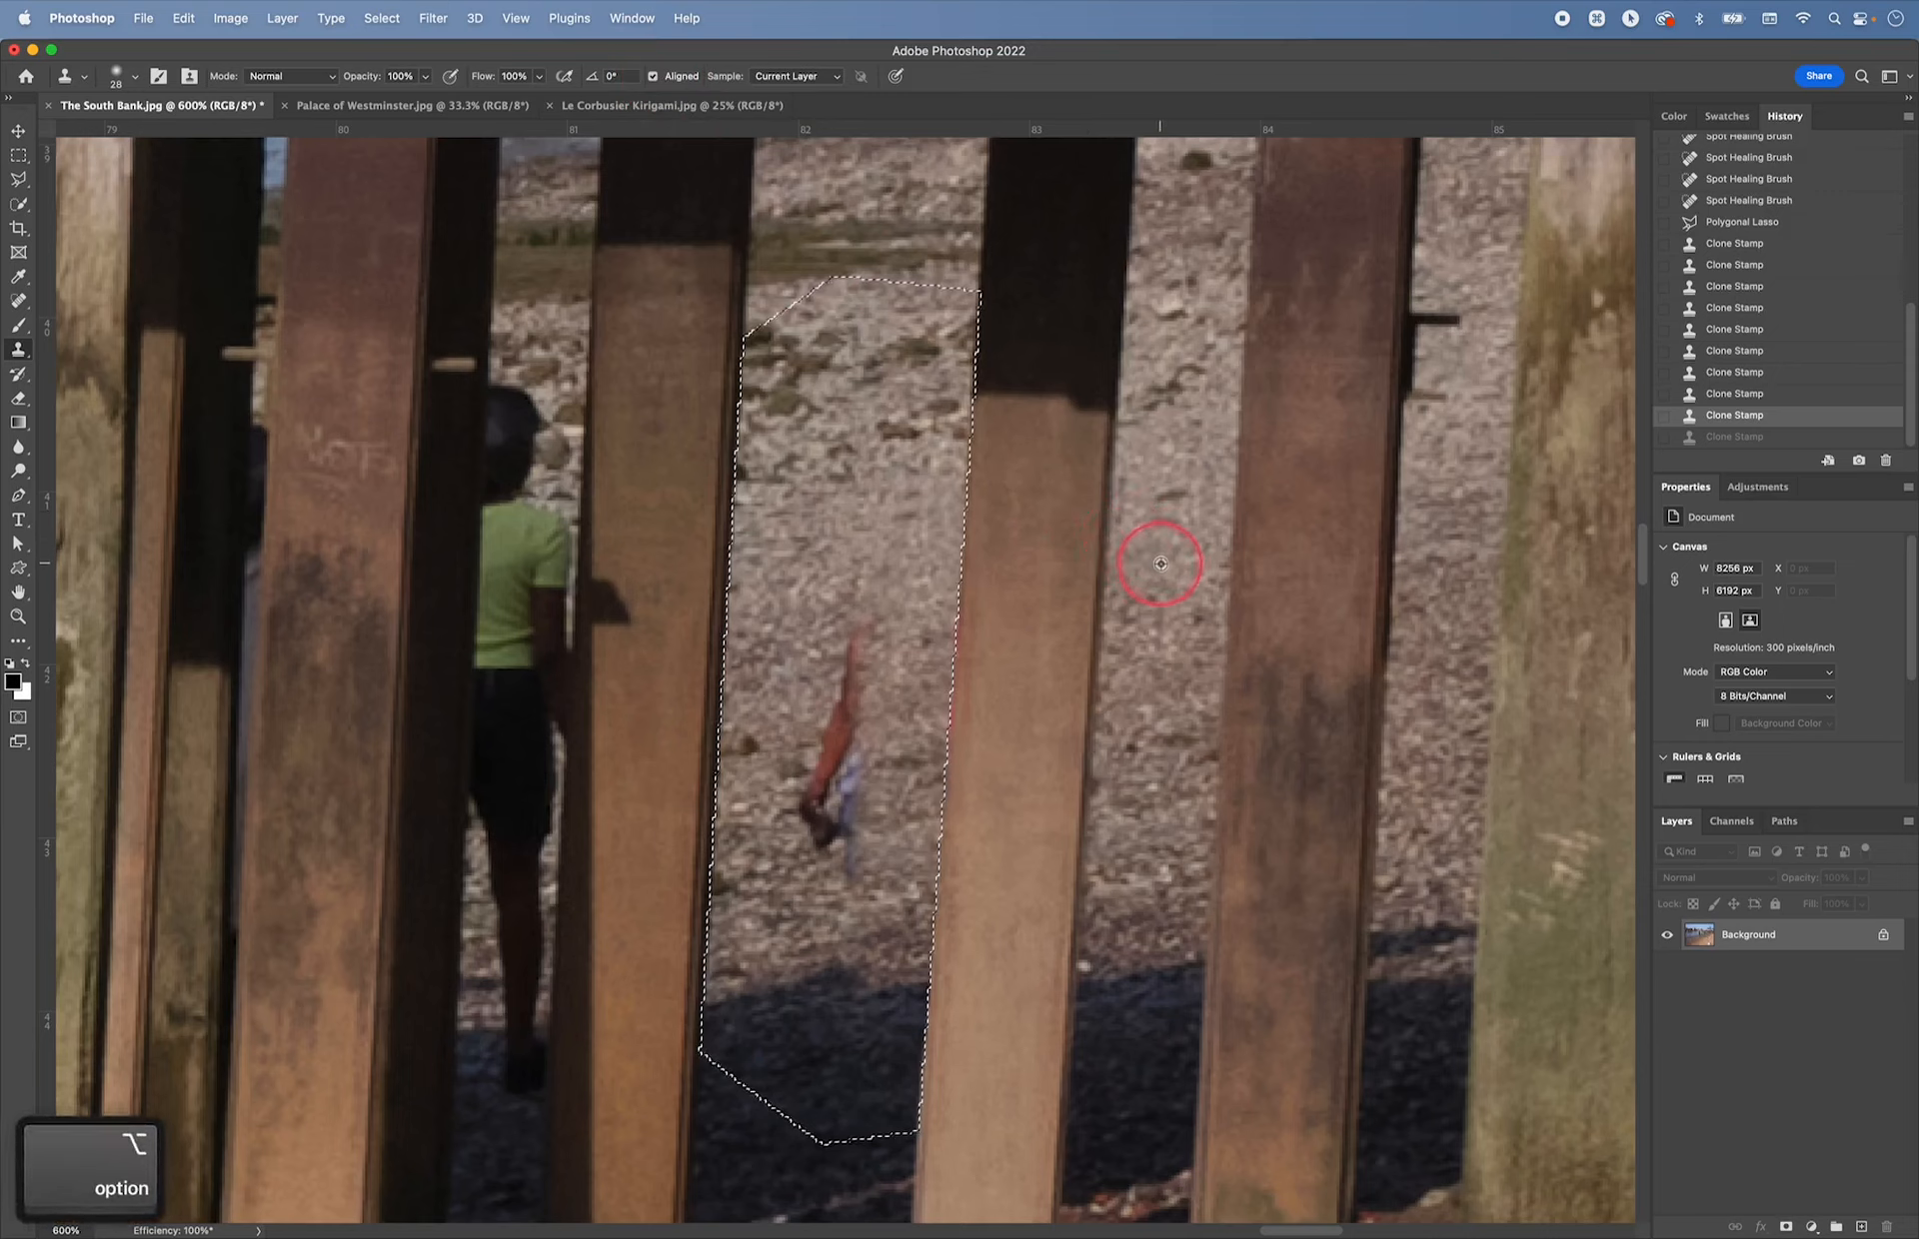
{"action": "left_click", "coordinate": [1160, 563], "text": "alt"}
{"action": "mouse_move", "coordinate": [879, 715]}
{"action": "left_mouse_down"}
{"action": "mouse_move", "coordinate": [869, 675]}
{"action": "mouse_move", "coordinate": [887, 855]}
{"action": "mouse_move", "coordinate": [837, 721]}
{"action": "left_mouse_up"}
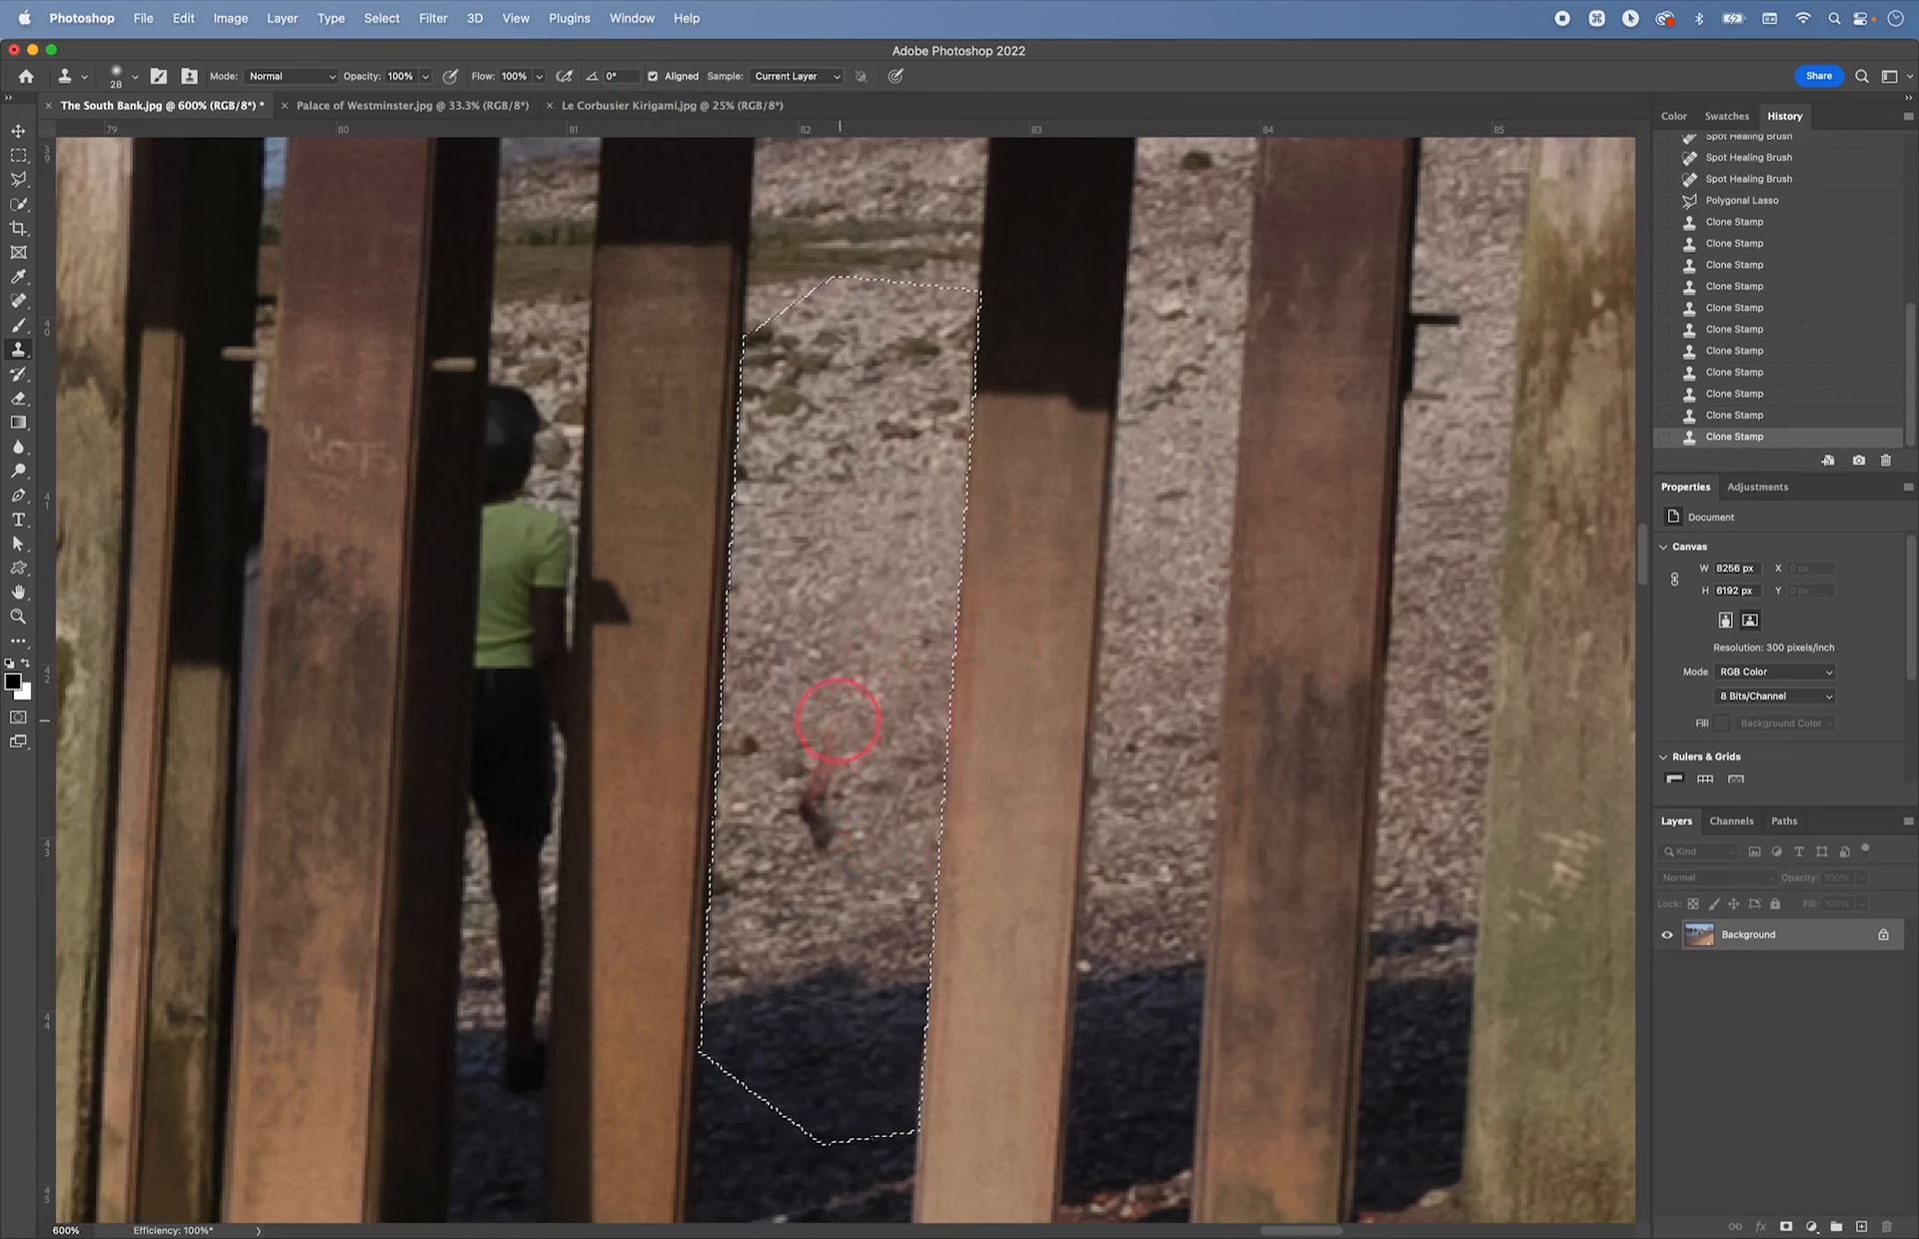
{"action": "left_click", "coordinate": [1149, 587], "text": "alt"}
{"action": "left_click_drag", "start_coordinate": [818, 829], "coordinate": [856, 737]}
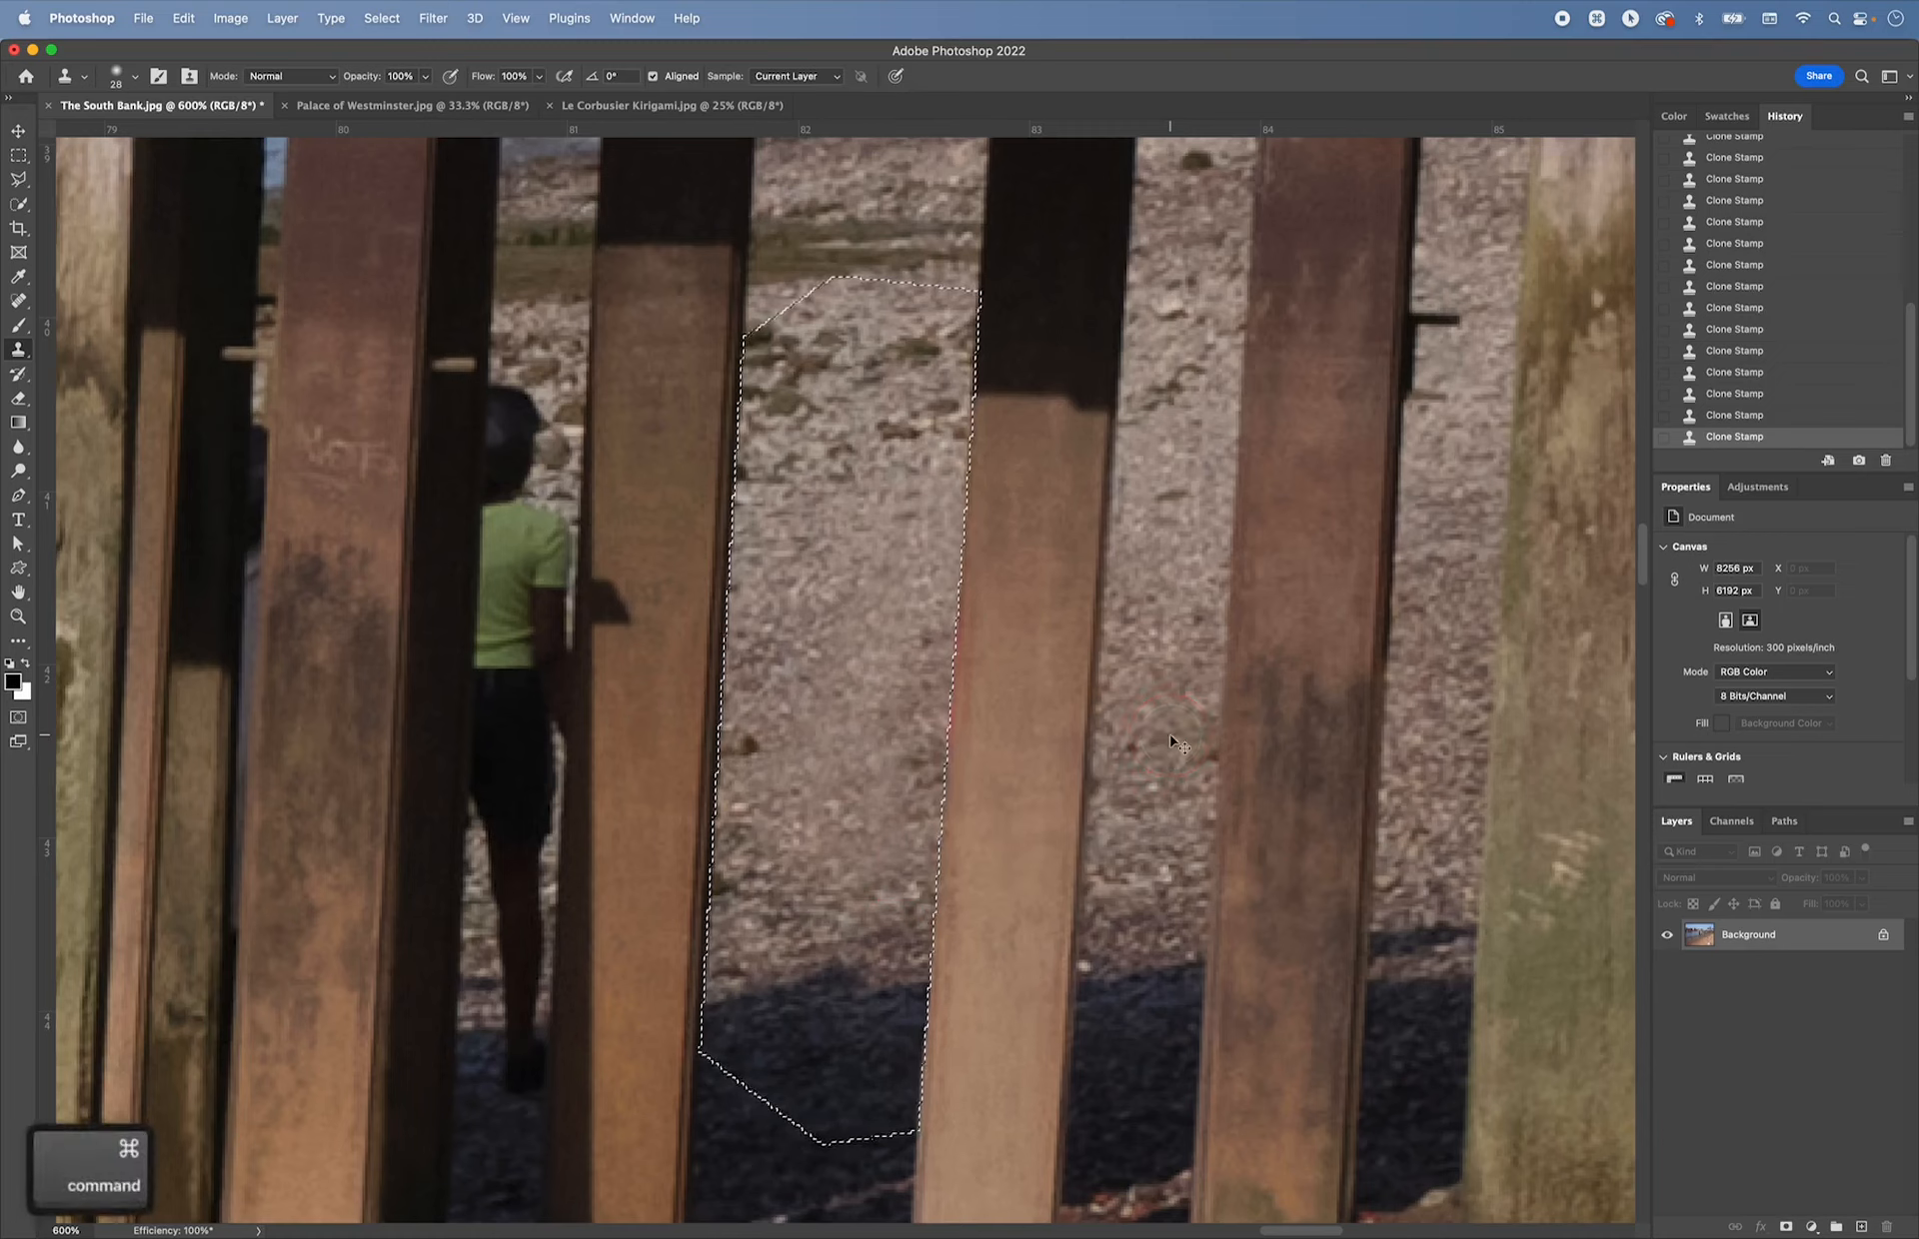
- Invert the selection, clone clean wood down the post's edge beside the retouched gap, and deselect
{"action": "key", "text": "super+shift+i"}
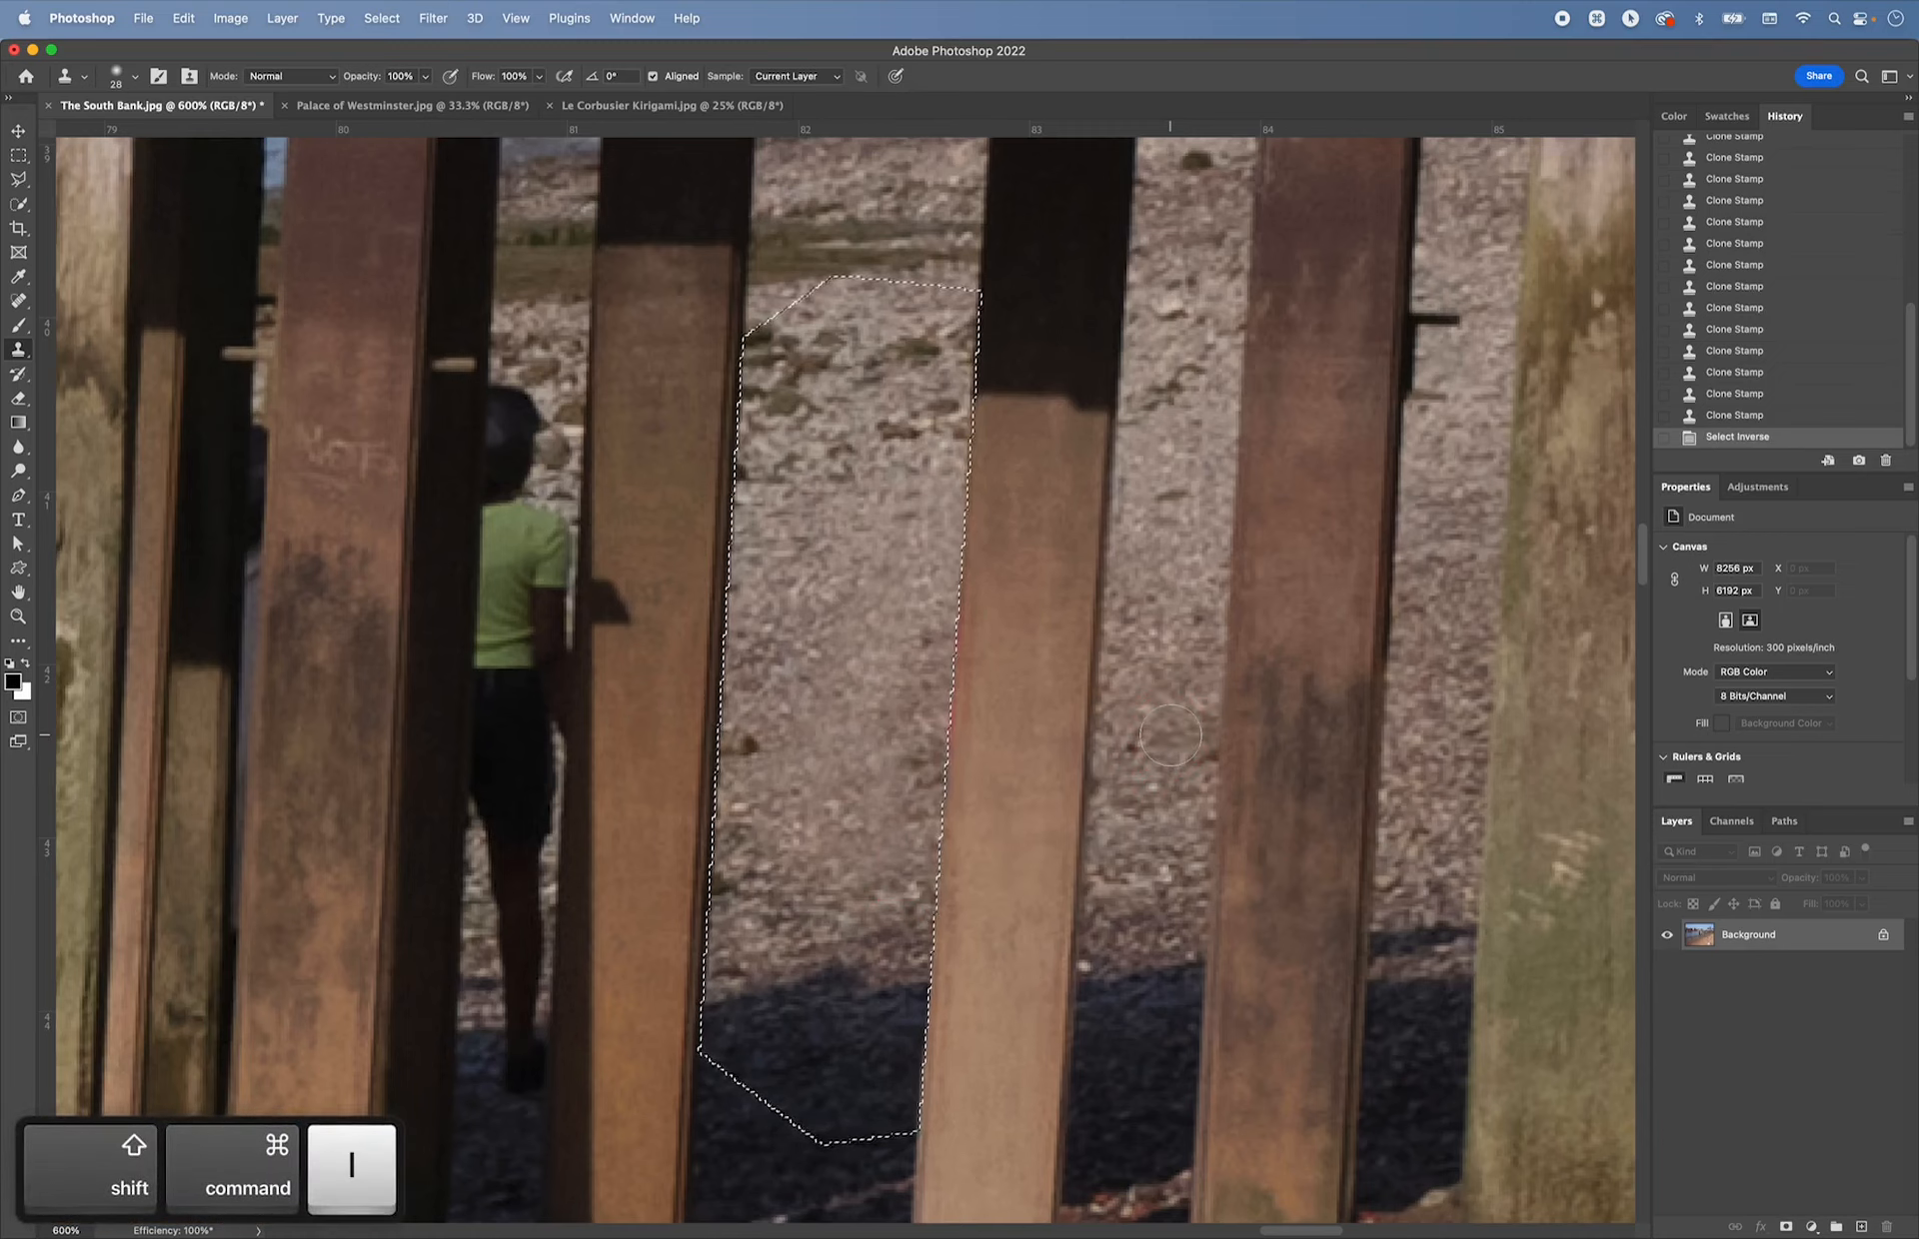
{"action": "left_click_drag", "start_coordinate": [865, 648], "coordinate": [781, 697]}
{"action": "mouse_move", "coordinate": [951, 489]}
{"action": "left_mouse_down"}
{"action": "mouse_move", "coordinate": [959, 712]}
{"action": "mouse_move", "coordinate": [953, 741]}
{"action": "mouse_move", "coordinate": [899, 760]}
{"action": "left_mouse_up"}
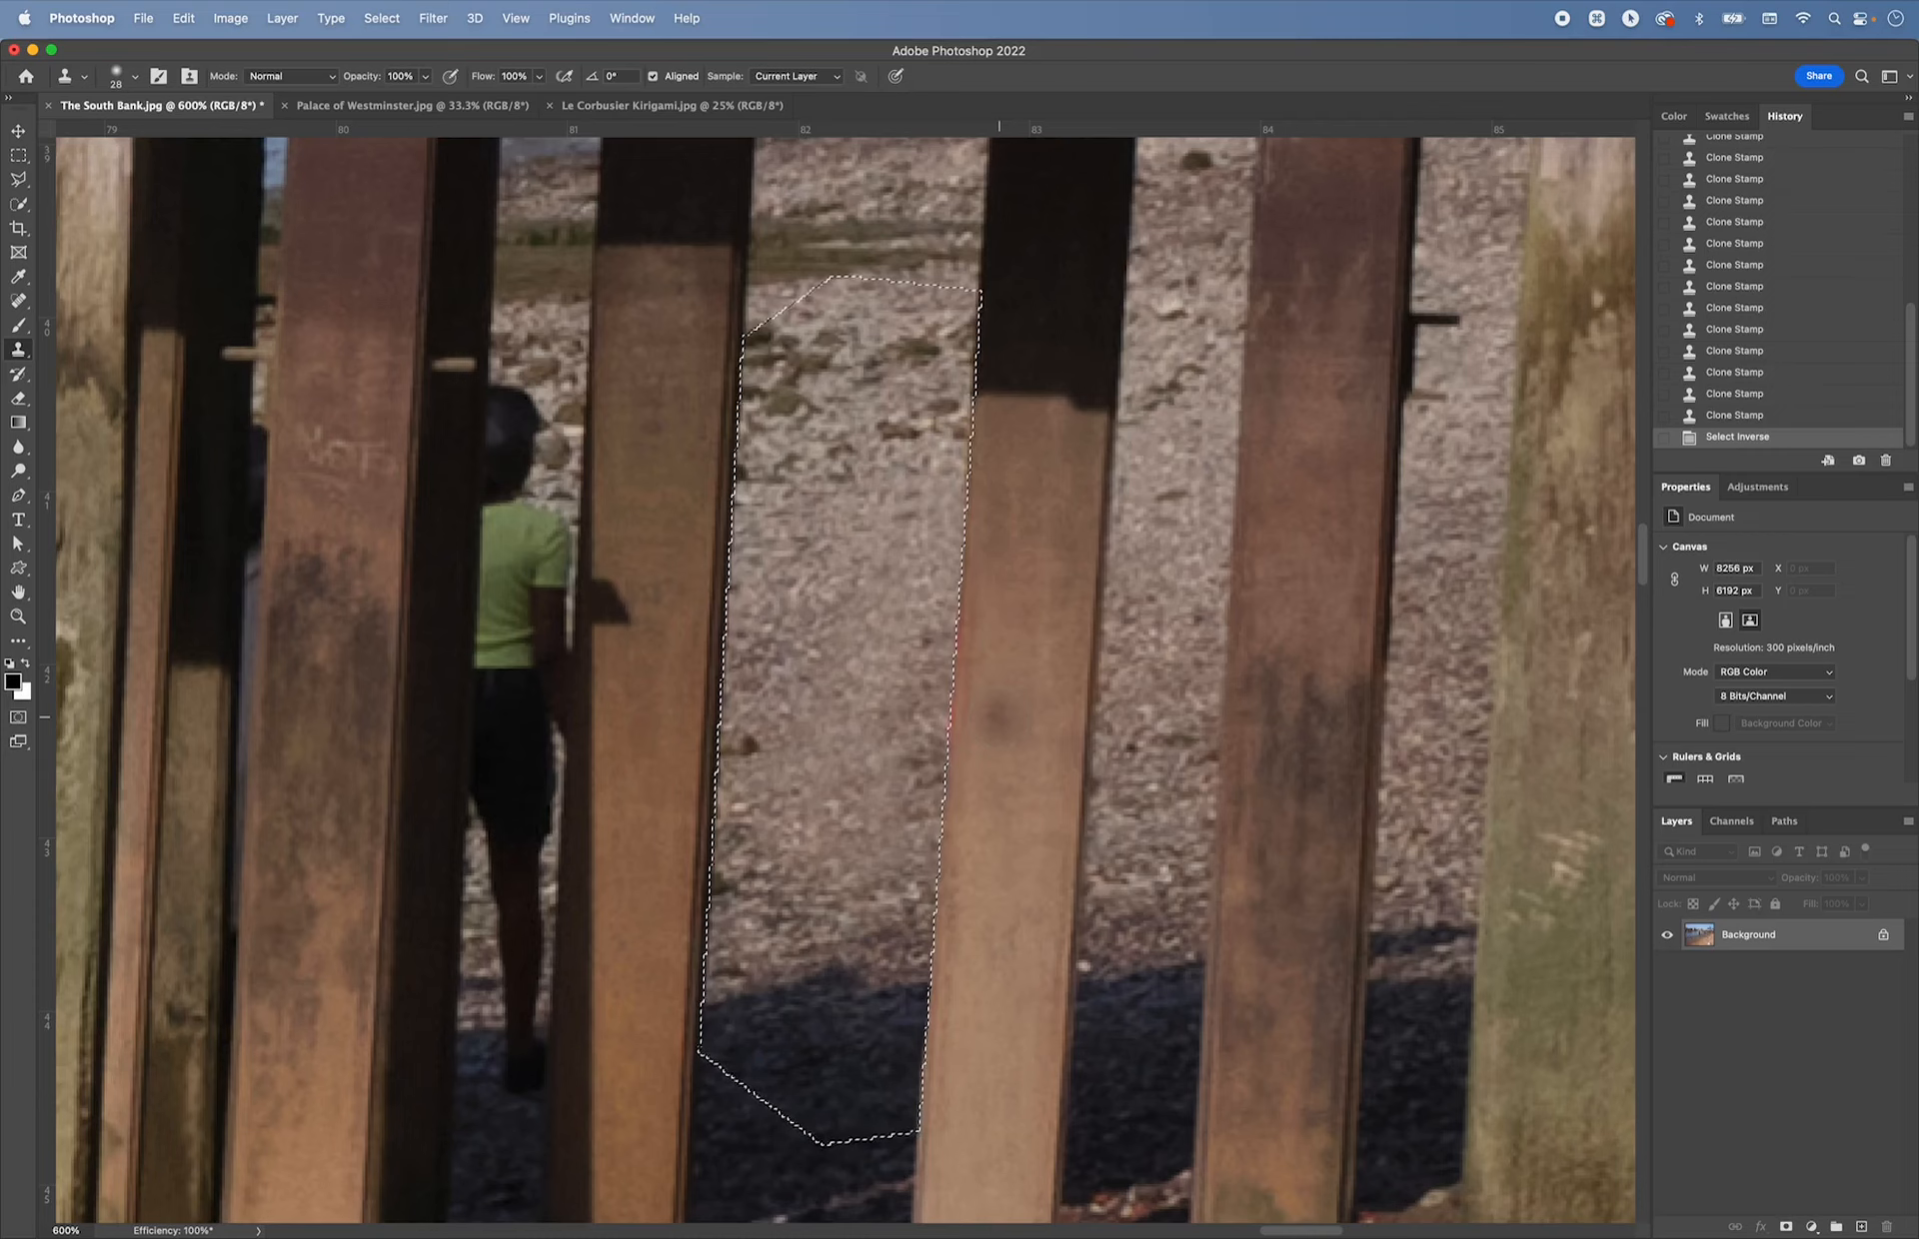
{"action": "left_click", "coordinate": [1016, 553]}
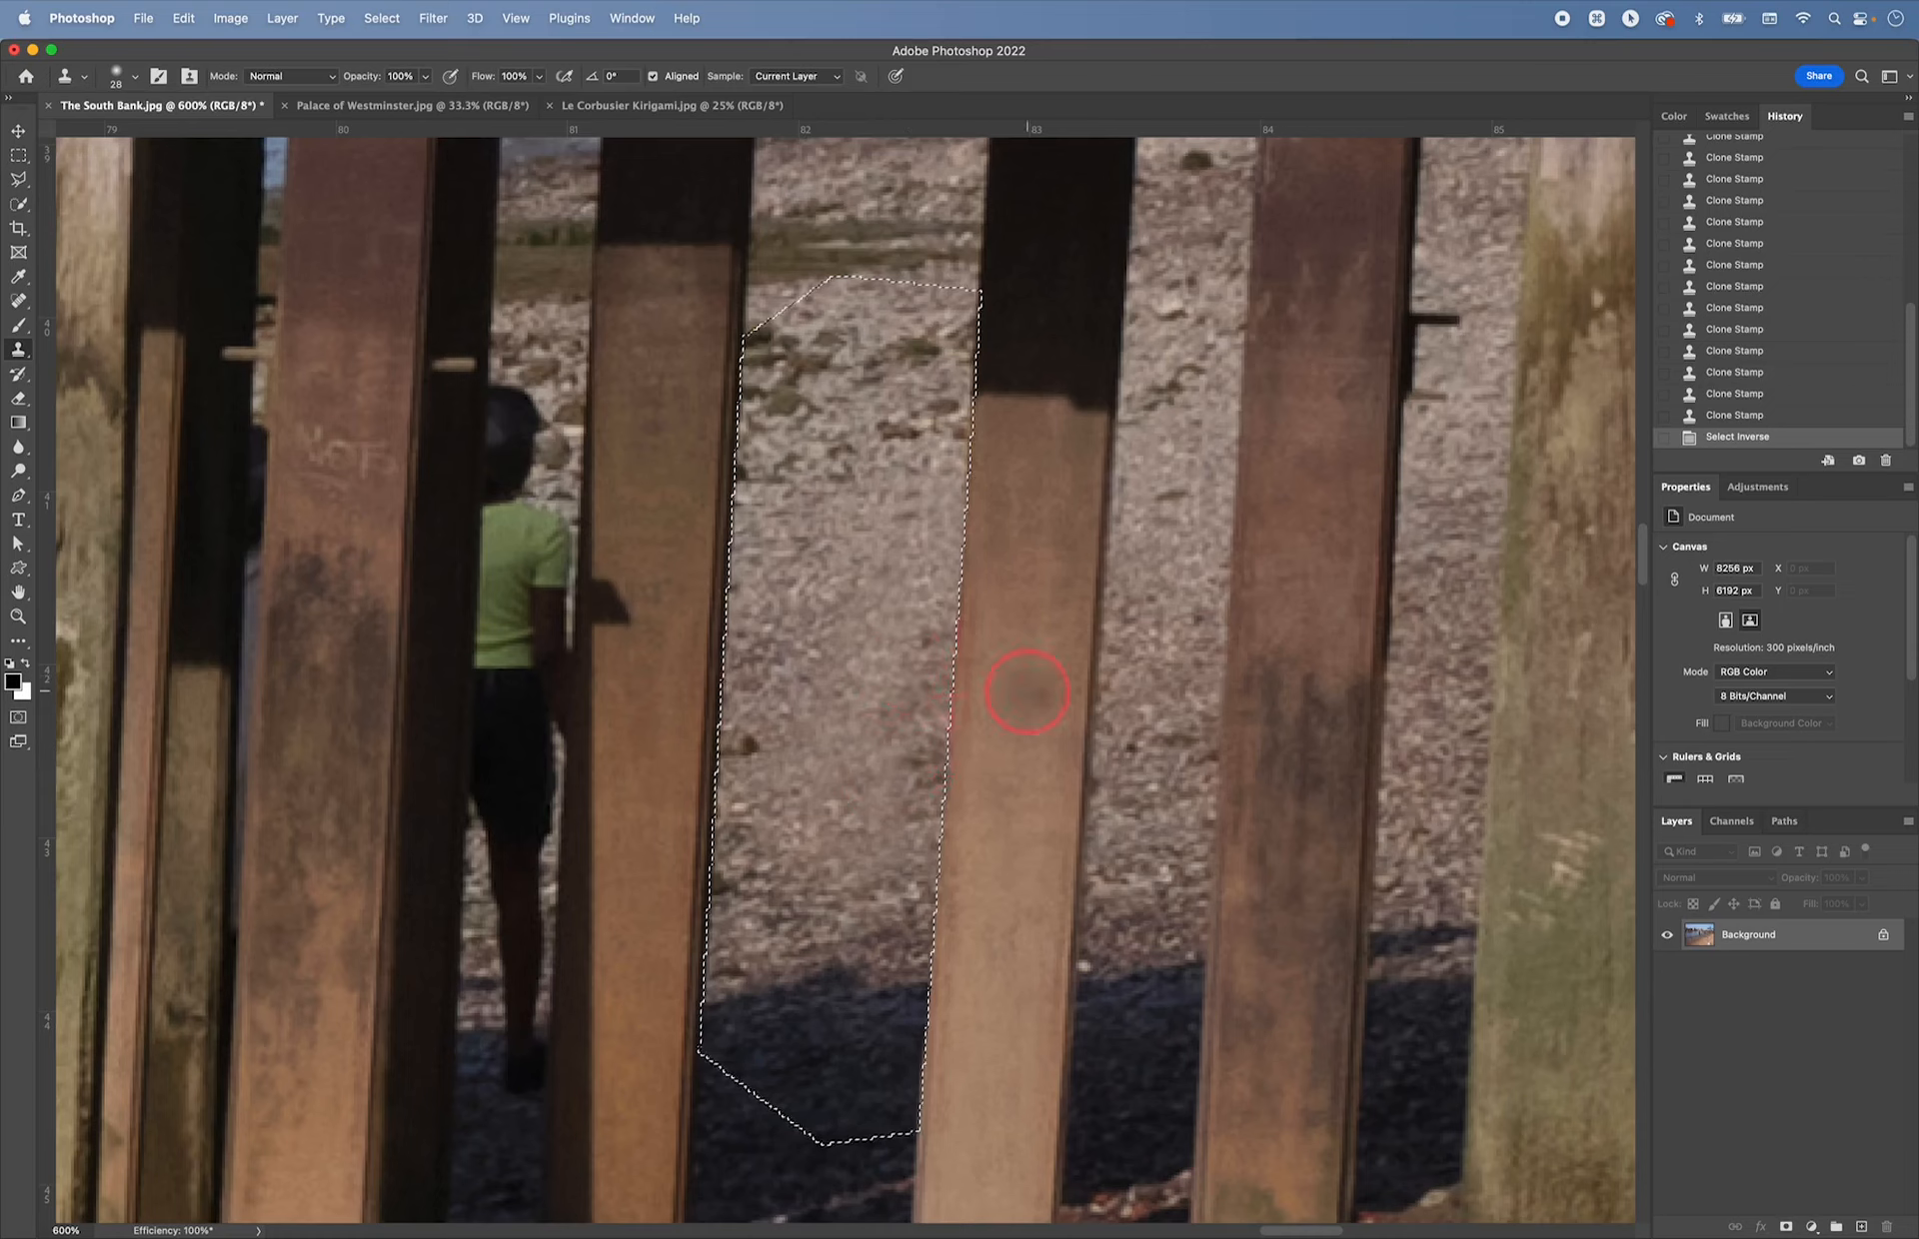
{"action": "left_click", "coordinate": [1022, 594], "text": "alt"}
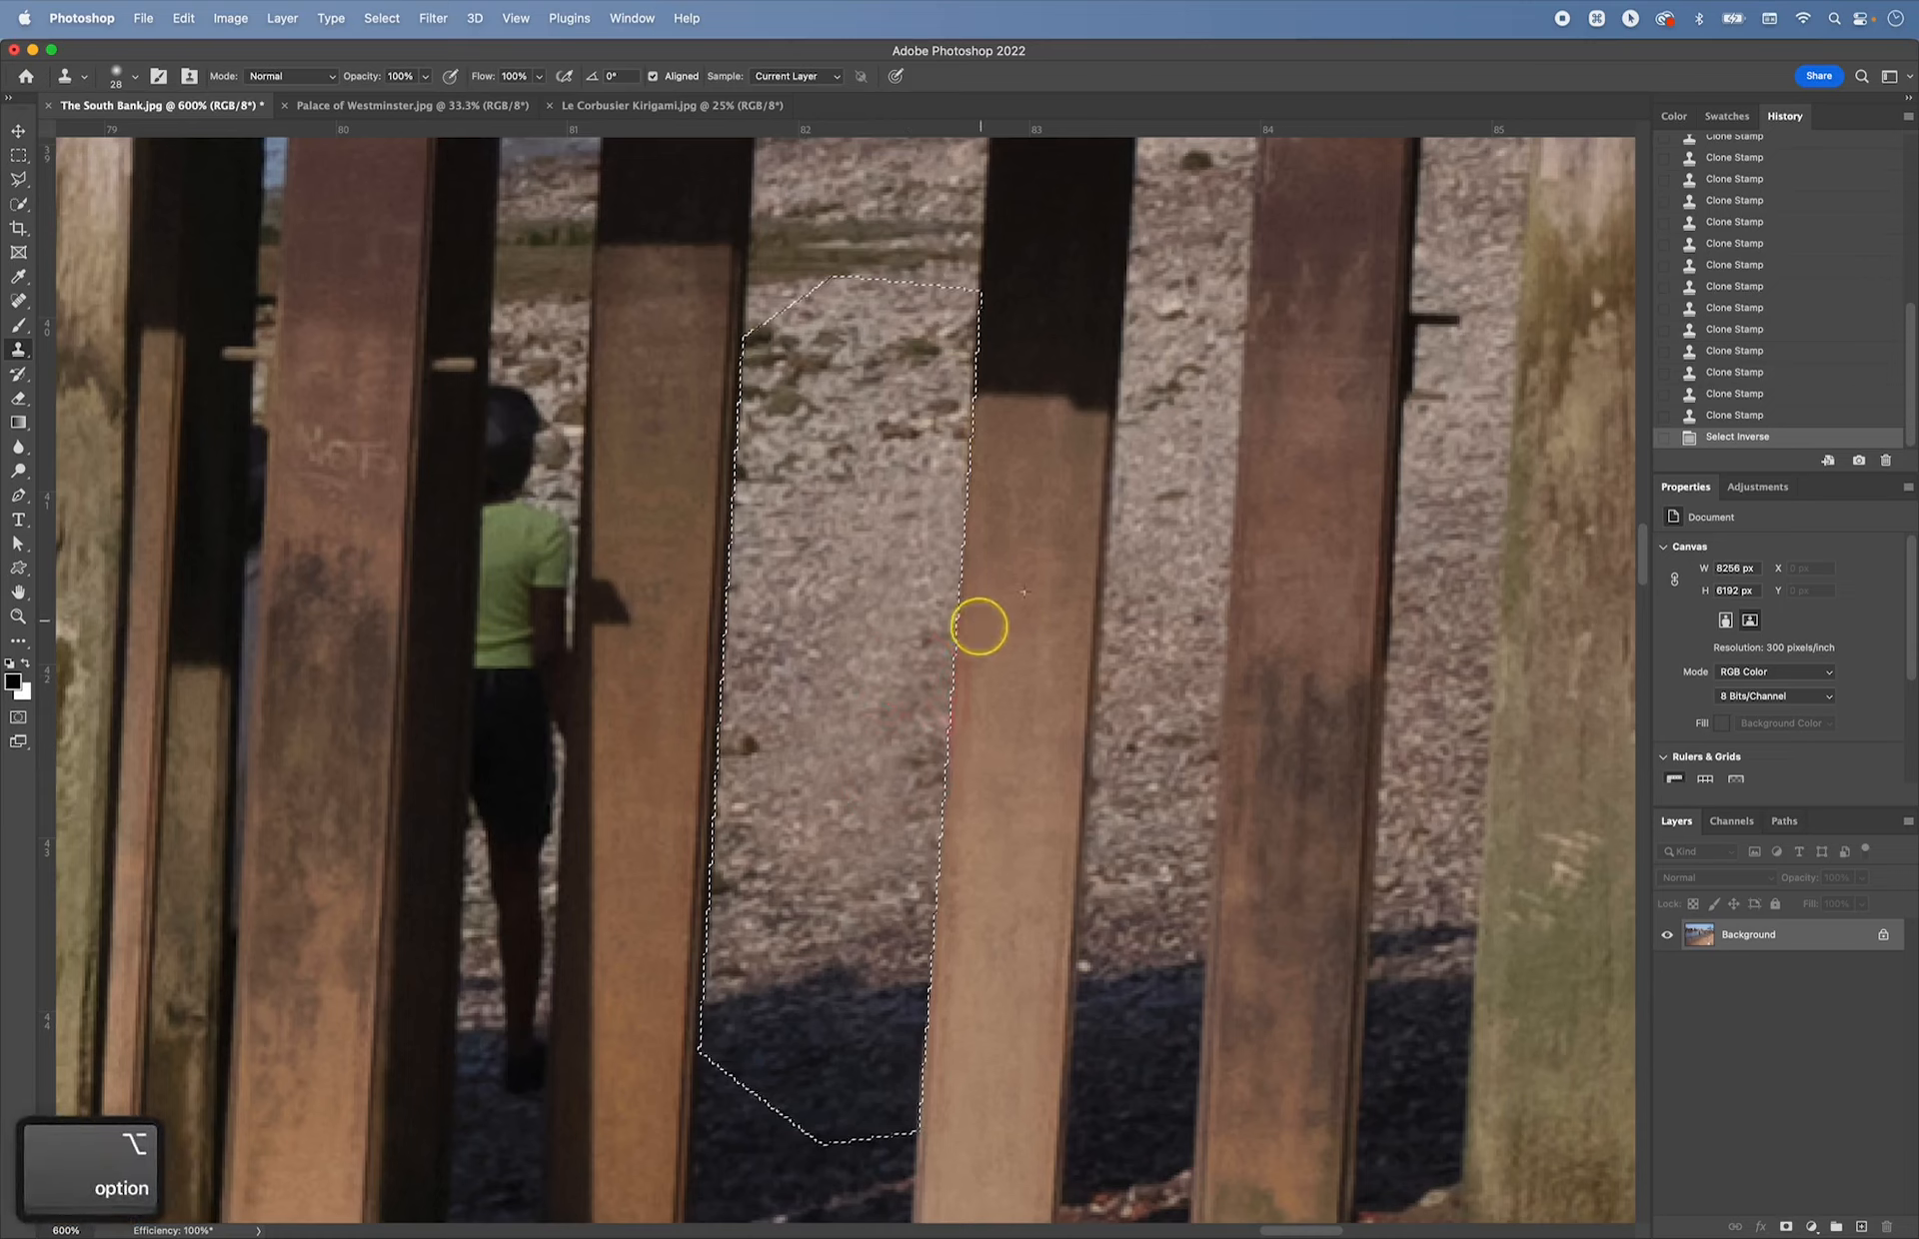
{"action": "mouse_move", "coordinate": [961, 775]}
{"action": "left_mouse_down"}
{"action": "mouse_move", "coordinate": [969, 574]}
{"action": "mouse_move", "coordinate": [960, 962]}
{"action": "left_mouse_up"}
{"action": "left_click", "coordinate": [1066, 656], "text": "alt"}
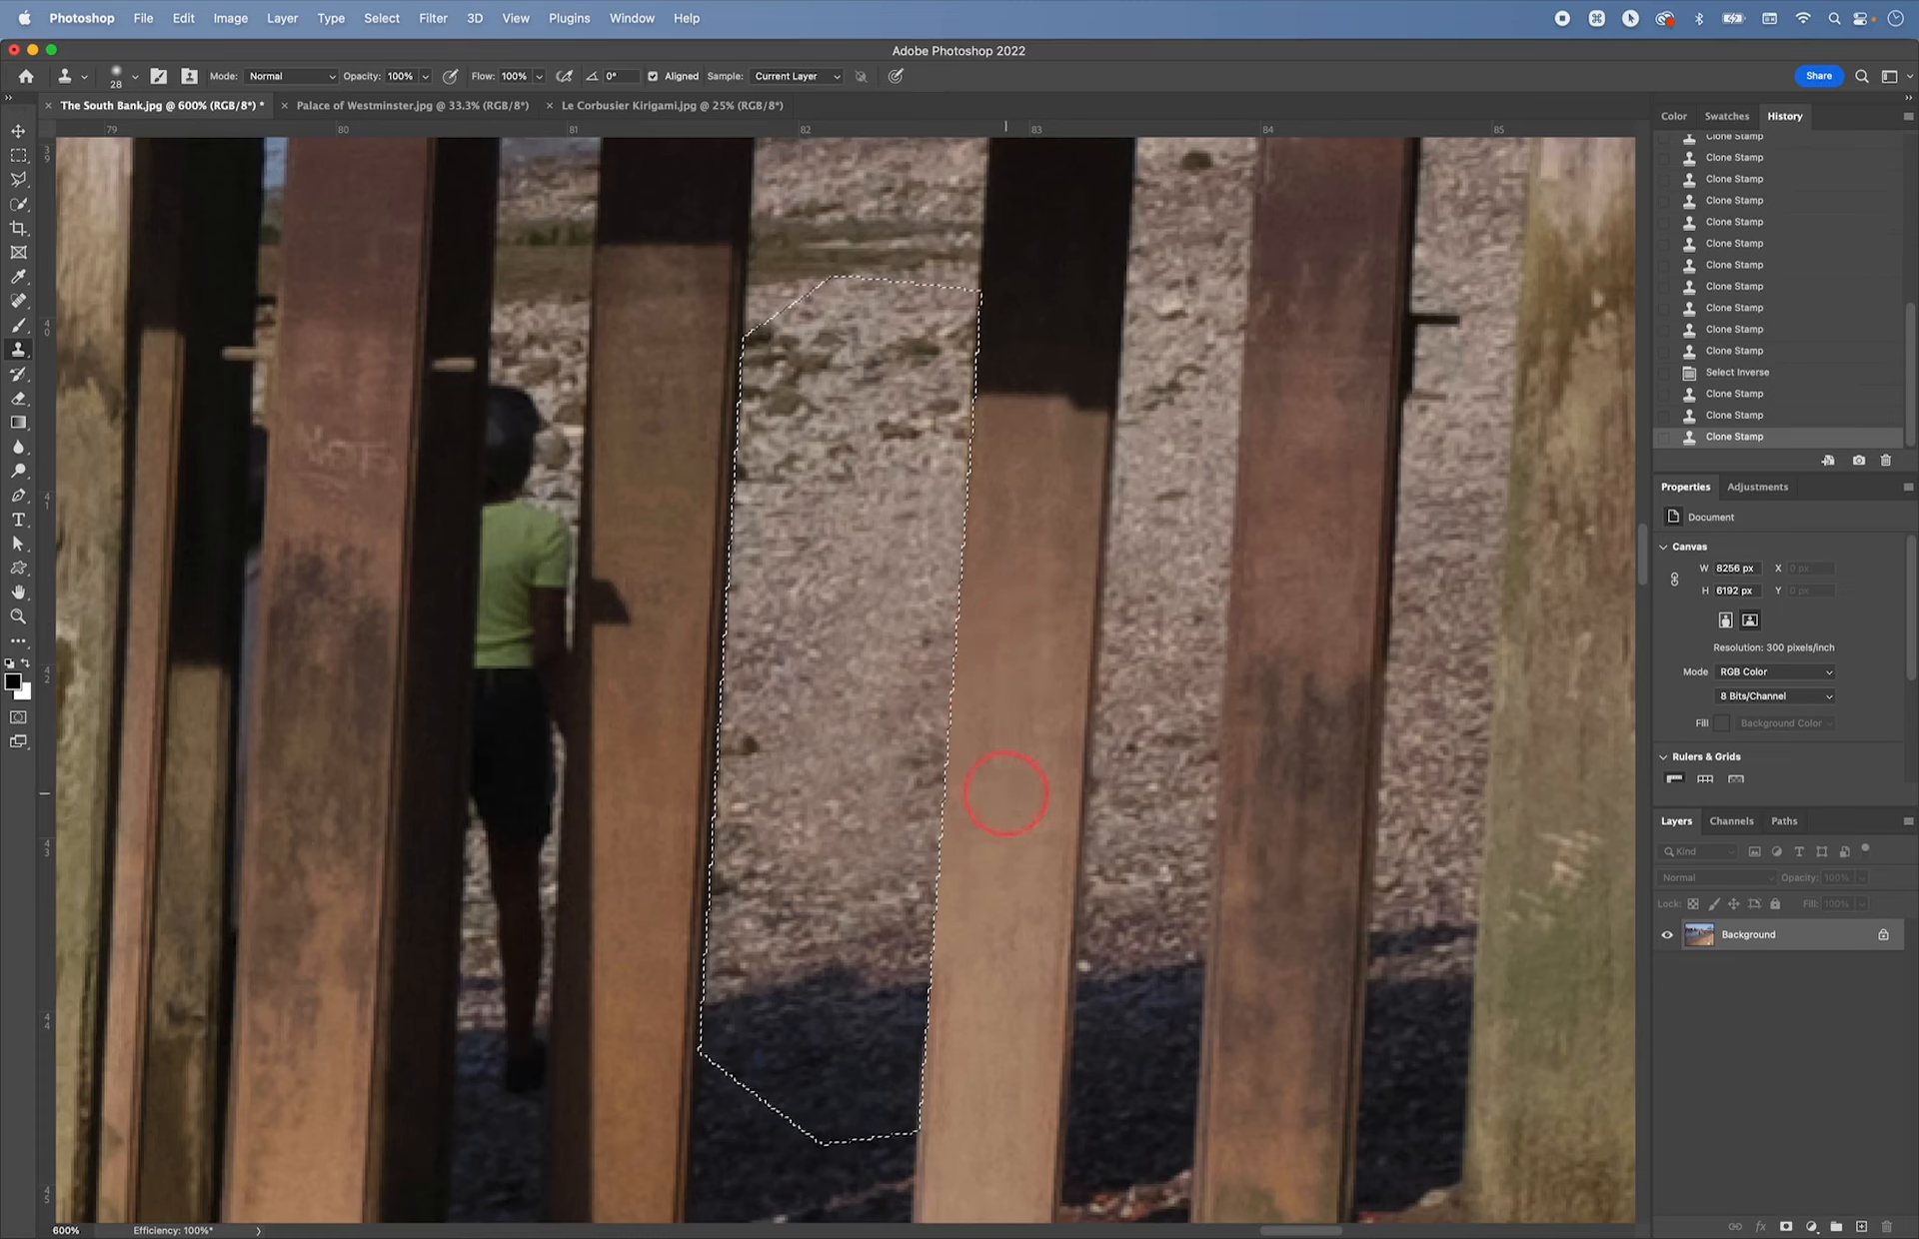
{"action": "key", "text": "super"}
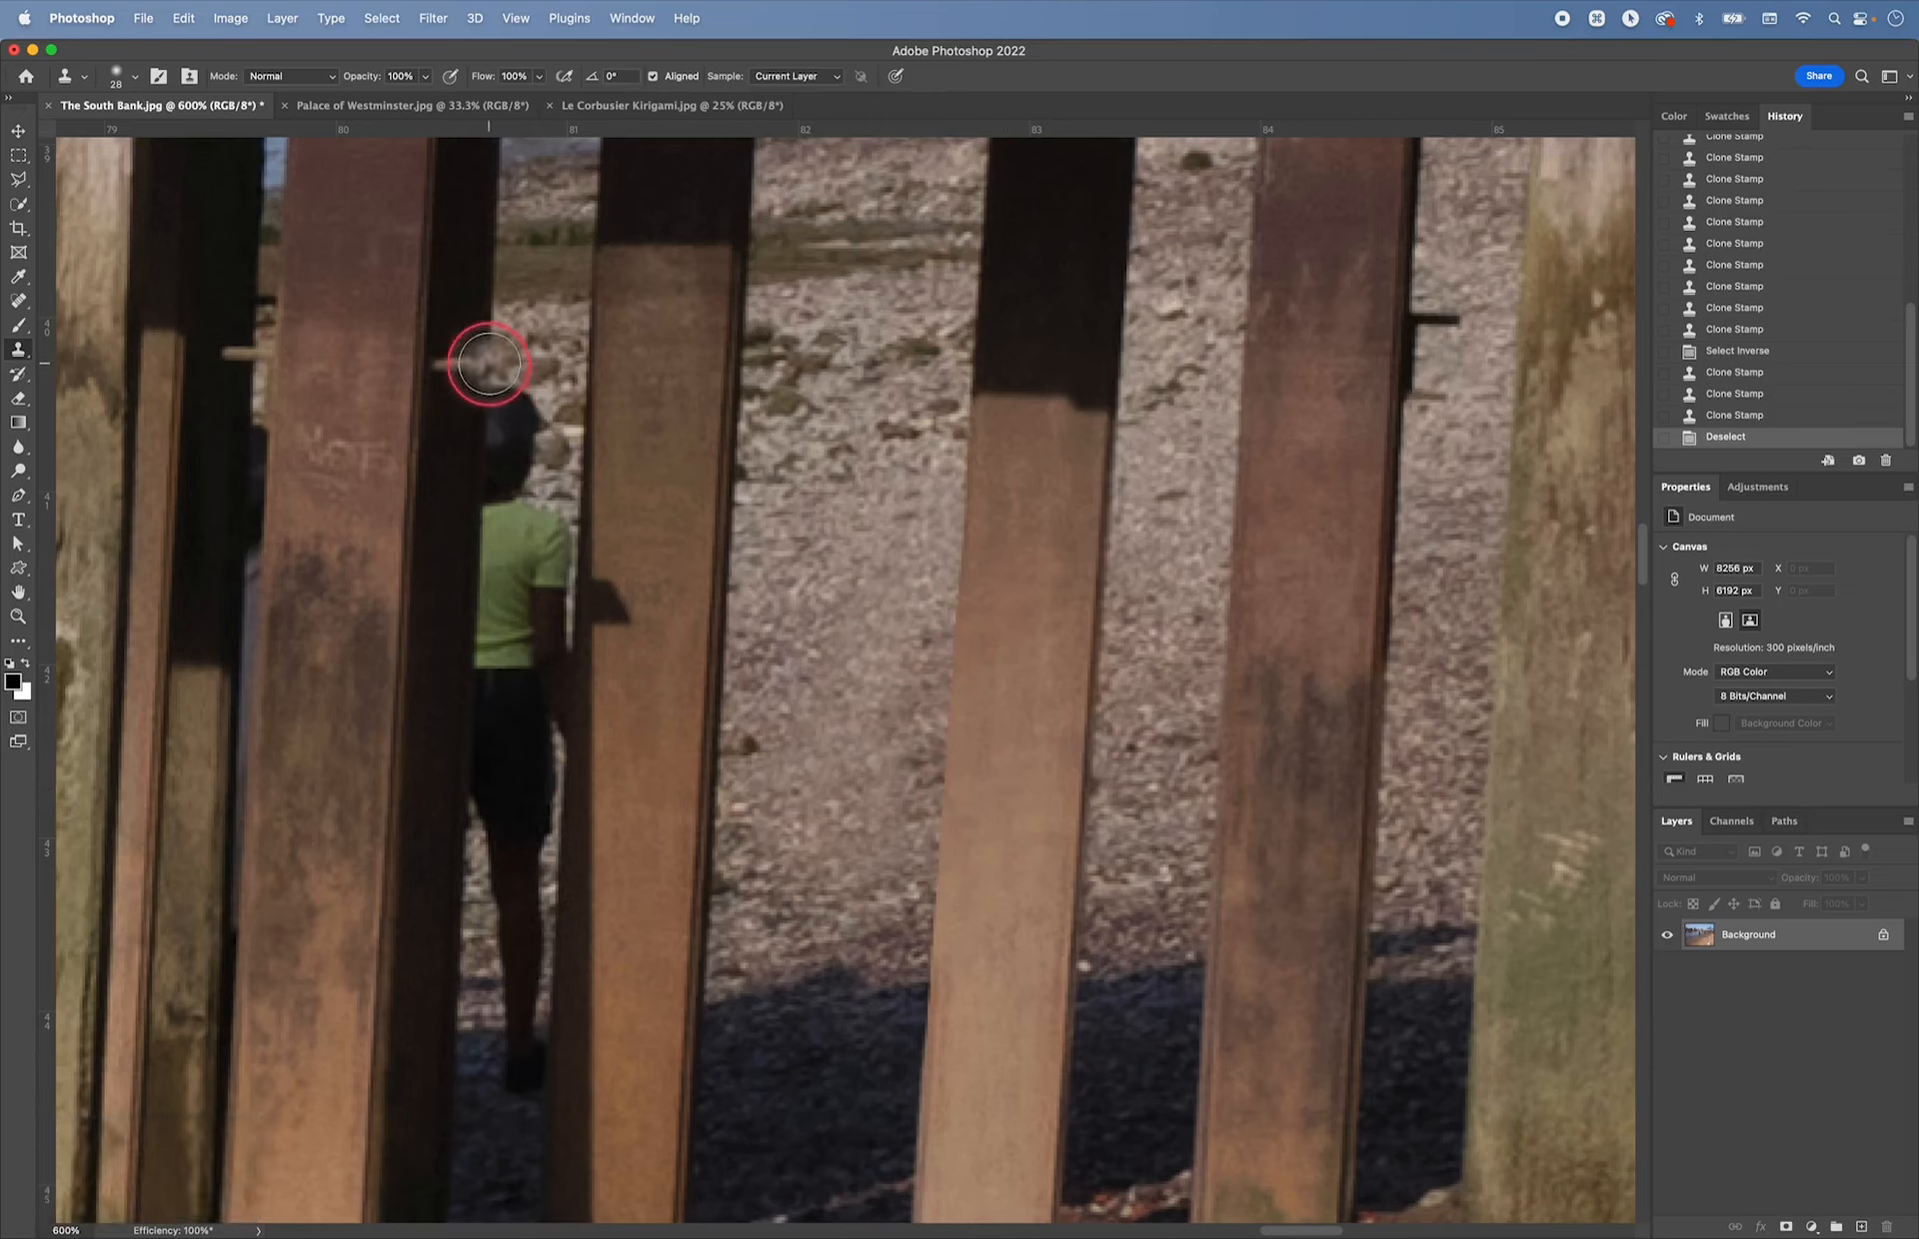
- Outline the gap containing the green-shirted figure with the Polygonal Lasso, following the edges of the two posts
{"action": "key", "text": "l"}
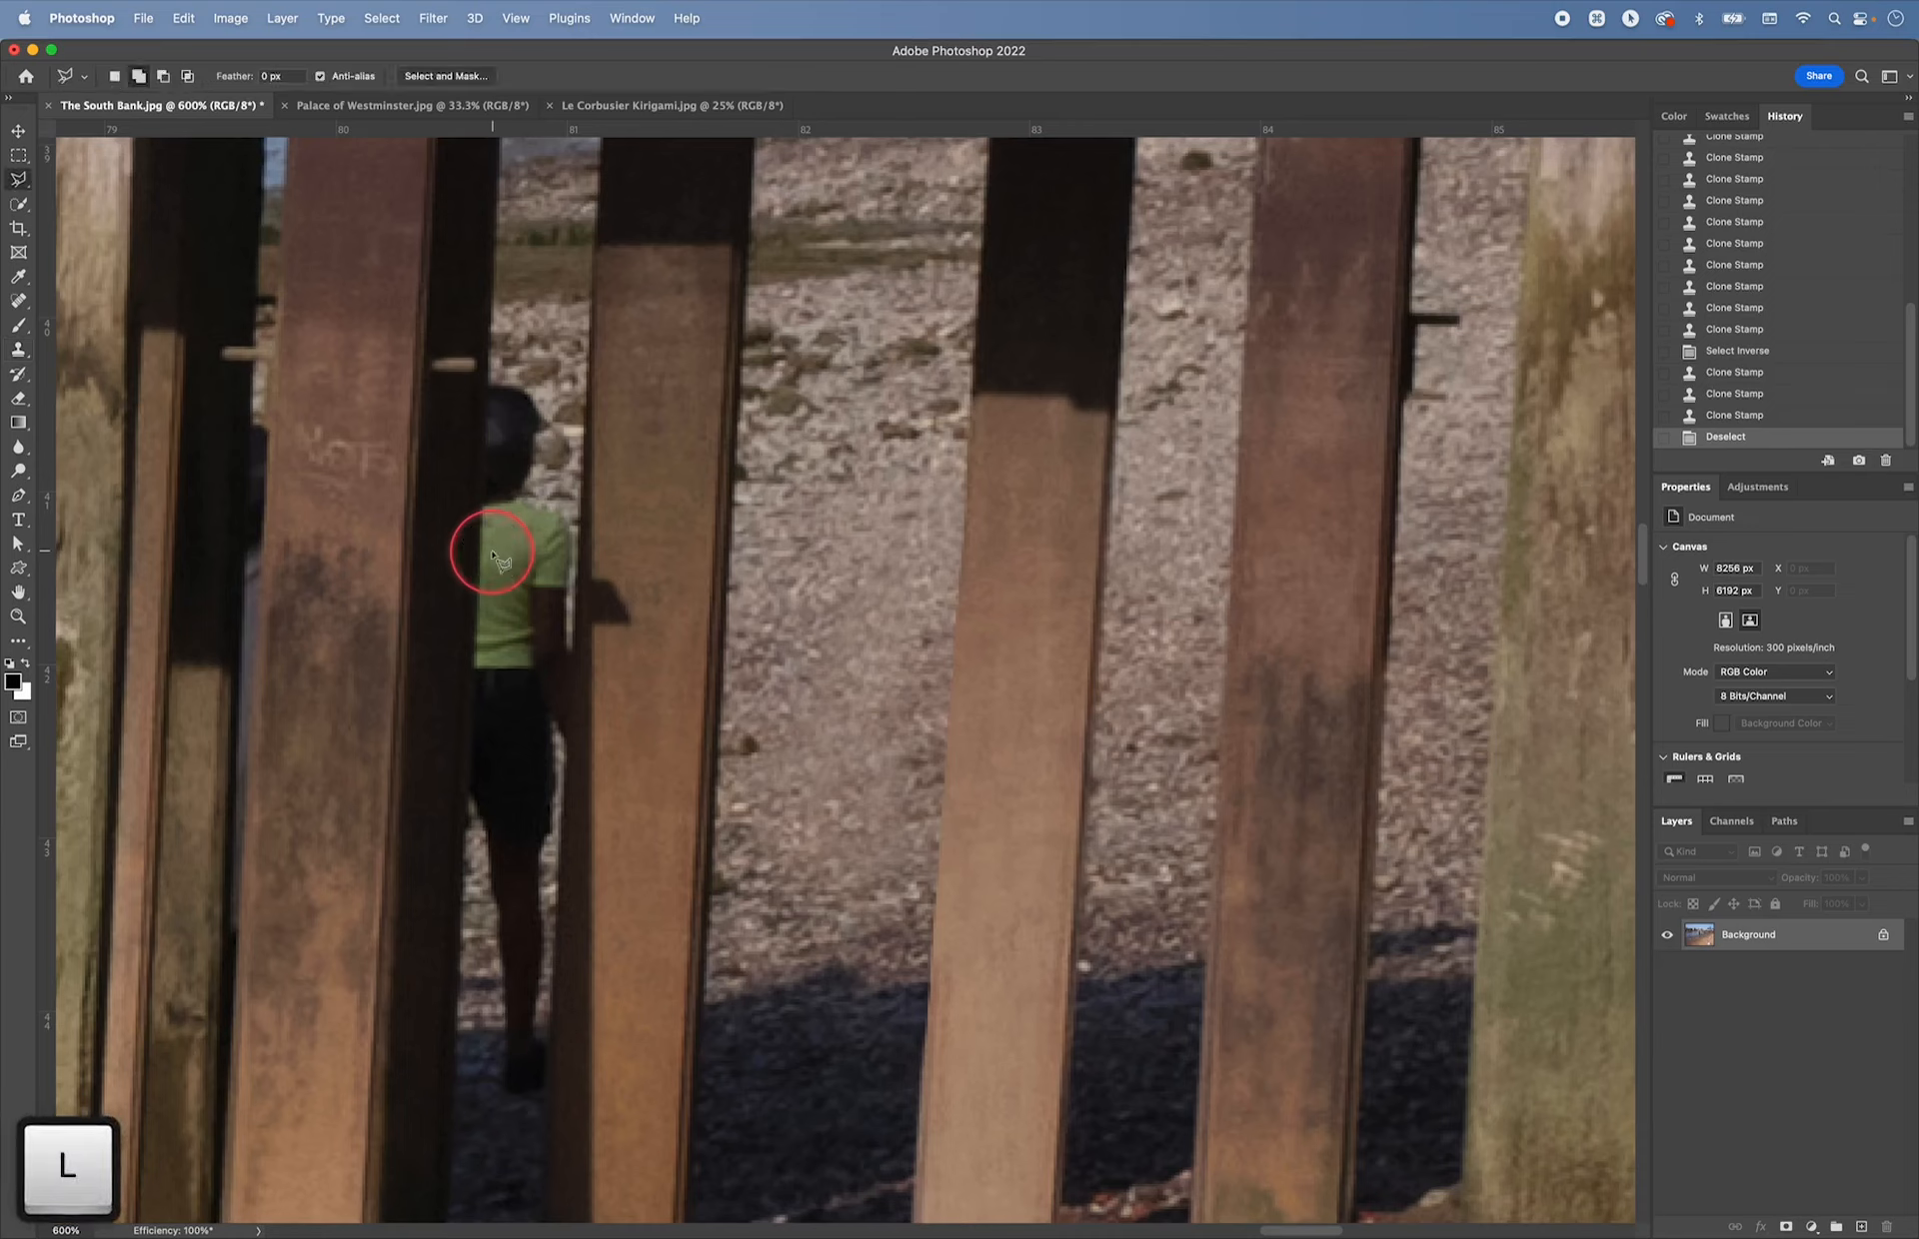
{"action": "left_click", "coordinate": [492, 310]}
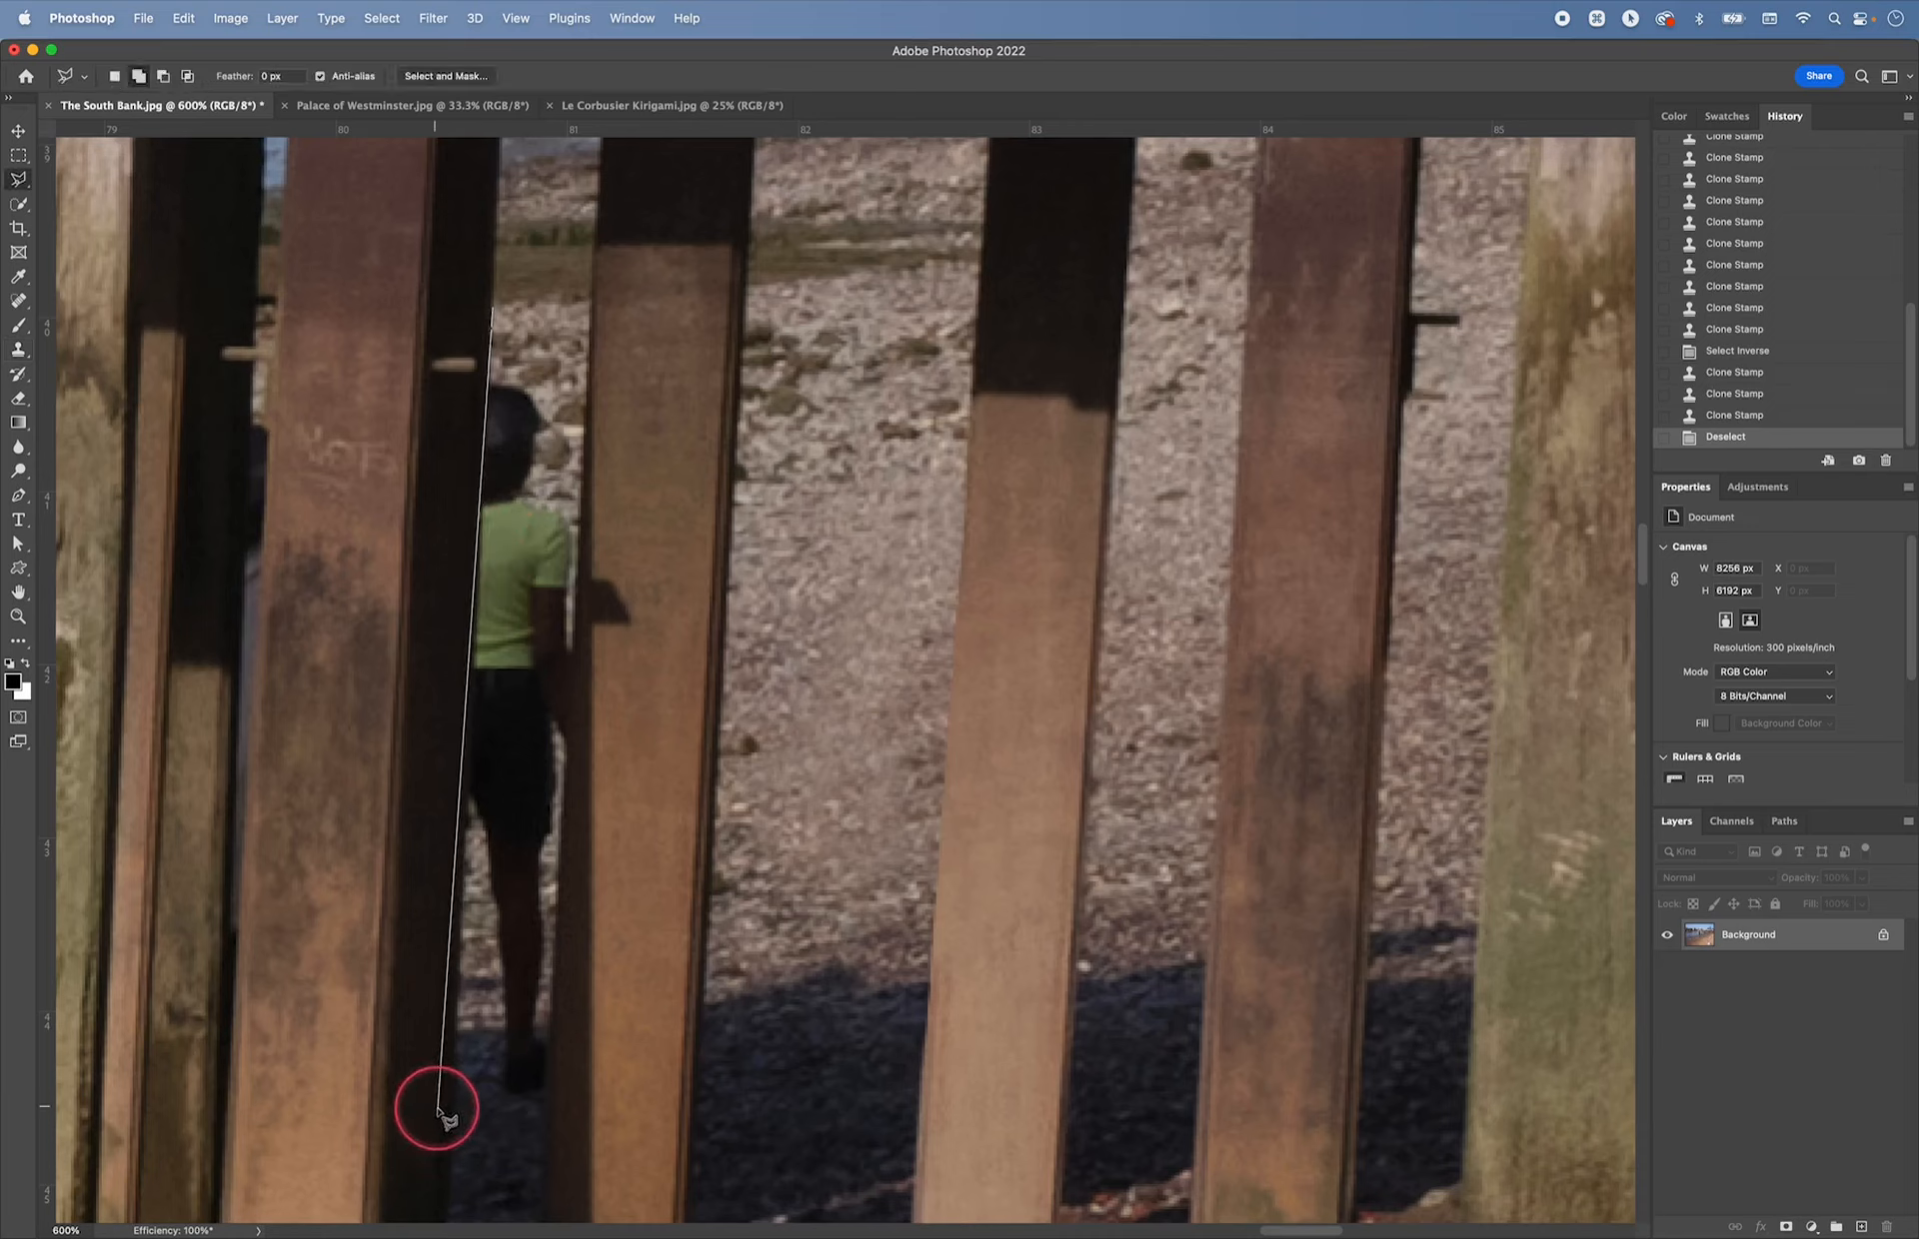
{"action": "left_click", "coordinate": [445, 1152]}
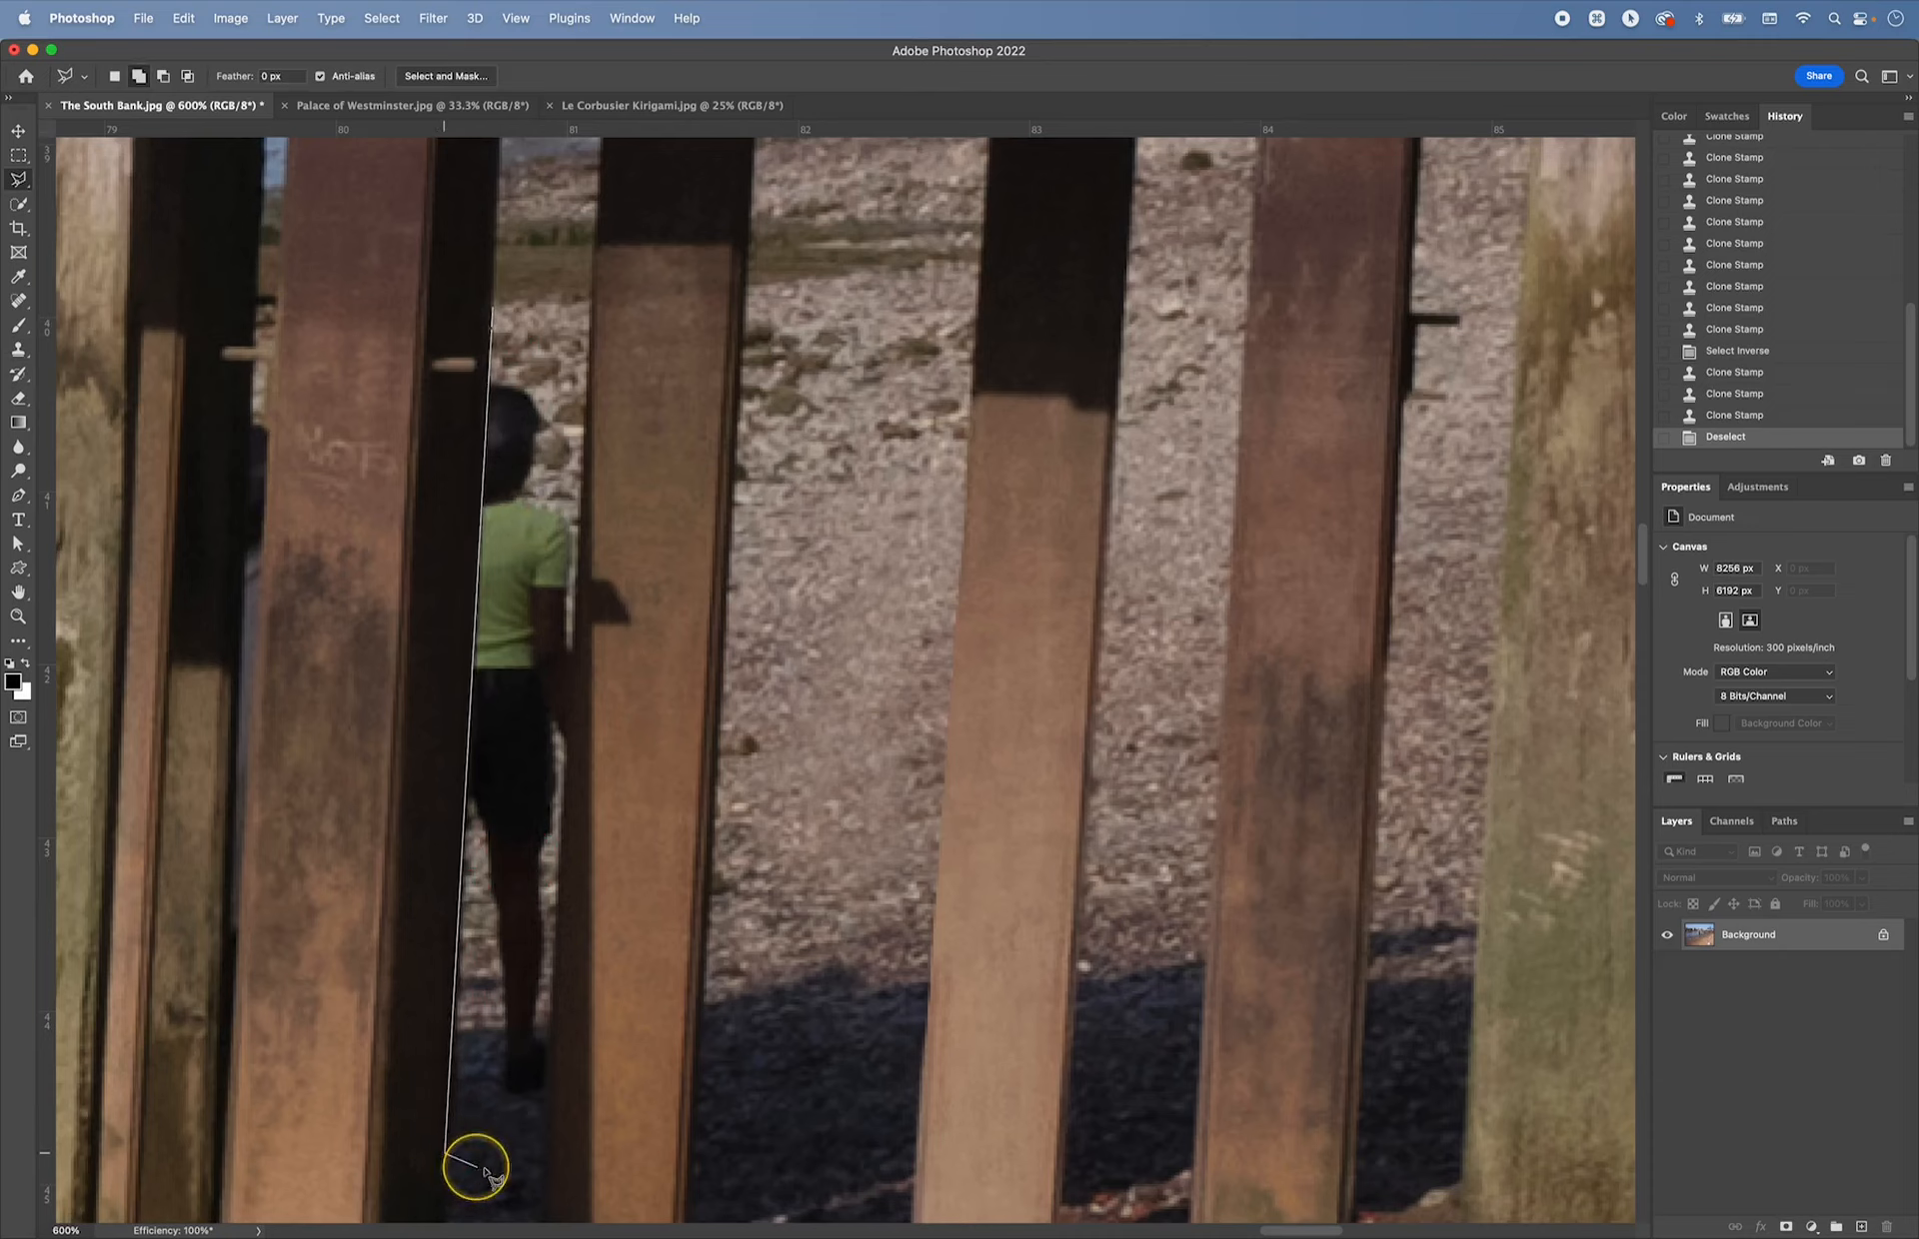
{"action": "left_click", "coordinate": [545, 1161]}
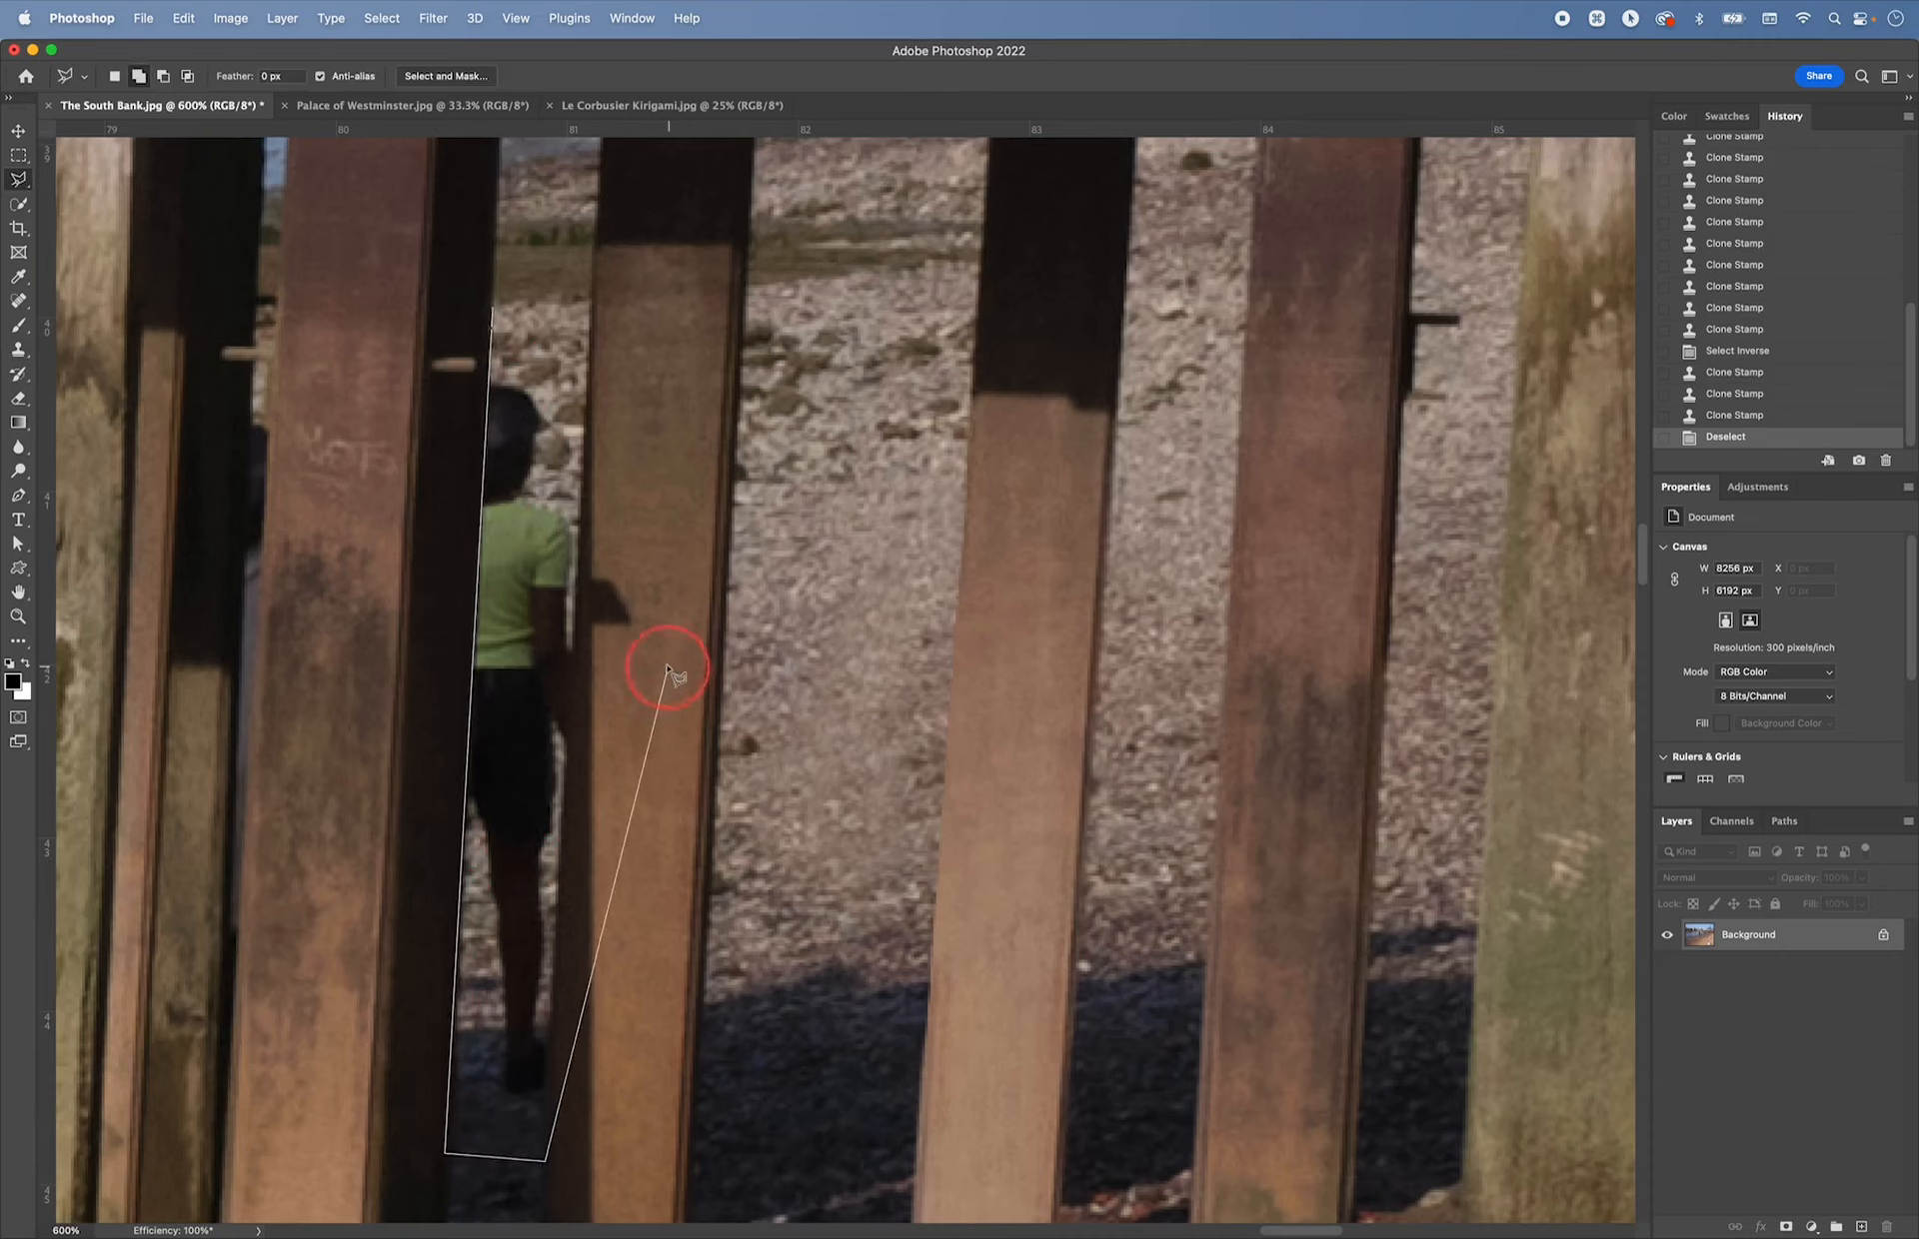
{"action": "left_click", "coordinate": [593, 272]}
{"action": "left_click", "coordinate": [492, 310]}
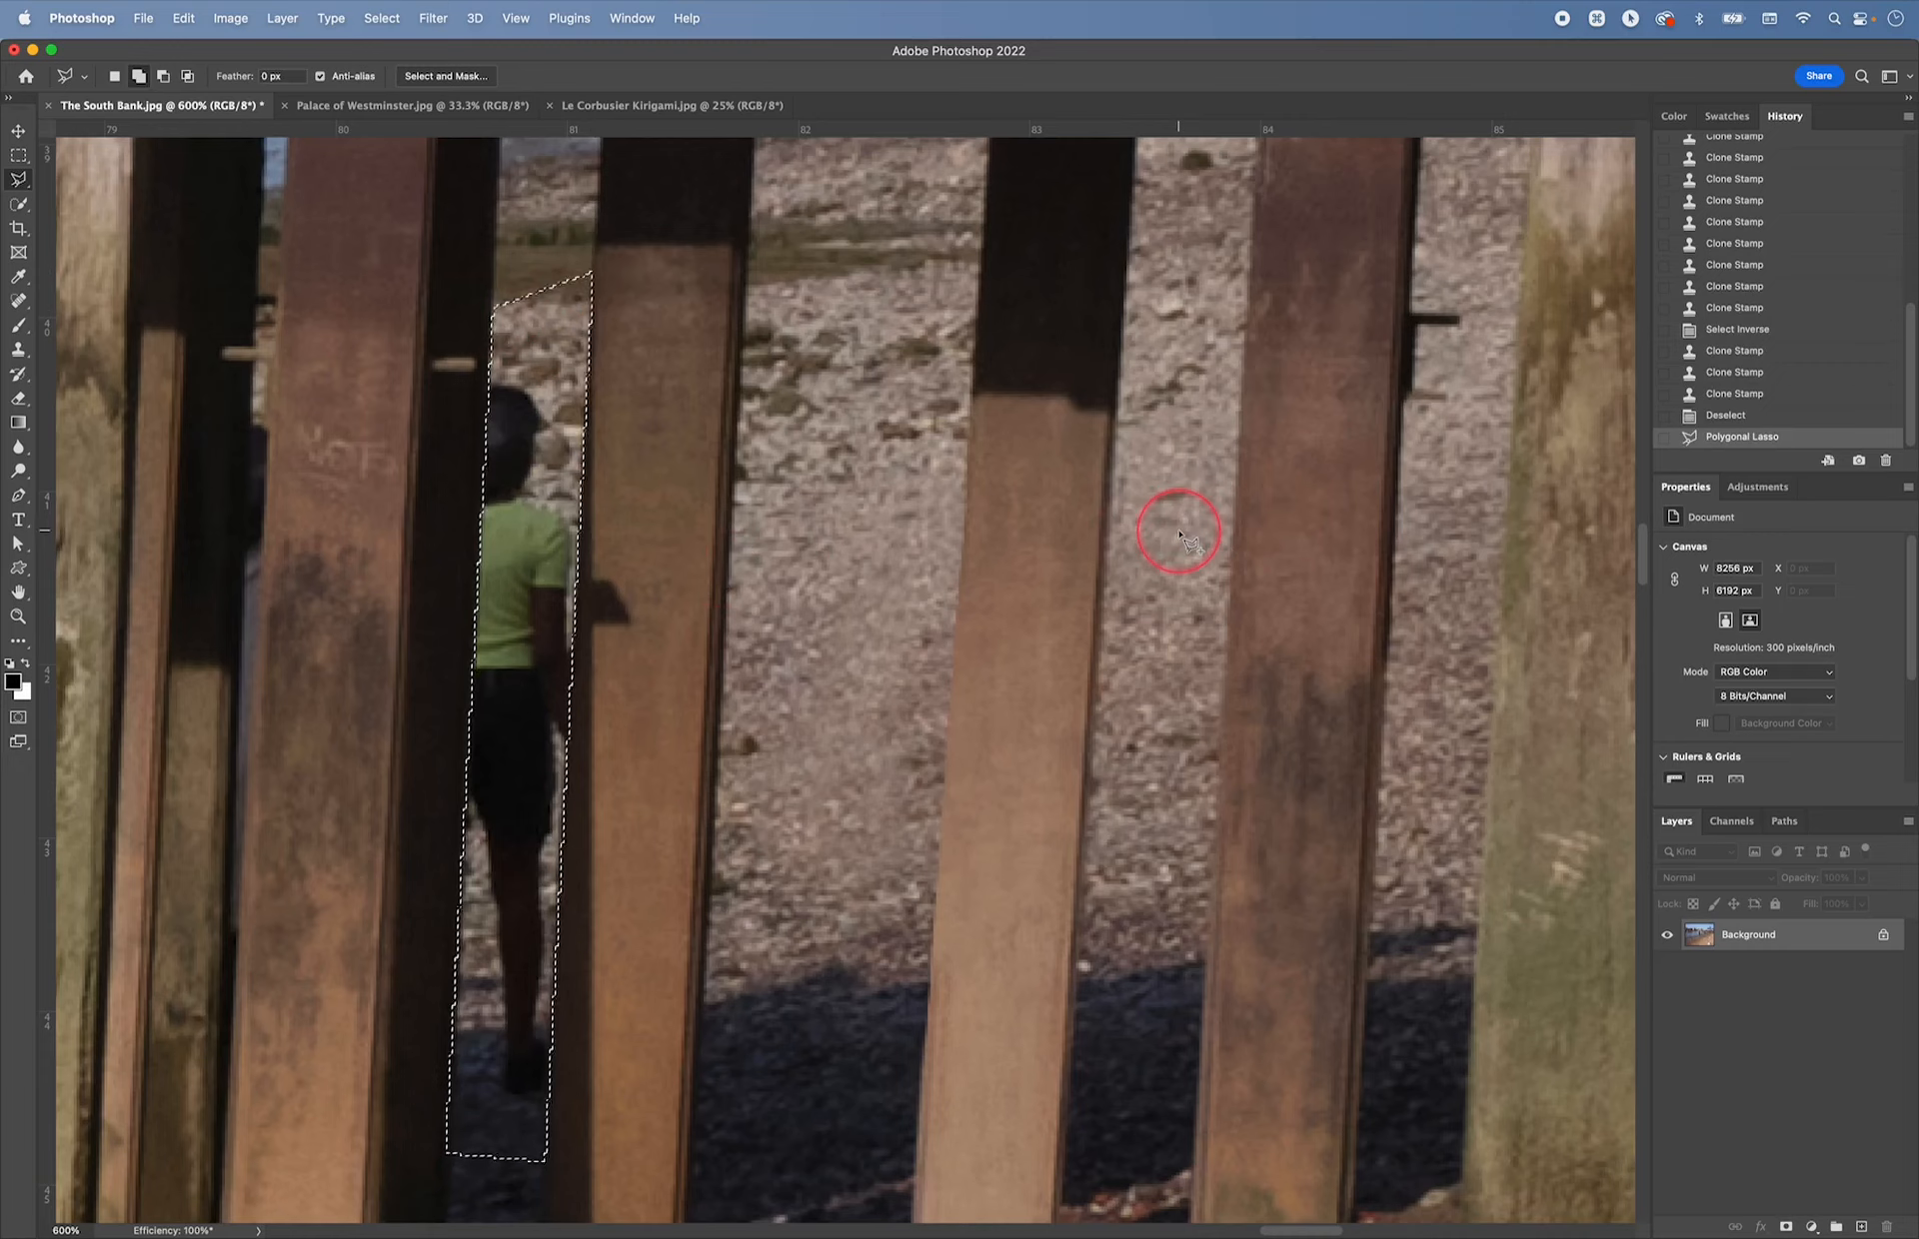
- Clone pebbles and shadowed shingle from the clear gap over the green-shirted figure, from head to feet, inside the selection
{"action": "key", "text": "s"}
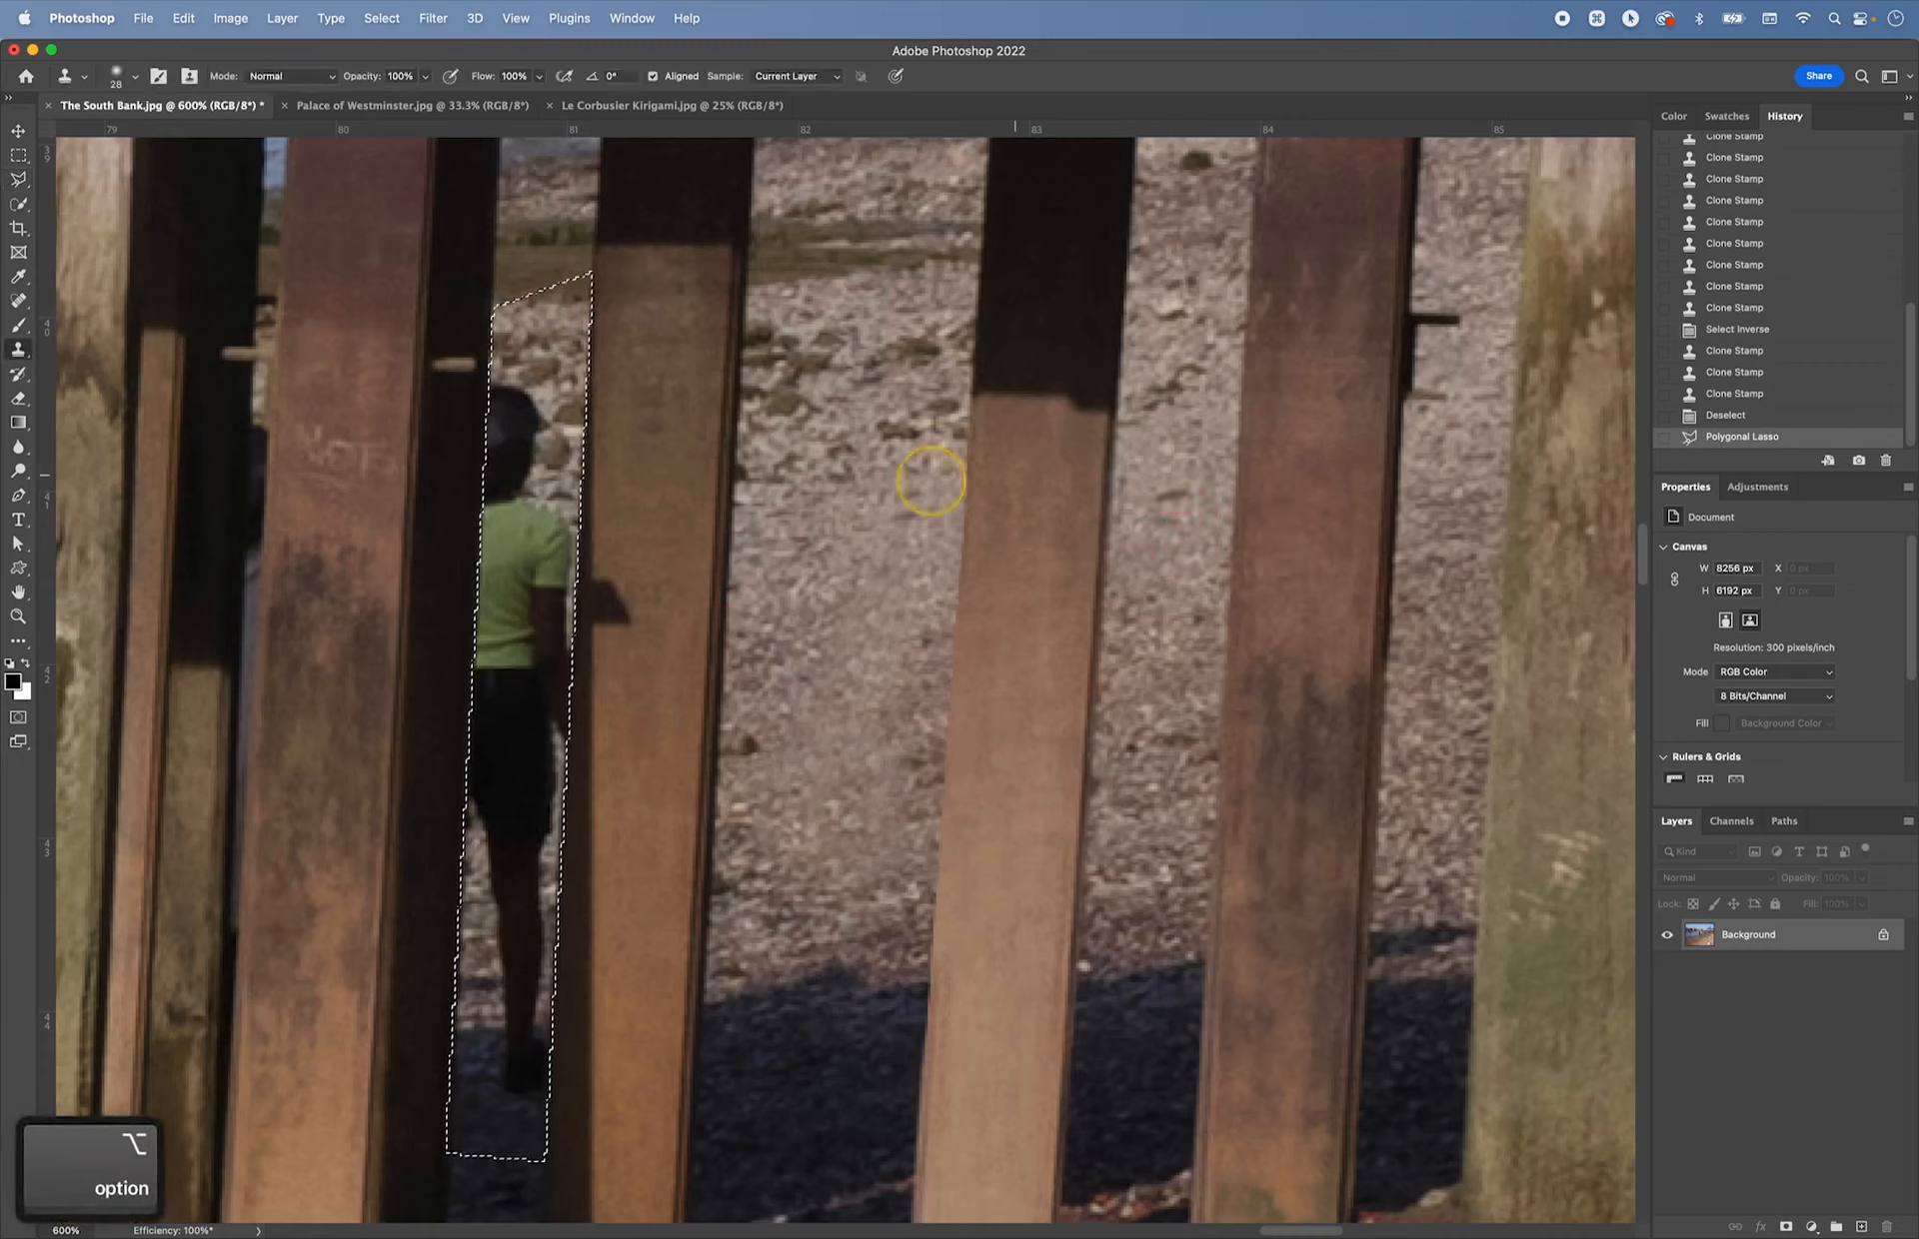
{"action": "left_click", "coordinate": [1158, 379], "text": "alt"}
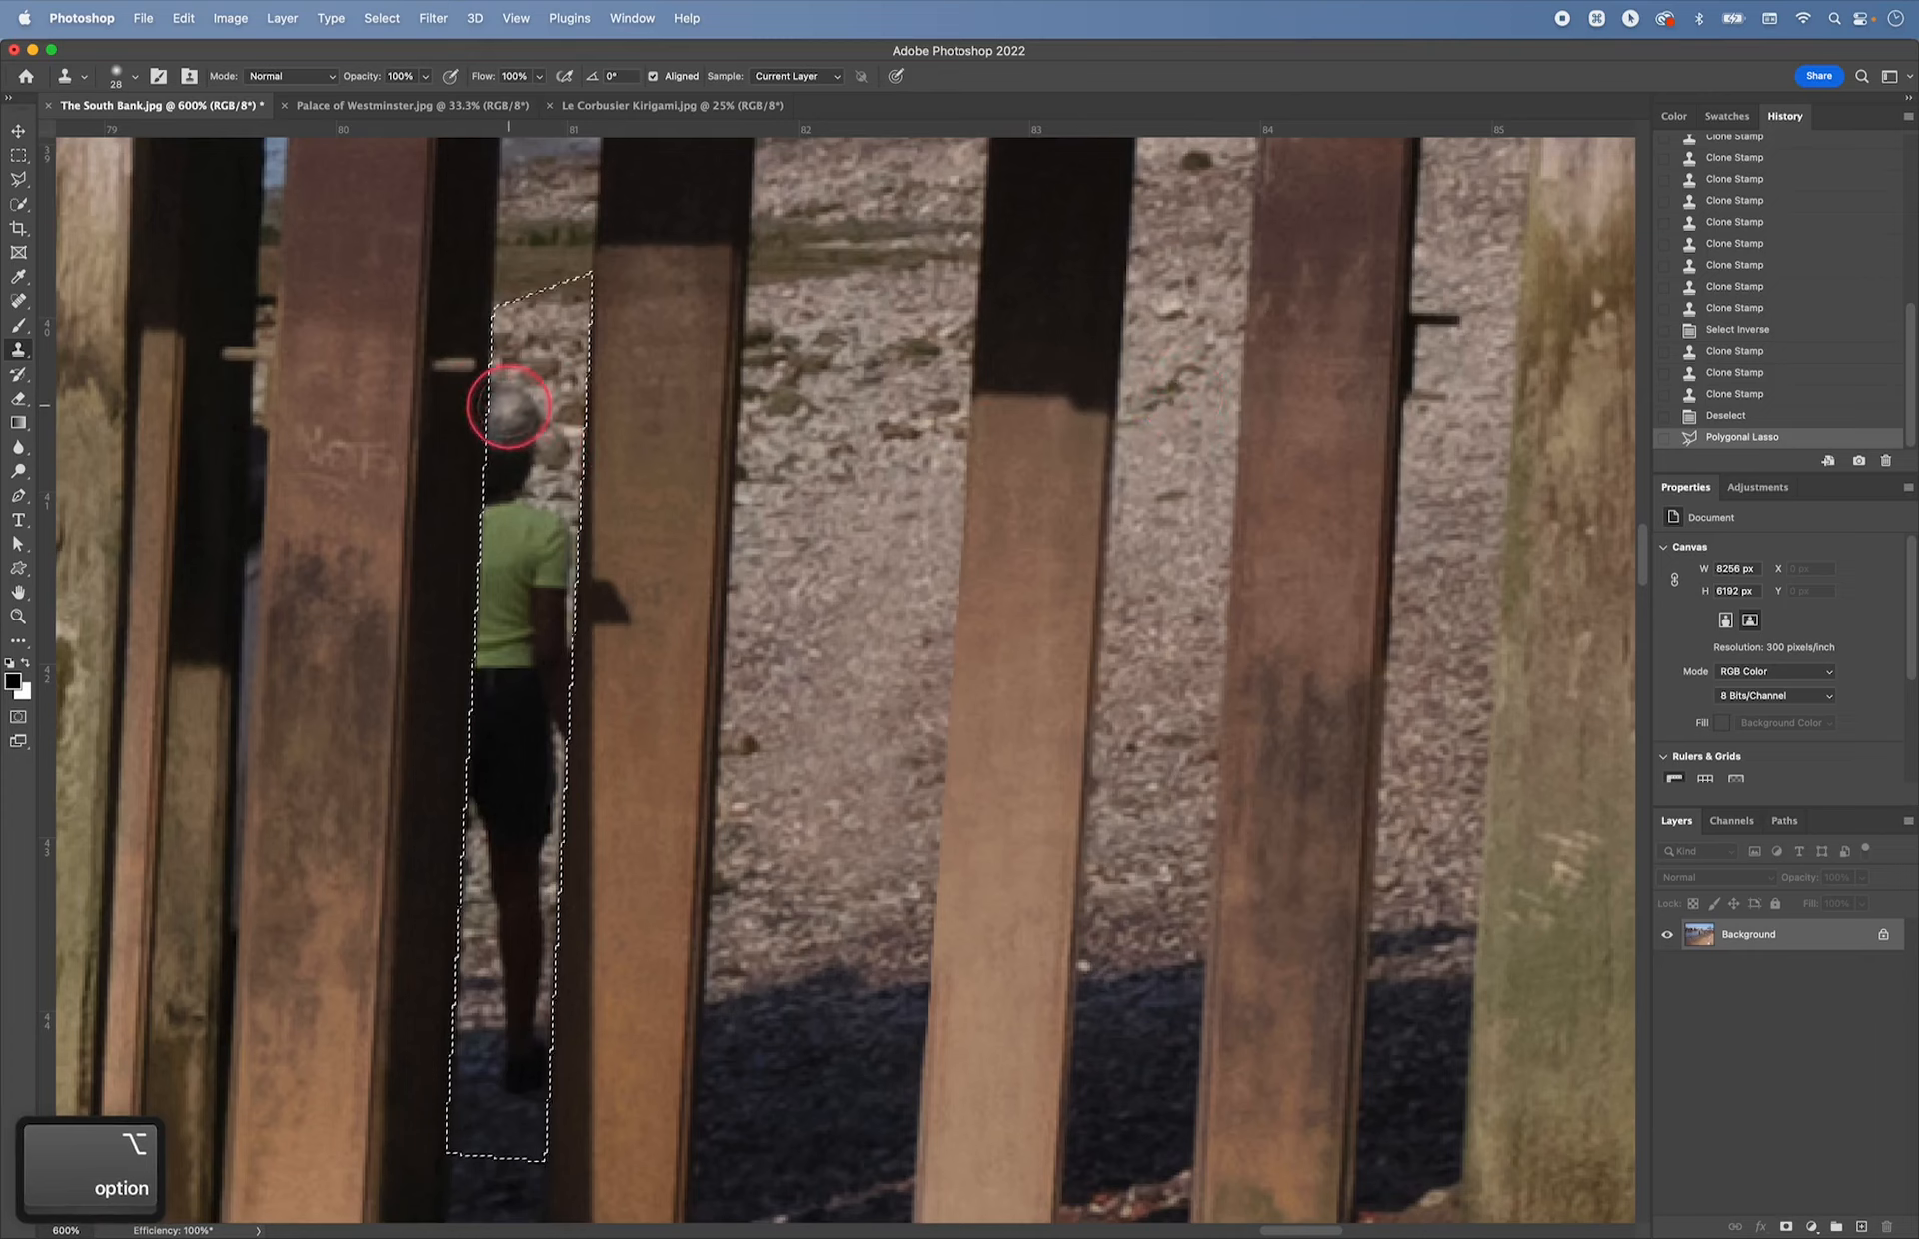
{"action": "mouse_move", "coordinate": [497, 402]}
{"action": "left_mouse_down"}
{"action": "mouse_move", "coordinate": [494, 649]}
{"action": "mouse_move", "coordinate": [526, 461]}
{"action": "mouse_move", "coordinate": [510, 413]}
{"action": "mouse_move", "coordinate": [521, 493]}
{"action": "mouse_move", "coordinate": [543, 490]}
{"action": "mouse_move", "coordinate": [536, 649]}
{"action": "mouse_move", "coordinate": [550, 614]}
{"action": "mouse_move", "coordinate": [544, 741]}
{"action": "mouse_move", "coordinate": [538, 759]}
{"action": "mouse_move", "coordinate": [513, 686]}
{"action": "mouse_move", "coordinate": [497, 820]}
{"action": "mouse_move", "coordinate": [486, 665]}
{"action": "mouse_move", "coordinate": [483, 915]}
{"action": "mouse_move", "coordinate": [520, 790]}
{"action": "mouse_move", "coordinate": [529, 849]}
{"action": "mouse_move", "coordinate": [538, 777]}
{"action": "mouse_move", "coordinate": [530, 971]}
{"action": "mouse_move", "coordinate": [502, 915]}
{"action": "mouse_move", "coordinate": [502, 977]}
{"action": "mouse_move", "coordinate": [483, 987]}
{"action": "mouse_move", "coordinate": [520, 1001]}
{"action": "mouse_move", "coordinate": [544, 957]}
{"action": "mouse_move", "coordinate": [487, 1009]}
{"action": "left_mouse_up"}
{"action": "key", "text": "alt"}
{"action": "left_click", "coordinate": [1149, 901], "text": "alt"}
{"action": "mouse_move", "coordinate": [490, 1017]}
{"action": "left_mouse_down"}
{"action": "mouse_move", "coordinate": [530, 1059]}
{"action": "mouse_move", "coordinate": [520, 1112]}
{"action": "left_mouse_up"}
{"action": "left_click", "coordinate": [1148, 999], "text": "alt"}
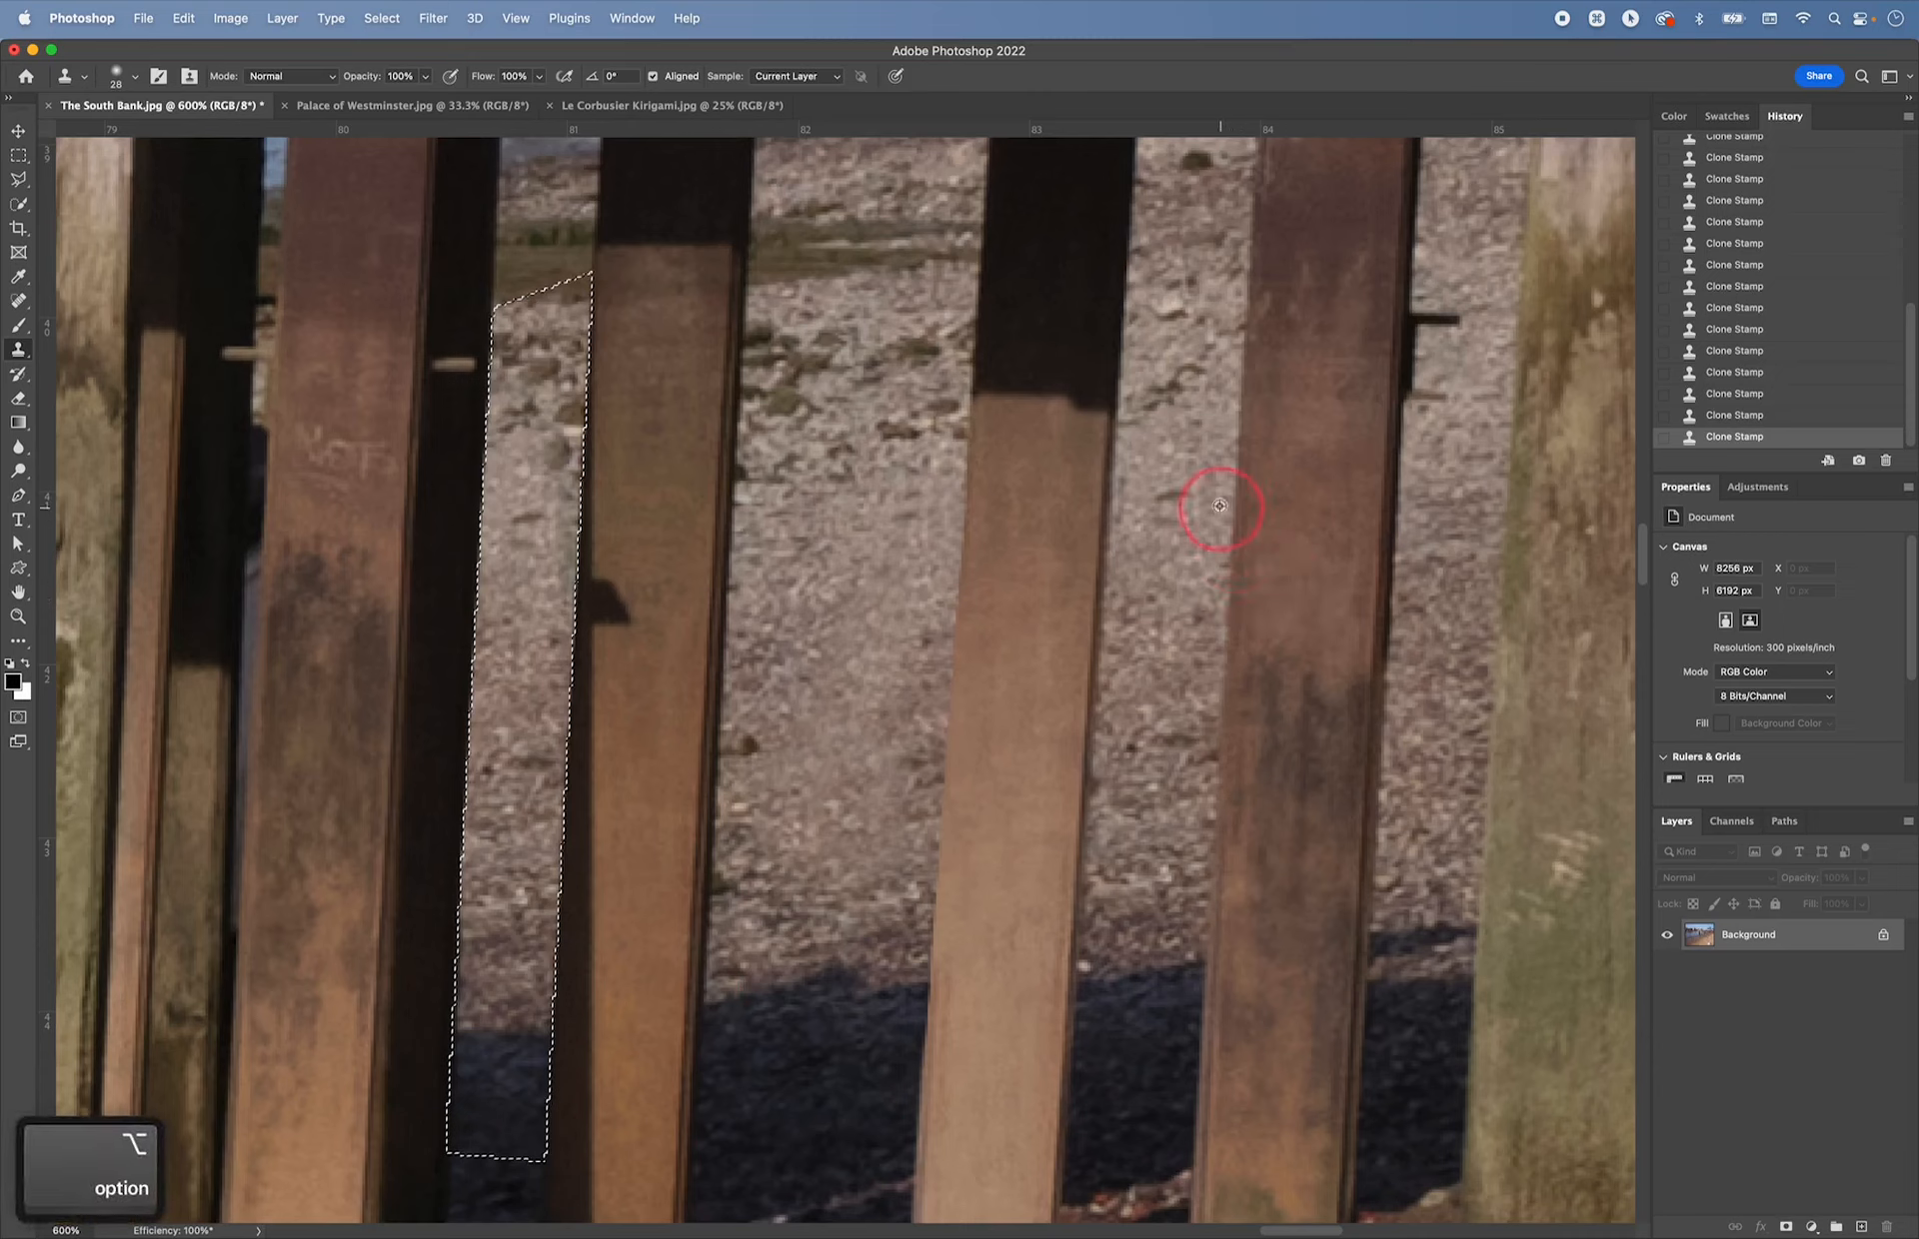
- Resample the pebbles and touch up the upper part of the narrow gap along the post edge, and deselect
{"action": "left_click", "coordinate": [1202, 540], "text": "alt"}
{"action": "left_click", "coordinate": [561, 461]}
{"action": "mouse_move", "coordinate": [562, 460]}
{"action": "left_mouse_down"}
{"action": "mouse_move", "coordinate": [561, 518]}
{"action": "mouse_move", "coordinate": [534, 532]}
{"action": "mouse_move", "coordinate": [590, 648]}
{"action": "left_mouse_up"}
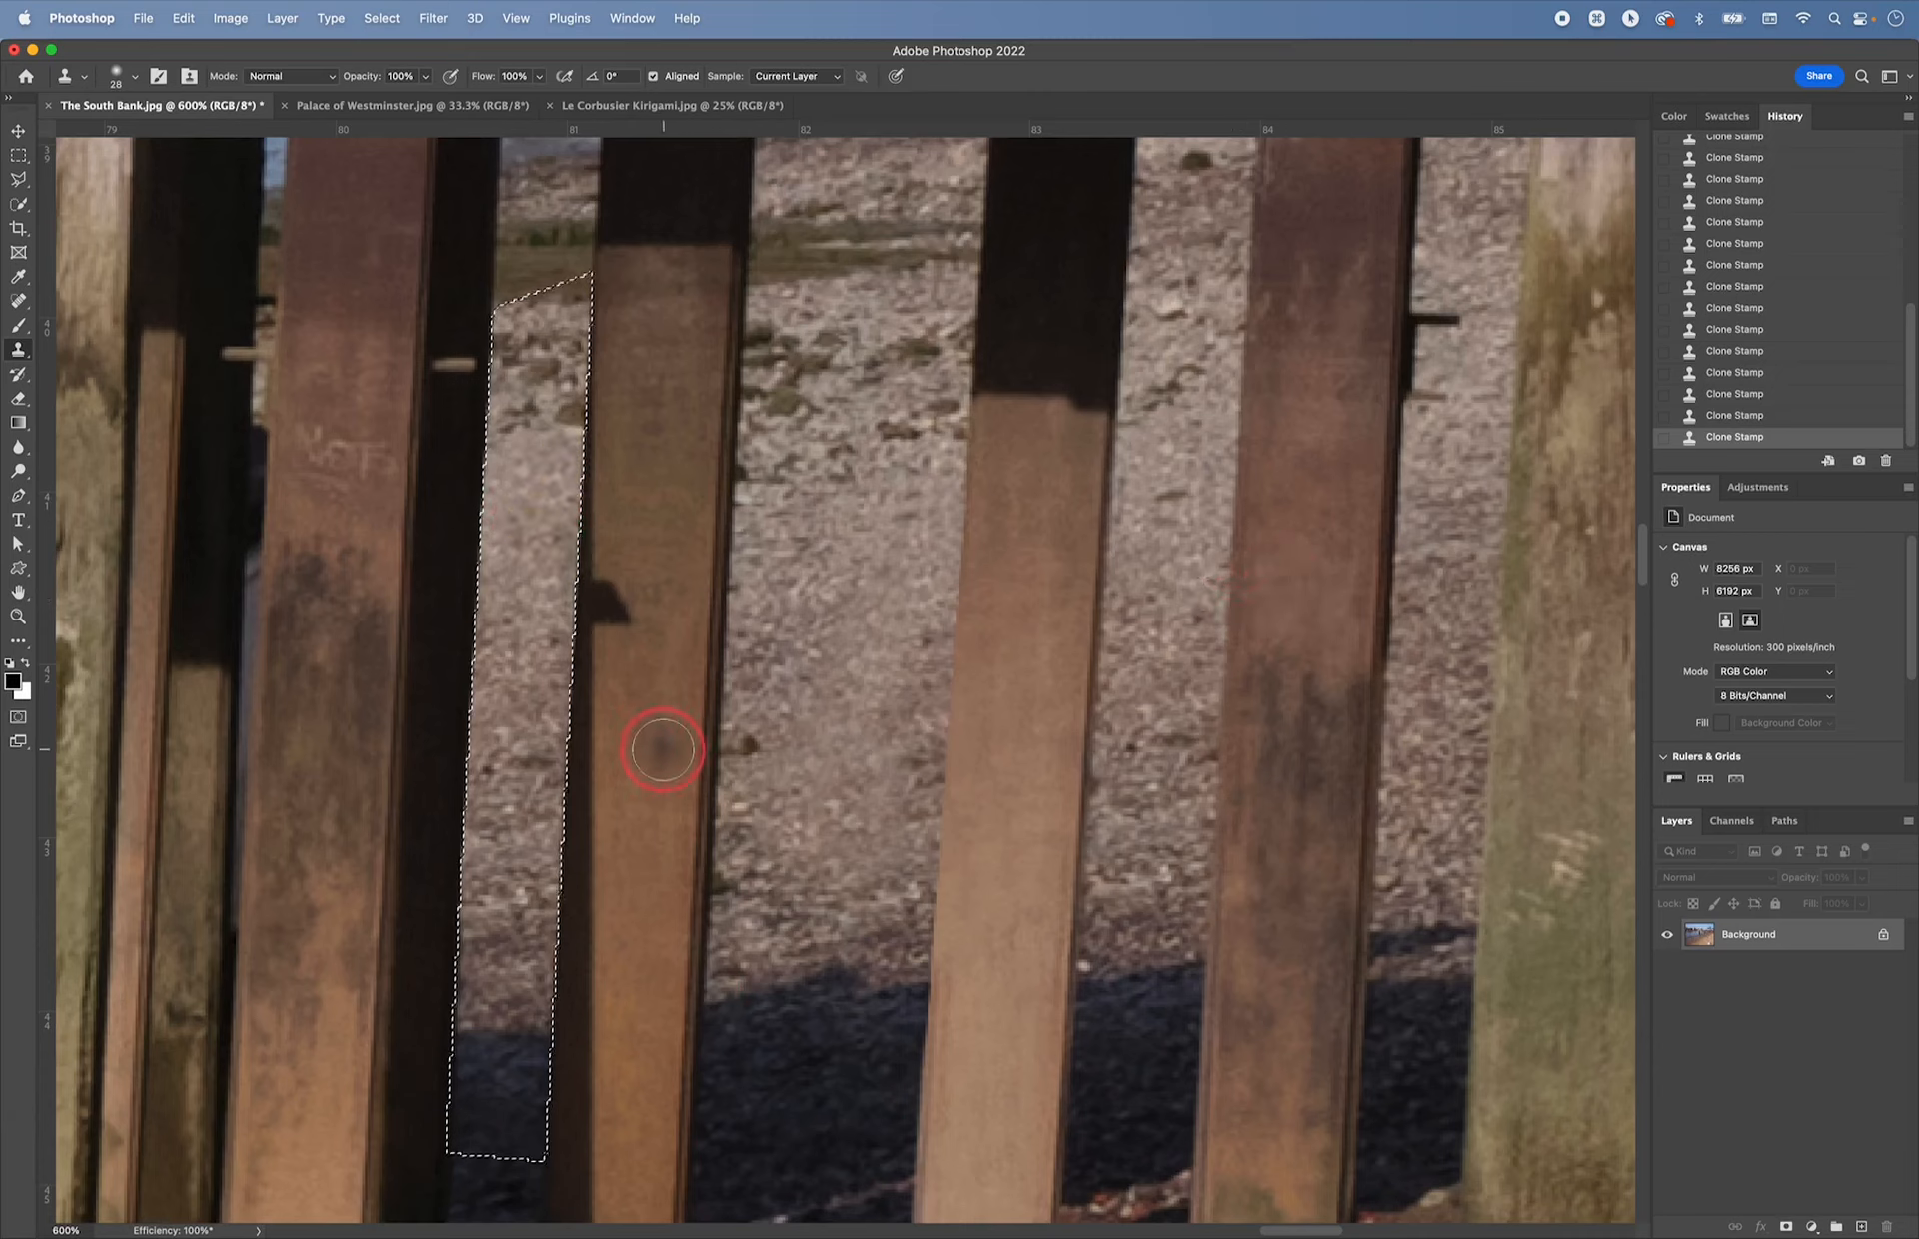
{"action": "key", "text": "super+d"}
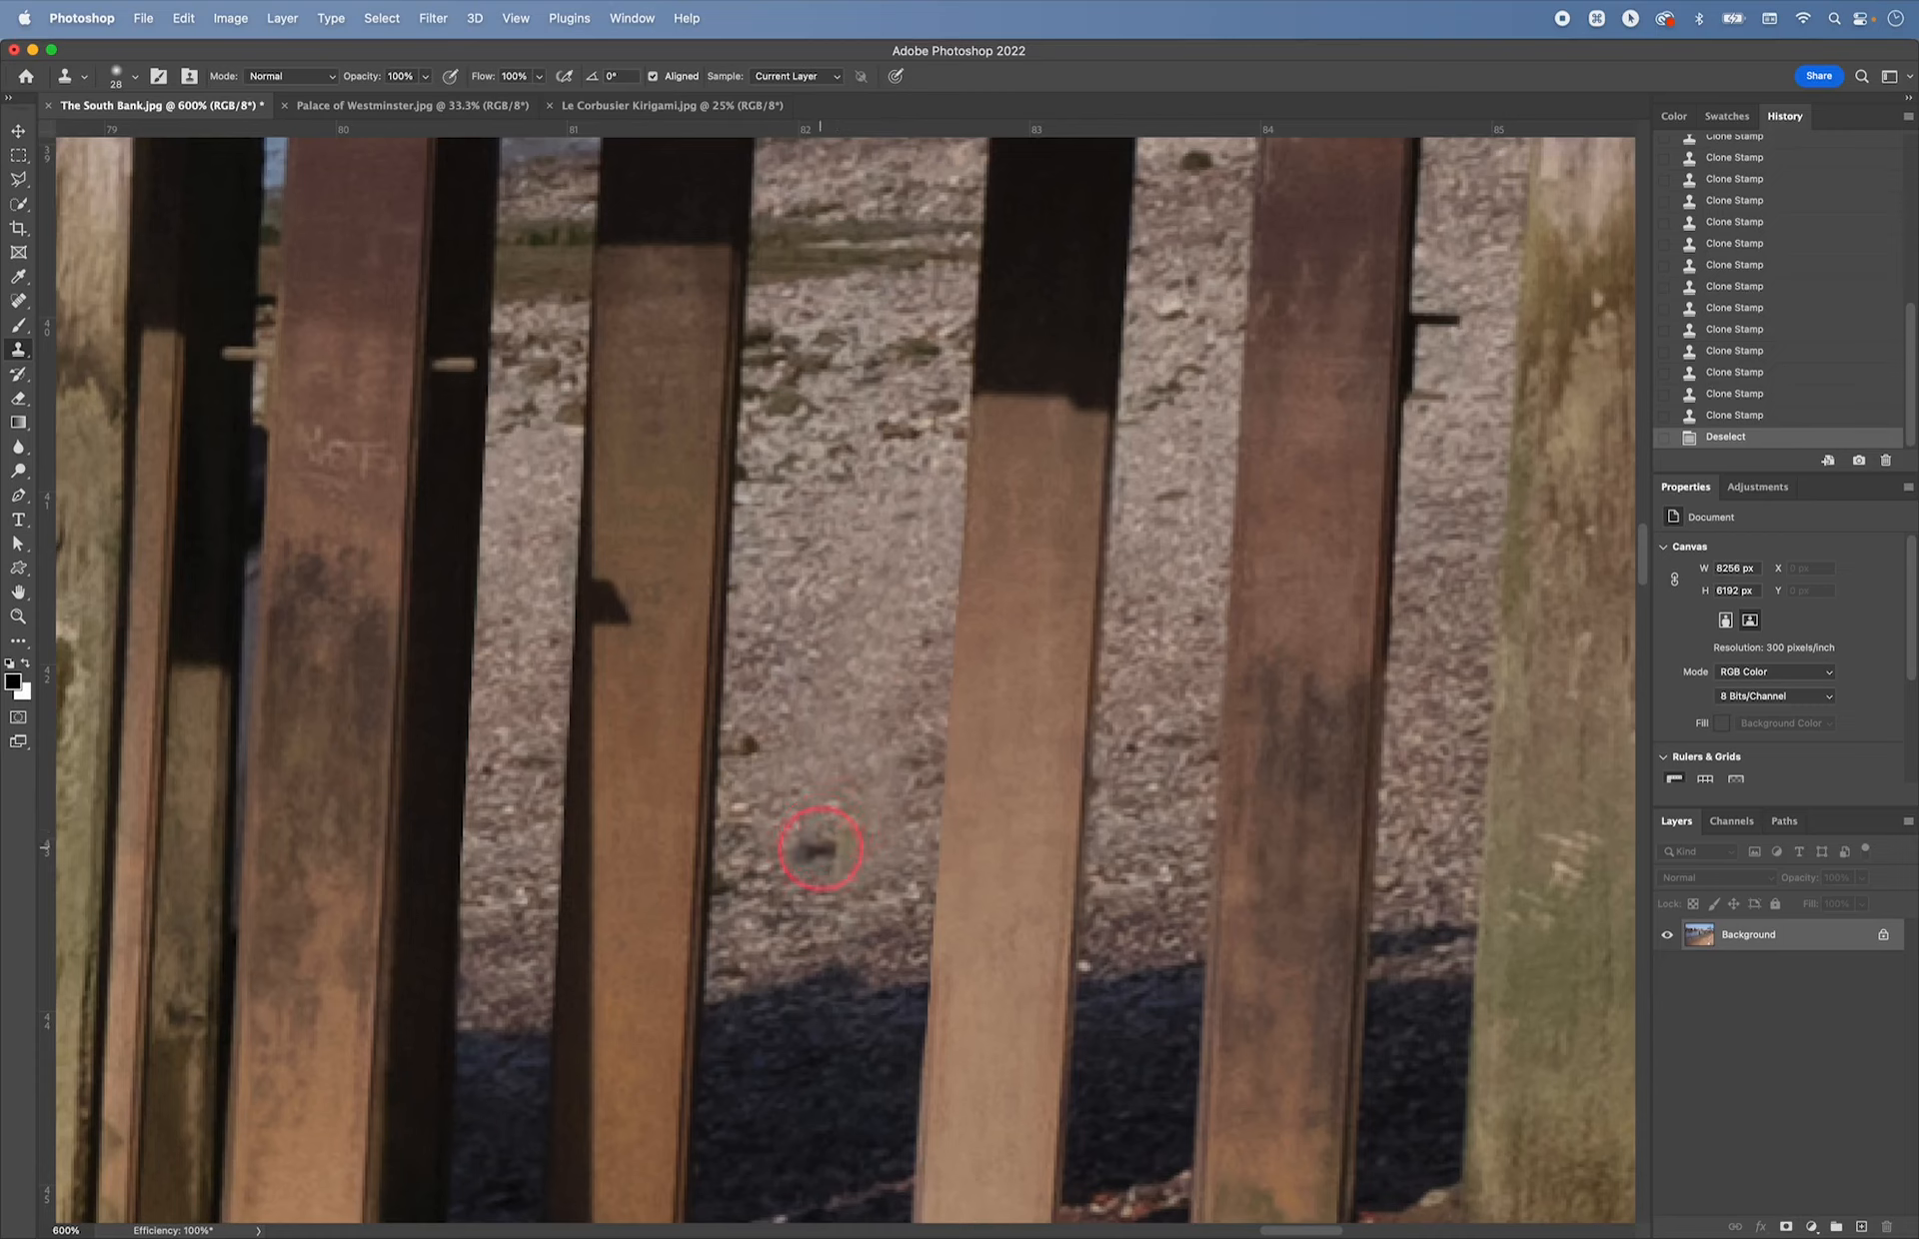
- Switch to the Healing Brush and reduce its brush size to 20 px
{"action": "left_click", "coordinate": [821, 850]}
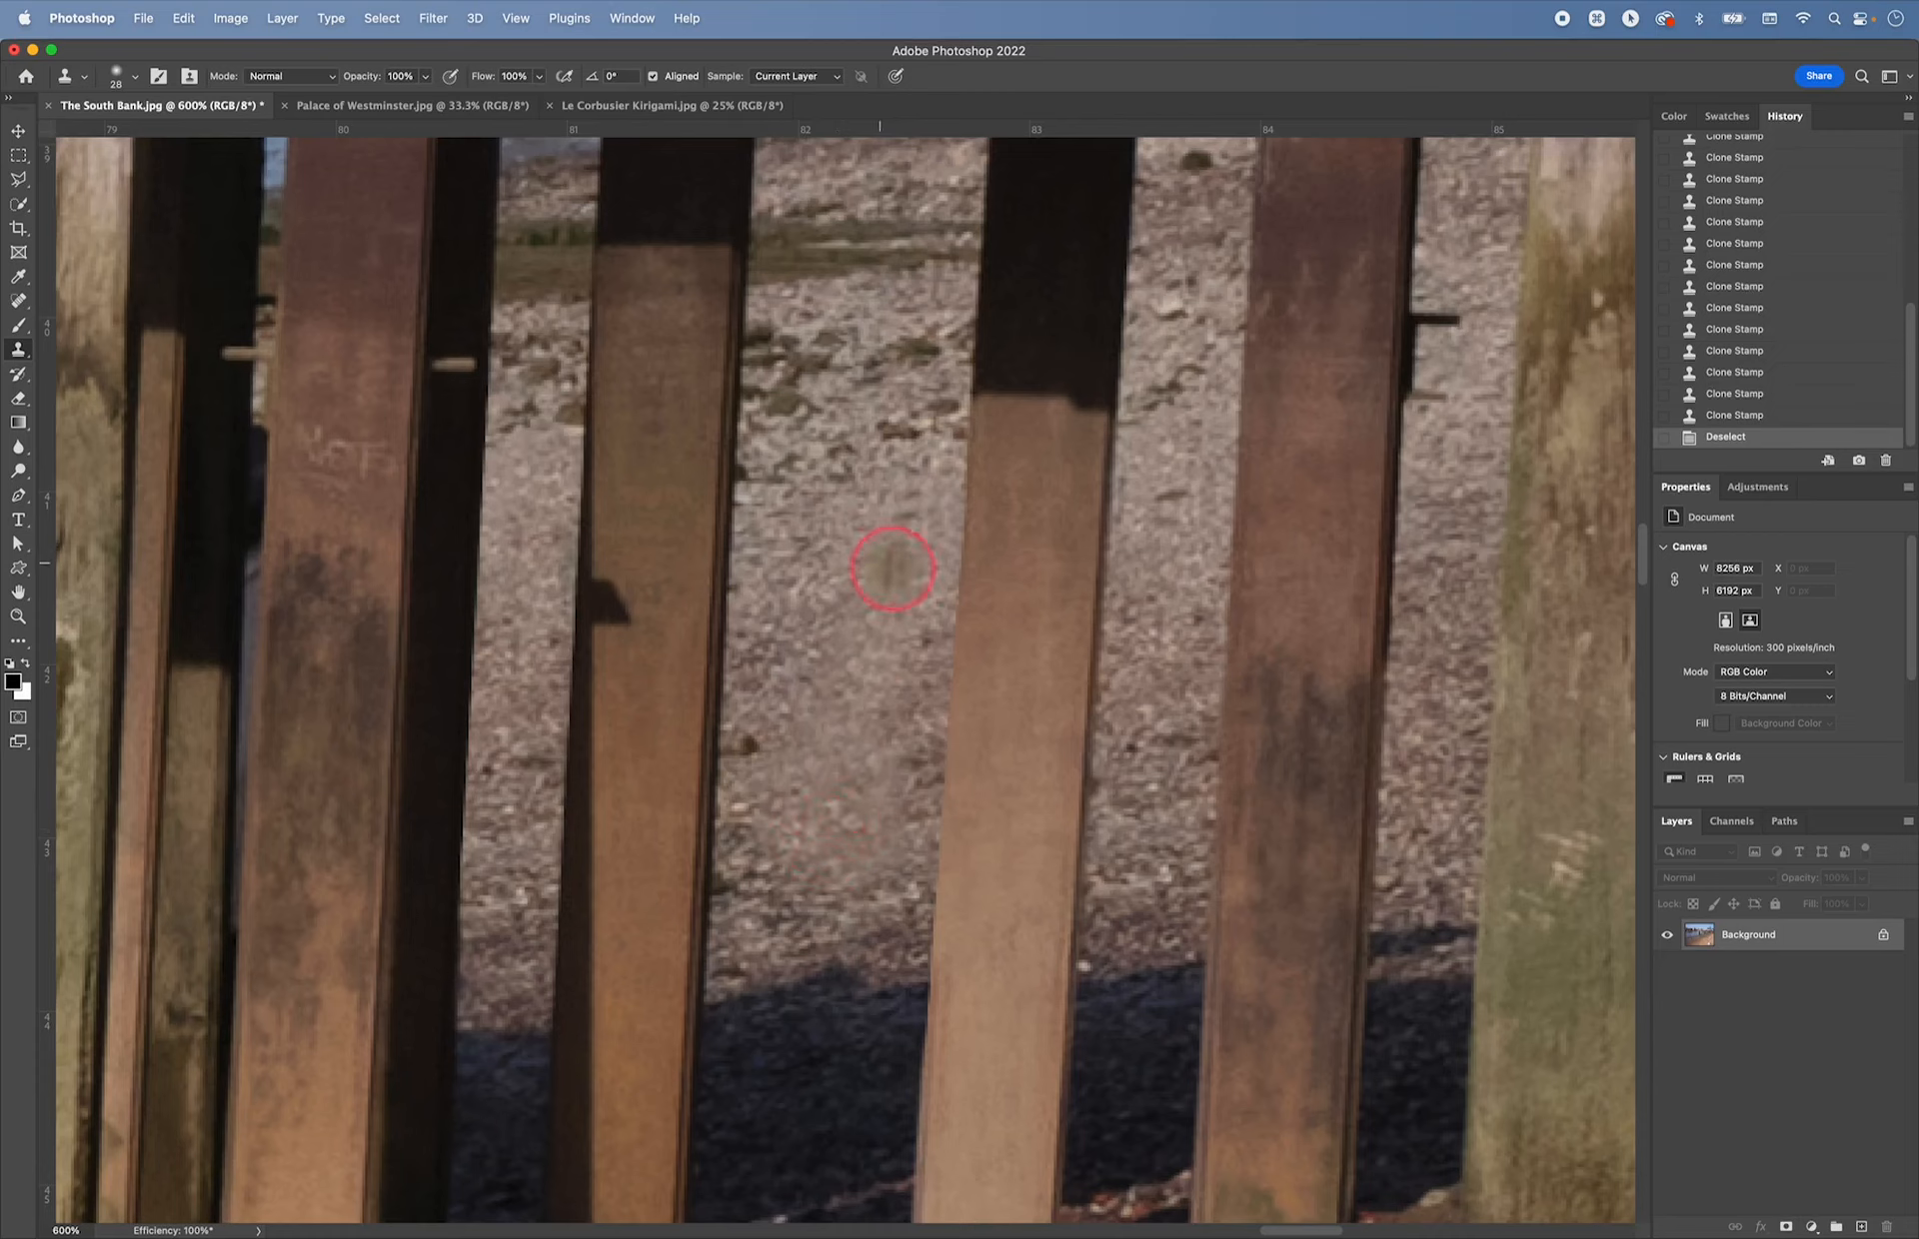
{"action": "key", "text": "j"}
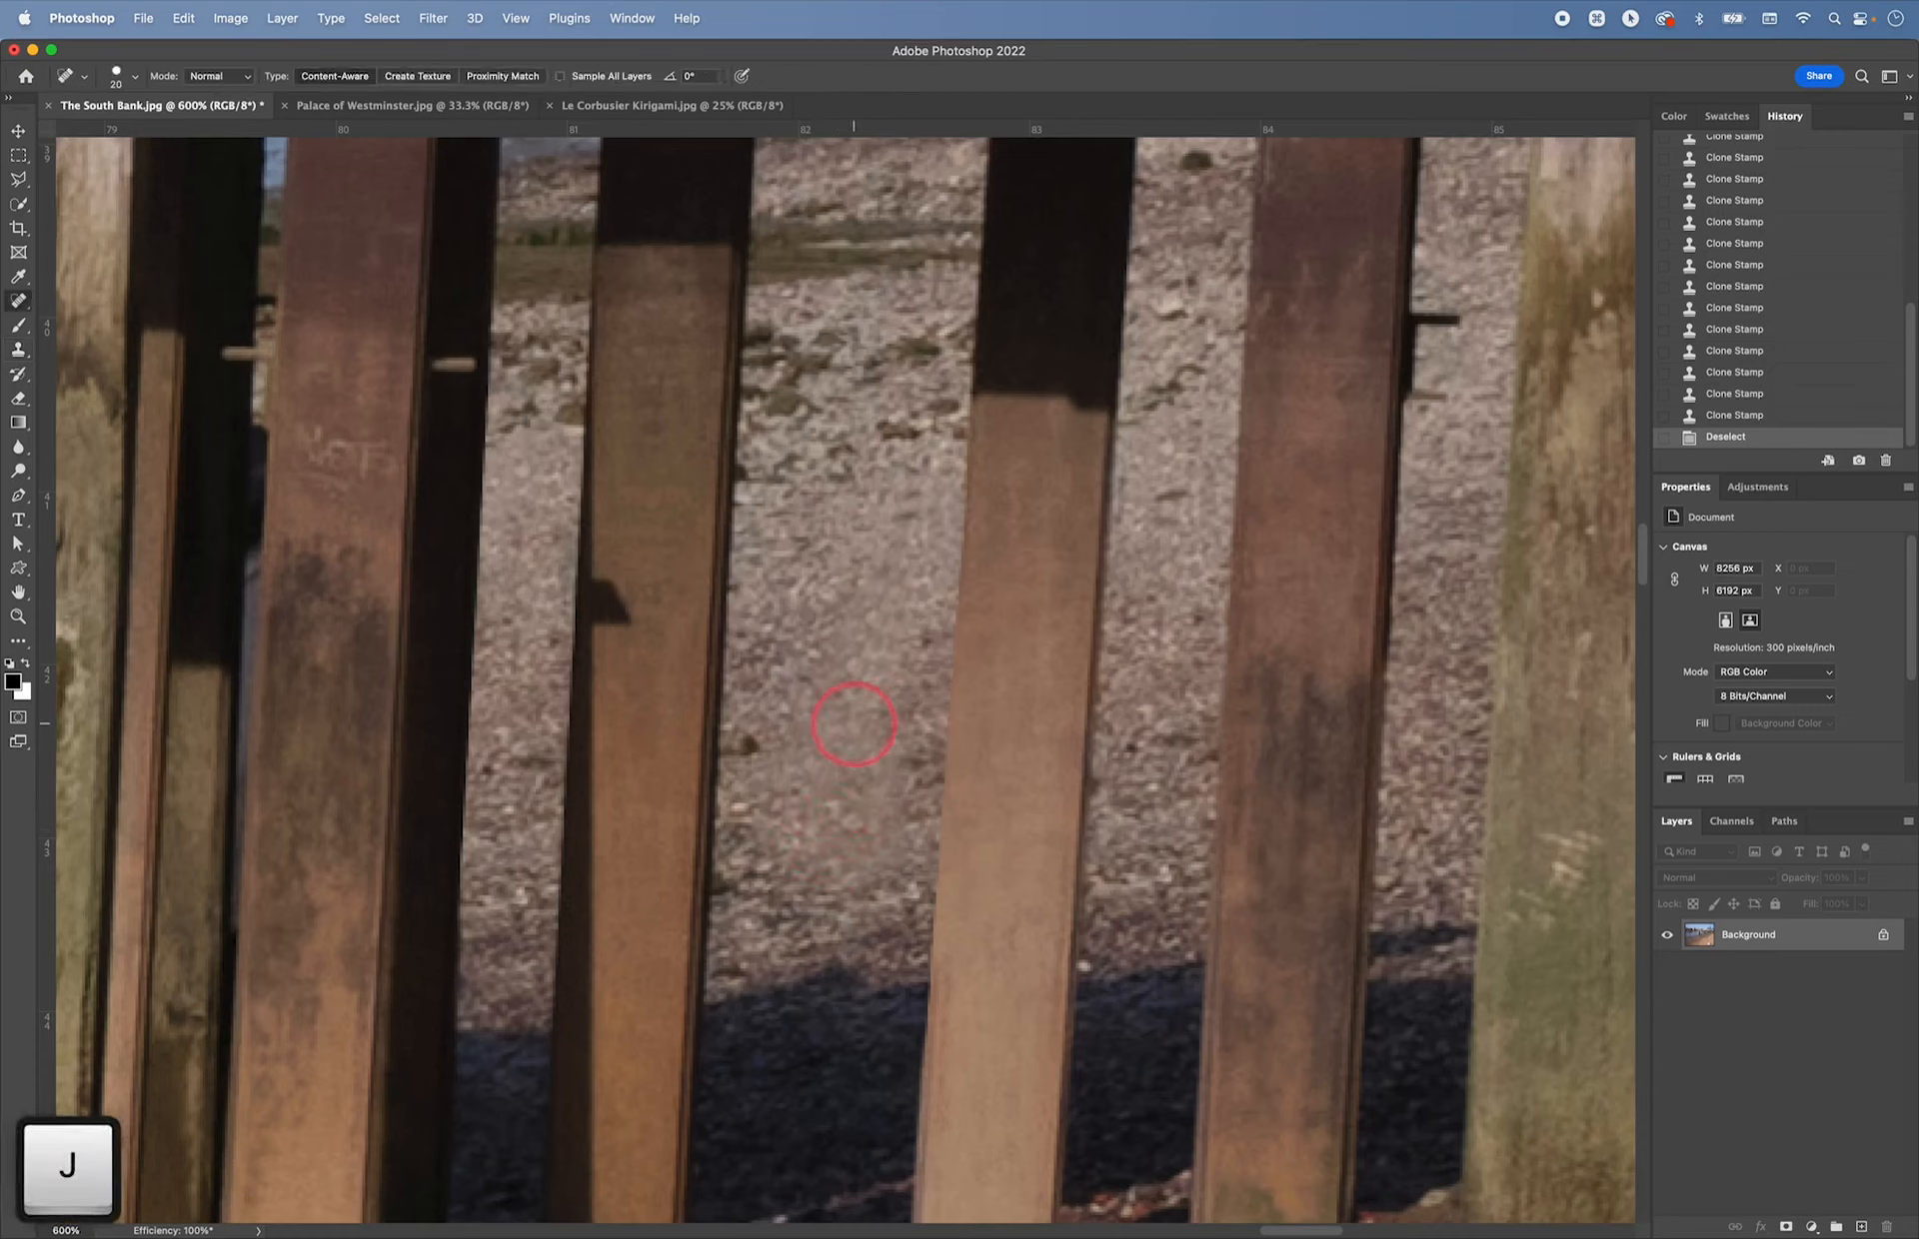
{"action": "left_click", "coordinate": [16, 303]}
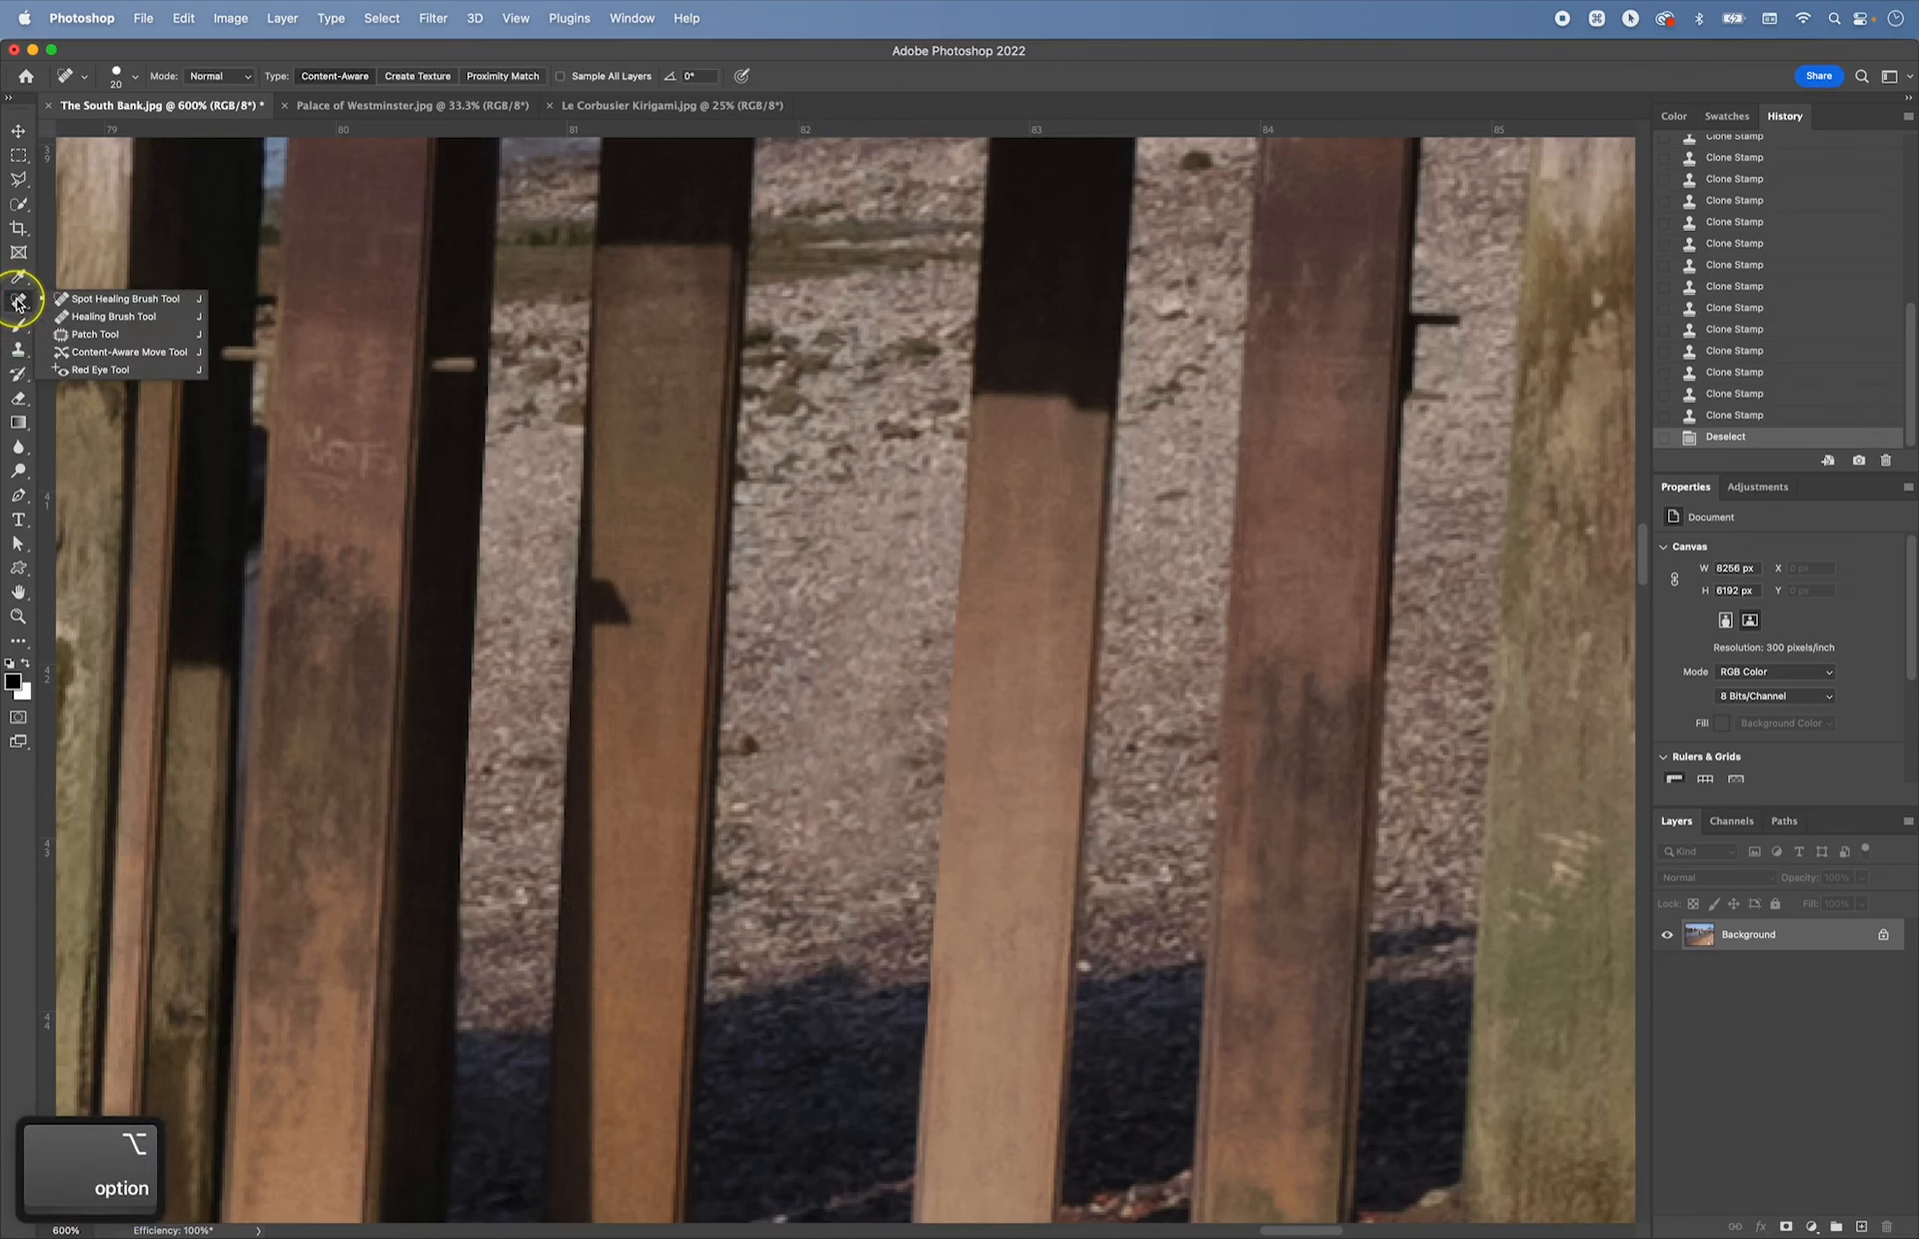
{"action": "left_click", "coordinate": [85, 317]}
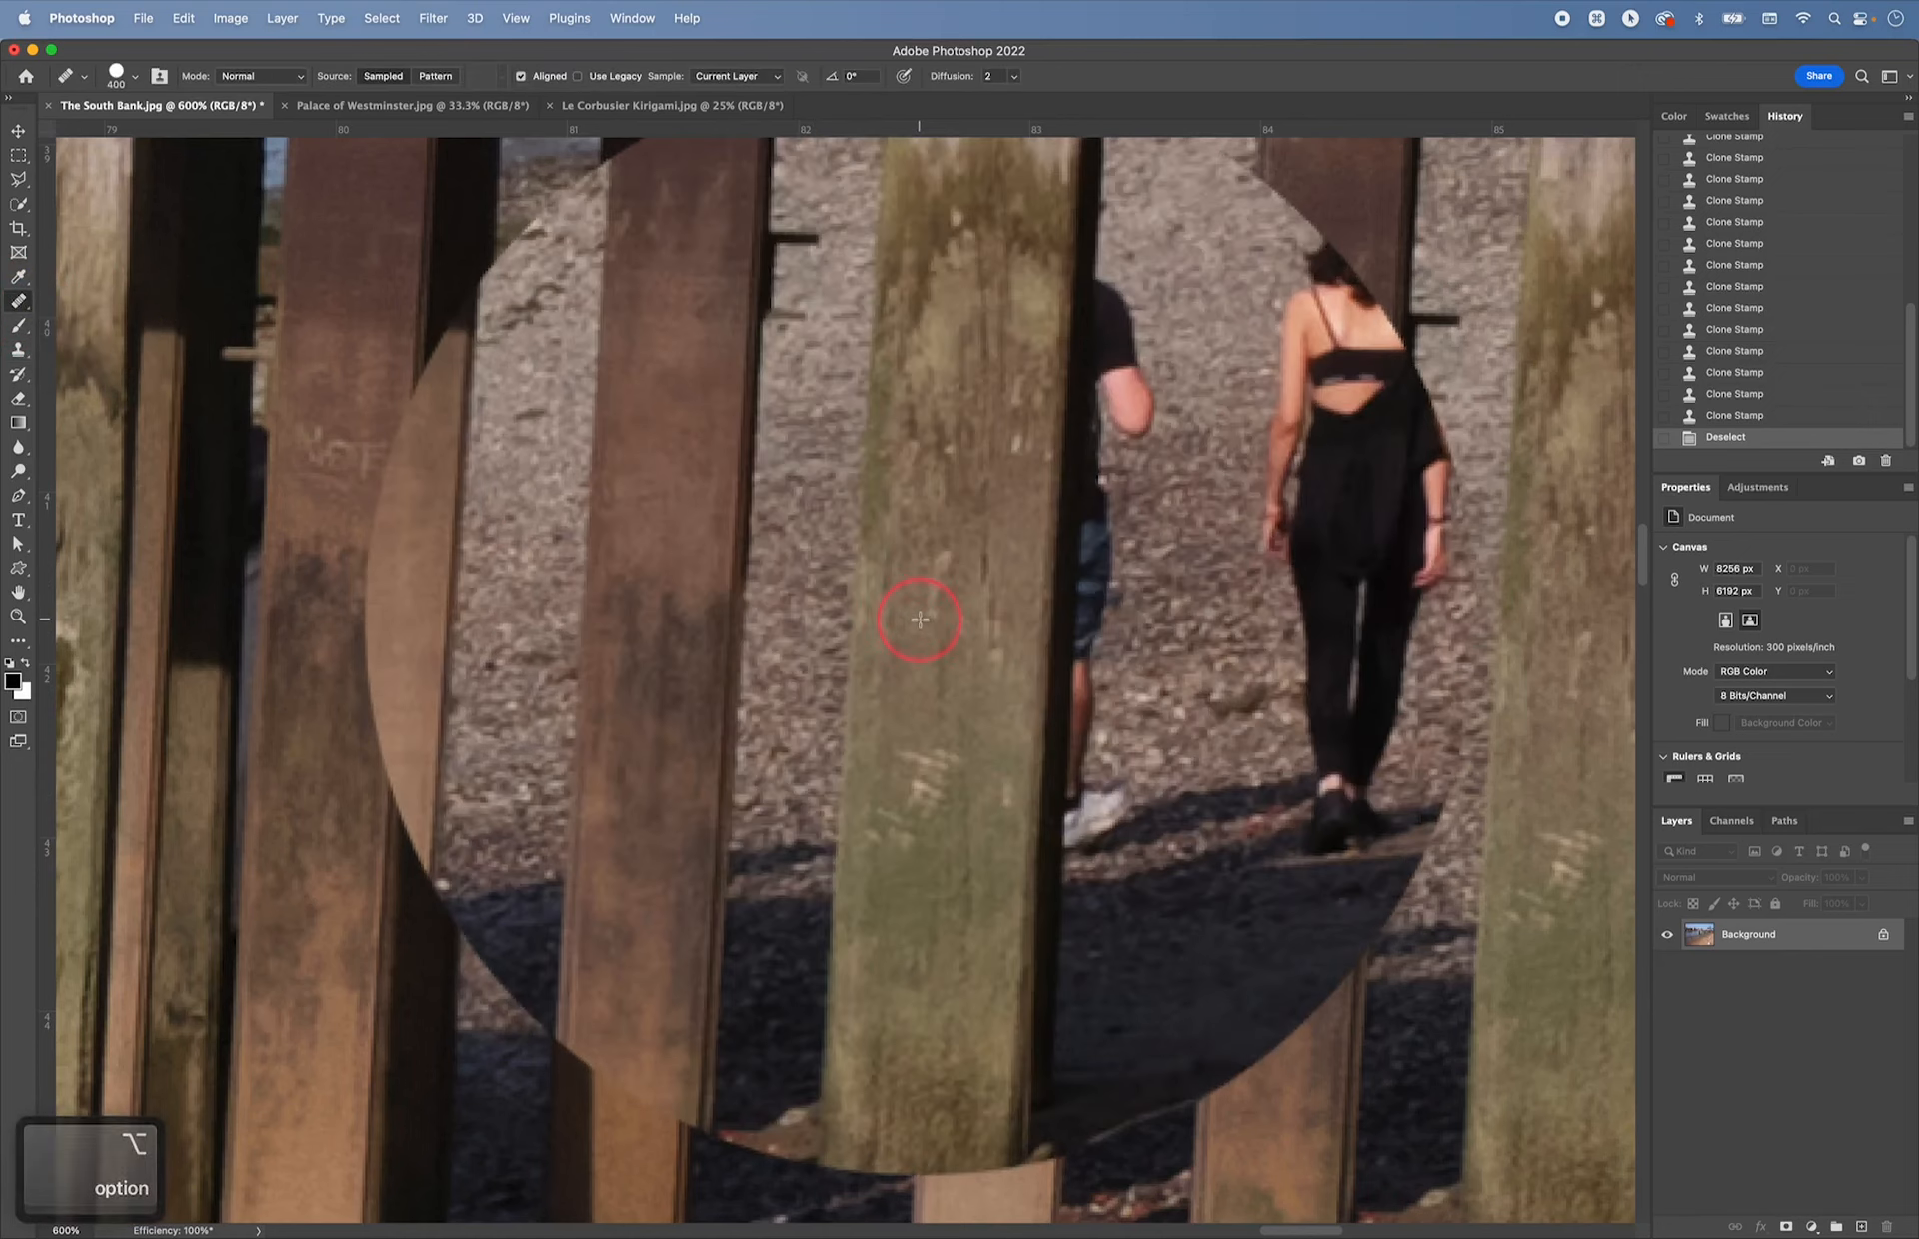
{"action": "key", "text": "bracketleft"}
{"action": "key", "text": "bracketleft"}
{"action": "key", "text": "bracketleft"}
{"action": "key", "text": "bracketleft"}
{"action": "key", "text": "bracketleft"}
{"action": "key", "text": "bracketleft"}
{"action": "key", "text": "bracketleft"}
{"action": "key", "text": "bracketleft"}
{"action": "key", "text": "bracketleft"}
{"action": "key", "text": "bracketleft"}
{"action": "key", "text": "bracketleft"}
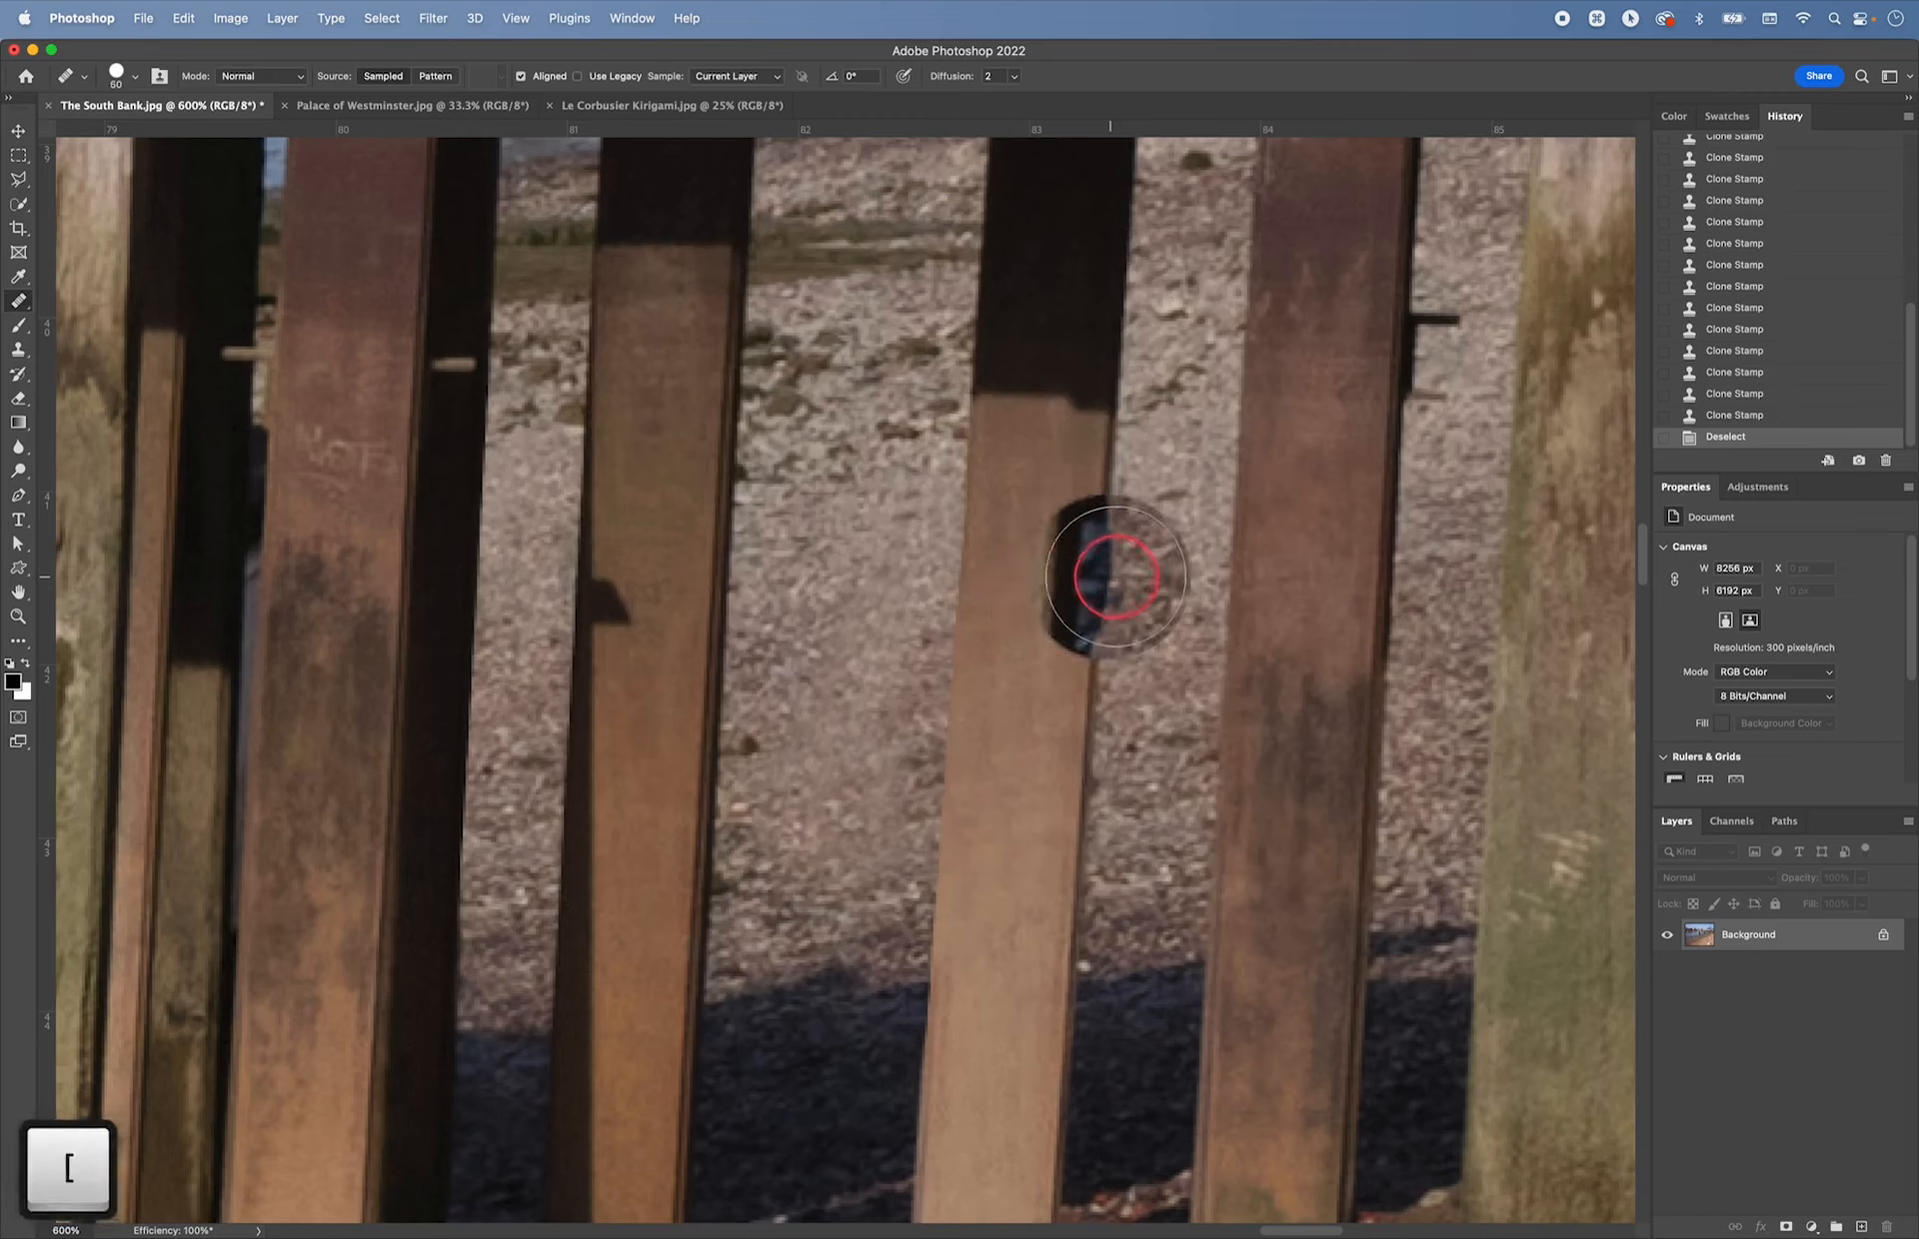
{"action": "key", "text": "bracketleft"}
{"action": "key", "text": "bracketleft"}
{"action": "key", "text": "bracketleft"}
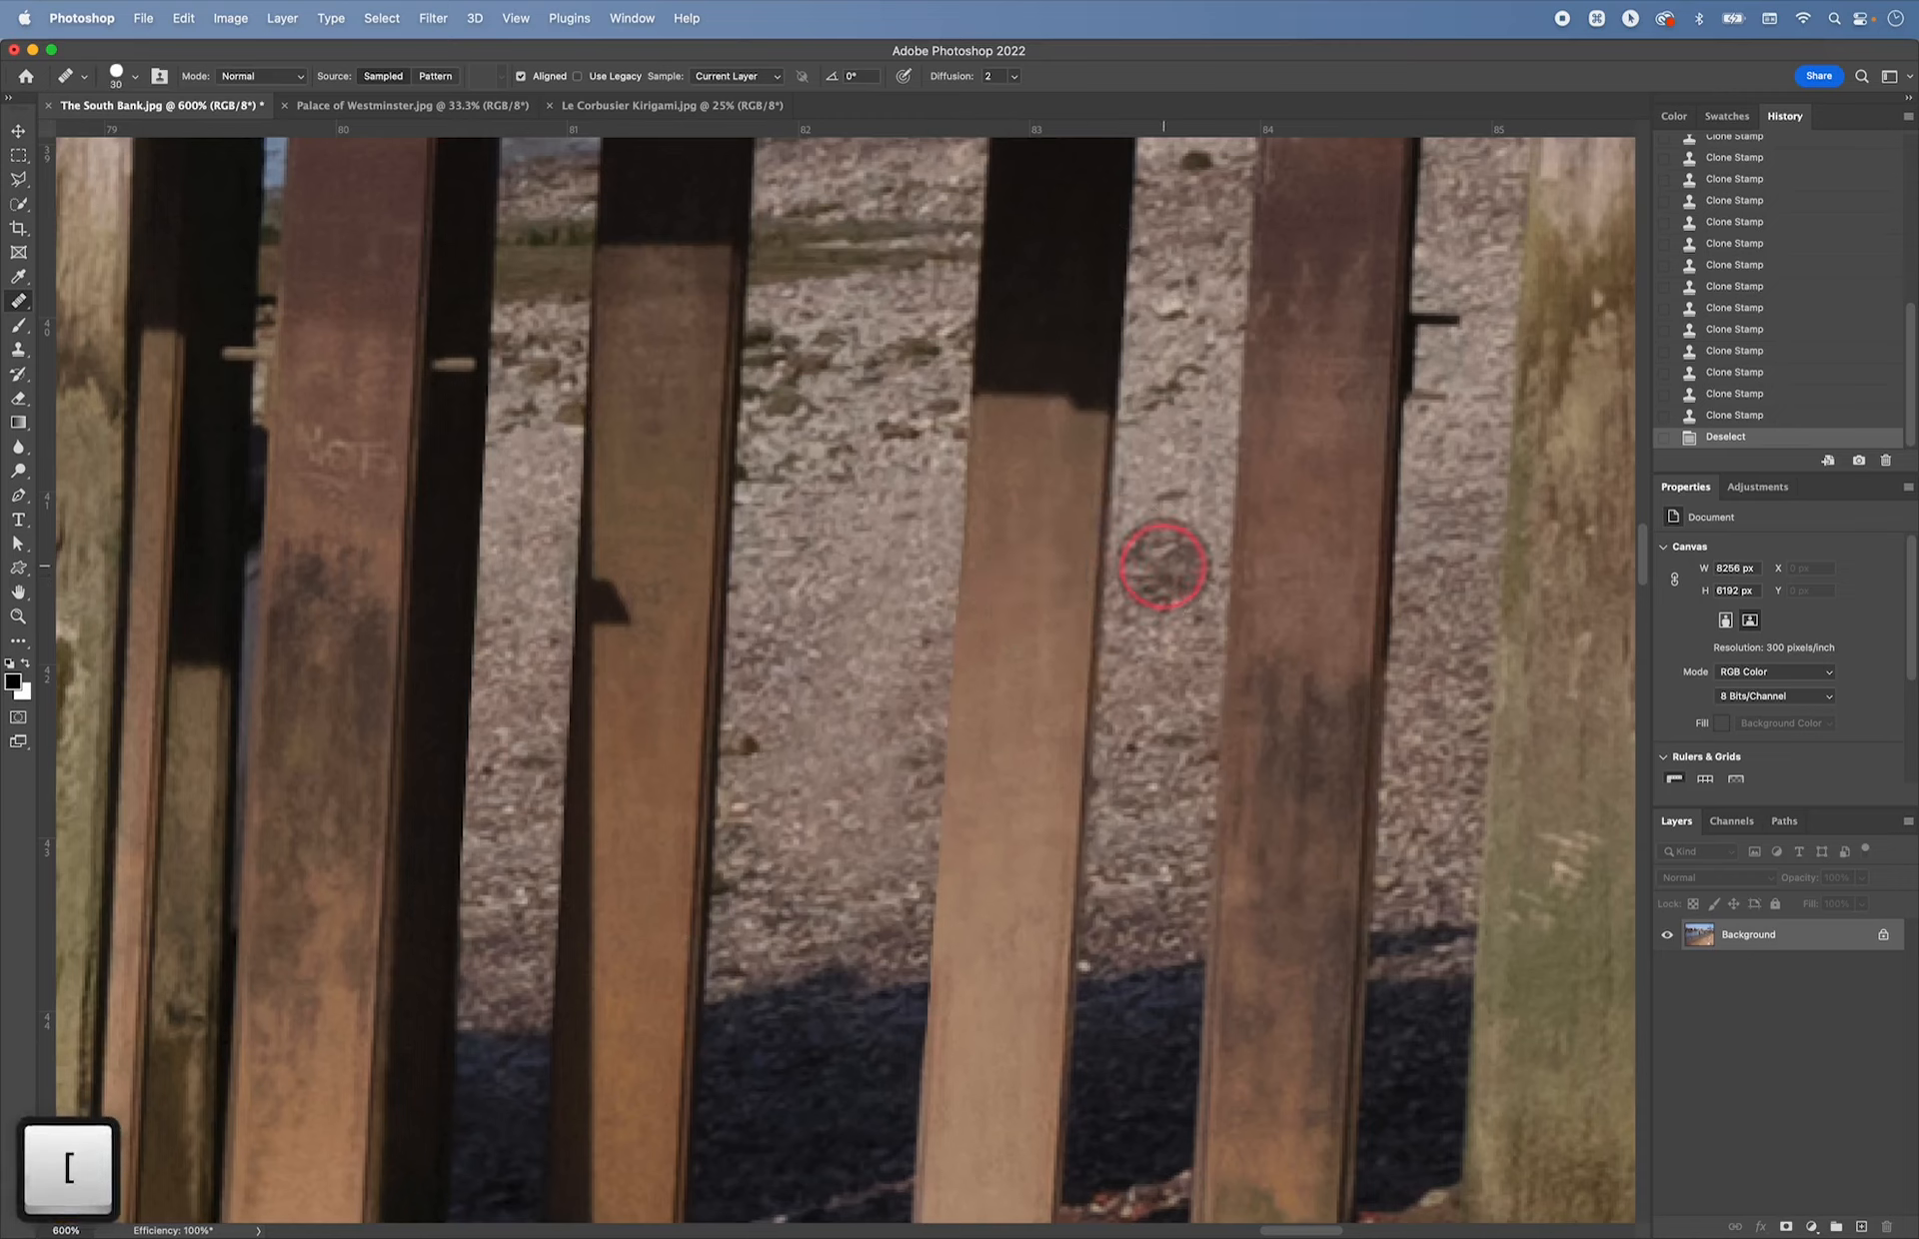
{"action": "key", "text": "bracketleft"}
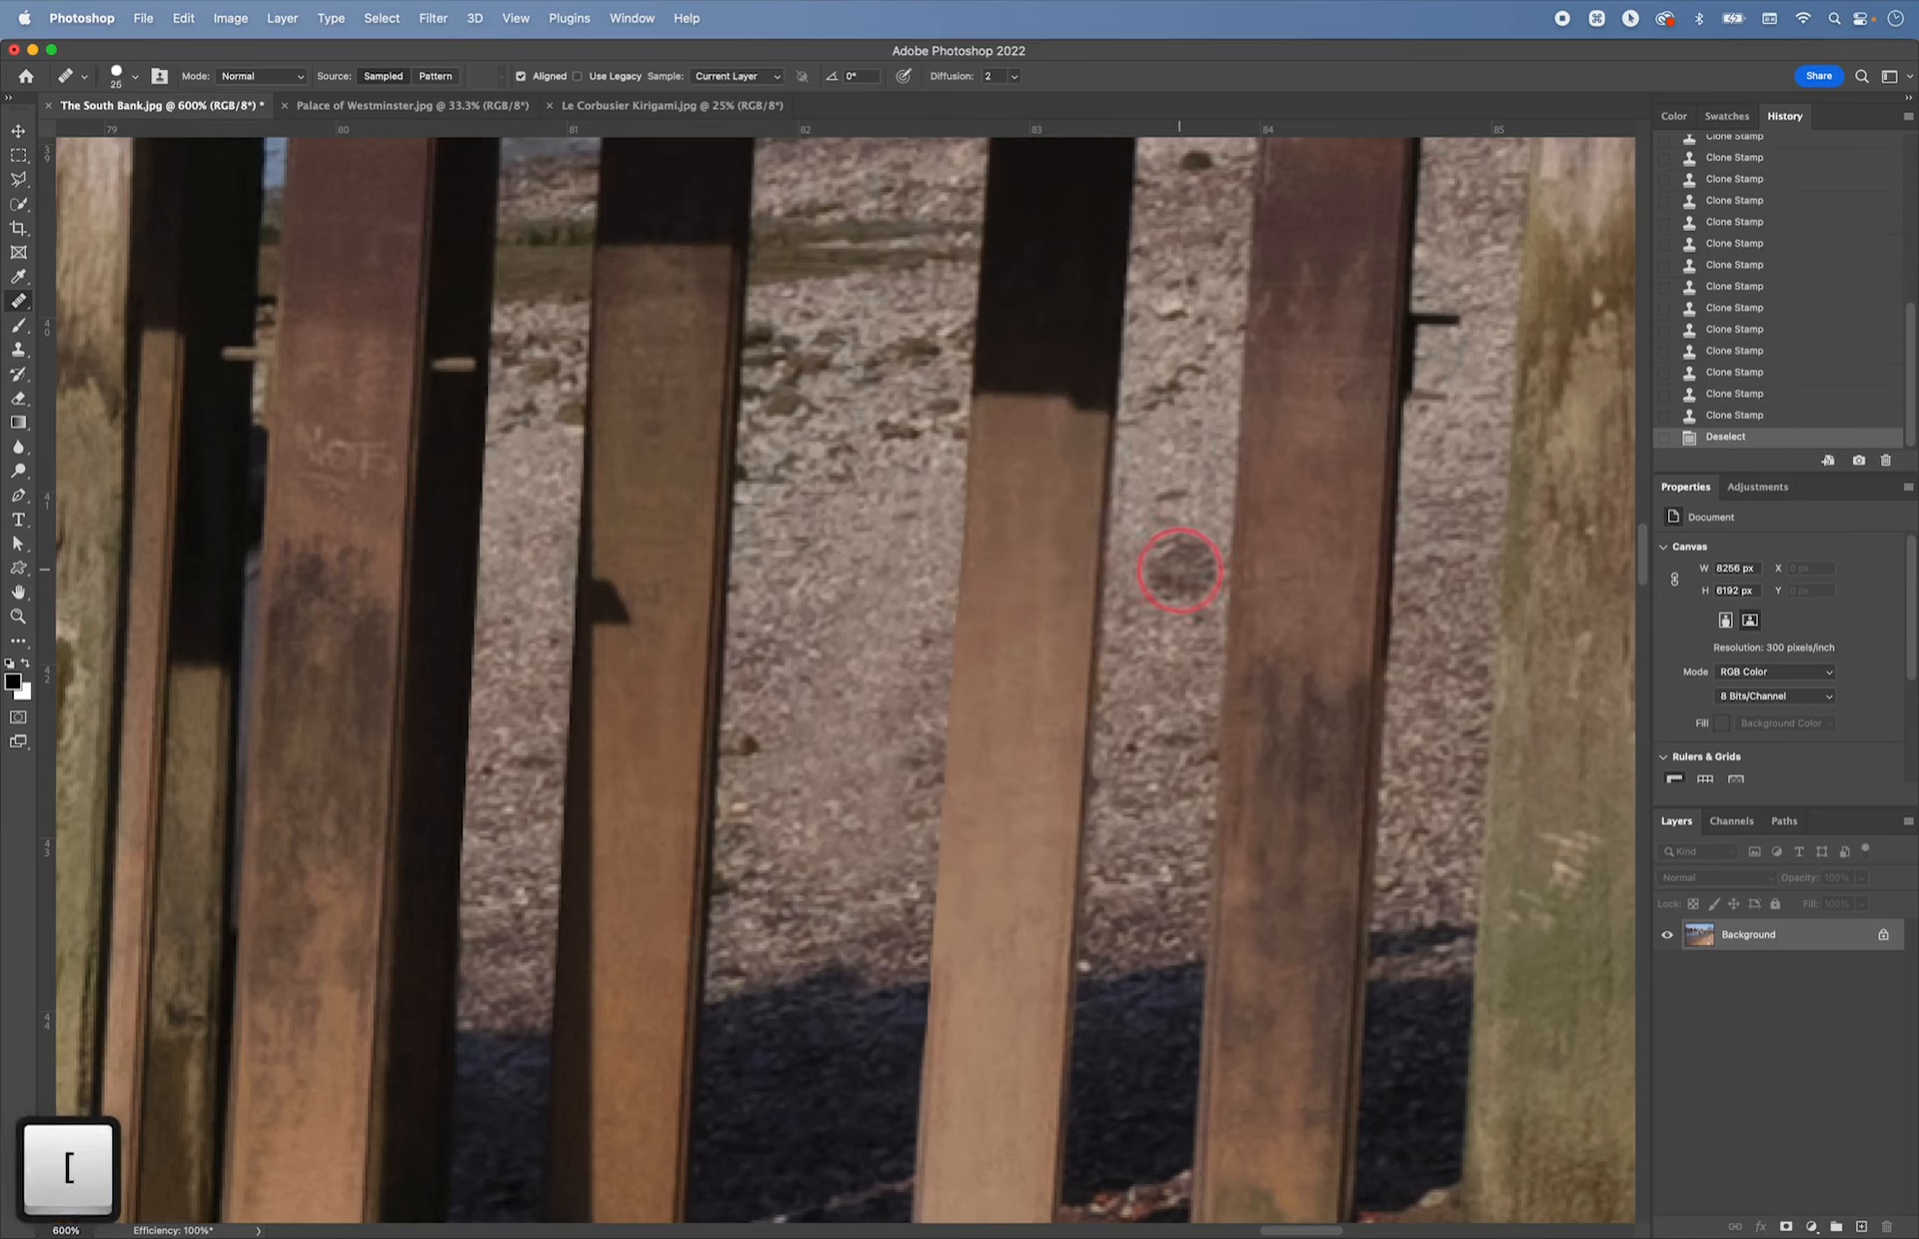
{"action": "key", "text": "bracketleft"}
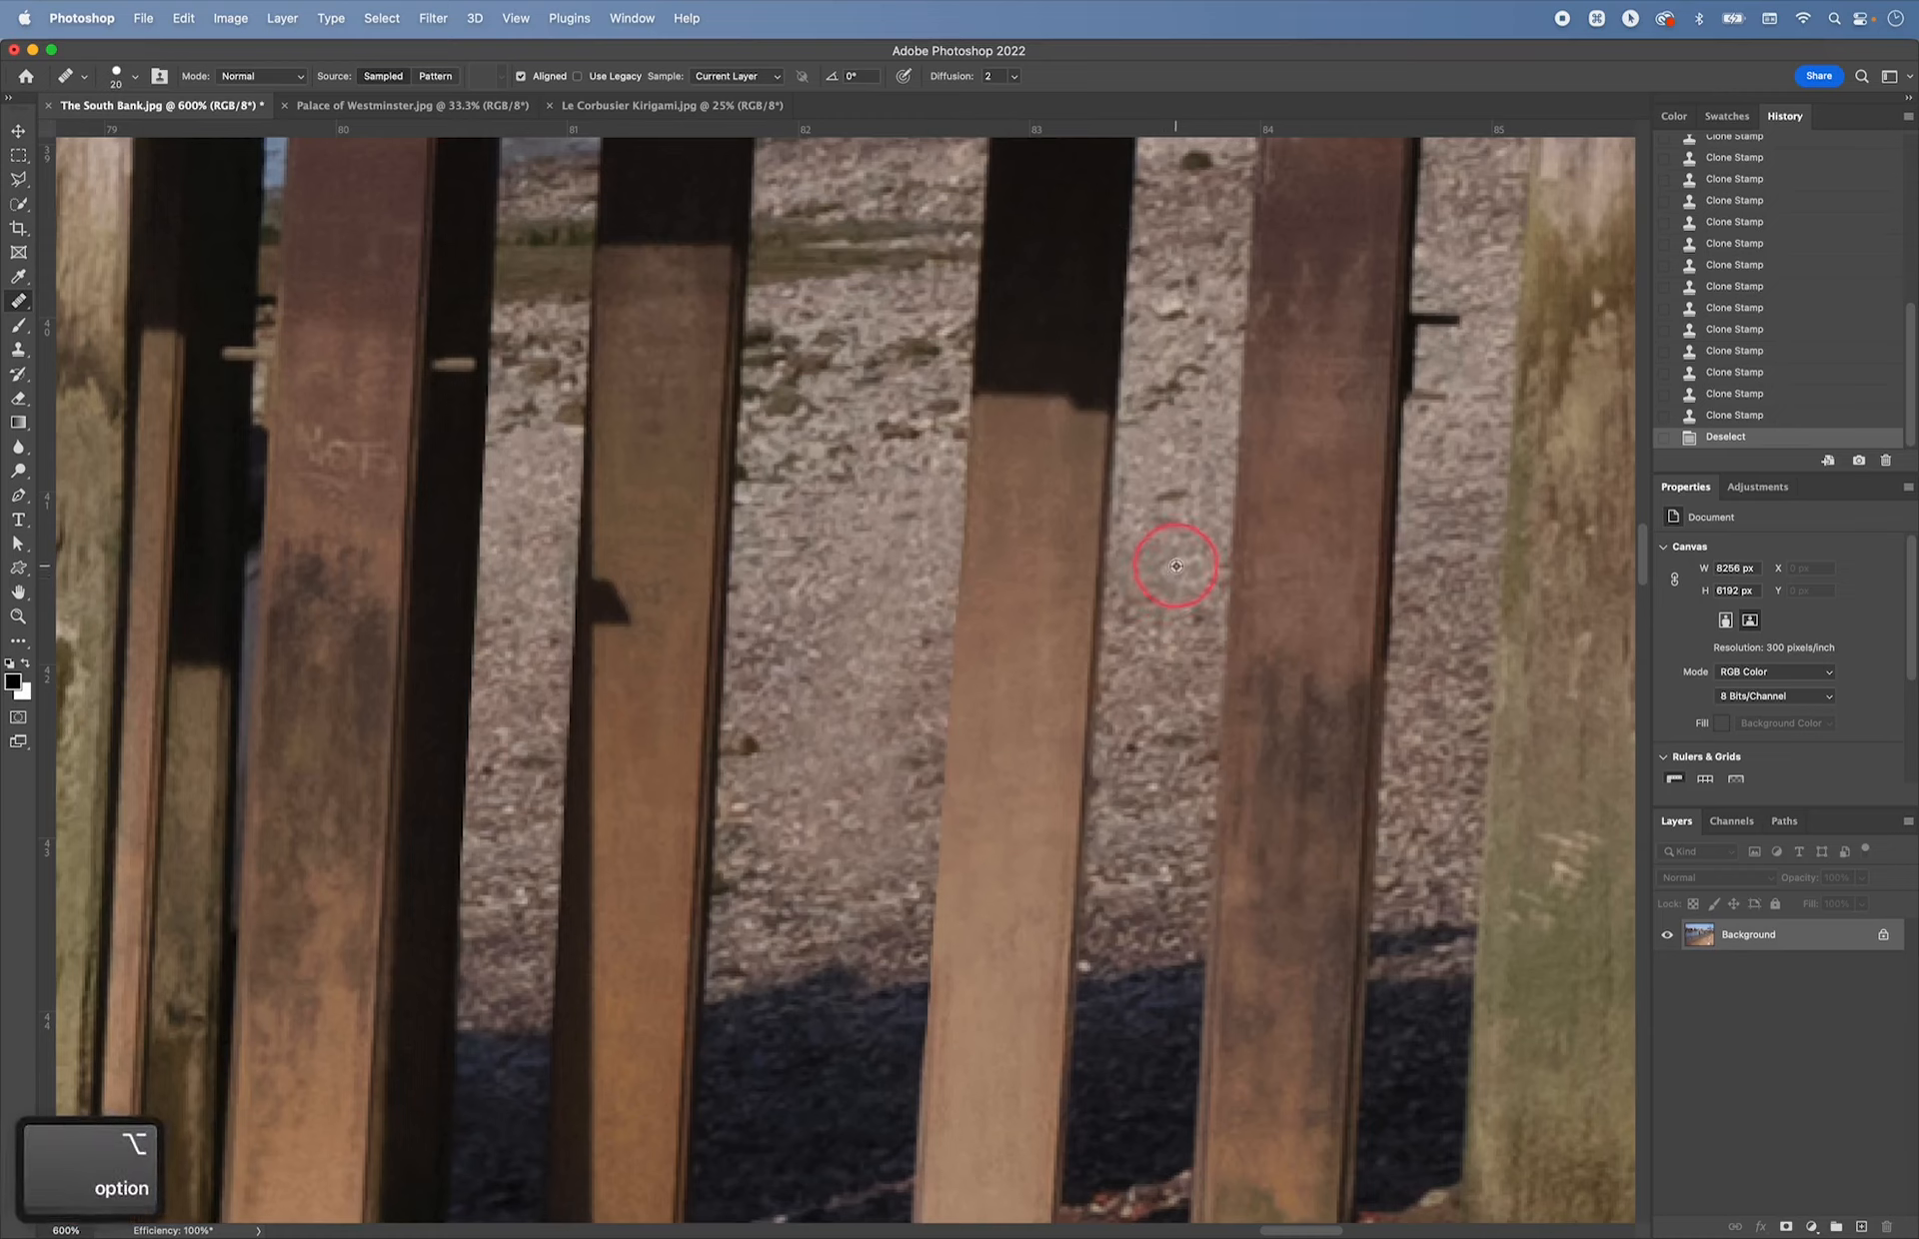
- Heal the blurred pebbles where the pink figure stood, using texture sampled from the neighbouring gap, and undo the second stroke
{"action": "left_click", "coordinate": [1177, 562], "text": "alt"}
{"action": "left_click_drag", "start_coordinate": [901, 564], "coordinate": [872, 704]}
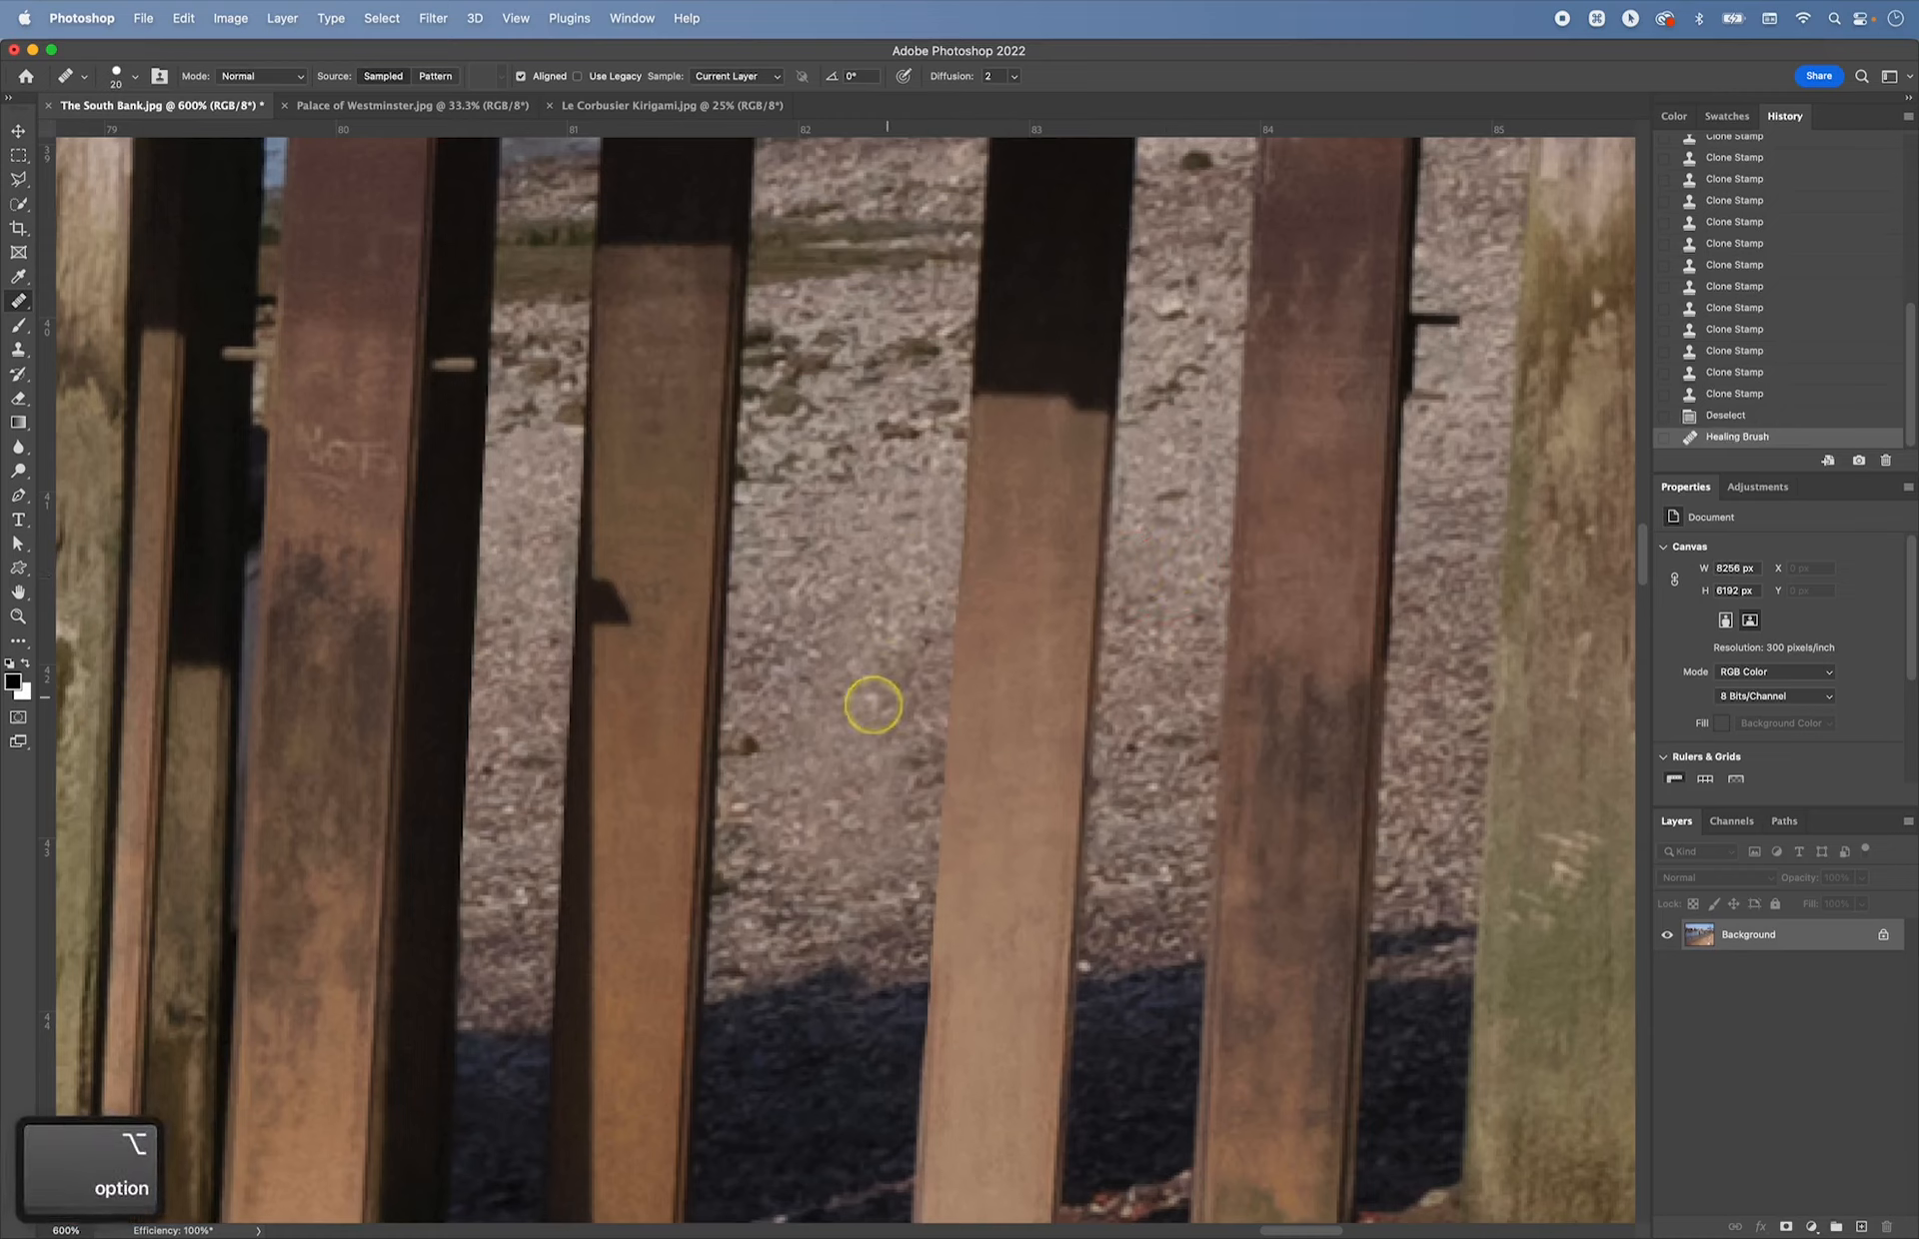
{"action": "left_click_drag", "start_coordinate": [865, 606], "coordinate": [853, 805]}
{"action": "key", "text": "super+z"}
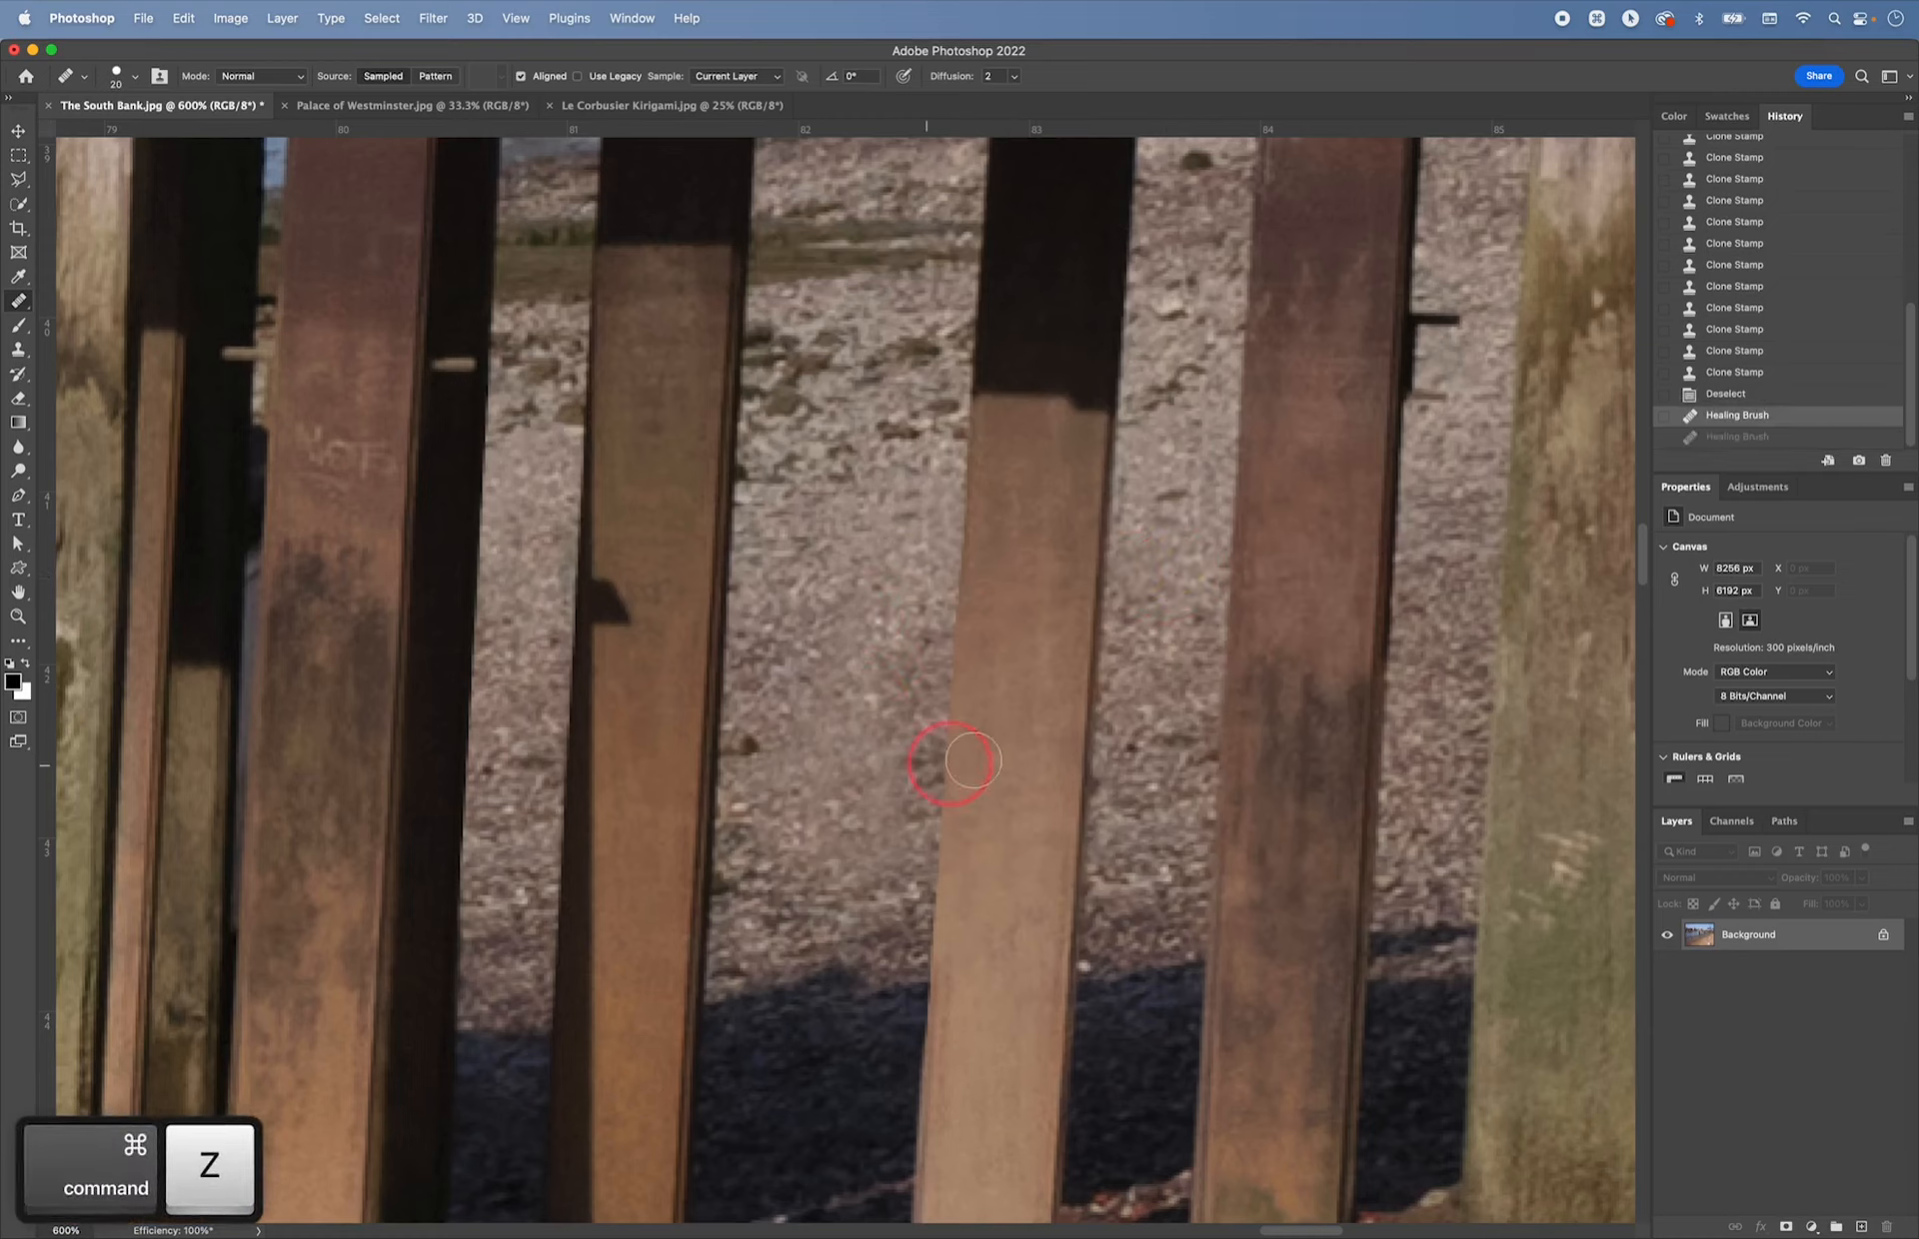
- Heal the remaining smudges around the middle of the same gap, undoing the stroke whose source runs over the wooden post
{"action": "left_click_drag", "start_coordinate": [826, 667], "coordinate": [828, 776]}
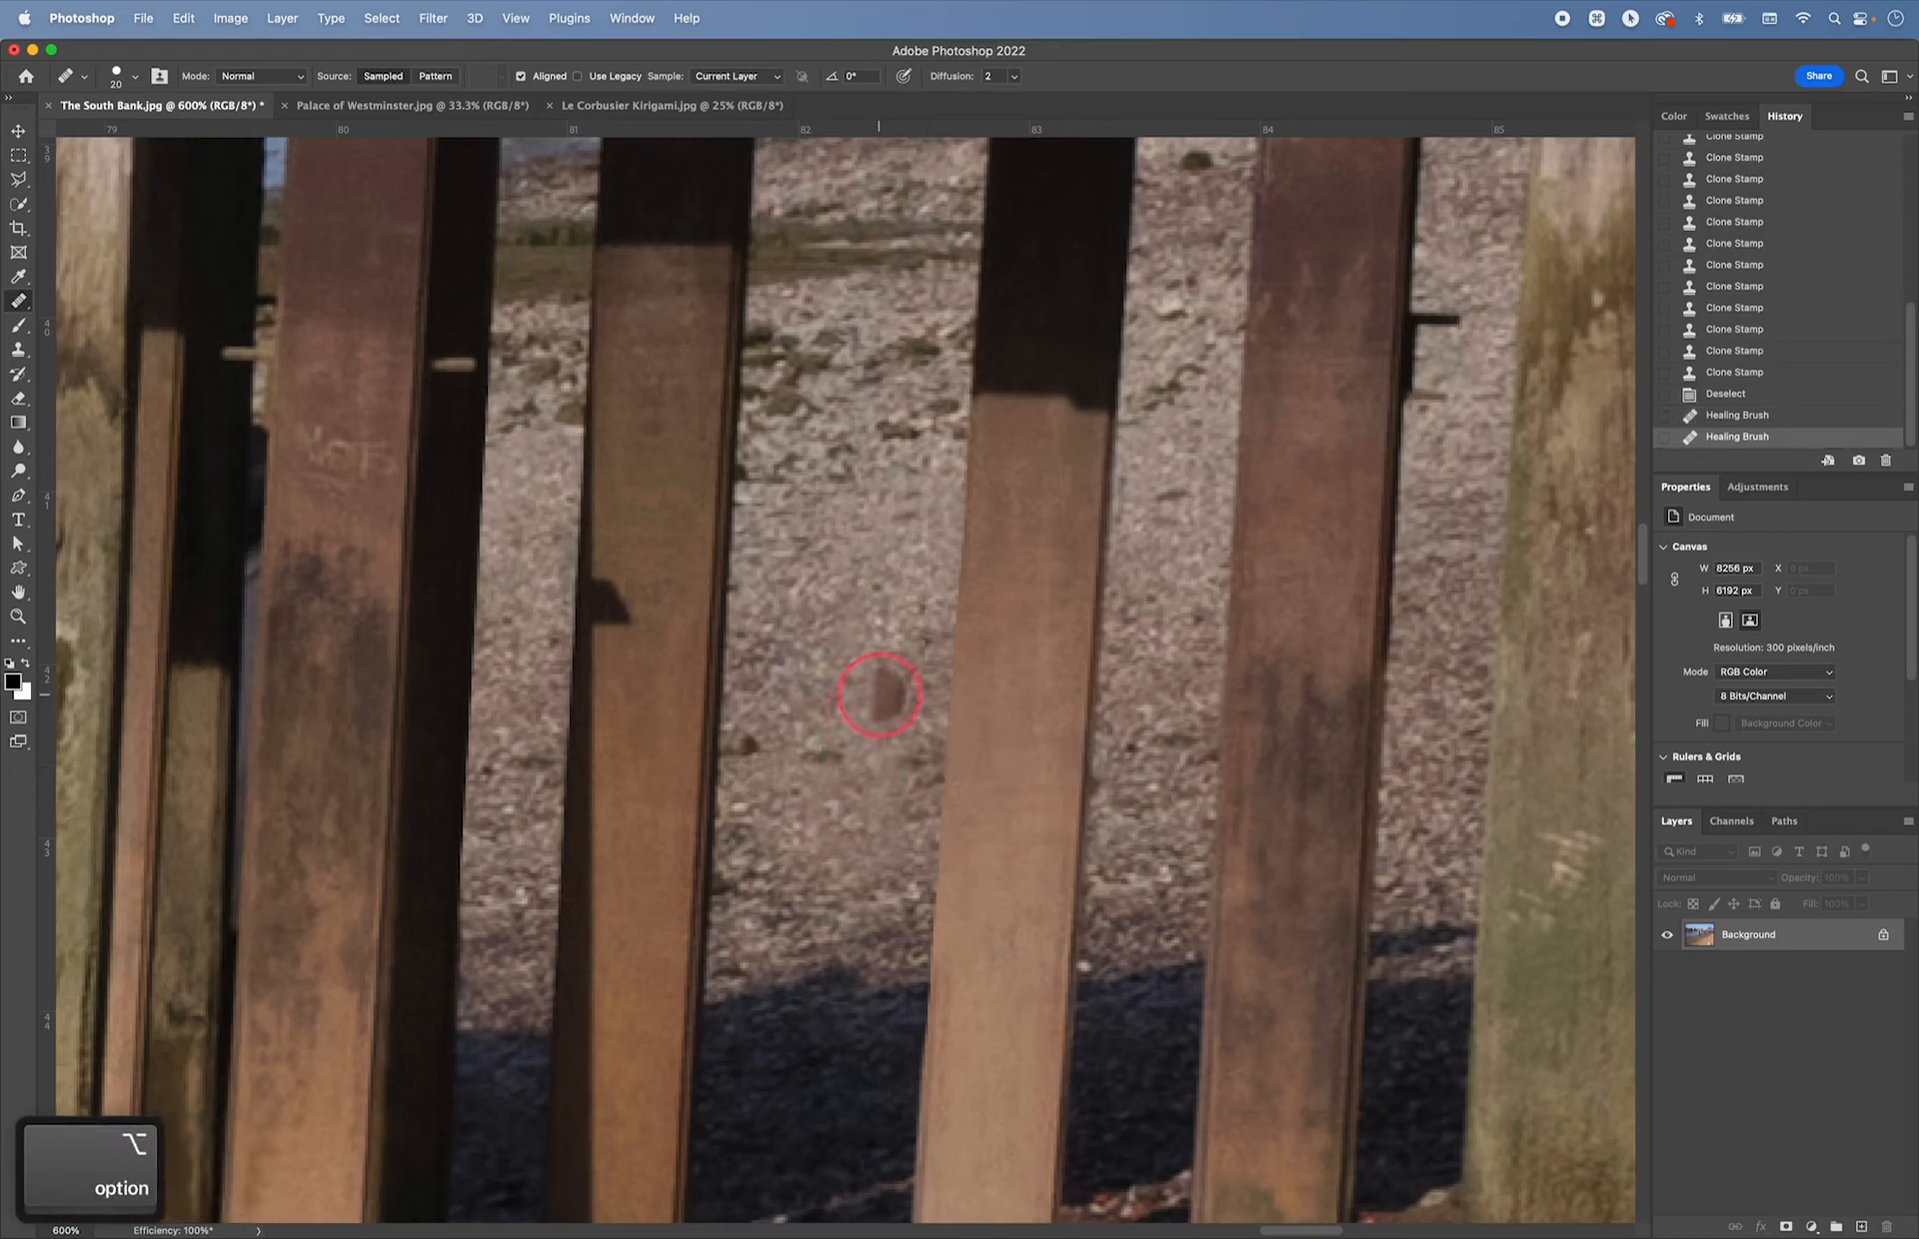
{"action": "left_click_drag", "start_coordinate": [881, 689], "coordinate": [875, 792]}
{"action": "key", "text": "super+z"}
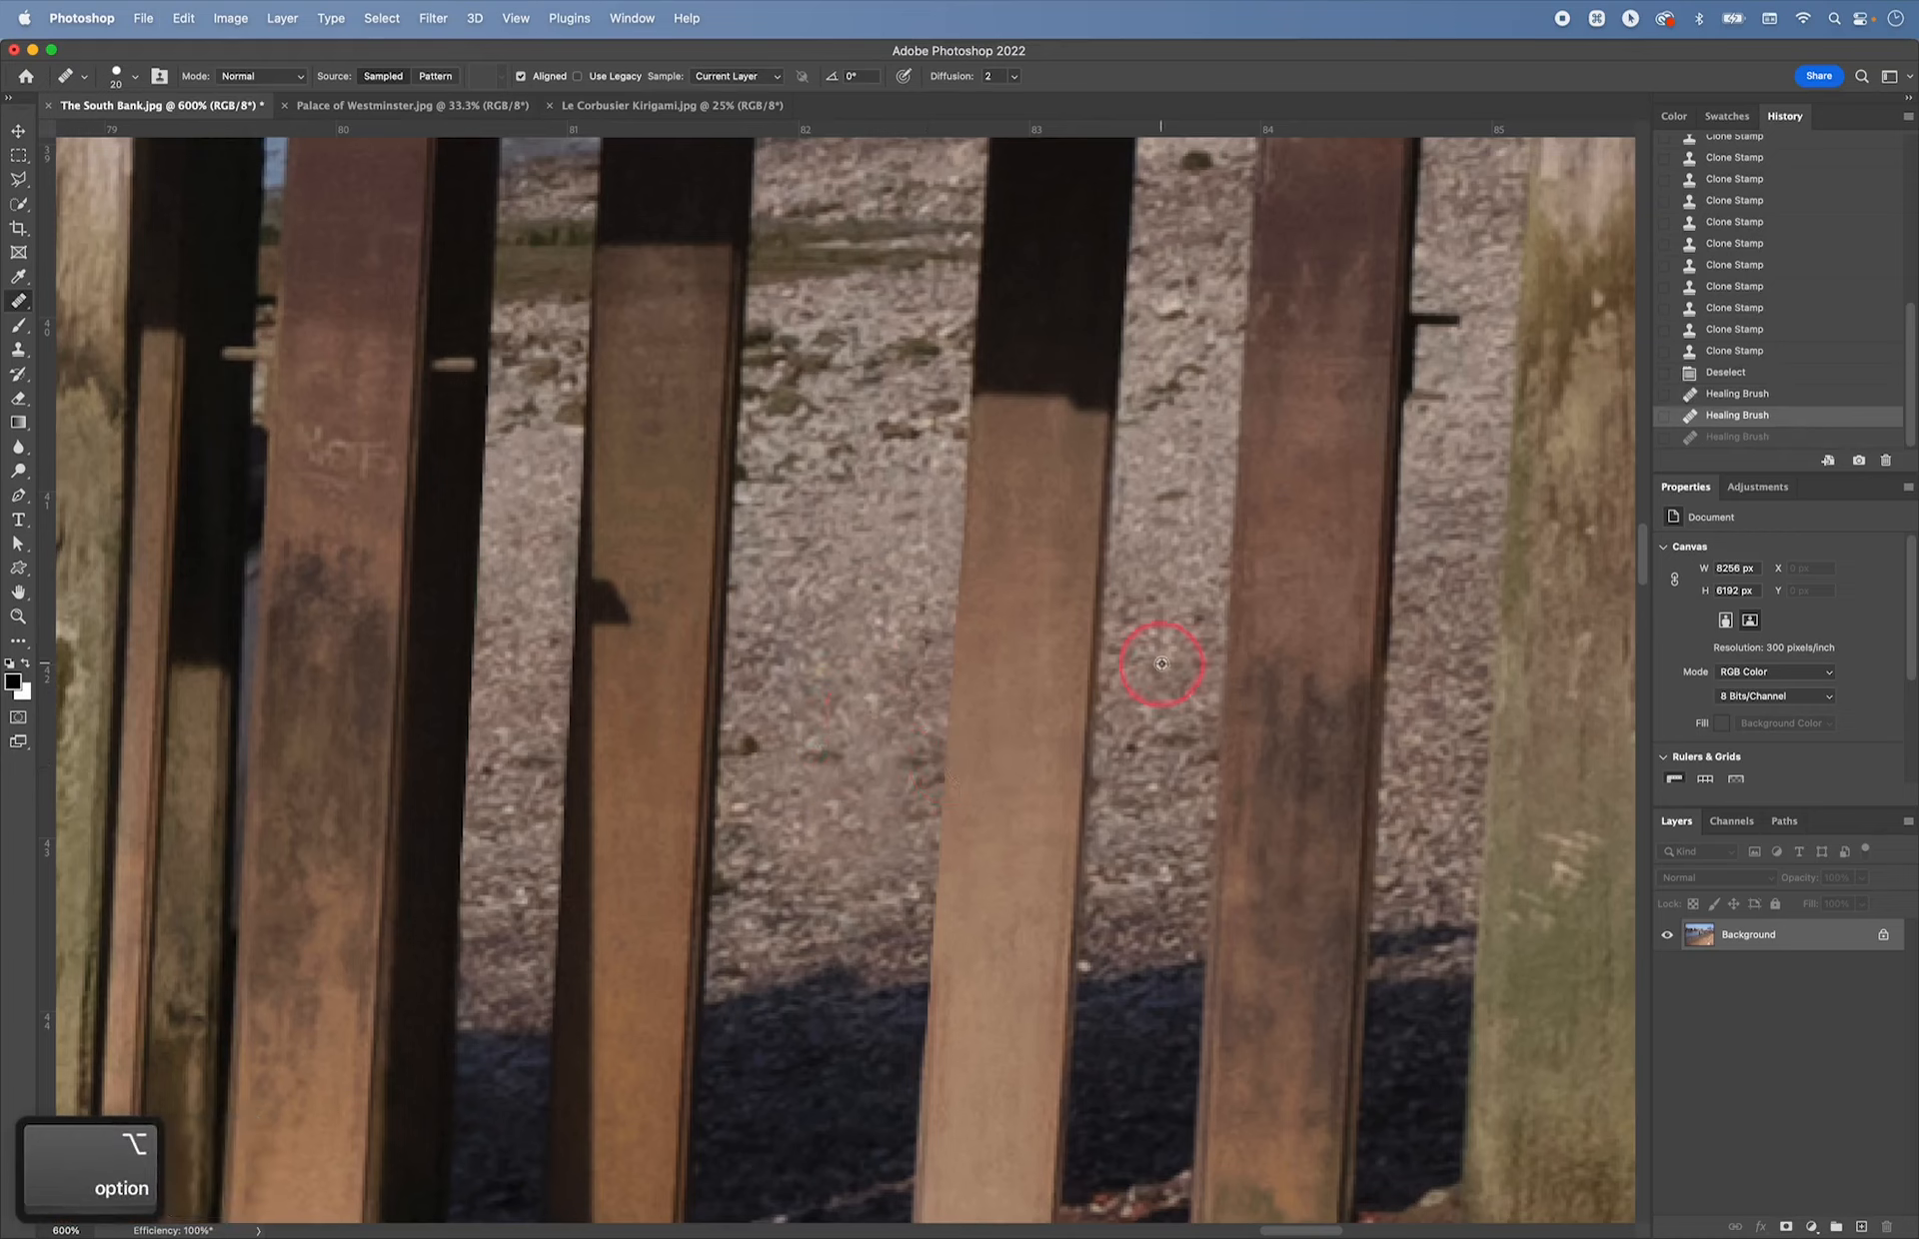
{"action": "left_click_drag", "start_coordinate": [845, 730], "coordinate": [832, 777]}
- Heal the smudged pebbles in the gap where the pink figure stood, resampling clean texture between strokes
{"action": "key", "text": "alt"}
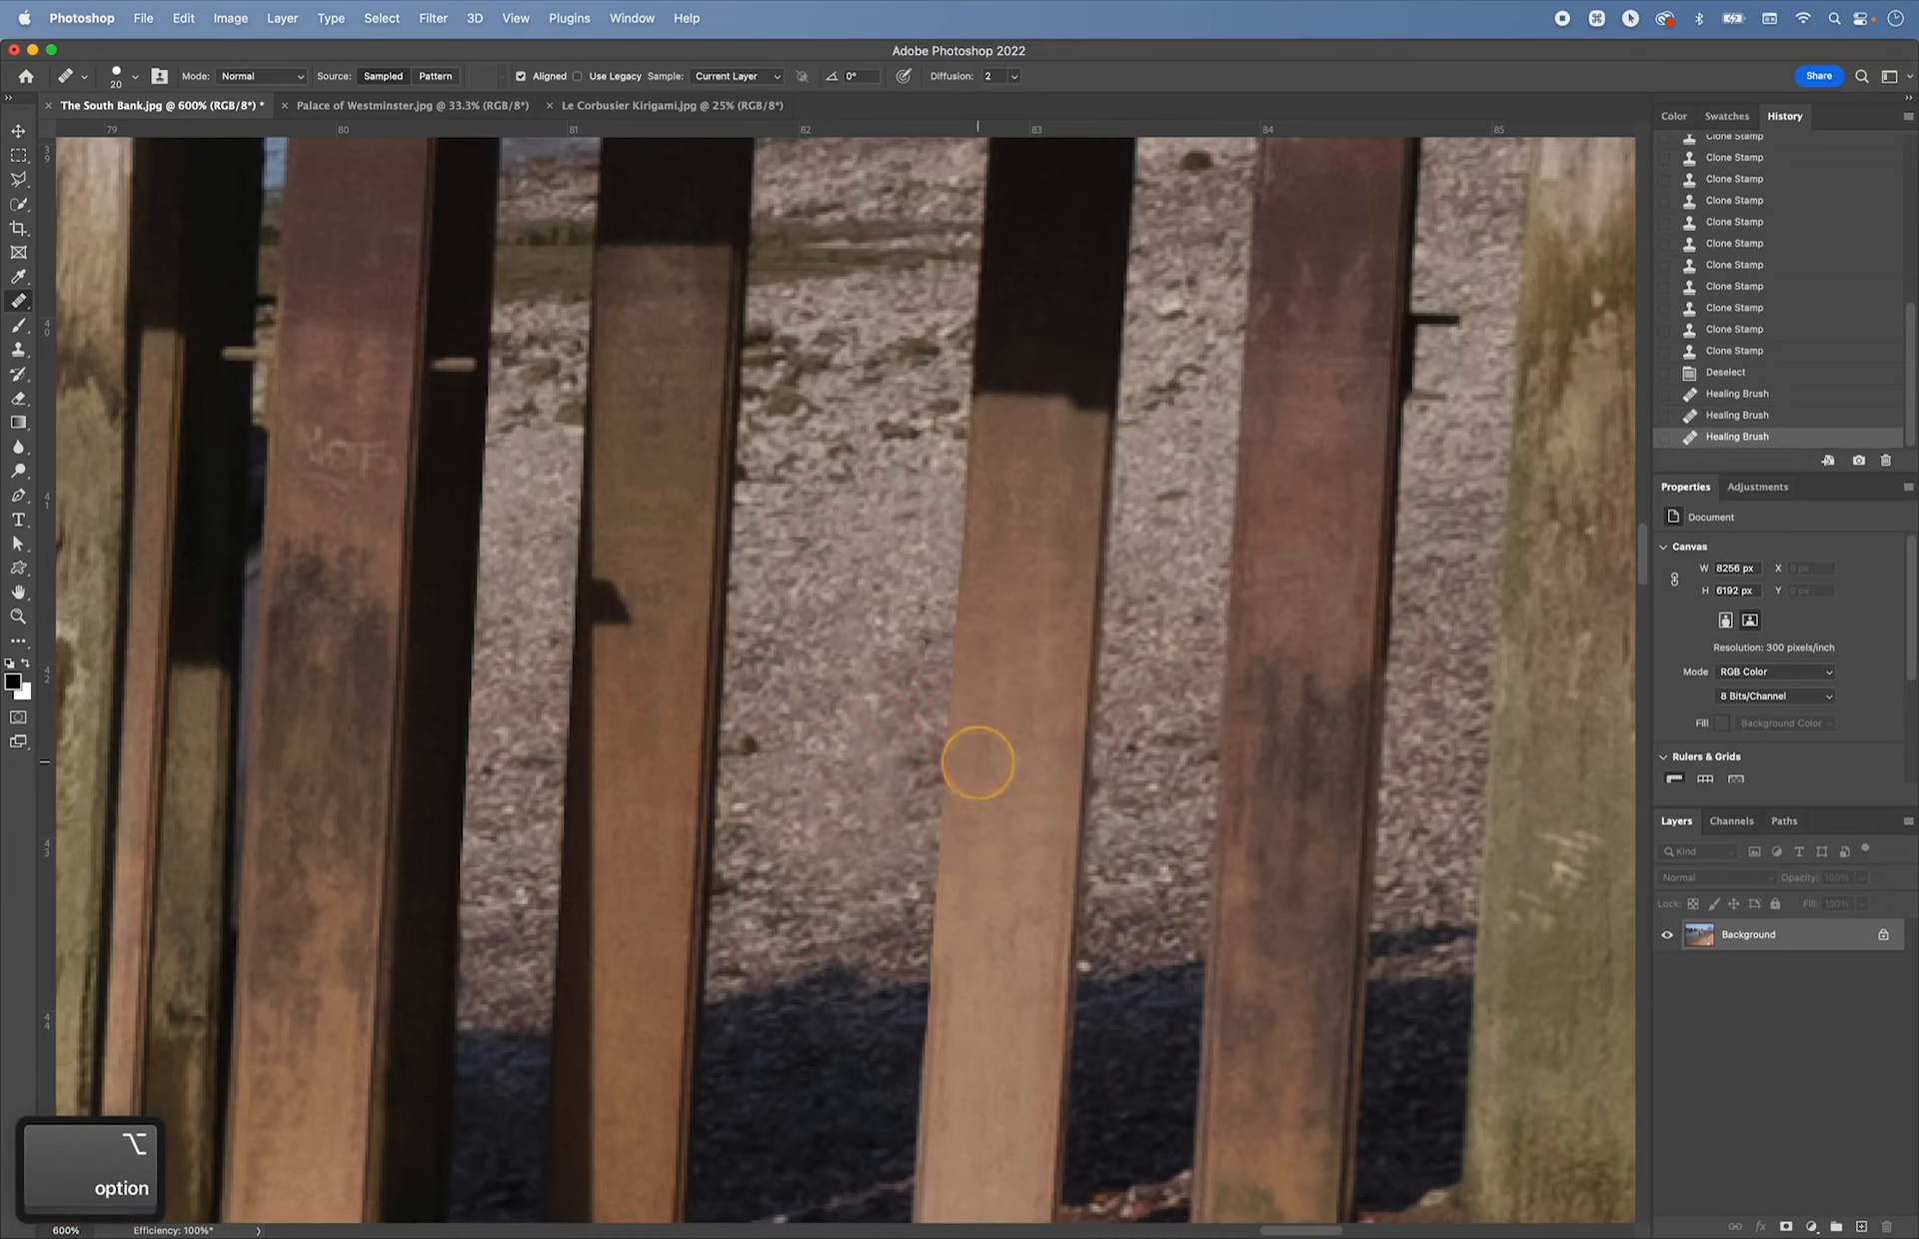
{"action": "left_click", "coordinate": [977, 905]}
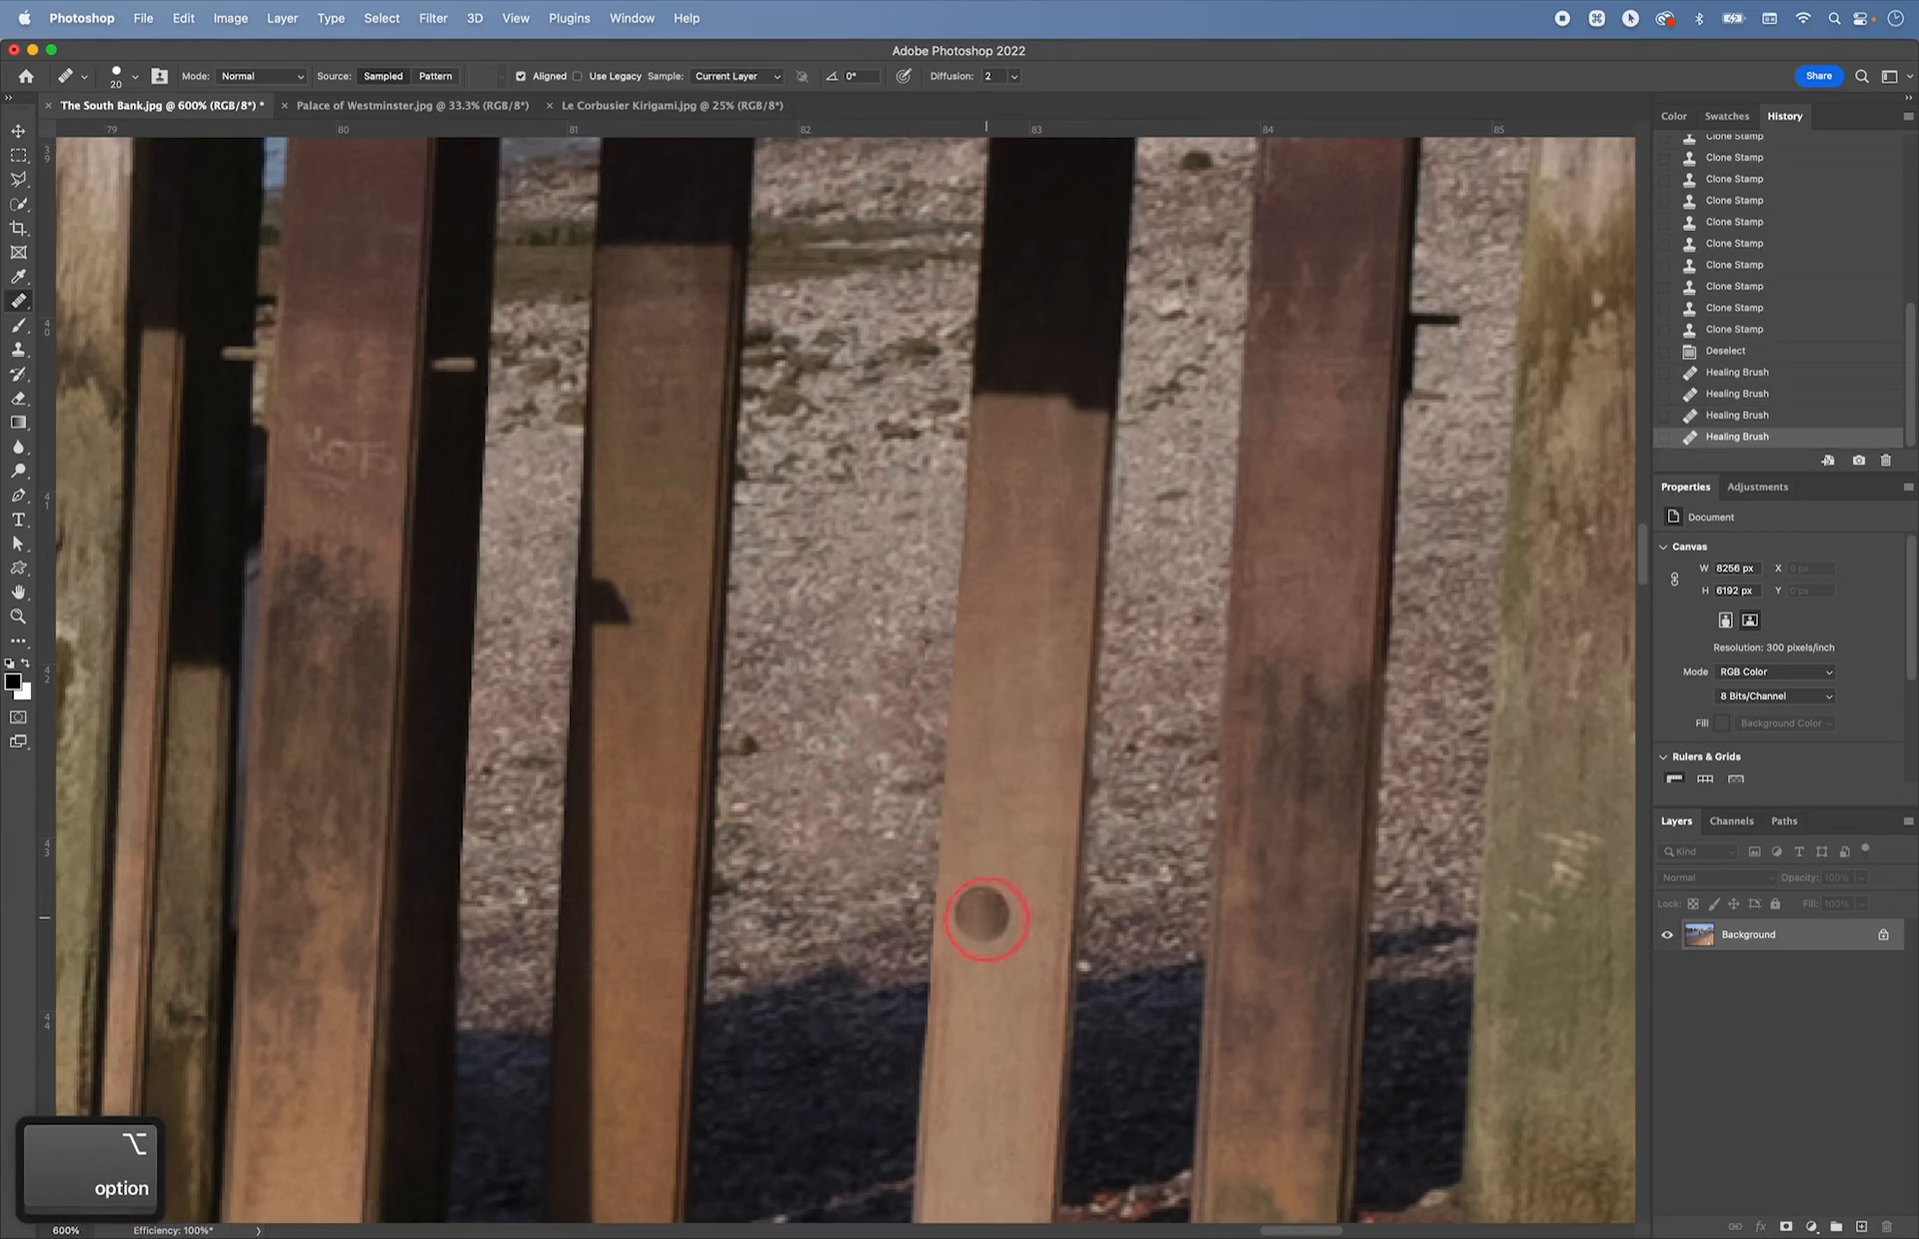
{"action": "key", "text": "alt"}
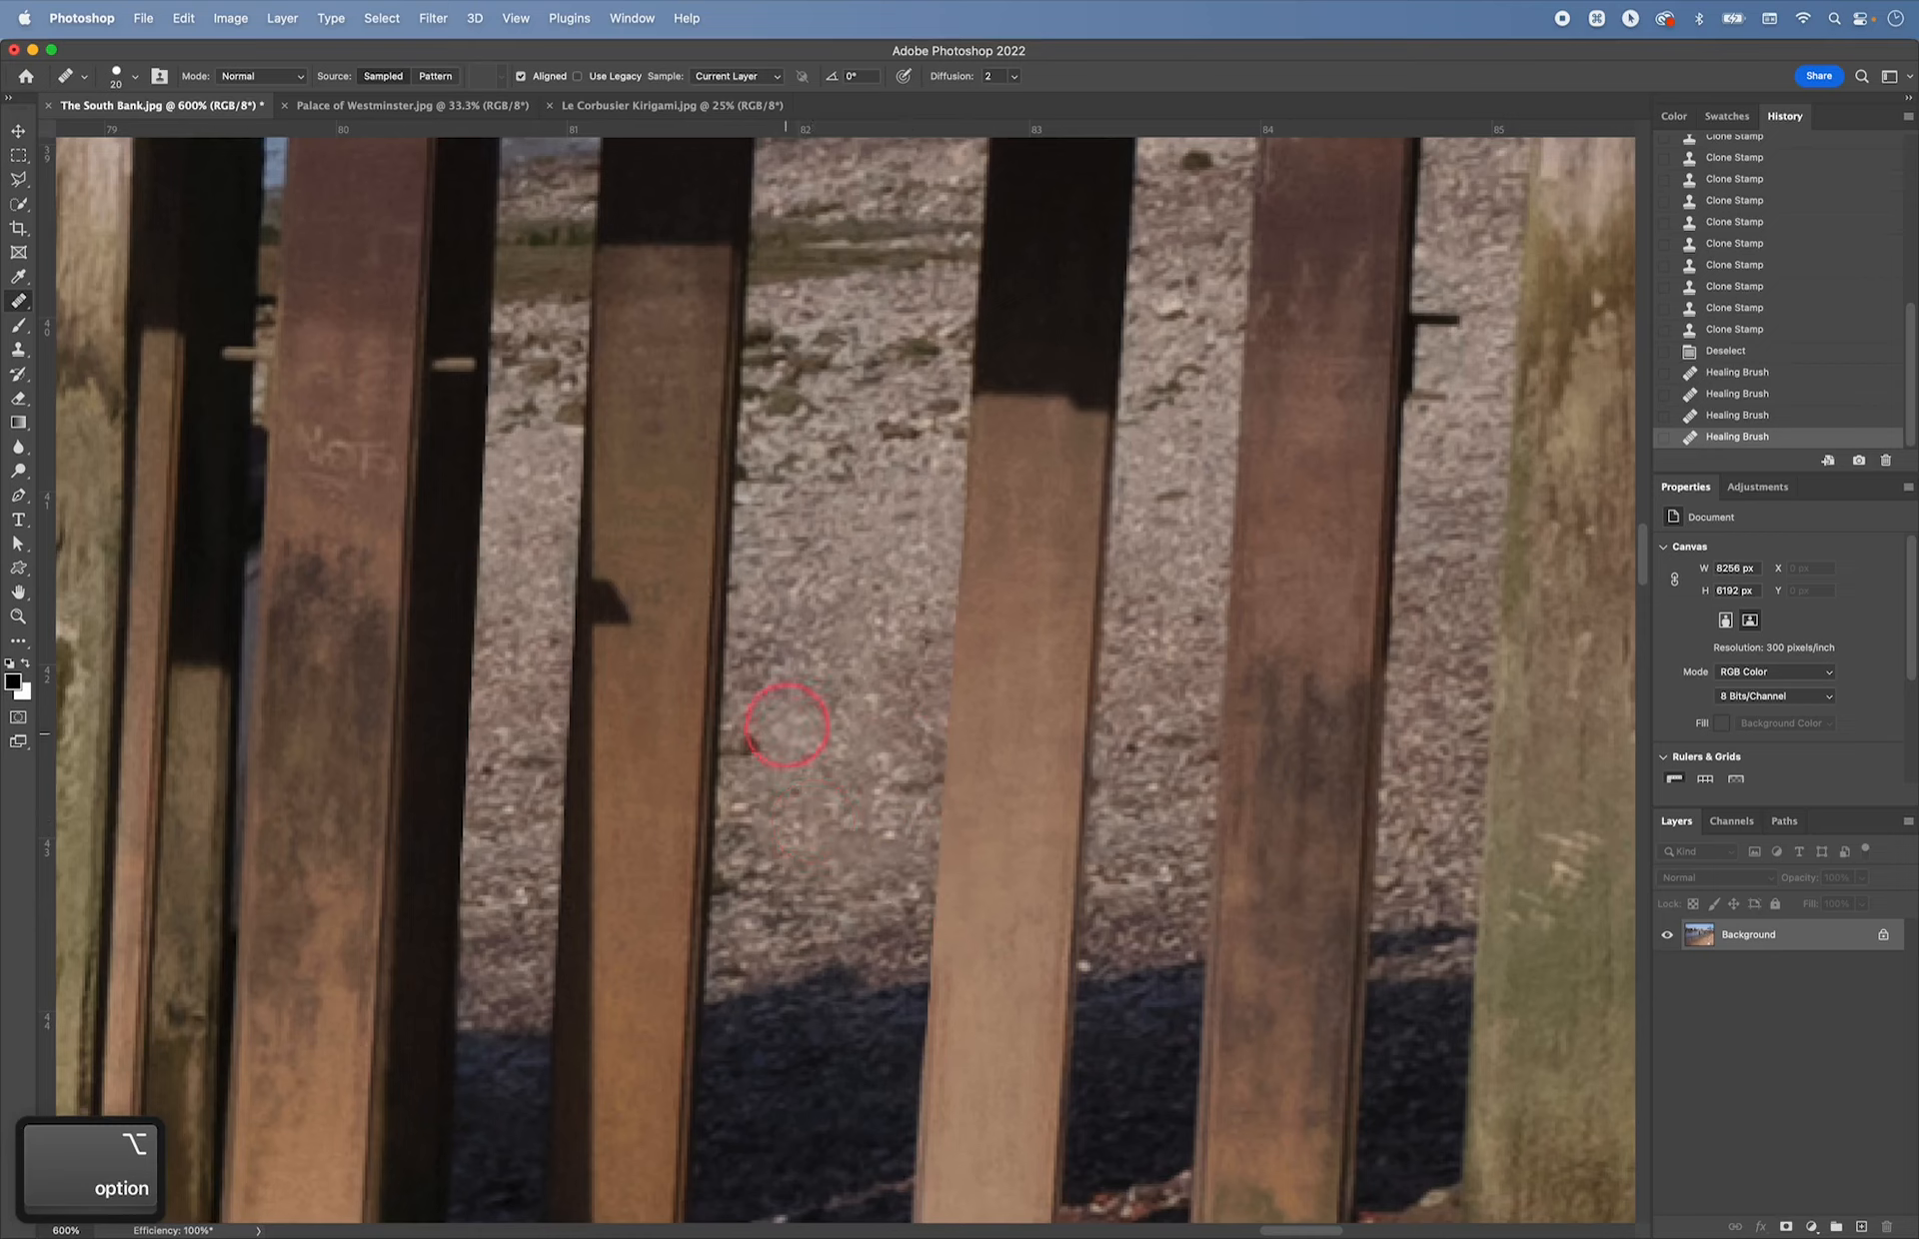
{"action": "left_click", "coordinate": [780, 650]}
- Resample and heal the middle of the same gap, undoing the first stroke and repeating it with pebbles from the neighbouring gap
{"action": "left_click", "coordinate": [838, 729], "text": "alt"}
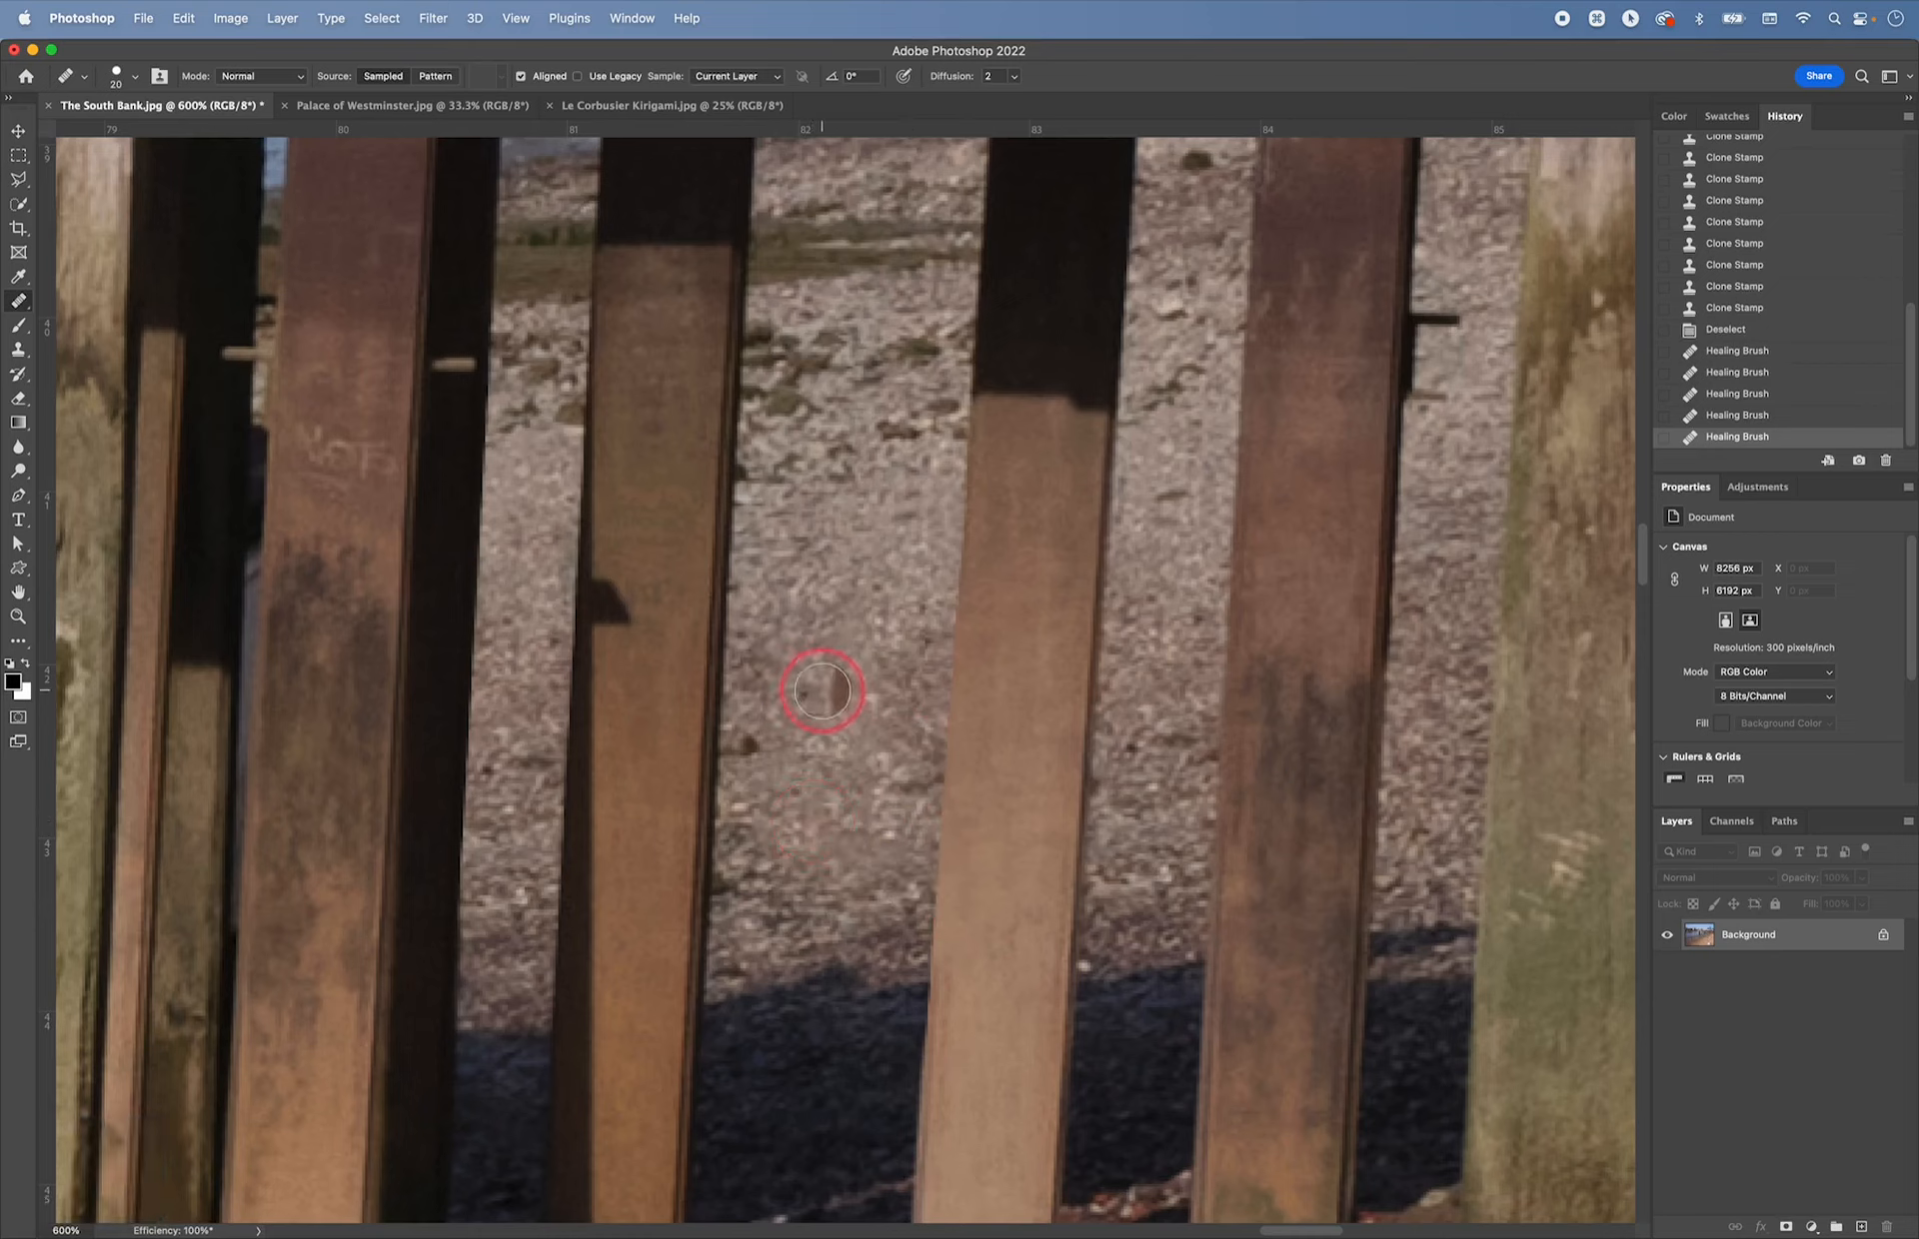
{"action": "left_click", "coordinate": [824, 690]}
{"action": "key", "text": "super+z"}
{"action": "key", "text": "alt"}
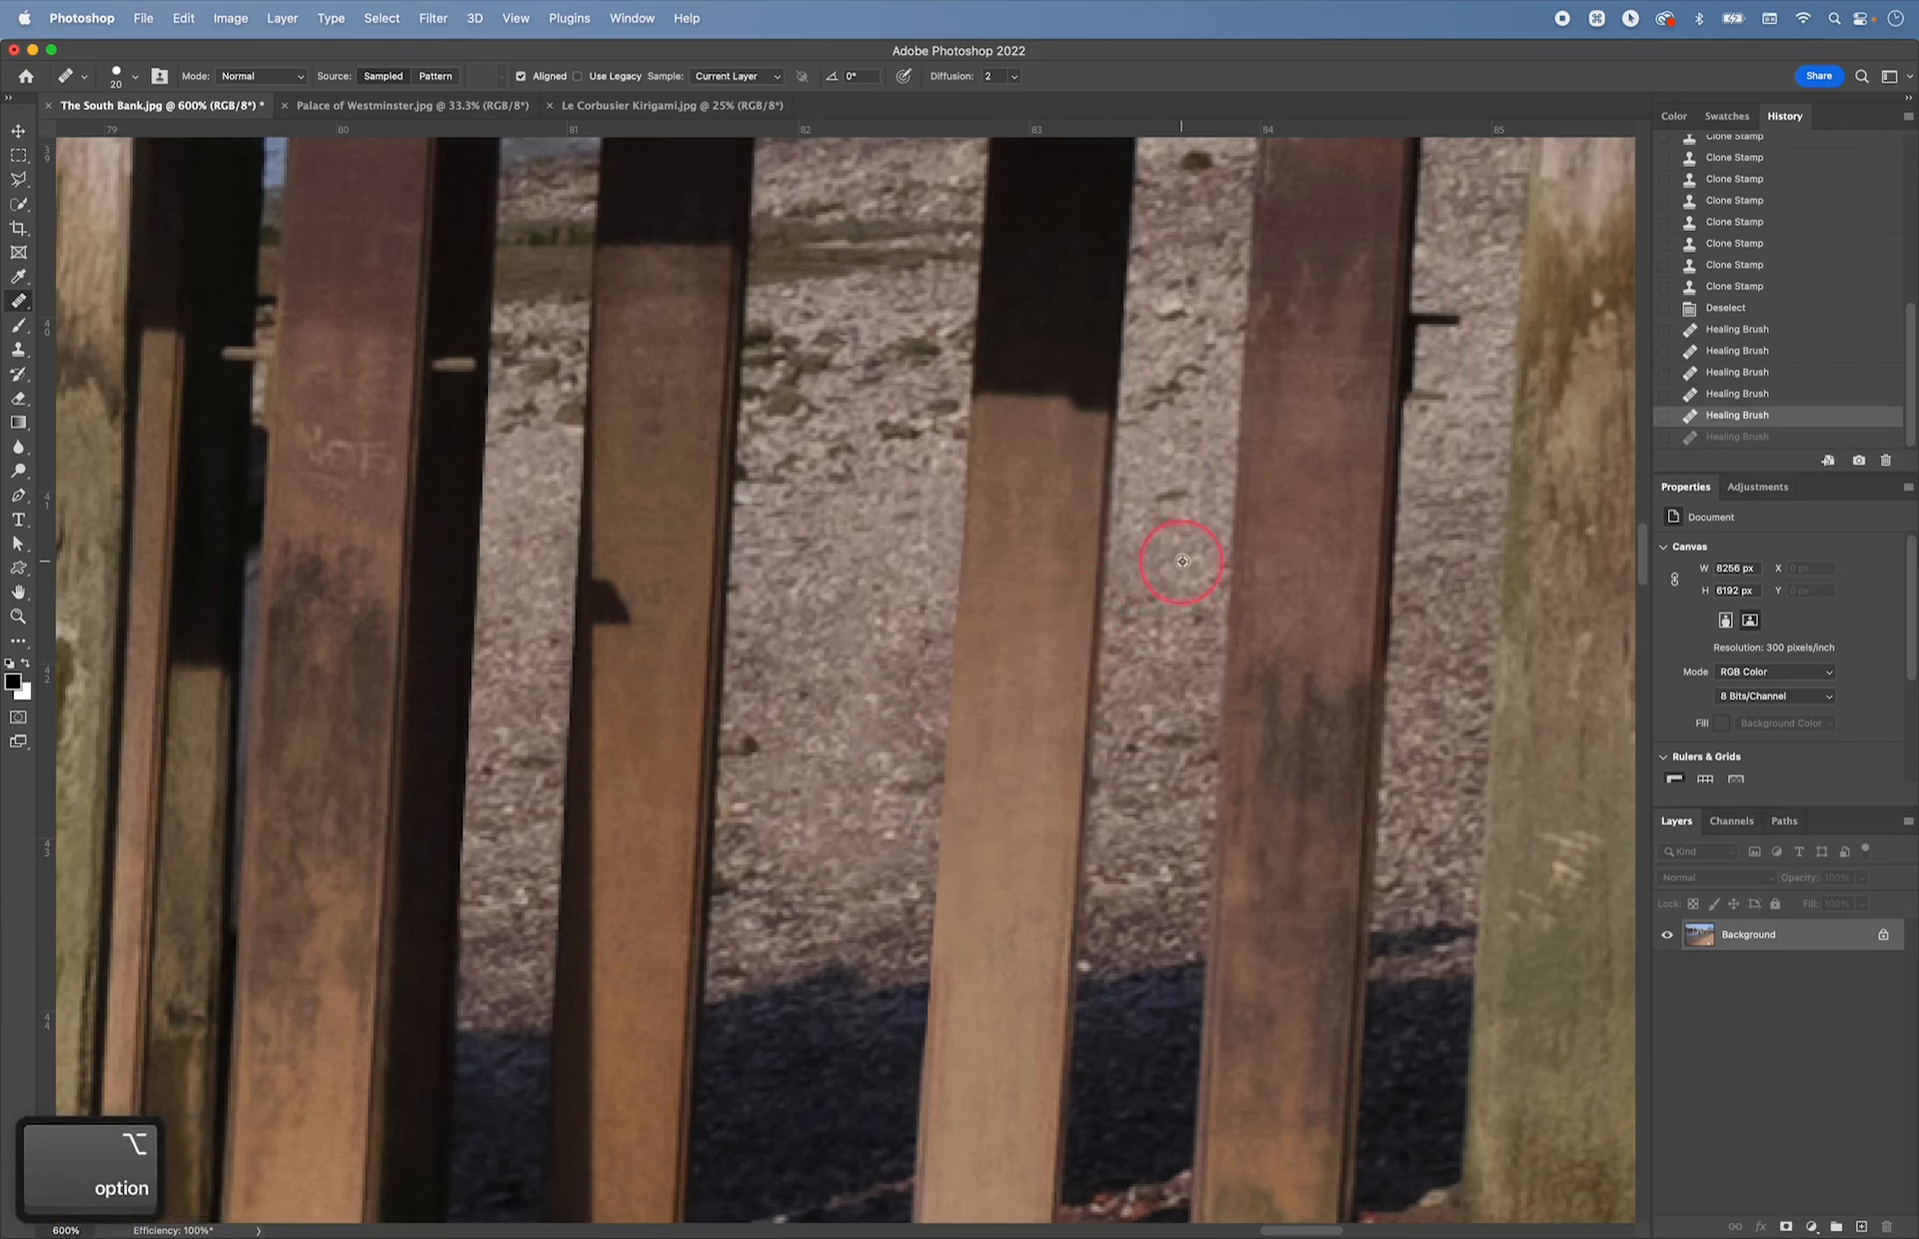
{"action": "left_click", "coordinate": [814, 691]}
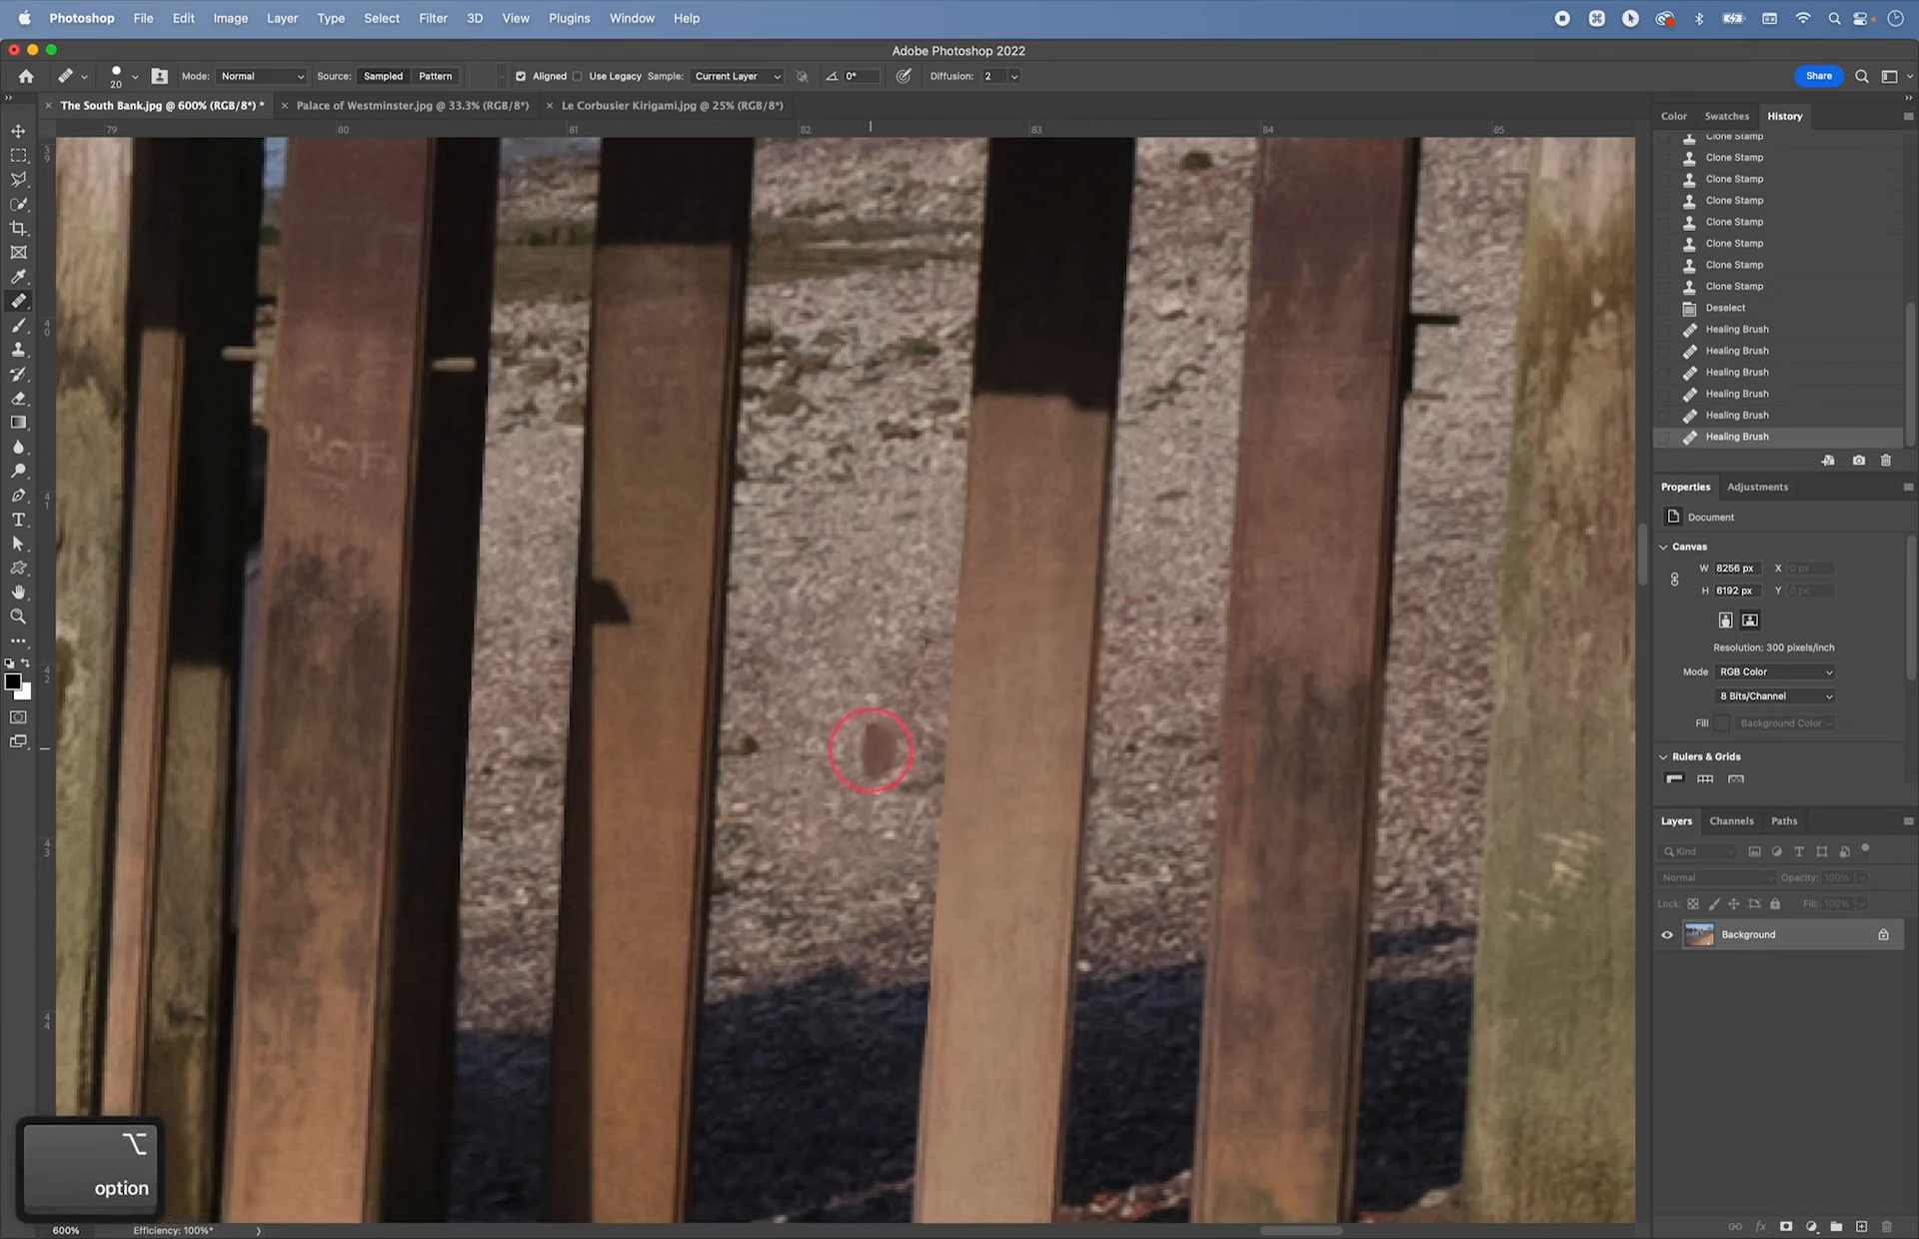
- Check the brush settings, heal the dark spot beside the post and the remaining blur, and undo the last stroke
{"action": "right_click", "coordinate": [973, 667]}
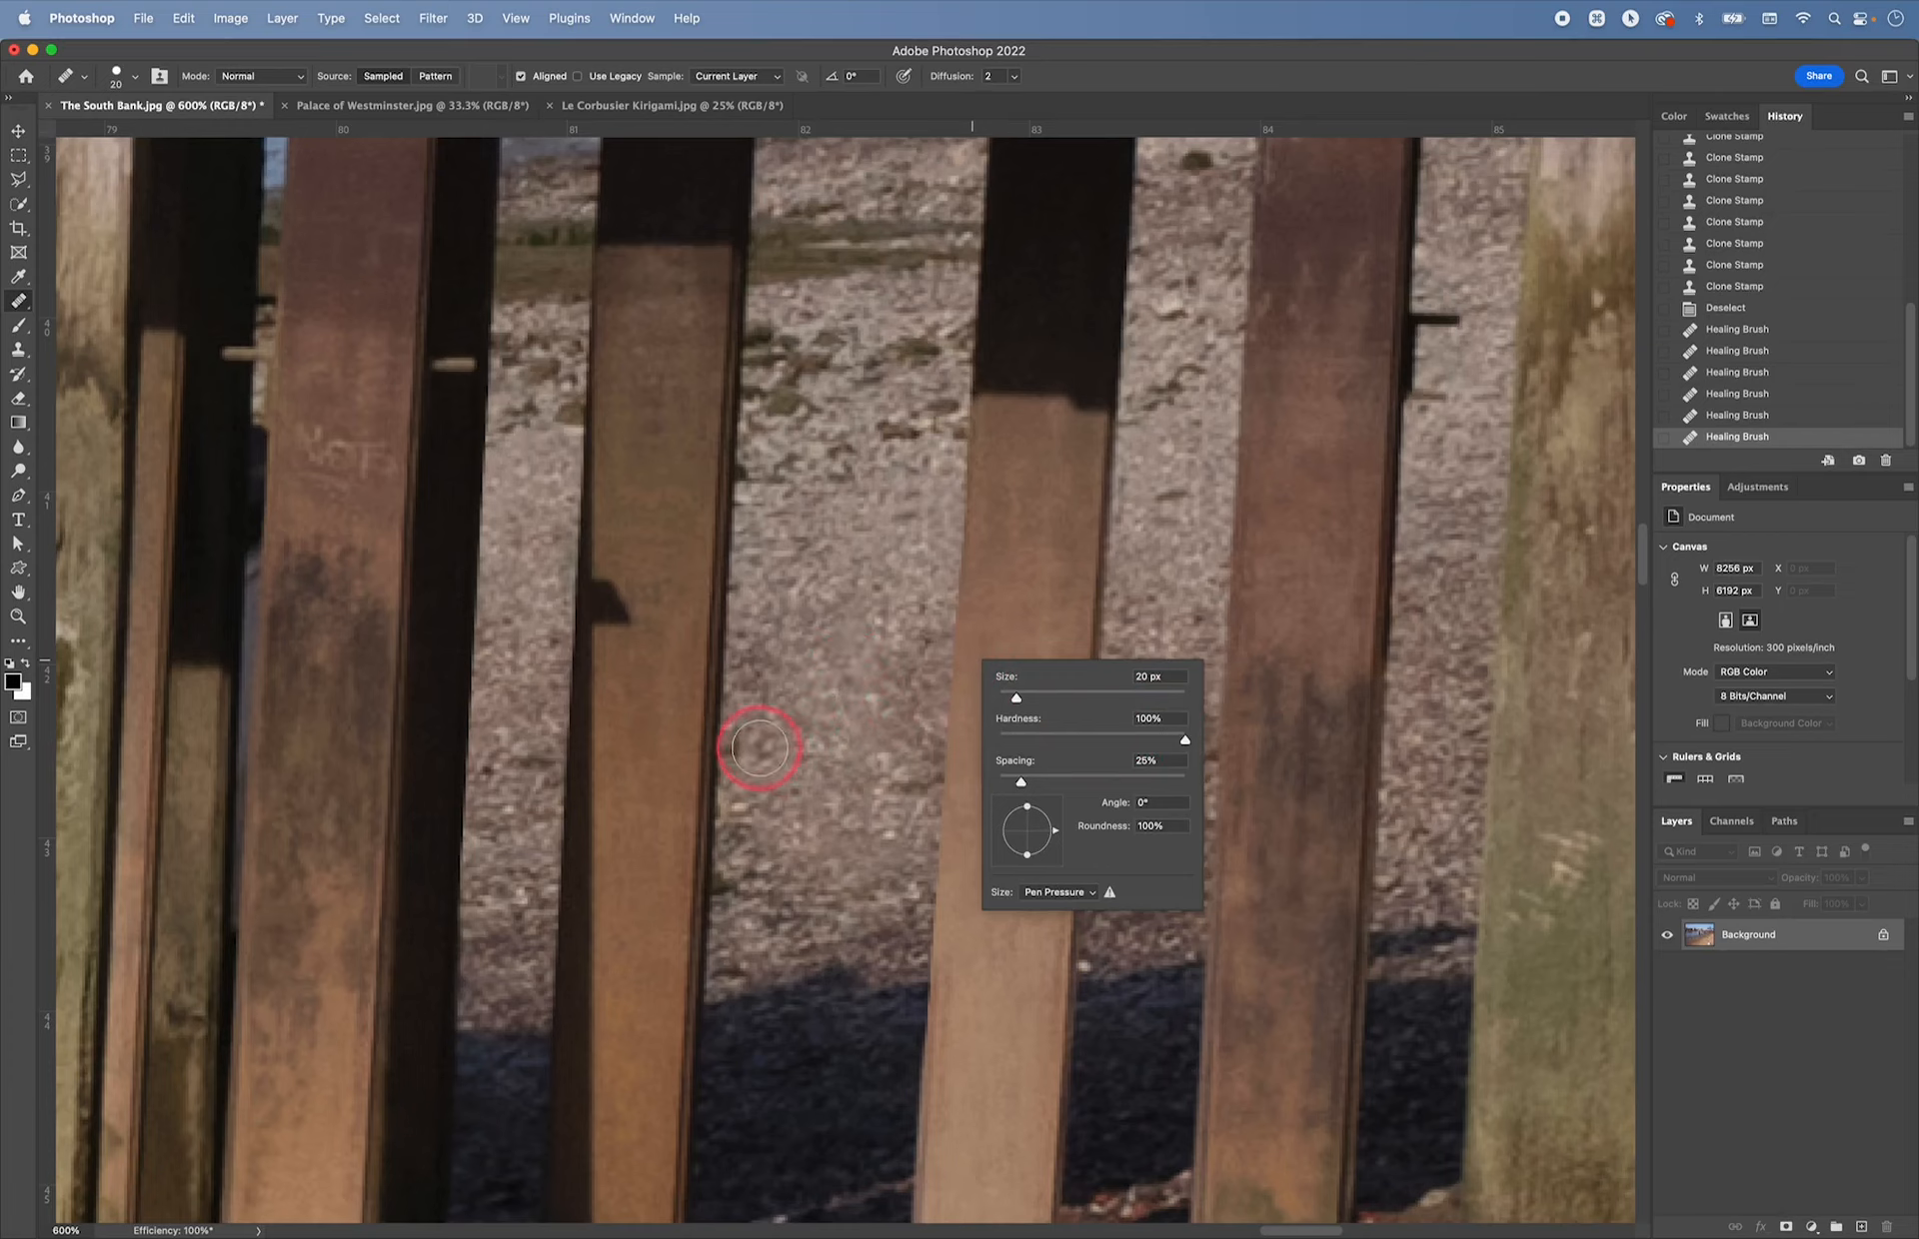
{"action": "left_click", "coordinate": [759, 749]}
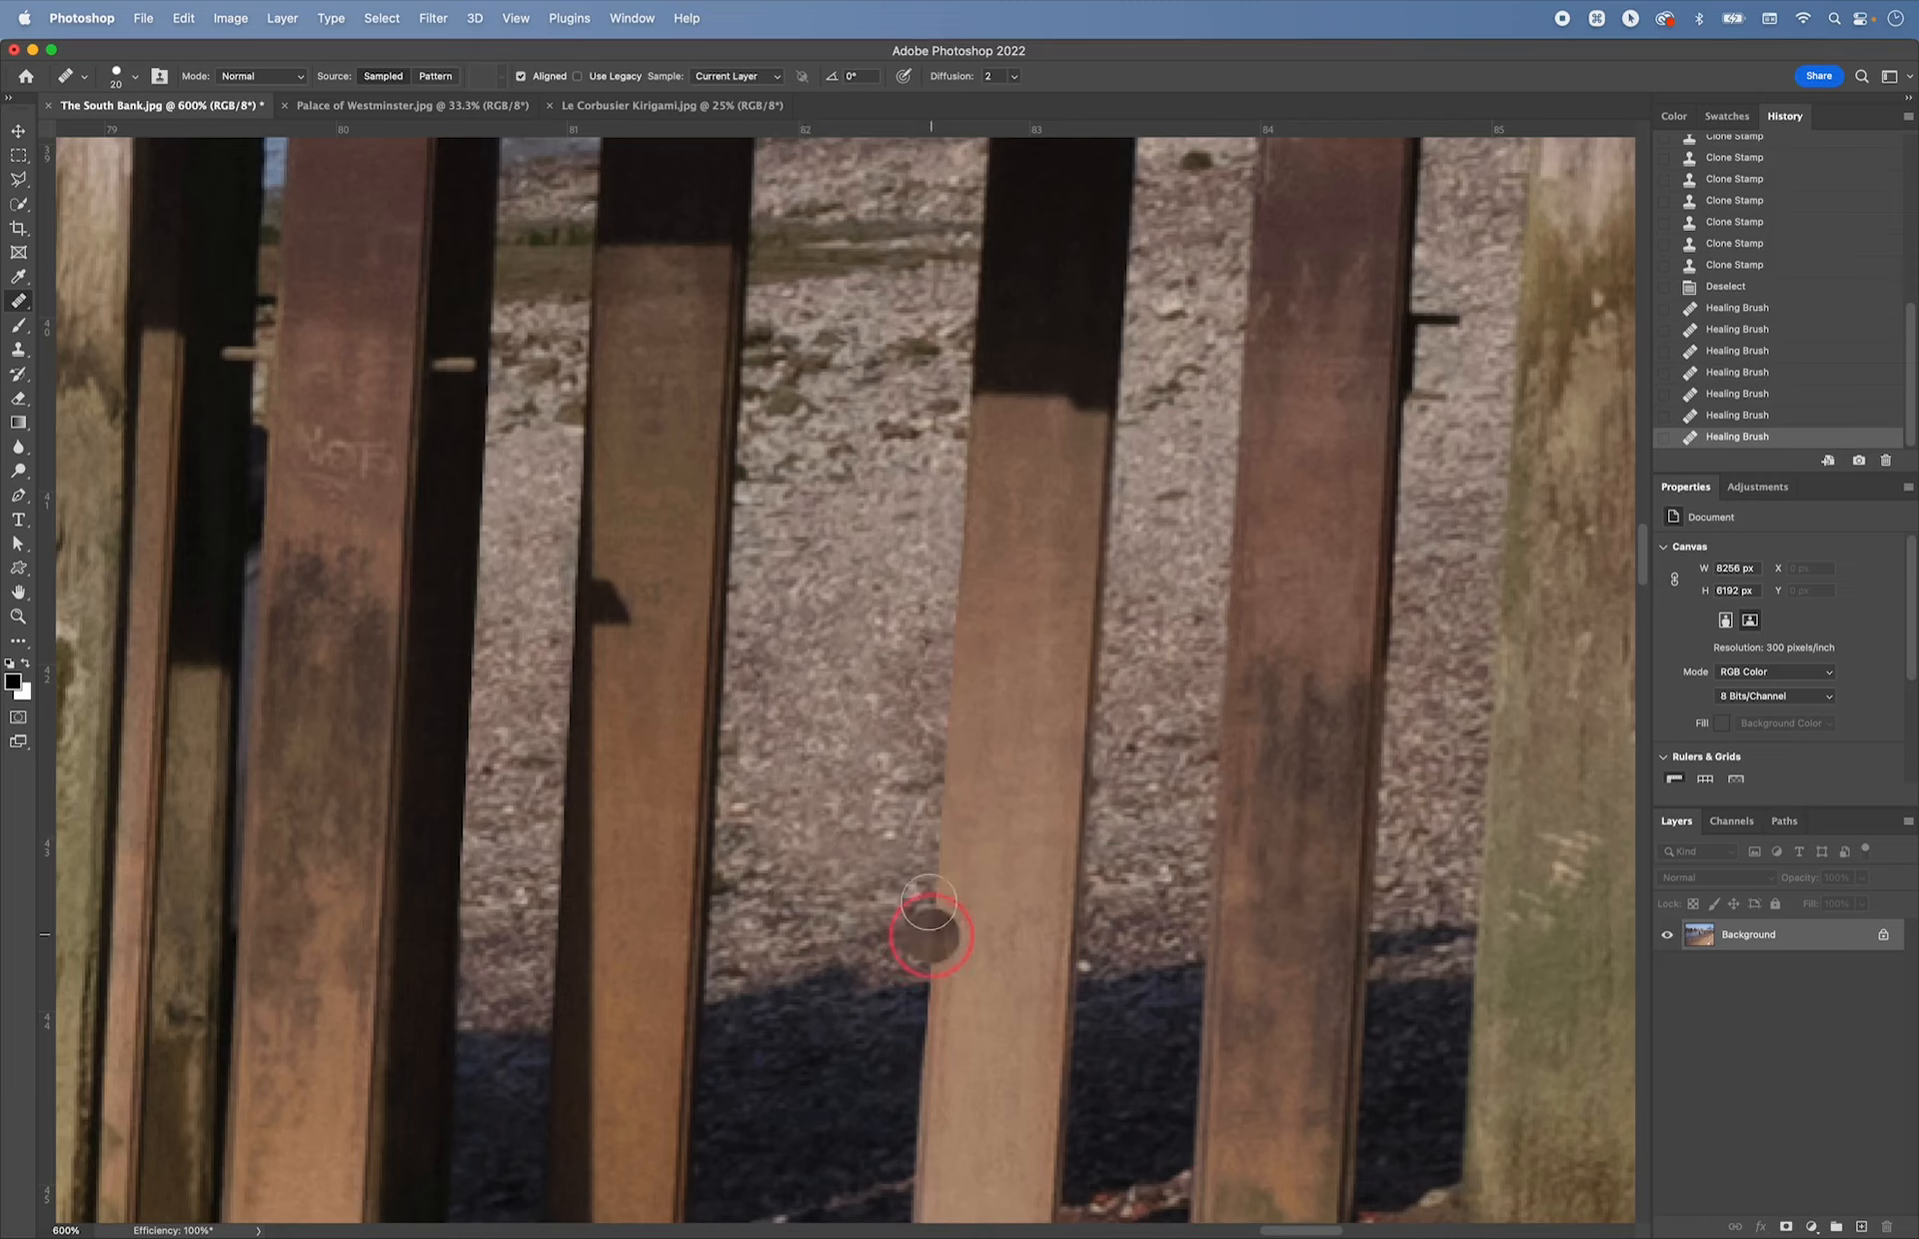
{"action": "left_click", "coordinate": [884, 769]}
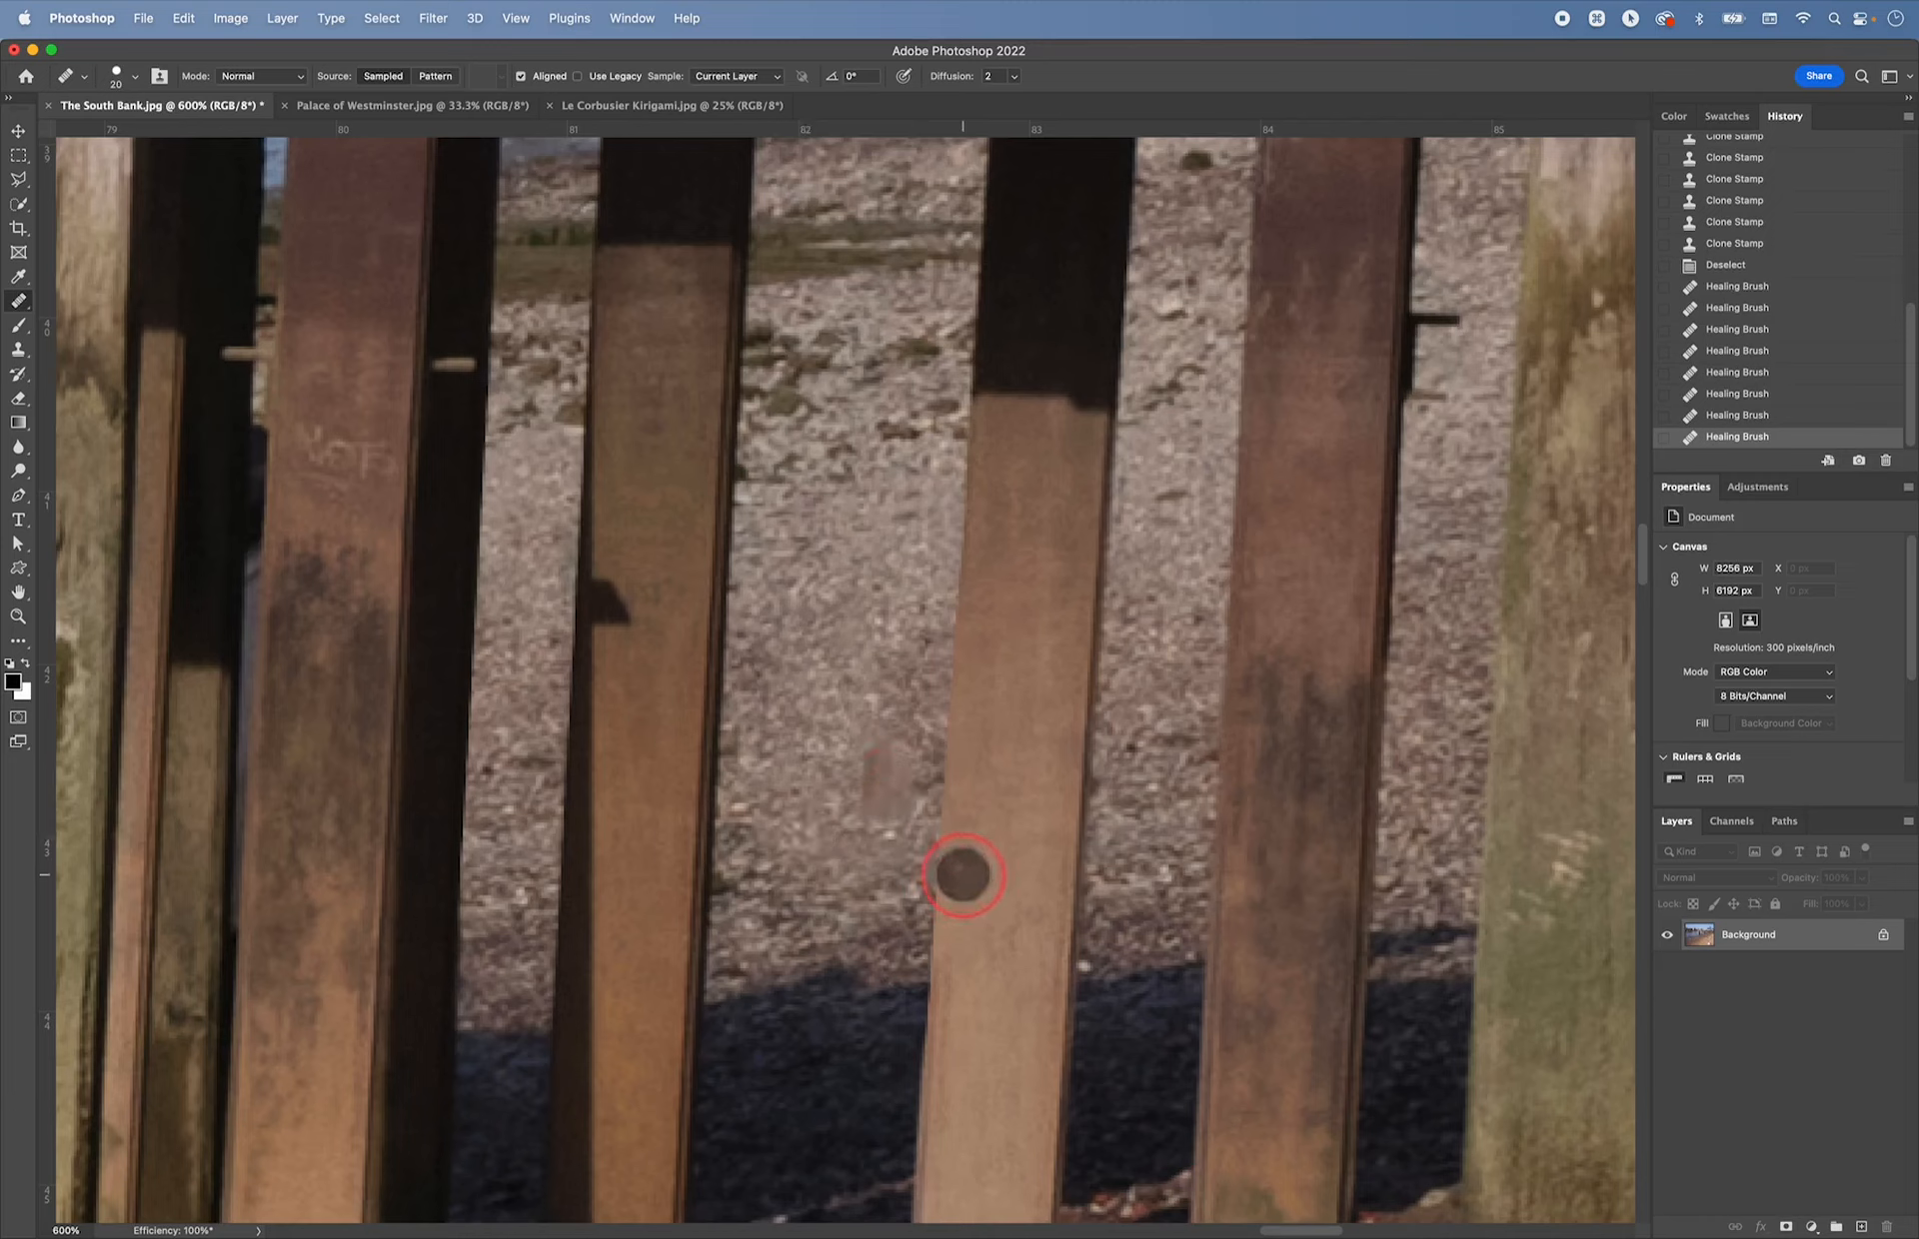
{"action": "key", "text": "cmd+z"}
- Soften the brush by lowering its hardness, heal the gap with pebbles sampled from the neighbouring gap, and undo the last two strokes
{"action": "right_click", "coordinate": [977, 642]}
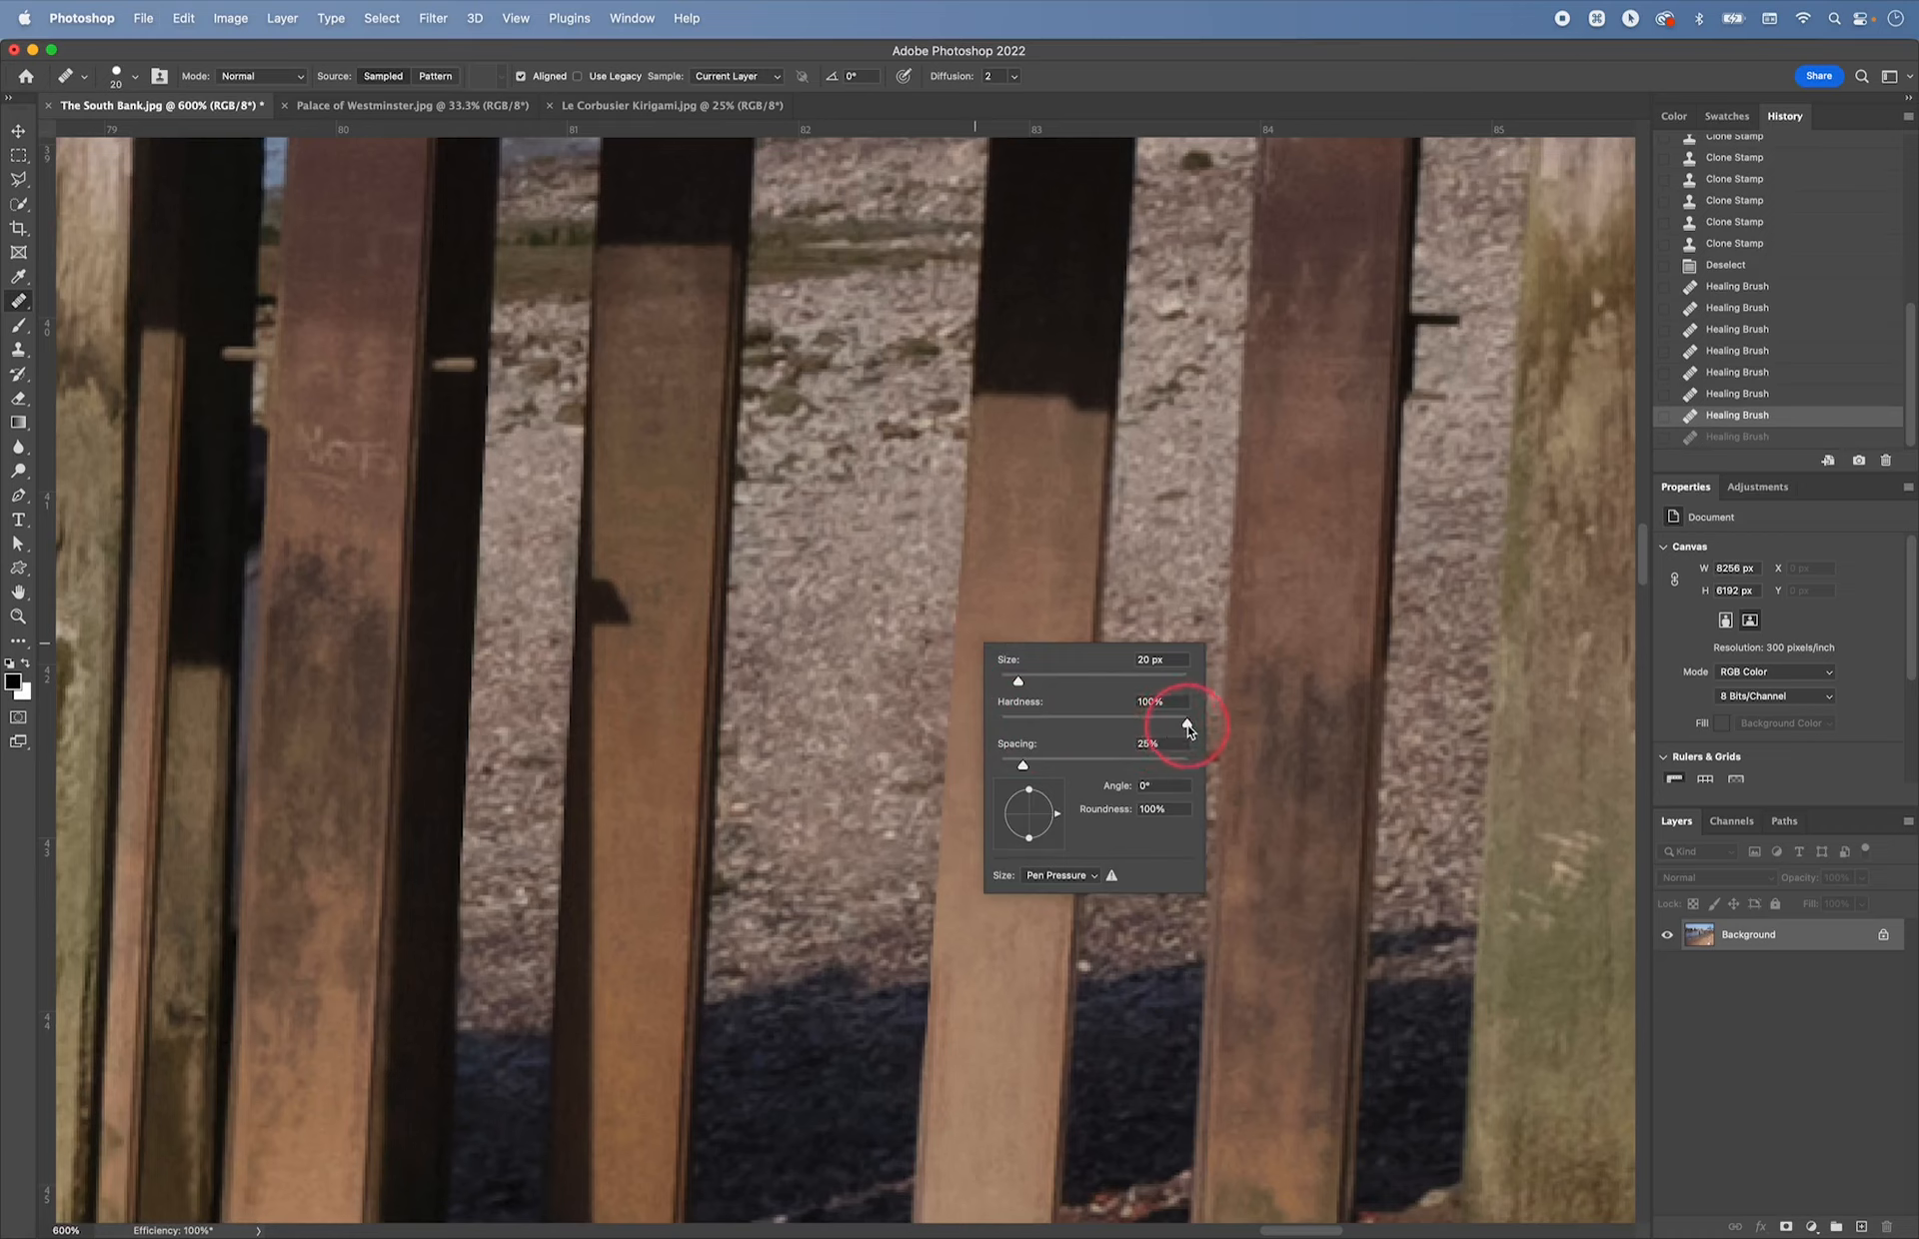
{"action": "left_click_drag", "start_coordinate": [1187, 723], "coordinate": [869, 728]}
{"action": "left_click", "coordinate": [1172, 586], "text": "alt"}
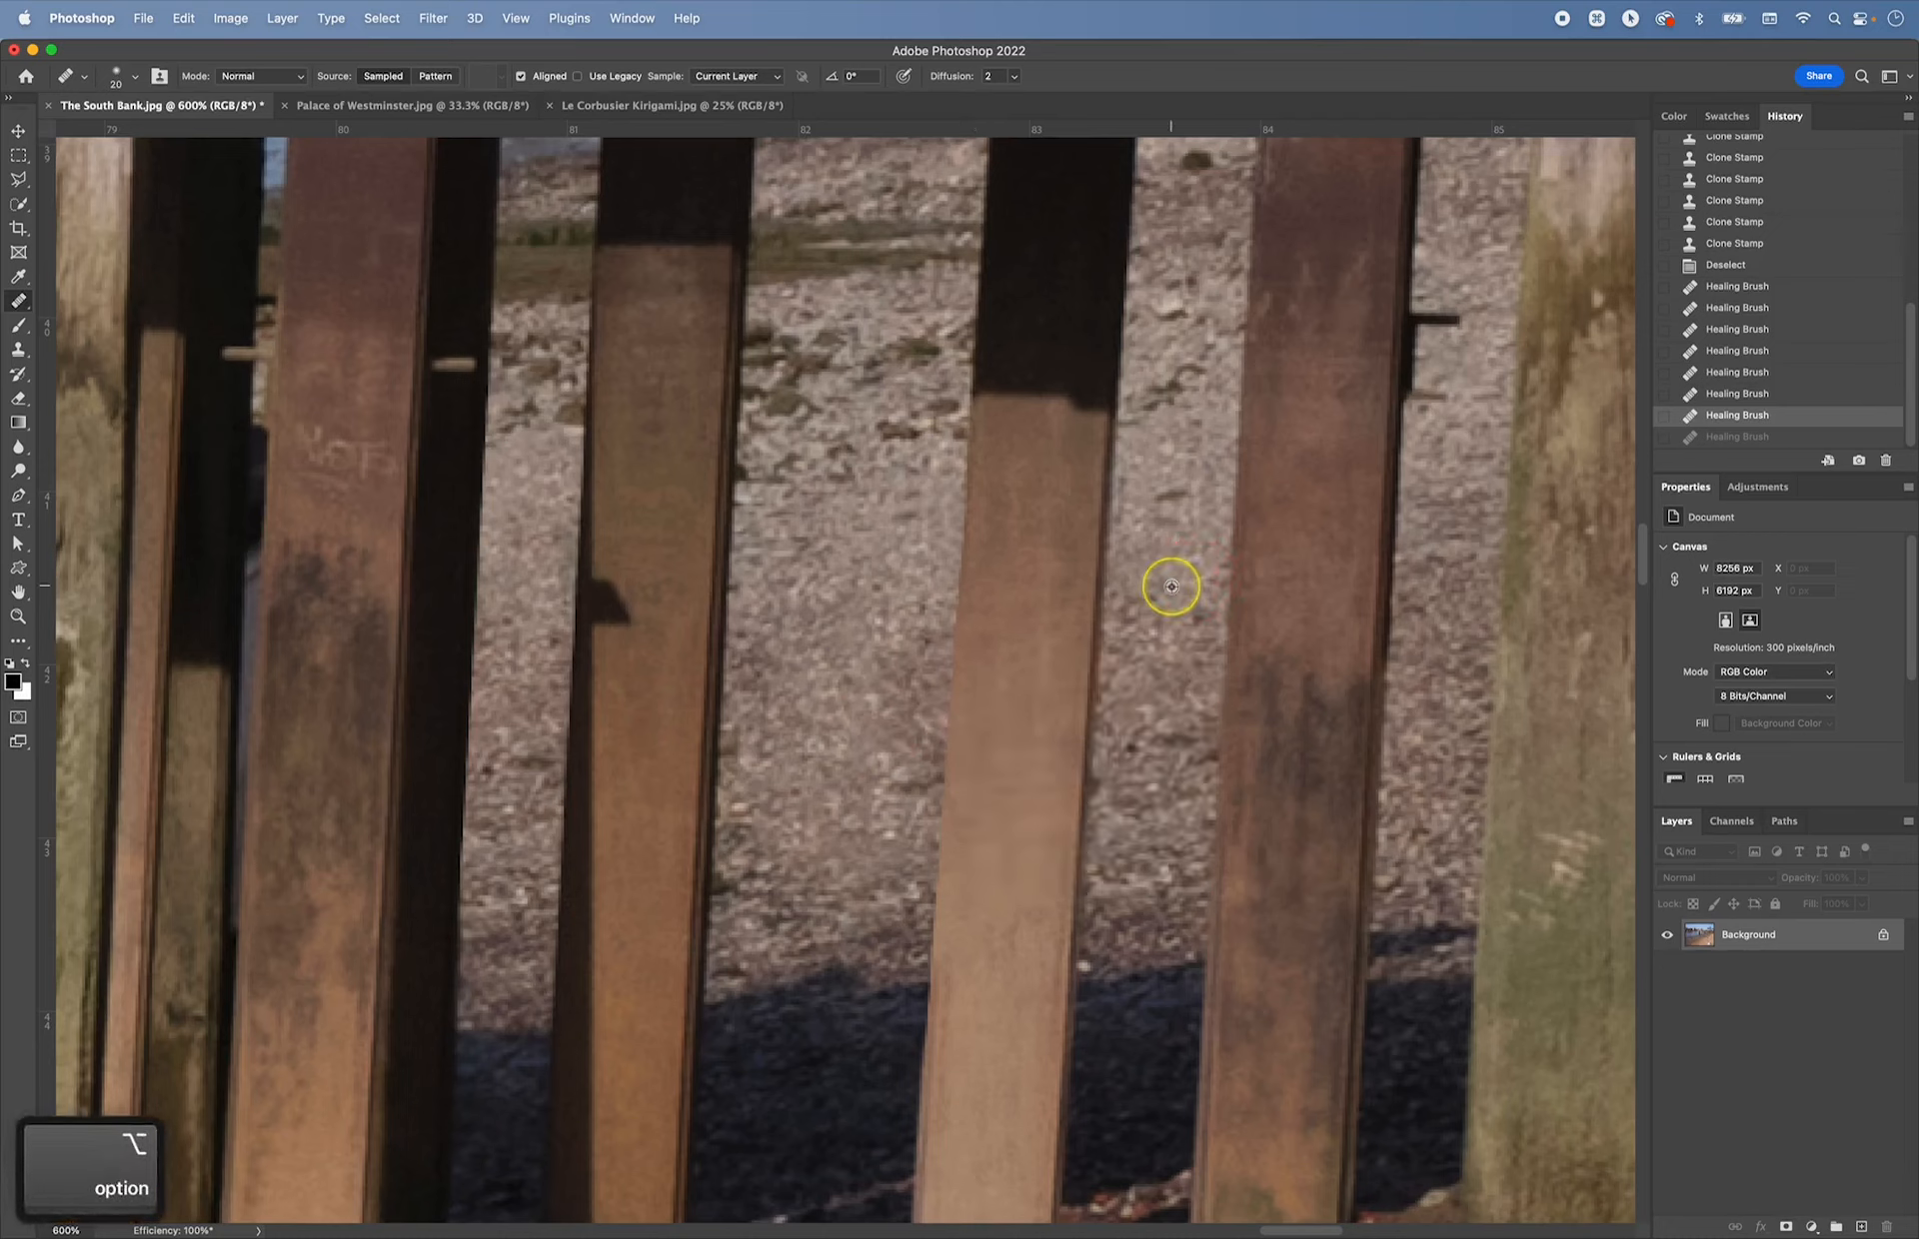
{"action": "left_click_drag", "start_coordinate": [849, 648], "coordinate": [854, 812]}
{"action": "left_click_drag", "start_coordinate": [857, 690], "coordinate": [913, 814]}
{"action": "key", "text": "super+z"}
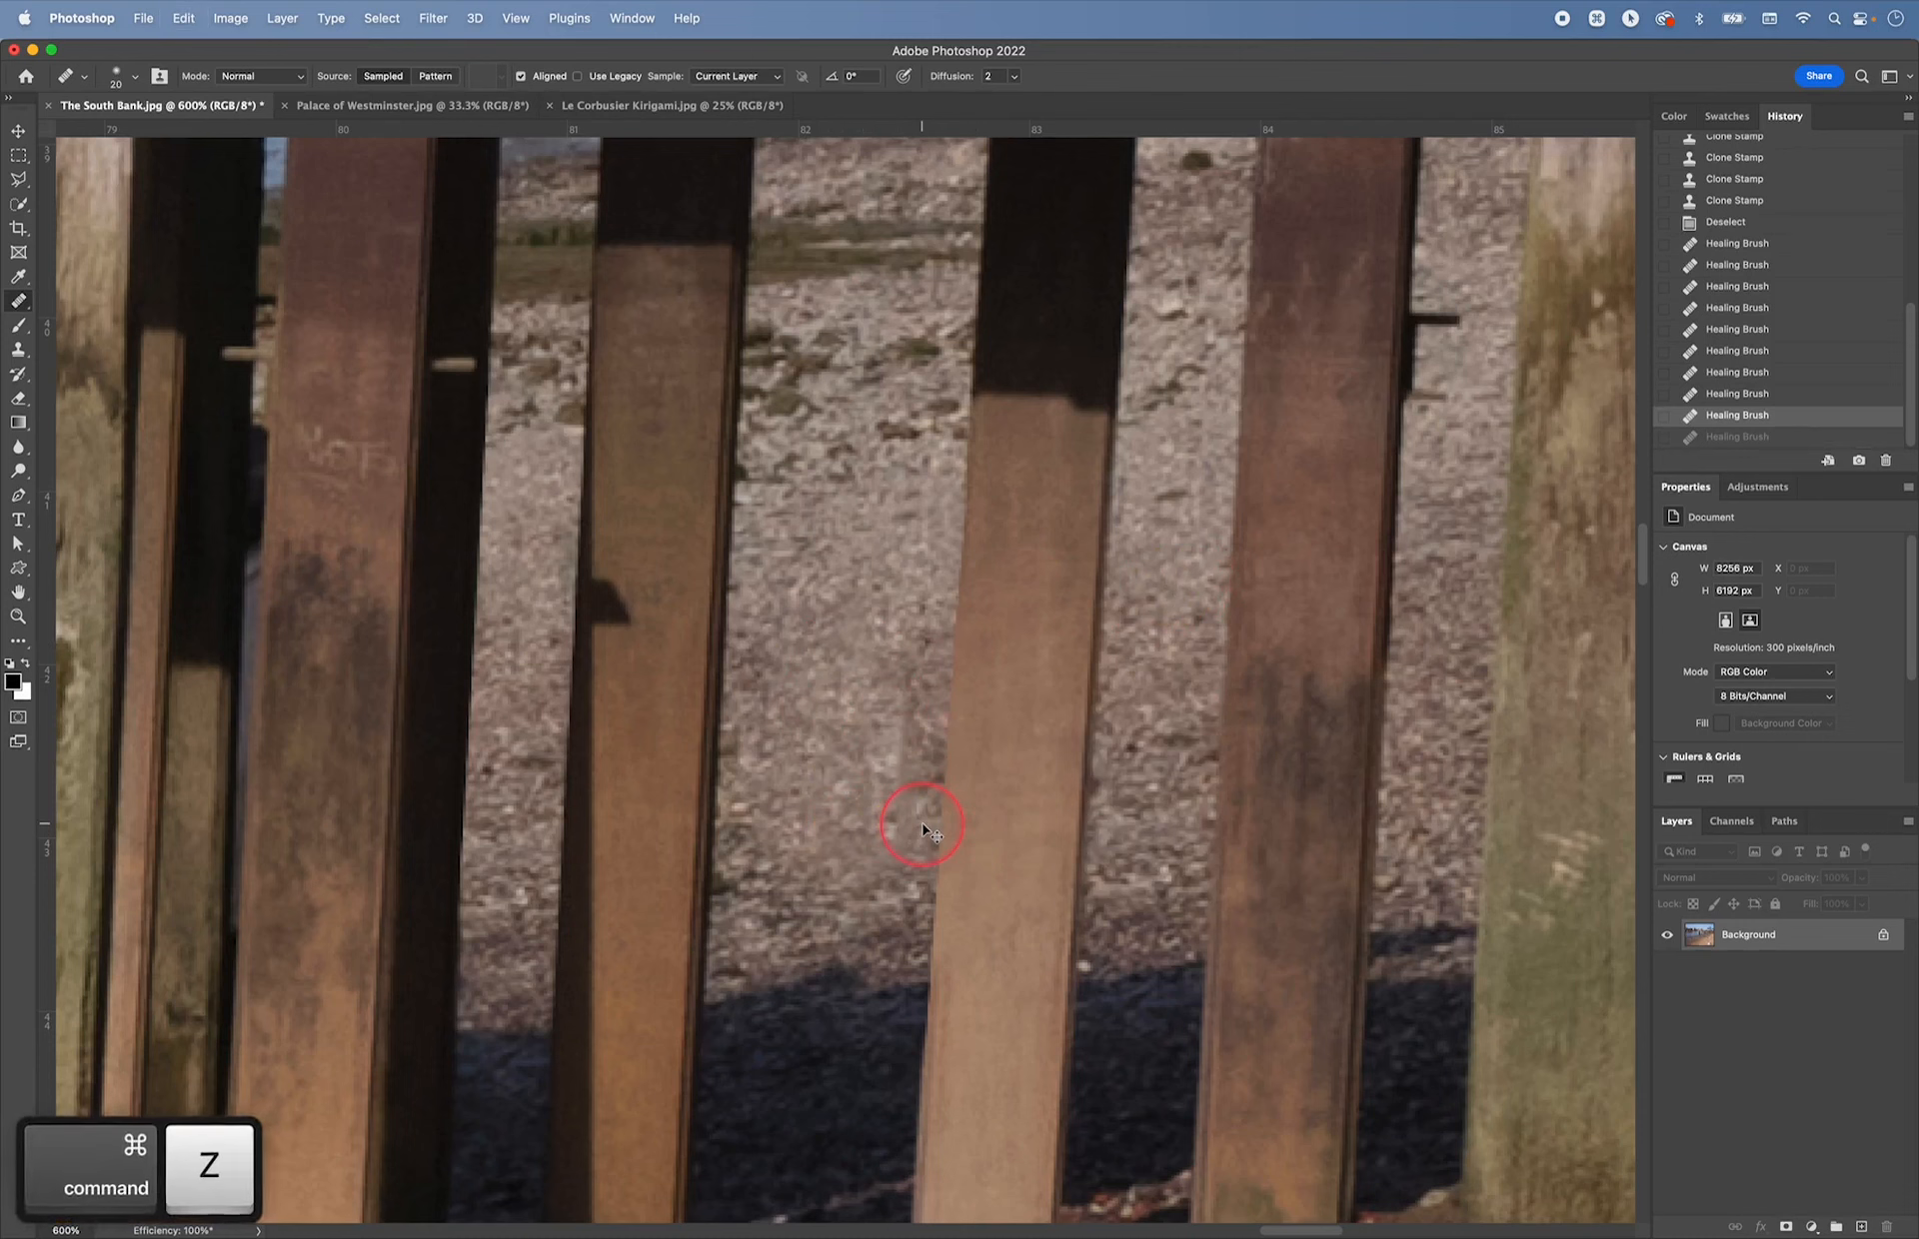
{"action": "key", "text": "super+z"}
- Resample the neighbouring pebbles, heal down along the post edge, and display the whole photo
{"action": "left_click", "coordinate": [1179, 639], "text": "alt"}
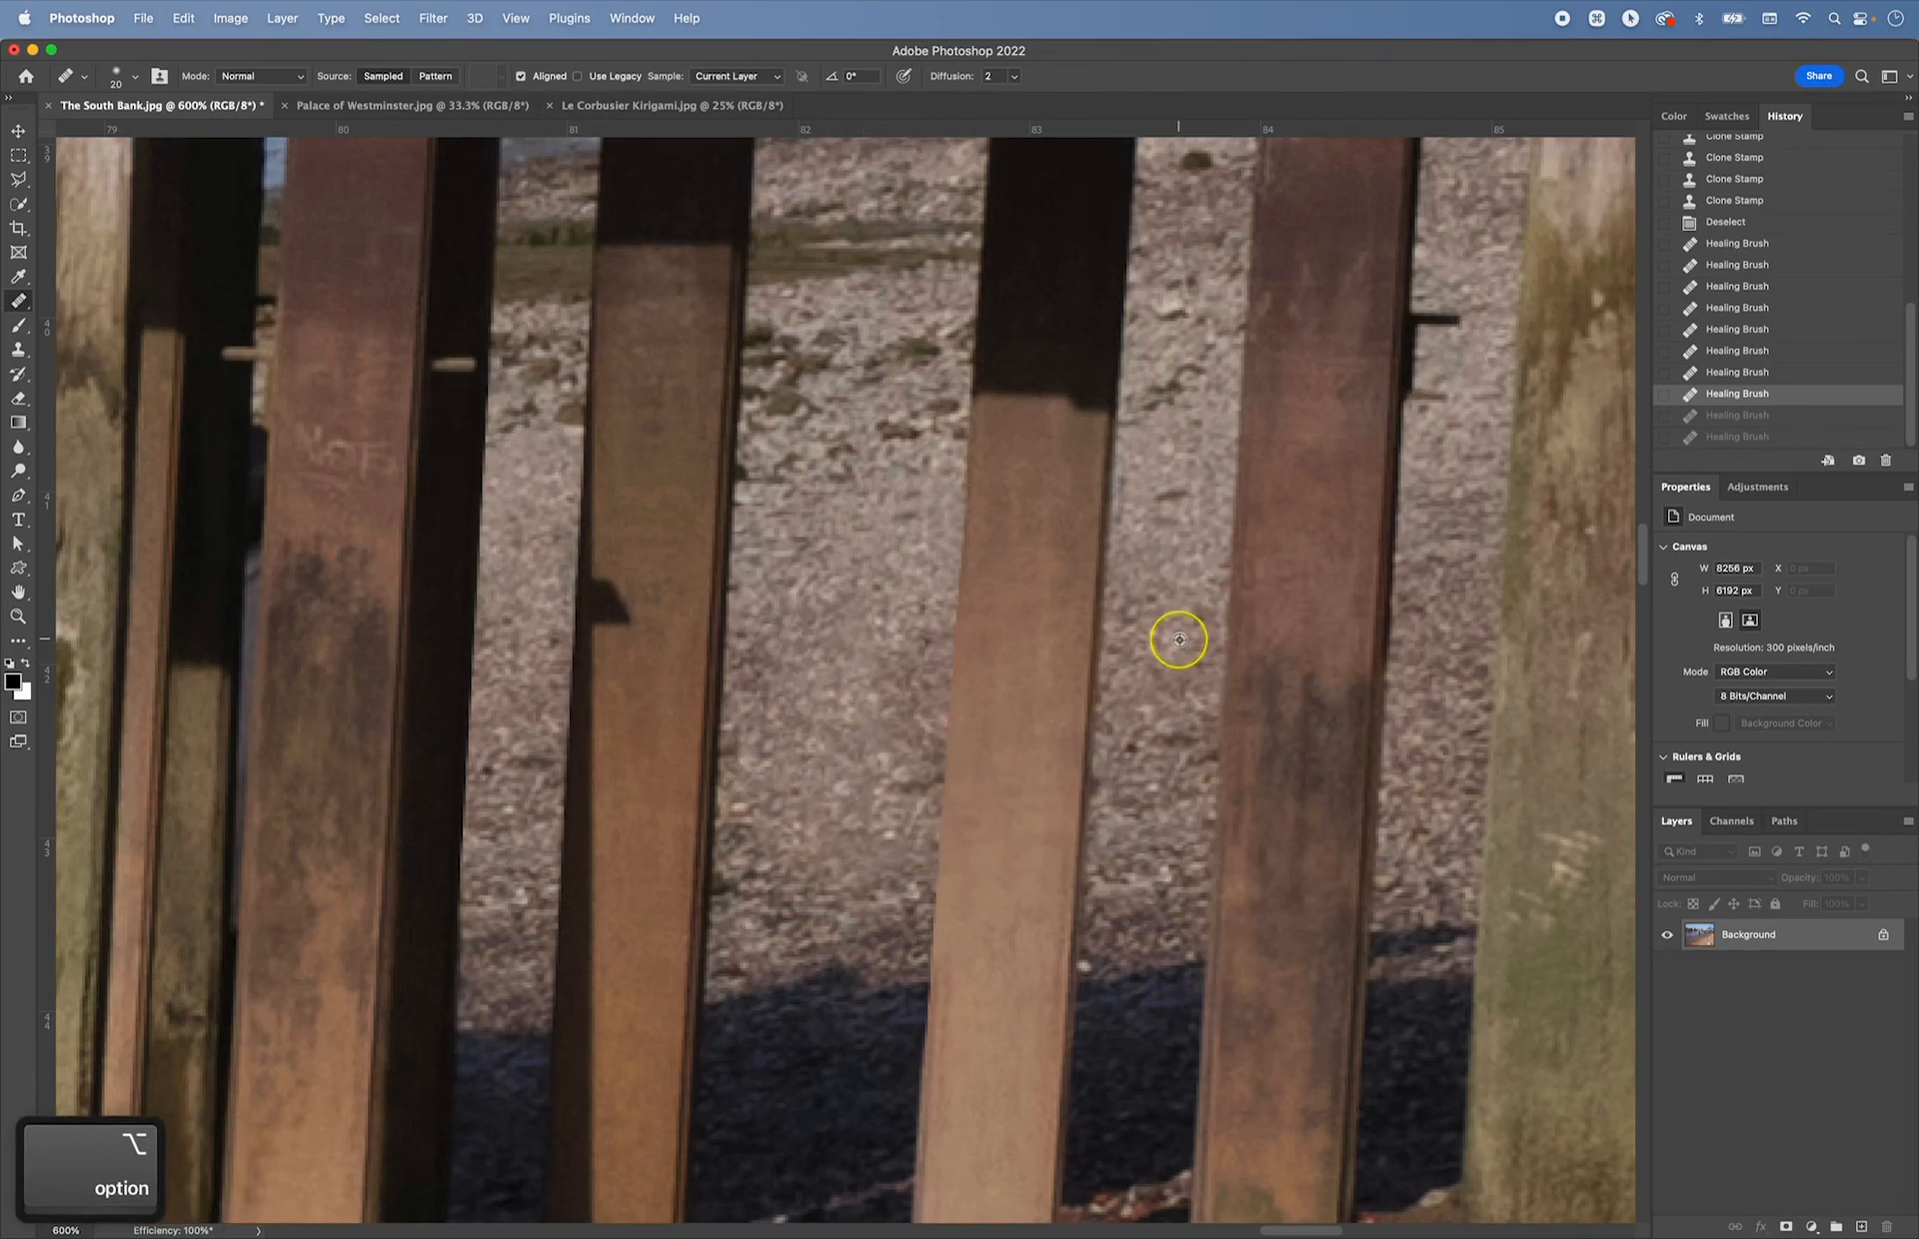
{"action": "left_click_drag", "start_coordinate": [899, 677], "coordinate": [899, 861]}
{"action": "key", "text": "super+0"}
{"action": "key", "text": "super+minus"}
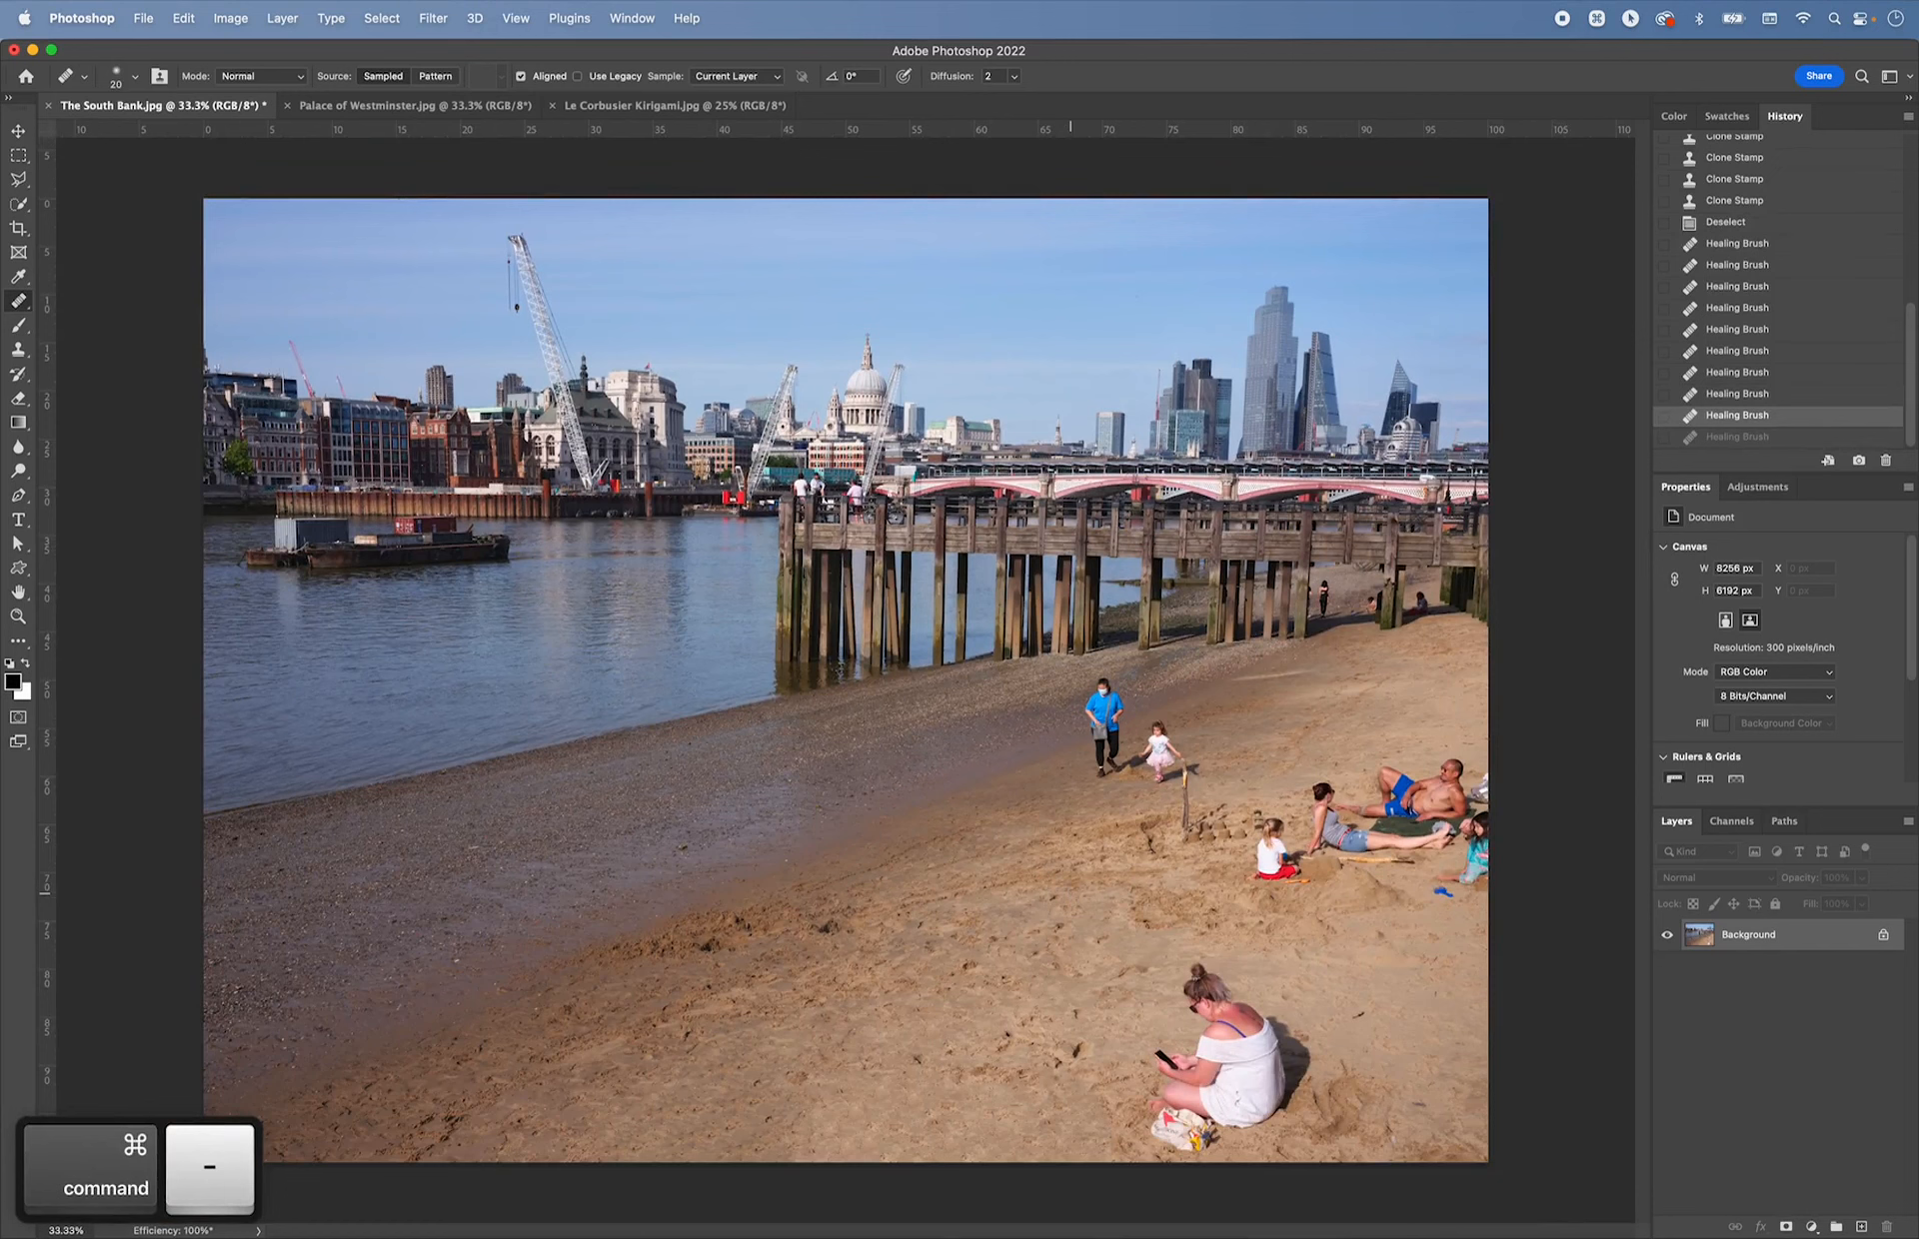
- Switch to Palace of Westminster.jpg and examine the birds, flag, scaffolding and crane around the rooftop spires
{"action": "left_click", "coordinate": [367, 106]}
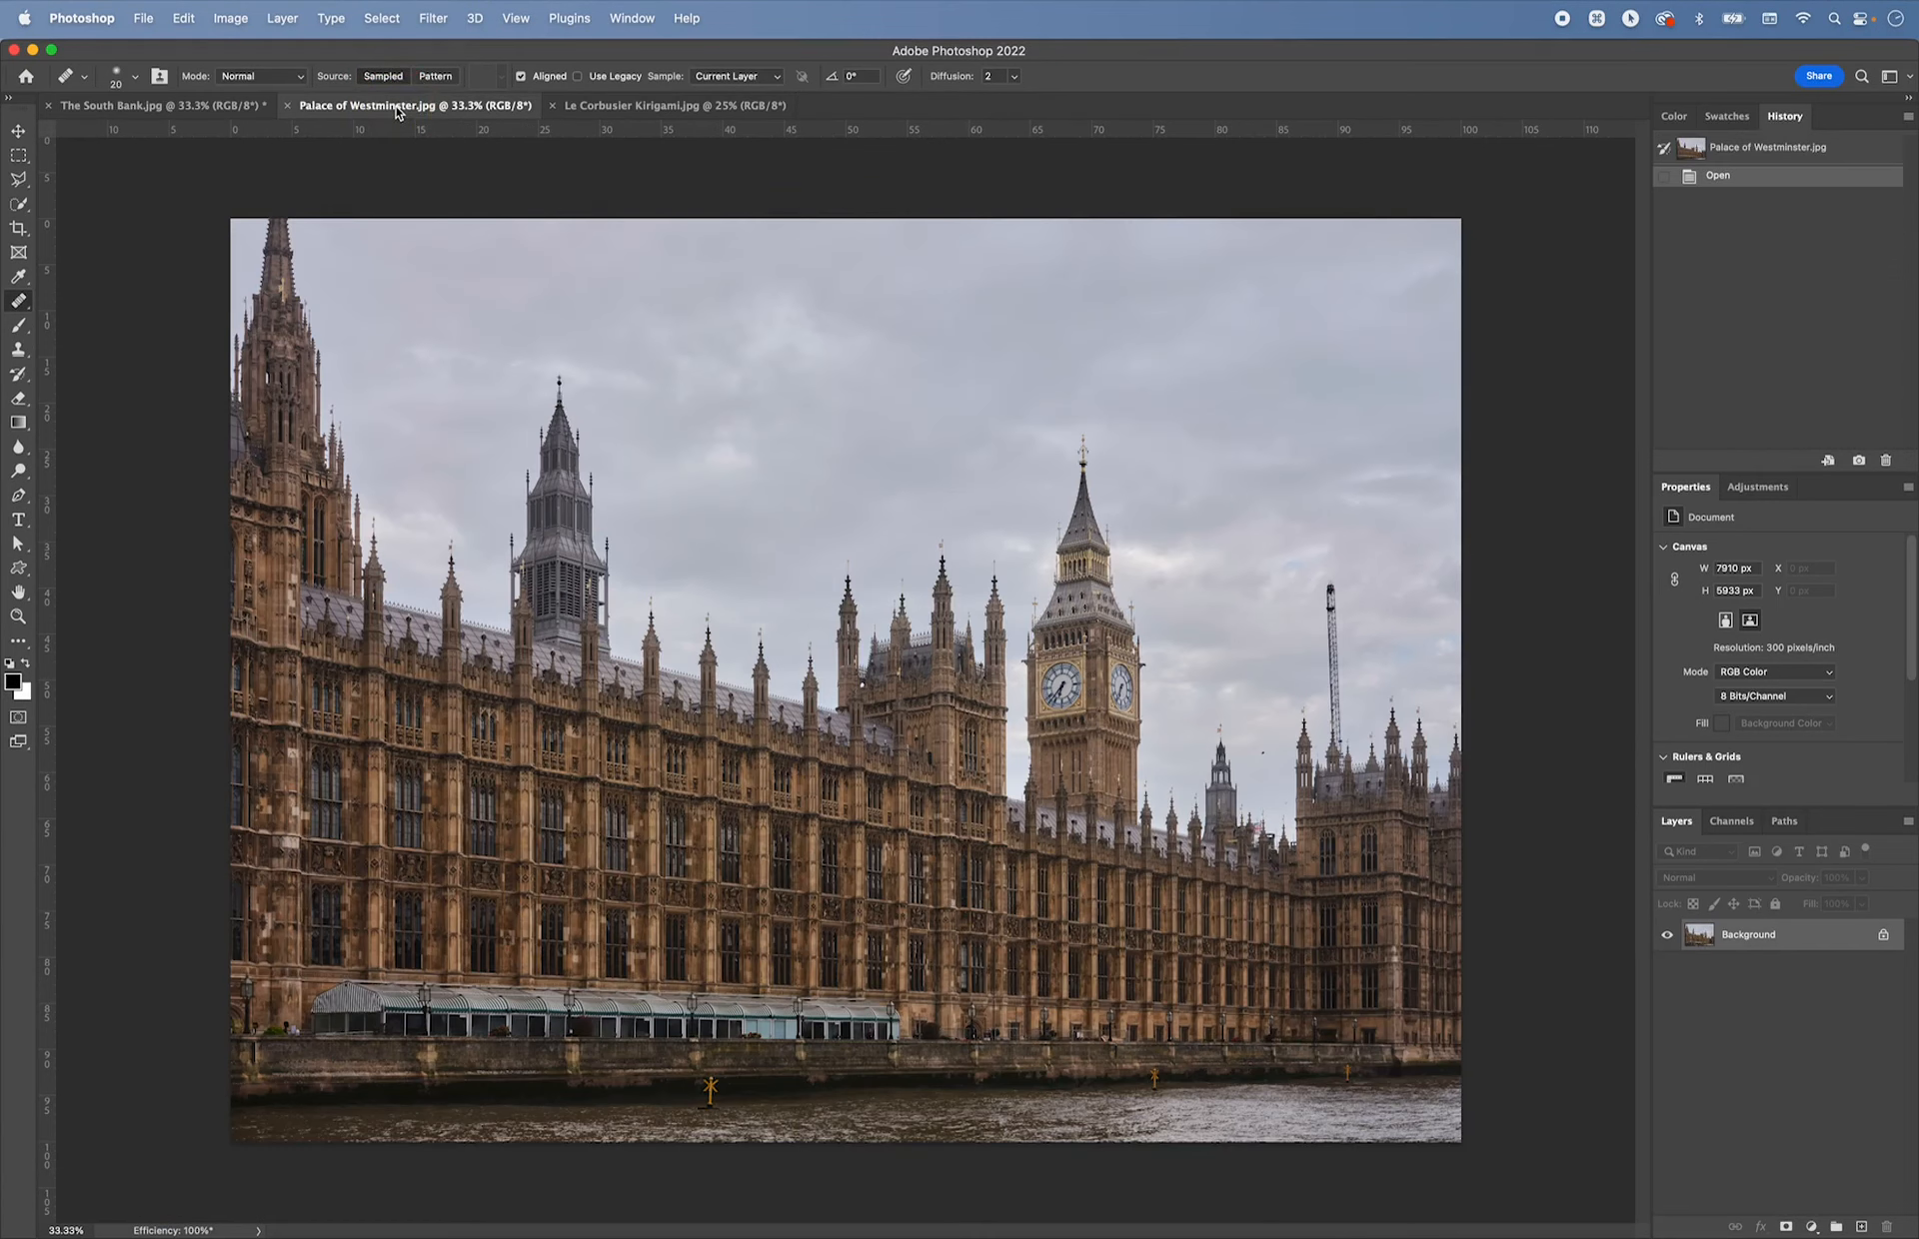
{"action": "key", "text": "z"}
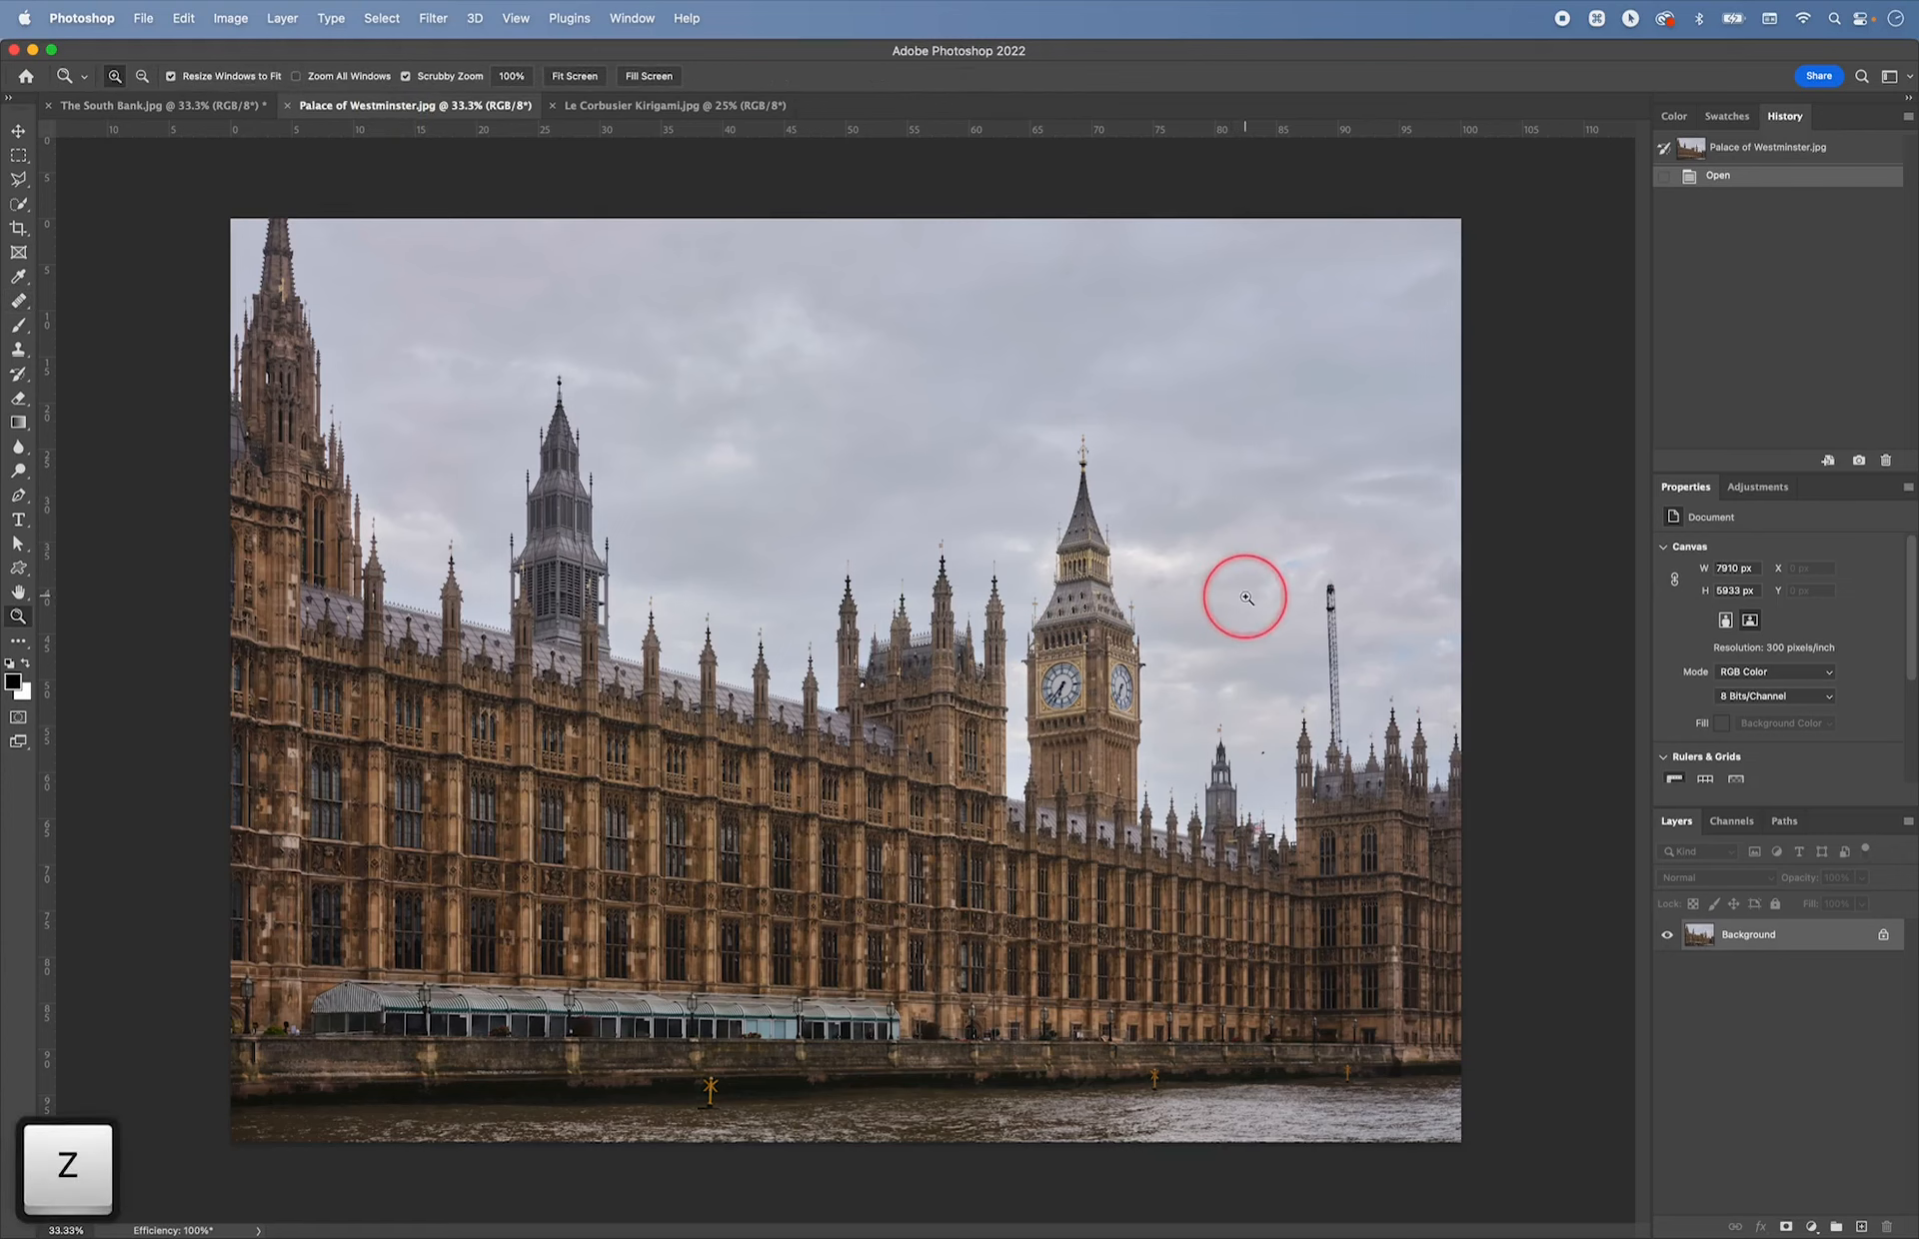
{"action": "left_click_drag", "start_coordinate": [1299, 700], "coordinate": [1479, 506]}
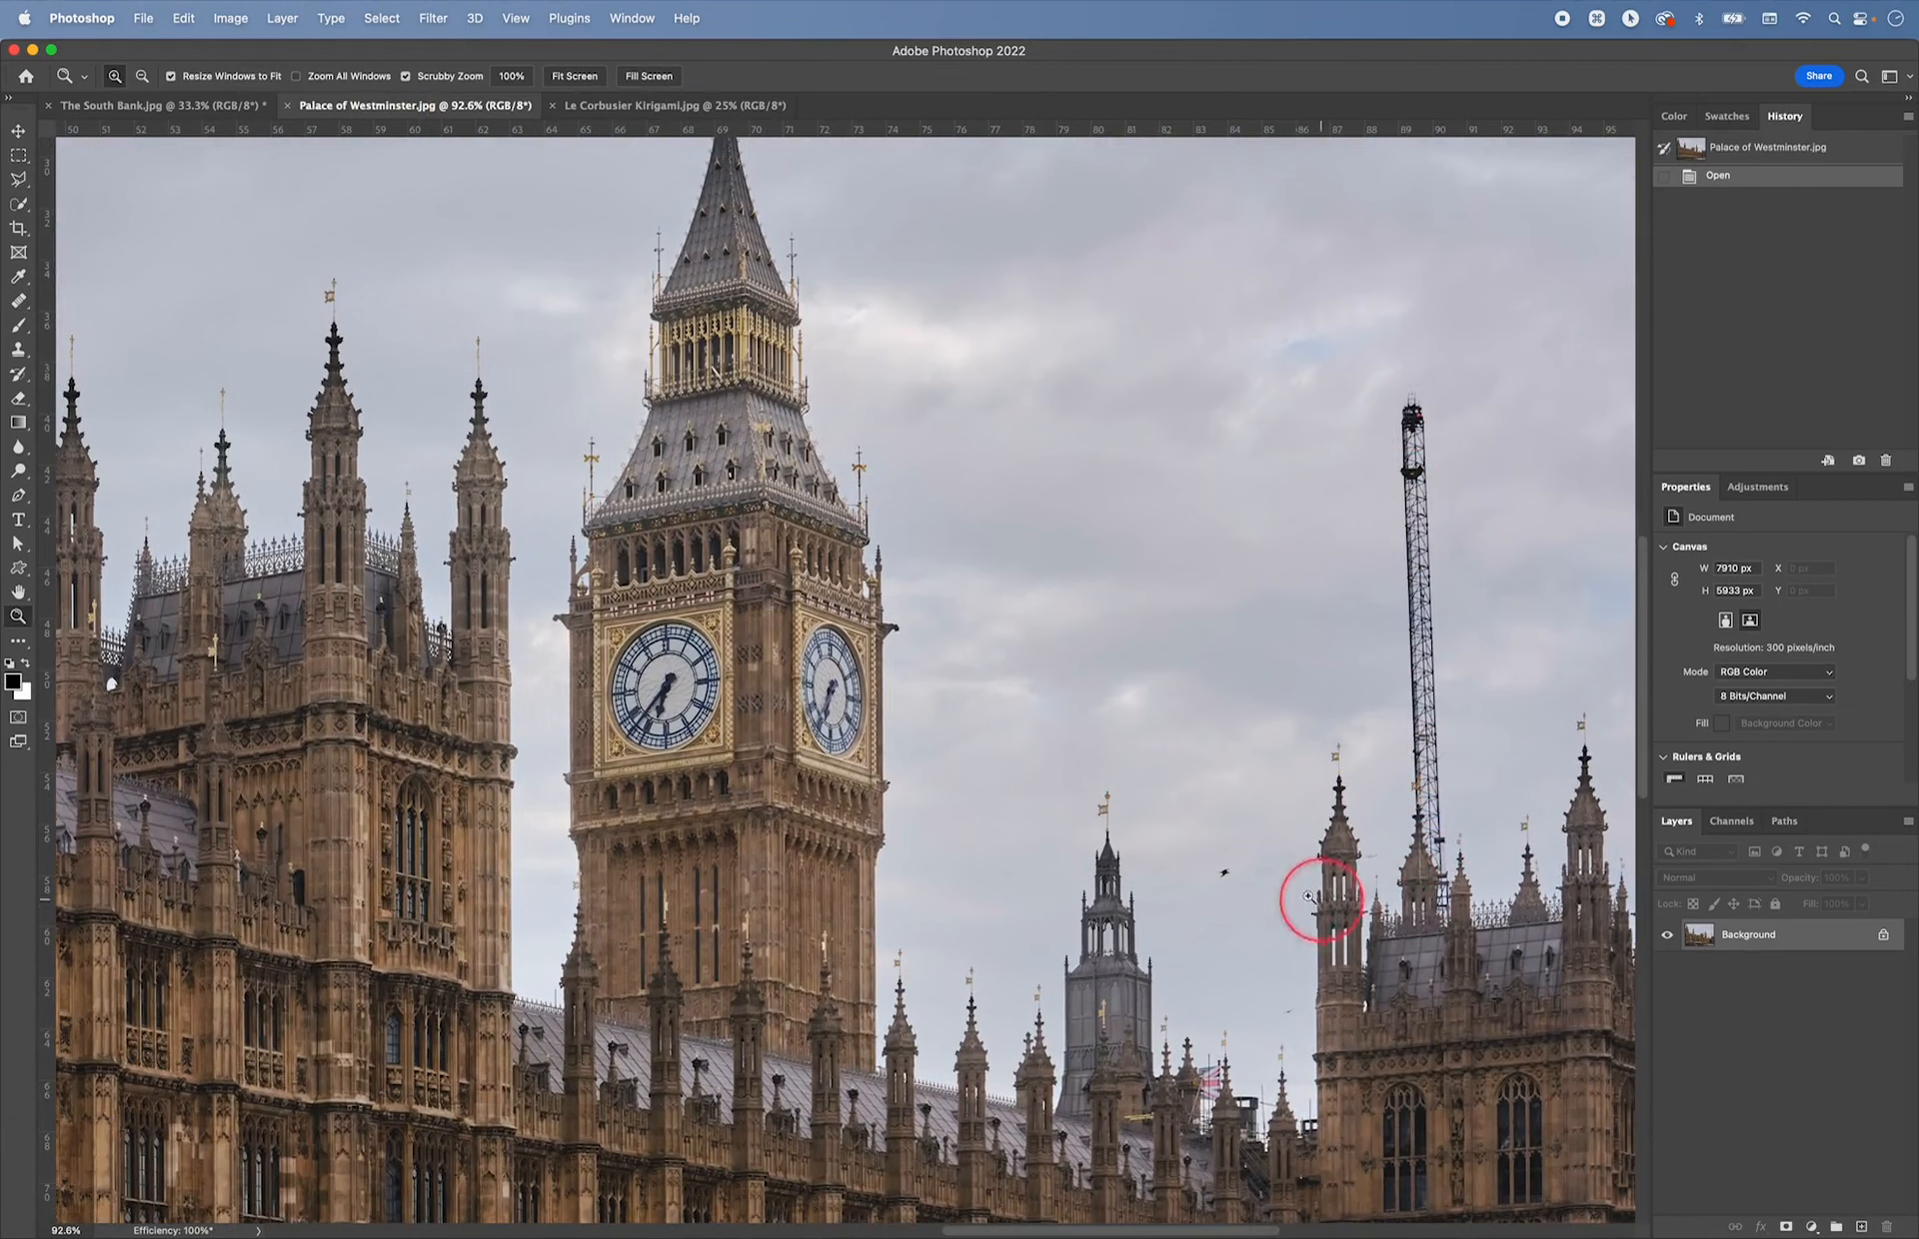
{"action": "left_click_drag", "start_coordinate": [1257, 972], "coordinate": [1148, 783]}
{"action": "key", "text": "space"}
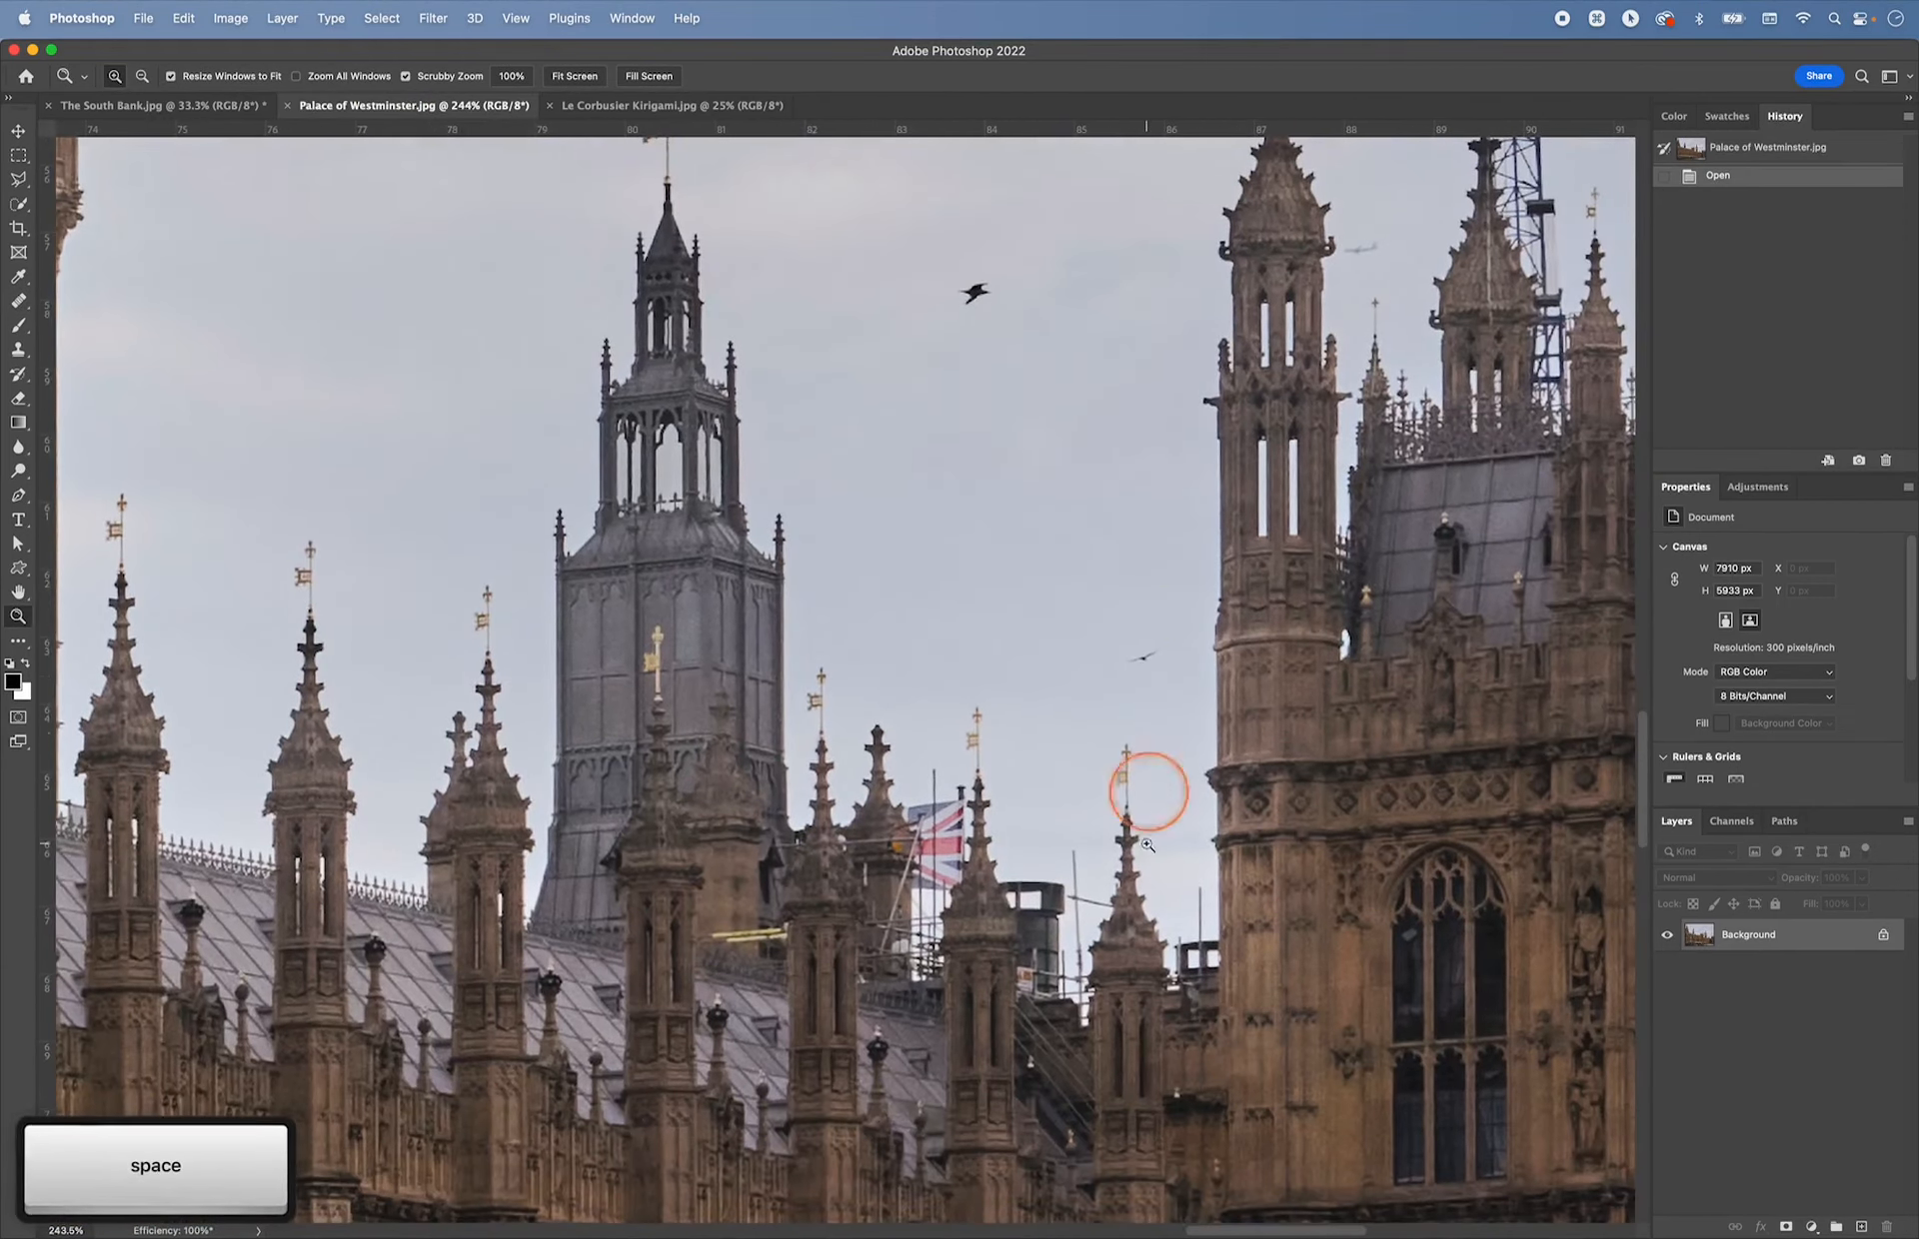
{"action": "left_click_drag", "start_coordinate": [940, 925], "coordinate": [977, 934]}
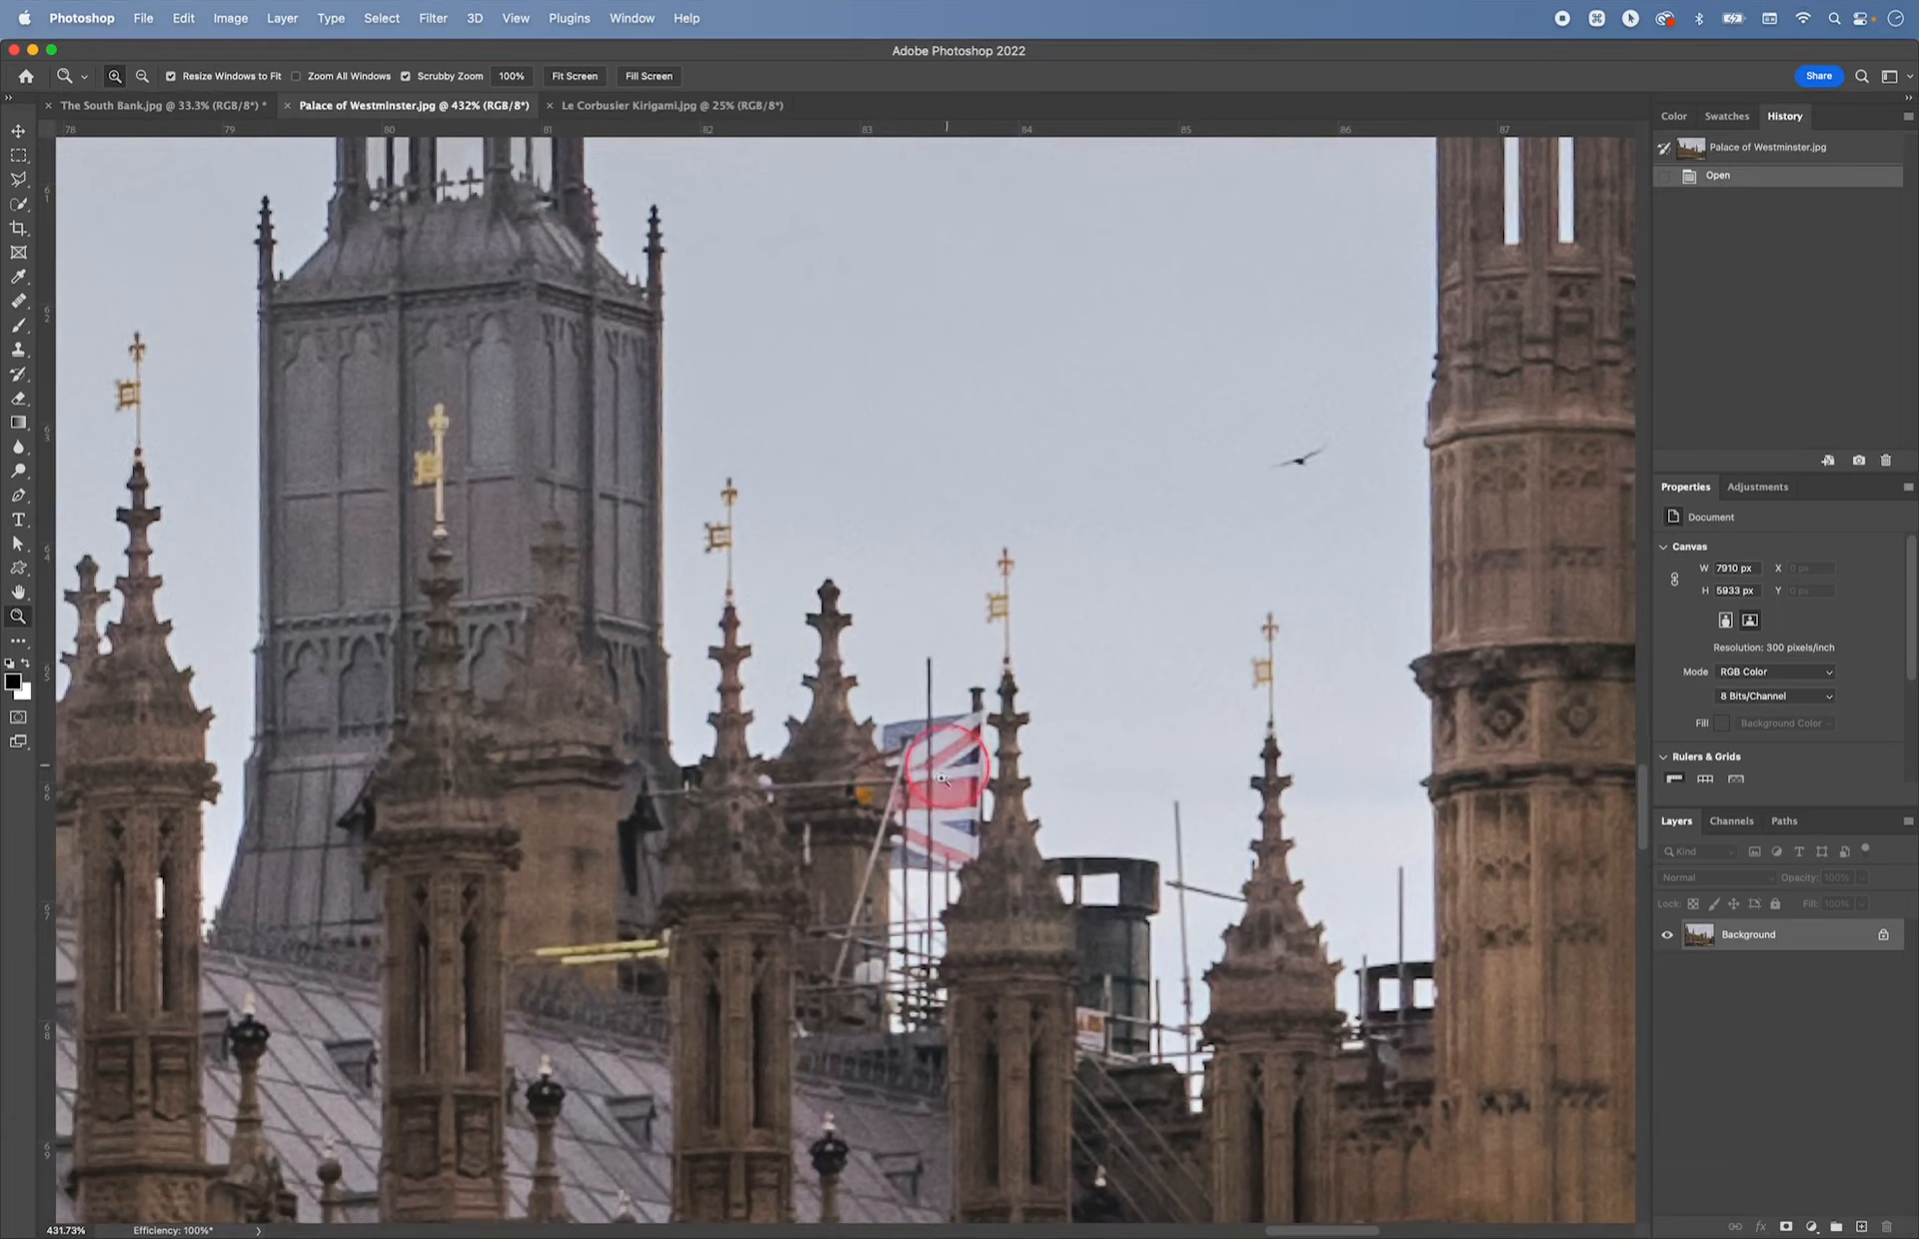
{"action": "key", "text": "space"}
{"action": "left_click_drag", "start_coordinate": [1259, 779], "coordinate": [542, 1057]}
{"action": "left_click_drag", "start_coordinate": [1074, 722], "coordinate": [697, 1065]}
{"action": "left_click_drag", "start_coordinate": [920, 892], "coordinate": [710, 1141]}
{"action": "left_click_drag", "start_coordinate": [1144, 822], "coordinate": [1303, 1040]}
{"action": "left_click_drag", "start_coordinate": [1012, 728], "coordinate": [1135, 777]}
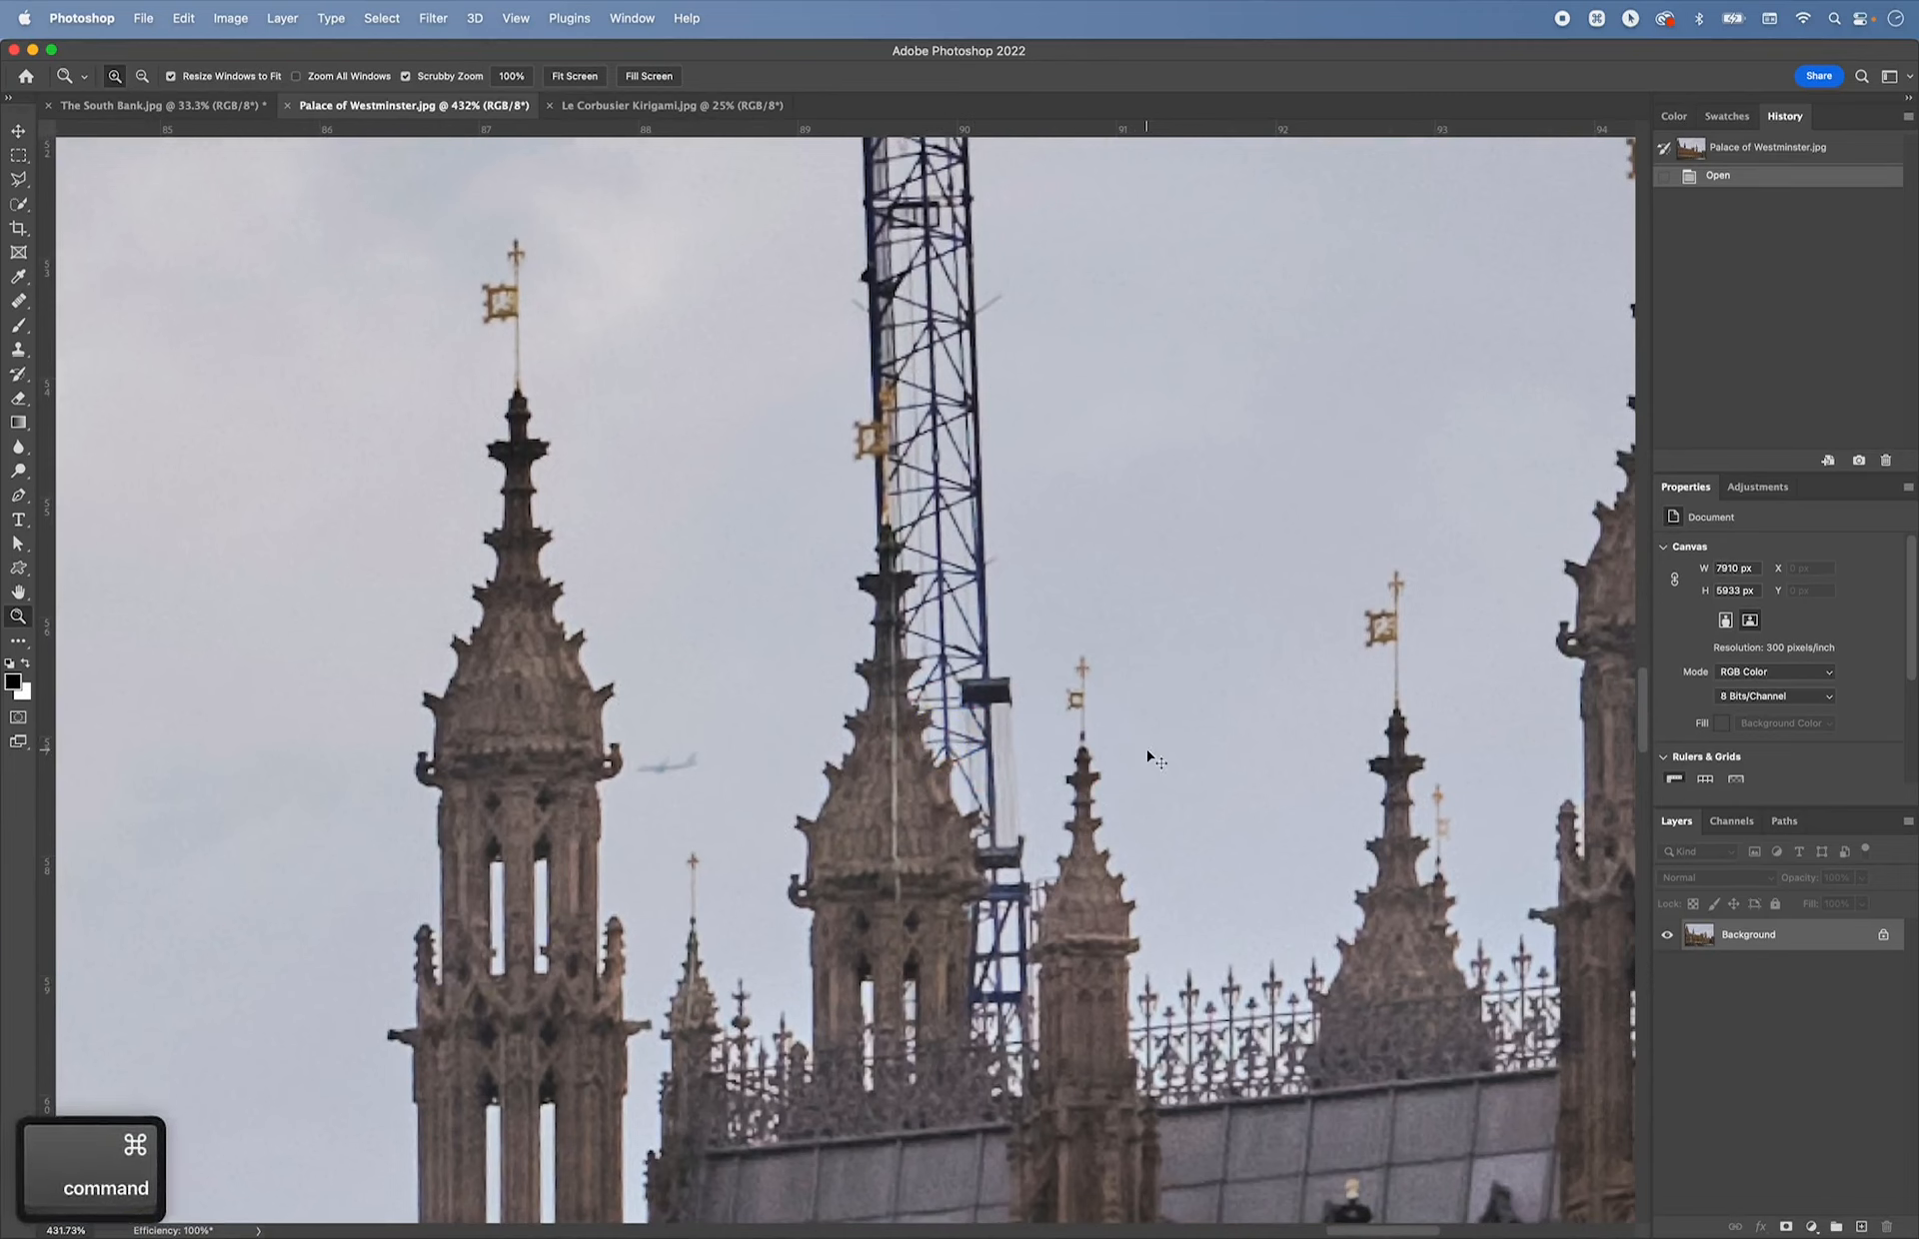
- Create a new layer named Retouching above the Background
{"action": "key", "text": "shift+super+n"}
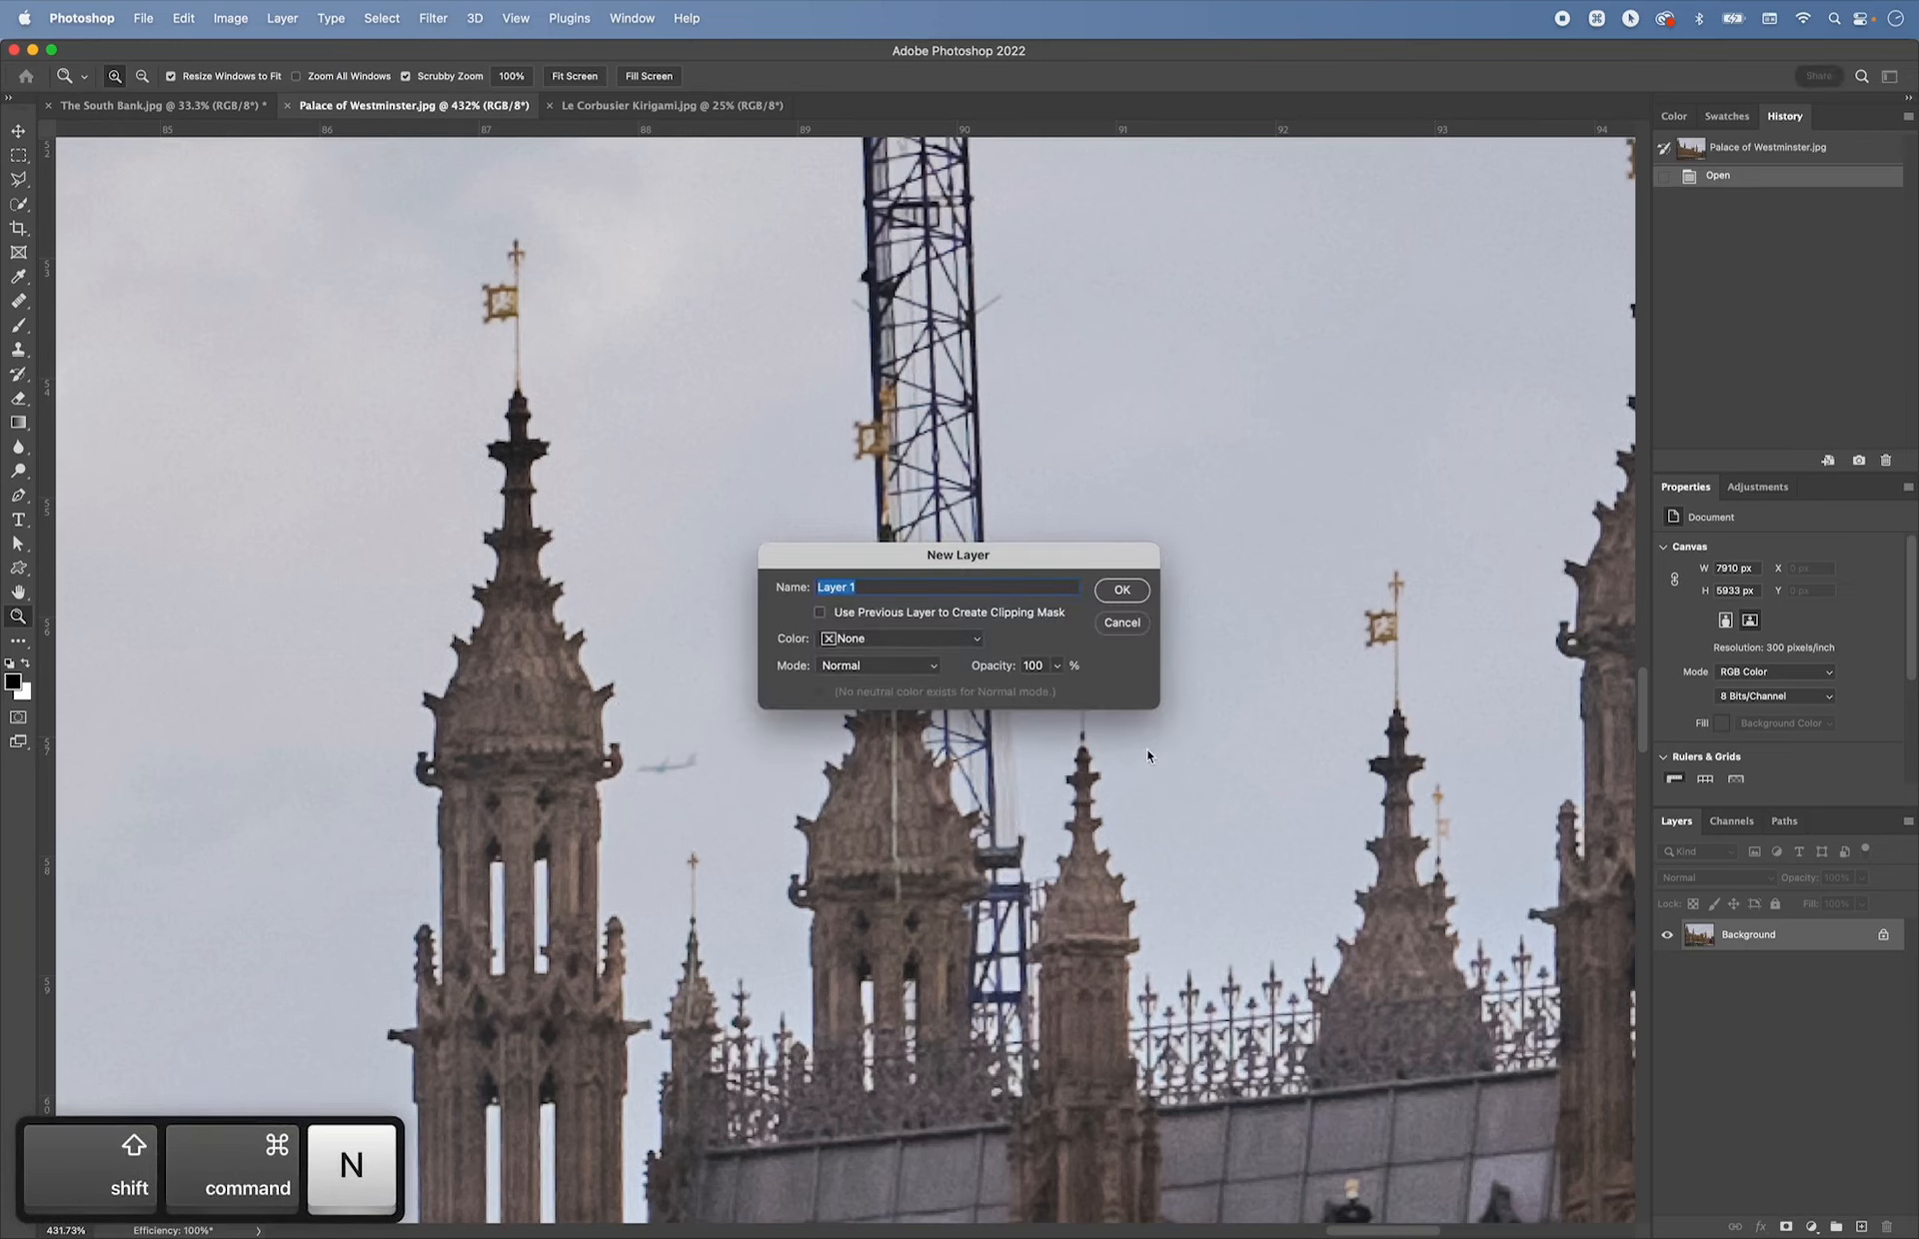
{"action": "type", "text": "Retouching"}
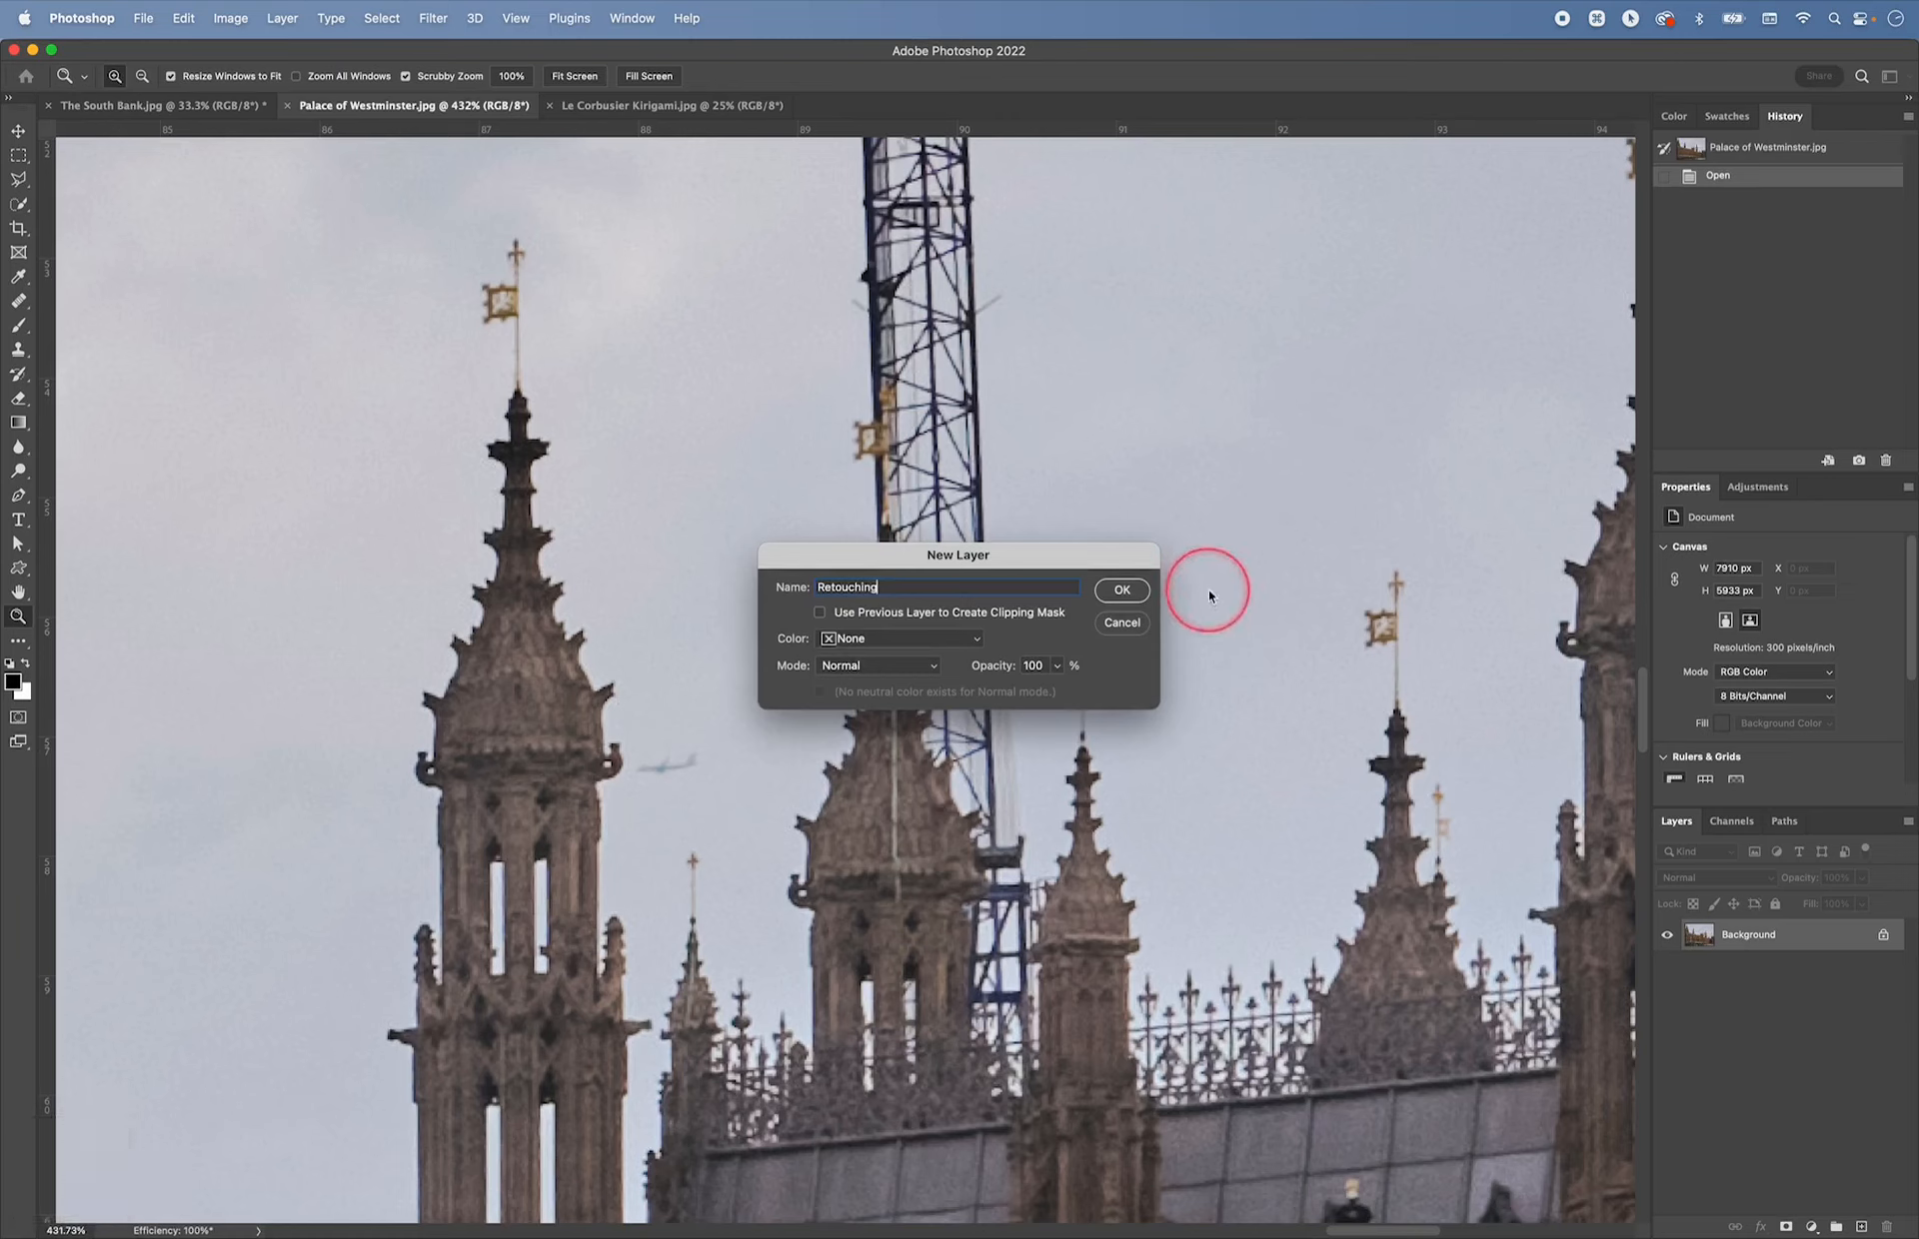
{"action": "left_click", "coordinate": [1119, 594]}
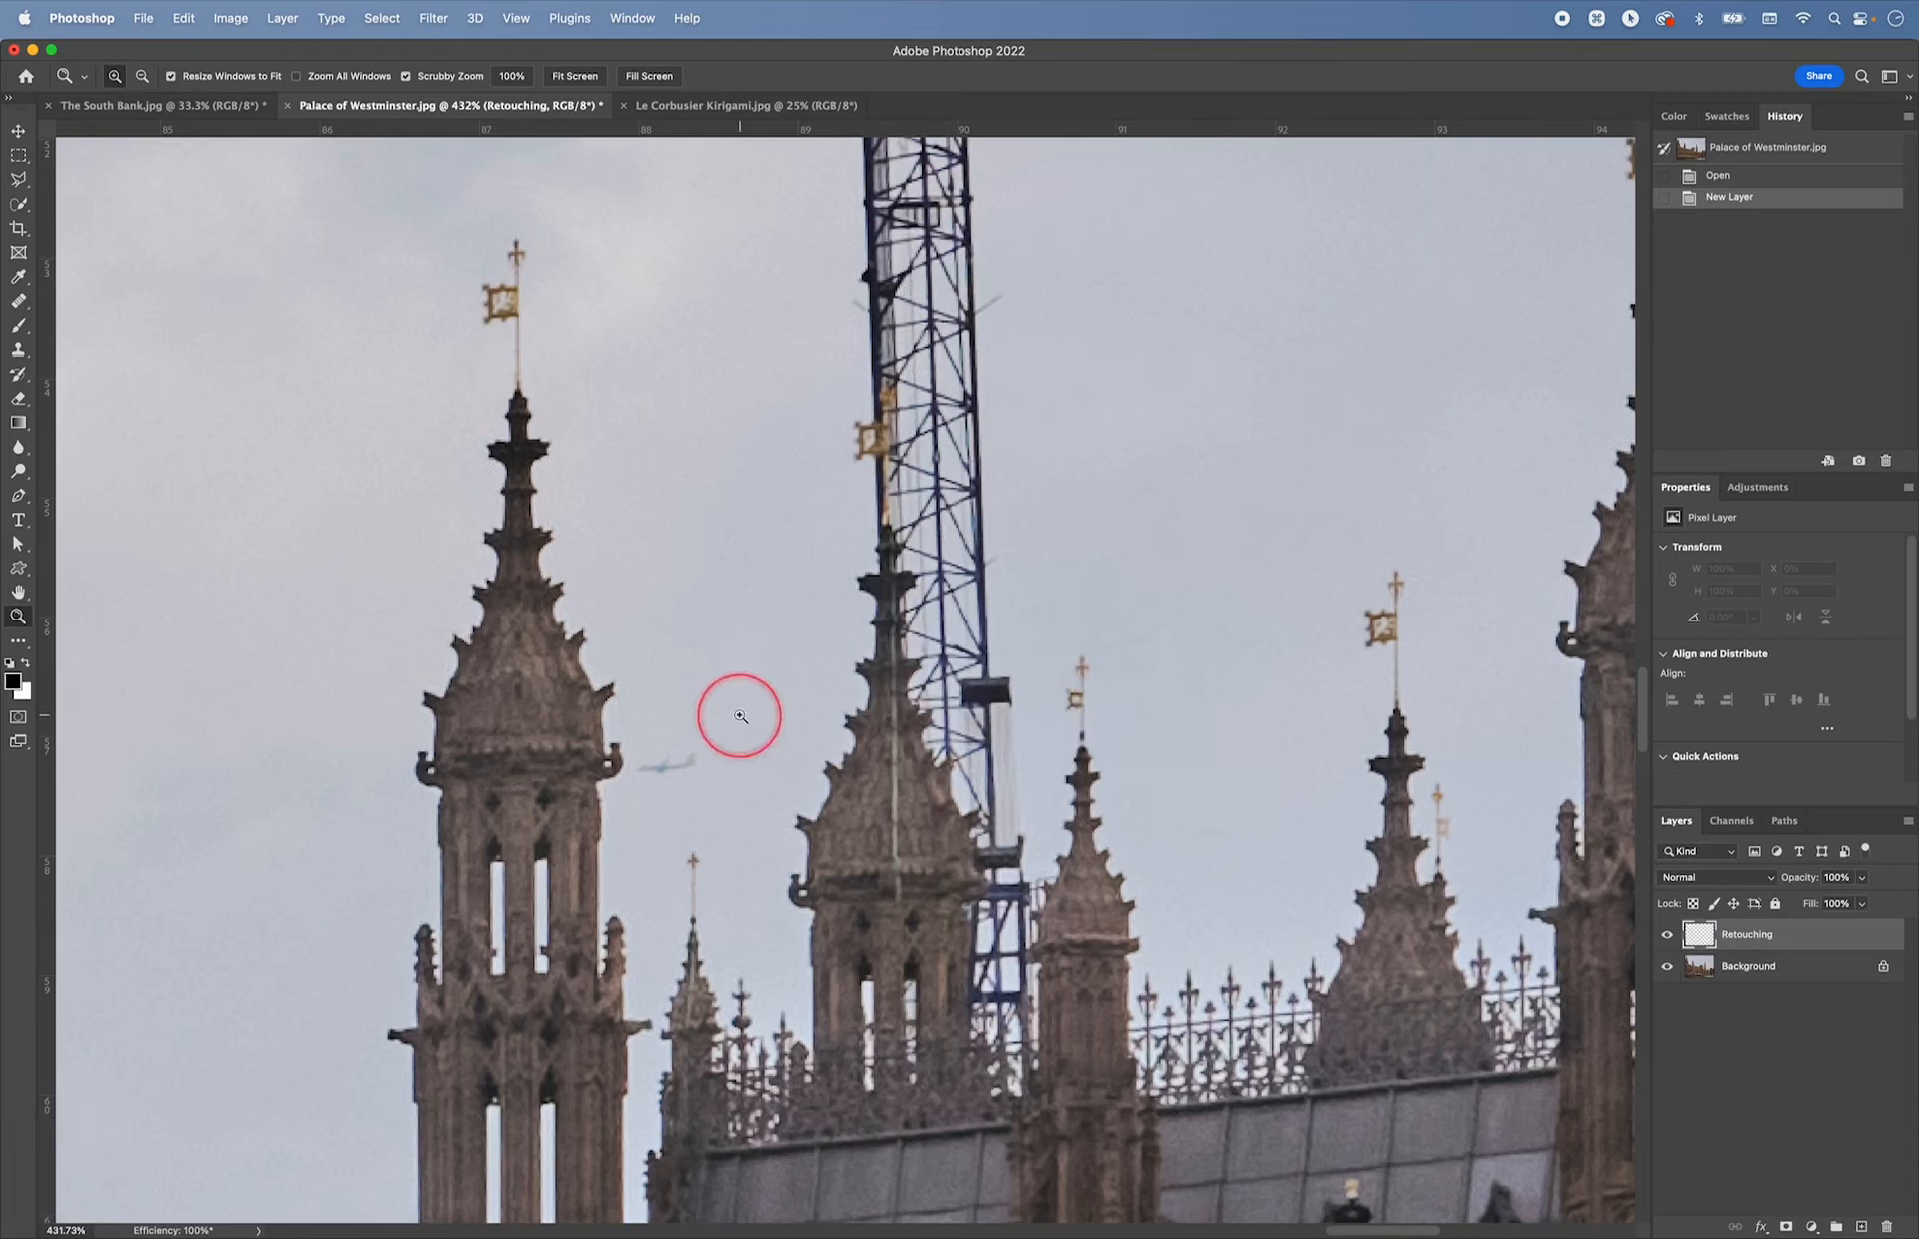
- Switch to the Spot Healing Brush for the birds and plane around the tower
{"action": "key", "text": "space"}
{"action": "left_click_drag", "start_coordinate": [648, 752], "coordinate": [841, 429]}
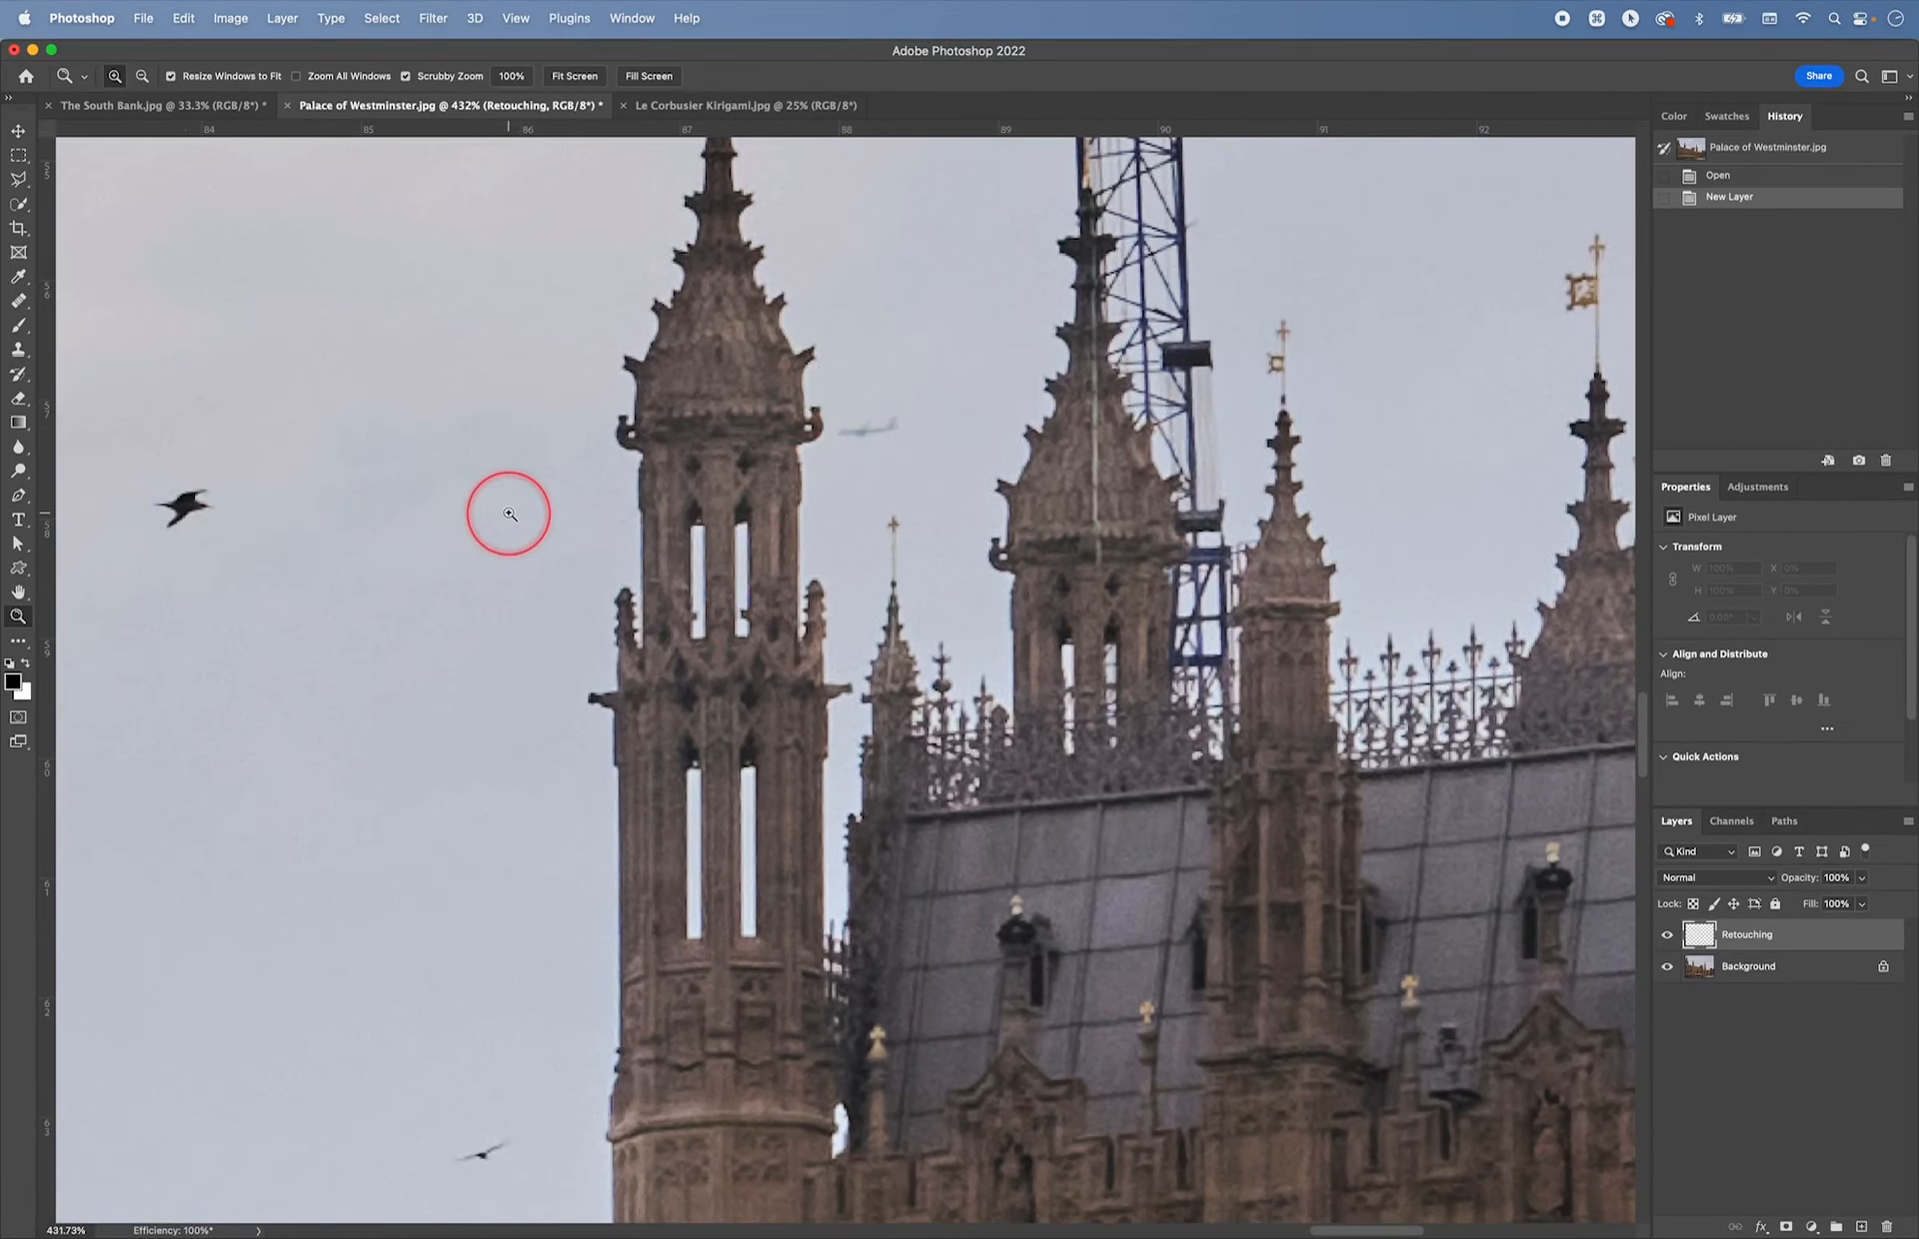
{"action": "key", "text": "j"}
{"action": "right_click", "coordinate": [21, 303]}
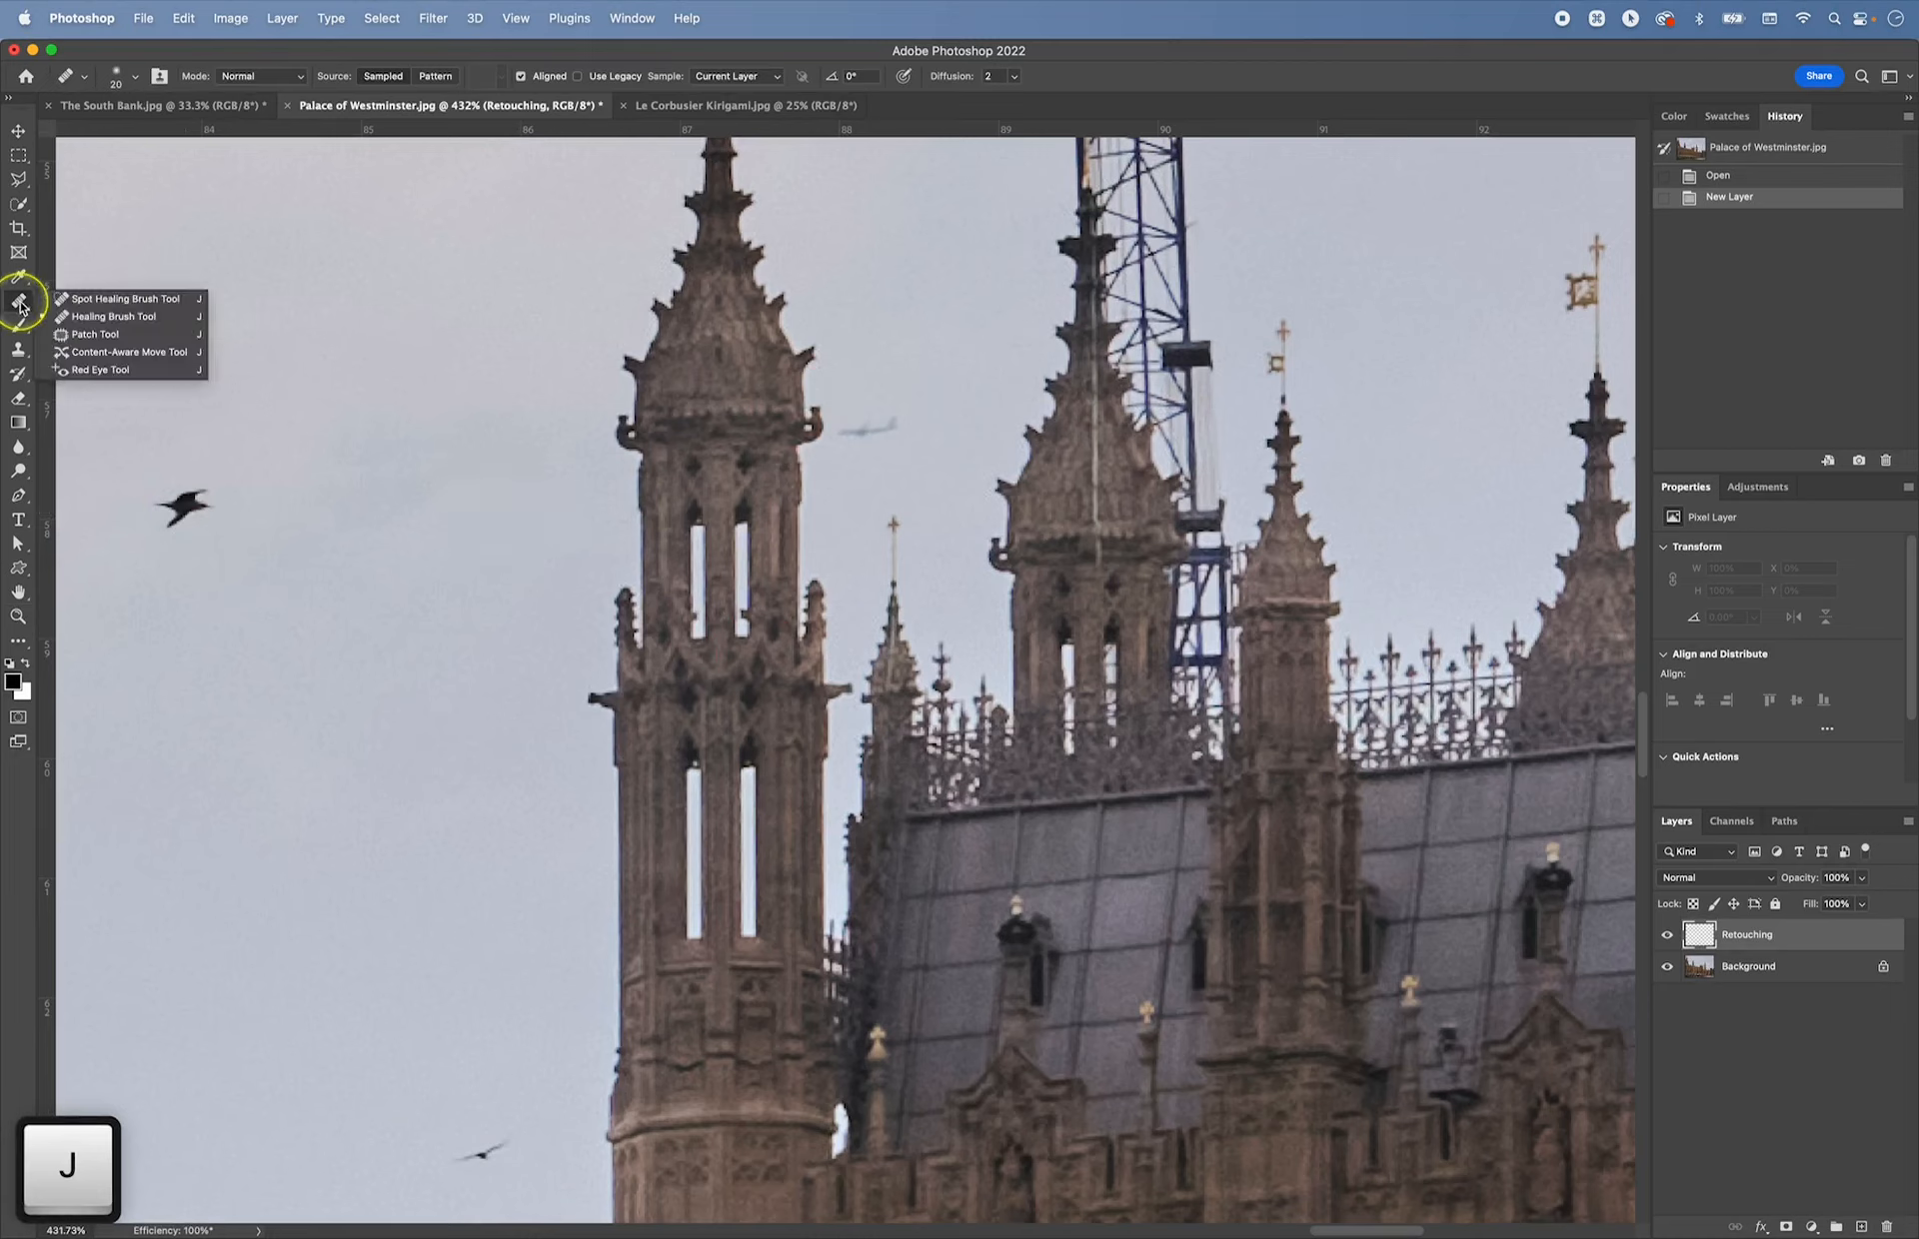
{"action": "left_click", "coordinate": [118, 300]}
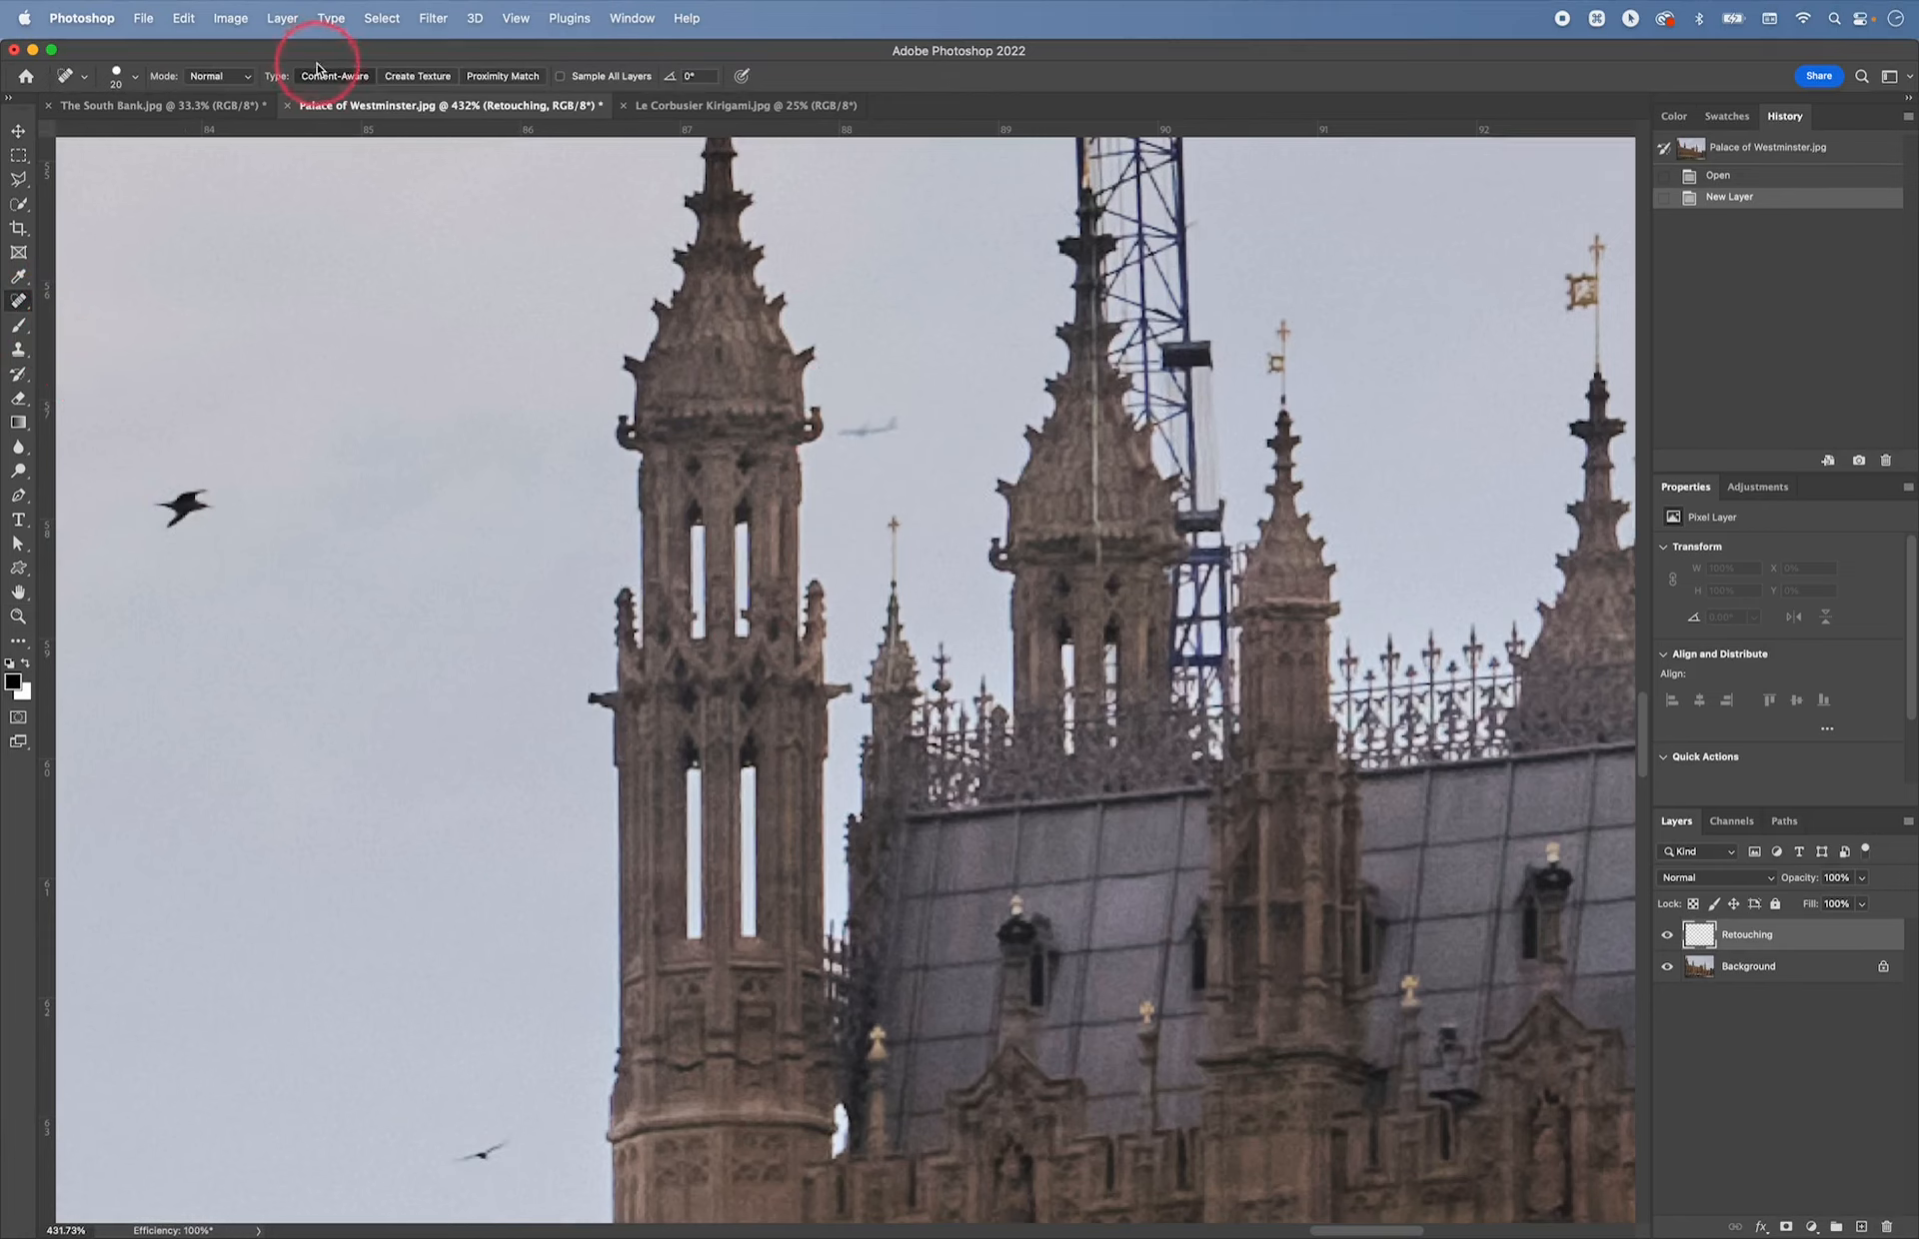
- Try to heal the black bird on the empty Retouching layer, and toggle the Background layer's visibility off and on
{"action": "mouse_move", "coordinate": [185, 485]}
{"action": "left_mouse_down"}
{"action": "mouse_move", "coordinate": [172, 529]}
{"action": "mouse_move", "coordinate": [195, 493]}
{"action": "left_mouse_up"}
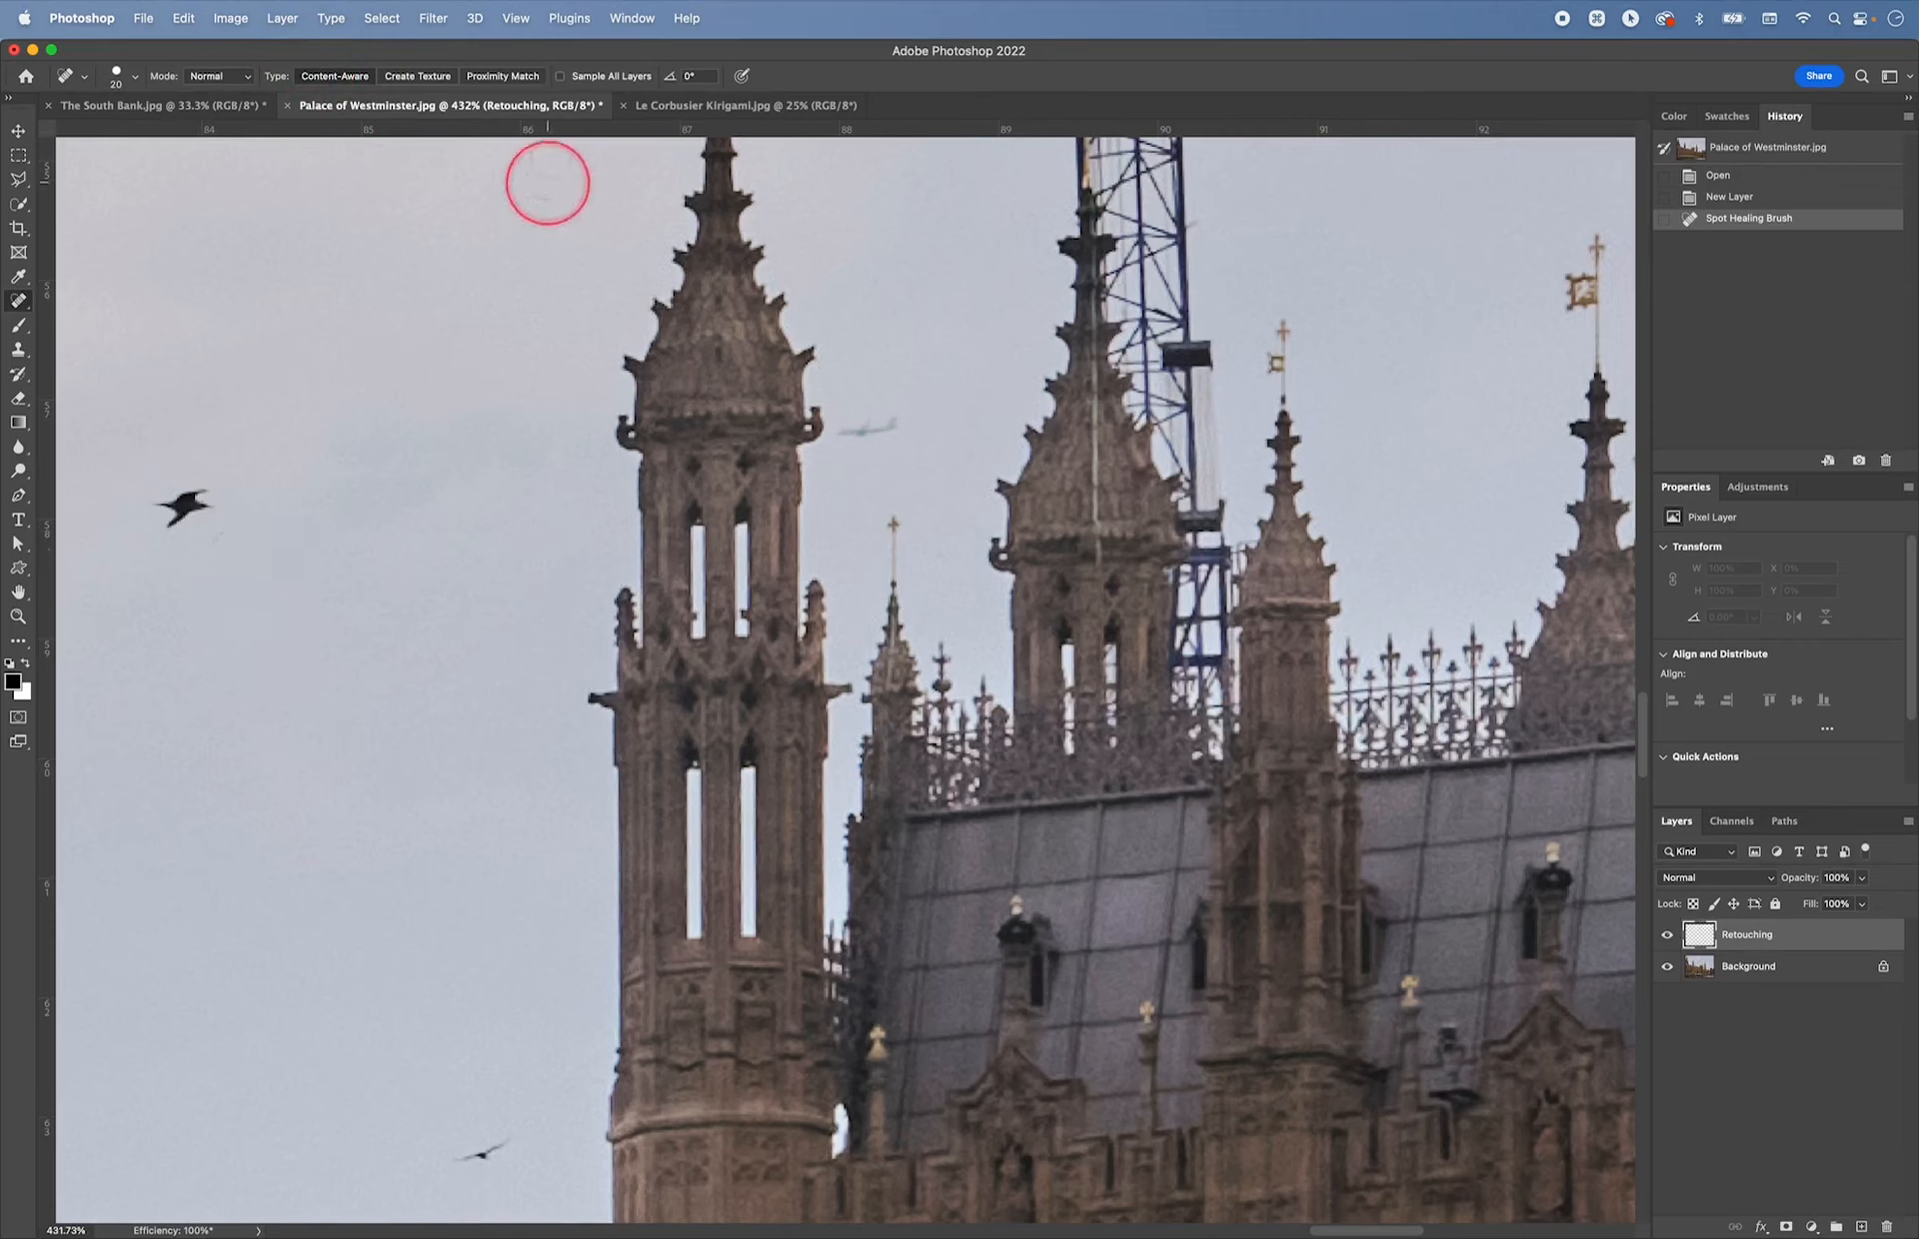
{"action": "mouse_move", "coordinate": [197, 507]}
{"action": "left_mouse_down"}
{"action": "mouse_move", "coordinate": [170, 505]}
{"action": "mouse_move", "coordinate": [214, 510]}
{"action": "mouse_move", "coordinate": [193, 514]}
{"action": "mouse_move", "coordinate": [200, 498]}
{"action": "mouse_move", "coordinate": [223, 530]}
{"action": "left_mouse_up"}
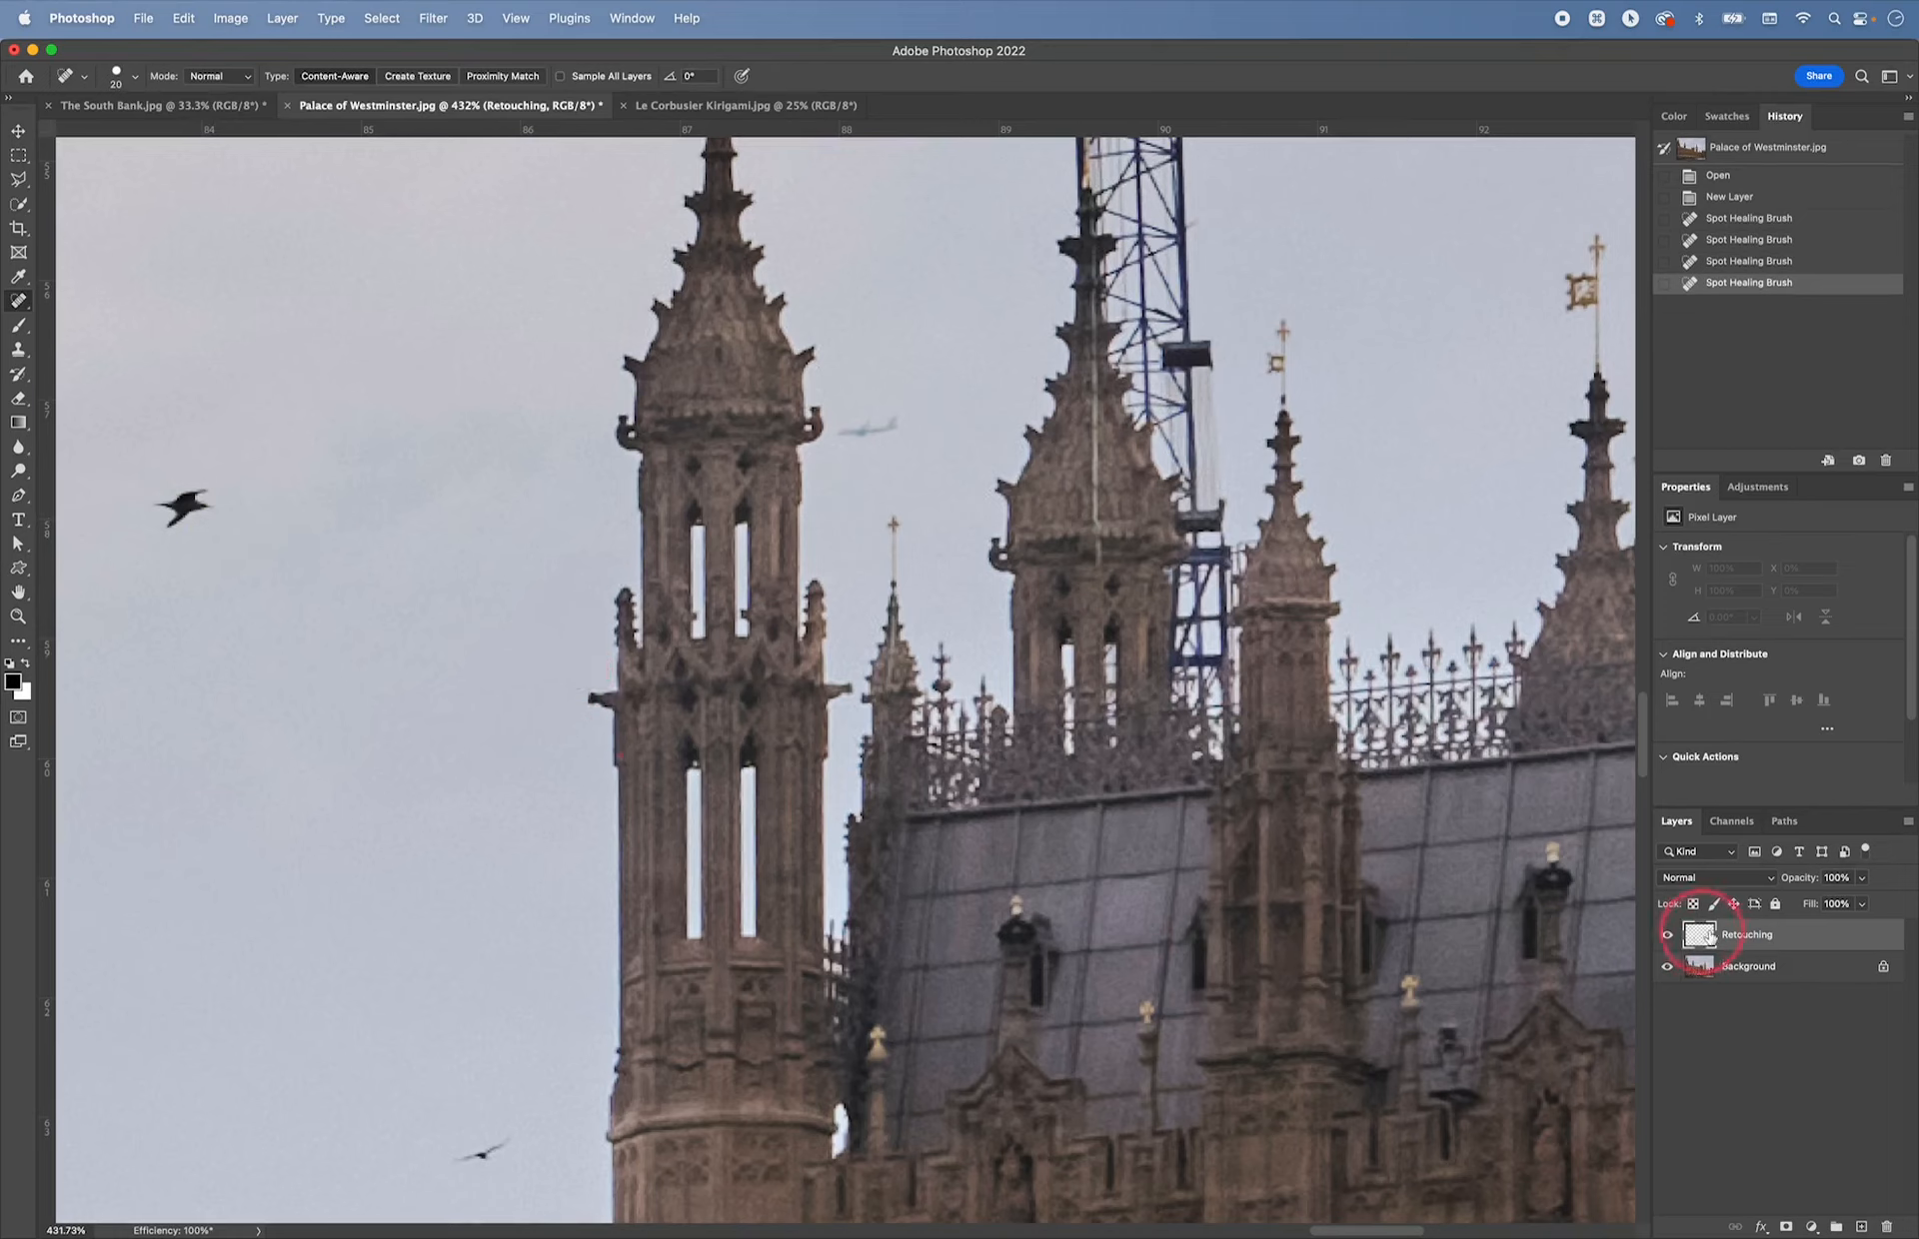
{"action": "left_click", "coordinate": [1665, 967]}
{"action": "left_click", "coordinate": [1666, 968]}
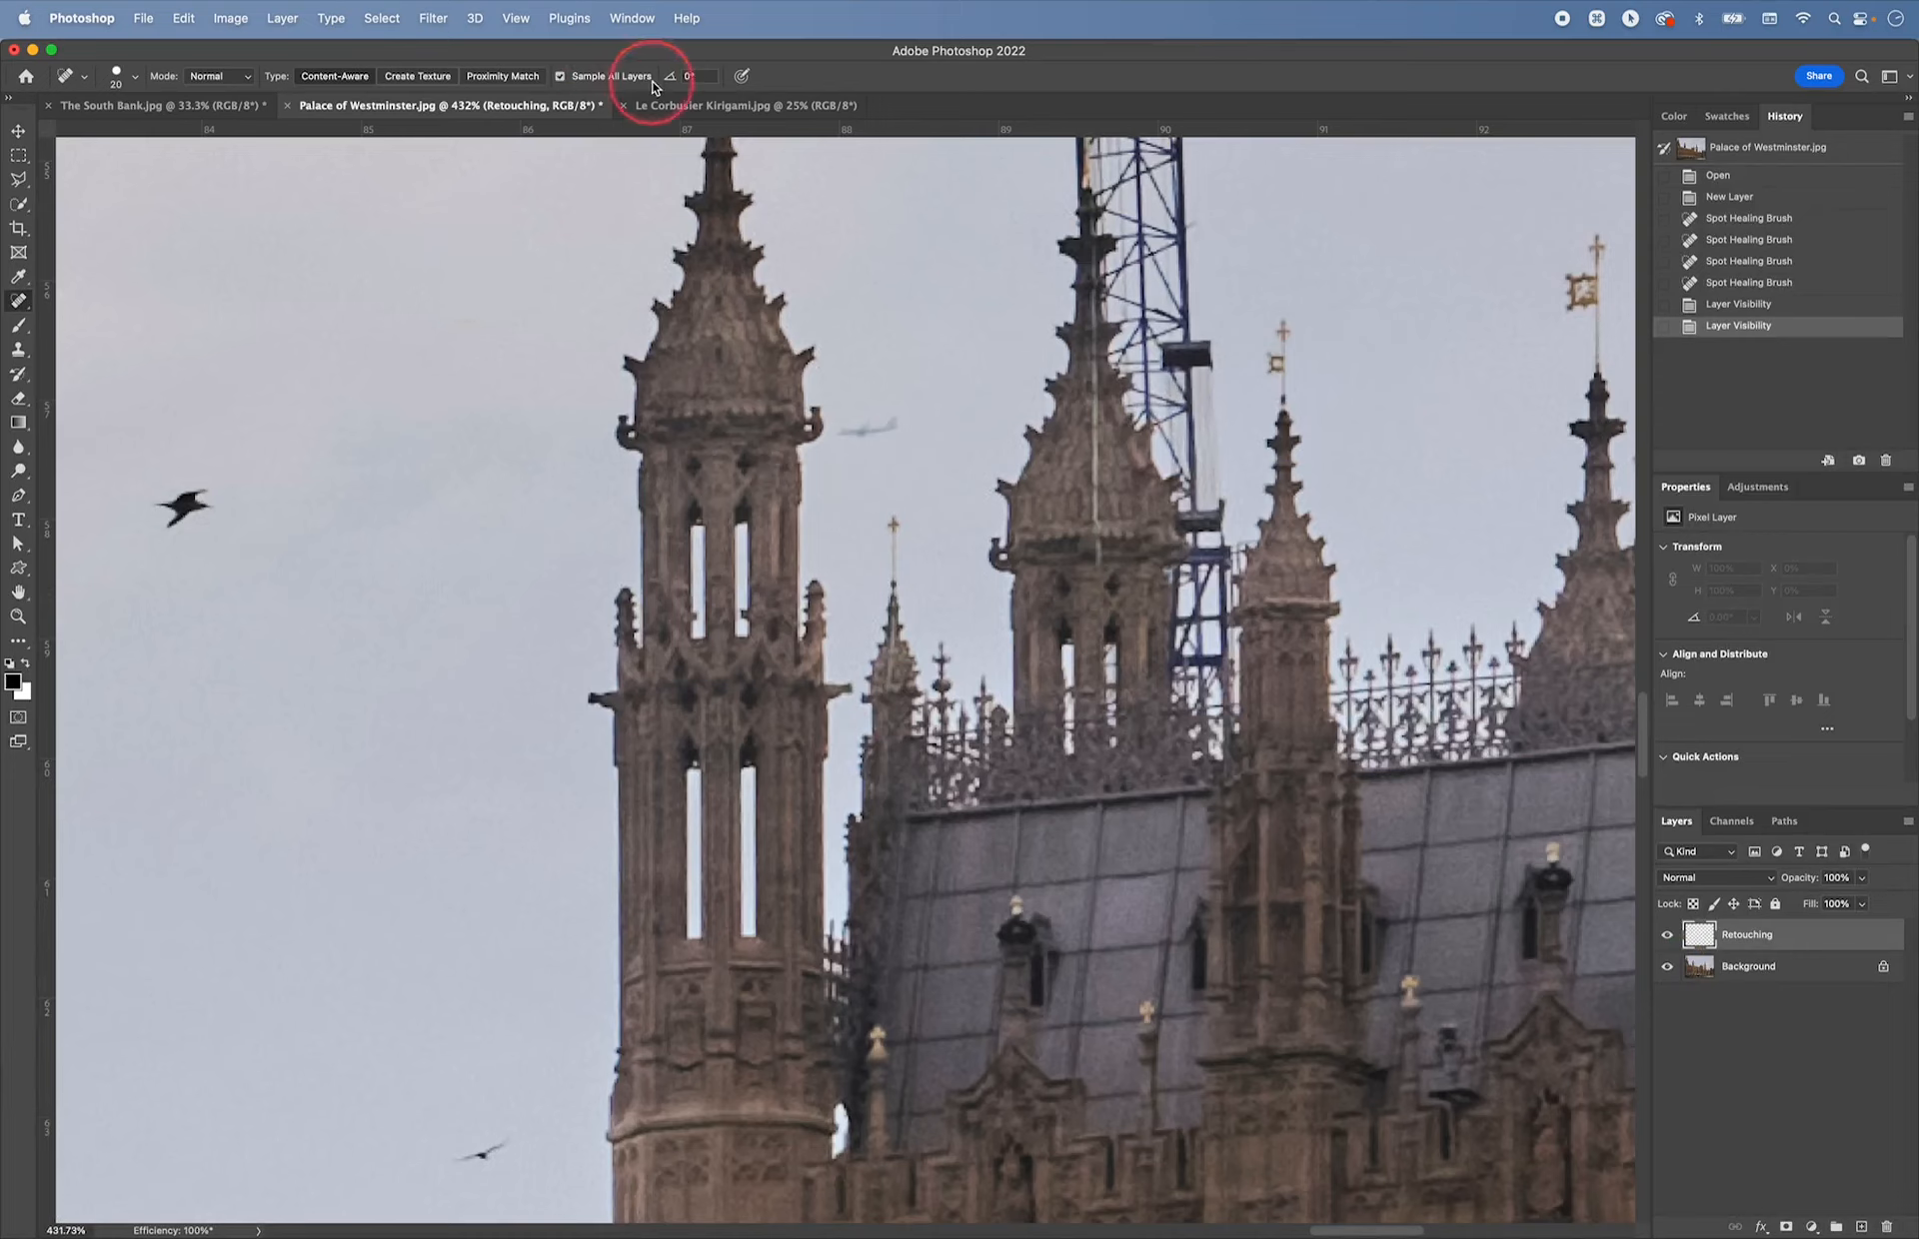
- Turn on Sample All Layers and heal away the two birds and the plane in the sky around the tower
{"action": "mouse_move", "coordinate": [193, 501]}
{"action": "left_mouse_down"}
{"action": "mouse_move", "coordinate": [171, 505]}
{"action": "mouse_move", "coordinate": [225, 499]}
{"action": "left_mouse_up"}
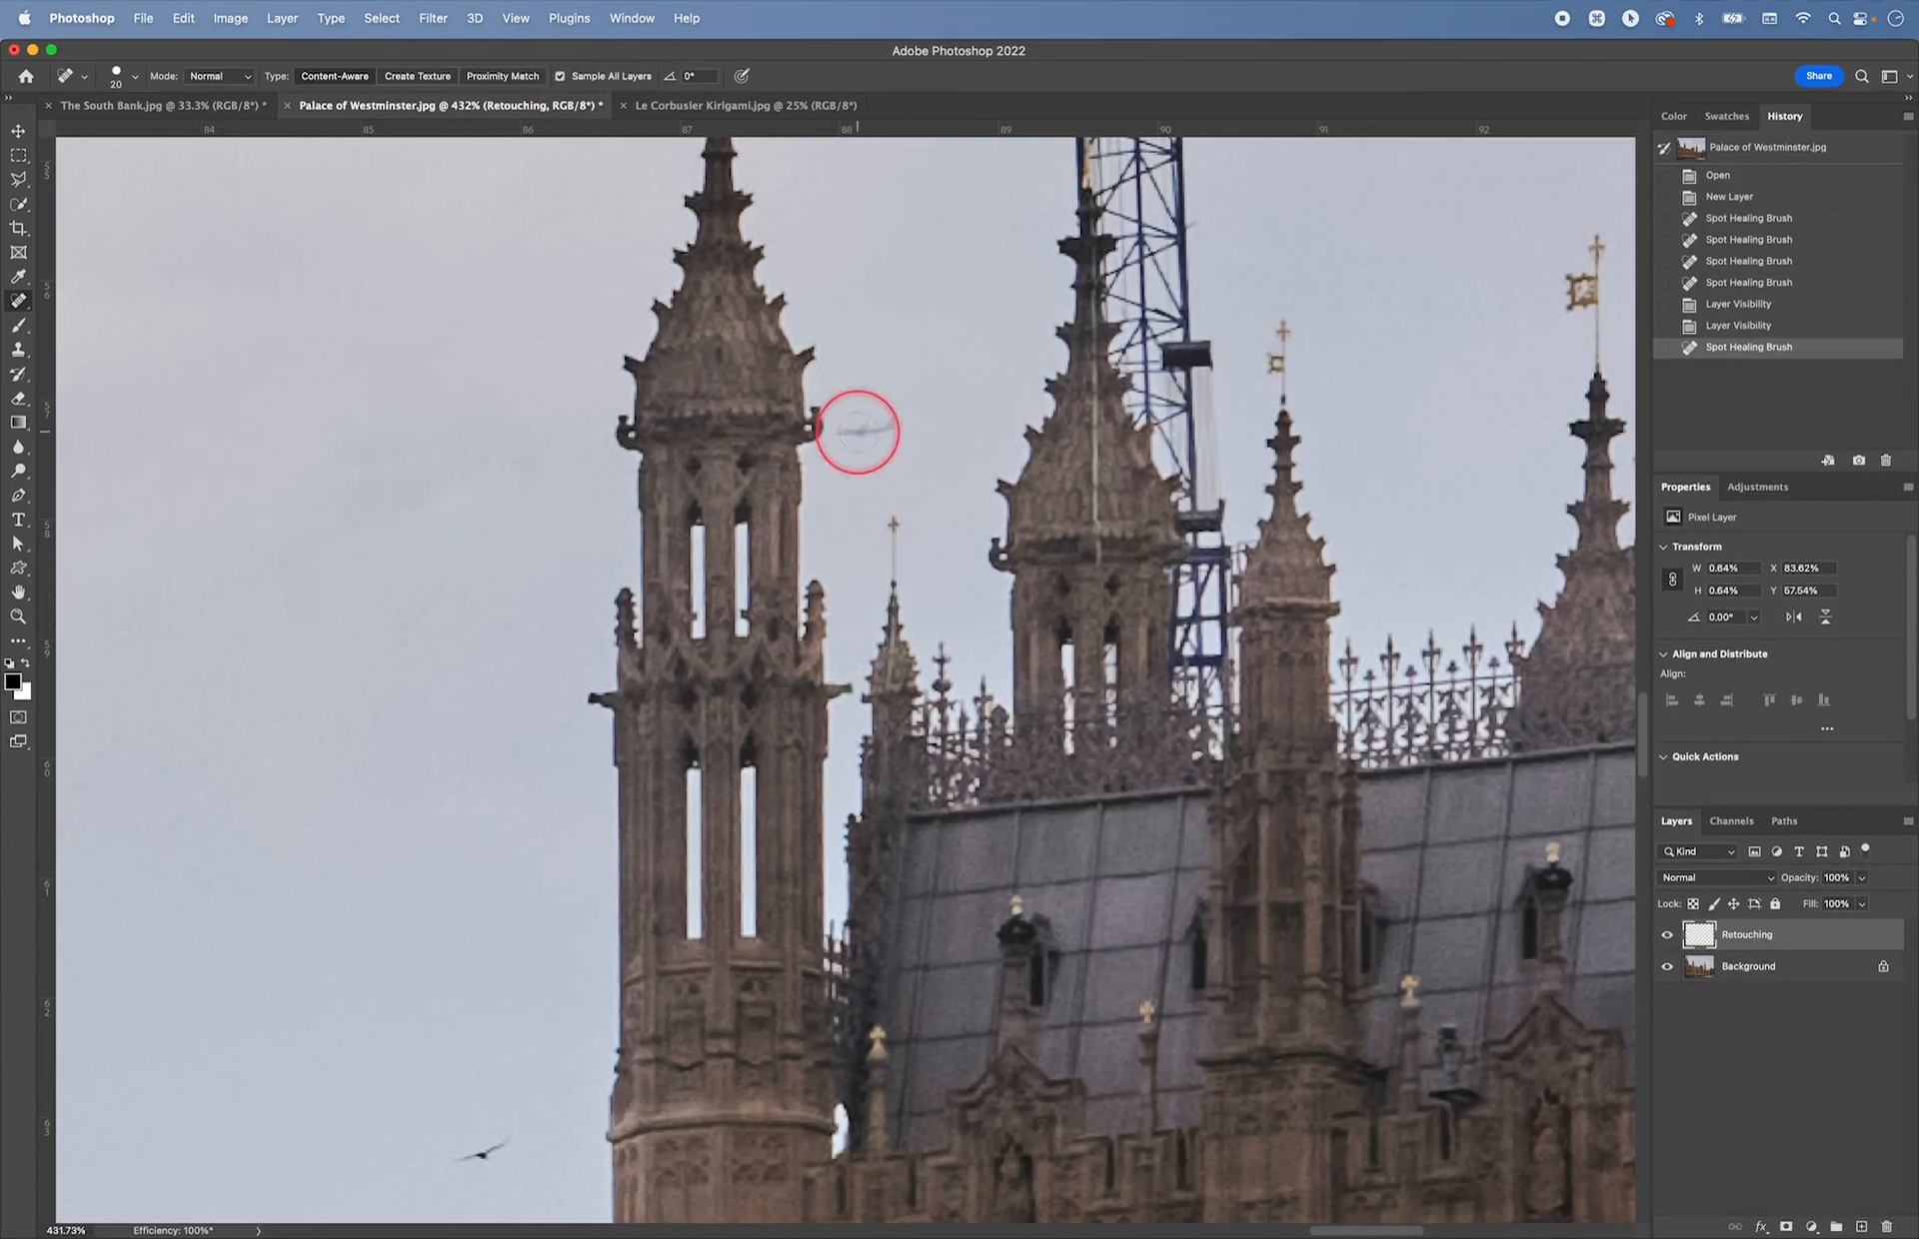
{"action": "left_click_drag", "start_coordinate": [858, 431], "coordinate": [885, 430]}
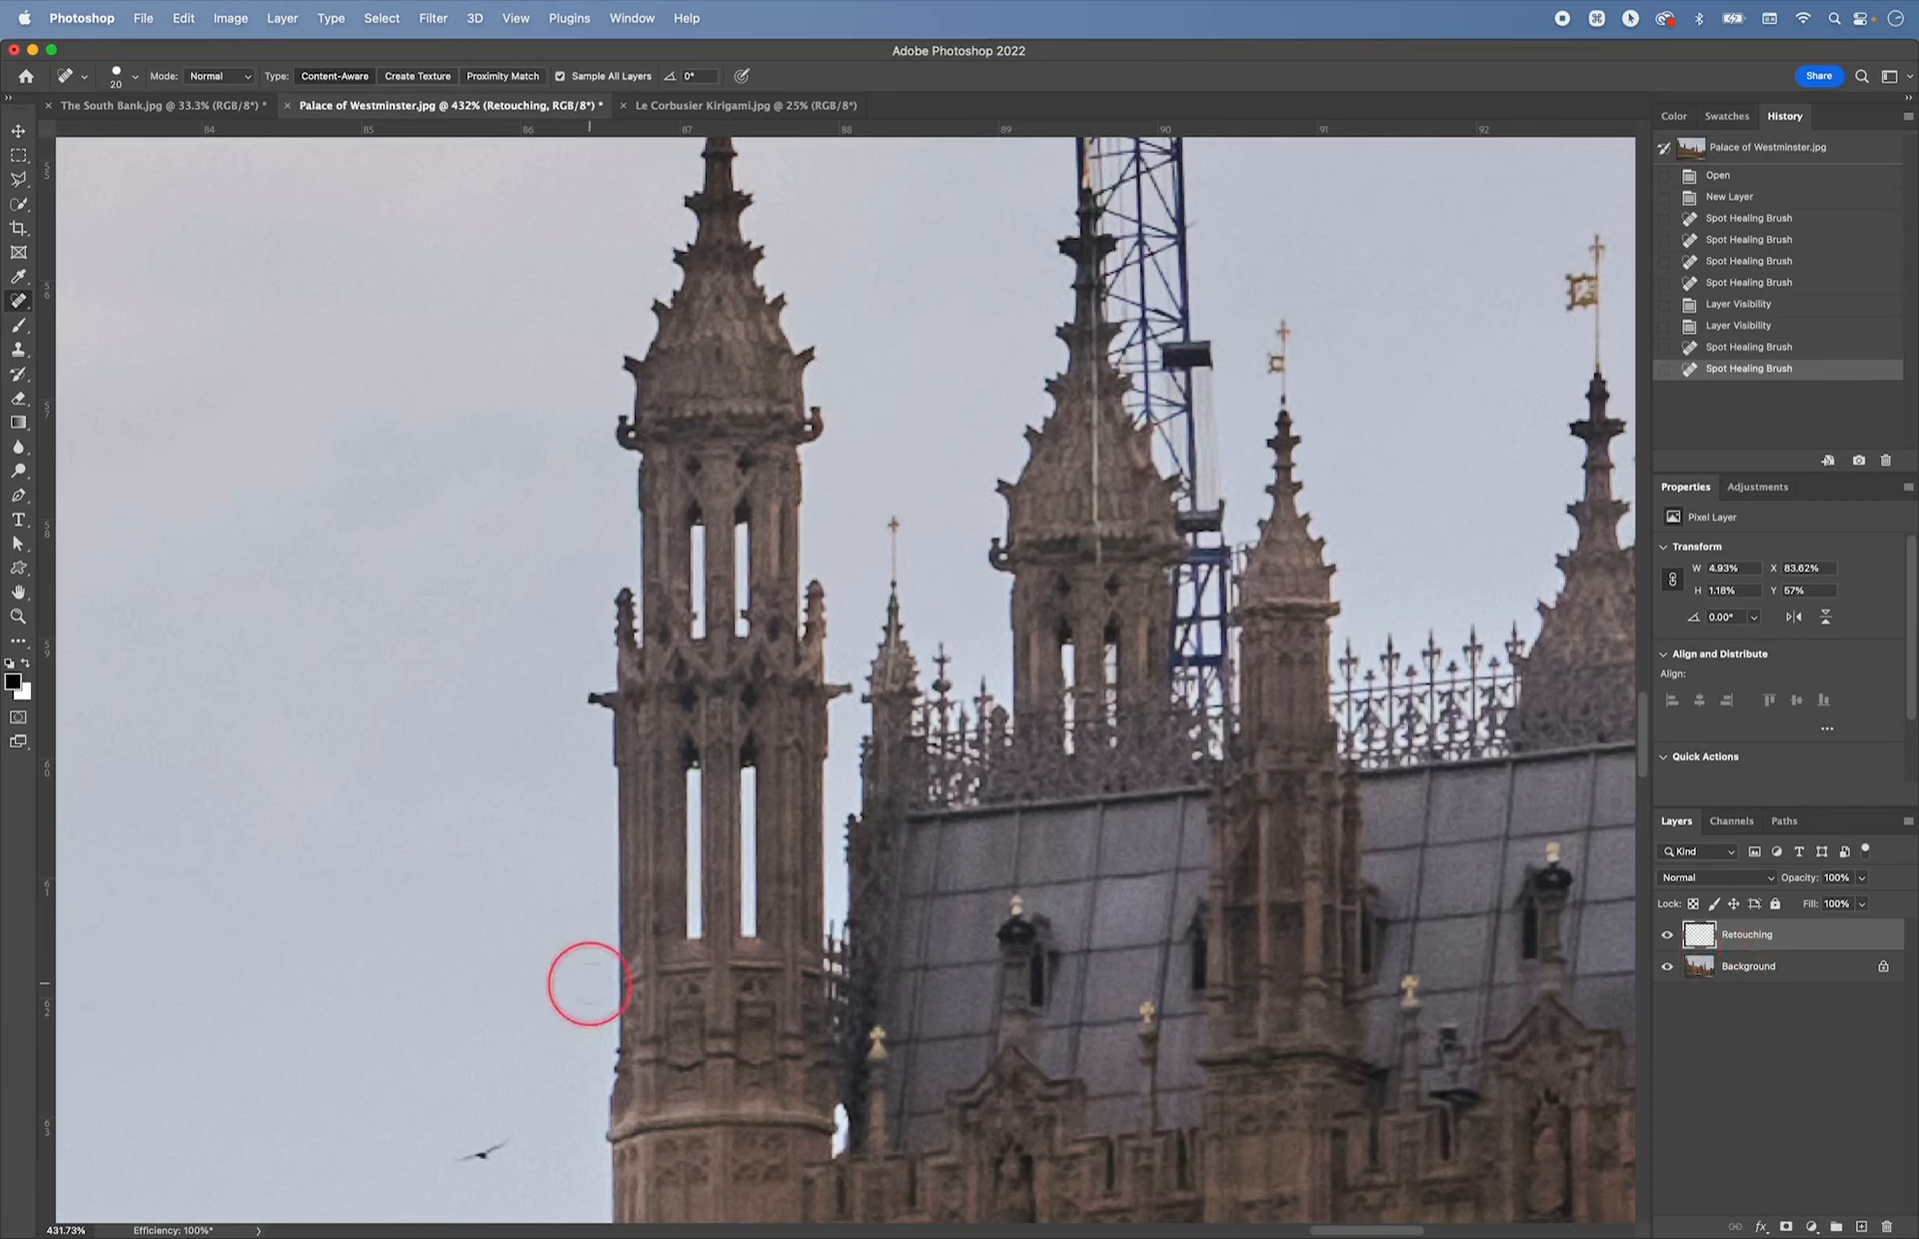
{"action": "left_click_drag", "start_coordinate": [503, 1139], "coordinate": [460, 1154]}
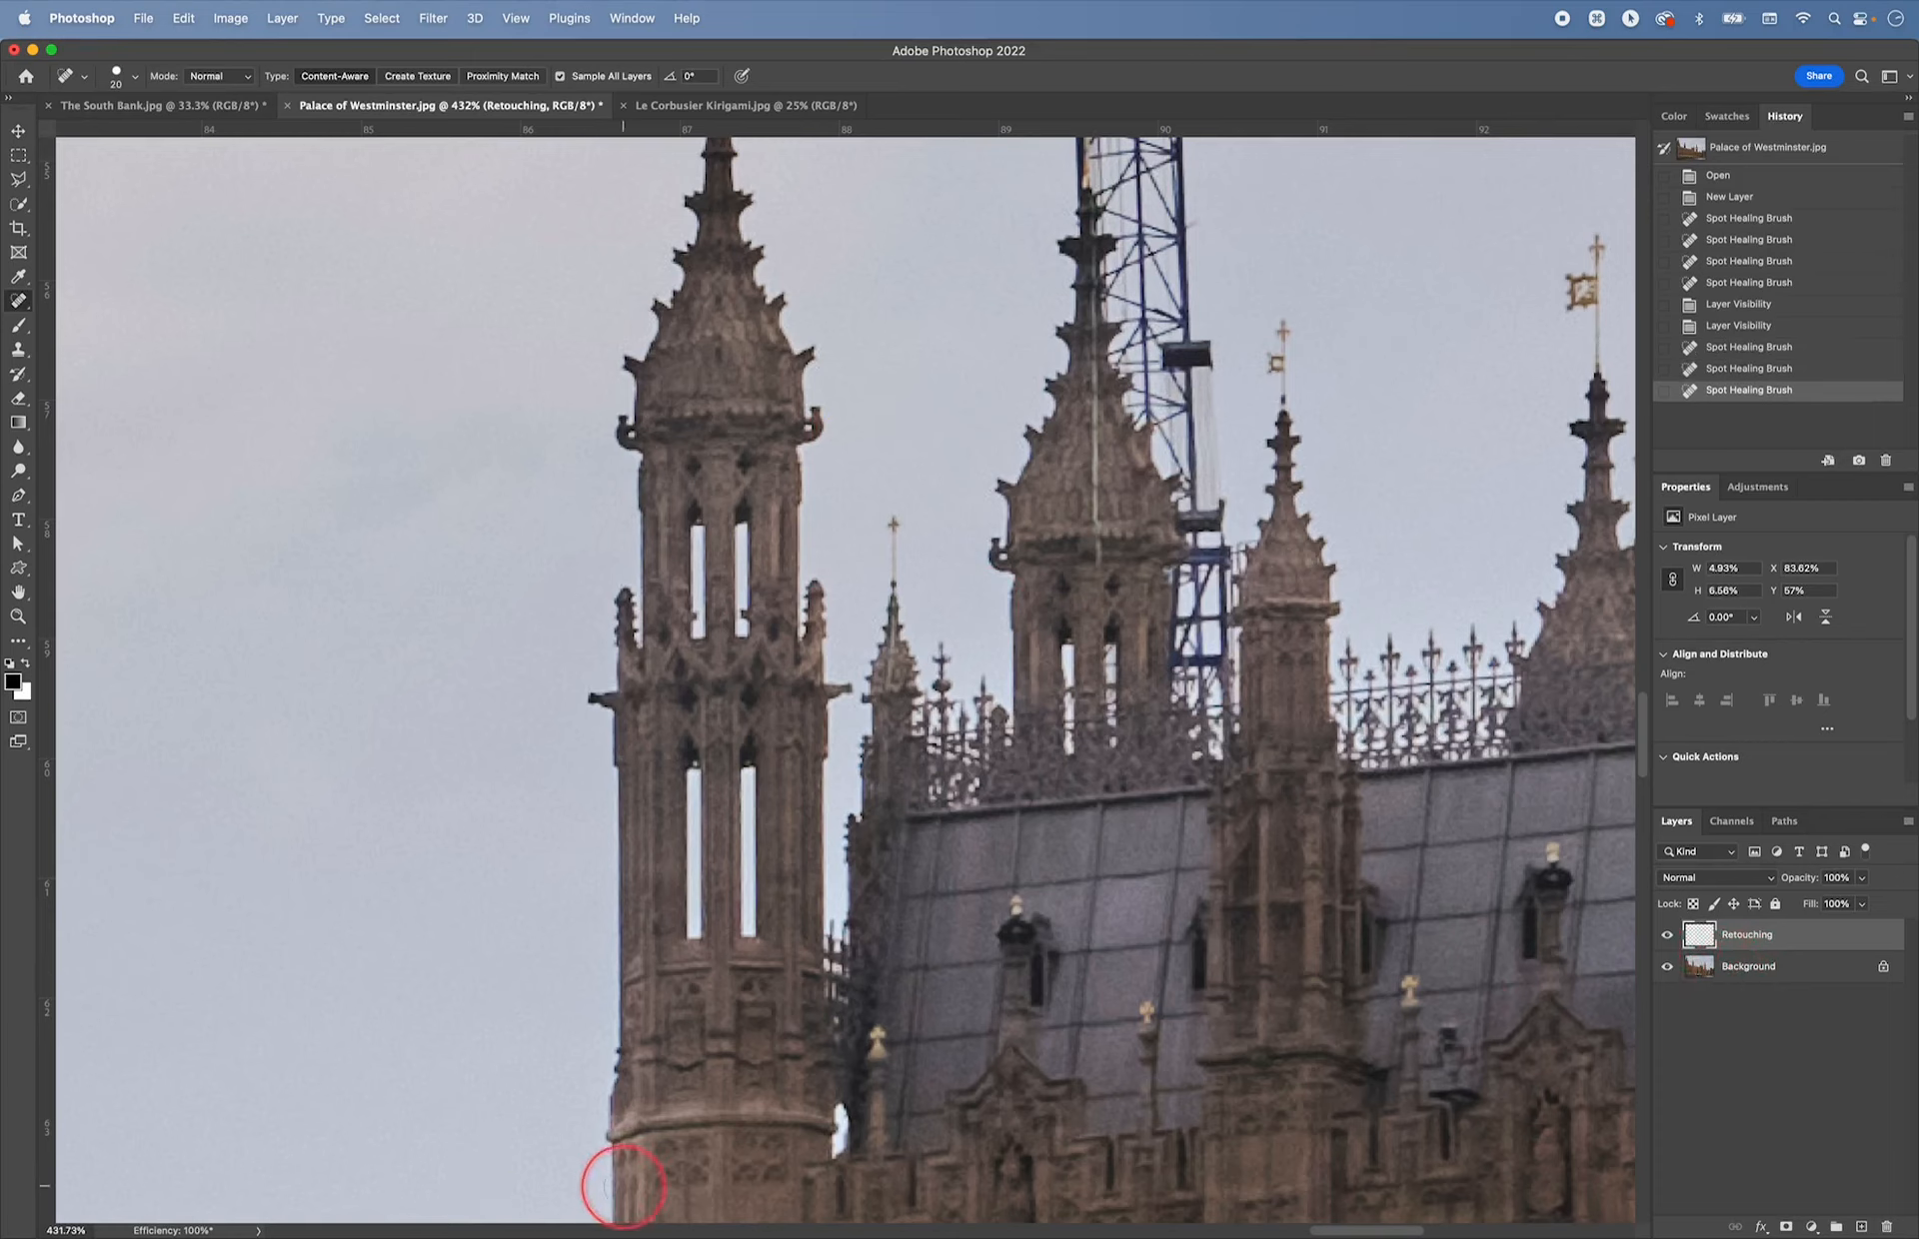
- Enlarge the Spot Healing Brush to 70 px for the crane behind the spires
{"action": "left_click_drag", "start_coordinate": [1049, 526], "coordinate": [647, 981]}
{"action": "left_click_drag", "start_coordinate": [780, 555], "coordinate": [989, 737]}
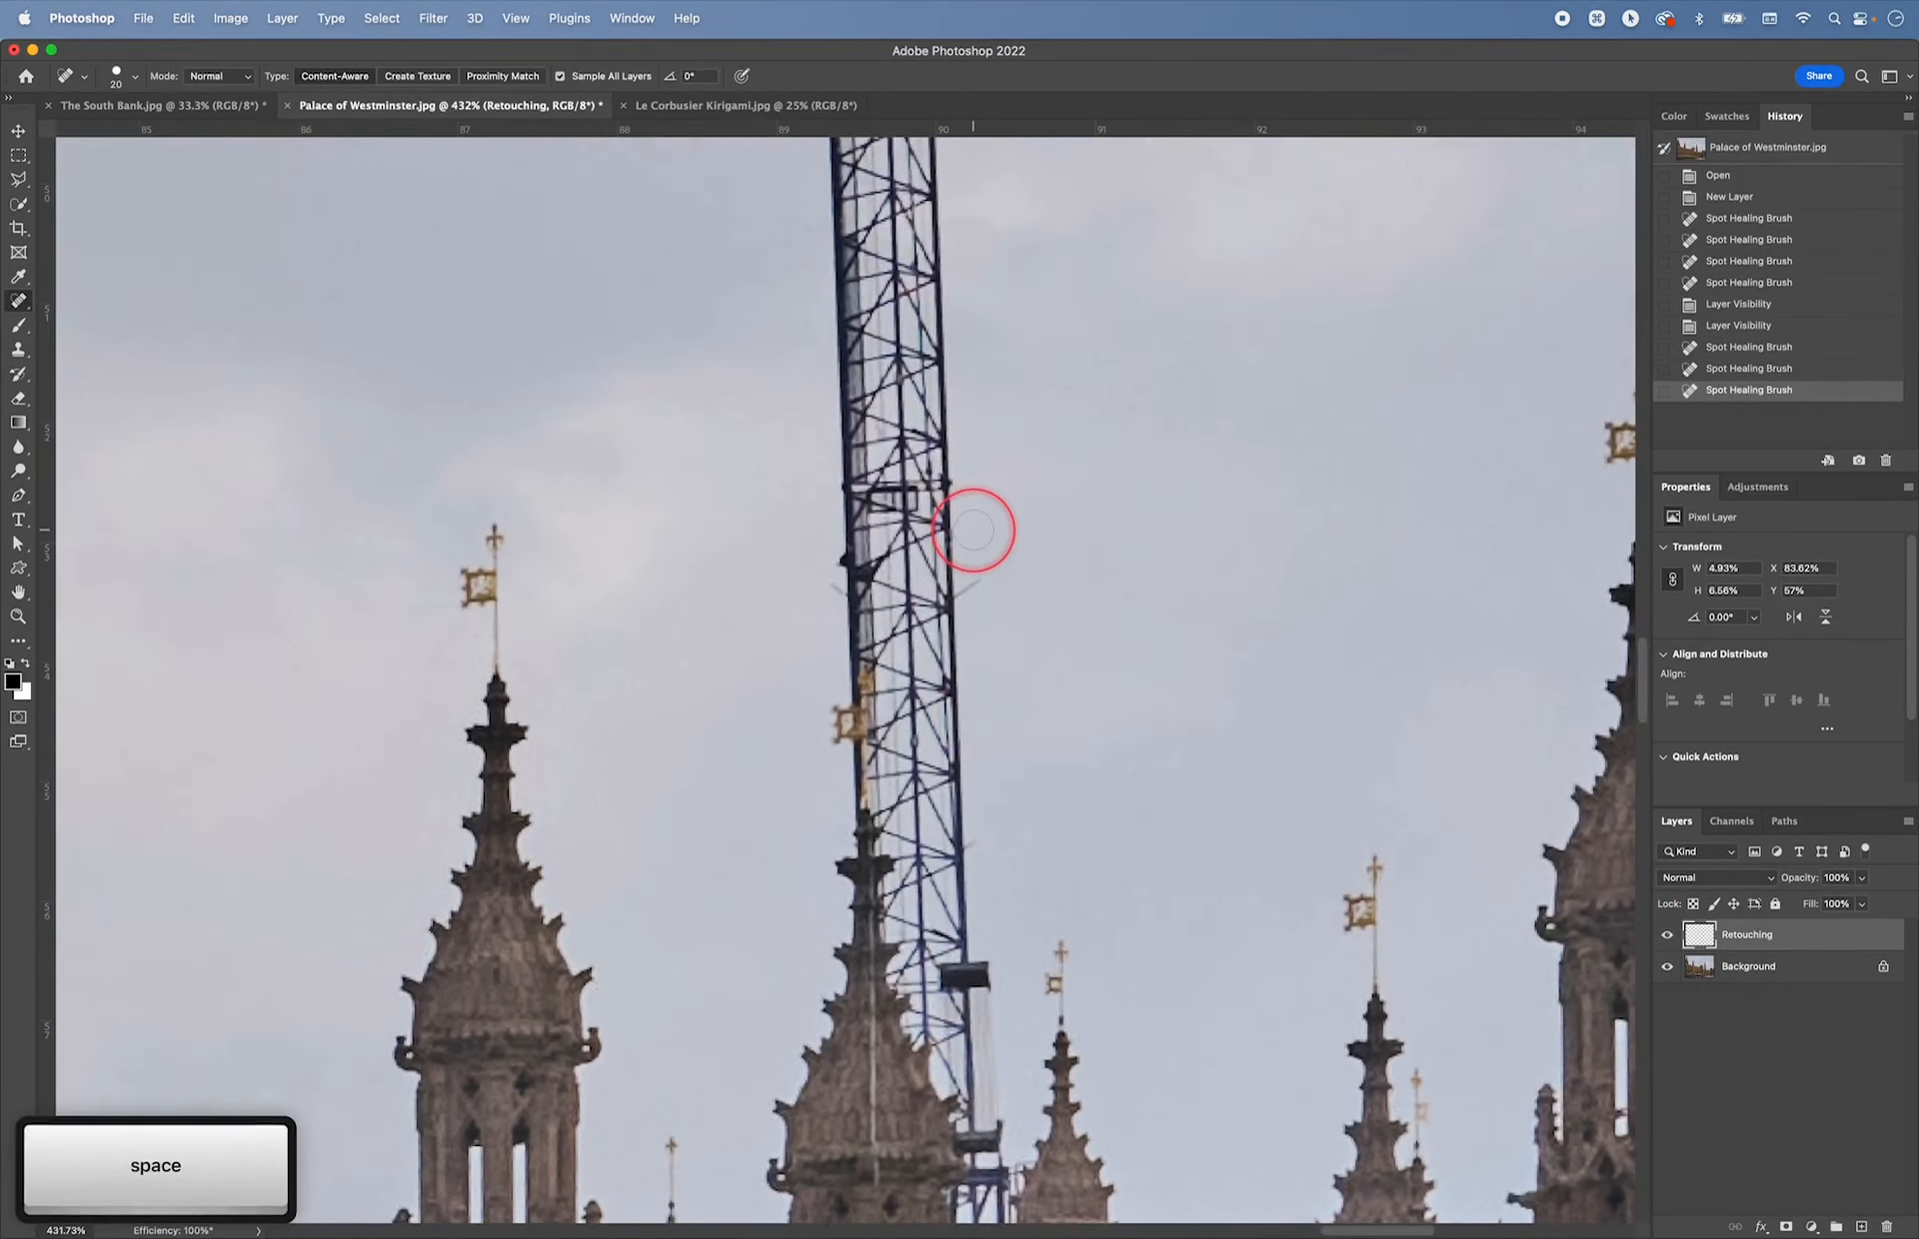
{"action": "key", "text": "bracketright"}
{"action": "key", "text": "bracketright"}
{"action": "key", "text": "bracketright"}
{"action": "key", "text": "bracketright"}
{"action": "key", "text": "bracketright"}
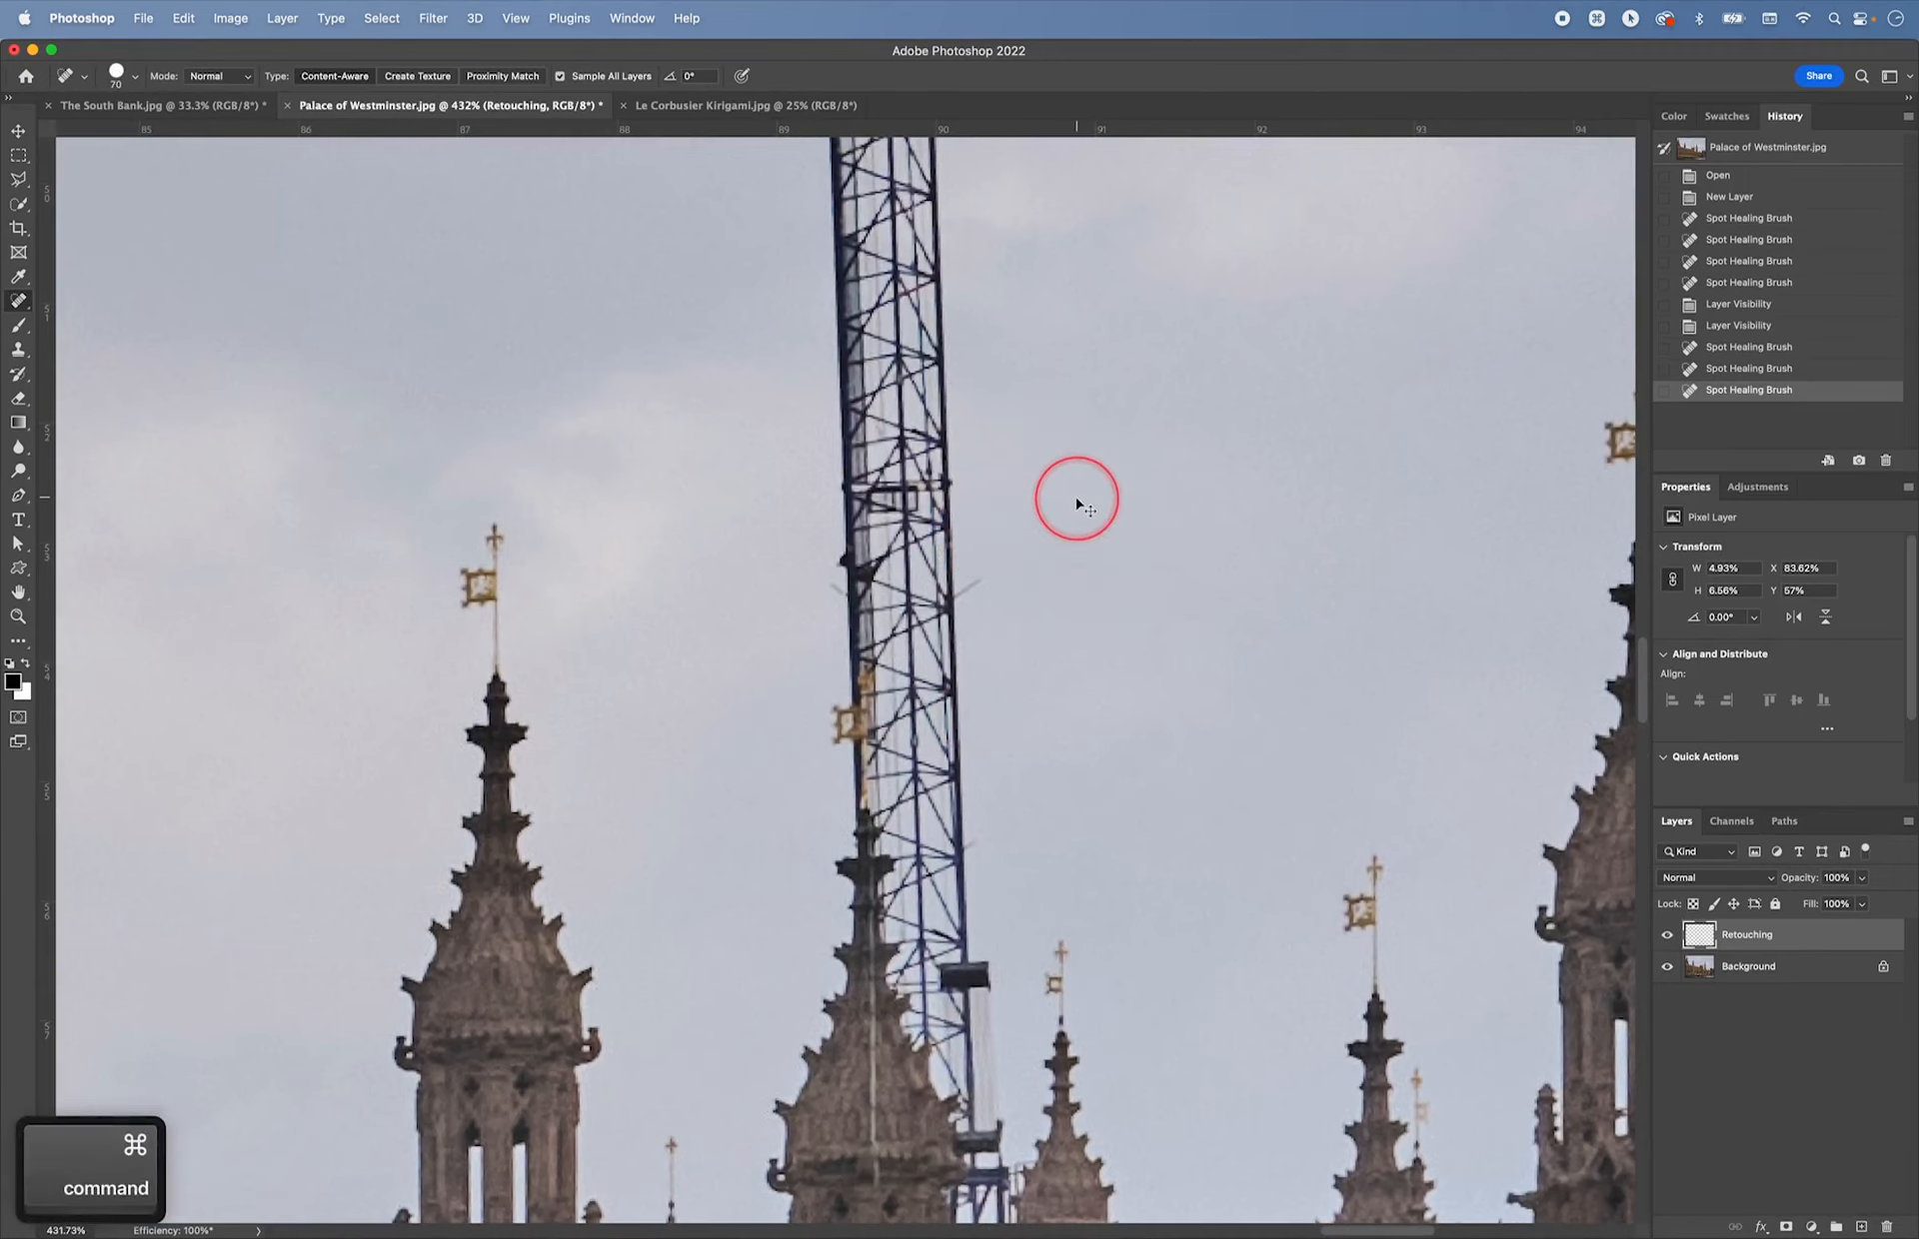
{"action": "key", "text": "super+minus"}
{"action": "key", "text": "super+minus"}
{"action": "key", "text": "space"}
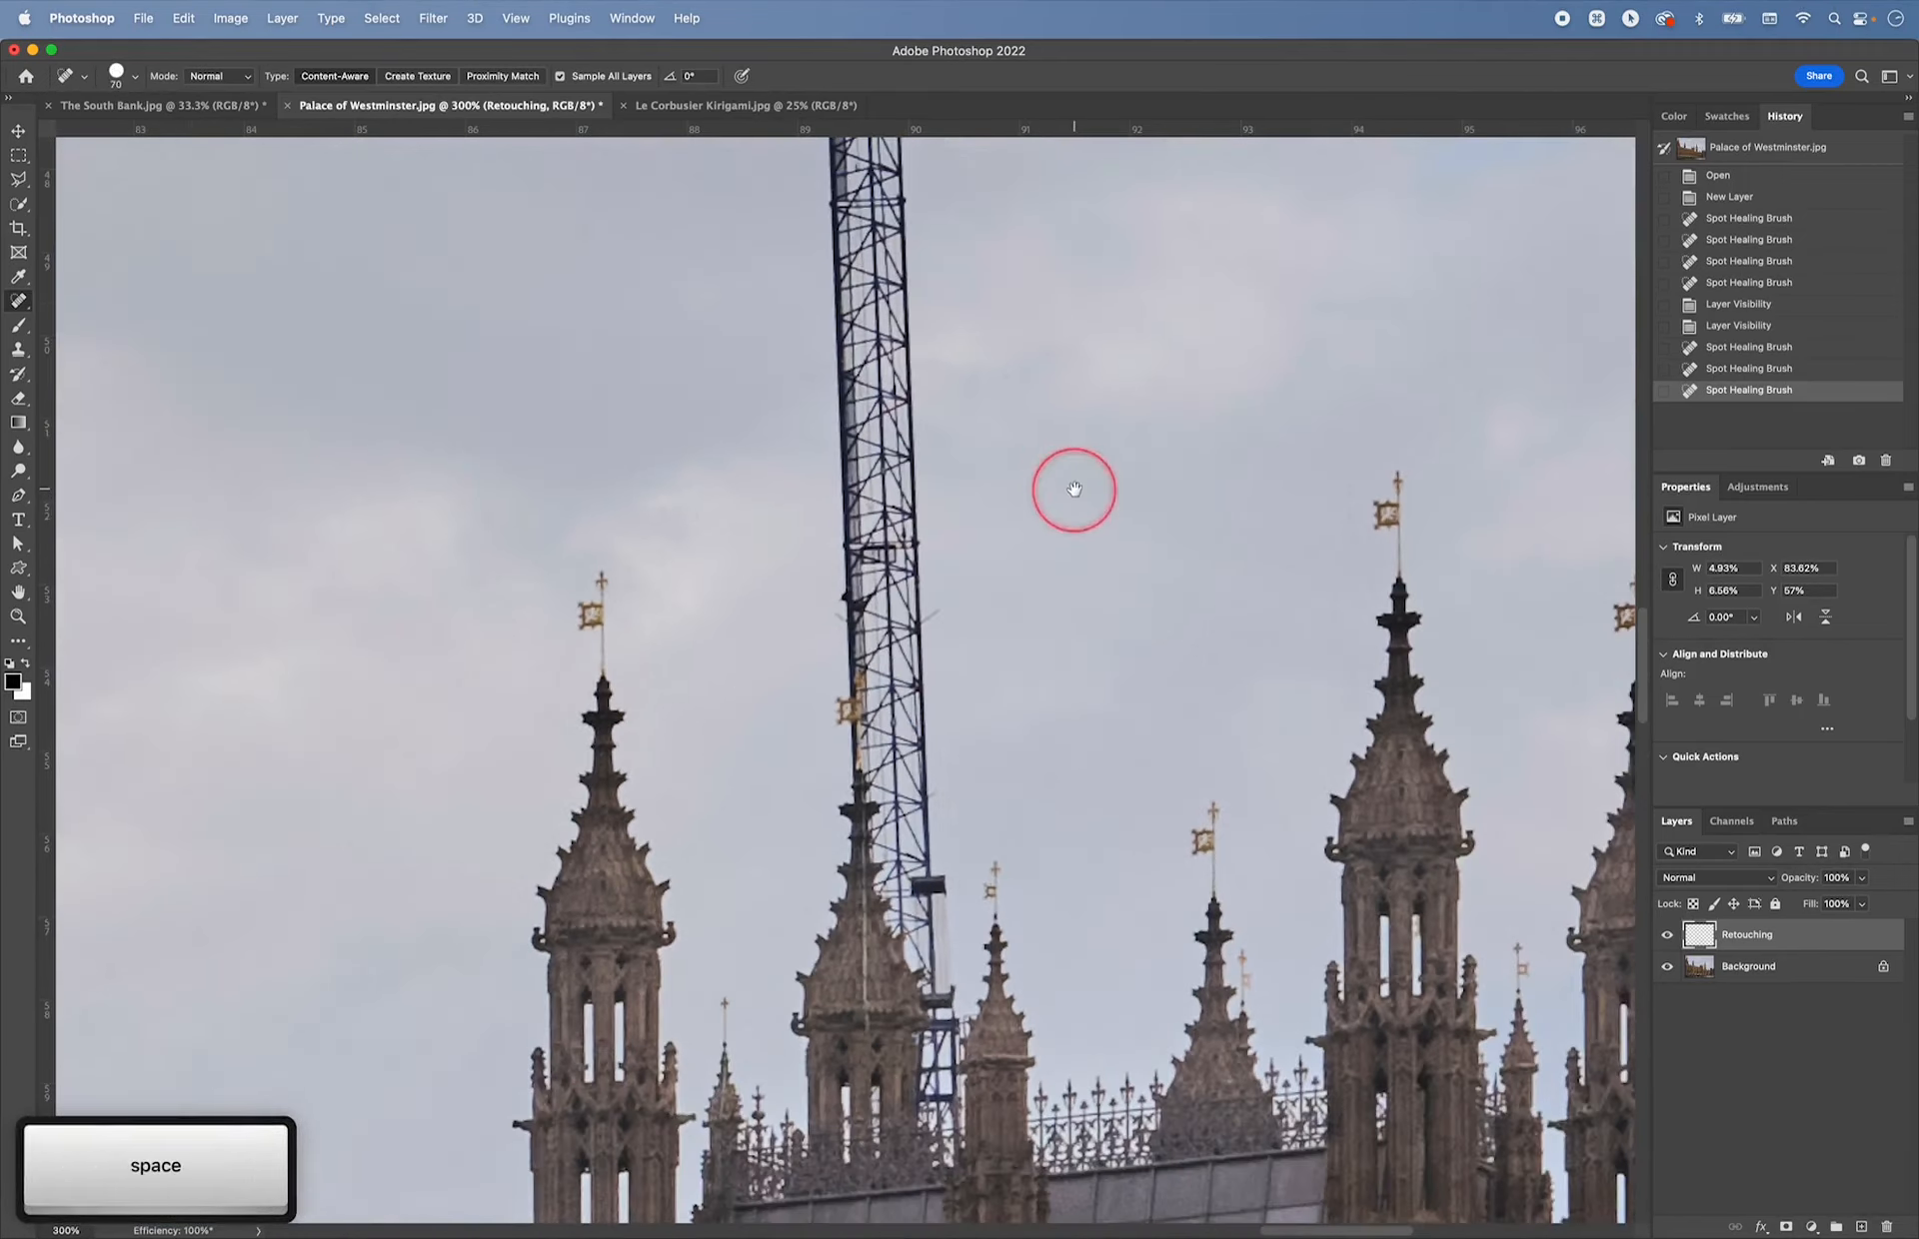
- Try to heal away the middle section of the crane with the Spot Healing Brush at 100 px, and undo the stroke
{"action": "left_click_drag", "start_coordinate": [1080, 484], "coordinate": [1098, 645]}
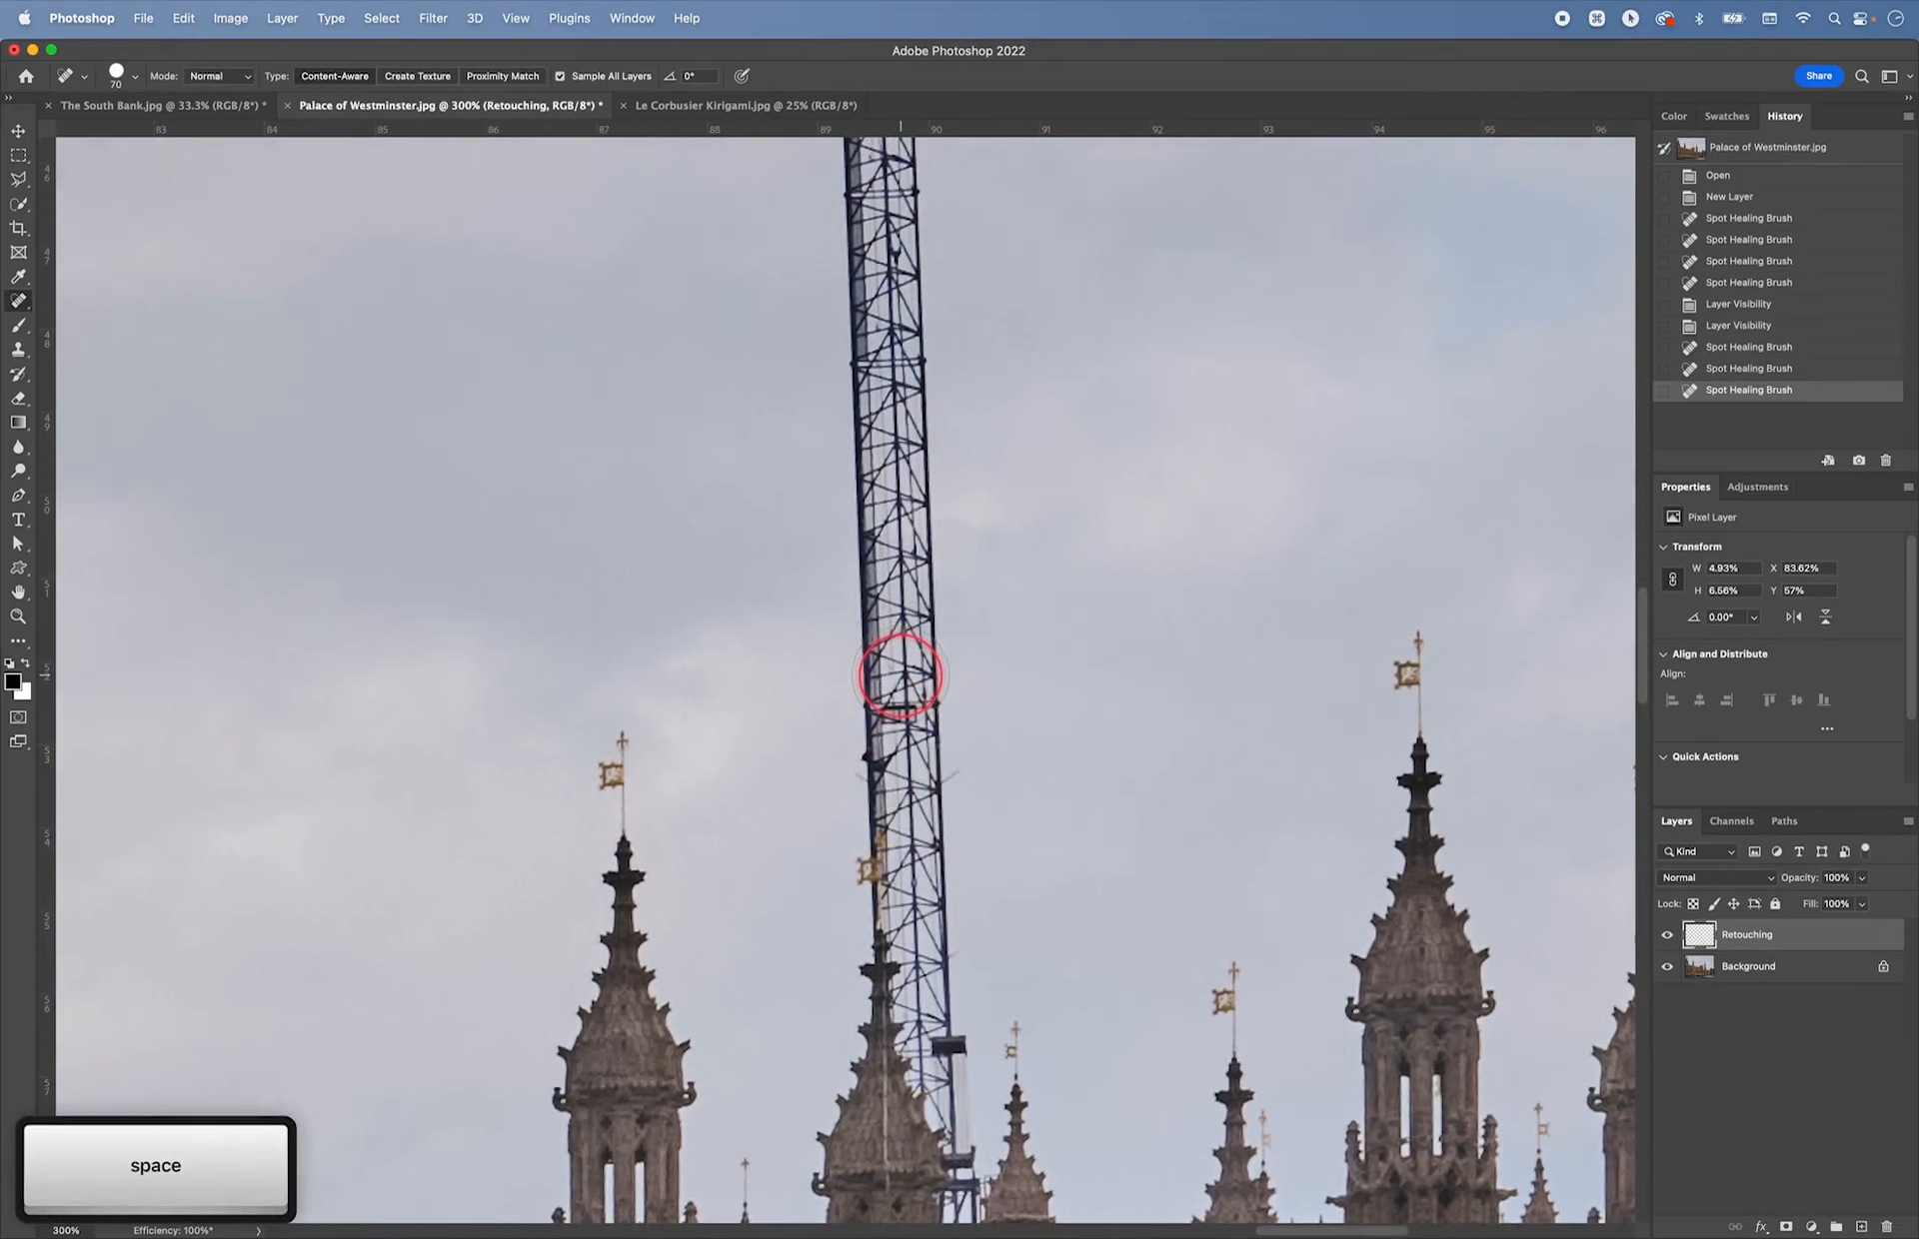
{"action": "key", "text": "bracketright"}
{"action": "left_click_drag", "start_coordinate": [908, 747], "coordinate": [899, 250]}
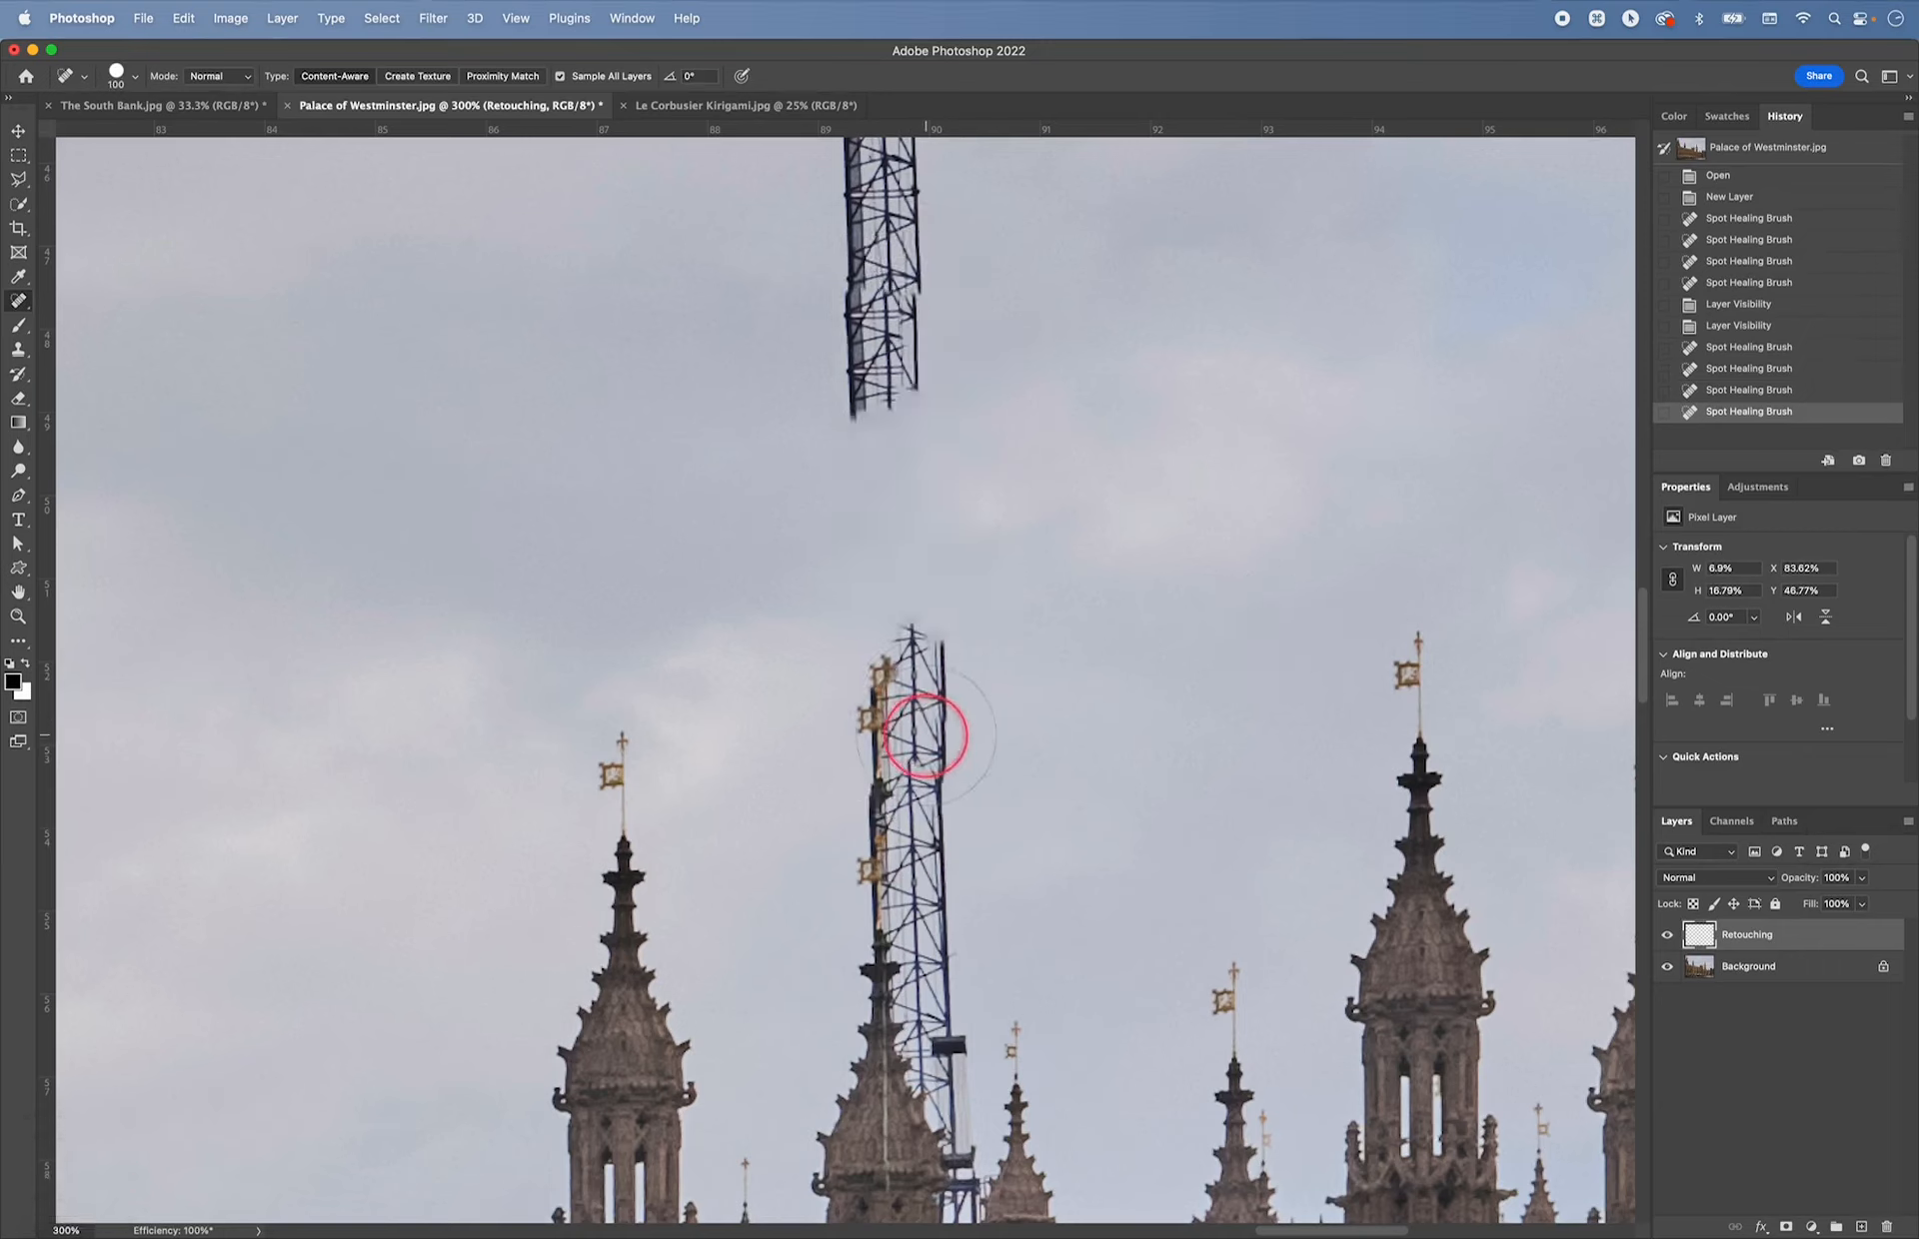
{"action": "key", "text": "super+z"}
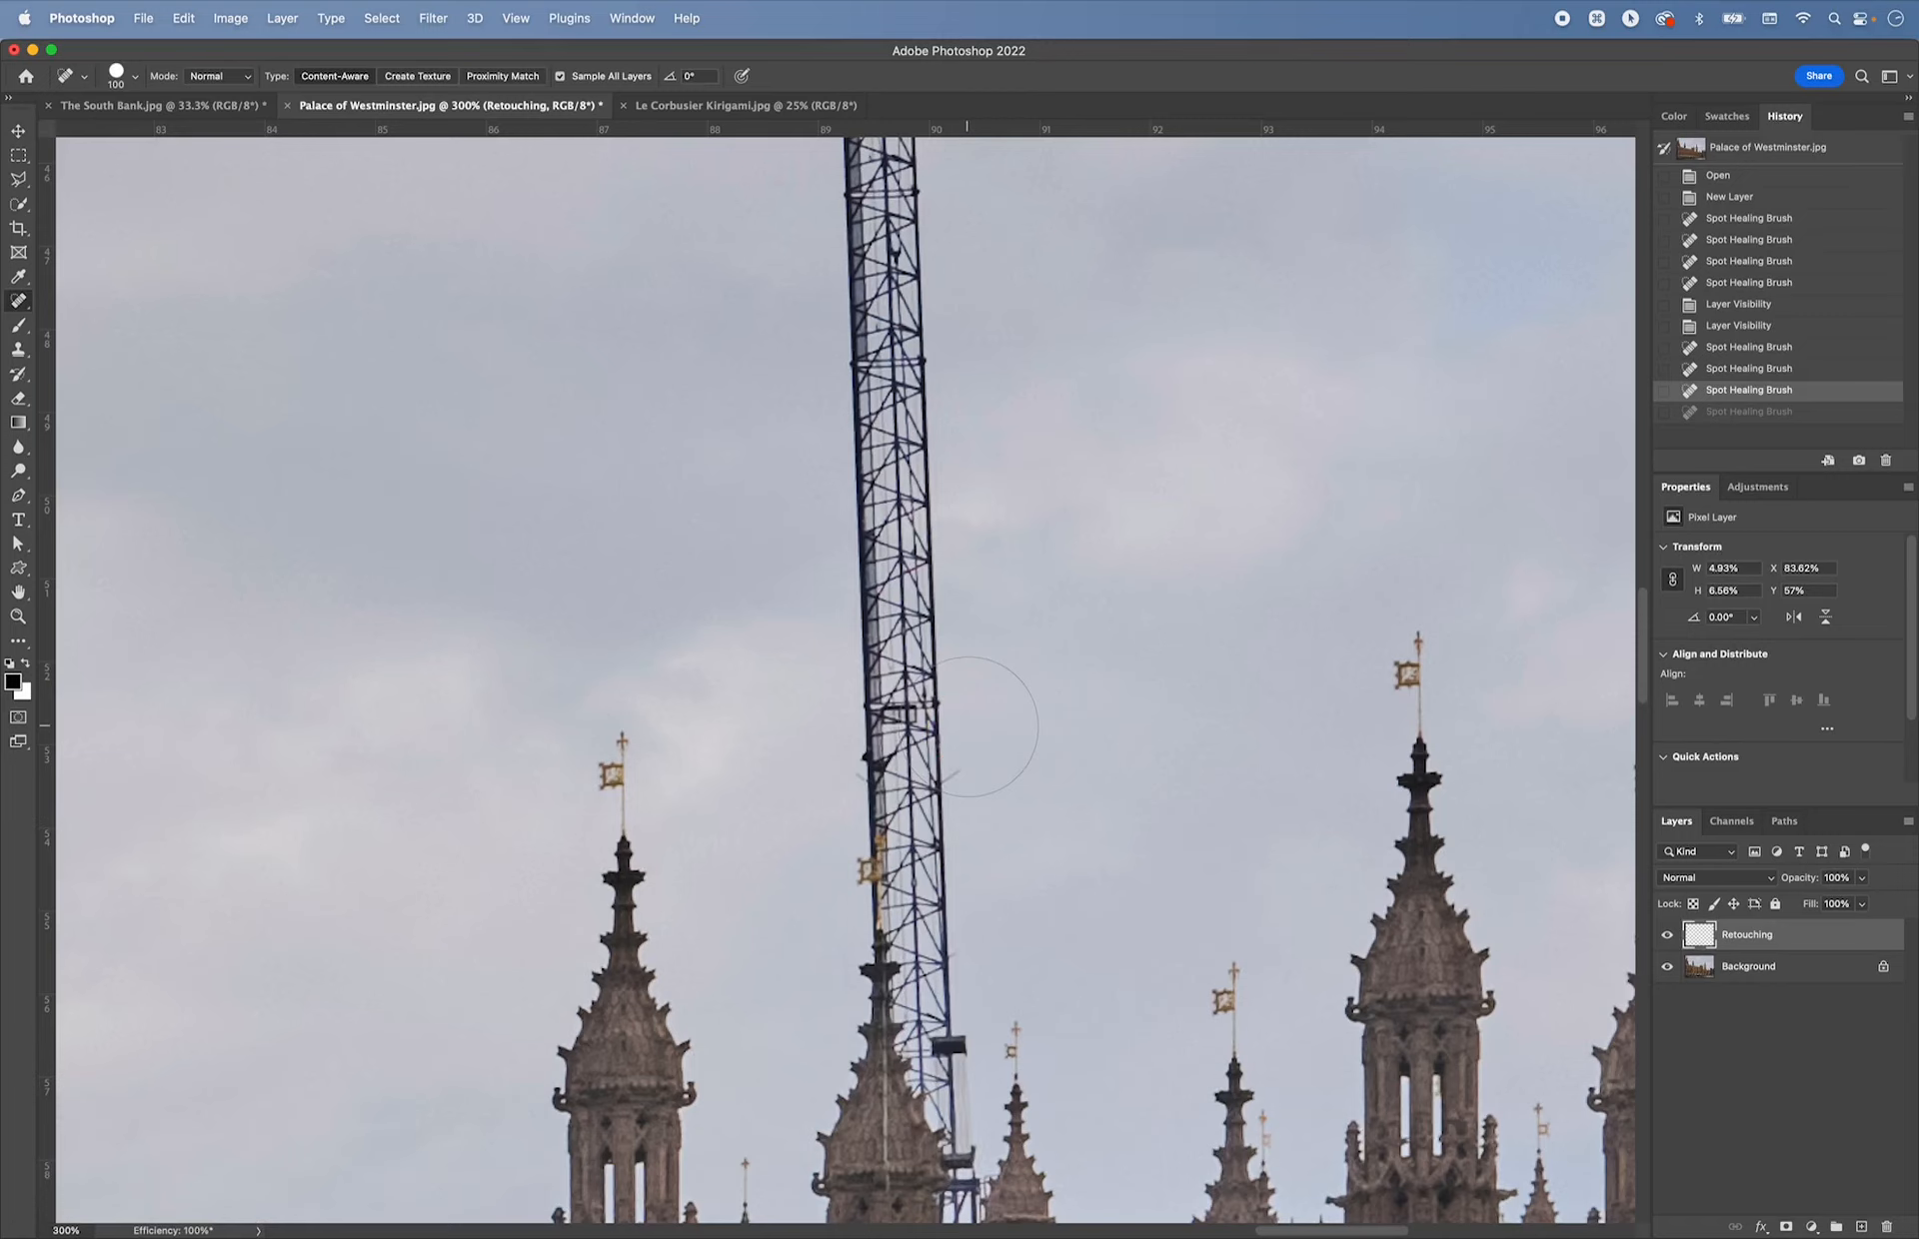
- Switch to the Clone Stamp and enlarge its brush to 118 px to cover the crane's width
{"action": "key", "text": "s"}
{"action": "left_click", "coordinate": [1001, 686]}
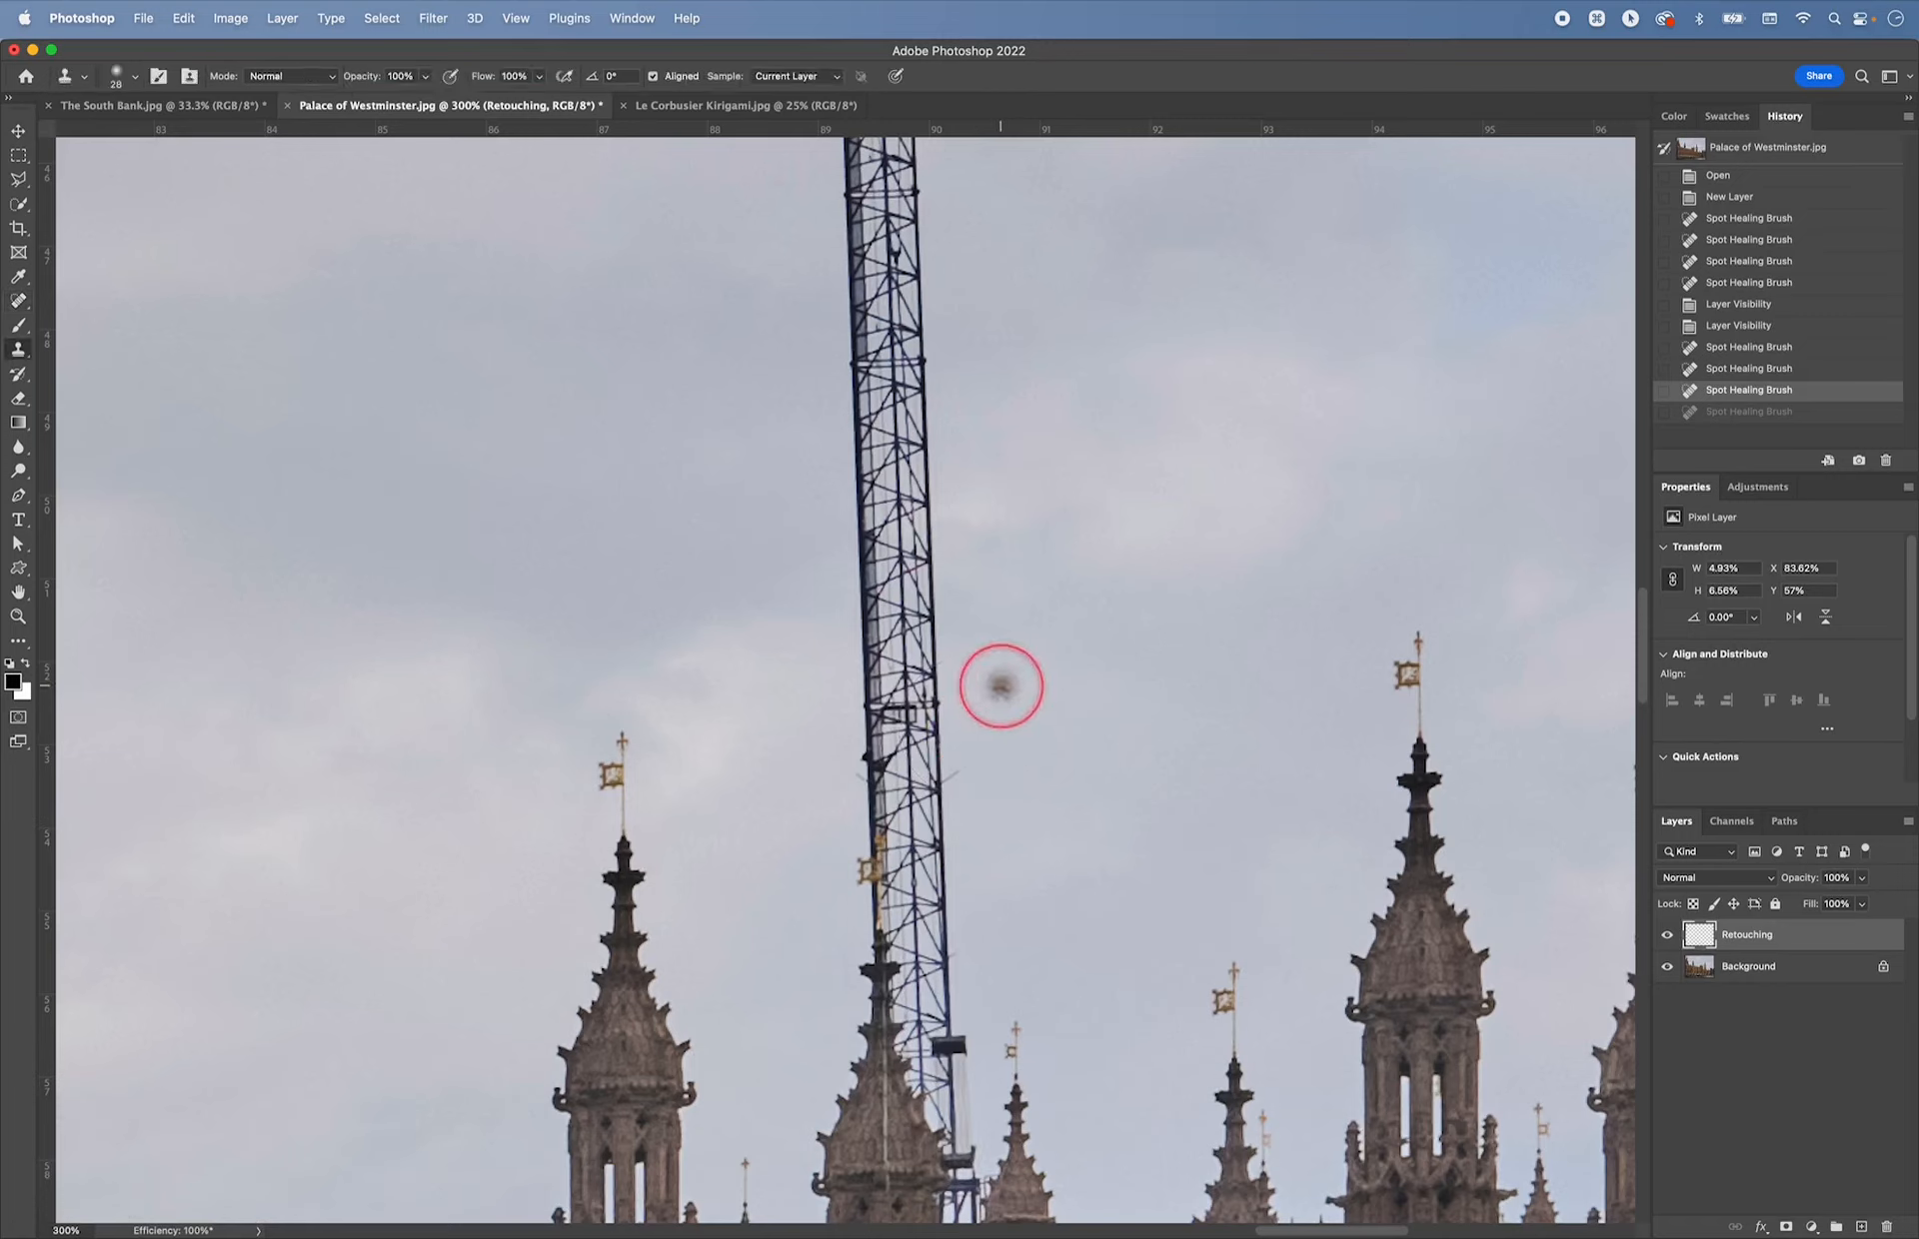
{"action": "key", "text": "bracketright"}
{"action": "key", "text": "bracketright"}
{"action": "key", "text": "bracketright"}
{"action": "key", "text": "bracketright"}
{"action": "key", "text": "bracketright"}
{"action": "left_click", "coordinate": [1019, 673]}
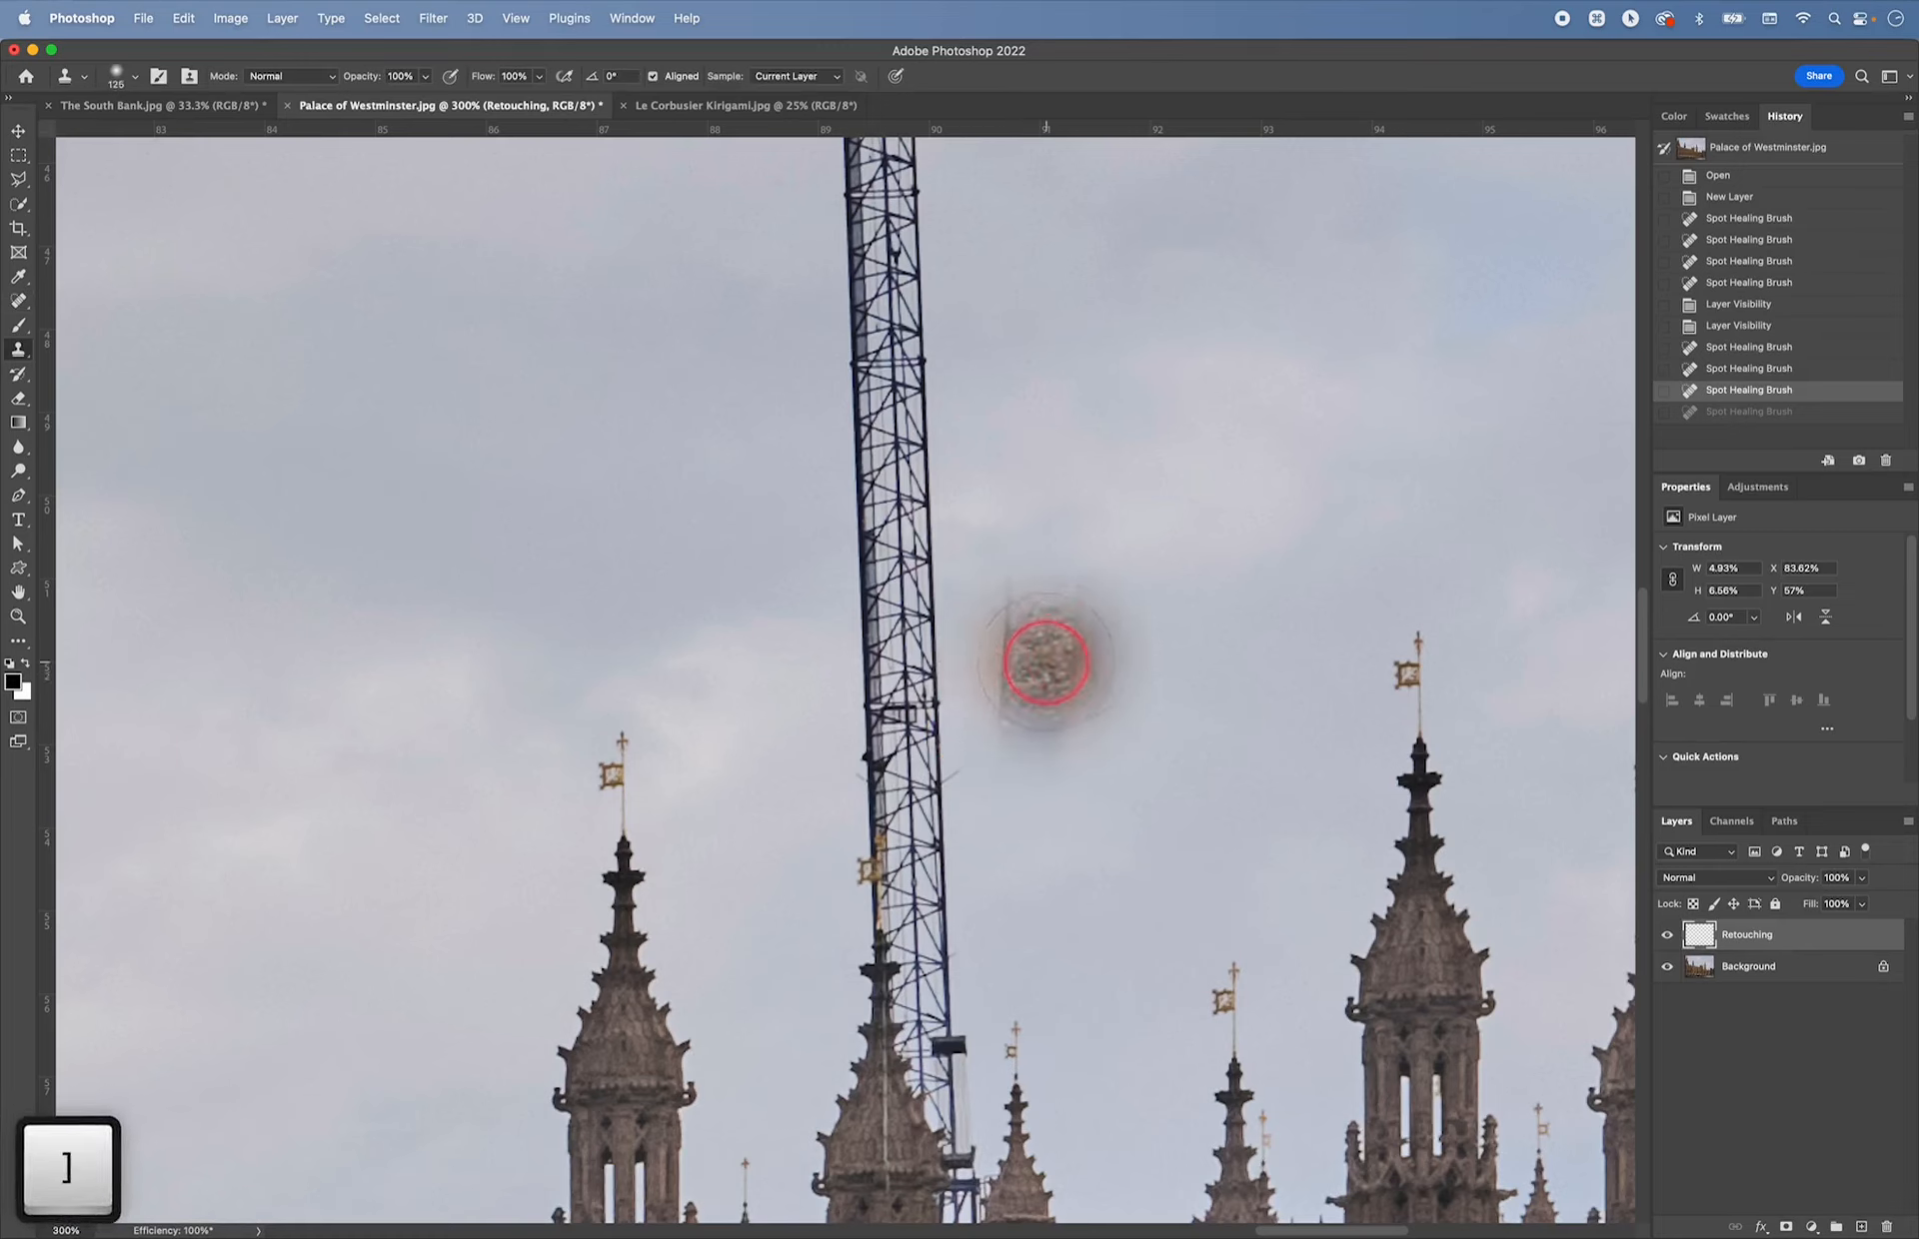
{"action": "key", "text": "bracketleft"}
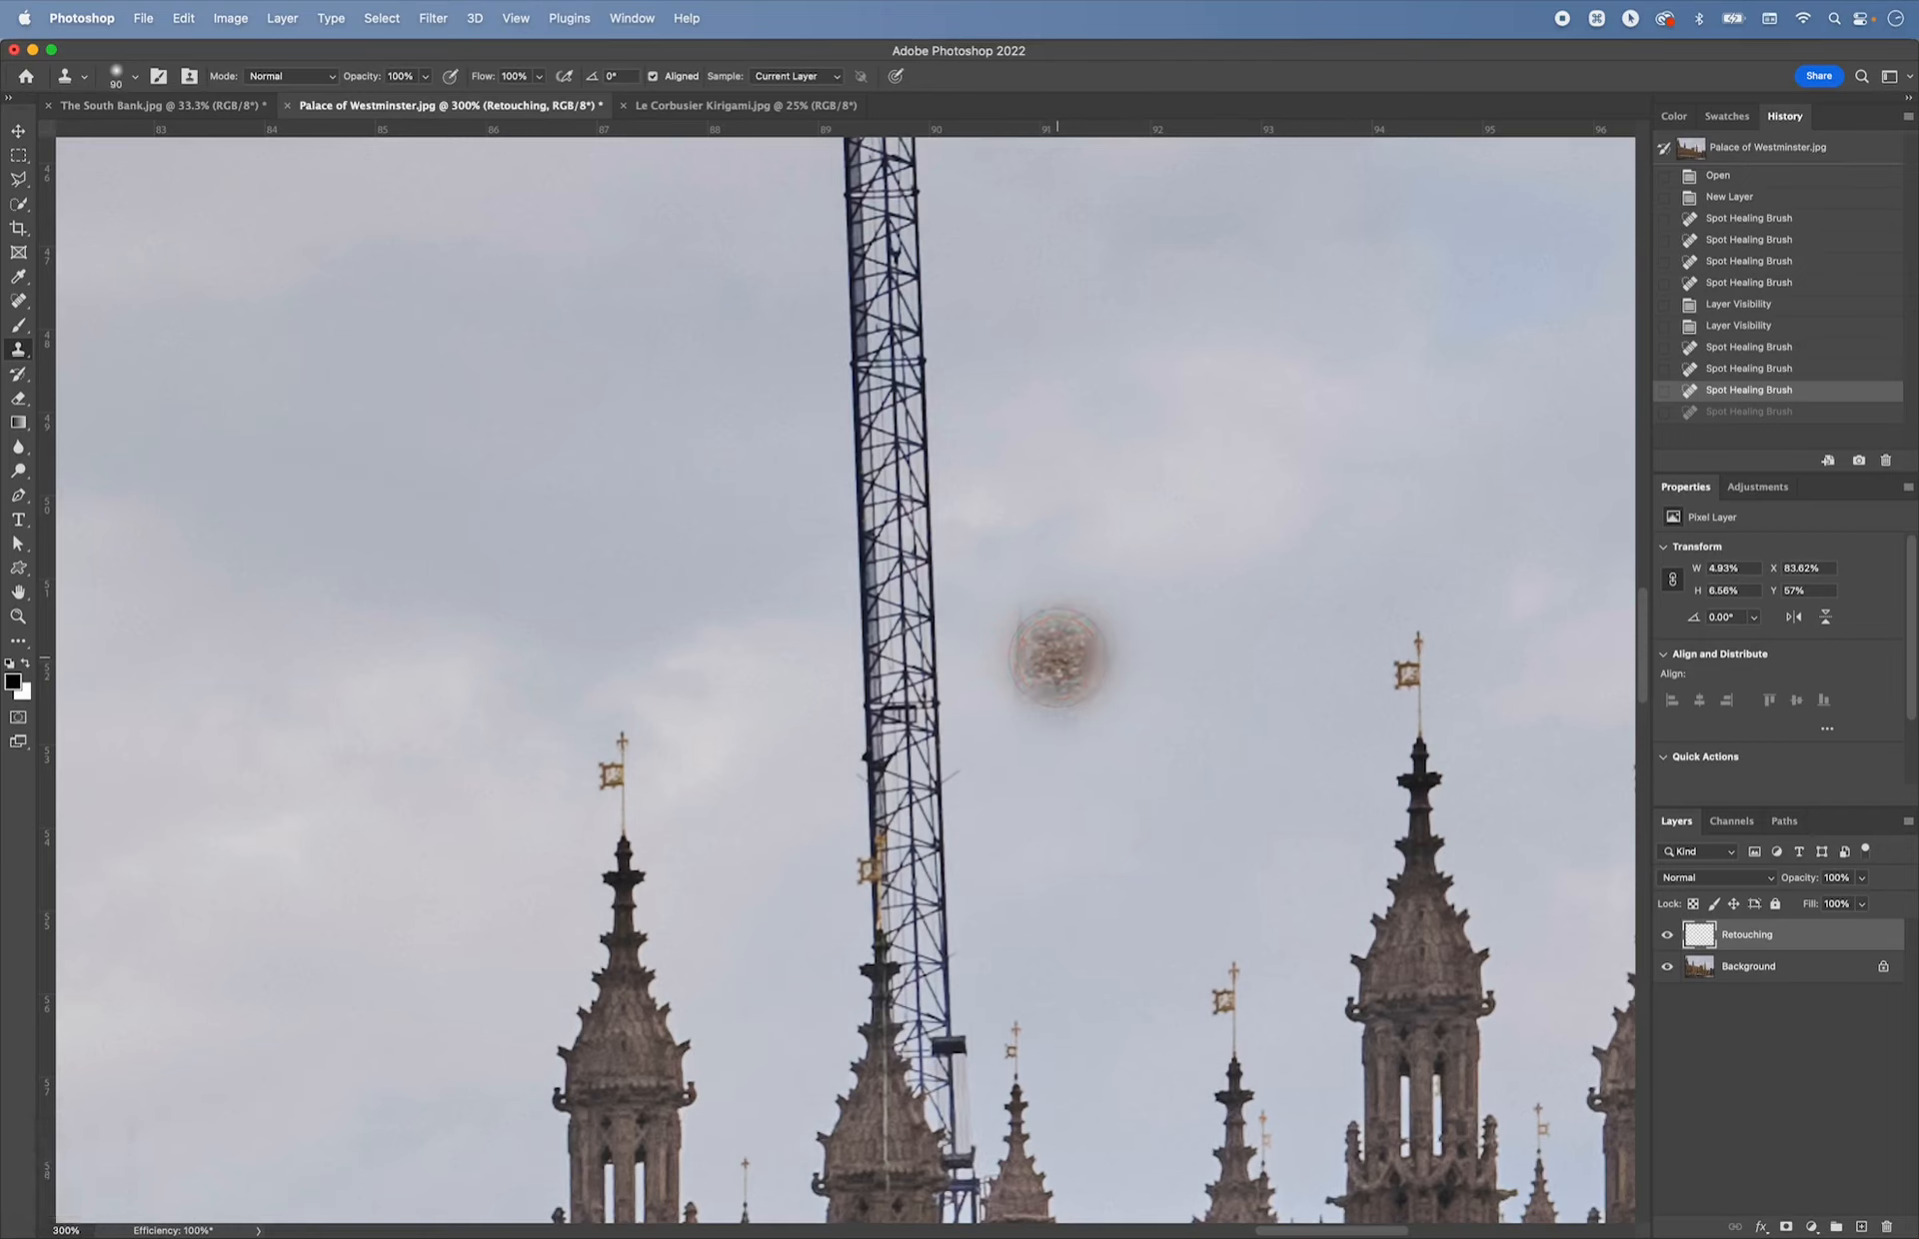
{"action": "left_click", "coordinate": [1059, 660], "text": "ctrl+alt"}
{"action": "mouse_move", "coordinate": [1058, 660]}
{"action": "left_mouse_down"}
{"action": "mouse_move", "coordinate": [1166, 647]}
{"action": "mouse_move", "coordinate": [1048, 660]}
{"action": "mouse_move", "coordinate": [1141, 664]}
{"action": "mouse_move", "coordinate": [1099, 667]}
{"action": "mouse_move", "coordinate": [1095, 601]}
{"action": "left_mouse_up"}
{"action": "mouse_move", "coordinate": [1084, 464]}
{"action": "left_mouse_down"}
{"action": "mouse_move", "coordinate": [1070, 963]}
{"action": "mouse_move", "coordinate": [1059, 493]}
{"action": "mouse_move", "coordinate": [1067, 589]}
{"action": "left_mouse_up"}
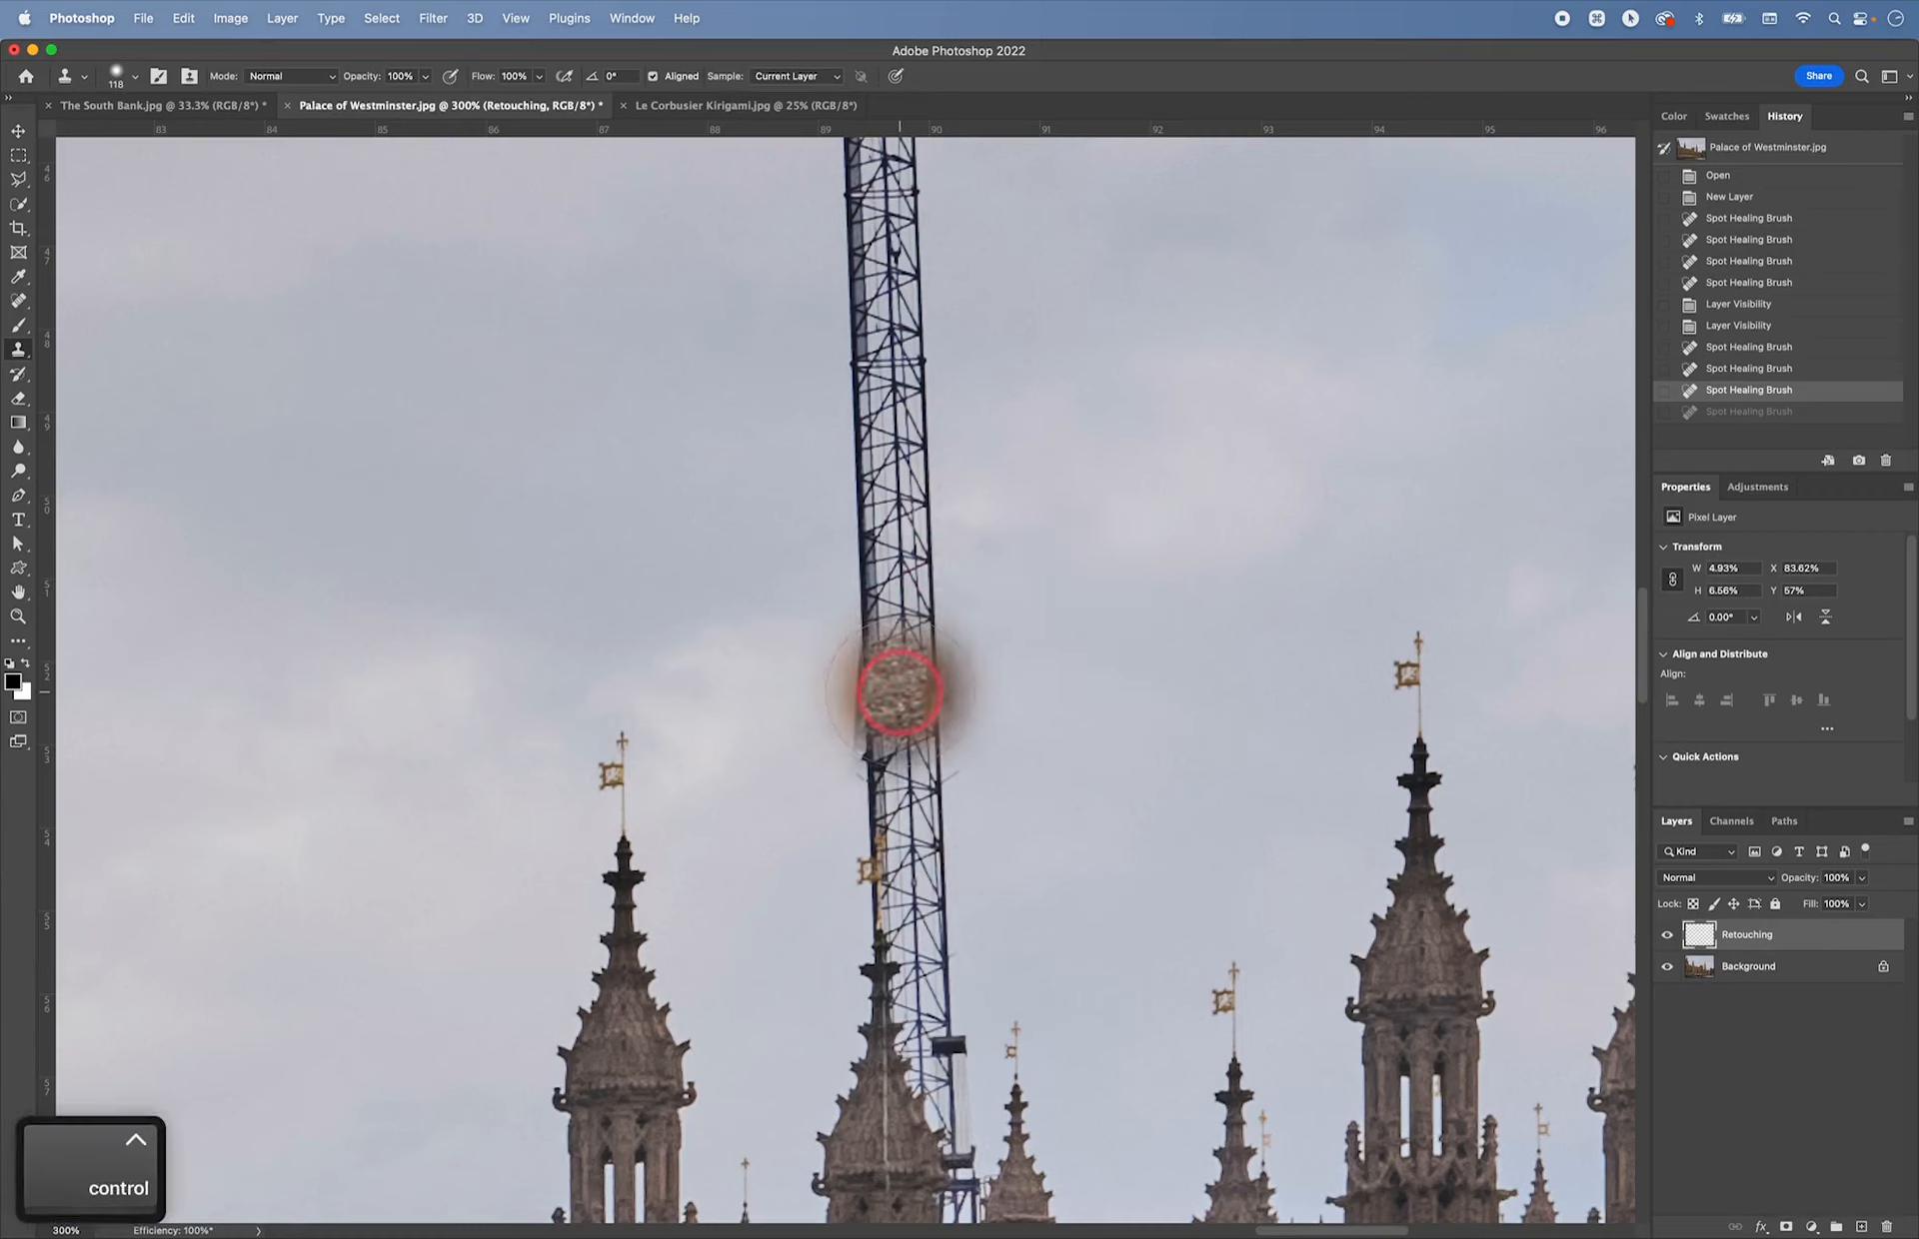
- Try to clone sky over the crane from the current layer, and set the Clone Stamp to sample Current & Below
{"action": "left_click", "coordinate": [1002, 674], "text": "alt"}
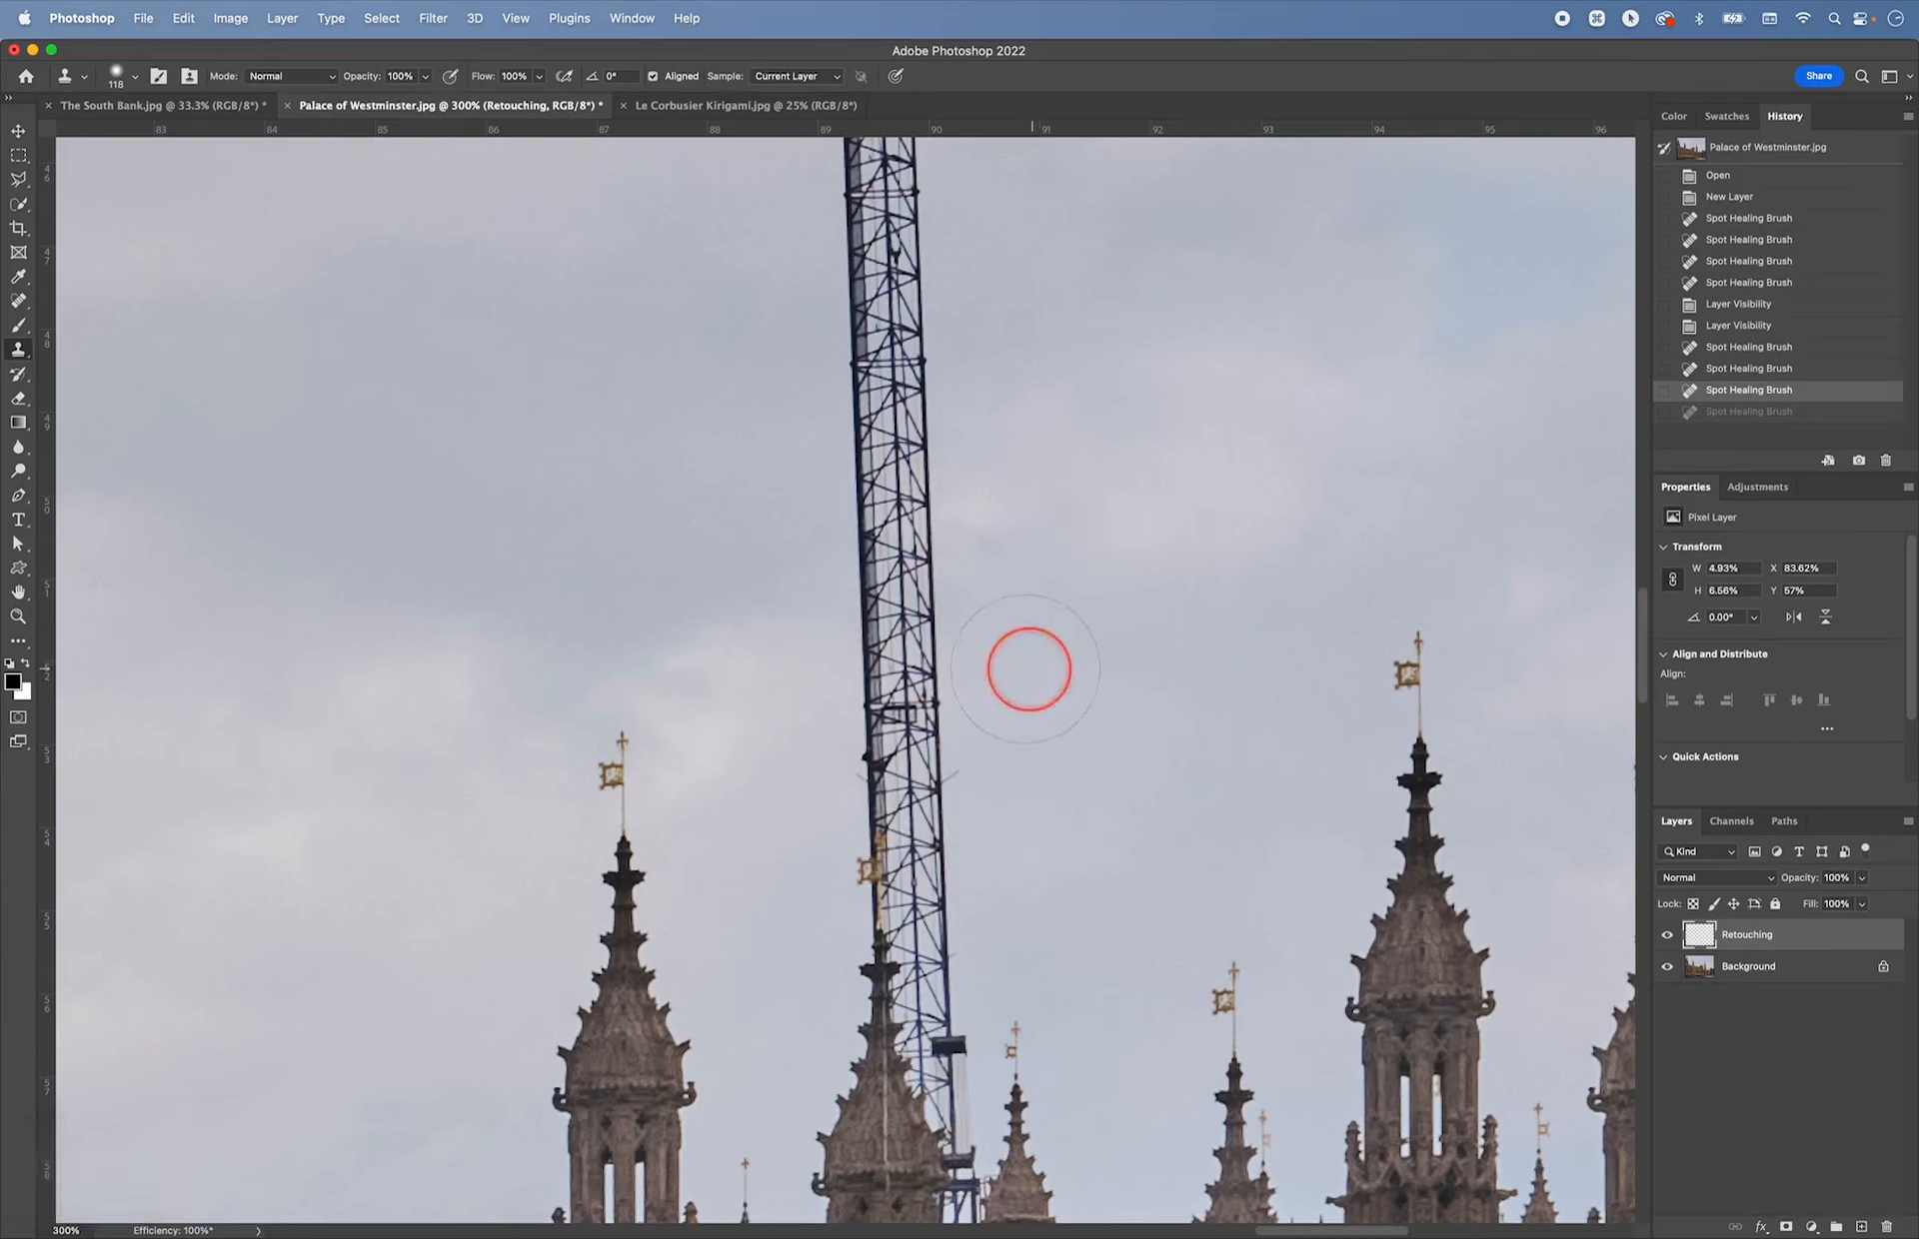
{"action": "left_click", "coordinate": [902, 676]}
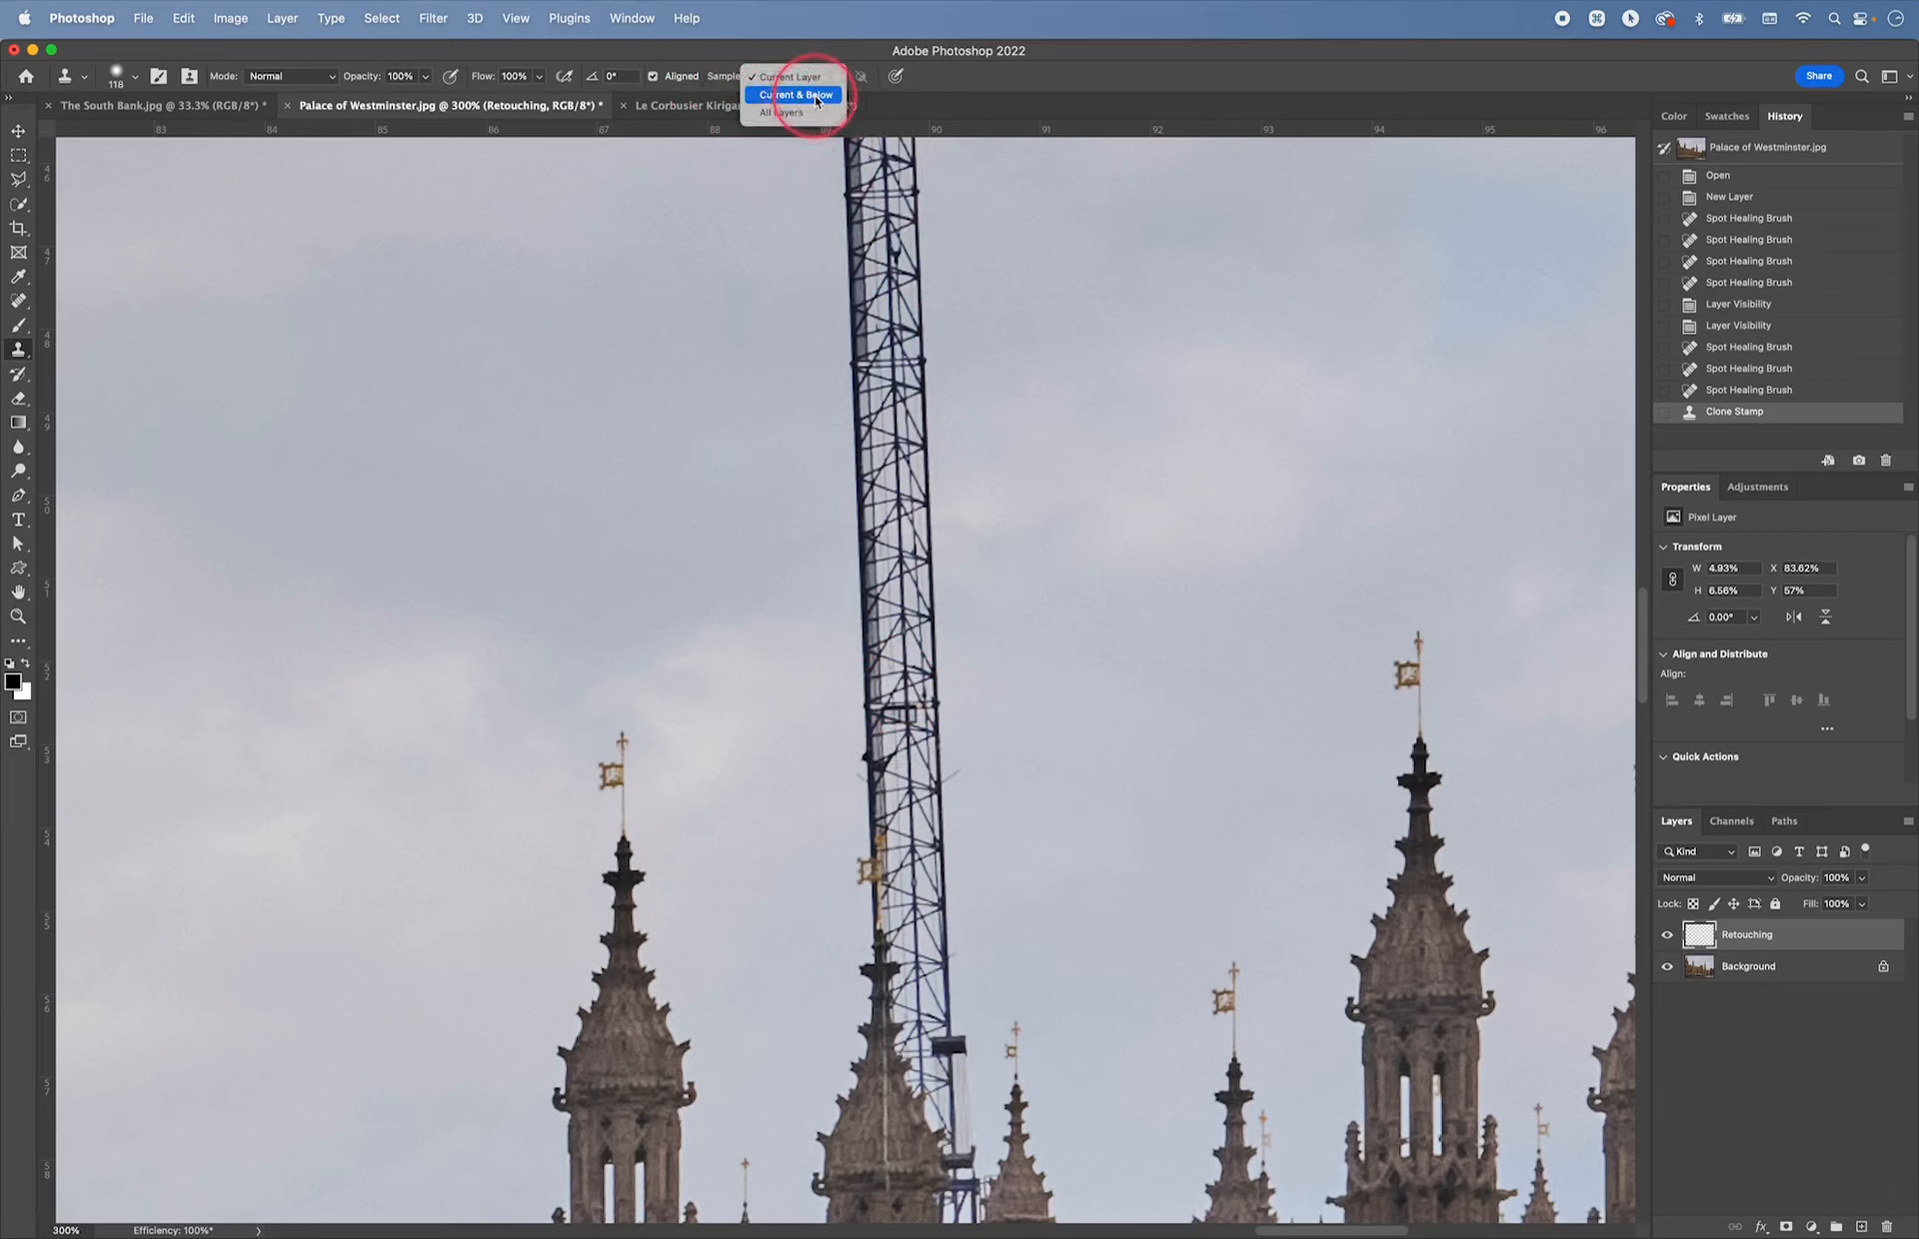
{"action": "left_click", "coordinate": [816, 100]}
{"action": "left_click", "coordinate": [799, 95]}
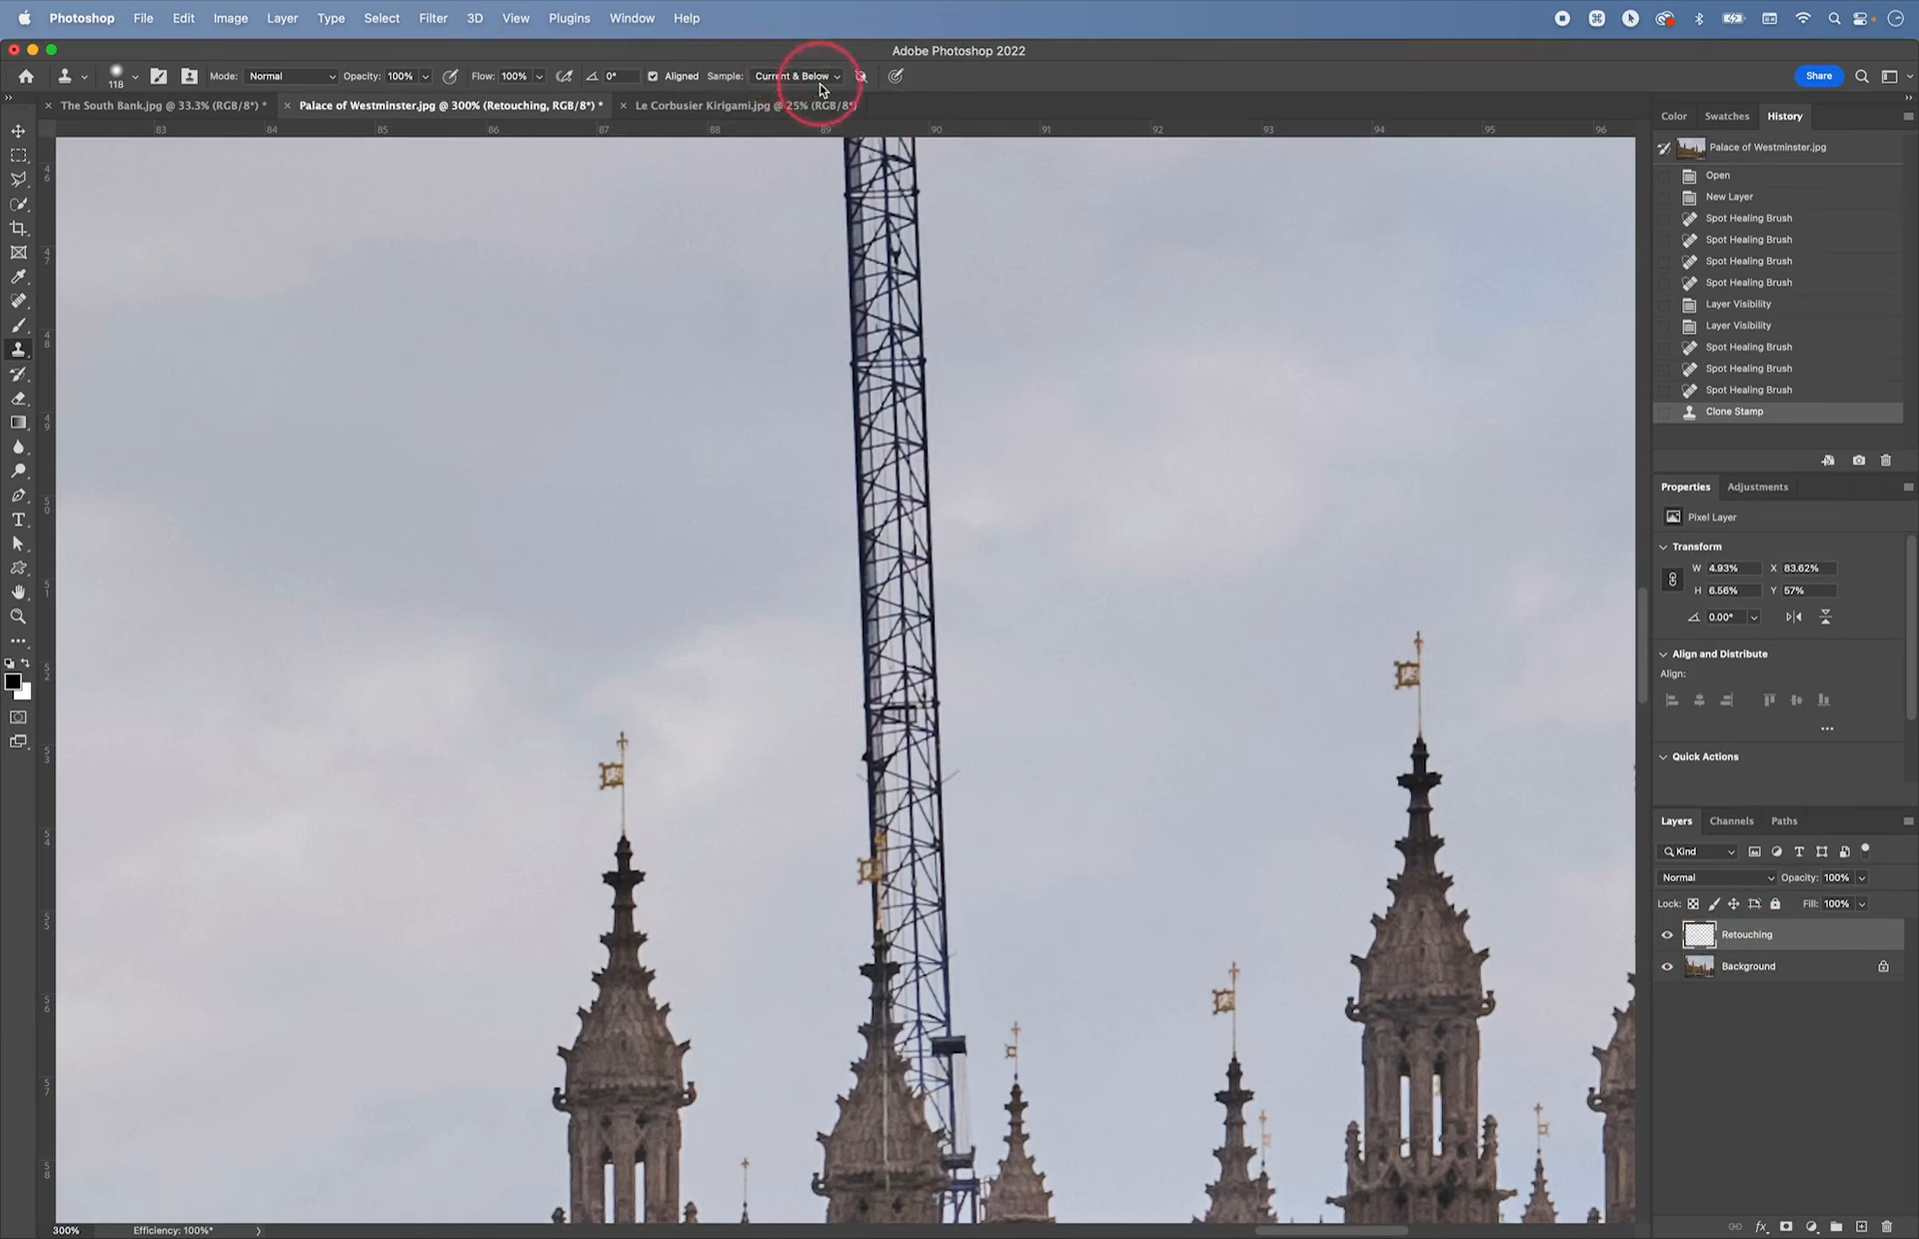
- Clone clear sky over the crane section just above the spire's weather vane to separate the crane from the spire
{"action": "key", "text": "alt"}
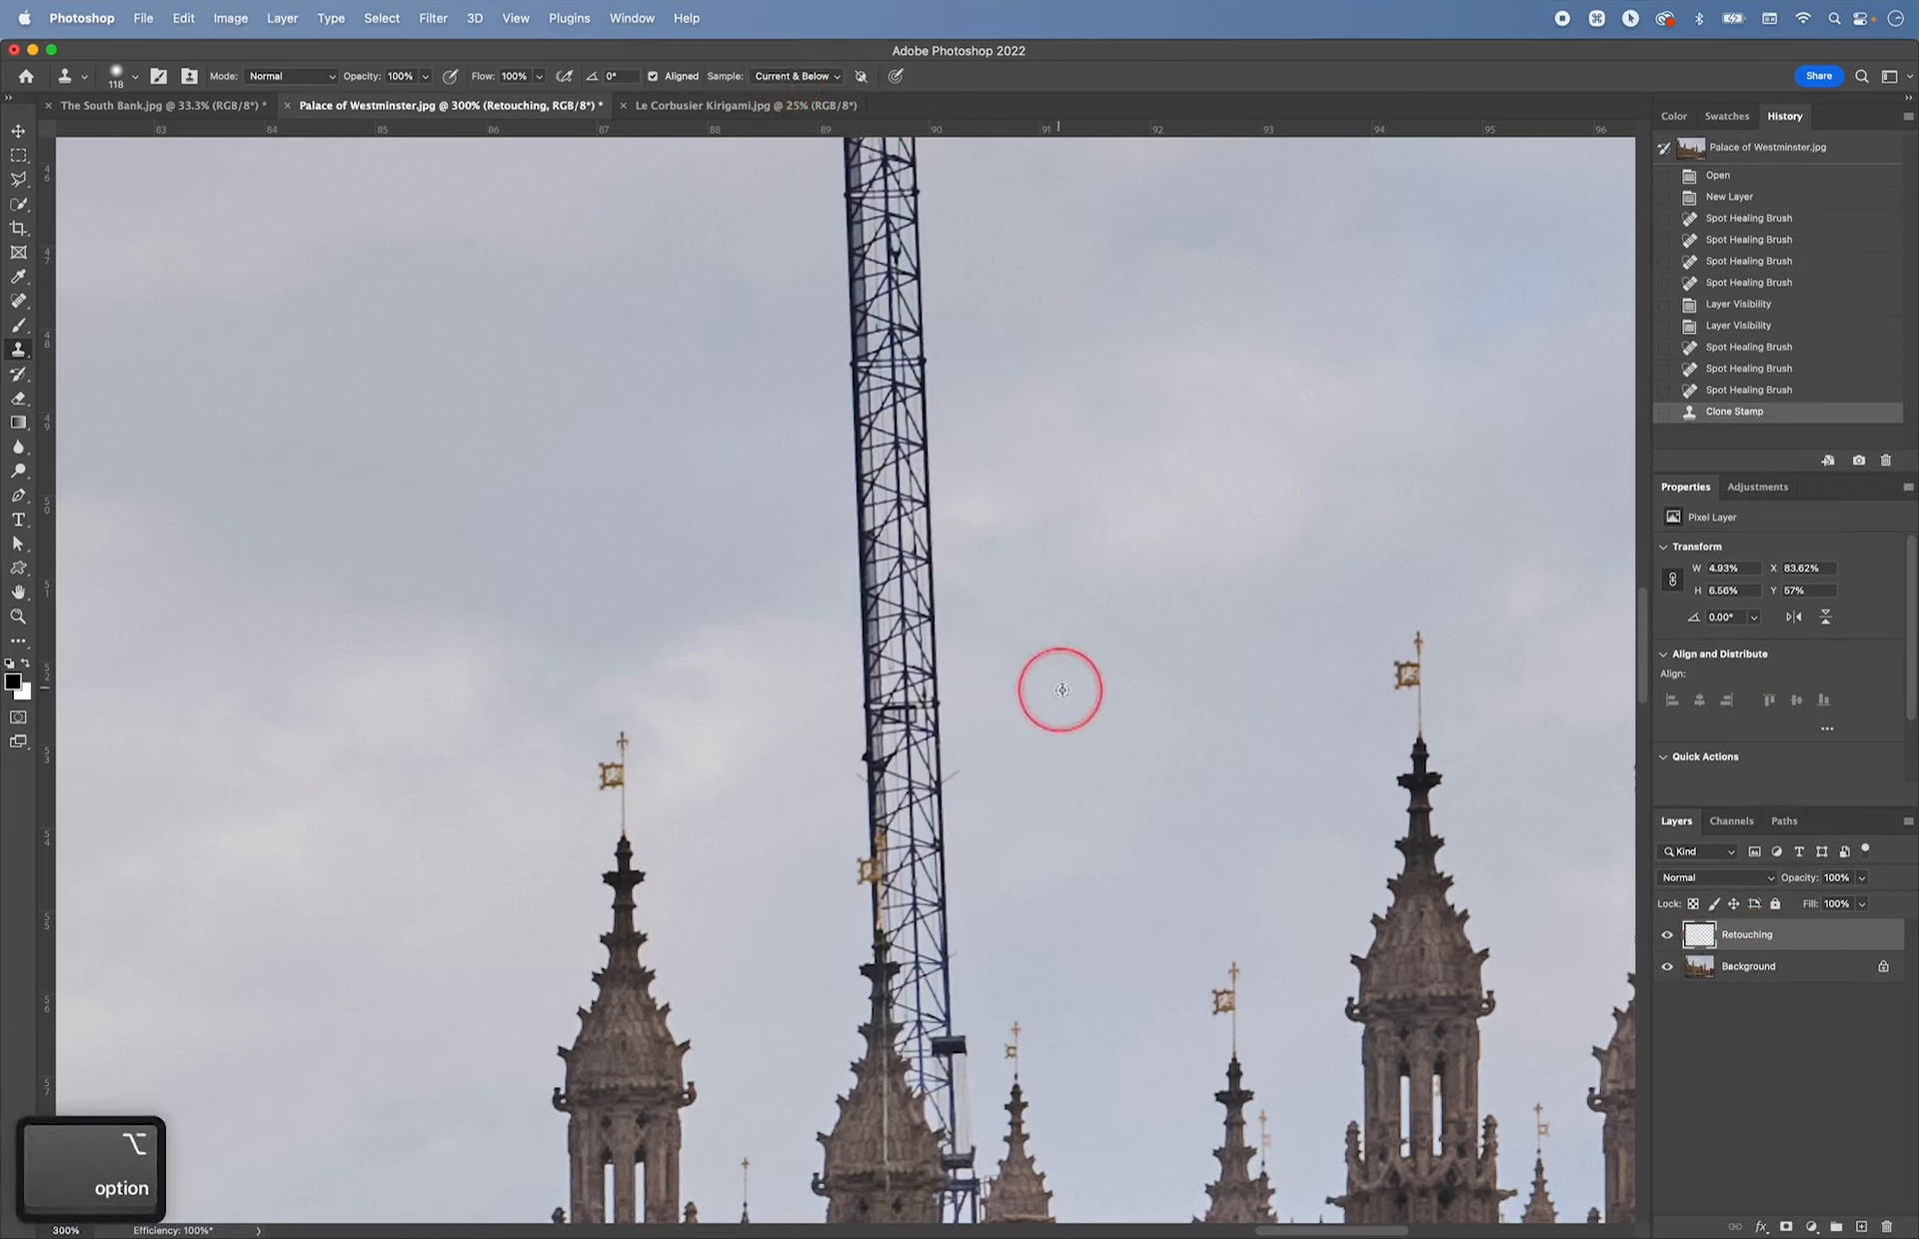
{"action": "left_click", "coordinate": [1063, 750], "text": "alt"}
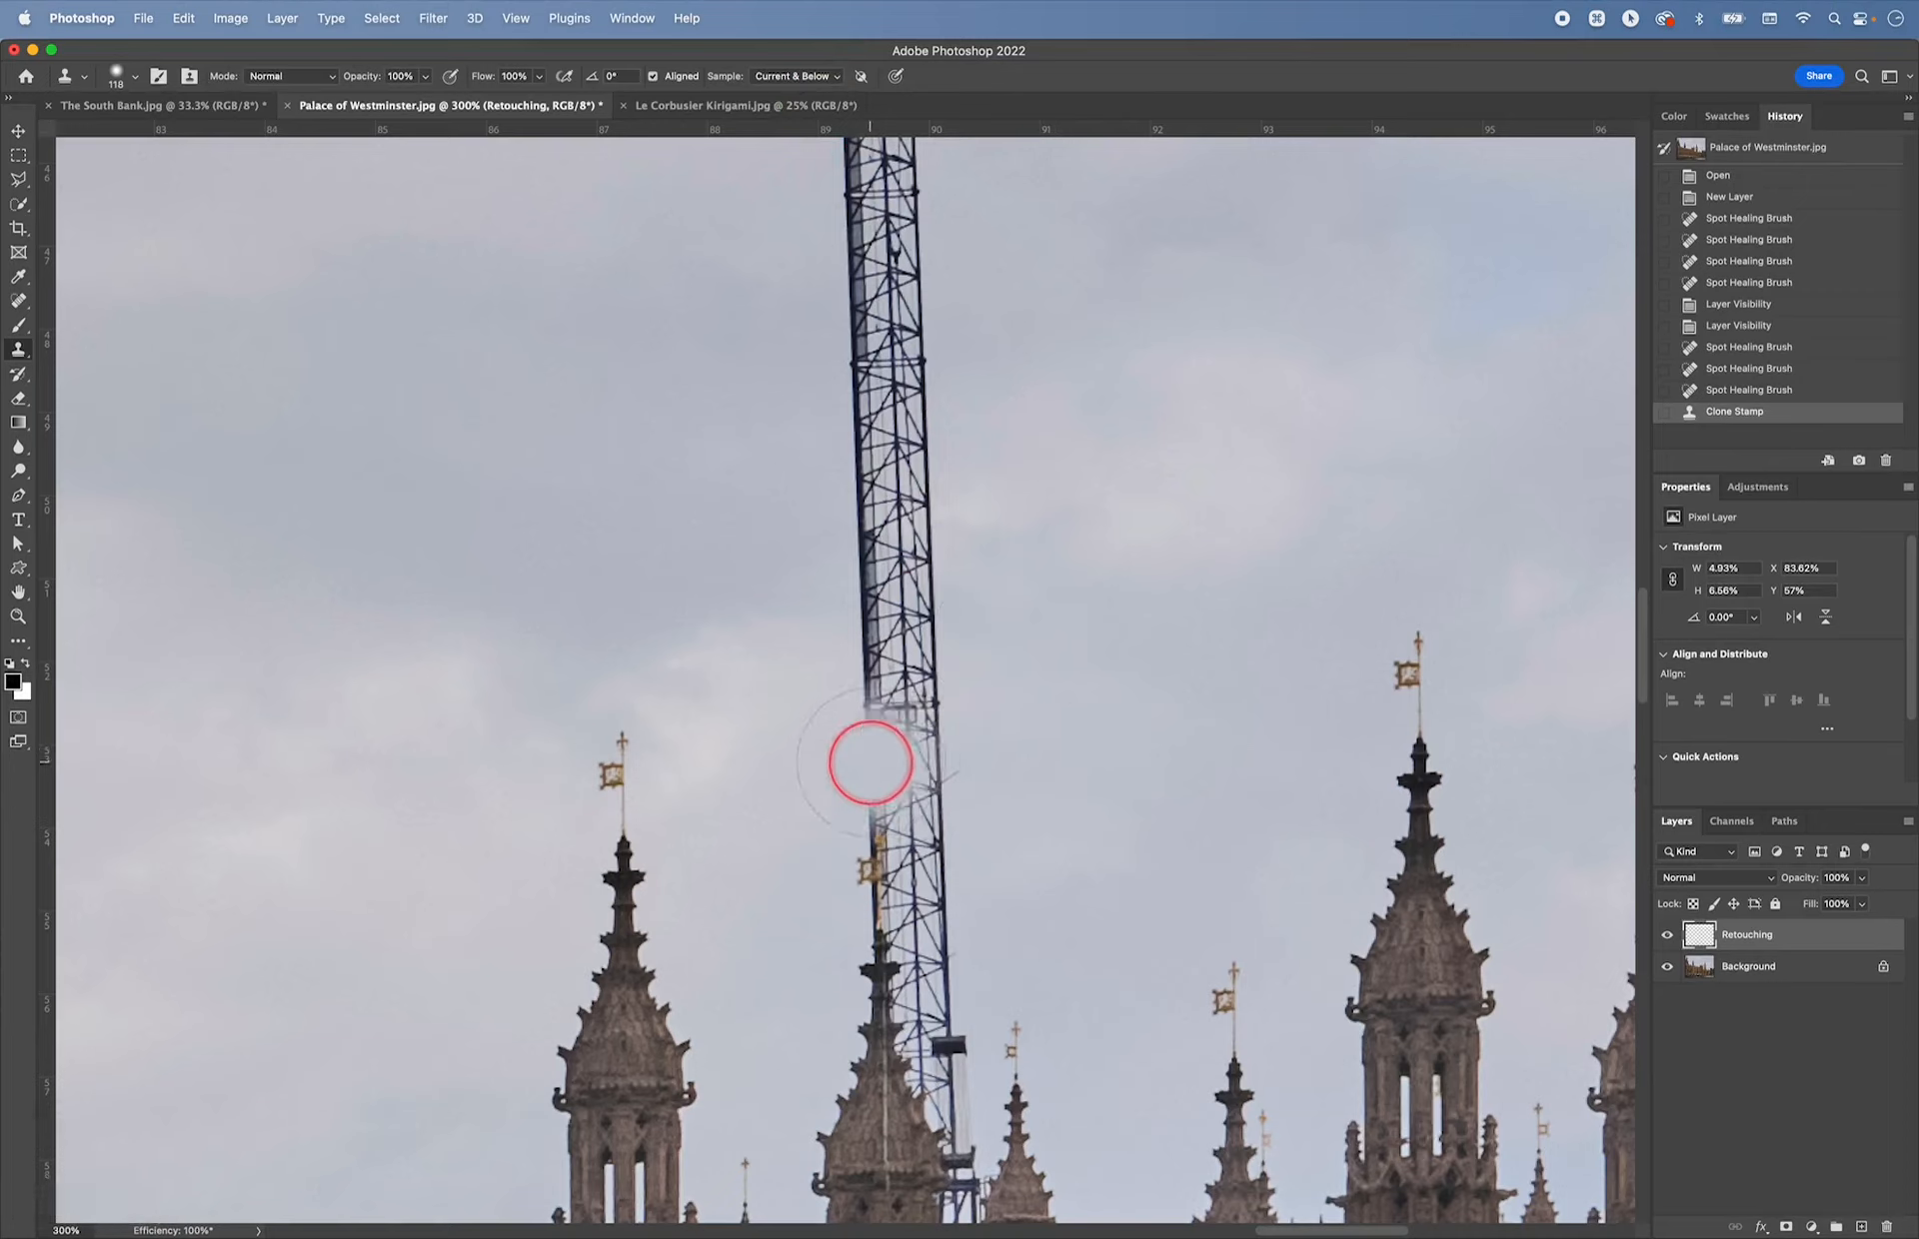
{"action": "left_click_drag", "start_coordinate": [903, 757], "coordinate": [905, 749]}
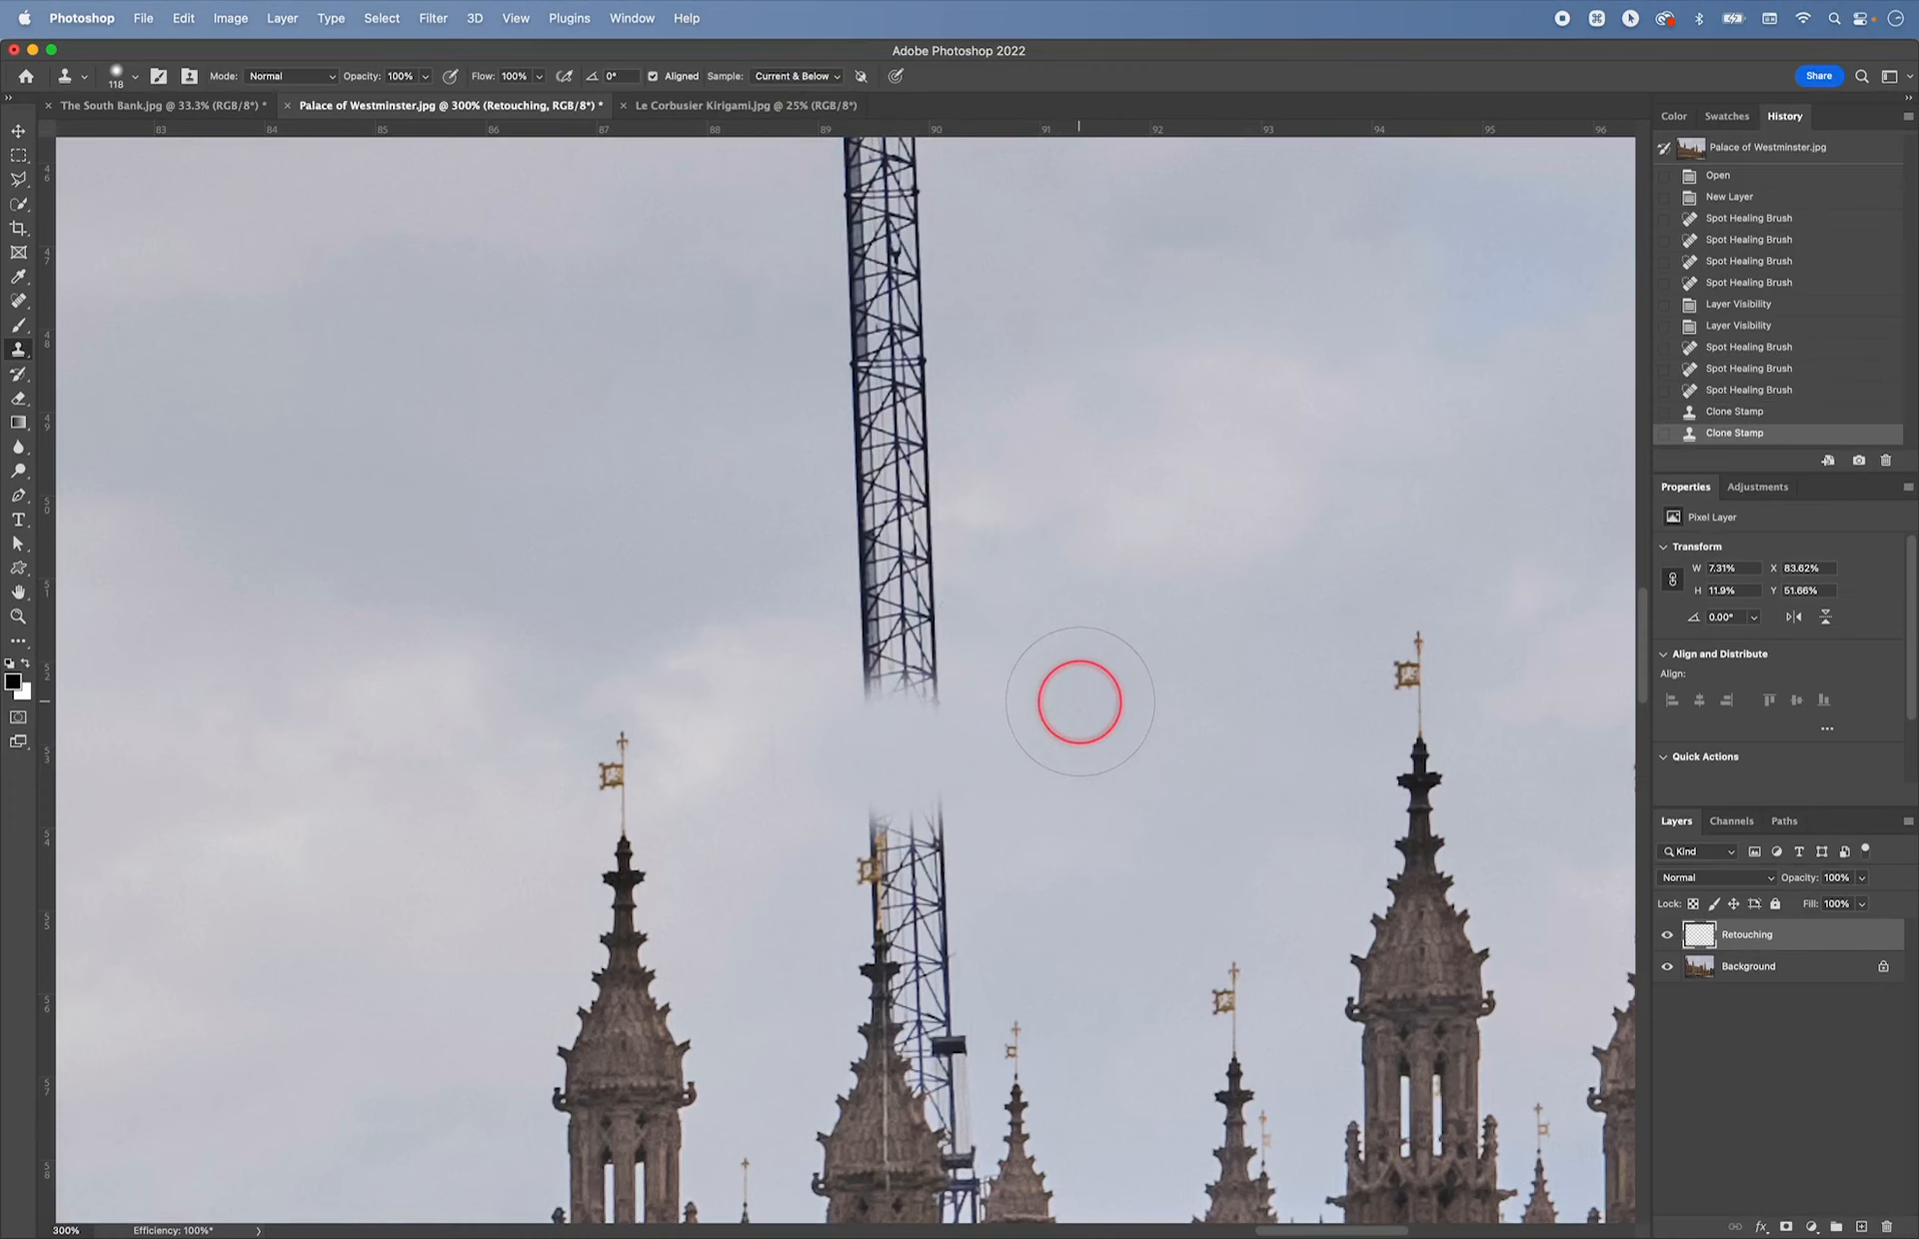
- Heal away the whole upper crane above the cloned gap with the Spot Healing Brush at 125 px
{"action": "key", "text": "j"}
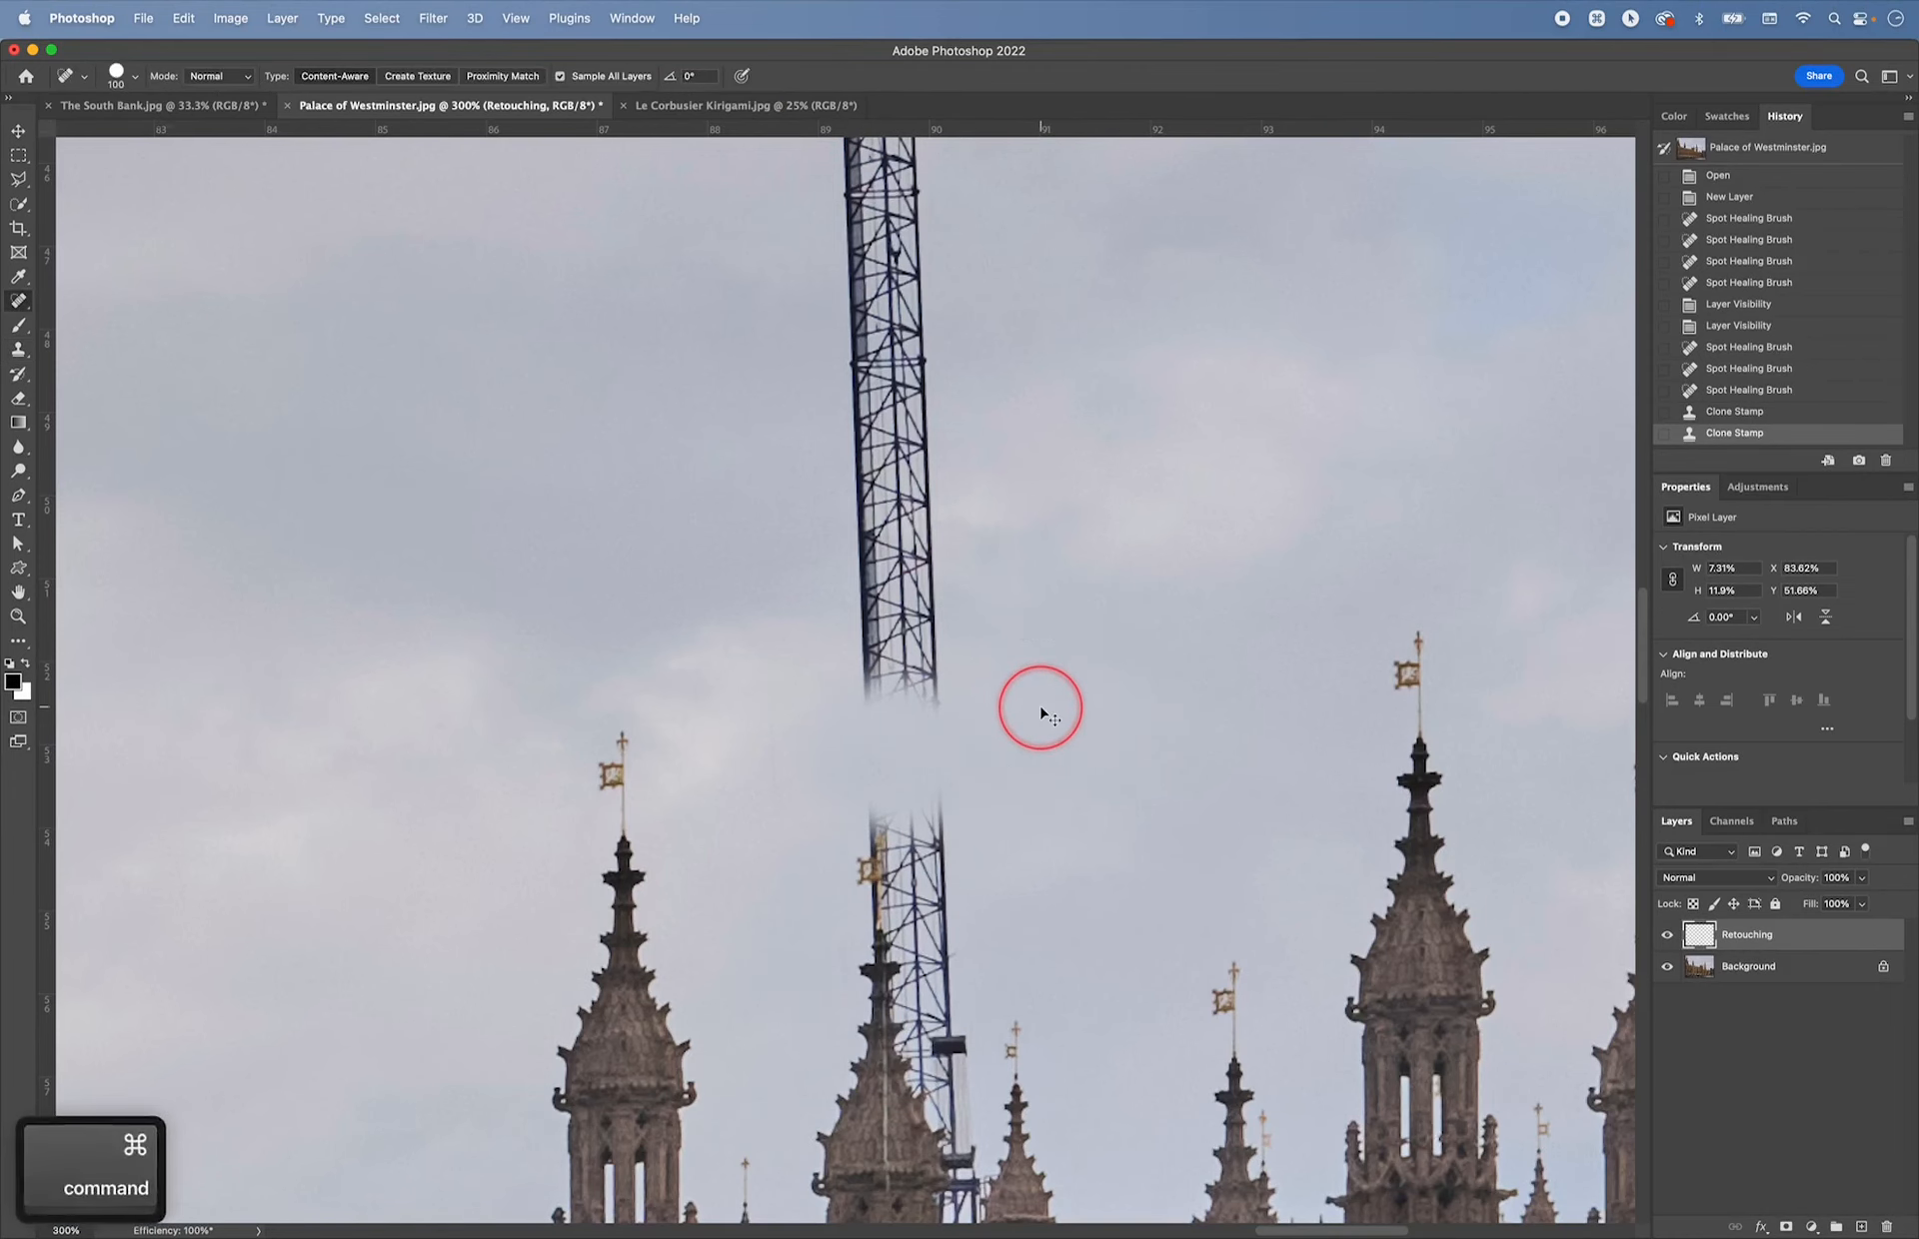
{"action": "key", "text": "super+minus"}
{"action": "key", "text": "super+minus"}
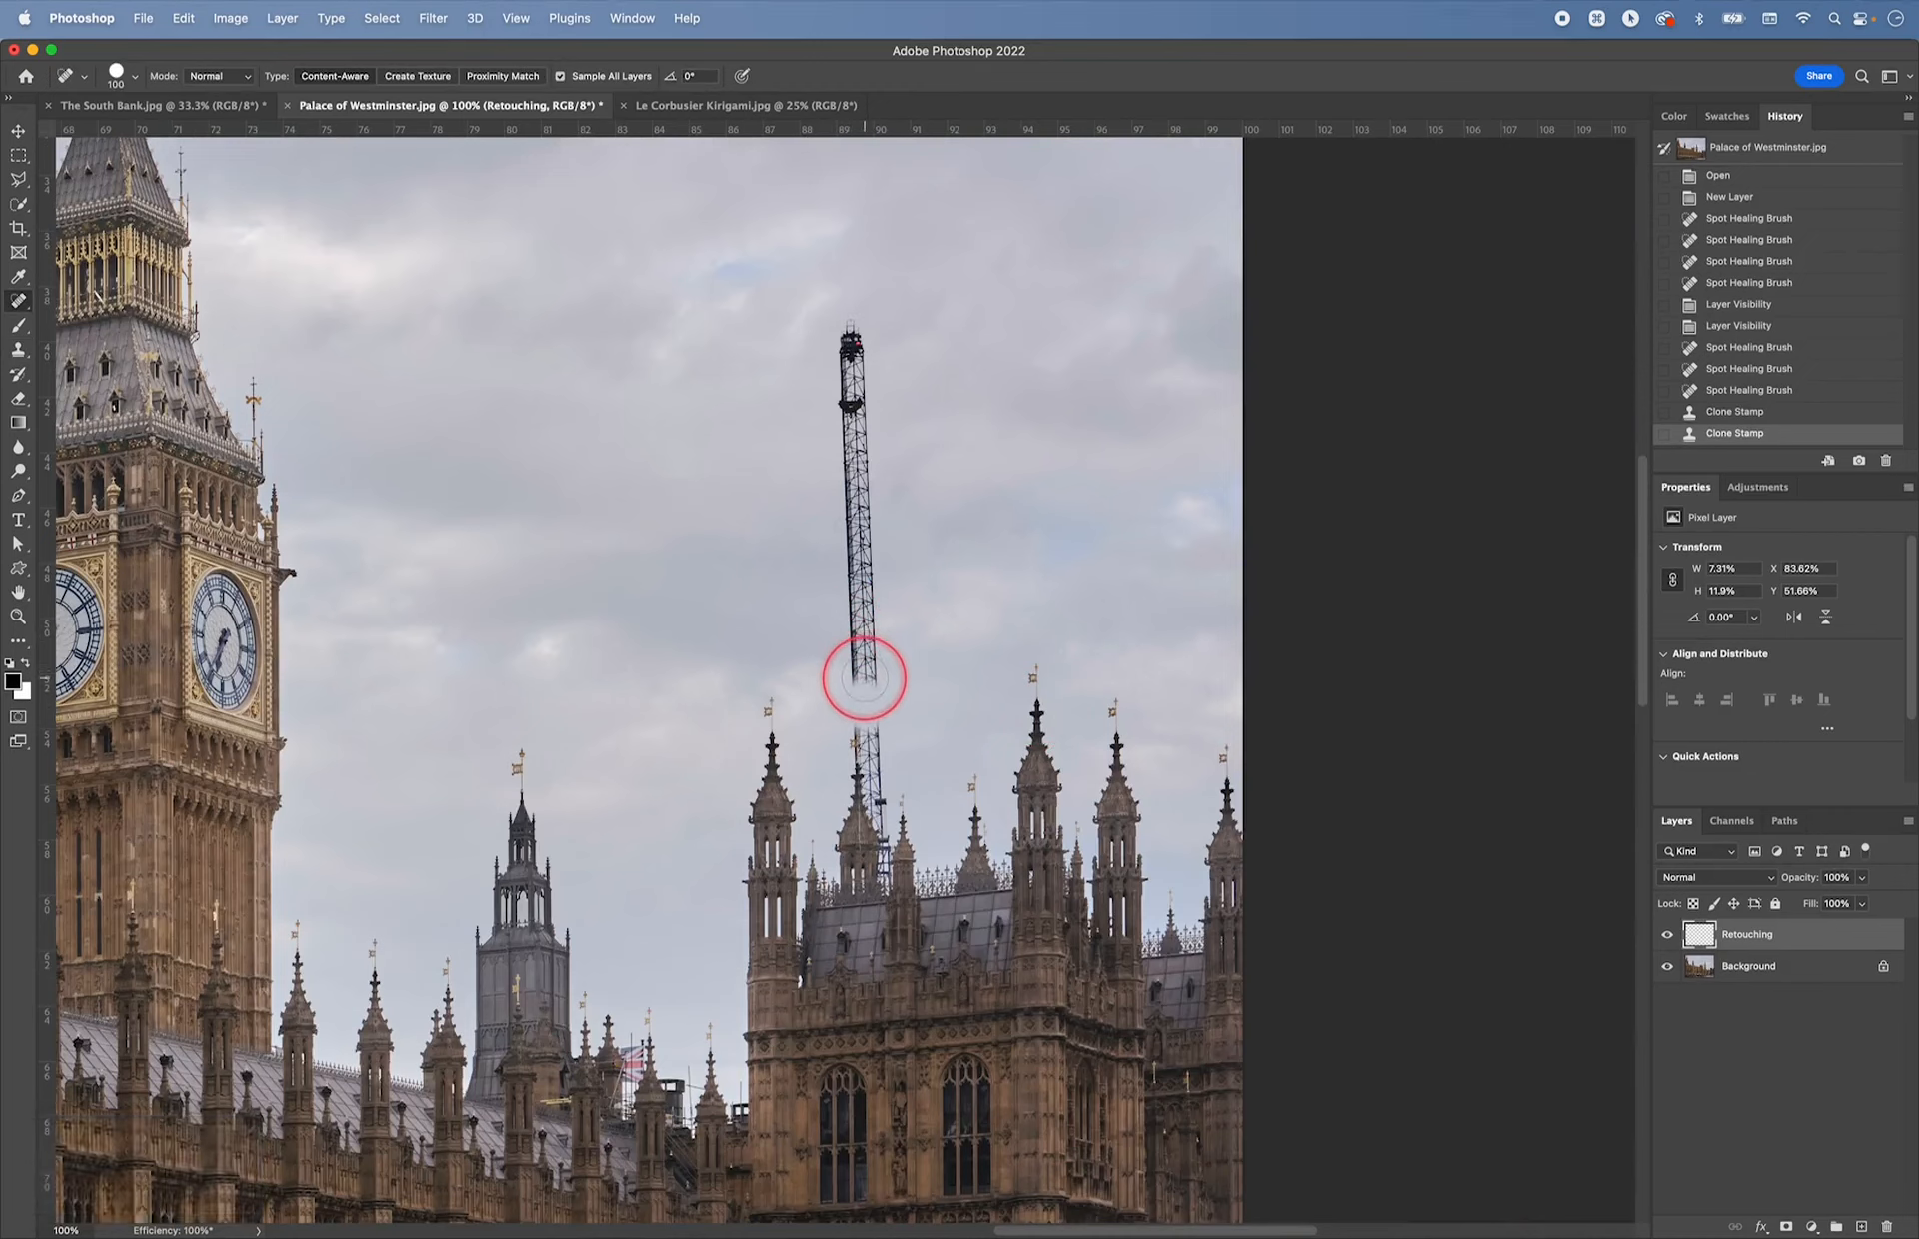
{"action": "key", "text": "bracketright"}
{"action": "left_click_drag", "start_coordinate": [865, 682], "coordinate": [856, 350]}
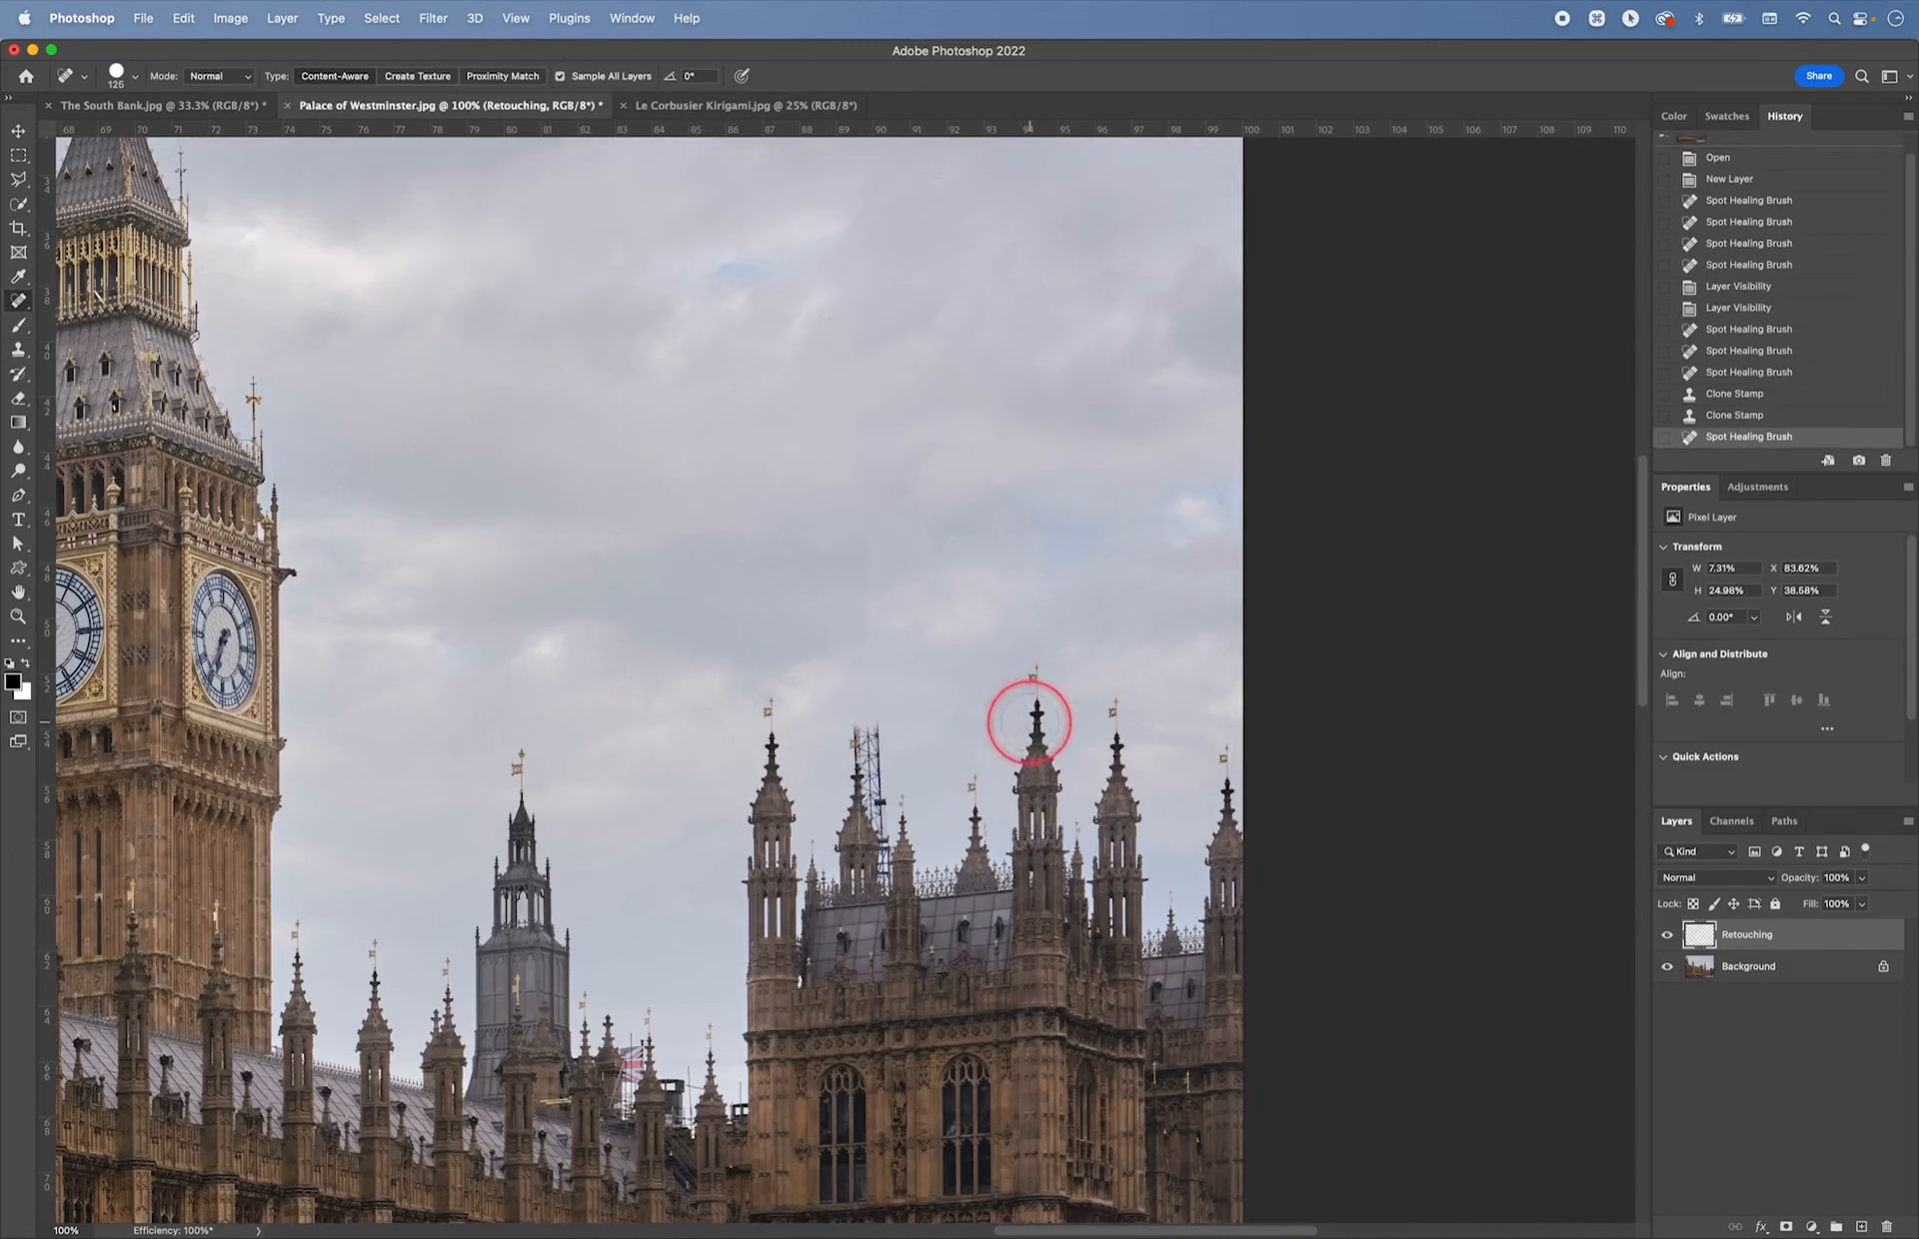
- Try to smooth the streak left in the sky by the crane with several Spot Healing Brush strokes at 50 px
{"action": "left_click_drag", "start_coordinate": [989, 495], "coordinate": [1041, 613]}
{"action": "key", "text": "super+equal"}
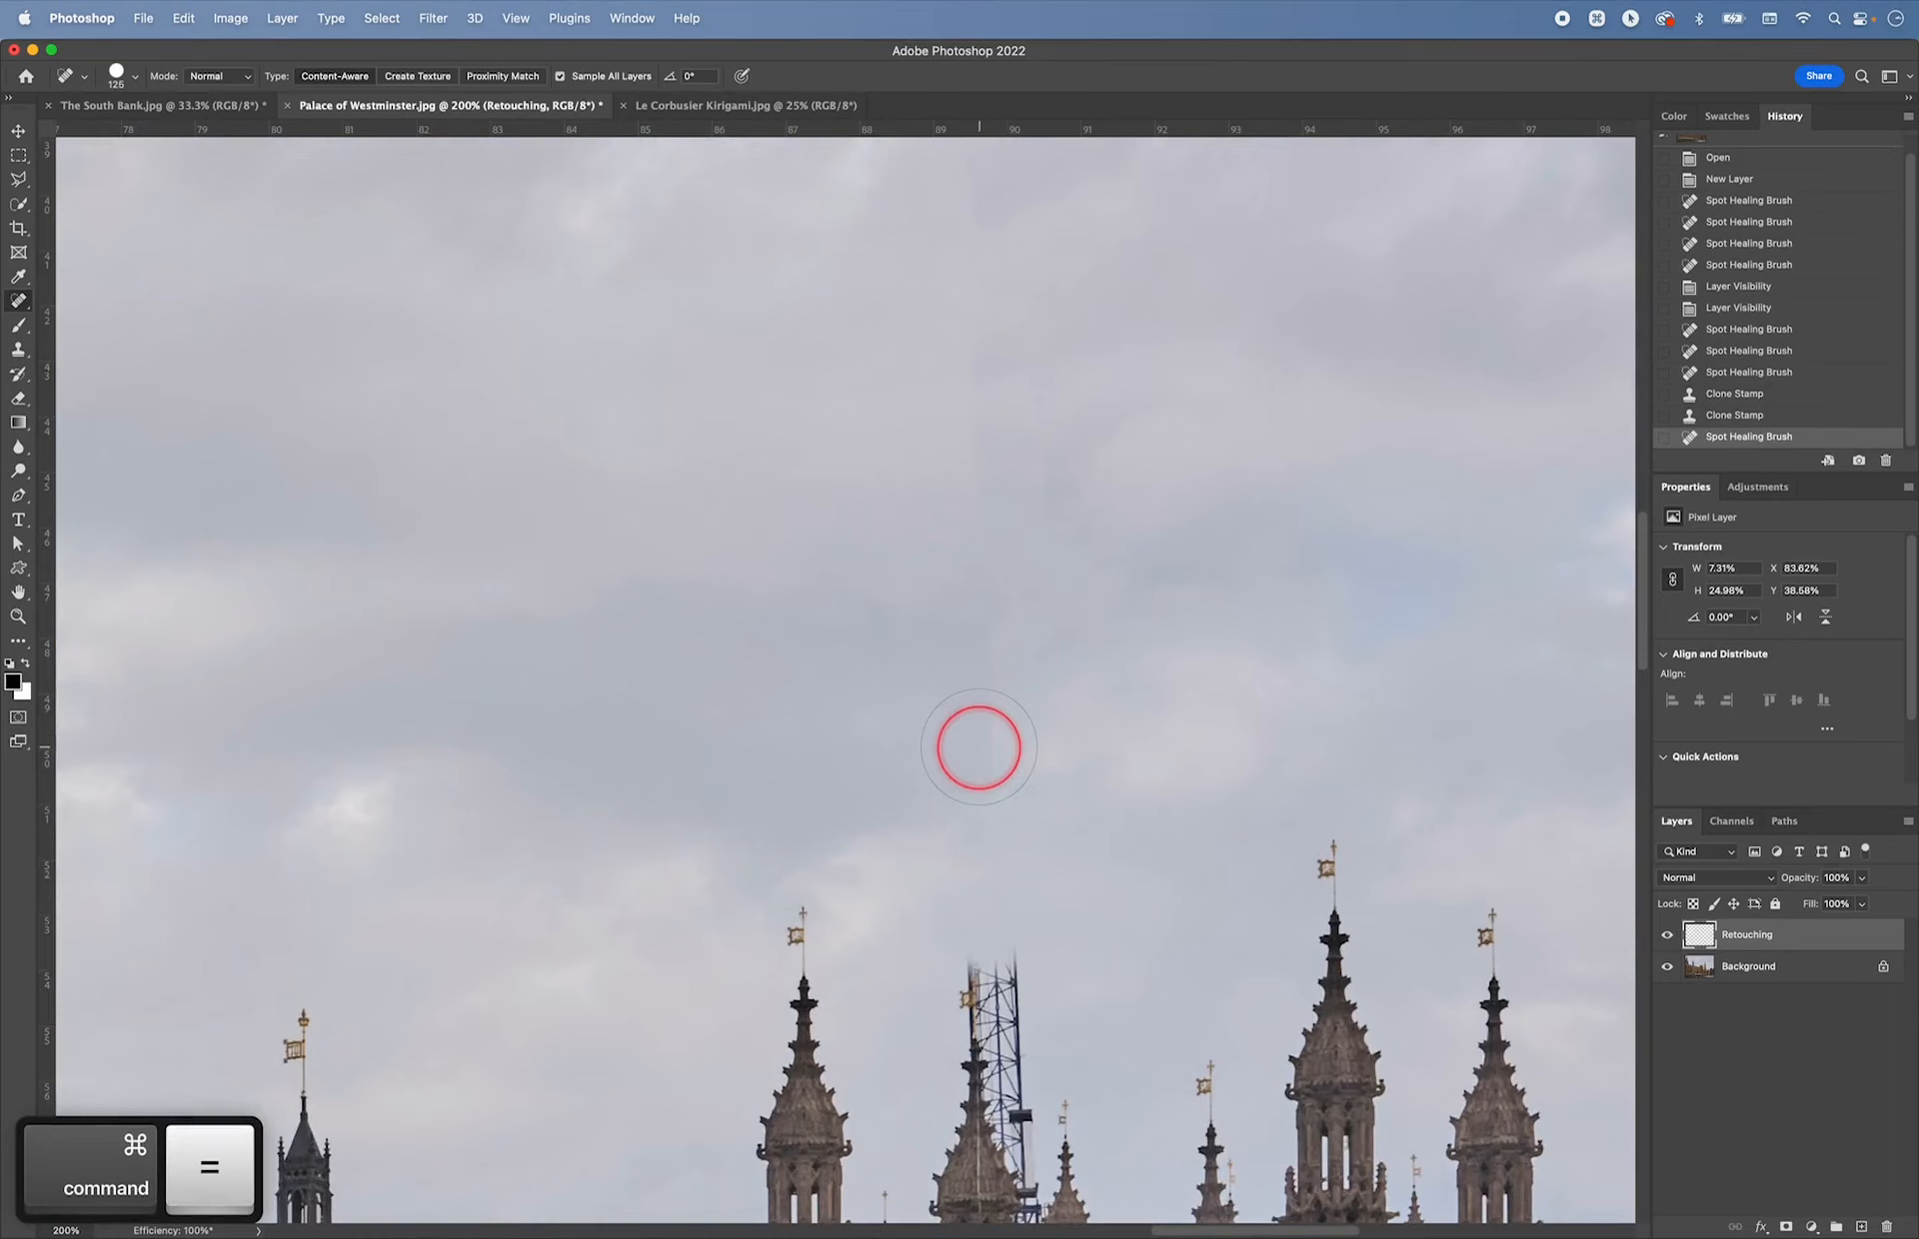
{"action": "key", "text": "bracketleft"}
{"action": "key", "text": "bracketleft"}
{"action": "key", "text": "bracketleft"}
{"action": "key", "text": "bracketleft"}
{"action": "key", "text": "bracketleft"}
{"action": "key", "text": "bracketleft"}
{"action": "key", "text": "bracketright"}
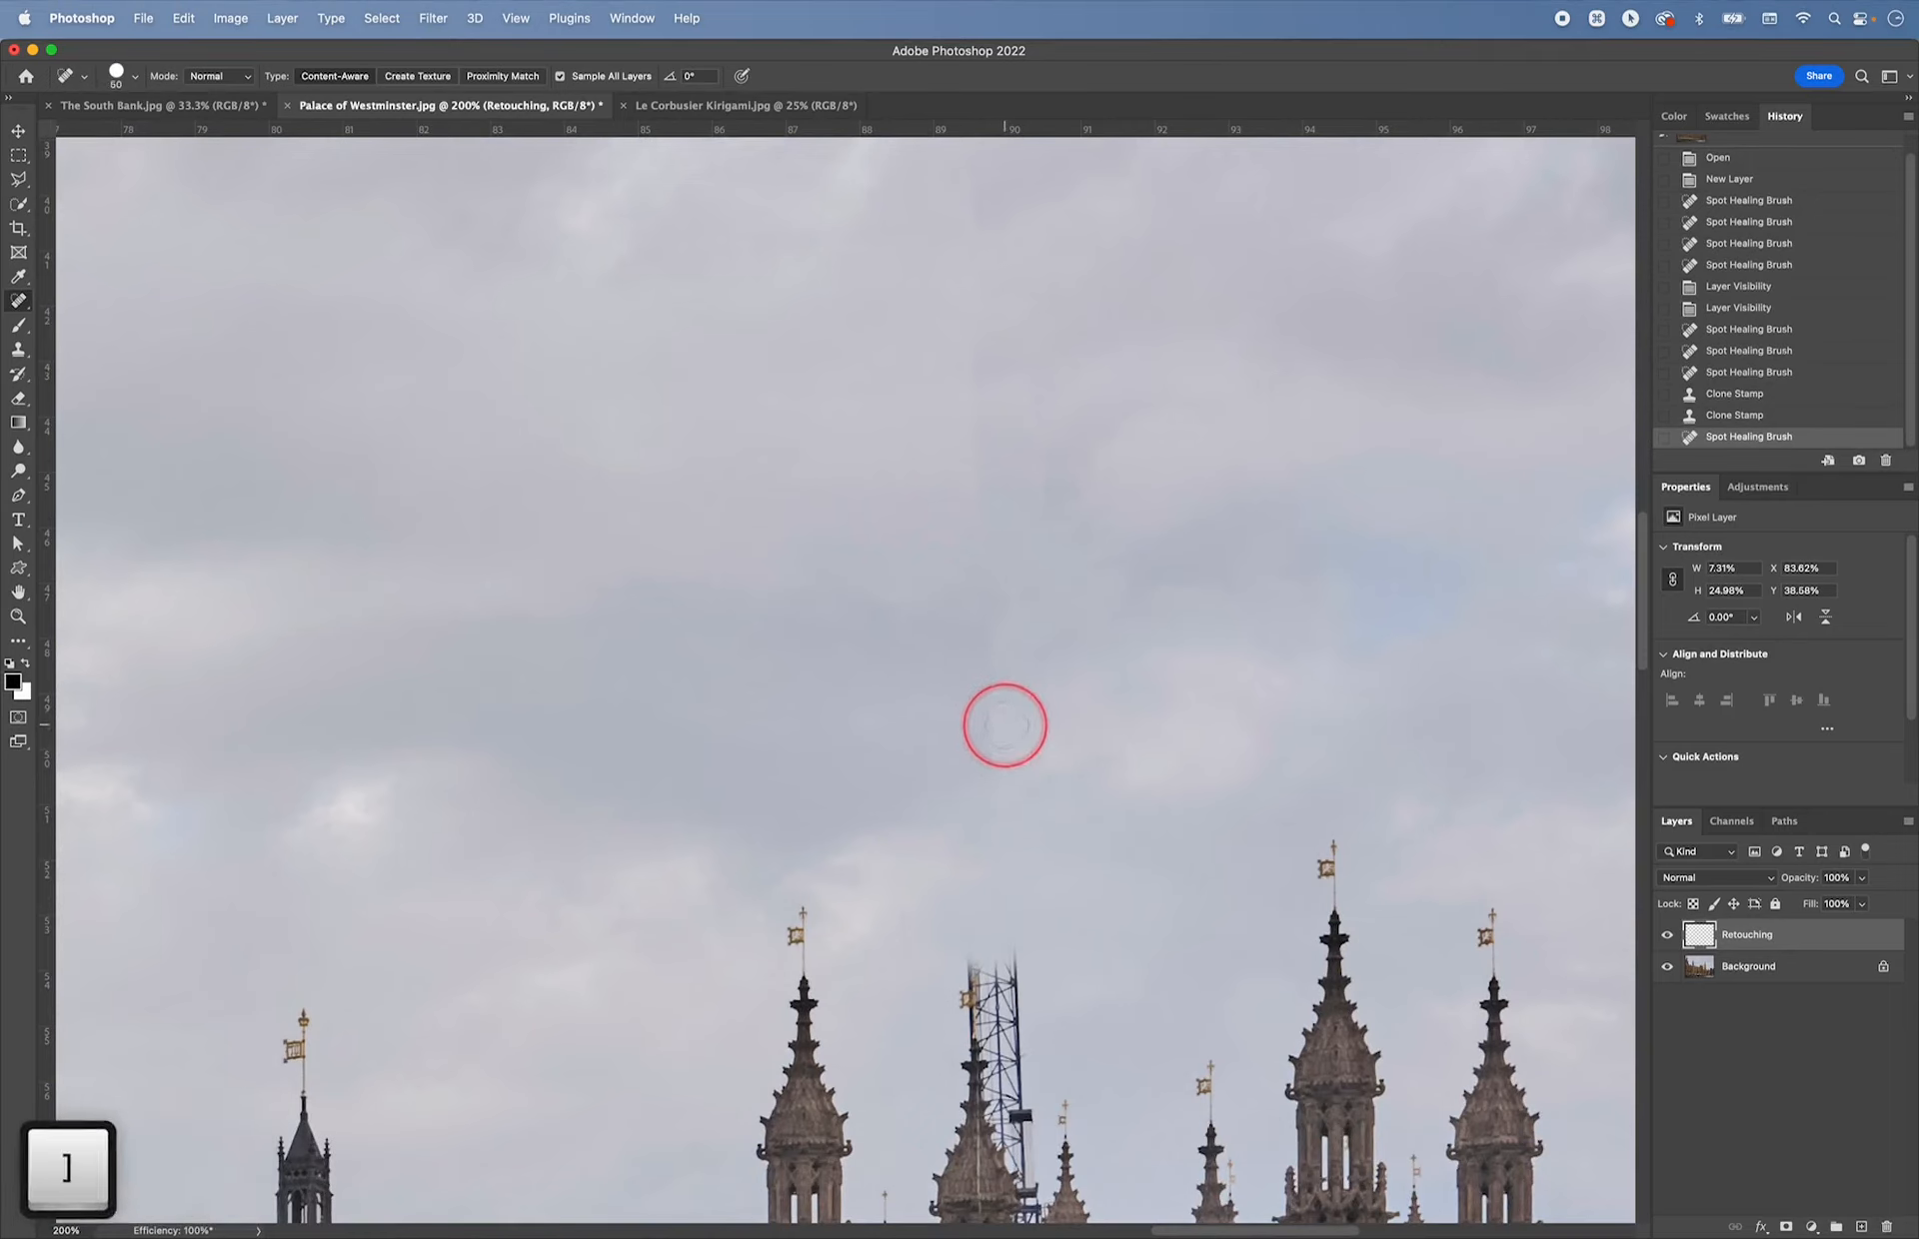
{"action": "key", "text": "bracketleft"}
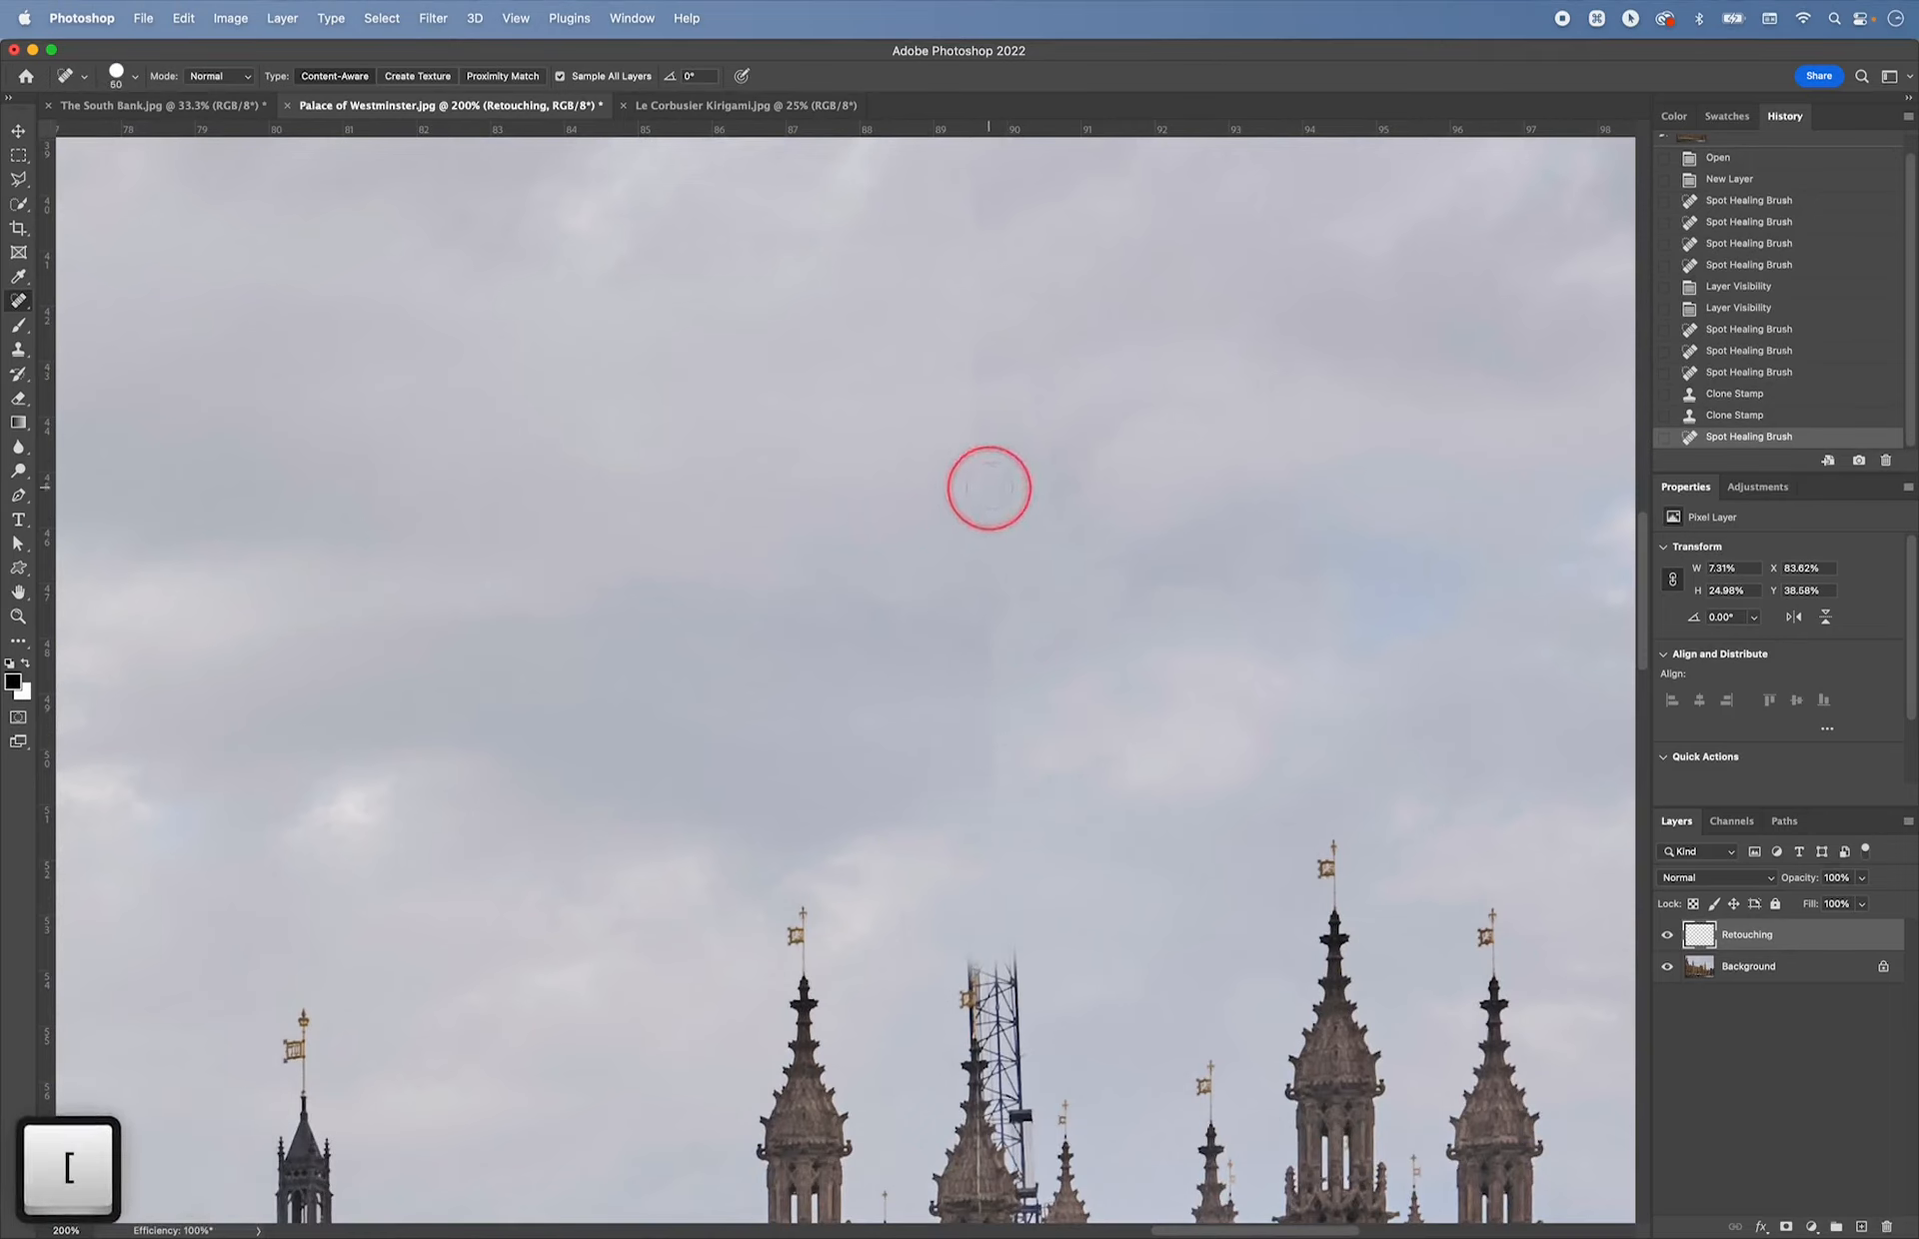
{"action": "left_click_drag", "start_coordinate": [990, 488], "coordinate": [1011, 845]}
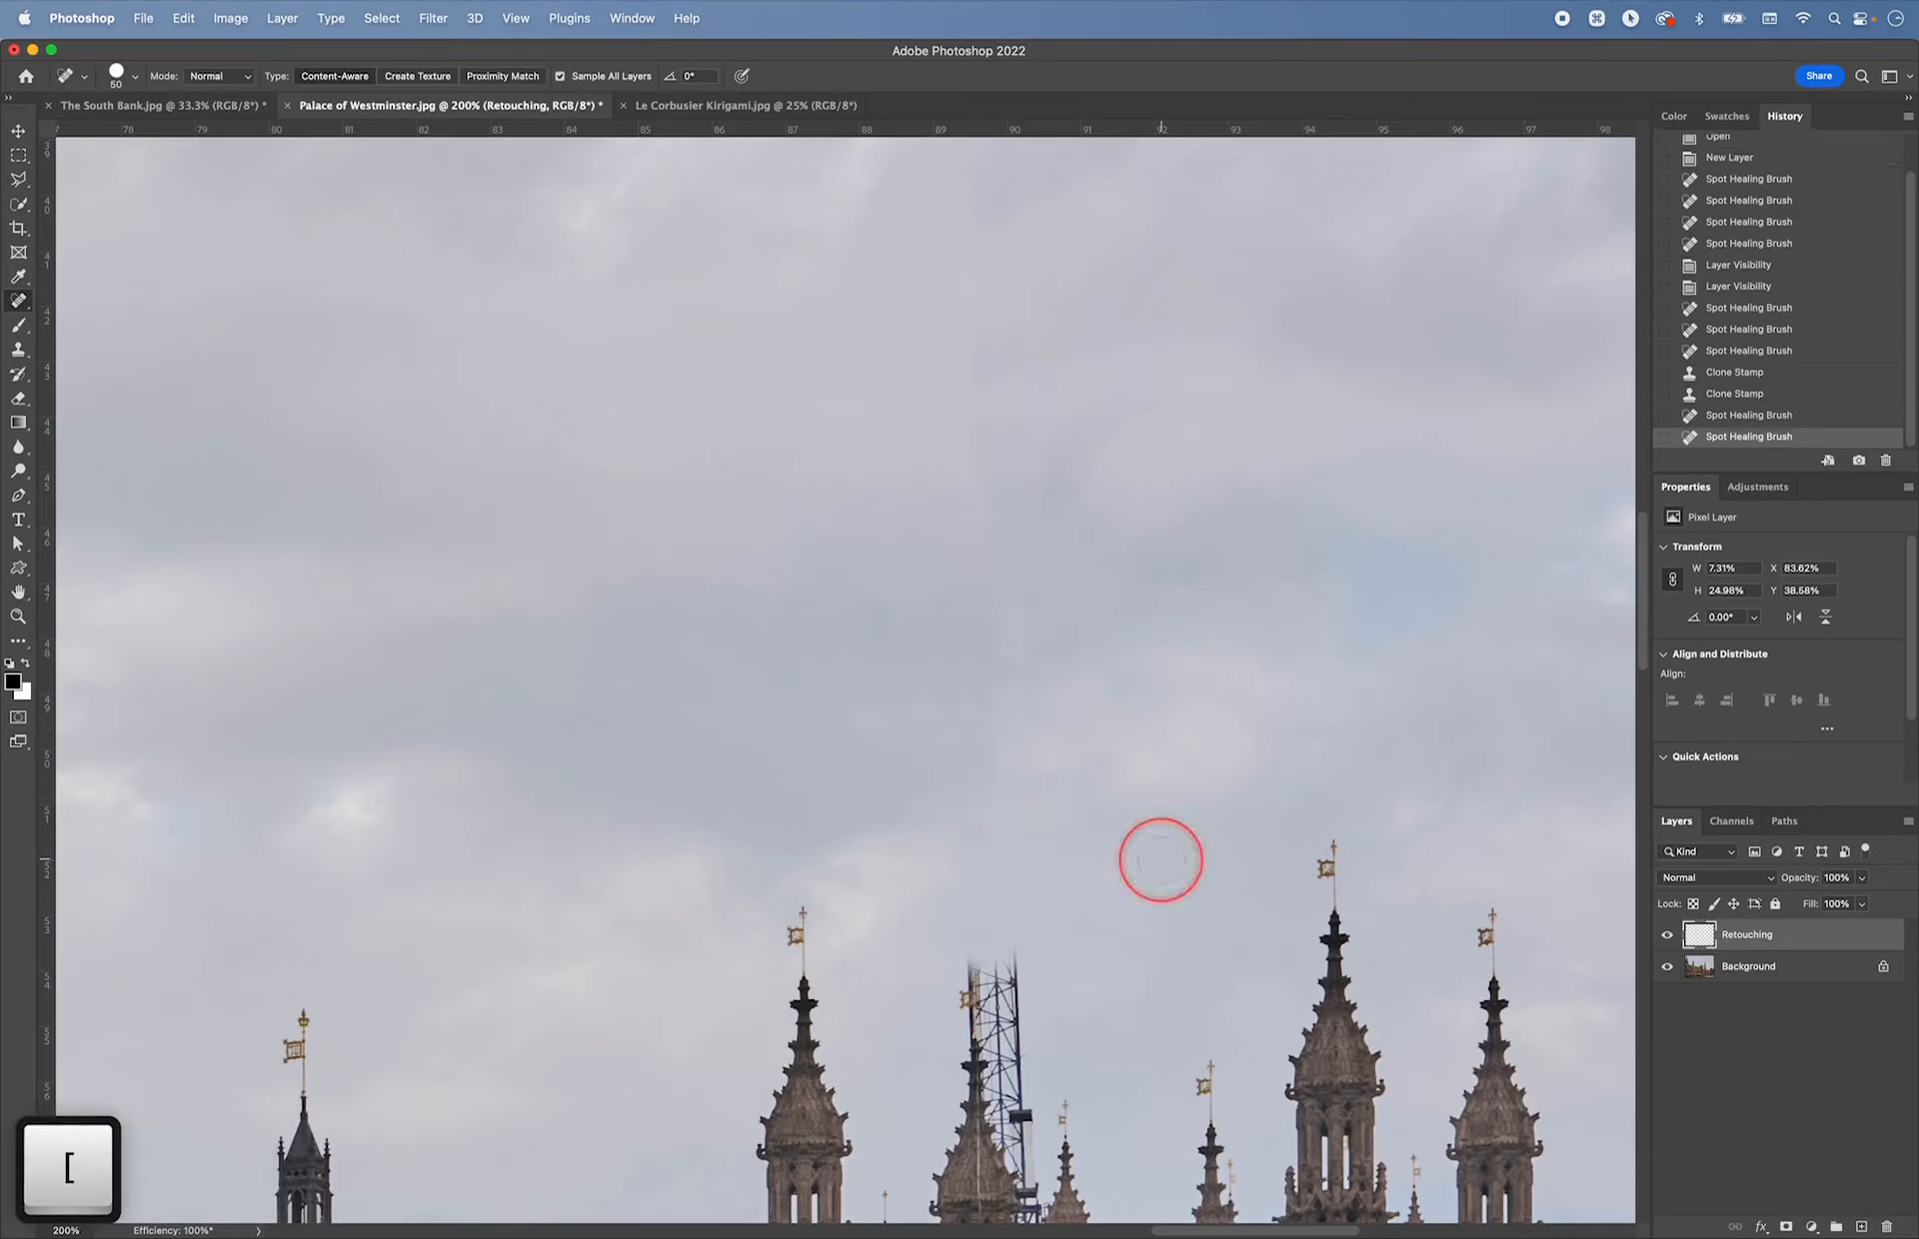
{"action": "left_click_drag", "start_coordinate": [1003, 639], "coordinate": [1017, 812]}
{"action": "left_click_drag", "start_coordinate": [1004, 592], "coordinate": [1093, 861]}
{"action": "left_click_drag", "start_coordinate": [1007, 604], "coordinate": [1049, 712]}
{"action": "left_click_drag", "start_coordinate": [999, 598], "coordinate": [1120, 699]}
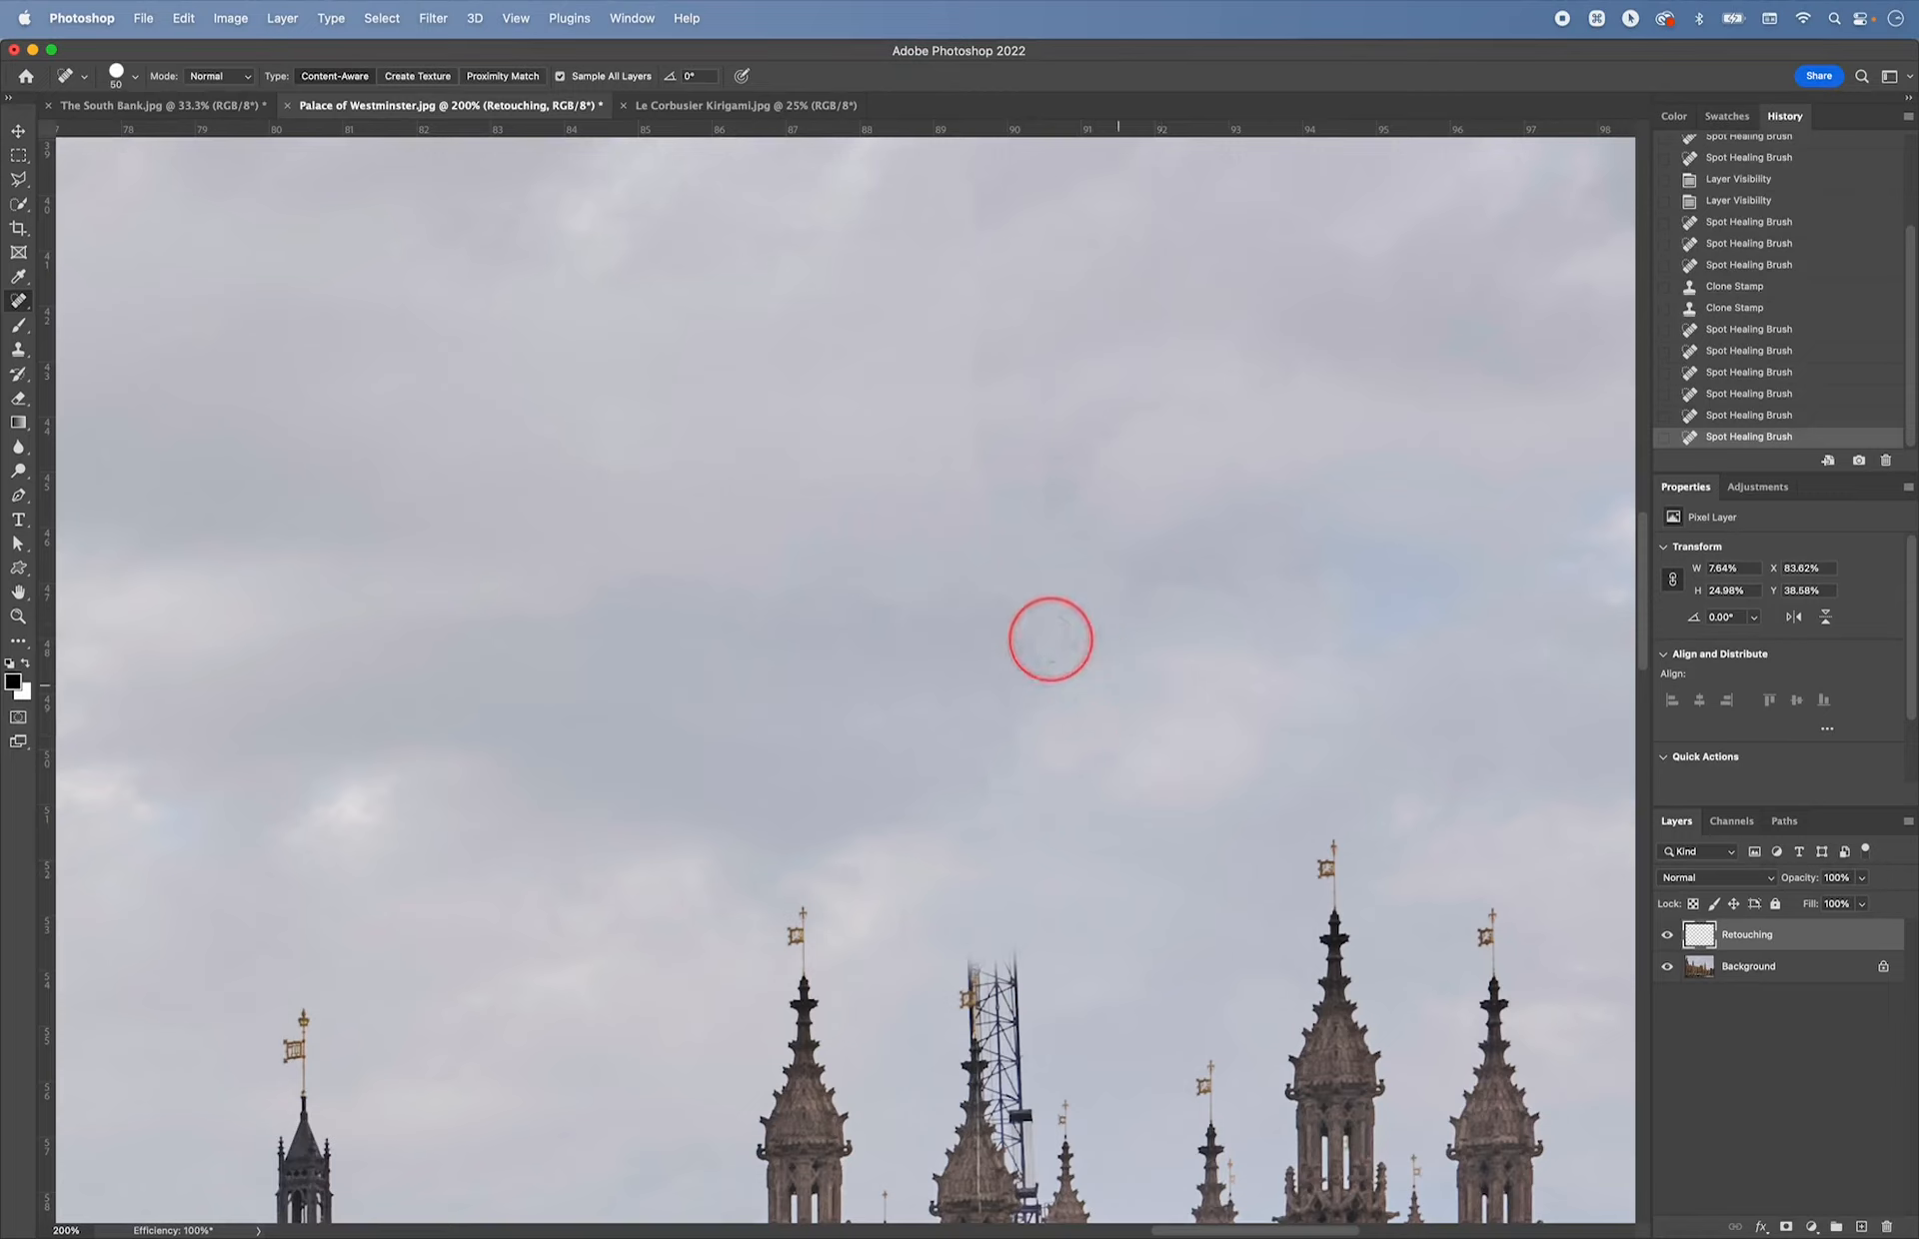
- Revert the history to the Spot Healing Brush stroke that removed the upper crane
{"action": "left_click", "coordinate": [1734, 330]}
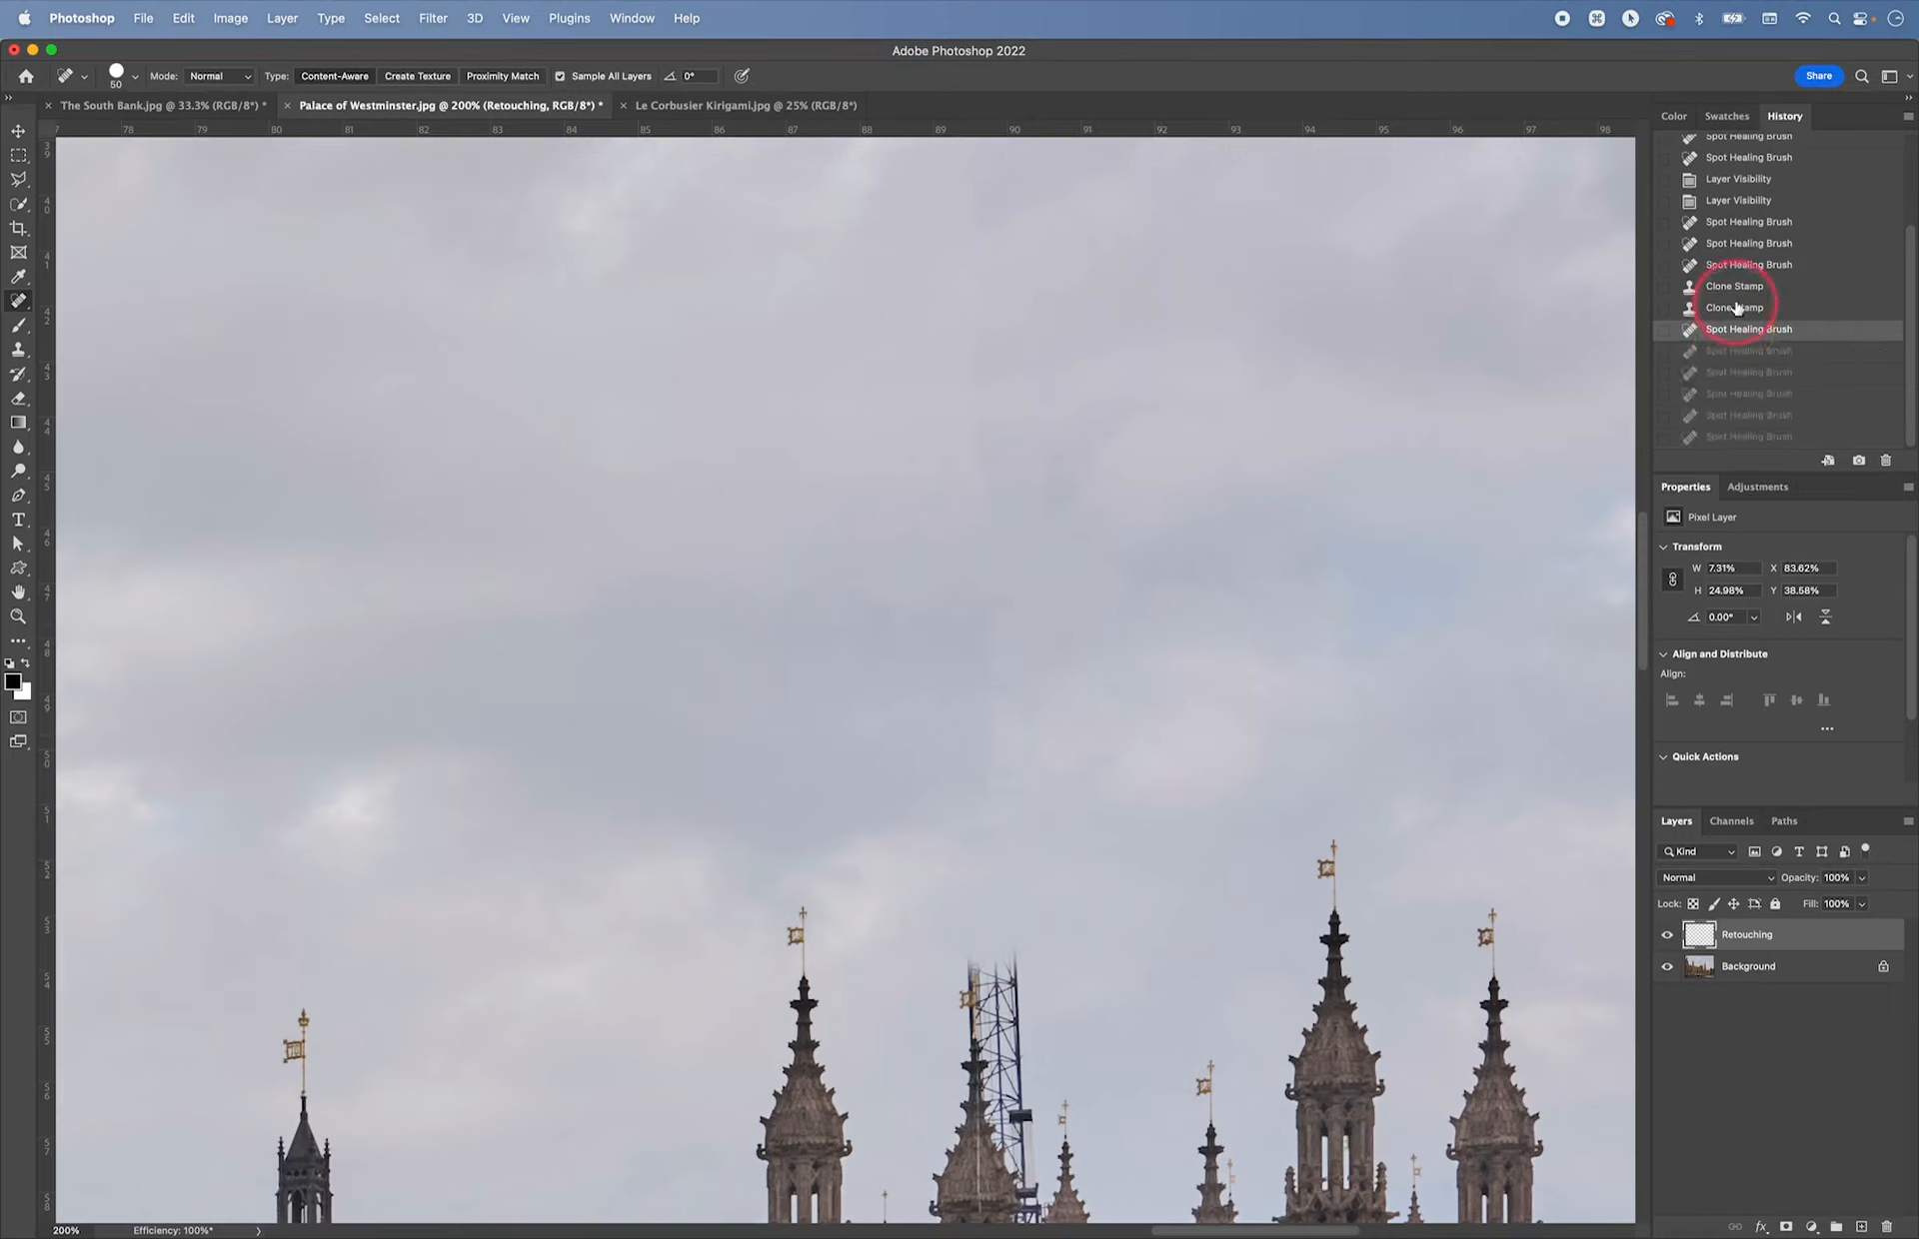
{"action": "left_click", "coordinate": [1735, 307]}
{"action": "left_click", "coordinate": [1742, 328]}
- Switch to the Healing Brush Tool and set it to sample Current & Below
{"action": "right_click", "coordinate": [18, 302]}
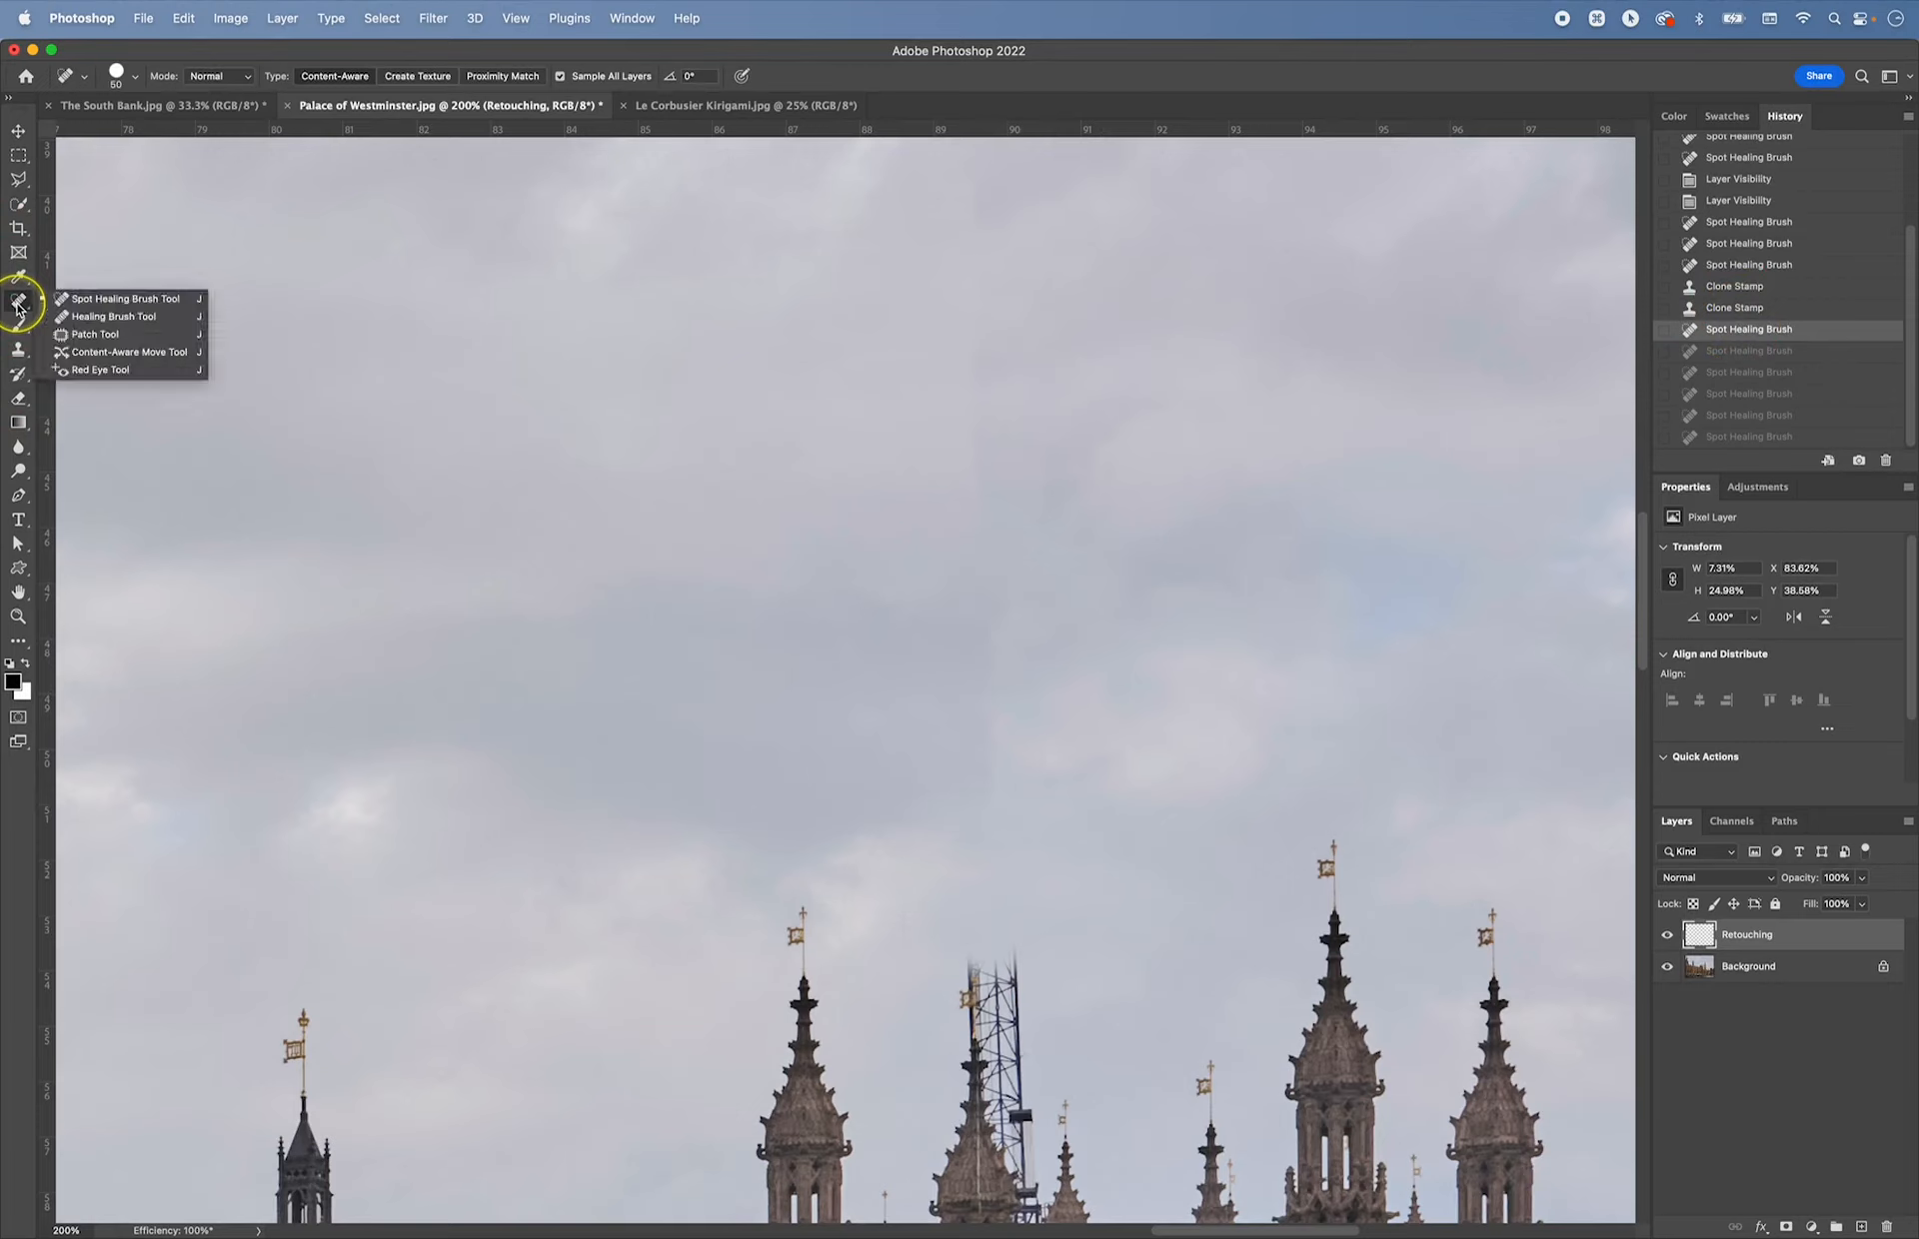
{"action": "left_click", "coordinate": [105, 318]}
{"action": "left_click", "coordinate": [1013, 76]}
{"action": "left_click_drag", "start_coordinate": [1018, 104], "coordinate": [1118, 105]}
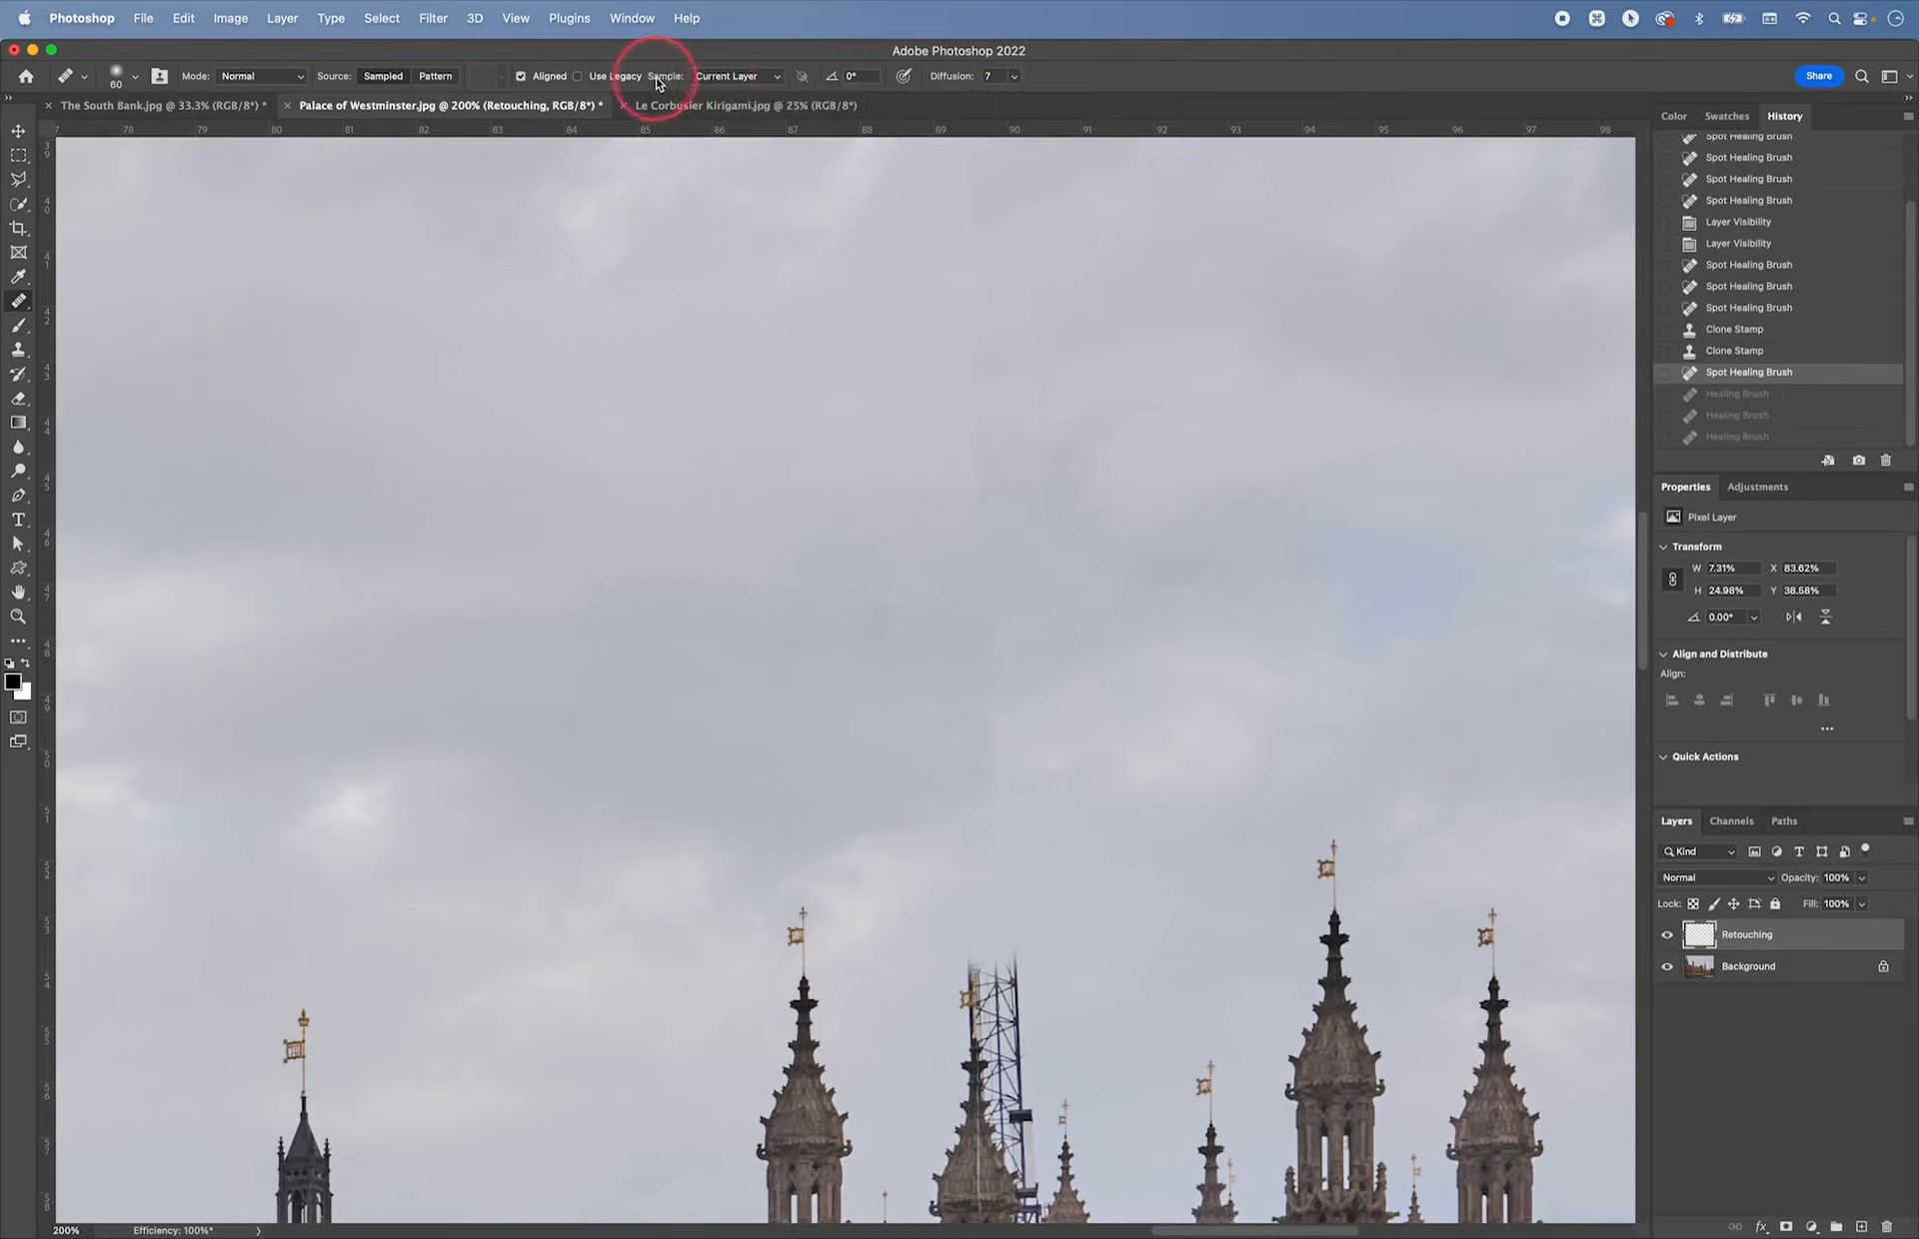
{"action": "left_click", "coordinate": [774, 76]}
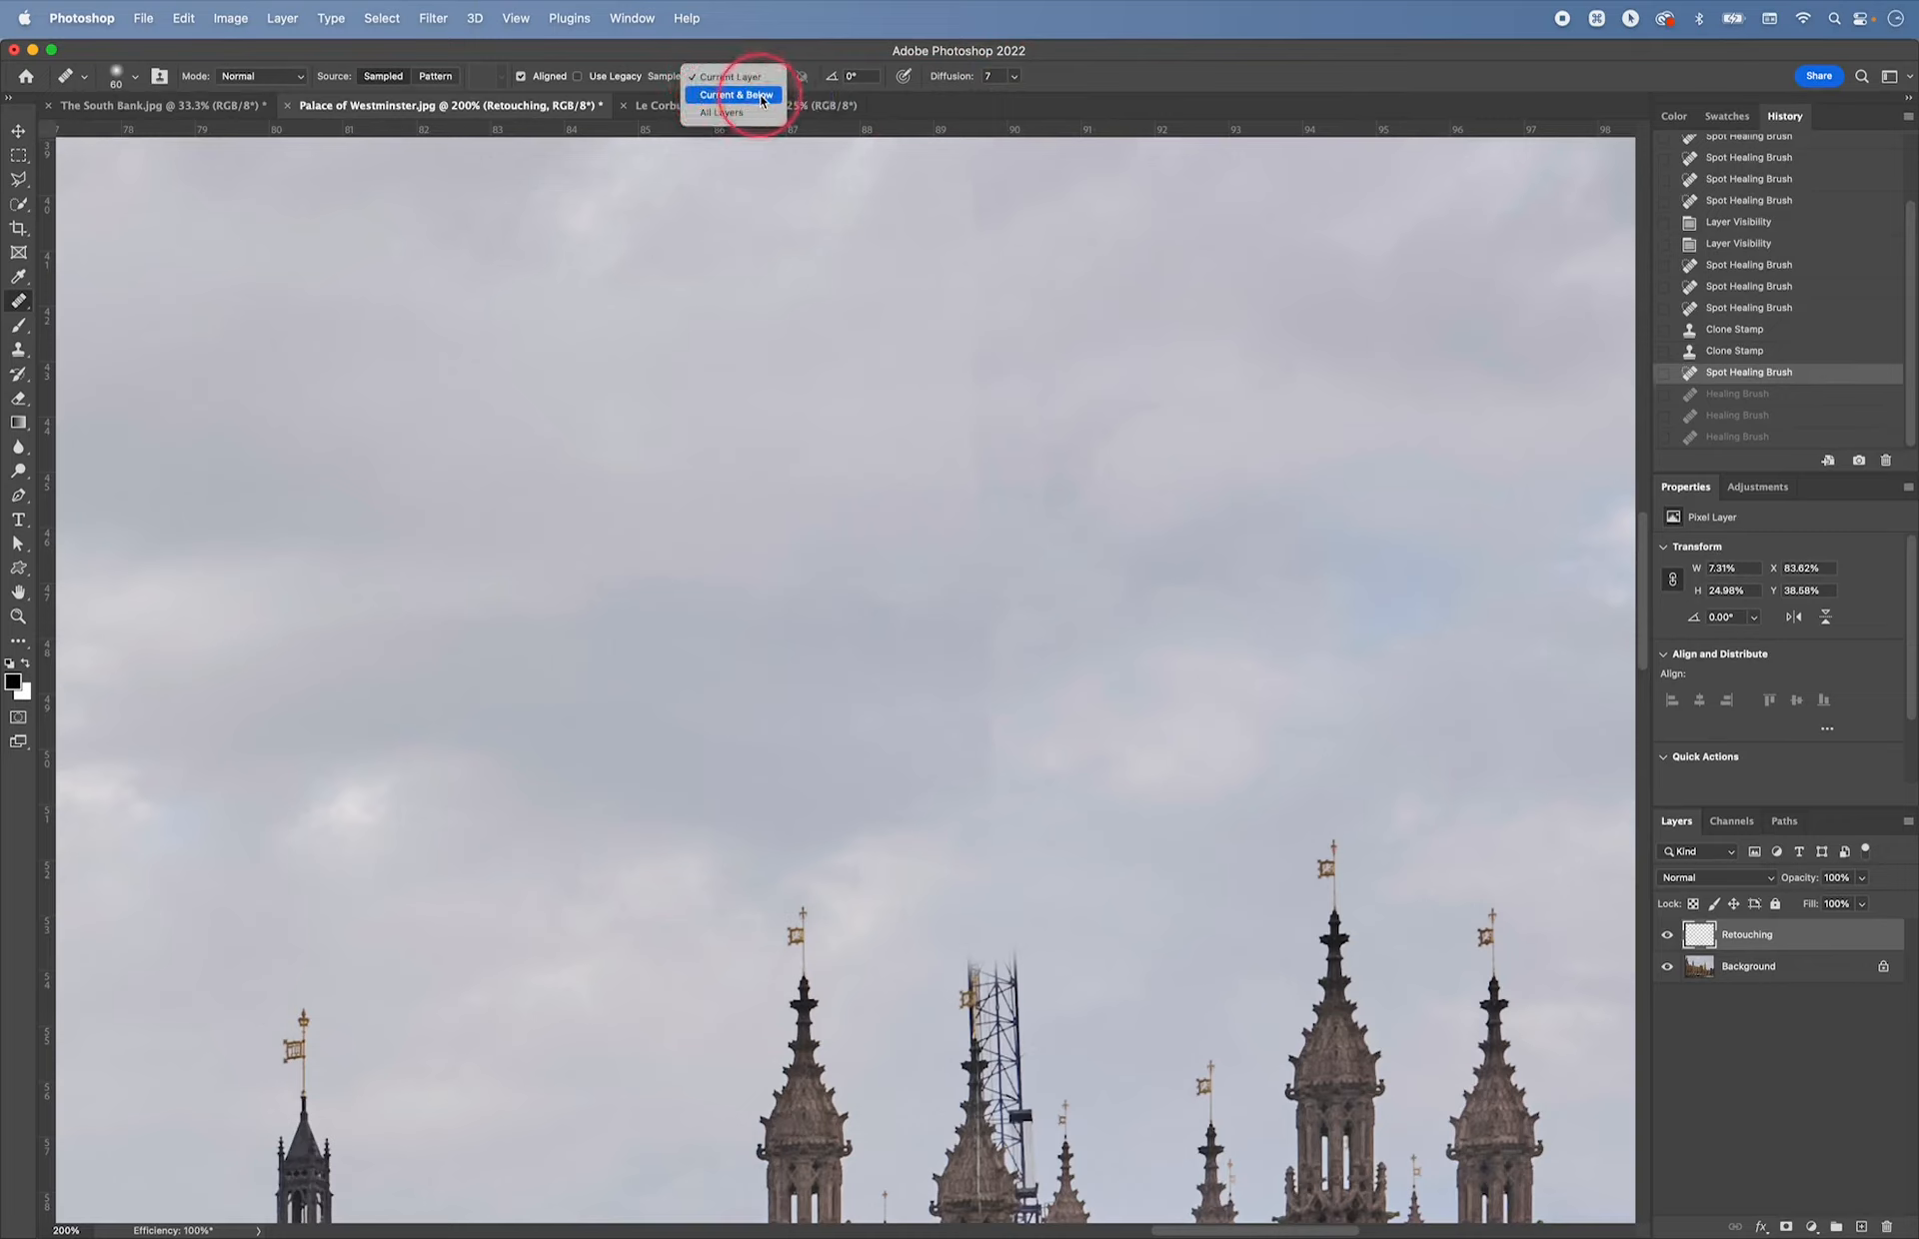
{"action": "left_click", "coordinate": [761, 97]}
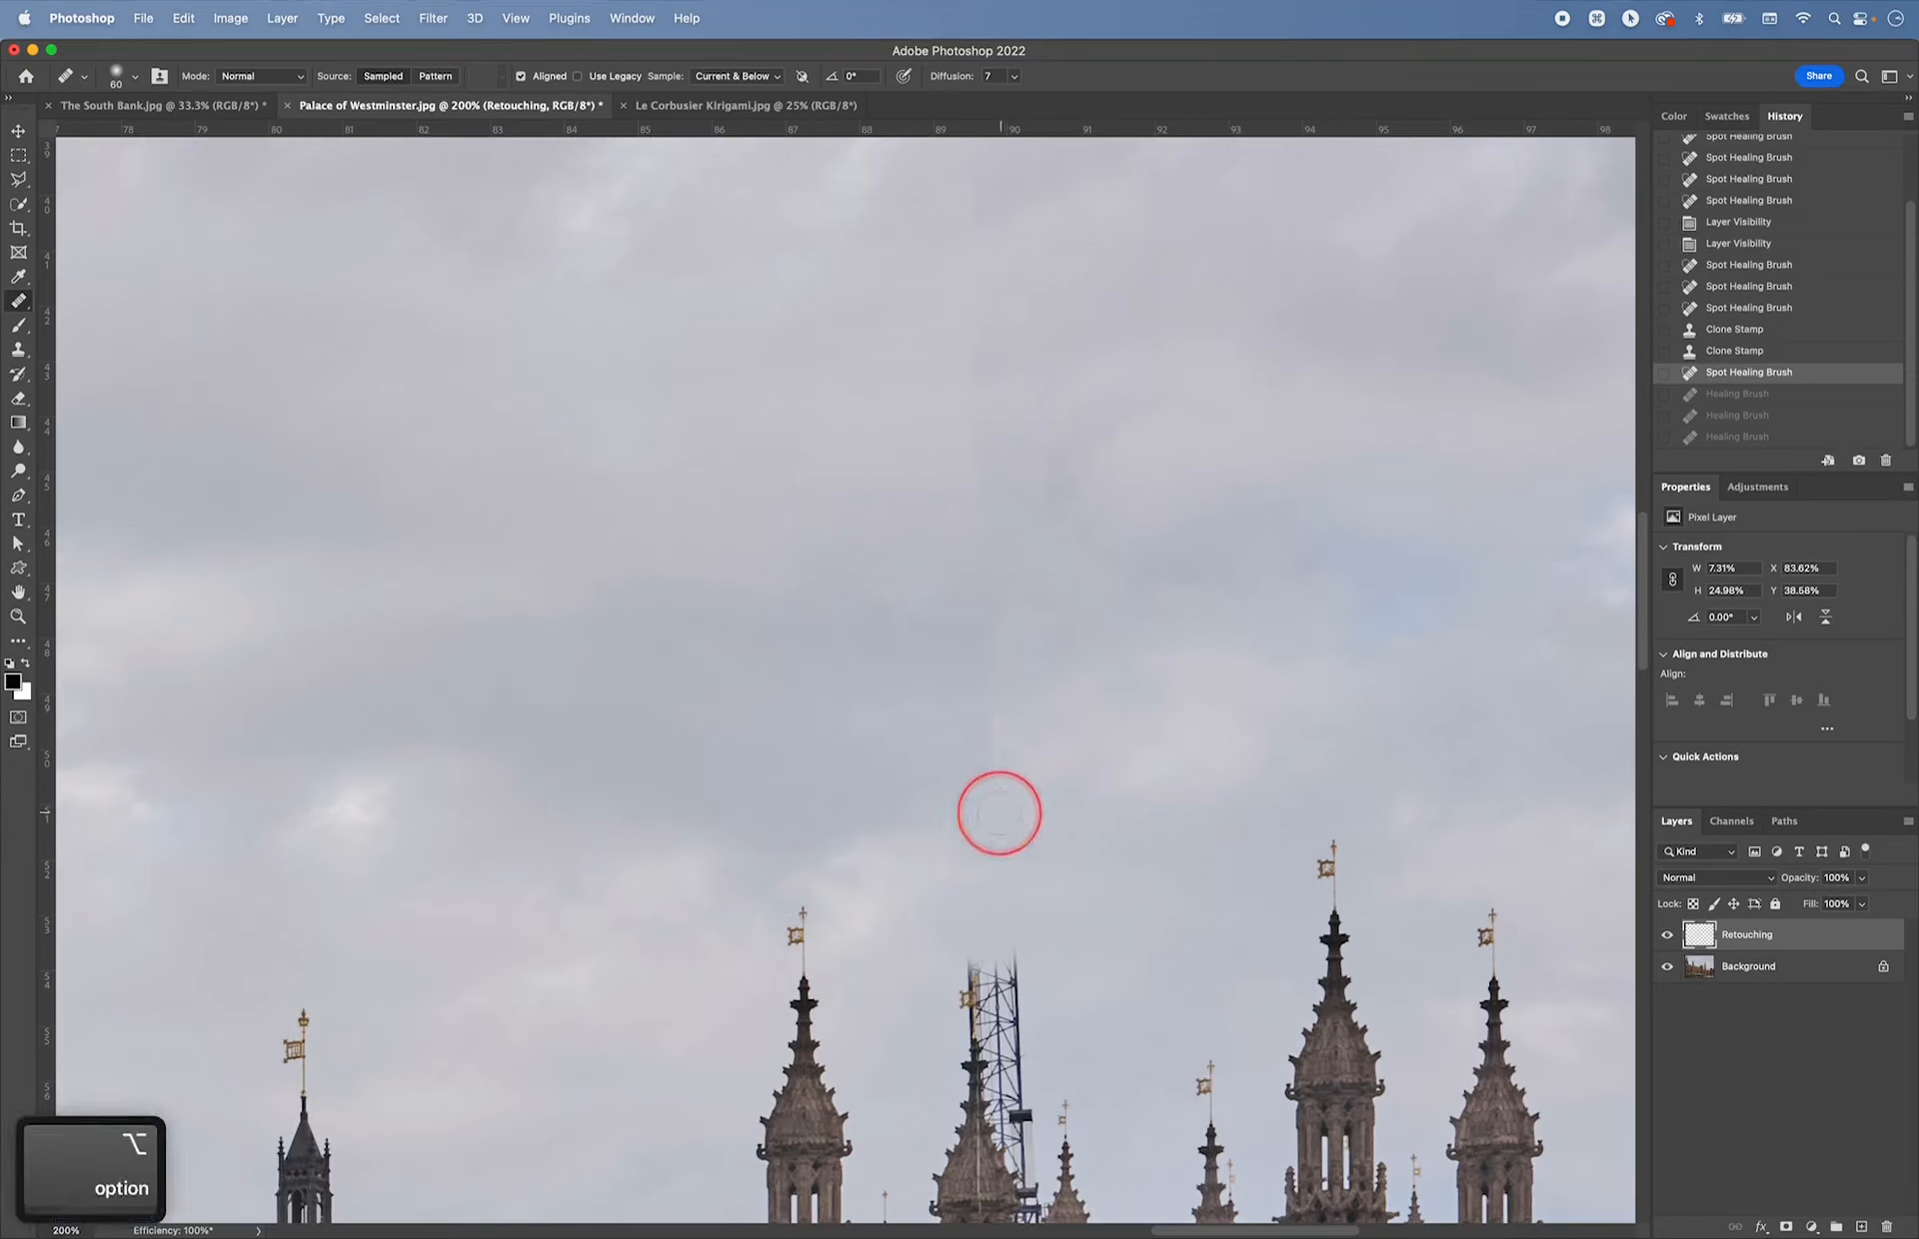
- Heal the streak in the sky above the spires with the Healing Brush, sampling clean cloud beside it
{"action": "left_click_drag", "start_coordinate": [997, 456], "coordinate": [998, 452]}
{"action": "left_click", "coordinate": [823, 625], "text": "alt"}
{"action": "left_click_drag", "start_coordinate": [979, 800], "coordinate": [1025, 600]}
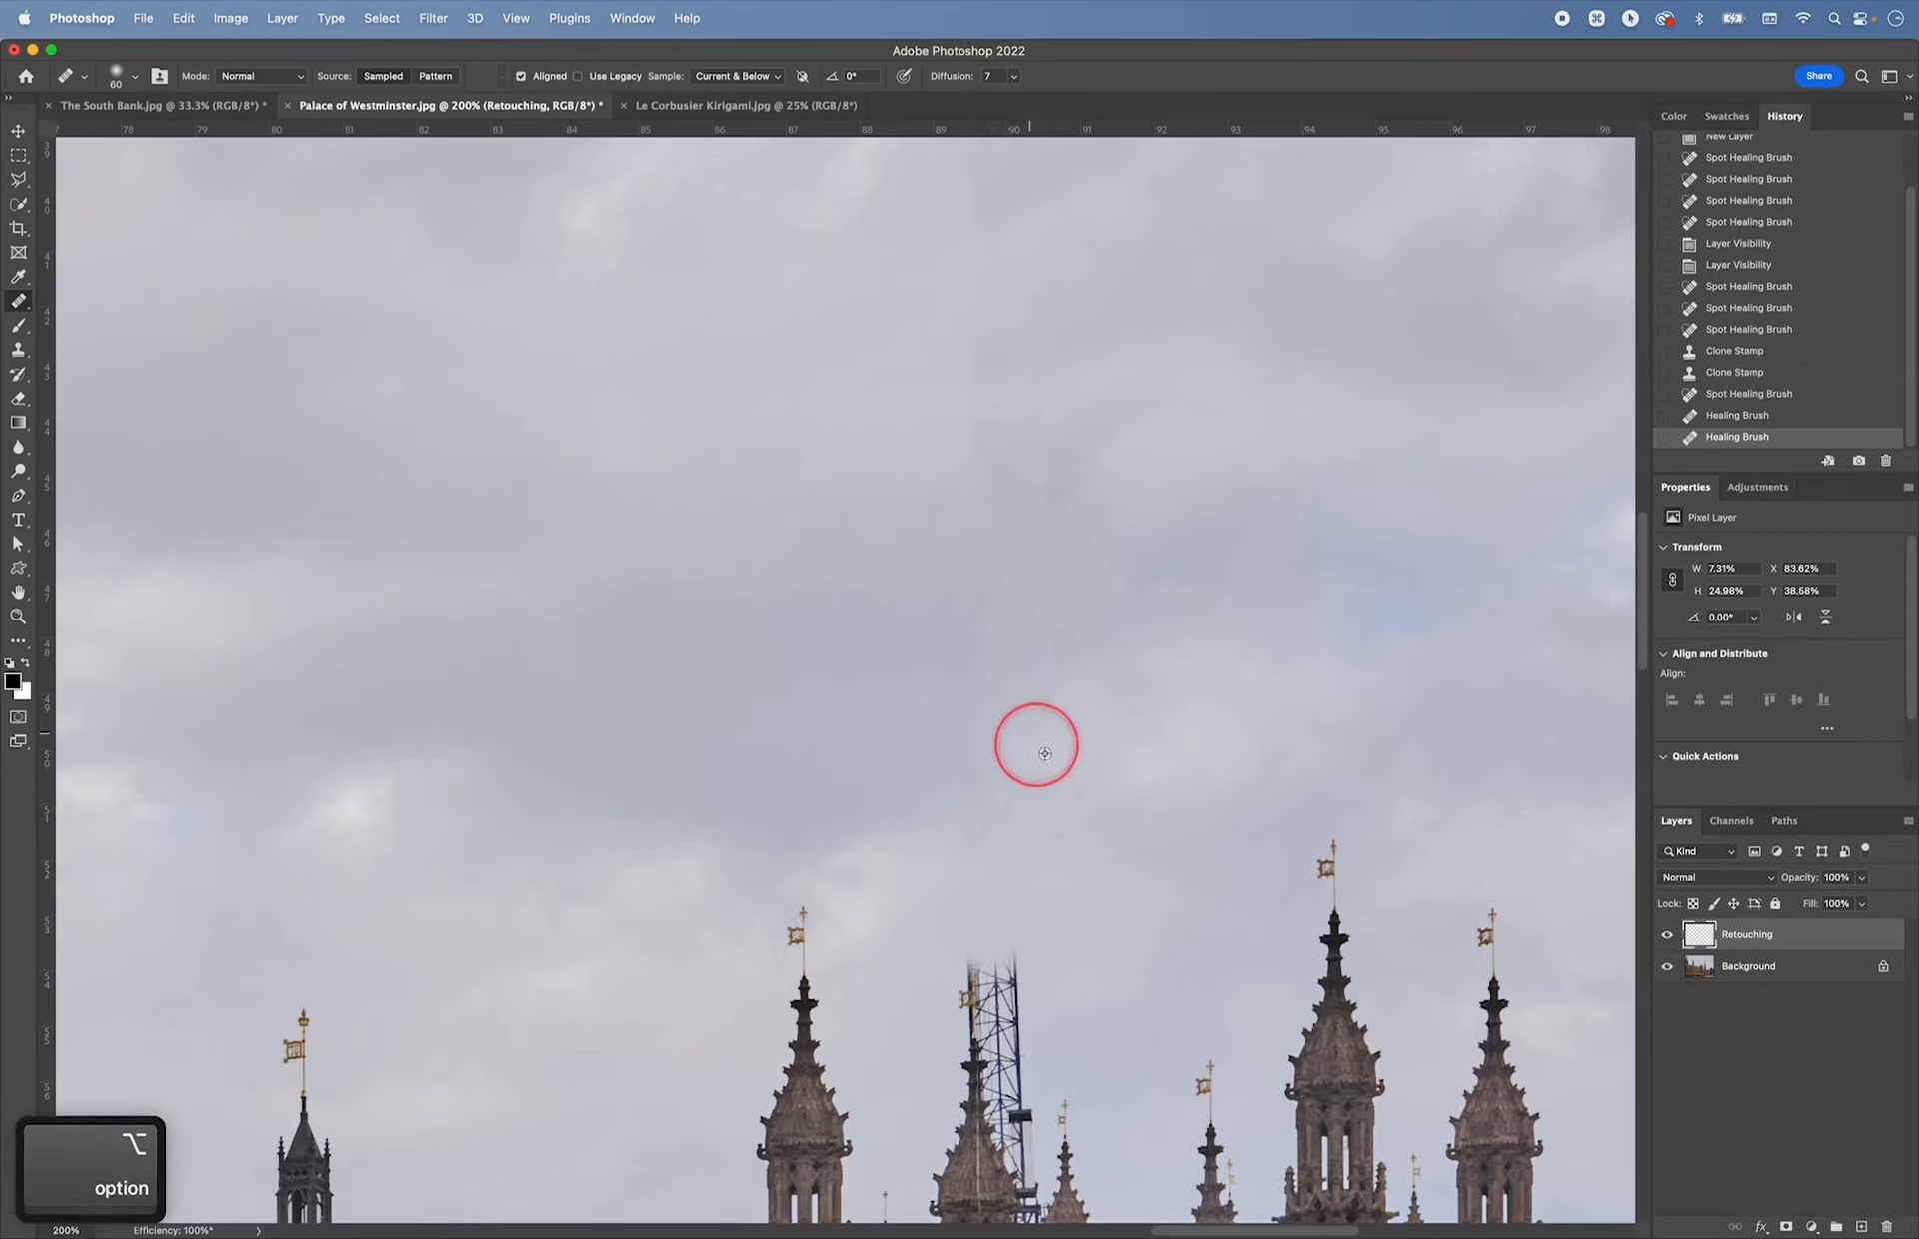
{"action": "left_click", "coordinate": [1067, 807], "text": "alt"}
{"action": "left_click_drag", "start_coordinate": [1151, 788], "coordinate": [1230, 795]}
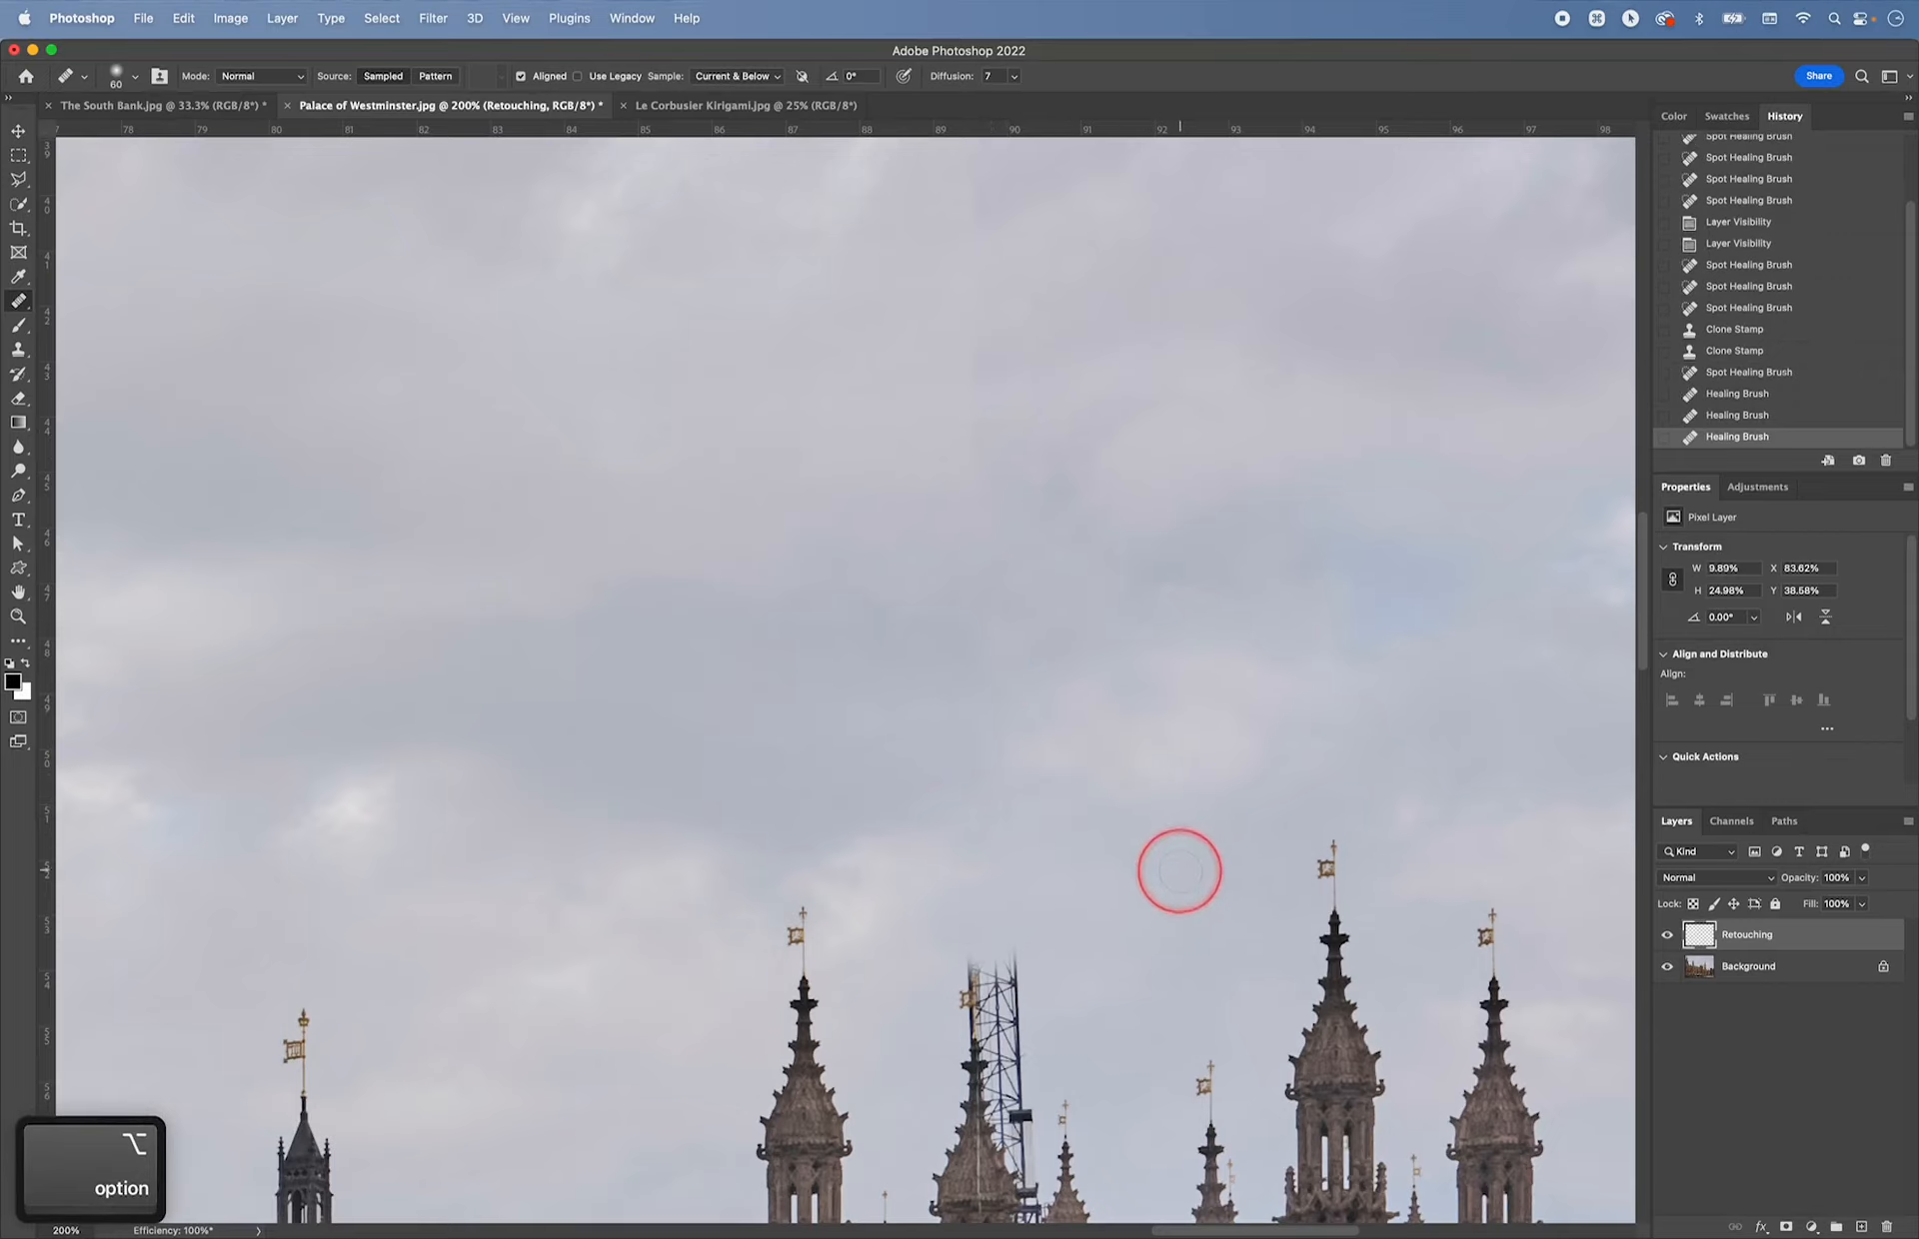
- Heal the upper part of the streak in the clouds, resampling nearby clean sky between strokes
{"action": "key", "text": "space"}
{"action": "left_click_drag", "start_coordinate": [1042, 500], "coordinate": [1071, 809]}
{"action": "left_click", "coordinate": [1050, 992], "text": "alt"}
{"action": "mouse_move", "coordinate": [1008, 1048]}
{"action": "left_mouse_down"}
{"action": "mouse_move", "coordinate": [1008, 801]}
{"action": "mouse_move", "coordinate": [1058, 692]}
{"action": "left_mouse_up"}
{"action": "left_click", "coordinate": [1102, 927], "text": "alt"}
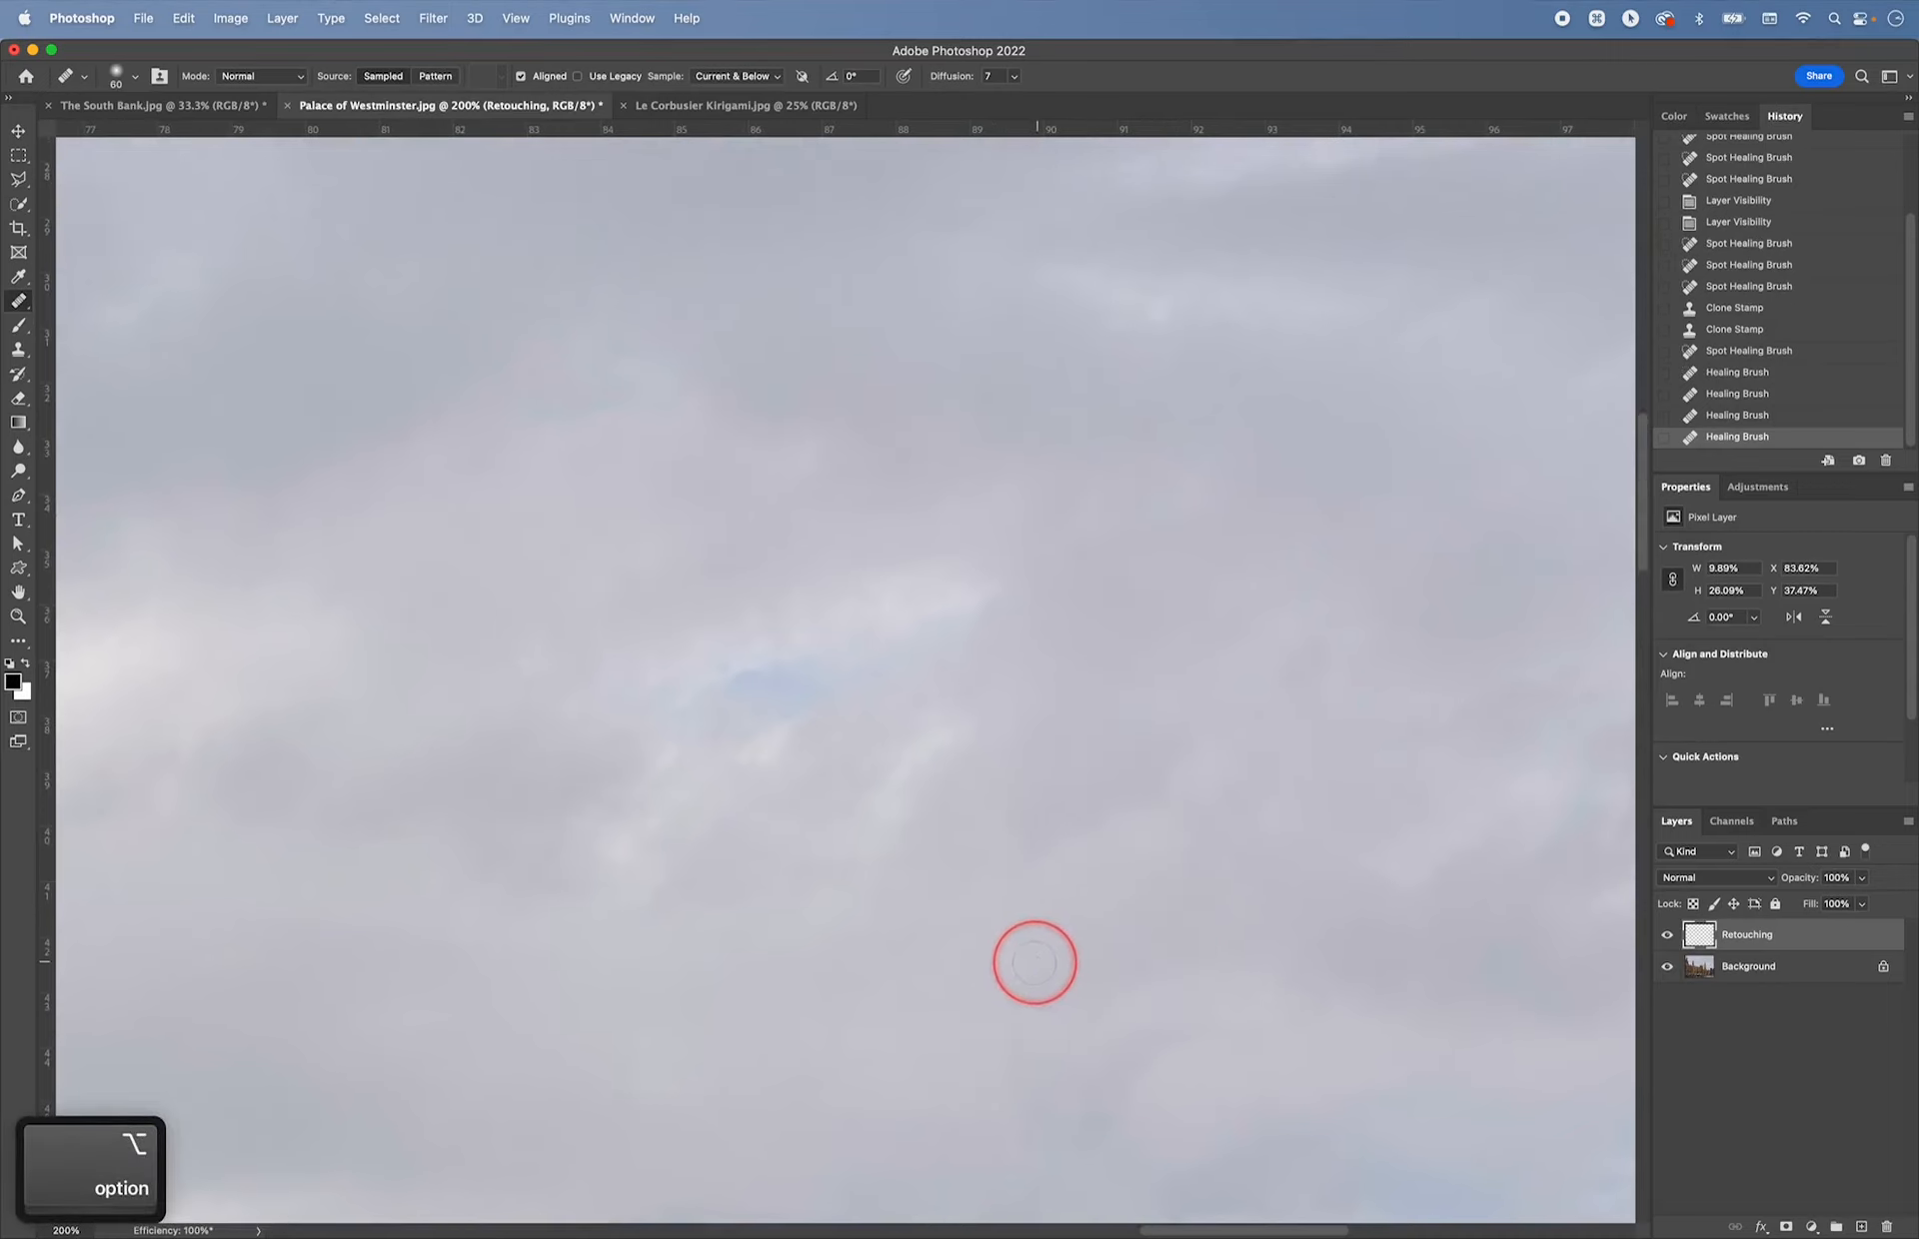
{"action": "mouse_move", "coordinate": [1034, 963]}
{"action": "left_mouse_down"}
{"action": "mouse_move", "coordinate": [1014, 1081]}
{"action": "mouse_move", "coordinate": [1029, 1127]}
{"action": "left_mouse_up"}
{"action": "left_click", "coordinate": [1175, 1029], "text": "alt"}
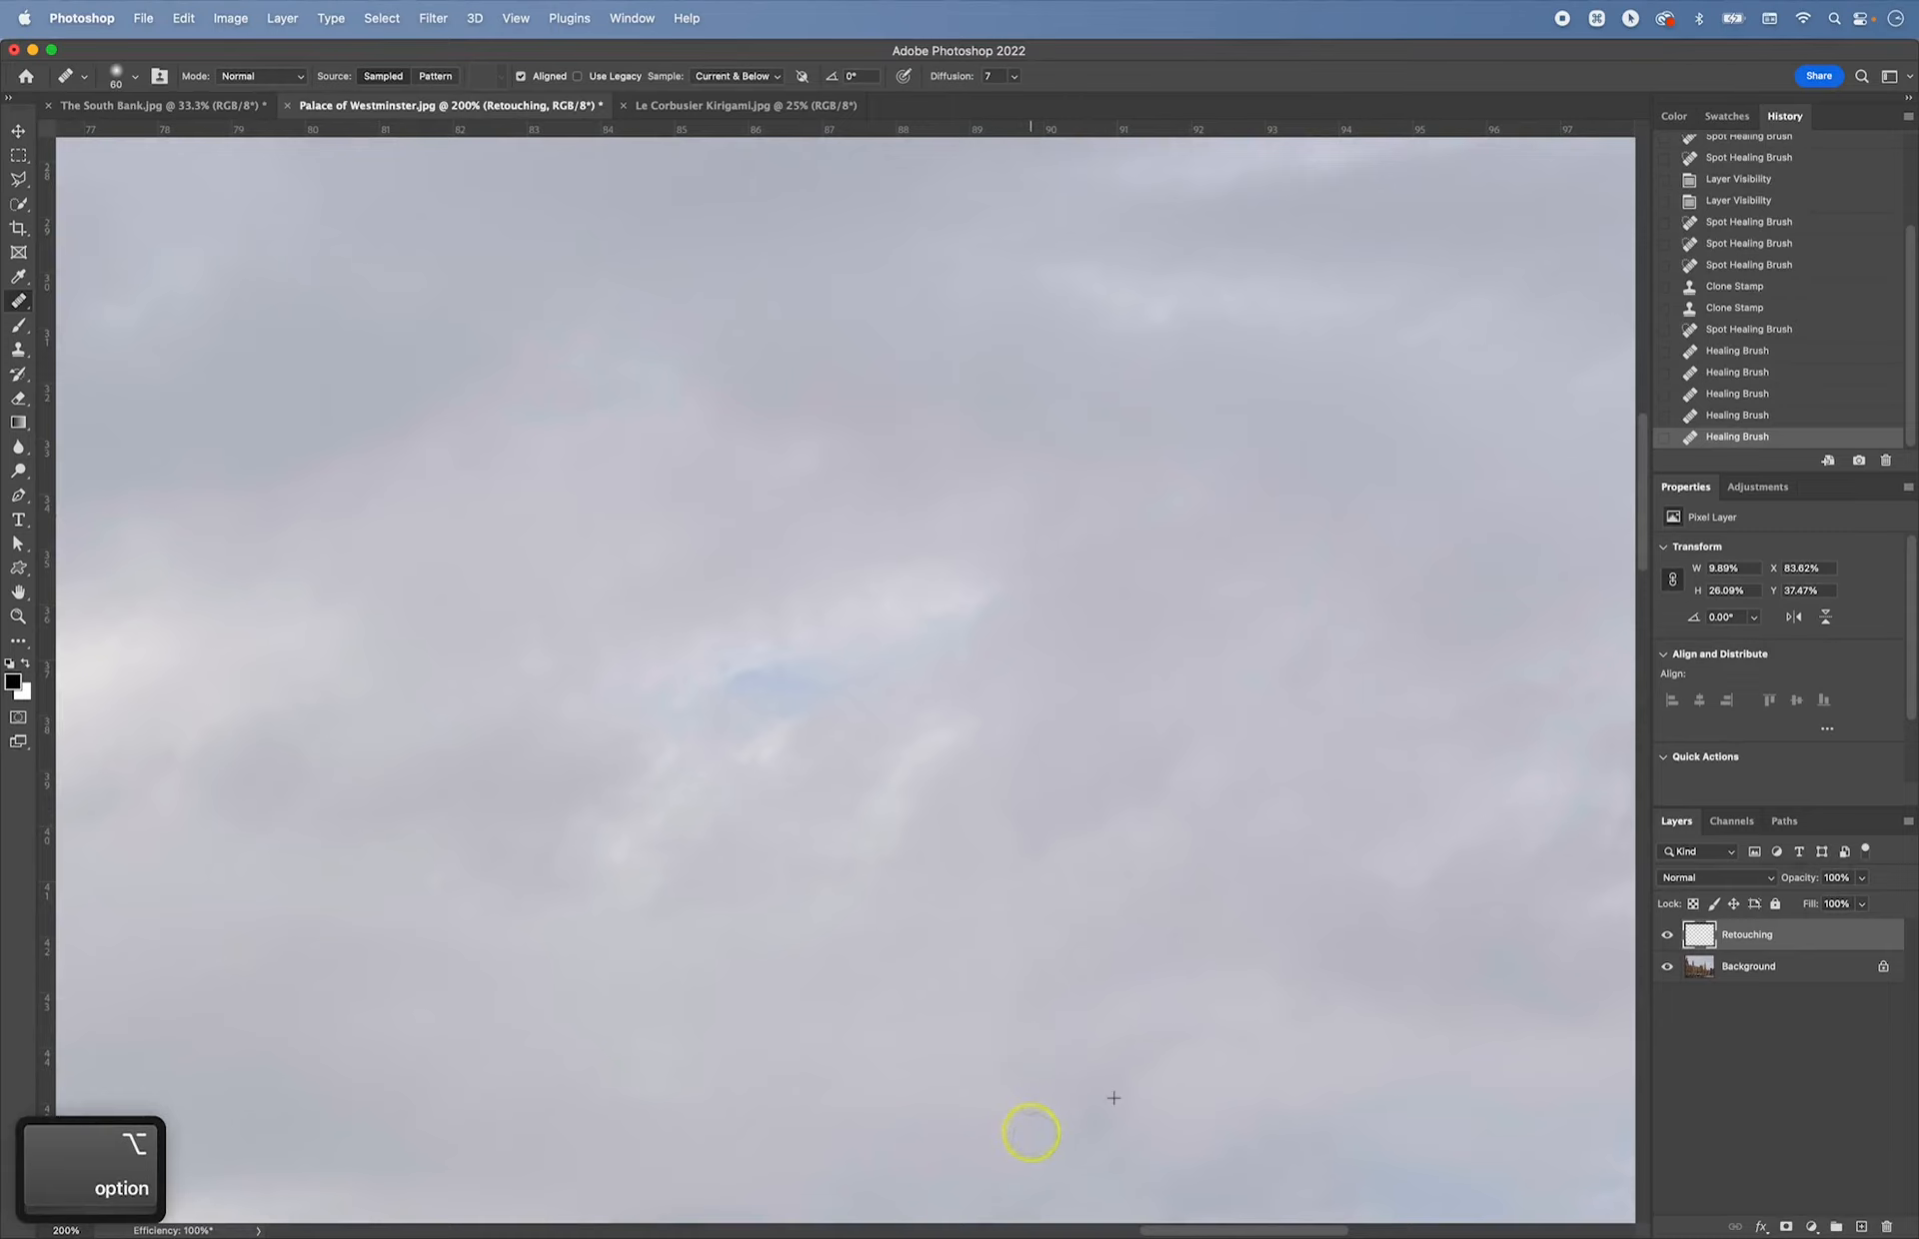
- Compare the sky before and after by toggling the Retouching layer's visibility off and on twice
{"action": "key", "text": "super+minus"}
{"action": "key", "text": "super+minus"}
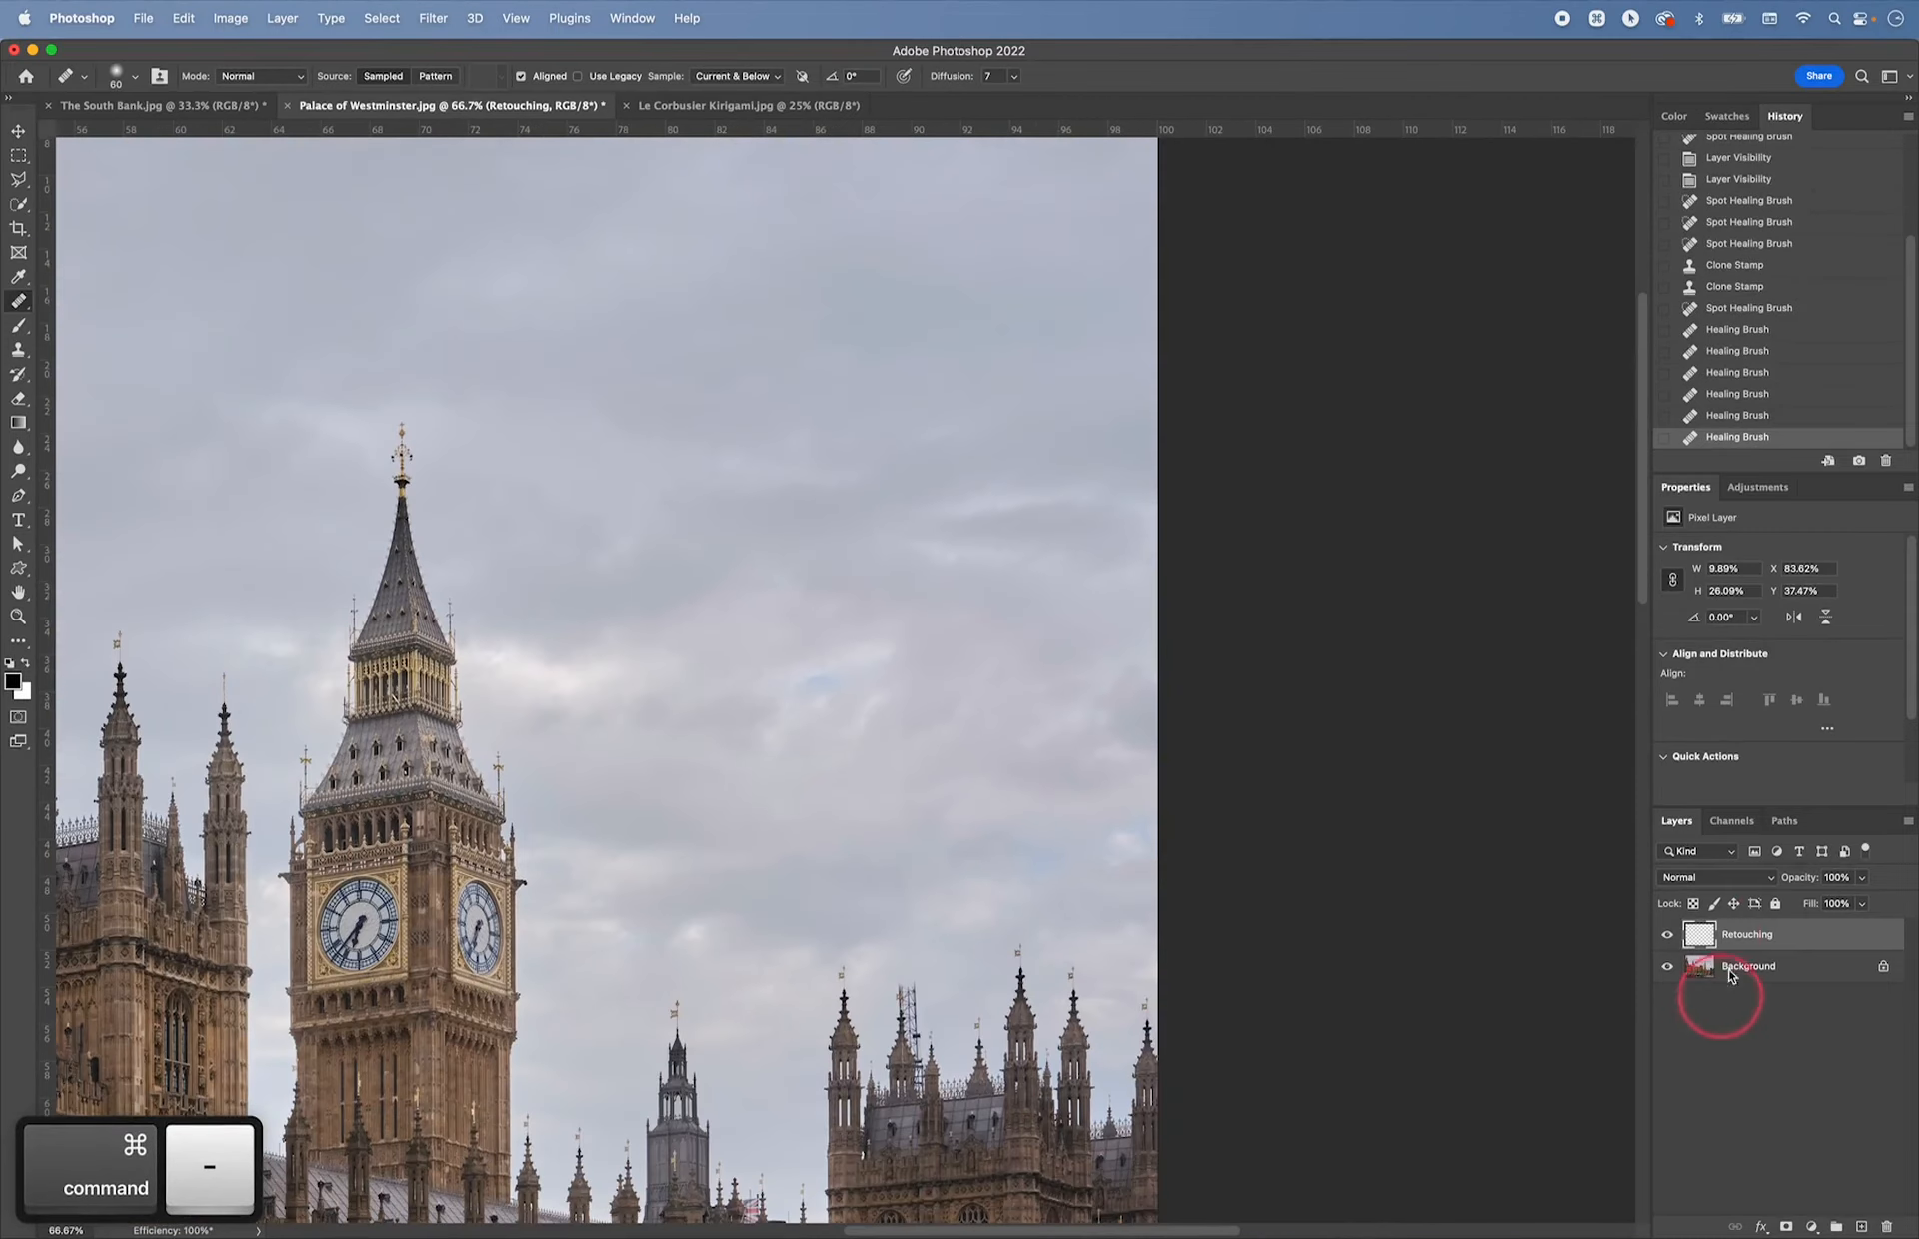
{"action": "left_click", "coordinate": [1666, 936]}
{"action": "left_click", "coordinate": [1667, 936]}
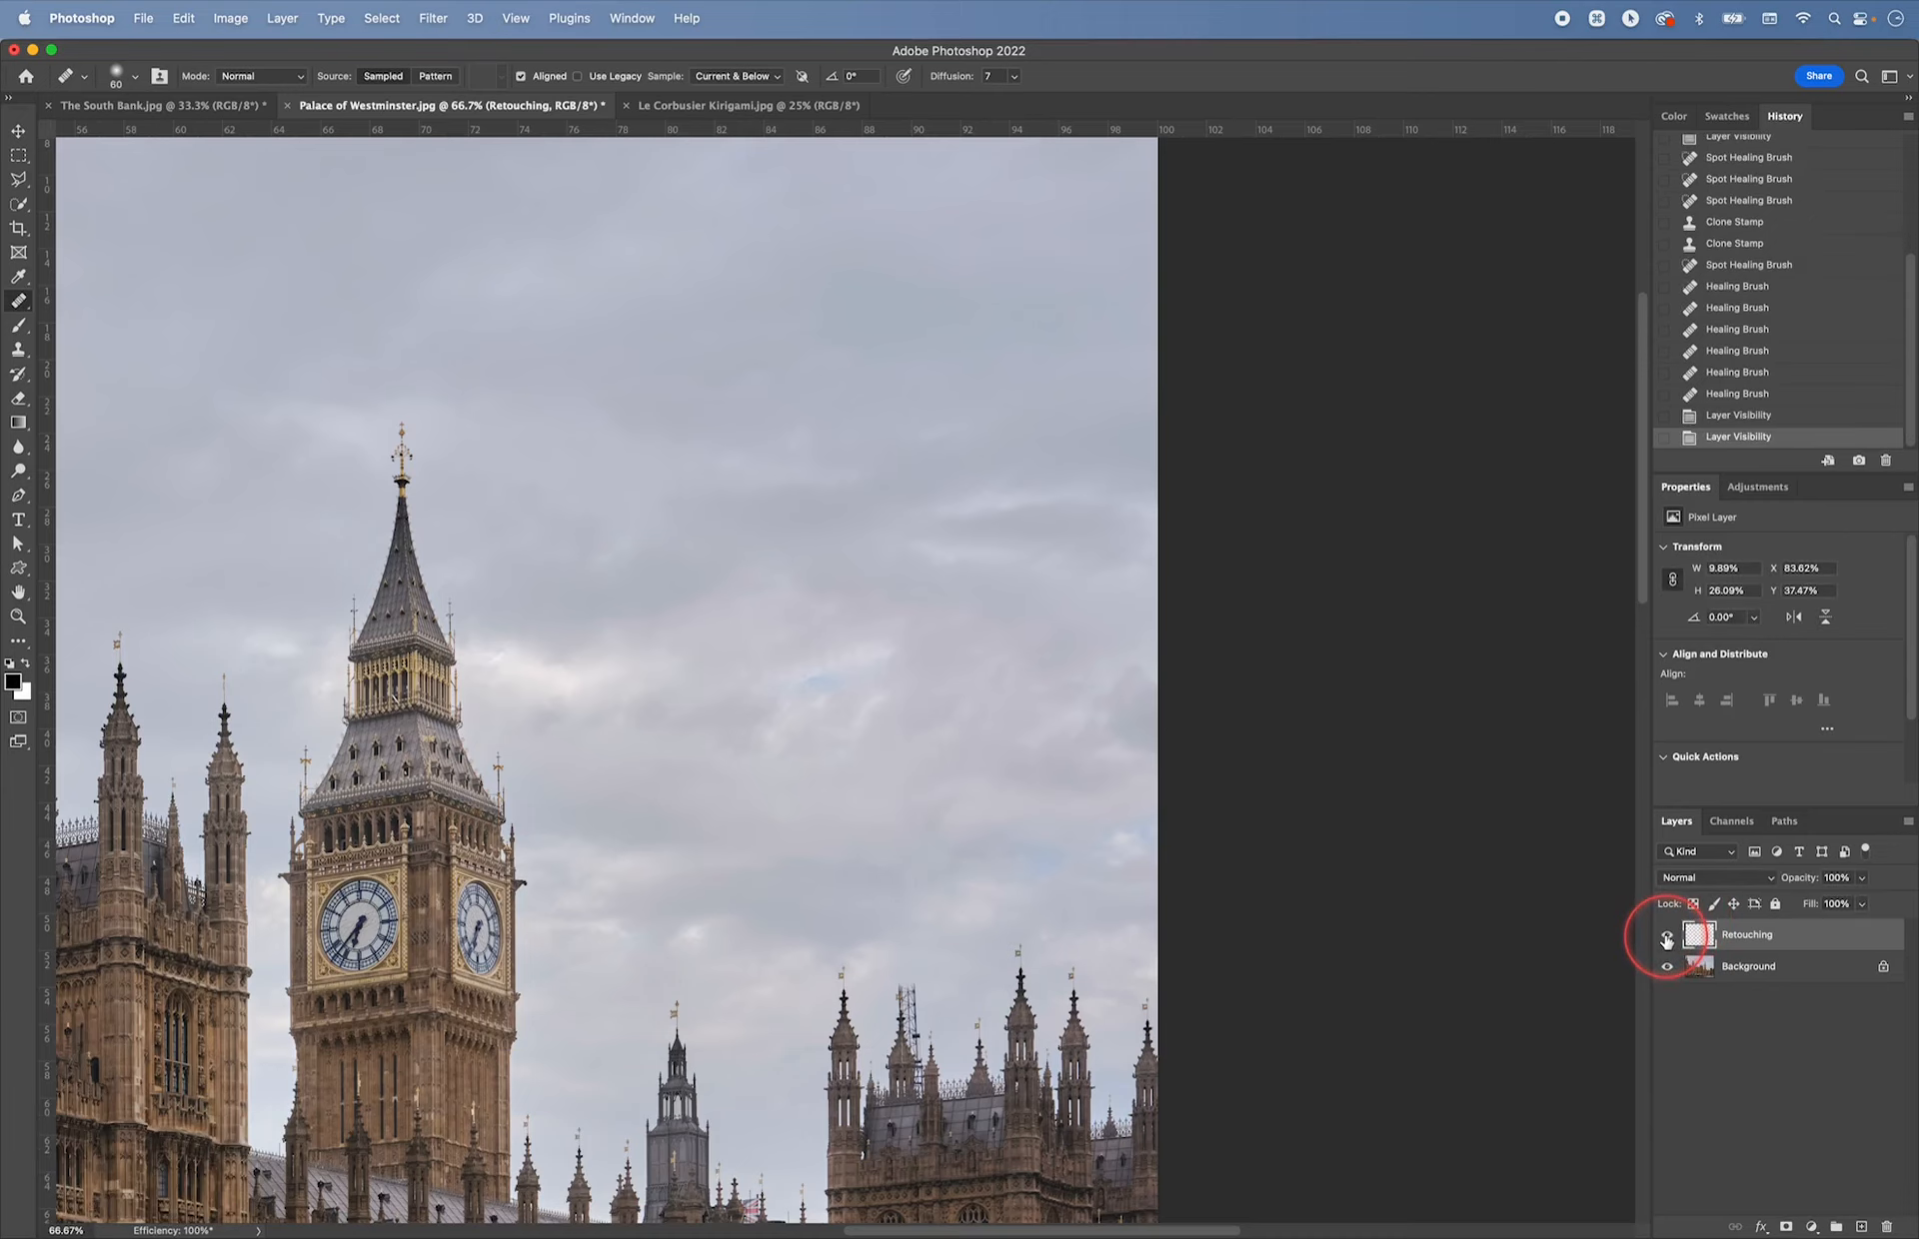
{"action": "left_click", "coordinate": [1667, 937]}
{"action": "left_click", "coordinate": [1666, 937]}
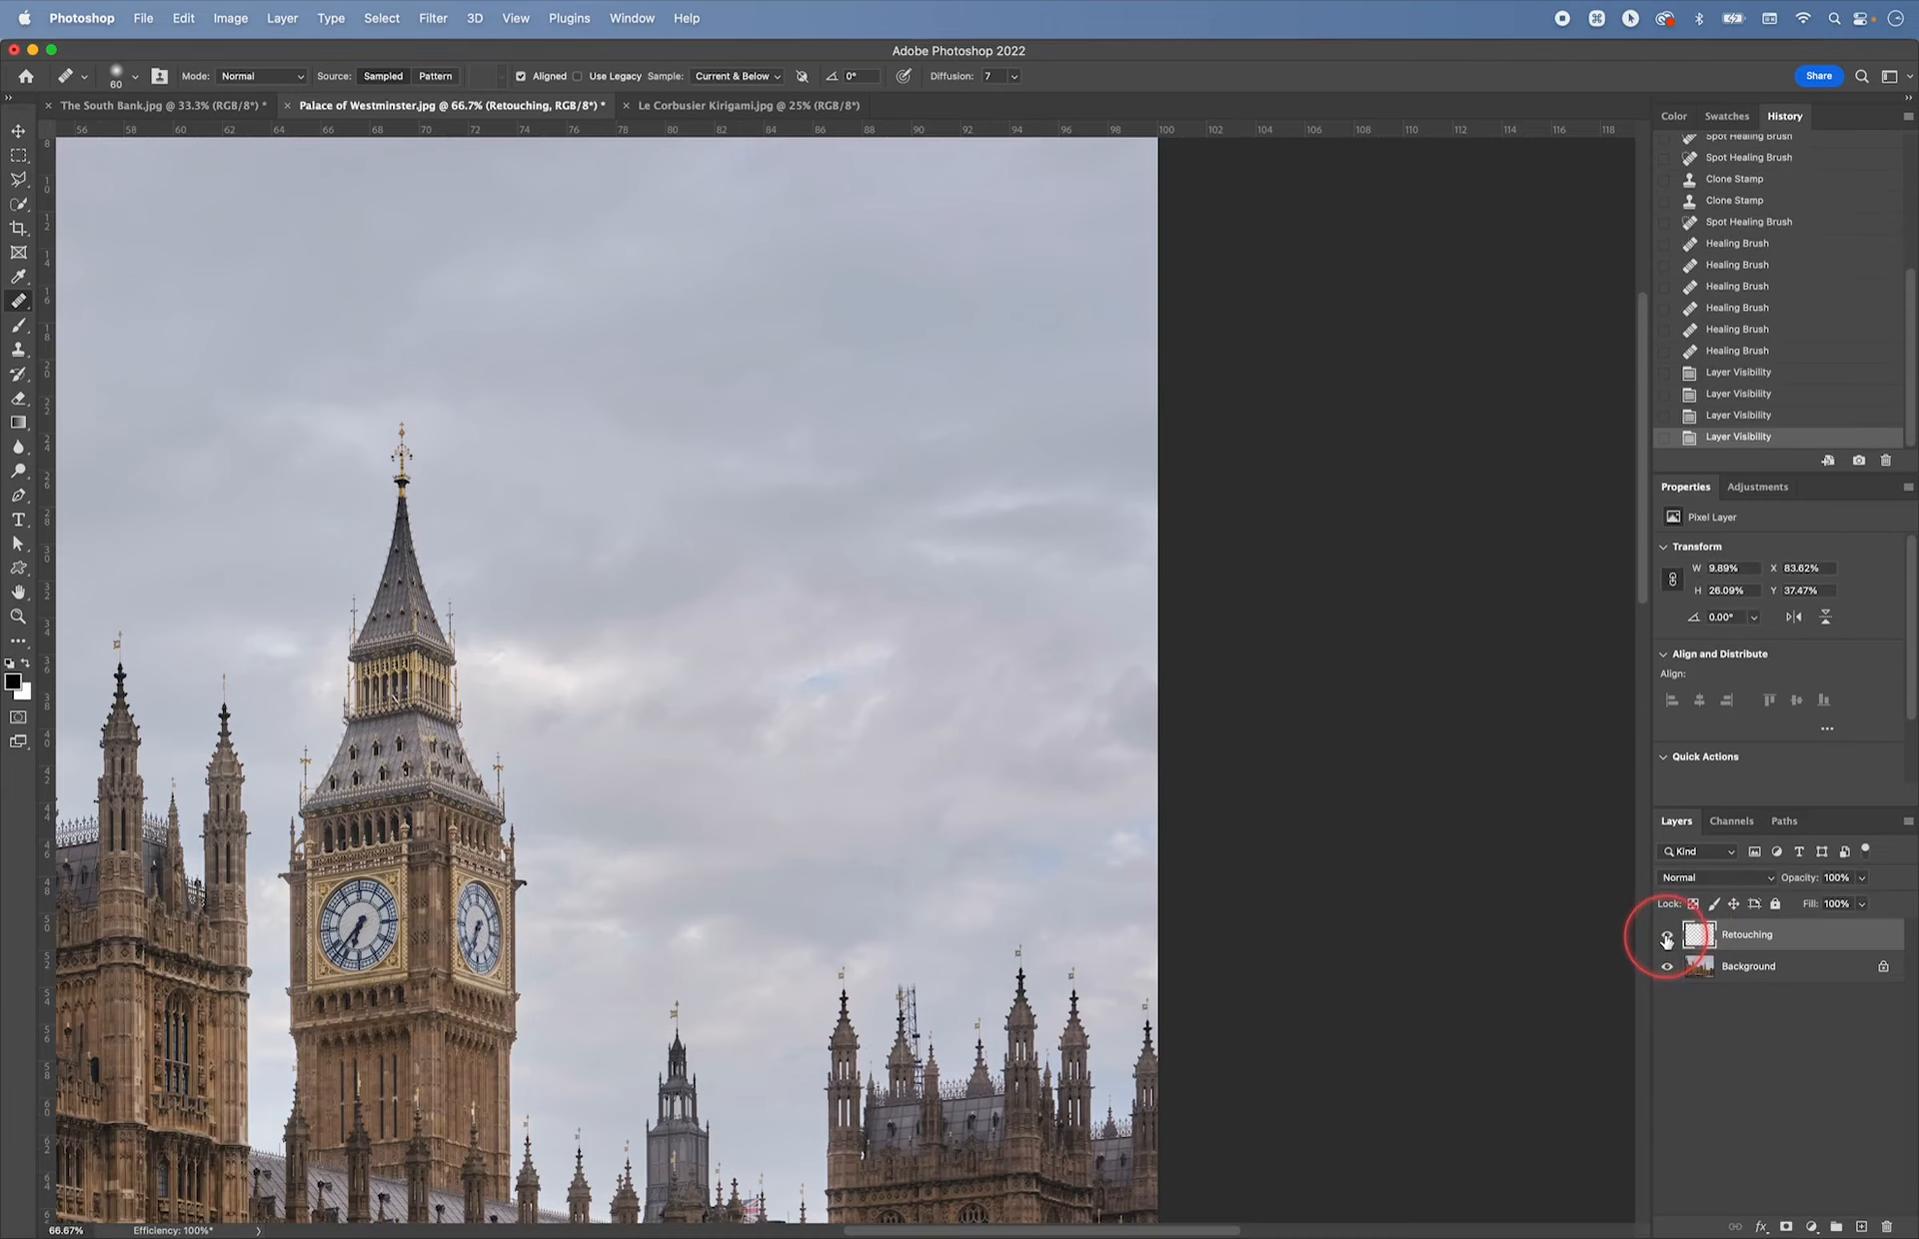
- Switch to the Clone Stamp Tool and reduce its brush to 20 px for retouching the crane between the spires
{"action": "key", "text": "super+equal"}
{"action": "key", "text": "super+equal"}
{"action": "key", "text": "super+equal"}
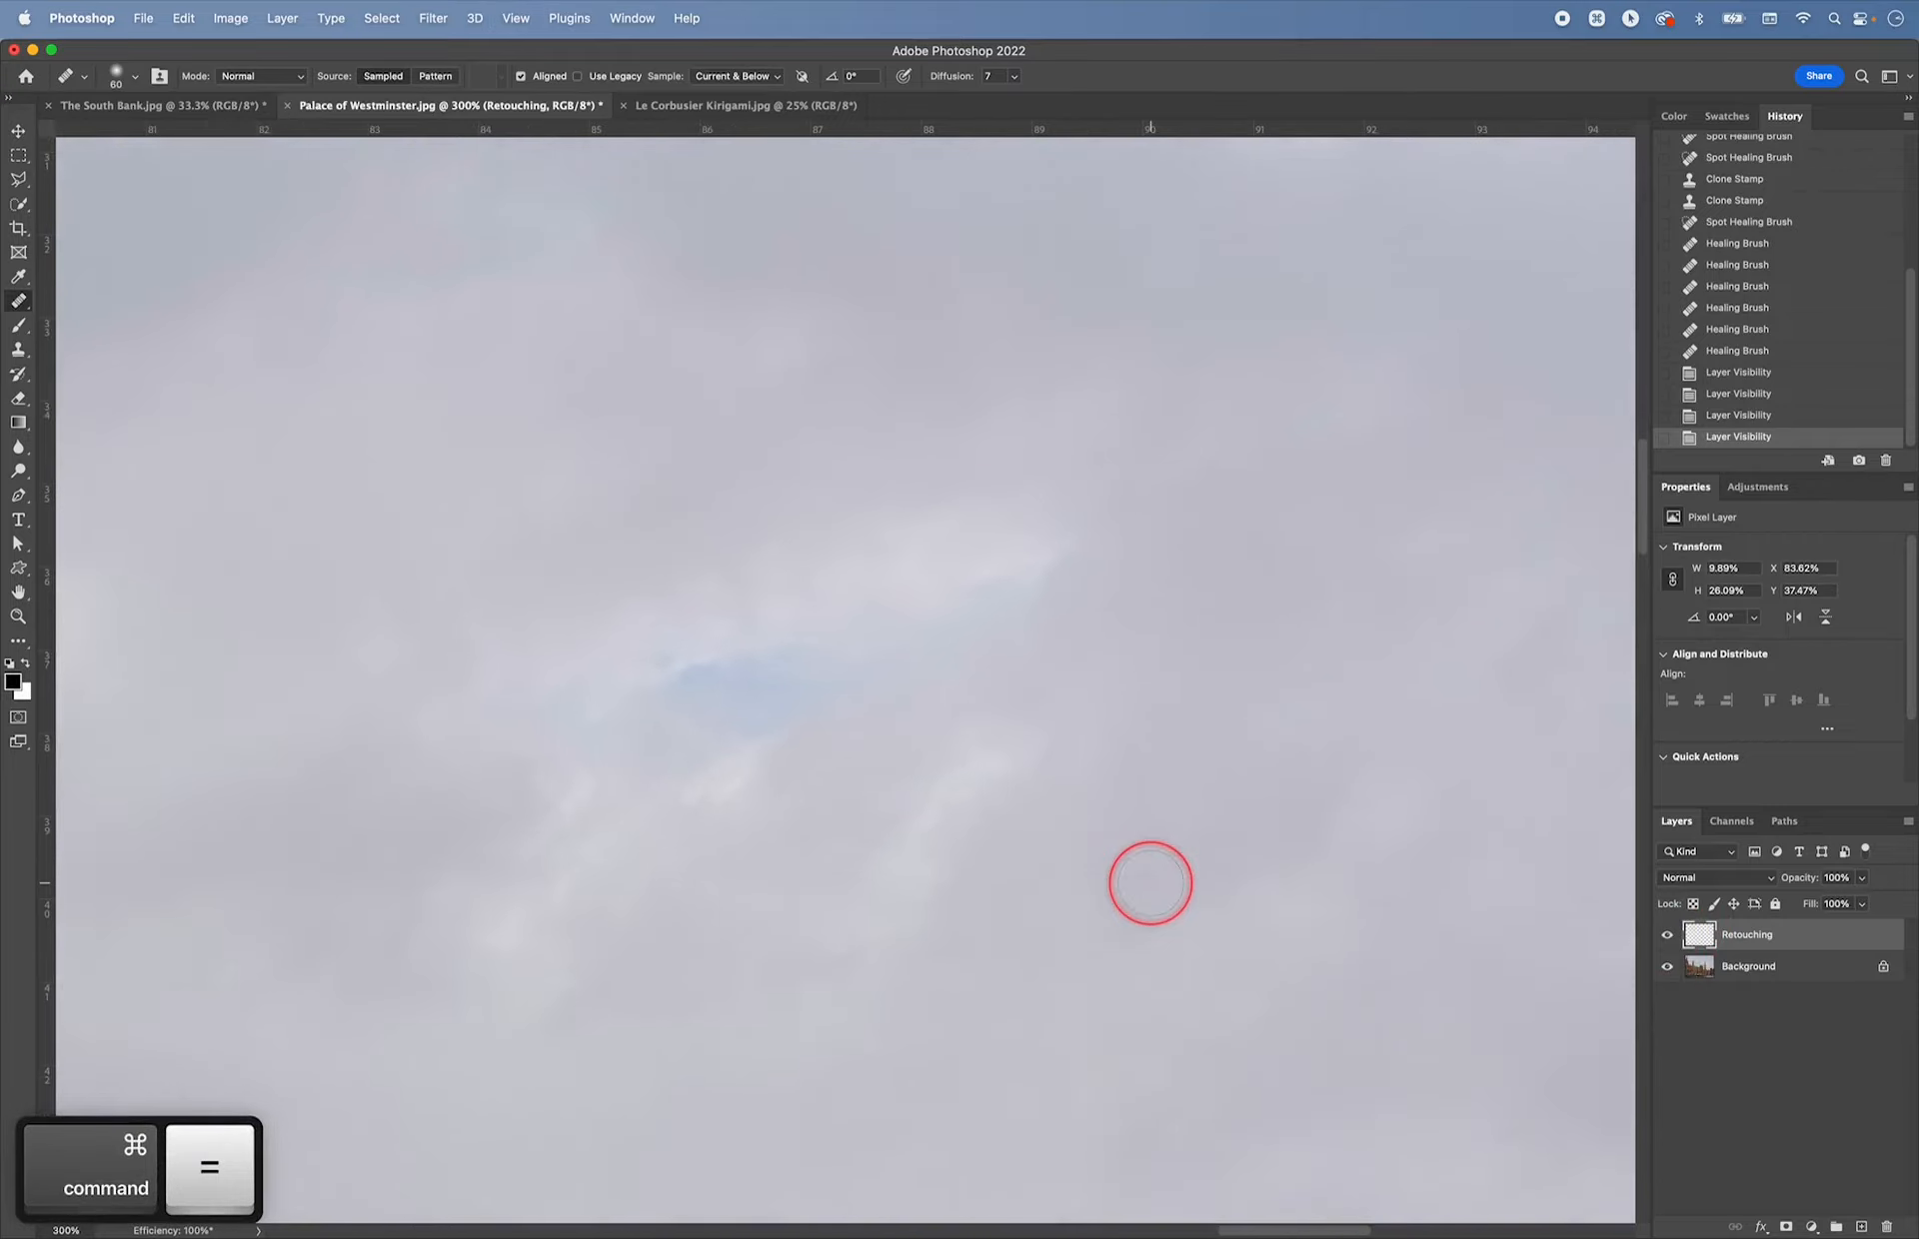
{"action": "key", "text": "space"}
{"action": "left_click_drag", "start_coordinate": [1149, 878], "coordinate": [1093, 620]}
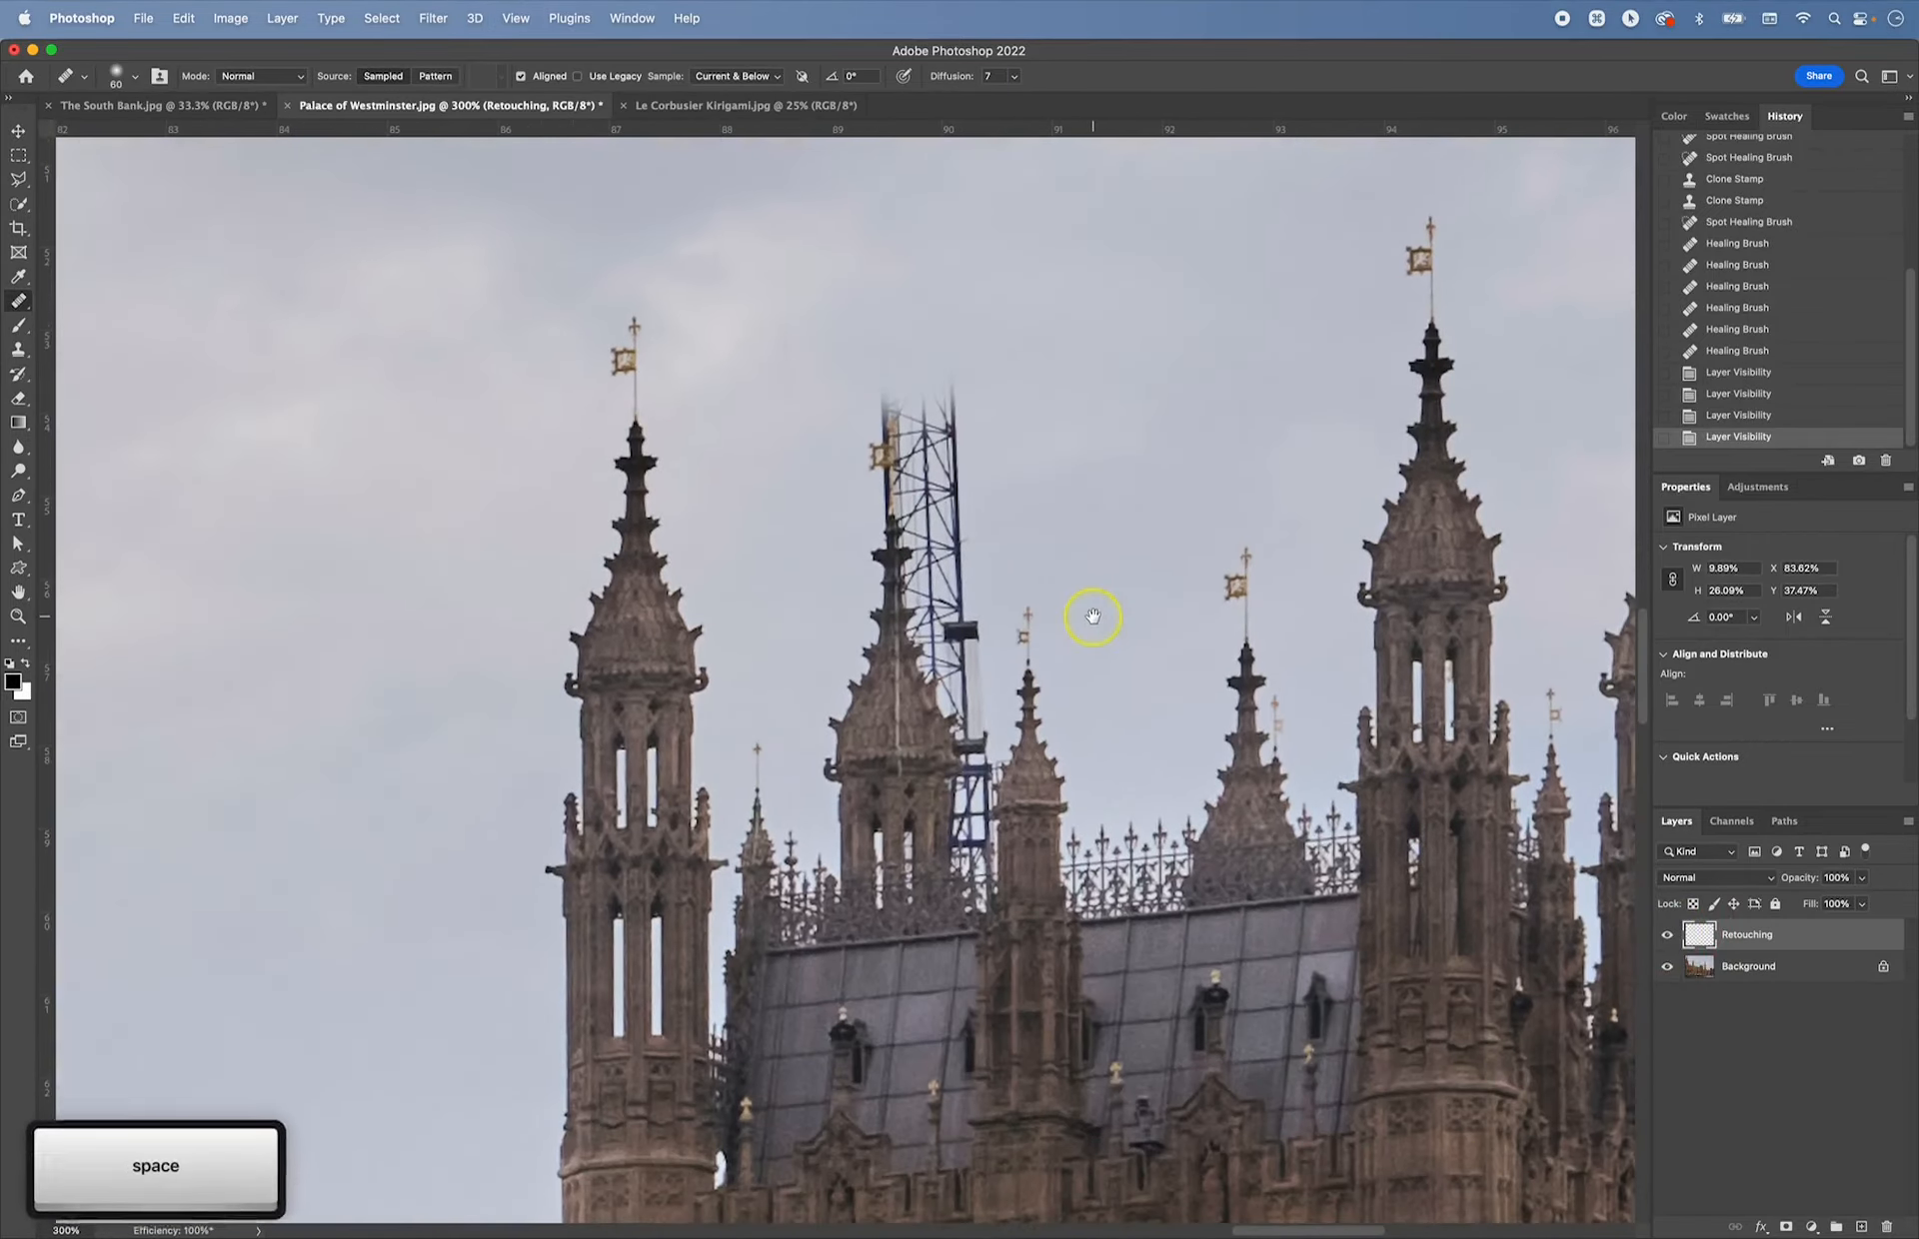
{"action": "key", "text": "super+equal"}
{"action": "key", "text": "super+equal"}
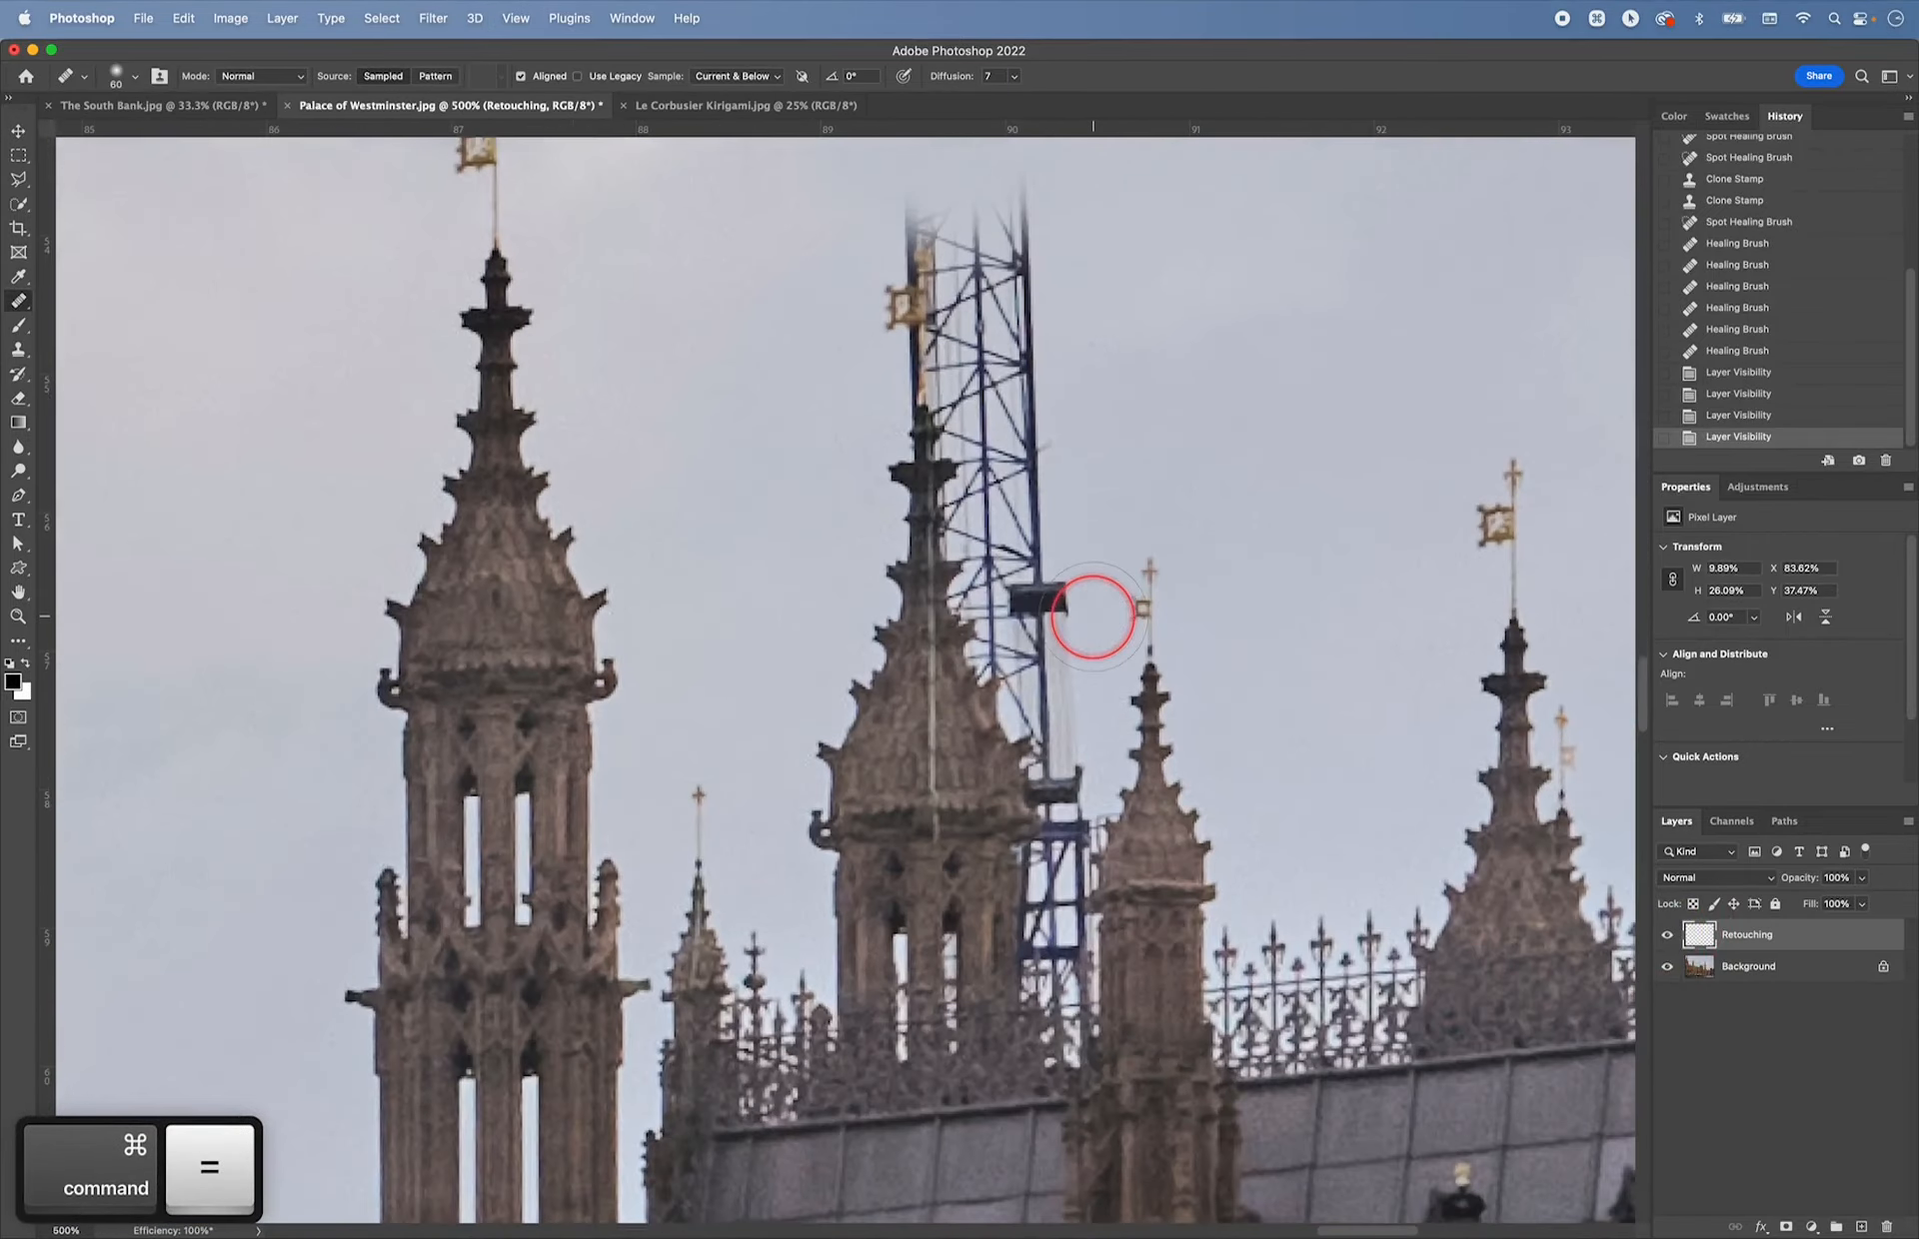
{"action": "key", "text": "space"}
{"action": "left_click_drag", "start_coordinate": [1092, 613], "coordinate": [1066, 741]}
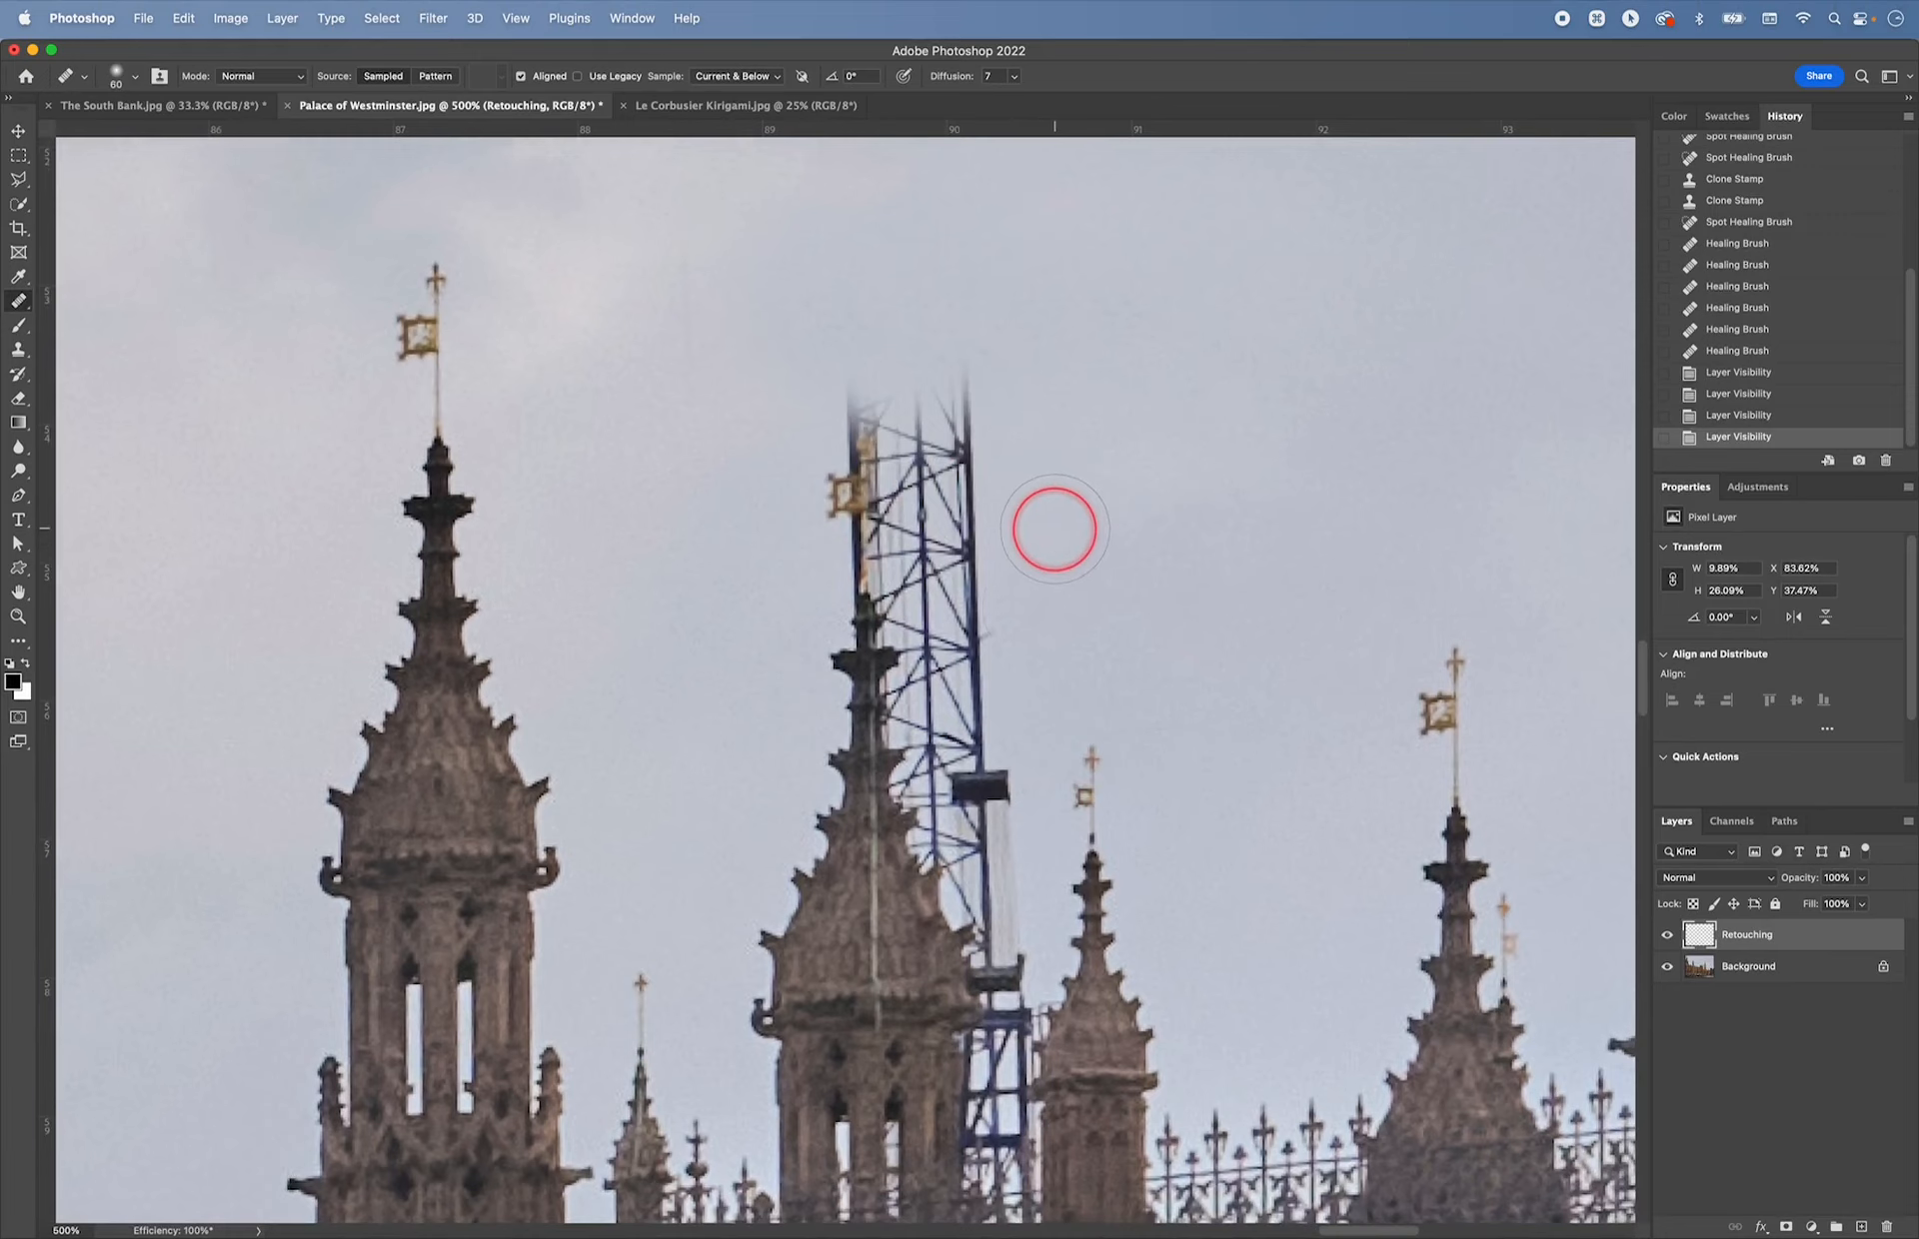
{"action": "key", "text": "s"}
{"action": "key", "text": "bracketleft"}
{"action": "key", "text": "bracketleft"}
{"action": "key", "text": "bracketleft"}
{"action": "key", "text": "bracketleft"}
{"action": "key", "text": "bracketleft"}
{"action": "key", "text": "bracketleft"}
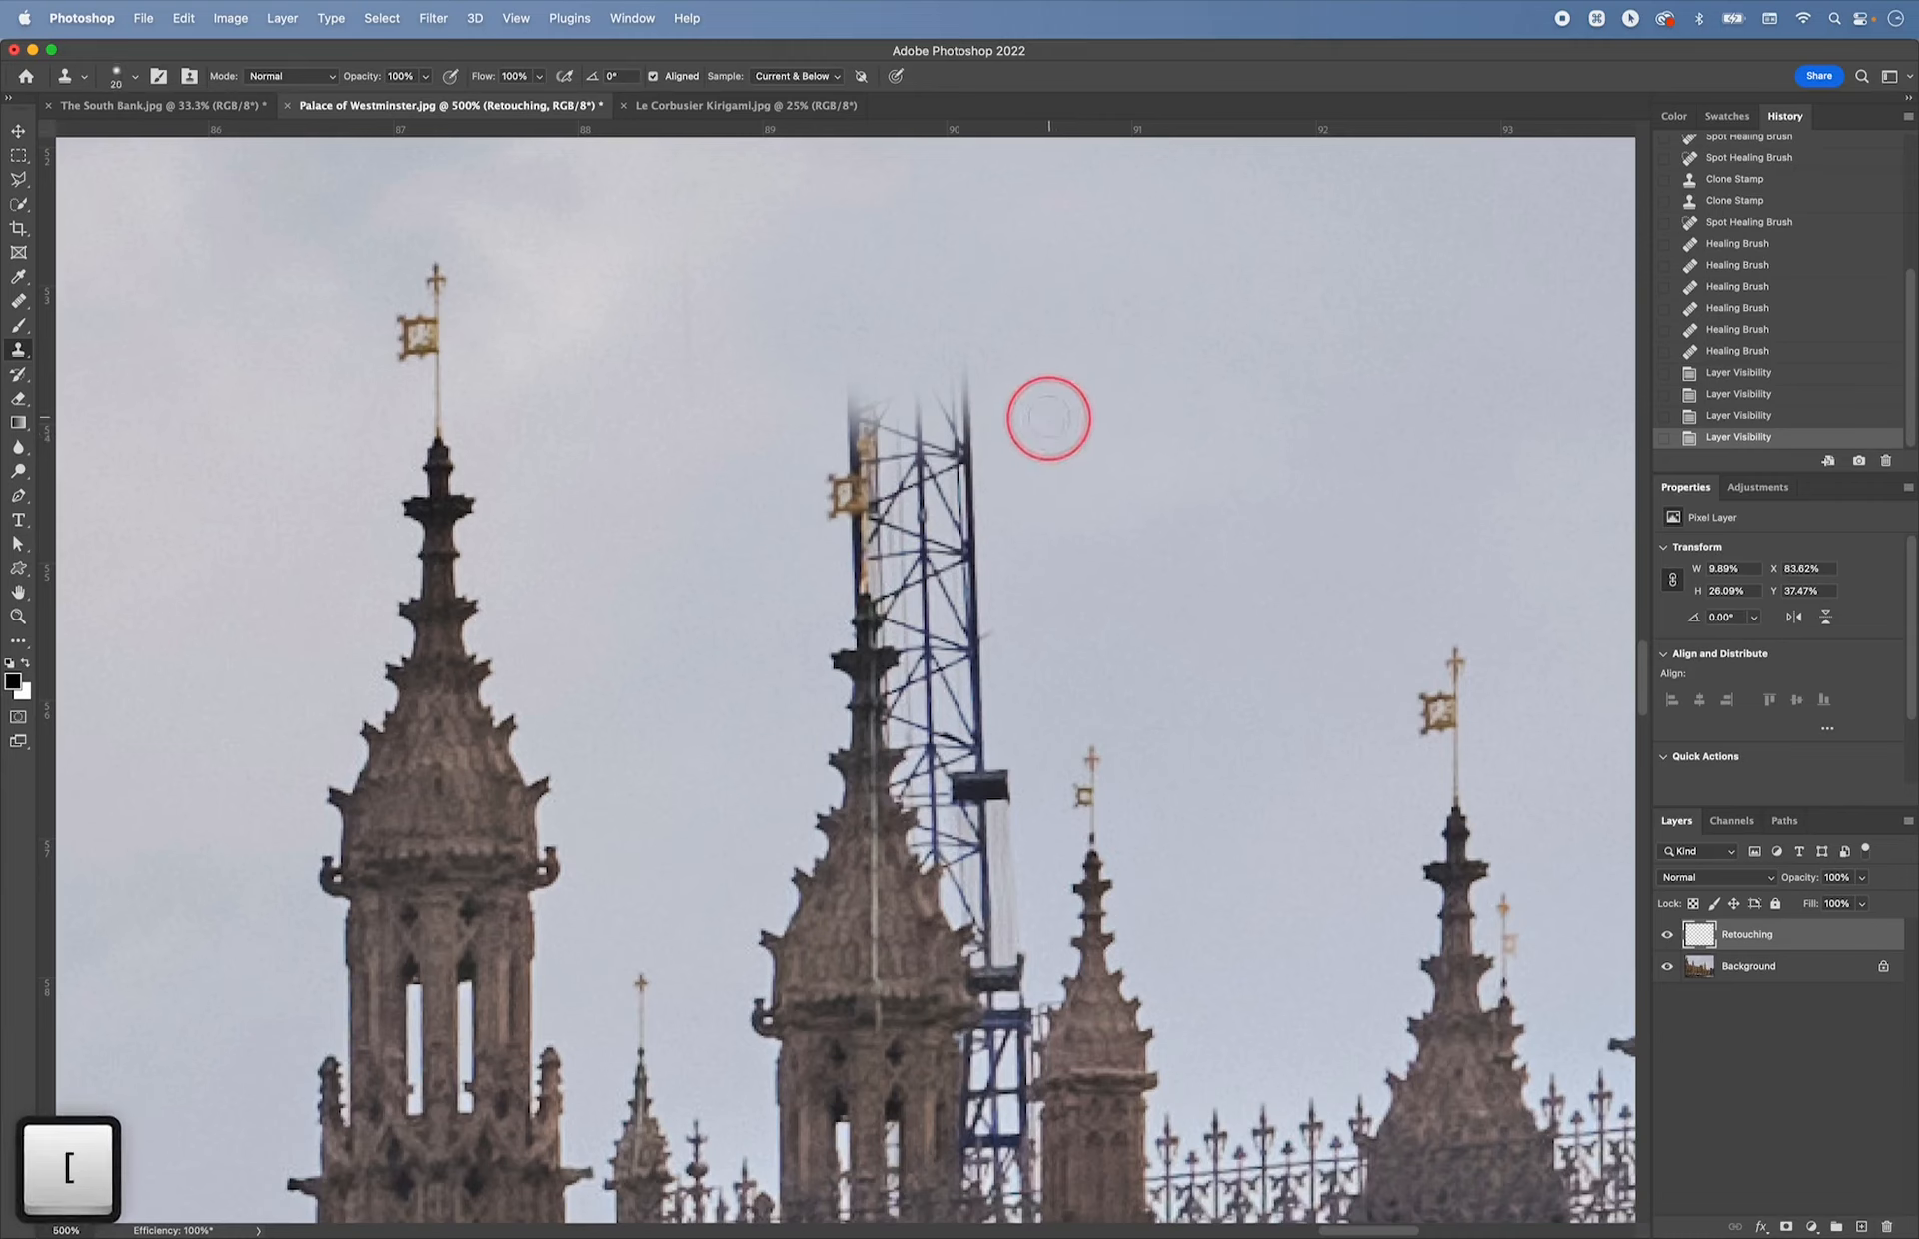
- Sample the clear sky beside the crane and clone it over the upper part of its right-hand upright
{"action": "key", "text": "alt"}
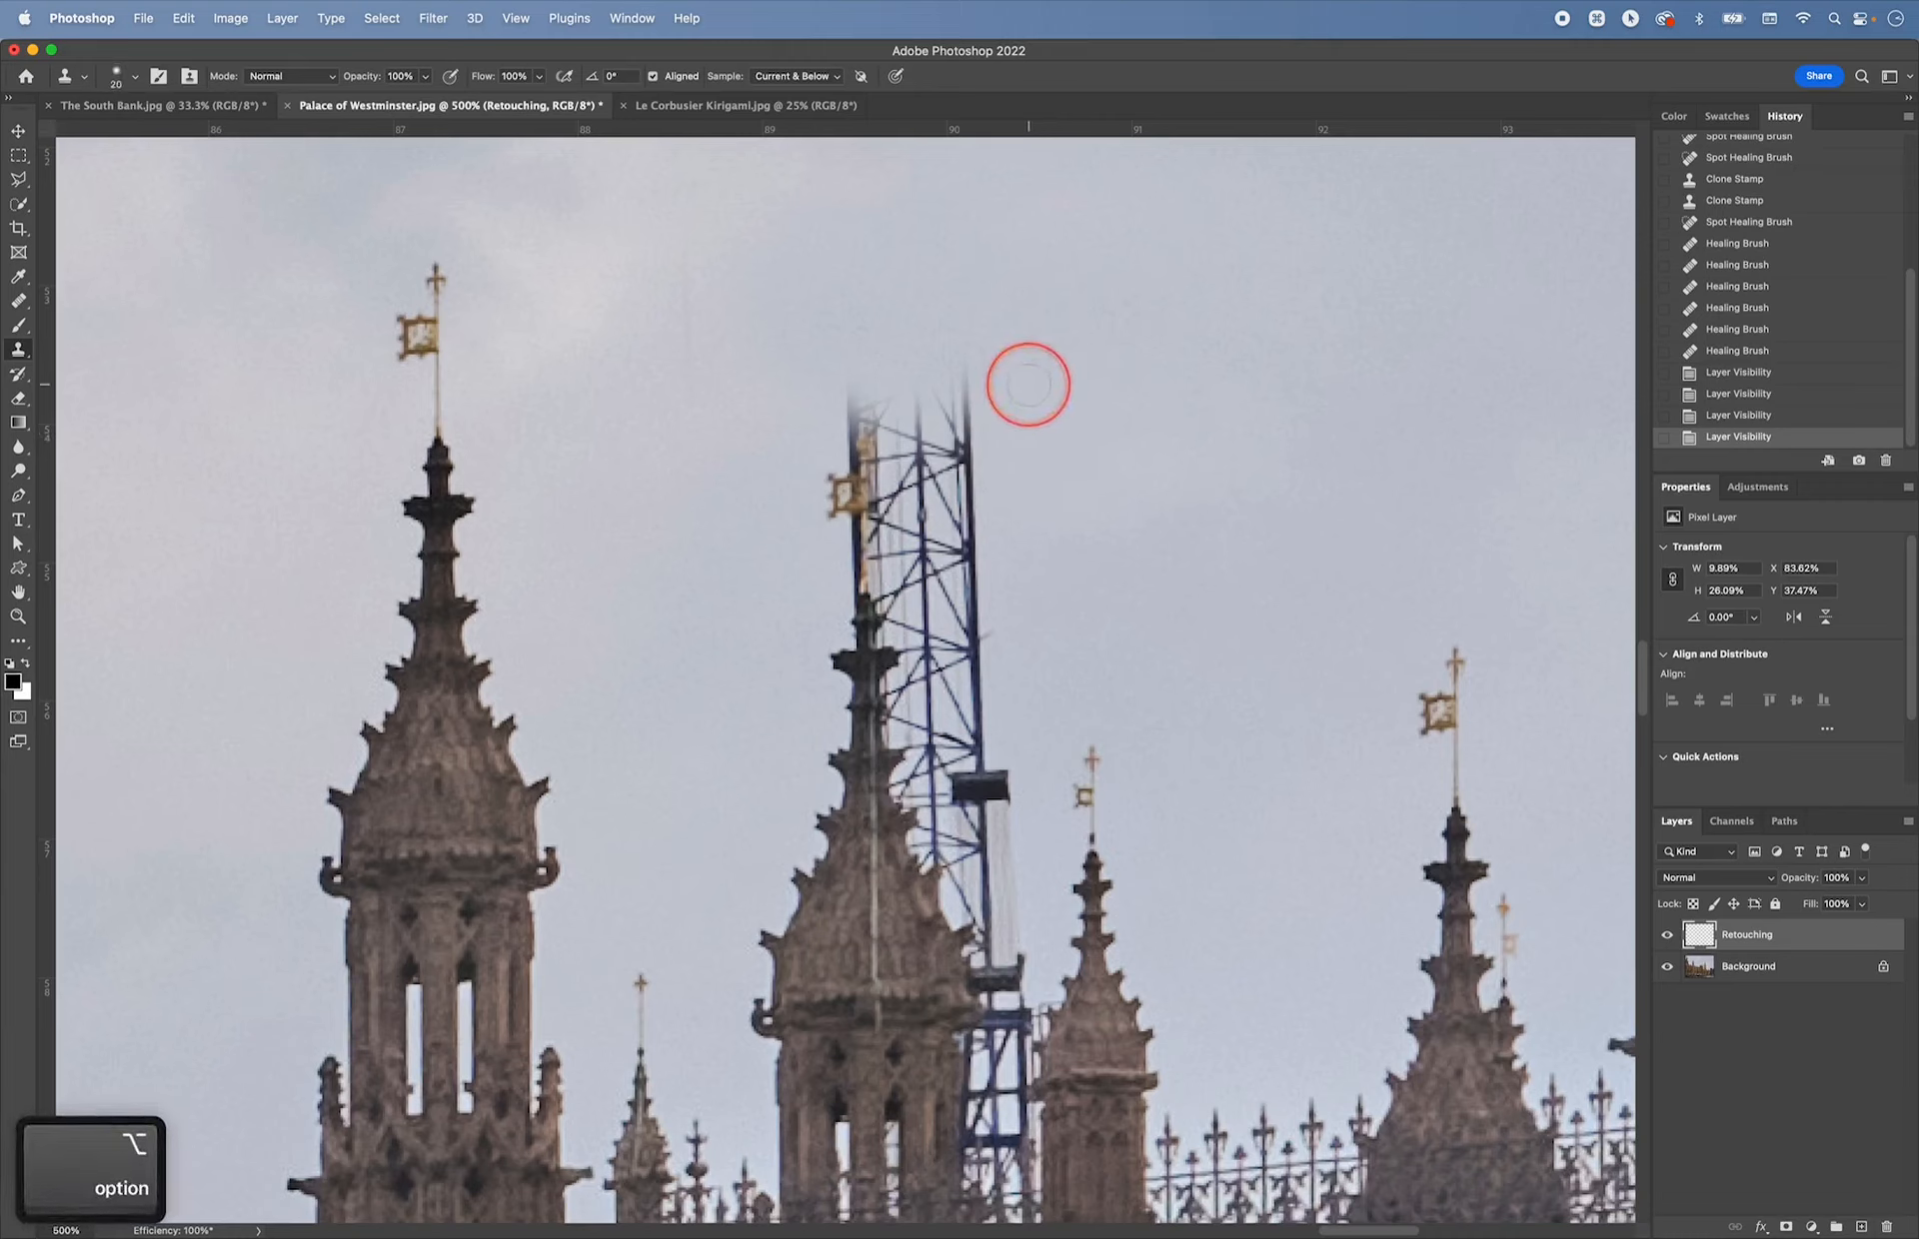
{"action": "left_click", "coordinate": [1029, 385], "text": "alt"}
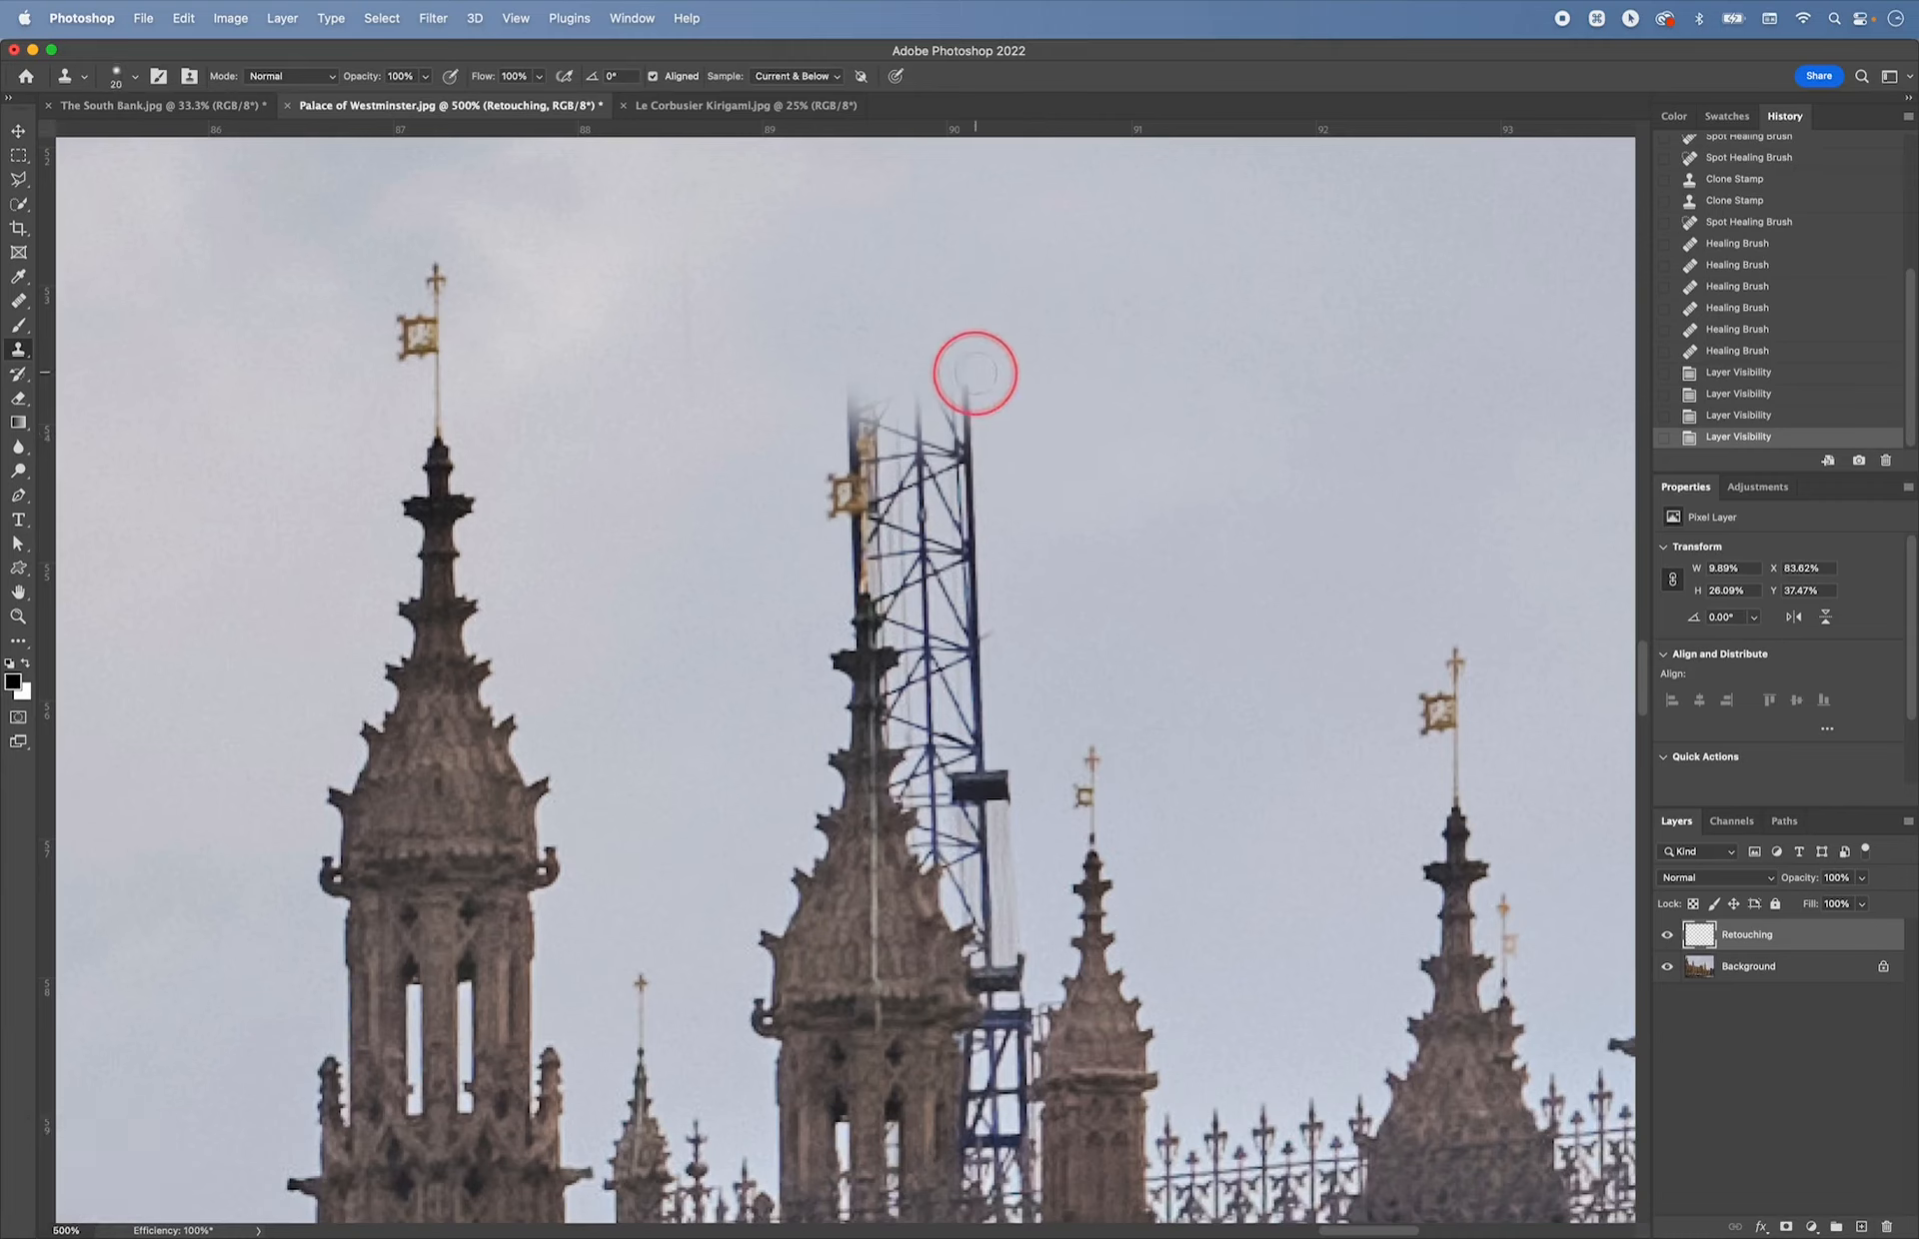
{"action": "left_click_drag", "start_coordinate": [970, 385], "coordinate": [975, 544]}
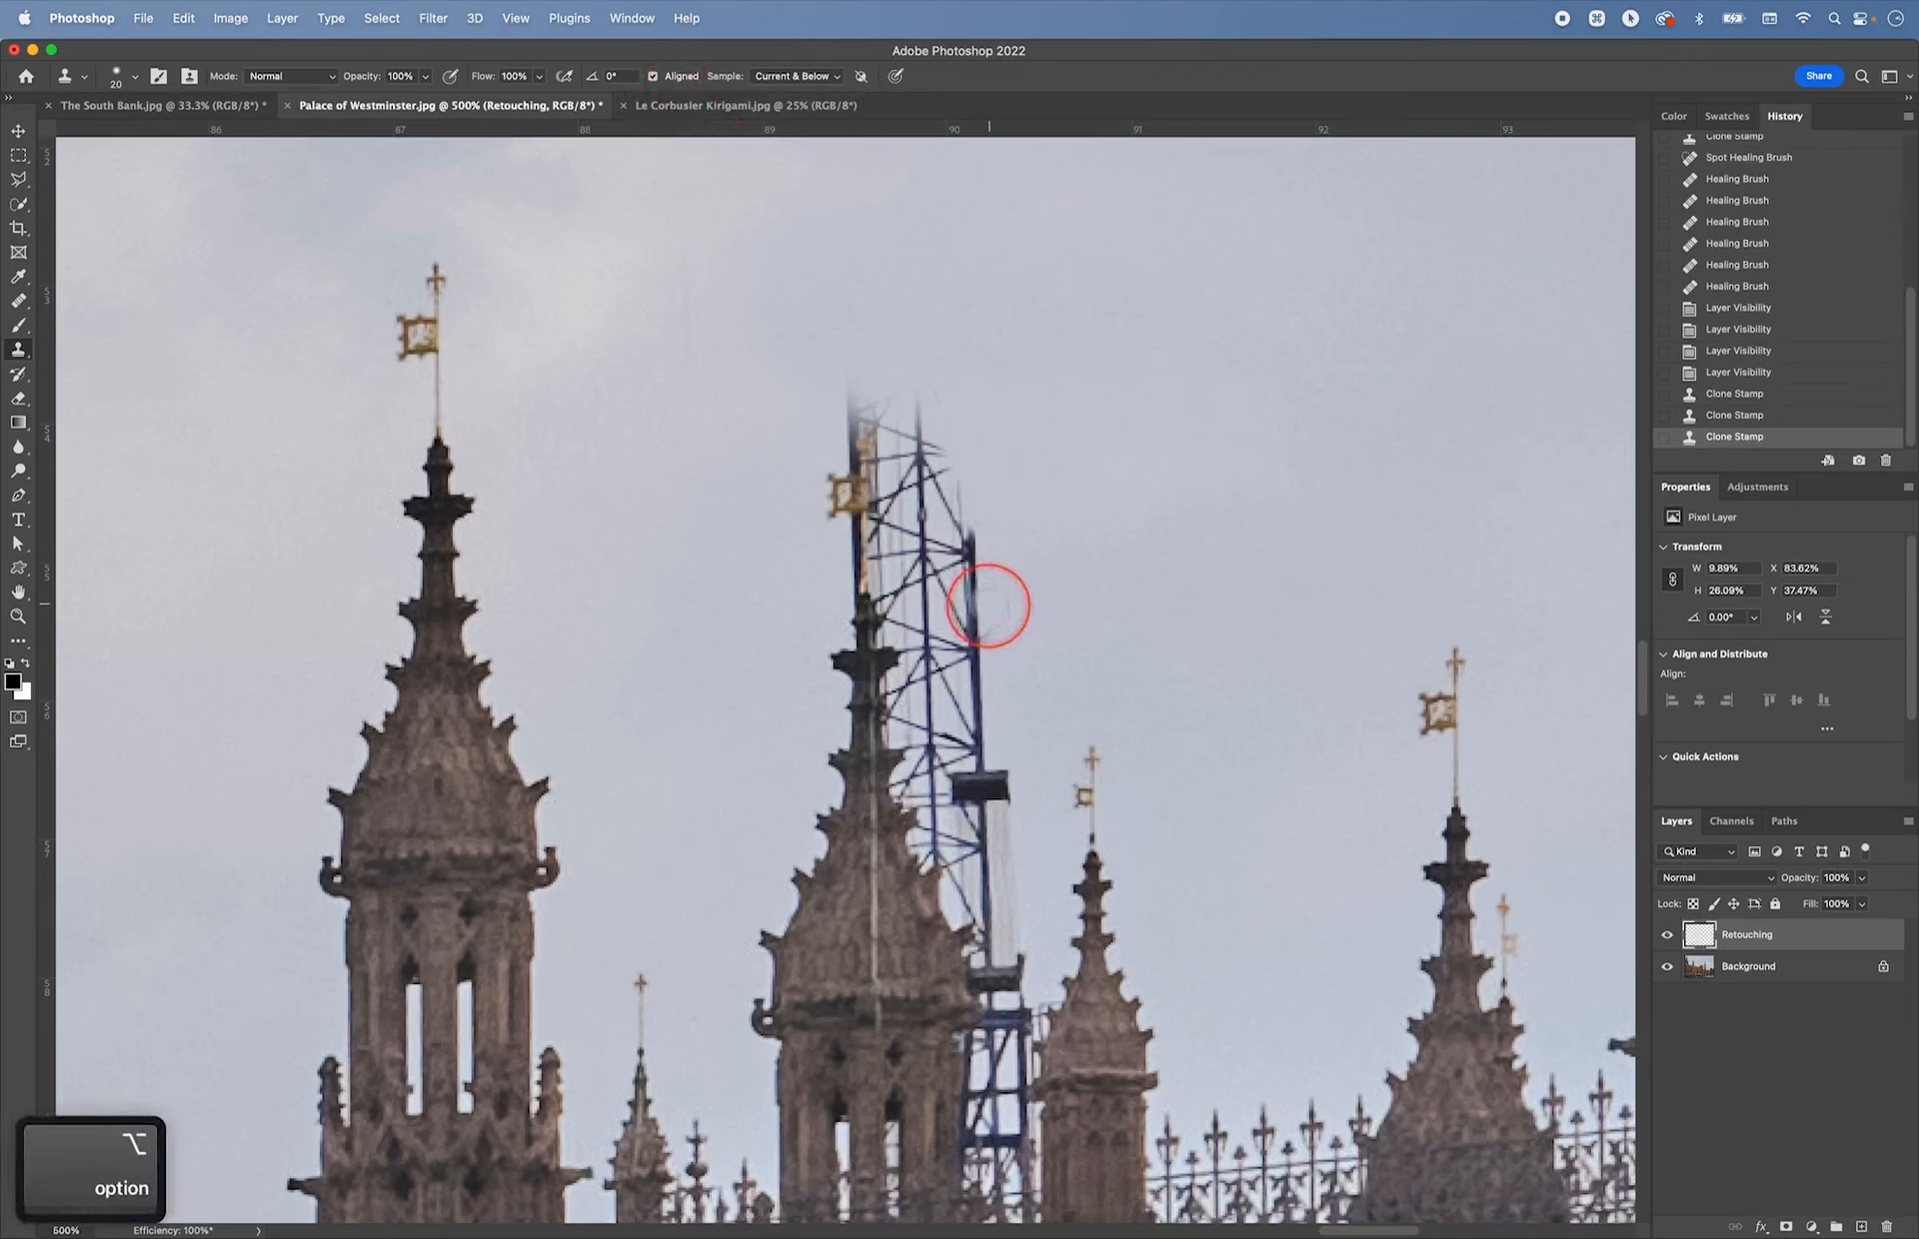
{"action": "left_click_drag", "start_coordinate": [988, 605], "coordinate": [990, 648]}
{"action": "mouse_move", "coordinate": [981, 549]}
{"action": "left_mouse_down"}
{"action": "mouse_move", "coordinate": [975, 715]}
{"action": "mouse_move", "coordinate": [956, 487]}
{"action": "mouse_move", "coordinate": [993, 558]}
{"action": "left_mouse_up"}
- Clone sky over the crane's upper lattice and middle upright beside the weather vane, resampling nearby sky between strokes
{"action": "left_click", "coordinate": [1032, 463], "text": "alt"}
{"action": "left_click_drag", "start_coordinate": [946, 402], "coordinate": [967, 539]}
{"action": "left_click", "coordinate": [1038, 430], "text": "alt"}
{"action": "left_click_drag", "start_coordinate": [891, 386], "coordinate": [919, 548]}
{"action": "left_click", "coordinate": [998, 462], "text": "alt"}
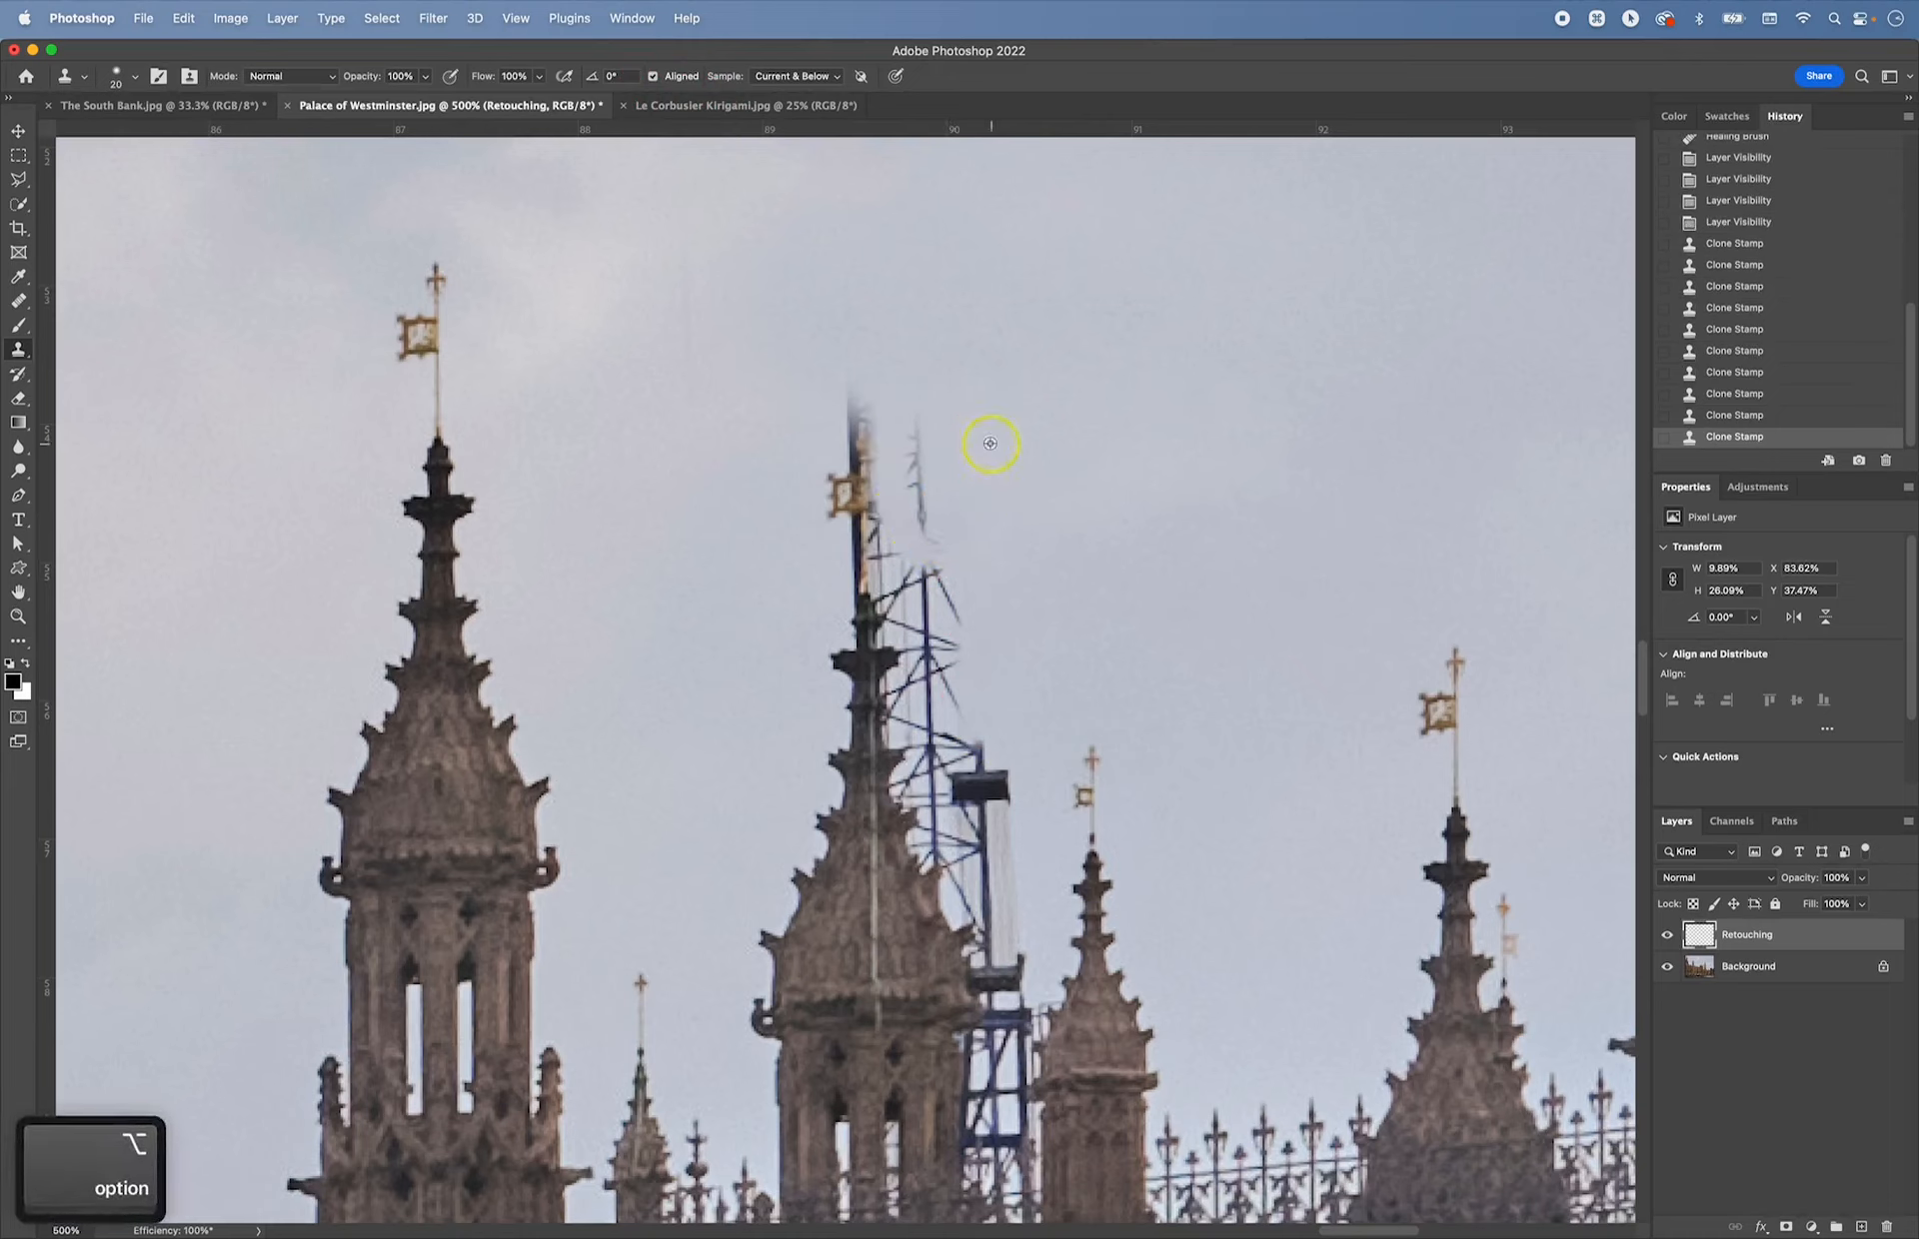
{"action": "left_click_drag", "start_coordinate": [925, 412], "coordinate": [922, 525]}
- Clone sky over the crane remains above and beside the gilded weather vane on the central spire
{"action": "left_click", "coordinate": [1061, 458], "text": "alt"}
{"action": "left_click_drag", "start_coordinate": [850, 404], "coordinate": [890, 405]}
{"action": "left_click", "coordinate": [974, 392], "text": "alt"}
{"action": "left_click", "coordinate": [994, 471], "text": "alt"}
{"action": "mouse_move", "coordinate": [940, 559]}
{"action": "left_mouse_down"}
{"action": "mouse_move", "coordinate": [952, 620]}
{"action": "mouse_move", "coordinate": [919, 608]}
{"action": "mouse_move", "coordinate": [953, 490]}
{"action": "mouse_move", "coordinate": [913, 517]}
{"action": "mouse_move", "coordinate": [910, 578]}
{"action": "mouse_move", "coordinate": [887, 588]}
{"action": "mouse_move", "coordinate": [835, 441]}
{"action": "mouse_move", "coordinate": [863, 414]}
{"action": "left_mouse_up"}
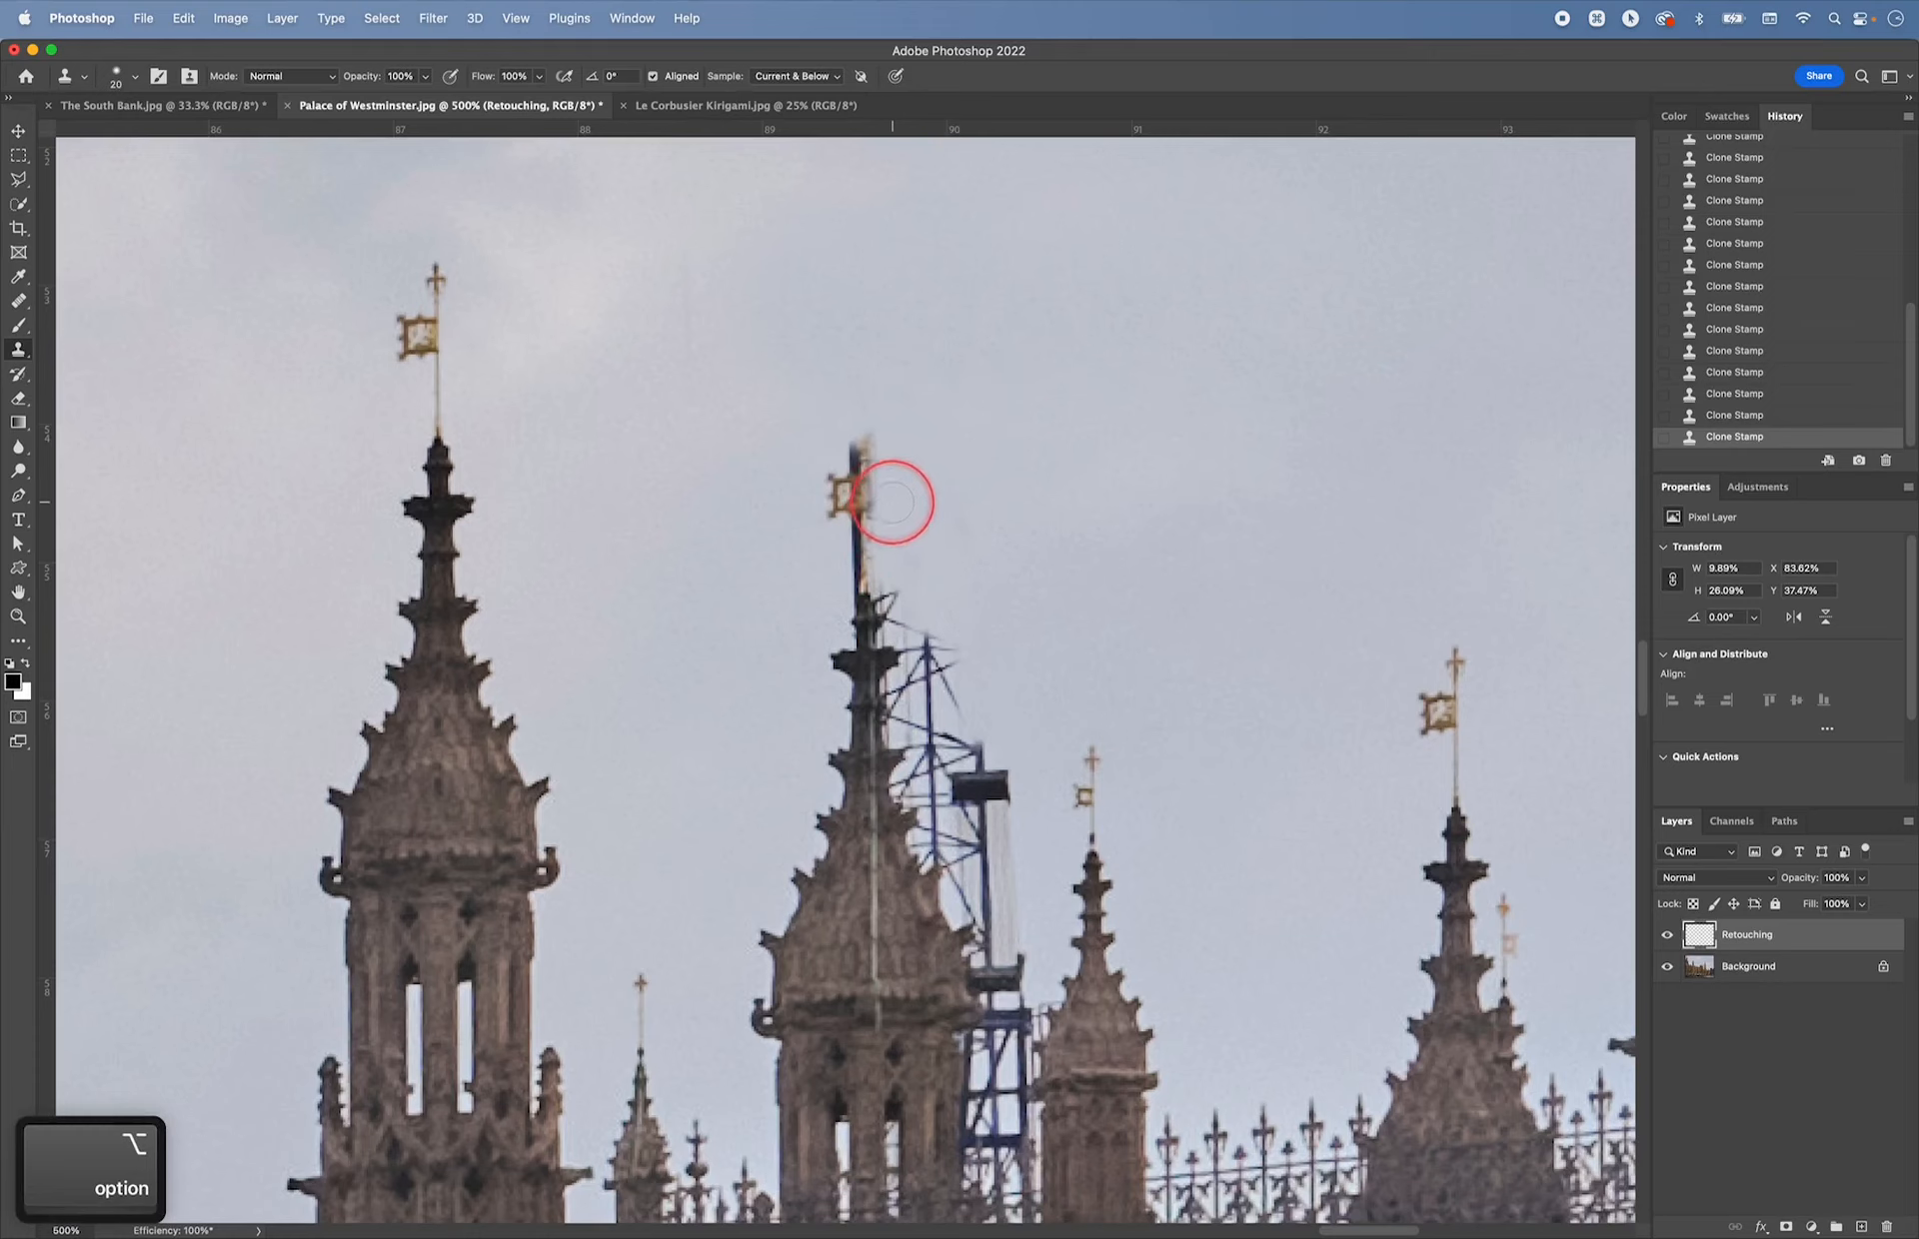
- Clone sky over the crane's middle section and the dark box beside the central spire, resampling clean sky between strokes
{"action": "left_click", "coordinate": [898, 550], "text": "alt"}
{"action": "left_click", "coordinate": [977, 557], "text": "alt"}
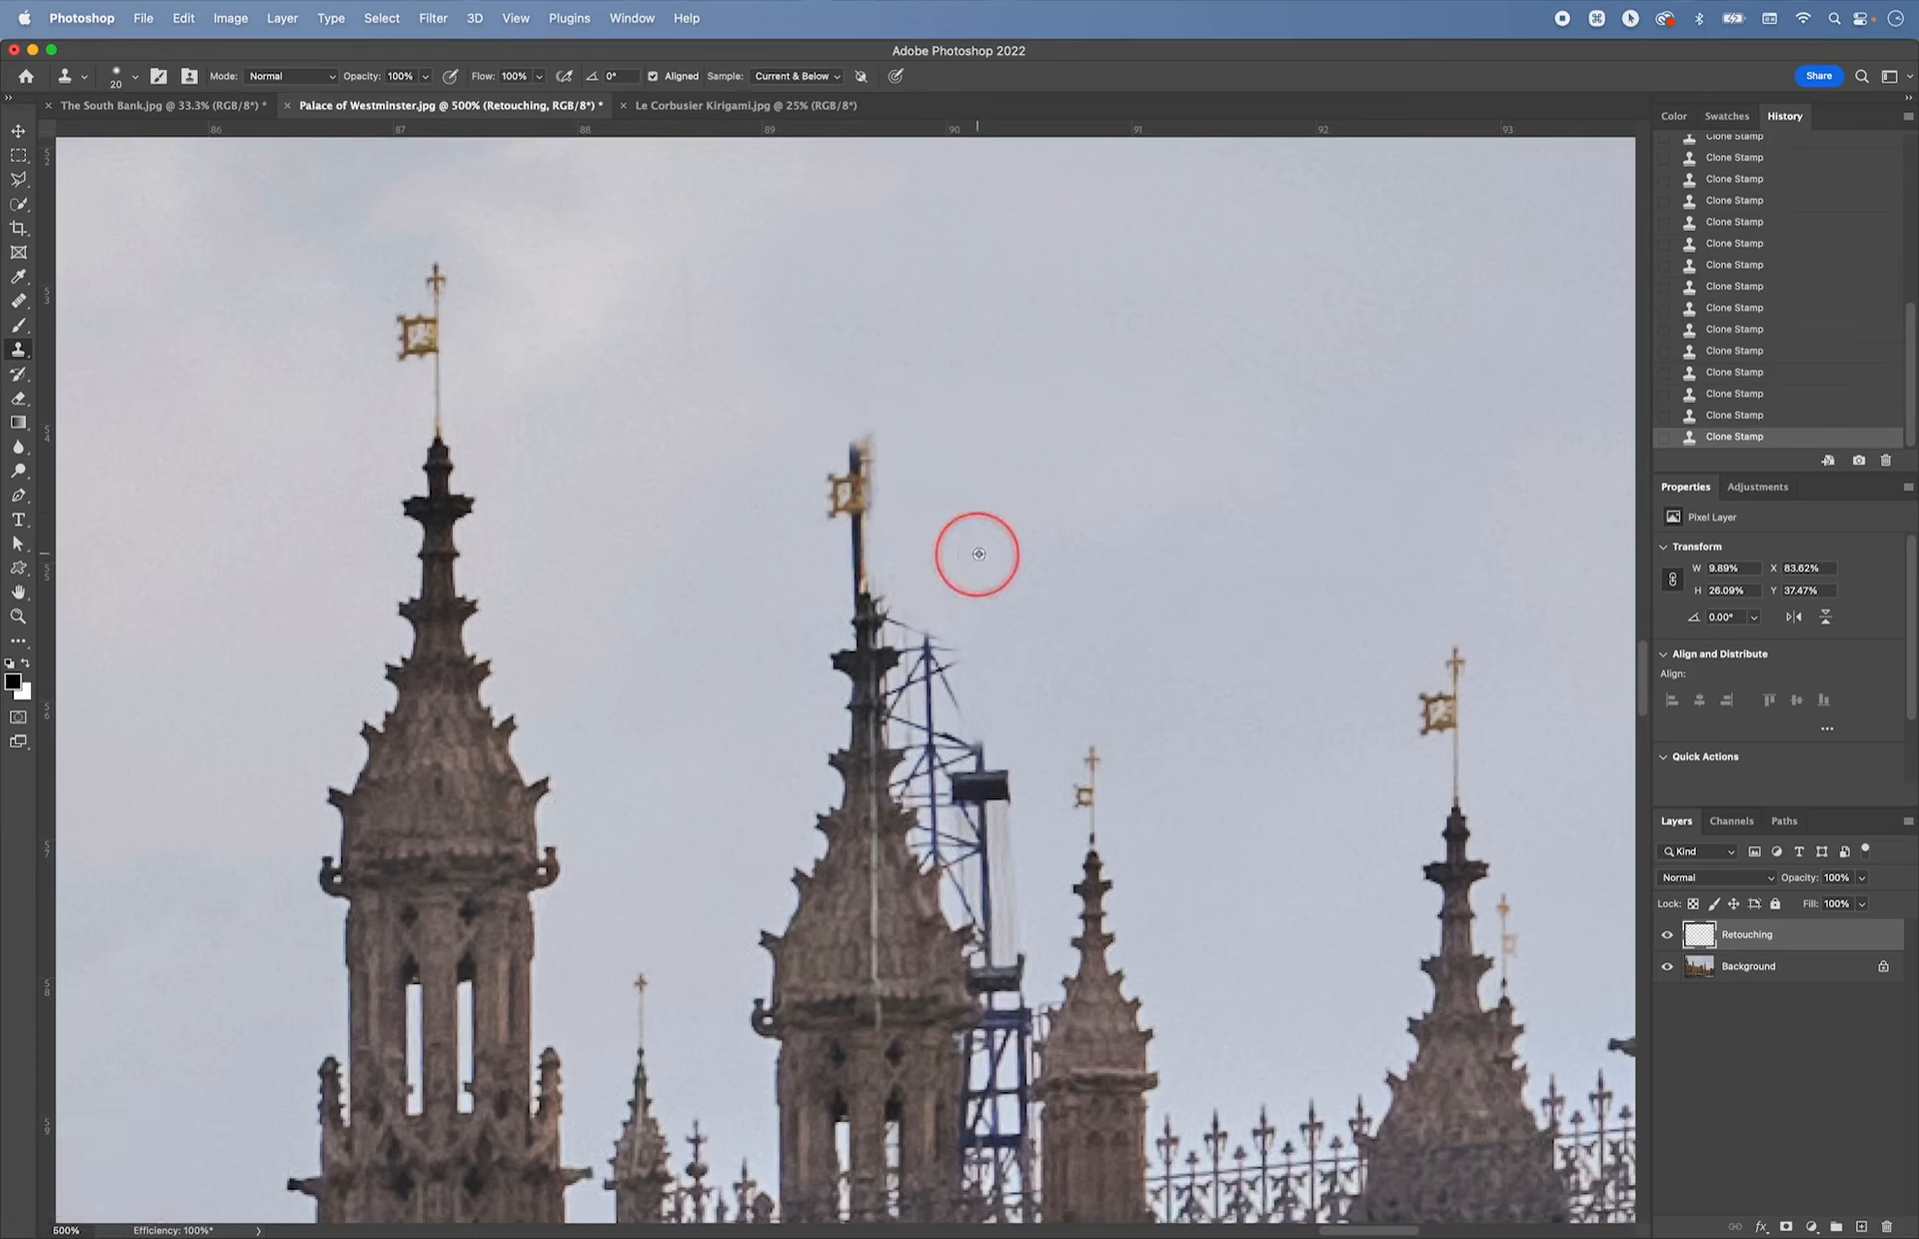
{"action": "mouse_move", "coordinate": [964, 634]}
{"action": "left_mouse_down"}
{"action": "mouse_move", "coordinate": [954, 694]}
{"action": "mouse_move", "coordinate": [1040, 561]}
{"action": "mouse_move", "coordinate": [925, 642]}
{"action": "mouse_move", "coordinate": [894, 517]}
{"action": "mouse_move", "coordinate": [857, 503]}
{"action": "mouse_move", "coordinate": [955, 670]}
{"action": "mouse_move", "coordinate": [906, 622]}
{"action": "mouse_move", "coordinate": [930, 683]}
{"action": "mouse_move", "coordinate": [986, 721]}
{"action": "mouse_move", "coordinate": [1005, 804]}
{"action": "mouse_move", "coordinate": [998, 687]}
{"action": "mouse_move", "coordinate": [944, 735]}
{"action": "mouse_move", "coordinate": [969, 770]}
{"action": "mouse_move", "coordinate": [1008, 756]}
{"action": "mouse_move", "coordinate": [1009, 669]}
{"action": "mouse_move", "coordinate": [982, 806]}
{"action": "mouse_move", "coordinate": [1019, 836]}
{"action": "mouse_move", "coordinate": [1008, 788]}
{"action": "left_mouse_up"}
{"action": "left_click", "coordinate": [1041, 560], "text": "alt"}
{"action": "left_click", "coordinate": [861, 528], "text": "alt"}
{"action": "left_click", "coordinate": [1055, 638], "text": "alt"}
{"action": "left_click", "coordinate": [1002, 681], "text": "alt"}
{"action": "left_click", "coordinate": [1009, 668], "text": "alt"}
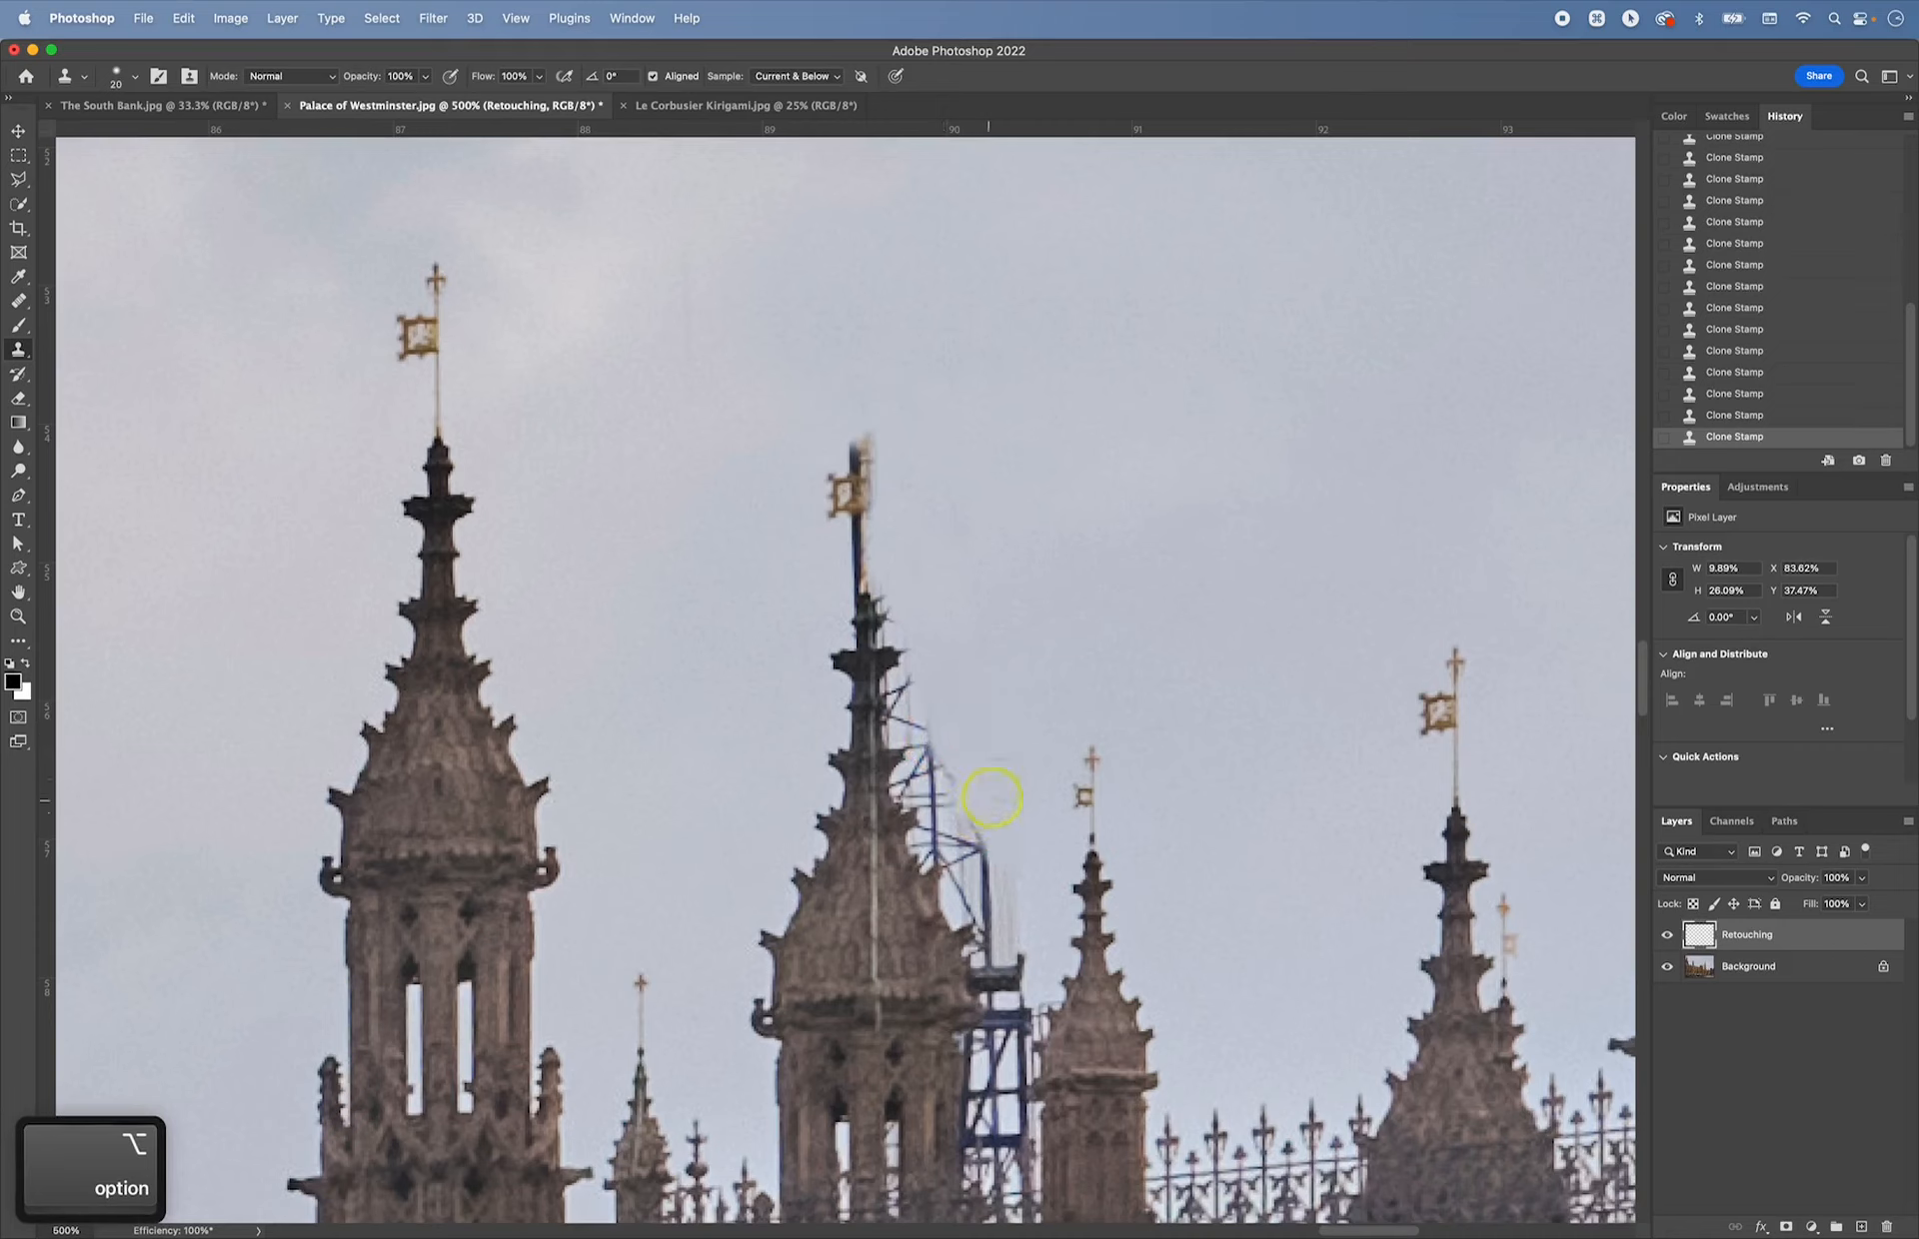
- Clone sky over the remaining crane lattice close to the central spire's right edge
{"action": "left_click", "coordinate": [935, 686], "text": "alt"}
{"action": "left_click", "coordinate": [964, 685], "text": "alt"}
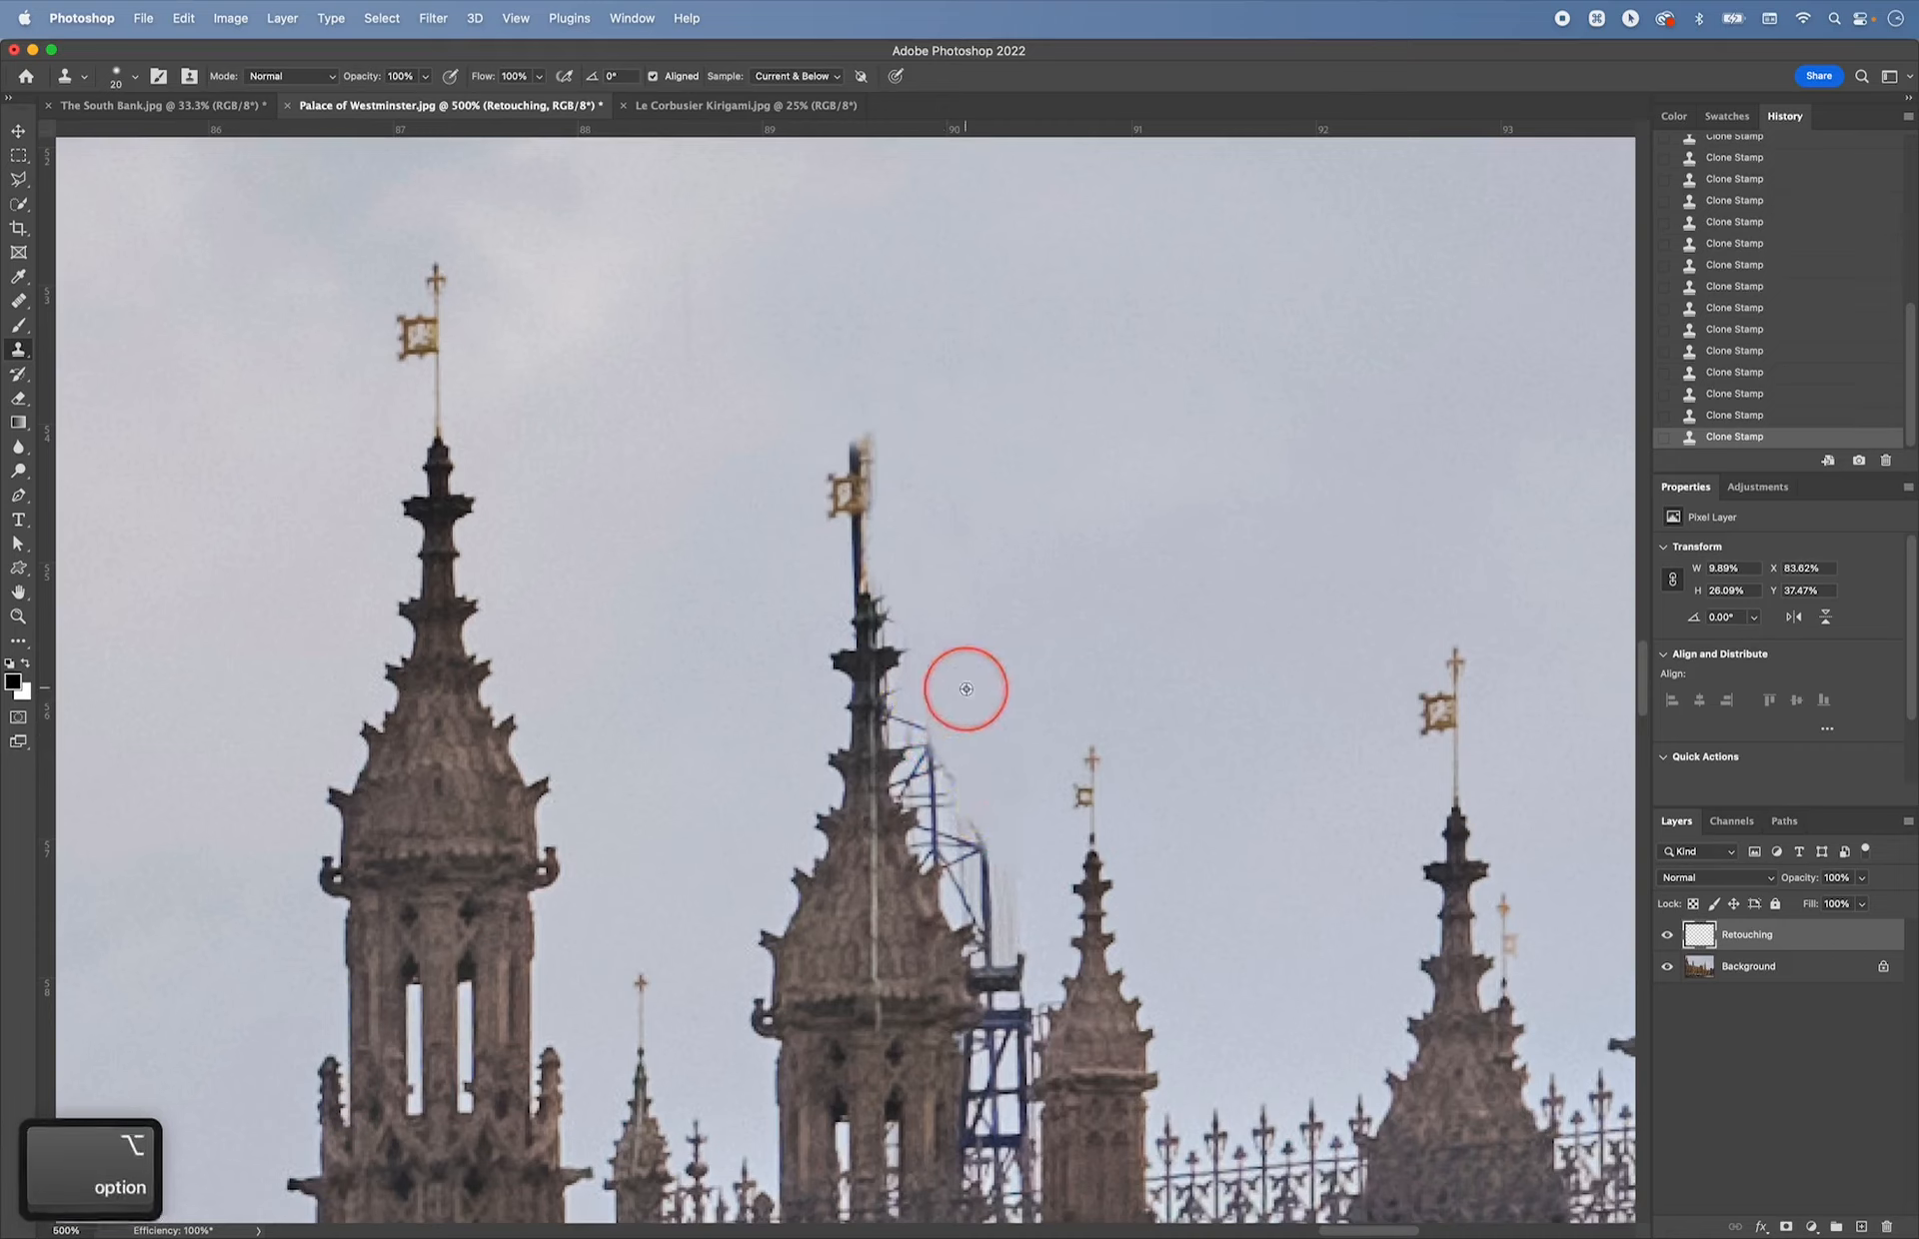
{"action": "left_click_drag", "start_coordinate": [932, 721], "coordinate": [927, 718]}
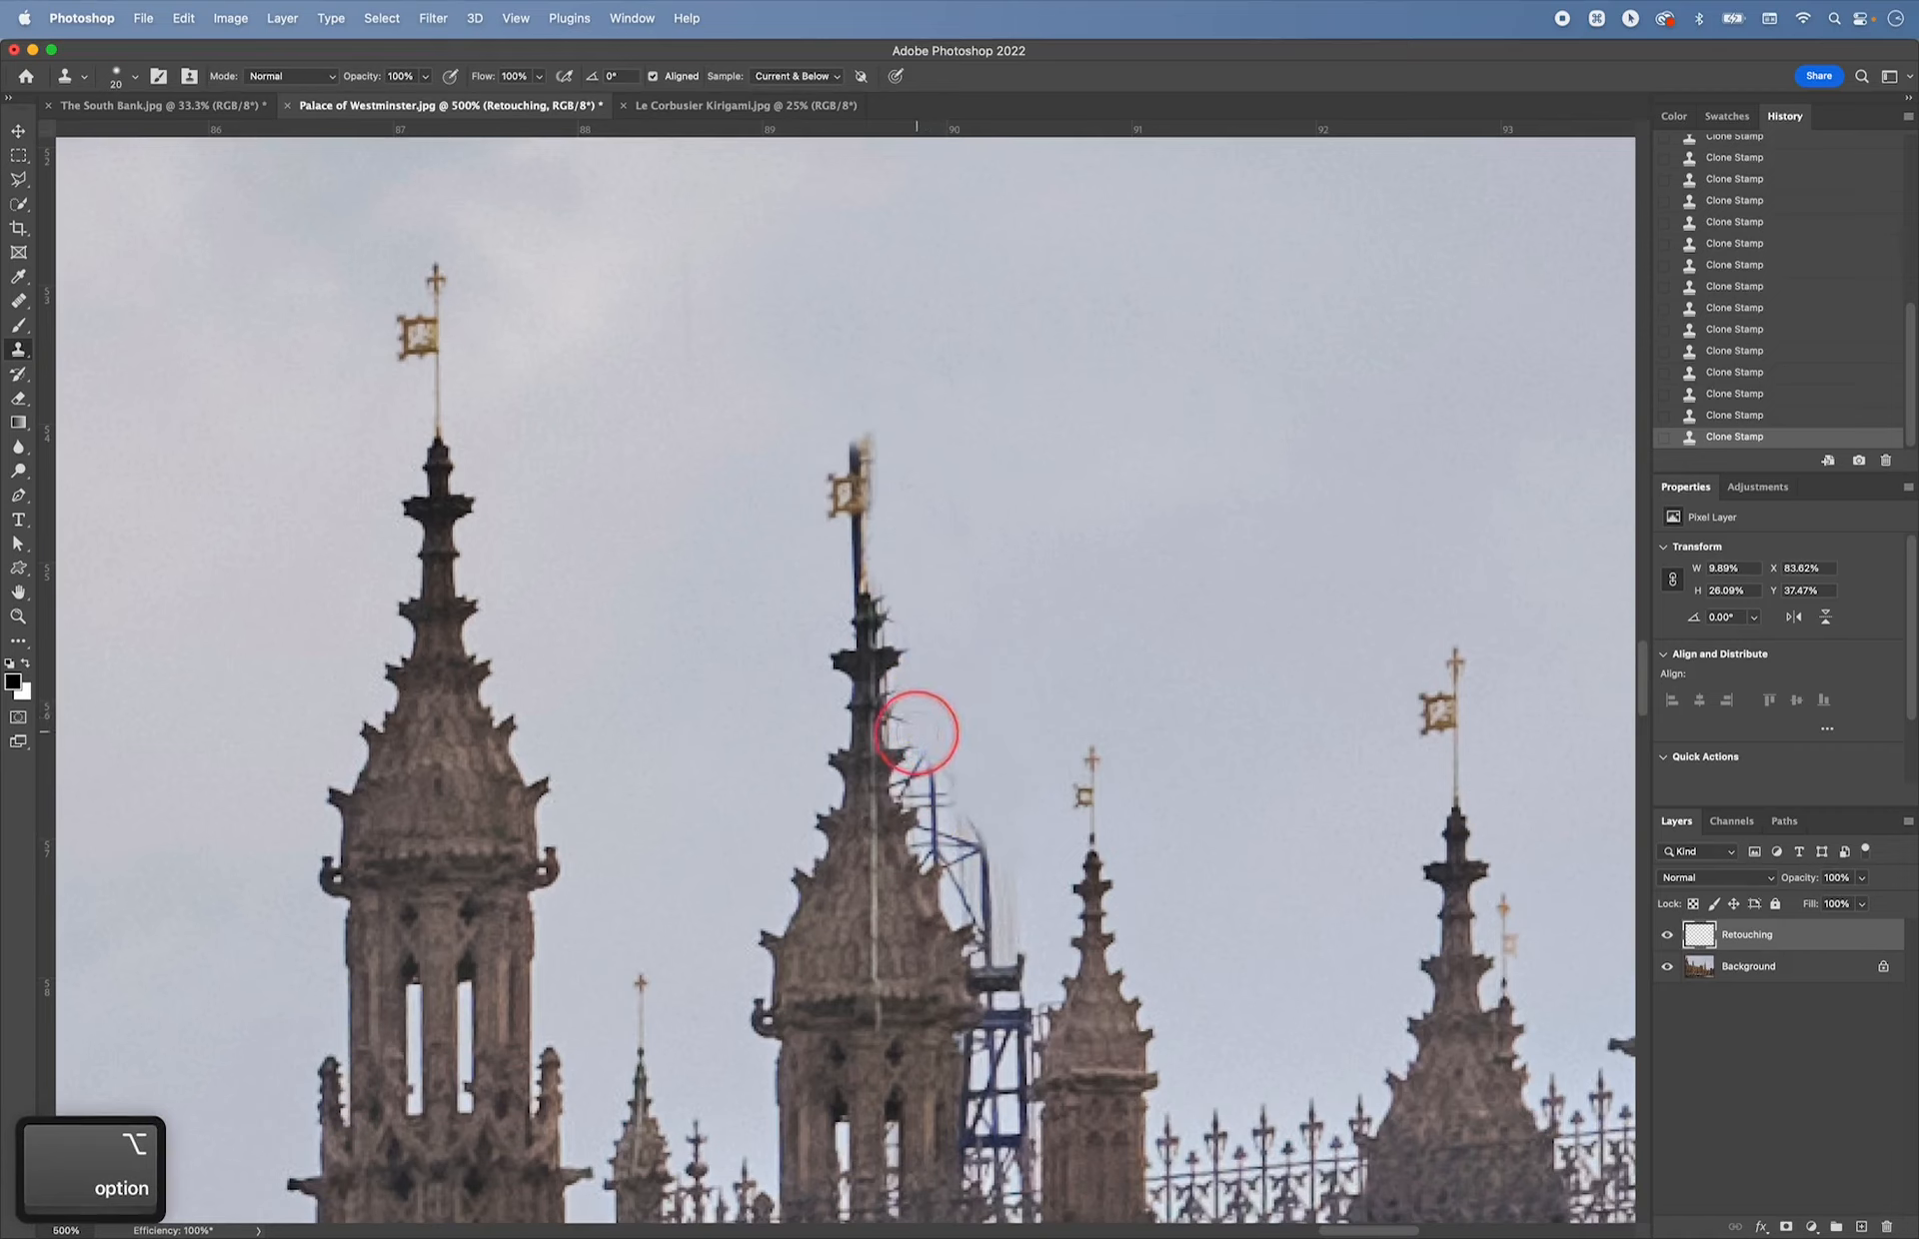
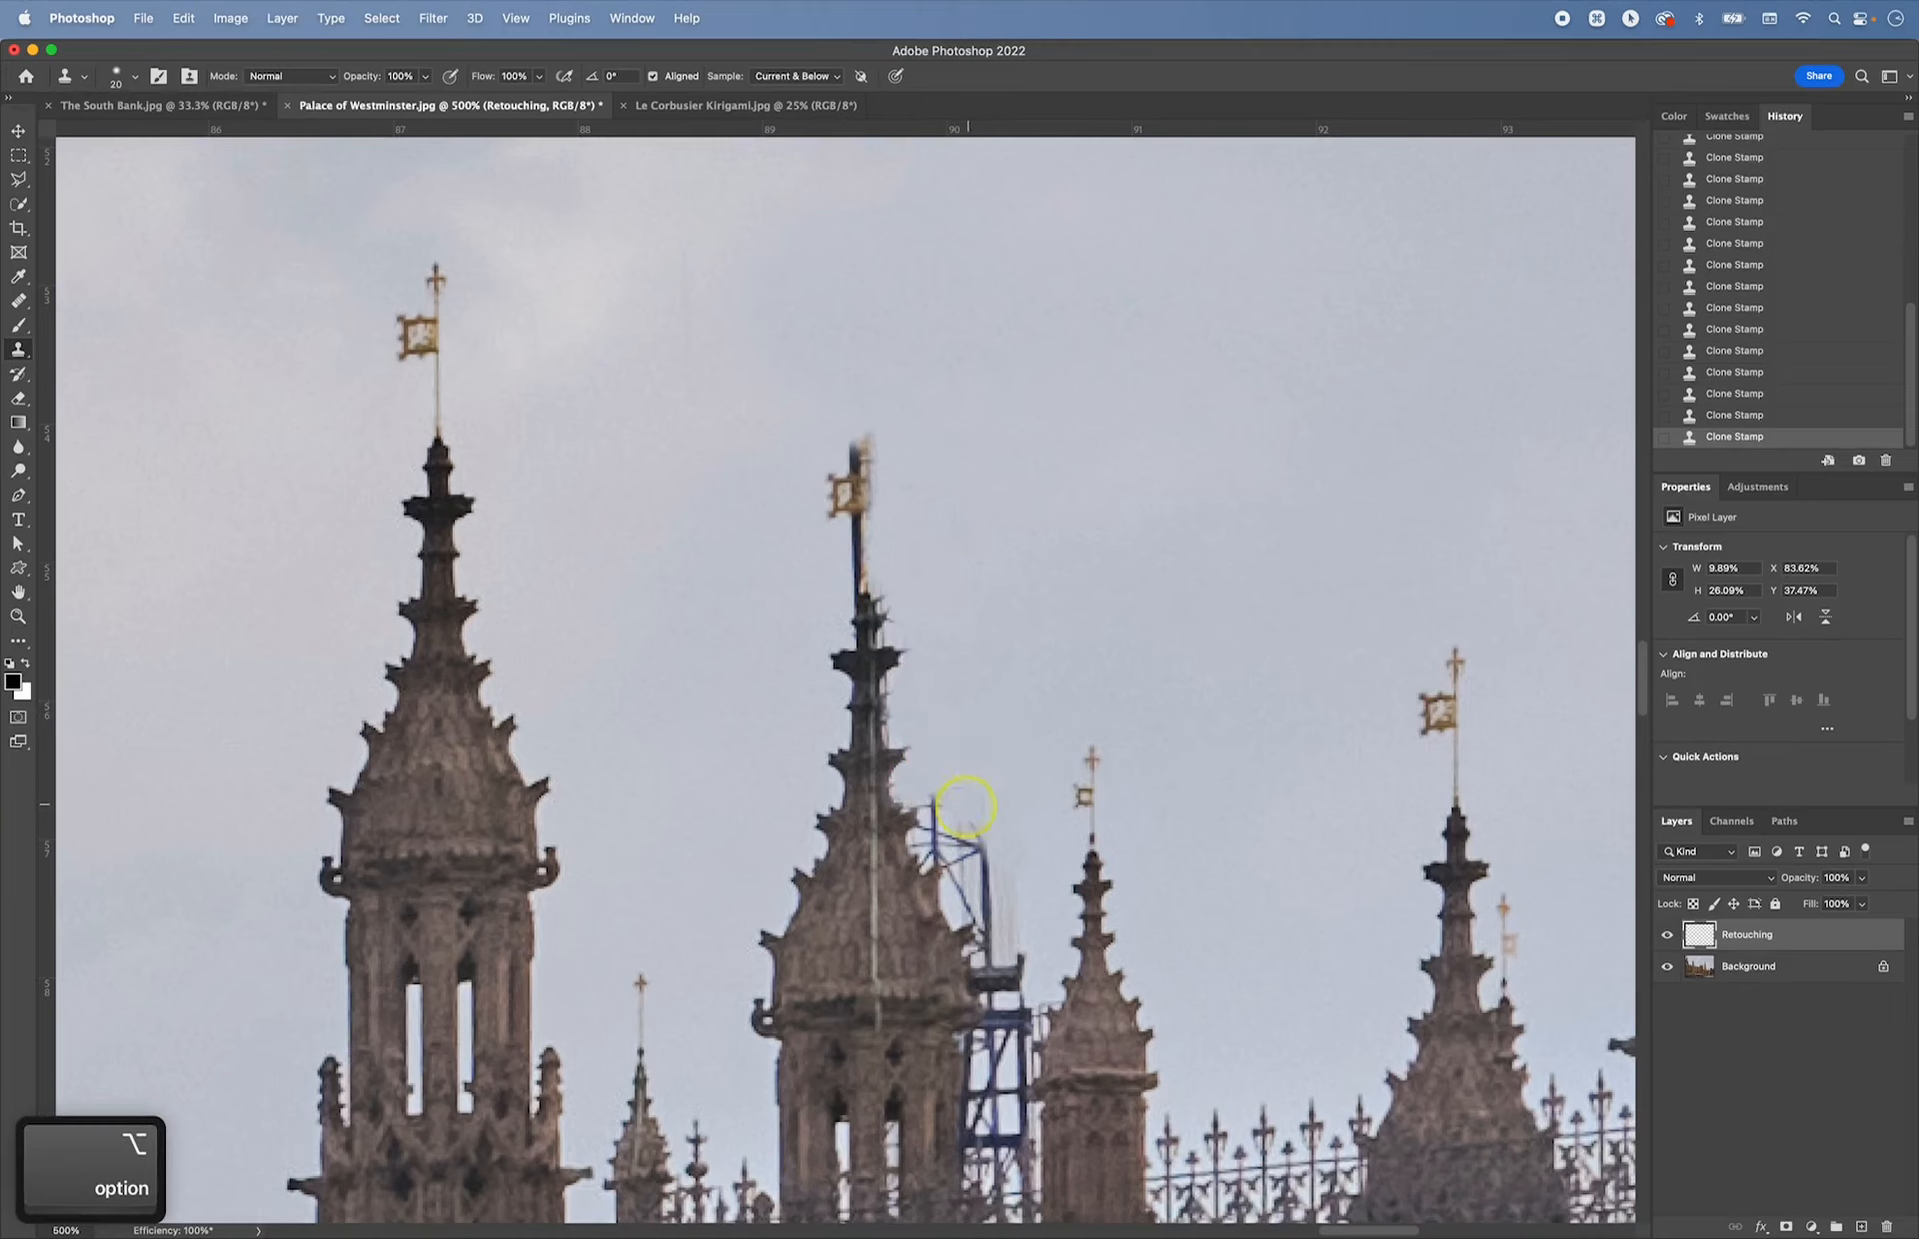
- Clone sky over the blue crane bars and the mast top between the central spire and the small spire
{"action": "left_click", "coordinate": [996, 819], "text": "alt"}
{"action": "left_click_drag", "start_coordinate": [978, 843], "coordinate": [993, 870]}
{"action": "left_click", "coordinate": [995, 777], "text": "alt"}
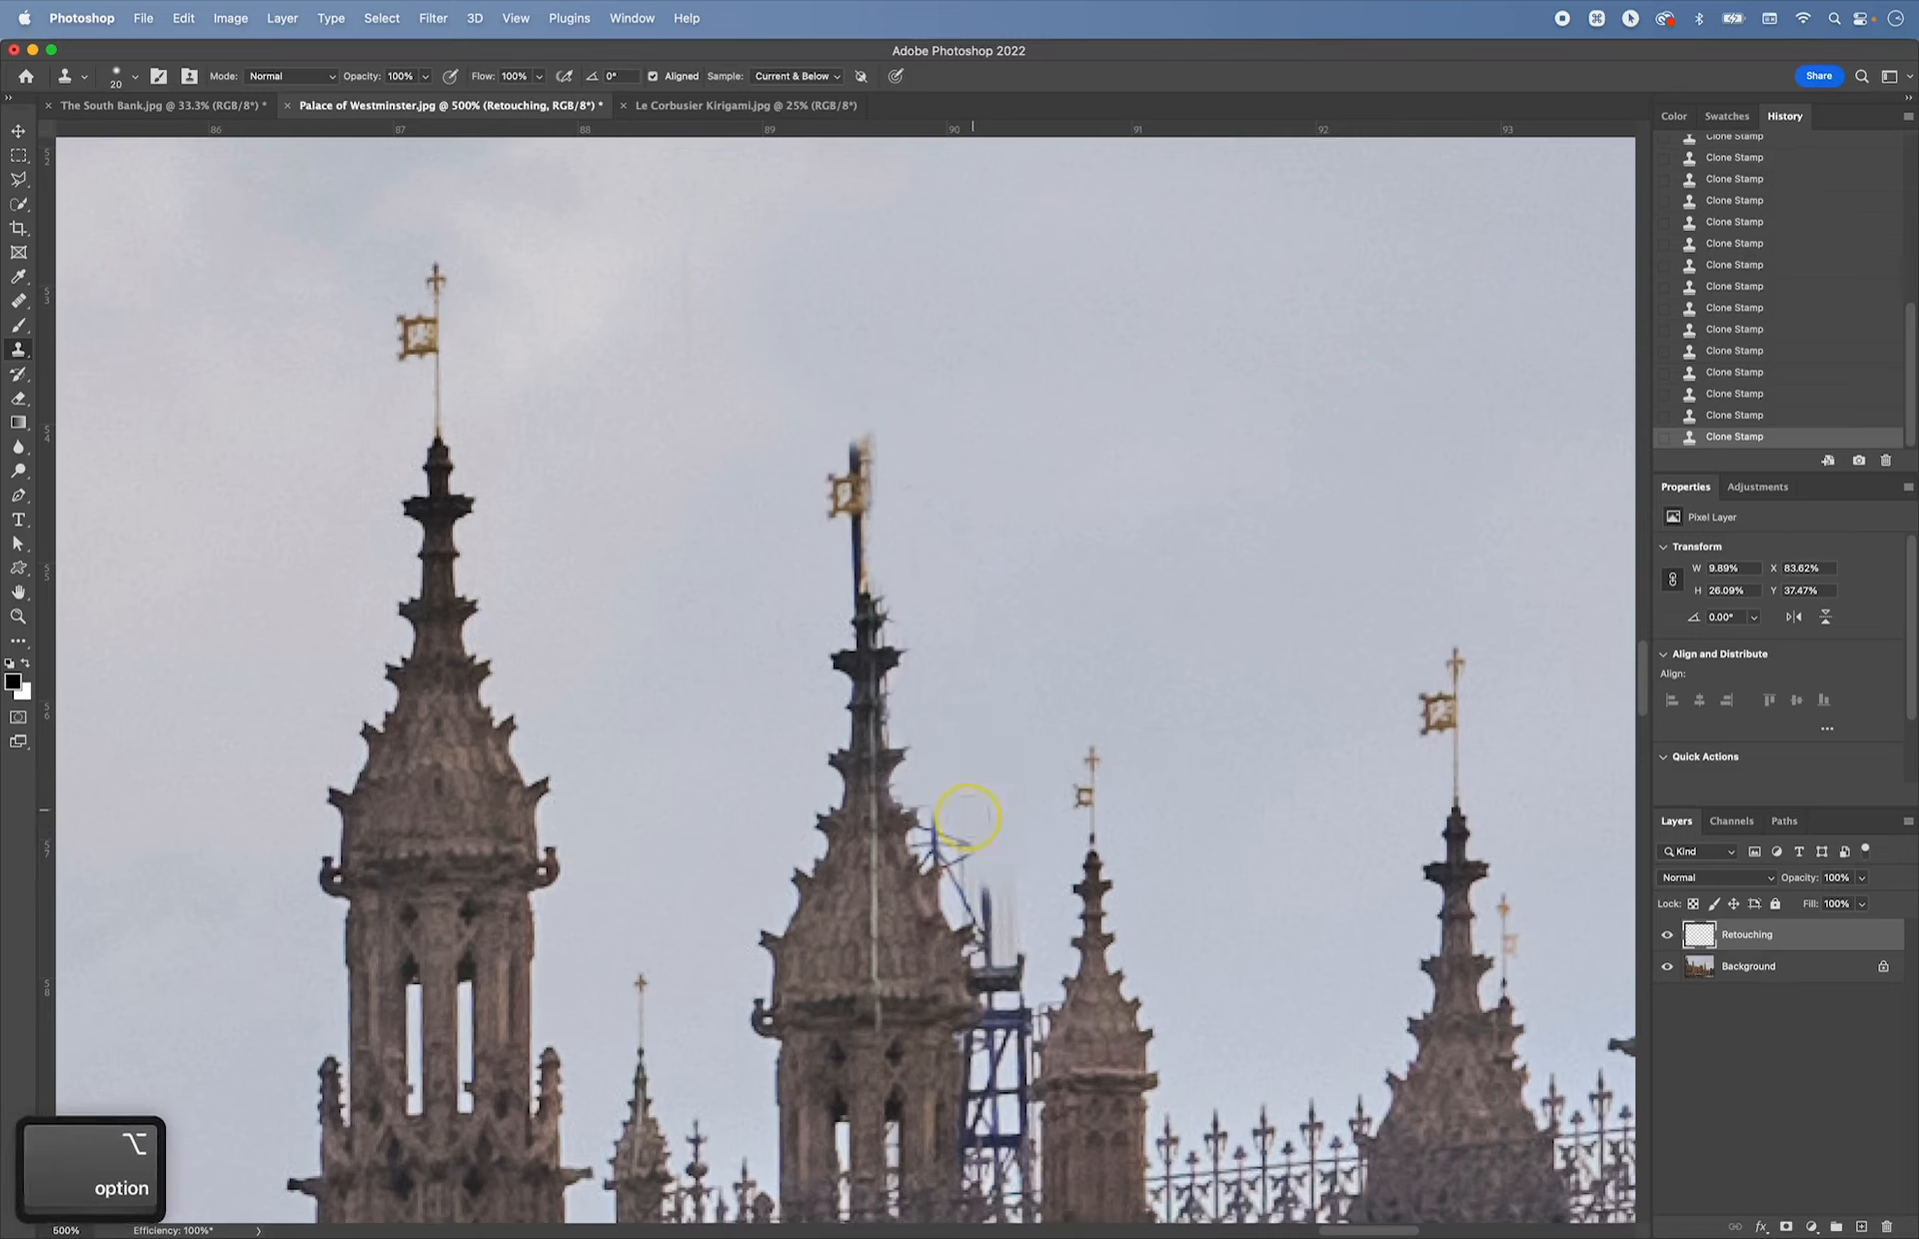
{"action": "left_click", "coordinate": [1012, 799], "text": "alt"}
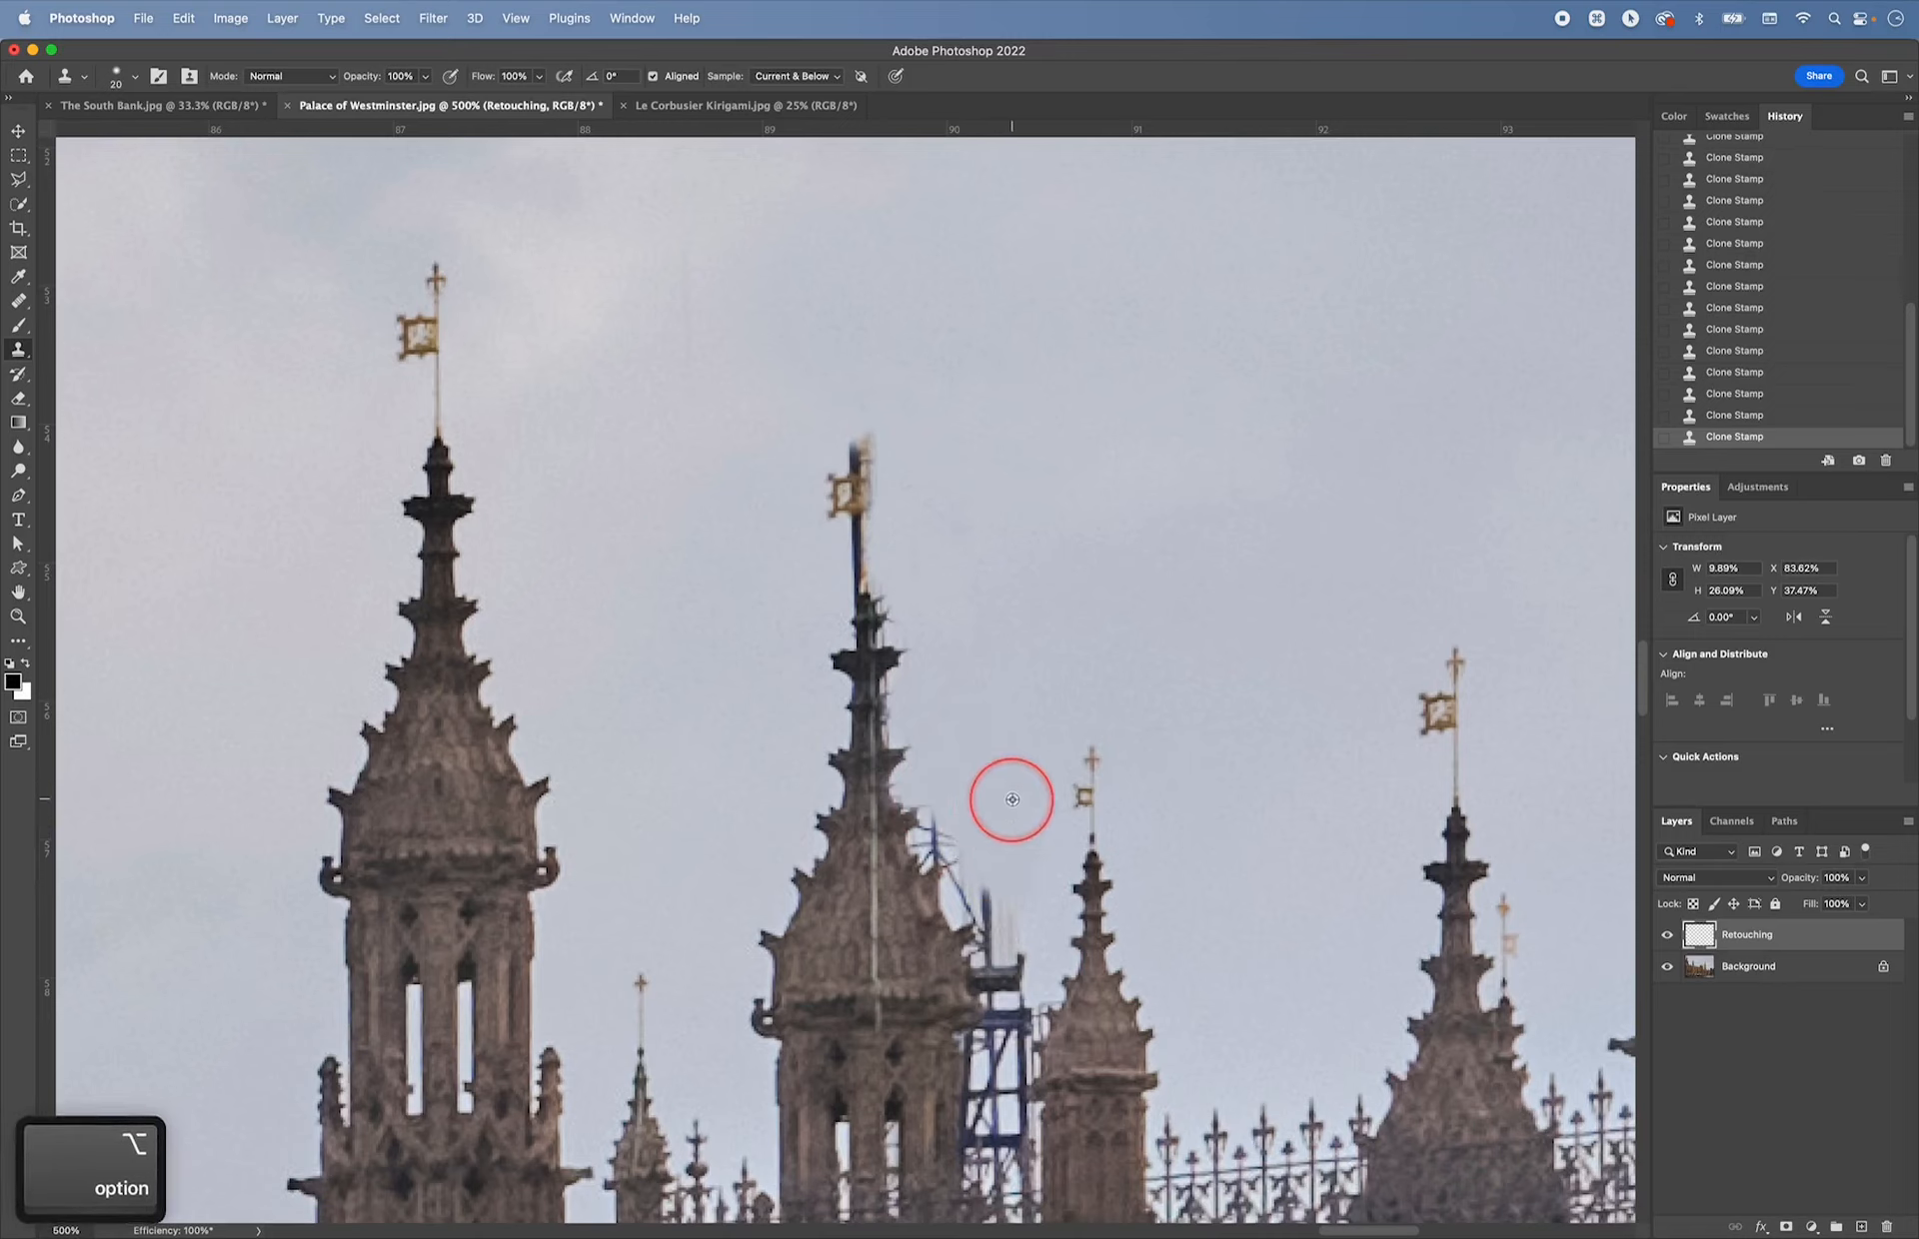
{"action": "left_click_drag", "start_coordinate": [1023, 894], "coordinate": [1027, 896]}
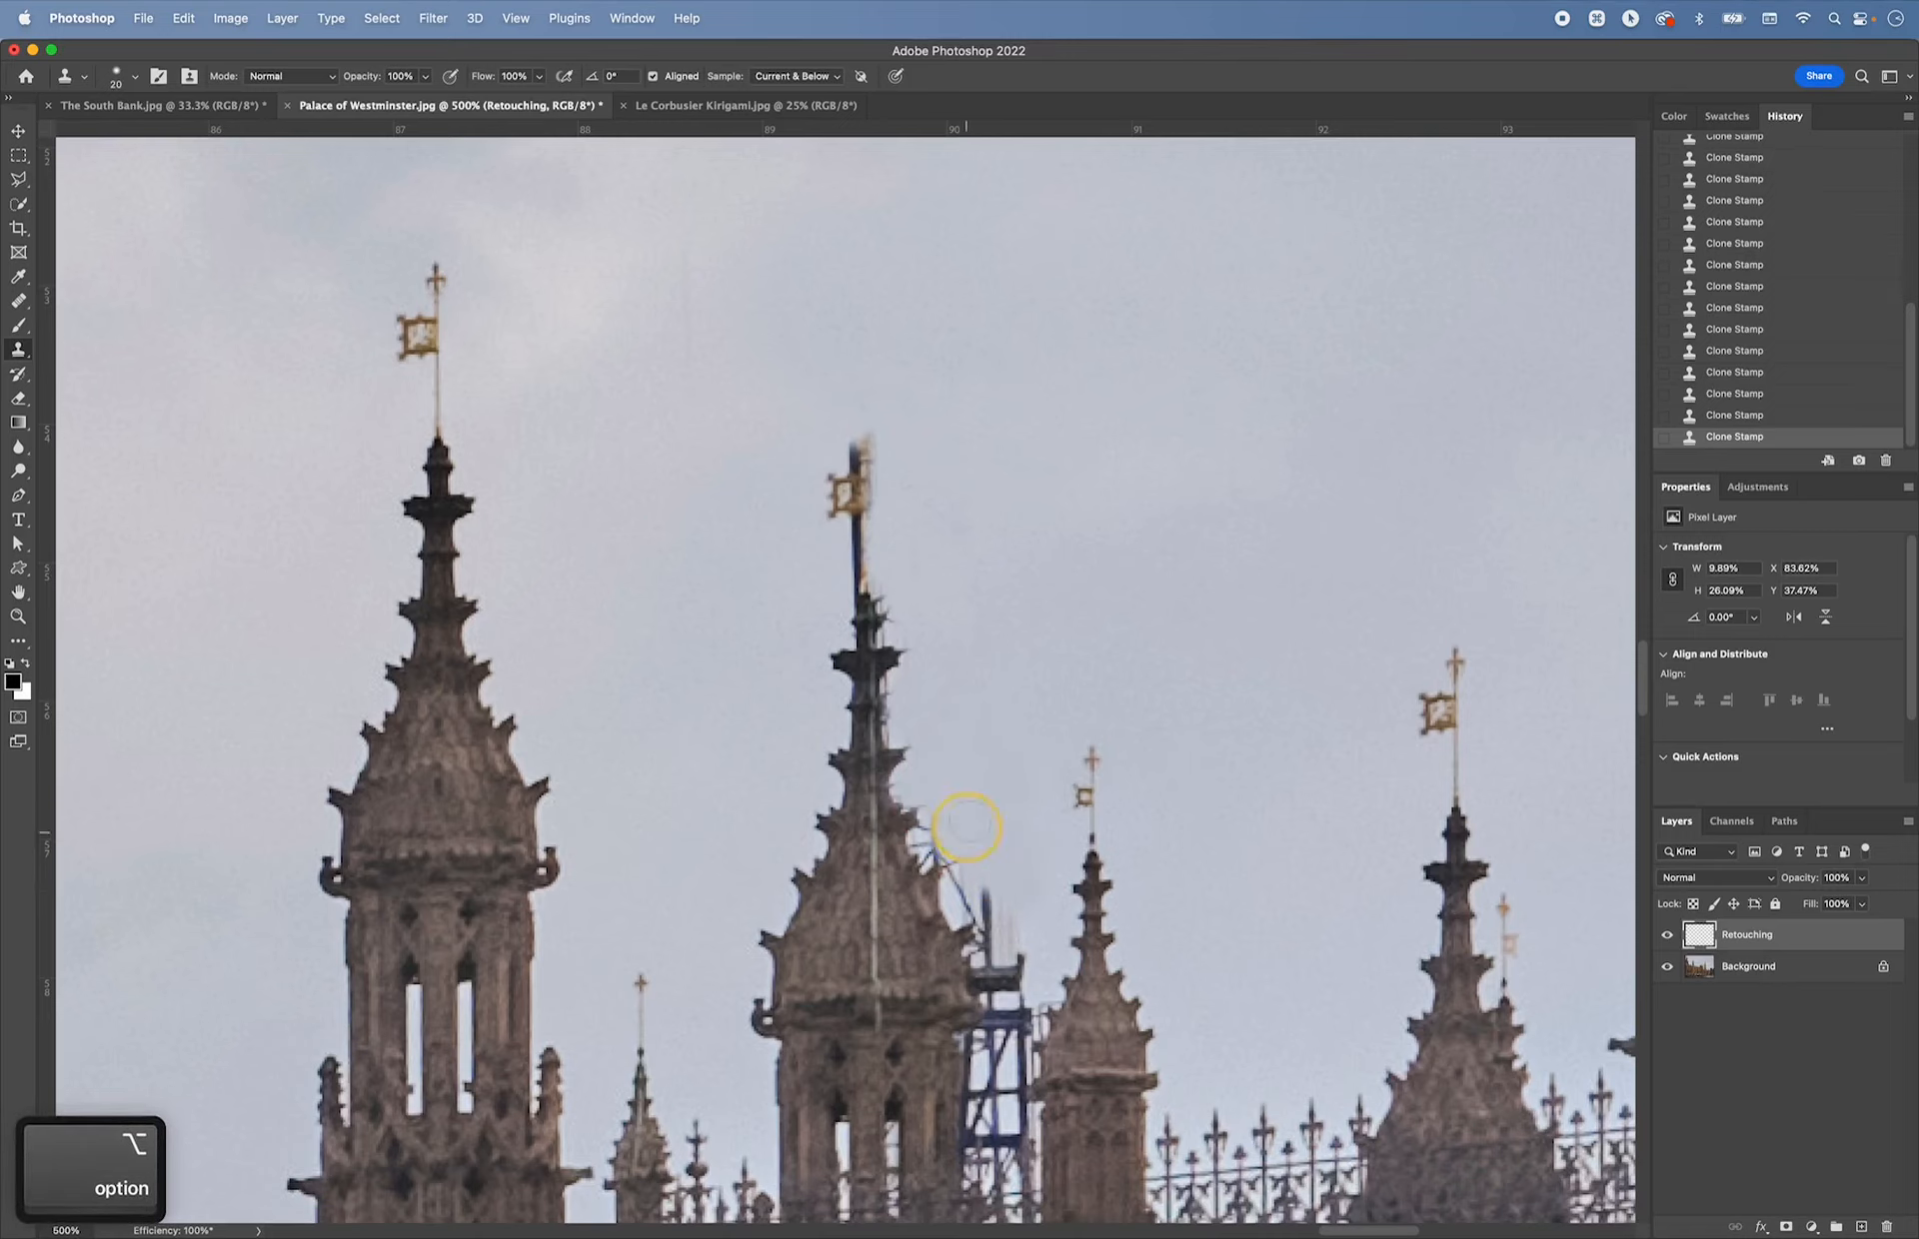
{"action": "left_click", "coordinate": [977, 796], "text": "alt"}
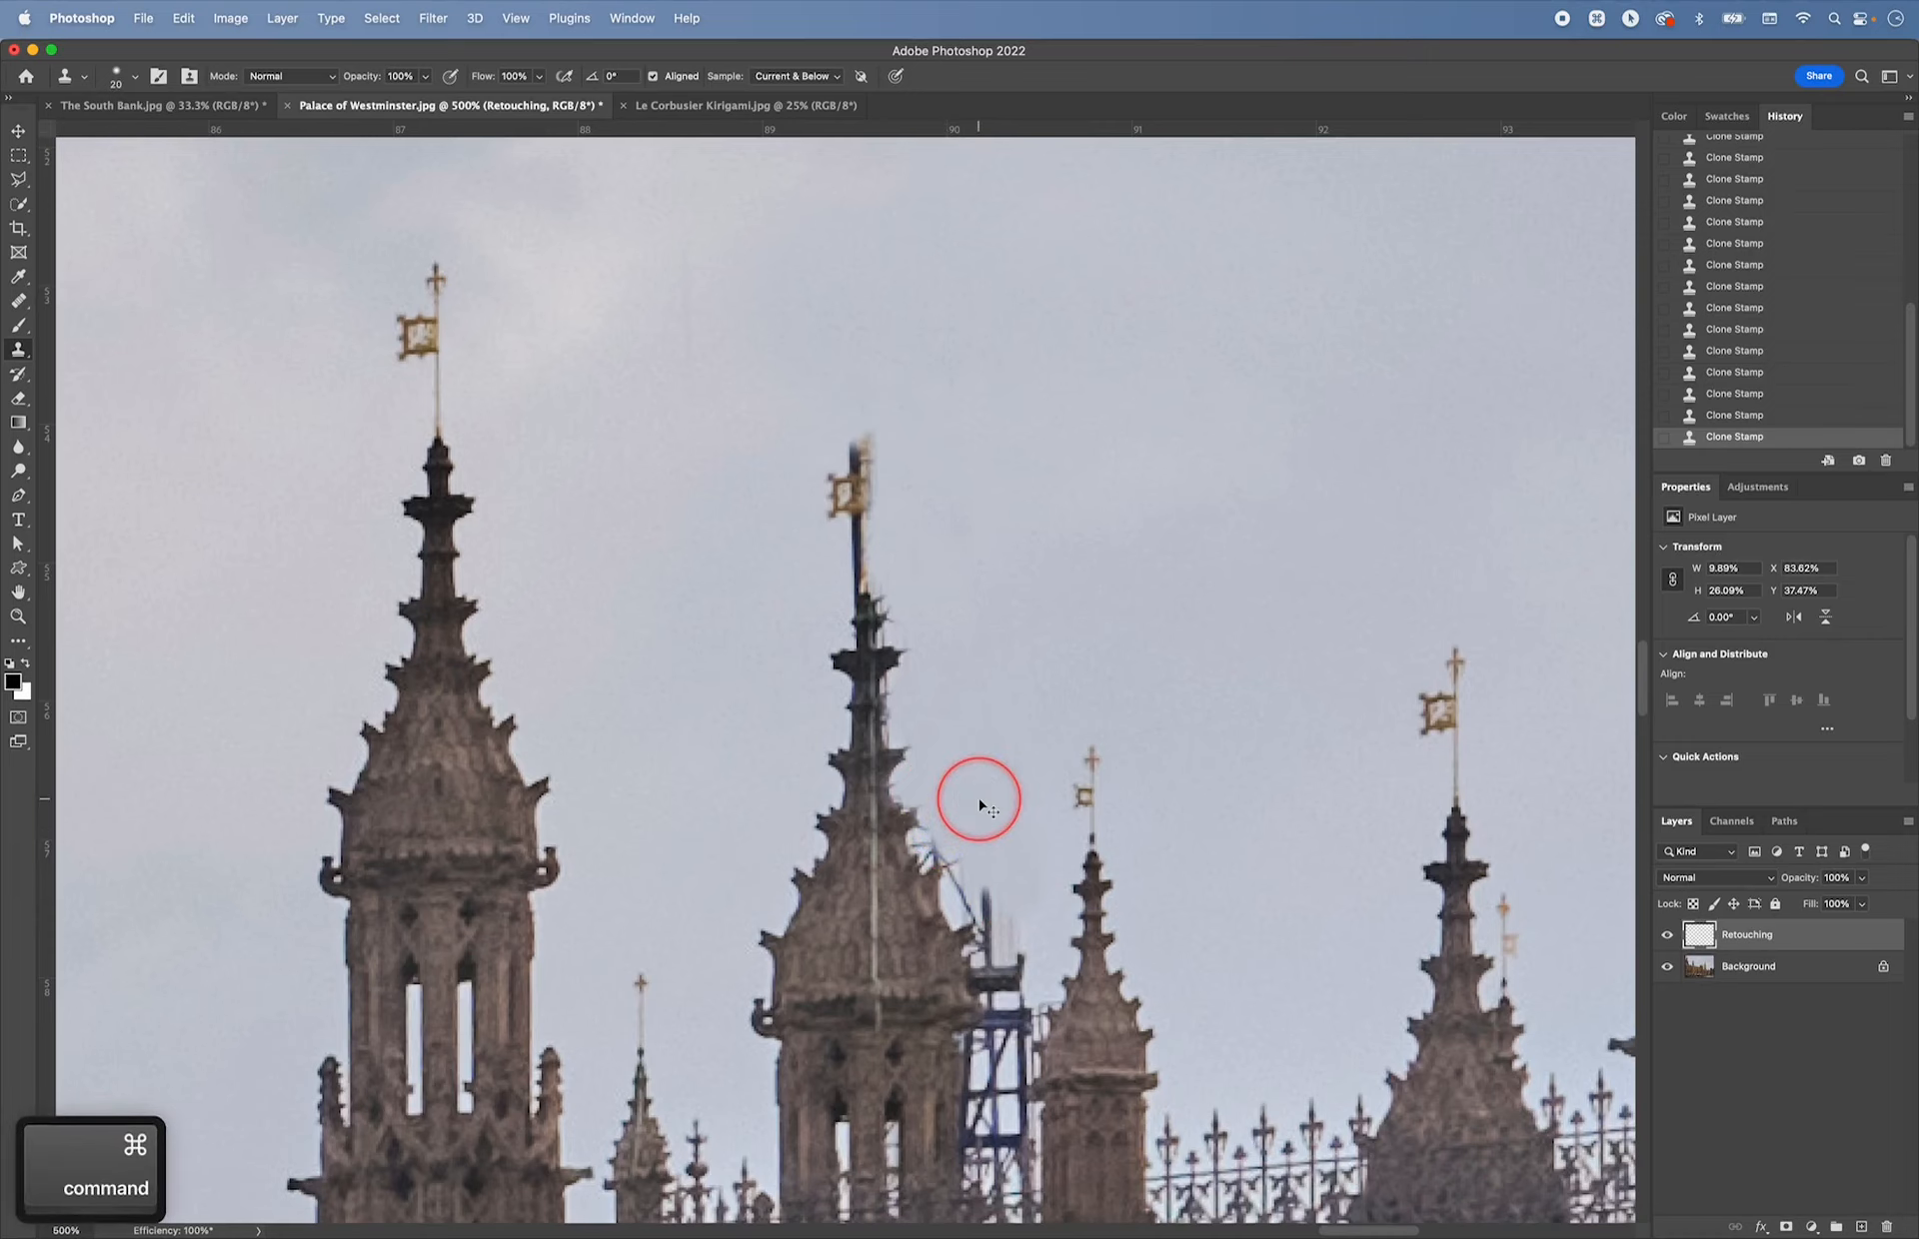
- Reduce the Clone Stamp brush to 7 px and clone sky over the crane fringe along the upper spire's right edge
{"action": "key", "text": "super+equal"}
{"action": "key", "text": "super+equal"}
{"action": "key", "text": "super+equal"}
{"action": "key", "text": "super+equal"}
{"action": "left_click_drag", "start_coordinate": [984, 799], "coordinate": [976, 708]}
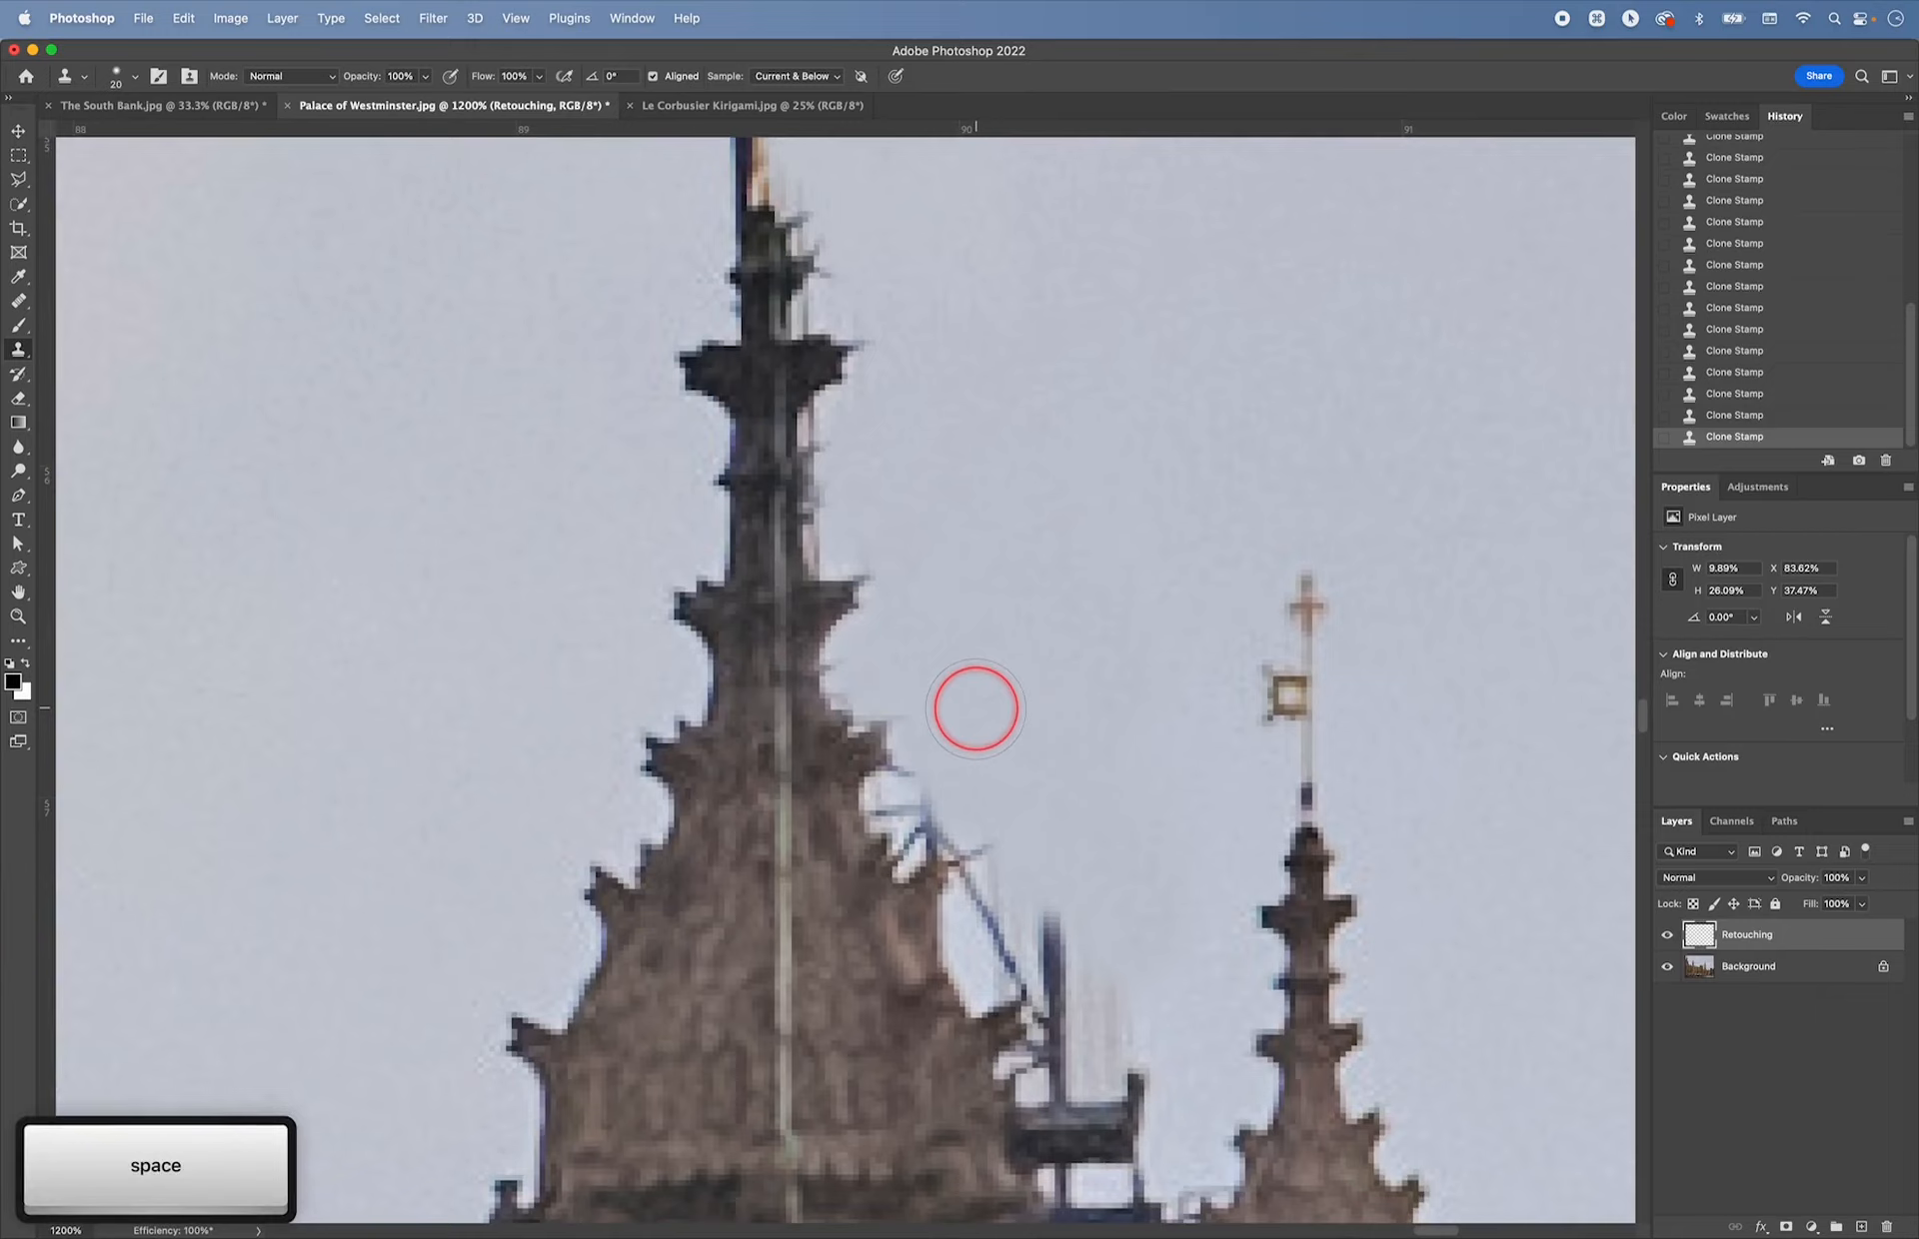
{"action": "key", "text": "bracketleft"}
{"action": "key", "text": "bracketleft"}
{"action": "key", "text": "bracketleft"}
{"action": "key", "text": "bracketleft"}
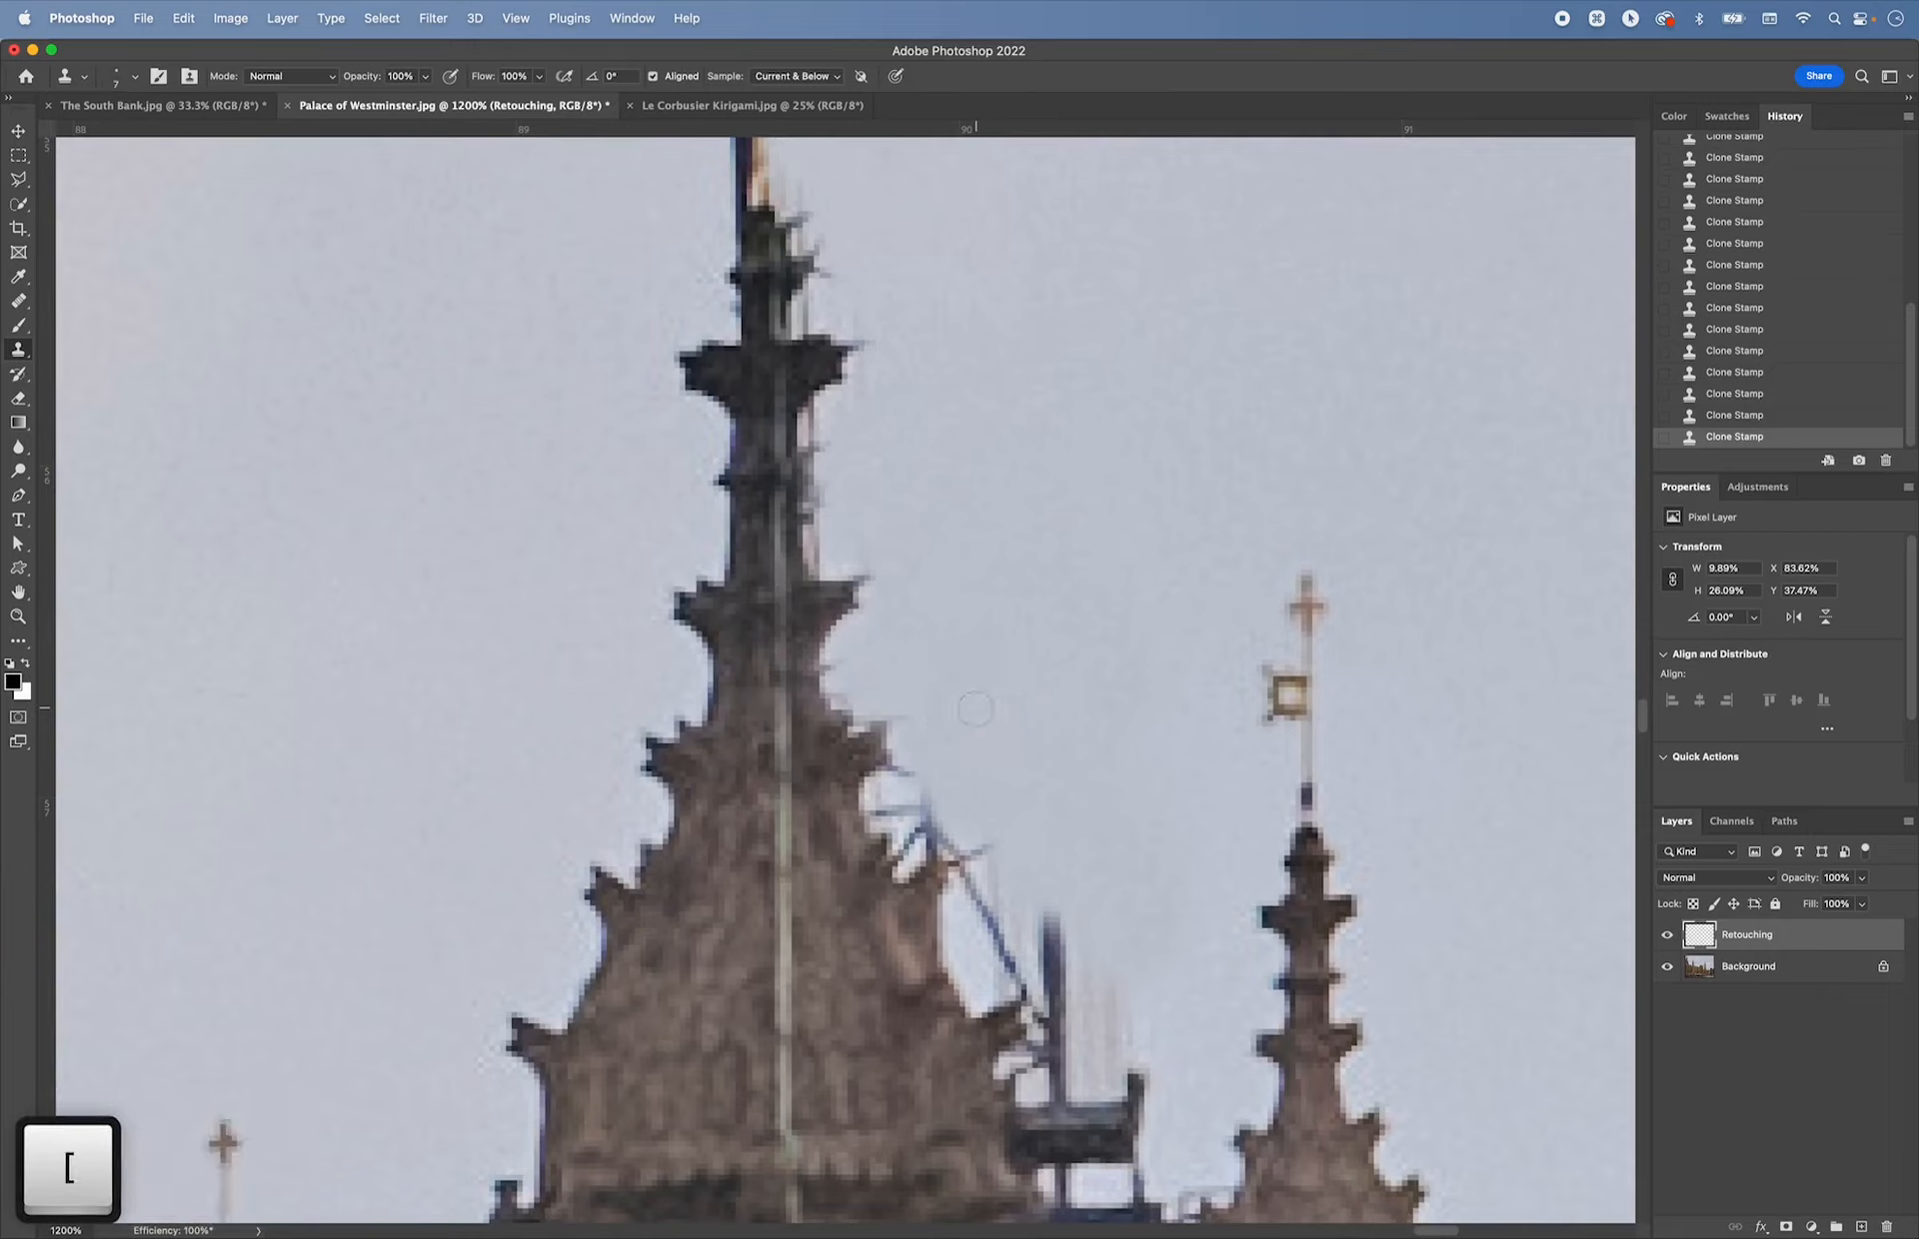
{"action": "key", "text": "bracketleft"}
{"action": "left_click", "coordinate": [929, 617], "text": "alt"}
{"action": "left_click", "coordinate": [856, 656]}
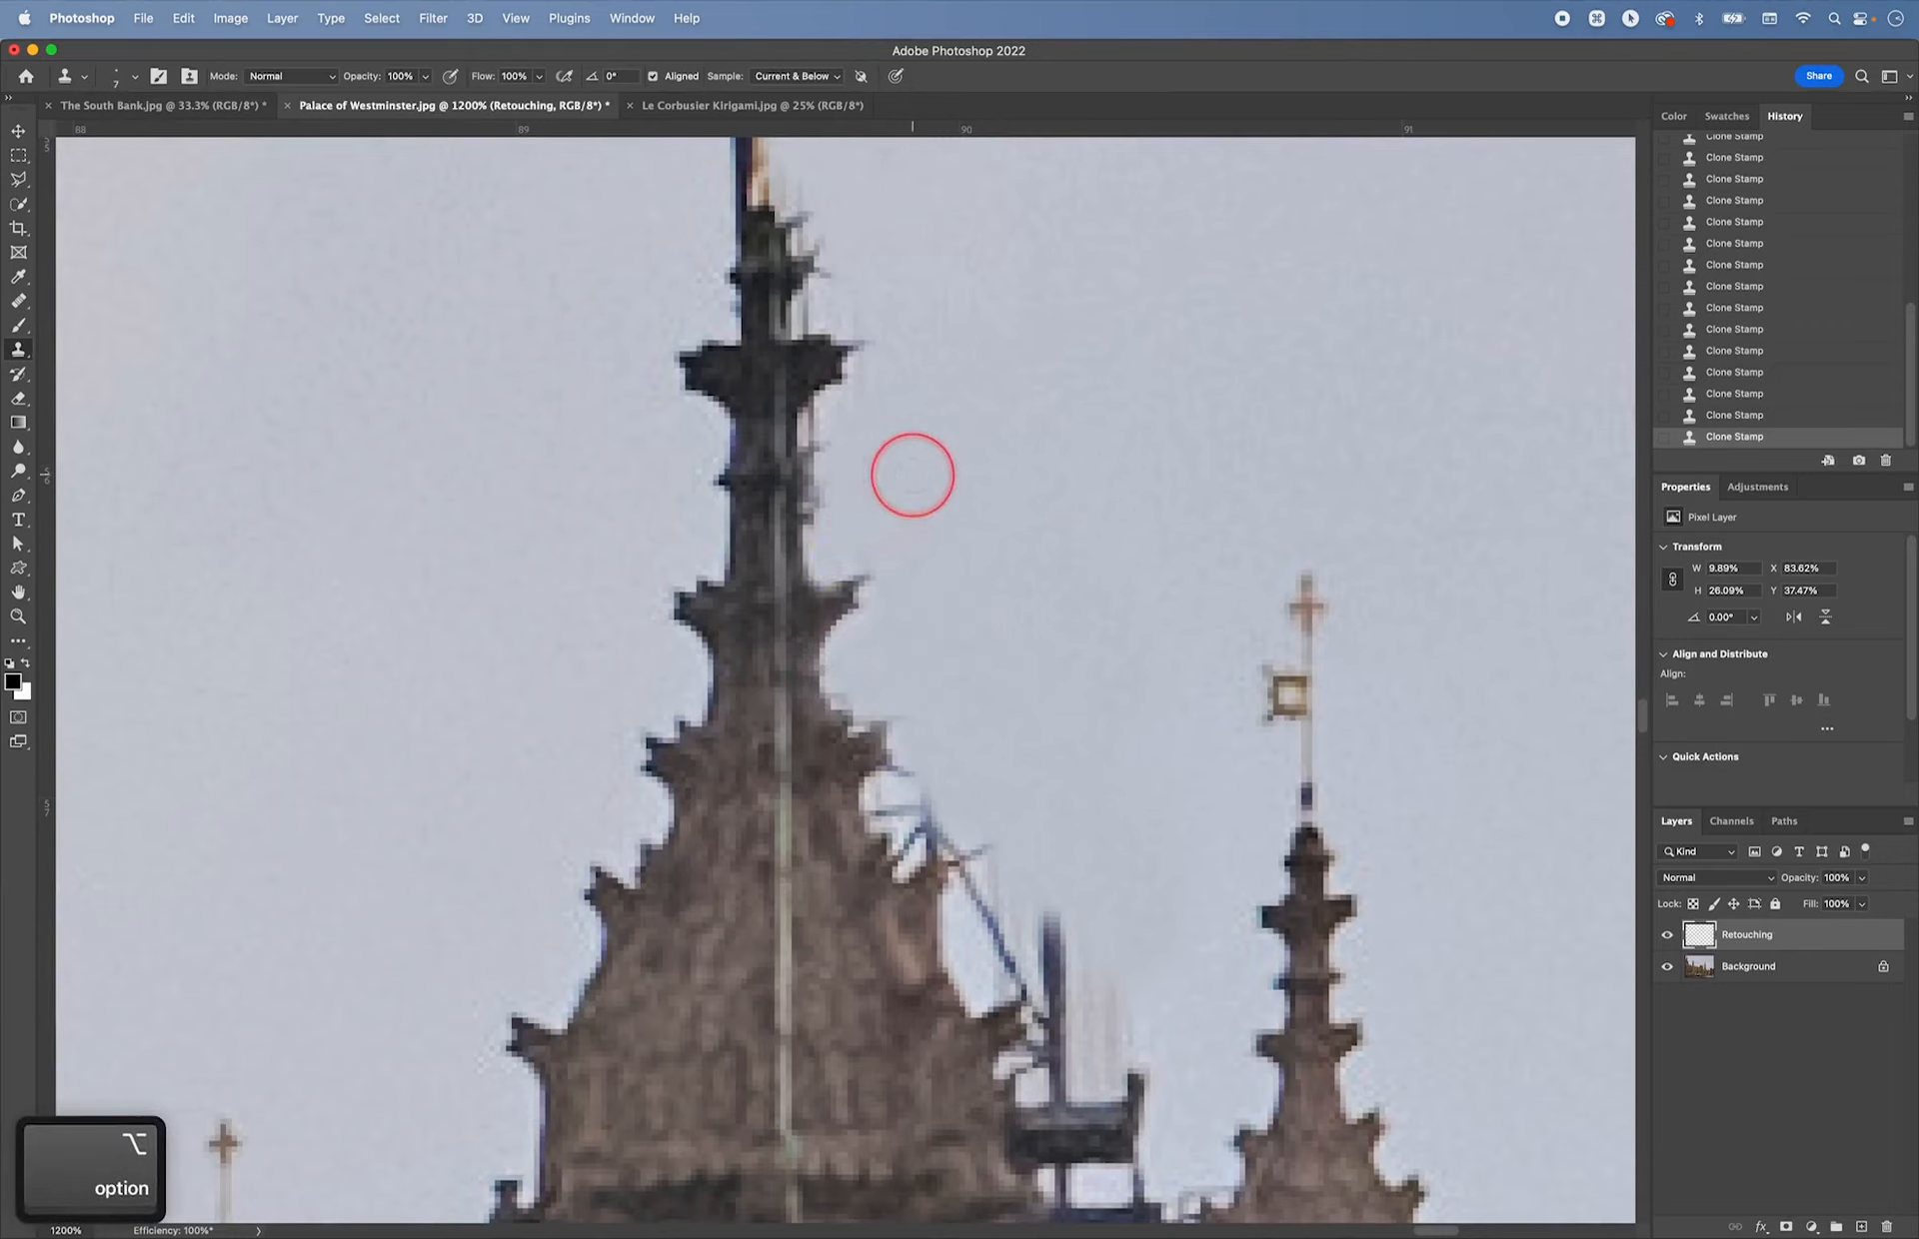
{"action": "key", "text": "super+z"}
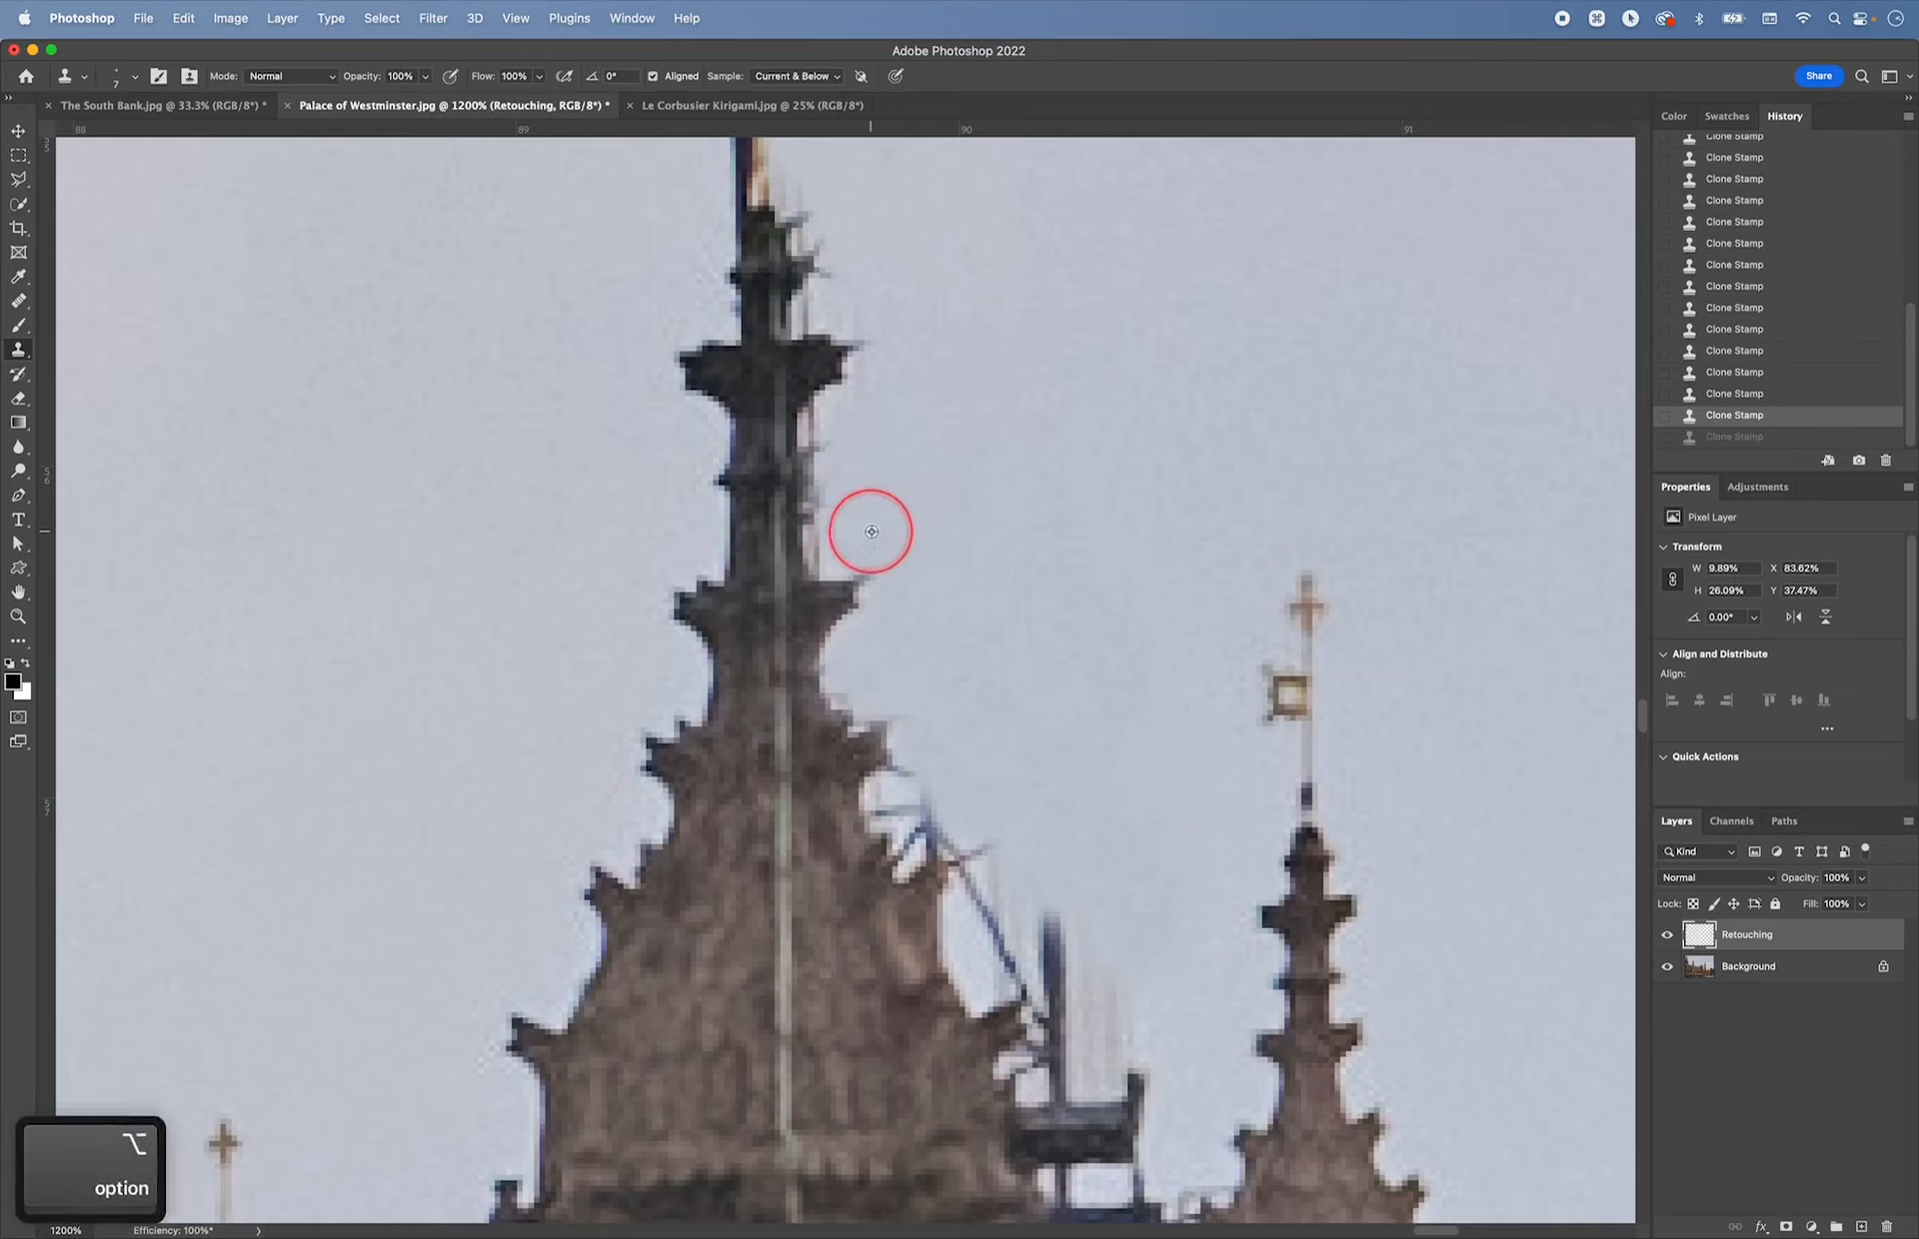
{"action": "mouse_move", "coordinate": [826, 545]}
{"action": "left_mouse_down"}
{"action": "mouse_move", "coordinate": [835, 429]}
{"action": "mouse_move", "coordinate": [815, 415]}
{"action": "left_mouse_up"}
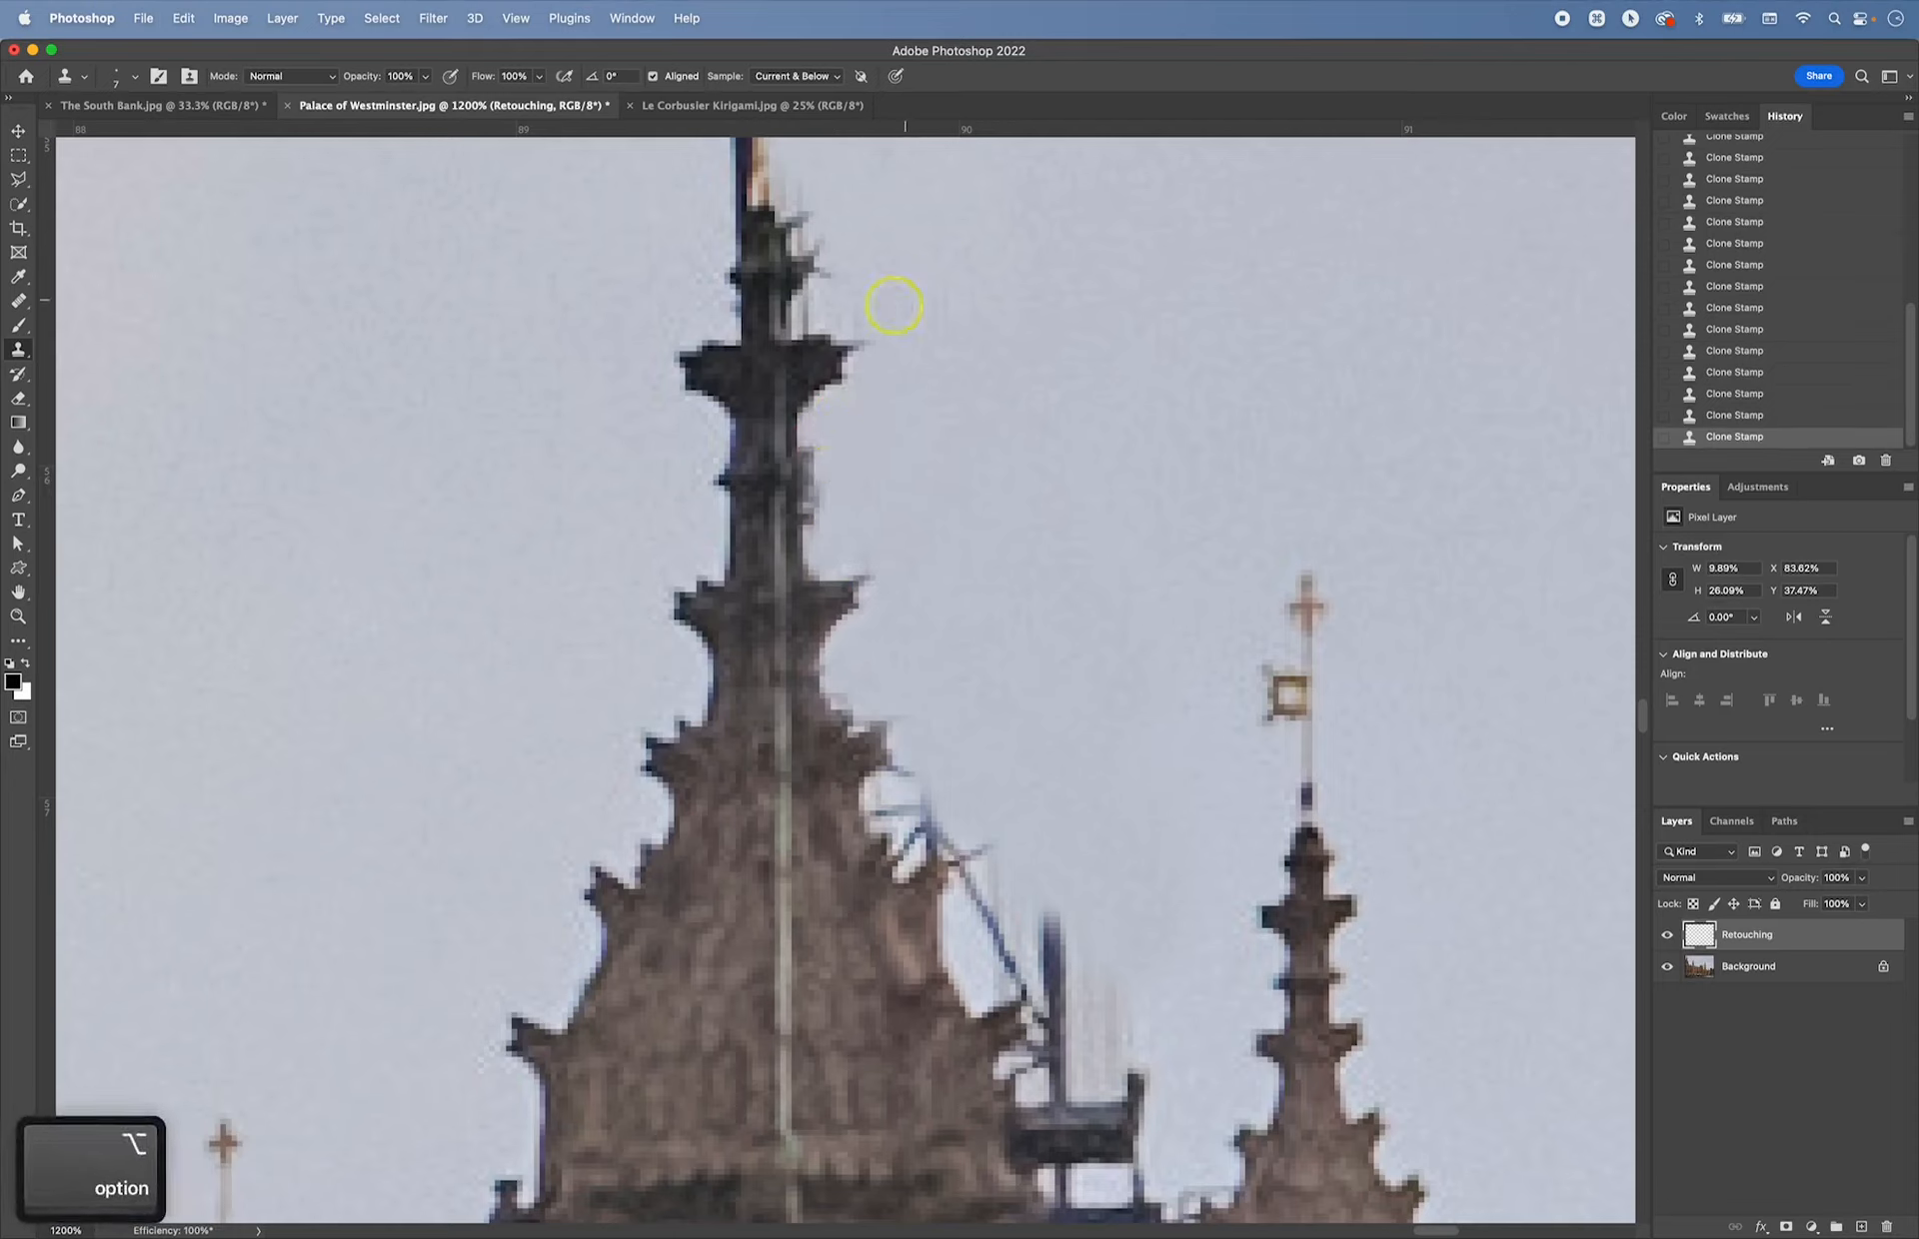
- Clone sky over the crane remnants beside the carved tip of the spire just below the weather vane
{"action": "left_click_drag", "start_coordinate": [951, 300], "coordinate": [1000, 507]}
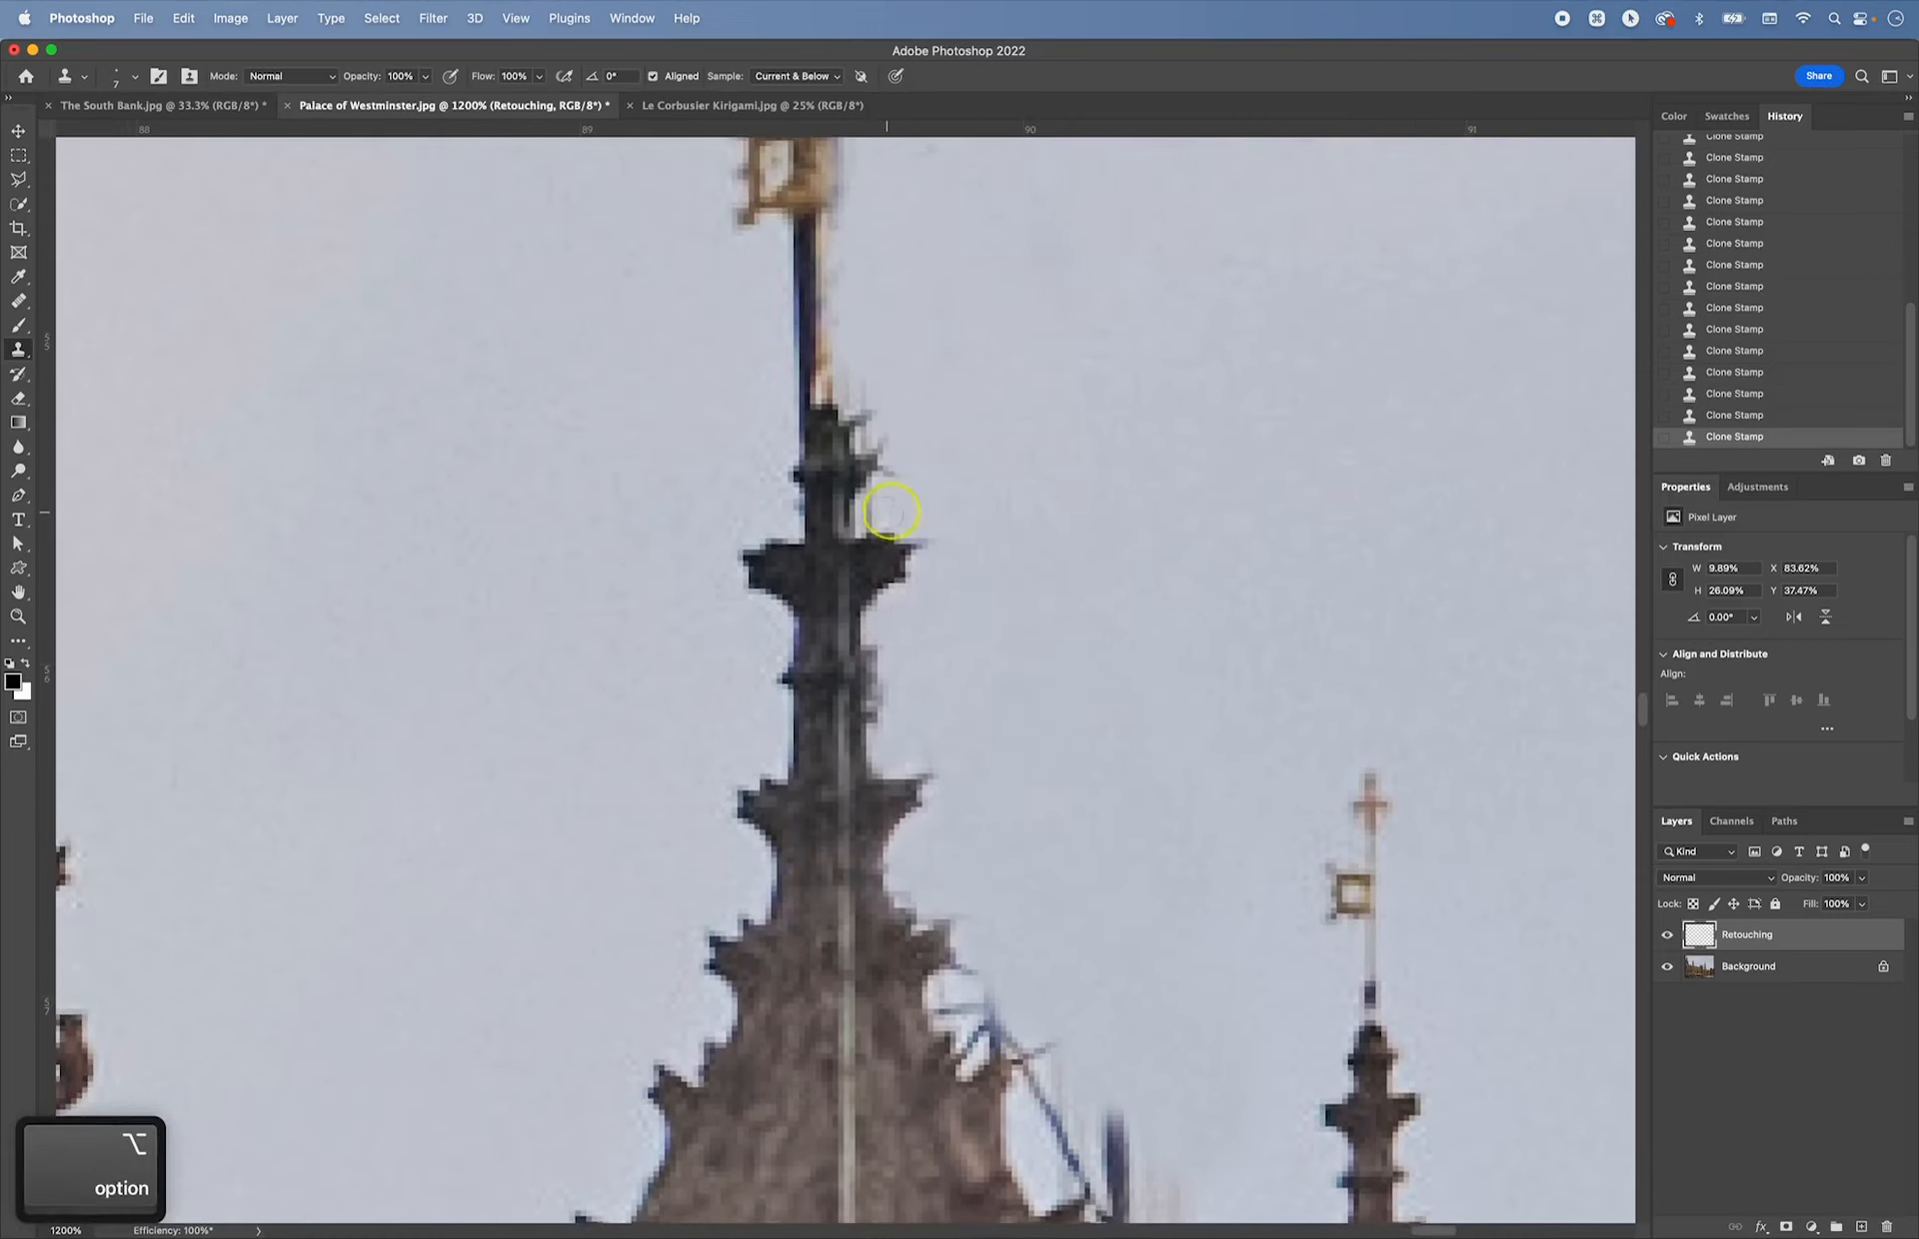
{"action": "left_click_drag", "start_coordinate": [874, 517], "coordinate": [875, 508]}
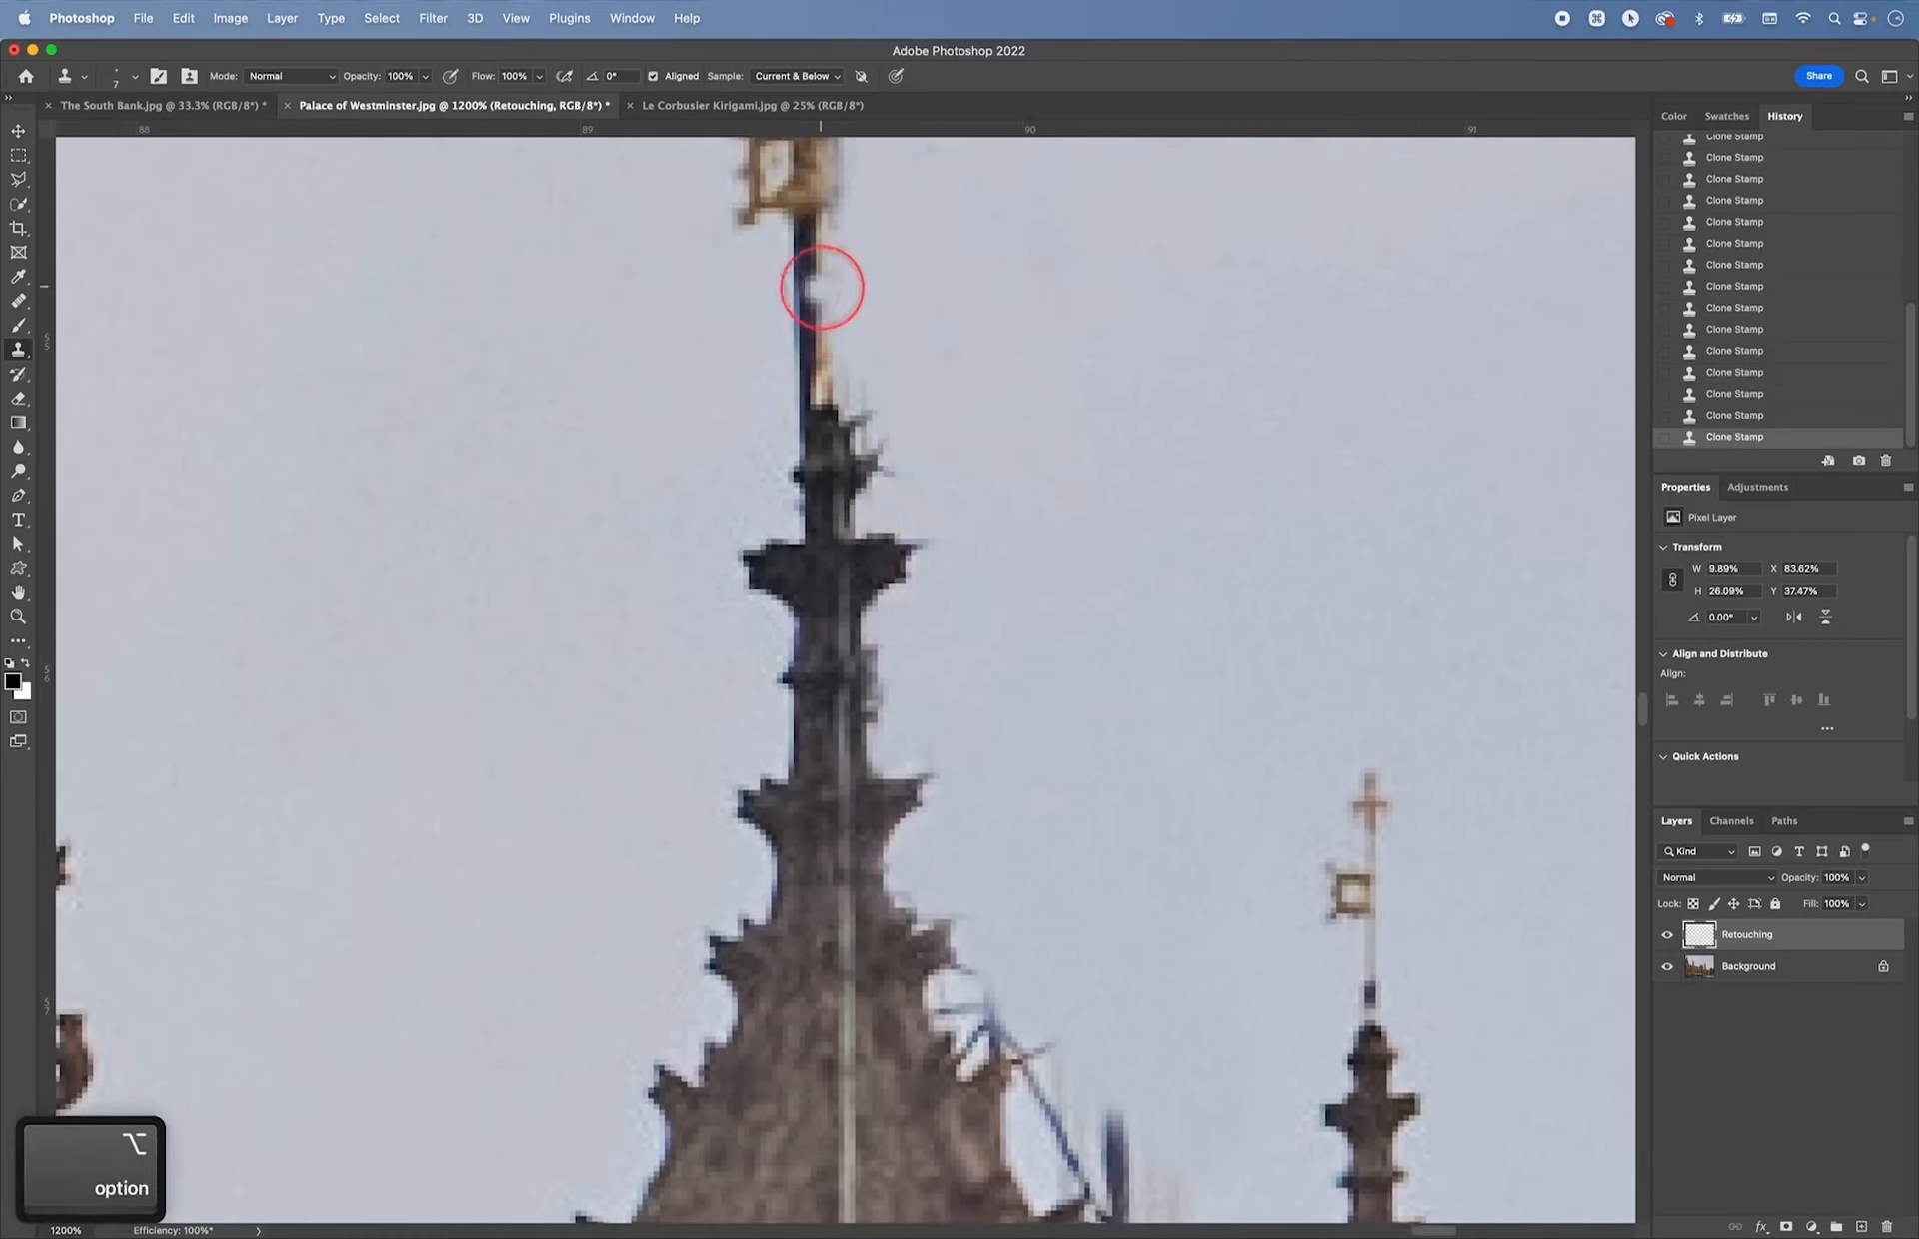
{"action": "left_click", "coordinate": [1012, 389], "text": "alt"}
{"action": "left_click_drag", "start_coordinate": [866, 394], "coordinate": [875, 435]}
- Clone sky over the blue struts touching the lower right edge of the central spire, resampling nearby sky
{"action": "key", "text": "space"}
{"action": "mouse_move", "coordinate": [979, 528]}
{"action": "left_mouse_down"}
{"action": "mouse_move", "coordinate": [937, 404]}
{"action": "mouse_move", "coordinate": [917, 399]}
{"action": "left_mouse_up"}
{"action": "left_click", "coordinate": [920, 511], "text": "alt"}
{"action": "left_click", "coordinate": [850, 564]}
{"action": "mouse_move", "coordinate": [856, 578]}
{"action": "left_mouse_down"}
{"action": "mouse_move", "coordinate": [895, 546]}
{"action": "mouse_move", "coordinate": [908, 622]}
{"action": "left_mouse_up"}
{"action": "left_click", "coordinate": [933, 600], "text": "alt"}
{"action": "left_click", "coordinate": [946, 589], "text": "alt"}
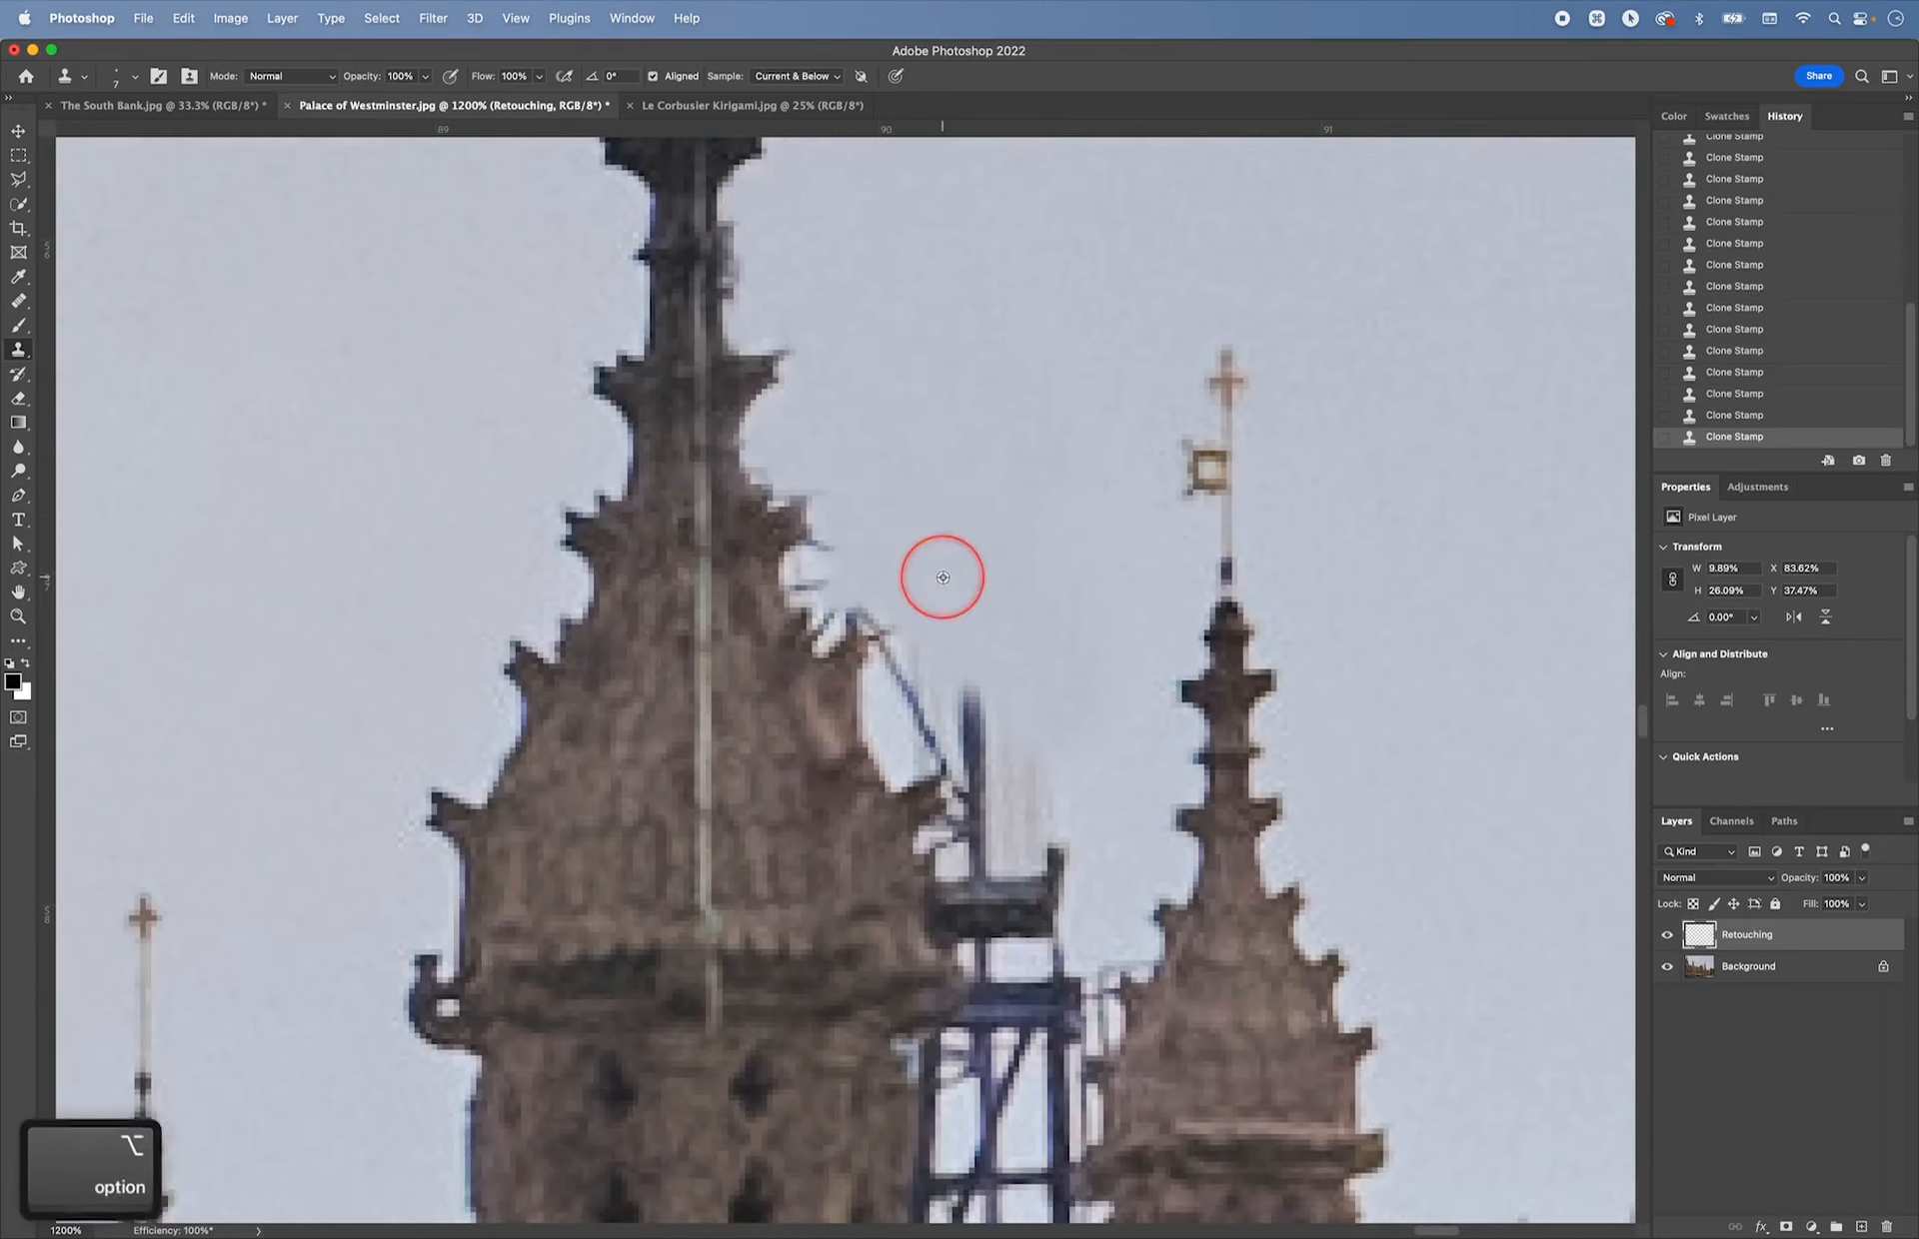
{"action": "left_click", "coordinate": [900, 640]}
- Clone sky over the leftover strut stubs in the notches between the spire's right-hand carvings
{"action": "left_click", "coordinate": [926, 547], "text": "alt"}
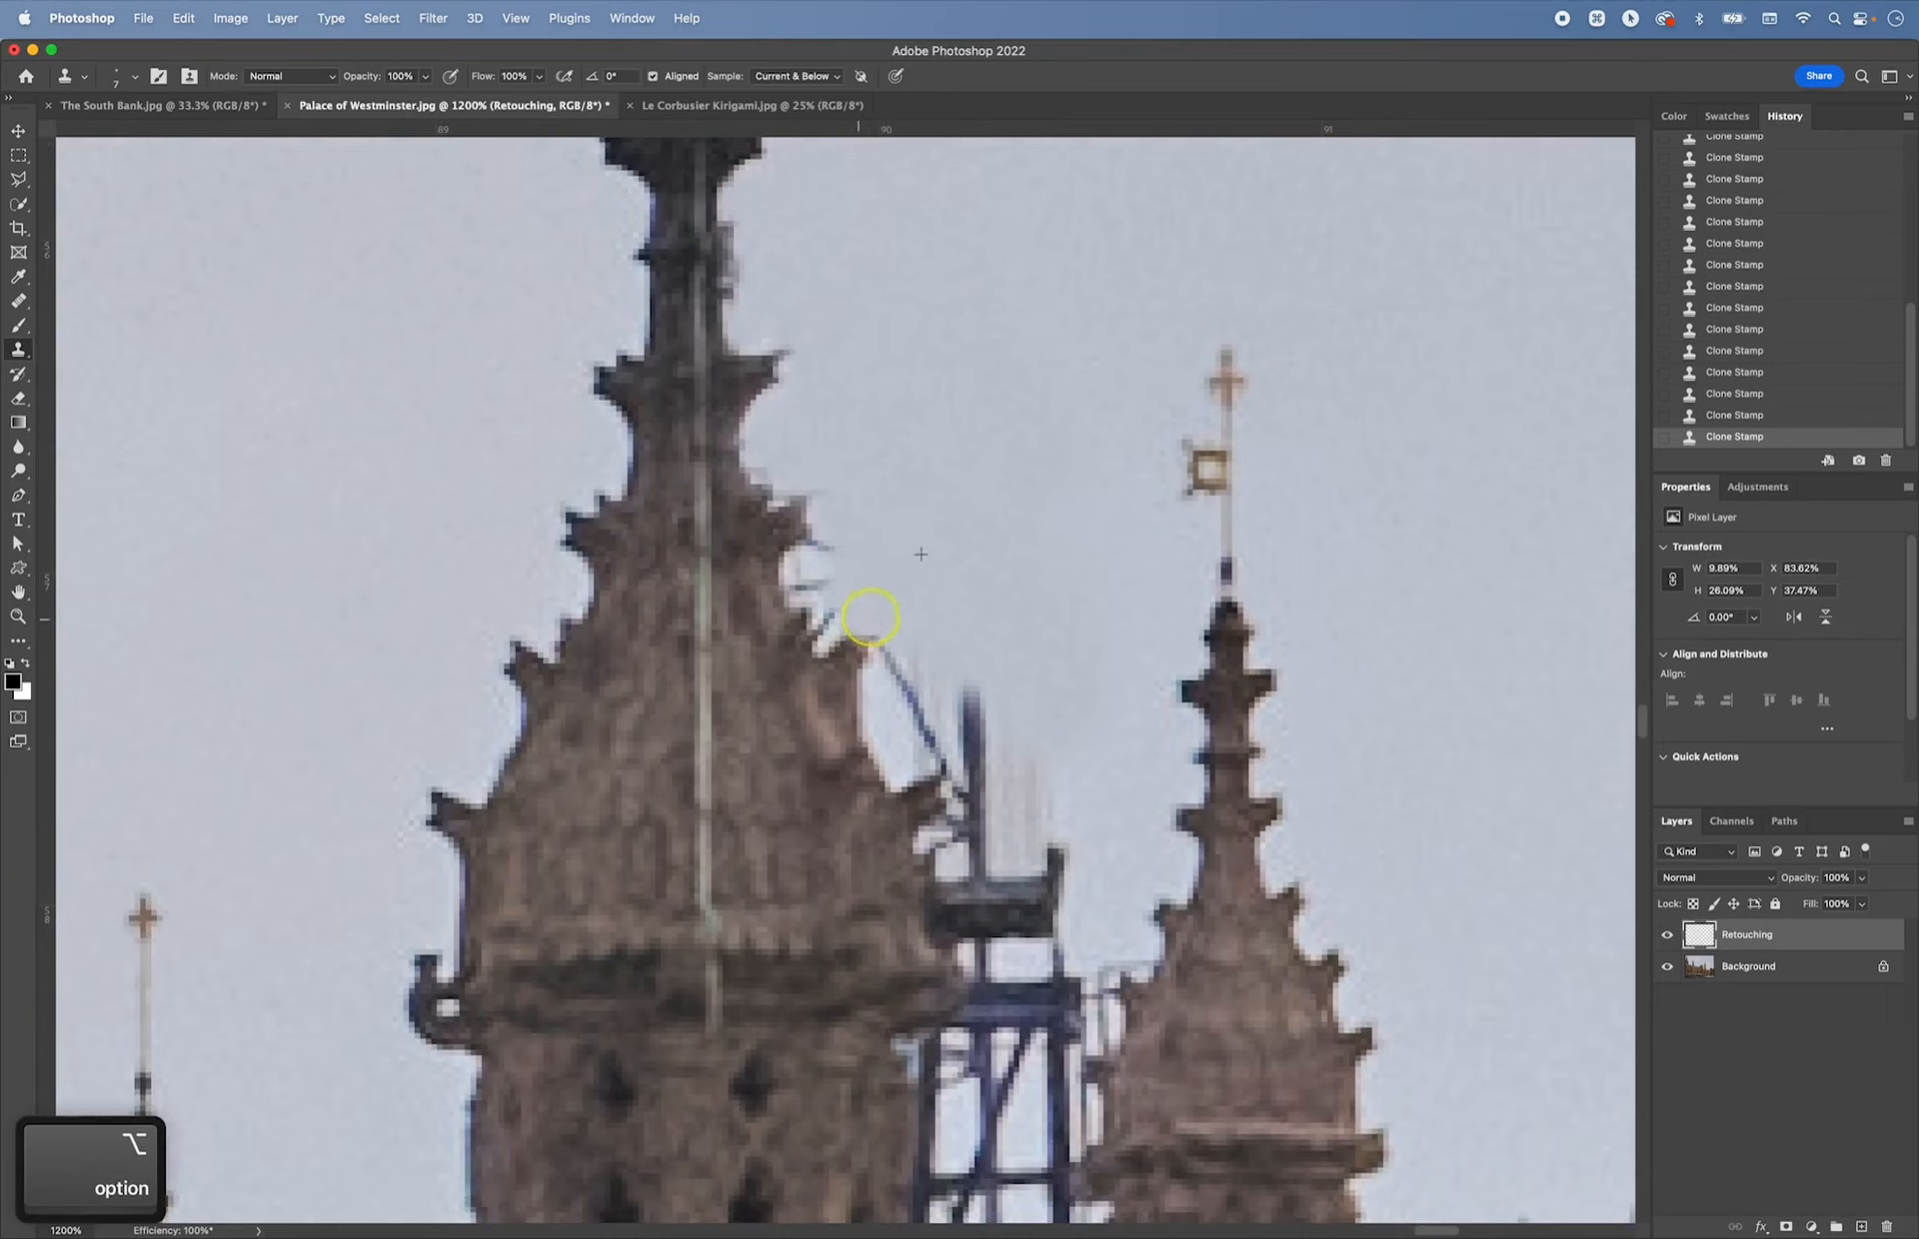
{"action": "left_click_drag", "start_coordinate": [797, 612], "coordinate": [805, 584]}
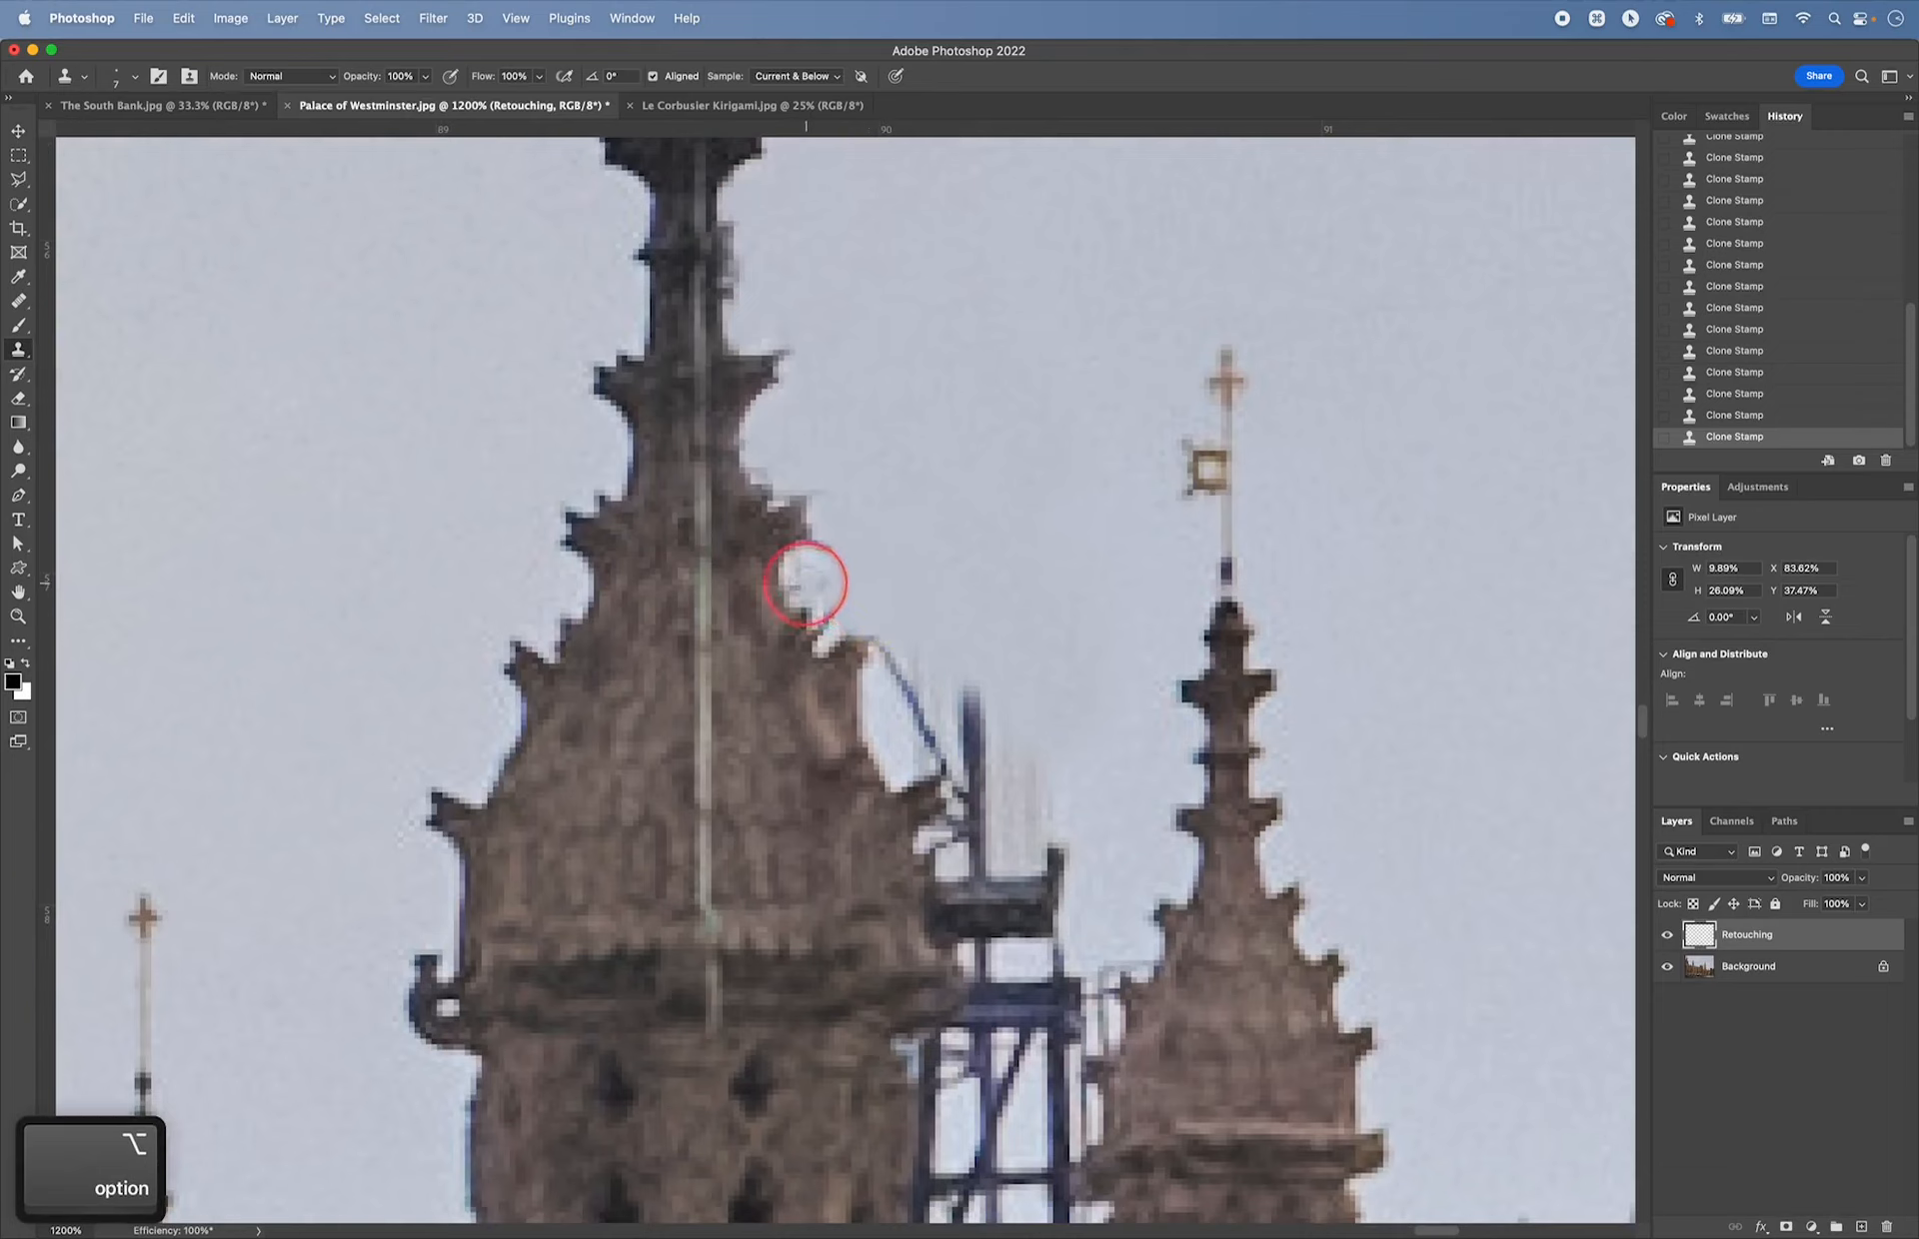
{"action": "left_click", "coordinate": [890, 520], "text": "alt"}
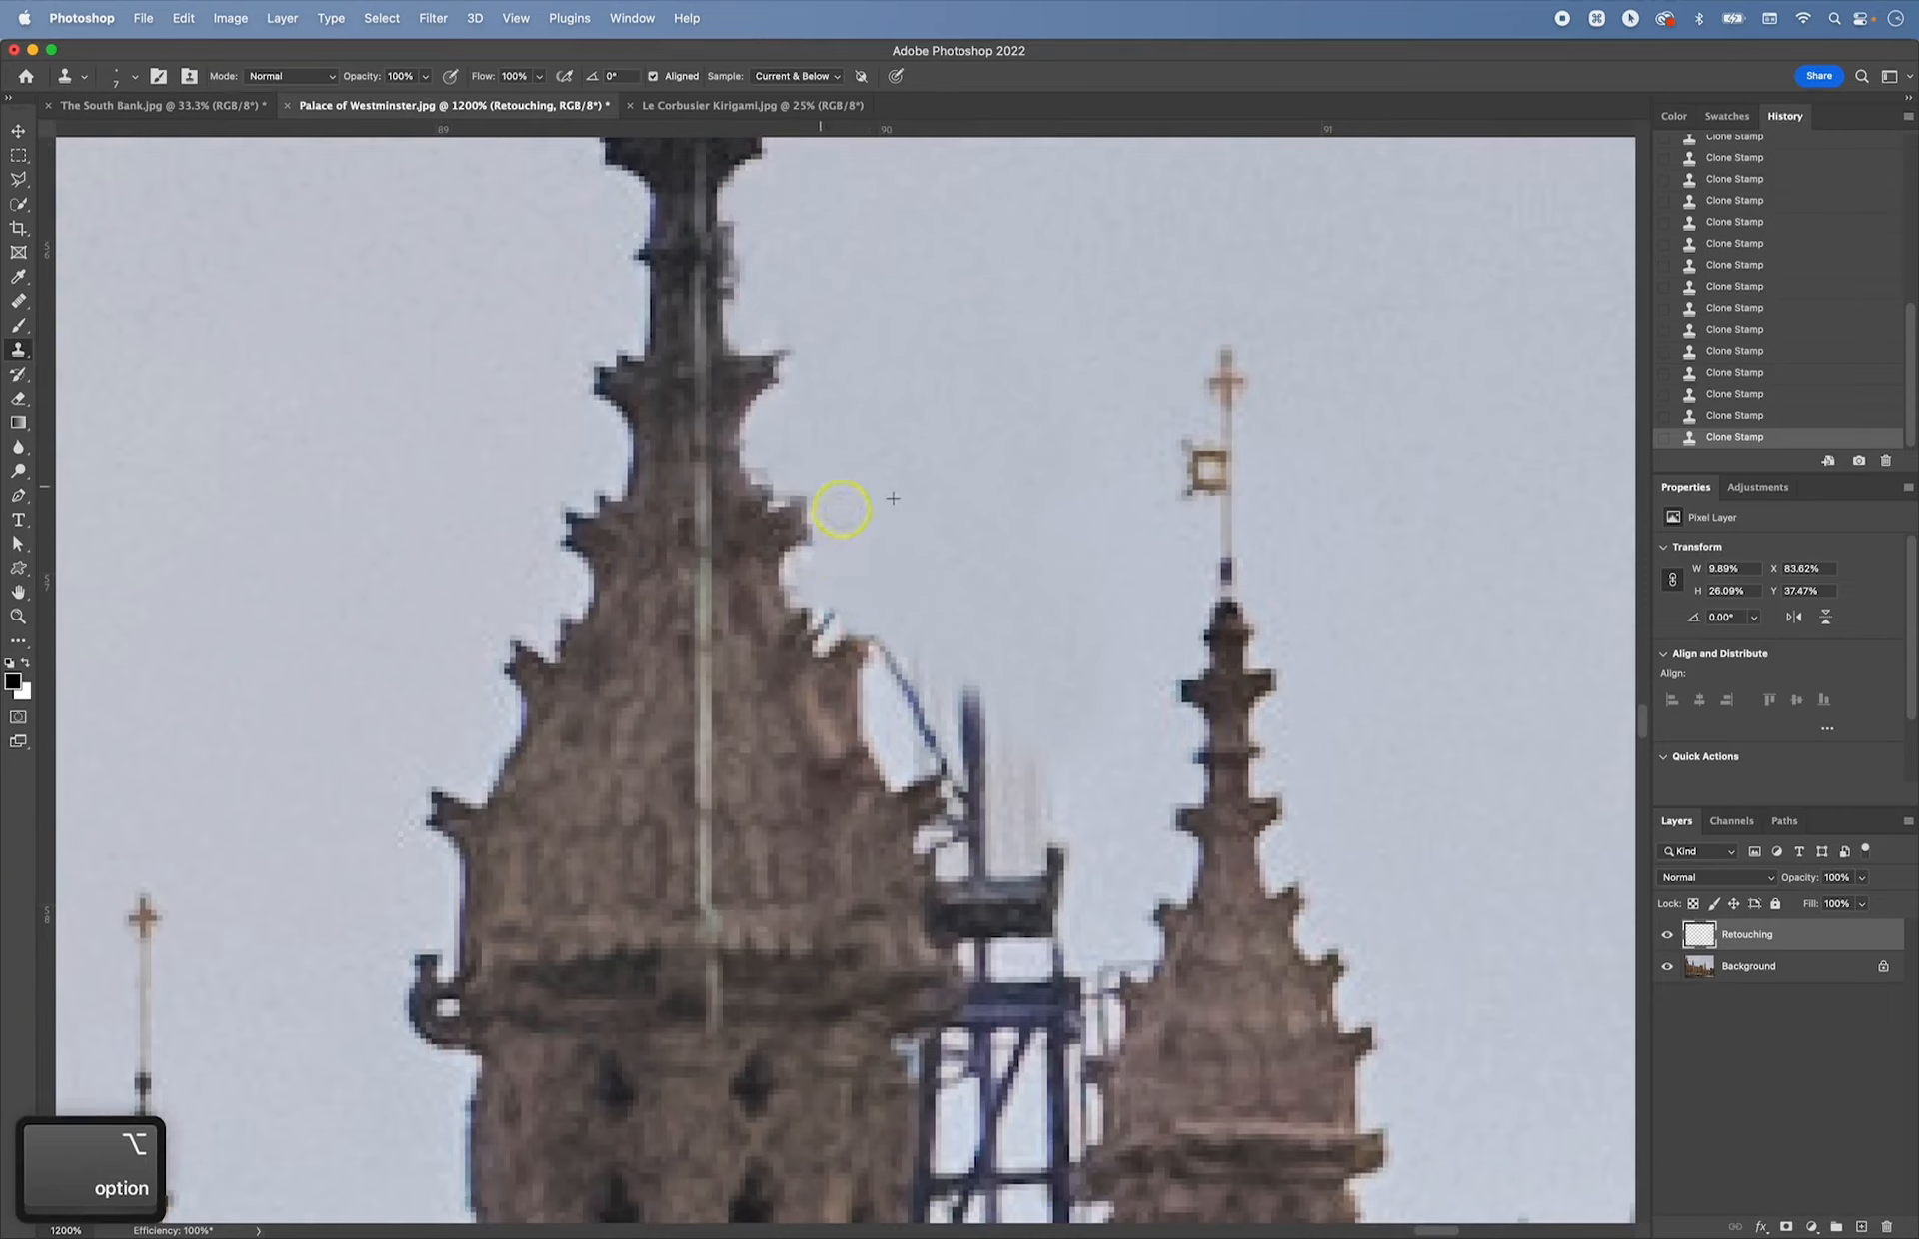
{"action": "left_click_drag", "start_coordinate": [812, 580], "coordinate": [825, 628]}
{"action": "left_click", "coordinate": [916, 557], "text": "alt"}
{"action": "left_click", "coordinate": [868, 561], "text": "alt"}
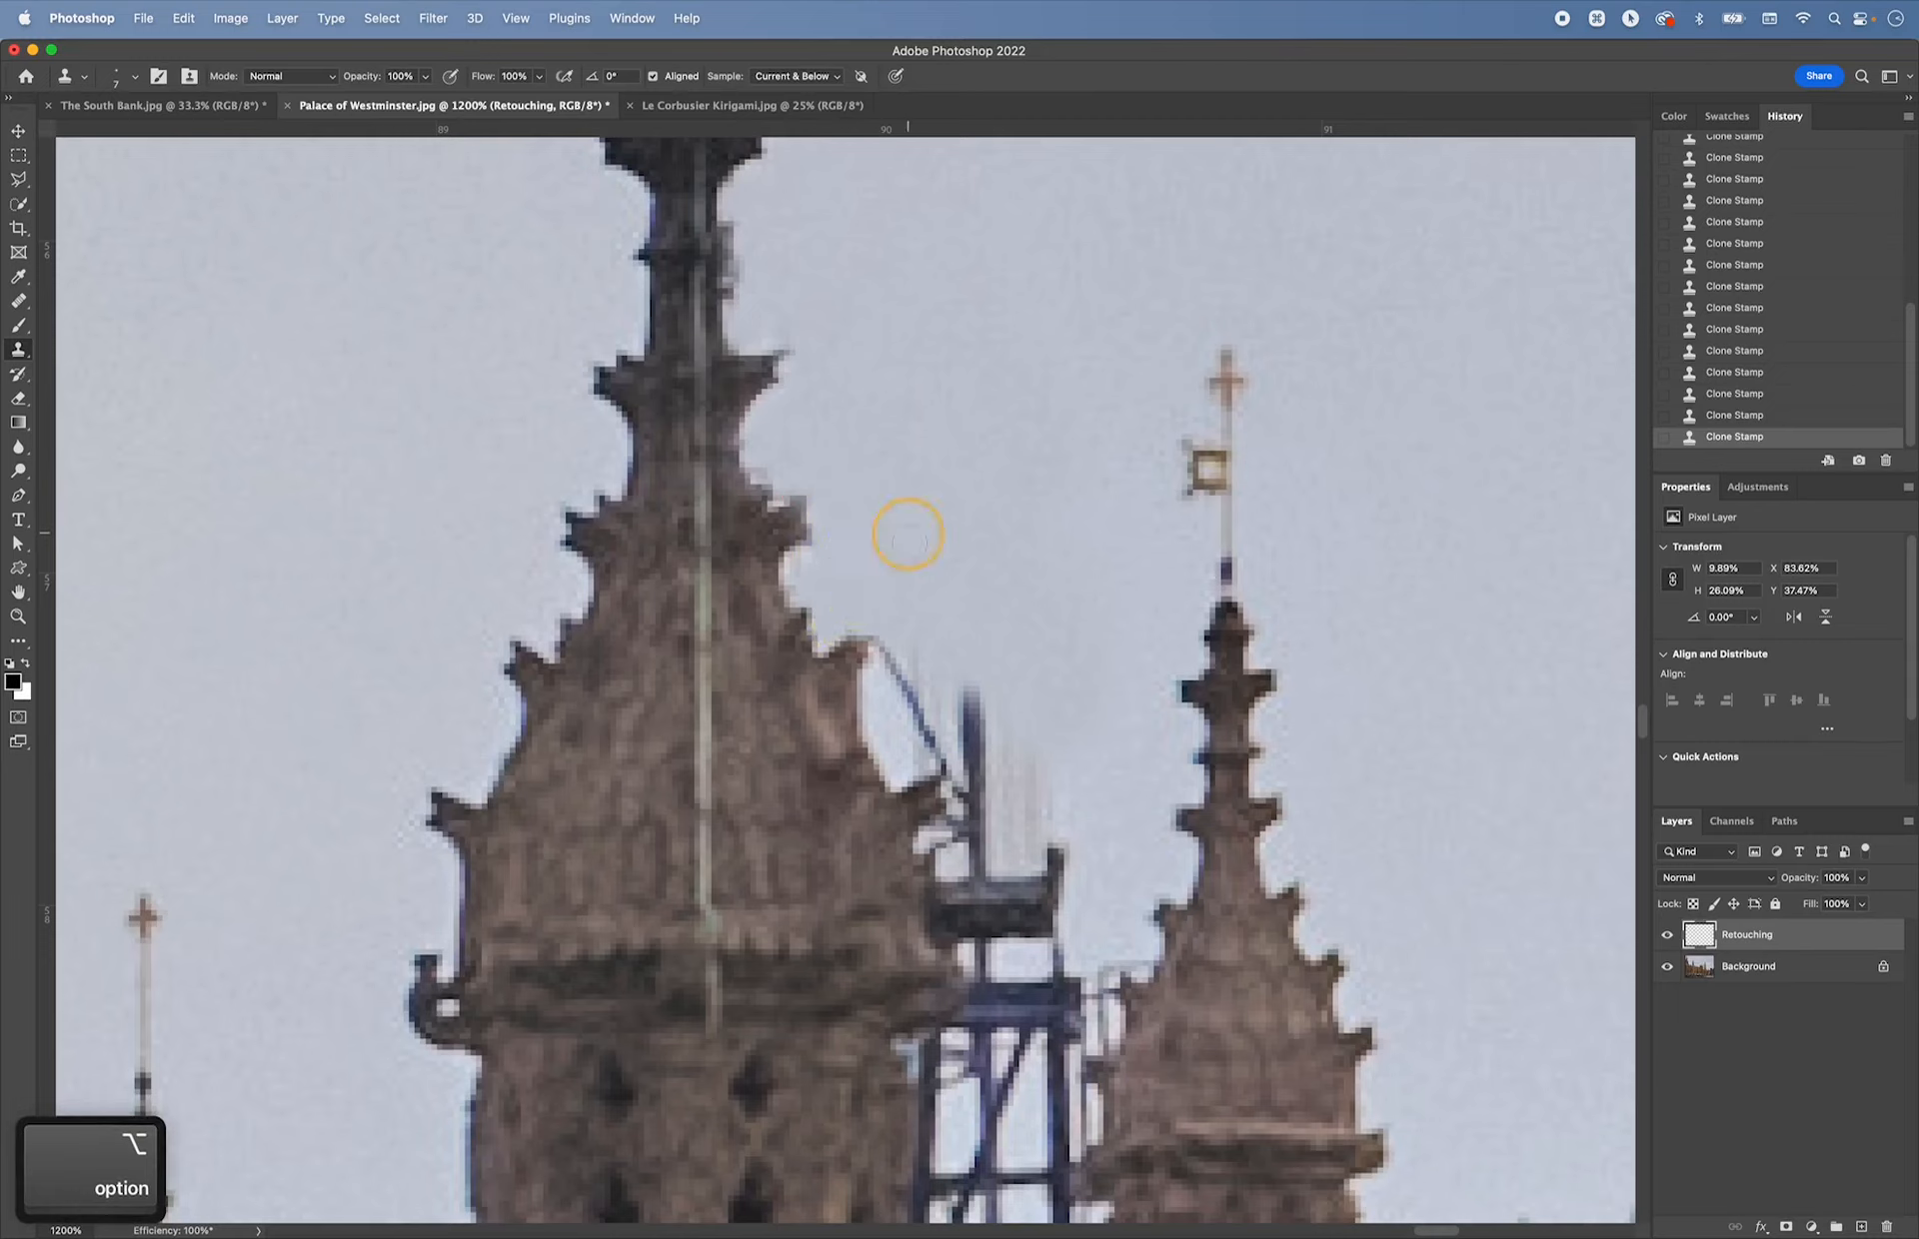
- Clone sampled sky over the diagonal strut and the upper part of the blue crane mast beside the central spire
{"action": "left_click", "coordinate": [998, 555], "text": "alt"}
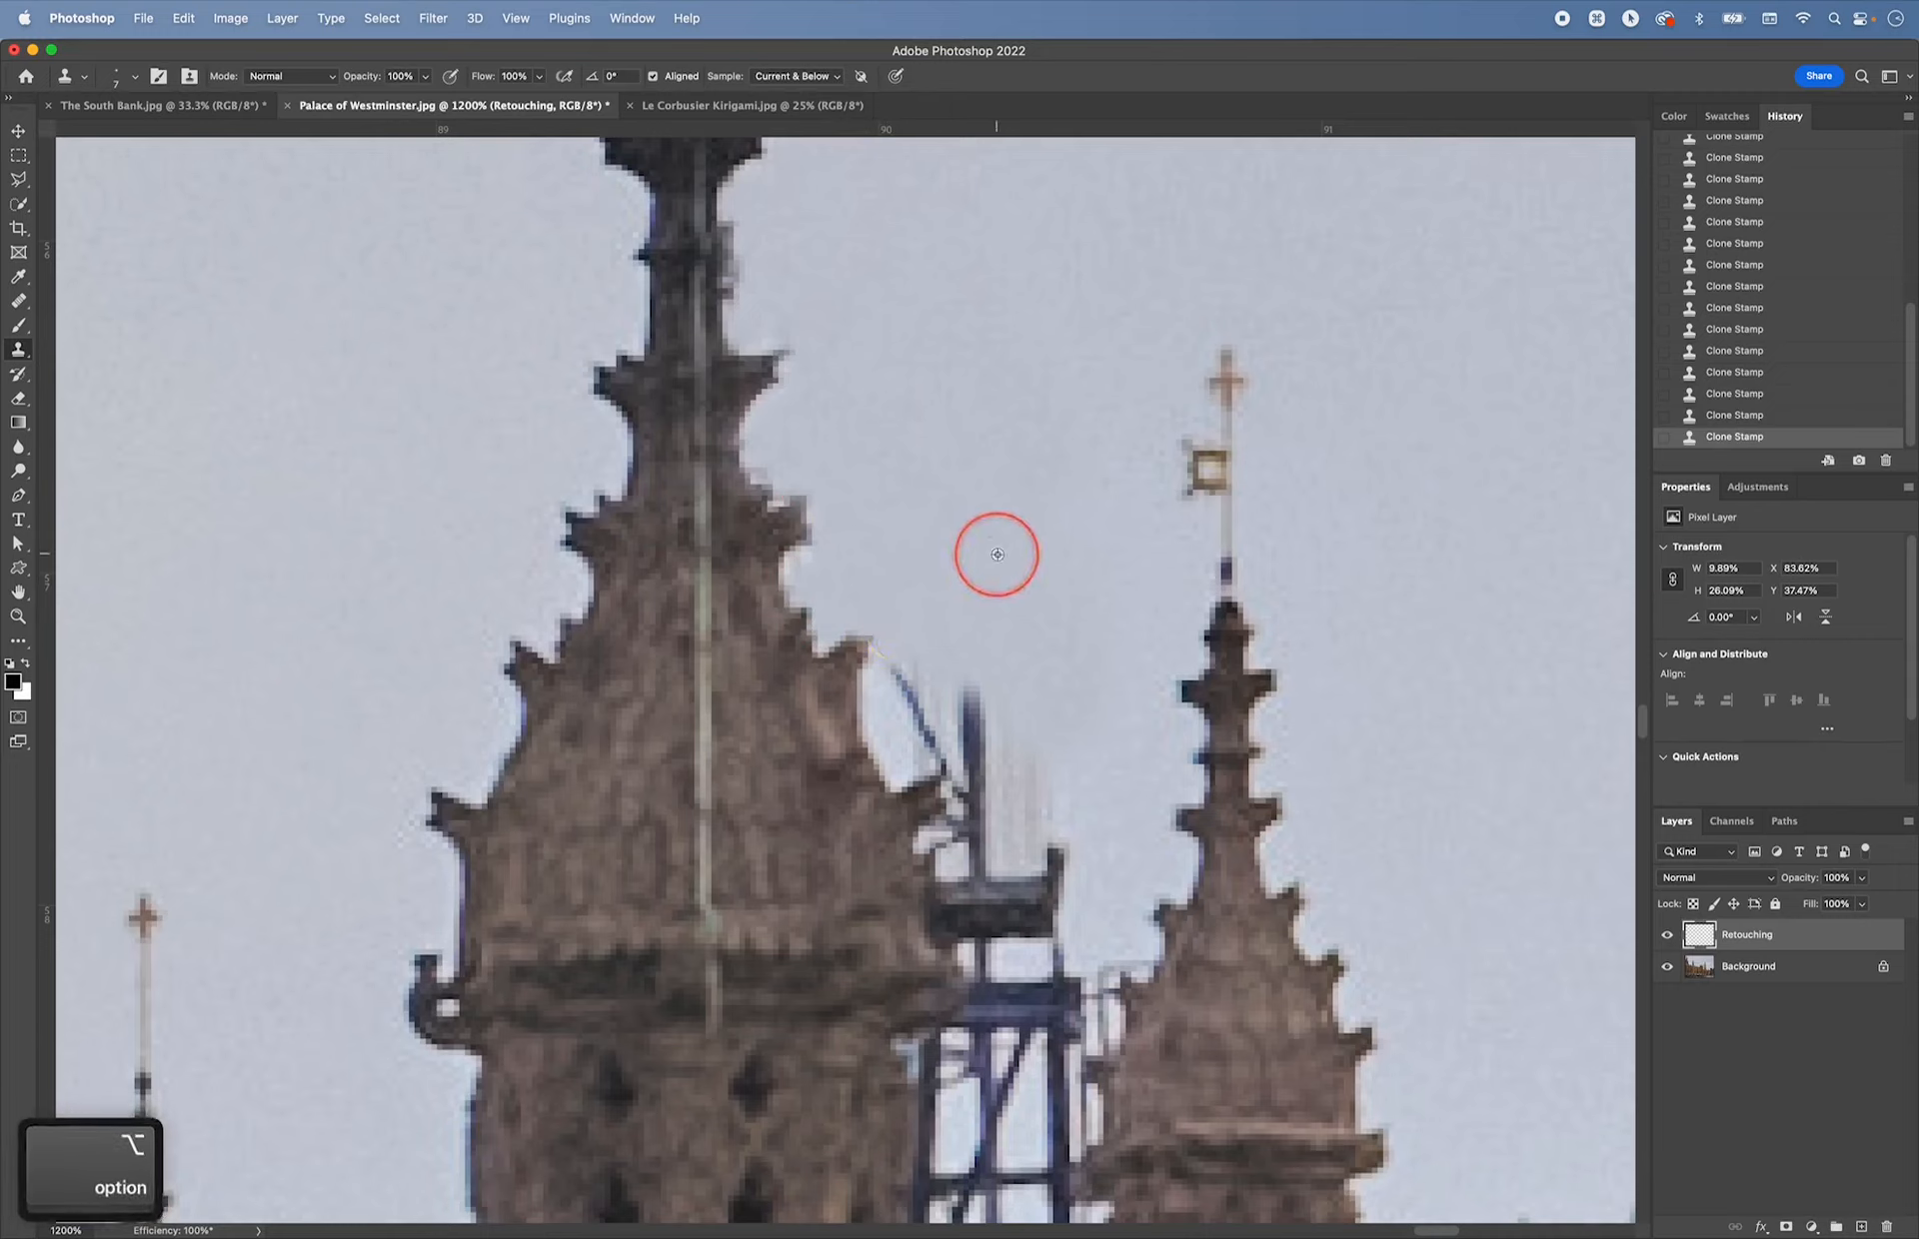
{"action": "left_click", "coordinate": [912, 673]}
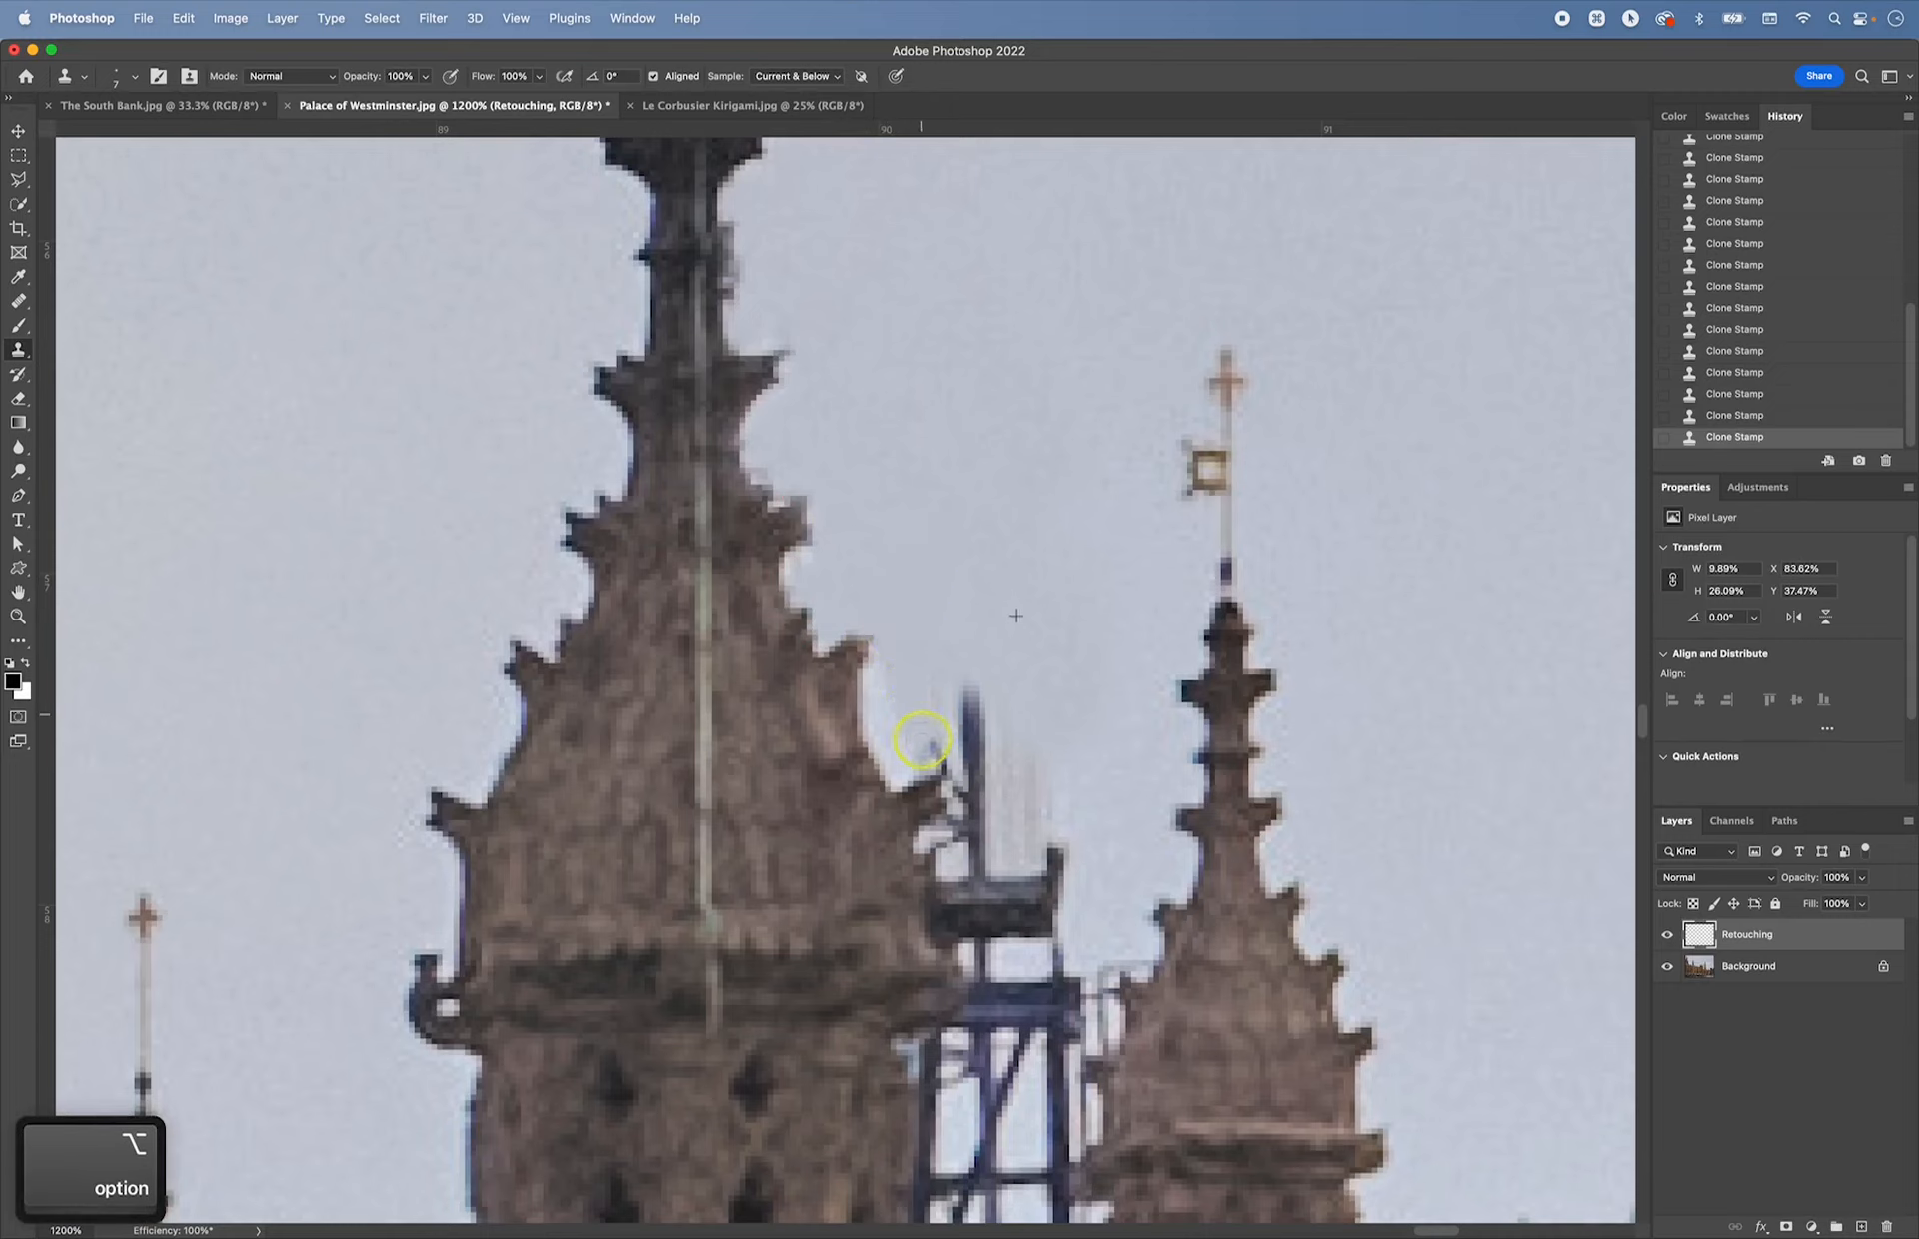
{"action": "left_click", "coordinate": [989, 700], "text": "alt"}
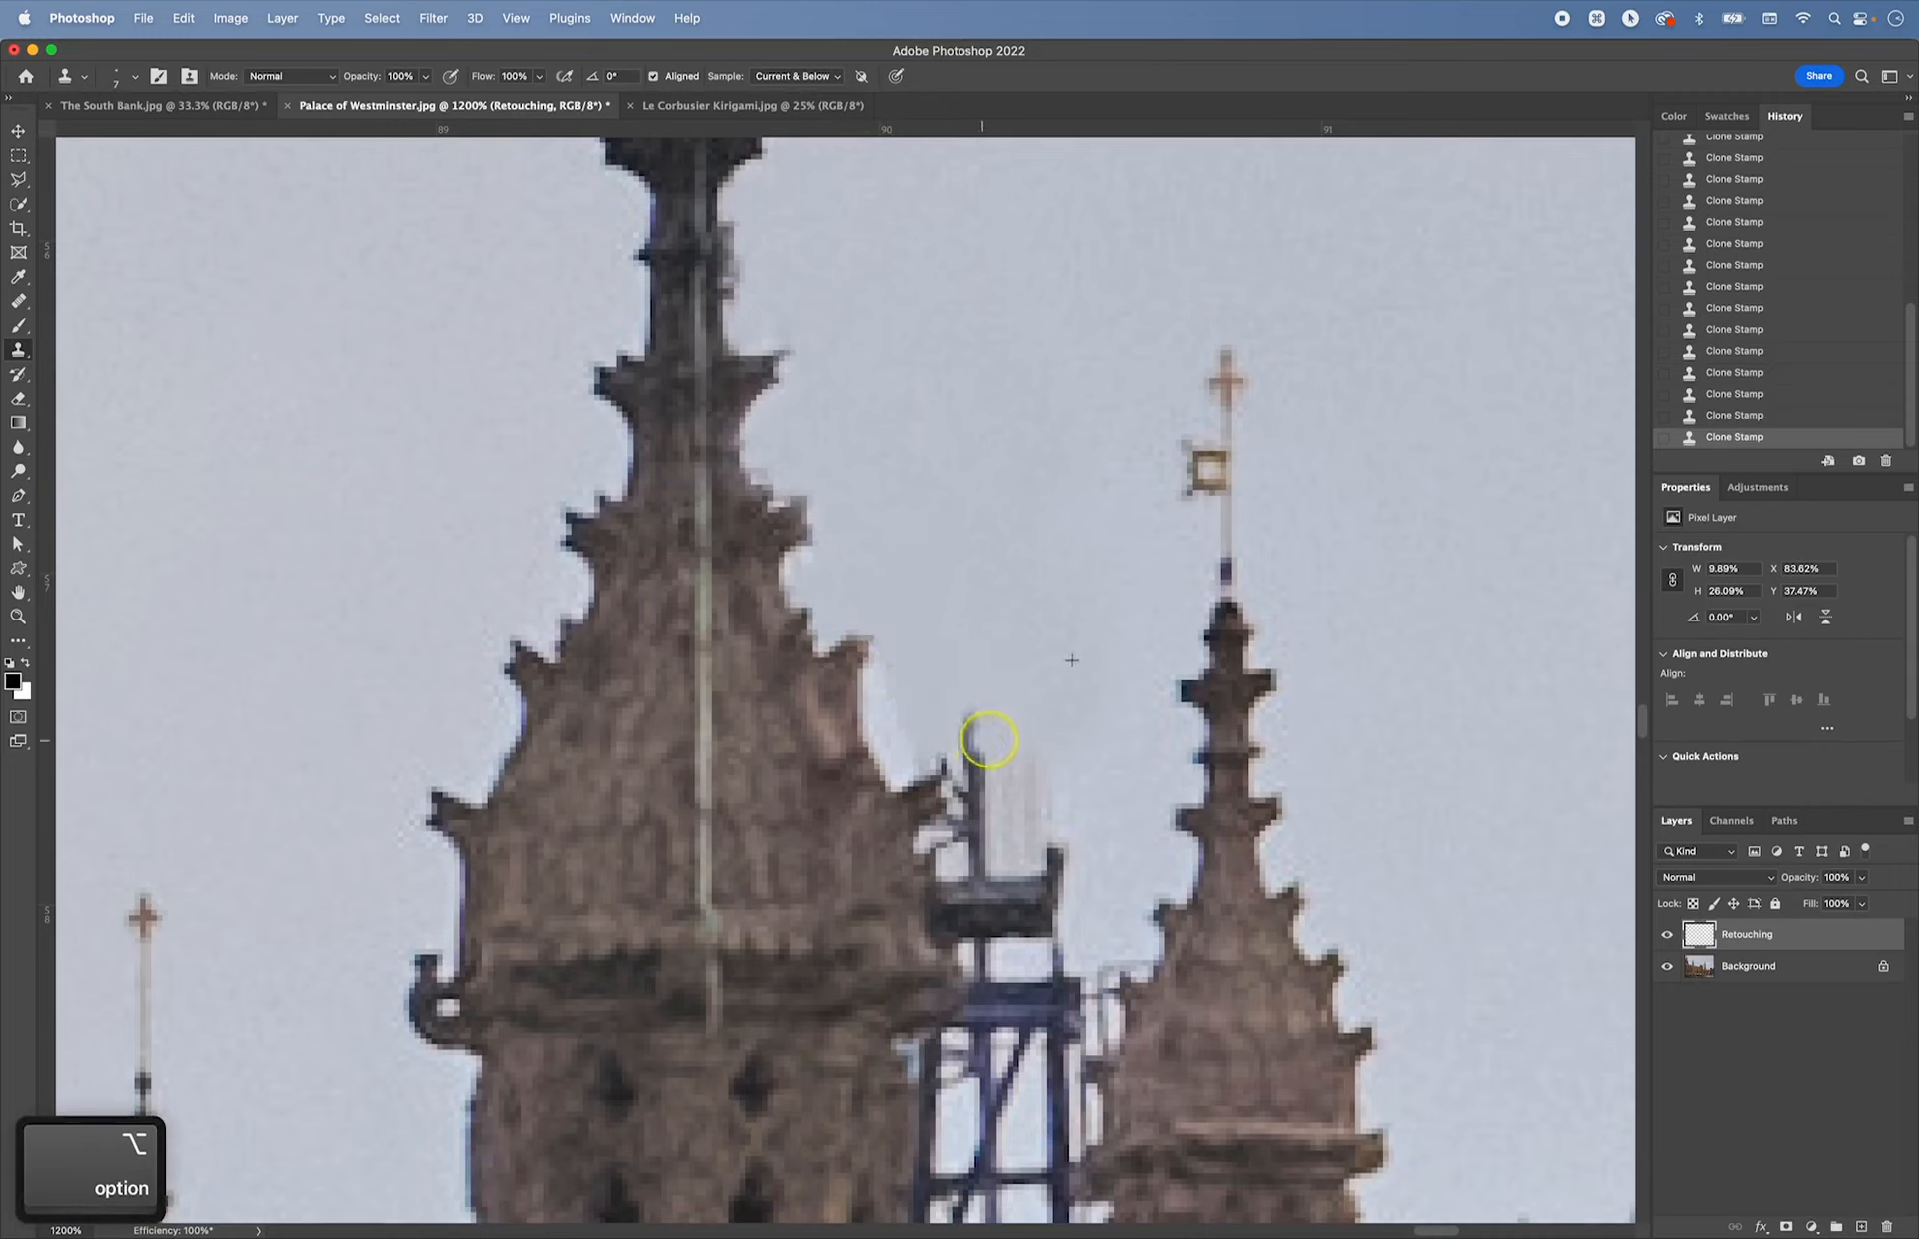
{"action": "left_click", "coordinate": [1021, 688], "text": "alt"}
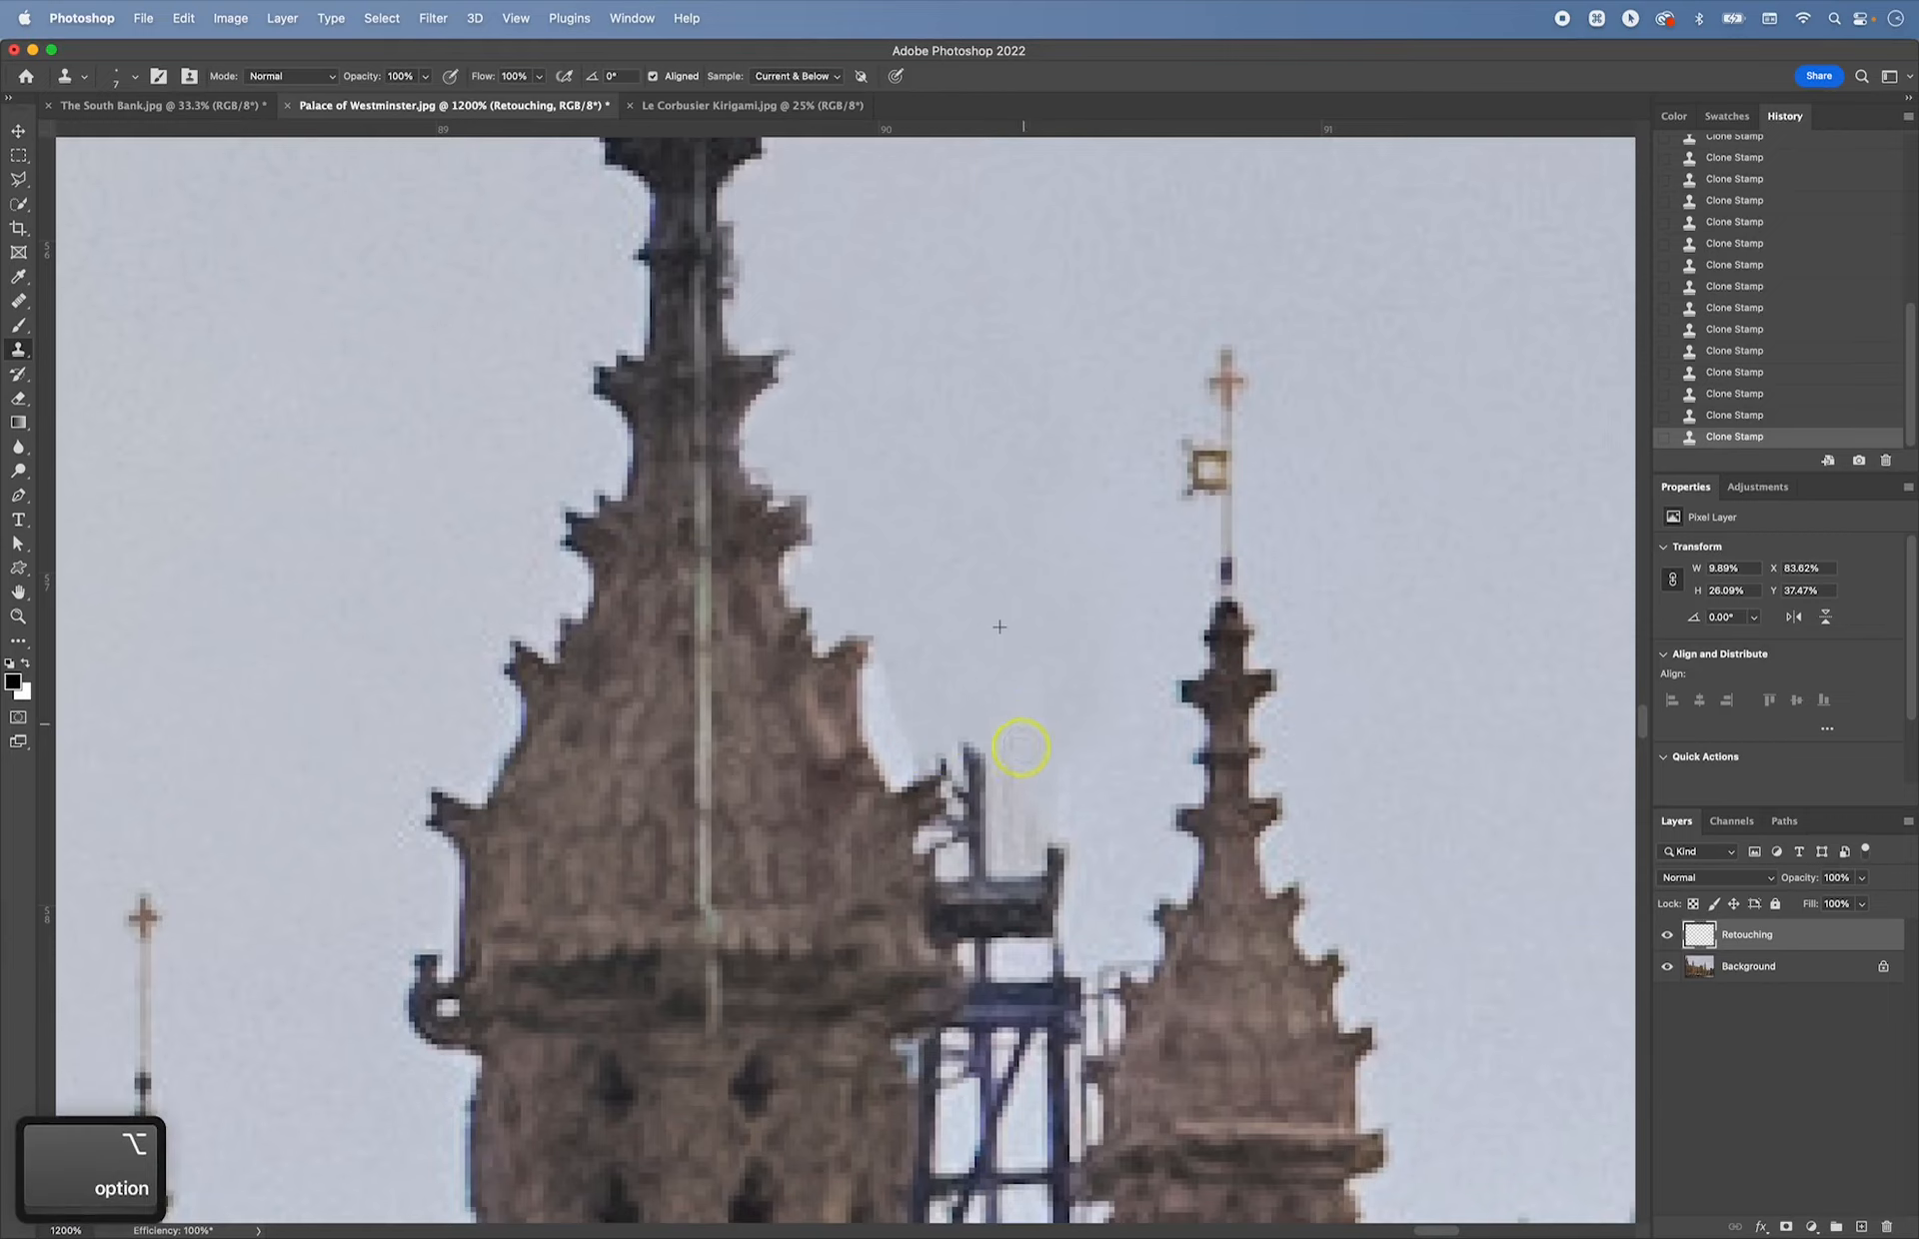
{"action": "mouse_move", "coordinate": [989, 794]}
{"action": "left_mouse_down"}
{"action": "mouse_move", "coordinate": [980, 746]}
{"action": "mouse_move", "coordinate": [974, 791]}
{"action": "mouse_move", "coordinate": [994, 680]}
{"action": "mouse_move", "coordinate": [948, 763]}
{"action": "left_mouse_up"}
- Clone sky over the remaining mast, its faint streaks and the outer end of the dark crane platform between the two spires
{"action": "left_click", "coordinate": [993, 680], "text": "alt"}
{"action": "left_click", "coordinate": [1039, 680], "text": "alt"}
{"action": "left_click", "coordinate": [1017, 641], "text": "alt"}
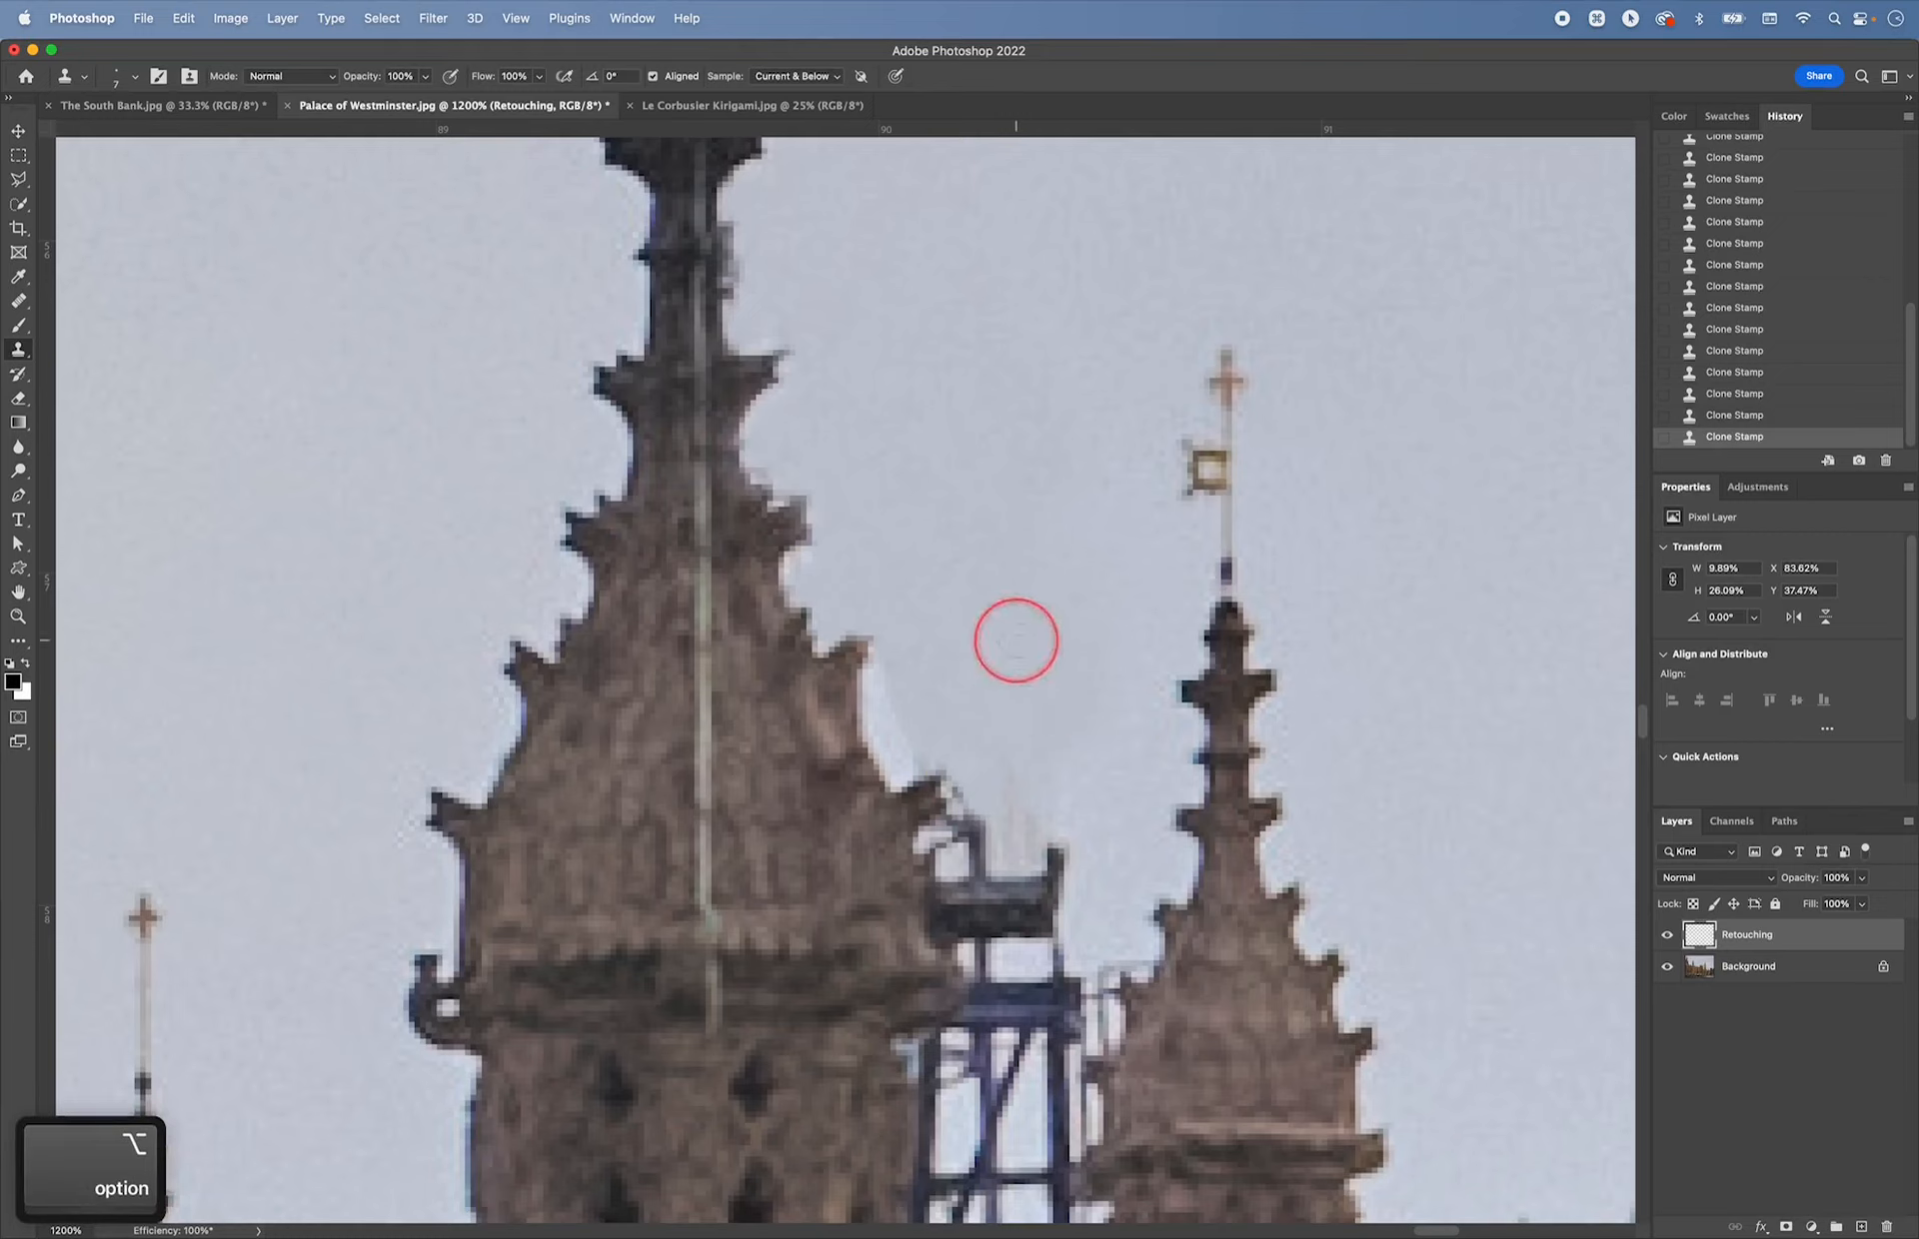
{"action": "mouse_move", "coordinate": [1004, 831]}
{"action": "left_mouse_down"}
{"action": "mouse_move", "coordinate": [1000, 864]}
{"action": "mouse_move", "coordinate": [987, 856]}
{"action": "mouse_move", "coordinate": [1055, 880]}
{"action": "mouse_move", "coordinate": [1062, 865]}
{"action": "mouse_move", "coordinate": [1054, 937]}
{"action": "mouse_move", "coordinate": [1038, 896]}
{"action": "left_mouse_up"}
{"action": "left_click", "coordinate": [1059, 741], "text": "alt"}
{"action": "left_click", "coordinate": [1052, 828], "text": "alt"}
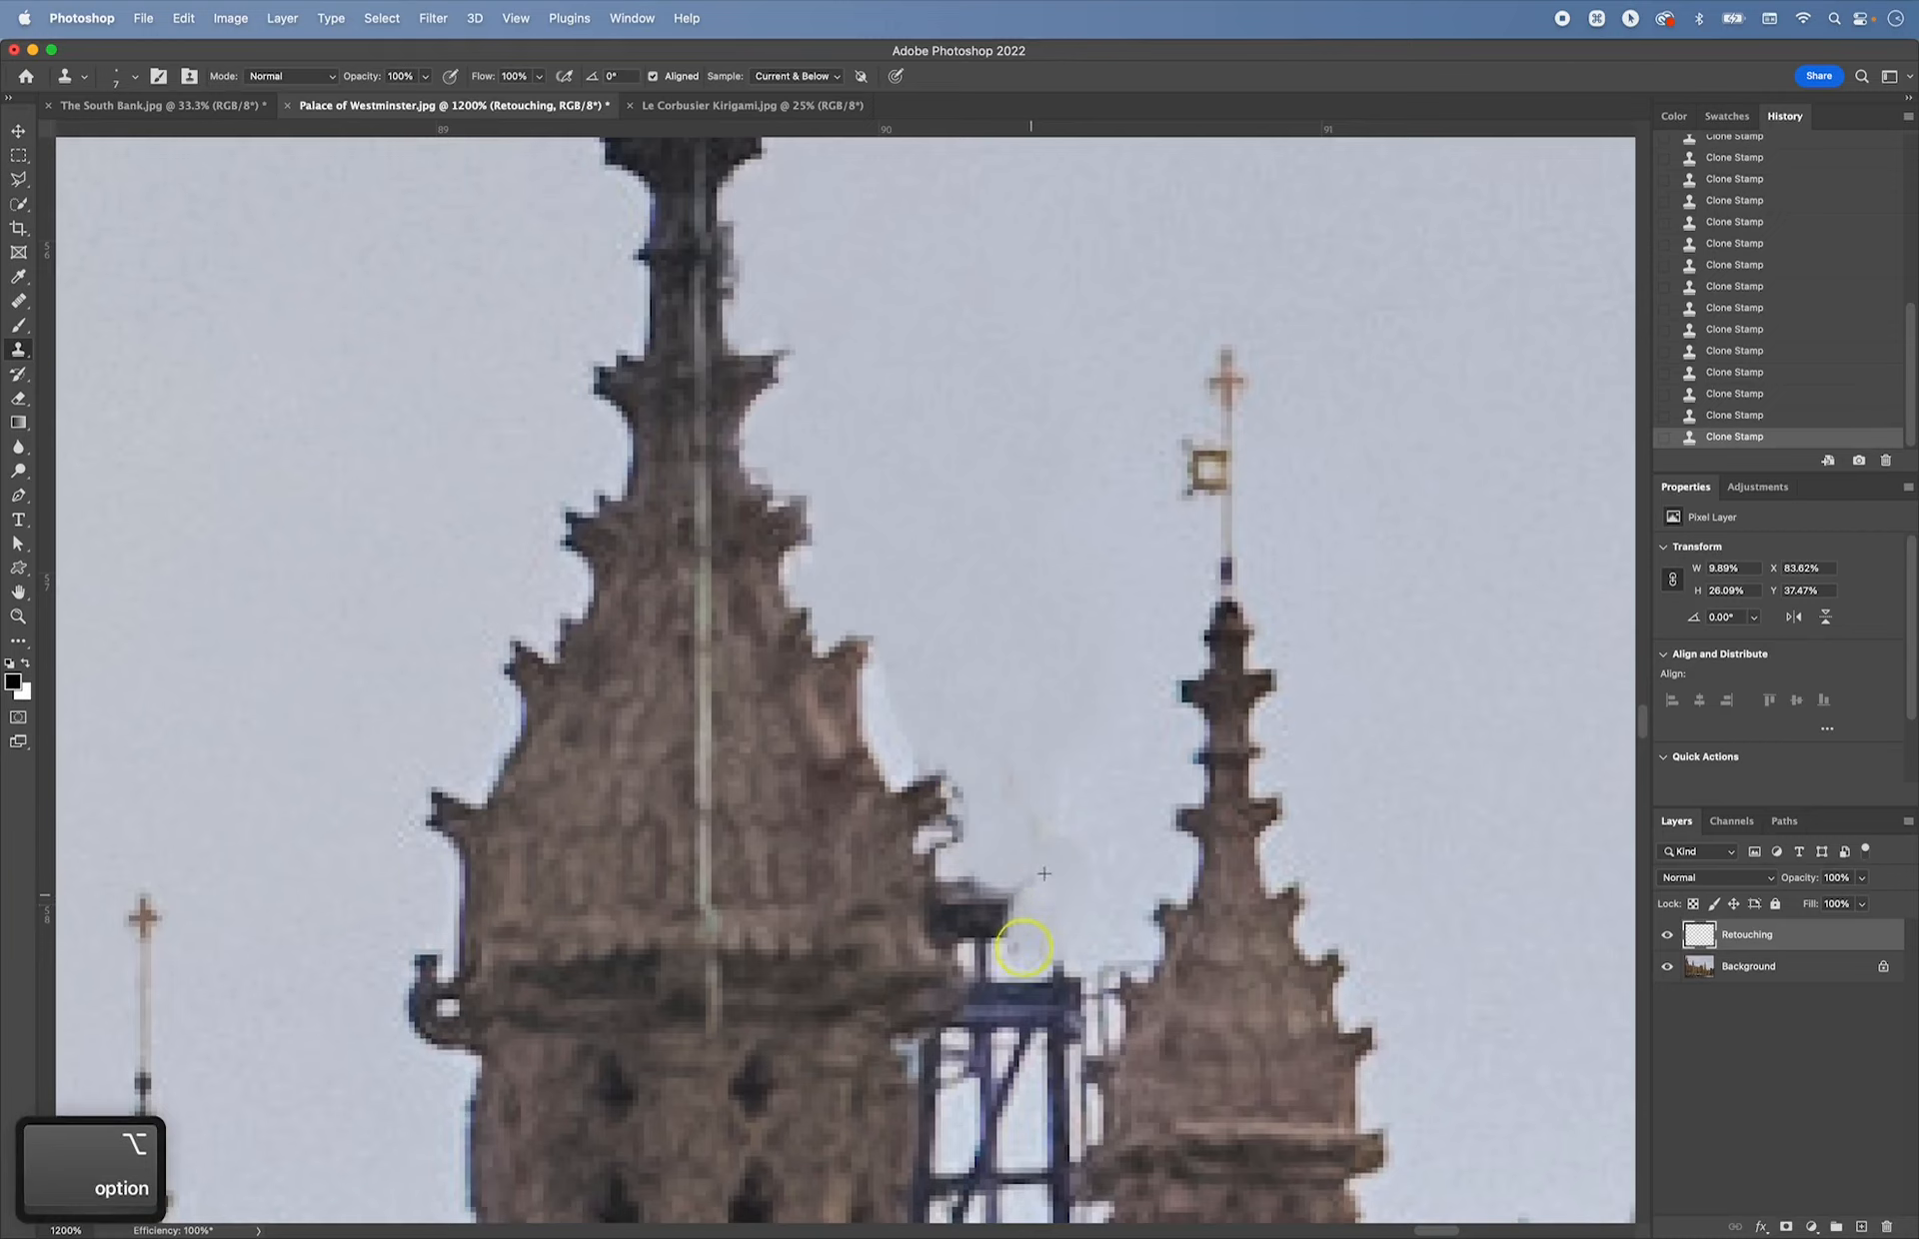
{"action": "left_click_drag", "start_coordinate": [1020, 780], "coordinate": [1015, 842]}
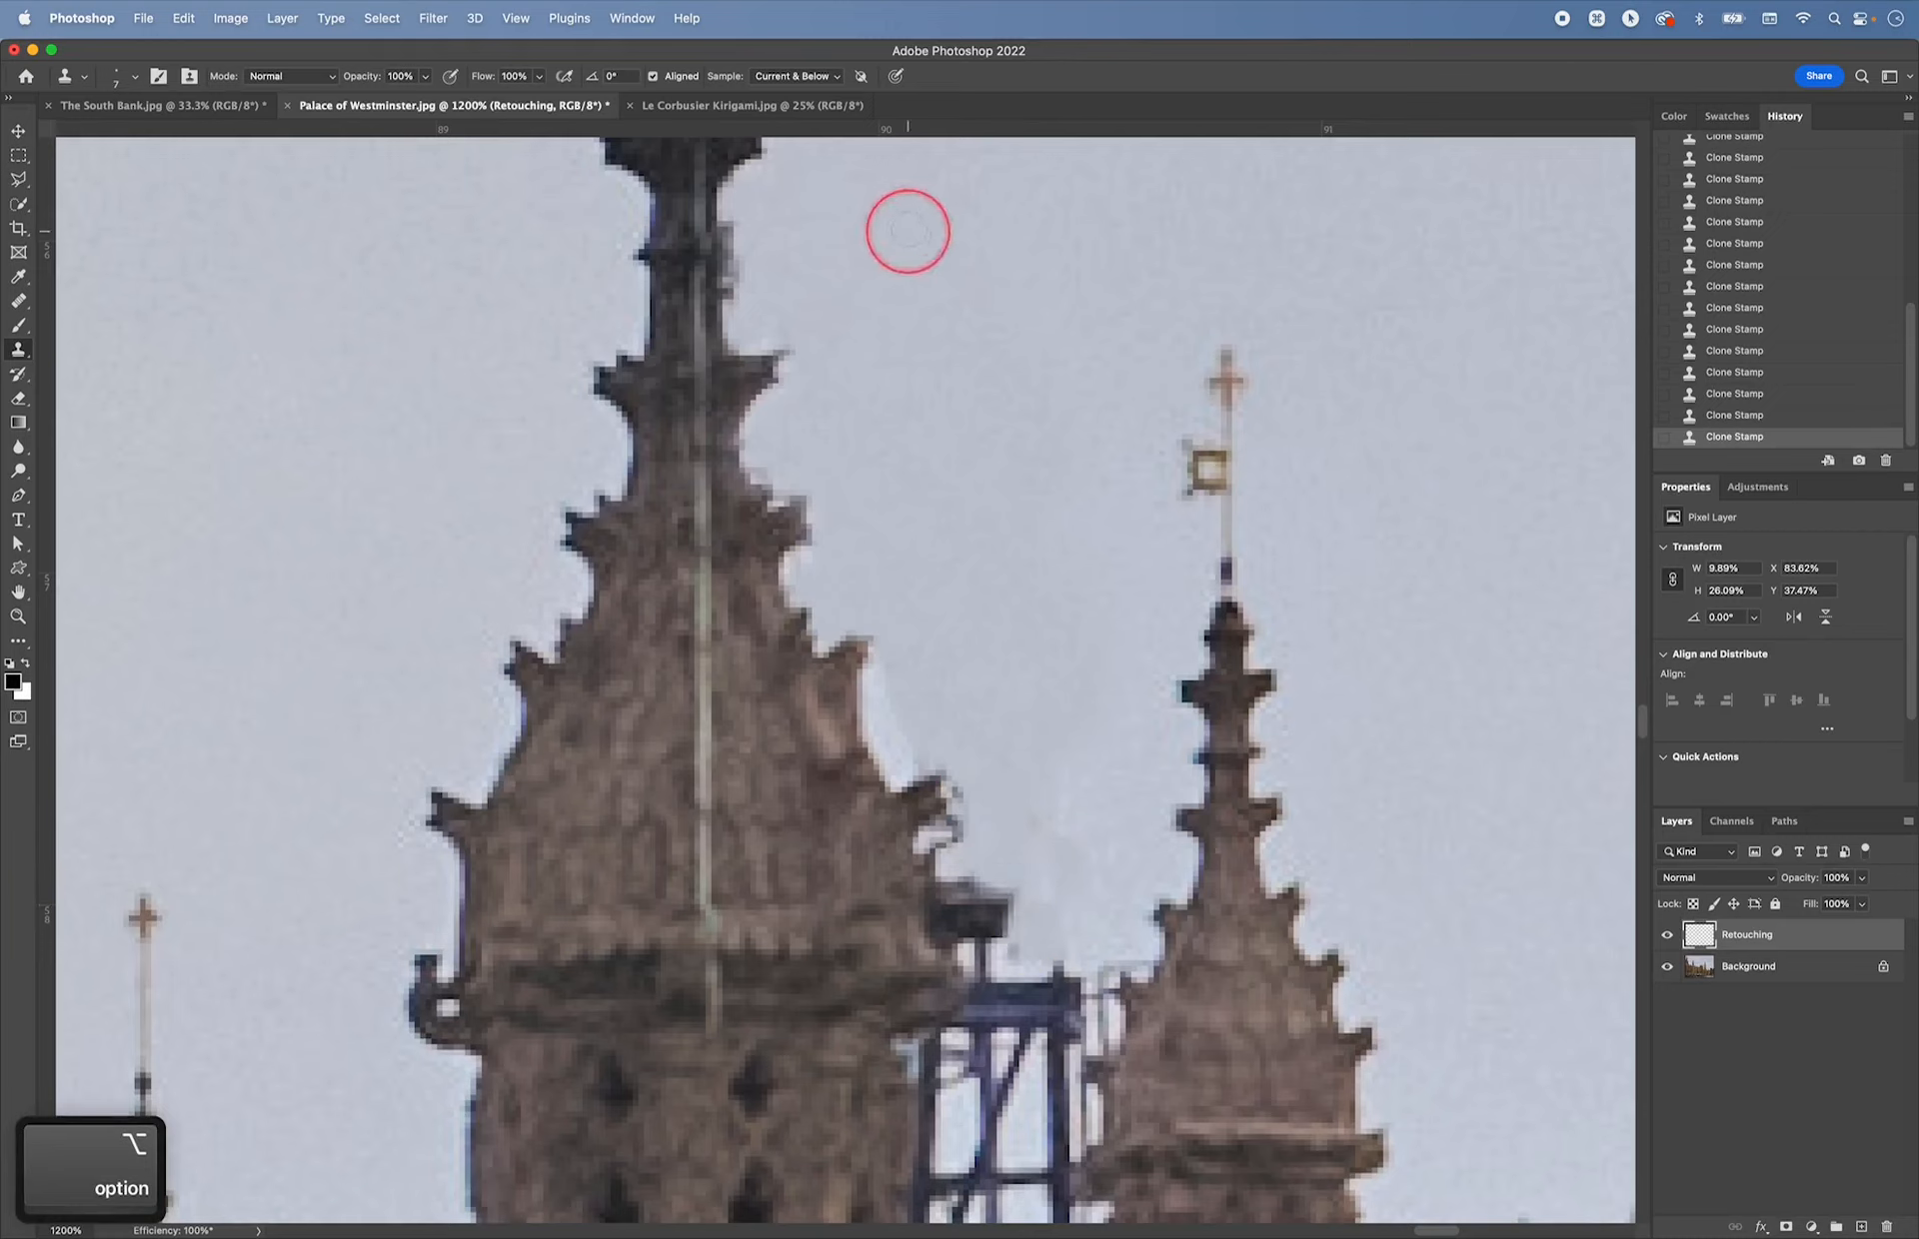
- Flip the clone source horizontally and, with a 70 px brush, clone the central spire's left carvings over its damaged right edge
{"action": "left_click", "coordinate": [635, 18]}
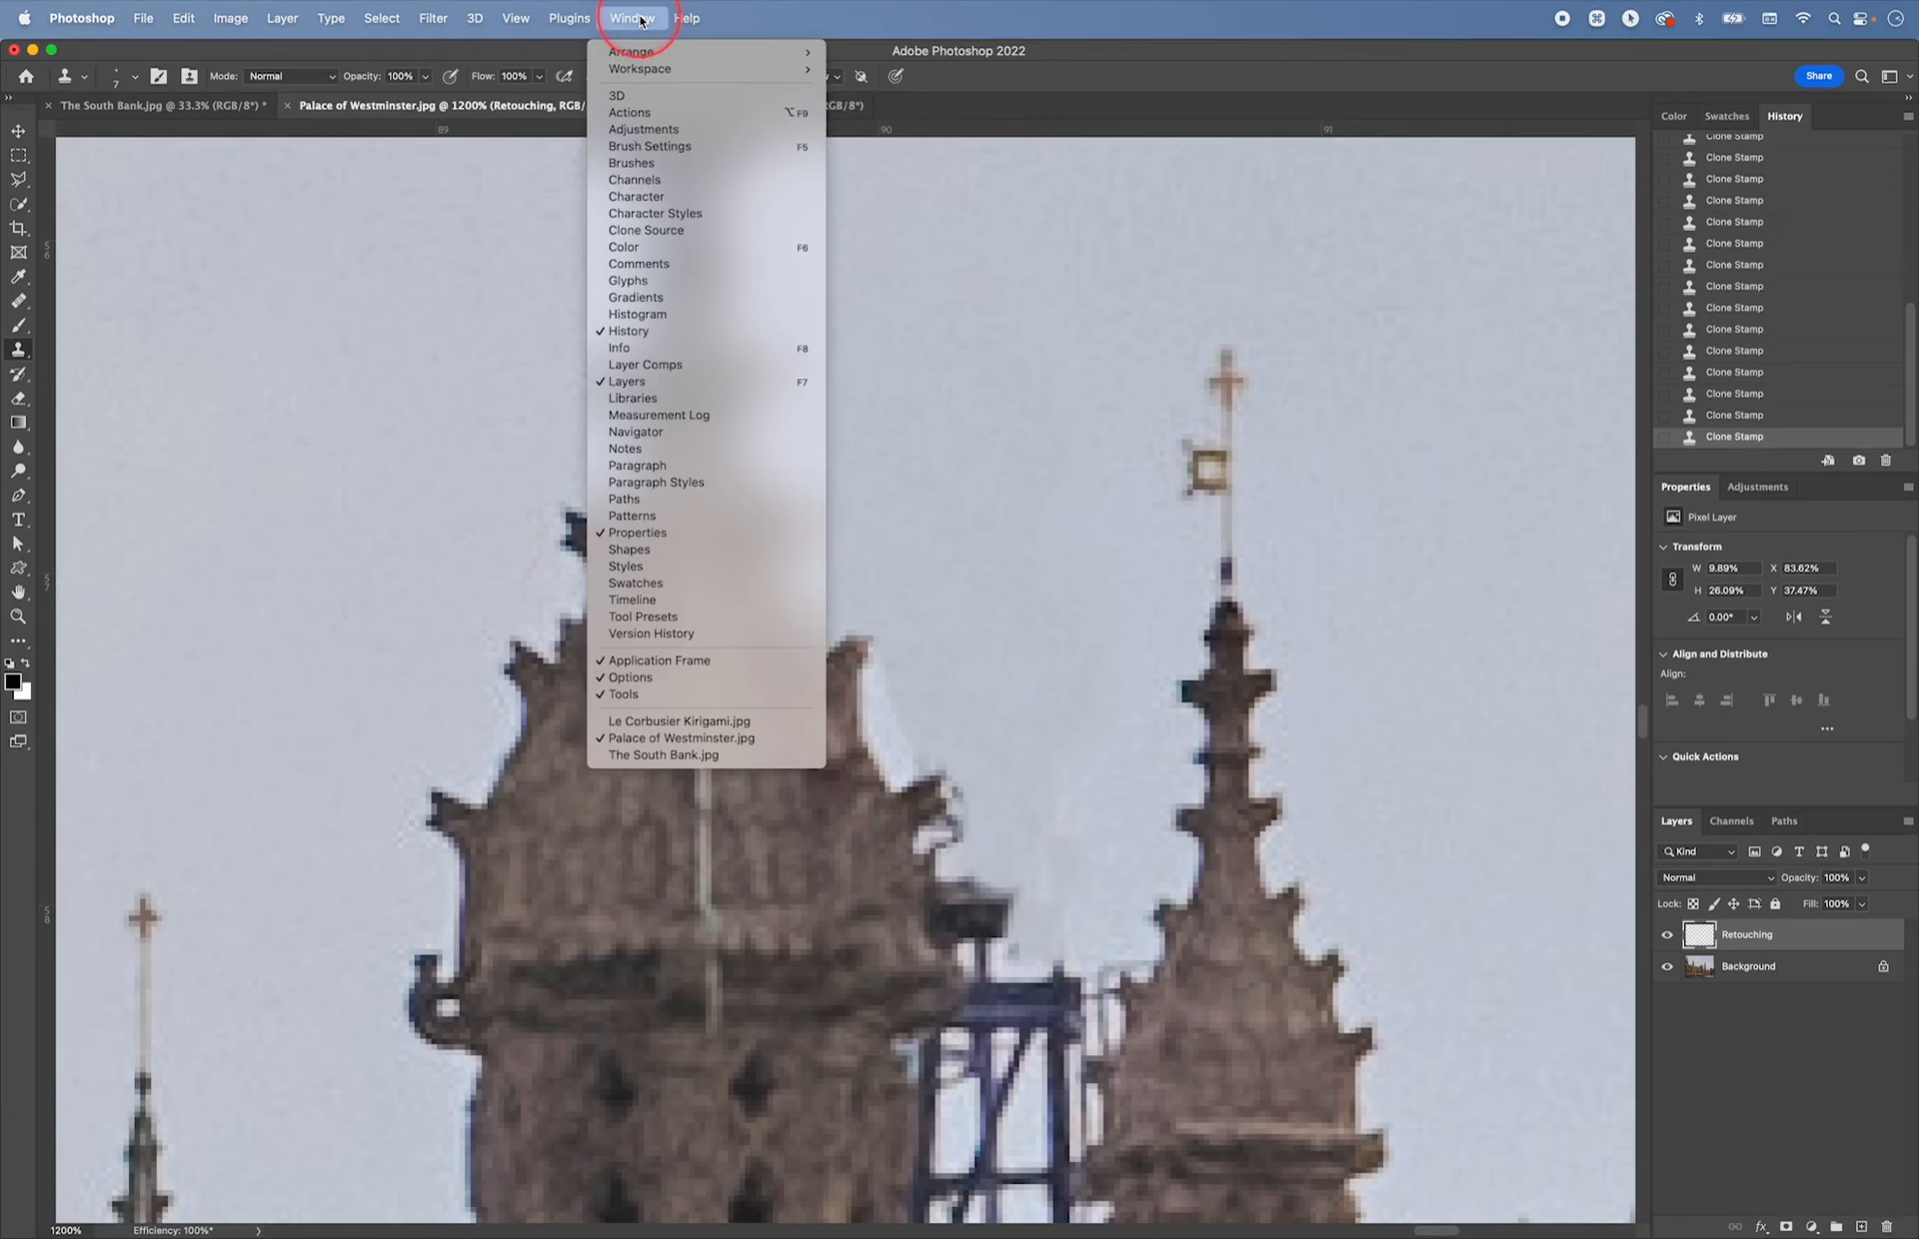
{"action": "left_click", "coordinate": [703, 236]}
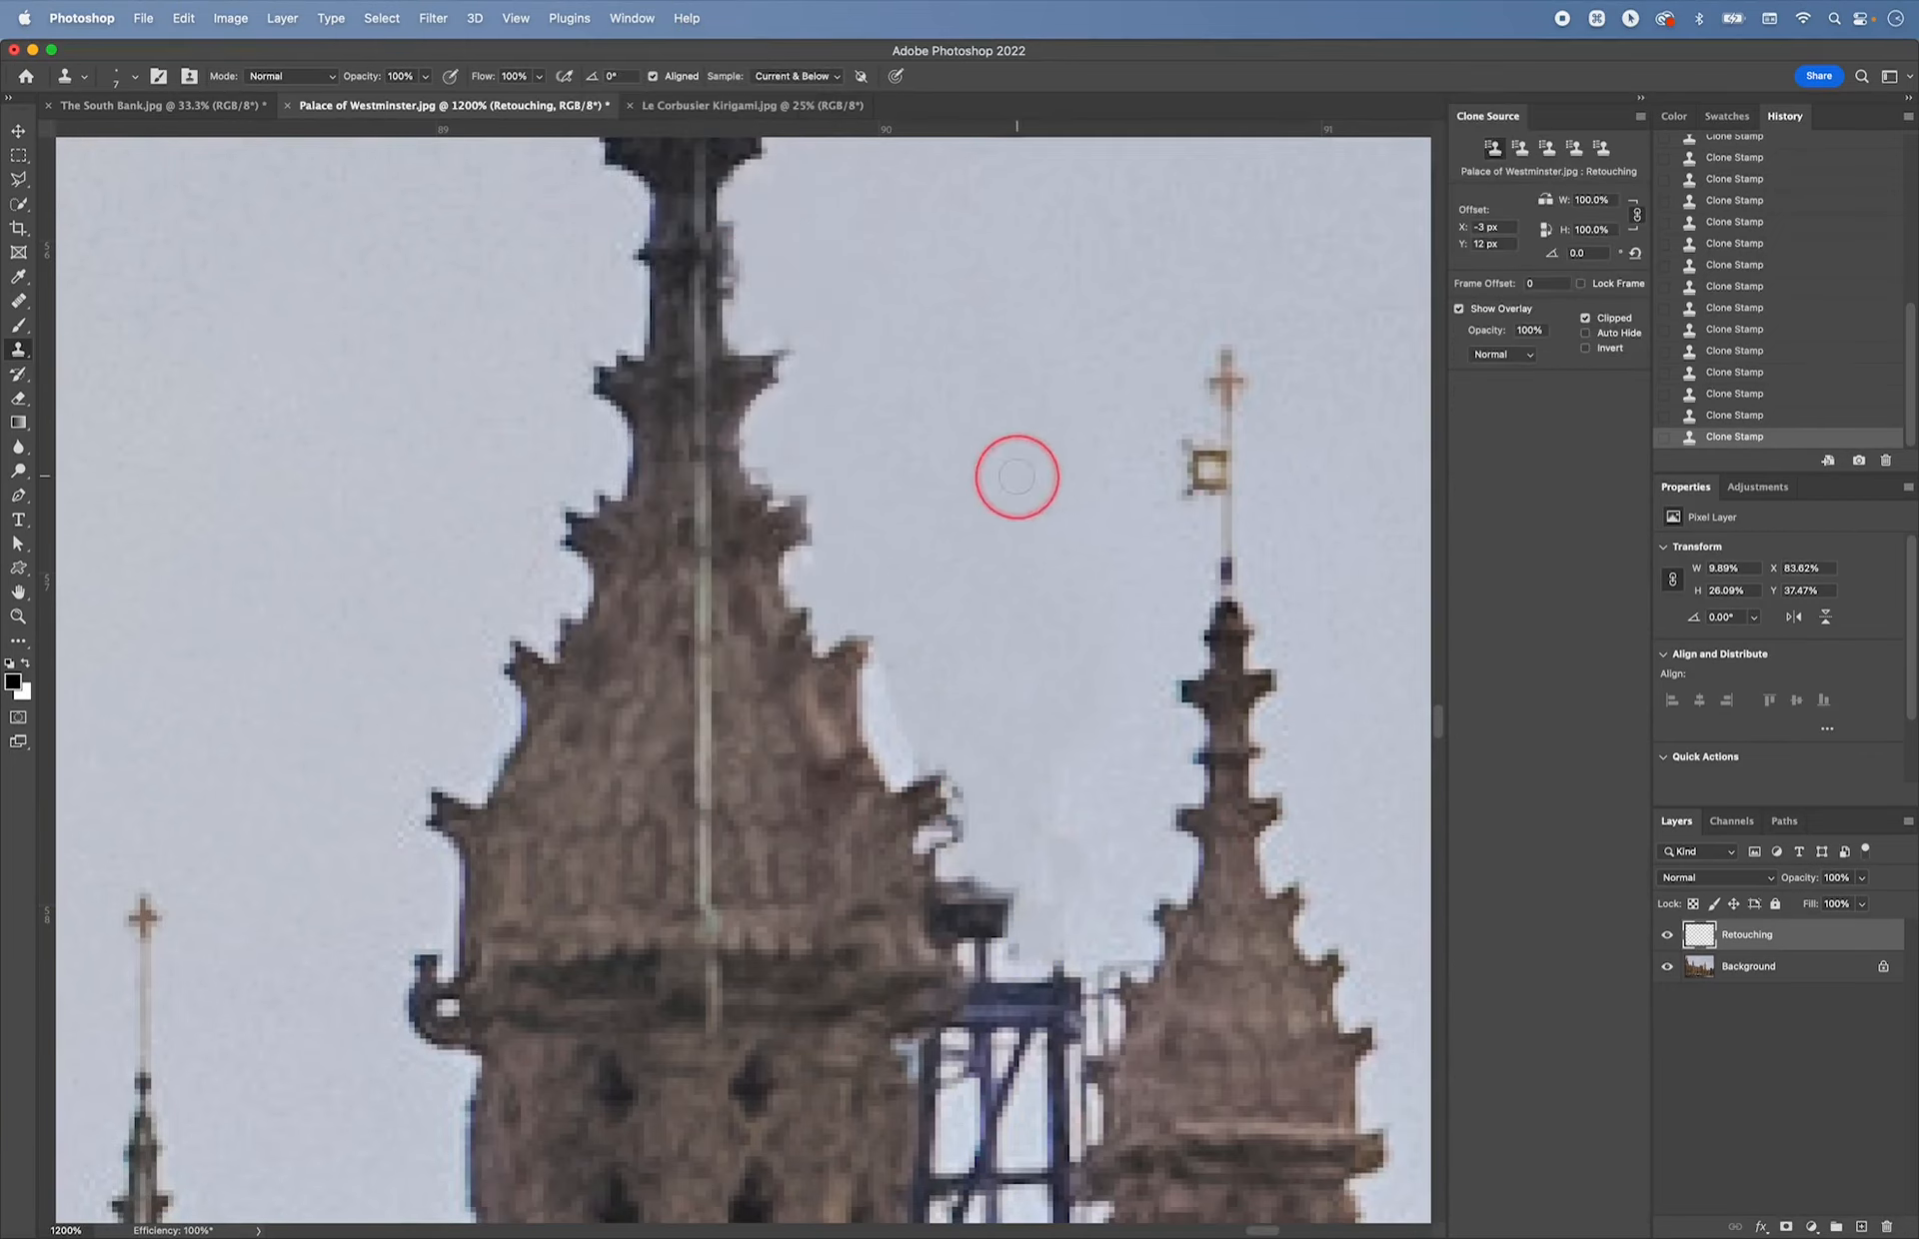
{"action": "key", "text": "super+minus"}
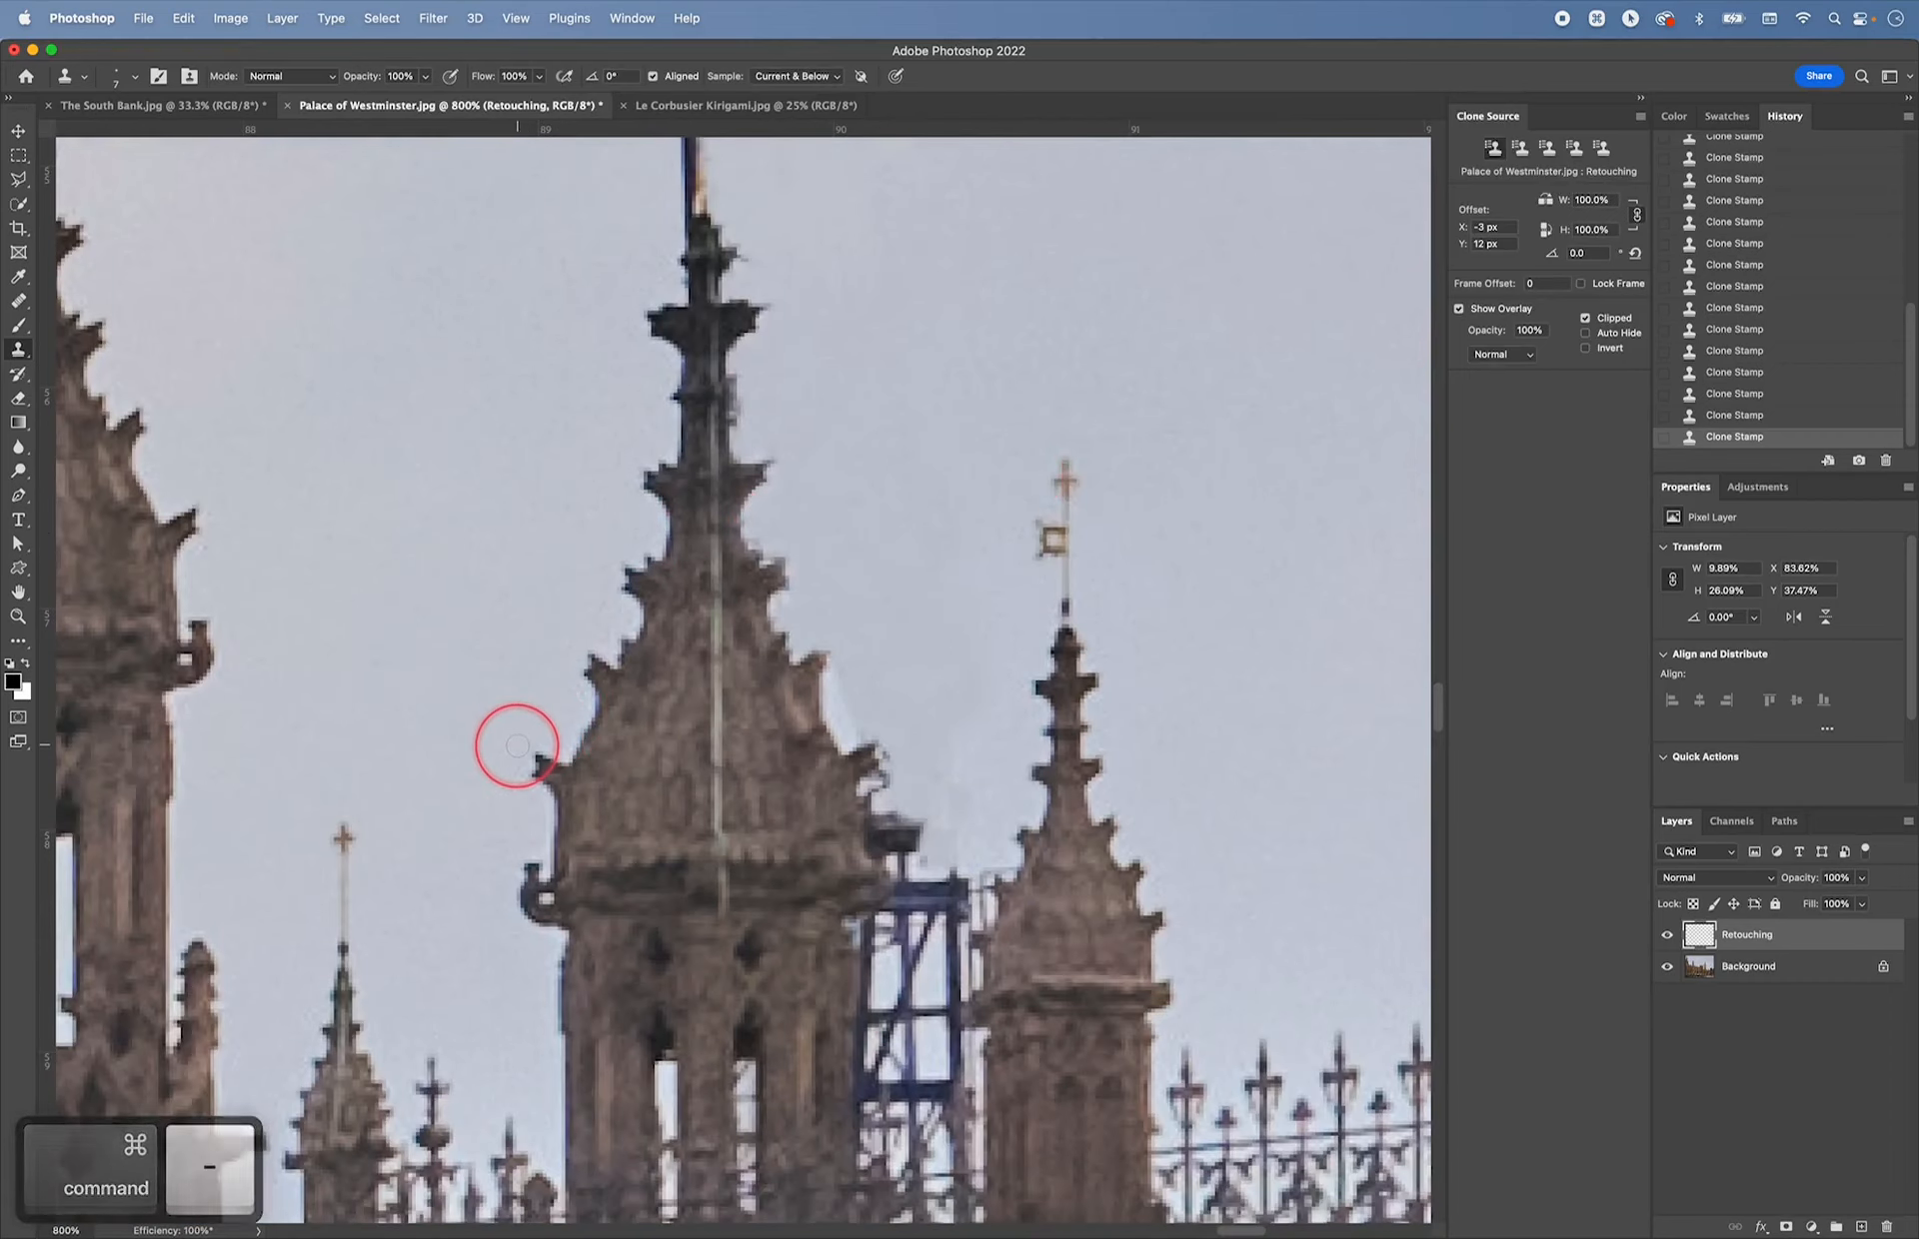
{"action": "key", "text": "bracketright"}
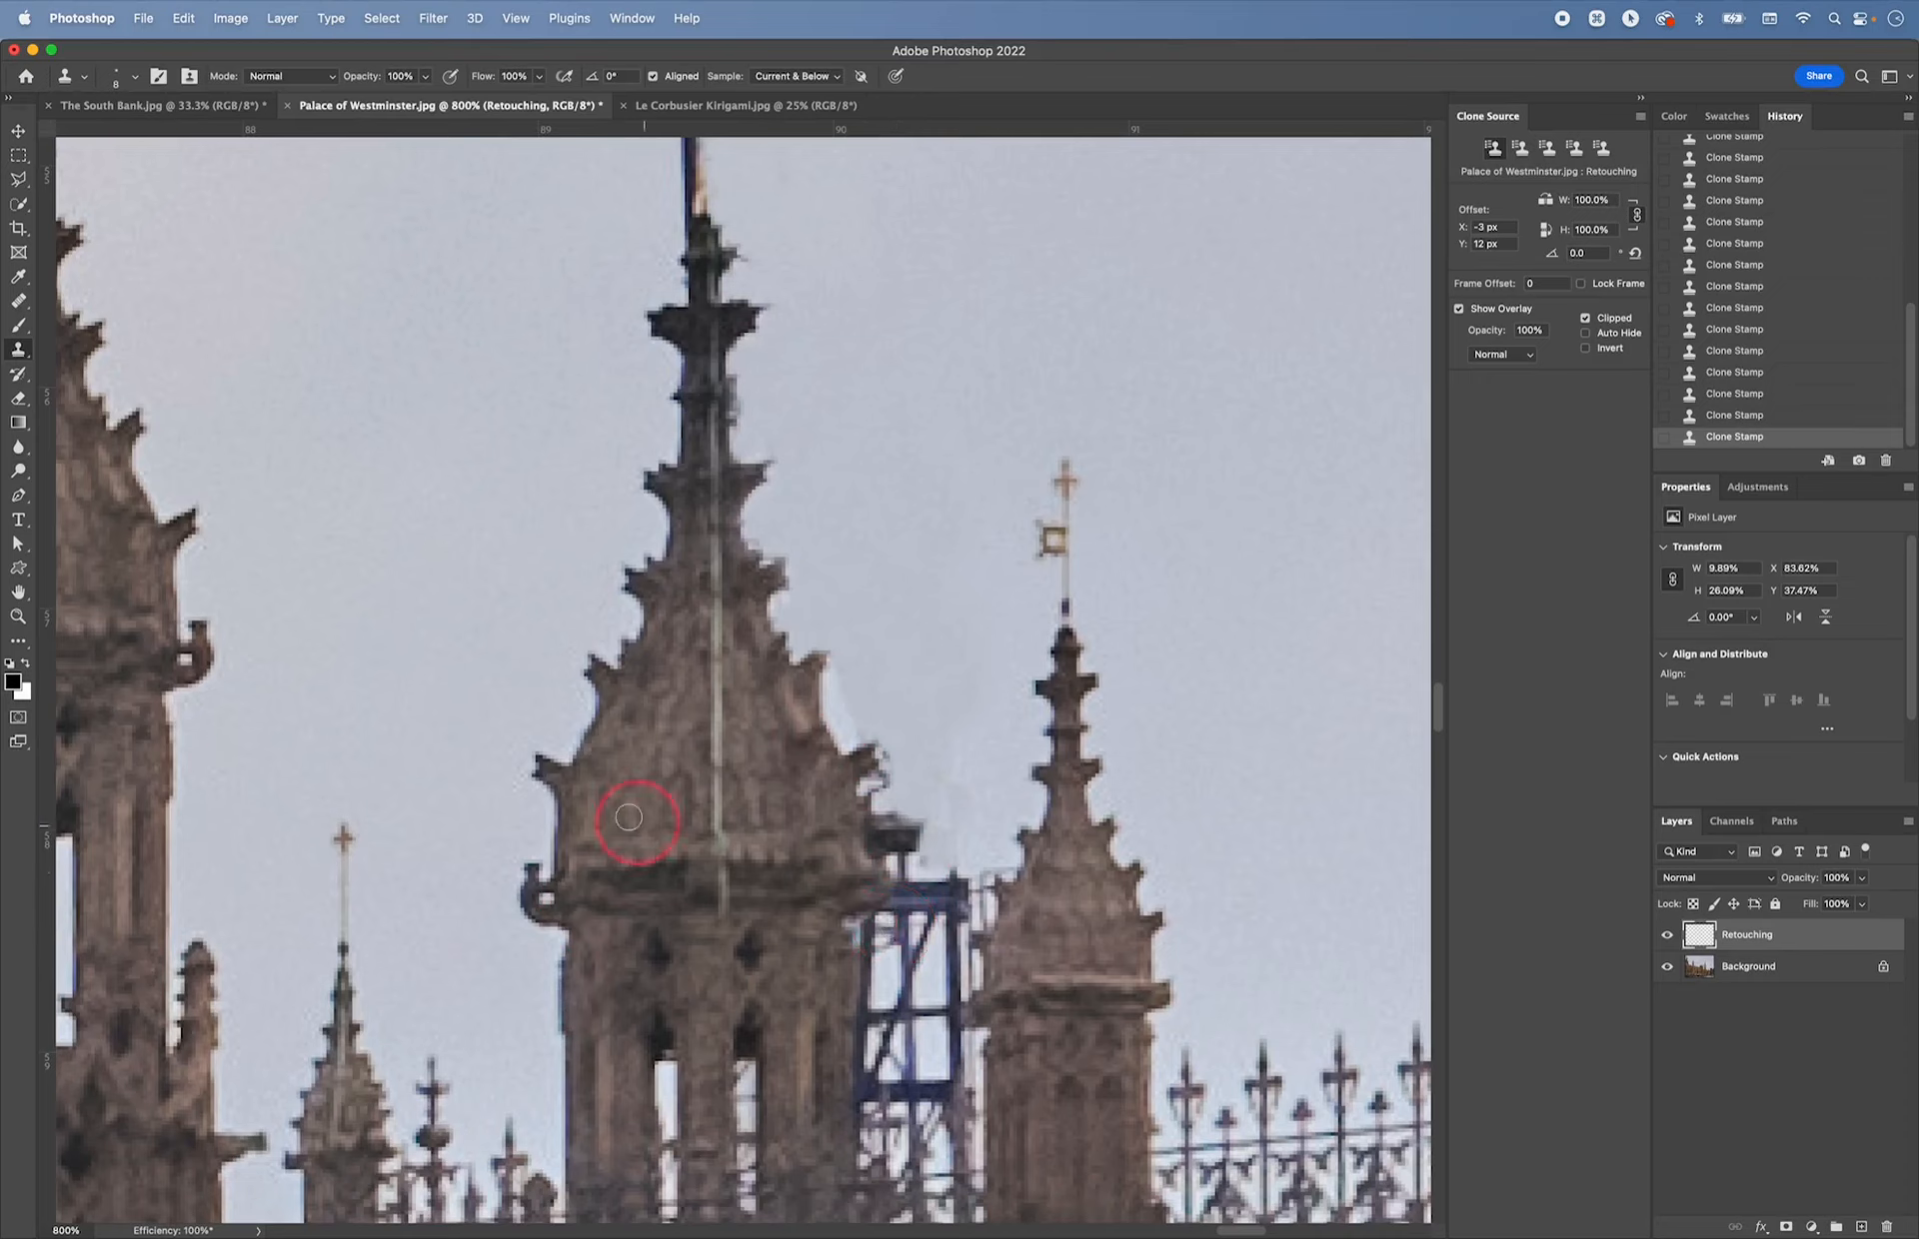
{"action": "key", "text": "bracketright"}
{"action": "key", "text": "bracketright"}
{"action": "key", "text": "bracketright"}
{"action": "key", "text": "bracketright"}
{"action": "key", "text": "bracketright"}
{"action": "key", "text": "bracketright"}
{"action": "key", "text": "bracketright"}
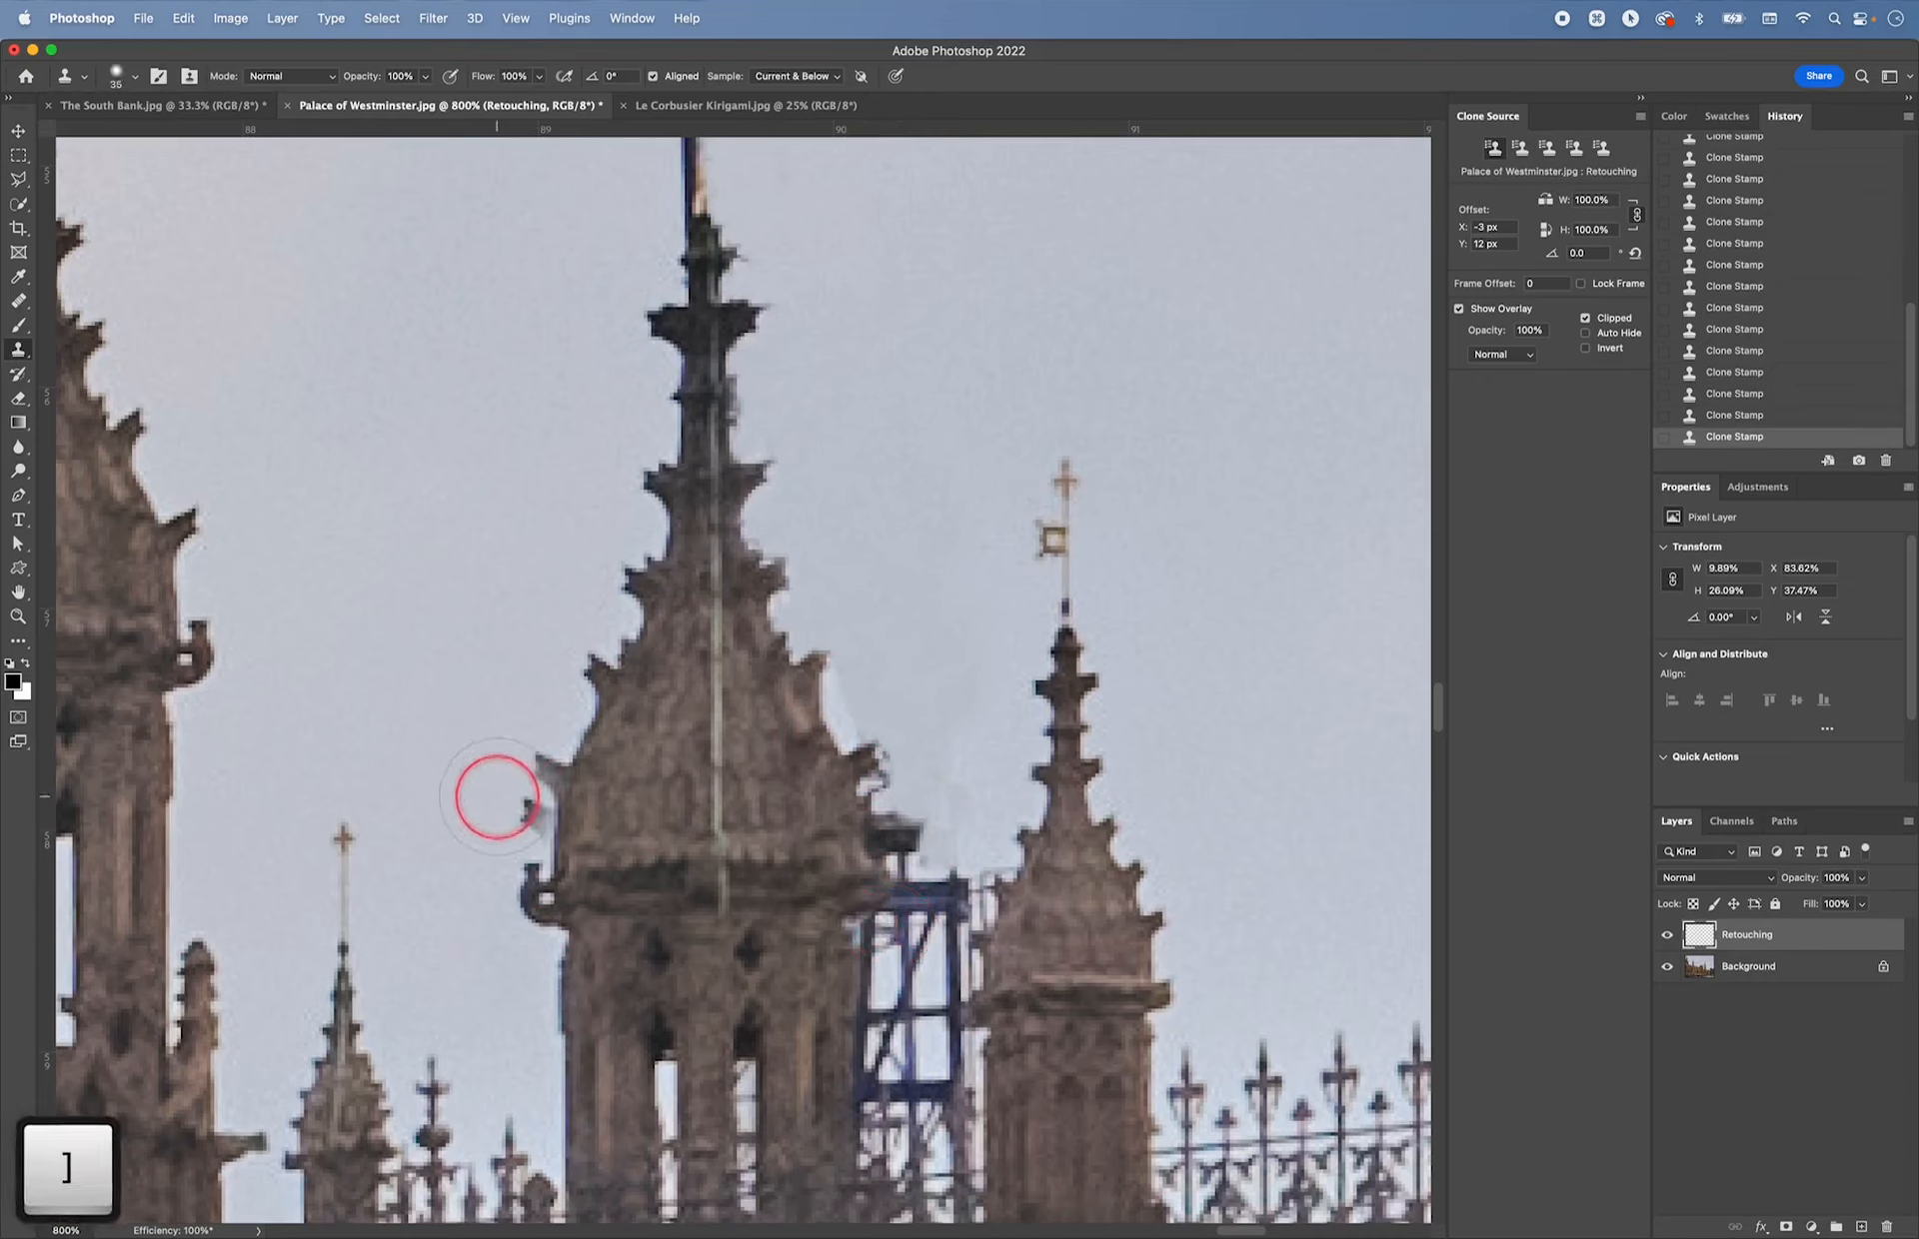
{"action": "key", "text": "bracketright"}
{"action": "key", "text": "bracketright"}
{"action": "key", "text": "bracketright"}
{"action": "key", "text": "bracketright"}
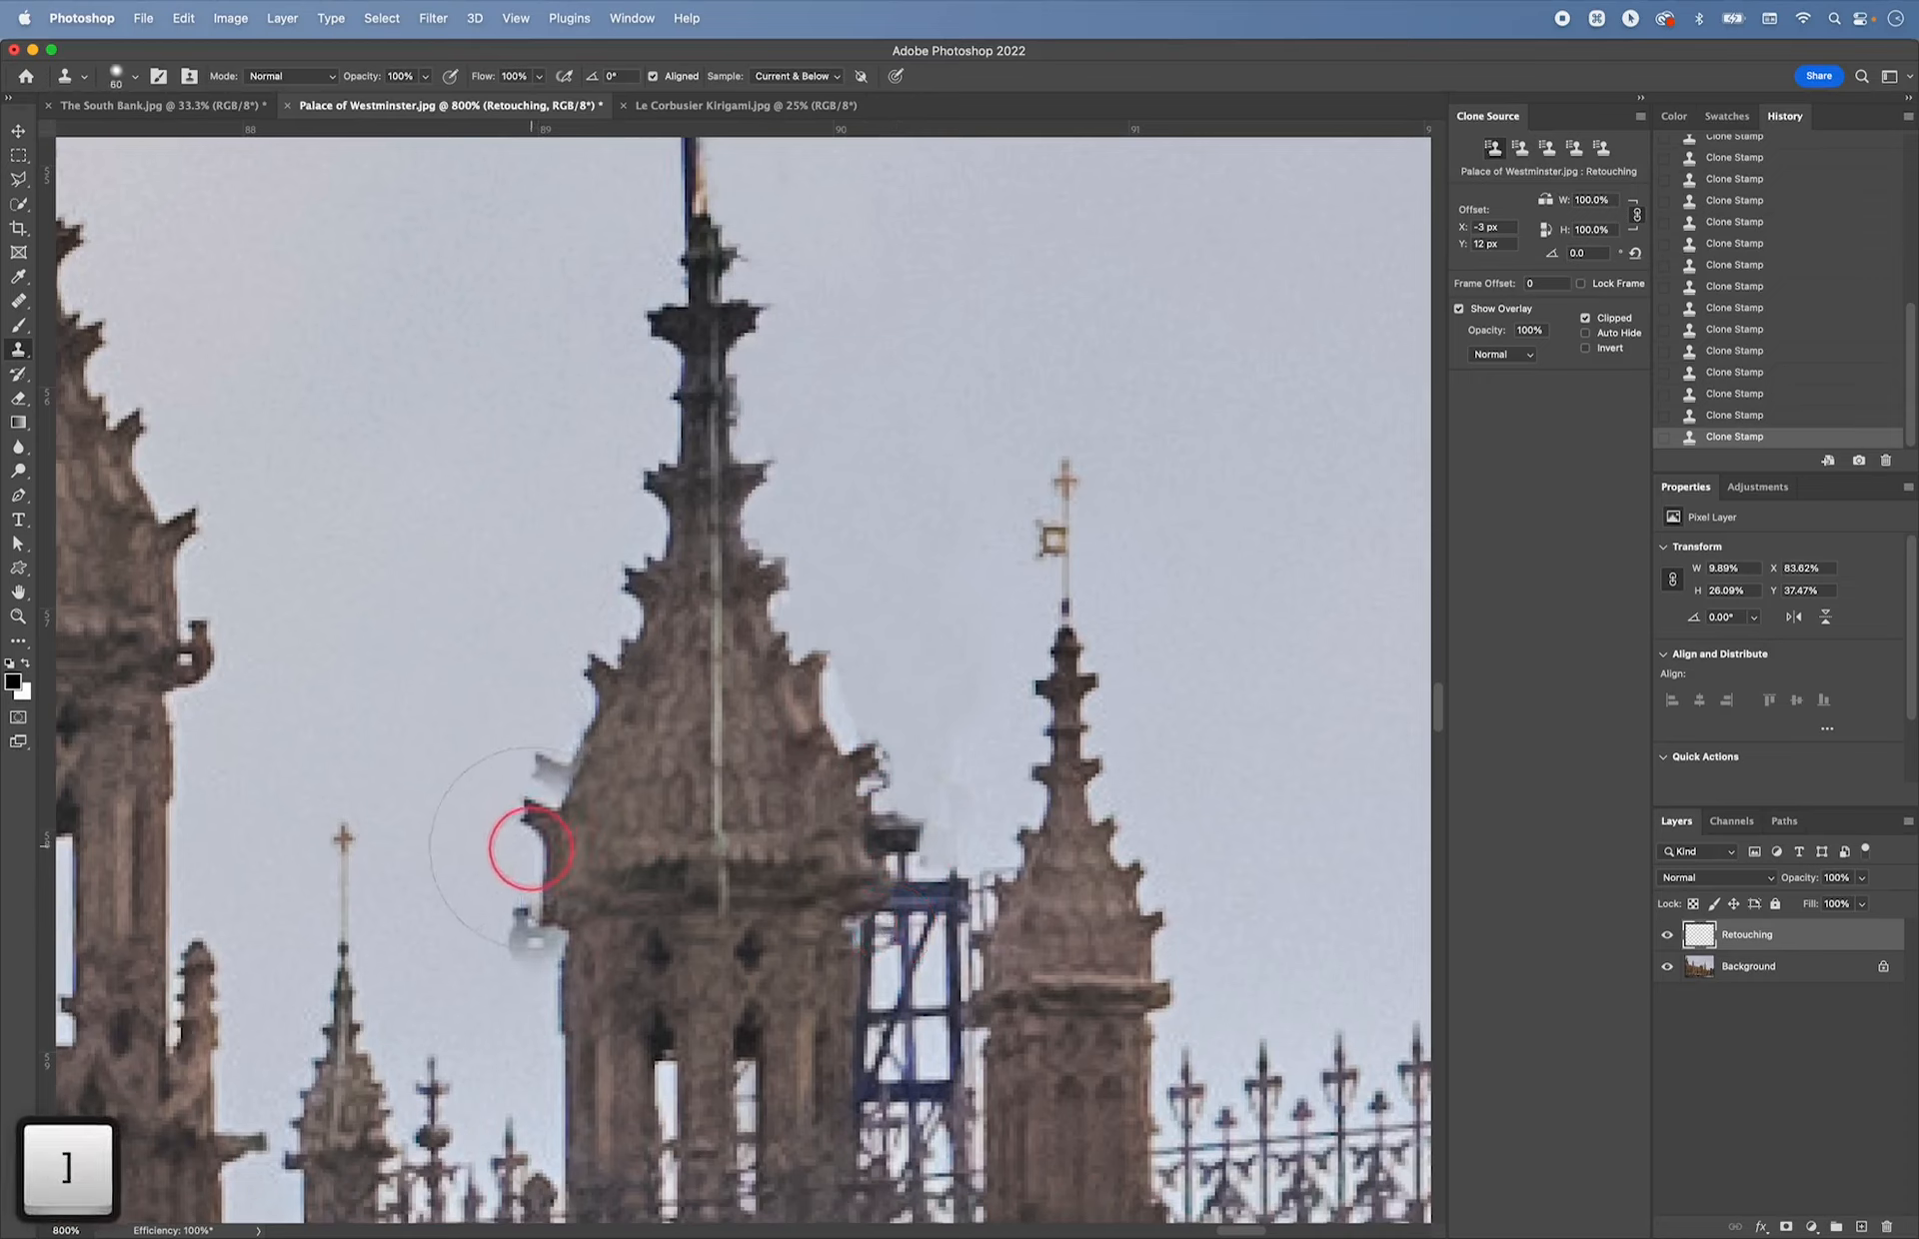
{"action": "key", "text": "bracketright"}
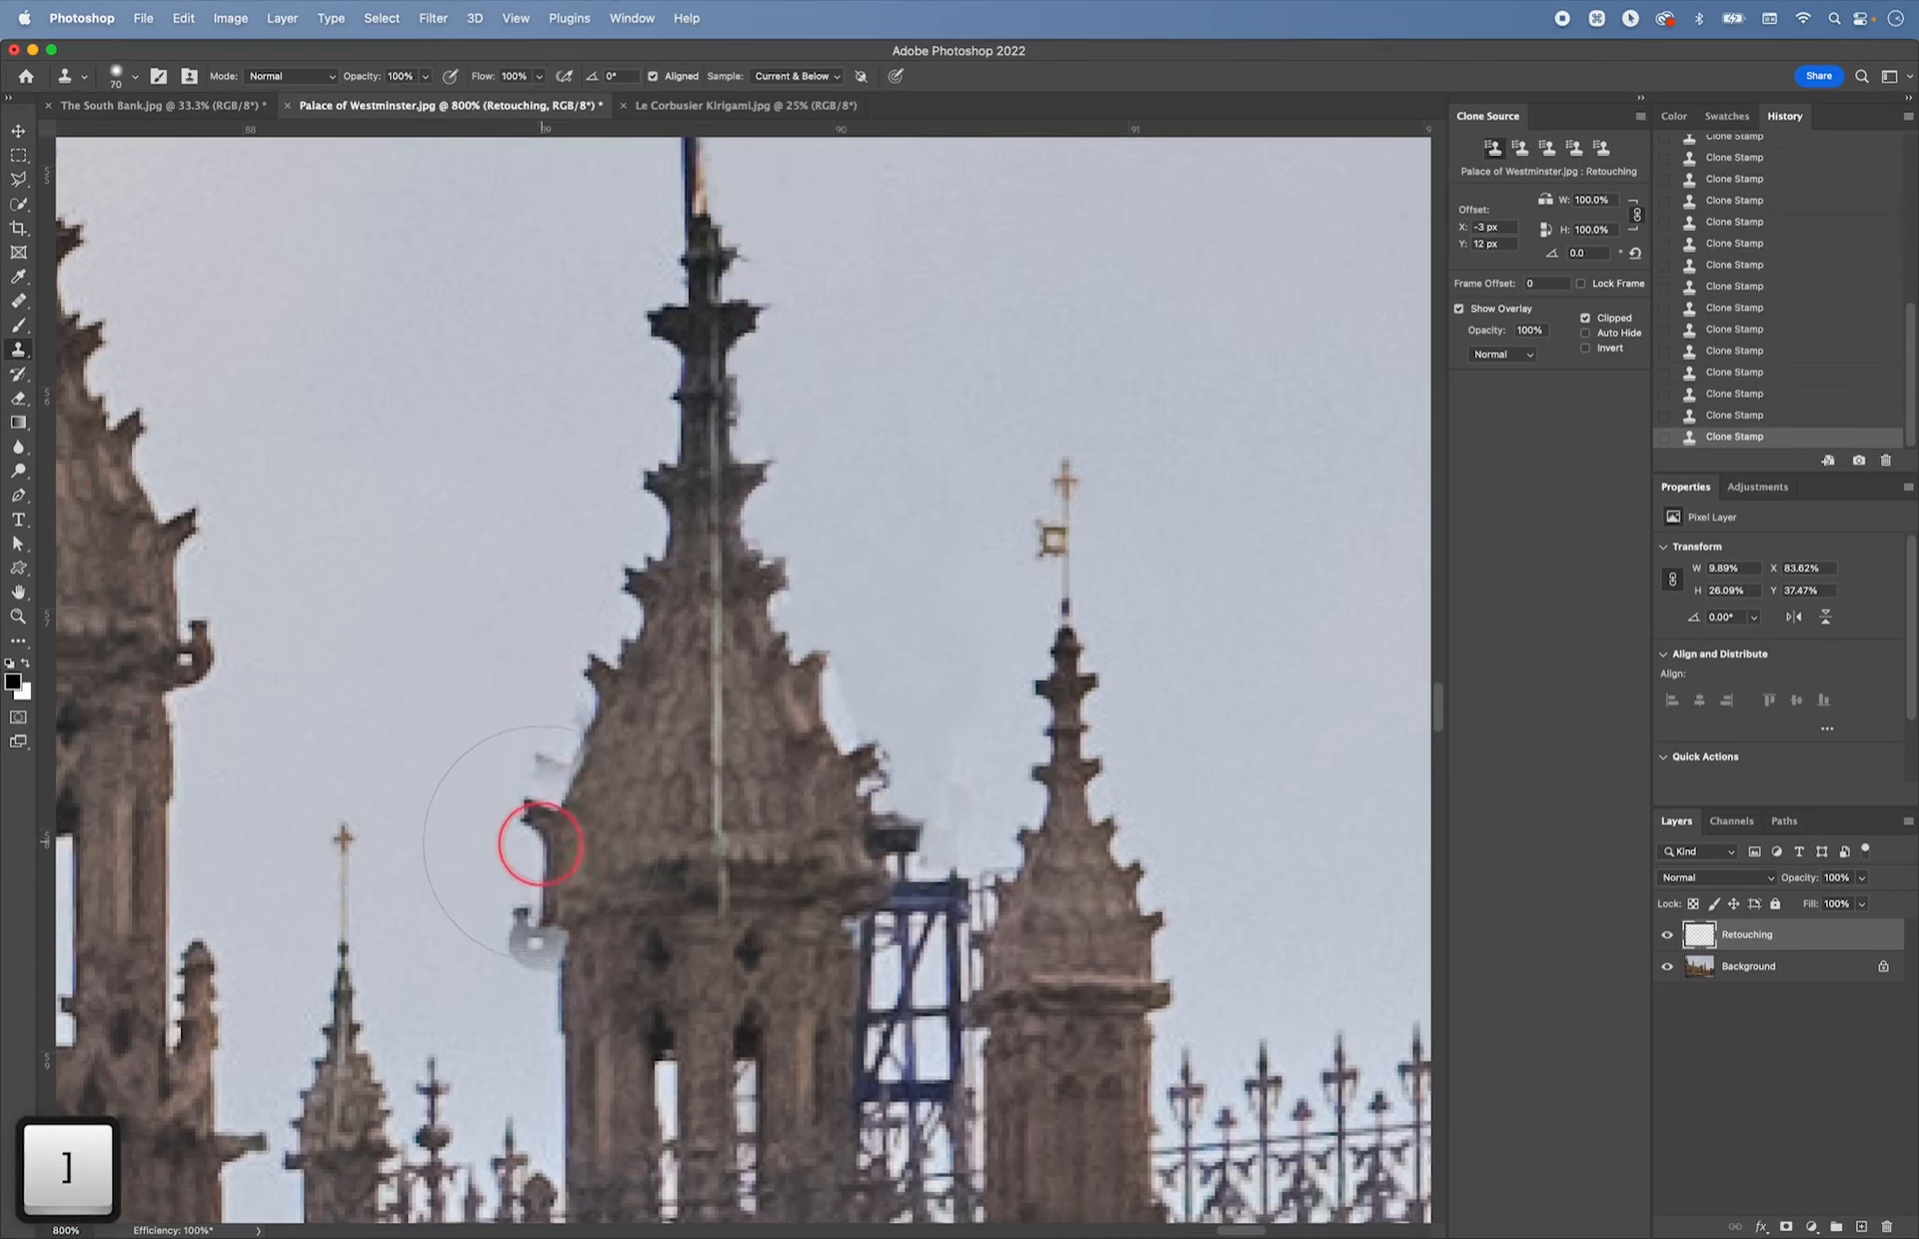
{"action": "key", "text": "alt"}
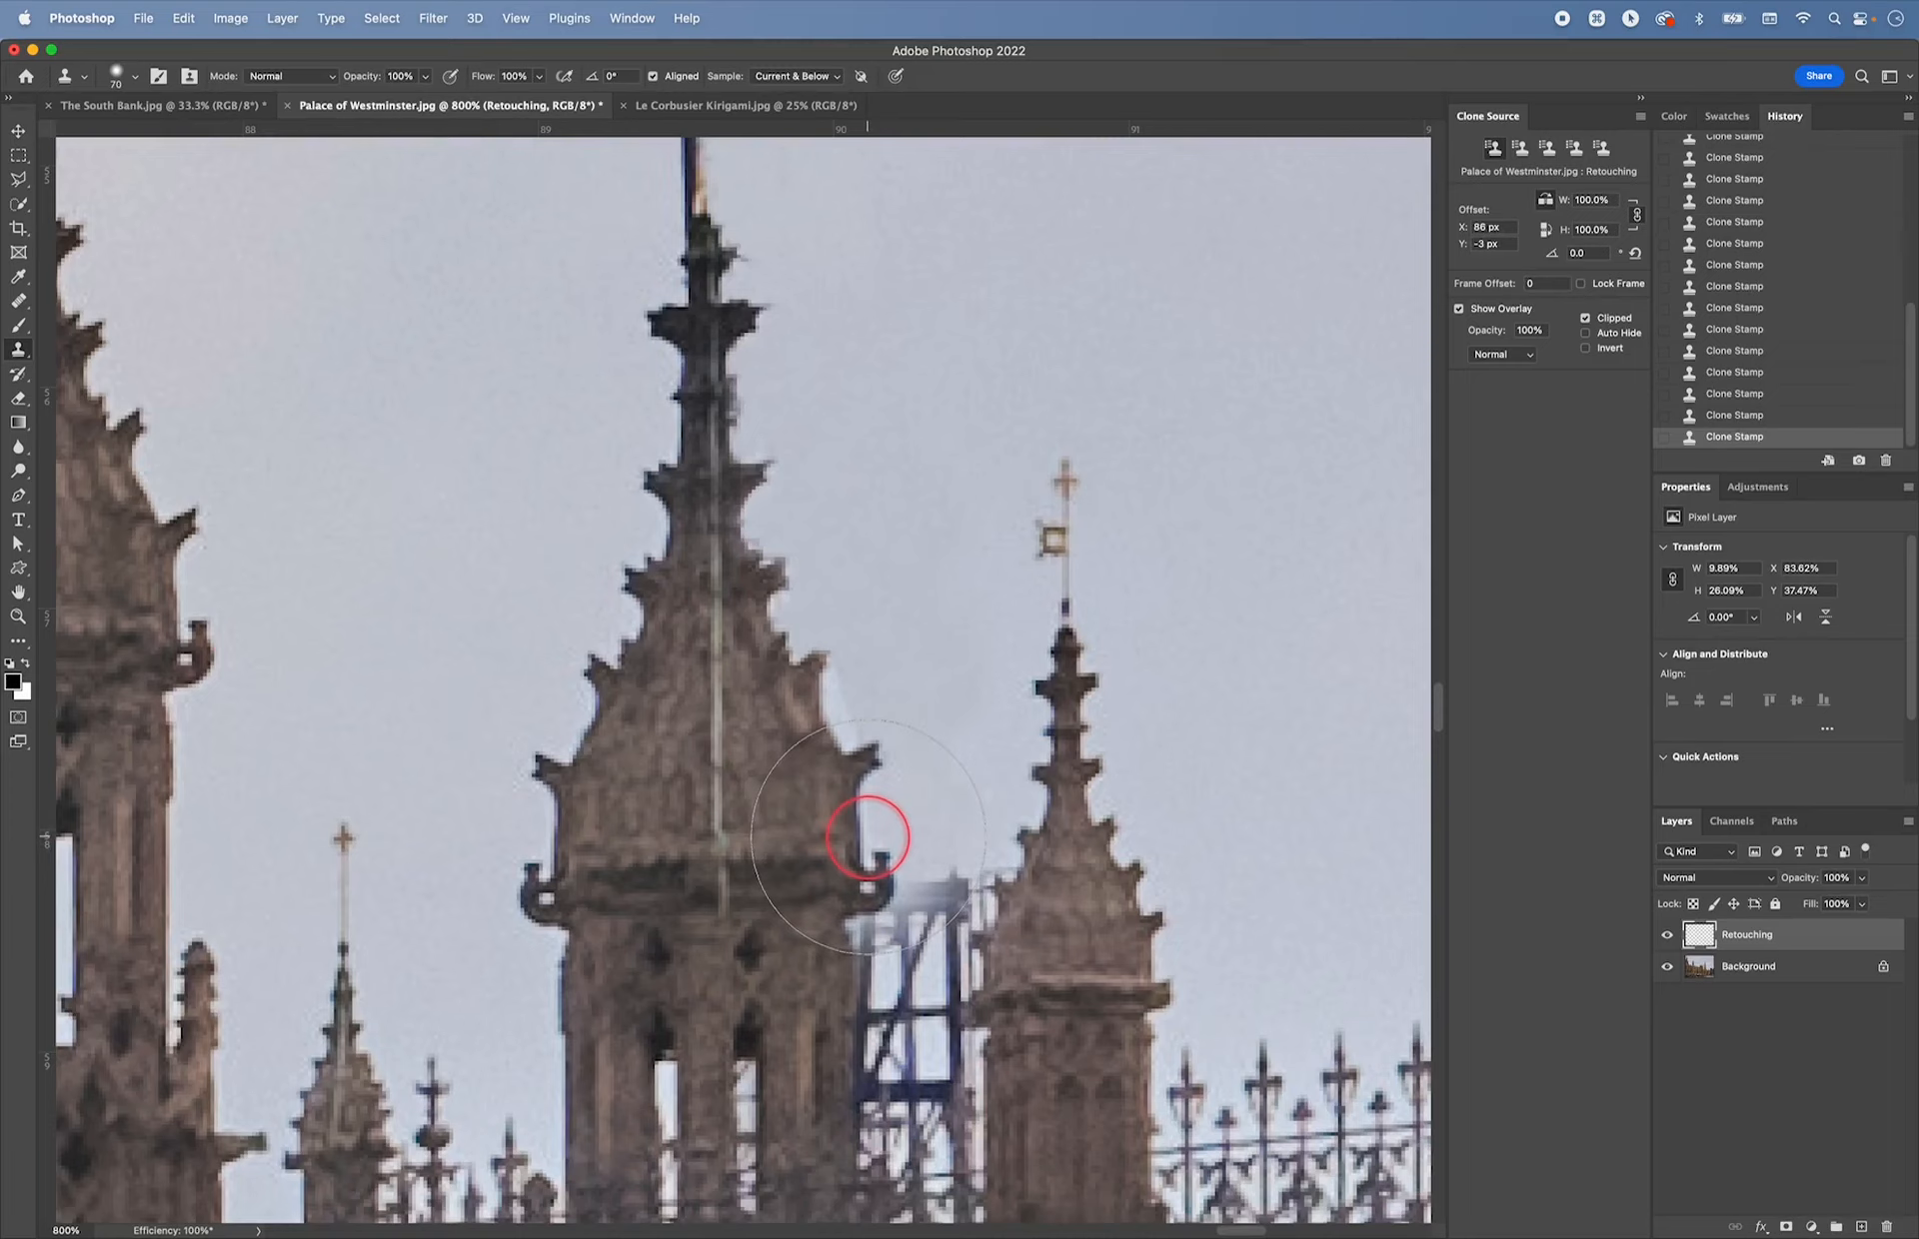
{"action": "left_click", "coordinate": [868, 838]}
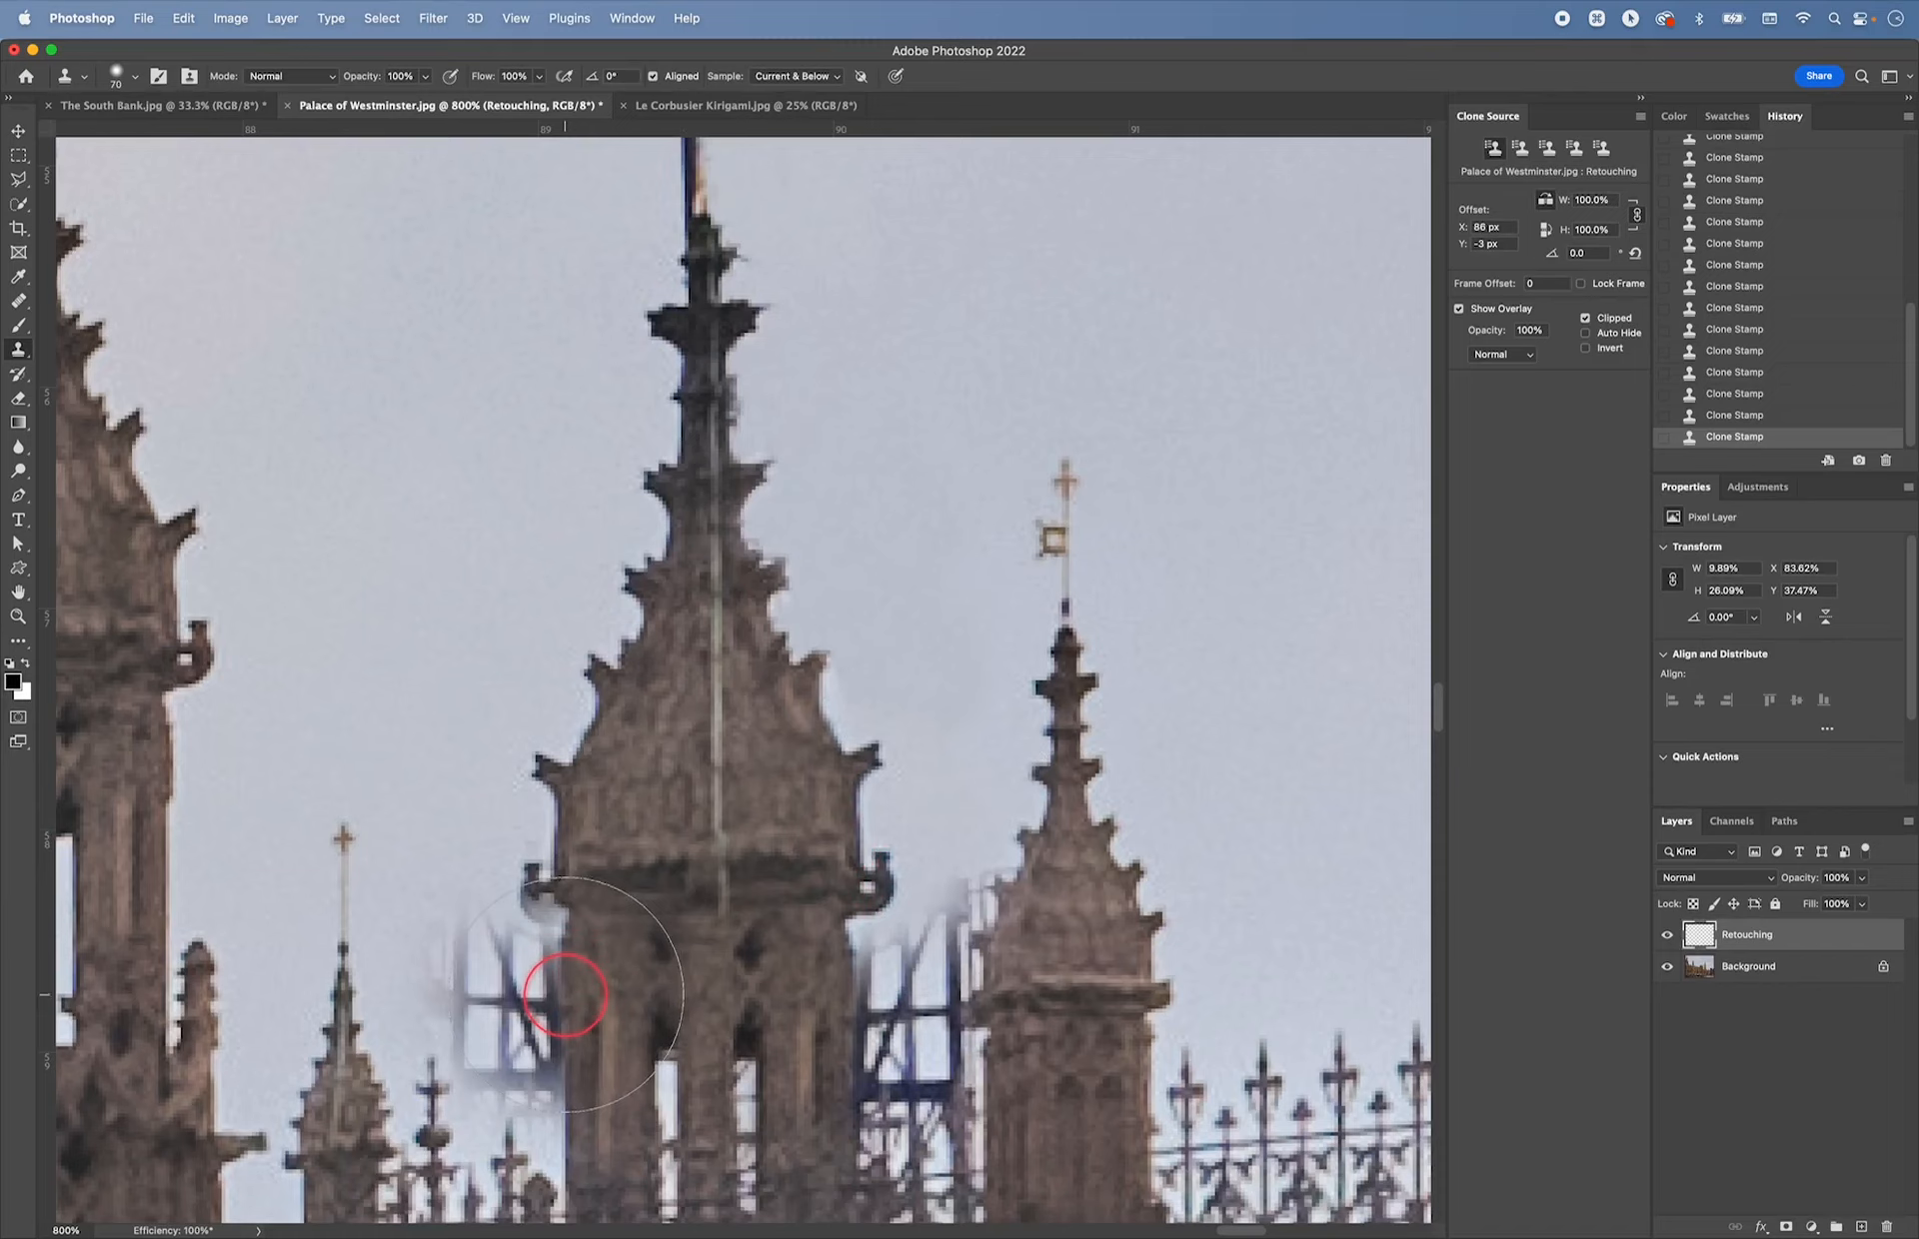
- Reduce the brush to 40 px, sample the tower's left edge below the ledge and align its mirrored overlay on the right edge, offset 77, -2 px
{"action": "key", "text": "bracketleft"}
{"action": "key", "text": "bracketleft"}
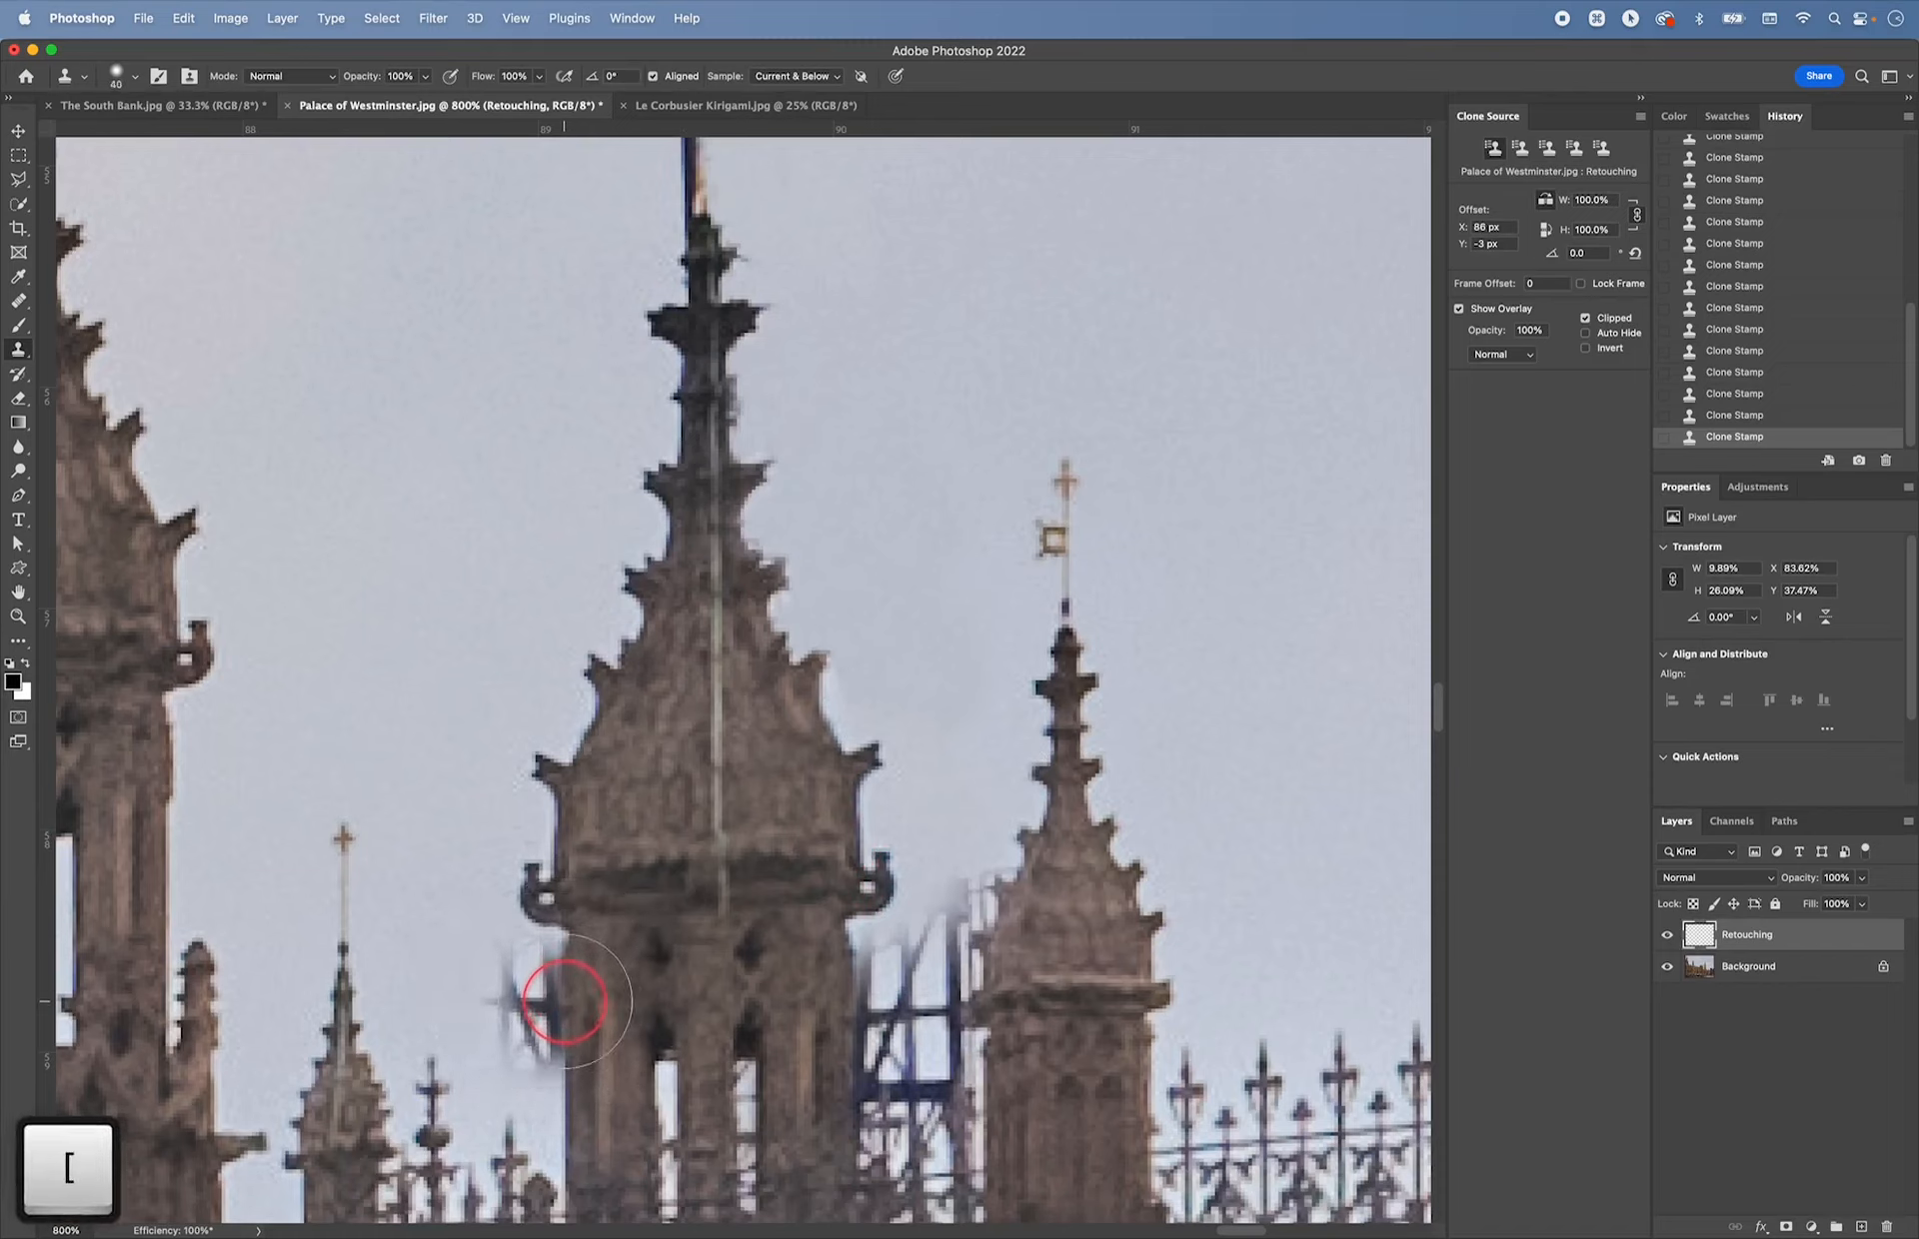
{"action": "key", "text": "alt"}
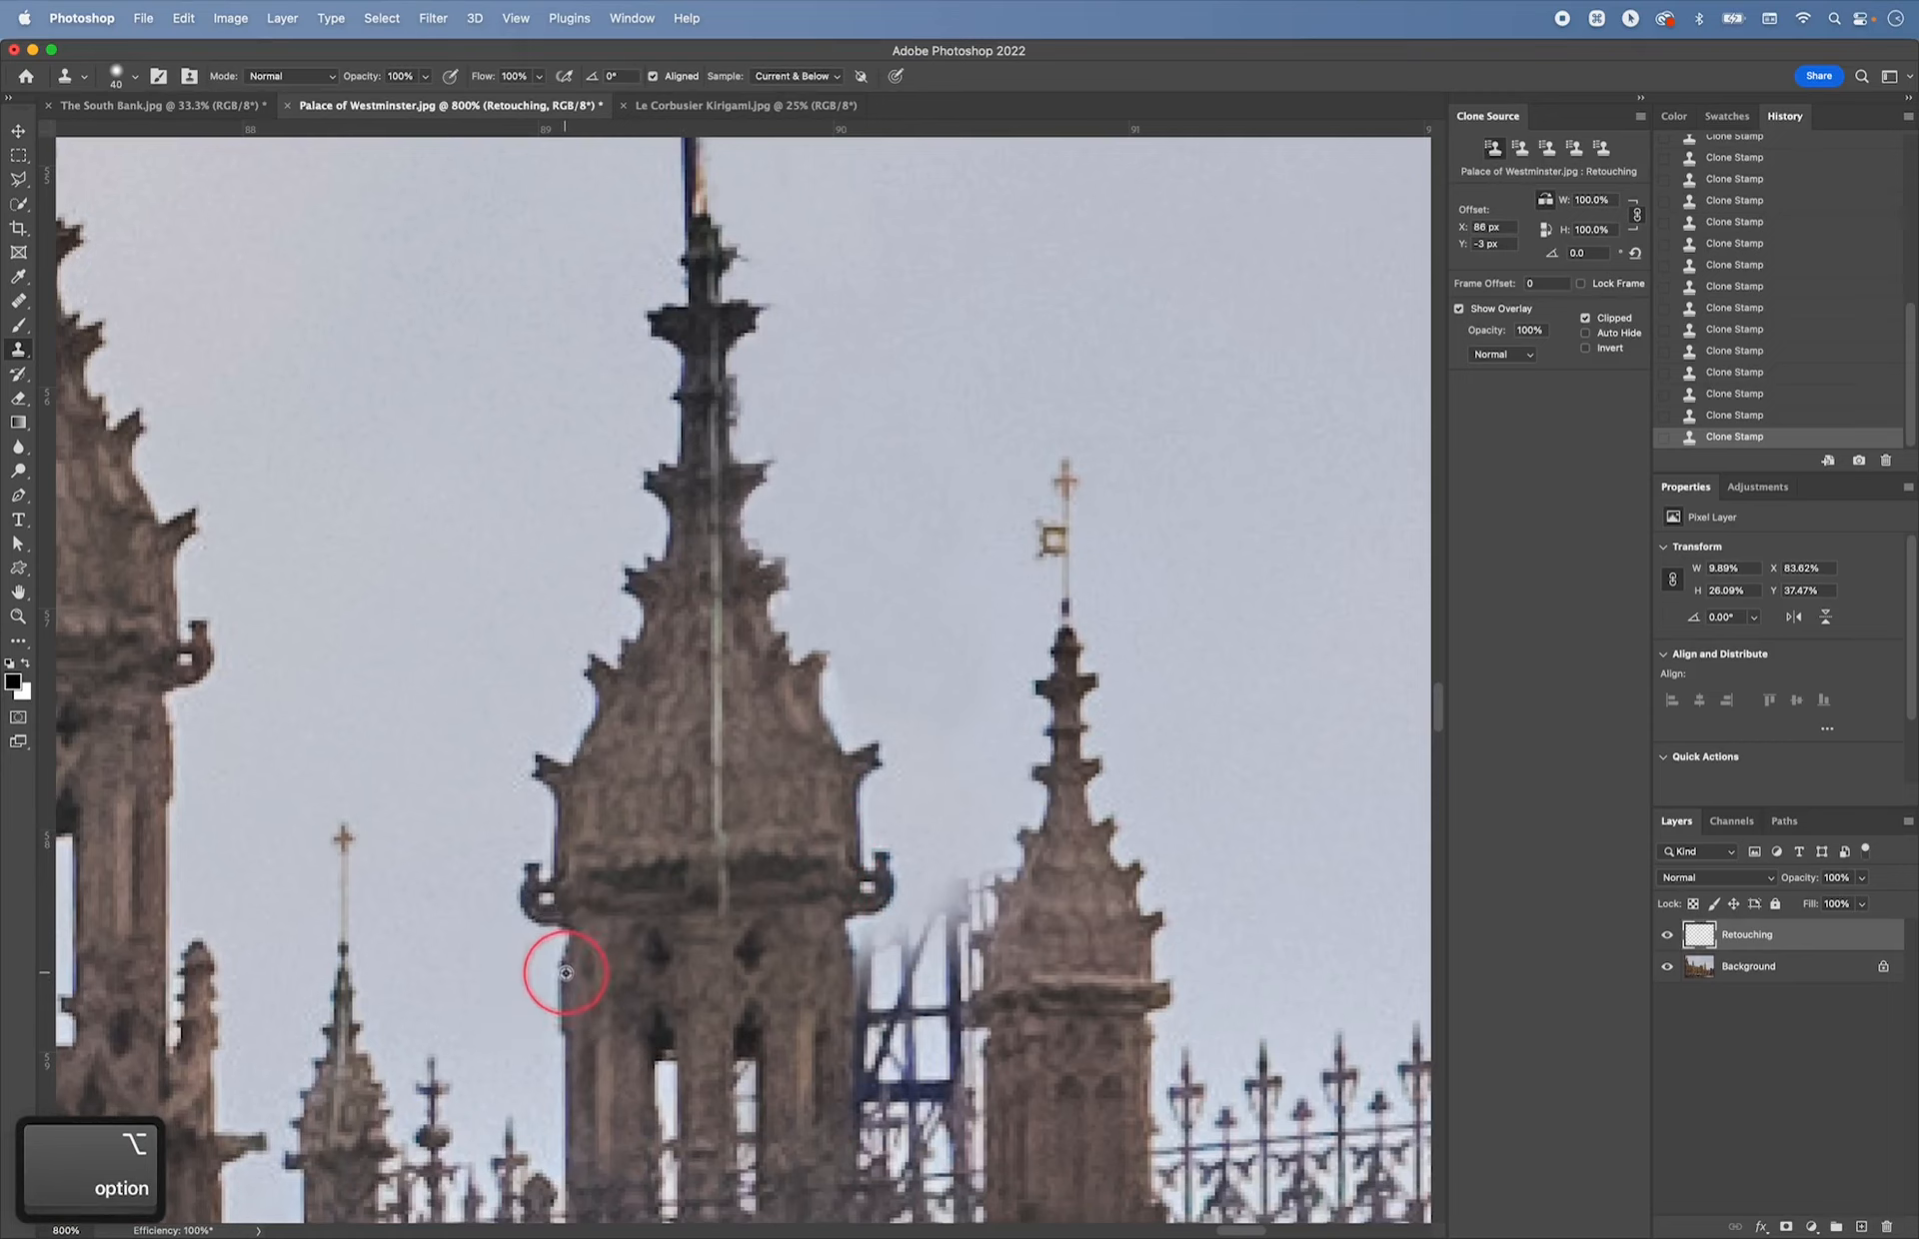
{"action": "left_click", "coordinate": [566, 973], "text": "alt"}
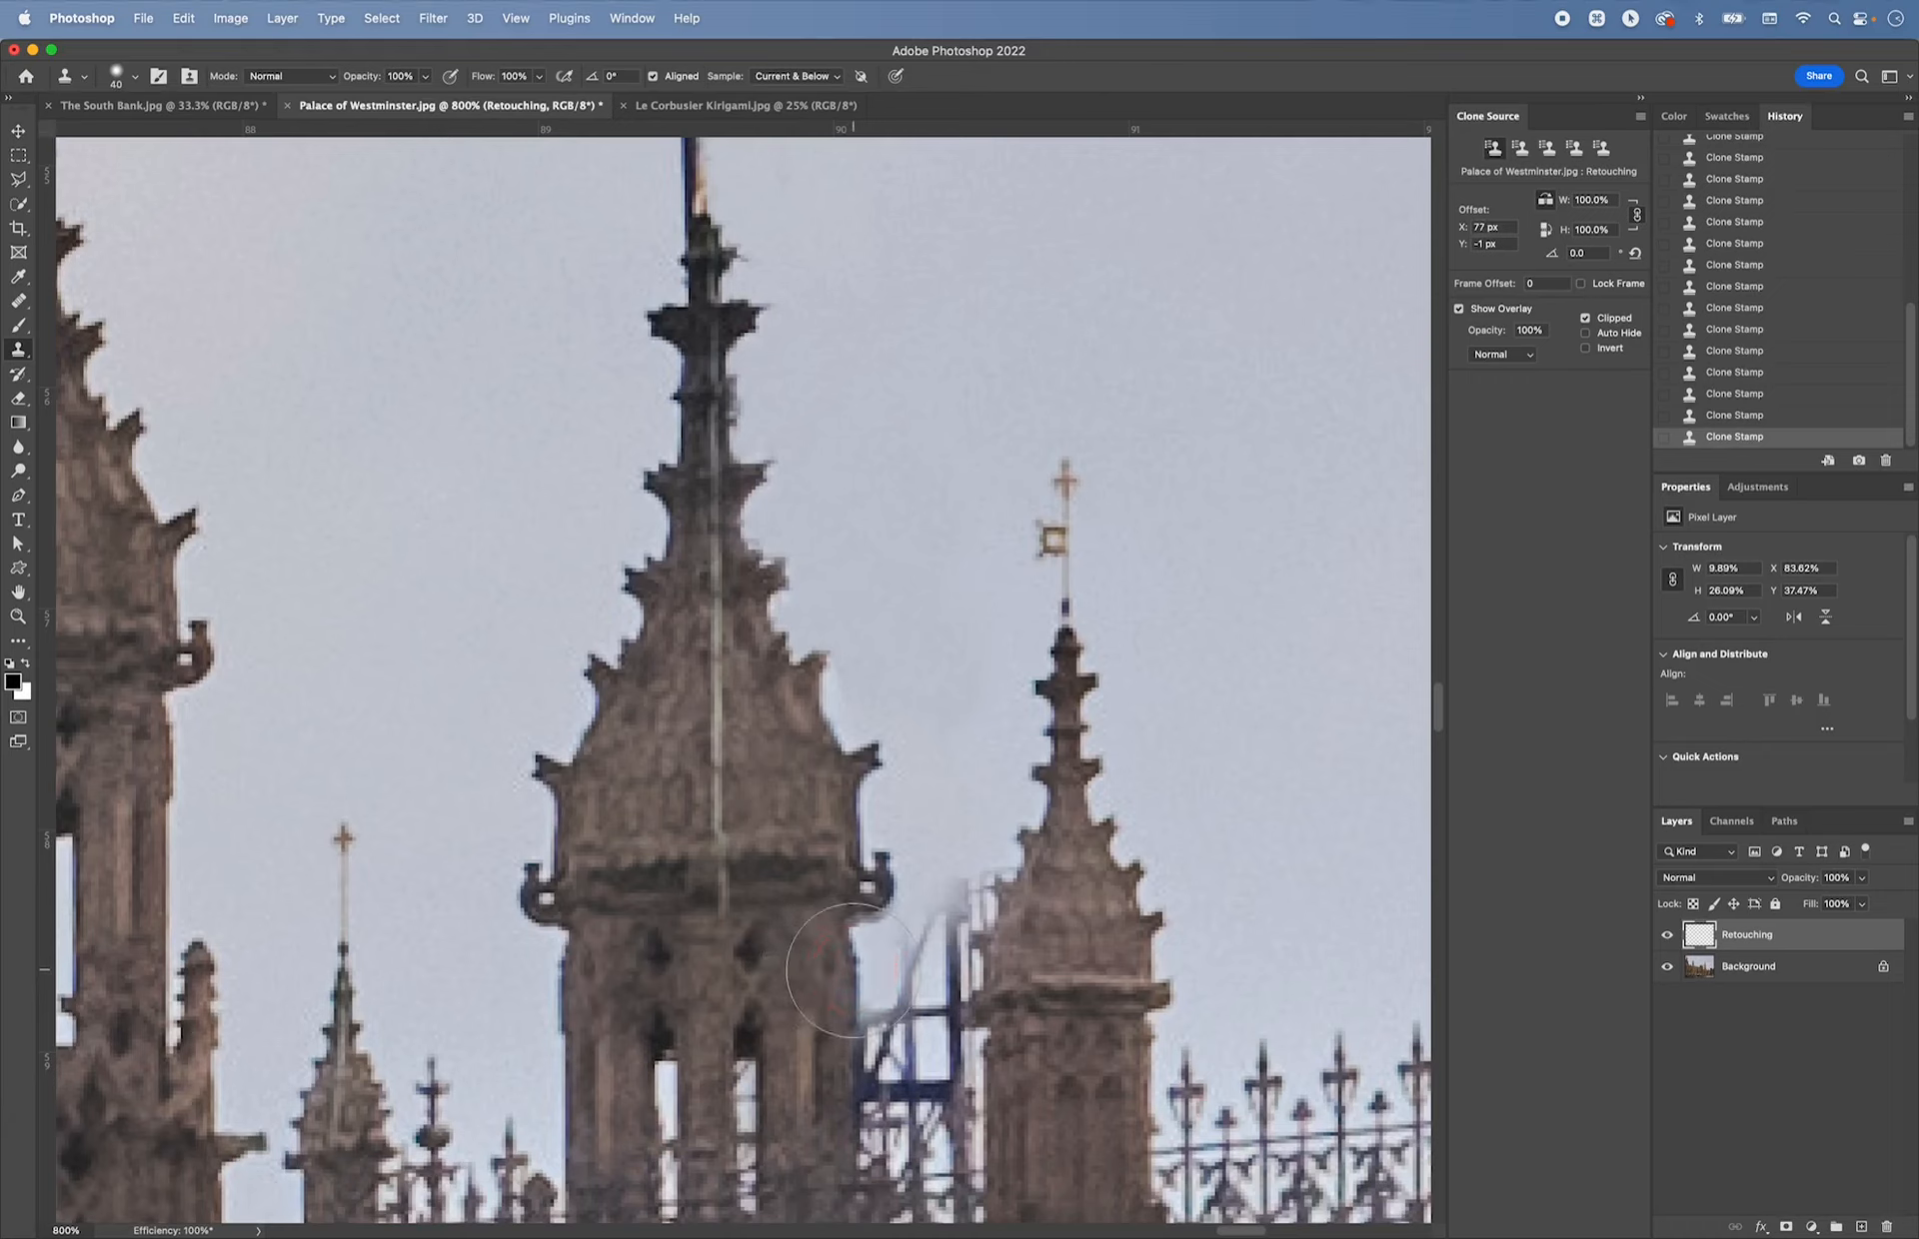
{"action": "left_click", "coordinate": [850, 966]}
{"action": "left_click_drag", "start_coordinate": [849, 965], "coordinate": [850, 961]}
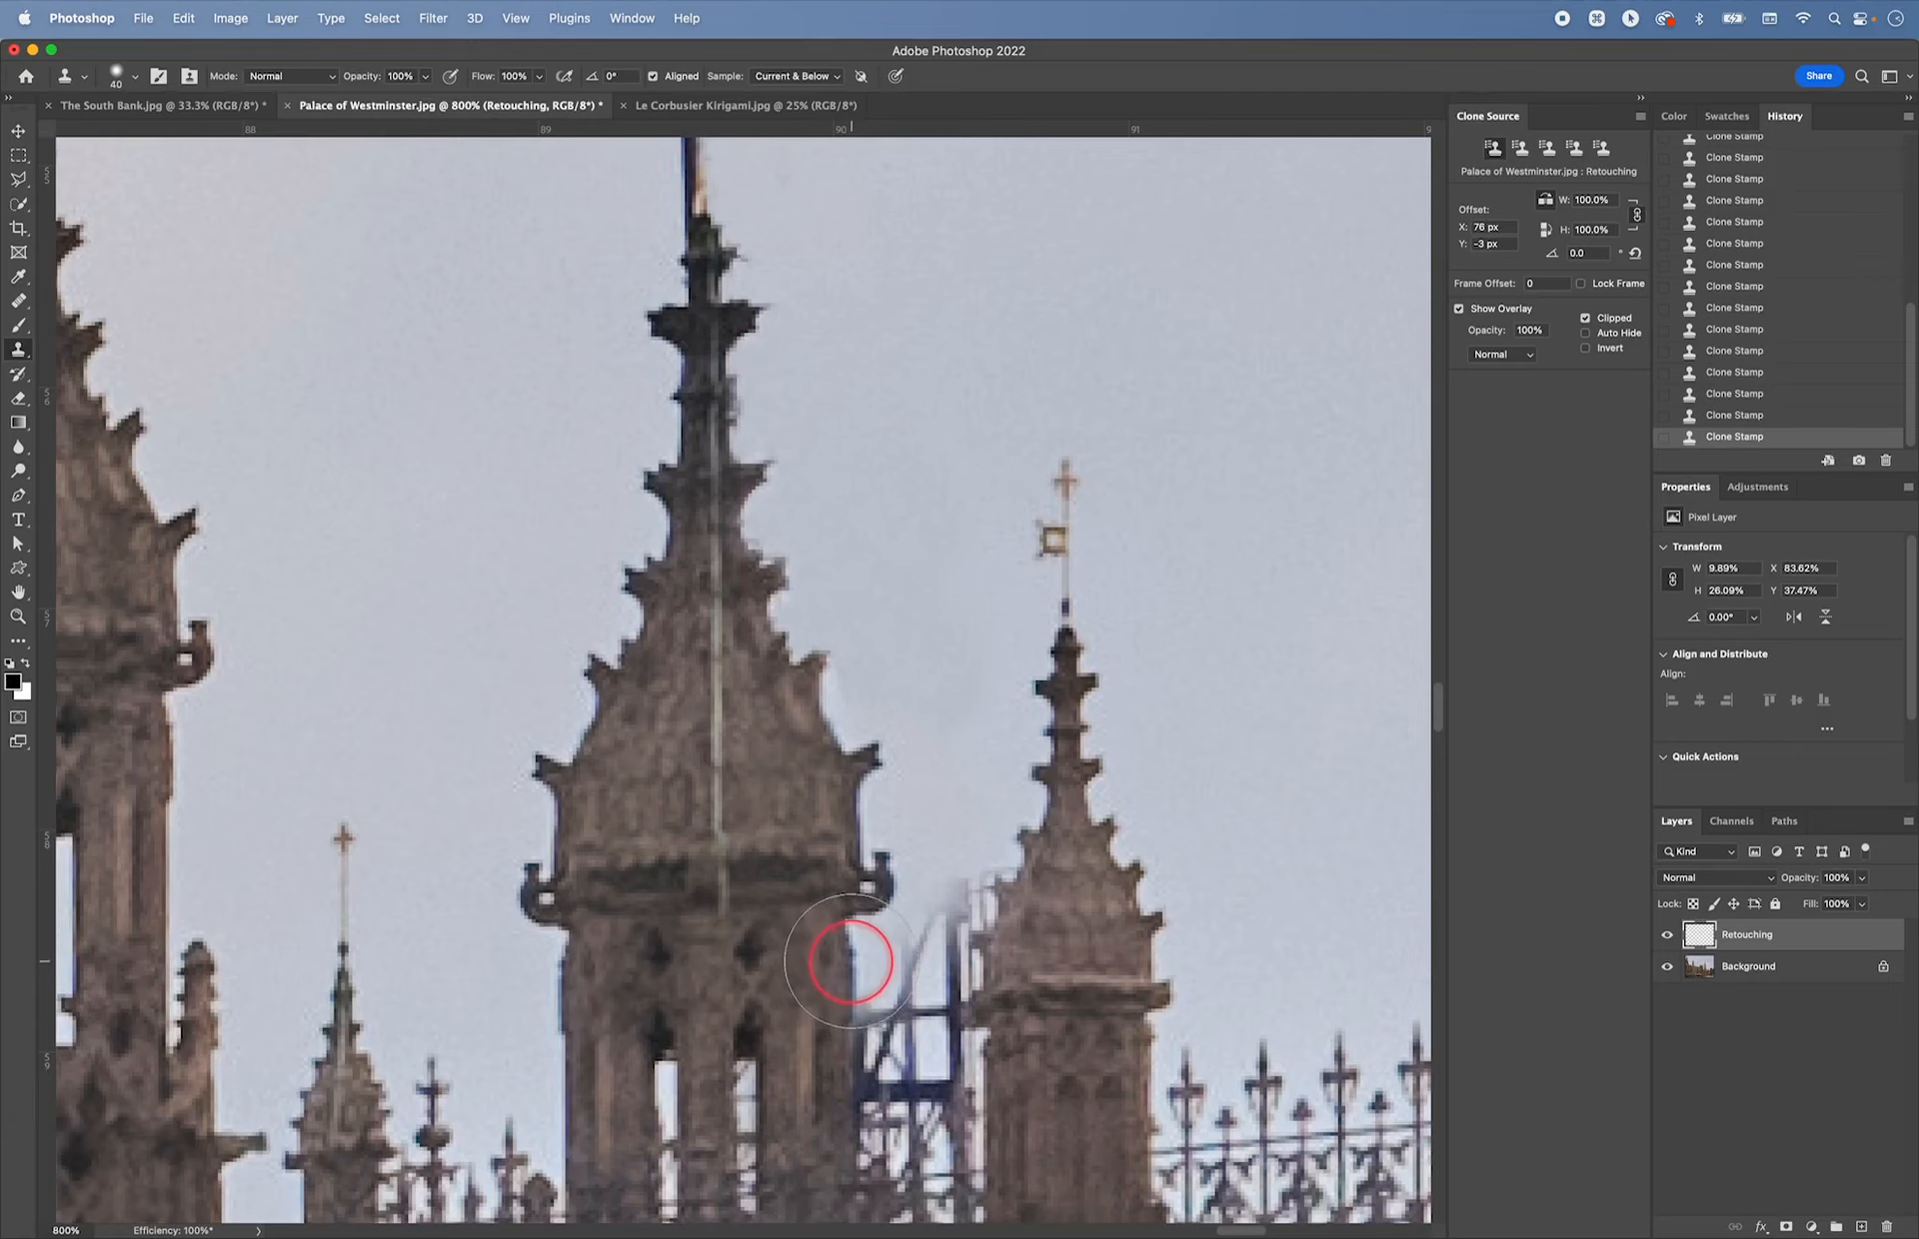
{"action": "key", "text": "shift+alt"}
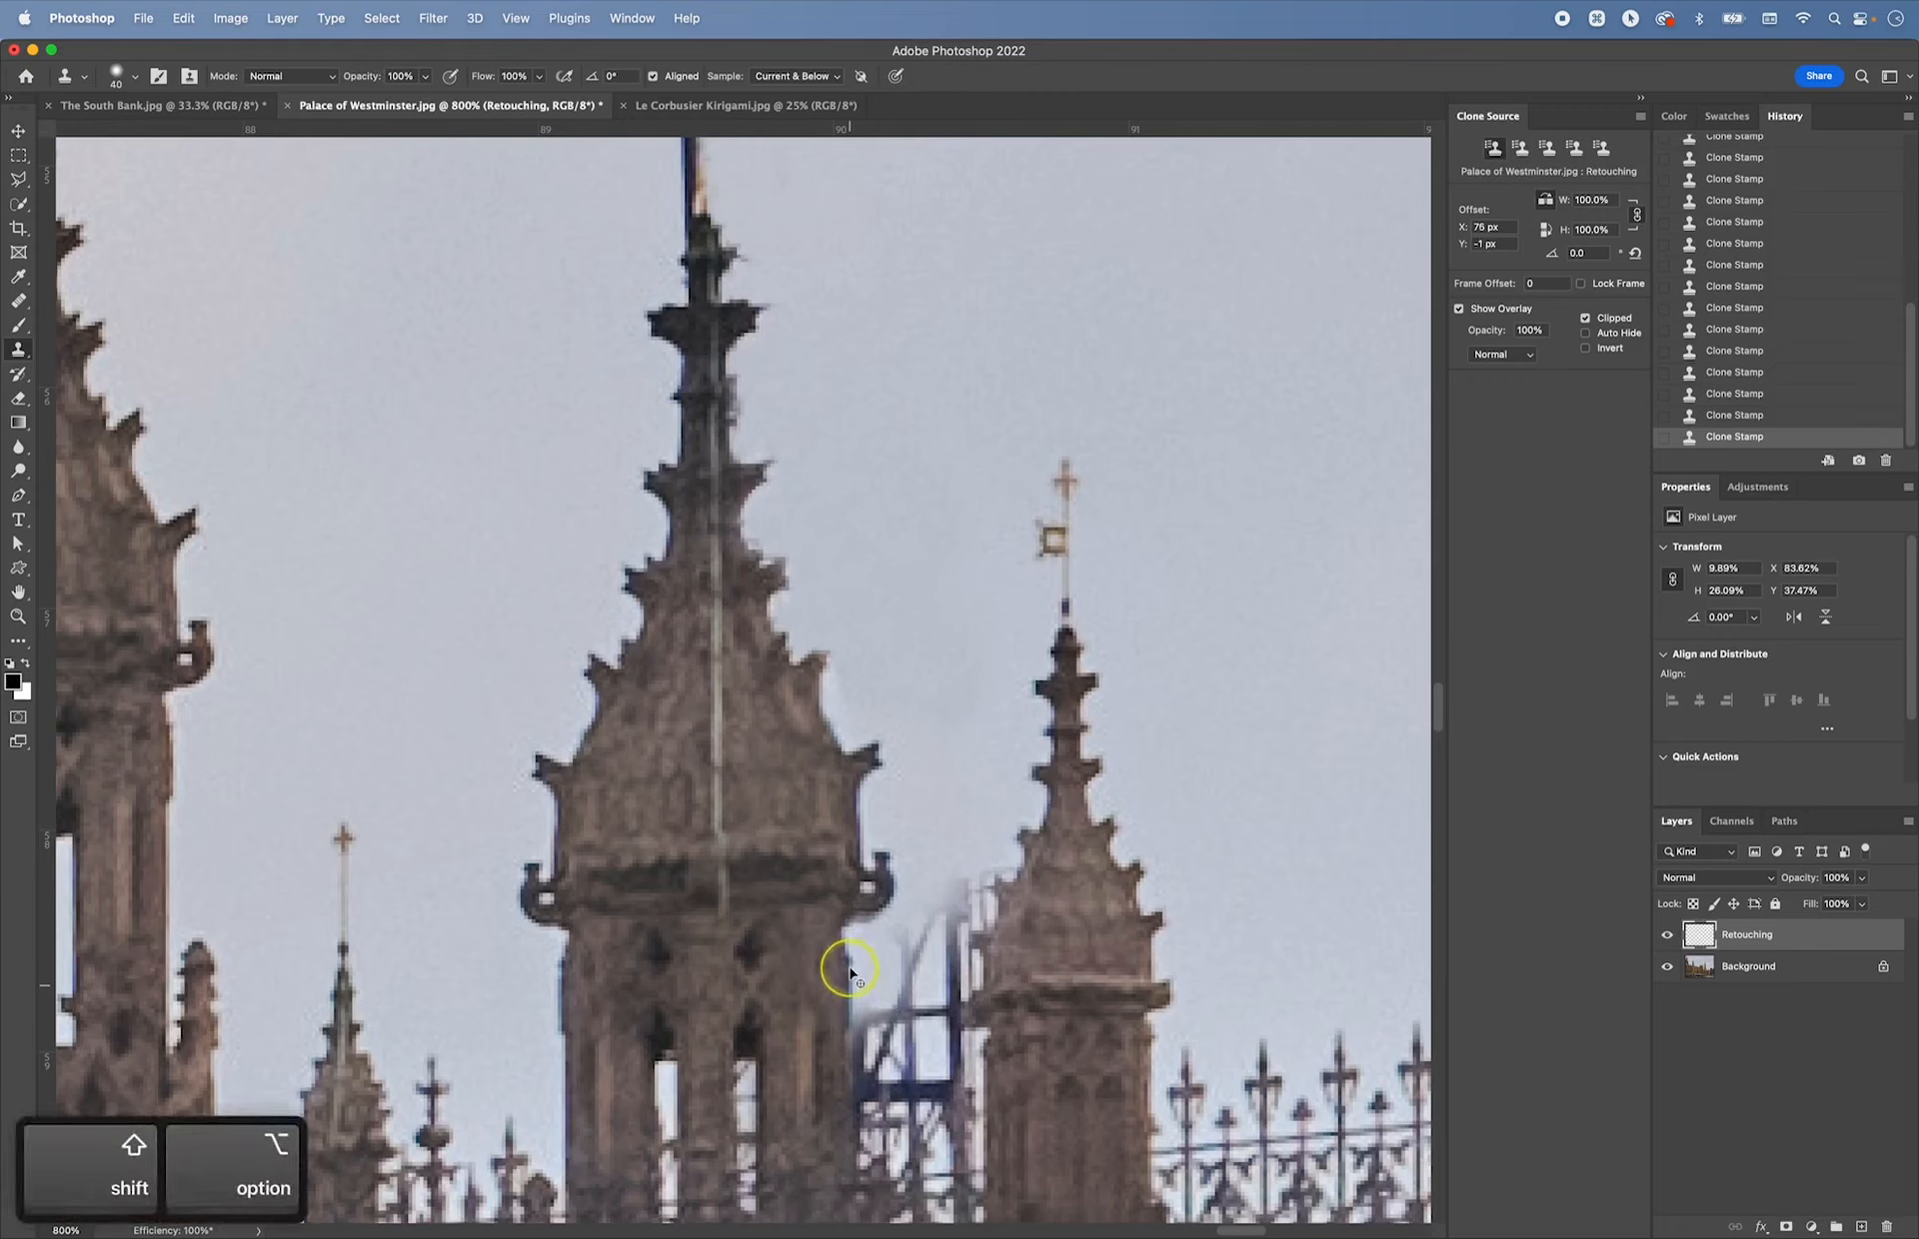
{"action": "left_click_drag", "start_coordinate": [849, 961], "coordinate": [850, 969]}
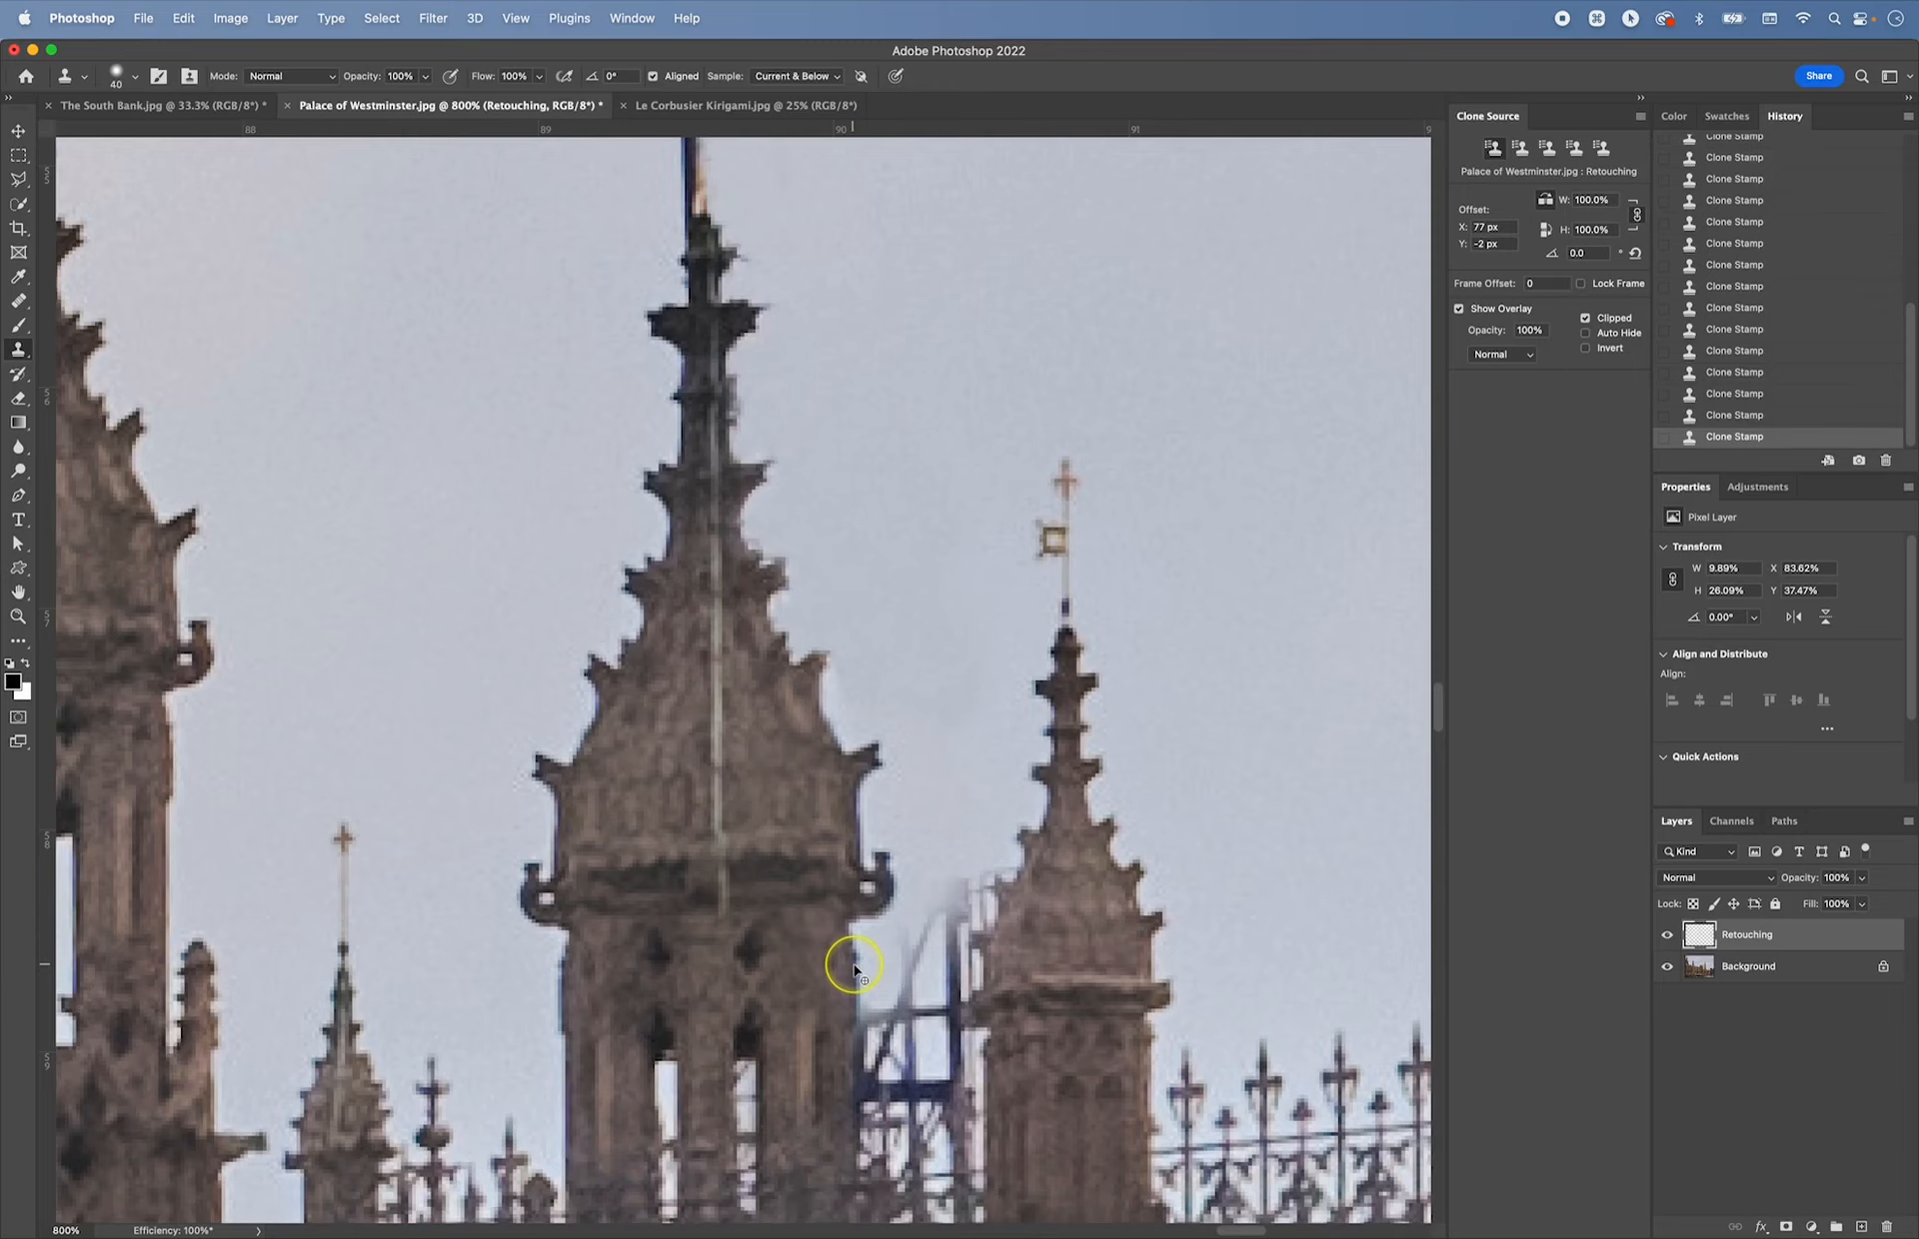
{"action": "key", "text": "alt"}
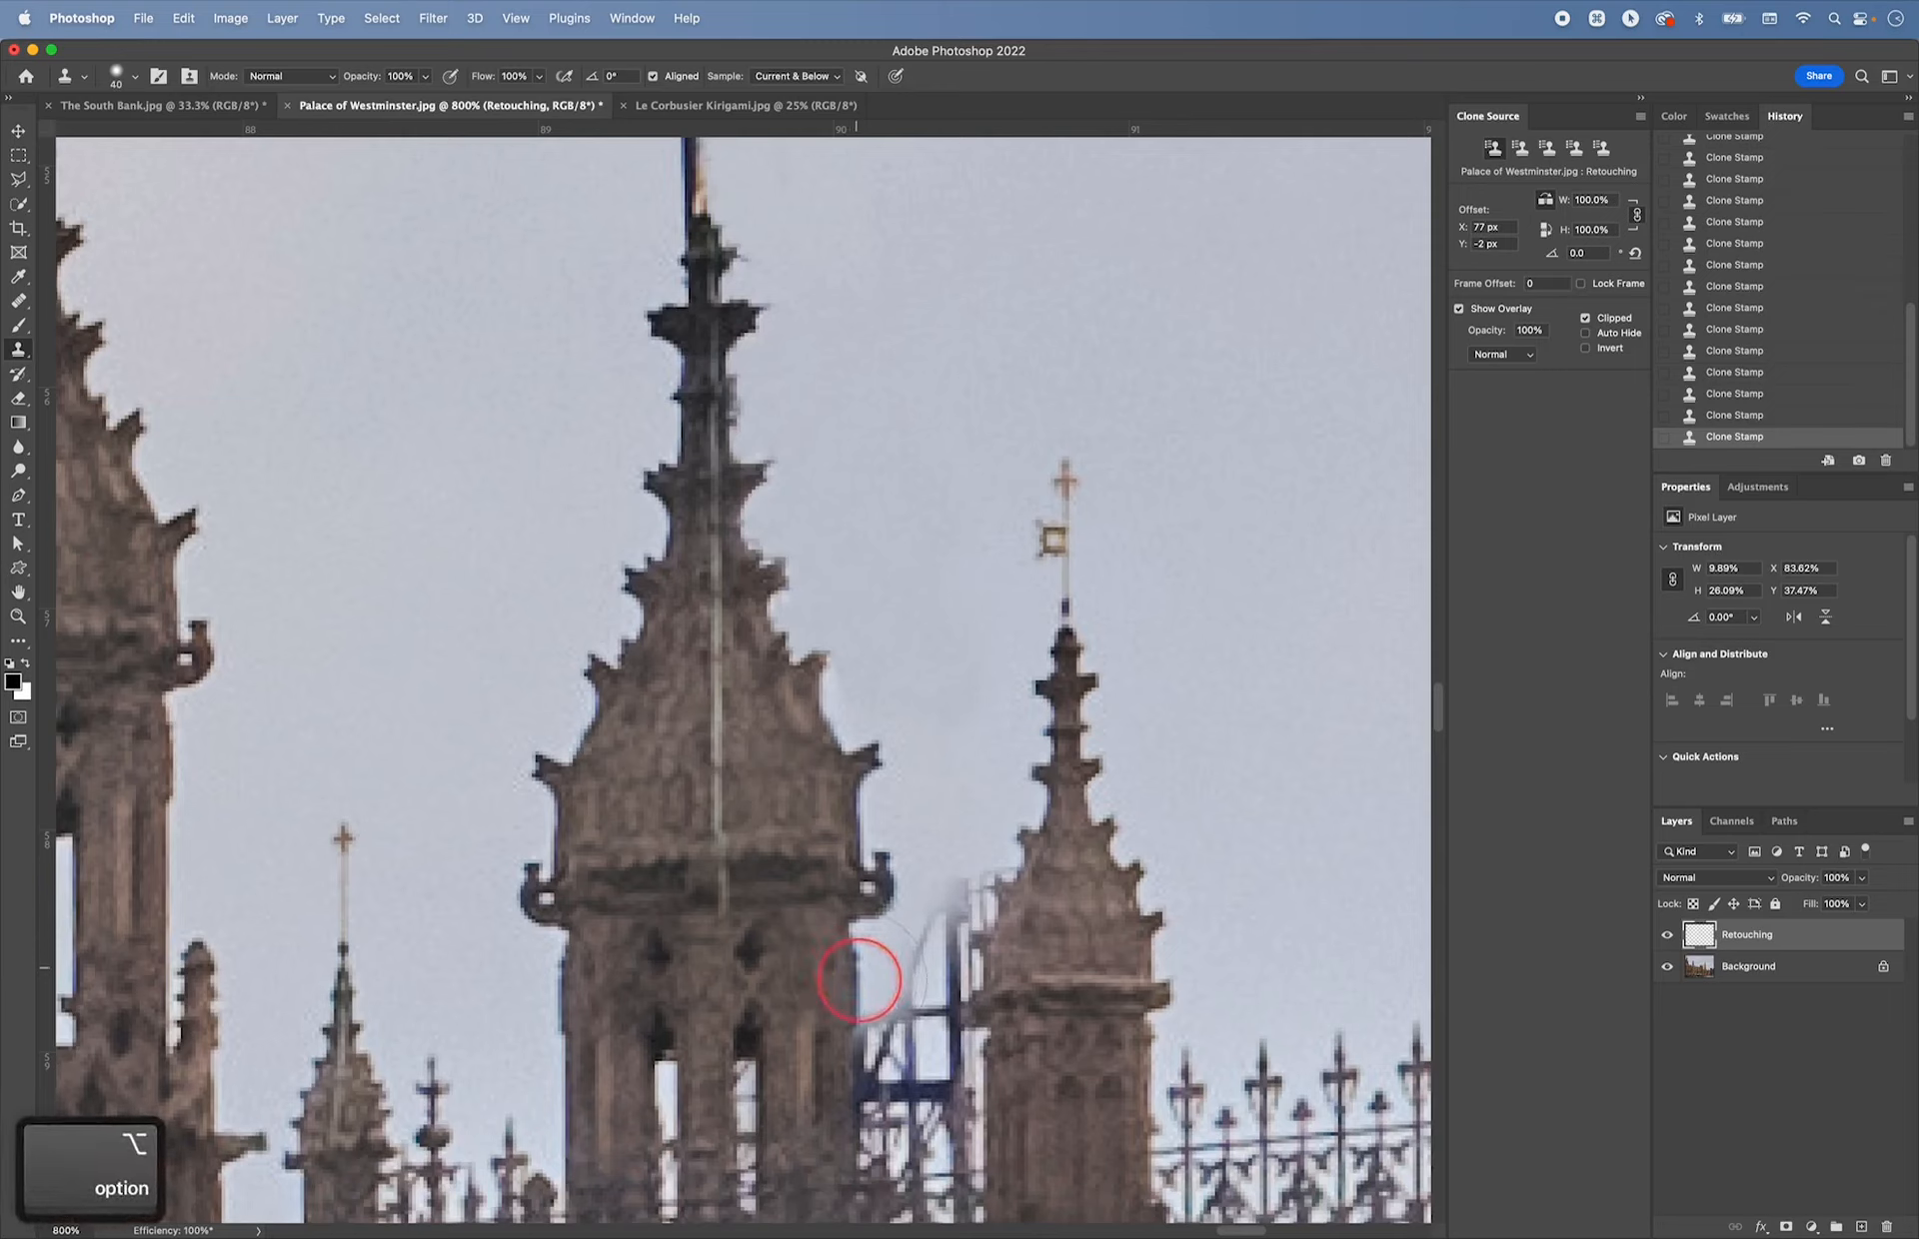
- Clone the mirrored left edge and sky down the tower's right side, covering the blue scaffold down to the railings
{"action": "mouse_move", "coordinate": [860, 979]}
{"action": "left_mouse_down"}
{"action": "mouse_move", "coordinate": [879, 1077]}
{"action": "mouse_move", "coordinate": [870, 1018]}
{"action": "mouse_move", "coordinate": [881, 1094]}
{"action": "left_mouse_up"}
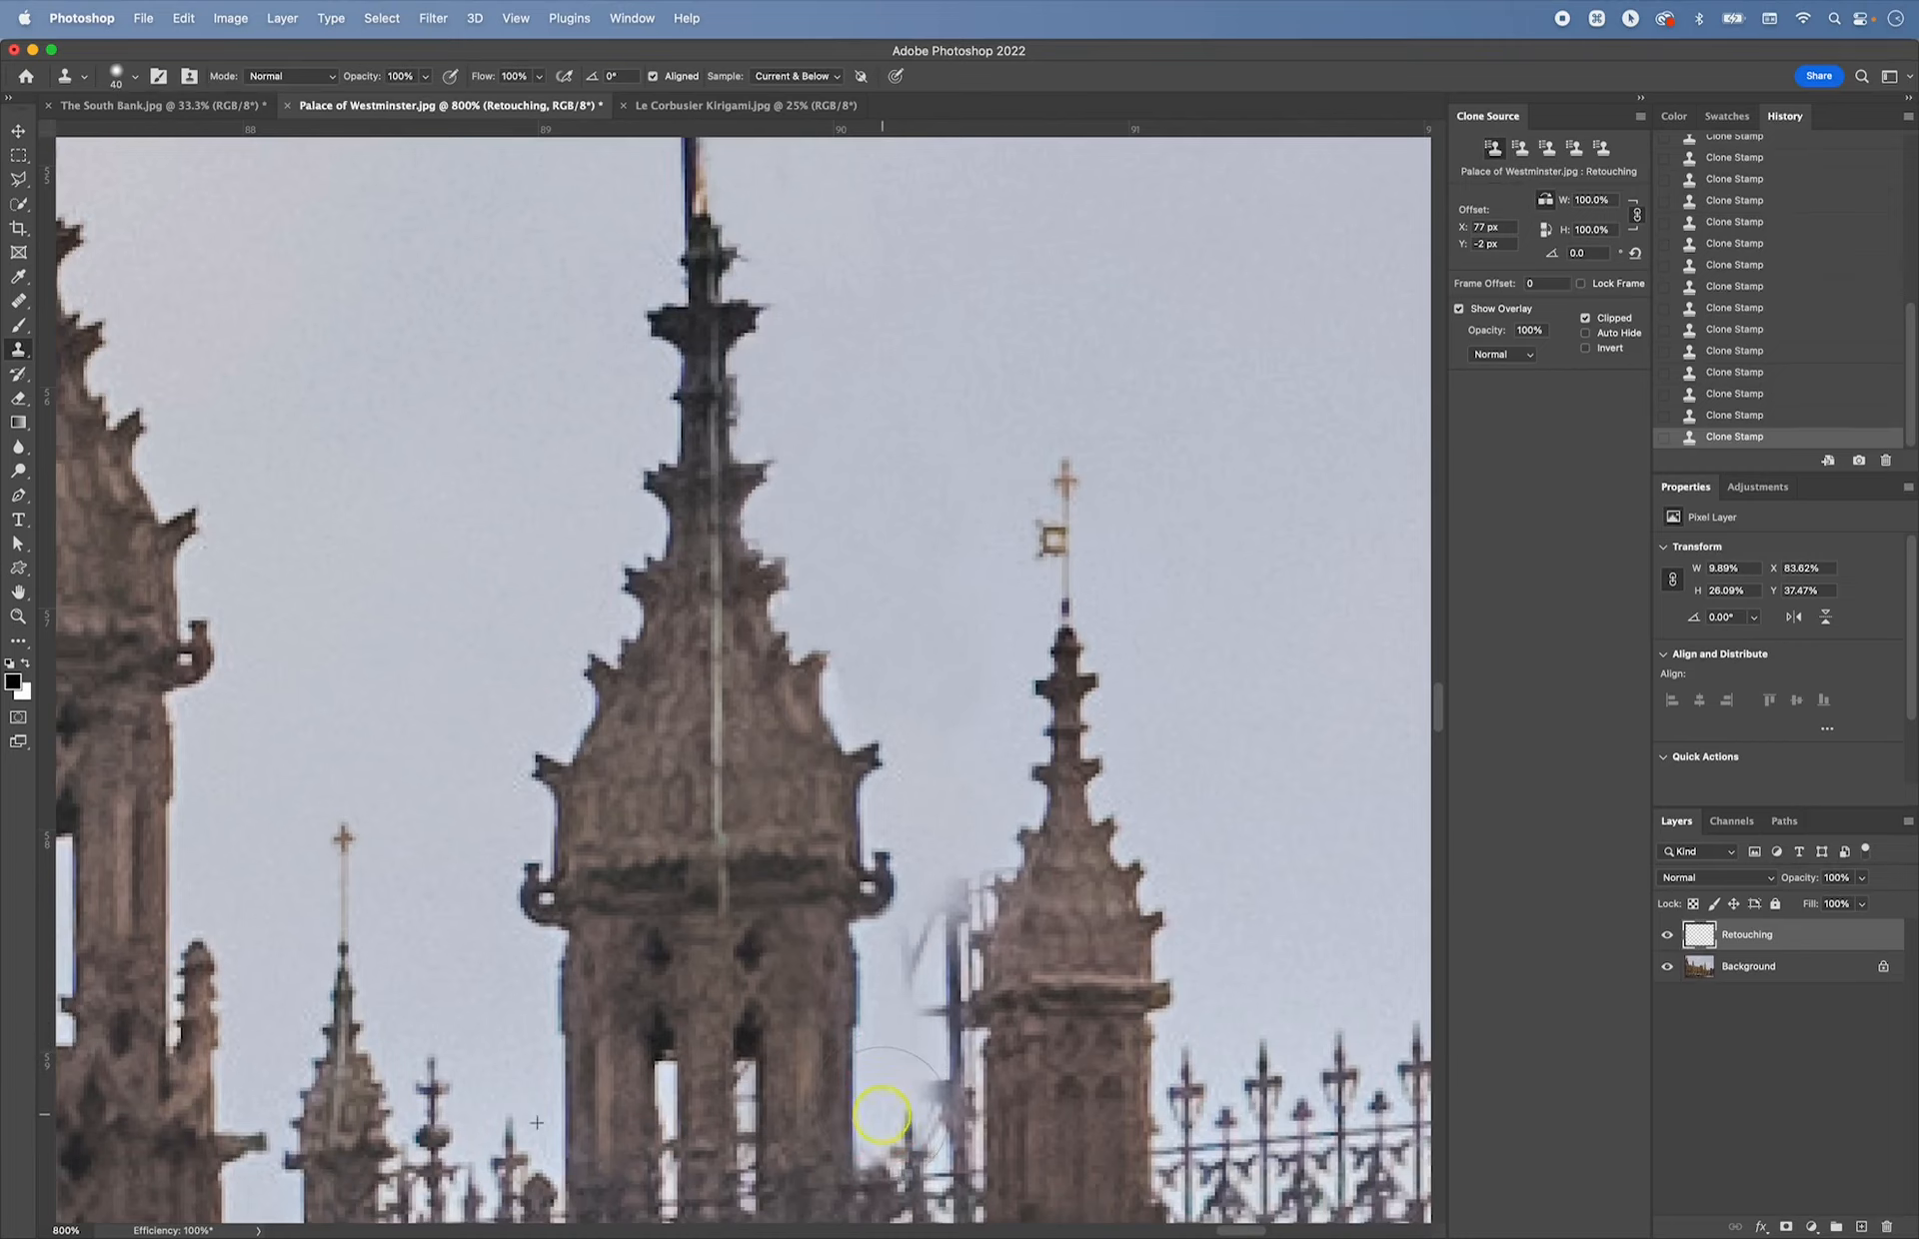
{"action": "mouse_move", "coordinate": [881, 1115]}
{"action": "left_mouse_down"}
{"action": "mouse_move", "coordinate": [898, 999]}
{"action": "mouse_move", "coordinate": [884, 1075]}
{"action": "mouse_move", "coordinate": [933, 1161]}
{"action": "mouse_move", "coordinate": [1037, 1175]}
{"action": "mouse_move", "coordinate": [861, 1068]}
{"action": "mouse_move", "coordinate": [960, 1116]}
{"action": "mouse_move", "coordinate": [928, 1130]}
{"action": "mouse_move", "coordinate": [872, 1100]}
{"action": "mouse_move", "coordinate": [827, 1048]}
{"action": "mouse_move", "coordinate": [893, 1055]}
{"action": "mouse_move", "coordinate": [876, 939]}
{"action": "left_mouse_up"}
{"action": "scroll", "coordinate": [879, 979], "scroll_direction": "down", "scroll_amount": 1}
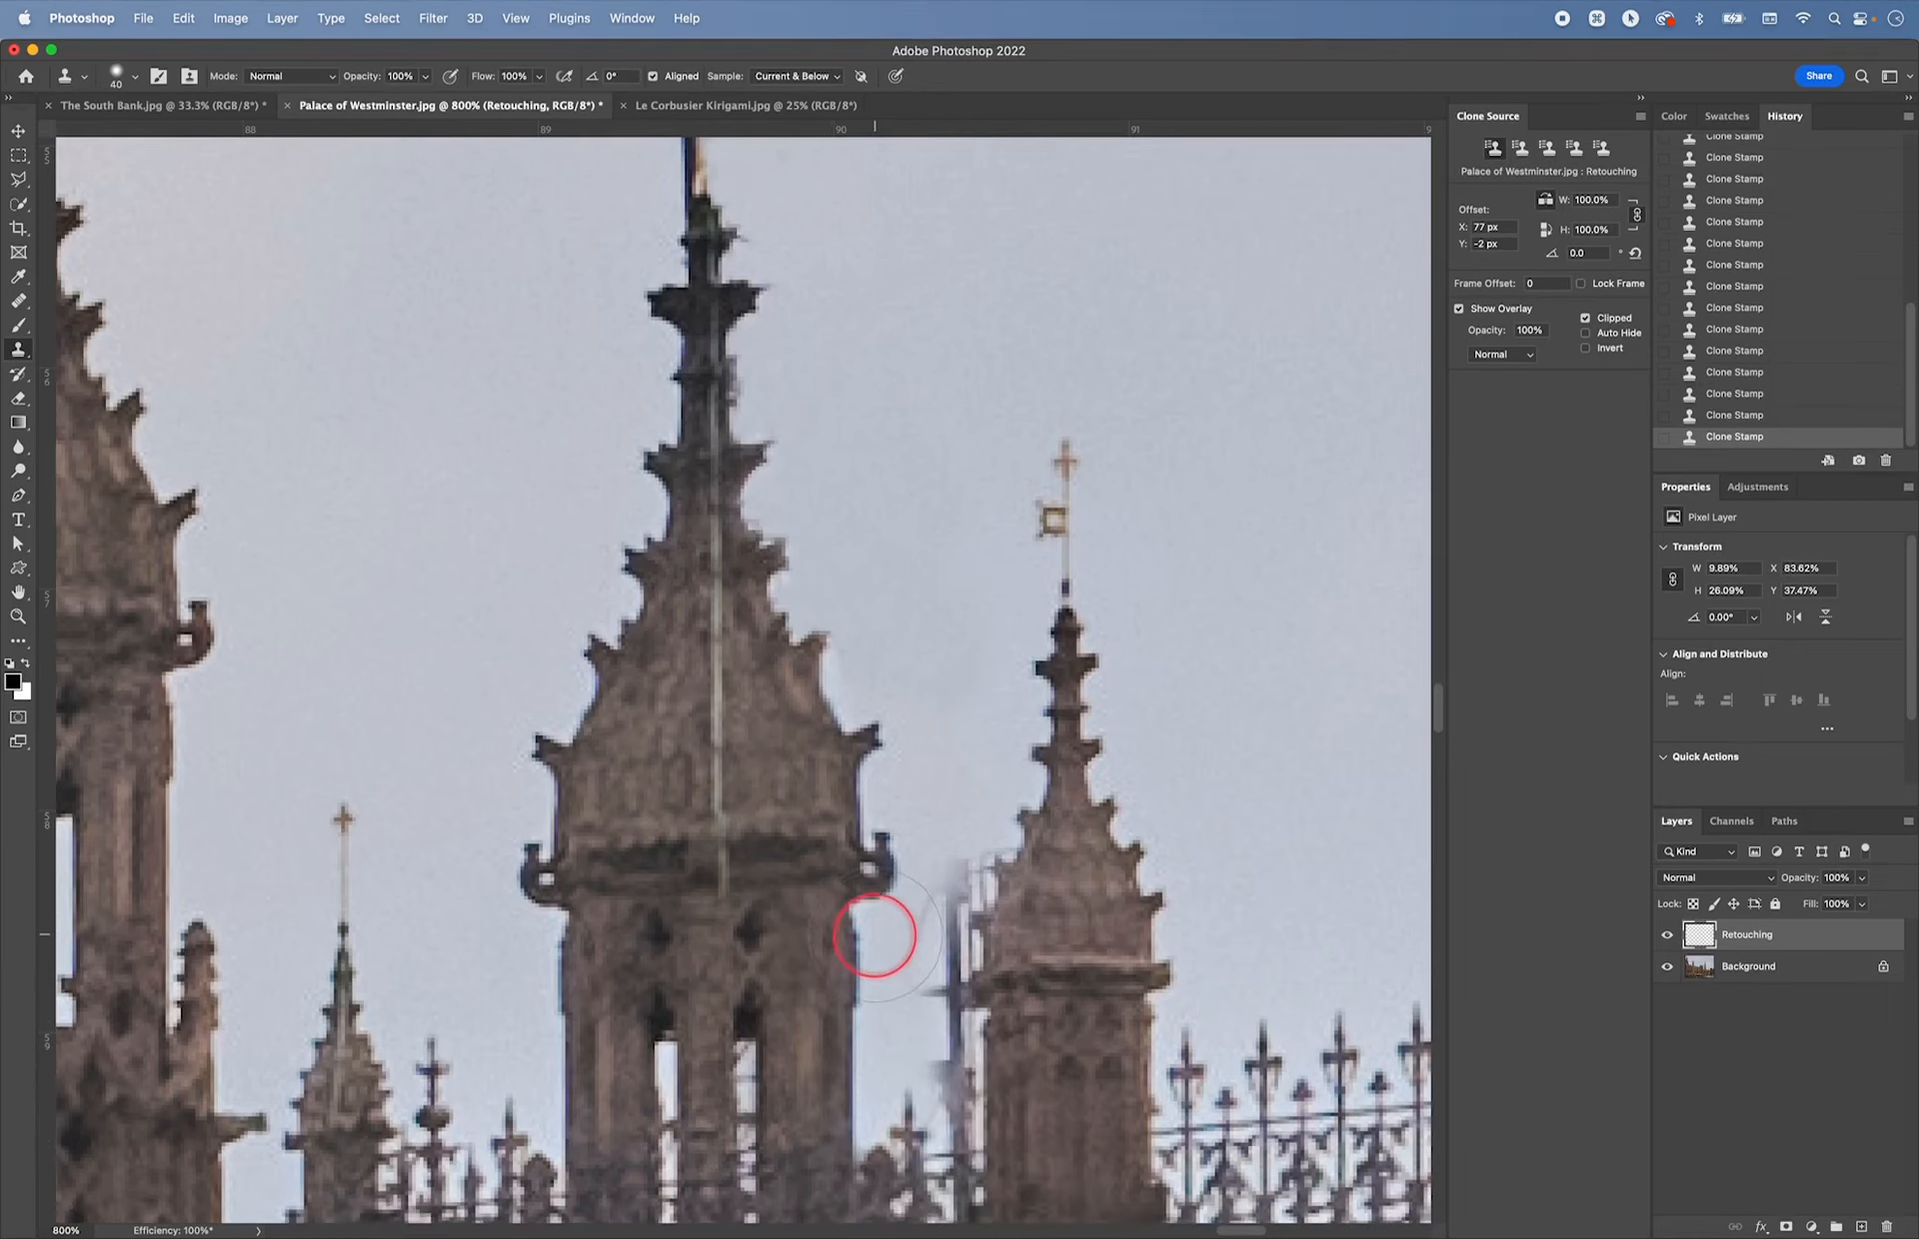
- With a 35 px brush, clone the smaller spire's right edge and railings, mirrored, over the crane remnants on its left side
{"action": "key", "text": "bracketleft"}
{"action": "key", "text": "bracketleft"}
{"action": "key", "text": "bracketleft"}
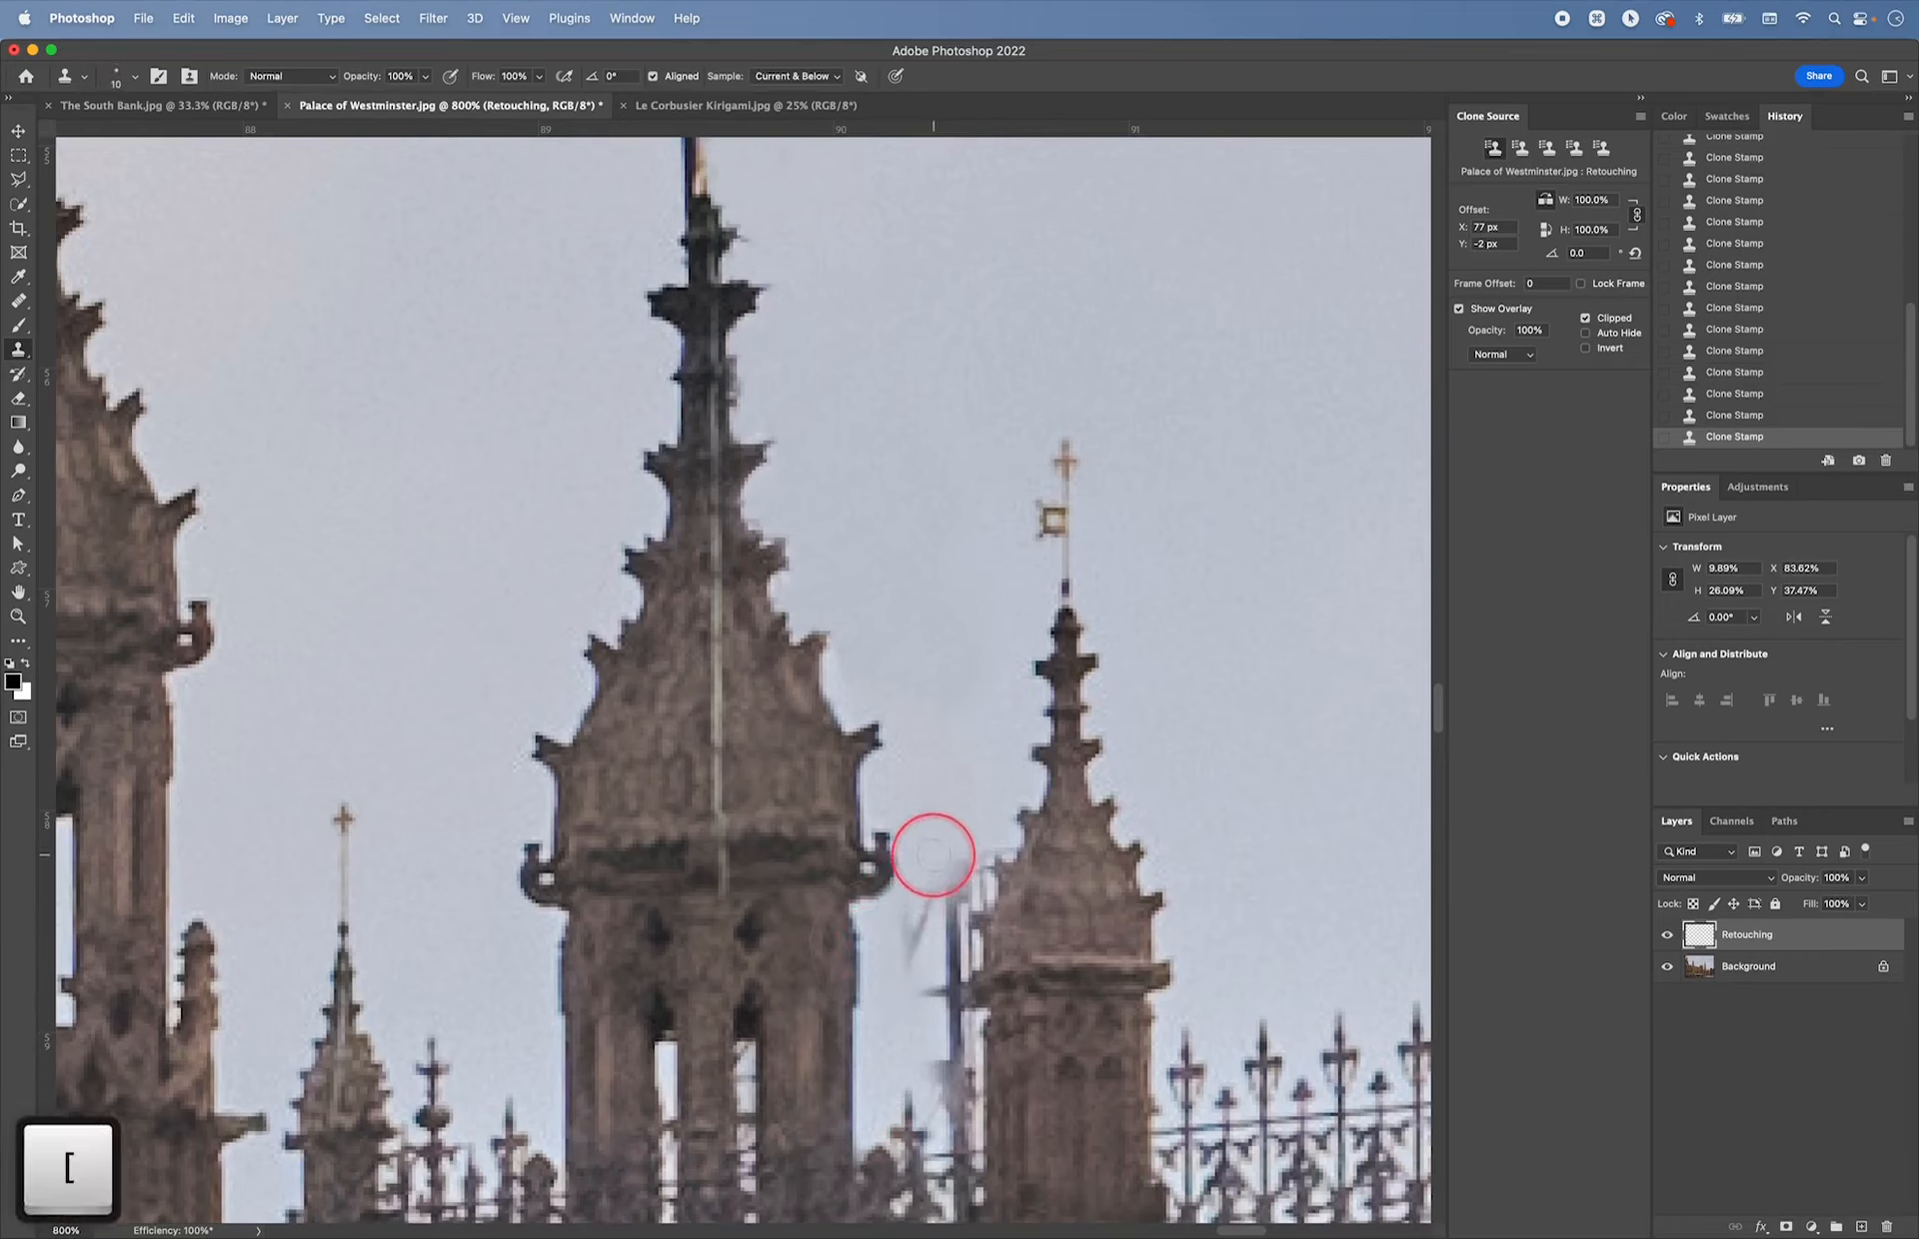
{"action": "key", "text": "bracketright"}
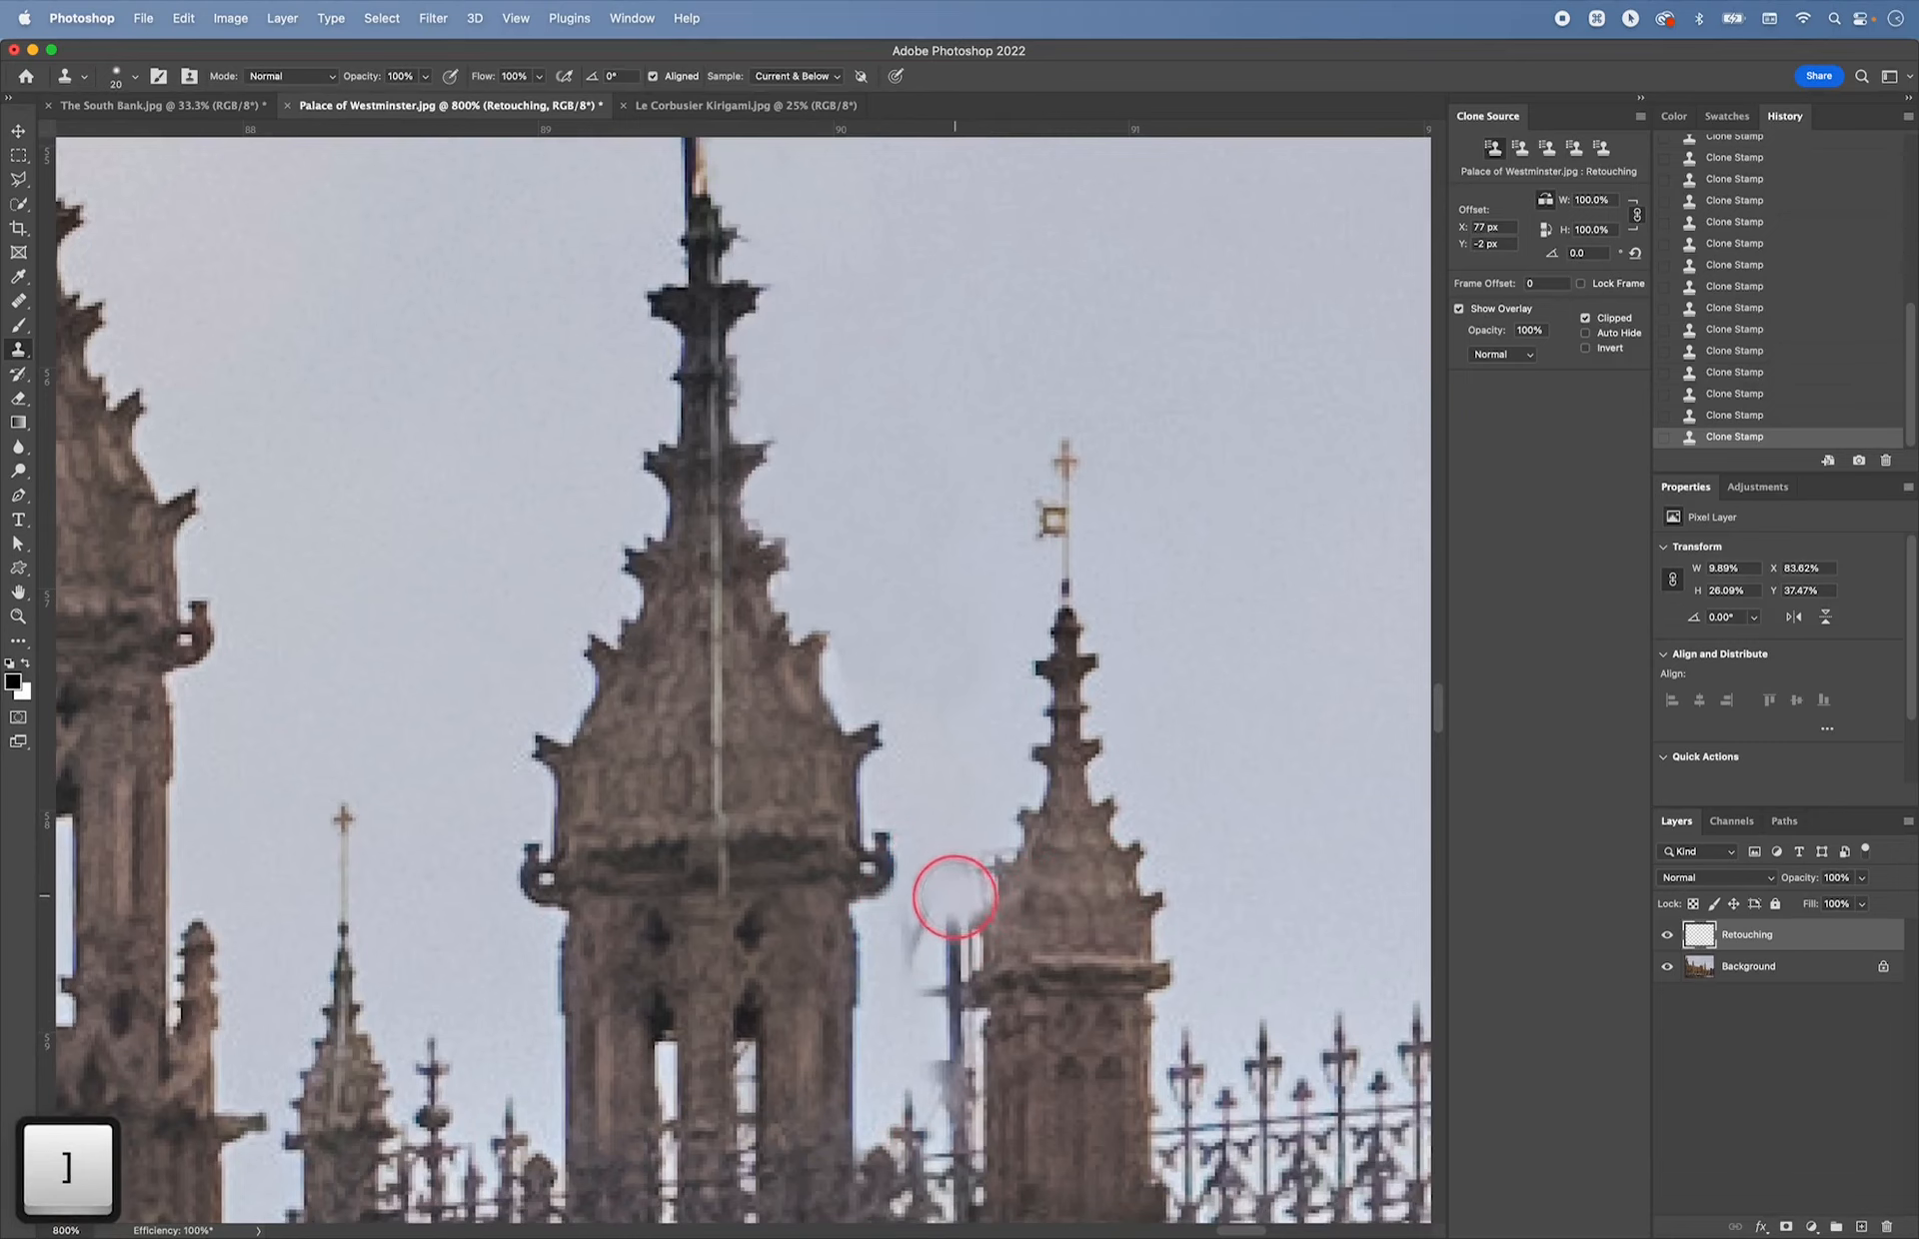
{"action": "key", "text": "bracketright"}
{"action": "key", "text": "bracketright"}
{"action": "key", "text": "bracketright"}
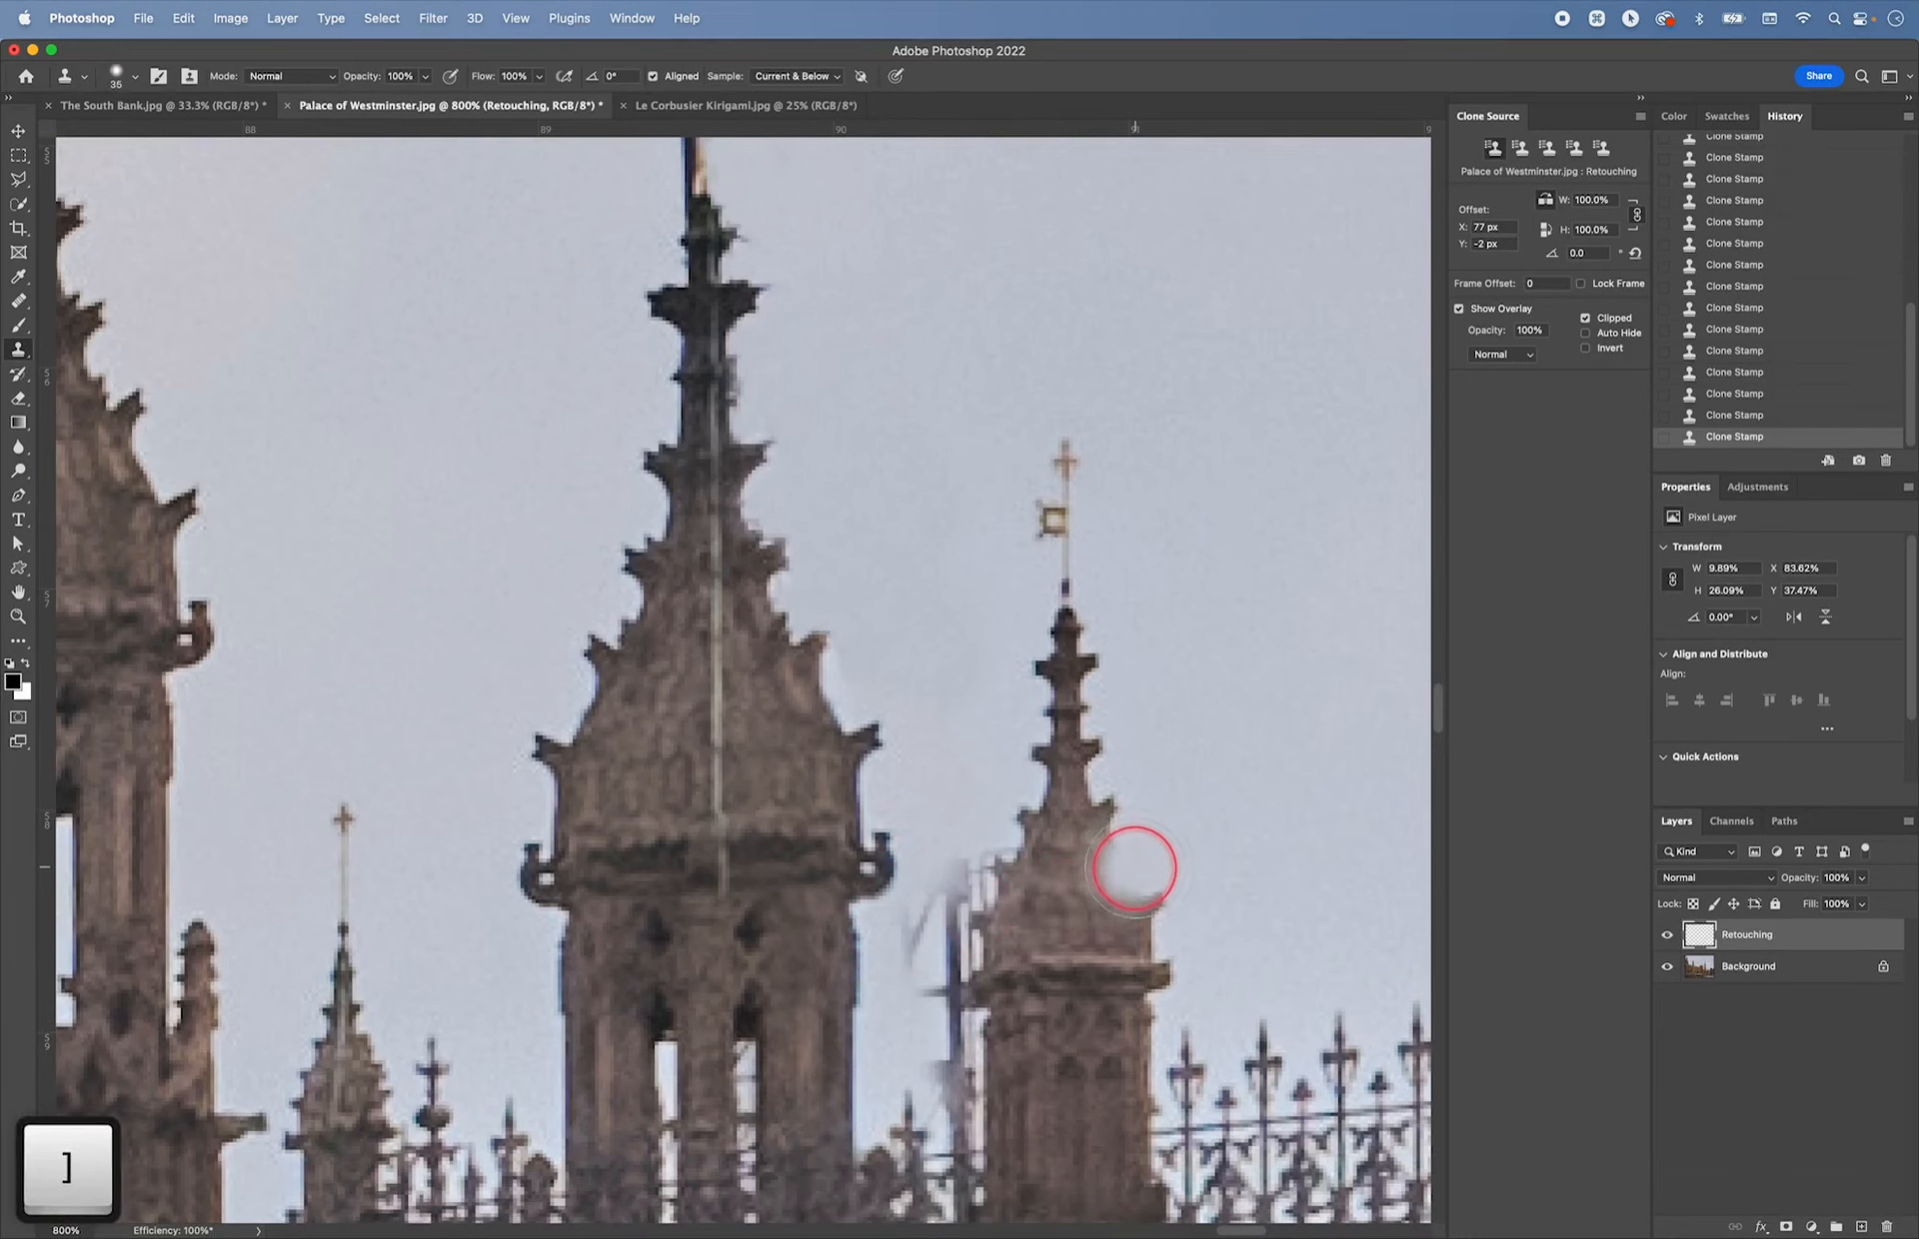
{"action": "left_click_drag", "start_coordinate": [1134, 868], "coordinate": [1144, 879]}
{"action": "scroll", "coordinate": [1145, 880], "scroll_direction": "down", "scroll_amount": 4, "text": "alt"}
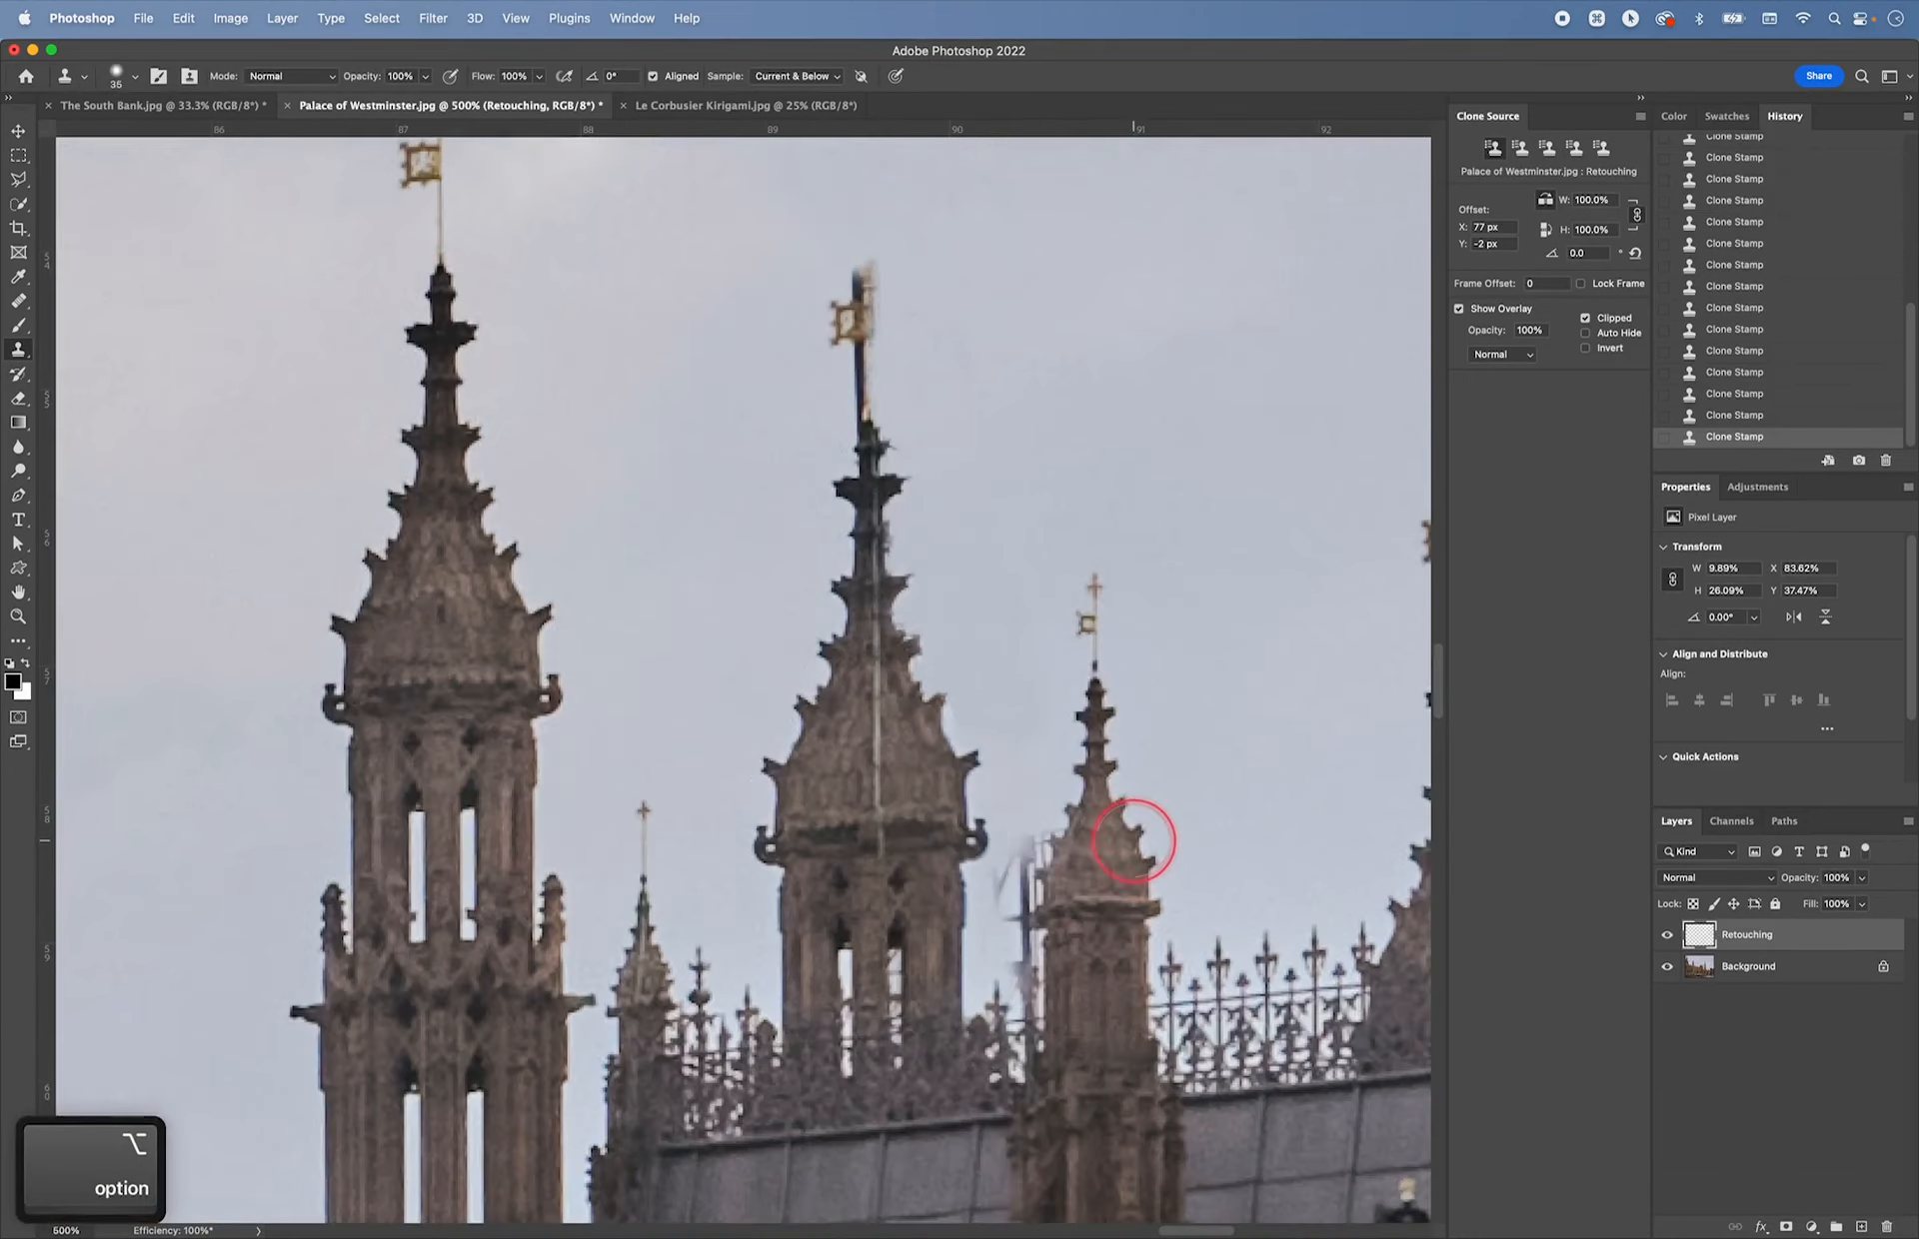
{"action": "key", "text": "cmd+equal"}
{"action": "key", "text": "super+equal"}
{"action": "key", "text": "super+equal"}
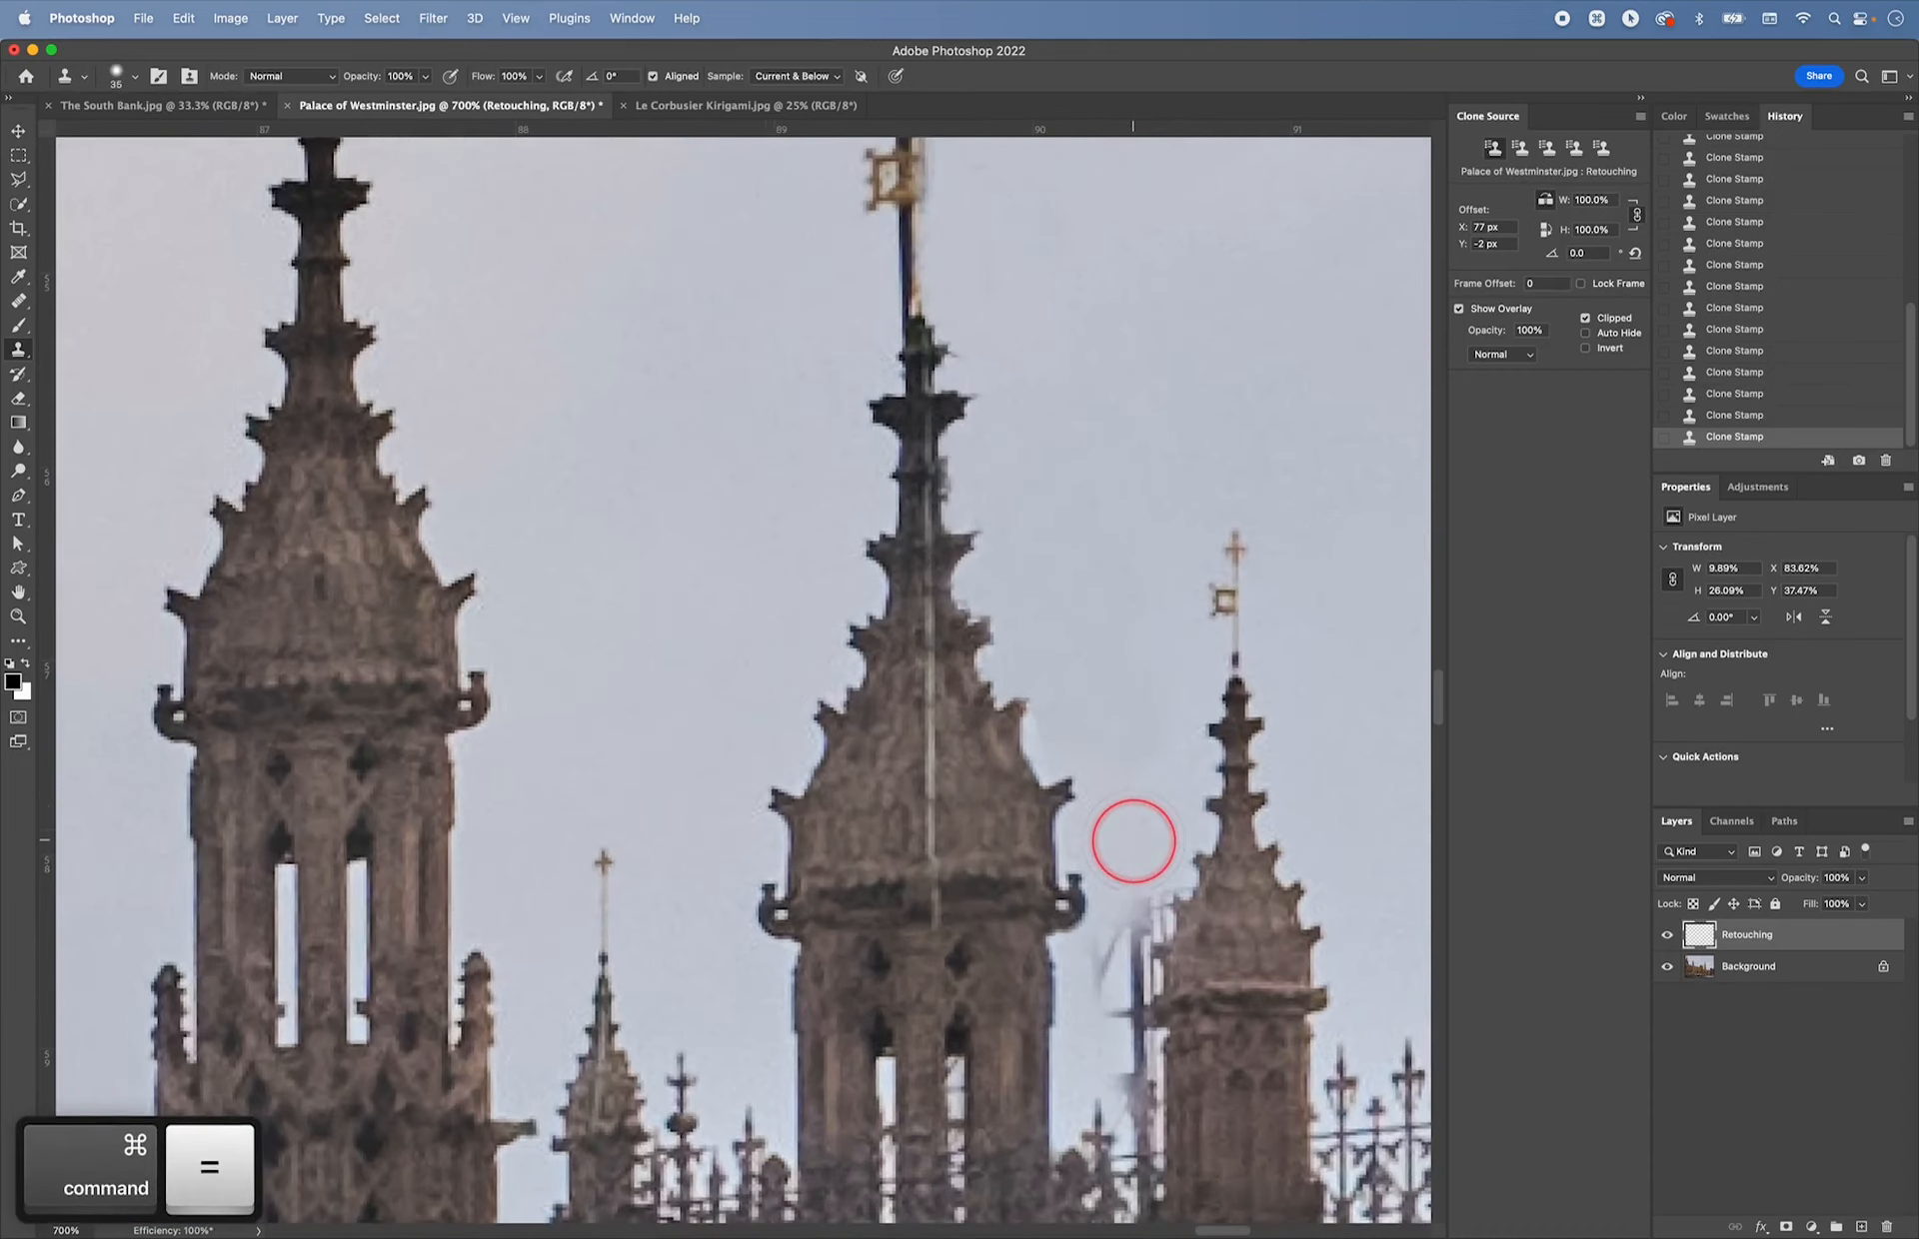
{"action": "left_click_drag", "start_coordinate": [1131, 836], "coordinate": [815, 687]}
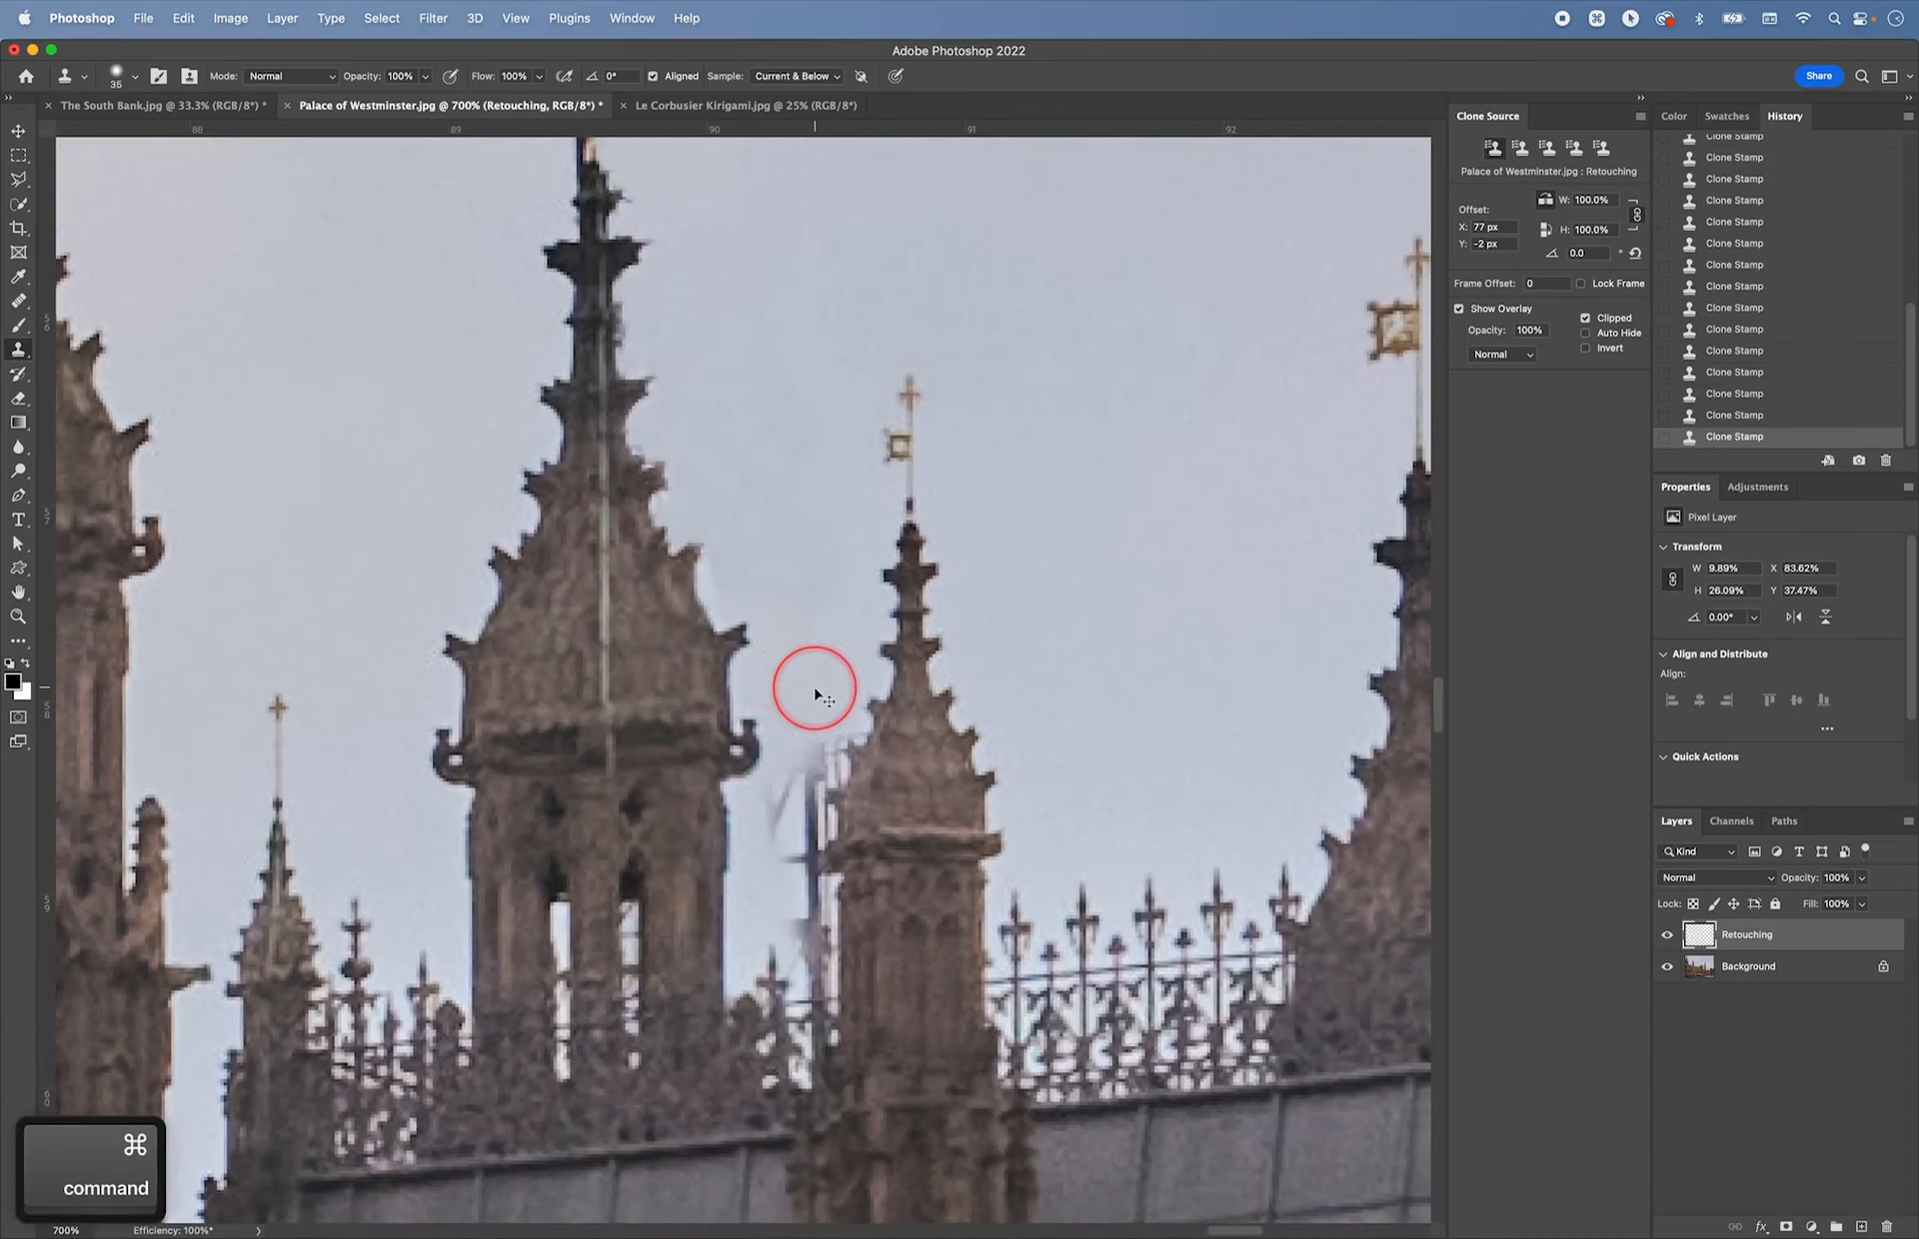
{"action": "key", "text": "super+equal"}
{"action": "key", "text": "super+equal"}
{"action": "key", "text": "super+equal"}
{"action": "left_click_drag", "start_coordinate": [814, 685], "coordinate": [606, 547]}
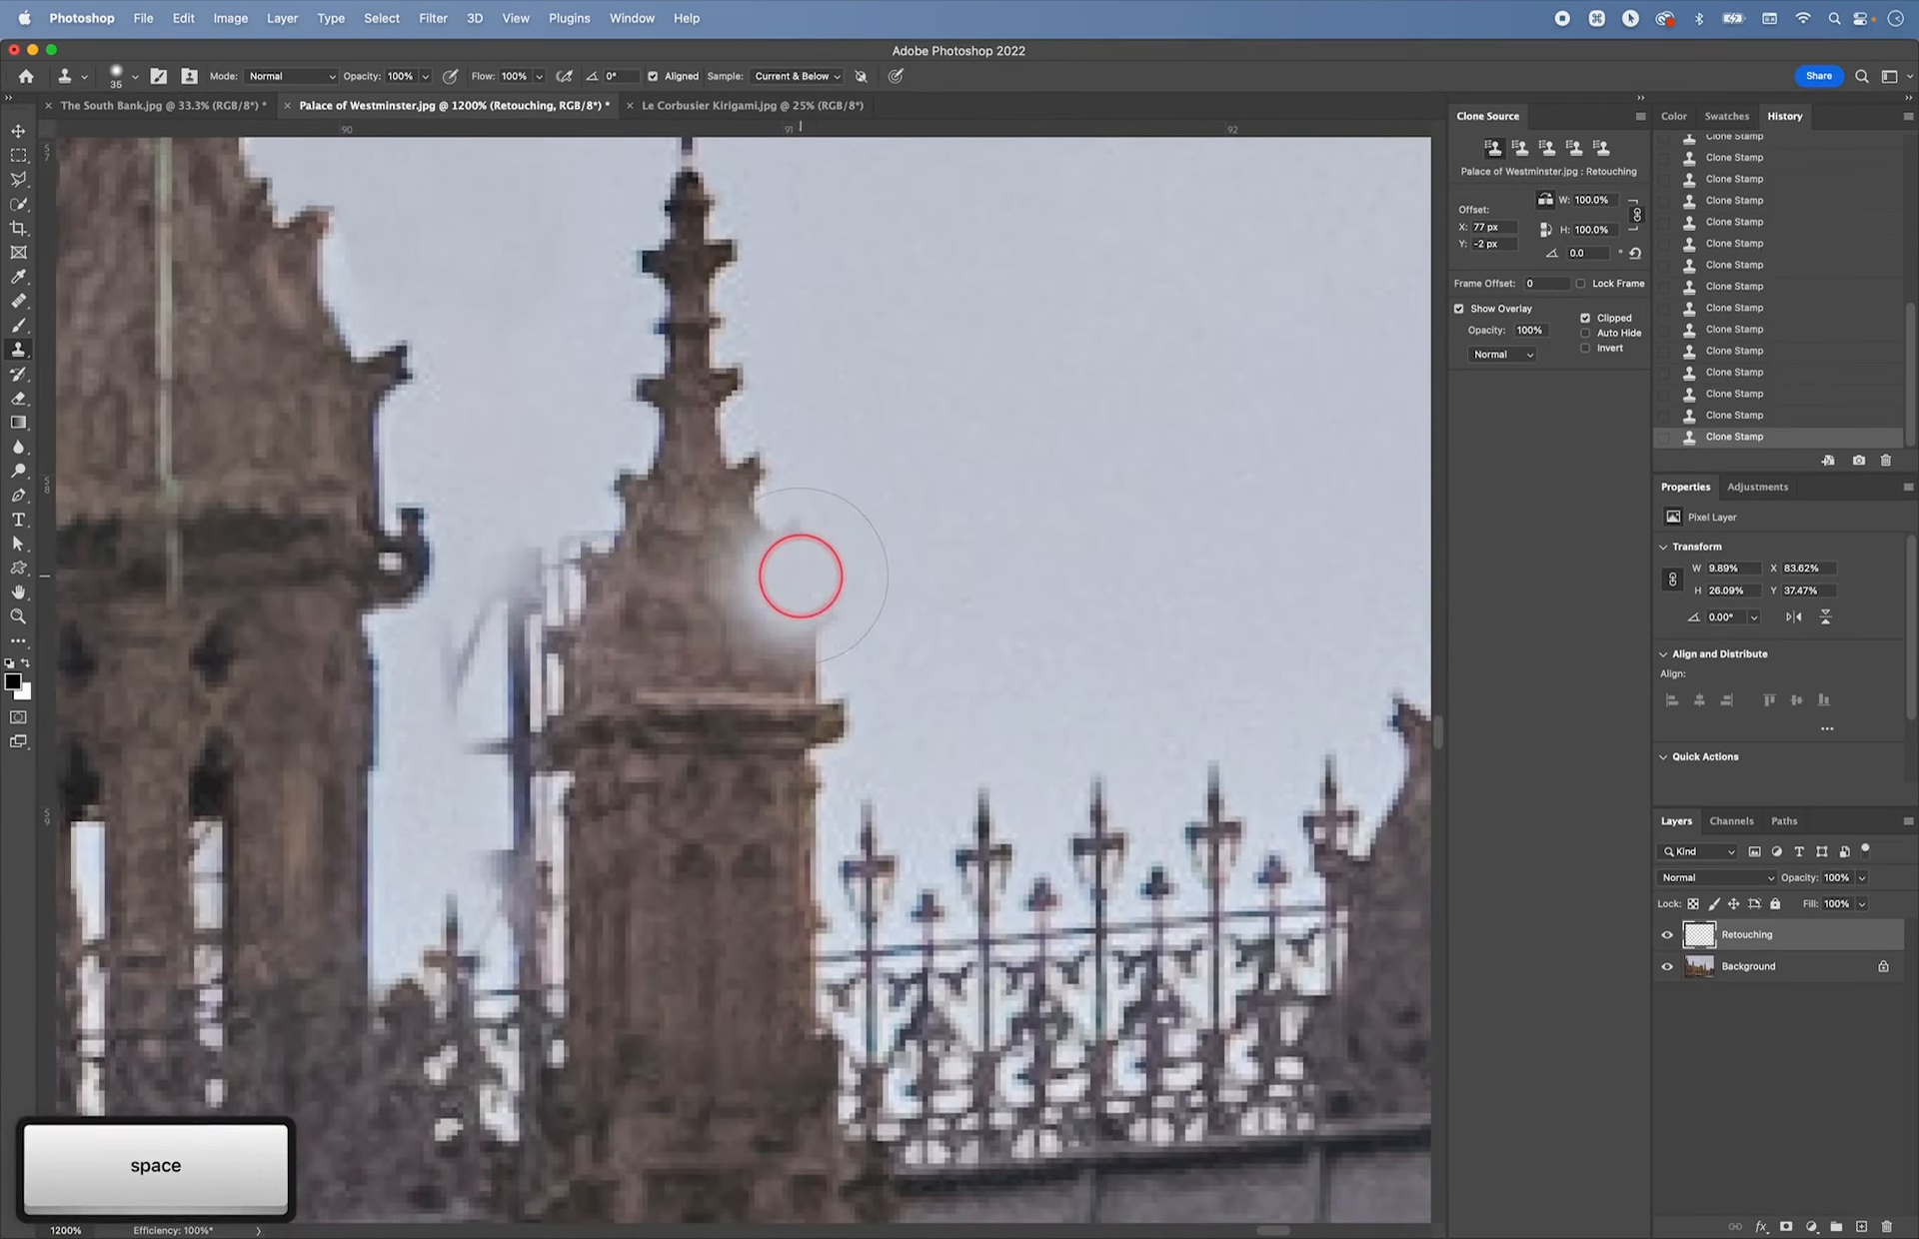
{"action": "left_click", "coordinate": [809, 578], "text": "alt"}
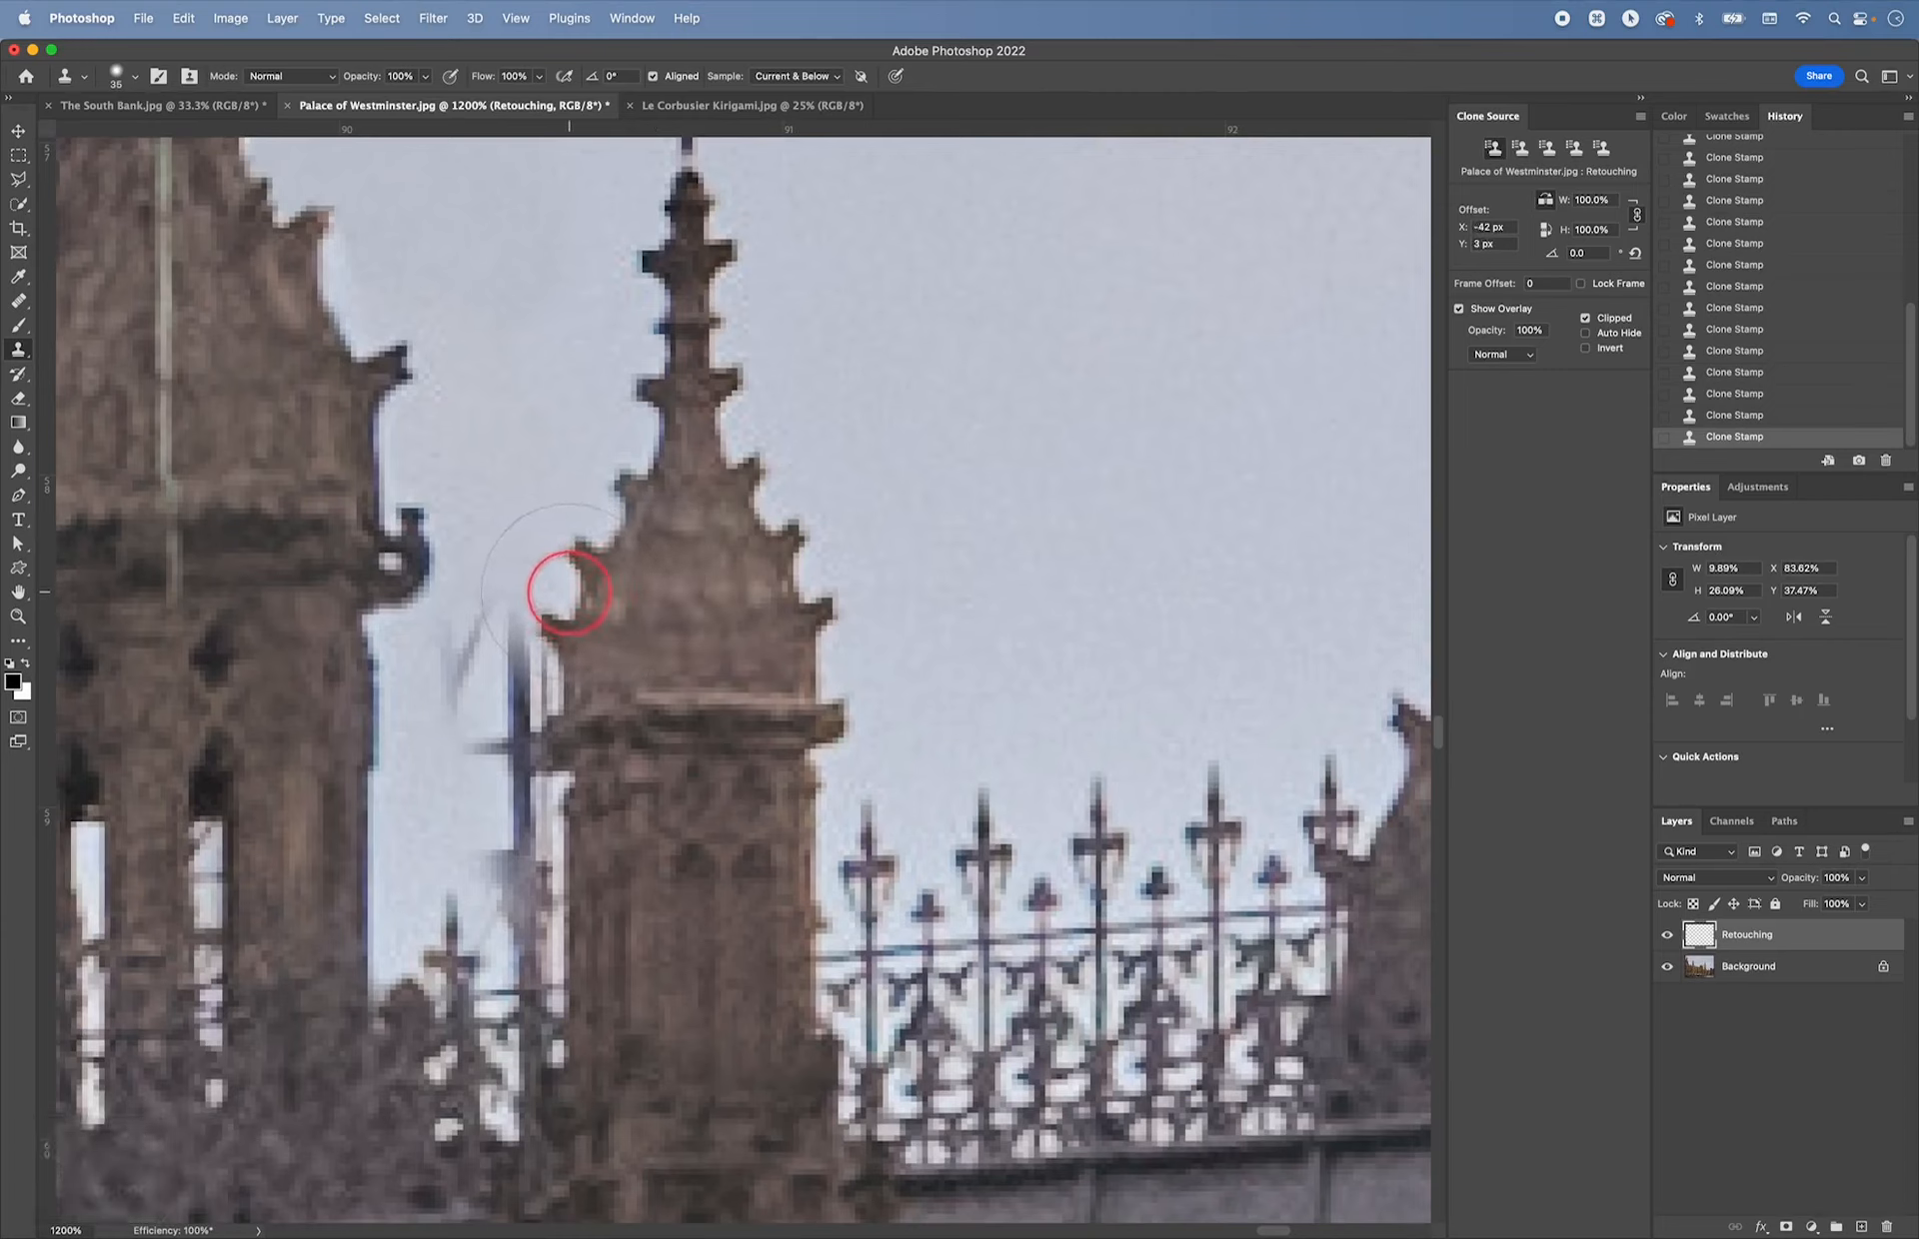
{"action": "mouse_move", "coordinate": [568, 592]}
{"action": "left_mouse_down"}
{"action": "mouse_move", "coordinate": [535, 700]}
{"action": "mouse_move", "coordinate": [538, 909]}
{"action": "mouse_move", "coordinate": [396, 907]}
{"action": "left_mouse_up"}
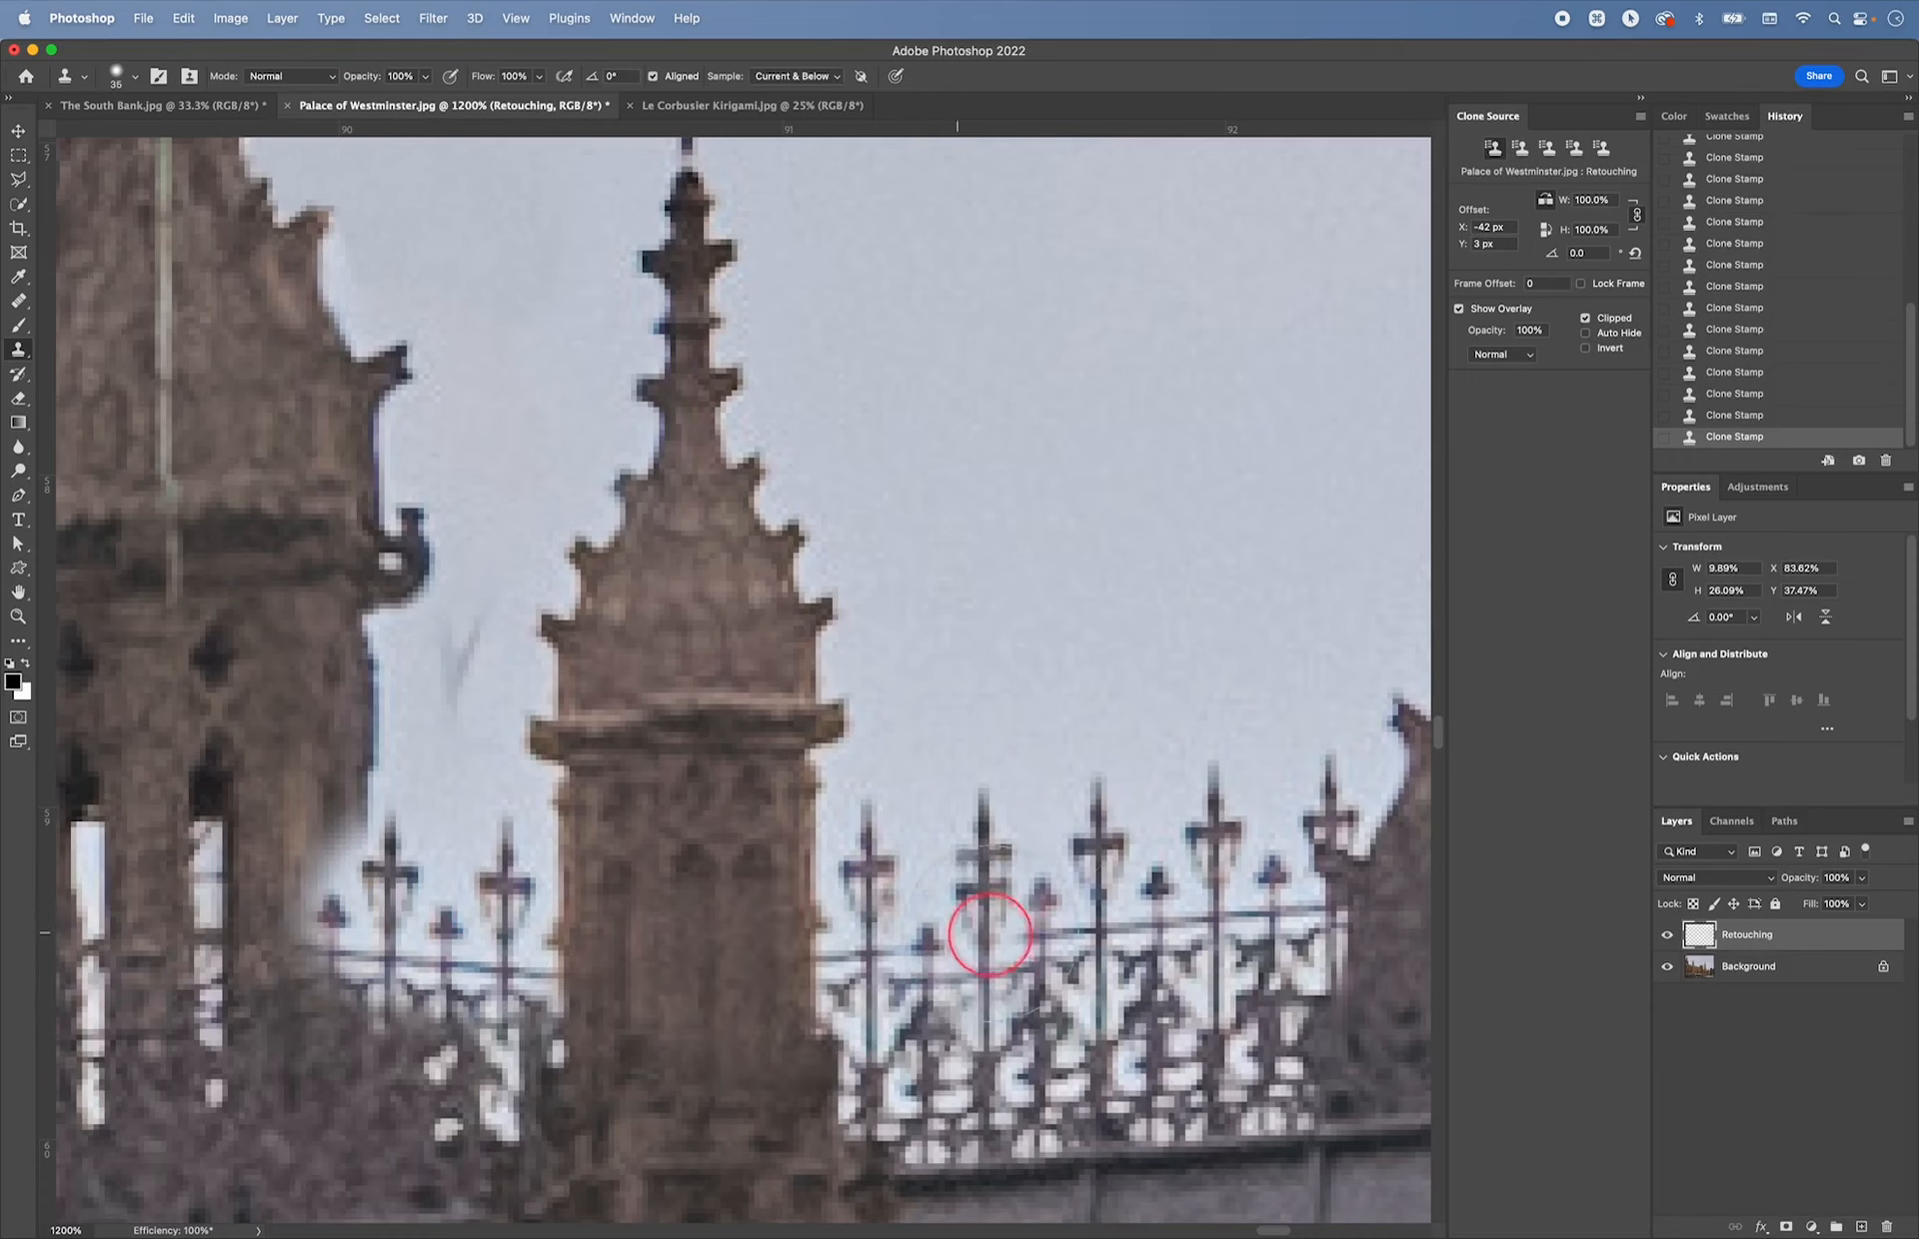
- Hide the Background layer to examine the retouched pixels in isolation, and show it again
{"action": "left_click", "coordinate": [1668, 968]}
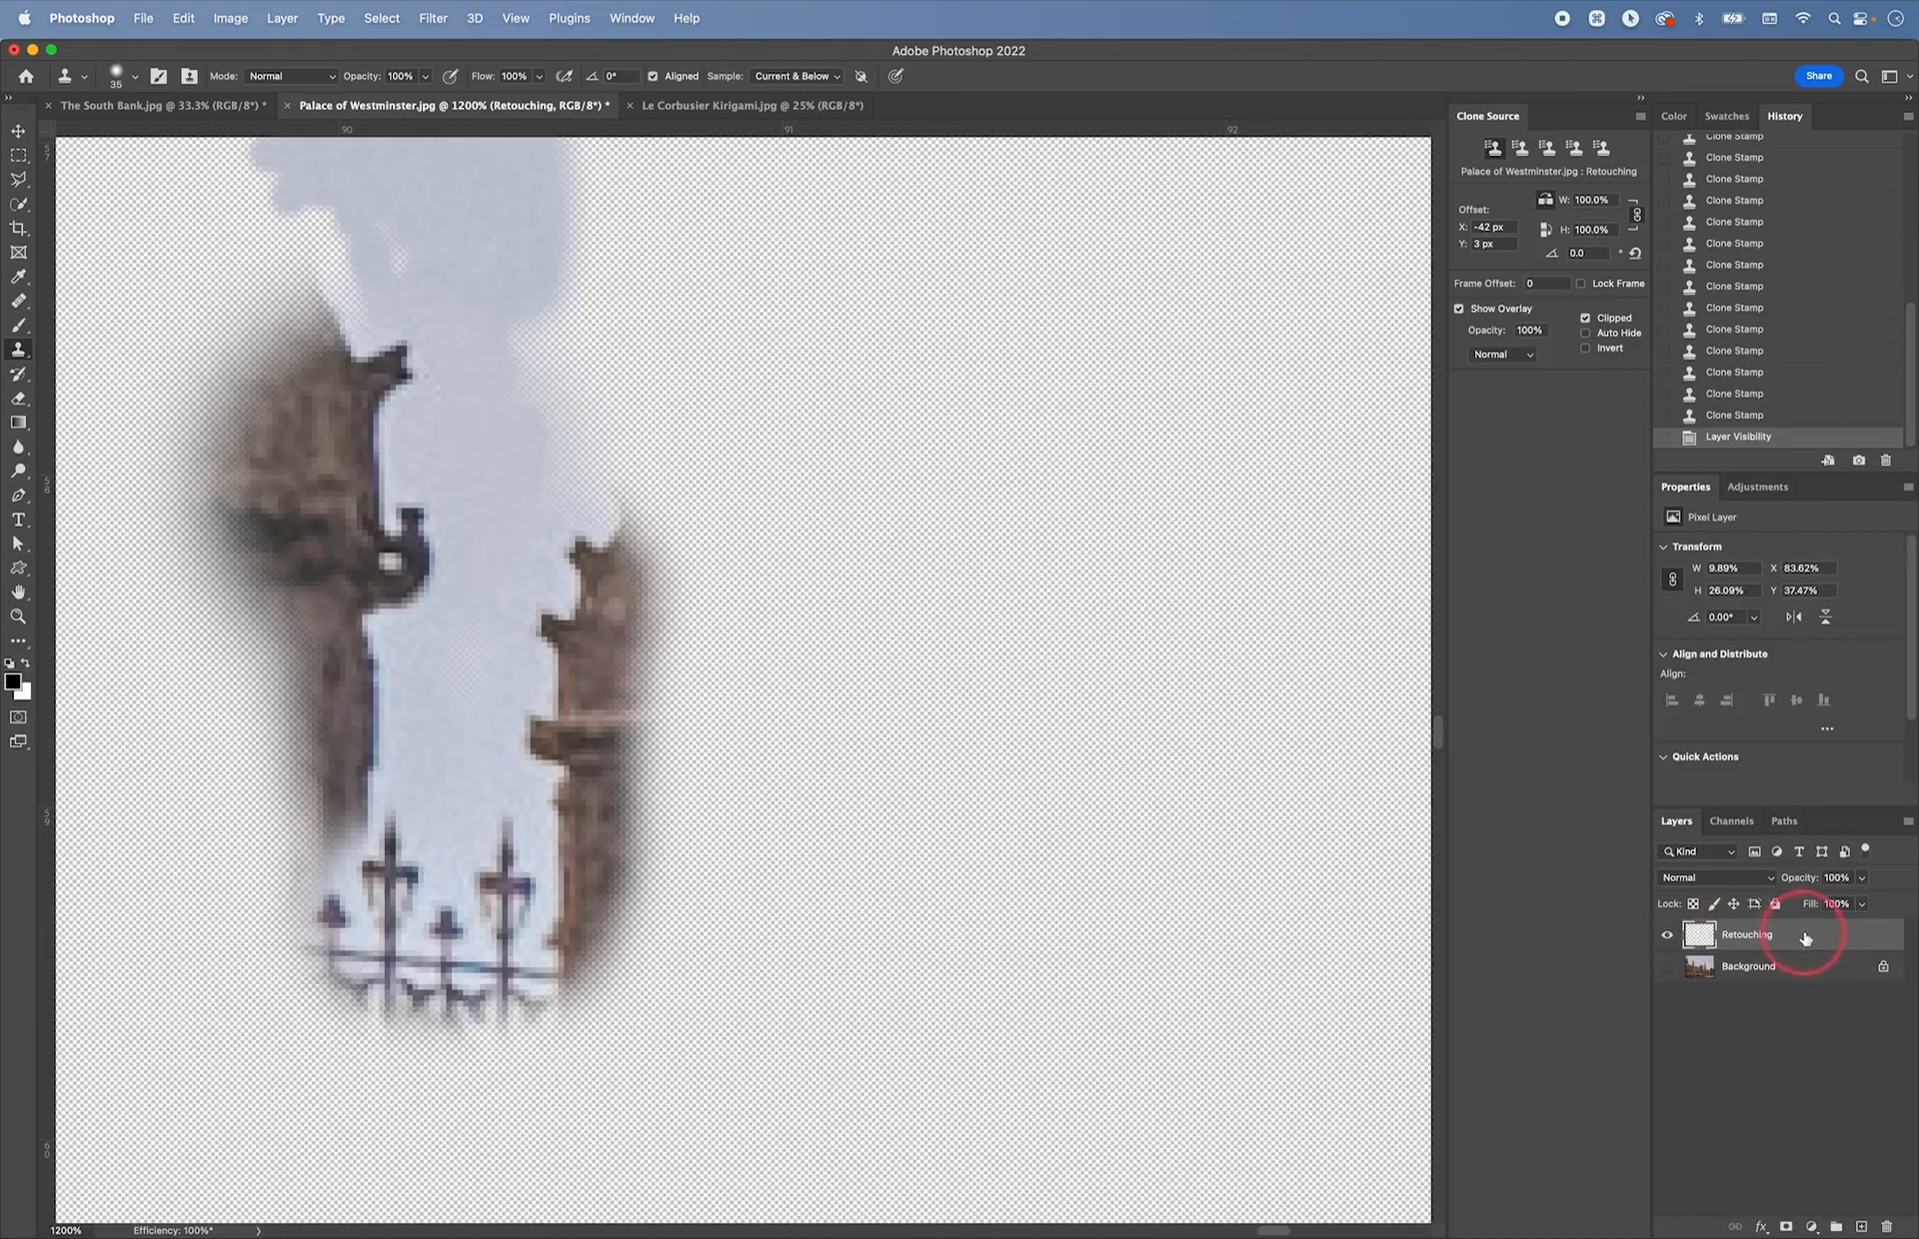
{"action": "left_click", "coordinate": [1668, 968]}
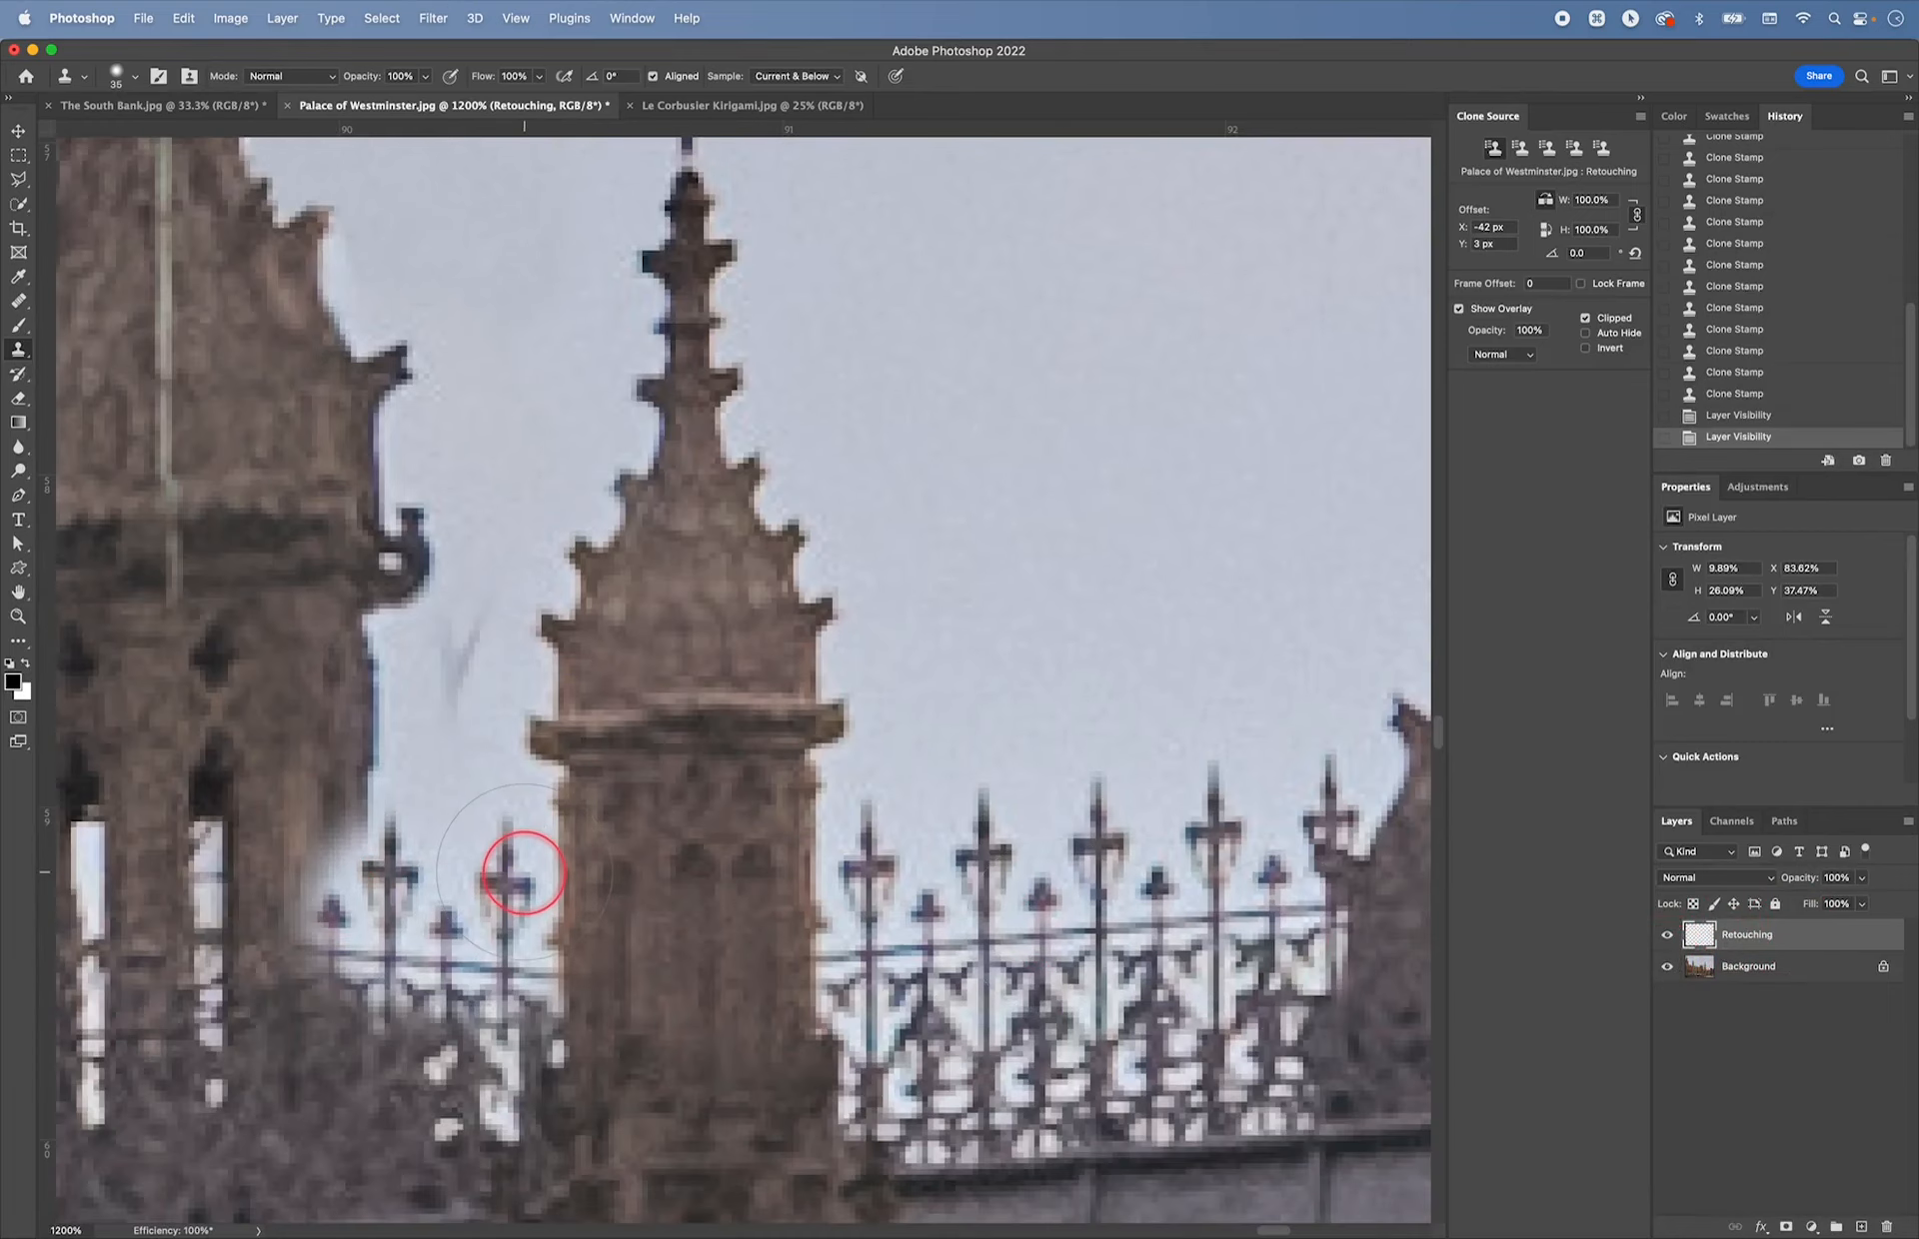
- Set up the Eraser tool with a 20 px Soft Round brush at 20% hardness
{"action": "key", "text": "e"}
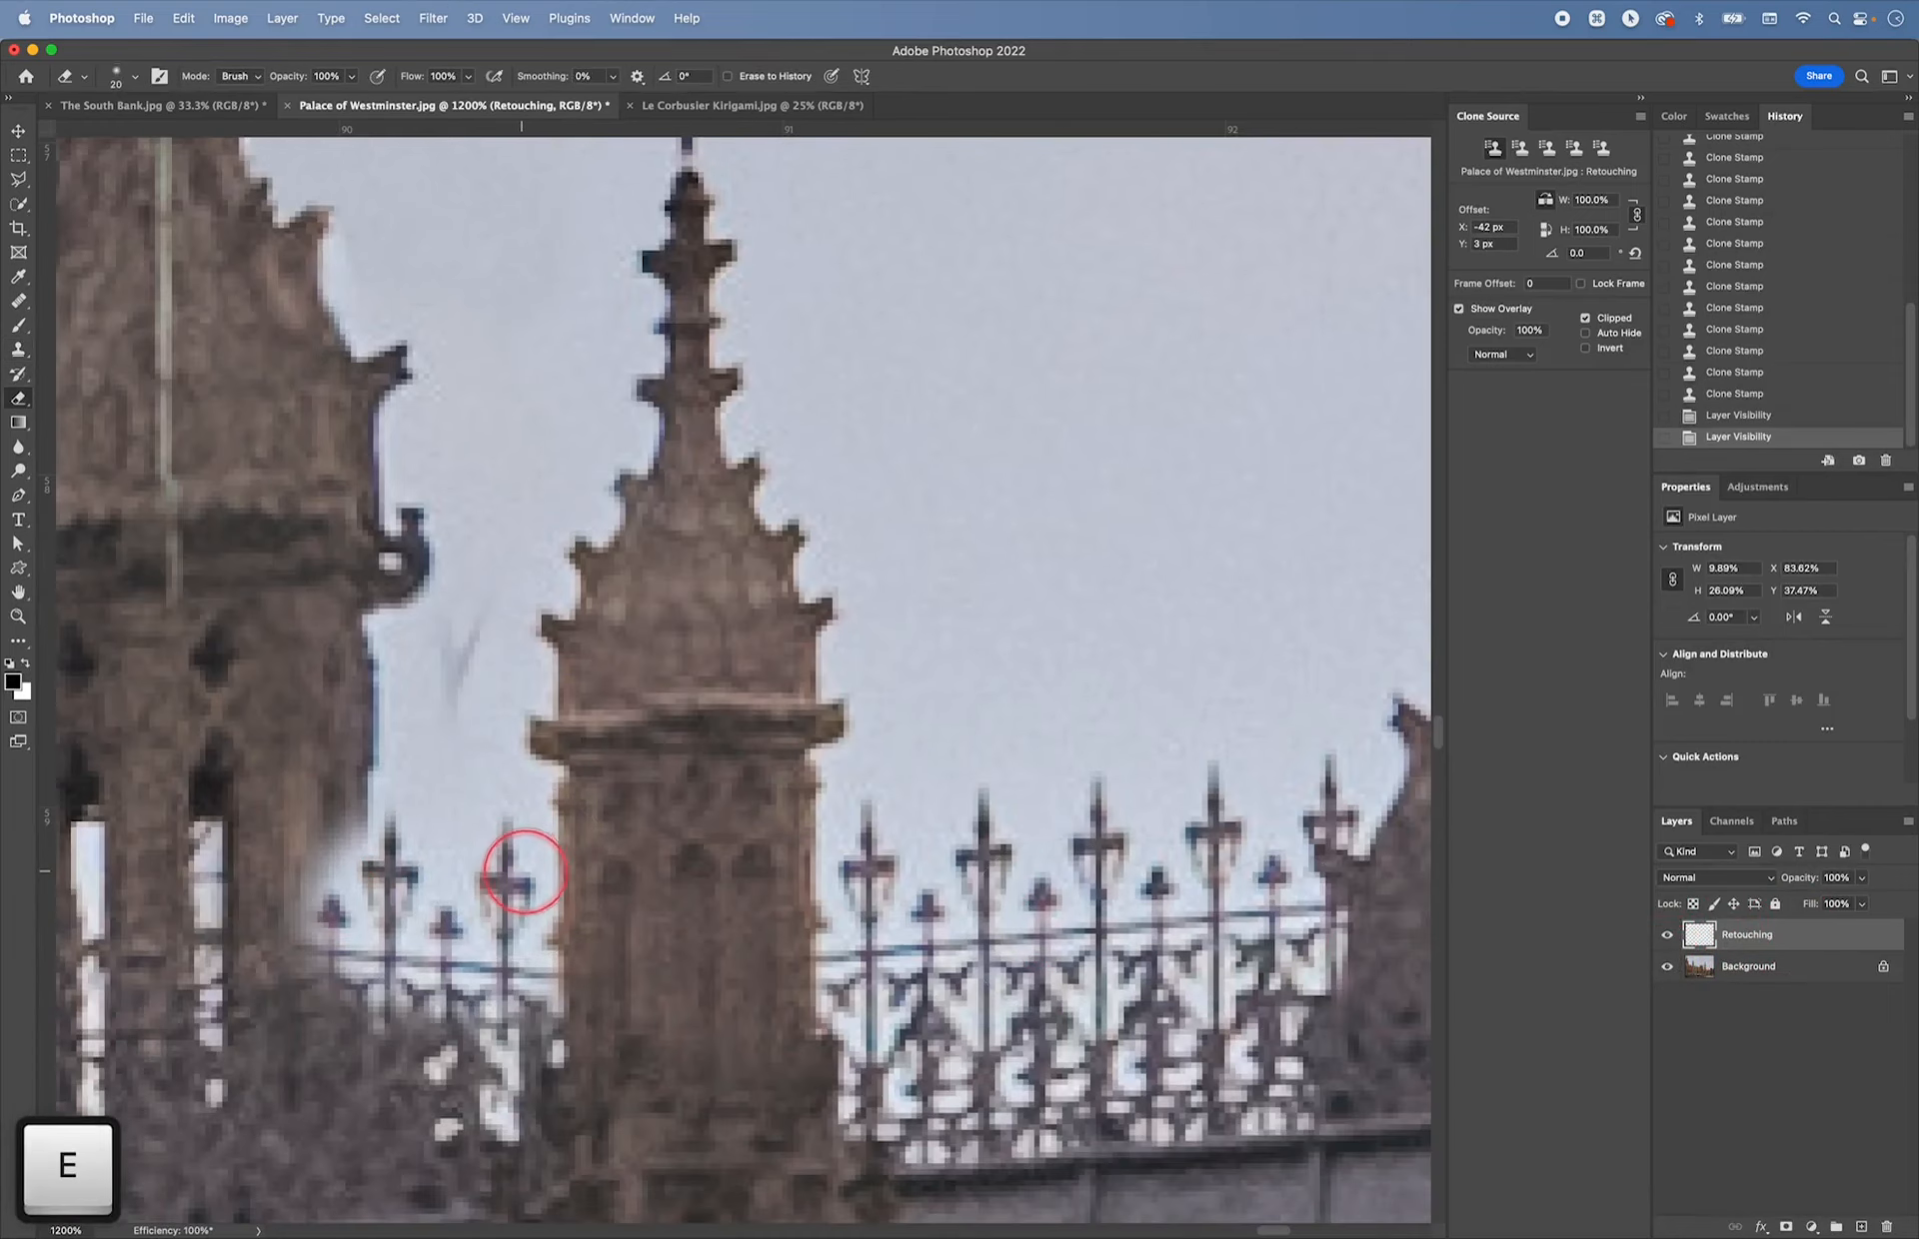
{"action": "left_click", "coordinate": [17, 398]}
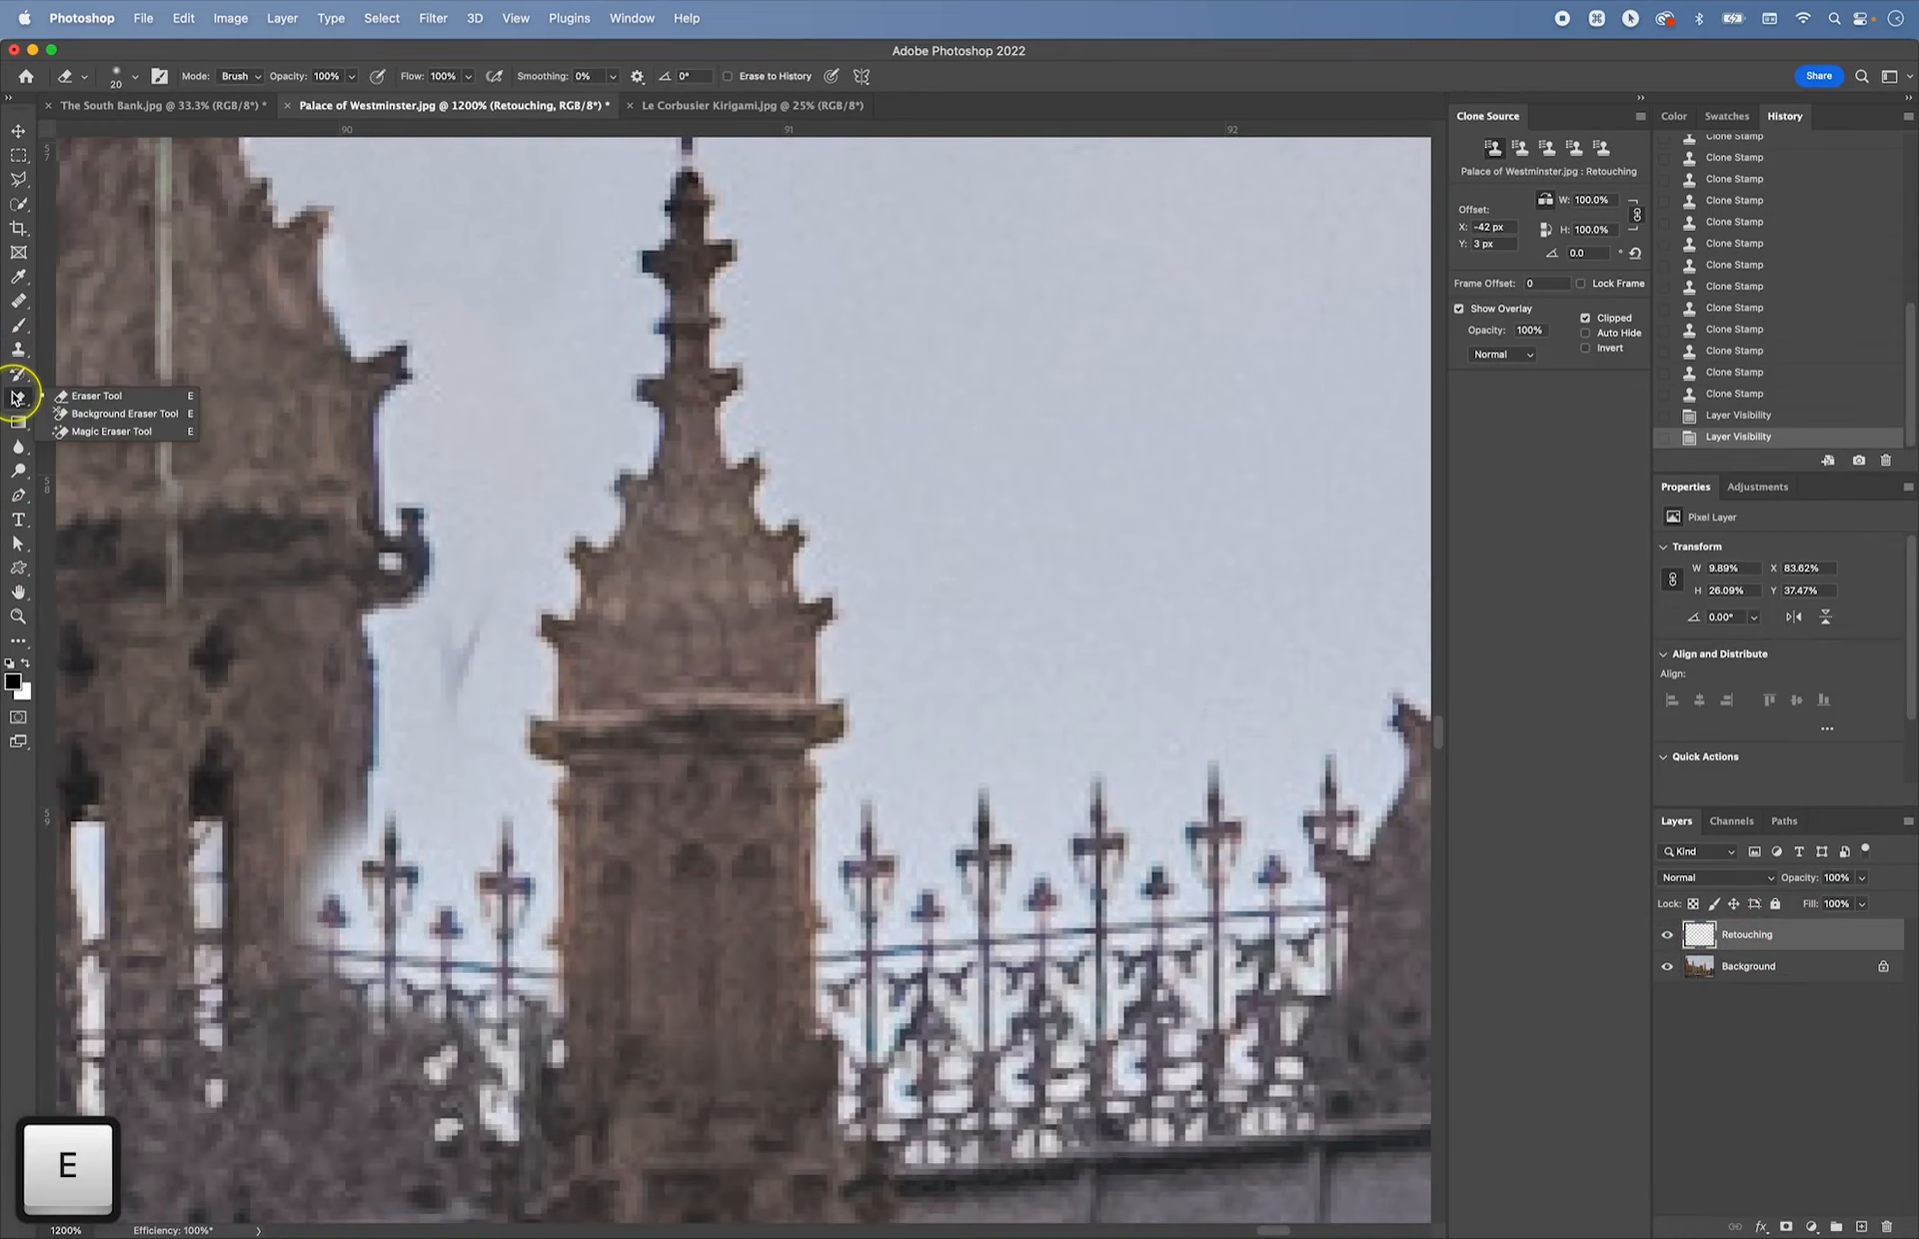
{"action": "left_click", "coordinate": [93, 395]}
{"action": "right_click", "coordinate": [678, 605]}
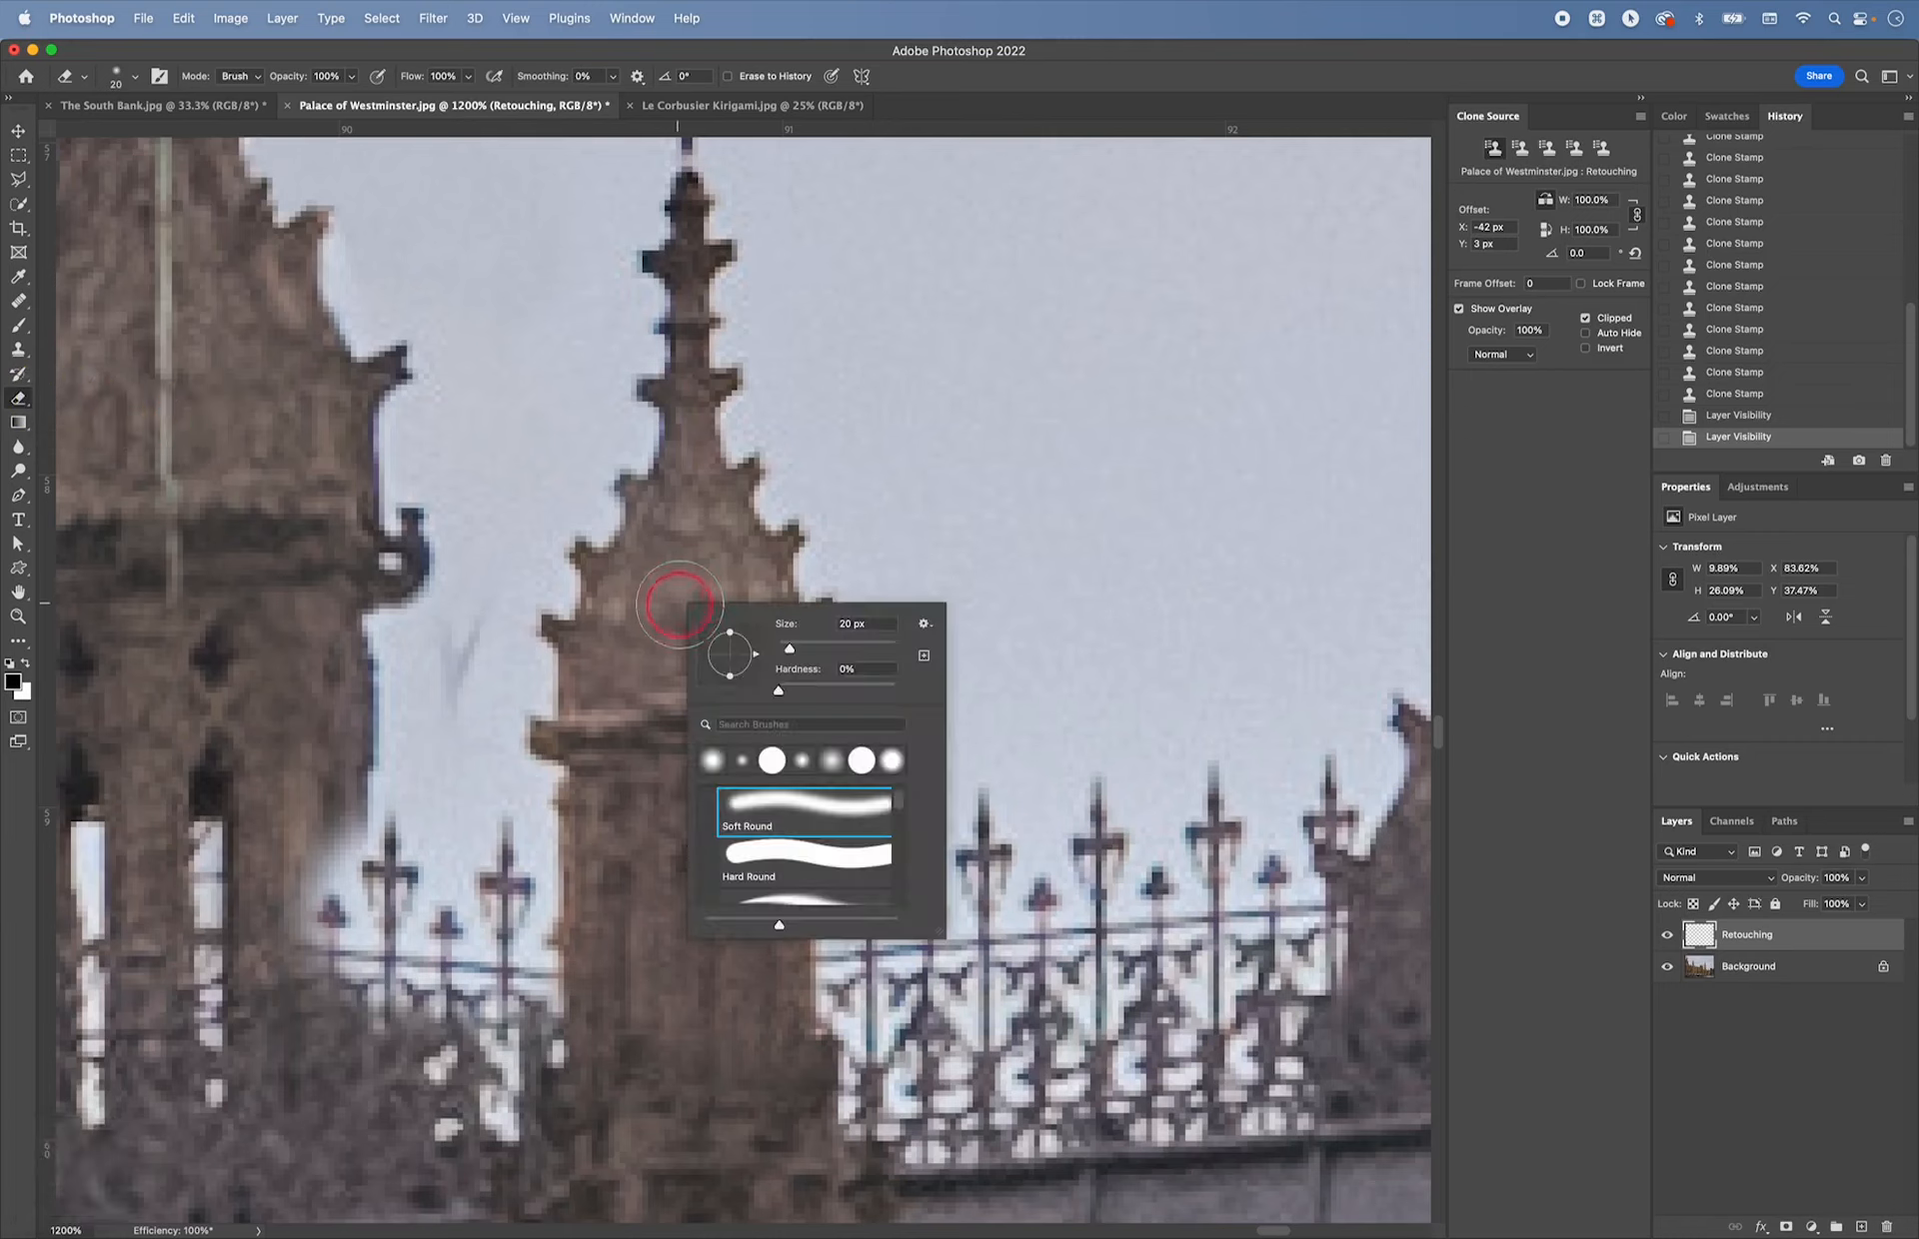
{"action": "left_click", "coordinate": [798, 692]}
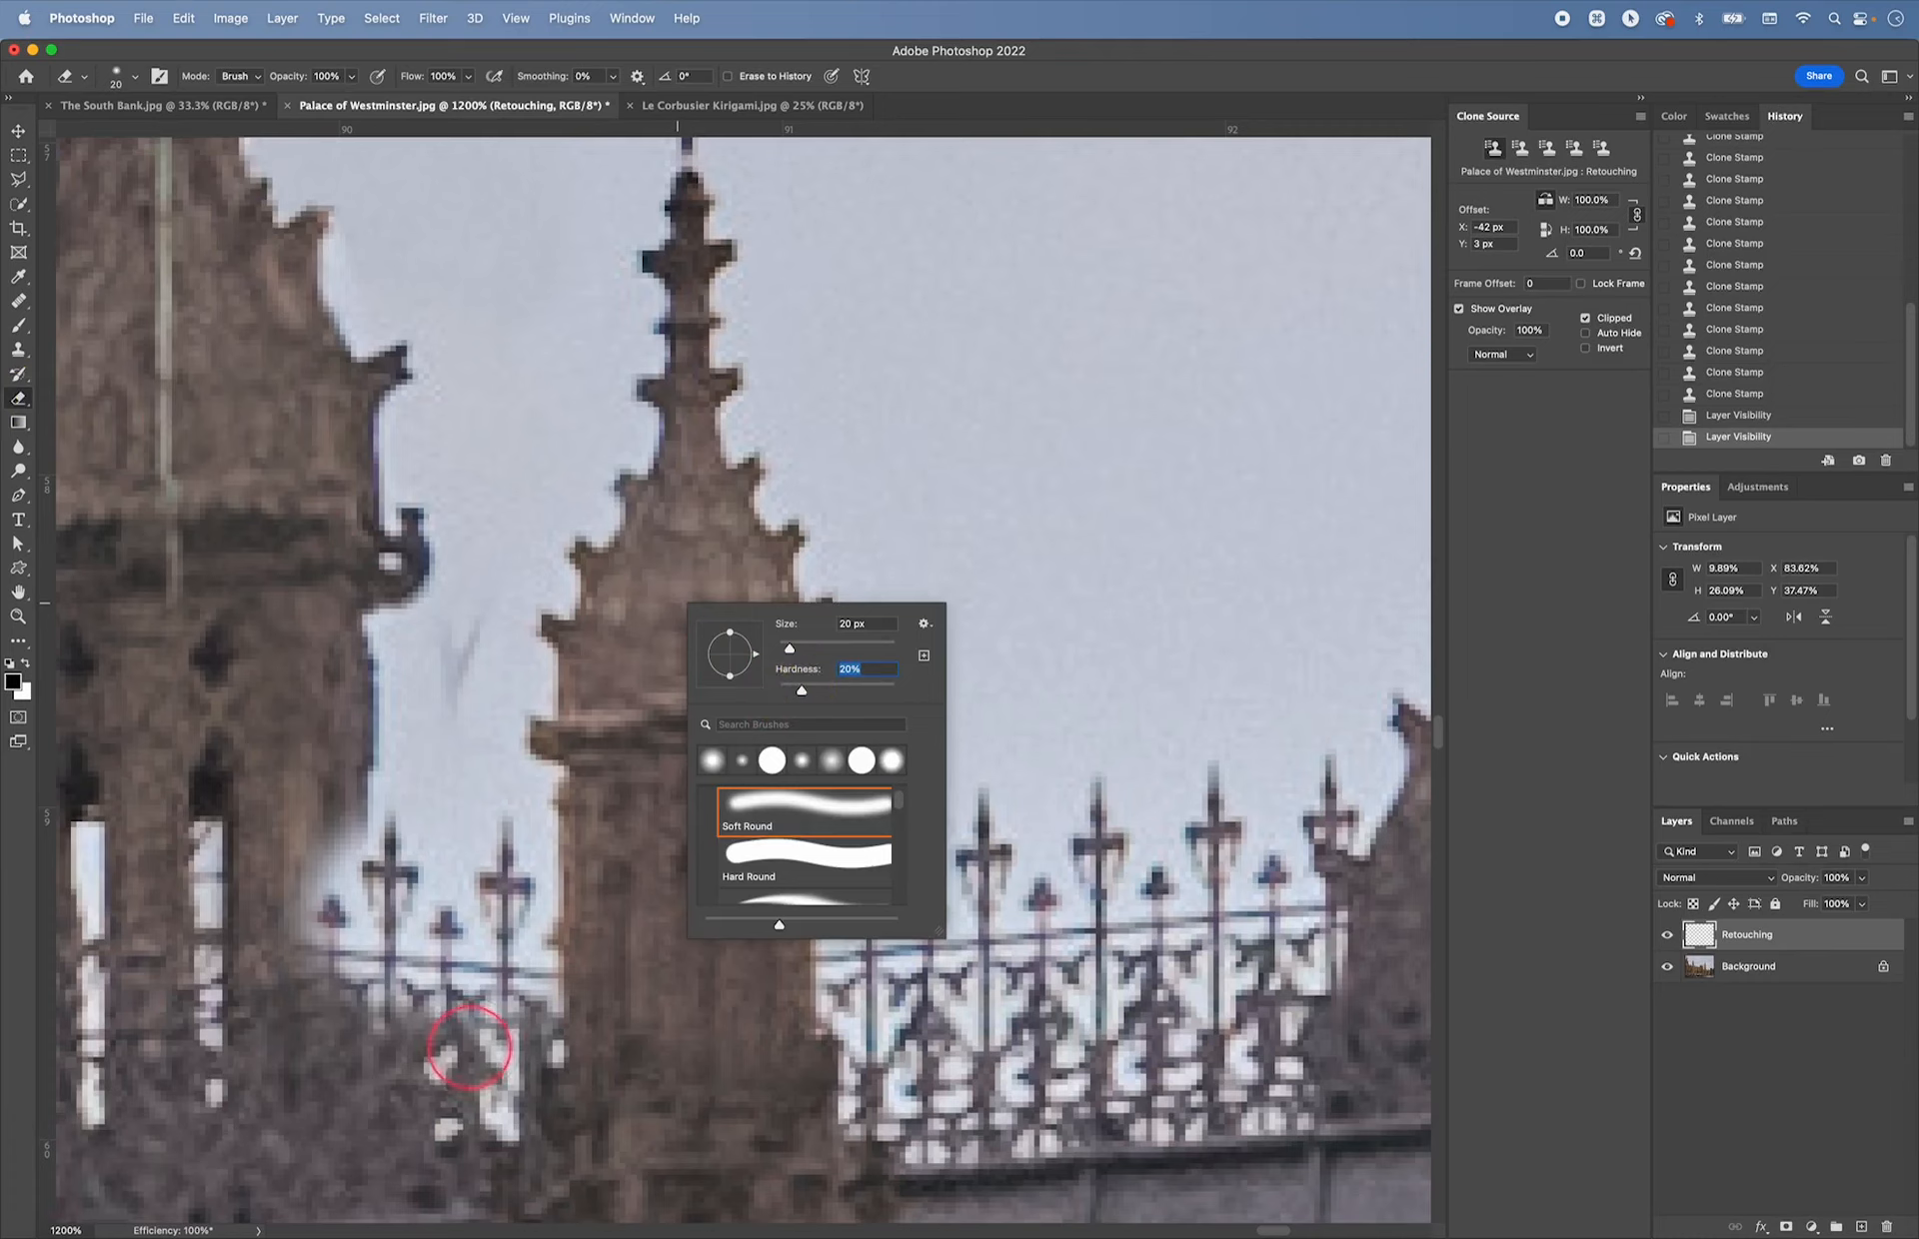
- Erase the excess cloned pixels around the railings and along the left tower's lower edge on the Retouching layer
{"action": "left_click_drag", "start_coordinate": [463, 1043], "coordinate": [463, 1016]}
{"action": "mouse_move", "coordinate": [340, 1009]}
{"action": "left_mouse_down"}
{"action": "mouse_move", "coordinate": [326, 1003]}
{"action": "mouse_move", "coordinate": [584, 1038]}
{"action": "mouse_move", "coordinate": [440, 1029]}
{"action": "left_mouse_up"}
{"action": "mouse_move", "coordinate": [468, 1162]}
{"action": "left_mouse_down"}
{"action": "mouse_move", "coordinate": [506, 1020]}
{"action": "mouse_move", "coordinate": [377, 1016]}
{"action": "mouse_move", "coordinate": [300, 939]}
{"action": "mouse_move", "coordinate": [311, 857]}
{"action": "mouse_move", "coordinate": [304, 1010]}
{"action": "mouse_move", "coordinate": [296, 830]}
{"action": "mouse_move", "coordinate": [295, 1007]}
{"action": "mouse_move", "coordinate": [309, 869]}
{"action": "mouse_move", "coordinate": [310, 1030]}
{"action": "mouse_move", "coordinate": [313, 748]}
{"action": "mouse_move", "coordinate": [313, 977]}
{"action": "mouse_move", "coordinate": [291, 840]}
{"action": "mouse_move", "coordinate": [318, 1021]}
{"action": "left_mouse_up"}
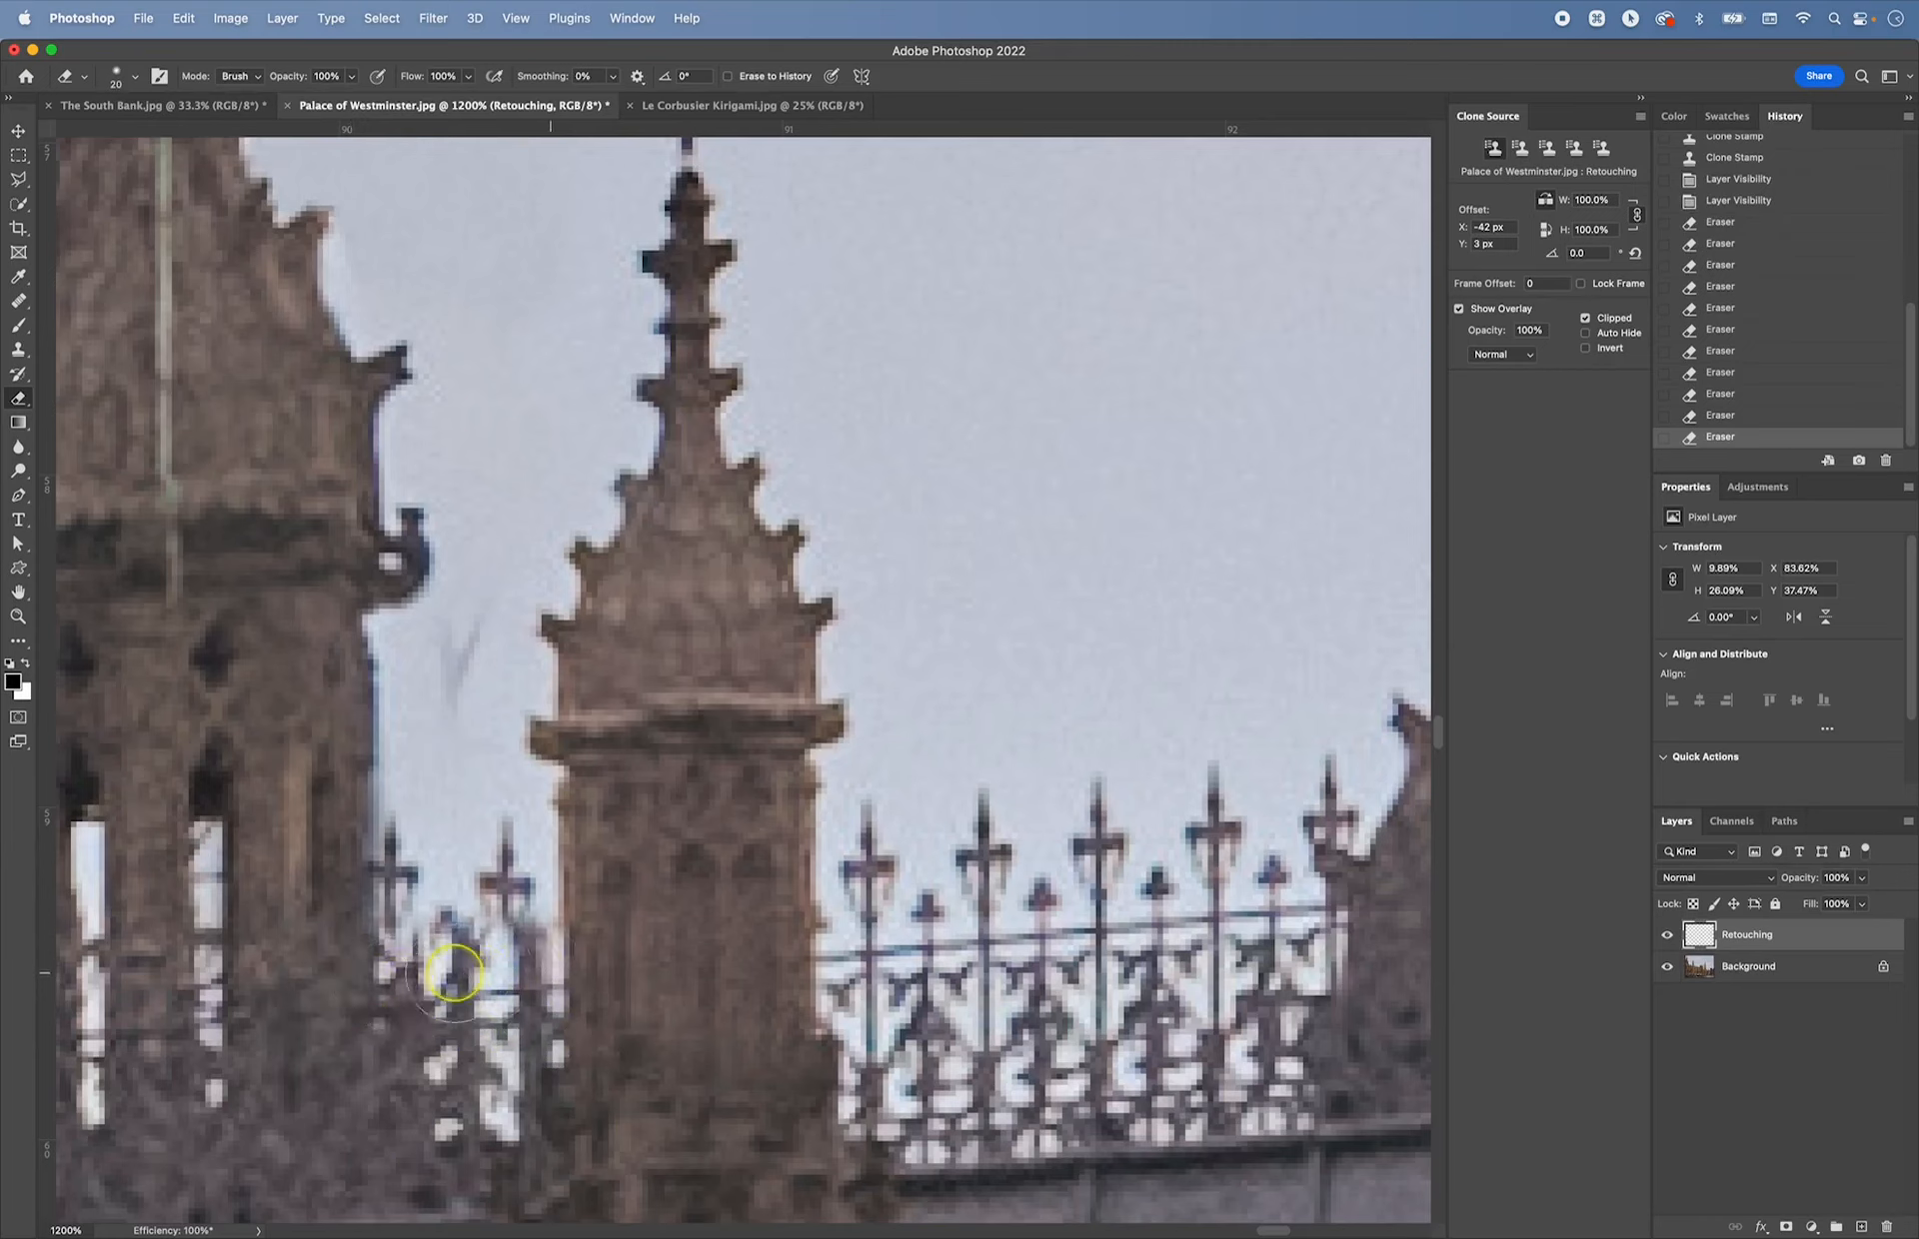
{"action": "left_click_drag", "start_coordinate": [498, 979], "coordinate": [505, 977]}
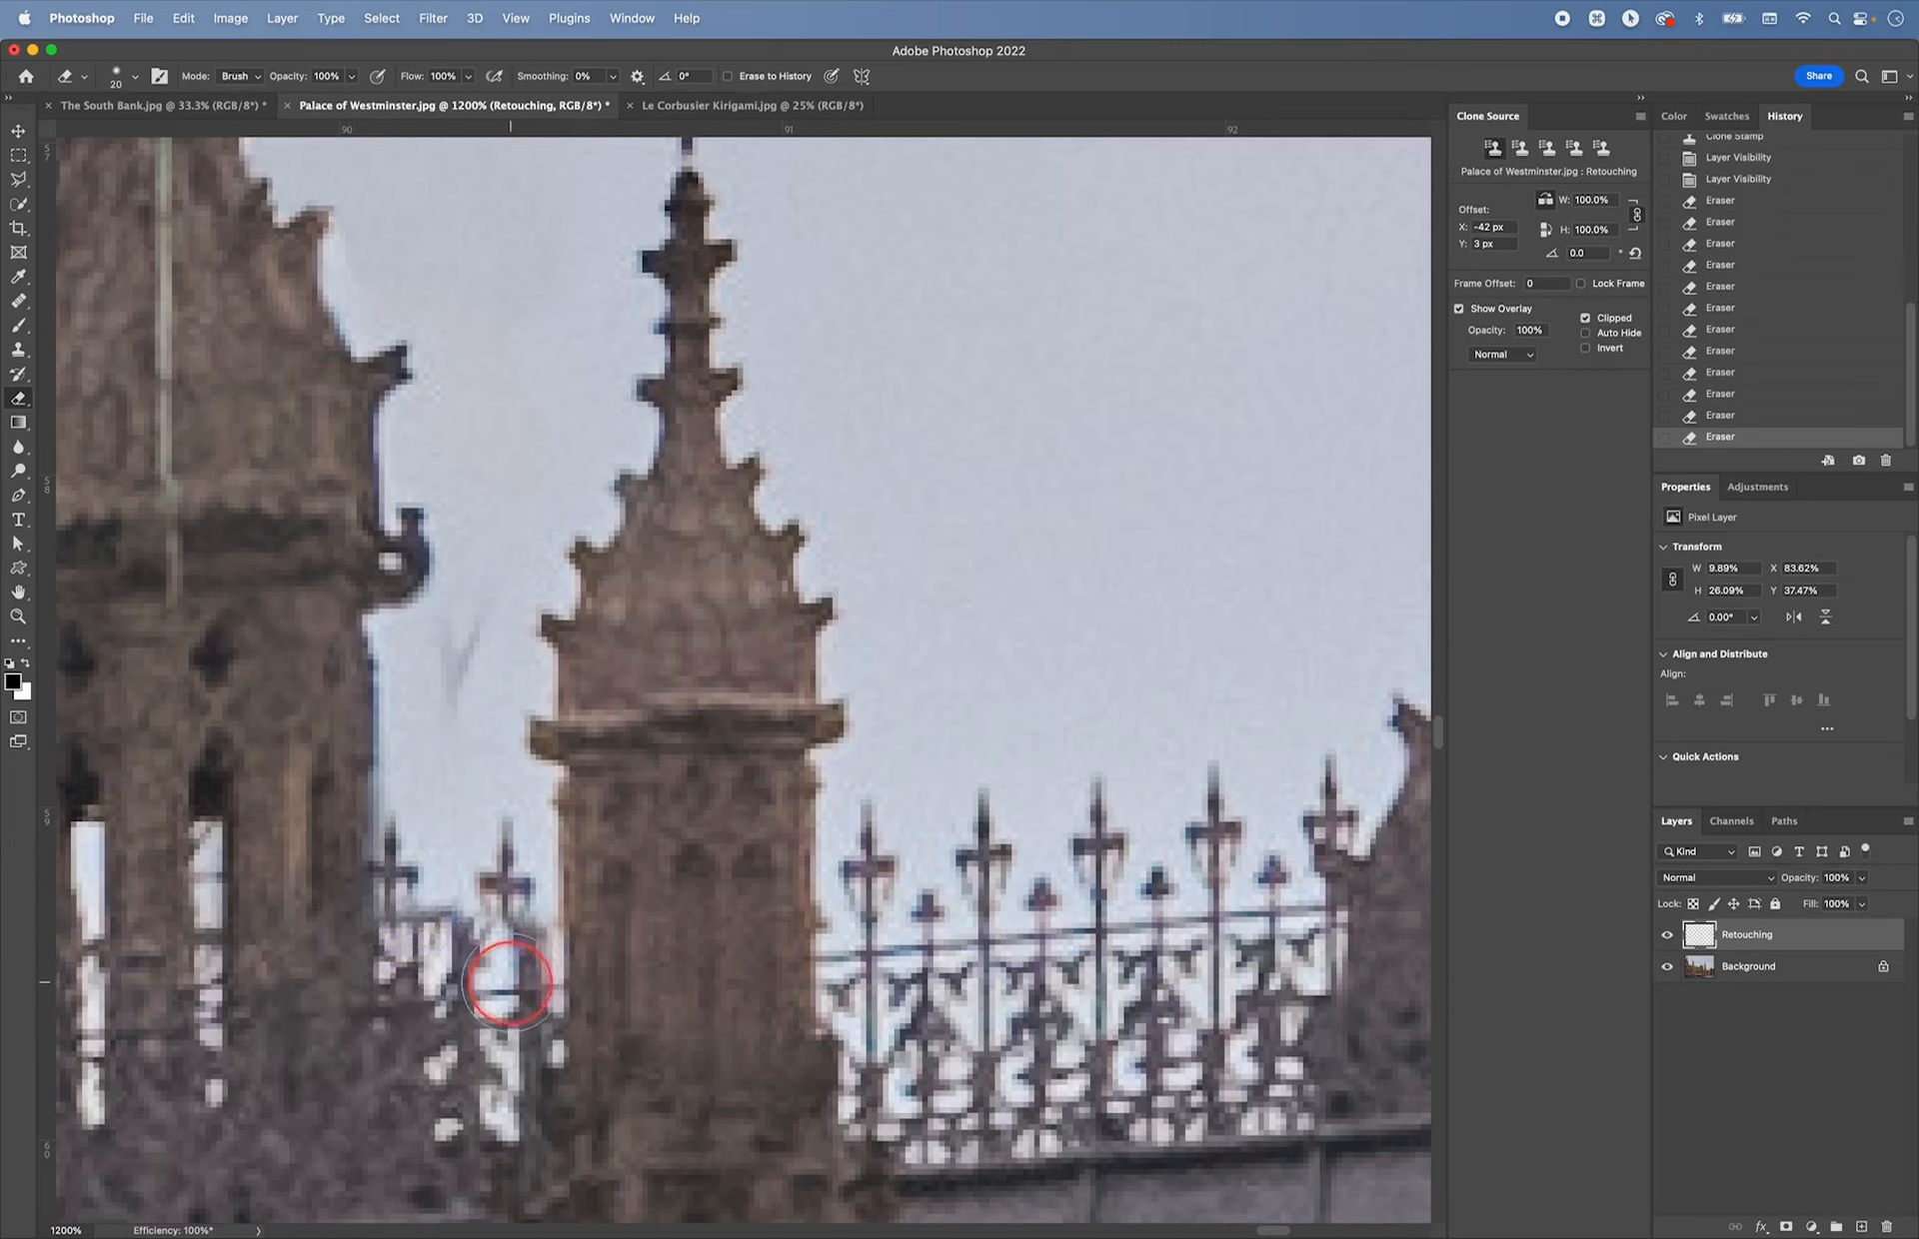
- Undo the last eraser strokes and erase the cloned railings between the left tower and the central pinnacle
{"action": "key", "text": "super+z"}
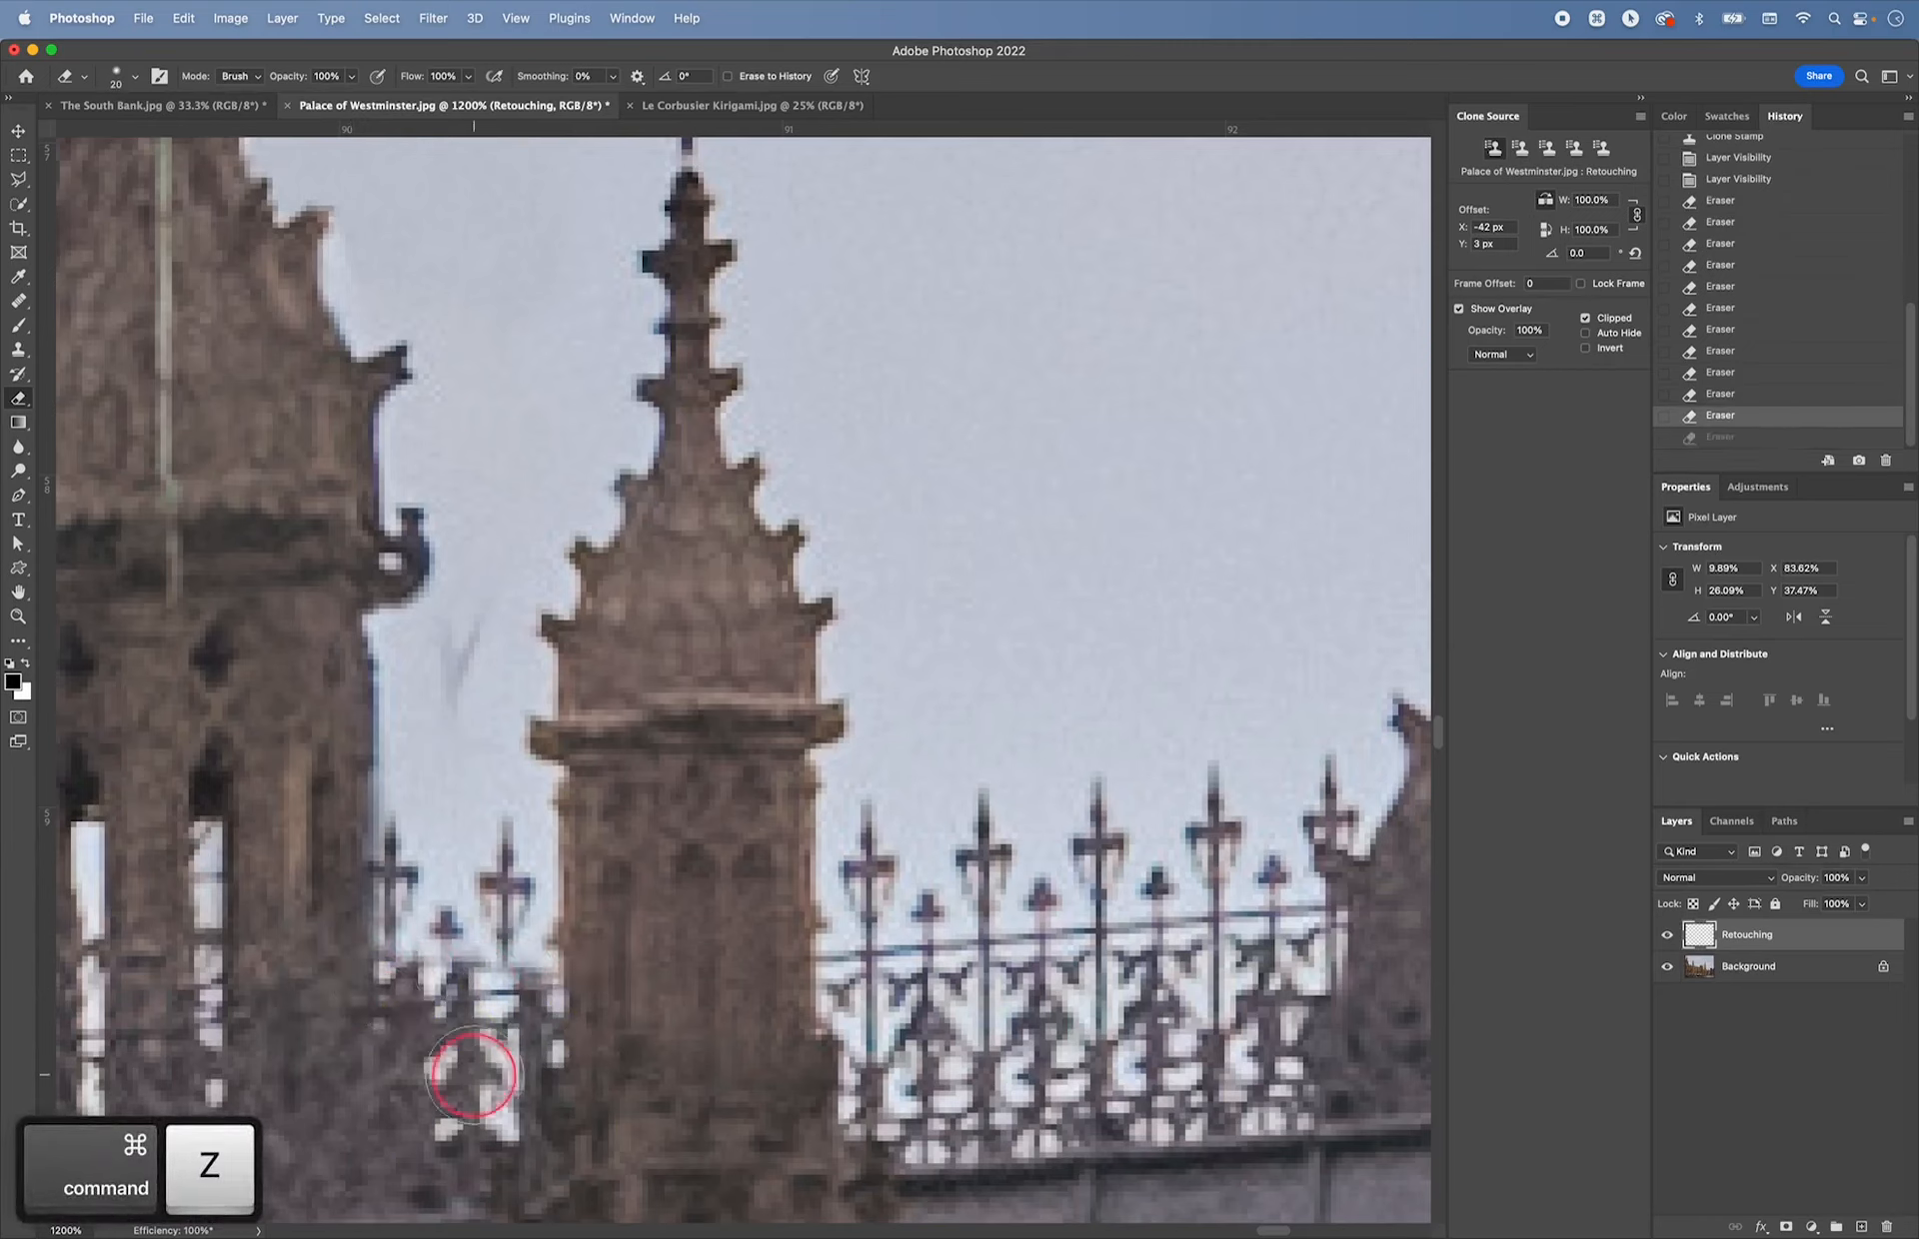
{"action": "key", "text": "super+z"}
{"action": "key", "text": "super+z"}
{"action": "key", "text": "super+z"}
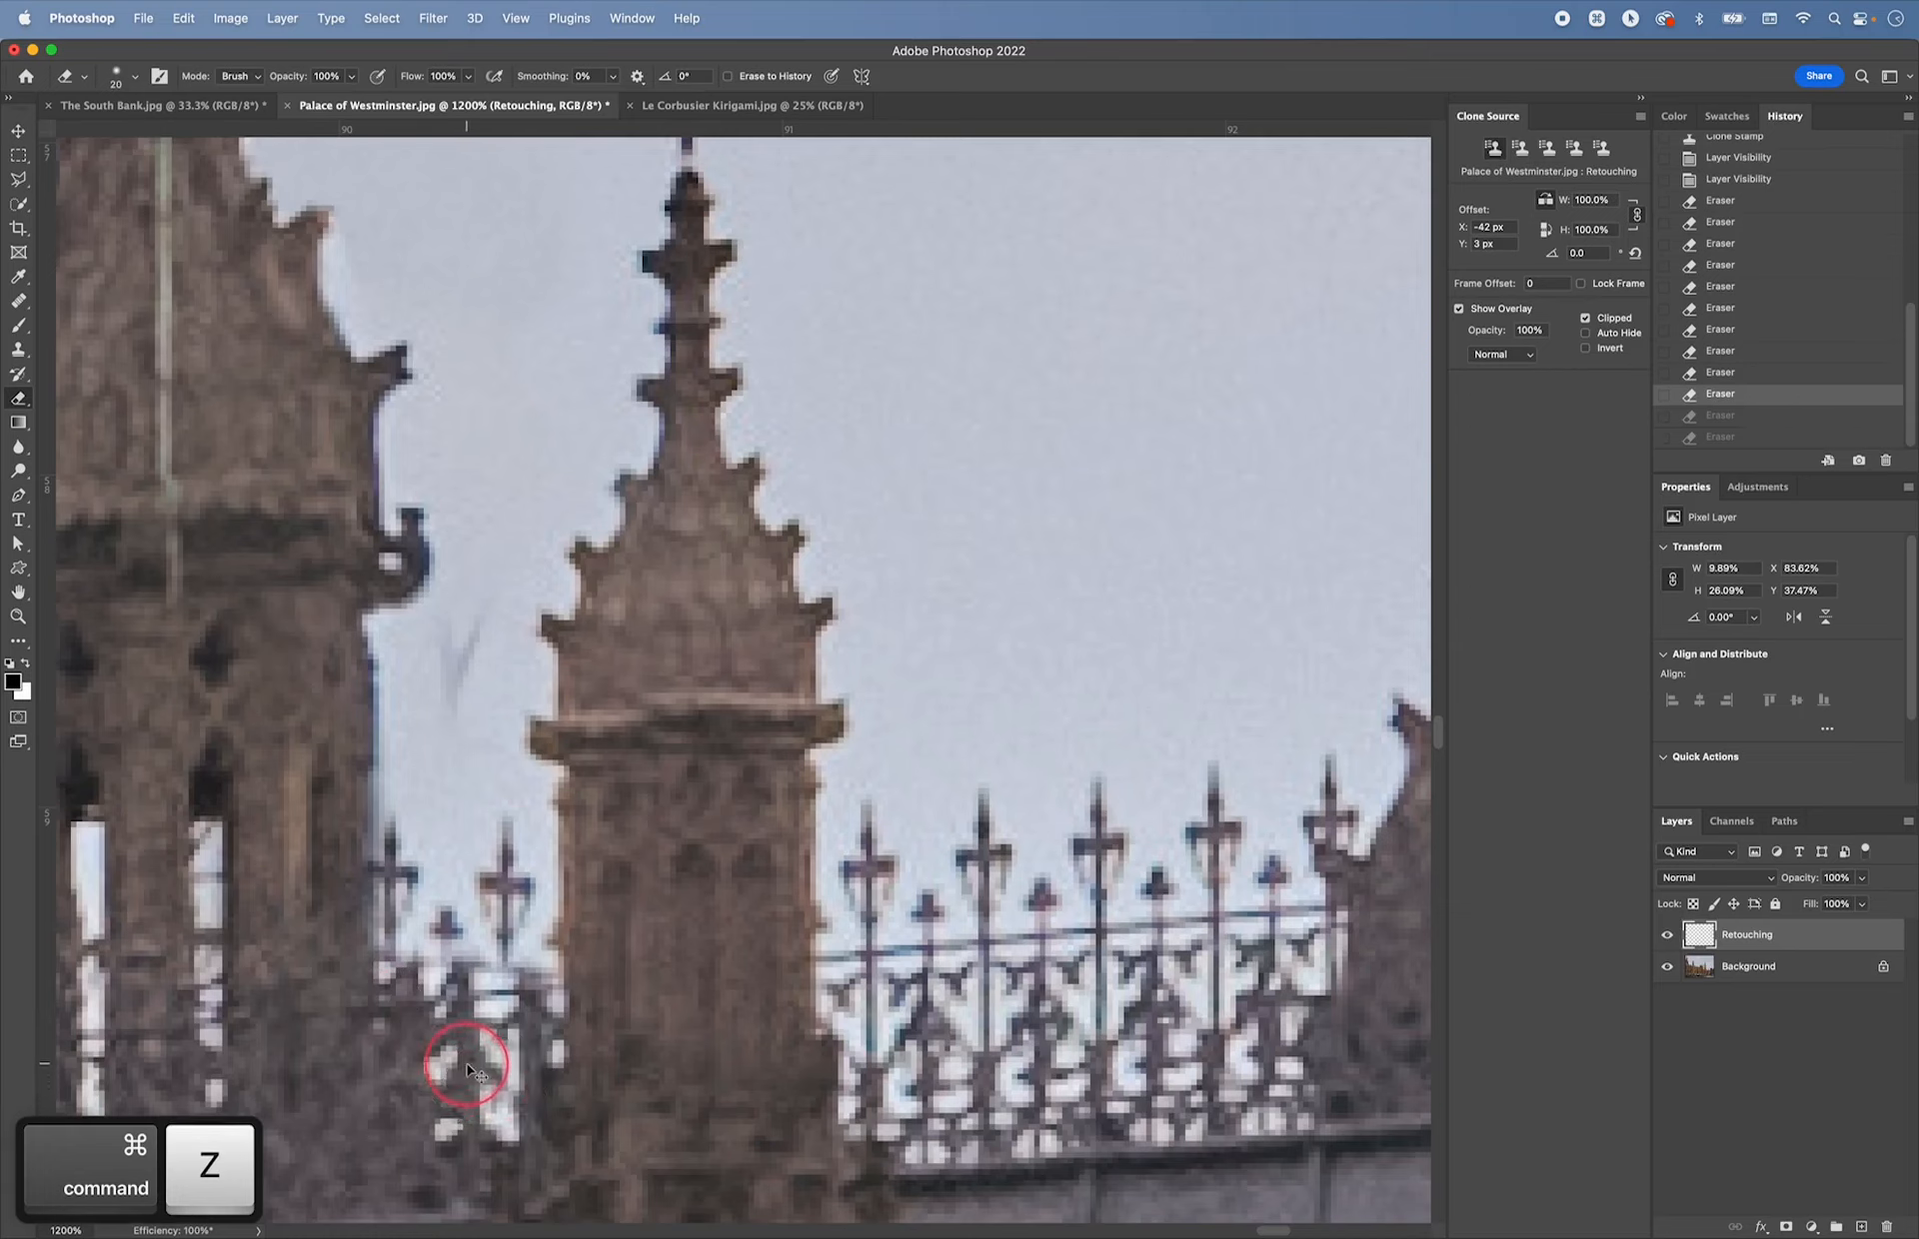
{"action": "key", "text": "super+z"}
{"action": "key", "text": "super+z"}
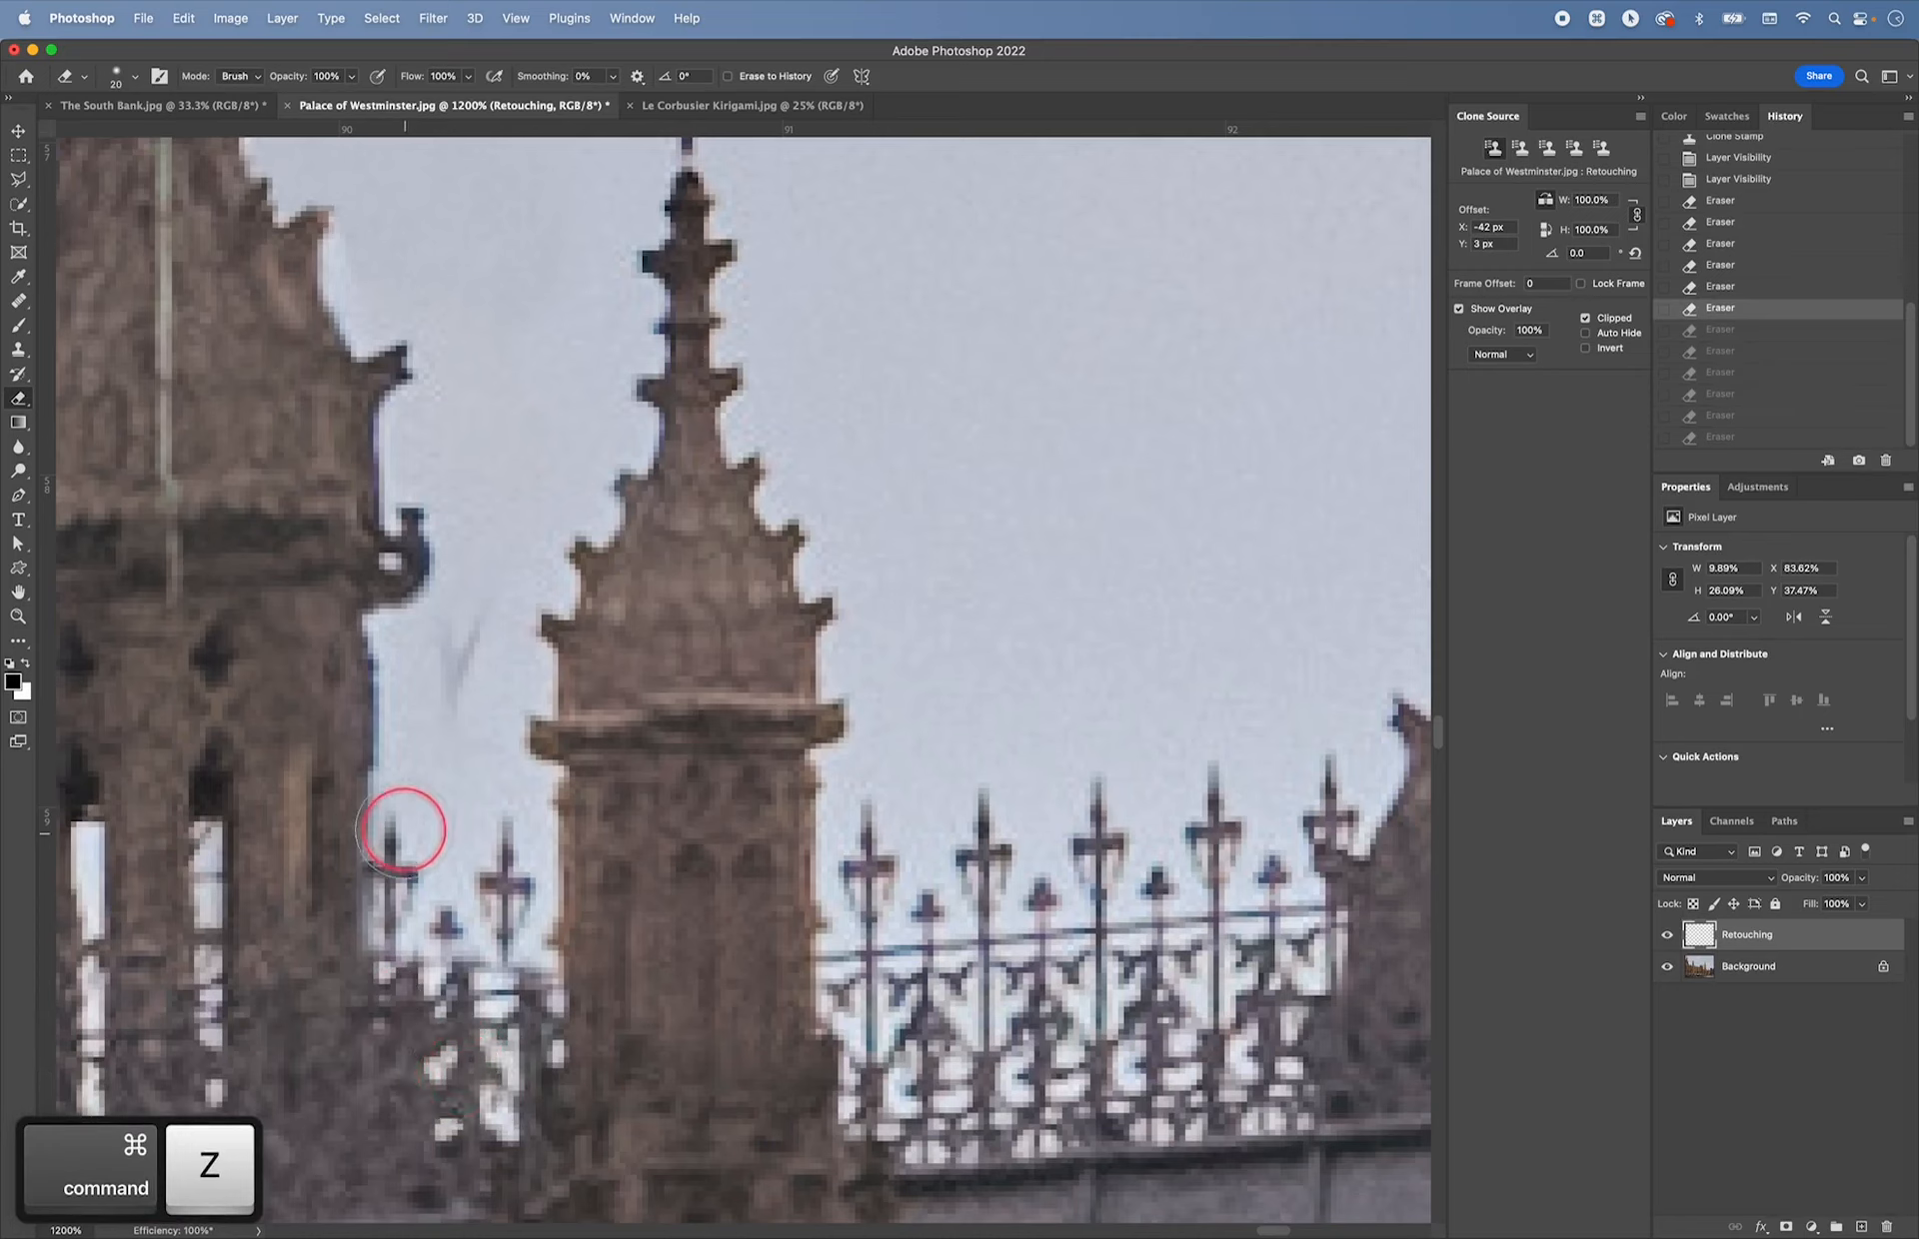
{"action": "mouse_move", "coordinate": [403, 829]}
{"action": "left_mouse_down"}
{"action": "mouse_move", "coordinate": [401, 1009]}
{"action": "mouse_move", "coordinate": [453, 830]}
{"action": "mouse_move", "coordinate": [460, 920]}
{"action": "mouse_move", "coordinate": [503, 963]}
{"action": "mouse_move", "coordinate": [518, 849]}
{"action": "mouse_move", "coordinate": [527, 1029]}
{"action": "left_mouse_up"}
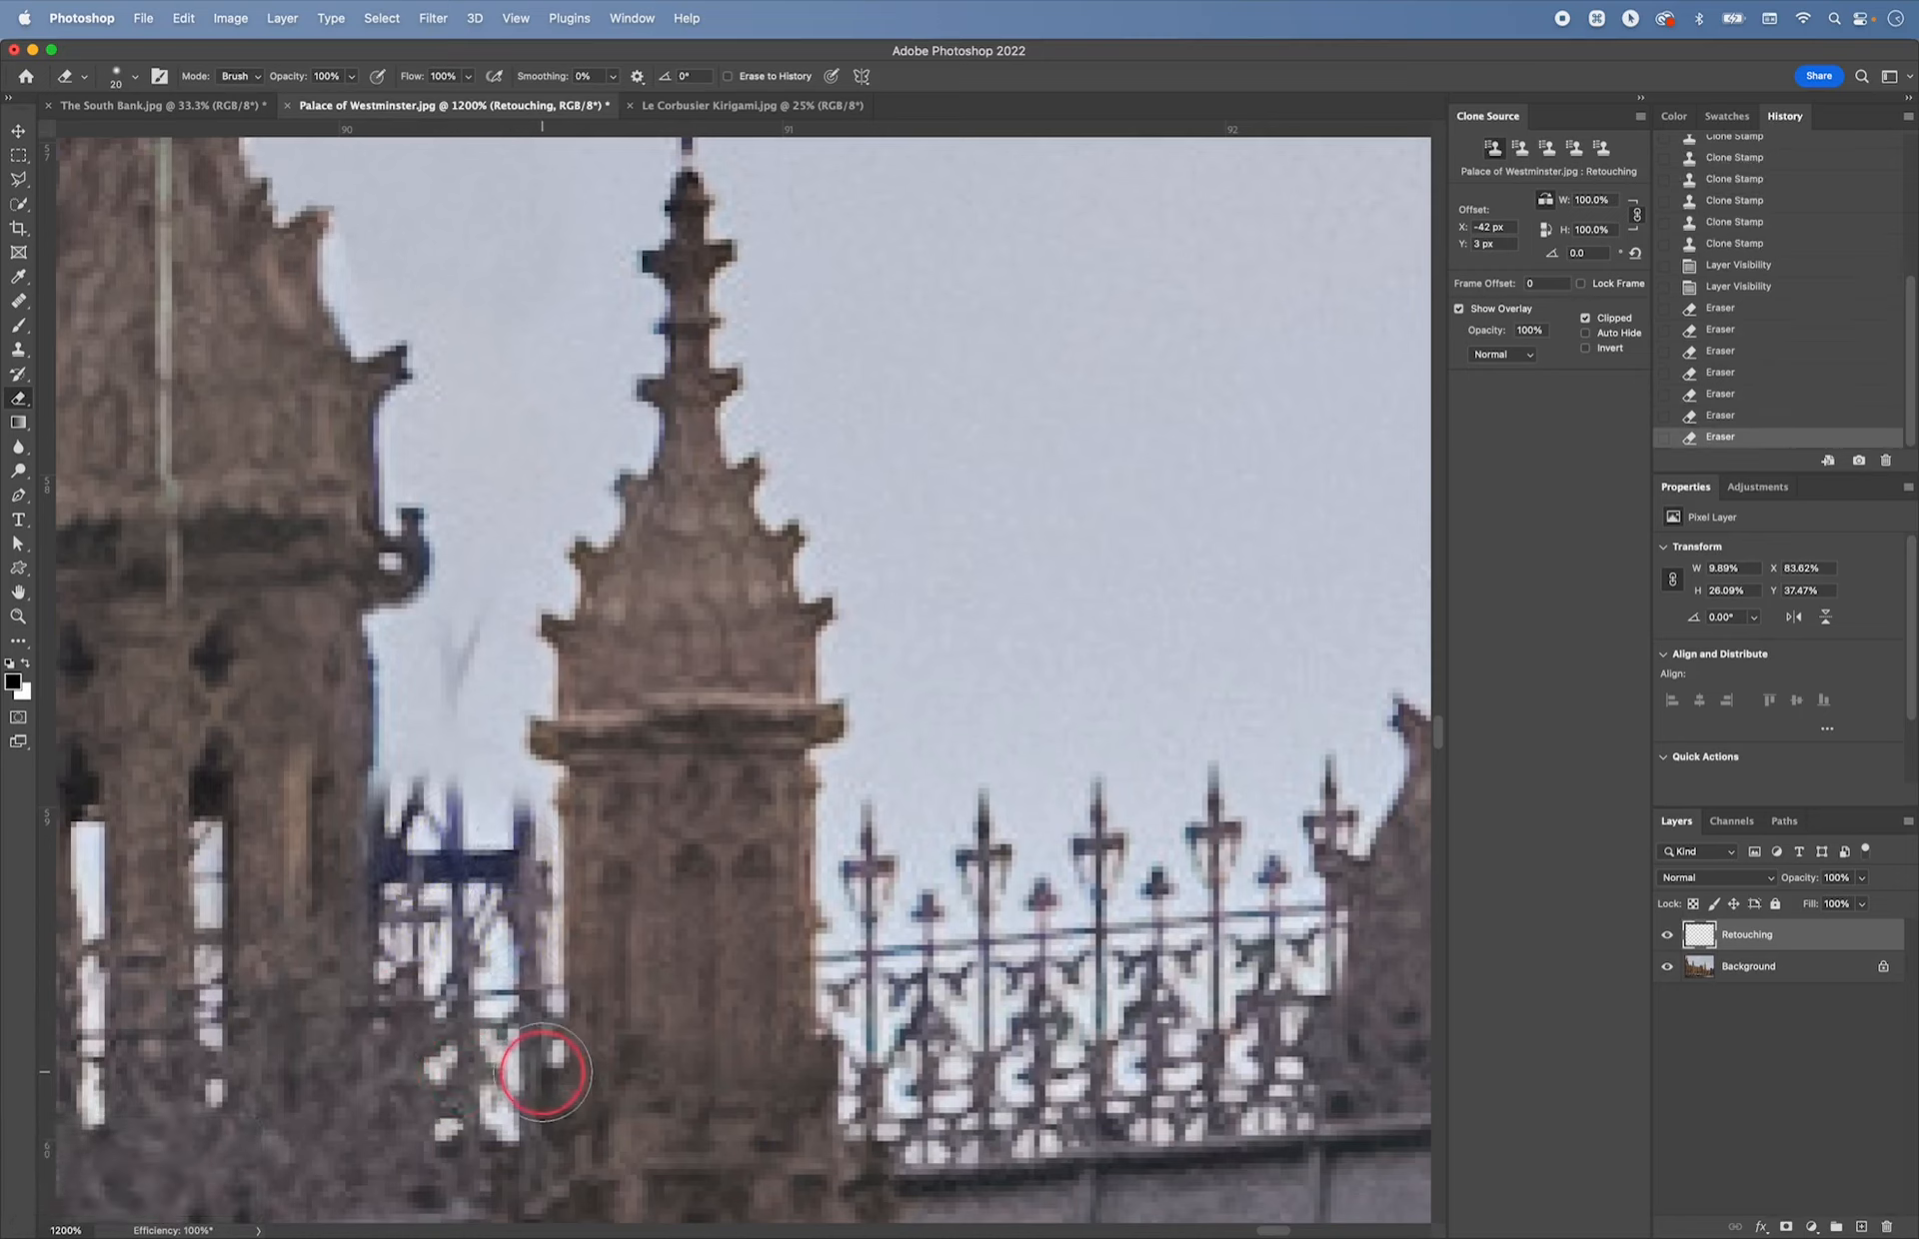
- Clone the intact railings from beyond the pinnacle into the gap beside the left tower with a 45 px Clone Stamp brush
{"action": "key", "text": "space"}
{"action": "left_click_drag", "start_coordinate": [433, 977], "coordinate": [411, 912]}
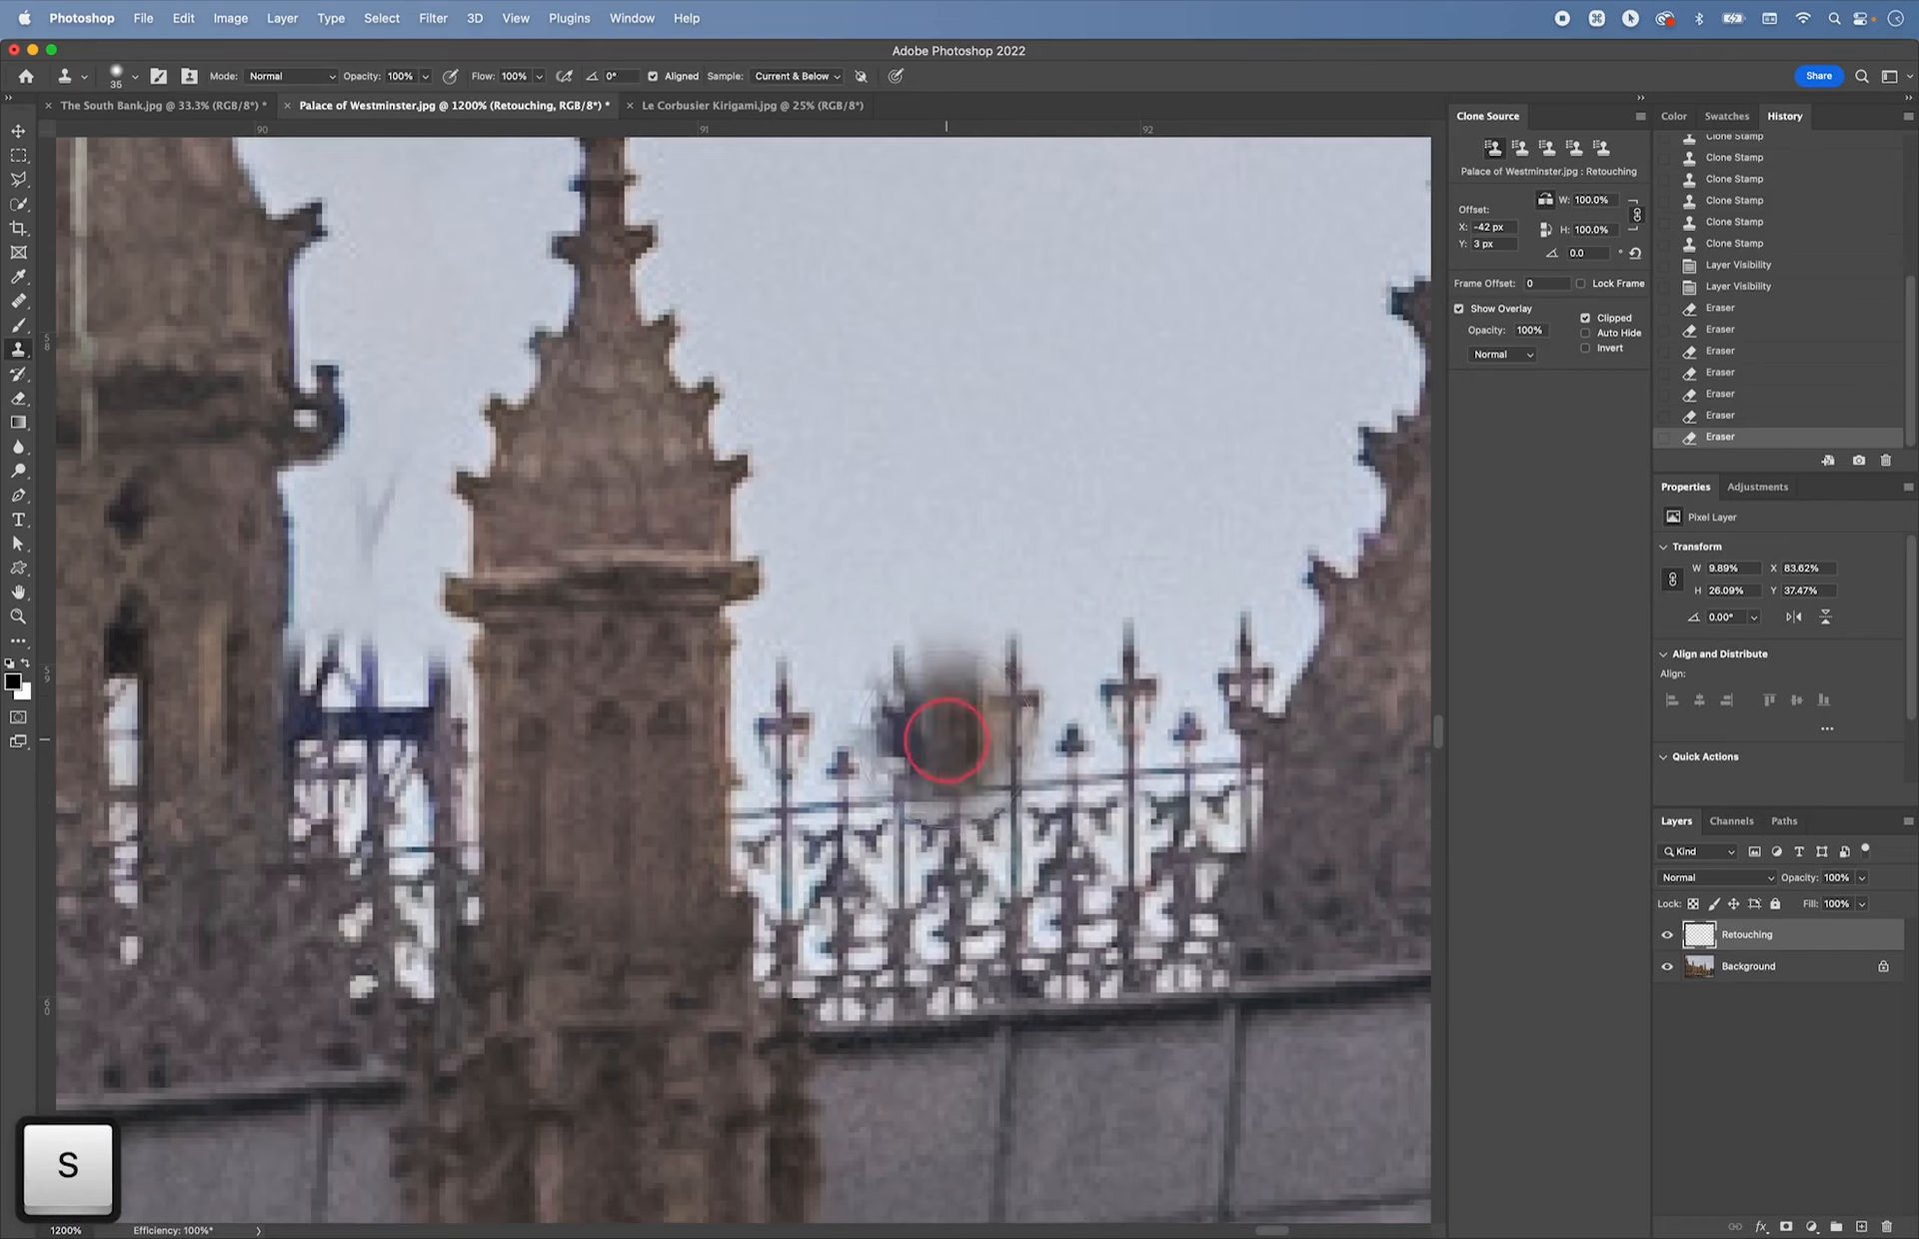
{"action": "key", "text": "bracketleft"}
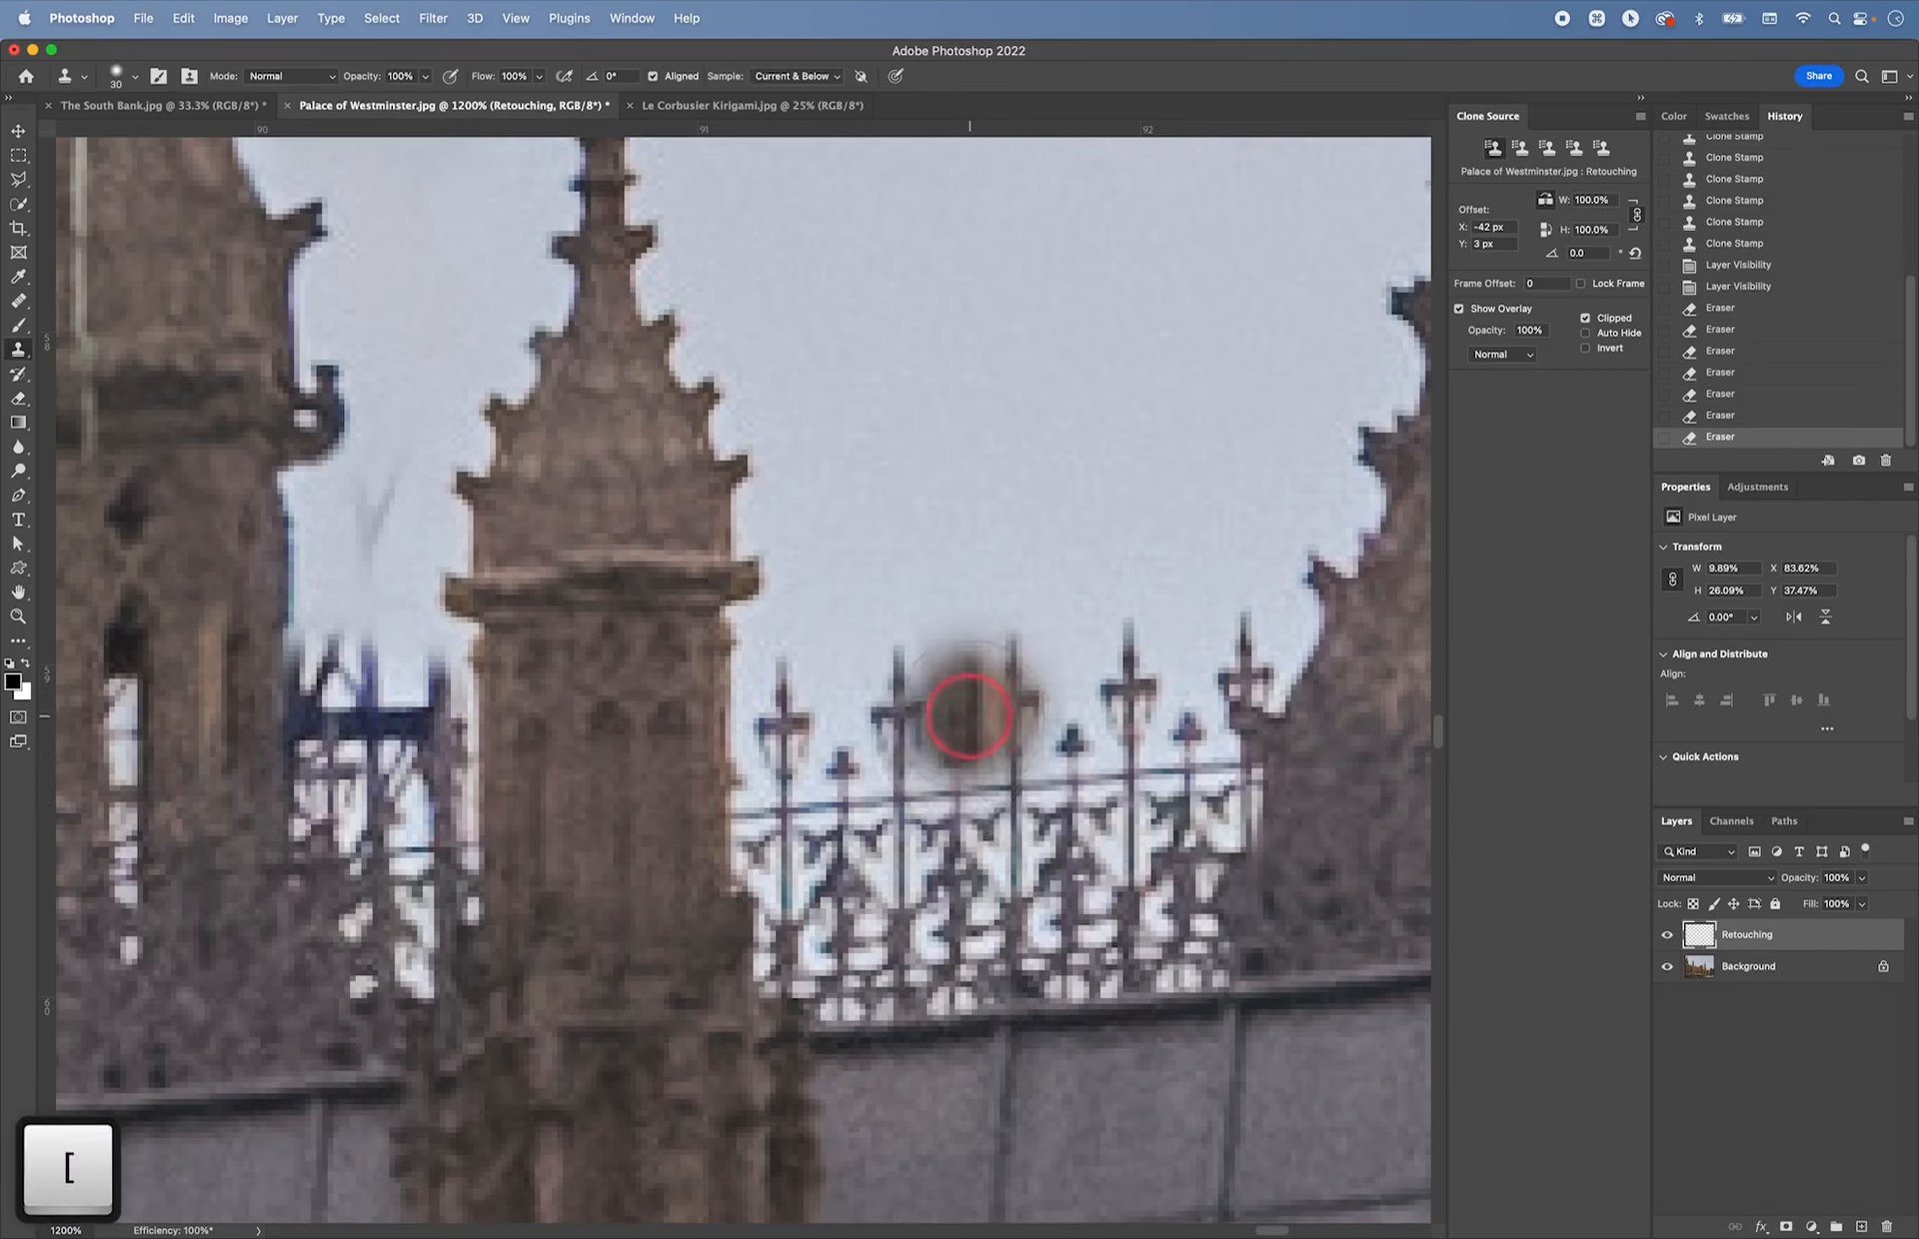
{"action": "key", "text": "bracketright"}
{"action": "key", "text": "bracketright"}
{"action": "key", "text": "bracketright"}
{"action": "key", "text": "alt"}
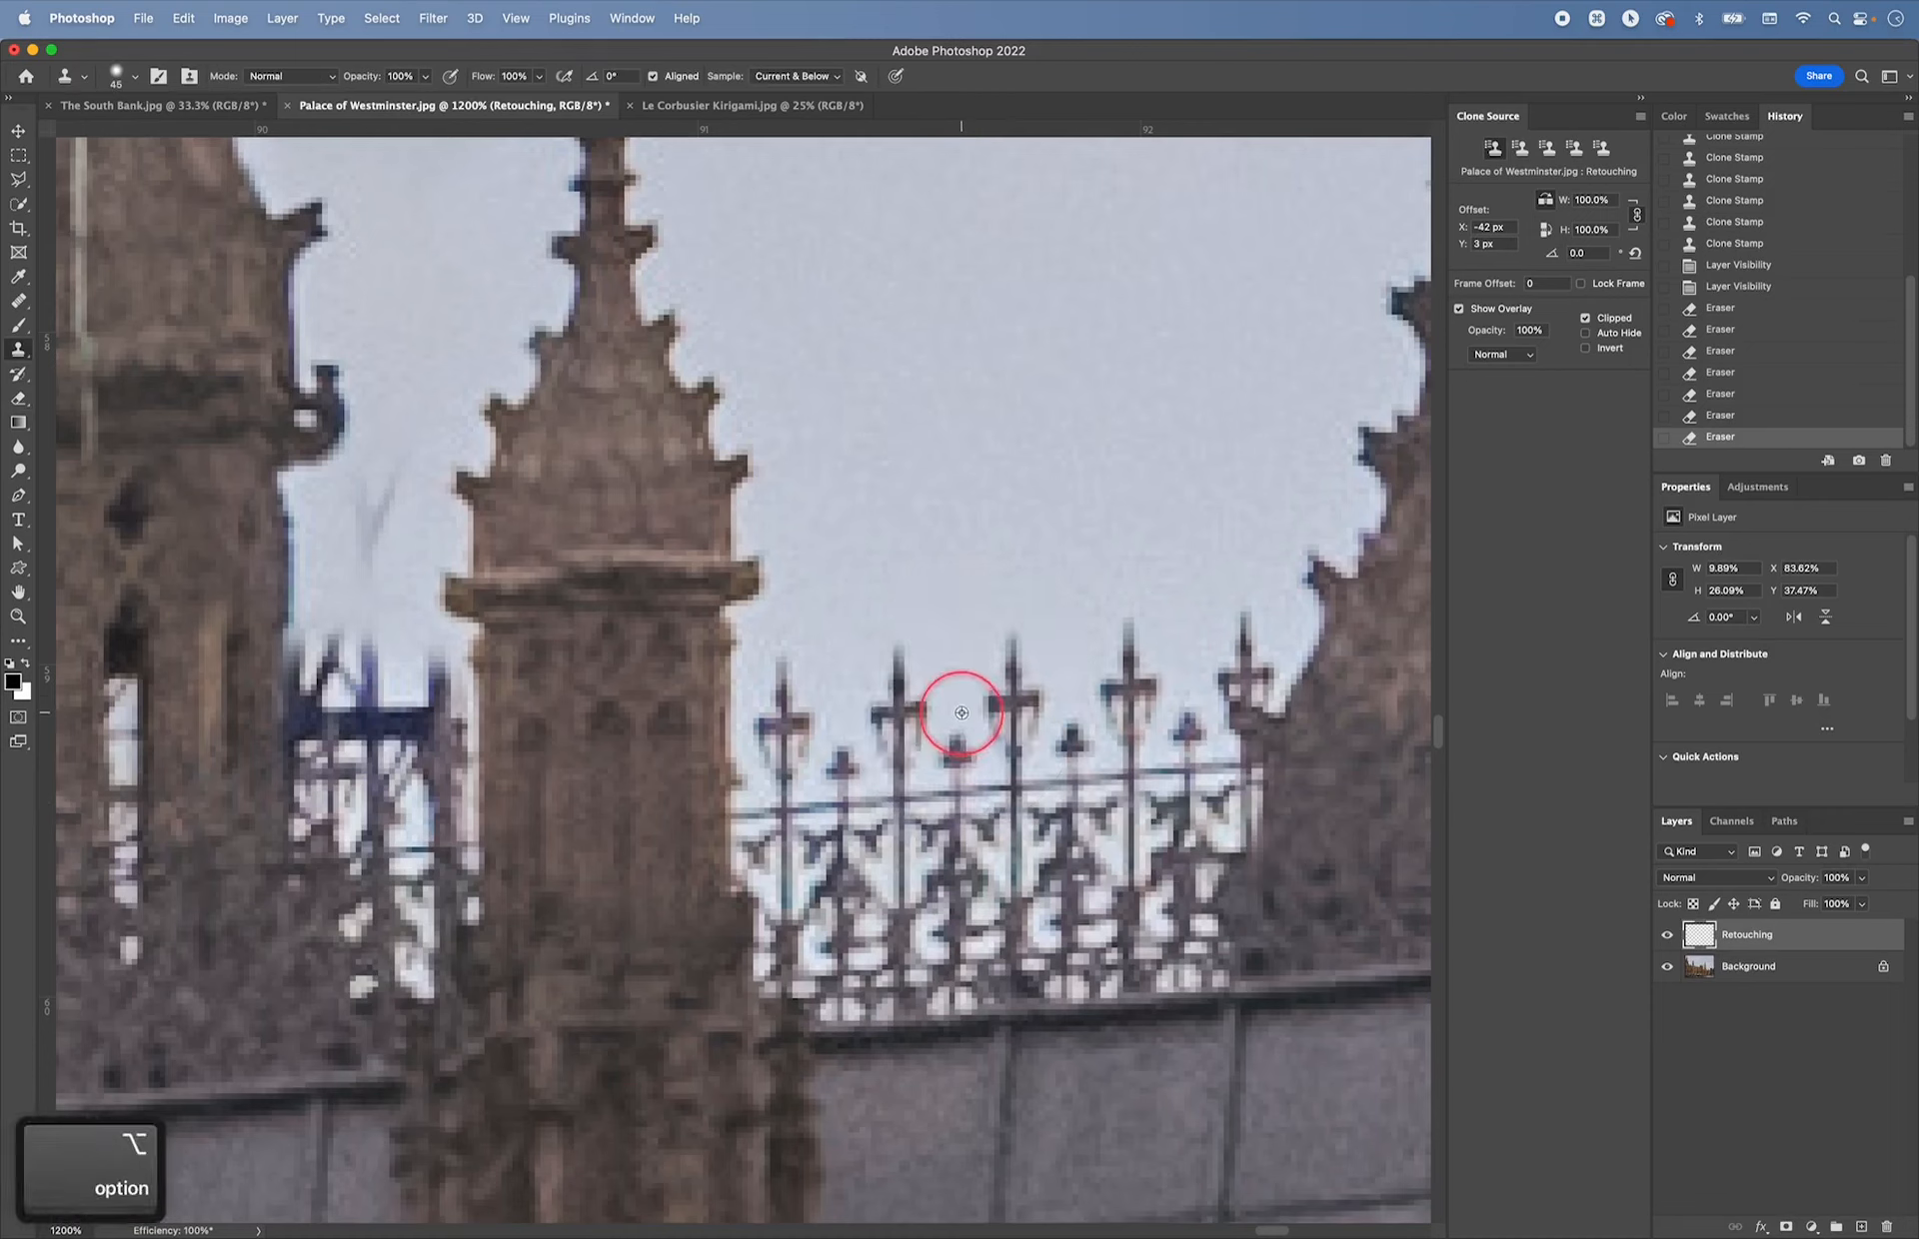
{"action": "left_click", "coordinate": [958, 724], "text": "alt"}
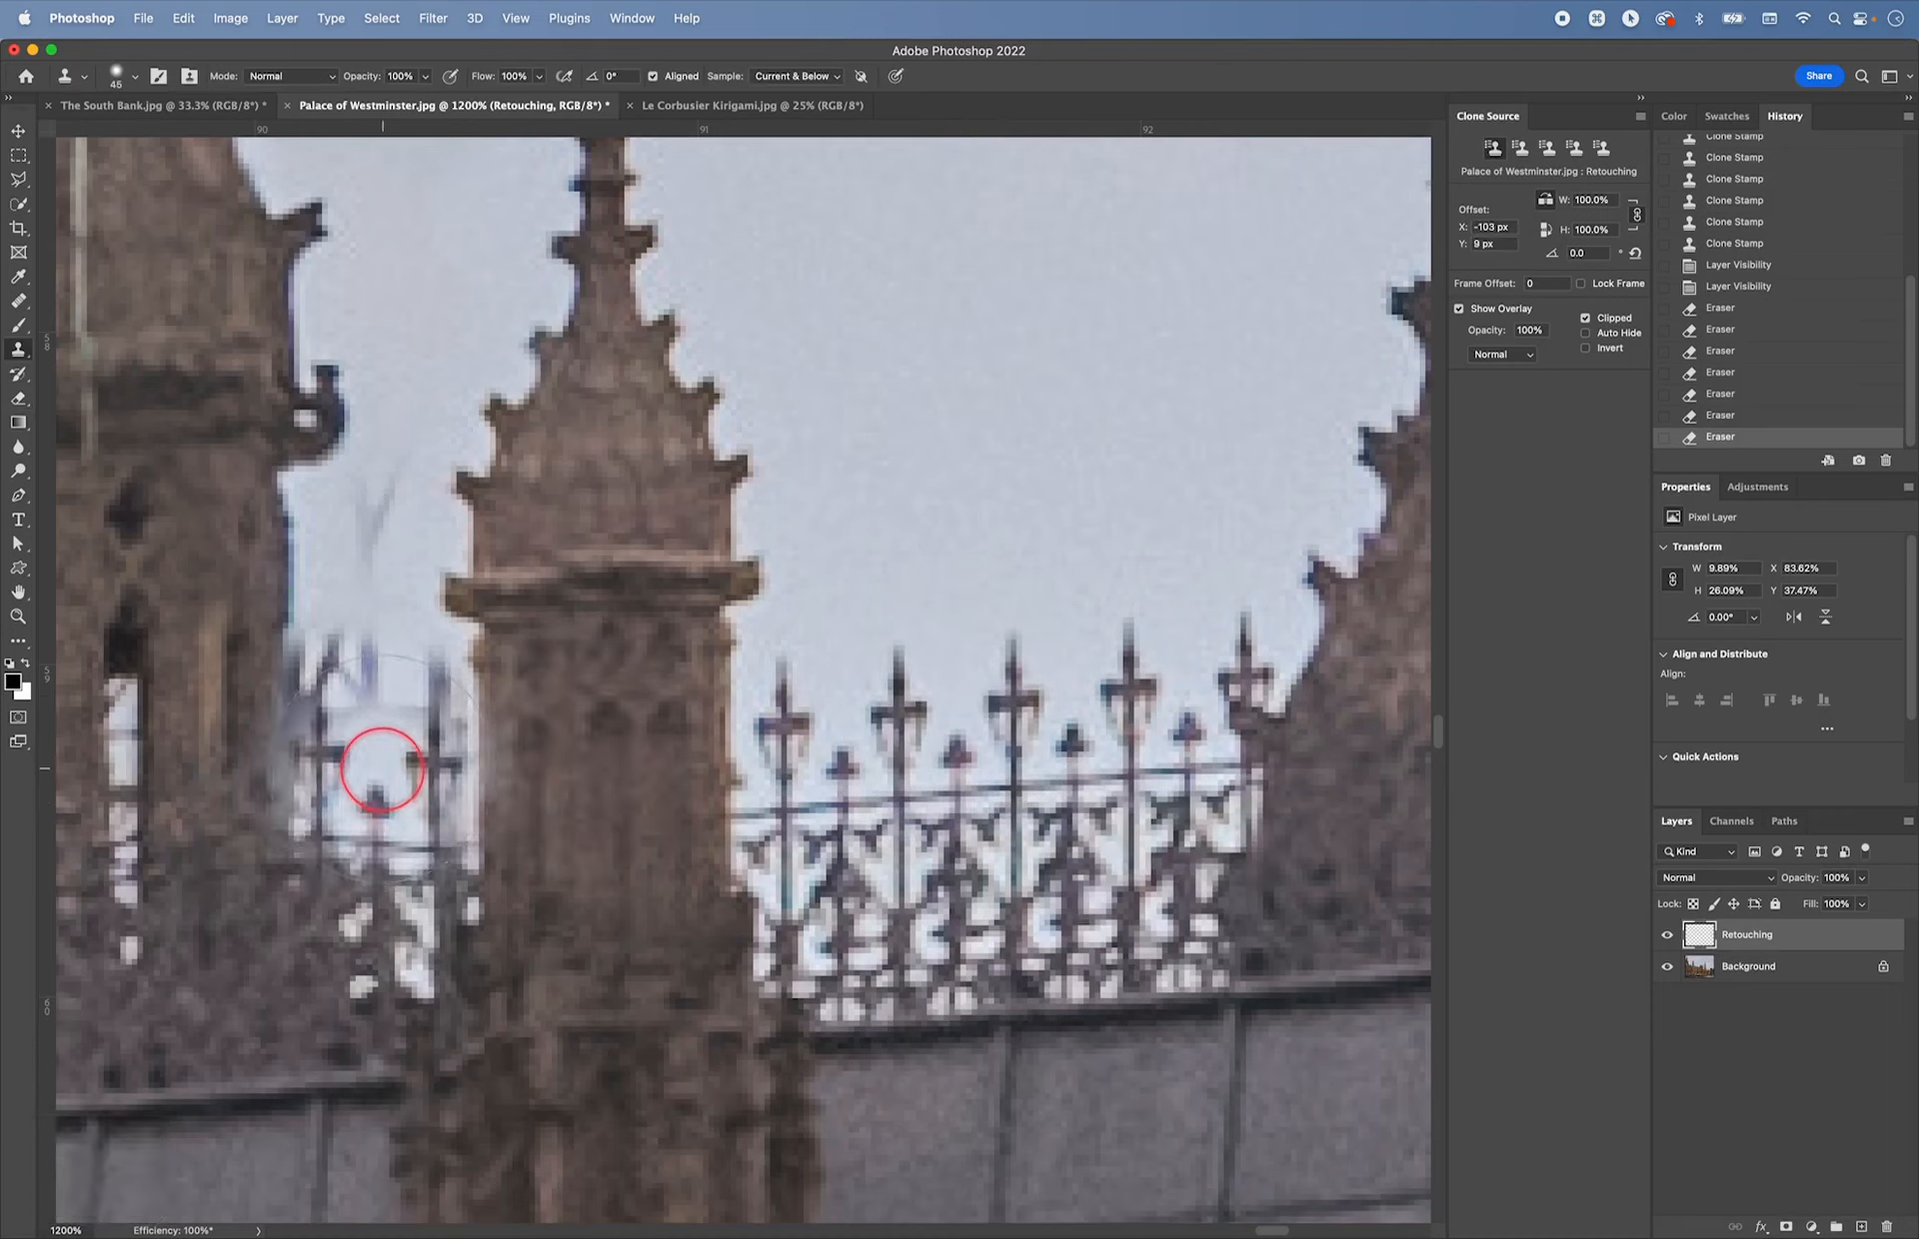
{"action": "left_click_drag", "start_coordinate": [381, 771], "coordinate": [576, 749]}
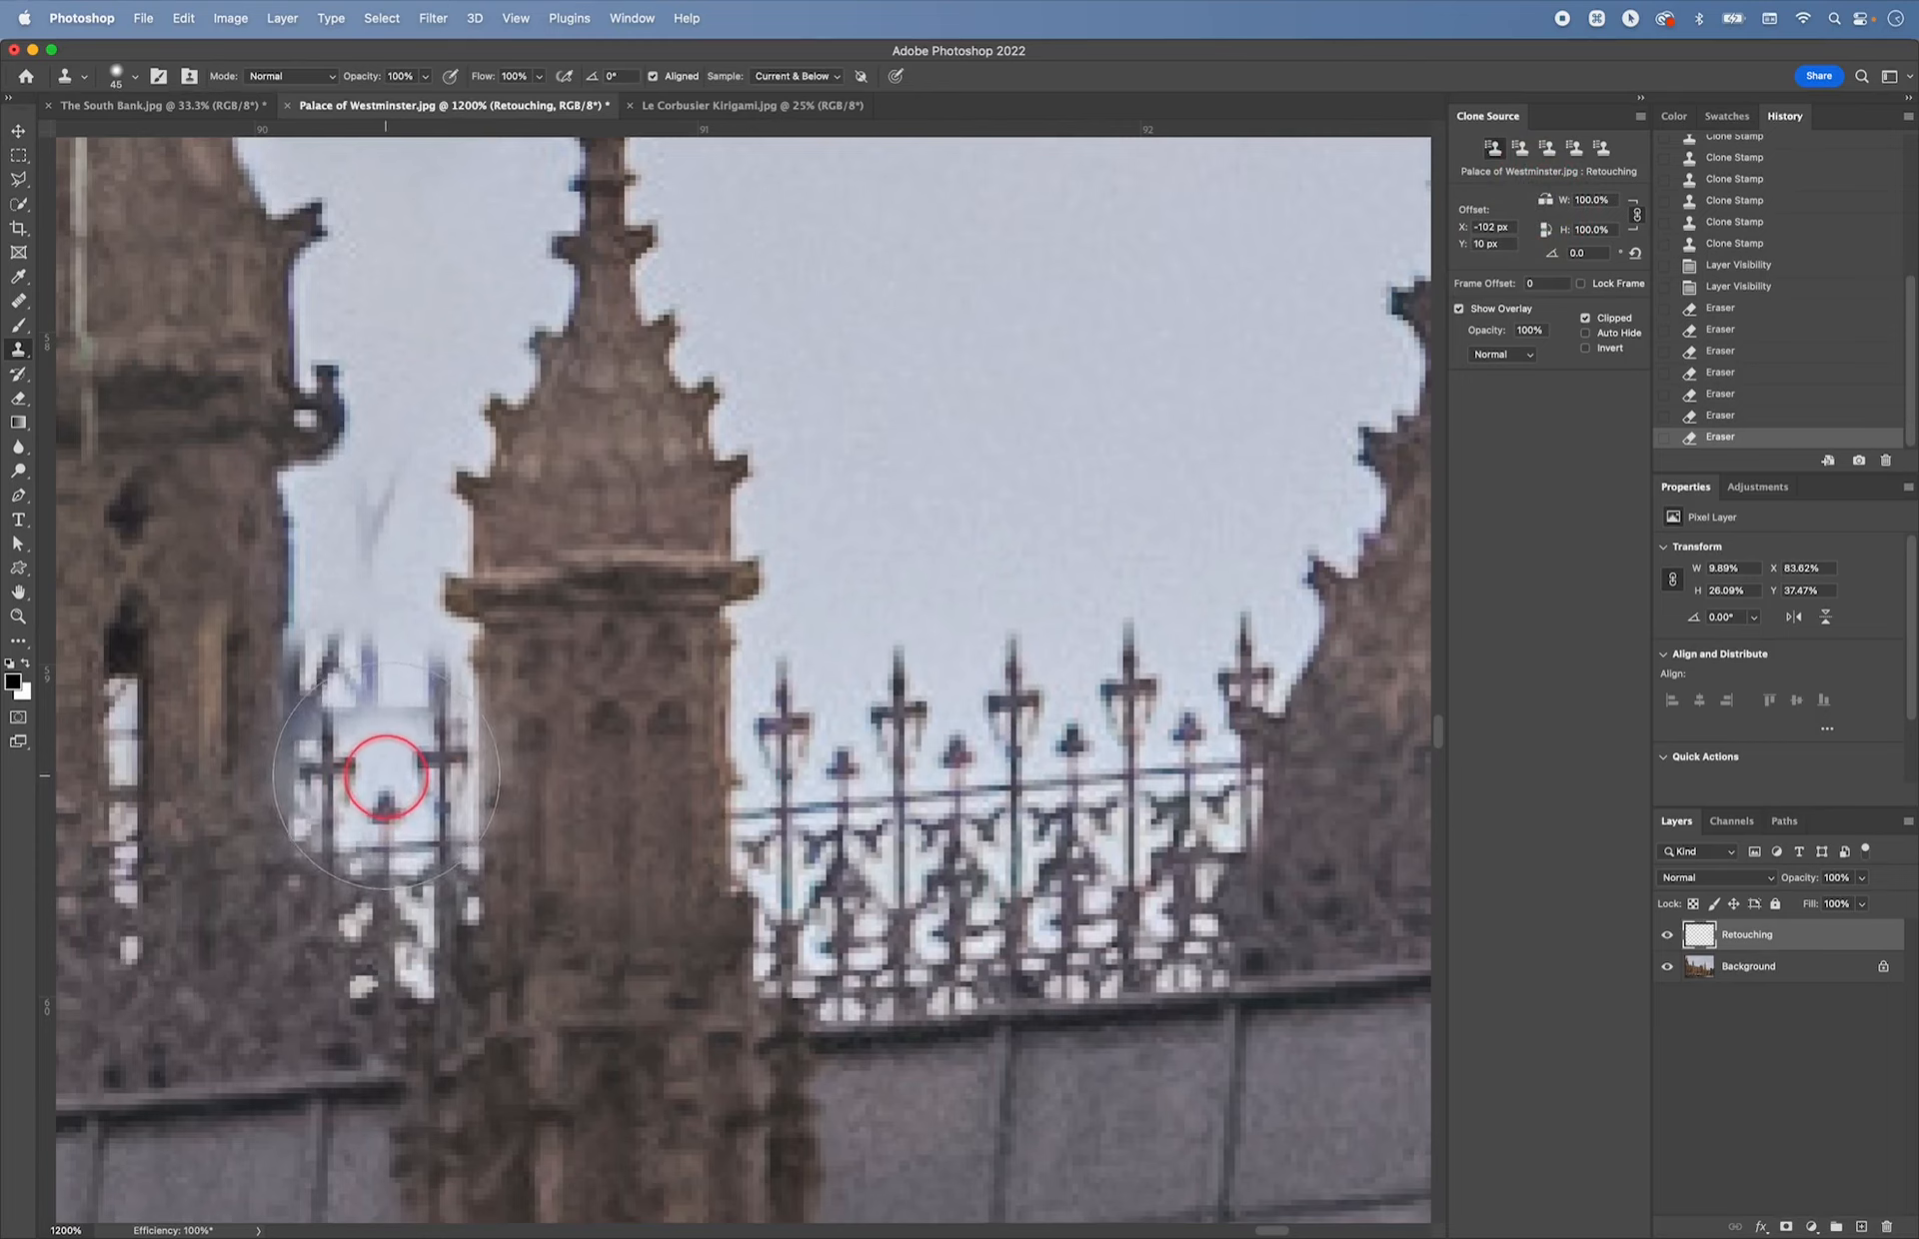
{"action": "mouse_move", "coordinate": [386, 781]}
{"action": "left_mouse_down"}
{"action": "mouse_move", "coordinate": [387, 748]}
{"action": "mouse_move", "coordinate": [377, 784]}
{"action": "mouse_move", "coordinate": [428, 912]}
{"action": "left_mouse_up"}
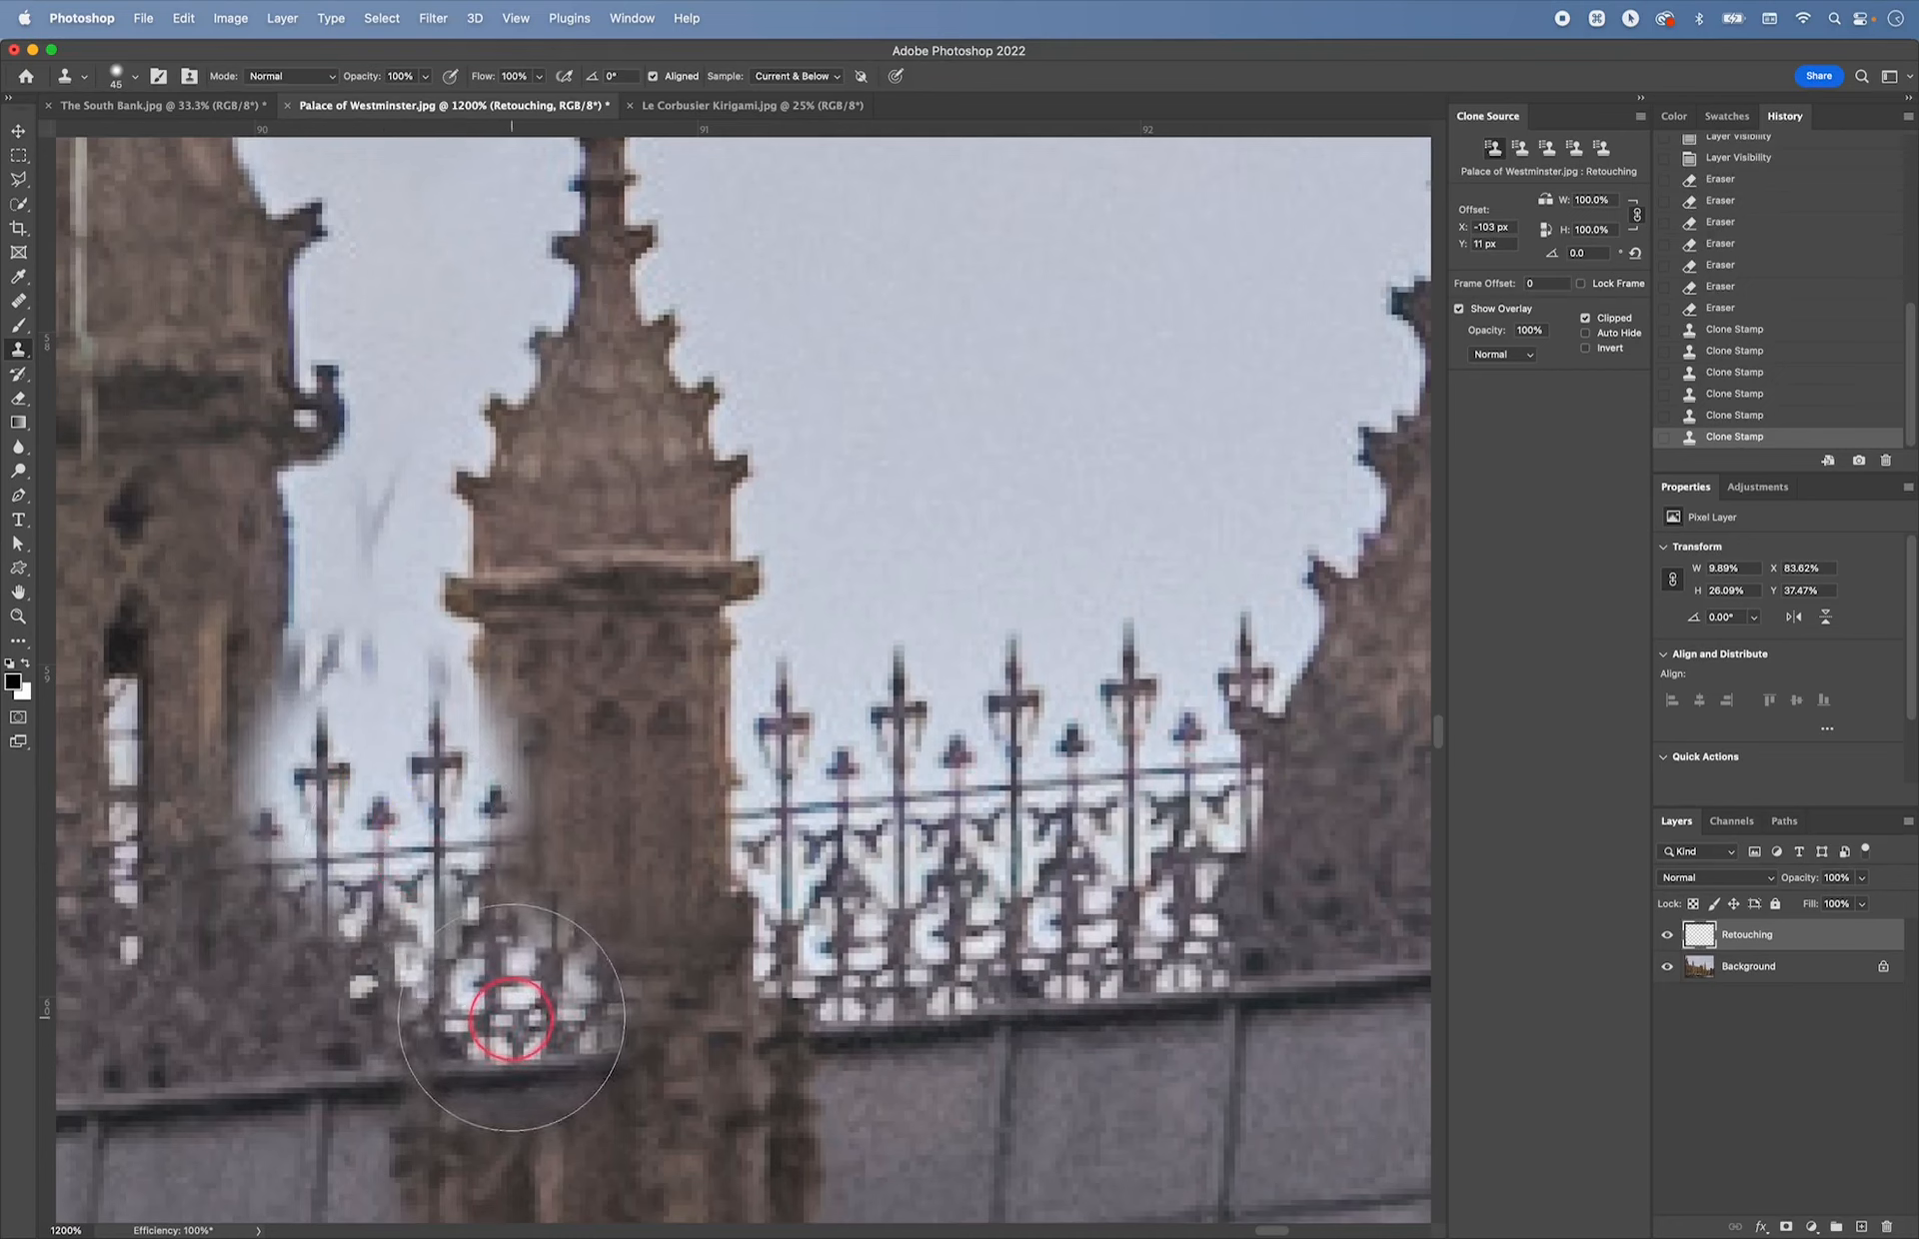
- Erase the cloned railing overspill from the left tower, the pinnacle and the area below the fence using a smaller Eraser brush
{"action": "key", "text": "e"}
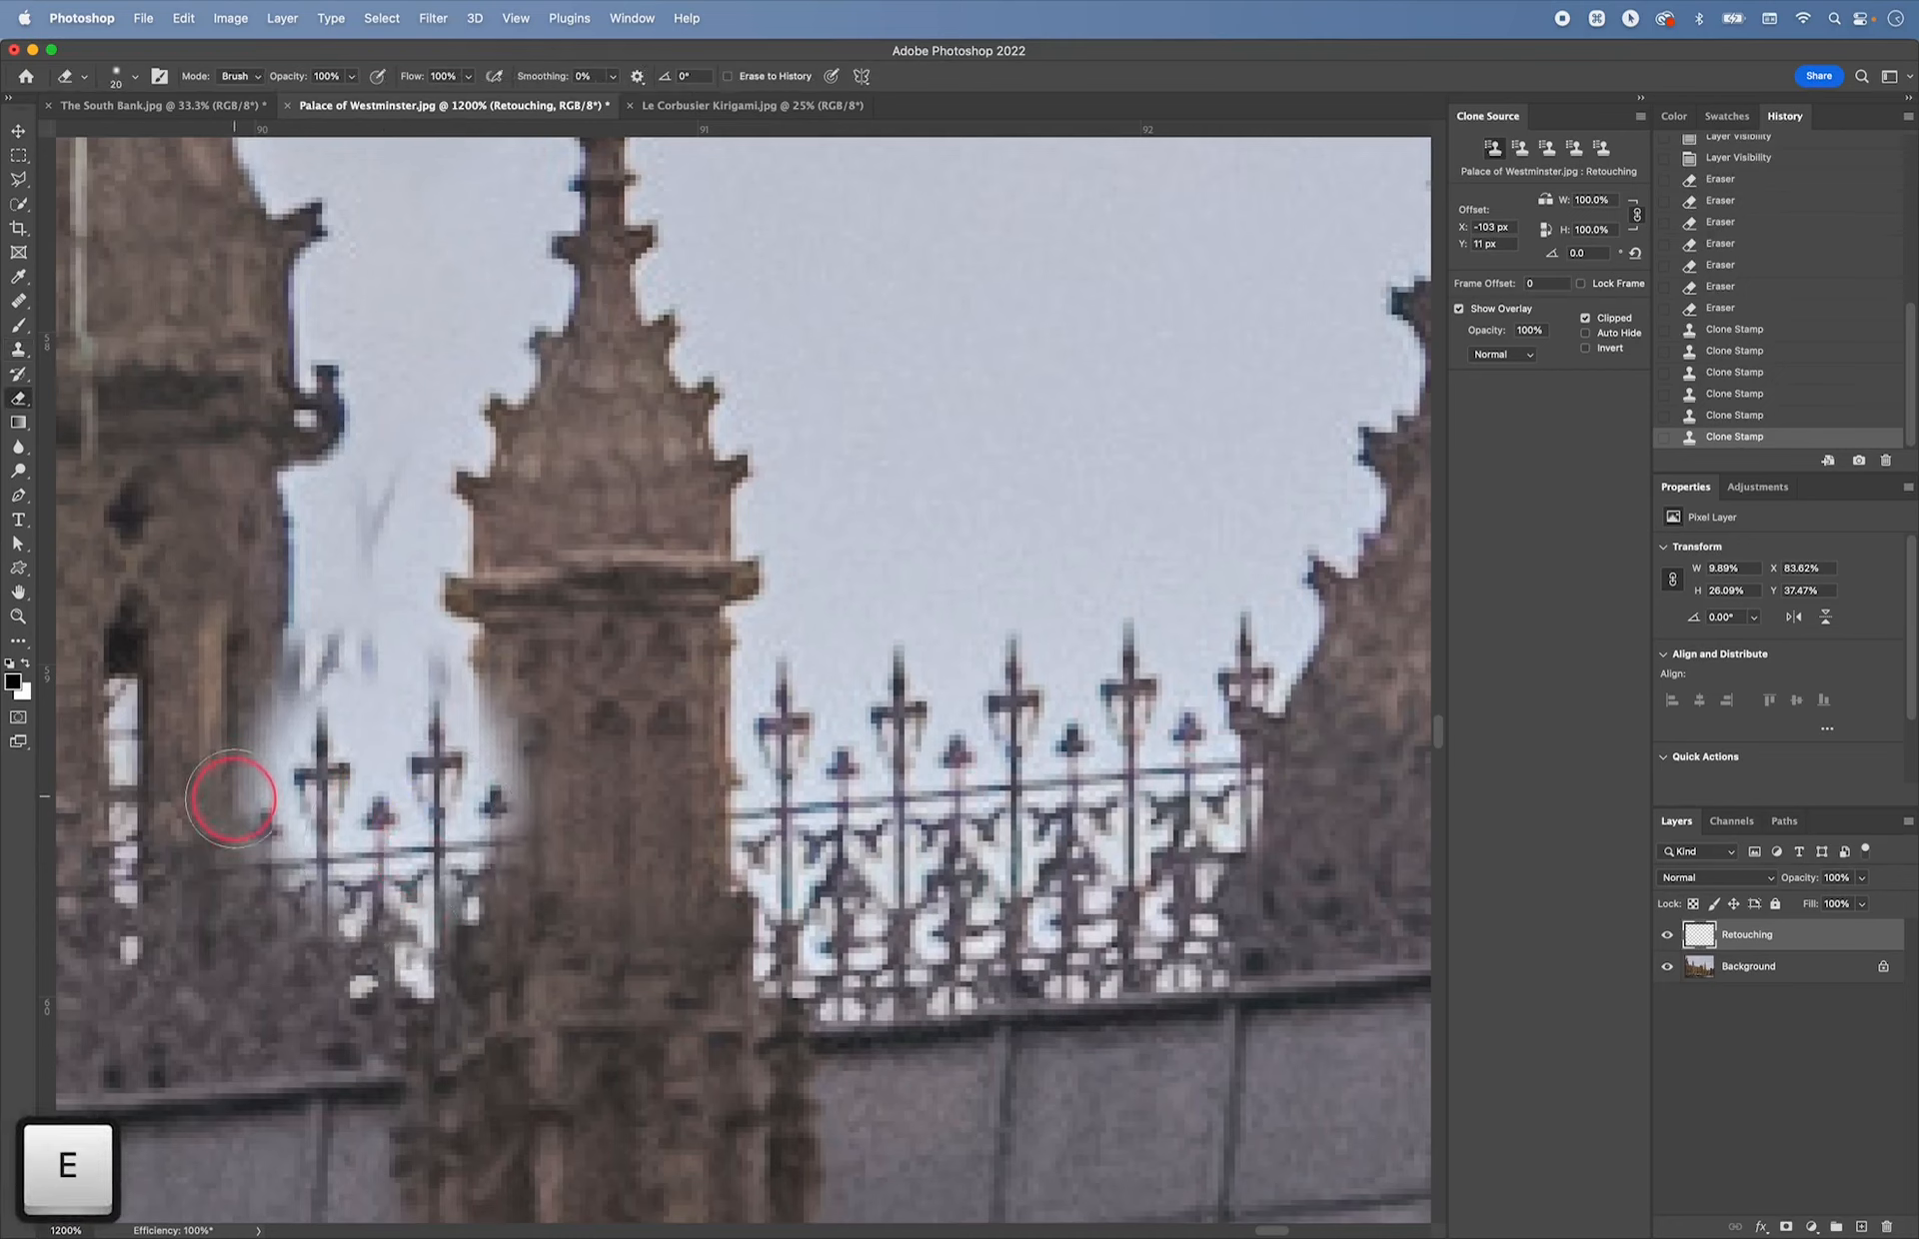
{"action": "key", "text": "bracketleft"}
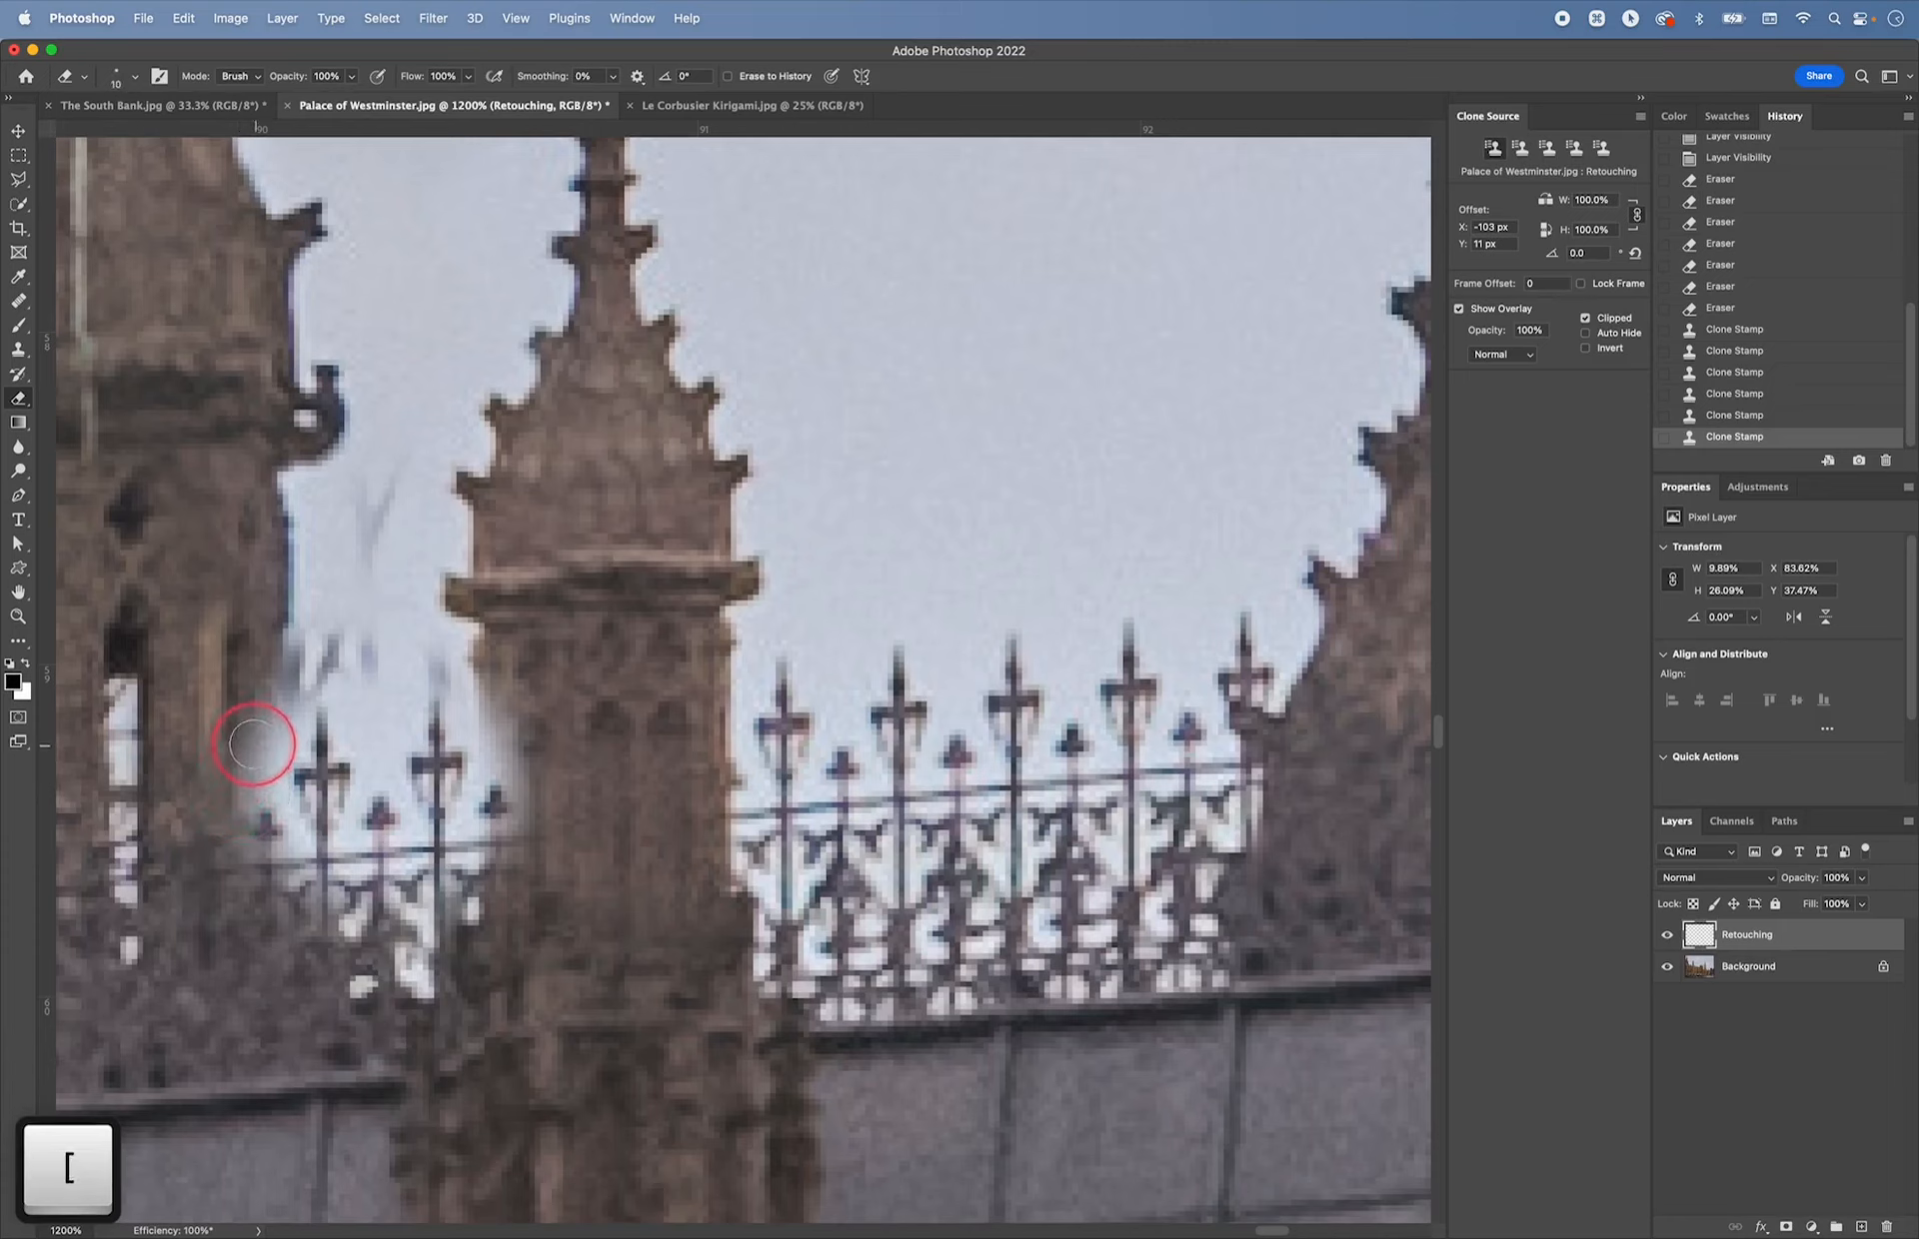
{"action": "key", "text": "bracketleft"}
{"action": "mouse_move", "coordinate": [257, 694]}
{"action": "left_mouse_down"}
{"action": "mouse_move", "coordinate": [257, 805]}
{"action": "mouse_move", "coordinate": [267, 681]}
{"action": "mouse_move", "coordinate": [256, 868]}
{"action": "mouse_move", "coordinate": [260, 687]}
{"action": "mouse_move", "coordinate": [266, 883]}
{"action": "mouse_move", "coordinate": [351, 896]}
{"action": "mouse_move", "coordinate": [457, 874]}
{"action": "mouse_move", "coordinate": [309, 886]}
{"action": "mouse_move", "coordinate": [497, 865]}
{"action": "mouse_move", "coordinate": [496, 669]}
{"action": "mouse_move", "coordinate": [523, 923]}
{"action": "mouse_move", "coordinate": [502, 653]}
{"action": "left_mouse_up"}
{"action": "mouse_move", "coordinate": [514, 892]}
{"action": "left_mouse_down"}
{"action": "mouse_move", "coordinate": [497, 813]}
{"action": "mouse_move", "coordinate": [497, 874]}
{"action": "left_mouse_up"}
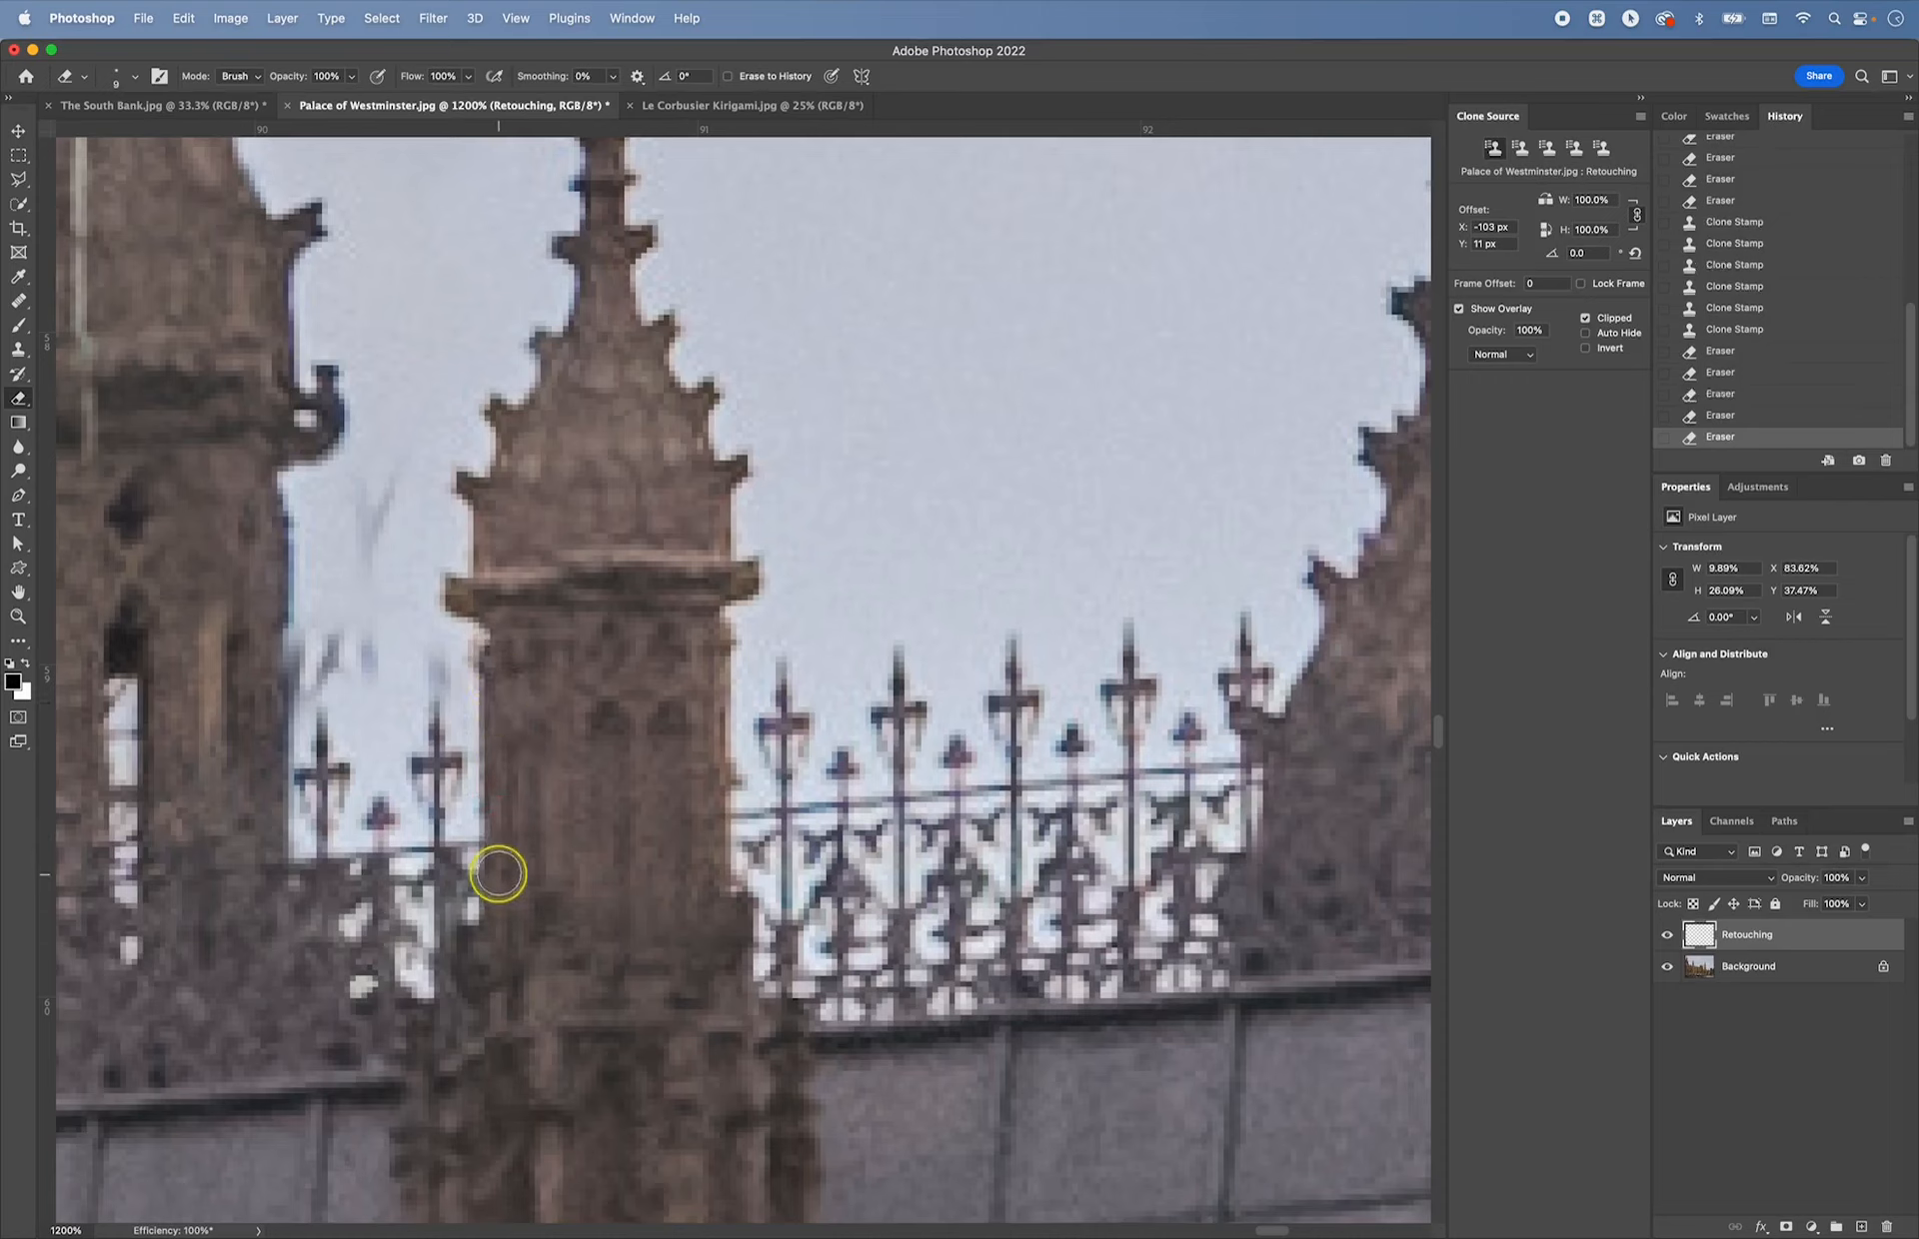
{"action": "mouse_move", "coordinate": [262, 886]}
{"action": "left_mouse_down"}
{"action": "mouse_move", "coordinate": [243, 768]}
{"action": "mouse_move", "coordinate": [260, 761]}
{"action": "mouse_move", "coordinate": [263, 593]}
{"action": "mouse_move", "coordinate": [268, 671]}
{"action": "mouse_move", "coordinate": [268, 634]}
{"action": "mouse_move", "coordinate": [260, 742]}
{"action": "mouse_move", "coordinate": [243, 580]}
{"action": "mouse_move", "coordinate": [248, 621]}
{"action": "mouse_move", "coordinate": [307, 647]}
{"action": "mouse_move", "coordinate": [382, 634]}
{"action": "left_mouse_up"}
- Clone clean sky over the dark V-shaped smudge between the left tower and the pinnacle using a very small Clone Stamp brush
{"action": "key", "text": "s"}
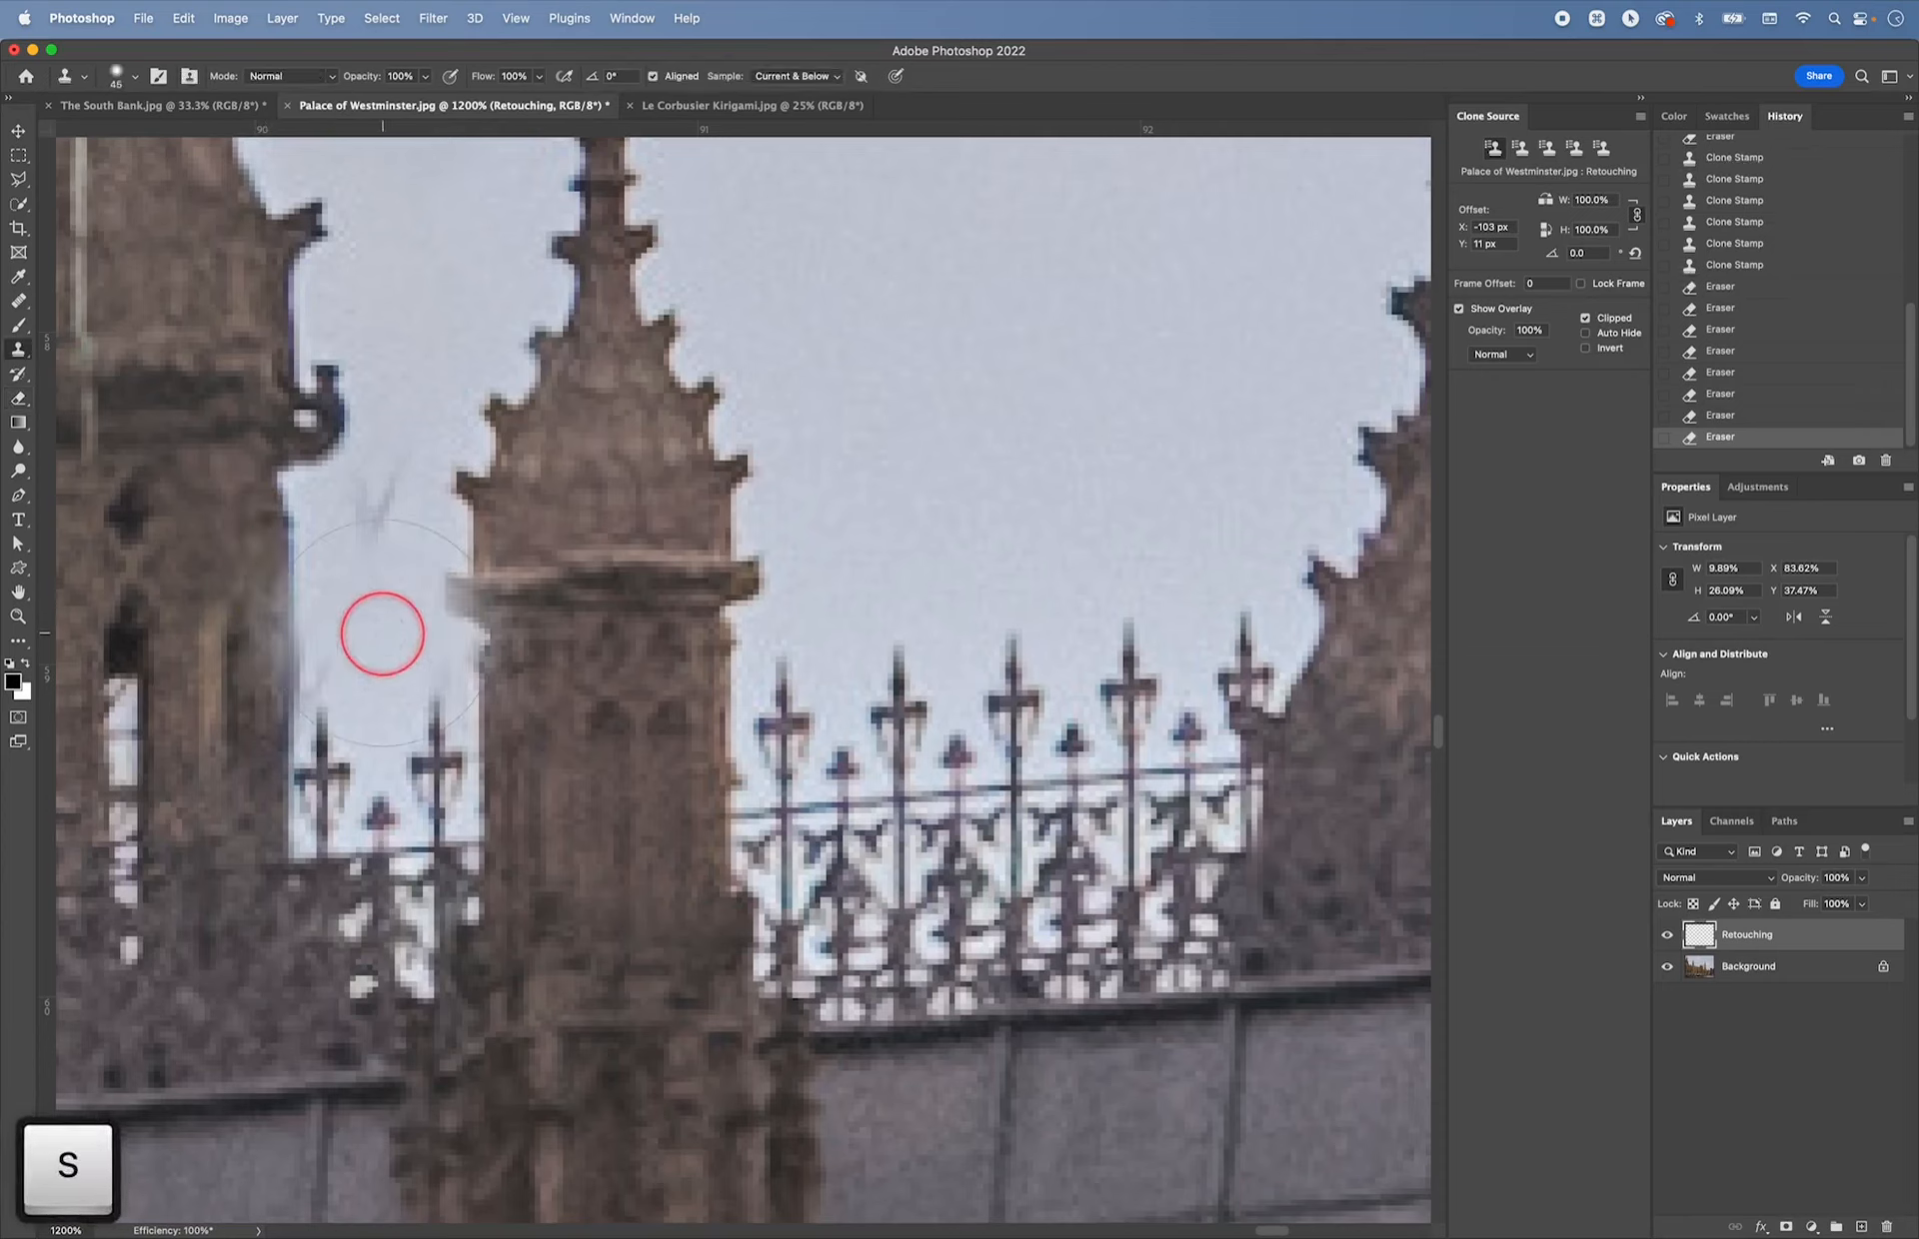
{"action": "key", "text": "bracketleft"}
{"action": "key", "text": "bracketleft"}
{"action": "key", "text": "bracketleft"}
{"action": "key", "text": "bracketleft"}
{"action": "key", "text": "bracketleft"}
{"action": "key", "text": "bracketleft"}
{"action": "key", "text": "bracketleft"}
{"action": "key", "text": "bracketleft"}
{"action": "key", "text": "bracketleft"}
{"action": "key", "text": "bracketleft"}
{"action": "key", "text": "bracketleft"}
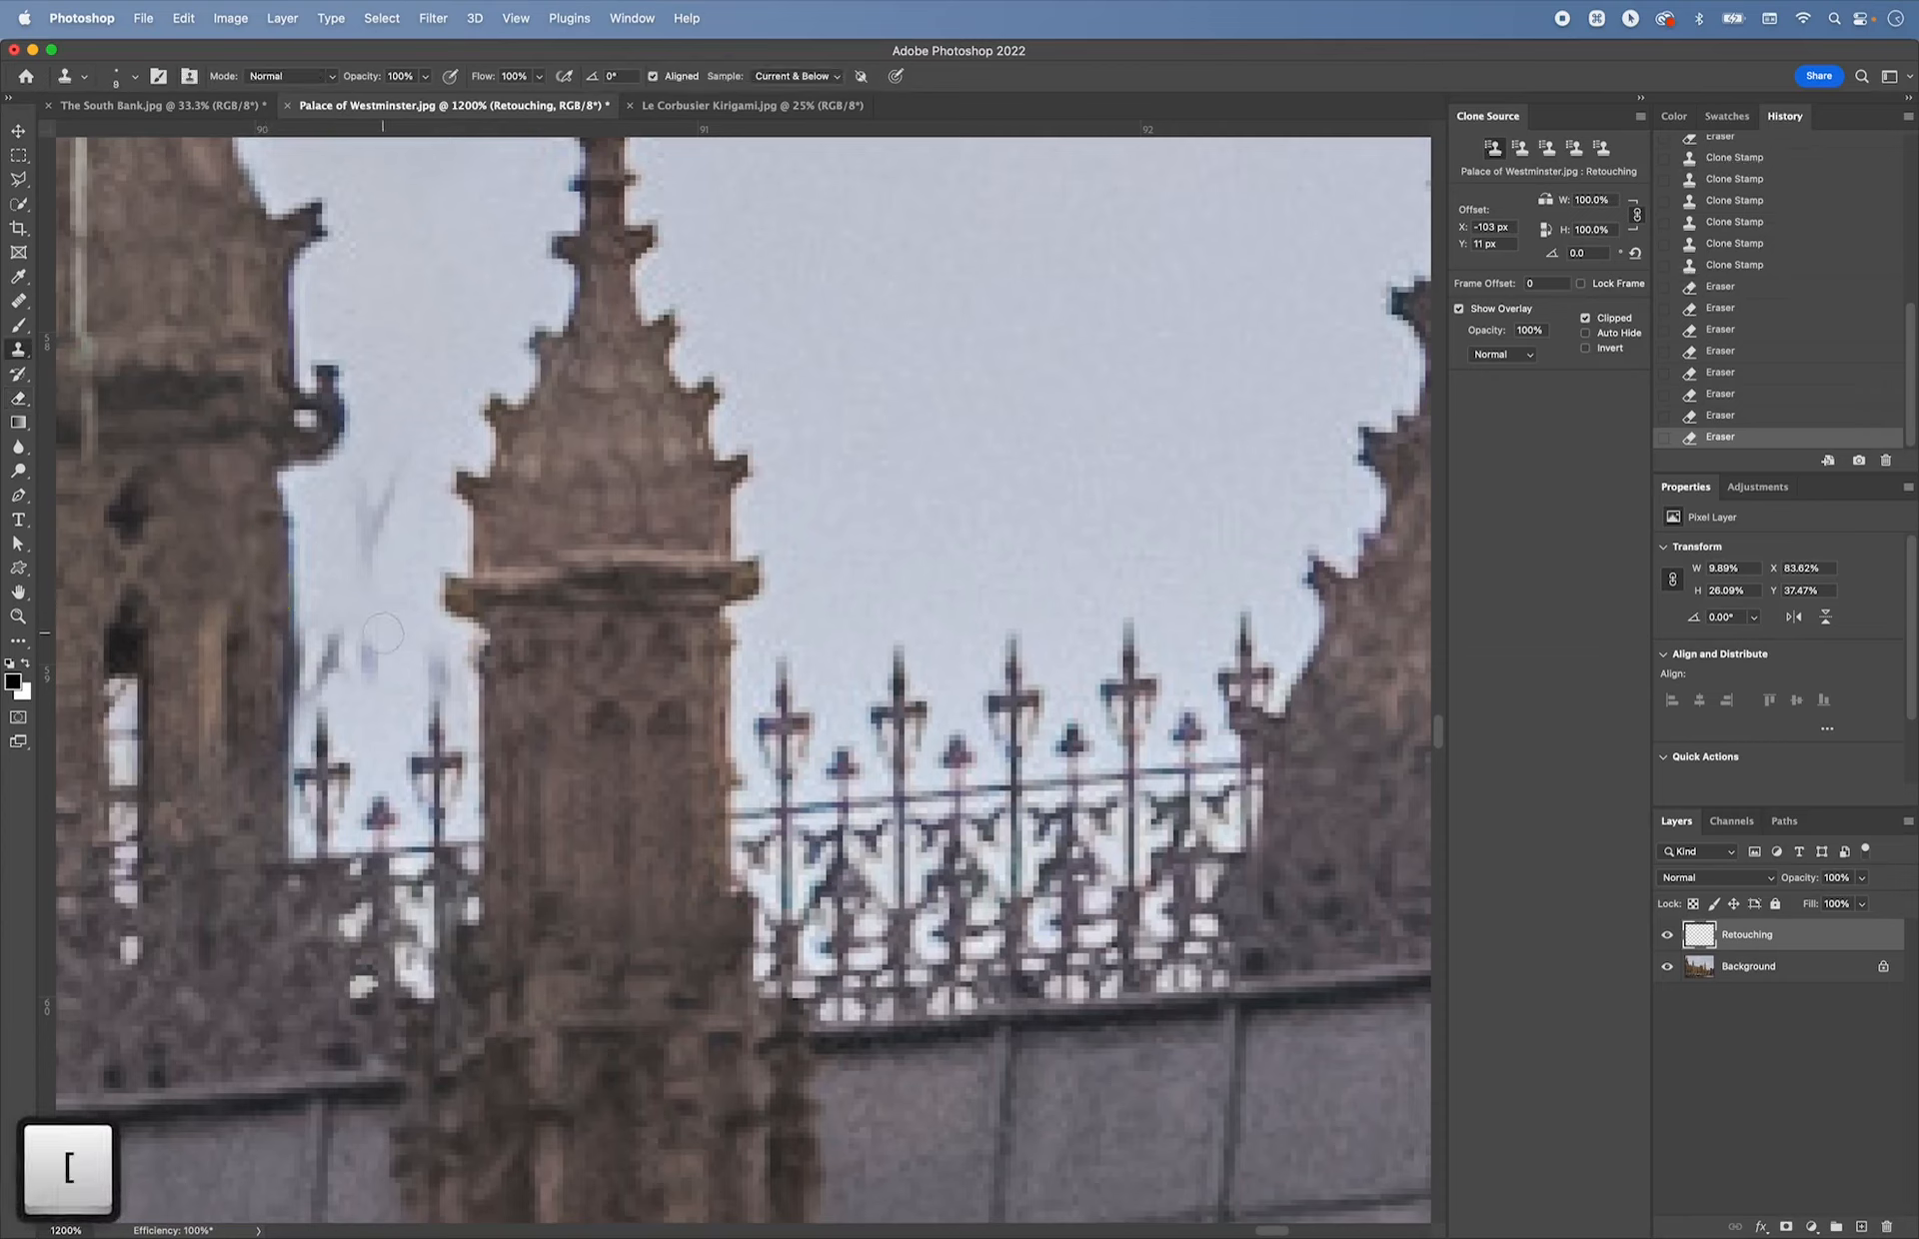
{"action": "key", "text": "alt"}
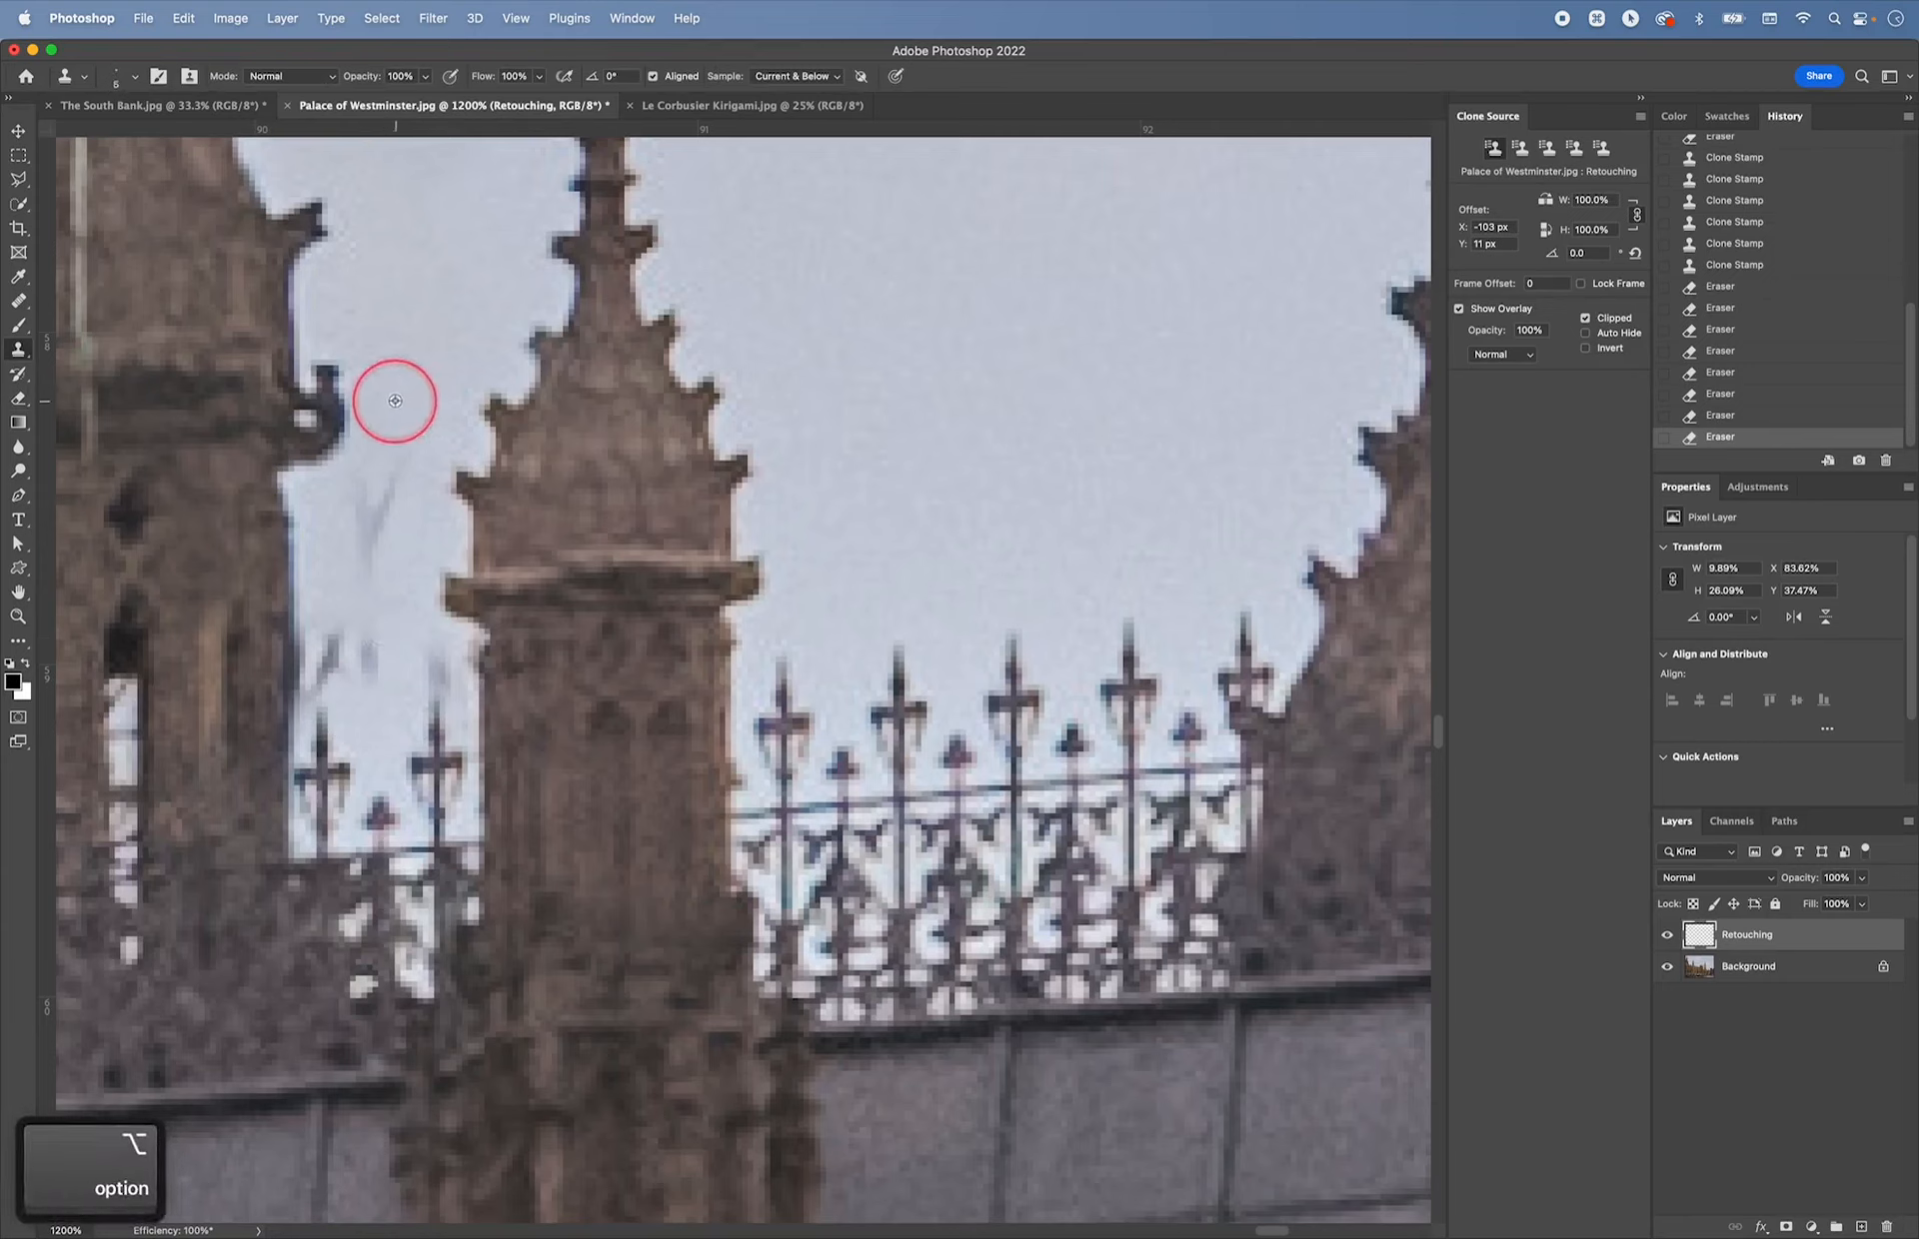
{"action": "left_click", "coordinate": [417, 380], "text": "alt"}
{"action": "left_click", "coordinate": [387, 487]}
{"action": "left_click", "coordinate": [377, 526]}
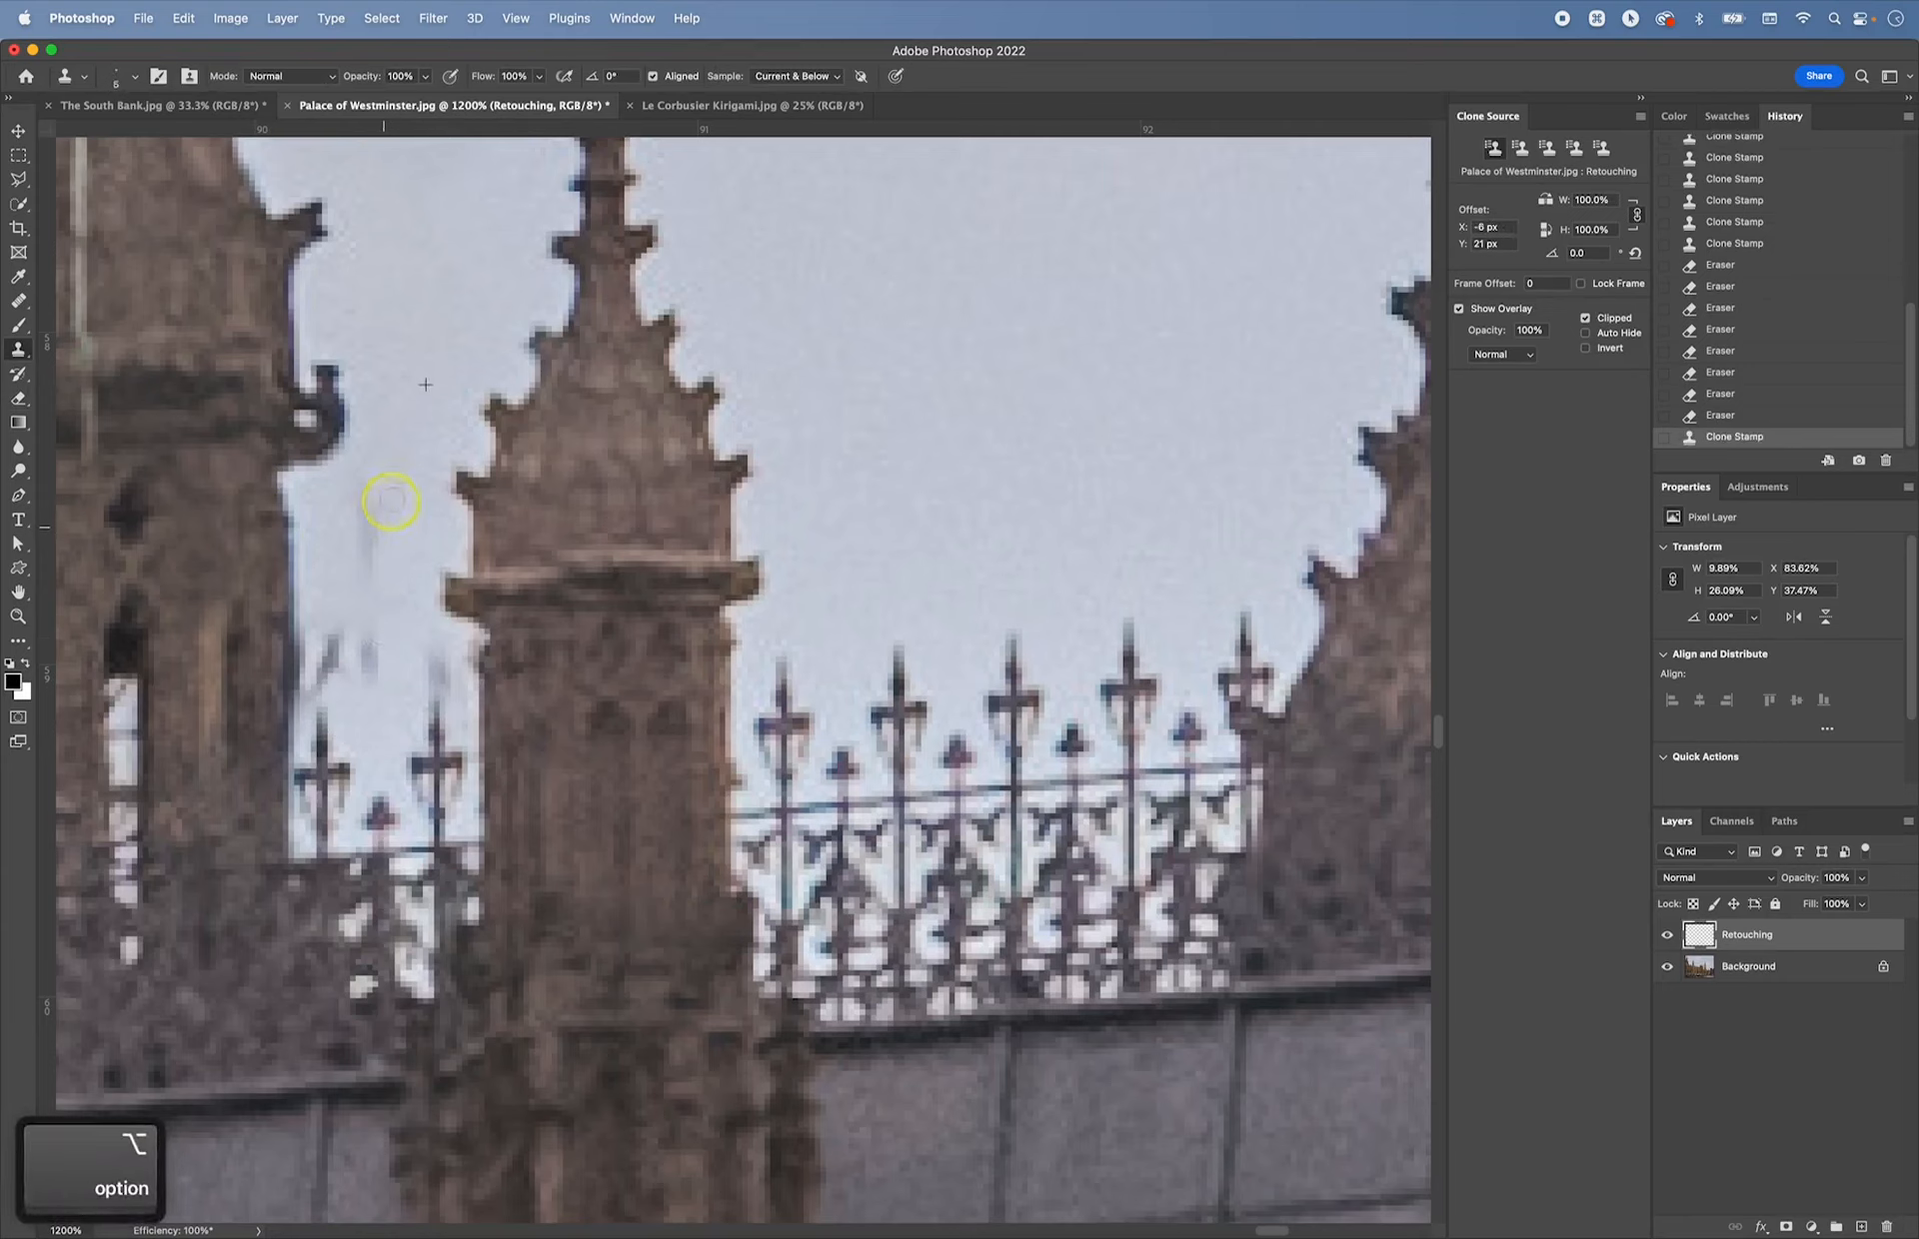
{"action": "left_click", "coordinate": [365, 505]}
{"action": "left_click", "coordinate": [364, 494]}
{"action": "left_click", "coordinate": [367, 528]}
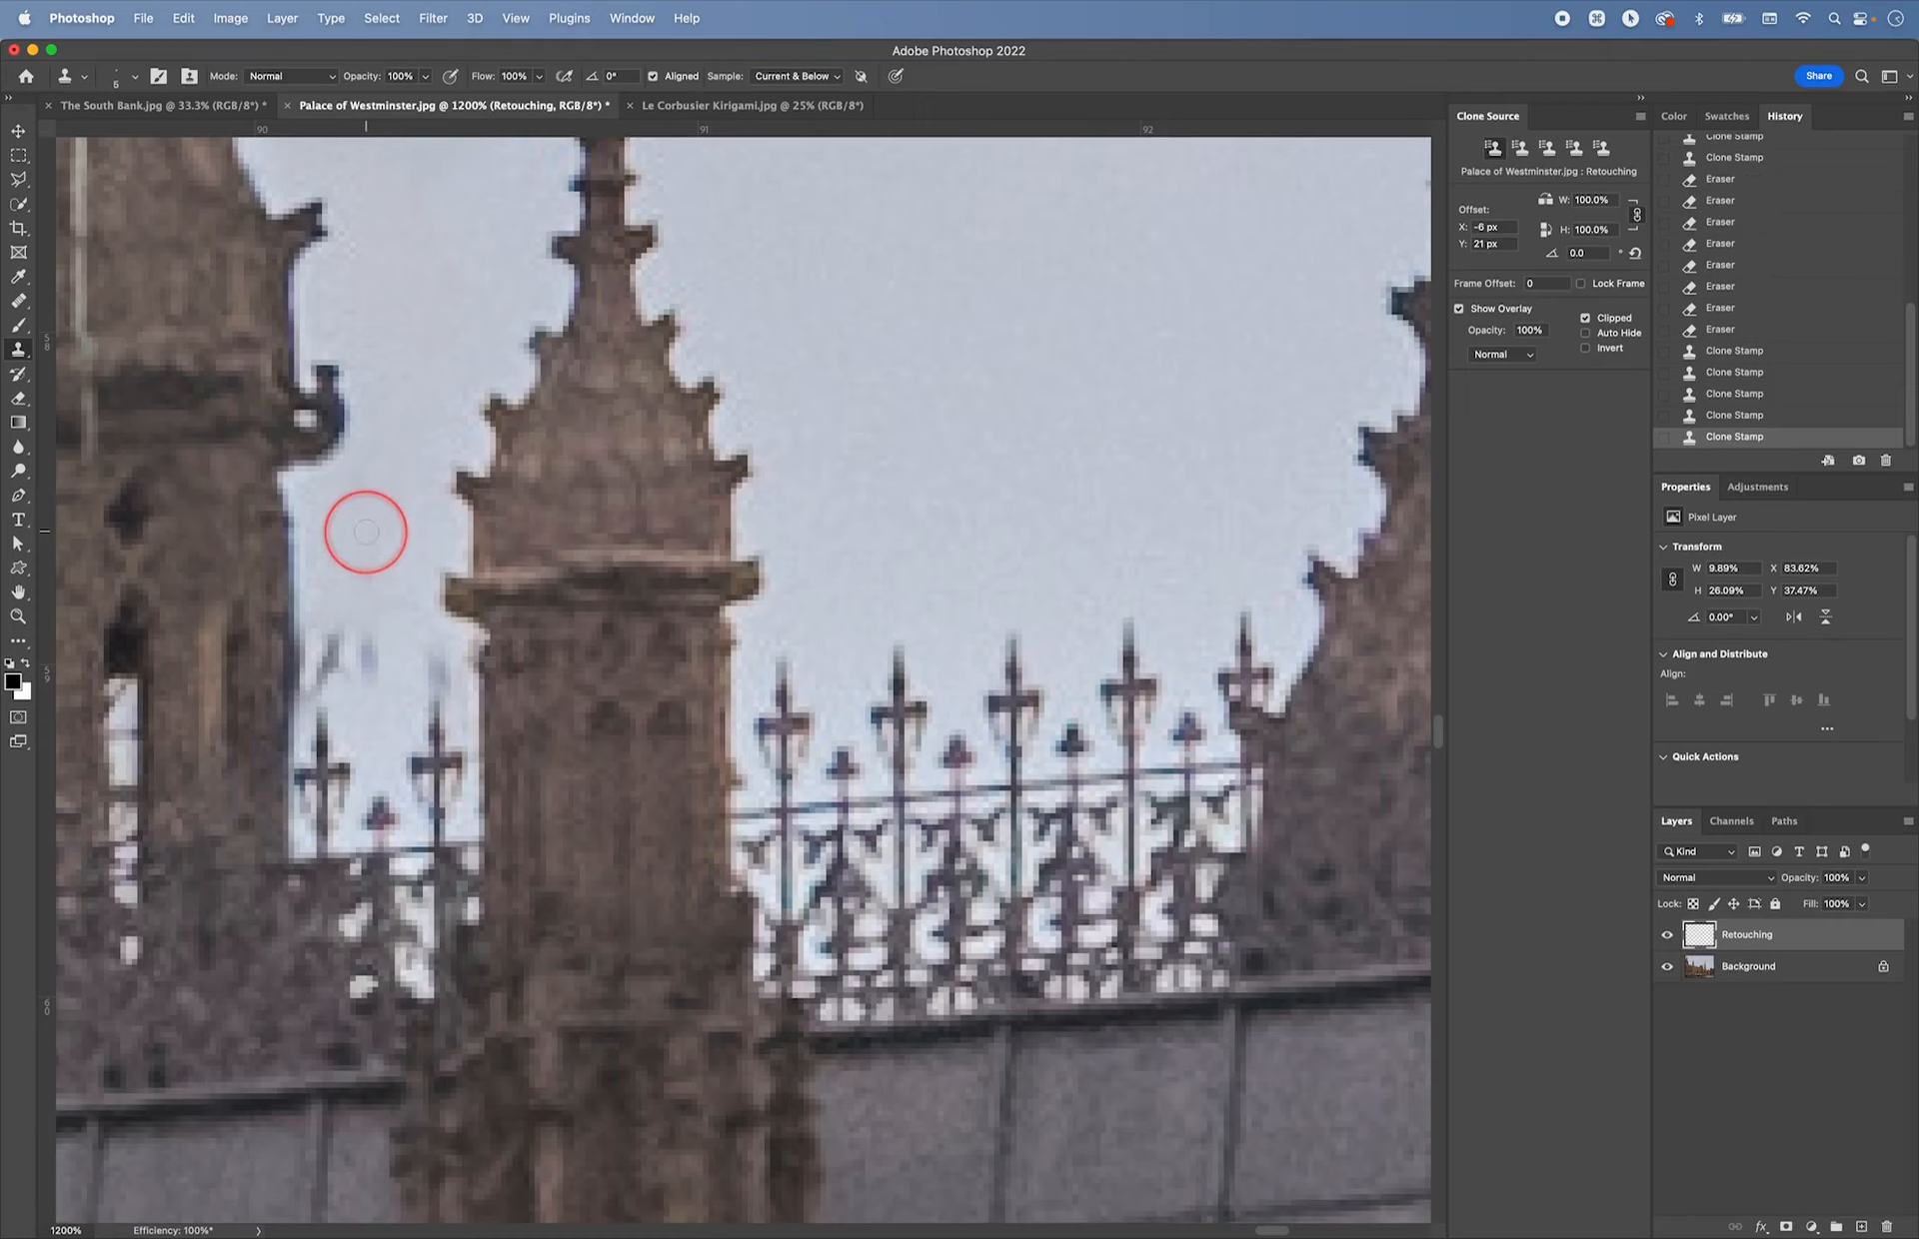
{"action": "left_click", "coordinate": [356, 515]}
{"action": "left_click", "coordinate": [386, 563]}
- Clone nearby sky over the smudges above the railing beside the left tower's edge
{"action": "key", "text": "super+equal"}
{"action": "key", "text": "super+equal"}
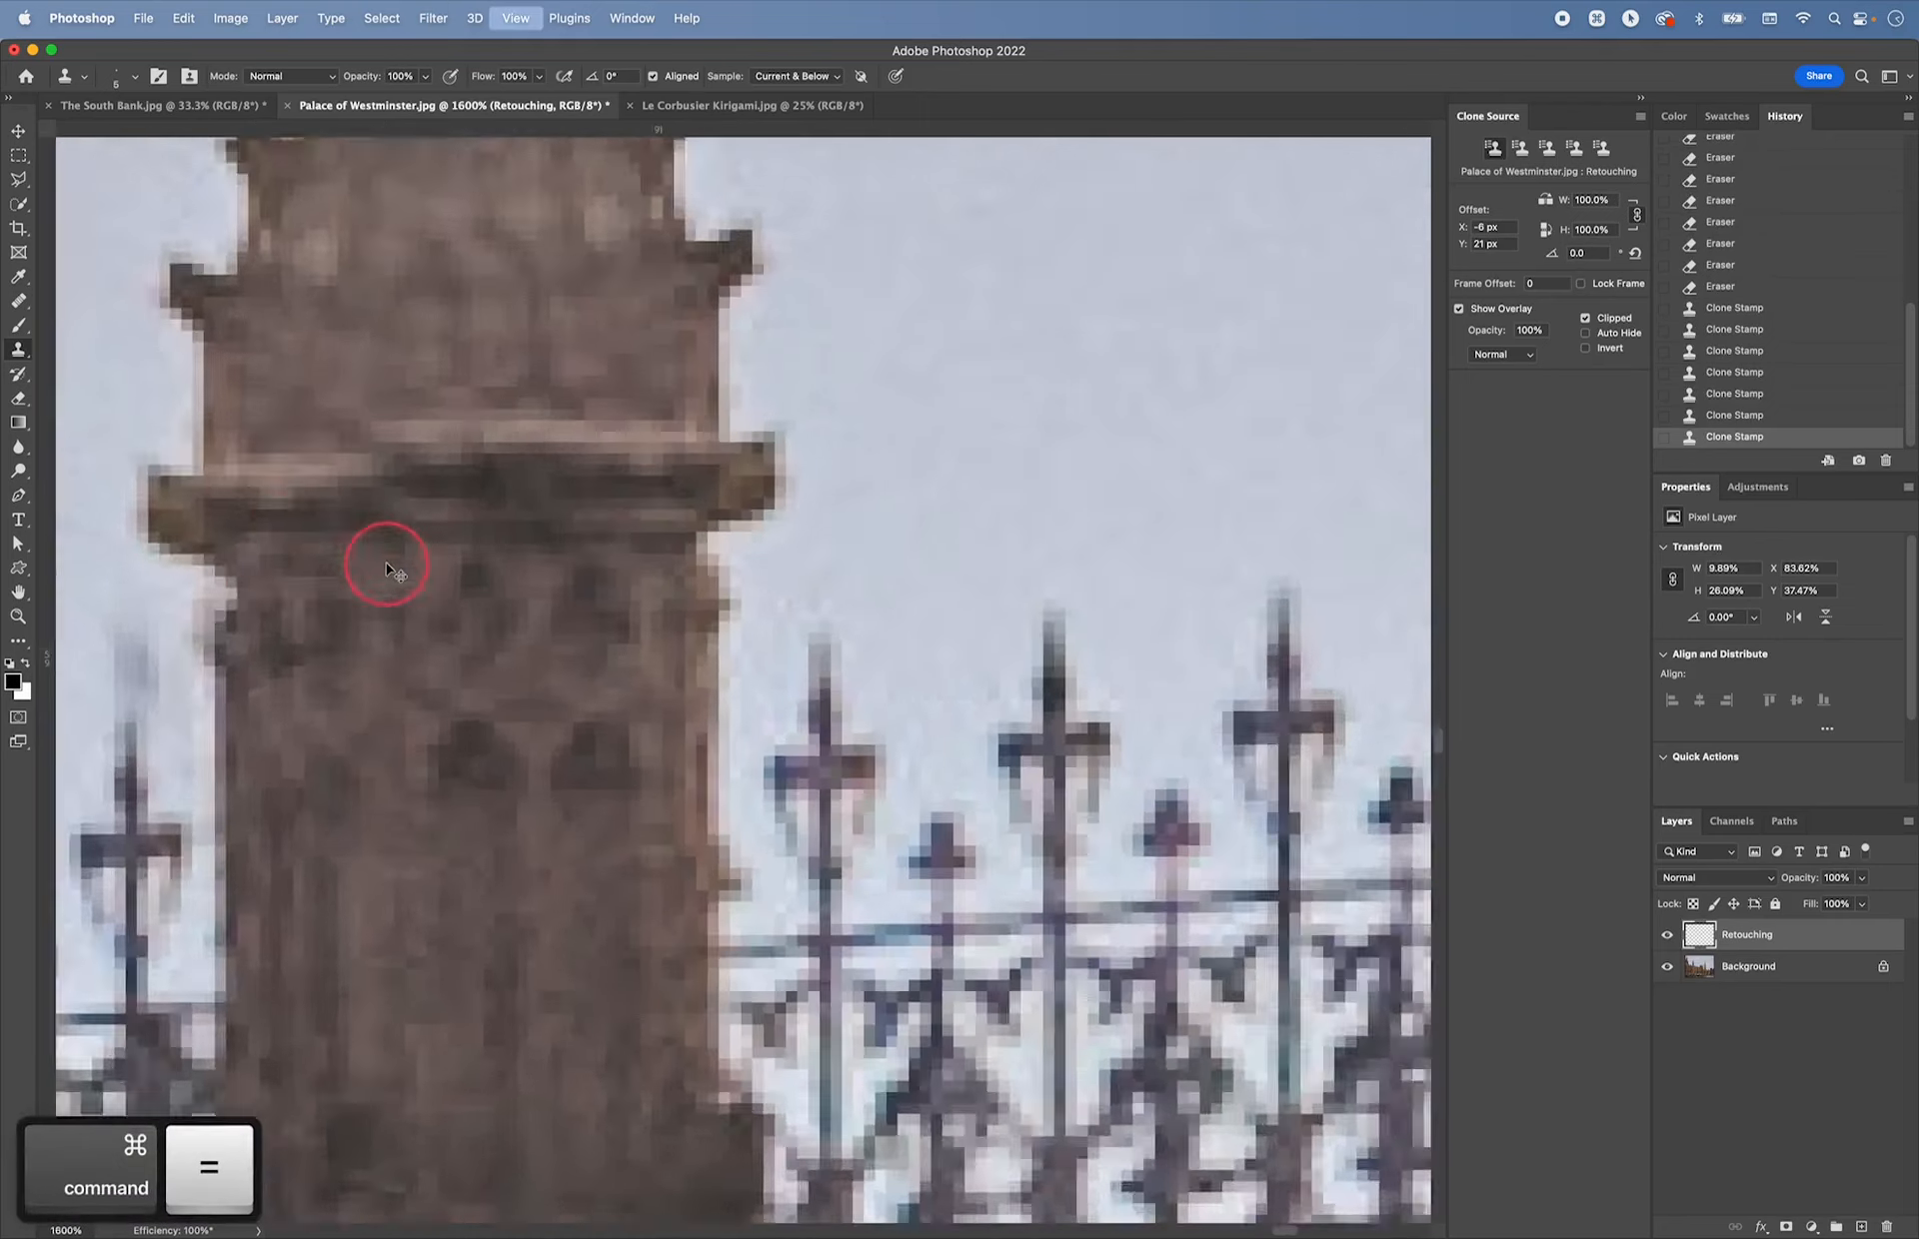
{"action": "key", "text": "super+minus"}
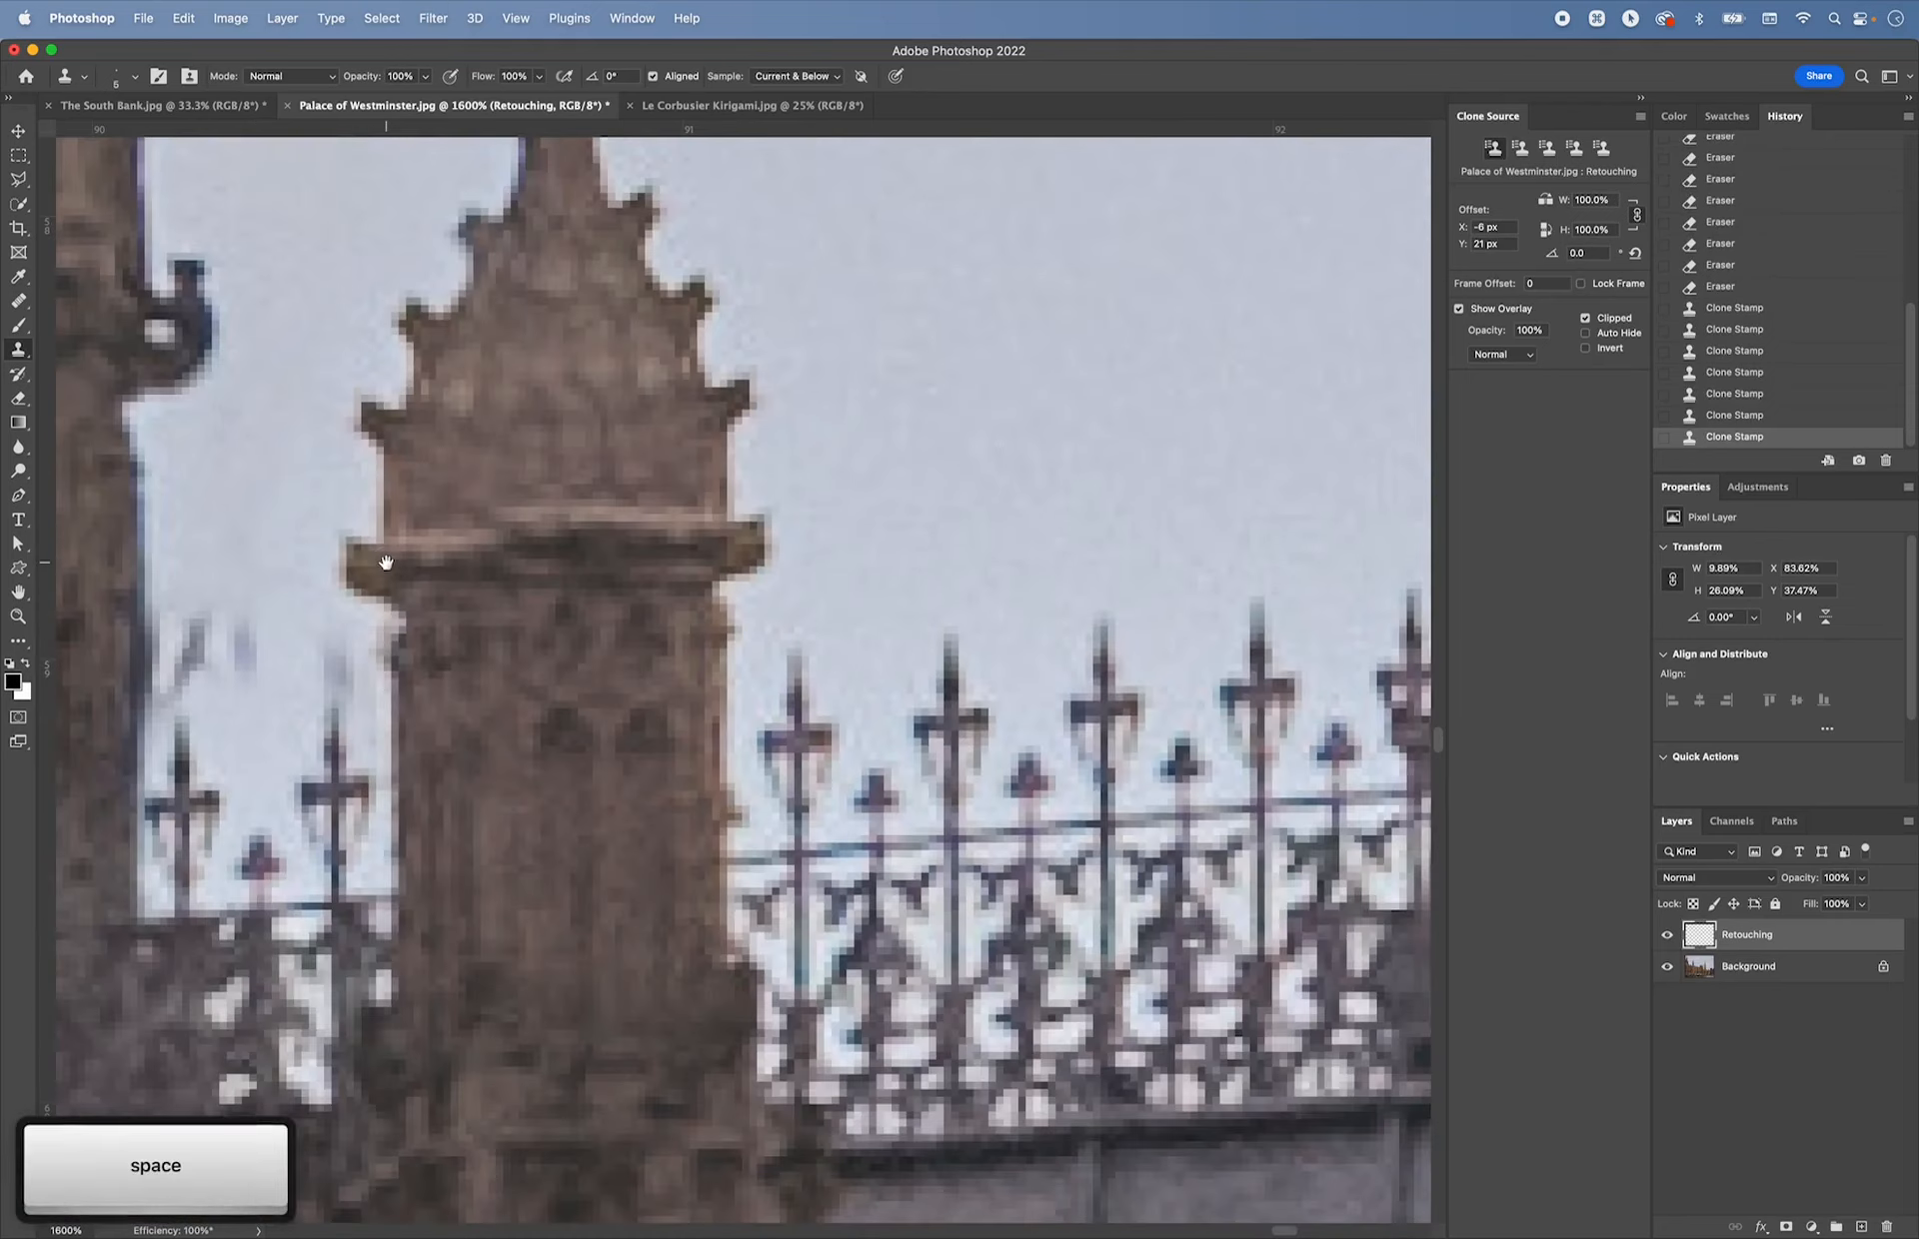
{"action": "mouse_move", "coordinate": [379, 559]}
{"action": "left_mouse_down"}
{"action": "mouse_move", "coordinate": [416, 602]}
{"action": "mouse_move", "coordinate": [652, 628]}
{"action": "mouse_move", "coordinate": [588, 669]}
{"action": "mouse_move", "coordinate": [677, 615]}
{"action": "mouse_move", "coordinate": [656, 534]}
{"action": "mouse_move", "coordinate": [663, 686]}
{"action": "mouse_move", "coordinate": [644, 565]}
{"action": "mouse_move", "coordinate": [648, 673]}
{"action": "mouse_move", "coordinate": [647, 601]}
{"action": "mouse_move", "coordinate": [613, 567]}
{"action": "mouse_move", "coordinate": [601, 690]}
{"action": "mouse_move", "coordinate": [622, 658]}
{"action": "mouse_move", "coordinate": [585, 575]}
{"action": "mouse_move", "coordinate": [597, 540]}
{"action": "mouse_move", "coordinate": [593, 684]}
{"action": "left_mouse_up"}
{"action": "left_click", "coordinate": [662, 609], "text": "alt"}
{"action": "left_click", "coordinate": [644, 562], "text": "alt"}
{"action": "left_click", "coordinate": [614, 567], "text": "alt"}
{"action": "left_click", "coordinate": [586, 571], "text": "alt"}
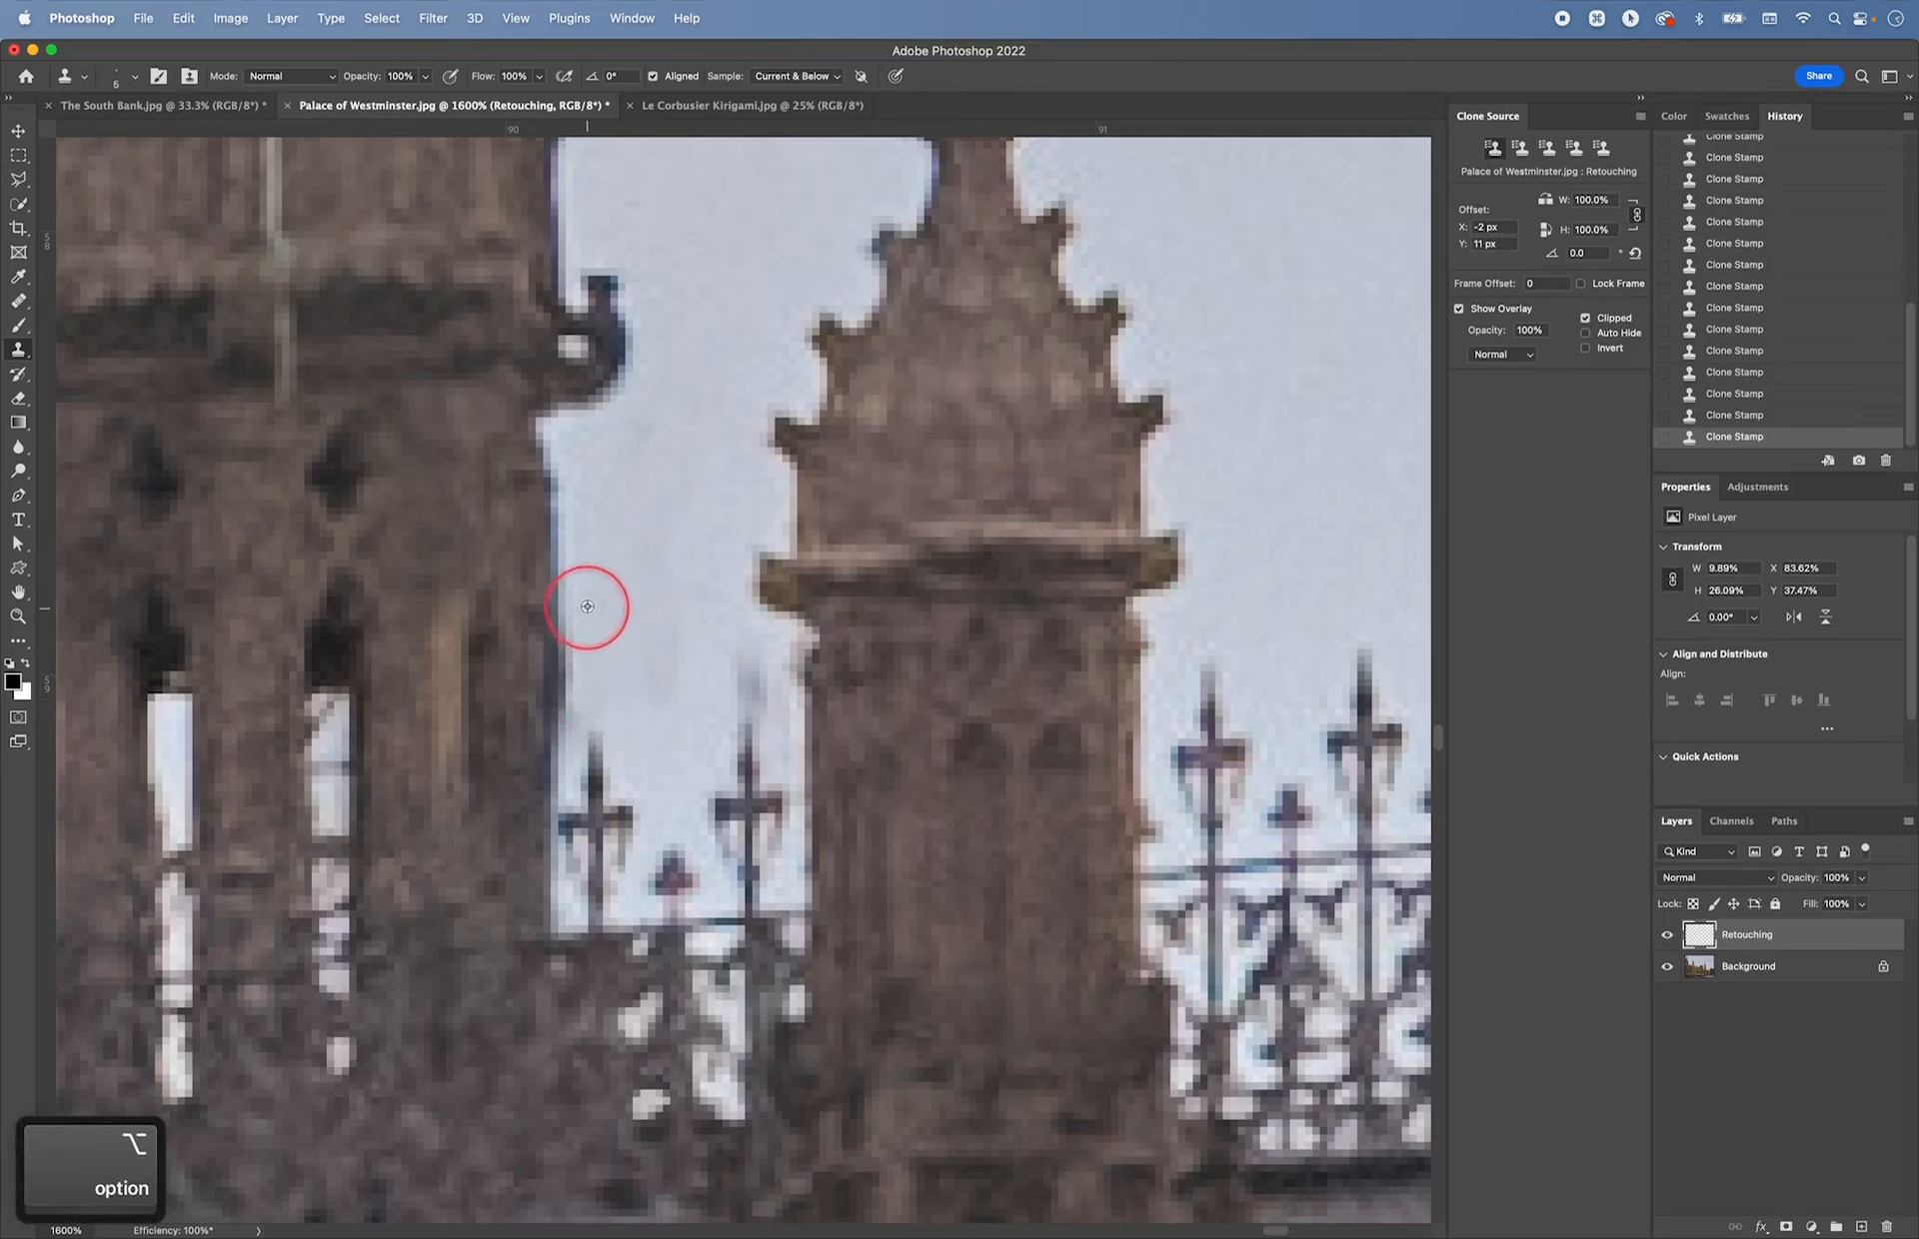
{"action": "left_click", "coordinate": [606, 560], "text": "alt"}
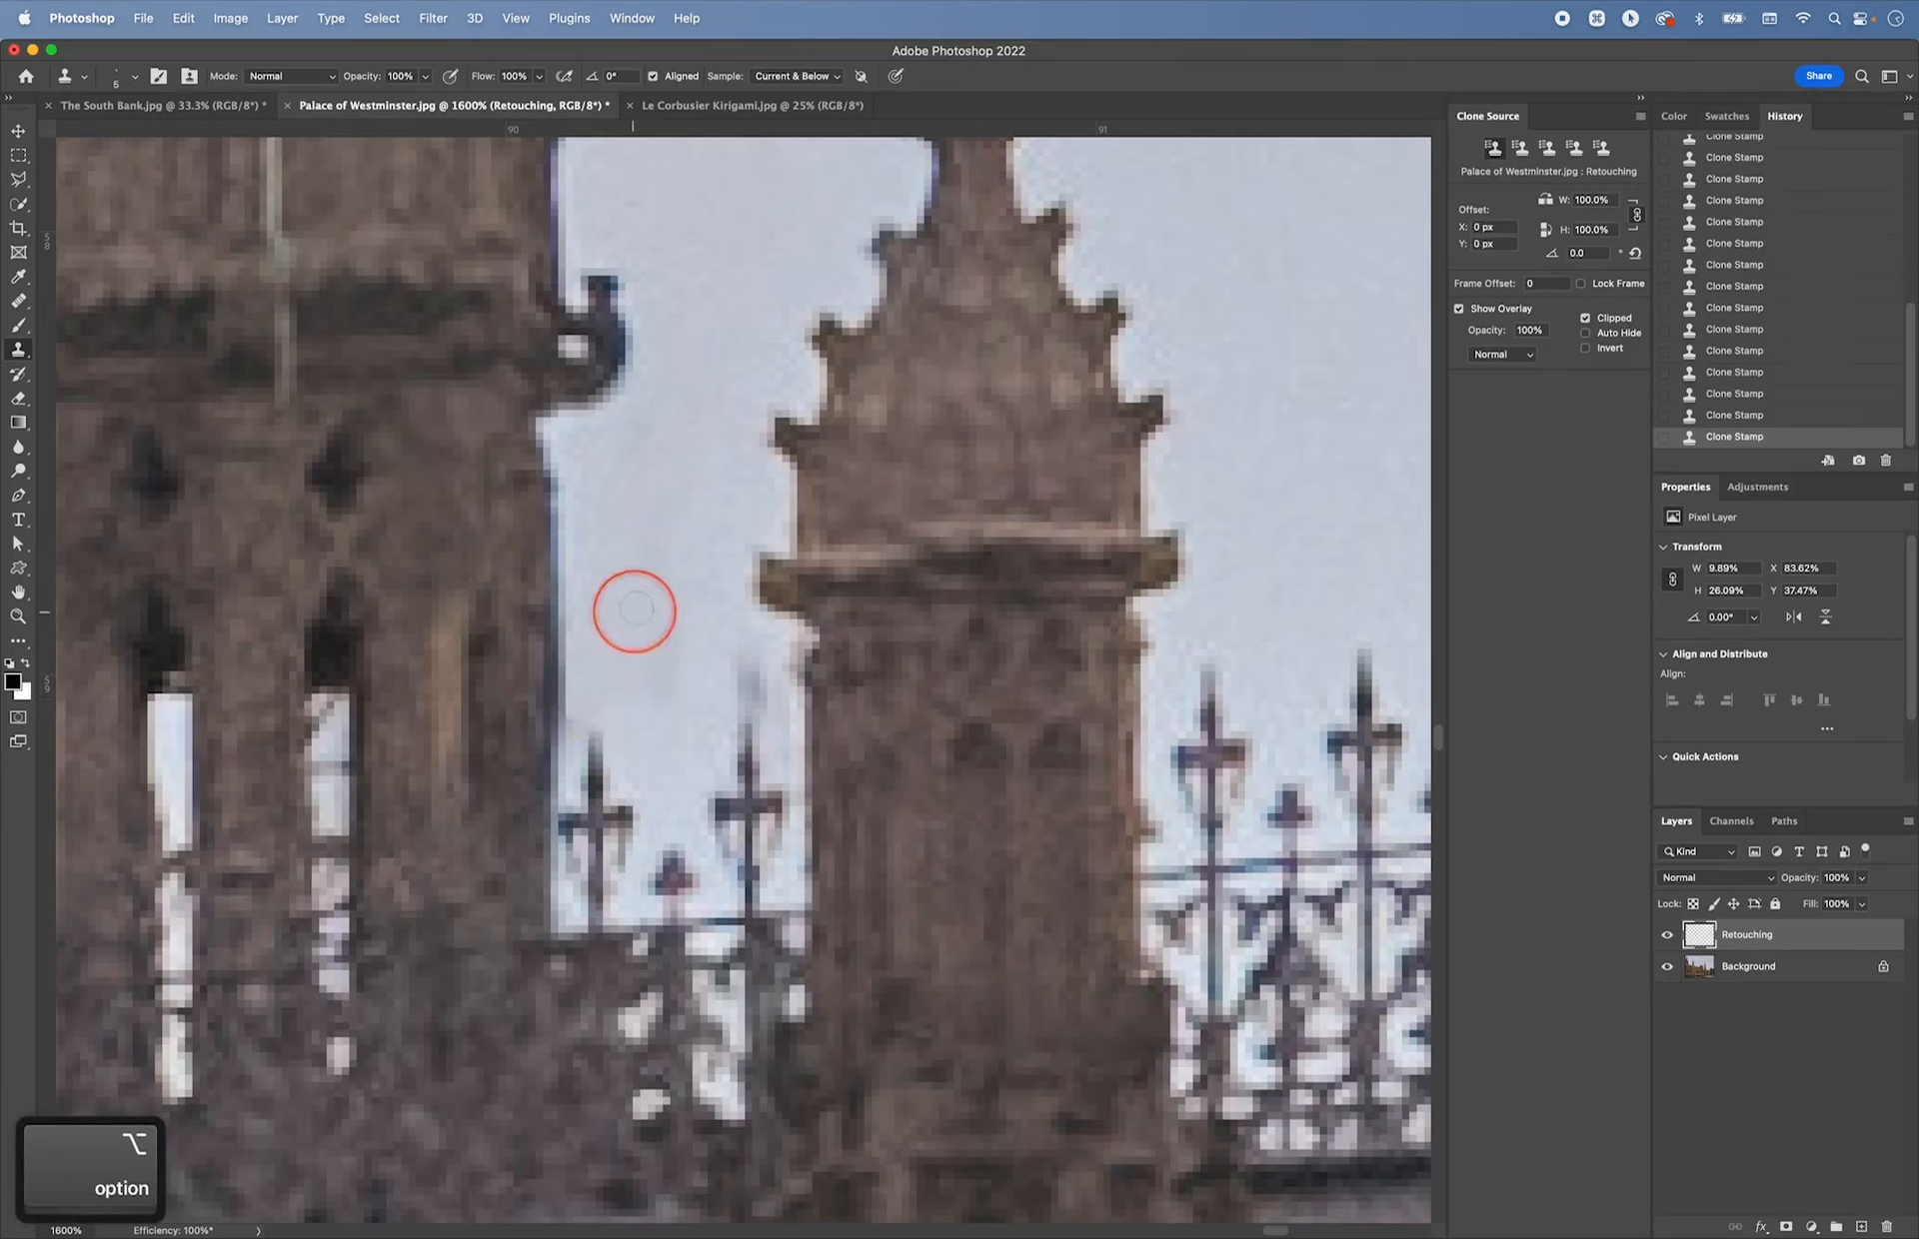
{"action": "left_click", "coordinate": [656, 527], "text": "alt"}
{"action": "mouse_move", "coordinate": [635, 609]}
{"action": "left_mouse_down"}
{"action": "mouse_move", "coordinate": [656, 528]}
{"action": "mouse_move", "coordinate": [664, 702]}
{"action": "left_mouse_up"}
- Clone sky over the faint streaks above the railing spike next to the pinnacle, resampling the source between strokes
{"action": "left_click", "coordinate": [665, 551], "text": "alt"}
{"action": "left_click", "coordinate": [718, 657]}
{"action": "left_click", "coordinate": [681, 633], "text": "alt"}
{"action": "left_click", "coordinate": [747, 651]}
{"action": "left_click", "coordinate": [708, 657]}
{"action": "left_click", "coordinate": [686, 633], "text": "alt"}
{"action": "left_click", "coordinate": [735, 692]}
{"action": "left_click_drag", "start_coordinate": [735, 693], "coordinate": [699, 694]}
{"action": "left_click", "coordinate": [686, 690], "text": "alt"}
{"action": "left_click", "coordinate": [744, 702]}
{"action": "left_click", "coordinate": [692, 675], "text": "alt"}
{"action": "left_click", "coordinate": [772, 703]}
{"action": "left_click", "coordinate": [691, 627], "text": "alt"}
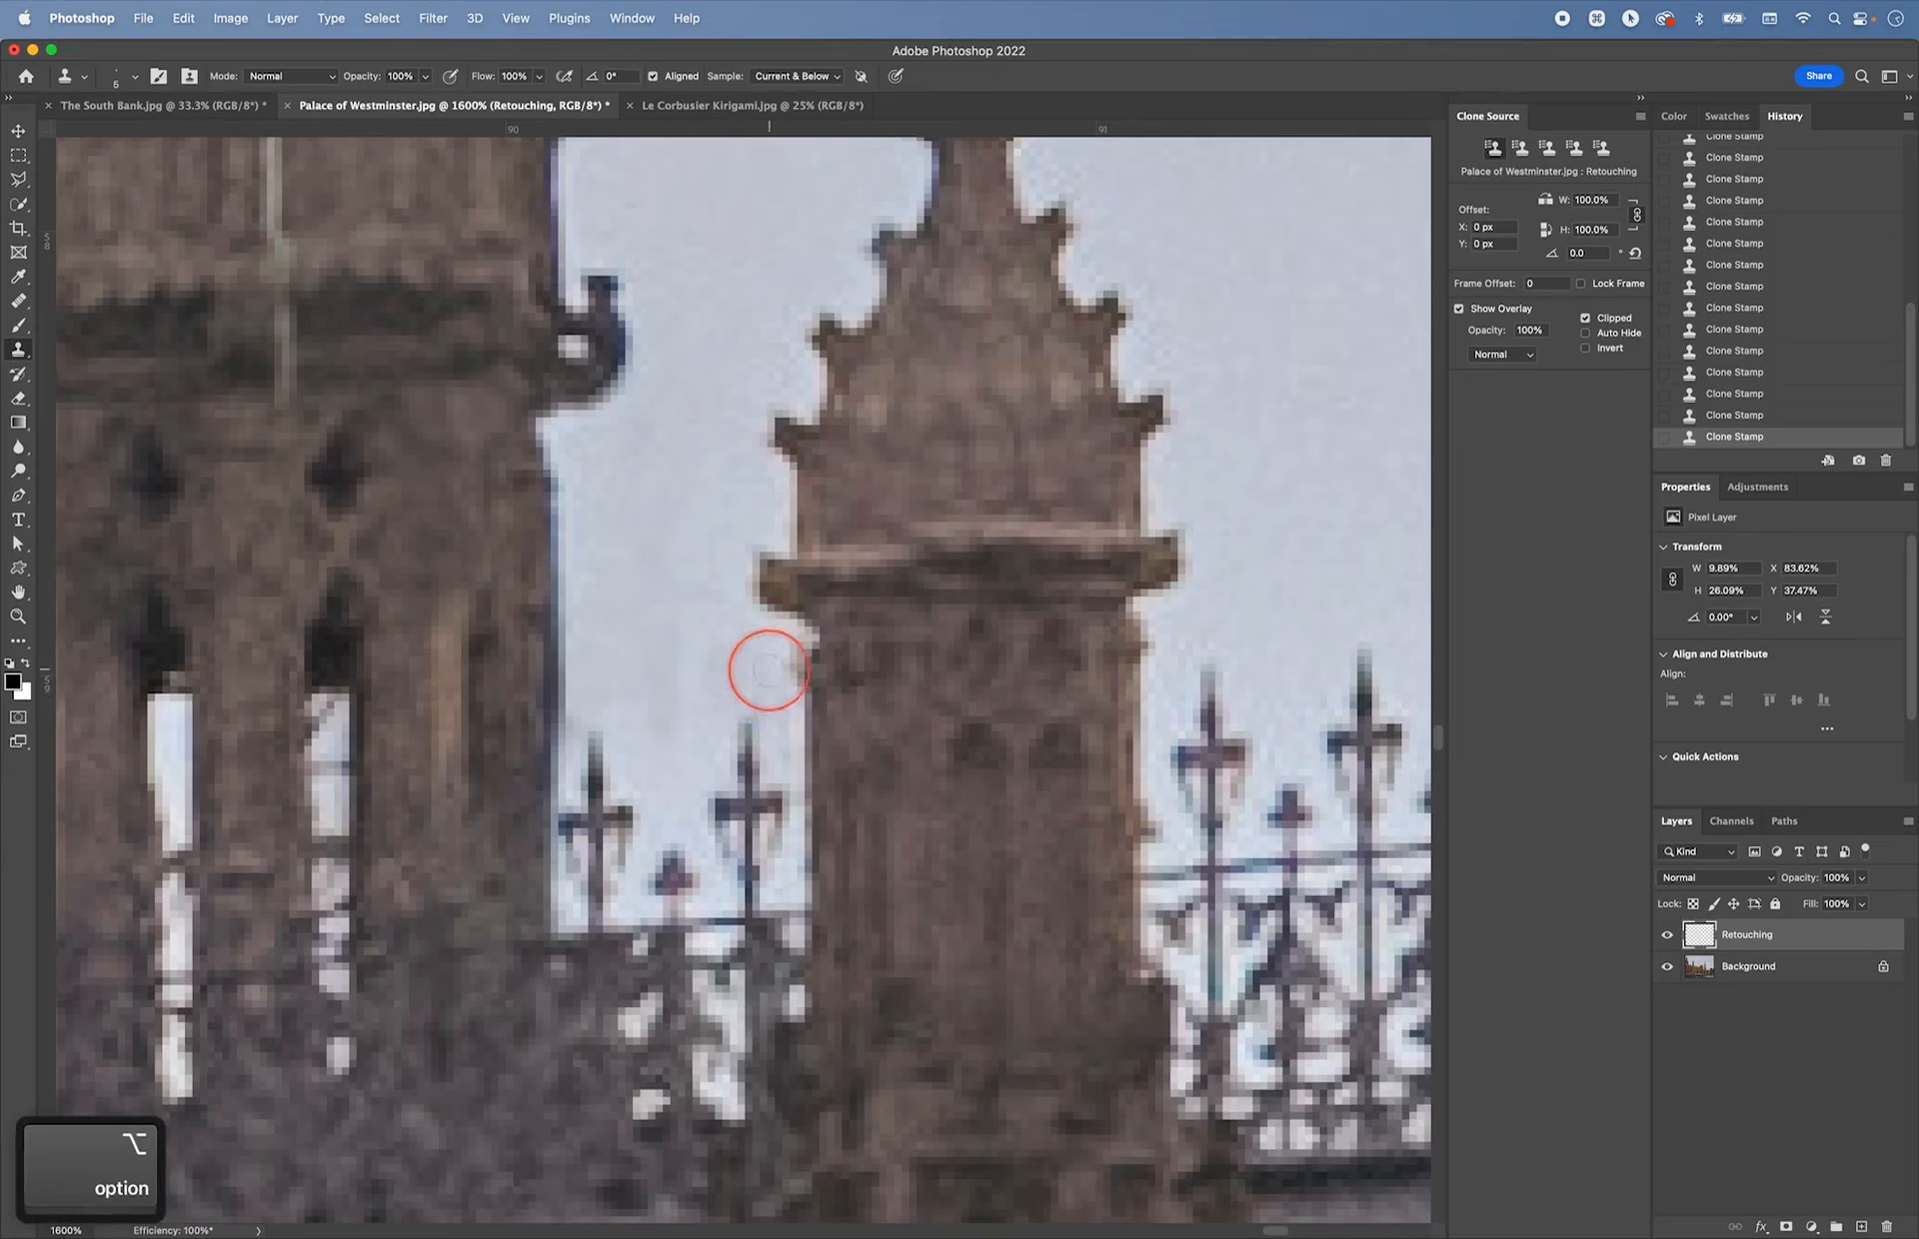
{"action": "left_click", "coordinate": [782, 668]}
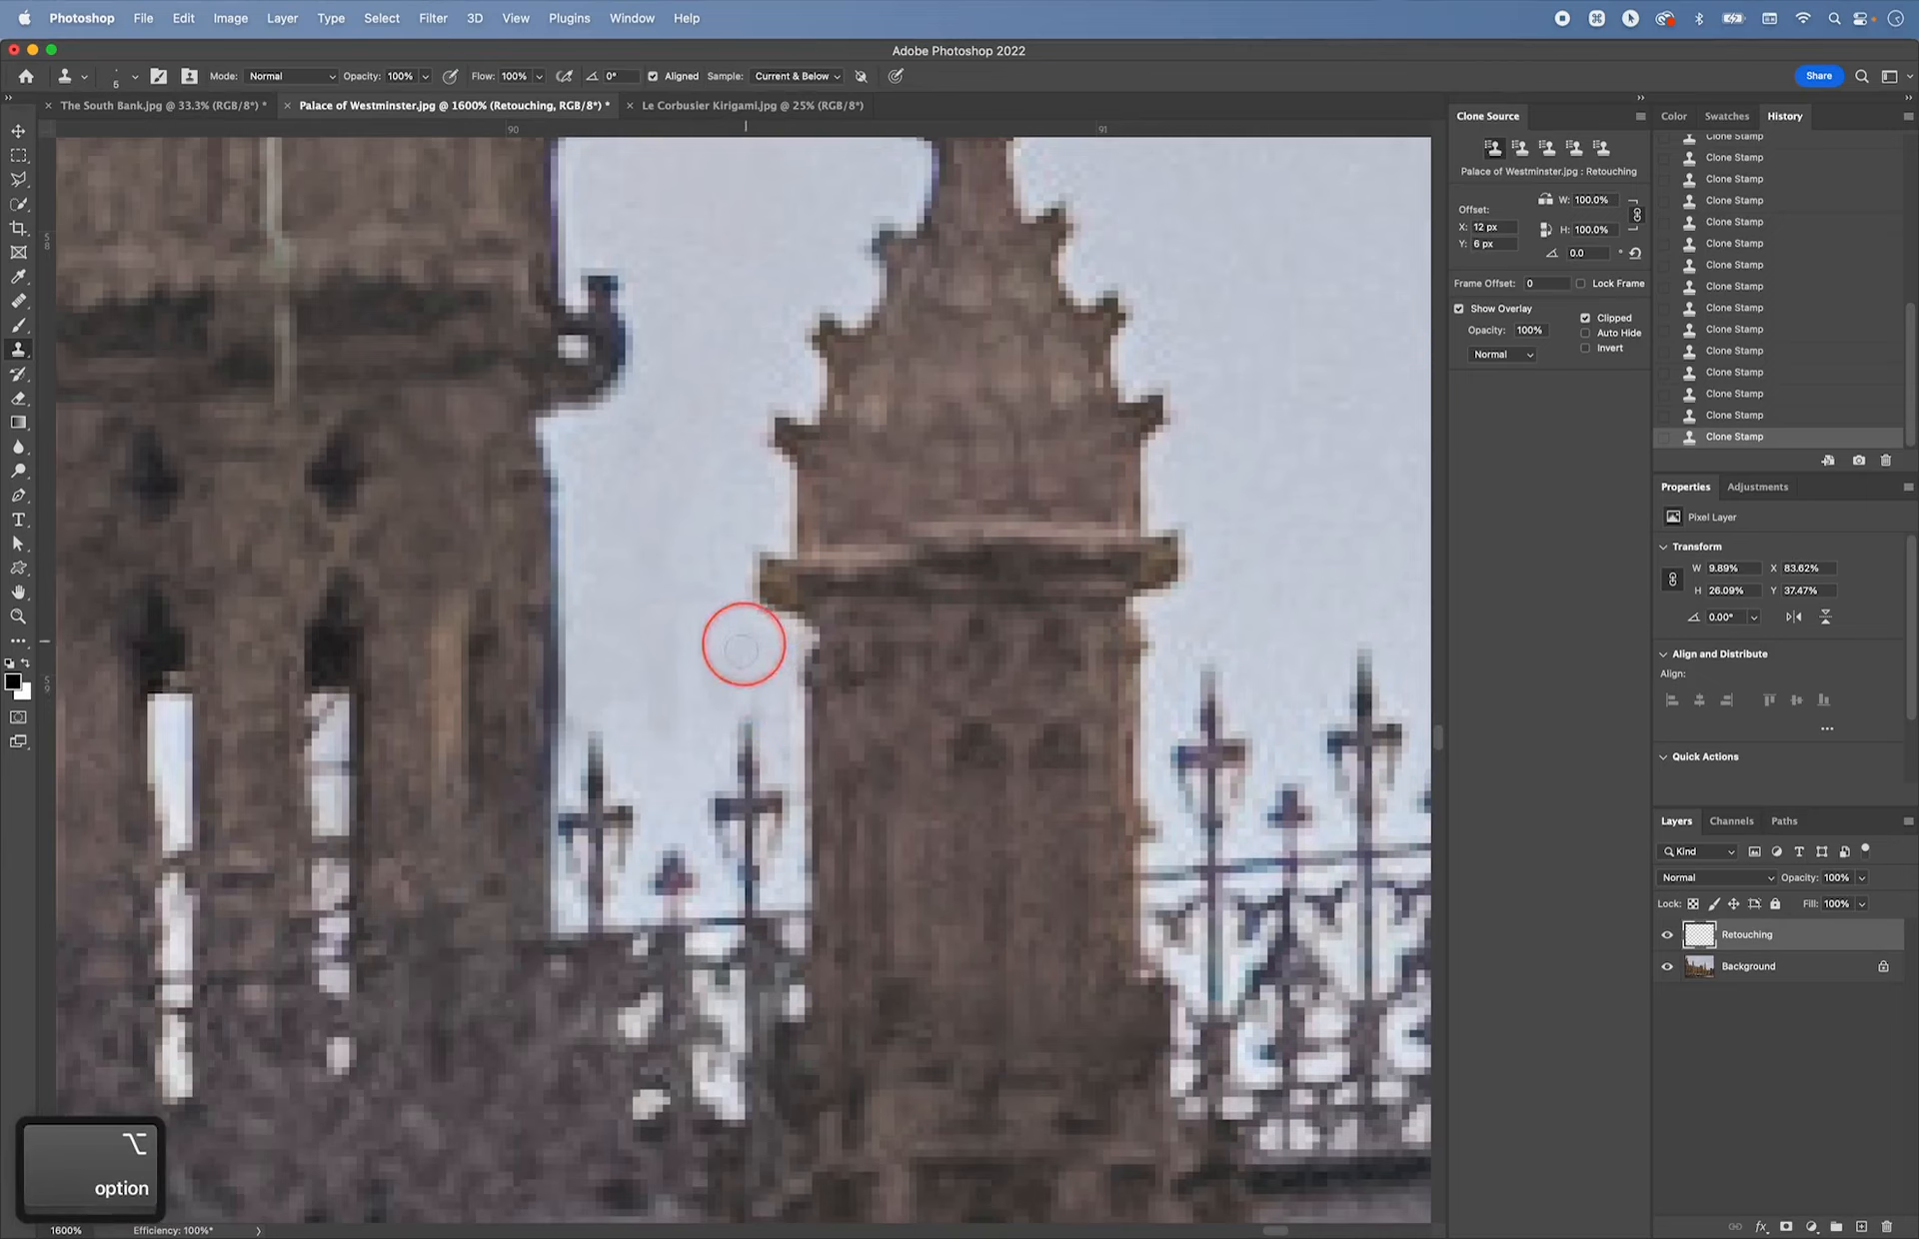
- Clone sky over the faint marks between the left tower's edge, the railing spikes and the pinnacle, resampling between strokes
{"action": "left_click", "coordinate": [711, 642], "text": "alt"}
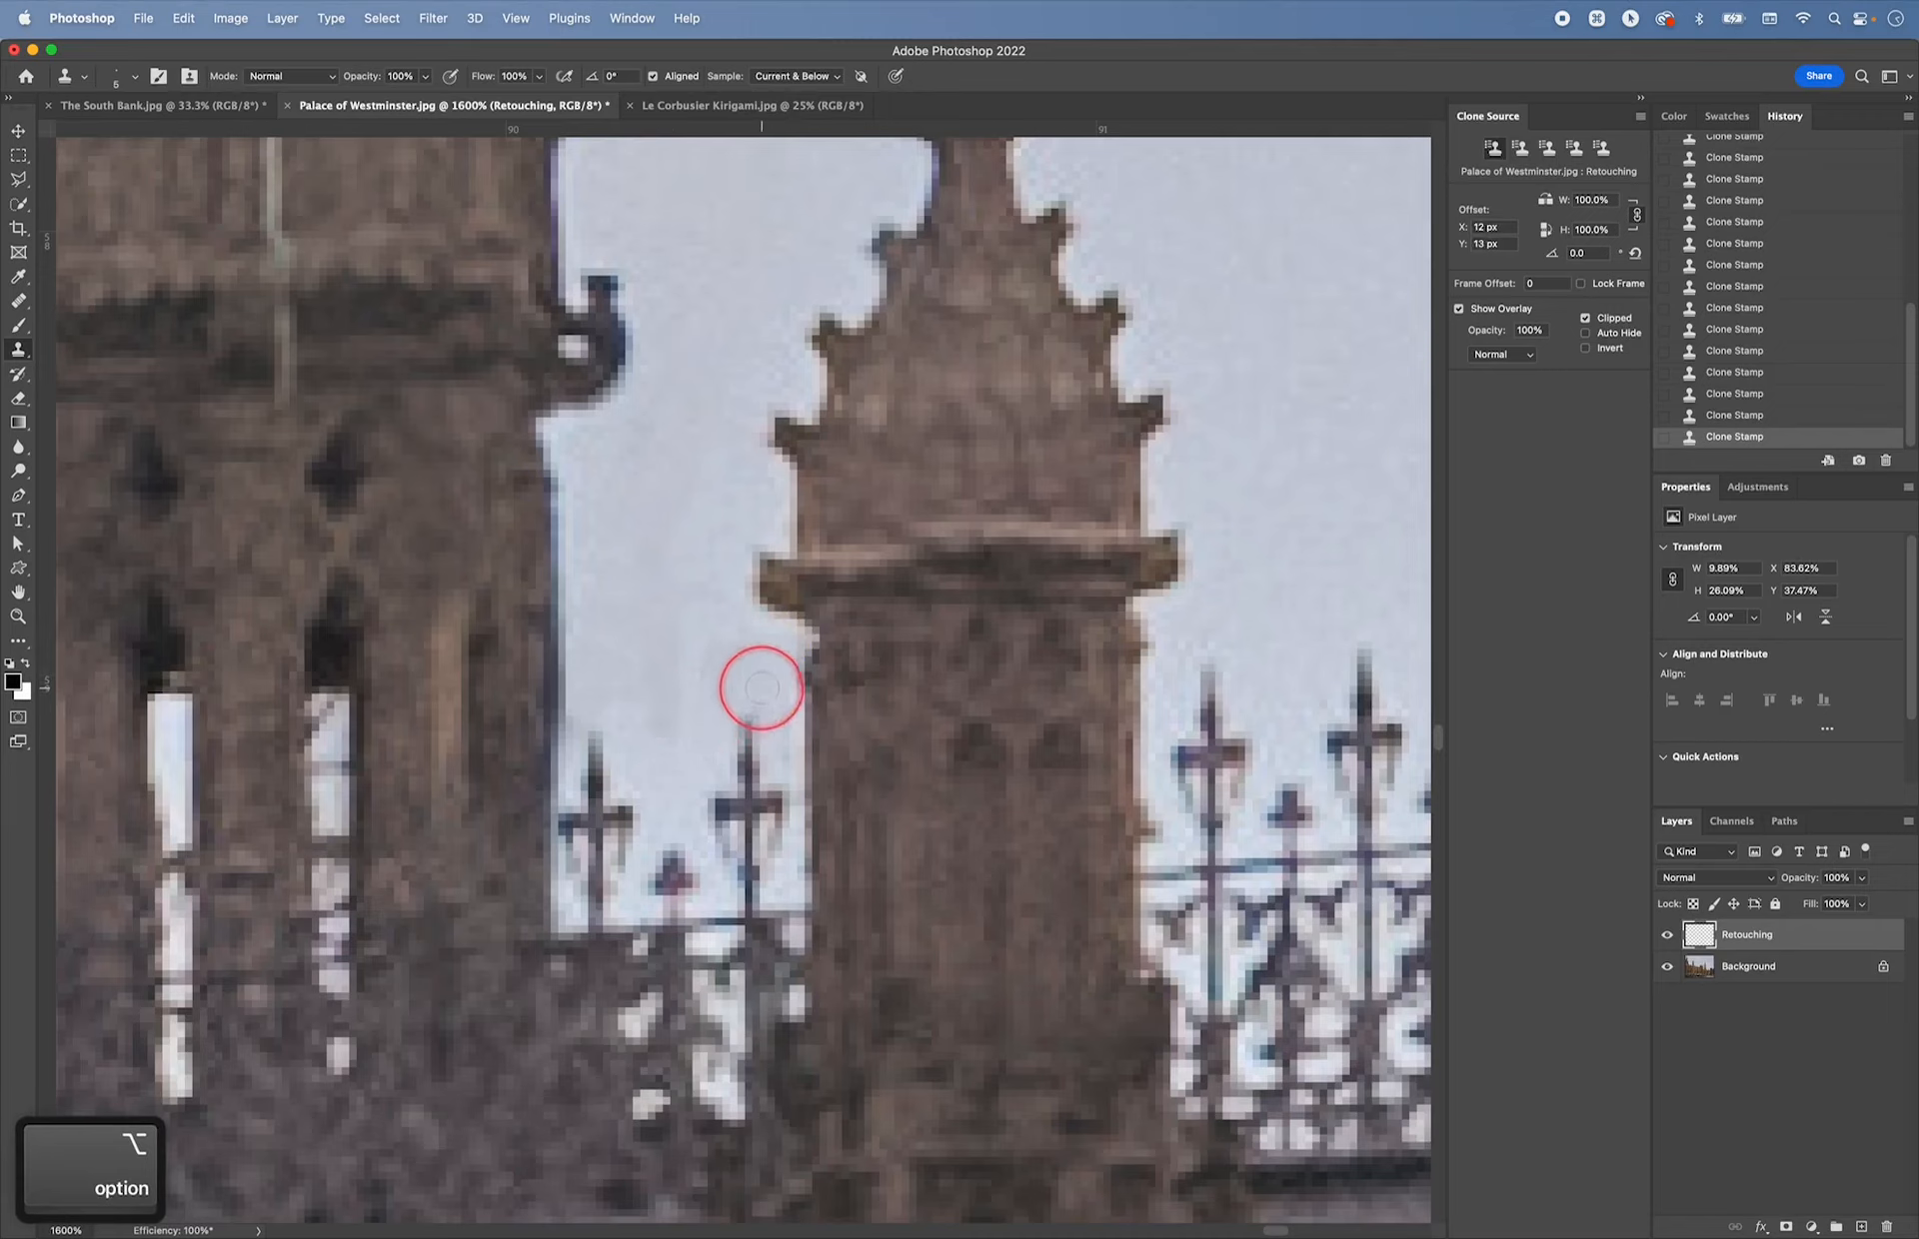
{"action": "left_click", "coordinate": [695, 690], "text": "alt"}
{"action": "left_click", "coordinate": [681, 600], "text": "alt"}
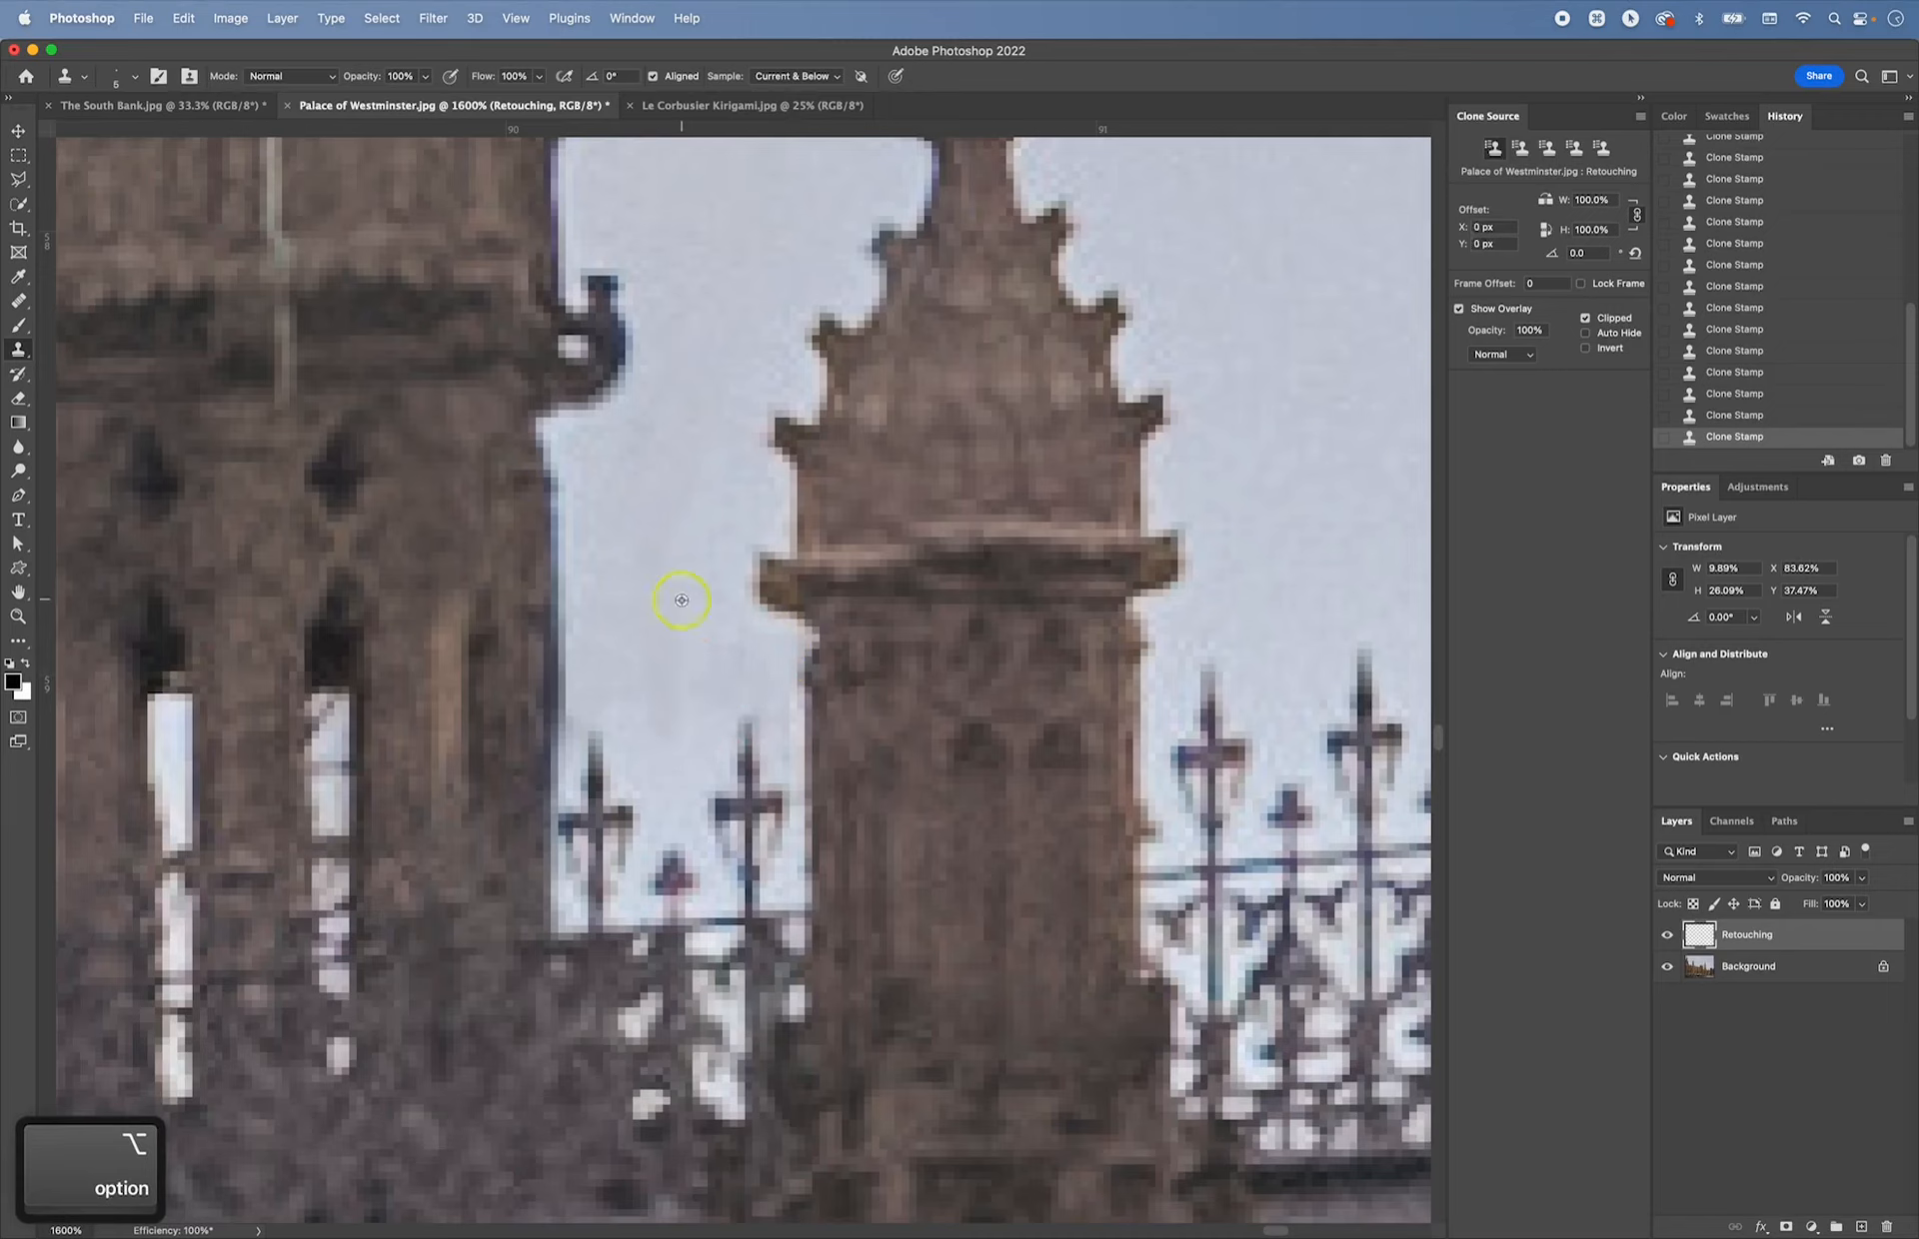
{"action": "left_click_drag", "start_coordinate": [714, 668], "coordinate": [708, 642]}
{"action": "left_click", "coordinate": [710, 650], "text": "alt"}
{"action": "left_click", "coordinate": [690, 686], "text": "alt"}
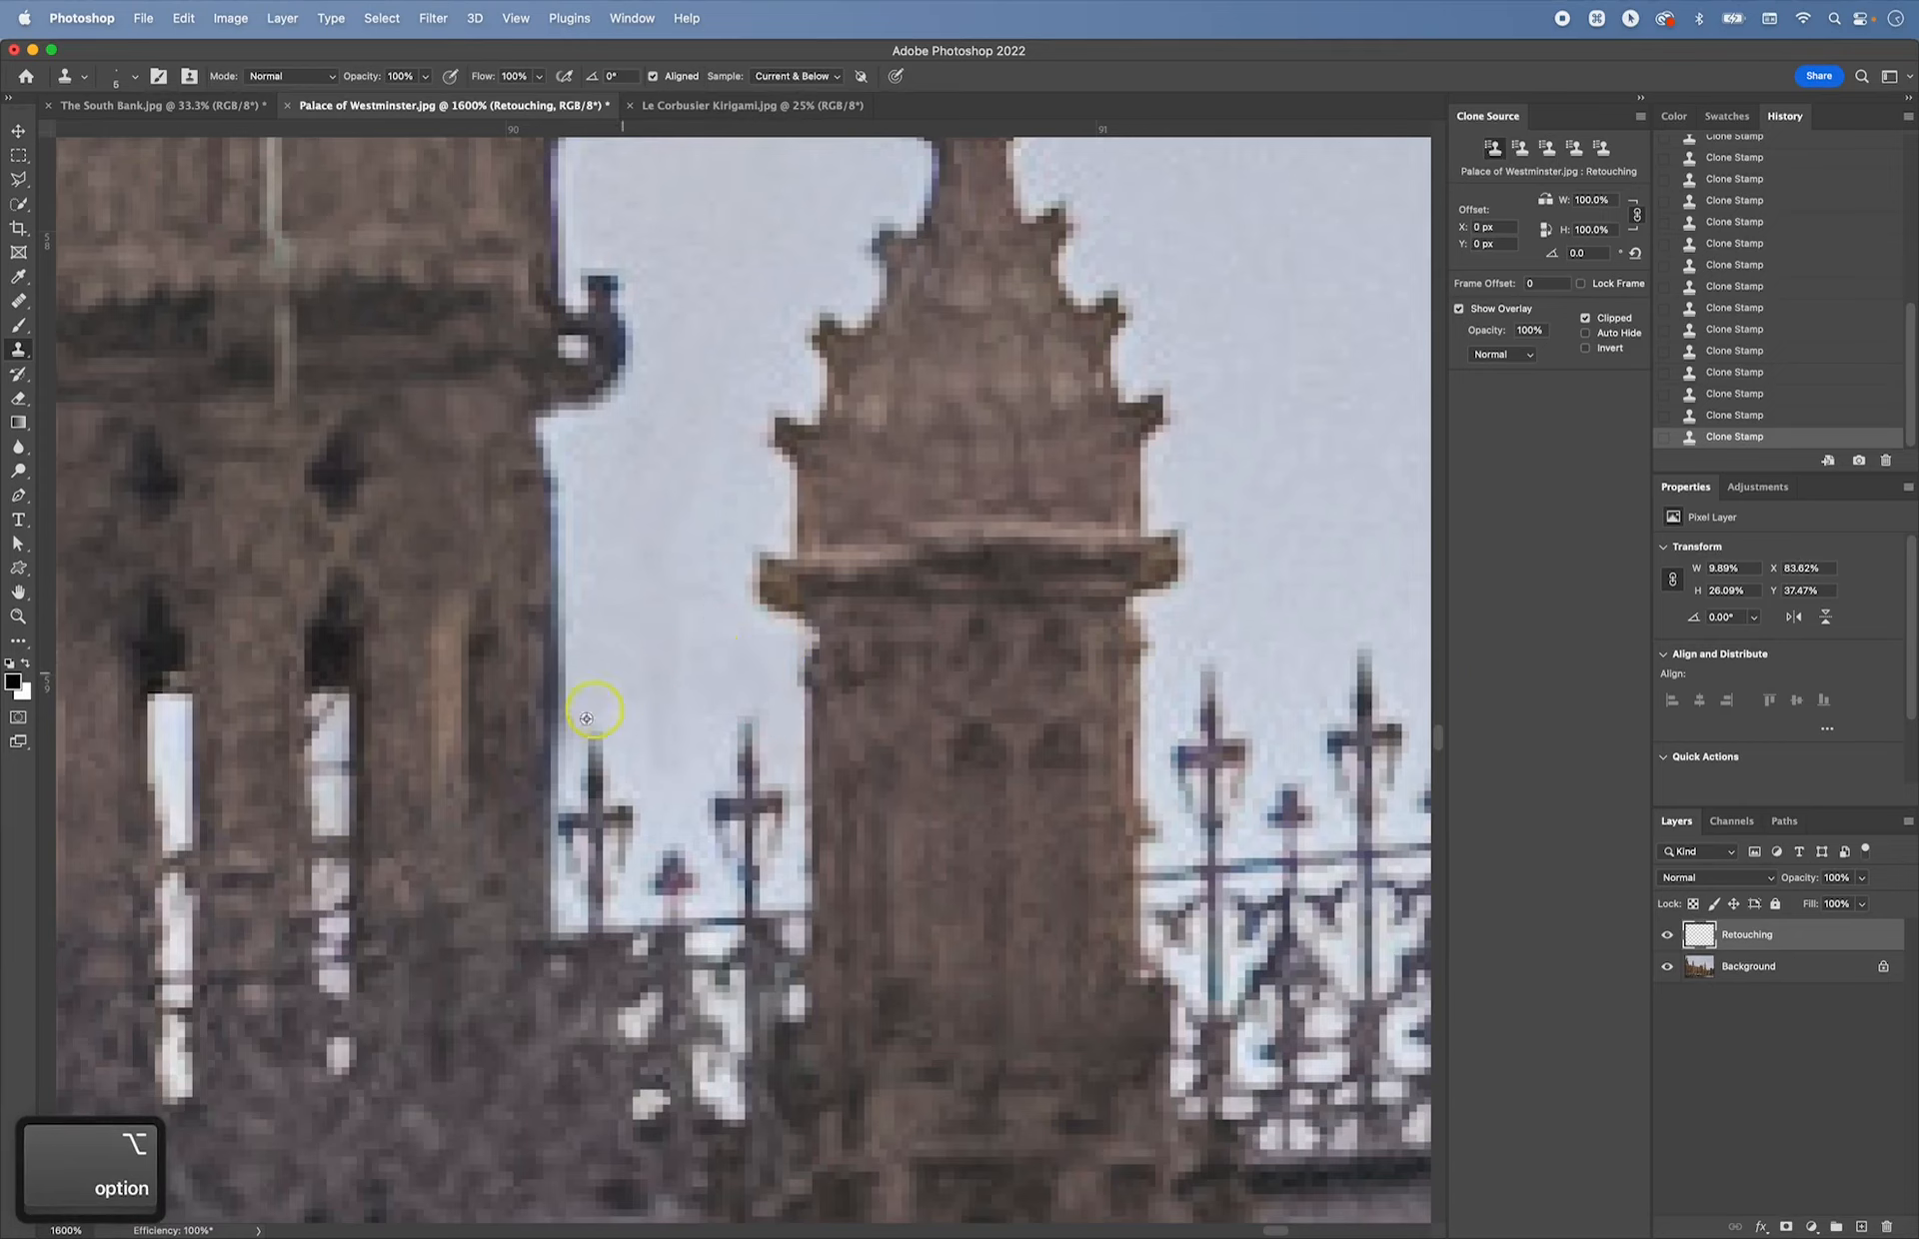
{"action": "mouse_move", "coordinate": [575, 748]}
{"action": "left_mouse_down"}
{"action": "mouse_move", "coordinate": [589, 630]}
{"action": "mouse_move", "coordinate": [578, 738]}
{"action": "mouse_move", "coordinate": [592, 505]}
{"action": "mouse_move", "coordinate": [570, 795]}
{"action": "mouse_move", "coordinate": [586, 556]}
{"action": "mouse_move", "coordinate": [573, 687]}
{"action": "left_mouse_up"}
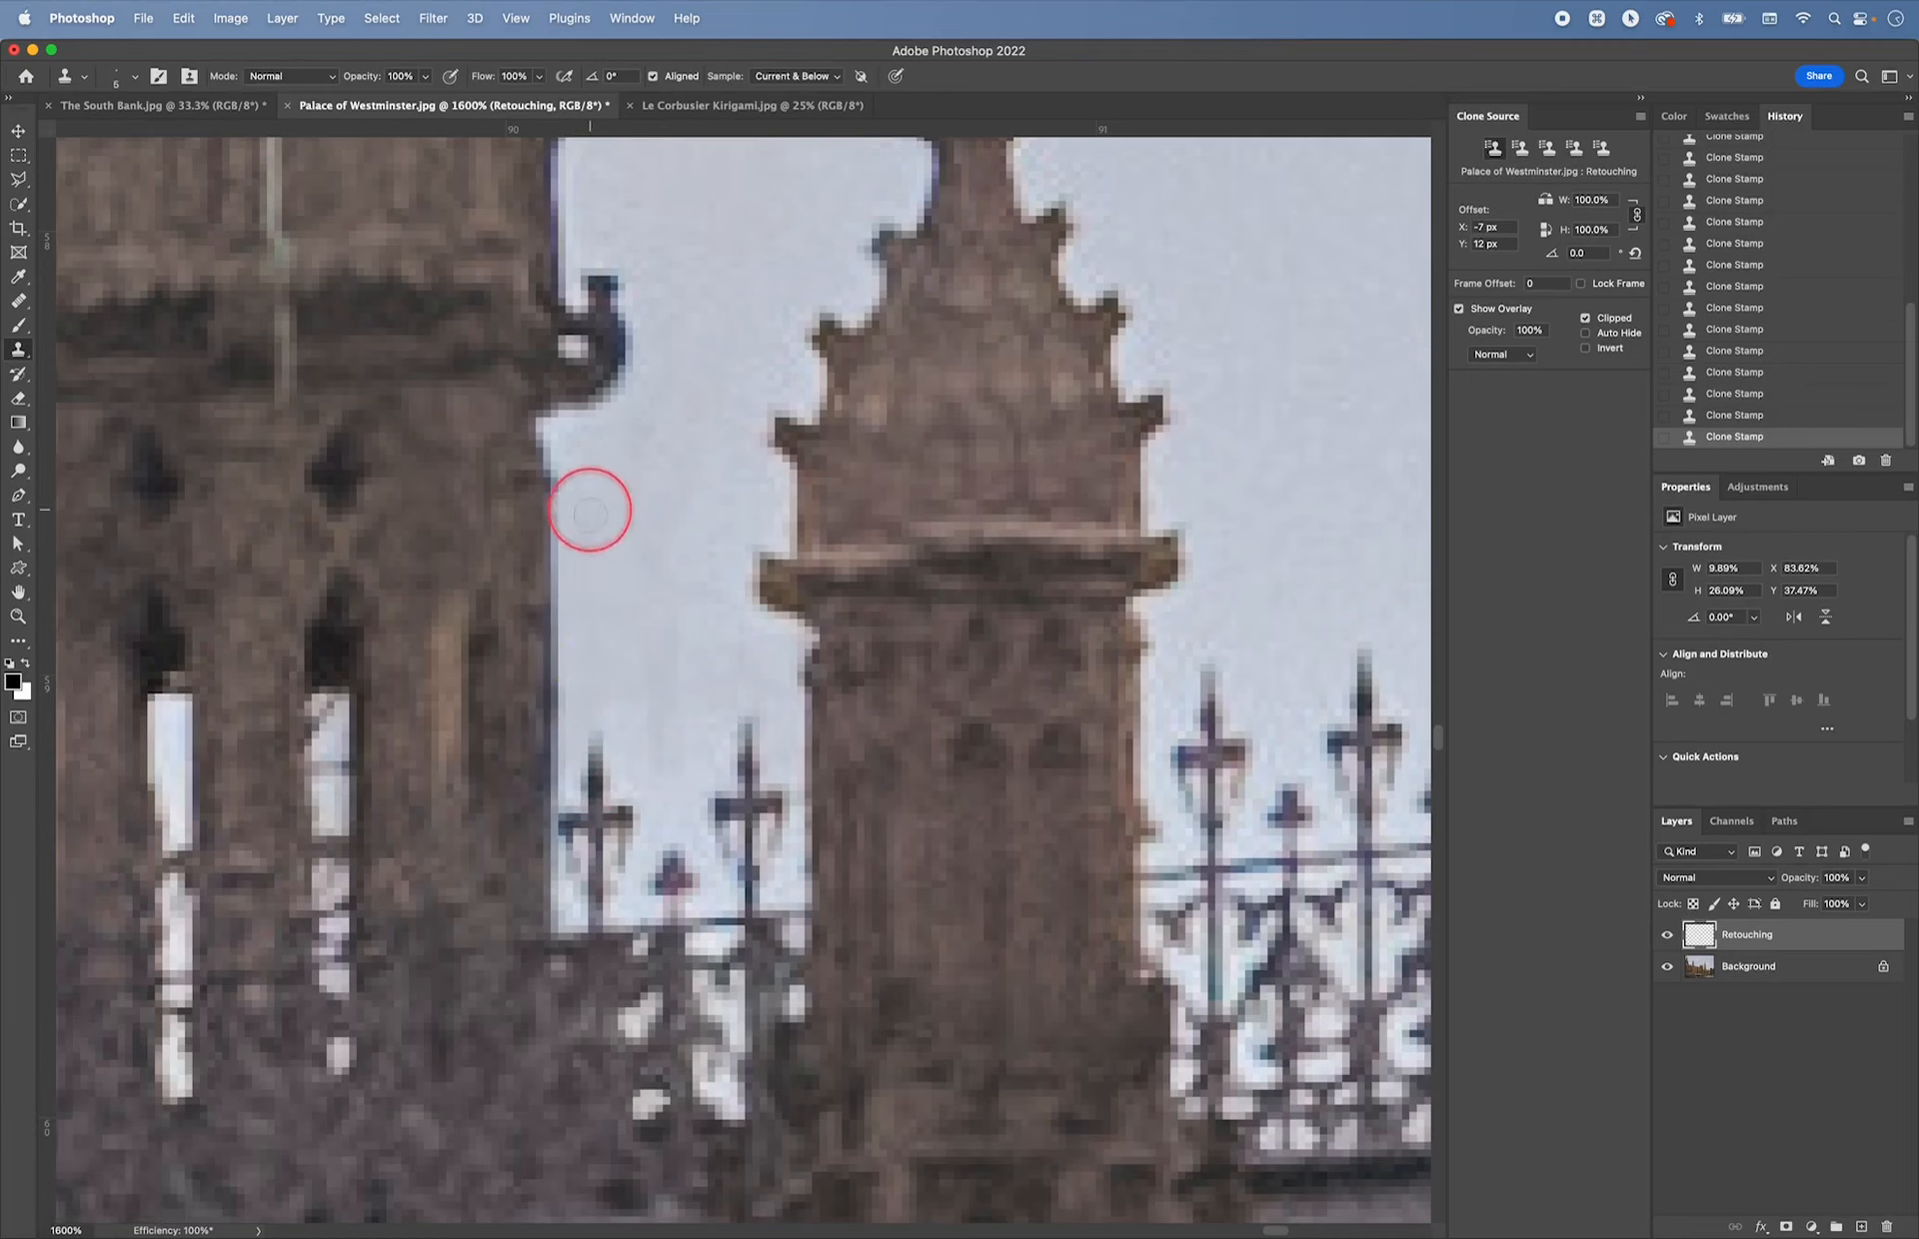
{"action": "mouse_move", "coordinate": [589, 511]}
{"action": "left_mouse_down"}
{"action": "mouse_move", "coordinate": [620, 654]}
{"action": "mouse_move", "coordinate": [666, 712]}
{"action": "left_mouse_up"}
- Examine the cloned sky and railings between the left tower and the pinnacle at a wider view and close up
{"action": "key", "text": "super+minus"}
{"action": "key", "text": "super+minus"}
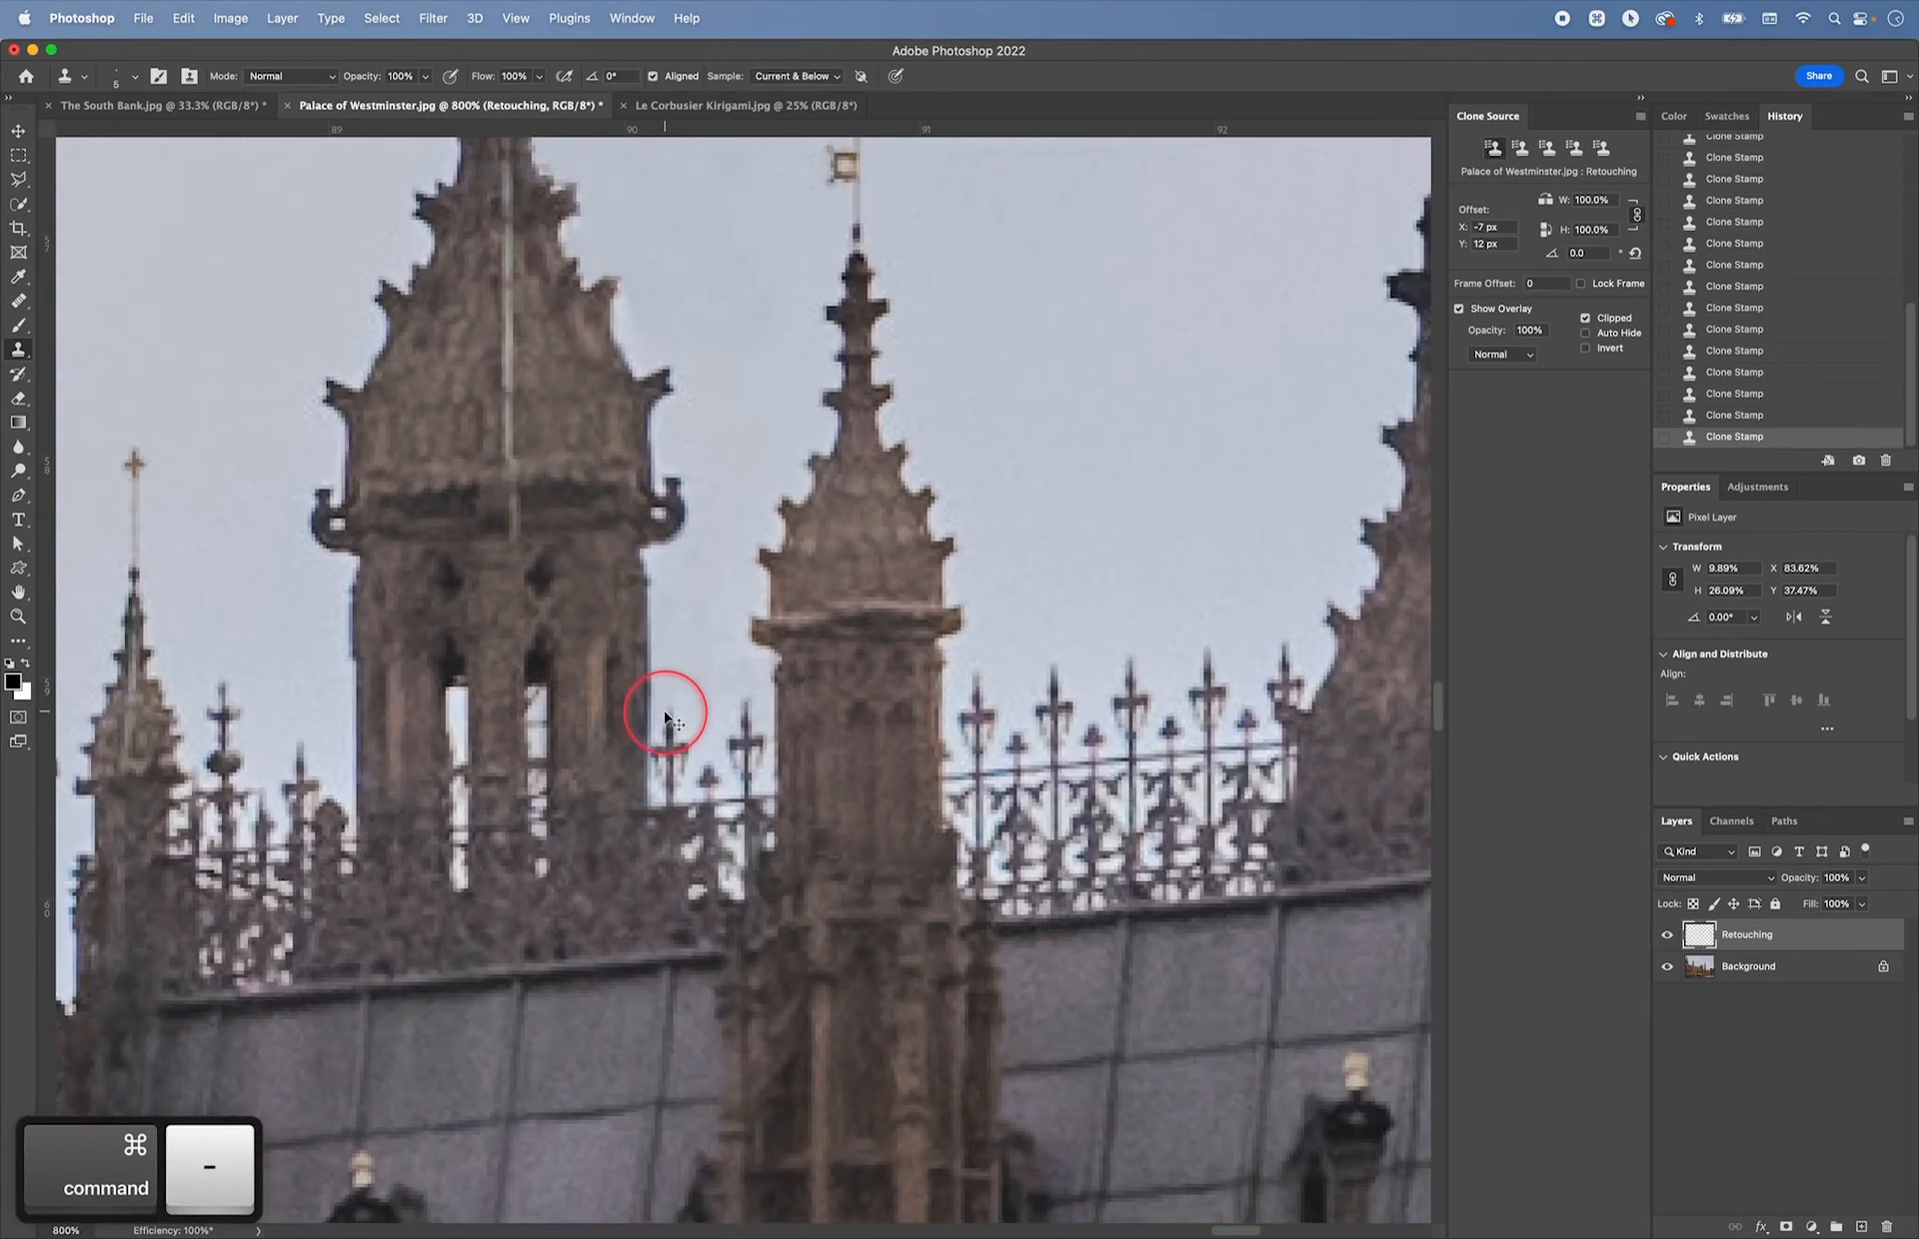
{"action": "key", "text": "super+minus"}
{"action": "key", "text": "super+minus"}
{"action": "key", "text": "super+minus"}
{"action": "key", "text": "super+minus"}
{"action": "key", "text": "super+minus"}
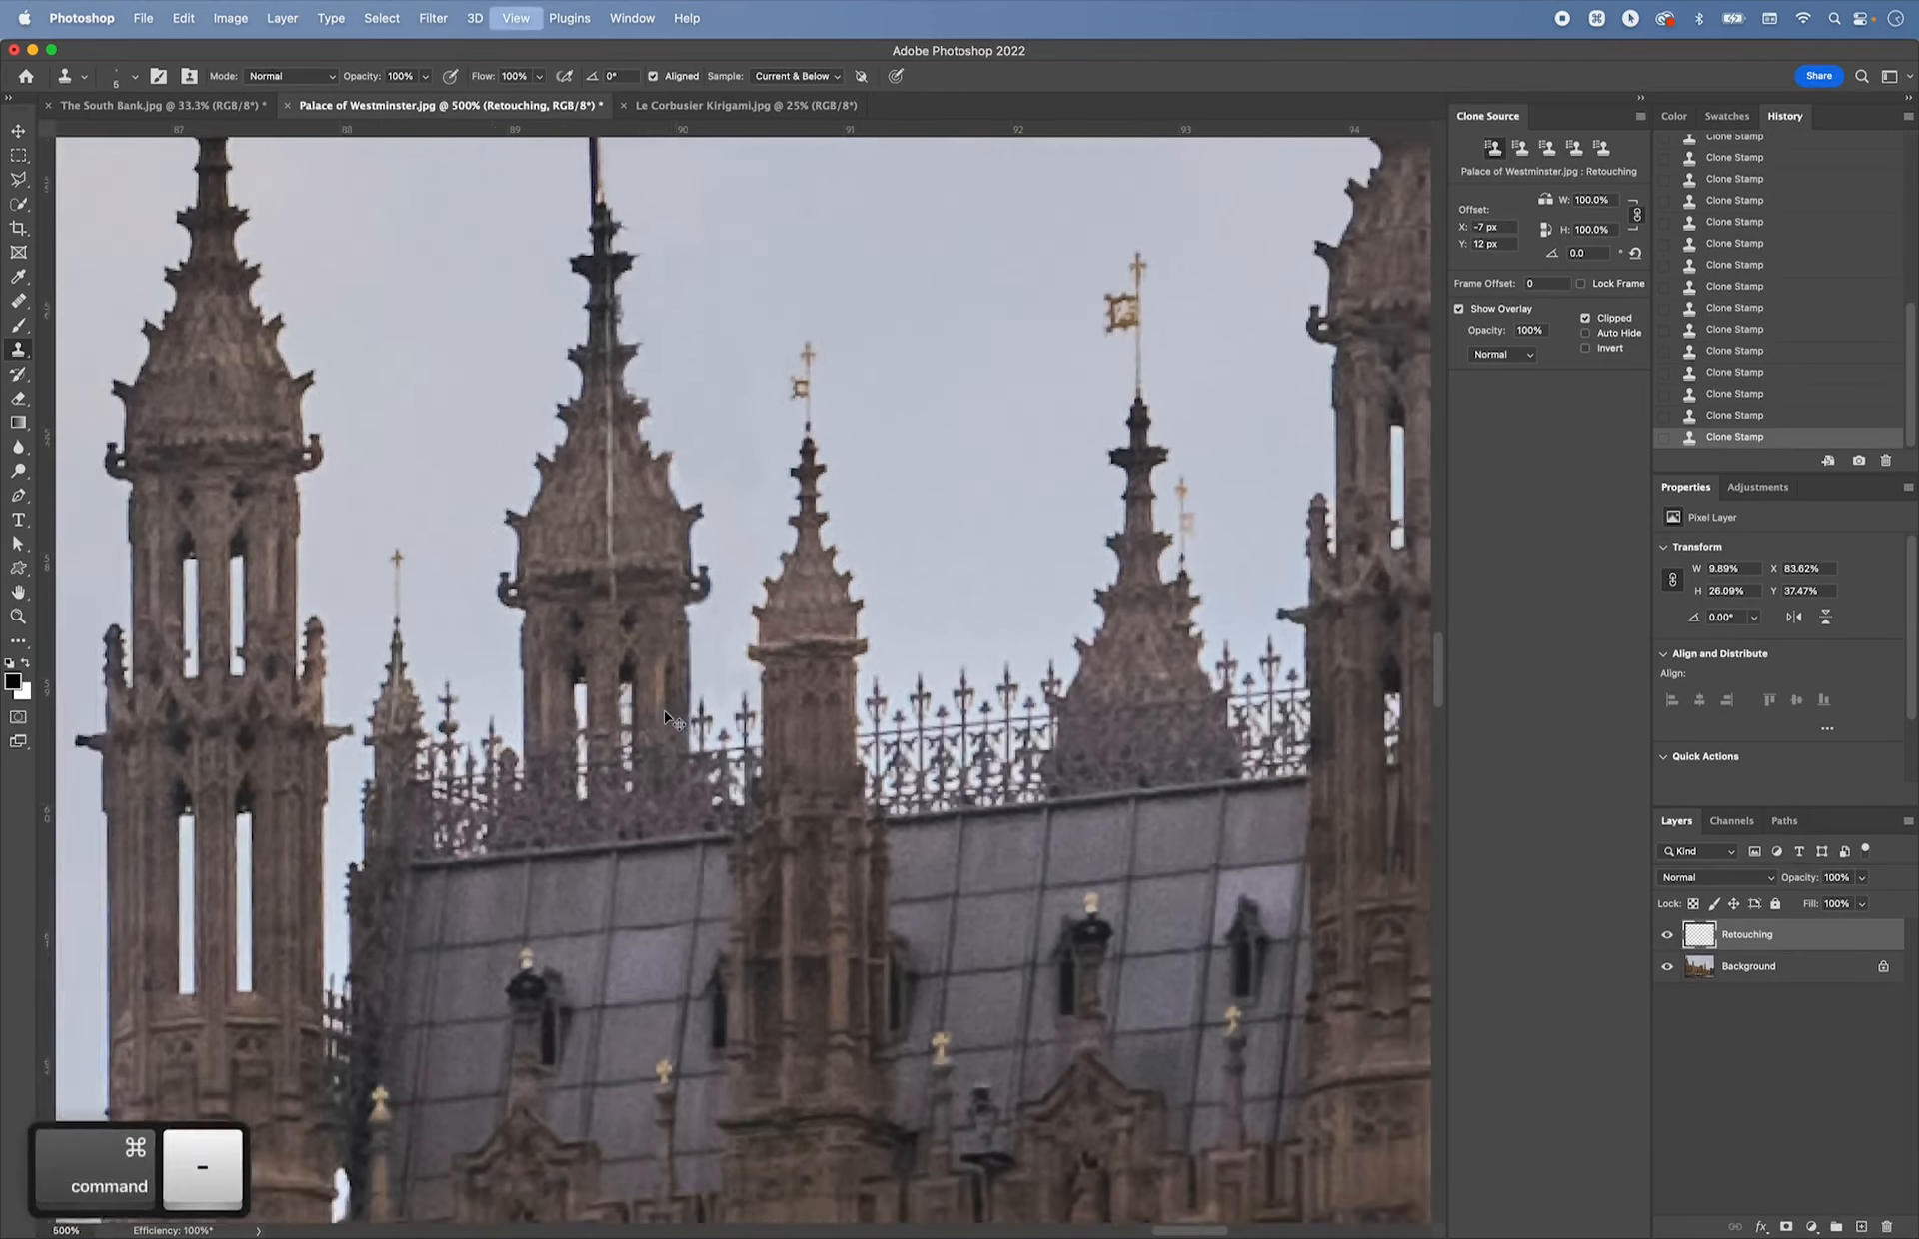
{"action": "key", "text": "super+equal"}
{"action": "key", "text": "super+equal"}
{"action": "key", "text": "super+equal"}
{"action": "key", "text": "super+equal"}
{"action": "key", "text": "super+equal"}
{"action": "key", "text": "super+equal"}
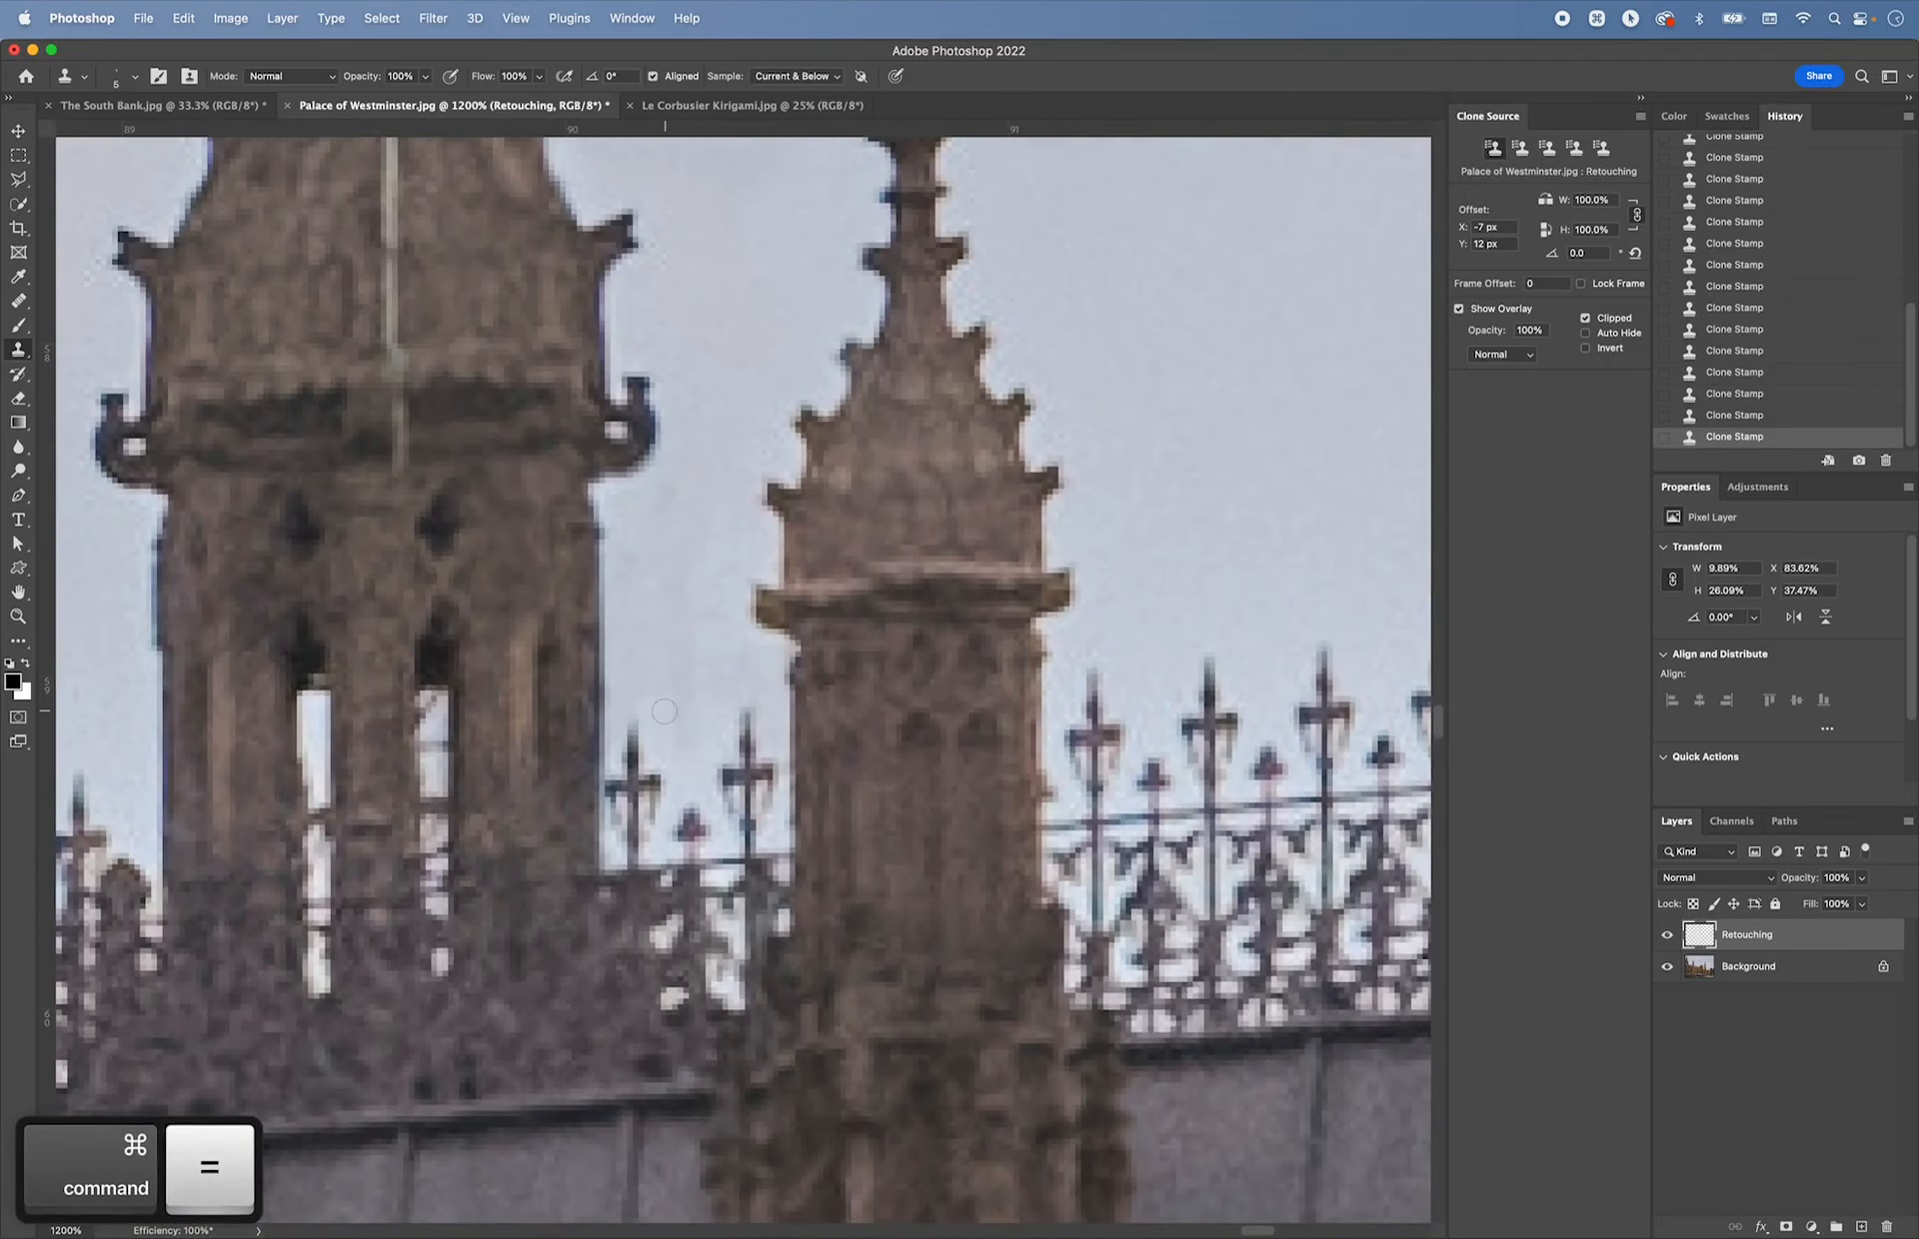
- Clone sky over the uneven patches above the railing and beside the pinnacle's cornice, sampling fresh sources from the gap
{"action": "key", "text": "alt"}
{"action": "left_click", "coordinate": [737, 670], "text": "alt"}
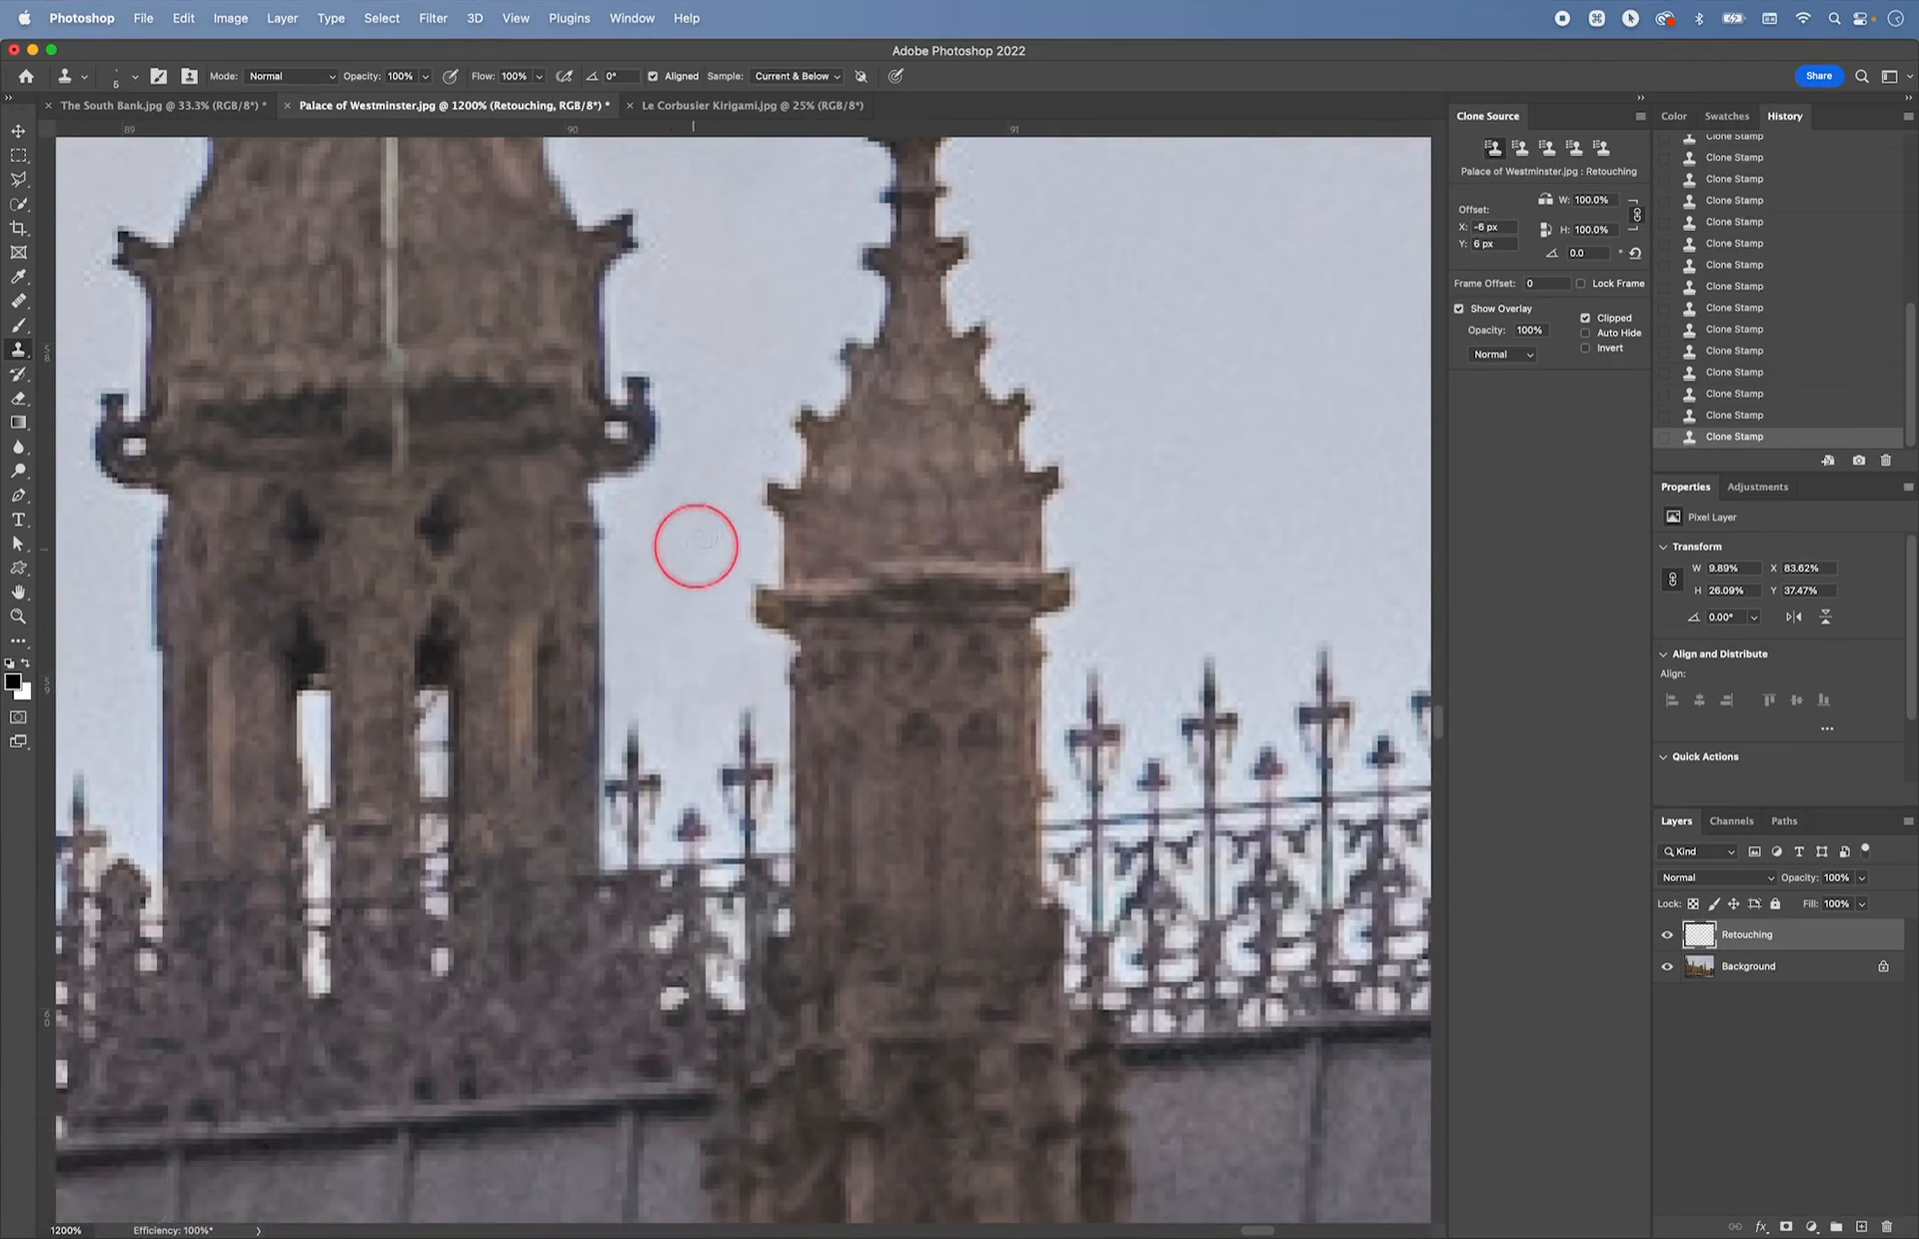
{"action": "key", "text": "alt"}
{"action": "left_click", "coordinate": [660, 553], "text": "alt"}
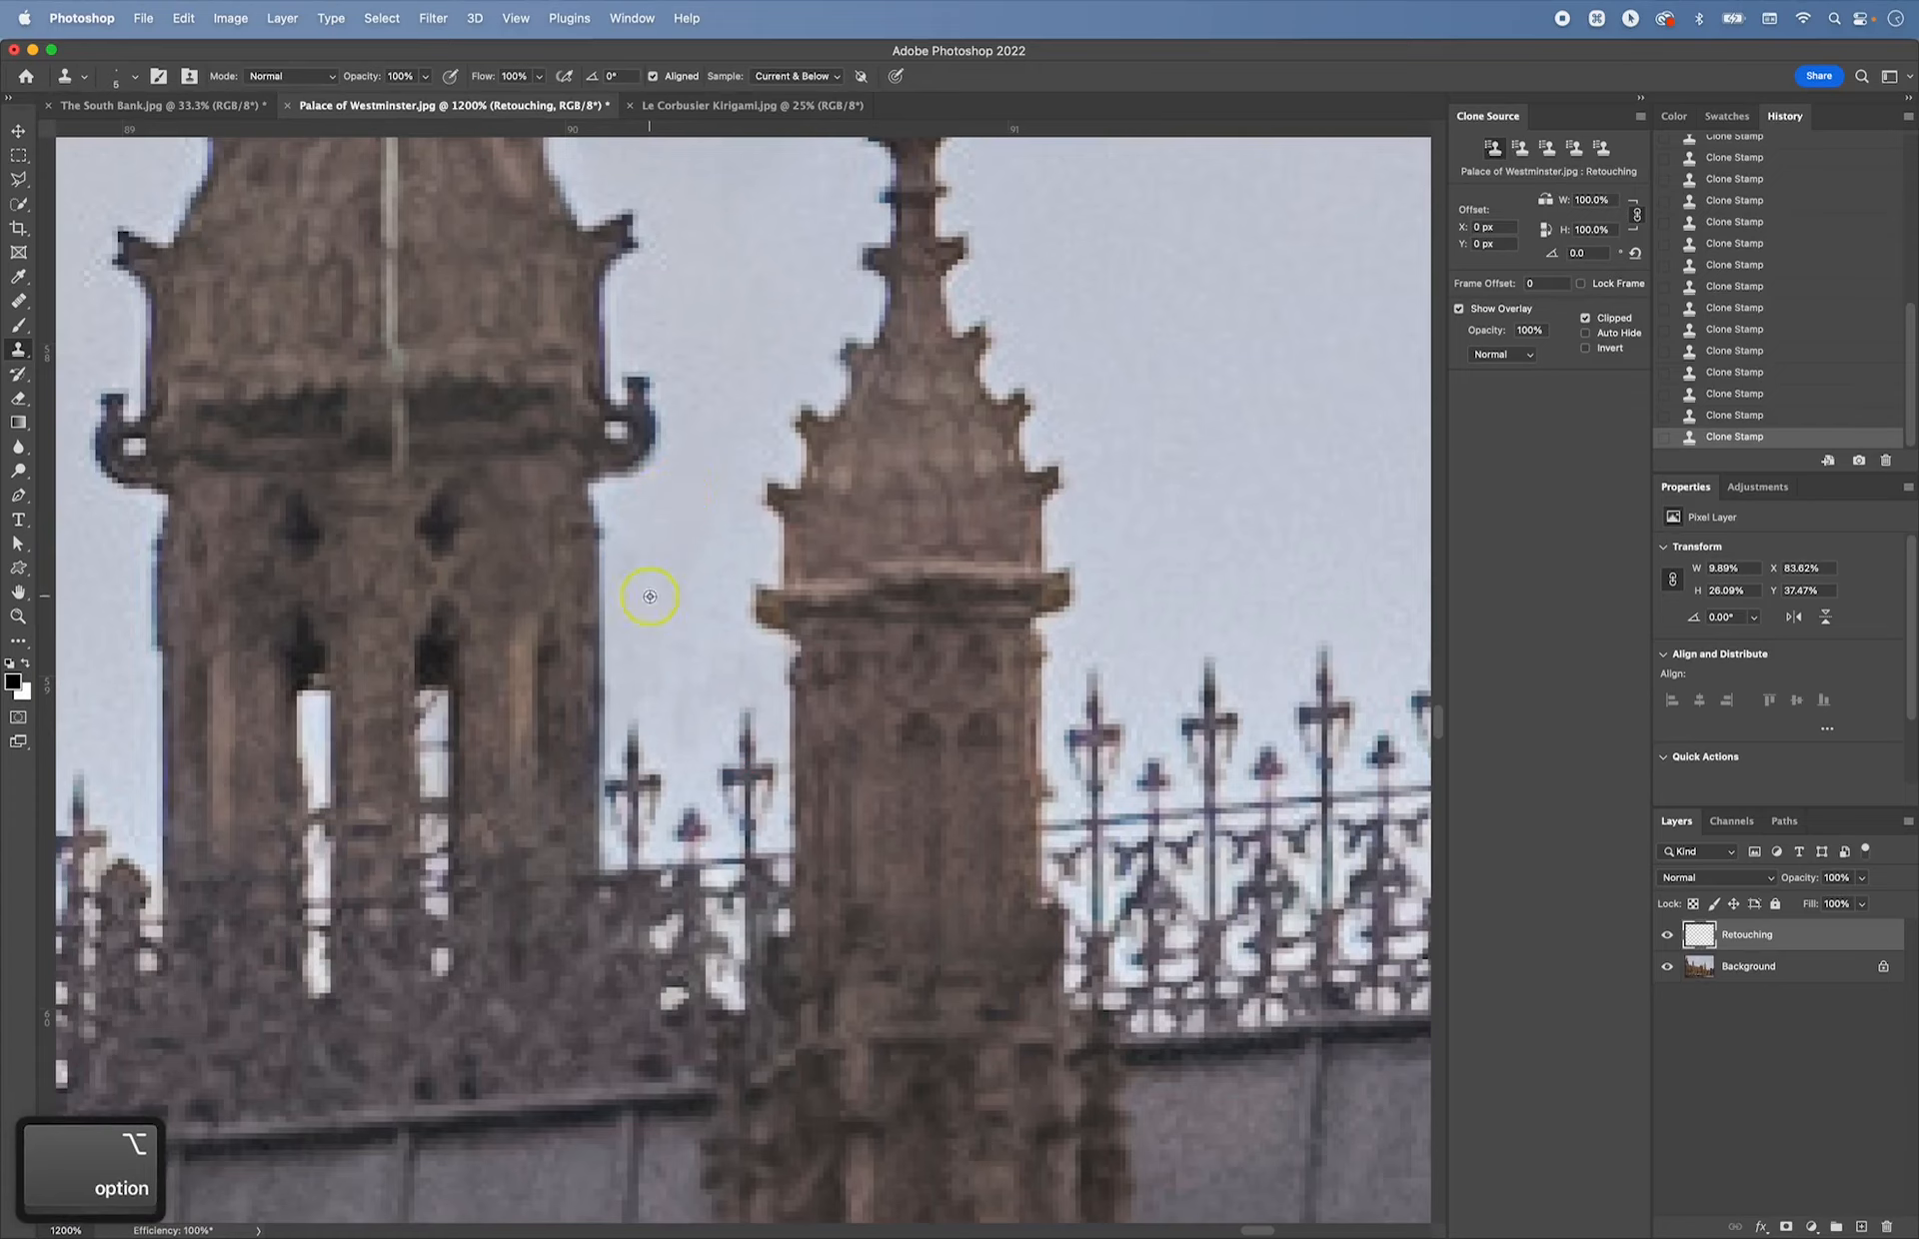
{"action": "left_click", "coordinate": [655, 585], "text": "alt"}
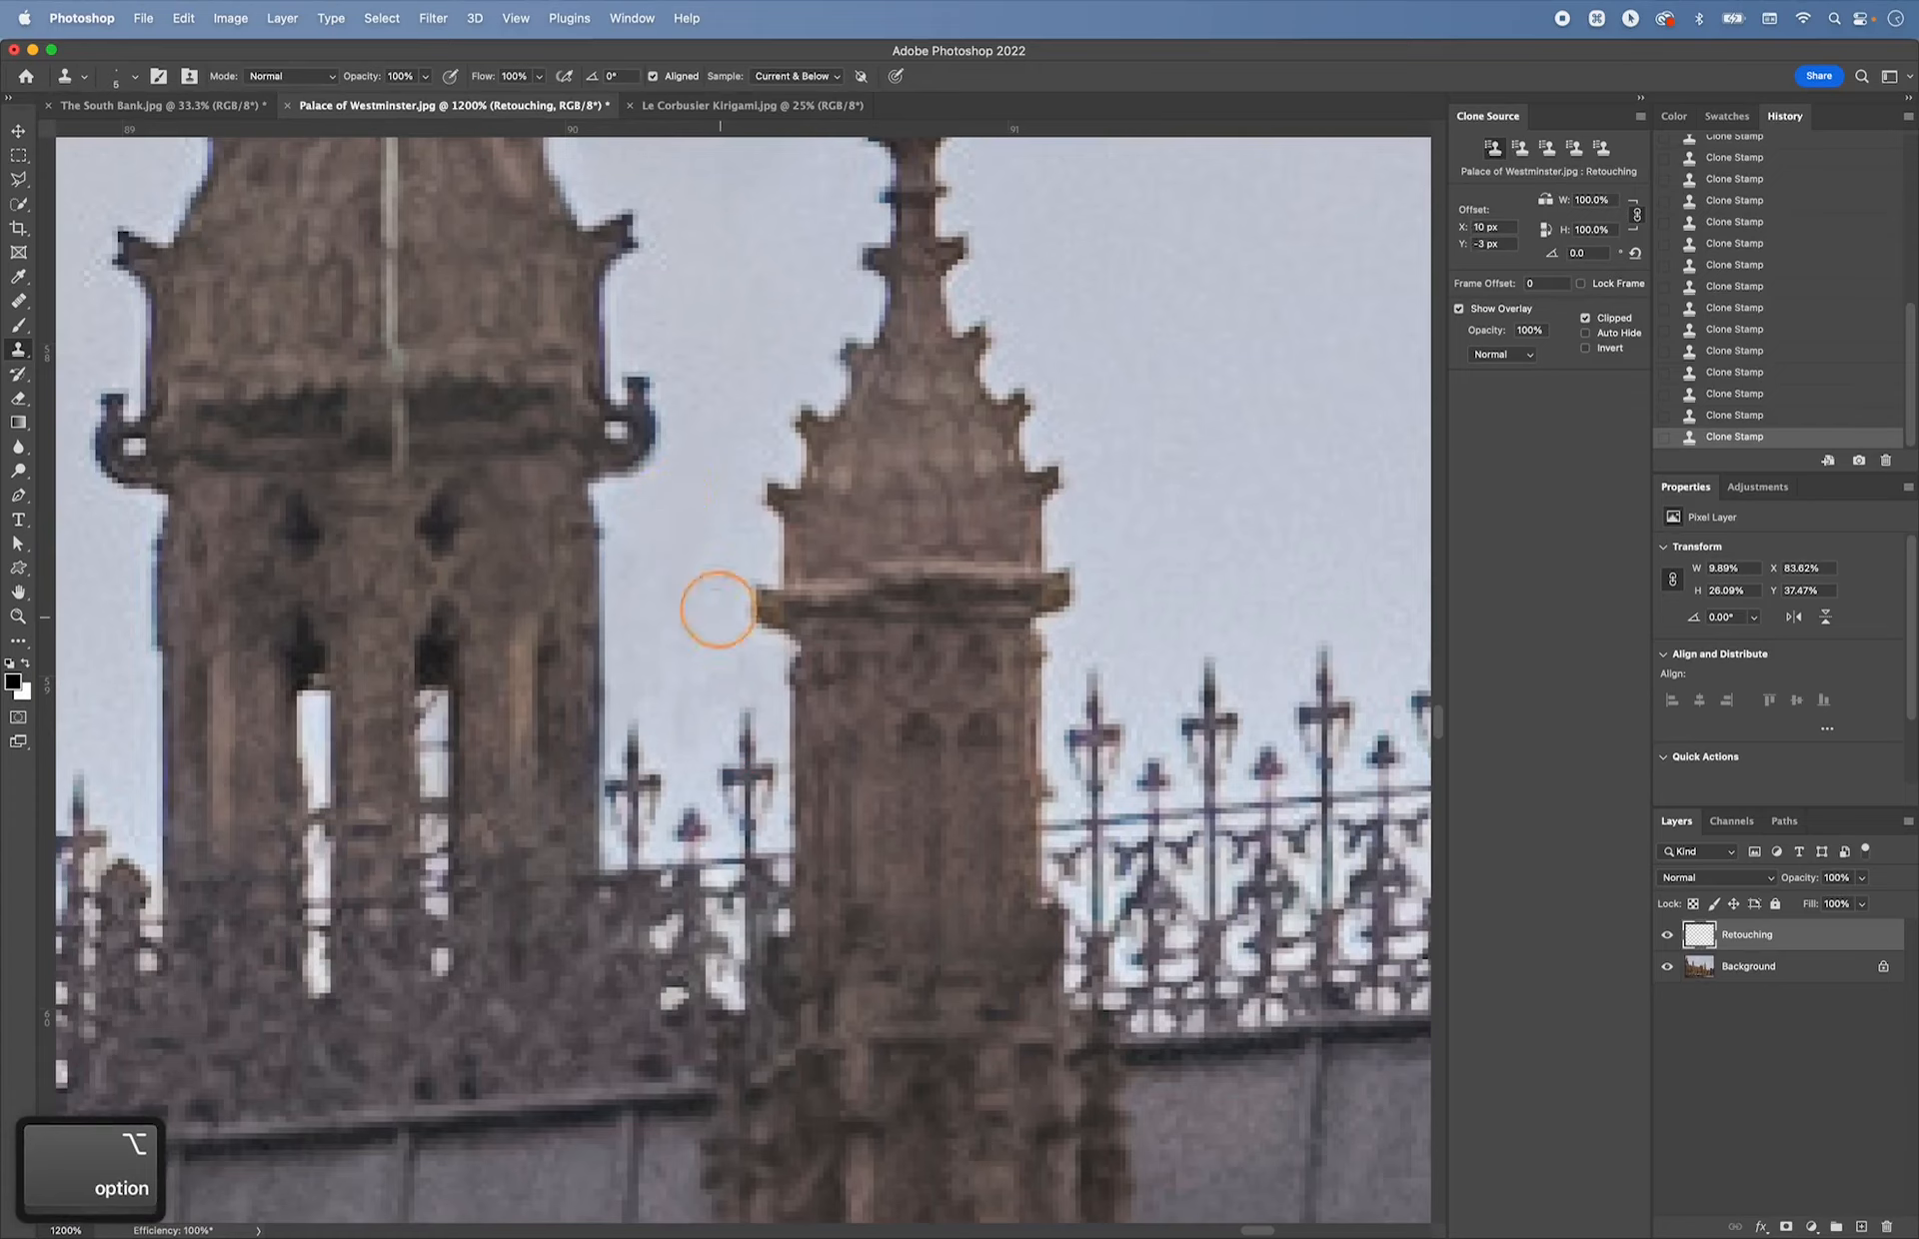
{"action": "left_click", "coordinate": [712, 538], "text": "alt"}
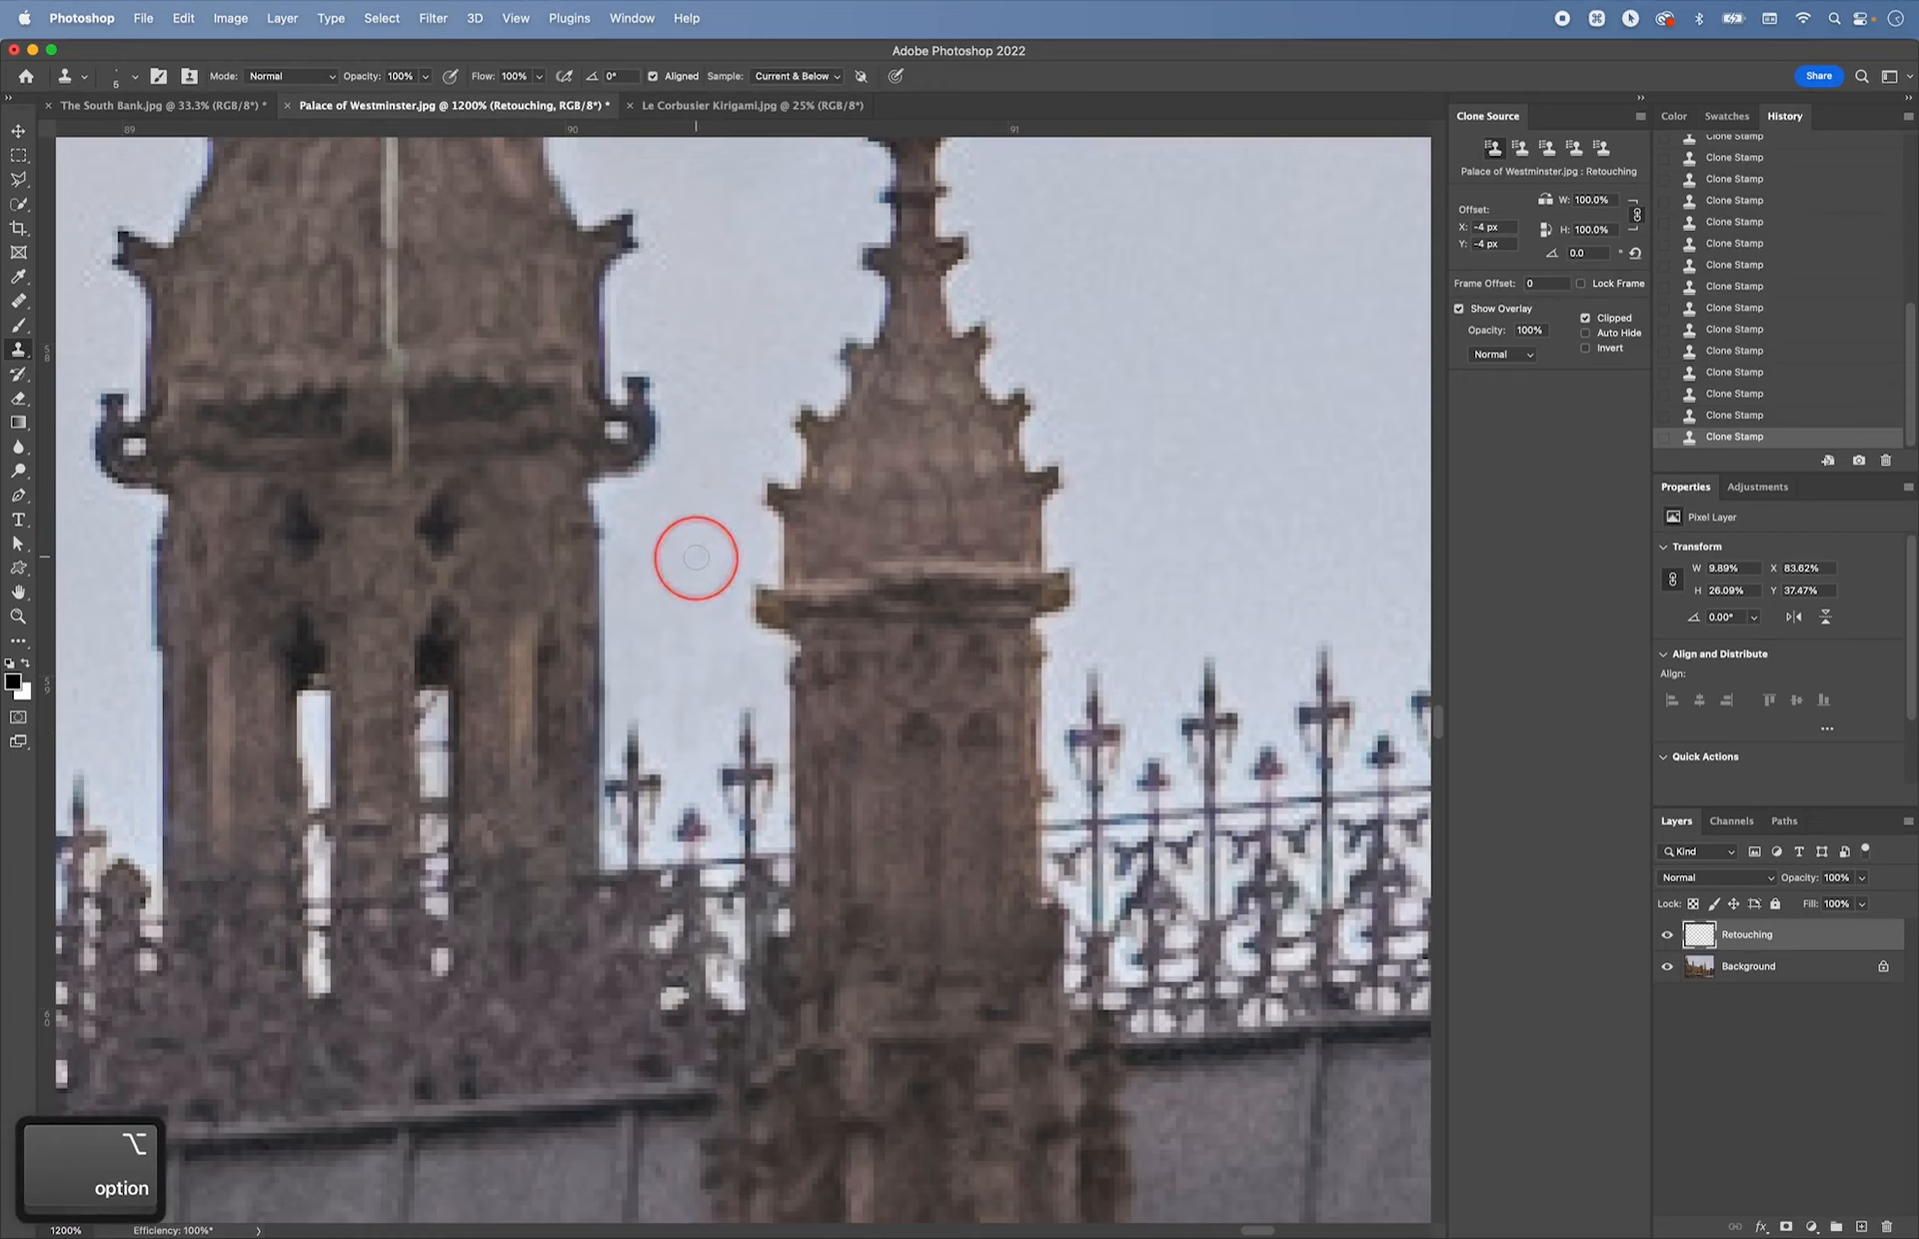
- Switch to the Healing Brush tool and reduce its brush size to 10 px
{"action": "key", "text": "j"}
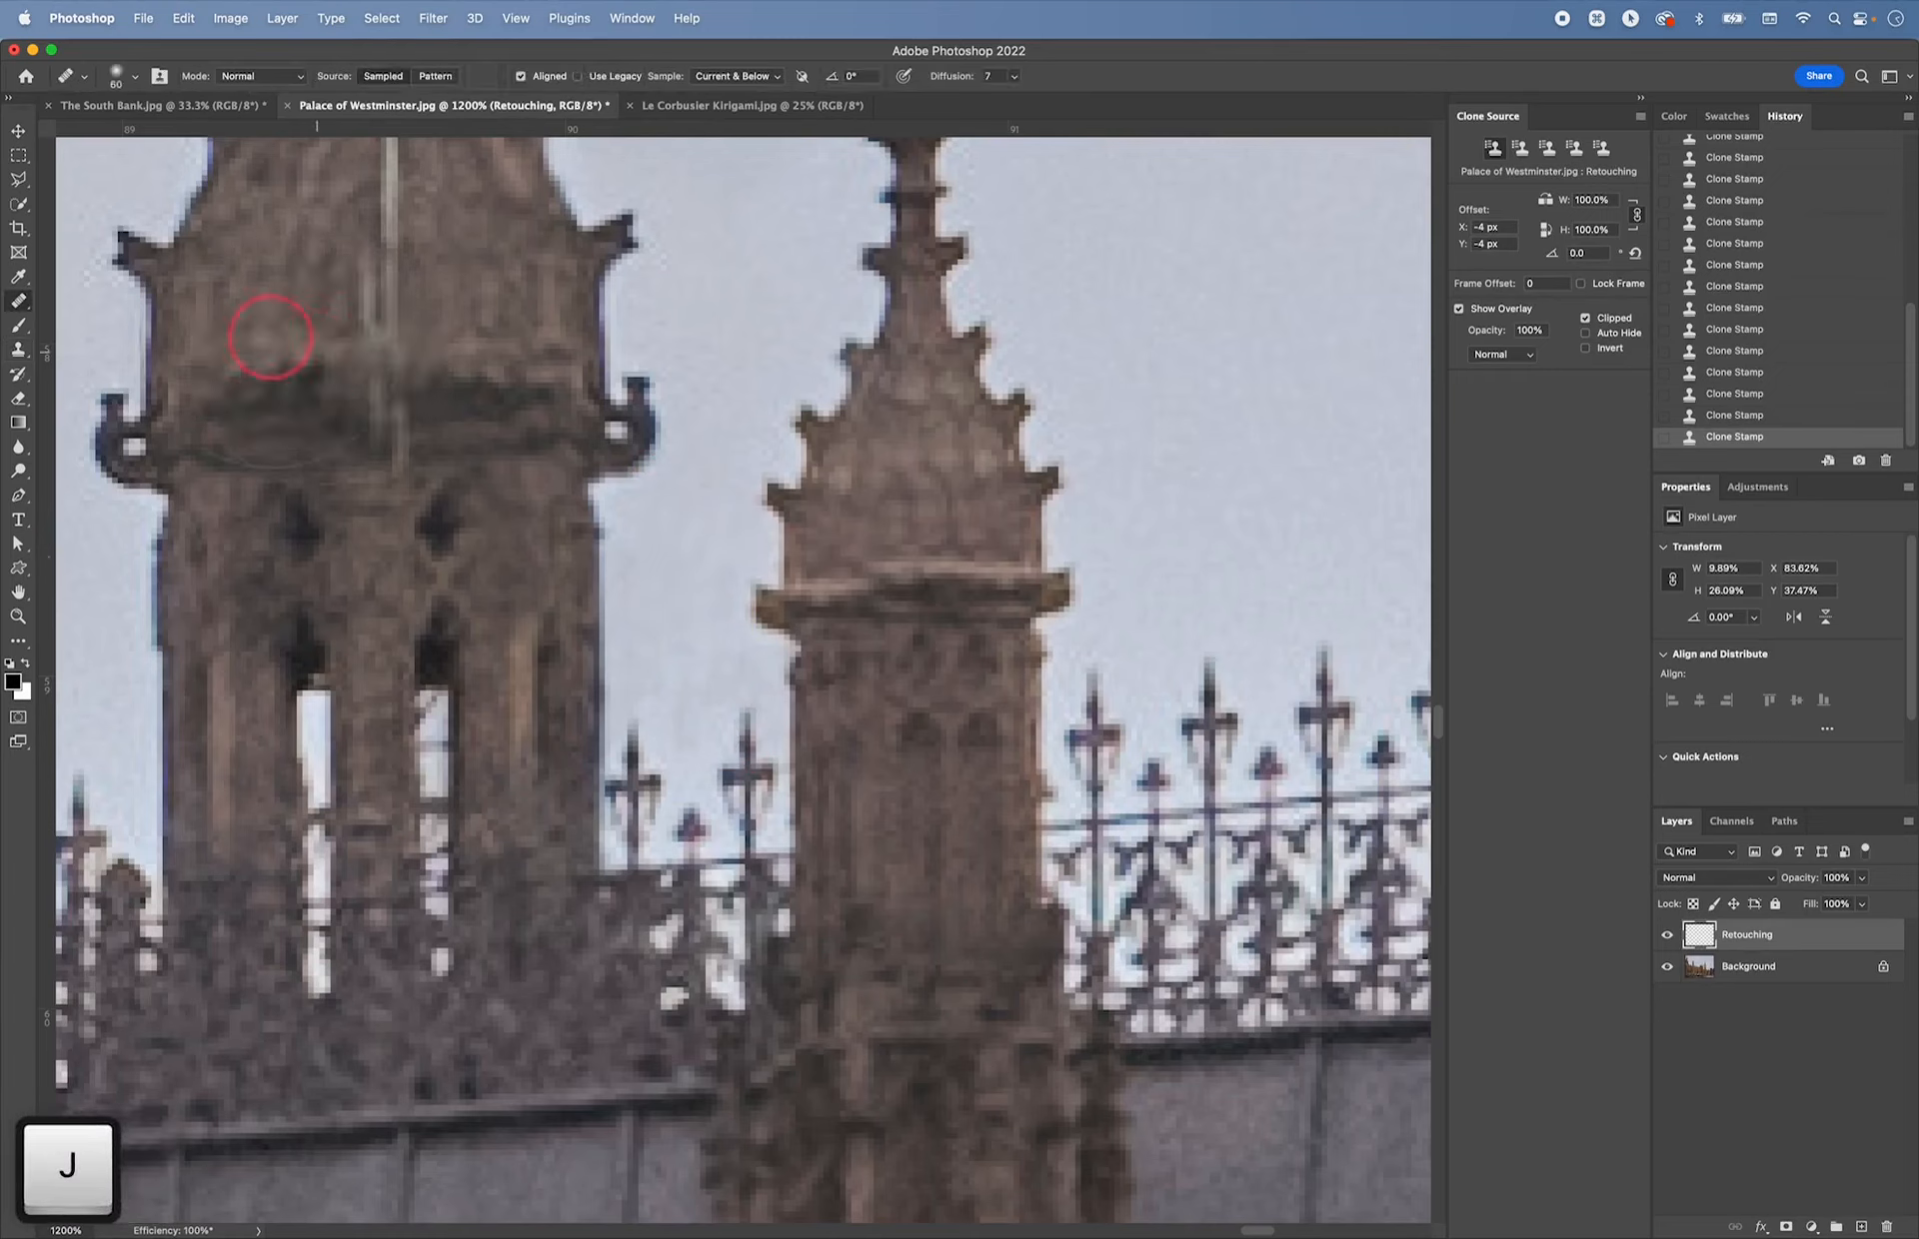
{"action": "left_click", "coordinate": [16, 304]}
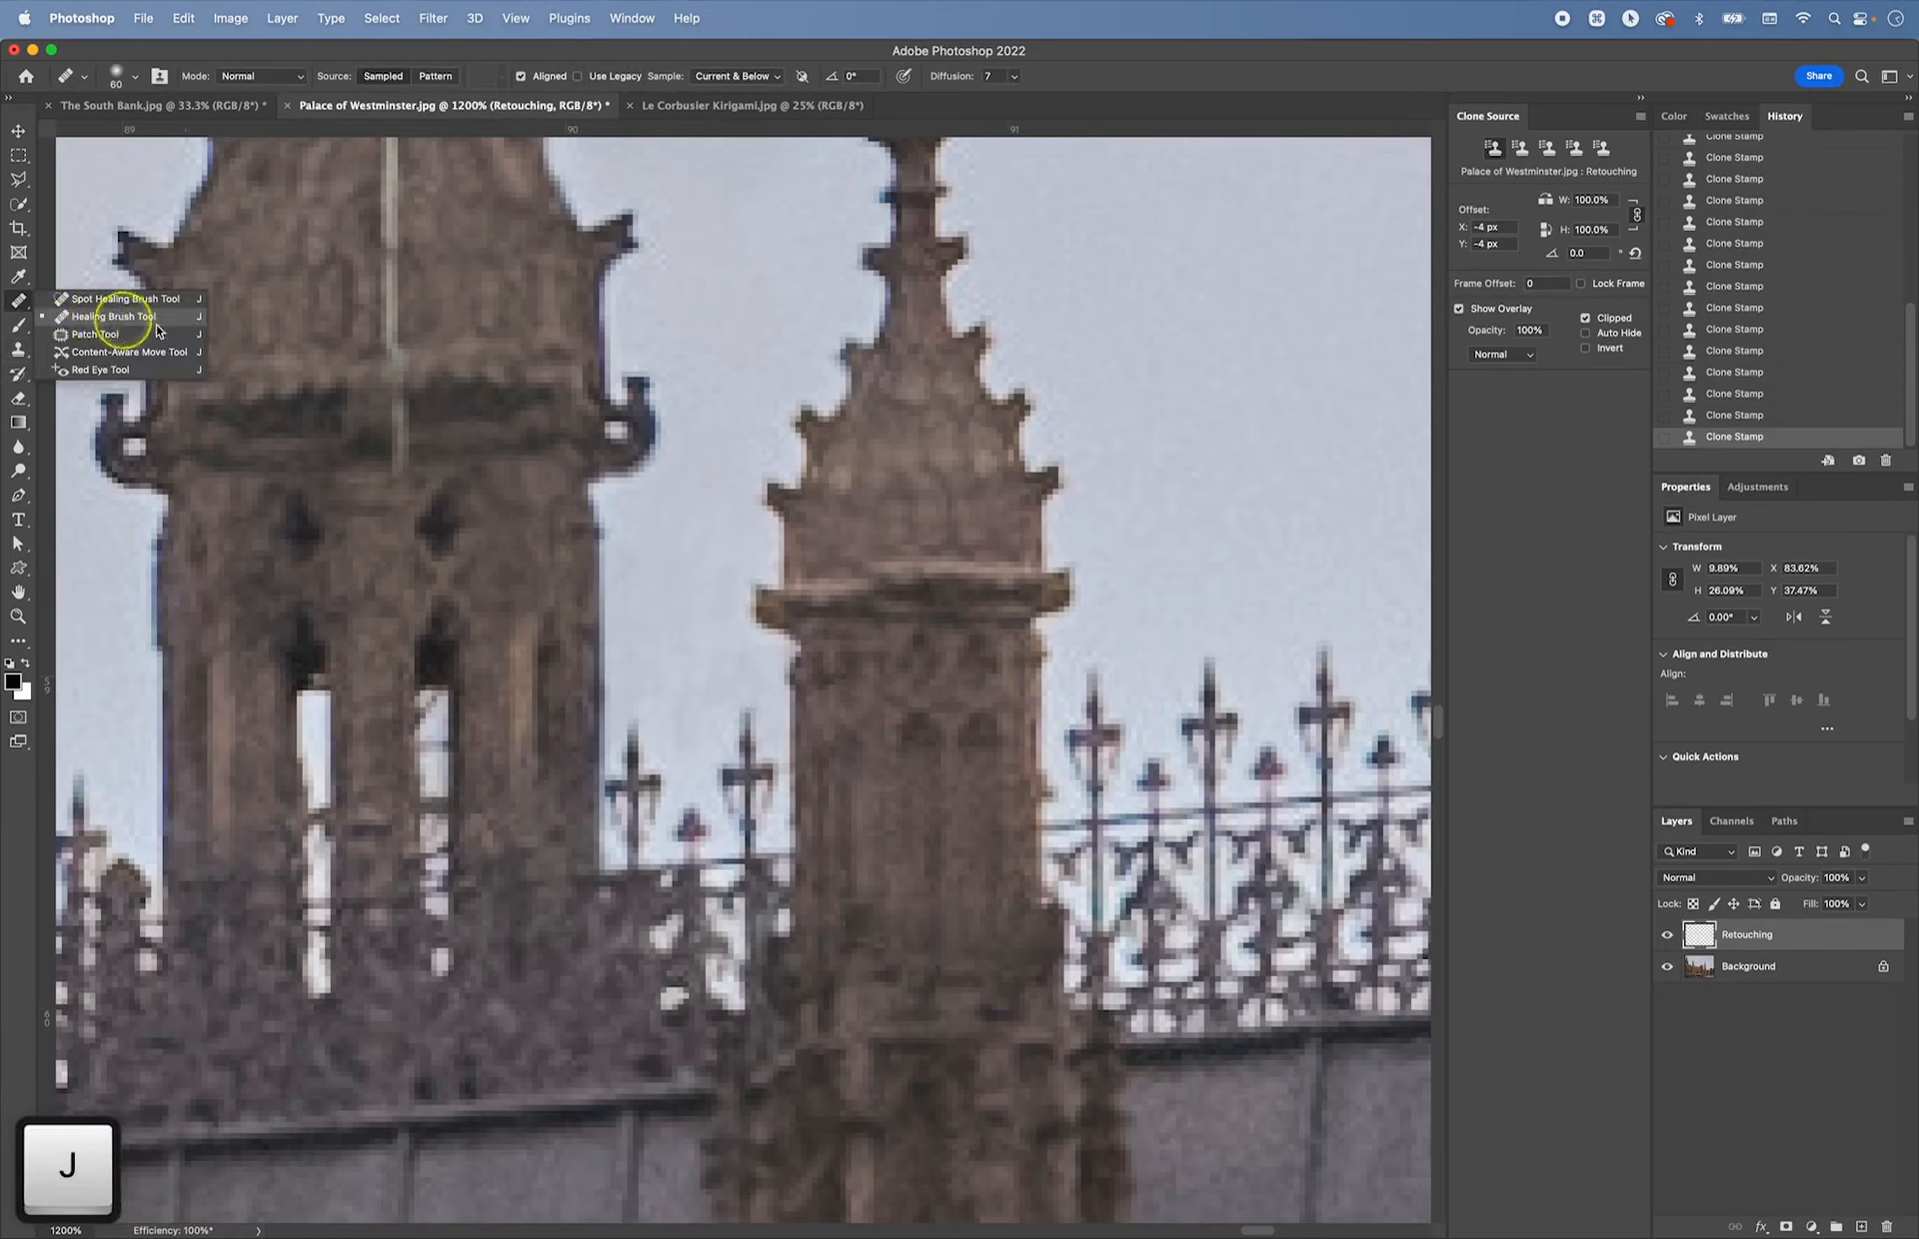
{"action": "left_click", "coordinate": [123, 320]}
{"action": "key", "text": "bracketleft"}
{"action": "key", "text": "bracketleft"}
{"action": "key", "text": "bracketleft"}
{"action": "key", "text": "bracketleft"}
{"action": "key", "text": "bracketleft"}
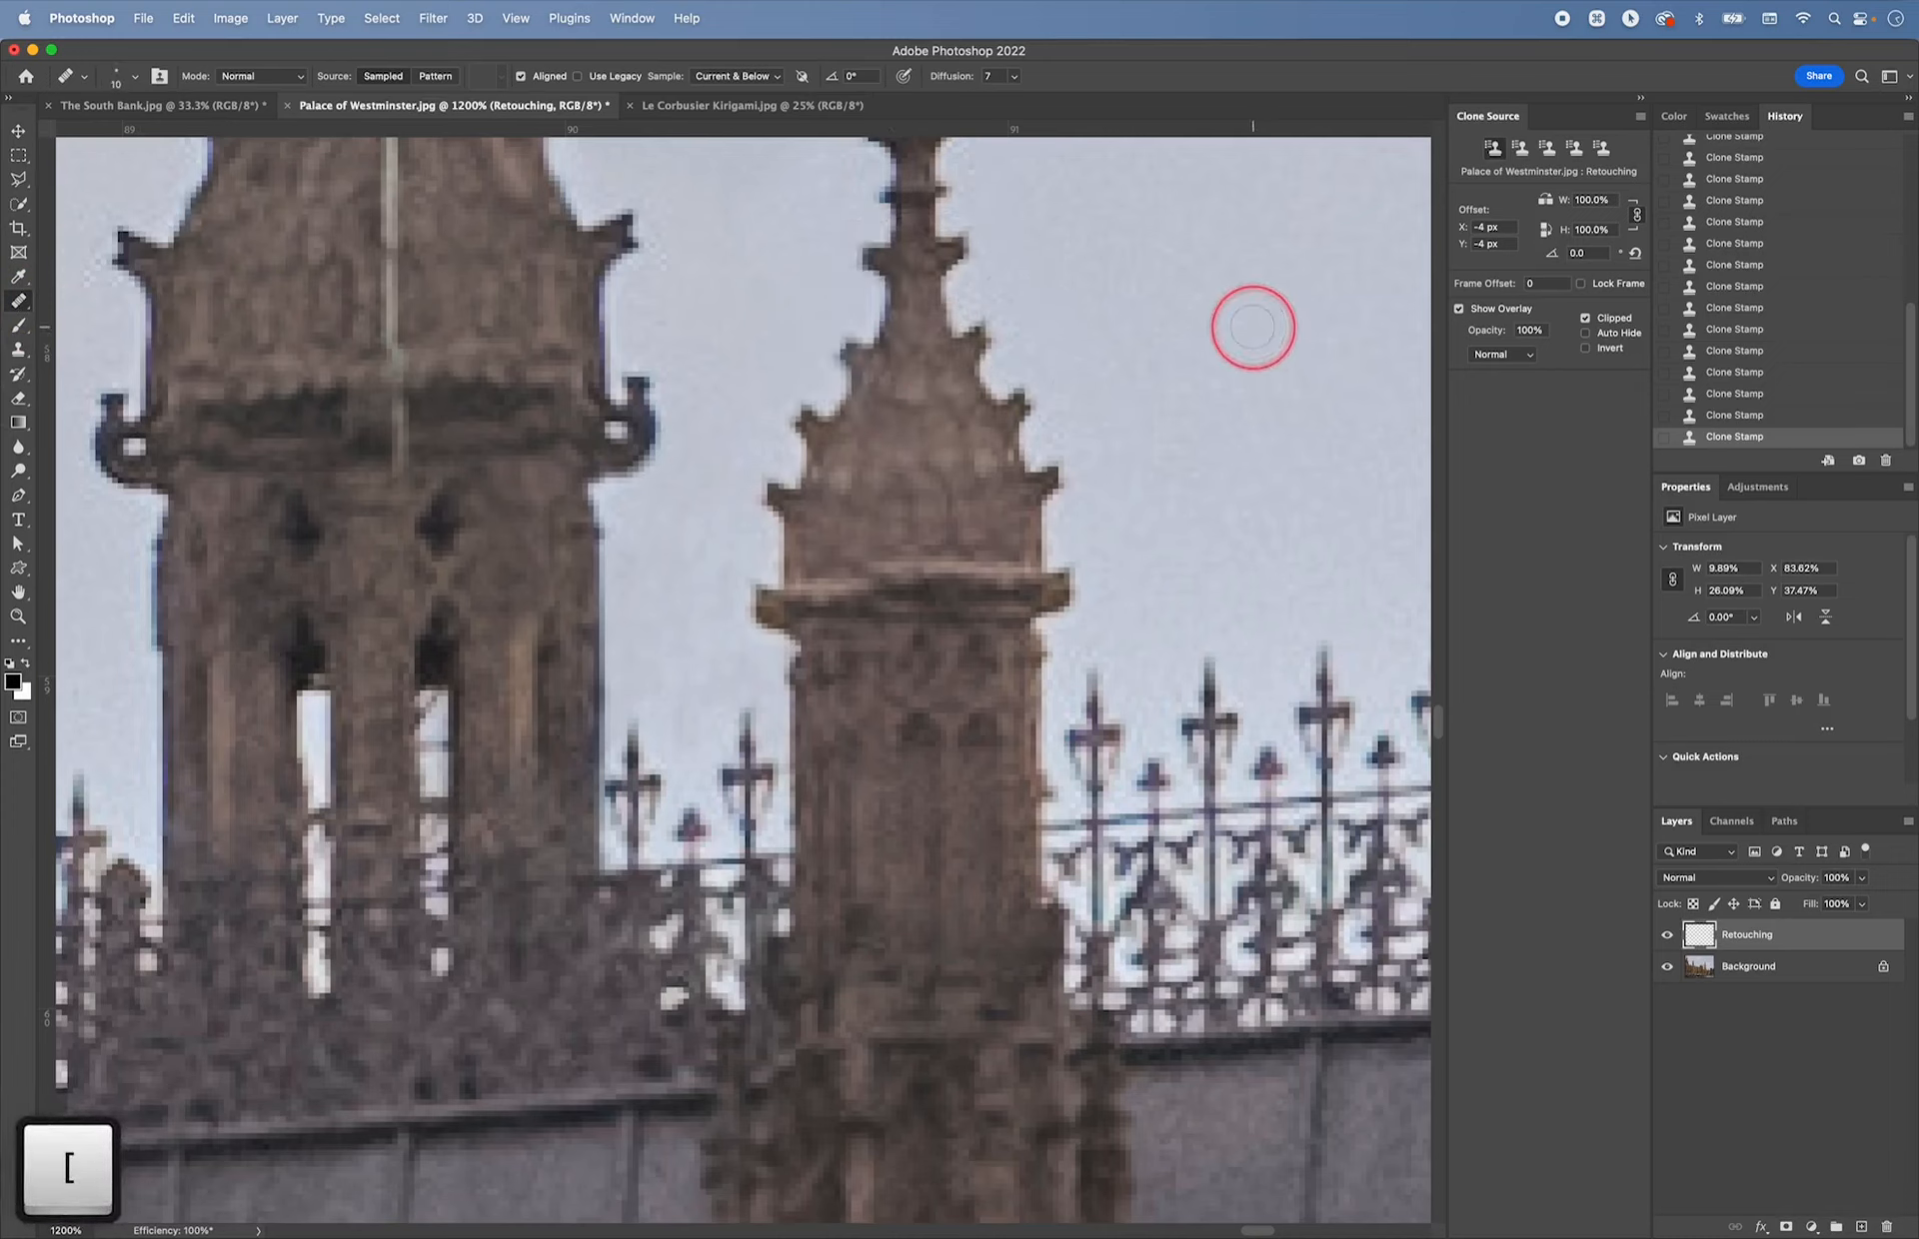
- Heal the blotchy sky between the left tower and the pinnacle, using clean sky on the pinnacle's far side as the source
{"action": "key", "text": "alt"}
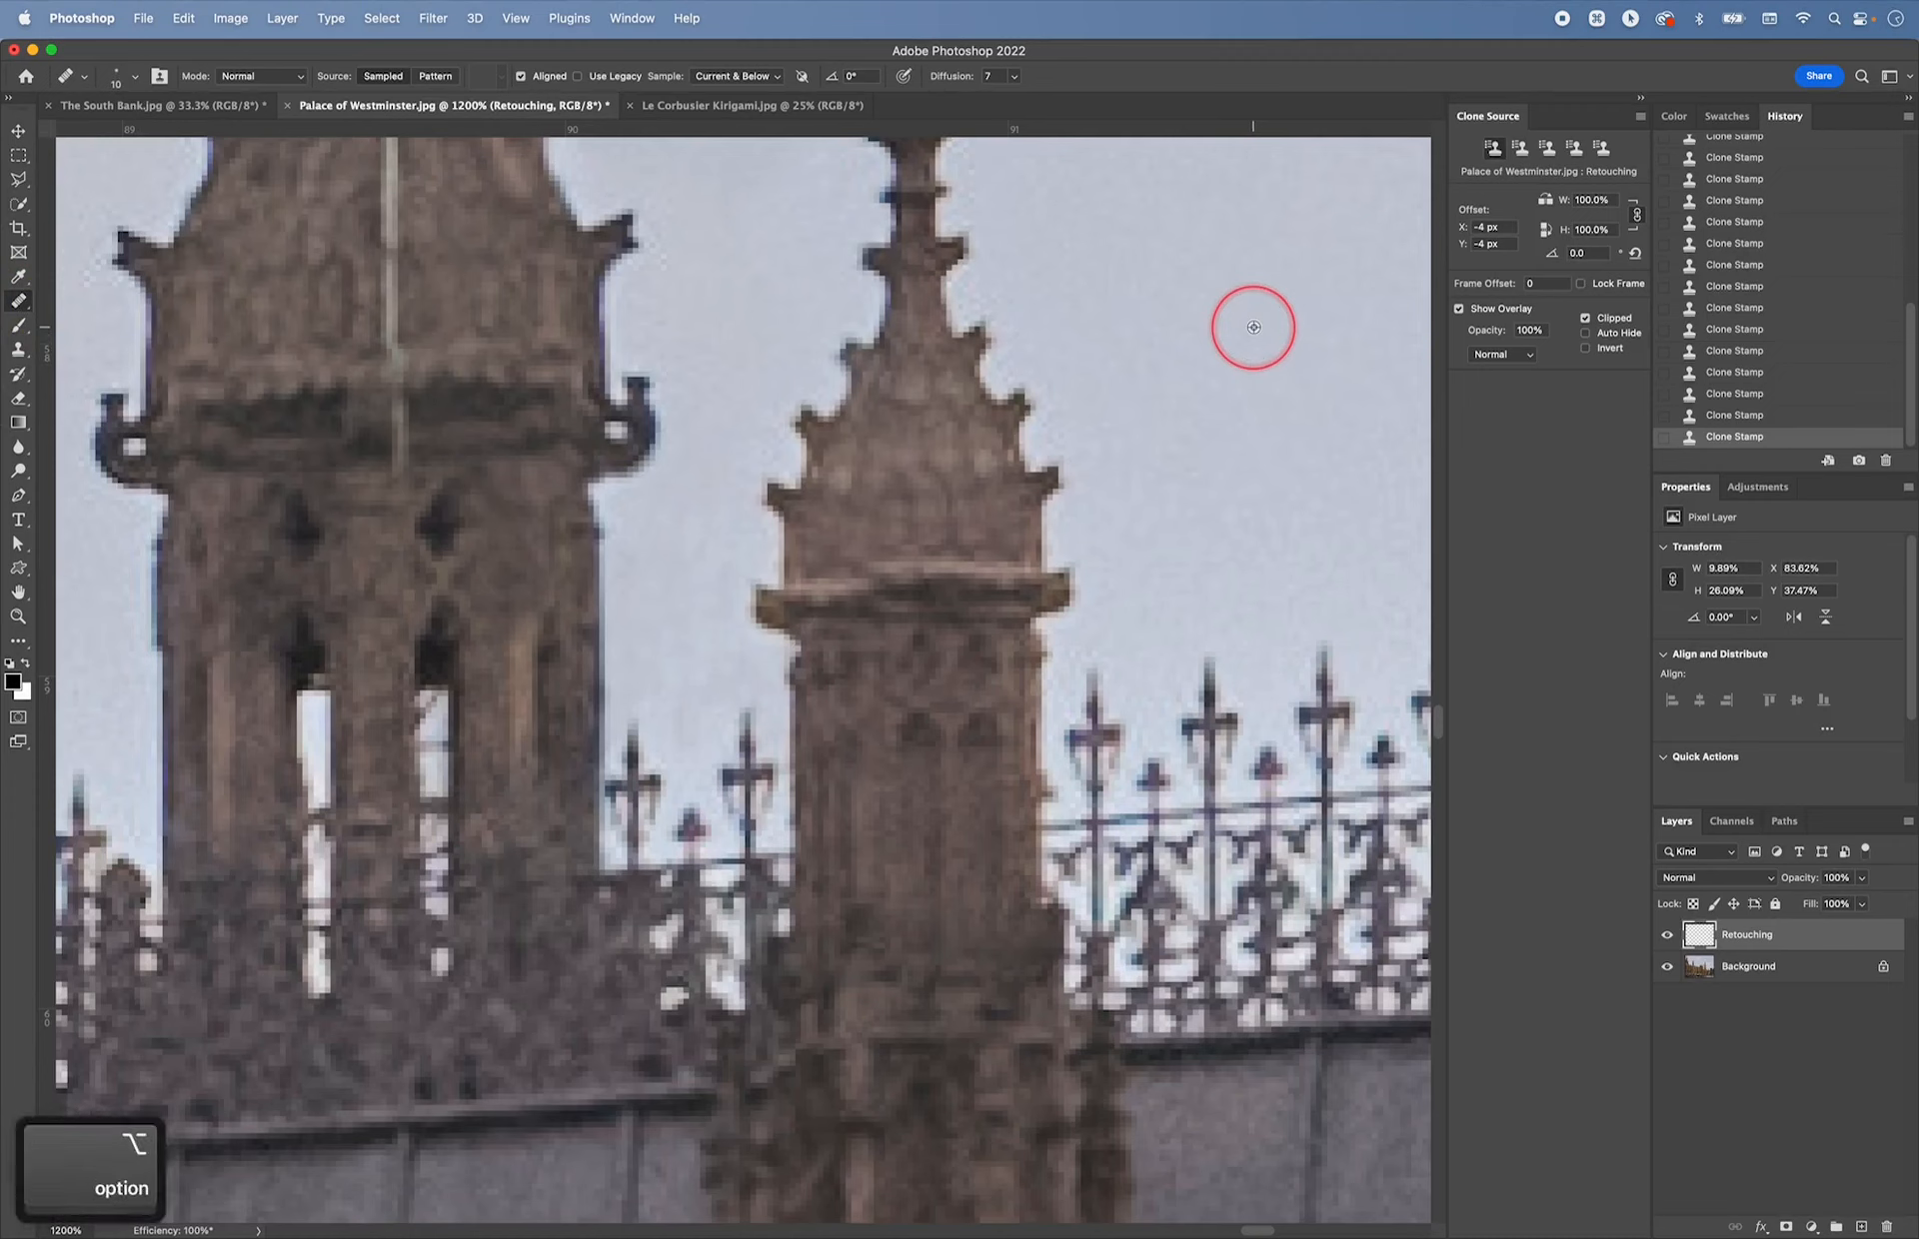
{"action": "left_click", "coordinate": [1245, 337], "text": "alt"}
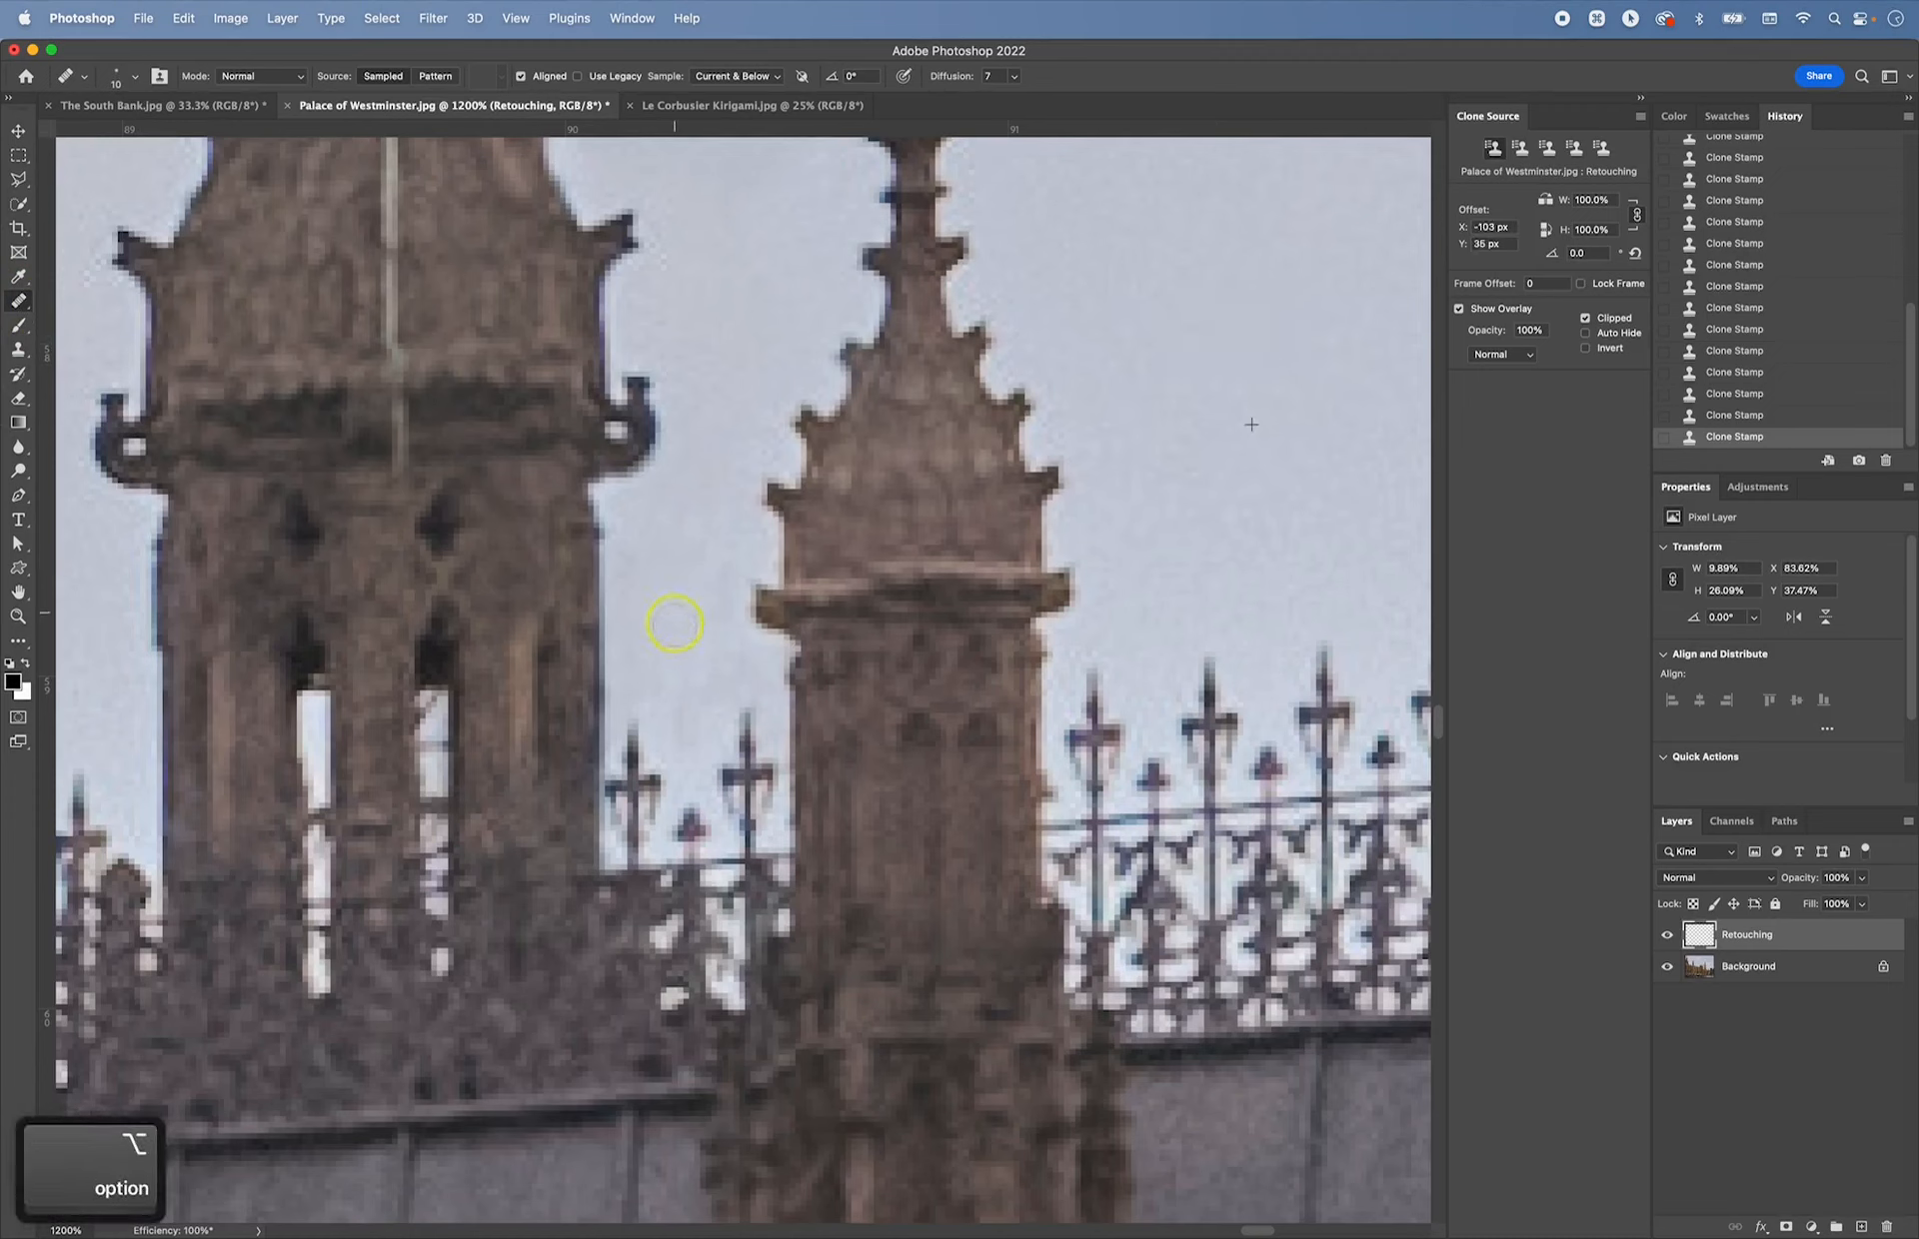
{"action": "left_click", "coordinate": [674, 624]}
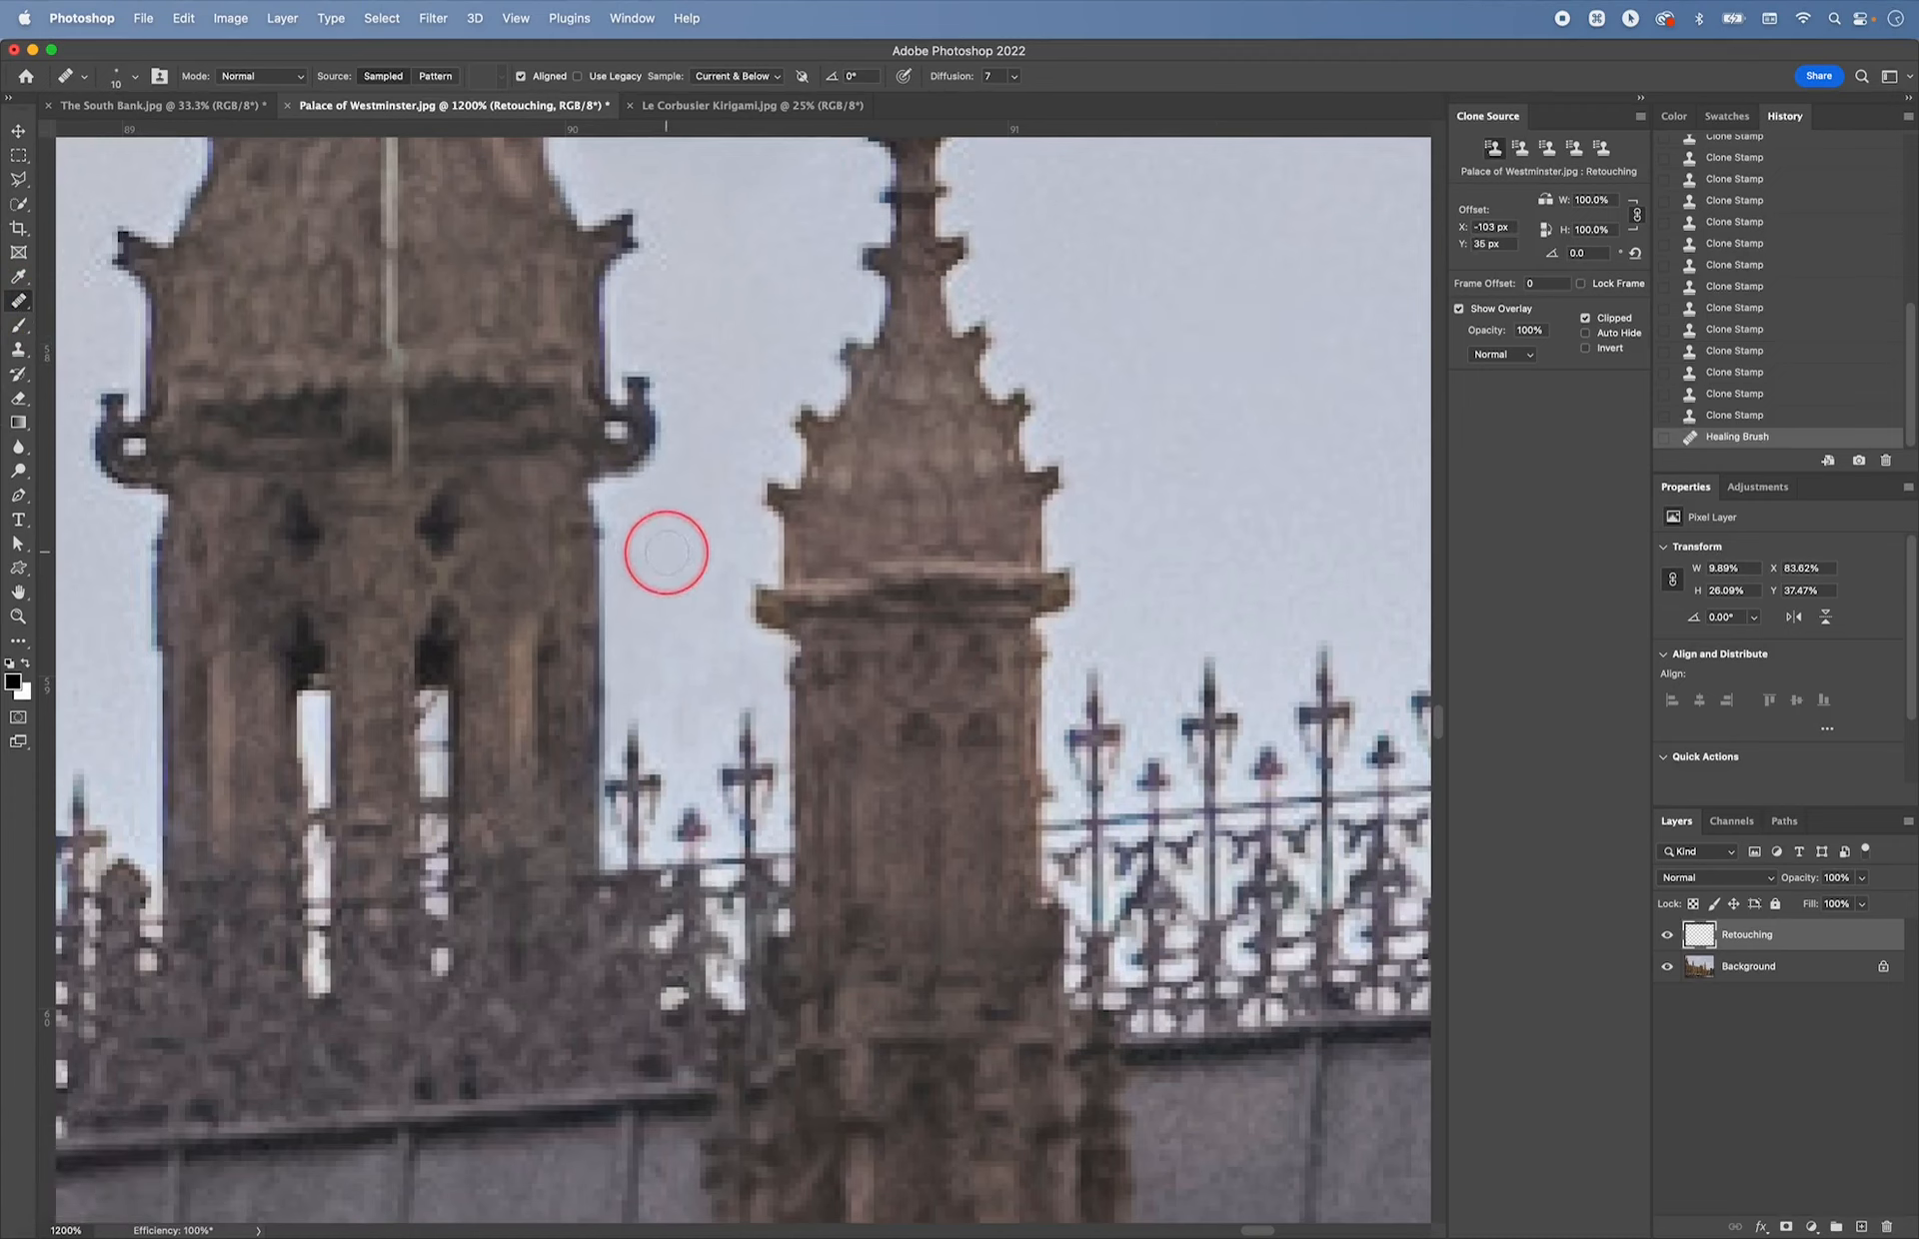
{"action": "left_click_drag", "start_coordinate": [683, 551], "coordinate": [684, 602]}
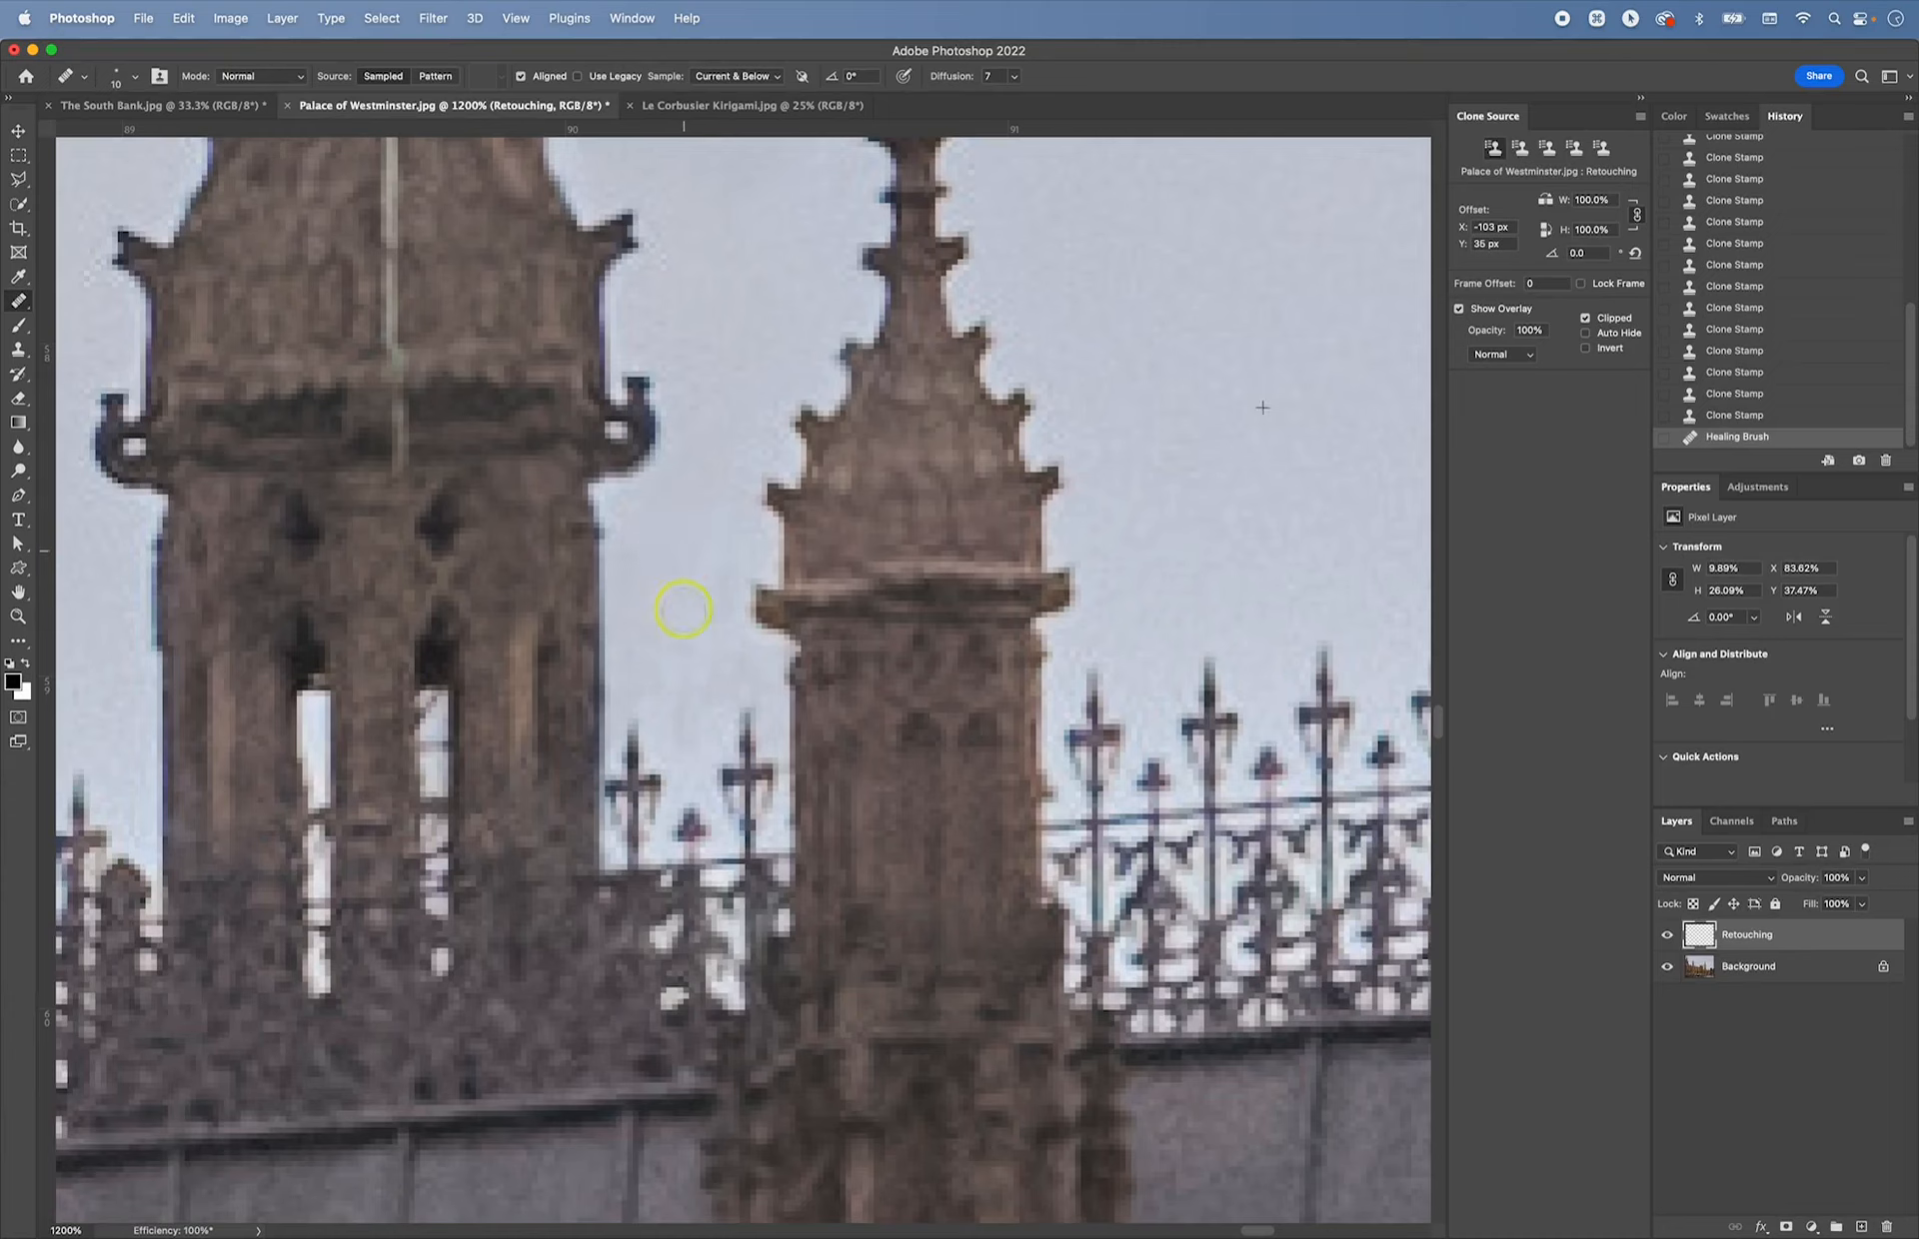
{"action": "left_click_drag", "start_coordinate": [678, 711], "coordinate": [686, 728]}
{"action": "left_click", "coordinate": [686, 676]}
{"action": "left_click", "coordinate": [720, 640]}
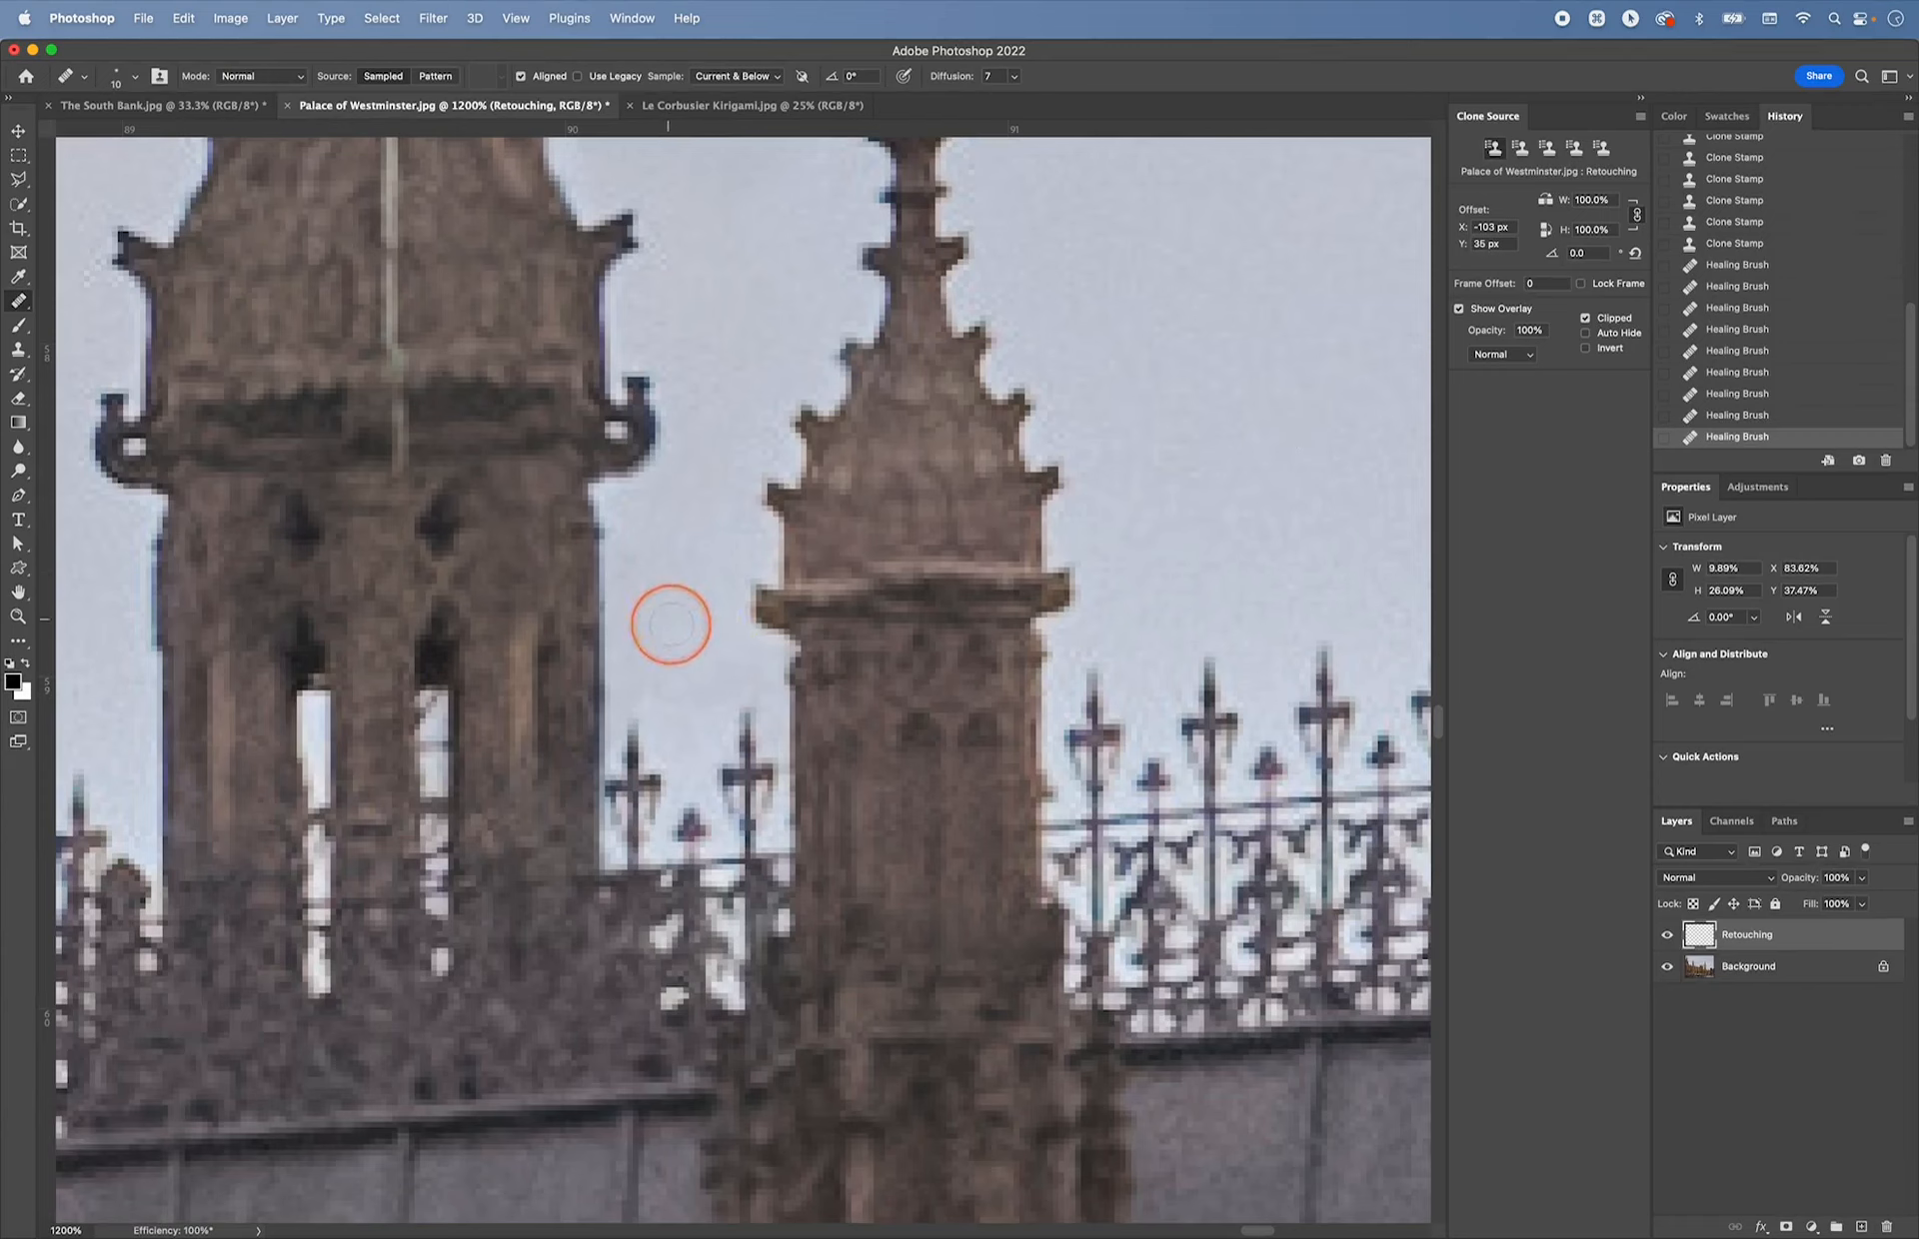
{"action": "mouse_move", "coordinate": [676, 537]}
{"action": "left_mouse_down"}
{"action": "mouse_move", "coordinate": [679, 560]}
{"action": "mouse_move", "coordinate": [728, 506]}
{"action": "left_mouse_up"}
{"action": "left_click", "coordinate": [763, 399]}
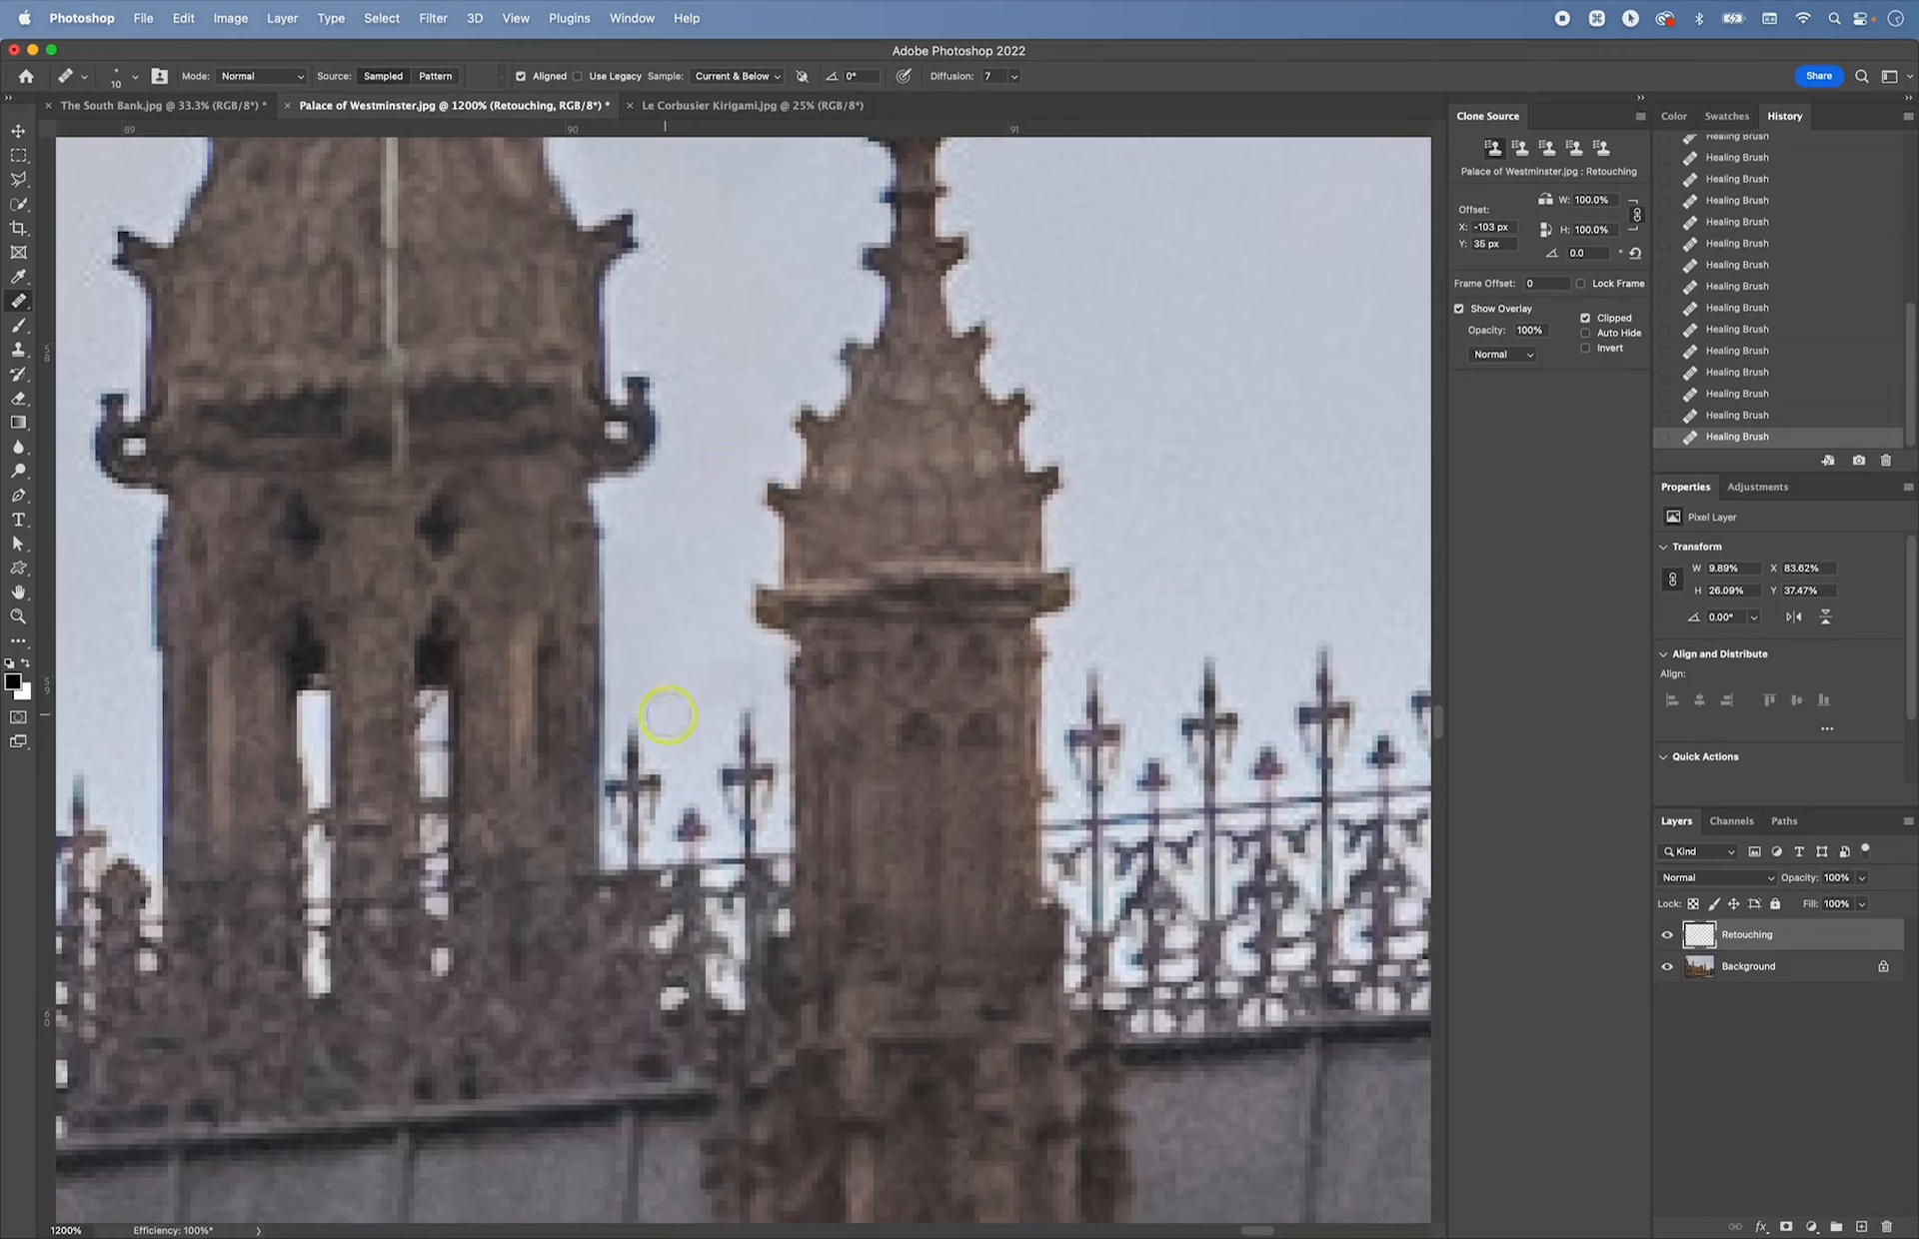
{"action": "left_click_drag", "start_coordinate": [687, 747], "coordinate": [697, 741]}
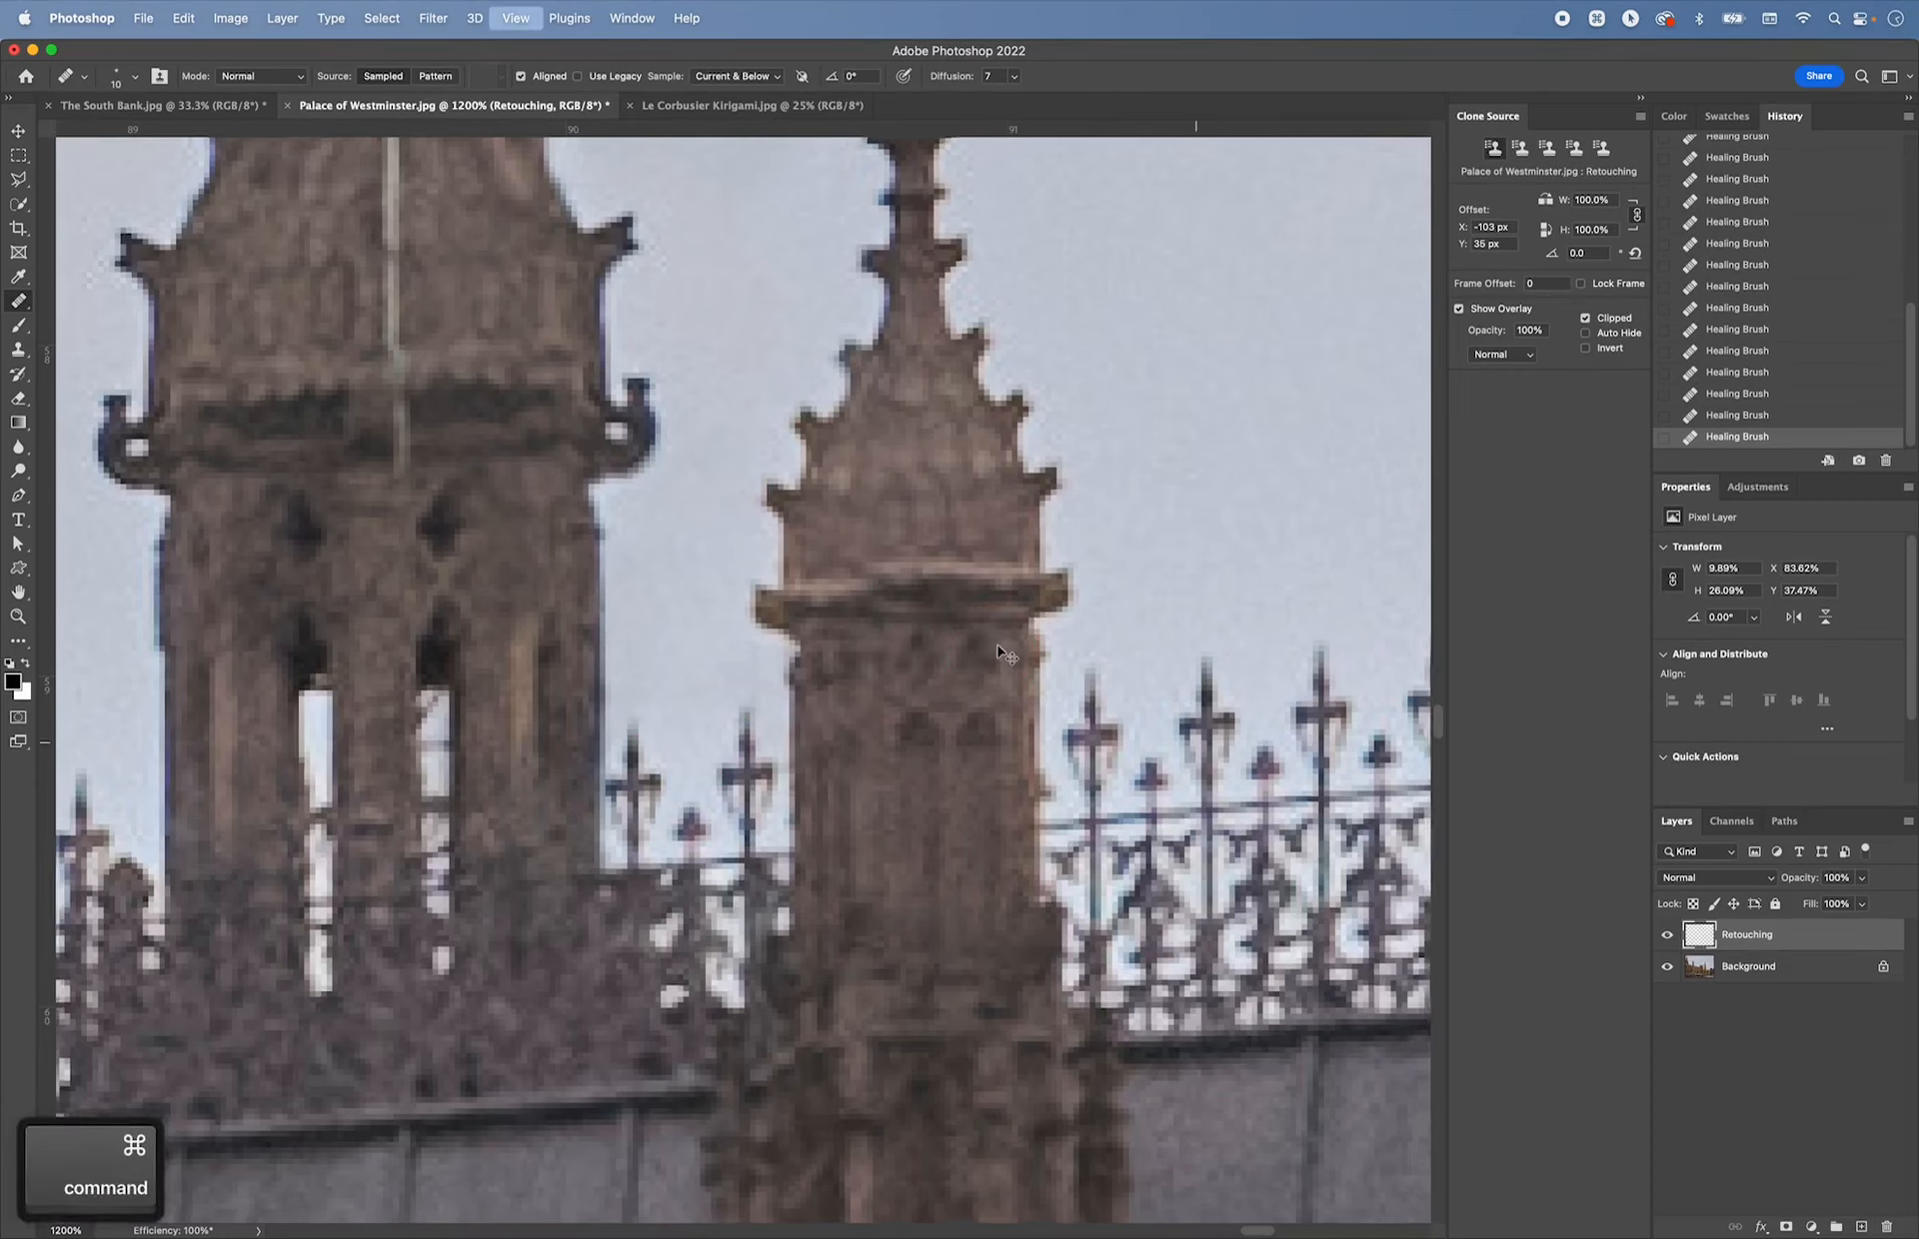
- Examine how the healed sky blends around the towers and railings at a wider view and close up
{"action": "key", "text": "super+minus"}
{"action": "key", "text": "super+minus"}
{"action": "key", "text": "super+minus"}
{"action": "key", "text": "super+minus"}
{"action": "key", "text": "super+minus"}
{"action": "key", "text": "super+minus"}
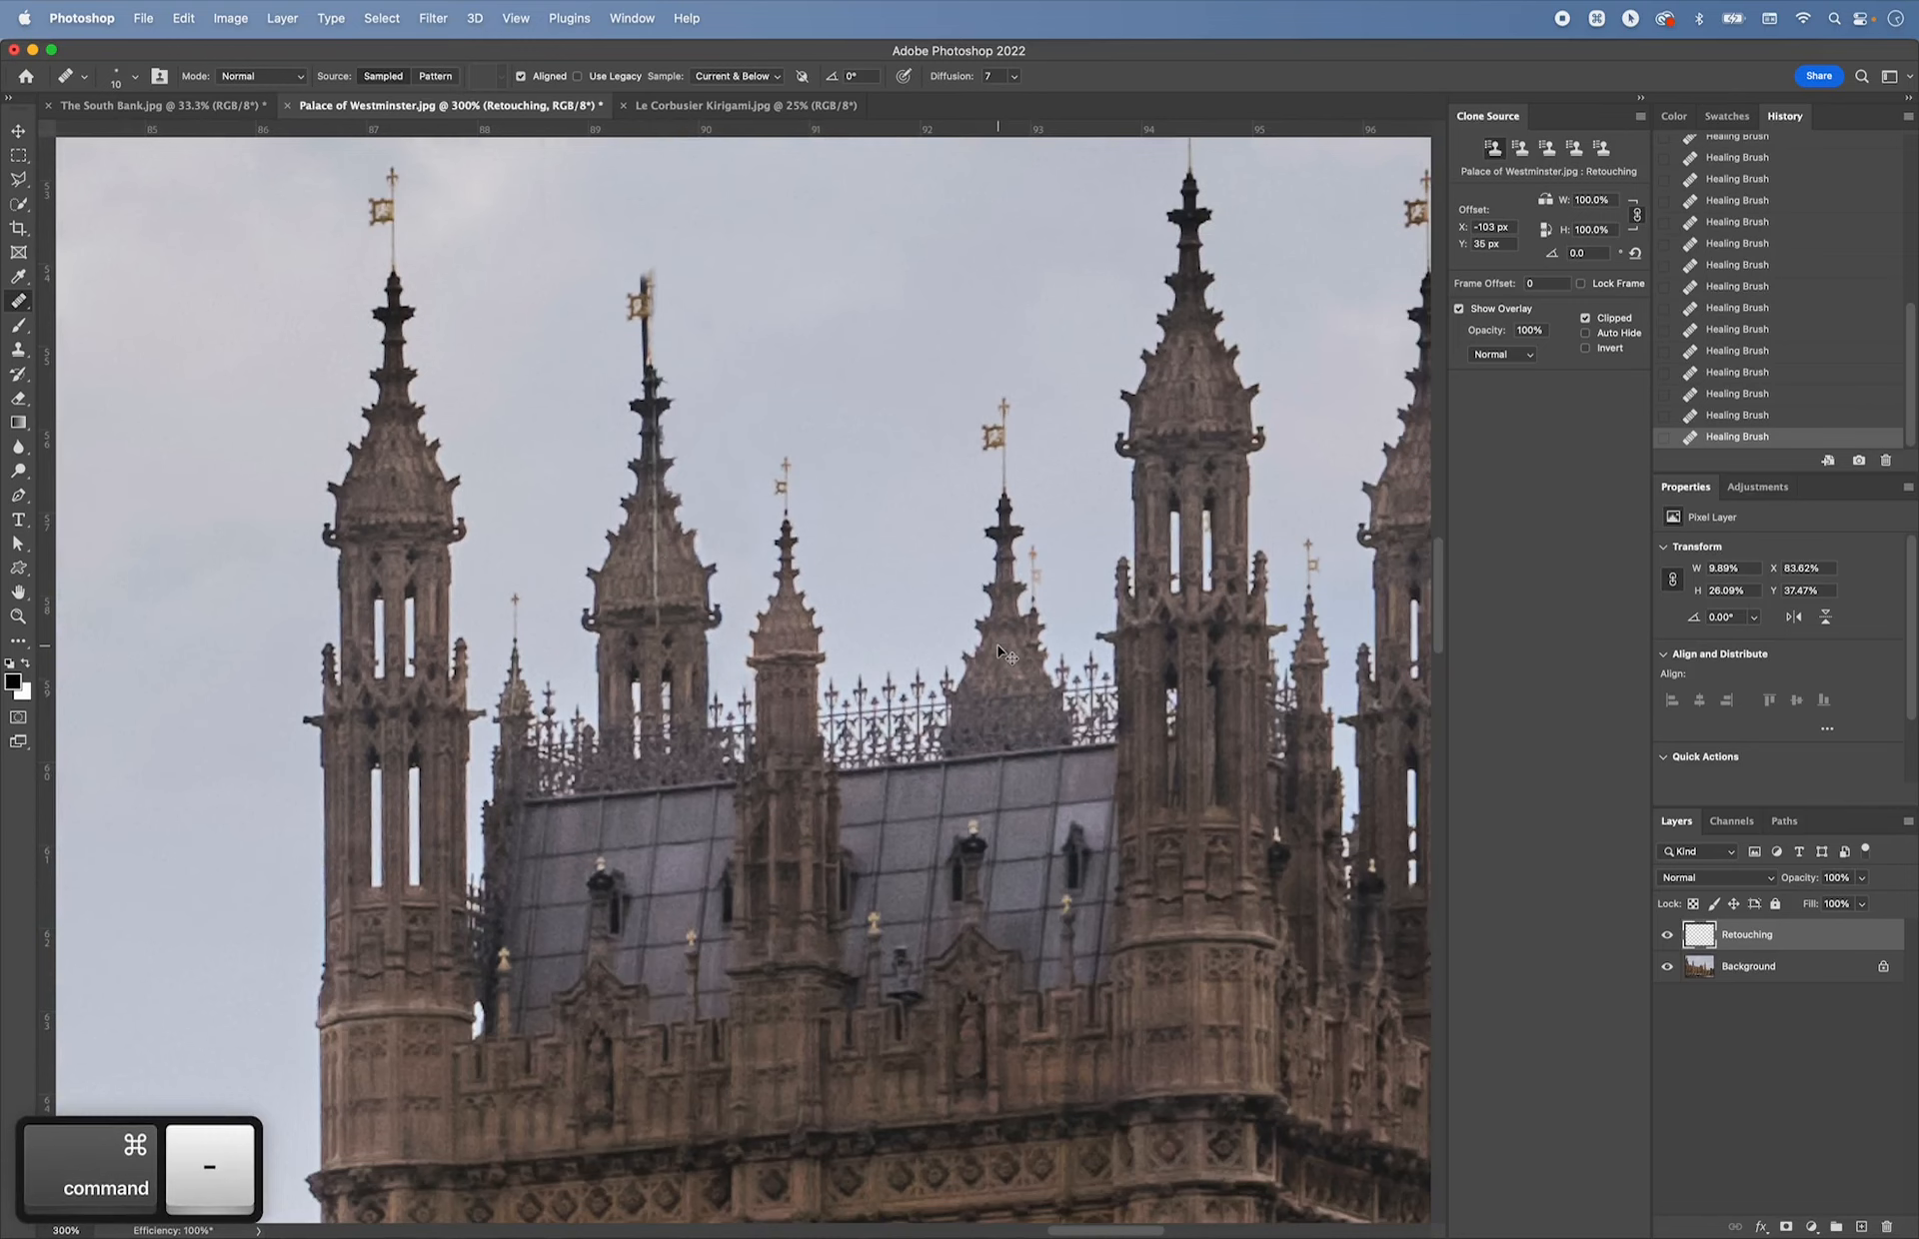
{"action": "key", "text": "super+equal"}
{"action": "key", "text": "super+equal"}
{"action": "key", "text": "super+equal"}
{"action": "key", "text": "super+equal"}
{"action": "key", "text": "super+equal"}
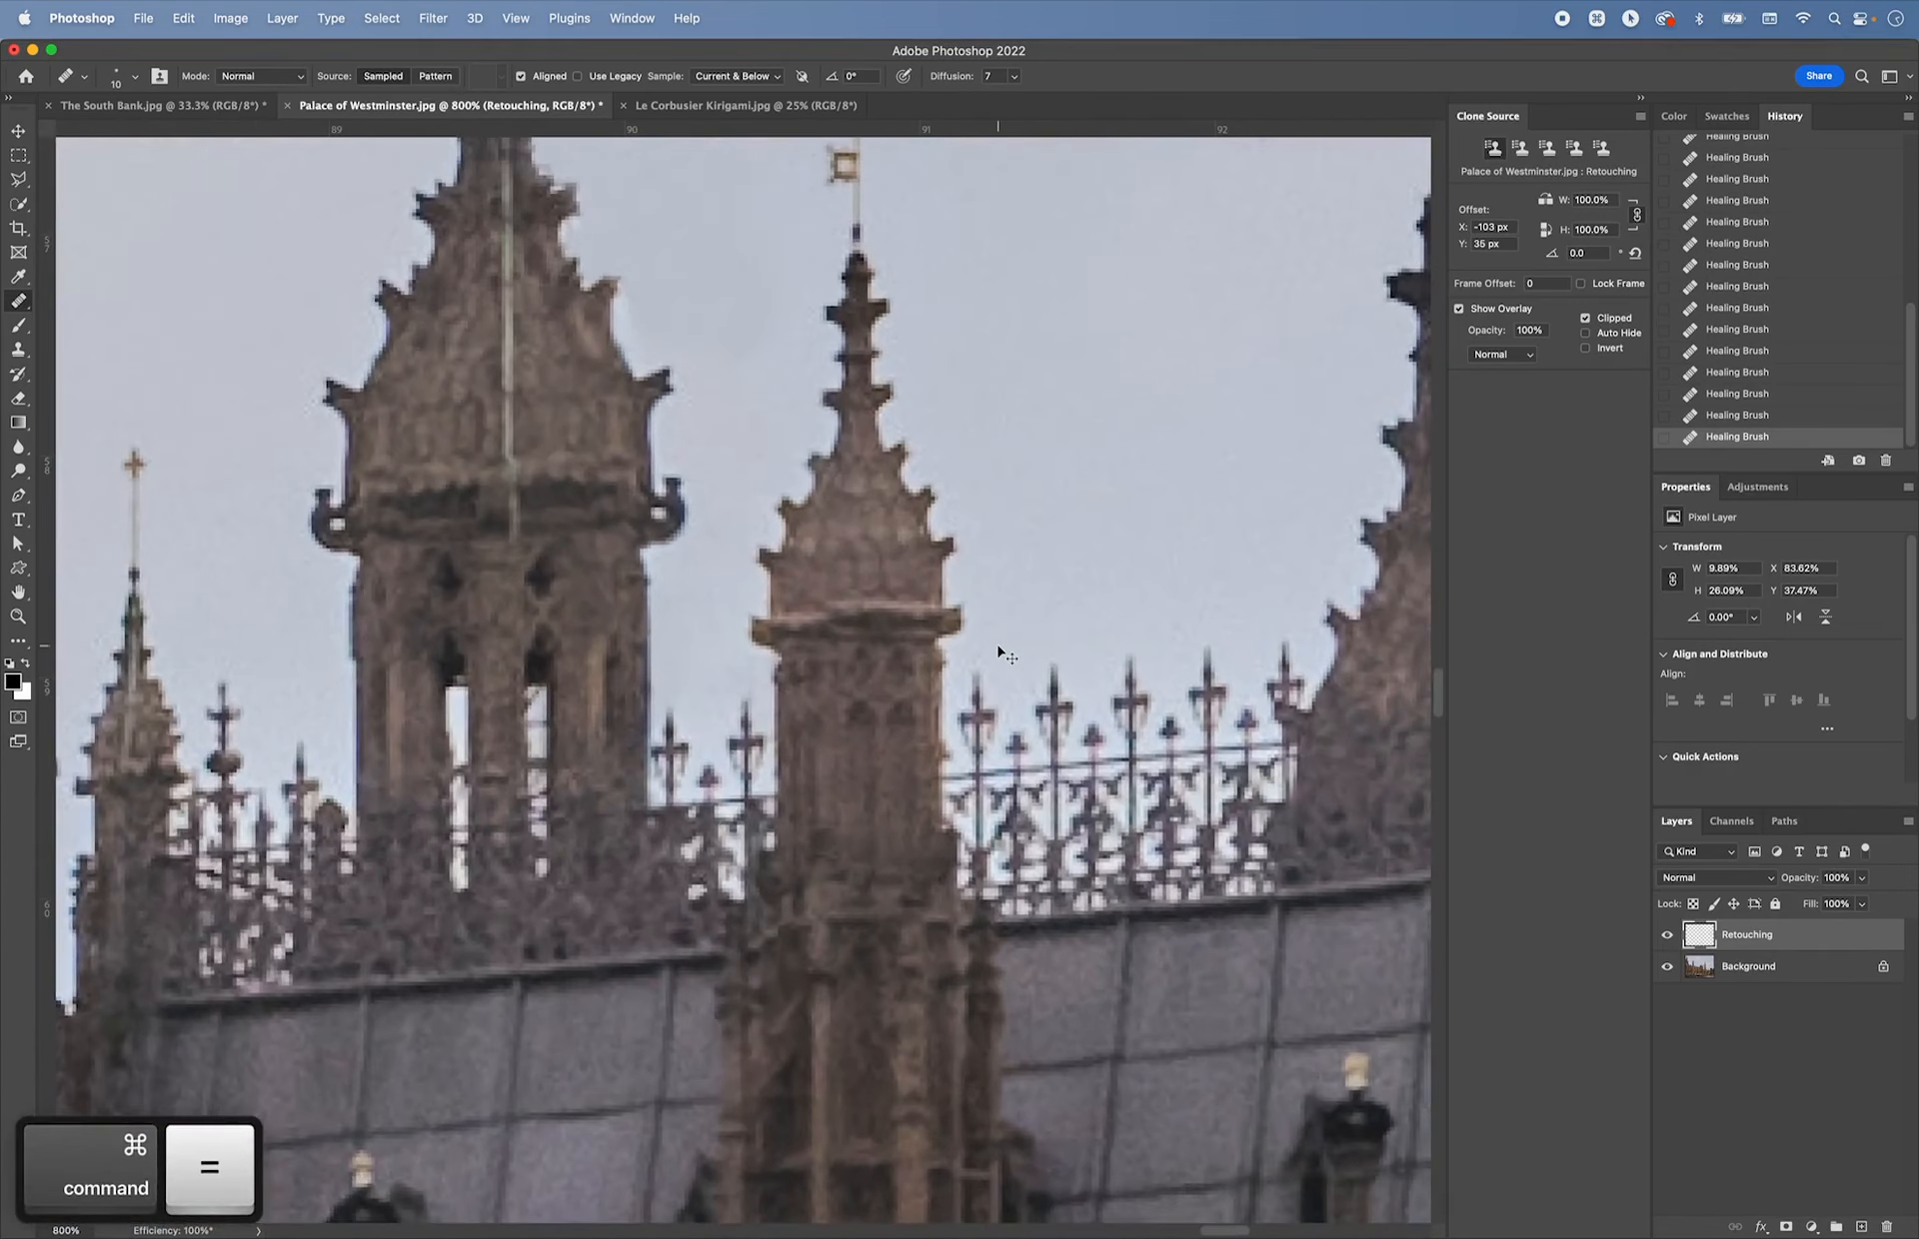
{"action": "key", "text": "super+equal"}
- Switch to the Clone Stamp with a 20 px brush at the left tower's spire tip with the gold weathervane
{"action": "key", "text": "space"}
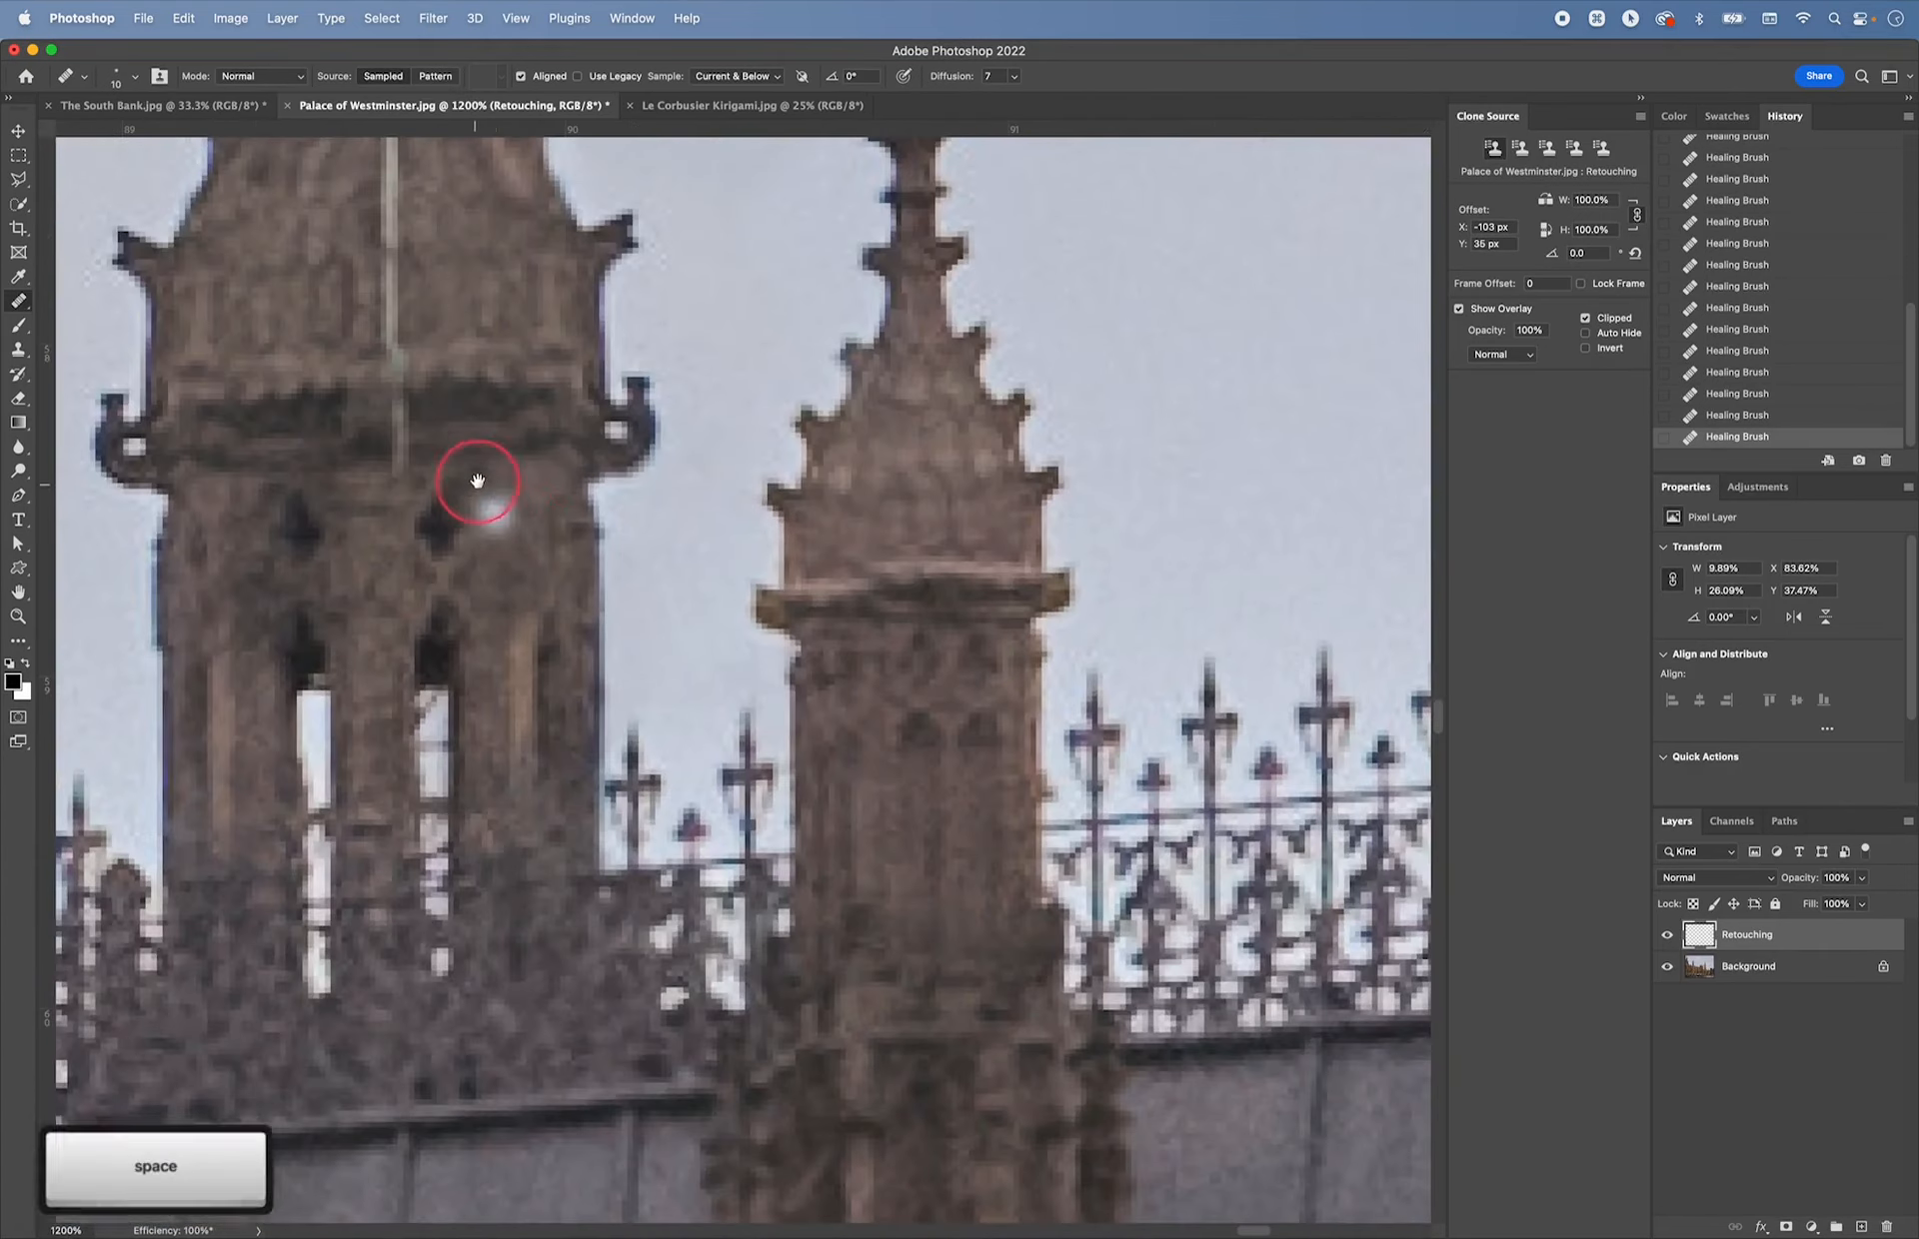
{"action": "left_click_drag", "start_coordinate": [466, 433], "coordinate": [680, 1009]}
{"action": "left_click_drag", "start_coordinate": [634, 504], "coordinate": [682, 967]}
{"action": "left_click_drag", "start_coordinate": [648, 490], "coordinate": [707, 699]}
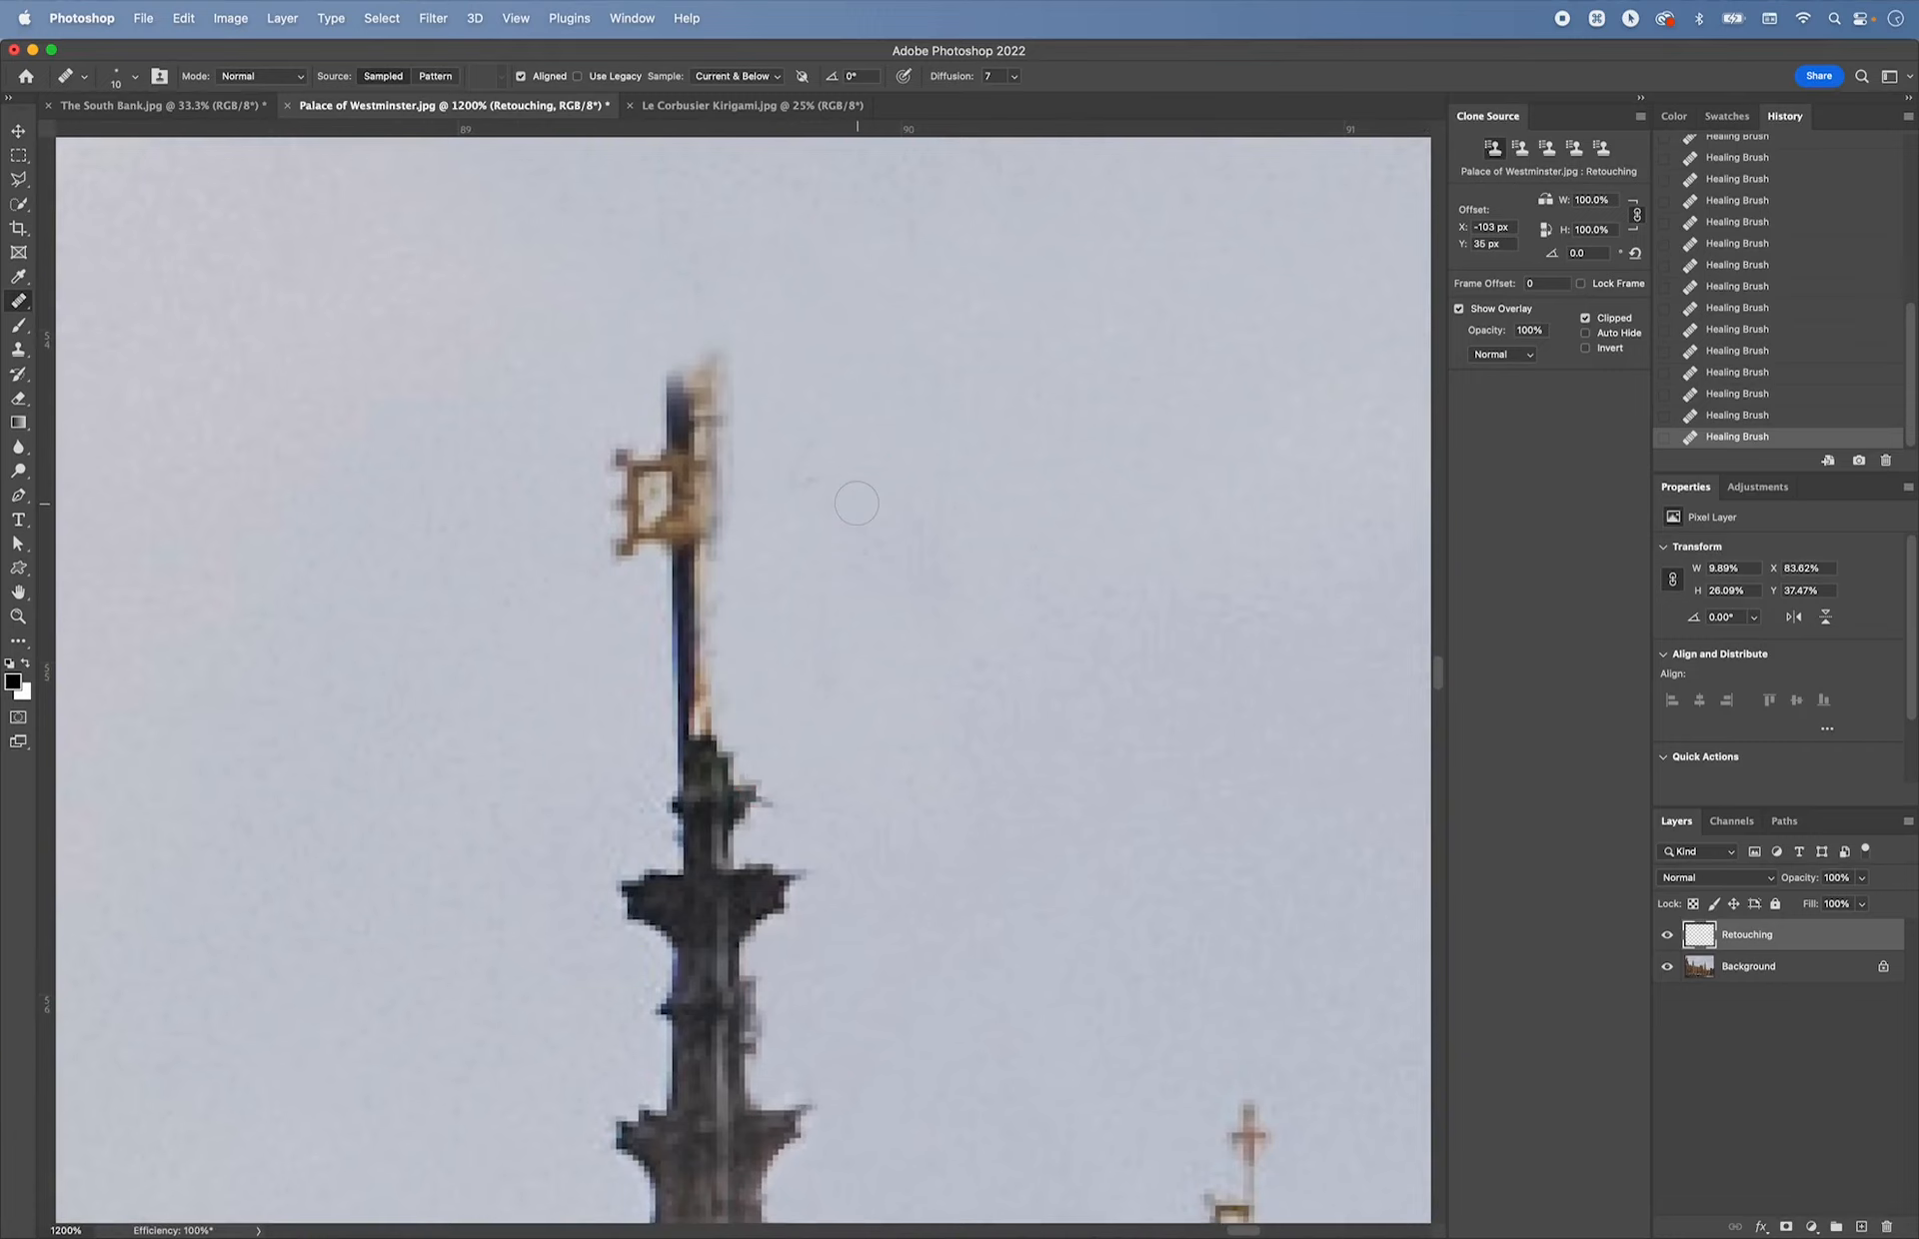
{"action": "key", "text": "s"}
{"action": "key", "text": "bracketright"}
{"action": "key", "text": "bracketright"}
{"action": "key", "text": "bracketright"}
{"action": "key", "text": "bracketright"}
{"action": "key", "text": "bracketright"}
{"action": "key", "text": "bracketright"}
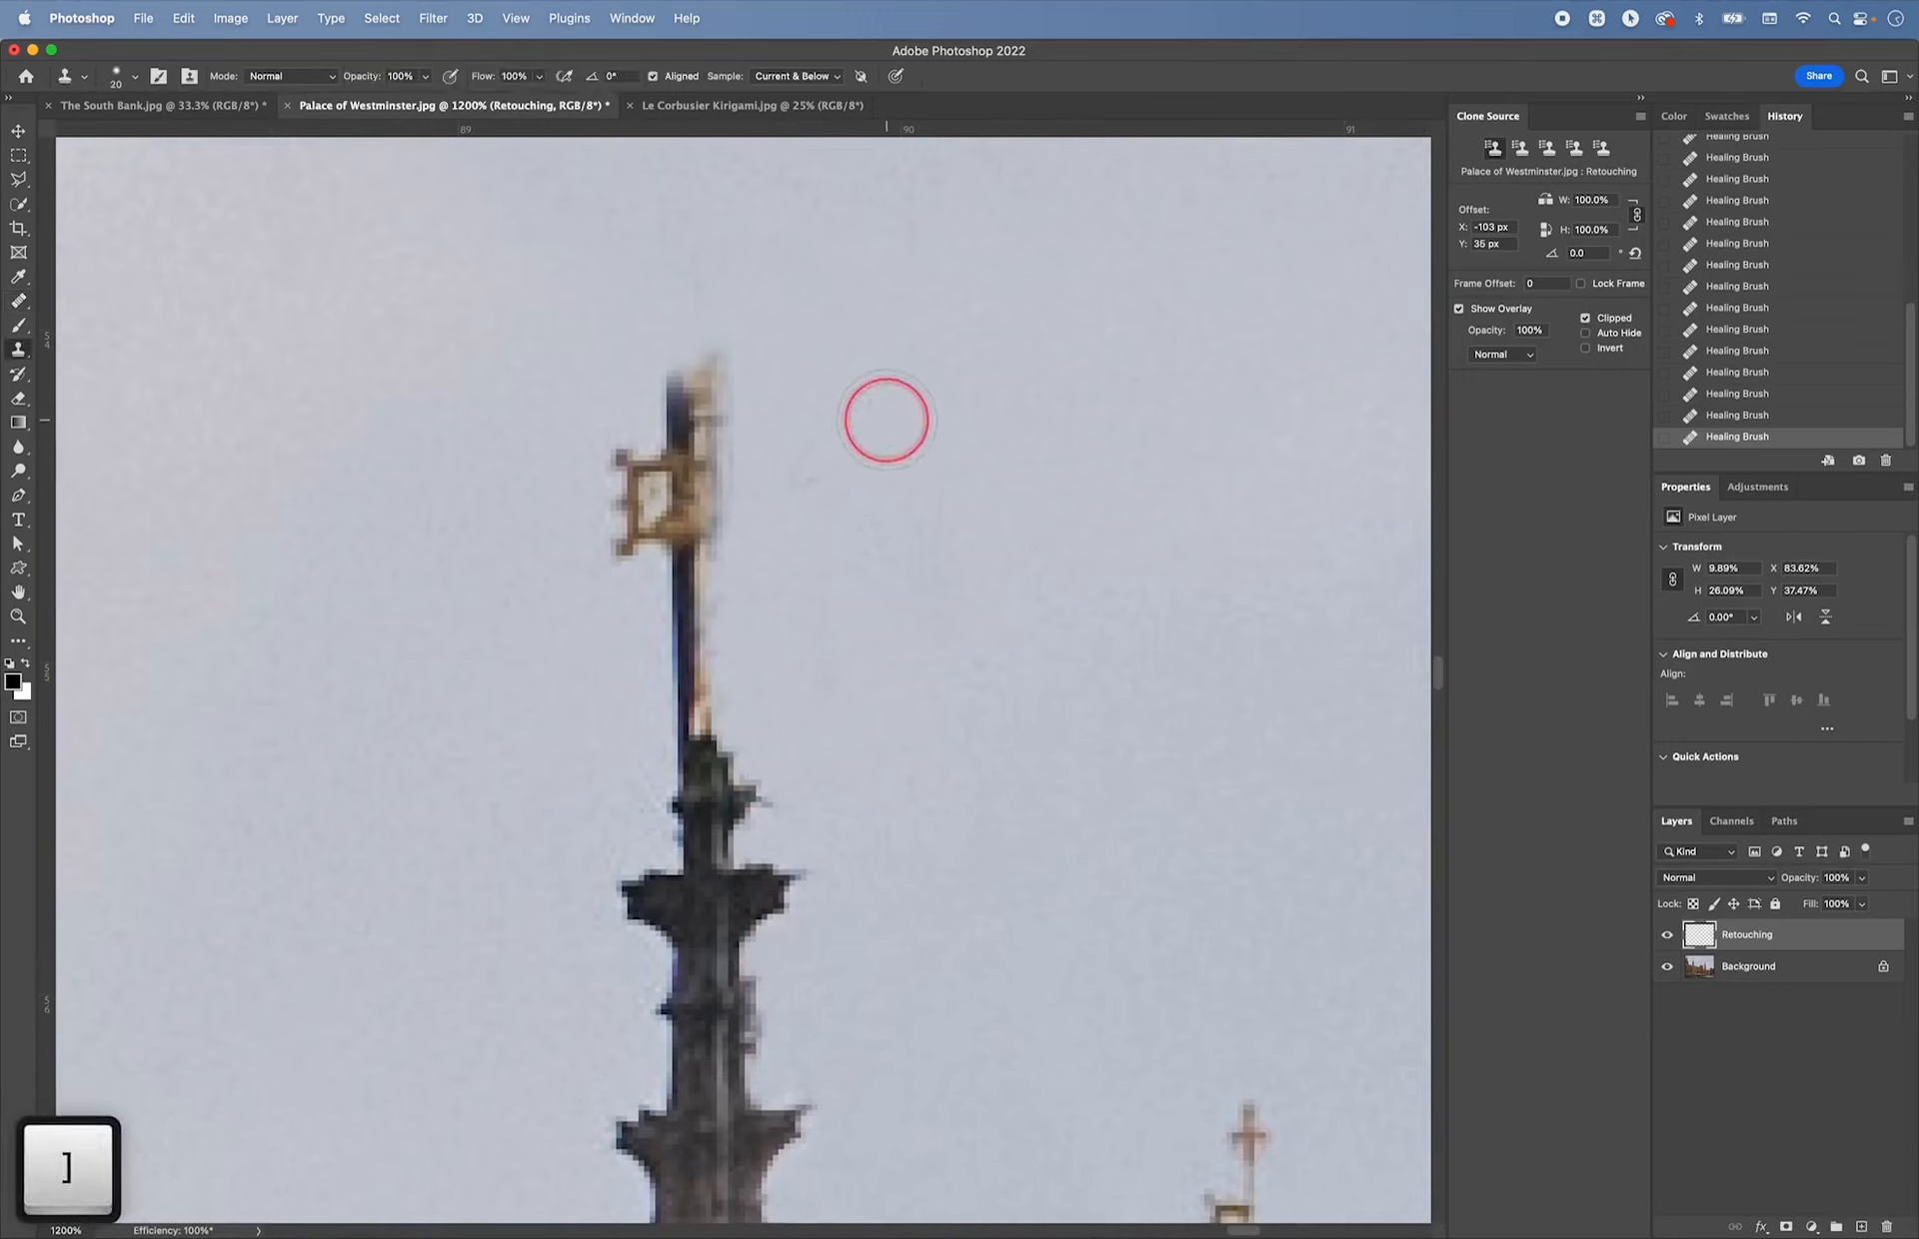
- Clone adjacent sky over the gold weathervane and the upper part of its pole above the left tower's spire
{"action": "left_click", "coordinate": [865, 407], "text": "alt"}
{"action": "left_click", "coordinate": [684, 391]}
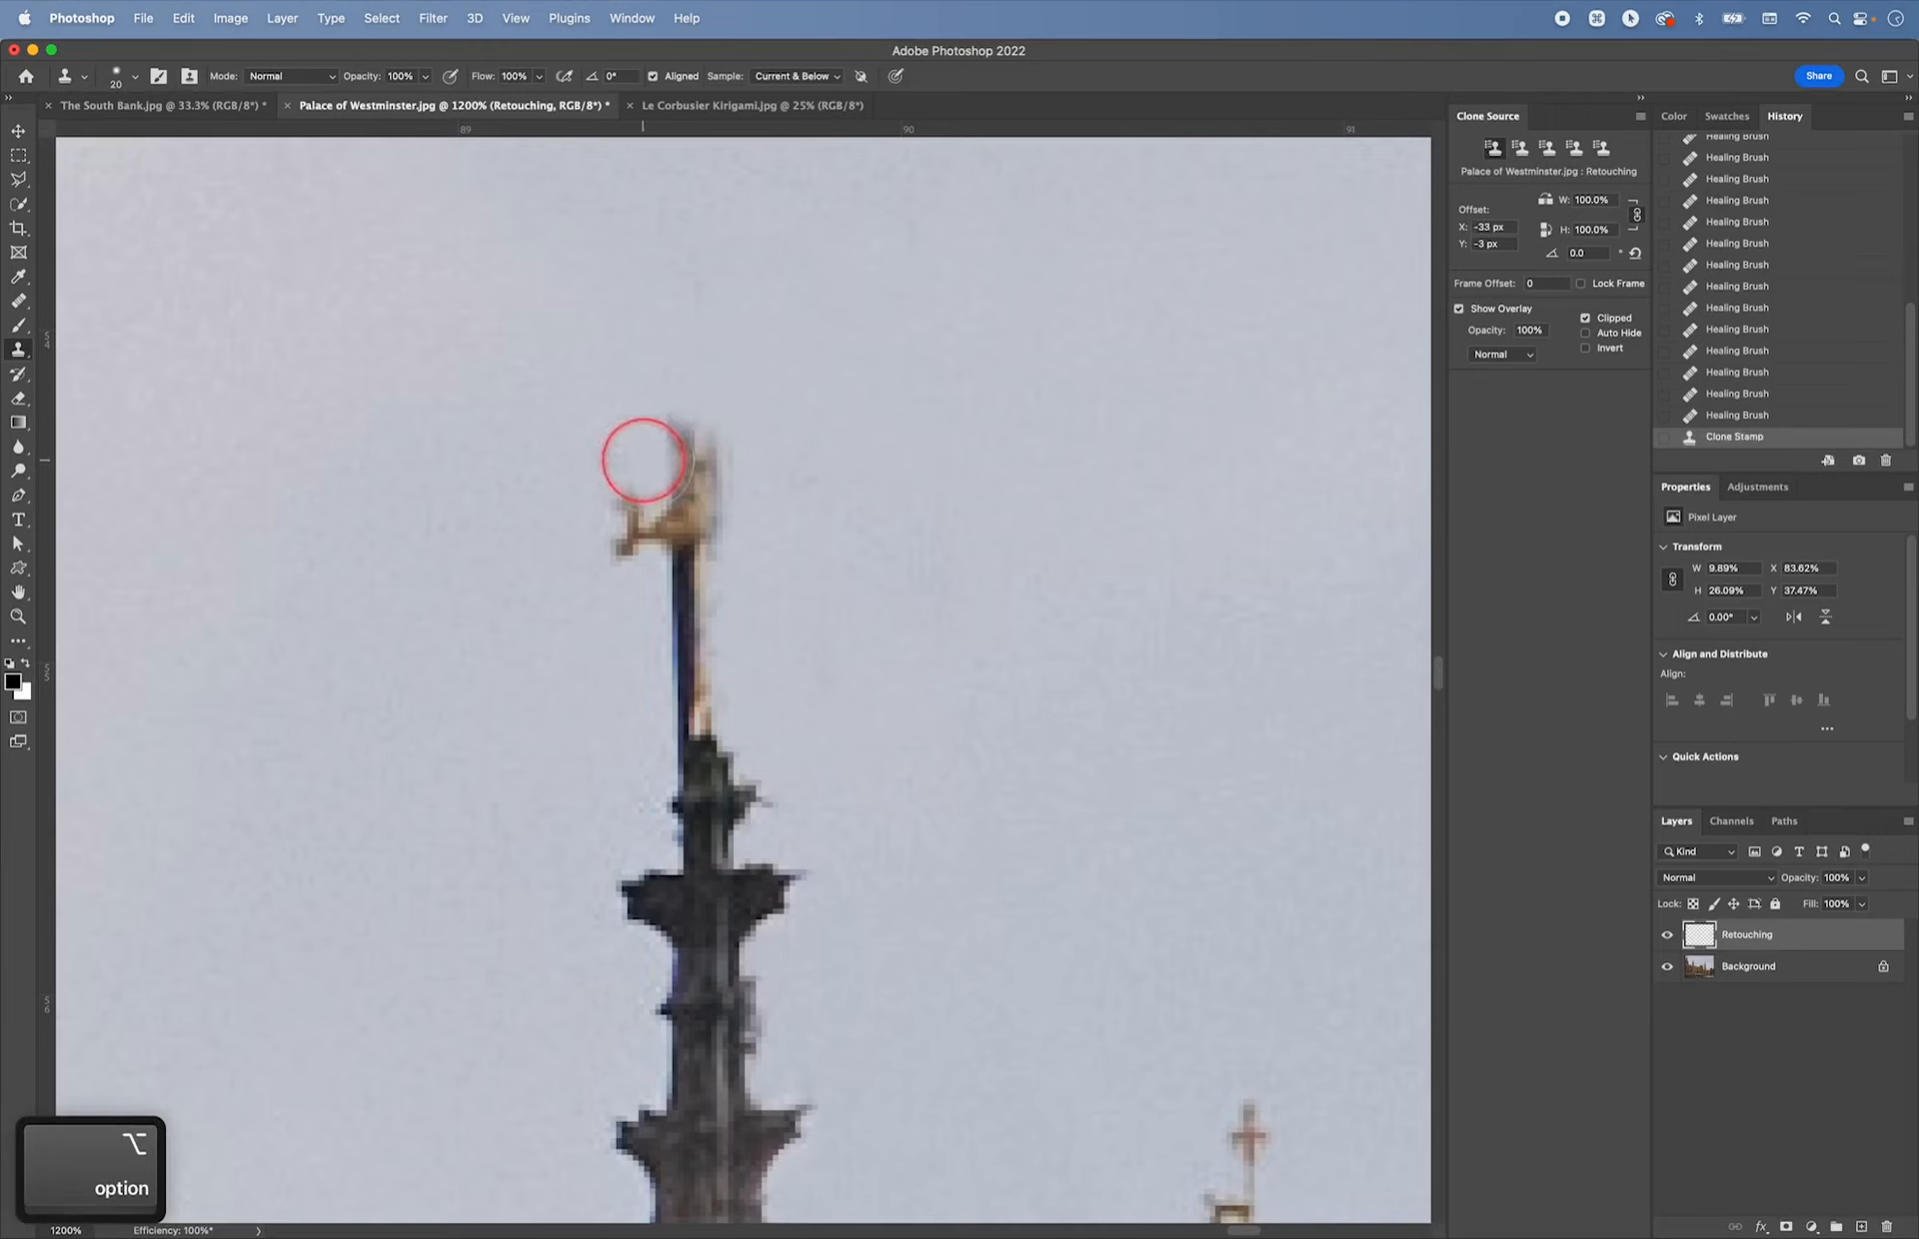
{"action": "mouse_move", "coordinate": [647, 454]}
{"action": "left_mouse_down"}
{"action": "mouse_move", "coordinate": [700, 463]}
{"action": "mouse_move", "coordinate": [654, 542]}
{"action": "mouse_move", "coordinate": [662, 526]}
{"action": "left_mouse_up"}
{"action": "left_click_drag", "start_coordinate": [658, 527], "coordinate": [653, 592]}
{"action": "mouse_move", "coordinate": [708, 497]}
{"action": "left_mouse_down"}
{"action": "mouse_move", "coordinate": [732, 563]}
{"action": "mouse_move", "coordinate": [903, 490]}
{"action": "mouse_move", "coordinate": [794, 492]}
{"action": "mouse_move", "coordinate": [796, 554]}
{"action": "mouse_move", "coordinate": [703, 564]}
{"action": "mouse_move", "coordinate": [699, 651]}
{"action": "left_mouse_up"}
- Resample nearby sky and clone it over the pole stub left above the spire tip
{"action": "left_click", "coordinate": [901, 480], "text": "alt"}
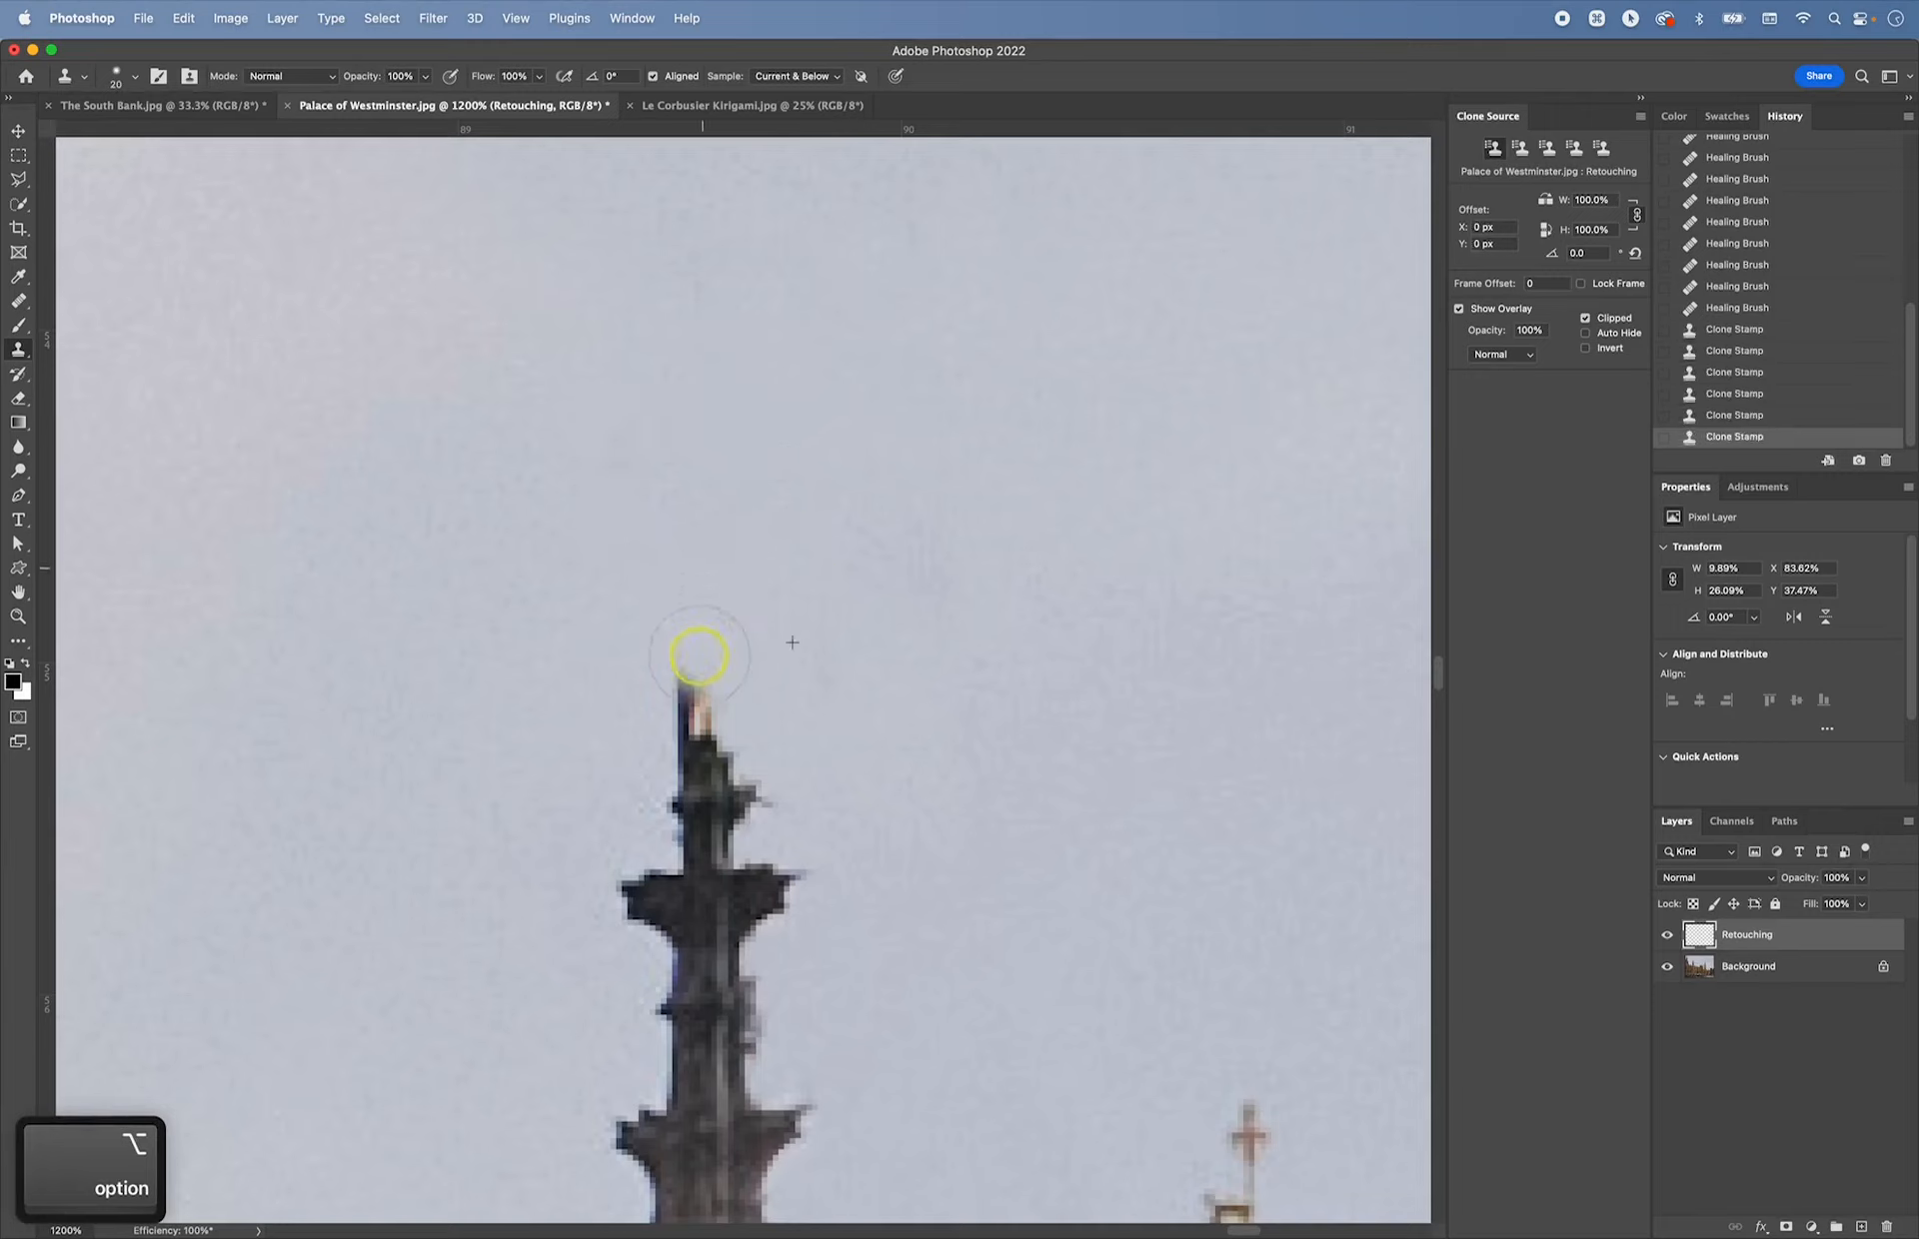
{"action": "left_click", "coordinate": [812, 635], "text": "alt"}
{"action": "mouse_move", "coordinate": [697, 664]}
{"action": "left_mouse_down"}
{"action": "mouse_move", "coordinate": [733, 685]}
{"action": "mouse_move", "coordinate": [681, 686]}
{"action": "left_mouse_up"}
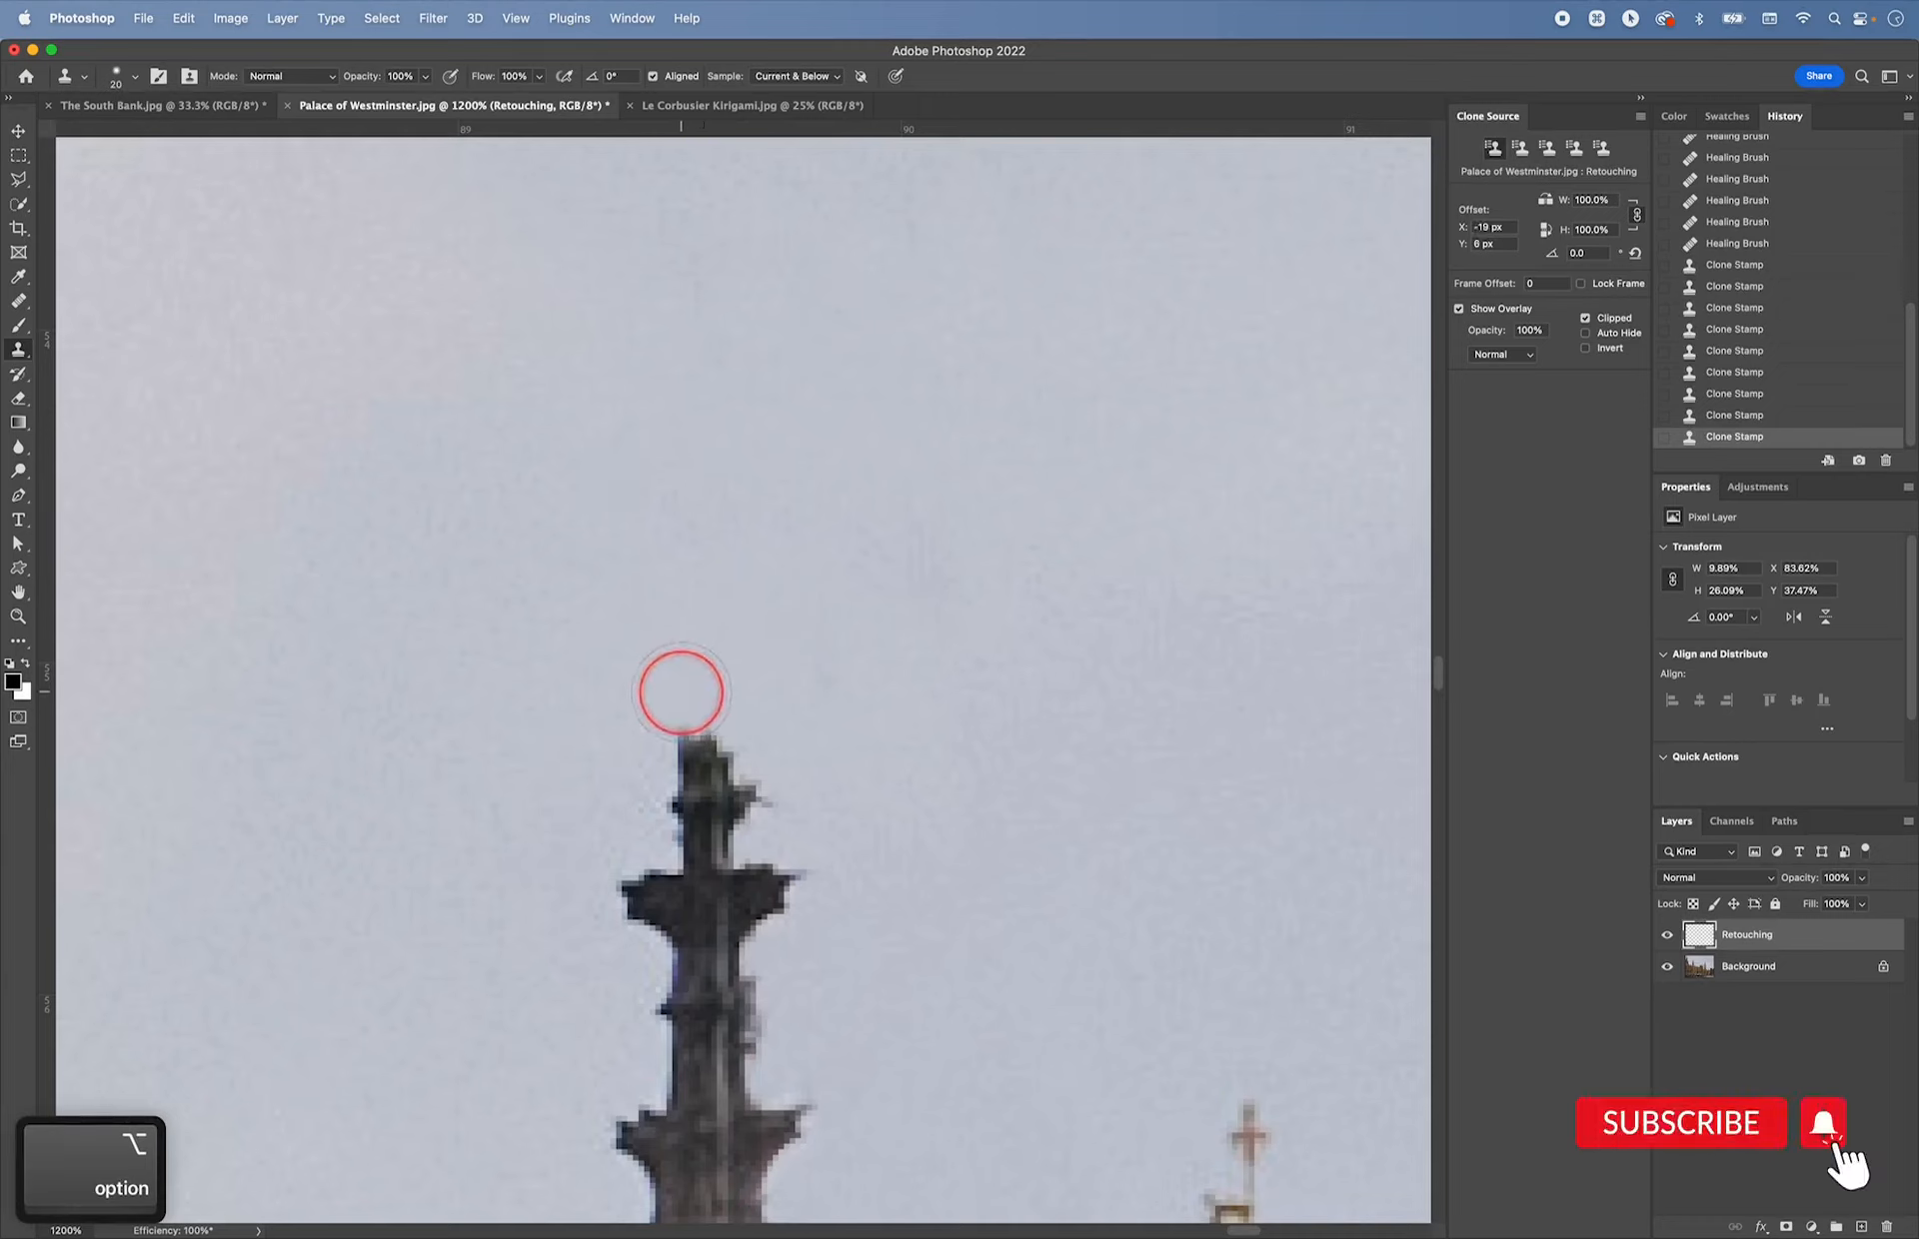
- Clean up the ragged edge of the spire tip by cloning sky with a 7 px Clone Stamp brush
{"action": "key", "text": "bracketleft"}
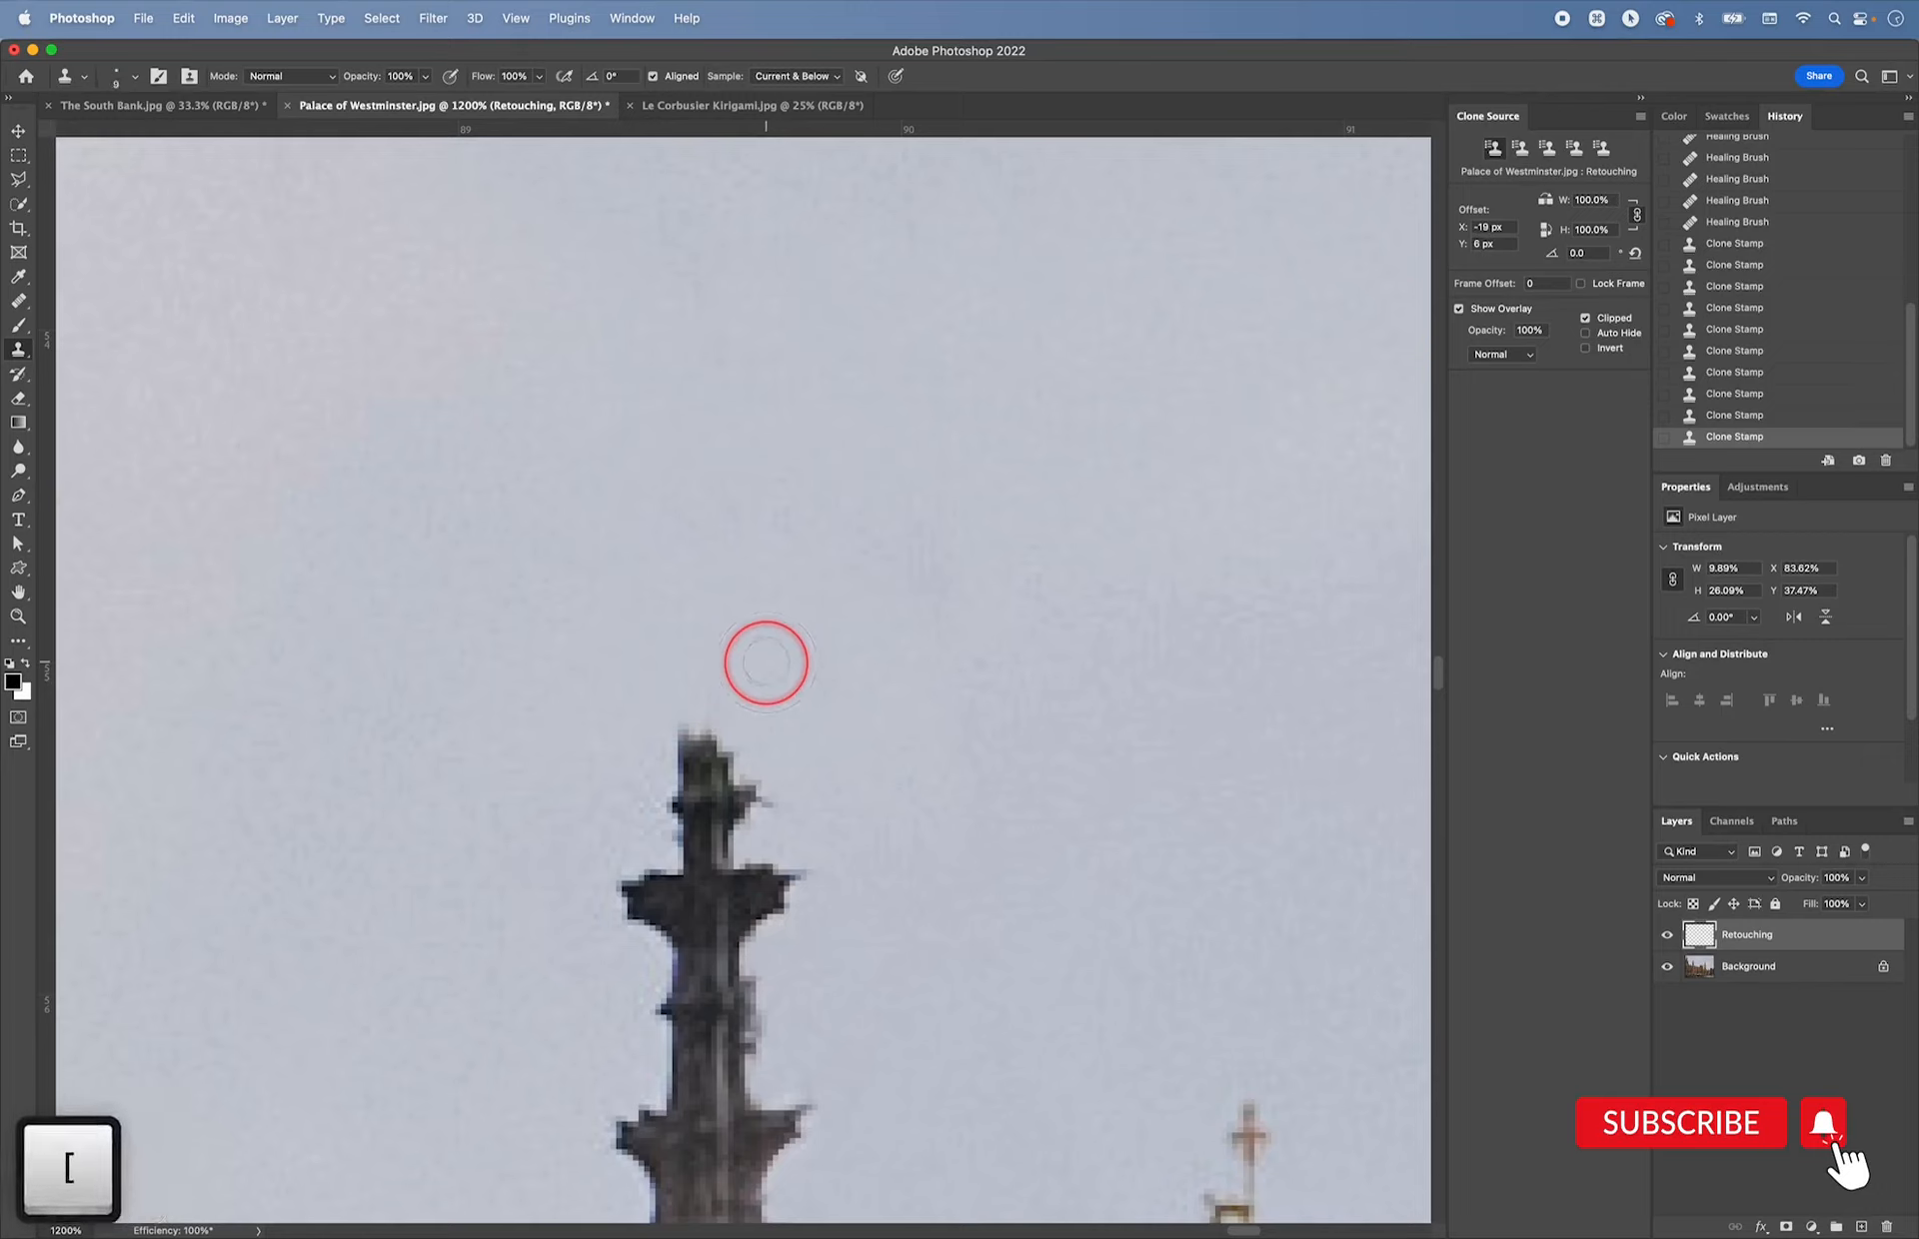
{"action": "left_click", "coordinate": [792, 672], "text": "alt"}
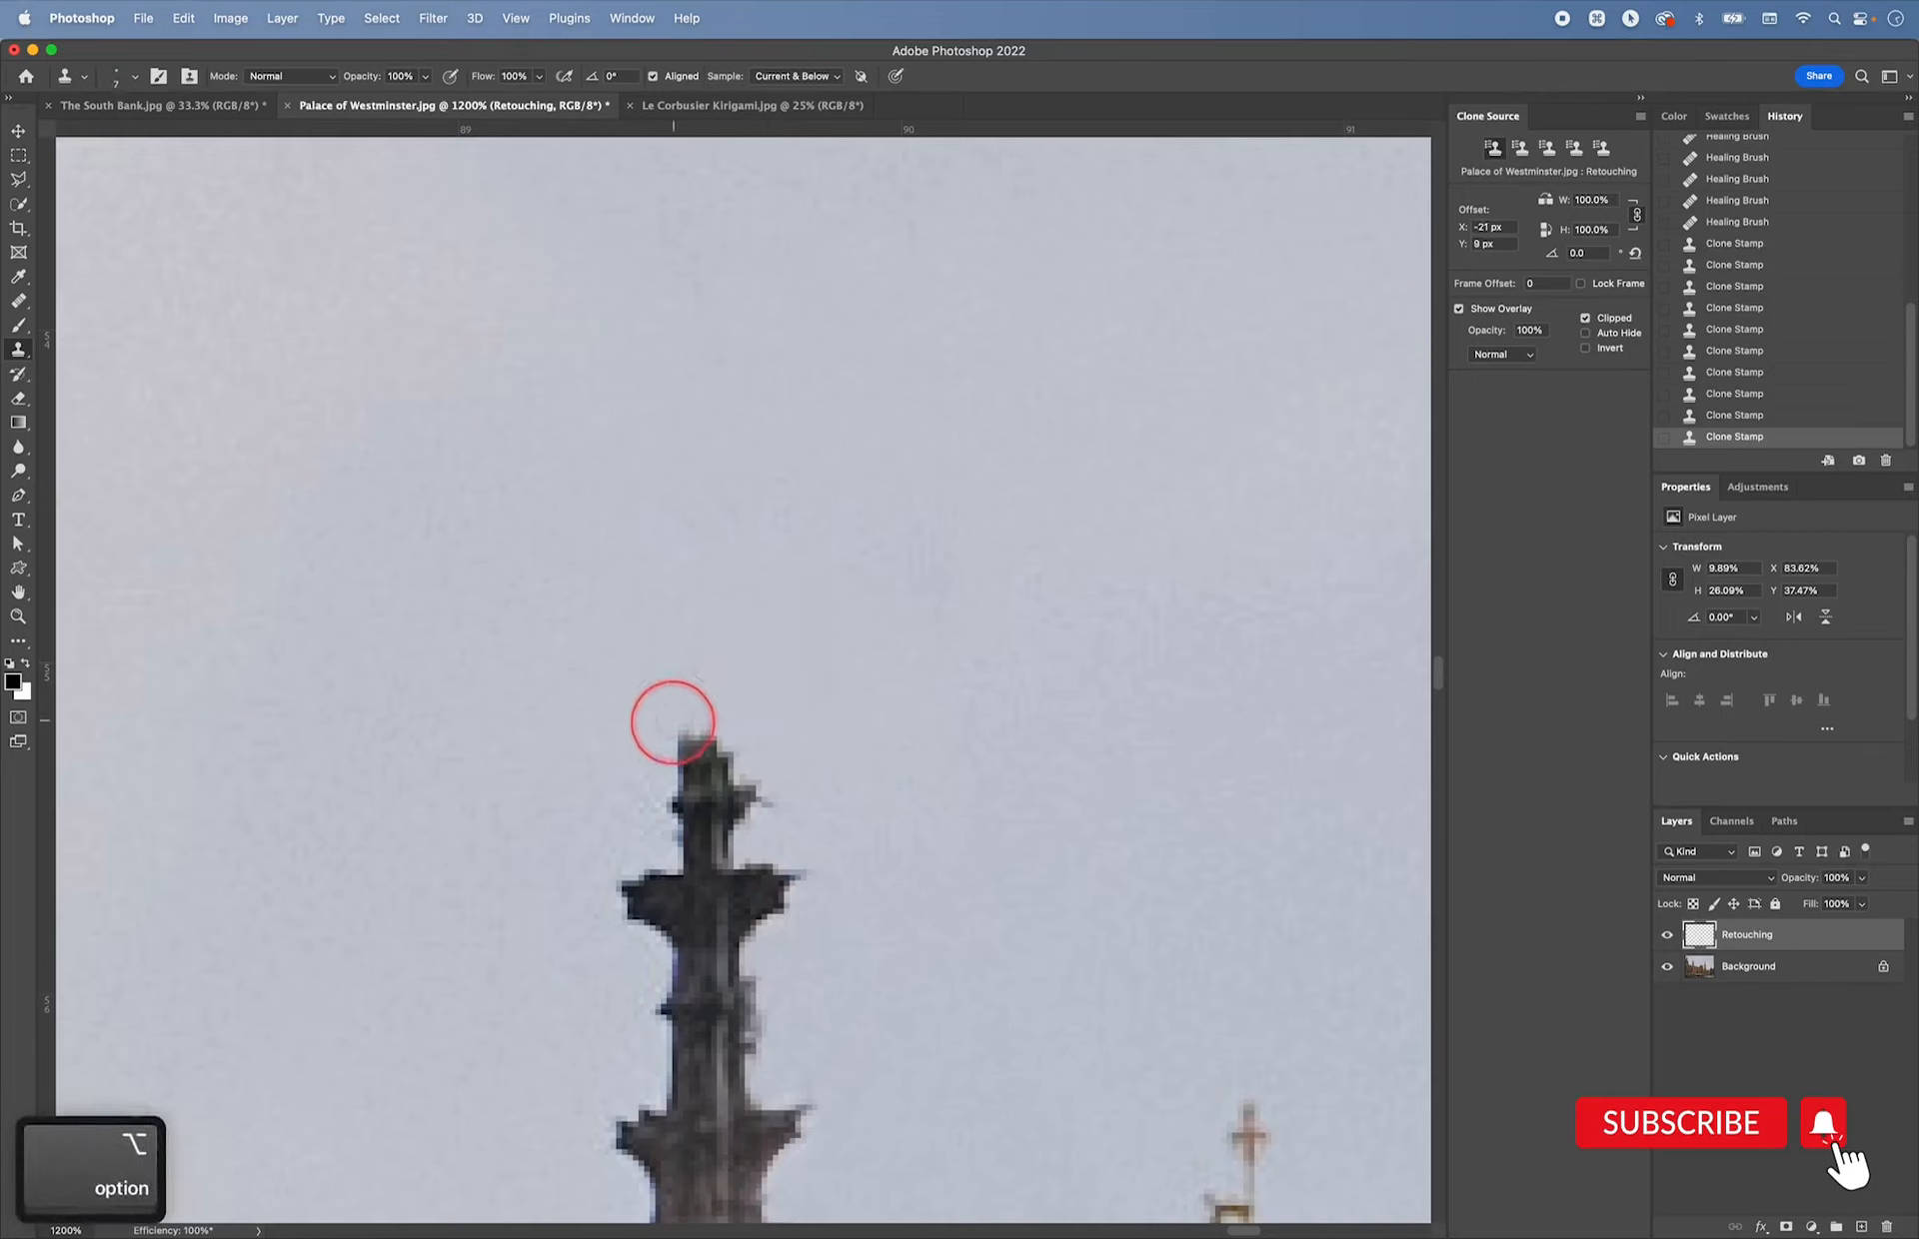
{"action": "mouse_move", "coordinate": [673, 720]}
{"action": "left_mouse_down"}
{"action": "mouse_move", "coordinate": [799, 711]}
{"action": "mouse_move", "coordinate": [667, 727]}
{"action": "left_mouse_up"}
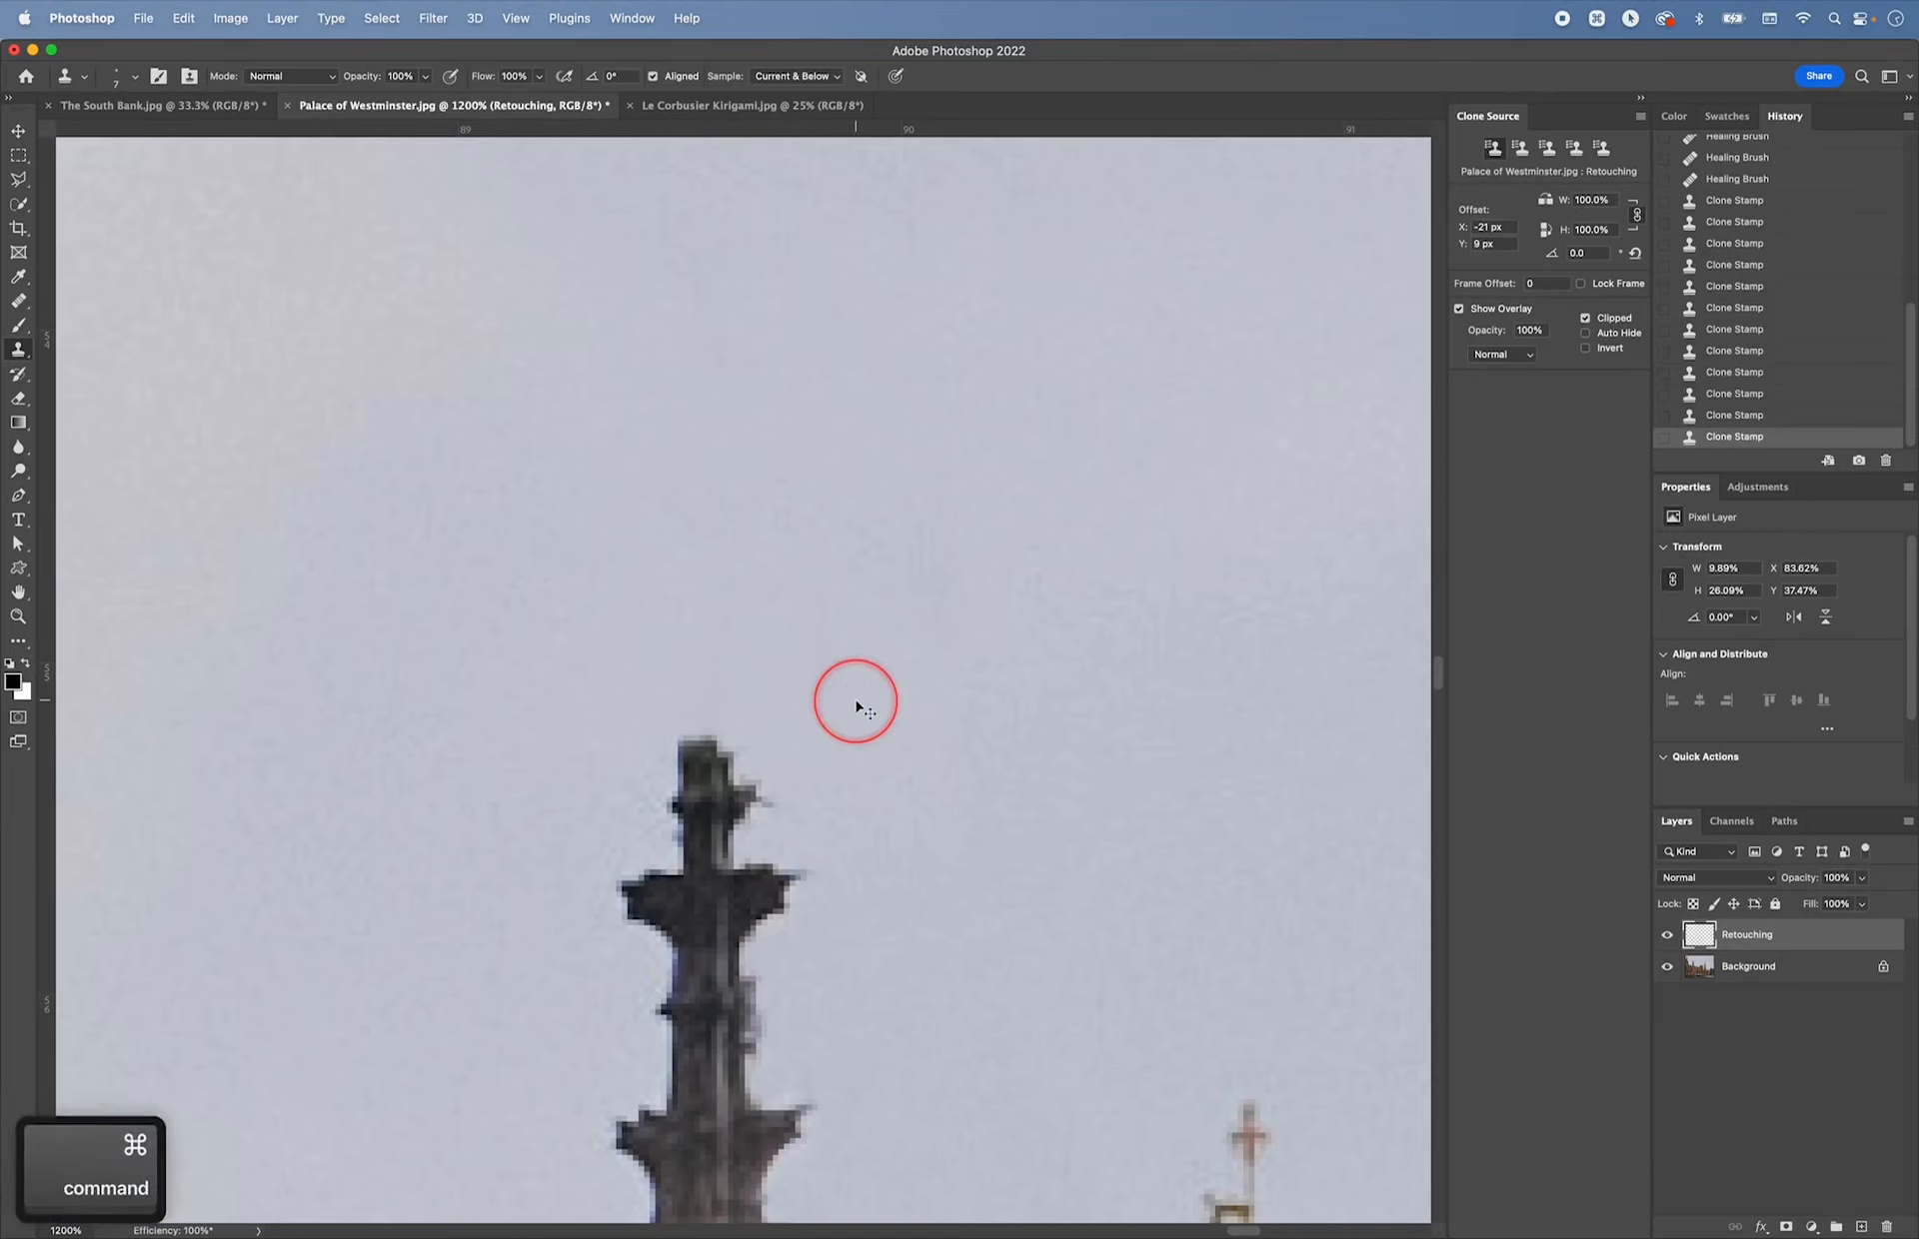
- Compare the spires before and after retouching by hiding and reshowing the Retouching layer
{"action": "key", "text": "super+minus"}
{"action": "key", "text": "super+minus"}
{"action": "left_click_drag", "start_coordinate": [477, 630], "coordinate": [677, 690]}
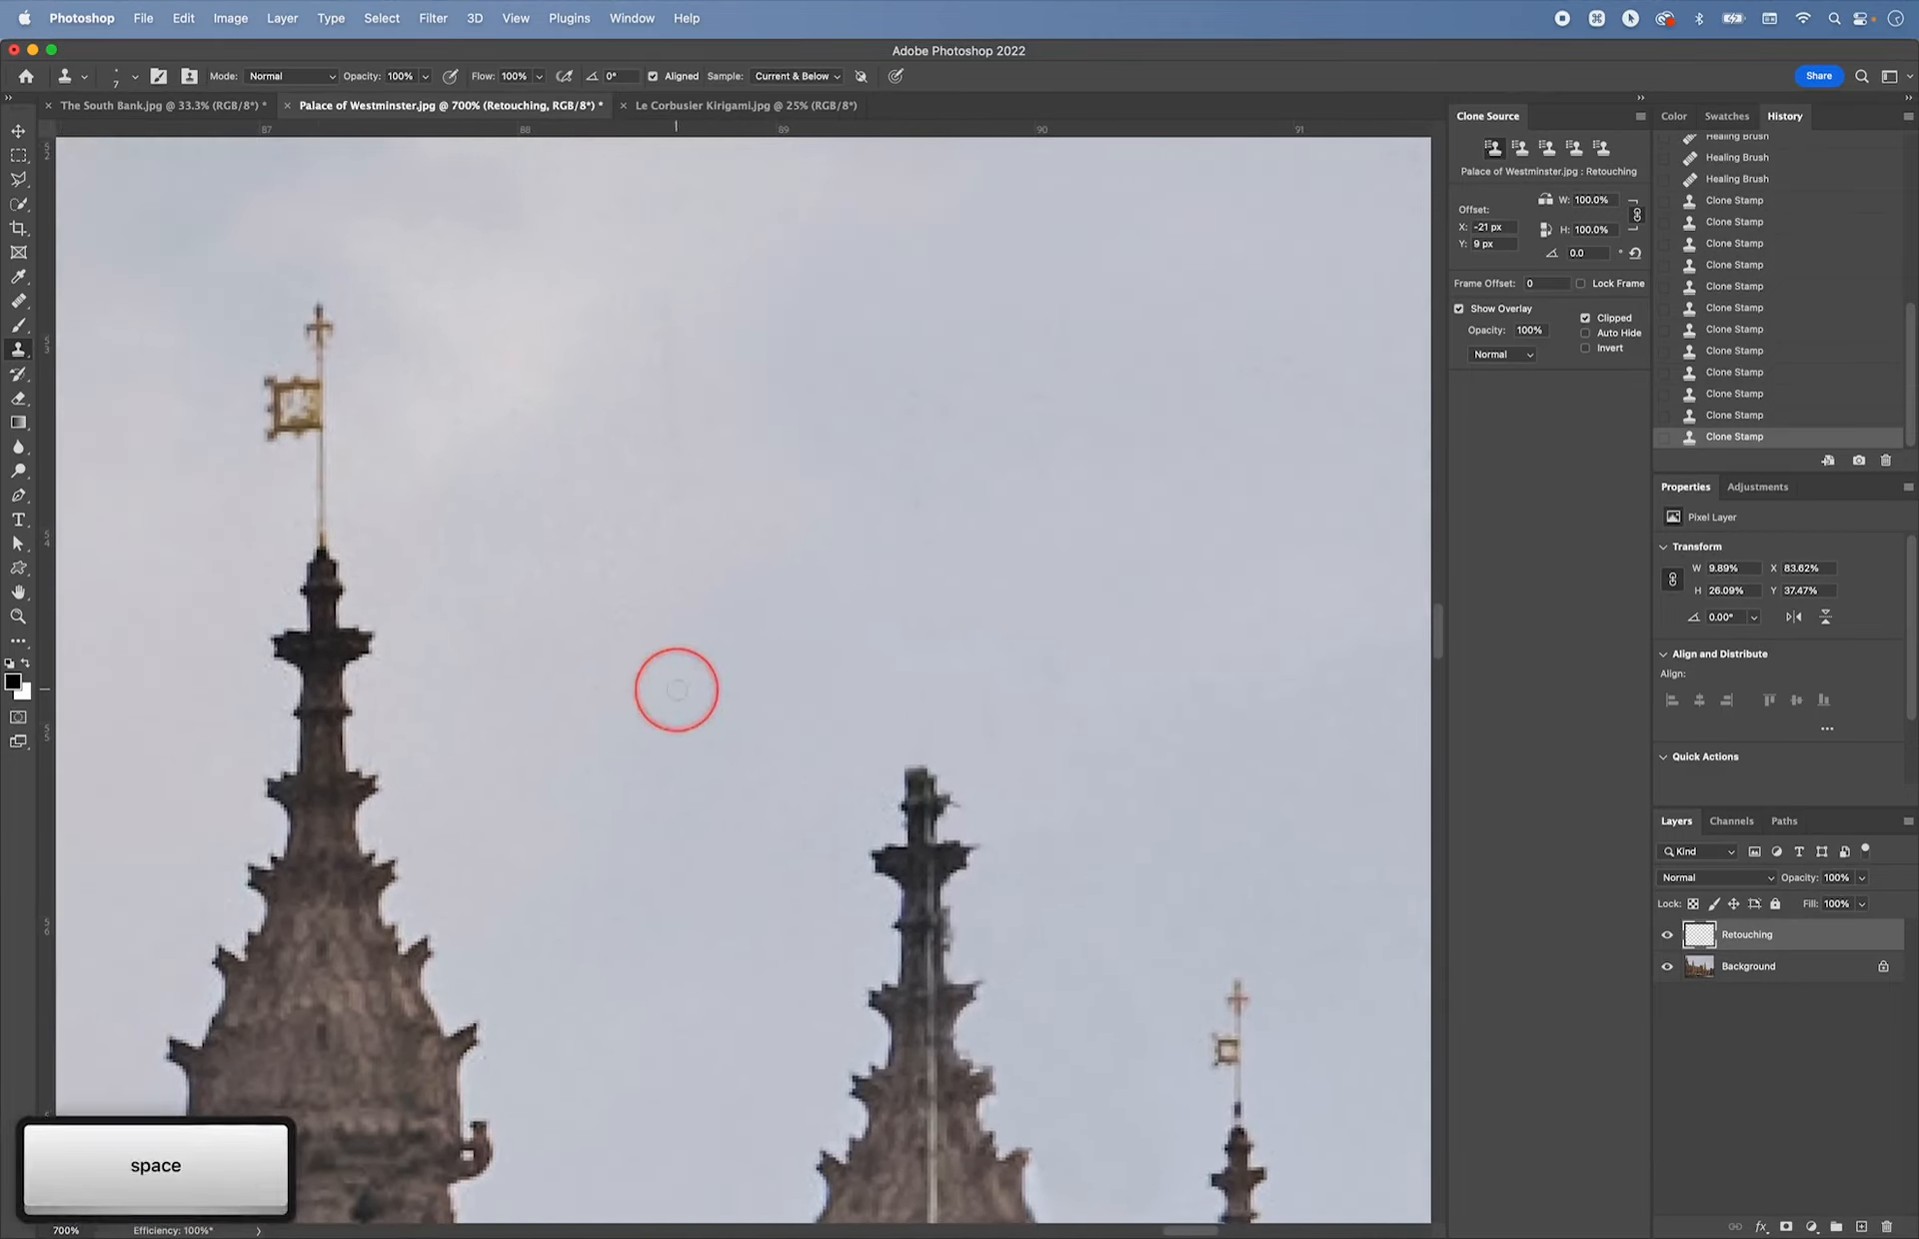
{"action": "left_click", "coordinate": [1666, 935]}
{"action": "left_click", "coordinate": [1666, 935]}
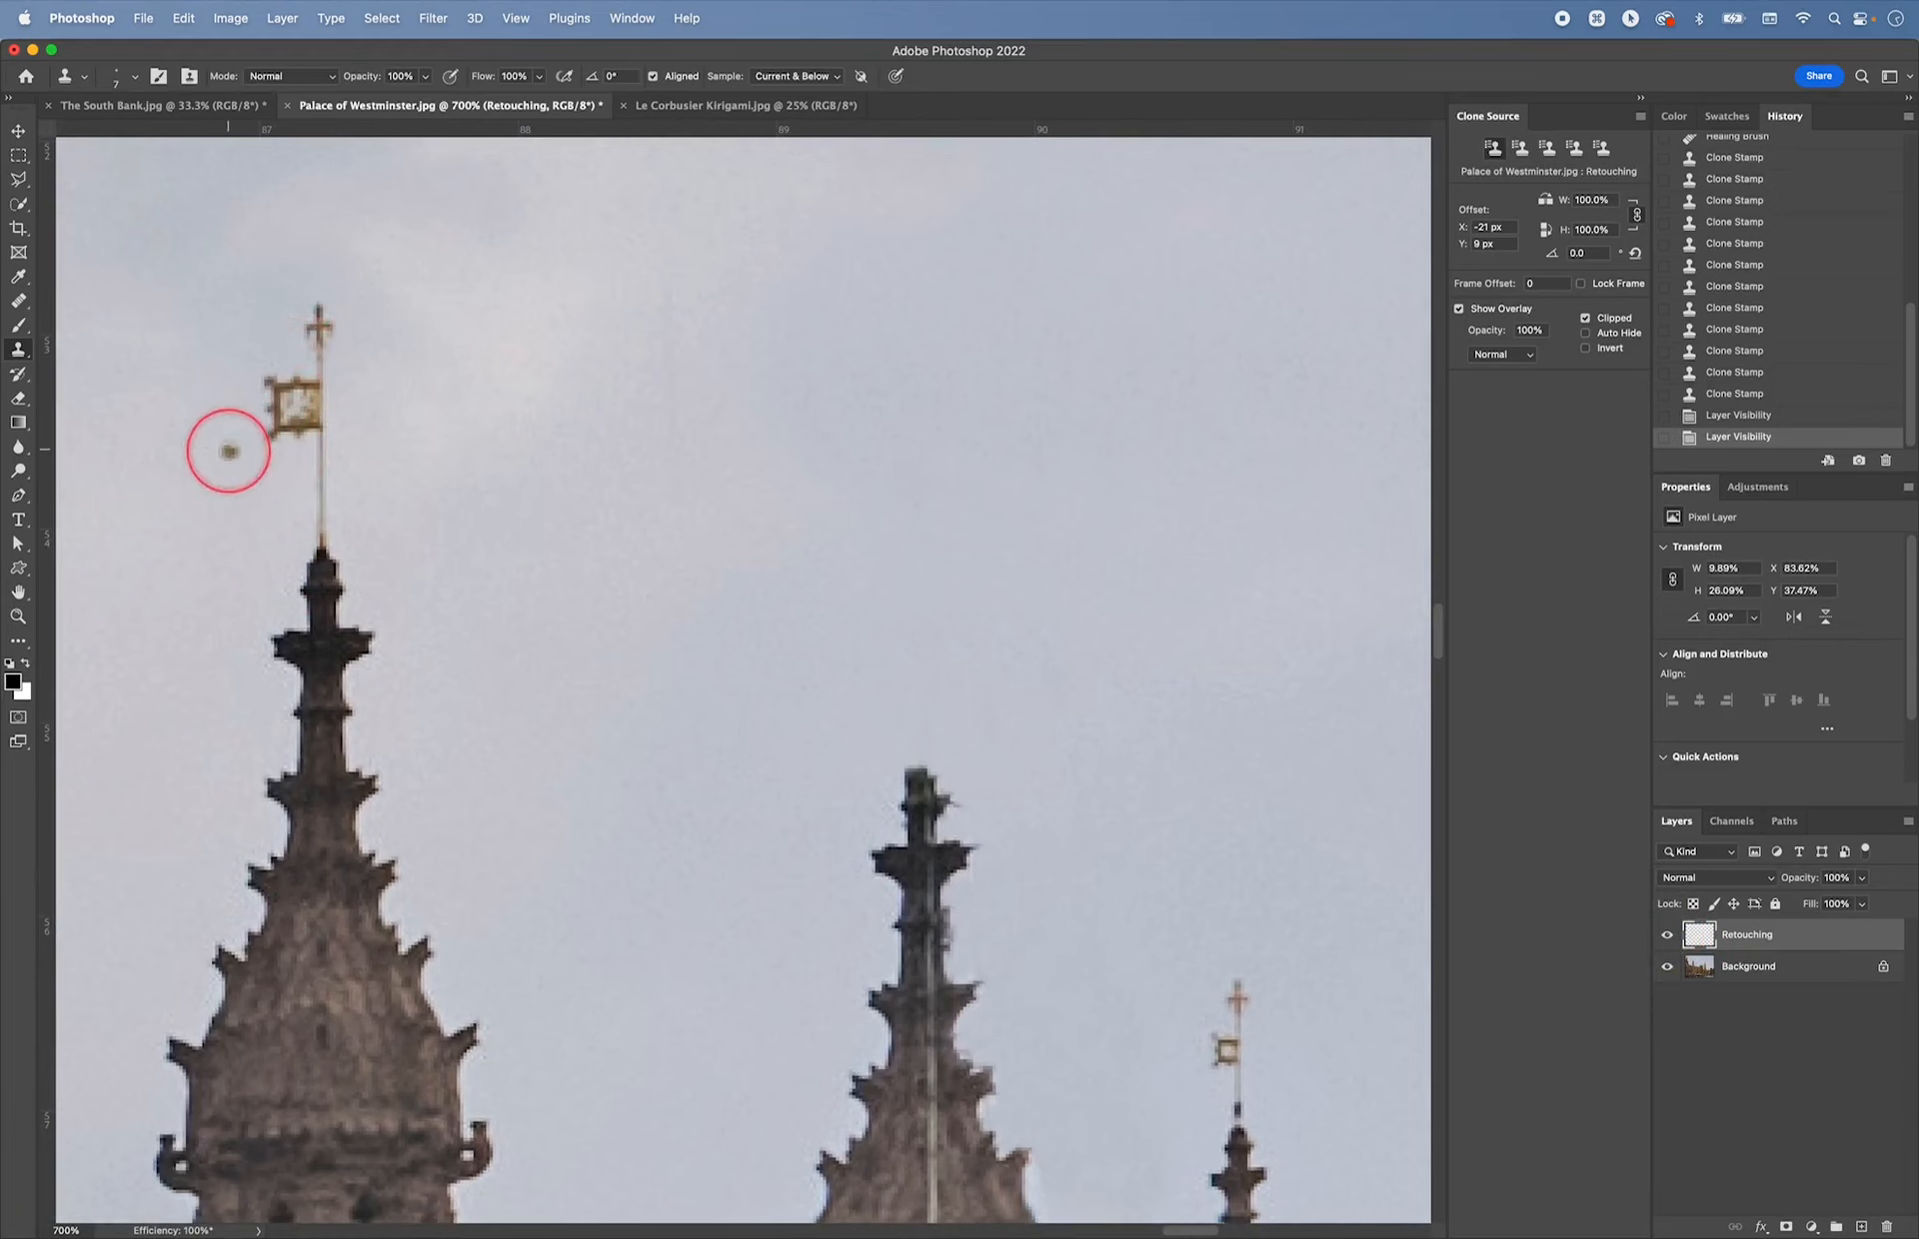
- Enlarge the Clone Stamp brush to 125 px and sample the gold weathervane pole on the neighbouring taller spire
{"action": "key", "text": "bracketright"}
{"action": "key", "text": "bracketright"}
{"action": "key", "text": "bracketright"}
{"action": "key", "text": "bracketright"}
{"action": "key", "text": "bracketright"}
{"action": "key", "text": "bracketright"}
{"action": "key", "text": "bracketright"}
{"action": "key", "text": "bracketright"}
{"action": "key", "text": "bracketright"}
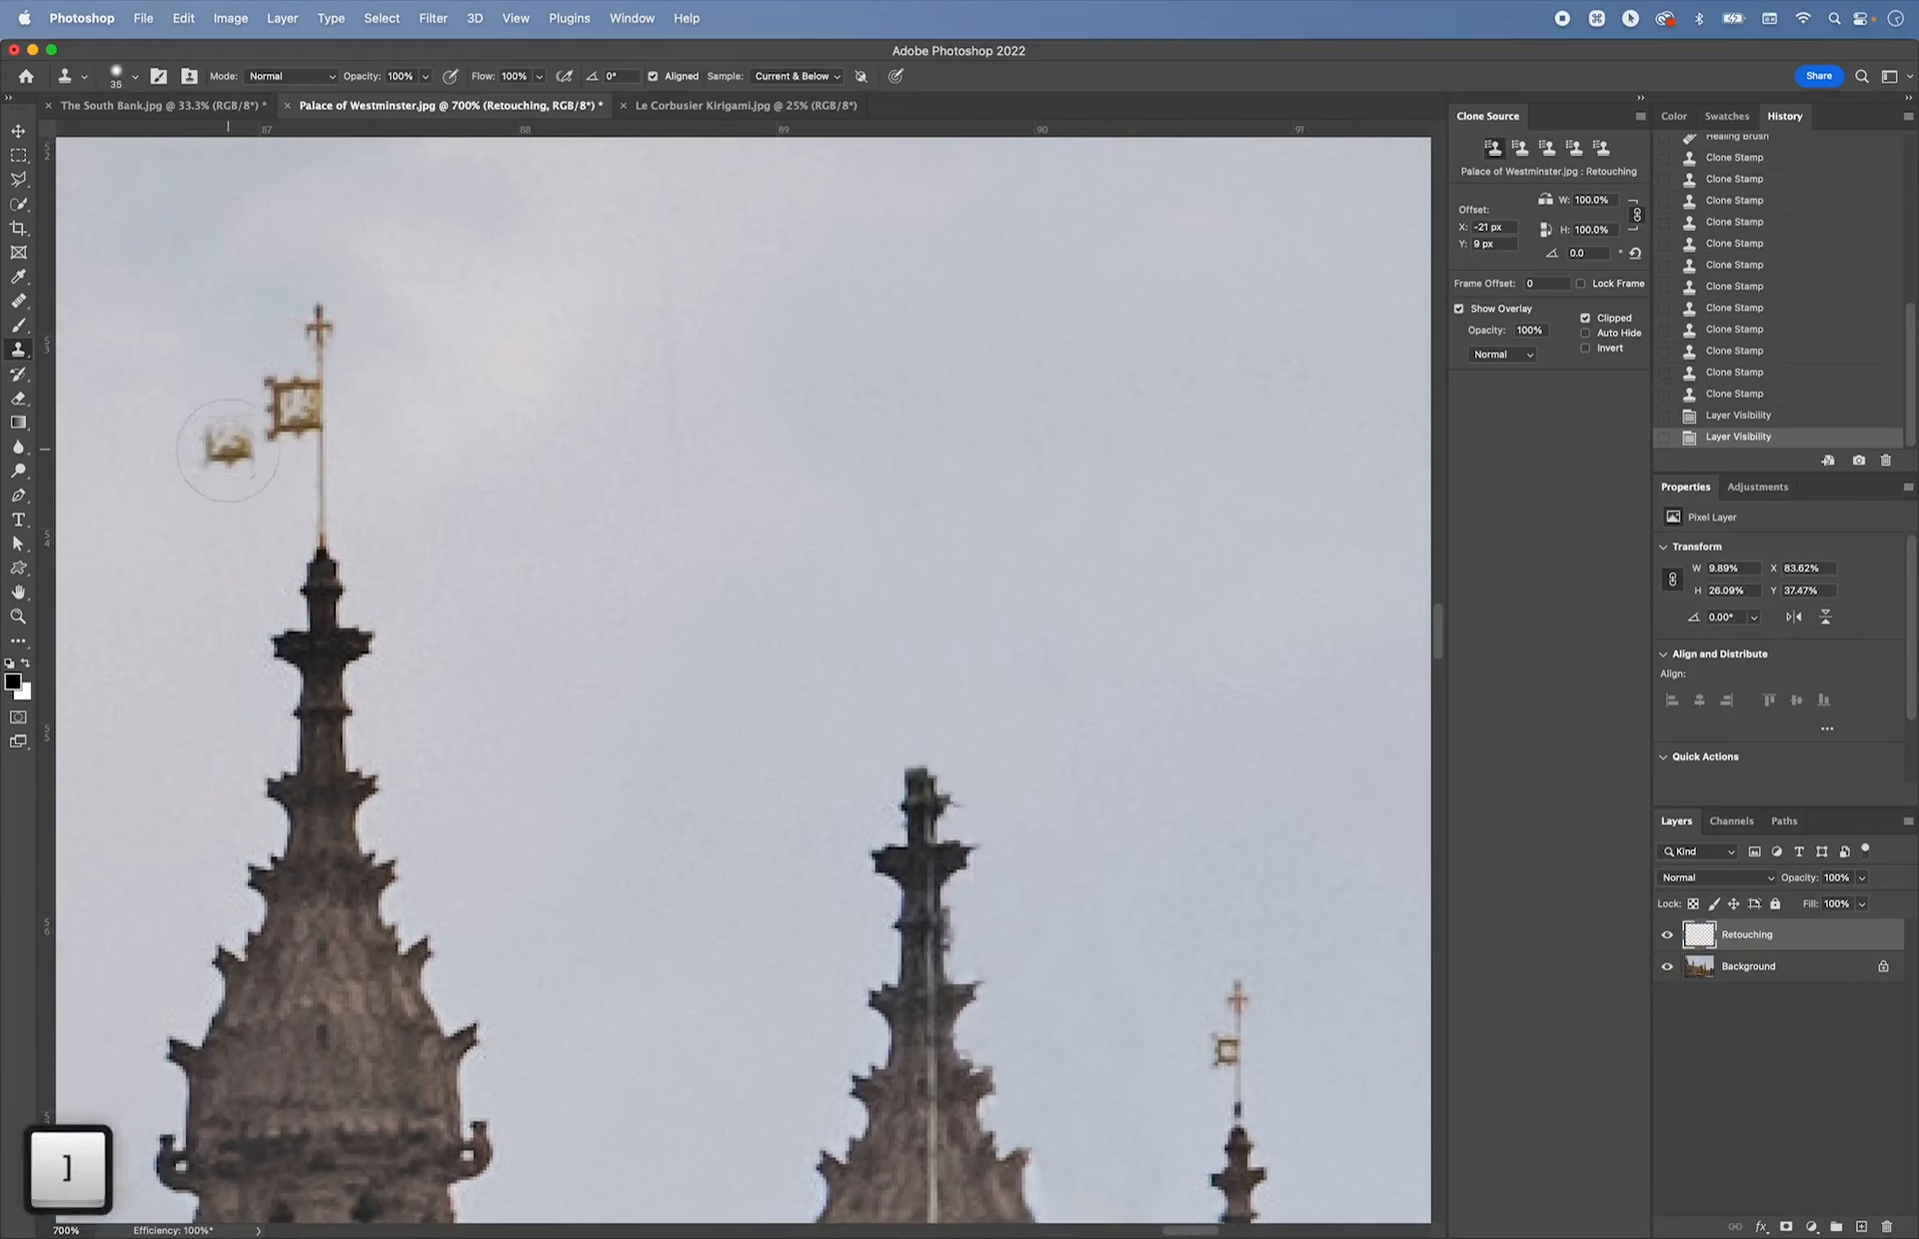
{"action": "key", "text": "bracketright"}
{"action": "key", "text": "bracketright"}
{"action": "key", "text": "bracketright"}
{"action": "key", "text": "bracketright"}
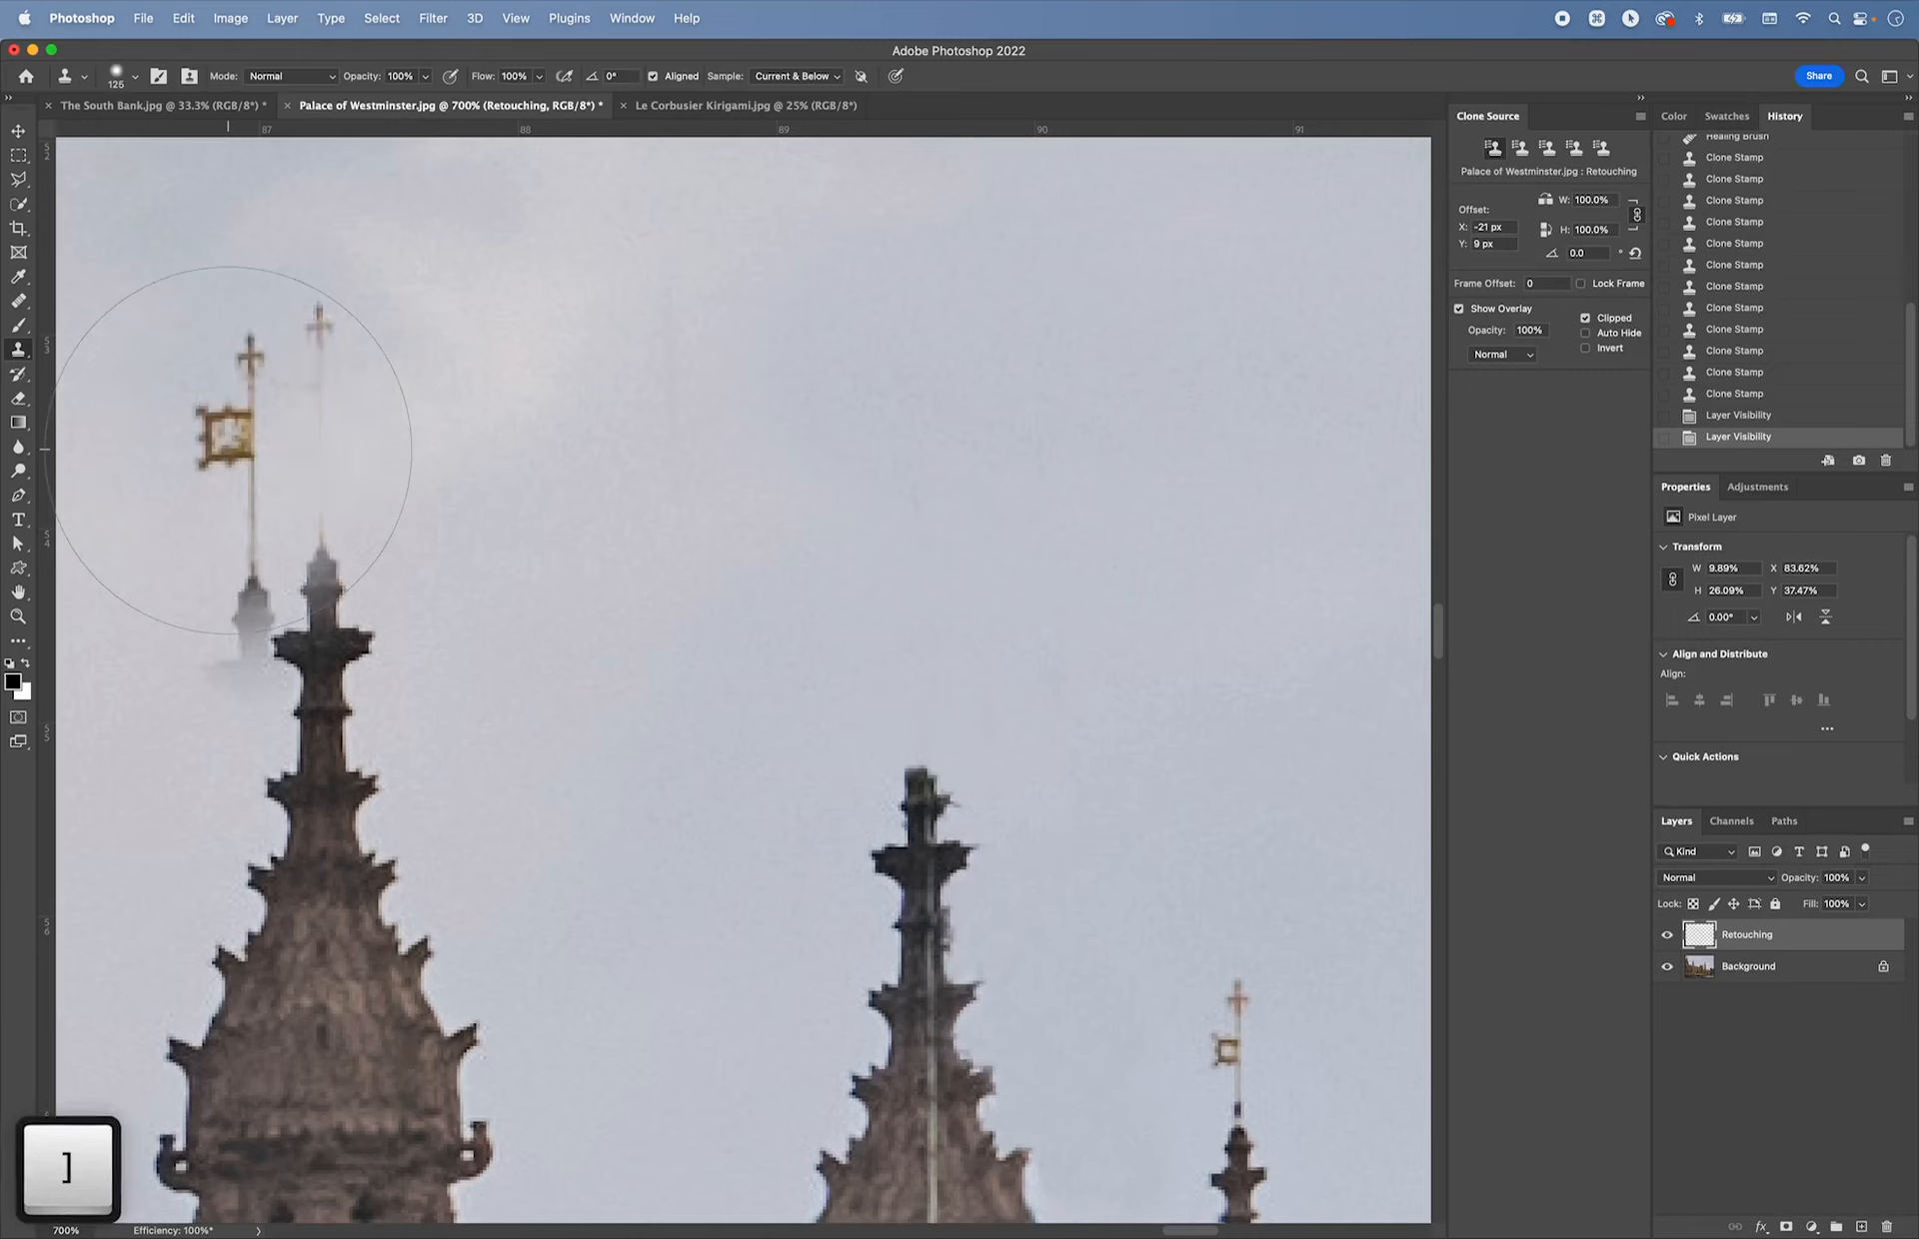
{"action": "key", "text": "alt"}
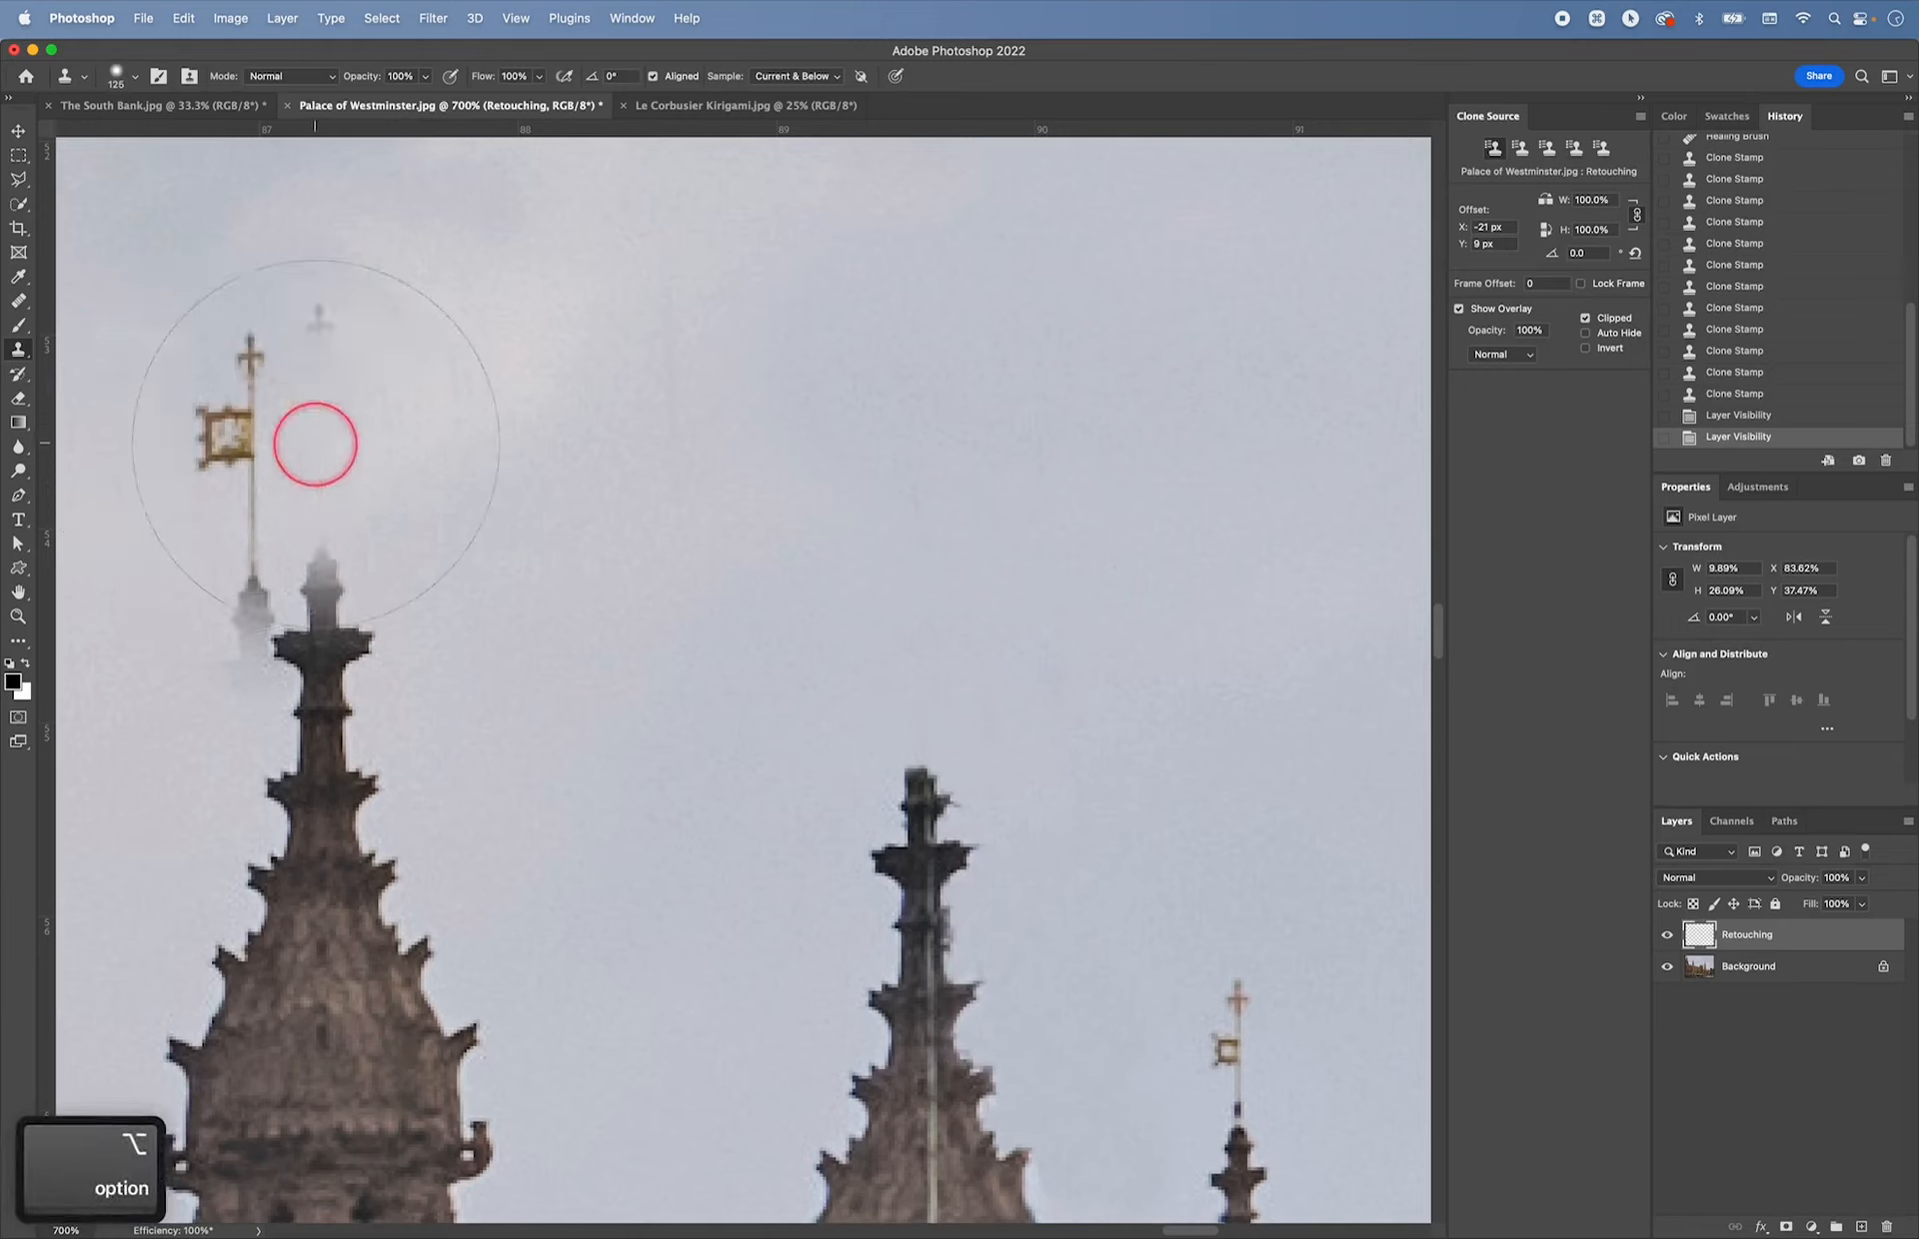
{"action": "left_click", "coordinate": [315, 444], "text": "alt"}
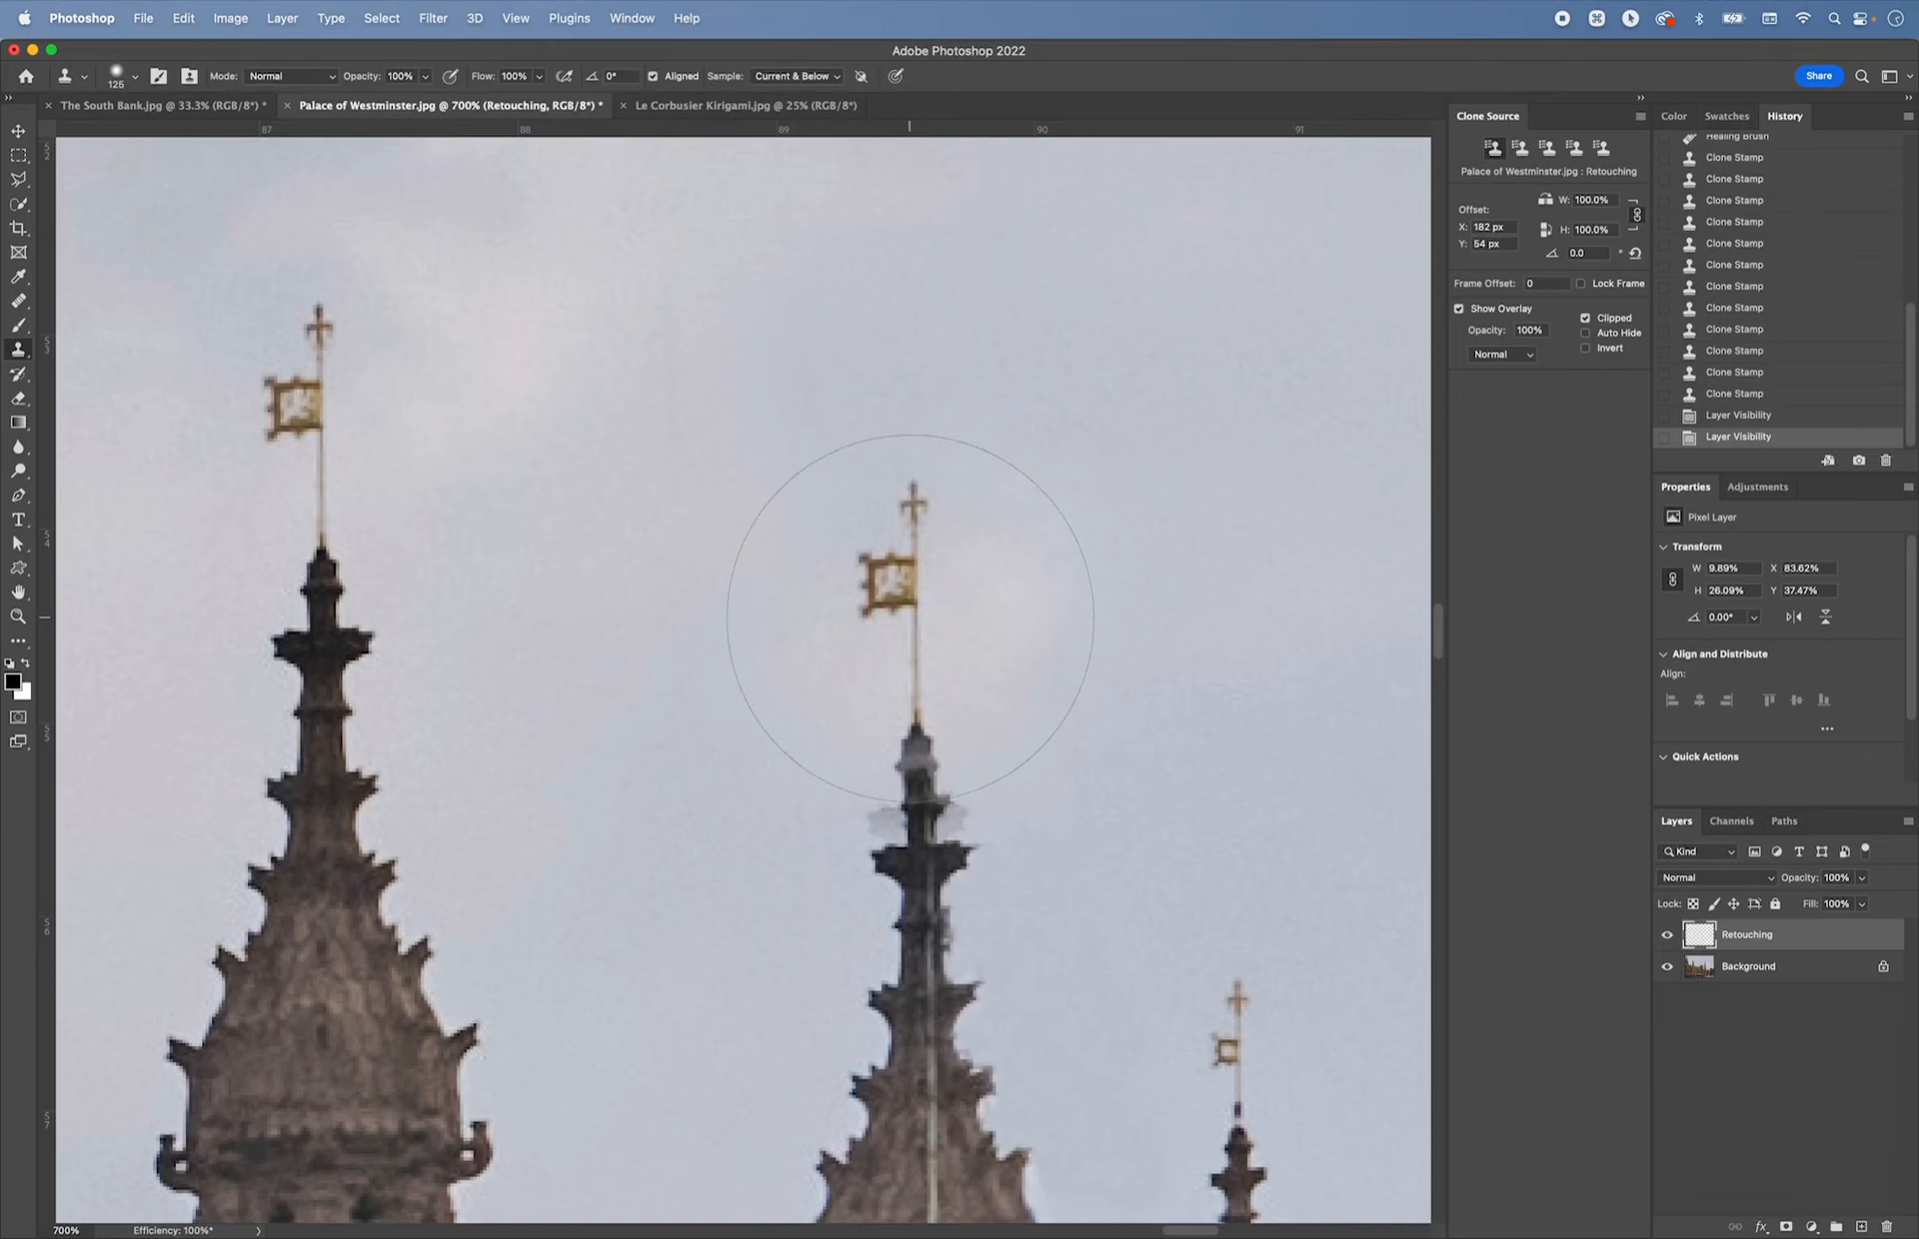
- Line up the cloned weathervane preview with the bare spire's tip and reduce the clone source scale to 79%
{"action": "left_click", "coordinate": [833, 598]}
{"action": "left_click_drag", "start_coordinate": [834, 598], "coordinate": [912, 616]}
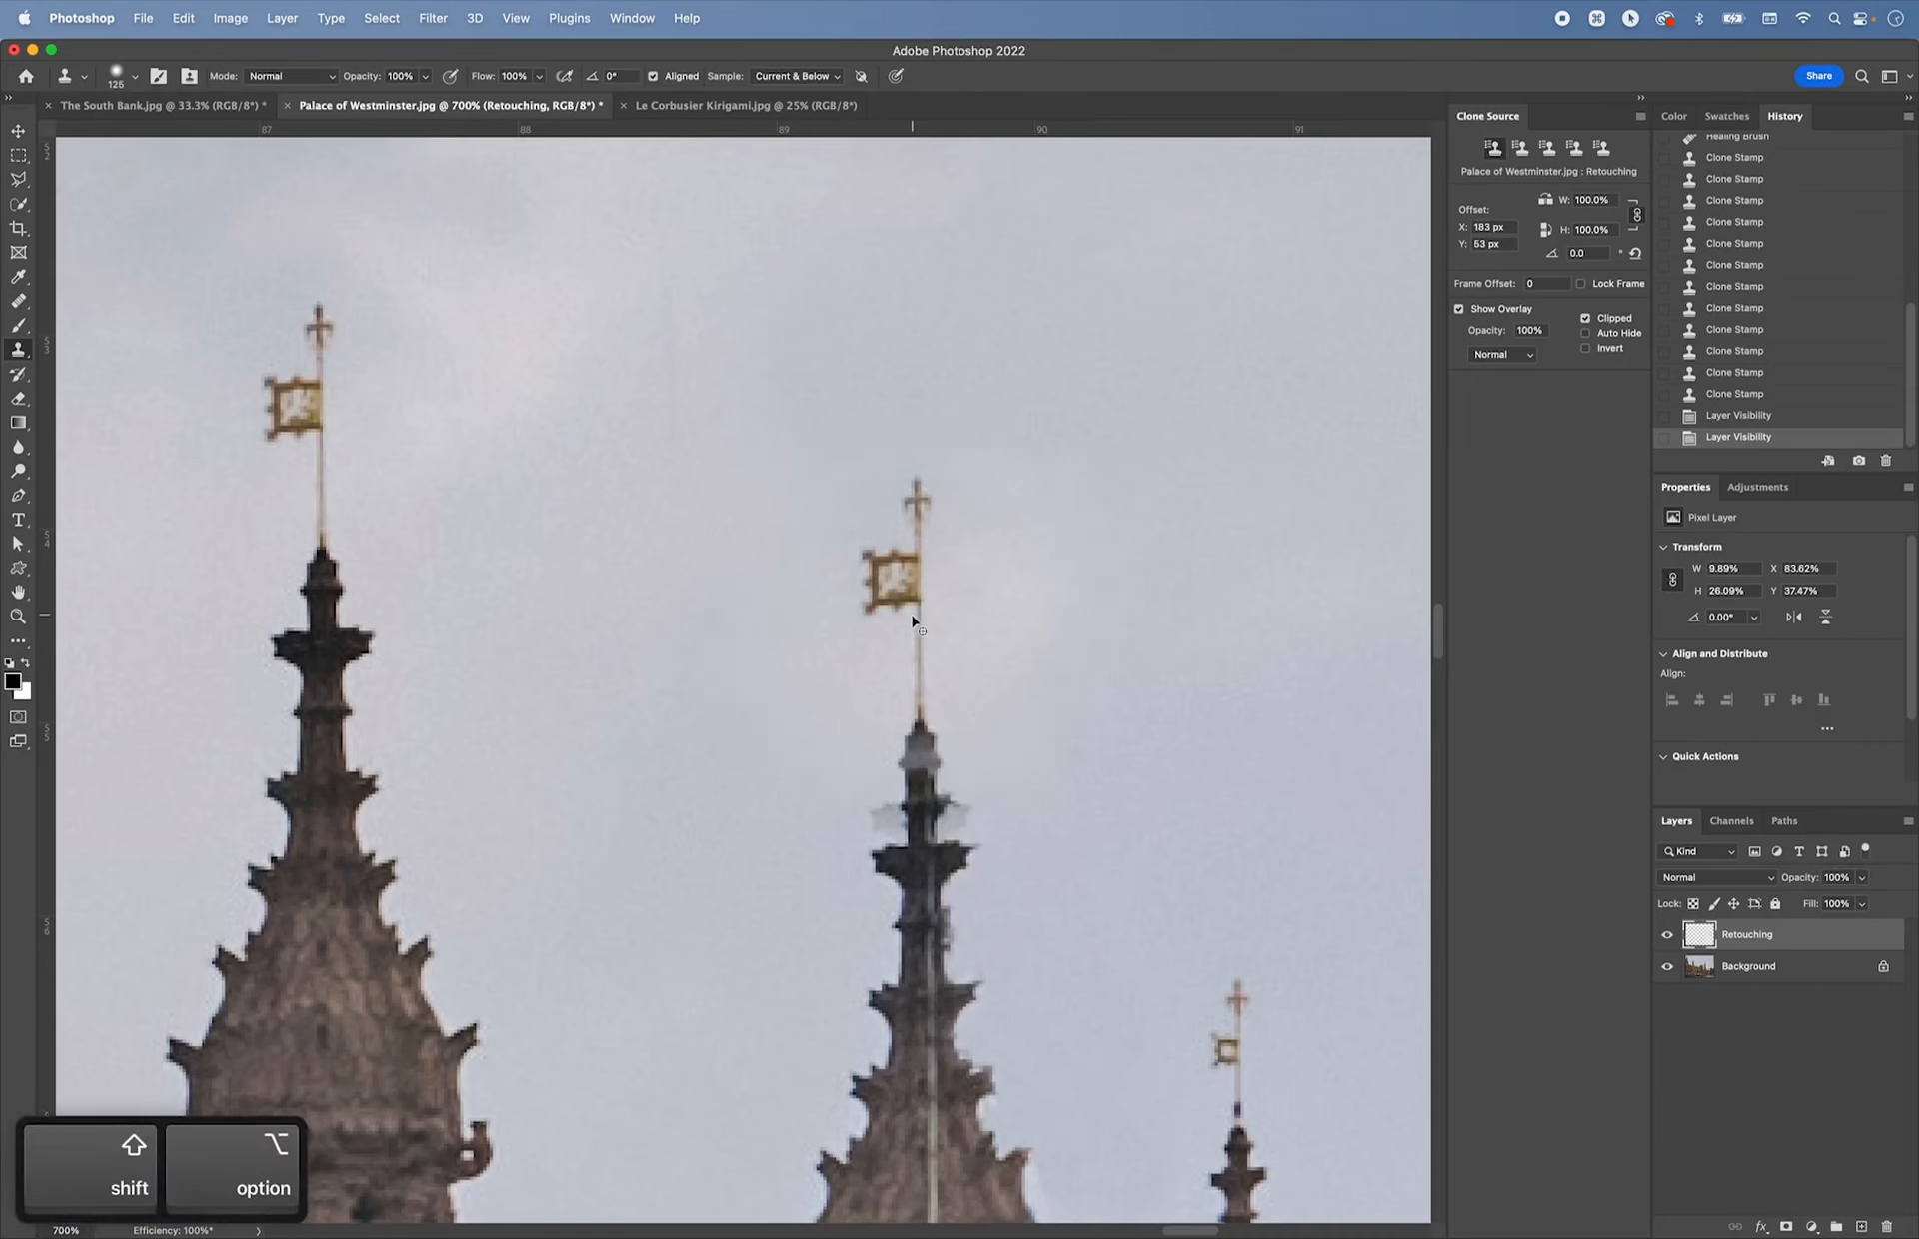
{"action": "key", "text": "shift+alt+bracketleft"}
{"action": "key", "text": "shift+alt+bracketleft"}
{"action": "key", "text": "shift+alt+bracketleft"}
{"action": "key", "text": "shift+alt+bracketleft"}
{"action": "key", "text": "shift+alt+bracketleft"}
{"action": "key", "text": "shift+alt+bracketleft"}
{"action": "key", "text": "shift+alt+bracketleft"}
{"action": "key", "text": "shift+alt+bracketleft"}
{"action": "key", "text": "shift+alt+bracketleft"}
{"action": "key", "text": "shift+alt+bracketleft"}
{"action": "key", "text": "shift+alt+bracketleft"}
{"action": "key", "text": "shift+alt+bracketleft"}
{"action": "key", "text": "shift+alt+bracketleft"}
{"action": "key", "text": "shift+alt+bracketleft"}
{"action": "key", "text": "shift+alt+bracketleft"}
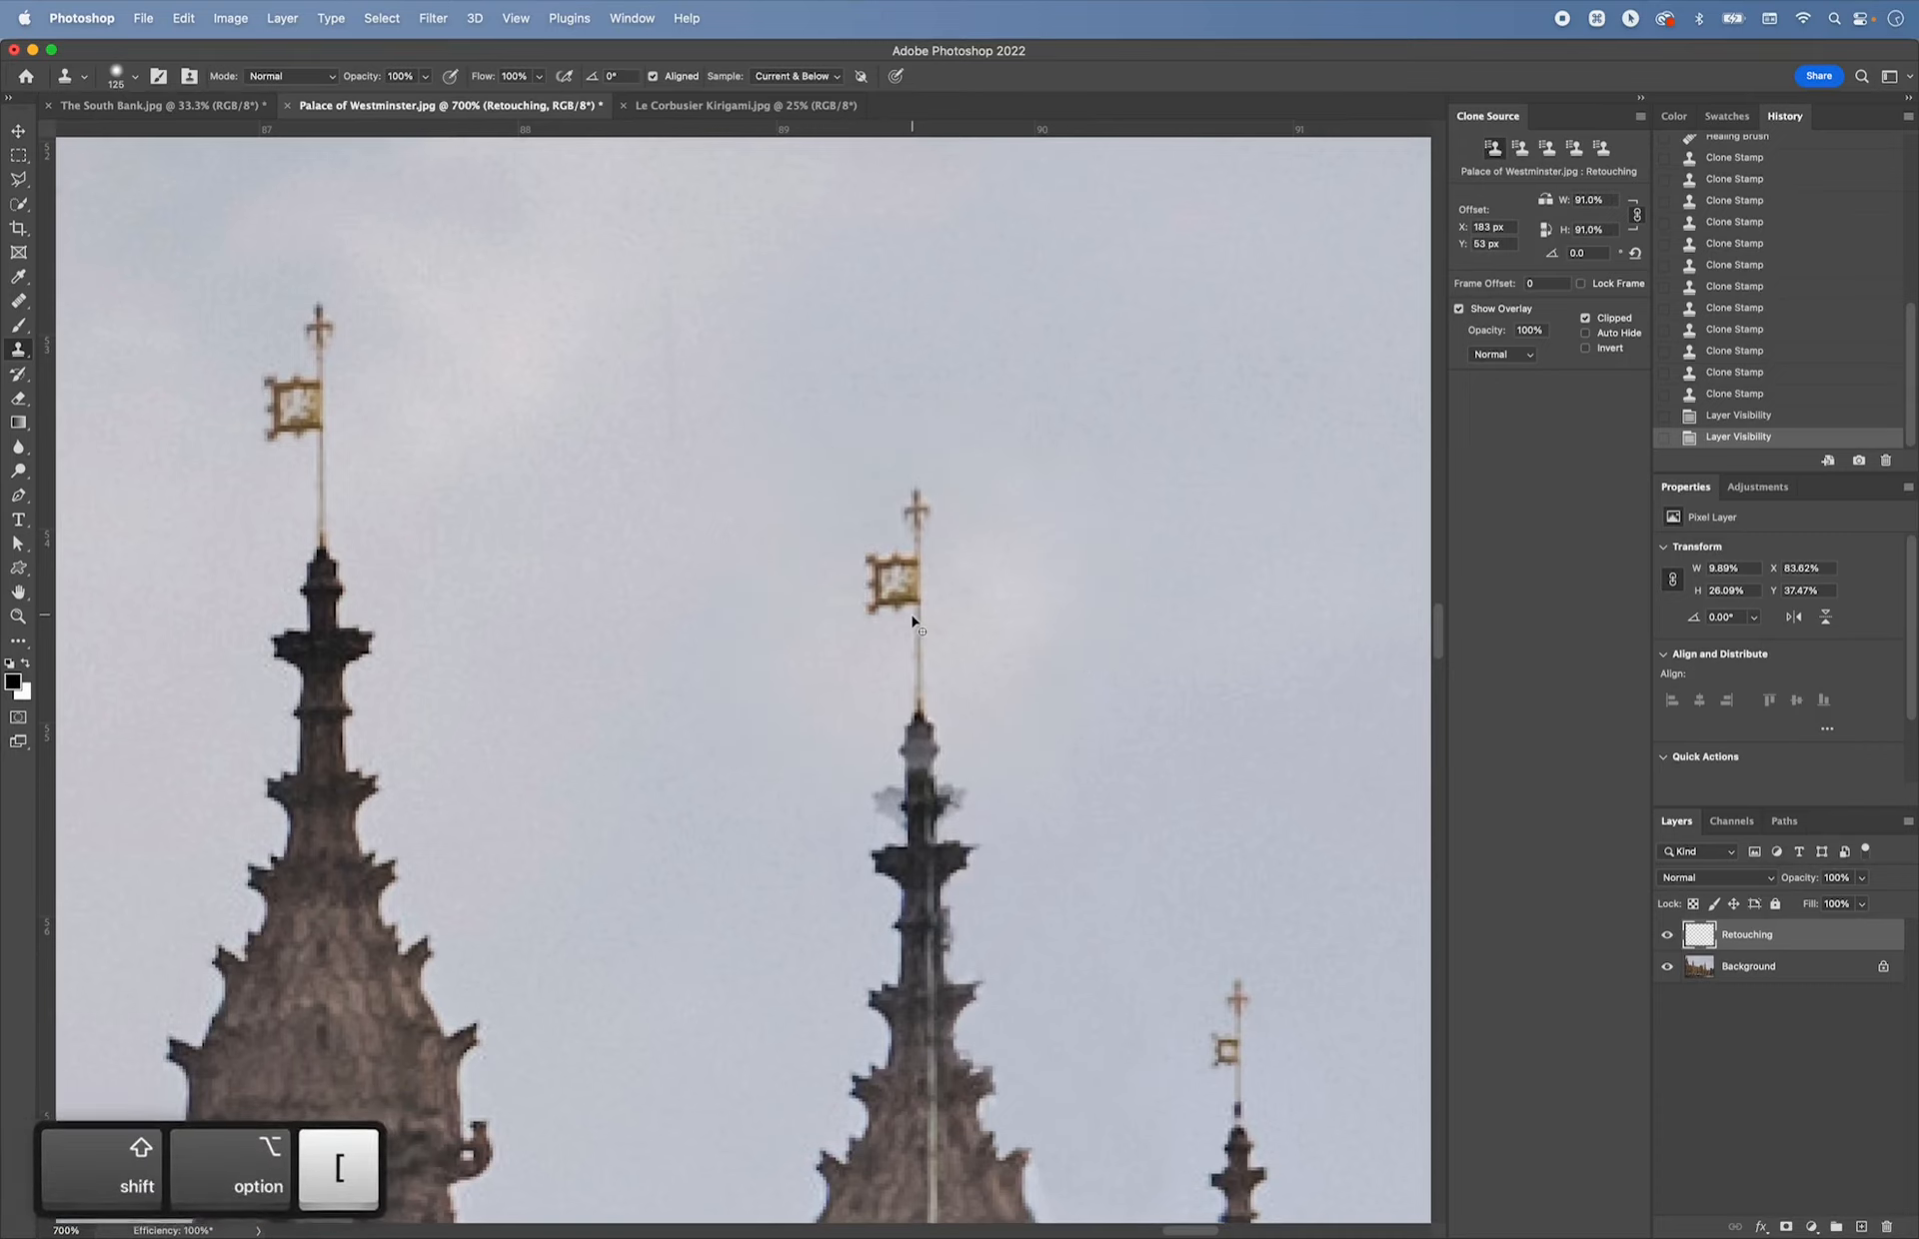
{"action": "key", "text": "shift+alt+bracketleft"}
{"action": "key", "text": "shift+alt+bracketleft"}
{"action": "key", "text": "shift+alt+bracketleft"}
{"action": "key", "text": "shift+alt+bracketleft"}
{"action": "key", "text": "shift+alt+bracketleft"}
{"action": "key", "text": "shift+alt+bracketleft"}
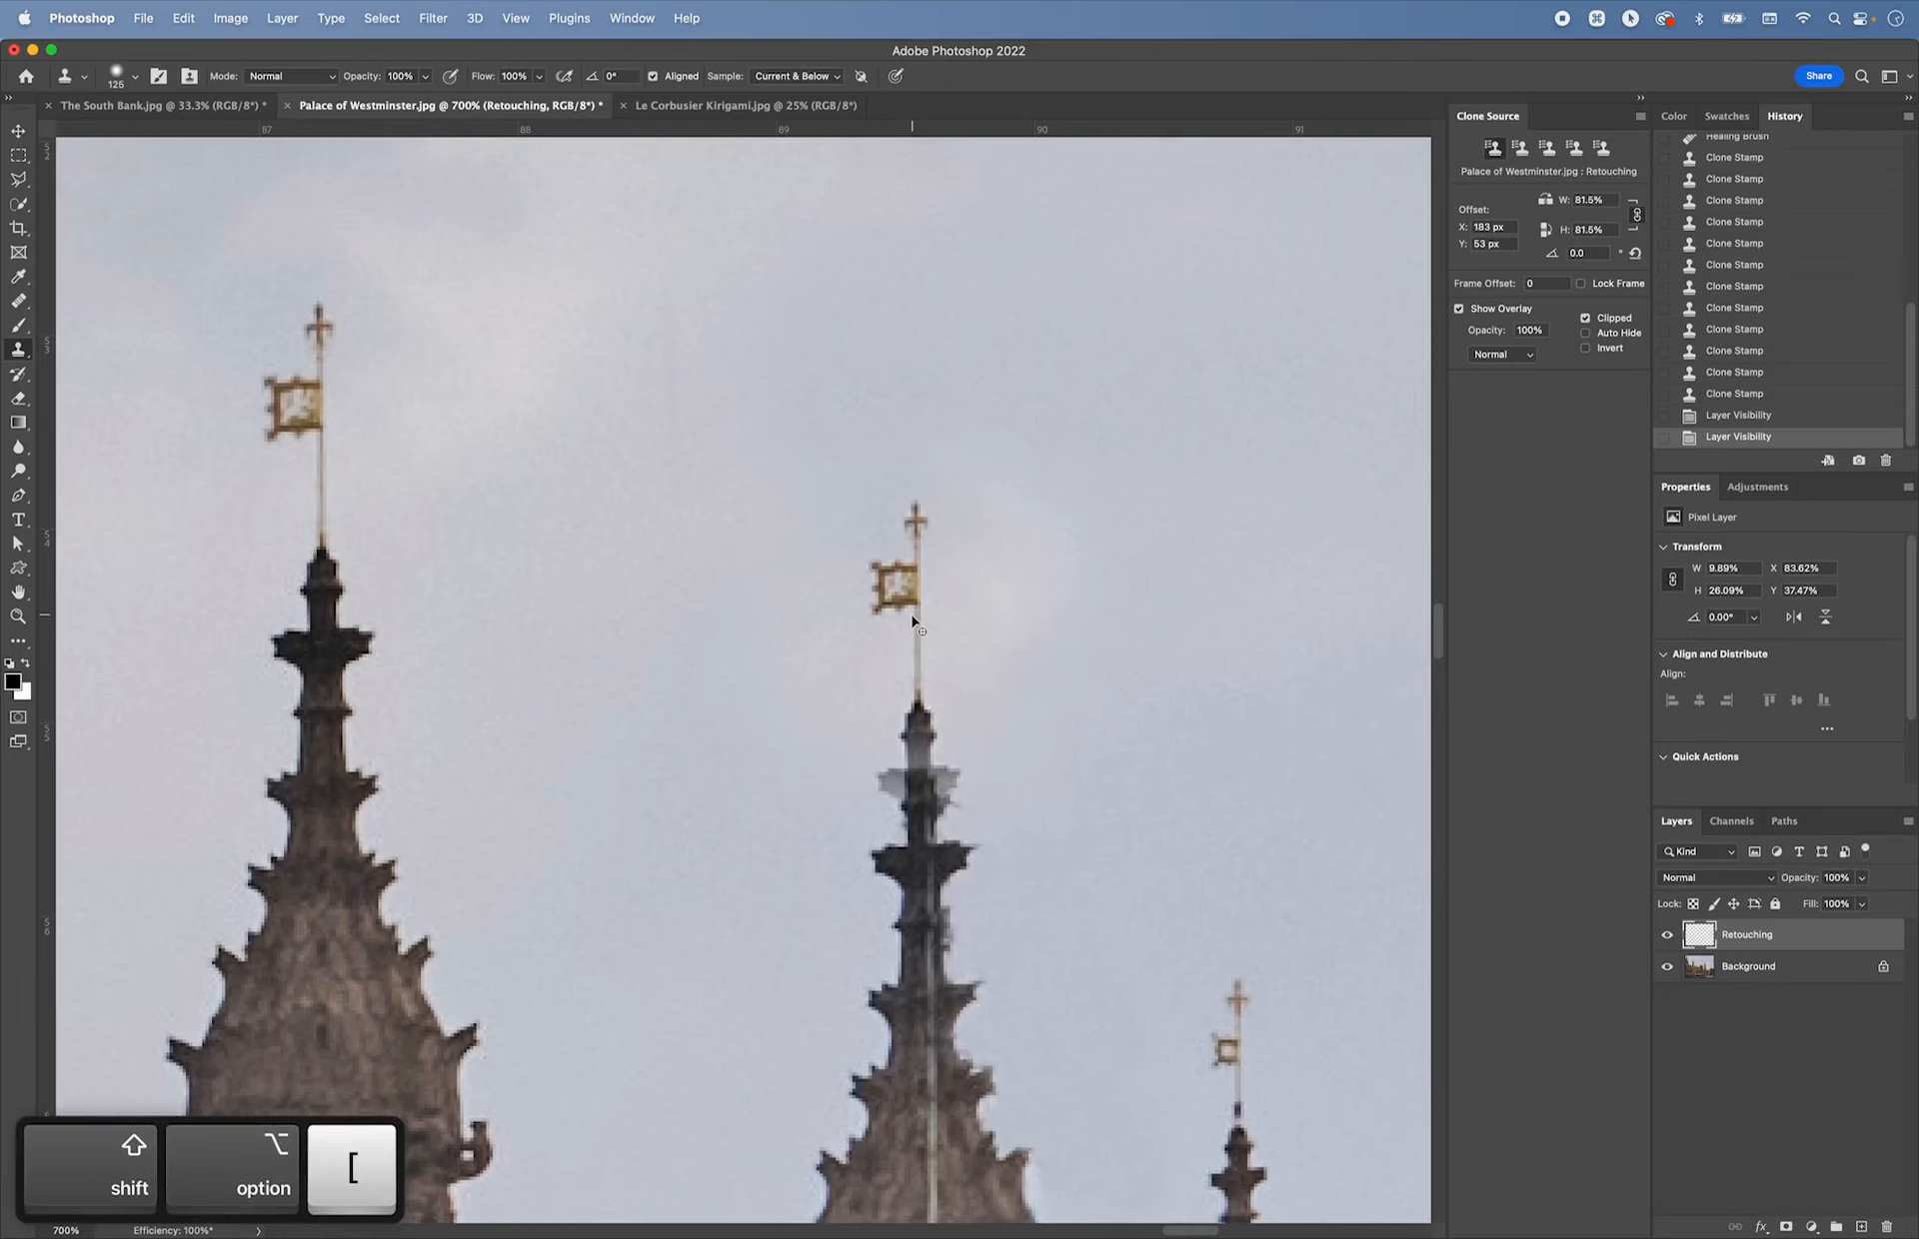
{"action": "mouse_move", "coordinate": [912, 615]}
{"action": "left_mouse_down"}
{"action": "mouse_move", "coordinate": [918, 555]}
{"action": "mouse_move", "coordinate": [914, 696]}
{"action": "left_mouse_up"}
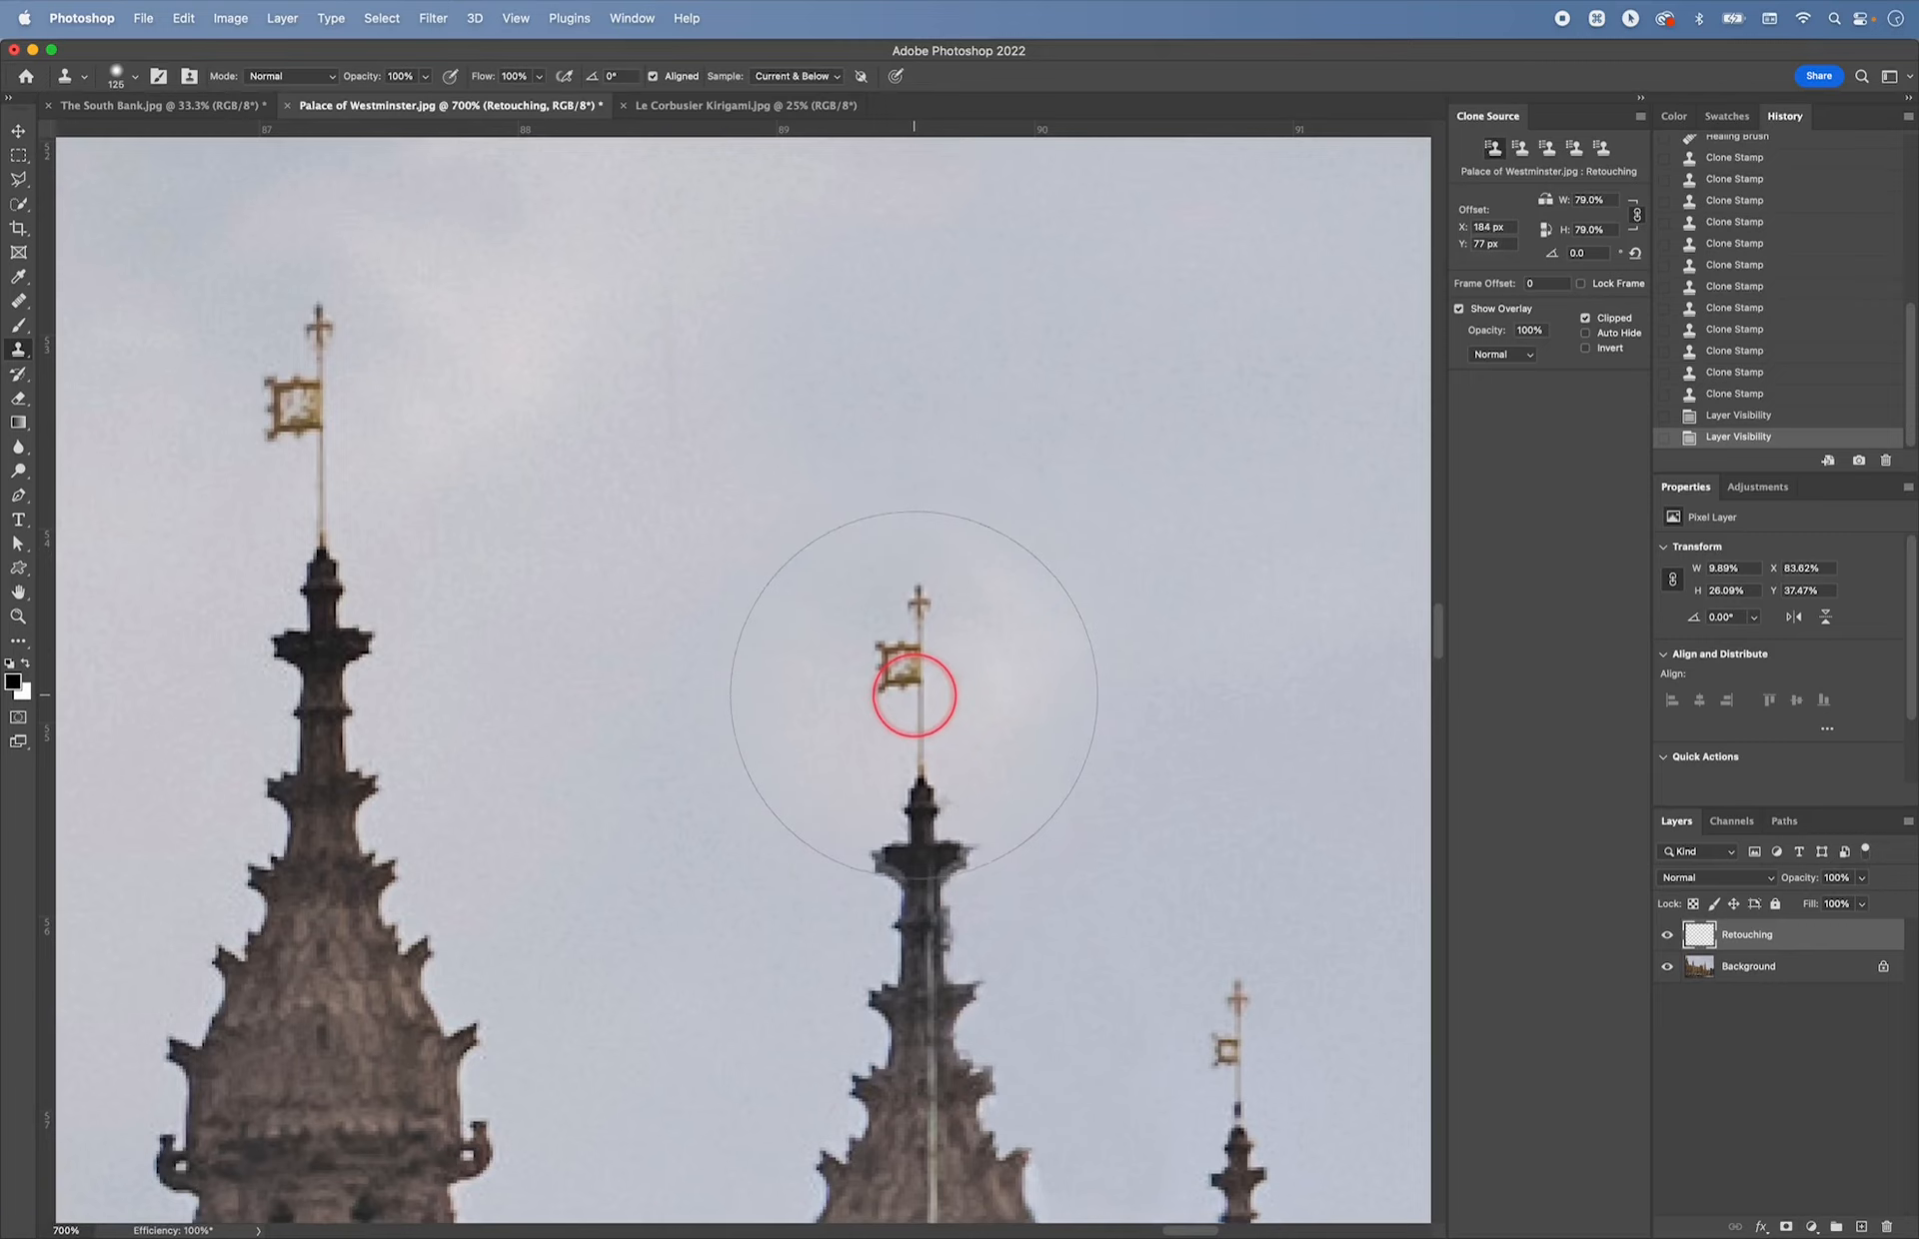
- Scale the clone source to 97%, aligned with the bare spire, and stamp the weathervane and finial onto its tip
{"action": "key", "text": "shift+alt+bracketright"}
{"action": "key", "text": "shift+alt+bracketright"}
{"action": "key", "text": "shift+alt+bracketright"}
{"action": "key", "text": "shift+alt+bracketright"}
{"action": "key", "text": "shift+alt+bracketright"}
{"action": "key", "text": "shift+alt+bracketright"}
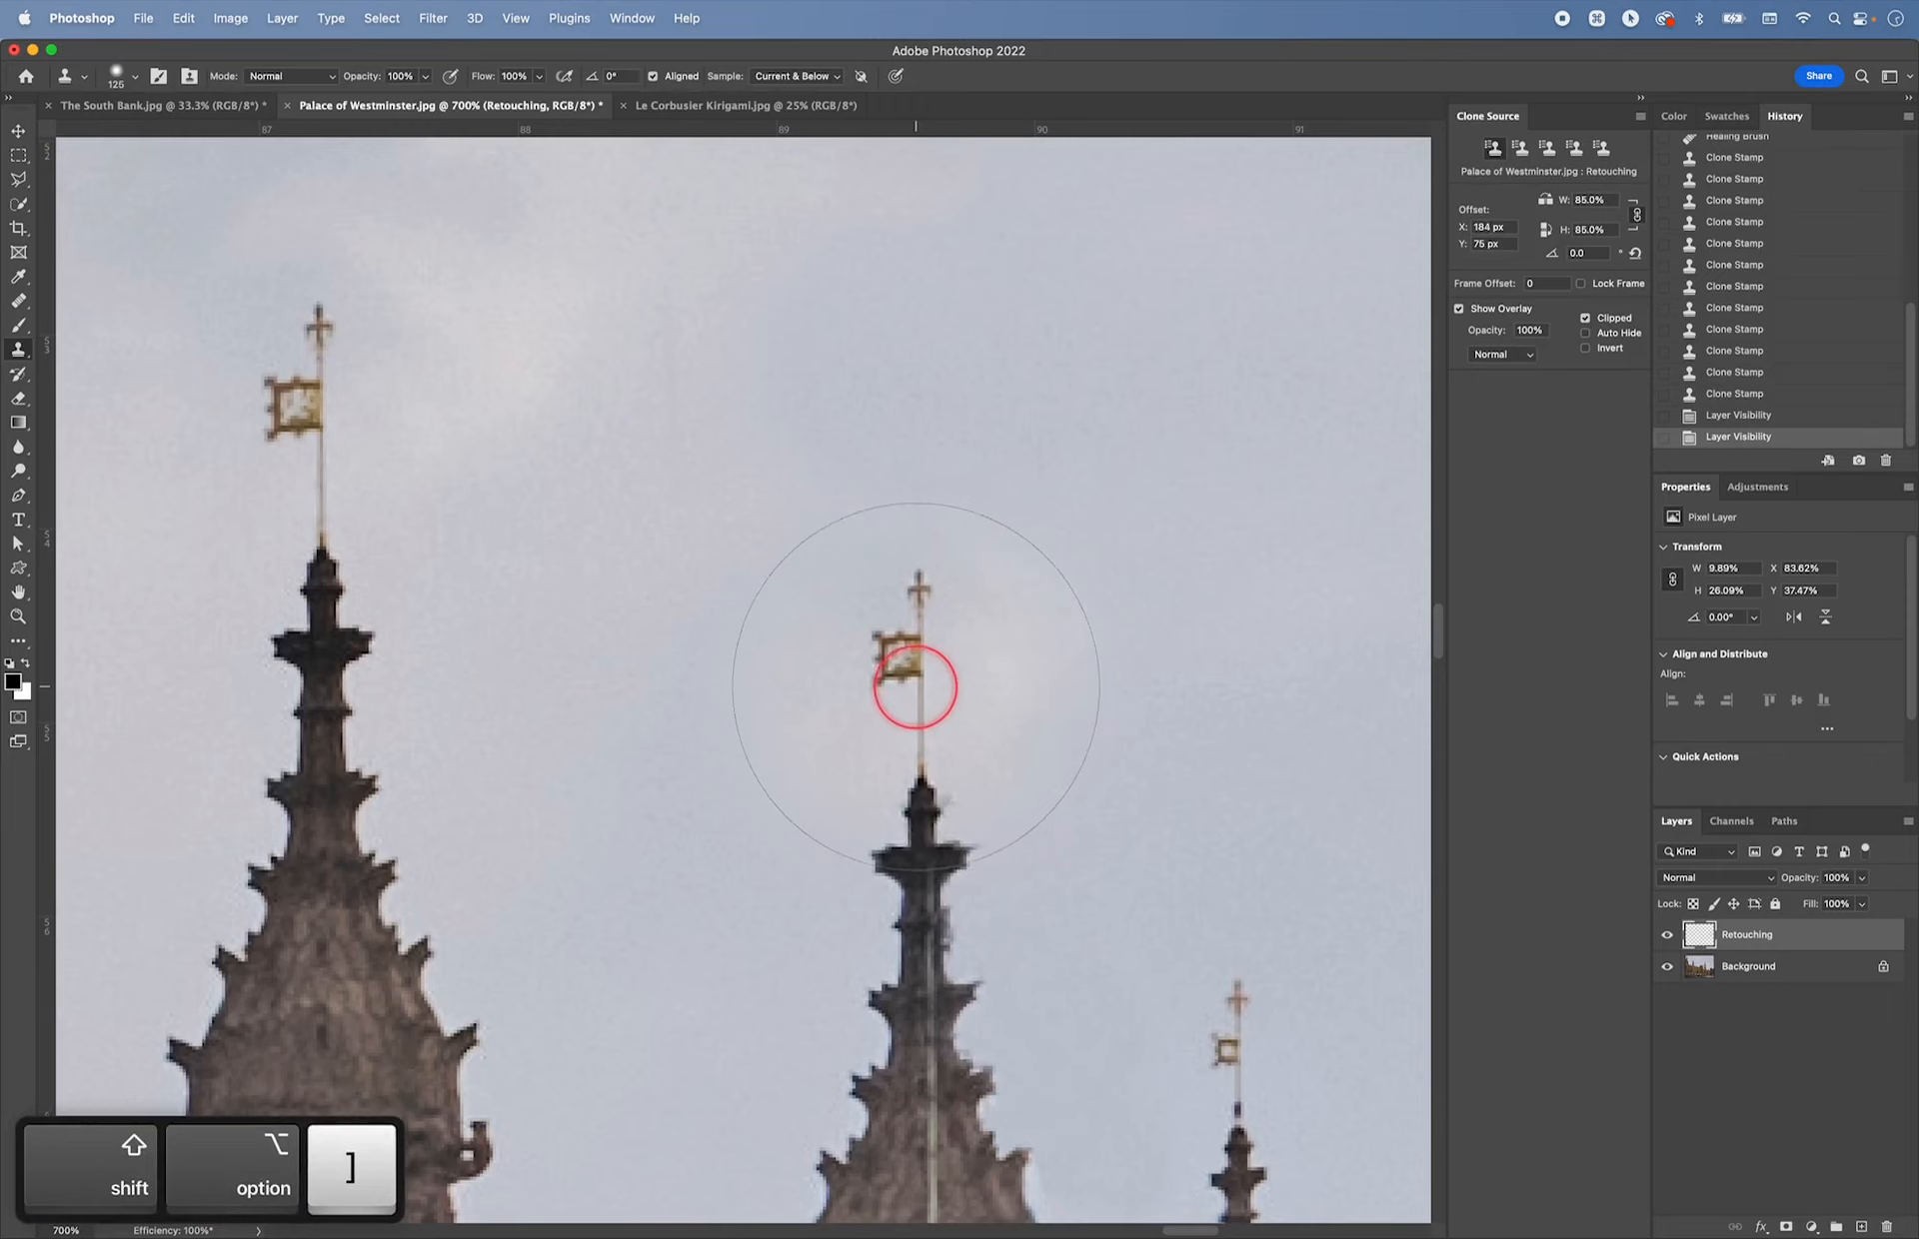
{"action": "key", "text": "shift+alt+bracketright"}
{"action": "key", "text": "shift+alt+bracketright"}
{"action": "key", "text": "shift+alt+bracketright"}
{"action": "key", "text": "shift+alt+bracketright"}
{"action": "key", "text": "shift+alt+bracketright"}
{"action": "key", "text": "shift+alt+bracketright"}
{"action": "key", "text": "shift+alt+bracketright"}
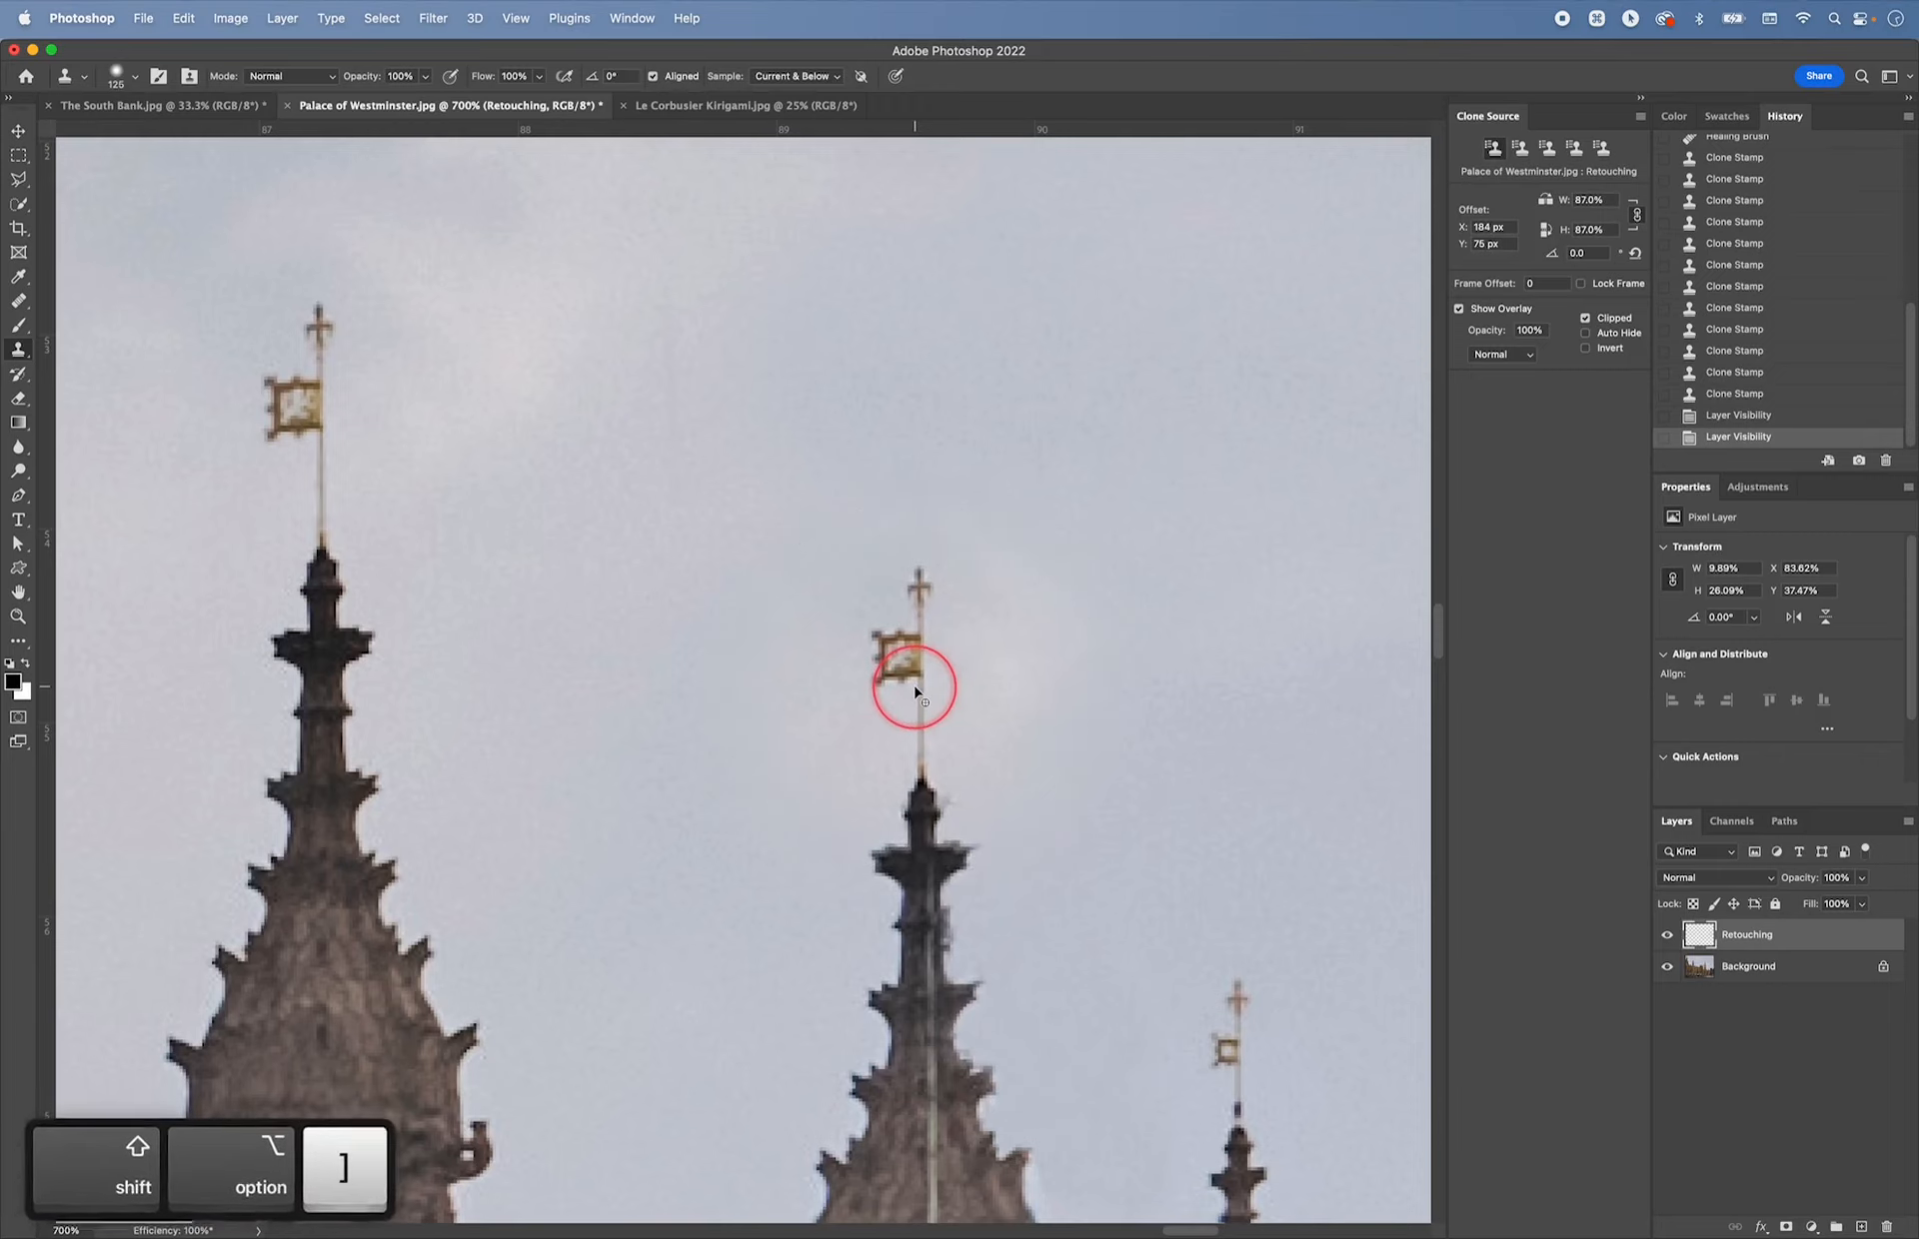
{"action": "left_click_drag", "start_coordinate": [913, 675], "coordinate": [915, 678]}
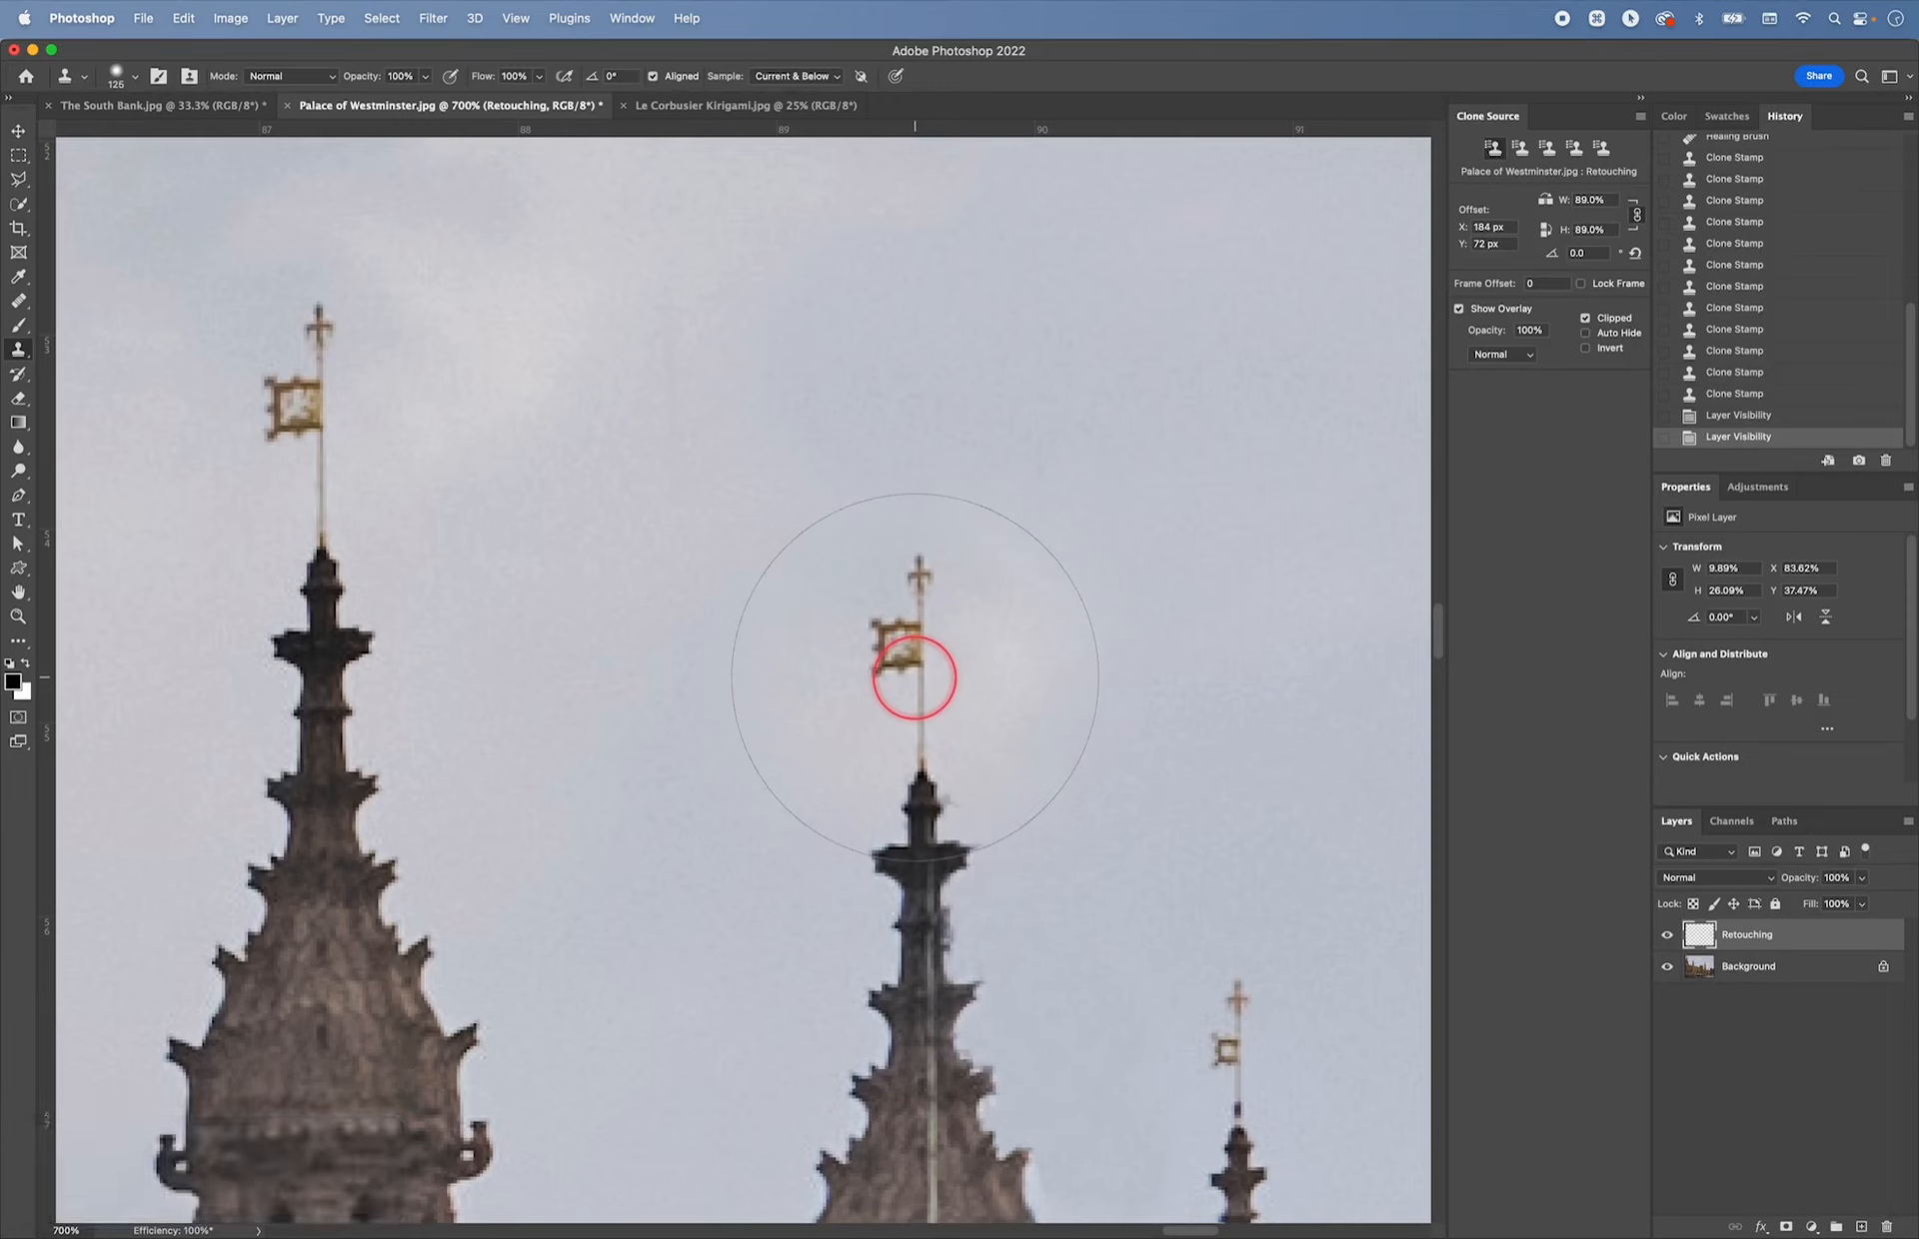
{"action": "key", "text": "shift+alt+bracketright"}
{"action": "key", "text": "shift+alt+bracketright"}
{"action": "key", "text": "shift+alt+bracketright"}
{"action": "key", "text": "shift+alt+bracketright"}
{"action": "key", "text": "shift+alt+bracketright"}
{"action": "key", "text": "shift+alt+bracketright"}
{"action": "key", "text": "shift+alt+bracketright"}
{"action": "key", "text": "shift+alt+bracketright"}
{"action": "key", "text": "shift+alt+bracketright"}
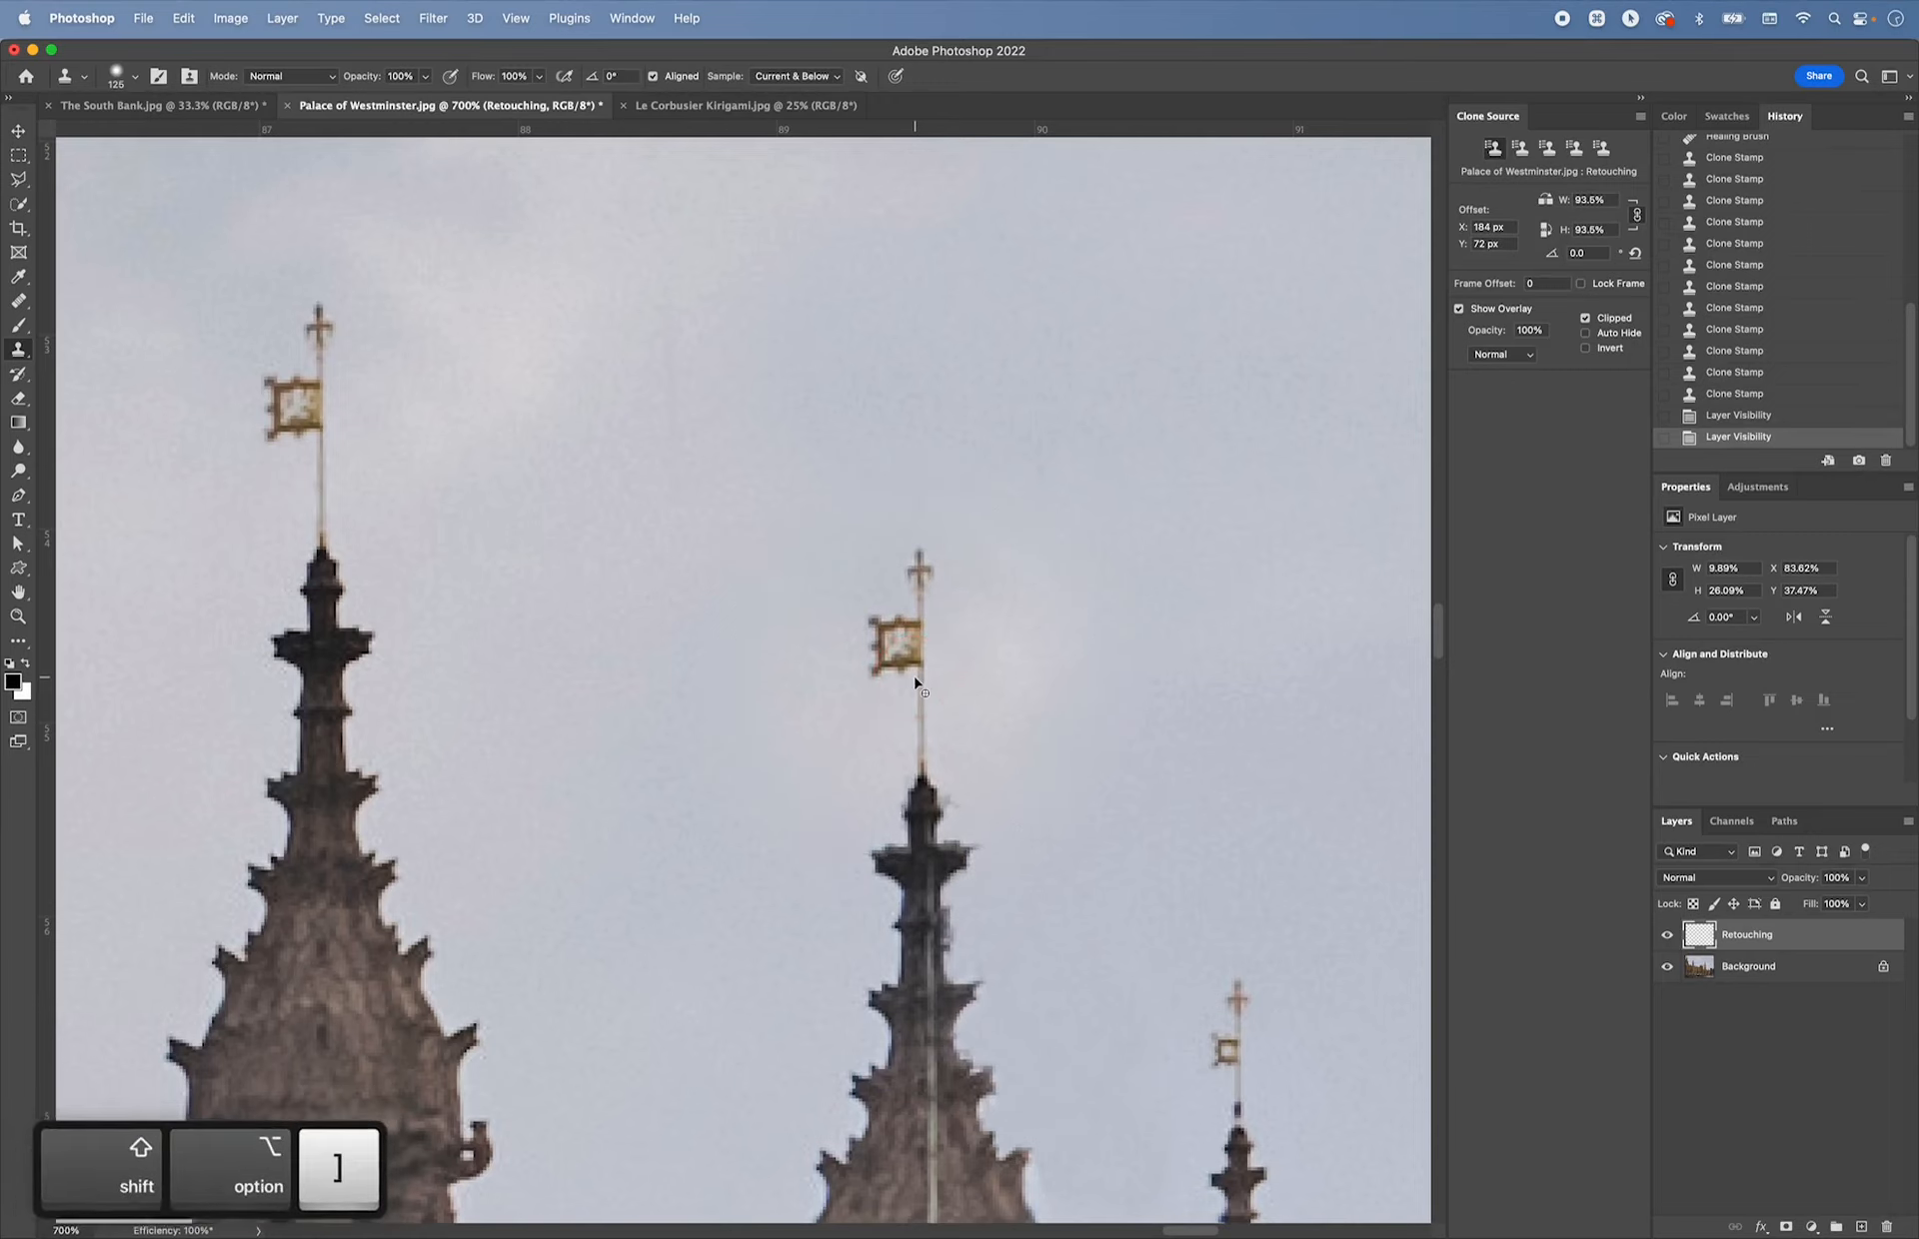
{"action": "left_click_drag", "start_coordinate": [917, 672], "coordinate": [915, 673]}
{"action": "key", "text": "shift+alt+bracketright"}
{"action": "key", "text": "shift+alt+bracketright"}
{"action": "key", "text": "shift+alt+bracketright"}
{"action": "key", "text": "shift+alt+bracketright"}
{"action": "key", "text": "shift+alt+bracketright"}
{"action": "key", "text": "shift+alt+bracketright"}
{"action": "key", "text": "shift+alt+bracketright"}
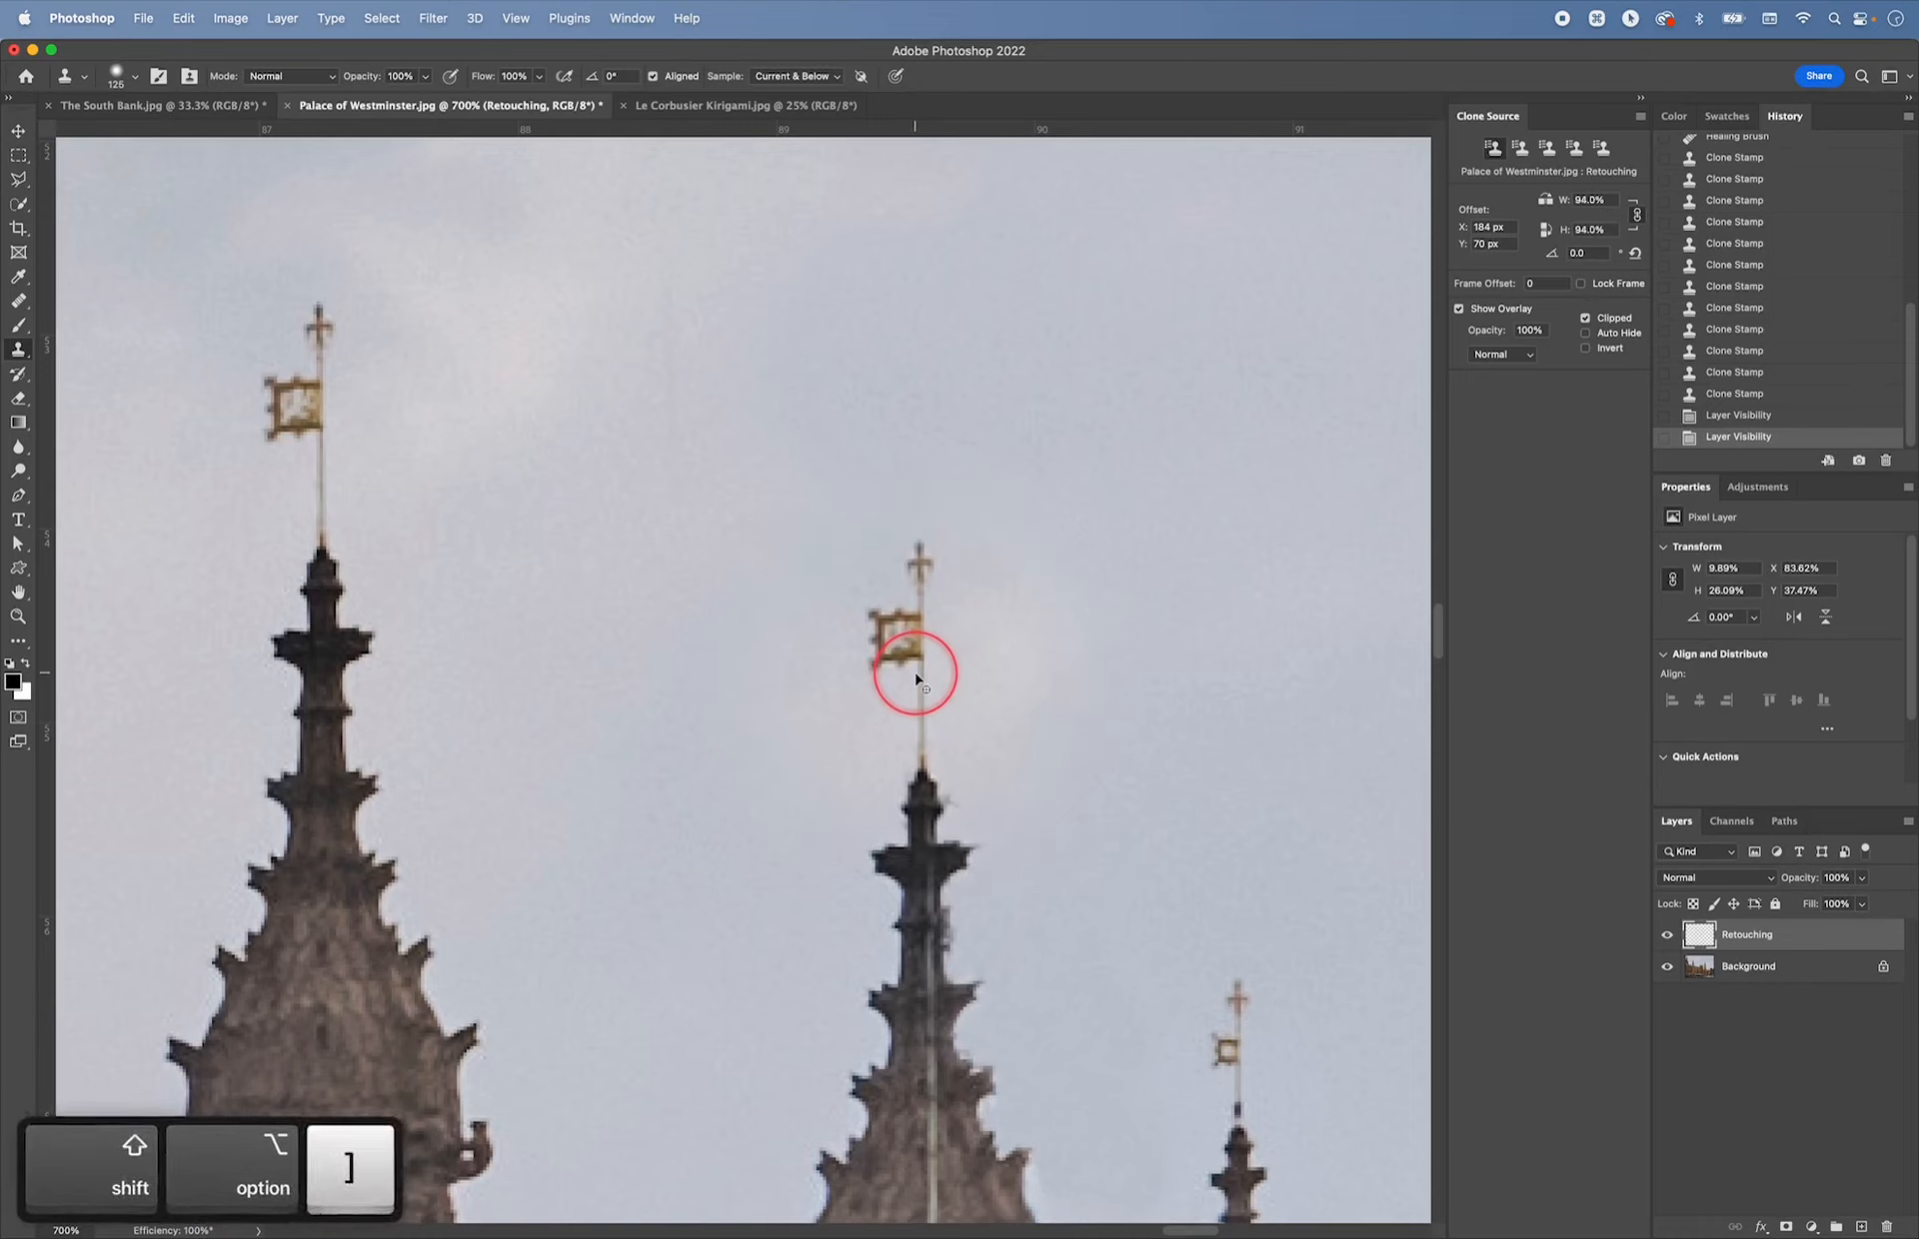
{"action": "mouse_move", "coordinate": [916, 674]}
{"action": "left_mouse_down"}
{"action": "mouse_move", "coordinate": [915, 644]}
{"action": "mouse_move", "coordinate": [914, 667]}
{"action": "left_mouse_up"}
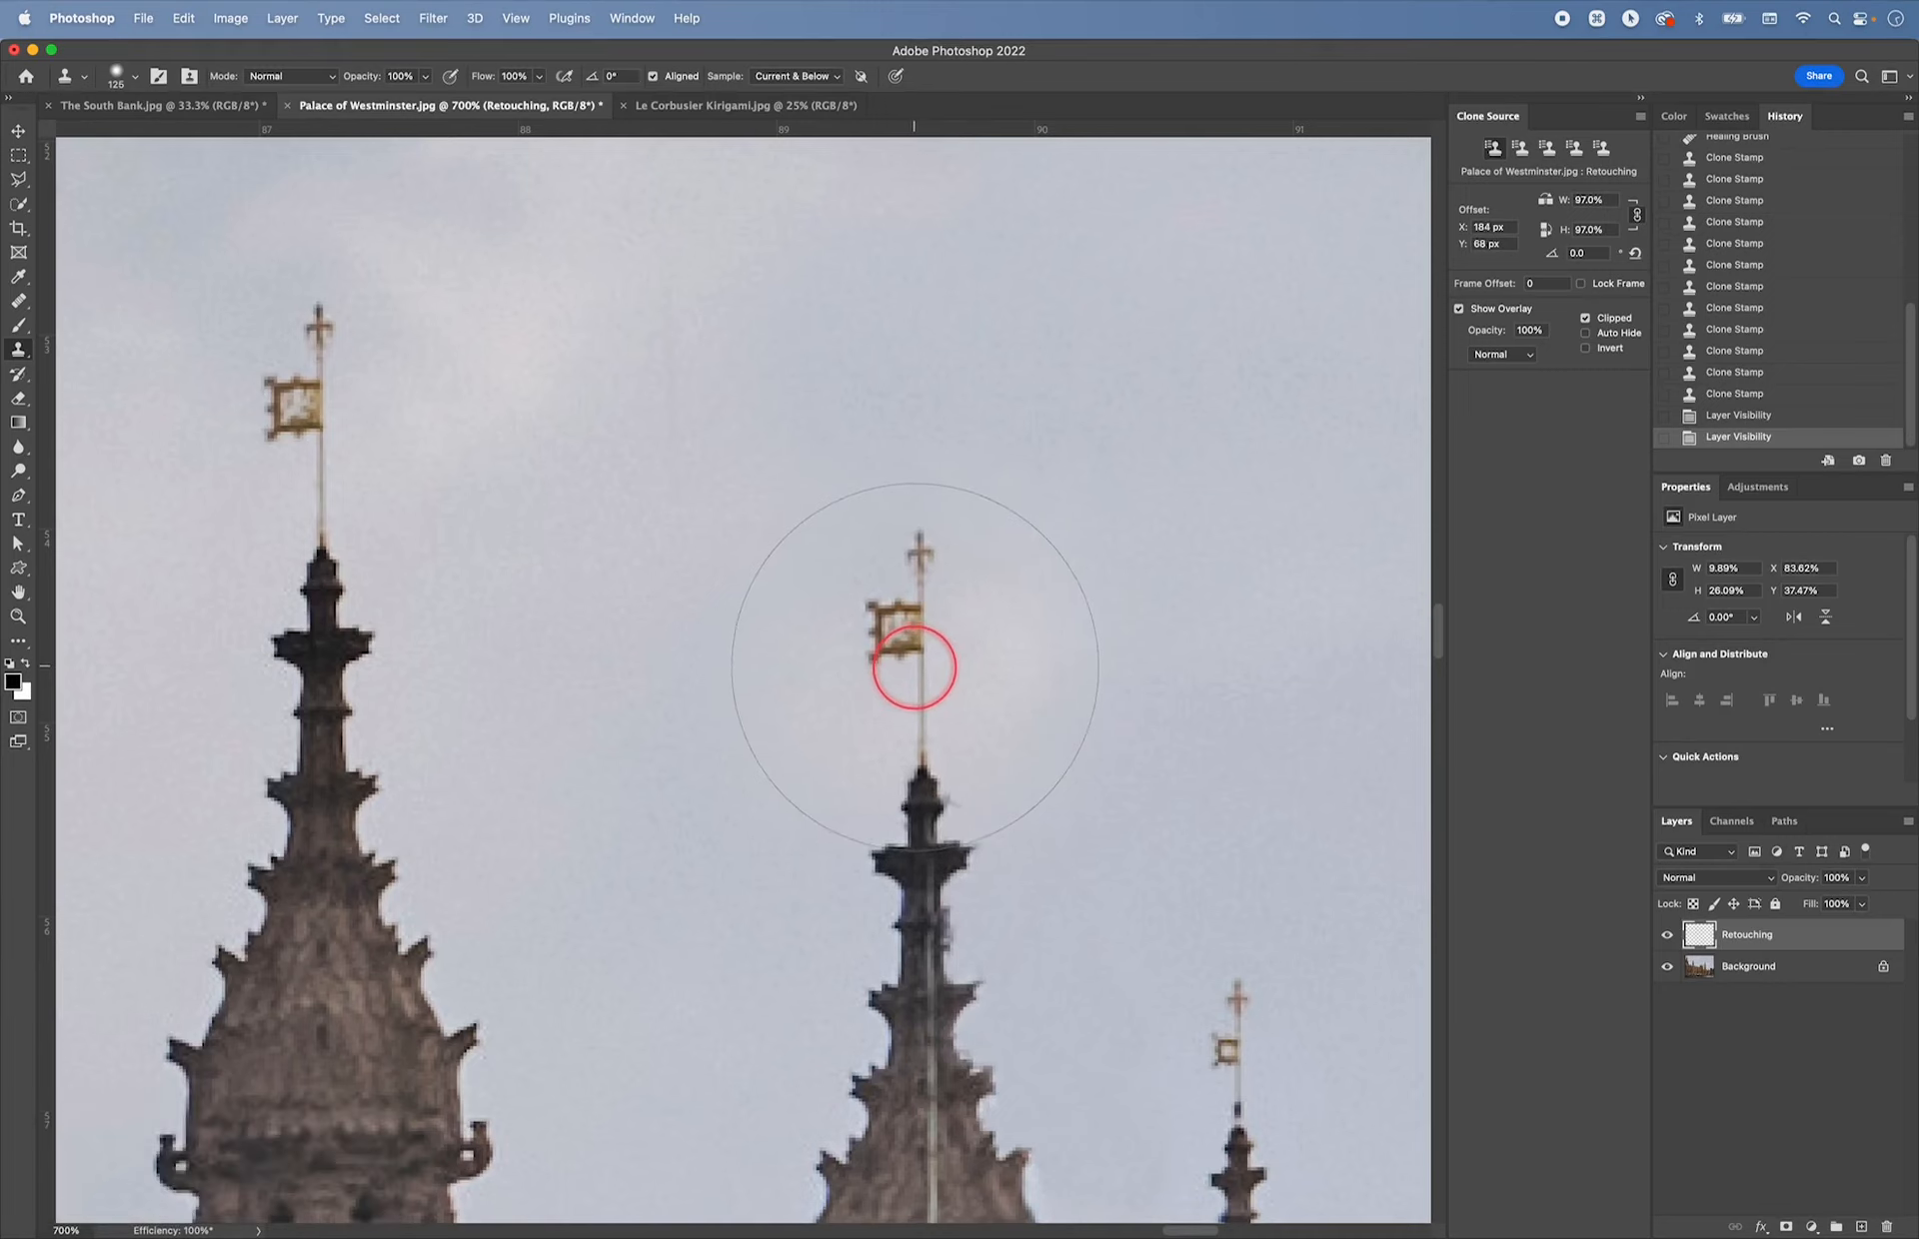
{"action": "left_click", "coordinate": [914, 668]}
{"action": "left_click", "coordinate": [915, 668]}
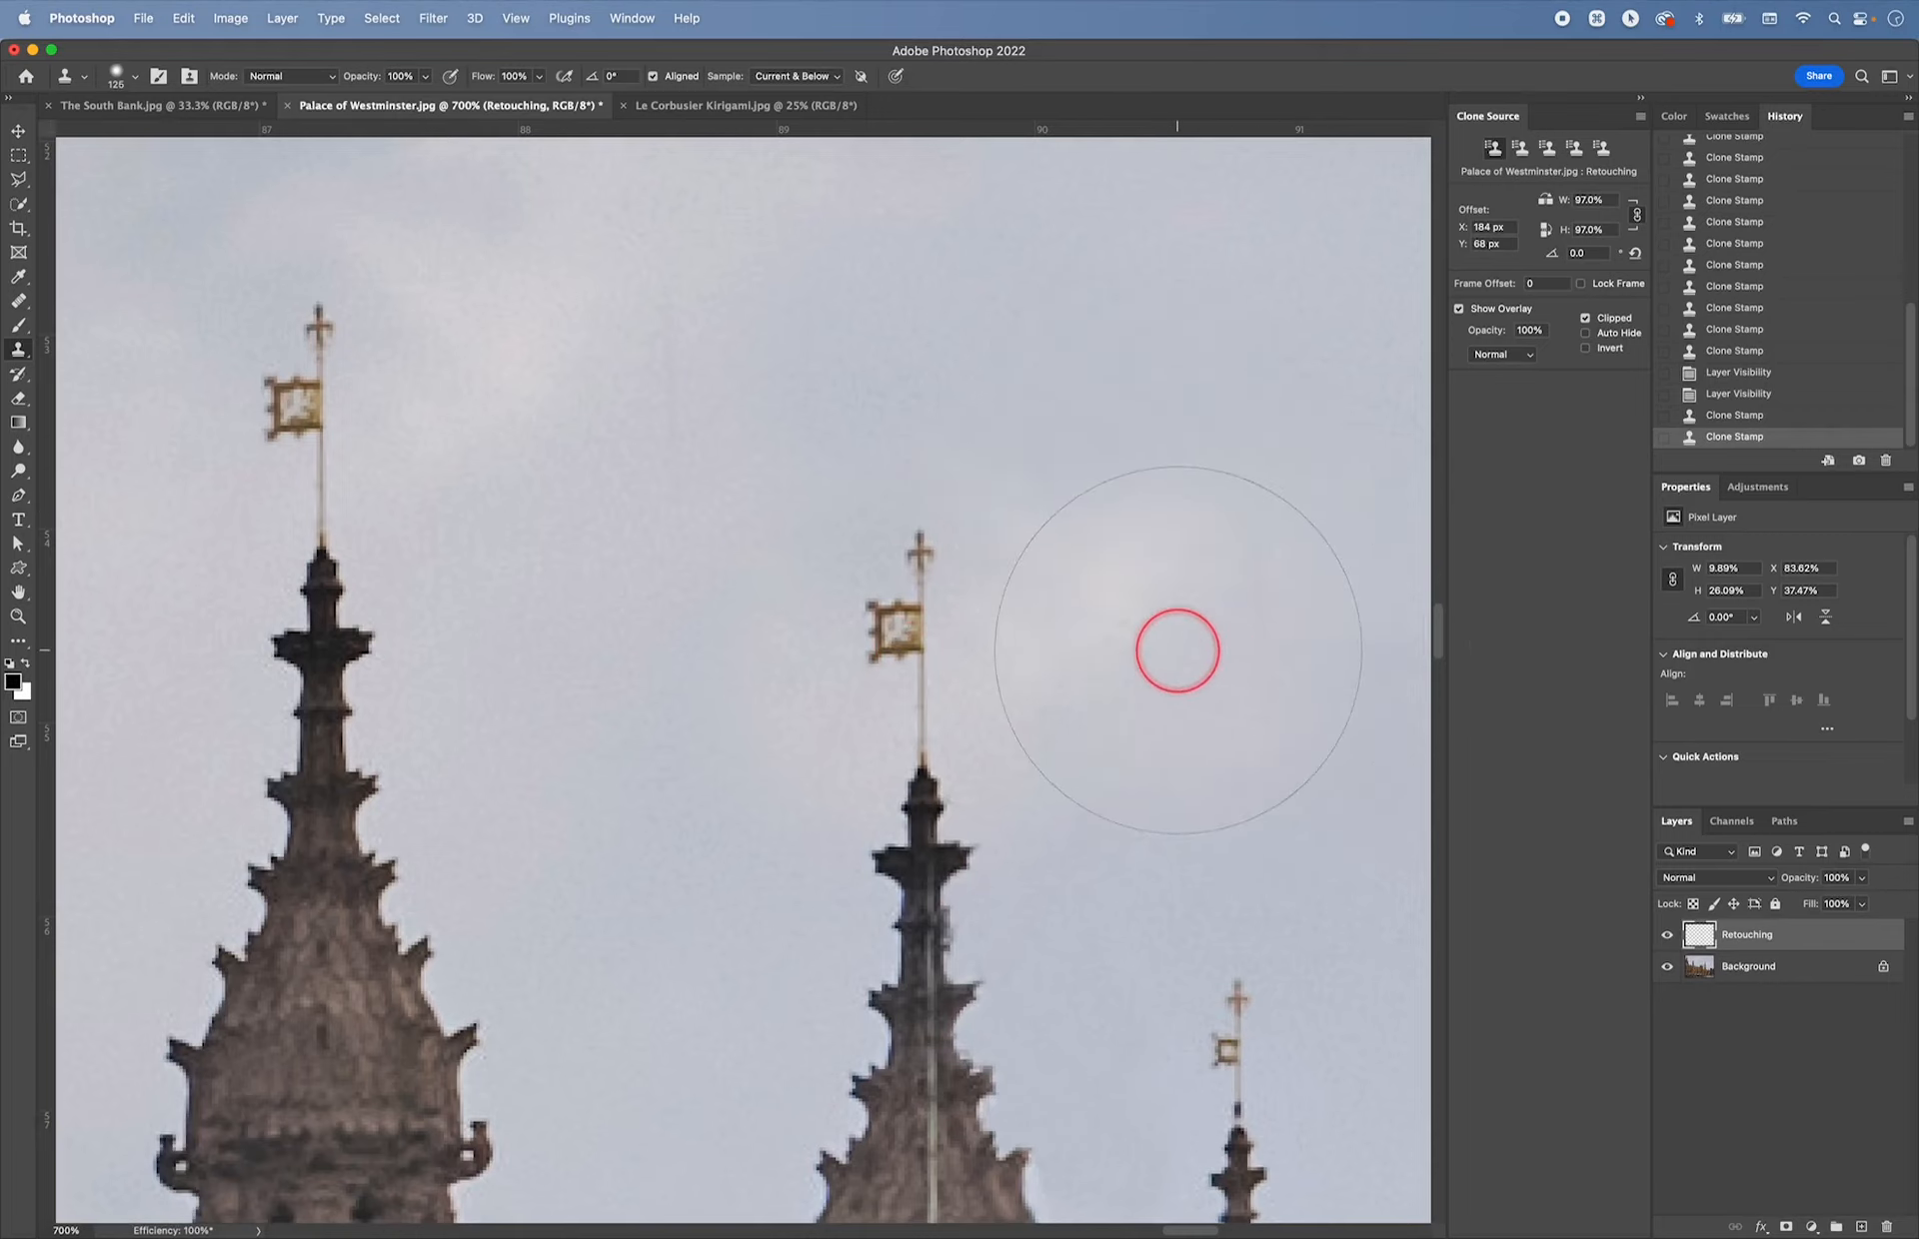
- Inspect the Retouching layer's cloned content on its own by hiding and reshowing the Background layer
{"action": "key", "text": "e"}
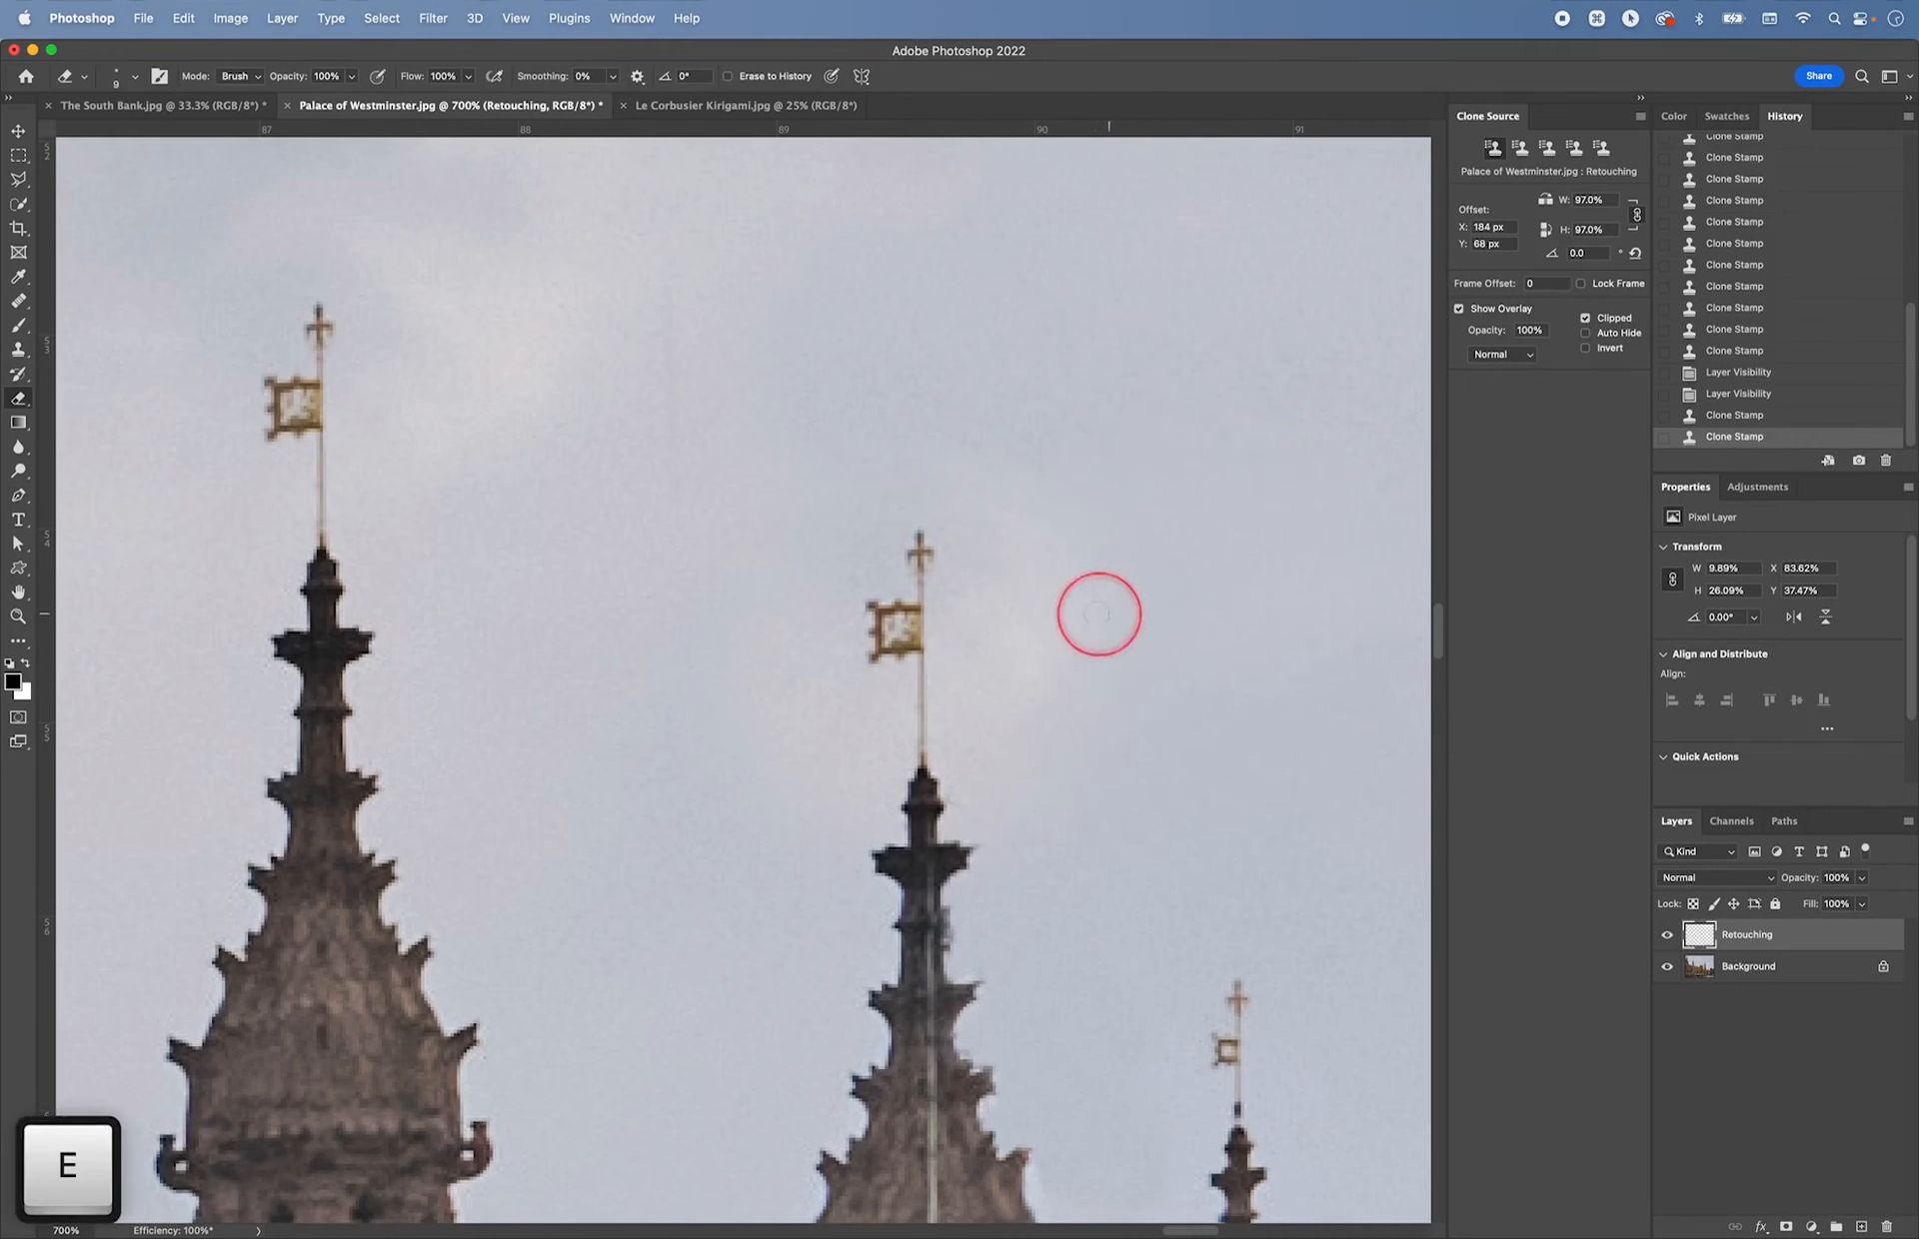
{"action": "left_click", "coordinate": [1666, 970]}
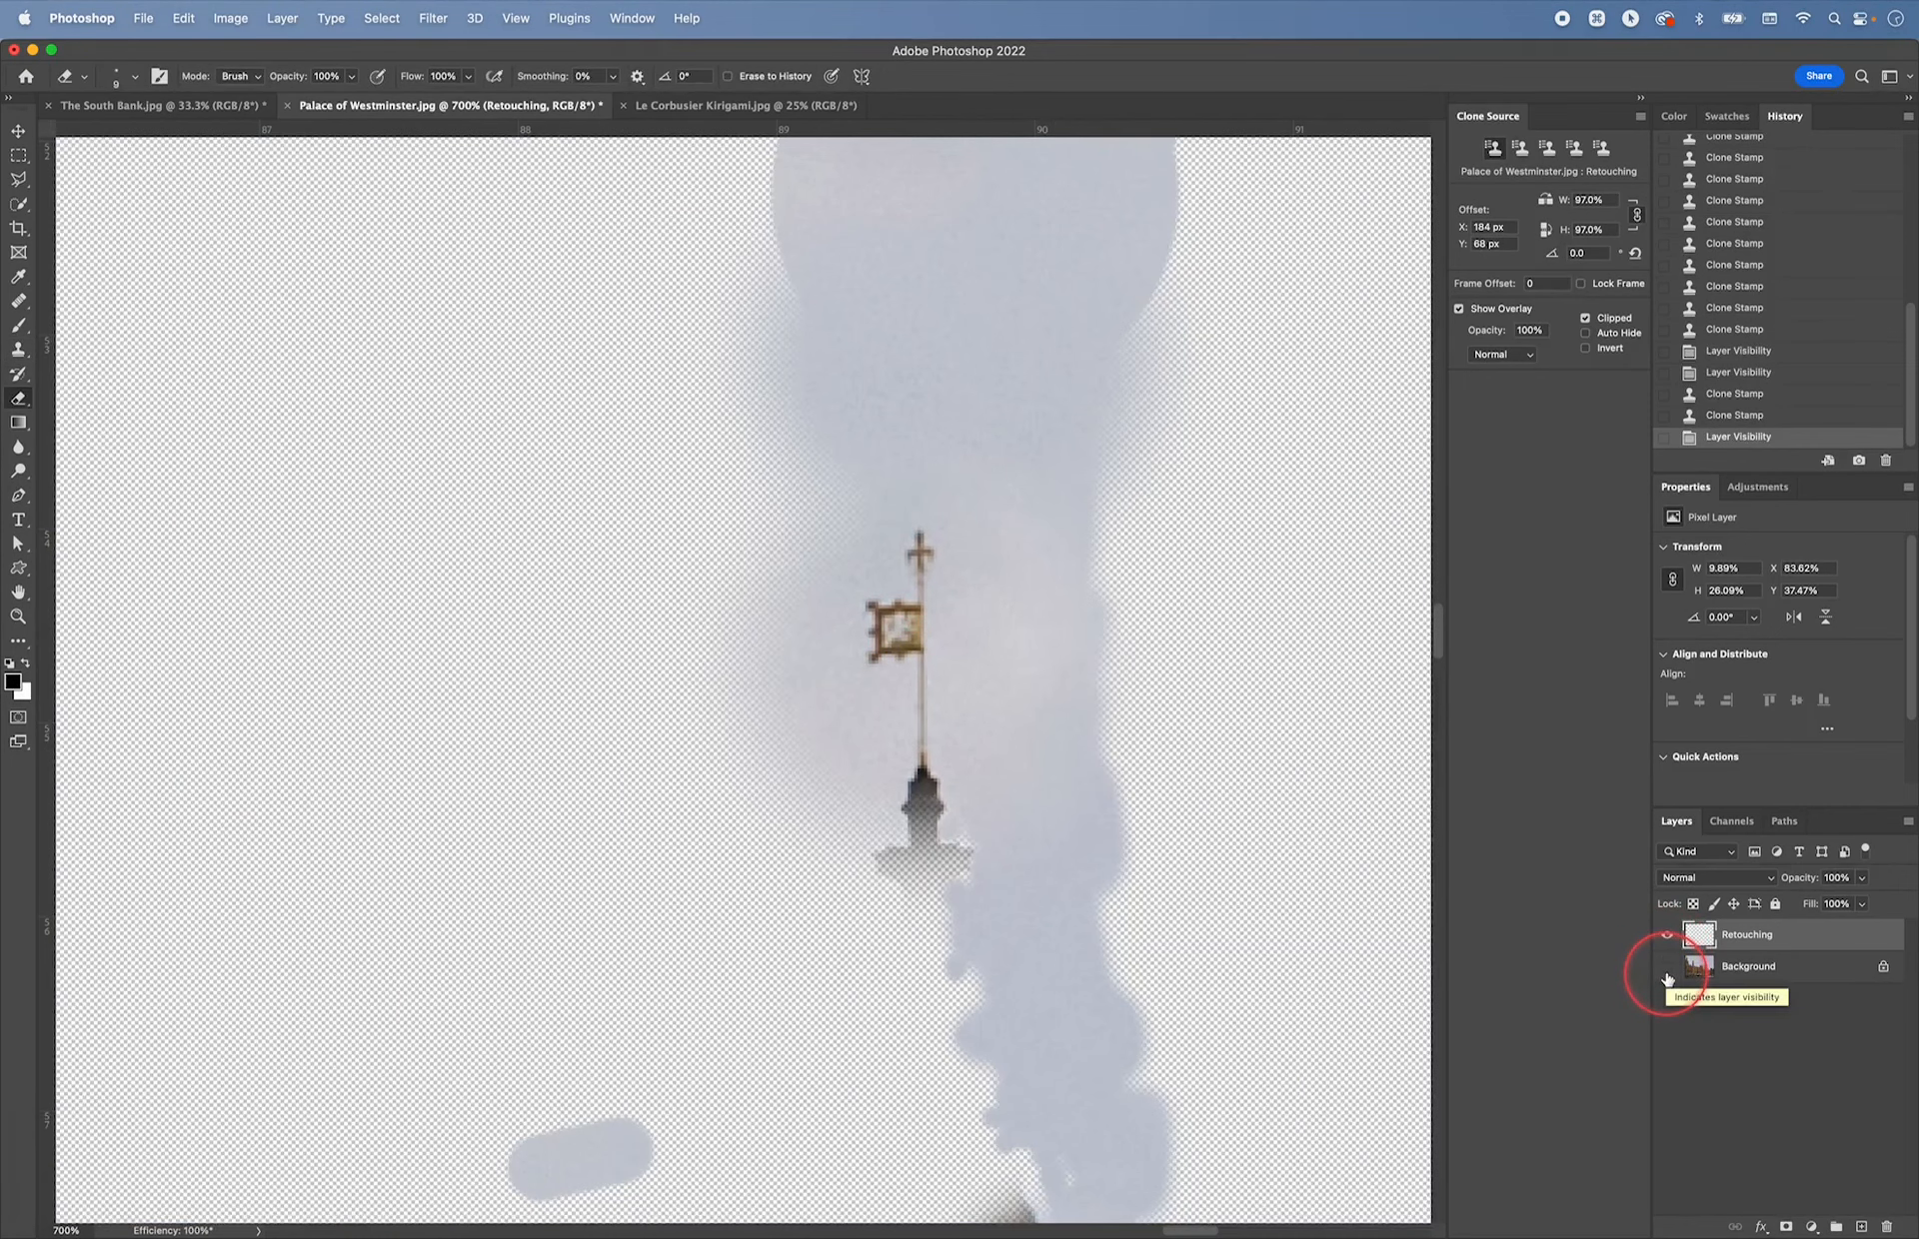
{"action": "left_click", "coordinate": [1667, 969]}
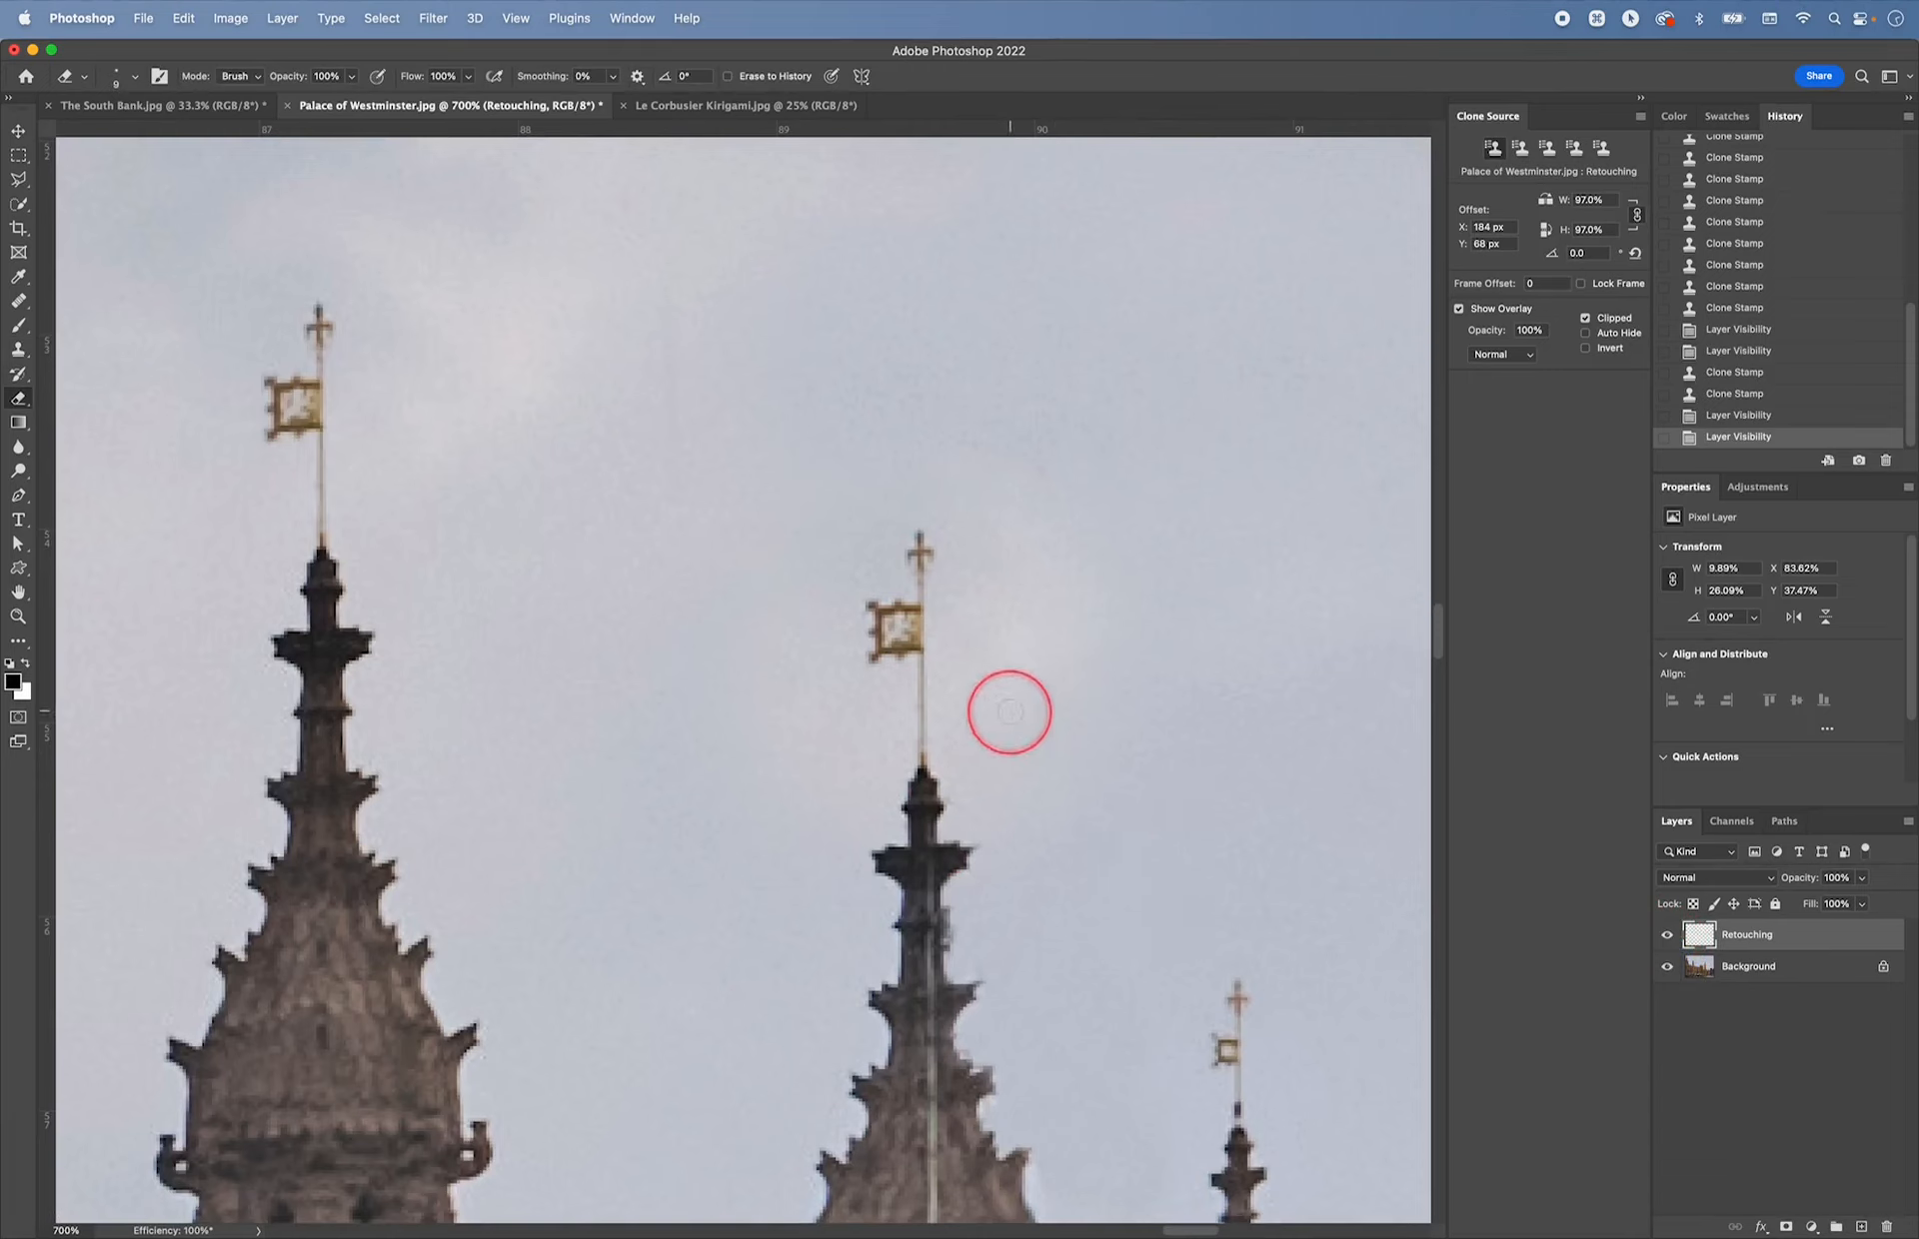
- Try erasing the cloned sky on both sides of the new weathervane with a 35 px Eraser, undoing each stroke
{"action": "key", "text": "bracketright"}
{"action": "key", "text": "bracketright"}
{"action": "key", "text": "bracketright"}
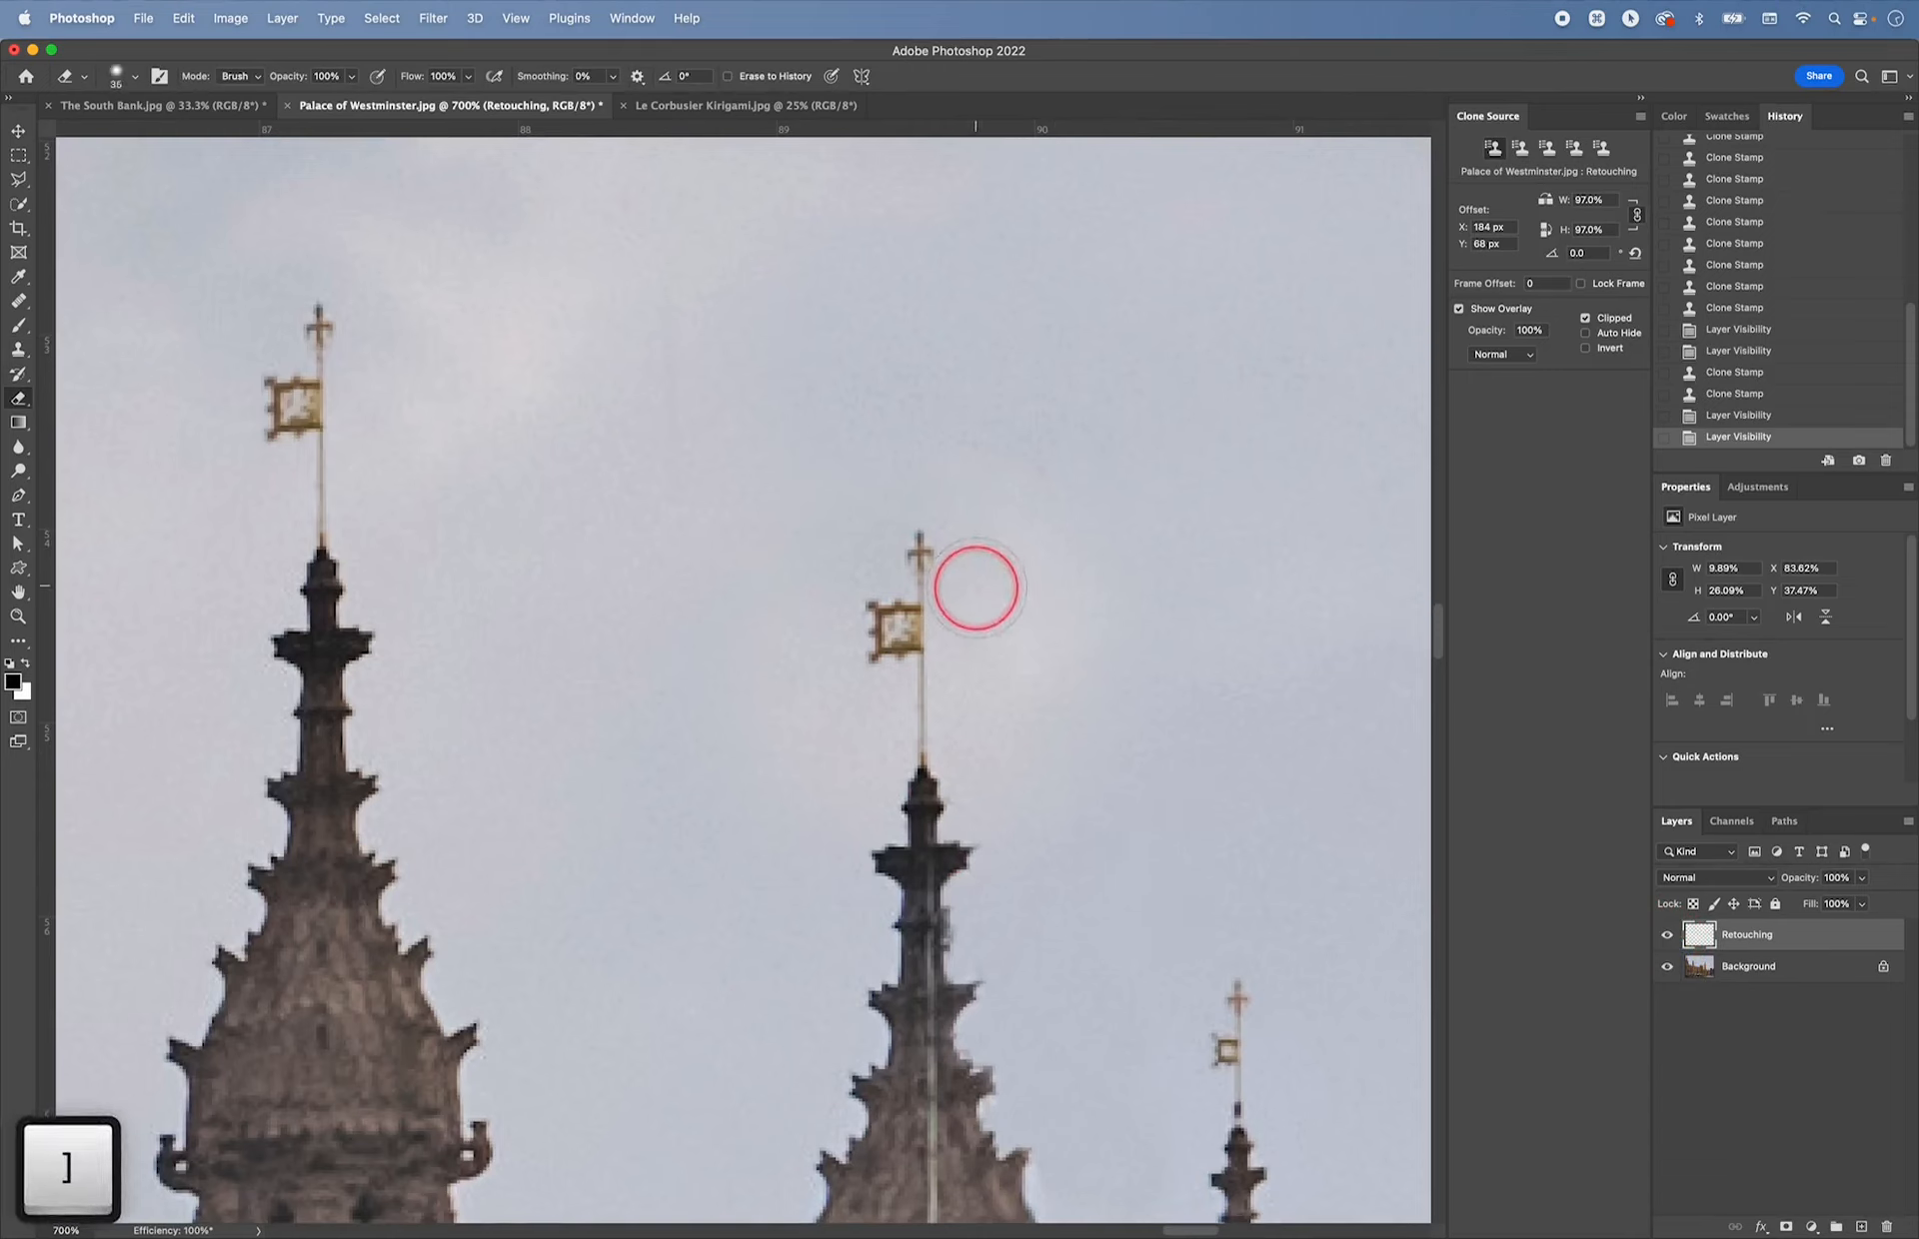
{"action": "left_click_drag", "start_coordinate": [976, 587], "coordinate": [985, 685]}
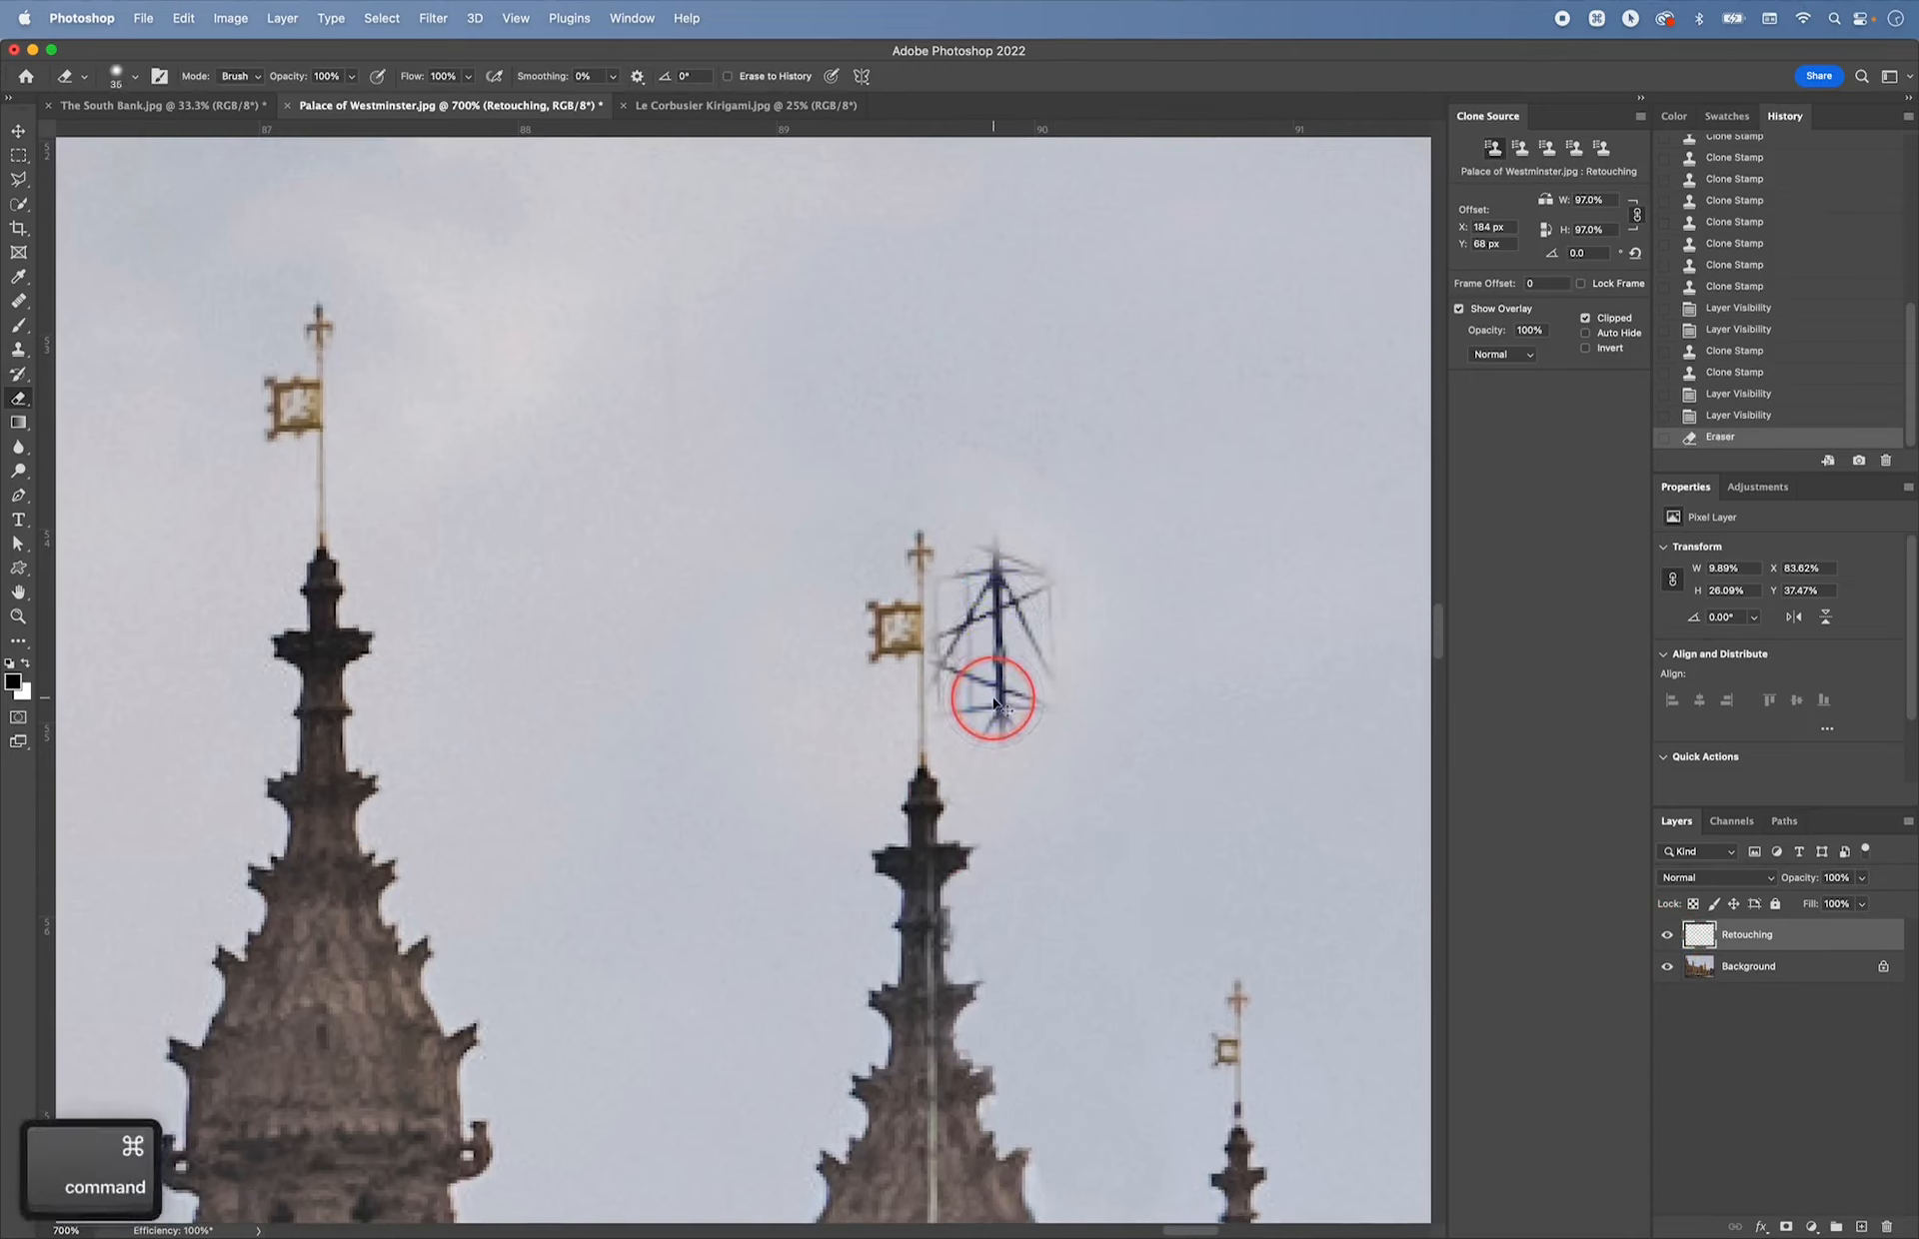
{"action": "key", "text": "super+z"}
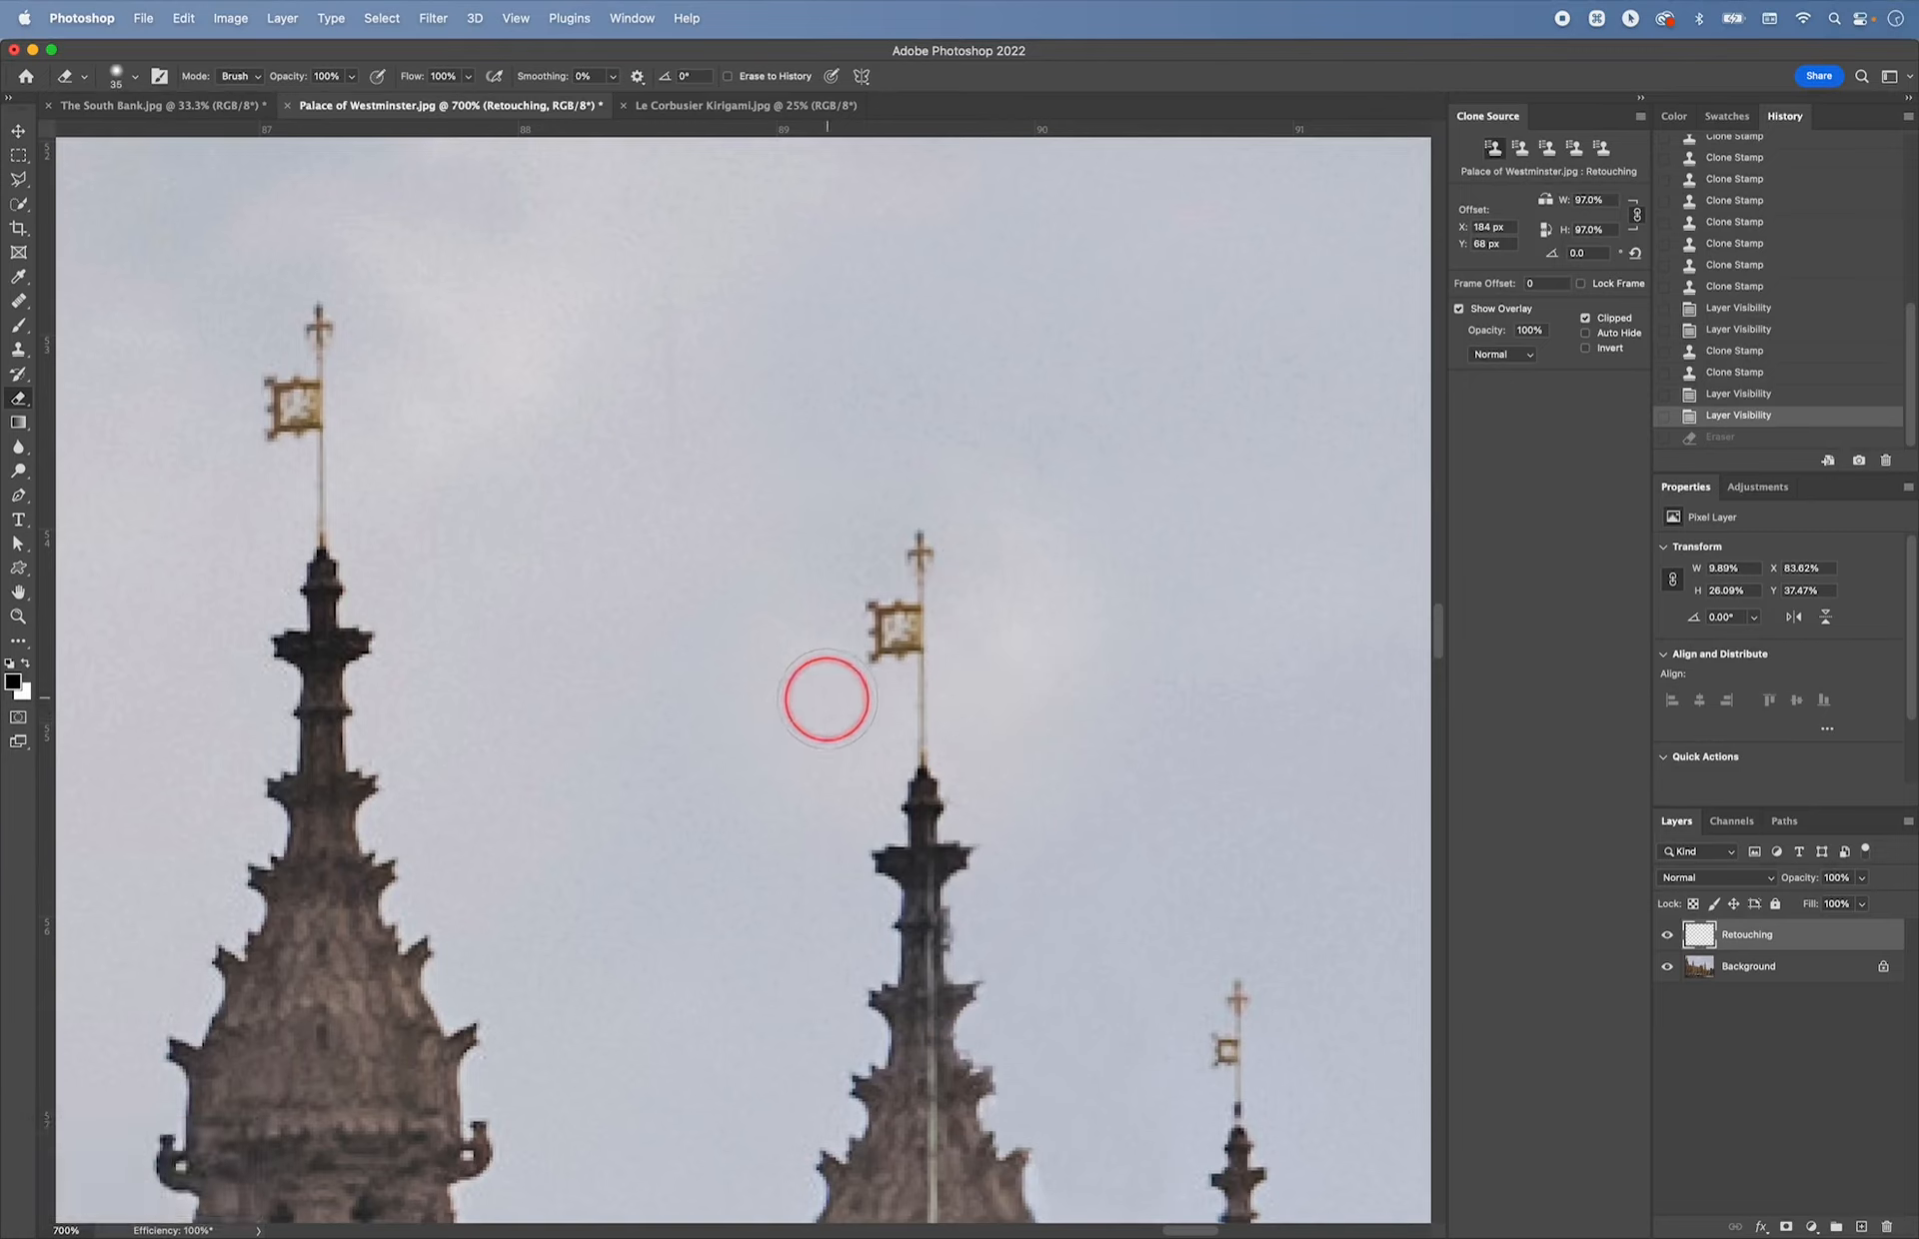
{"action": "left_click_drag", "start_coordinate": [864, 727], "coordinate": [856, 733]}
{"action": "key", "text": "super+z"}
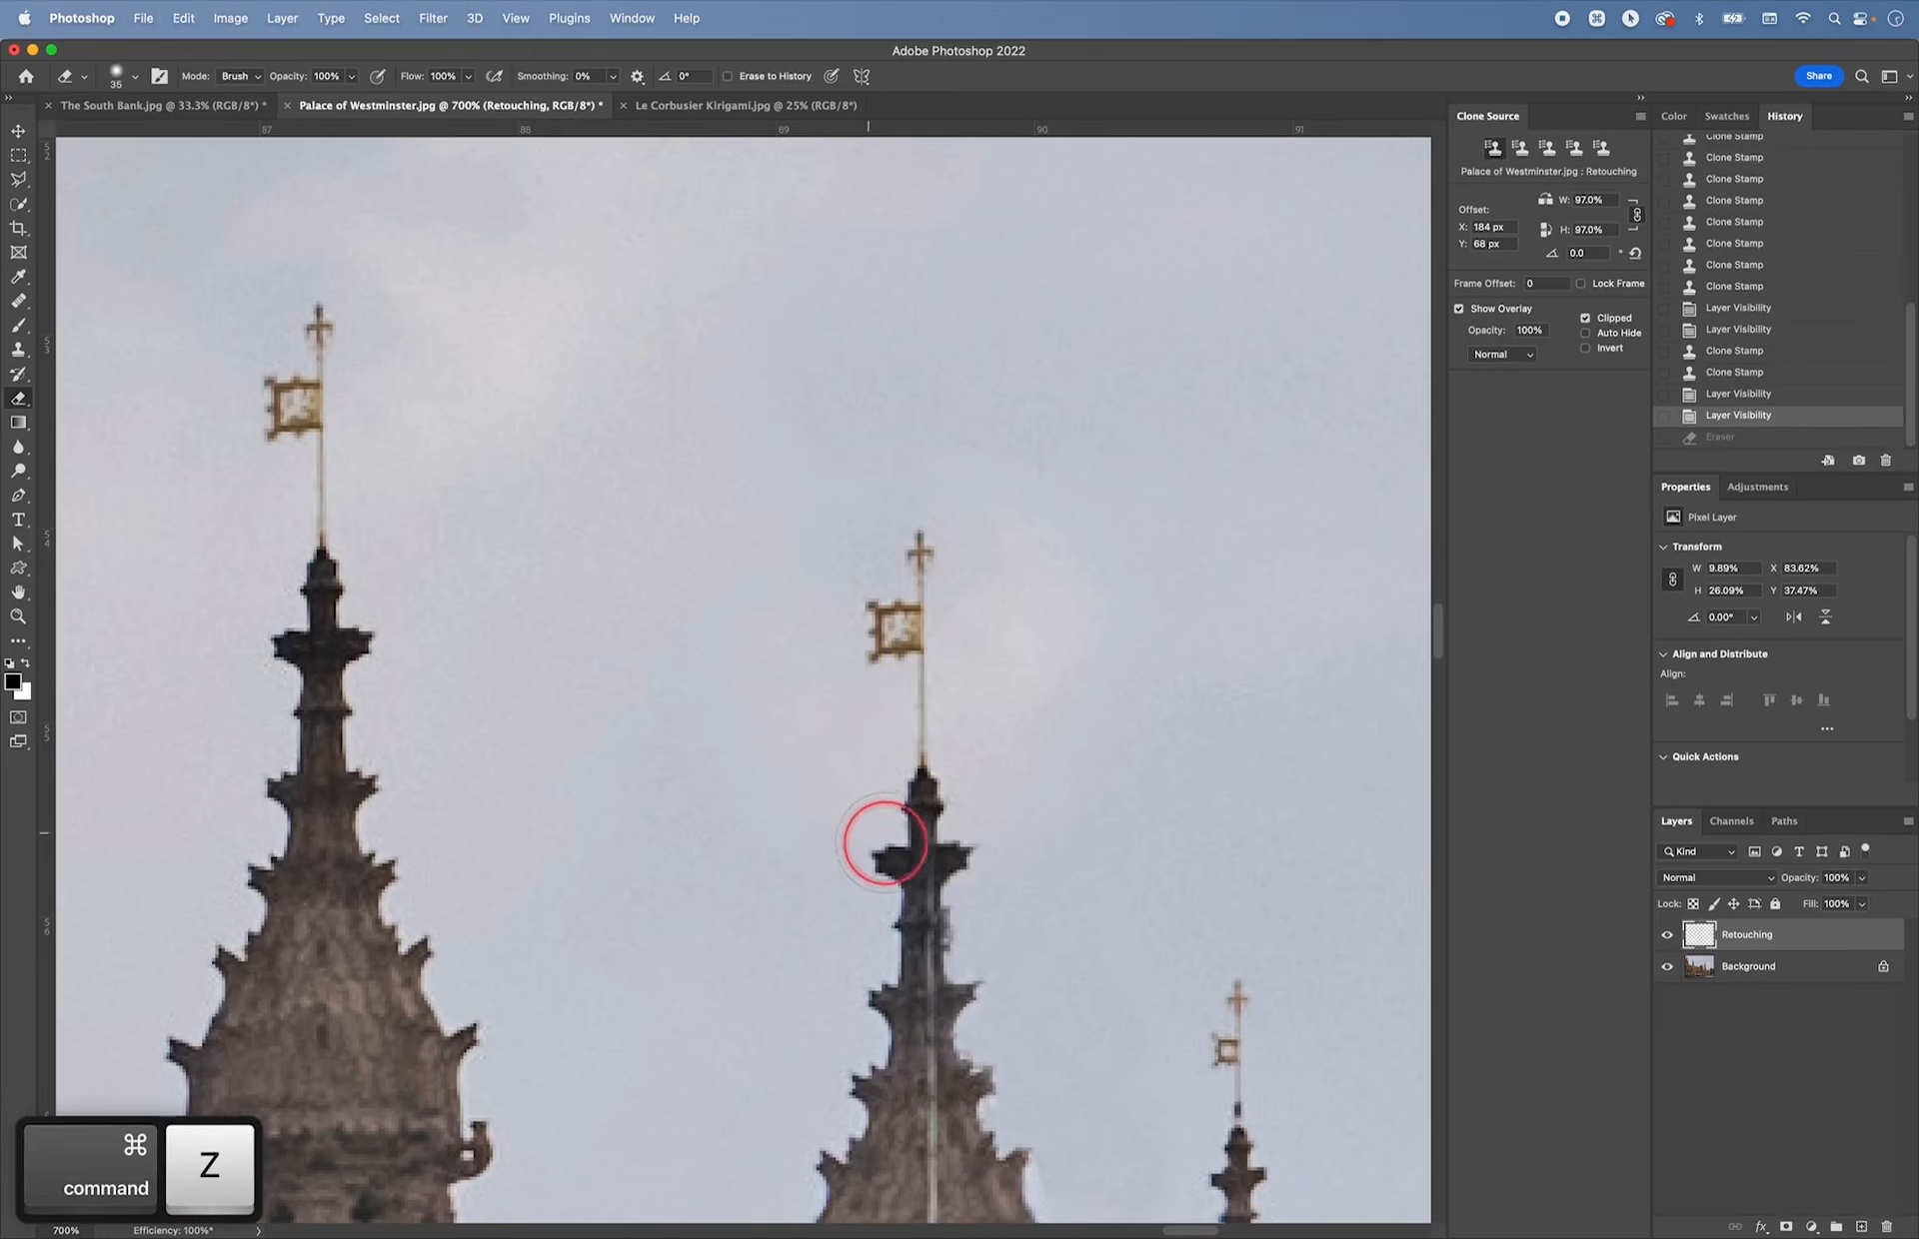
- Examine the cloned weathervane against the surrounding spires and sky, from an overview and close up
{"action": "key", "text": "super+minus"}
{"action": "key", "text": "super+minus"}
{"action": "key", "text": "super+minus"}
{"action": "key", "text": "super+minus"}
{"action": "key", "text": "super+minus"}
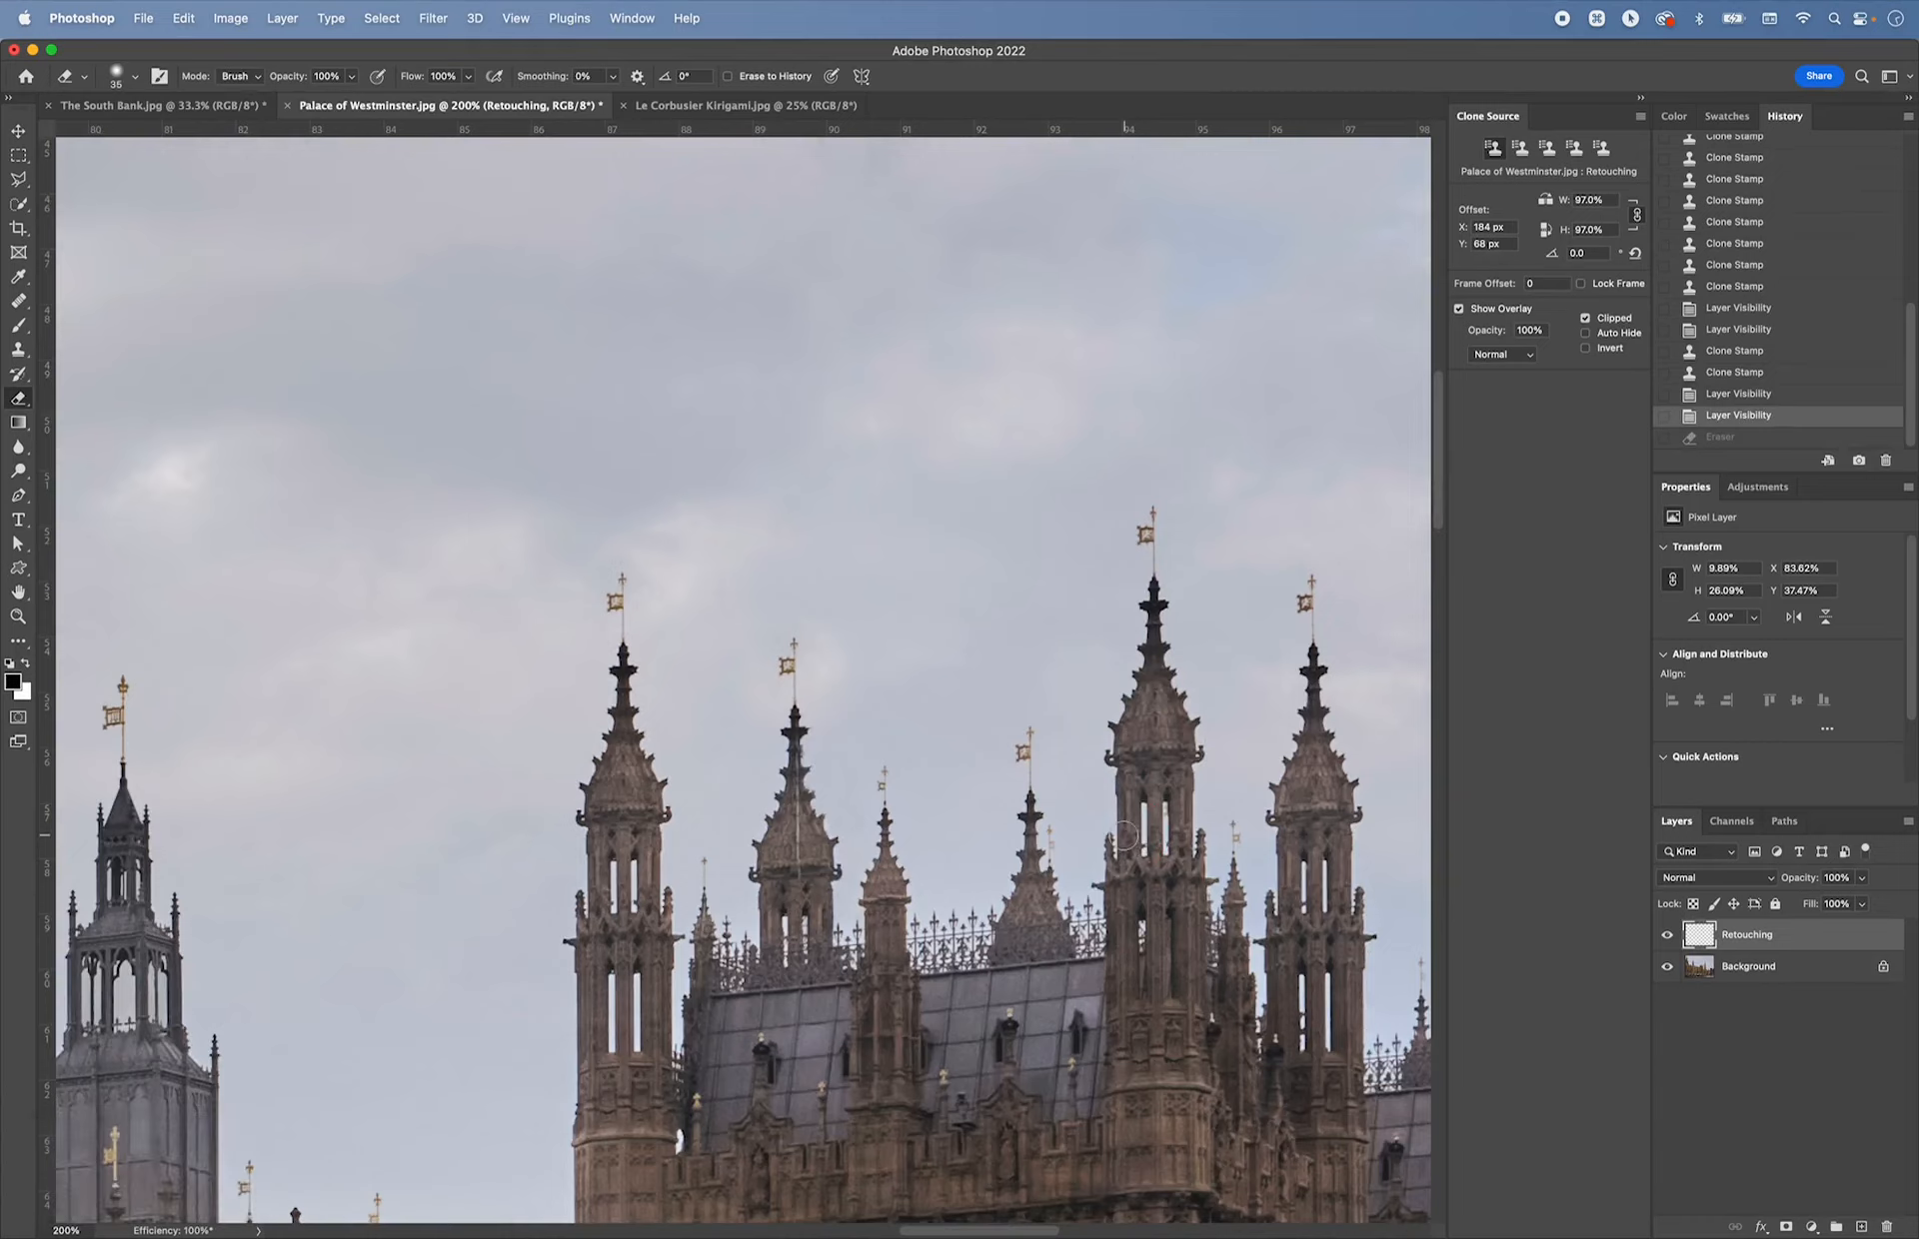
{"action": "left_click", "coordinate": [821, 668]}
{"action": "key", "text": "super"}
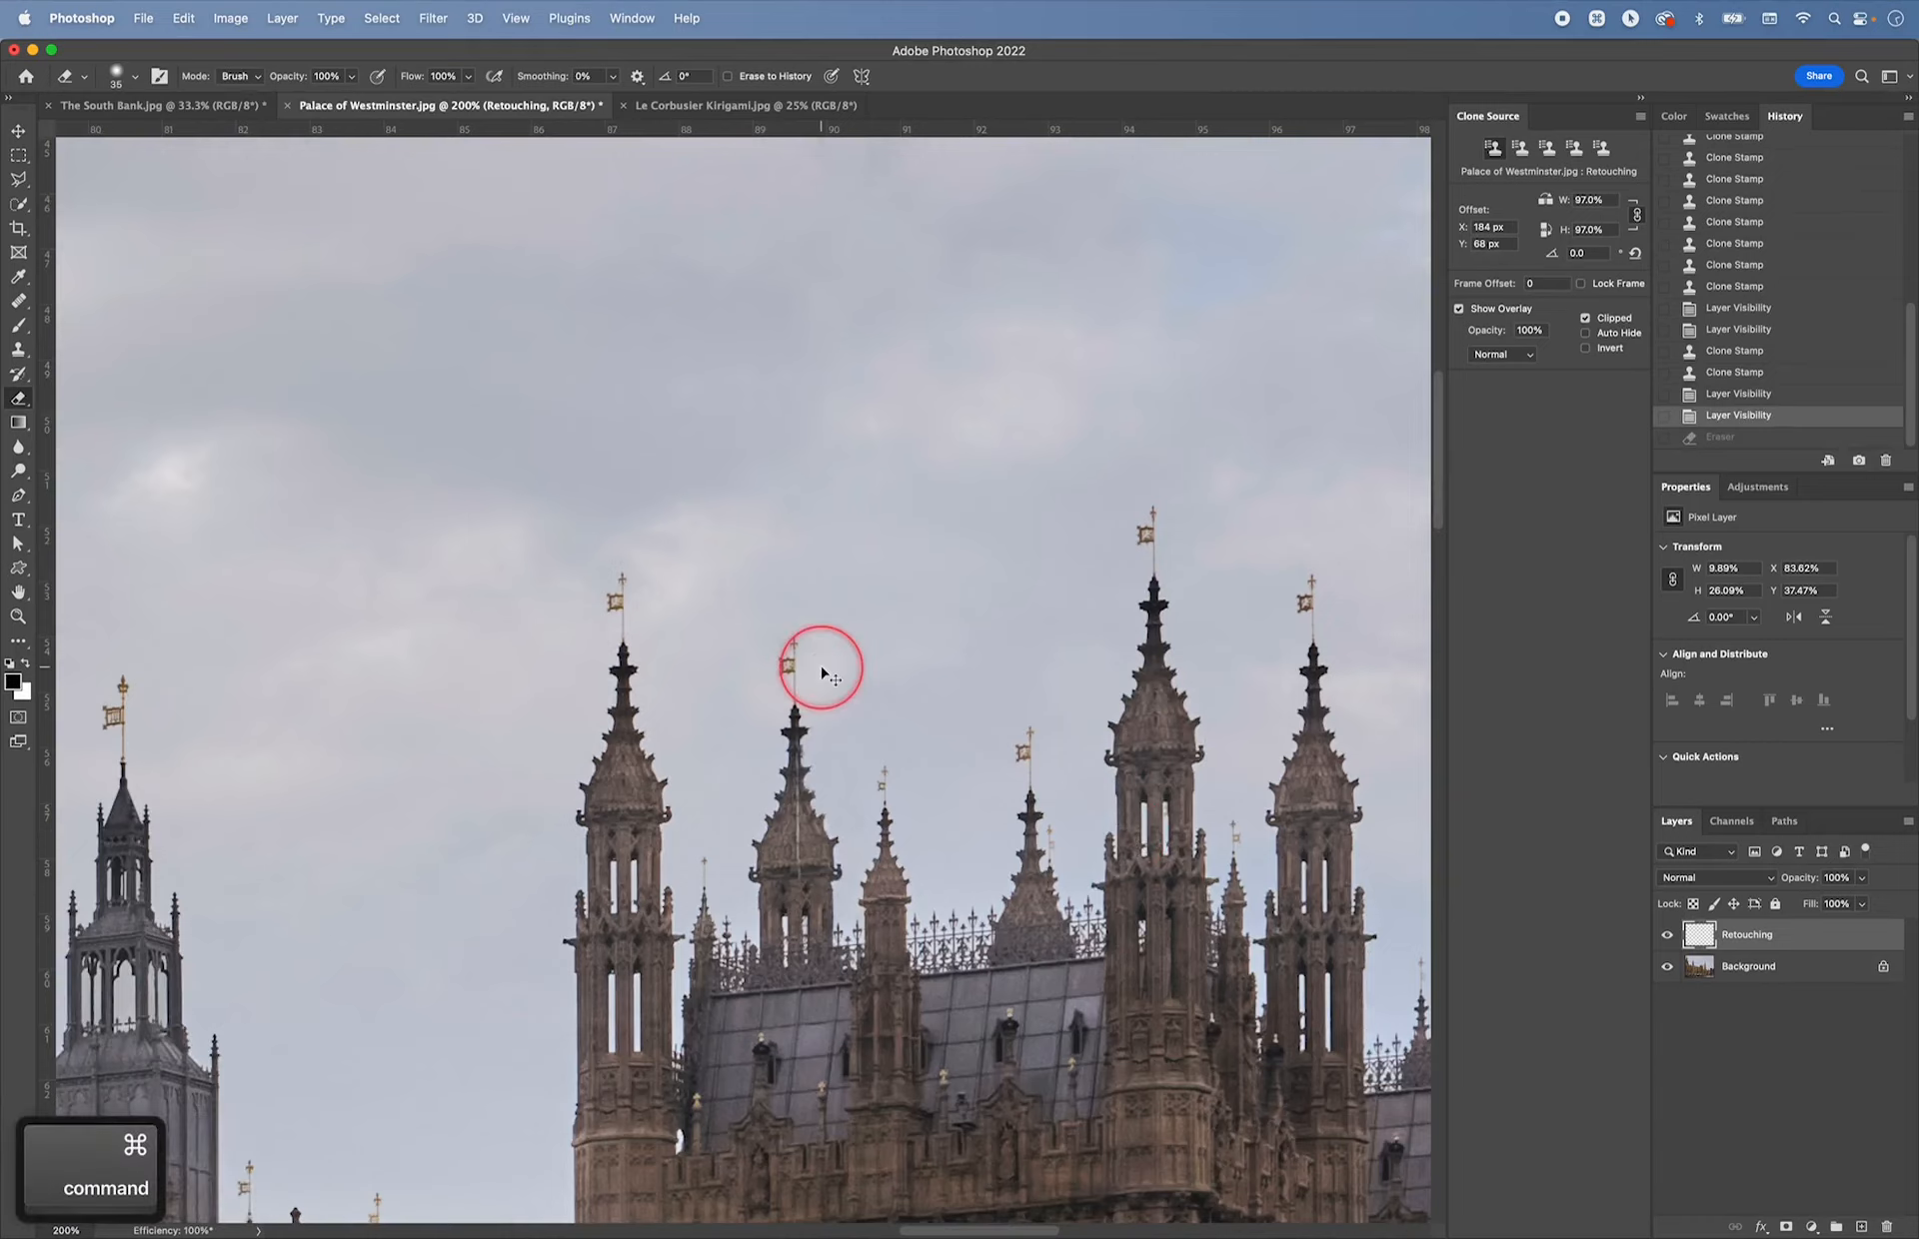
{"action": "key", "text": "super+equal"}
{"action": "key", "text": "super+equal"}
{"action": "key", "text": "super+equal"}
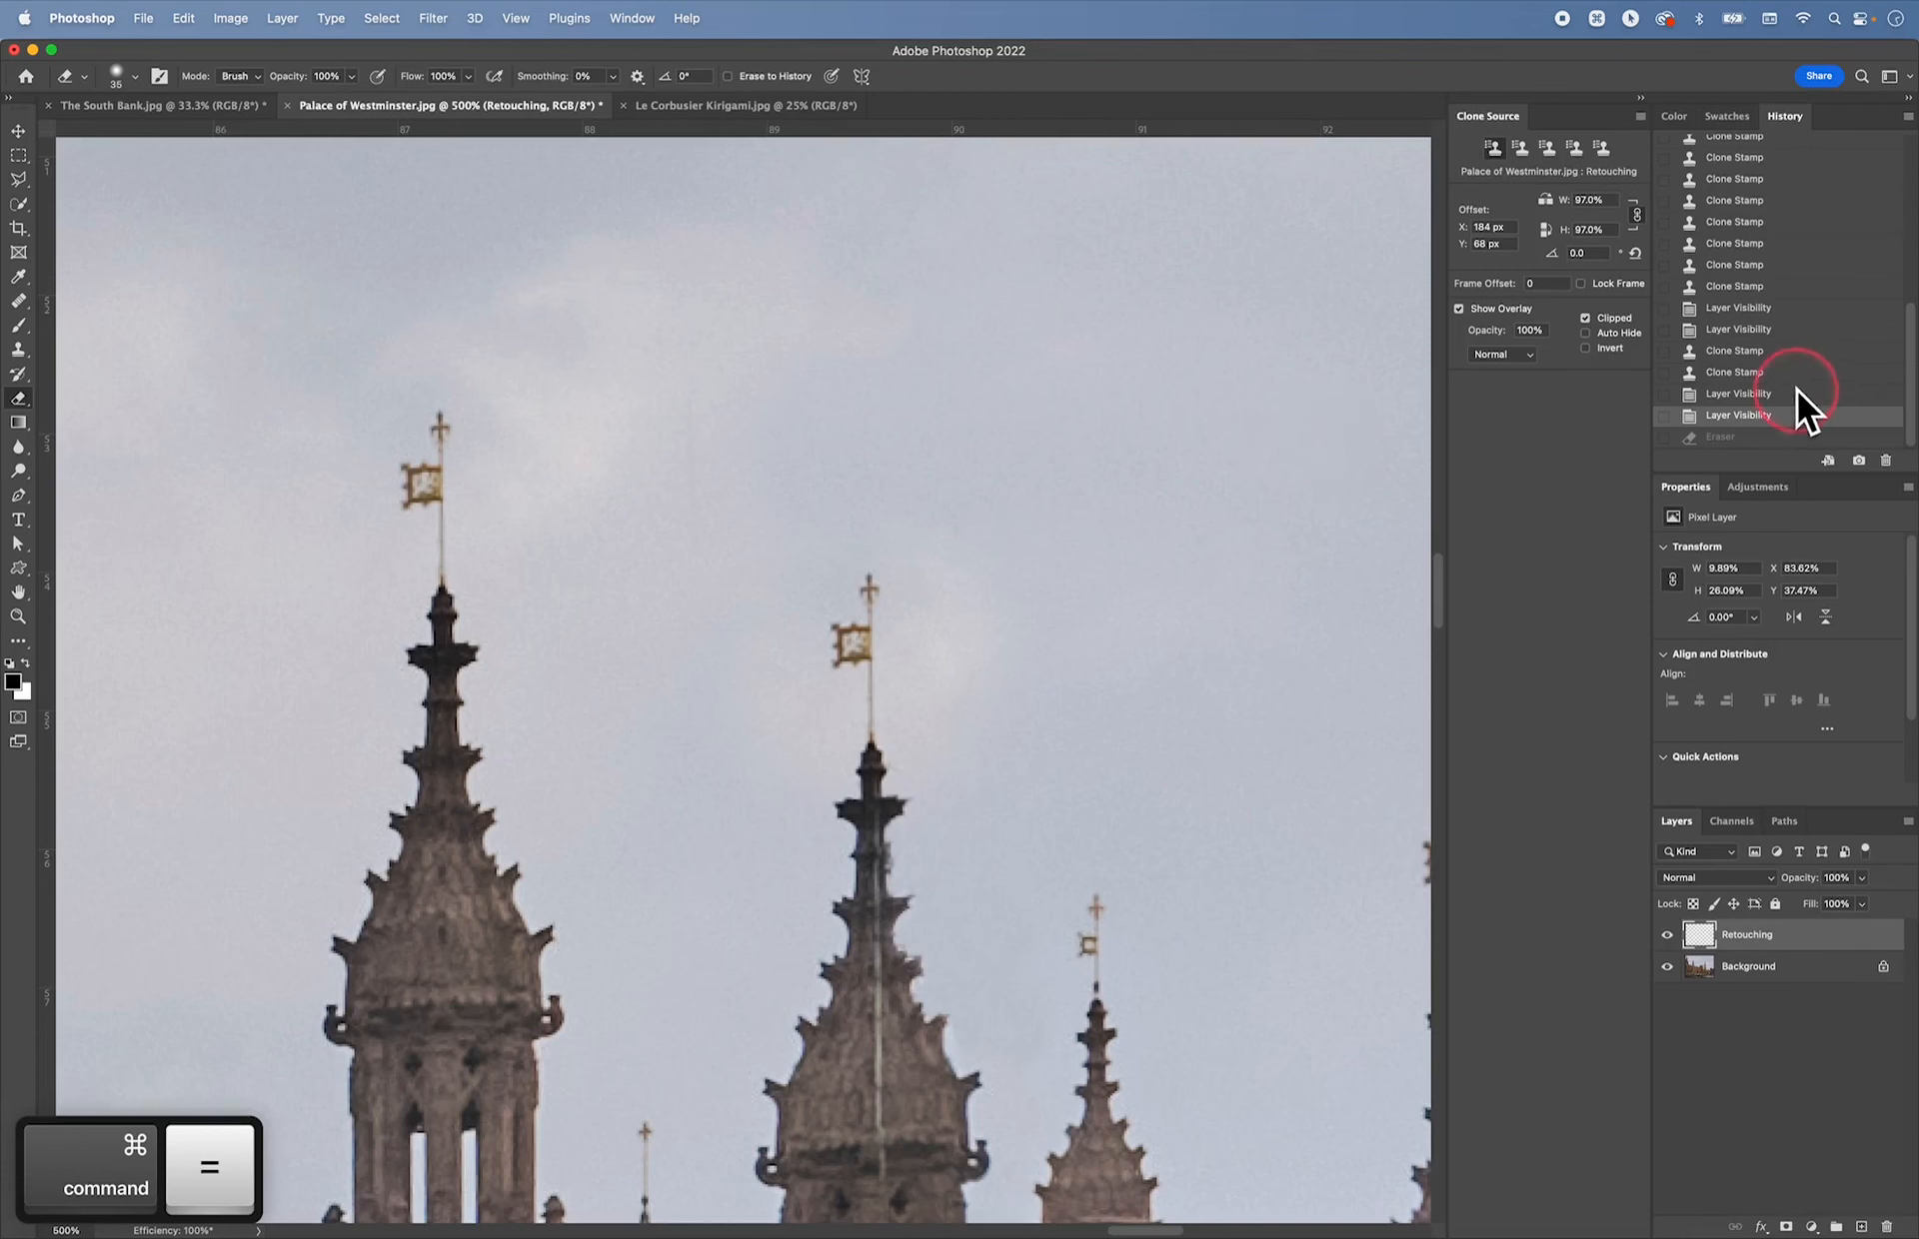
- Revert the document through its history to the state before the weathervane was stamped
{"action": "left_click", "coordinate": [1758, 392]}
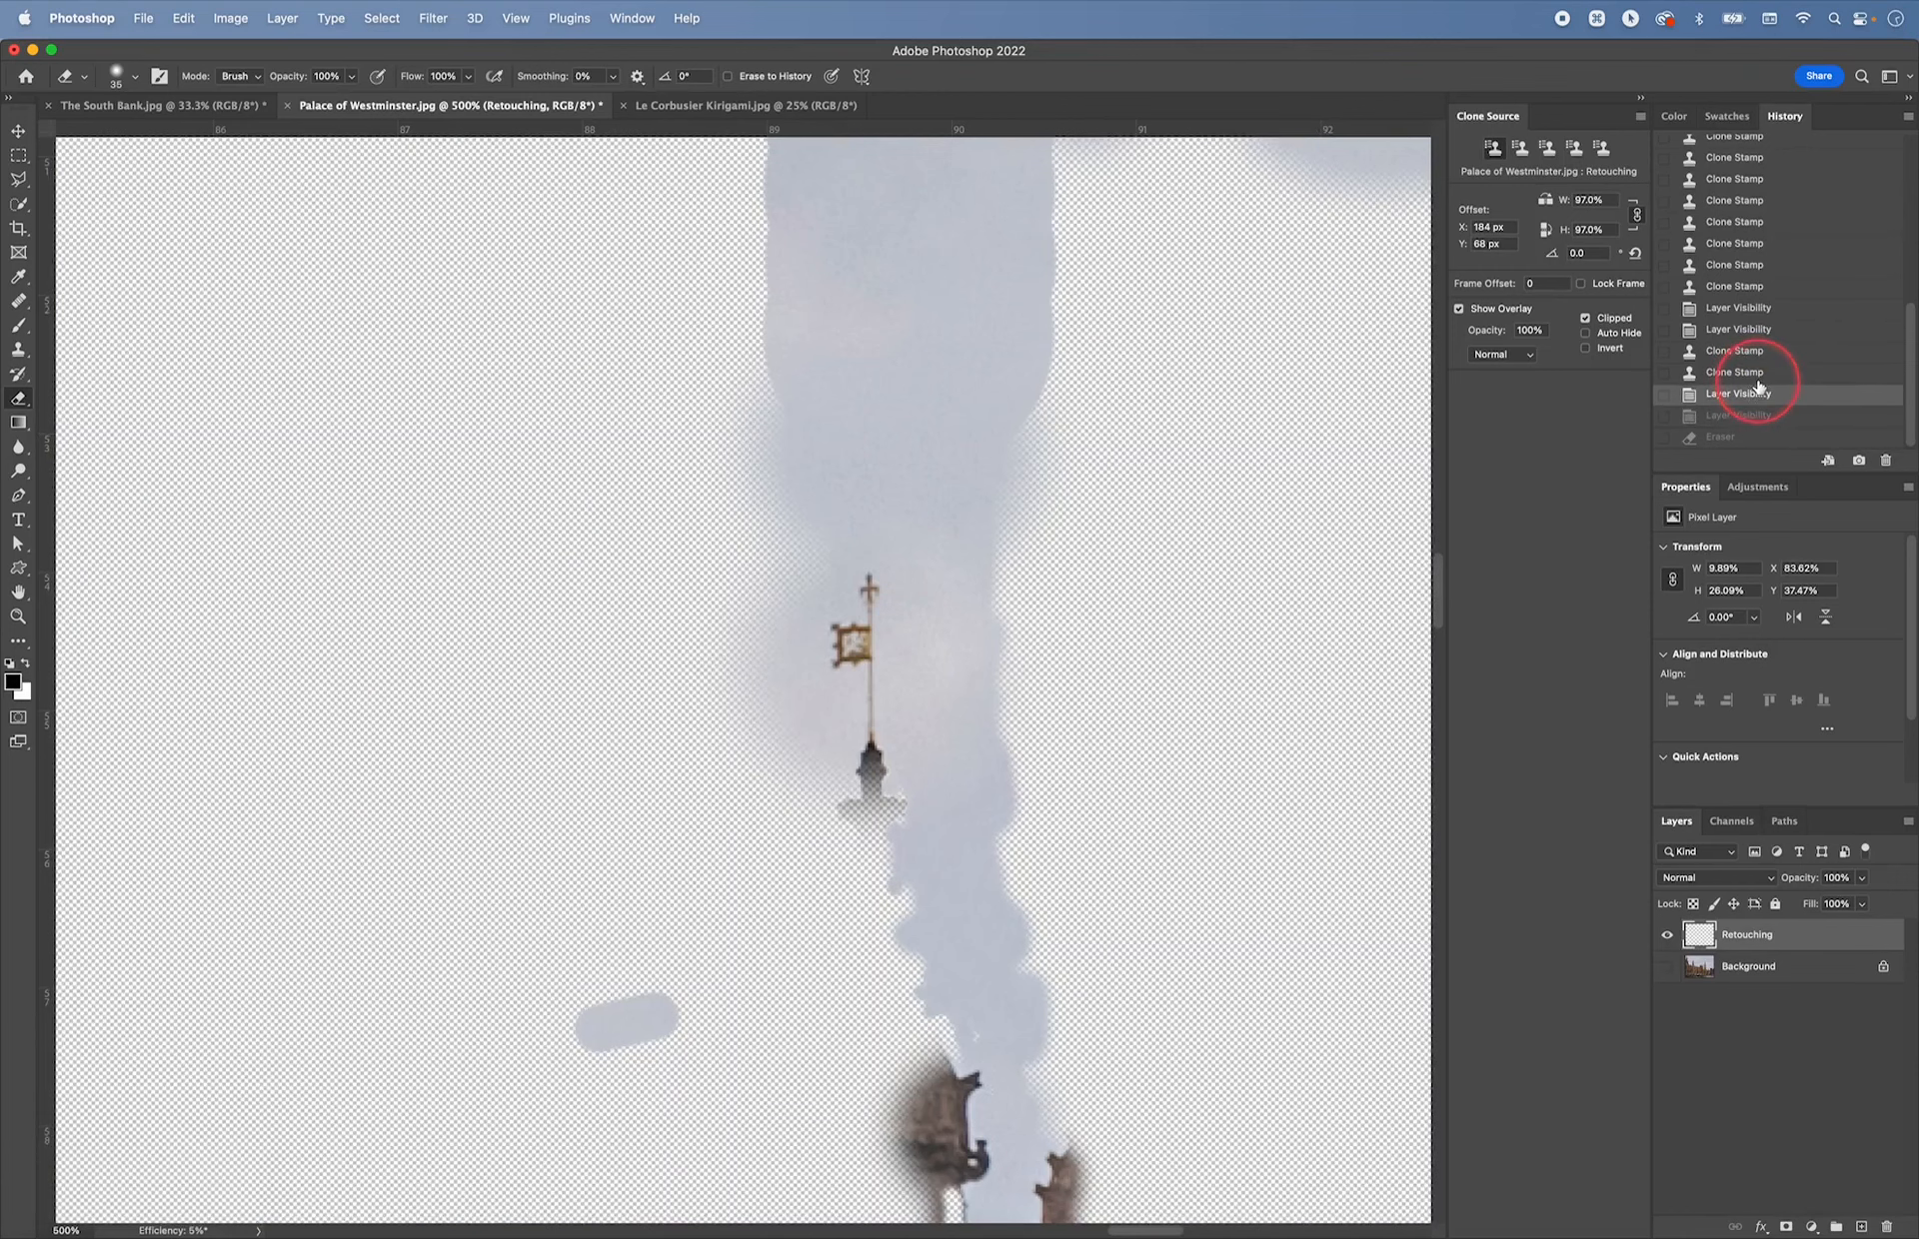
{"action": "left_click", "coordinate": [1746, 370]}
{"action": "left_click", "coordinate": [1746, 352]}
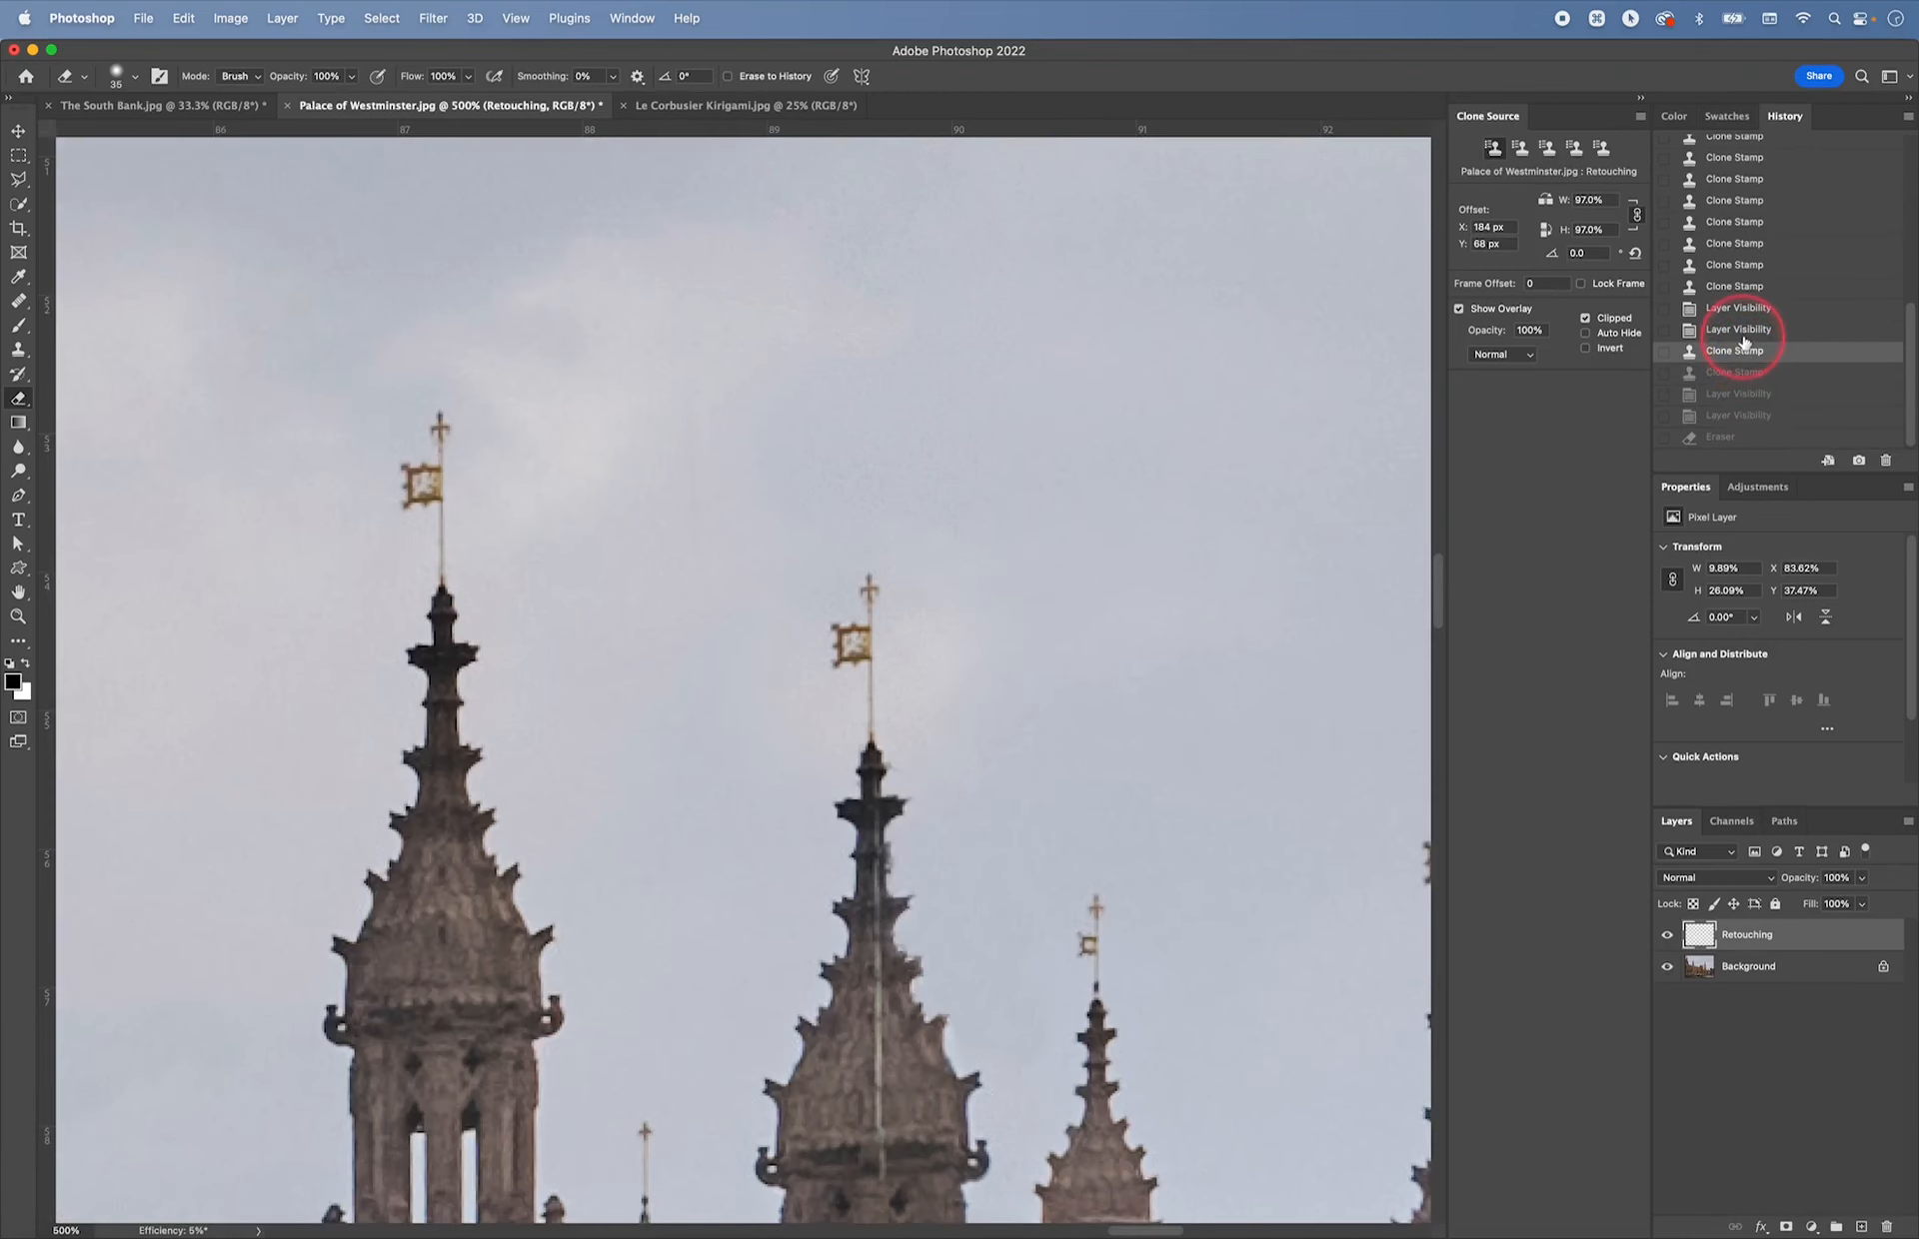
{"action": "left_click", "coordinate": [1743, 332]}
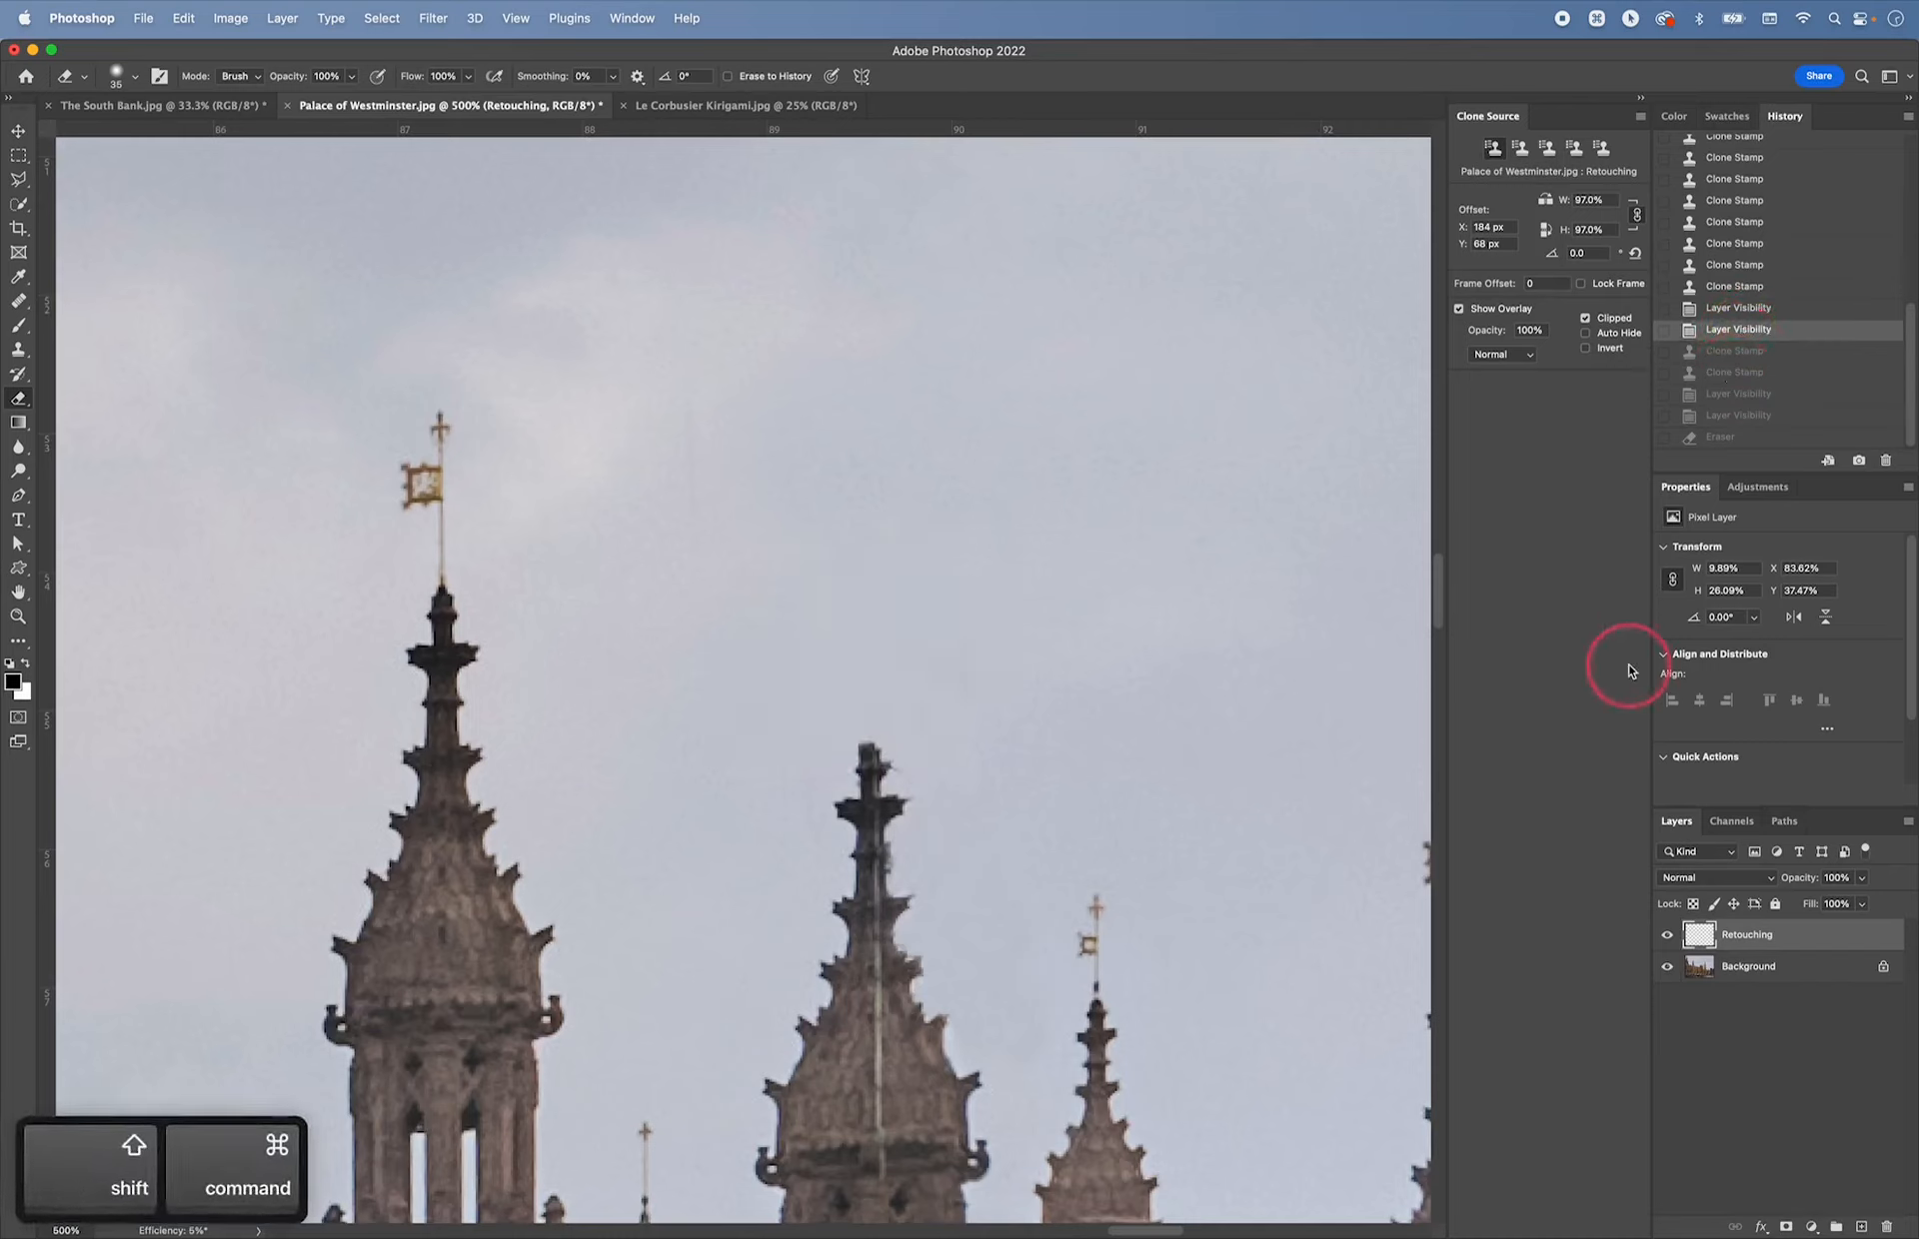
- Create a new layer named Retouching 2 above the Retouching layer
{"action": "key", "text": "shift+super+n"}
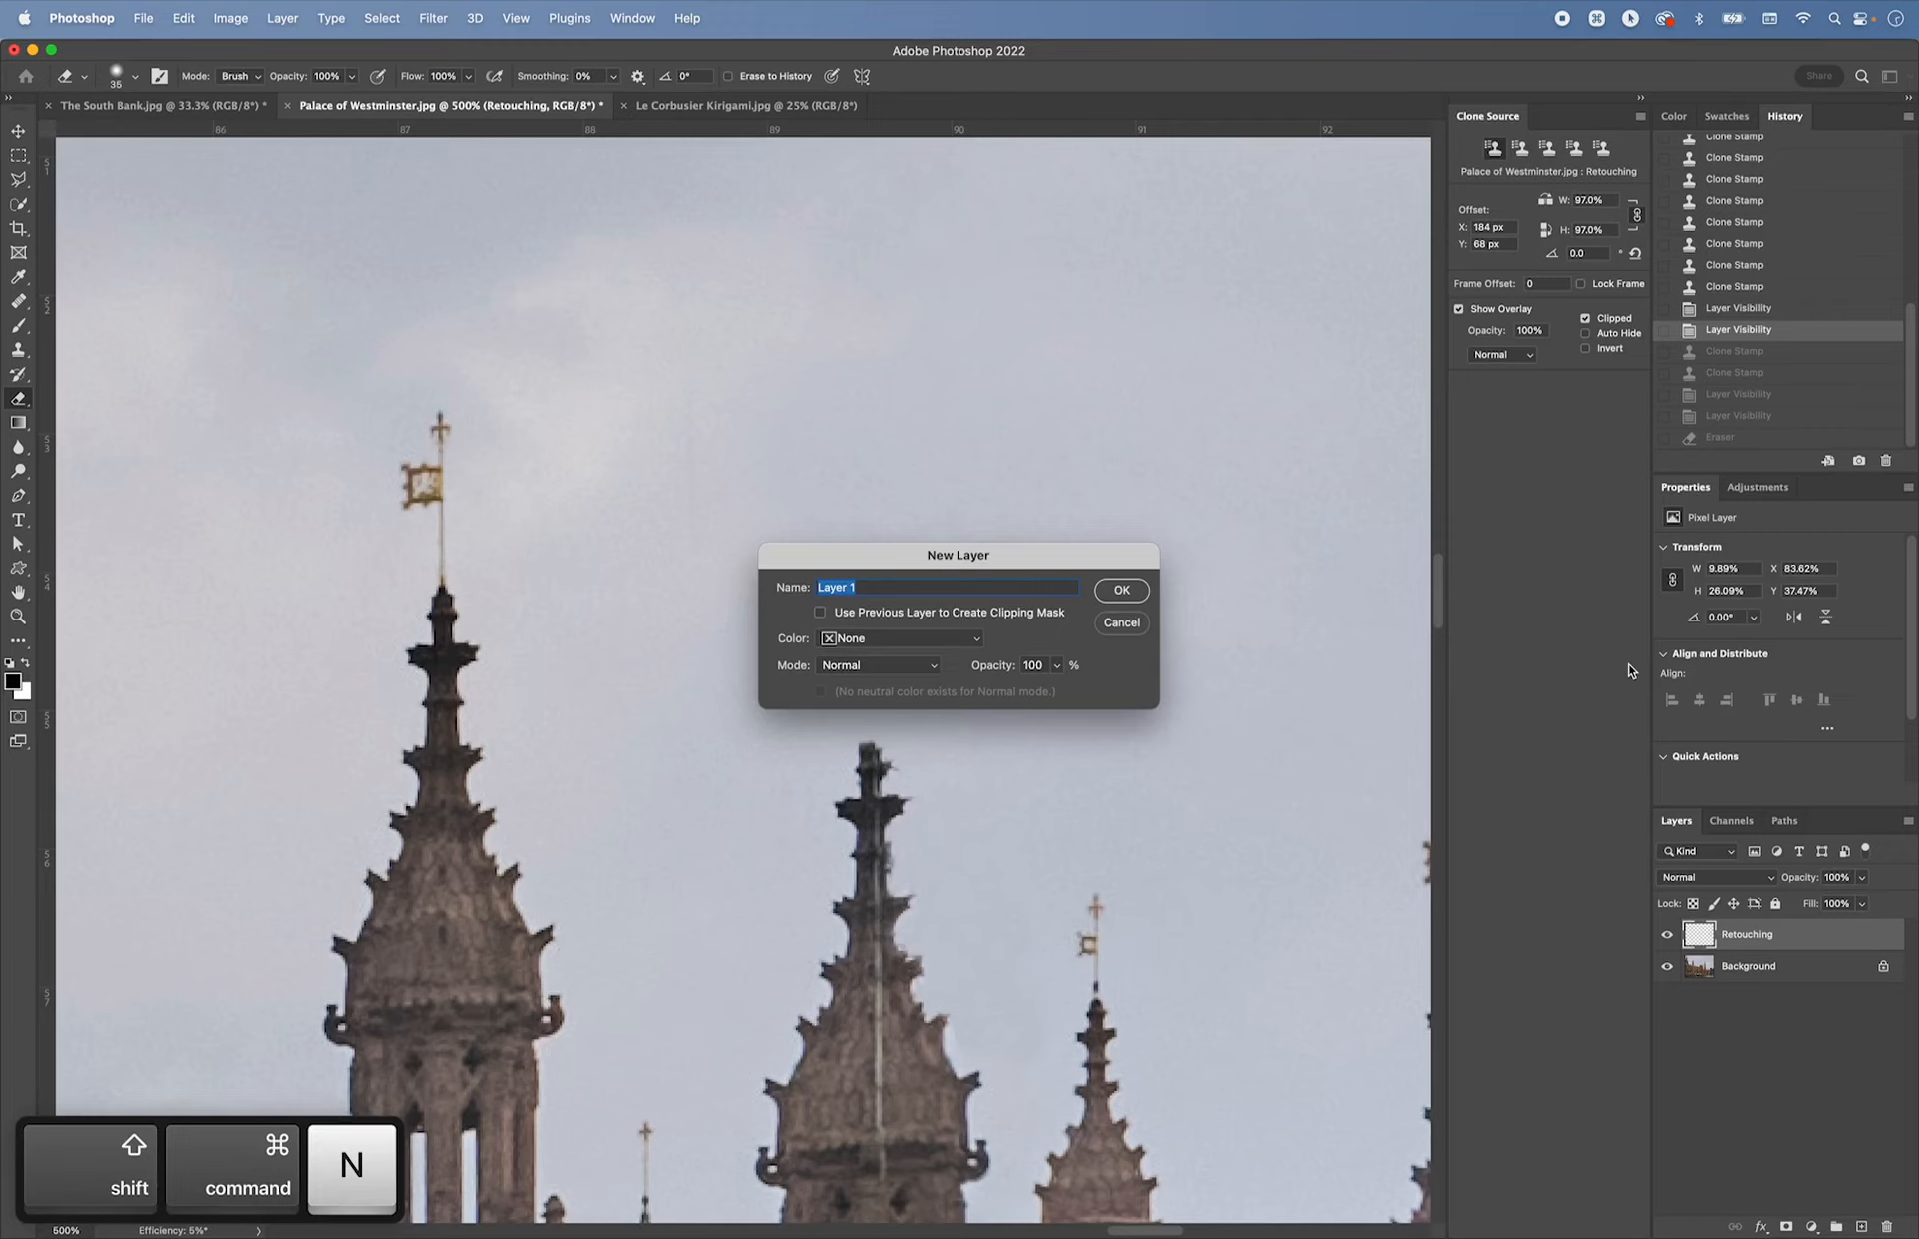
{"action": "type", "text": "Retouch"}
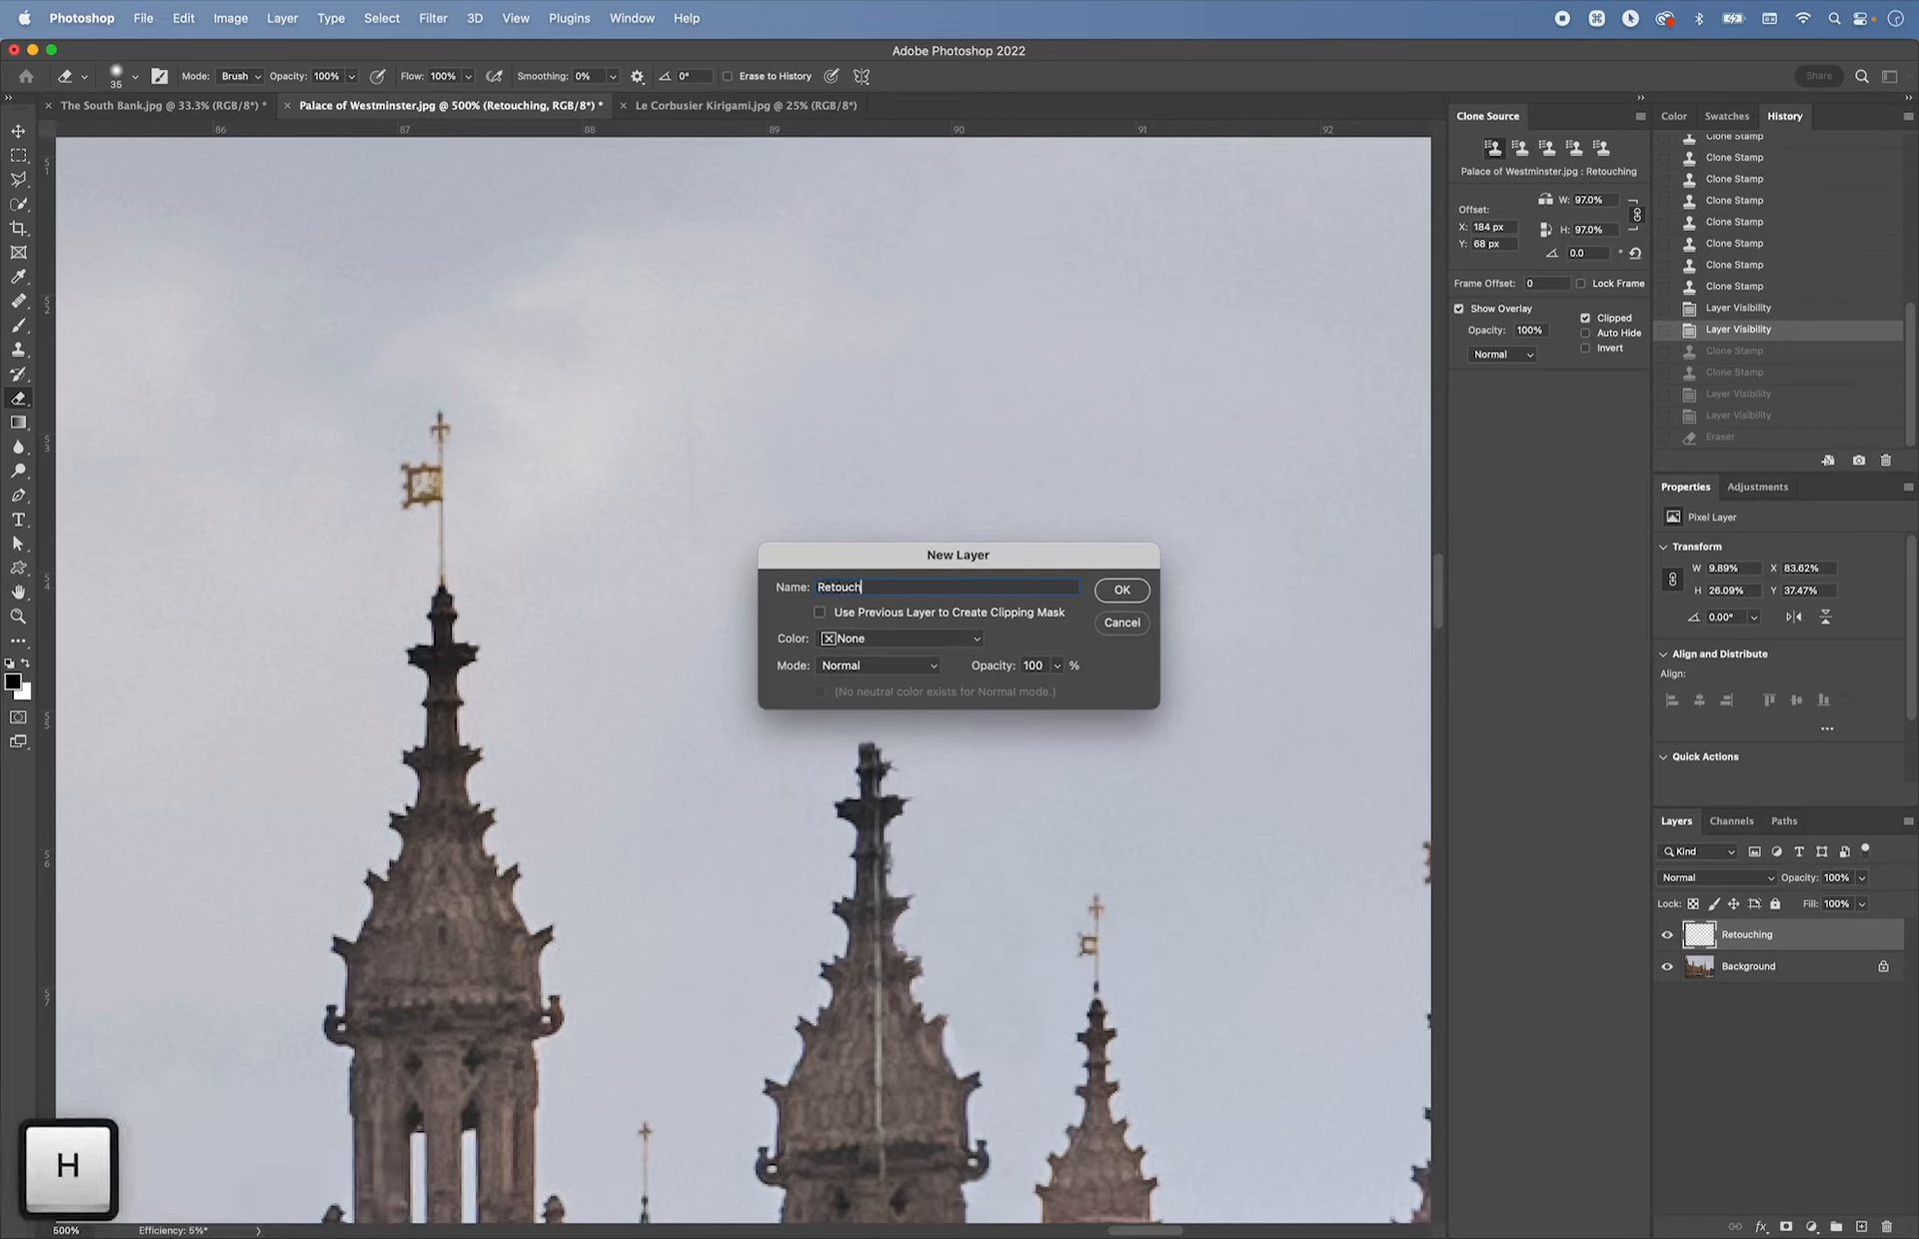
{"action": "type", "text": "ing 2"}
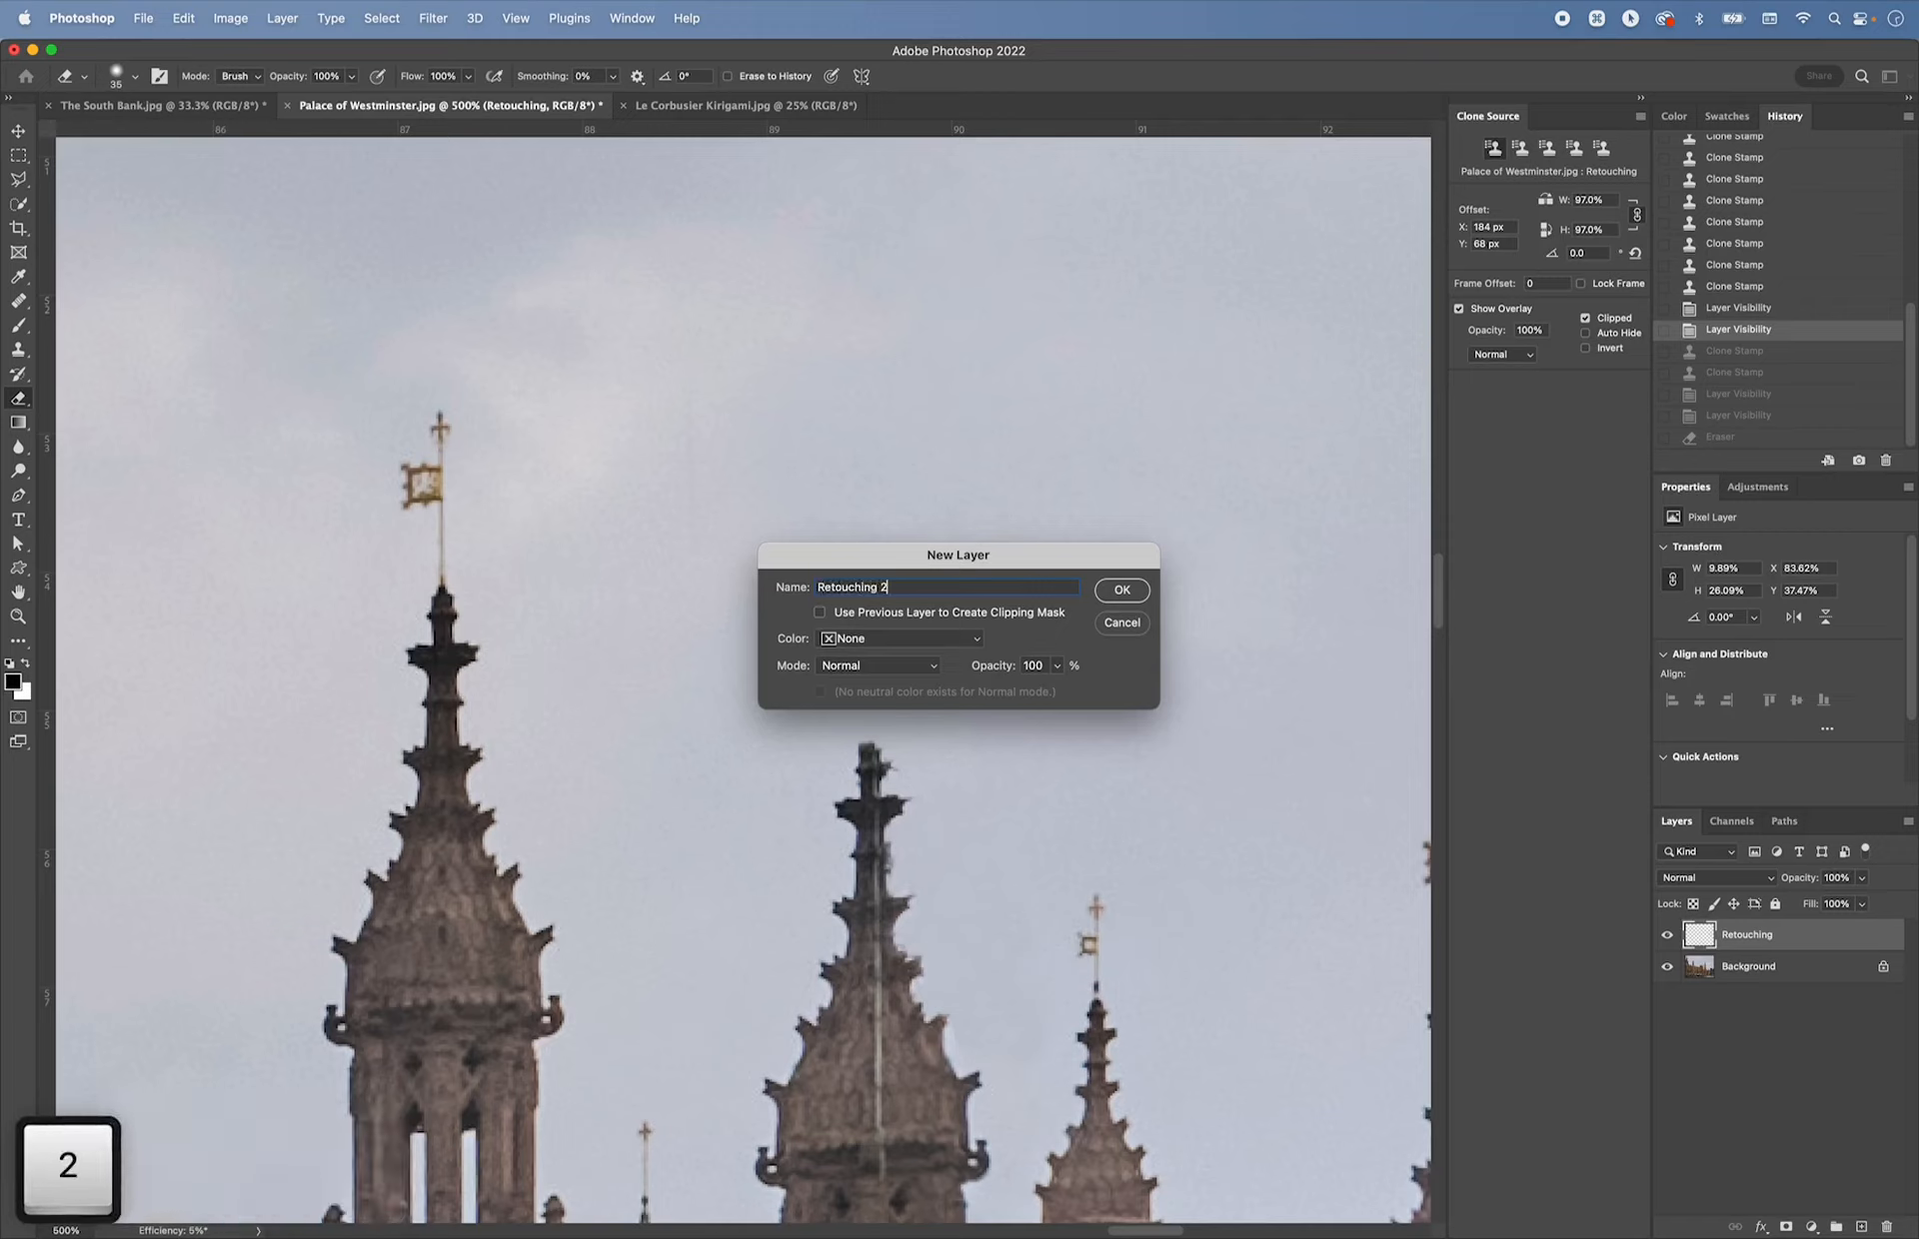
{"action": "key", "text": "Return"}
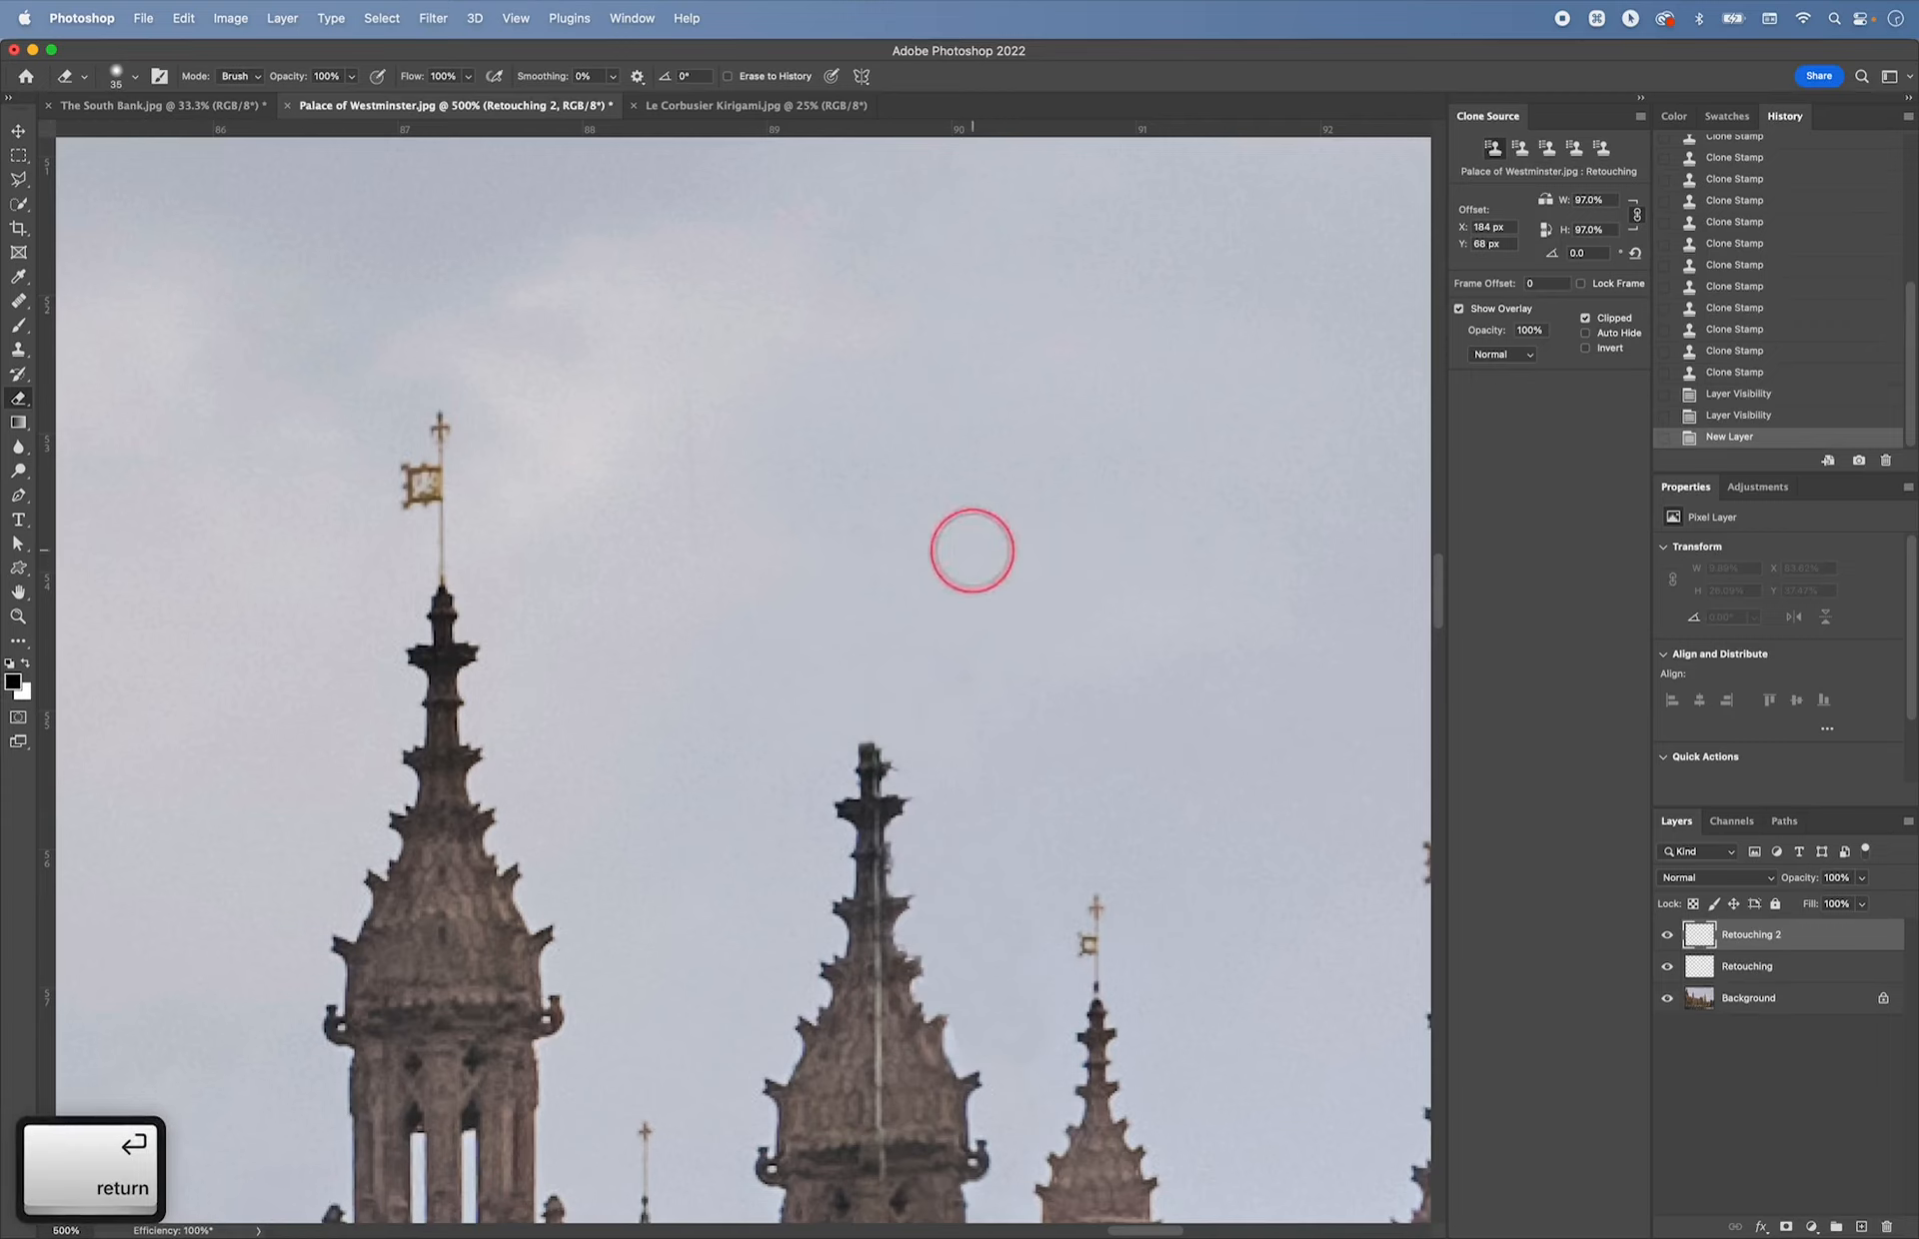
- Clone the weathervane onto the bare spire's tip on the Retouching 2 layer, and display that layer alone
{"action": "key", "text": "s"}
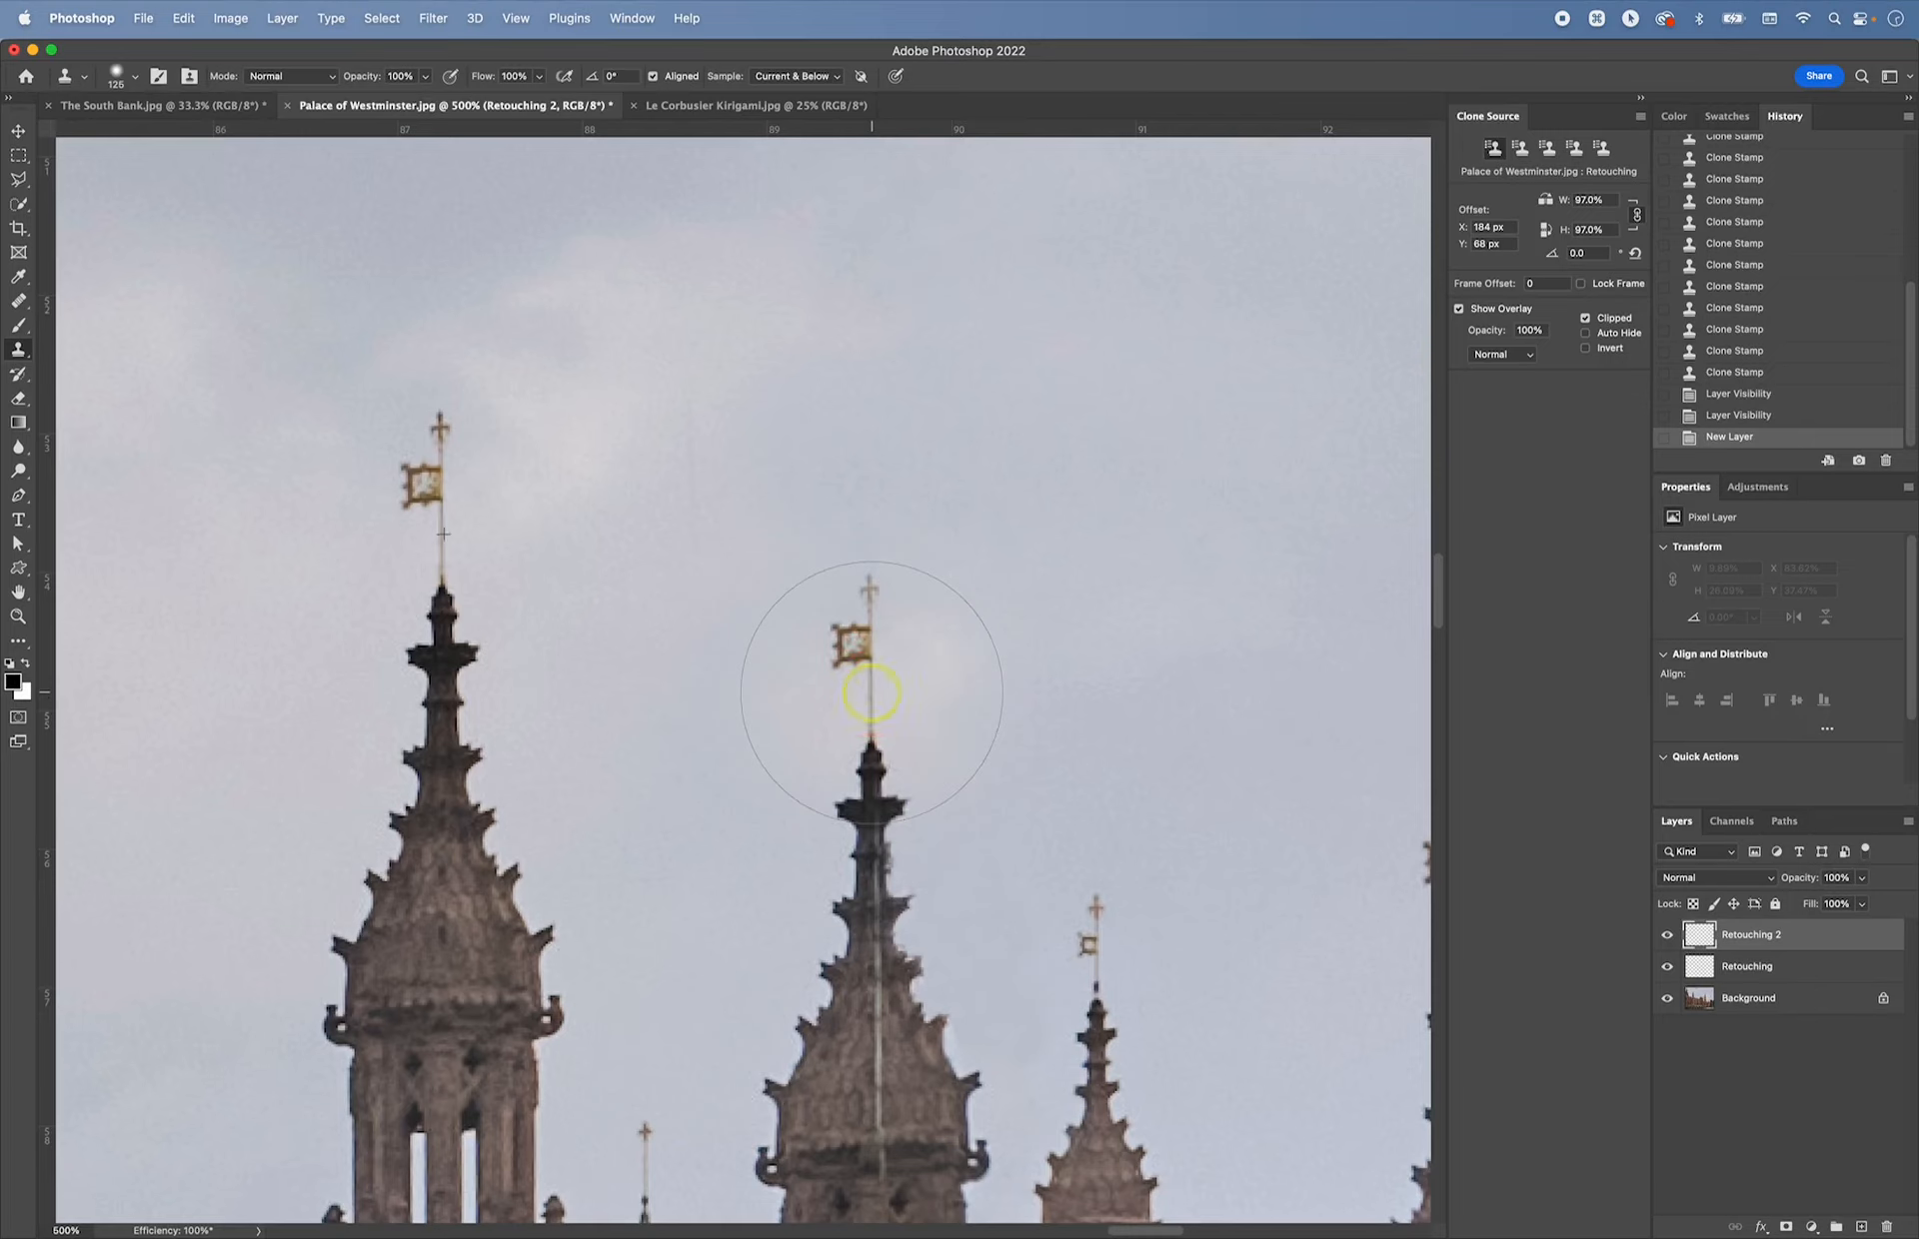
{"action": "left_click", "coordinate": [871, 691]}
{"action": "left_click", "coordinate": [871, 692]}
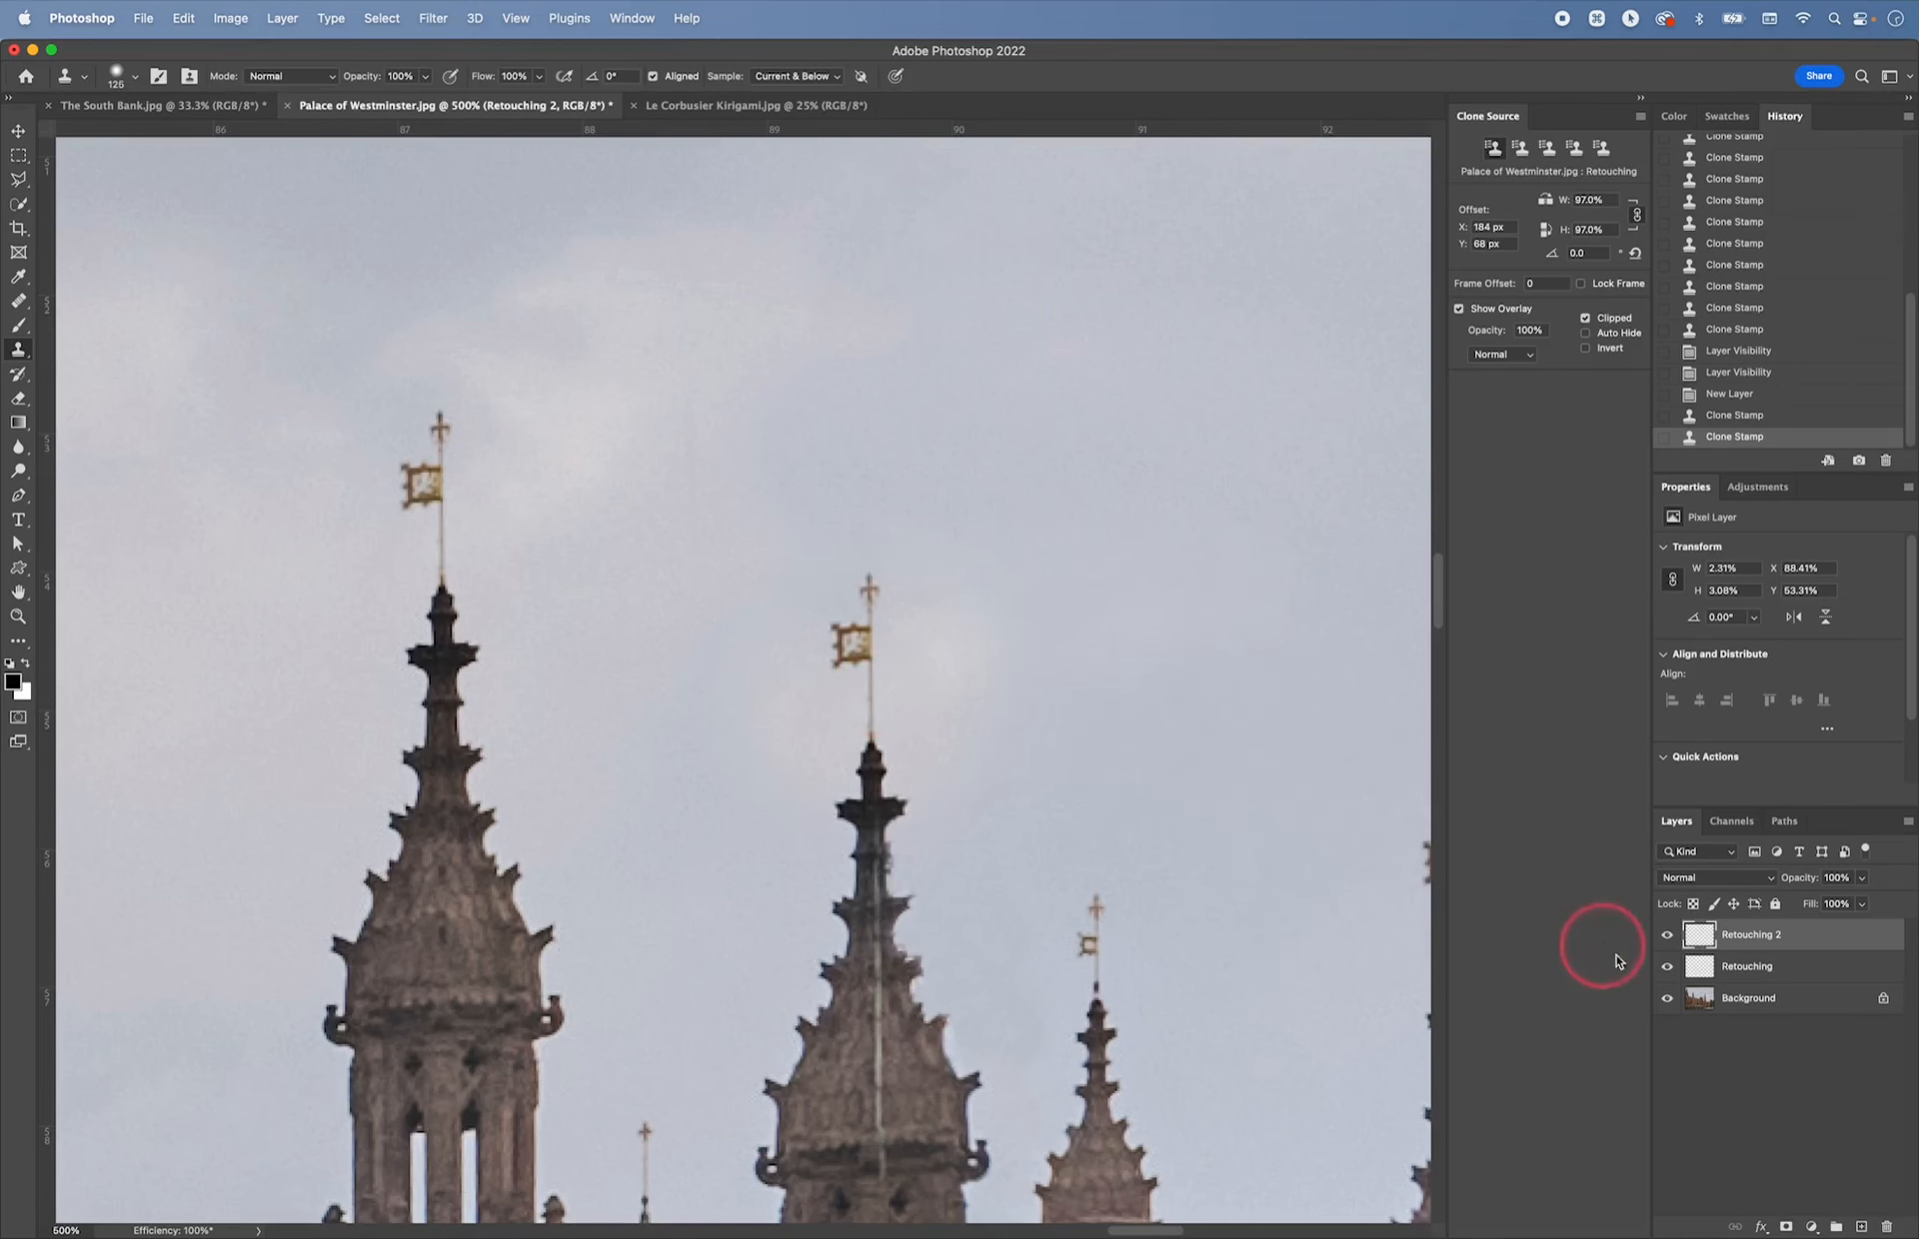
{"action": "left_click", "coordinate": [1666, 937], "text": "alt"}
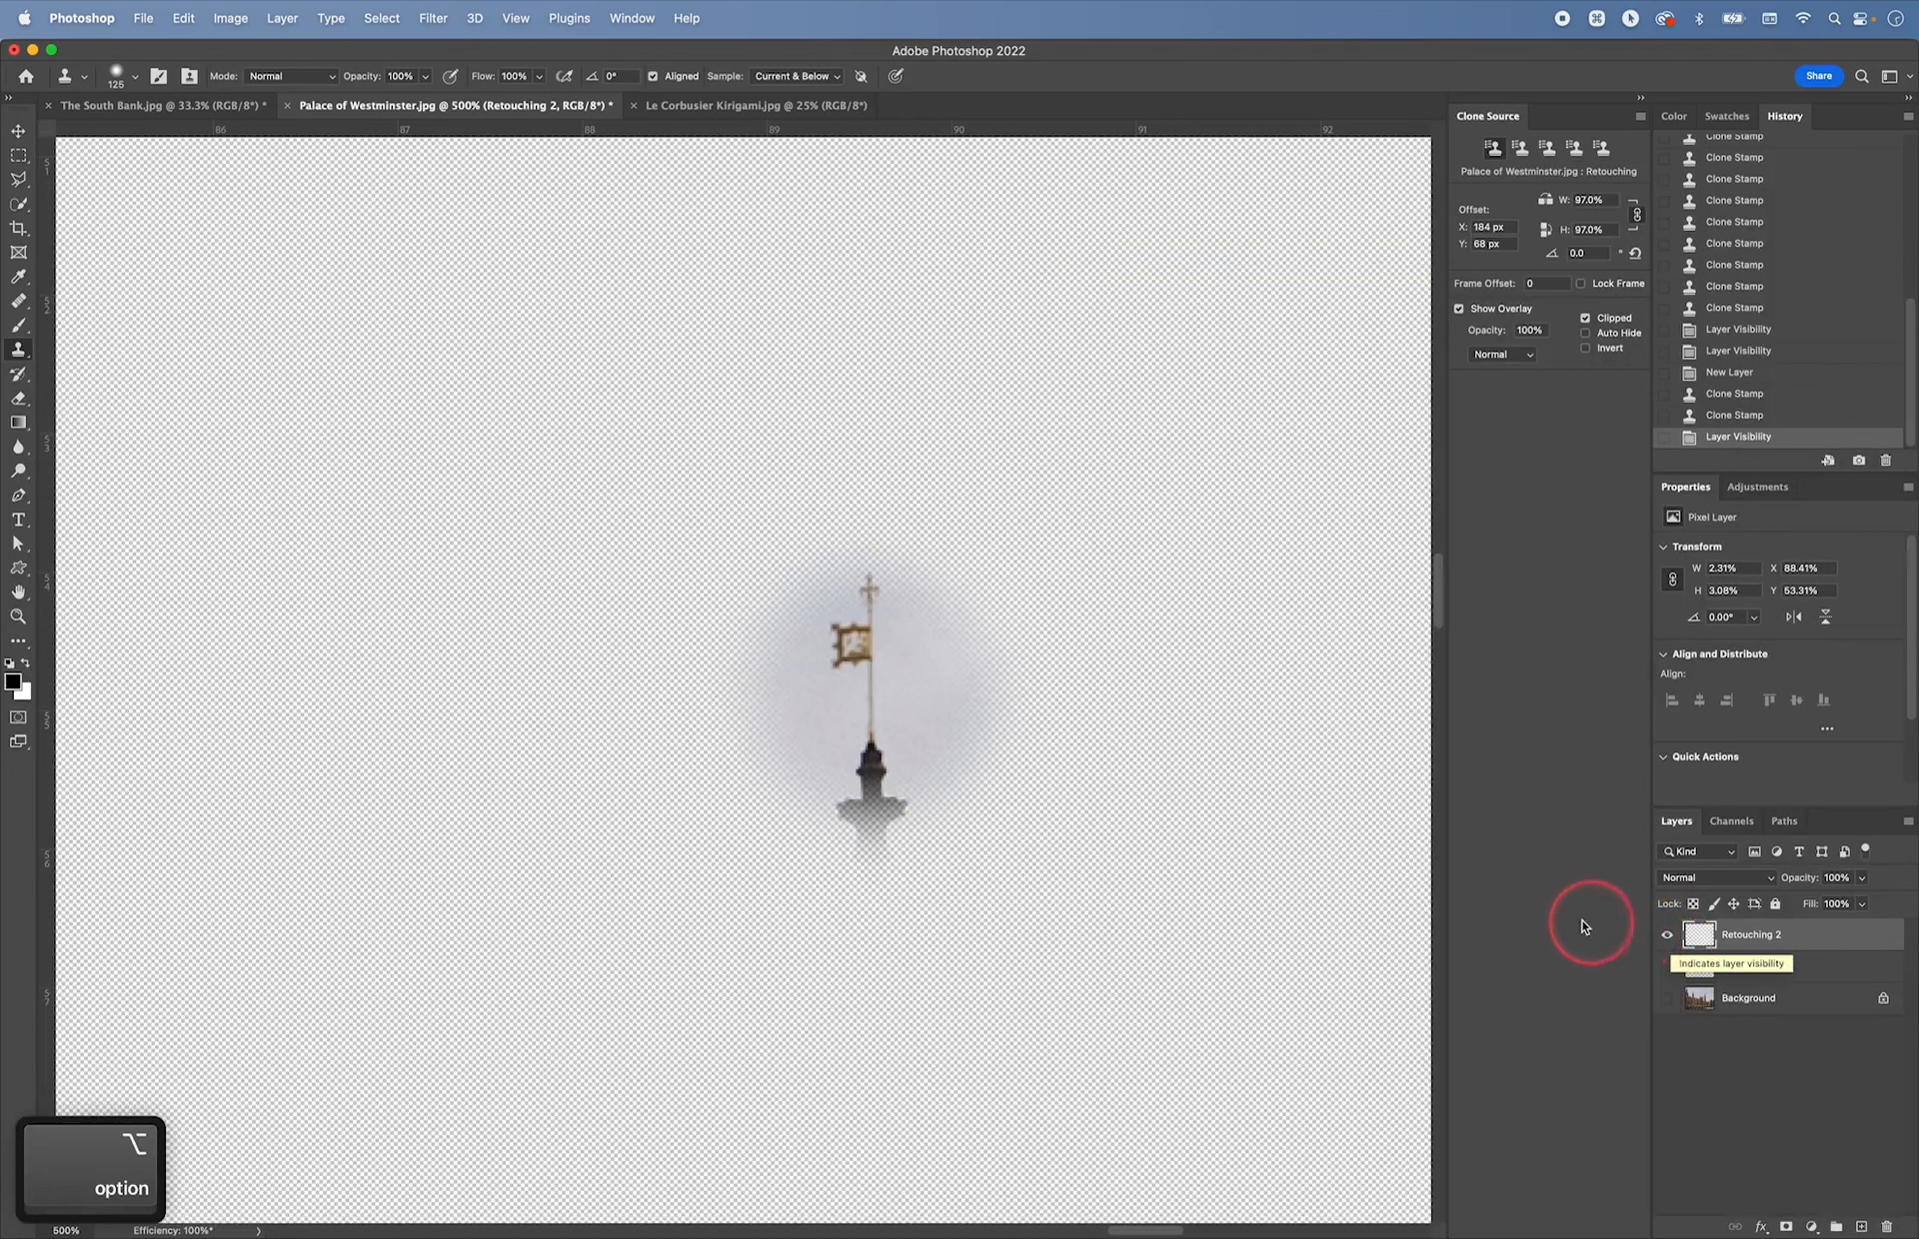
- Erase the cloned sky around the isolated weathervane on the Retouching 2 layer with a 15 px Eraser
{"action": "key", "text": "e"}
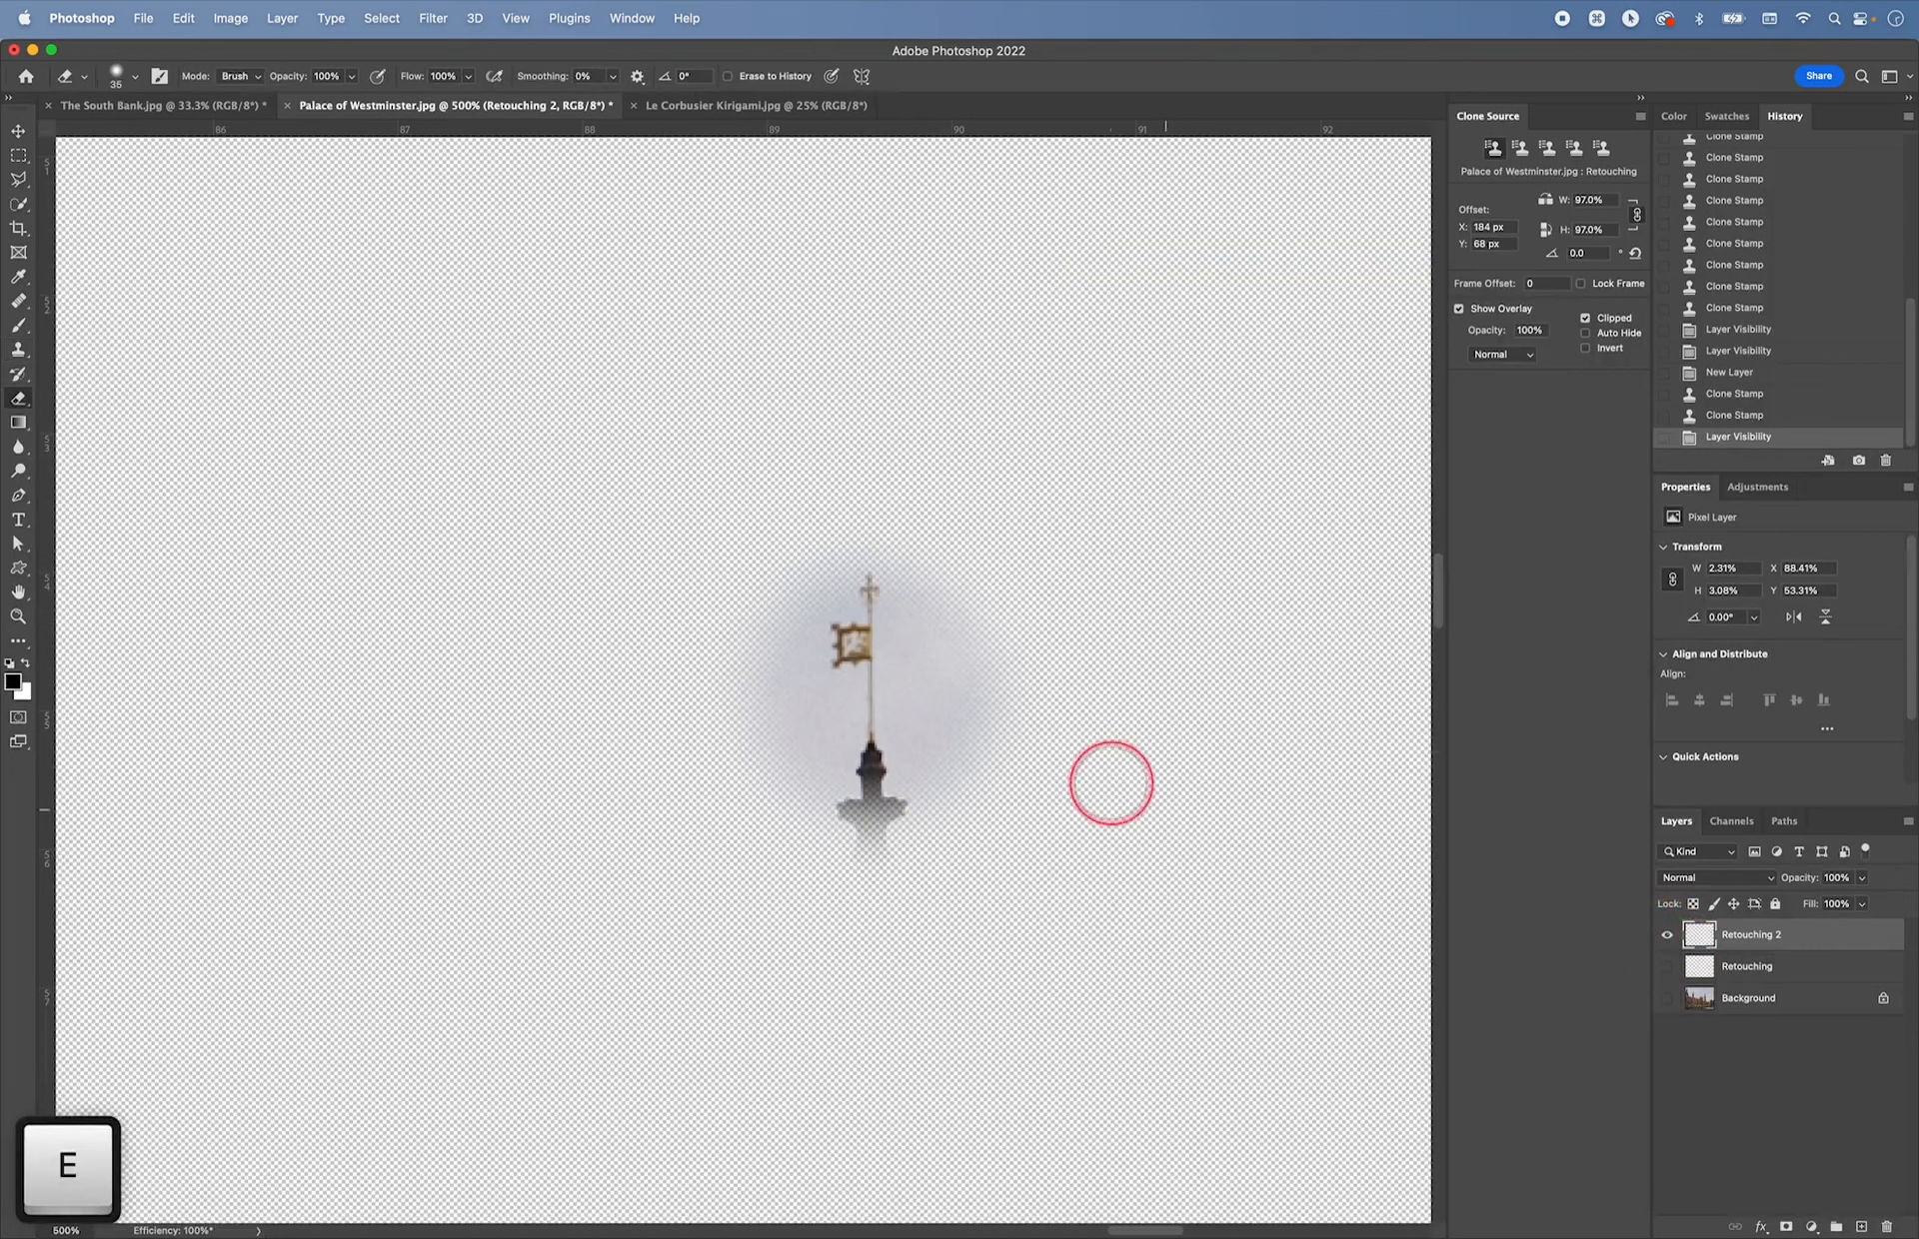
{"action": "key", "text": "bracketleft"}
{"action": "key", "text": "bracketleft"}
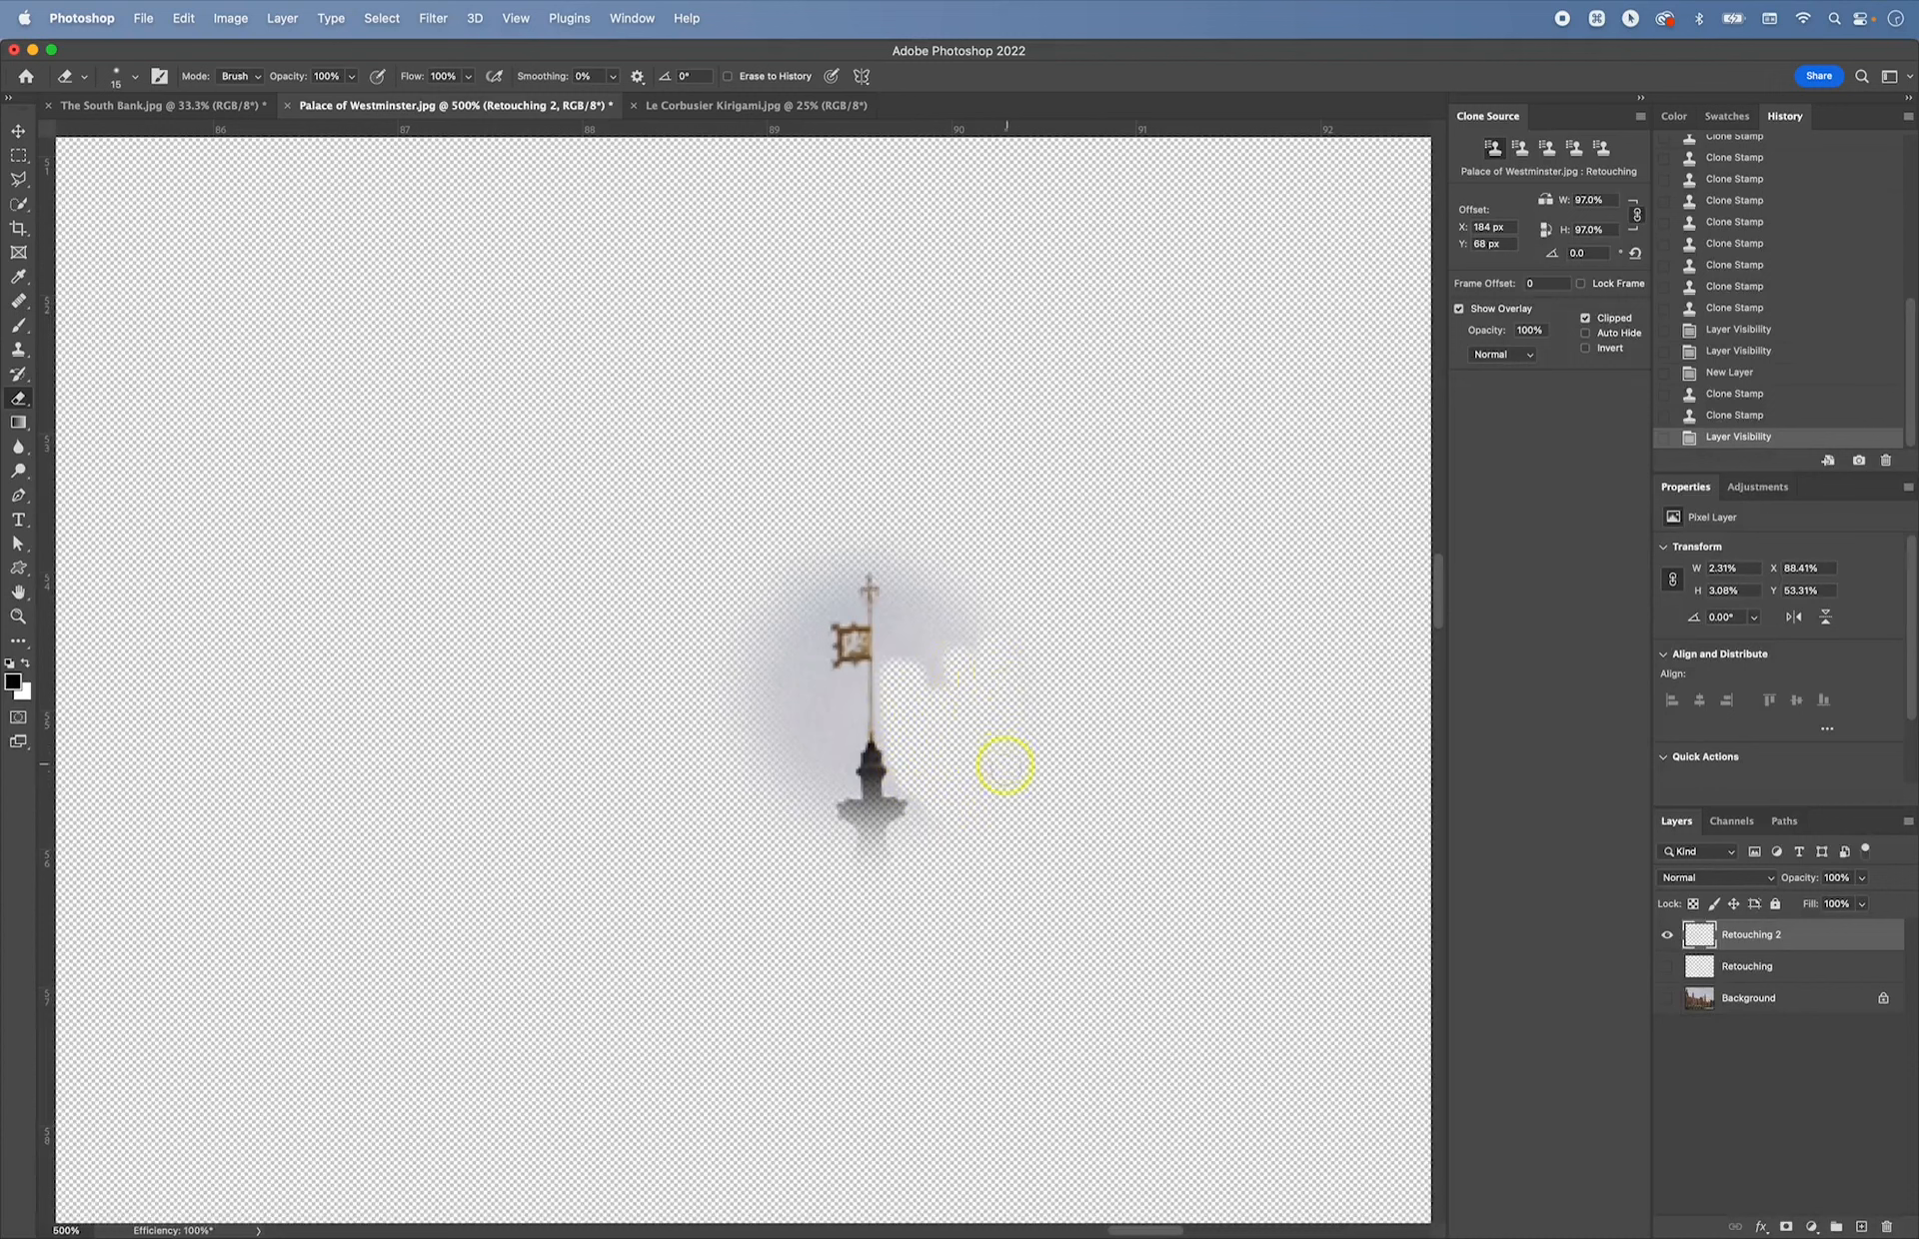
{"action": "mouse_move", "coordinate": [924, 605]}
{"action": "left_mouse_down"}
{"action": "mouse_move", "coordinate": [918, 654]}
{"action": "mouse_move", "coordinate": [903, 626]}
{"action": "mouse_move", "coordinate": [890, 737]}
{"action": "left_mouse_up"}
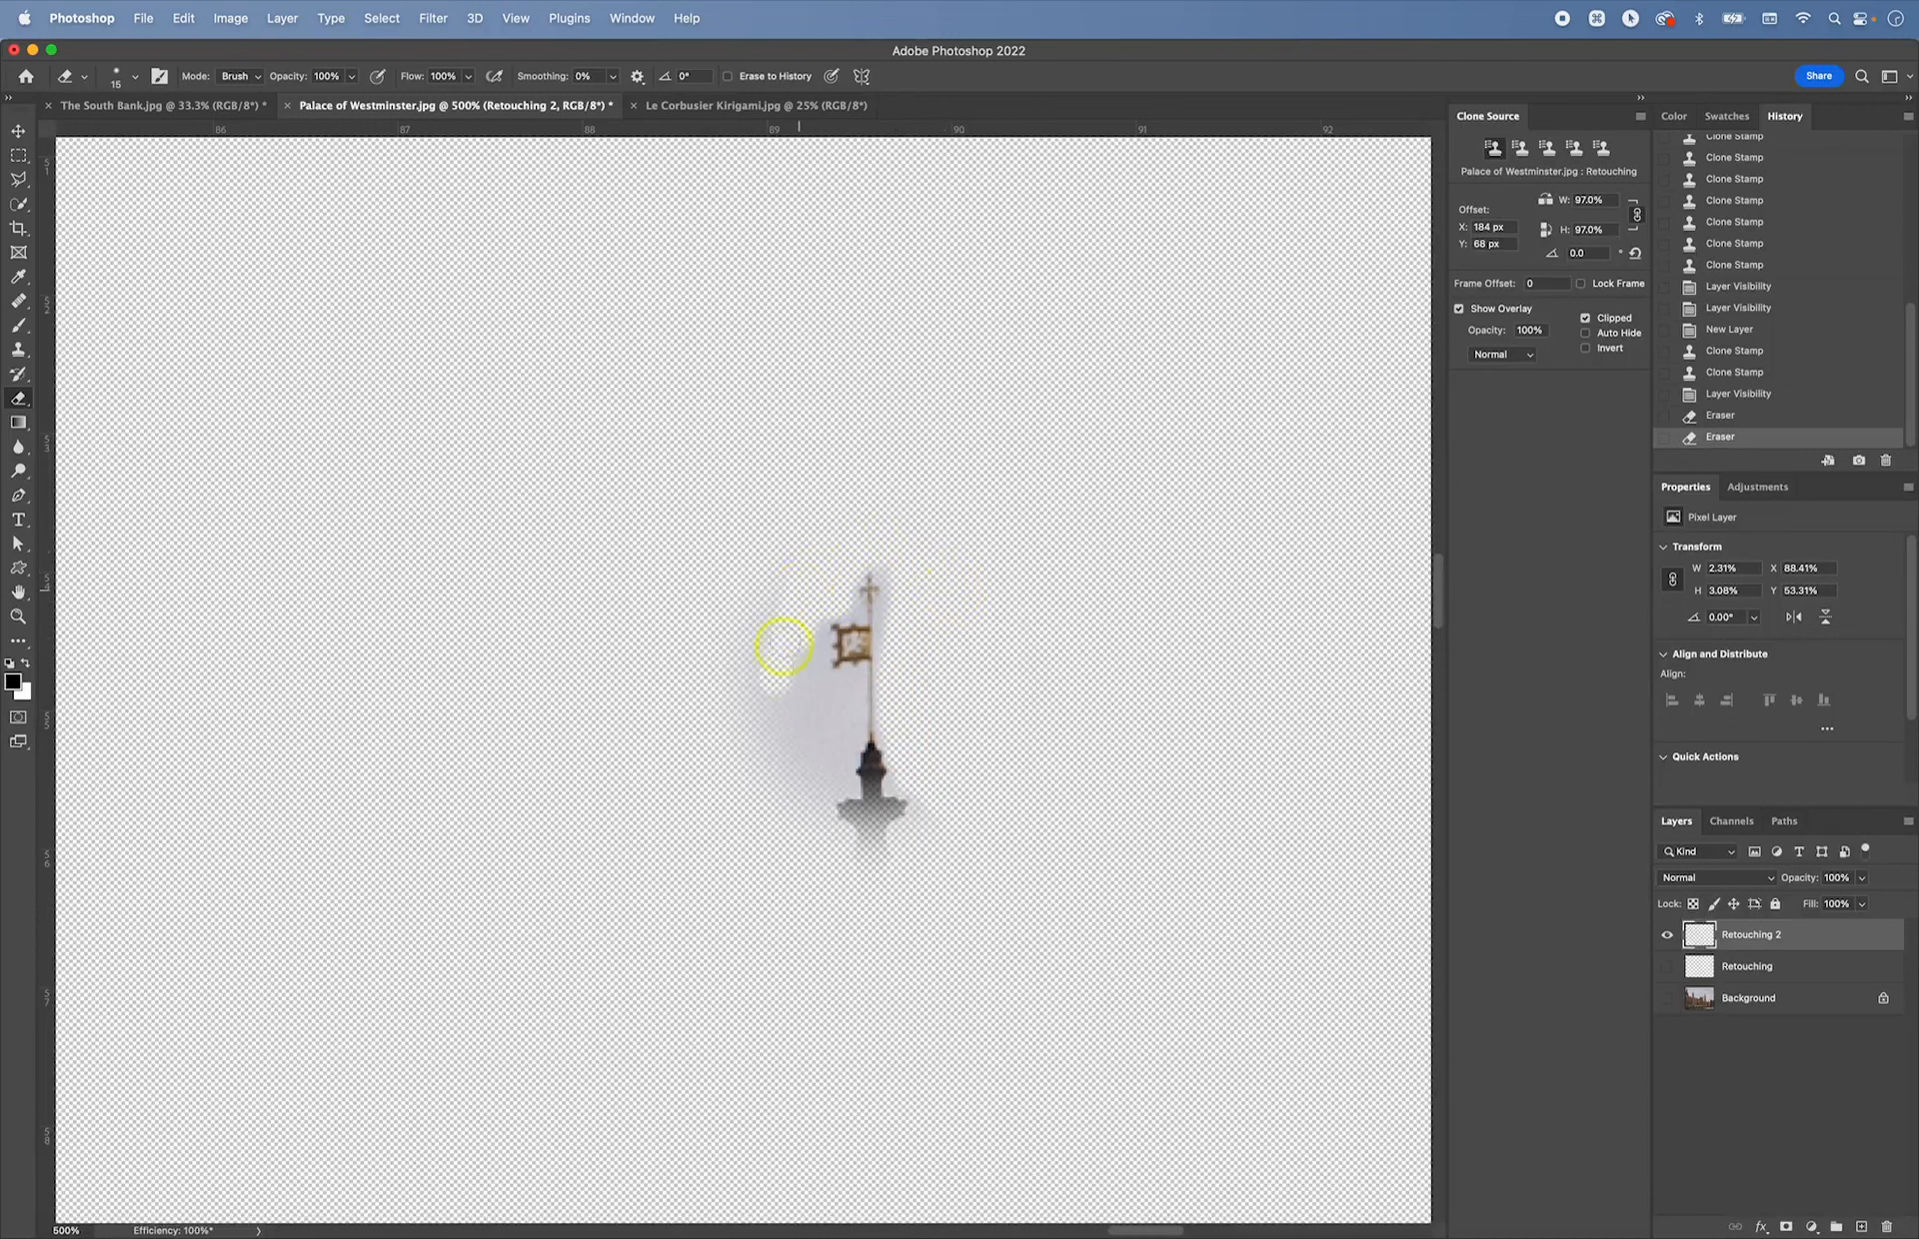
{"action": "mouse_move", "coordinate": [781, 577]}
{"action": "left_mouse_down"}
{"action": "mouse_move", "coordinate": [796, 702]}
{"action": "mouse_move", "coordinate": [803, 645]}
{"action": "mouse_move", "coordinate": [803, 716]}
{"action": "left_mouse_up"}
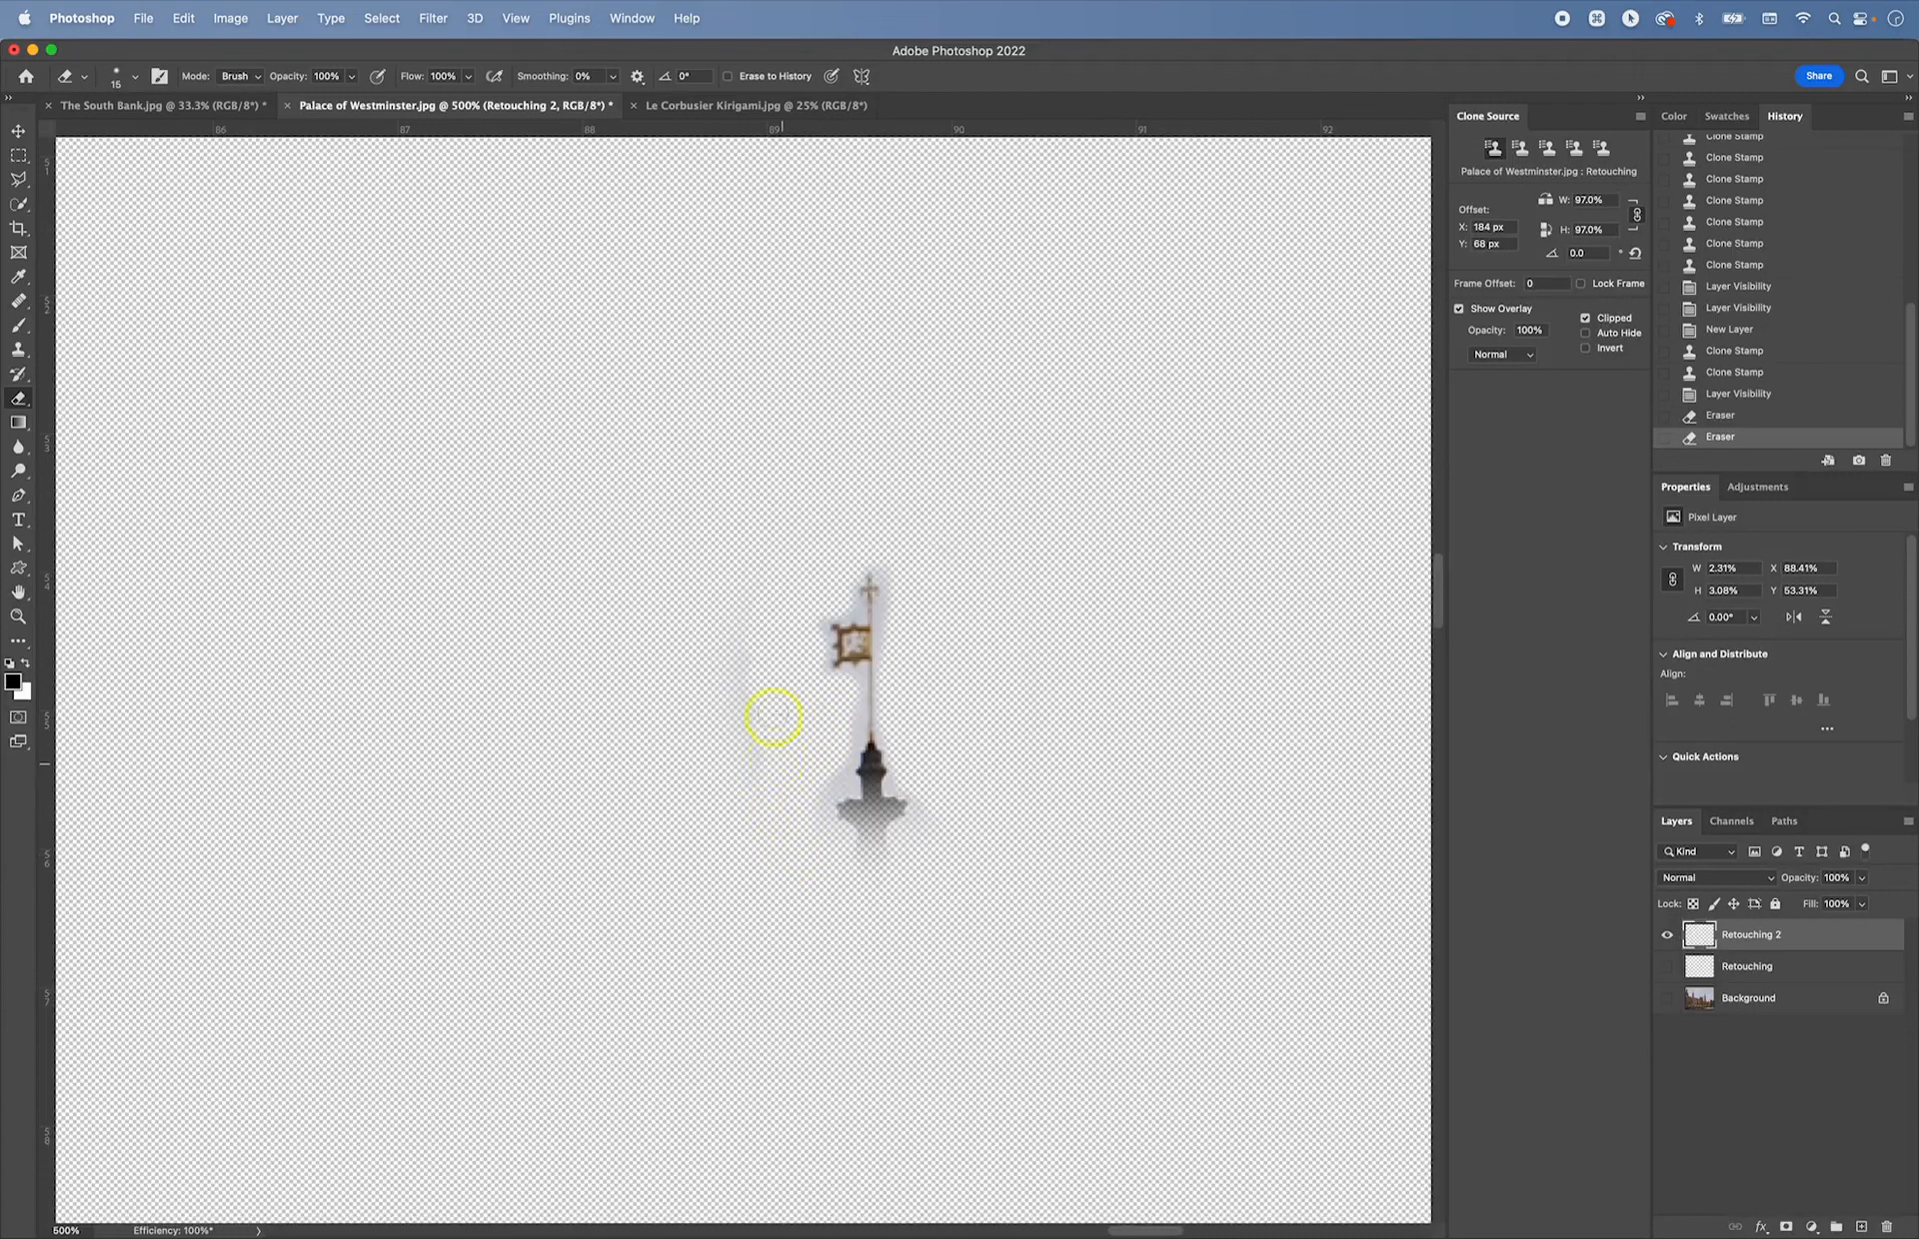
{"action": "left_click", "coordinate": [785, 525]}
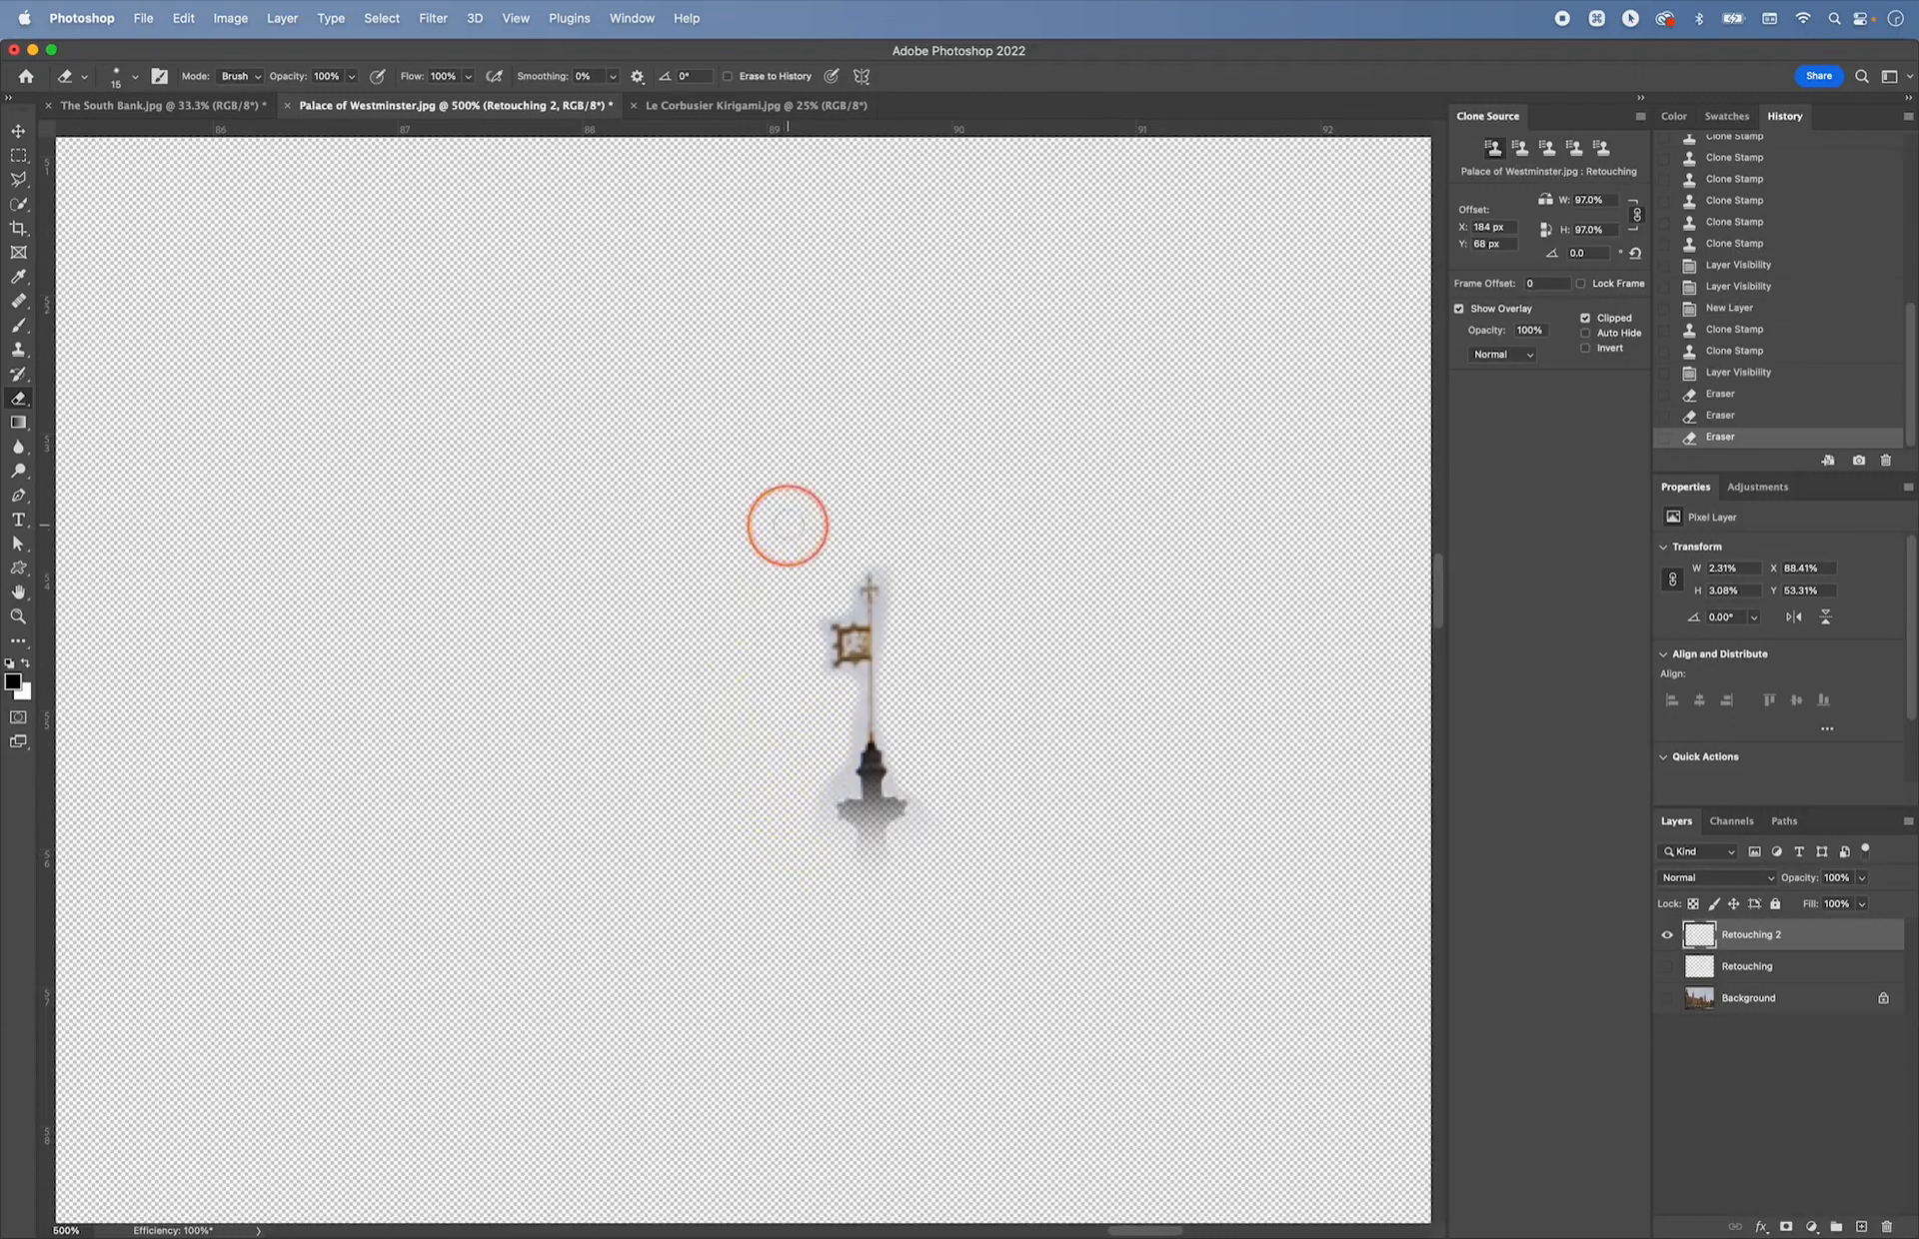
{"action": "mouse_move", "coordinate": [1028, 765]}
{"action": "left_mouse_down"}
{"action": "mouse_move", "coordinate": [1006, 811]}
{"action": "mouse_move", "coordinate": [960, 826]}
{"action": "mouse_move", "coordinate": [933, 802]}
{"action": "mouse_move", "coordinate": [912, 845]}
{"action": "left_mouse_up"}
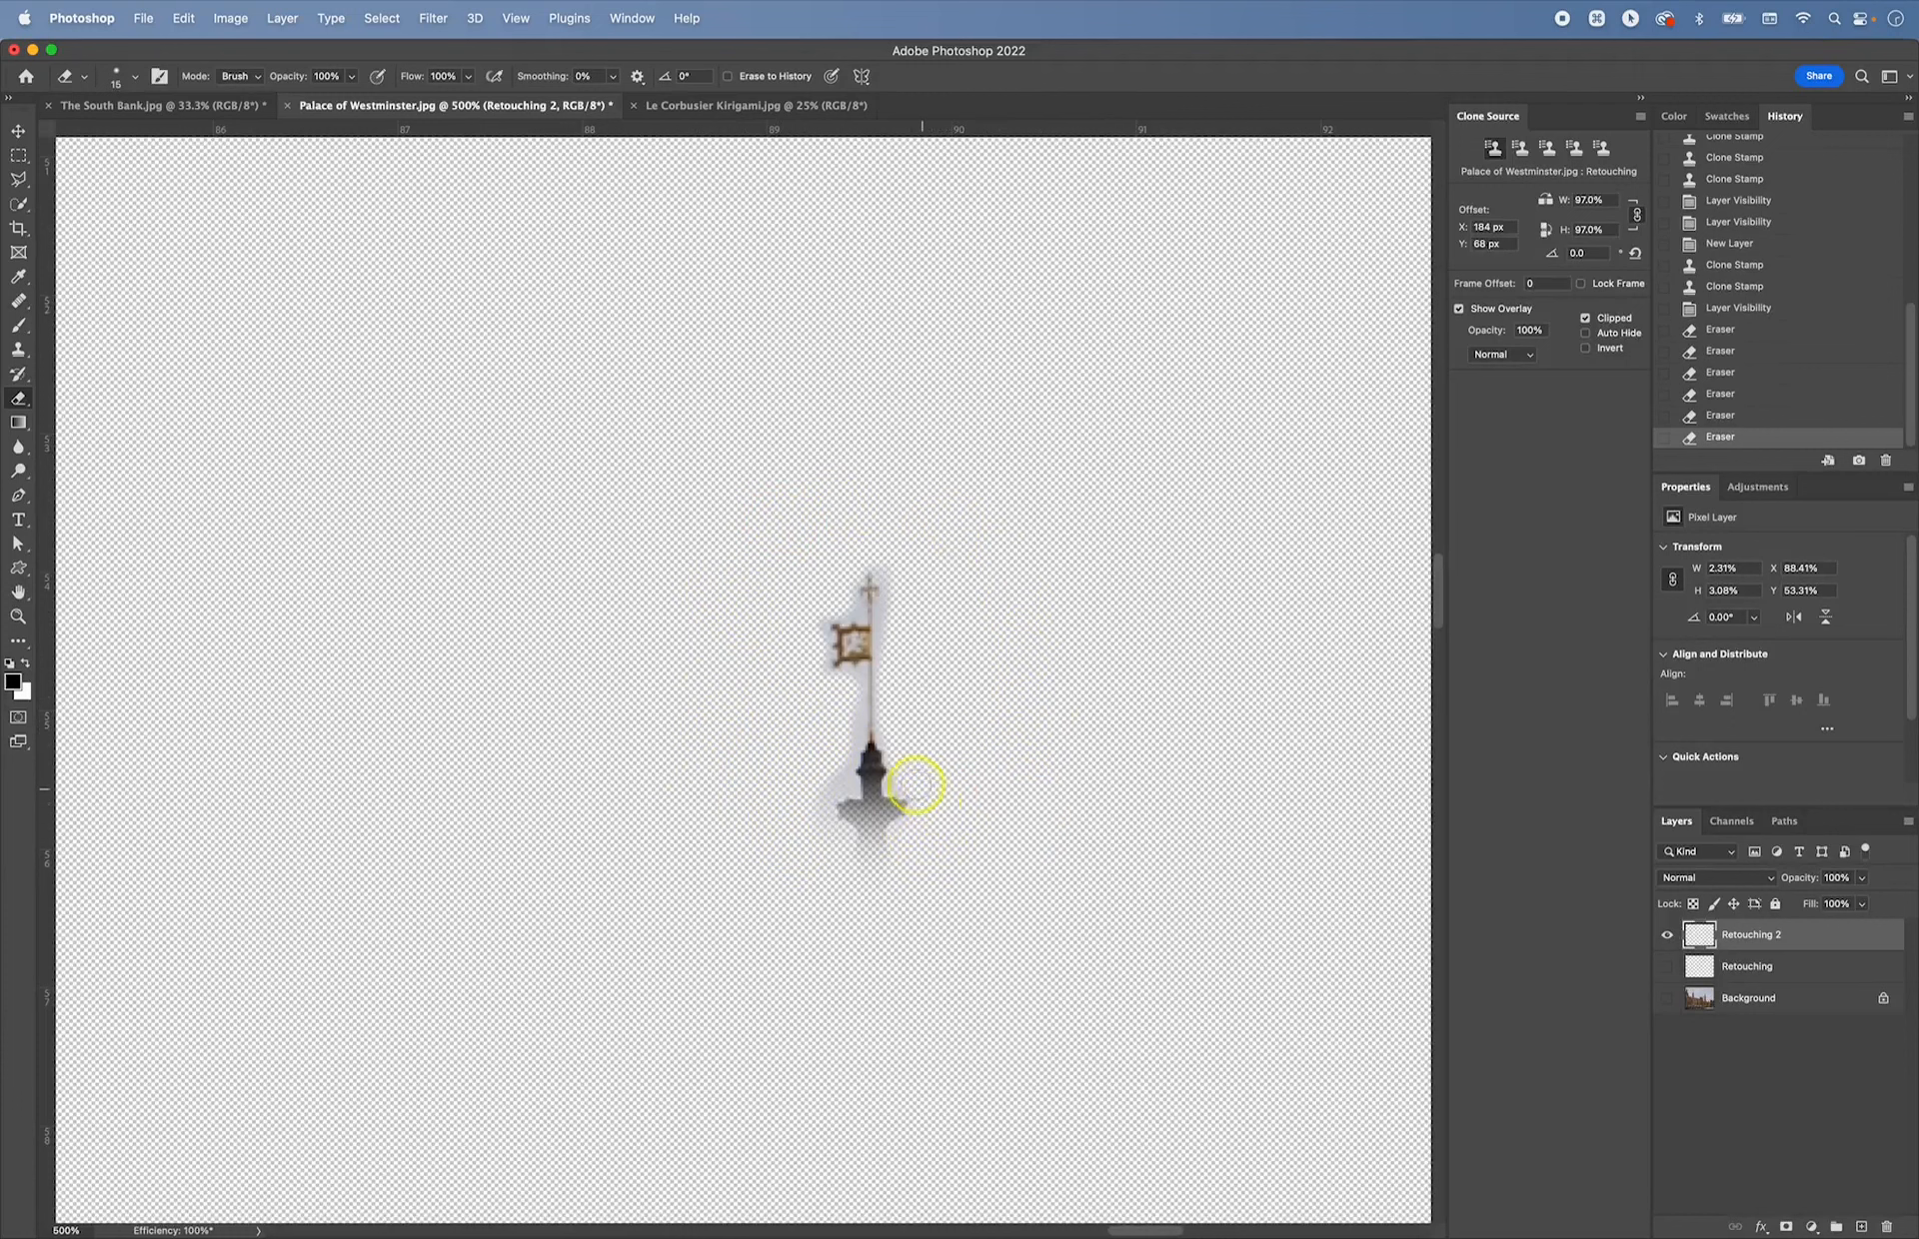
{"action": "mouse_move", "coordinate": [908, 744]}
{"action": "left_mouse_down"}
{"action": "mouse_move", "coordinate": [914, 632]}
{"action": "mouse_move", "coordinate": [893, 649]}
{"action": "mouse_move", "coordinate": [900, 597]}
{"action": "left_mouse_up"}
{"action": "mouse_move", "coordinate": [896, 557]}
{"action": "left_mouse_down"}
{"action": "mouse_move", "coordinate": [814, 590]}
{"action": "mouse_move", "coordinate": [835, 768]}
{"action": "mouse_move", "coordinate": [817, 786]}
{"action": "left_mouse_up"}
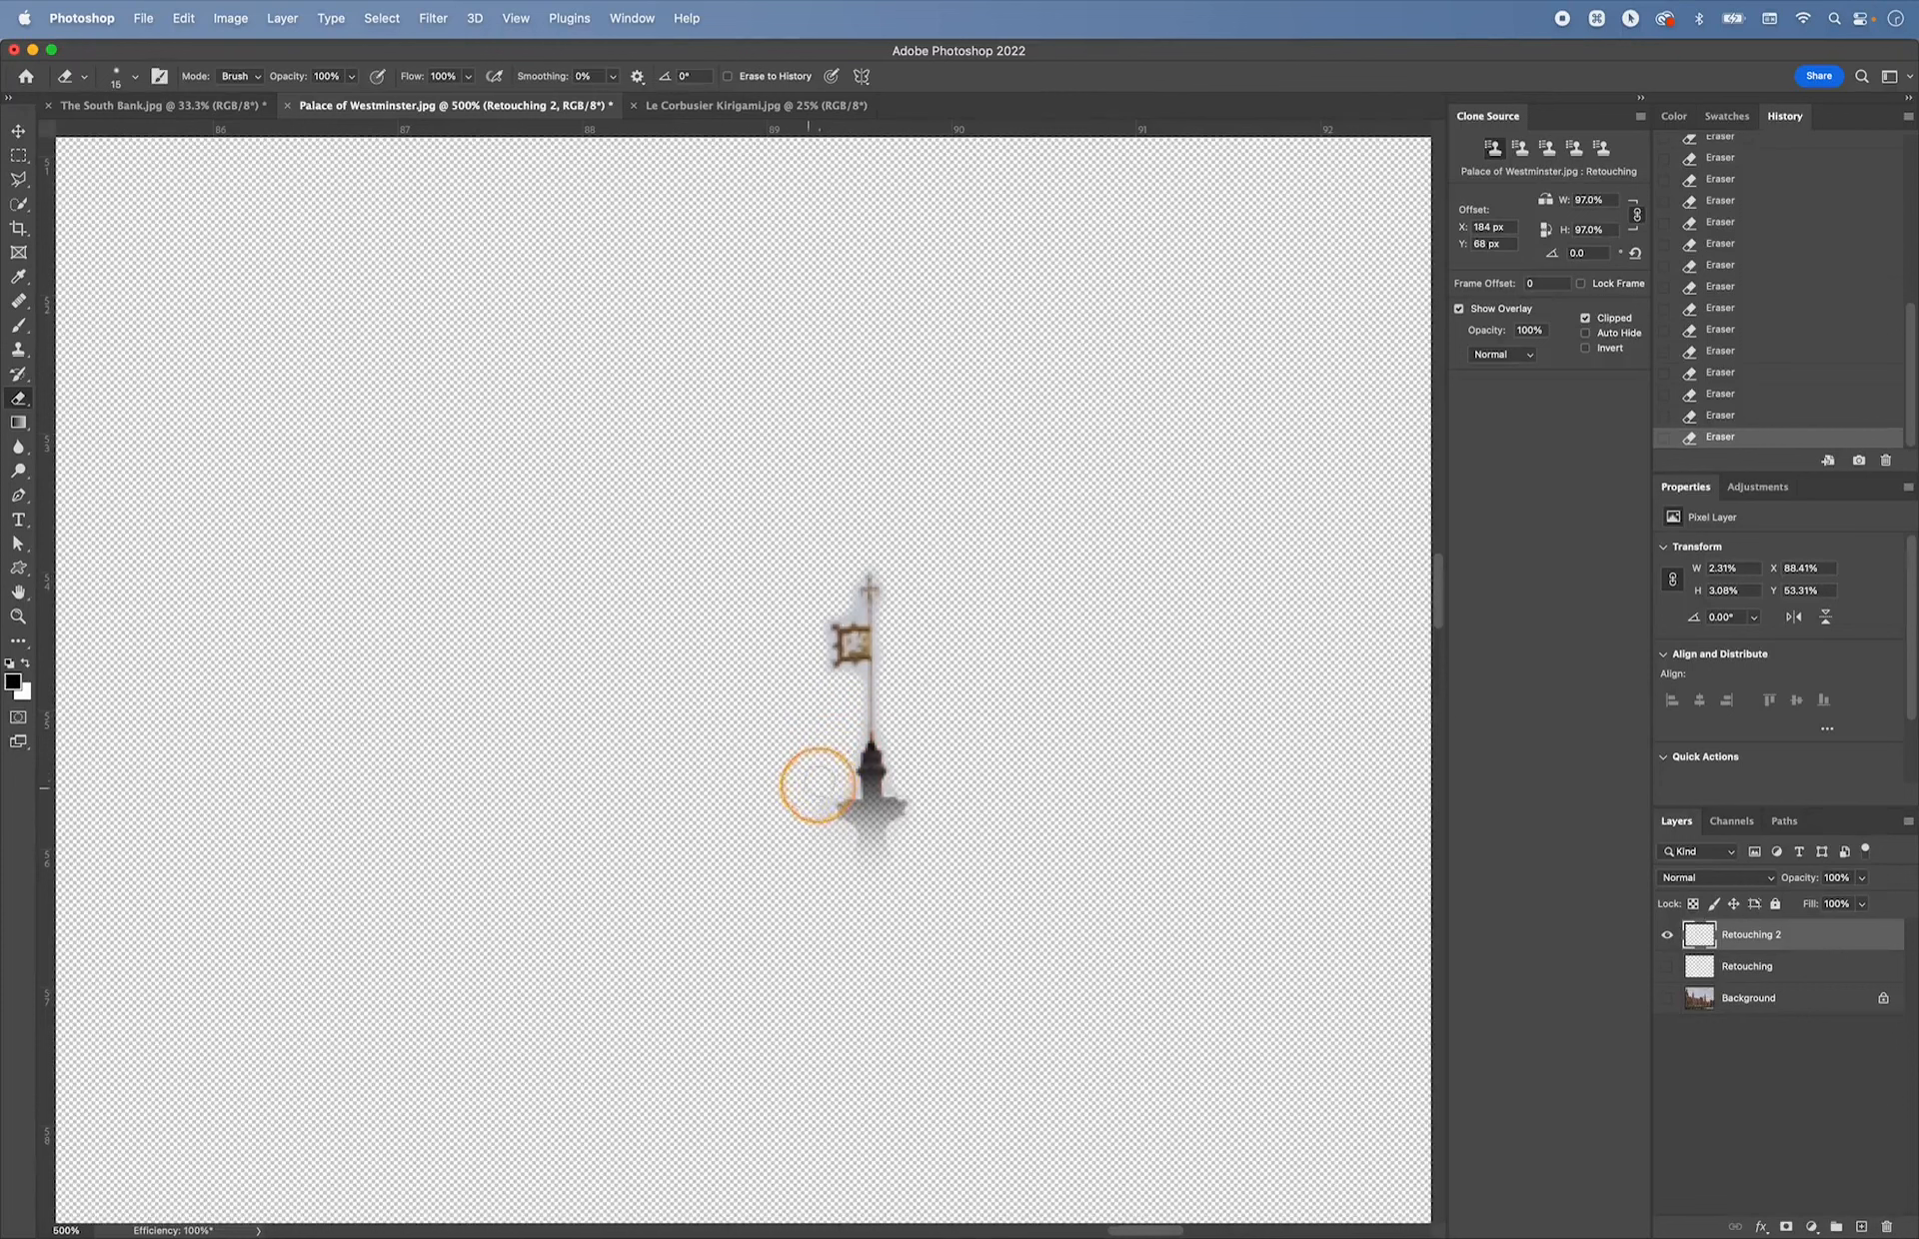
{"action": "left_click_drag", "start_coordinate": [810, 902], "coordinate": [829, 834]}
- Display all layers, erase the leftover sky fringe beside the cloned weathervane and compare the photo with and without Retouching 2
{"action": "left_click", "coordinate": [1667, 936], "text": "alt"}
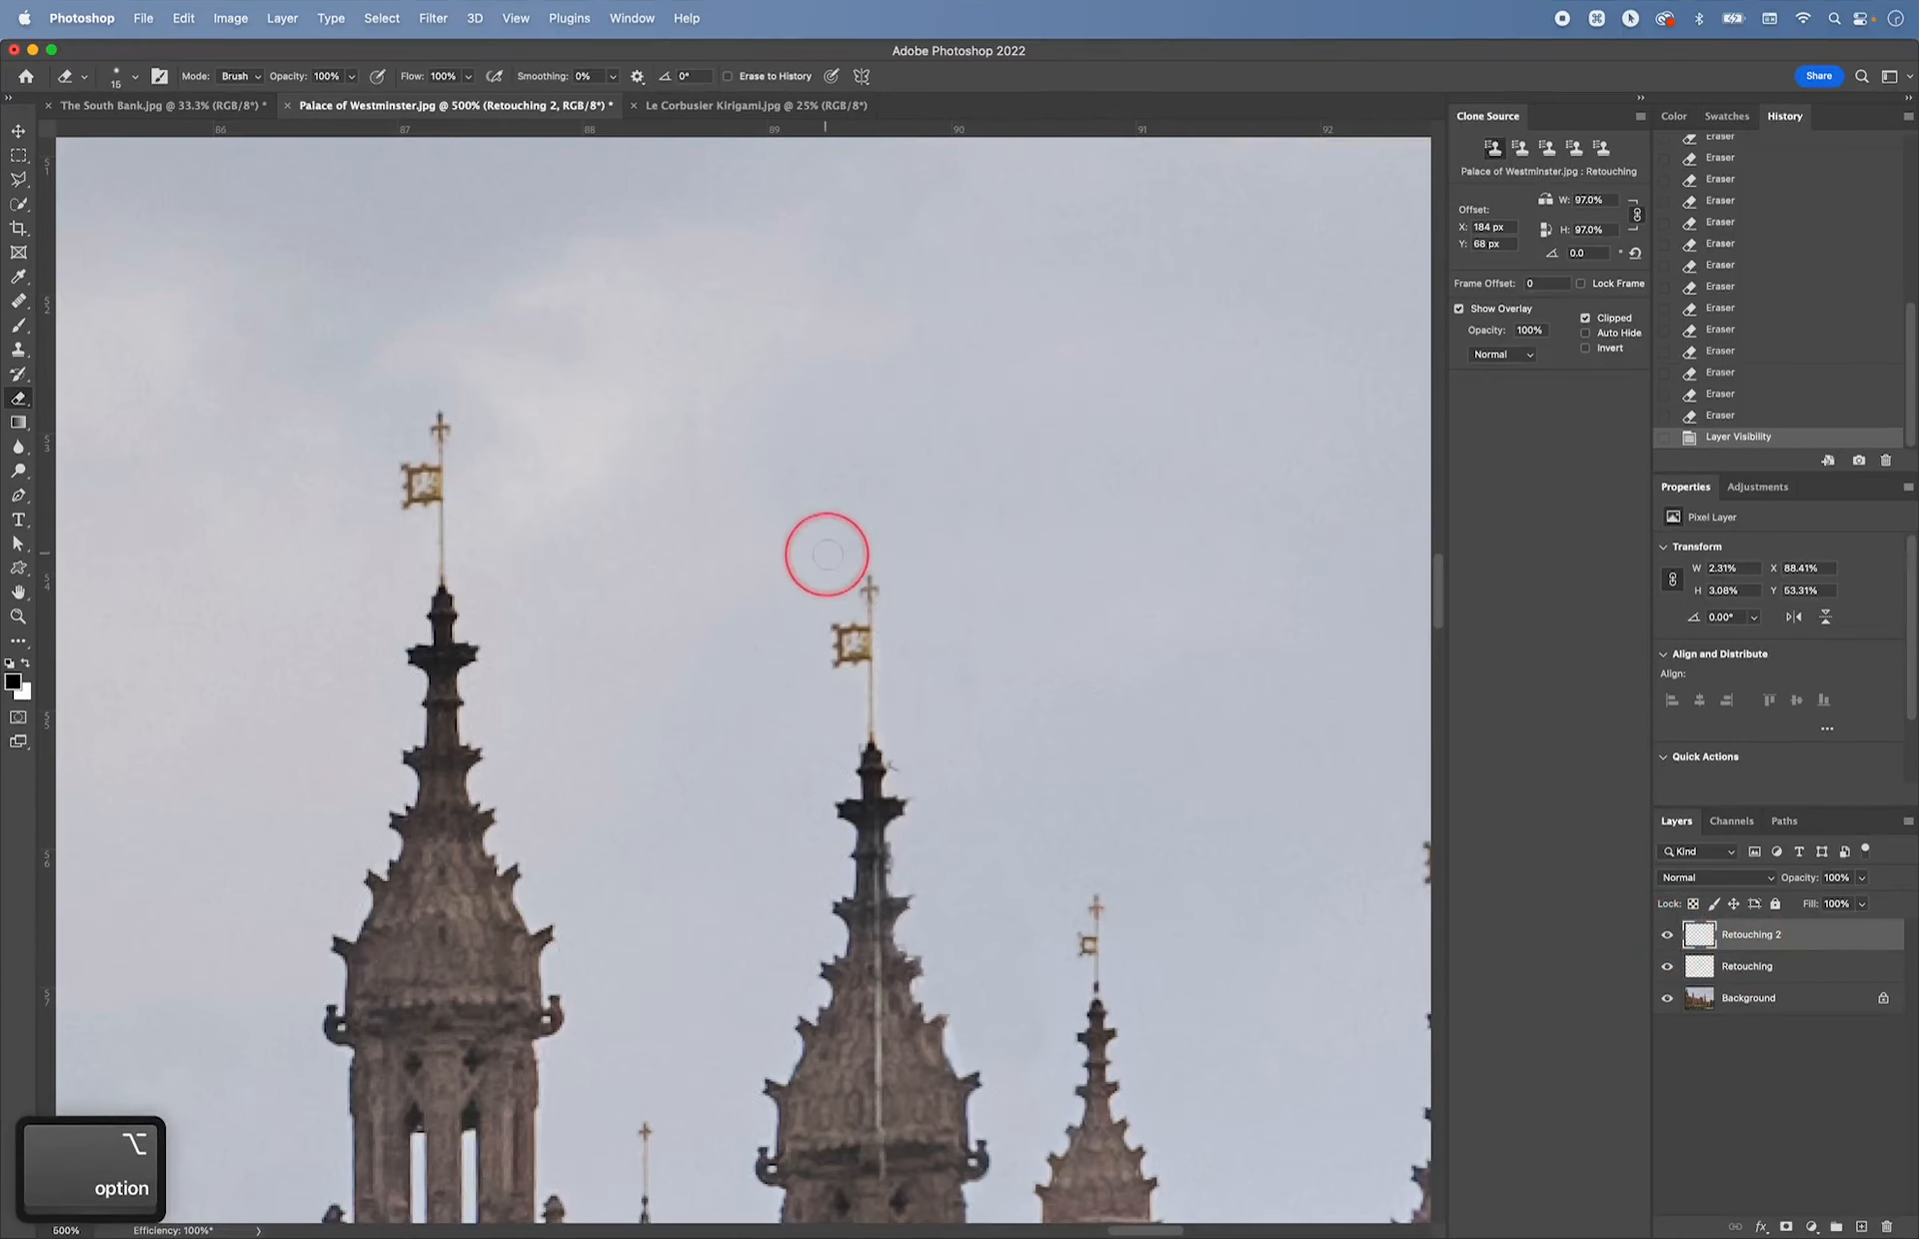
{"action": "mouse_move", "coordinate": [908, 556]}
{"action": "left_mouse_down"}
{"action": "mouse_move", "coordinate": [911, 628]}
{"action": "mouse_move", "coordinate": [892, 604]}
{"action": "mouse_move", "coordinate": [890, 621]}
{"action": "mouse_move", "coordinate": [845, 603]}
{"action": "mouse_move", "coordinate": [801, 629]}
{"action": "mouse_move", "coordinate": [819, 708]}
{"action": "mouse_move", "coordinate": [850, 683]}
{"action": "mouse_move", "coordinate": [830, 758]}
{"action": "mouse_move", "coordinate": [928, 741]}
{"action": "mouse_move", "coordinate": [910, 735]}
{"action": "mouse_move", "coordinate": [909, 753]}
{"action": "mouse_move", "coordinate": [1034, 780]}
{"action": "mouse_move", "coordinate": [960, 680]}
{"action": "left_mouse_up"}
{"action": "left_click_drag", "start_coordinate": [1222, 844], "coordinate": [1221, 845]}
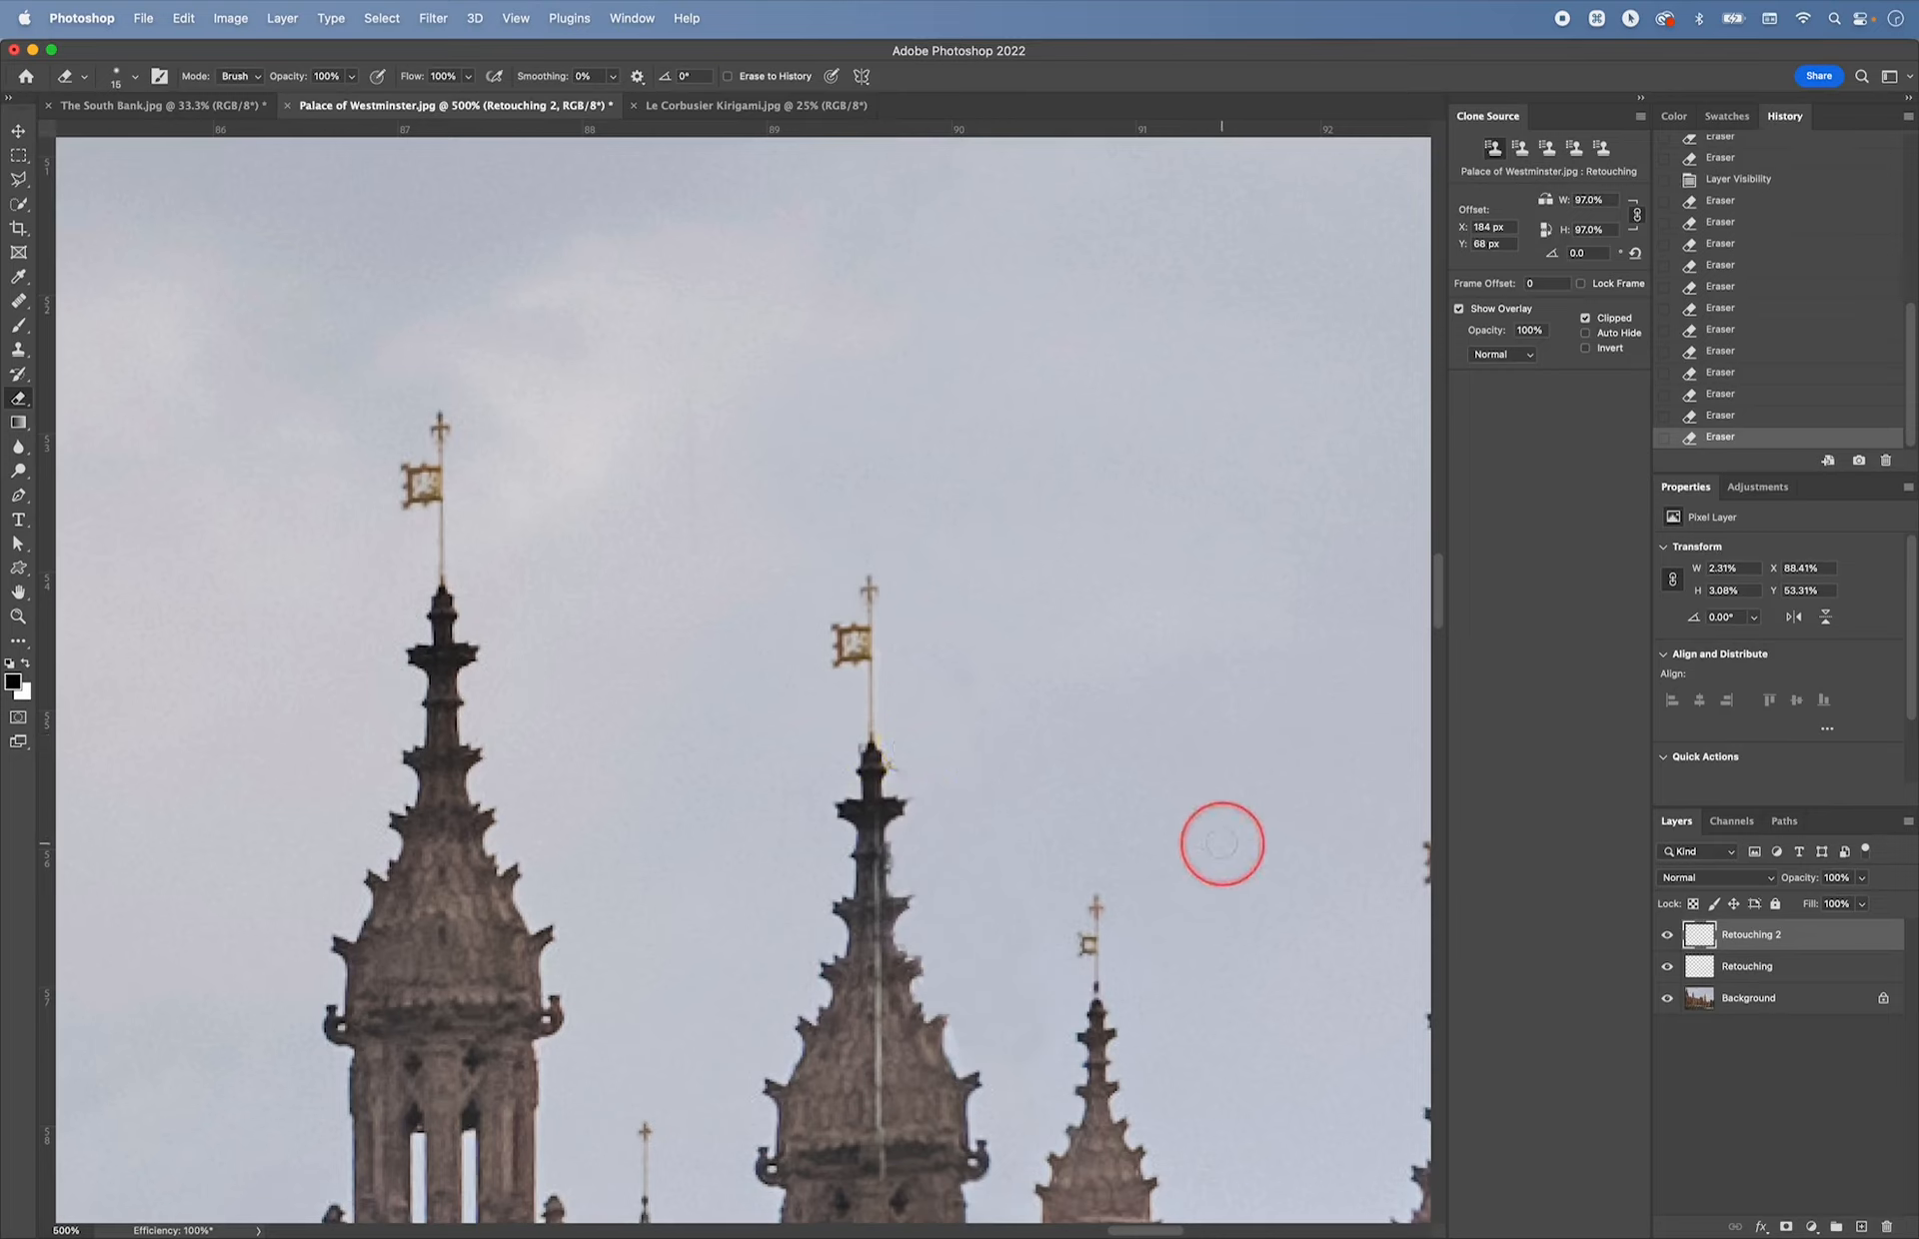
{"action": "left_click", "coordinate": [1668, 936]}
{"action": "left_click", "coordinate": [1669, 937]}
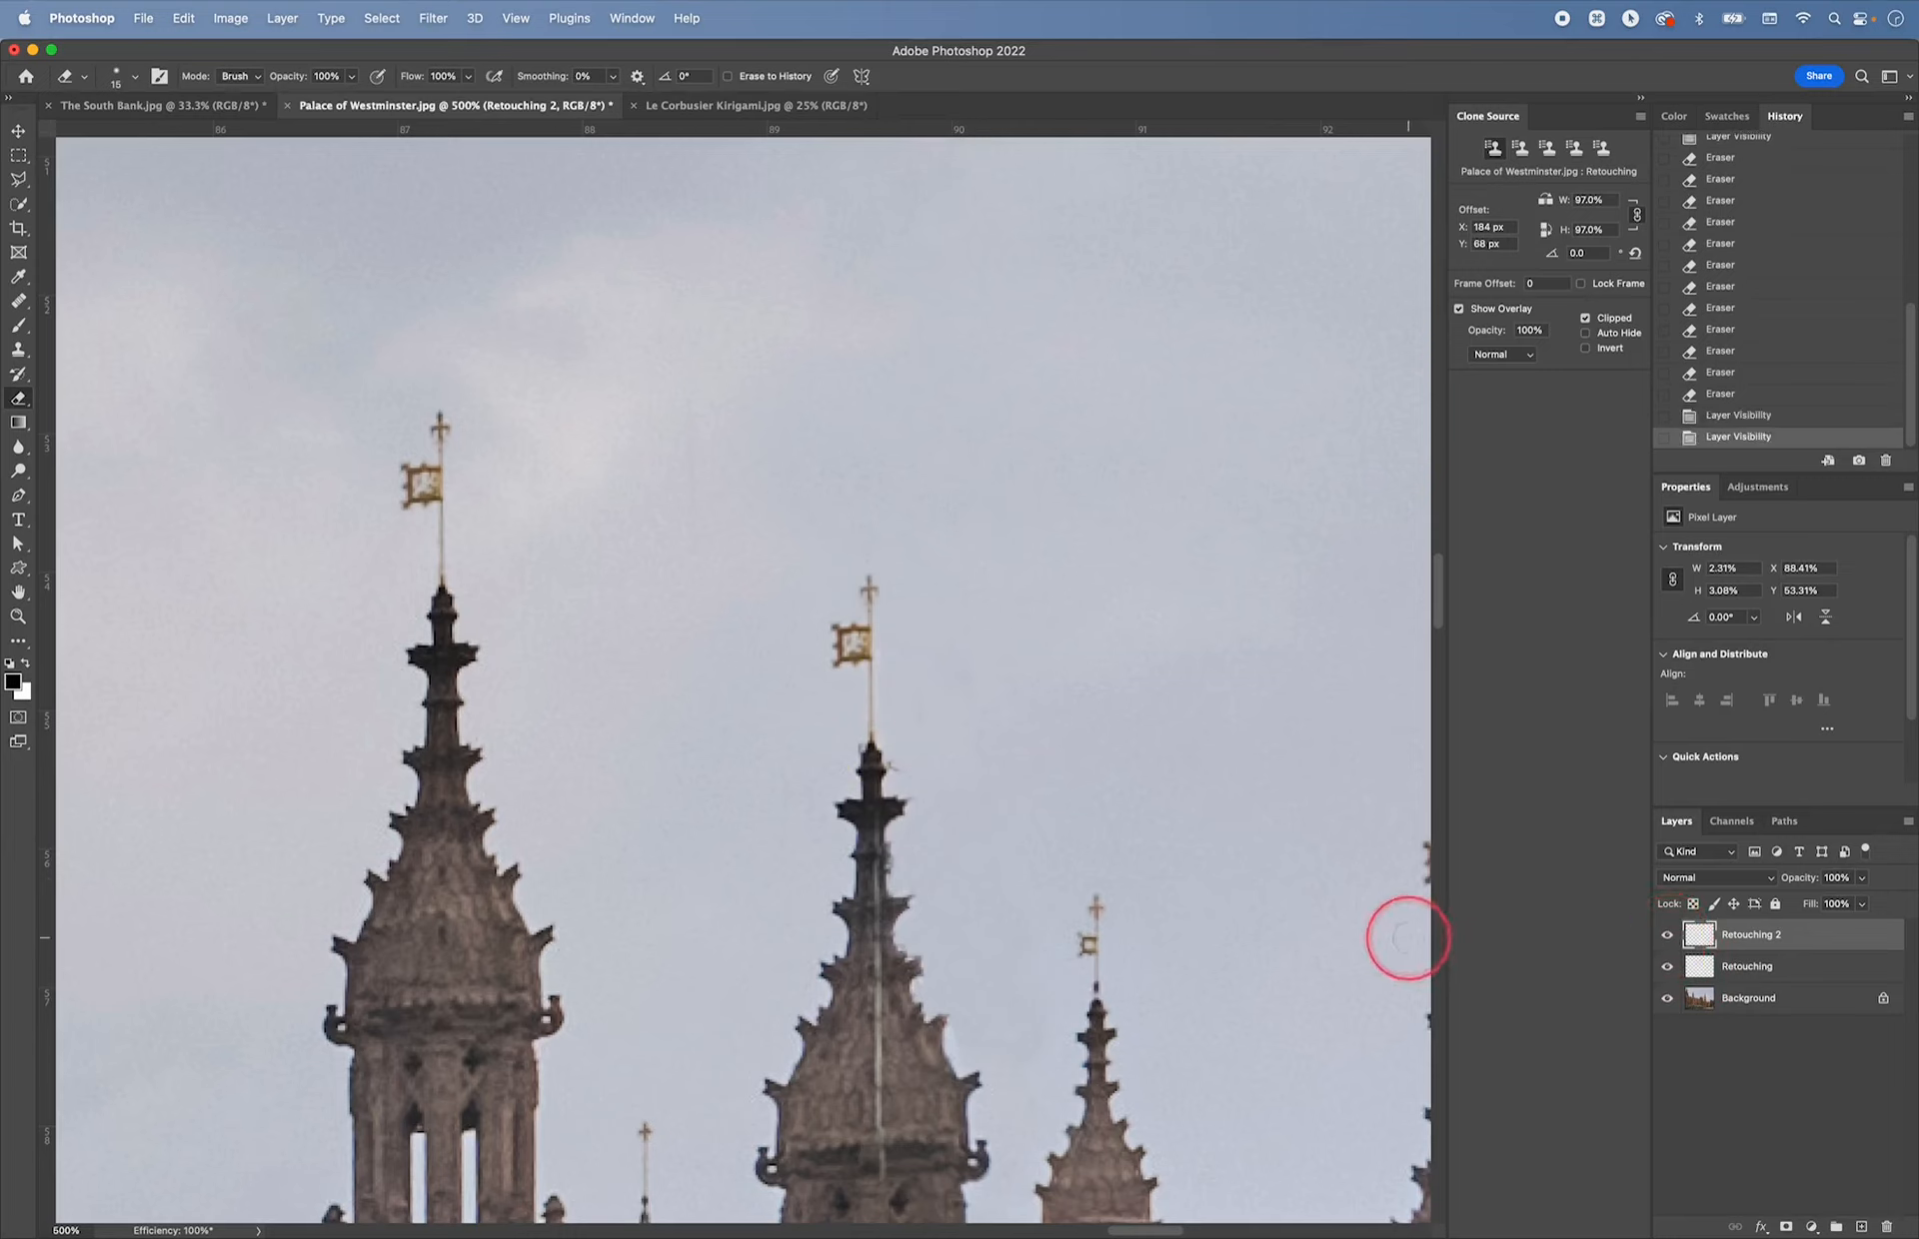
{"action": "left_click", "coordinate": [1667, 938]}
{"action": "left_click", "coordinate": [1666, 937]}
{"action": "left_click", "coordinate": [1665, 939]}
{"action": "left_click", "coordinate": [1666, 939]}
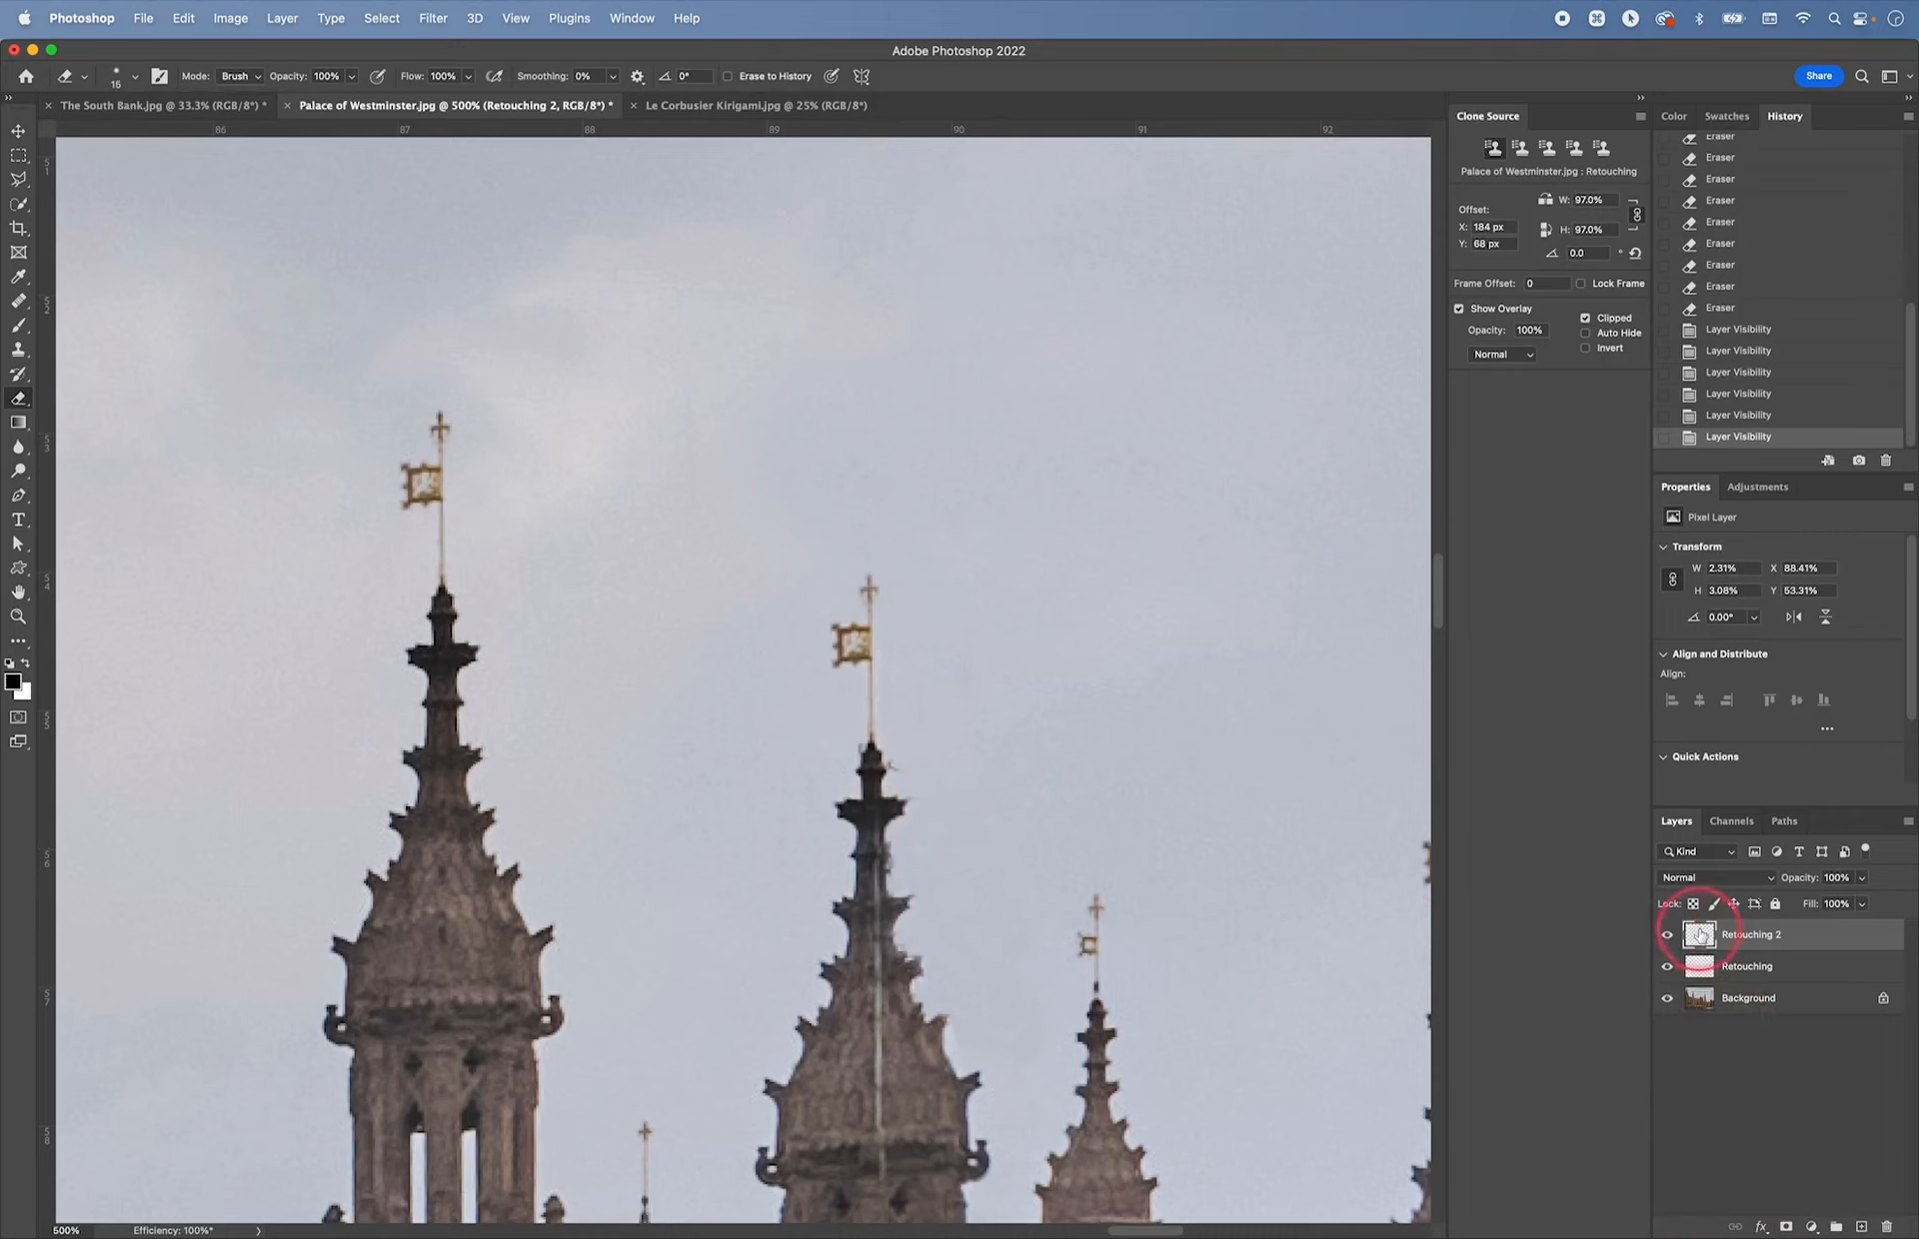
- Add a layer mask to Retouching 2 and paint black with a 15 px brush over the cloned spire top below the weathervane
{"action": "left_click", "coordinate": [1786, 1228]}
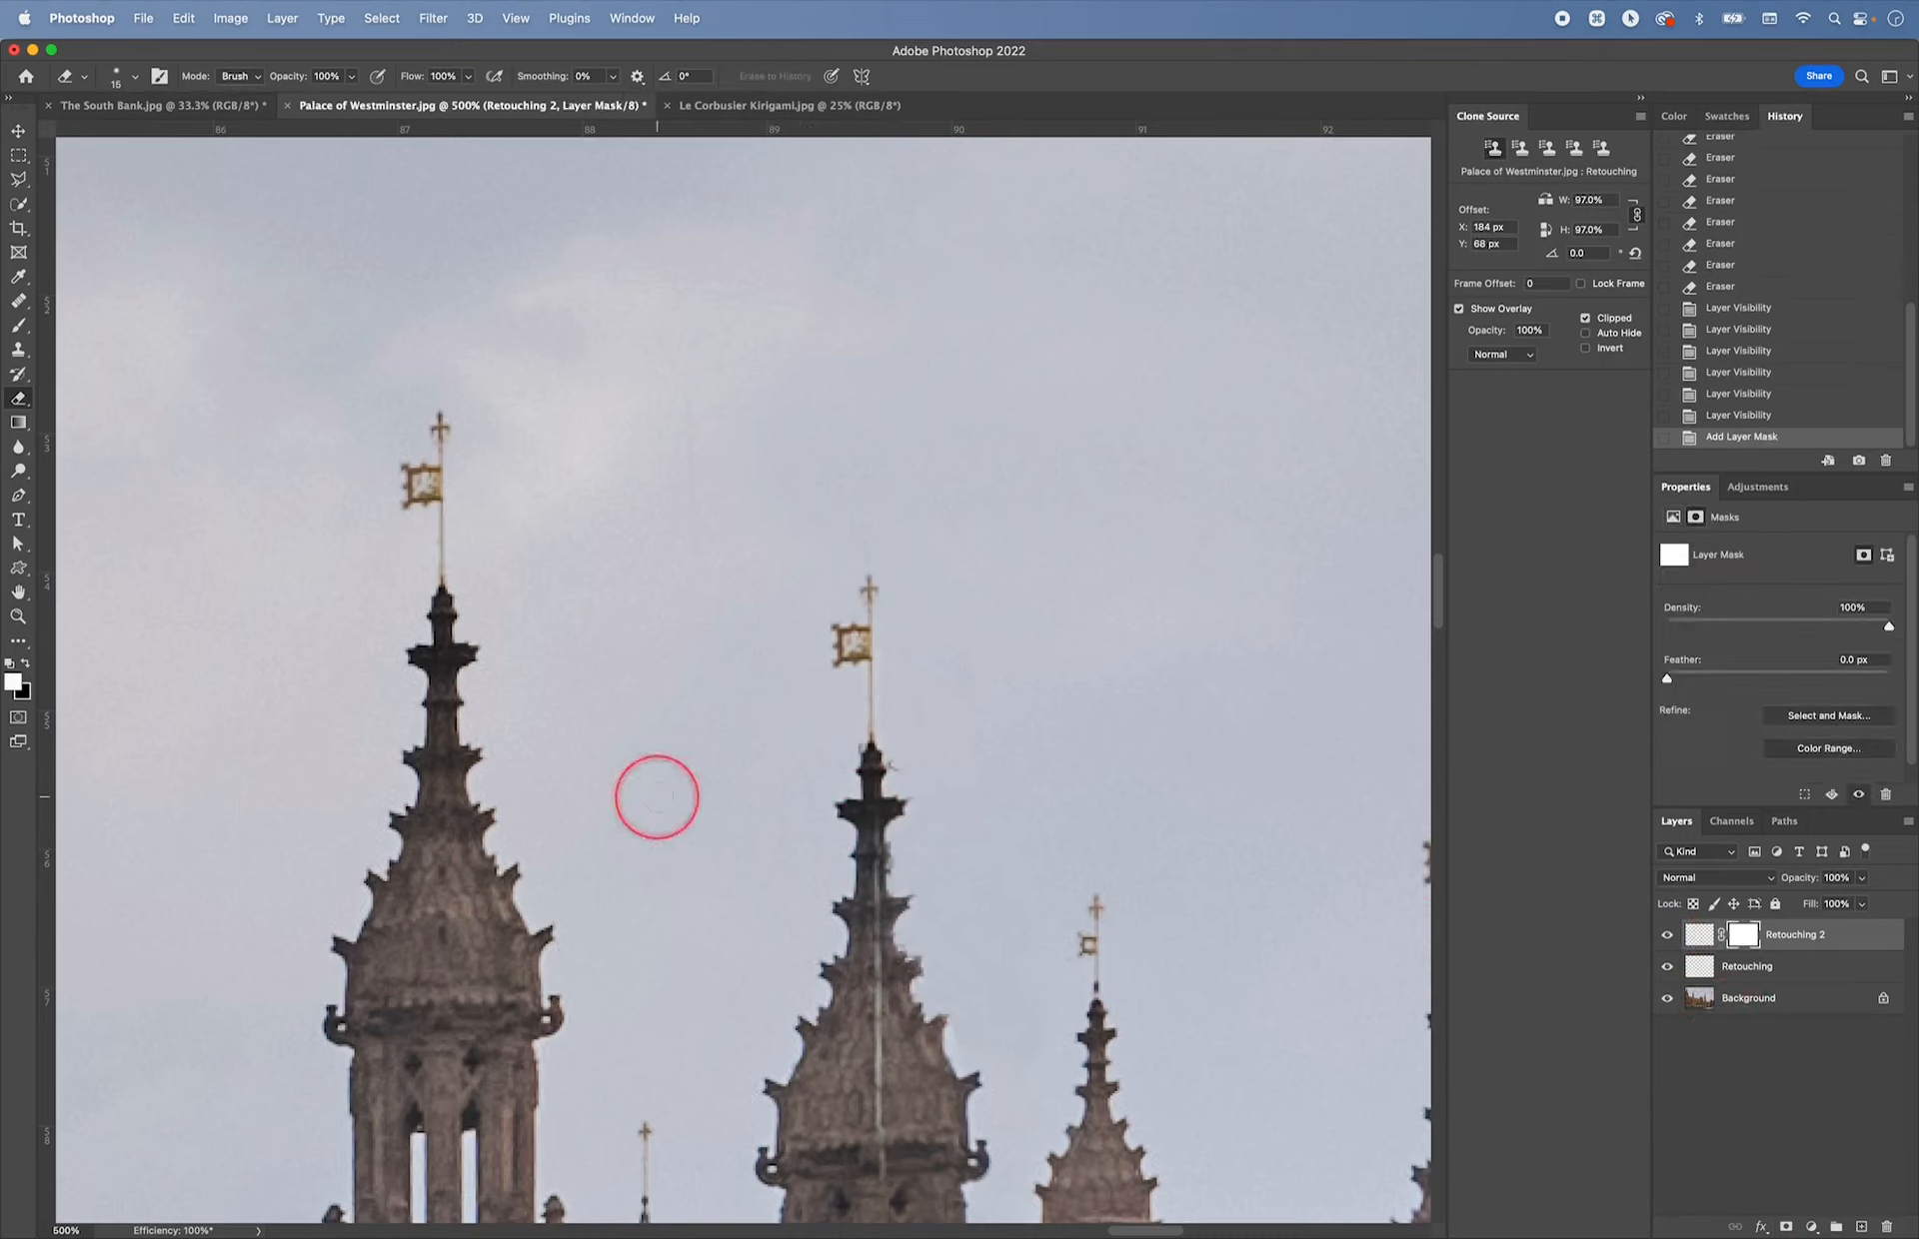
{"action": "key", "text": "b"}
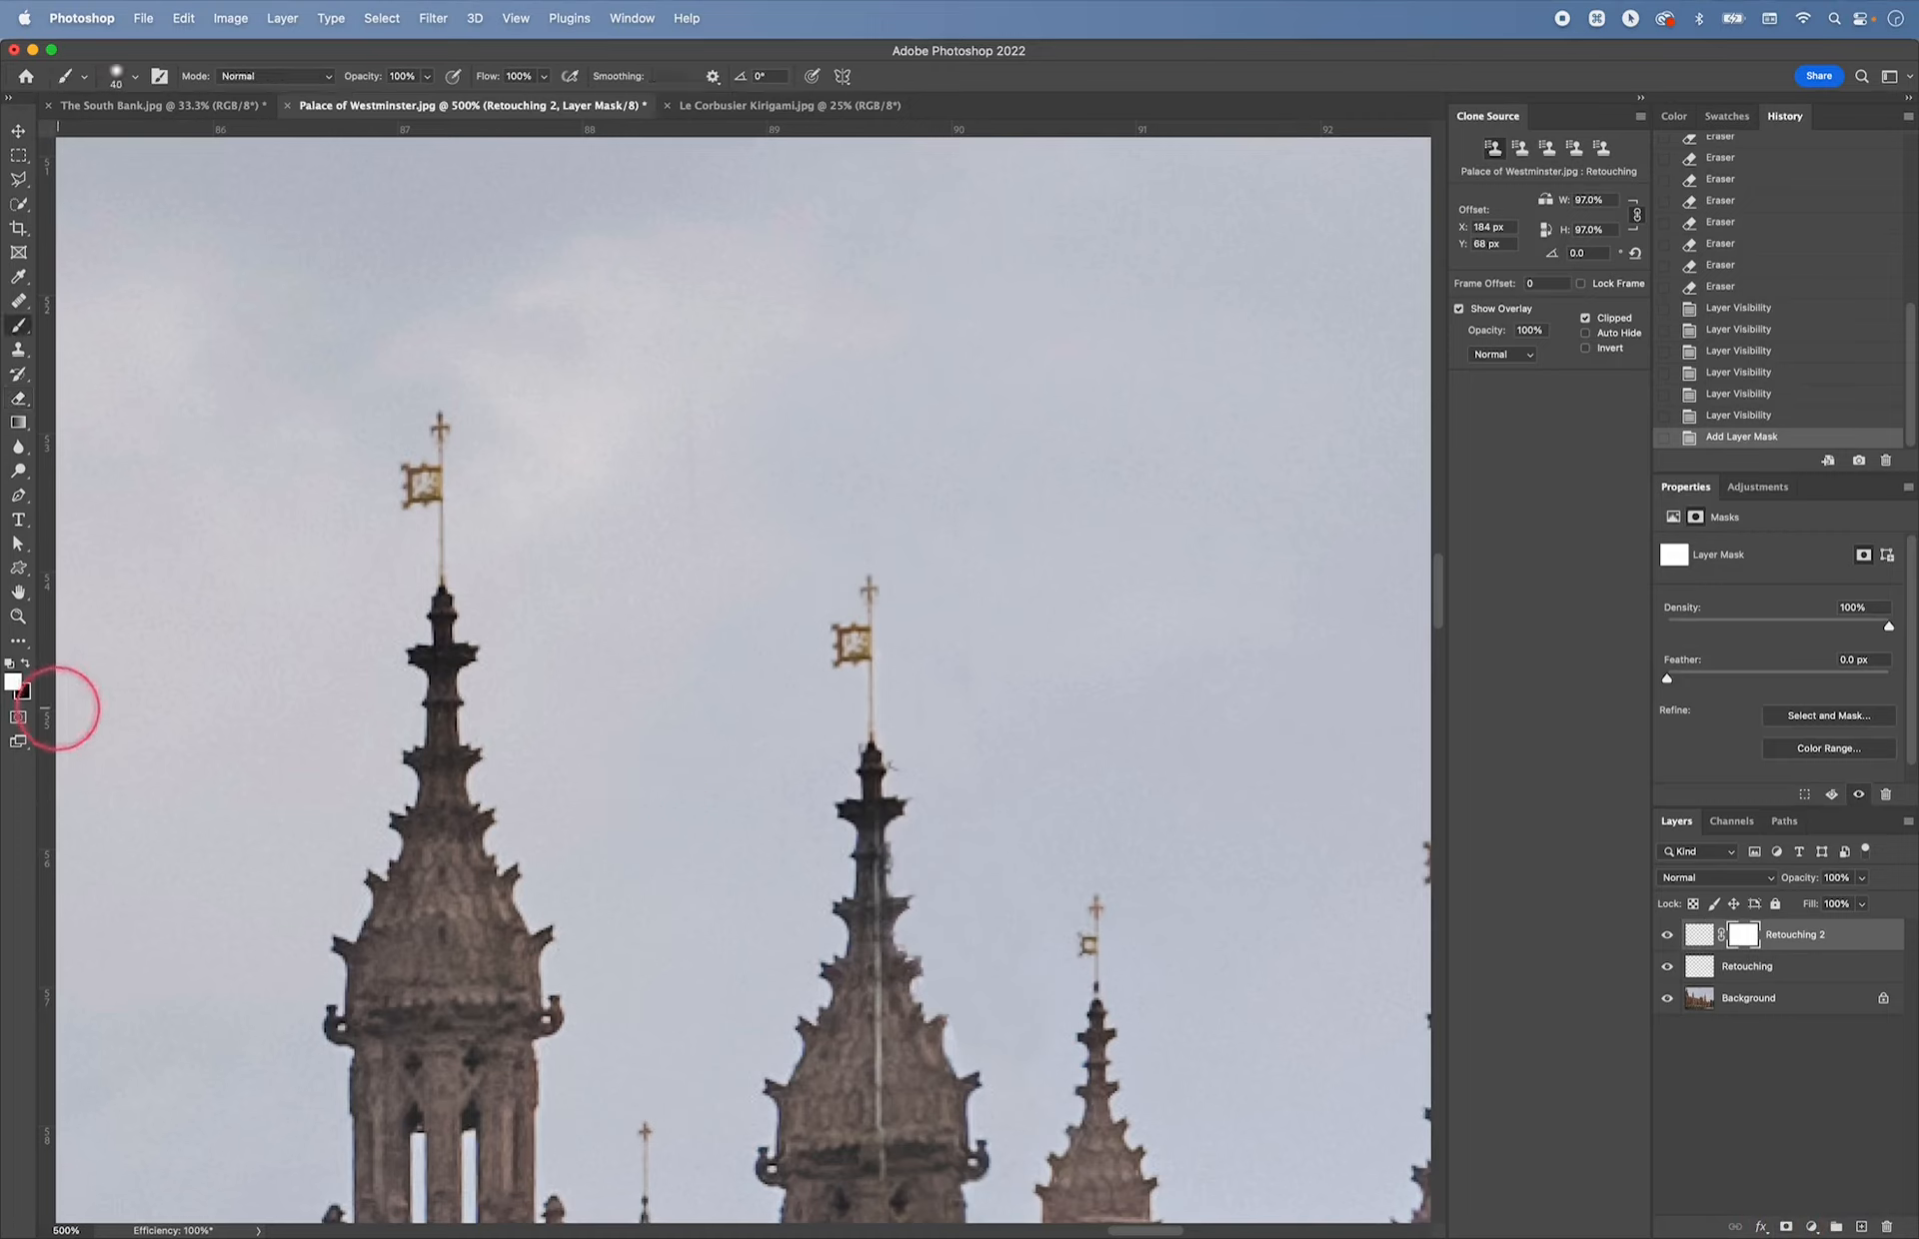
{"action": "key", "text": "x"}
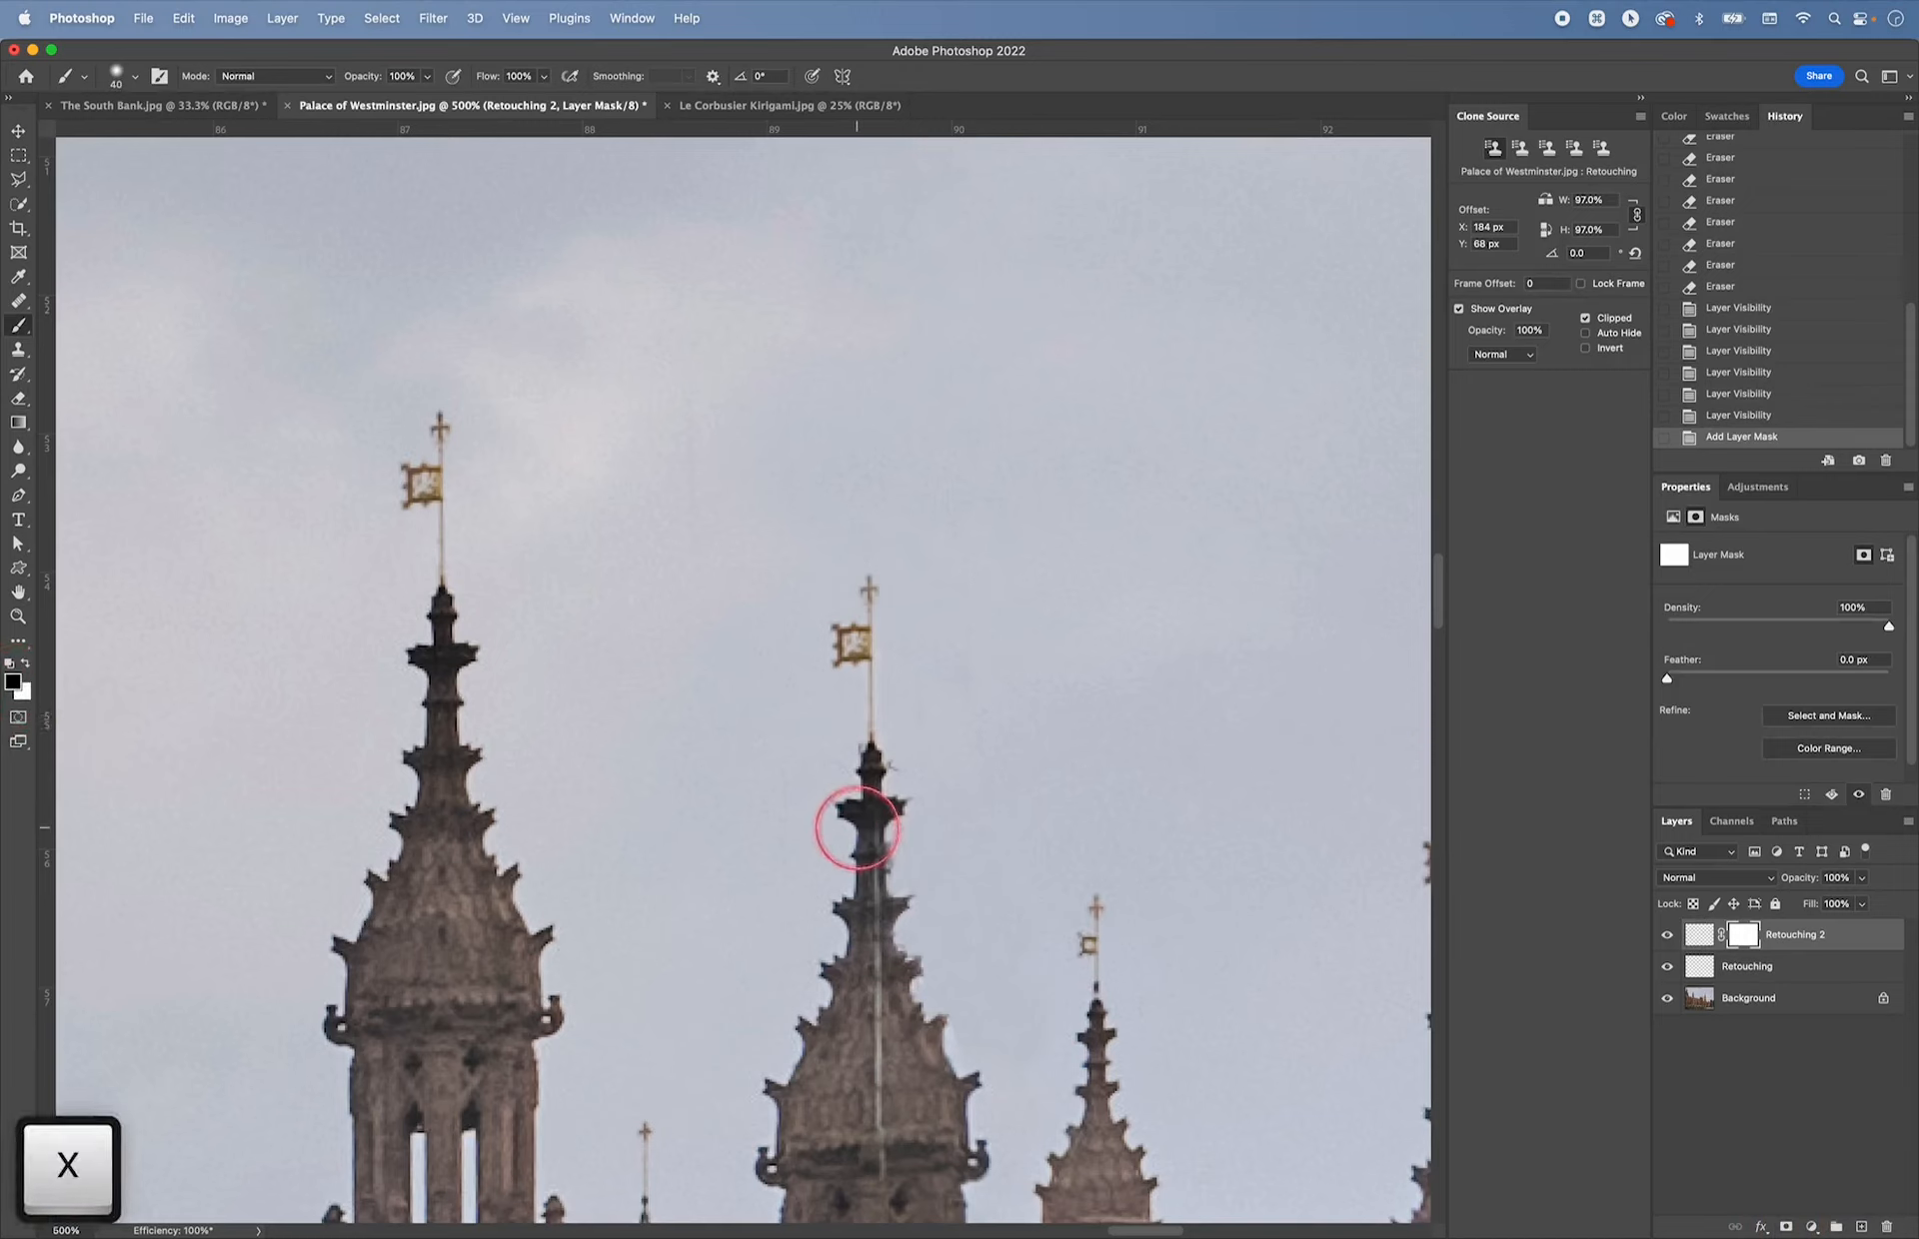
{"action": "key", "text": "bracketleft"}
{"action": "key", "text": "bracketleft"}
{"action": "key", "text": "bracketleft"}
{"action": "key", "text": "bracketleft"}
{"action": "key", "text": "bracketleft"}
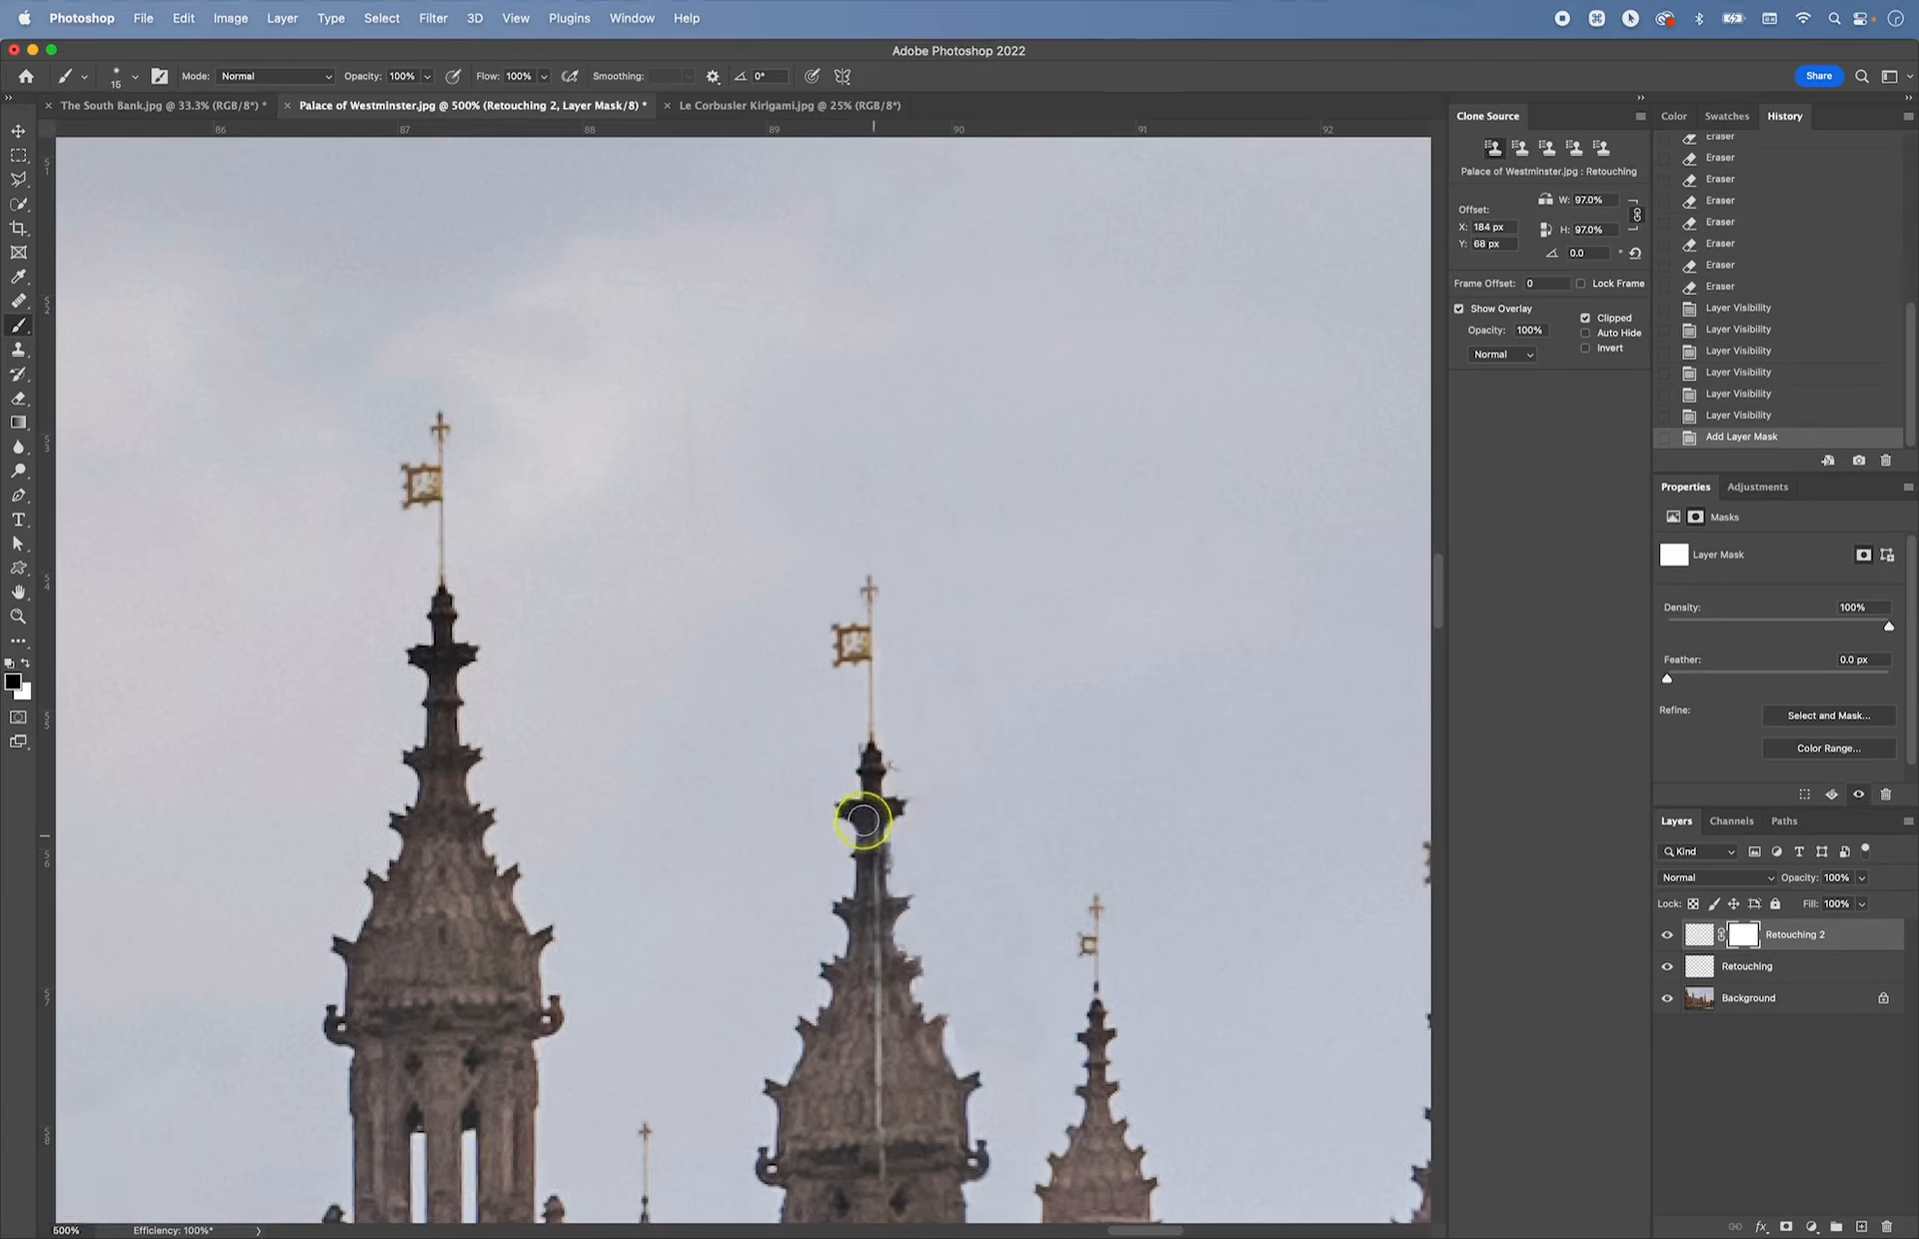
{"action": "left_click_drag", "start_coordinate": [857, 805], "coordinate": [866, 787]}
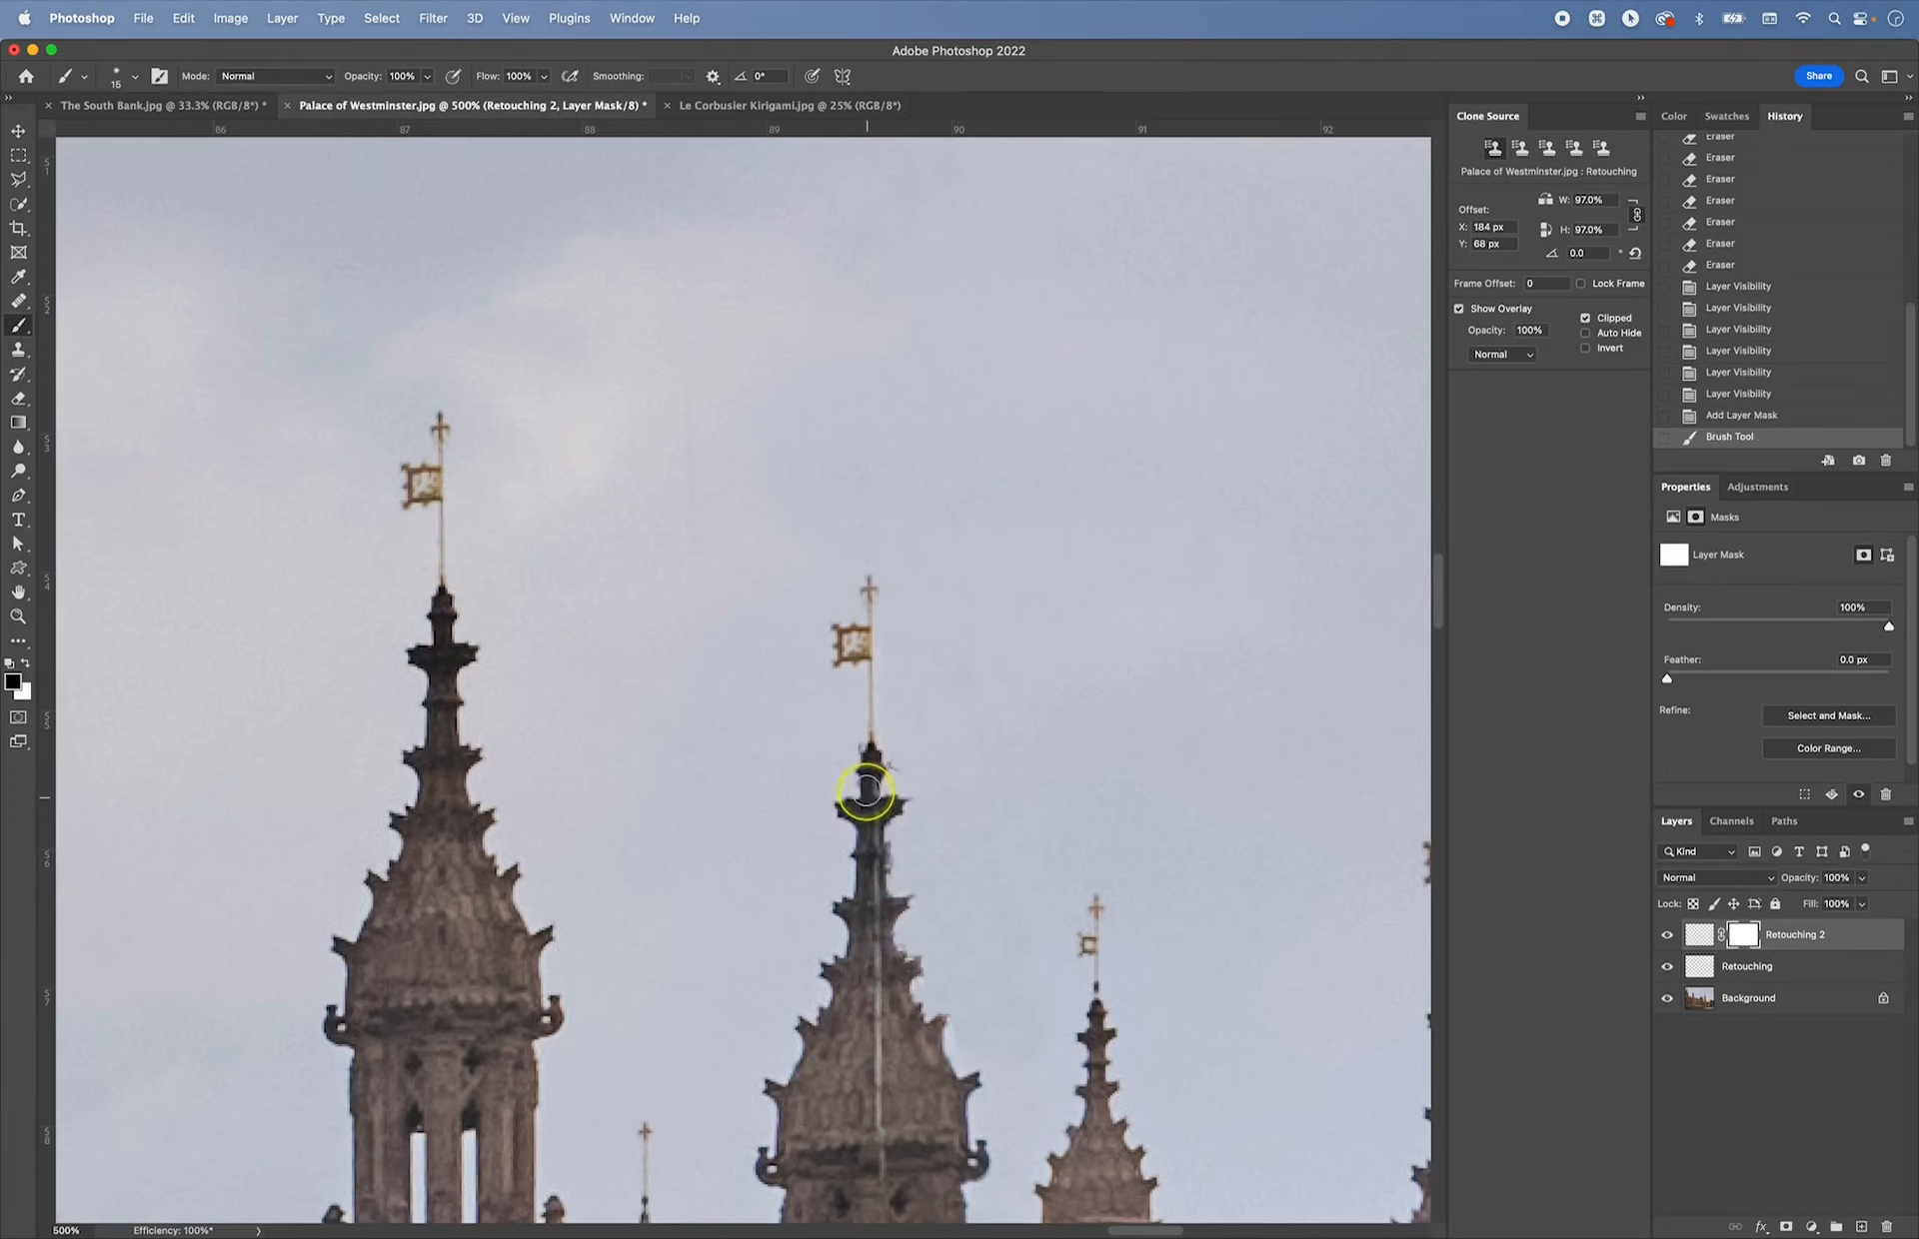
{"action": "left_click", "coordinate": [870, 766]}
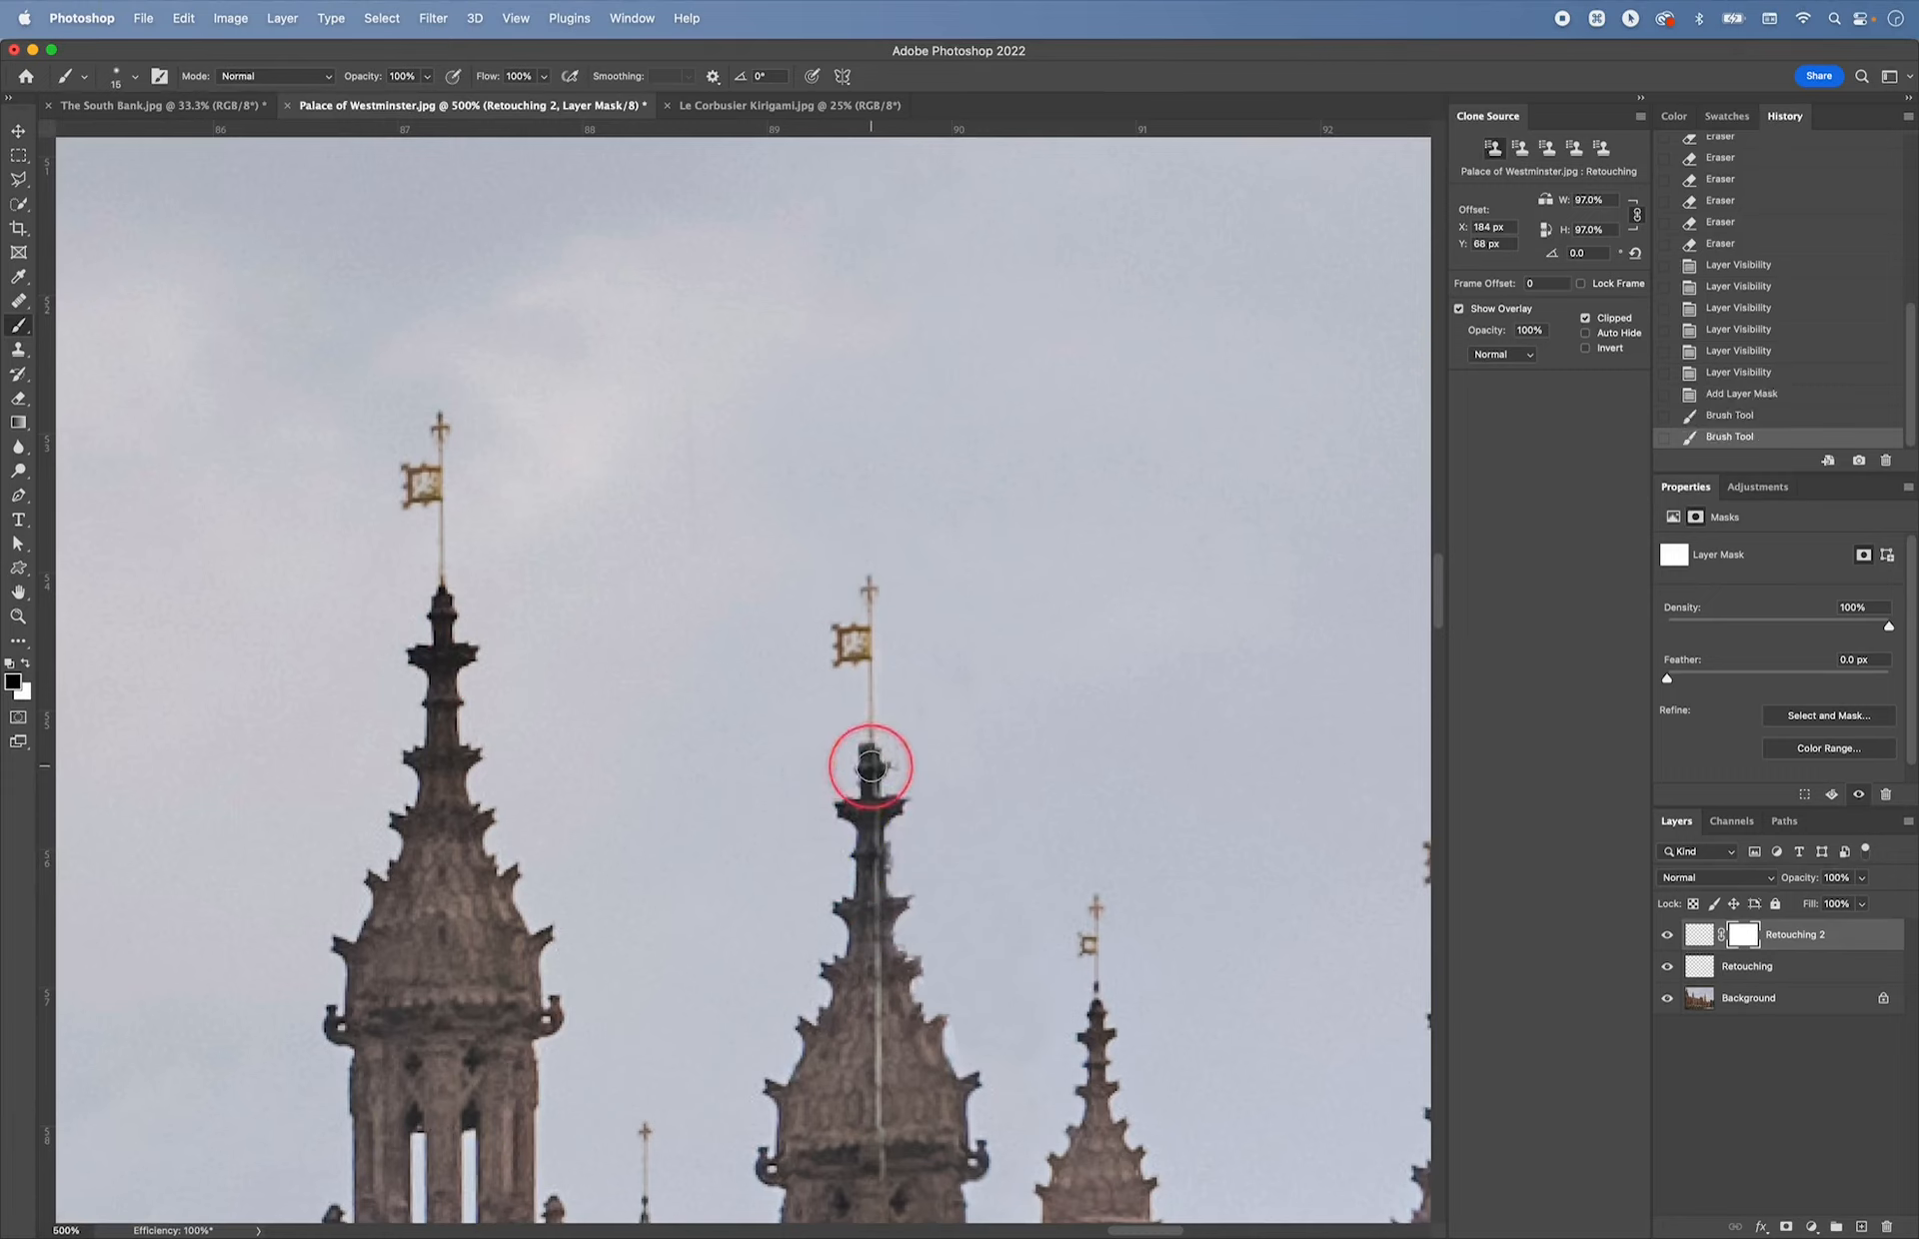
{"action": "left_click_drag", "start_coordinate": [899, 805], "coordinate": [879, 846]}
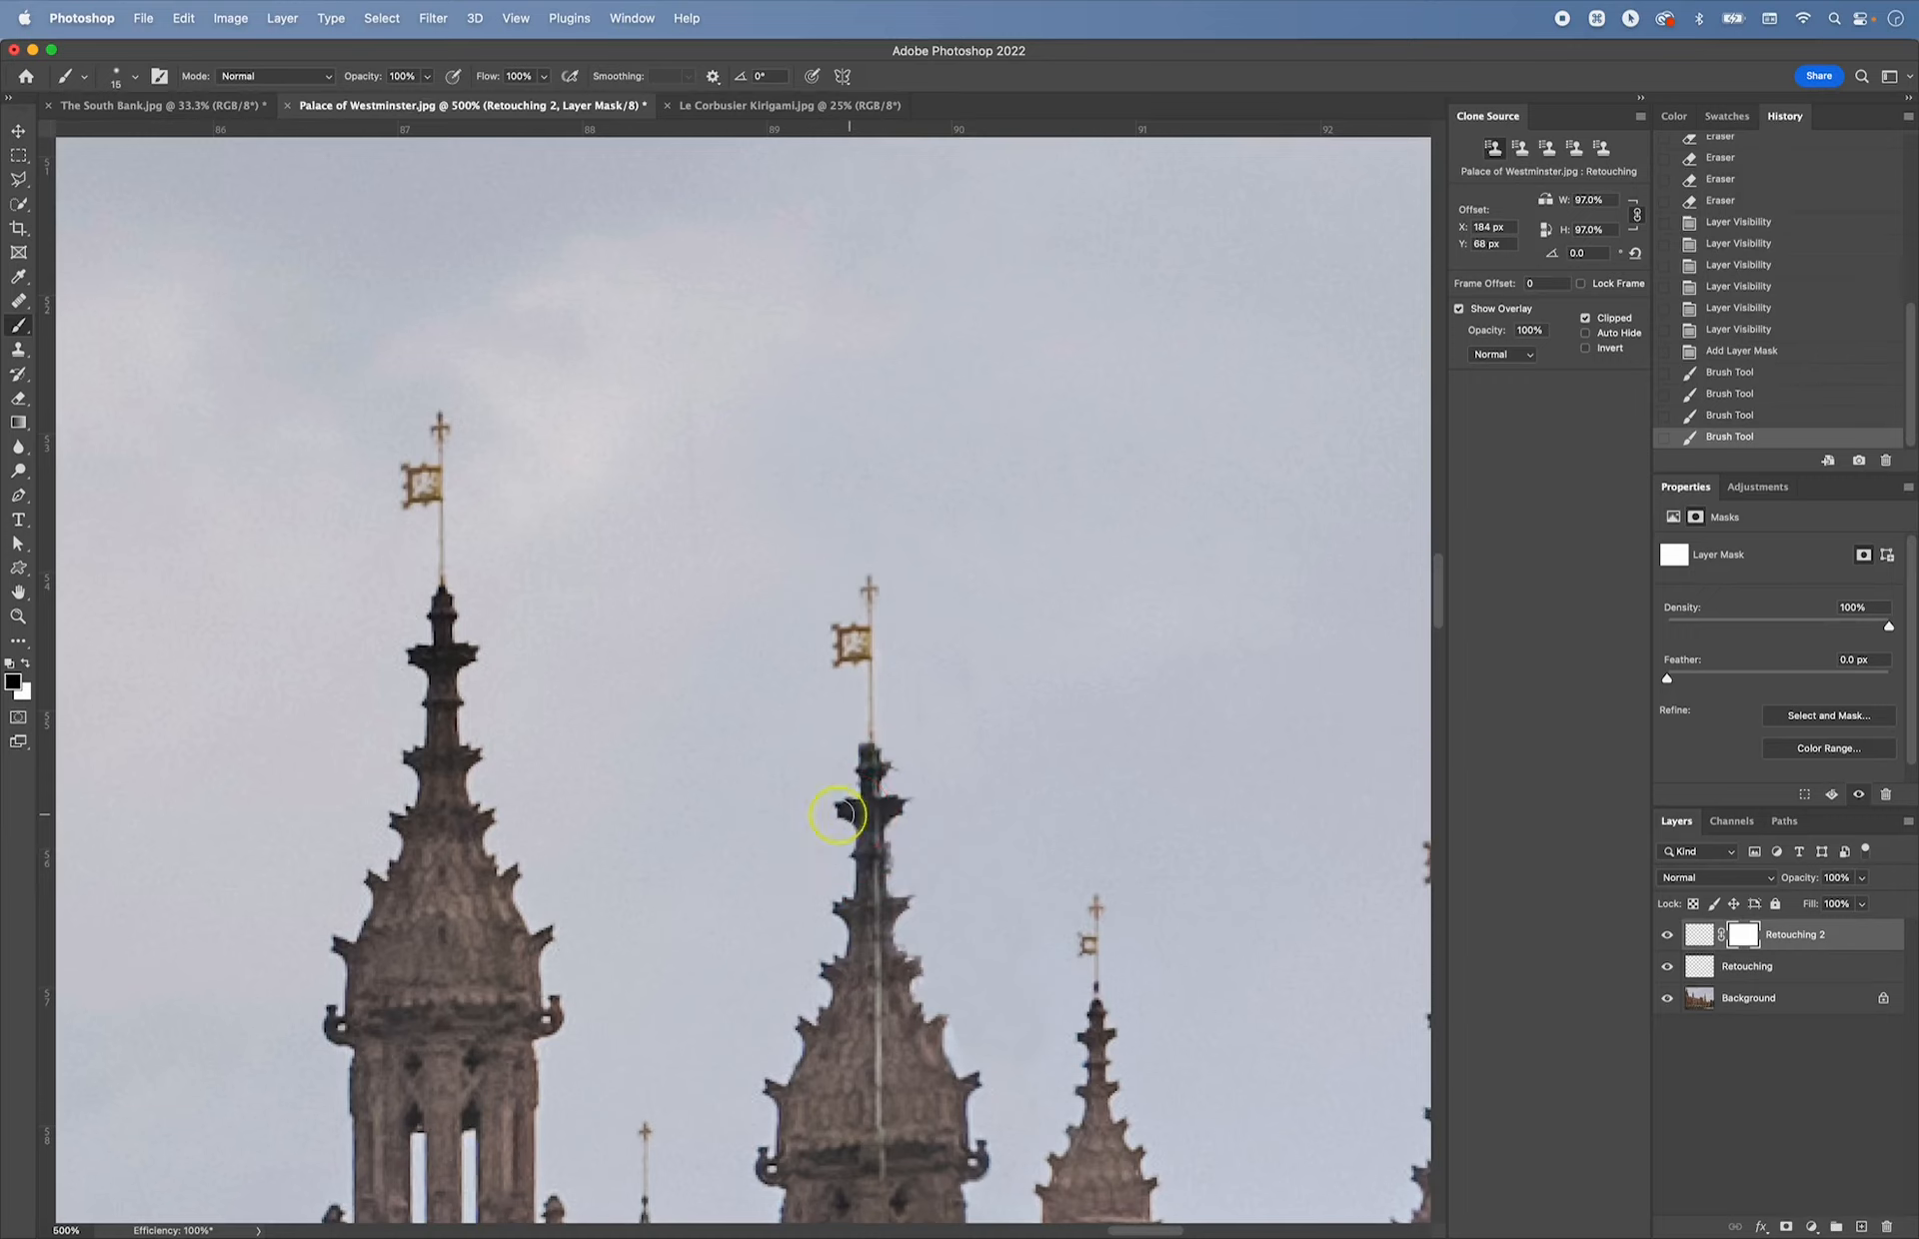
{"action": "mouse_move", "coordinate": [893, 807]}
{"action": "left_mouse_down"}
{"action": "mouse_move", "coordinate": [824, 818]}
{"action": "mouse_move", "coordinate": [819, 778]}
{"action": "left_mouse_up"}
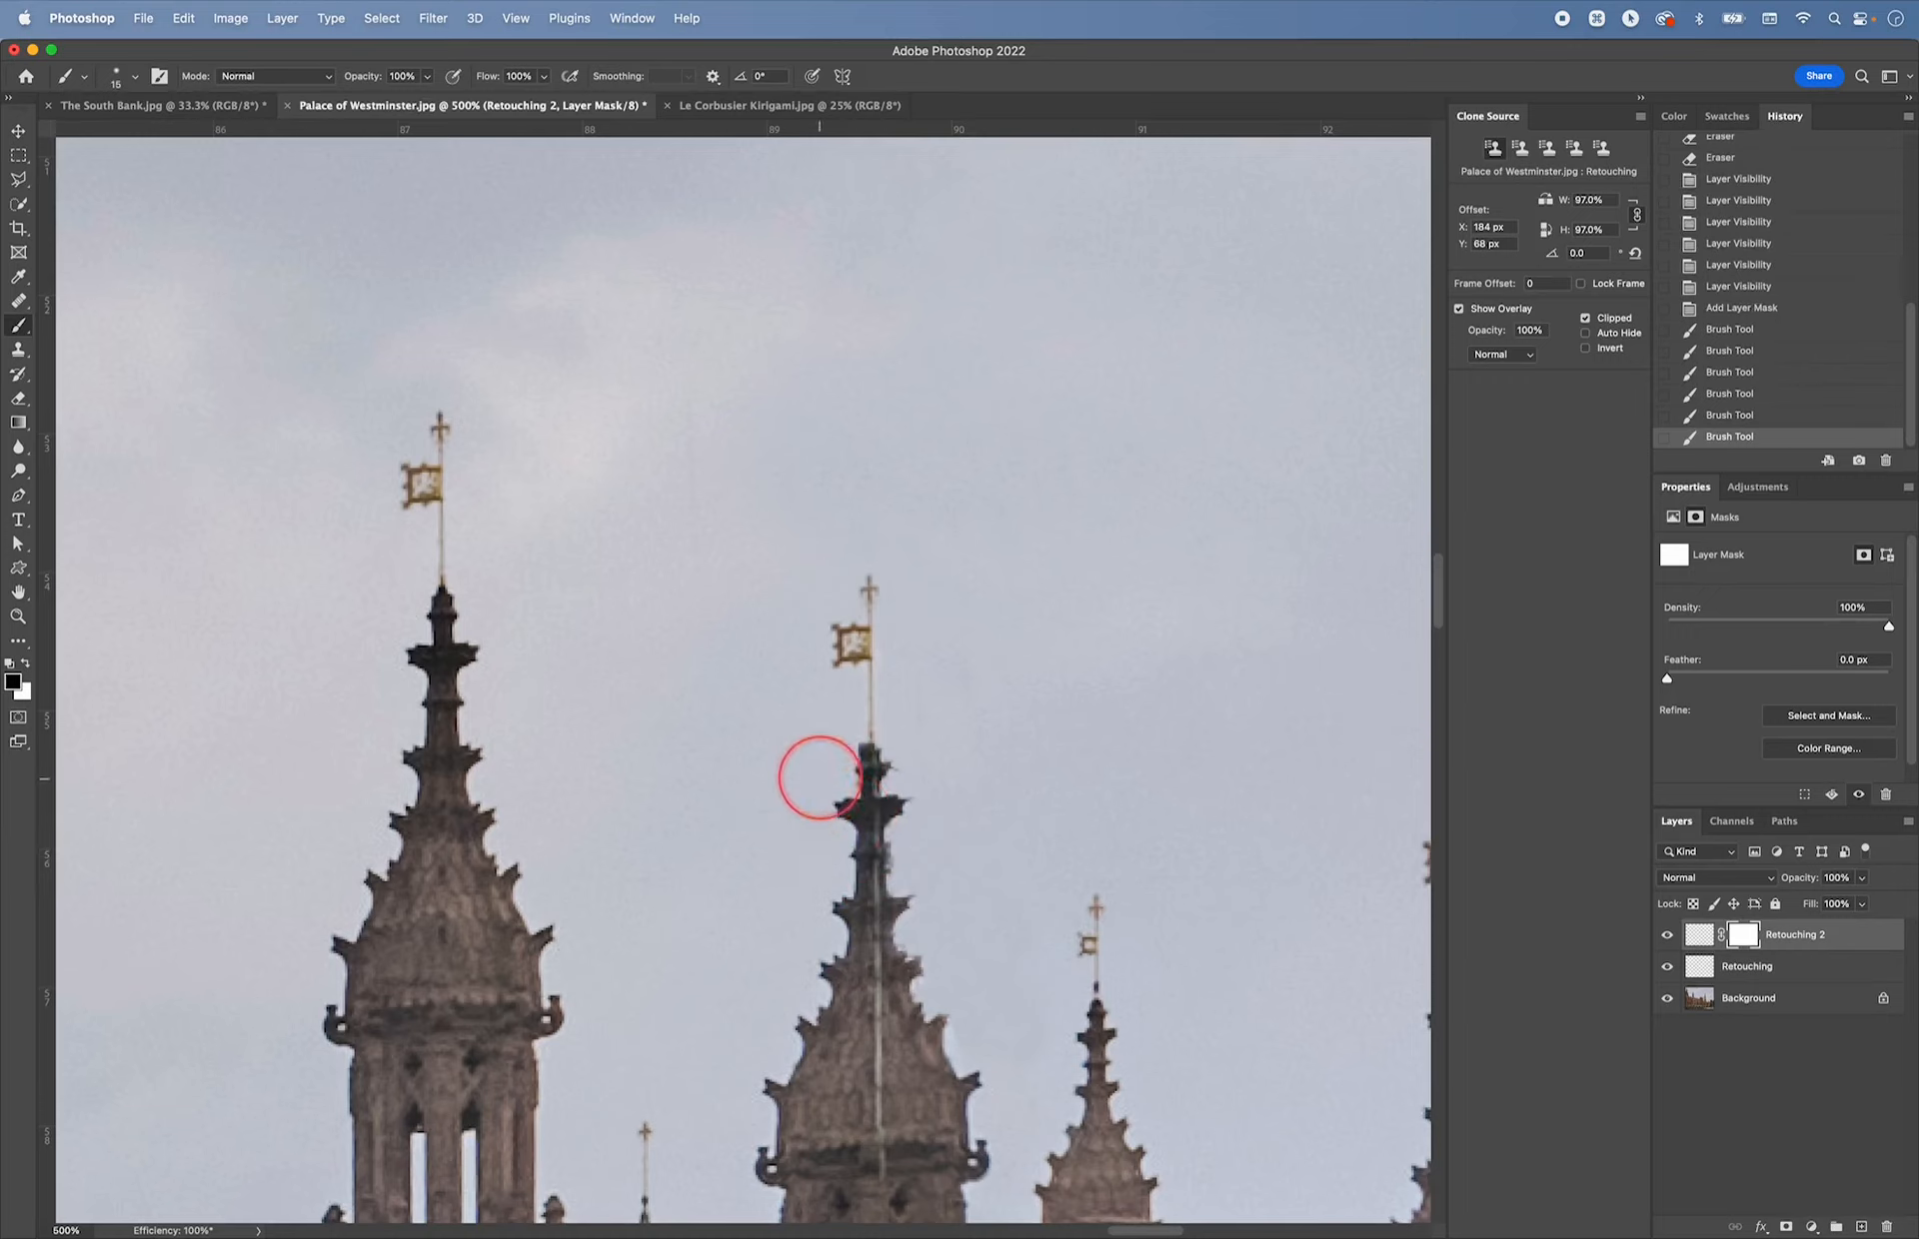
- Paint white on the mask to restore the joint between pole and spire, and compare with Retouching 2 hidden and shown
{"action": "key", "text": "x"}
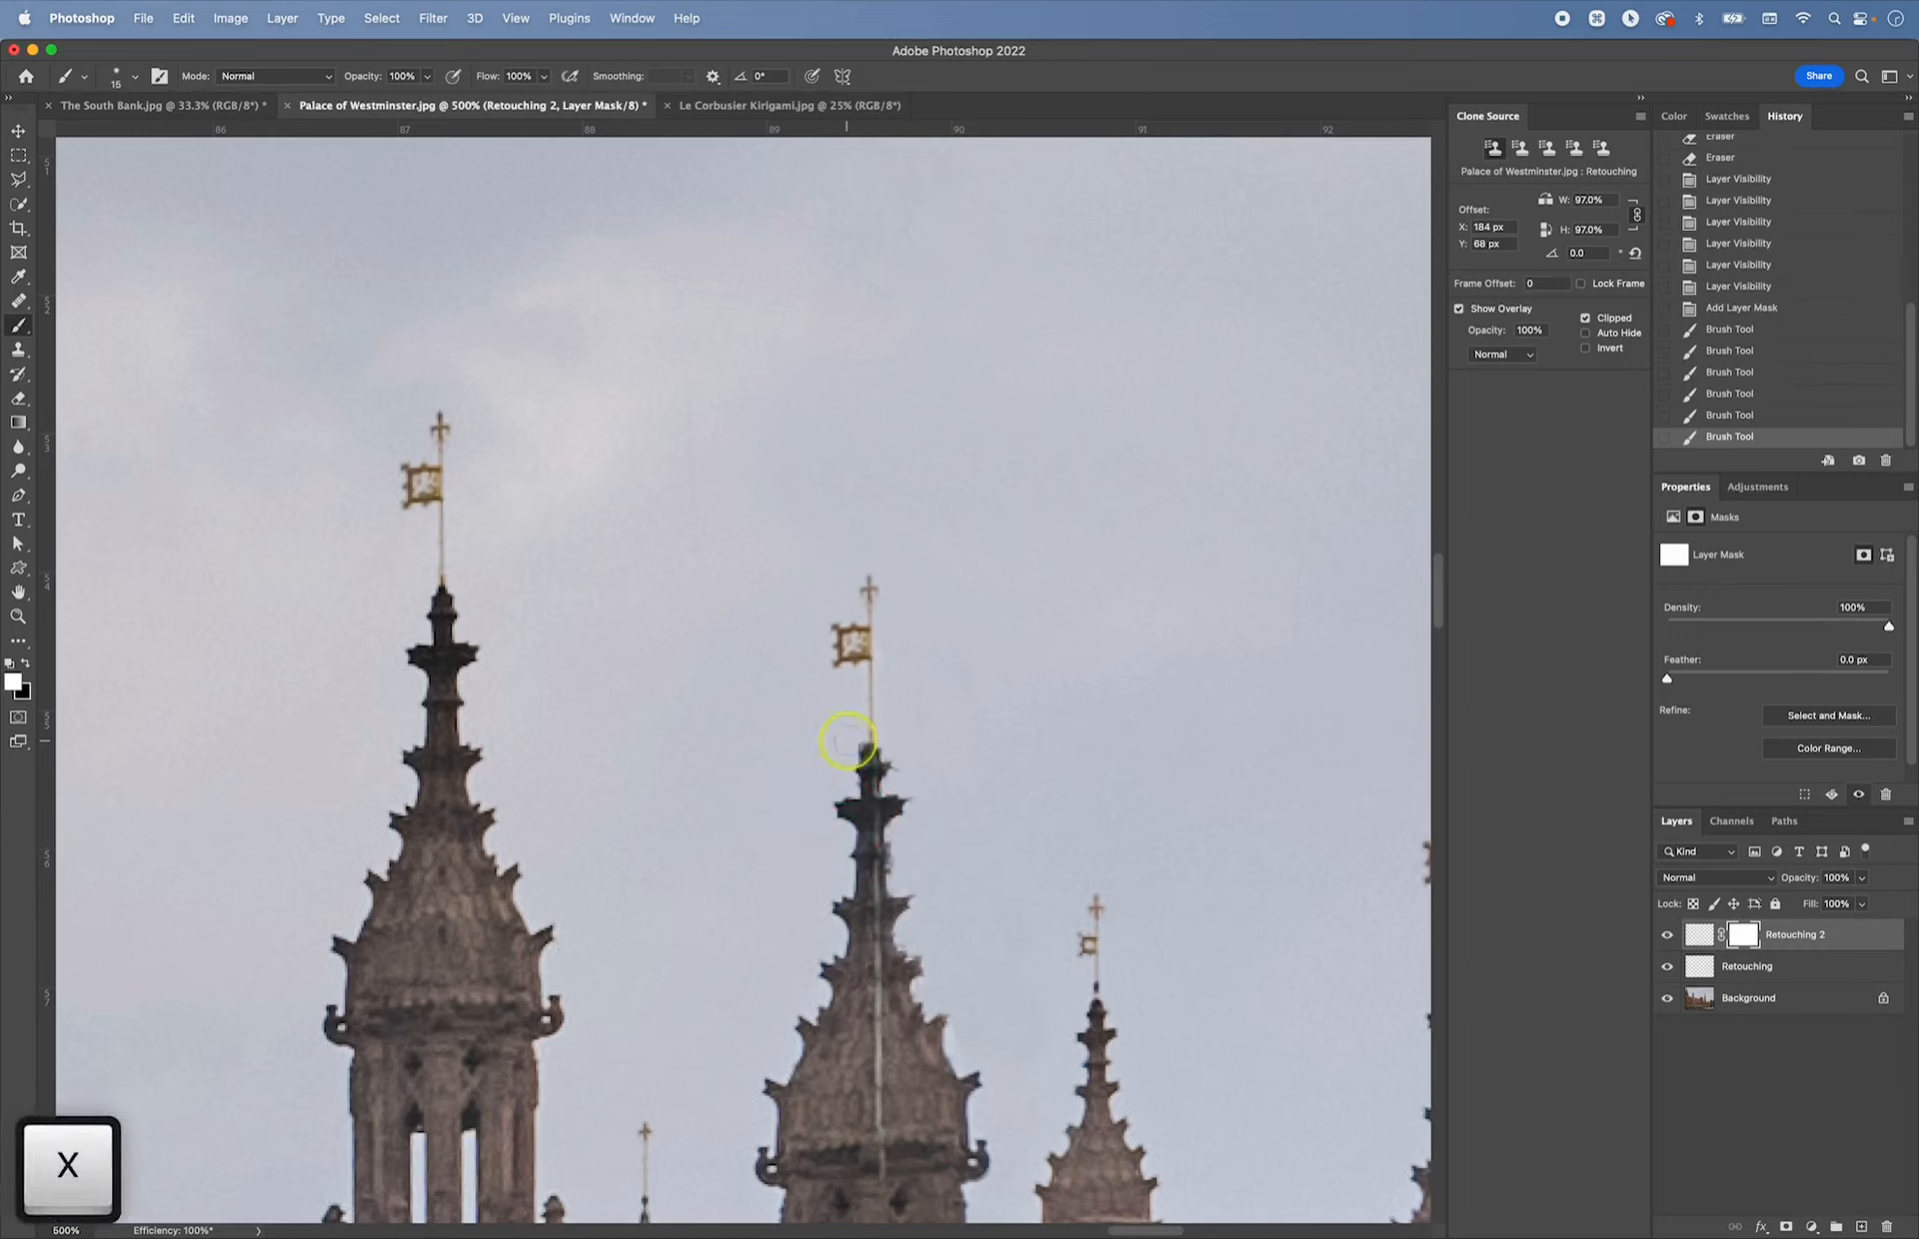
{"action": "left_click_drag", "start_coordinate": [842, 747], "coordinate": [853, 765]}
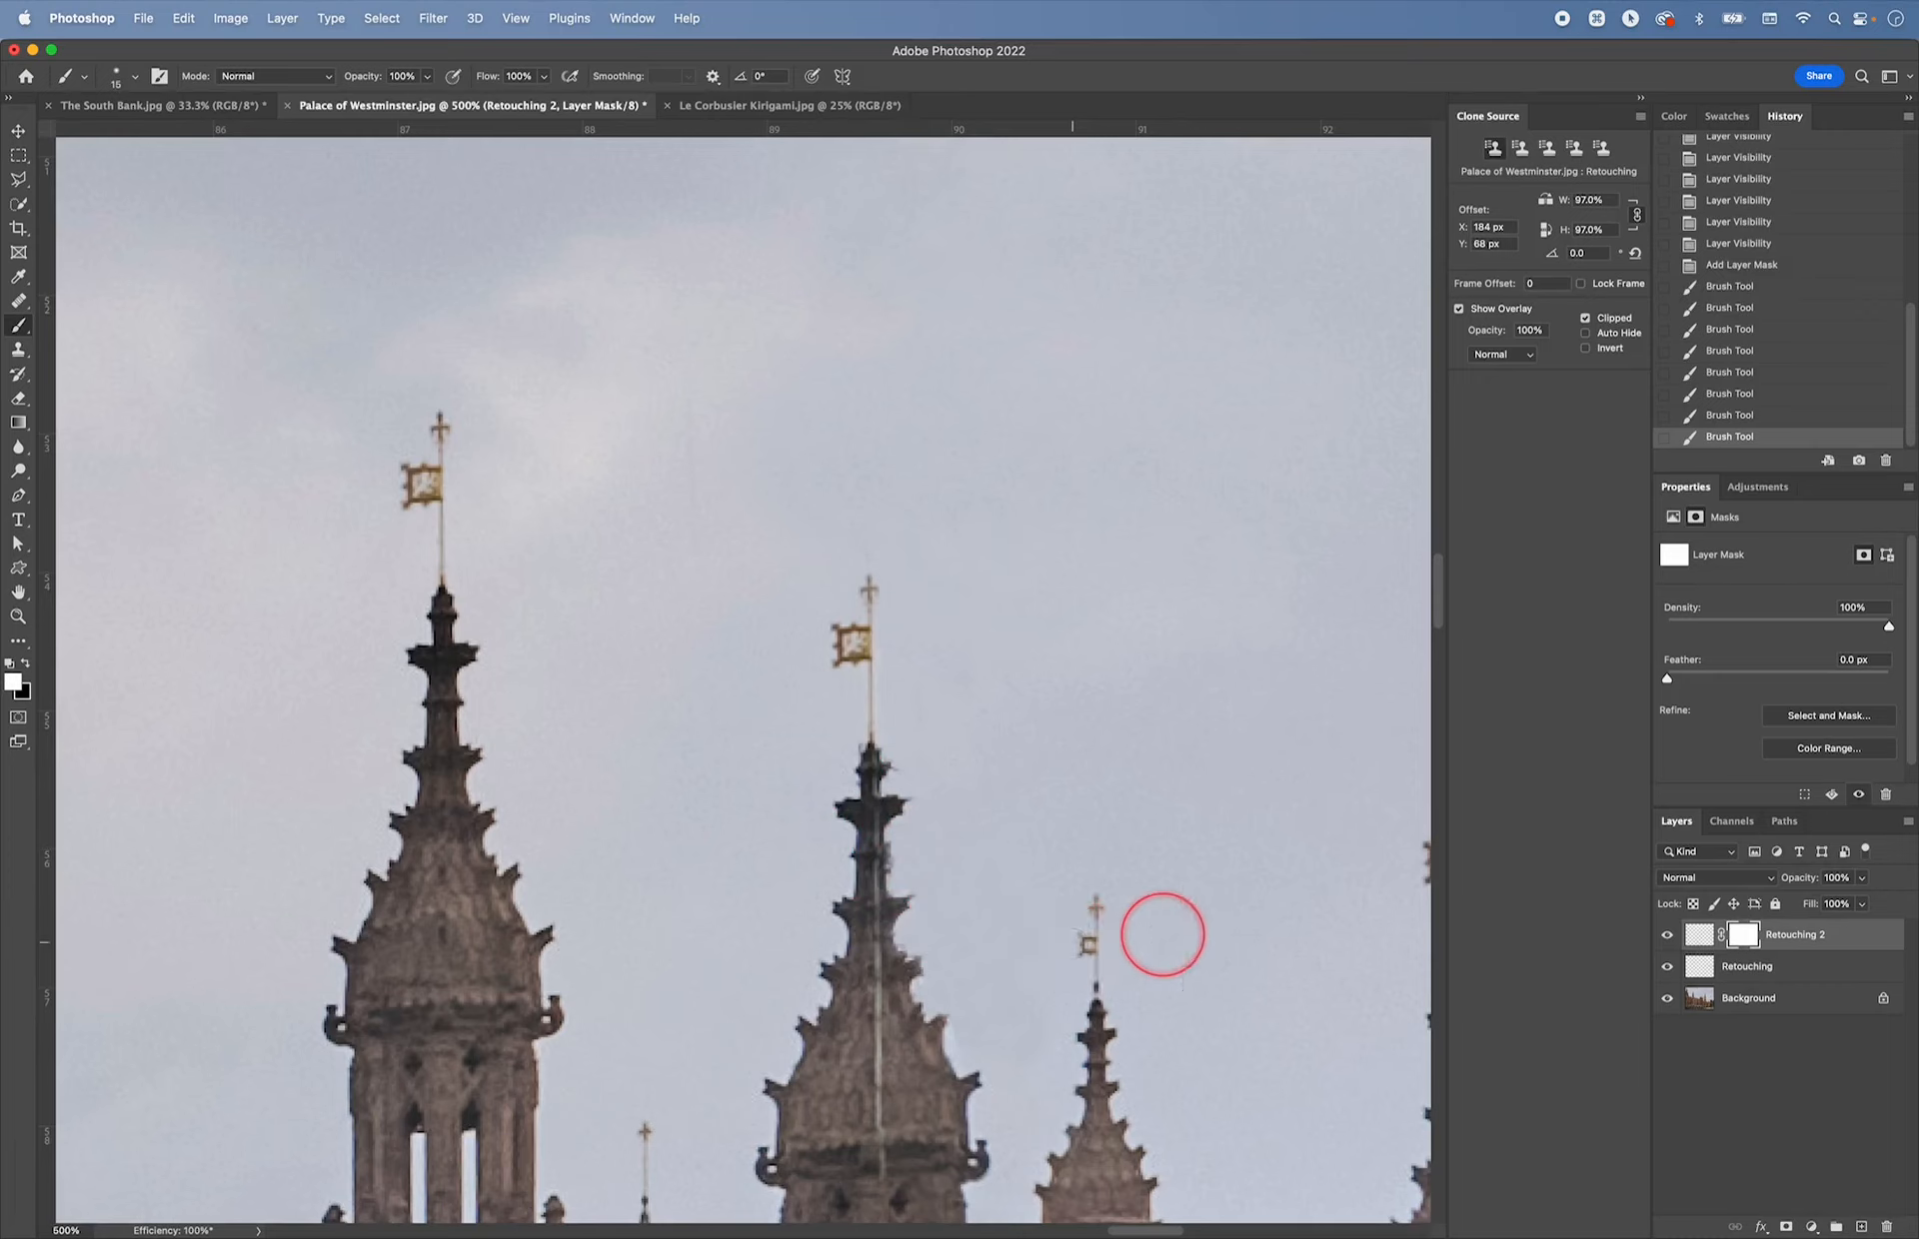
{"action": "left_click", "coordinate": [1666, 936]}
{"action": "left_click", "coordinate": [1666, 937]}
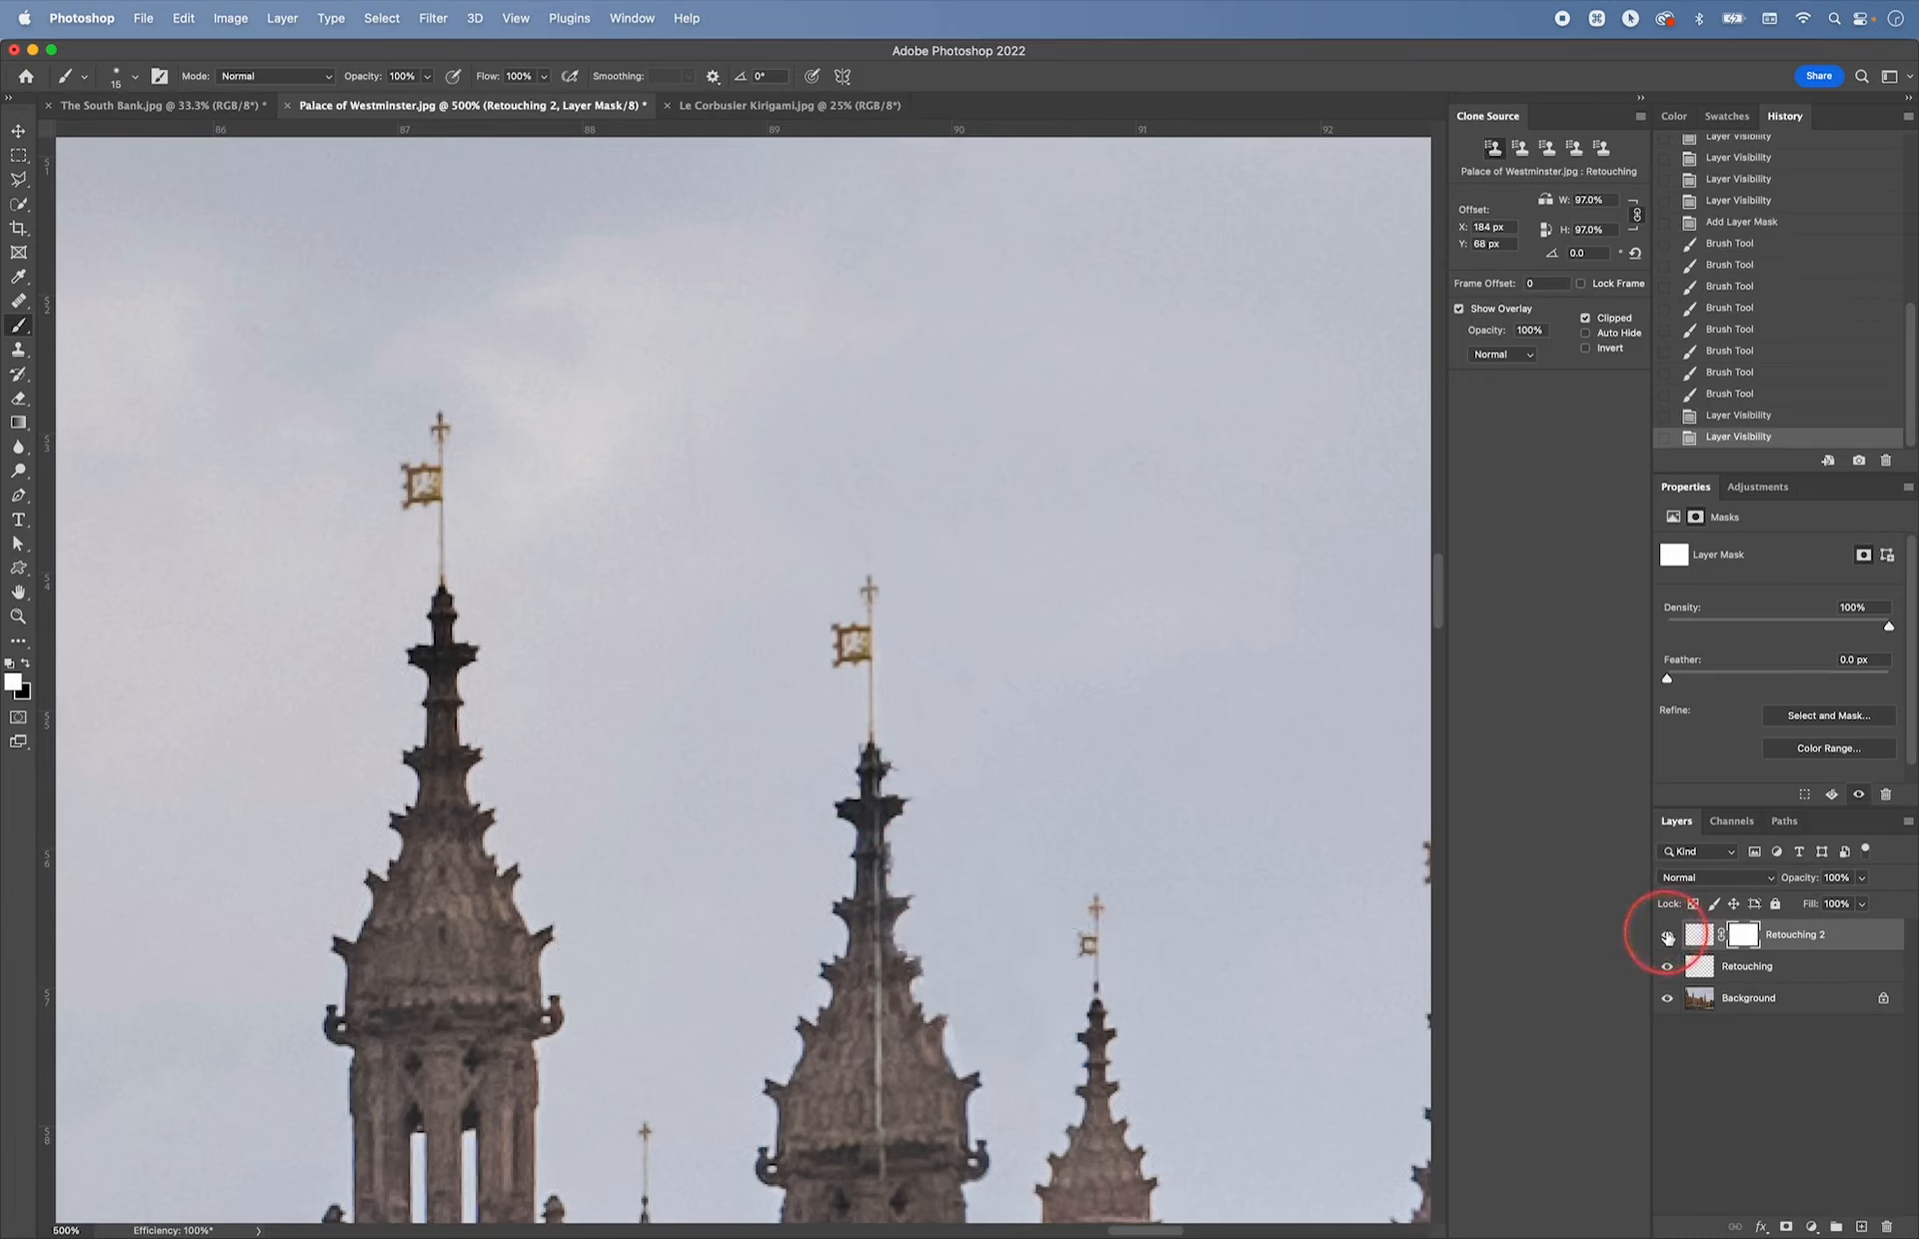
{"action": "left_click", "coordinate": [1666, 937]}
{"action": "left_click", "coordinate": [1666, 937]}
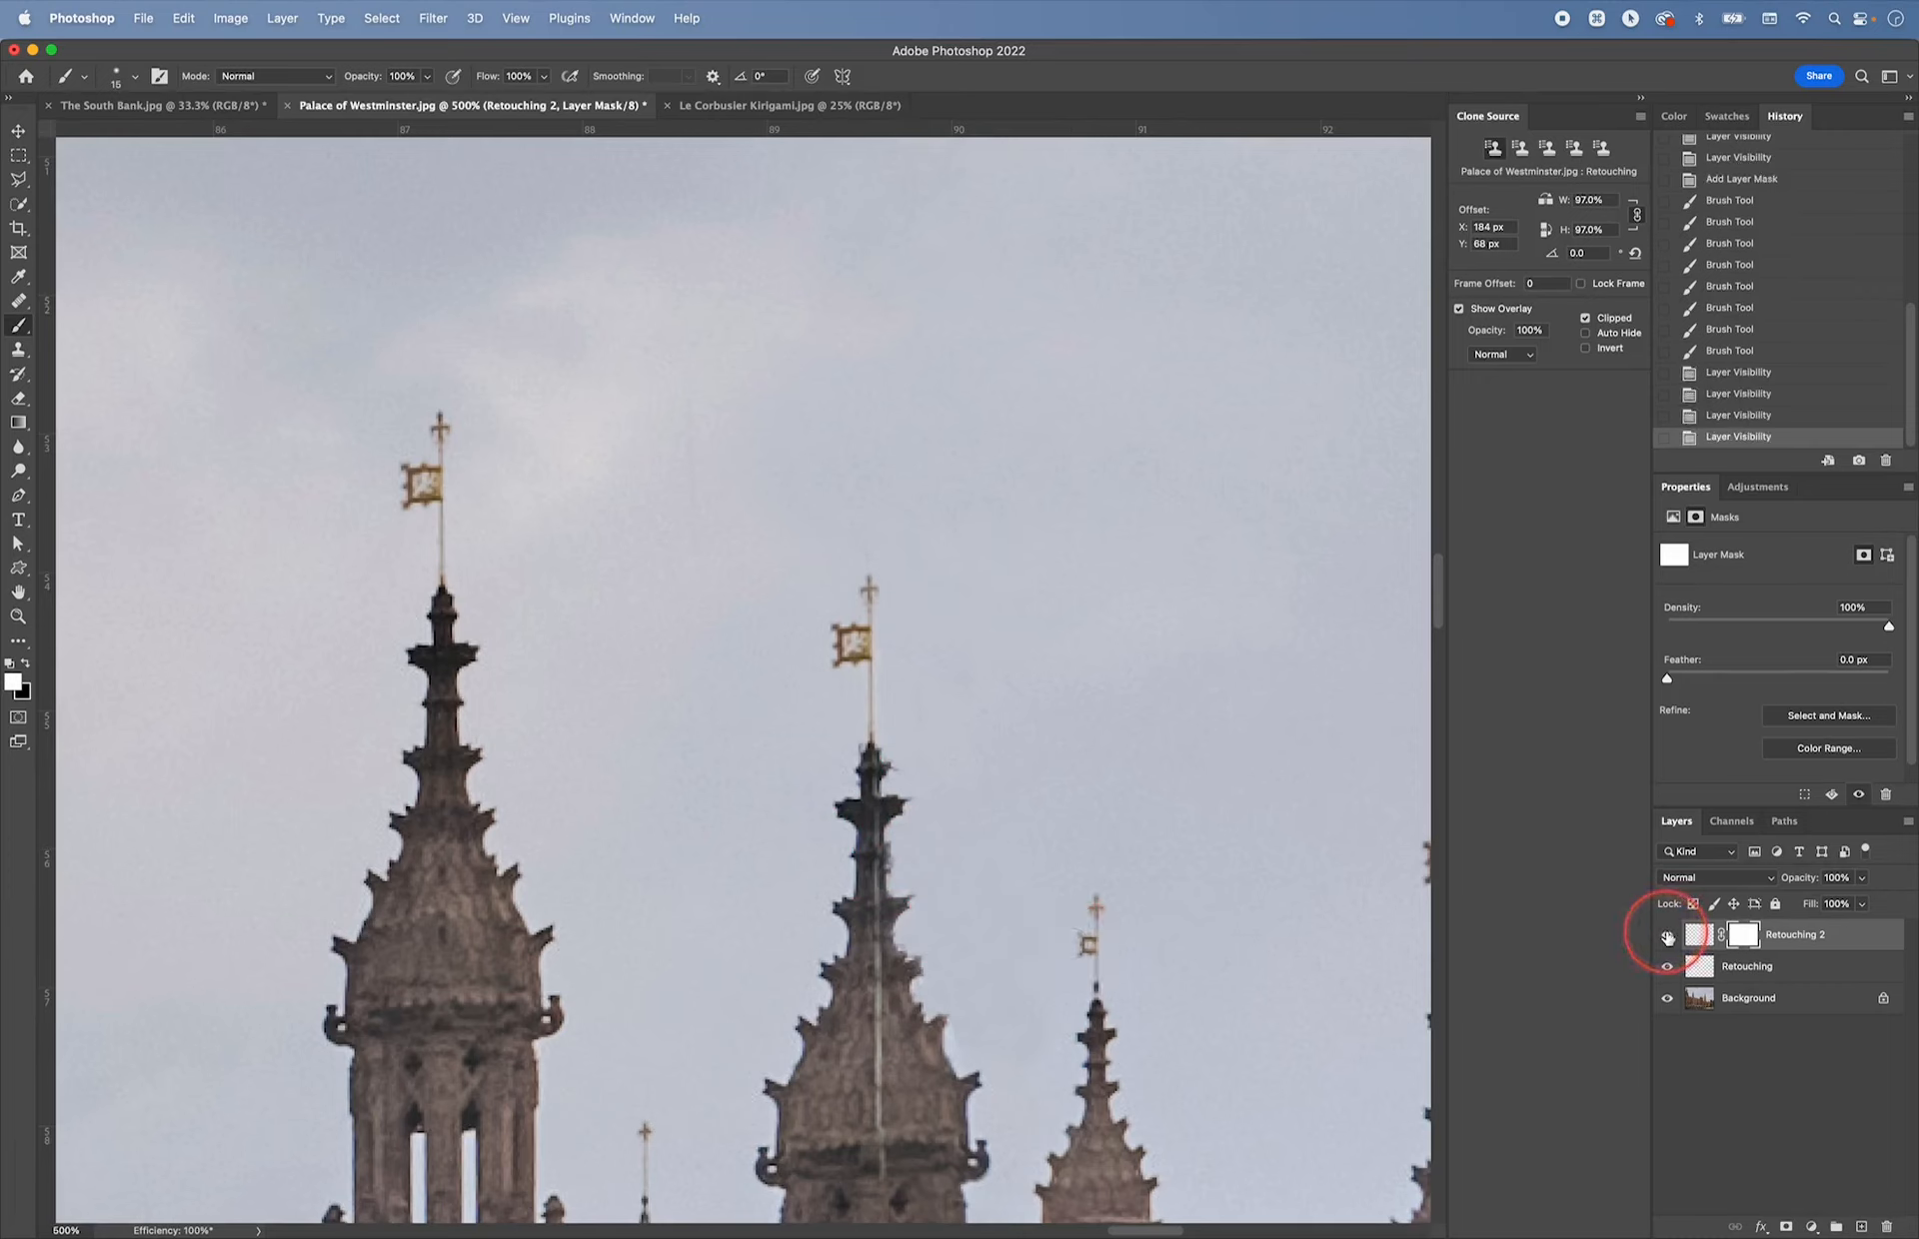
- Isolate Retouching 2, mask out the dark fragment left at the foot of the weathervane's pole, and display all layers again
{"action": "key", "text": "z"}
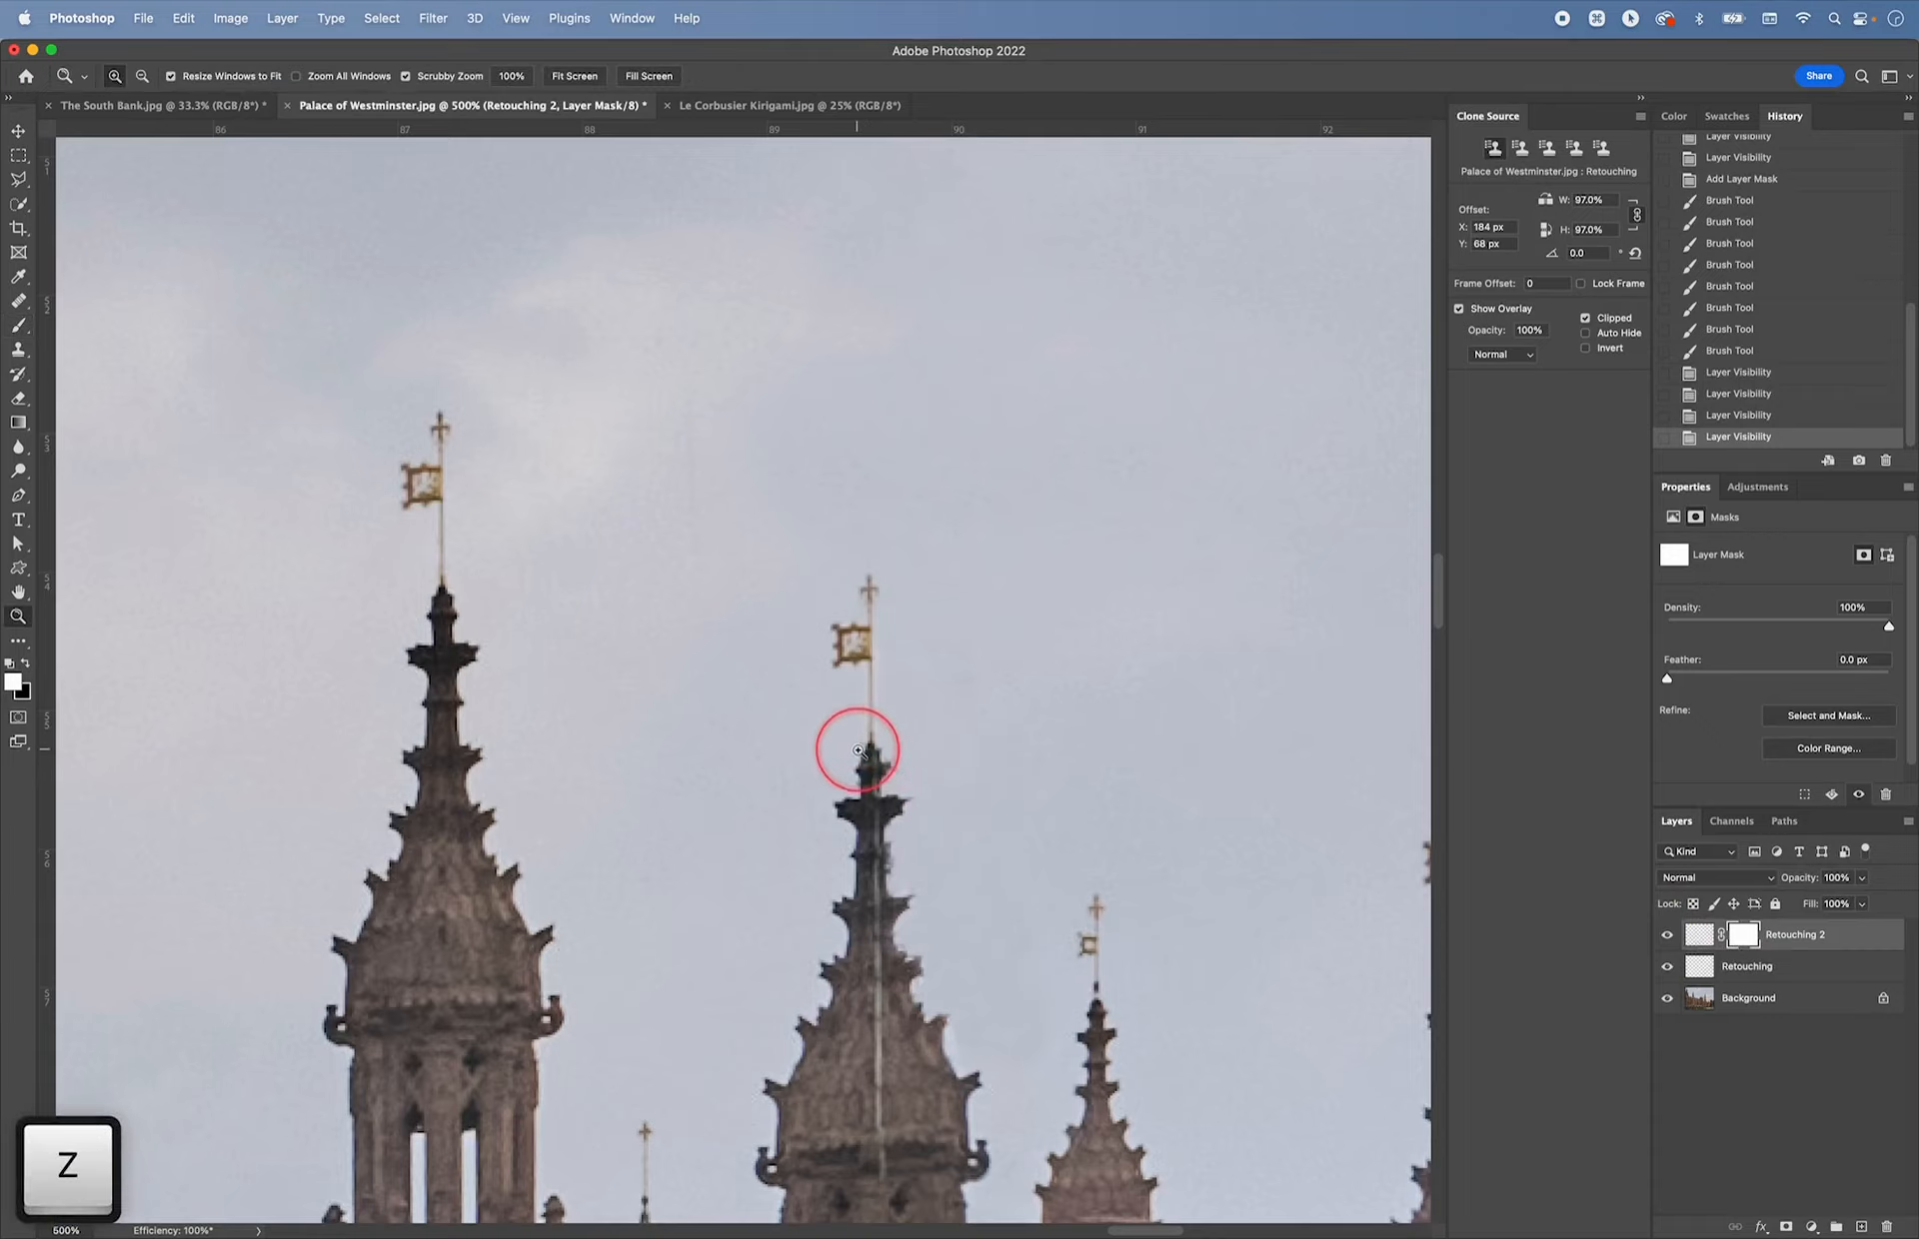
{"action": "left_click_drag", "start_coordinate": [858, 750], "coordinate": [972, 827]}
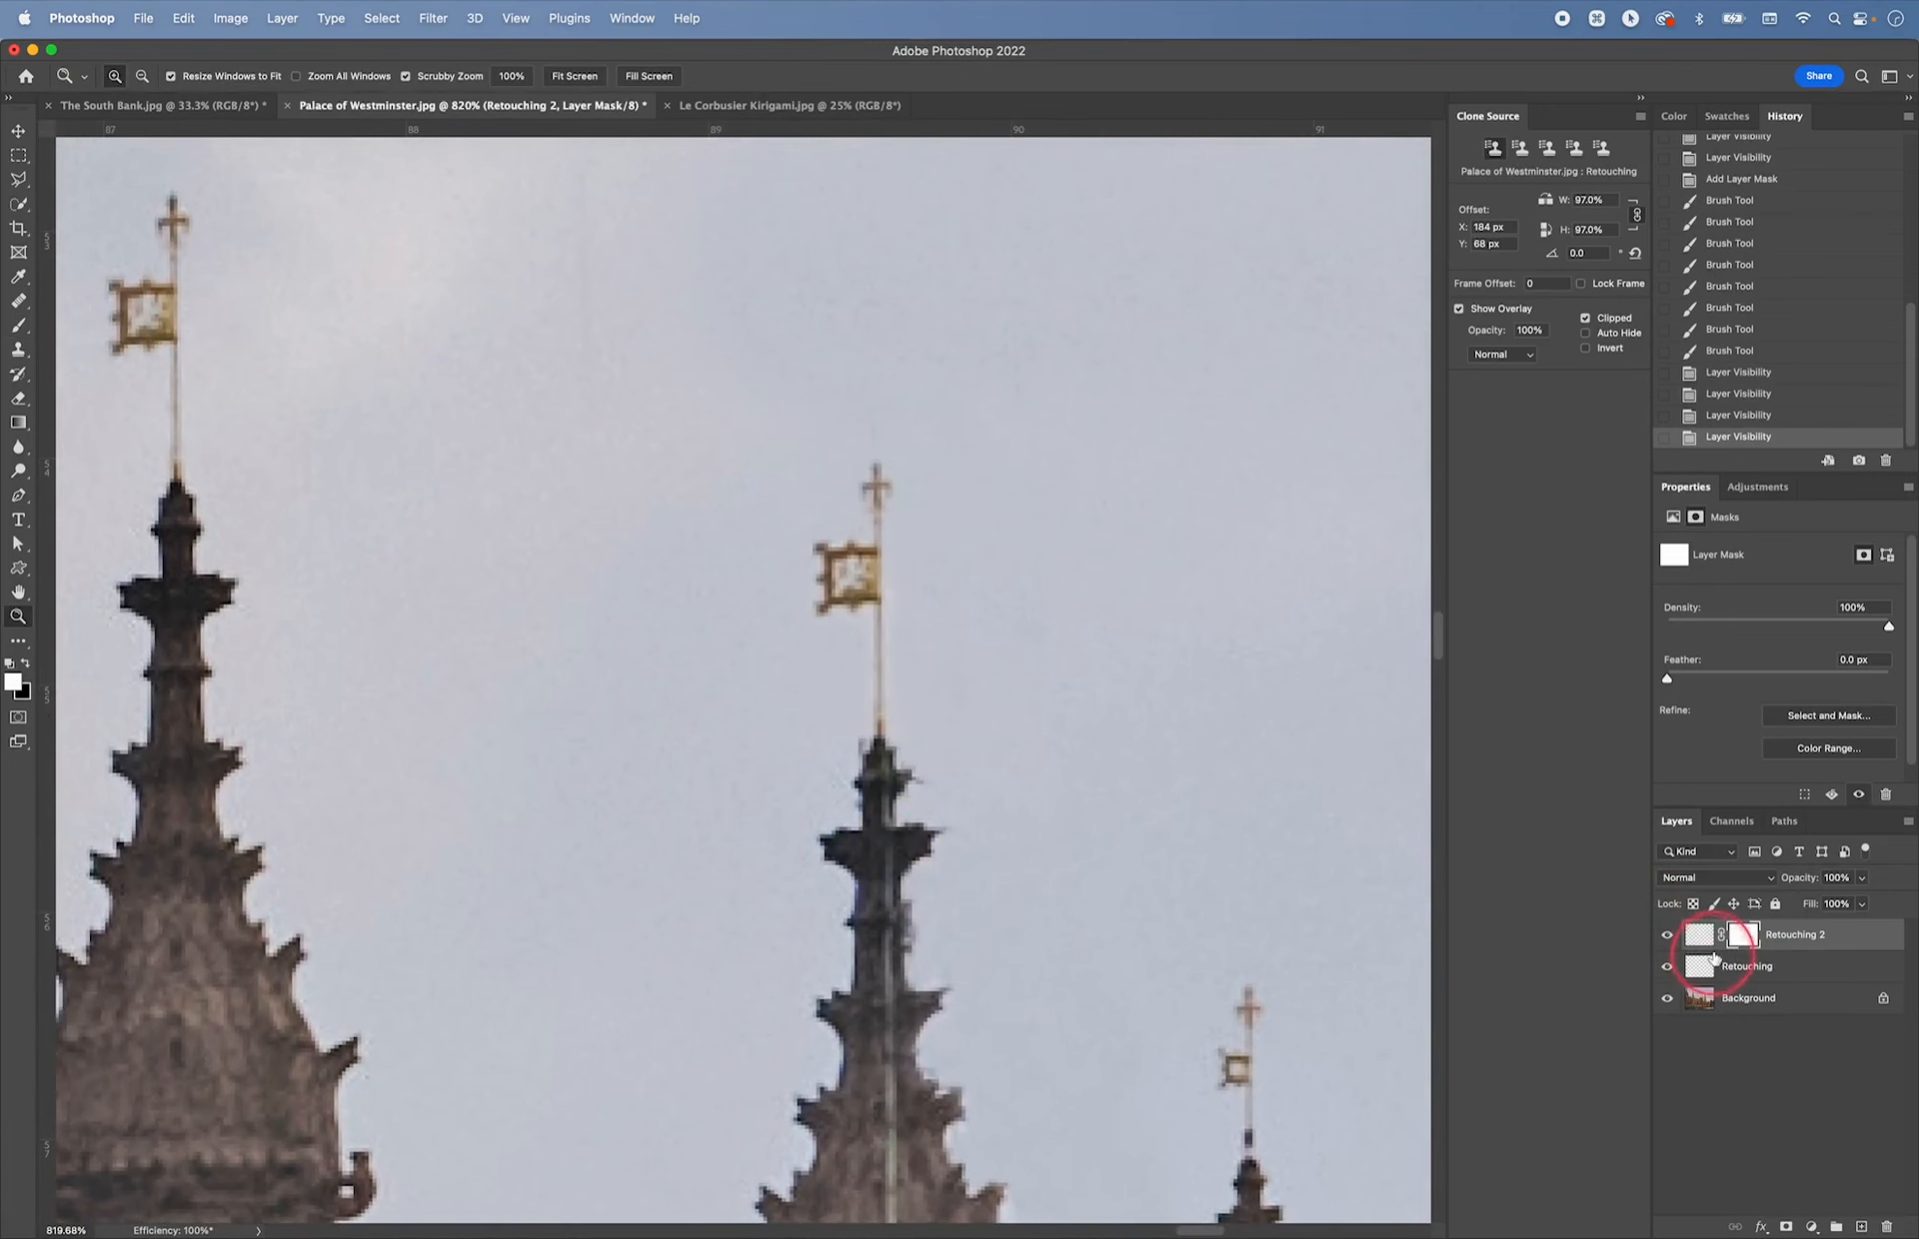
{"action": "left_click", "coordinate": [1668, 938], "text": "alt"}
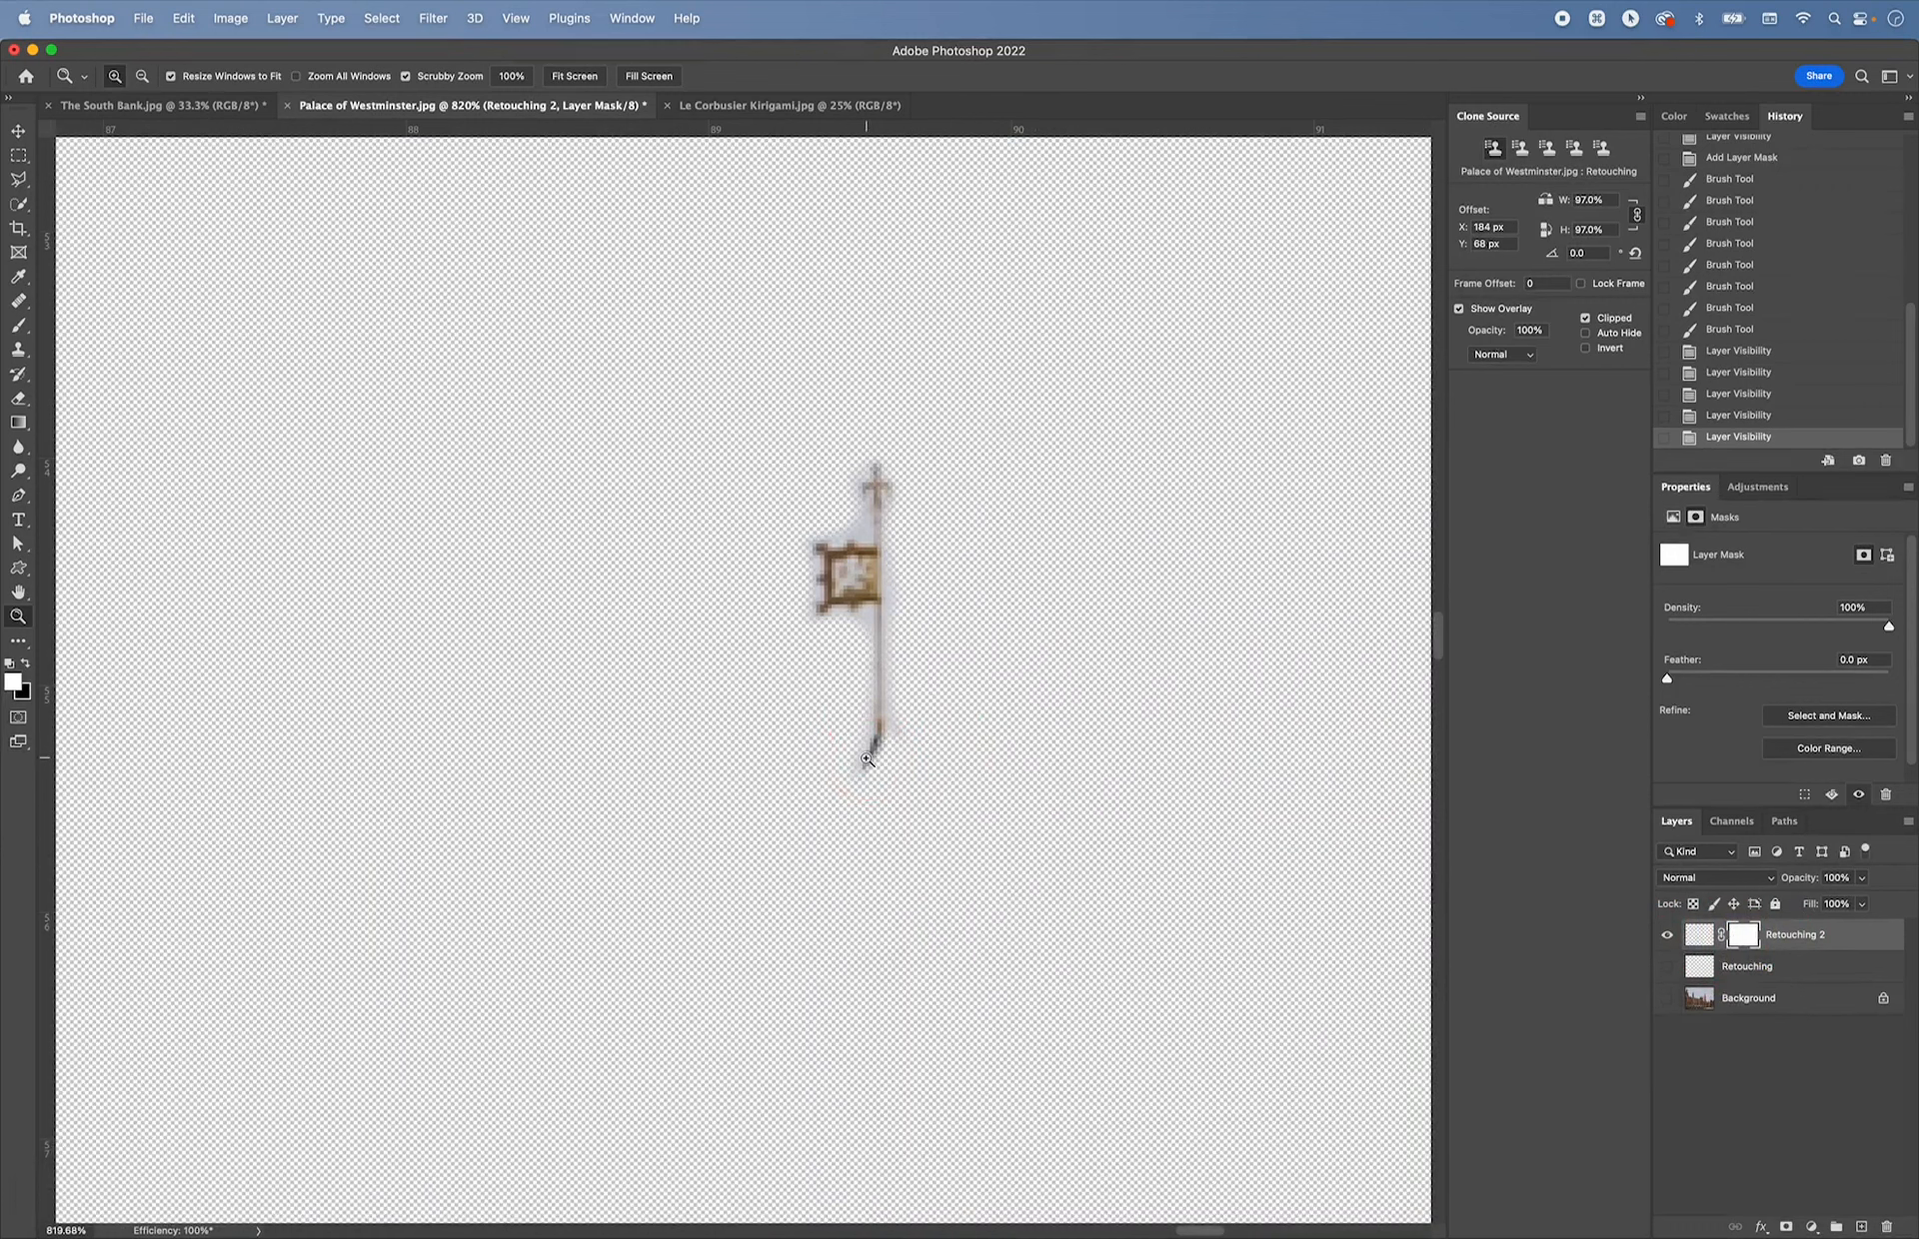
{"action": "key", "text": "b"}
{"action": "left_click_drag", "start_coordinate": [930, 750], "coordinate": [864, 769]}
{"action": "key", "text": "x"}
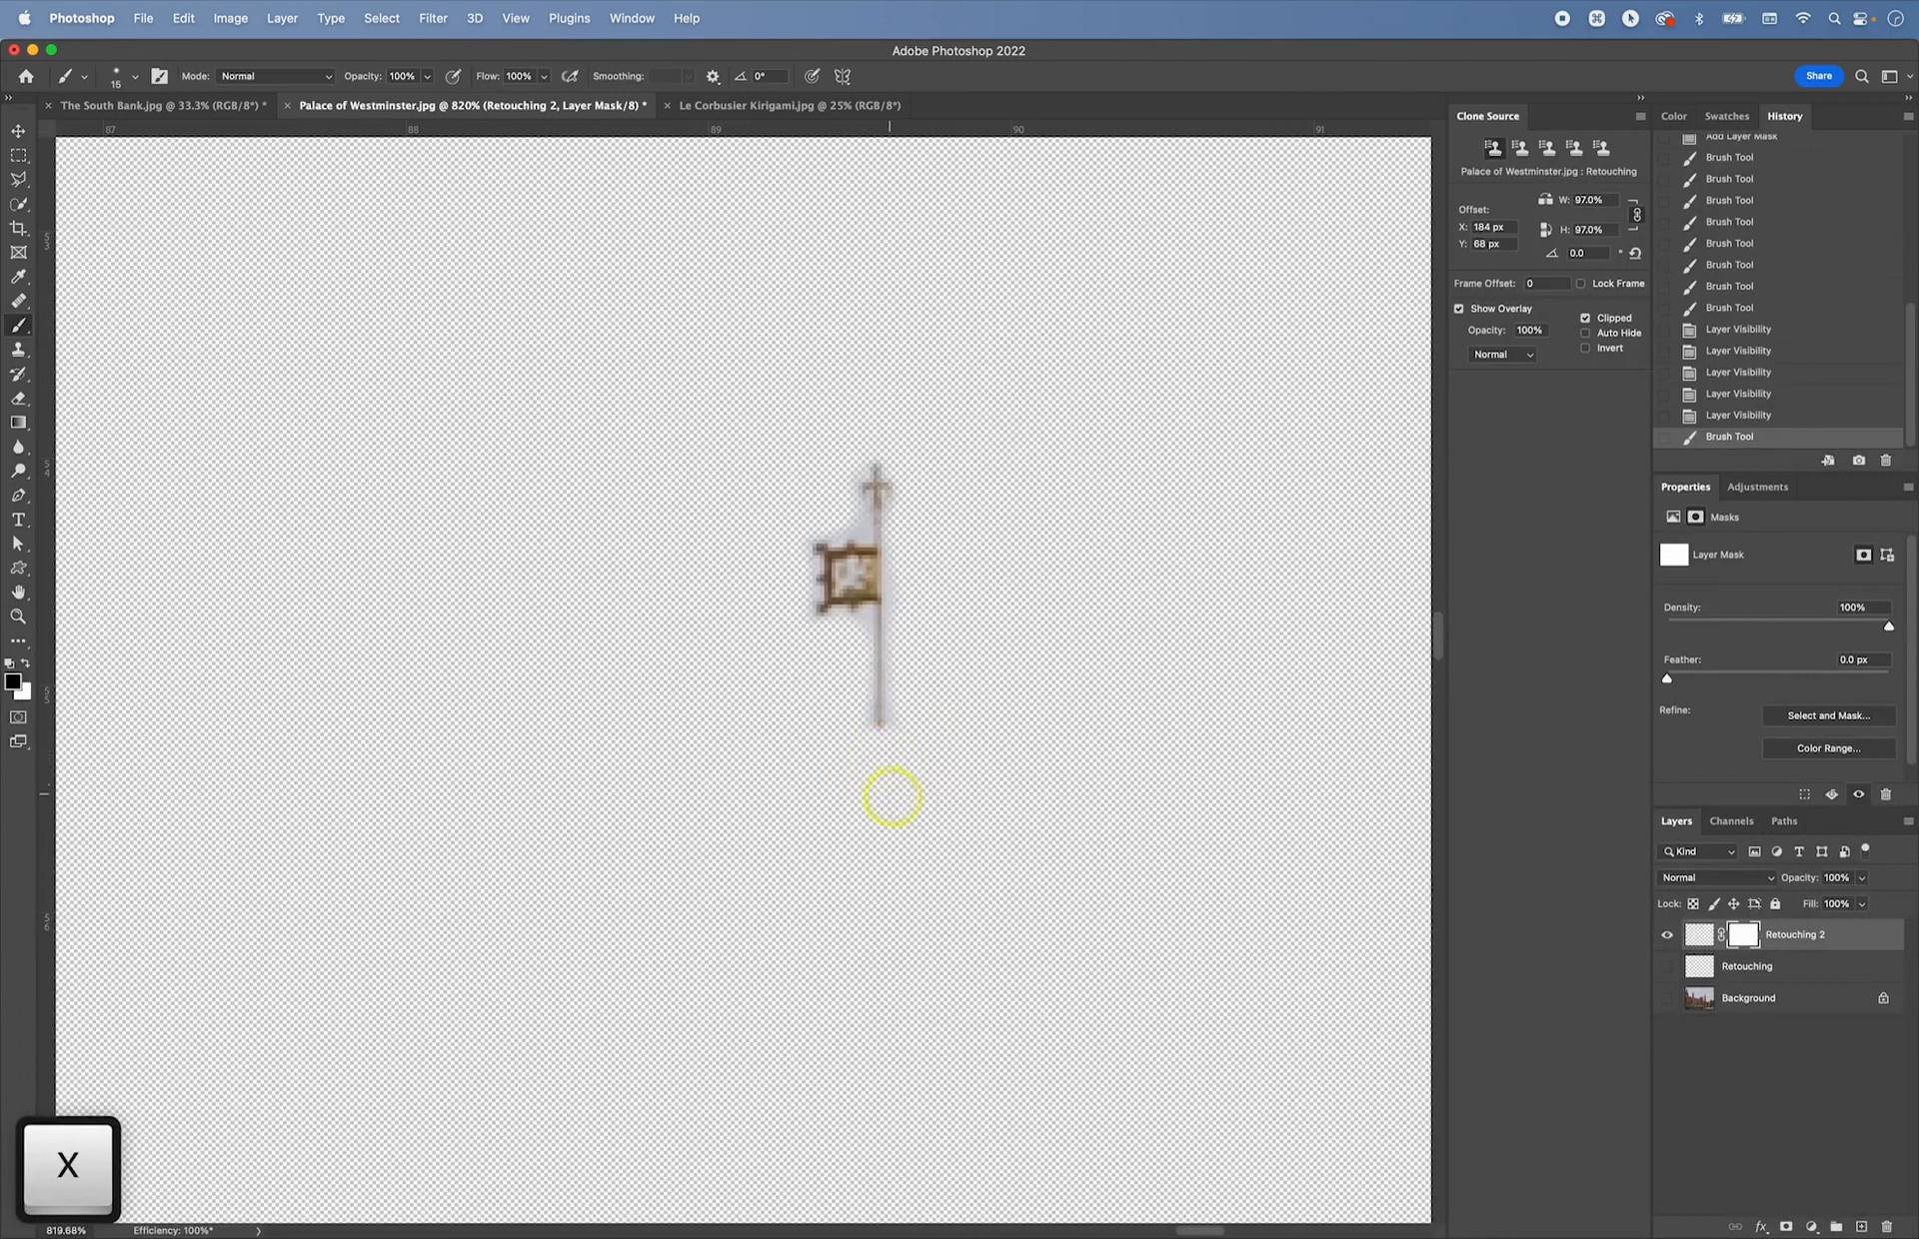
{"action": "left_click", "coordinate": [1667, 935], "text": "alt"}
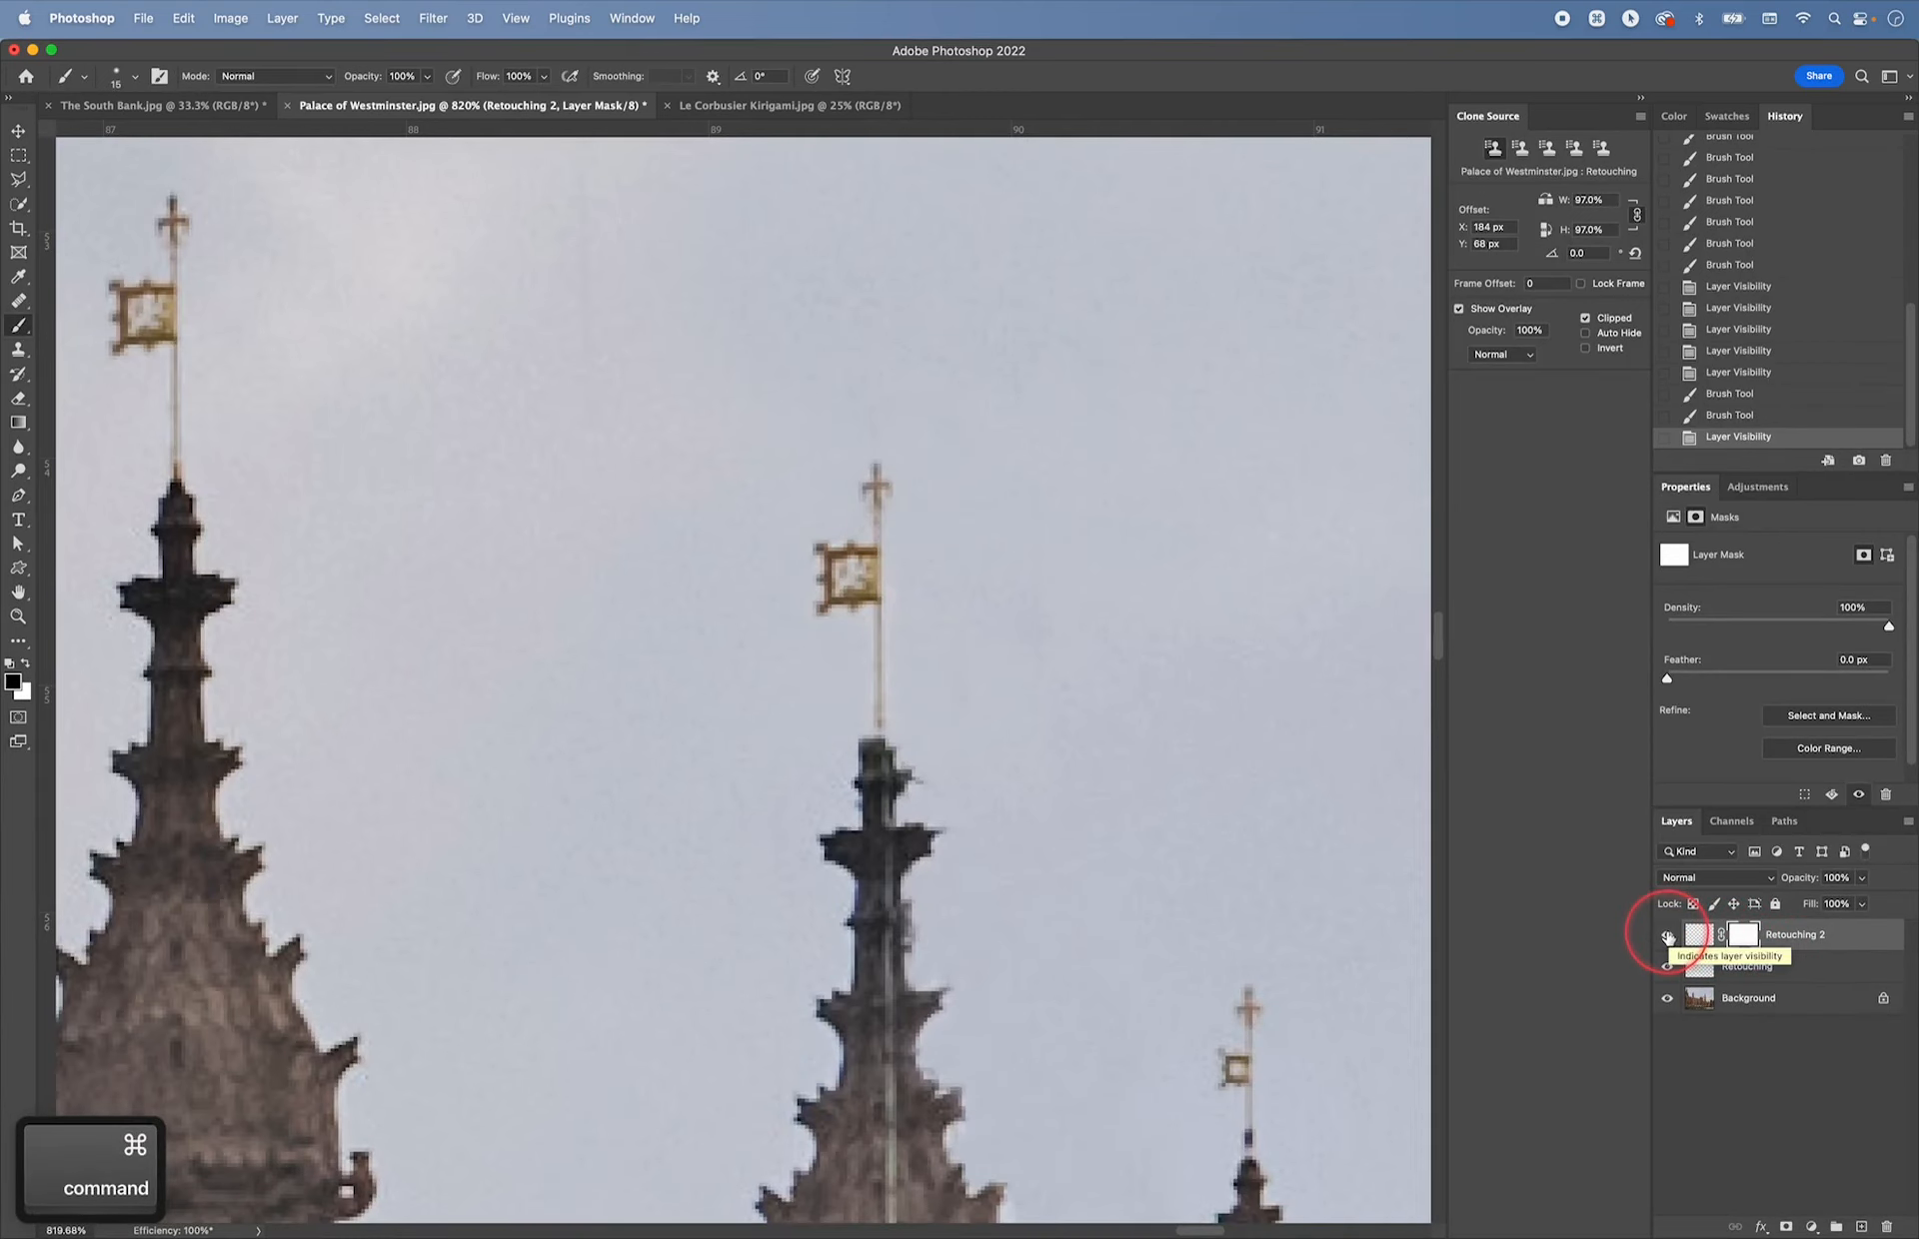
- Compare the original Background alone with the retouched composite in a 100% overview of the palace
{"action": "key", "text": "super+minus"}
{"action": "key", "text": "super+minus"}
{"action": "key", "text": "super+minus"}
{"action": "key", "text": "super+minus"}
{"action": "key", "text": "super+minus"}
{"action": "key", "text": "super+minus"}
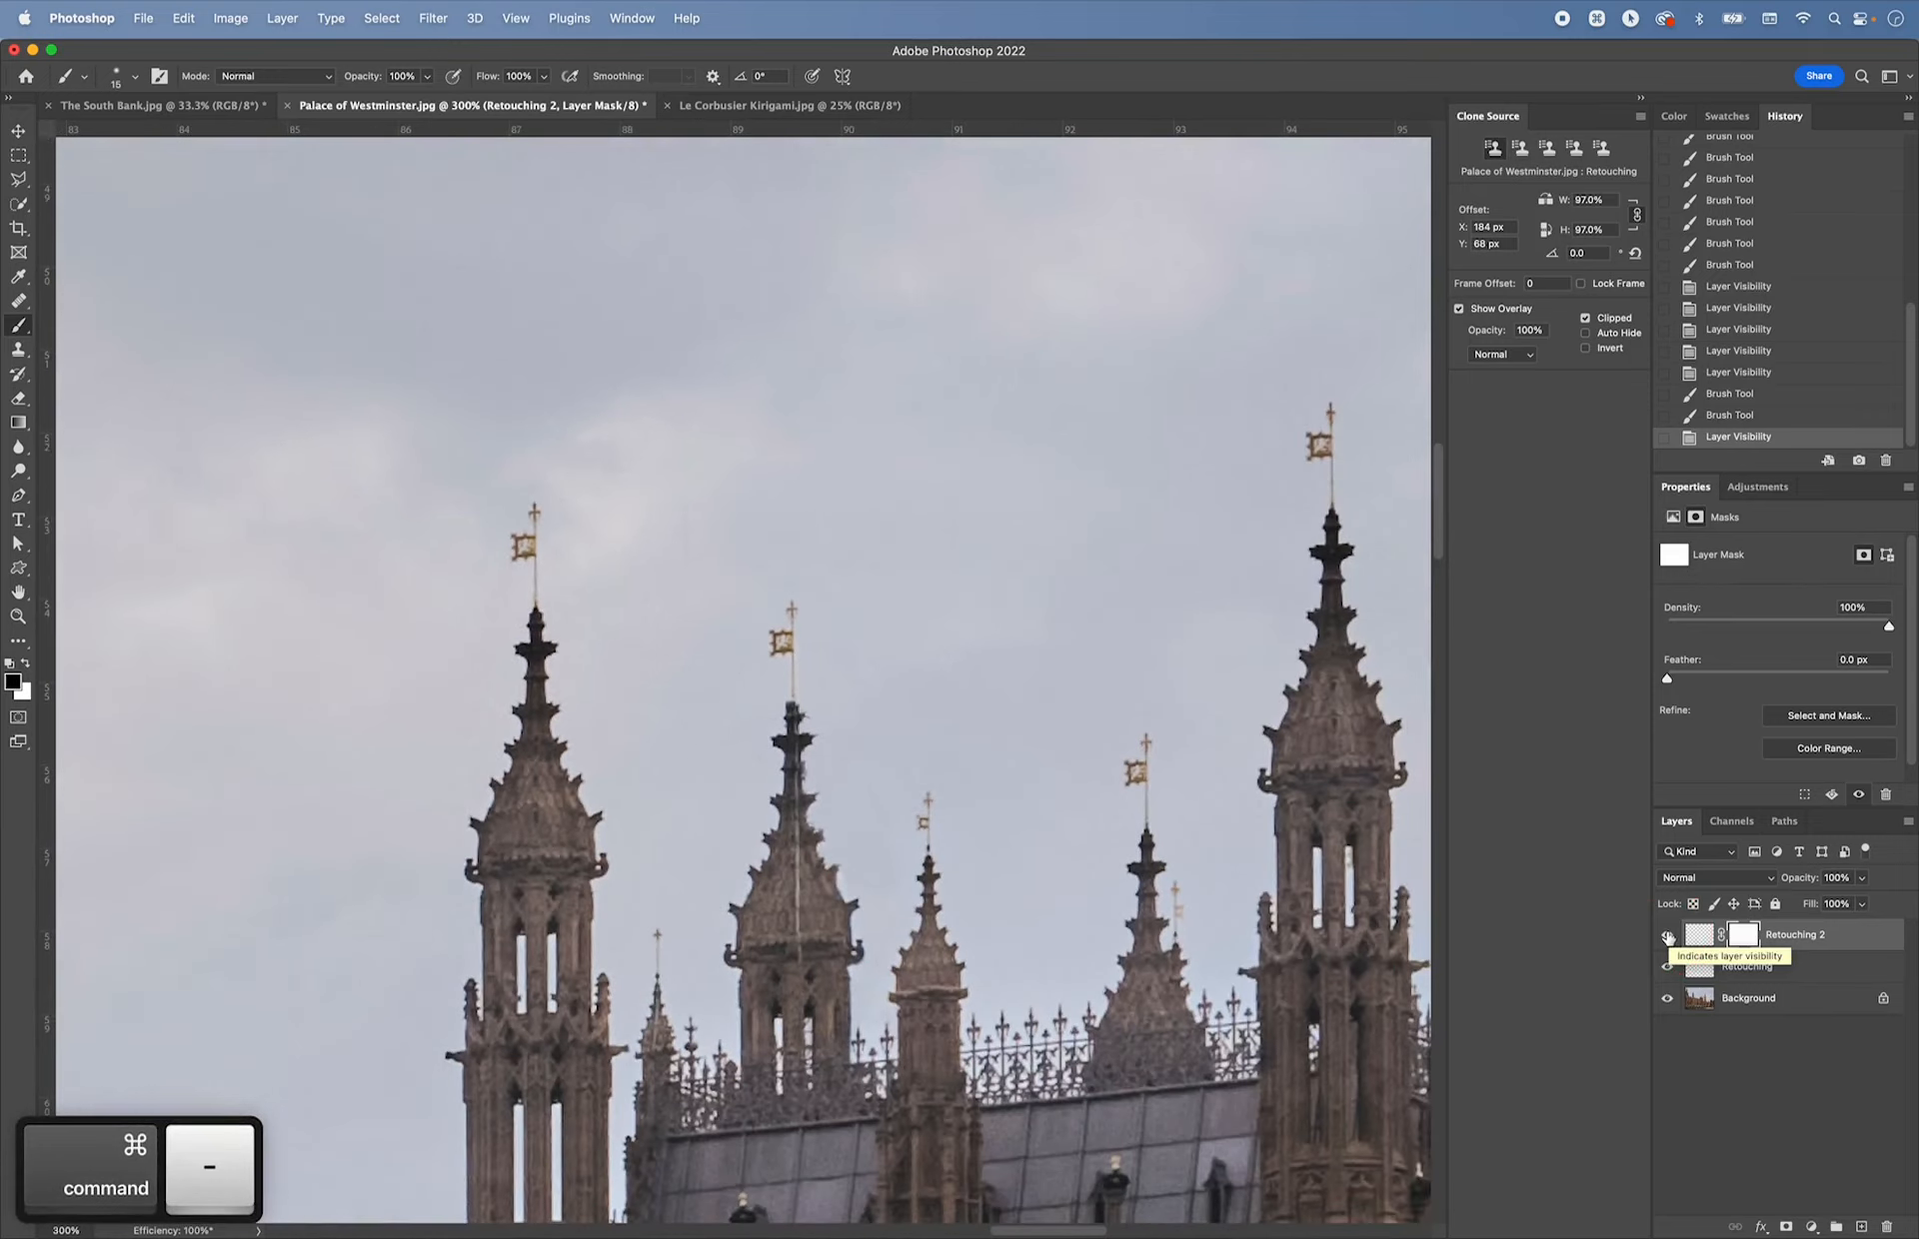
{"action": "key", "text": "super+minus"}
{"action": "key", "text": "super+minus"}
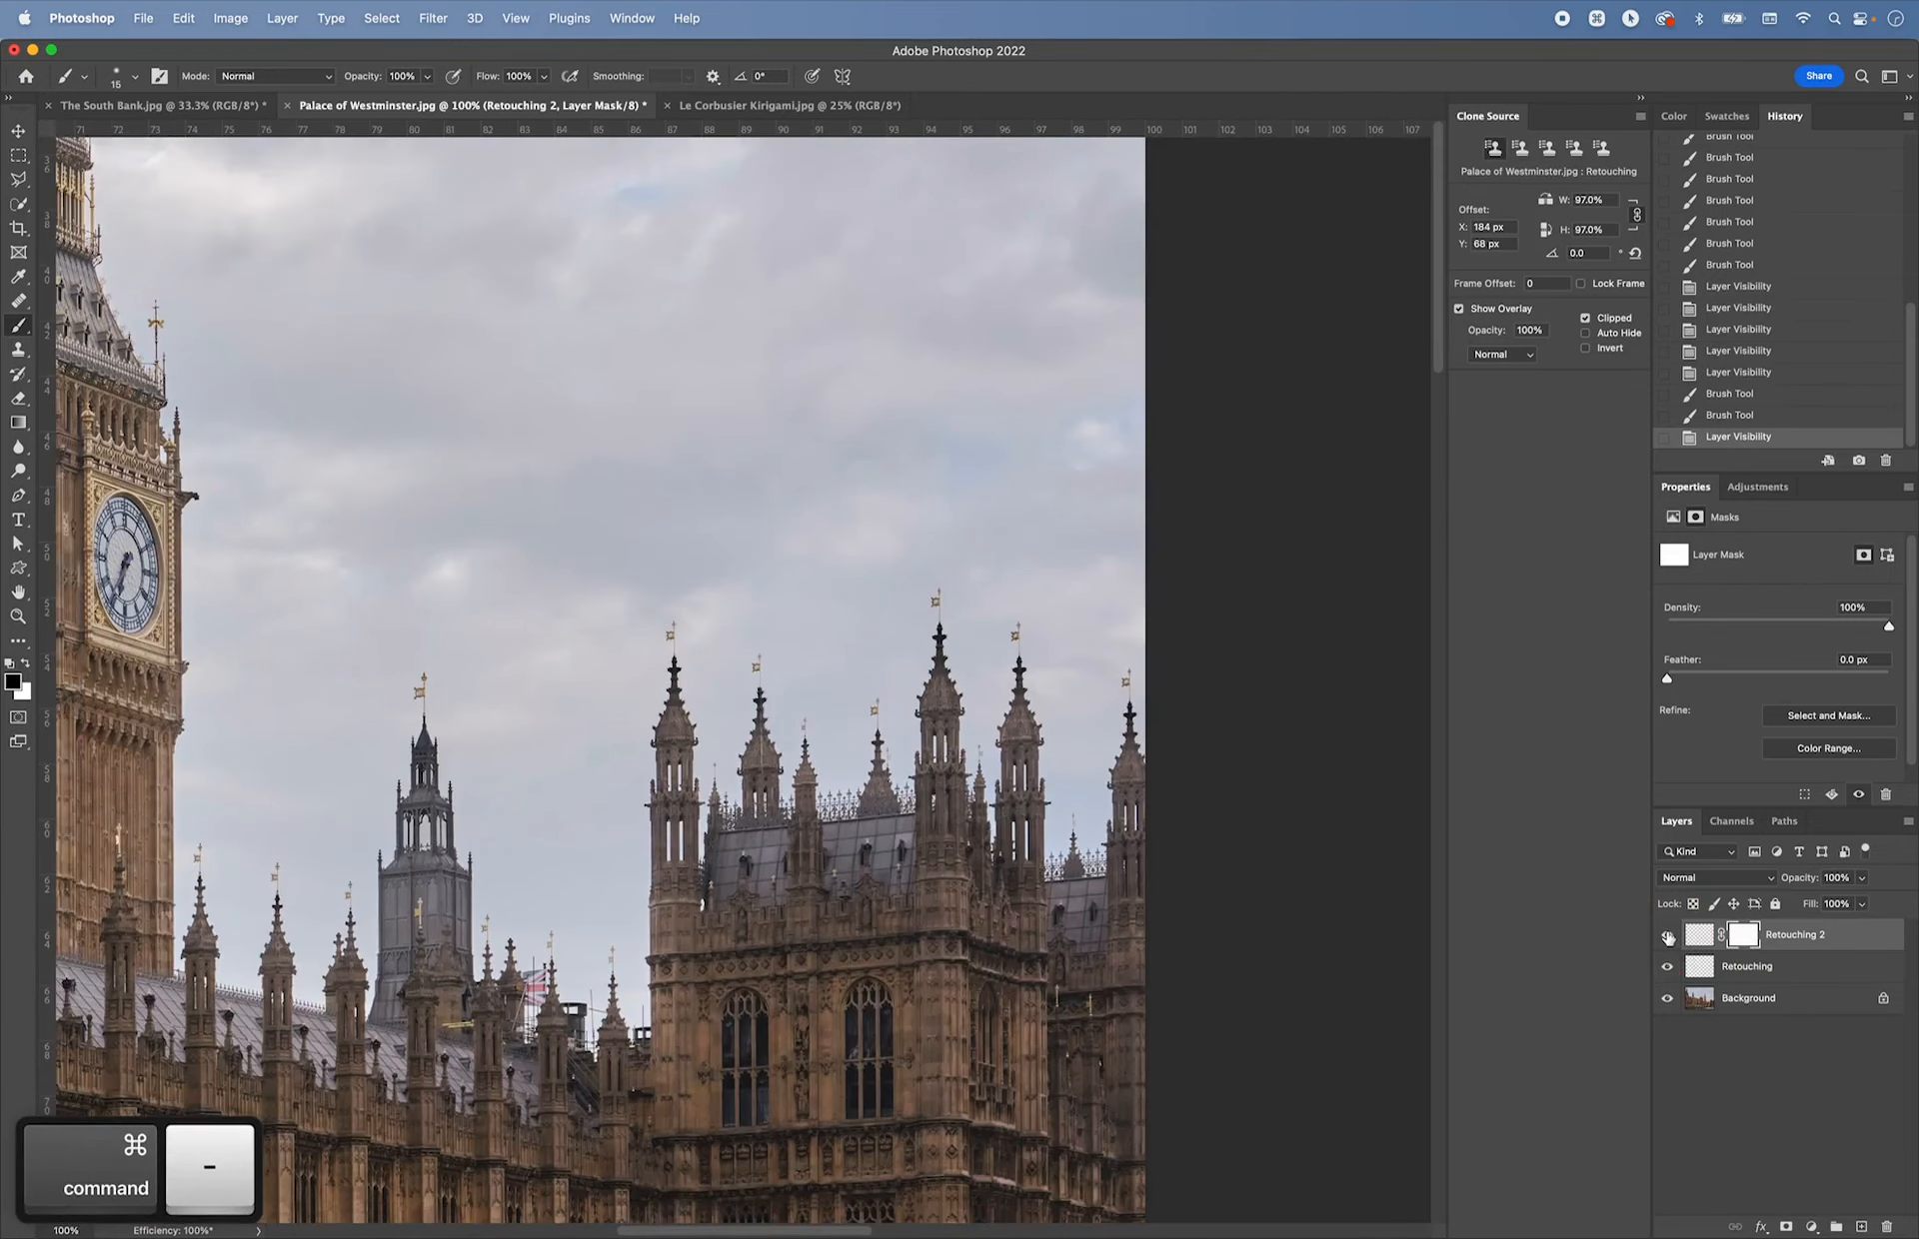
{"action": "left_click", "coordinate": [1669, 1001], "text": "alt"}
{"action": "left_click", "coordinate": [1670, 1001], "text": "alt"}
{"action": "left_click", "coordinate": [1669, 1002], "text": "alt"}
{"action": "left_click", "coordinate": [1669, 1002], "text": "alt"}
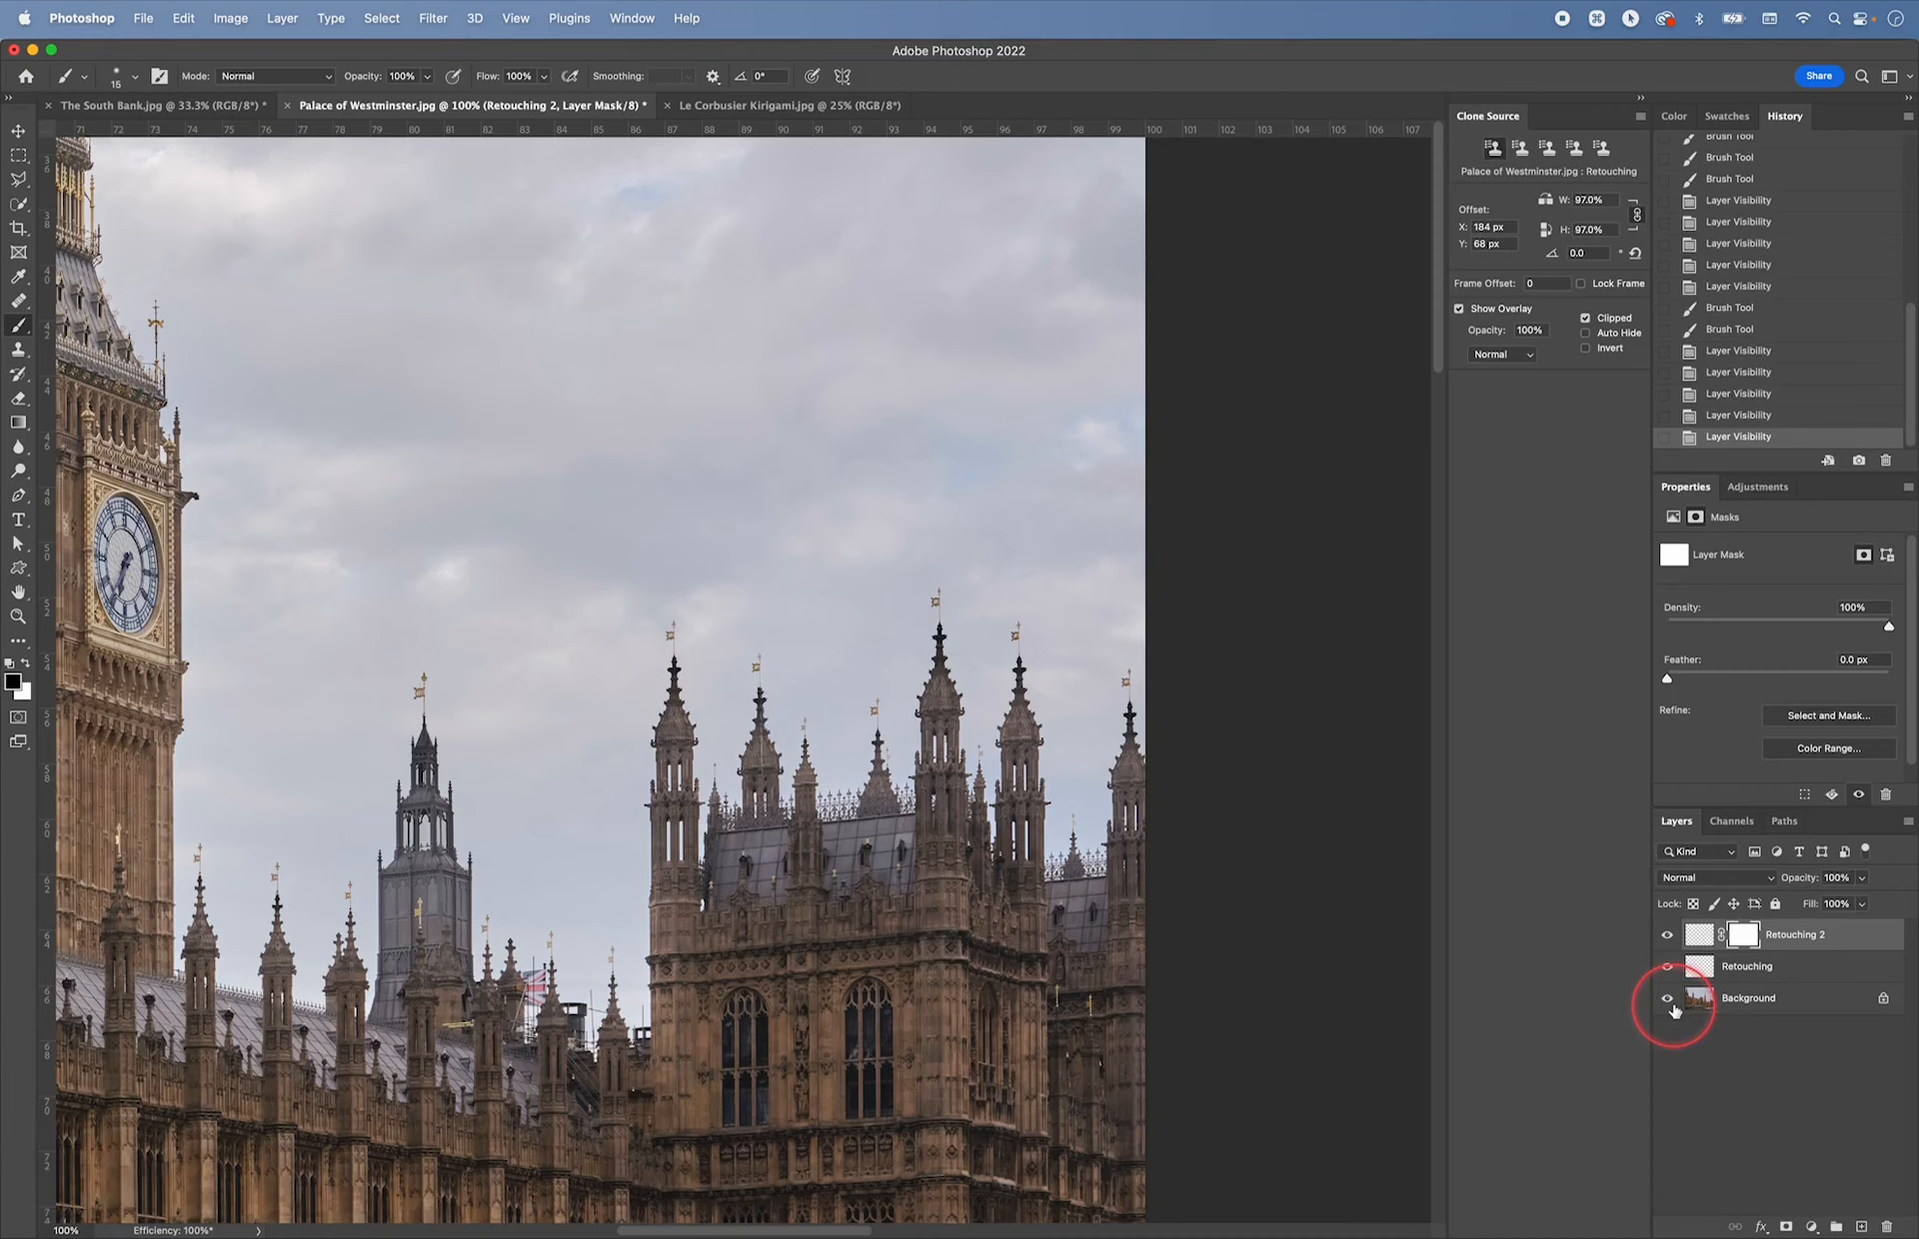
- Compare the spires close up at 400% between the Background alone and all layers shown
{"action": "key", "text": "super+equal"}
{"action": "key", "text": "super+equal"}
{"action": "key", "text": "super+equal"}
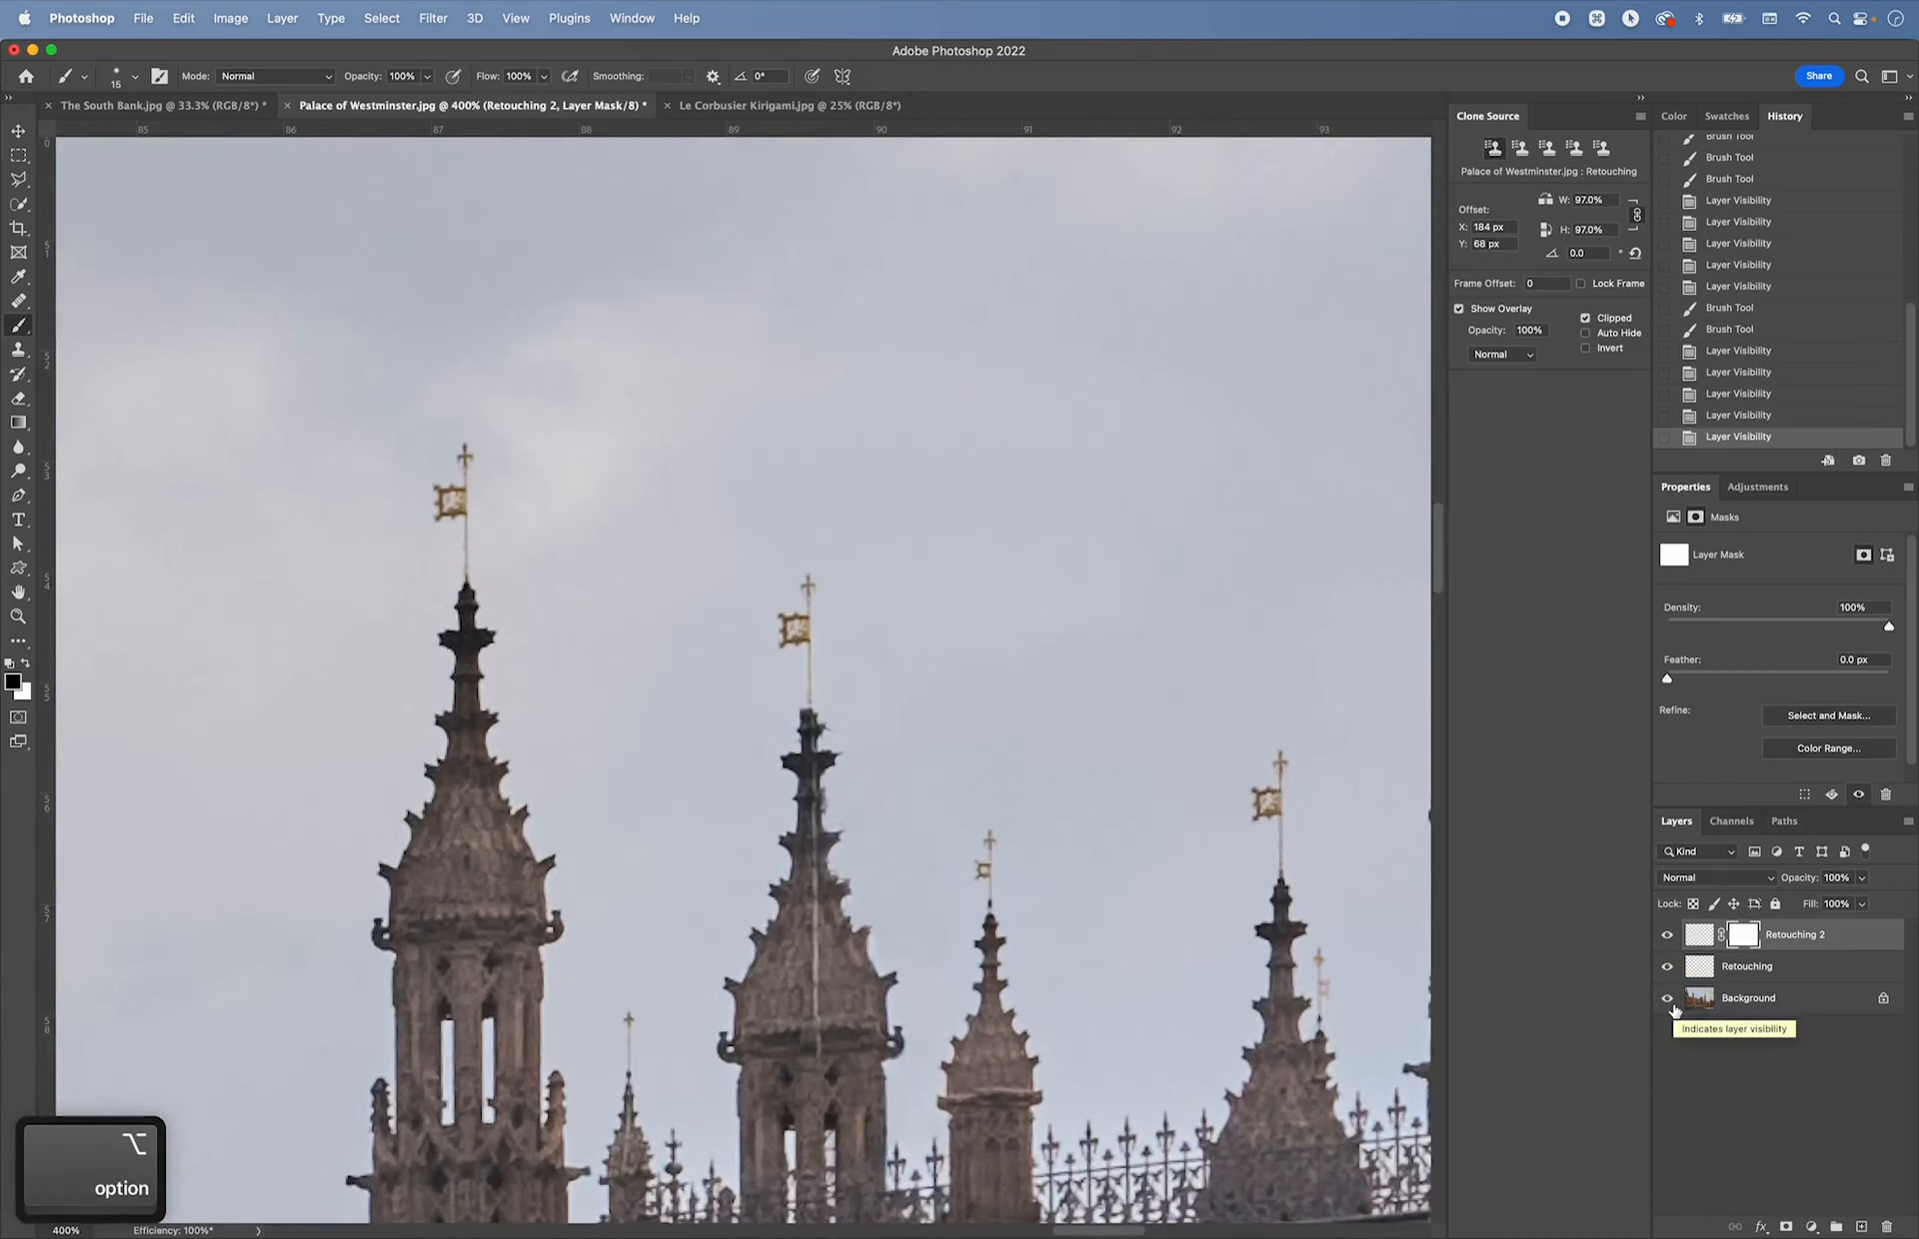
{"action": "left_click", "coordinate": [1670, 1002], "text": "alt"}
{"action": "left_click", "coordinate": [1670, 1003], "text": "alt"}
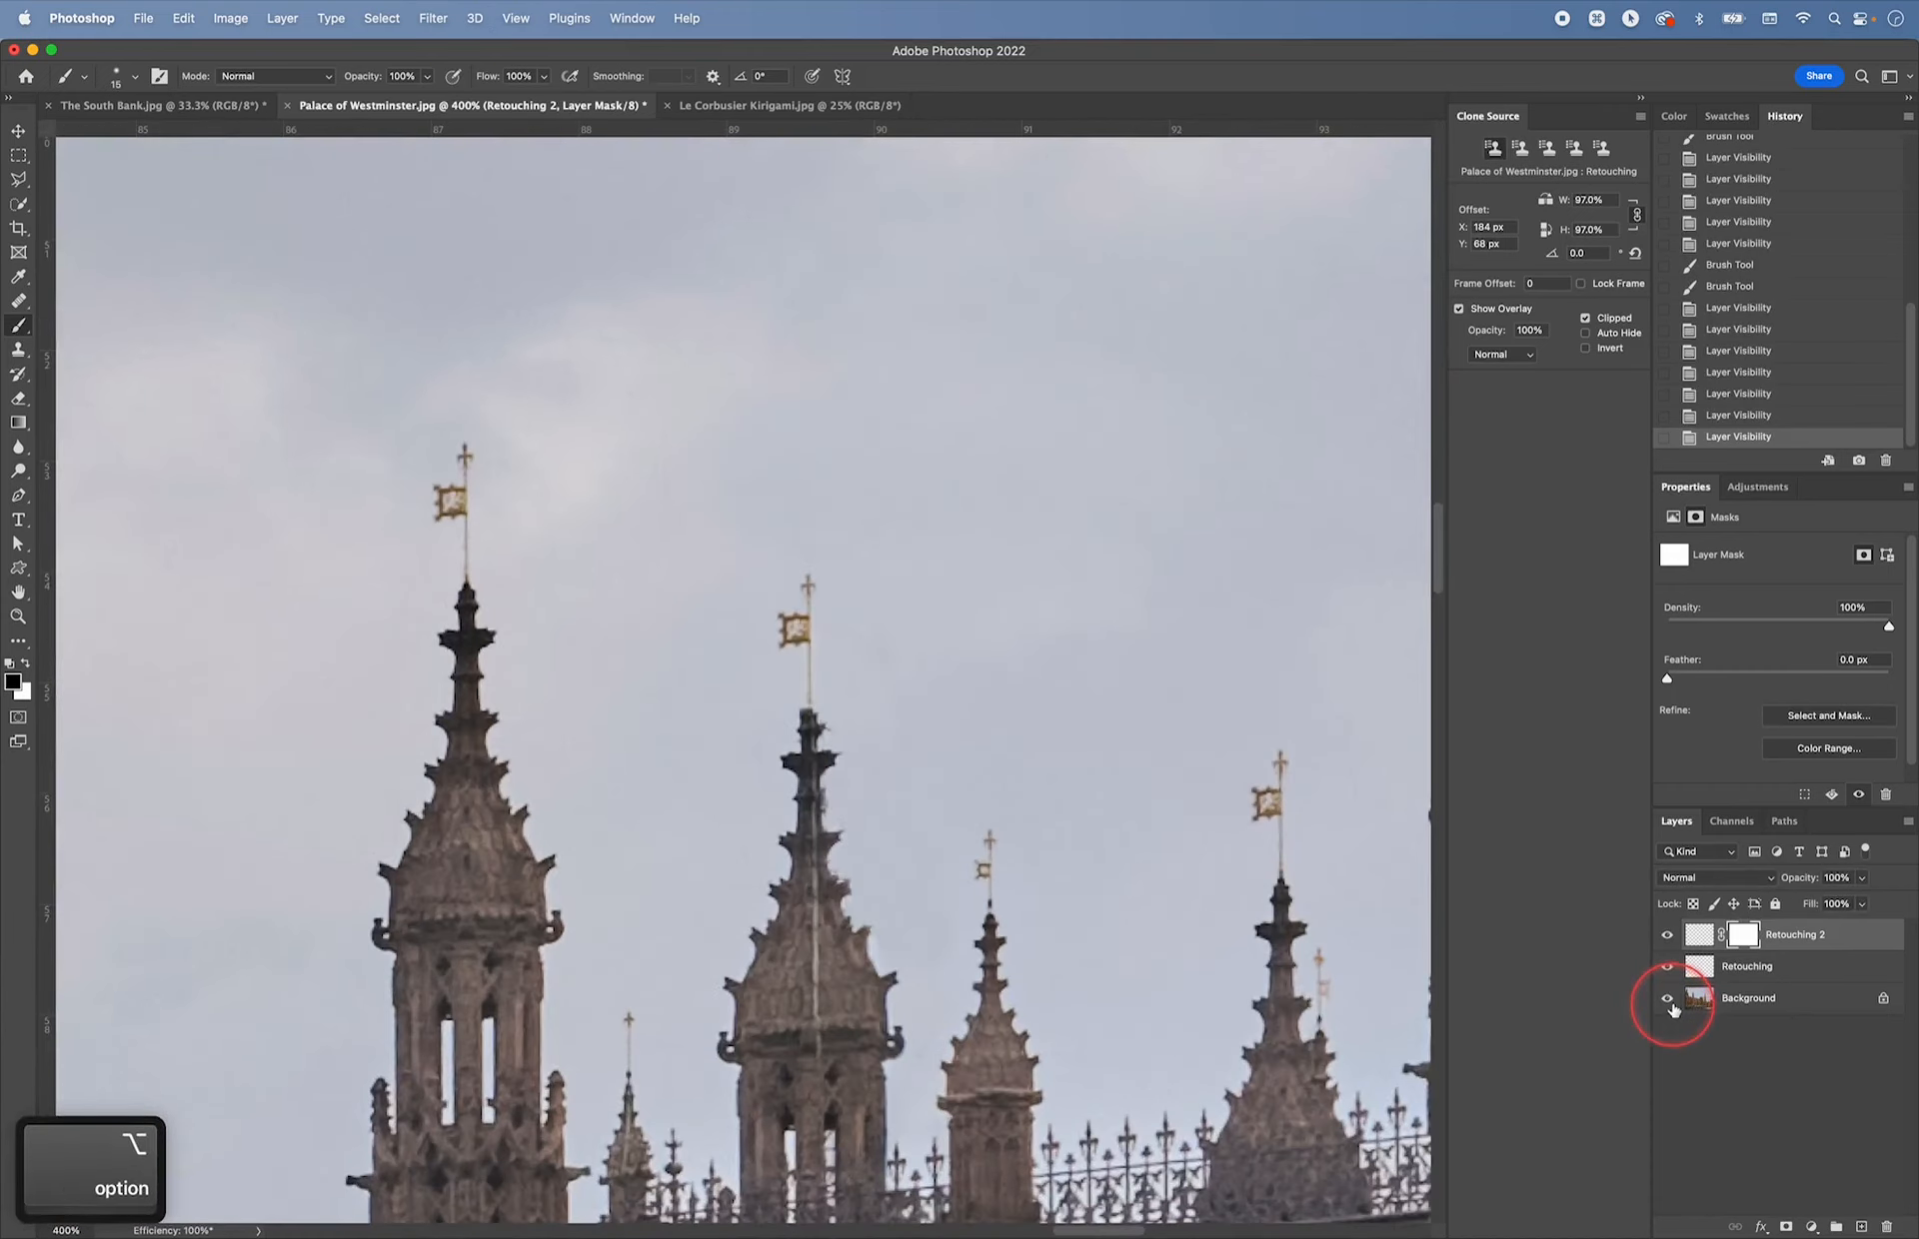
{"action": "left_click", "coordinate": [1669, 1000], "text": "alt"}
{"action": "left_click", "coordinate": [1669, 999], "text": "alt"}
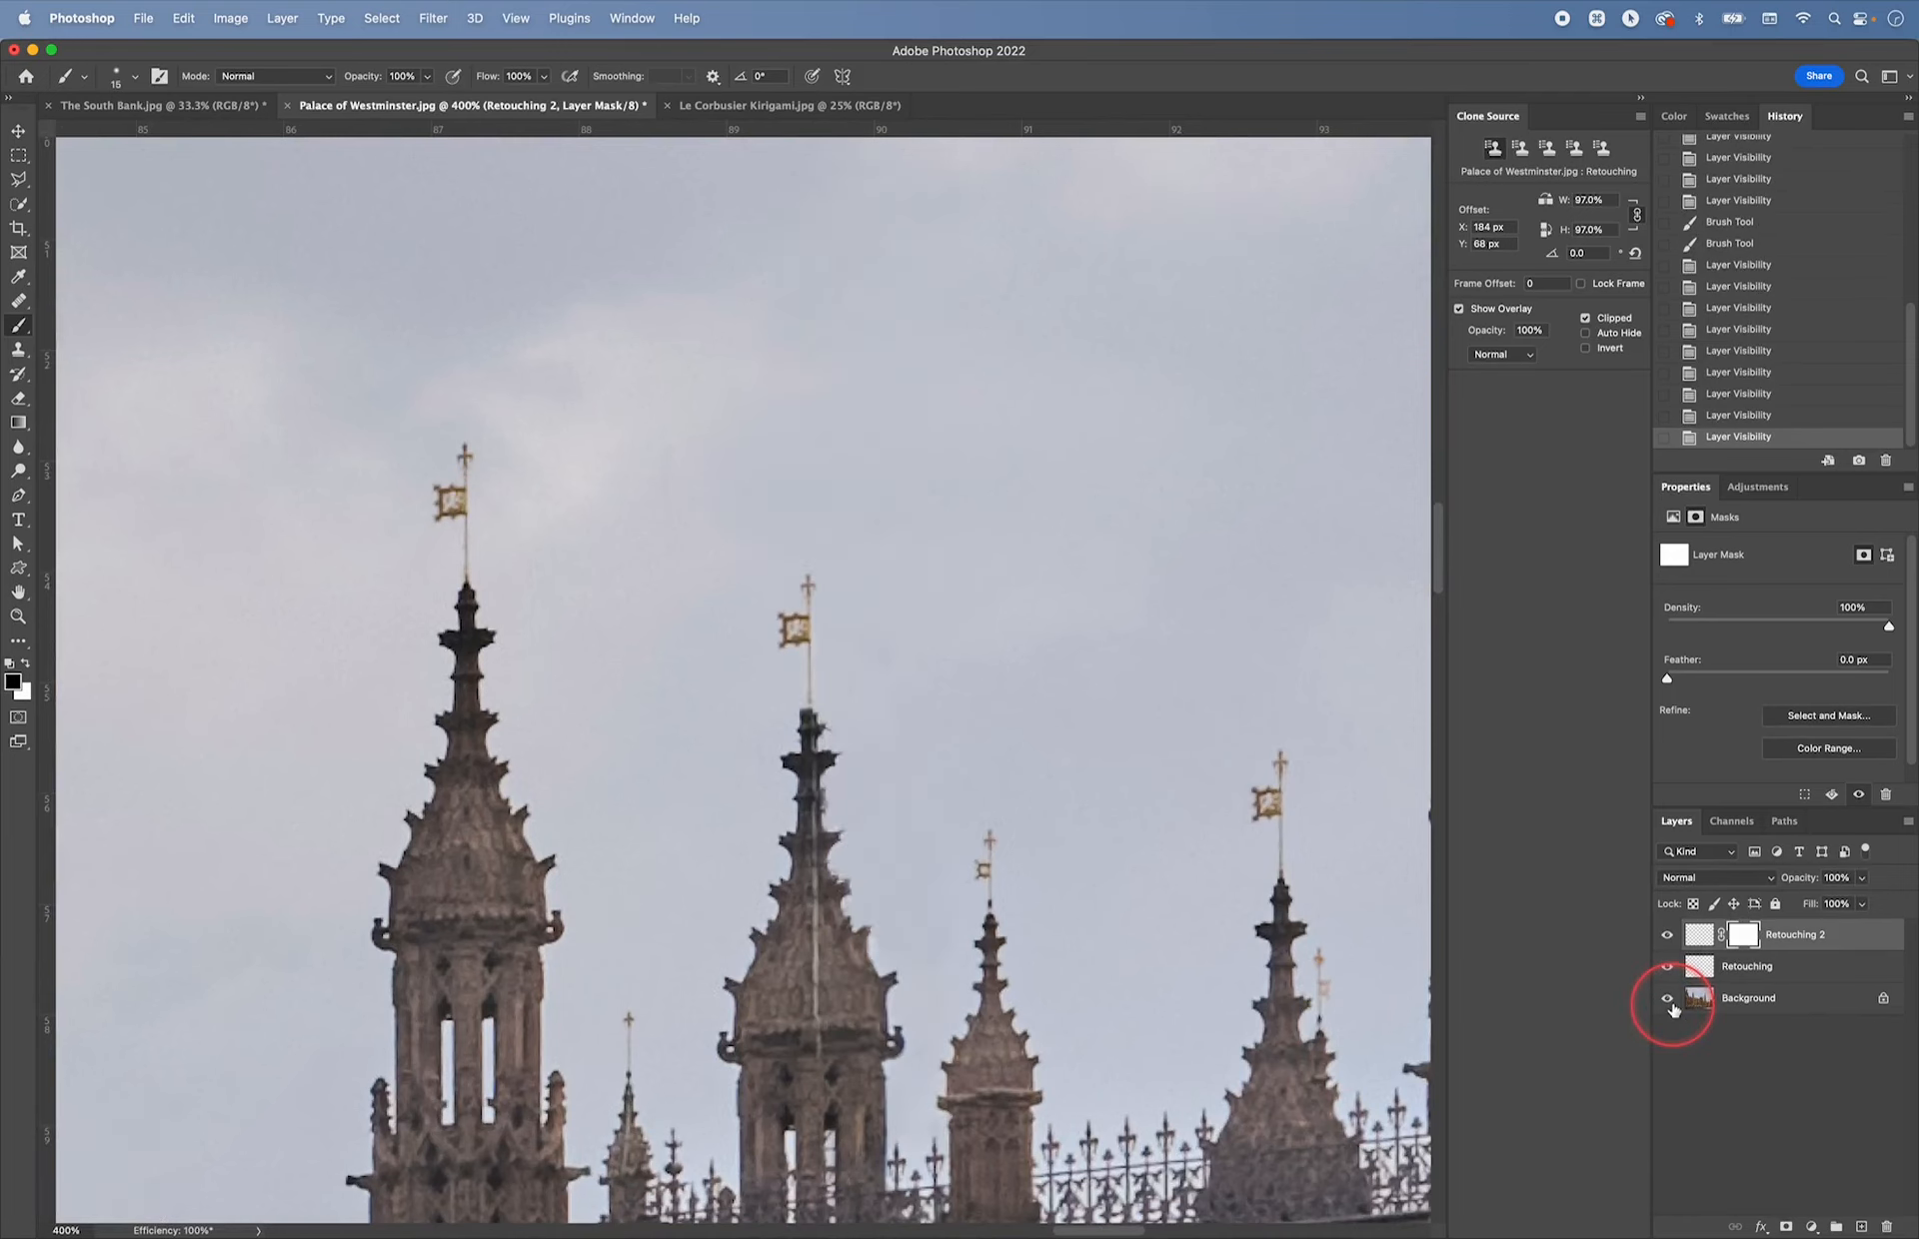
{"action": "left_click", "coordinate": [1668, 1000], "text": "alt"}
{"action": "left_click", "coordinate": [1668, 1000], "text": "alt"}
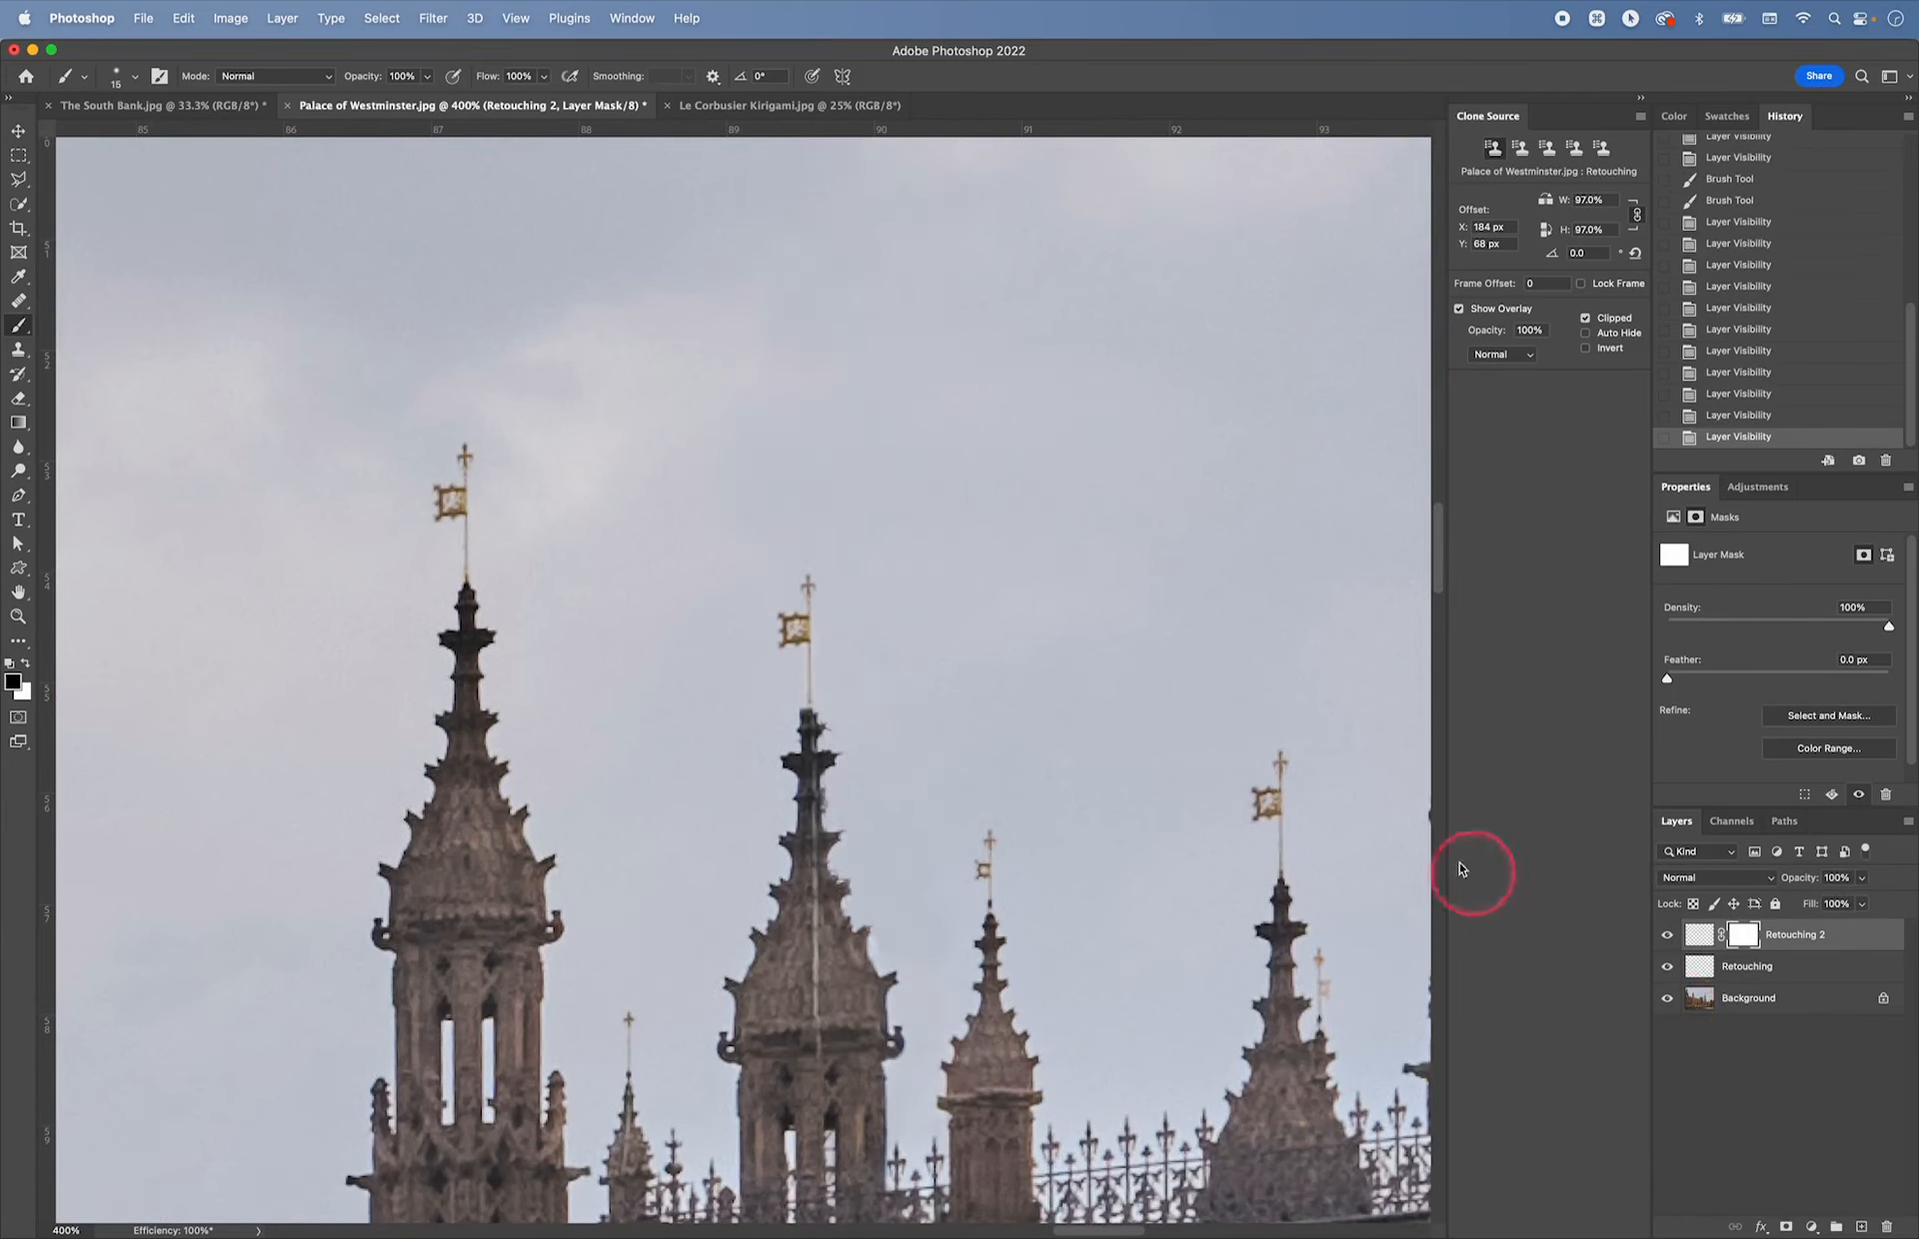
- Add a new layer named Retouching 3 above Retouching 2 for removing the scaffolding around the spires
{"action": "key", "text": "space"}
{"action": "mouse_move", "coordinate": [1186, 853]}
{"action": "left_mouse_down"}
{"action": "mouse_move", "coordinate": [1187, 784]}
{"action": "mouse_move", "coordinate": [1006, 733]}
{"action": "mouse_move", "coordinate": [1167, 630]}
{"action": "mouse_move", "coordinate": [899, 676]}
{"action": "mouse_move", "coordinate": [1050, 523]}
{"action": "mouse_move", "coordinate": [1040, 629]}
{"action": "mouse_move", "coordinate": [1098, 609]}
{"action": "mouse_move", "coordinate": [1020, 651]}
{"action": "mouse_move", "coordinate": [1190, 663]}
{"action": "left_mouse_up"}
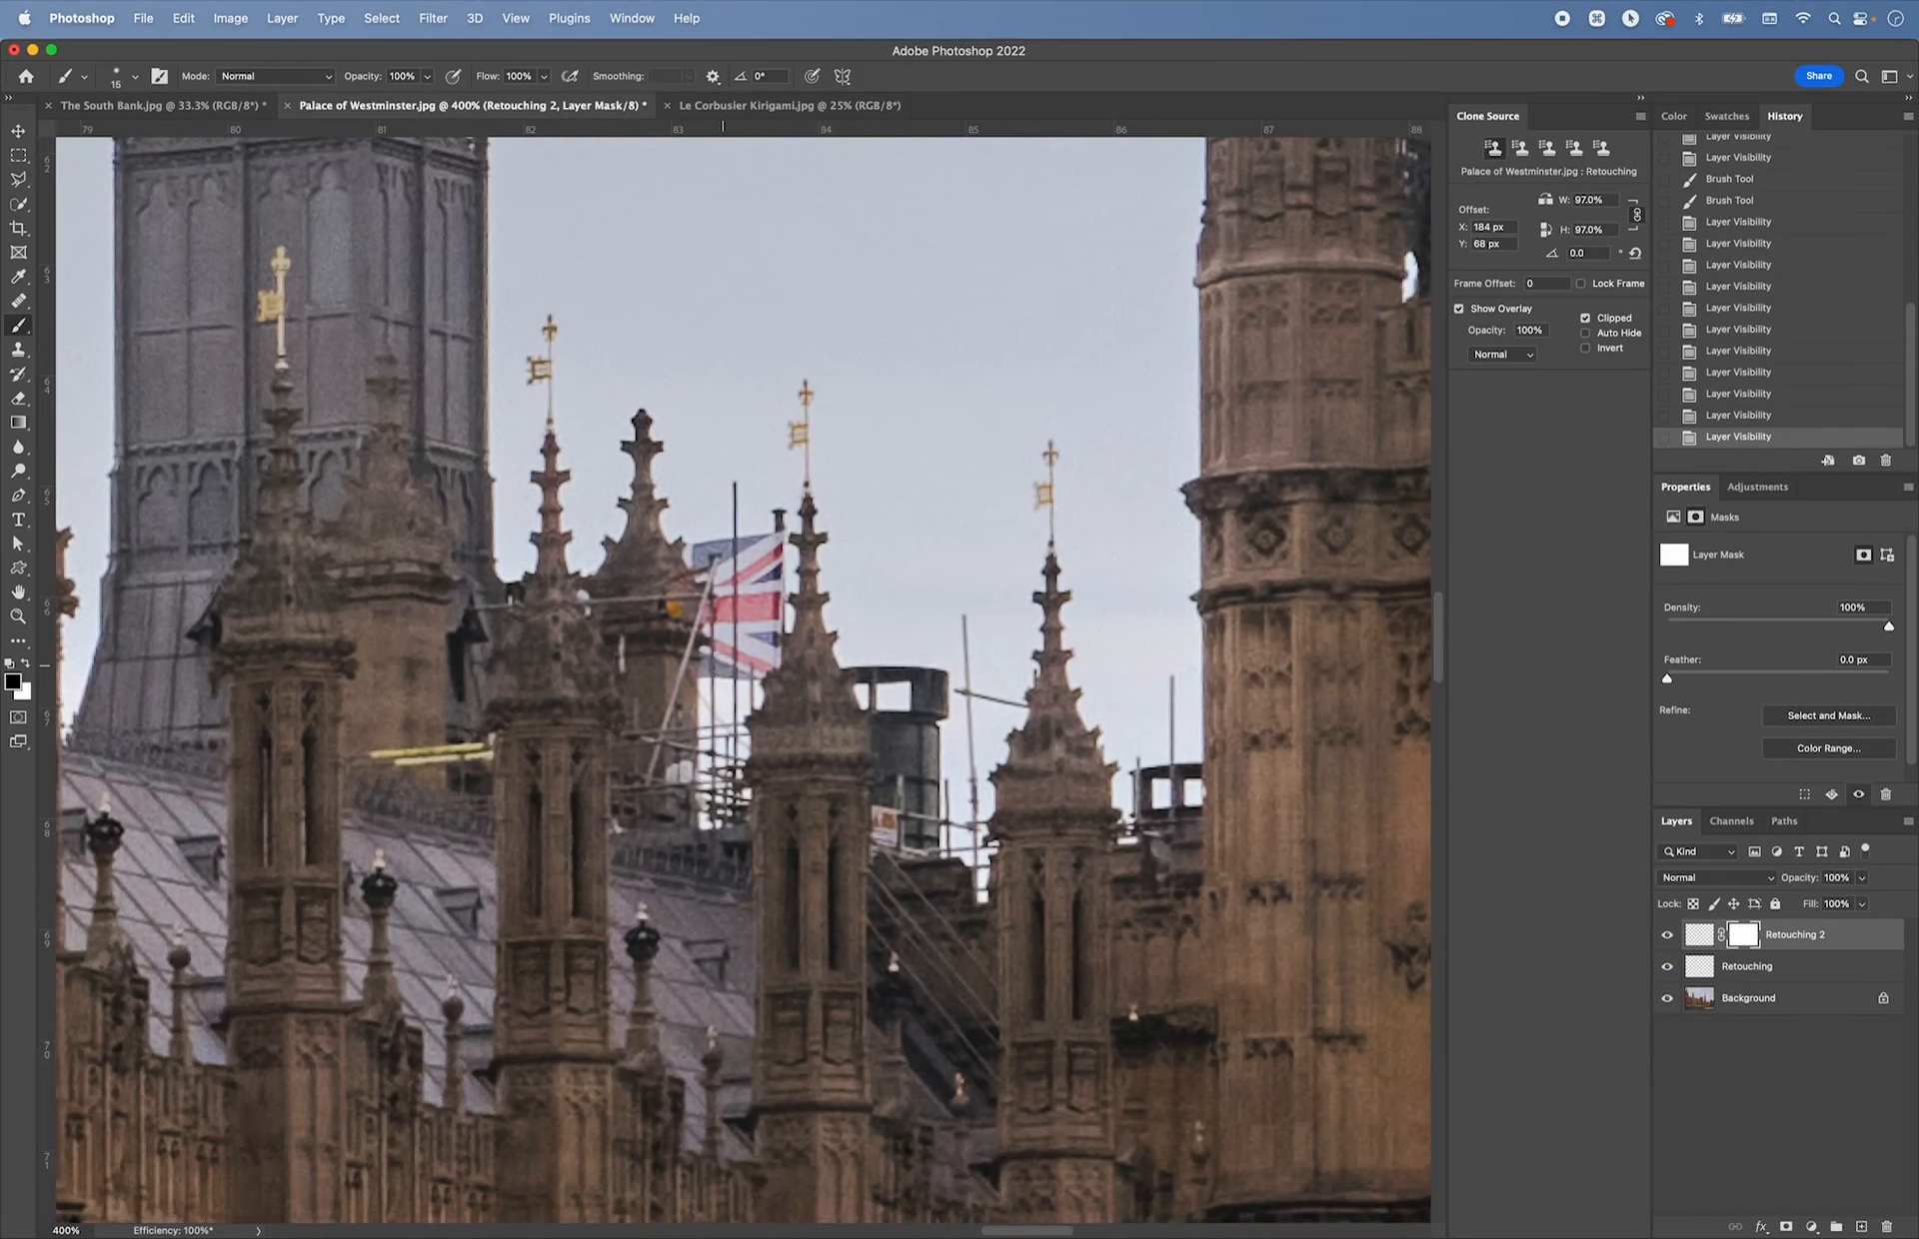
{"action": "key", "text": "super+equal"}
{"action": "key", "text": "super+equal"}
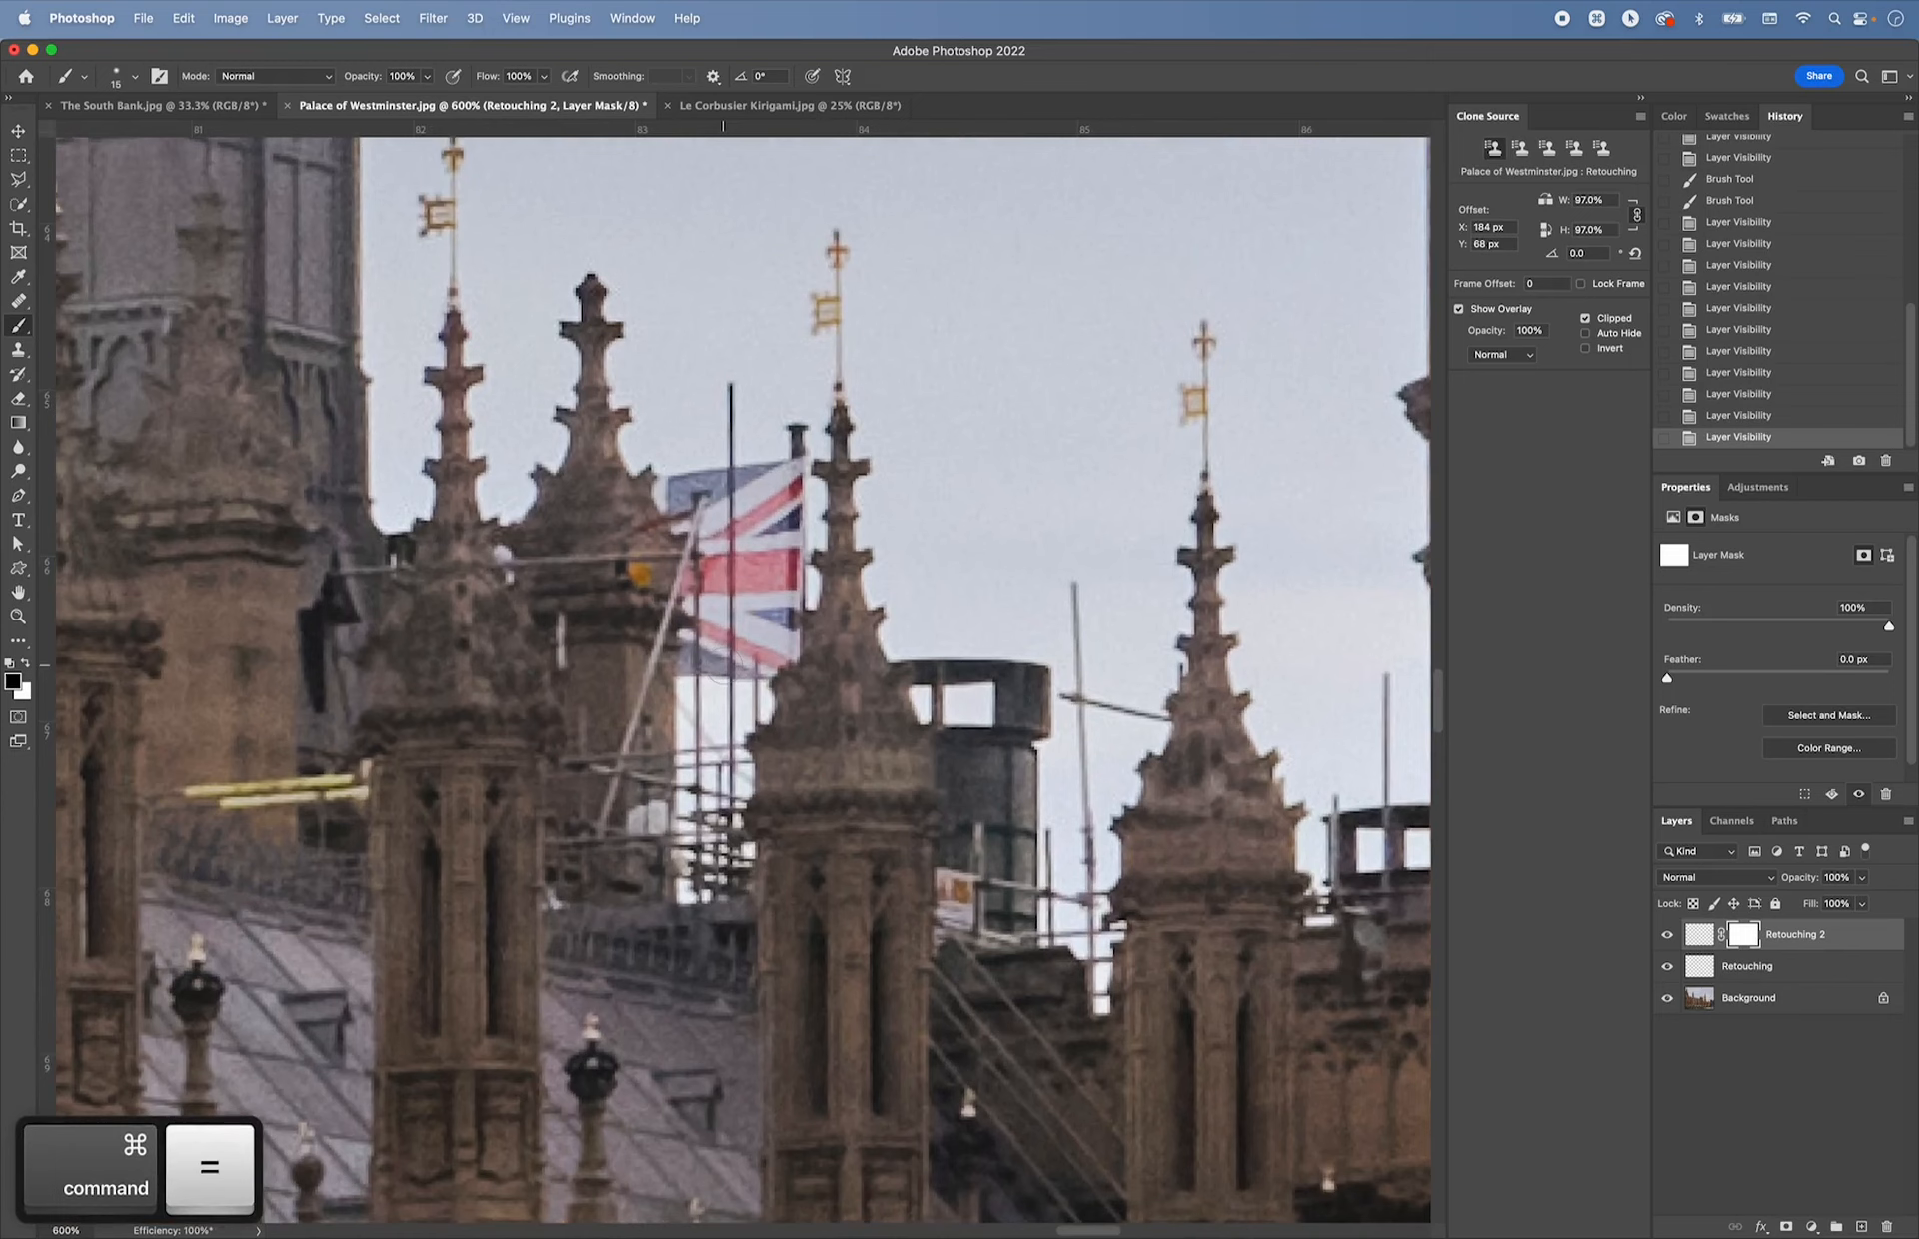
{"action": "left_click_drag", "start_coordinate": [1071, 686], "coordinate": [725, 652]}
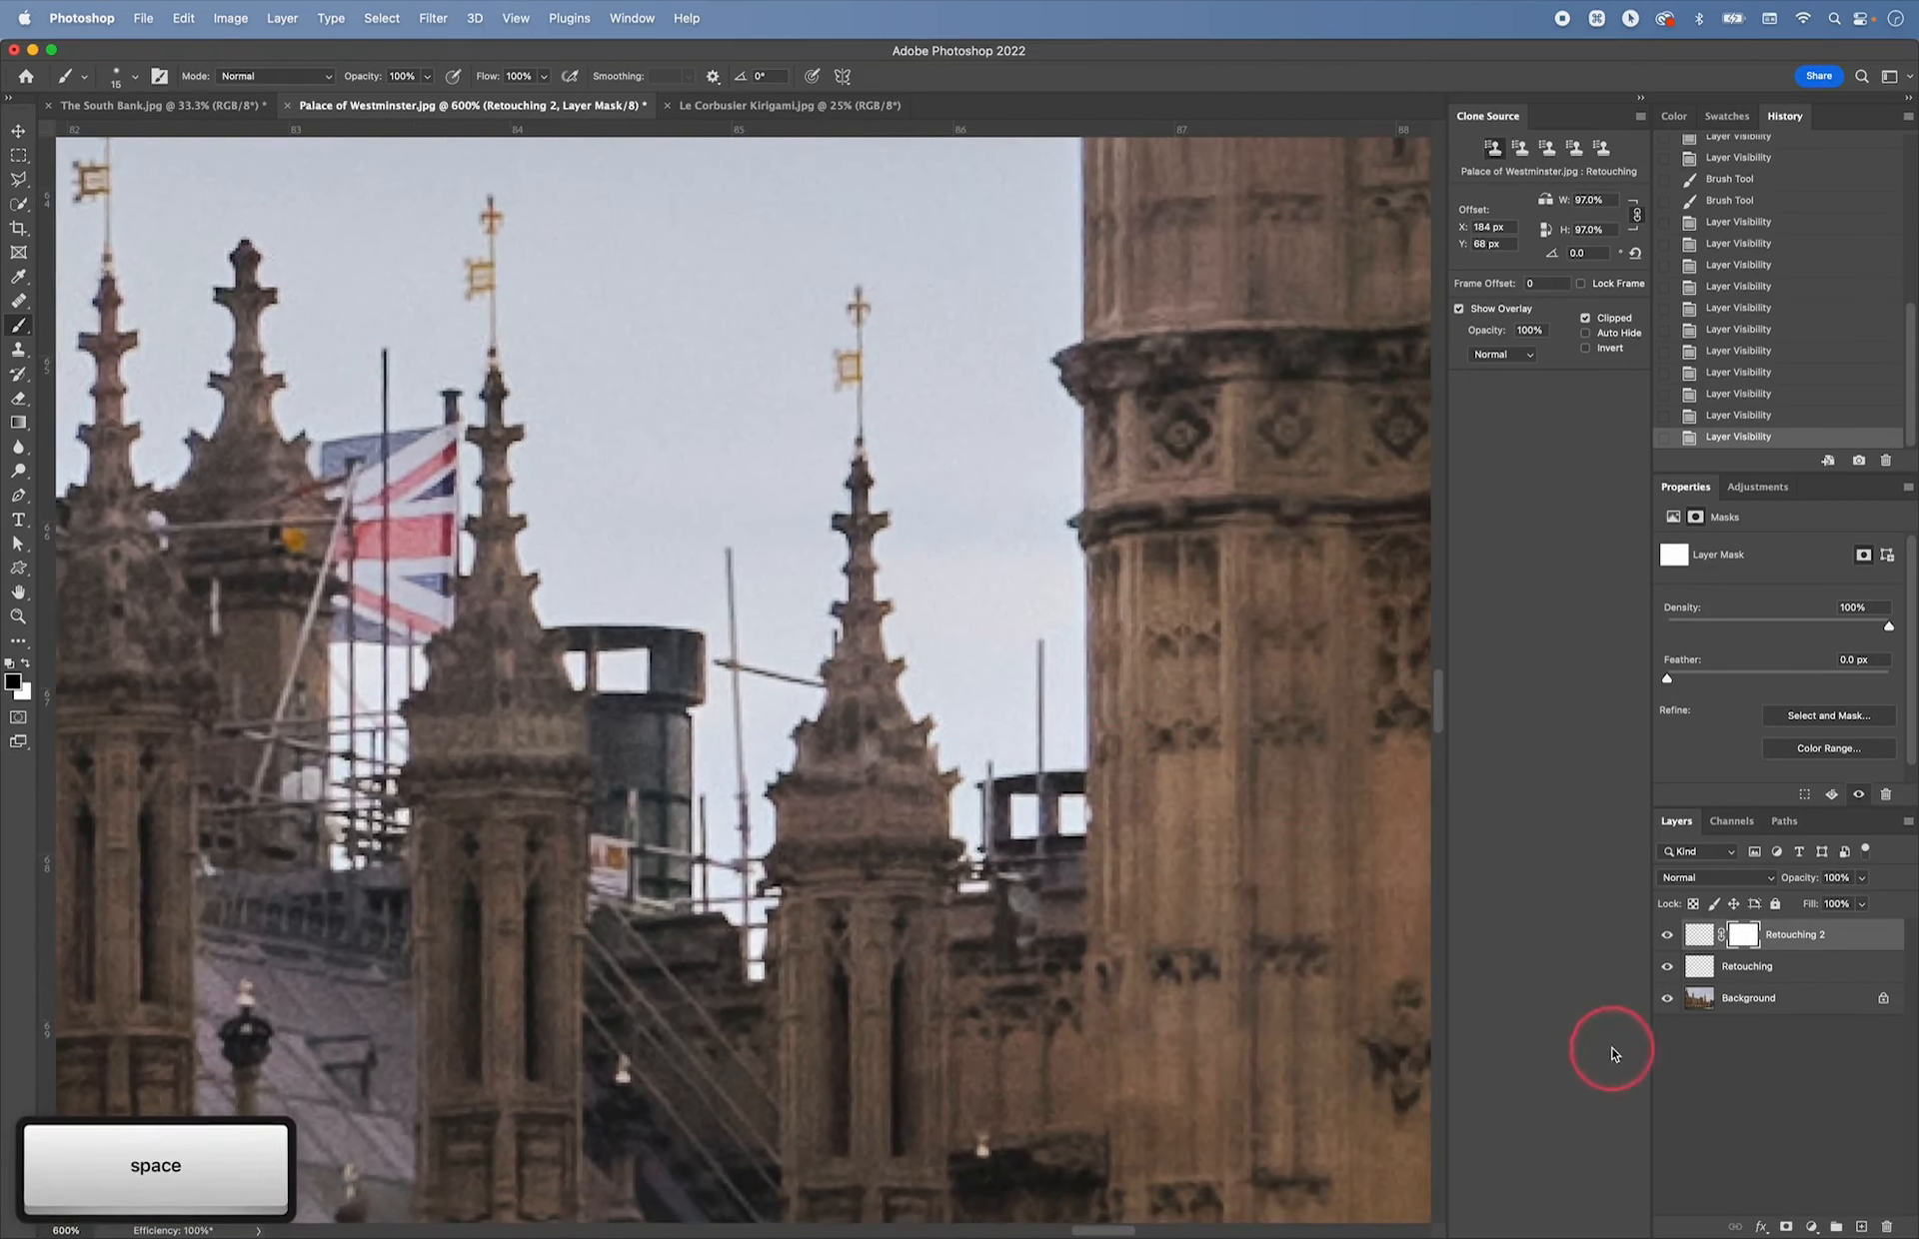
{"action": "key", "text": "super+shift+n"}
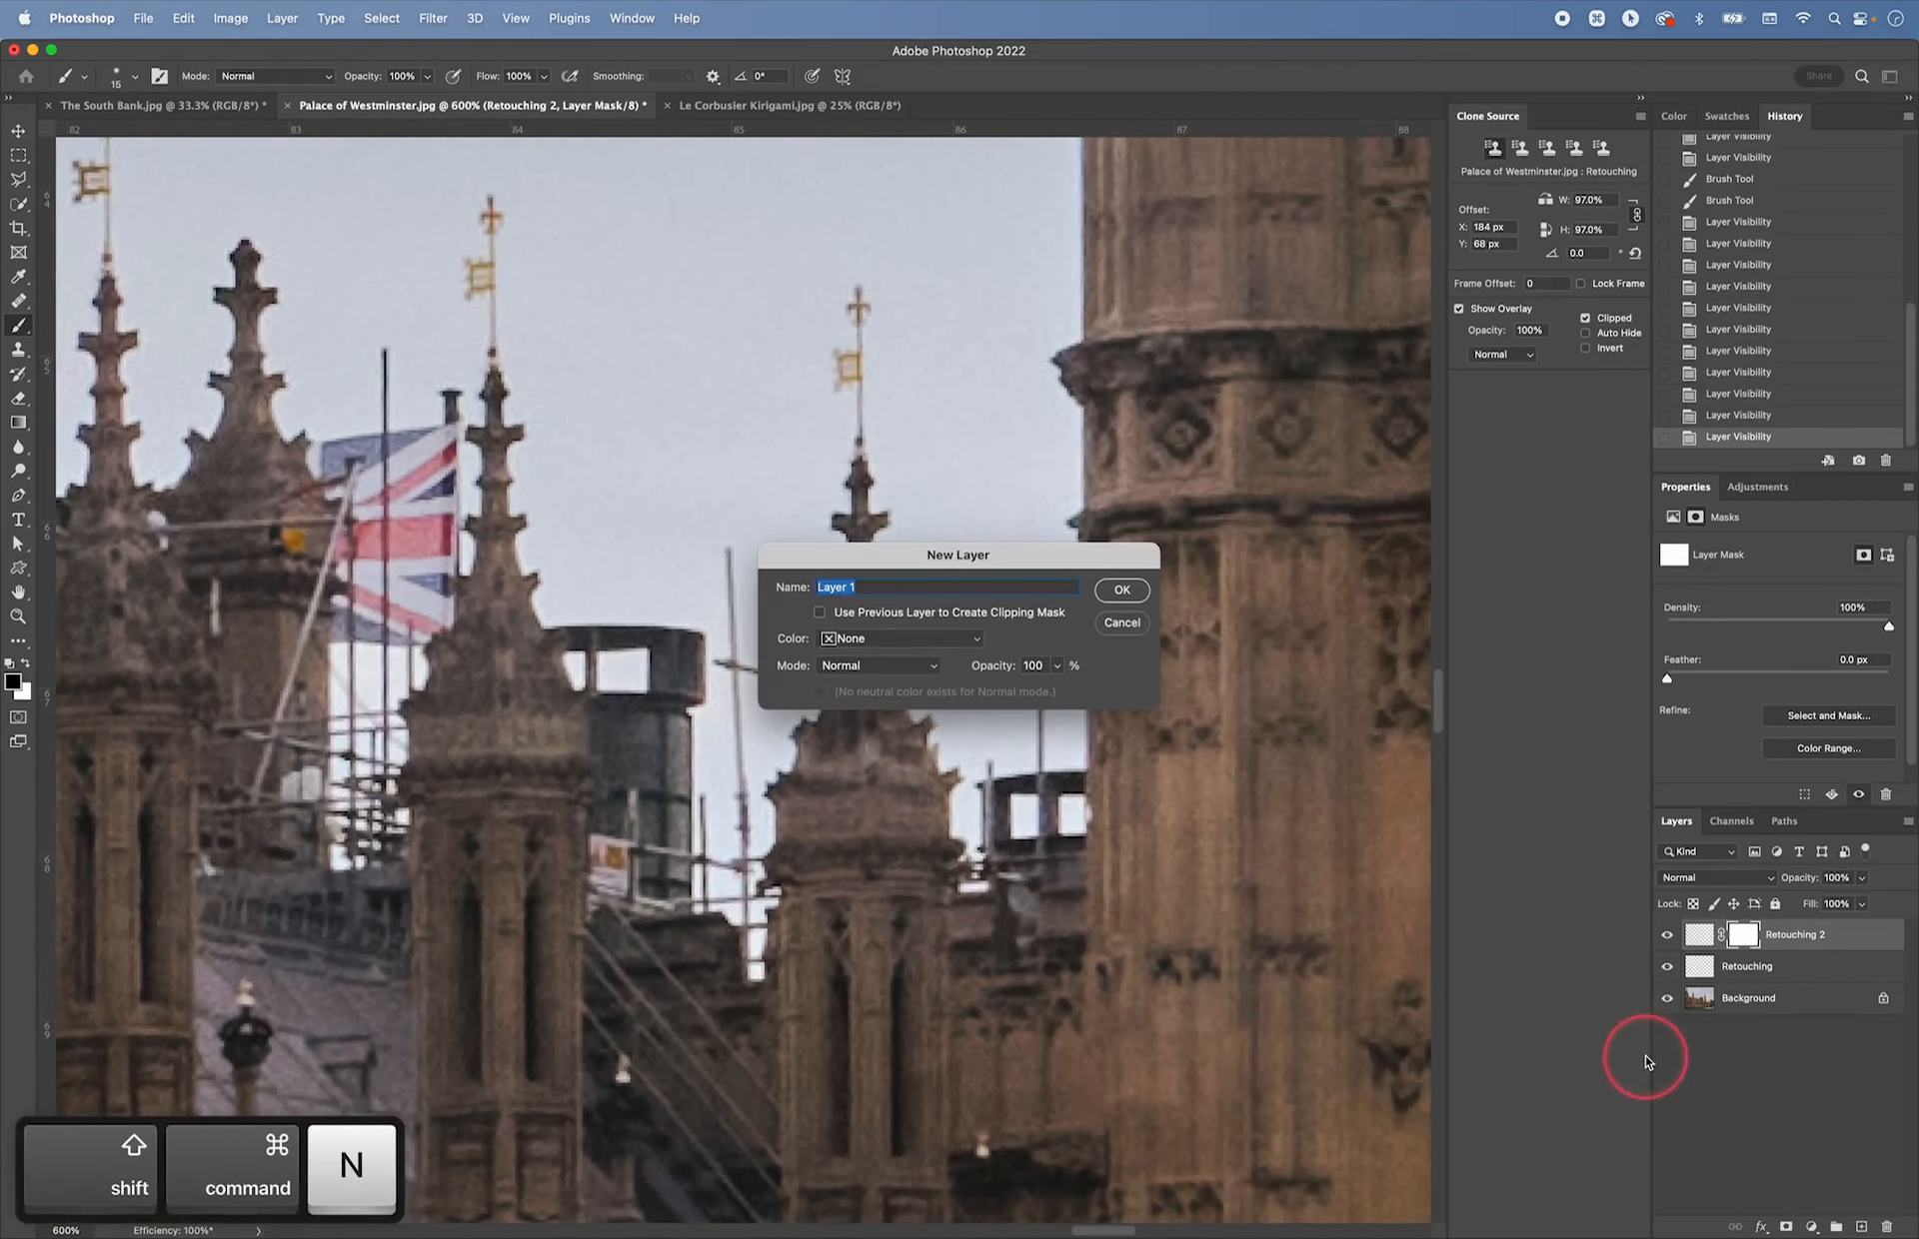
{"action": "type", "text": "Retouc"}
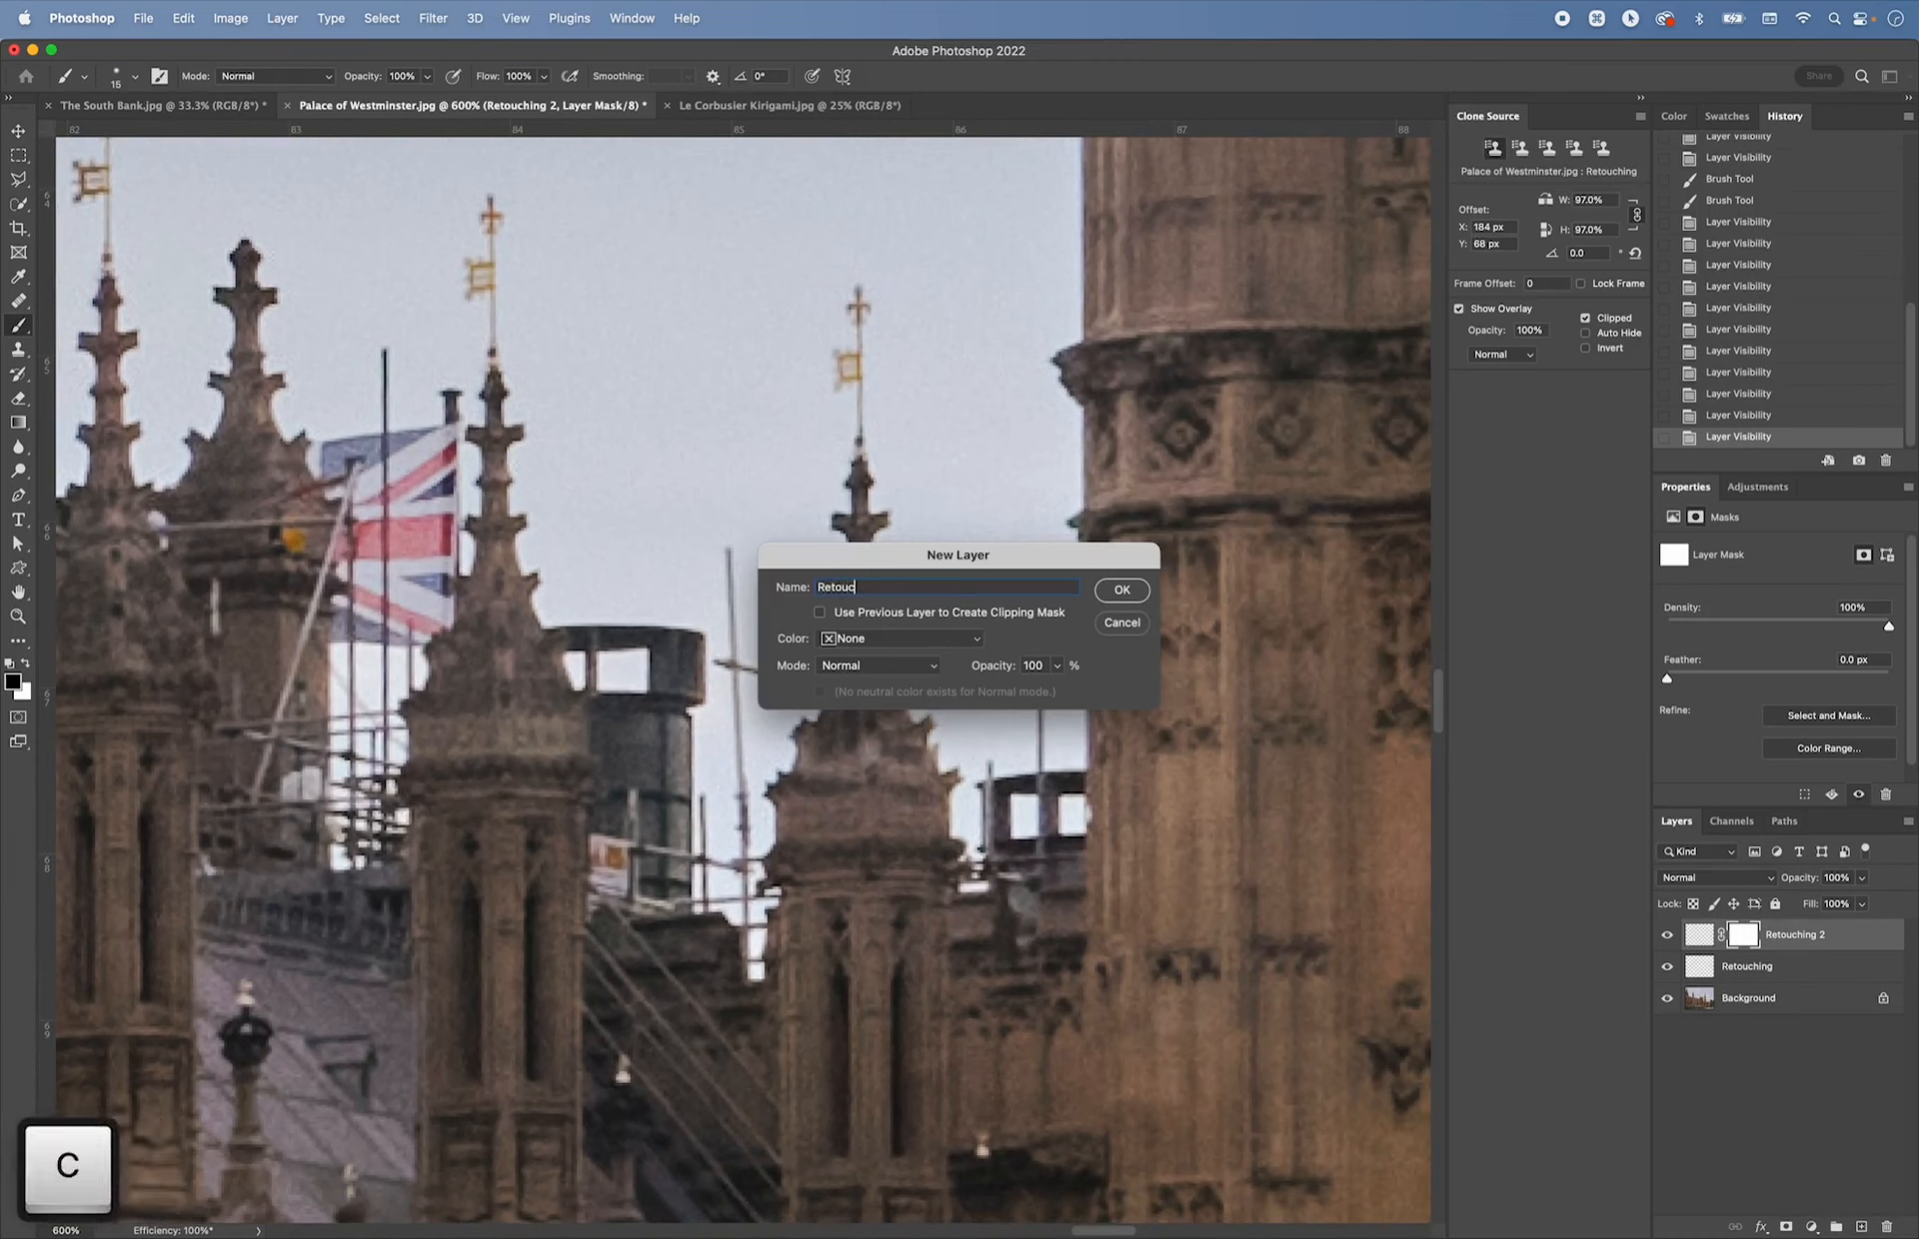
{"action": "type", "text": "hing 3"}
{"action": "key", "text": "Return"}
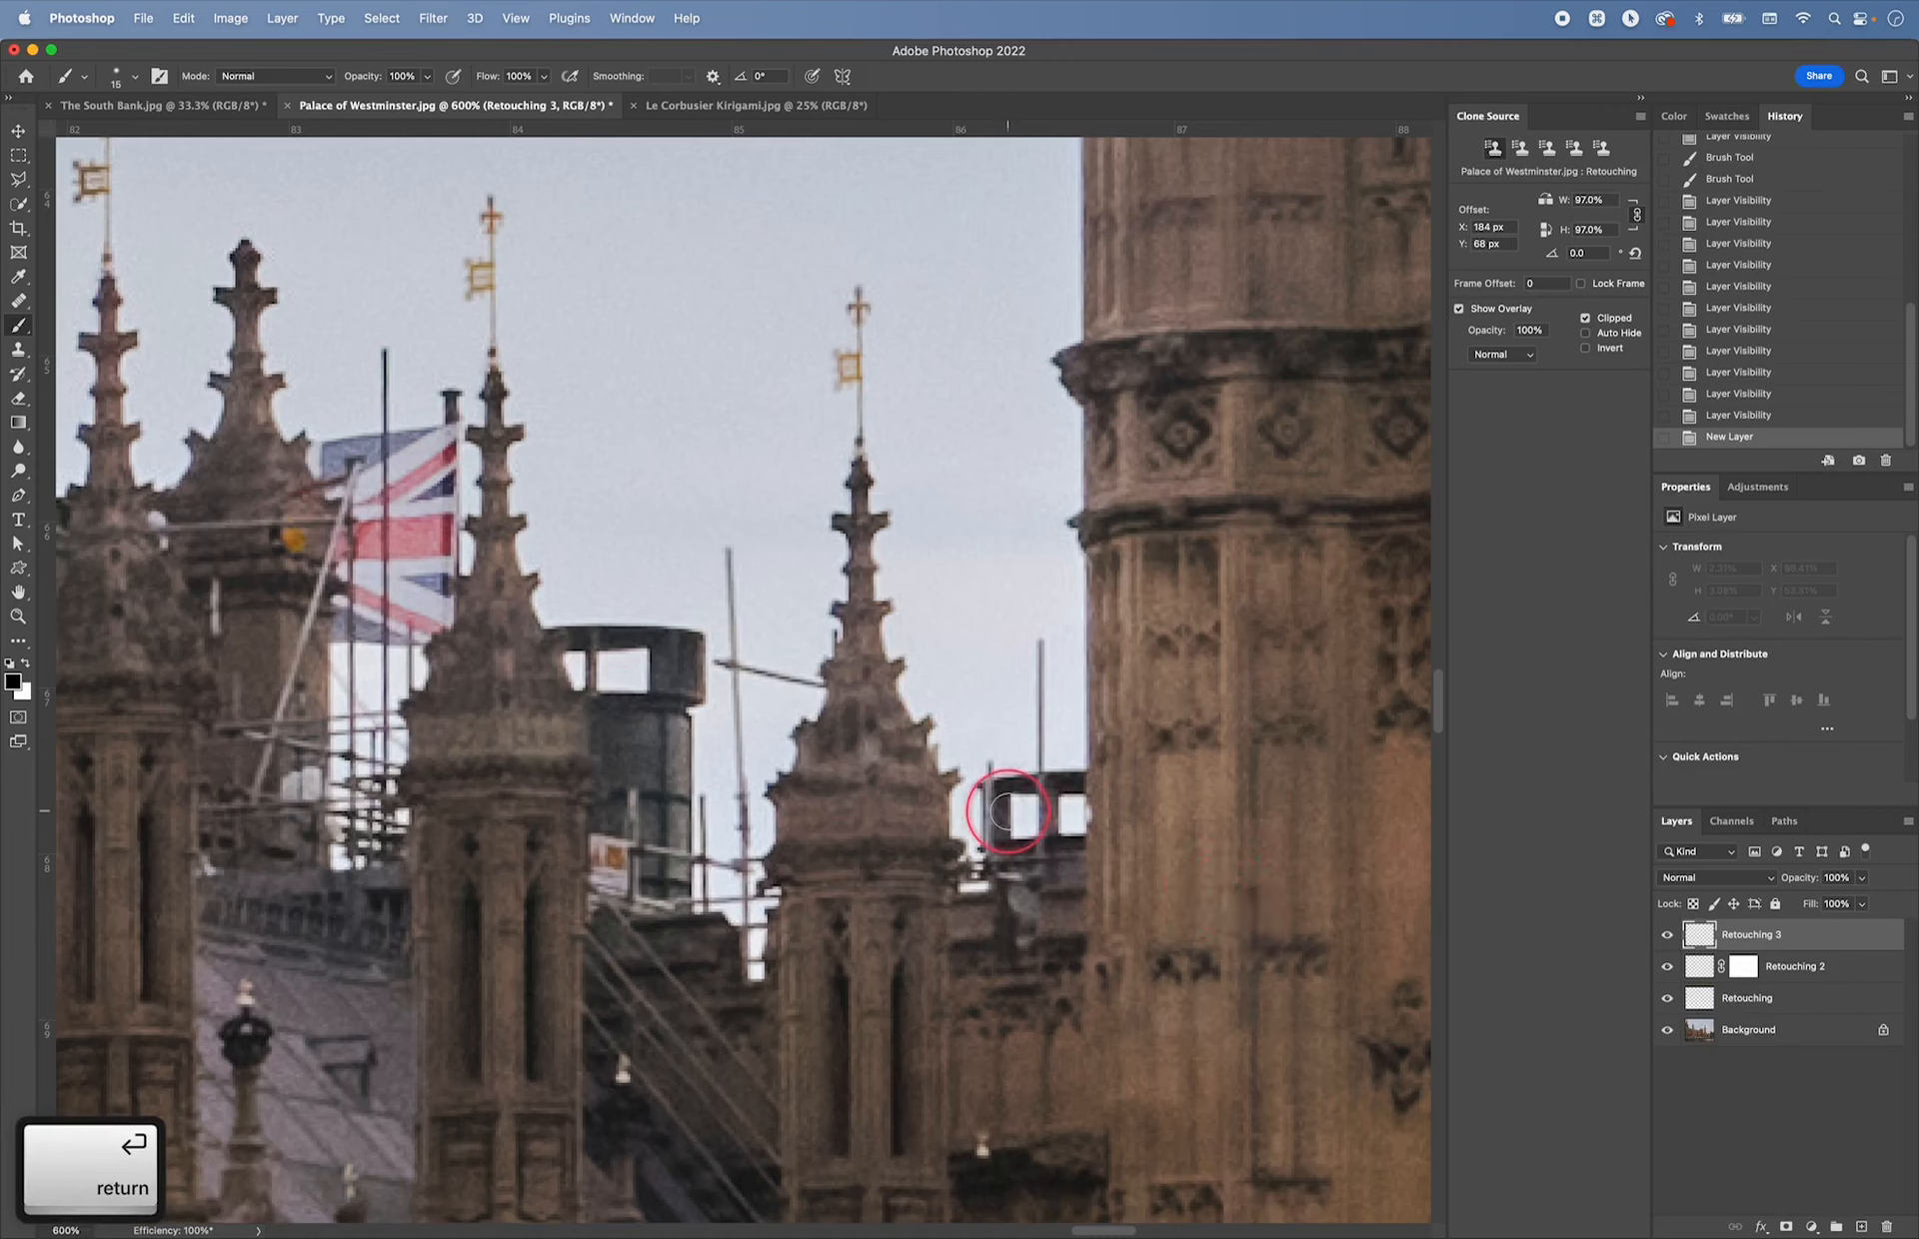
- Remove the thin vertical pole beside the large tower by cloning nearby sky over it with the Clone Stamp and a 10 px brush
{"action": "key", "text": "s"}
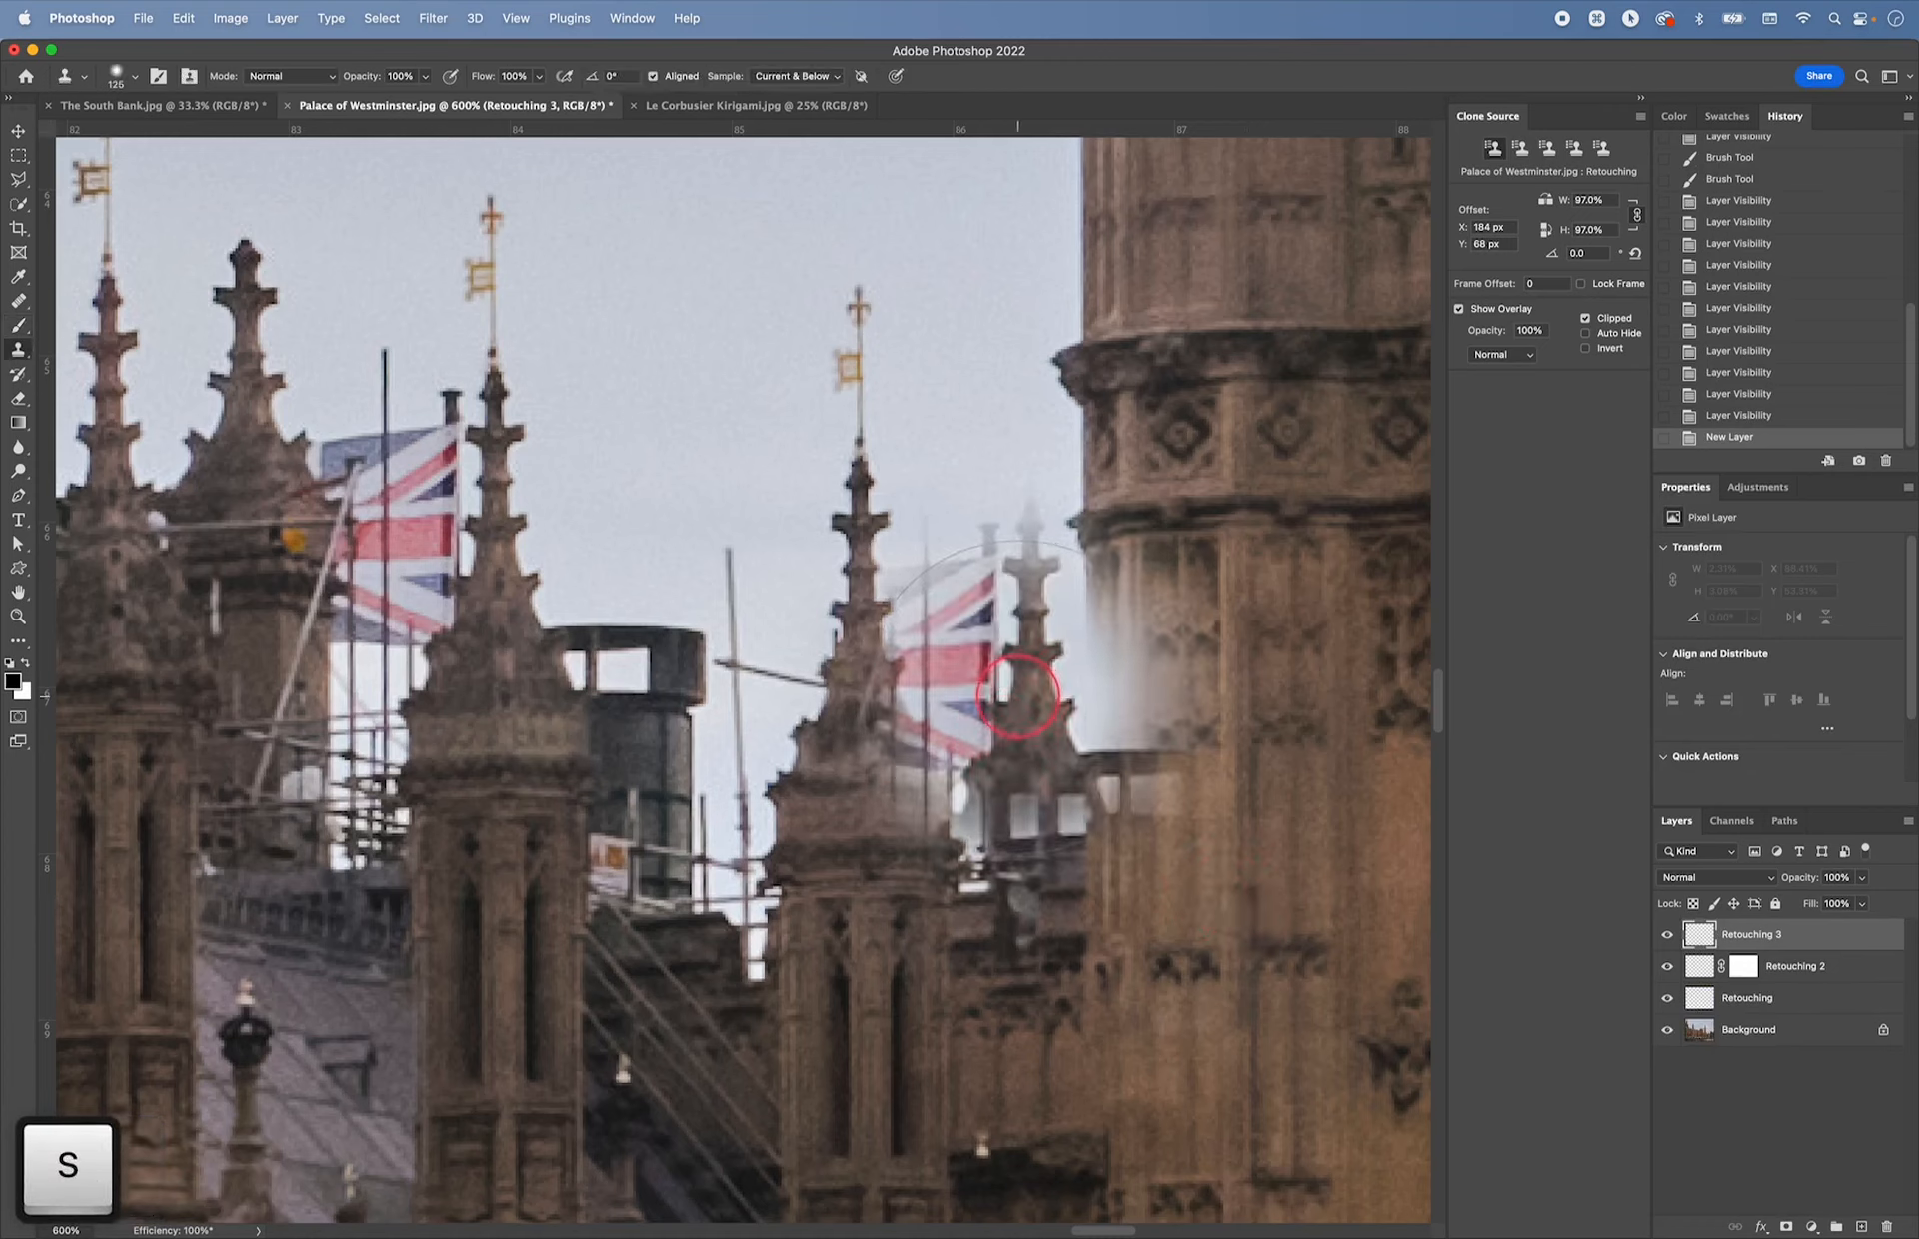
{"action": "key", "text": "bracketleft"}
{"action": "key", "text": "bracketleft"}
{"action": "key", "text": "bracketleft"}
{"action": "key", "text": "bracketleft"}
{"action": "key", "text": "bracketleft"}
{"action": "key", "text": "bracketleft"}
{"action": "key", "text": "bracketleft"}
{"action": "key", "text": "bracketleft"}
{"action": "key", "text": "bracketleft"}
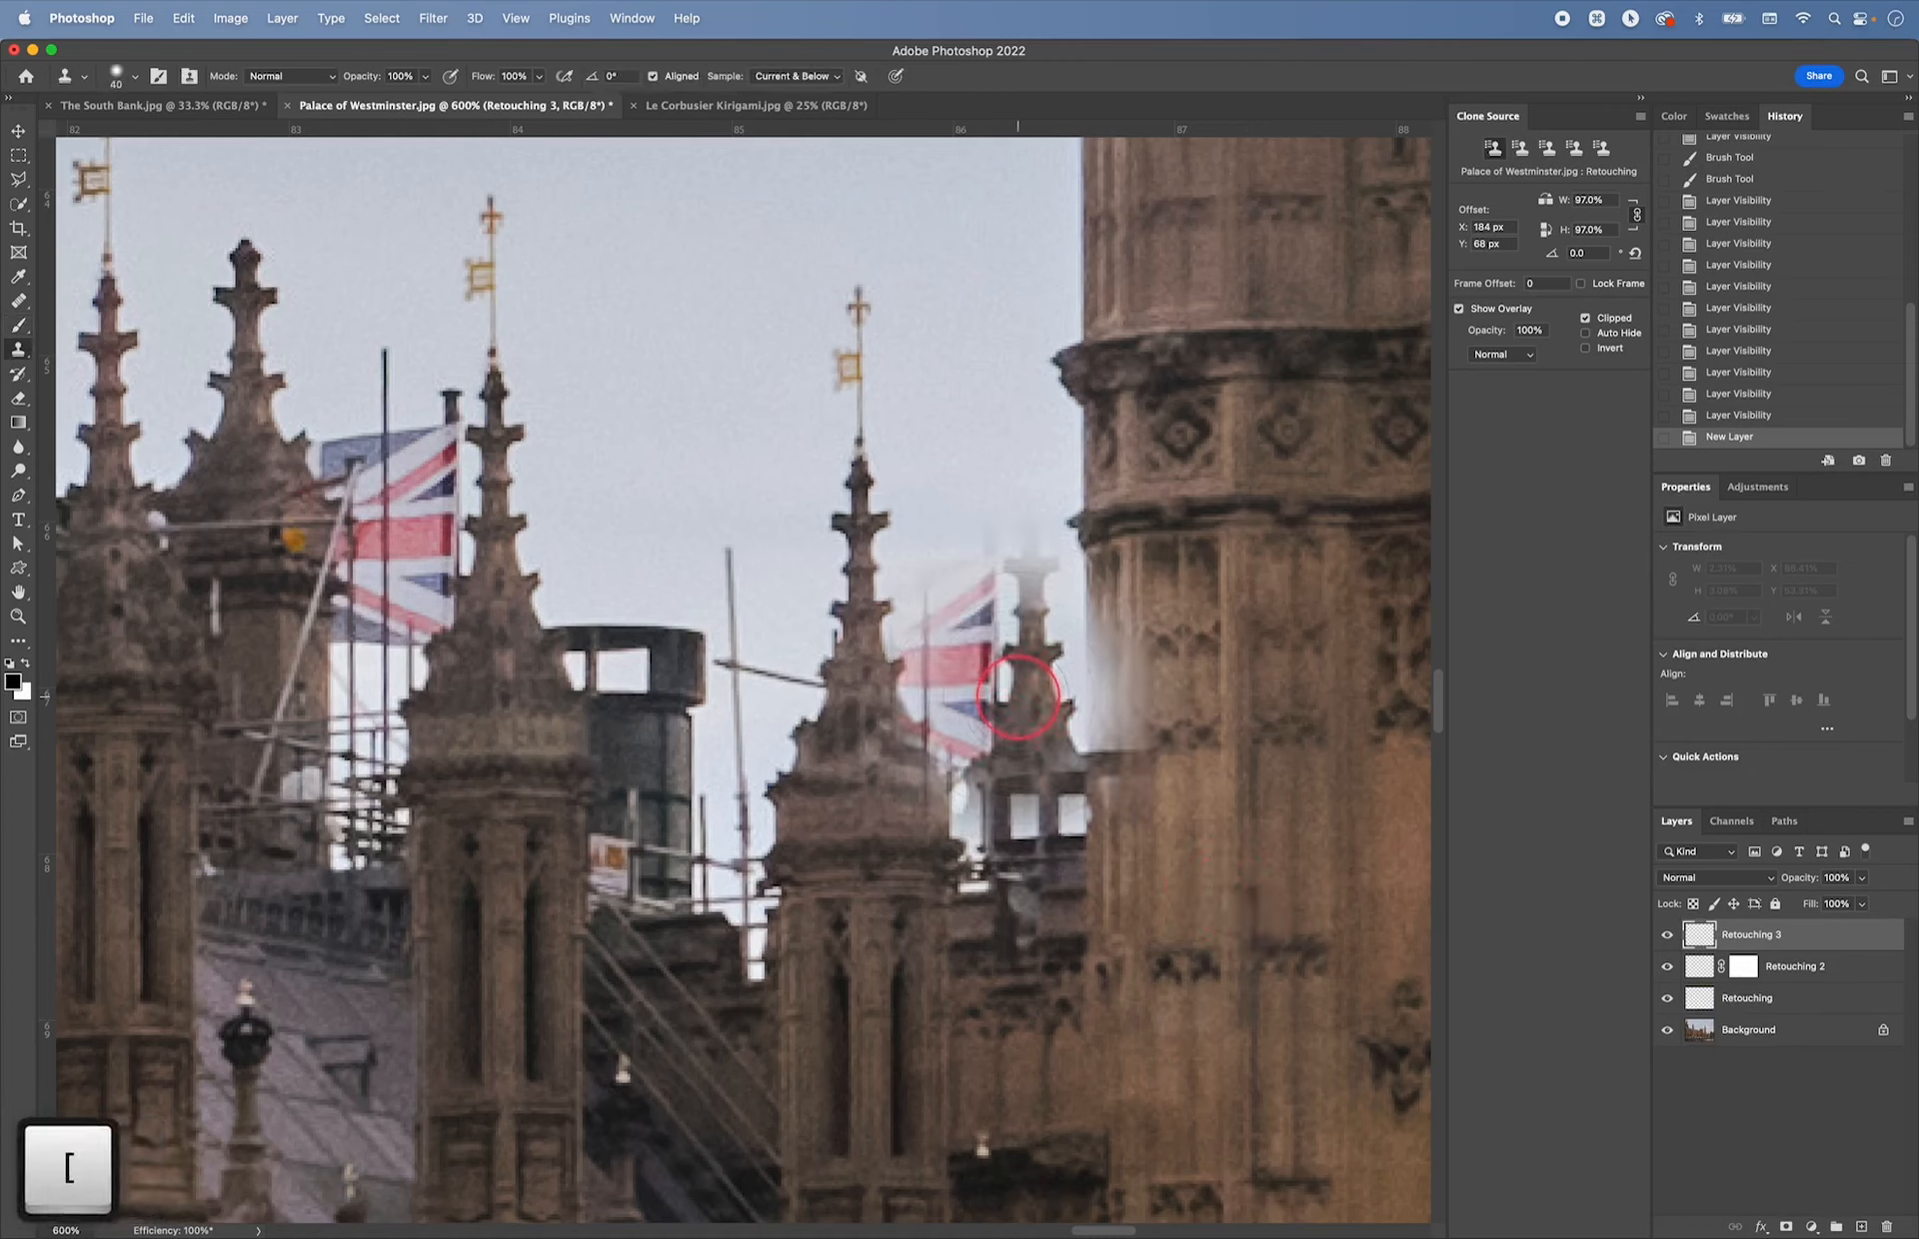
{"action": "key", "text": "bracketleft"}
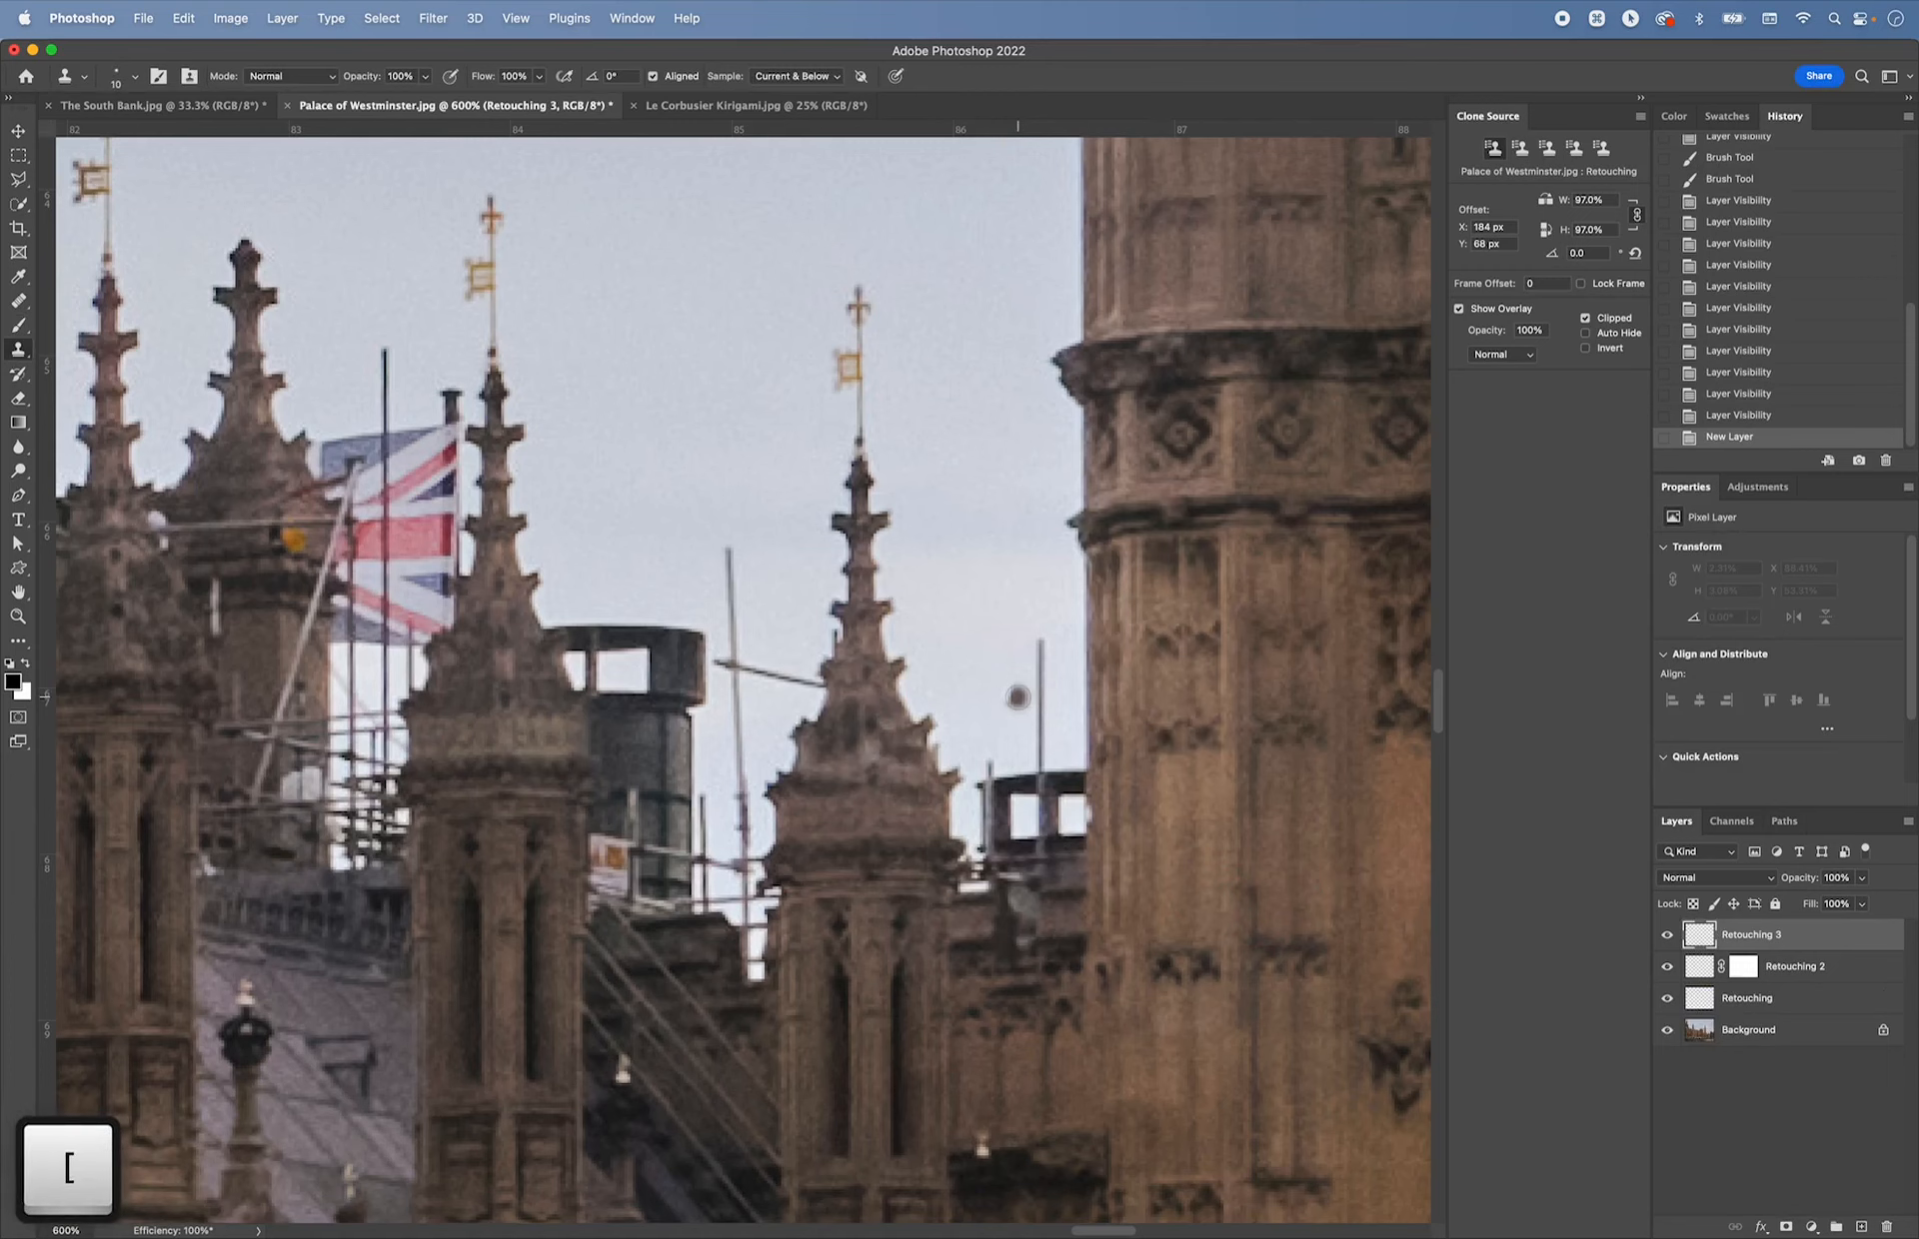
{"action": "key", "text": "super+equal"}
{"action": "key", "text": "super+equal"}
{"action": "key", "text": "space"}
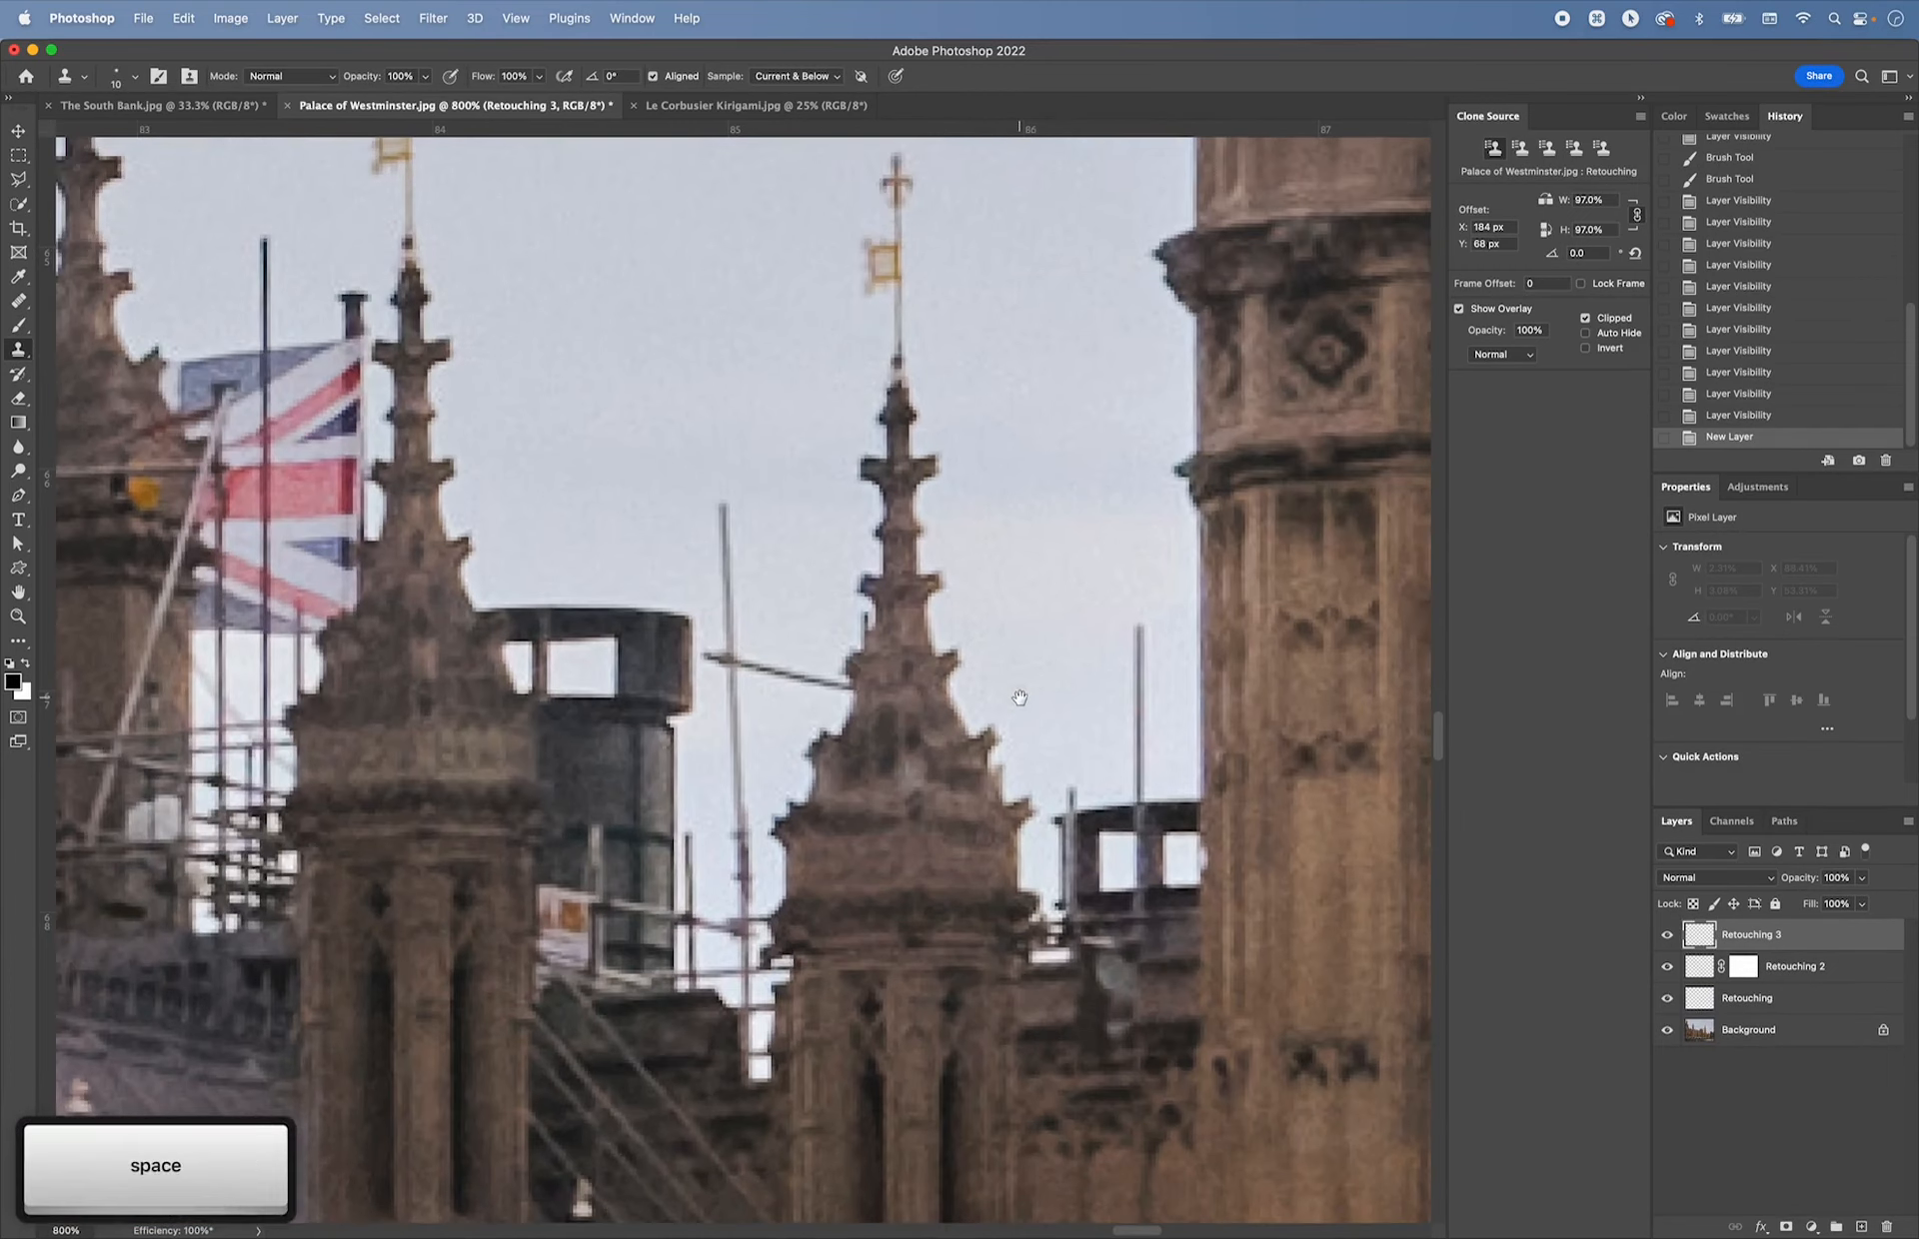
{"action": "left_click_drag", "start_coordinate": [1020, 697], "coordinate": [831, 679]}
{"action": "left_click", "coordinate": [916, 761], "text": "alt"}
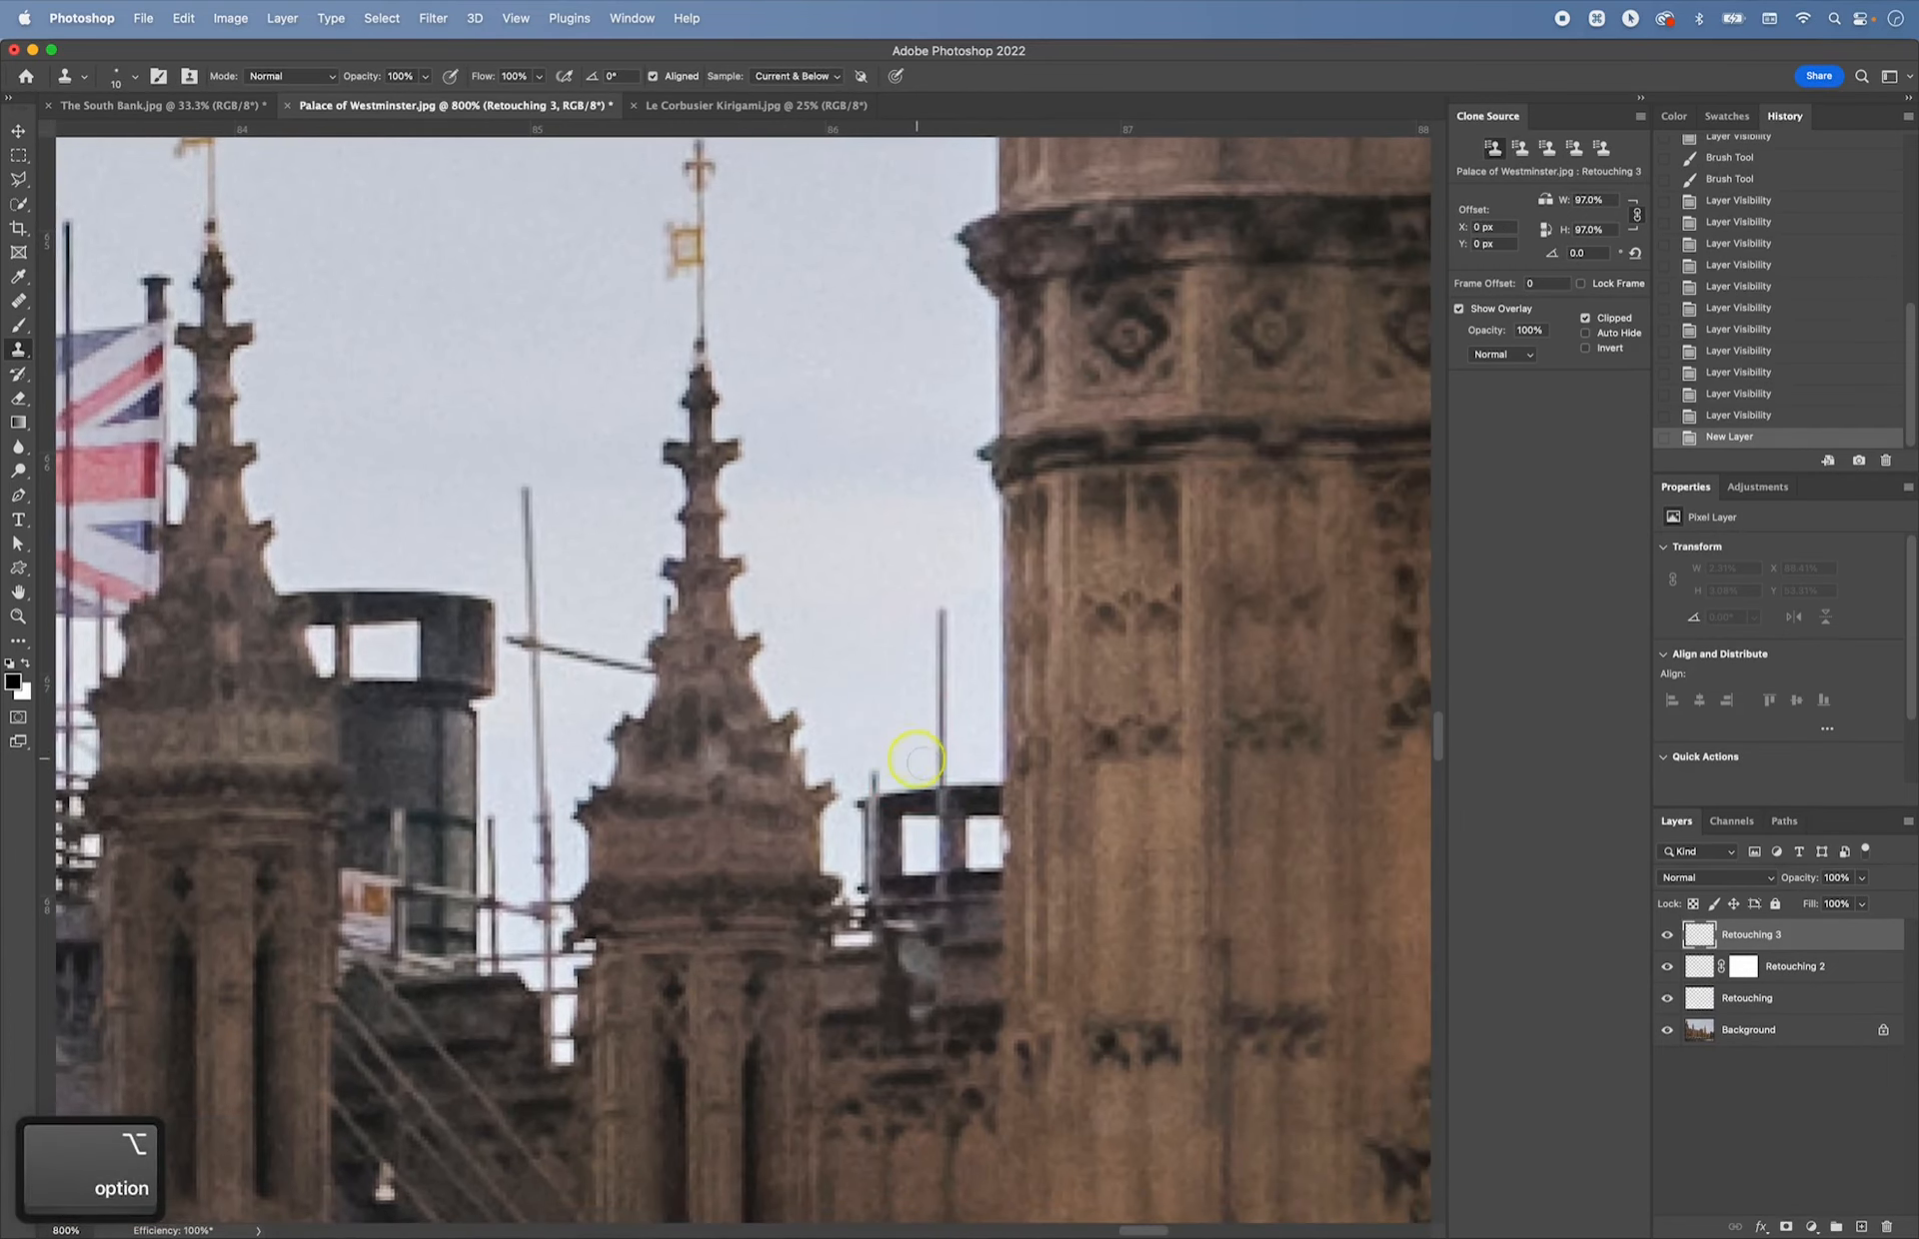
{"action": "left_click", "coordinate": [934, 765]}
{"action": "left_click_drag", "start_coordinate": [938, 772], "coordinate": [938, 737]}
{"action": "left_click_drag", "start_coordinate": [942, 651], "coordinate": [940, 596]}
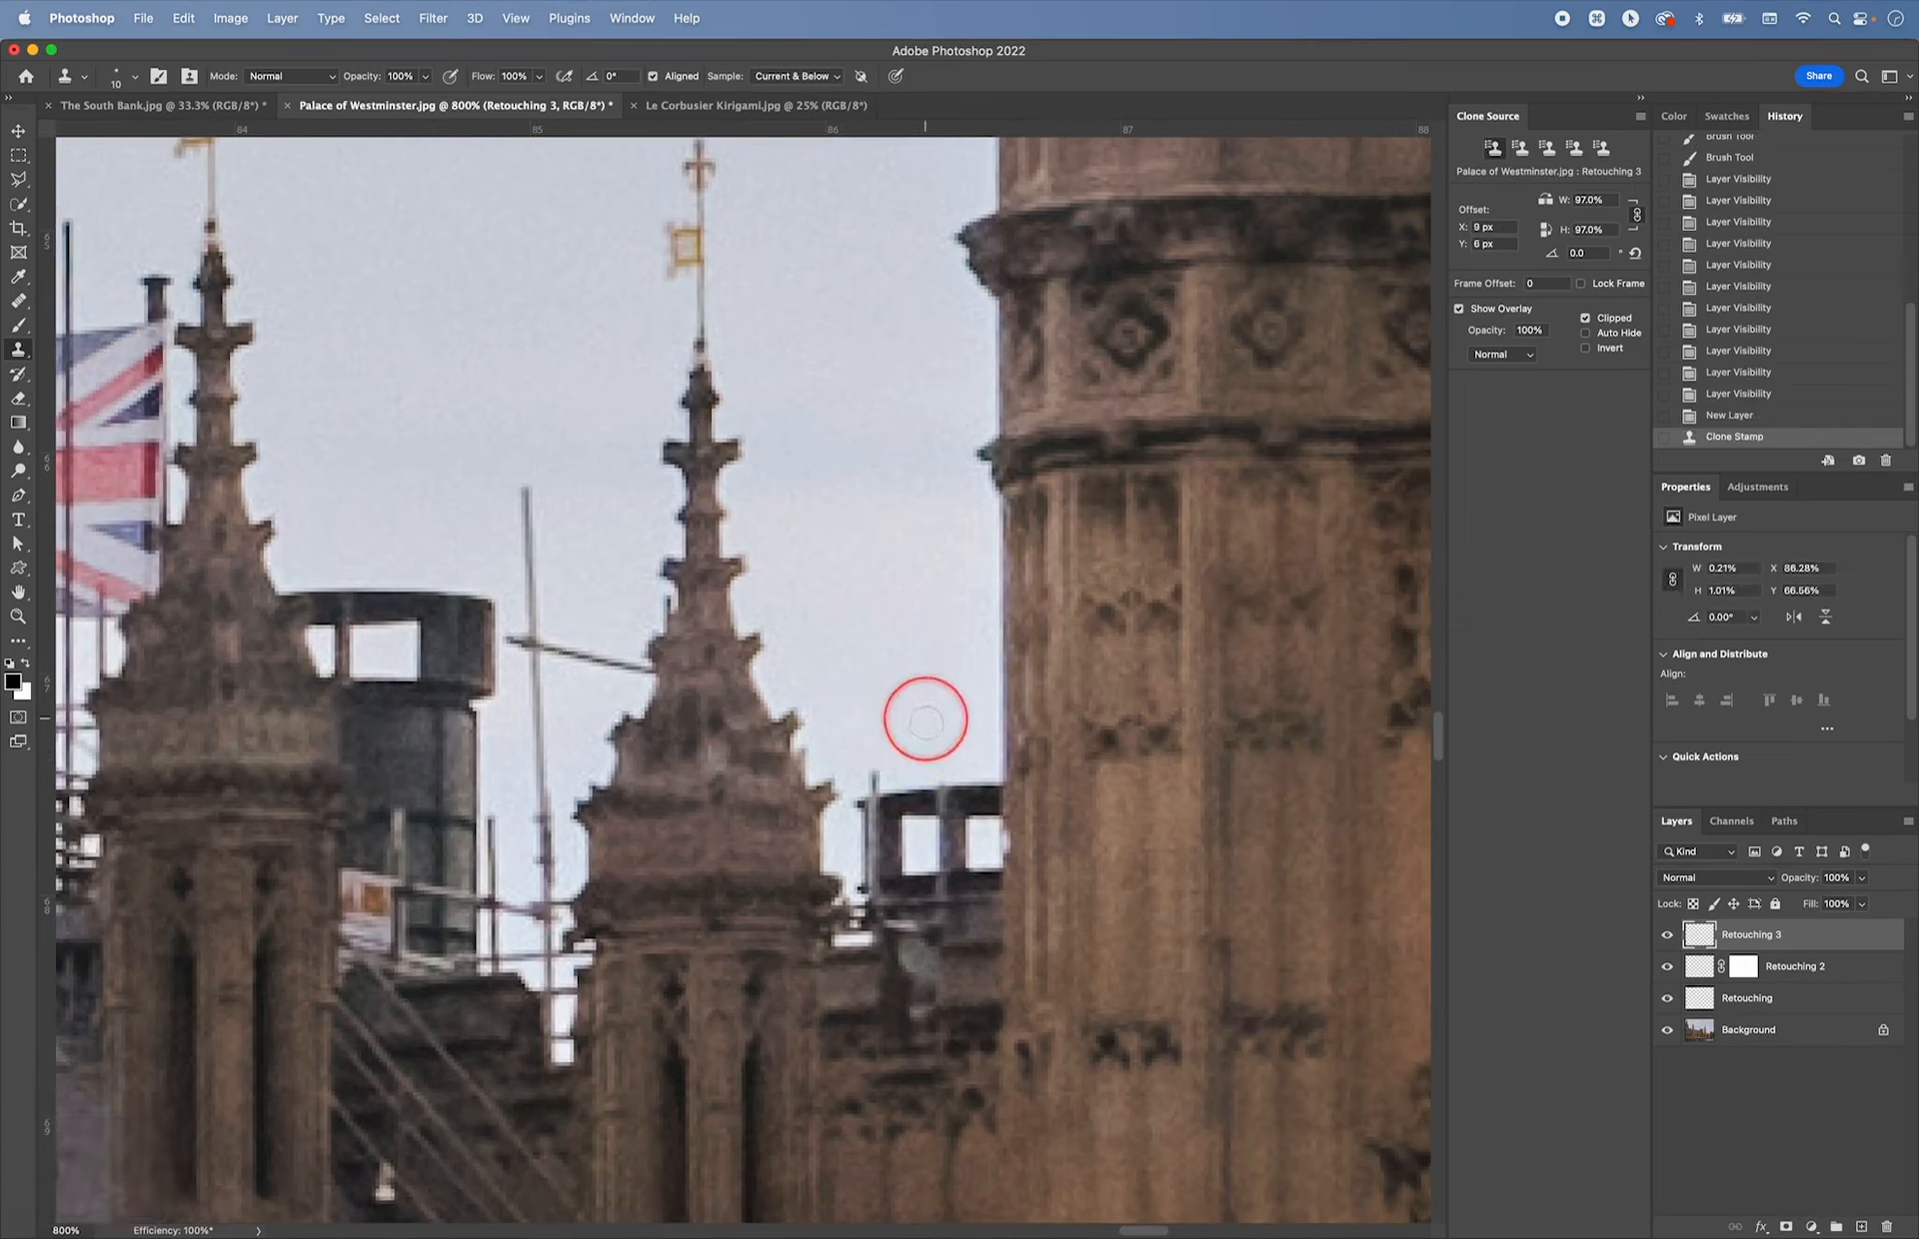
- Clone over the tip of the short pole at the dark roof structure and repair the structure's top edge
{"action": "left_click", "coordinate": [876, 782]}
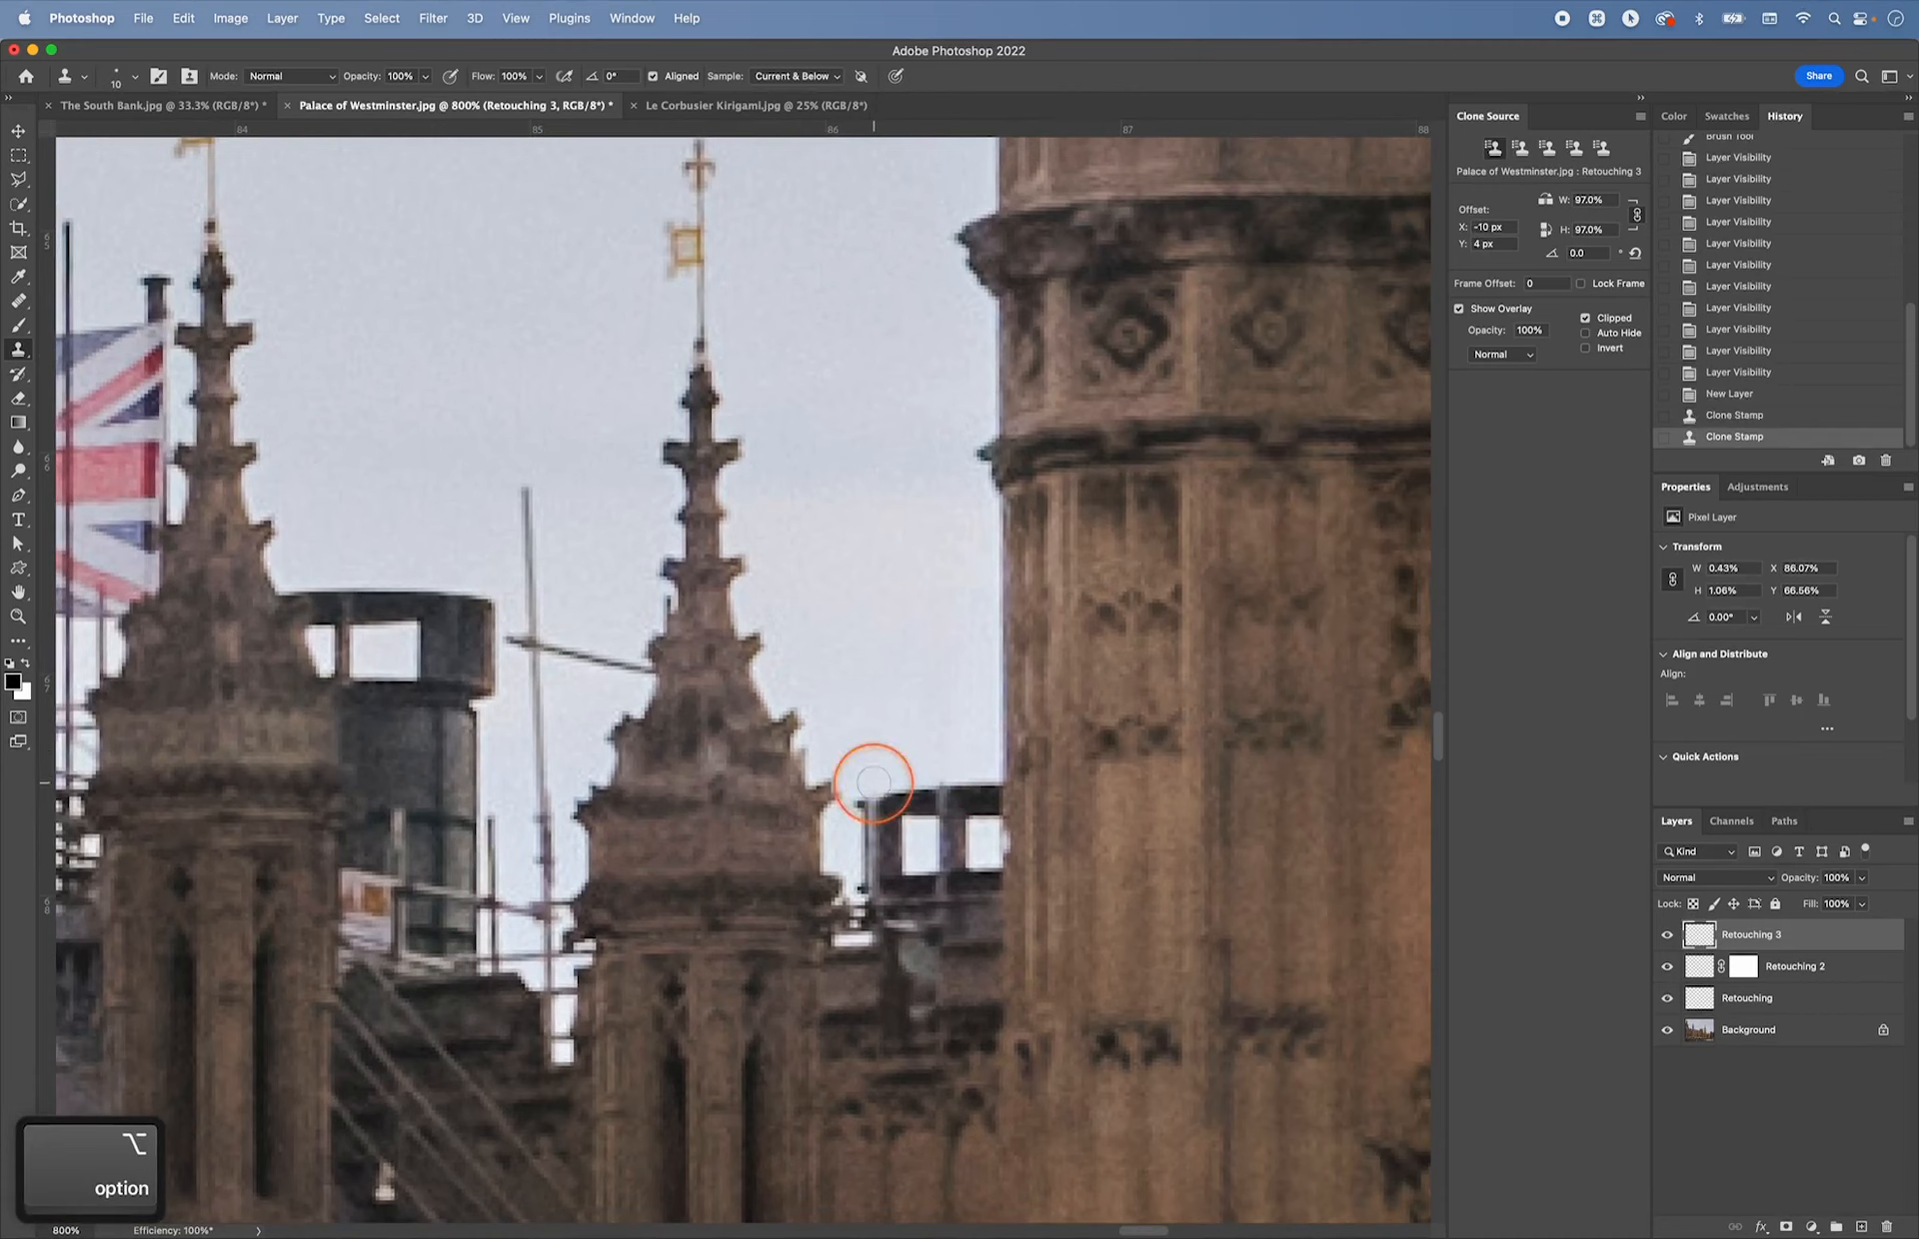
{"action": "left_click", "coordinate": [908, 792], "text": "alt"}
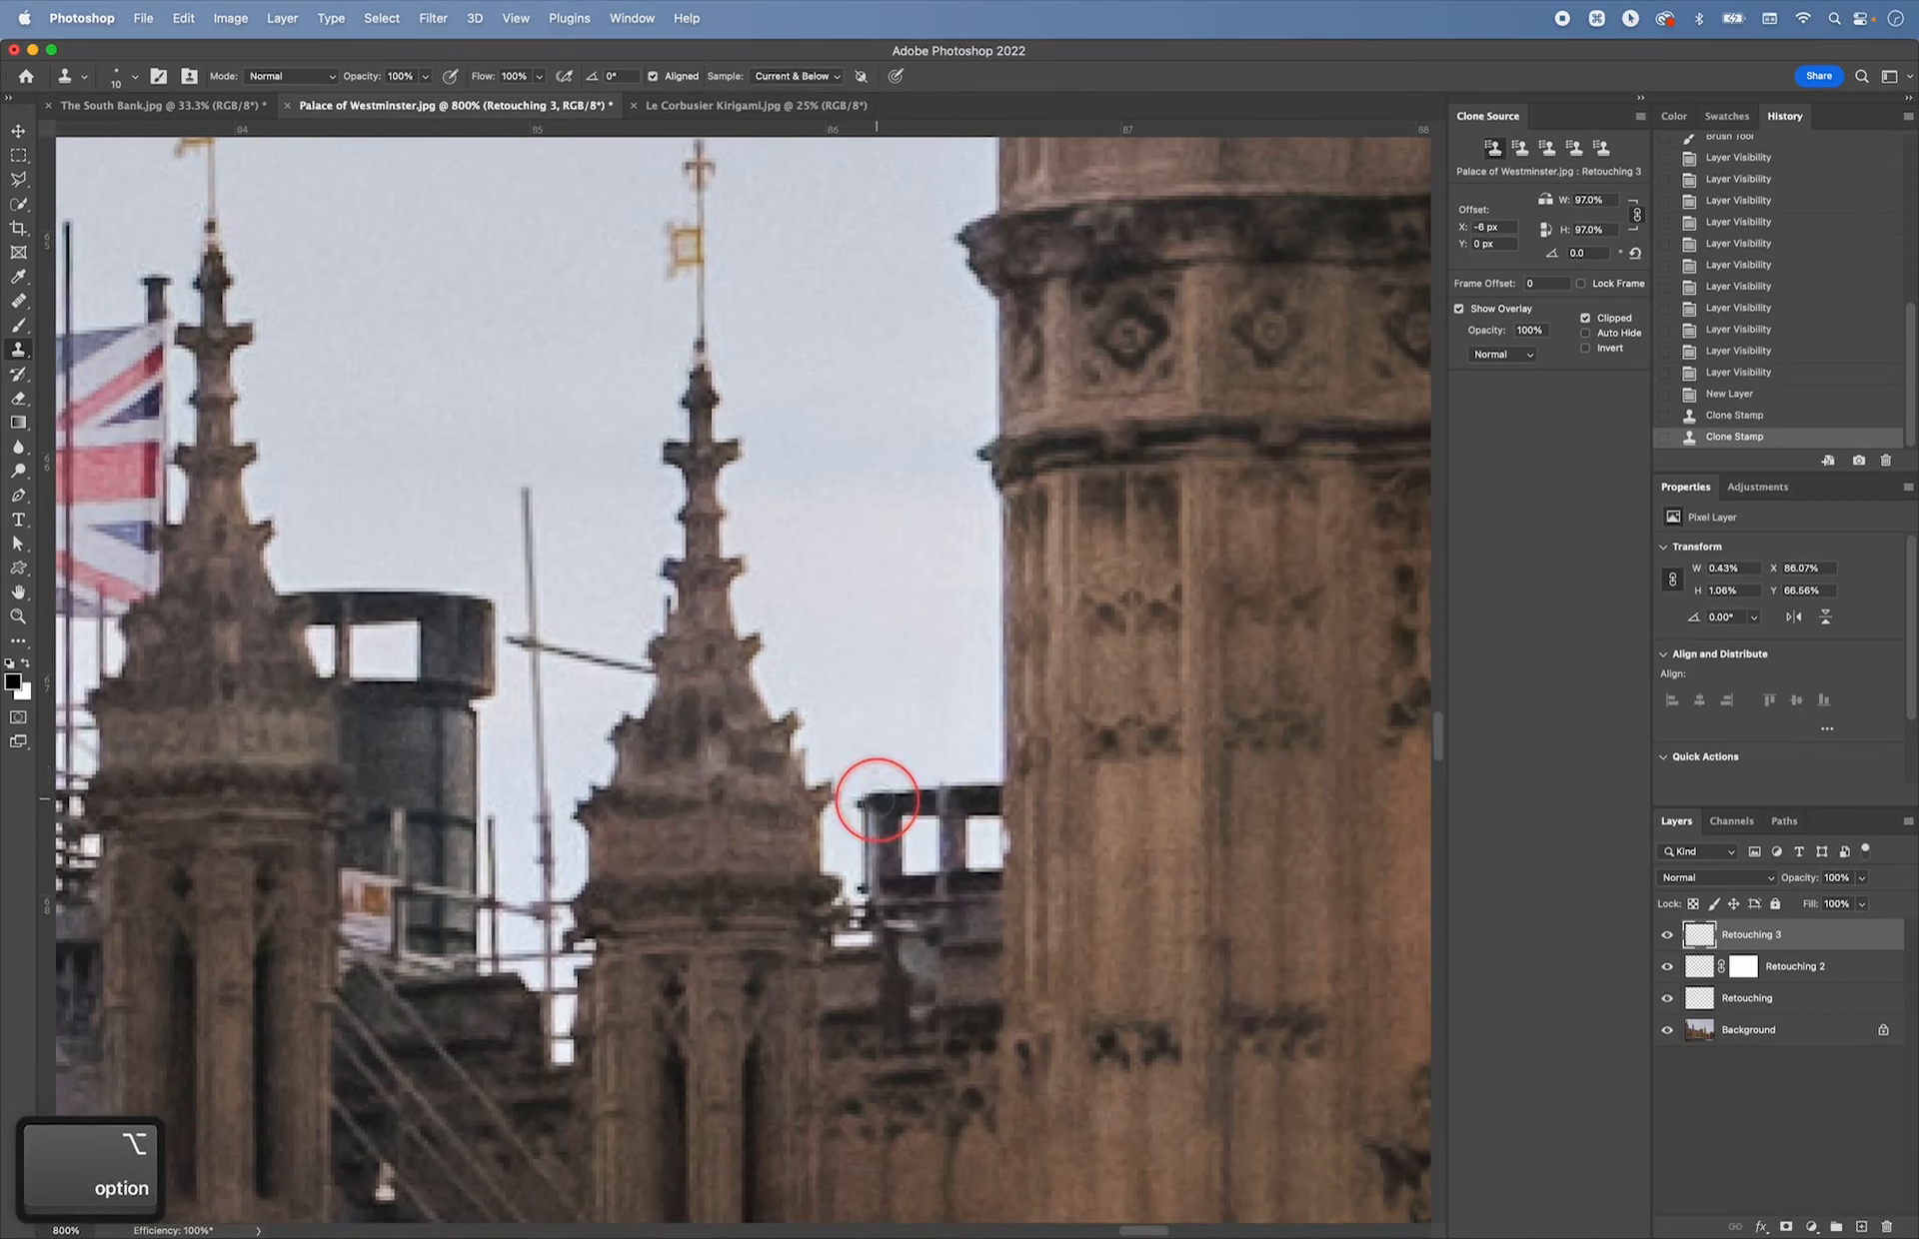
{"action": "left_click", "coordinate": [878, 801]}
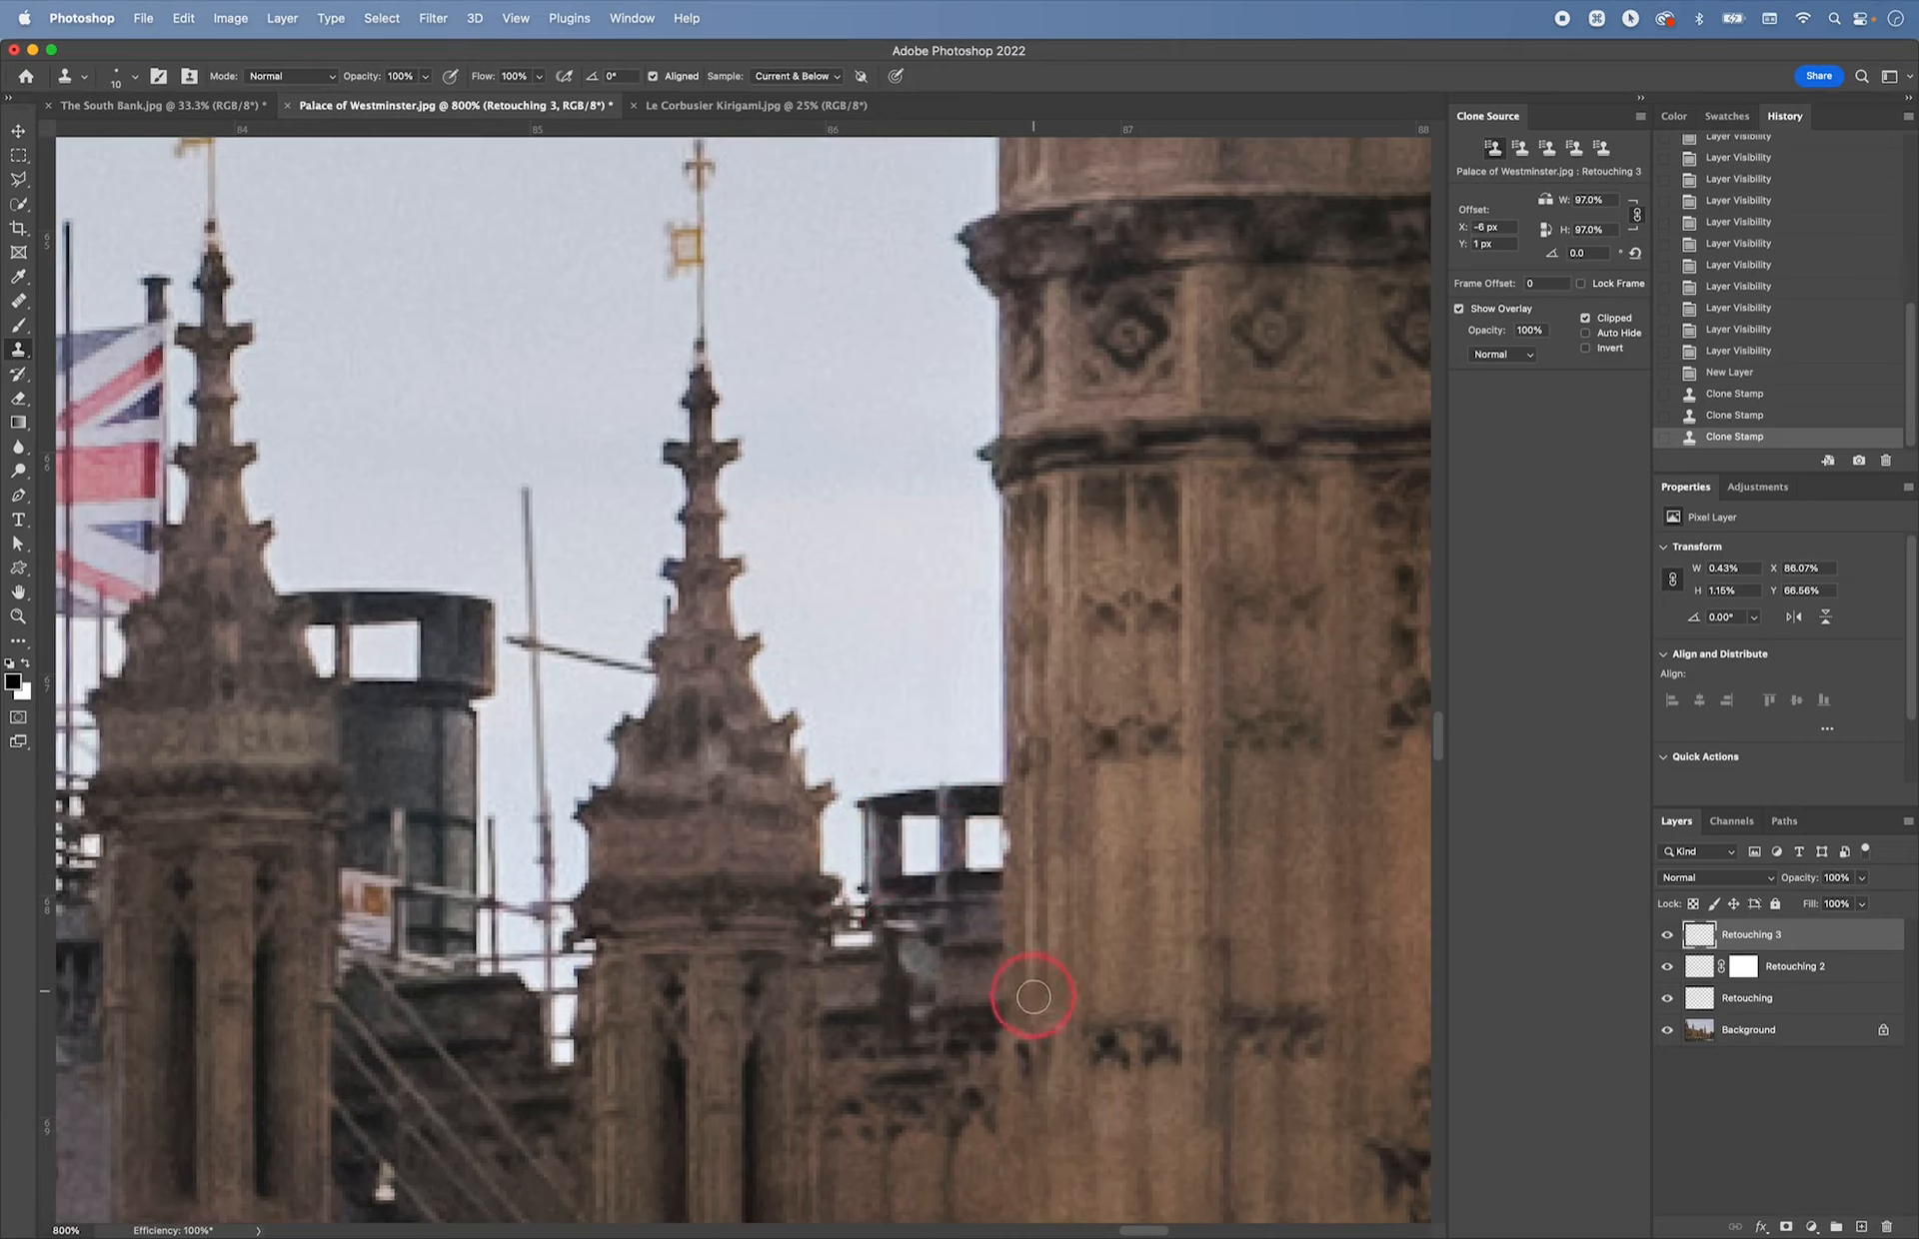
- Reduce the brush to 5 px and clone roof texture over the scaffolding rails and pale patch beneath the dark structure
{"action": "key", "text": "bracketleft"}
{"action": "key", "text": "bracketleft"}
{"action": "key", "text": "bracketleft"}
{"action": "key", "text": "bracketleft"}
{"action": "left_click", "coordinate": [887, 922], "text": "alt"}
{"action": "left_click_drag", "start_coordinate": [887, 923], "coordinate": [934, 931]}
{"action": "left_click", "coordinate": [913, 969]}
{"action": "left_click", "coordinate": [942, 938], "text": "alt"}
{"action": "left_click", "coordinate": [939, 922]}
{"action": "left_click", "coordinate": [929, 925]}
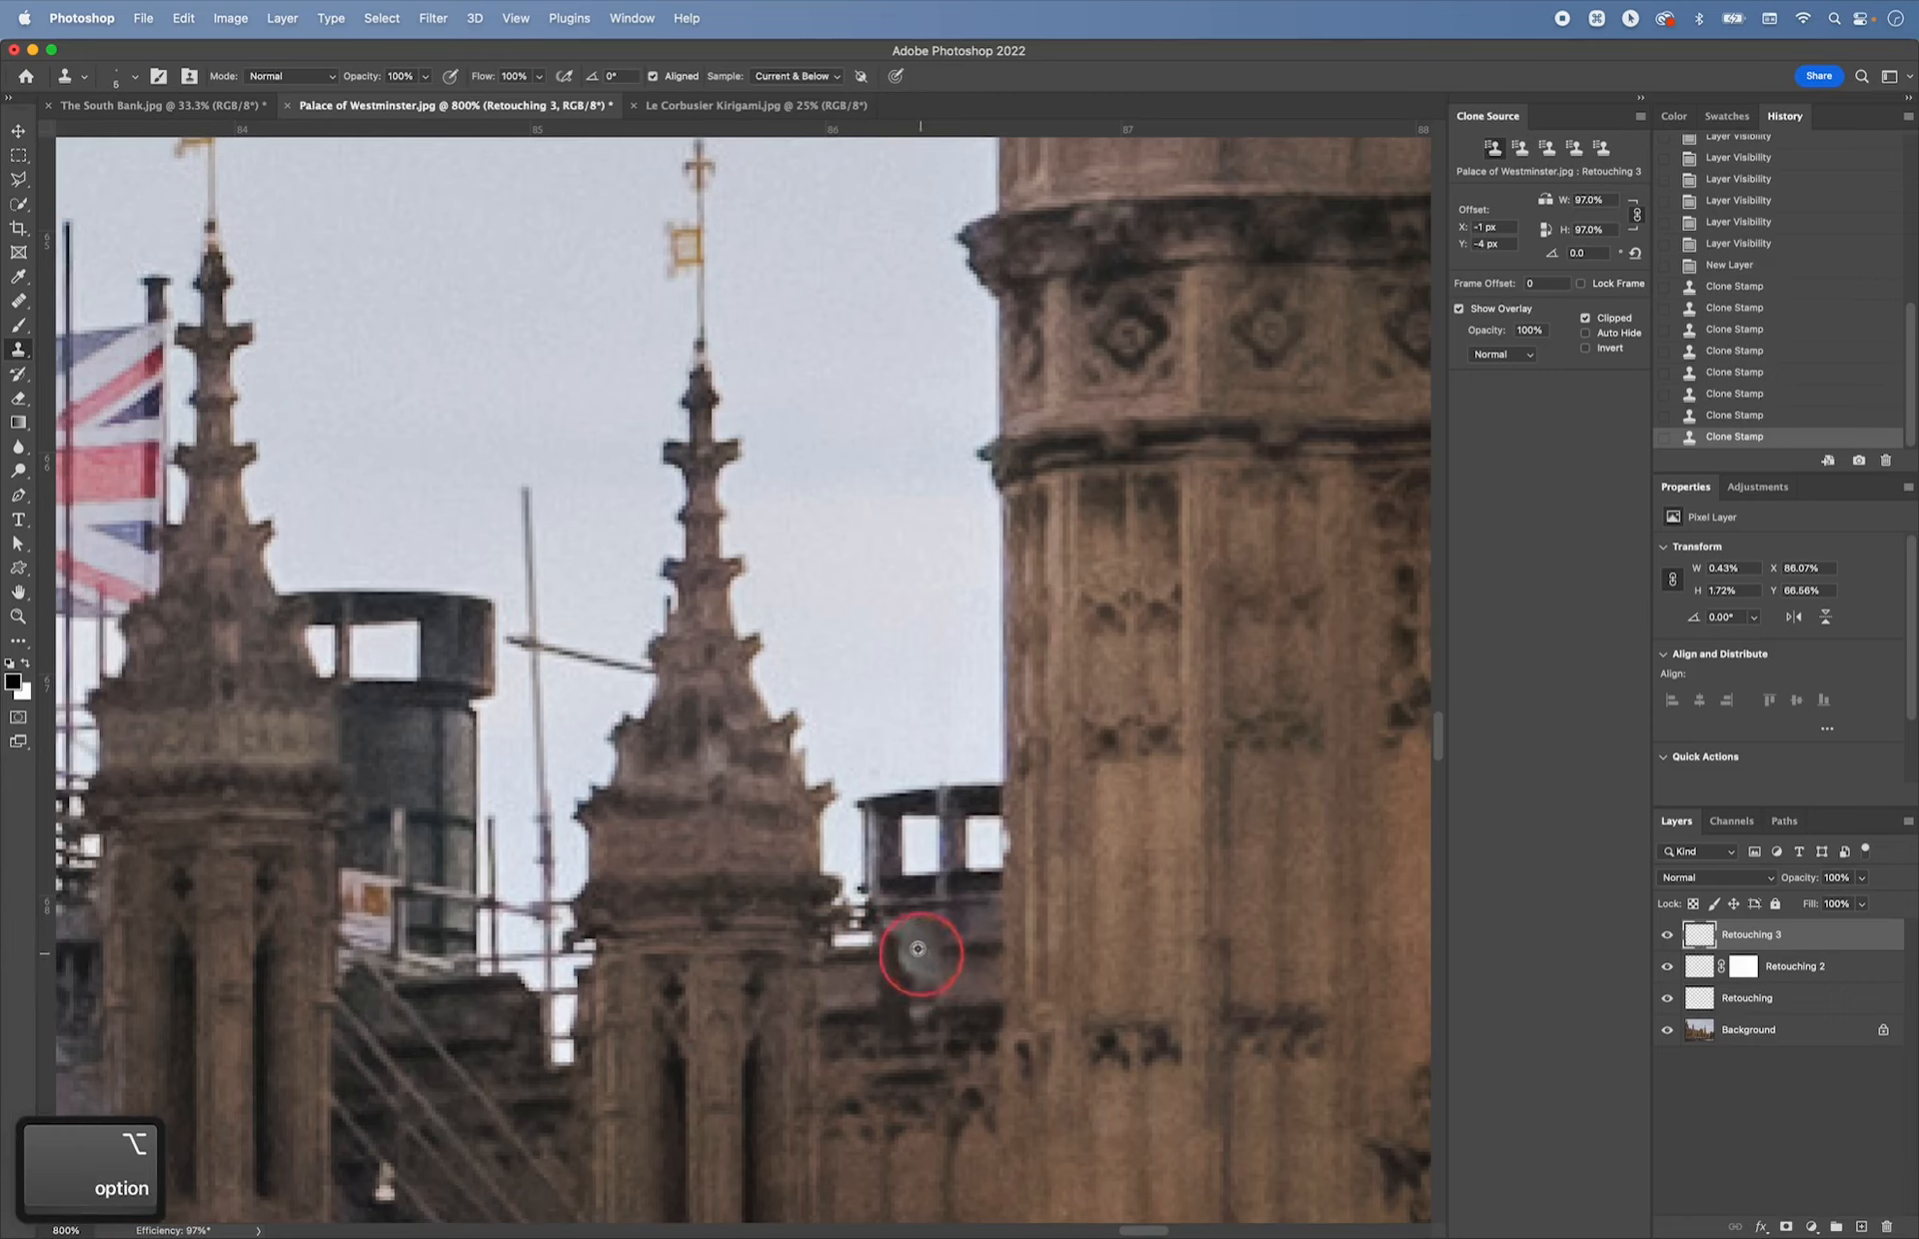
{"action": "left_click", "coordinate": [898, 945], "text": "alt"}
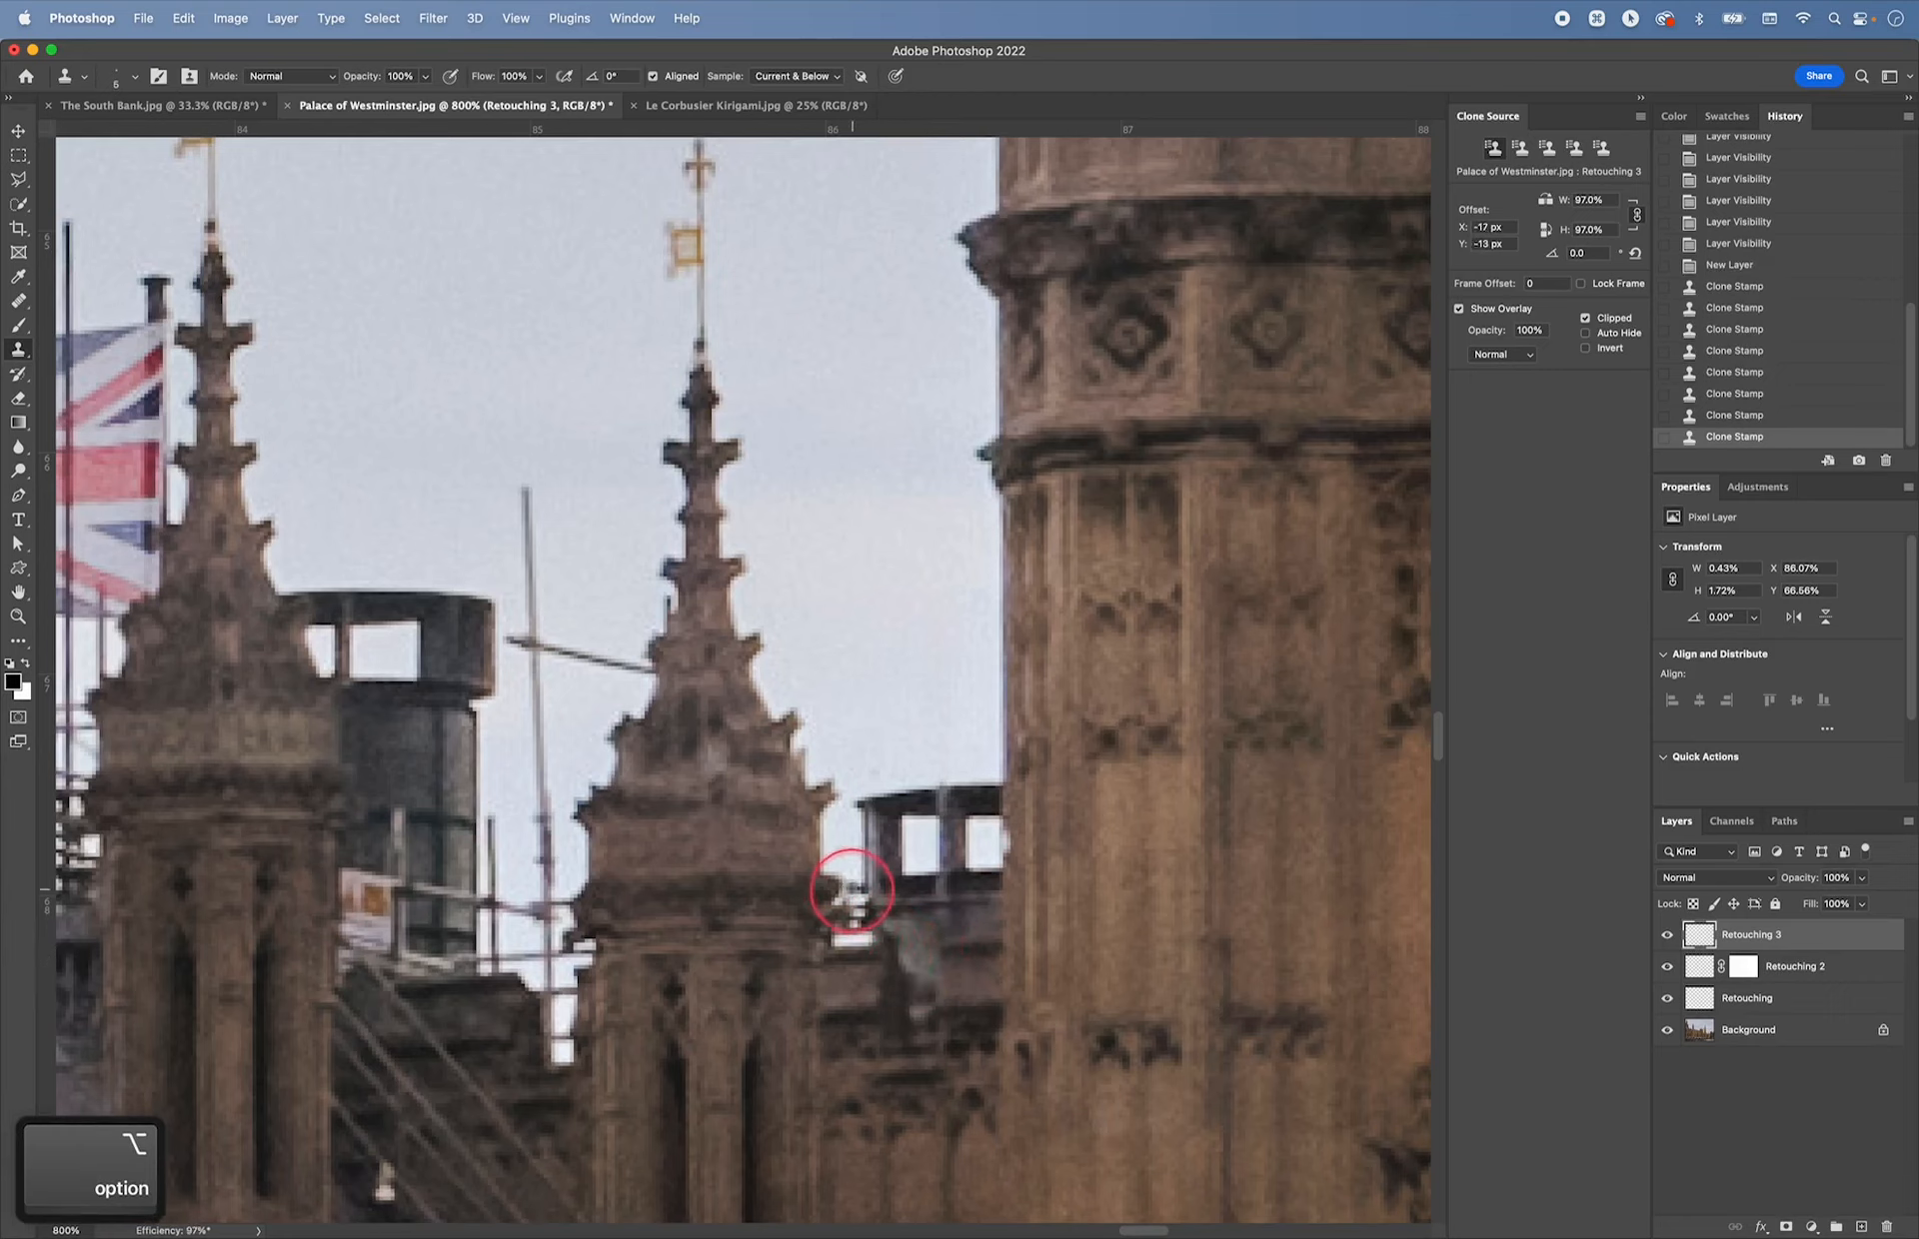
- Sample the sky in the gap between the spire and the dark structure and clone it over the scaffolding fragments there
{"action": "key", "text": "s"}
{"action": "left_click", "coordinate": [845, 856], "text": "alt"}
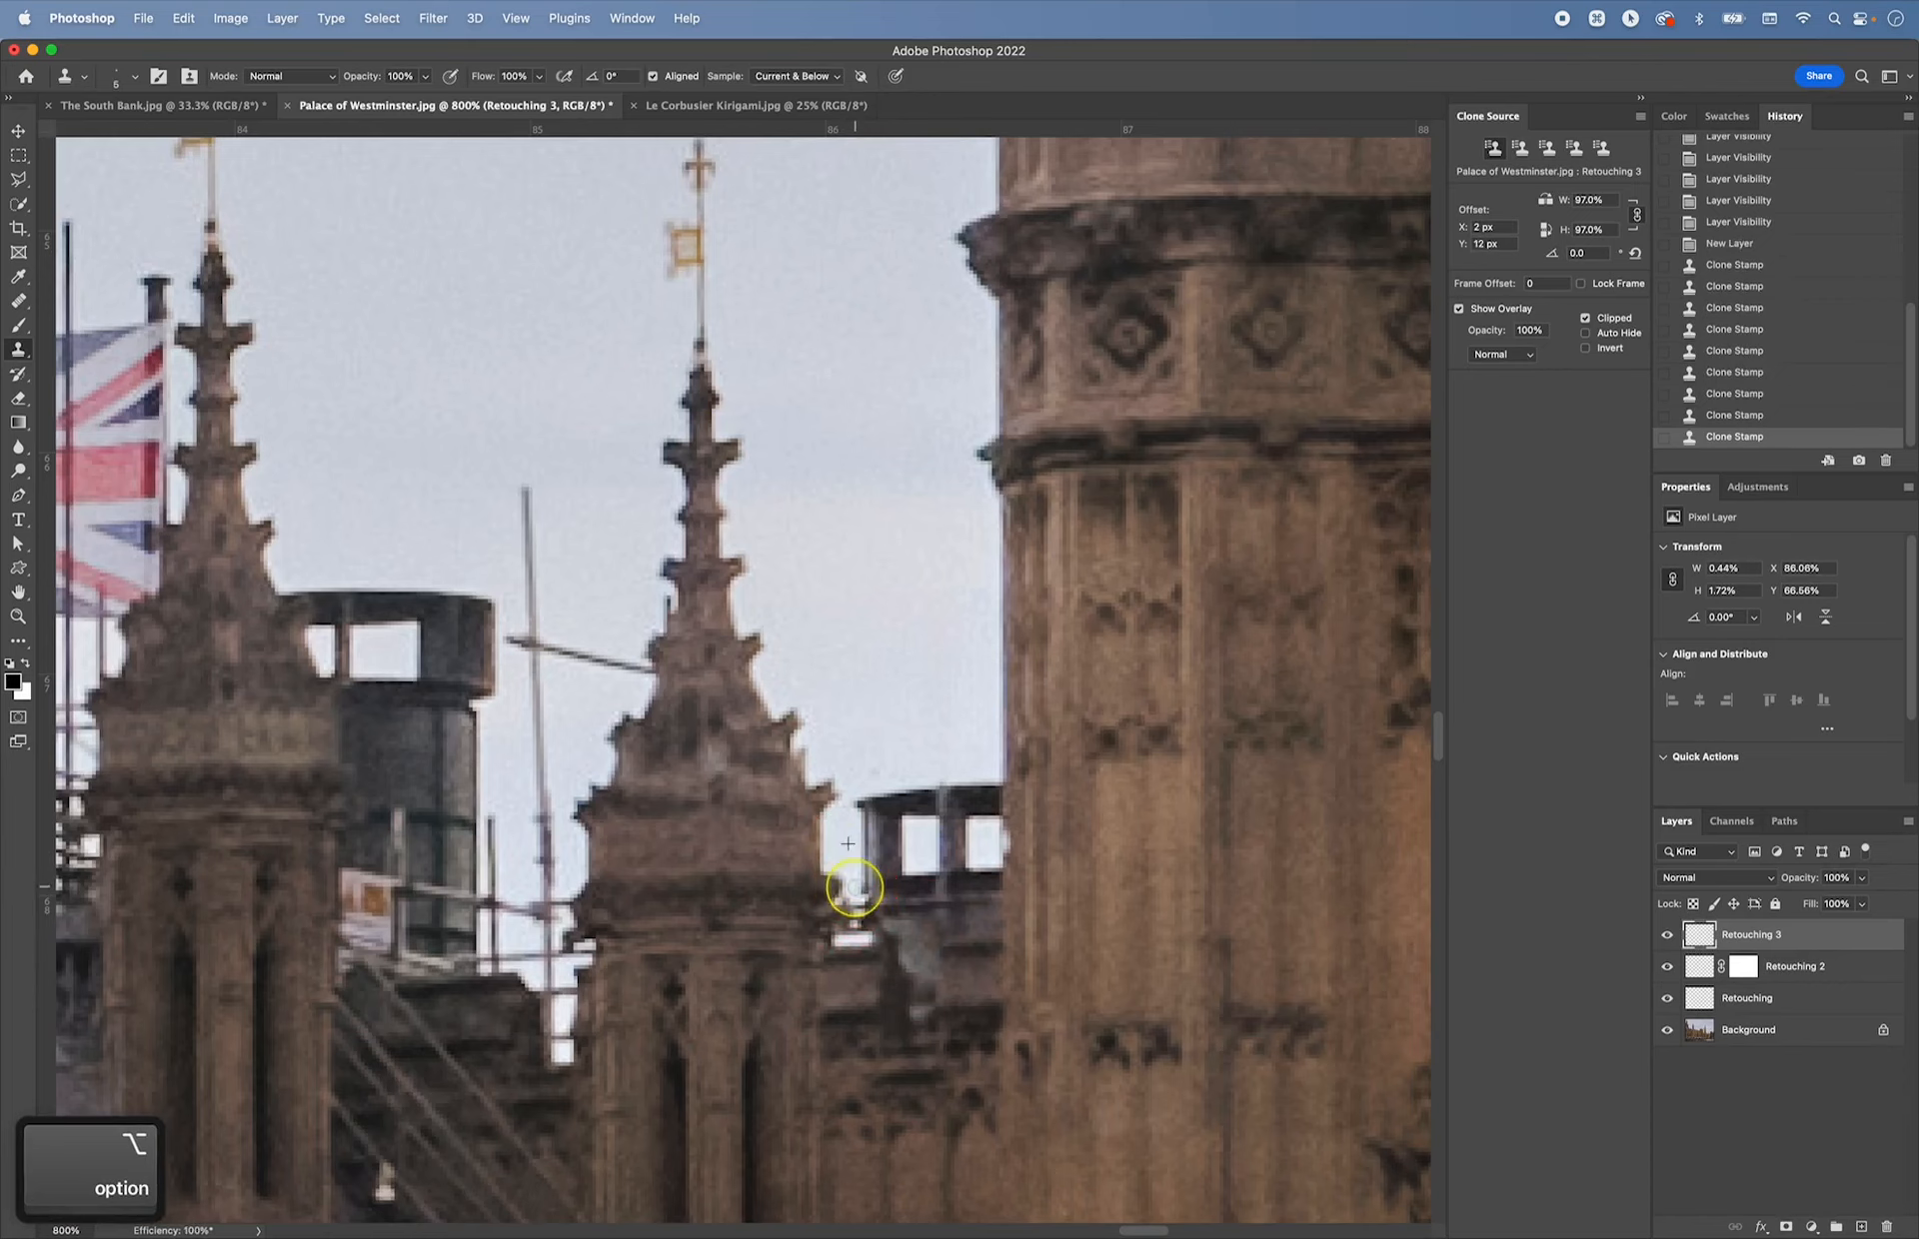
{"action": "left_click", "coordinate": [854, 888]}
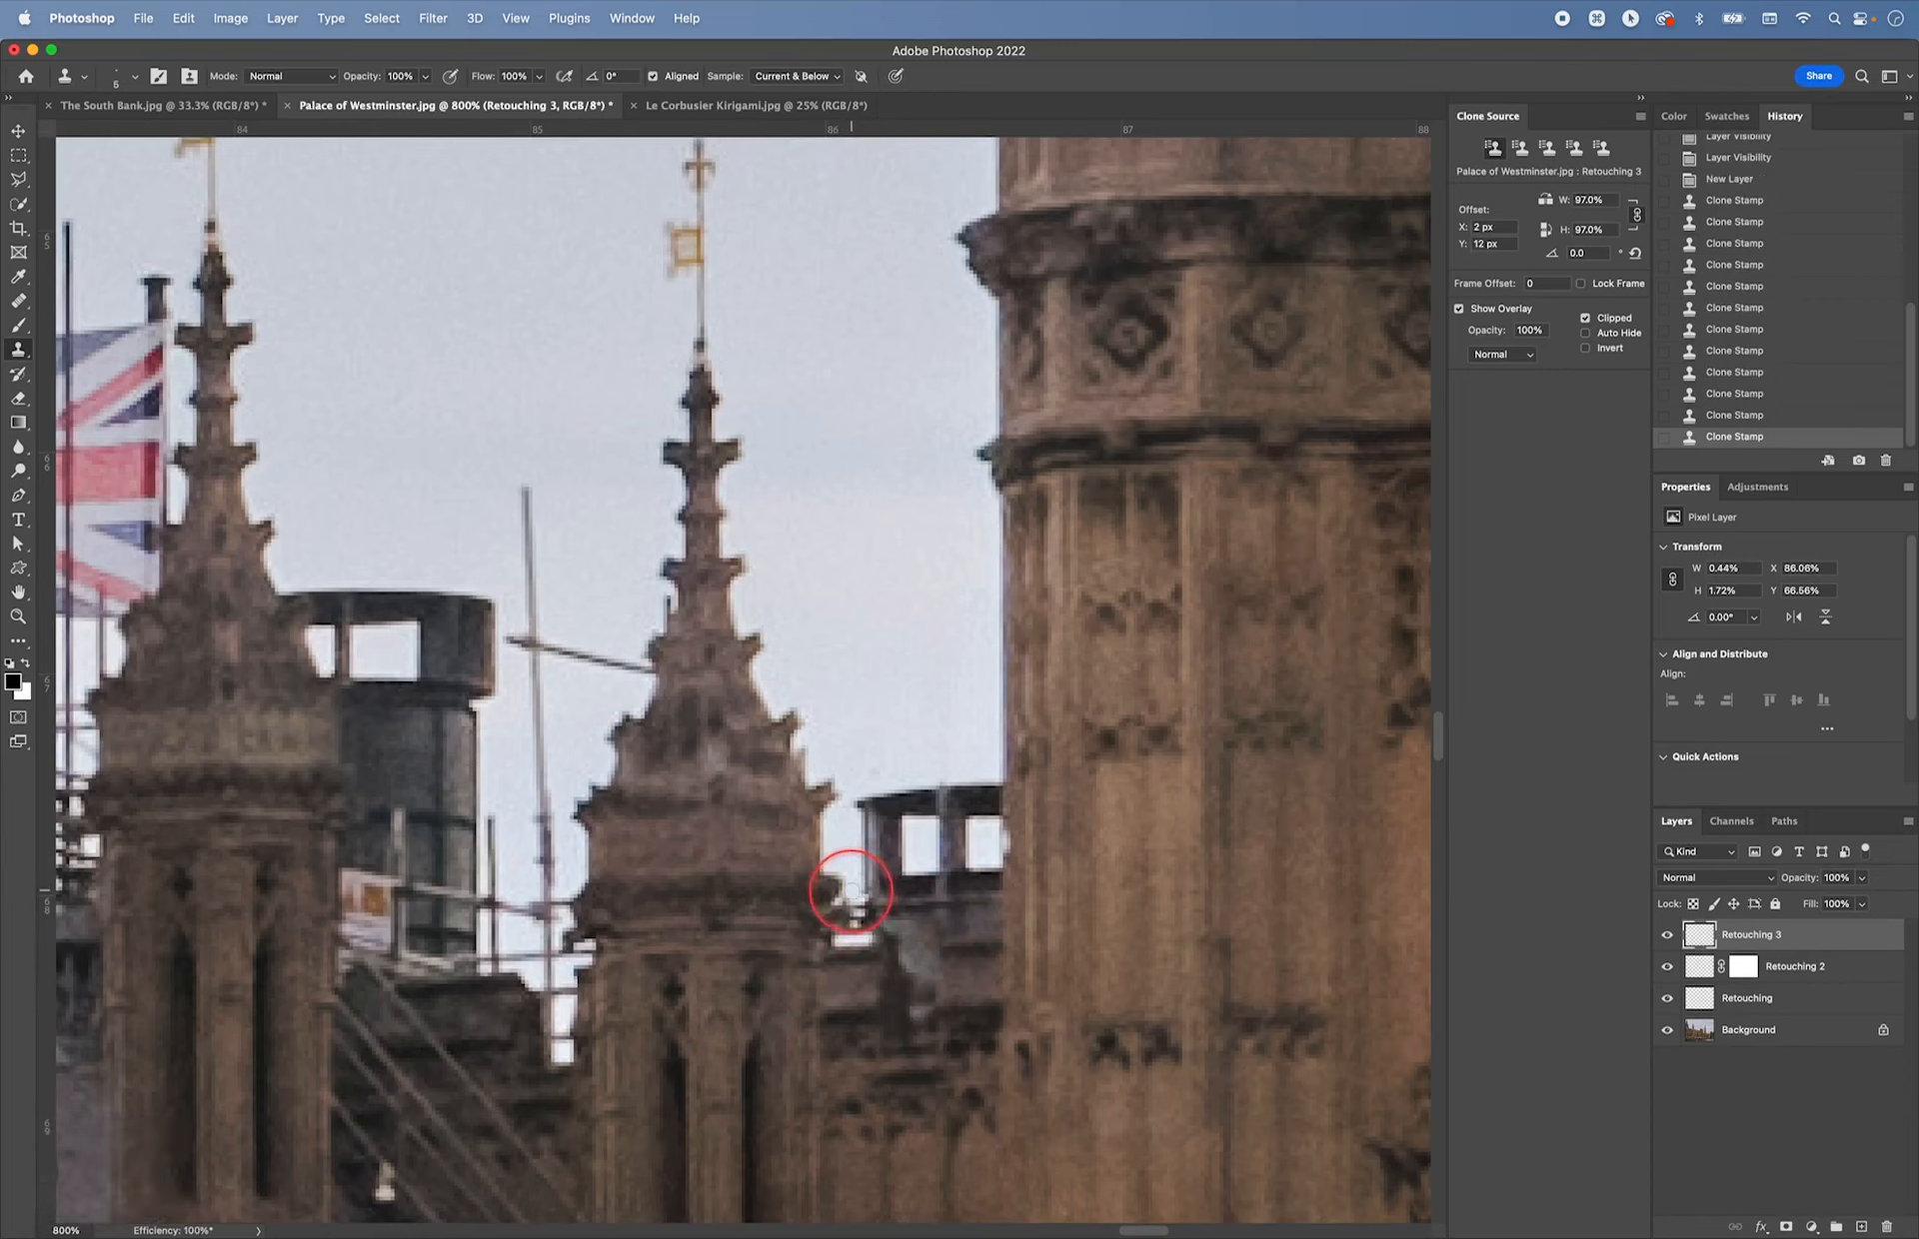
{"action": "mouse_move", "coordinate": [844, 849]}
{"action": "left_mouse_down"}
{"action": "mouse_move", "coordinate": [853, 900]}
{"action": "mouse_move", "coordinate": [850, 871]}
{"action": "left_mouse_up"}
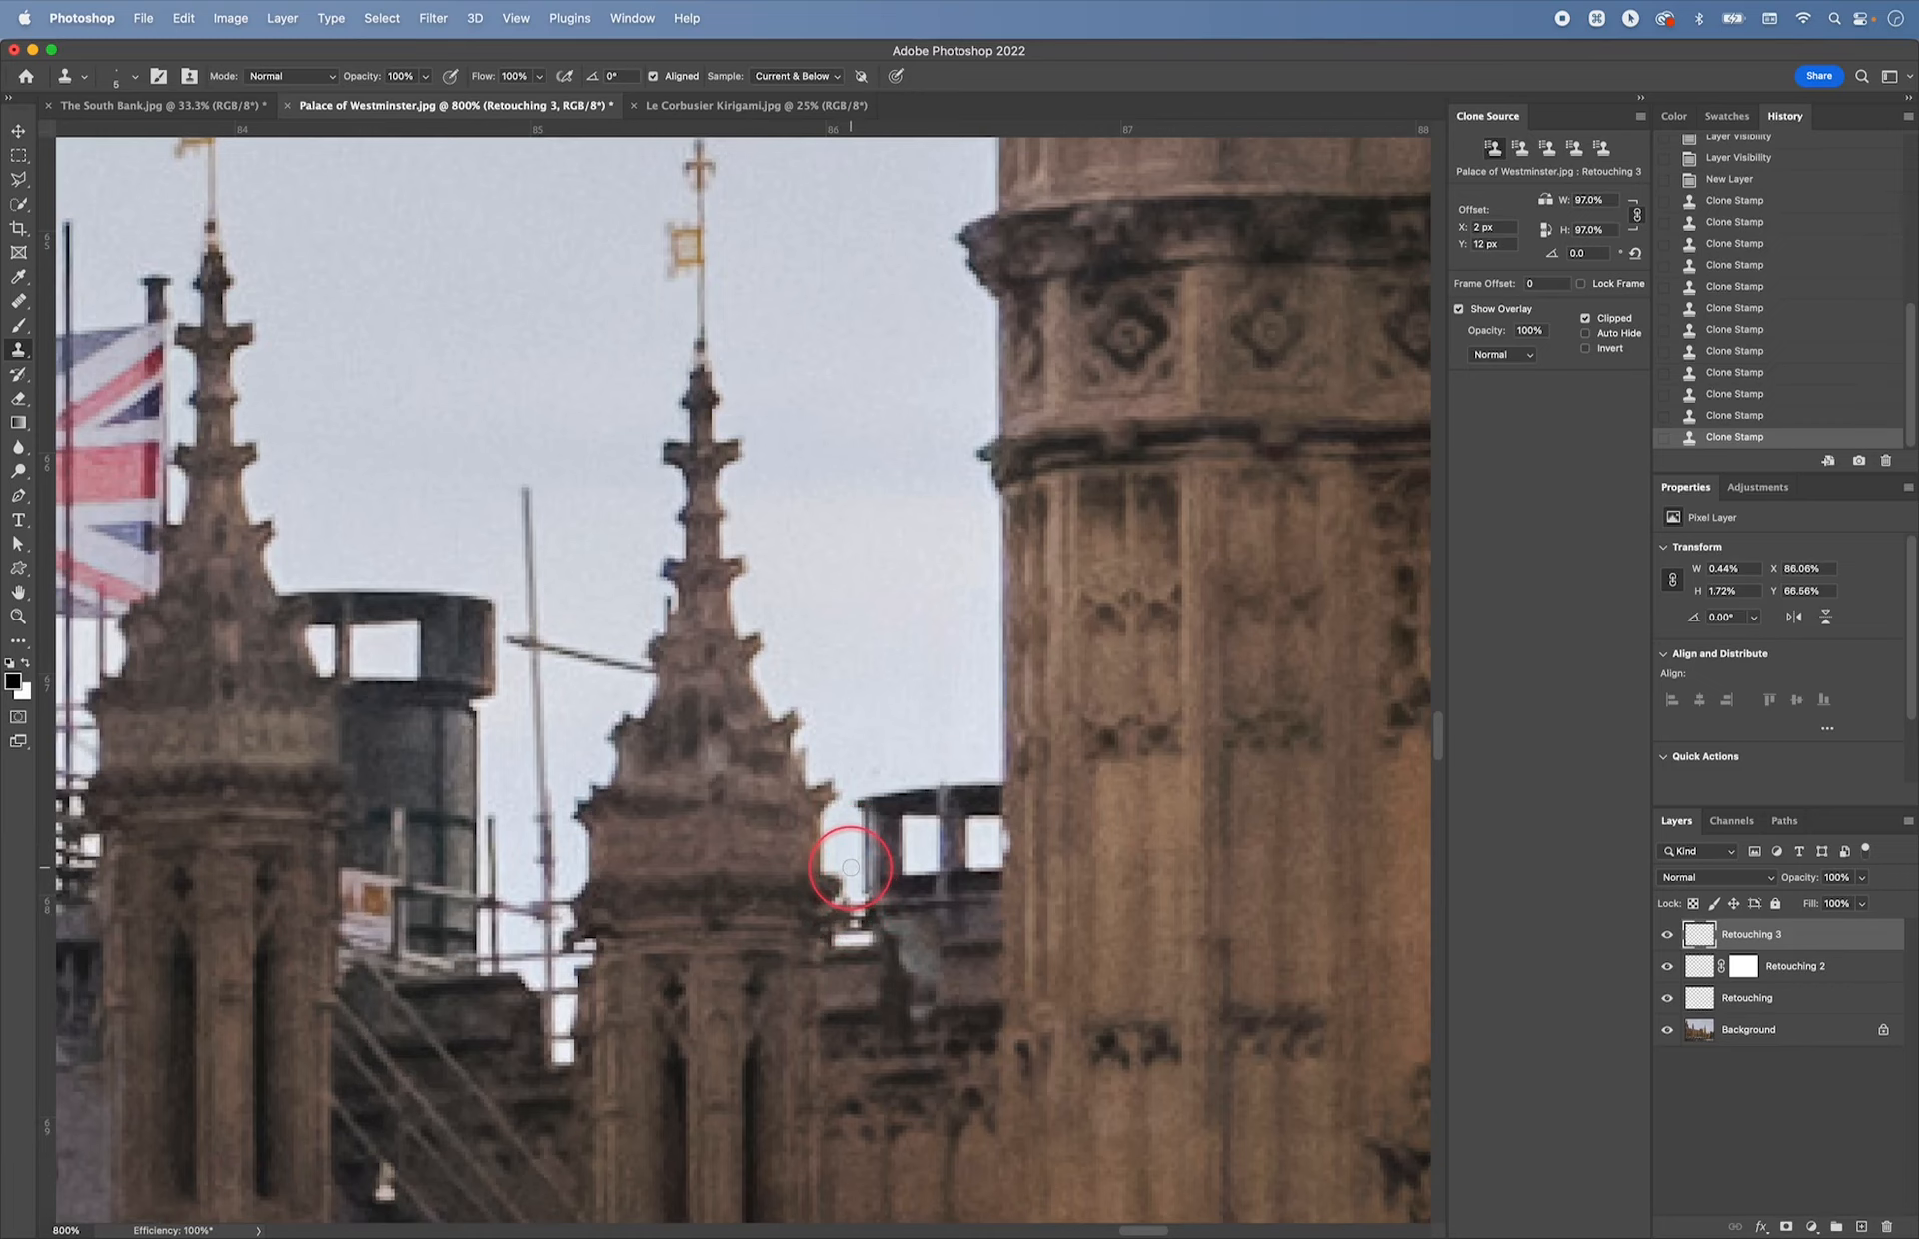
{"action": "mouse_move", "coordinate": [851, 868]}
{"action": "left_mouse_down"}
{"action": "mouse_move", "coordinate": [851, 842]}
{"action": "mouse_move", "coordinate": [852, 866]}
{"action": "left_mouse_up"}
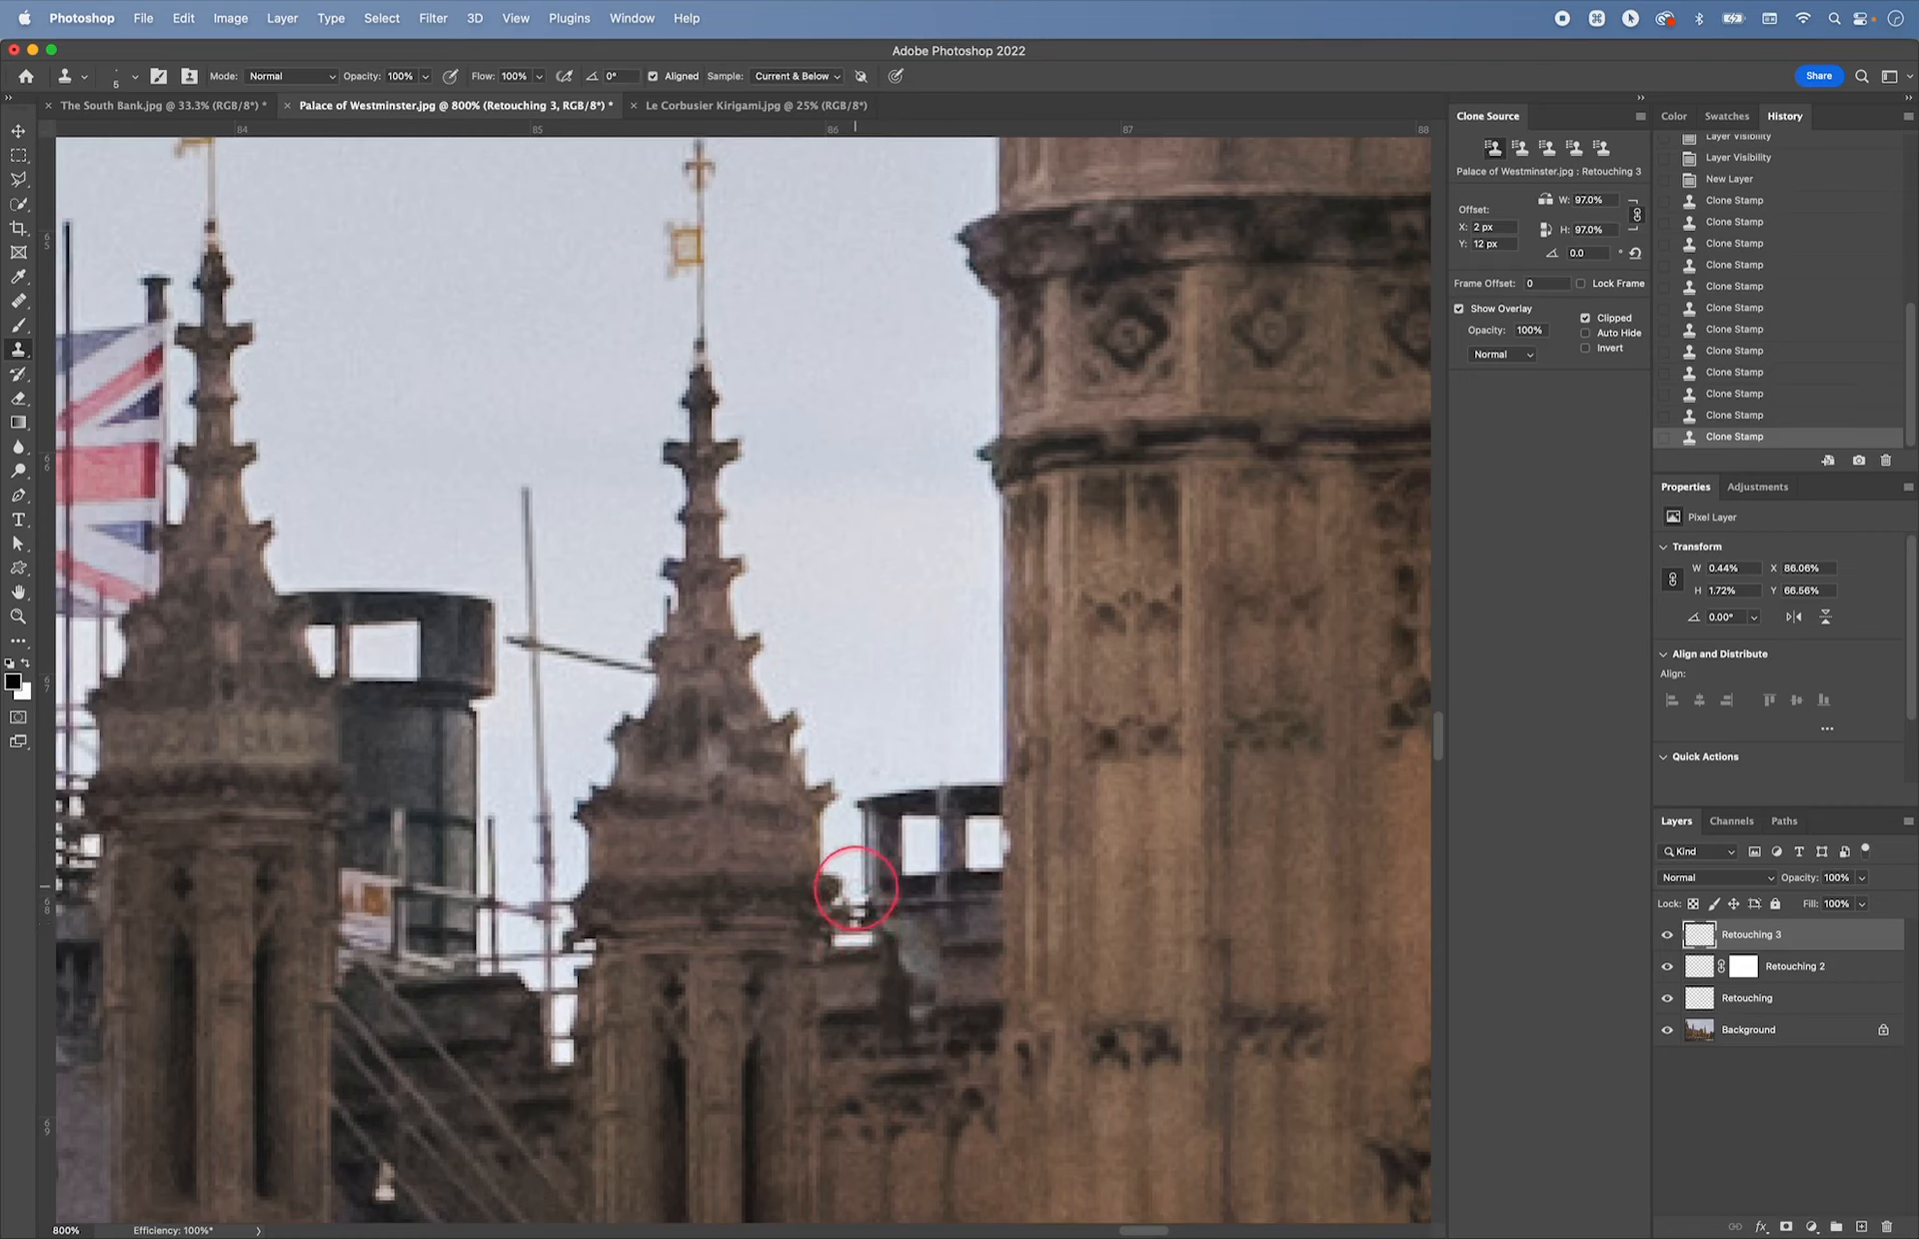
- Turn off aligned sampling and clone sky from one fixed source over the remaining scaffolding fragments in the gap
{"action": "left_click", "coordinate": [653, 77]}
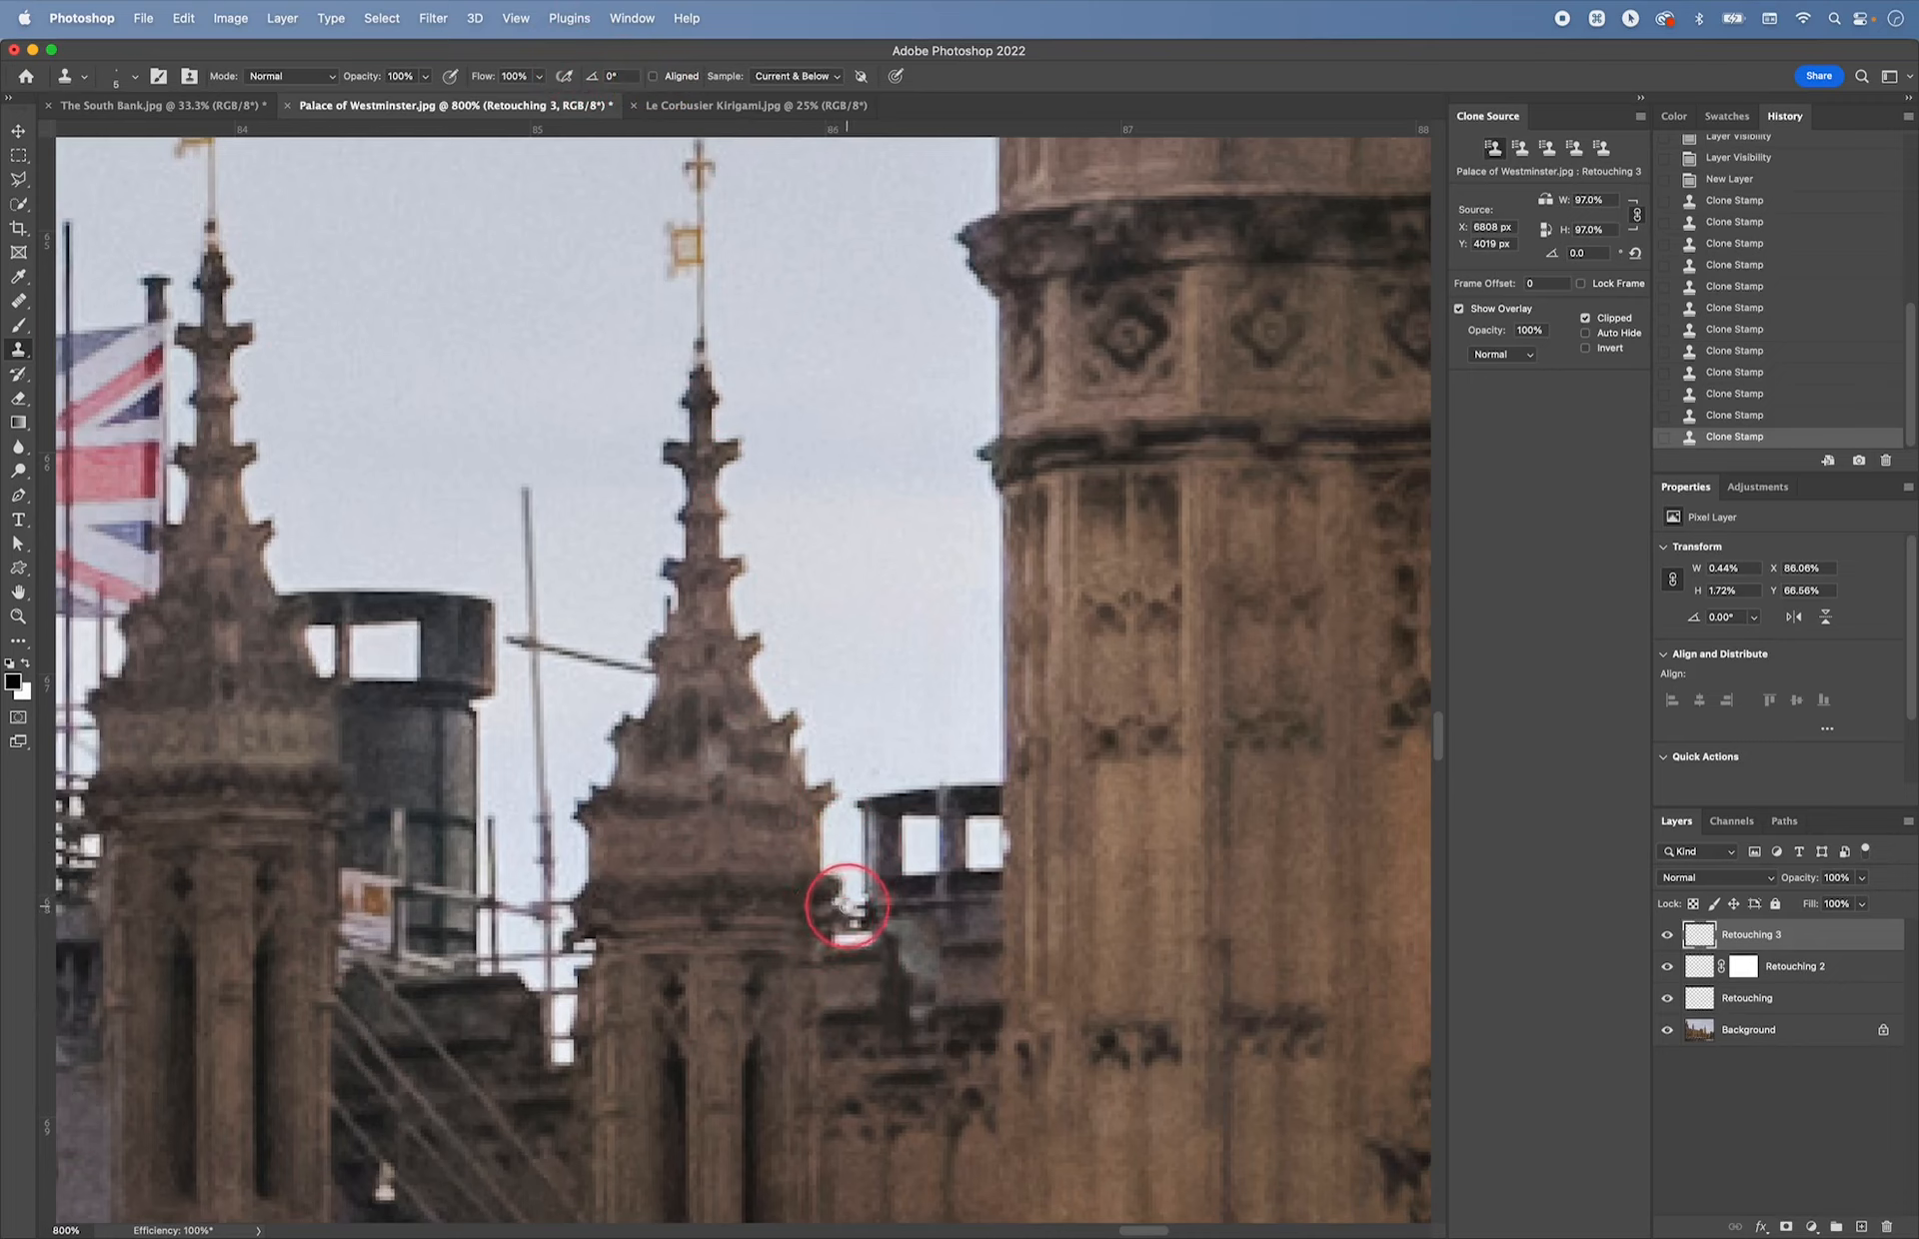
{"action": "left_click", "coordinate": [844, 867]}
{"action": "left_click", "coordinate": [848, 921]}
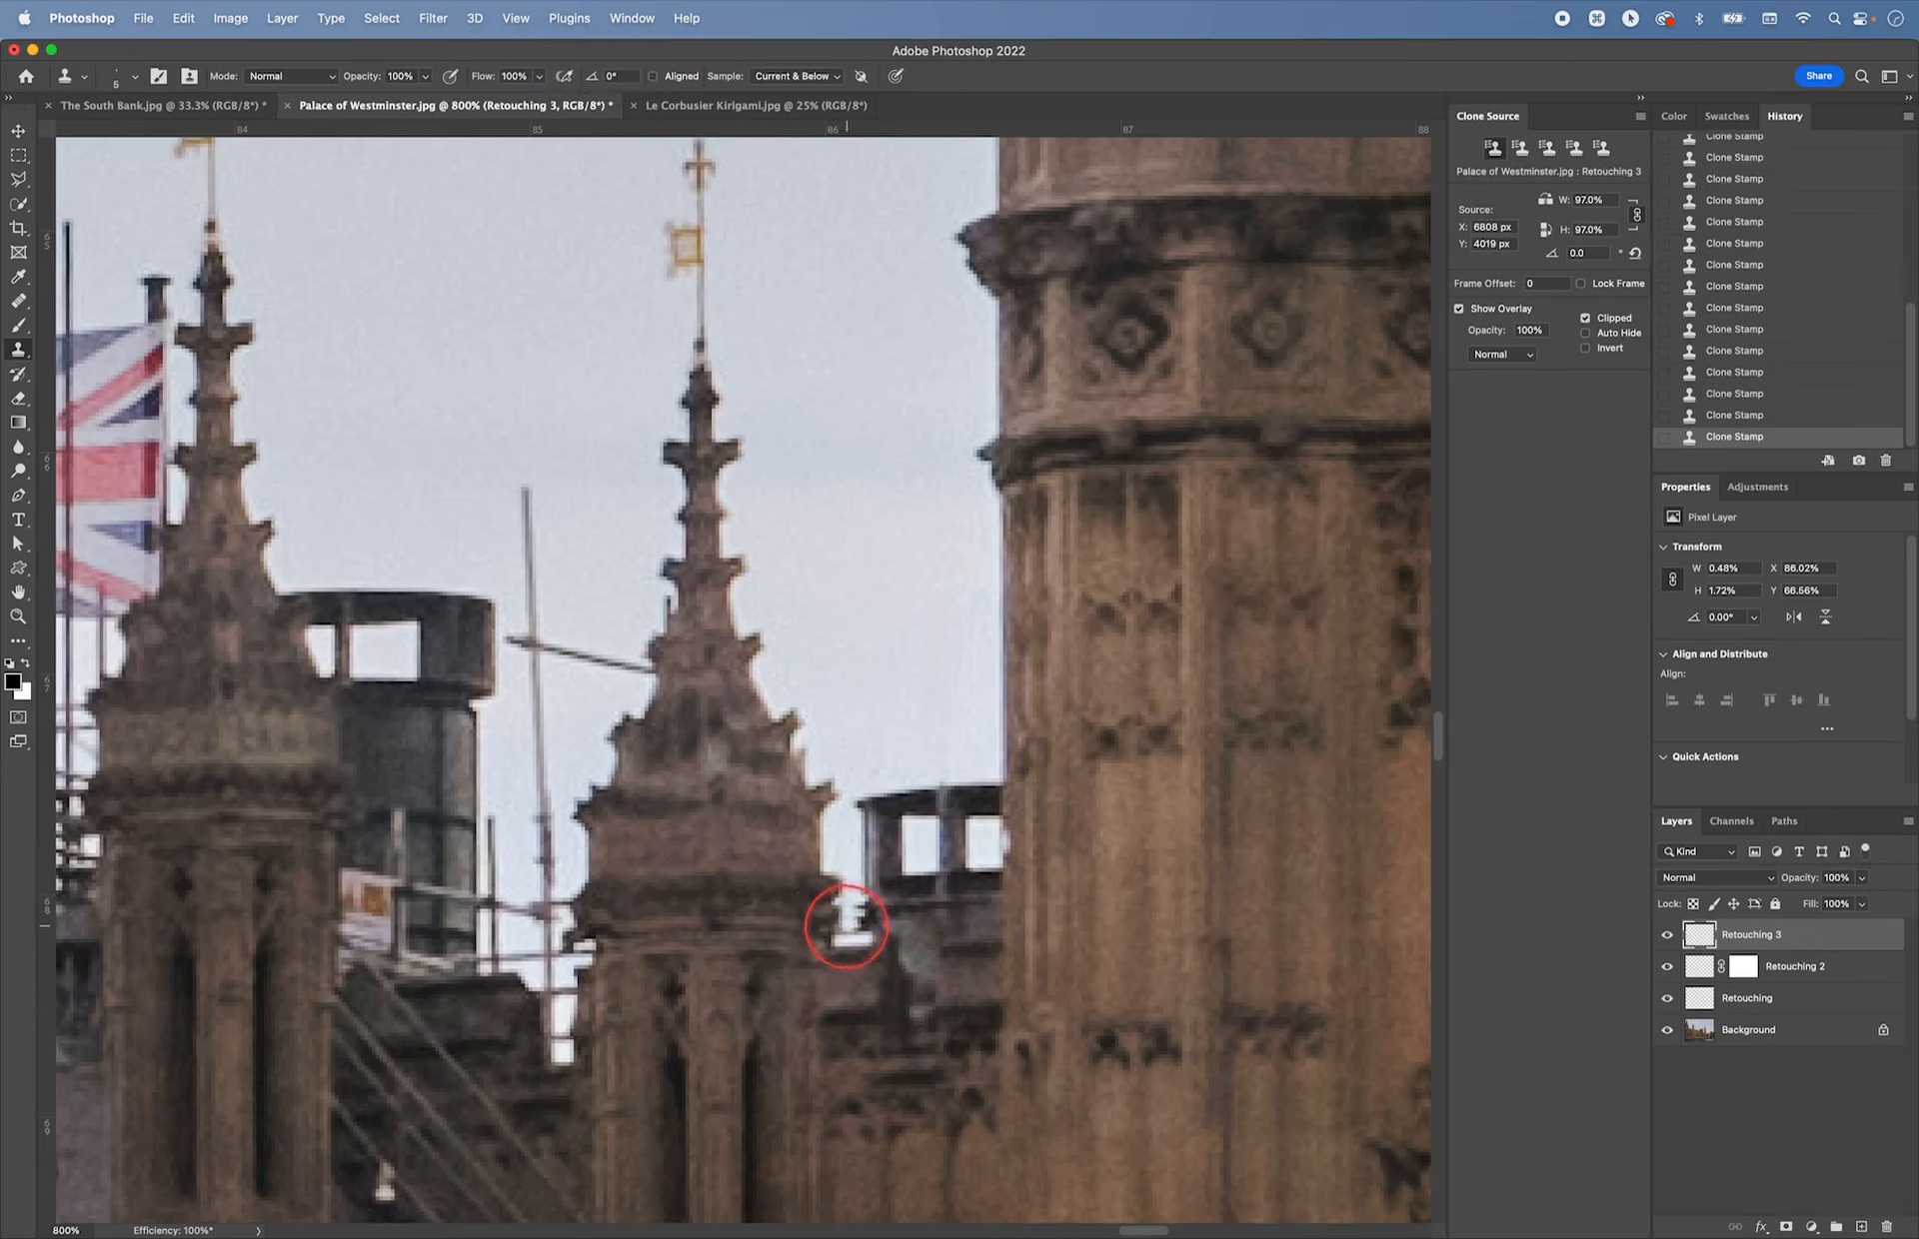
{"action": "left_click", "coordinate": [841, 935]}
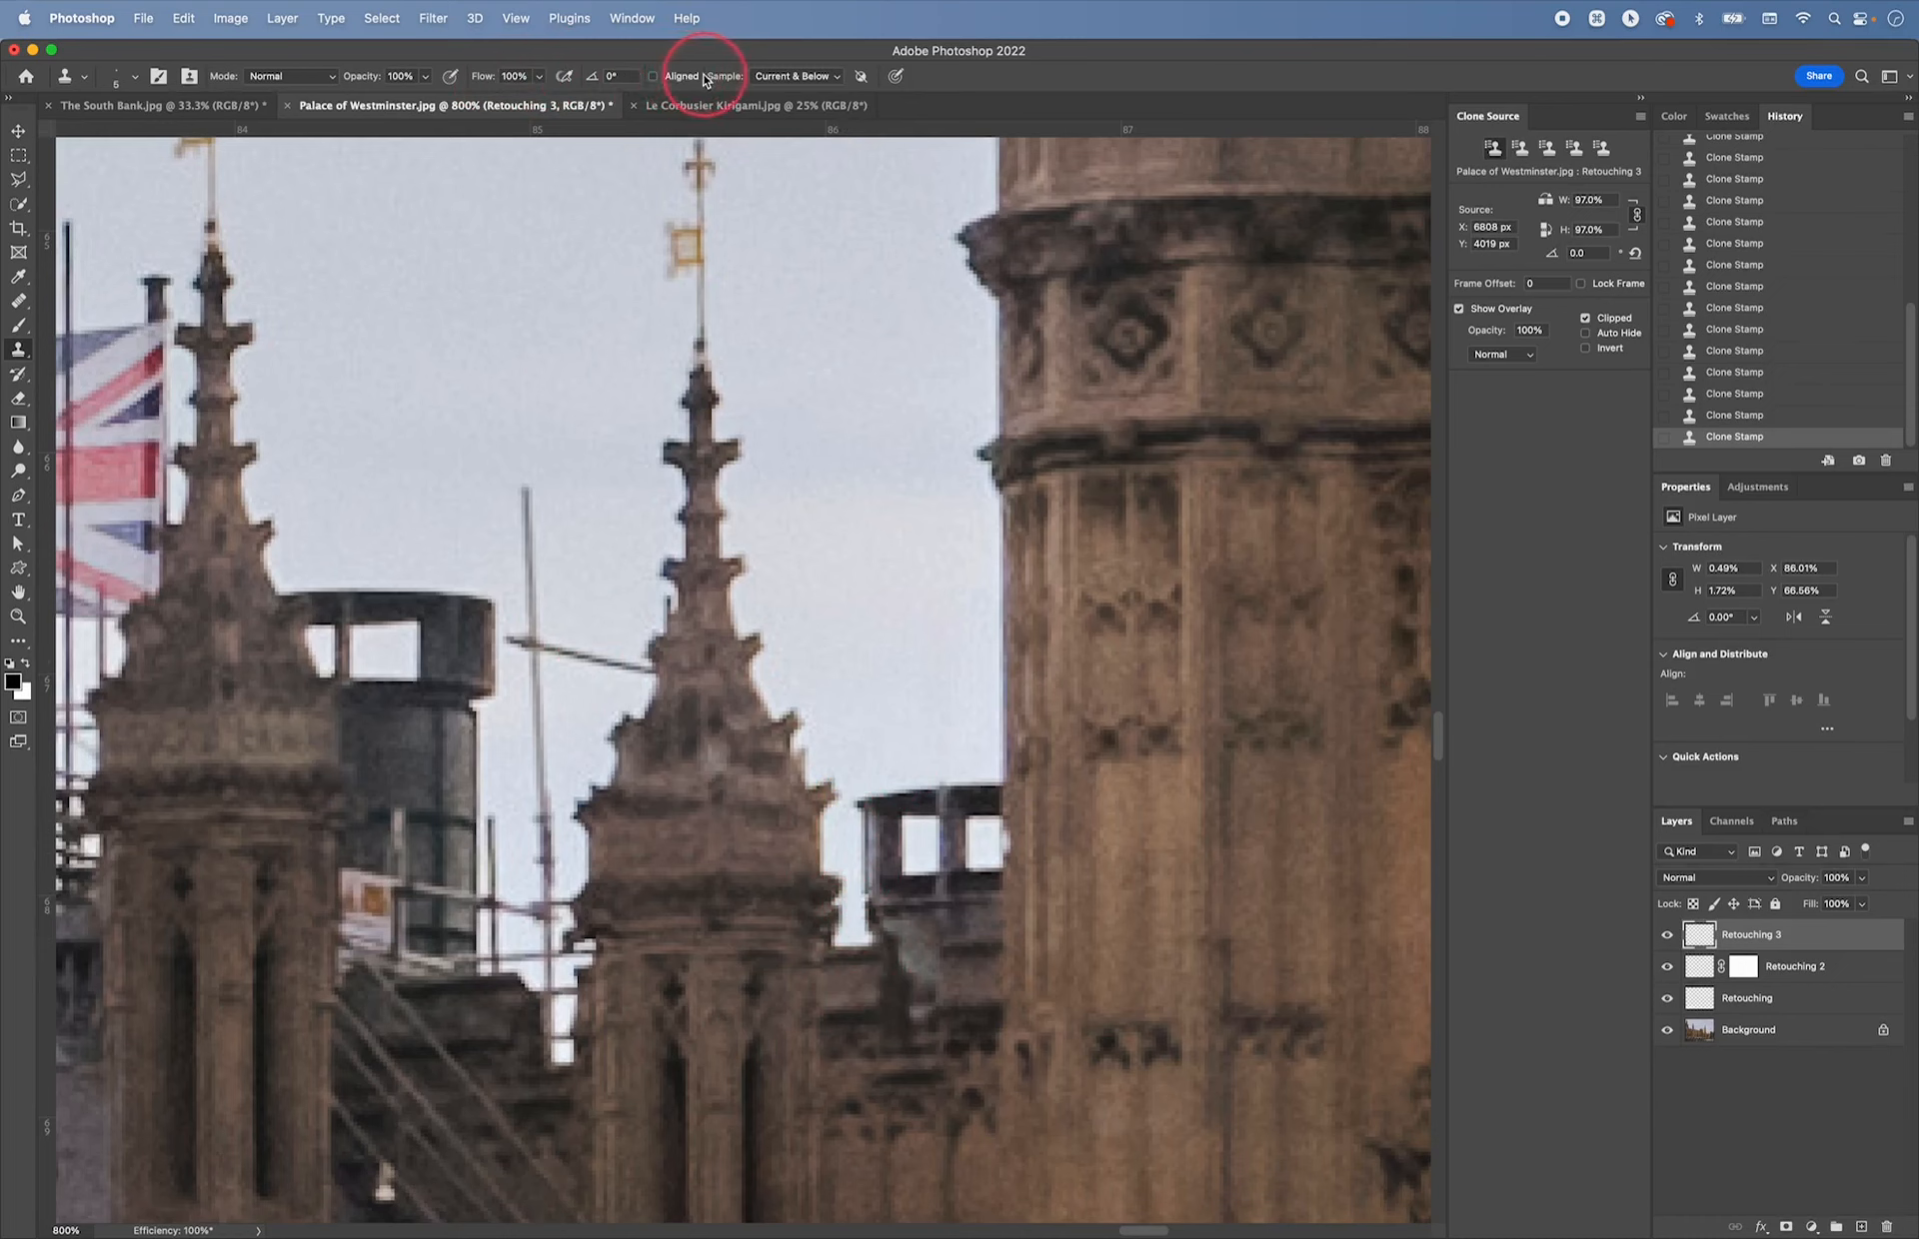
- Turn aligned sampling back on and clone sky over the upper part of the scaffolding pole between the two spires with a 7 px brush
{"action": "left_click", "coordinate": [674, 75]}
{"action": "key", "text": "space"}
{"action": "mouse_move", "coordinate": [561, 505]}
{"action": "left_mouse_down"}
{"action": "mouse_move", "coordinate": [633, 470]}
{"action": "mouse_move", "coordinate": [816, 461]}
{"action": "left_mouse_up"}
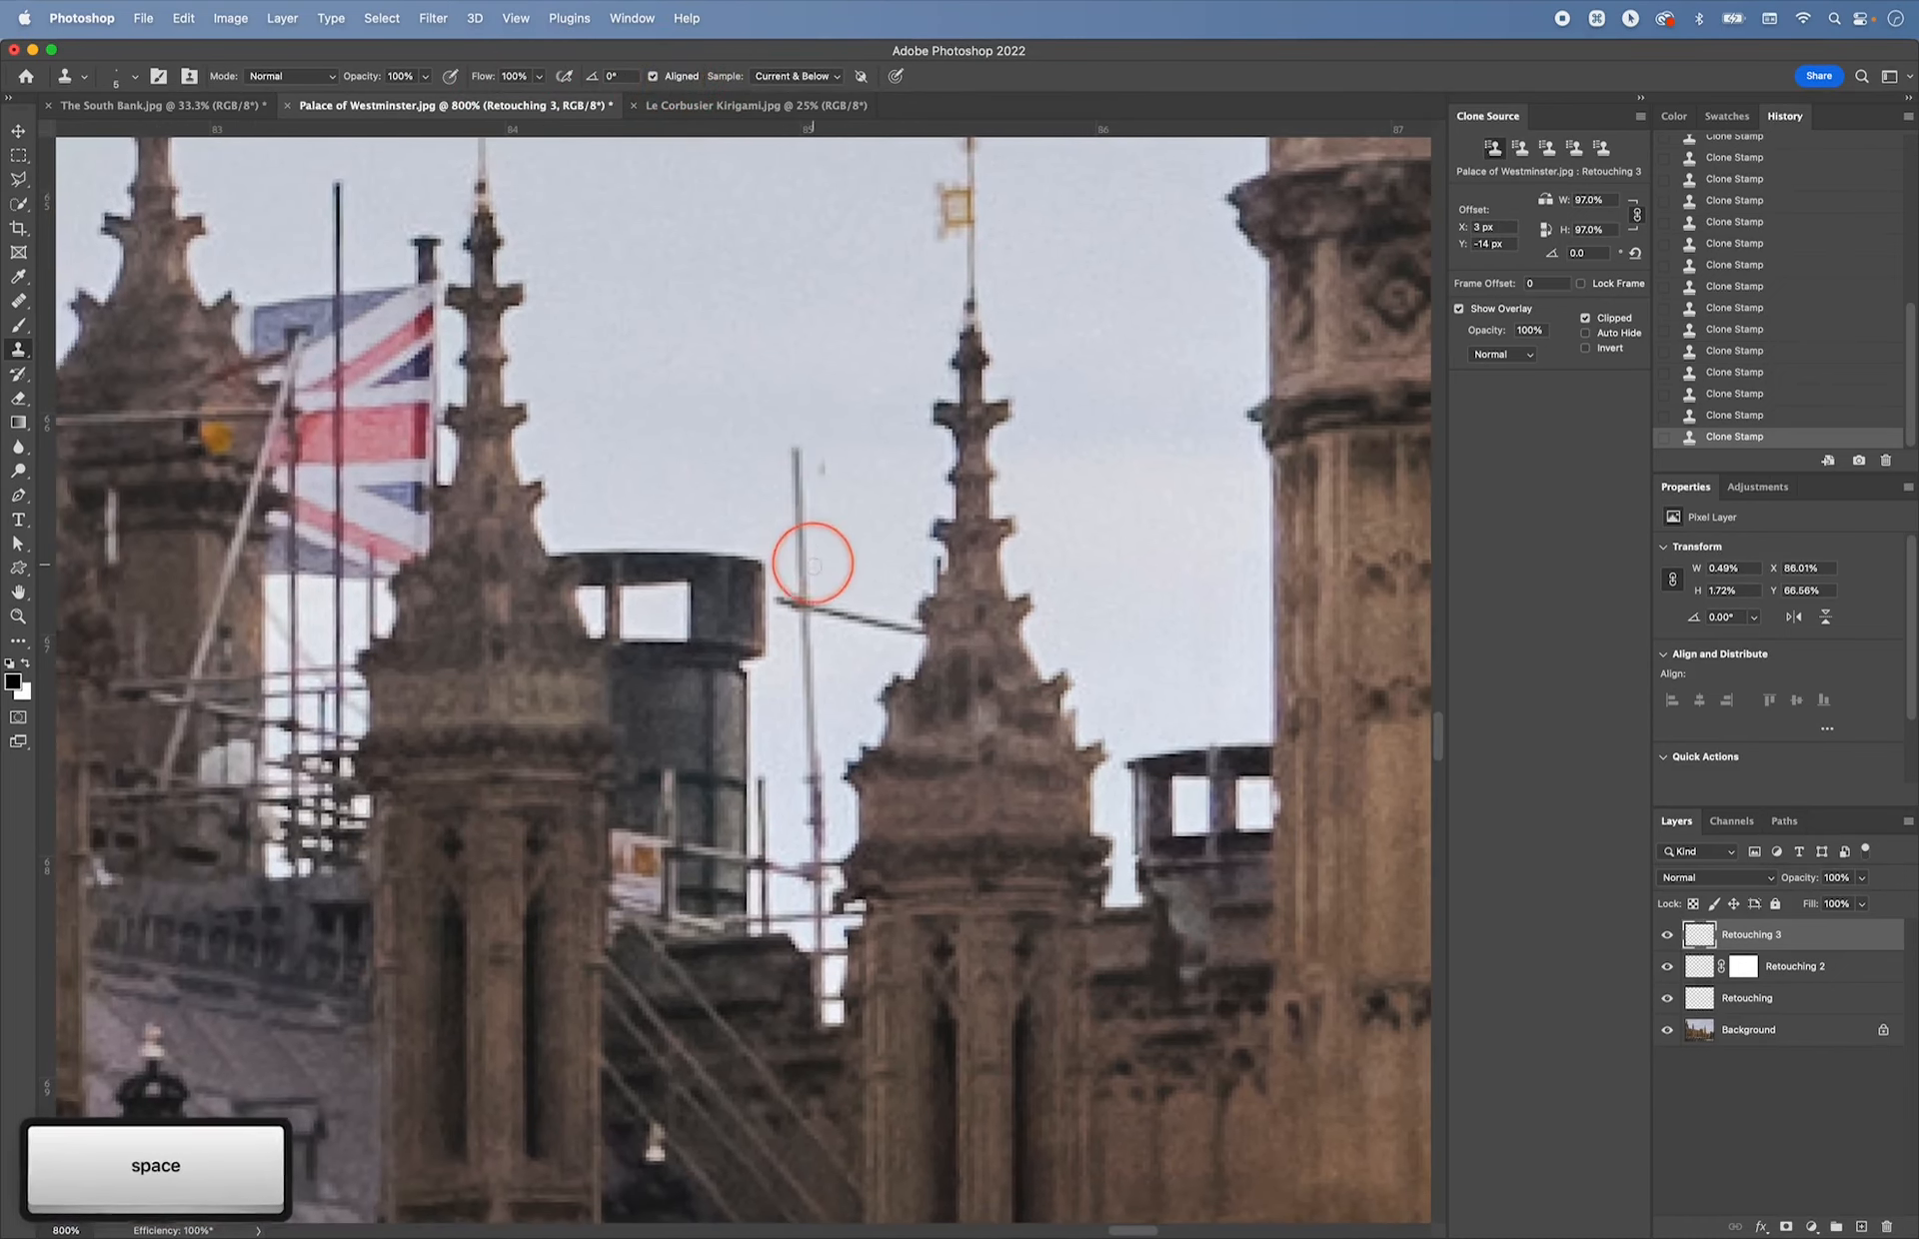
{"action": "key", "text": "bracketright"}
{"action": "key", "text": "bracketright"}
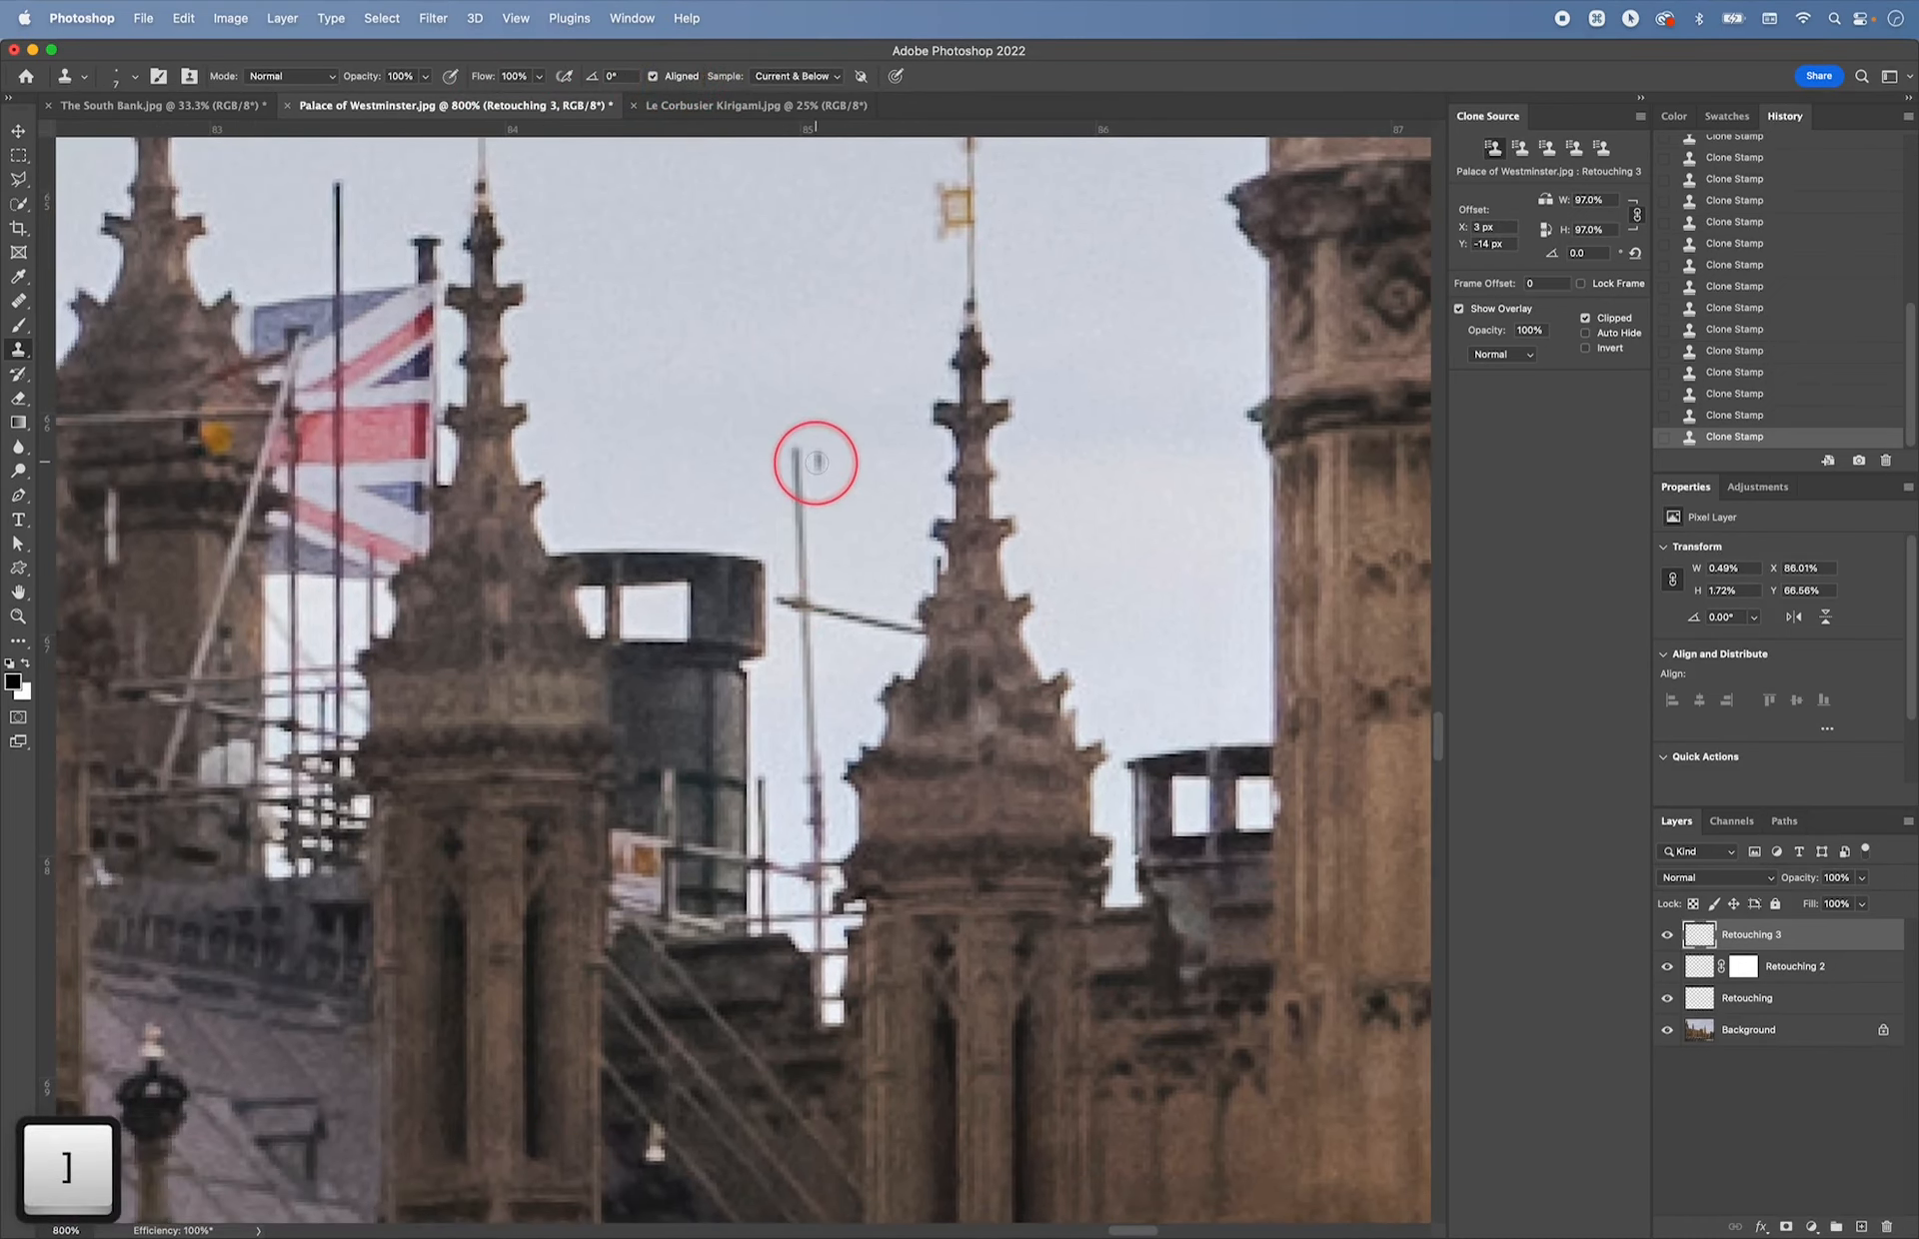
{"action": "left_click", "coordinate": [836, 557], "text": "alt"}
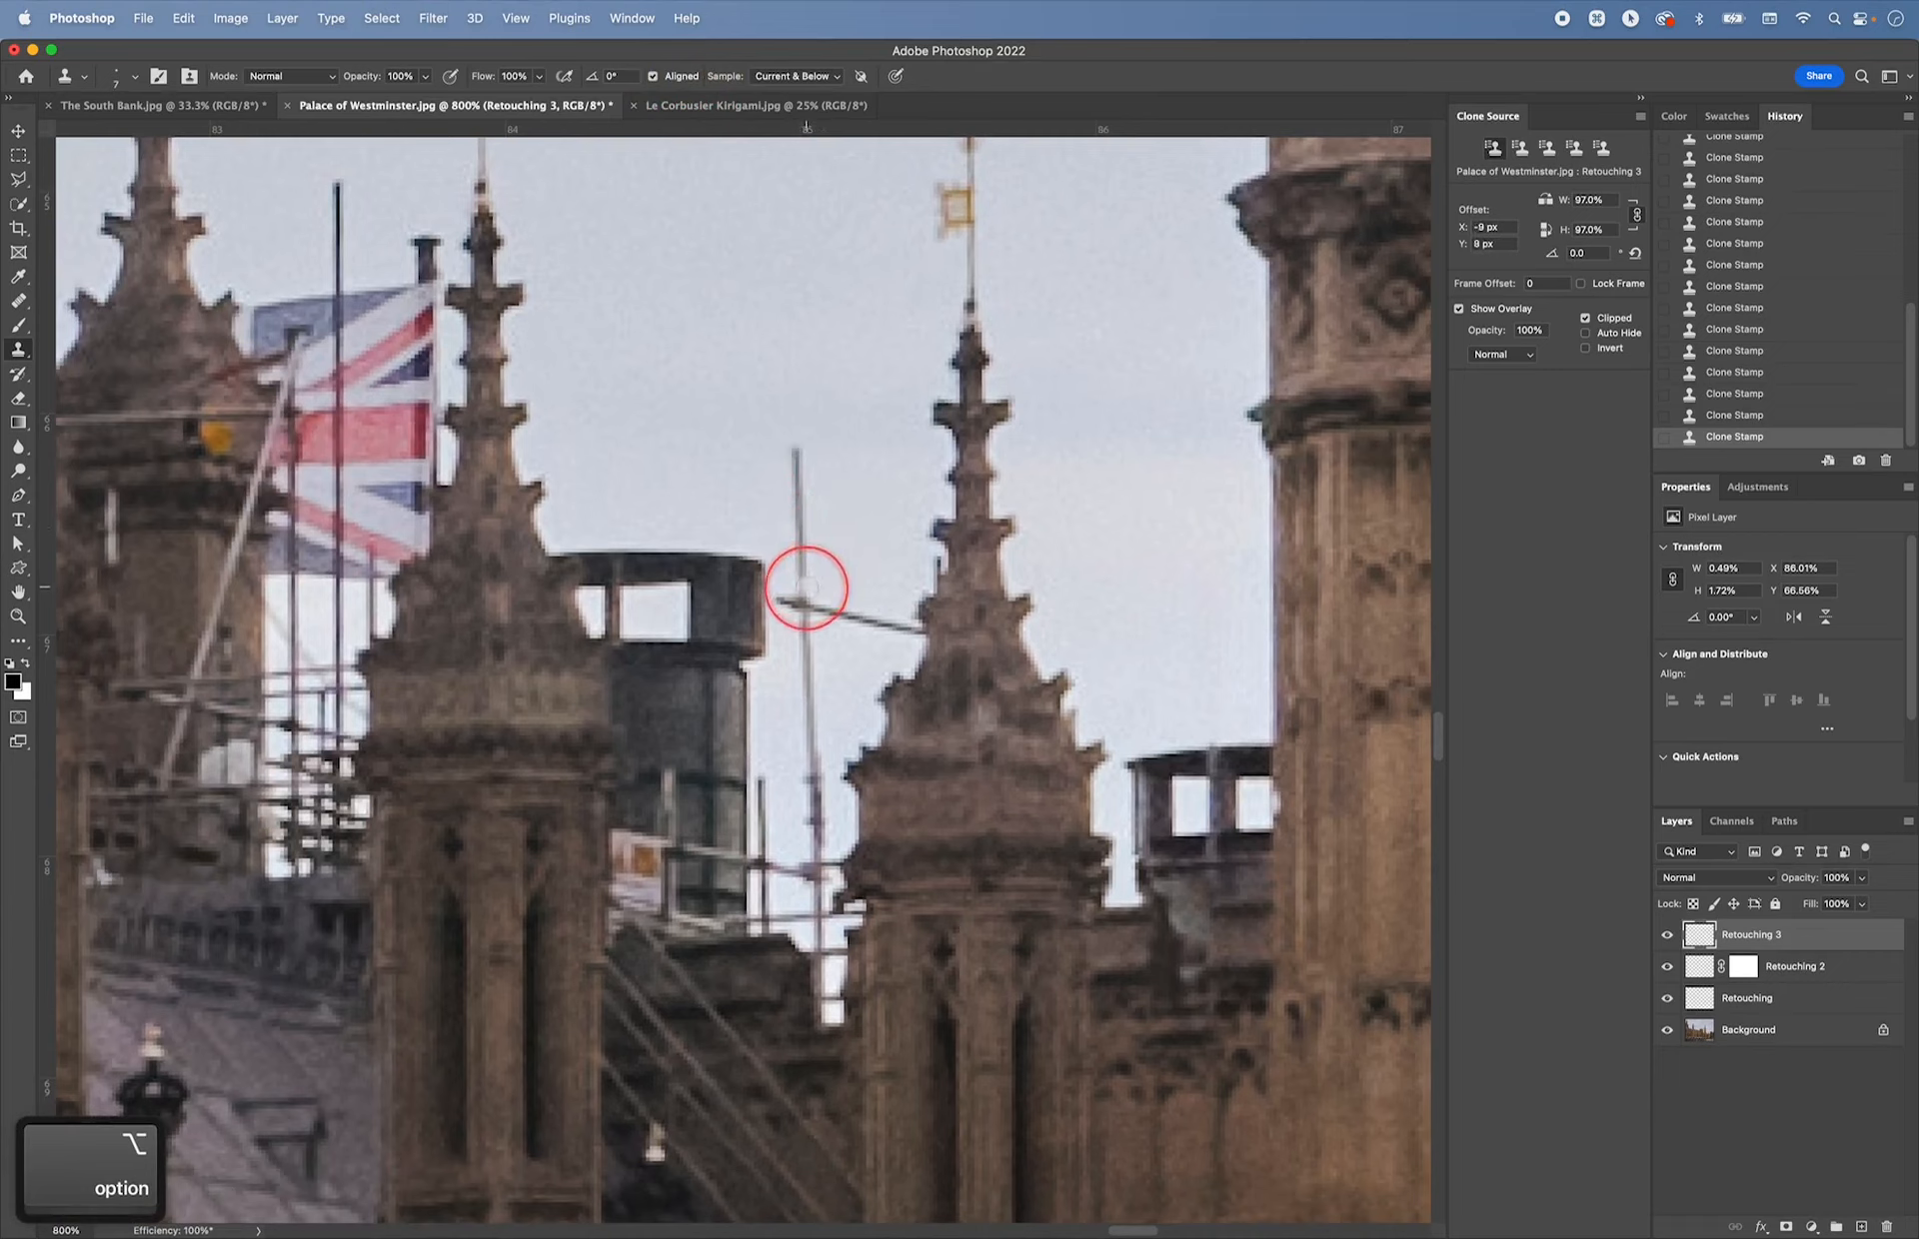
{"action": "left_click_drag", "start_coordinate": [803, 584], "coordinate": [793, 450]}
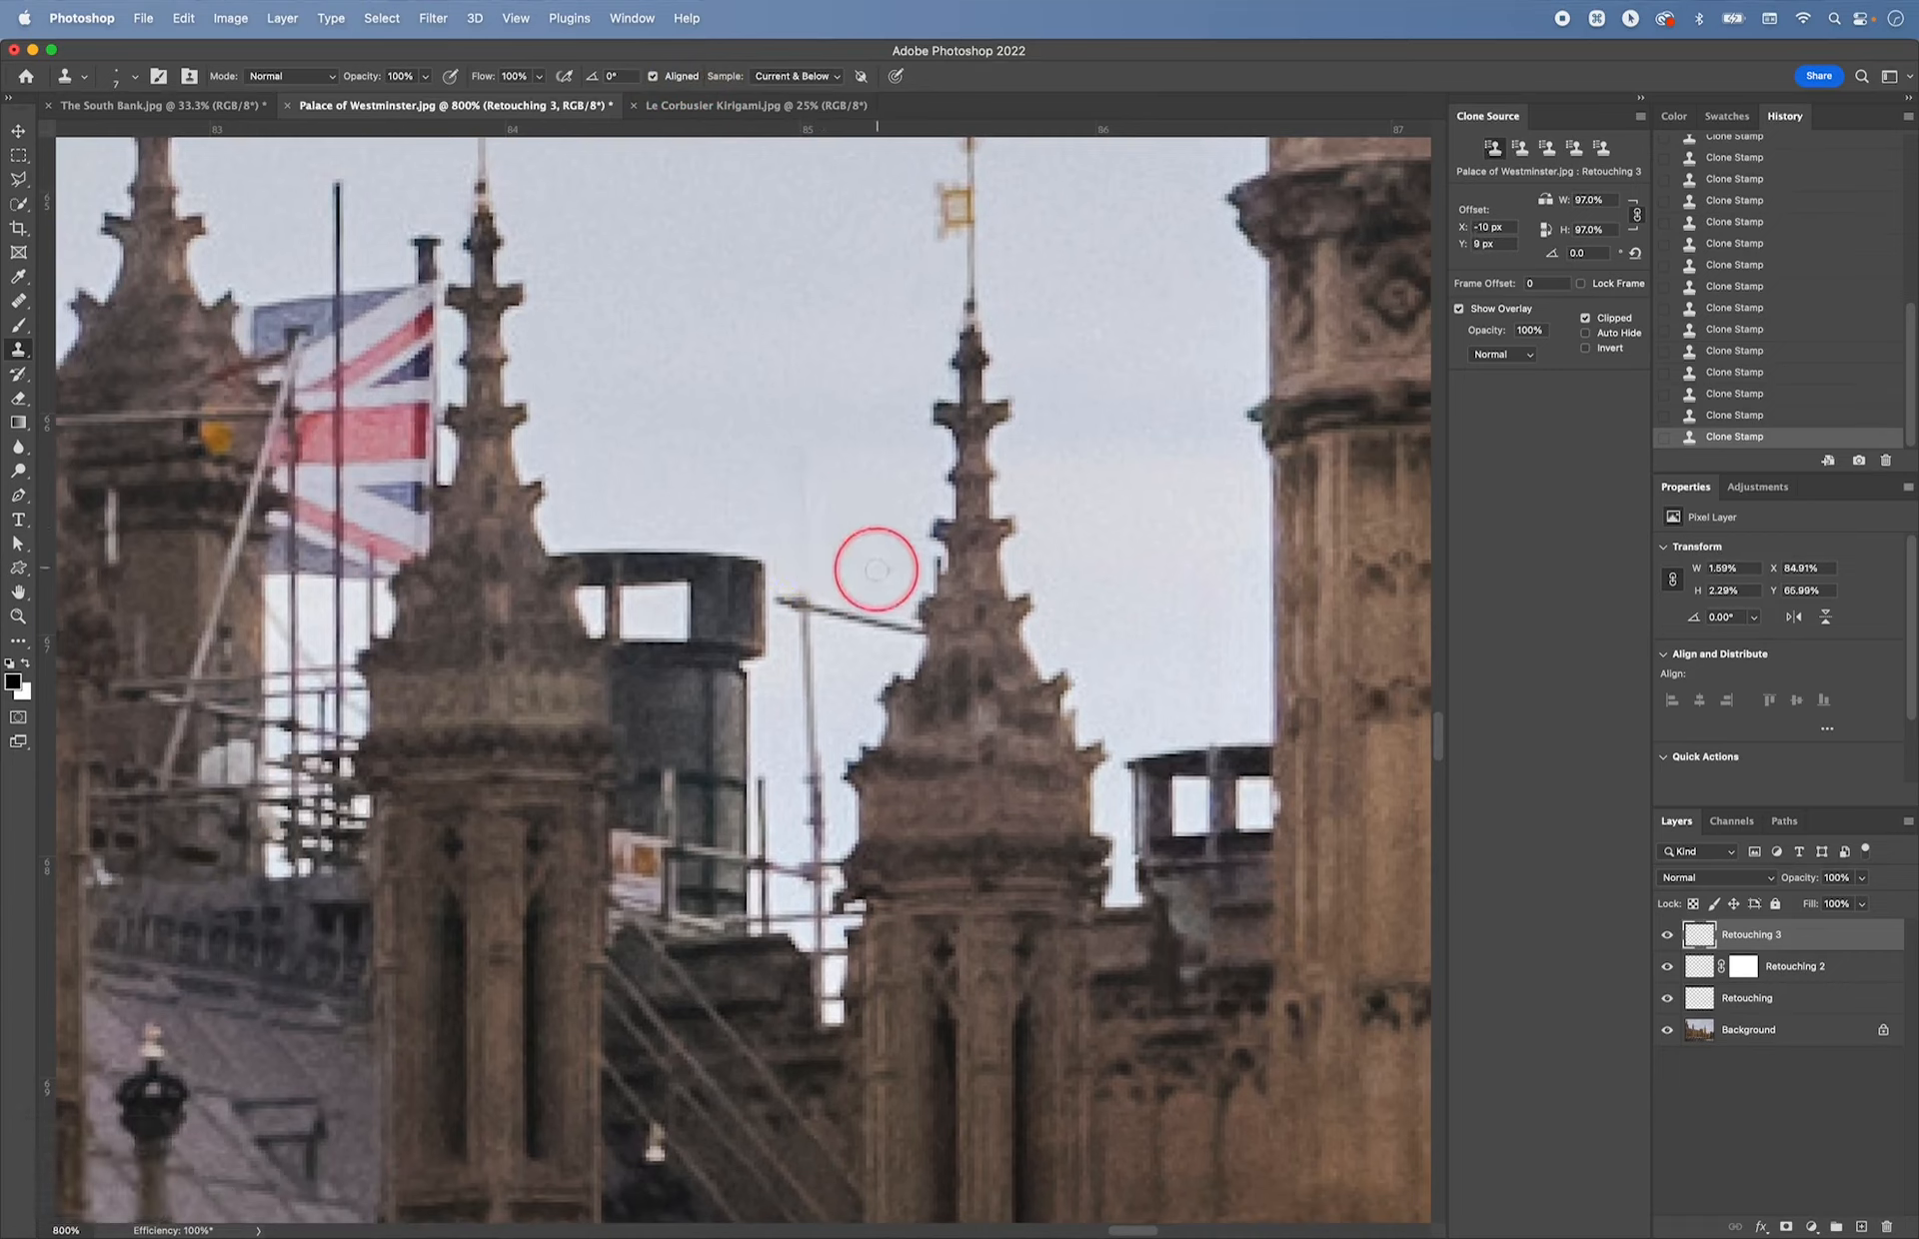
- Clone sky over the slanted scaffolding bar running from the pole to the spire, including its joint
{"action": "left_click", "coordinate": [824, 555], "text": "alt"}
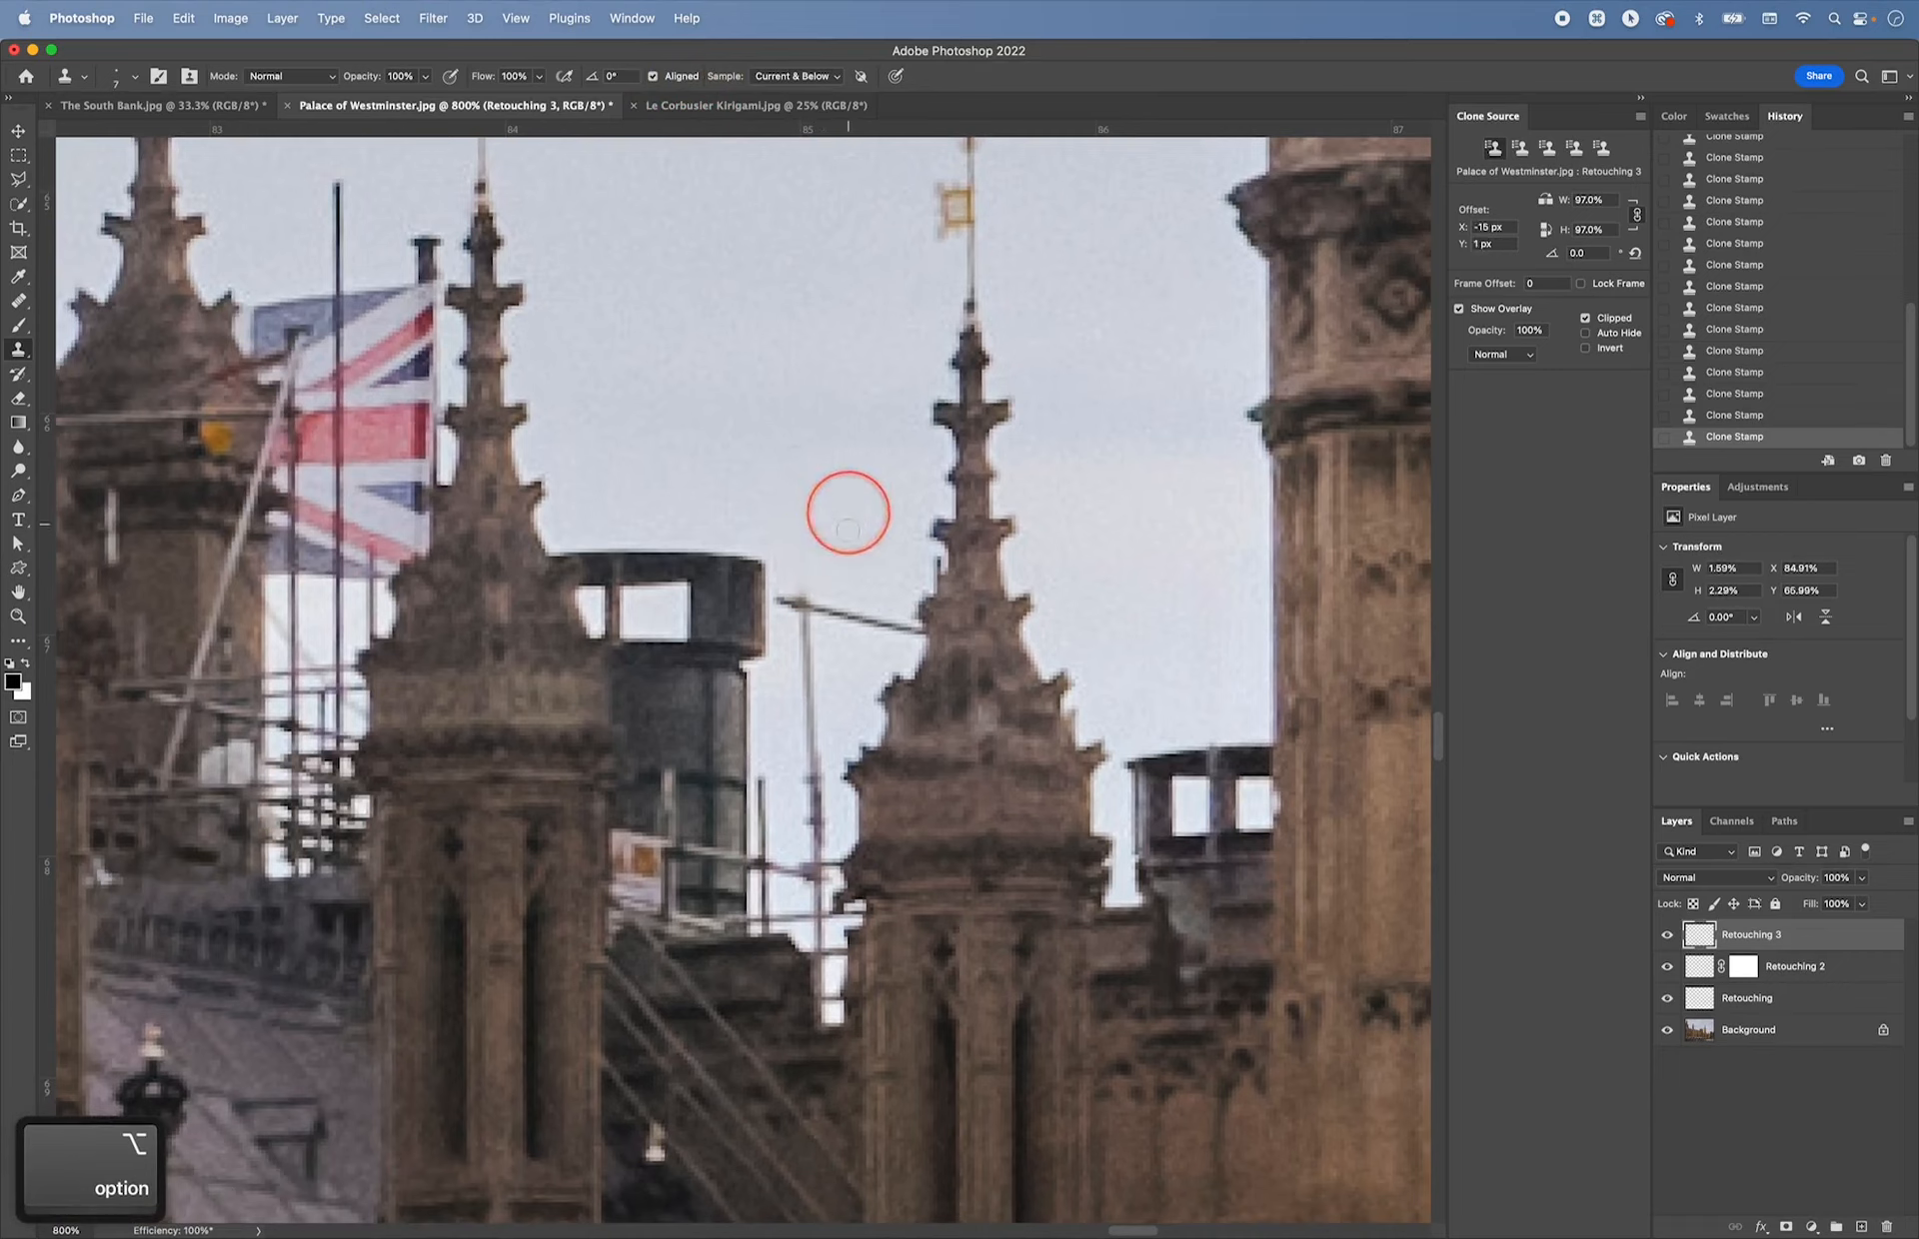
{"action": "mouse_move", "coordinate": [789, 600]}
{"action": "left_mouse_down"}
{"action": "mouse_move", "coordinate": [822, 564]}
{"action": "mouse_move", "coordinate": [779, 602]}
{"action": "left_mouse_up"}
{"action": "left_click", "coordinate": [823, 566], "text": "alt"}
{"action": "left_click", "coordinate": [817, 562], "text": "alt"}
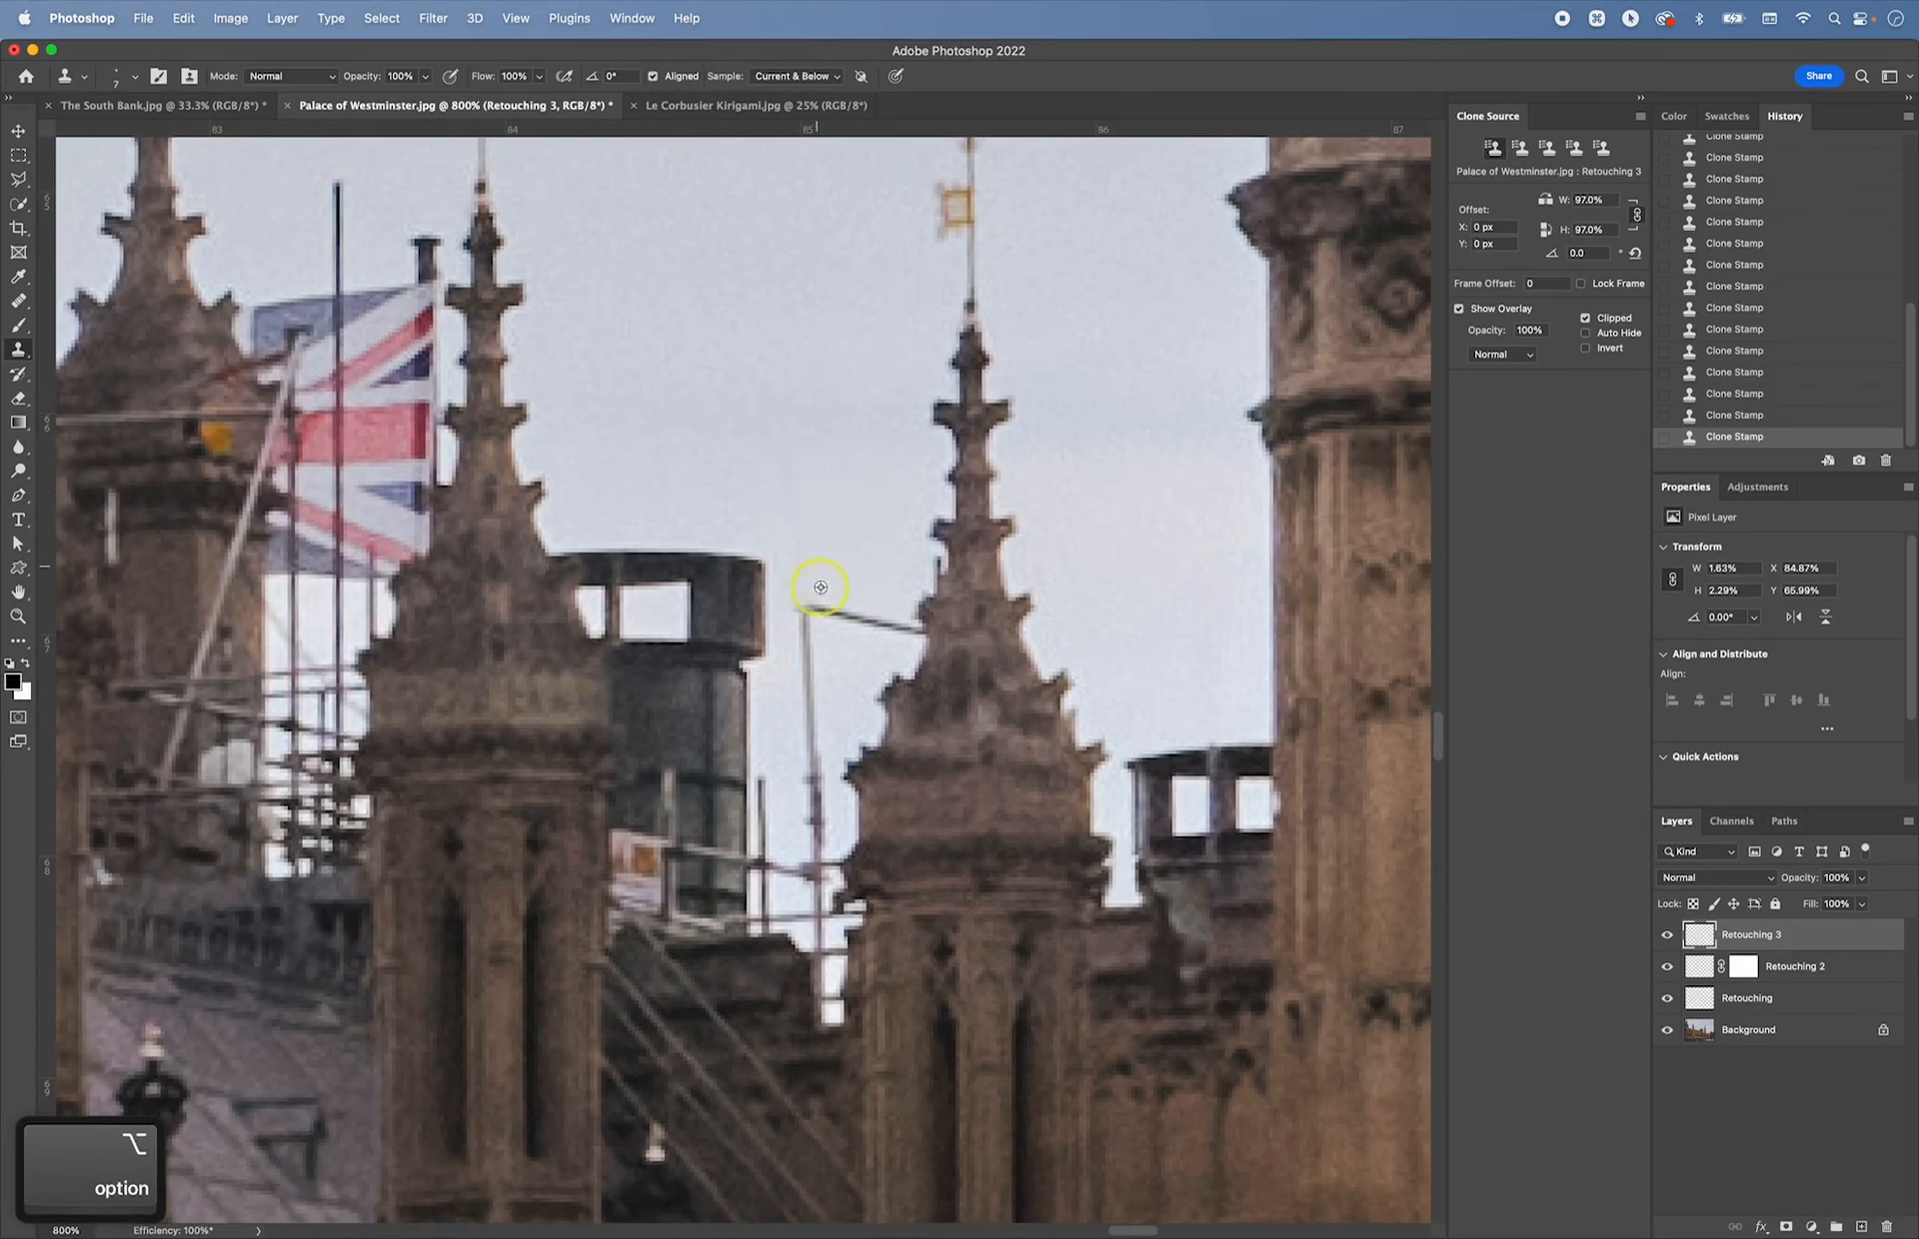
{"action": "mouse_move", "coordinate": [895, 620]}
{"action": "left_mouse_down"}
{"action": "mouse_move", "coordinate": [873, 568]}
{"action": "mouse_move", "coordinate": [877, 624]}
{"action": "mouse_move", "coordinate": [836, 615]}
{"action": "mouse_move", "coordinate": [863, 620]}
{"action": "mouse_move", "coordinate": [858, 664]}
{"action": "mouse_move", "coordinate": [808, 659]}
{"action": "mouse_move", "coordinate": [818, 585]}
{"action": "mouse_move", "coordinate": [787, 612]}
{"action": "left_mouse_up"}
{"action": "left_click", "coordinate": [873, 566], "text": "alt"}
{"action": "left_click", "coordinate": [856, 661], "text": "alt"}
{"action": "left_click", "coordinate": [817, 585], "text": "alt"}
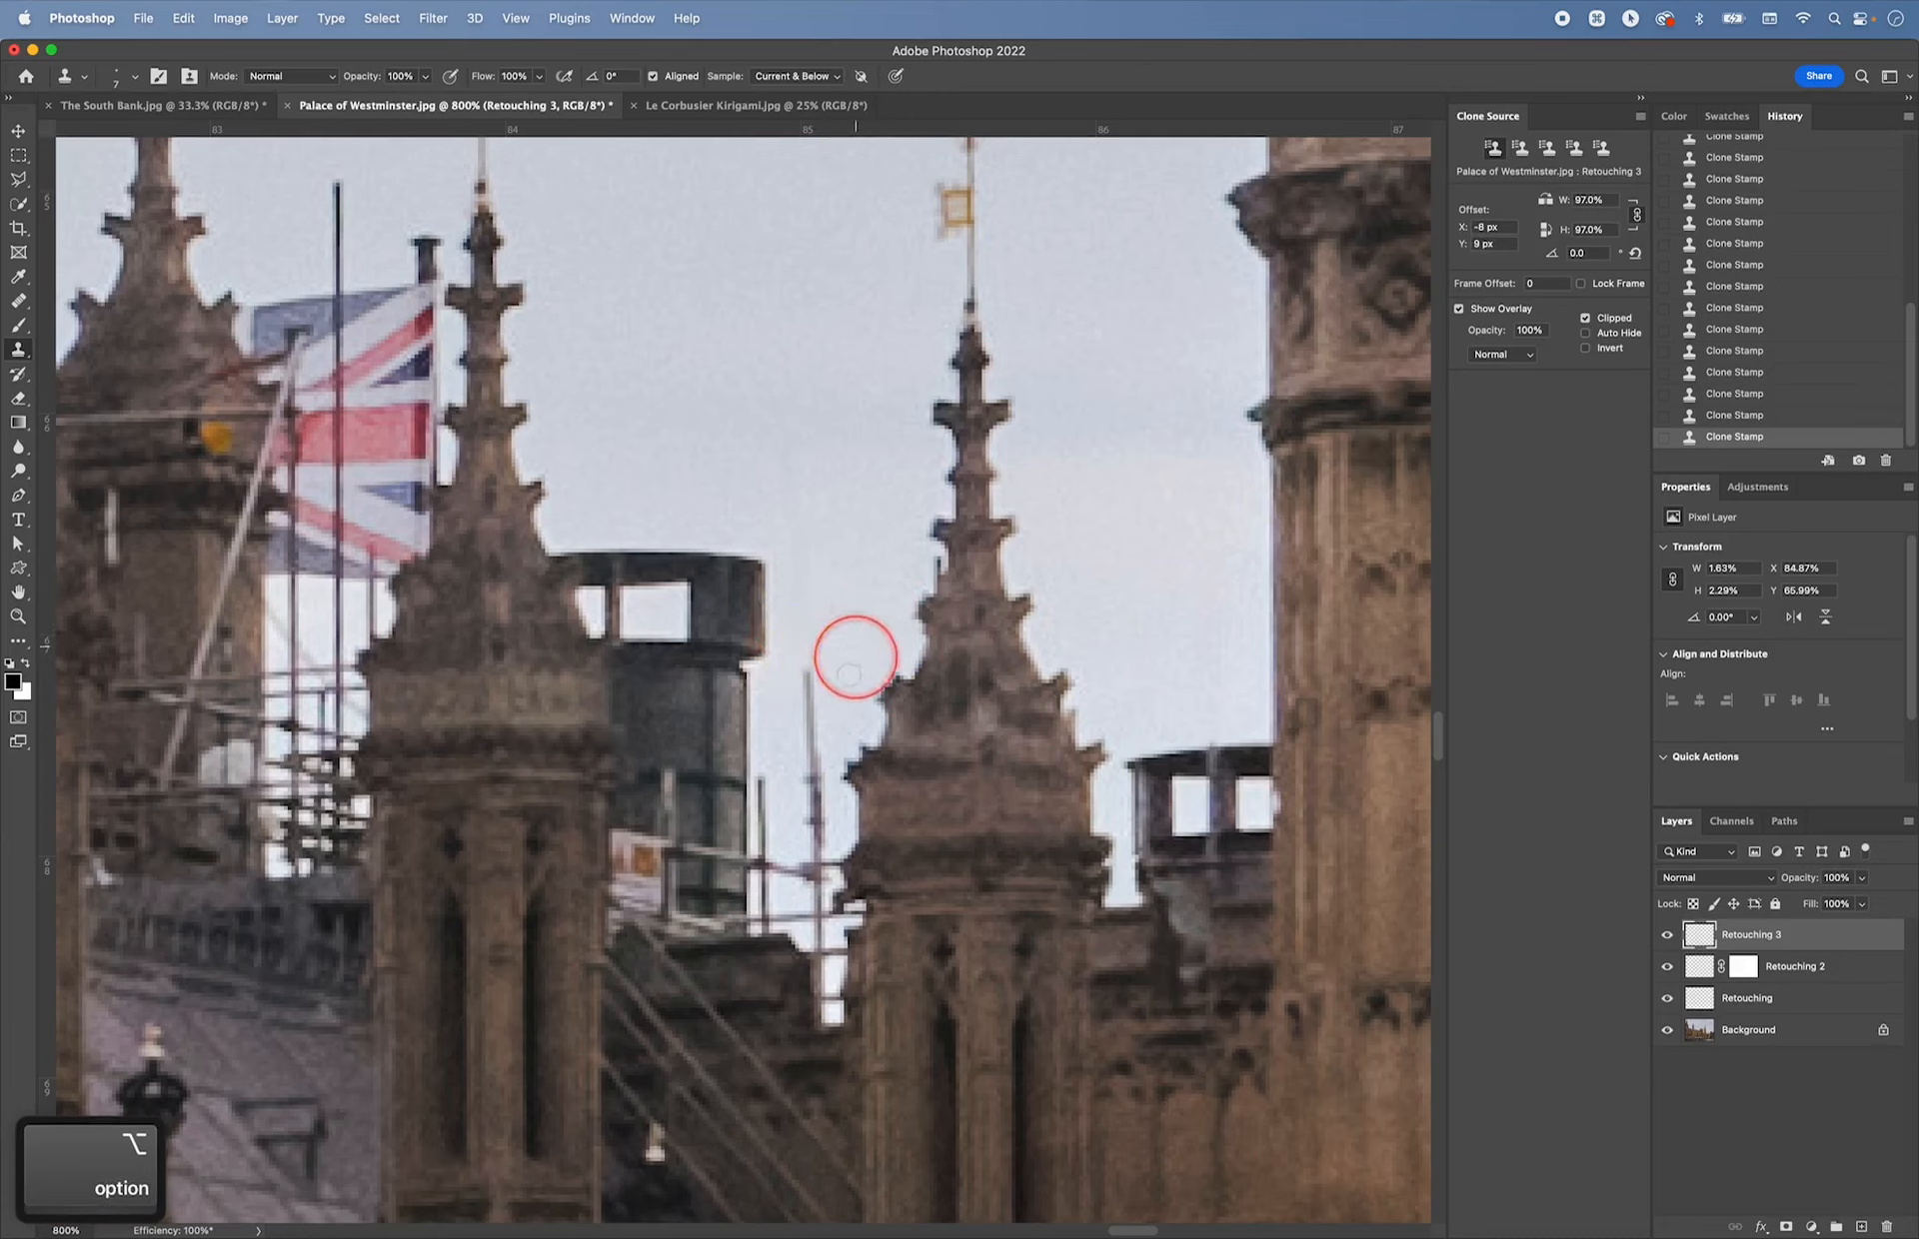
- Clone sky over the rest of the vertical pole between the spires, down to the horizontal scaffolding rail
{"action": "mouse_move", "coordinate": [813, 737]}
{"action": "left_mouse_down"}
{"action": "mouse_move", "coordinate": [849, 645]}
{"action": "mouse_move", "coordinate": [770, 719]}
{"action": "mouse_move", "coordinate": [796, 679]}
{"action": "mouse_move", "coordinate": [803, 743]}
{"action": "mouse_move", "coordinate": [781, 778]}
{"action": "mouse_move", "coordinate": [804, 770]}
{"action": "mouse_move", "coordinate": [804, 790]}
{"action": "mouse_move", "coordinate": [785, 763]}
{"action": "mouse_move", "coordinate": [809, 747]}
{"action": "mouse_move", "coordinate": [785, 793]}
{"action": "mouse_move", "coordinate": [809, 781]}
{"action": "mouse_move", "coordinate": [802, 803]}
{"action": "mouse_move", "coordinate": [791, 780]}
{"action": "mouse_move", "coordinate": [821, 768]}
{"action": "mouse_move", "coordinate": [819, 868]}
{"action": "left_mouse_up"}
{"action": "left_click", "coordinate": [848, 643], "text": "alt"}
{"action": "left_click", "coordinate": [785, 711], "text": "alt"}
{"action": "left_click", "coordinate": [794, 716], "text": "alt"}
{"action": "left_click", "coordinate": [790, 748], "text": "alt"}
{"action": "left_click", "coordinate": [784, 763], "text": "alt"}
{"action": "left_click", "coordinate": [811, 801]}
{"action": "left_click", "coordinate": [793, 779], "text": "alt"}
{"action": "left_click", "coordinate": [809, 770], "text": "alt"}
{"action": "left_click", "coordinate": [815, 837]}
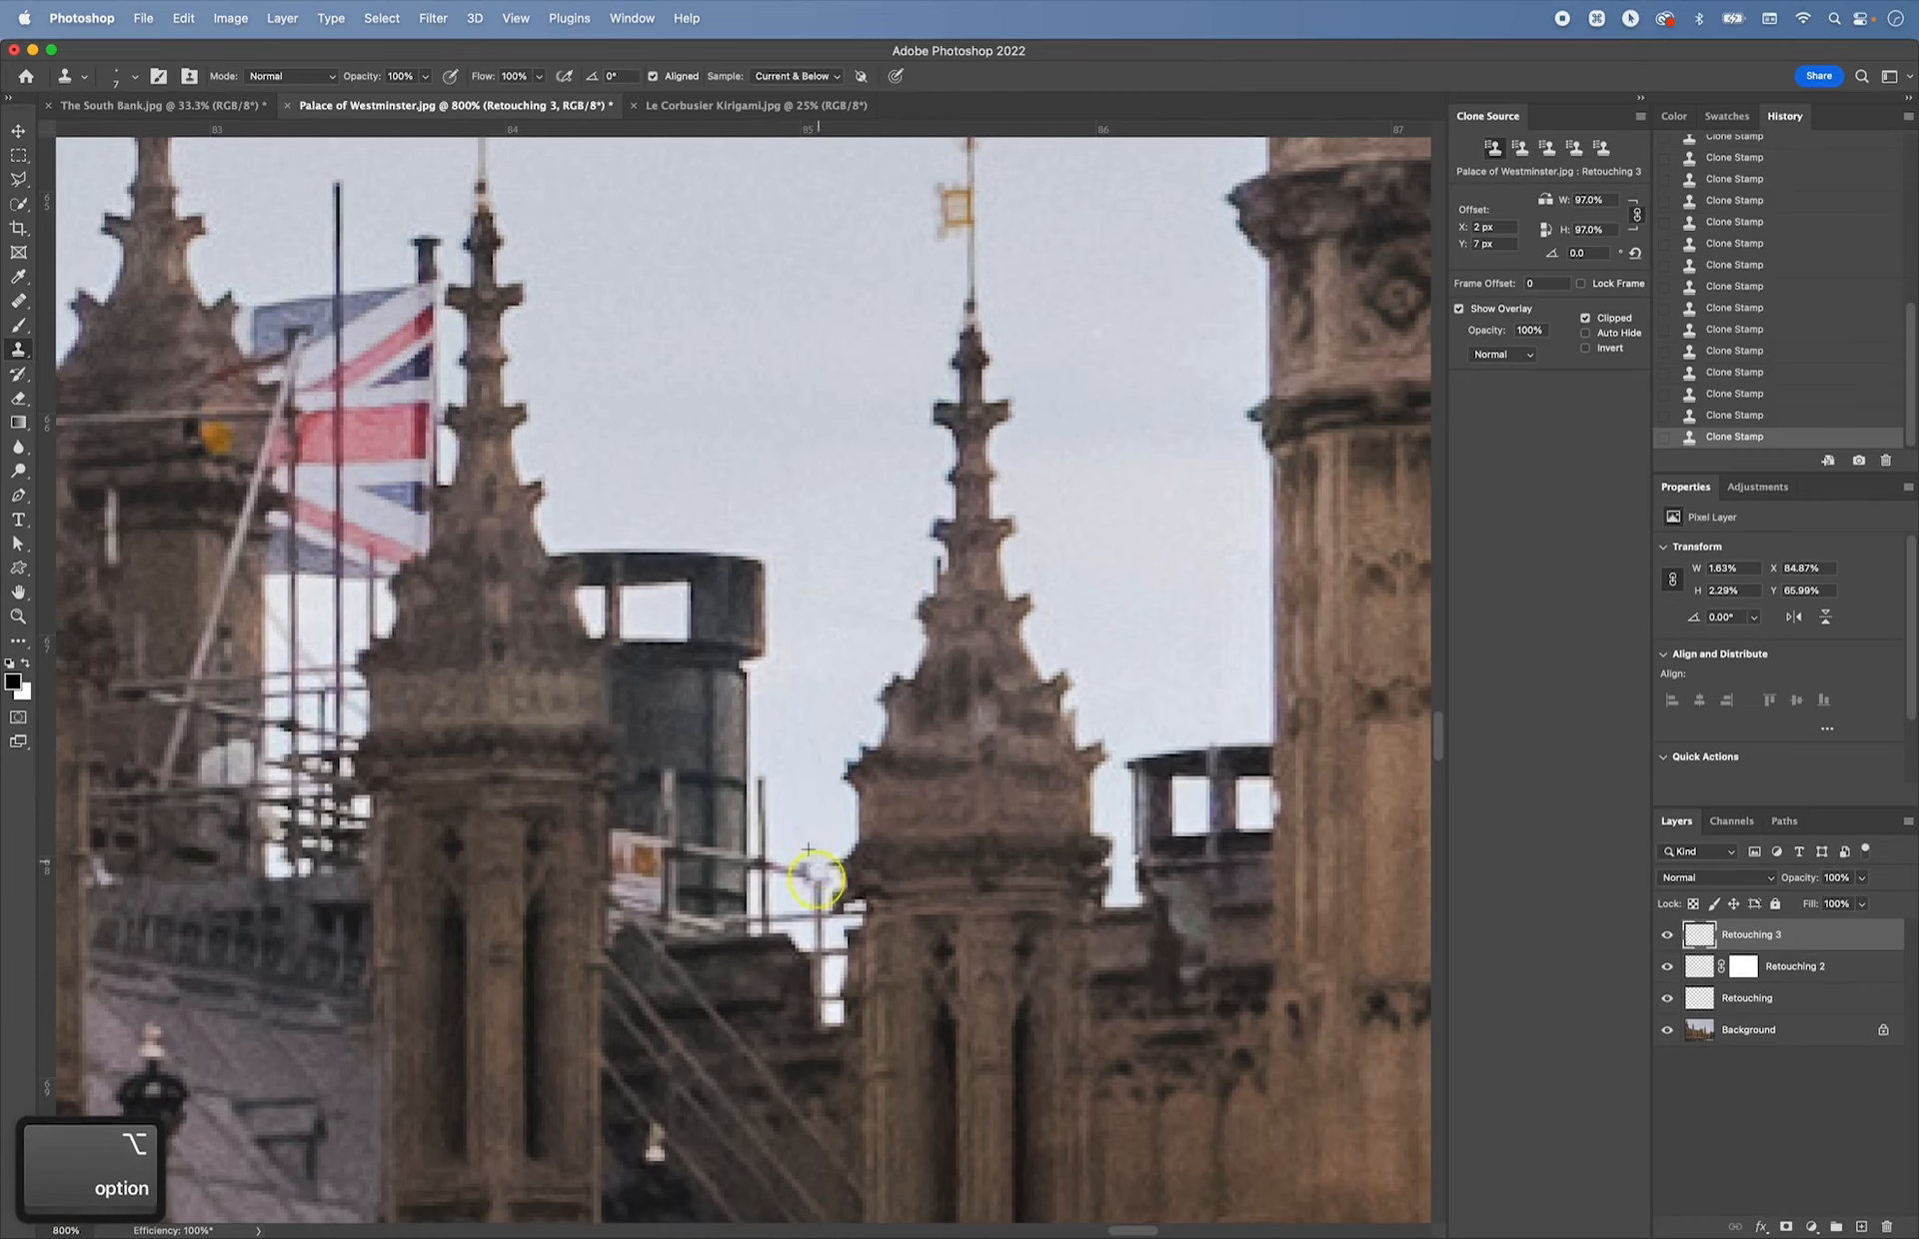
- Clone sky over the thin scaffolding pole and the upper rail between the dark cylindrical chimney and the neighbouring spire
{"action": "left_click", "coordinate": [792, 781], "text": "alt"}
{"action": "left_click_drag", "start_coordinate": [768, 779], "coordinate": [769, 829]}
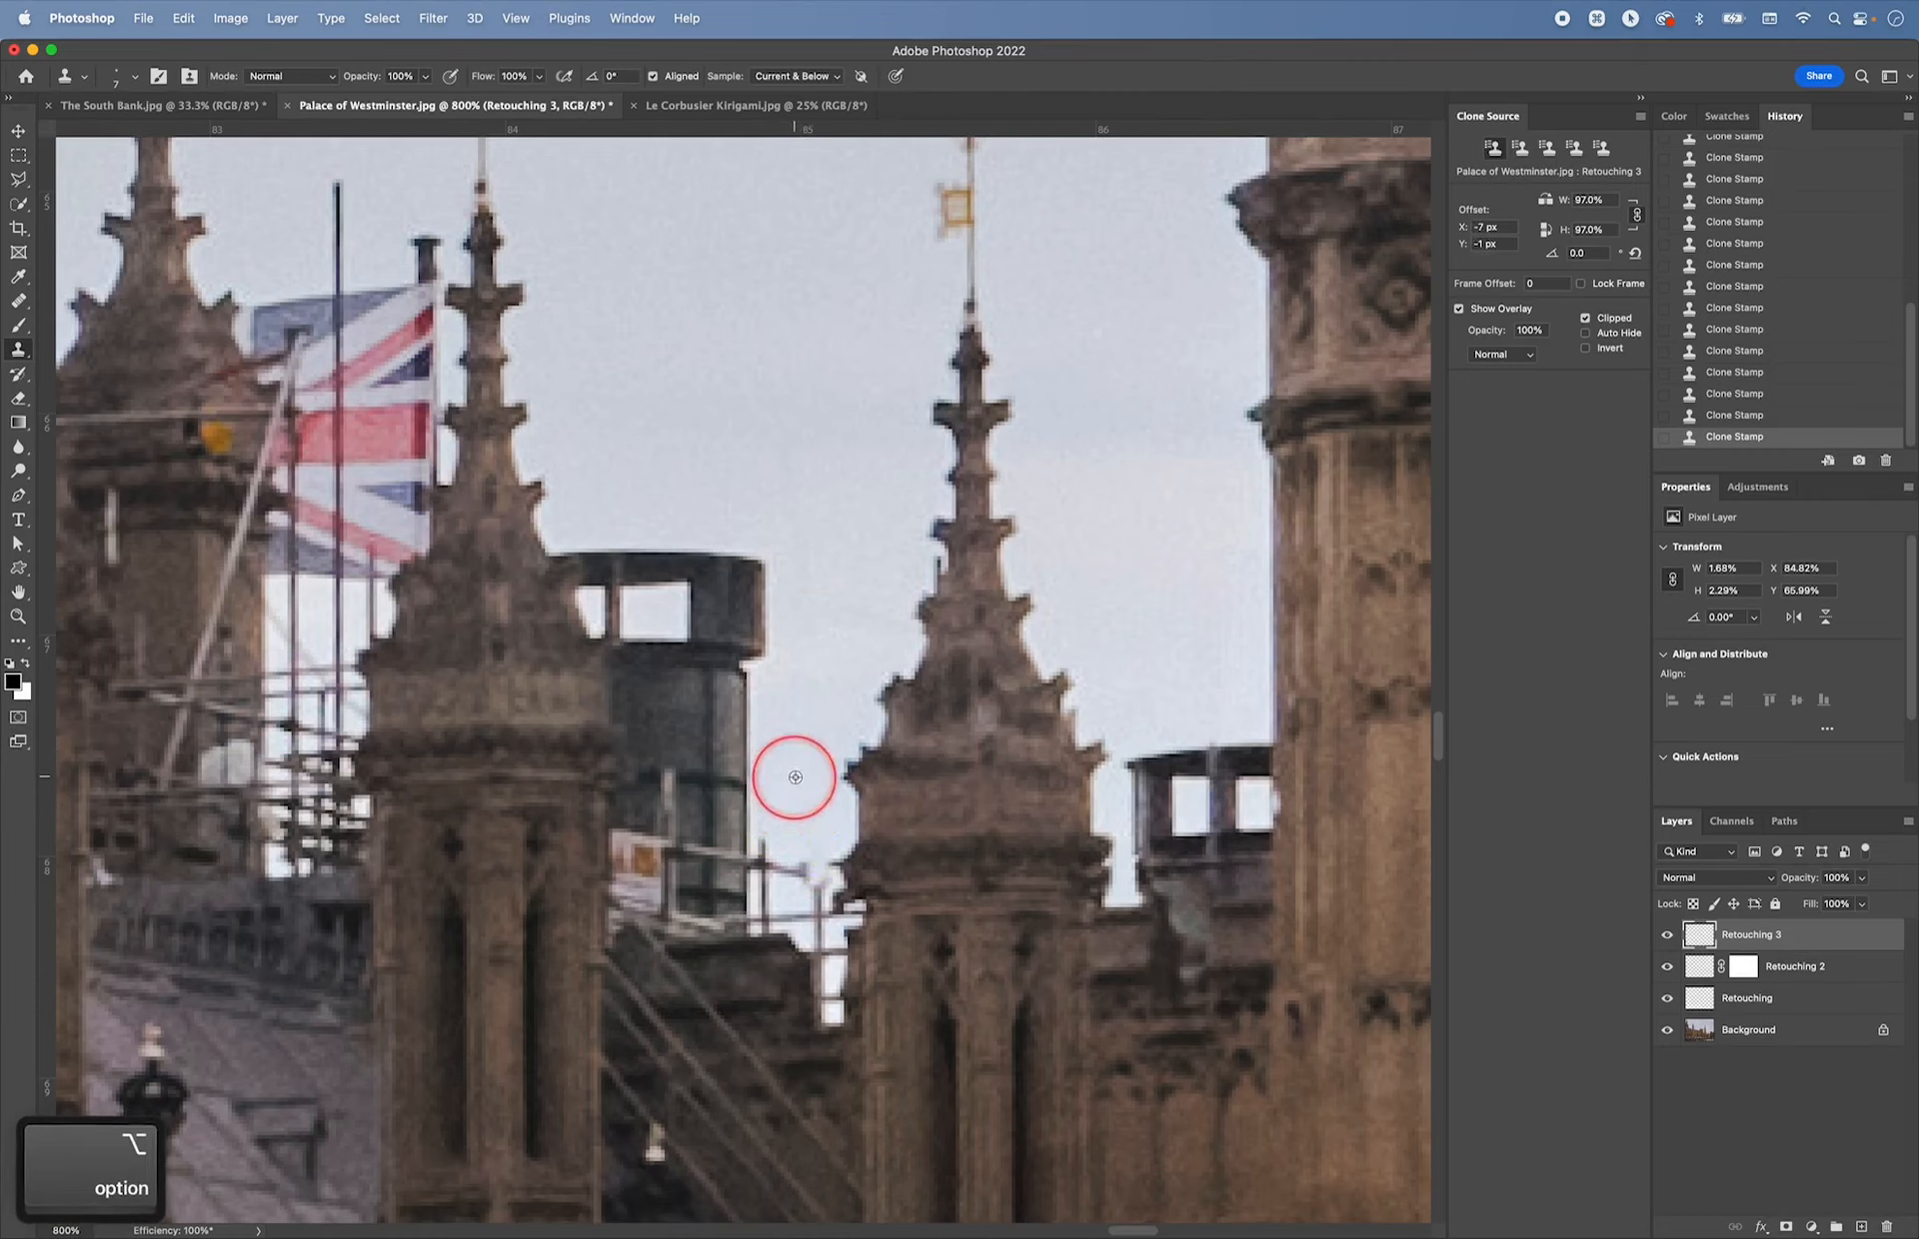
{"action": "left_click", "coordinate": [793, 777], "text": "alt"}
{"action": "left_click", "coordinate": [768, 845], "text": "alt"}
{"action": "left_click", "coordinate": [770, 838], "text": "alt"}
{"action": "left_click", "coordinate": [769, 831], "text": "alt"}
{"action": "left_click", "coordinate": [759, 855], "text": "alt"}
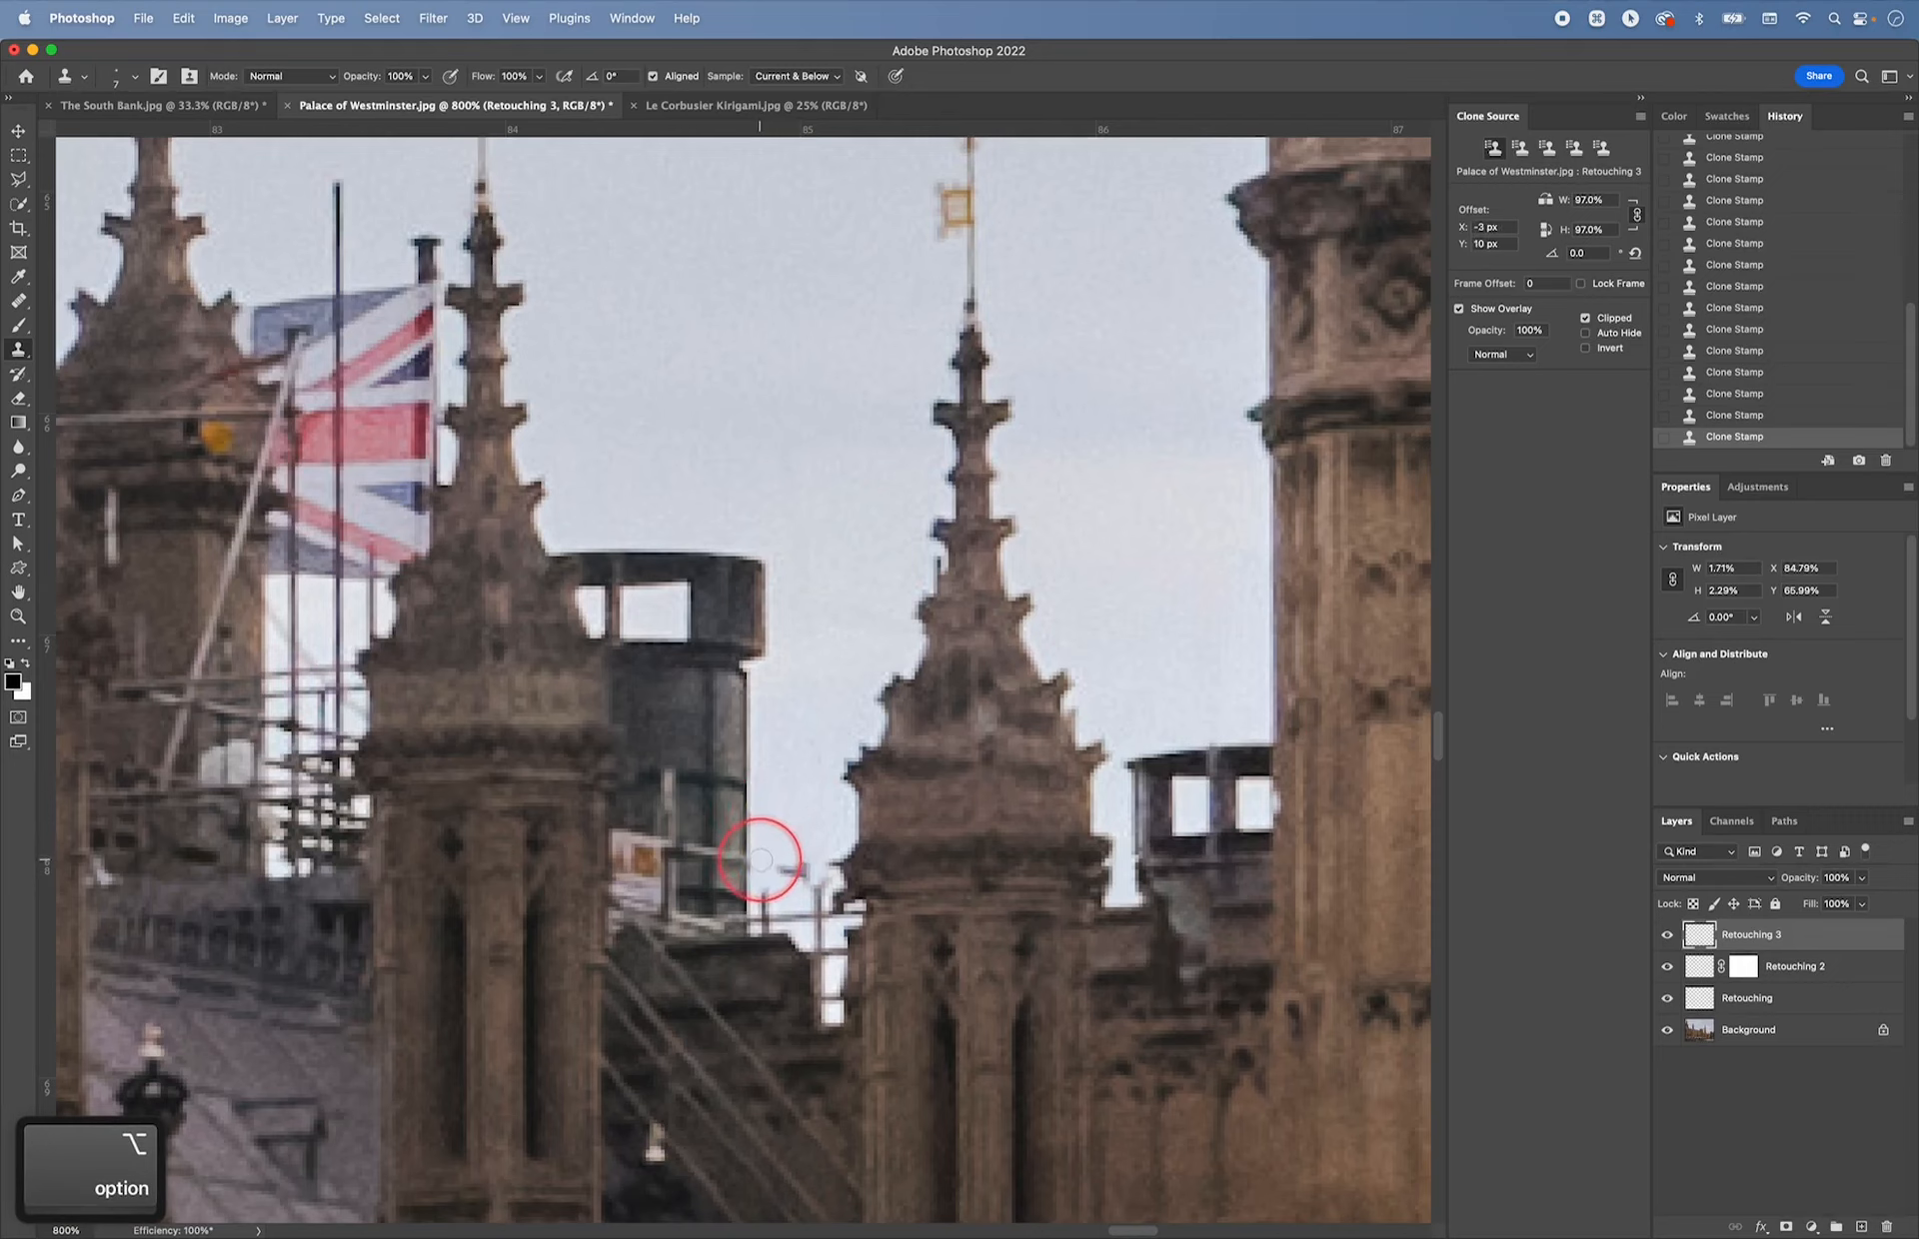
{"action": "left_click", "coordinate": [773, 838], "text": "alt"}
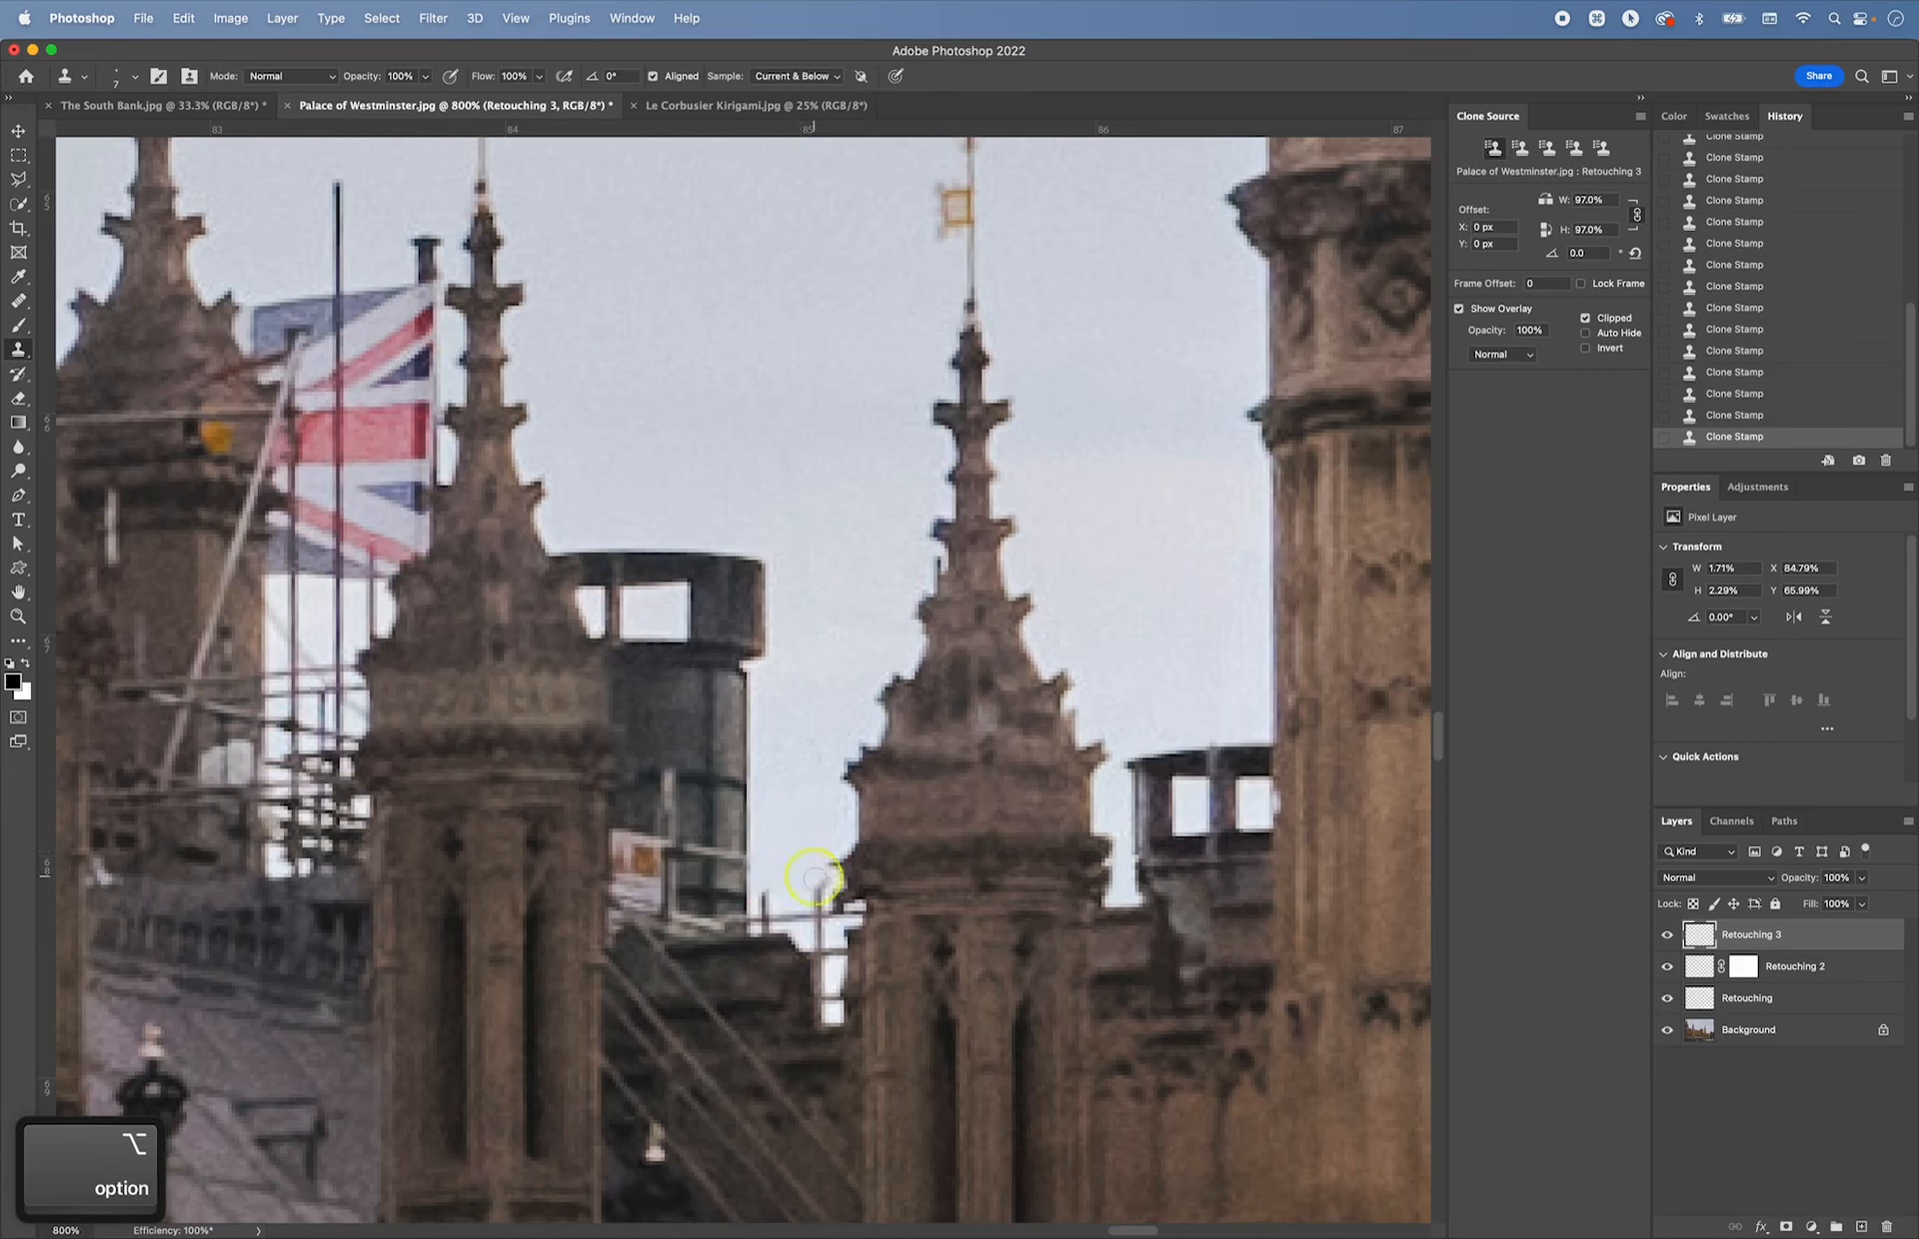
- Clone sky over the remaining rail joint and the lower horizontal rail between the chimney and the spire
{"action": "left_click", "coordinate": [810, 875]}
{"action": "left_click", "coordinate": [820, 874]}
{"action": "left_click", "coordinate": [806, 871], "text": "alt"}
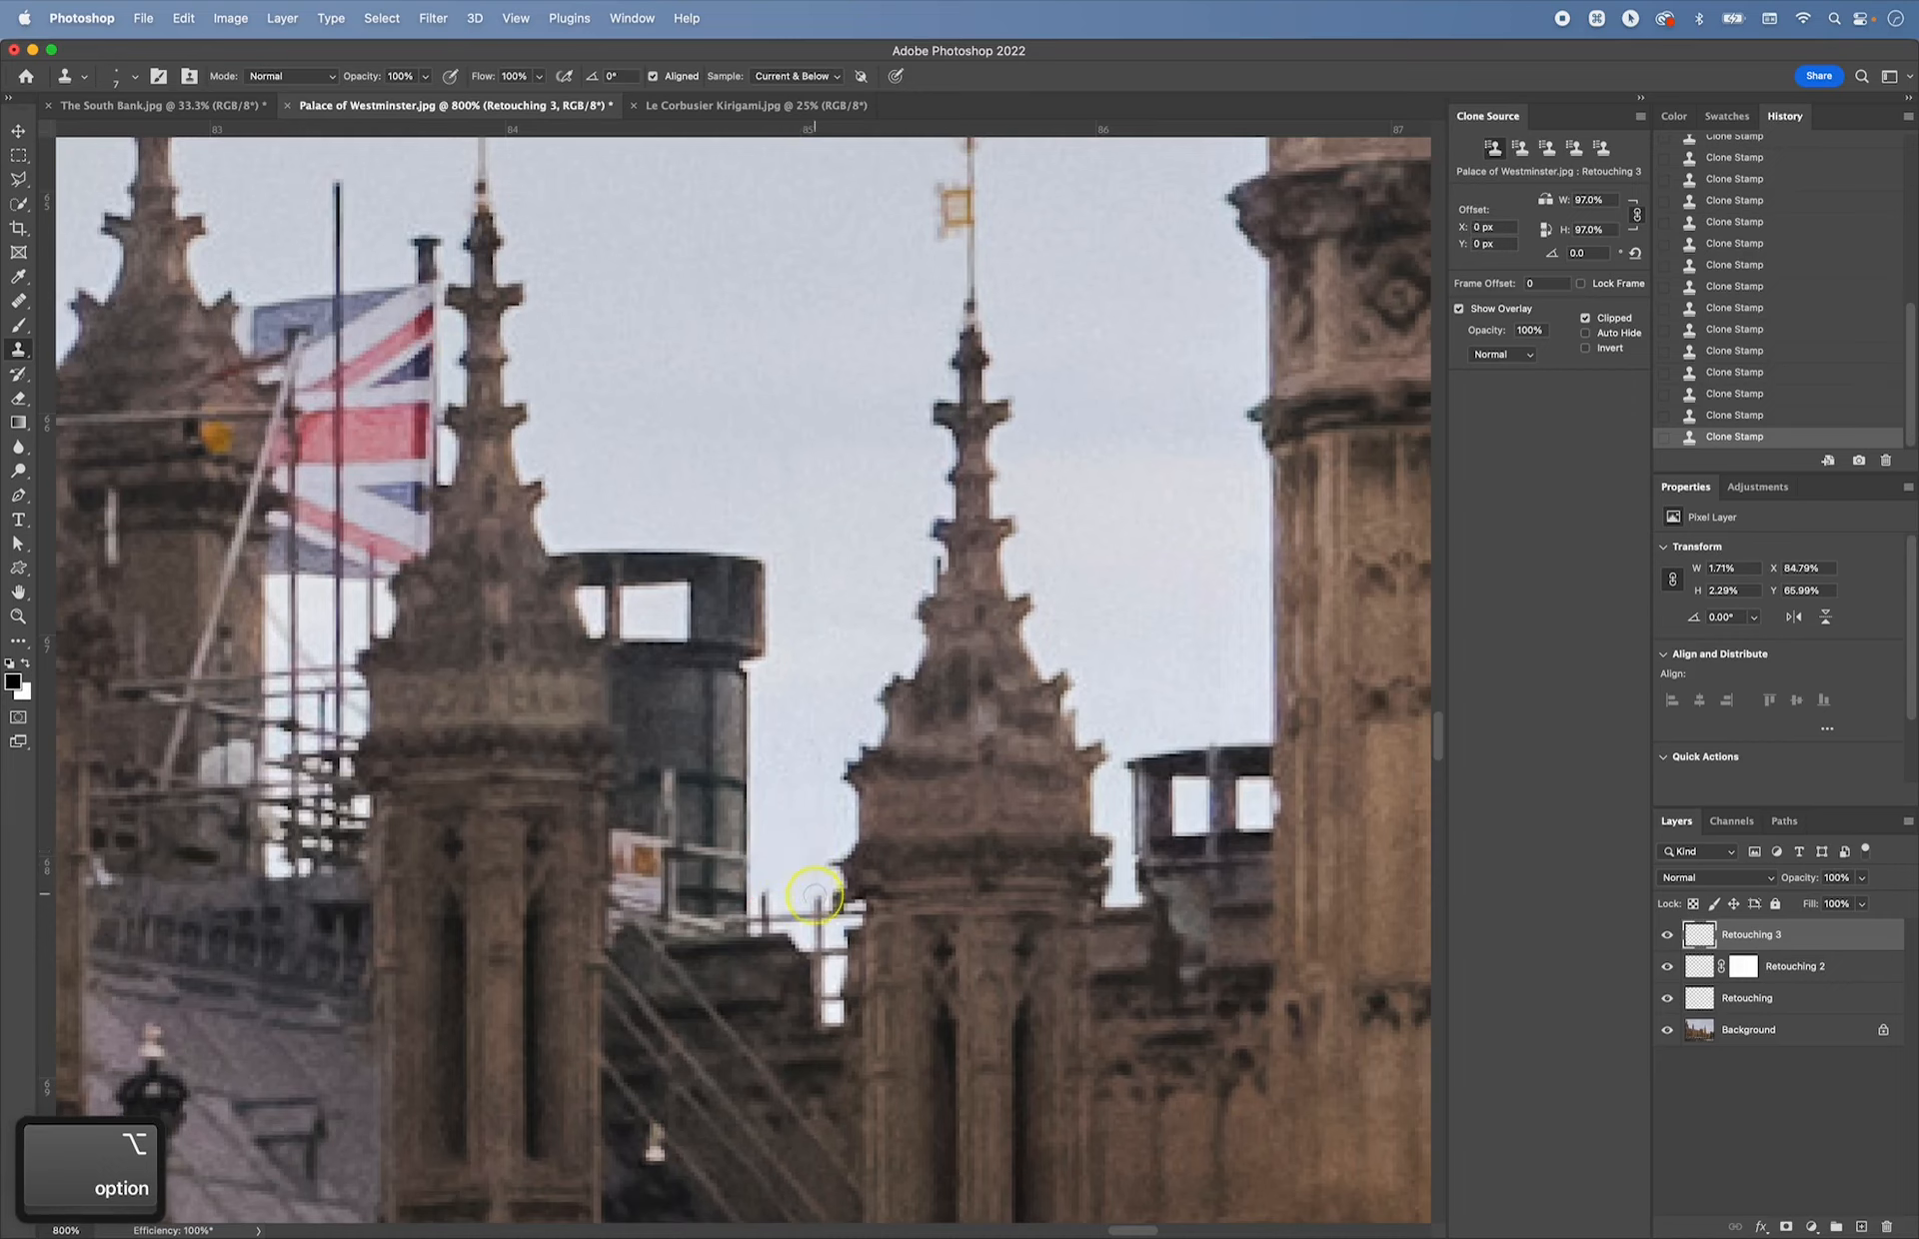
{"action": "left_click", "coordinate": [815, 908]}
{"action": "left_click", "coordinate": [802, 870], "text": "alt"}
{"action": "left_click", "coordinate": [806, 910]}
{"action": "left_click", "coordinate": [794, 916]}
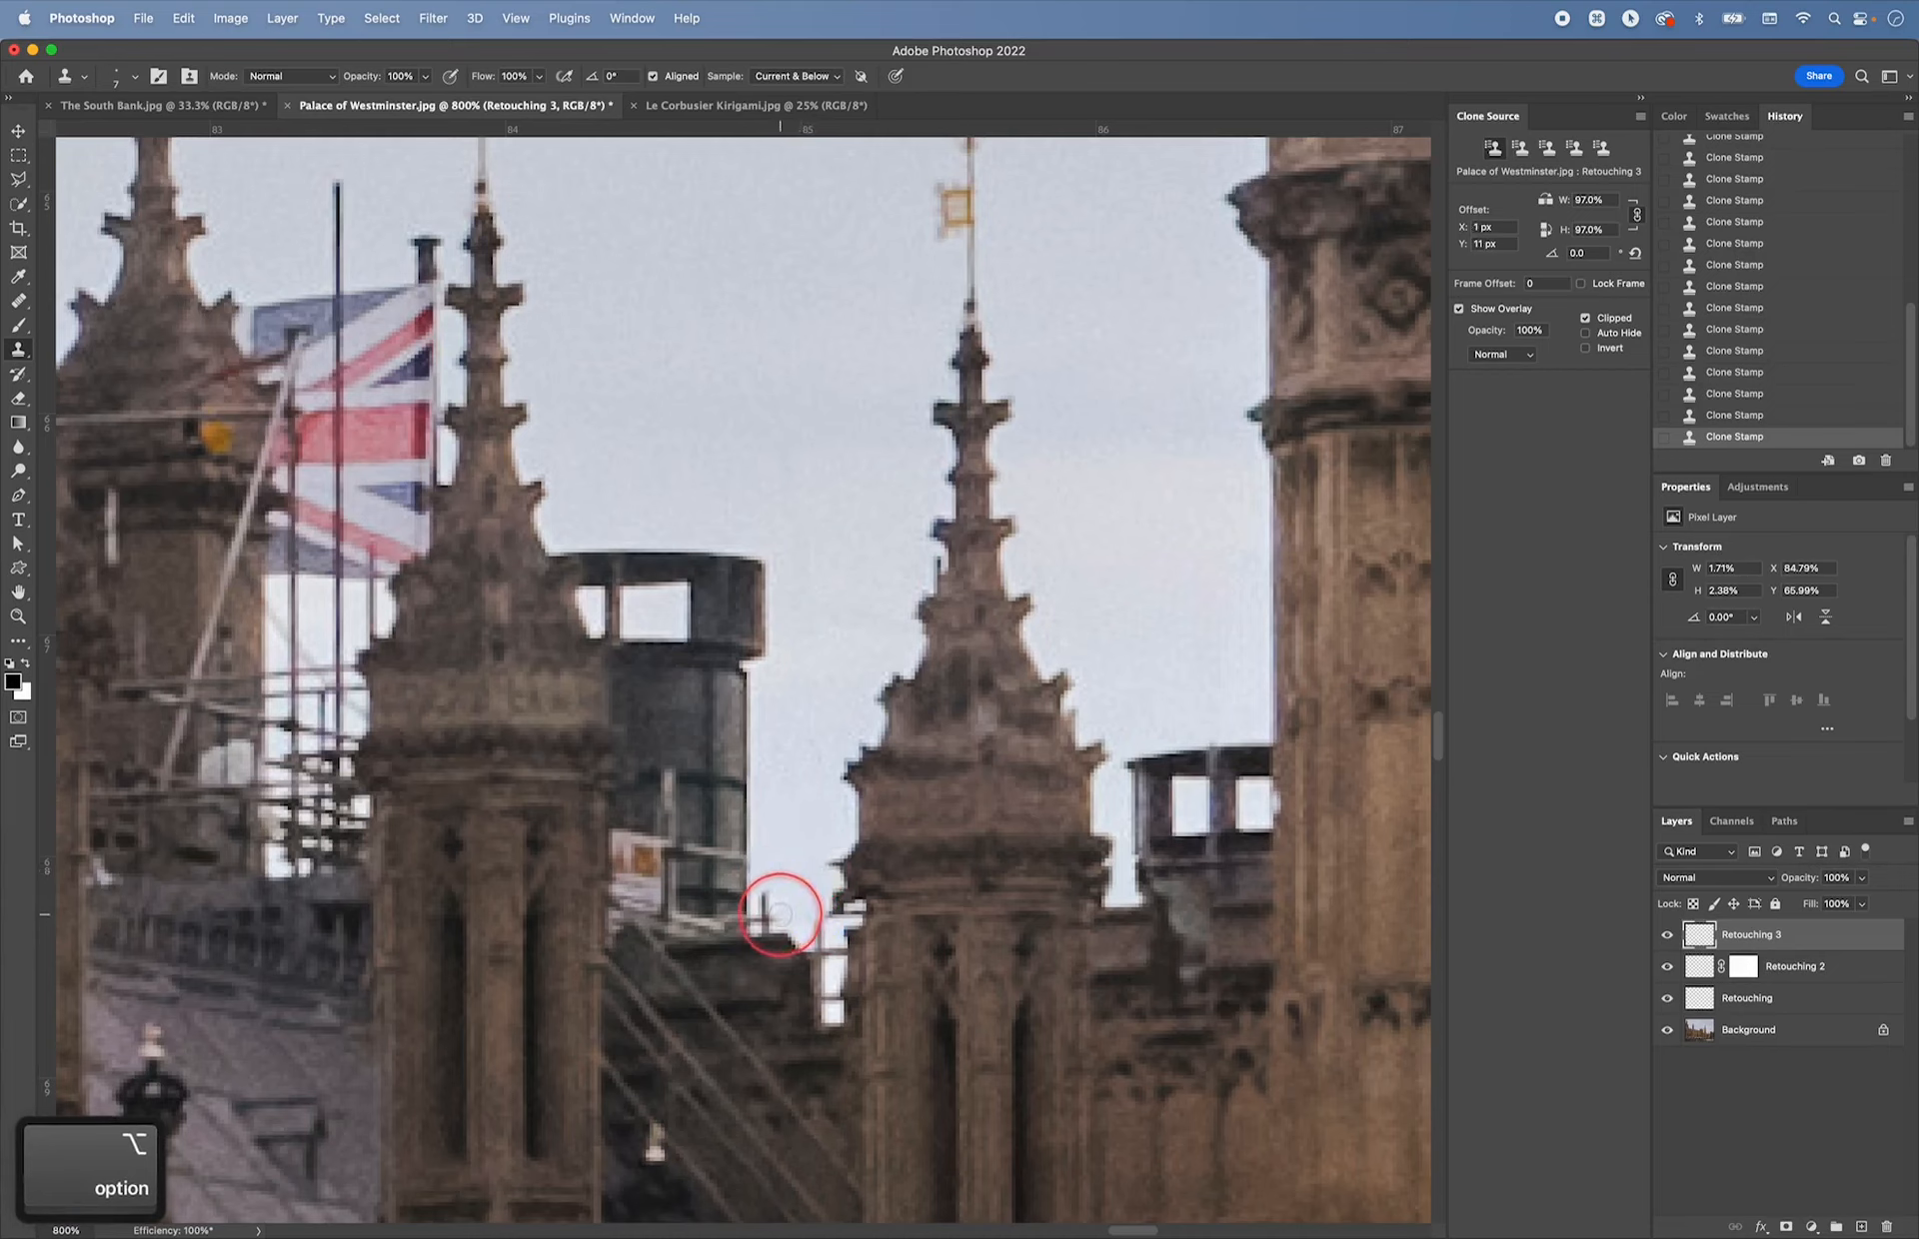
- Clone over the pole stub beside the chimney's base and tidy the top edge of the wall there
{"action": "left_click", "coordinate": [791, 876], "text": "alt"}
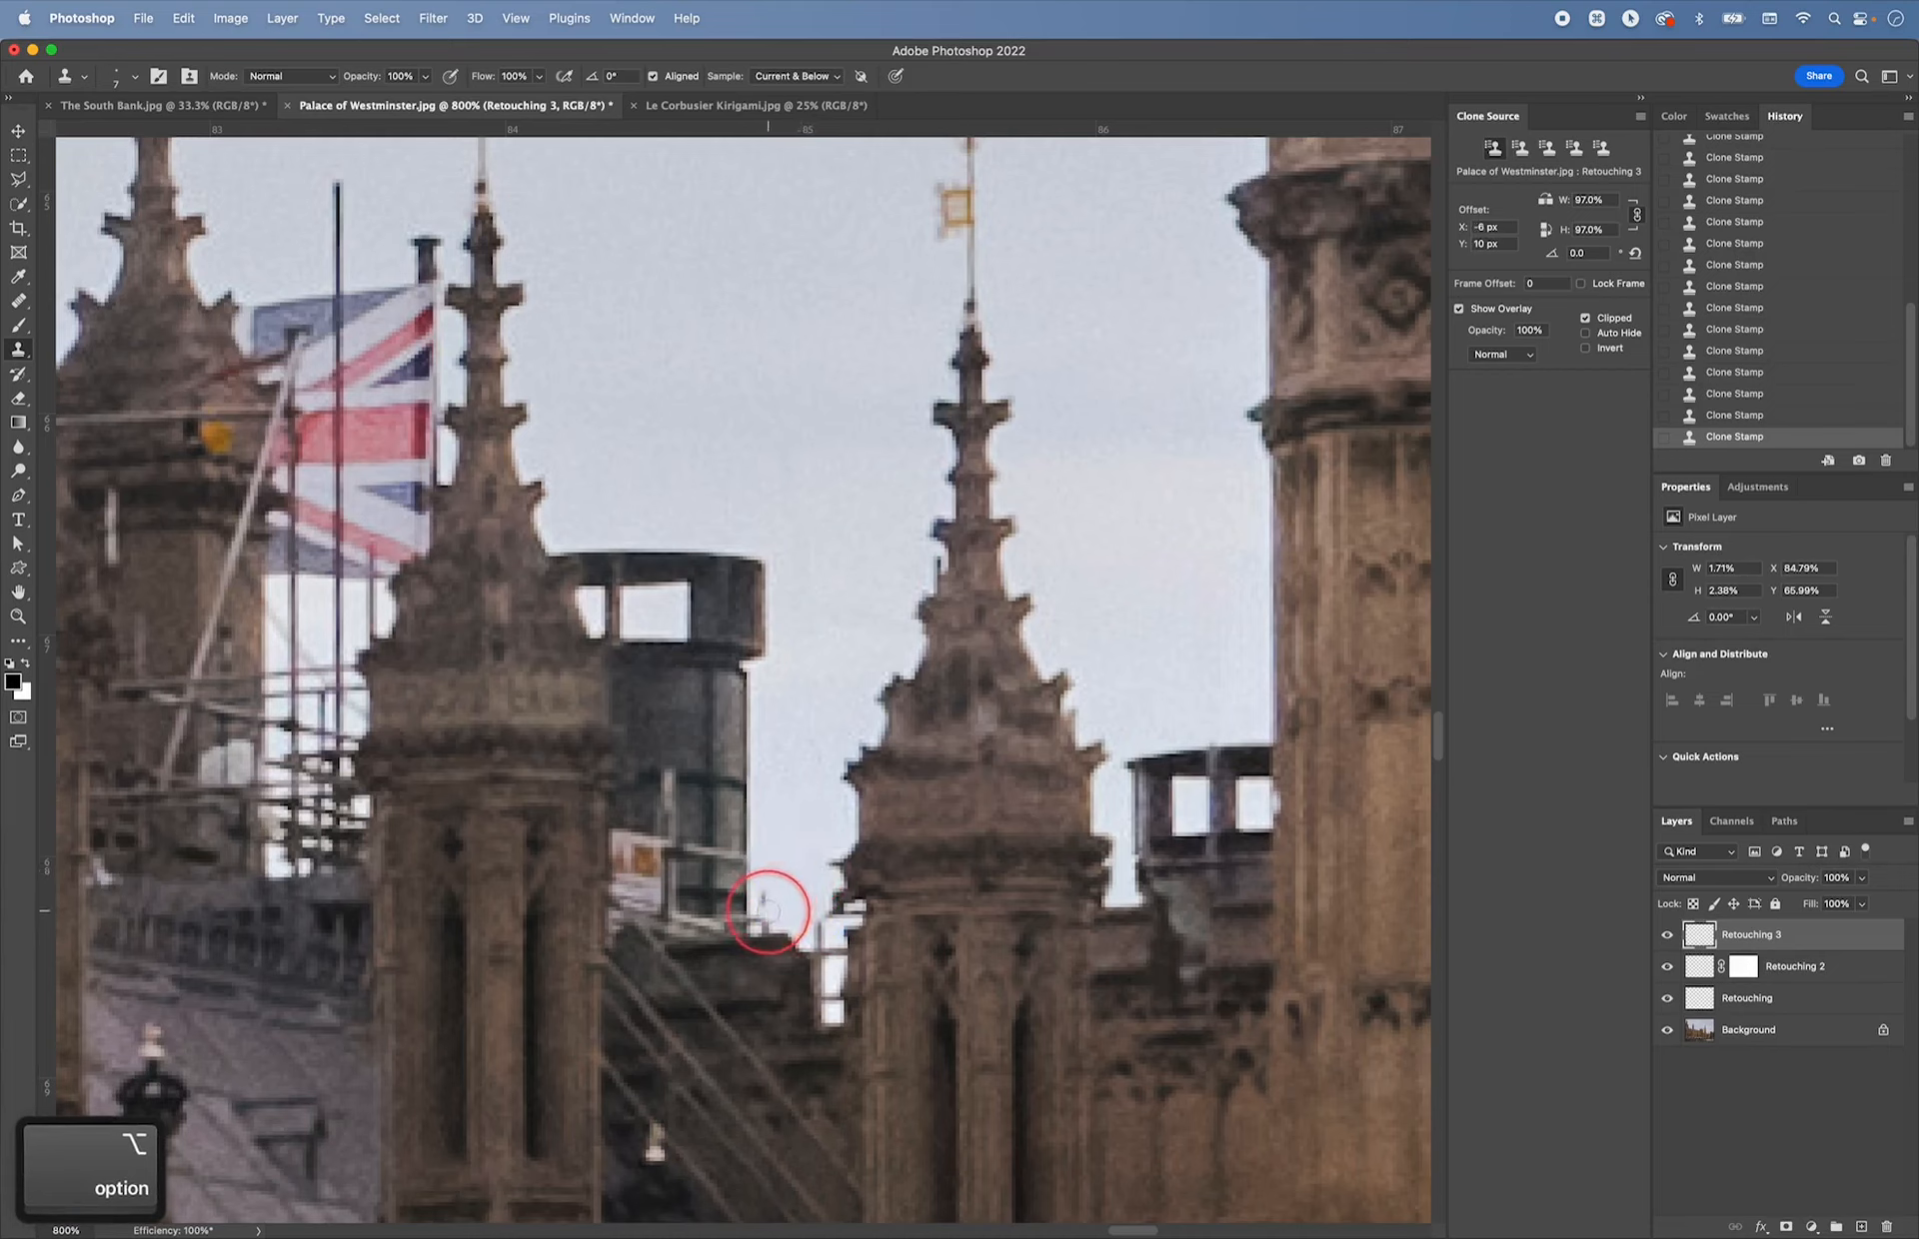
{"action": "left_click", "coordinate": [778, 891], "text": "alt"}
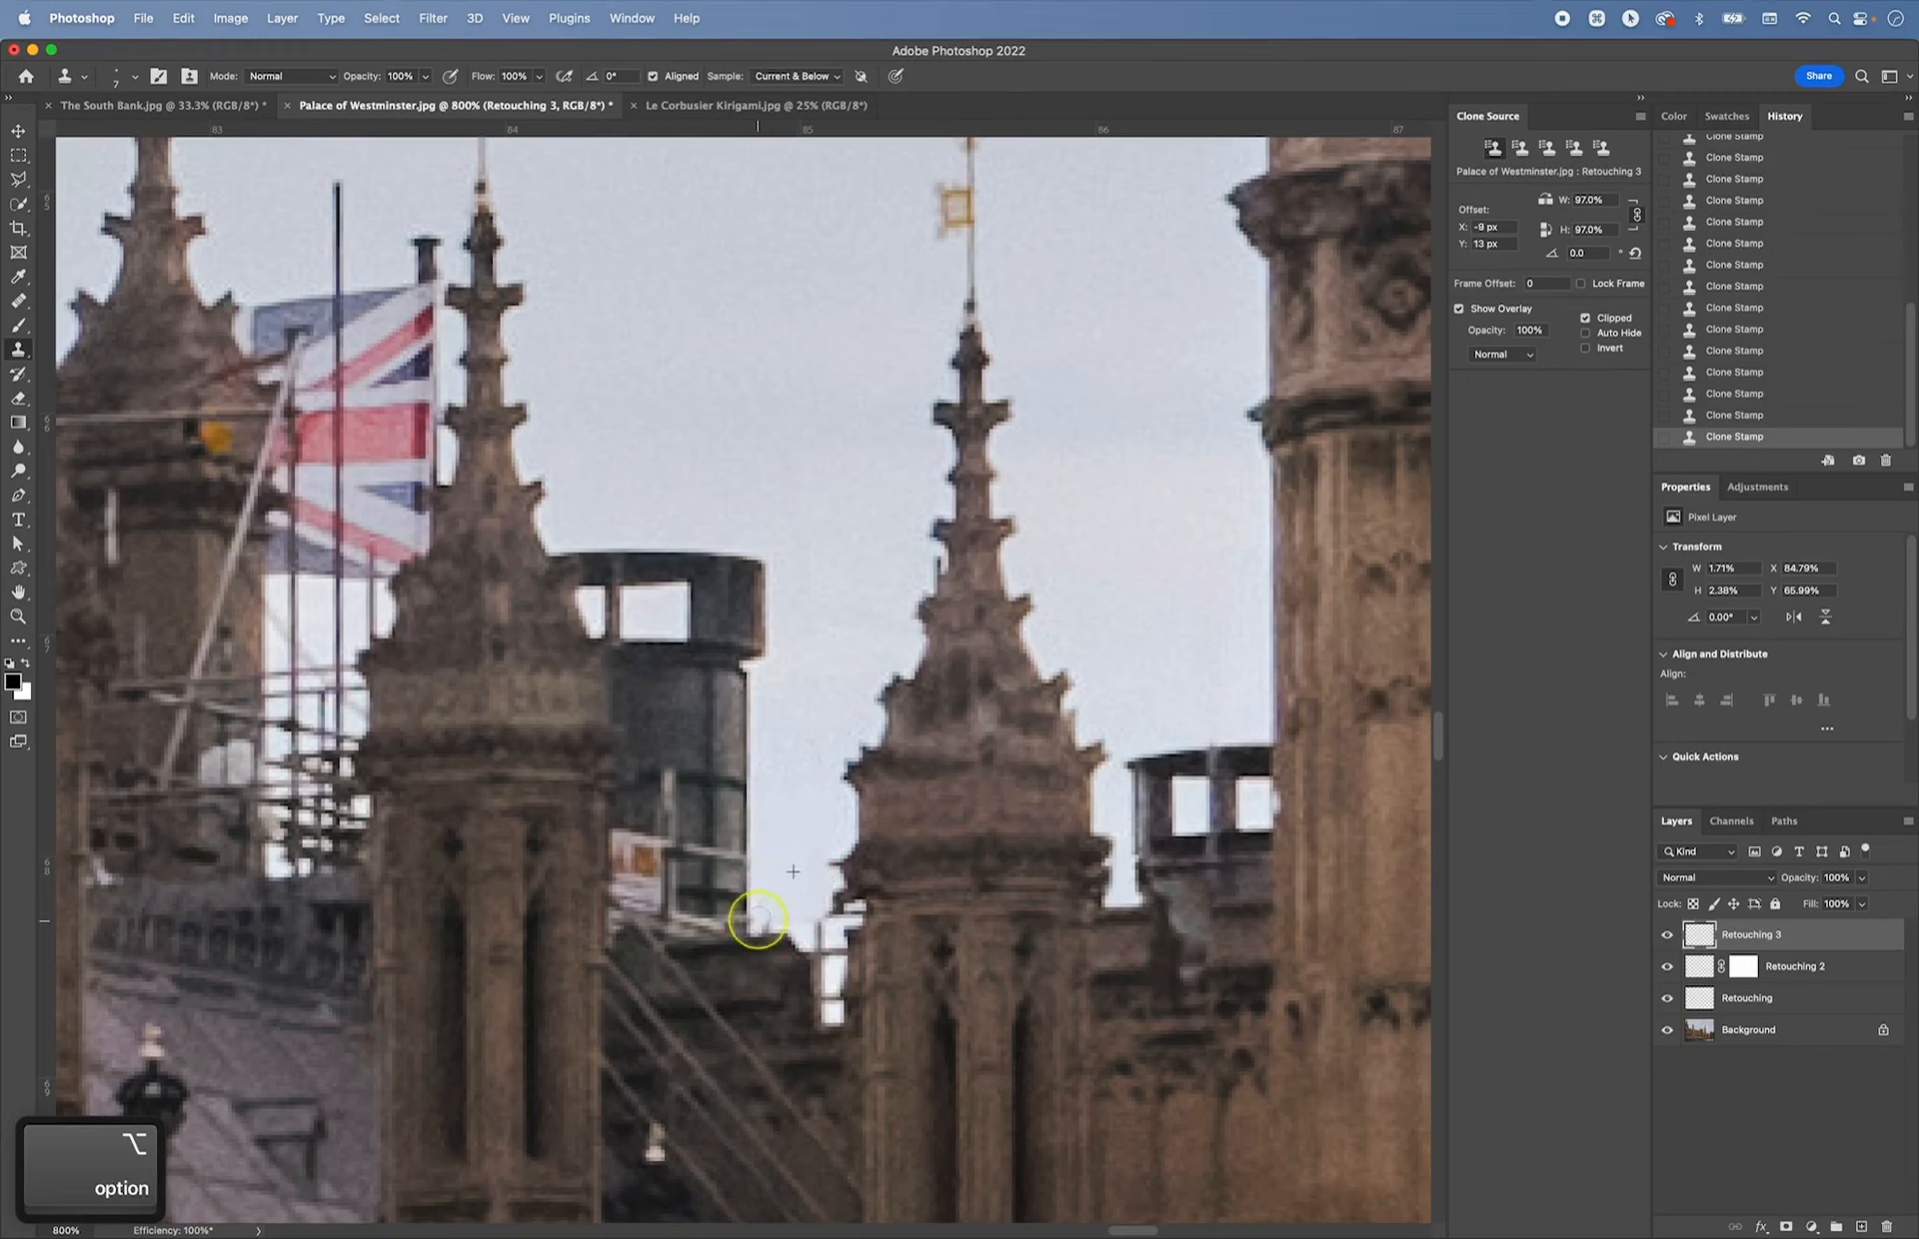
{"action": "left_click", "coordinate": [773, 866], "text": "alt"}
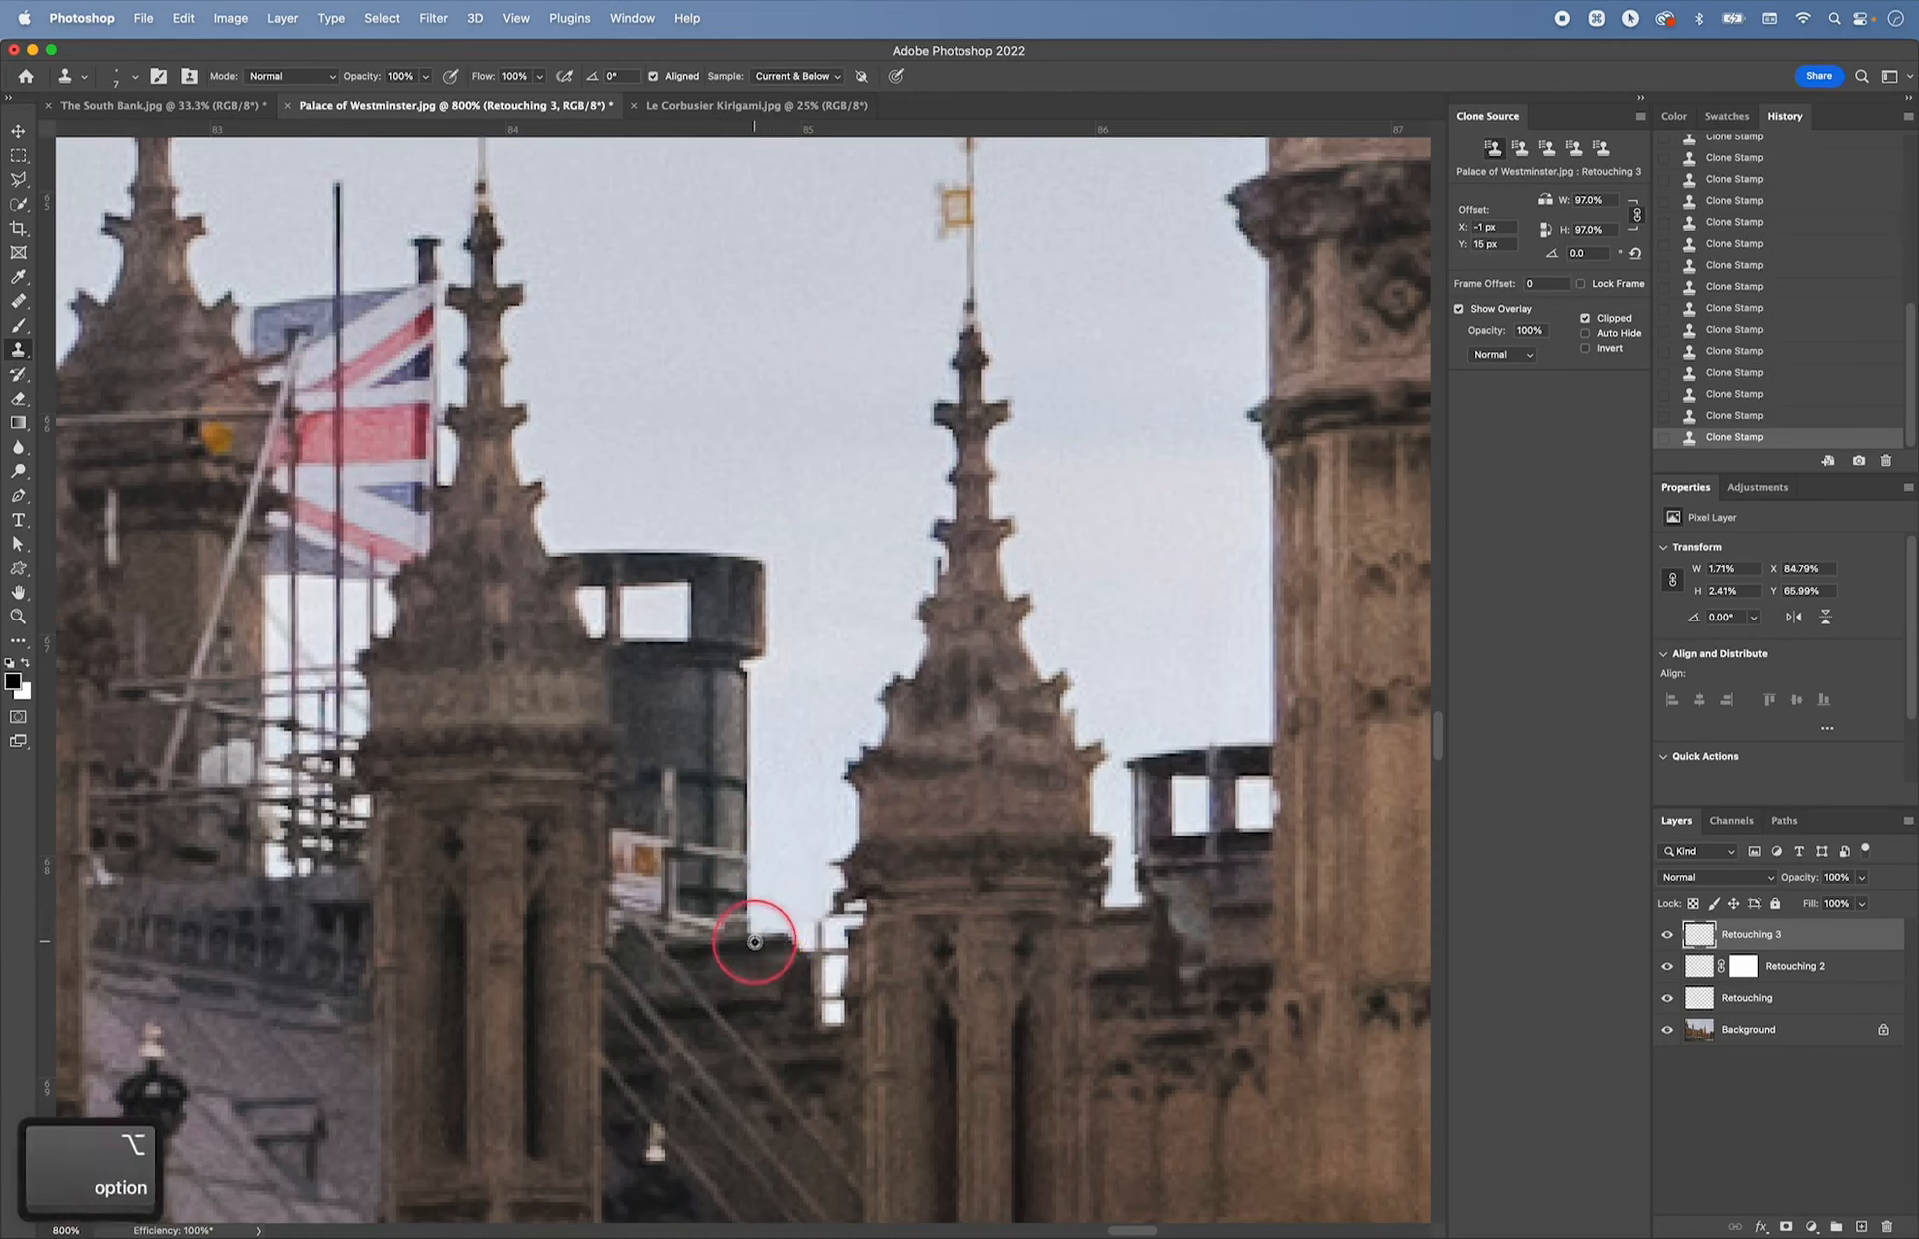
{"action": "left_click", "coordinate": [769, 937], "text": "alt"}
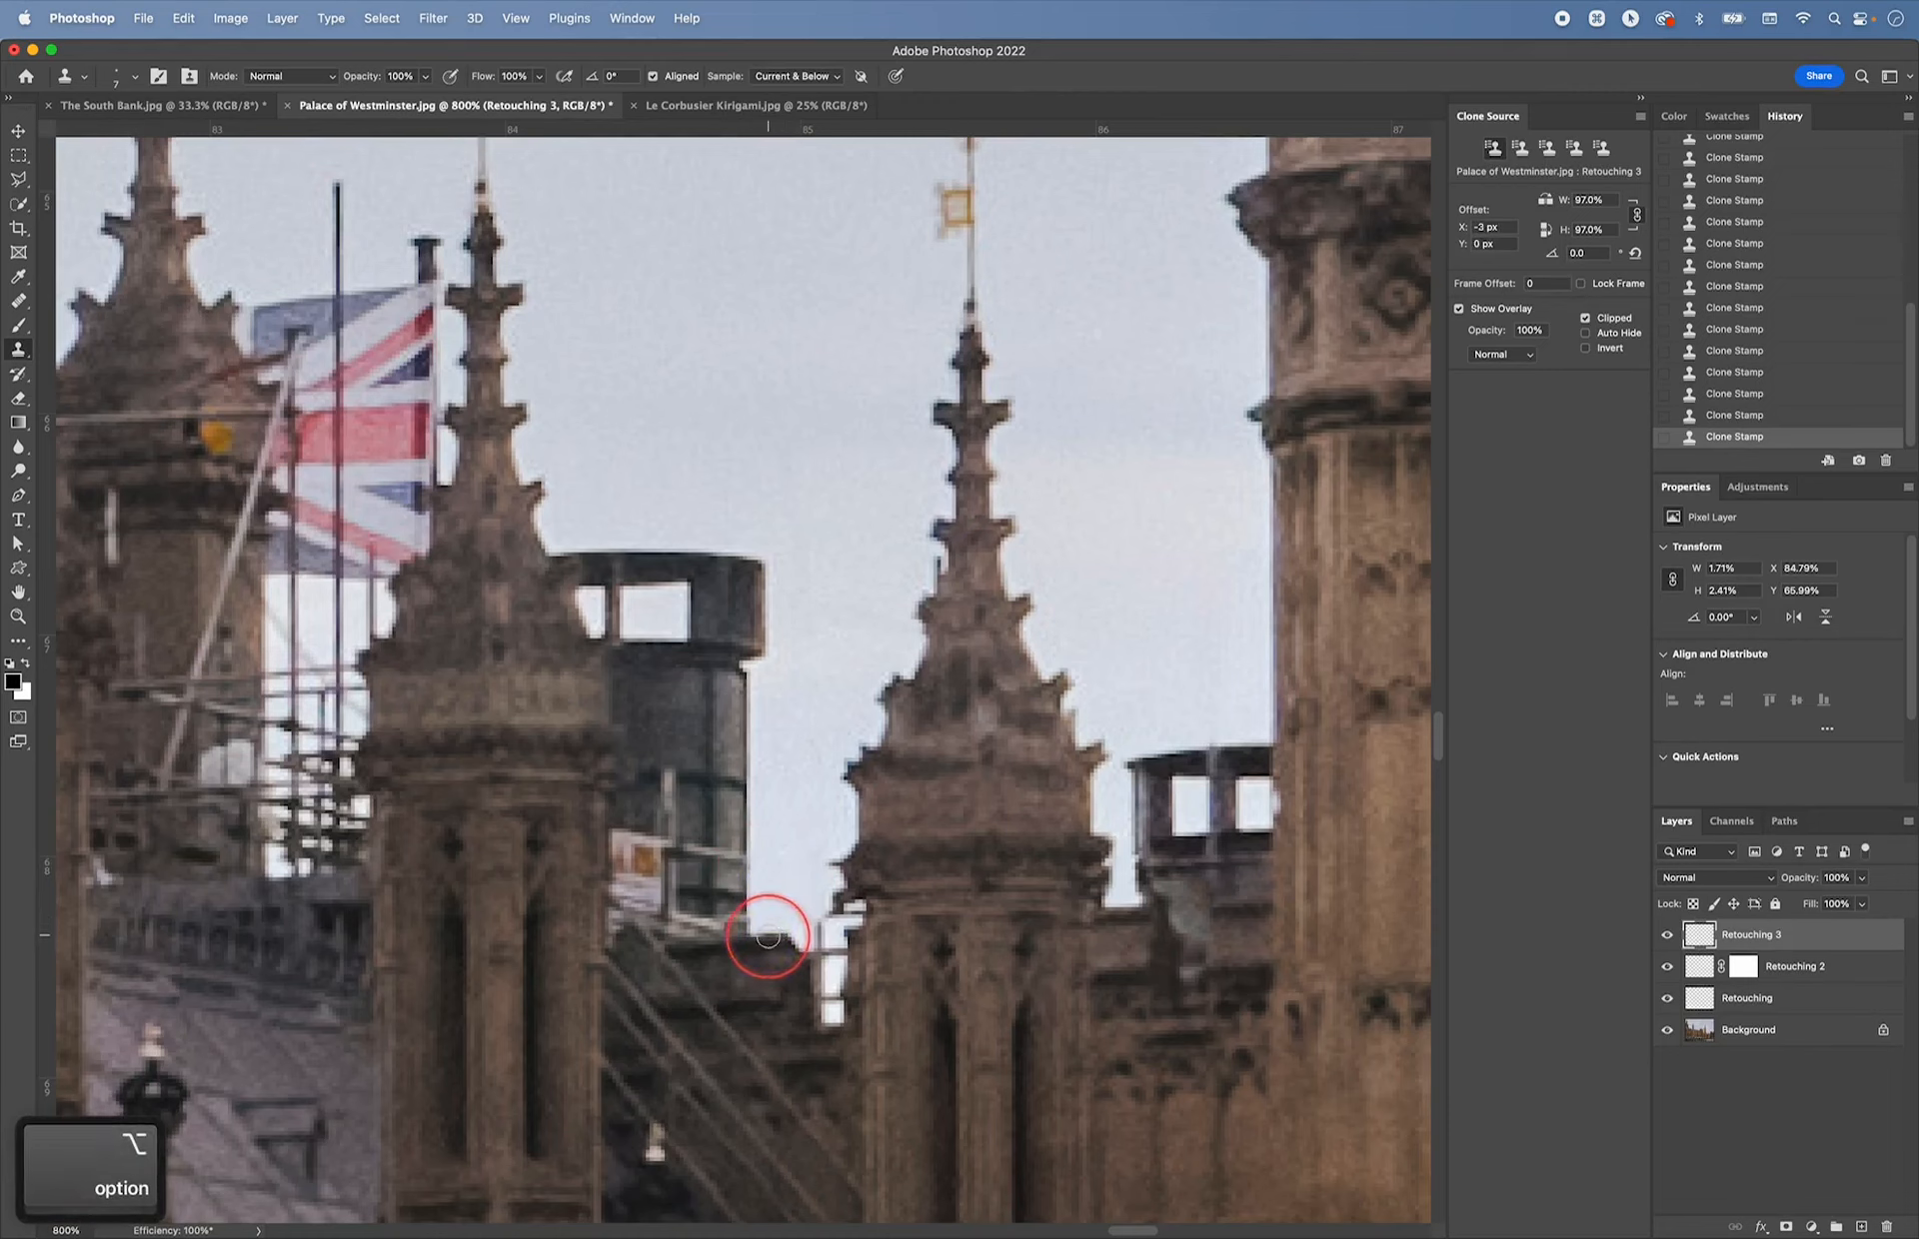
{"action": "left_click", "coordinate": [763, 934]}
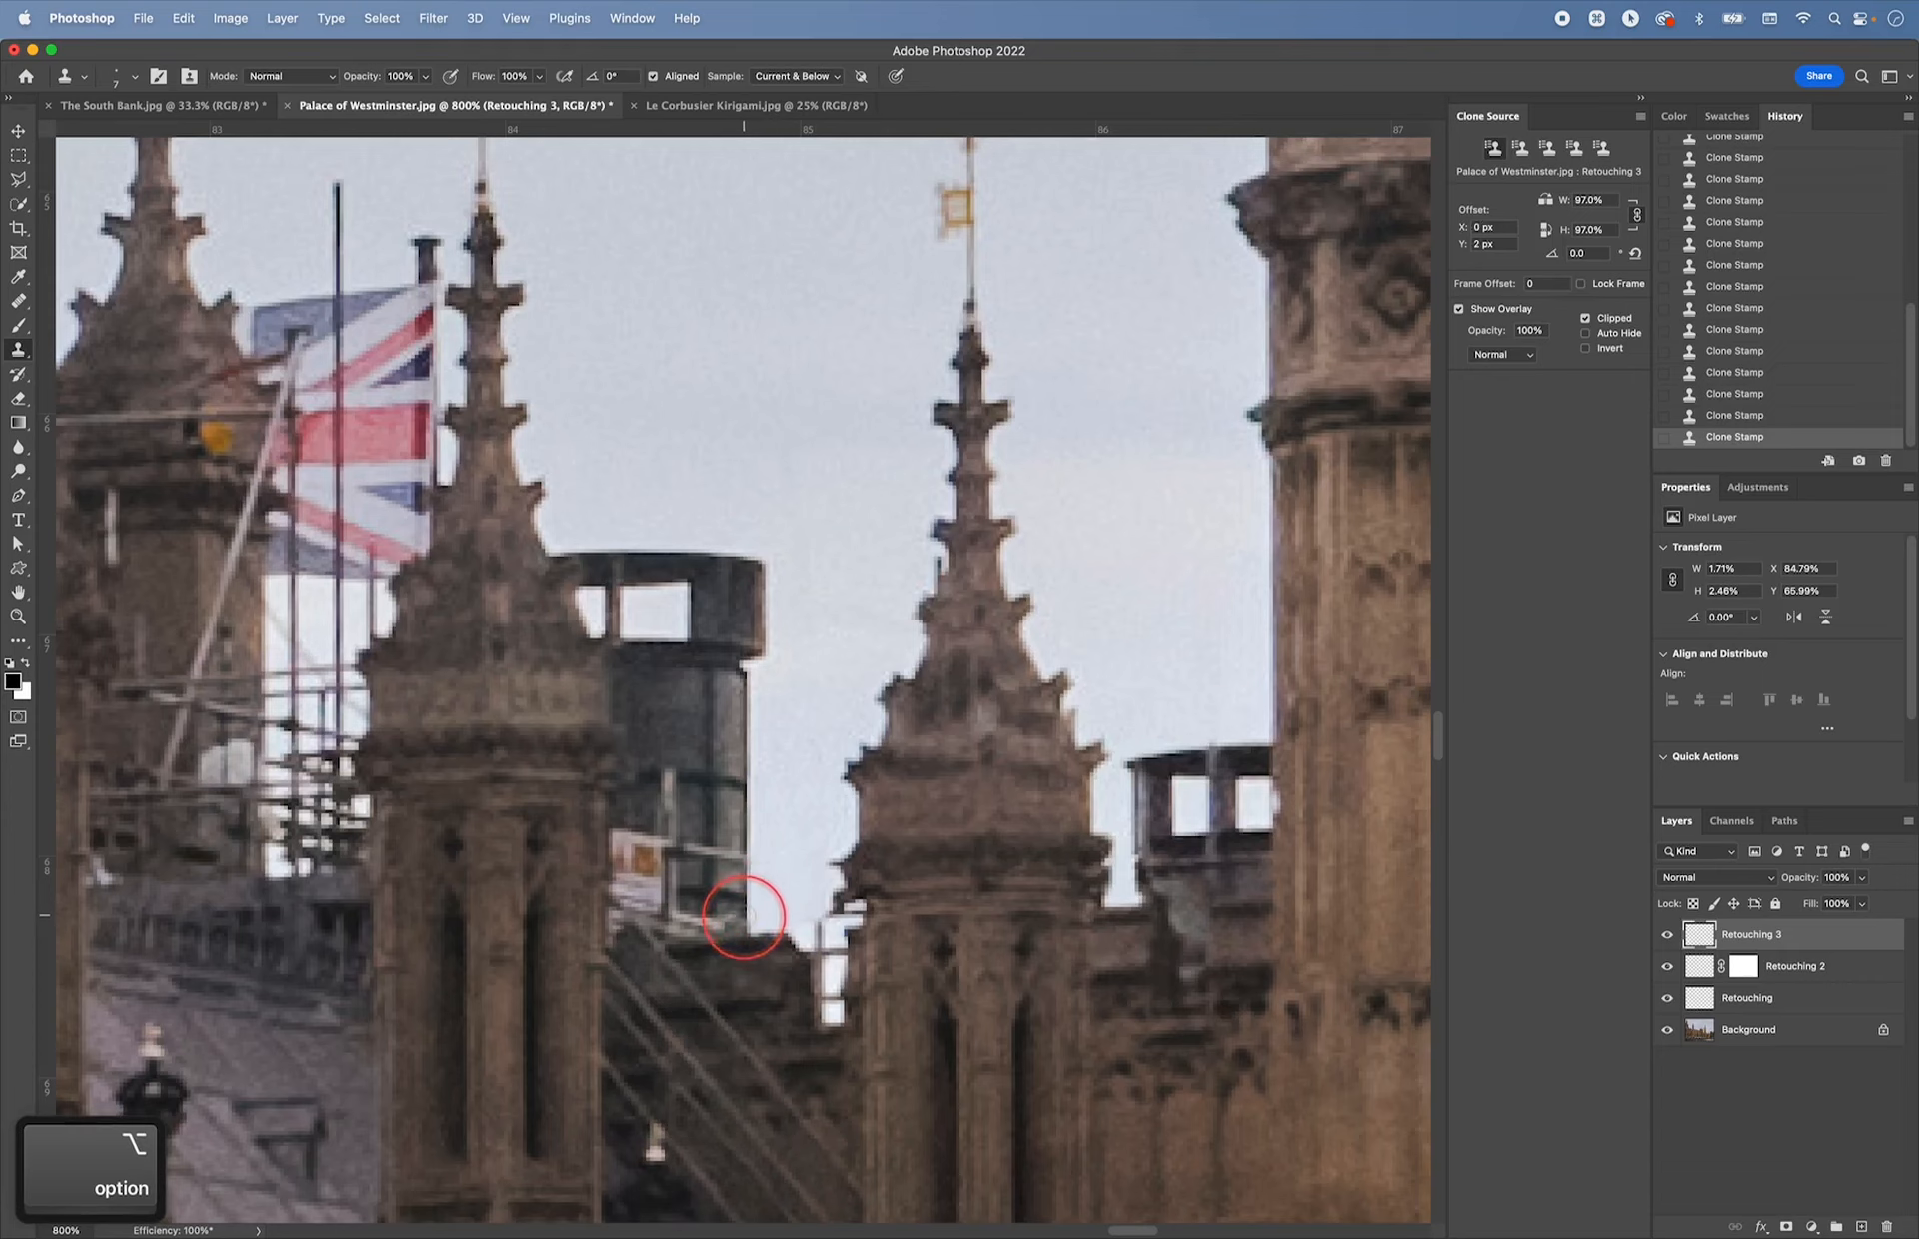
{"action": "left_click", "coordinate": [743, 926]}
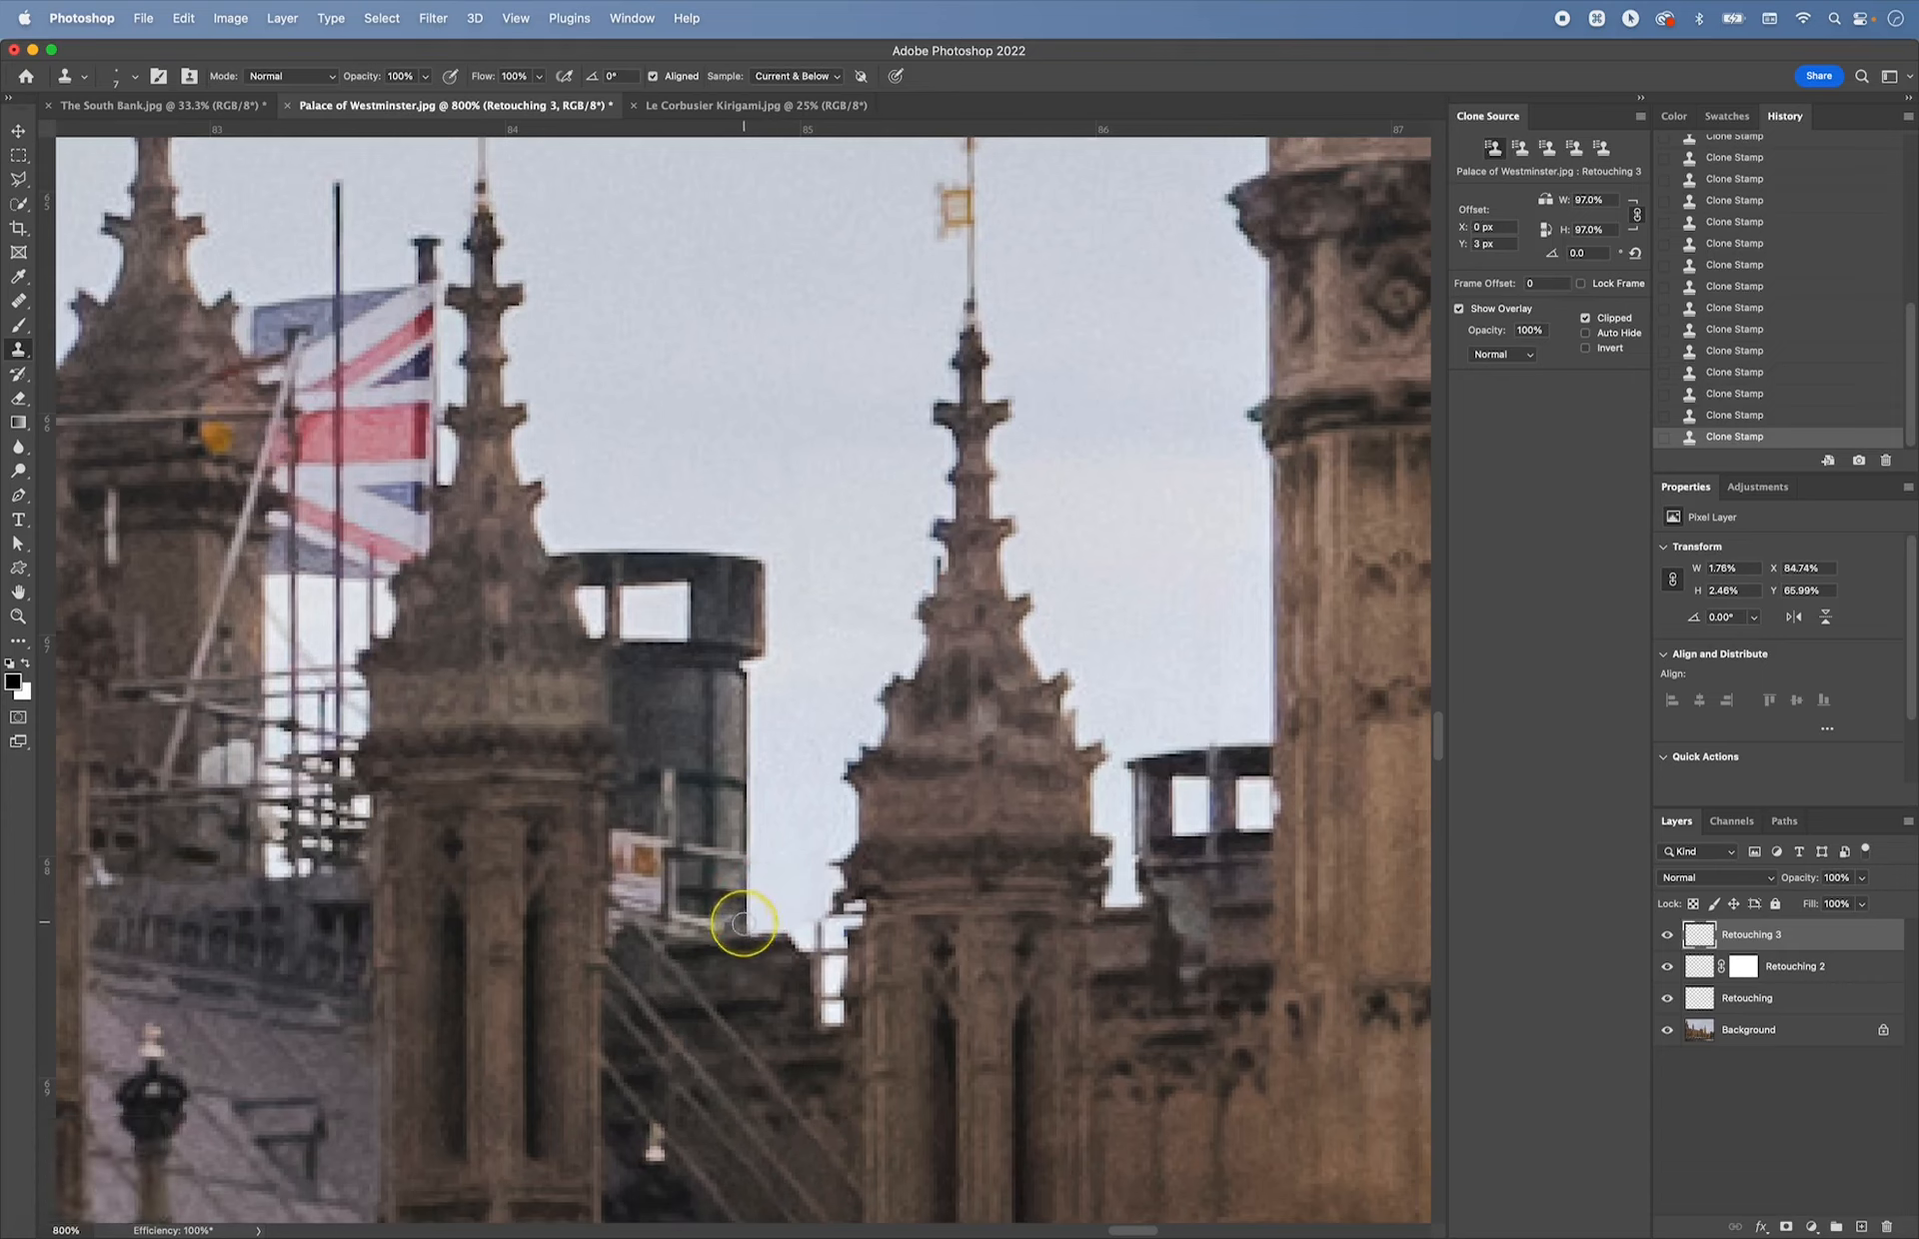
- Clone sky over the top of the remaining pole between the stepped wall and the spire
{"action": "left_click", "coordinate": [785, 893], "text": "alt"}
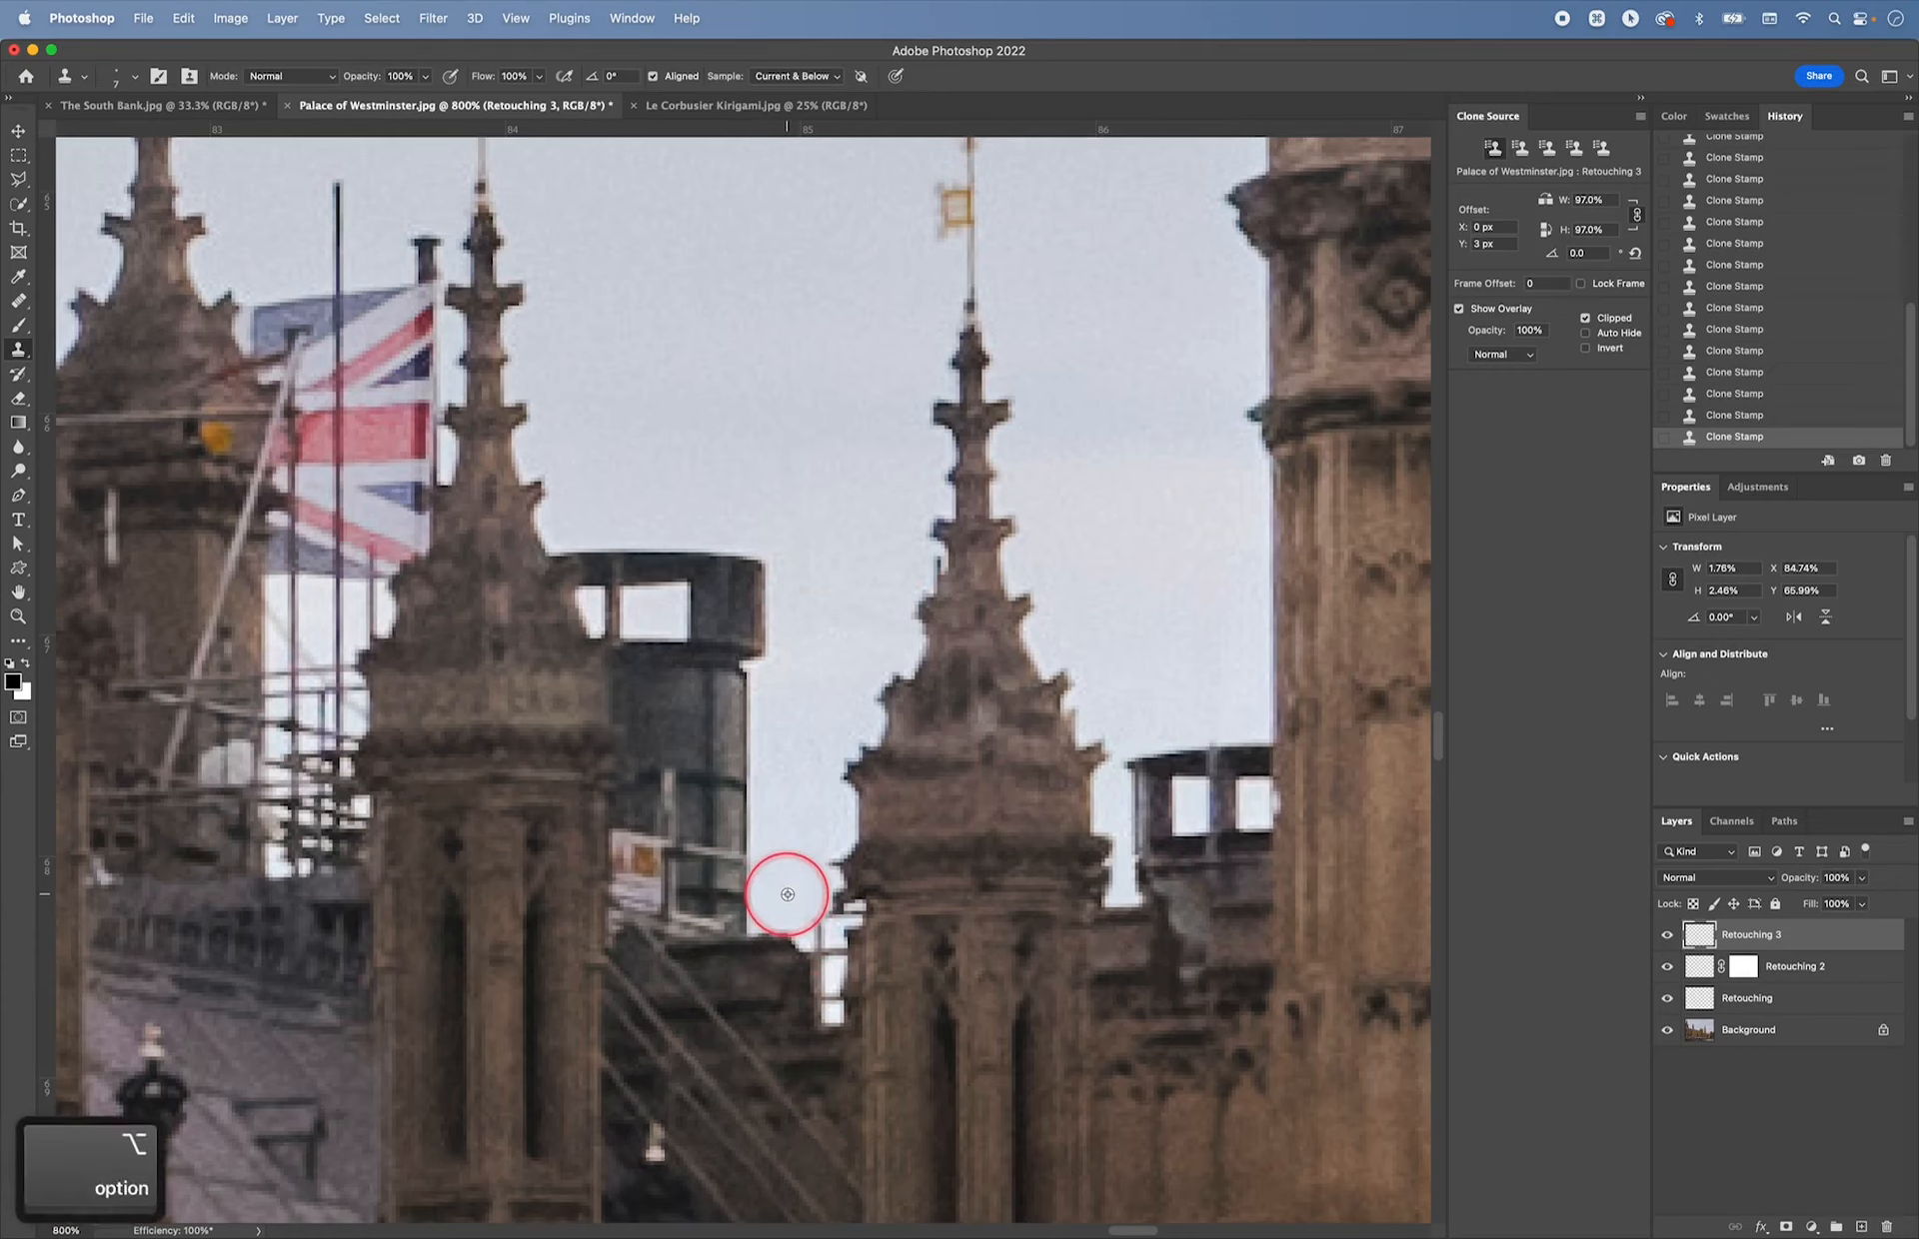
{"action": "left_click", "coordinate": [816, 929]}
{"action": "left_click", "coordinate": [802, 904], "text": "alt"}
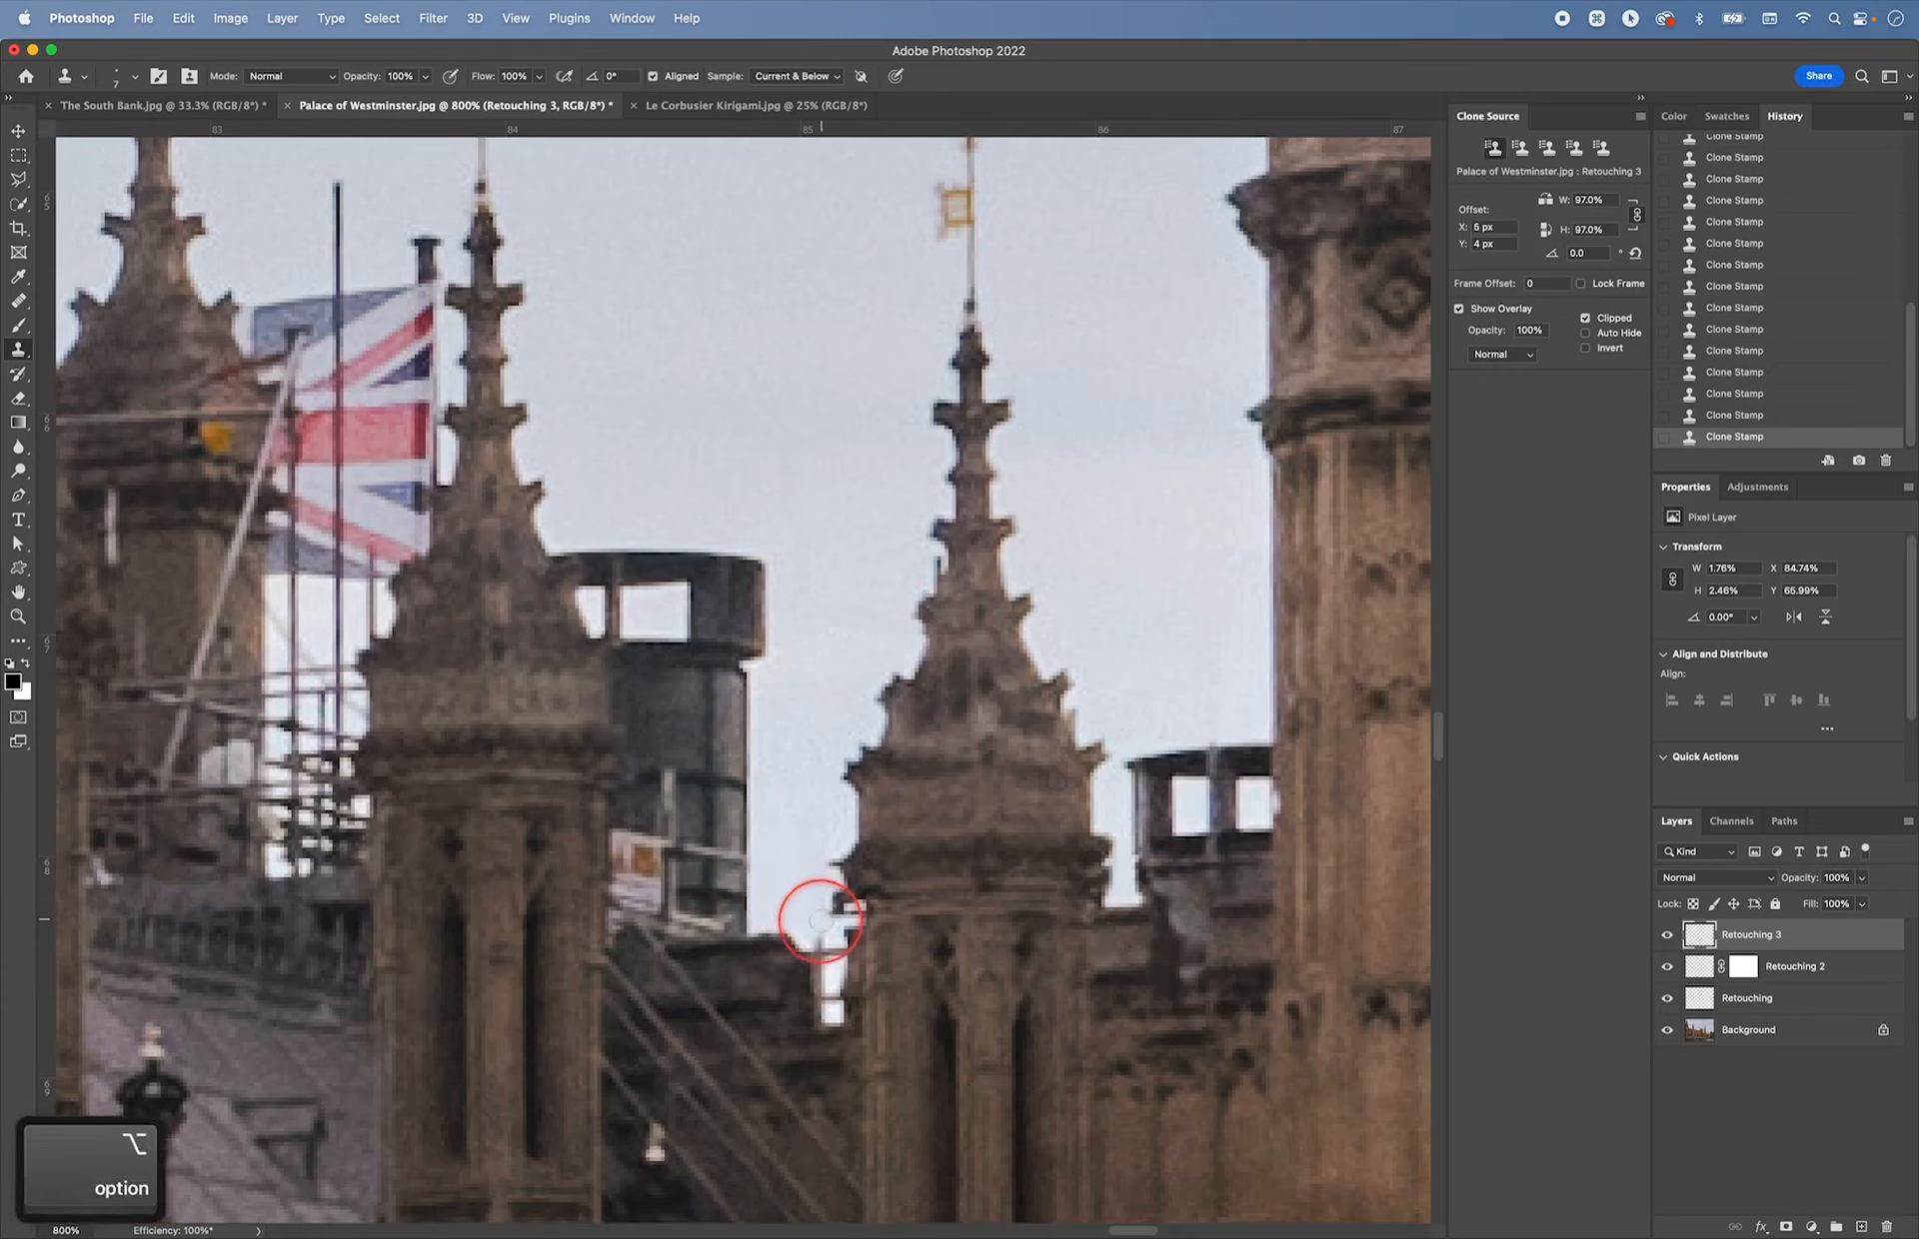
{"action": "left_click", "coordinate": [793, 896], "text": "alt"}
{"action": "left_click_drag", "start_coordinate": [810, 927], "coordinate": [815, 939]}
{"action": "left_click", "coordinate": [798, 866], "text": "alt"}
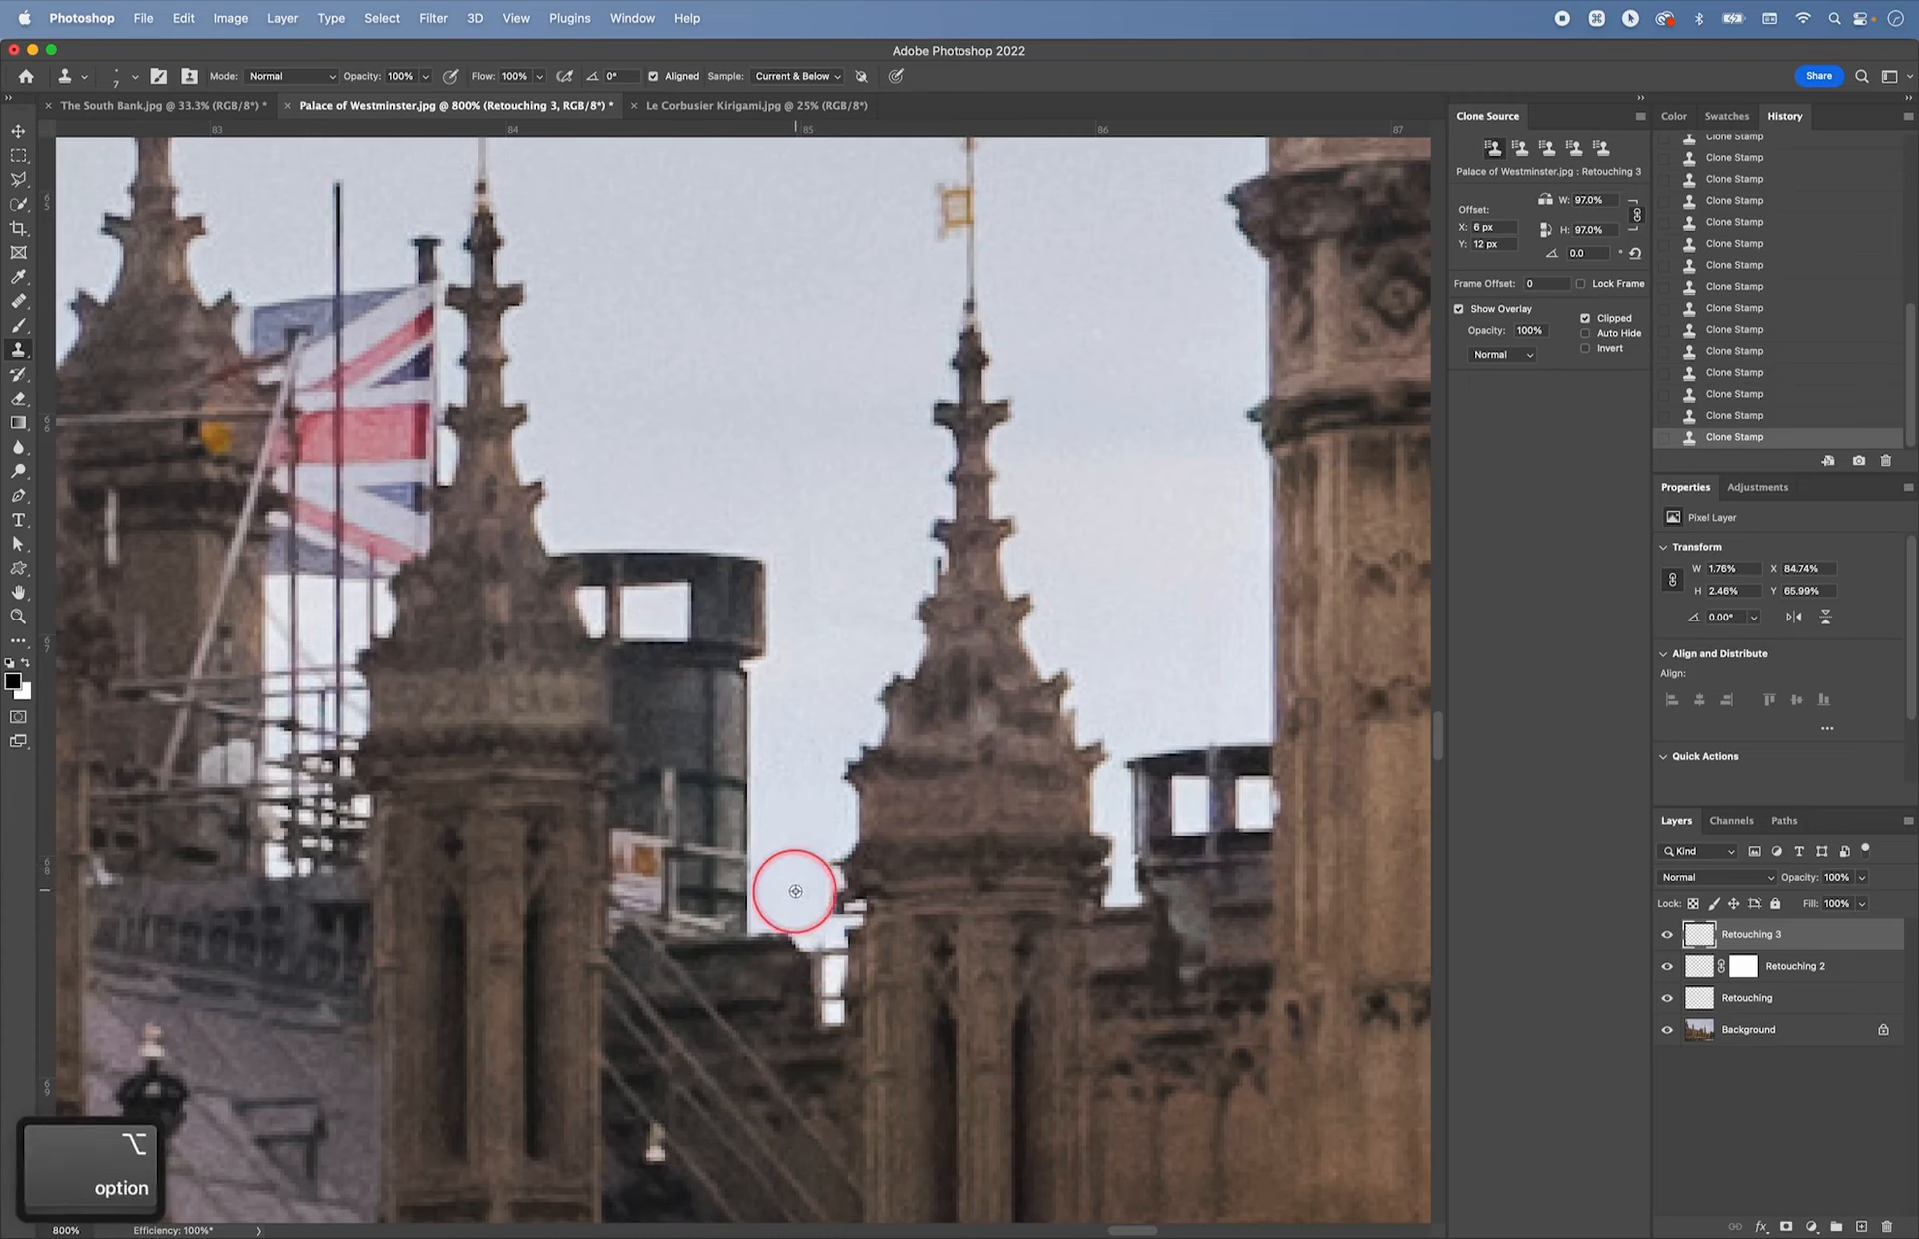
- Turn off aligned sampling and clone sky from one fixed source over the scaffolding remnants at the spire's edge and in the wall notch
{"action": "left_click", "coordinate": [795, 892], "text": "alt"}
{"action": "left_click", "coordinate": [653, 75]}
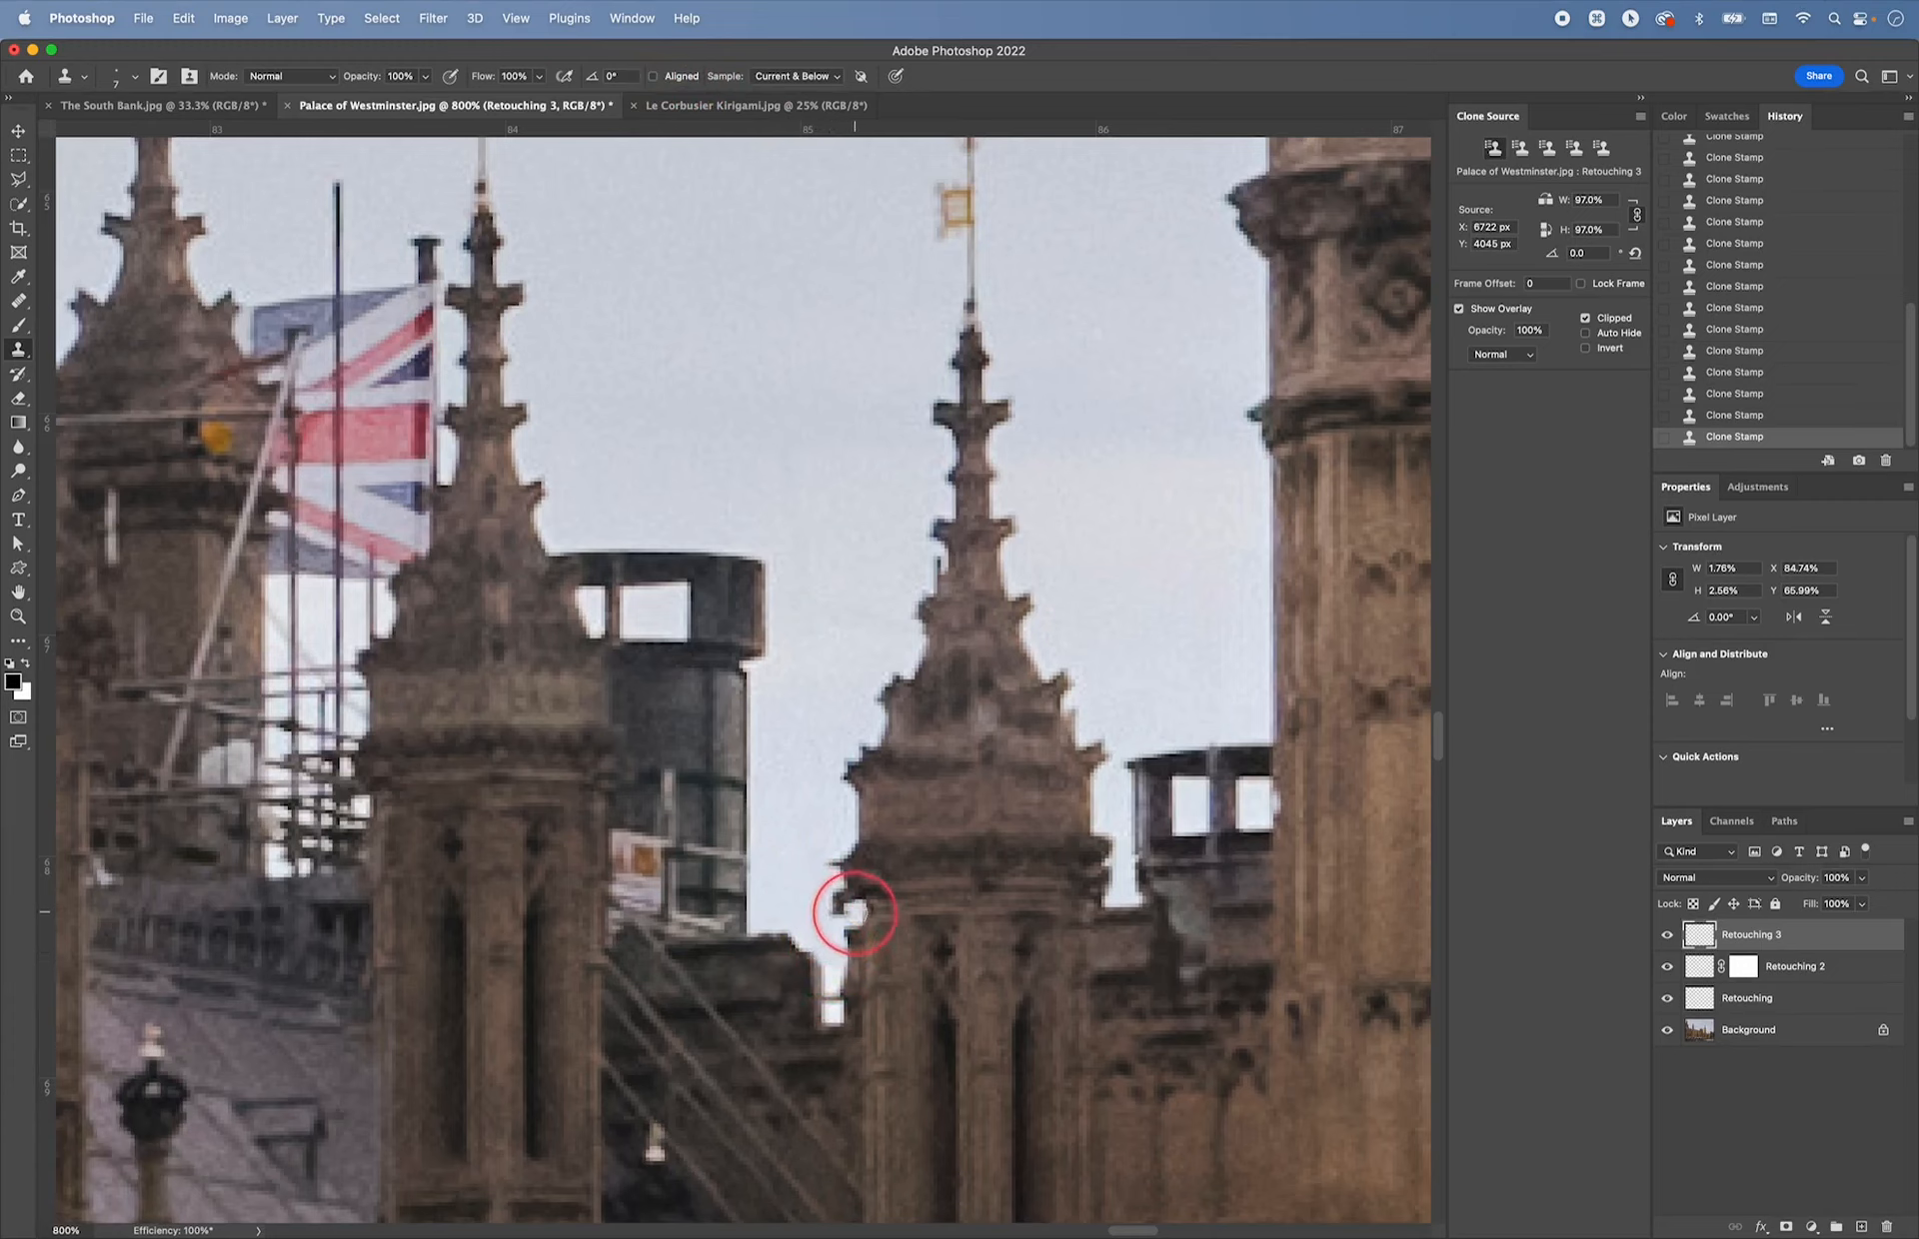
{"action": "left_click_drag", "start_coordinate": [851, 912], "coordinate": [833, 1003]}
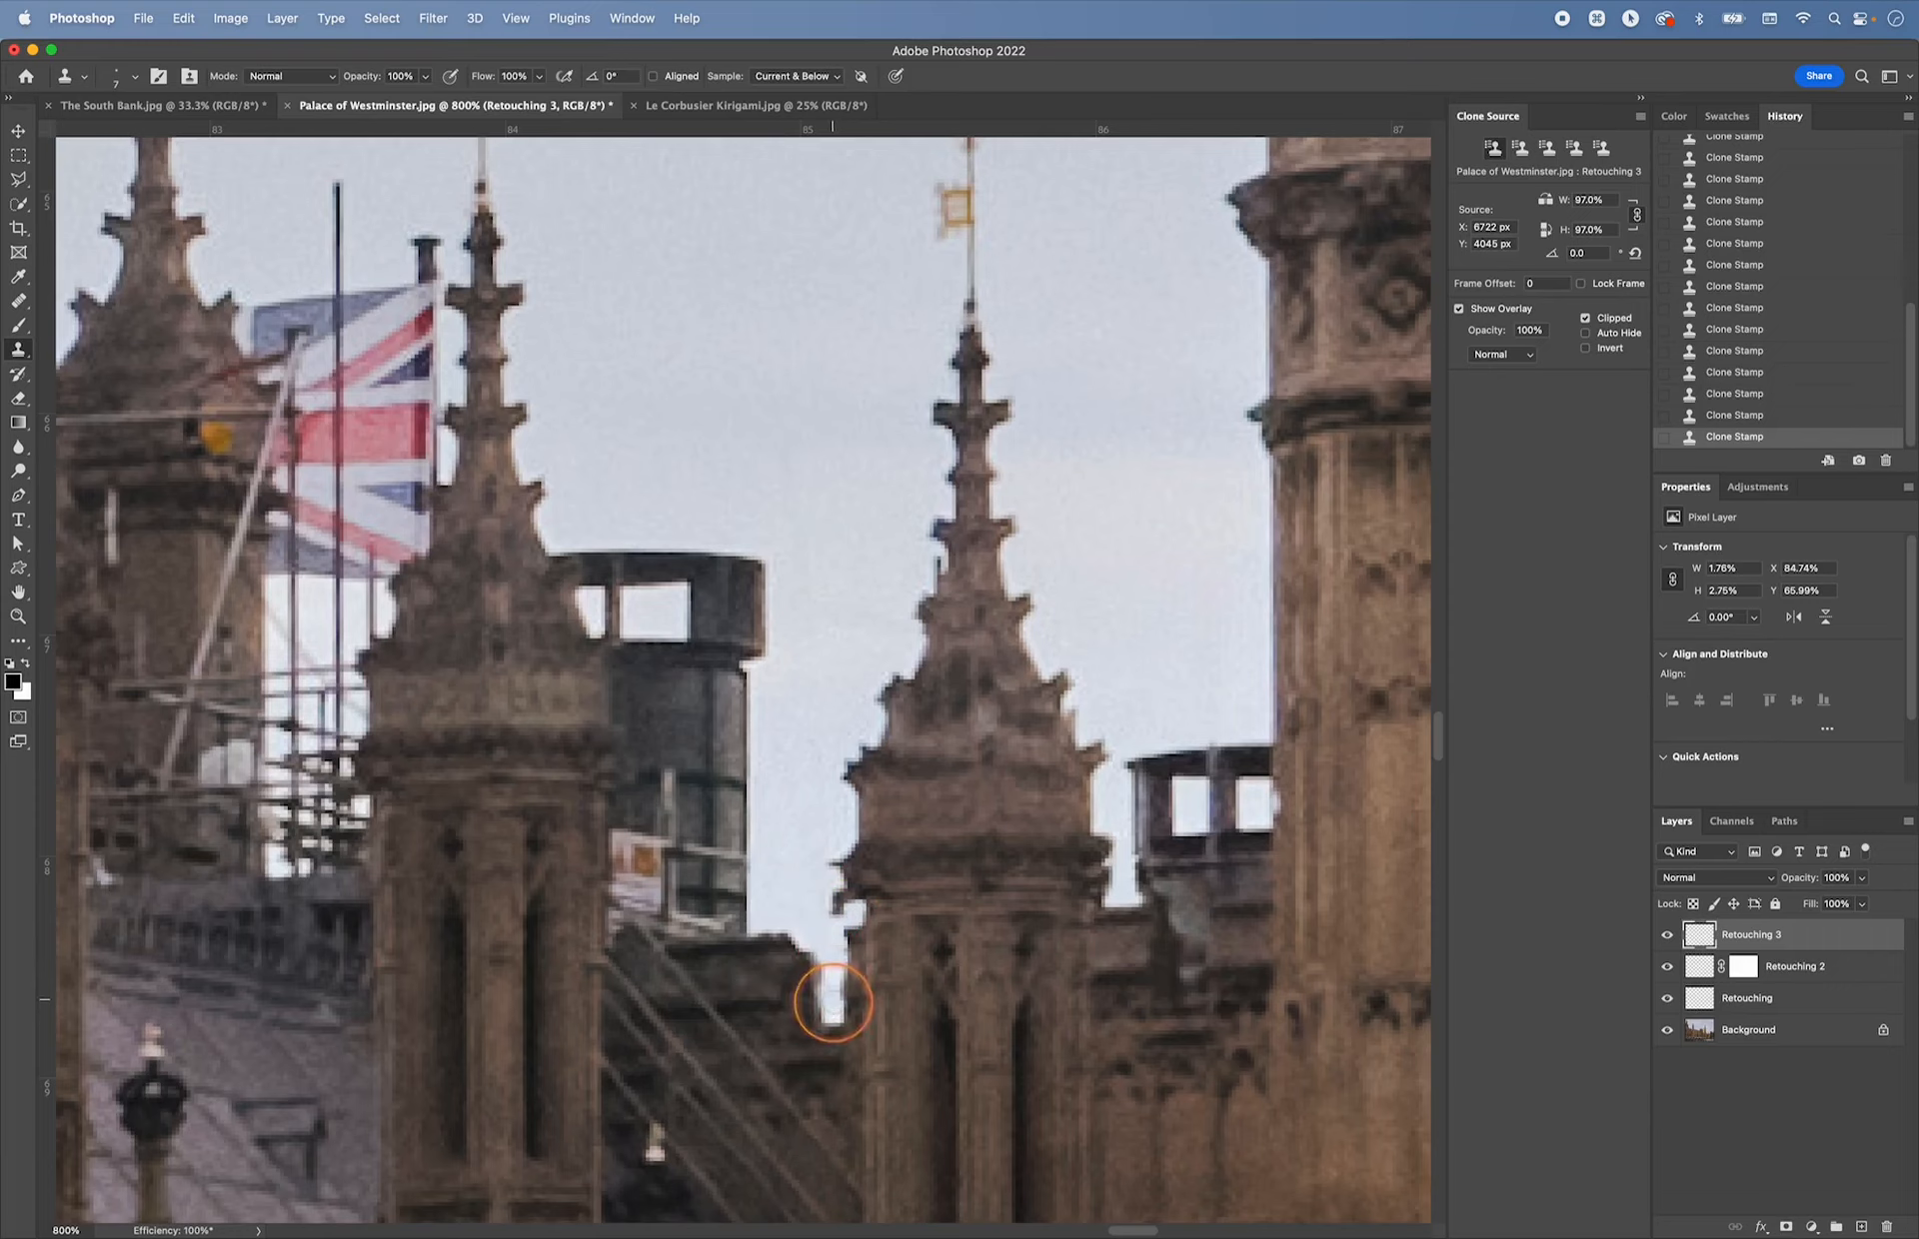
{"action": "left_click", "coordinate": [834, 1008]}
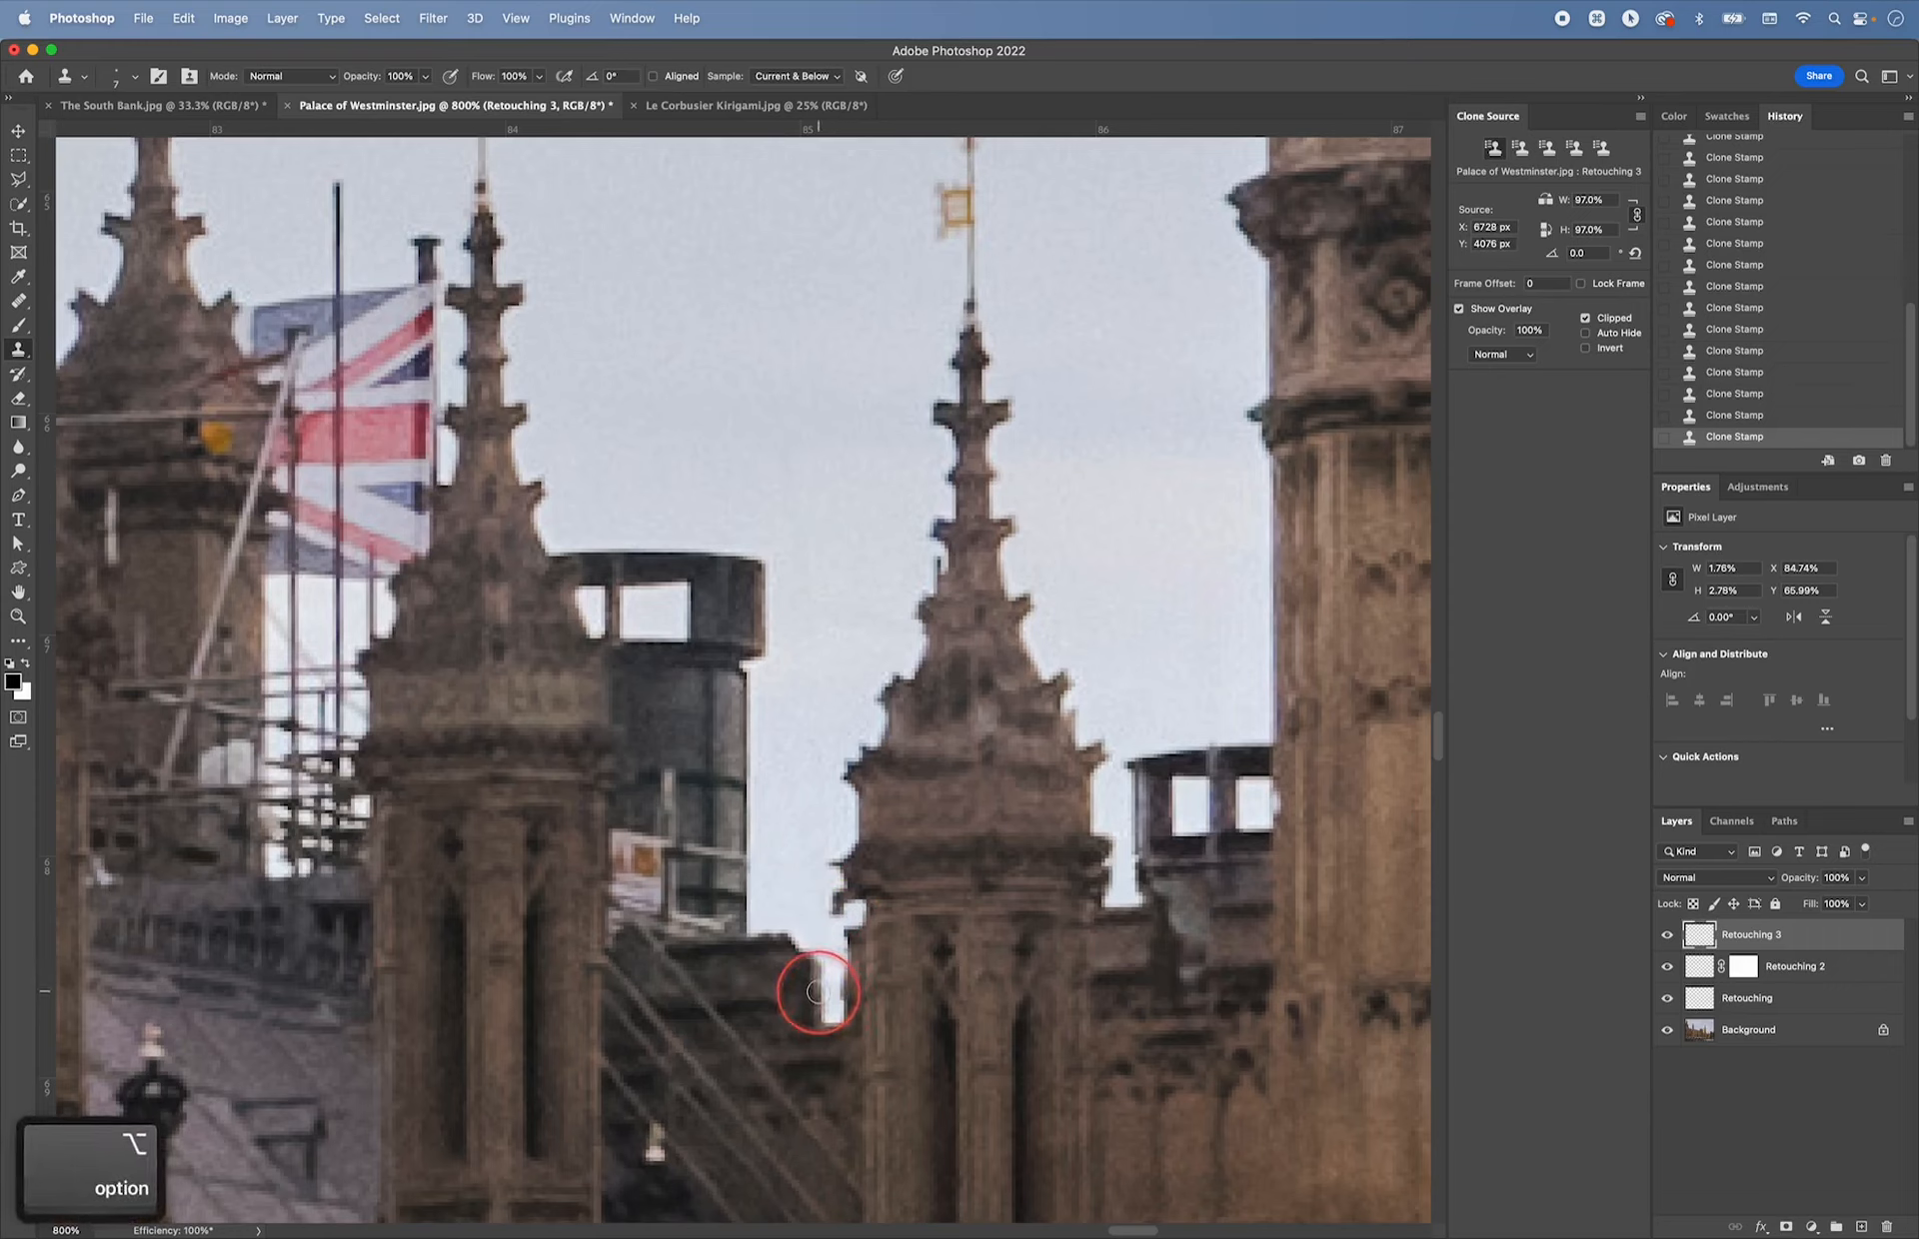
- Rebuild the notch between the stepped wall and the spire by cloning its clean wall edge and the sky downwards
{"action": "left_click", "coordinate": [818, 993], "text": "alt"}
{"action": "left_click", "coordinate": [817, 974], "text": "alt"}
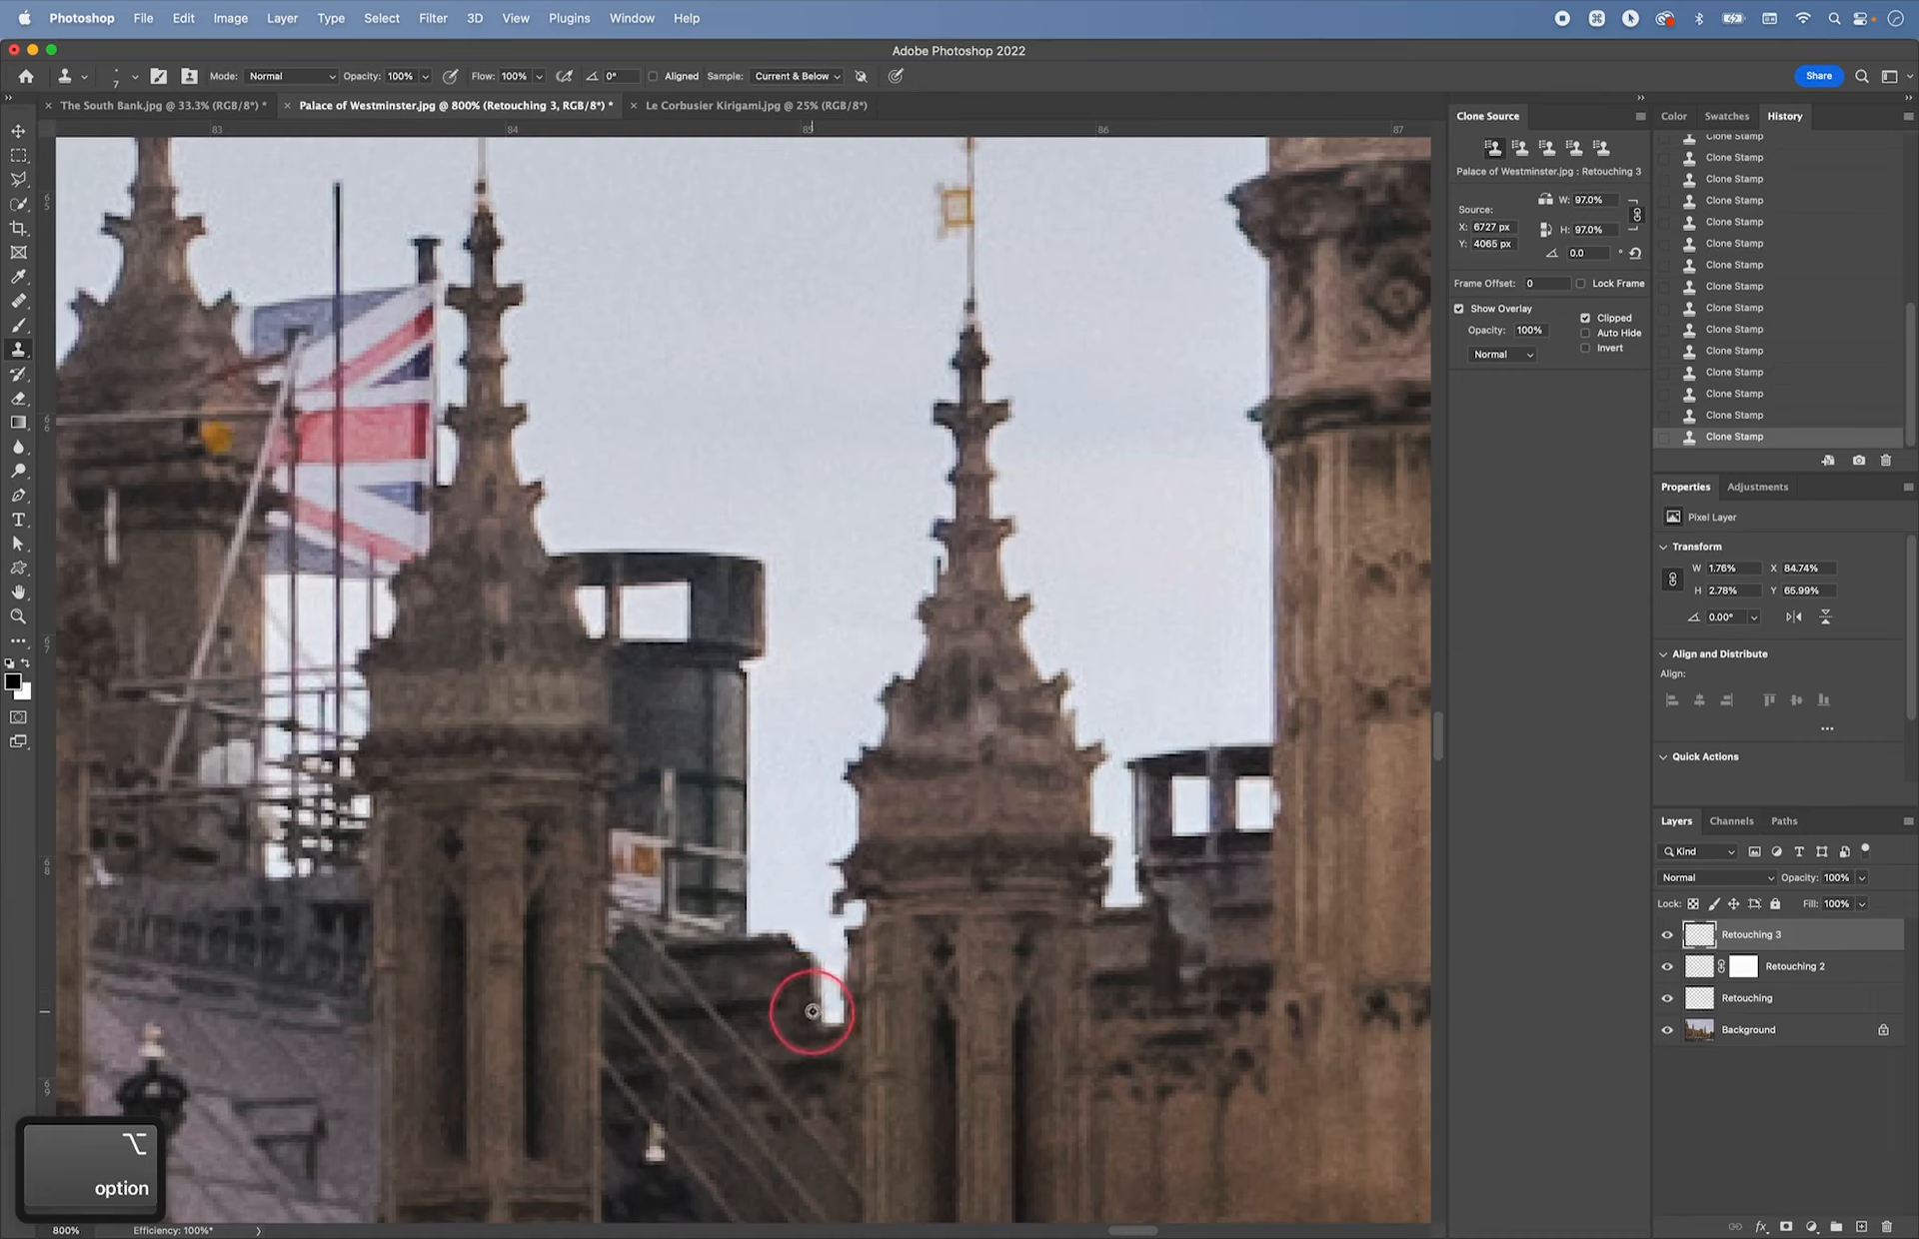
{"action": "left_click", "coordinate": [815, 986], "text": "alt"}
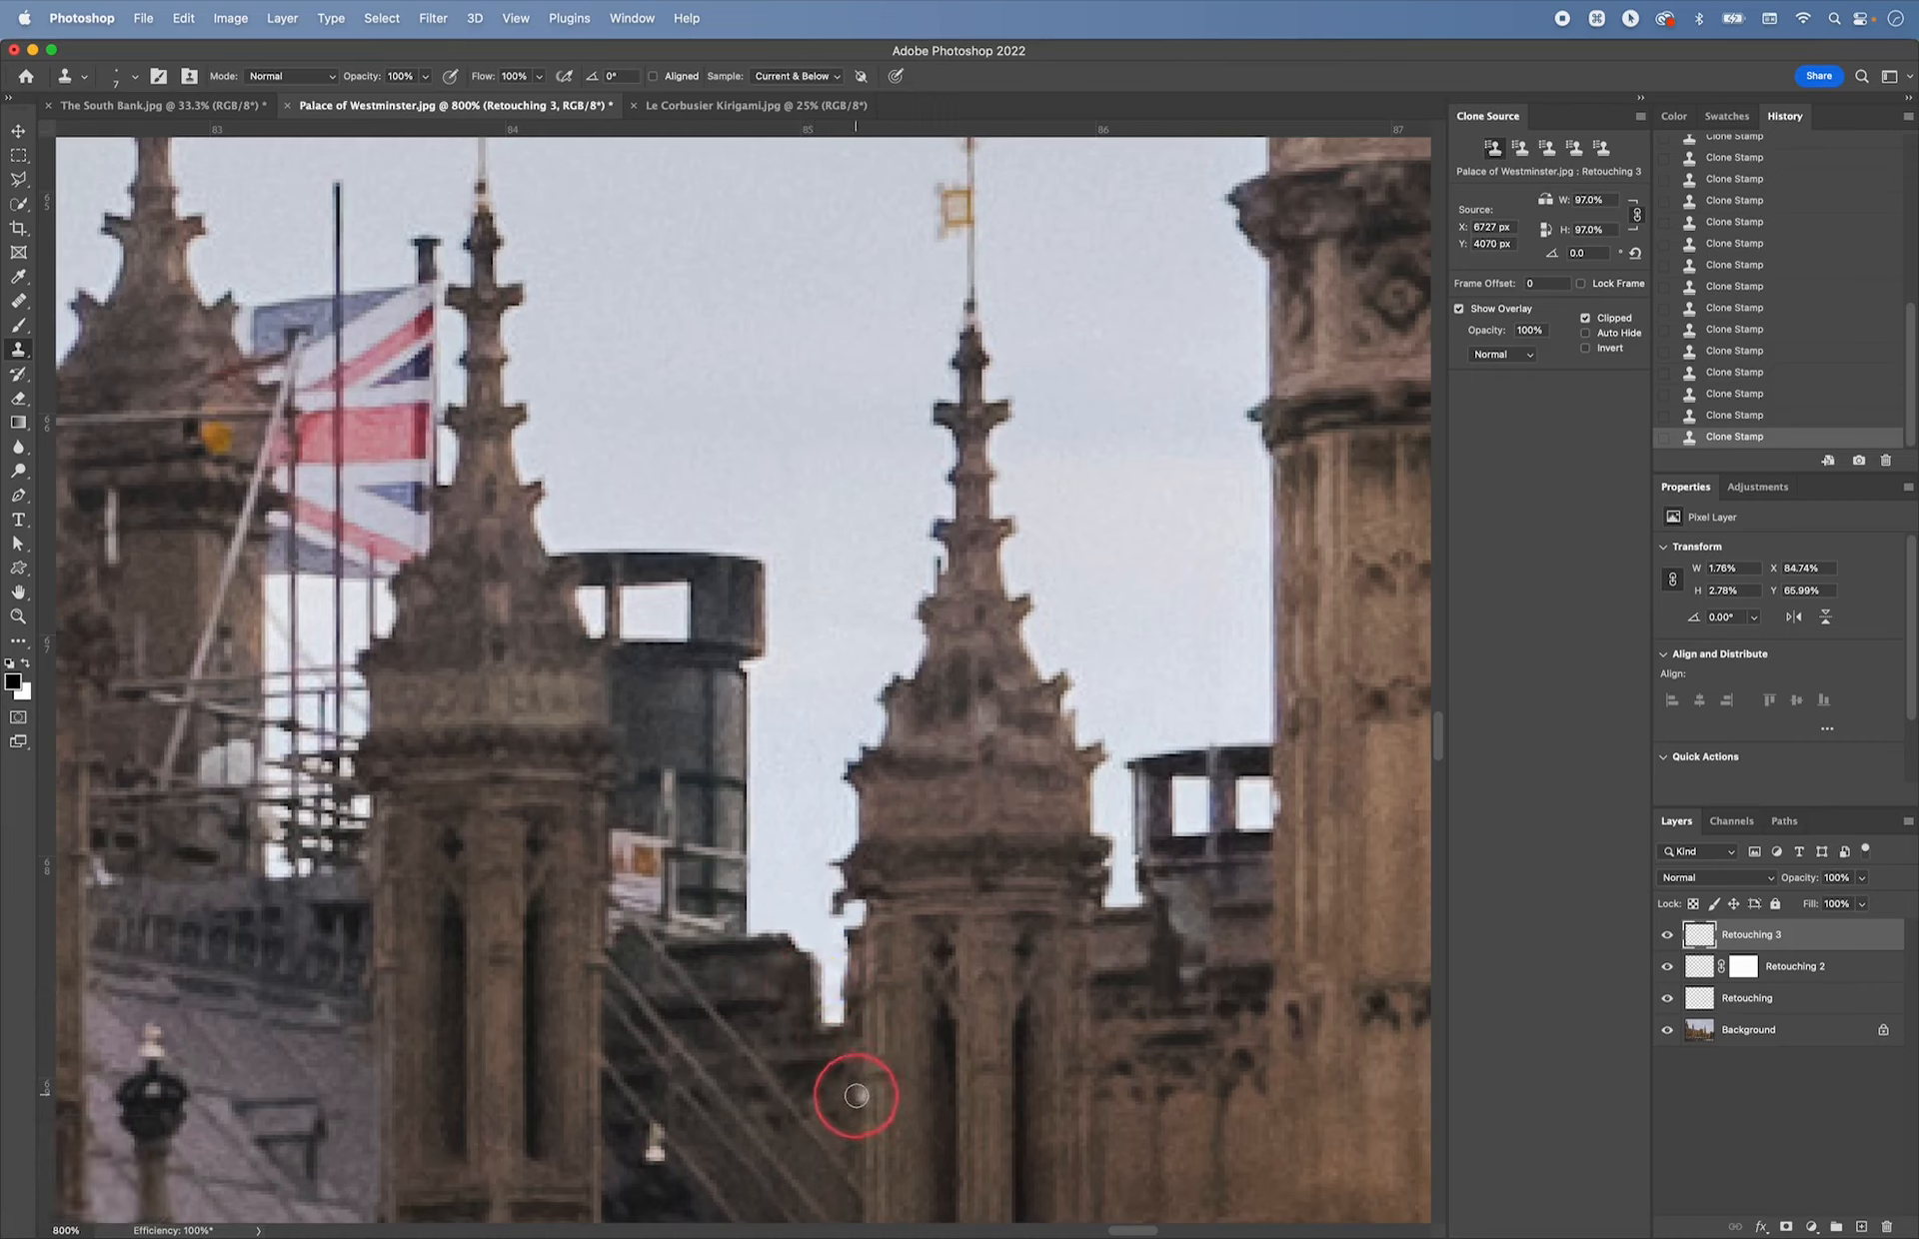
{"action": "left_click", "coordinate": [826, 950], "text": "alt"}
{"action": "left_click_drag", "start_coordinate": [832, 965], "coordinate": [834, 1011]}
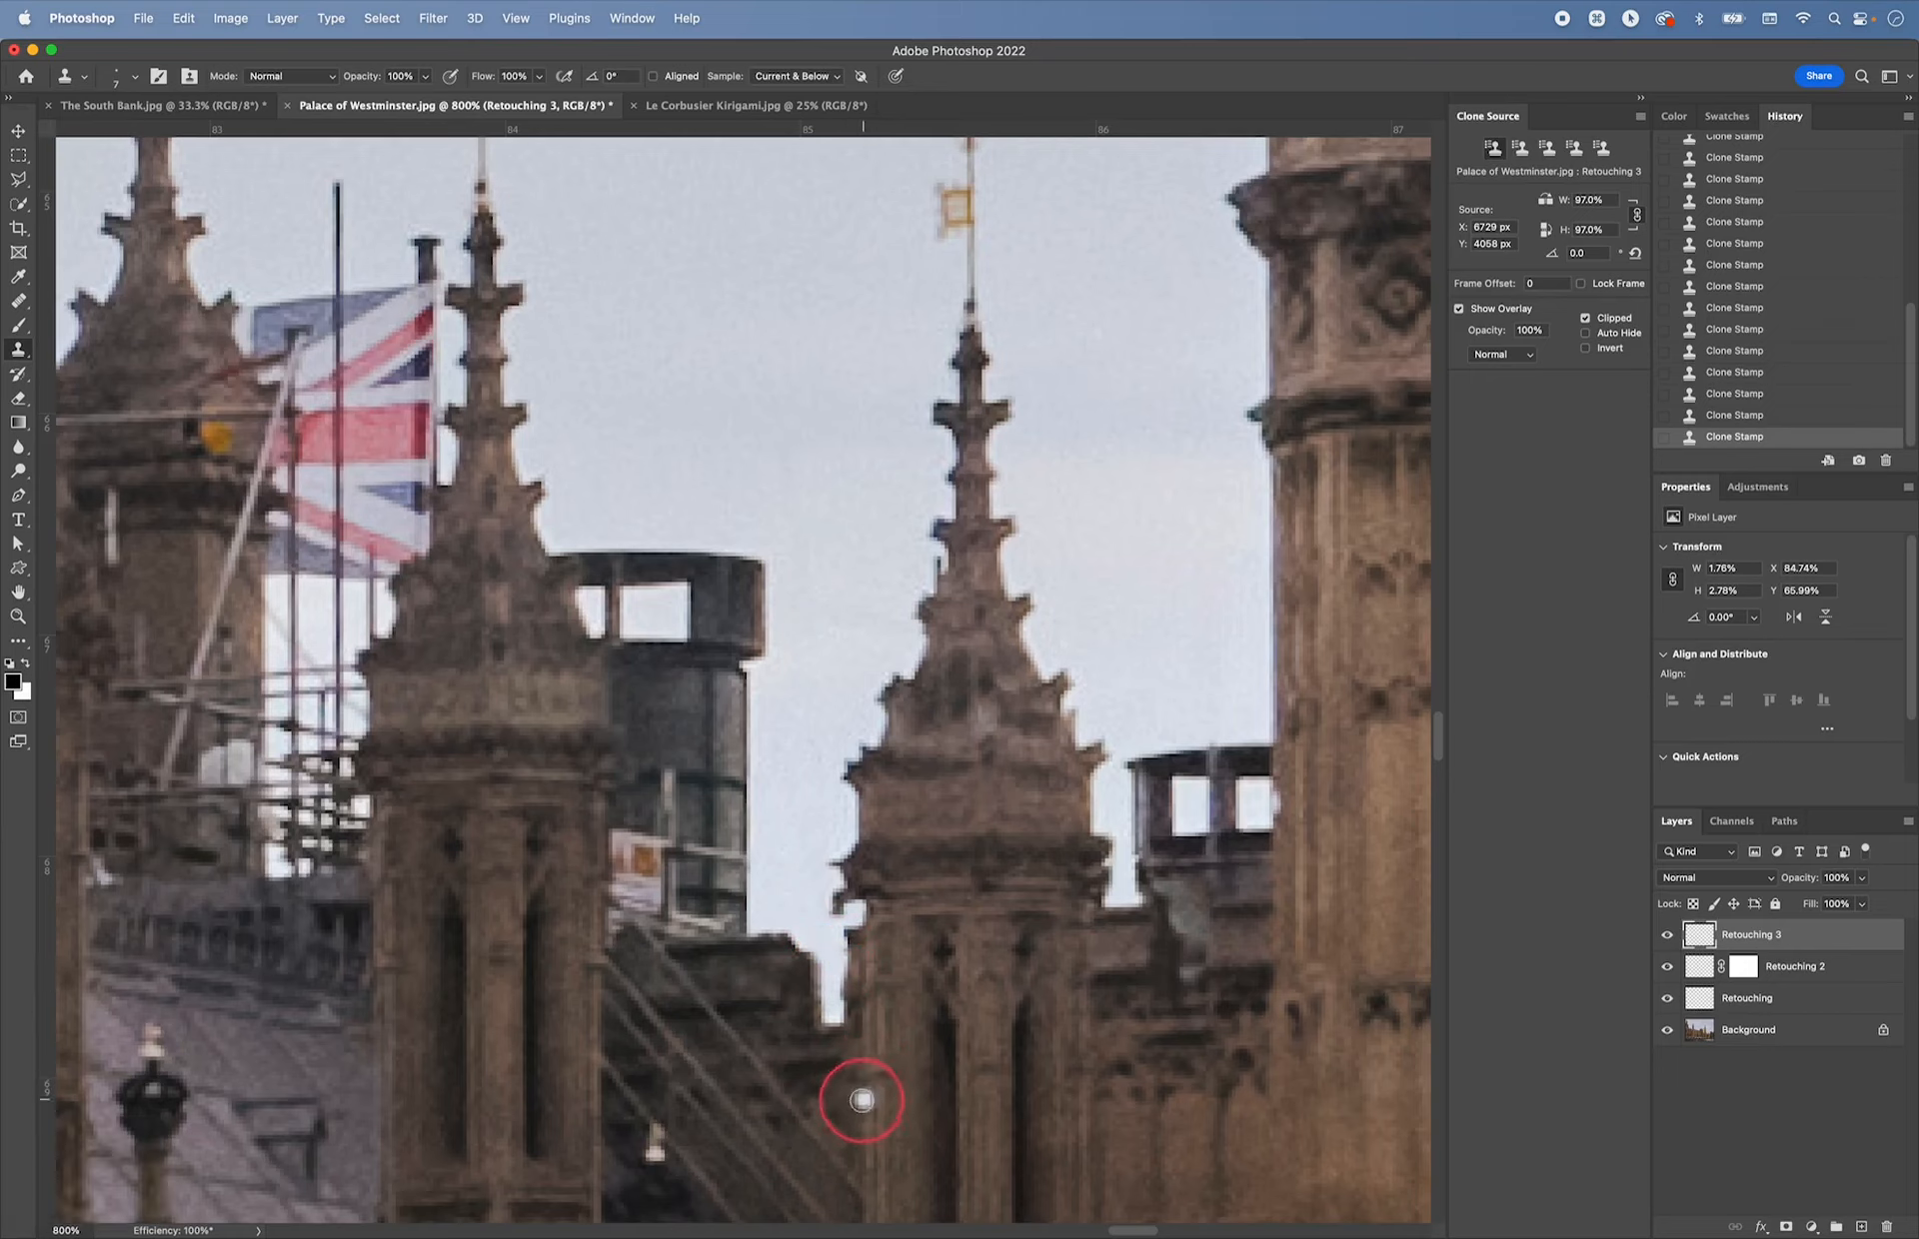
- Clone the chimney's clean outer edge over the end of the rail that crosses it
{"action": "mouse_move", "coordinate": [872, 811]}
{"action": "left_mouse_down"}
{"action": "mouse_move", "coordinate": [934, 827]}
{"action": "mouse_move", "coordinate": [986, 914]}
{"action": "left_mouse_up"}
{"action": "left_click", "coordinate": [985, 869], "text": "alt"}
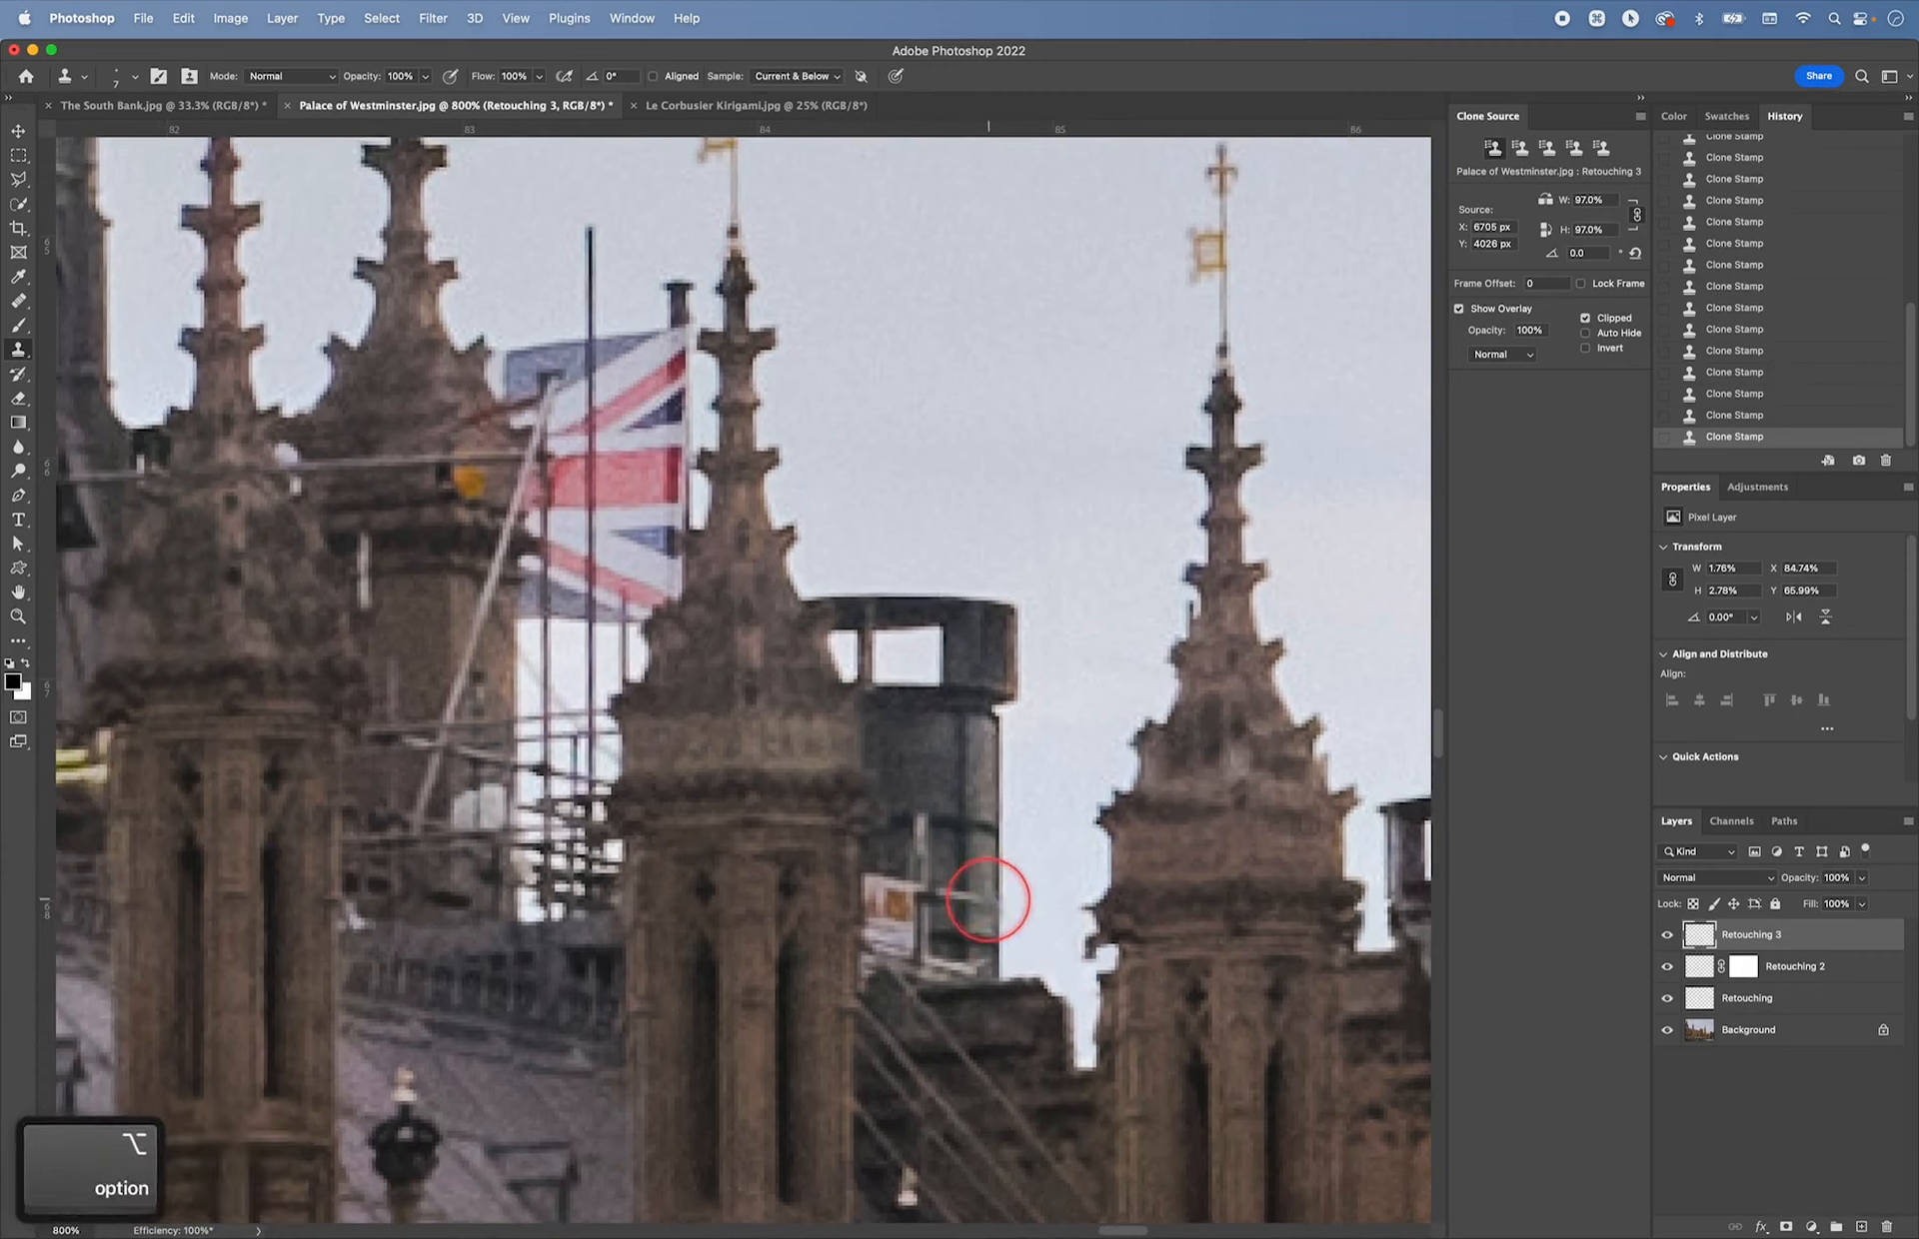
{"action": "left_click", "coordinate": [986, 906]}
{"action": "left_click", "coordinate": [977, 906]}
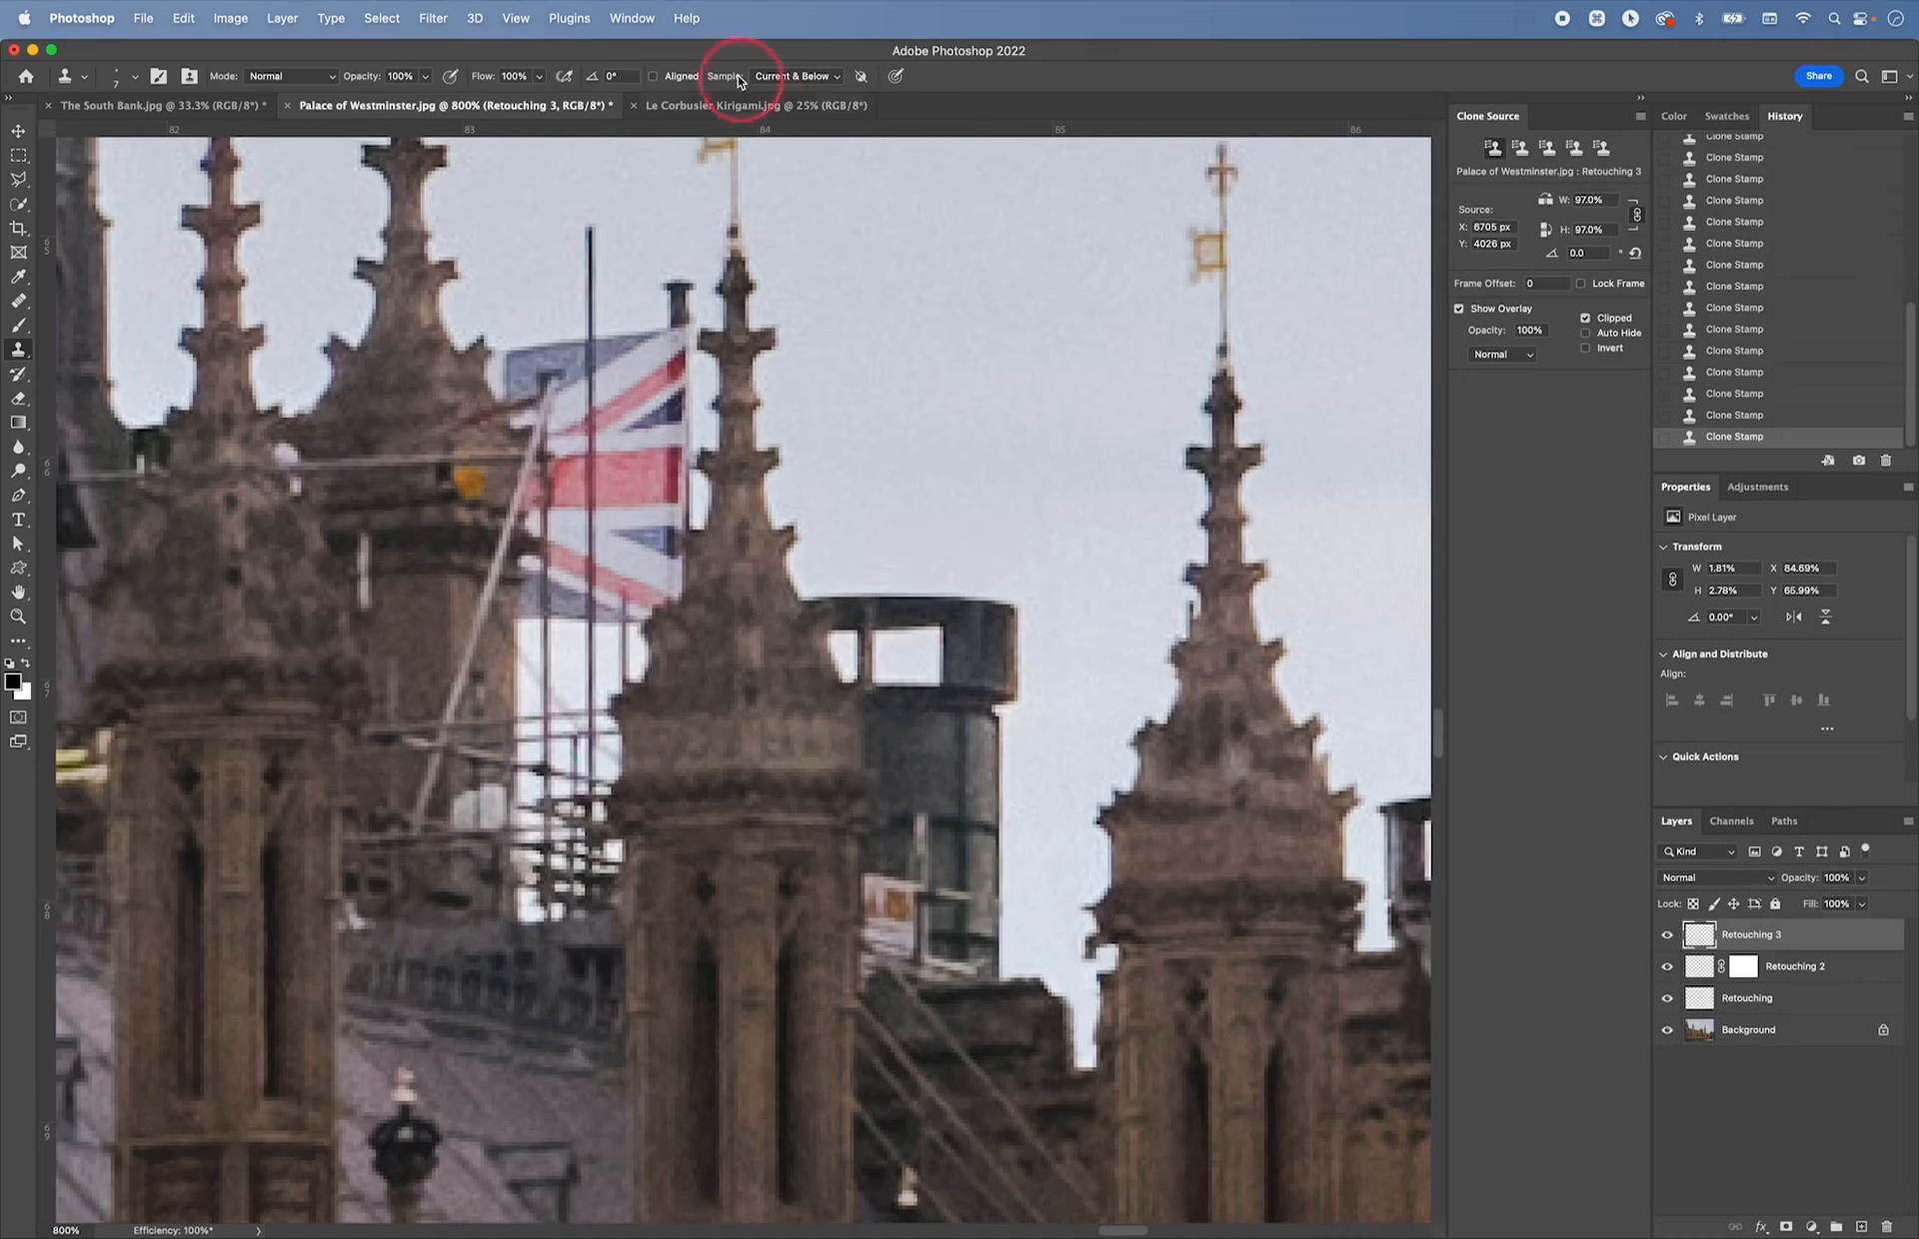
- Turn aligned sampling back on and clone chimney surface over the horizontal rail, then touch up the chimney's lower outer edge
{"action": "left_click", "coordinate": [662, 77]}
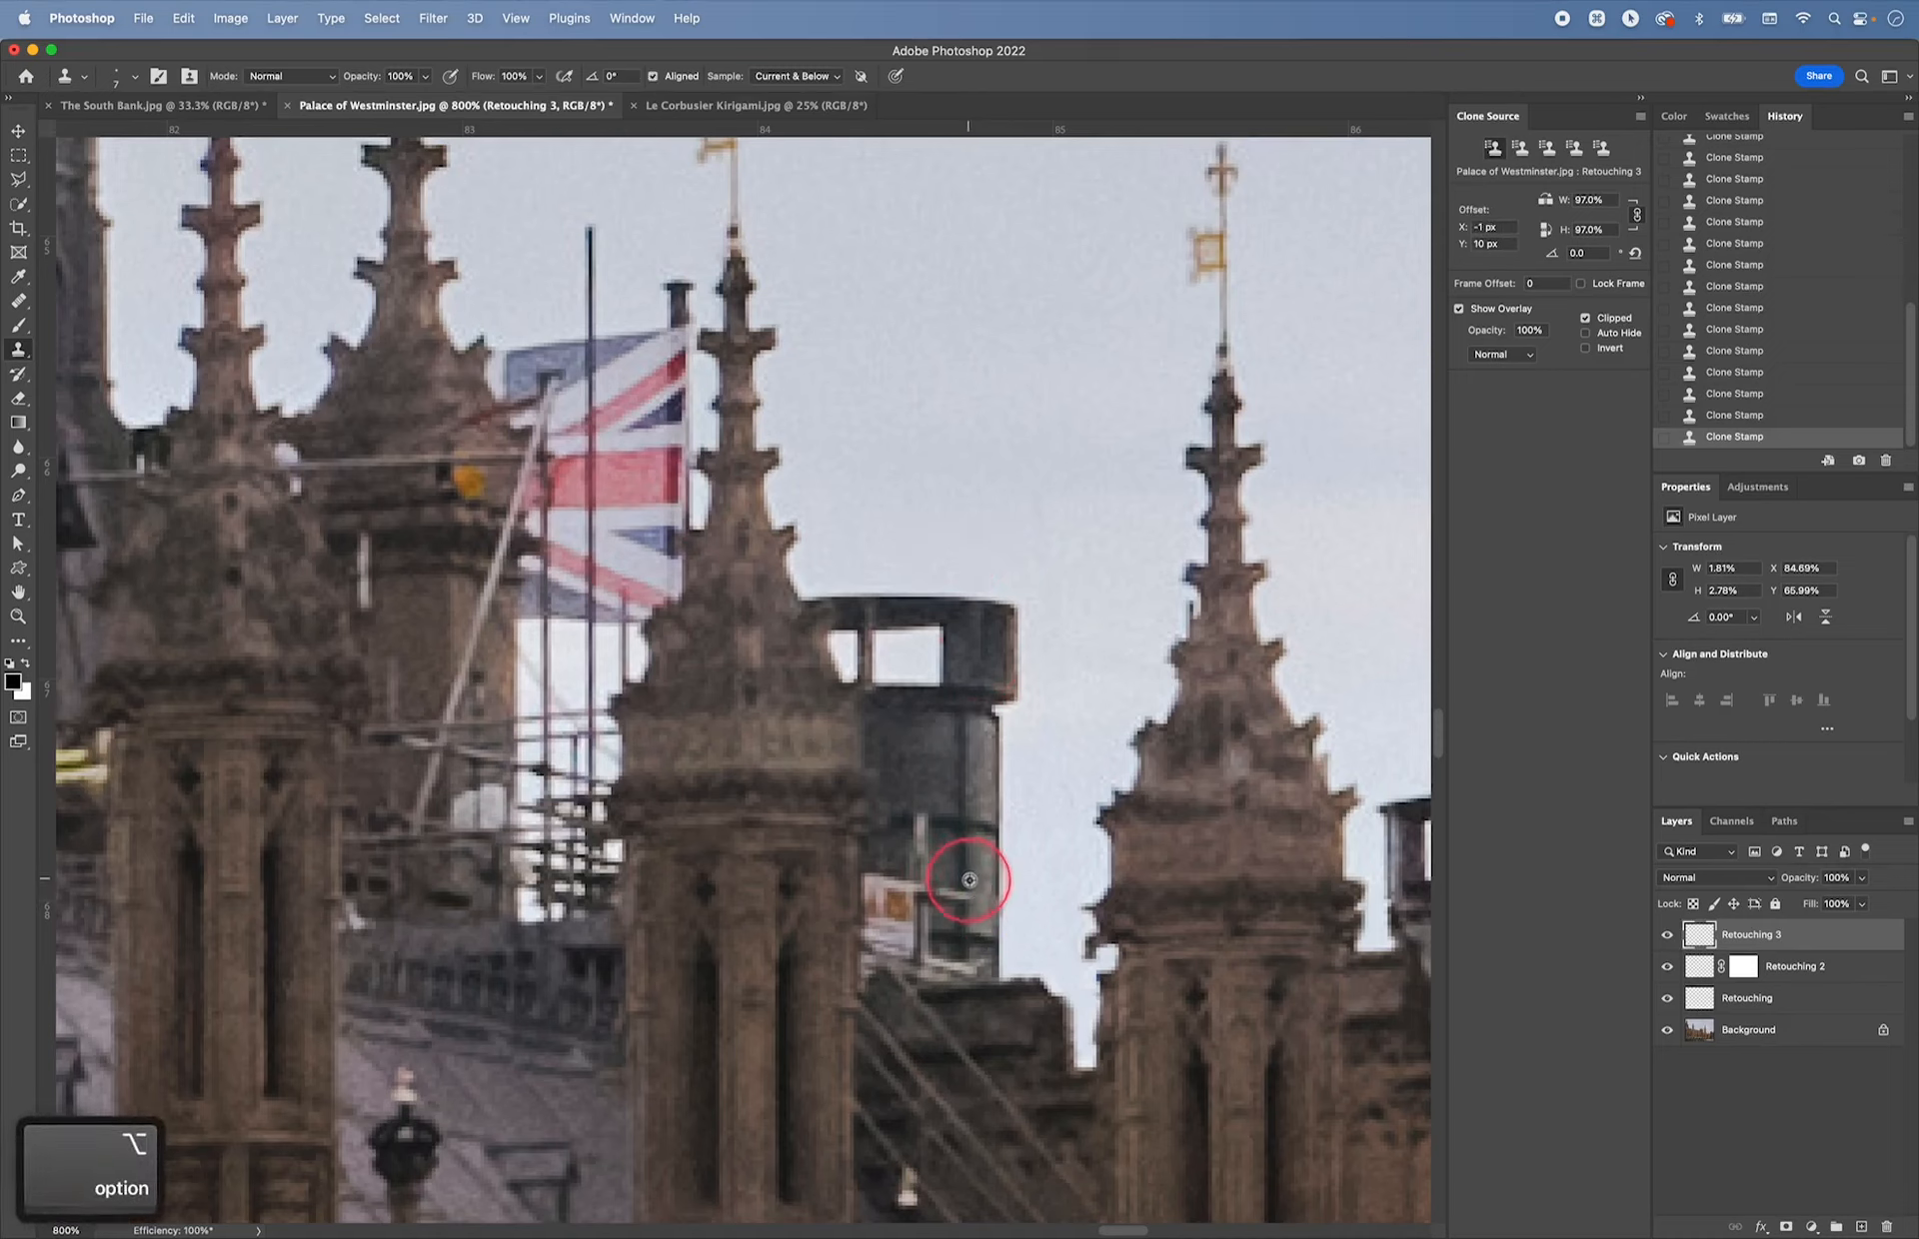
{"action": "left_click", "coordinate": [972, 878], "text": "alt"}
{"action": "left_click", "coordinate": [968, 875]}
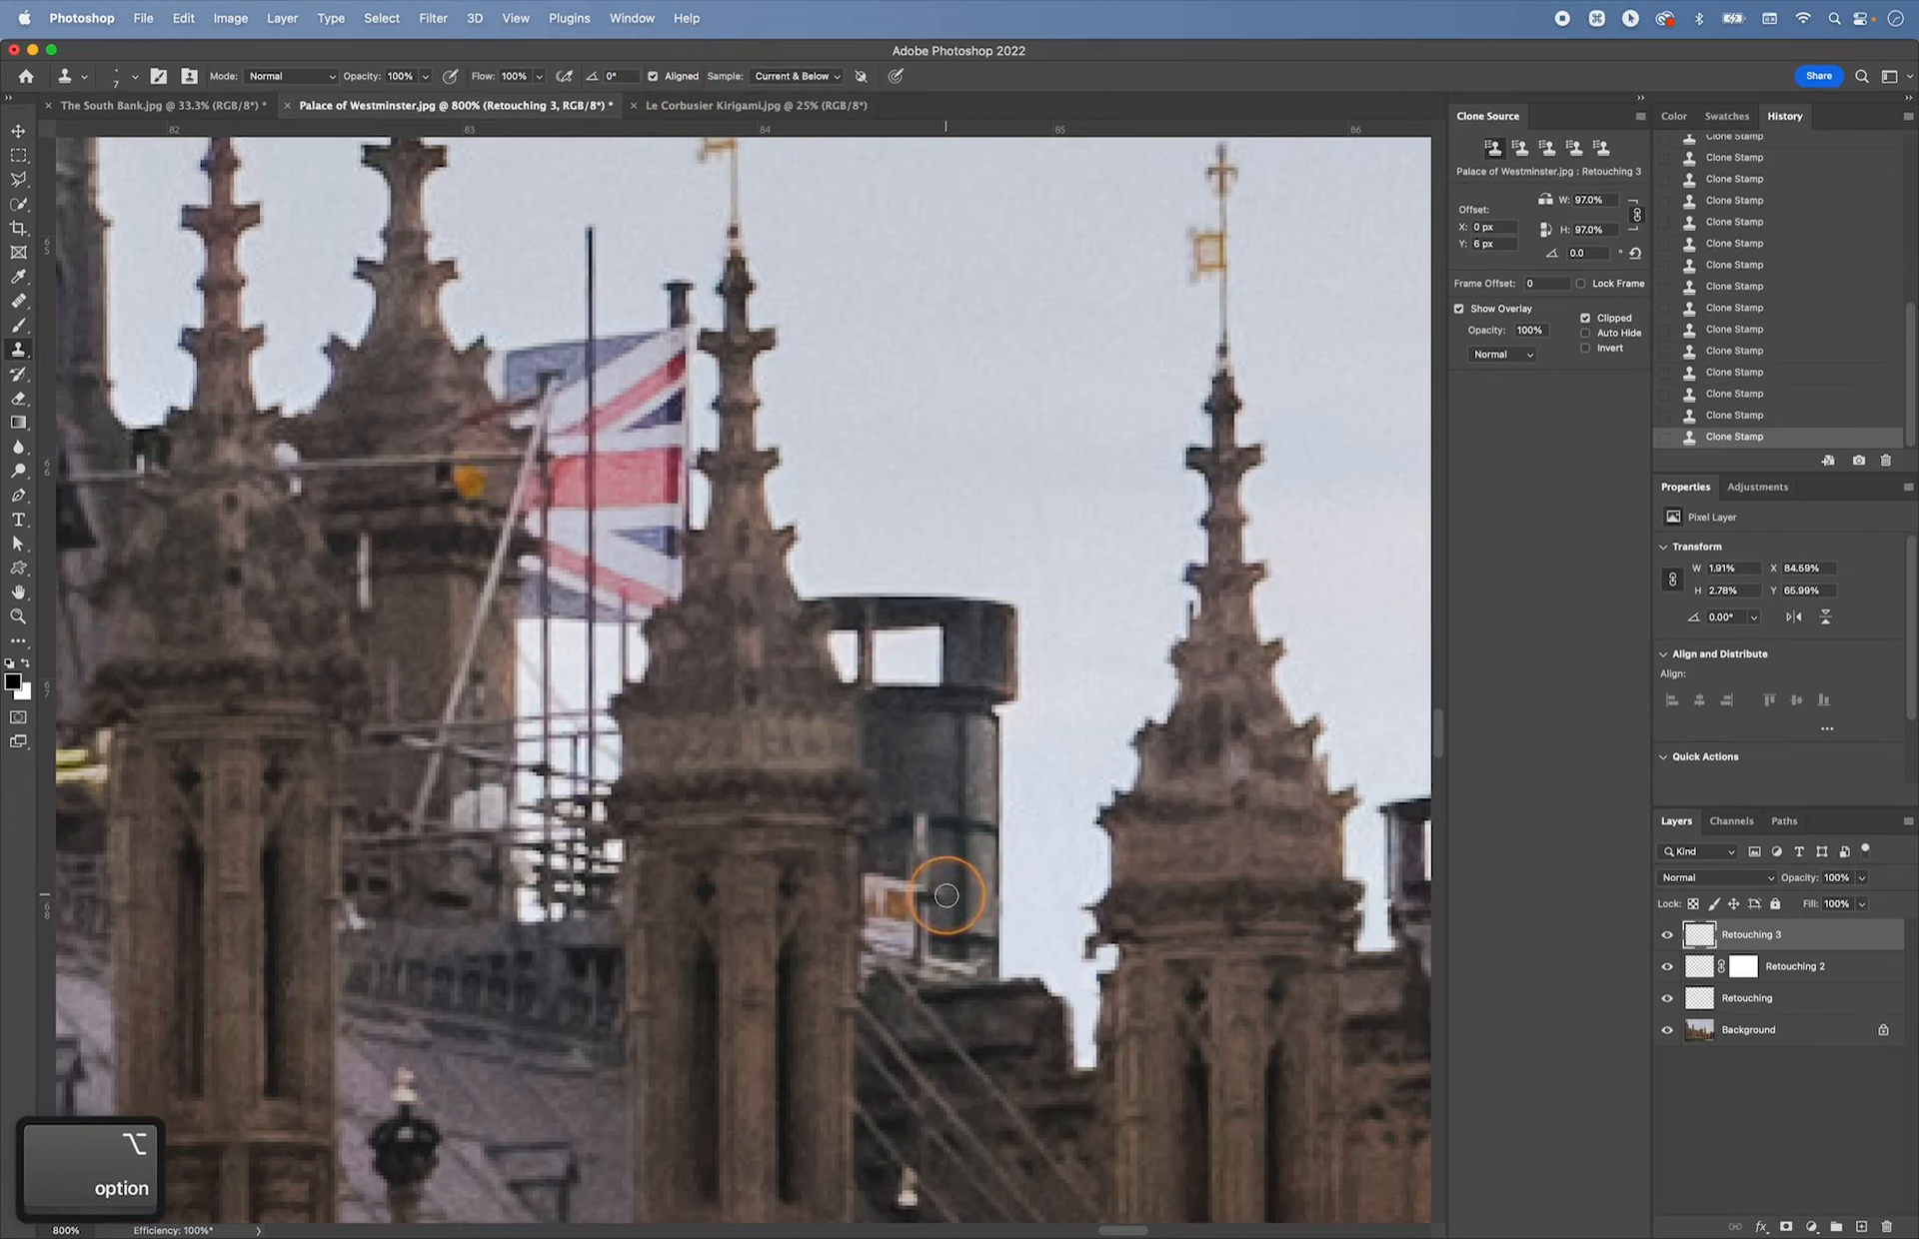
{"action": "left_click_drag", "start_coordinate": [942, 896], "coordinate": [950, 901]}
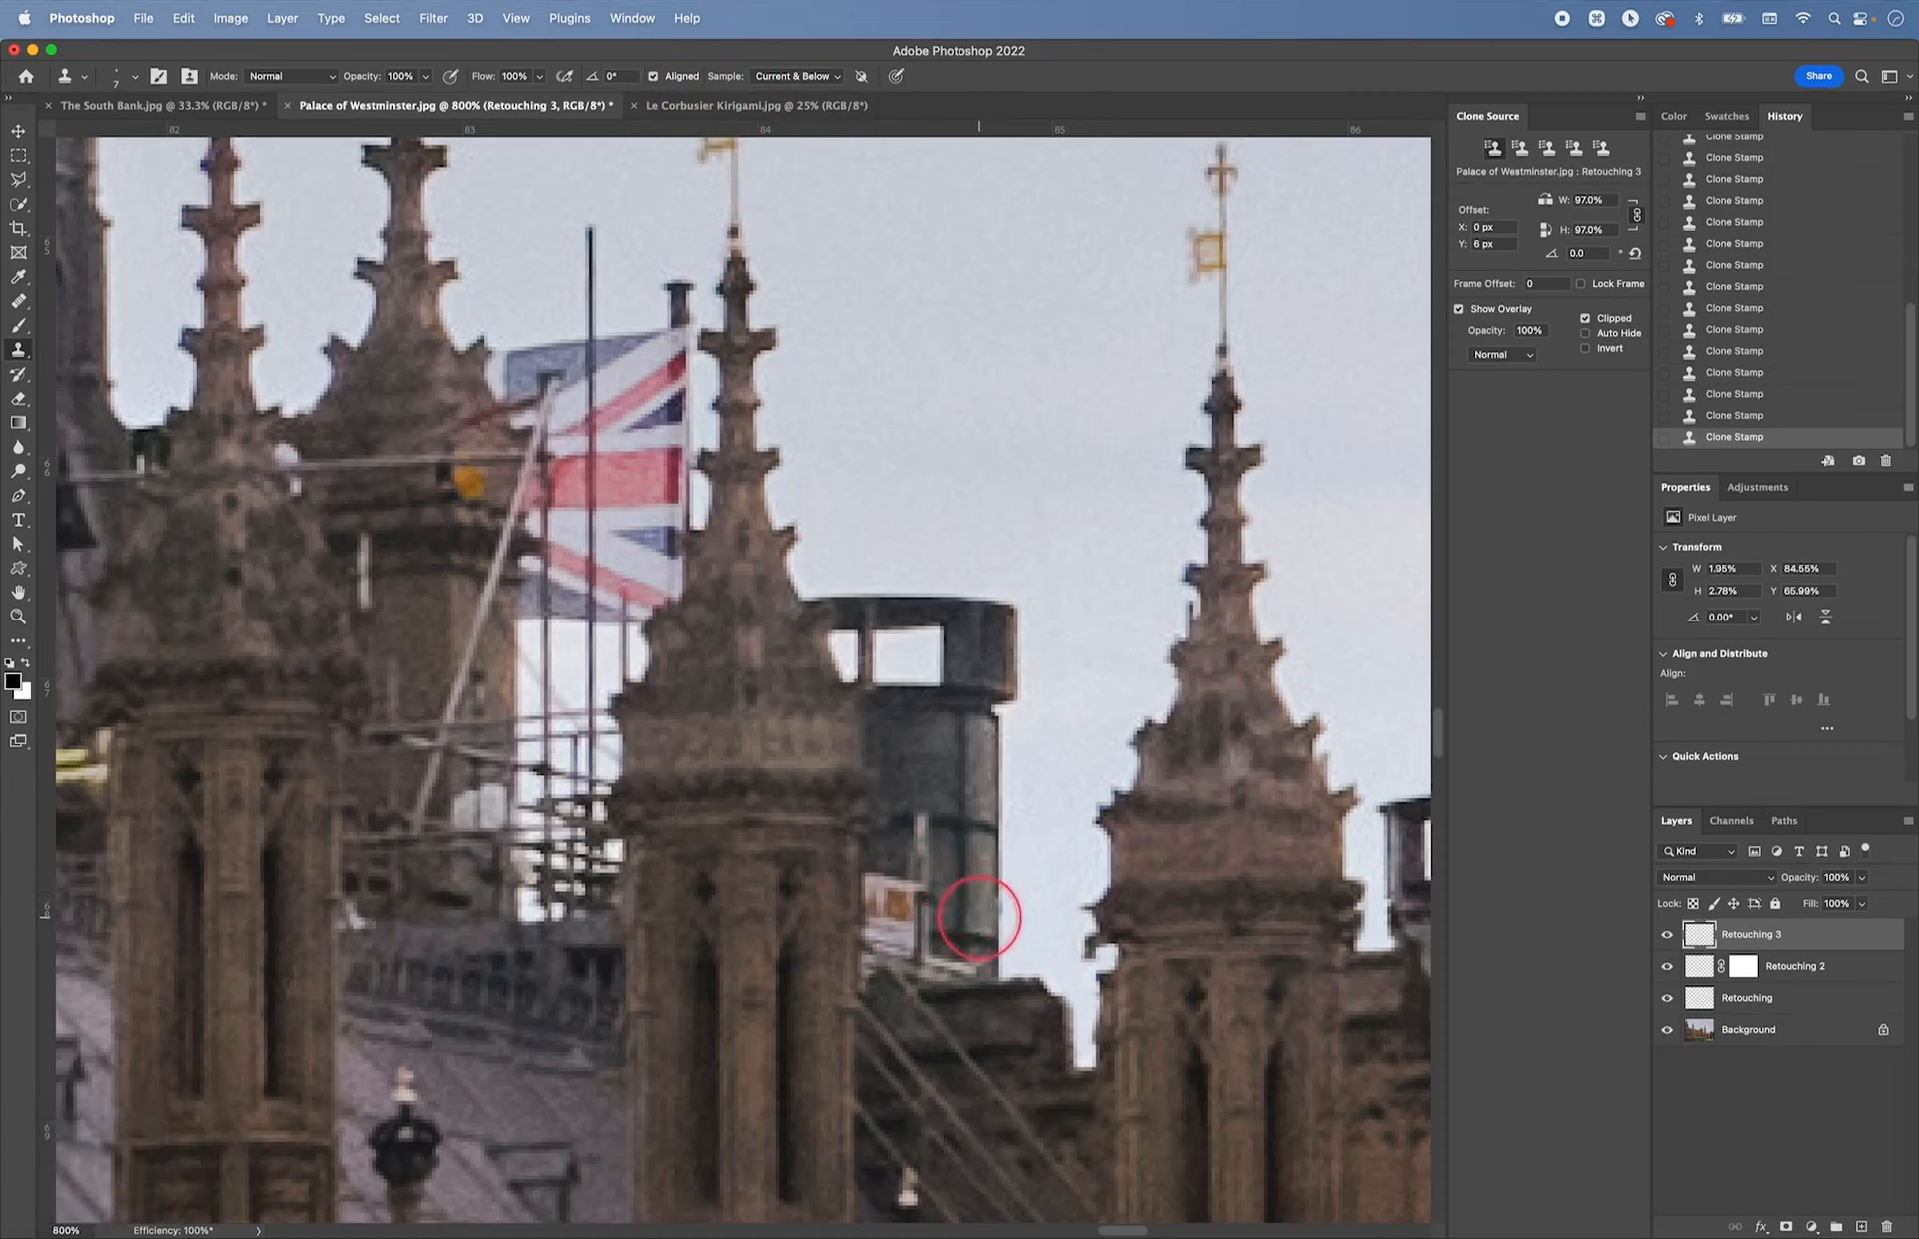
{"action": "left_click", "coordinate": [996, 863], "text": "alt"}
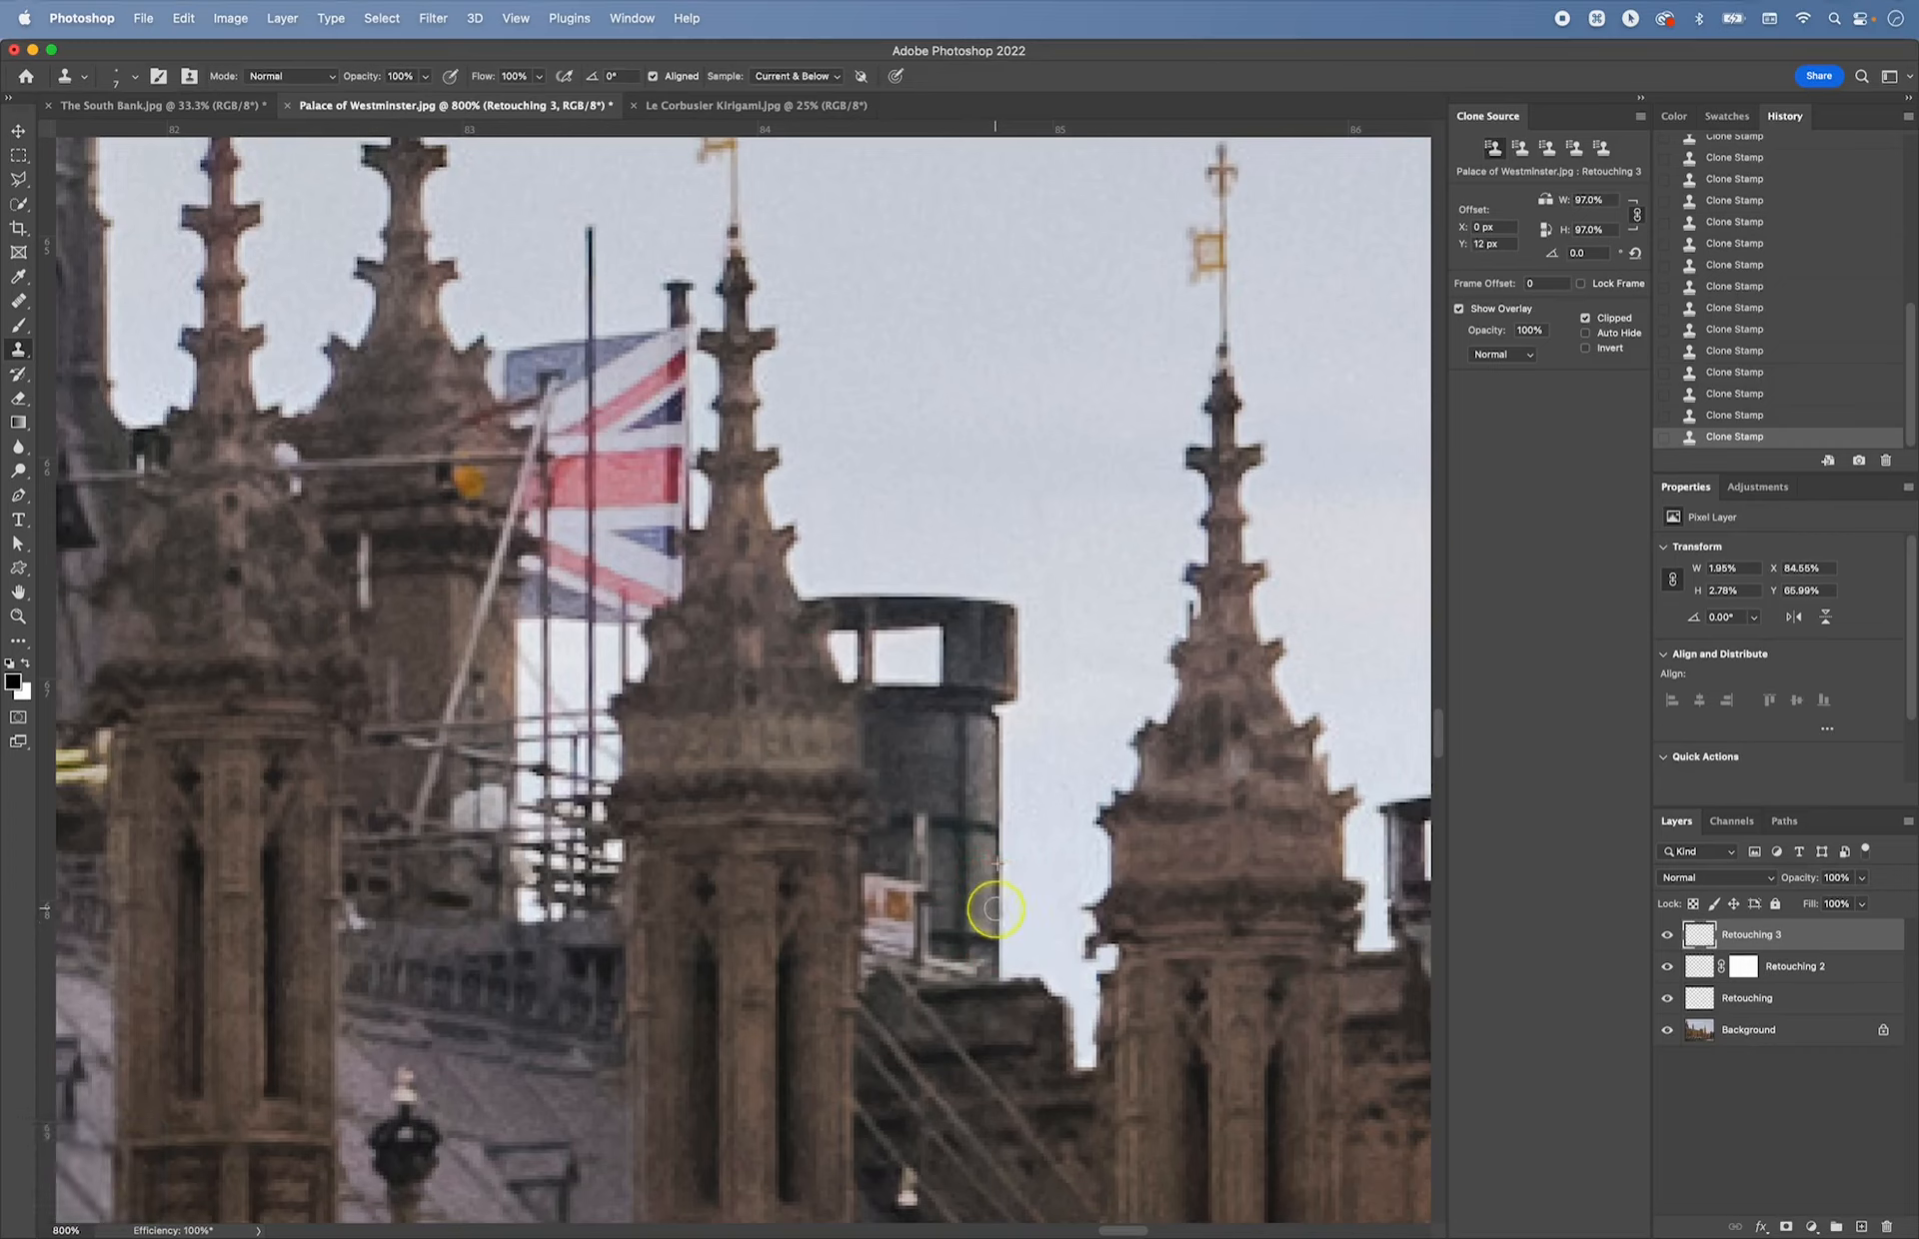
{"action": "key", "text": "alt"}
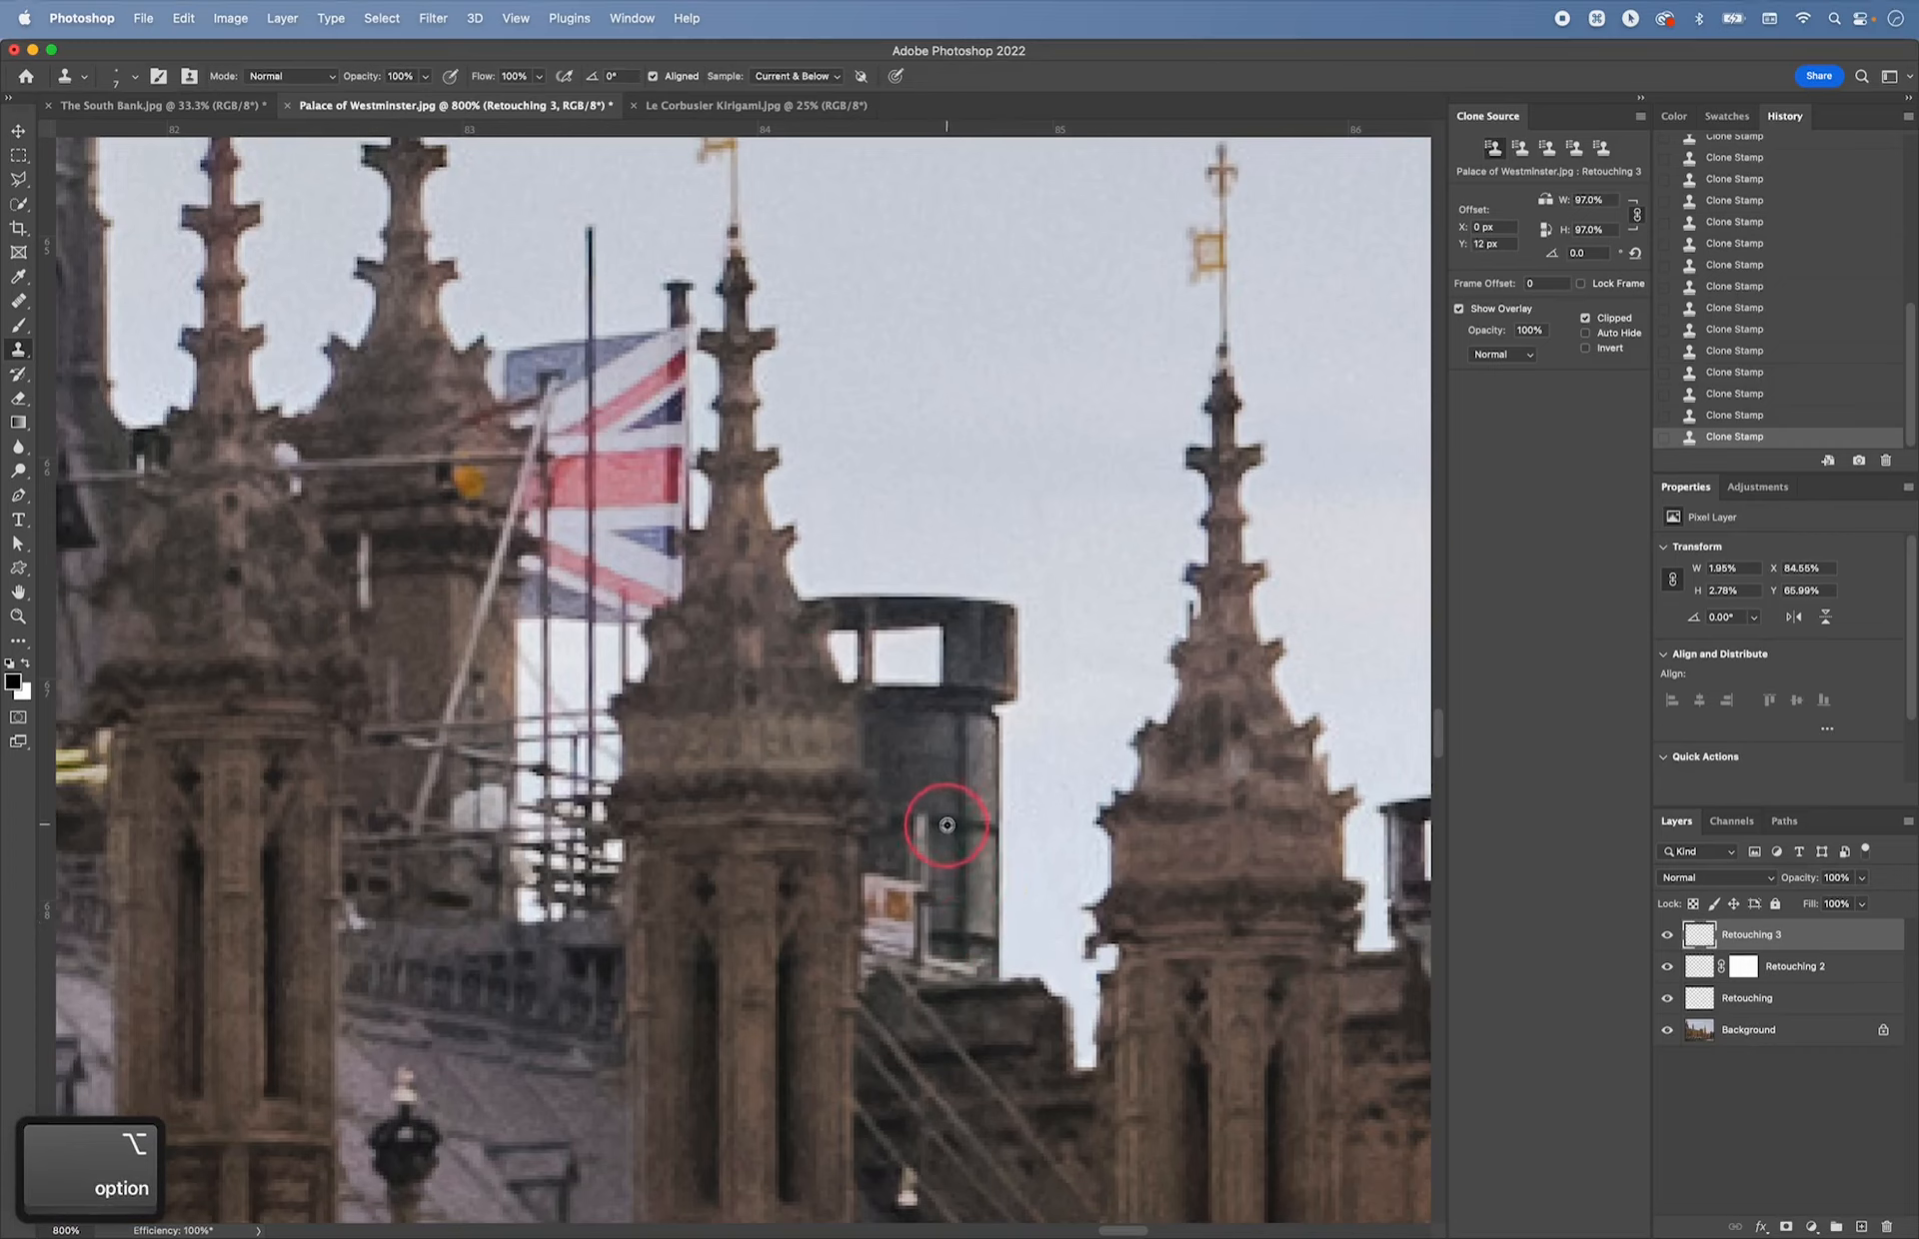
- Clone the chimney's dark band and surface over the vertical scaffolding pole in front of it
{"action": "left_click", "coordinate": [920, 811], "text": "alt"}
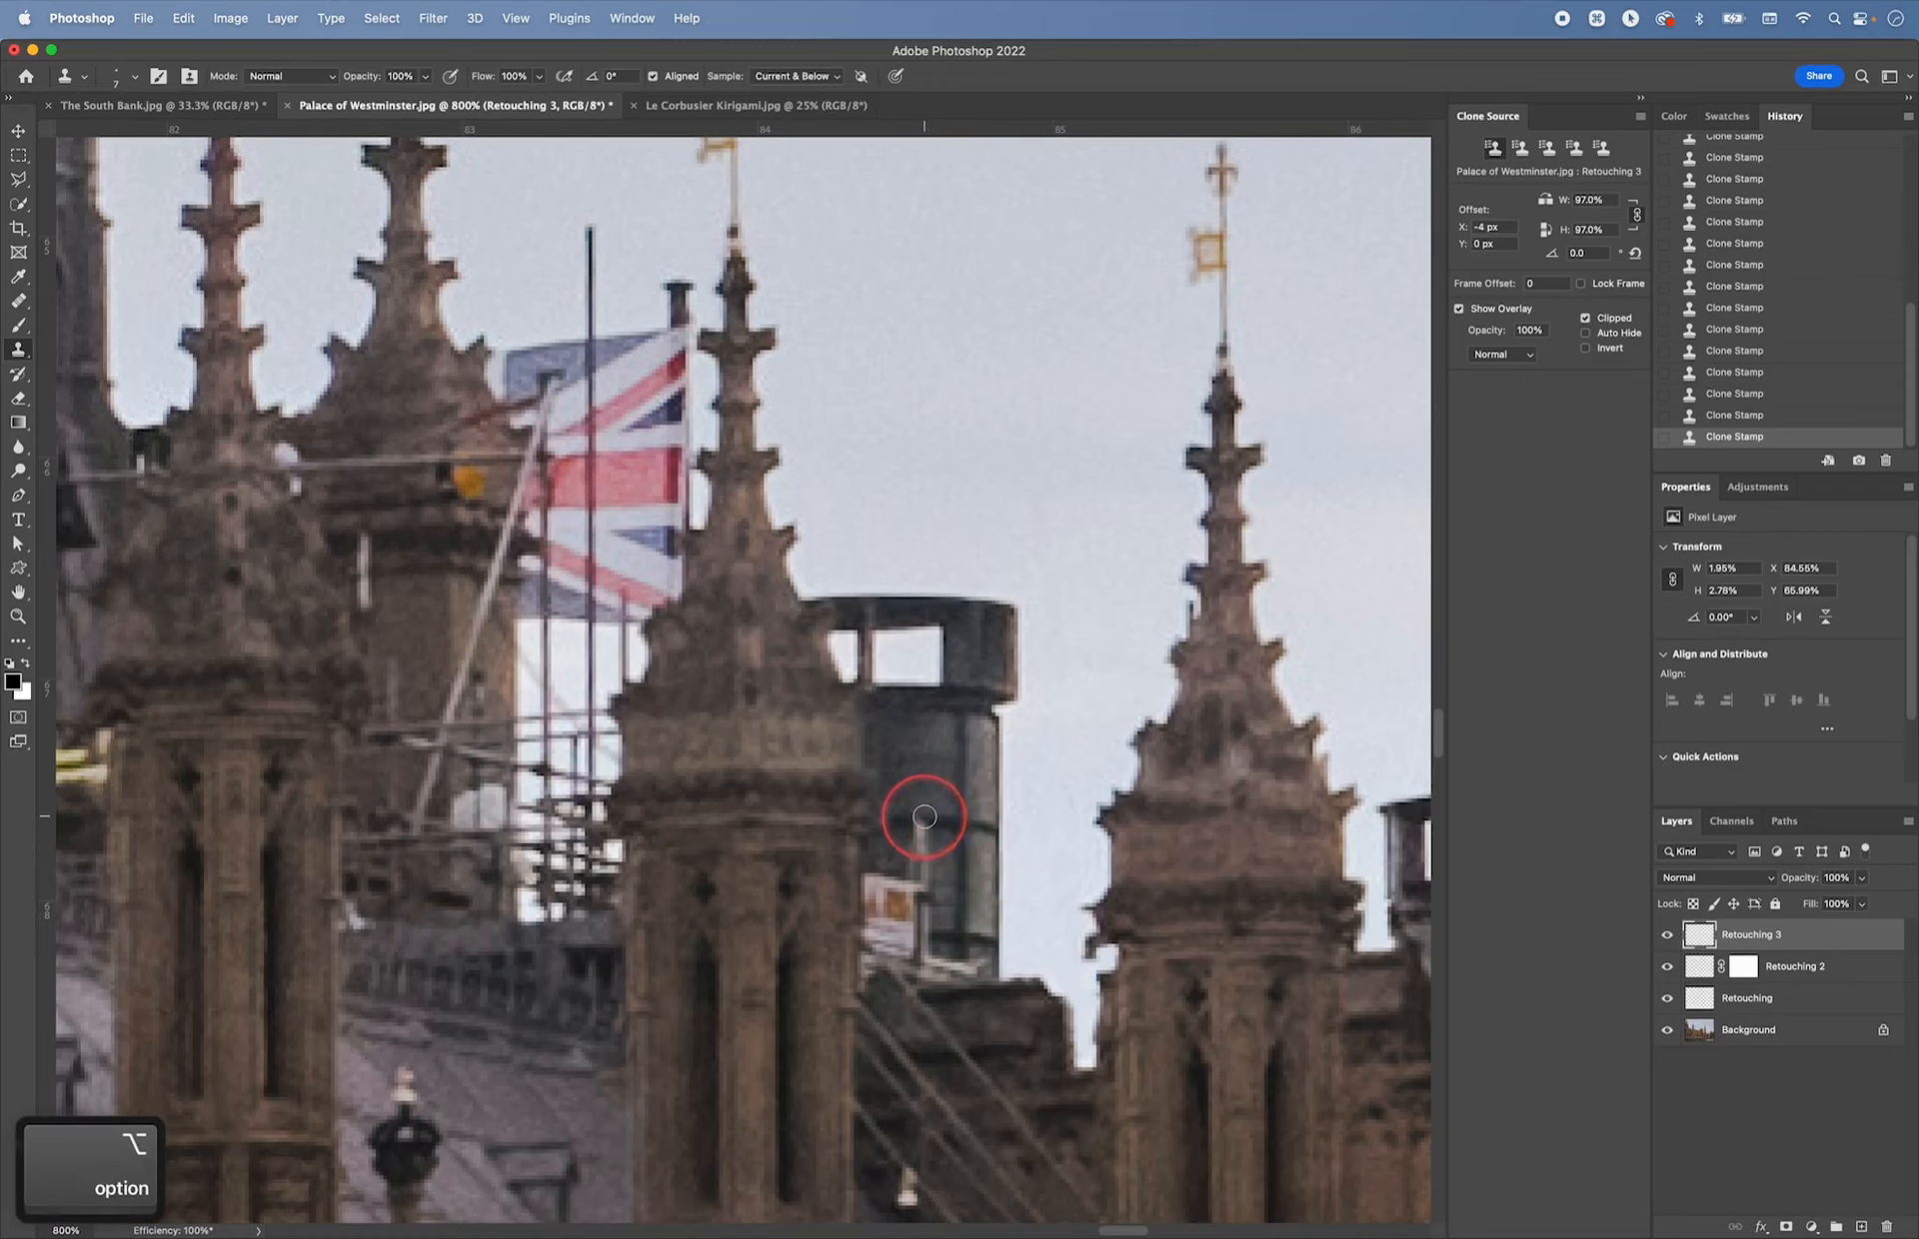
{"action": "left_click", "coordinate": [923, 817]}
{"action": "key", "text": "alt"}
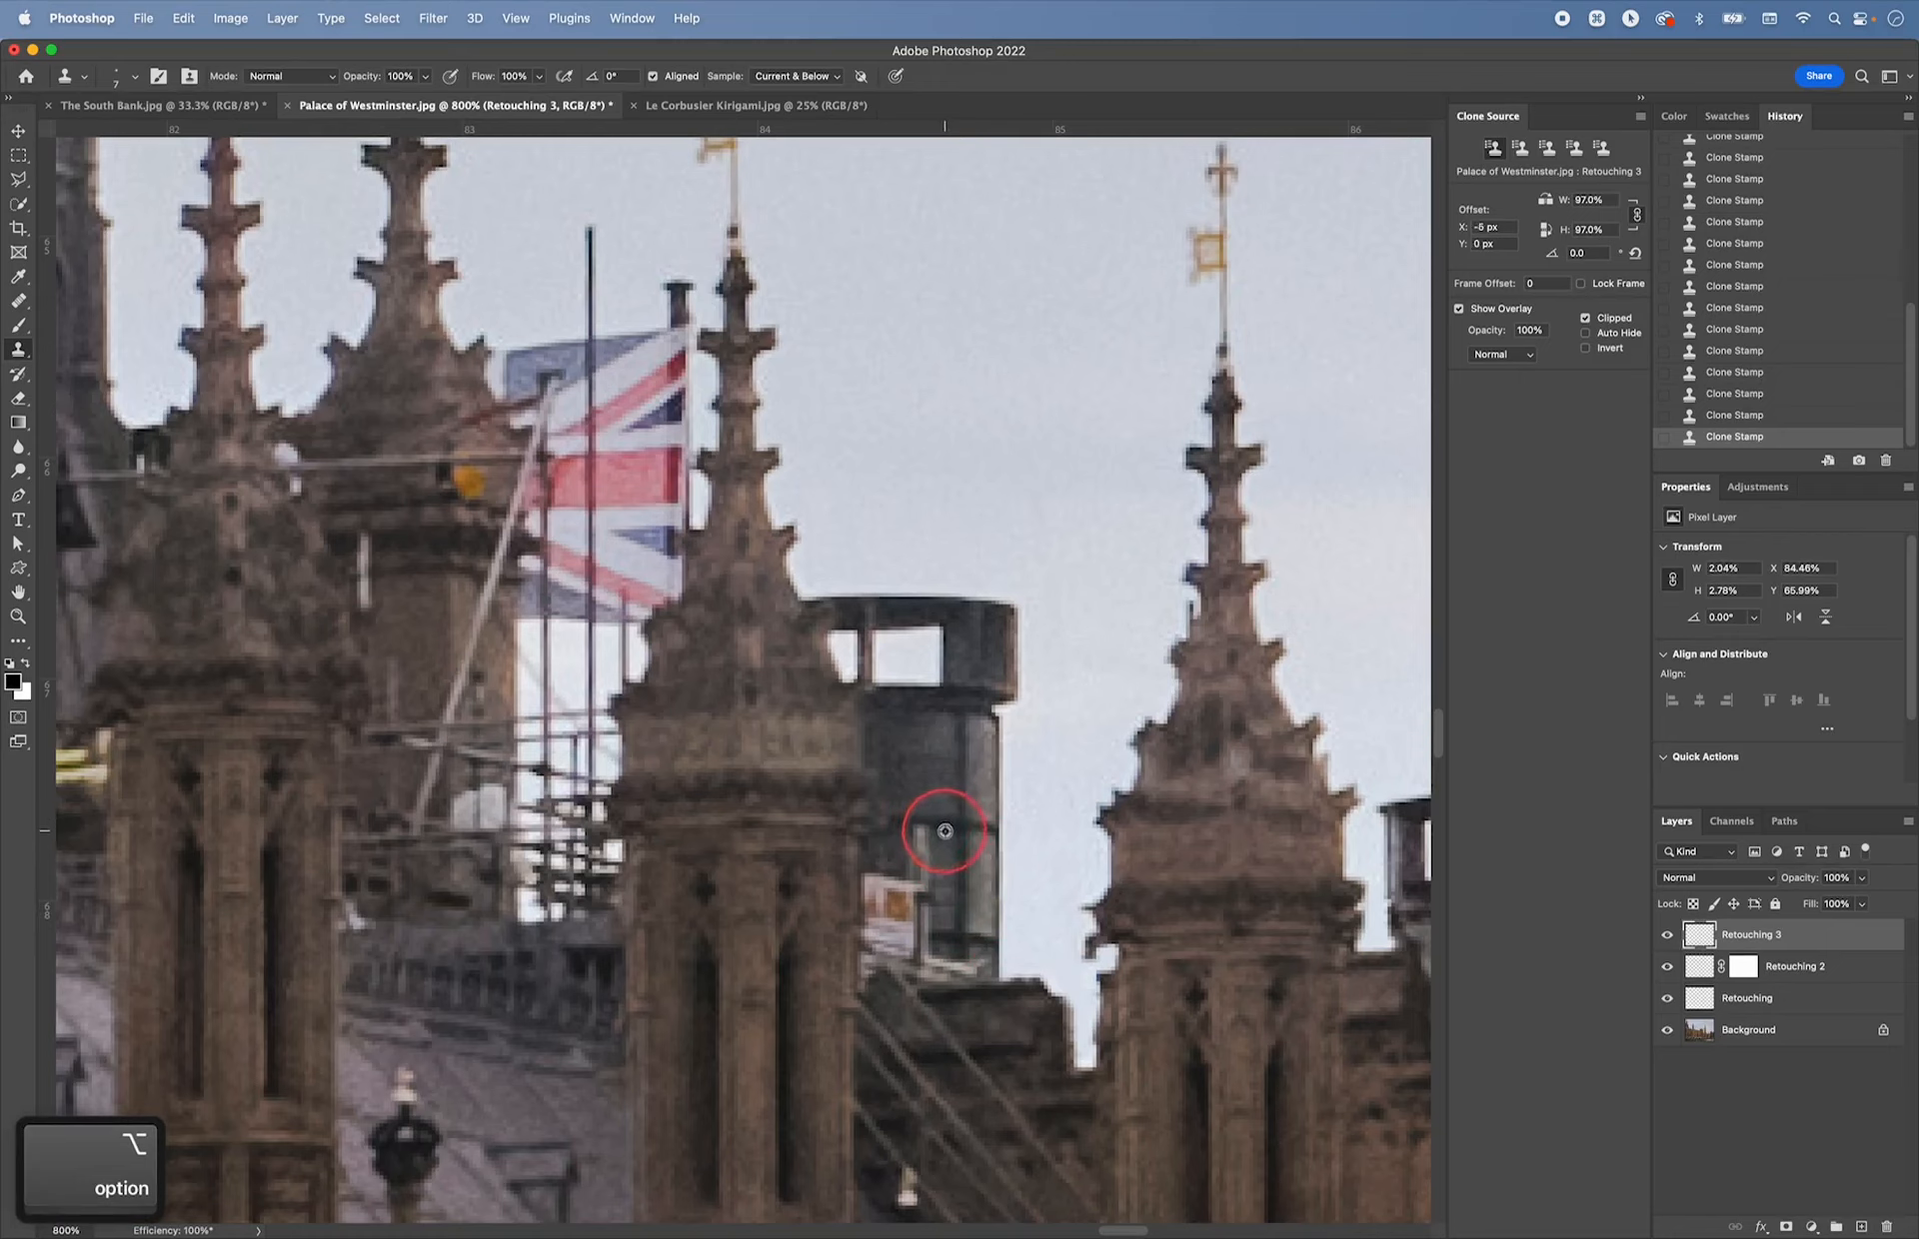
{"action": "left_click", "coordinate": [939, 858], "text": "alt"}
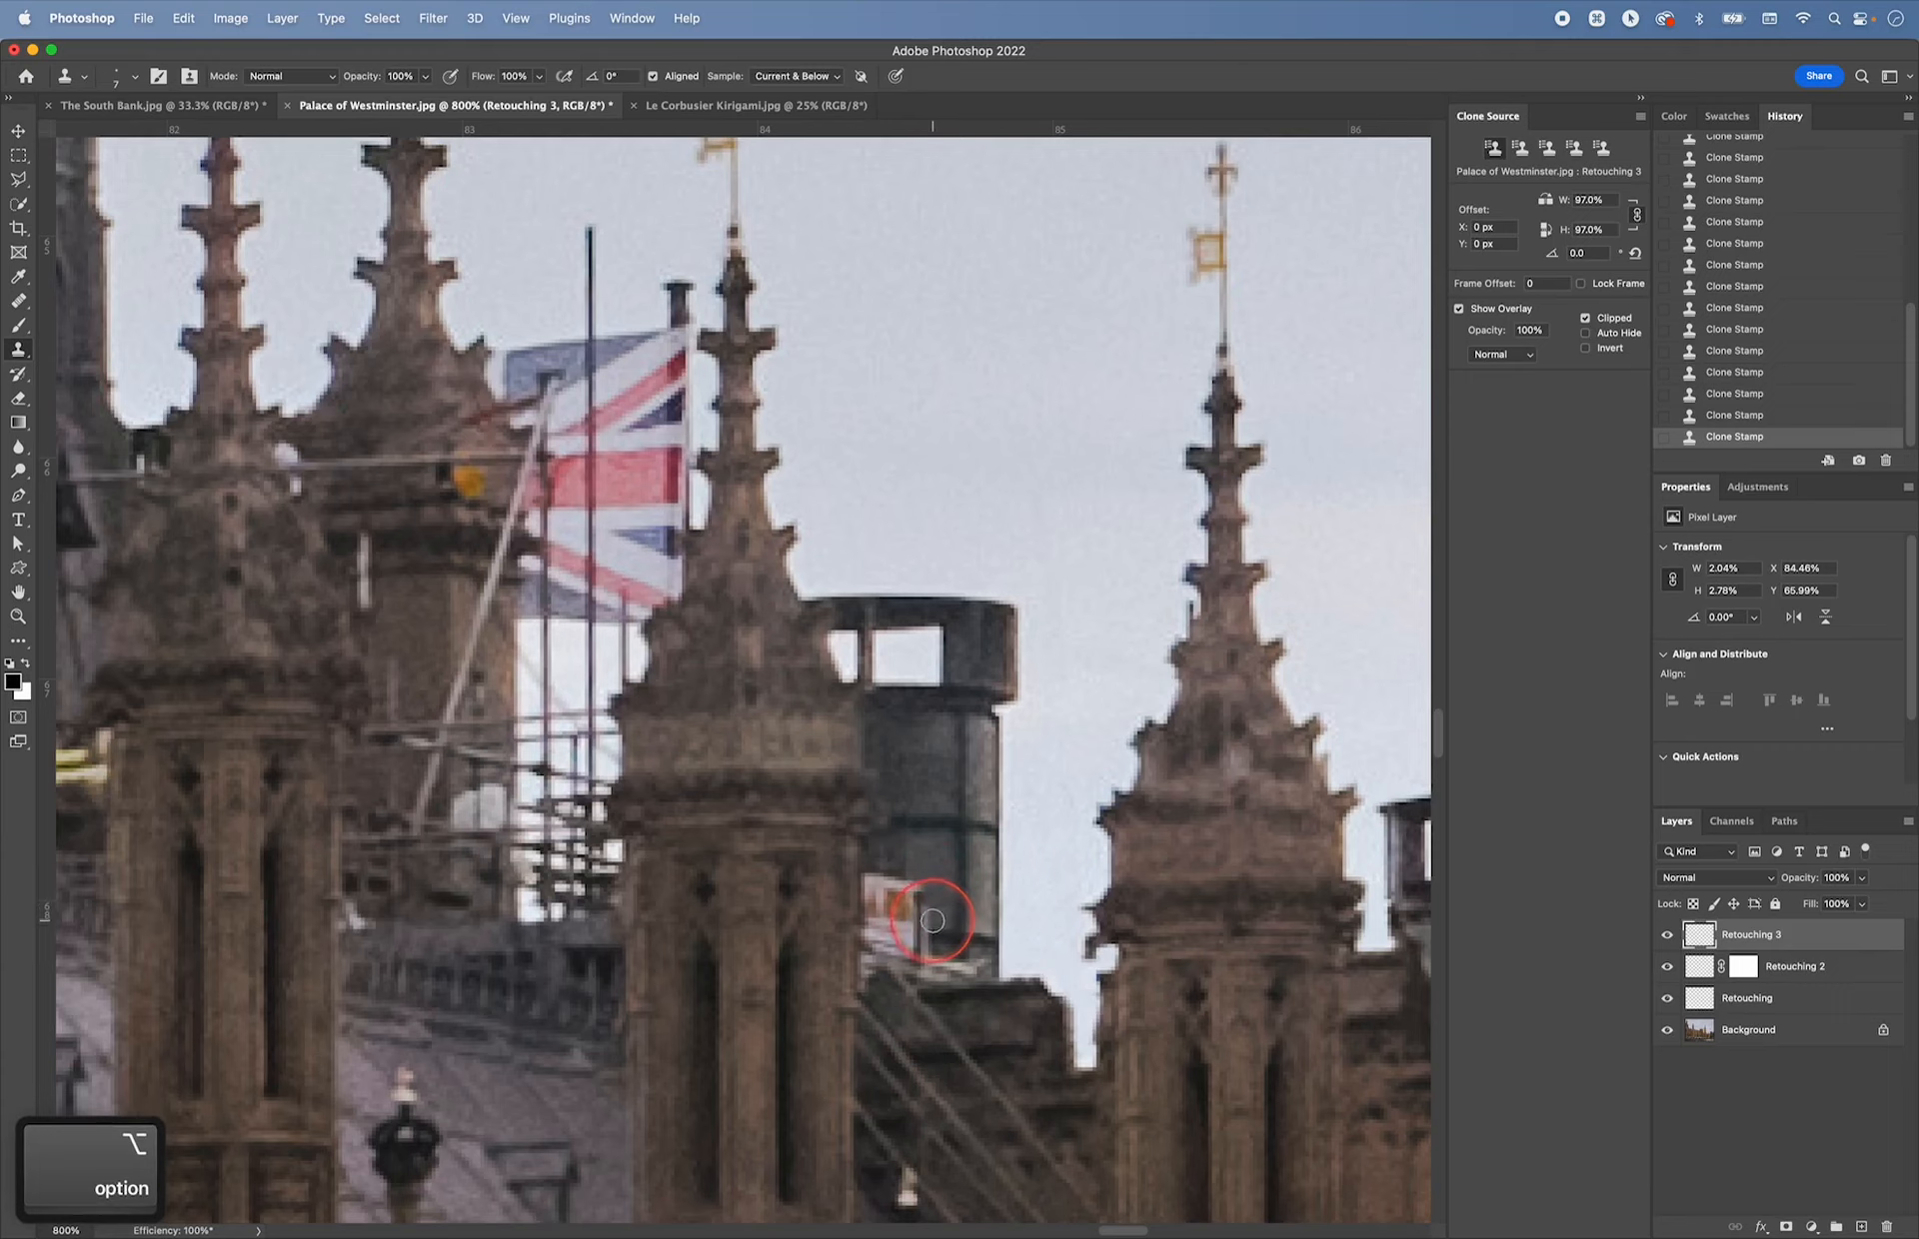
{"action": "left_click", "coordinate": [924, 902], "text": "alt"}
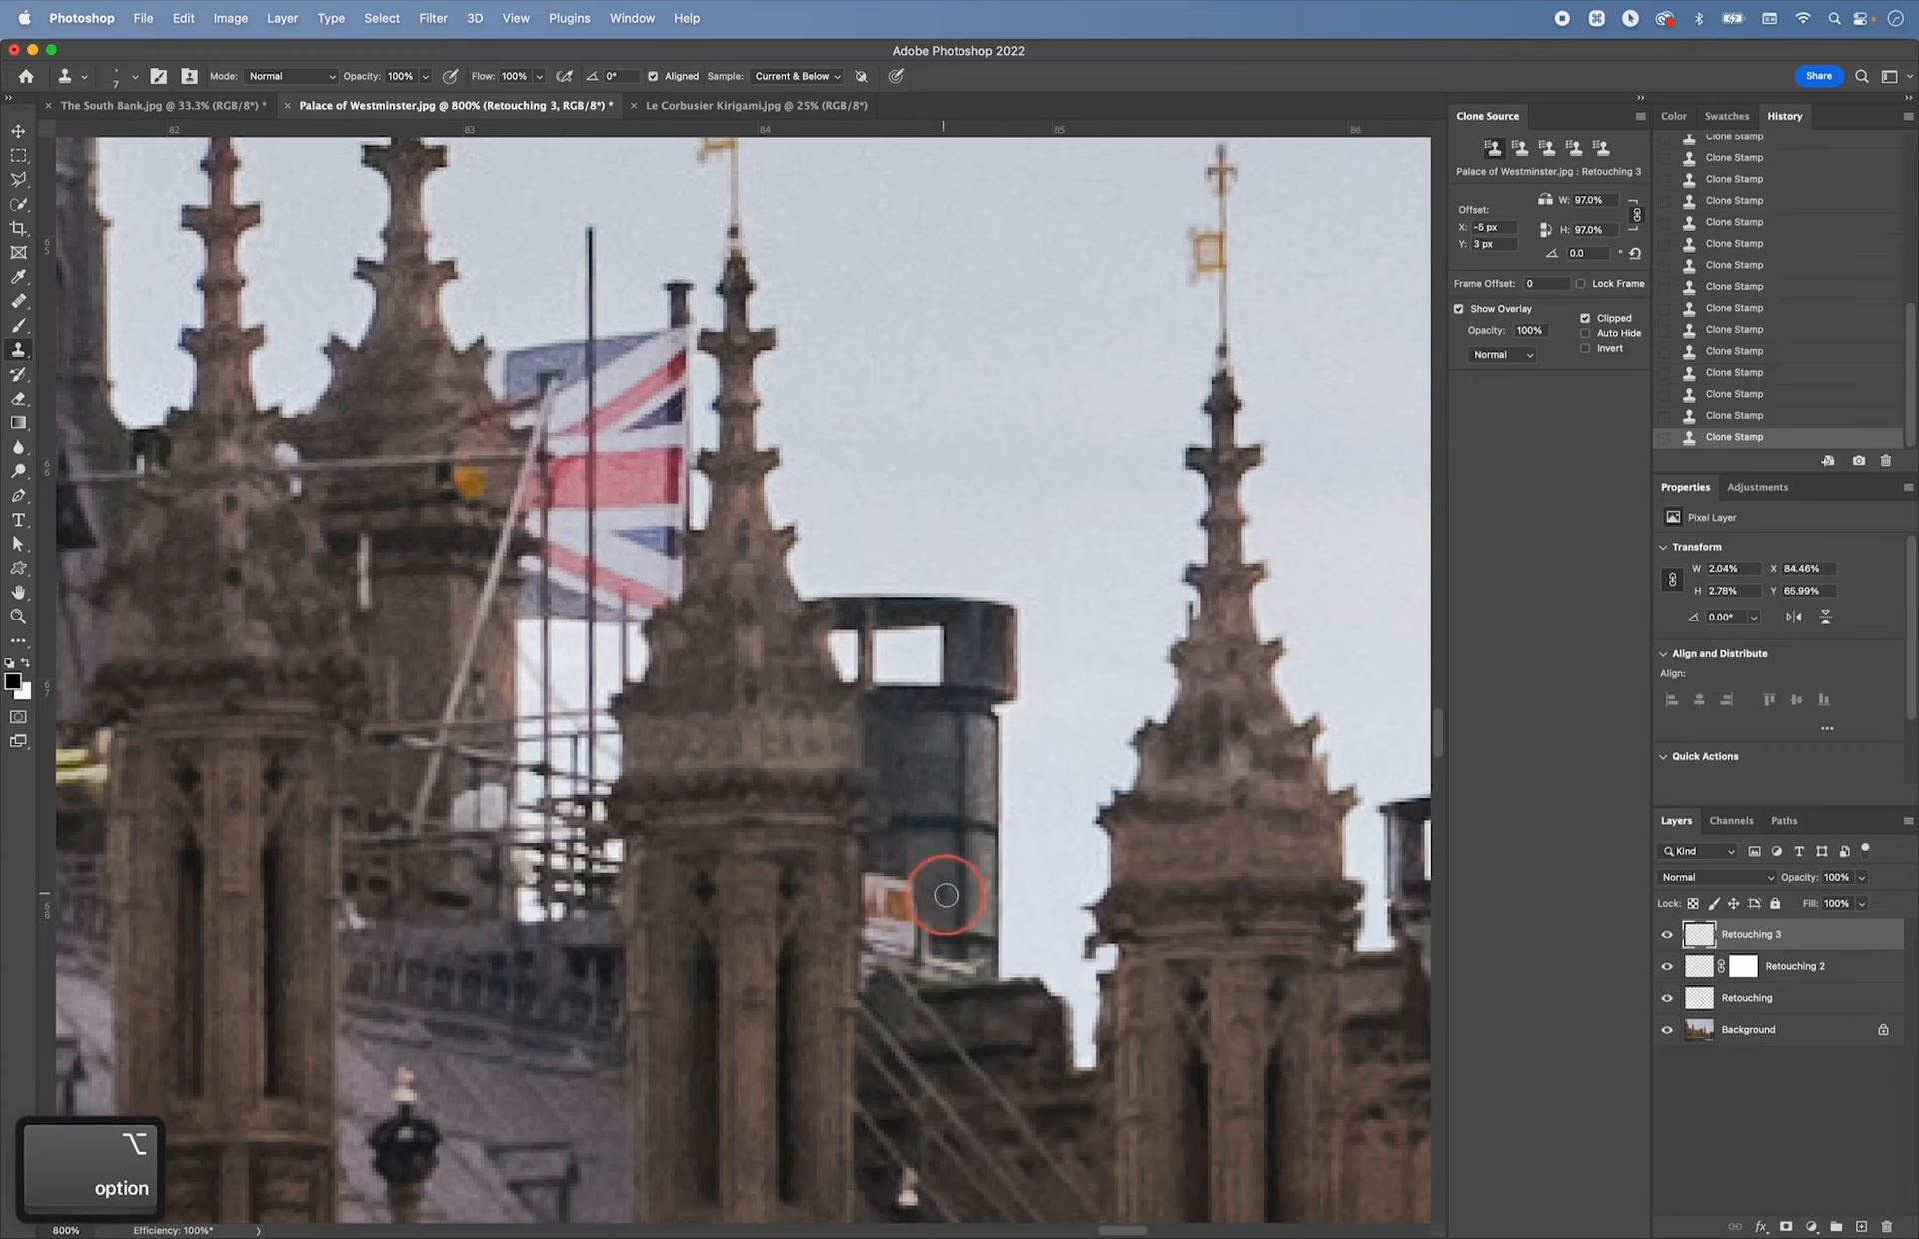
{"action": "left_click", "coordinate": [939, 891], "text": "alt"}
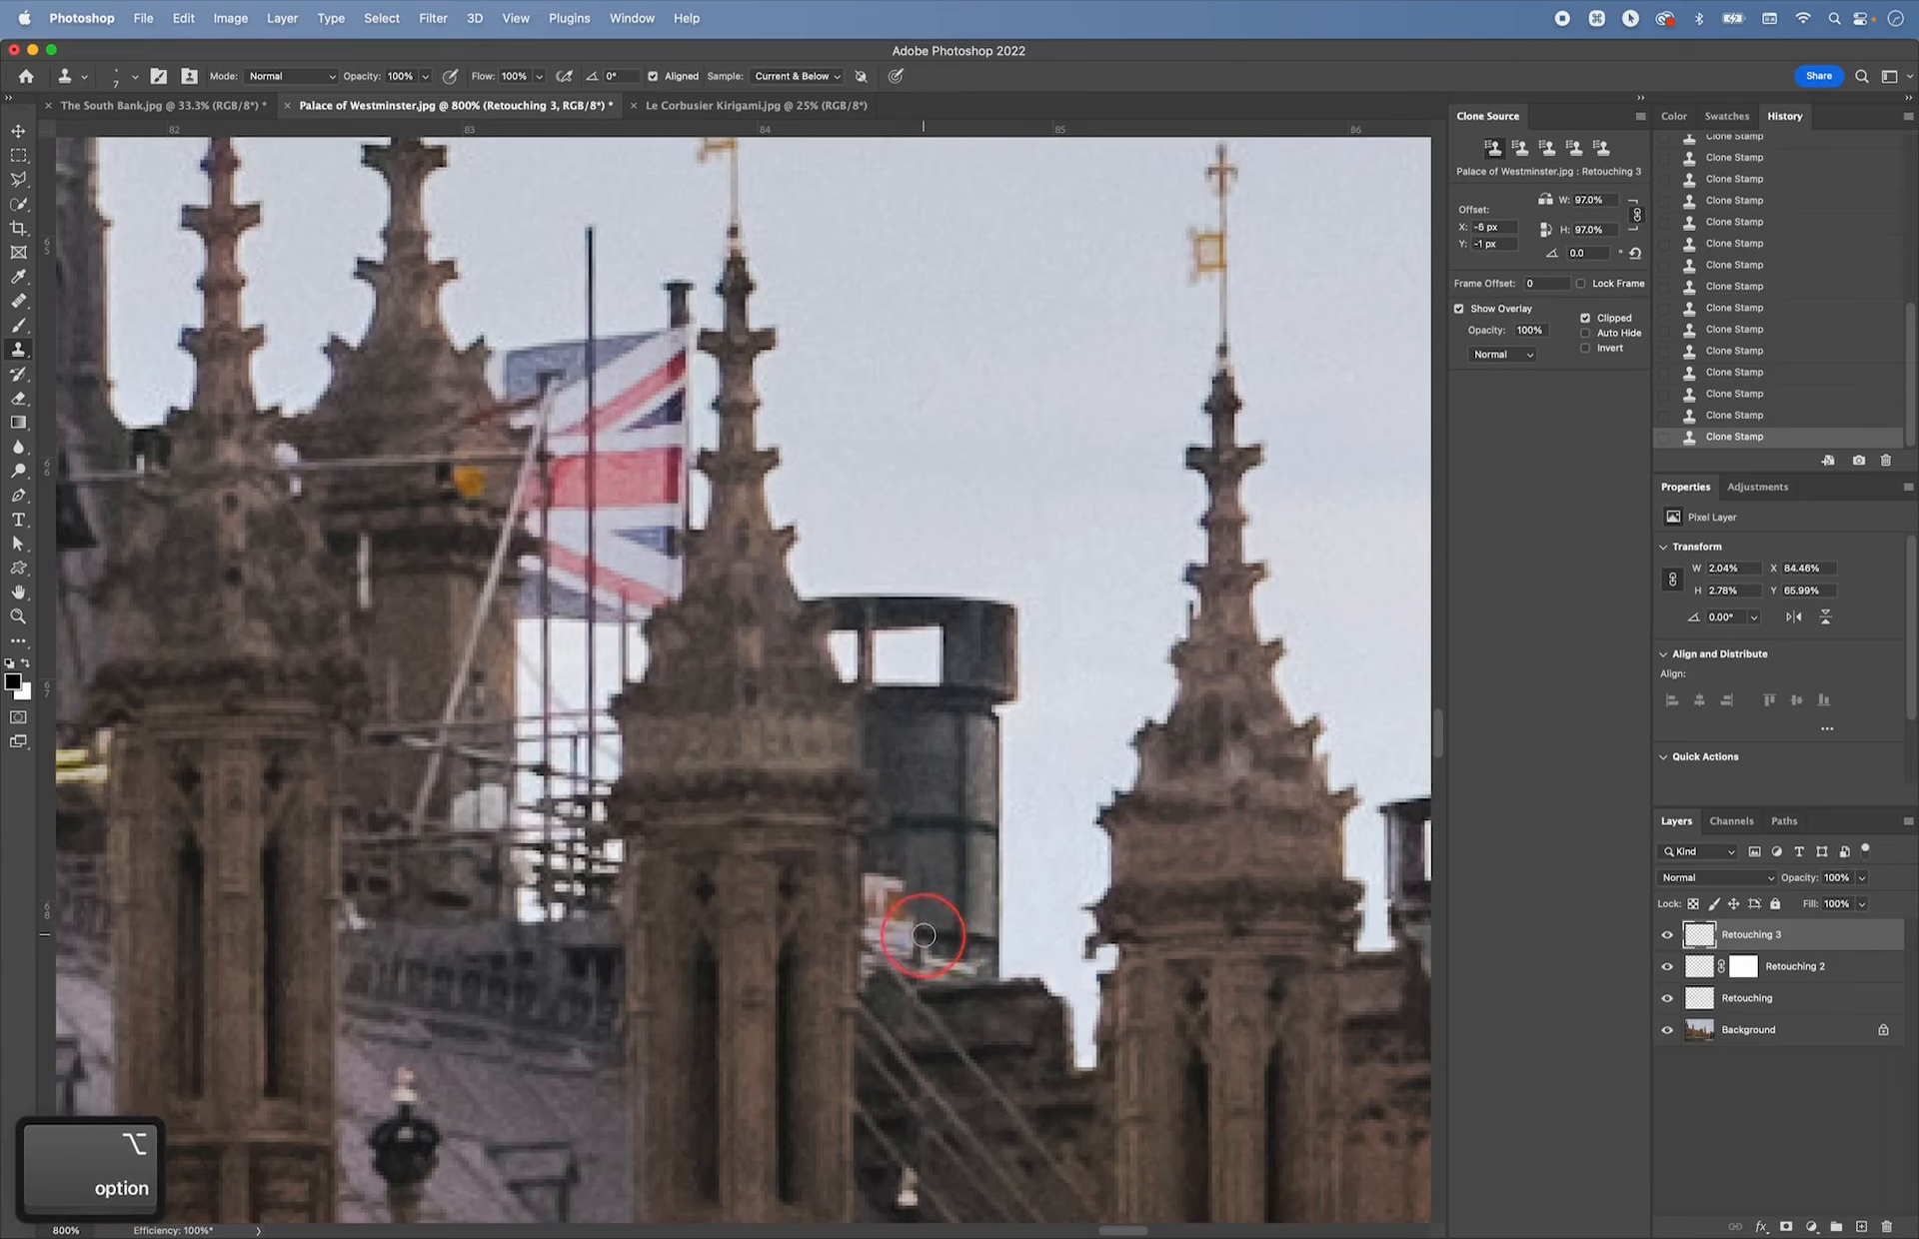
- Clone chimney surface over the outer part of the sign hanging on the scaffolding beside the spire
{"action": "left_click_drag", "start_coordinate": [909, 907], "coordinate": [909, 935]}
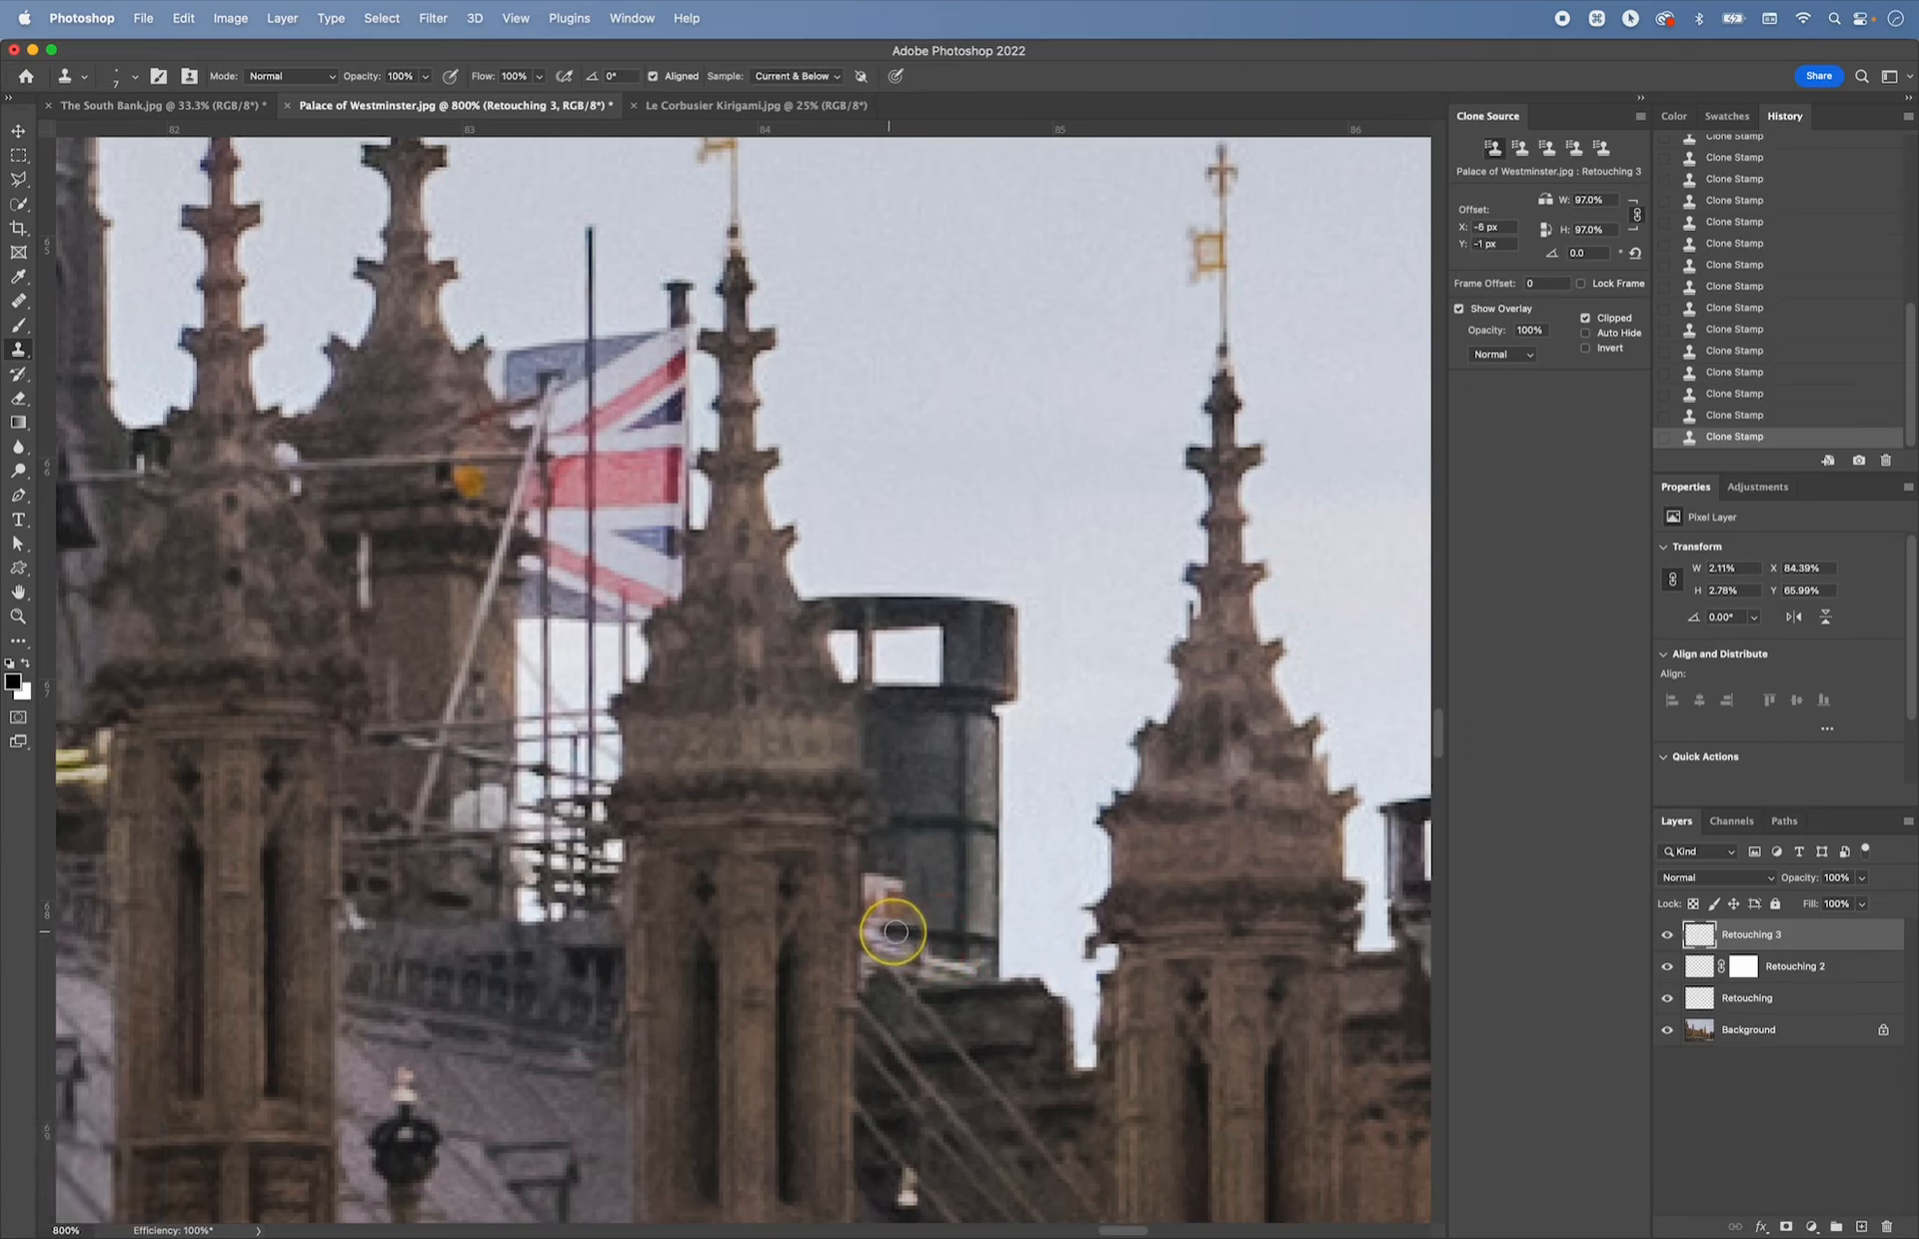
{"action": "left_click", "coordinate": [933, 913], "text": "alt"}
{"action": "left_click", "coordinate": [926, 899], "text": "alt"}
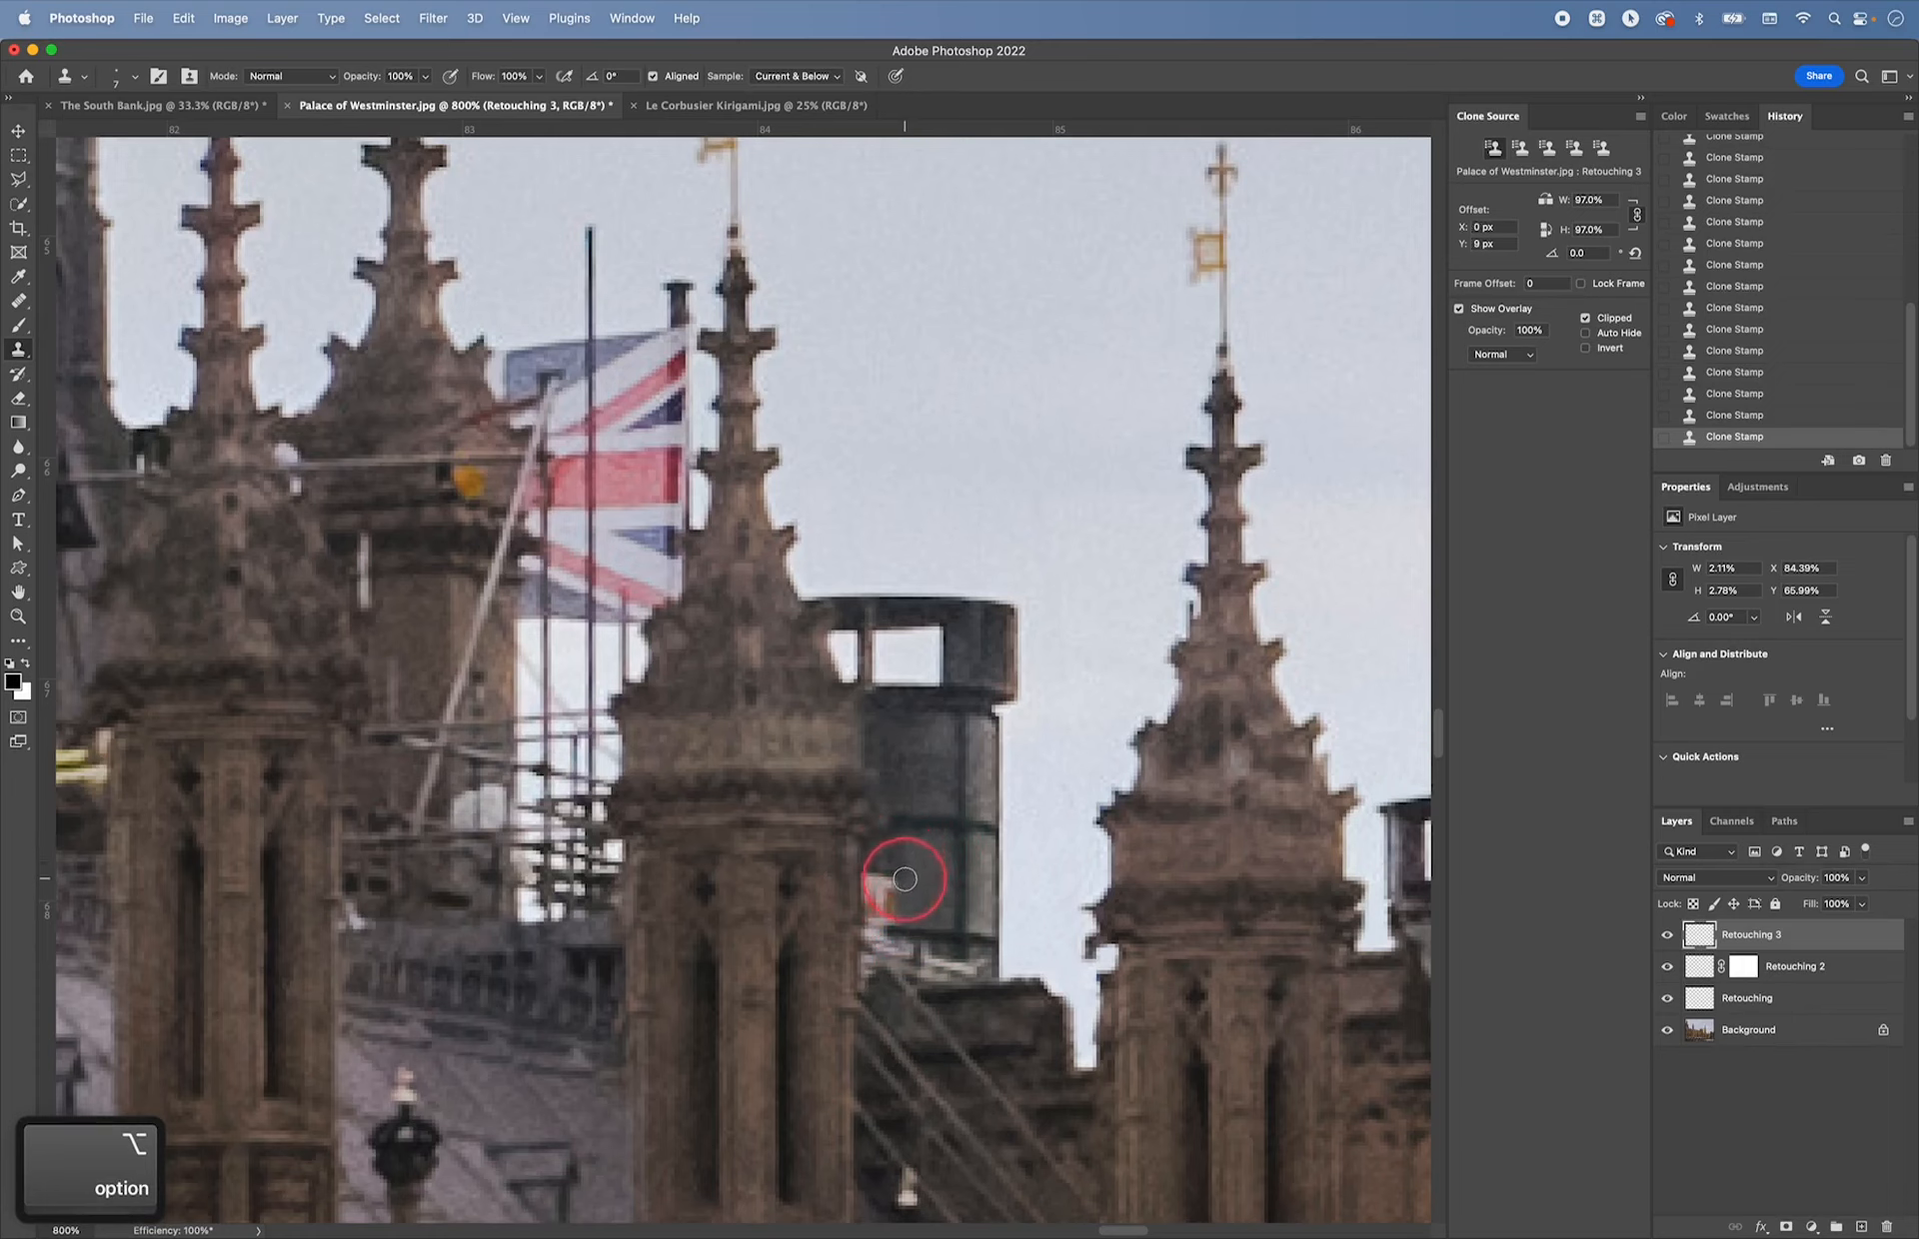
{"action": "left_click_drag", "start_coordinate": [902, 892], "coordinate": [909, 879]}
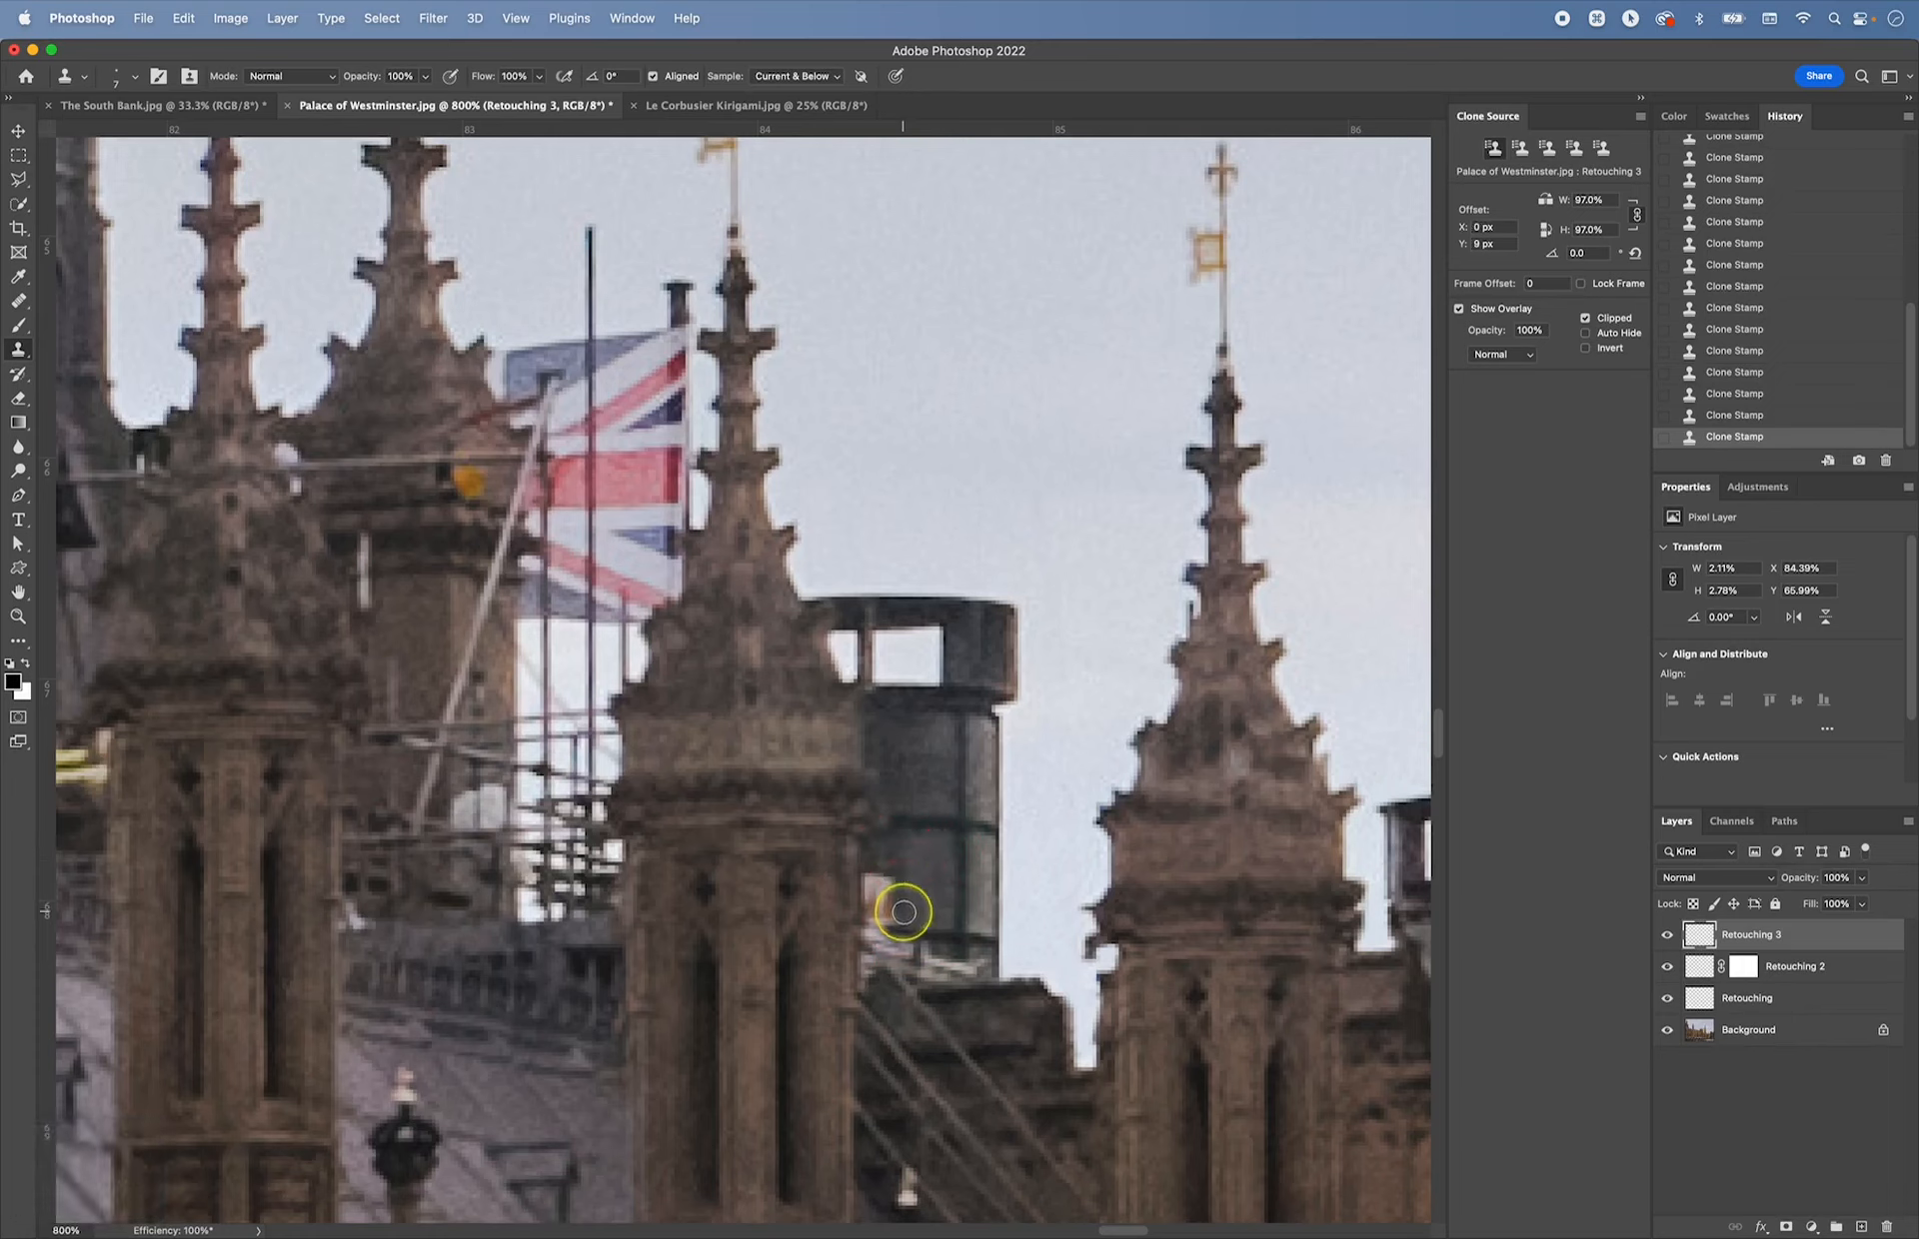
- Clone chimney surface over the rest of the hanging sign and the light patch below it, beside the spire
{"action": "left_click", "coordinate": [894, 876], "text": "alt"}
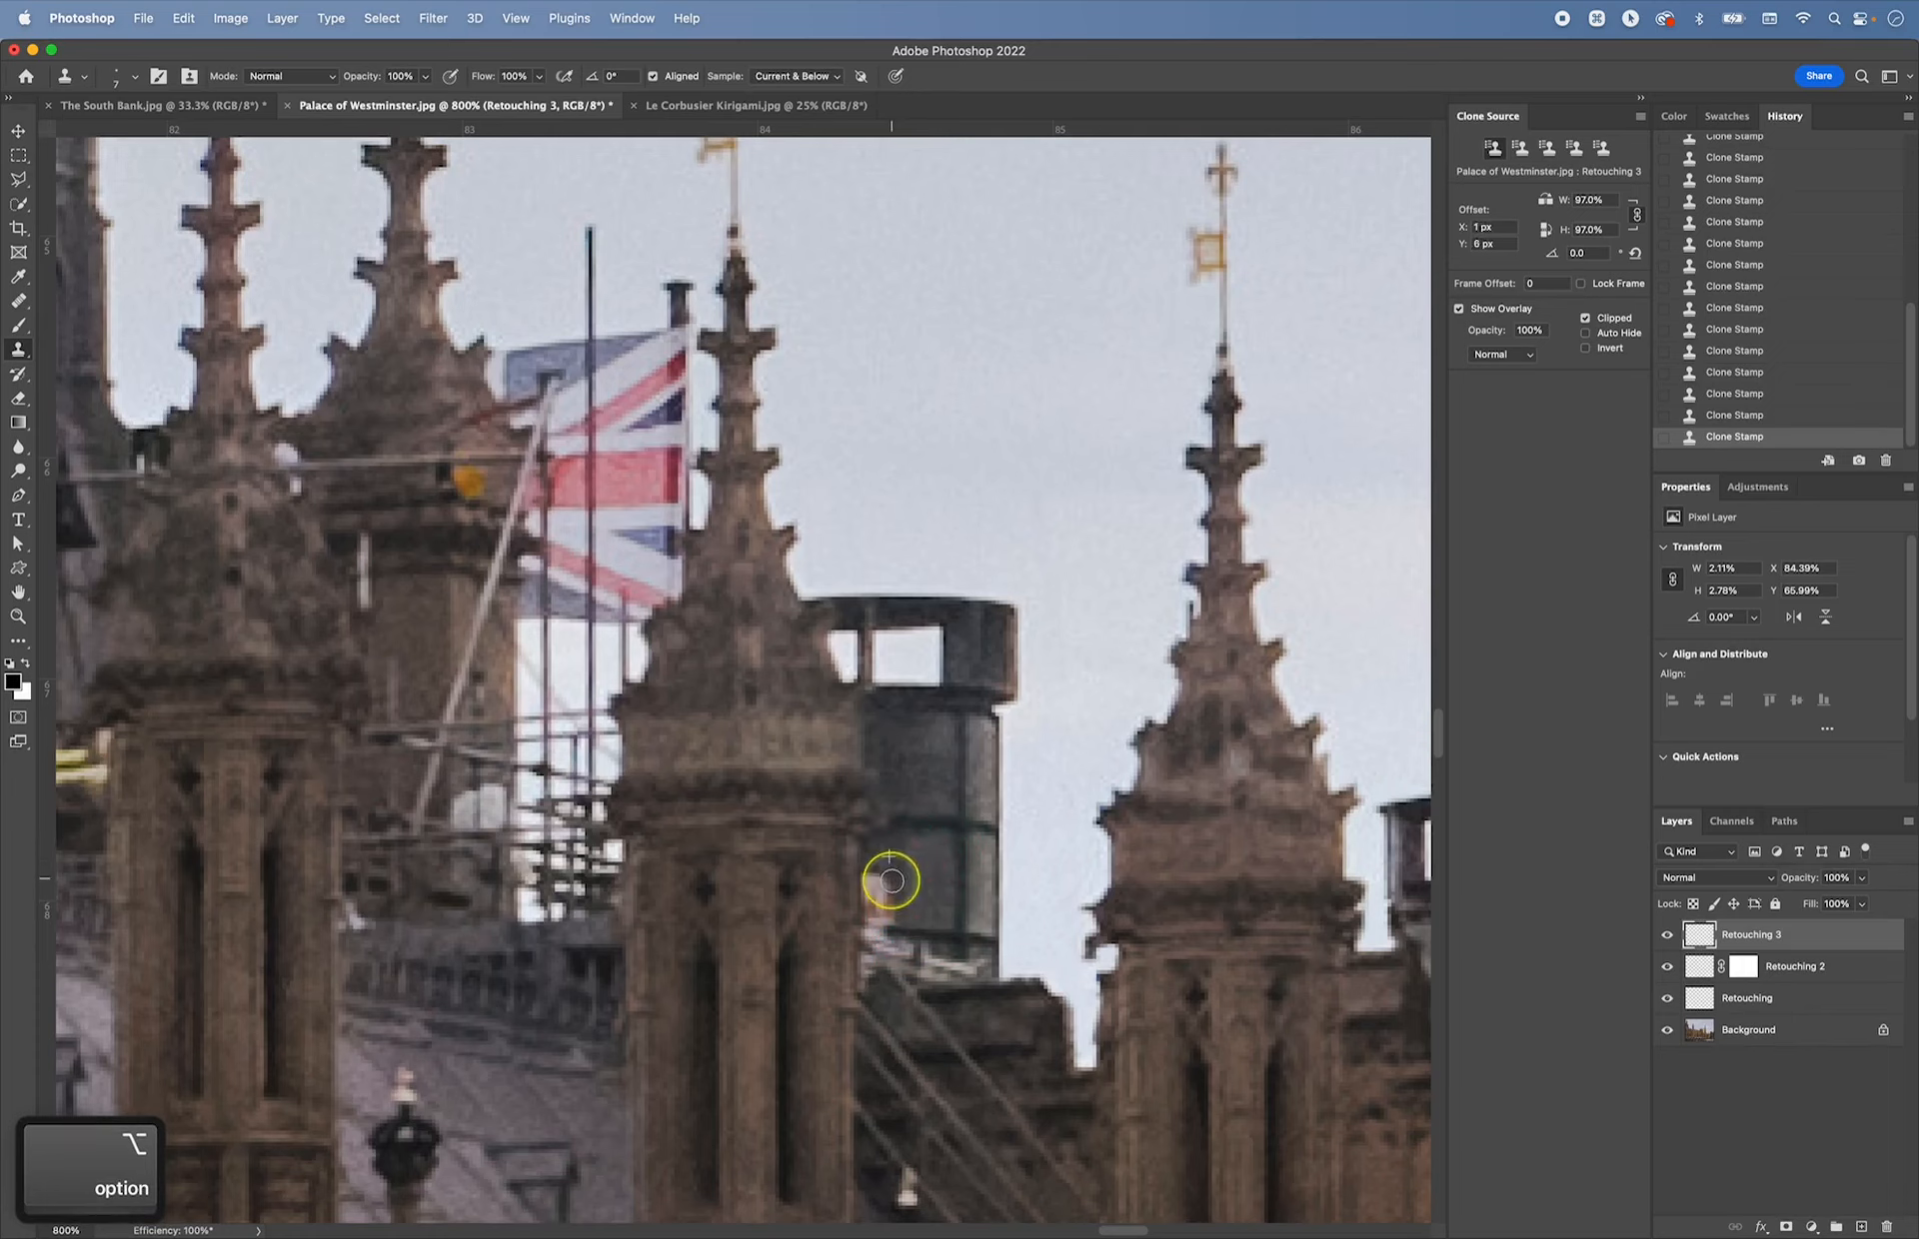
{"action": "left_click_drag", "start_coordinate": [892, 910], "coordinate": [904, 926]}
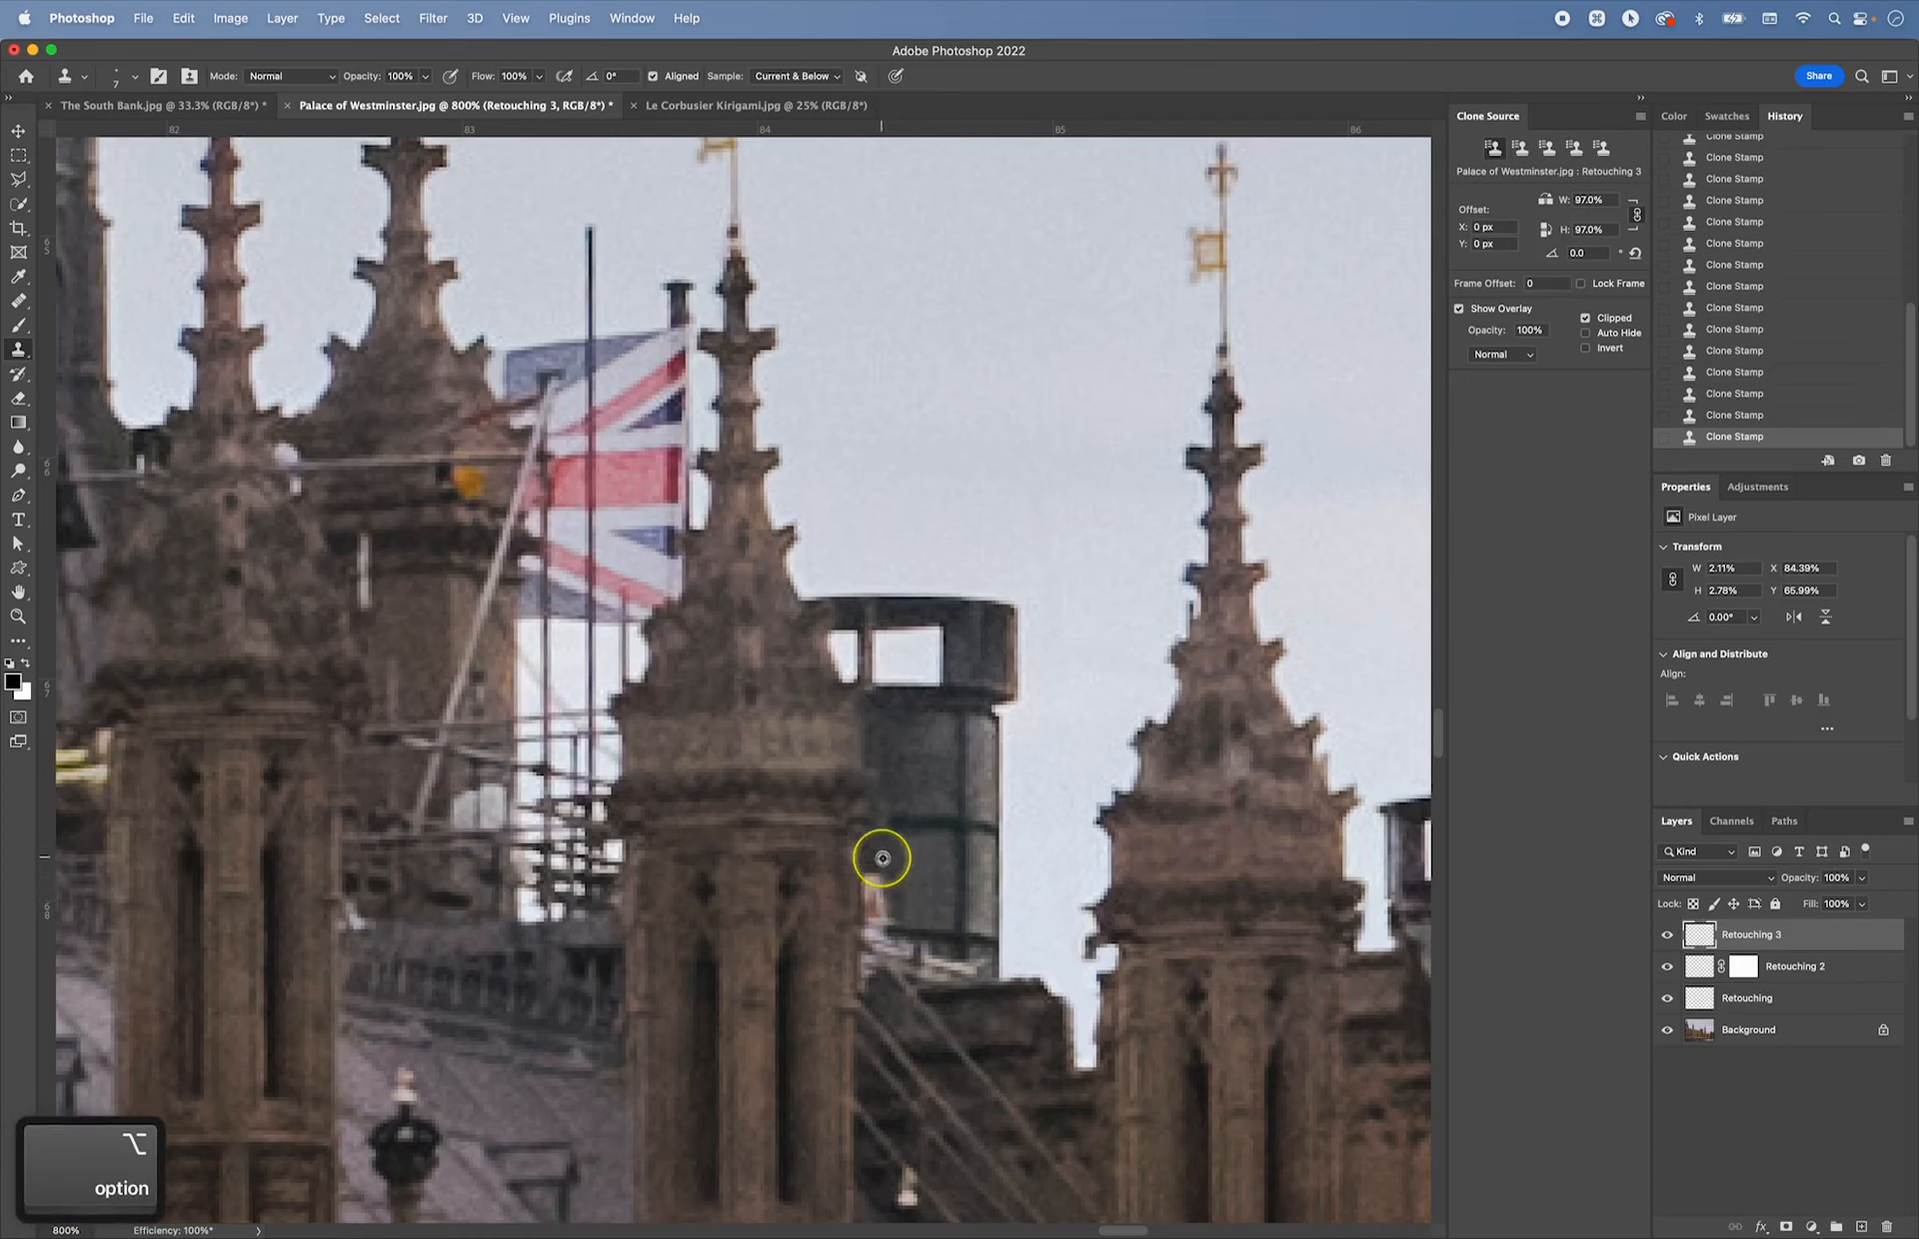
{"action": "left_click", "coordinate": [884, 902], "text": "alt"}
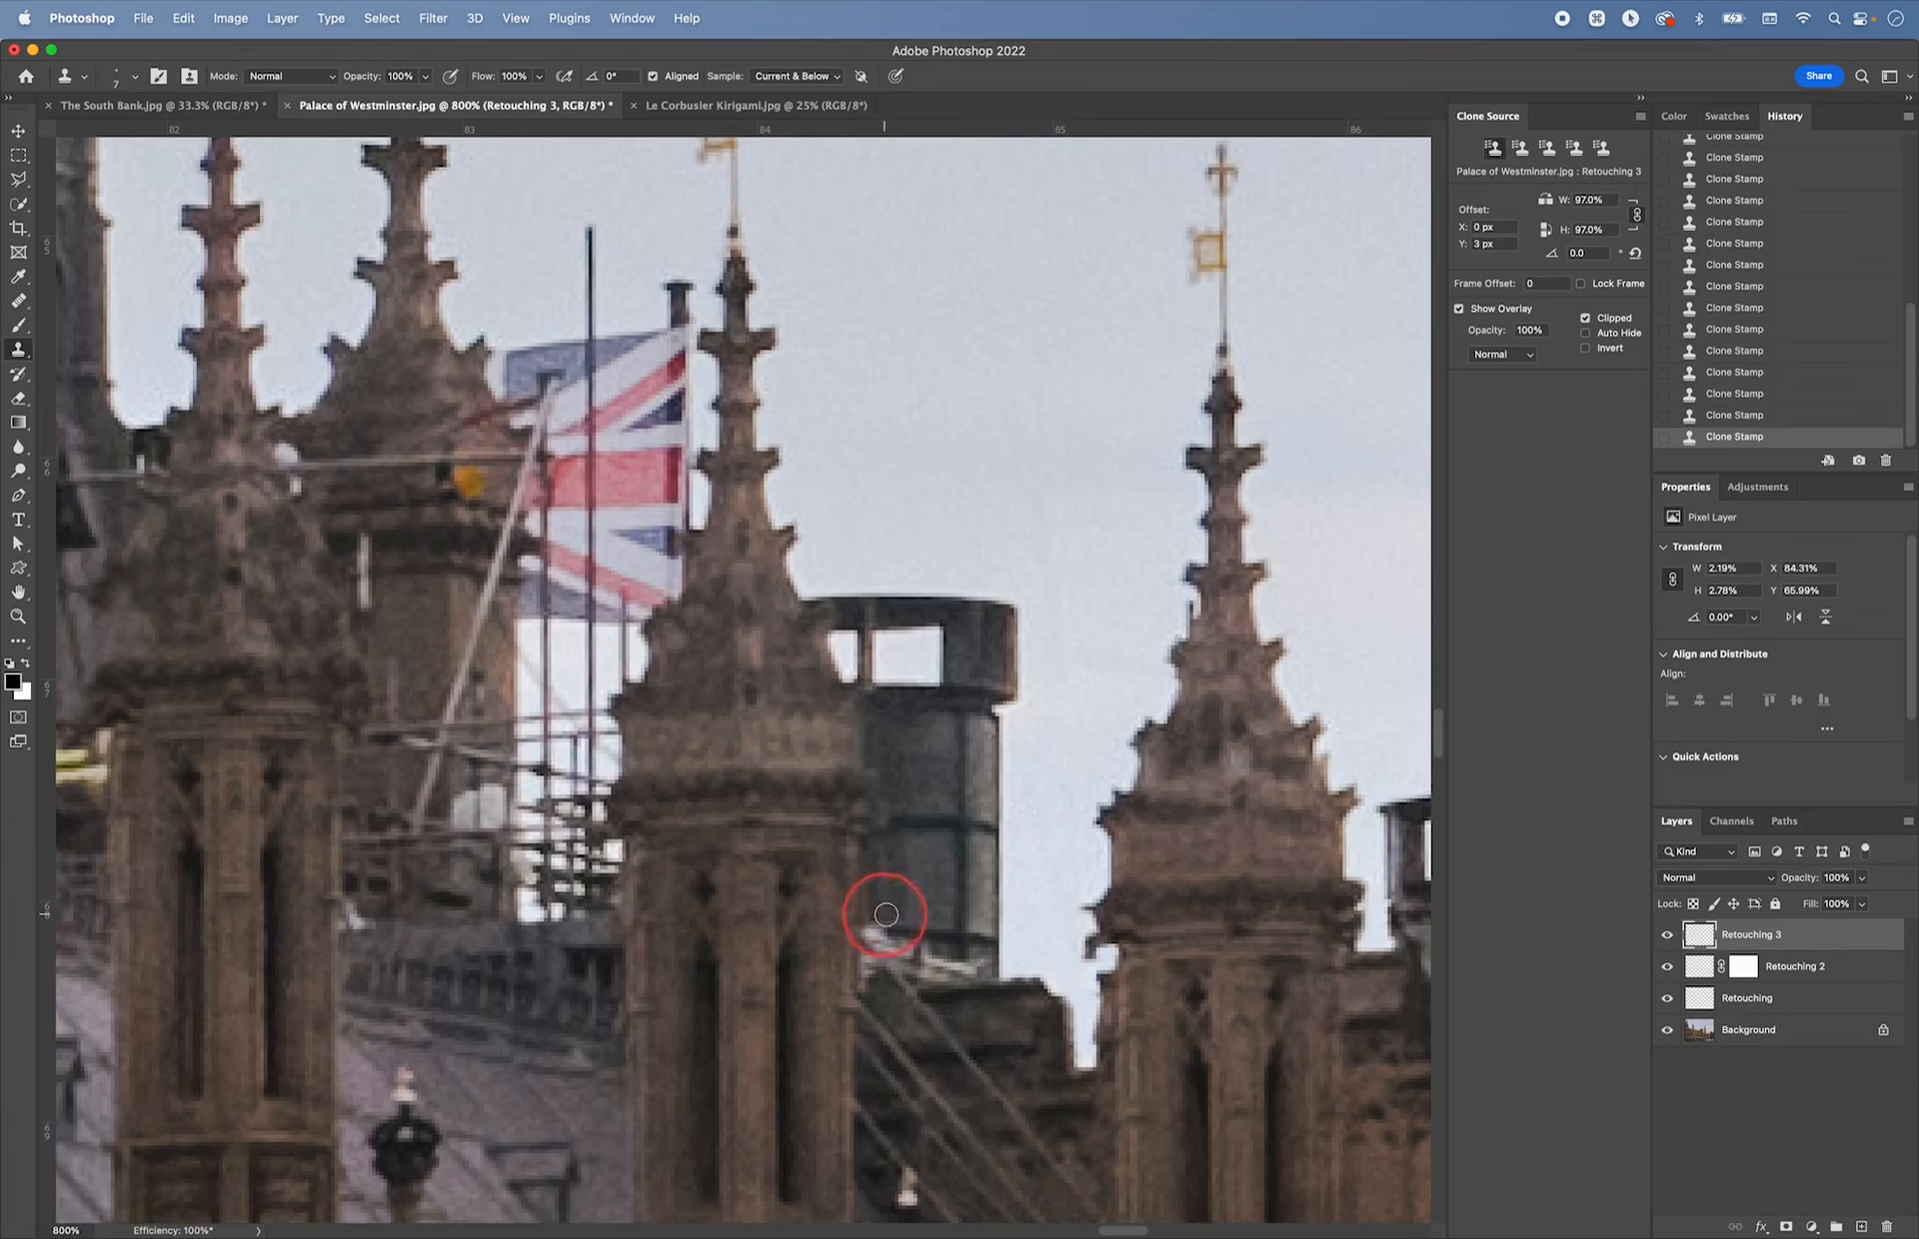
{"action": "left_click", "coordinate": [897, 902], "text": "alt"}
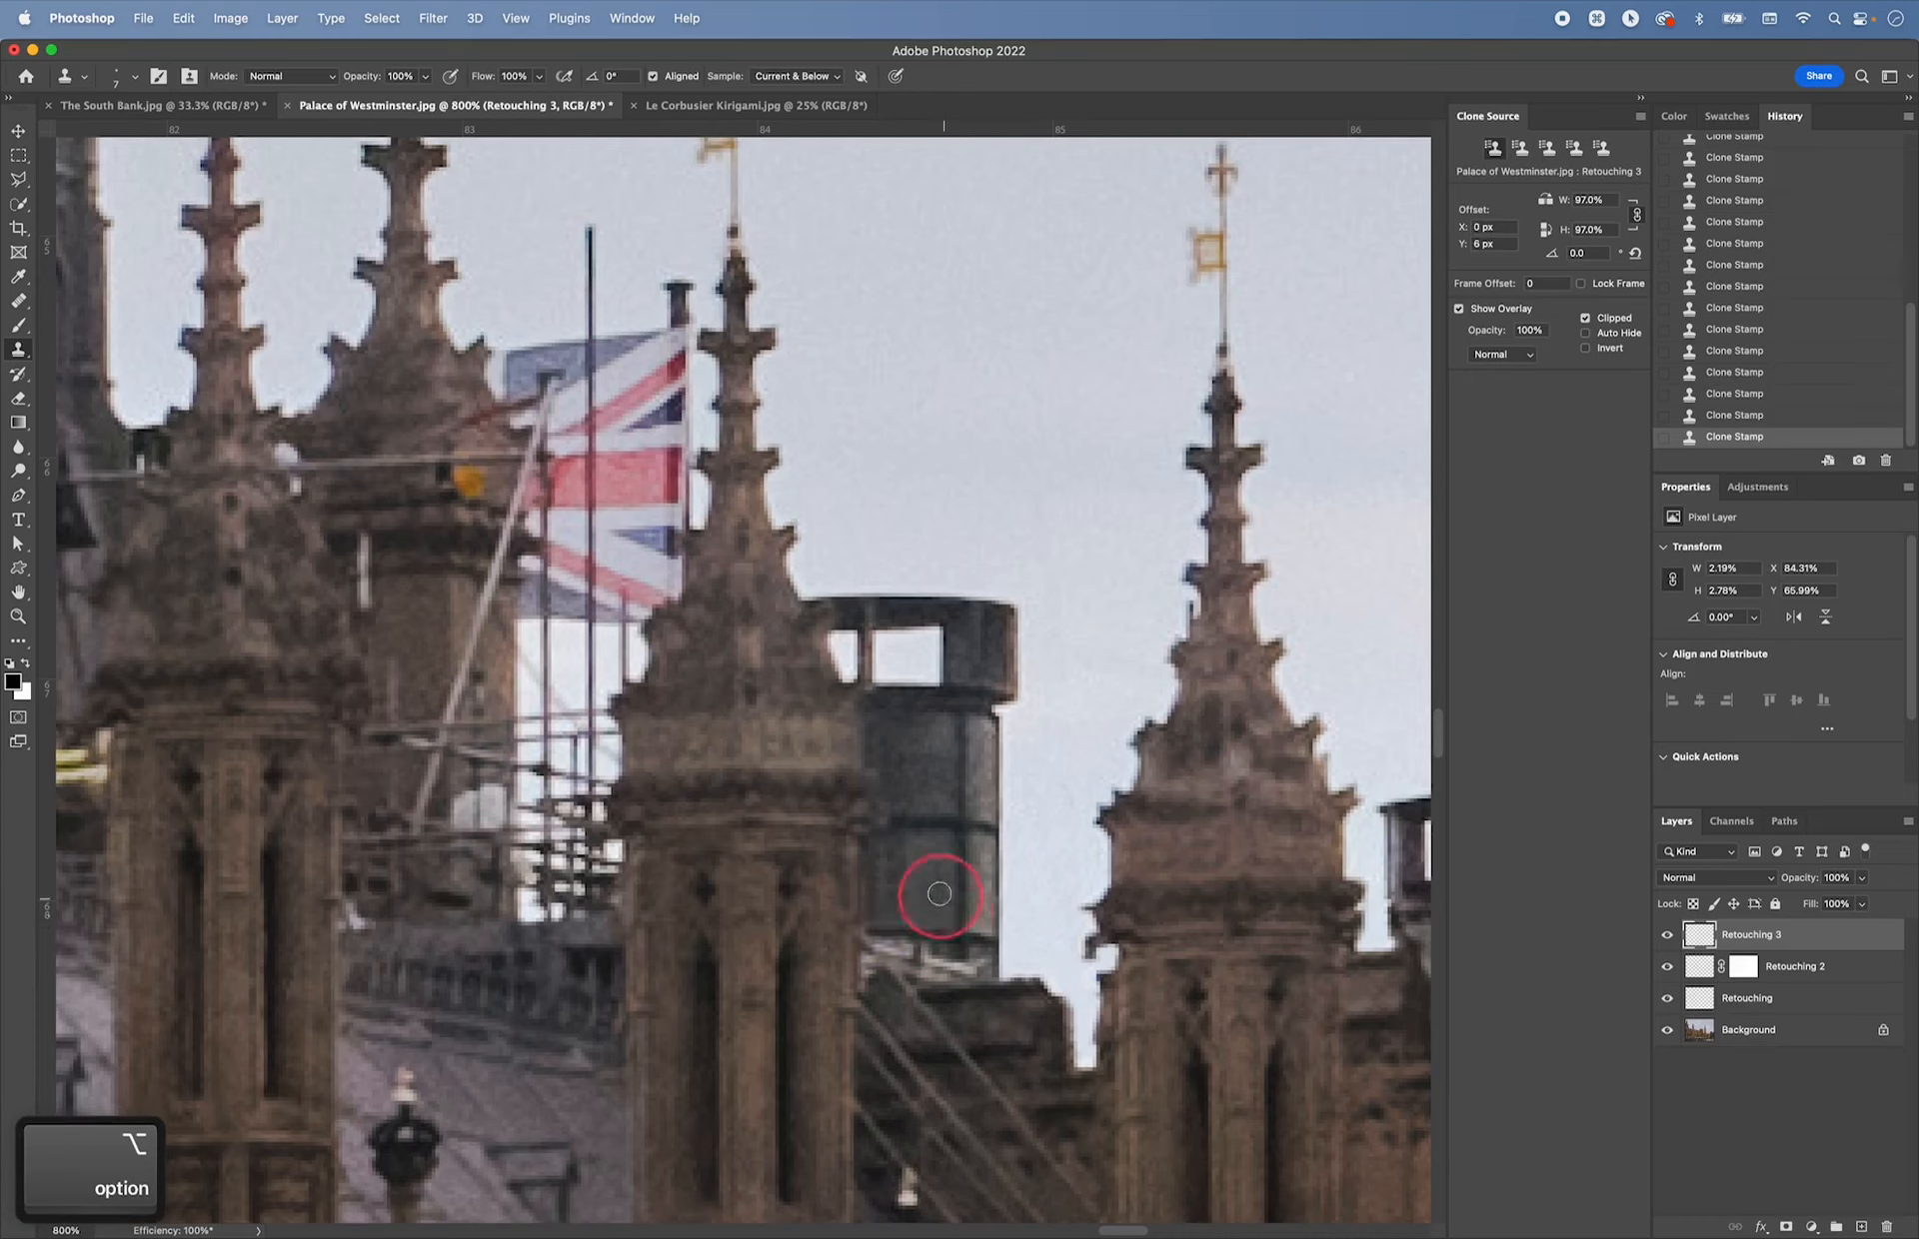
- Undo the last clone stroke and clone chimney surface again over the patch beside the spire where the sign hung
{"action": "left_click", "coordinate": [891, 887], "text": "alt"}
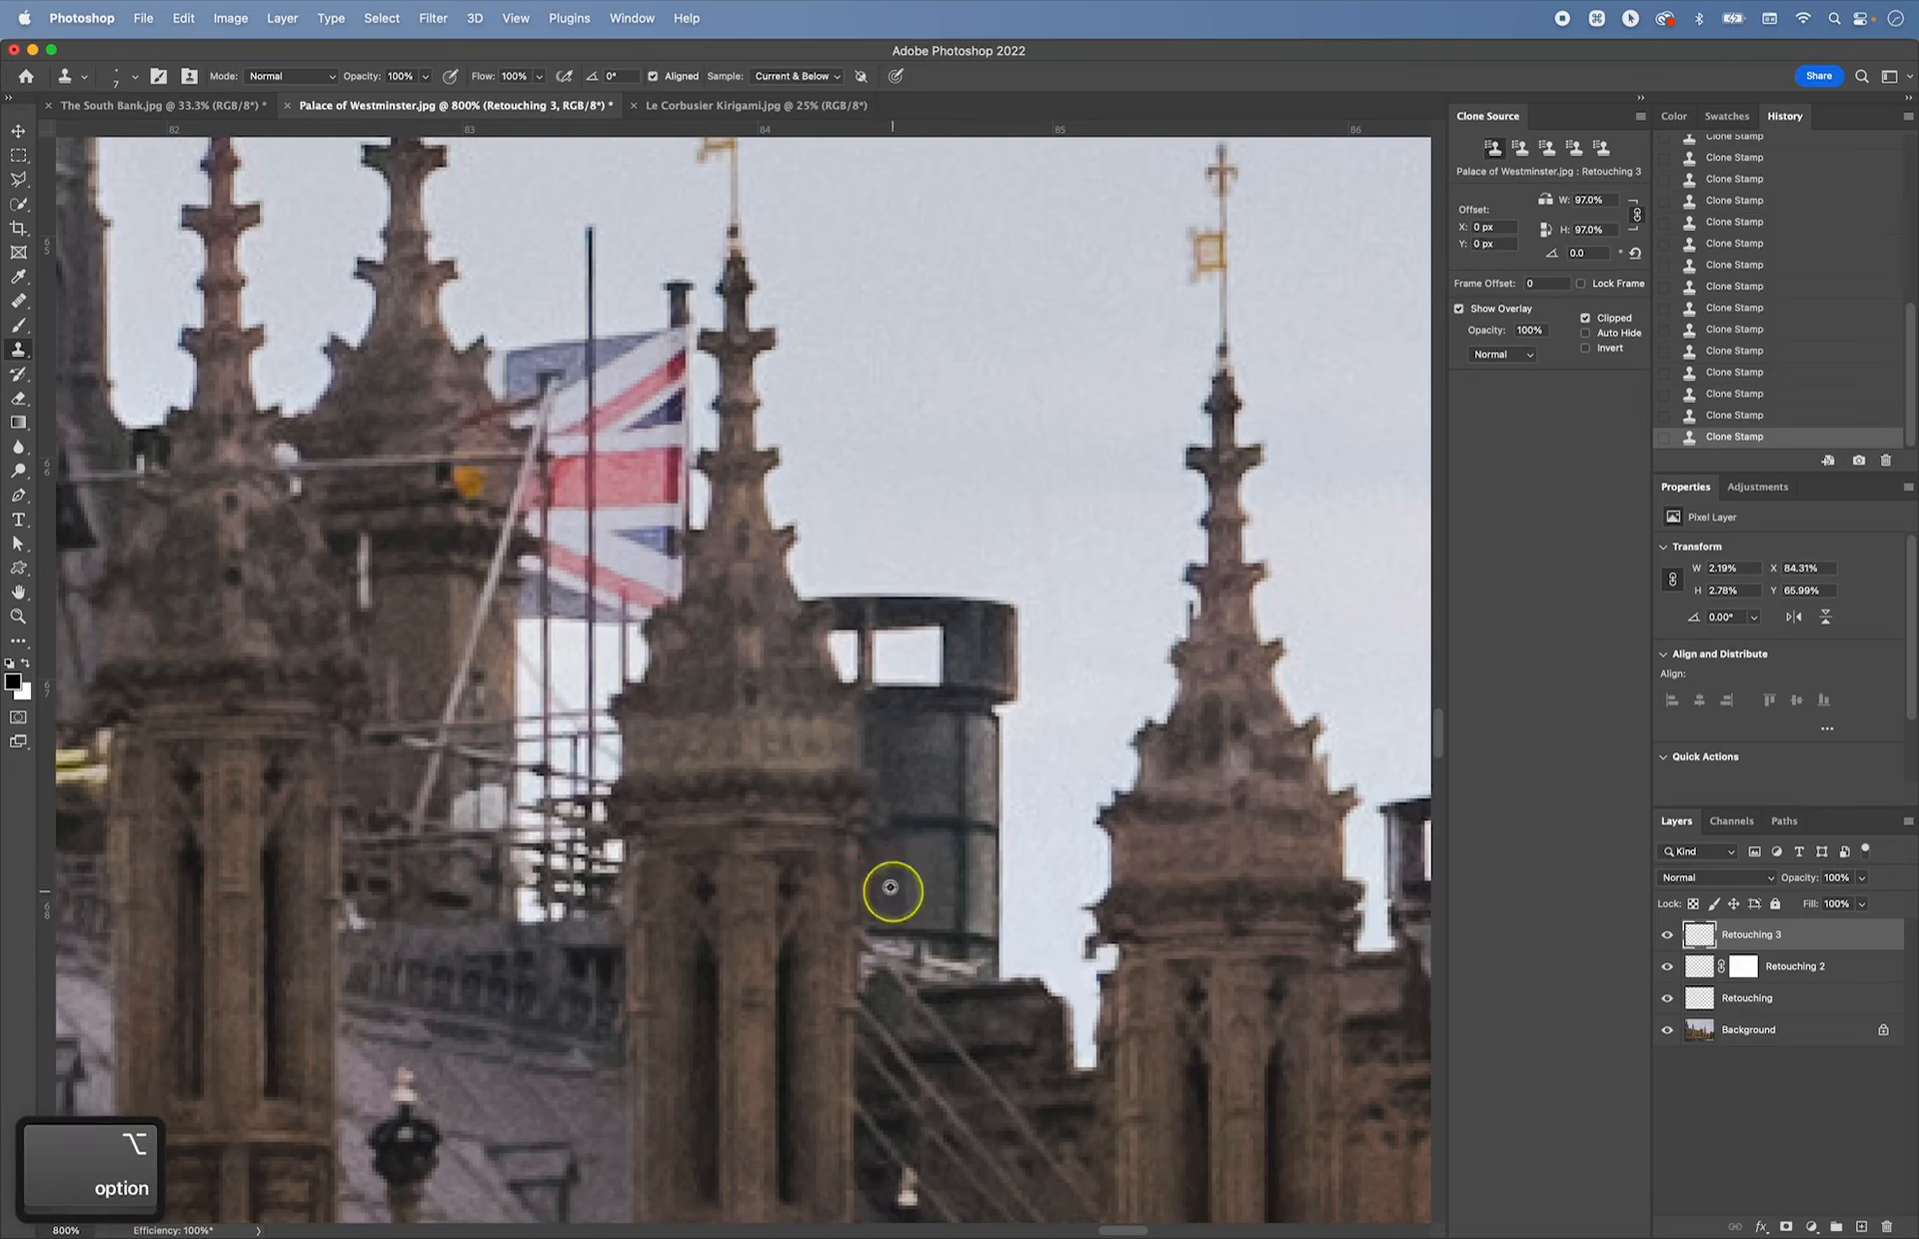
{"action": "key", "text": "super+z"}
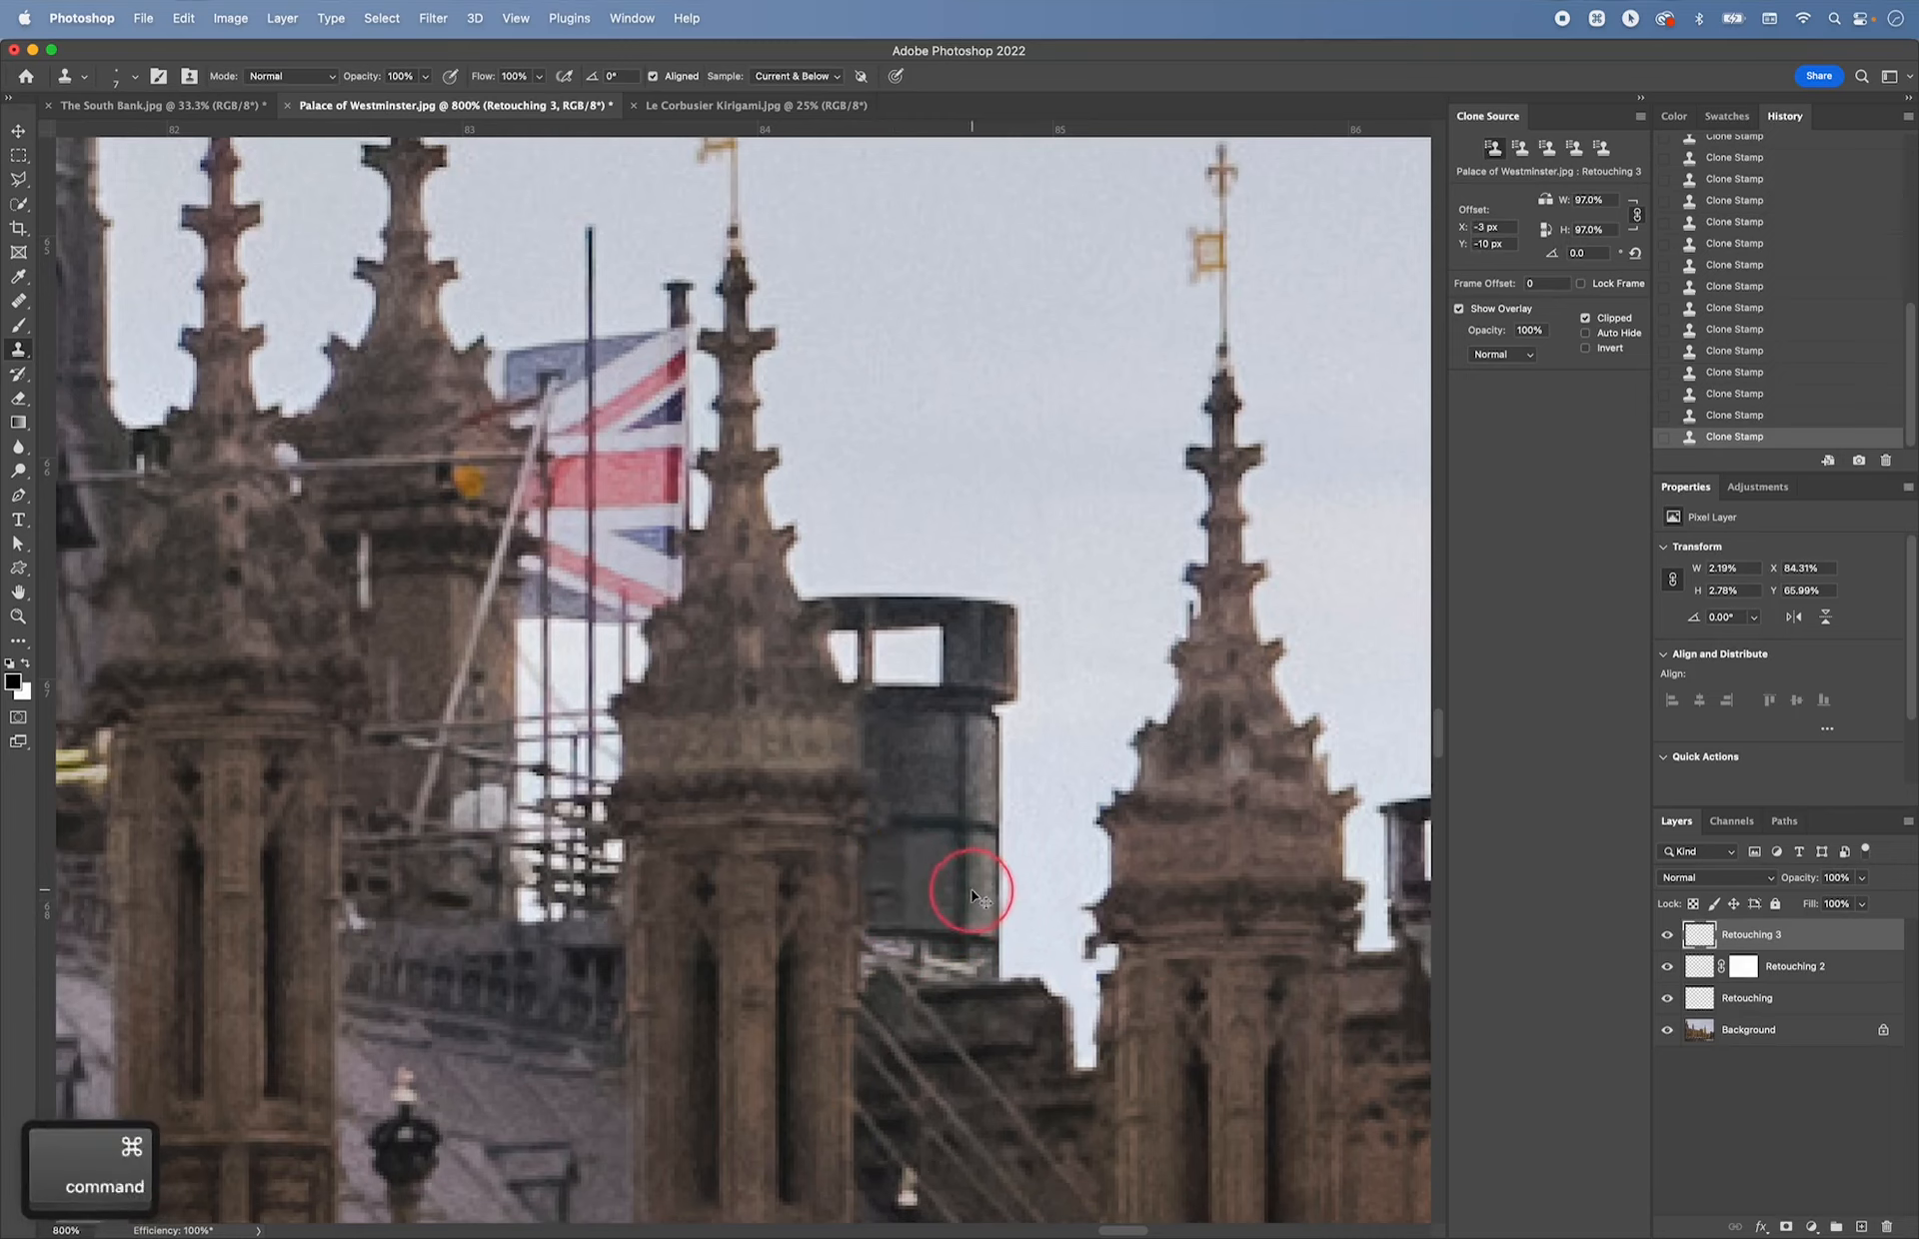
{"action": "left_click_drag", "start_coordinate": [879, 863], "coordinate": [895, 887]}
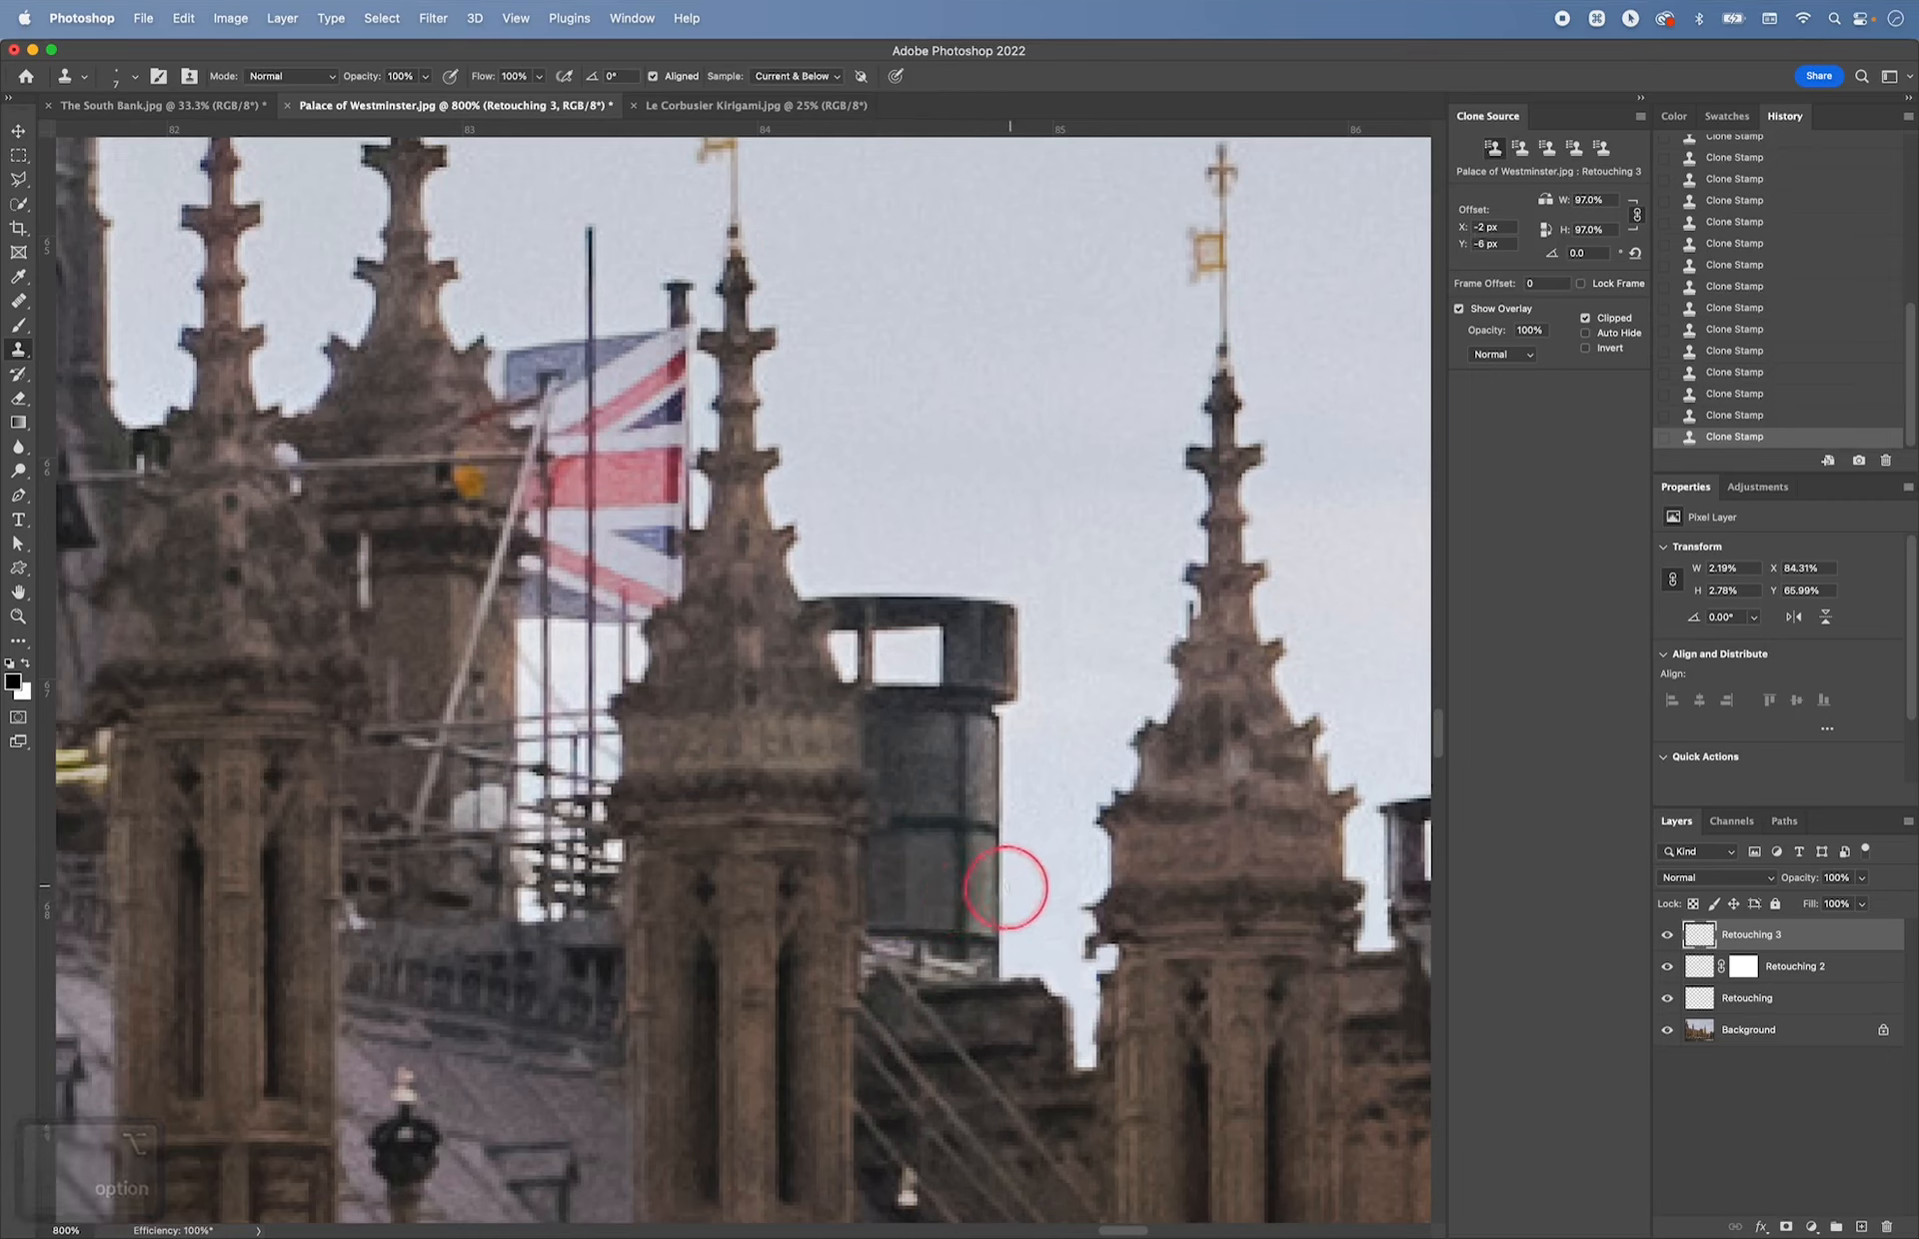
{"action": "left_click", "coordinate": [871, 887], "text": "alt"}
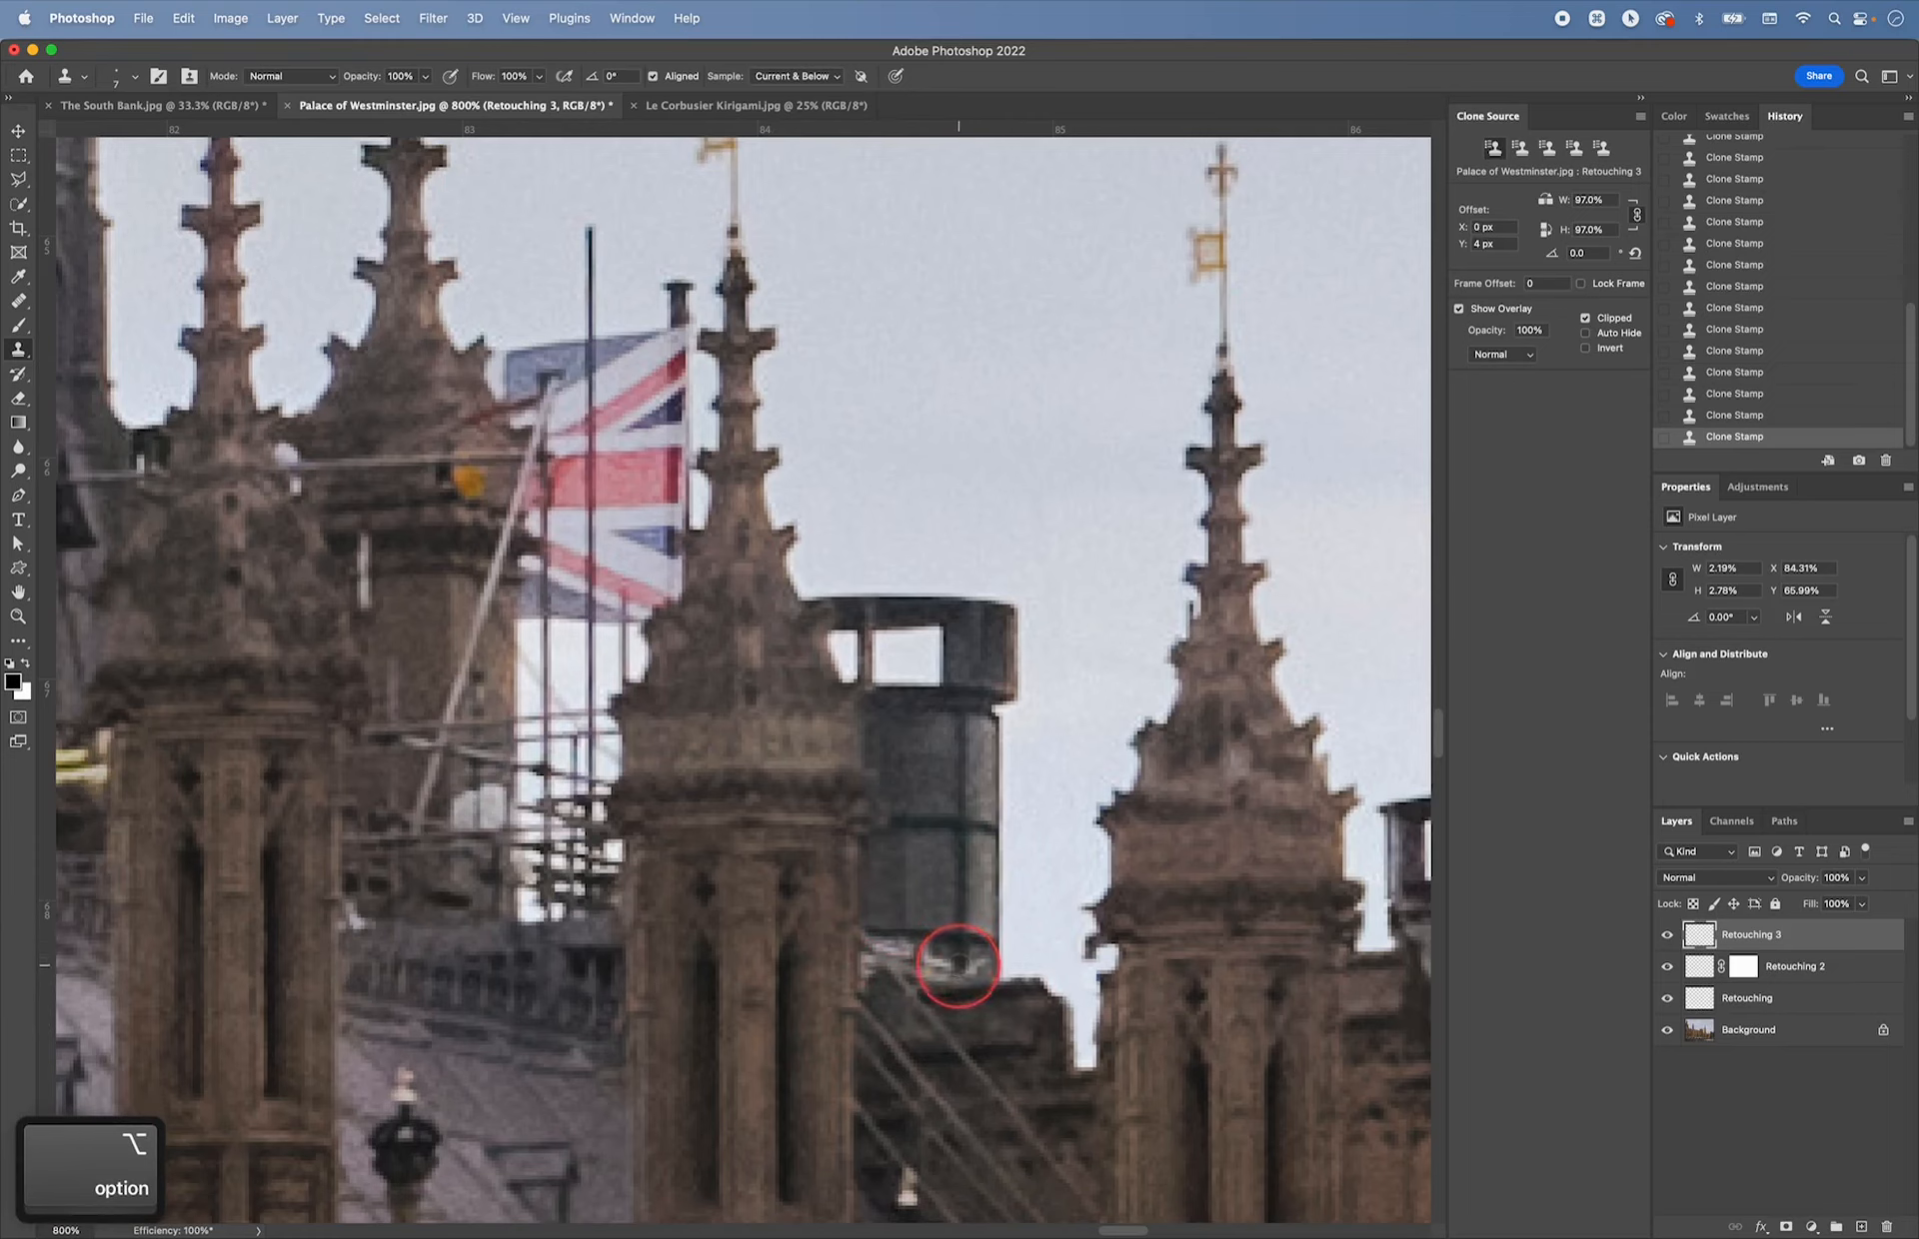
- Clone chimney surface over the light railing along the outer and middle parts of the chimney's base
{"action": "left_click", "coordinate": [980, 911], "text": "alt"}
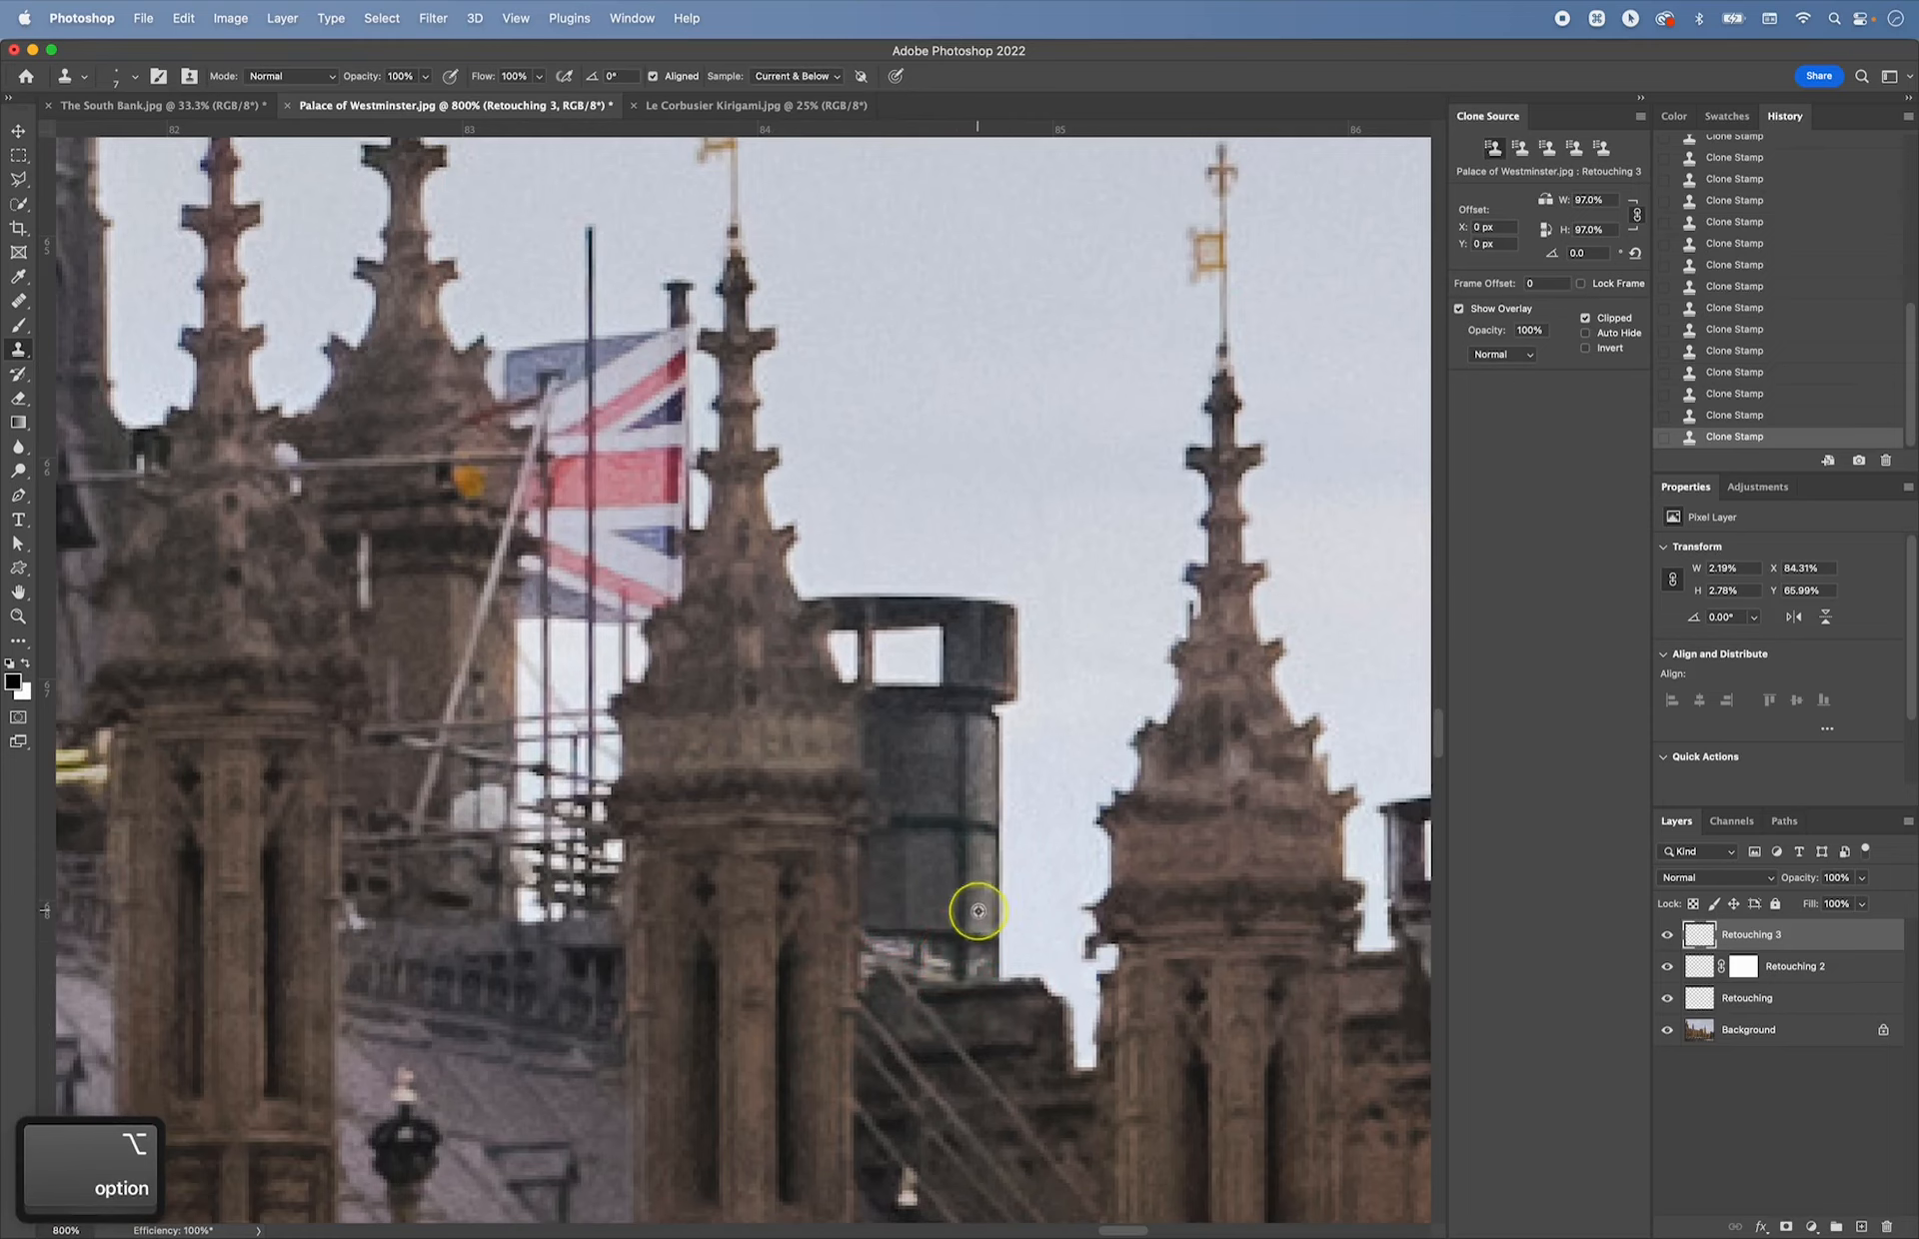
{"action": "mouse_move", "coordinate": [978, 911]}
{"action": "left_mouse_down"}
{"action": "mouse_move", "coordinate": [975, 969]}
{"action": "mouse_move", "coordinate": [917, 886]}
{"action": "mouse_move", "coordinate": [925, 974]}
{"action": "left_mouse_up"}
{"action": "left_click", "coordinate": [926, 892], "text": "alt"}
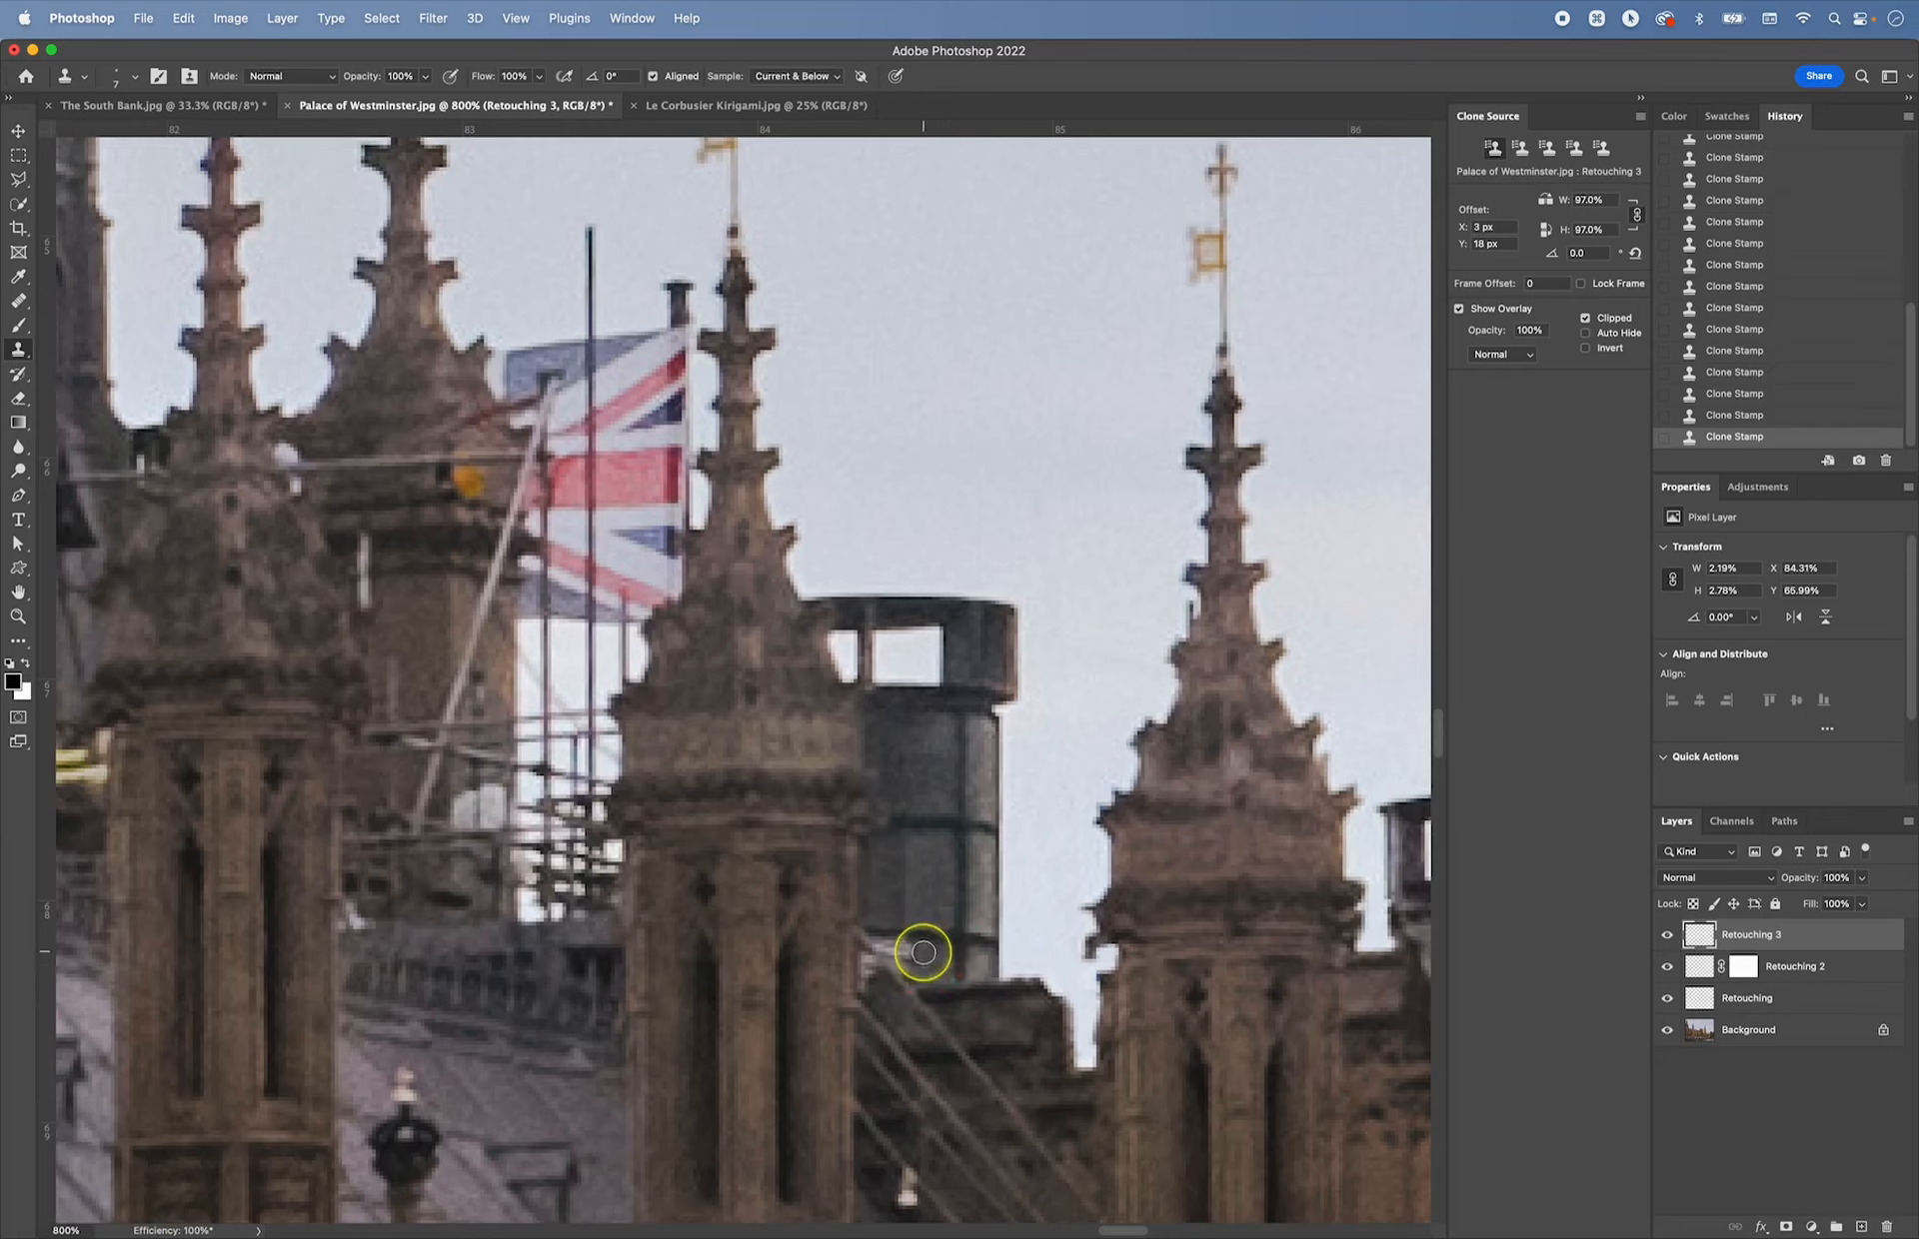
{"action": "left_click", "coordinate": [901, 889], "text": "alt"}
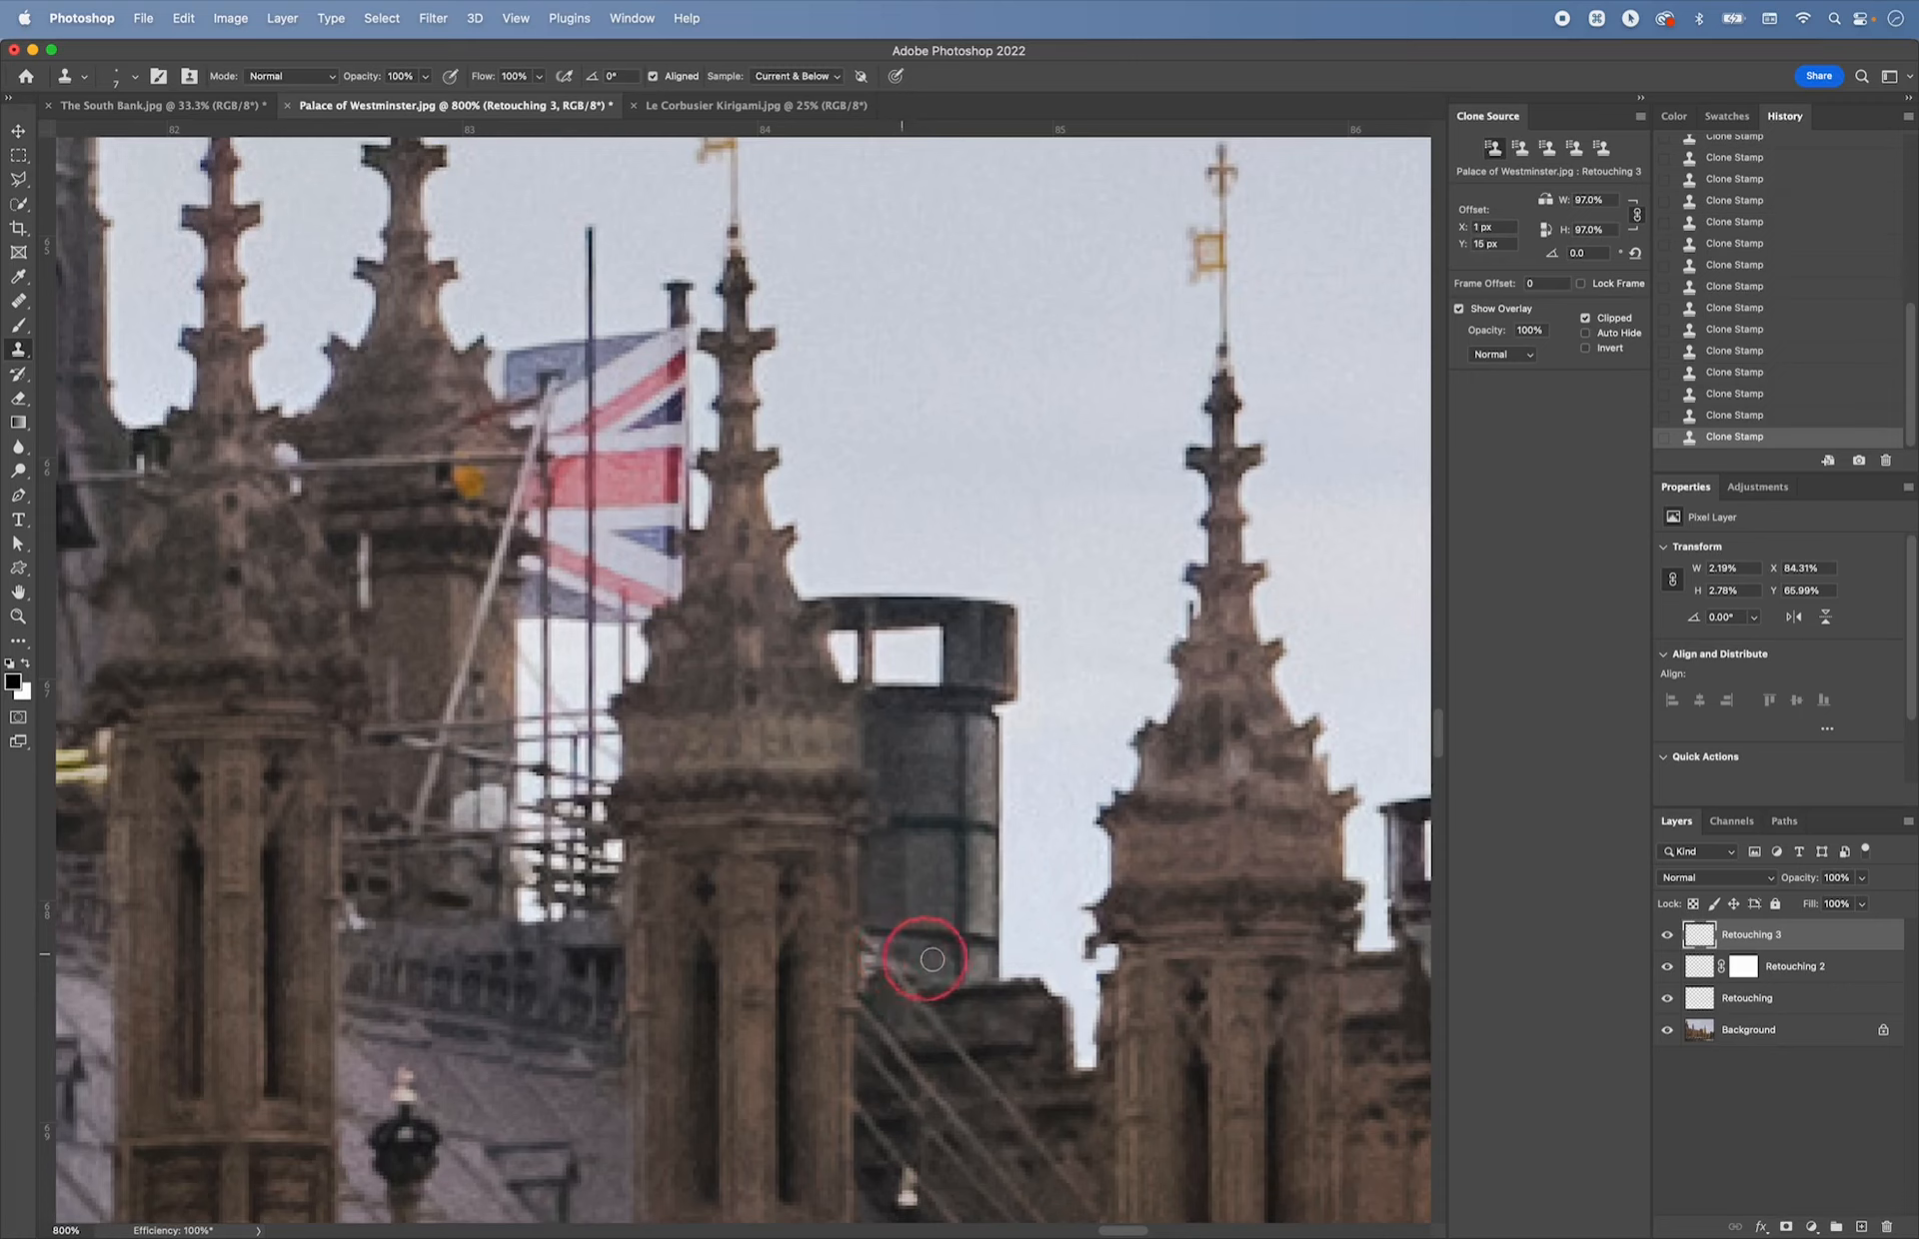
- Clone dark surface over the light railing remnants at the chimney's base next to the spire
{"action": "key", "text": "alt"}
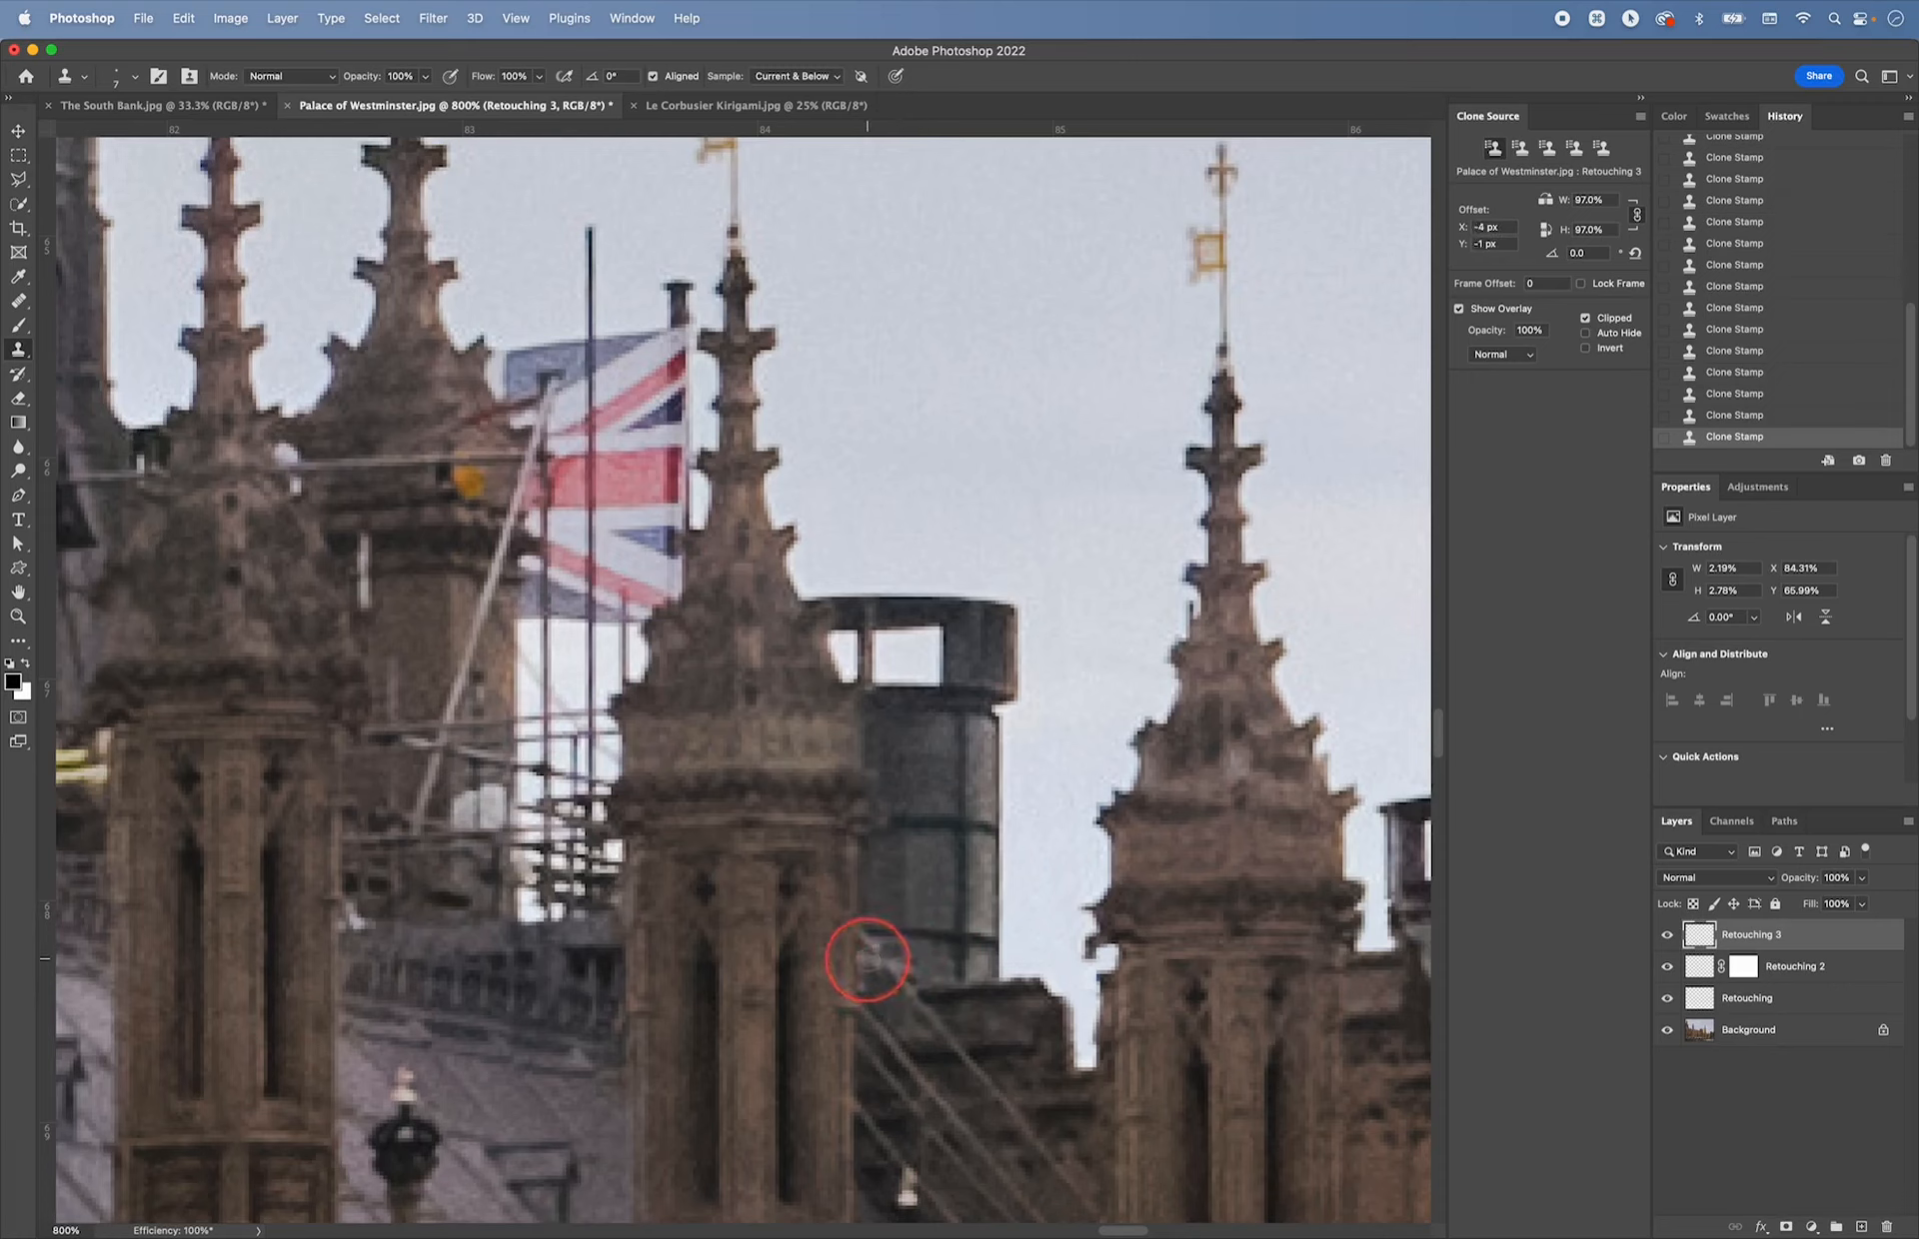
{"action": "left_click_drag", "start_coordinate": [873, 968], "coordinate": [877, 982]}
{"action": "left_click", "coordinate": [878, 990], "text": "alt"}
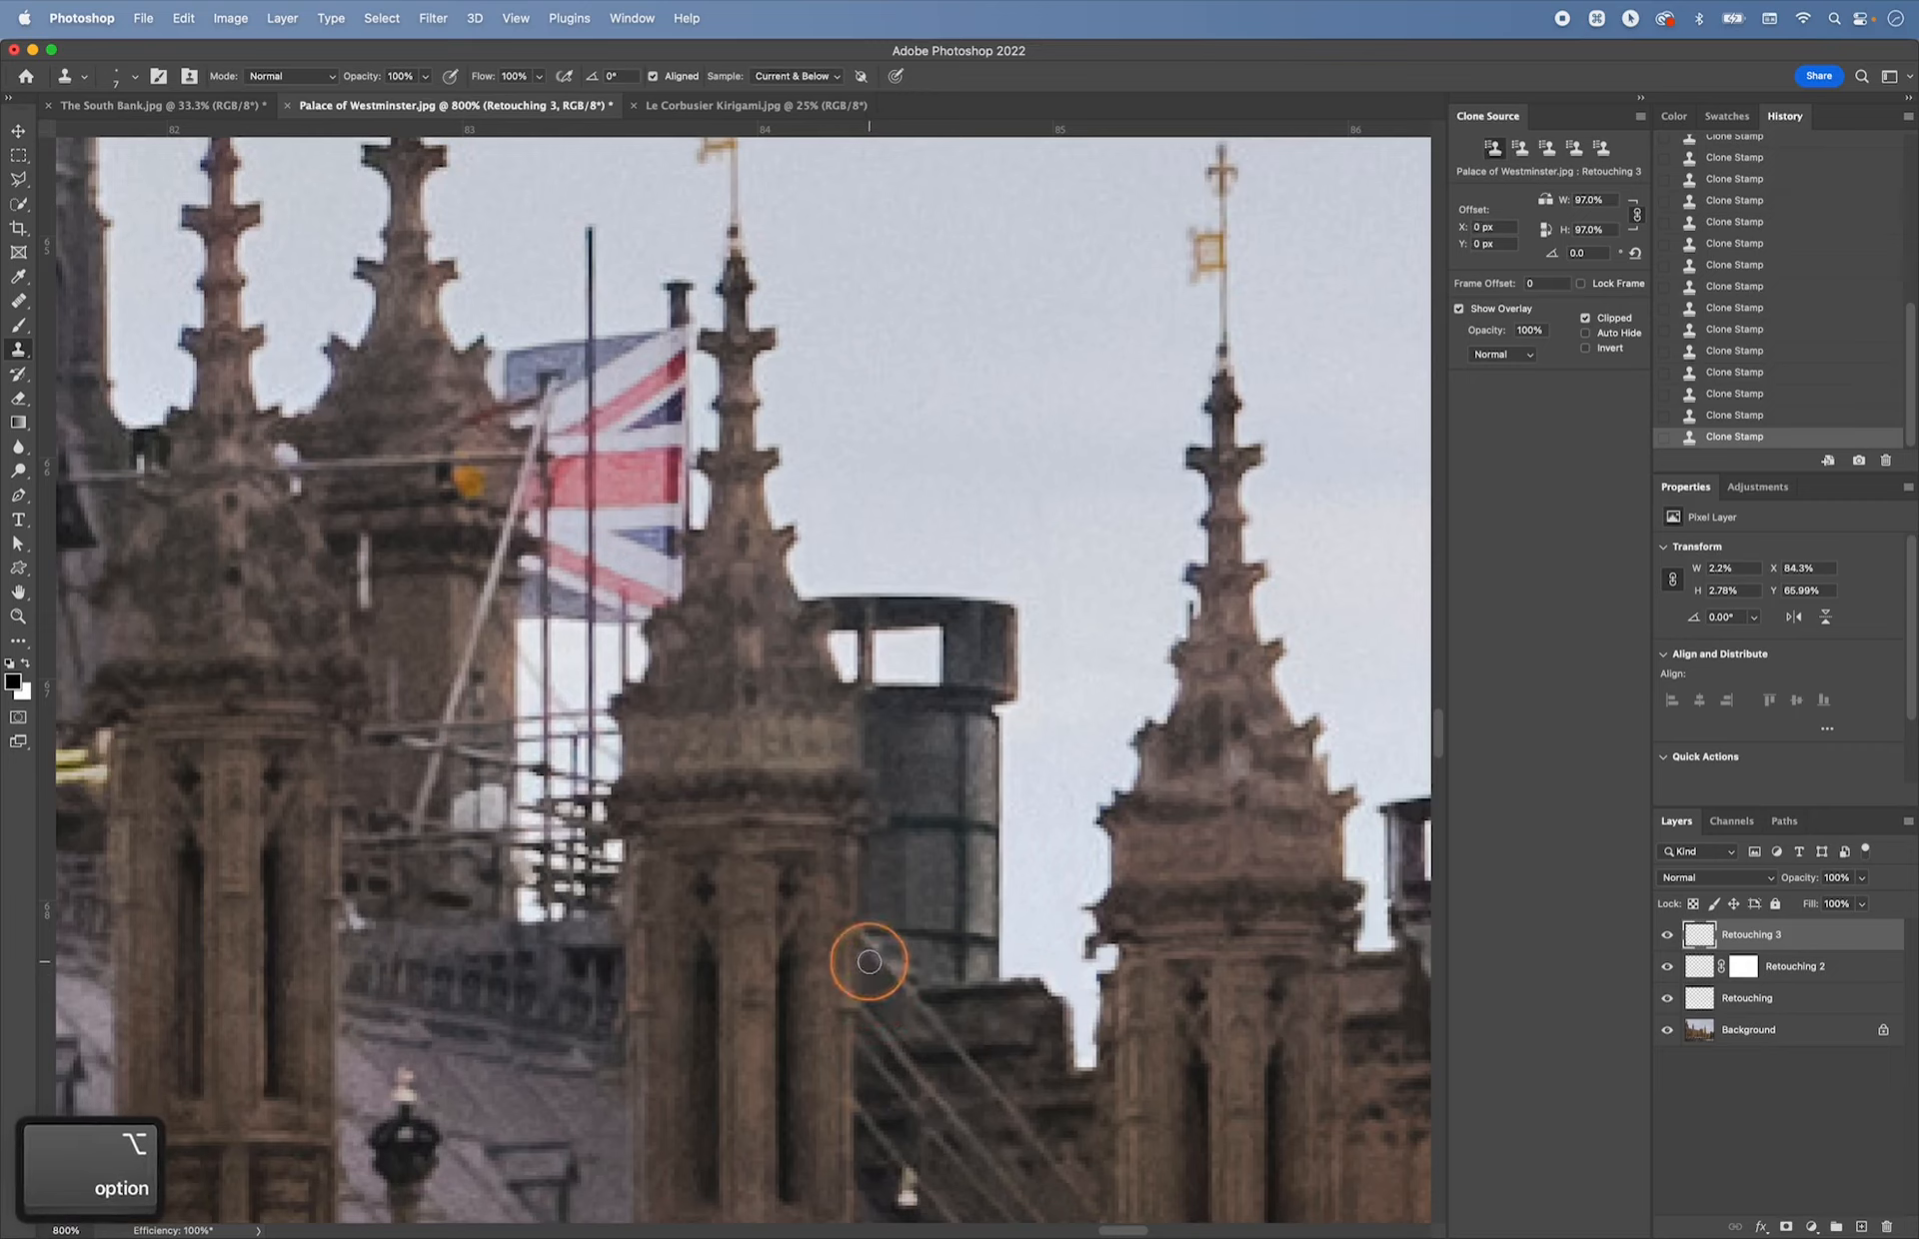
{"action": "left_click", "coordinate": [886, 931], "text": "alt"}
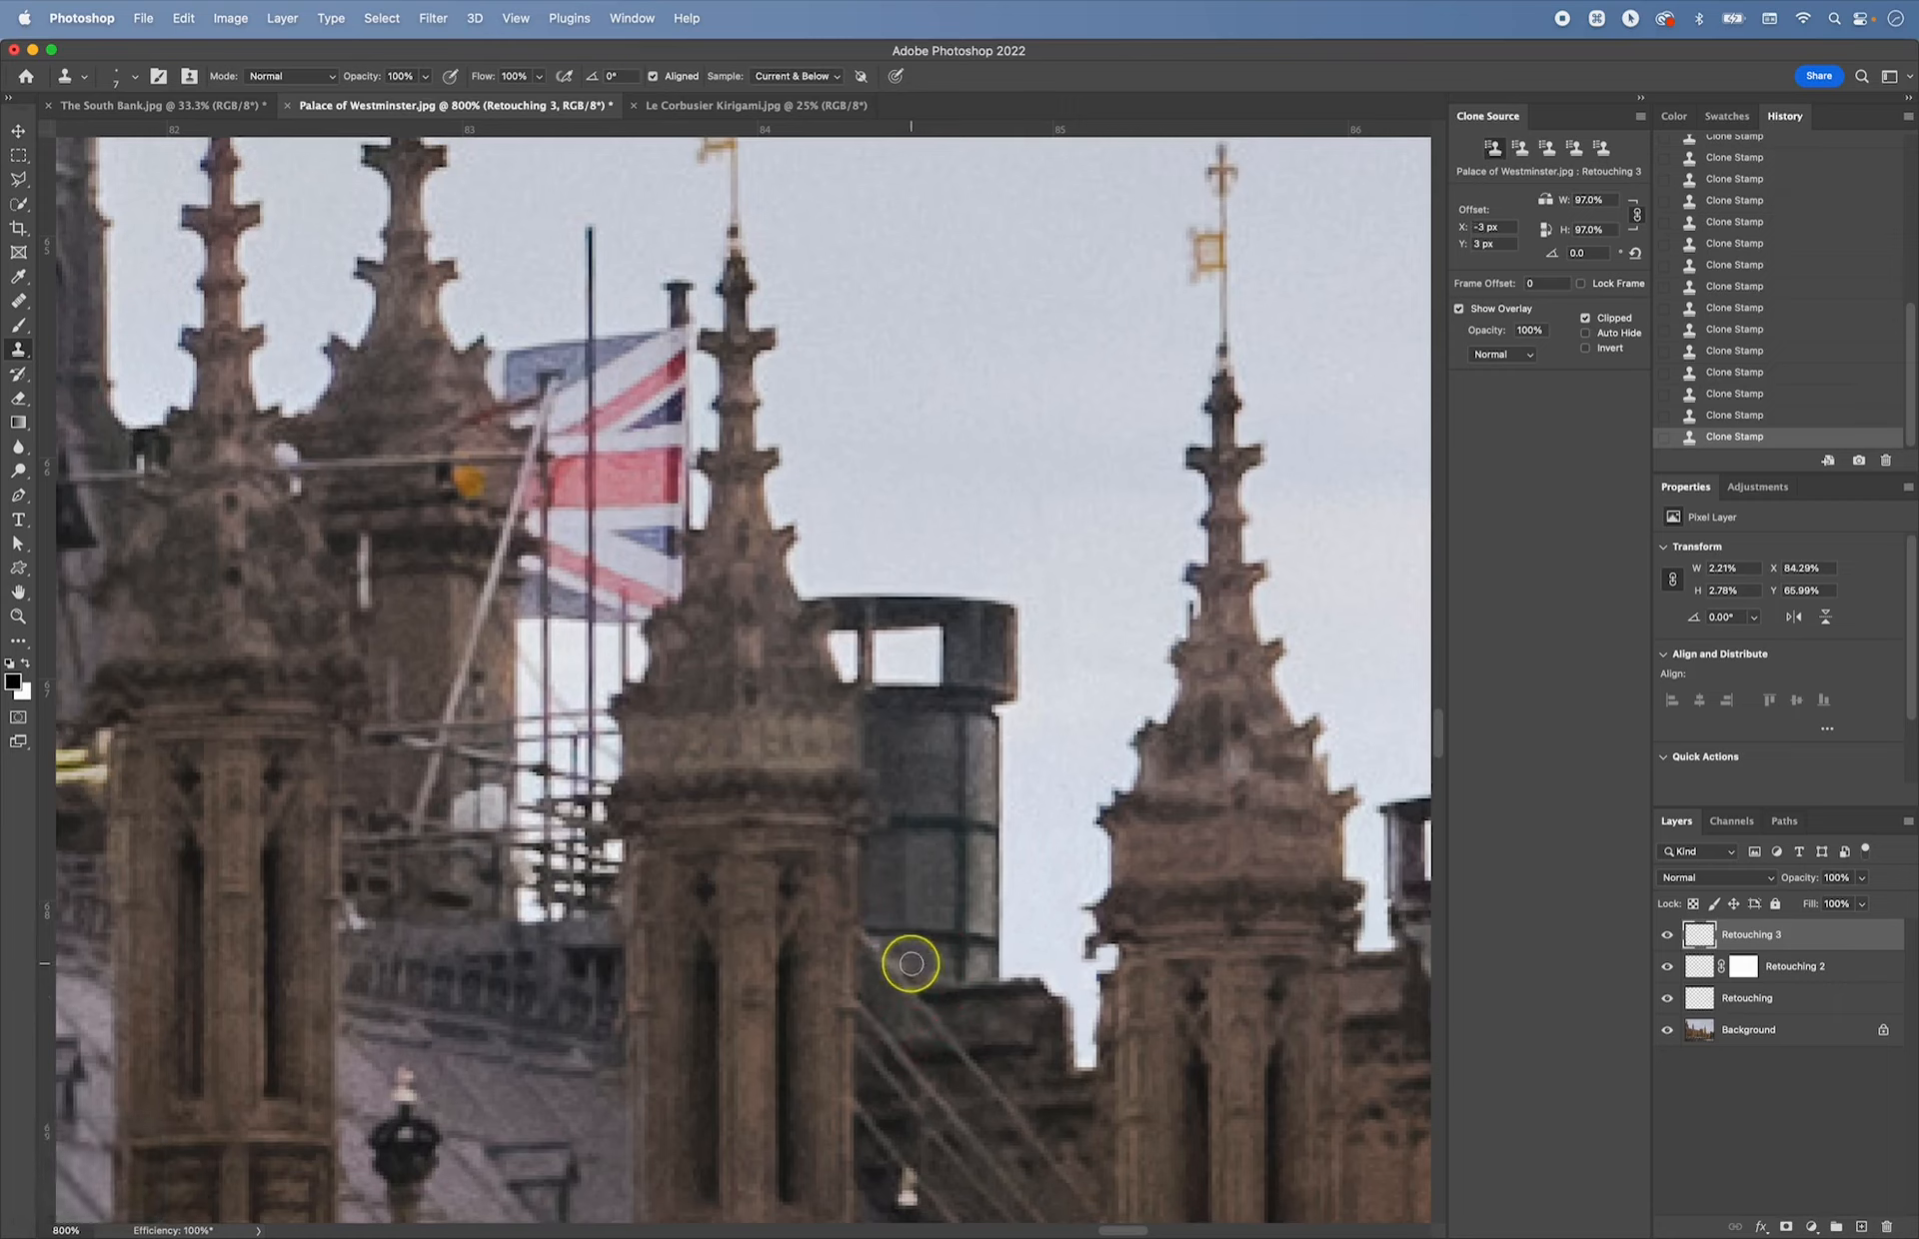
{"action": "left_click", "coordinate": [927, 963], "text": "alt"}
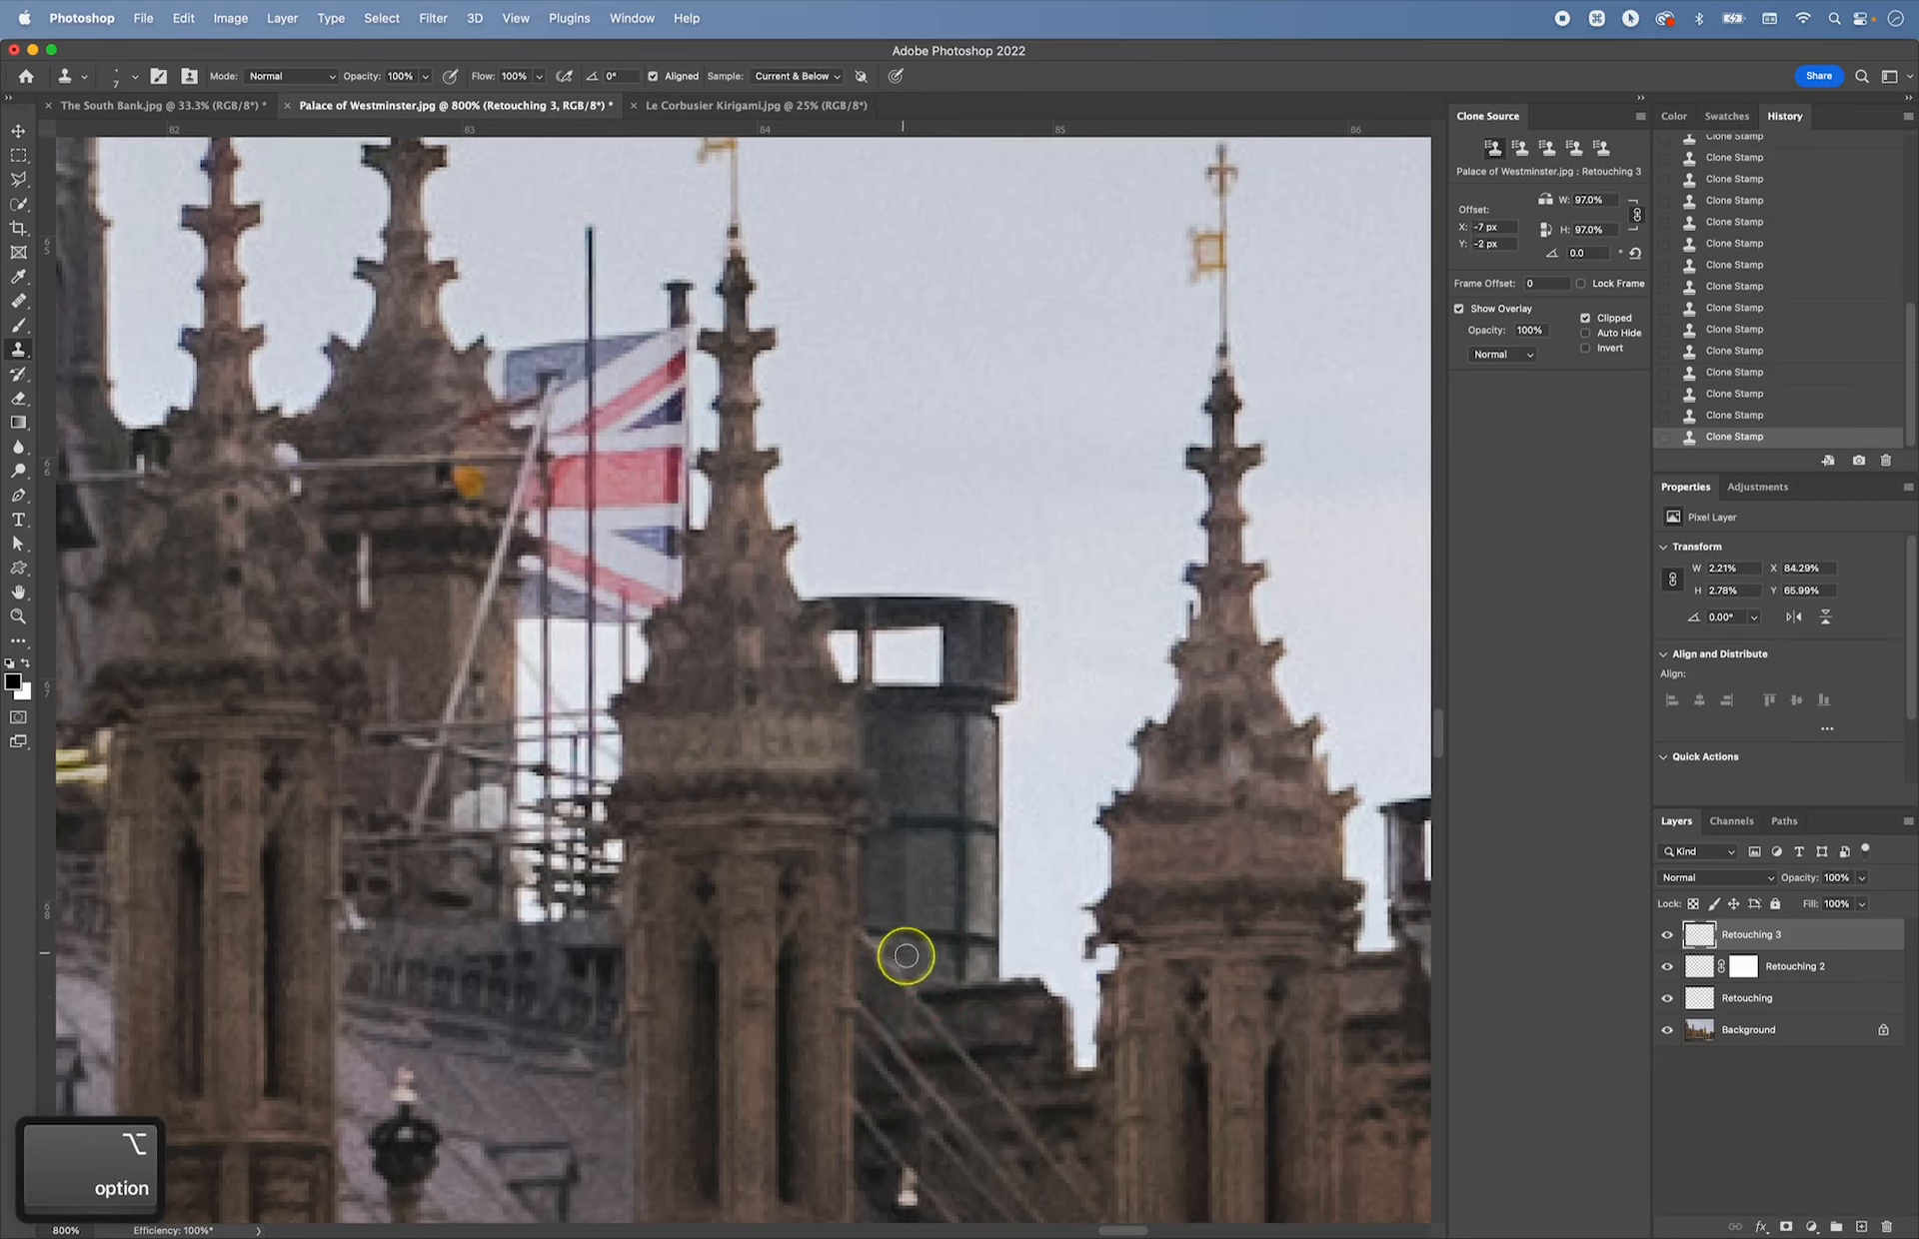
- Clone chimney surface over the upper end of the cable at the chimney's base and continue the dark band toward the spire
{"action": "left_click", "coordinate": [924, 983], "text": "alt"}
{"action": "scroll", "coordinate": [905, 994], "scroll_direction": "down", "scroll_amount": 1}
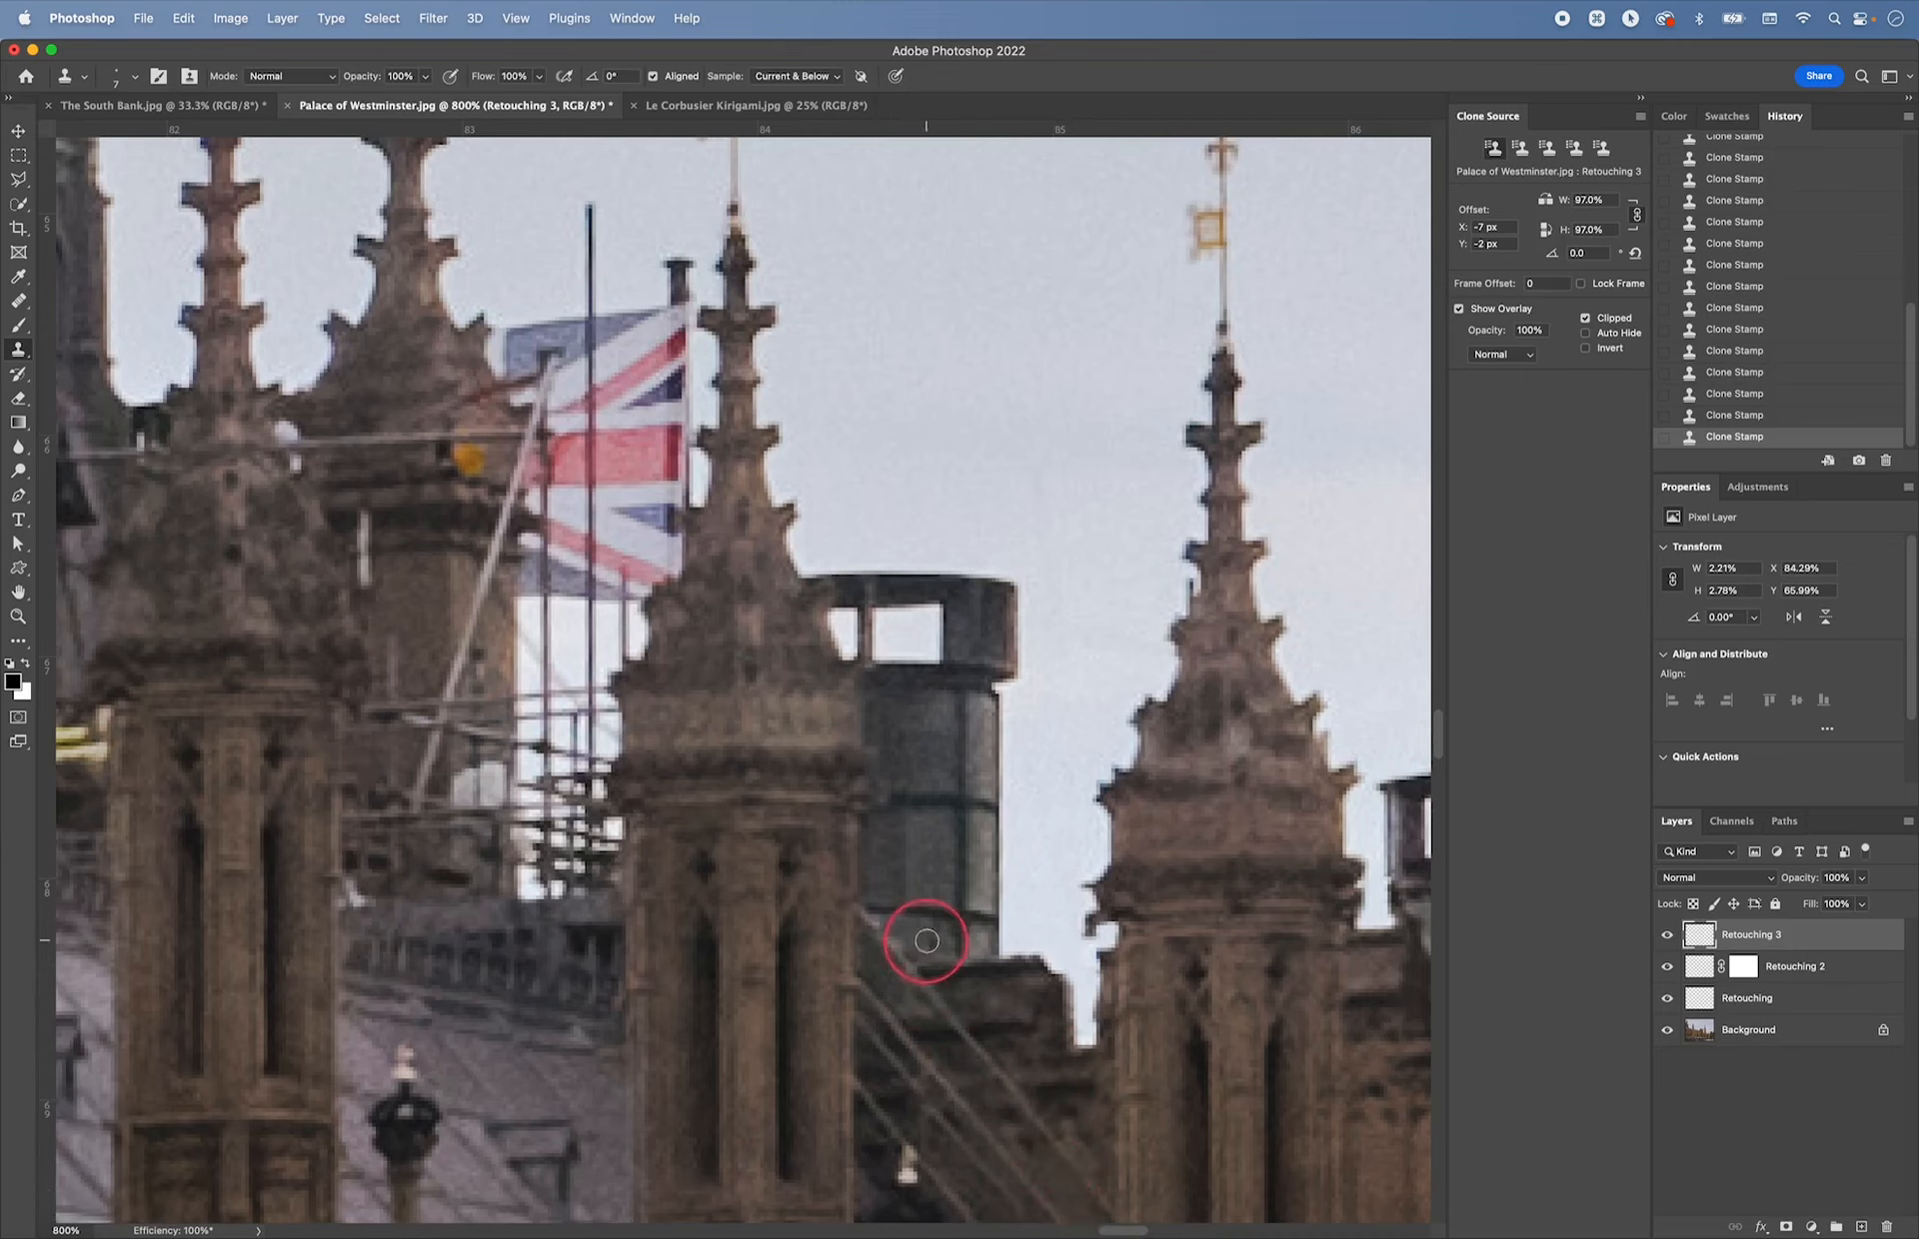
{"action": "left_click", "coordinate": [914, 940], "text": "alt"}
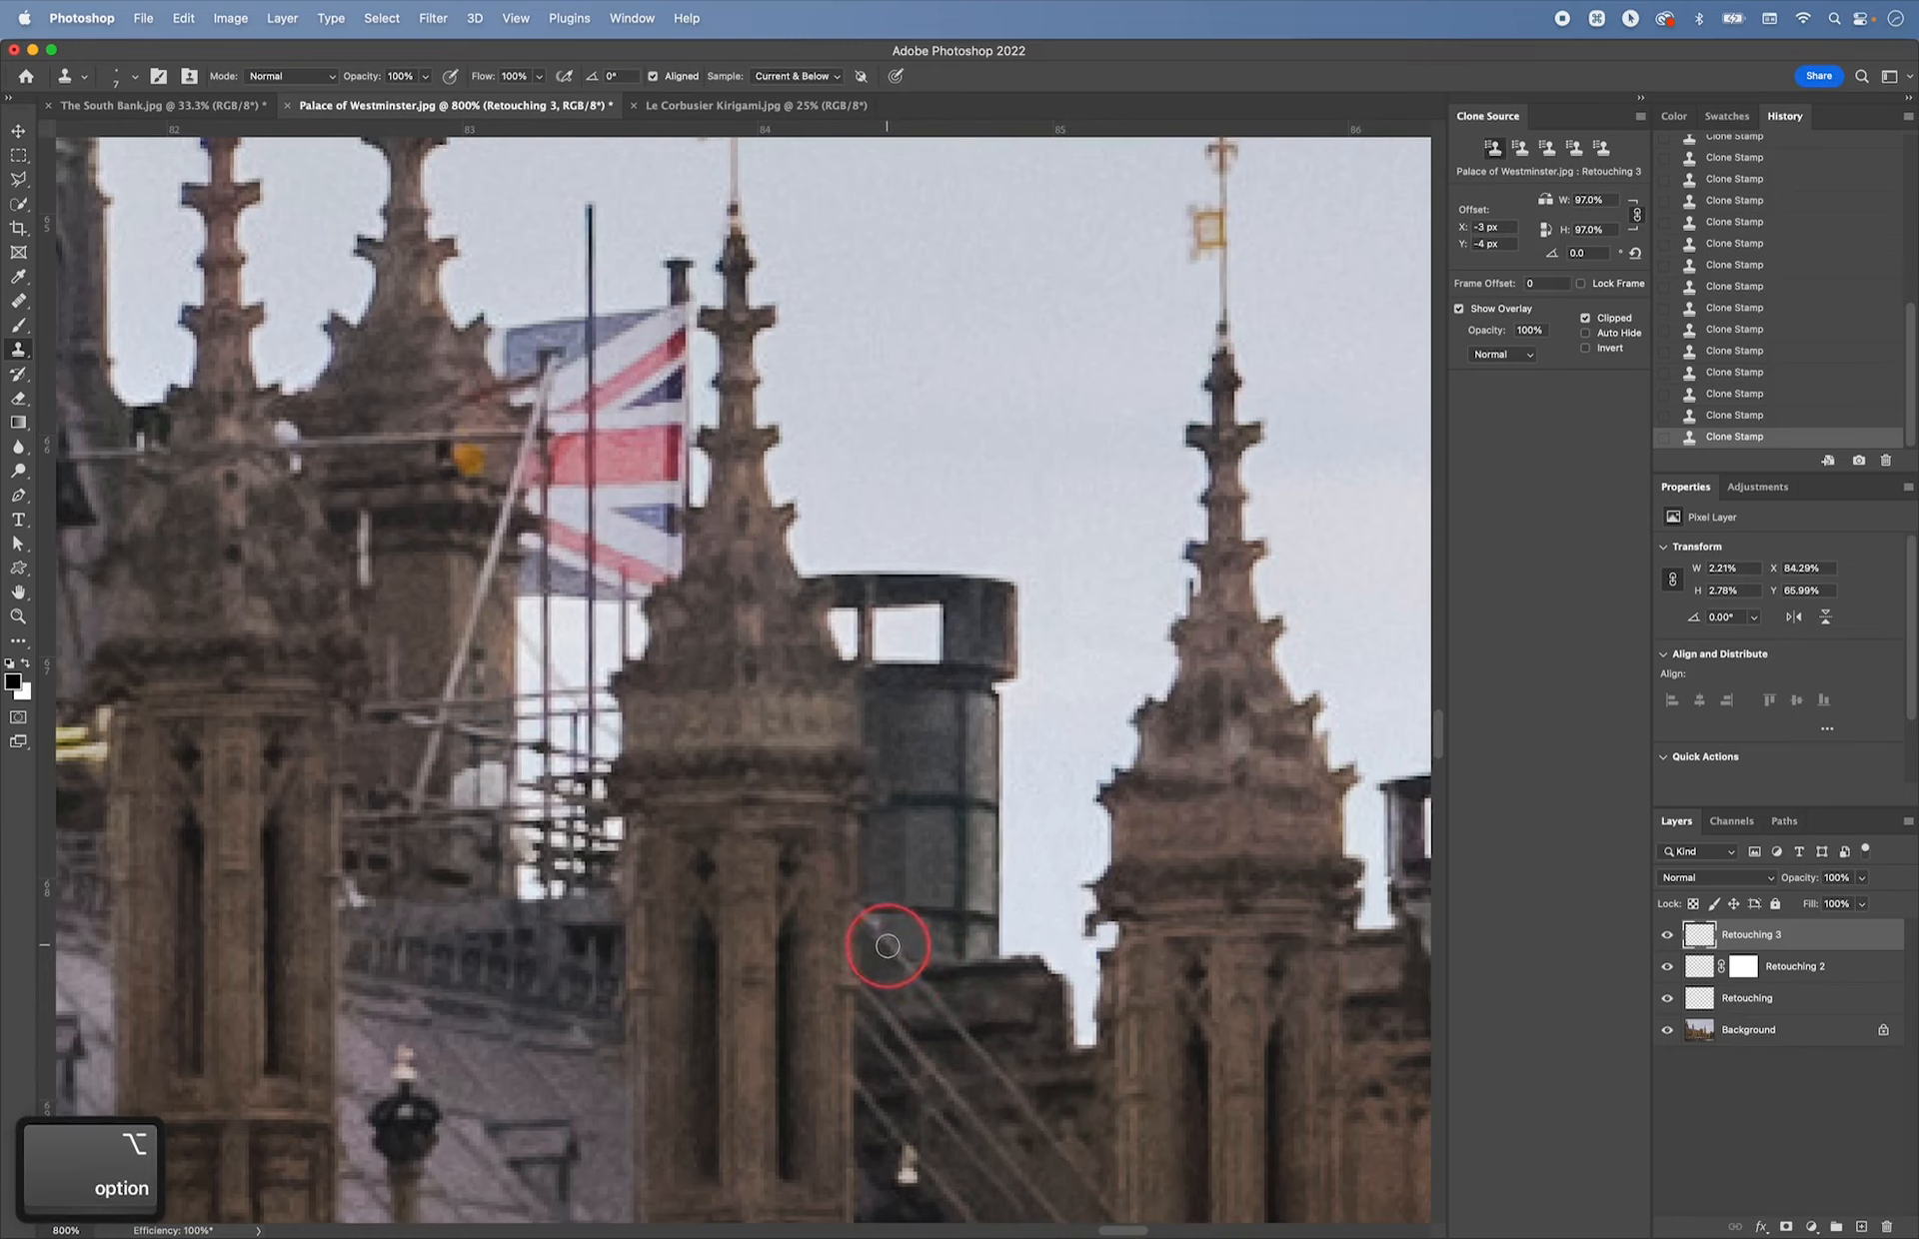
{"action": "left_click", "coordinate": [874, 920]}
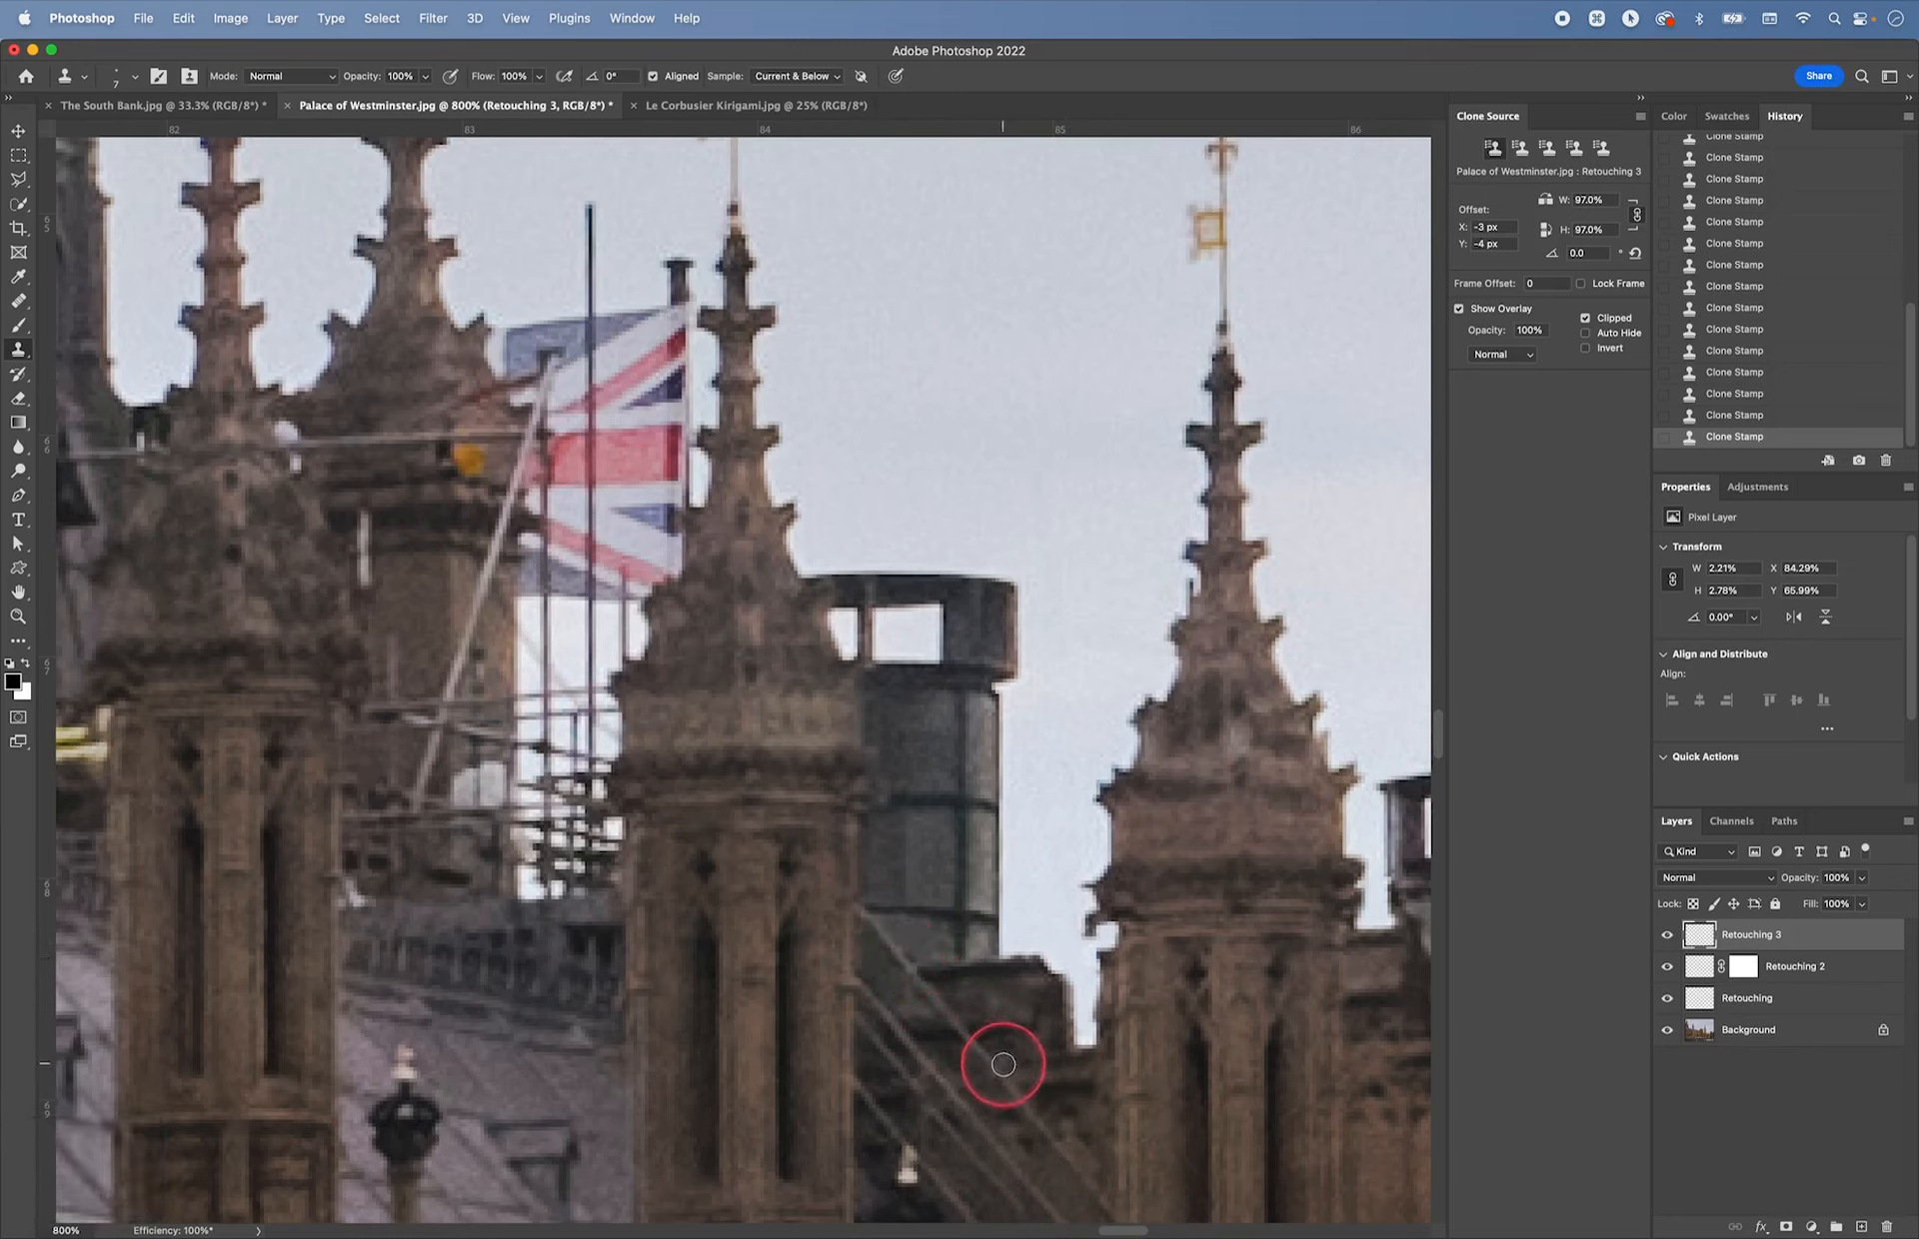
{"action": "left_click", "coordinate": [923, 914], "text": "alt"}
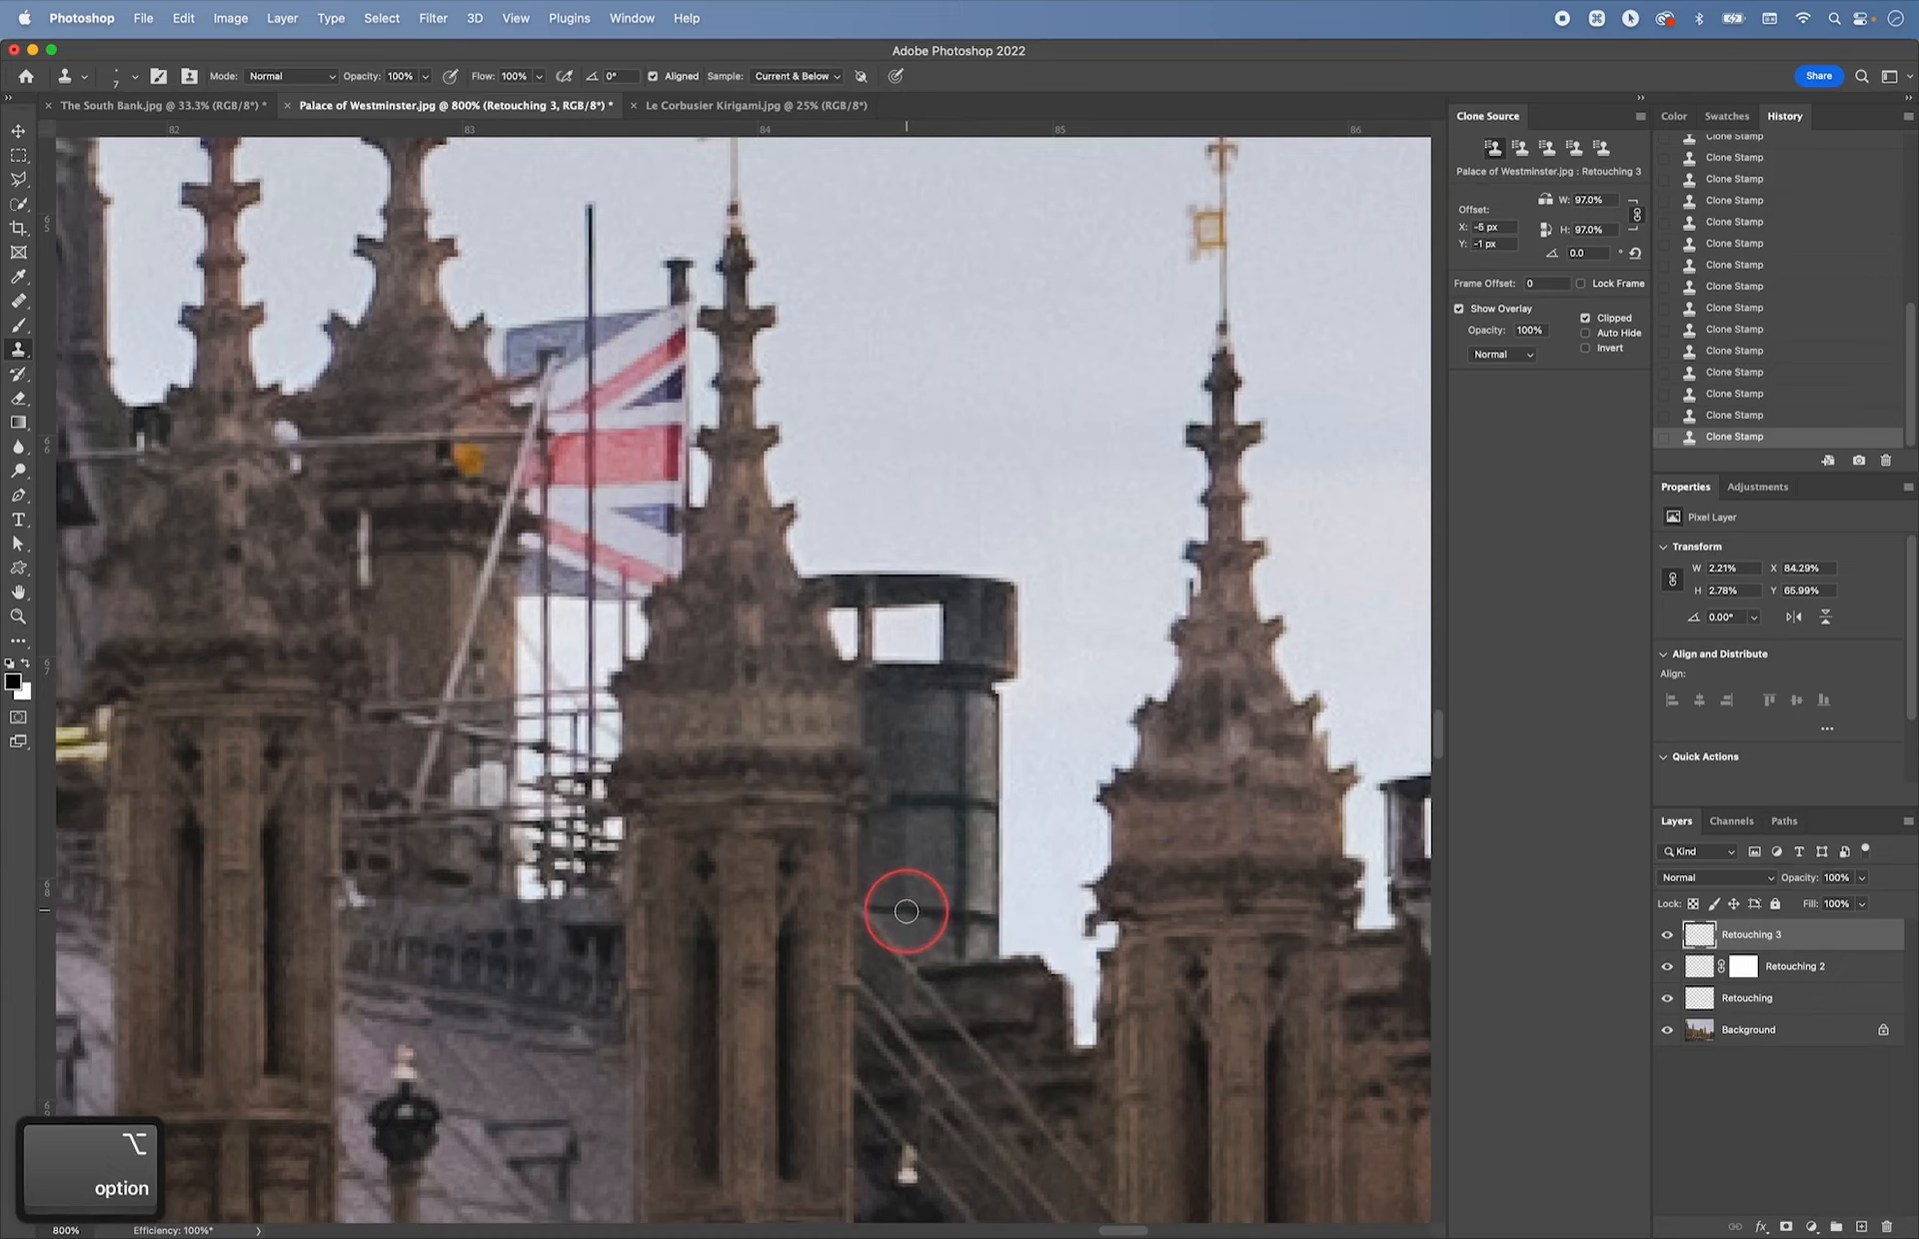
{"action": "left_click", "coordinate": [904, 912], "text": "alt"}
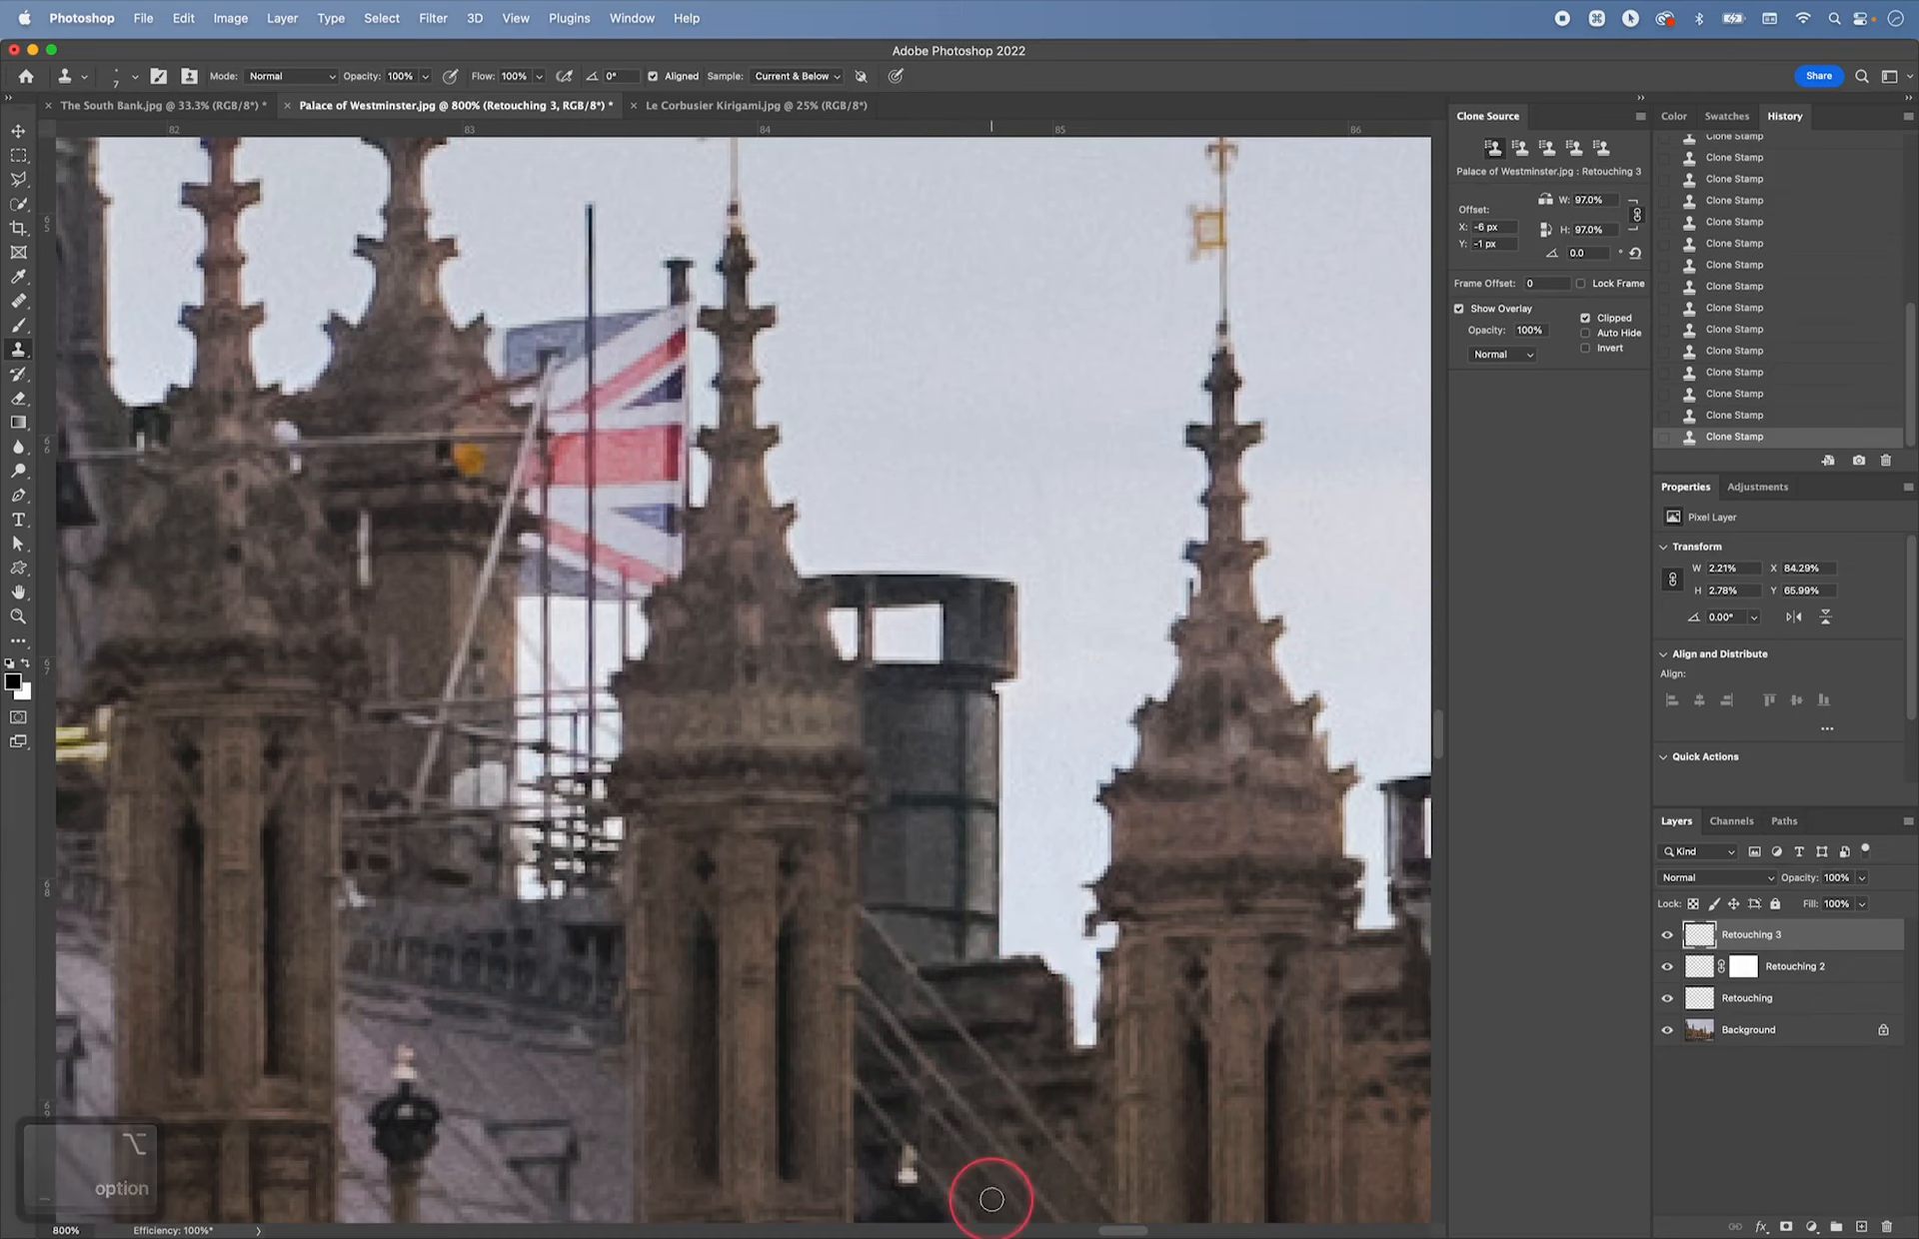
- Hide and show the Retouching 3 layer to compare the chimney area before and after the cleanup
{"action": "left_click_drag", "start_coordinate": [986, 1135], "coordinate": [976, 904]}
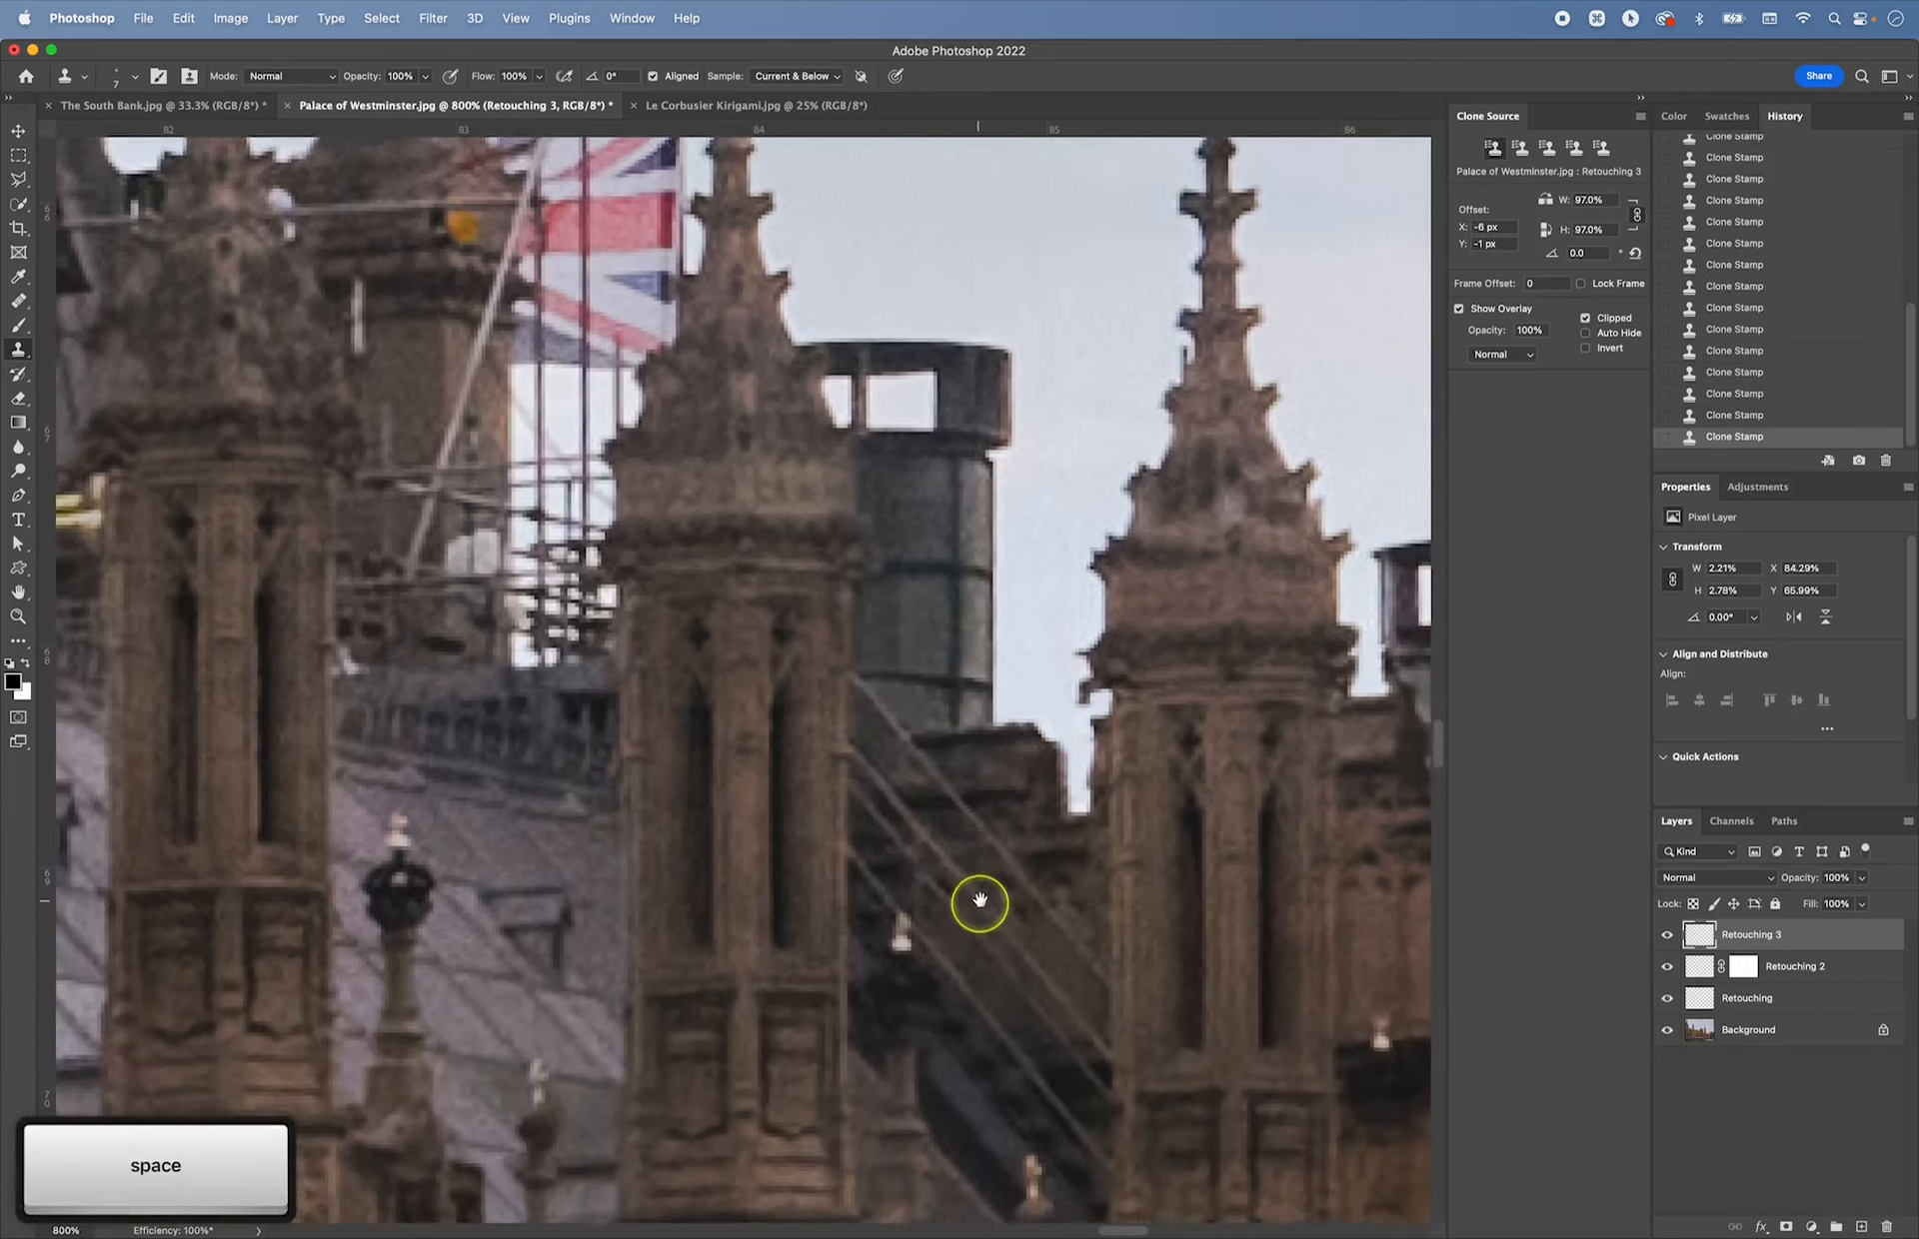
{"action": "left_click_drag", "start_coordinate": [861, 763], "coordinate": [892, 935]}
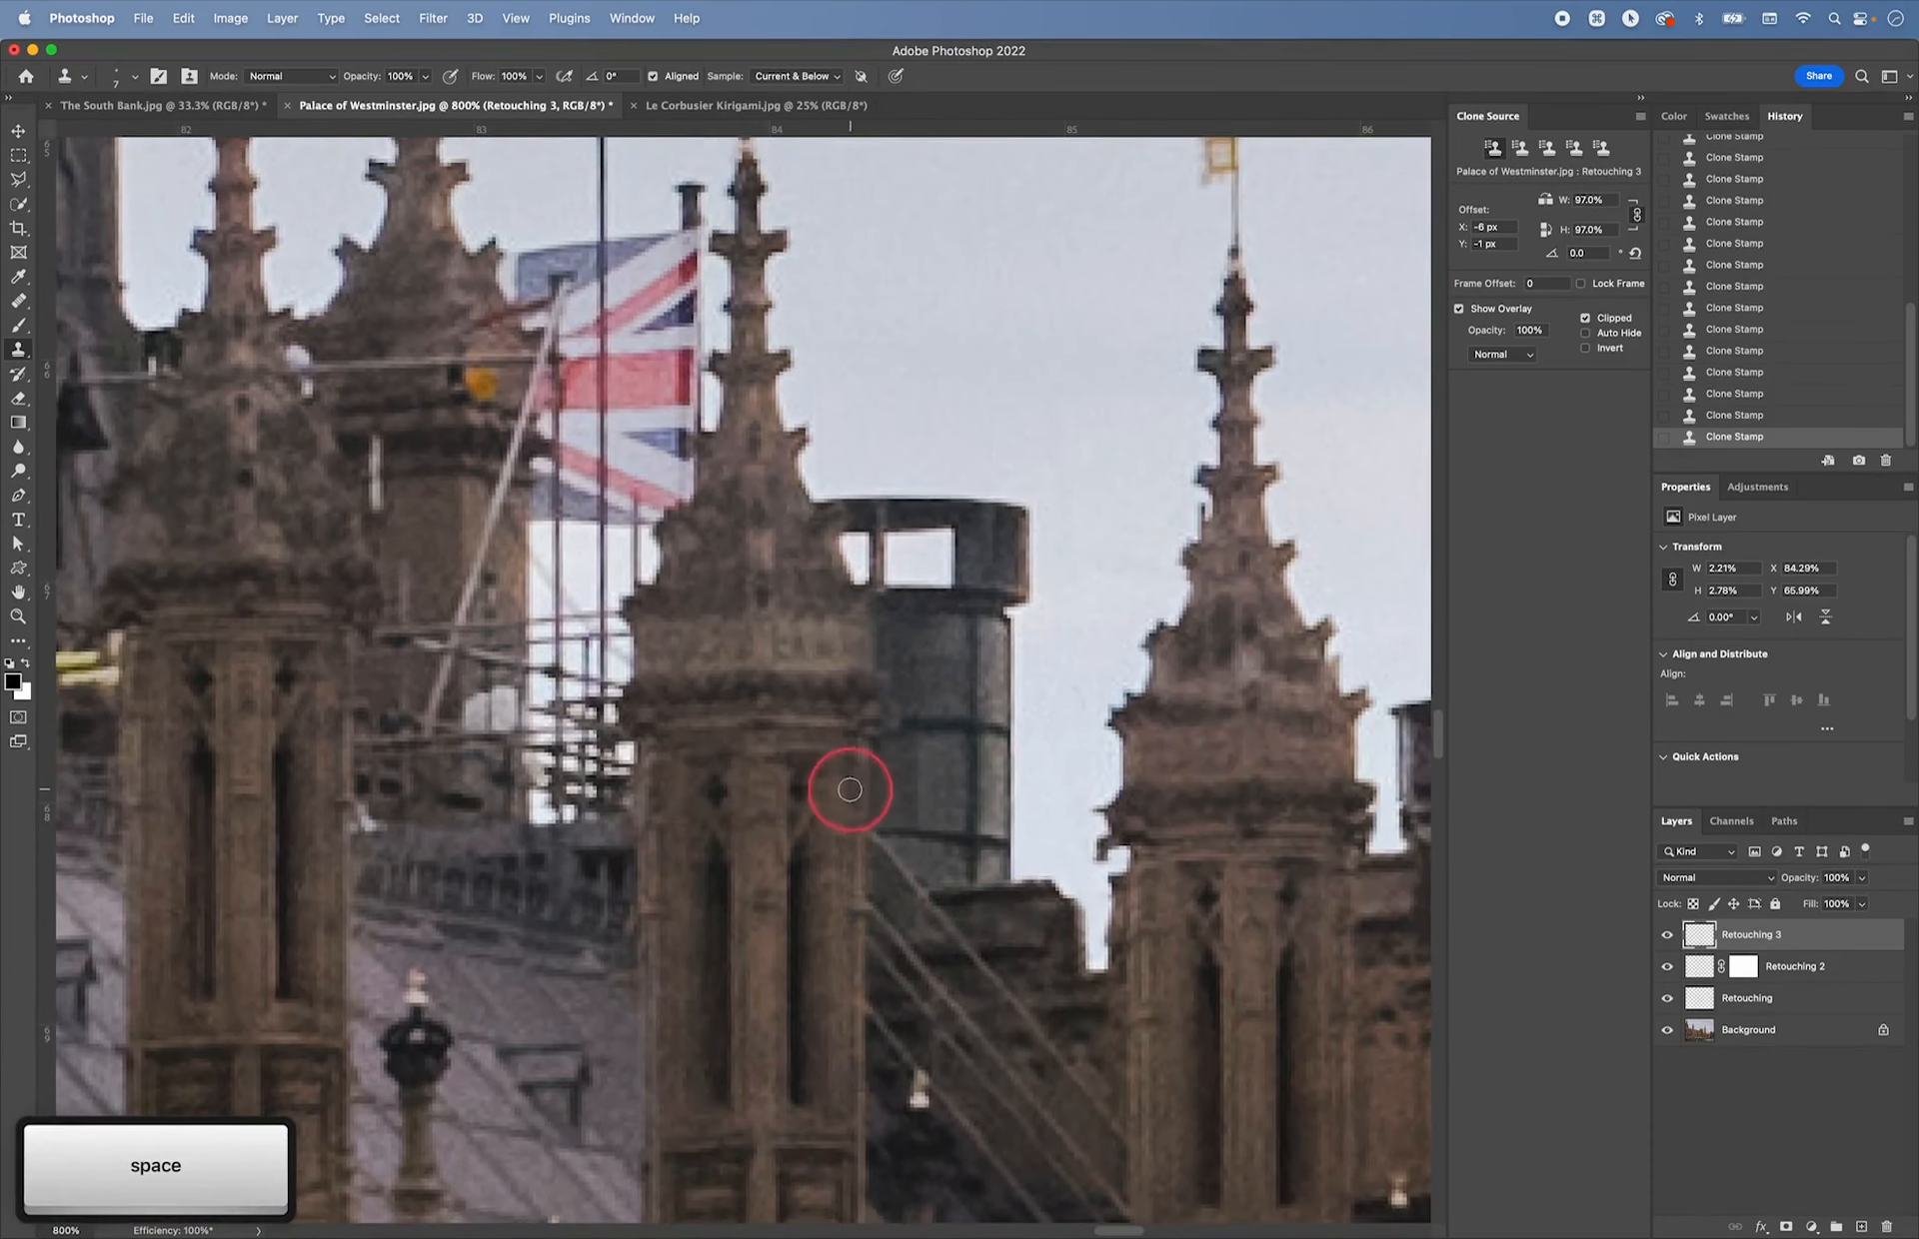
{"action": "left_click", "coordinate": [1666, 935]}
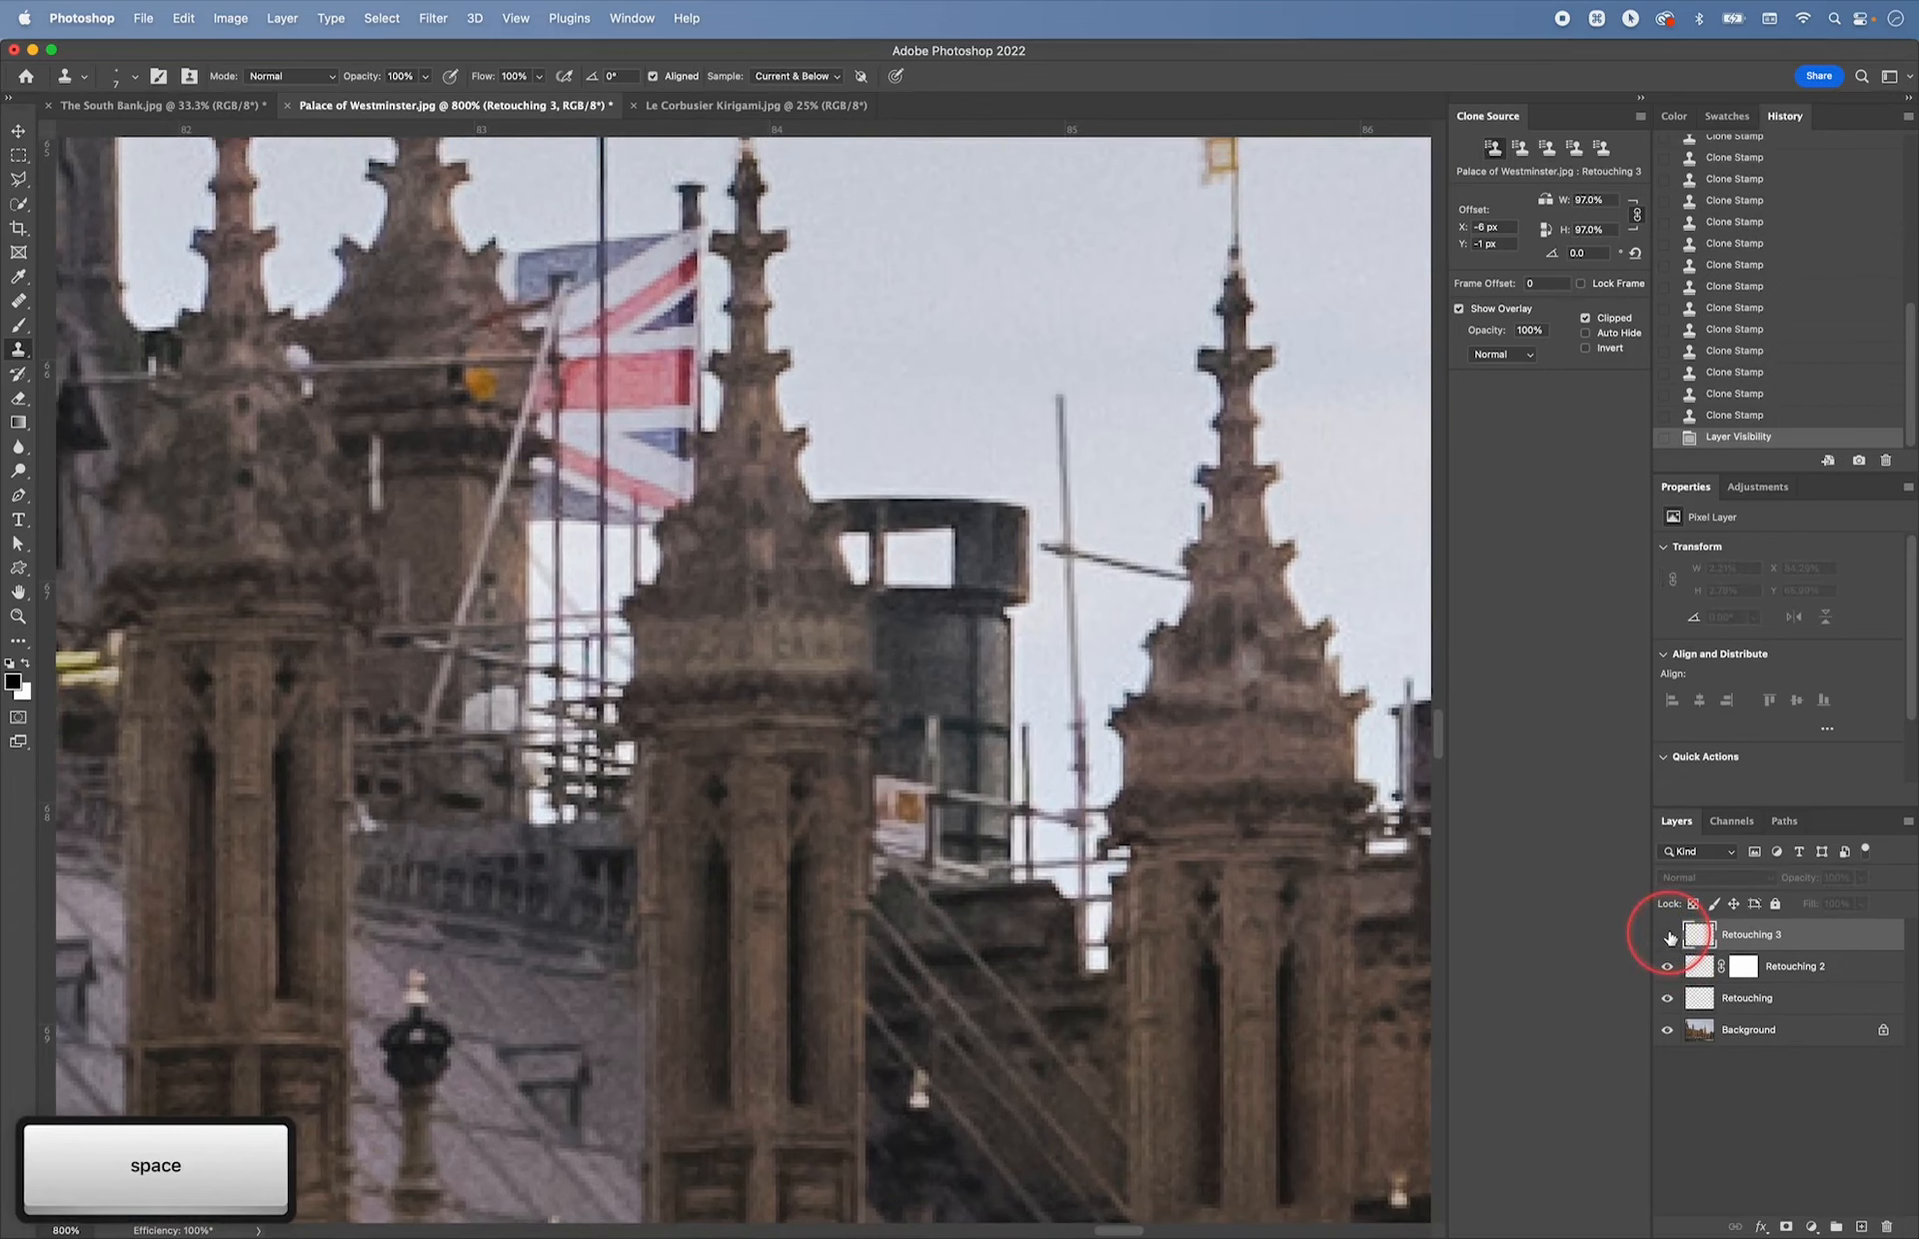
{"action": "left_click", "coordinate": [1666, 935]}
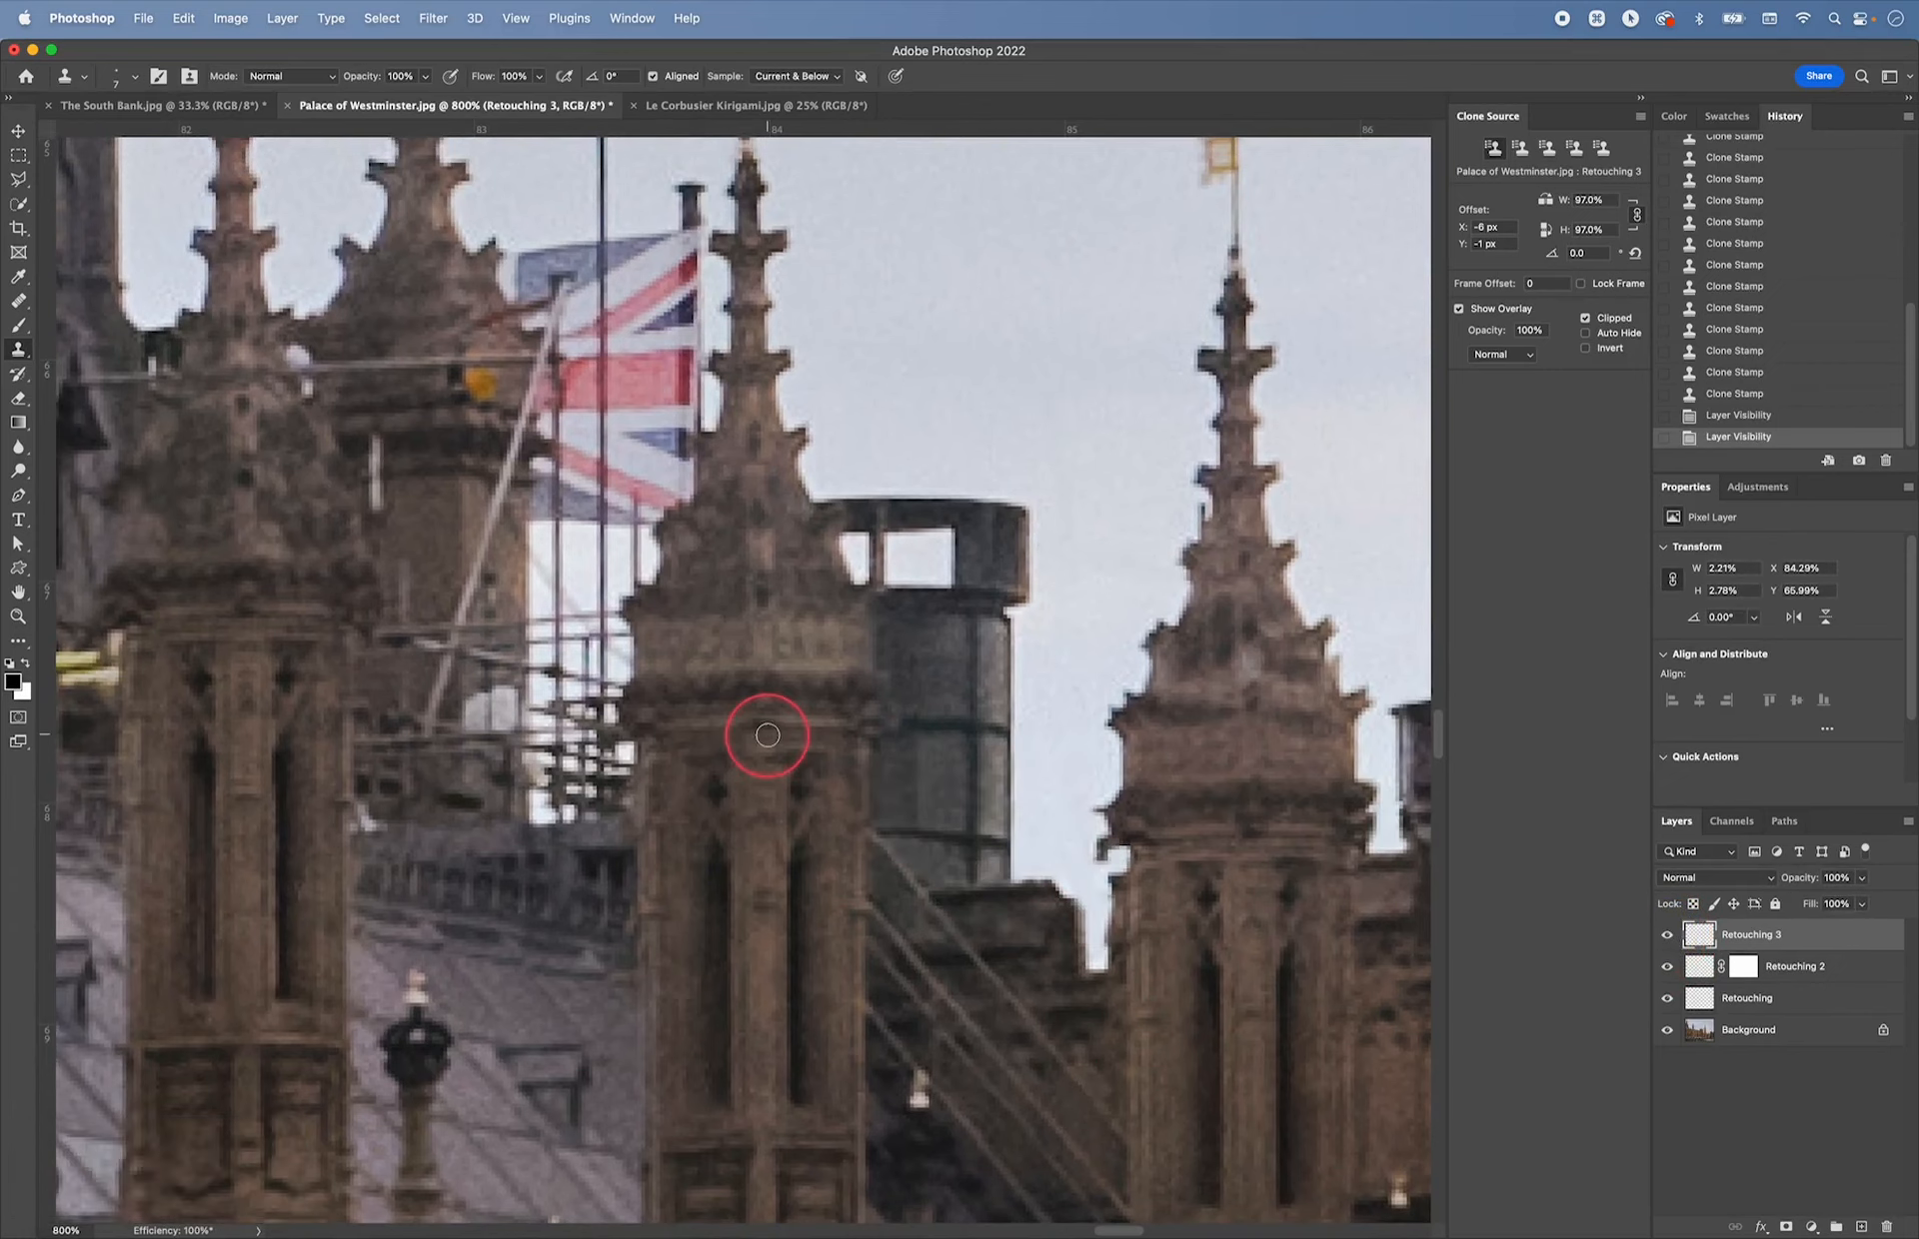
- Clone sky over the part of the scaffolding pole that rises above the Union Jack flag
{"action": "left_click_drag", "start_coordinate": [692, 668], "coordinate": [790, 849]}
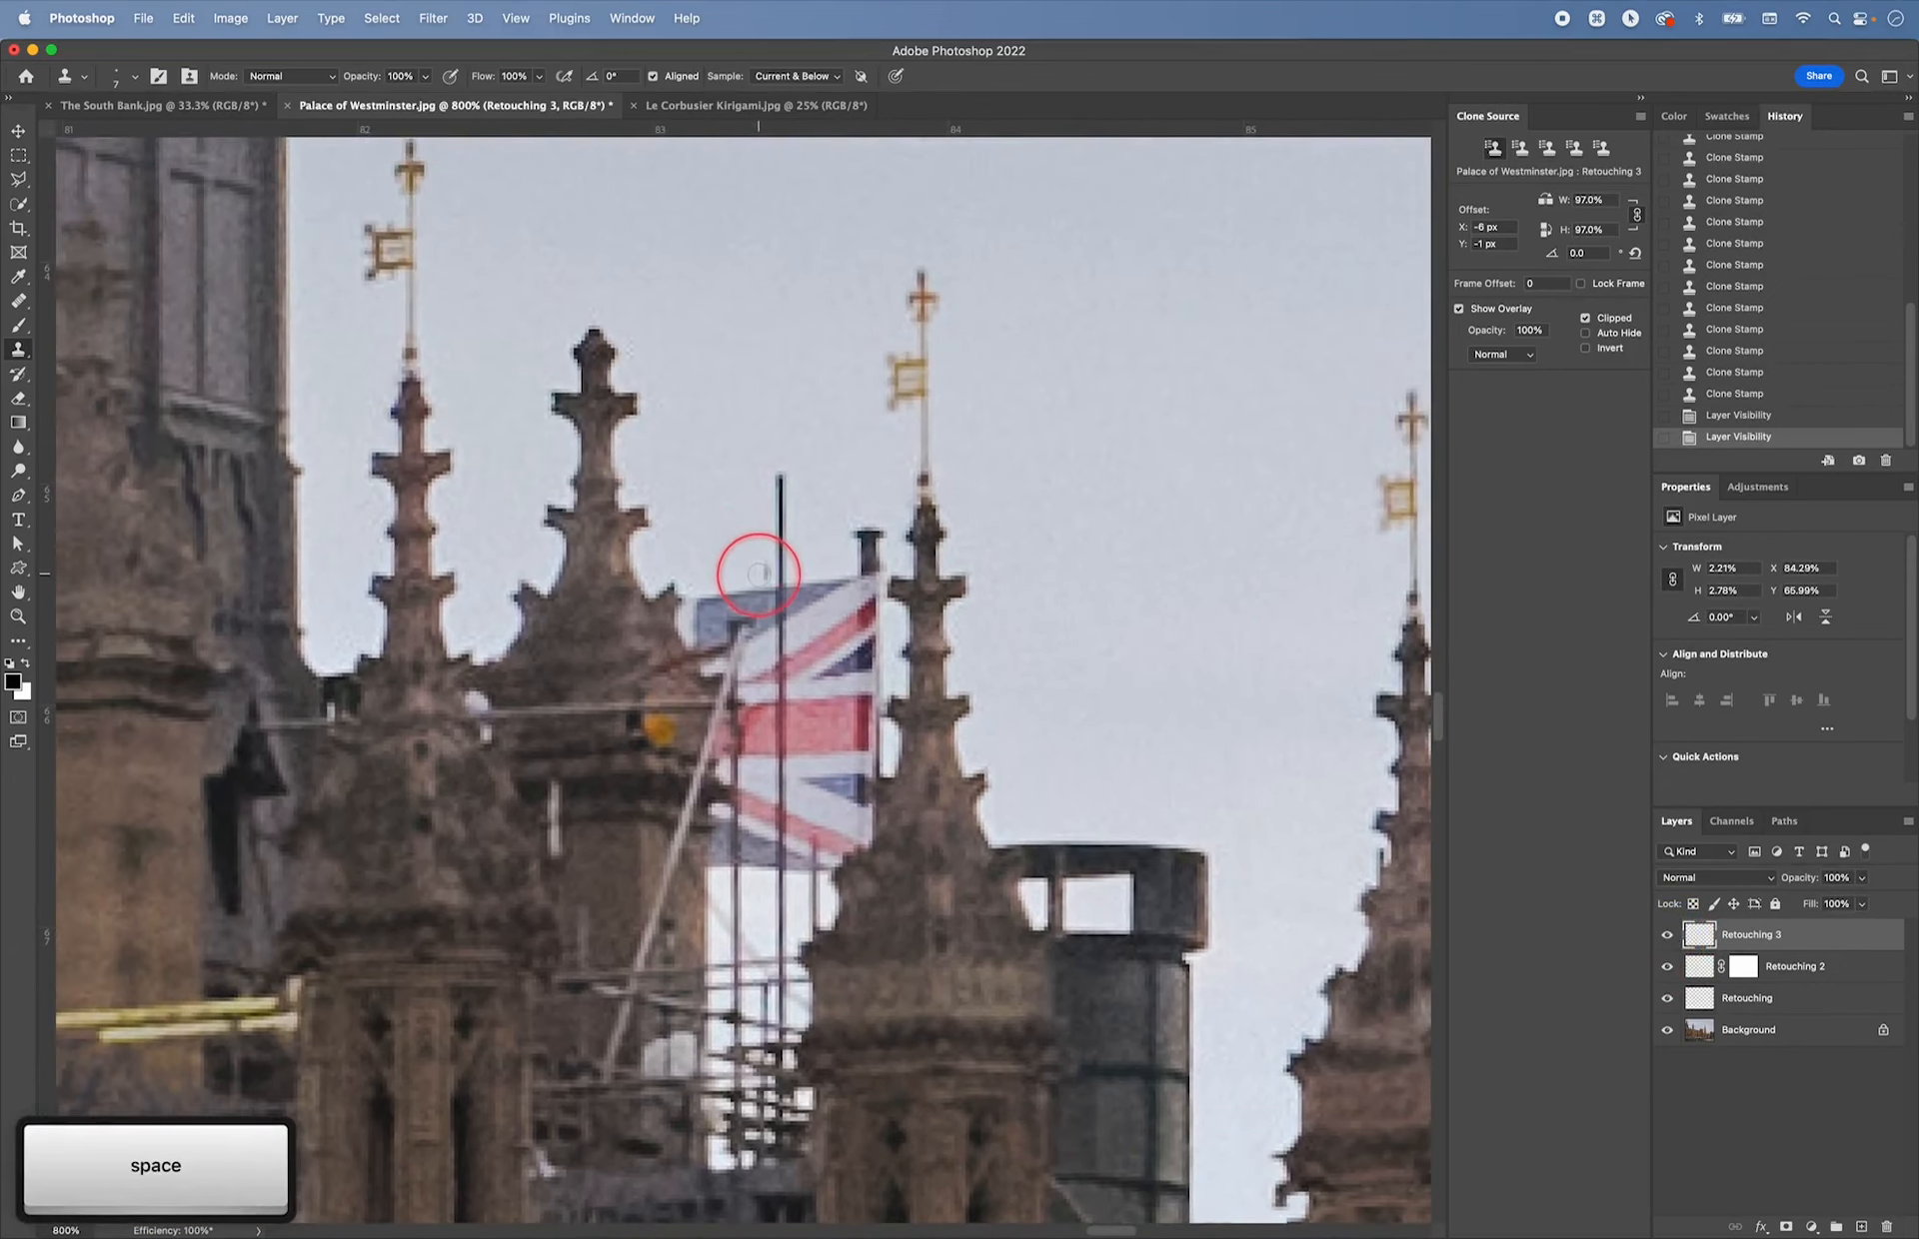
{"action": "key", "text": "alt"}
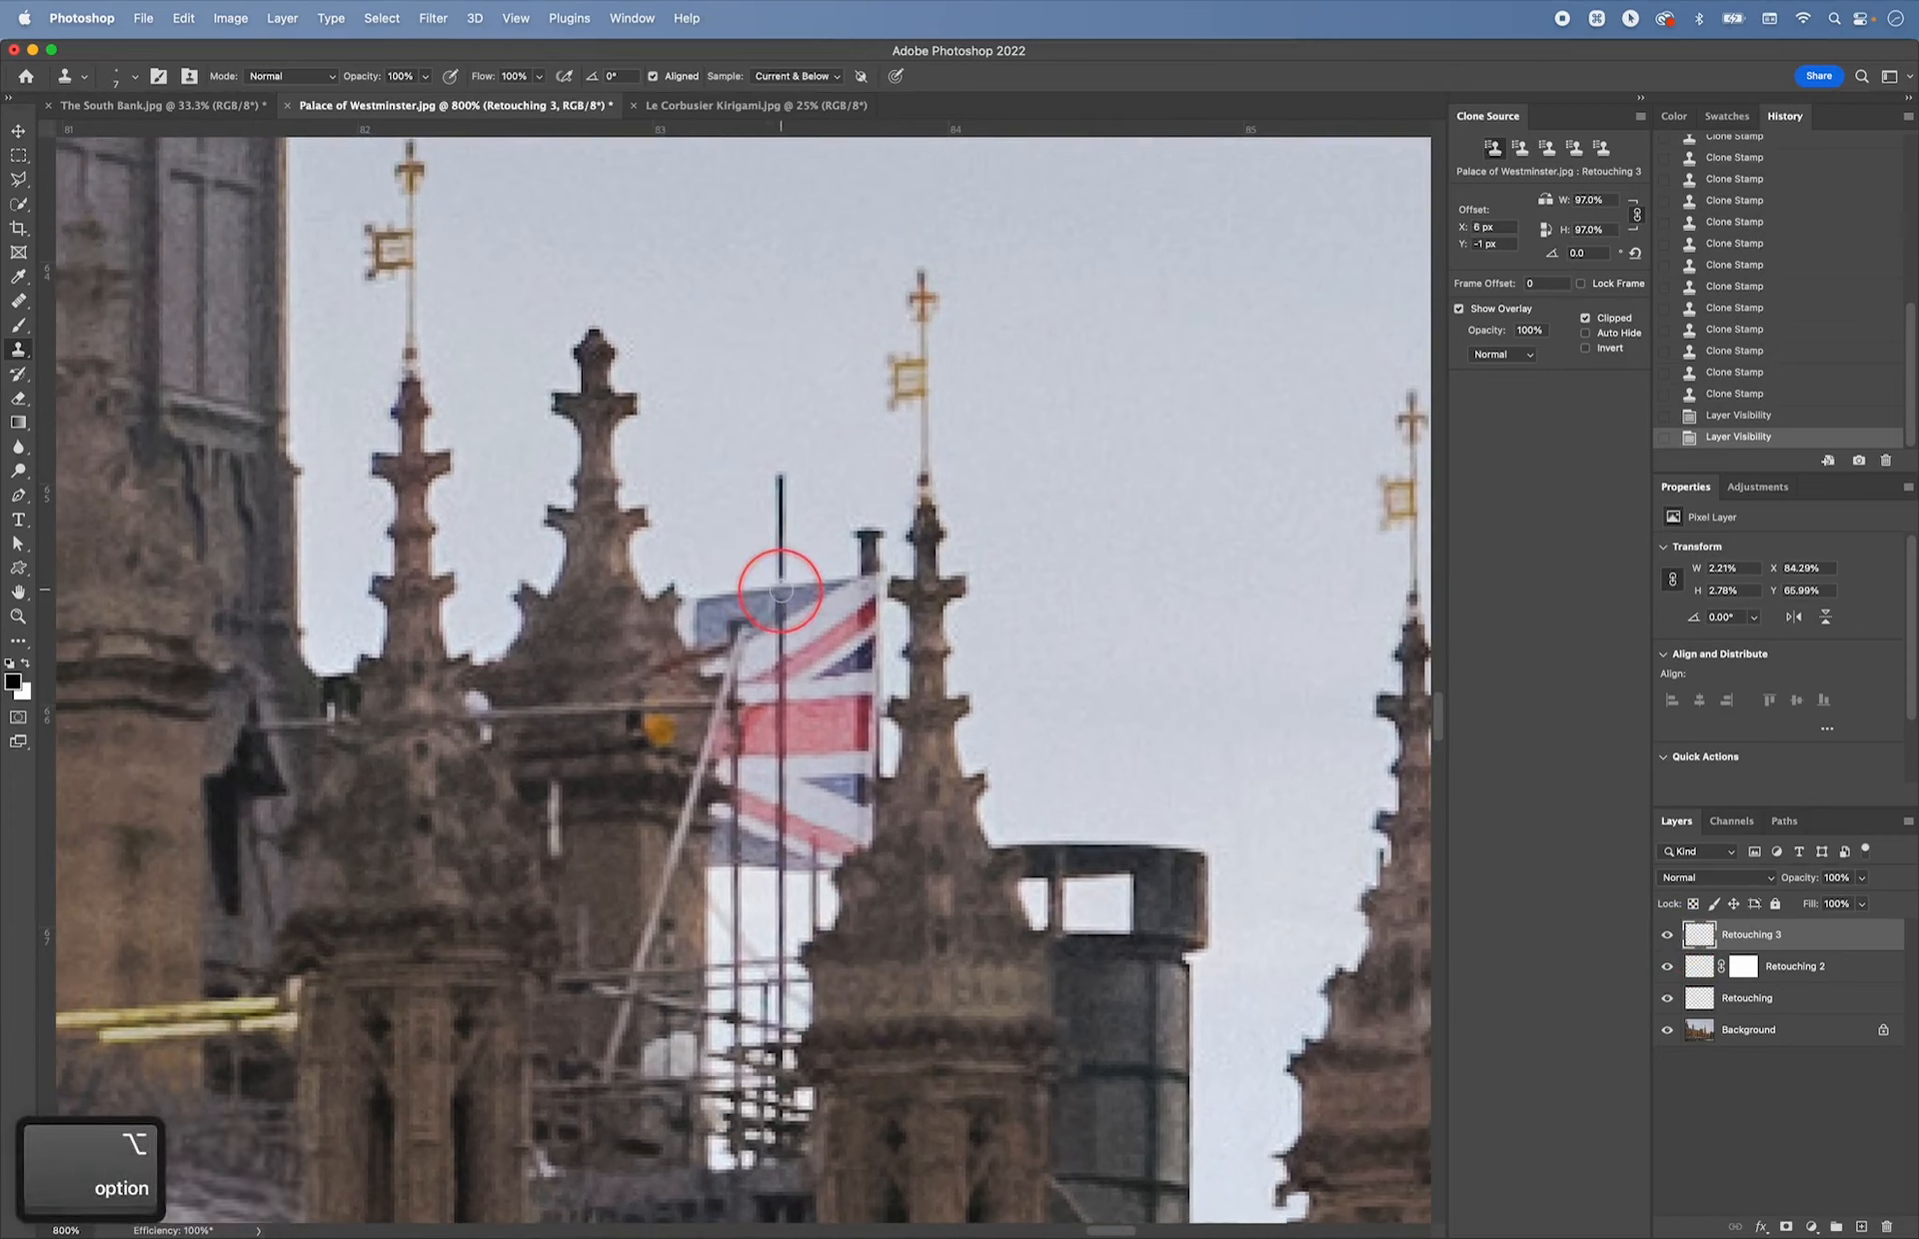
{"action": "left_click", "coordinate": [781, 592], "text": "alt"}
{"action": "left_click", "coordinate": [779, 506]}
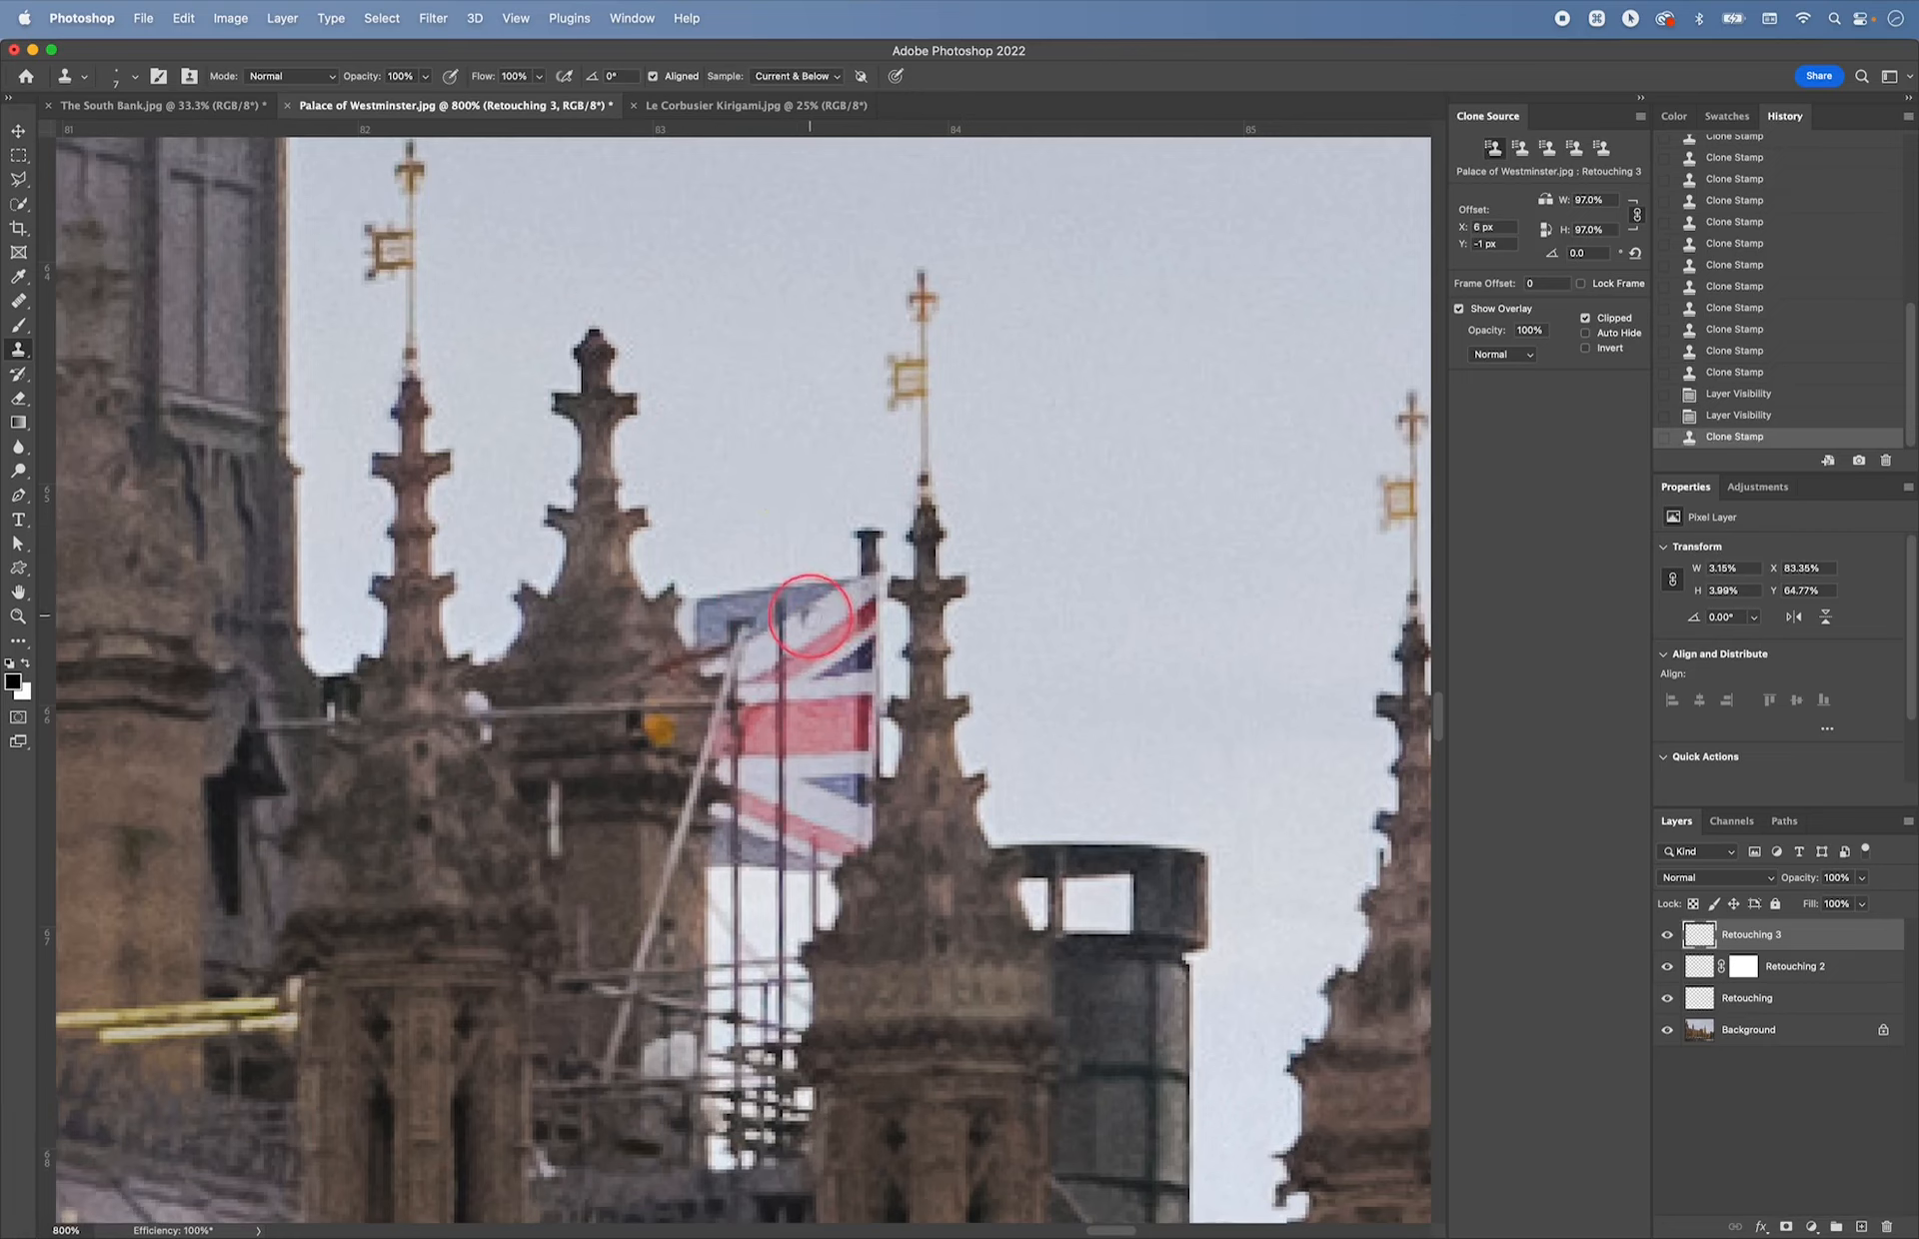
- Clone the flag's upper blue area and adjoining white stripe over the pole crossing them
{"action": "key", "text": "alt"}
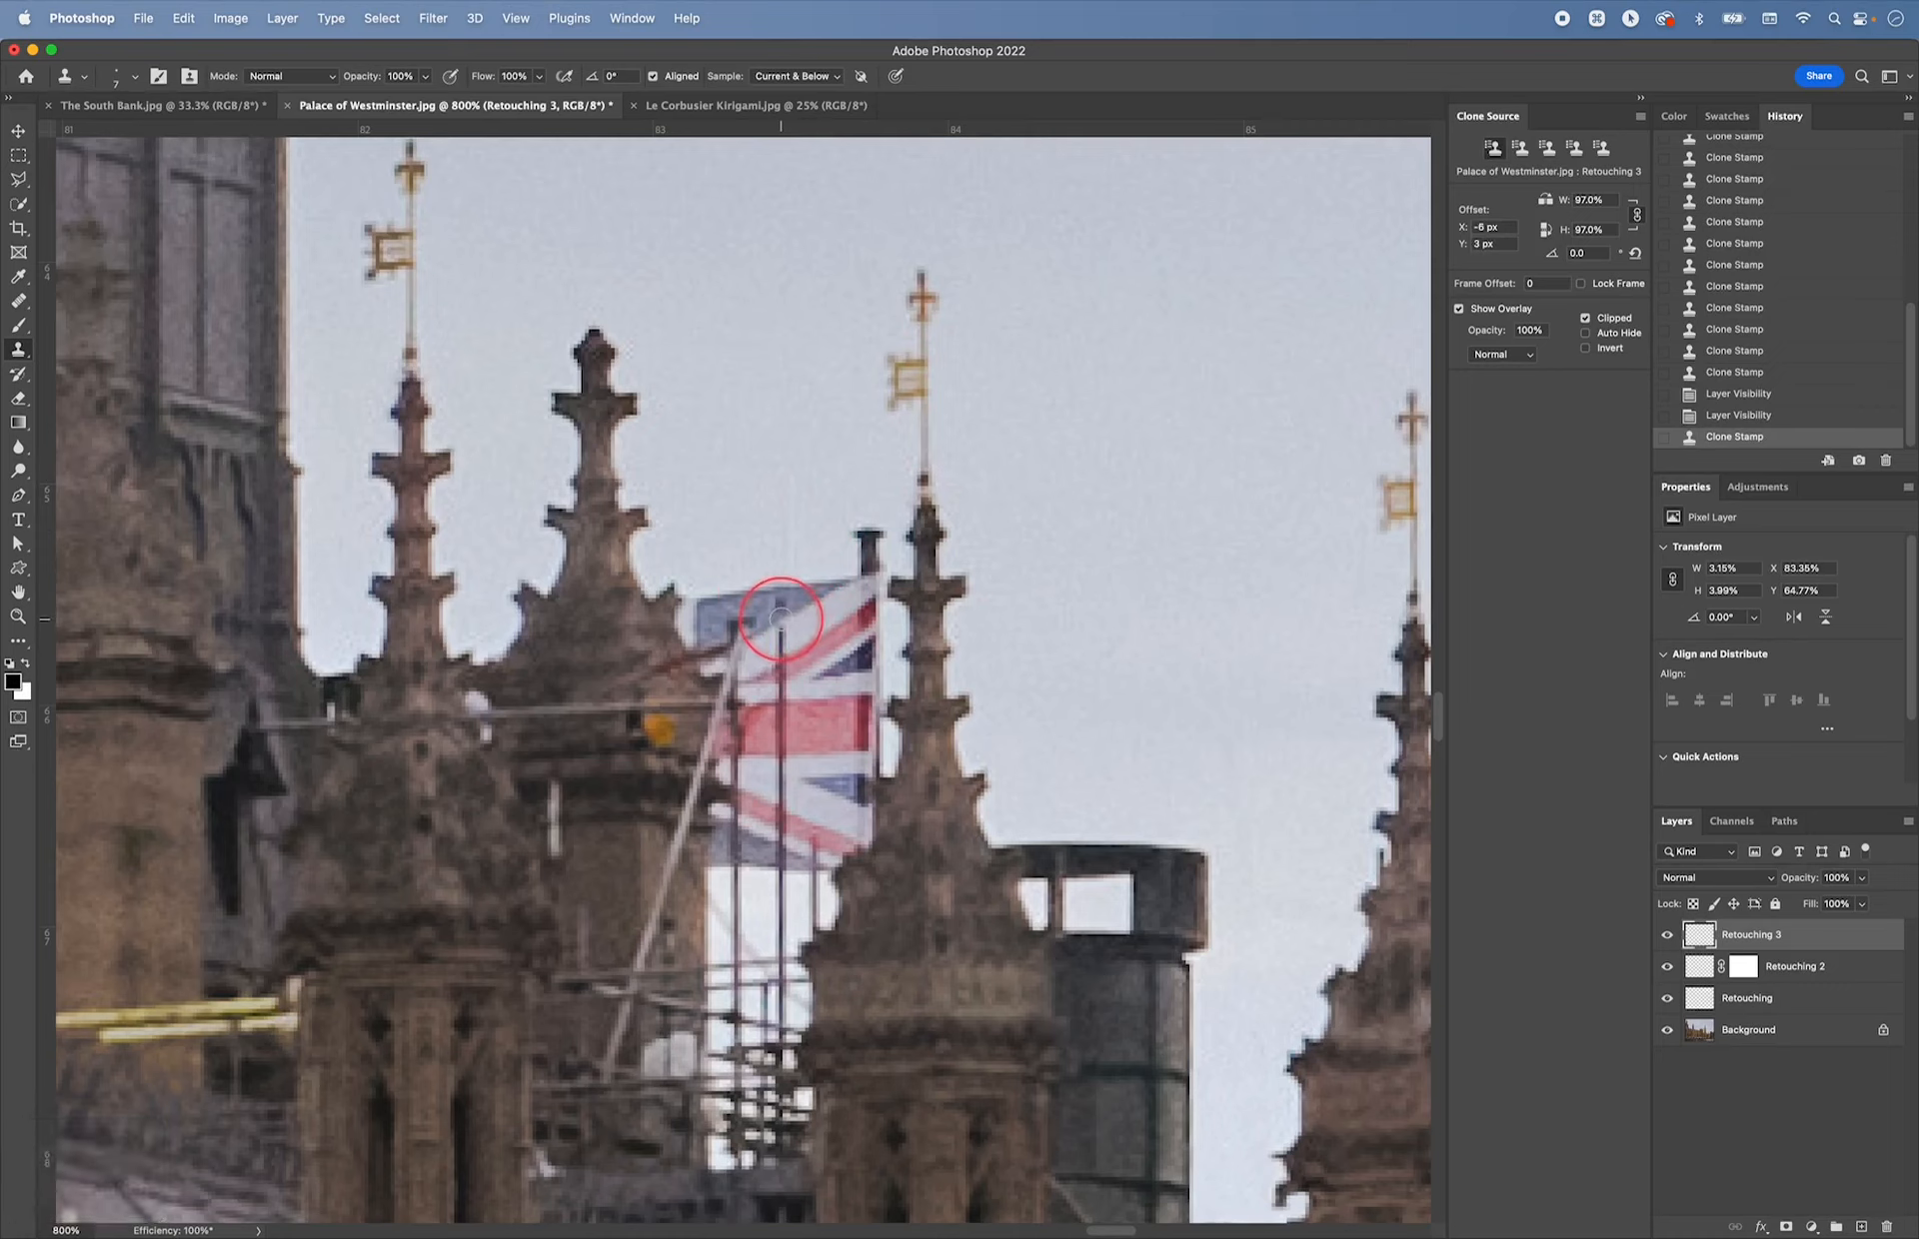
{"action": "left_click", "coordinate": [781, 616]}
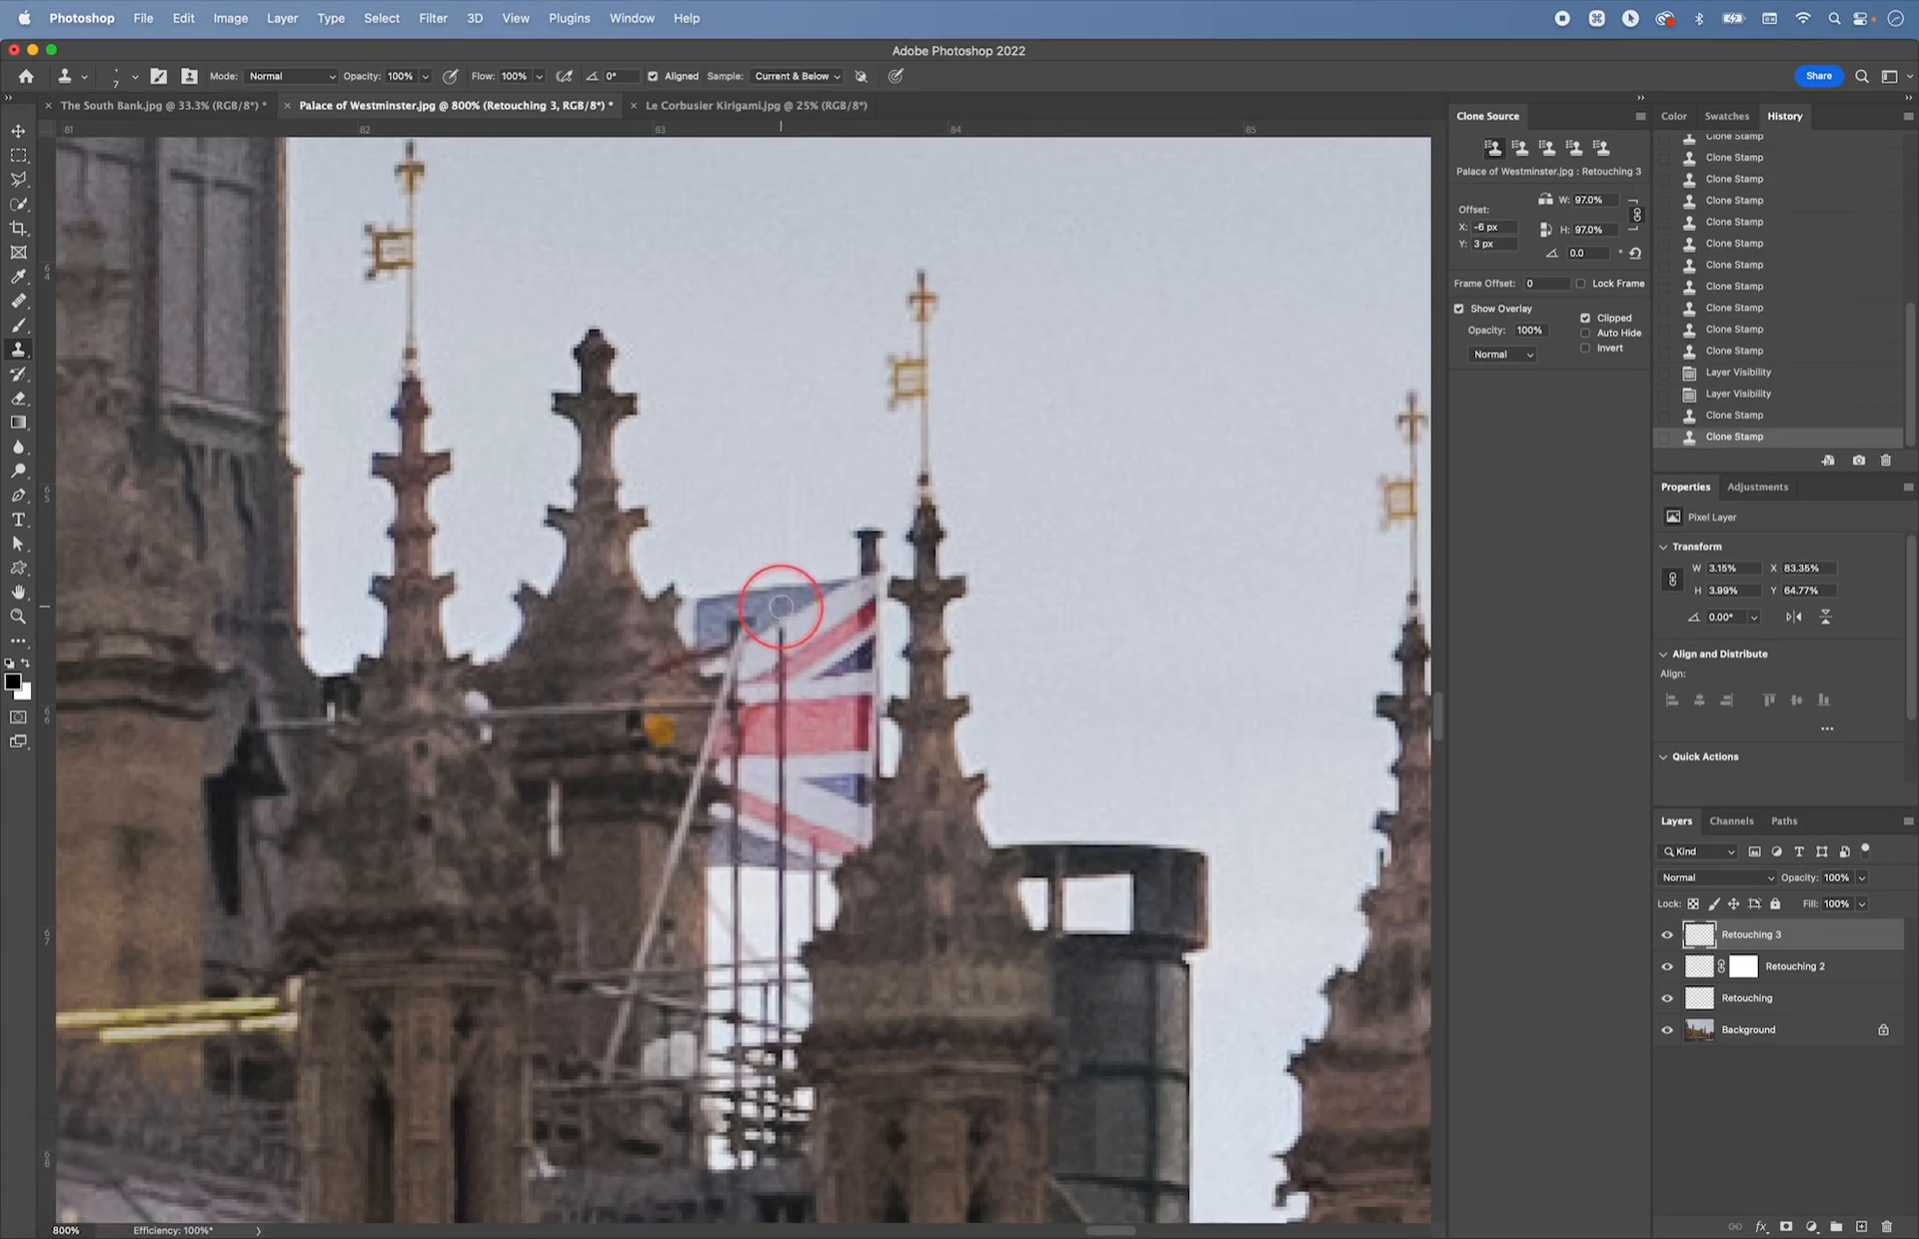
{"action": "left_click", "coordinate": [781, 607]}
{"action": "key", "text": "alt"}
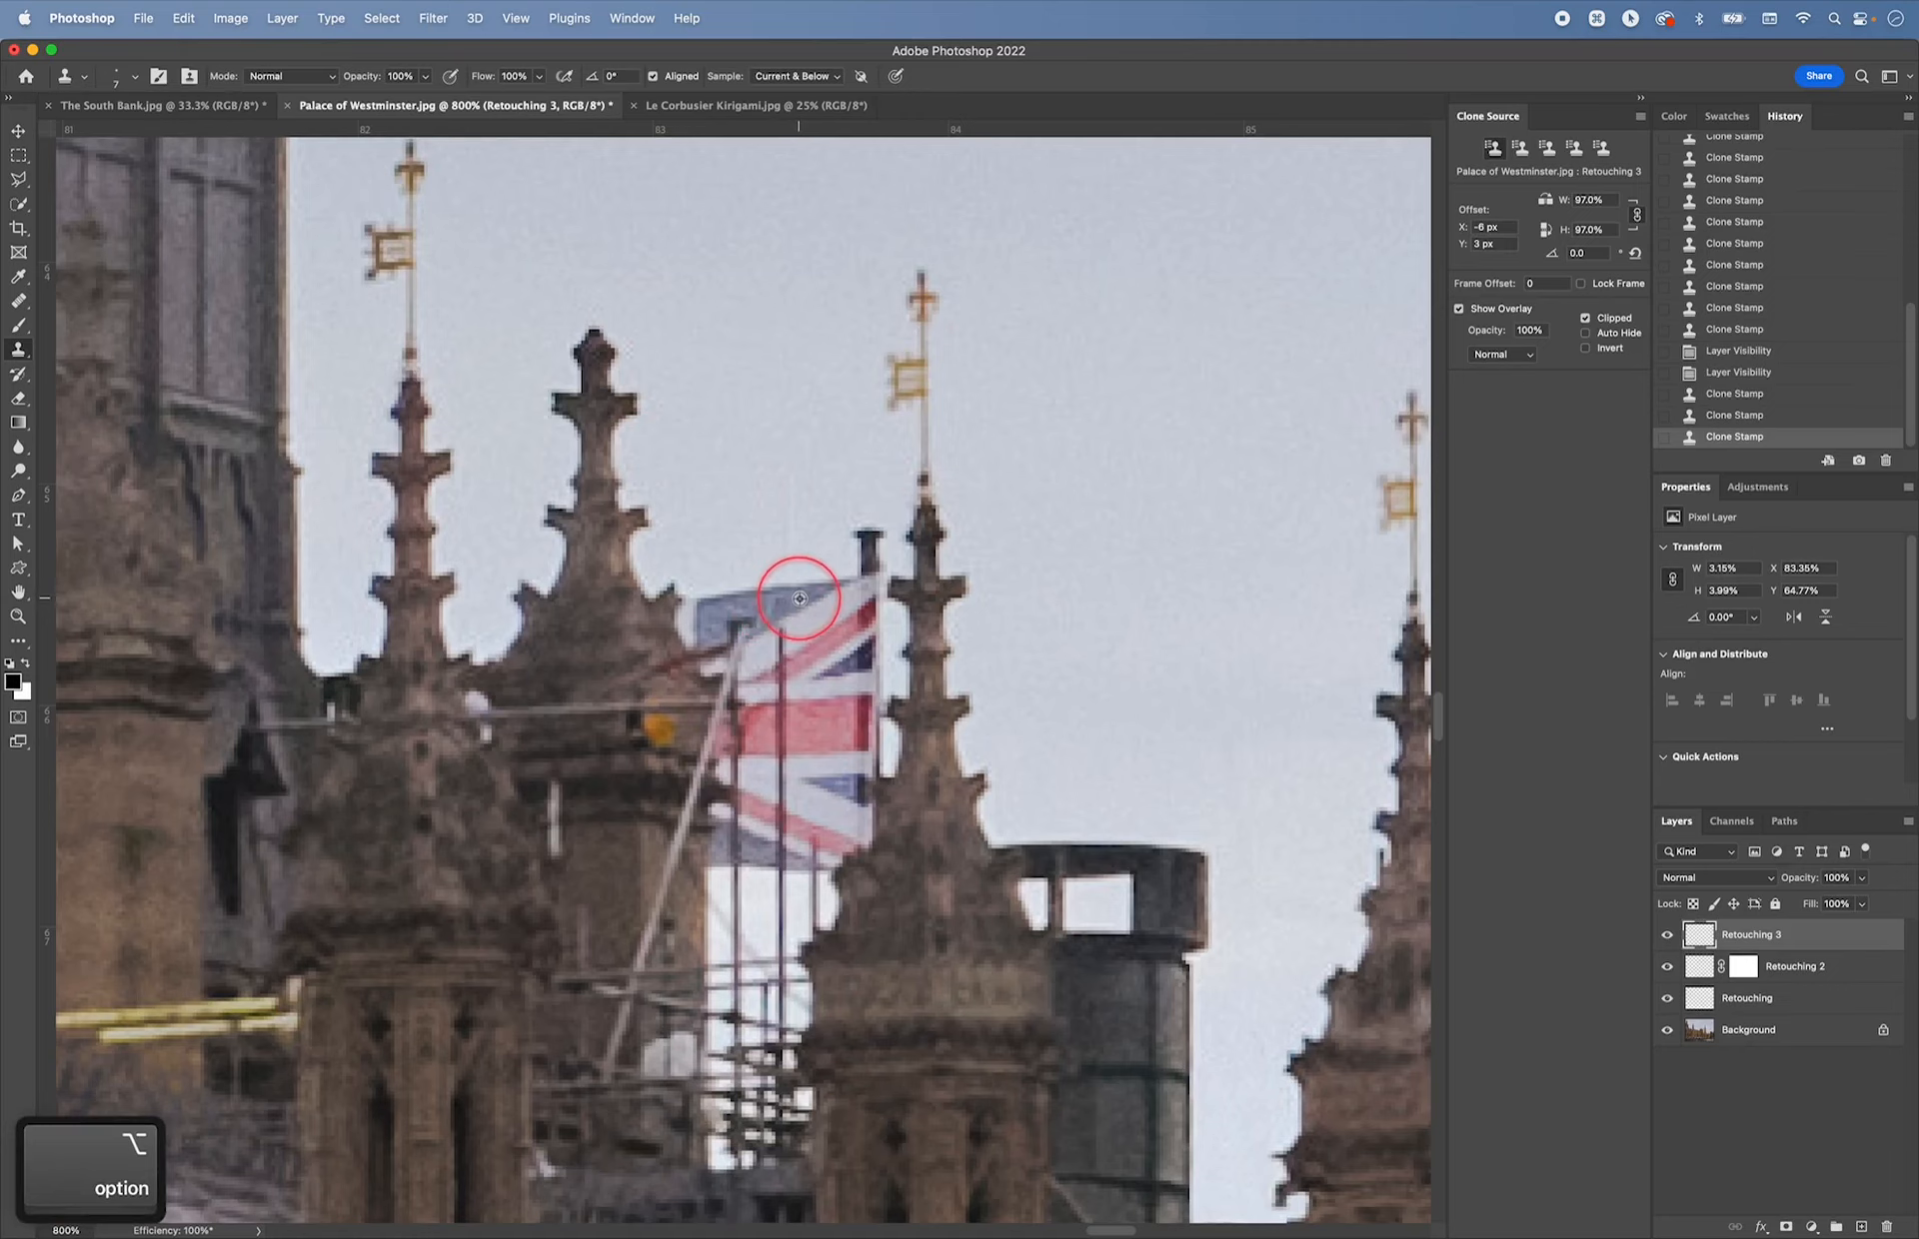
{"action": "left_click", "coordinate": [779, 628]}
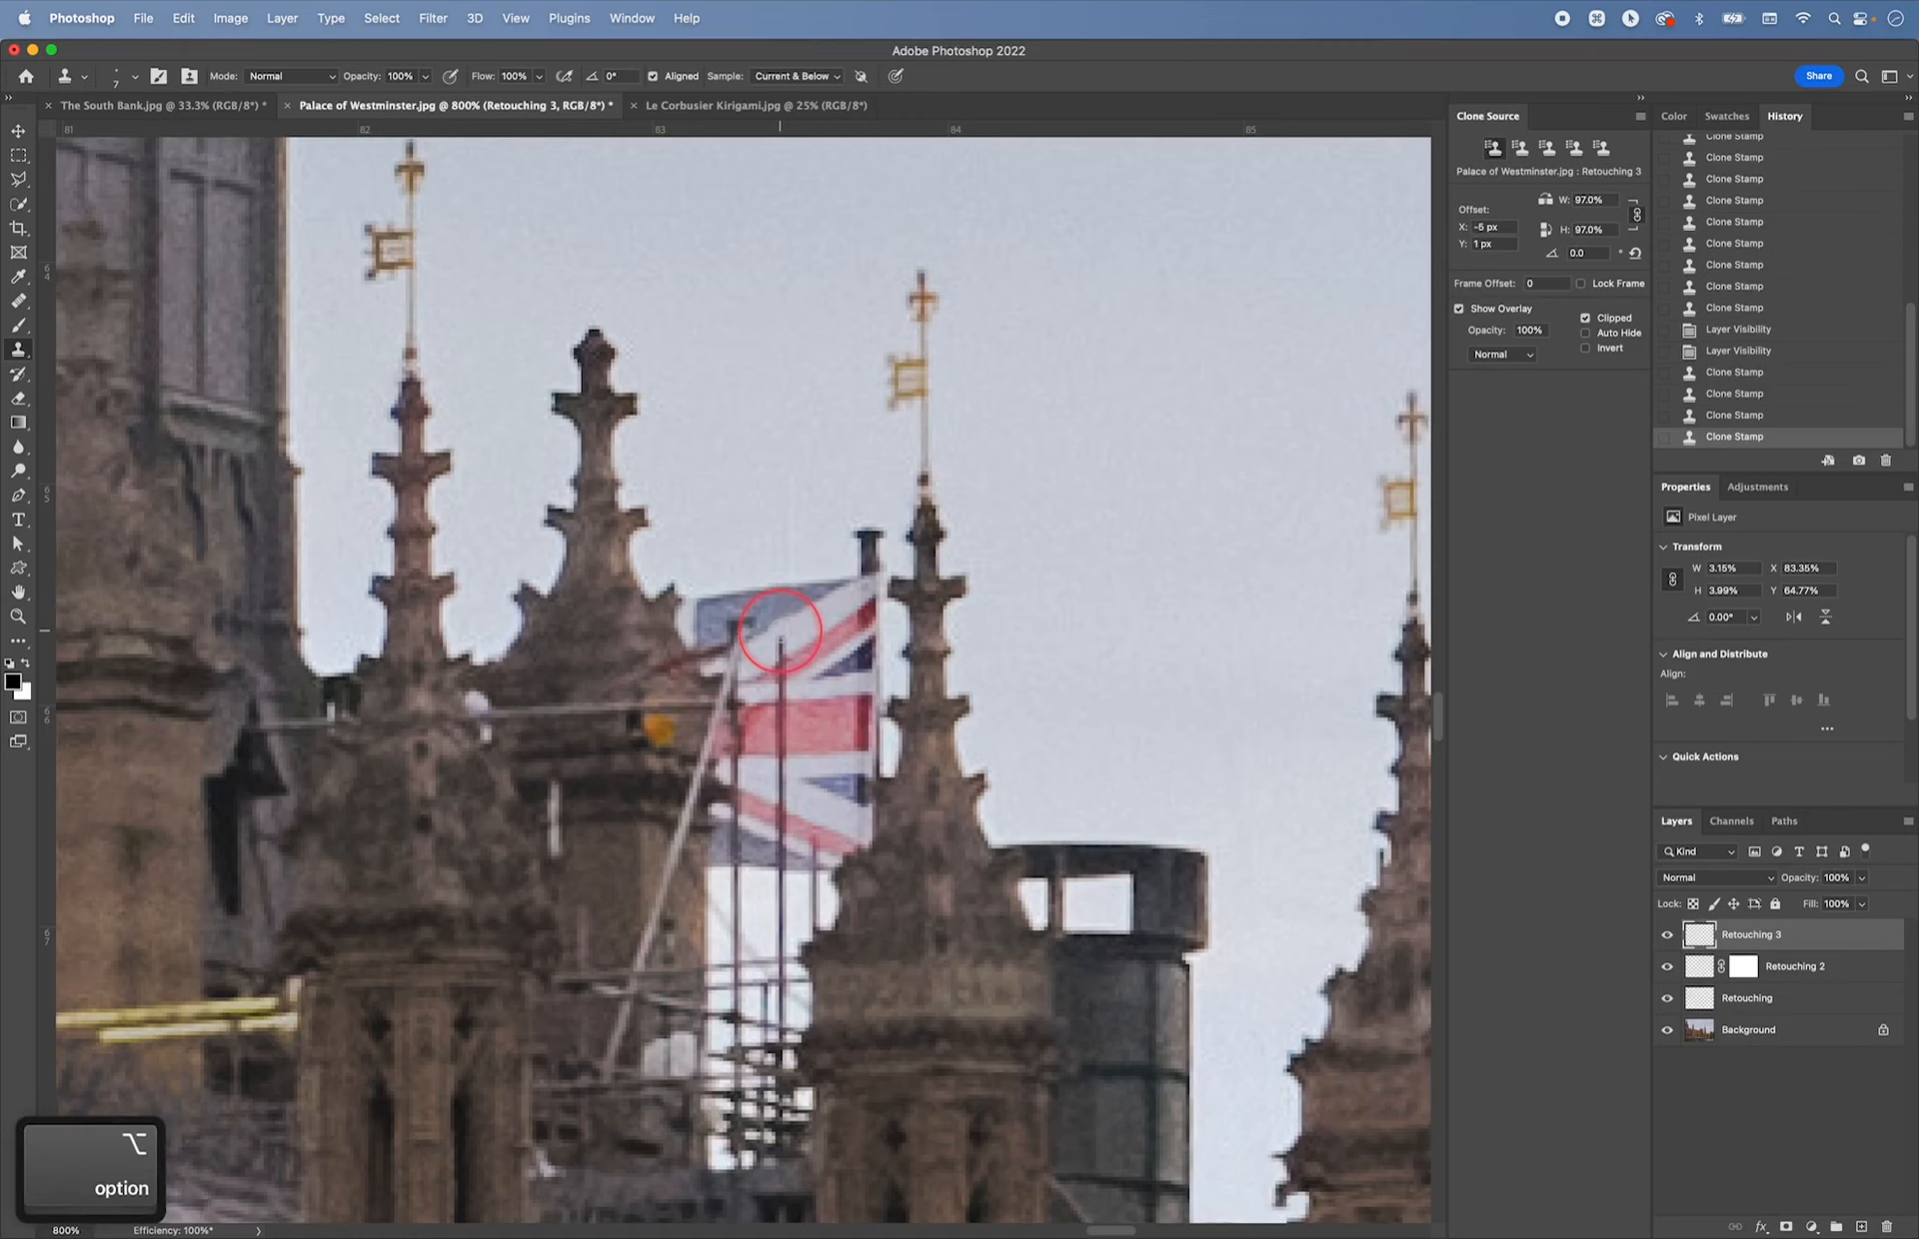
- Clone clean sky over the trace of the removed pole just above the flag, working at 1600% zoom
{"action": "key", "text": "super"}
{"action": "key", "text": "super+equal"}
{"action": "key", "text": "super+equal"}
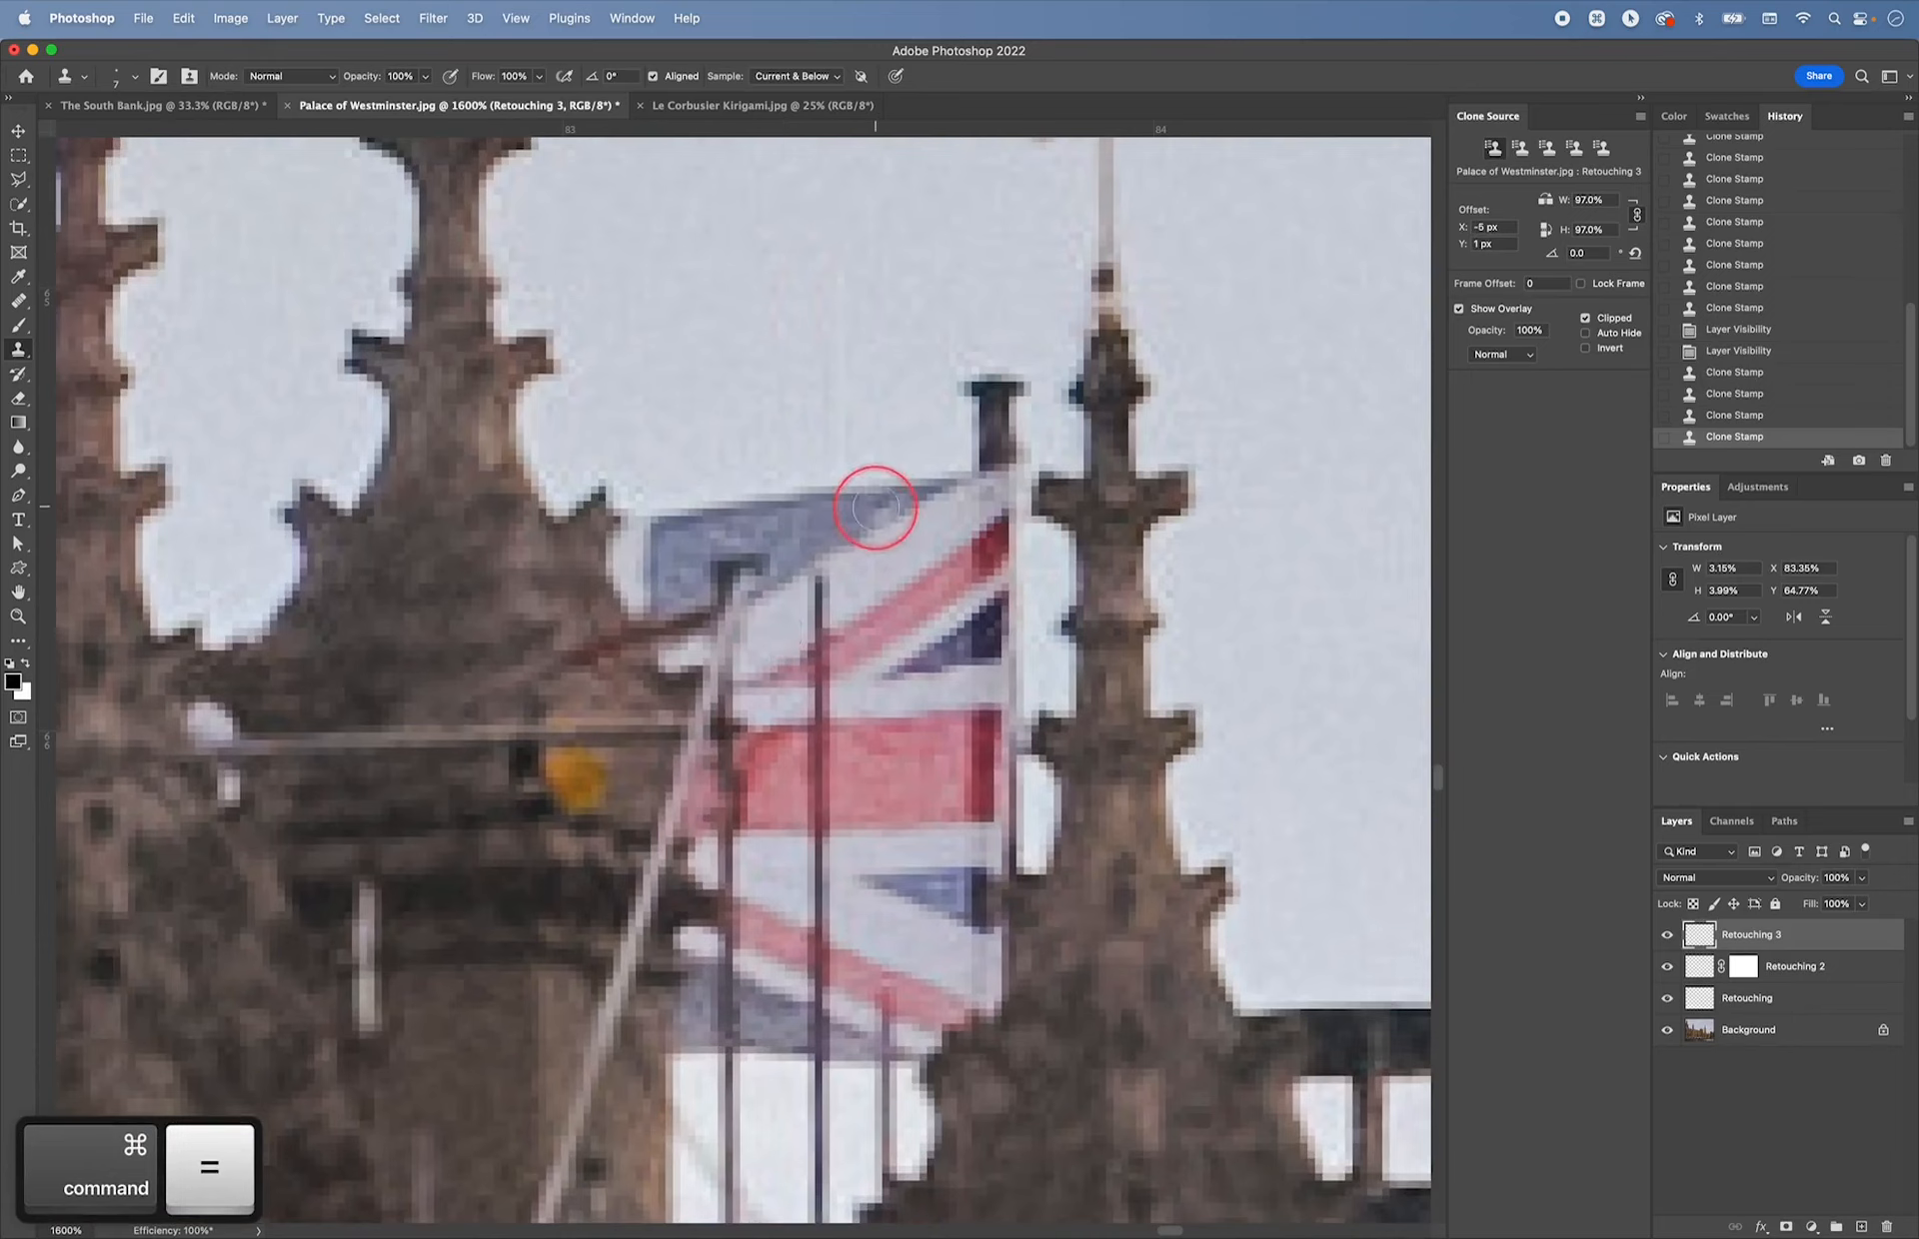
{"action": "left_click", "coordinate": [892, 367], "text": "alt"}
{"action": "left_click_drag", "start_coordinate": [848, 443], "coordinate": [846, 367]}
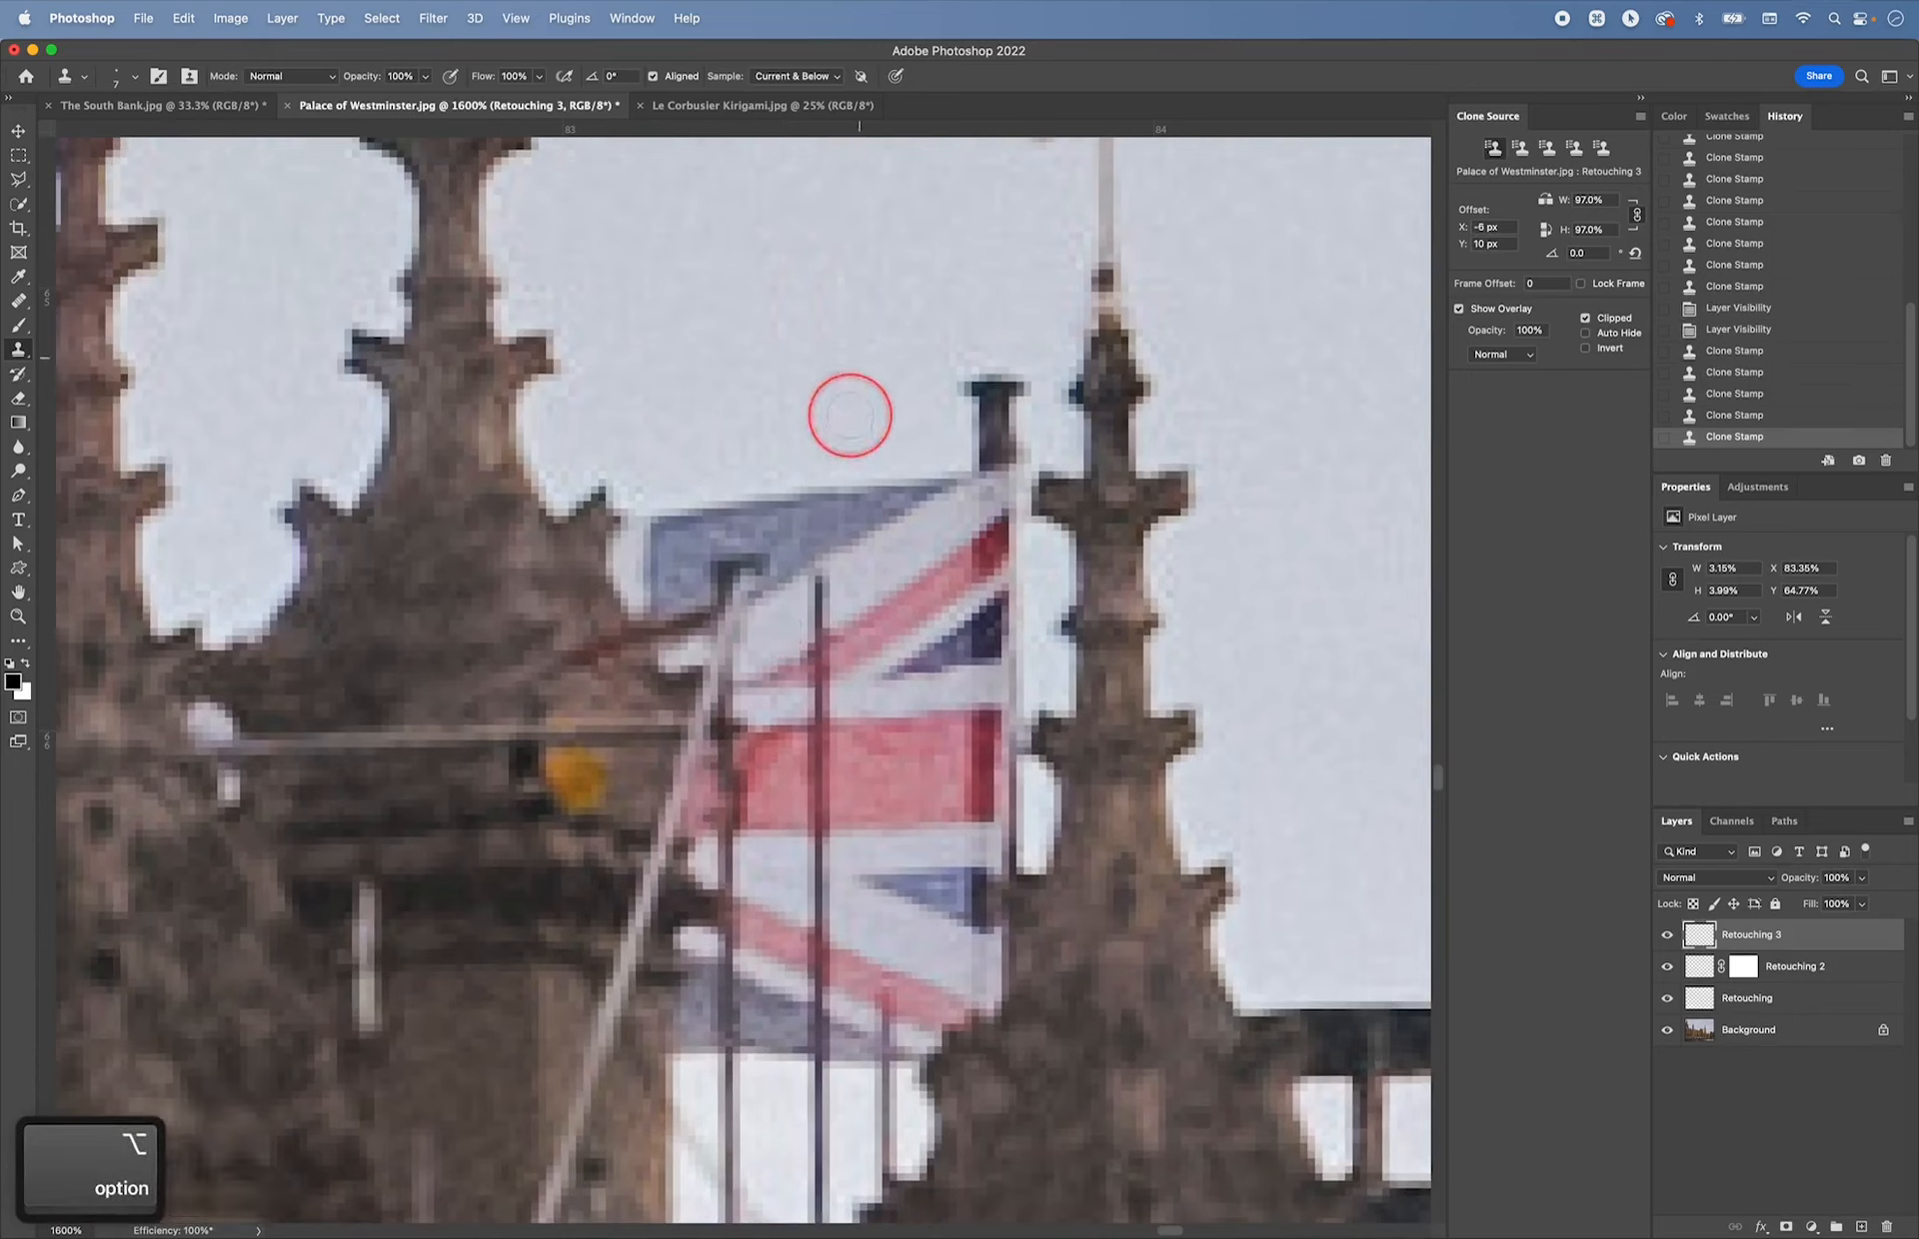
- Clone the flag's upper blue area over the dark top of the second scaffolding pole in the flag's outer corner
{"action": "left_click", "coordinate": [808, 535], "text": "alt"}
{"action": "left_click", "coordinate": [755, 560]}
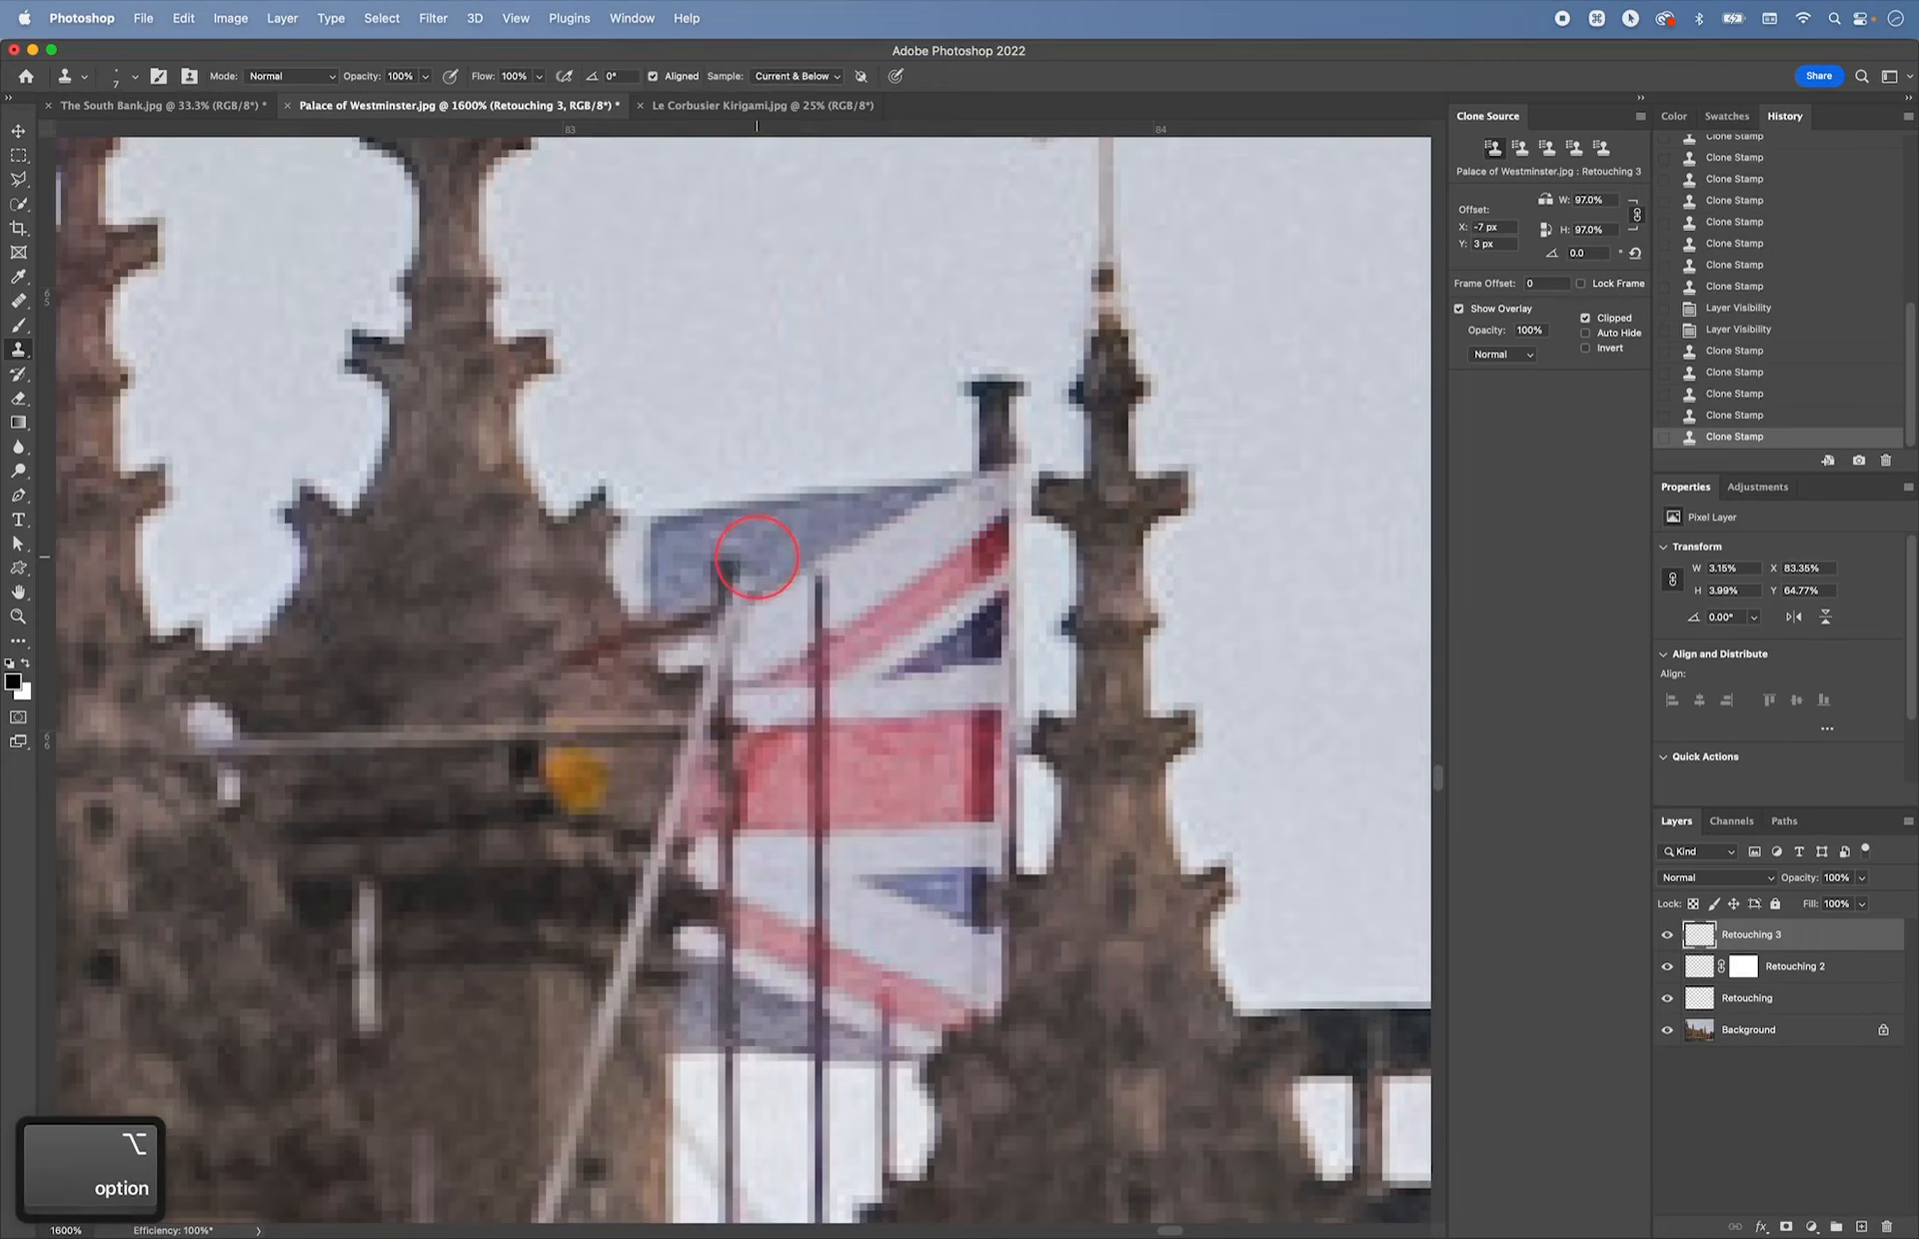
{"action": "left_click", "coordinate": [747, 565]}
{"action": "left_click", "coordinate": [732, 566]}
{"action": "left_click_drag", "start_coordinate": [712, 561], "coordinate": [692, 559]}
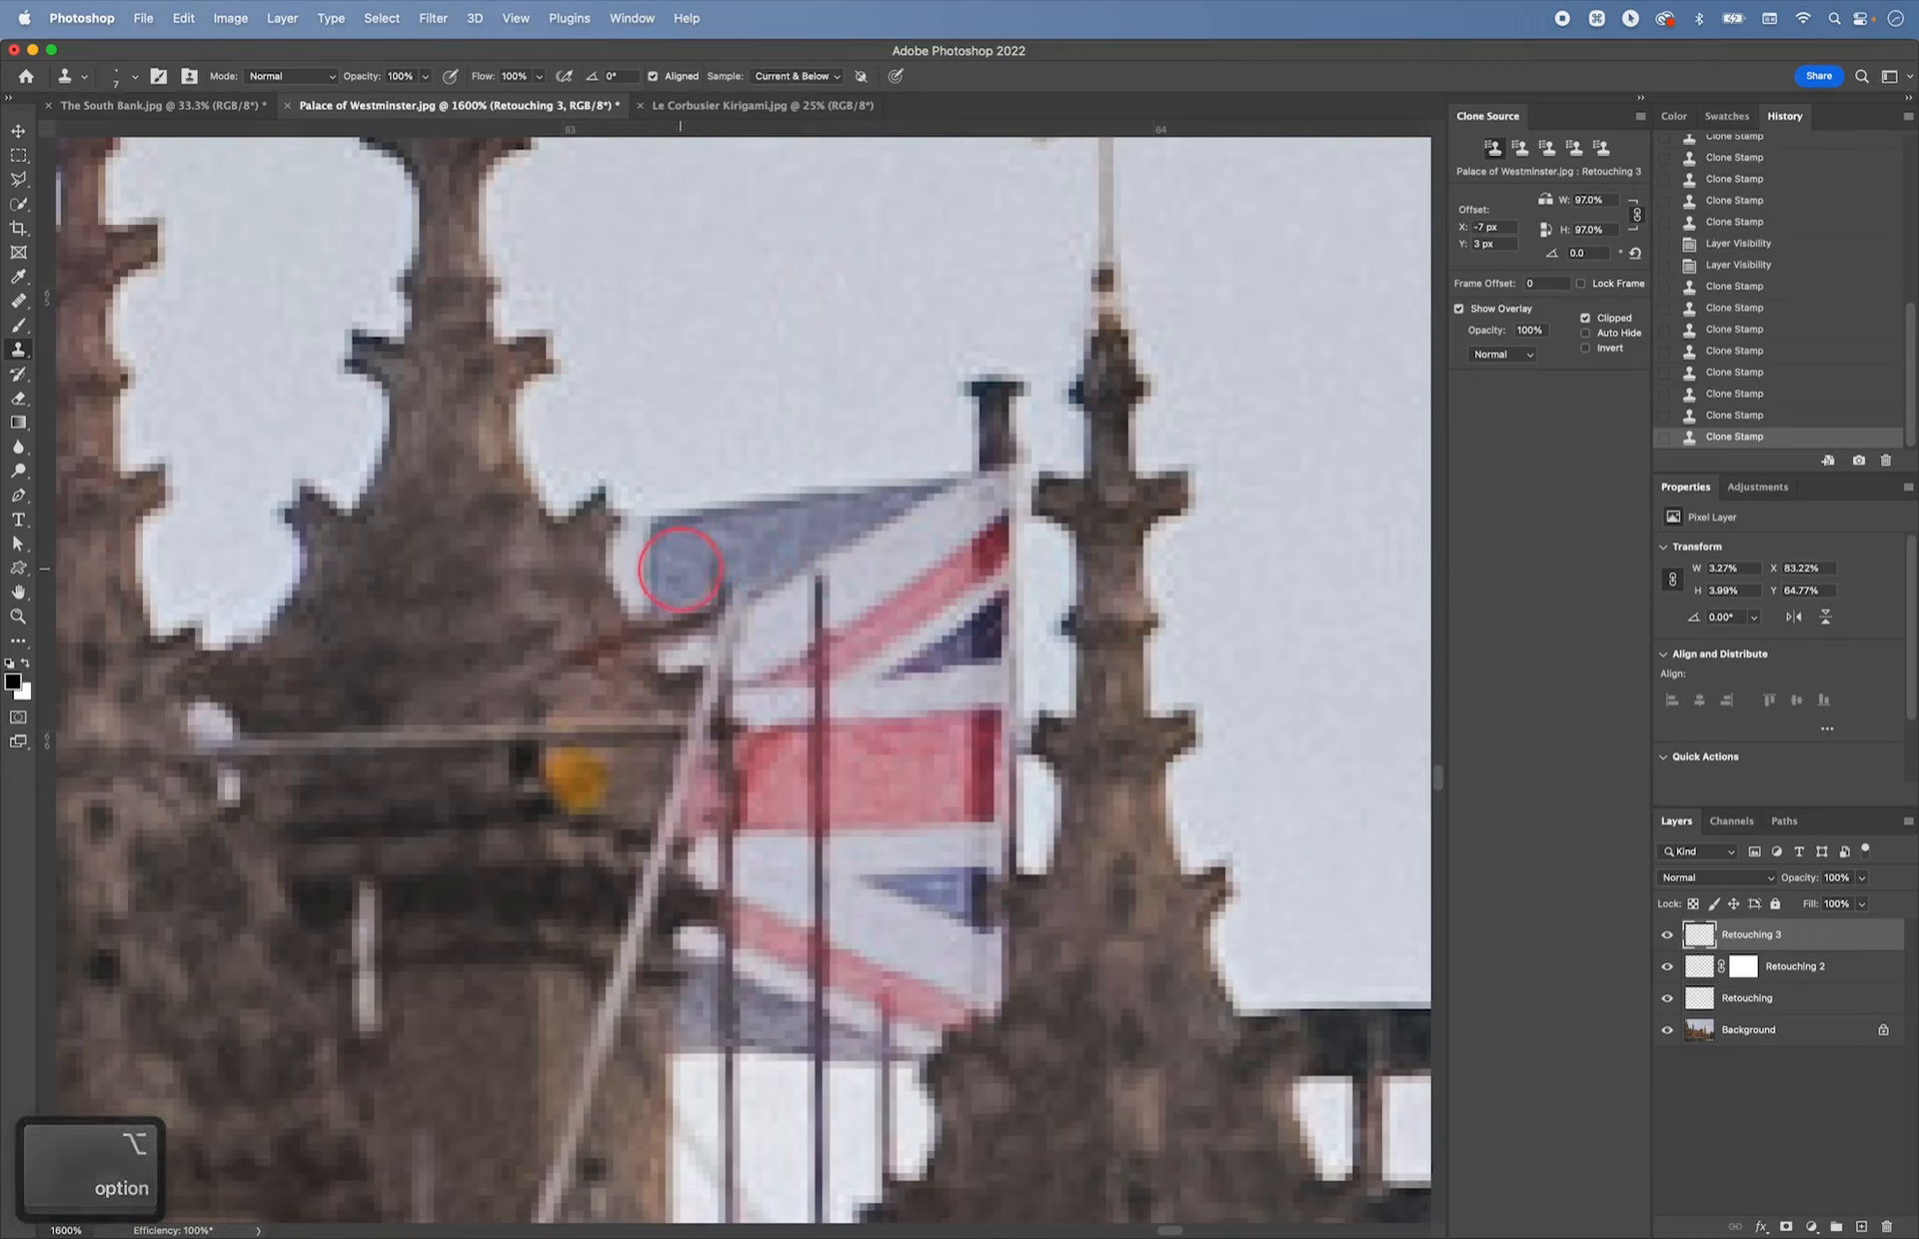
- Clone the blue area down into the flag's upper outer corner and tidy the adjacent tower edge with stone texture
{"action": "left_click", "coordinate": [652, 570], "text": "alt"}
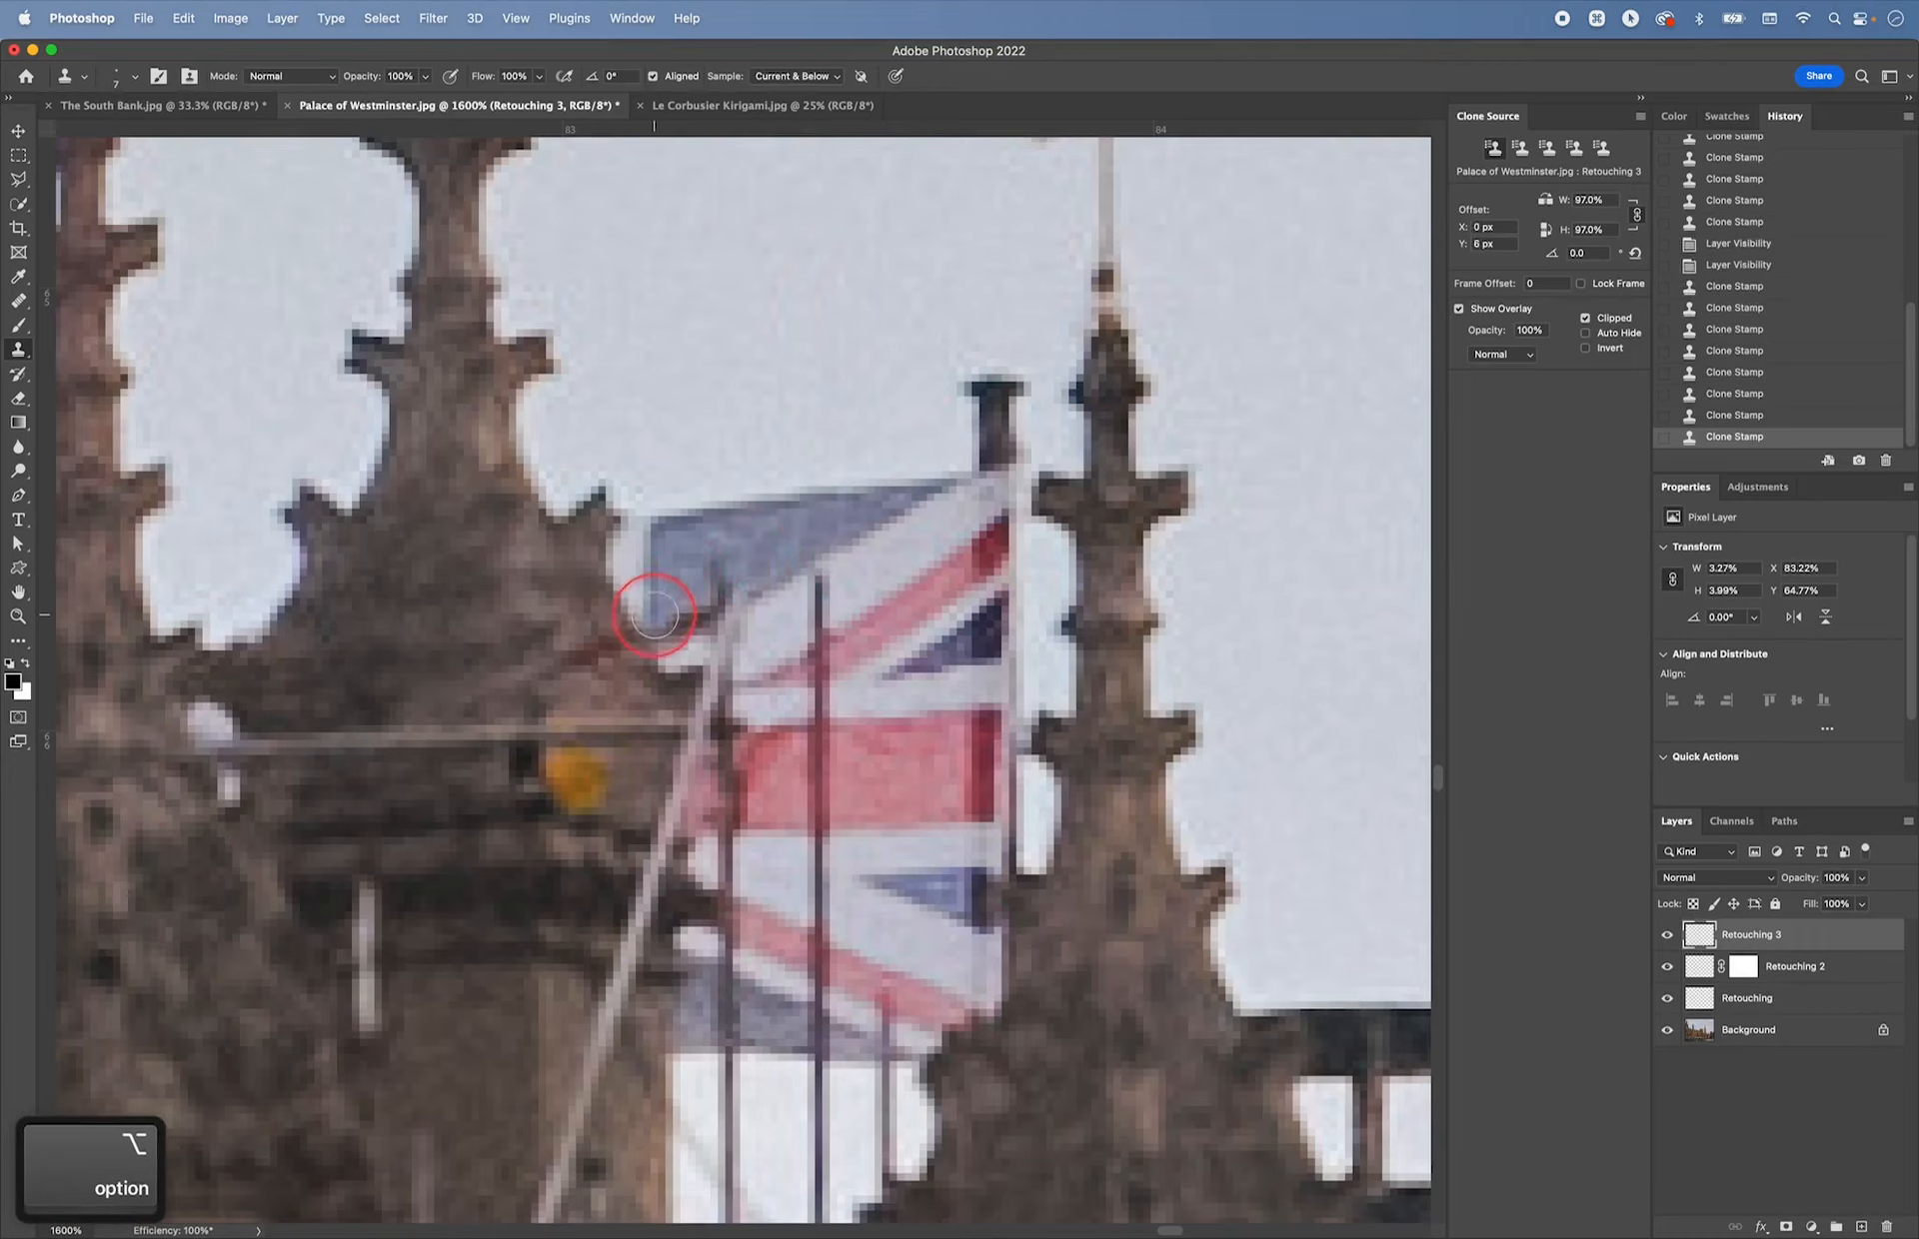
{"action": "left_click", "coordinate": [655, 614]}
{"action": "left_click", "coordinate": [617, 604], "text": "alt"}
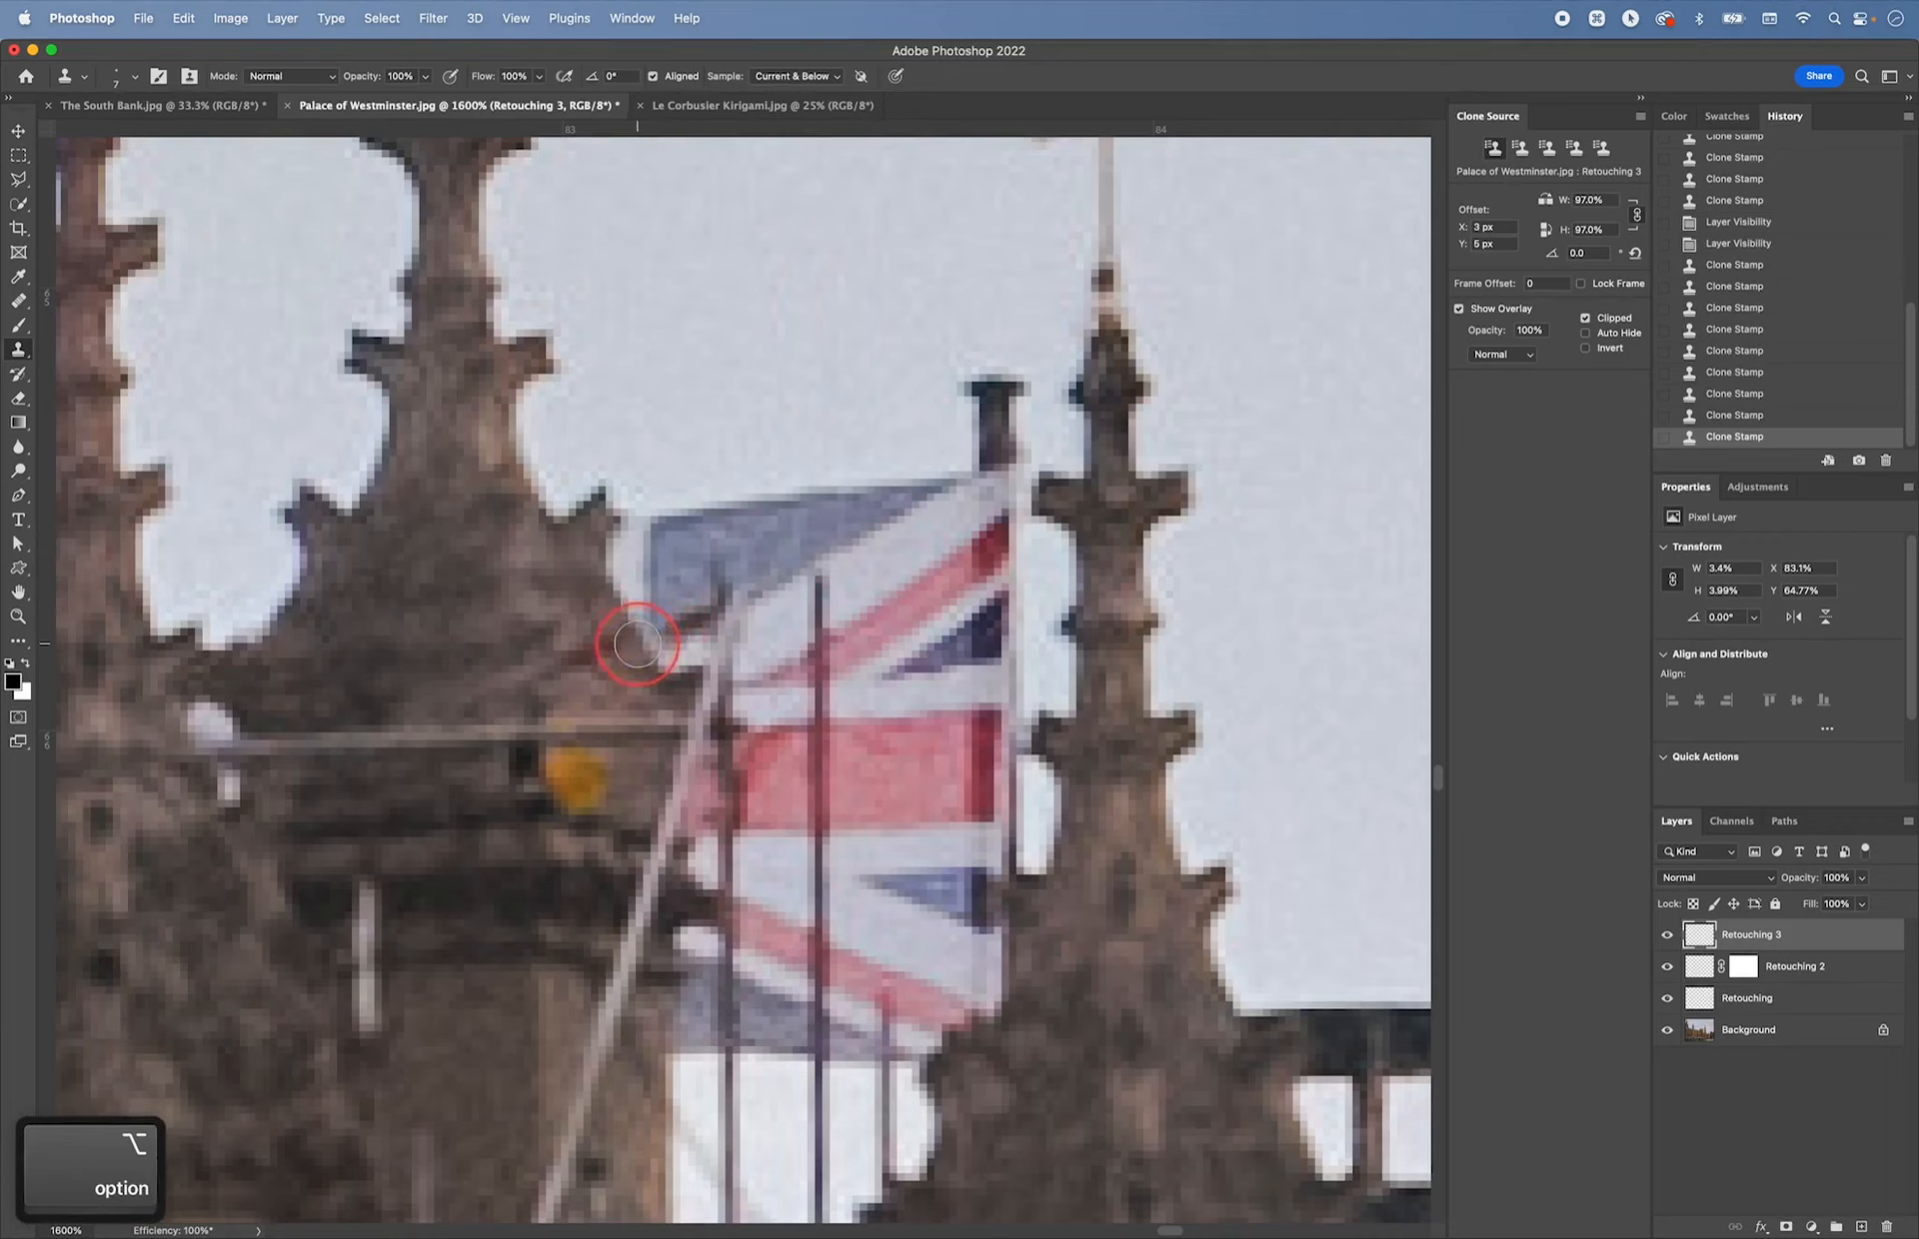
{"action": "left_click", "coordinate": [637, 638]}
{"action": "left_click", "coordinate": [657, 583], "text": "alt"}
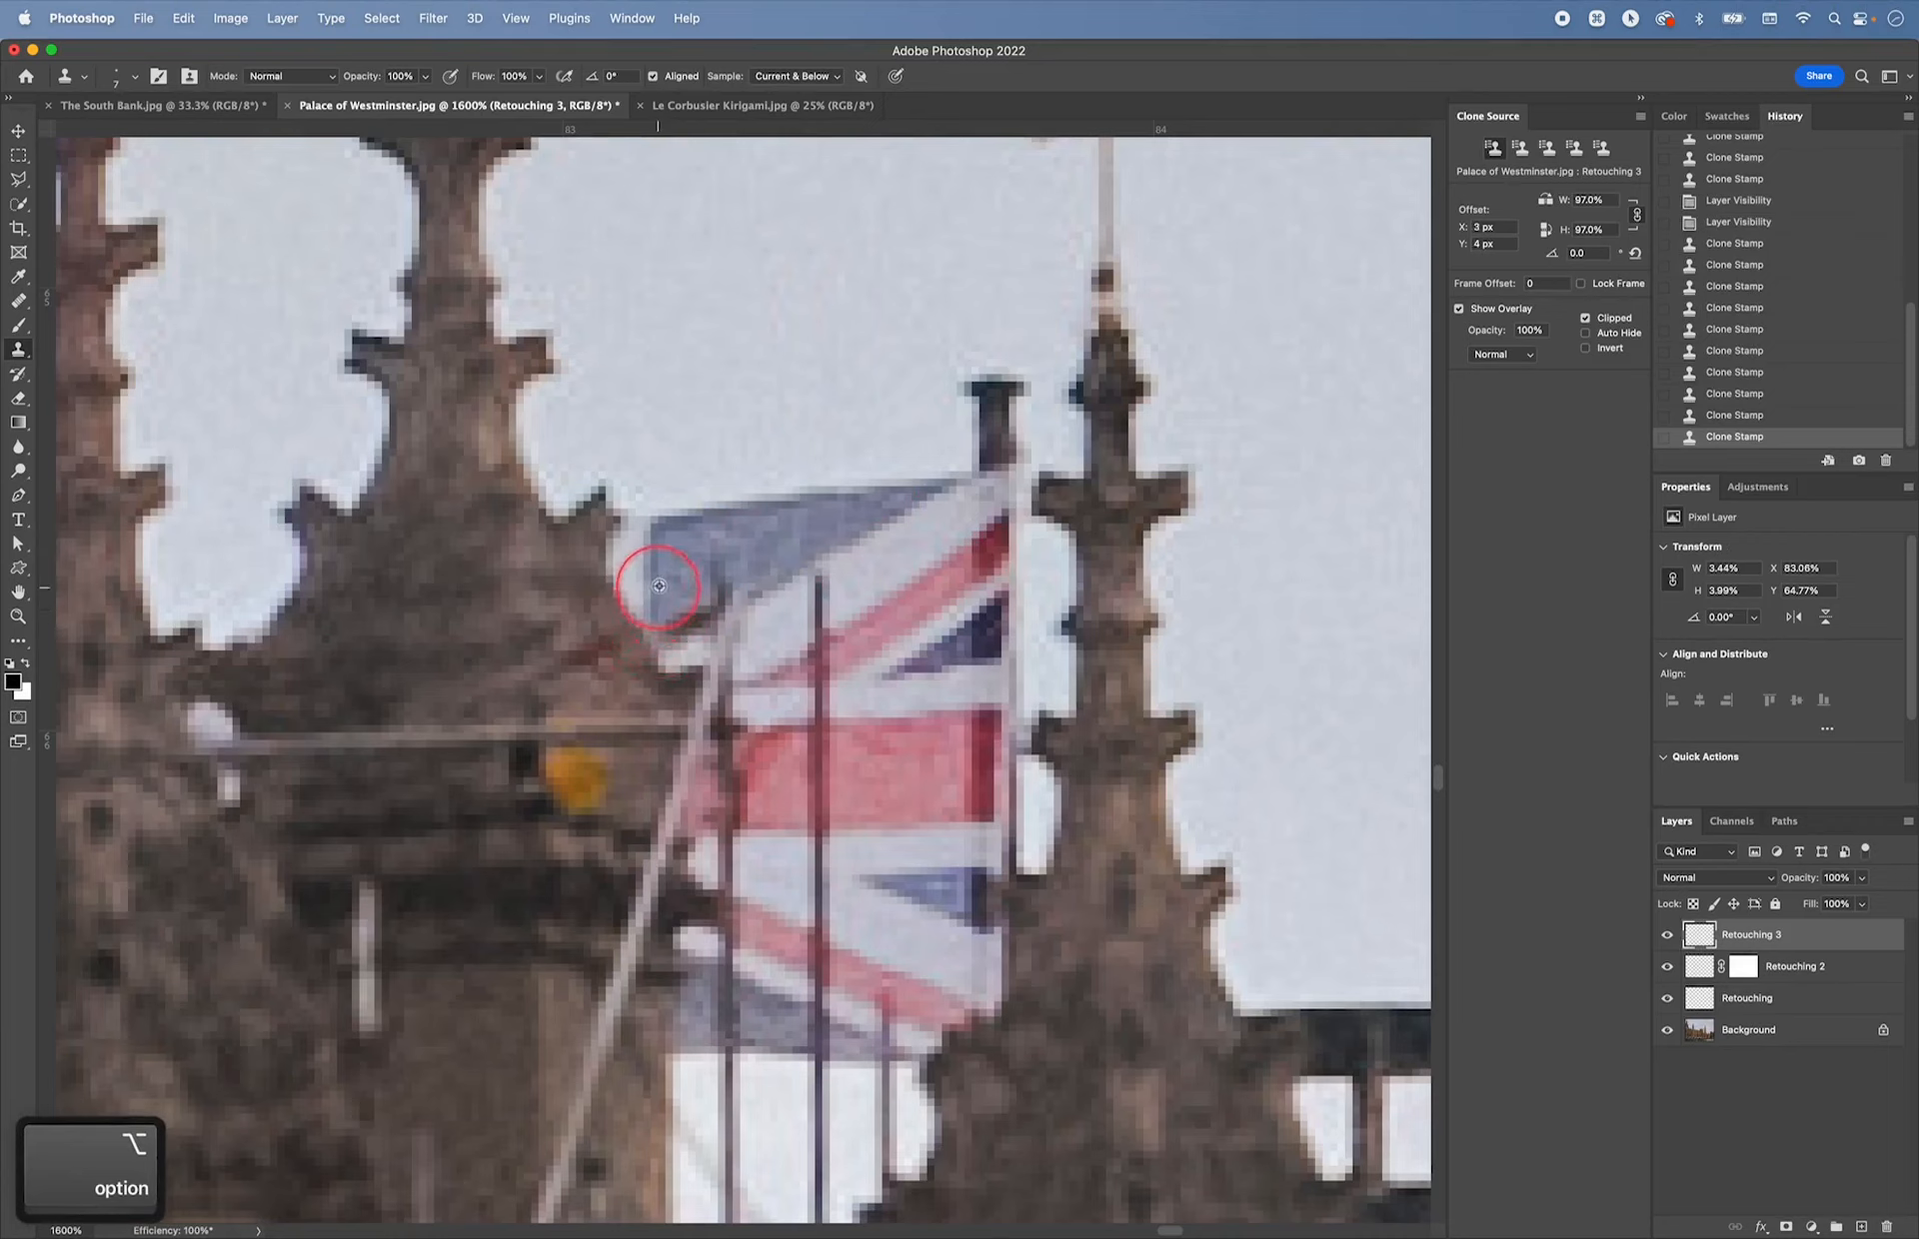
{"action": "left_click", "coordinate": [662, 619]}
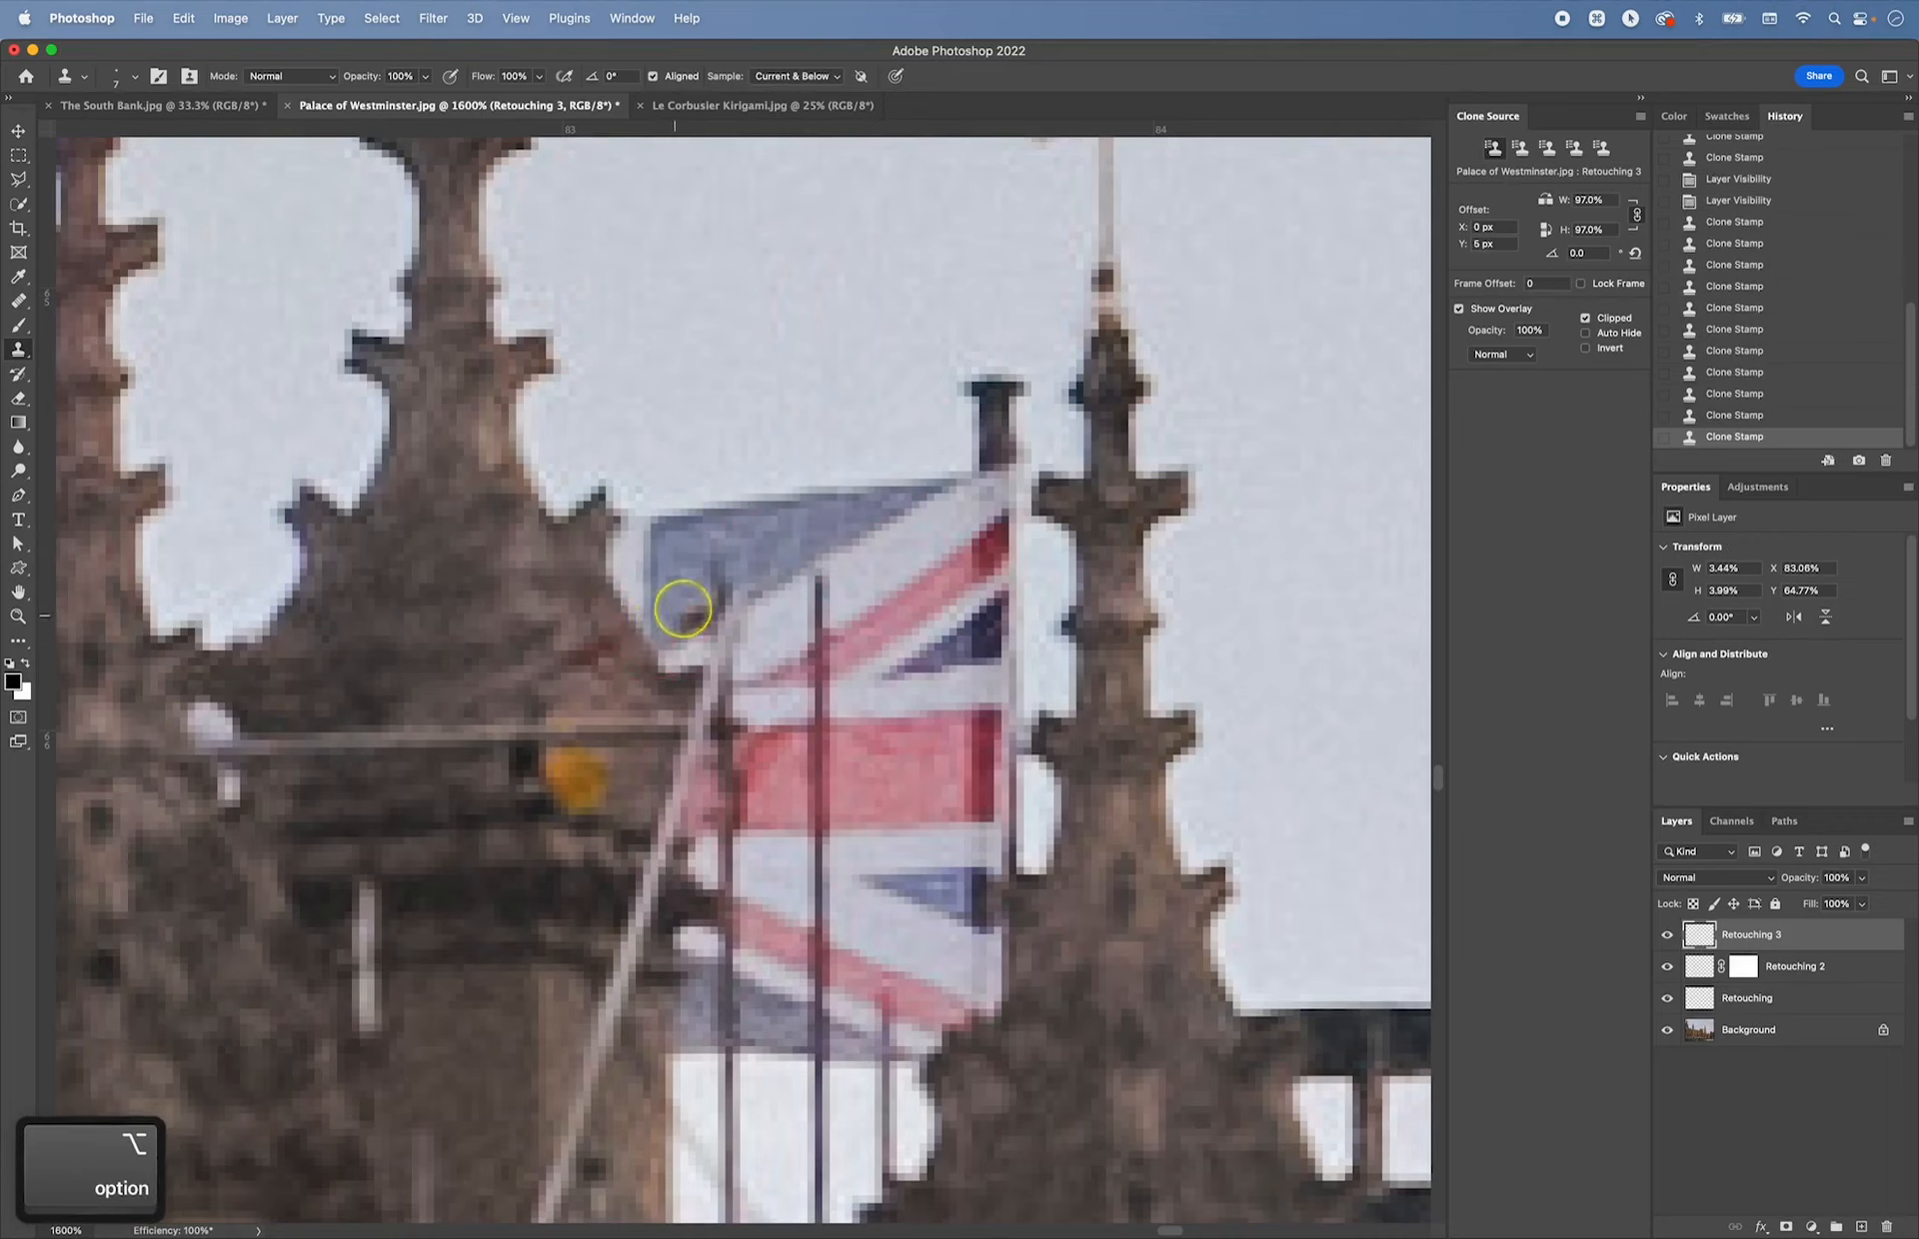
- Clone the flag's upper blue-white edge and white diagonal stripe over the tops of the two scaffolding poles
{"action": "left_click", "coordinate": [768, 555], "text": "alt"}
{"action": "left_click", "coordinate": [718, 576]}
{"action": "left_click", "coordinate": [704, 596]}
{"action": "left_click", "coordinate": [869, 564], "text": "alt"}
{"action": "left_click", "coordinate": [829, 586]}
{"action": "left_click", "coordinate": [822, 603]}
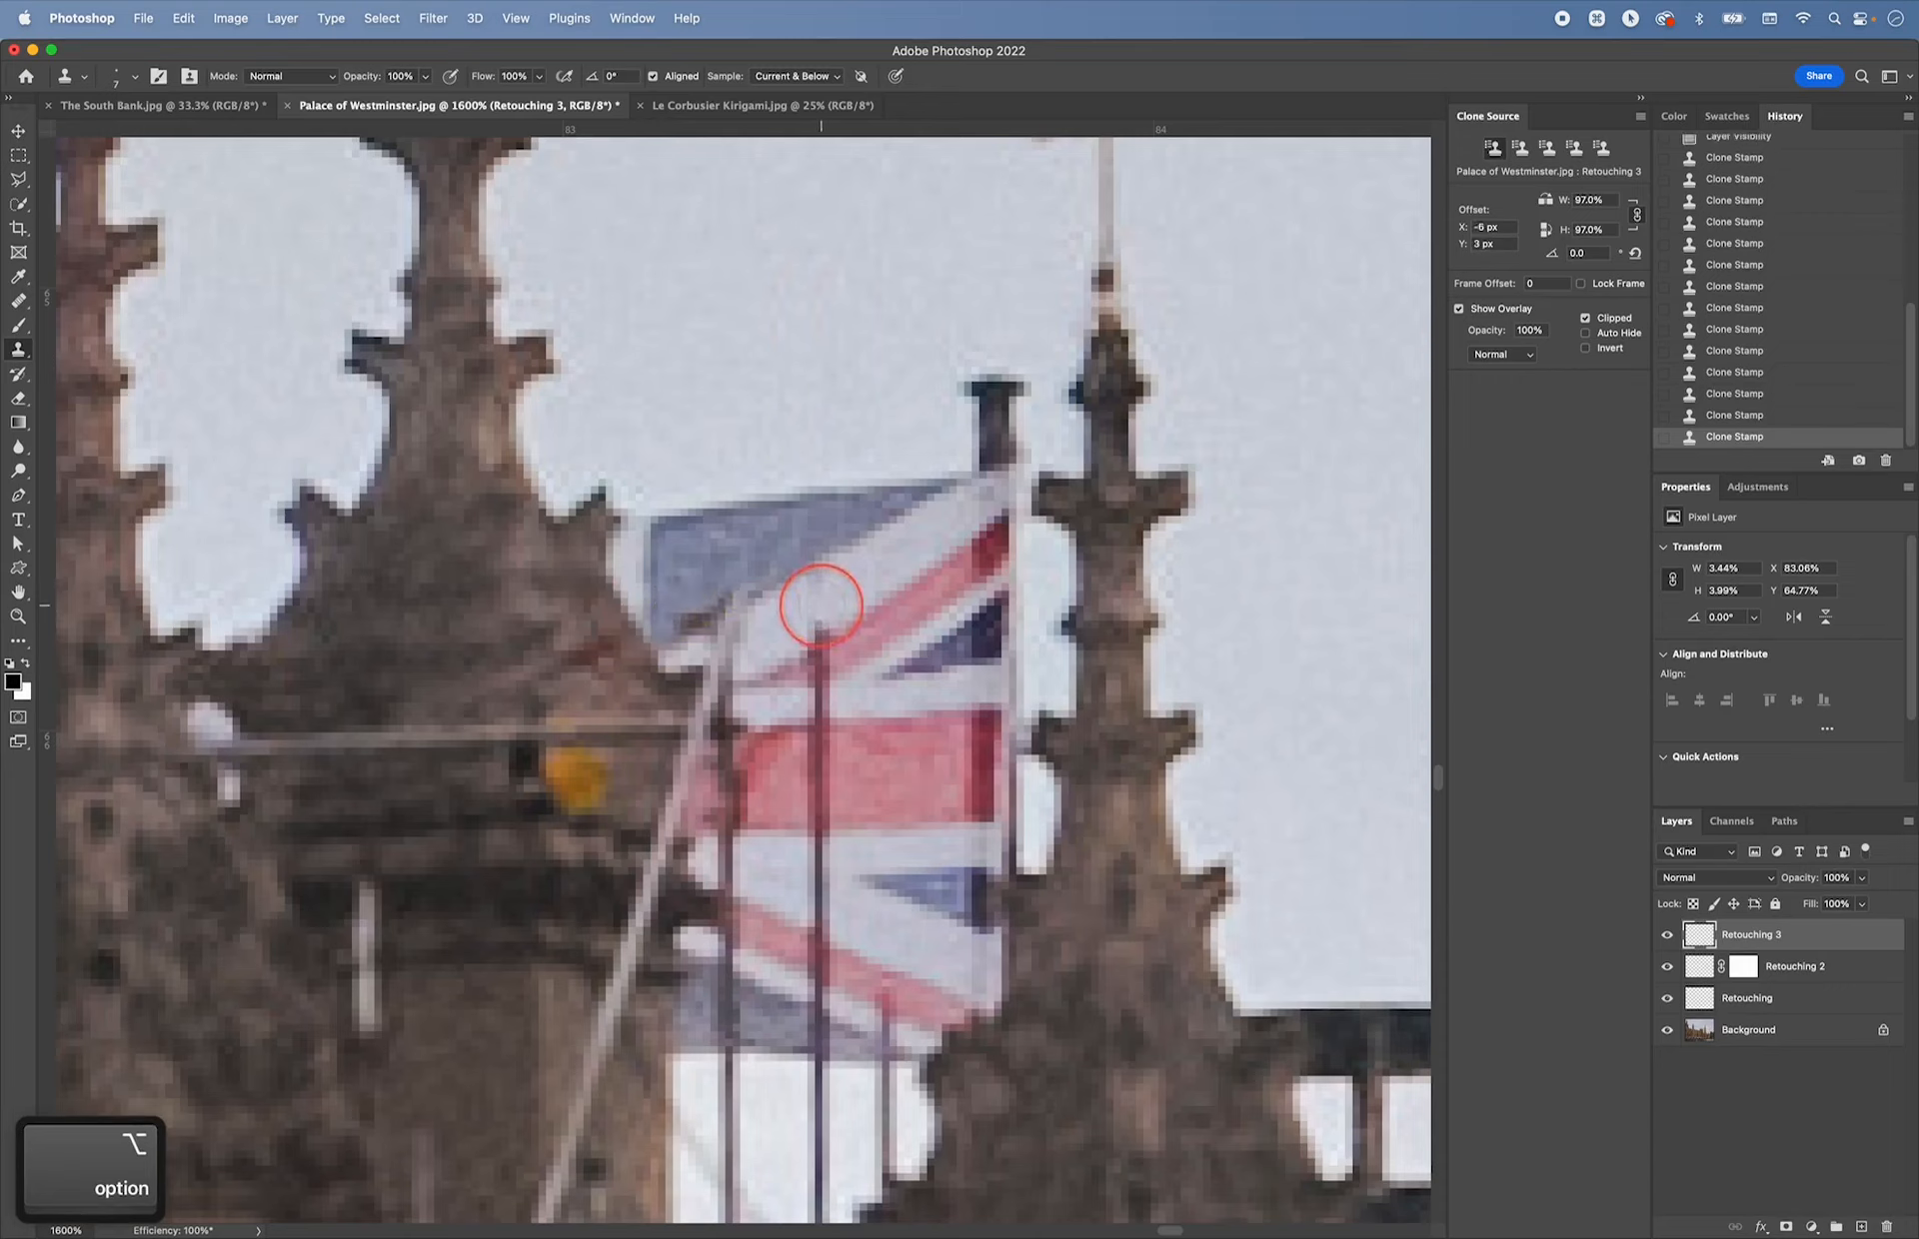
- Extend the upper white diagonal stripe's edge down to the tower by cloning, and touch up the blue area above it
{"action": "left_click", "coordinate": [851, 569], "text": "alt"}
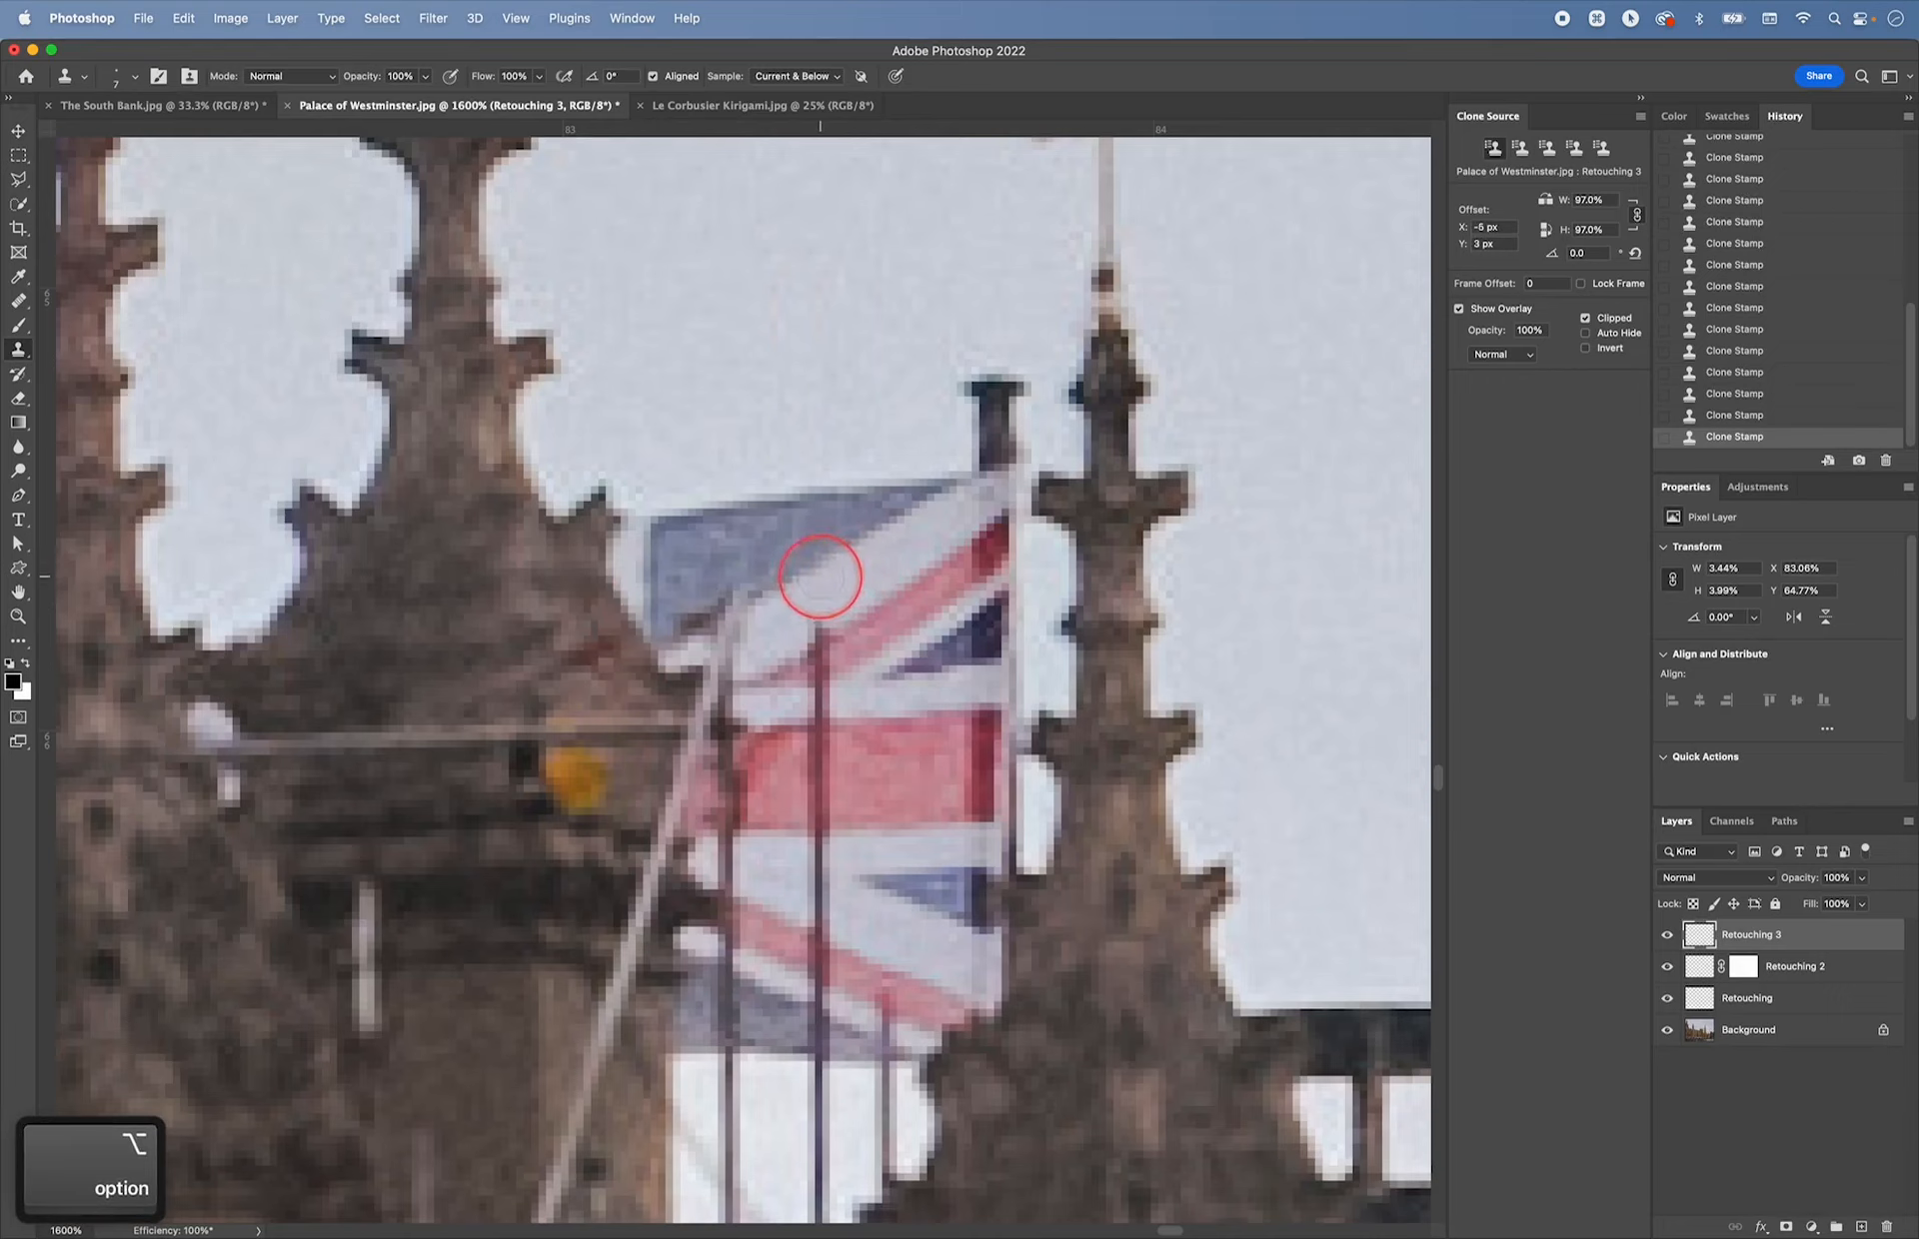
{"action": "left_click", "coordinate": [732, 619]}
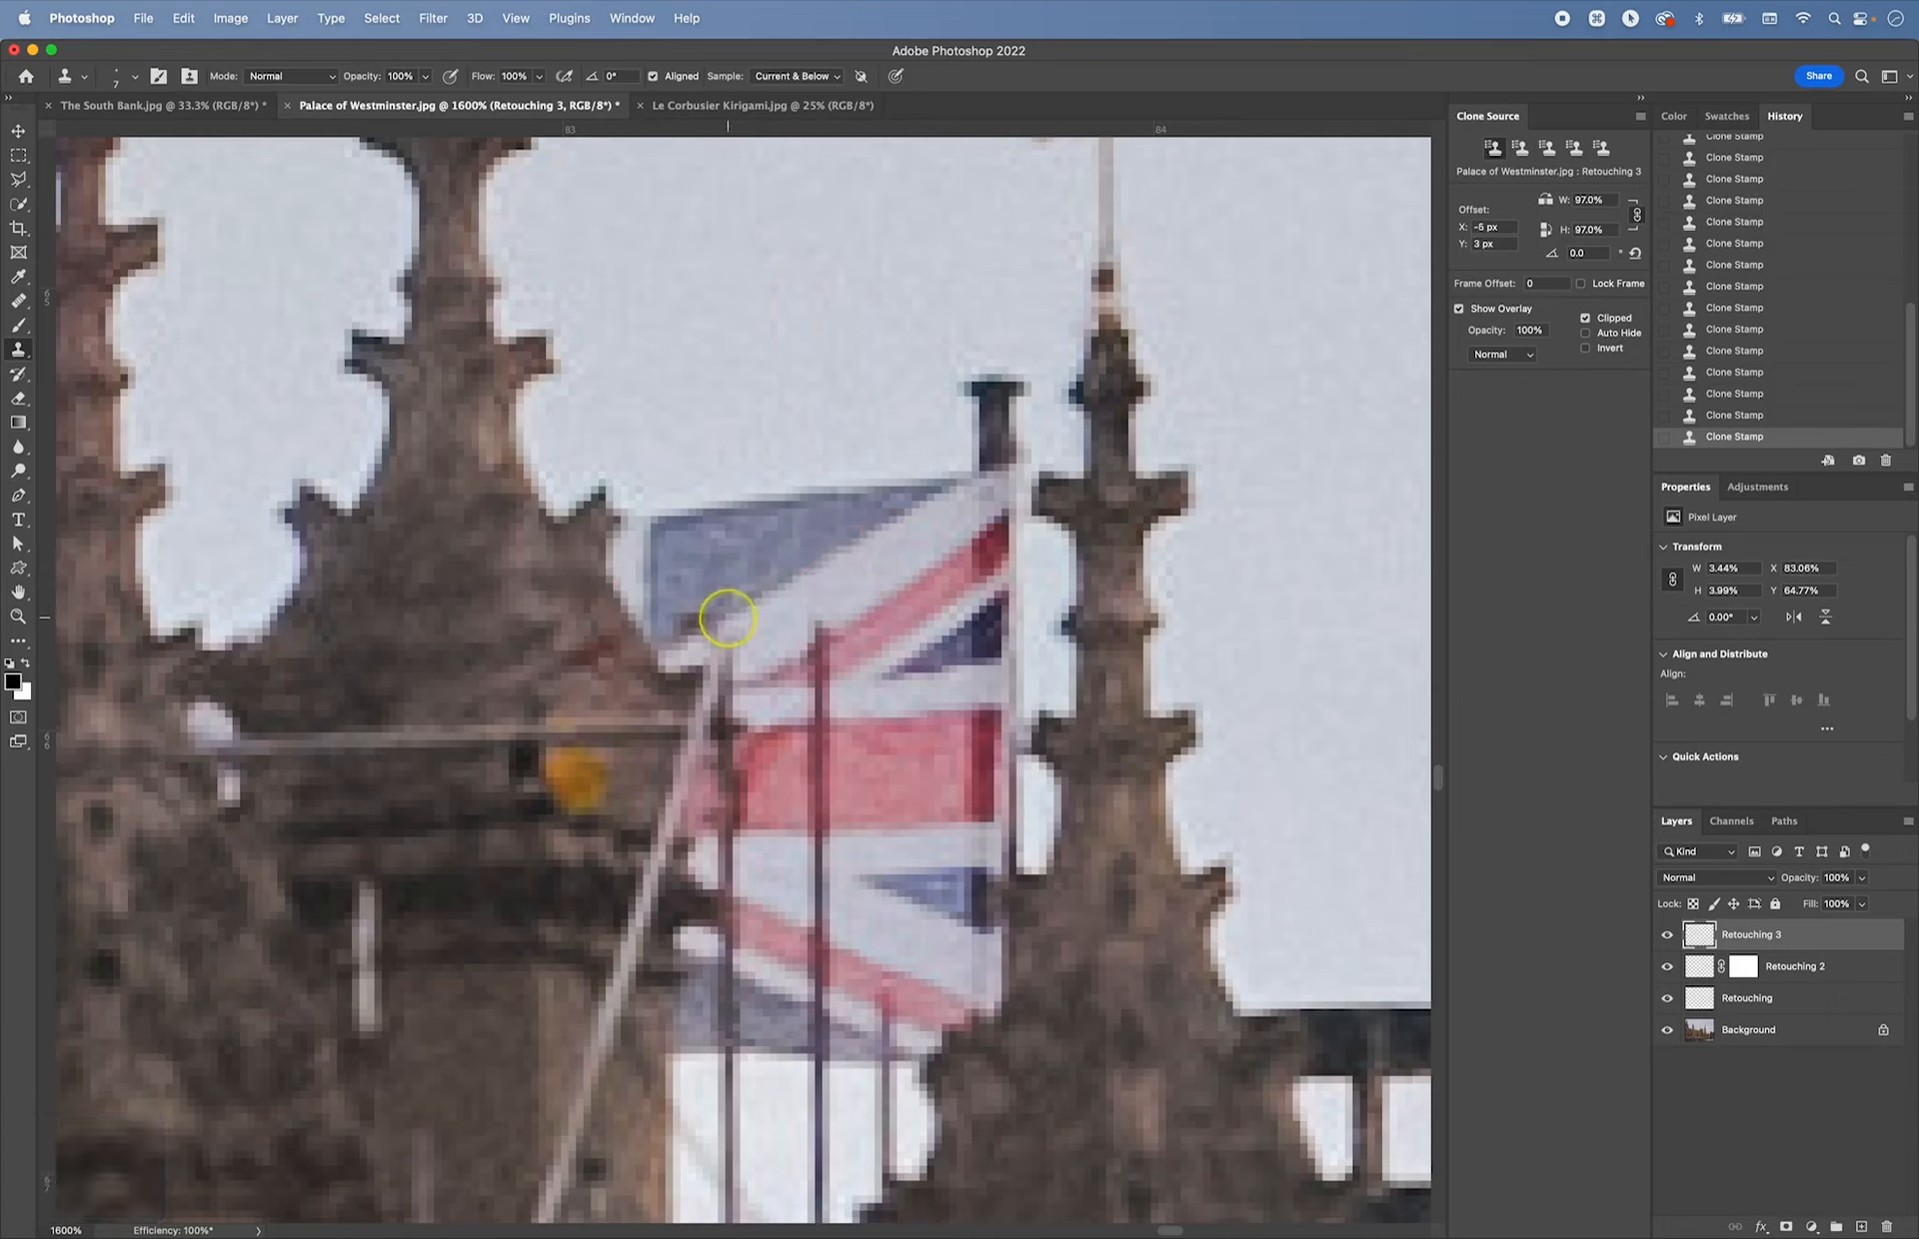
{"action": "left_click", "coordinate": [709, 632]}
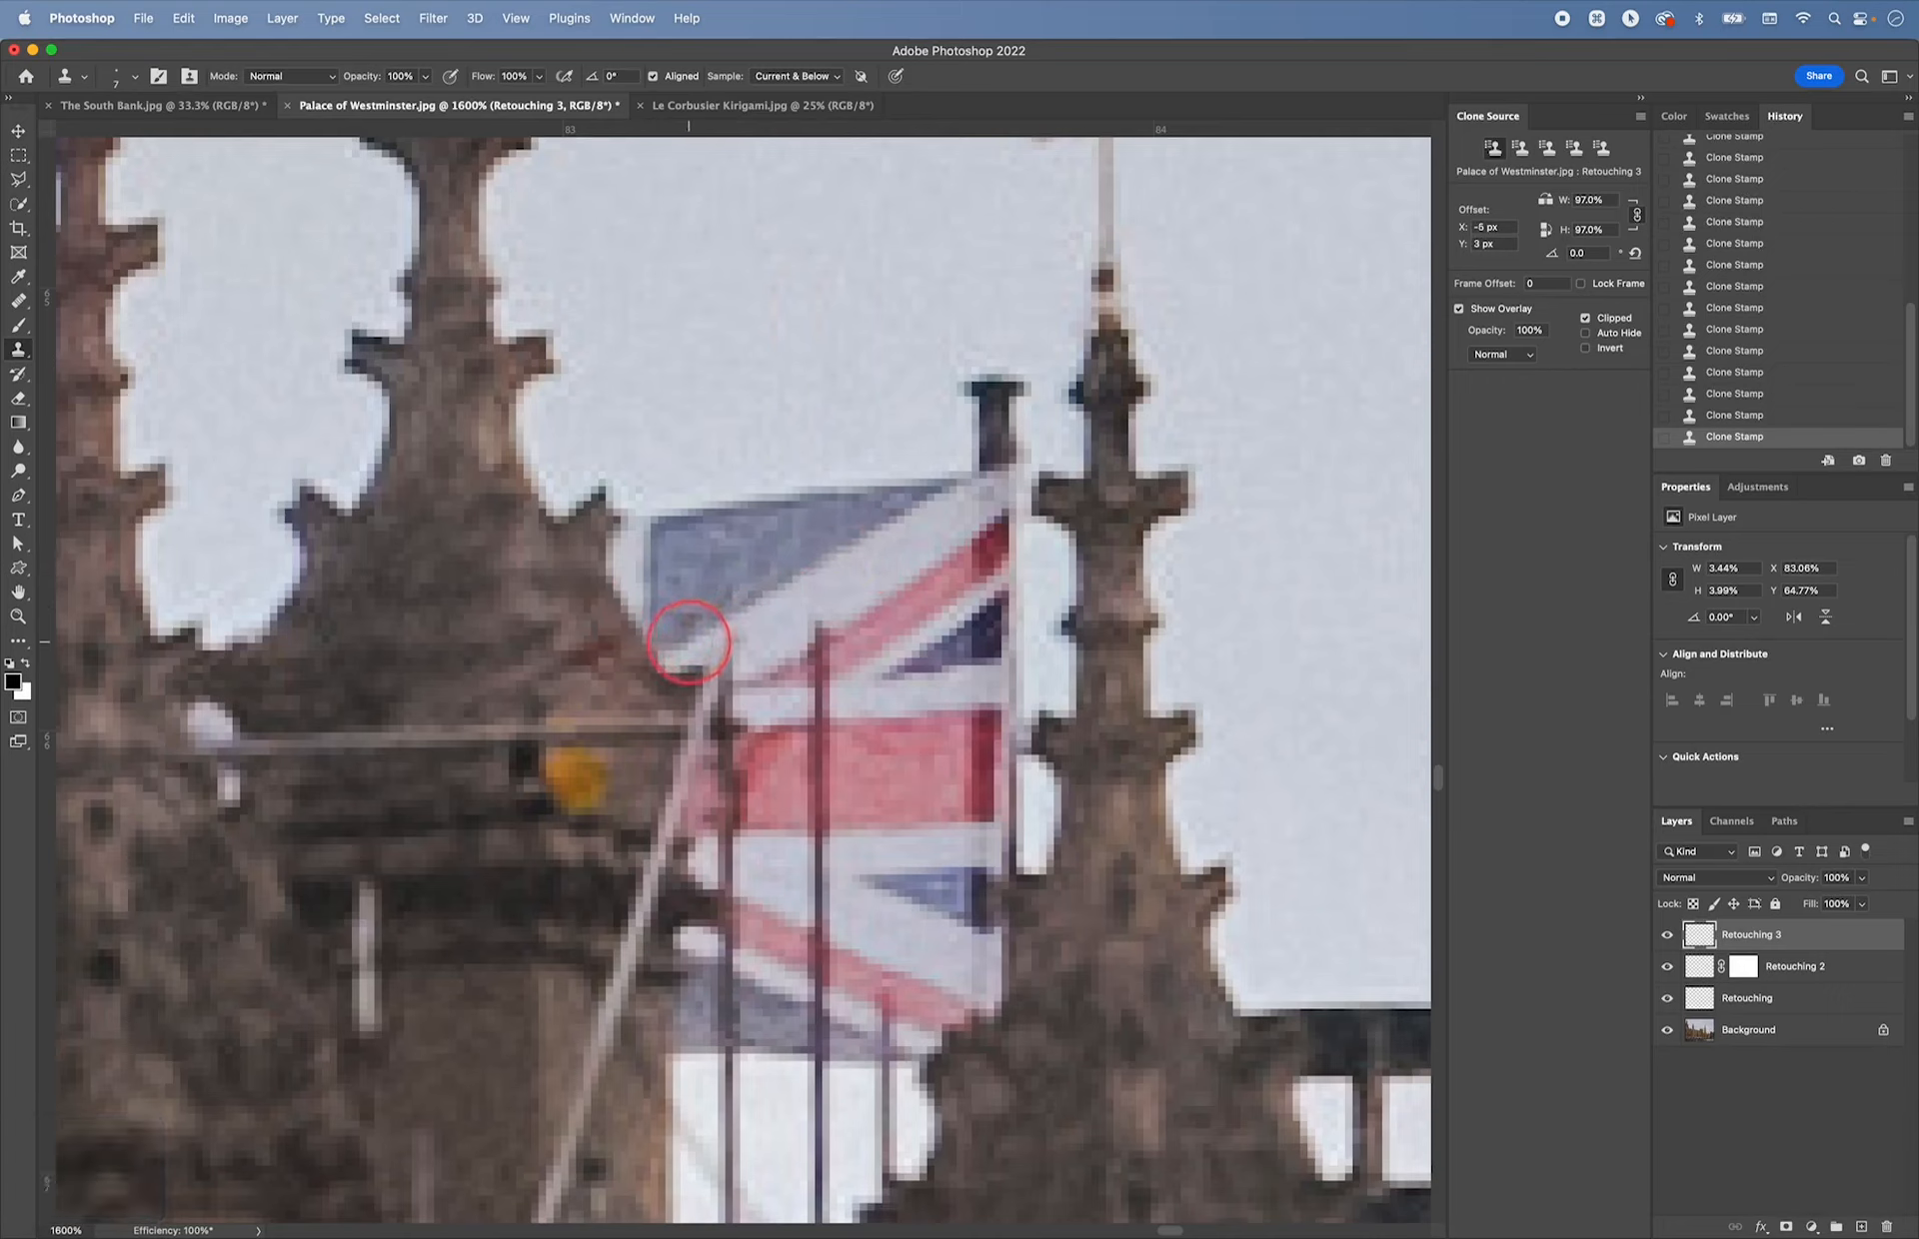
{"action": "left_click", "coordinate": [691, 642]}
{"action": "left_click", "coordinate": [735, 556], "text": "alt"}
{"action": "left_click", "coordinate": [717, 582], "text": "alt"}
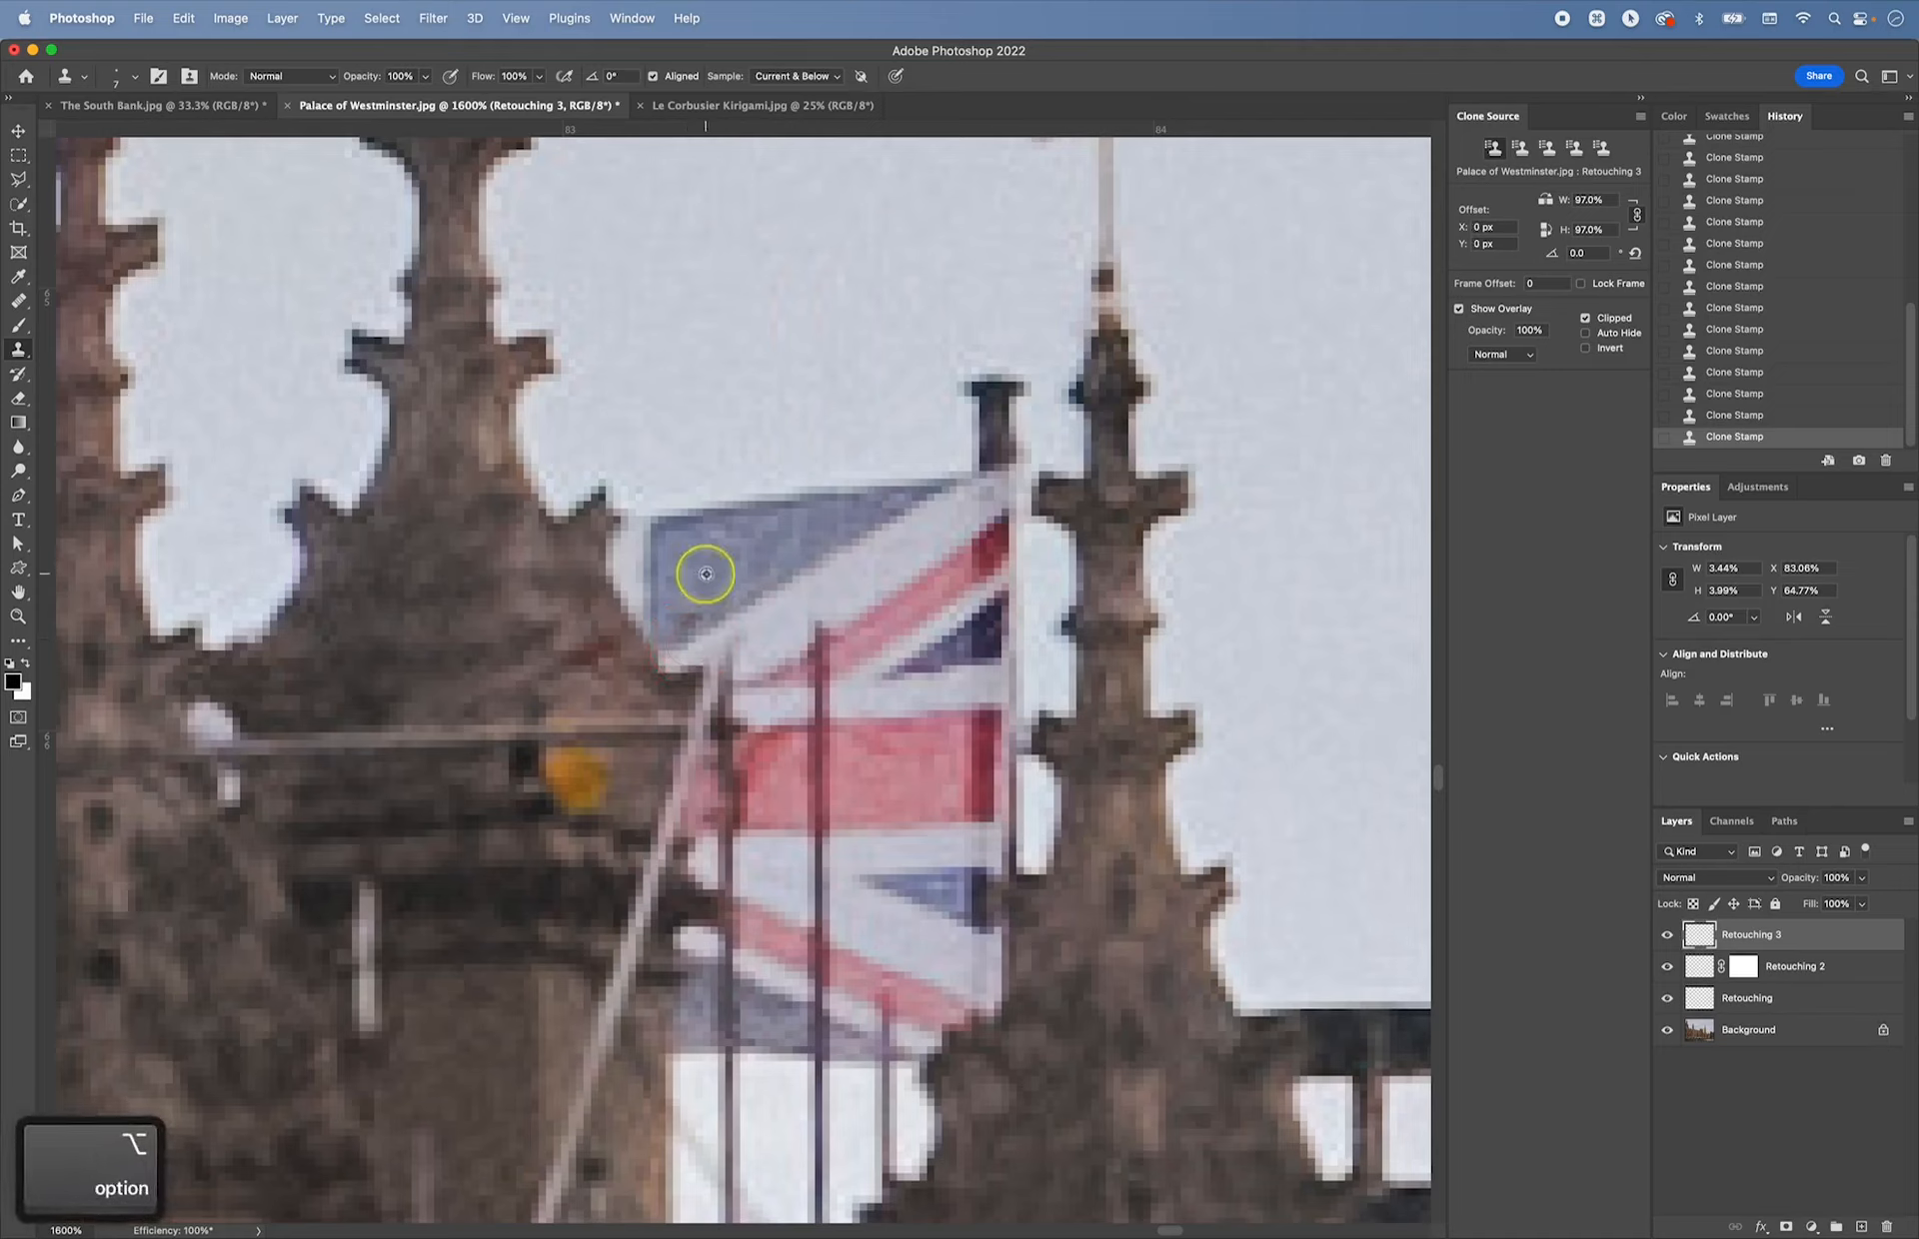
{"action": "left_click", "coordinate": [692, 609]}
{"action": "left_click", "coordinate": [720, 587]}
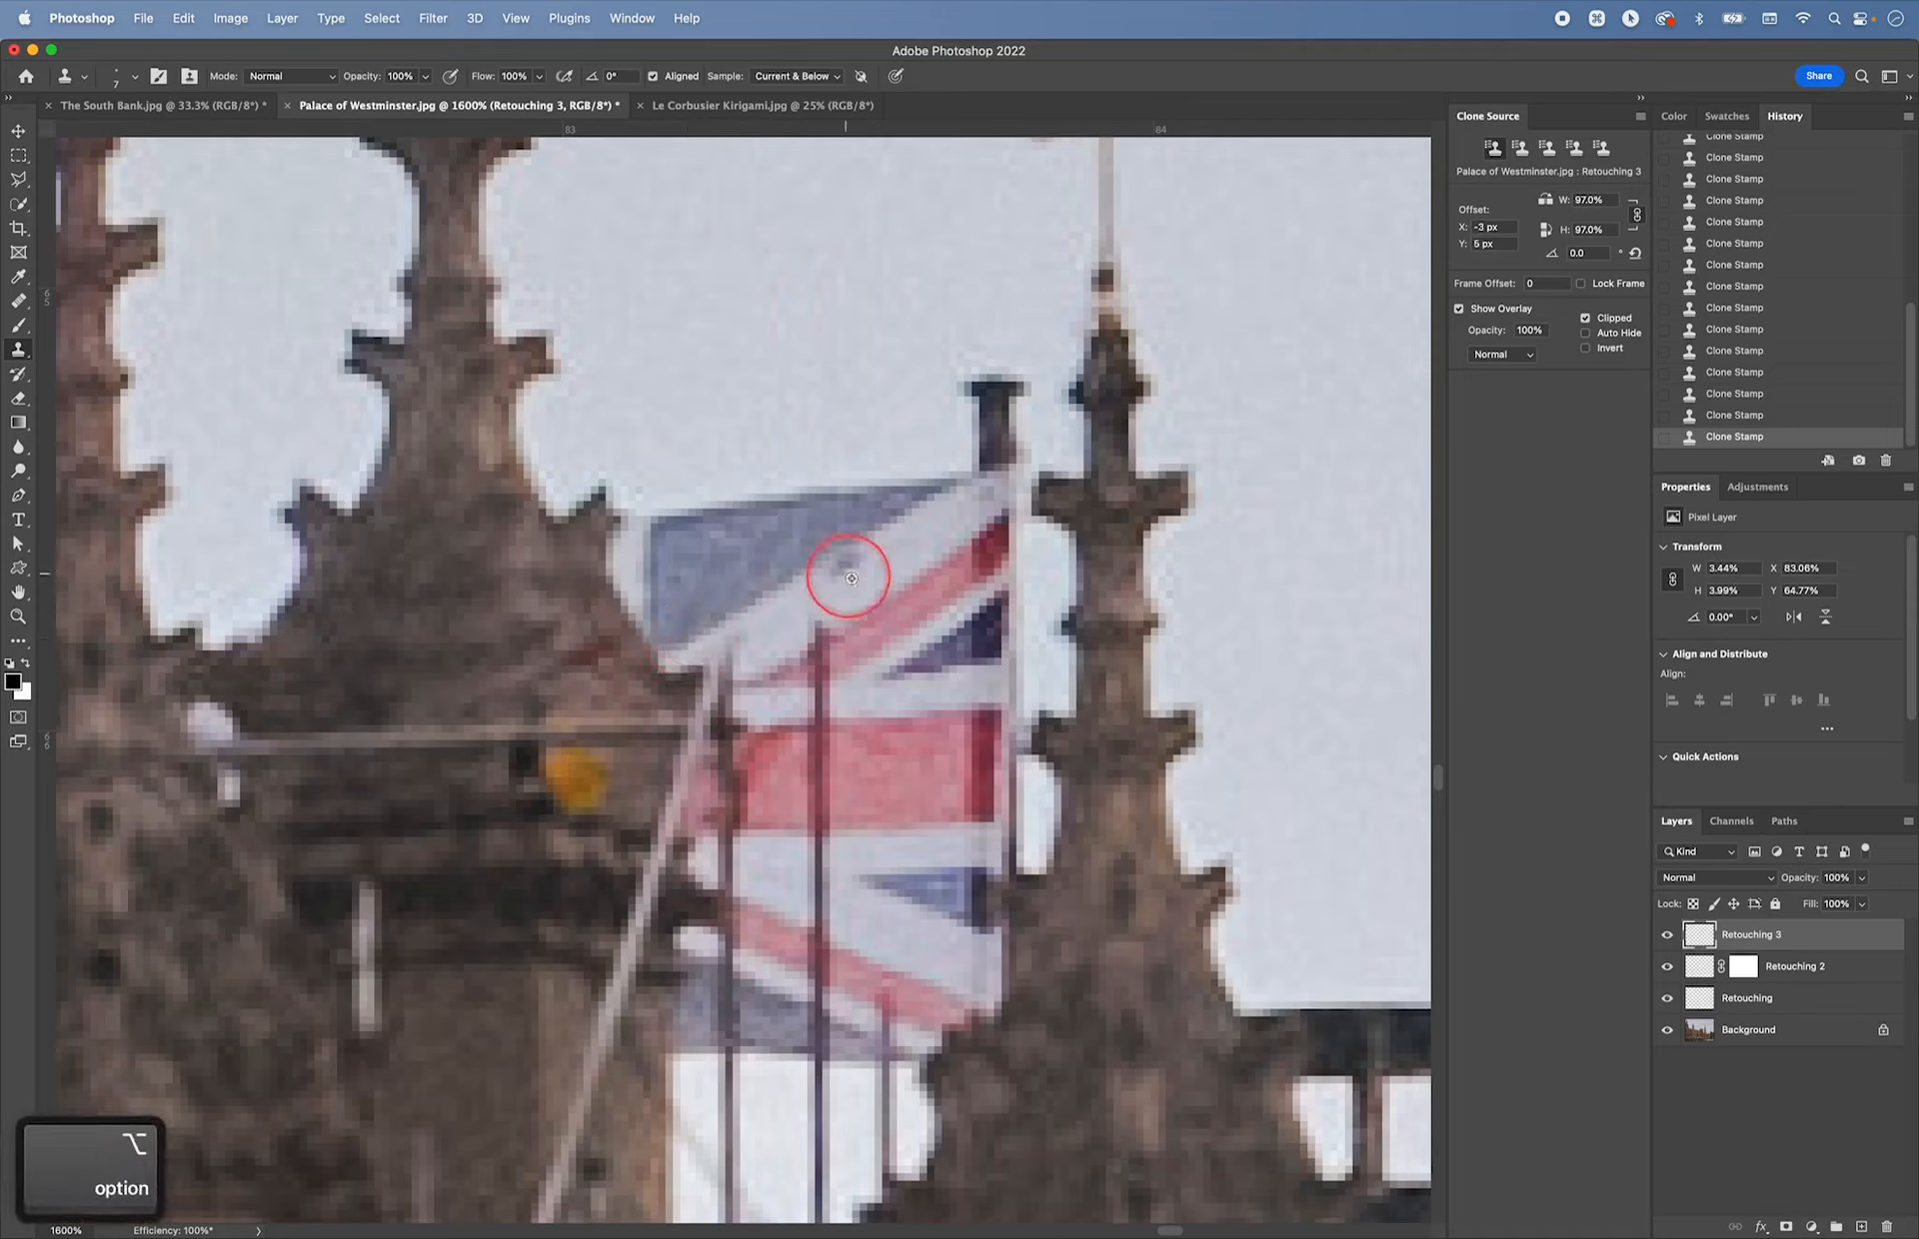
- Clone the flag's upper red diagonal and its adjoining white stripe over the pole sections crossing them
{"action": "left_click", "coordinate": [895, 597], "text": "alt"}
{"action": "left_click", "coordinate": [828, 627]}
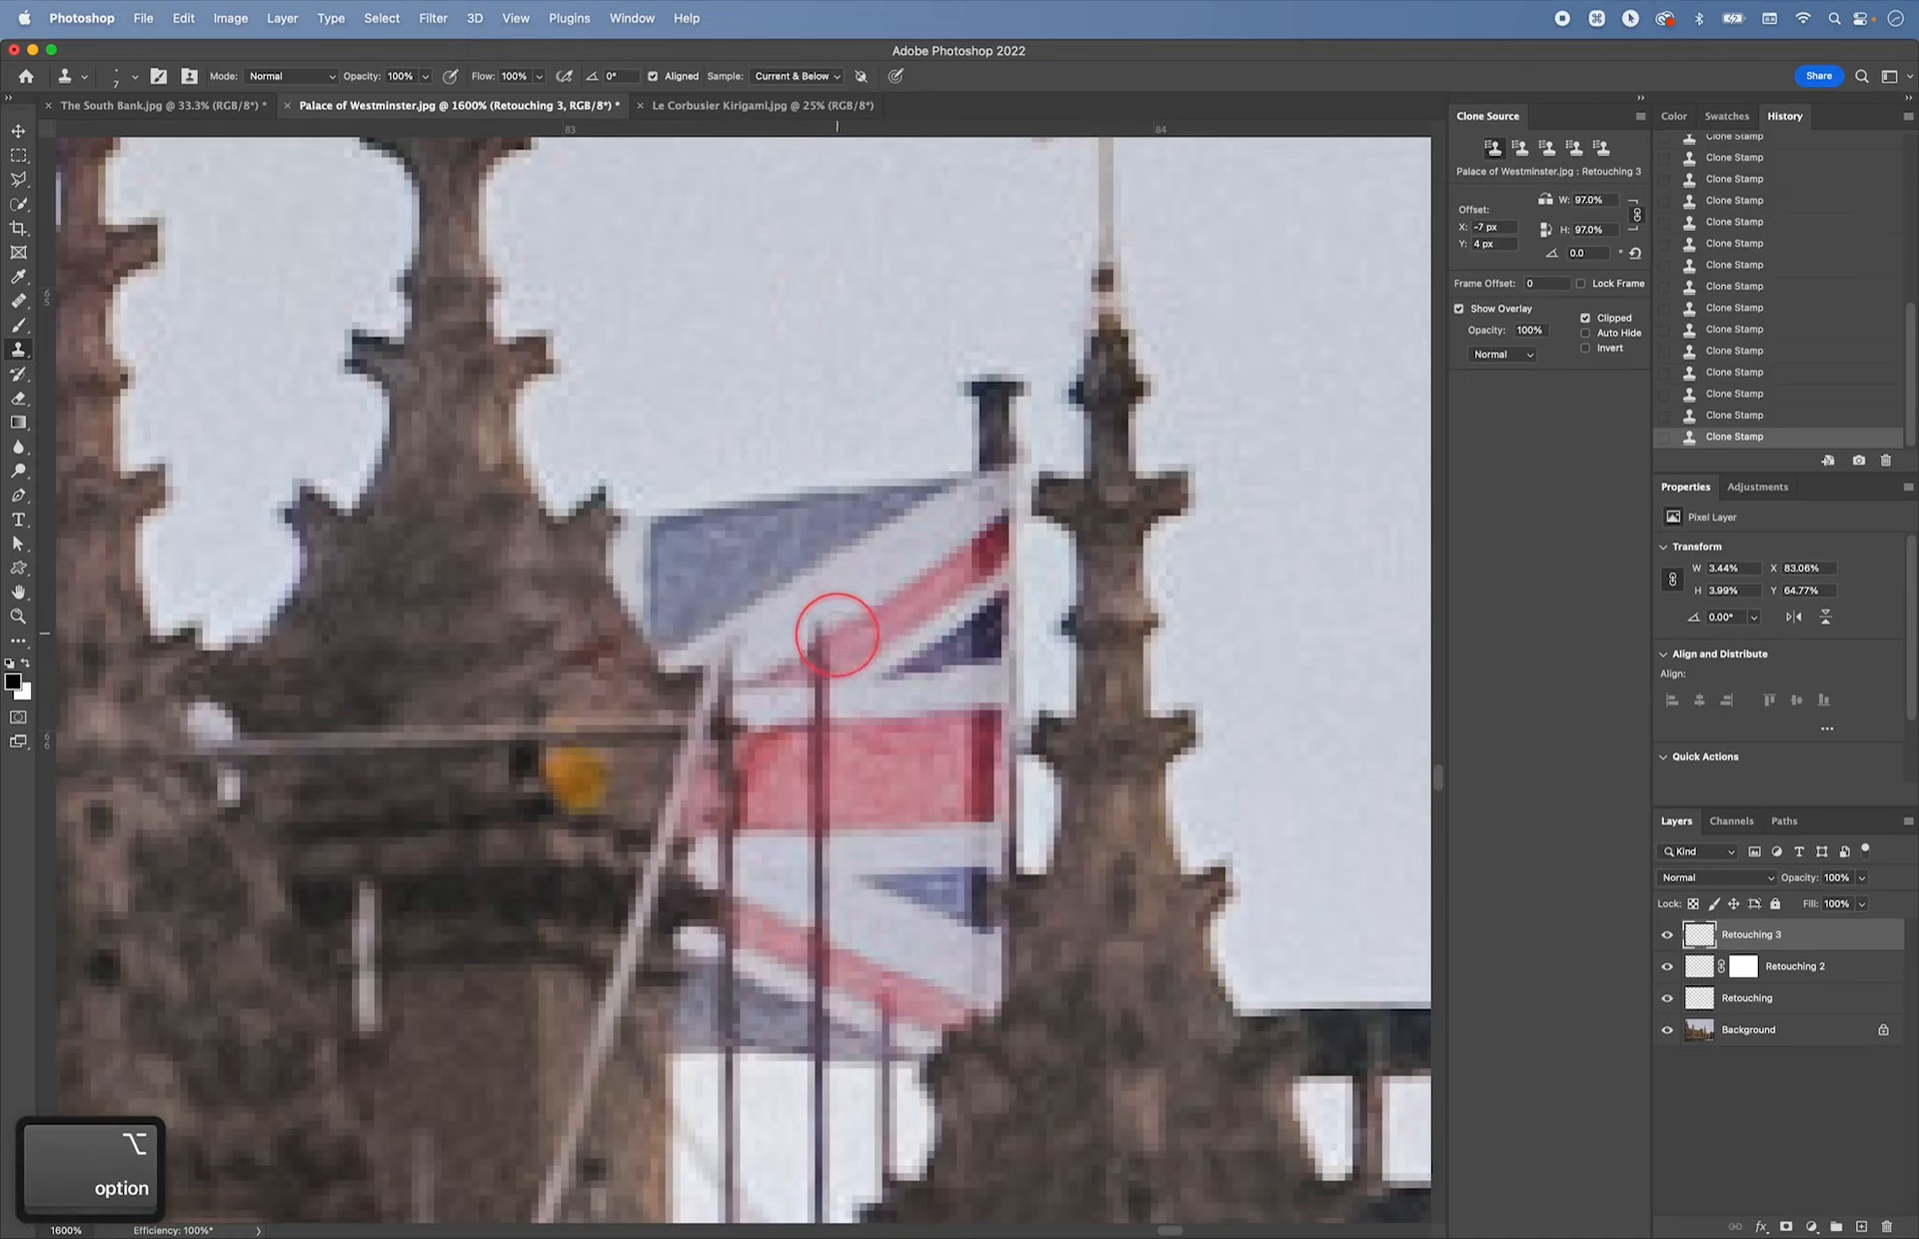
{"action": "left_click", "coordinate": [830, 637]}
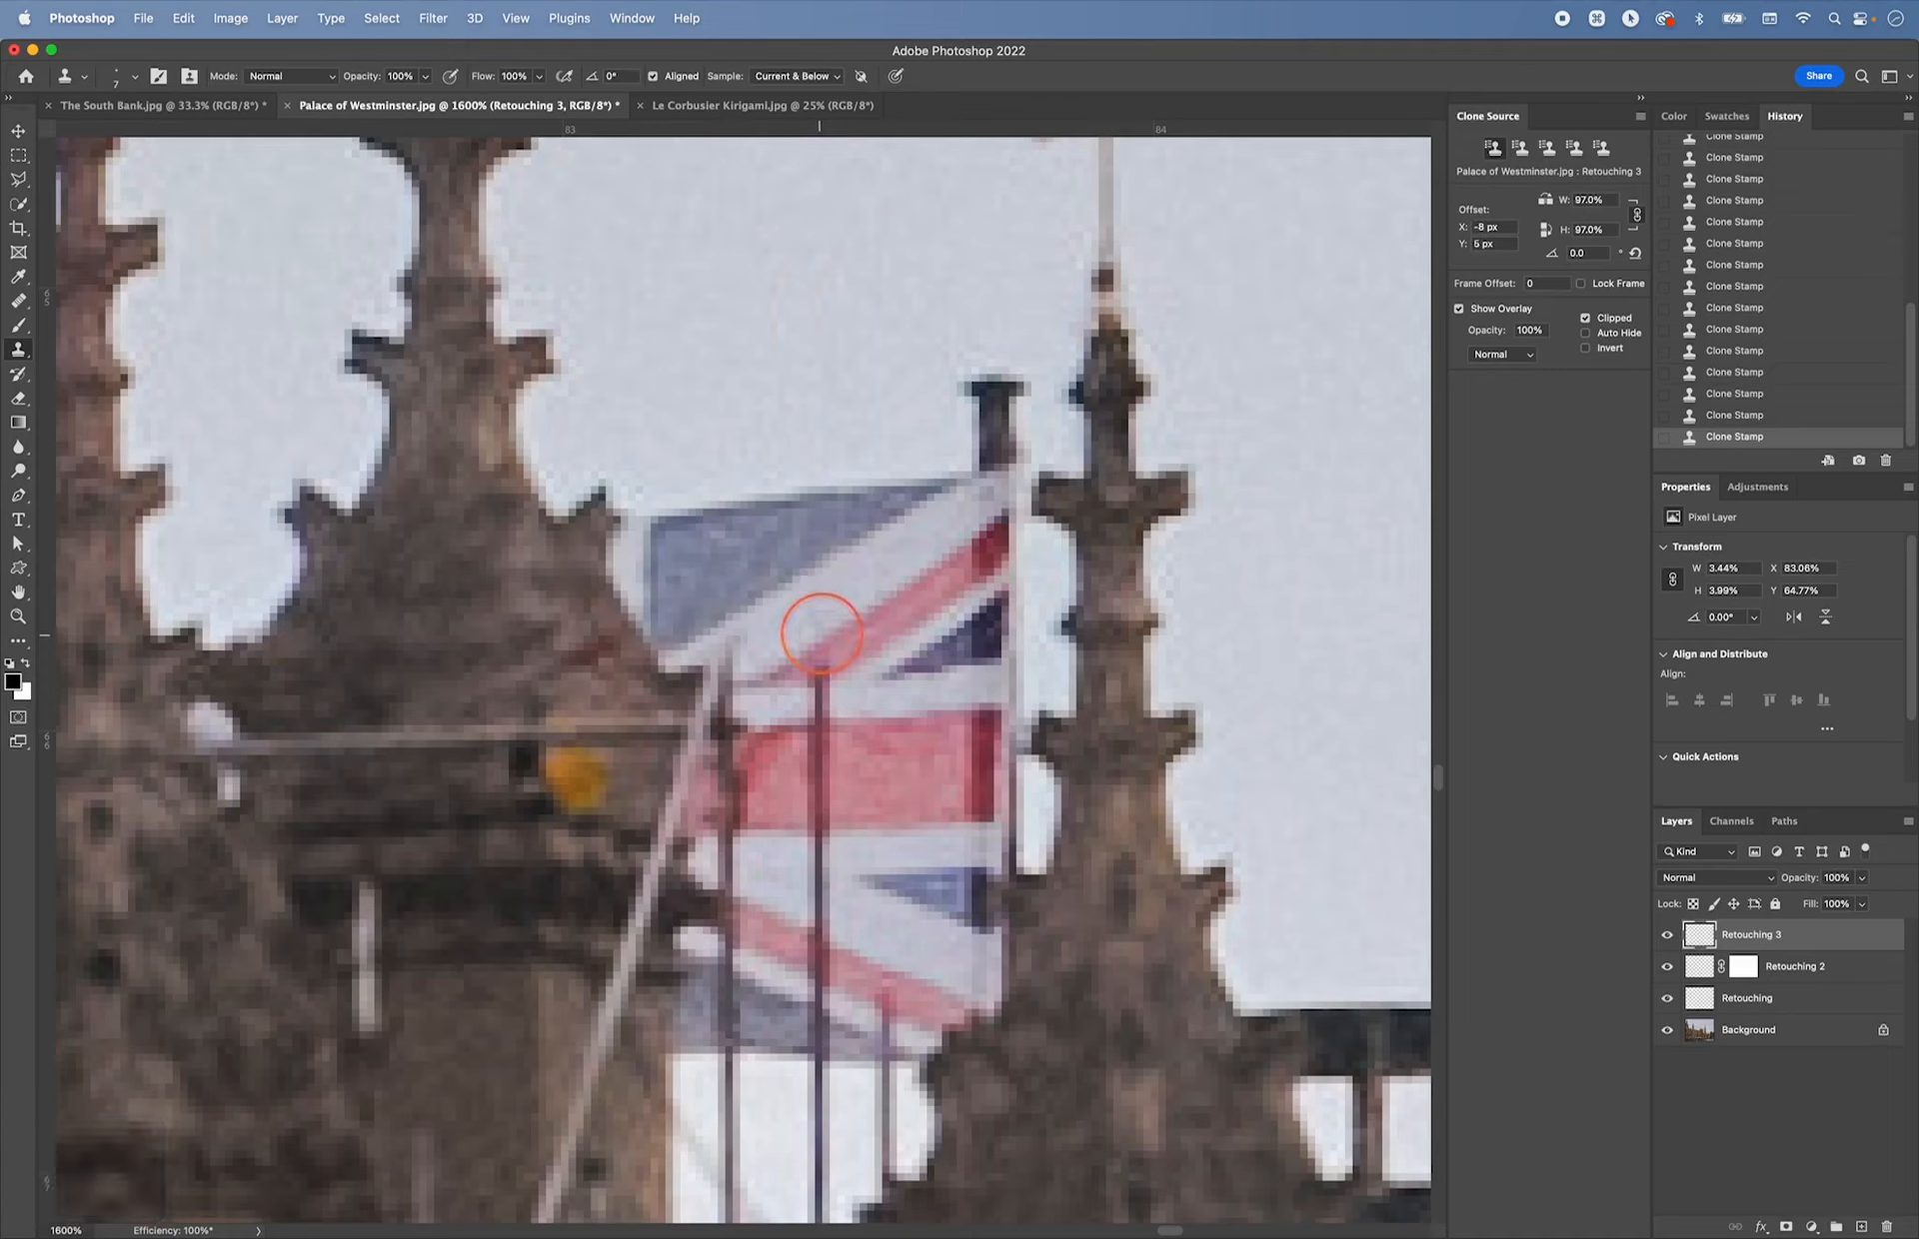
{"action": "left_click", "coordinate": [934, 528], "text": "alt"}
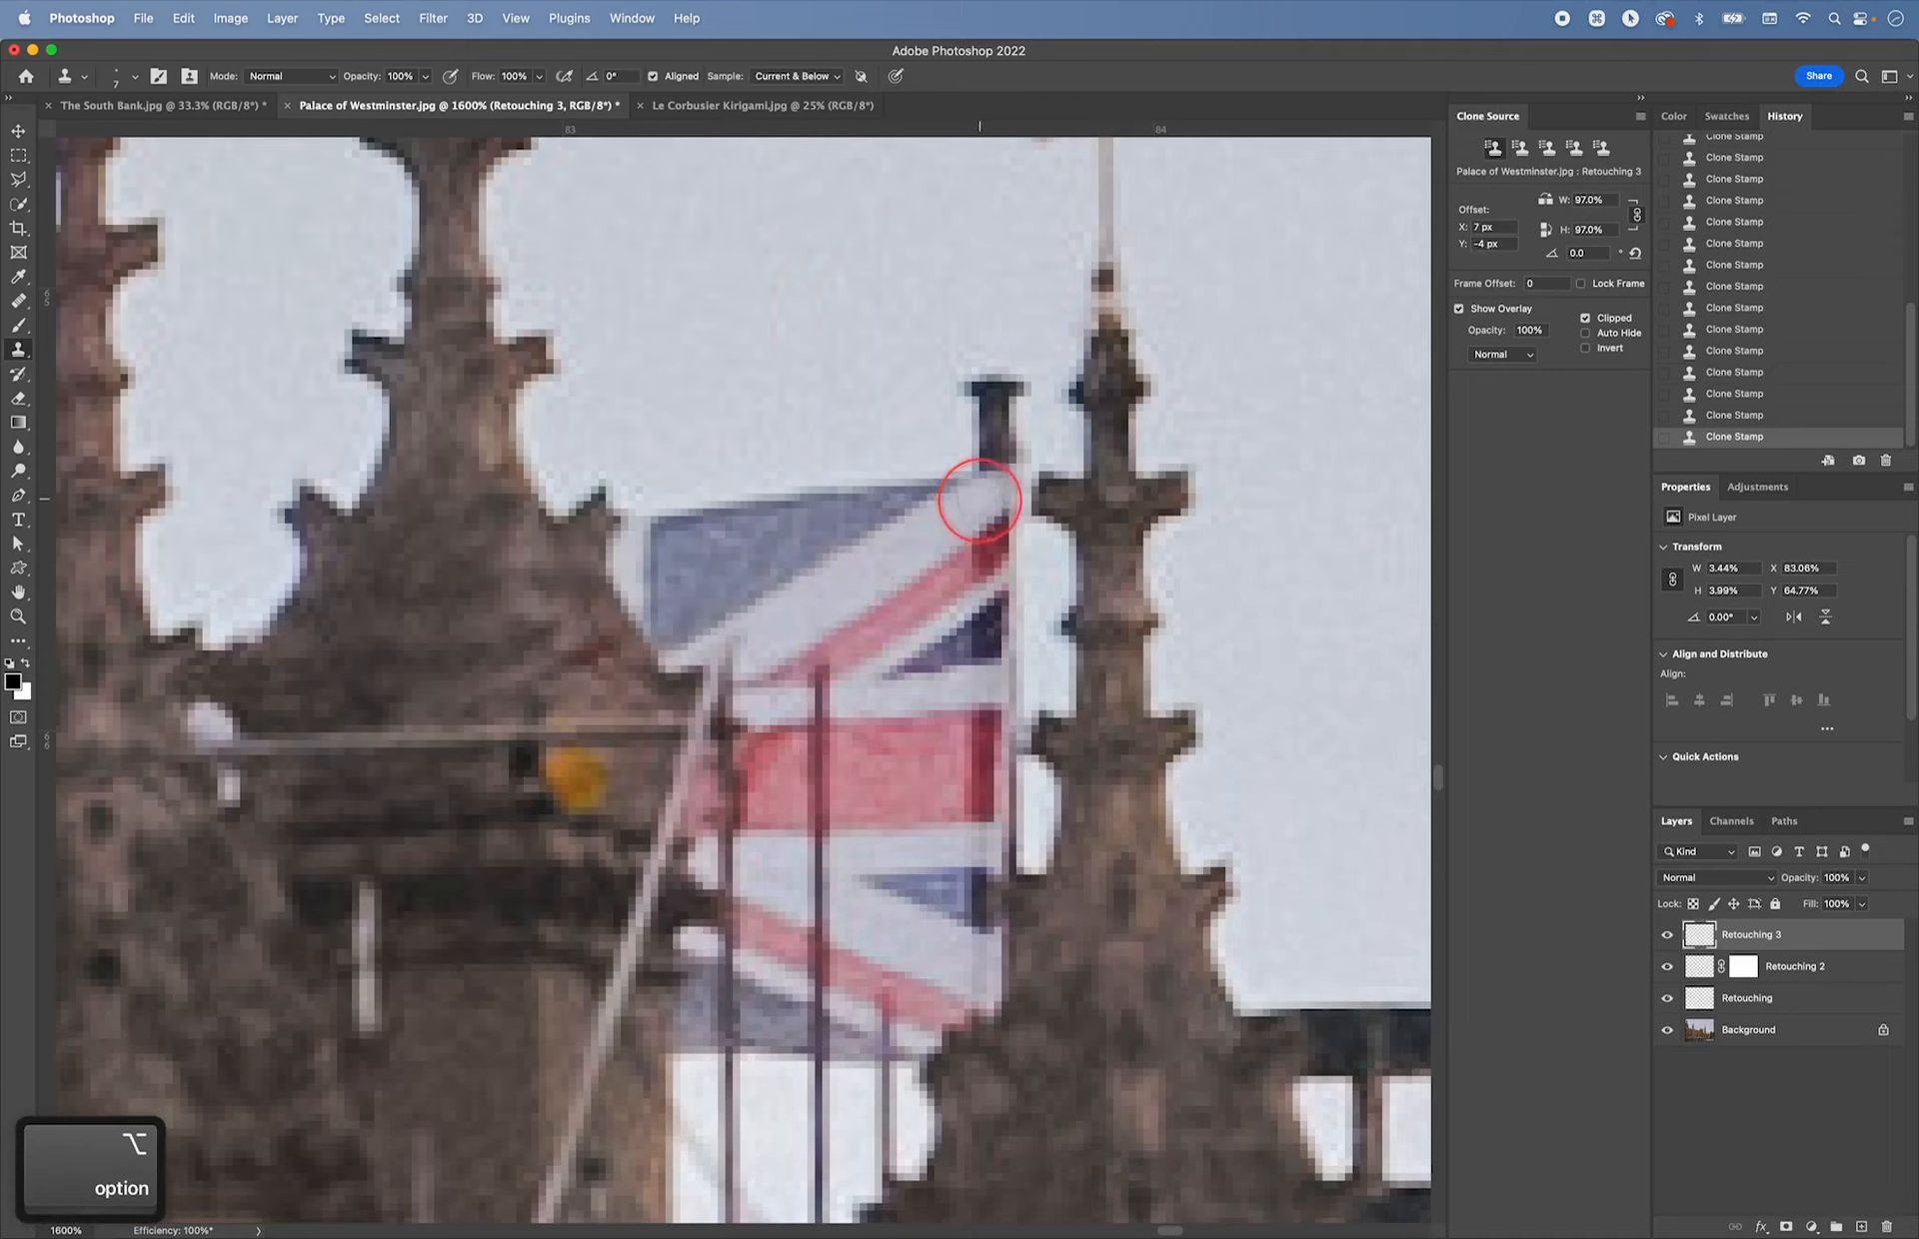
{"action": "left_click", "coordinate": [772, 640], "text": "alt"}
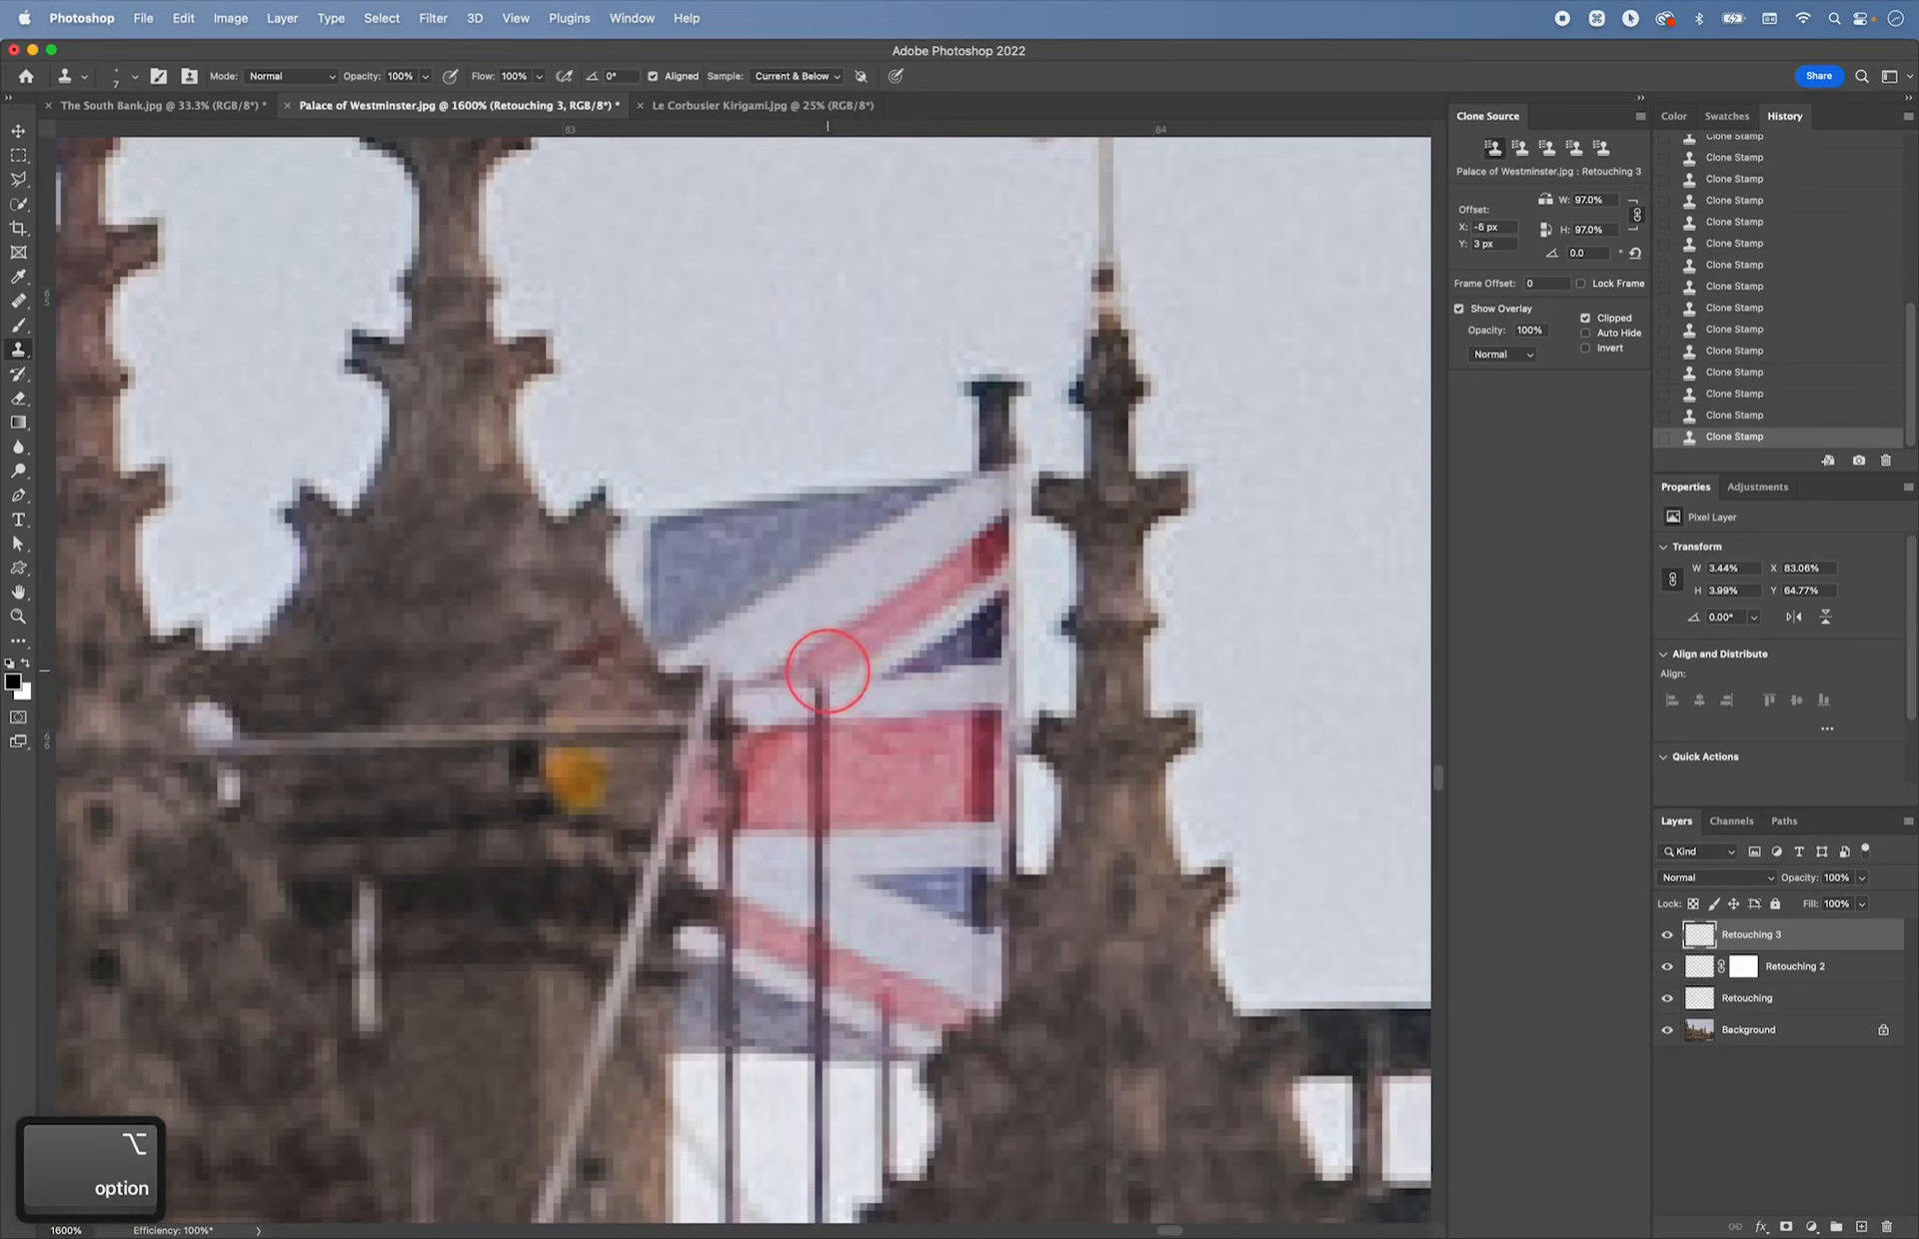
{"action": "left_click", "coordinate": [837, 667], "text": "alt"}
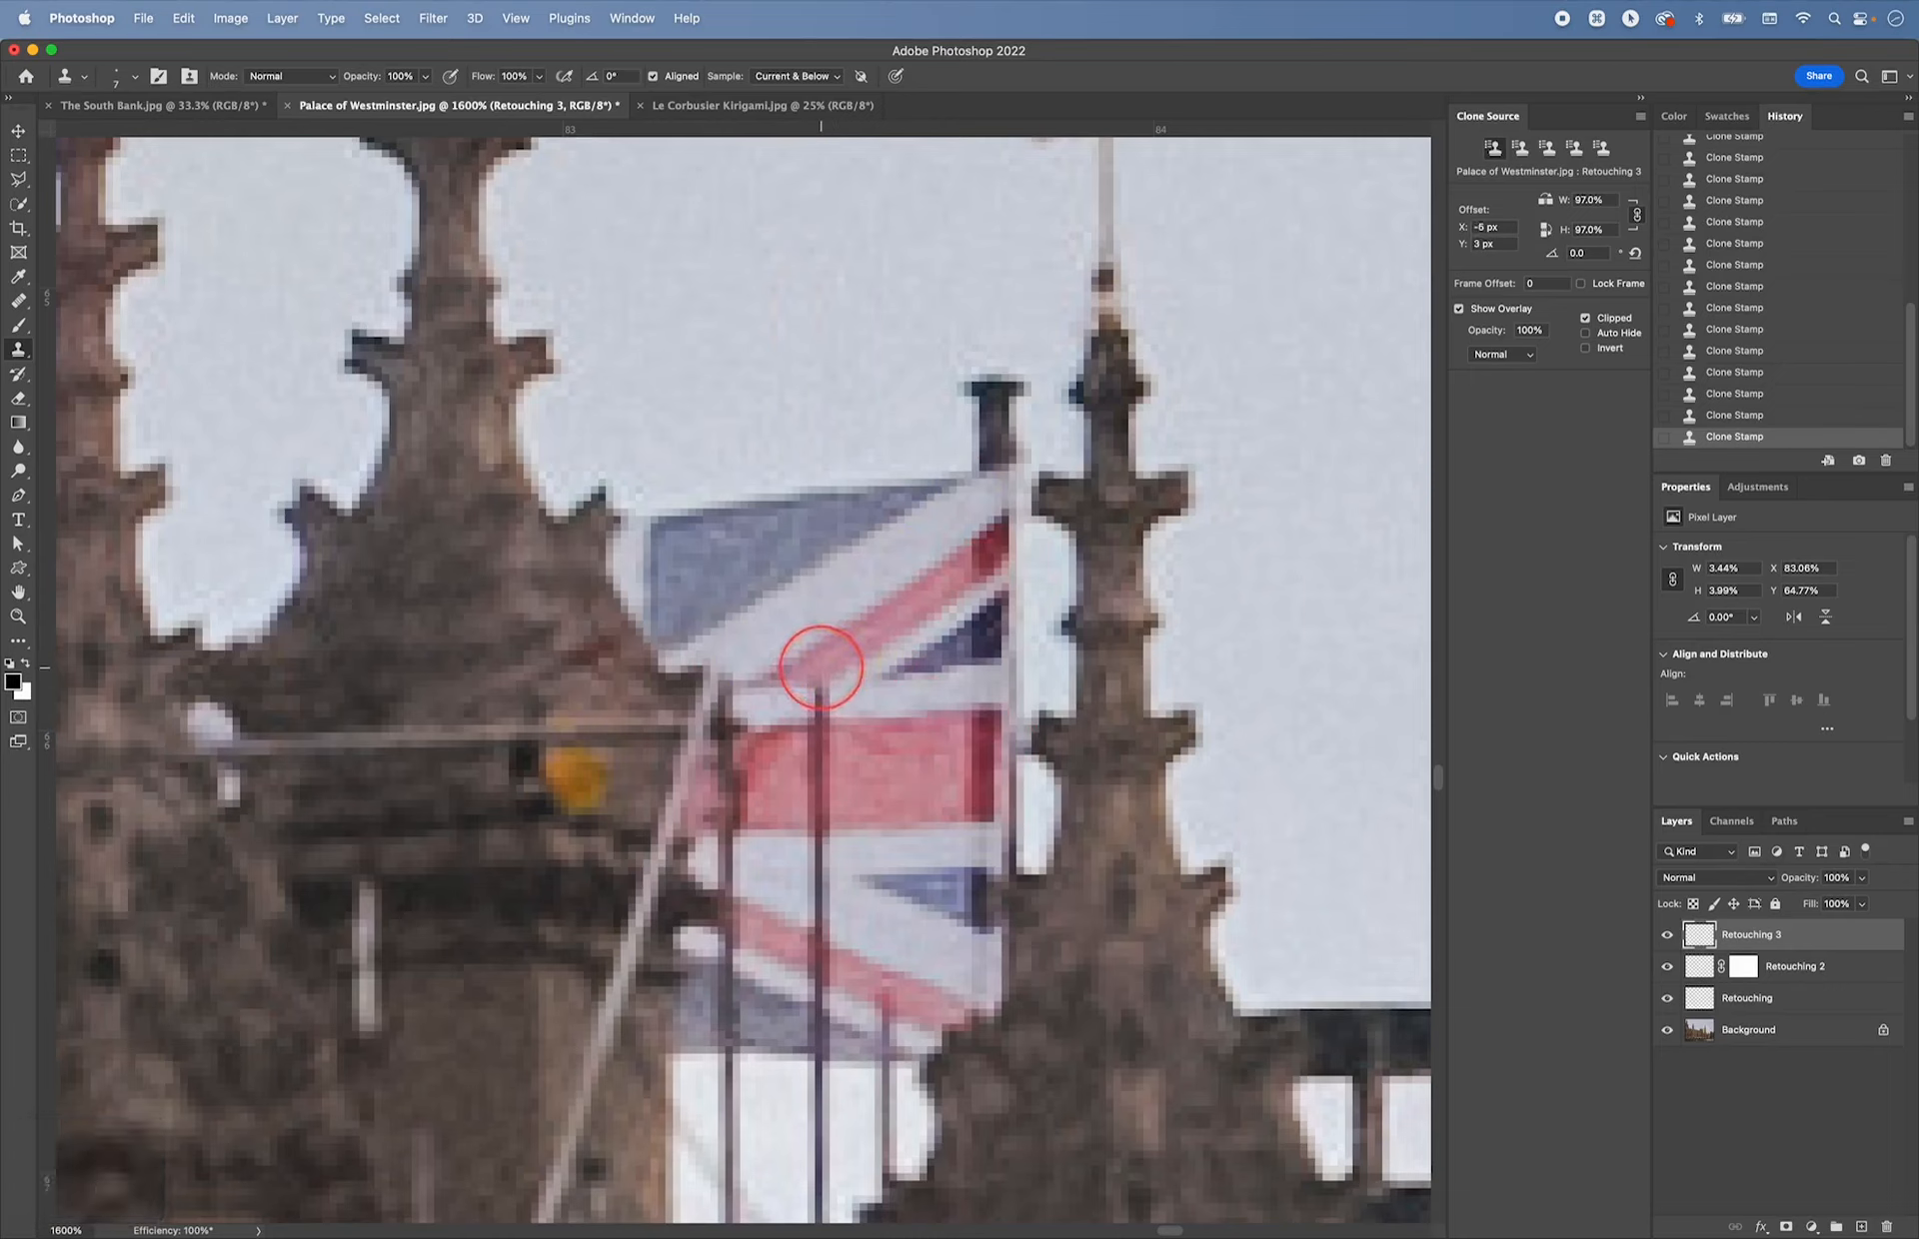
- Clone the white band and top edge of the flag's red cross over the poles, out to the tower's edge
{"action": "left_click", "coordinate": [900, 699], "text": "alt"}
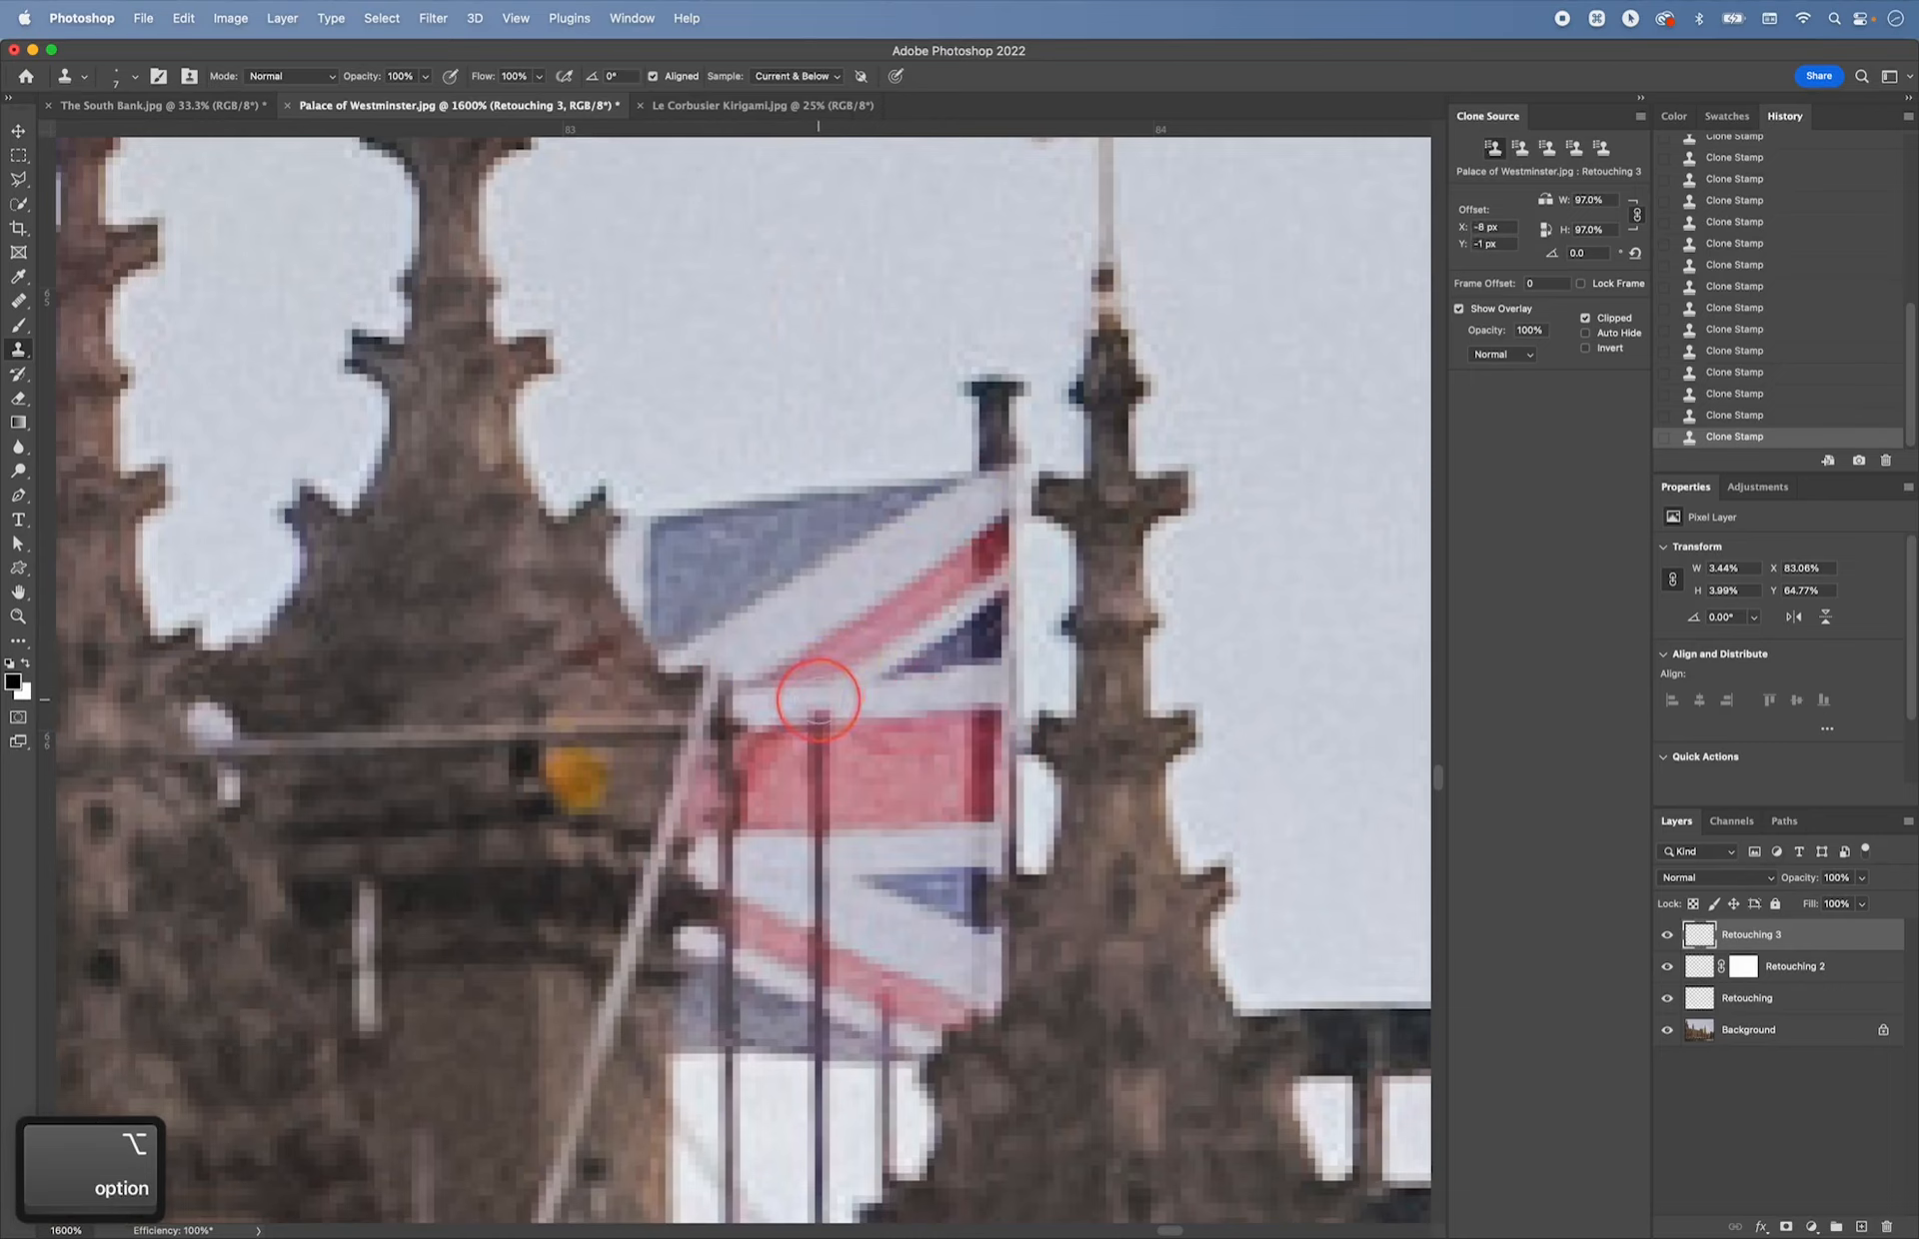
{"action": "left_click", "coordinate": [879, 713], "text": "alt"}
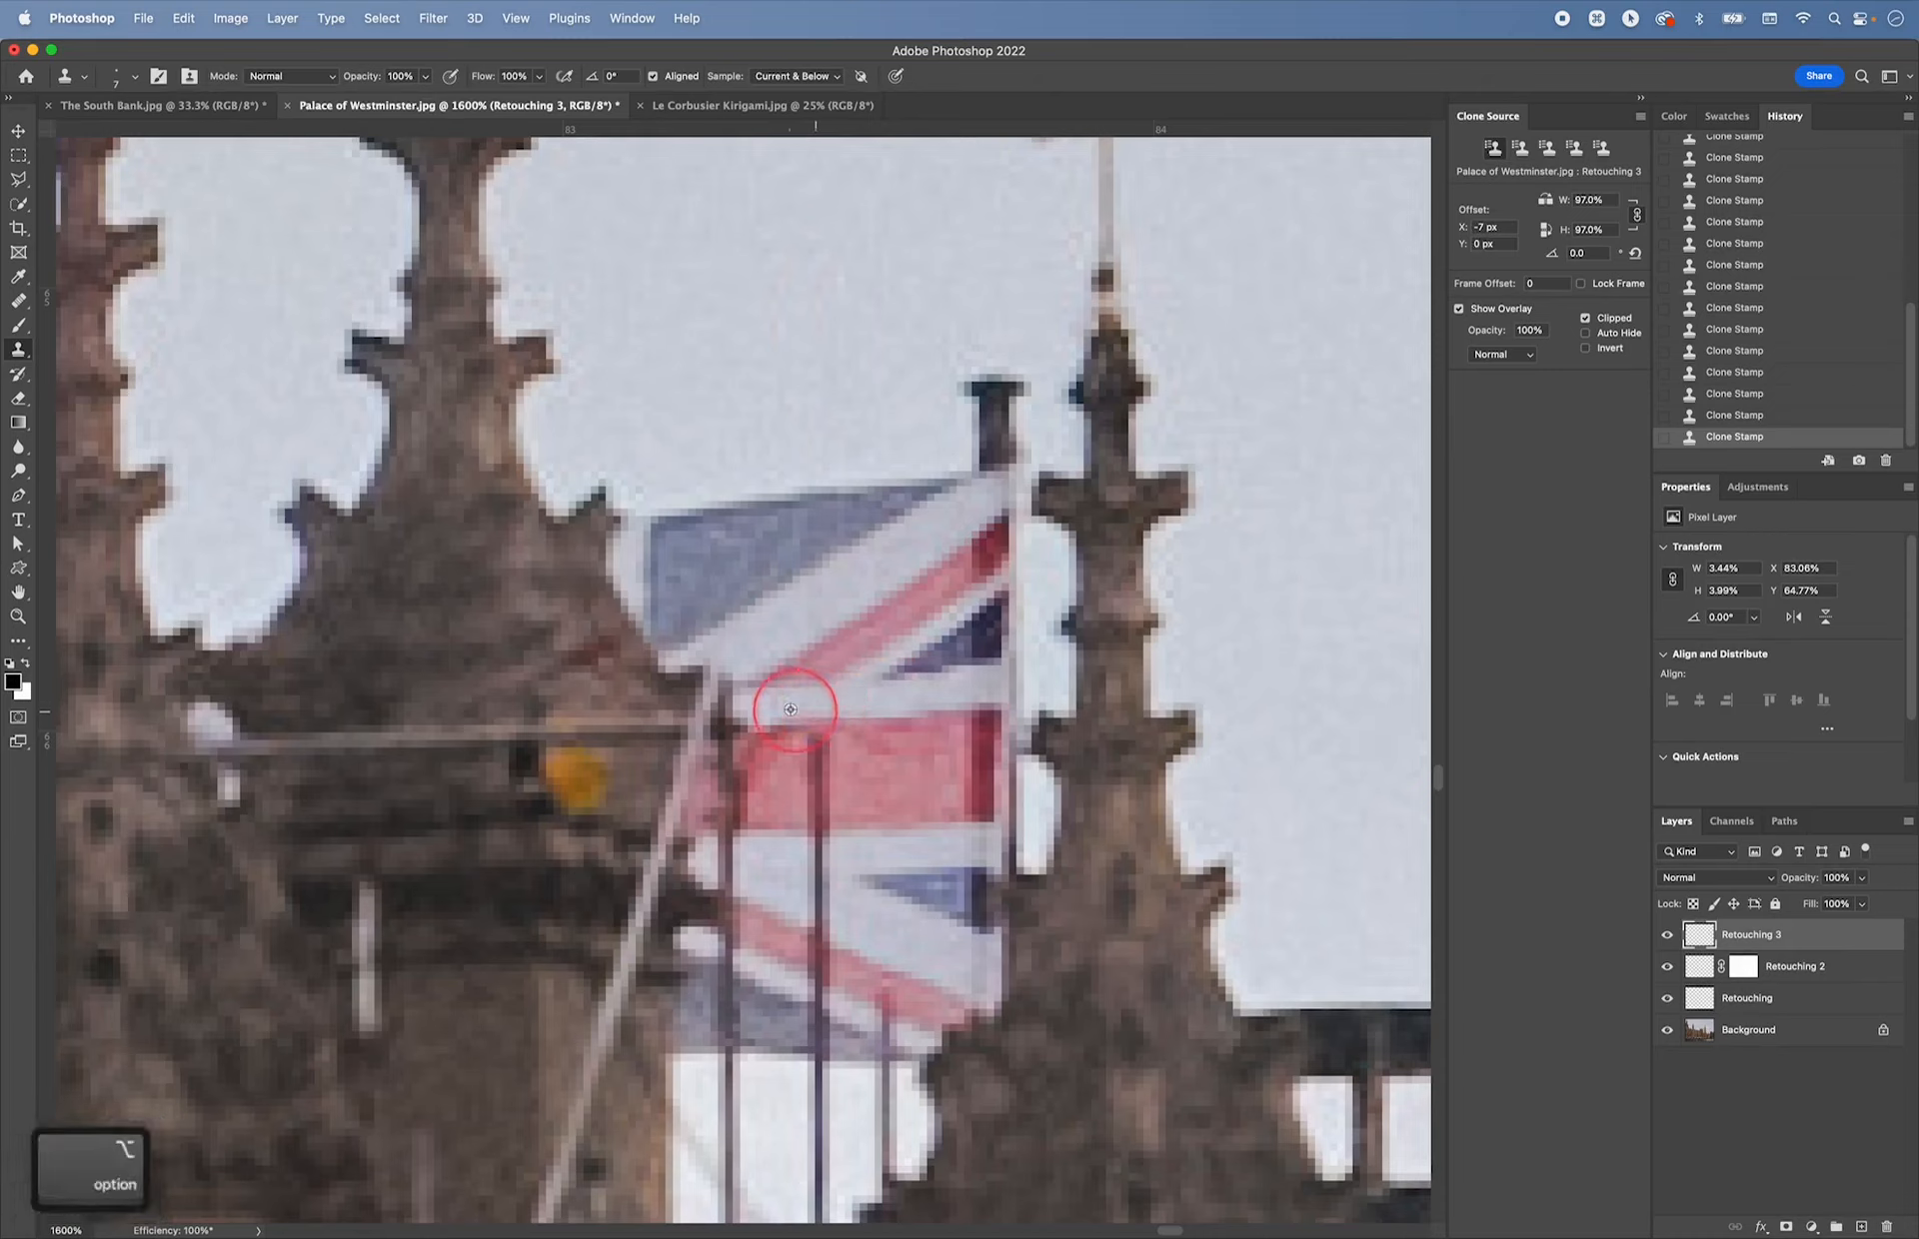
{"action": "mouse_move", "coordinate": [730, 711]}
{"action": "left_mouse_down"}
{"action": "mouse_move", "coordinate": [742, 659]}
{"action": "mouse_move", "coordinate": [702, 687]}
{"action": "left_mouse_up"}
{"action": "left_click", "coordinate": [679, 690], "text": "alt"}
{"action": "left_click", "coordinate": [645, 710]}
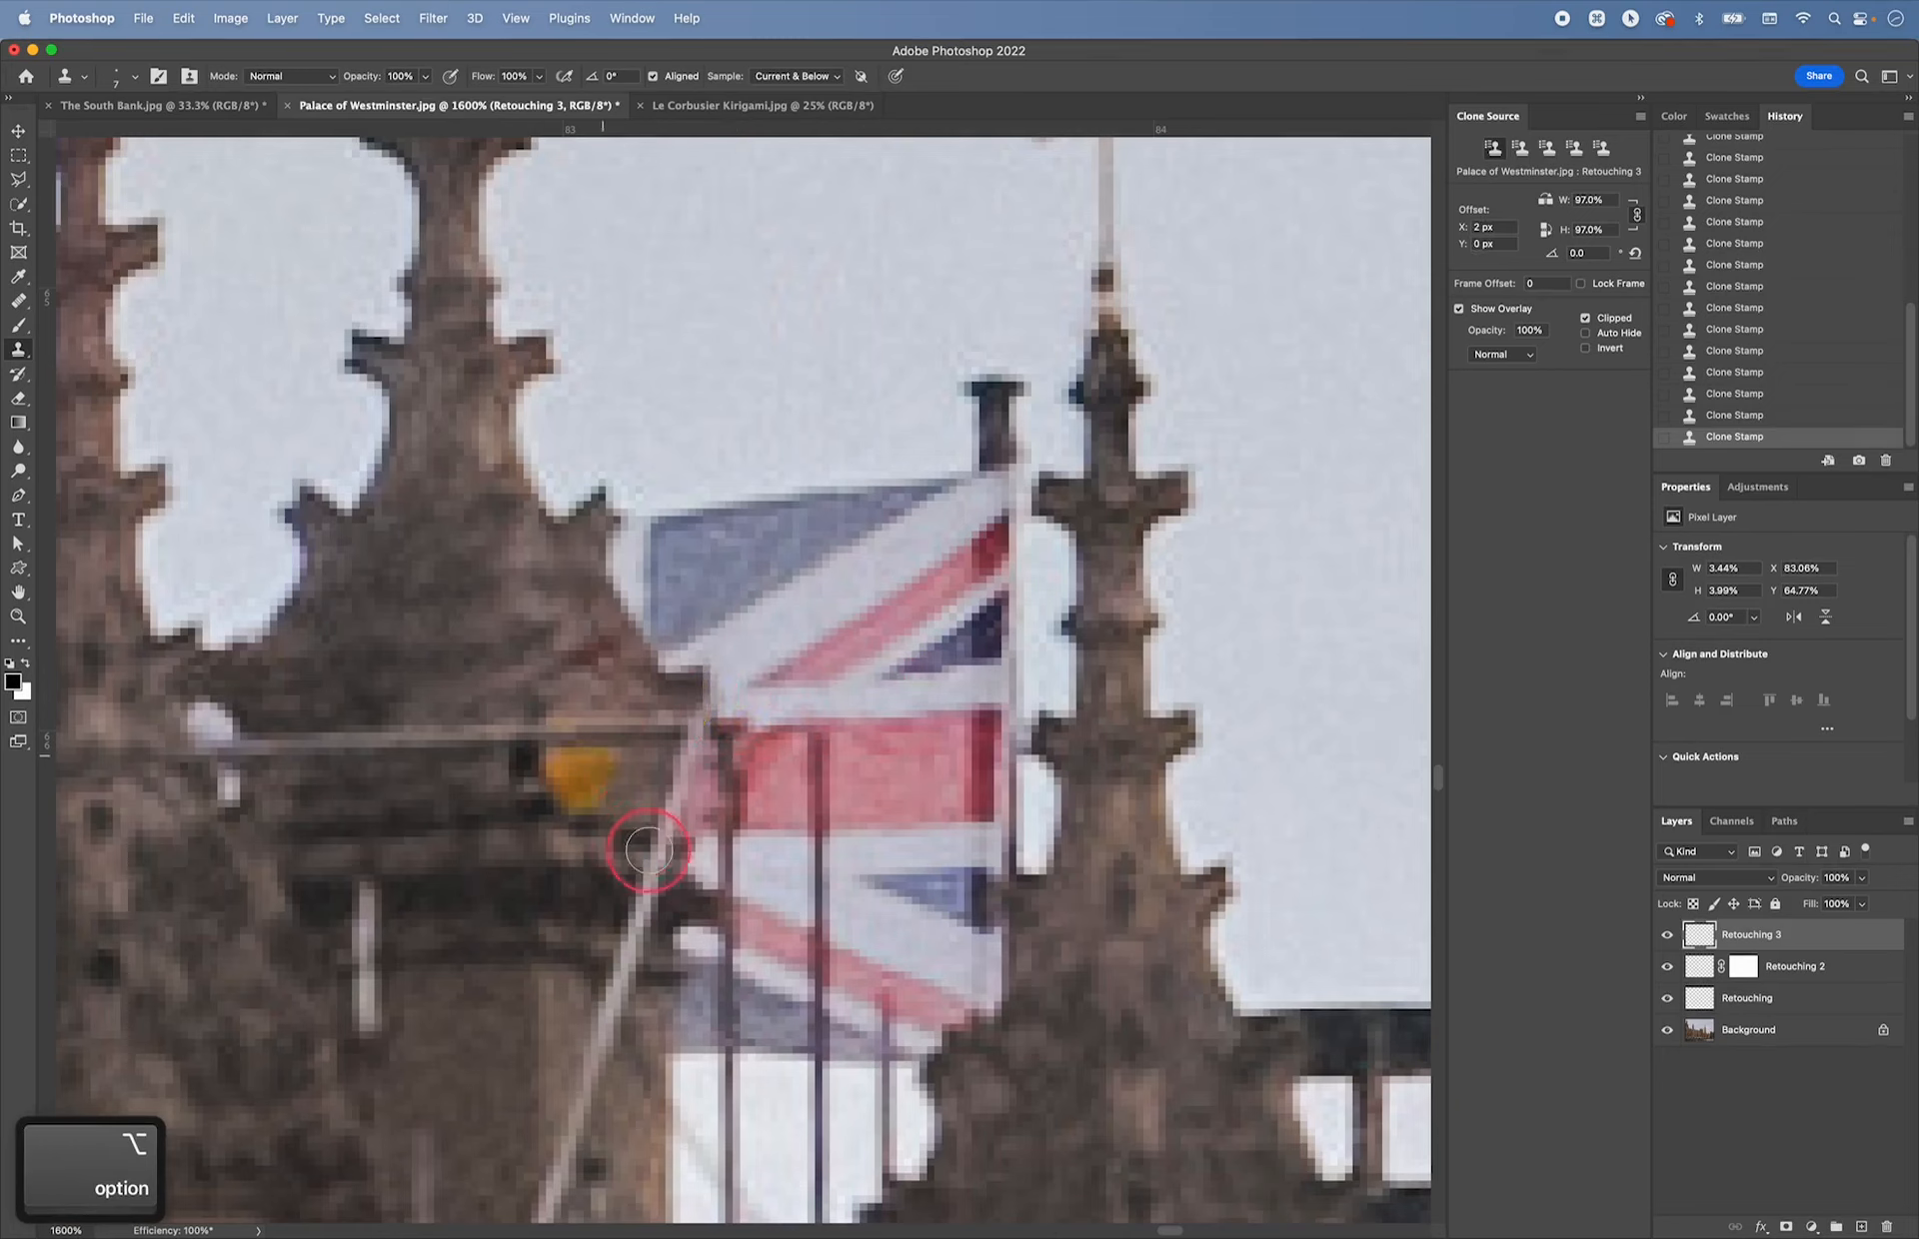
- Clone the flag's red horizontal band and the white band below it over the scaffolding pole nearer the flagpole
{"action": "left_click", "coordinate": [920, 745], "text": "alt"}
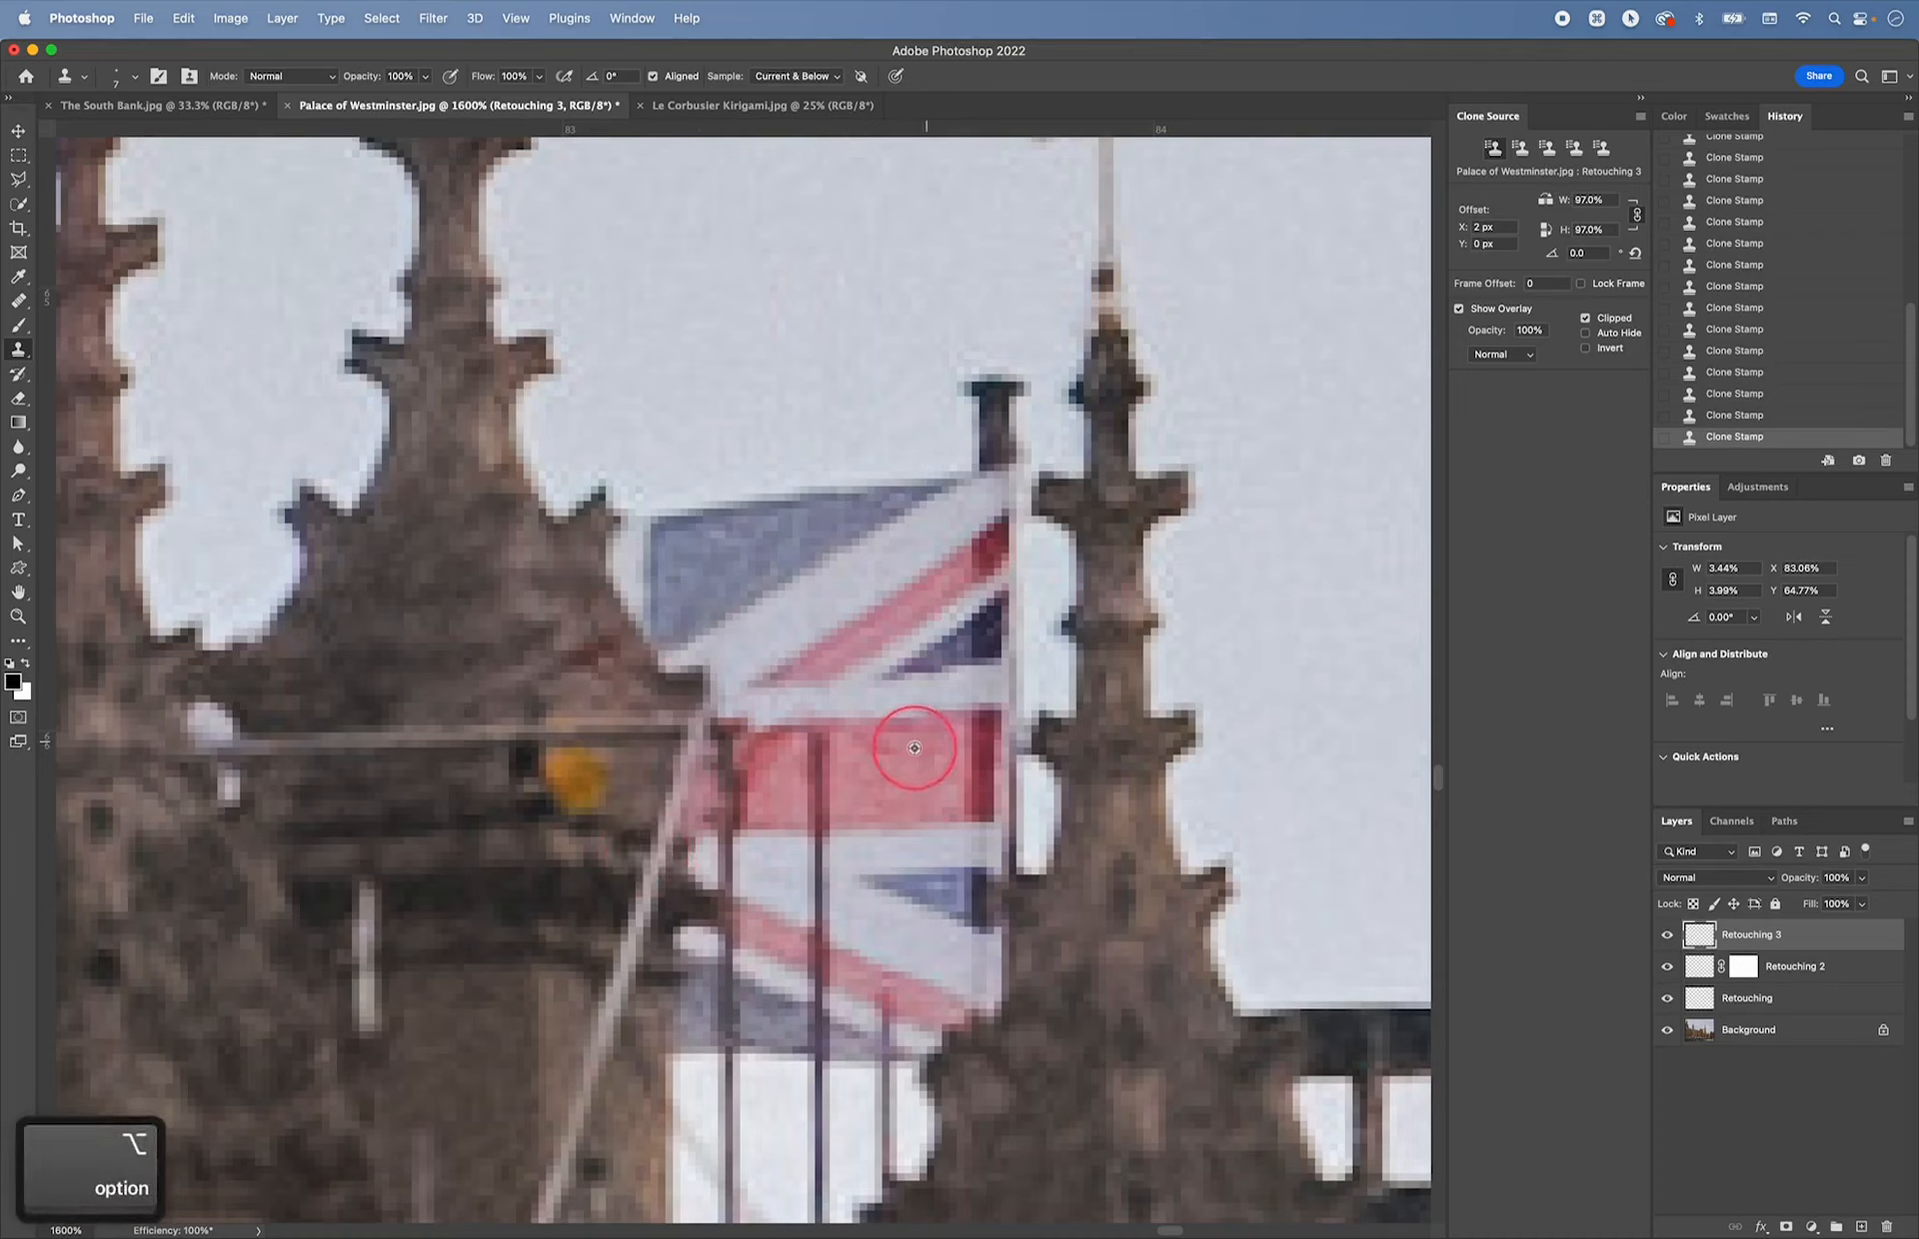
{"action": "left_click", "coordinate": [882, 748], "text": "alt"}
{"action": "left_click", "coordinate": [886, 738], "text": "alt"}
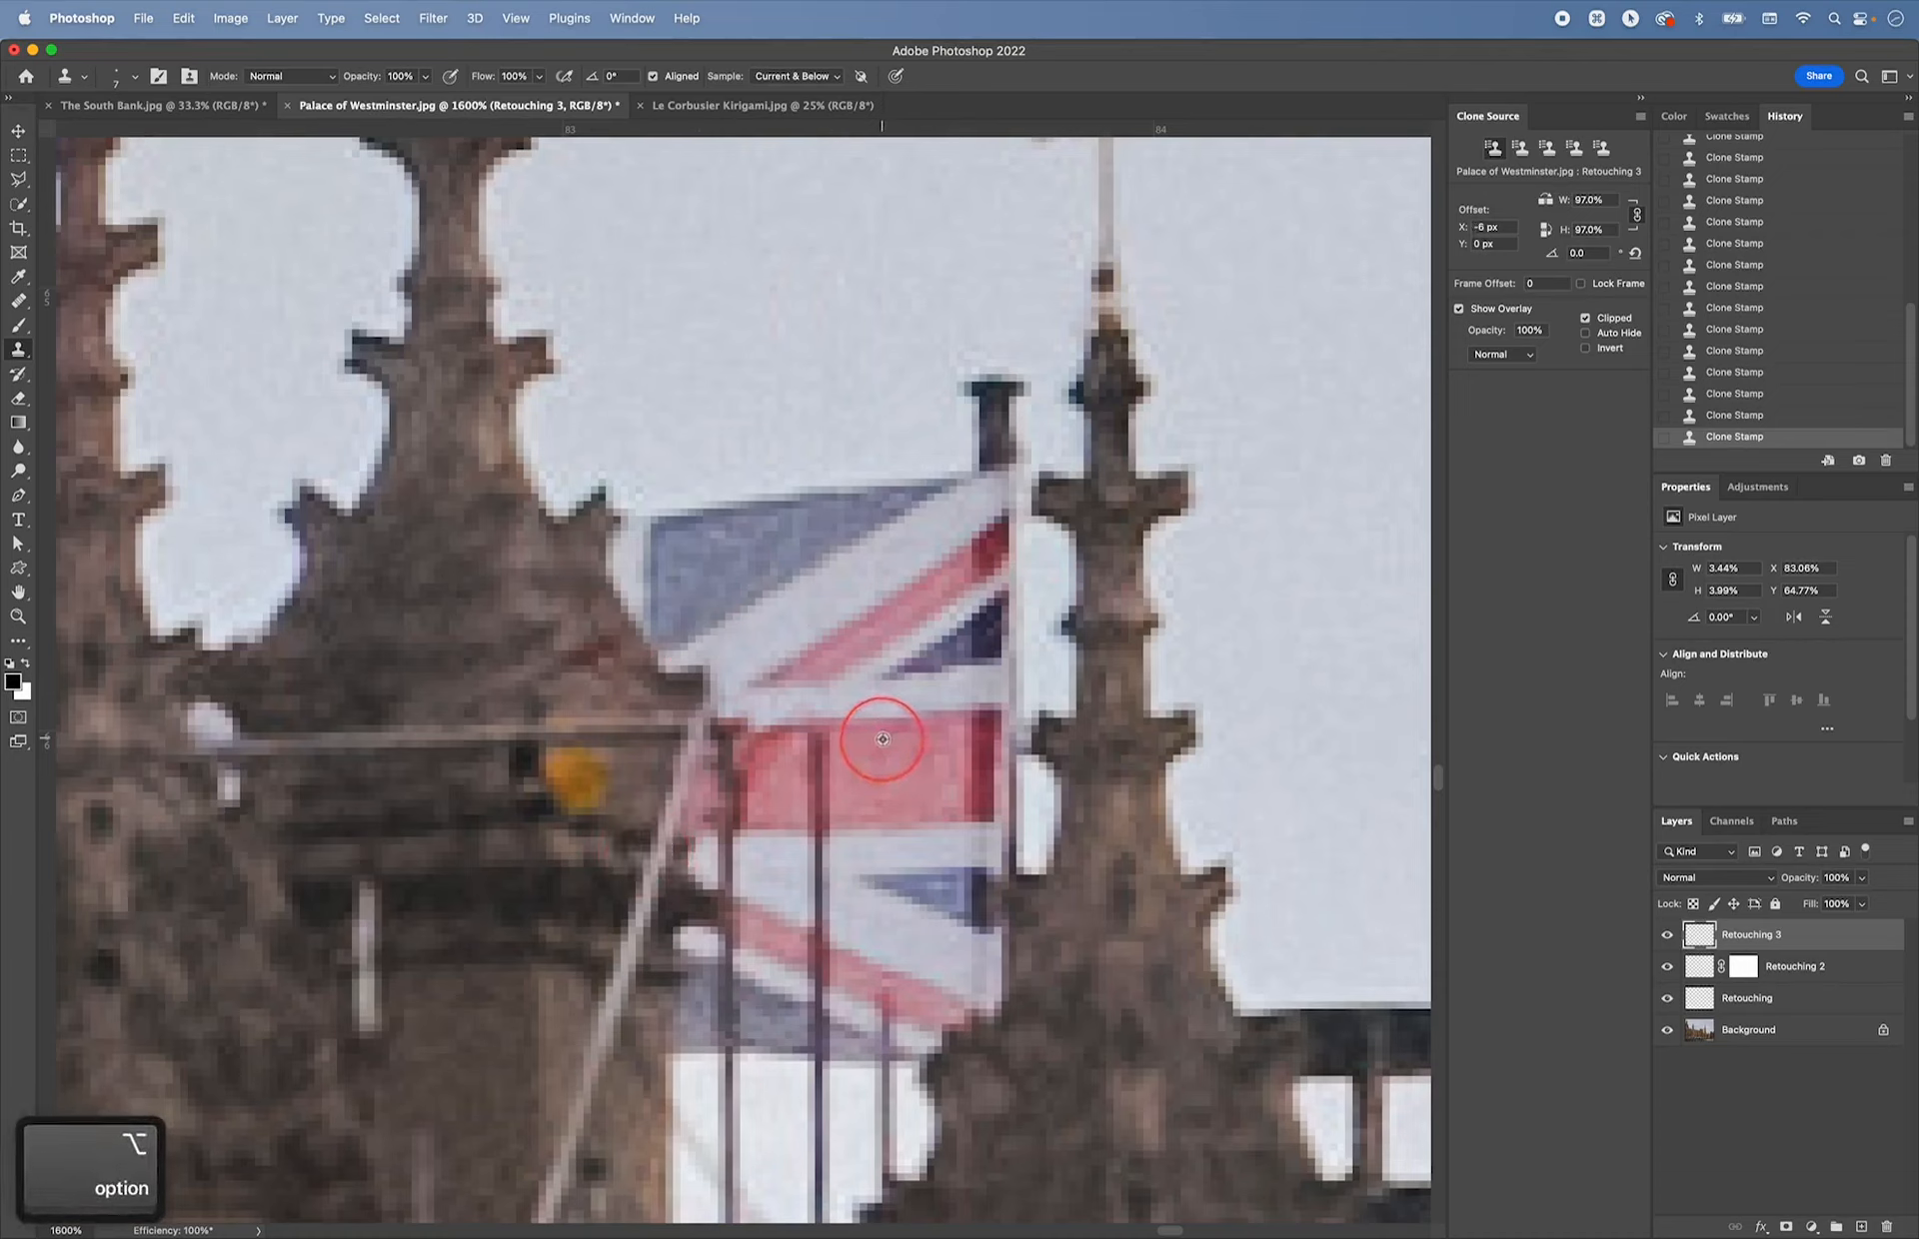
{"action": "mouse_move", "coordinate": [831, 742]}
{"action": "left_mouse_down"}
{"action": "mouse_move", "coordinate": [864, 769]}
{"action": "mouse_move", "coordinate": [817, 776]}
{"action": "mouse_move", "coordinate": [816, 796]}
{"action": "mouse_move", "coordinate": [871, 811]}
{"action": "mouse_move", "coordinate": [814, 858]}
{"action": "left_mouse_up"}
{"action": "left_click", "coordinate": [873, 772], "text": "alt"}
{"action": "left_click", "coordinate": [870, 811], "text": "alt"}
{"action": "left_click", "coordinate": [821, 820]}
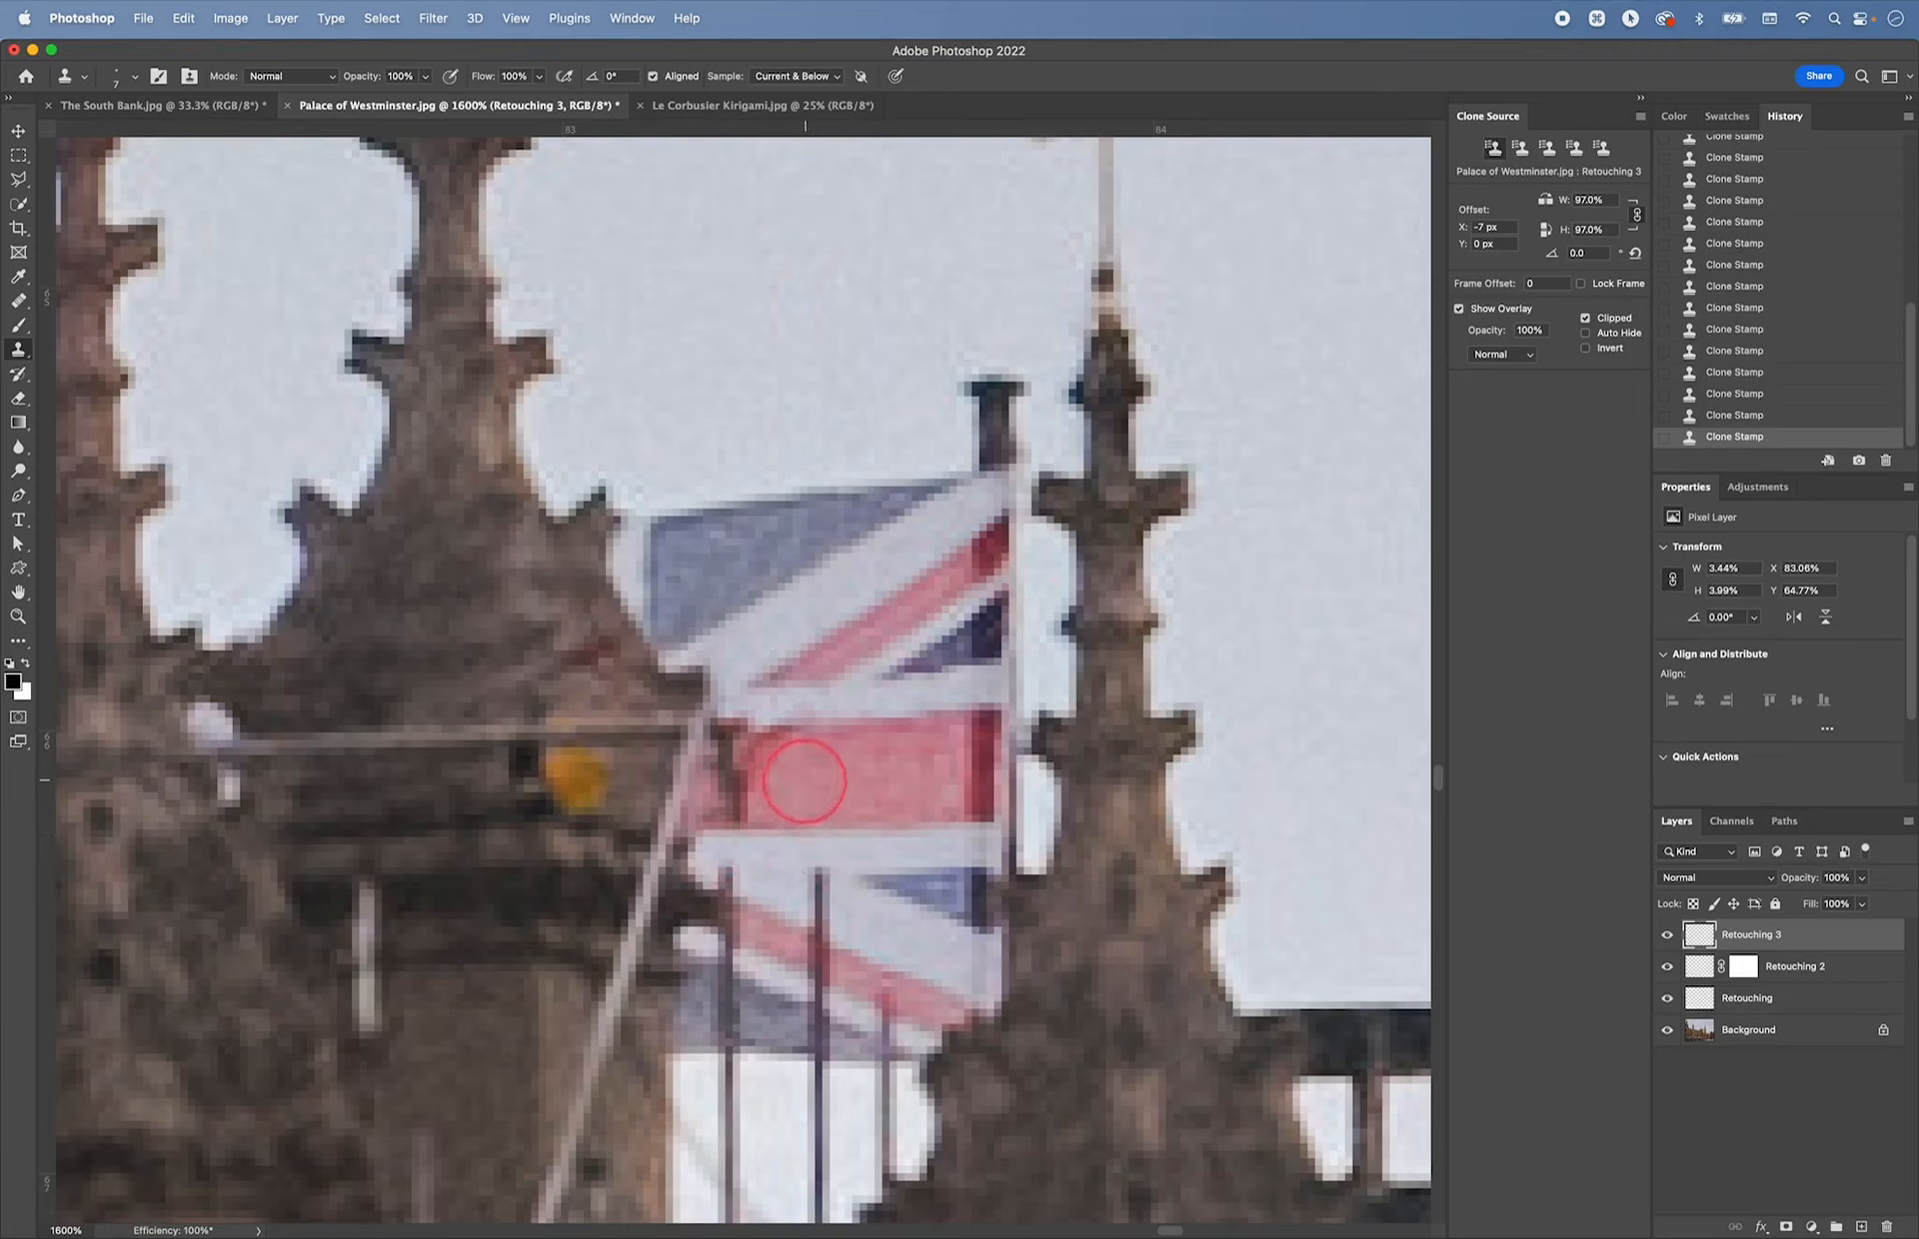
- Clone the red horizontal band over the outer pole beside the tower and even out the band's upper edge
{"action": "key", "text": "alt"}
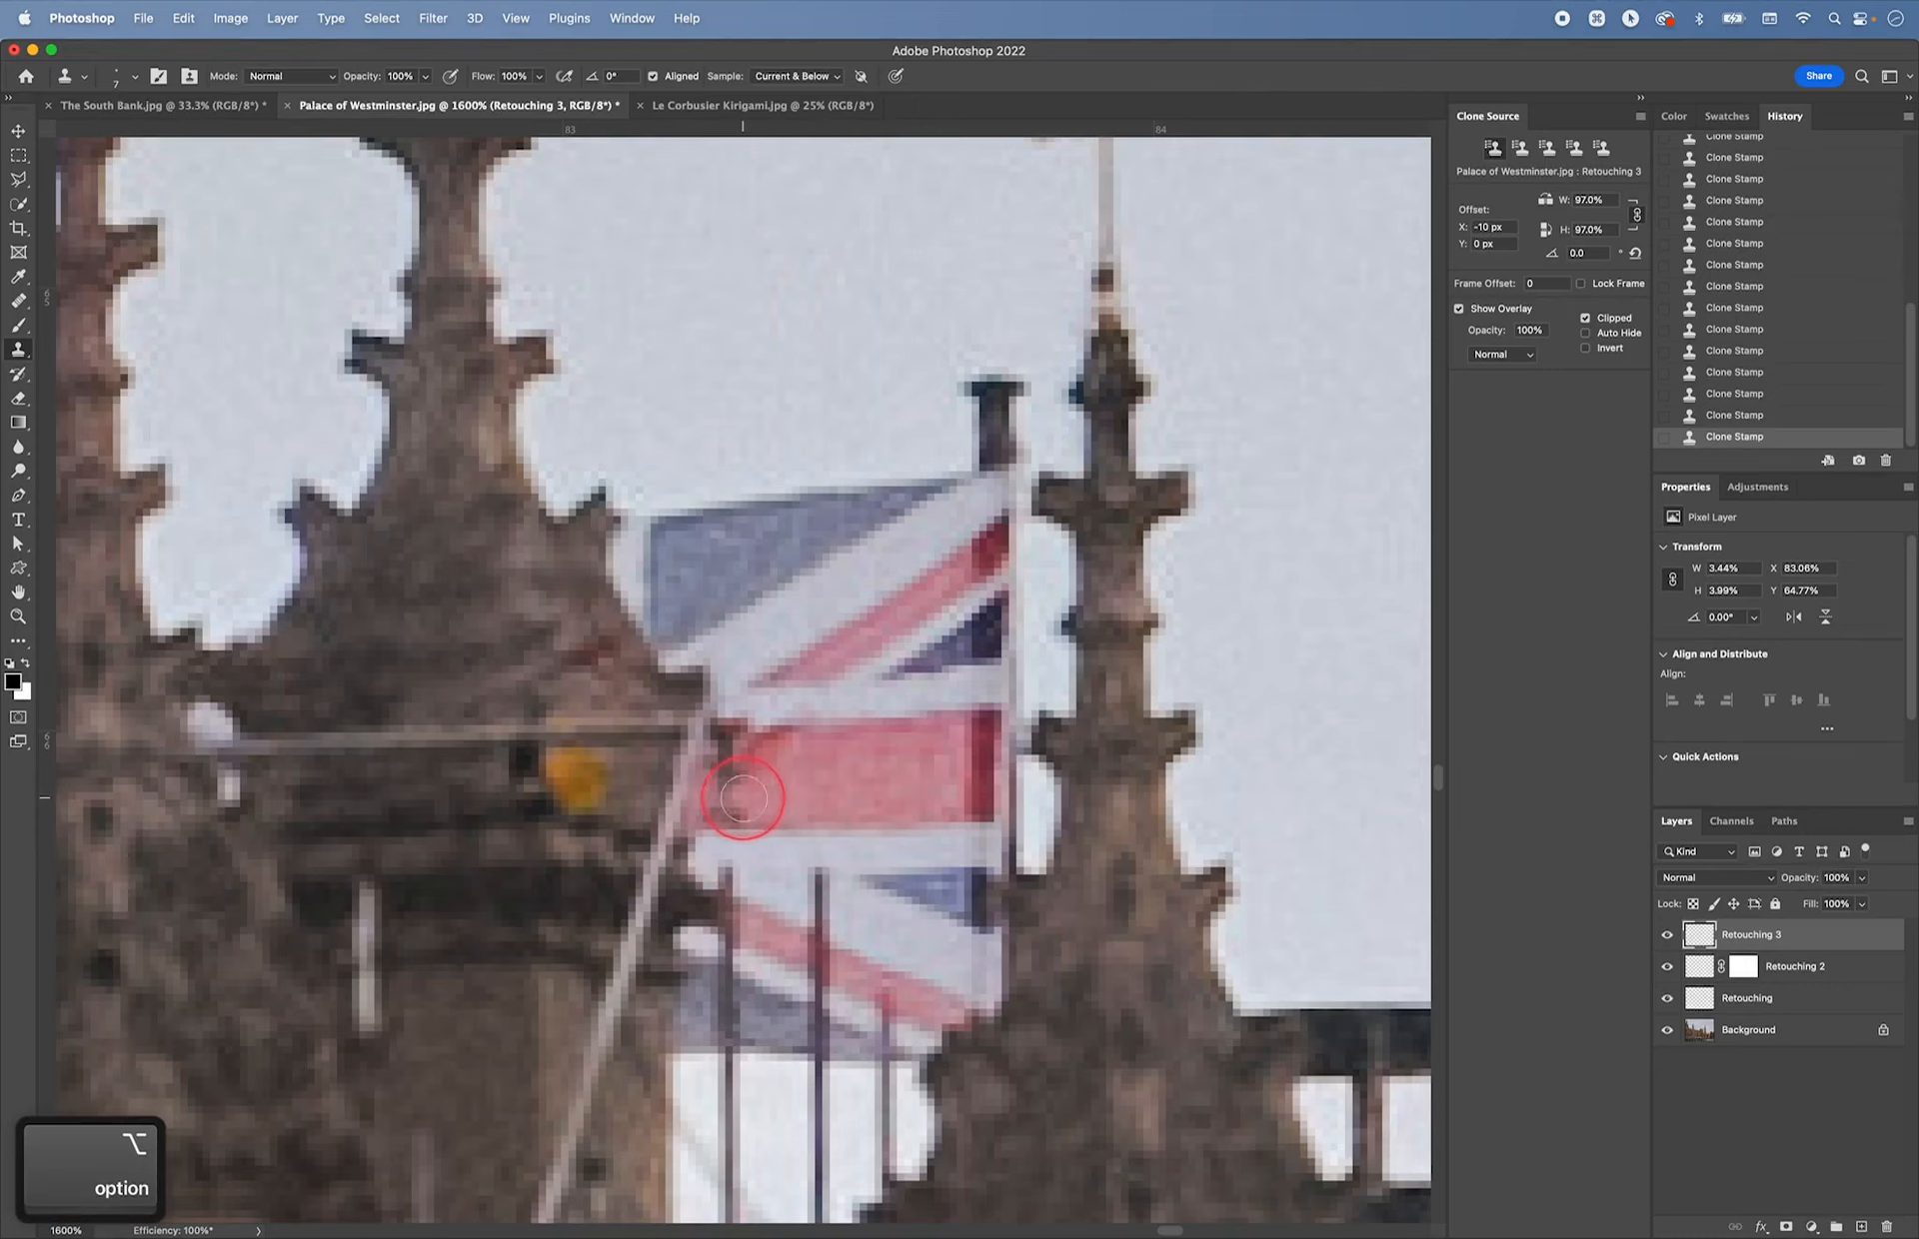
{"action": "left_click", "coordinate": [840, 755], "text": "alt"}
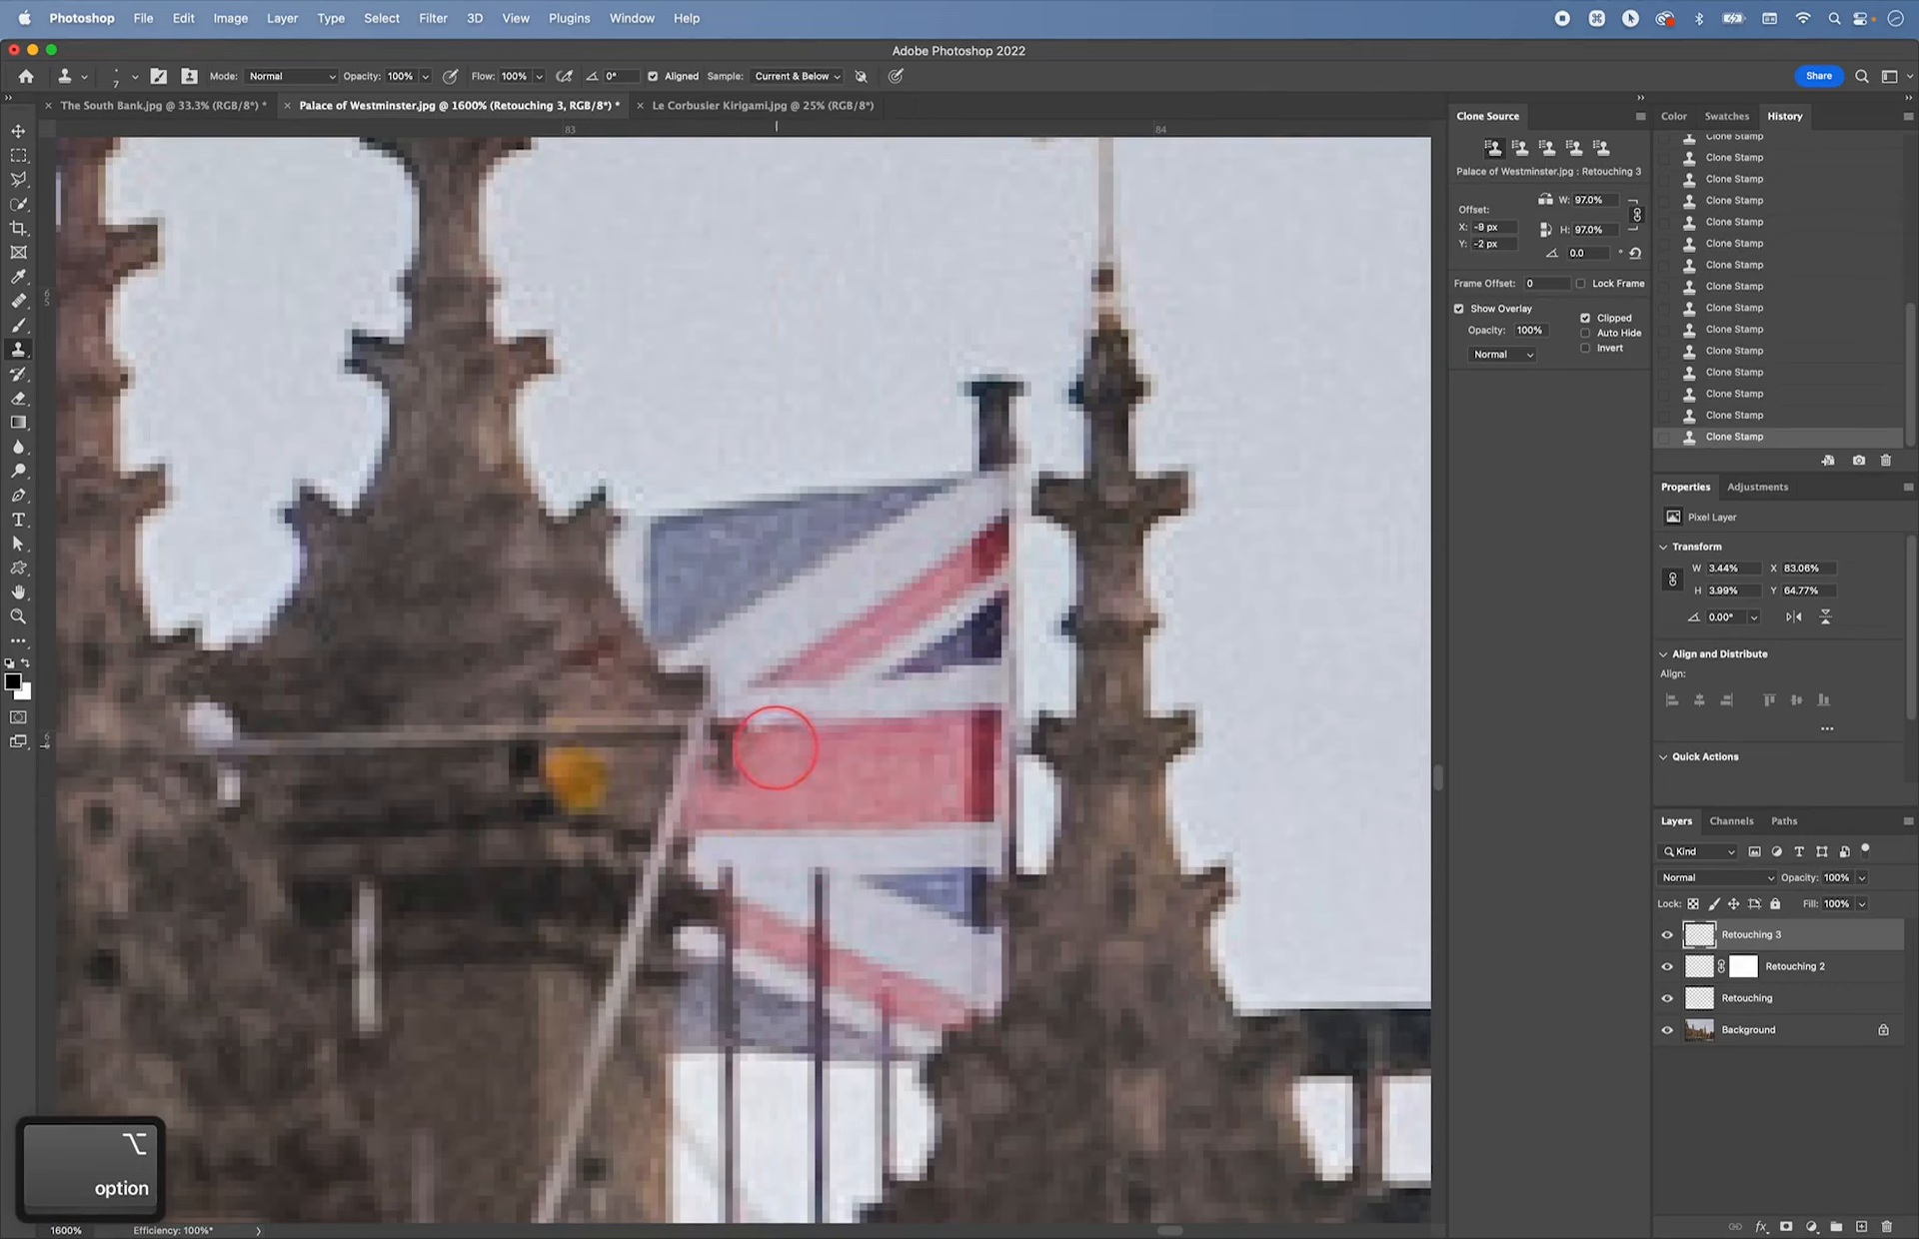
{"action": "left_click", "coordinate": [783, 780], "text": "alt"}
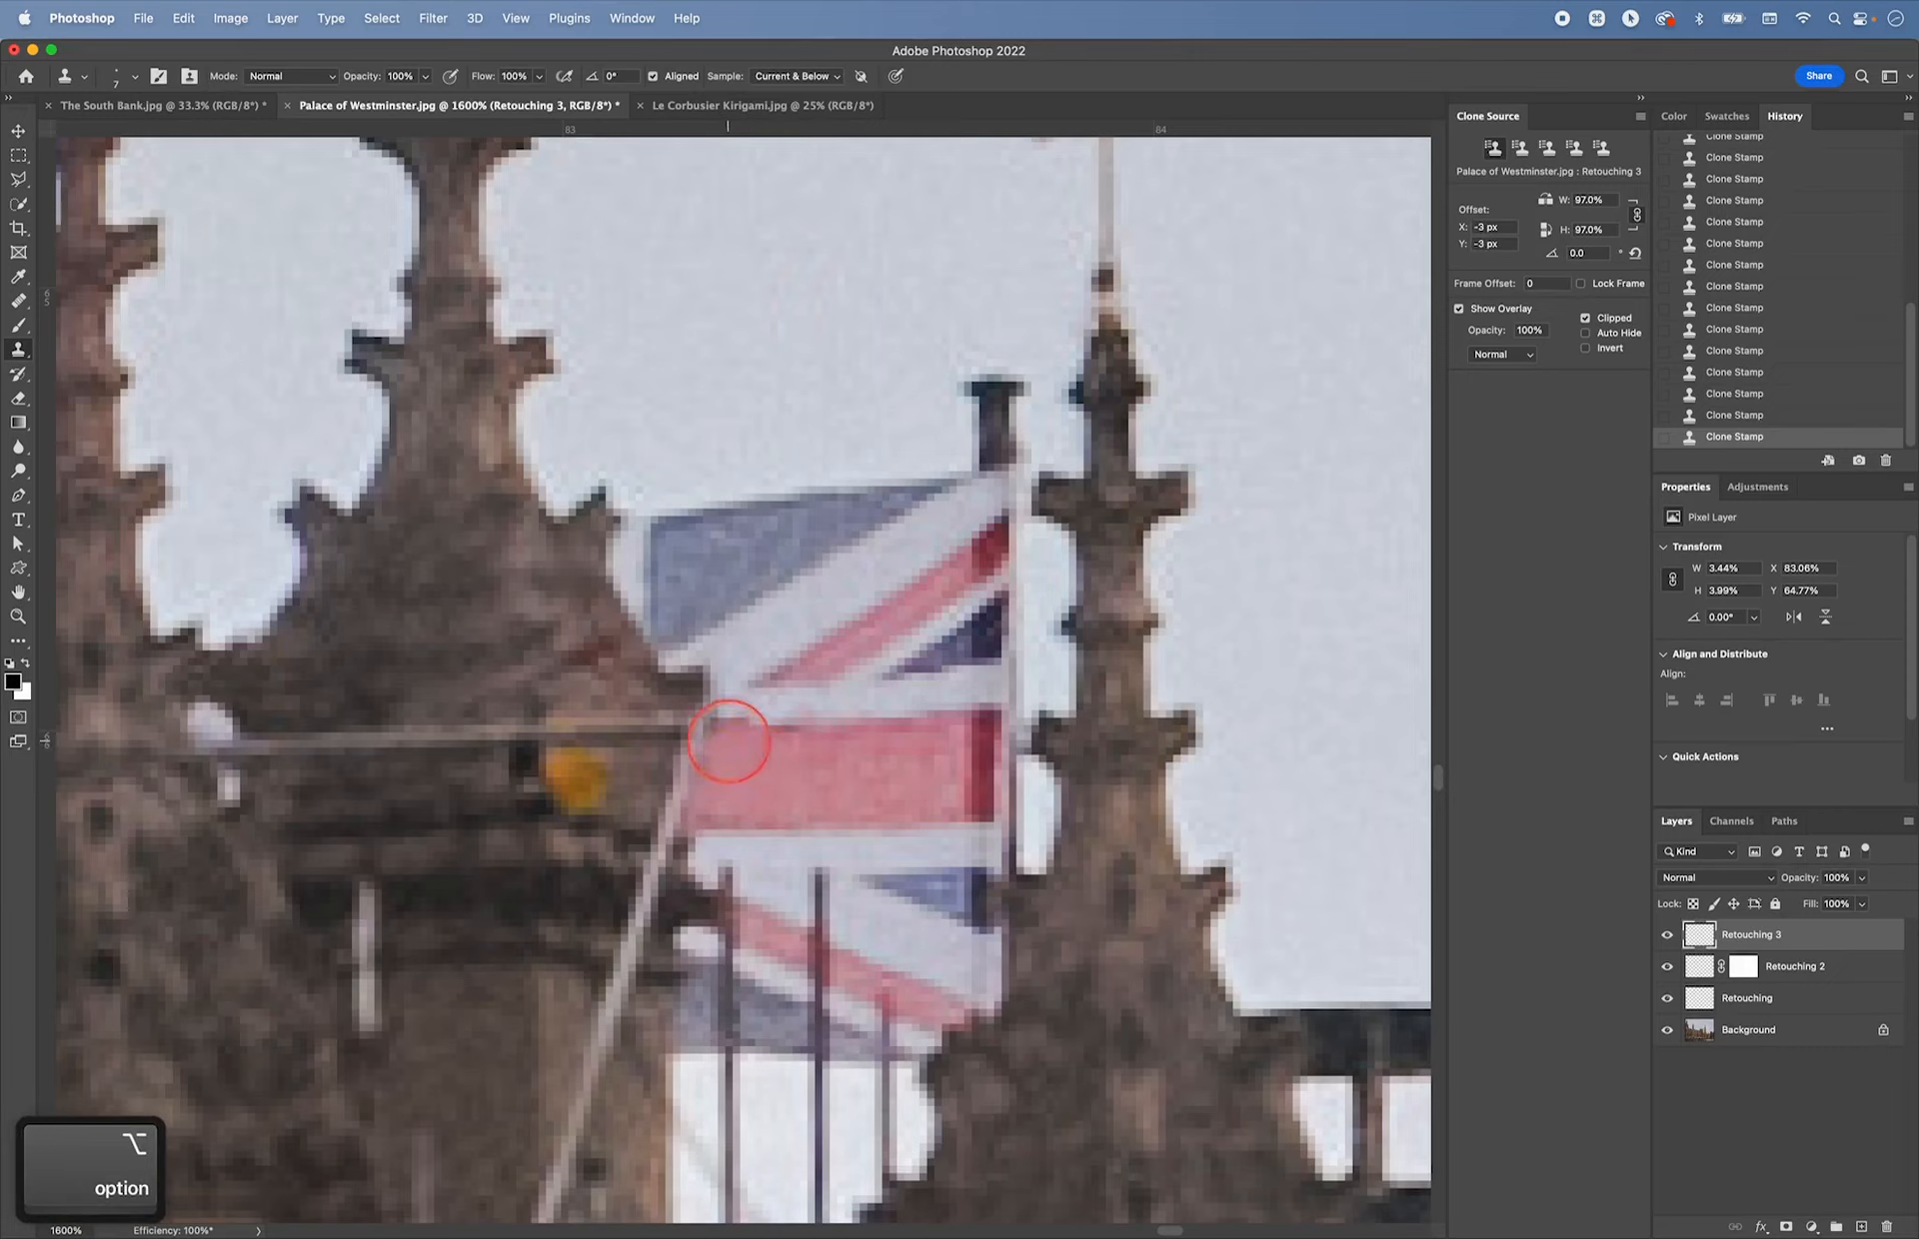
{"action": "left_click", "coordinate": [897, 767], "text": "alt"}
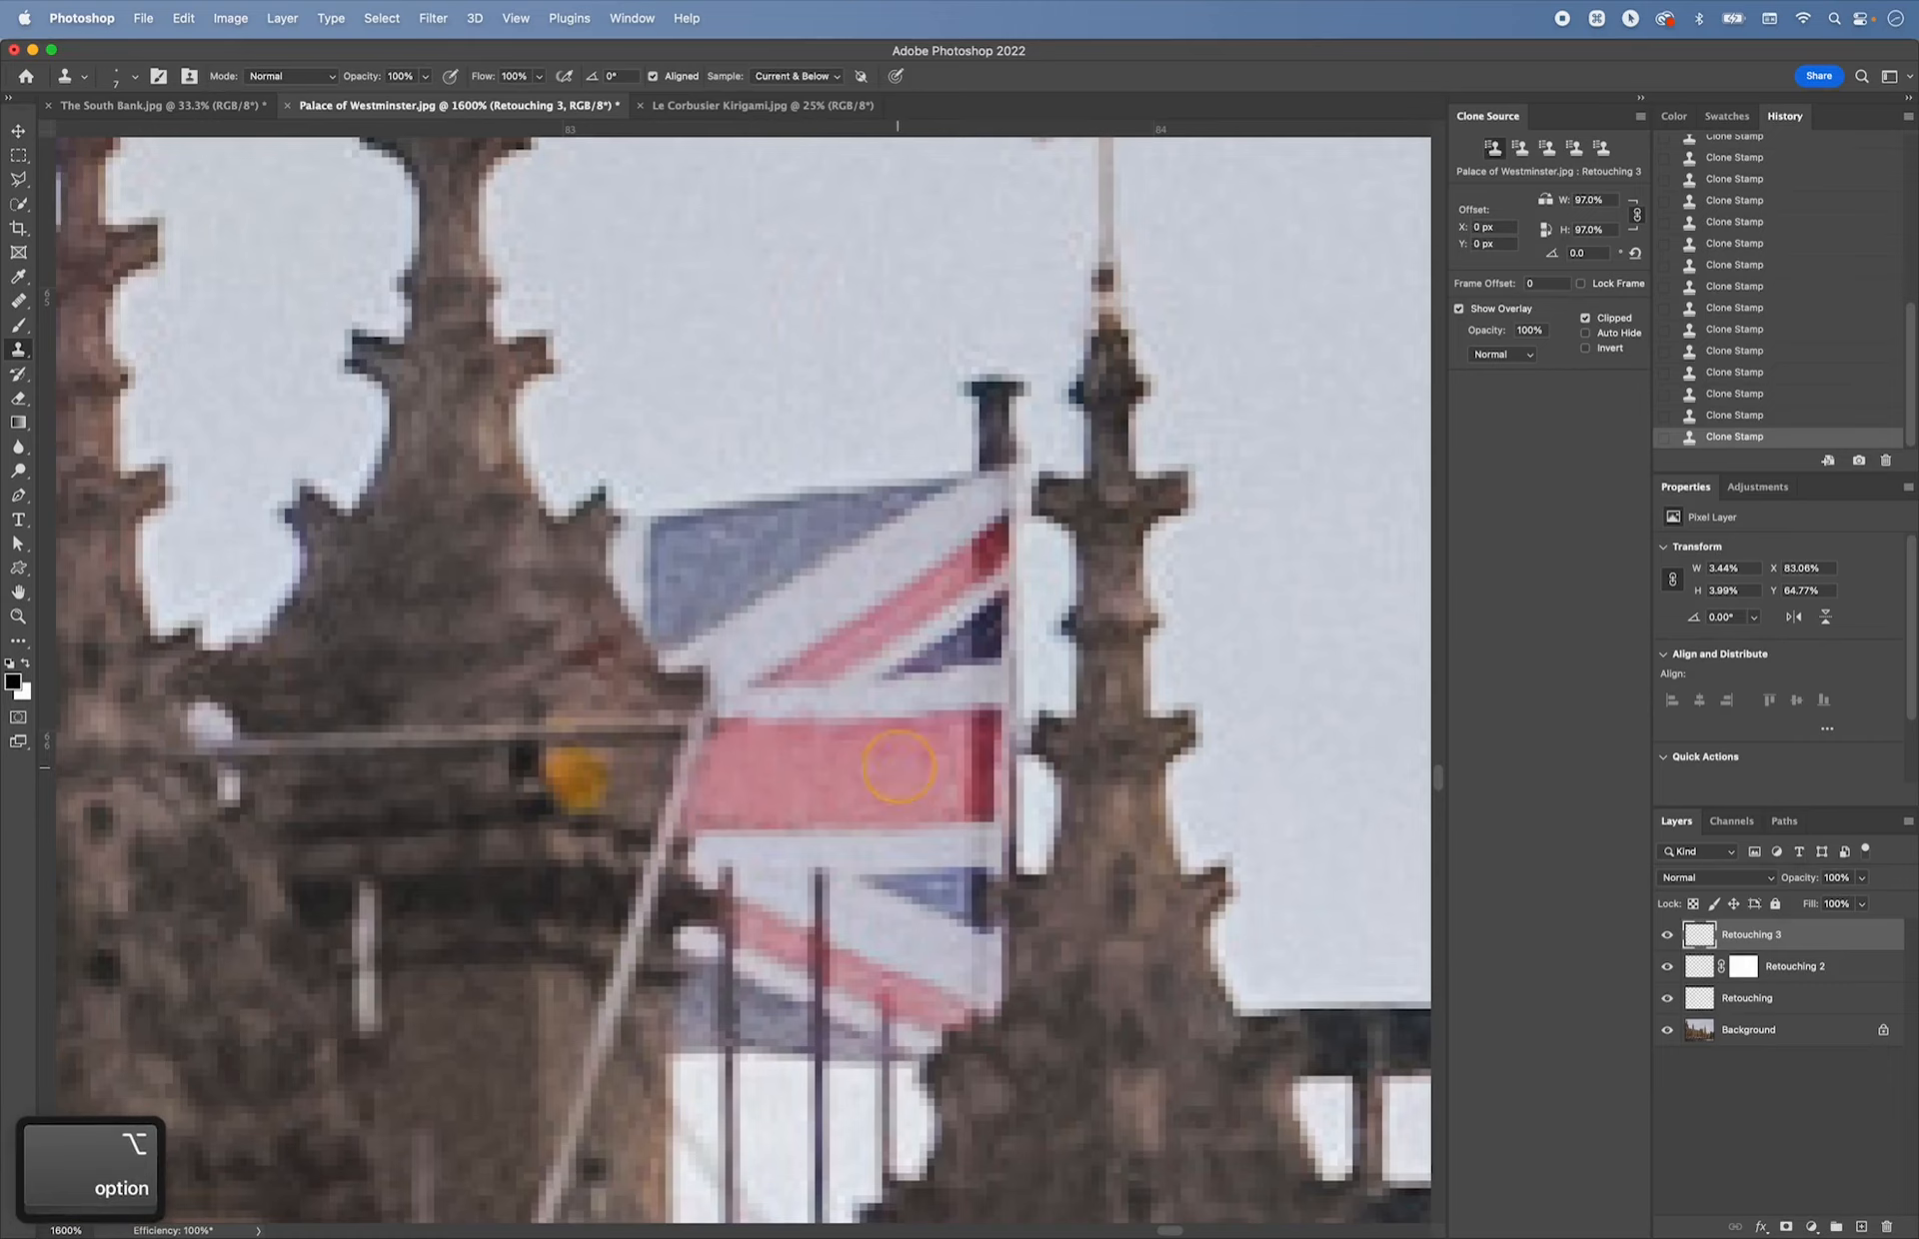
{"action": "left_click", "coordinate": [878, 717], "text": "alt"}
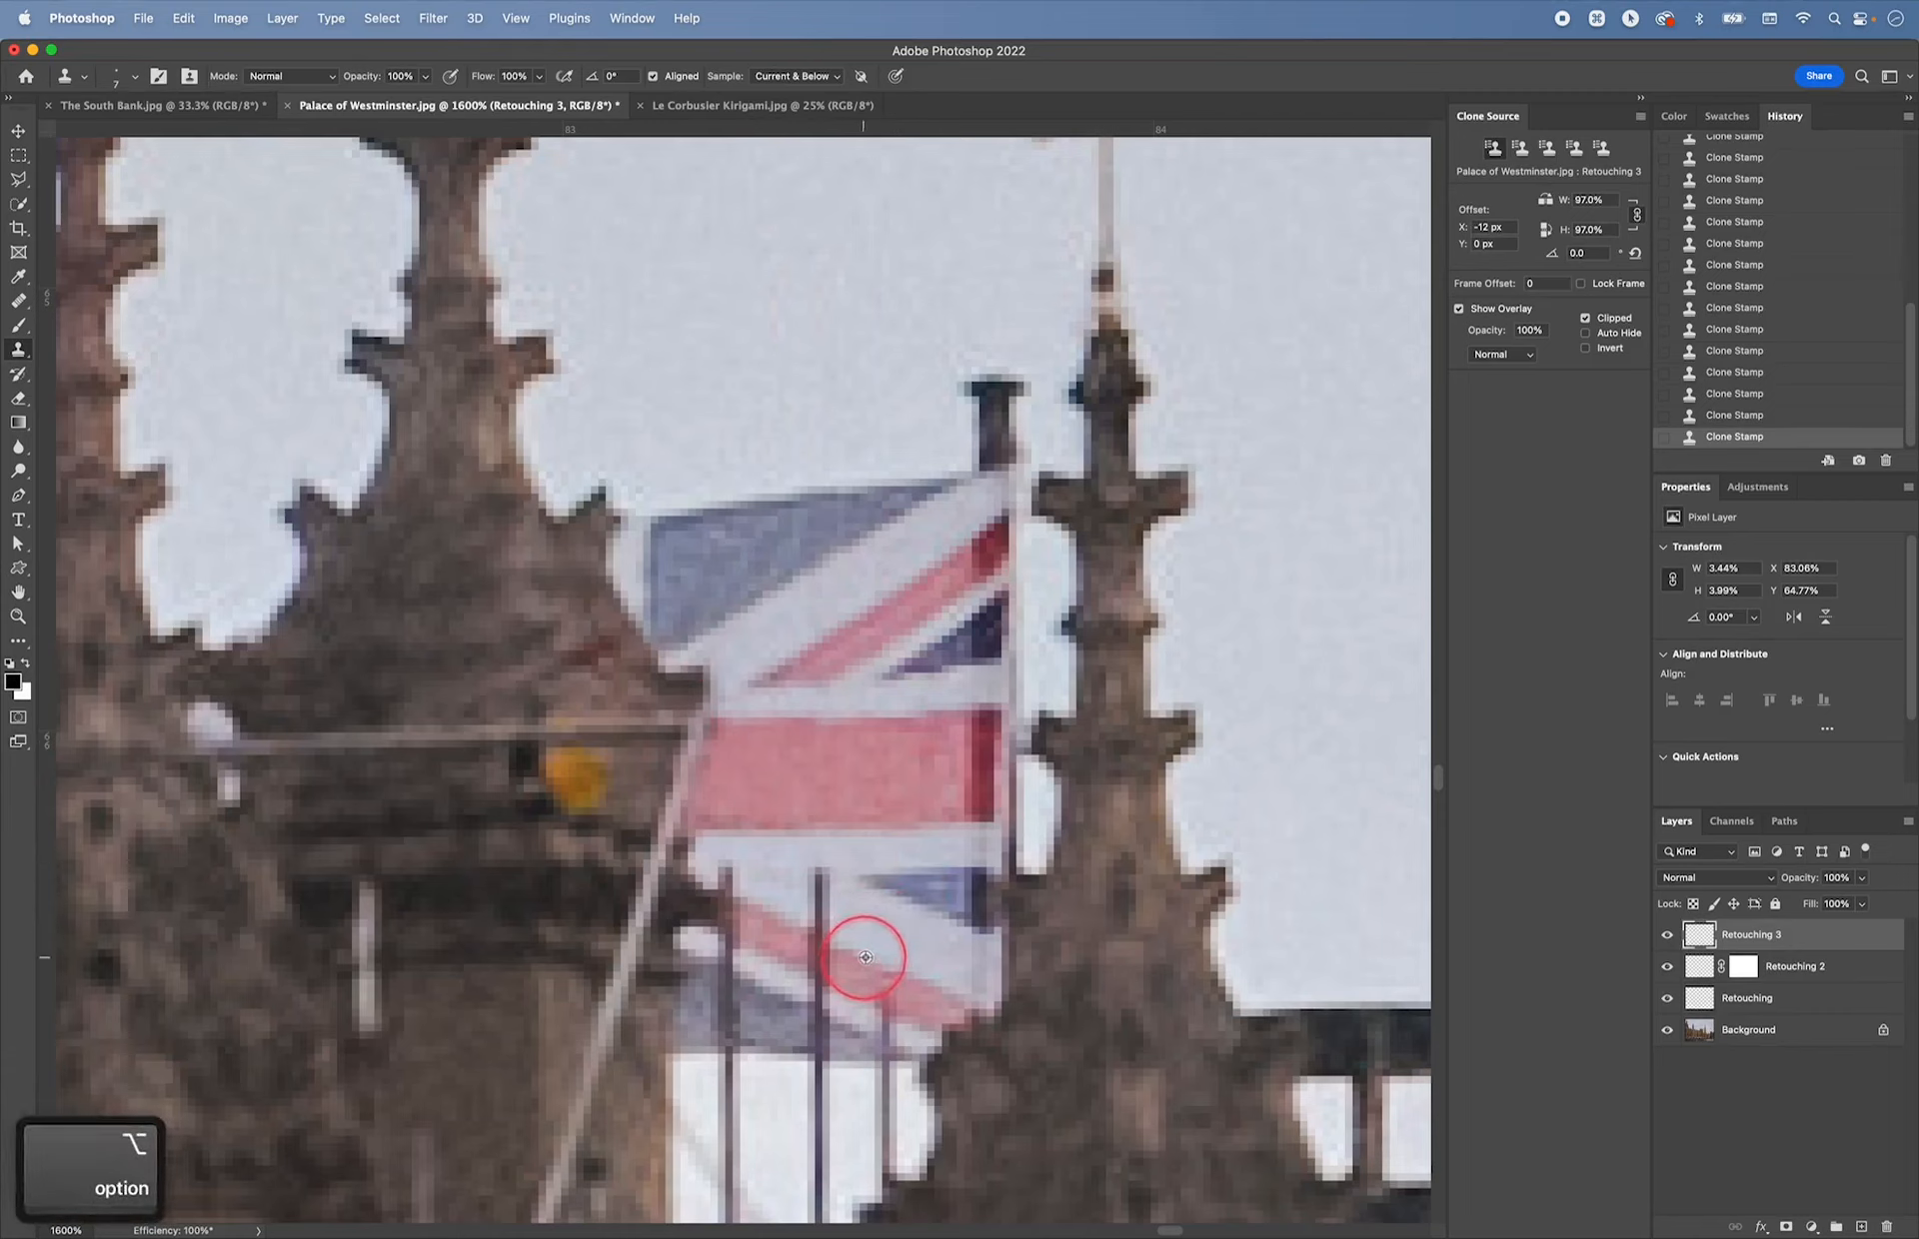
- Clone the flag's lower white diagonal stripe over both scaffolding poles crossing it
{"action": "left_click", "coordinate": [822, 941], "text": "alt"}
{"action": "left_click", "coordinate": [818, 911]}
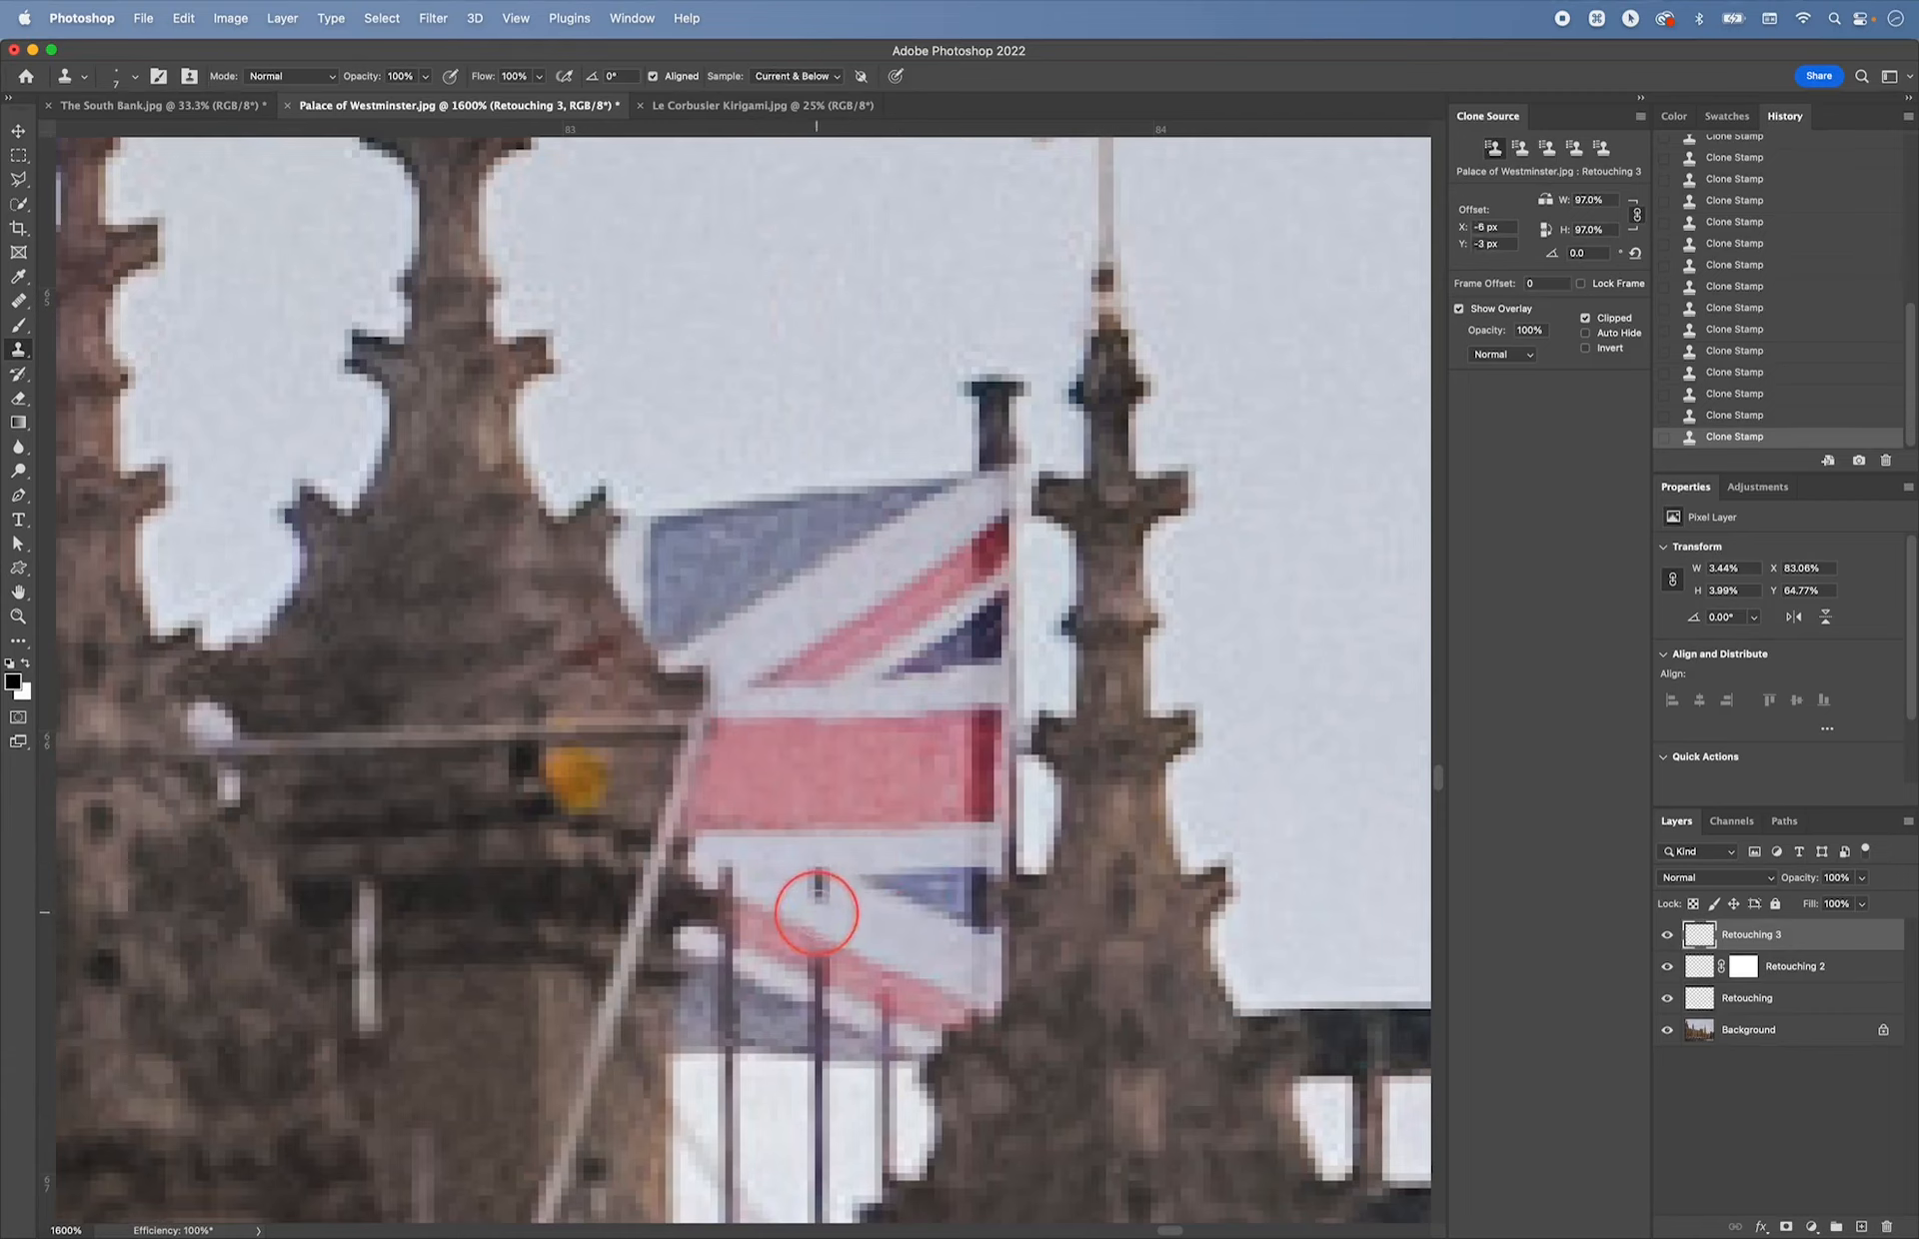
{"action": "left_click", "coordinate": [817, 878]}
{"action": "left_click", "coordinate": [818, 877]}
{"action": "left_click", "coordinate": [847, 908], "text": "alt"}
{"action": "left_click", "coordinate": [821, 867]}
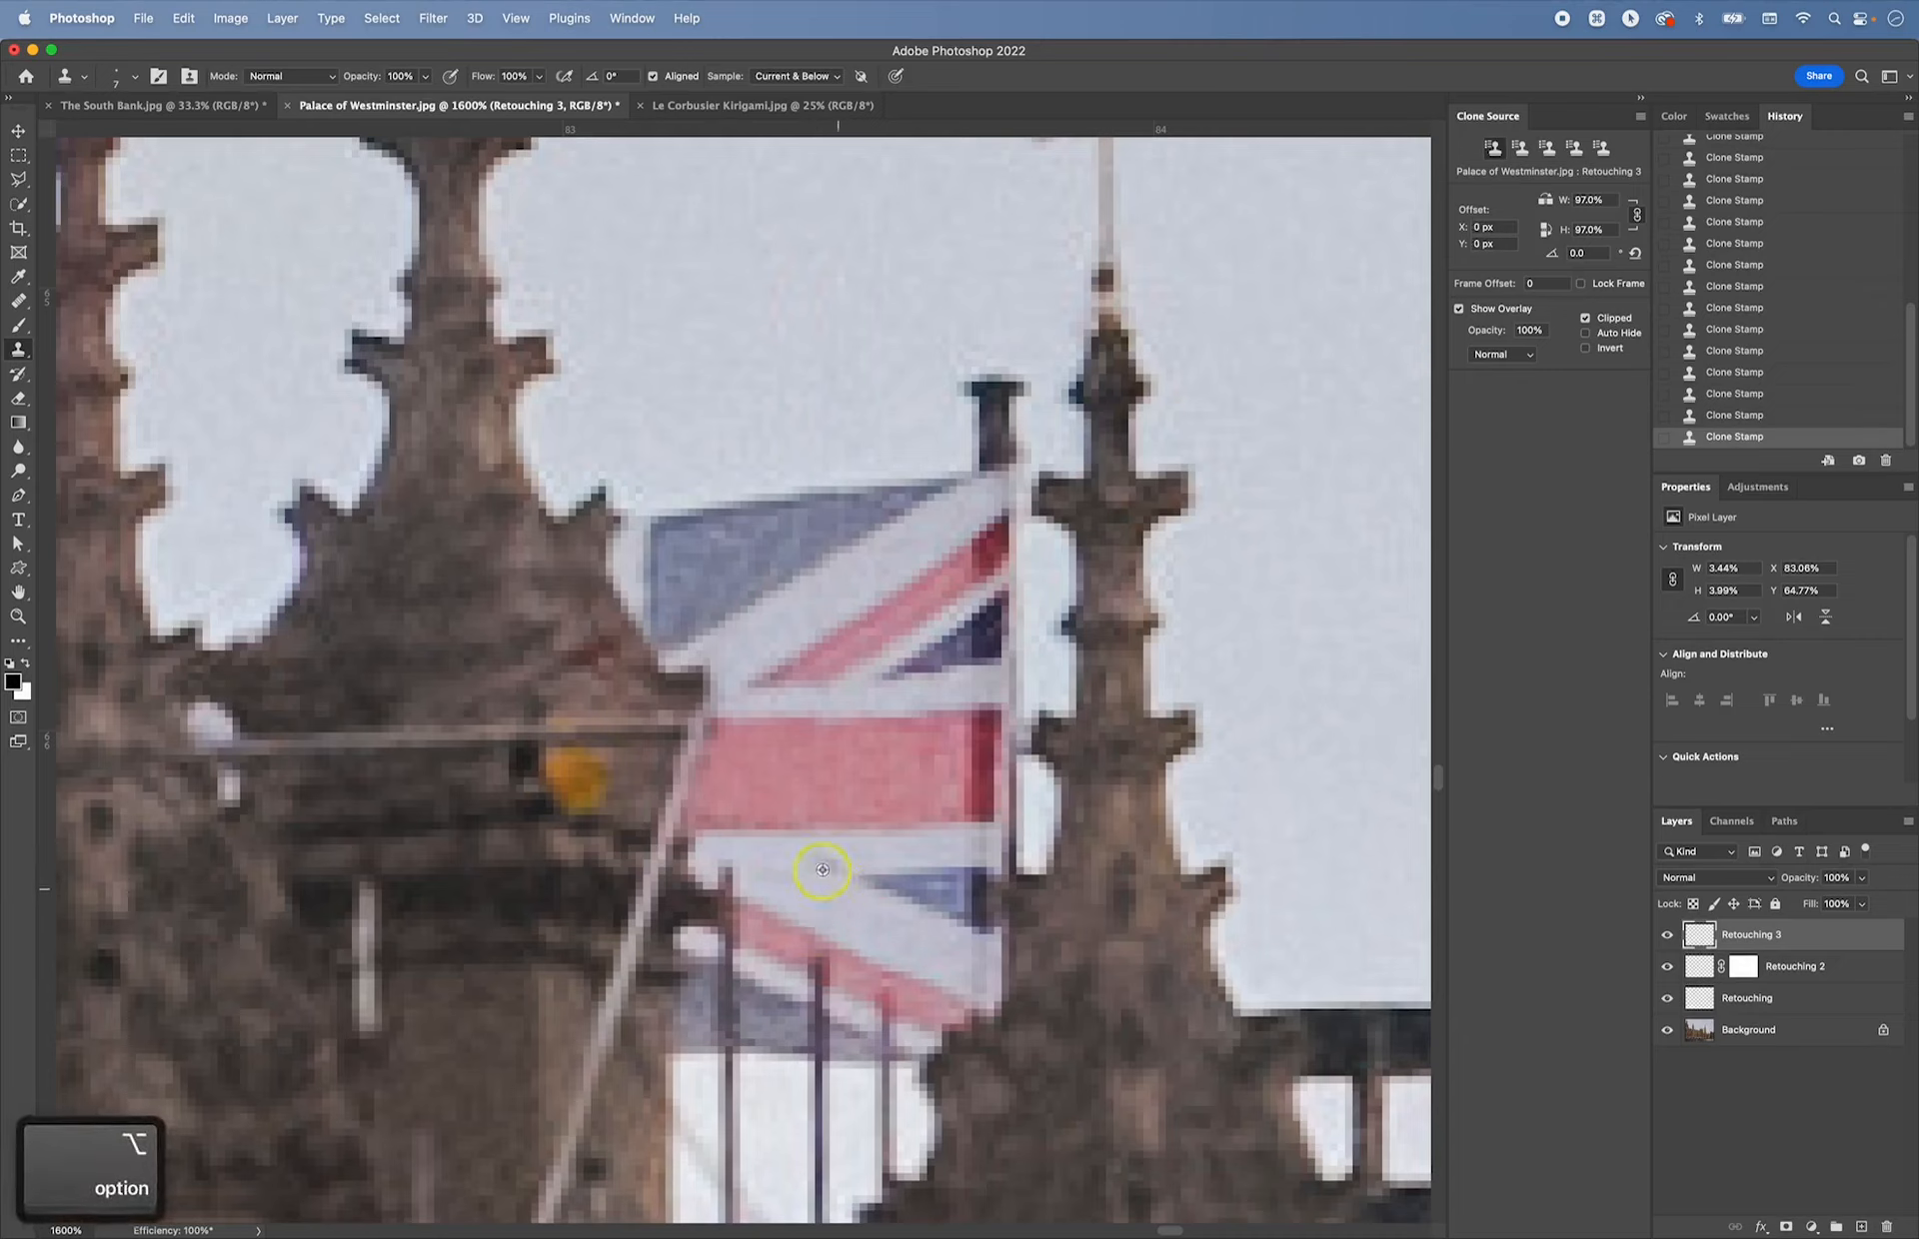
{"action": "left_click", "coordinate": [823, 870]}
{"action": "left_click", "coordinate": [788, 891], "text": "alt"}
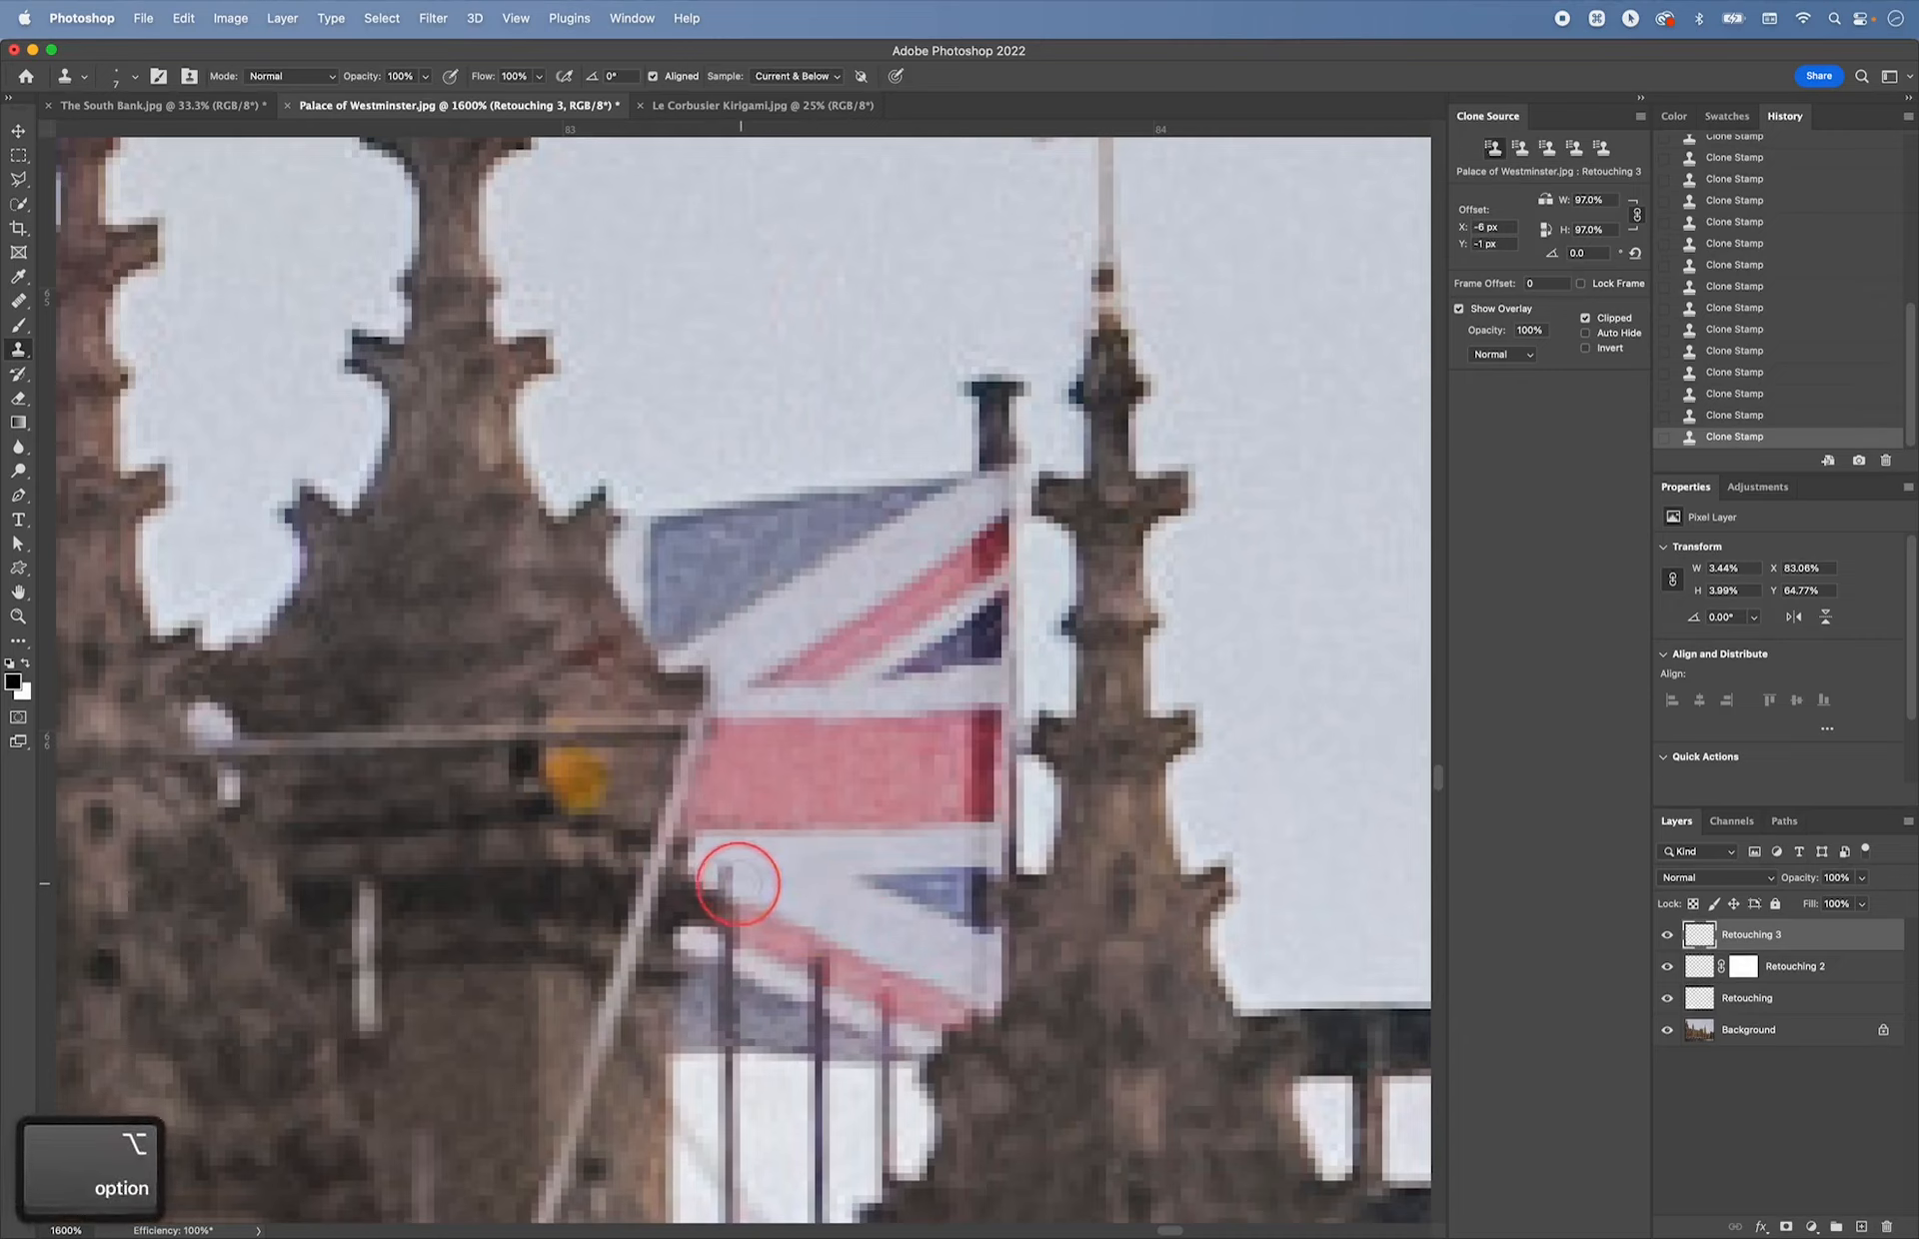
{"action": "left_click", "coordinate": [726, 874]}
{"action": "left_click", "coordinate": [850, 880]}
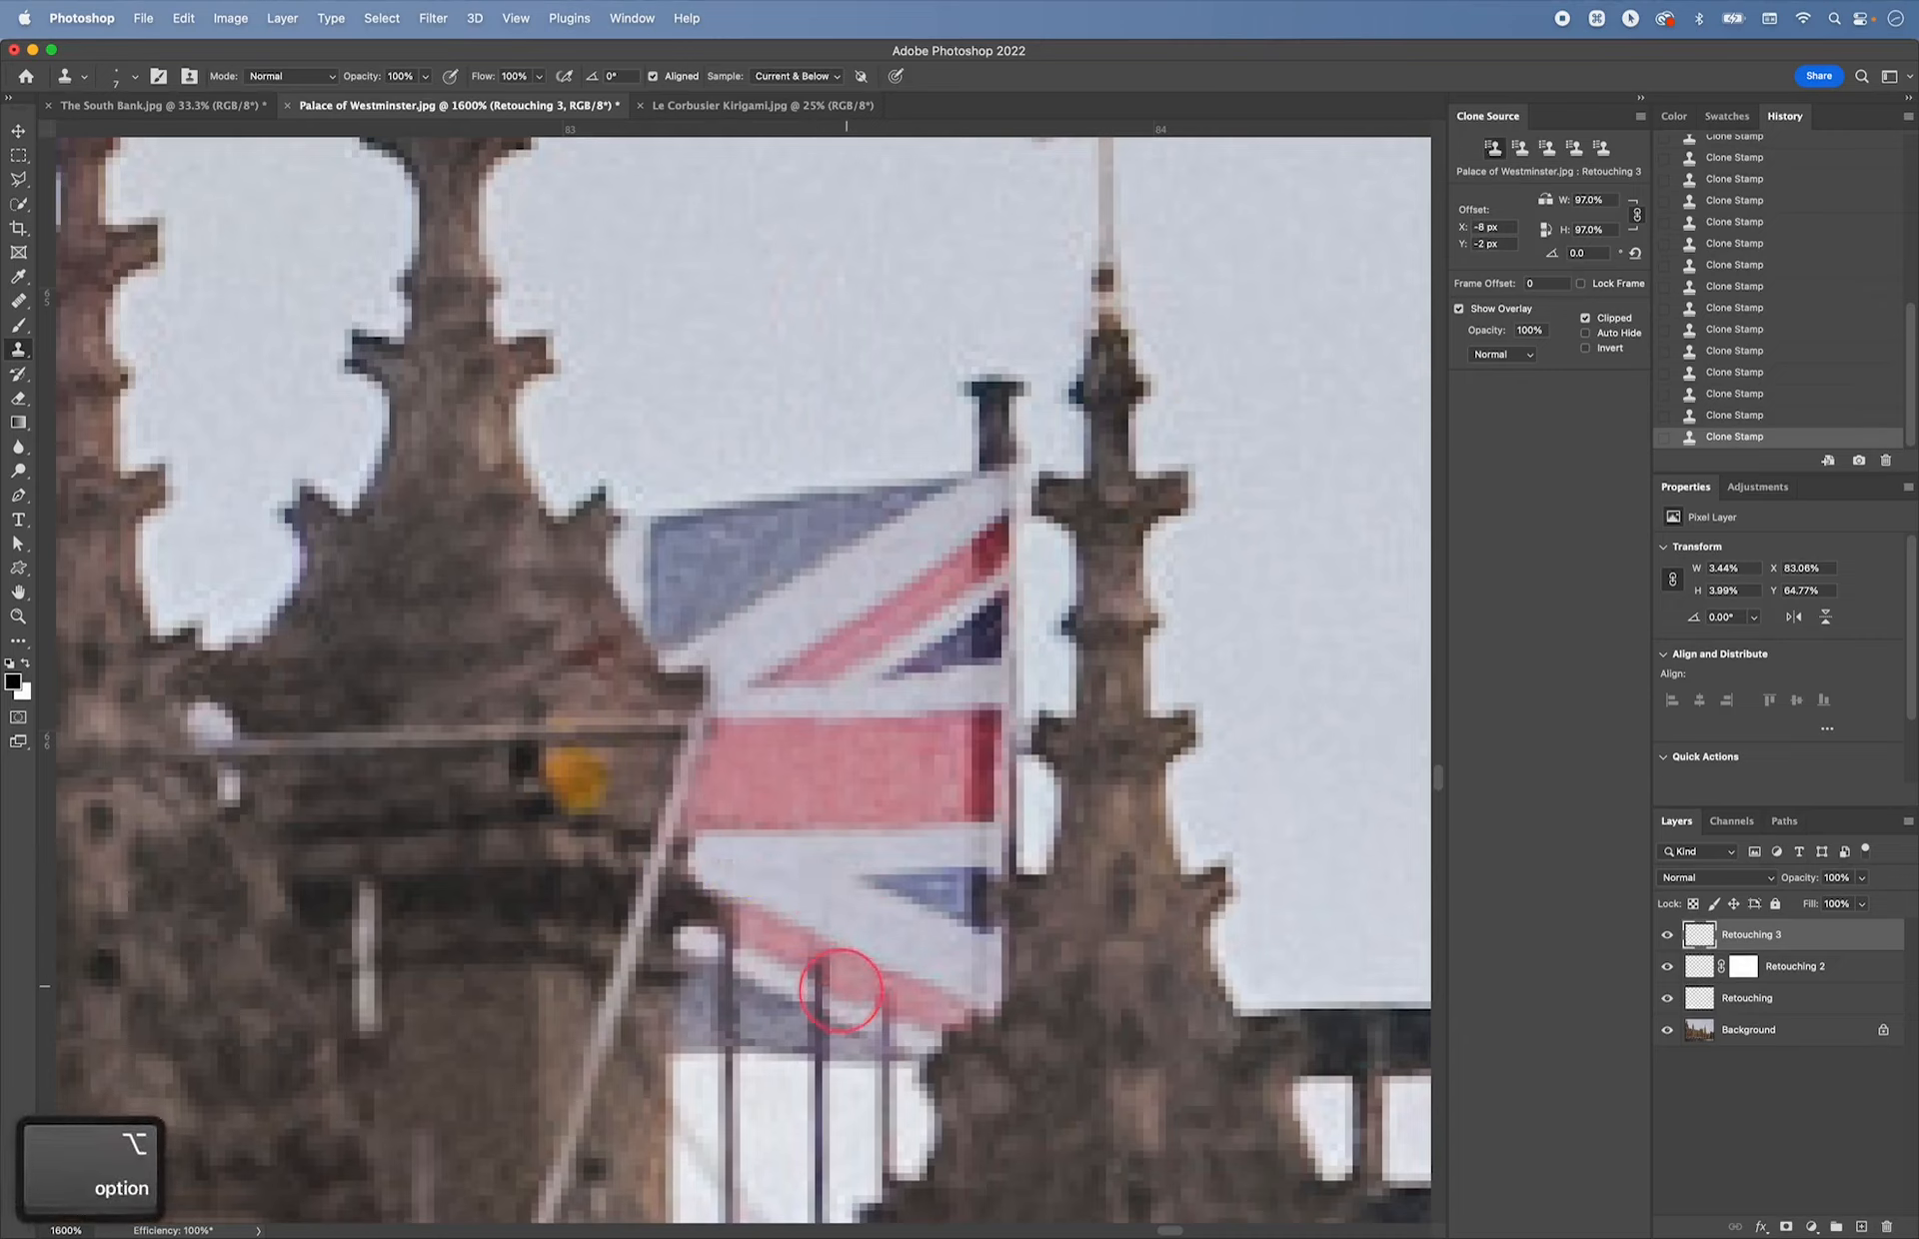
- Clone the lower red diagonal stripe and its thin white border over the three poles crossing them
{"action": "left_click", "coordinate": [768, 934], "text": "alt"}
{"action": "left_click", "coordinate": [741, 930], "text": "alt"}
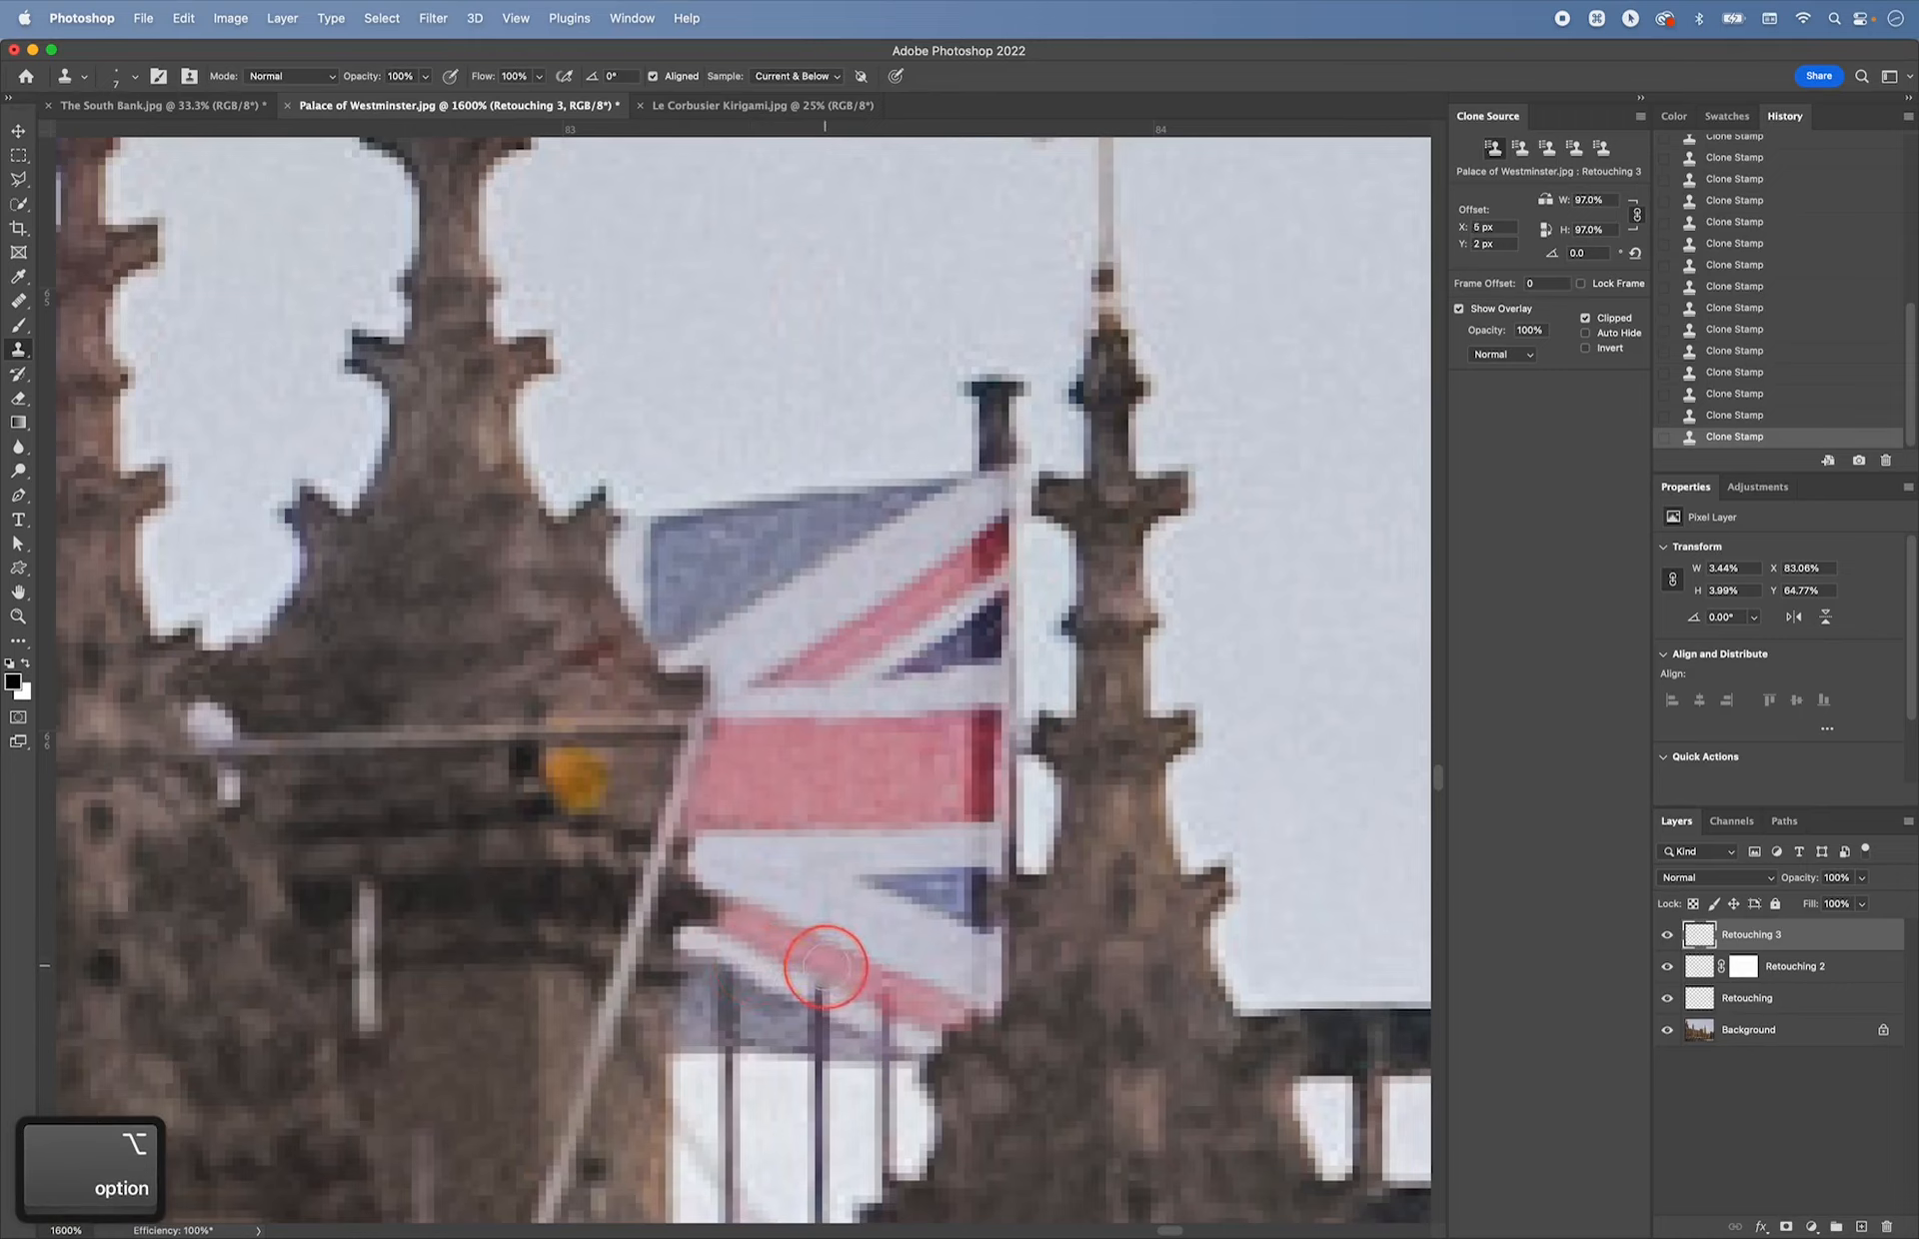
{"action": "left_click", "coordinate": [773, 979], "text": "alt"}
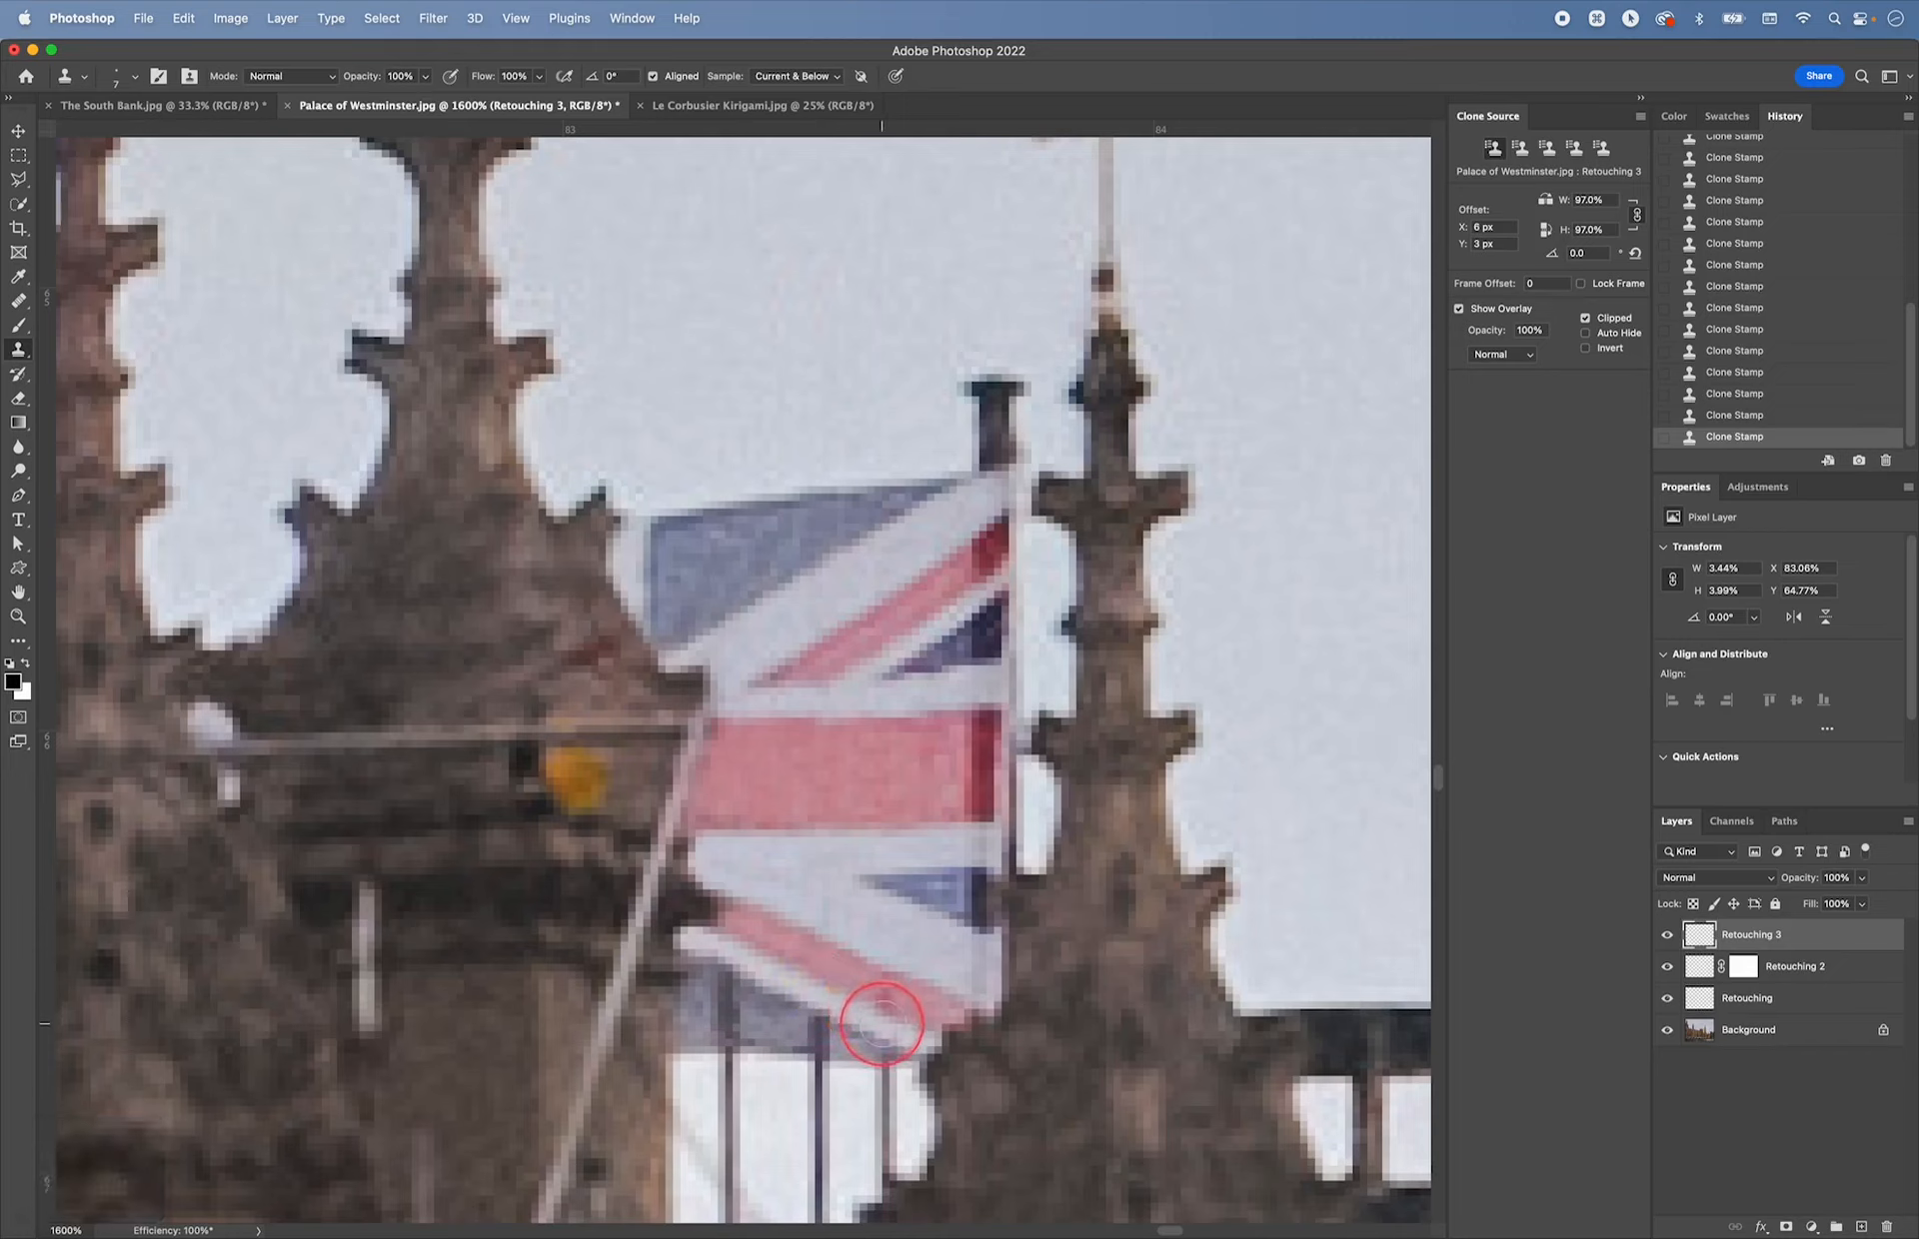
{"action": "left_click", "coordinate": [890, 1006]}
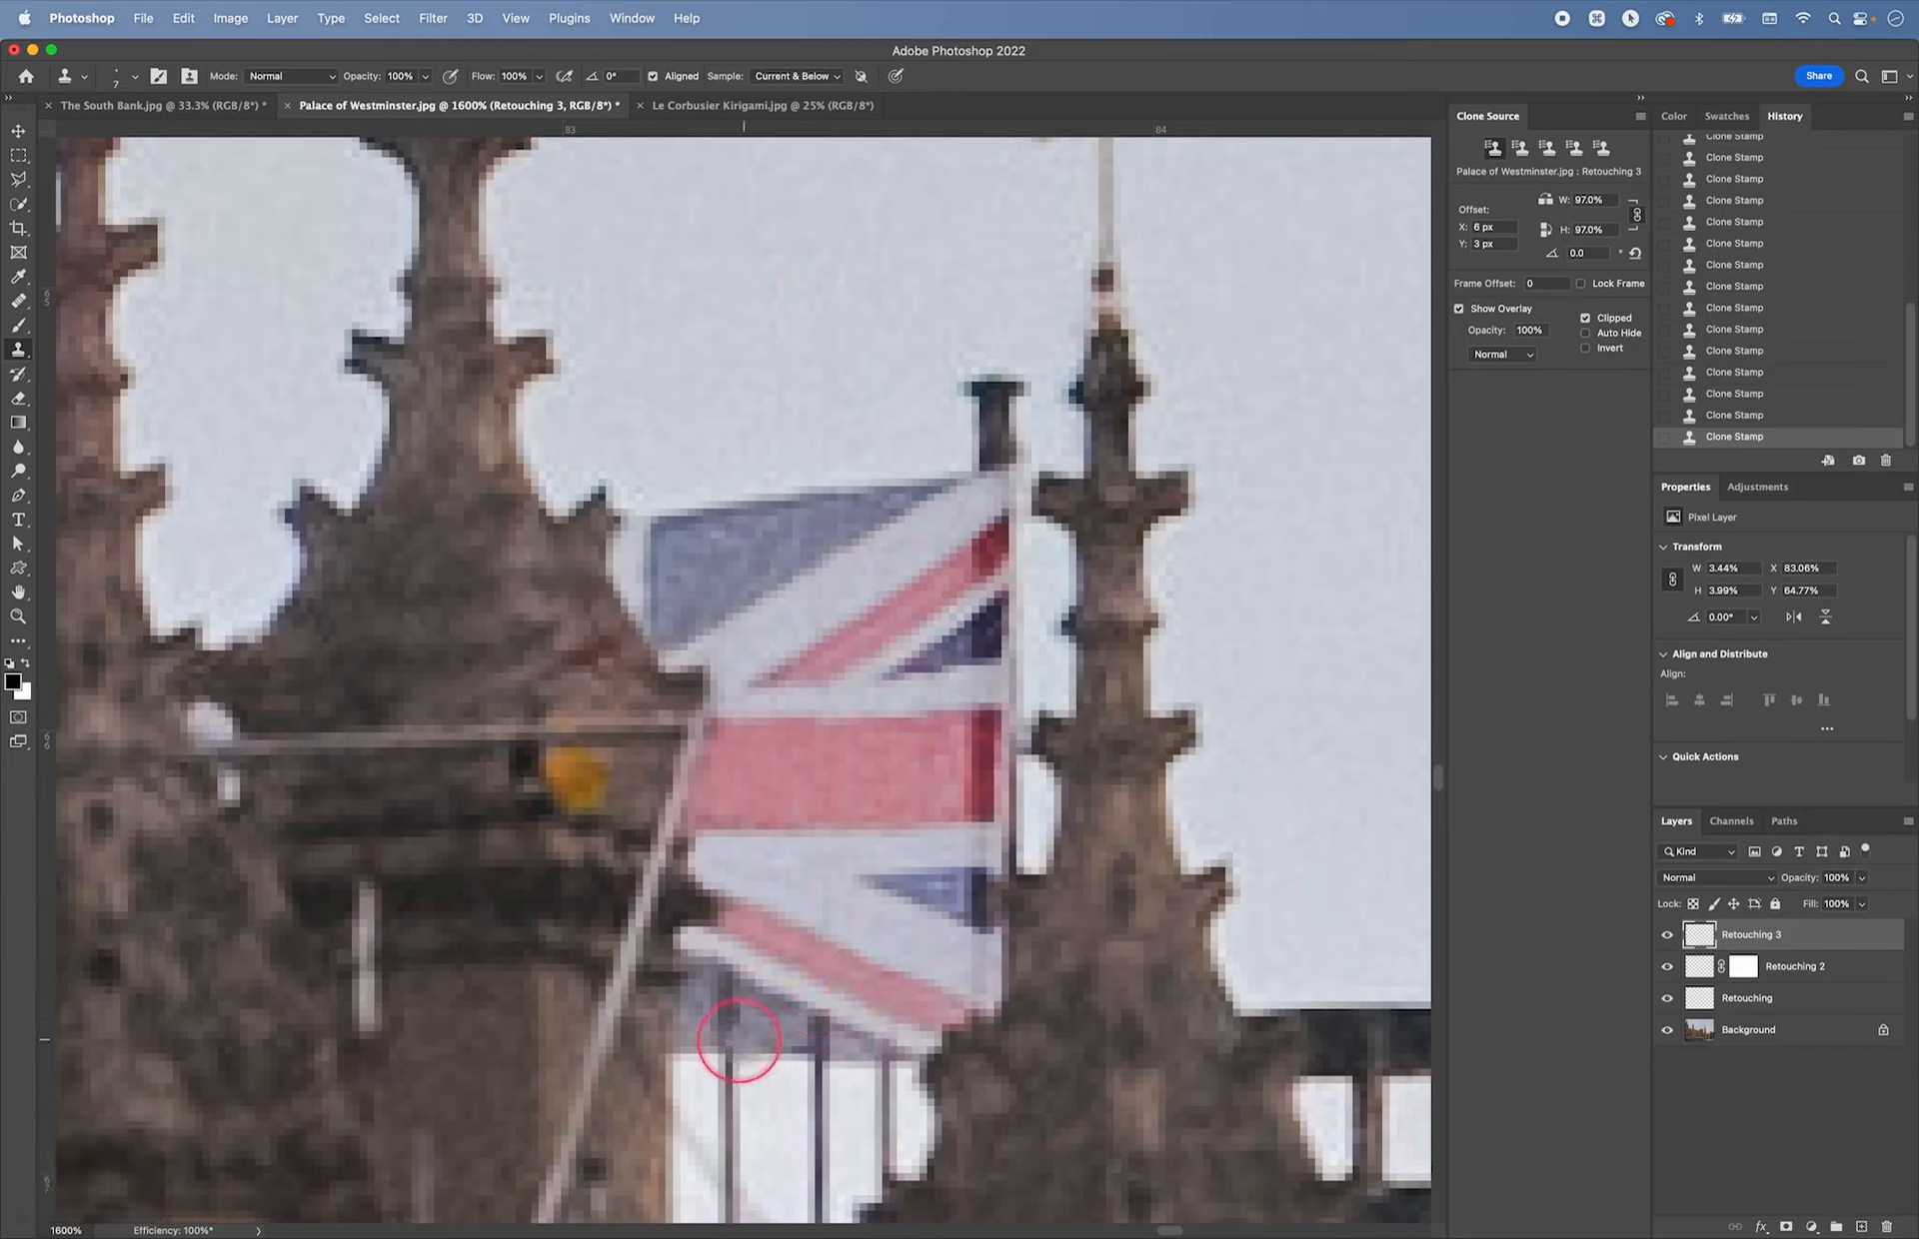
- Clone the flag's lower blue triangle over the scaffolding poles crossing it and along its bottom edge
{"action": "left_click", "coordinate": [756, 1025], "text": "alt"}
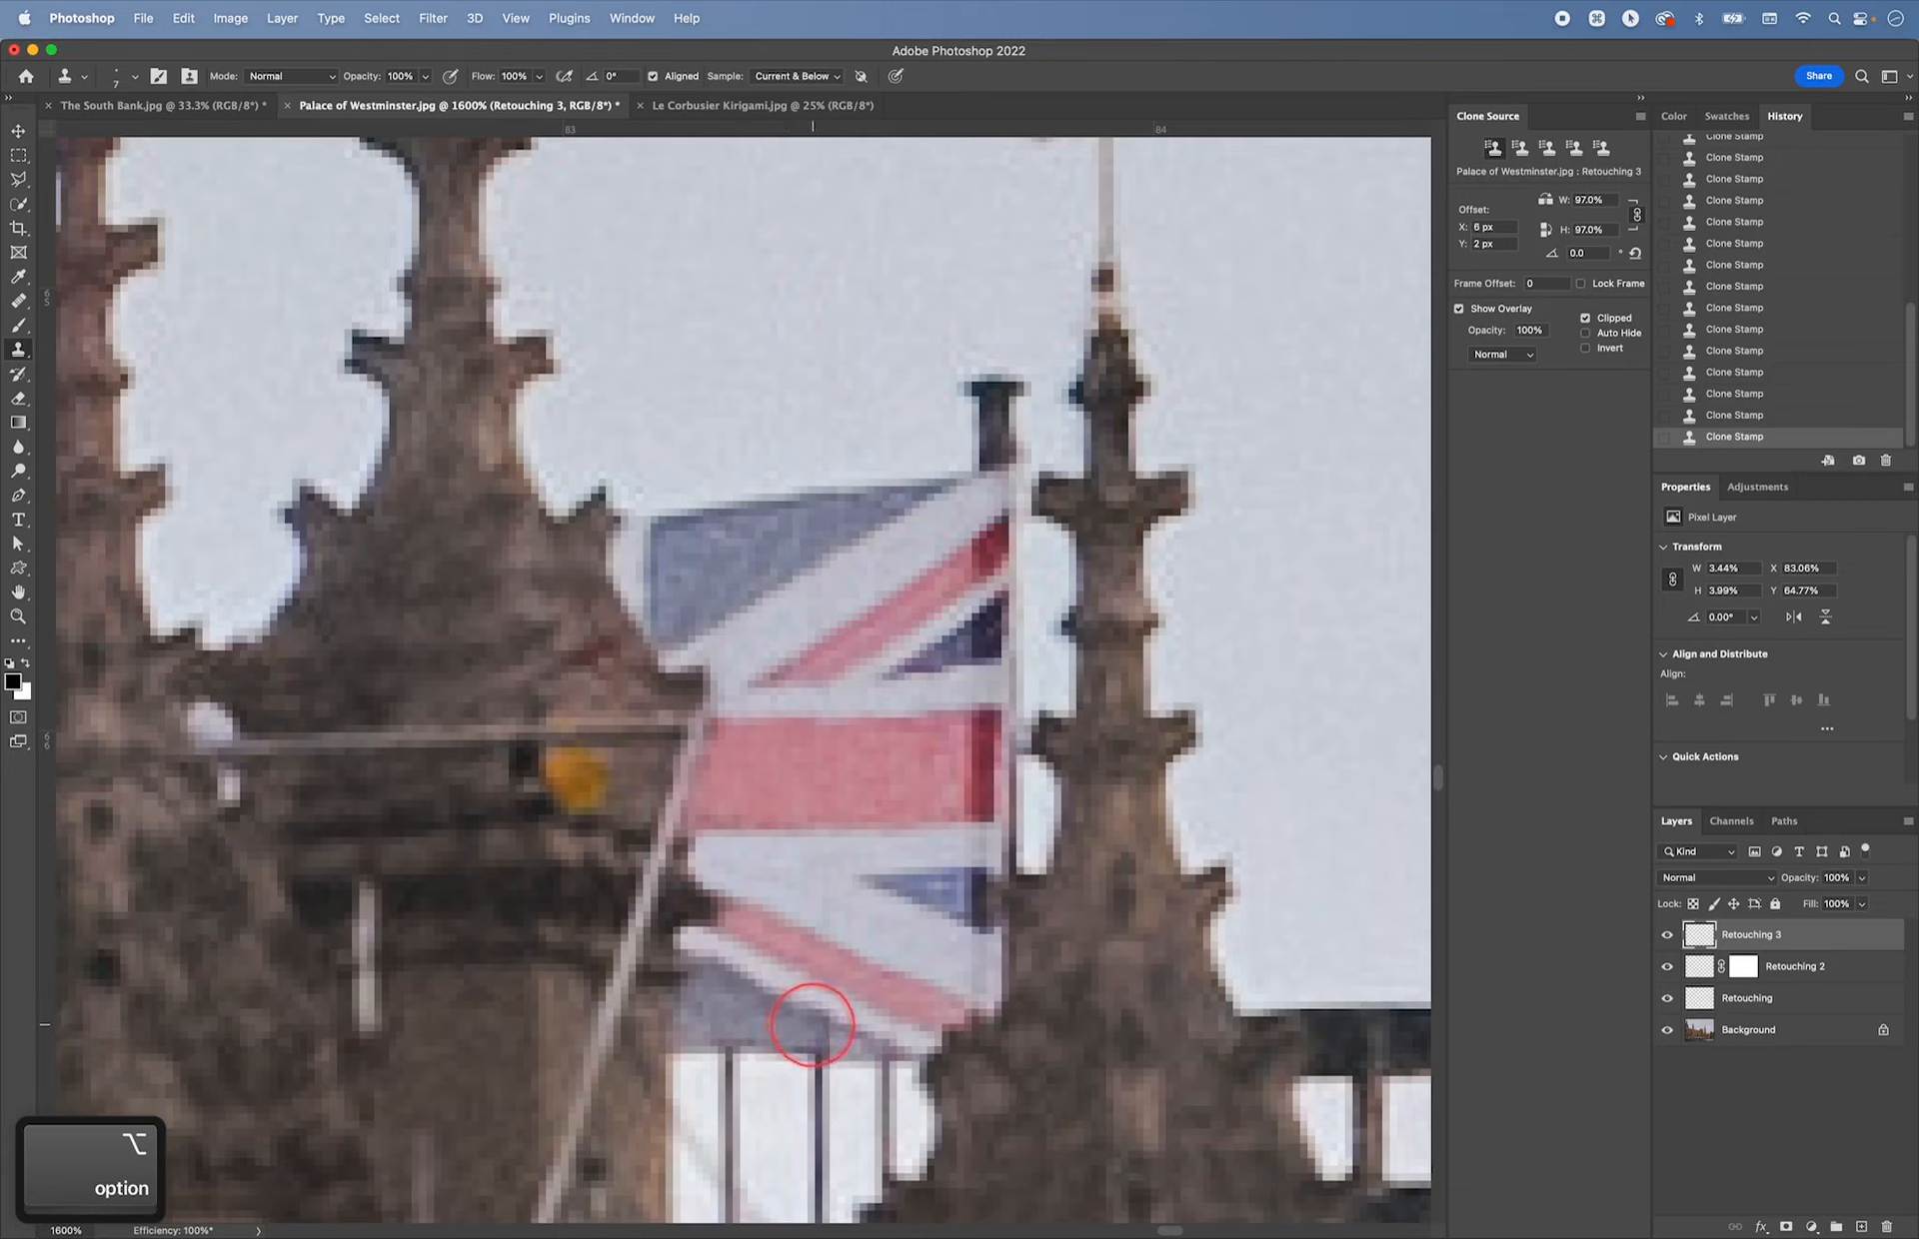
{"action": "left_click", "coordinate": [741, 1081], "text": "alt"}
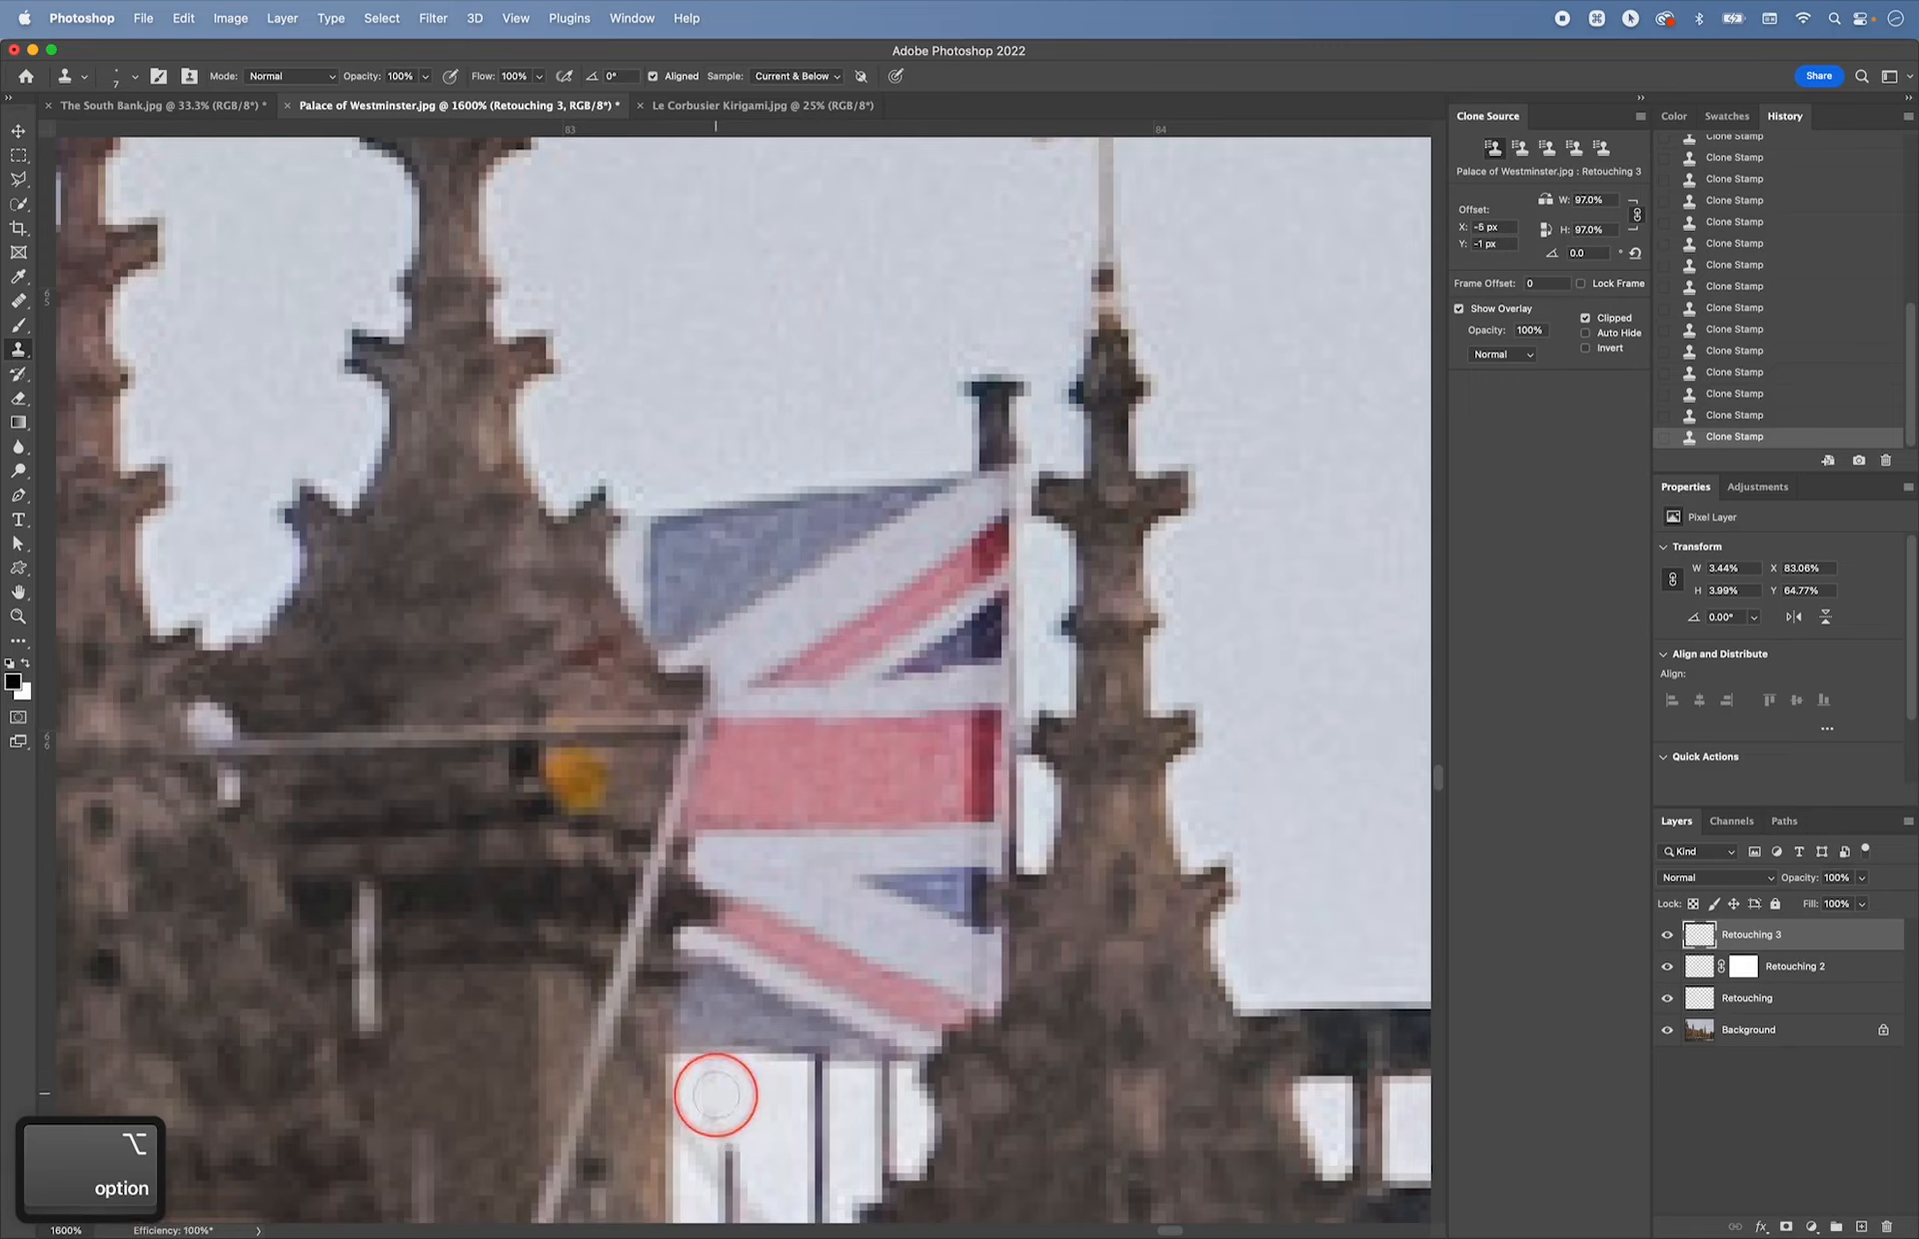
{"action": "left_click", "coordinate": [775, 1035], "text": "alt"}
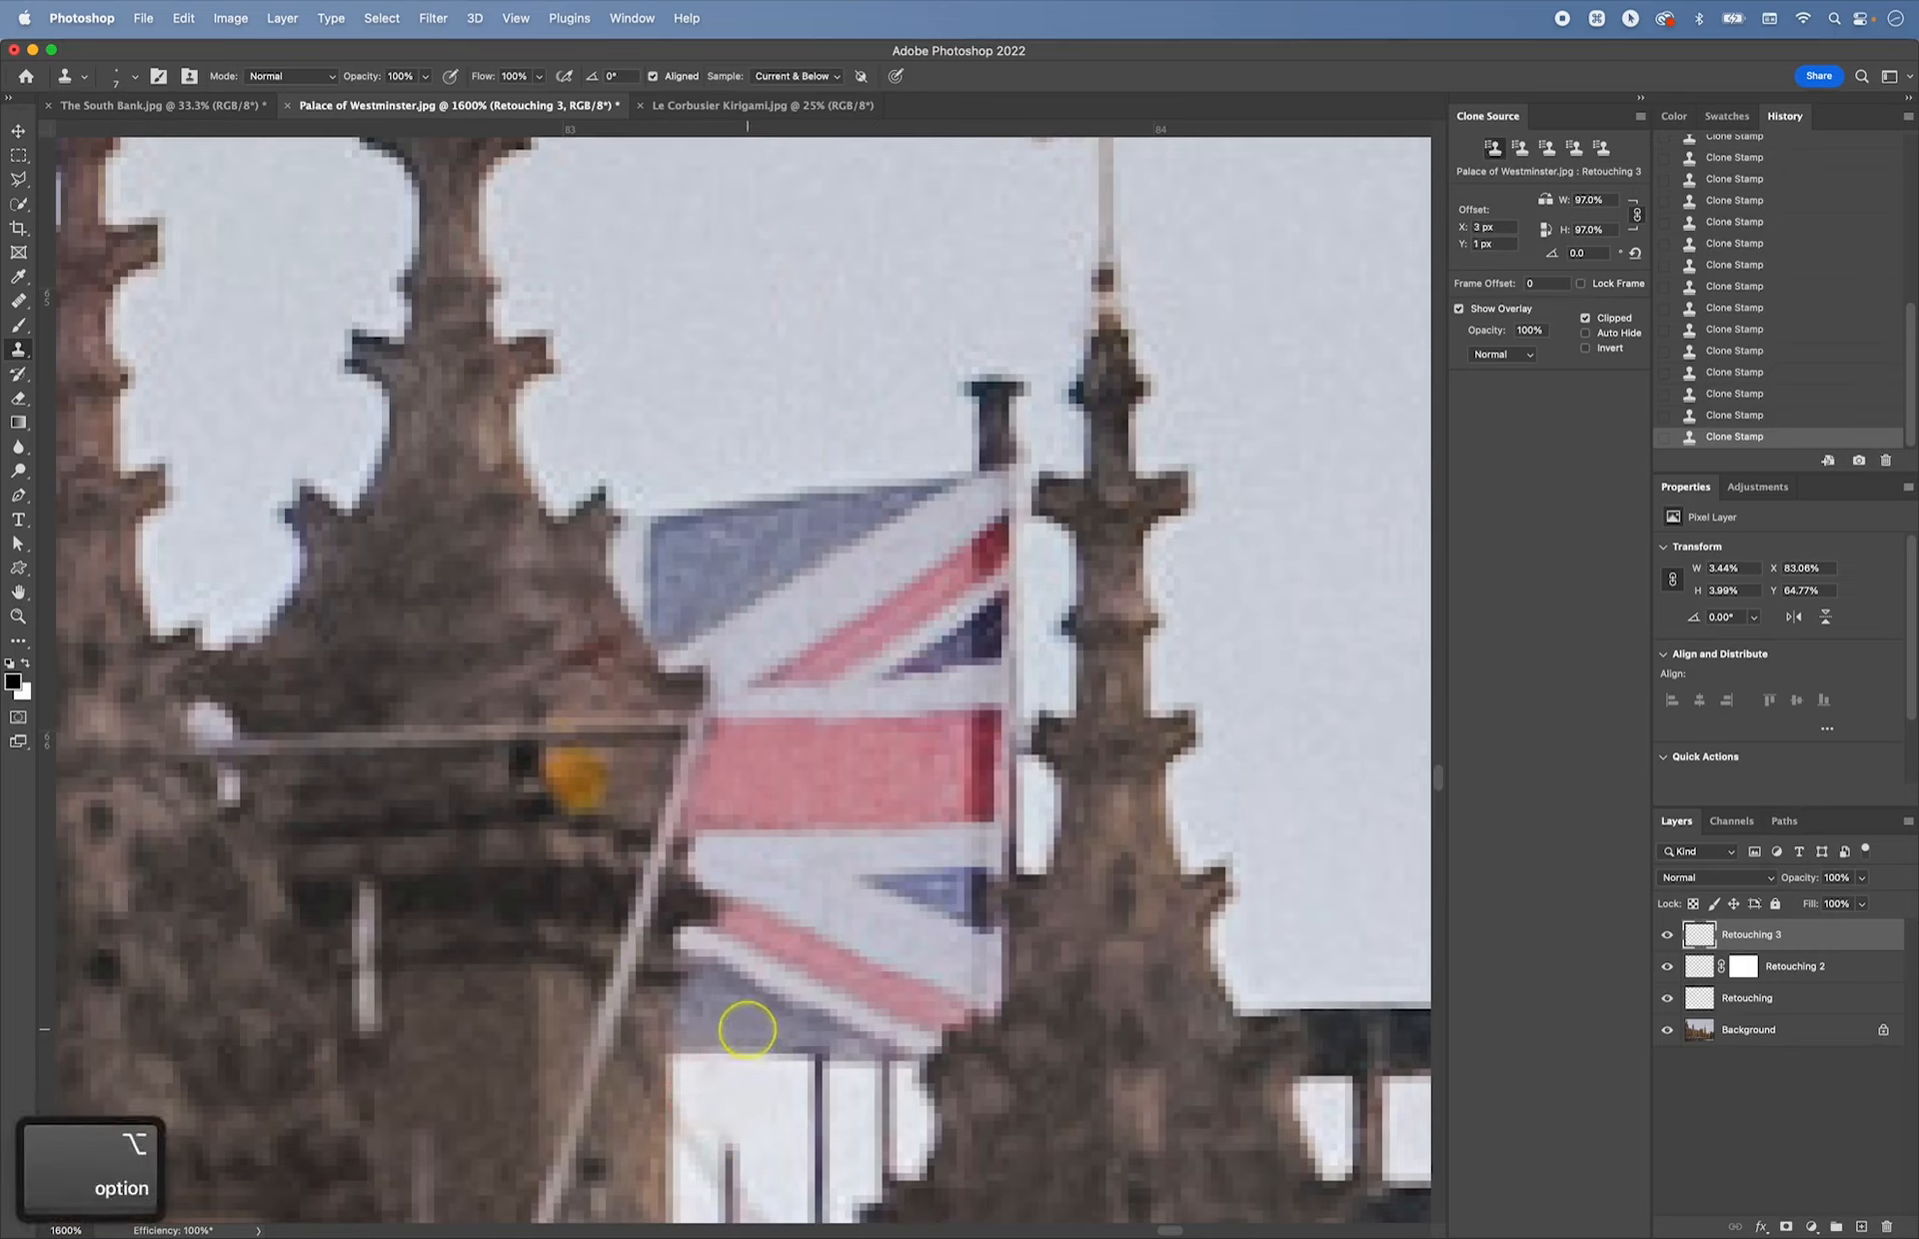
{"action": "left_click", "coordinate": [769, 1045], "text": "alt"}
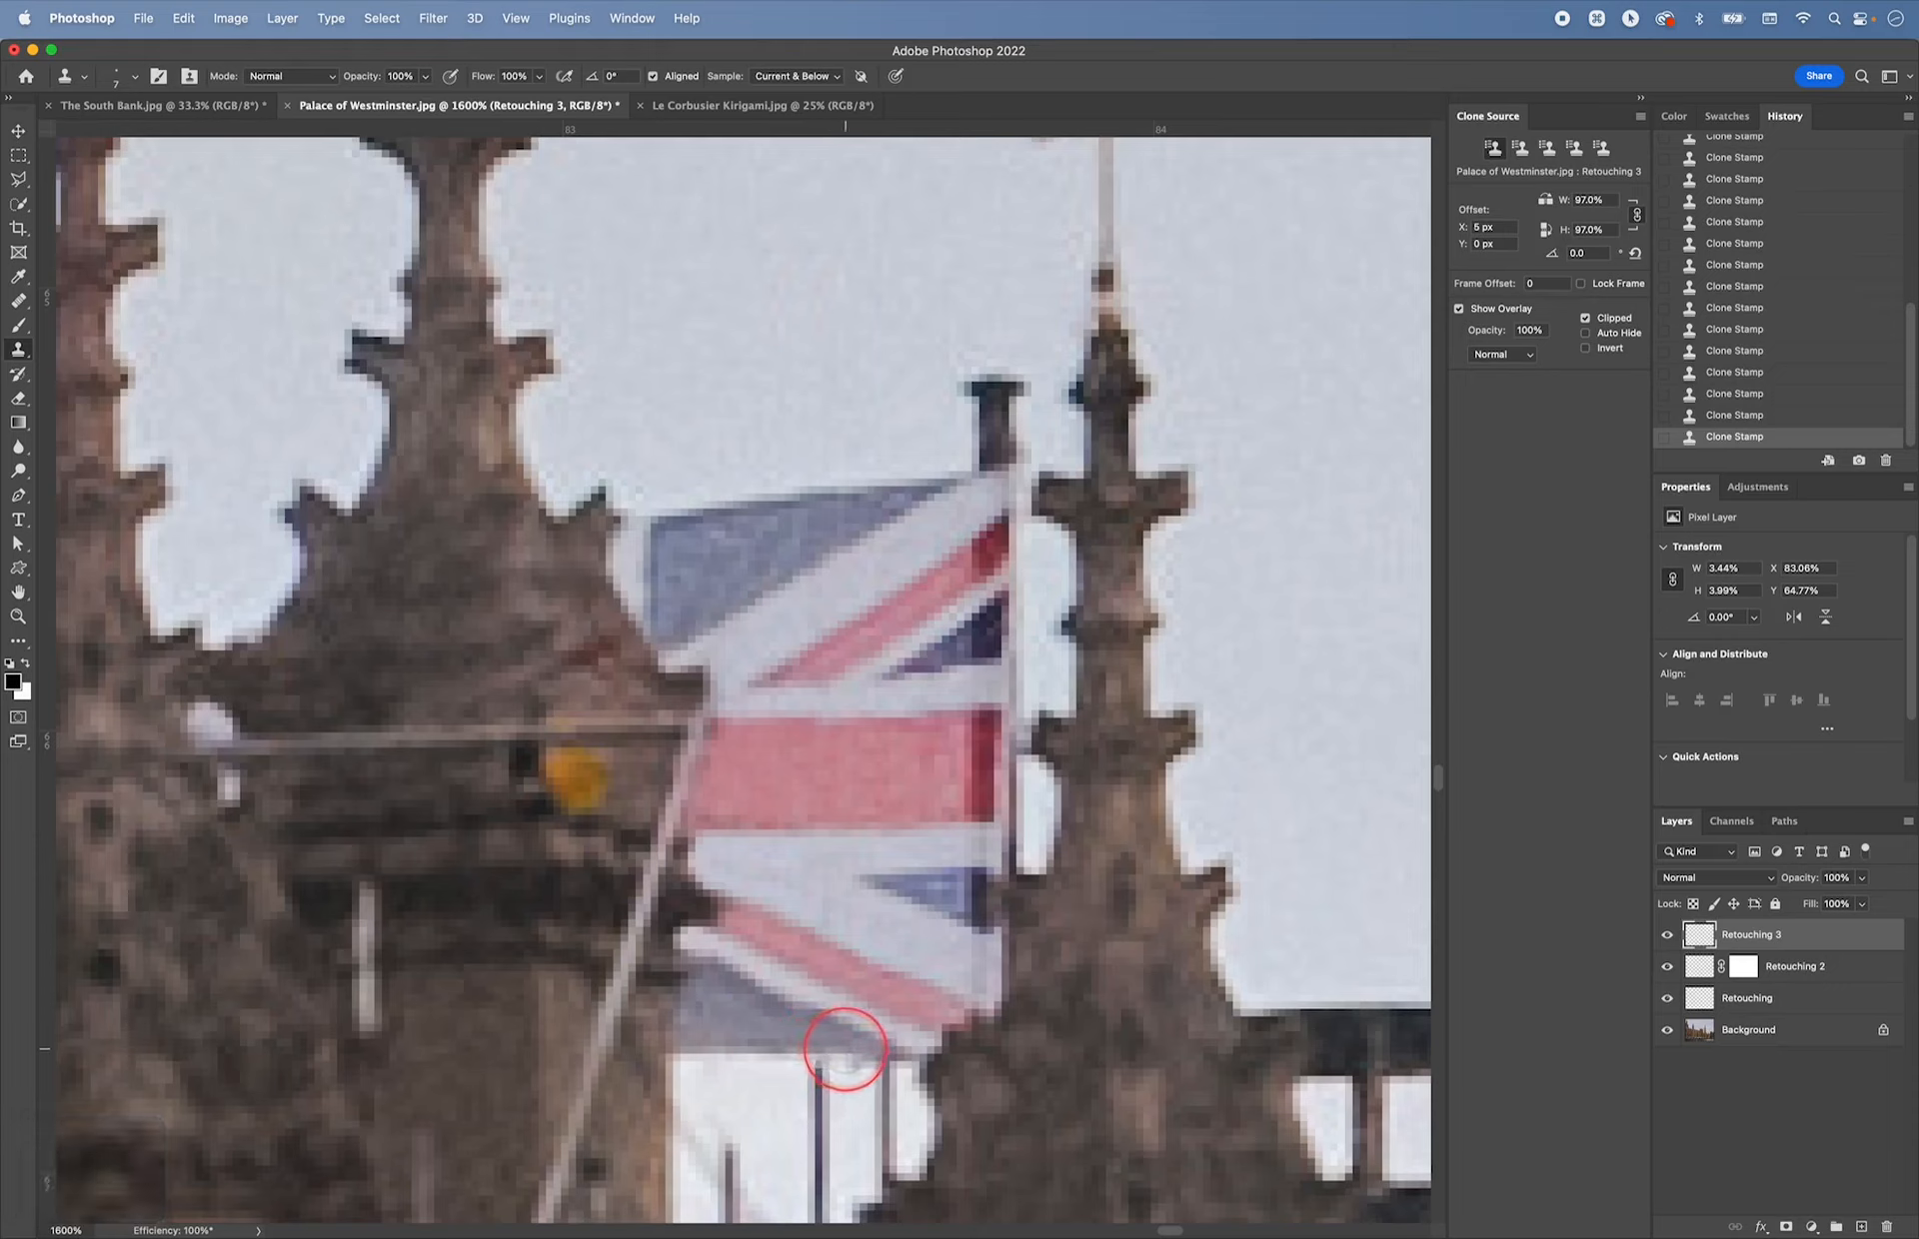
{"action": "mouse_move", "coordinate": [851, 1050]}
{"action": "left_mouse_down"}
{"action": "mouse_move", "coordinate": [877, 1055]}
{"action": "mouse_move", "coordinate": [809, 1088]}
{"action": "mouse_move", "coordinate": [818, 1114]}
{"action": "mouse_move", "coordinate": [841, 1079]}
{"action": "mouse_move", "coordinate": [890, 1079]}
{"action": "mouse_move", "coordinate": [883, 1110]}
{"action": "mouse_move", "coordinate": [840, 1114]}
{"action": "mouse_move", "coordinate": [791, 737]}
{"action": "mouse_move", "coordinate": [762, 798]}
{"action": "left_mouse_up"}
{"action": "left_click", "coordinate": [881, 1071]}
- Clone clear sky over the pole nearest the spire and the upper ends of the other poles beneath the flag
{"action": "left_click", "coordinate": [784, 1111], "text": "alt"}
{"action": "left_click", "coordinate": [732, 1090], "text": "alt"}
{"action": "left_click", "coordinate": [810, 1089], "text": "alt"}
{"action": "left_click", "coordinate": [782, 1096], "text": "alt"}
{"action": "left_click", "coordinate": [849, 1088], "text": "alt"}
{"action": "left_click", "coordinate": [710, 732], "text": "alt"}
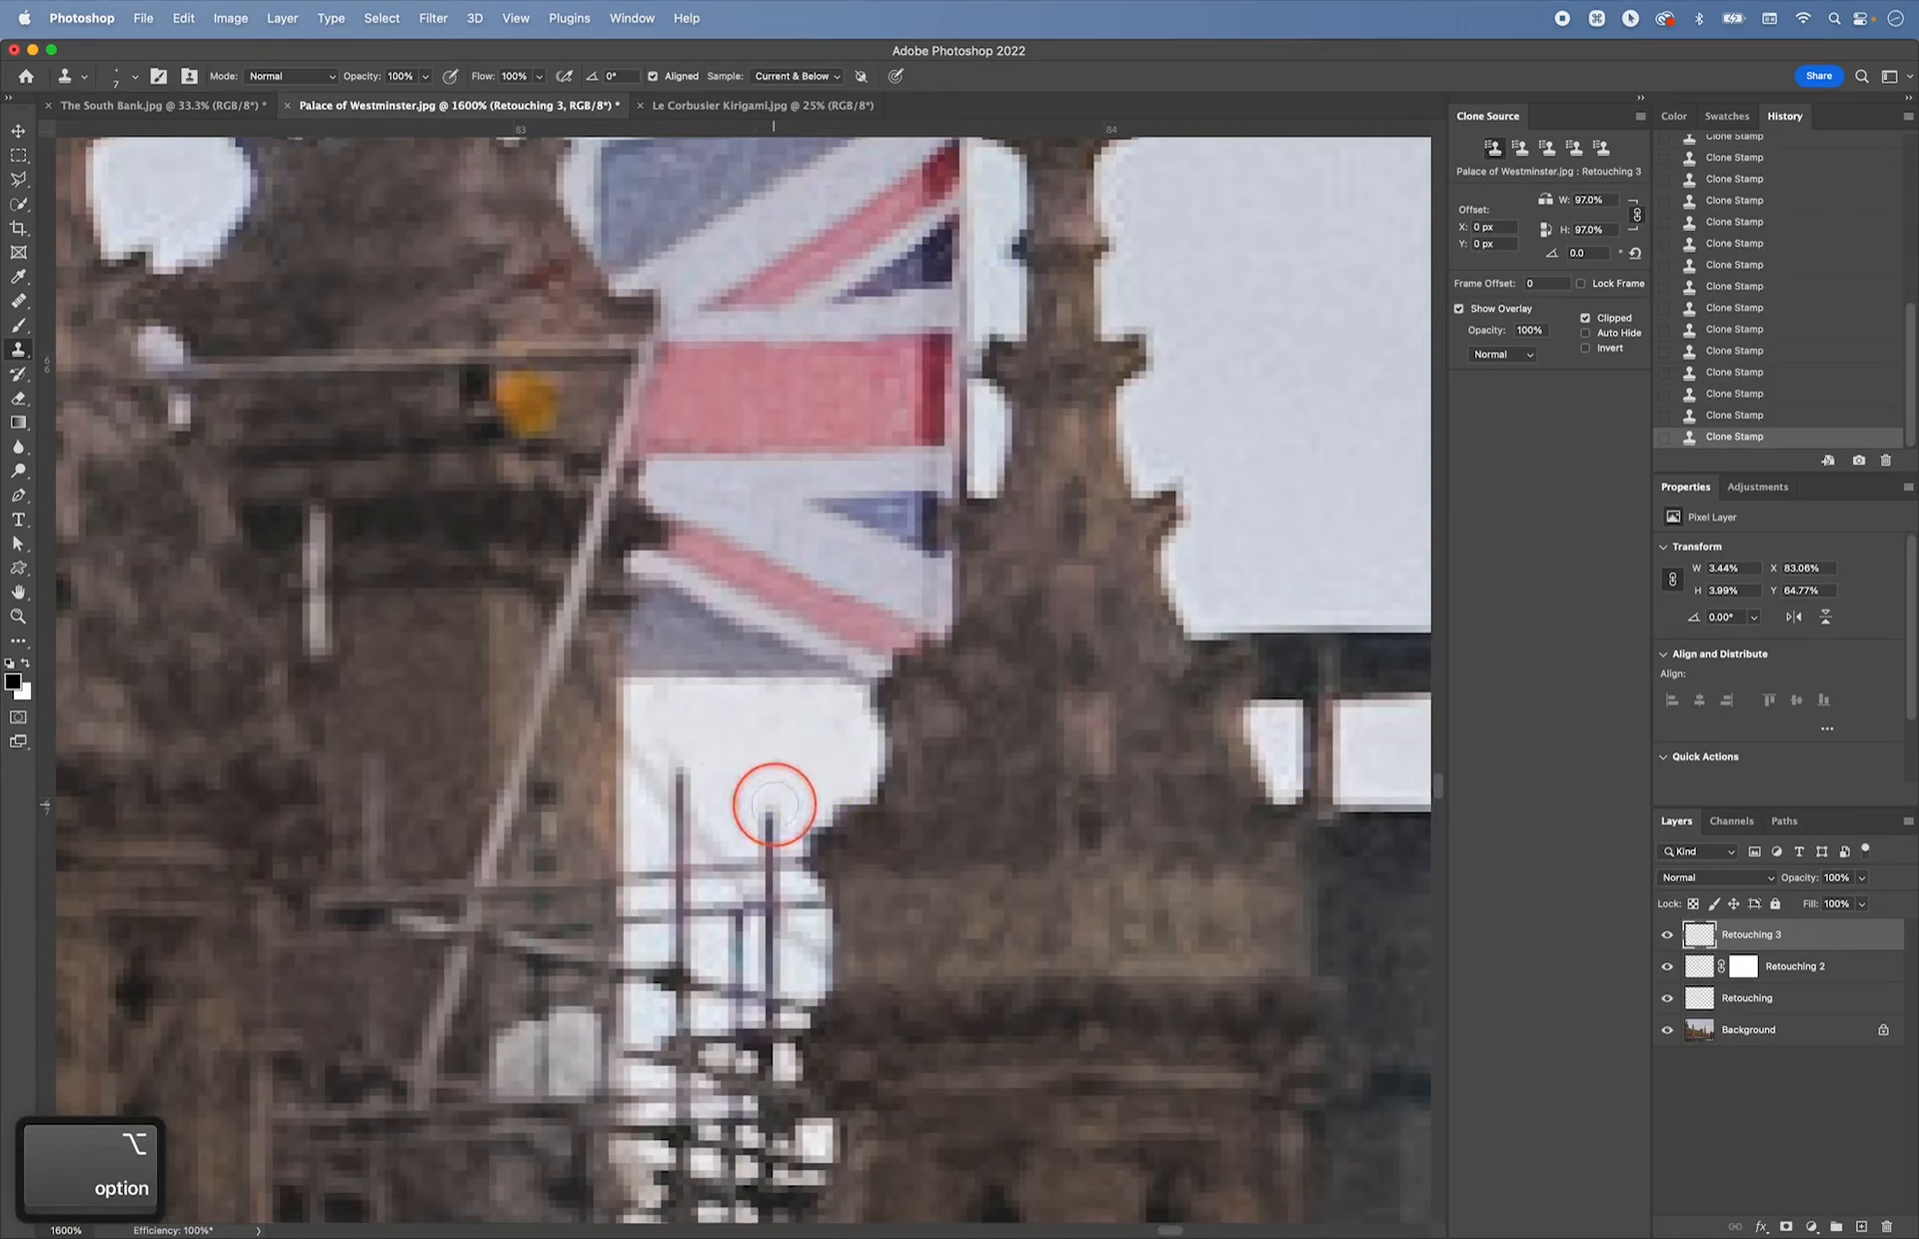
- Clone clear sky further down over the two remaining upright poles, stopping just above the first horizontal rail
{"action": "left_click", "coordinate": [769, 773], "text": "alt"}
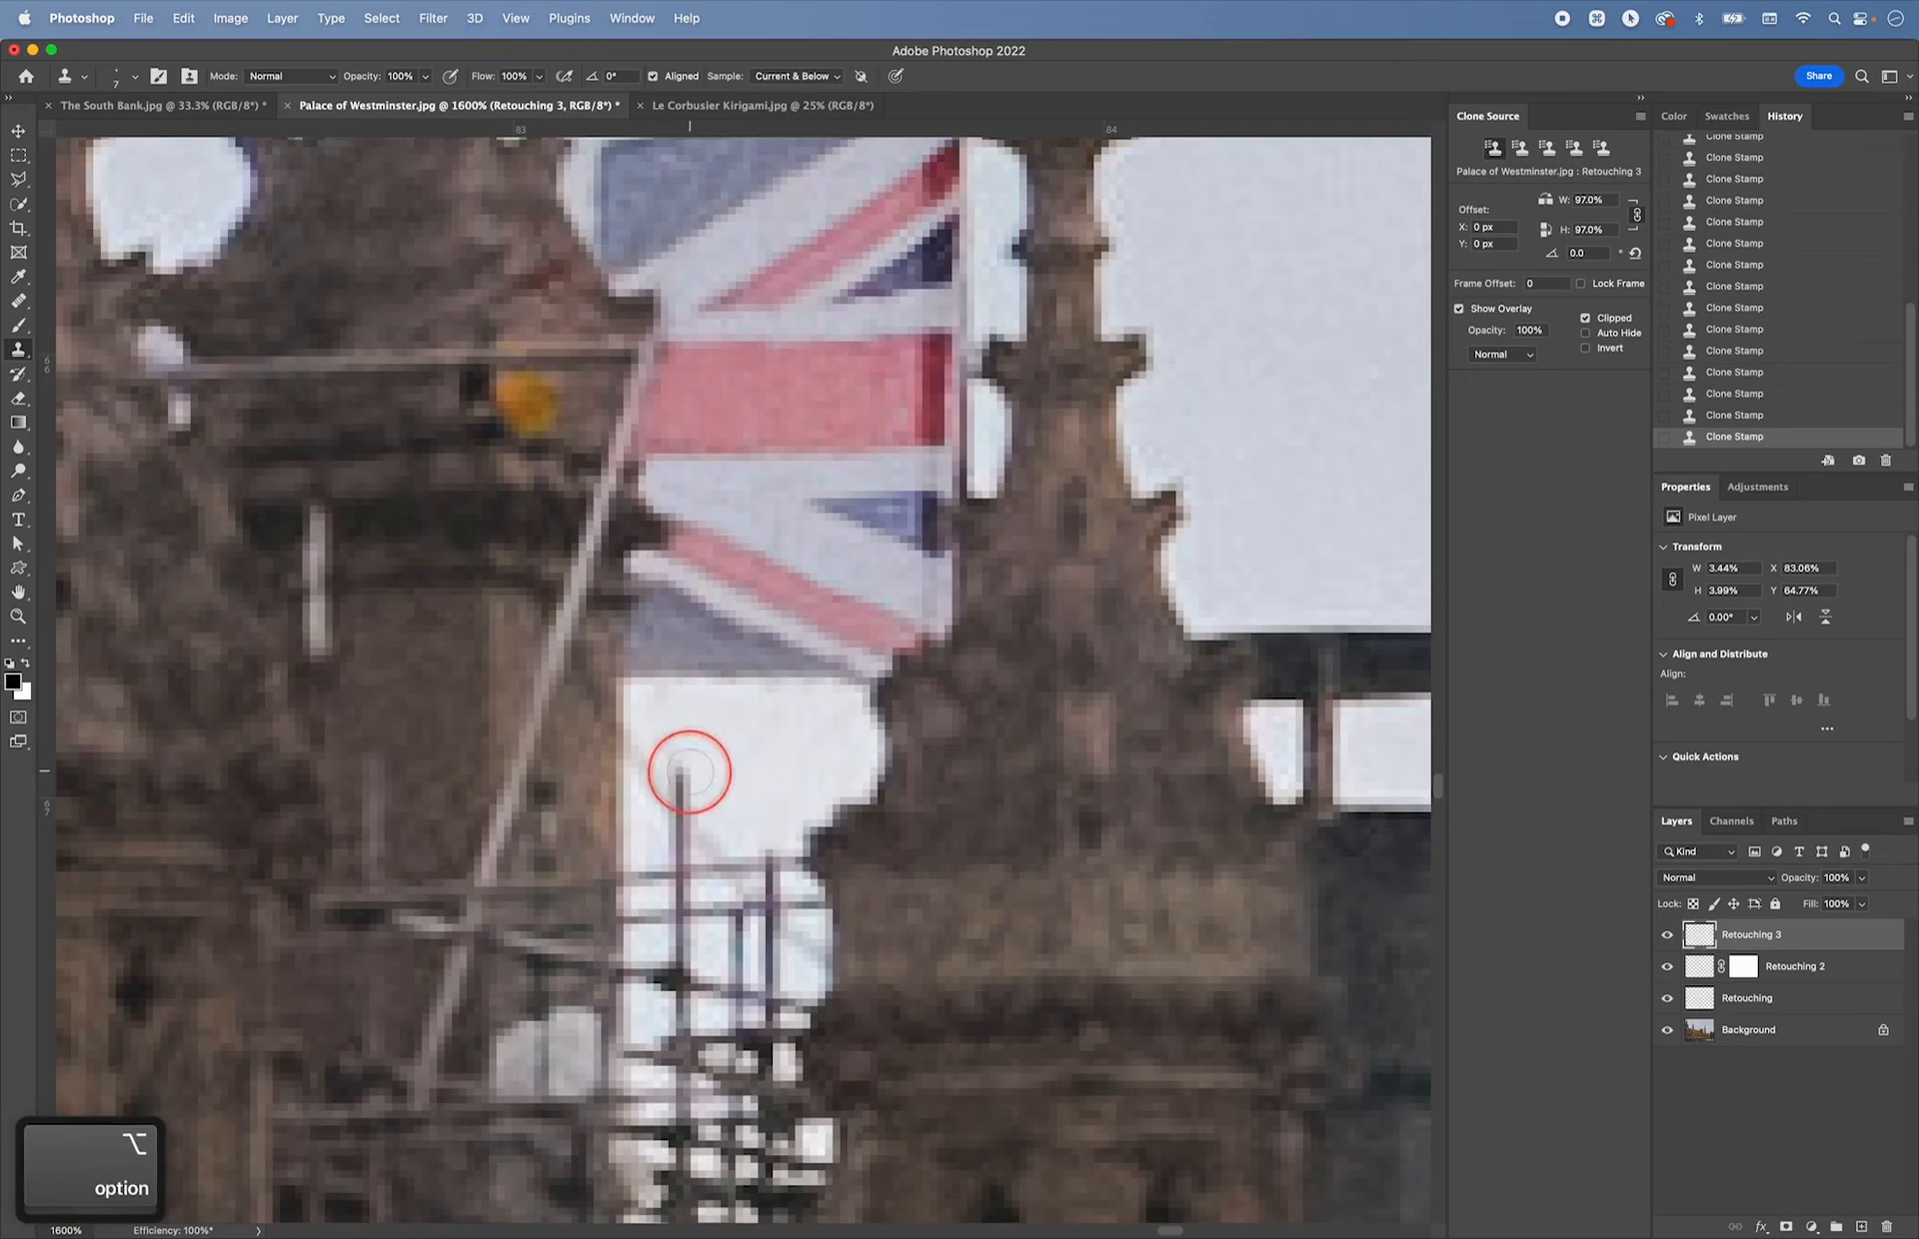
{"action": "left_click", "coordinate": [727, 752], "text": "alt"}
{"action": "left_click", "coordinate": [665, 775], "text": "alt"}
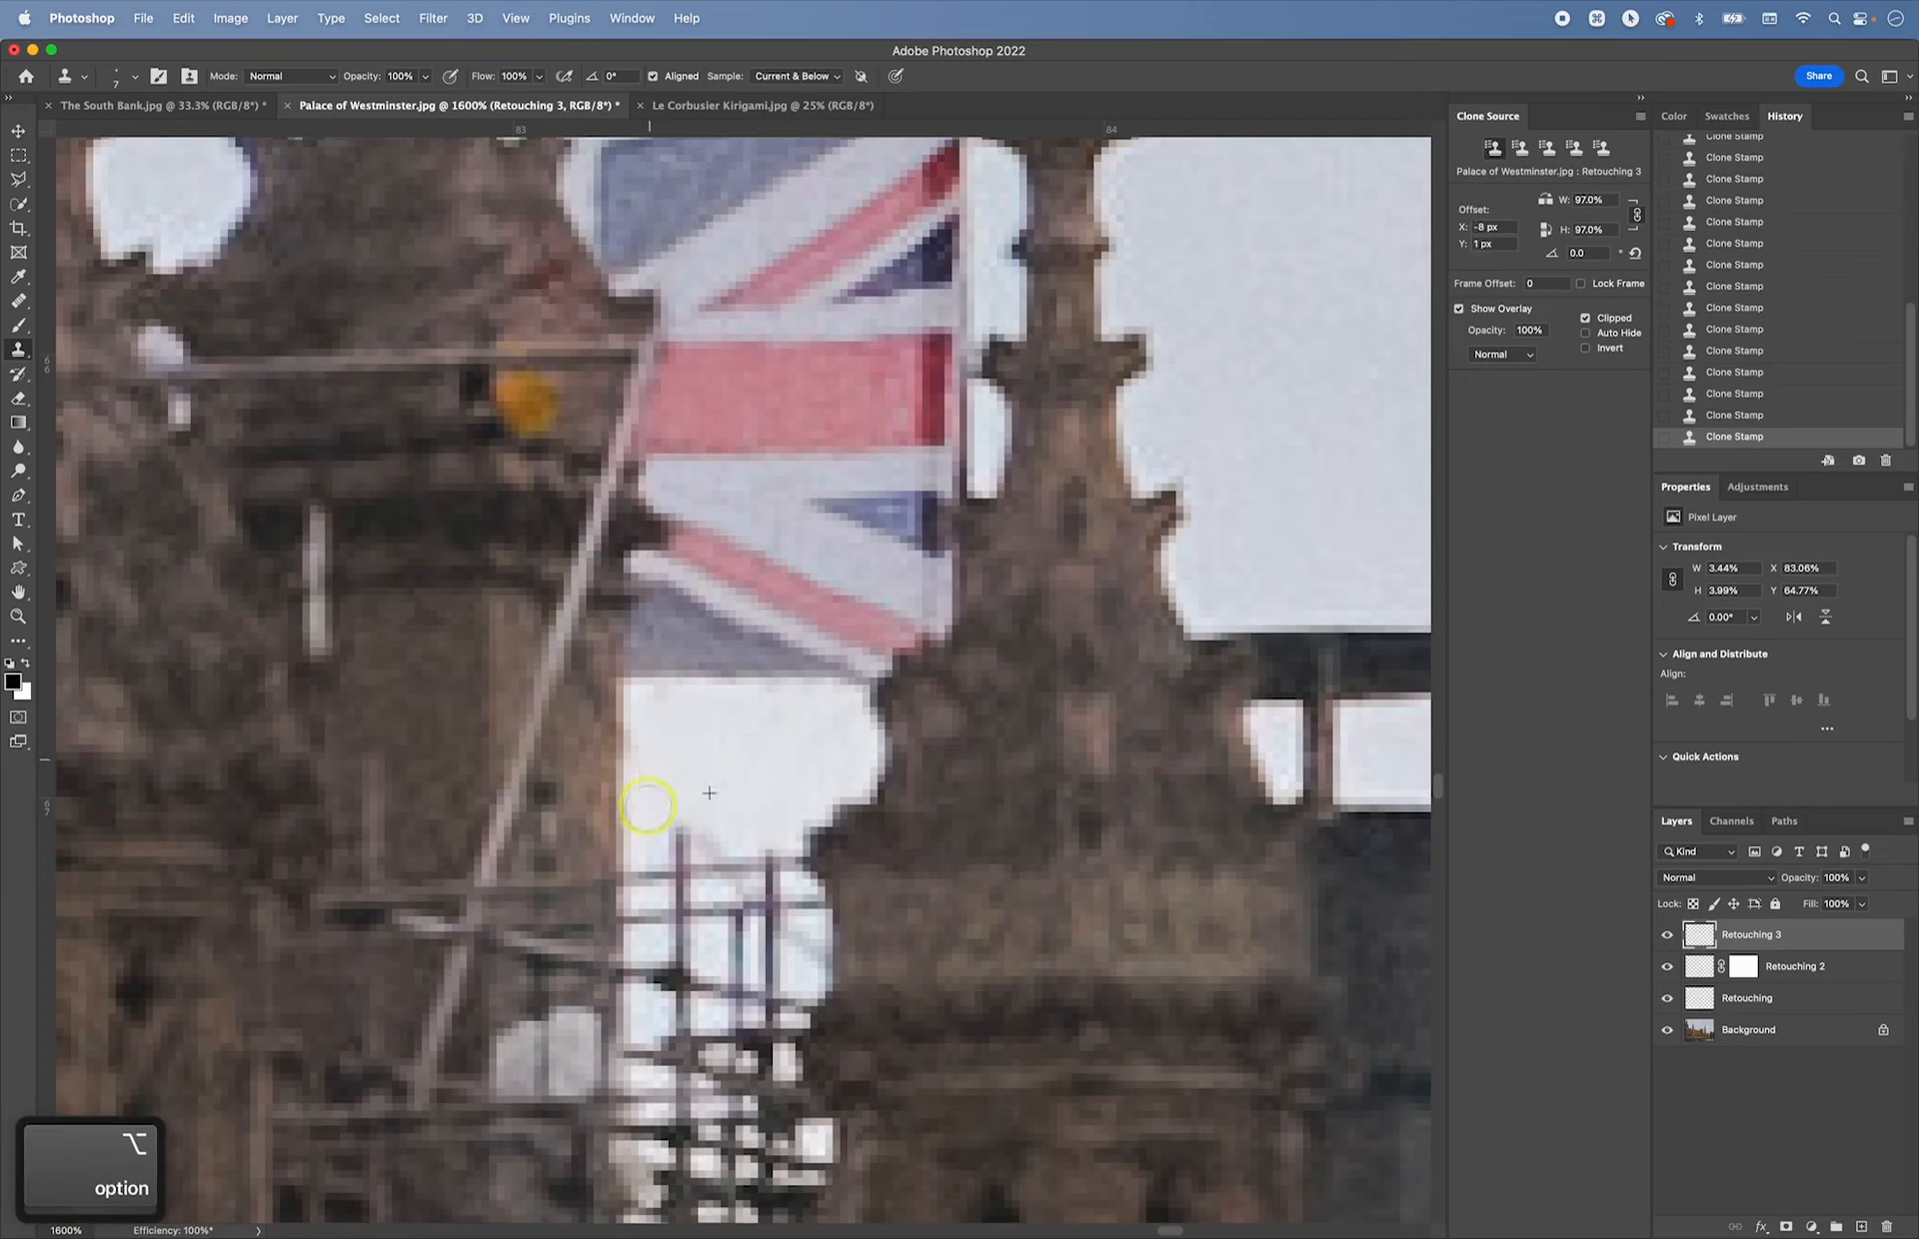
{"action": "left_click", "coordinate": [657, 709], "text": "alt"}
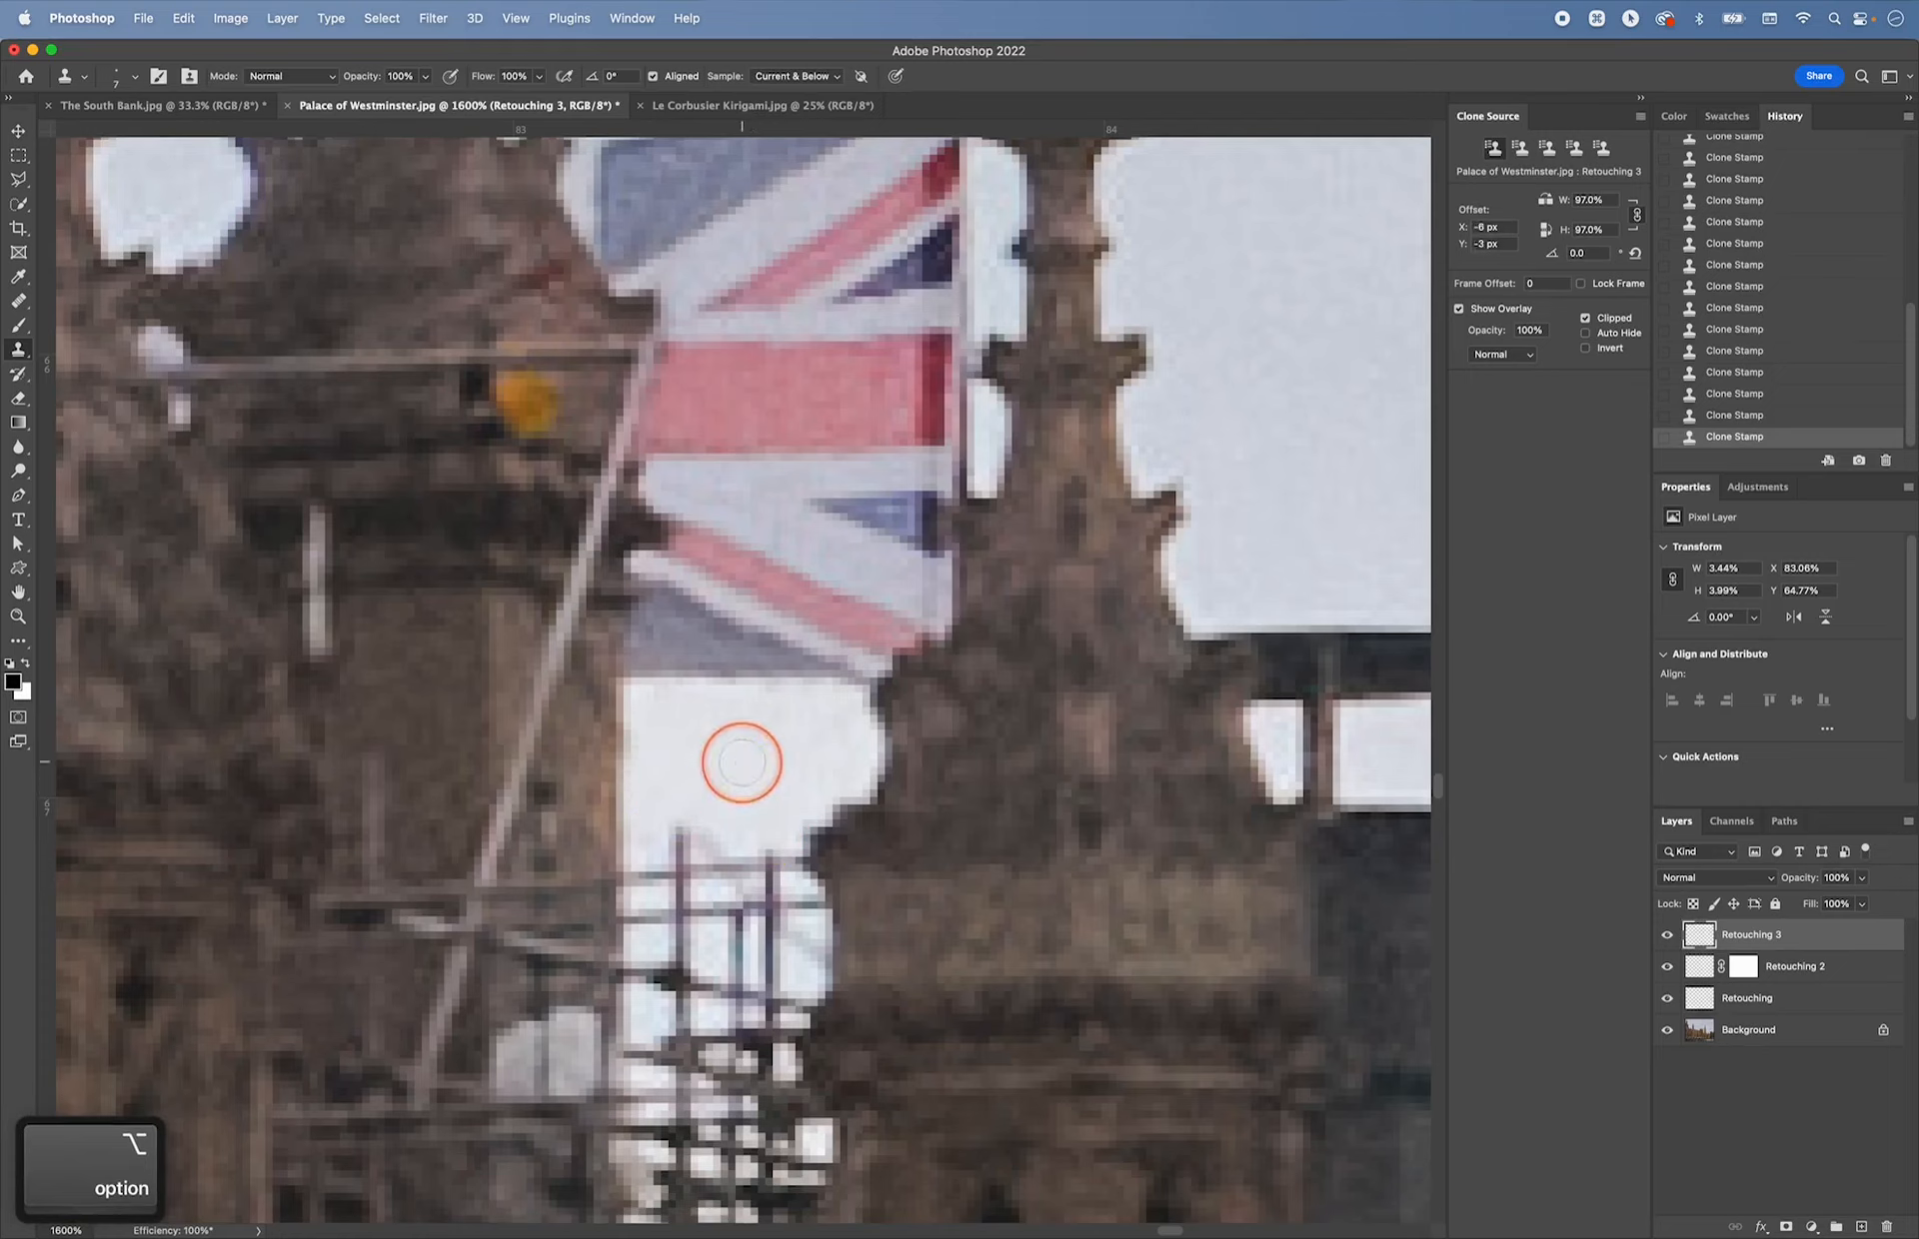
- Clone sky over the pole tops and the upper horizontal rail, working toward the base of the spire
{"action": "mouse_move", "coordinate": [741, 762]}
{"action": "left_mouse_down"}
{"action": "mouse_move", "coordinate": [749, 592]}
{"action": "mouse_move", "coordinate": [728, 557]}
{"action": "left_mouse_up"}
{"action": "left_click", "coordinate": [711, 651], "text": "alt"}
{"action": "left_click", "coordinate": [722, 606], "text": "alt"}
{"action": "left_click", "coordinate": [748, 655]}
{"action": "left_click", "coordinate": [738, 558], "text": "alt"}
{"action": "left_click", "coordinate": [737, 664]}
{"action": "left_click", "coordinate": [759, 611], "text": "alt"}
{"action": "left_click", "coordinate": [763, 690]}
{"action": "left_click", "coordinate": [759, 596], "text": "alt"}
{"action": "left_click", "coordinate": [780, 670]}
{"action": "left_click", "coordinate": [749, 577], "text": "alt"}
{"action": "left_click", "coordinate": [787, 645]}
{"action": "left_click", "coordinate": [797, 661]}
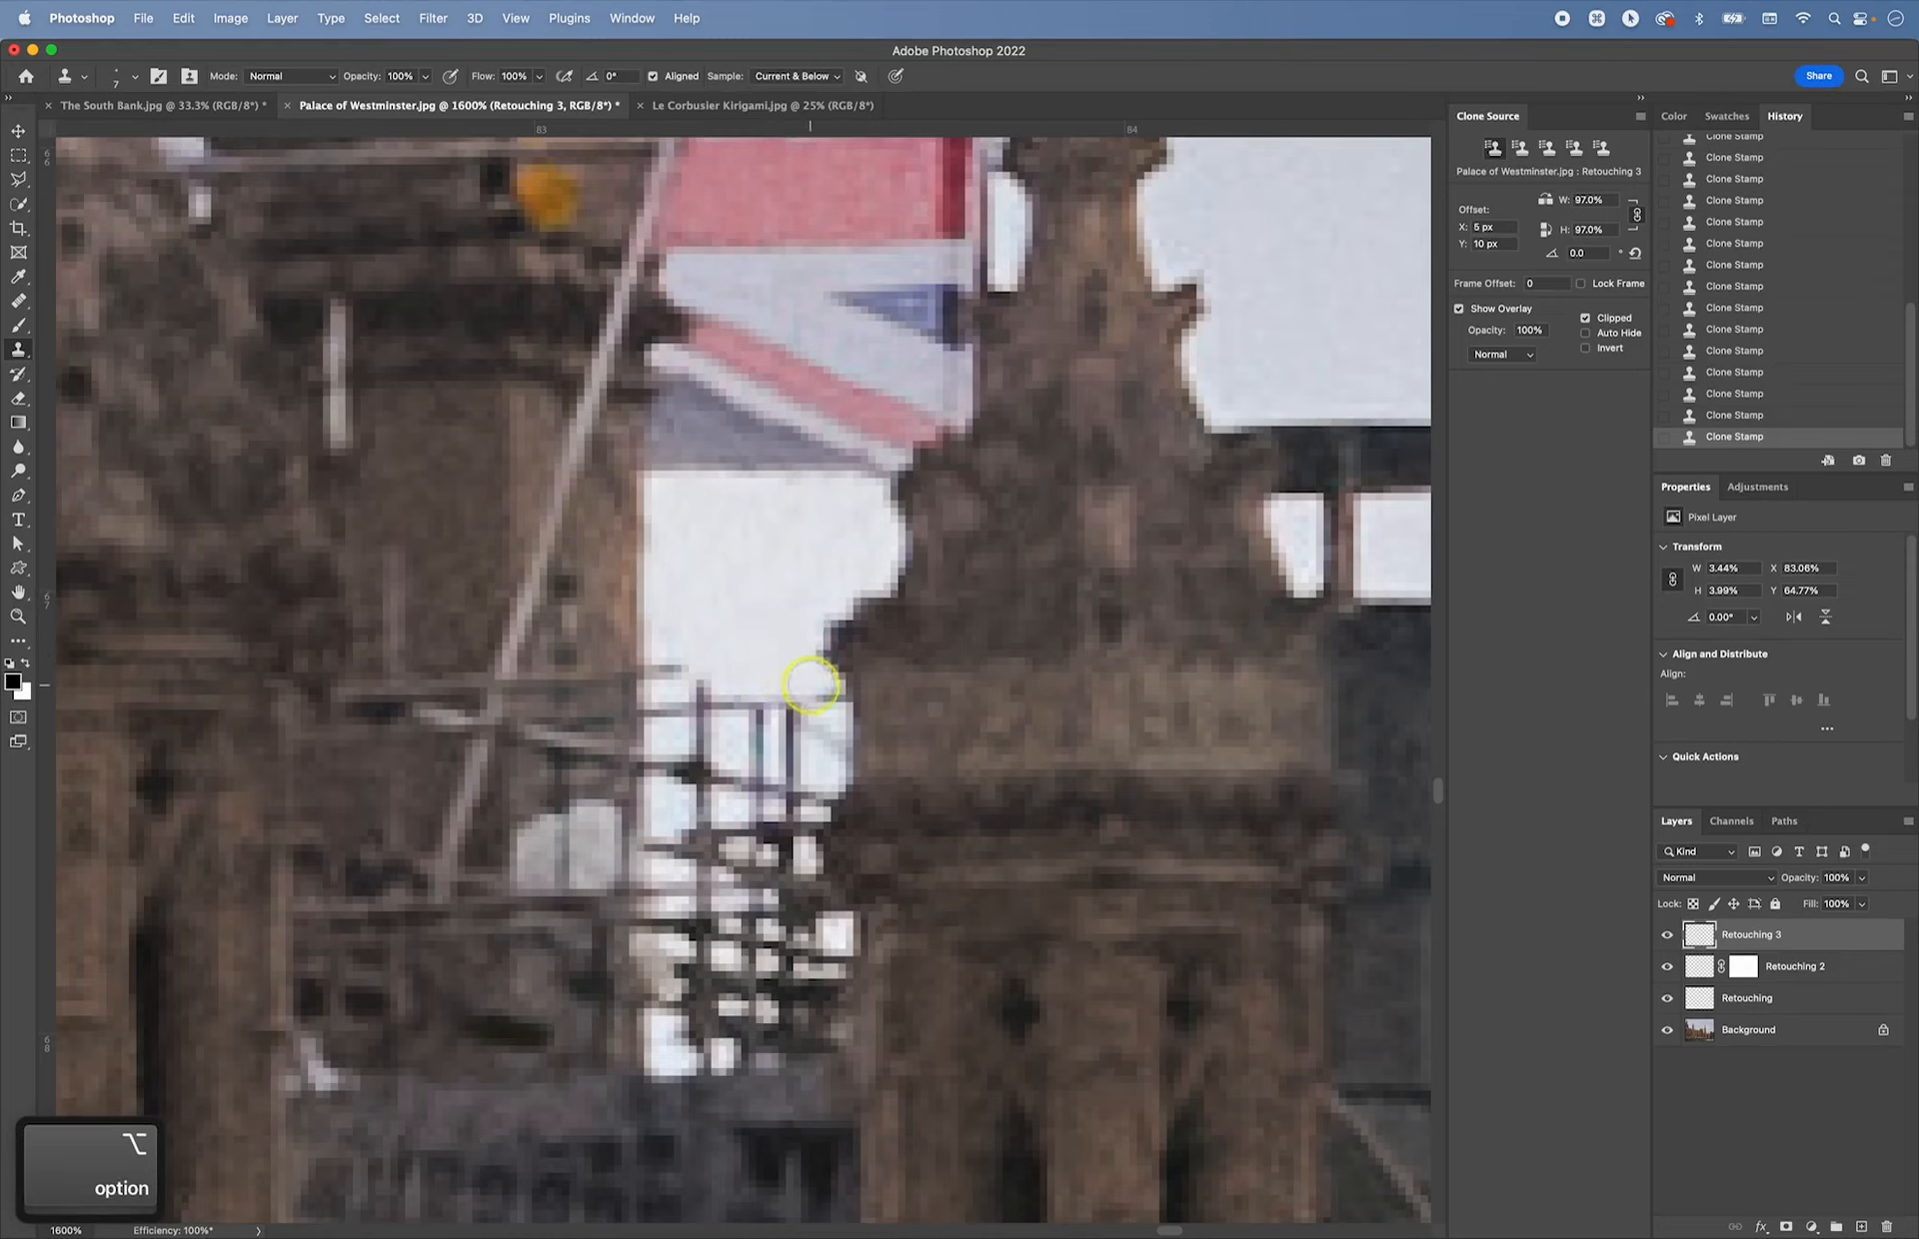
- Clone sky over the second rail beside the spire base and the upright pole nearer the tower
{"action": "left_click_drag", "start_coordinate": [800, 660], "coordinate": [813, 719]}
{"action": "left_click", "coordinate": [754, 586], "text": "alt"}
{"action": "left_click", "coordinate": [722, 706]}
{"action": "left_click", "coordinate": [705, 679]}
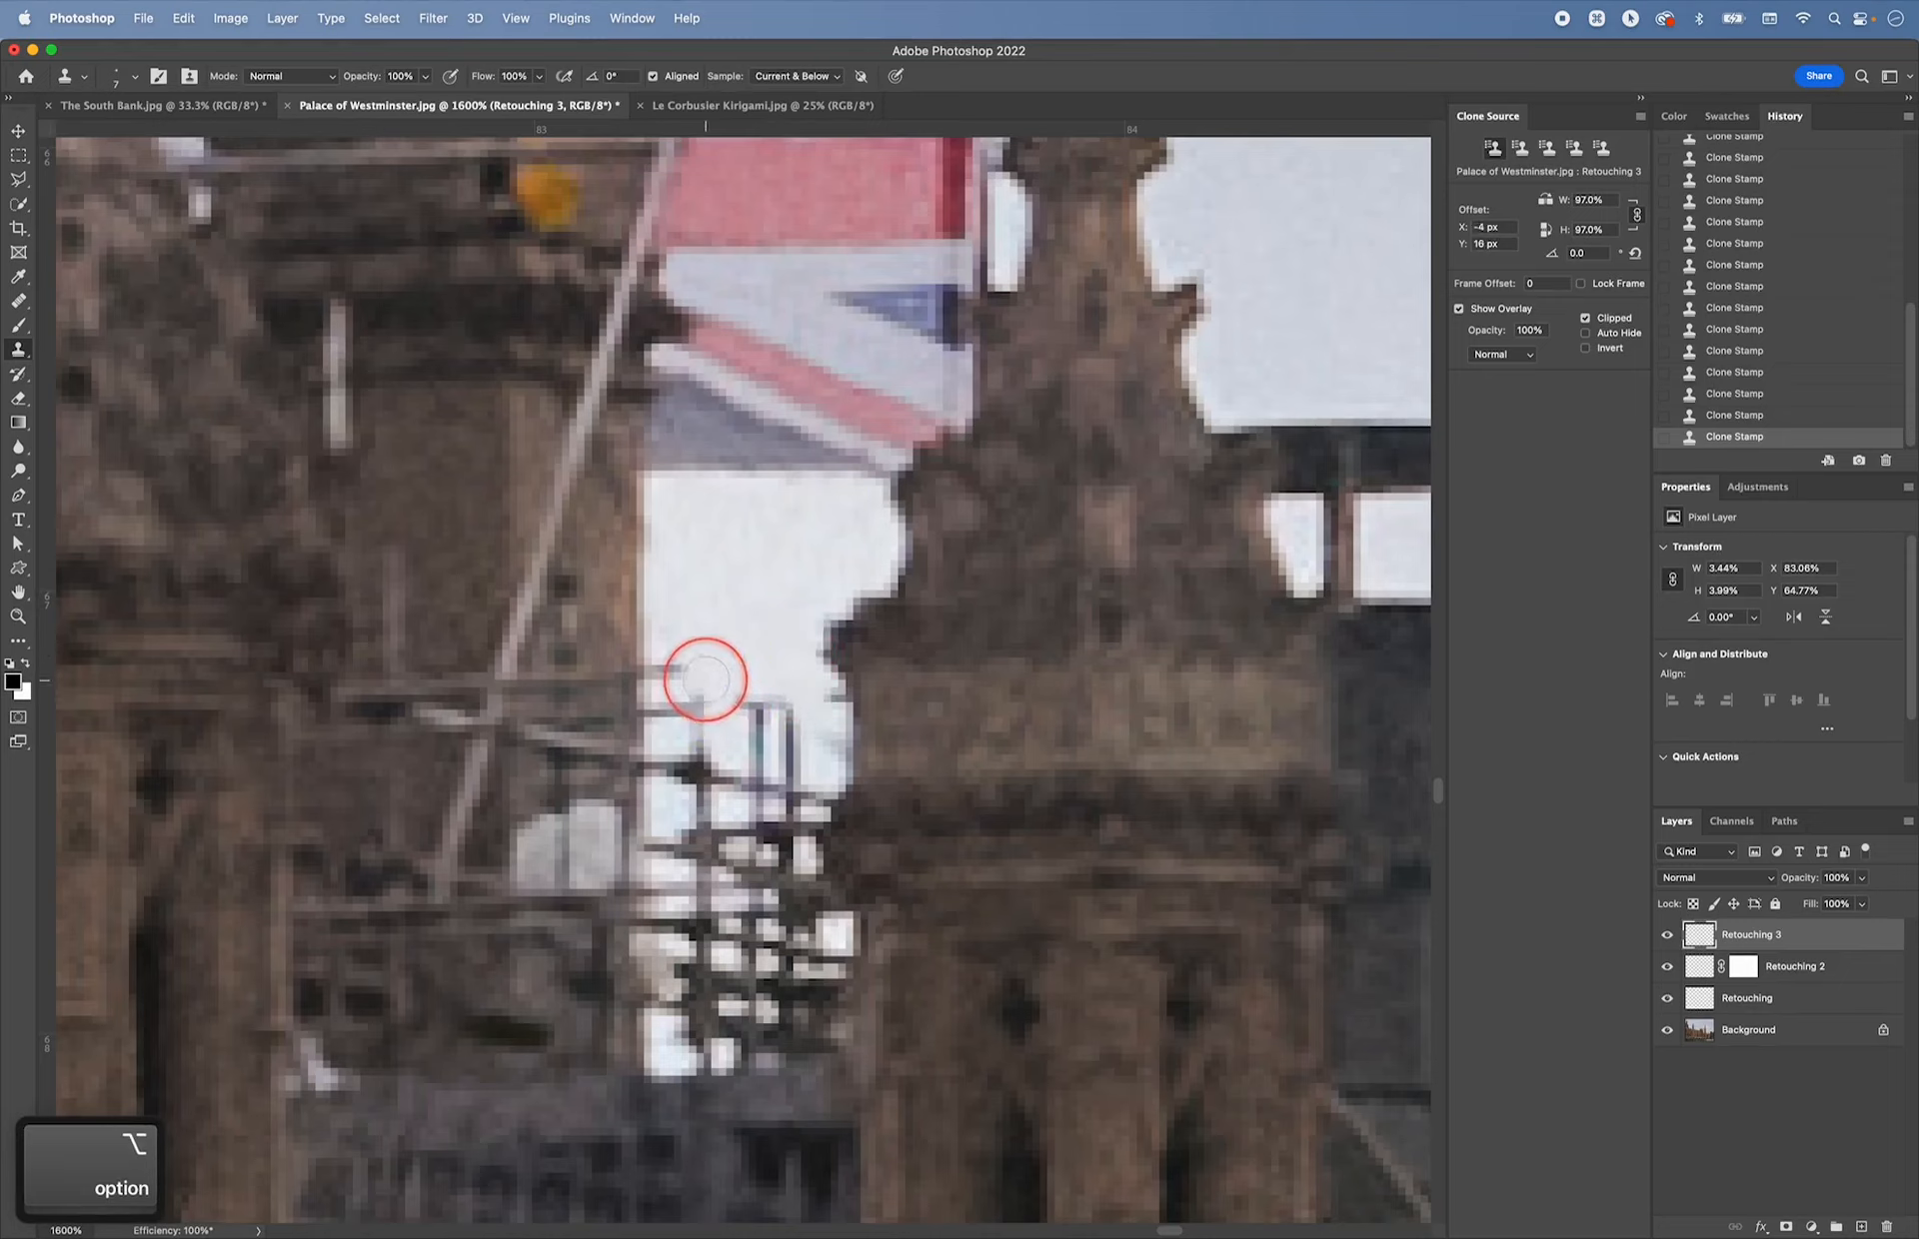
{"action": "left_click_drag", "start_coordinate": [705, 682], "coordinate": [702, 736]}
{"action": "left_click_drag", "start_coordinate": [680, 641], "coordinate": [672, 739]}
- Turn off Aligned sampling and clone clear sky over the two short uprights left in the gap
{"action": "left_click", "coordinate": [654, 76]}
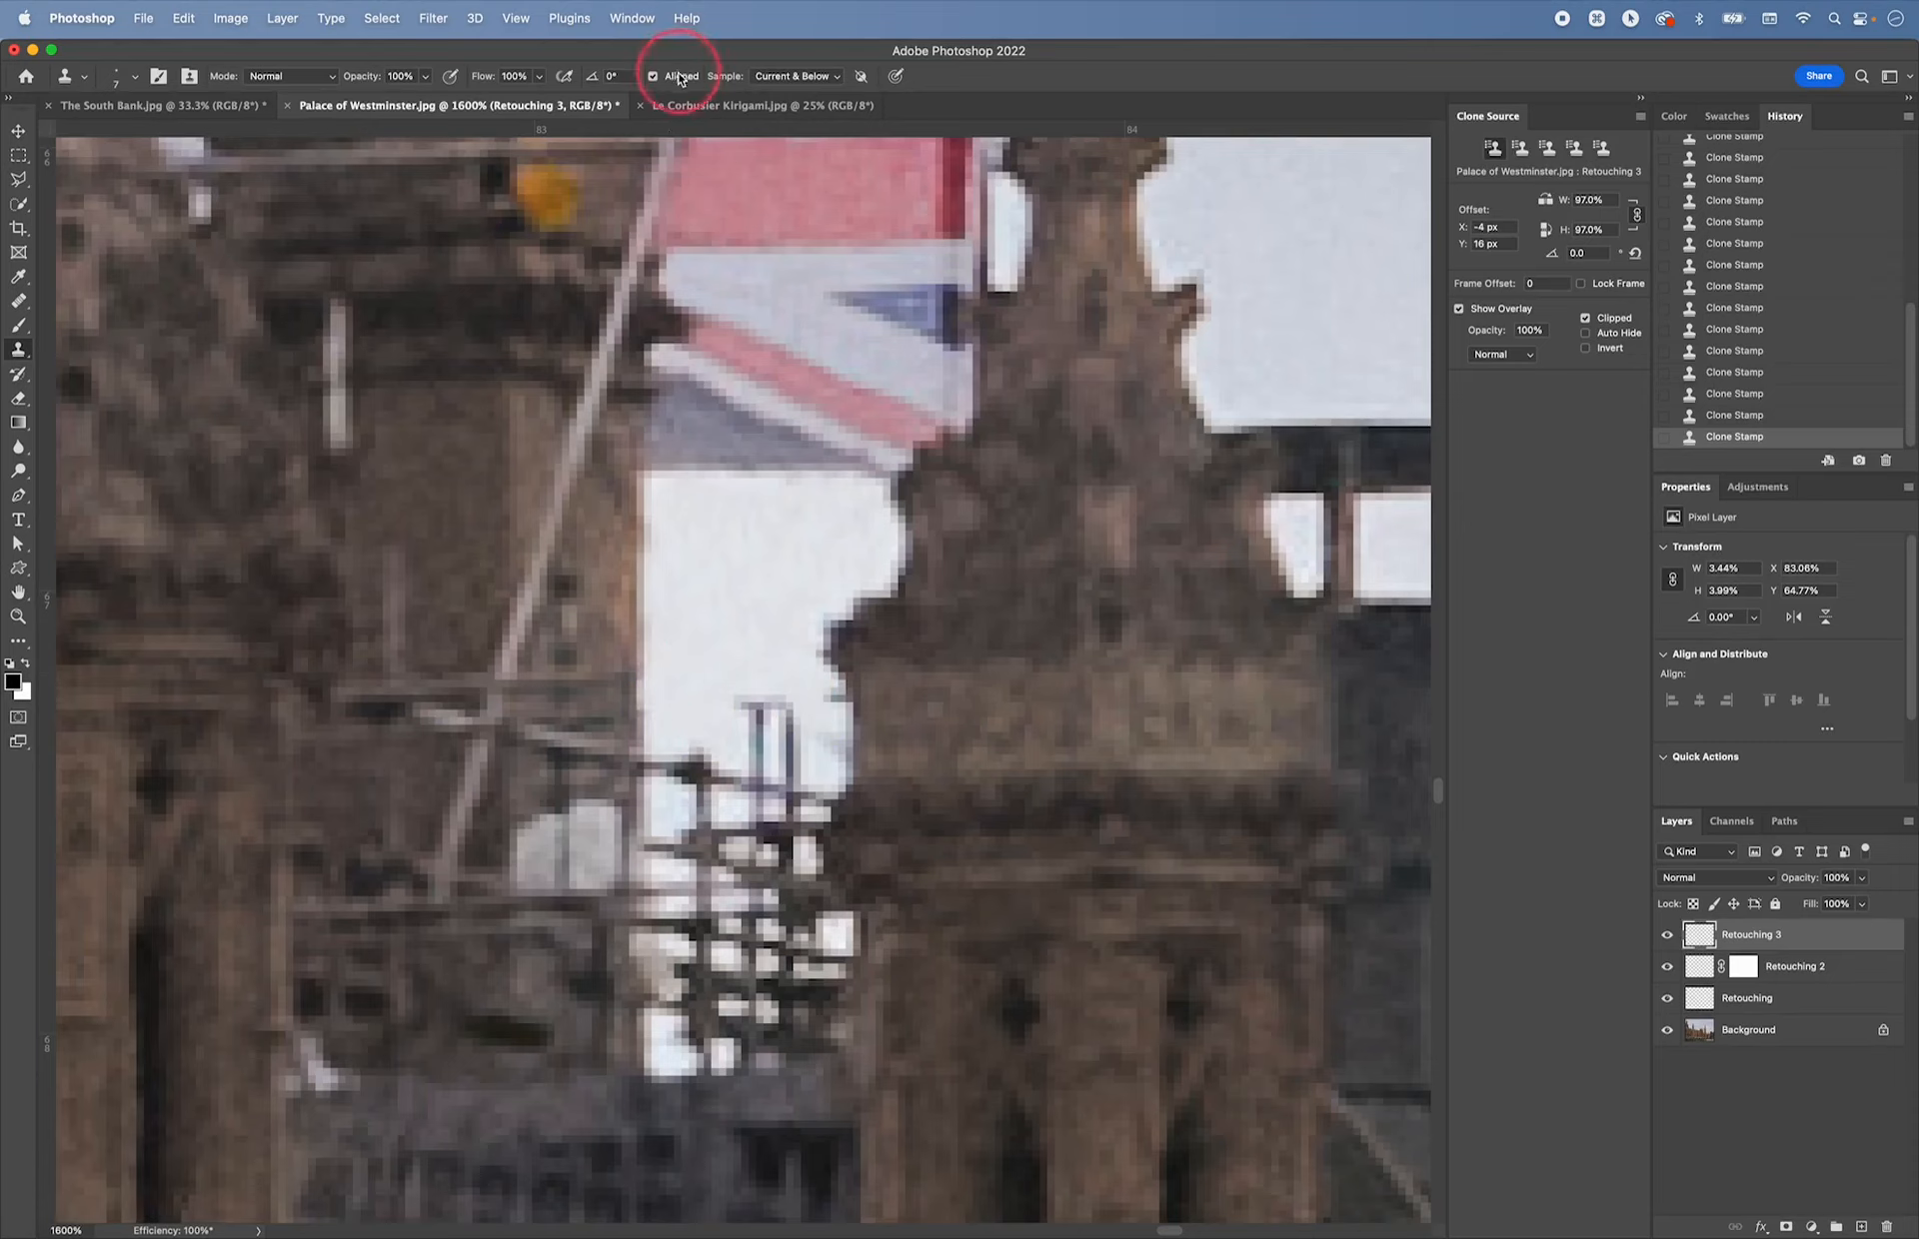
{"action": "left_click", "coordinate": [739, 596], "text": "alt"}
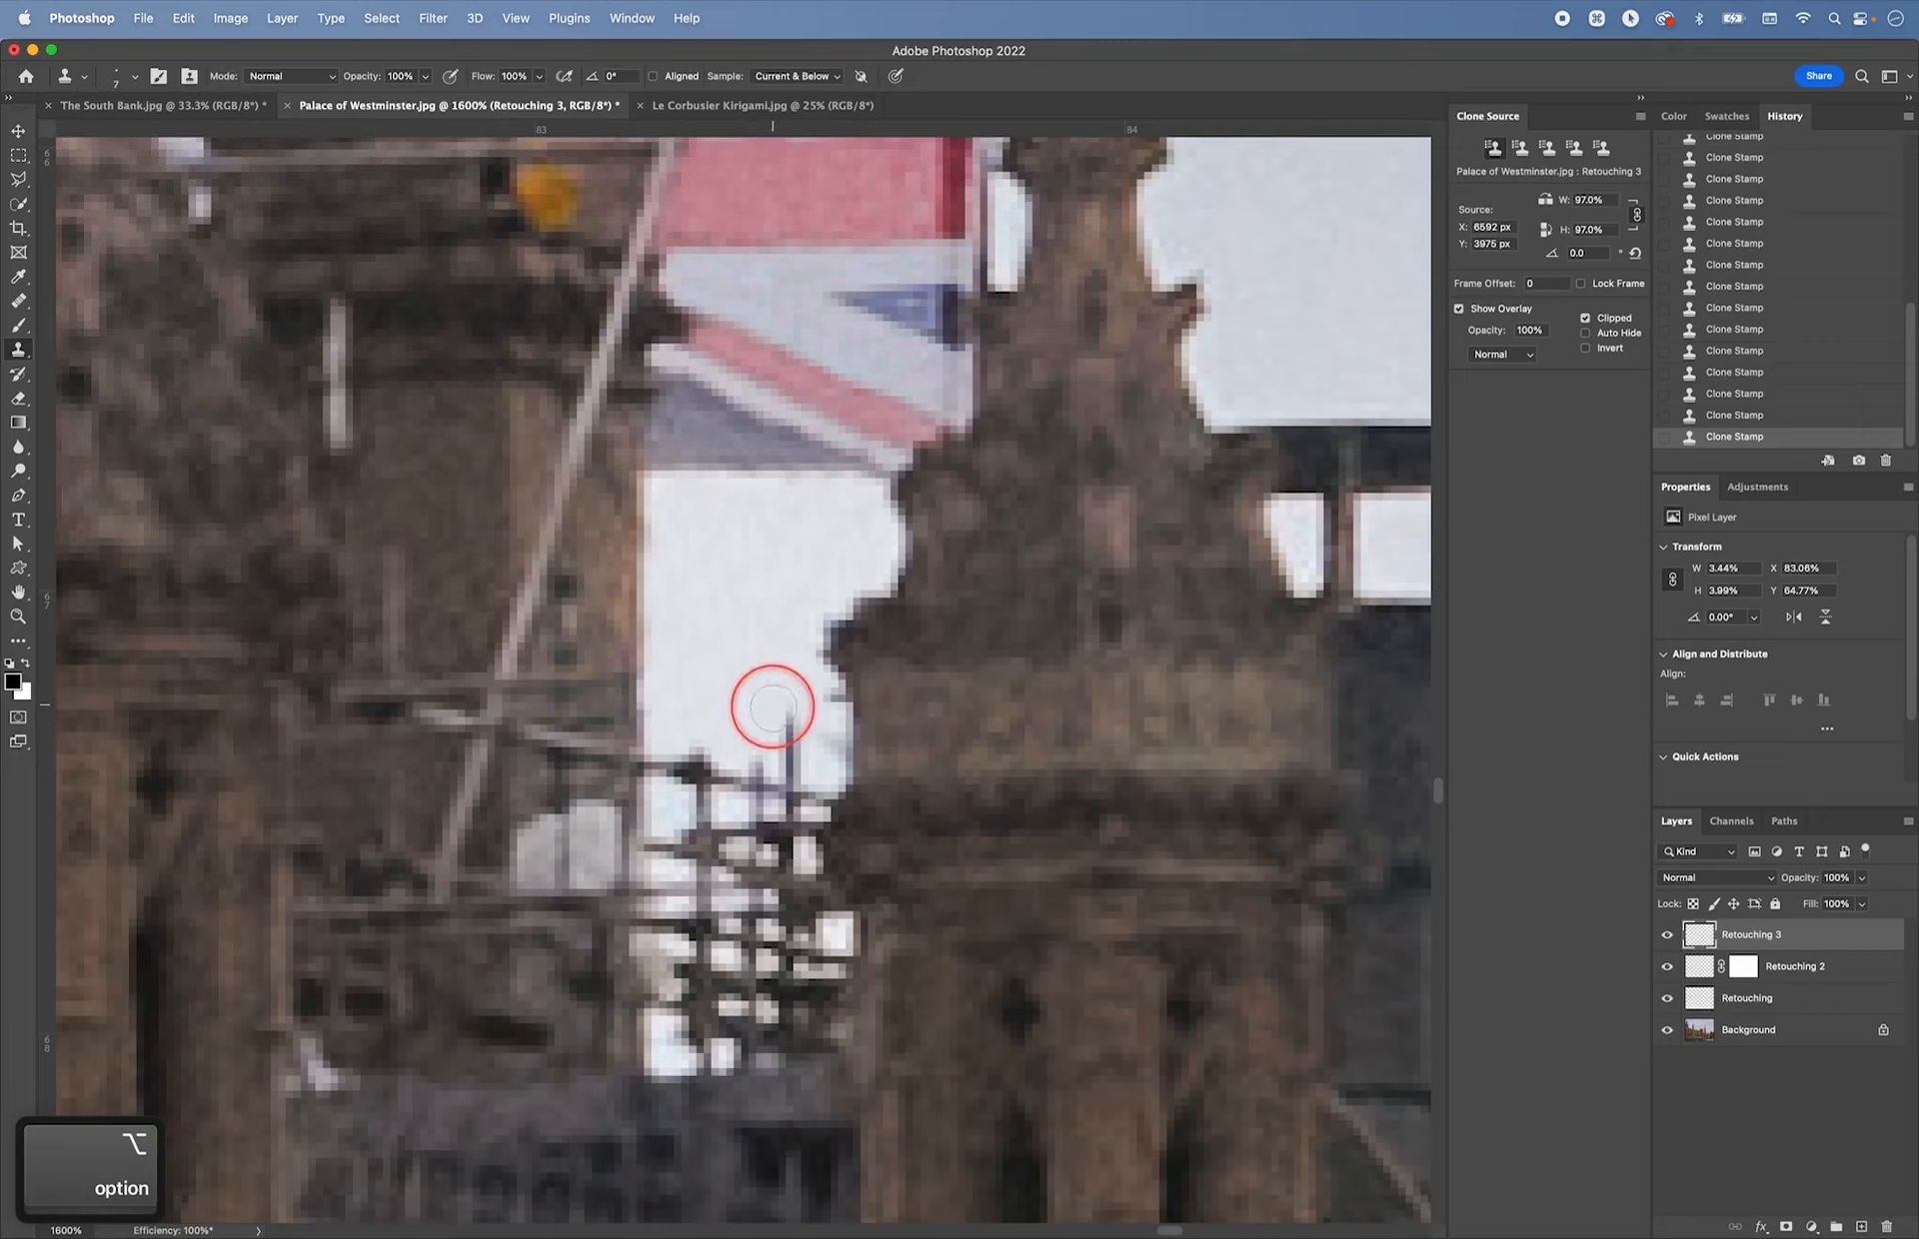
{"action": "left_click_drag", "start_coordinate": [787, 724], "coordinate": [788, 743]}
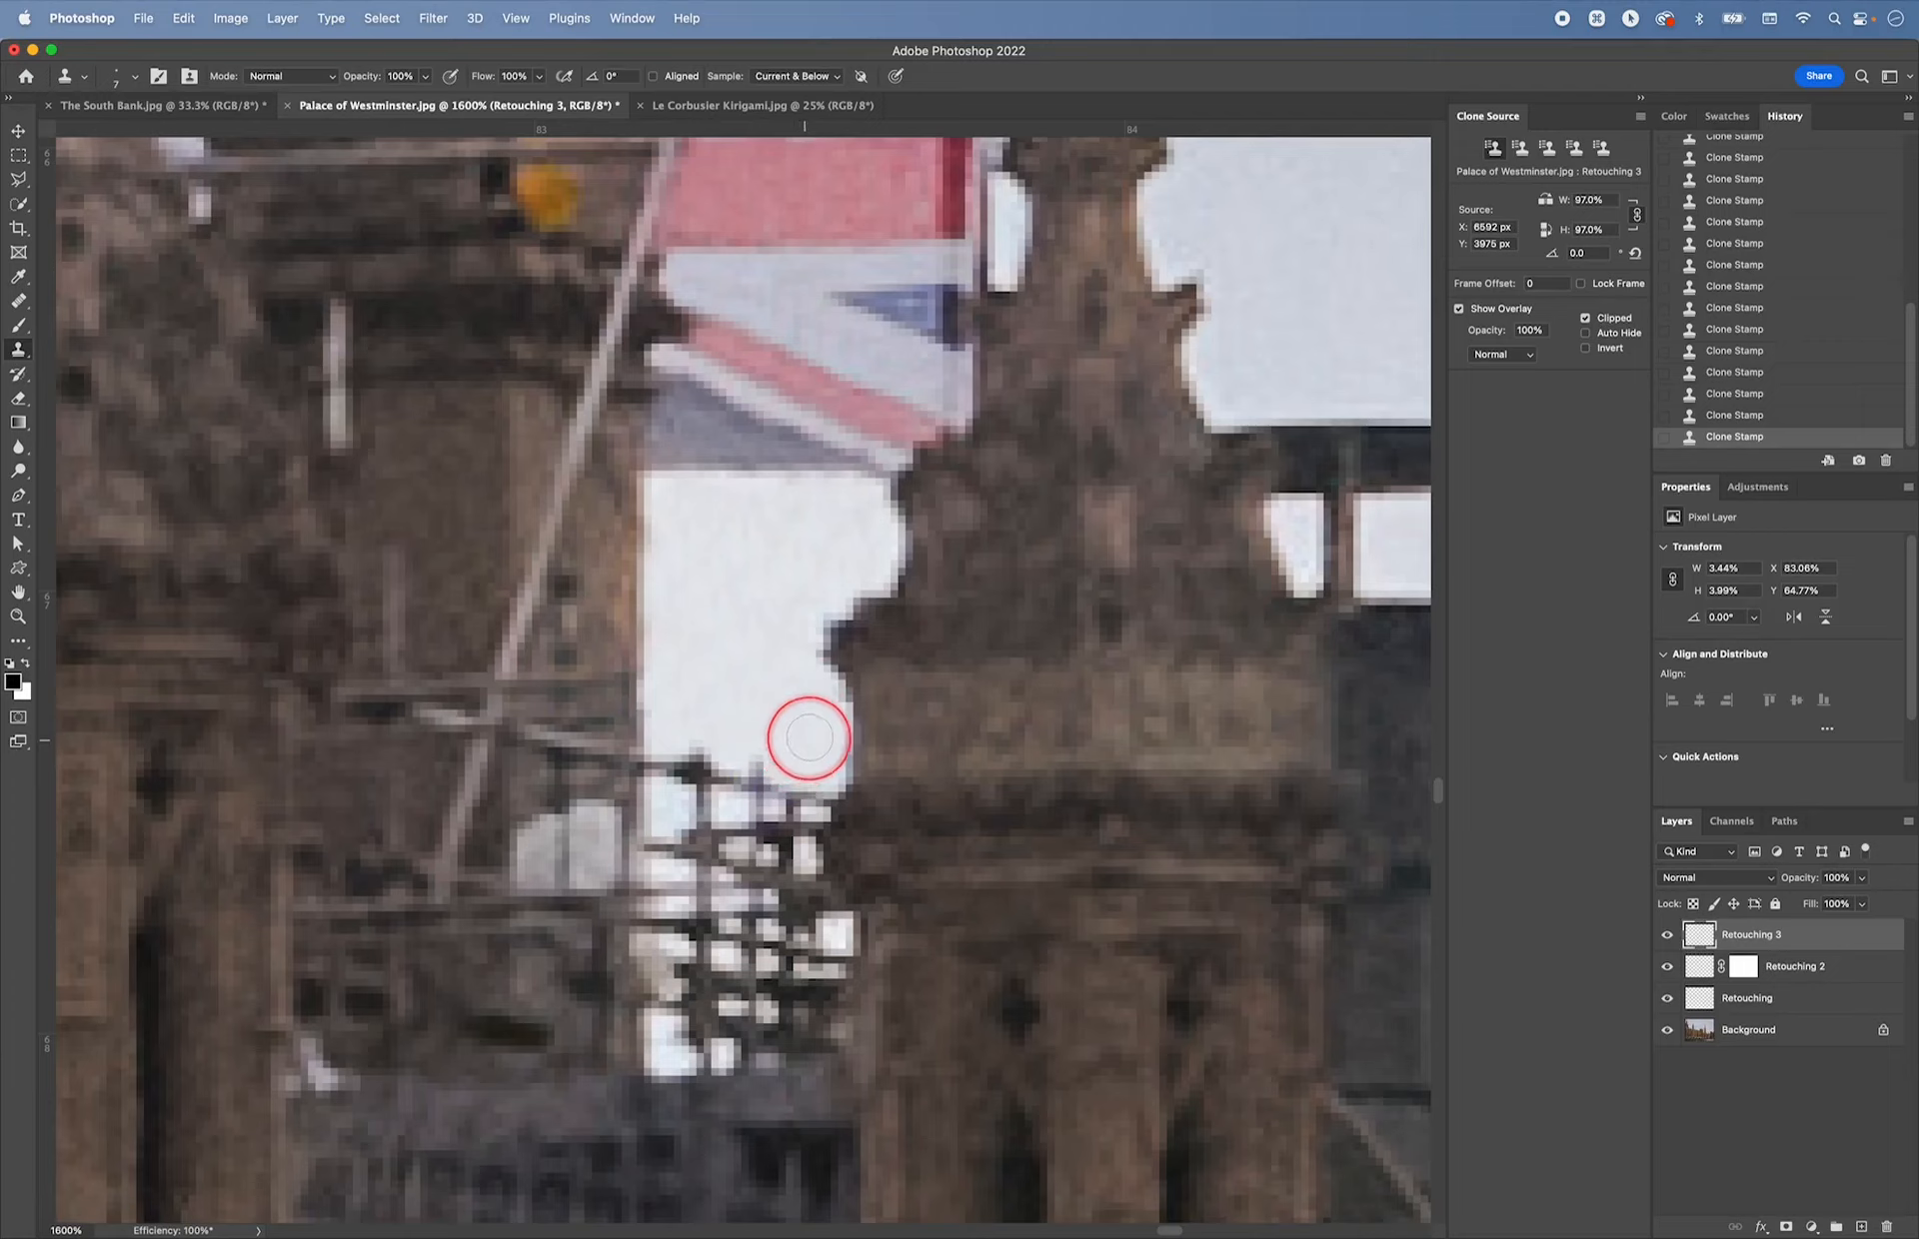
- Increase the Clone Stamp brush's hardness and reduce its size to 5 px
{"action": "left_click_drag", "start_coordinate": [809, 729], "coordinate": [806, 737]}
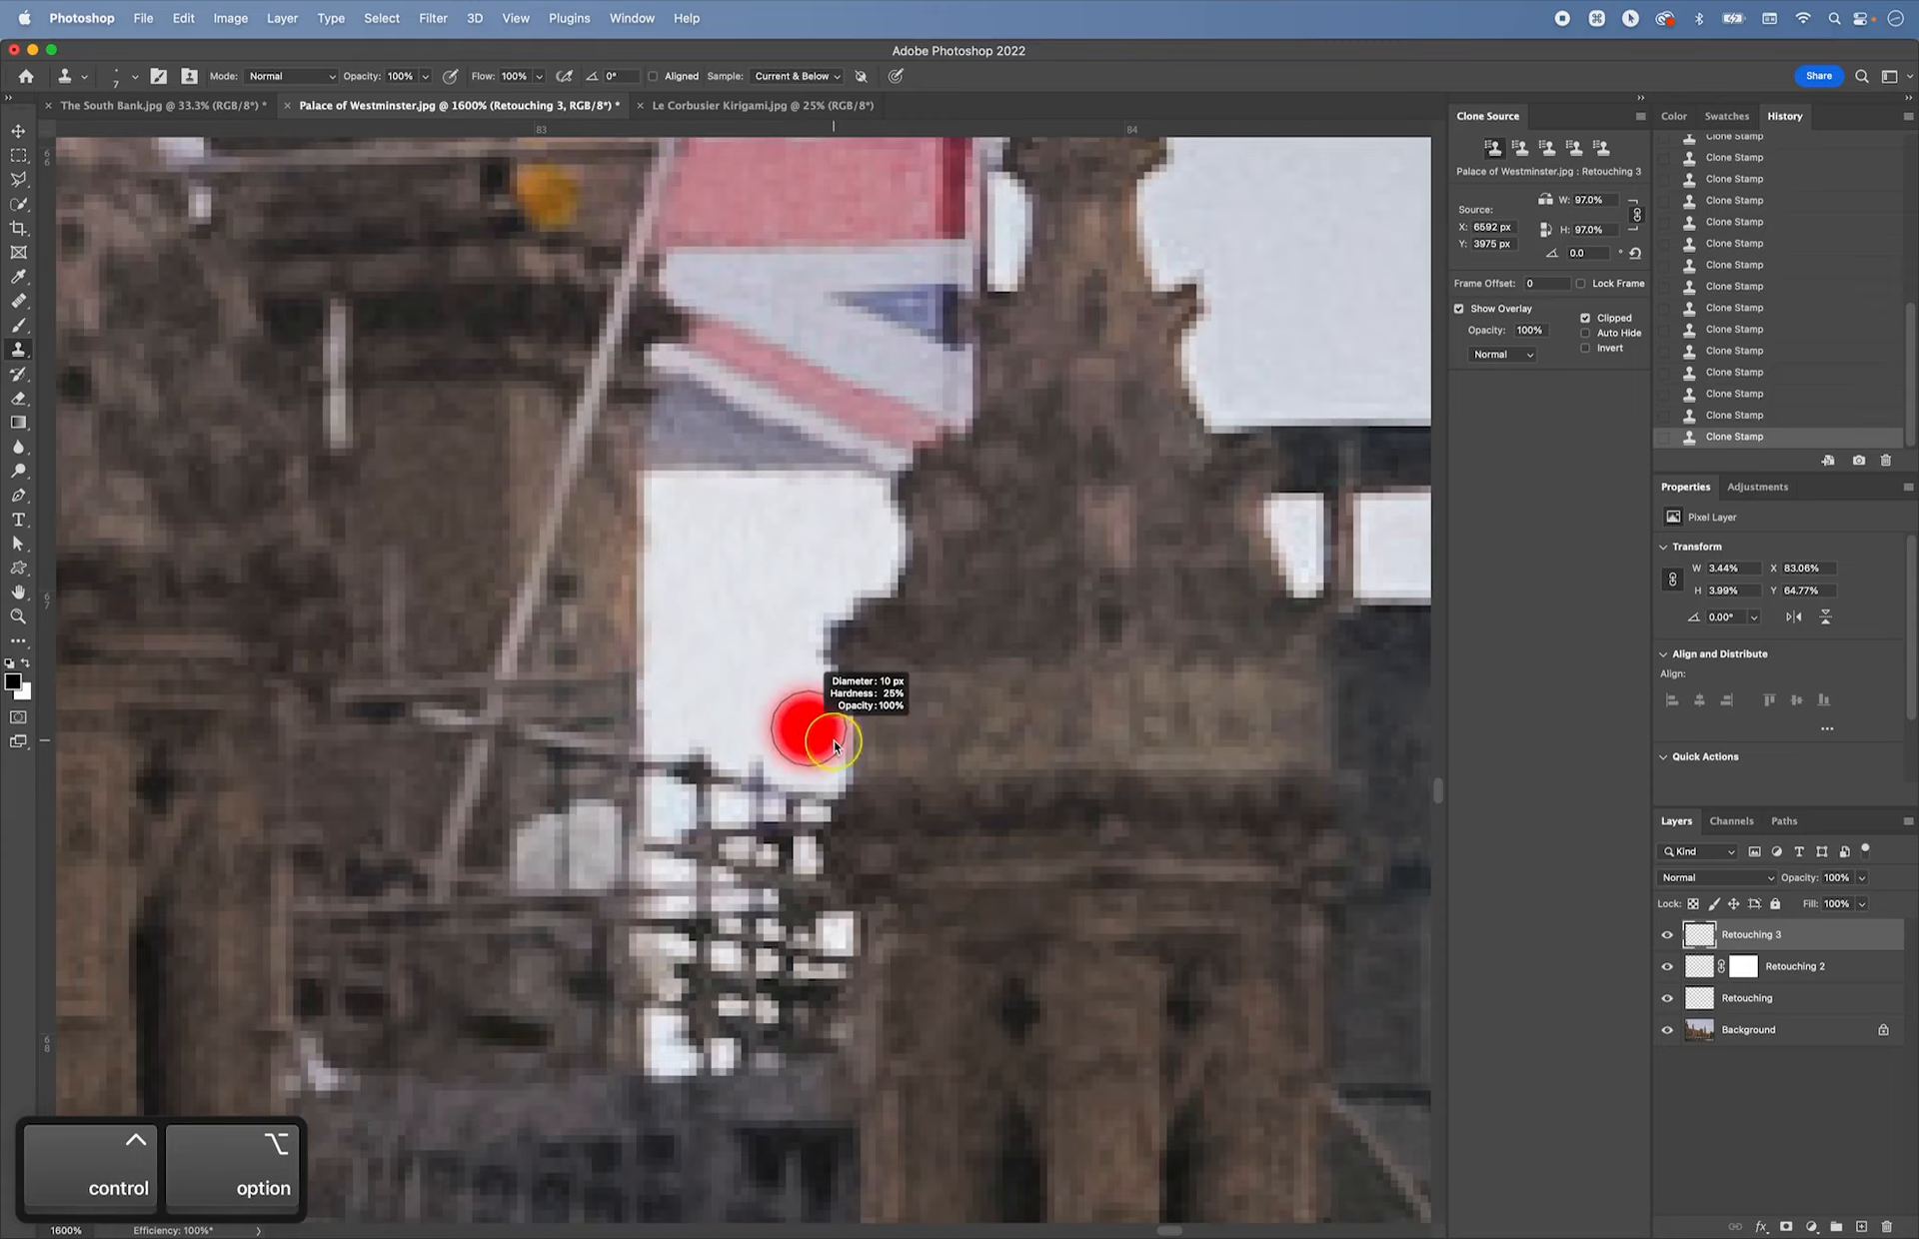
{"action": "left_click_drag", "start_coordinate": [830, 697], "coordinate": [826, 704]}
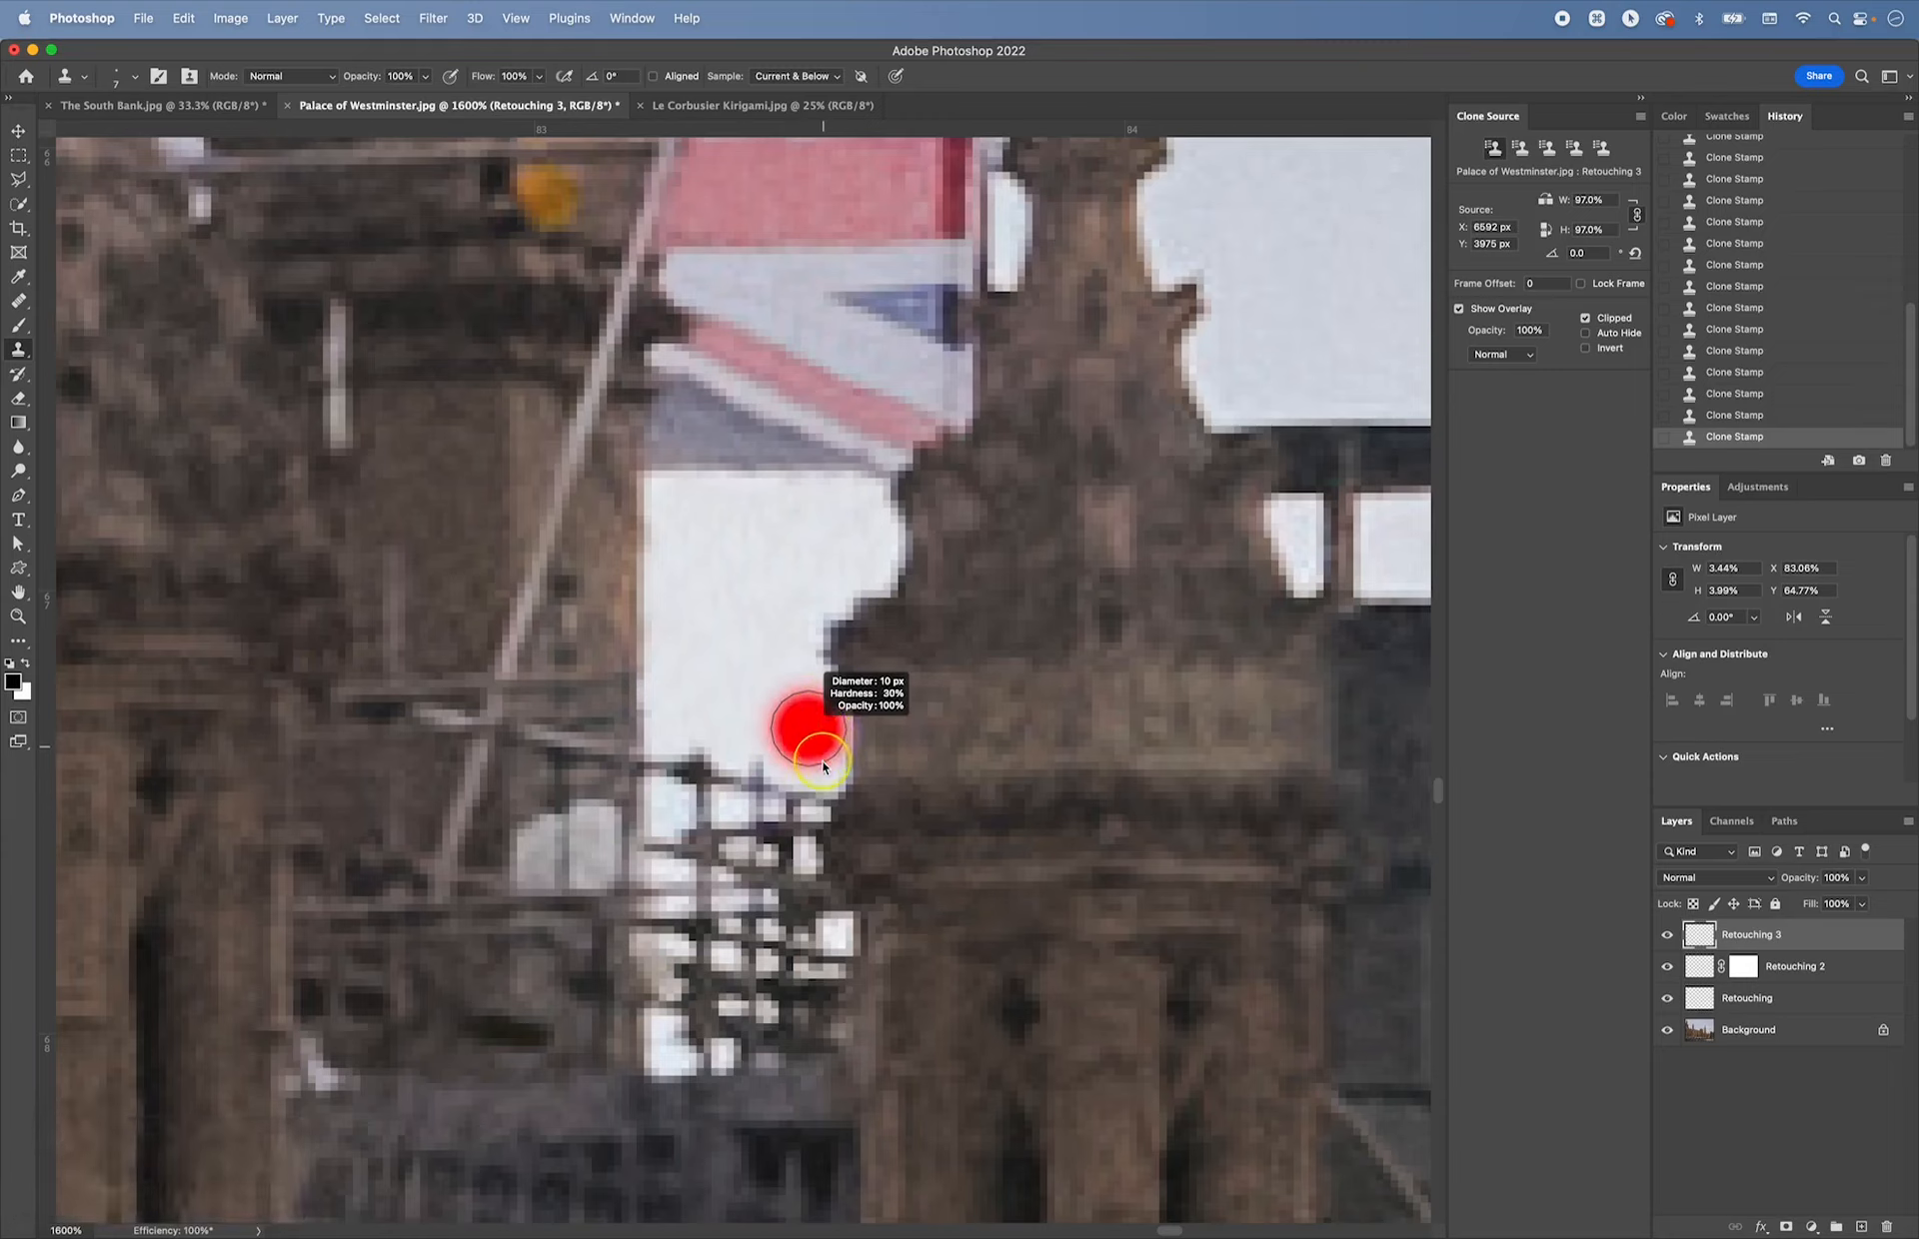
{"action": "left_click_drag", "start_coordinate": [820, 800], "coordinate": [812, 943]}
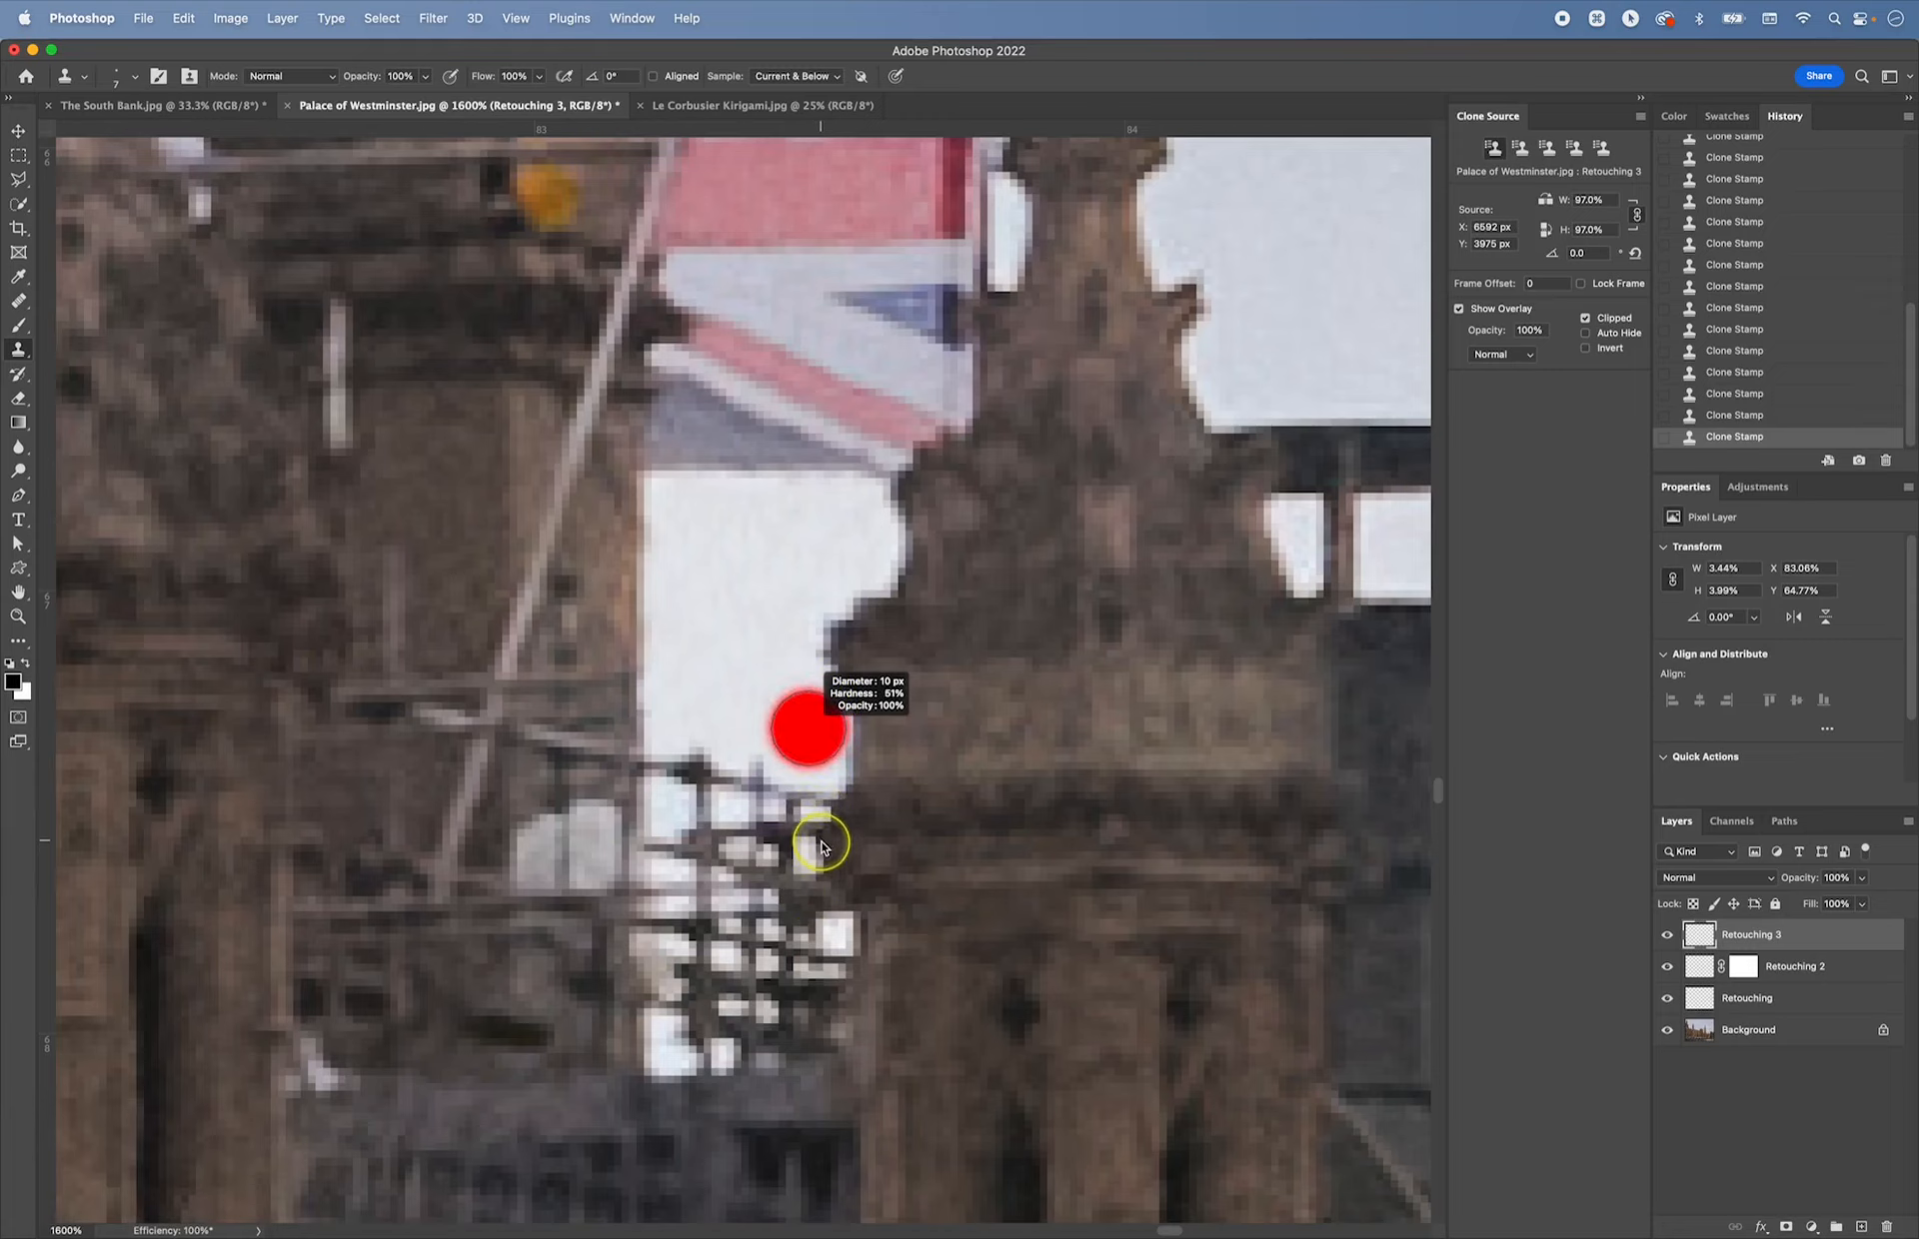
{"action": "left_click_drag", "start_coordinate": [821, 845], "coordinate": [820, 842]}
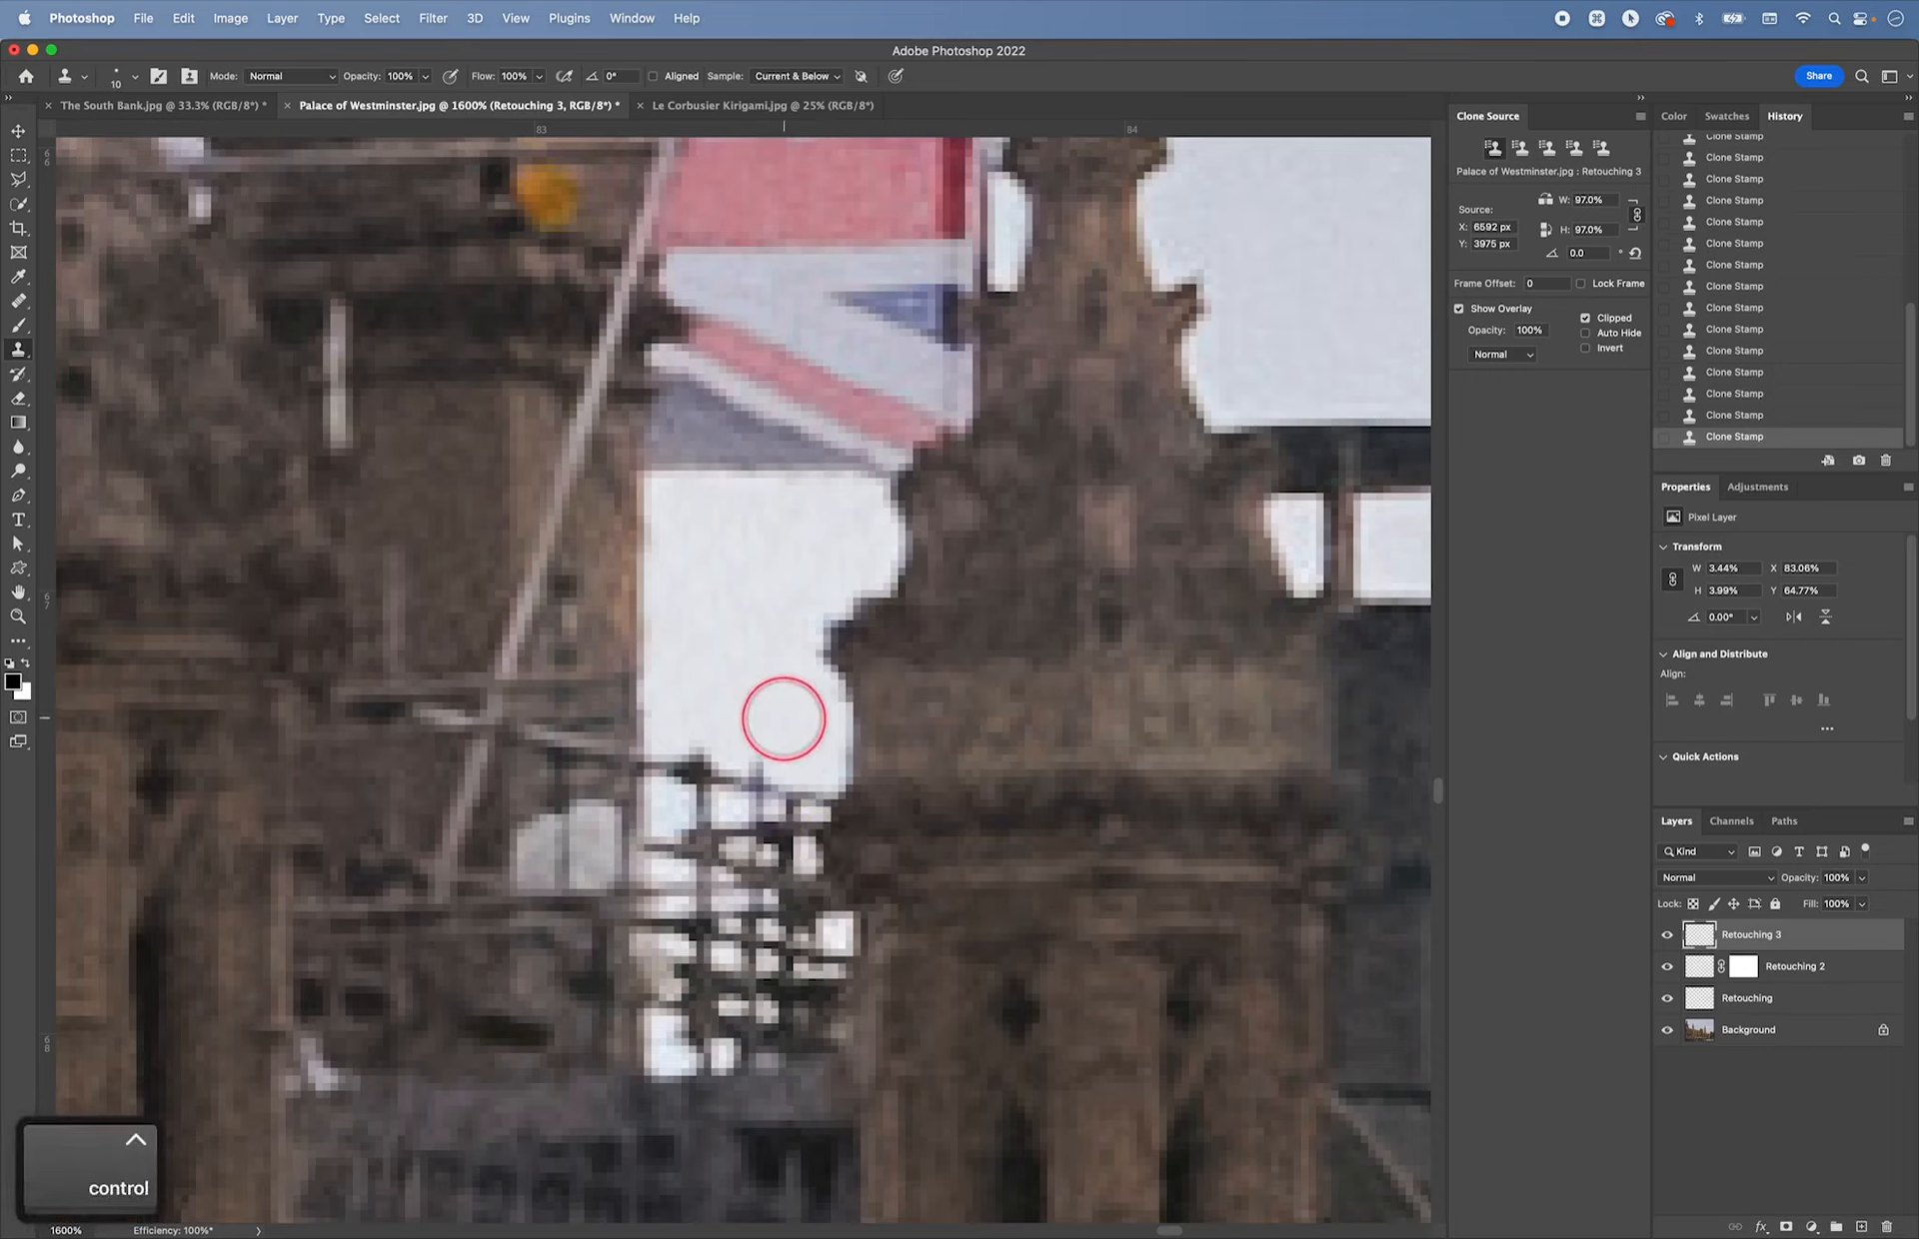
{"action": "key", "text": "bracketleft"}
{"action": "key", "text": "bracketleft"}
{"action": "key", "text": "bracketleft"}
{"action": "key", "text": "bracketleft"}
{"action": "key", "text": "bracketleft"}
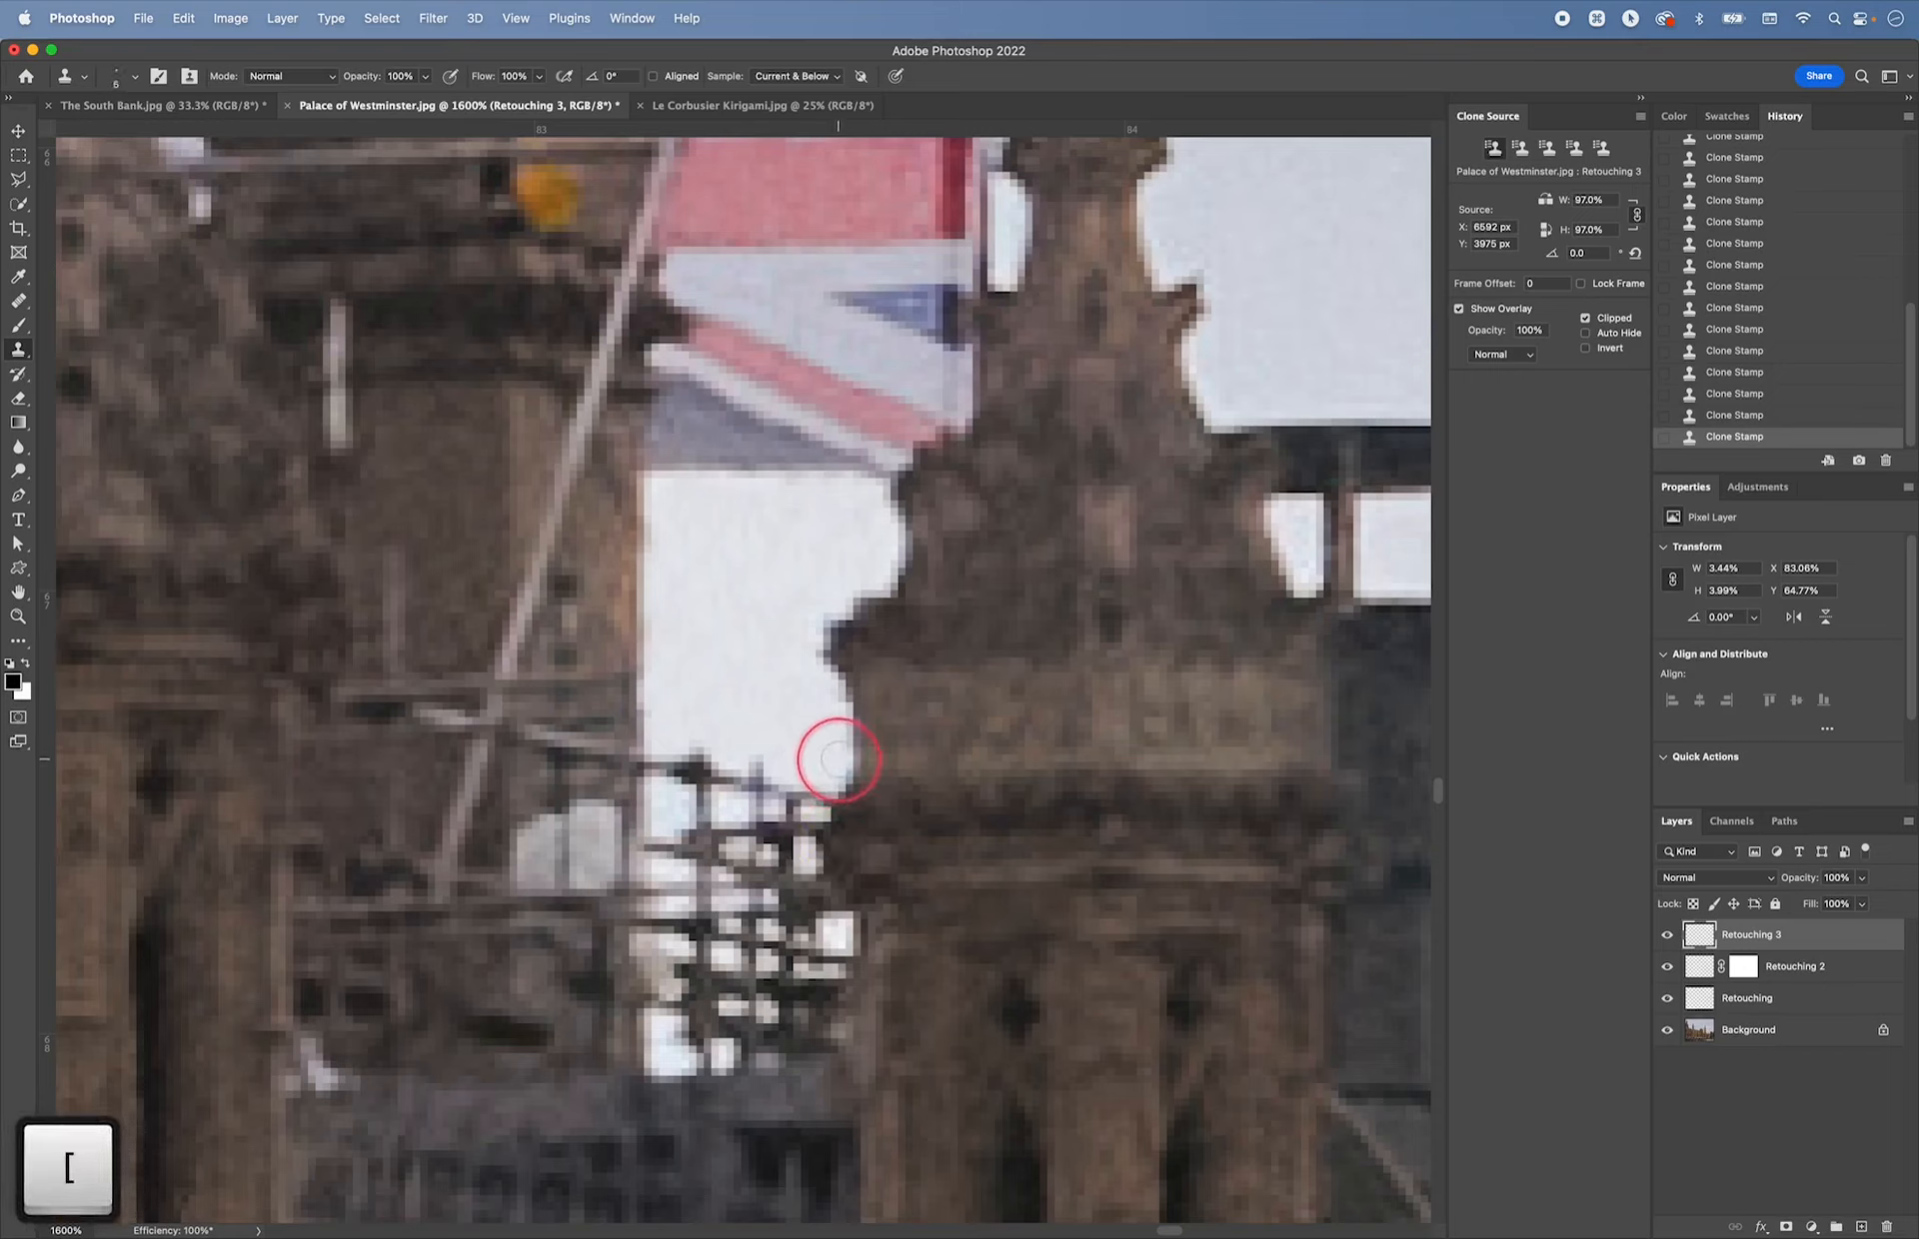
- Clone sky over the slanting rail and the scaffolding lattice along the spire base's edge, keeping the stone outline
{"action": "left_click", "coordinate": [797, 789]}
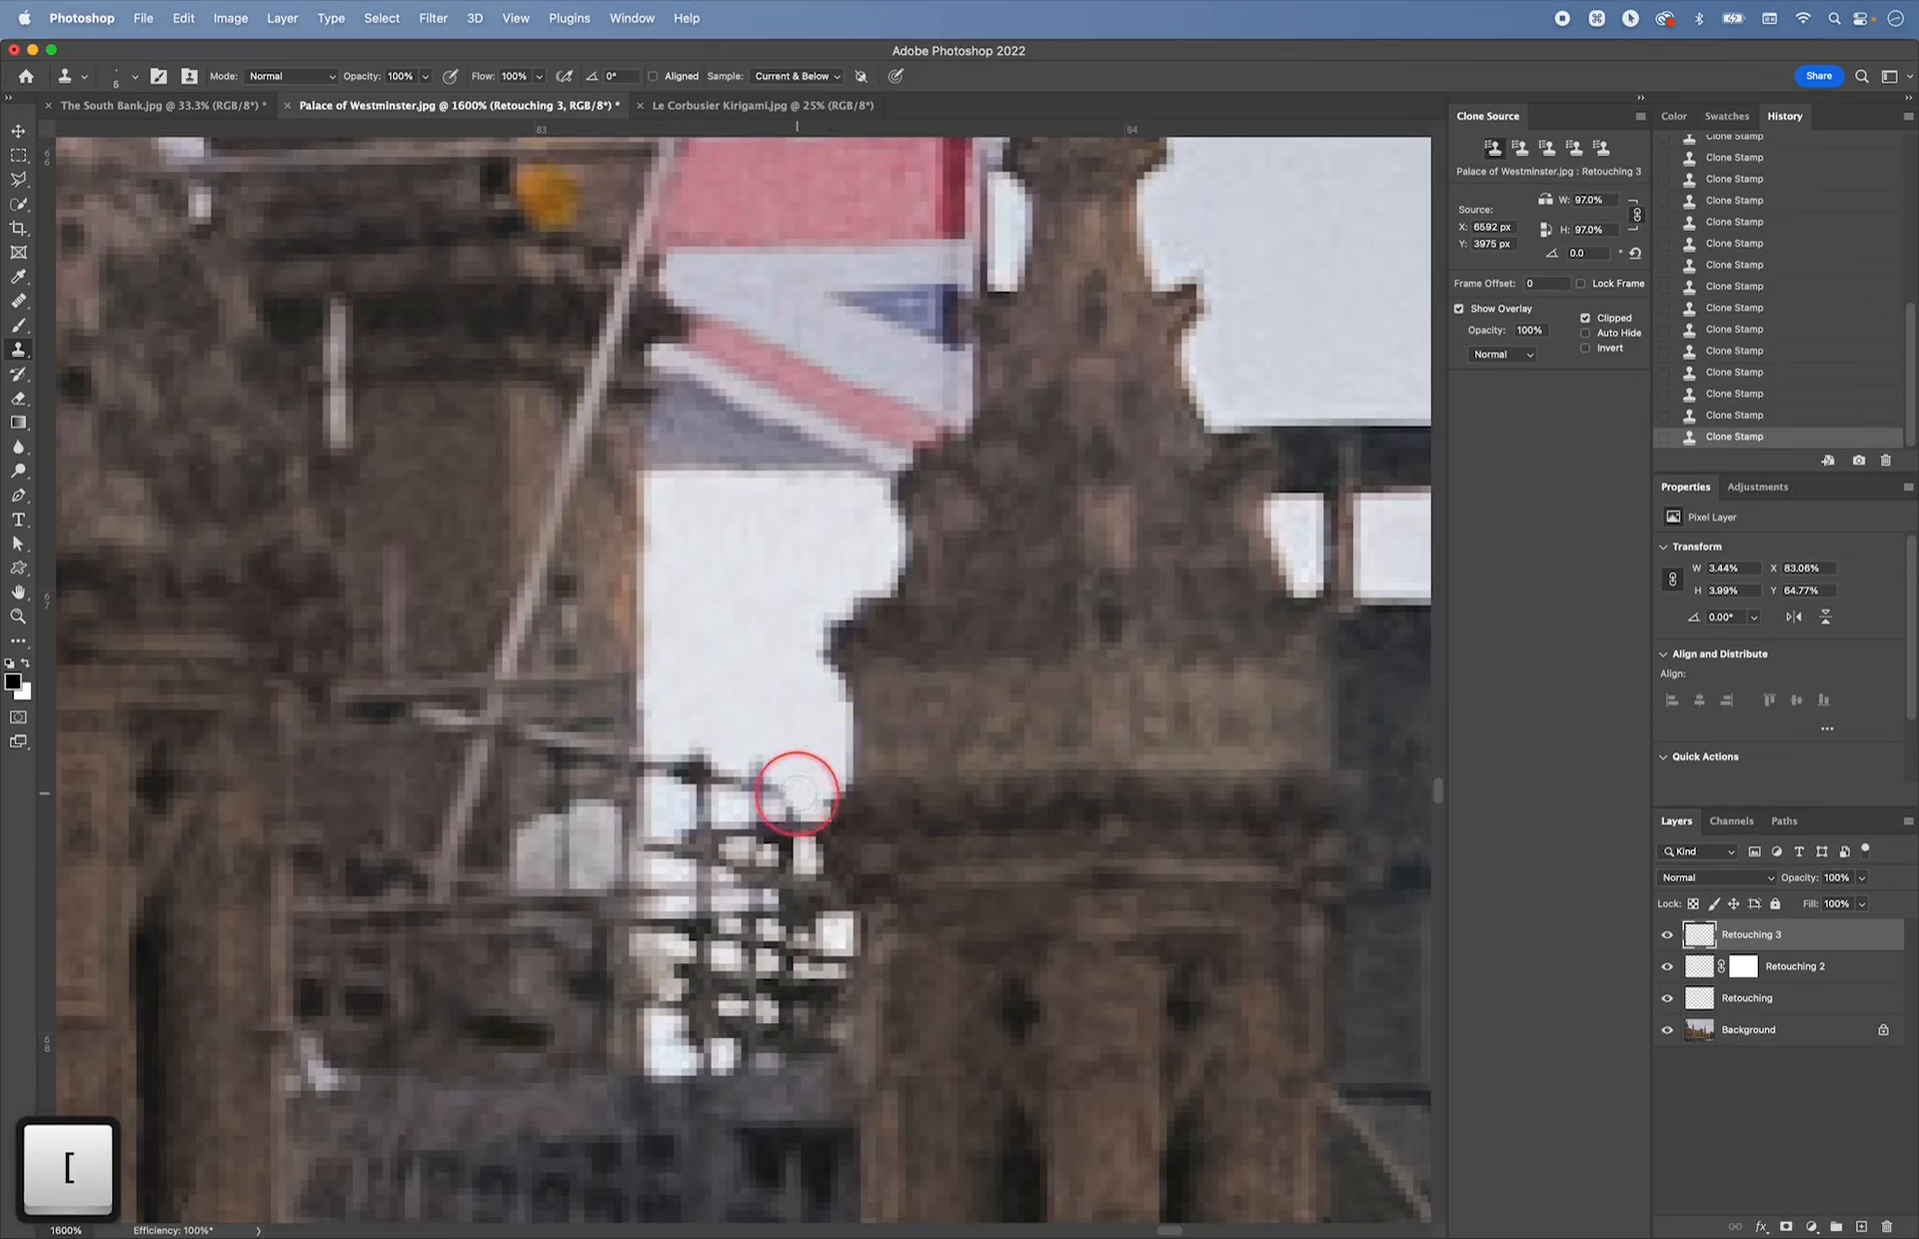
{"action": "left_click", "coordinate": [784, 797]}
{"action": "mouse_move", "coordinate": [777, 789]}
{"action": "left_mouse_down"}
{"action": "mouse_move", "coordinate": [740, 751]}
{"action": "mouse_move", "coordinate": [751, 775]}
{"action": "mouse_move", "coordinate": [757, 741]}
{"action": "mouse_move", "coordinate": [716, 754]}
{"action": "mouse_move", "coordinate": [712, 797]}
{"action": "mouse_move", "coordinate": [713, 750]}
{"action": "mouse_move", "coordinate": [708, 798]}
{"action": "mouse_move", "coordinate": [679, 735]}
{"action": "mouse_move", "coordinate": [662, 787]}
{"action": "mouse_move", "coordinate": [660, 747]}
{"action": "mouse_move", "coordinate": [676, 869]}
{"action": "mouse_move", "coordinate": [682, 839]}
{"action": "mouse_move", "coordinate": [660, 842]}
{"action": "mouse_move", "coordinate": [691, 817]}
{"action": "mouse_move", "coordinate": [692, 882]}
{"action": "left_mouse_up"}
{"action": "left_click", "coordinate": [678, 760]}
{"action": "mouse_move", "coordinate": [714, 818]}
{"action": "left_mouse_down"}
{"action": "mouse_move", "coordinate": [715, 885]}
{"action": "mouse_move", "coordinate": [730, 827]}
{"action": "mouse_move", "coordinate": [738, 881]}
{"action": "mouse_move", "coordinate": [752, 808]}
{"action": "mouse_move", "coordinate": [745, 898]}
{"action": "mouse_move", "coordinate": [753, 810]}
{"action": "mouse_move", "coordinate": [751, 855]}
{"action": "mouse_move", "coordinate": [780, 816]}
{"action": "mouse_move", "coordinate": [776, 877]}
{"action": "left_mouse_up"}
{"action": "mouse_move", "coordinate": [783, 819]}
{"action": "left_mouse_down"}
{"action": "mouse_move", "coordinate": [776, 863]}
{"action": "mouse_move", "coordinate": [796, 829]}
{"action": "mouse_move", "coordinate": [829, 937]}
{"action": "mouse_move", "coordinate": [773, 899]}
{"action": "mouse_move", "coordinate": [828, 959]}
{"action": "mouse_move", "coordinate": [819, 1004]}
{"action": "mouse_move", "coordinate": [835, 966]}
{"action": "mouse_move", "coordinate": [820, 1037]}
{"action": "mouse_move", "coordinate": [814, 1021]}
{"action": "mouse_move", "coordinate": [782, 1041]}
{"action": "mouse_move", "coordinate": [797, 950]}
{"action": "mouse_move", "coordinate": [839, 962]}
{"action": "mouse_move", "coordinate": [799, 915]}
{"action": "mouse_move", "coordinate": [789, 1017]}
{"action": "left_mouse_up"}
- Clone sky over the rest of the lattice down to the roofline and across to the tower, undoing the faulty strokes
{"action": "left_click_drag", "start_coordinate": [788, 1017], "coordinate": [775, 934]}
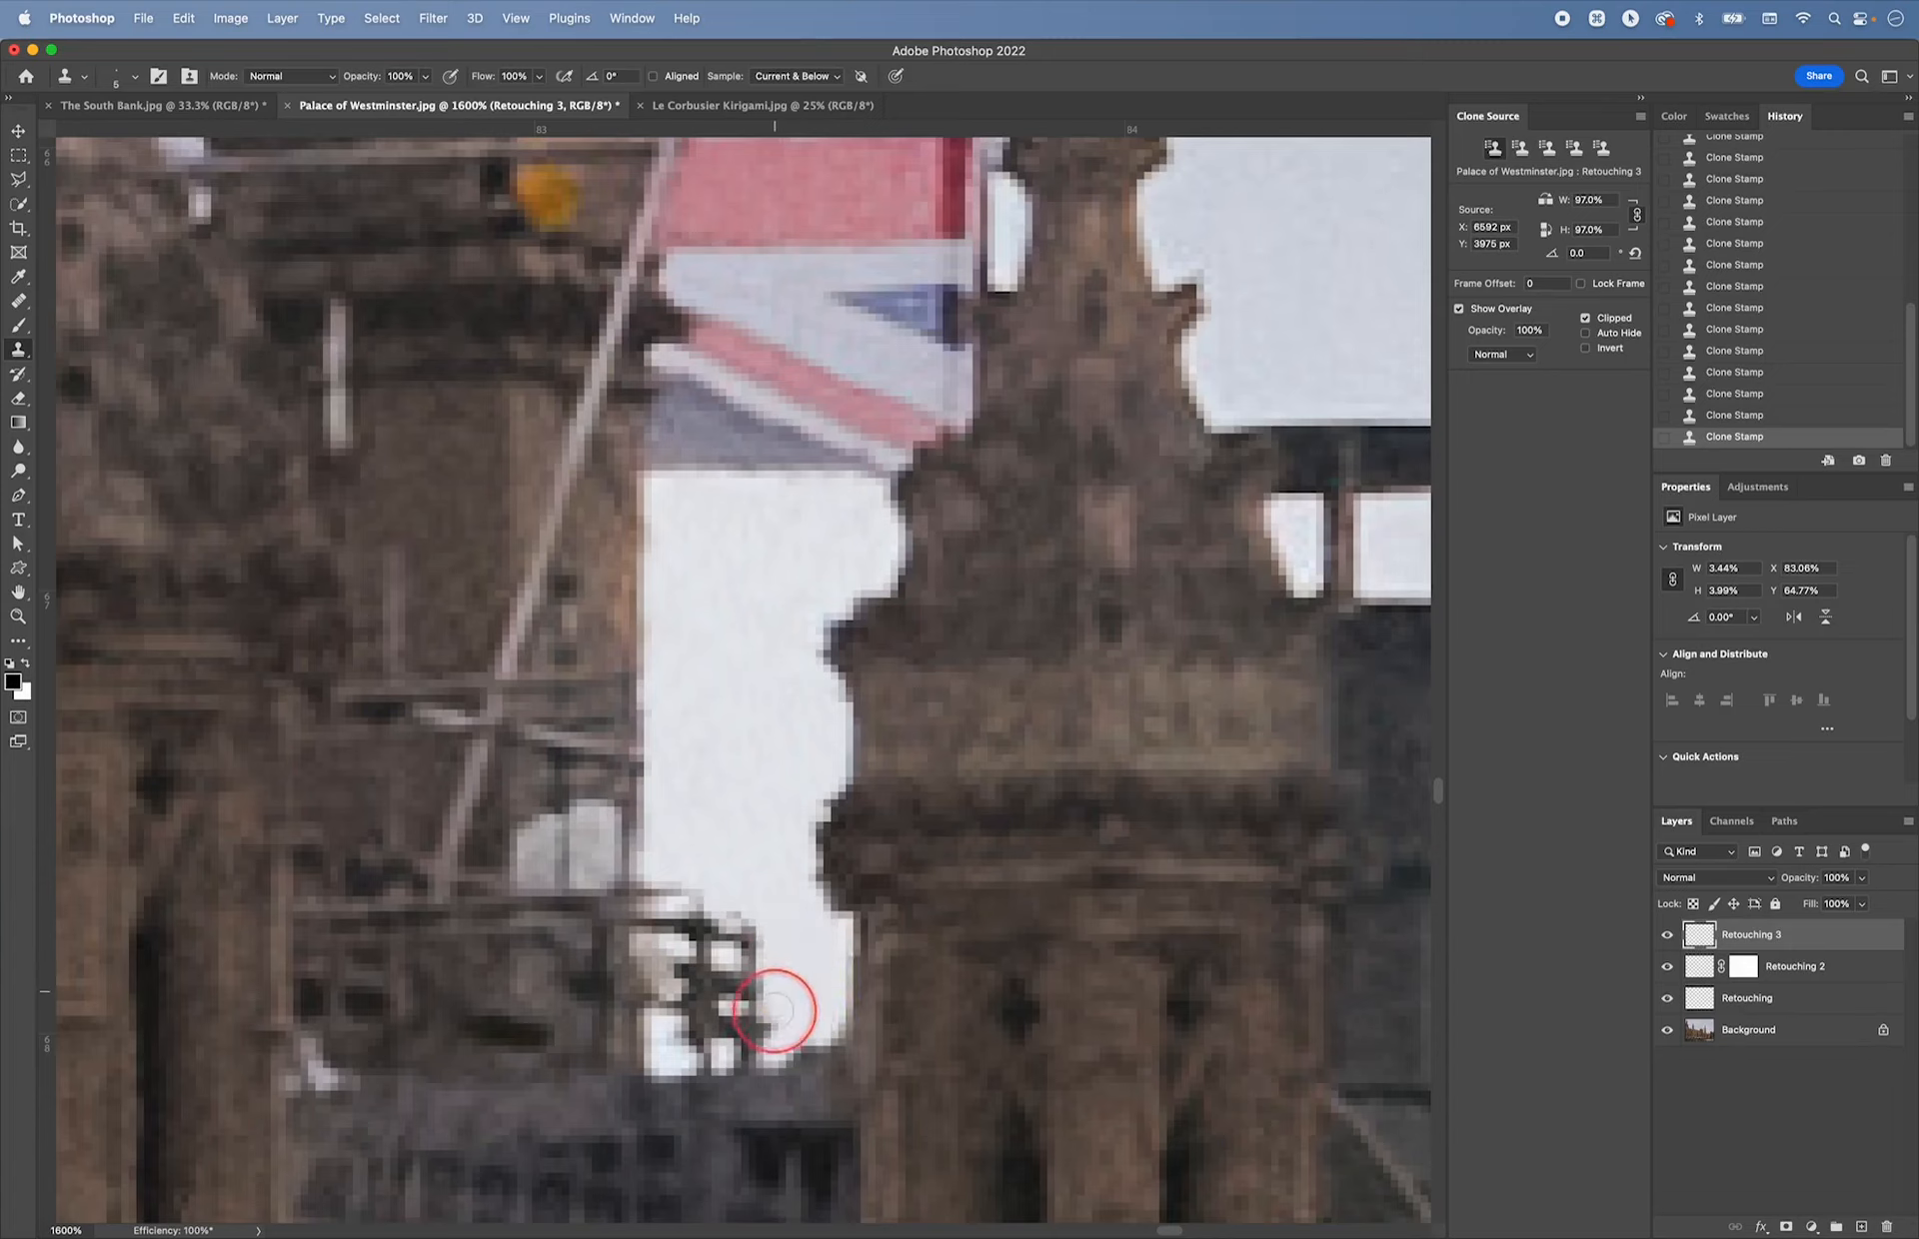
{"action": "left_click_drag", "start_coordinate": [775, 1012], "coordinate": [762, 963]}
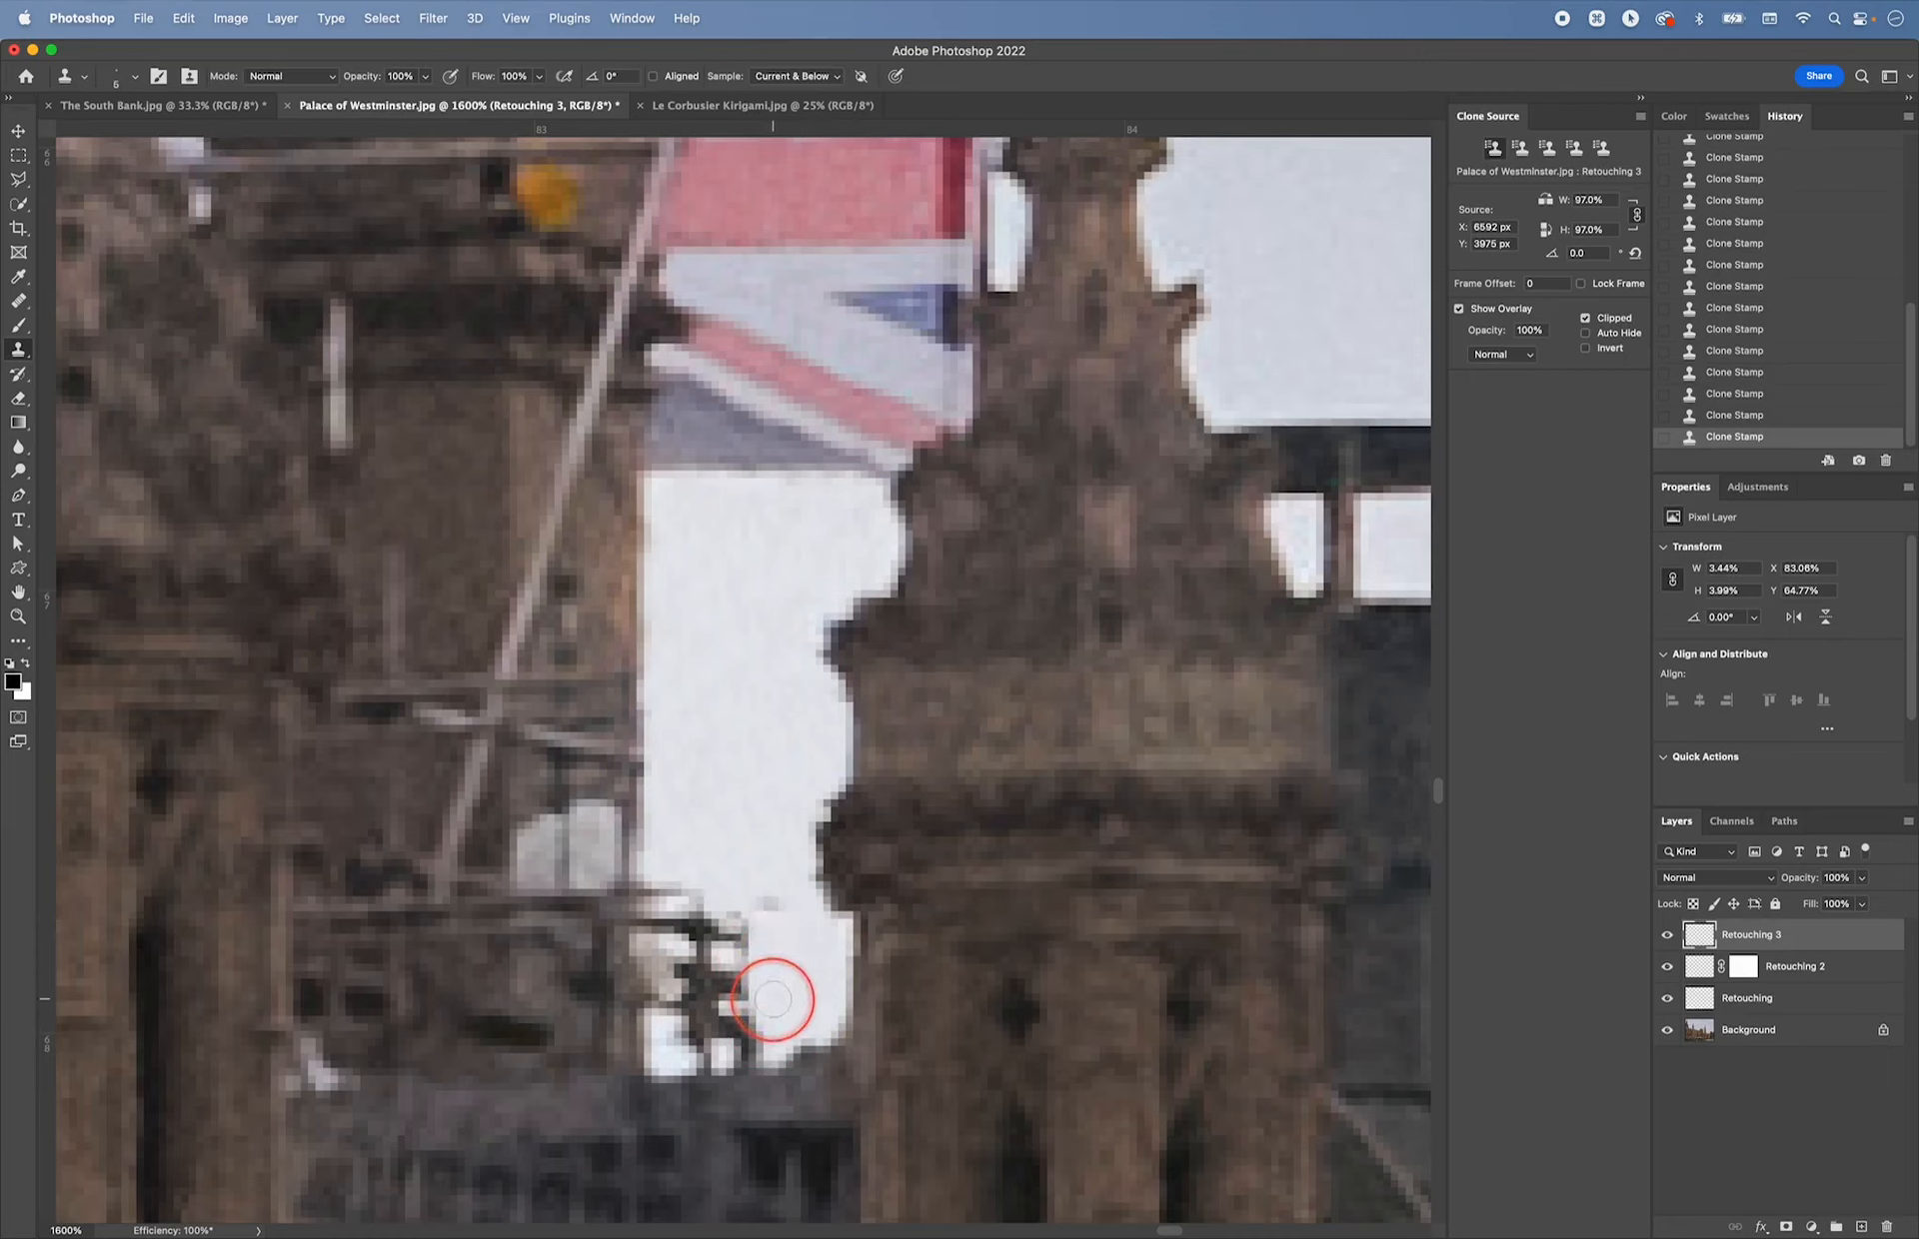
{"action": "key", "text": "super+z"}
{"action": "key", "text": "super+z"}
{"action": "mouse_move", "coordinate": [762, 921]}
{"action": "left_mouse_down"}
{"action": "mouse_move", "coordinate": [773, 1030]}
{"action": "mouse_move", "coordinate": [785, 953]}
{"action": "mouse_move", "coordinate": [771, 993]}
{"action": "mouse_move", "coordinate": [741, 972]}
{"action": "mouse_move", "coordinate": [737, 914]}
{"action": "mouse_move", "coordinate": [734, 971]}
{"action": "mouse_move", "coordinate": [704, 894]}
{"action": "mouse_move", "coordinate": [701, 994]}
{"action": "left_mouse_up"}
{"action": "mouse_move", "coordinate": [694, 892]}
{"action": "left_mouse_down"}
{"action": "mouse_move", "coordinate": [683, 990]}
{"action": "mouse_move", "coordinate": [656, 884]}
{"action": "mouse_move", "coordinate": [664, 1029]}
{"action": "mouse_move", "coordinate": [699, 993]}
{"action": "mouse_move", "coordinate": [758, 1041]}
{"action": "mouse_move", "coordinate": [706, 1057]}
{"action": "mouse_move", "coordinate": [733, 1045]}
{"action": "mouse_move", "coordinate": [693, 1040]}
{"action": "mouse_move", "coordinate": [761, 1056]}
{"action": "mouse_move", "coordinate": [780, 981]}
{"action": "mouse_move", "coordinate": [800, 1027]}
{"action": "mouse_move", "coordinate": [740, 904]}
{"action": "mouse_move", "coordinate": [776, 969]}
{"action": "mouse_move", "coordinate": [676, 846]}
{"action": "mouse_move", "coordinate": [670, 879]}
{"action": "left_mouse_up"}
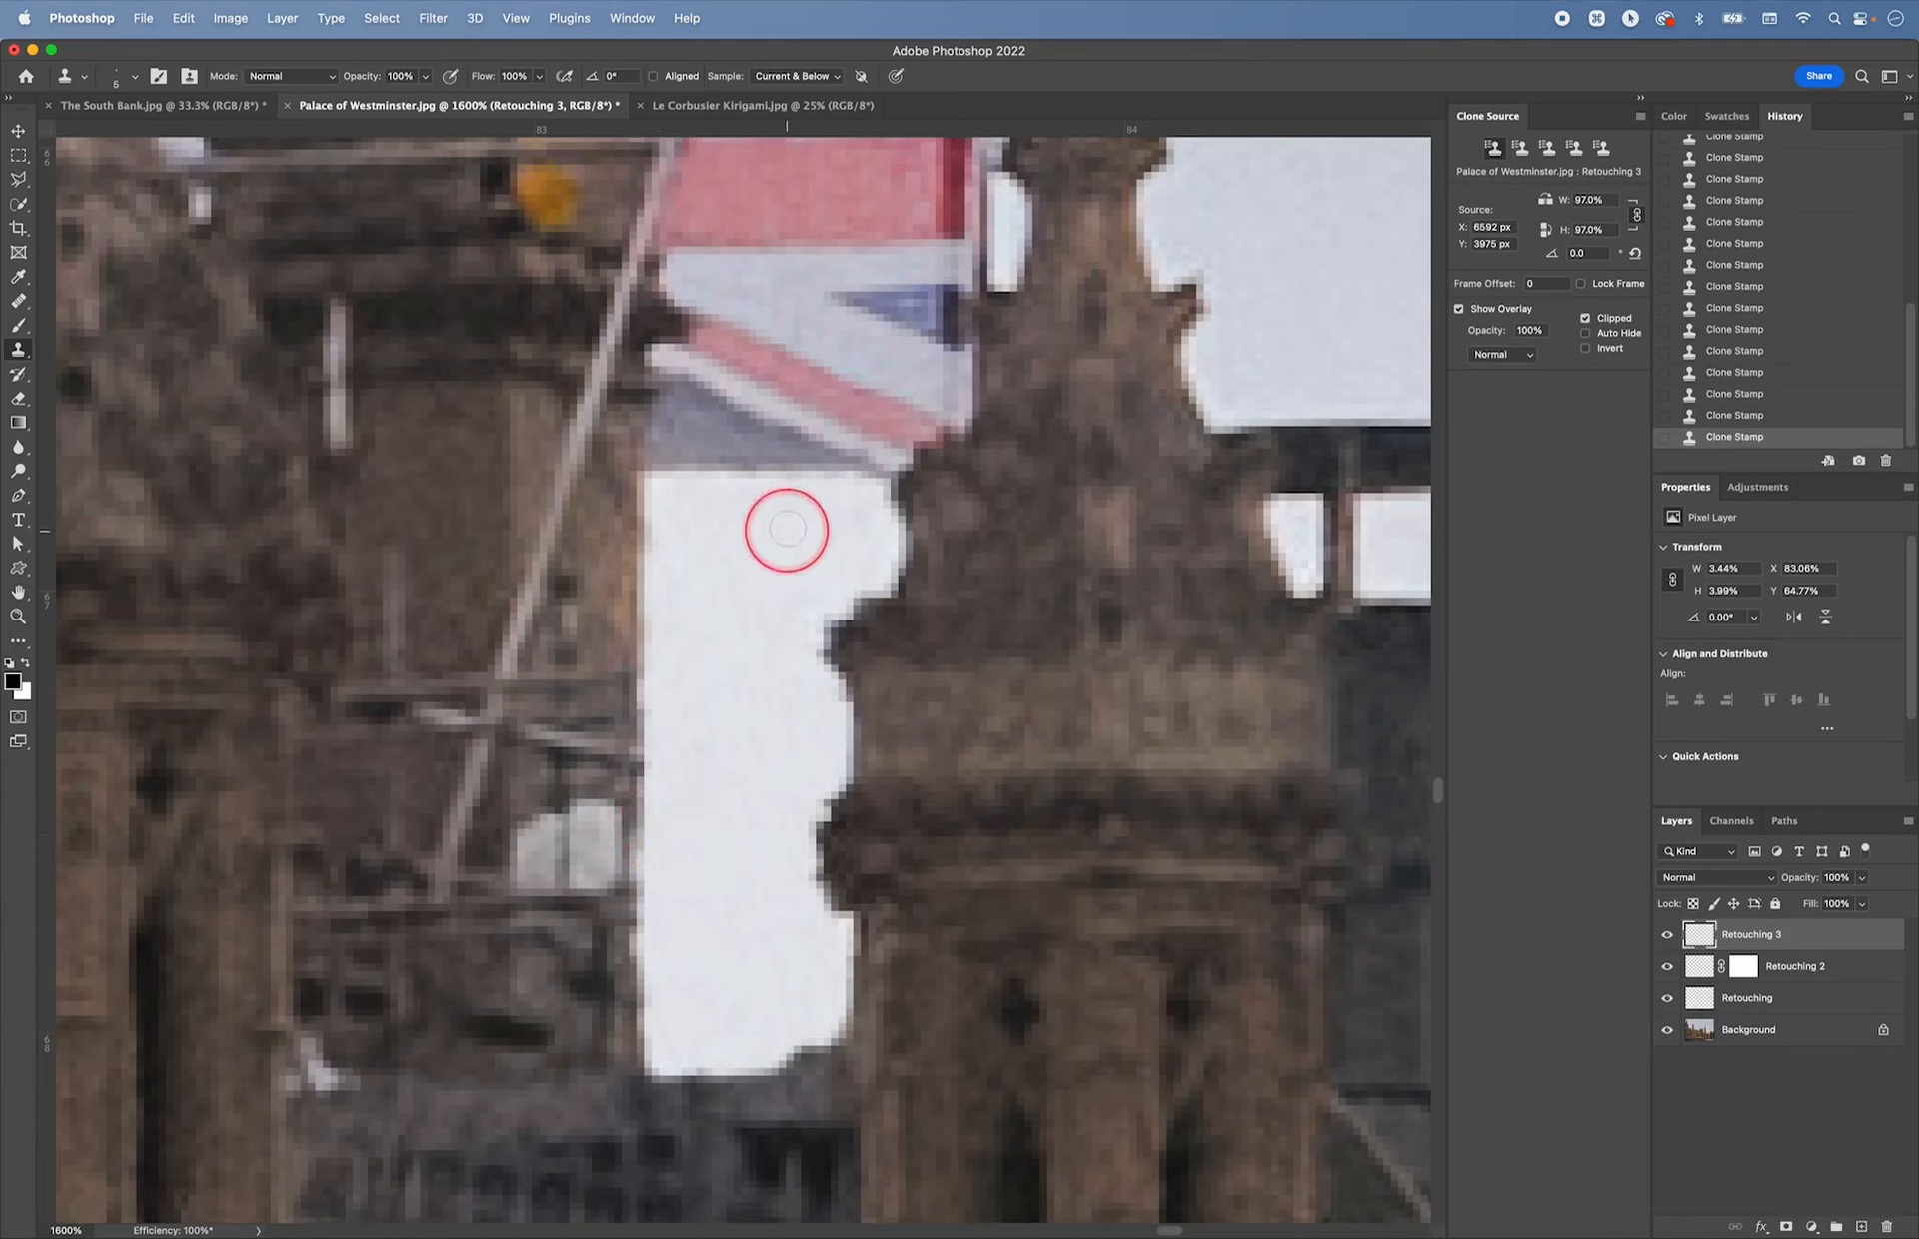
{"action": "left_click_drag", "start_coordinate": [860, 524], "coordinate": [766, 637]}
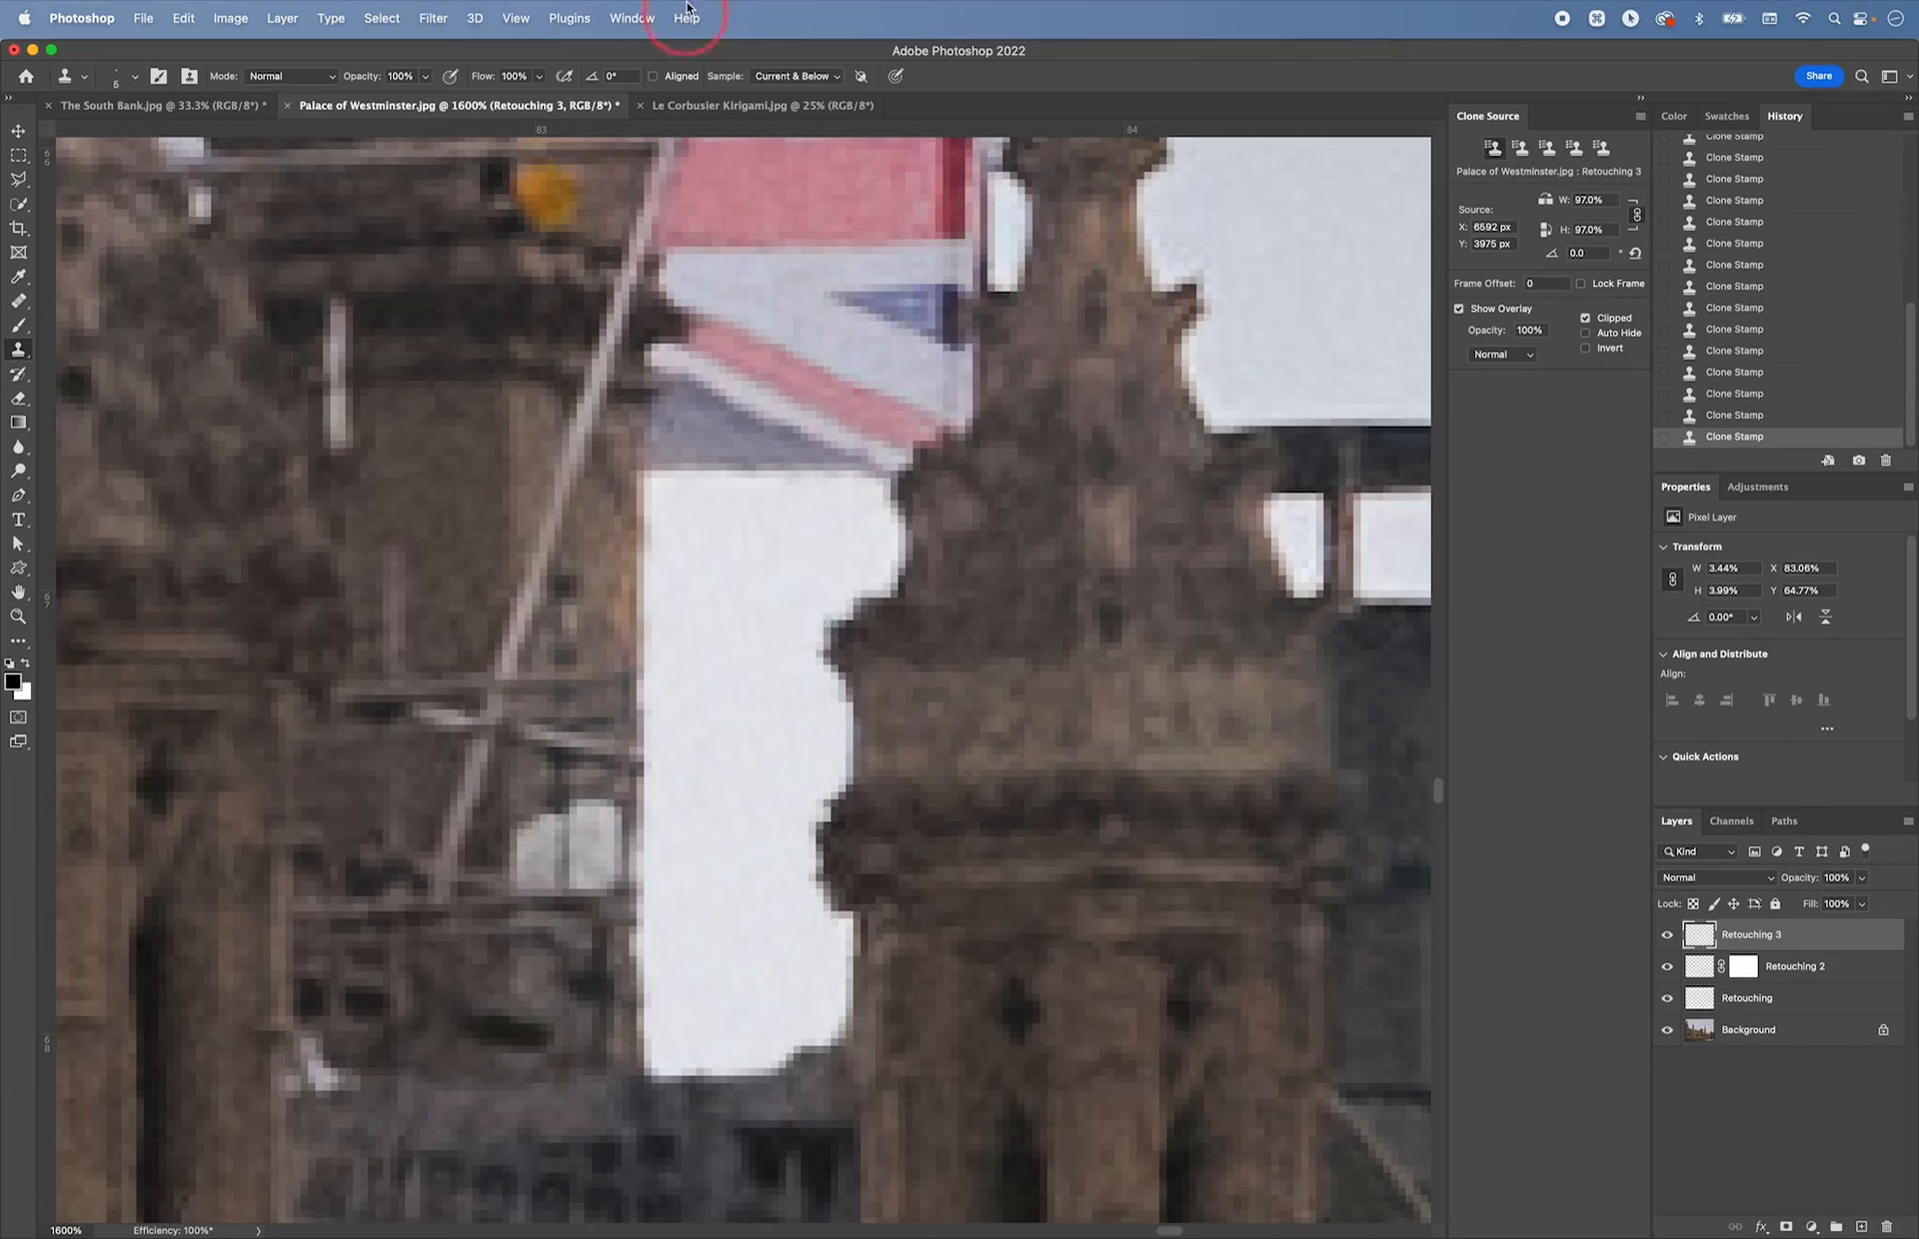
- With Aligned sampling on and a larger brush, clone the tower's straight stone edge down over the scaffolding ends beside the sky gap
{"action": "left_click", "coordinate": [655, 77]}
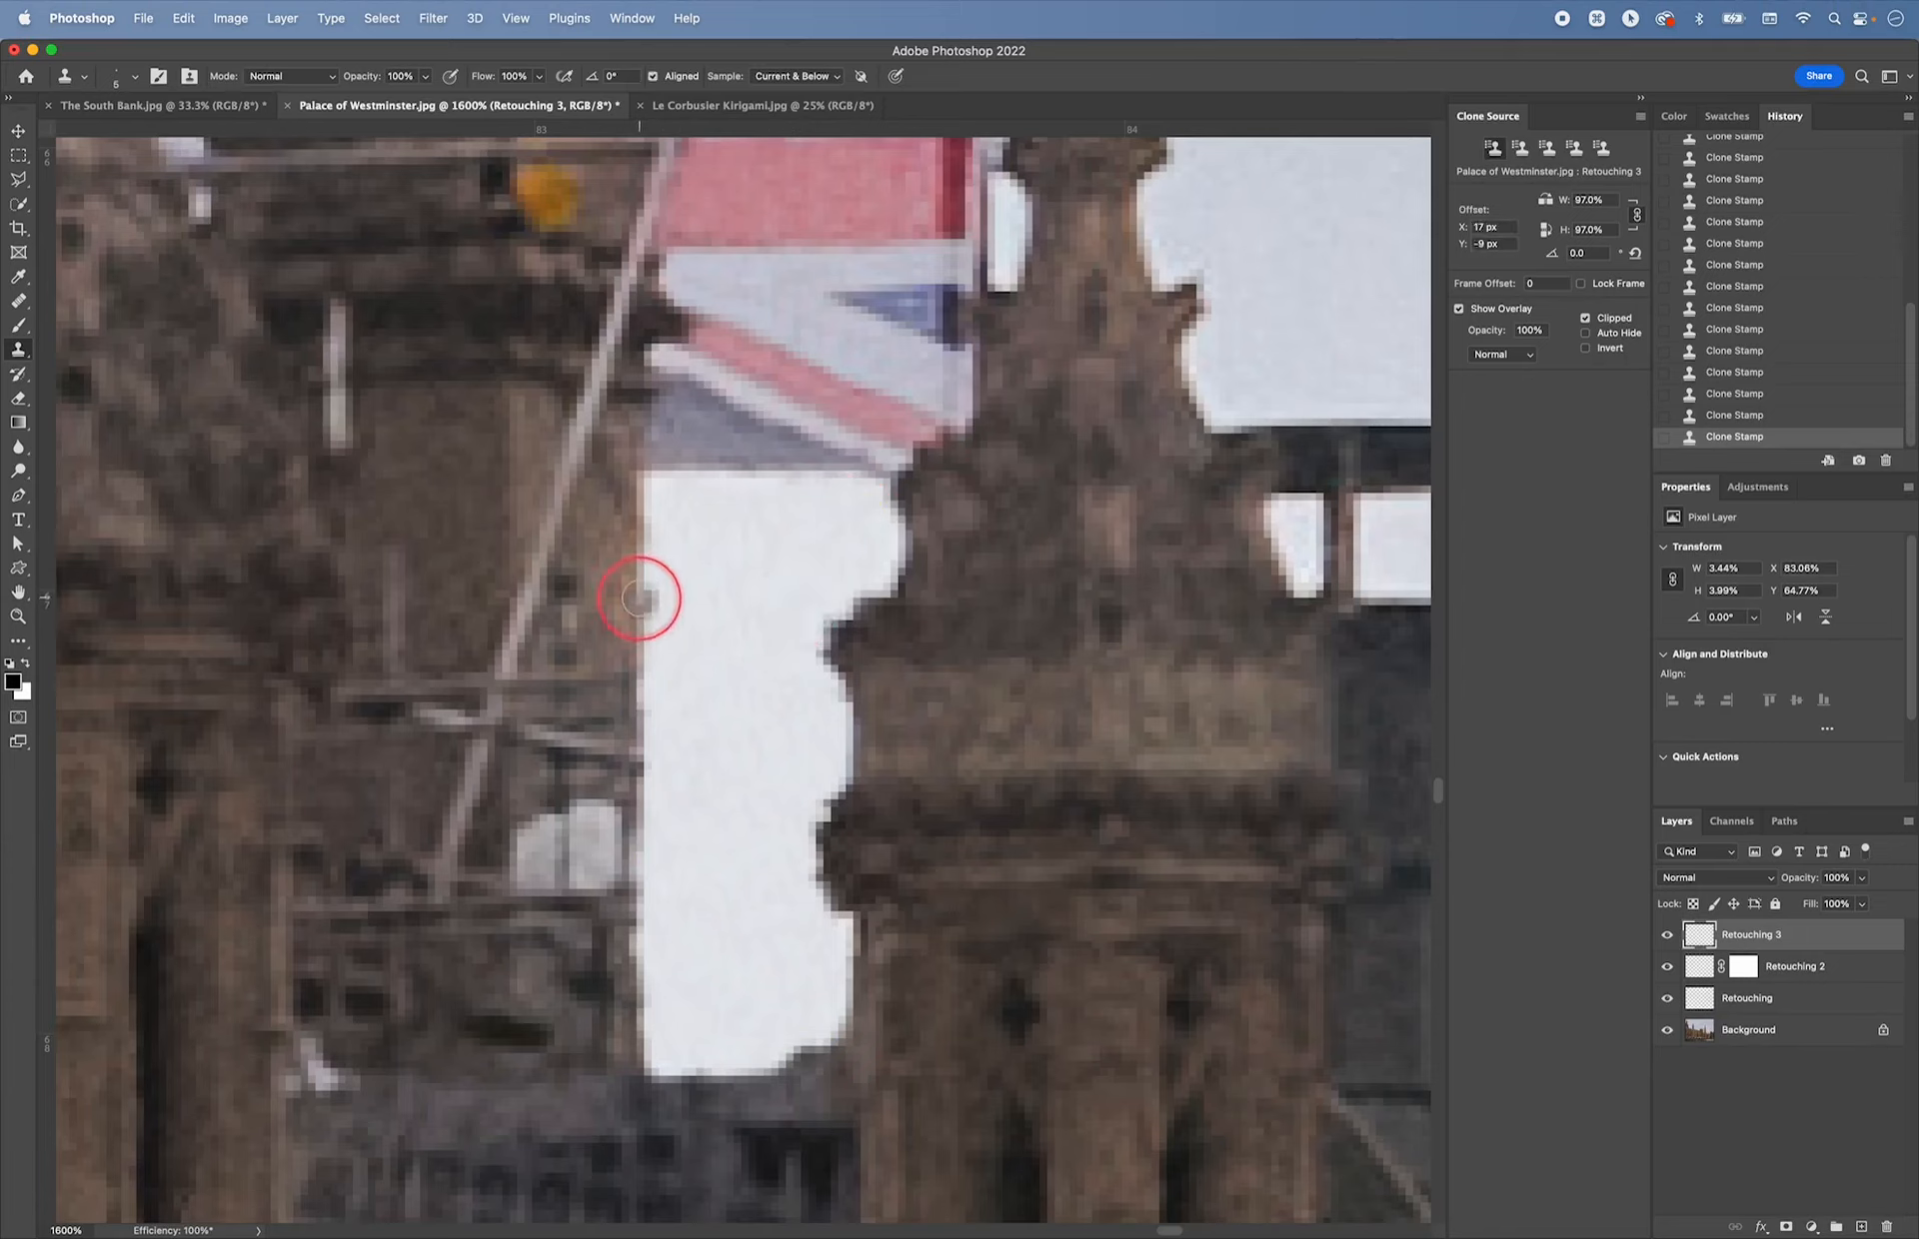
{"action": "key", "text": "bracketright"}
{"action": "key", "text": "bracketright"}
{"action": "key", "text": "bracketright"}
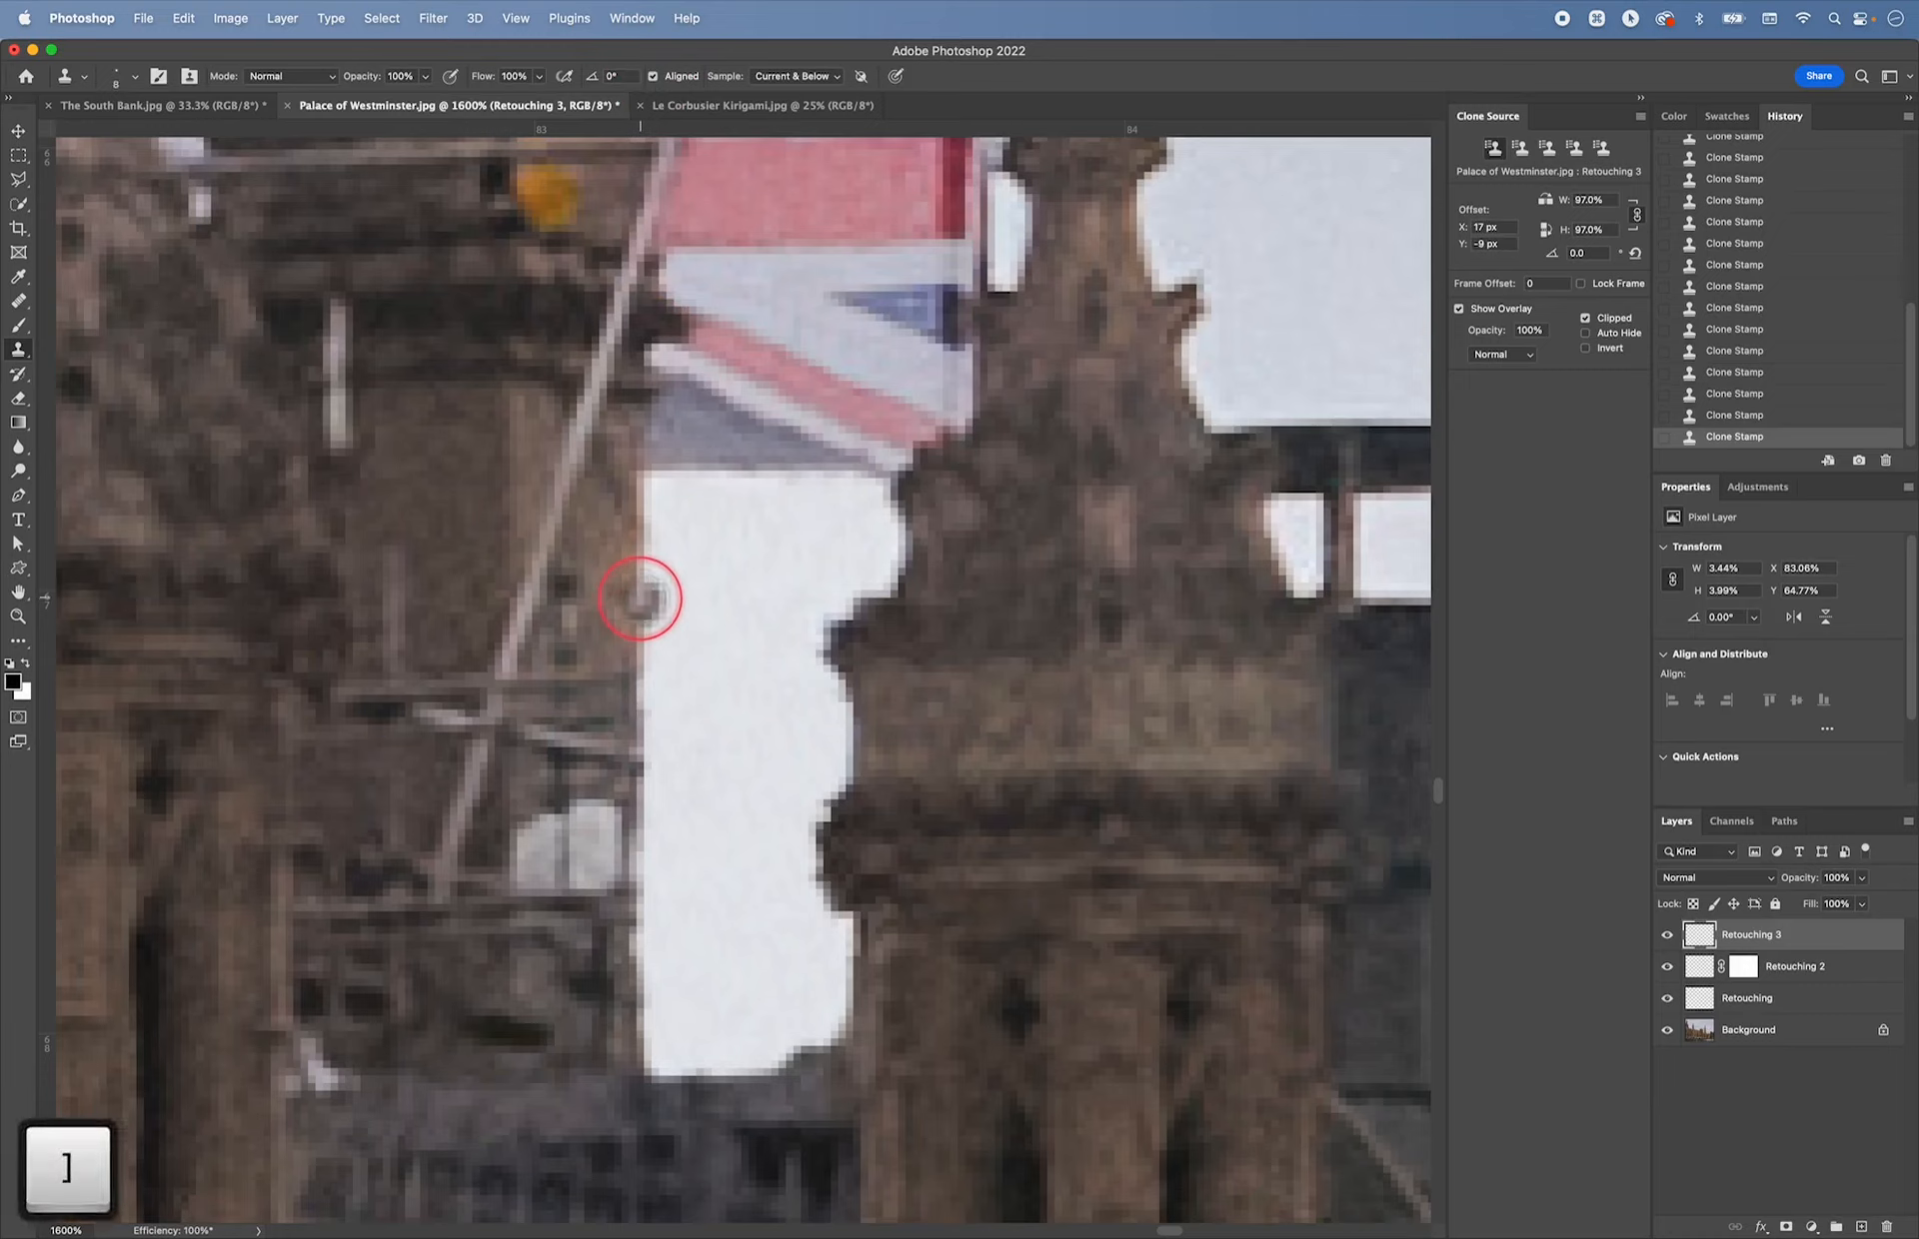
{"action": "key", "text": "alt"}
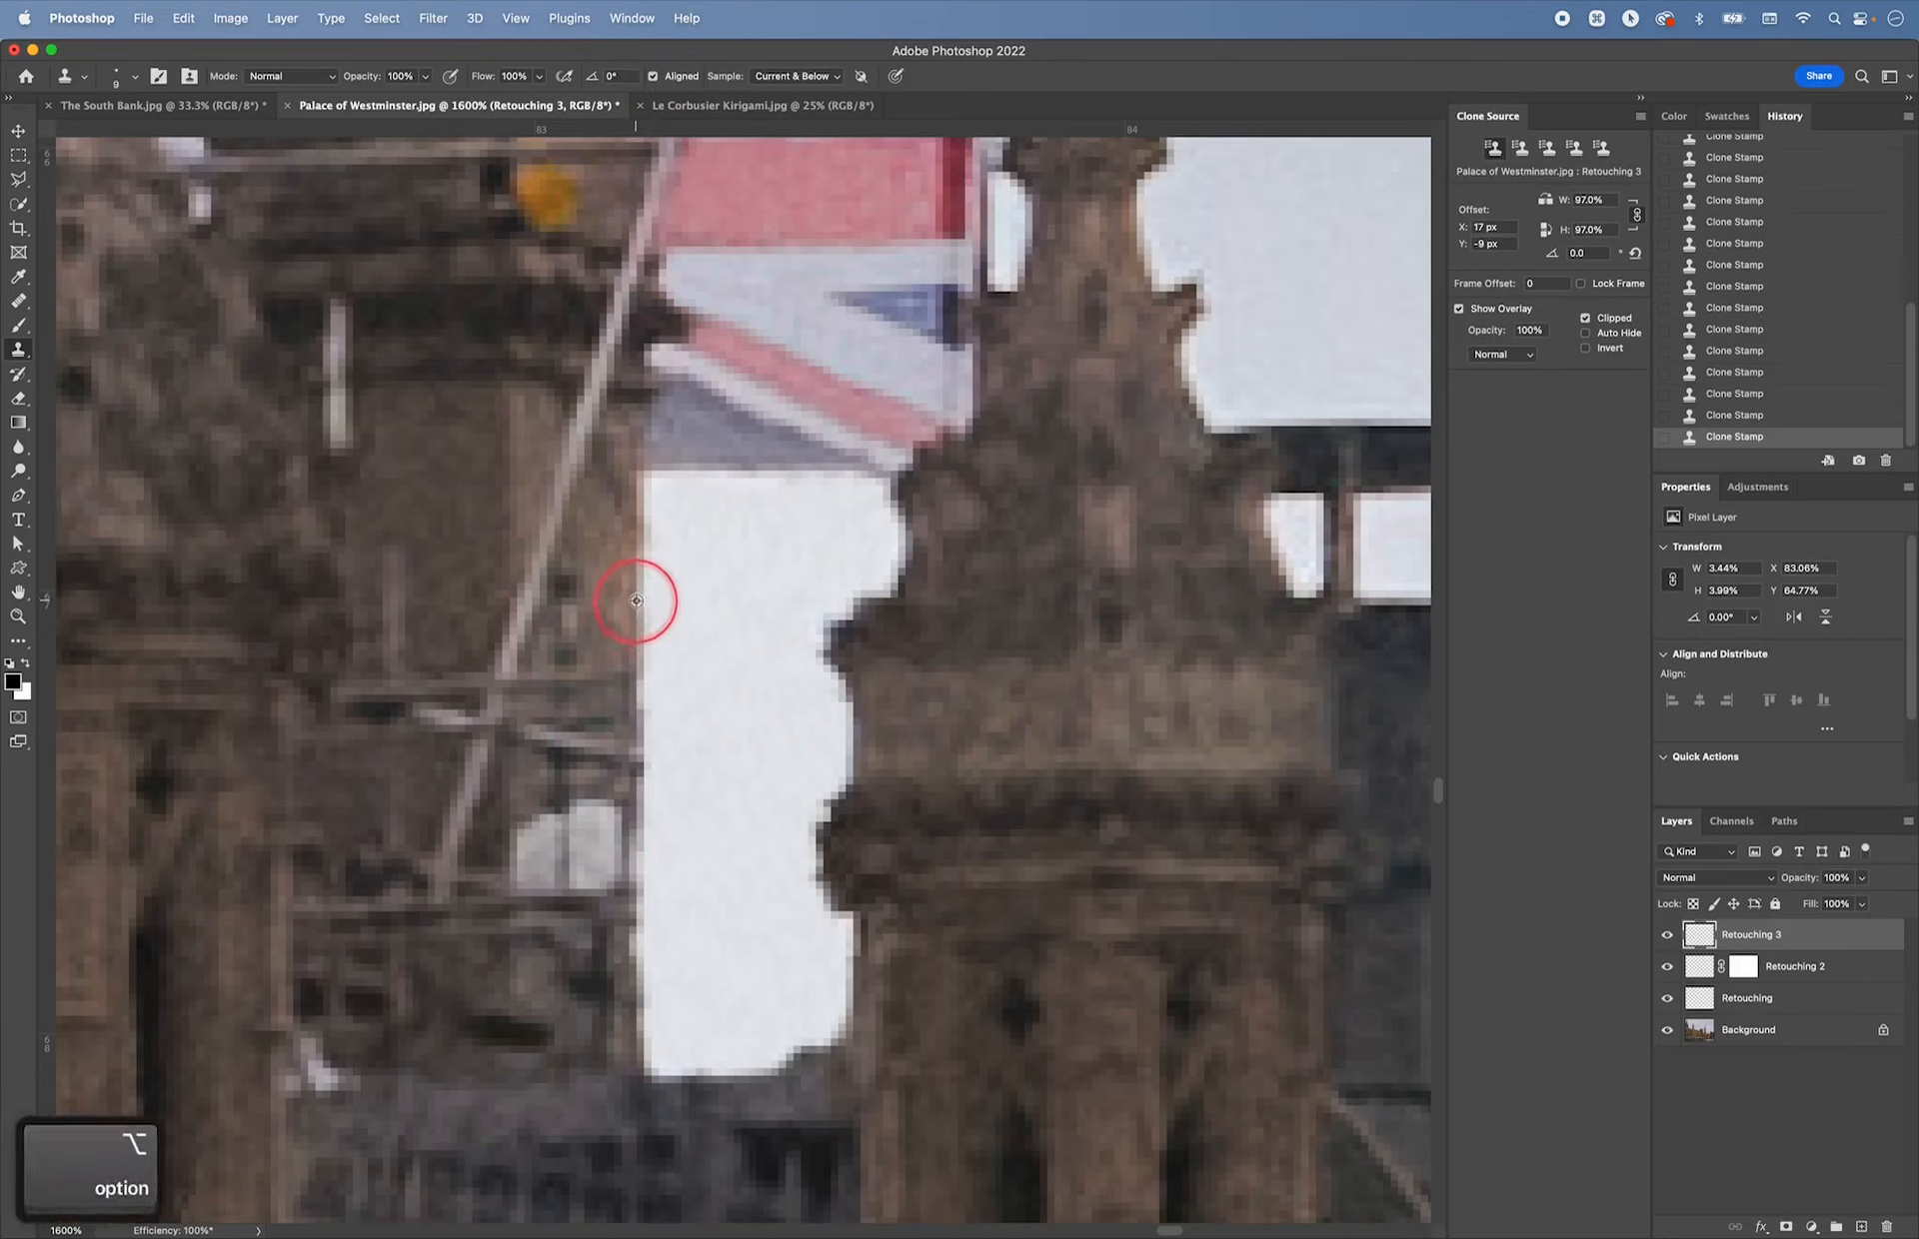
{"action": "left_click", "coordinate": [634, 598], "text": "alt"}
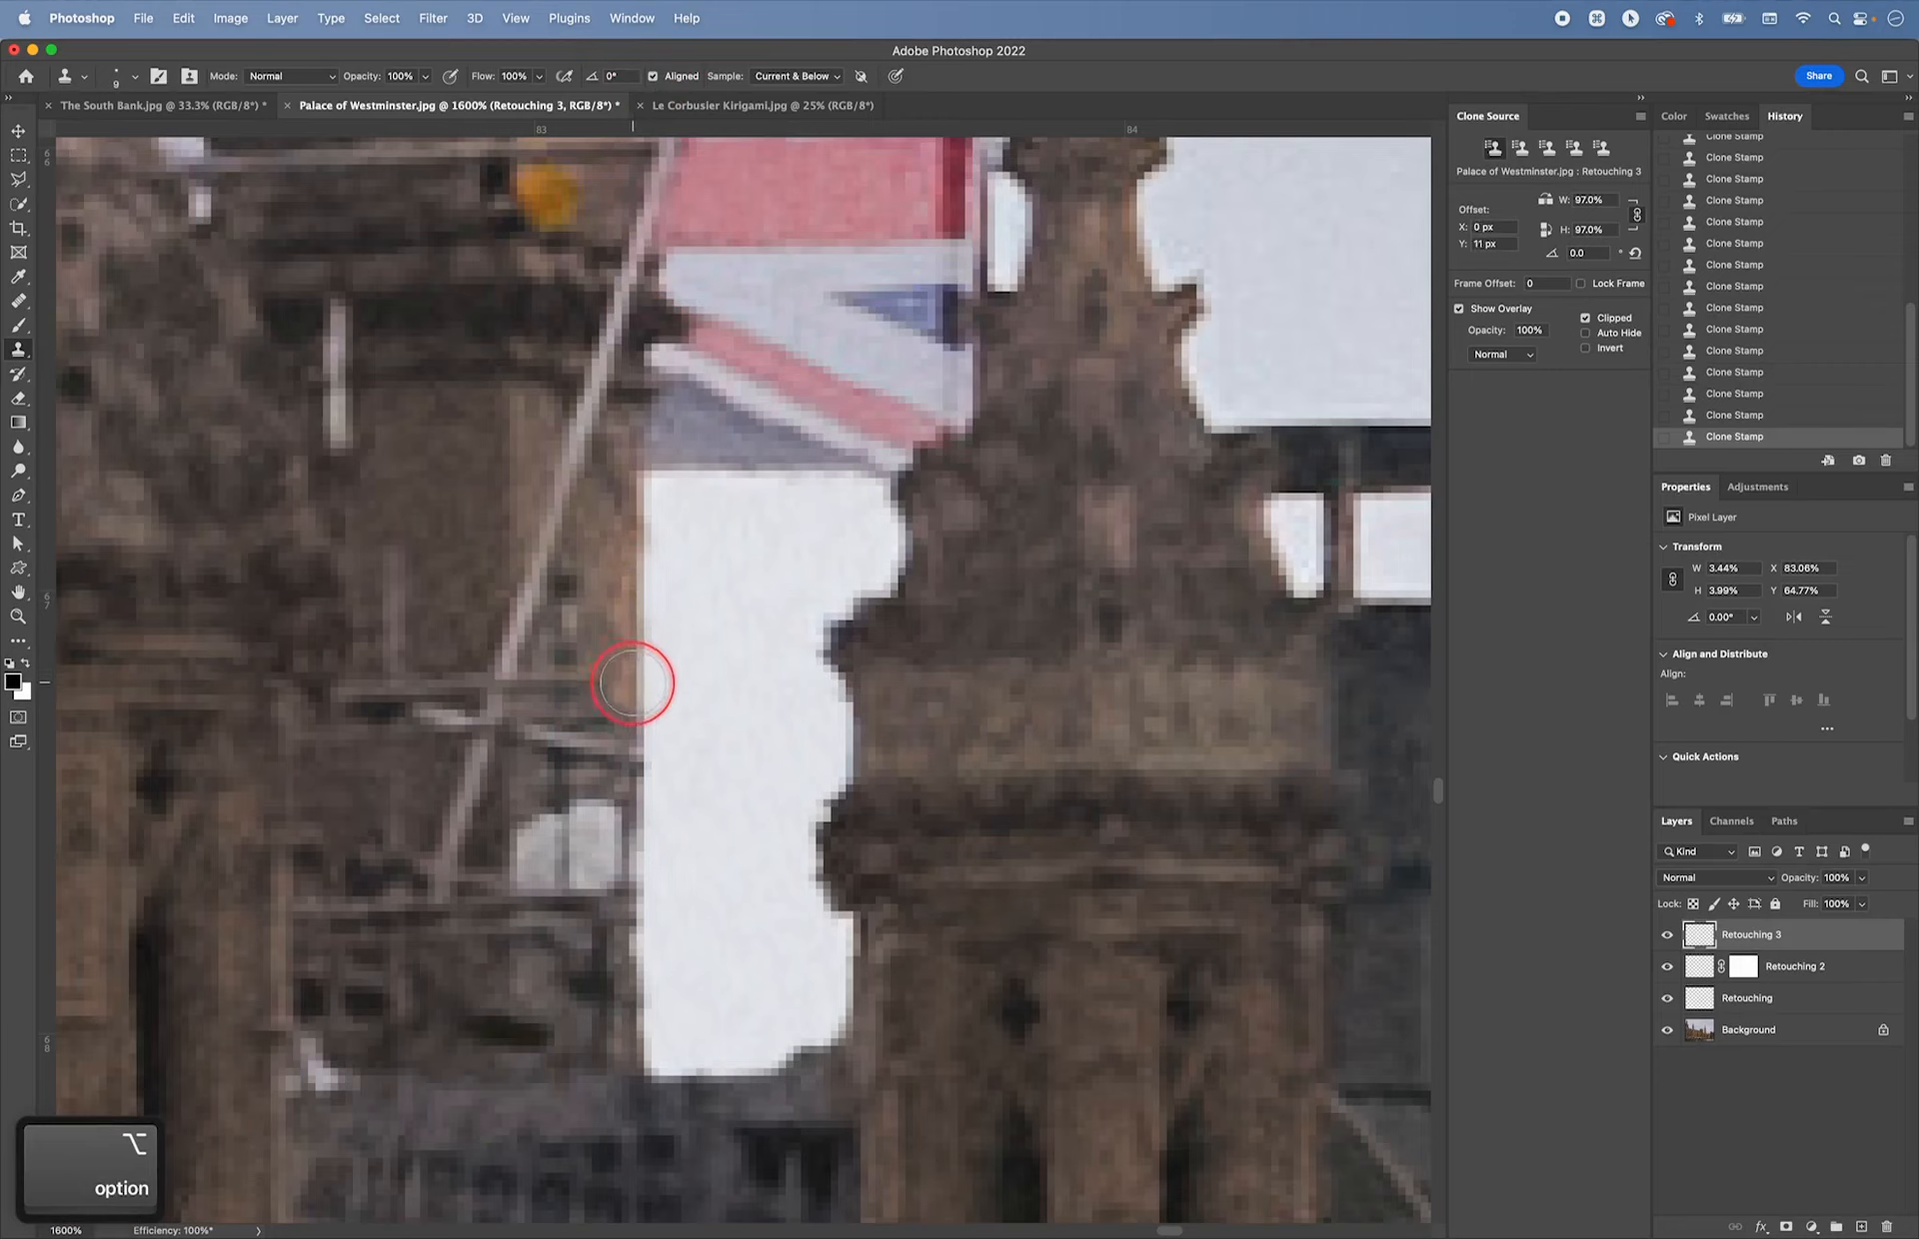
{"action": "left_click", "coordinate": [635, 754]}
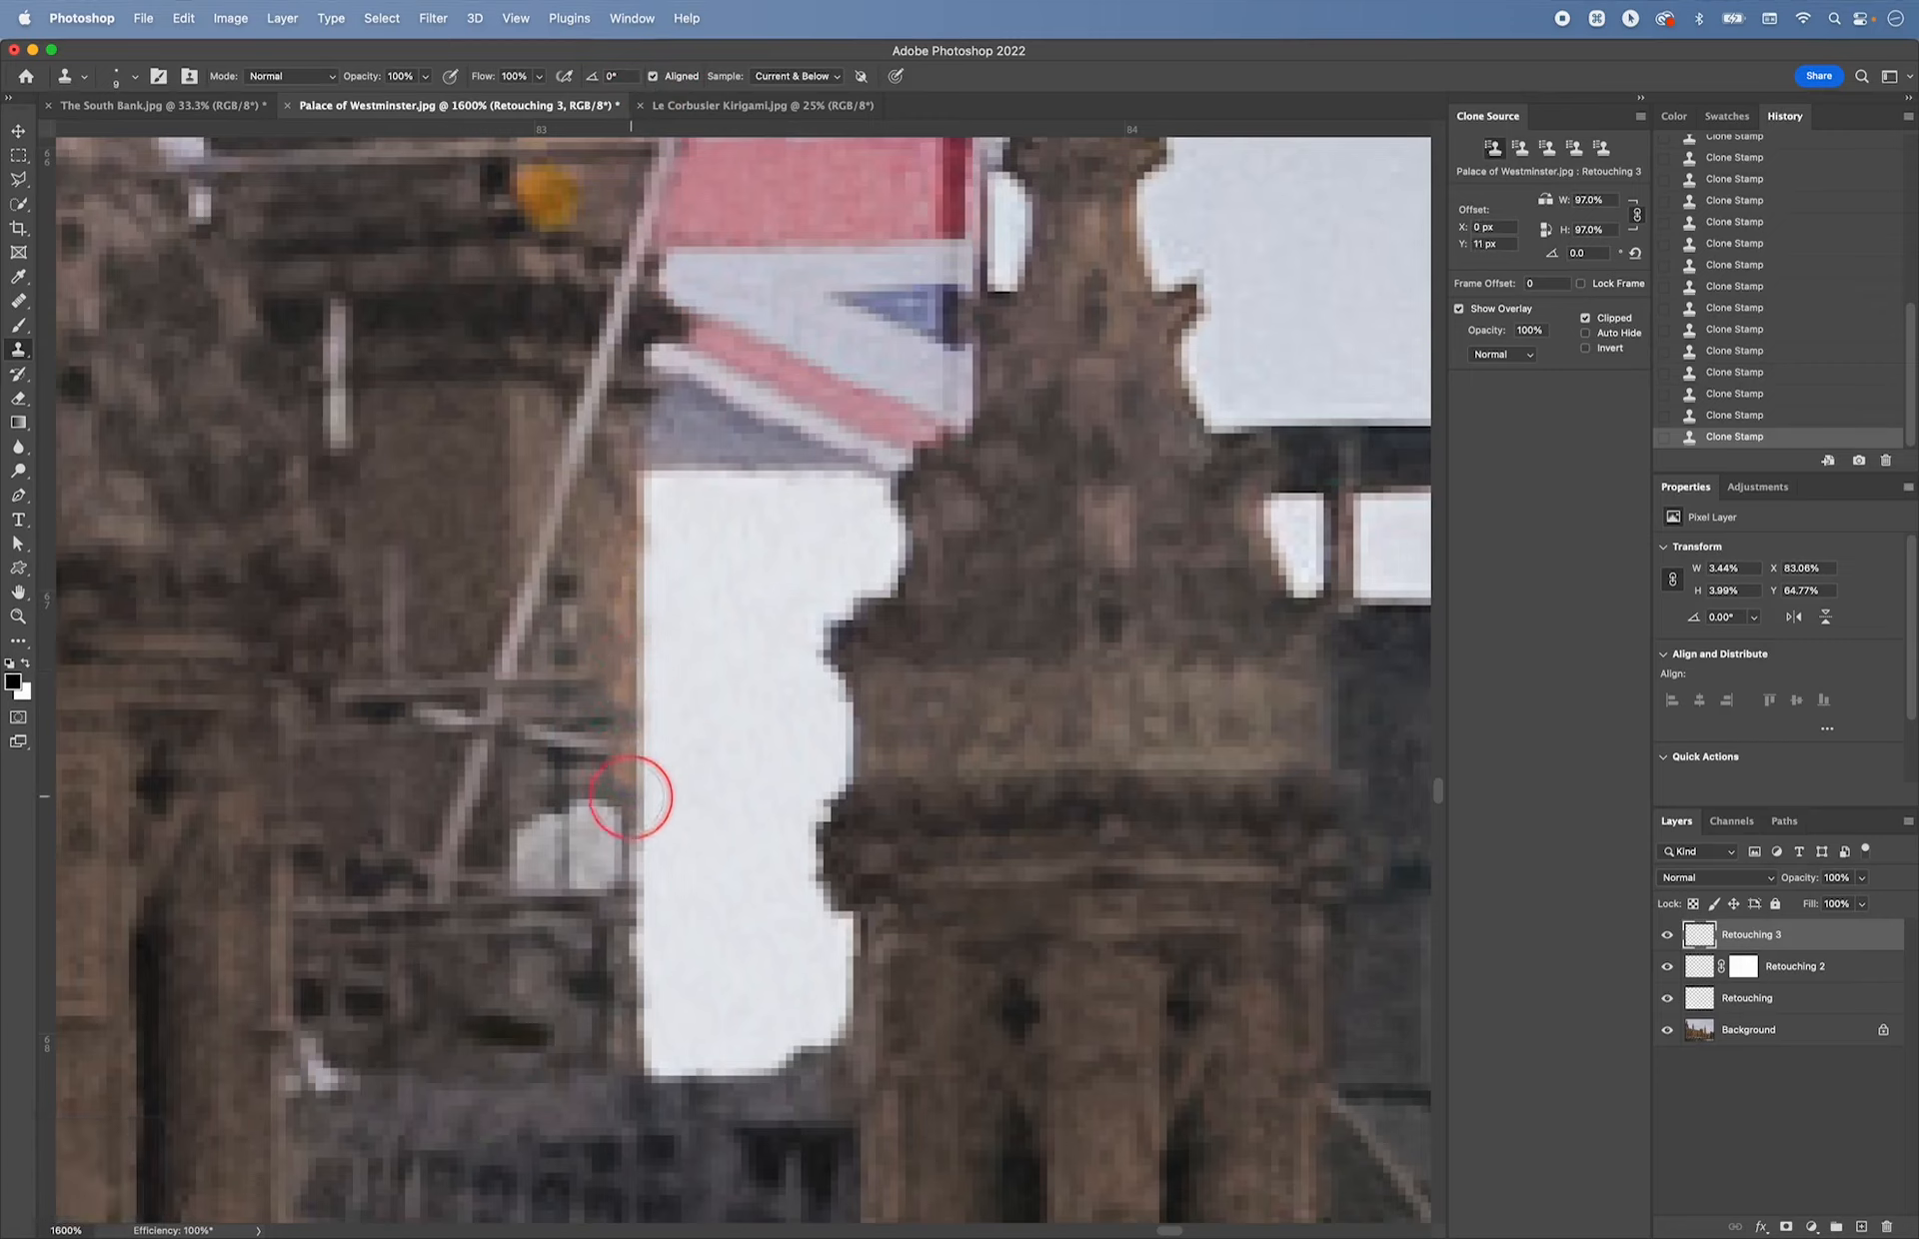
{"action": "left_click", "coordinate": [622, 727]}
{"action": "left_click_drag", "start_coordinate": [621, 727], "coordinate": [625, 1037]}
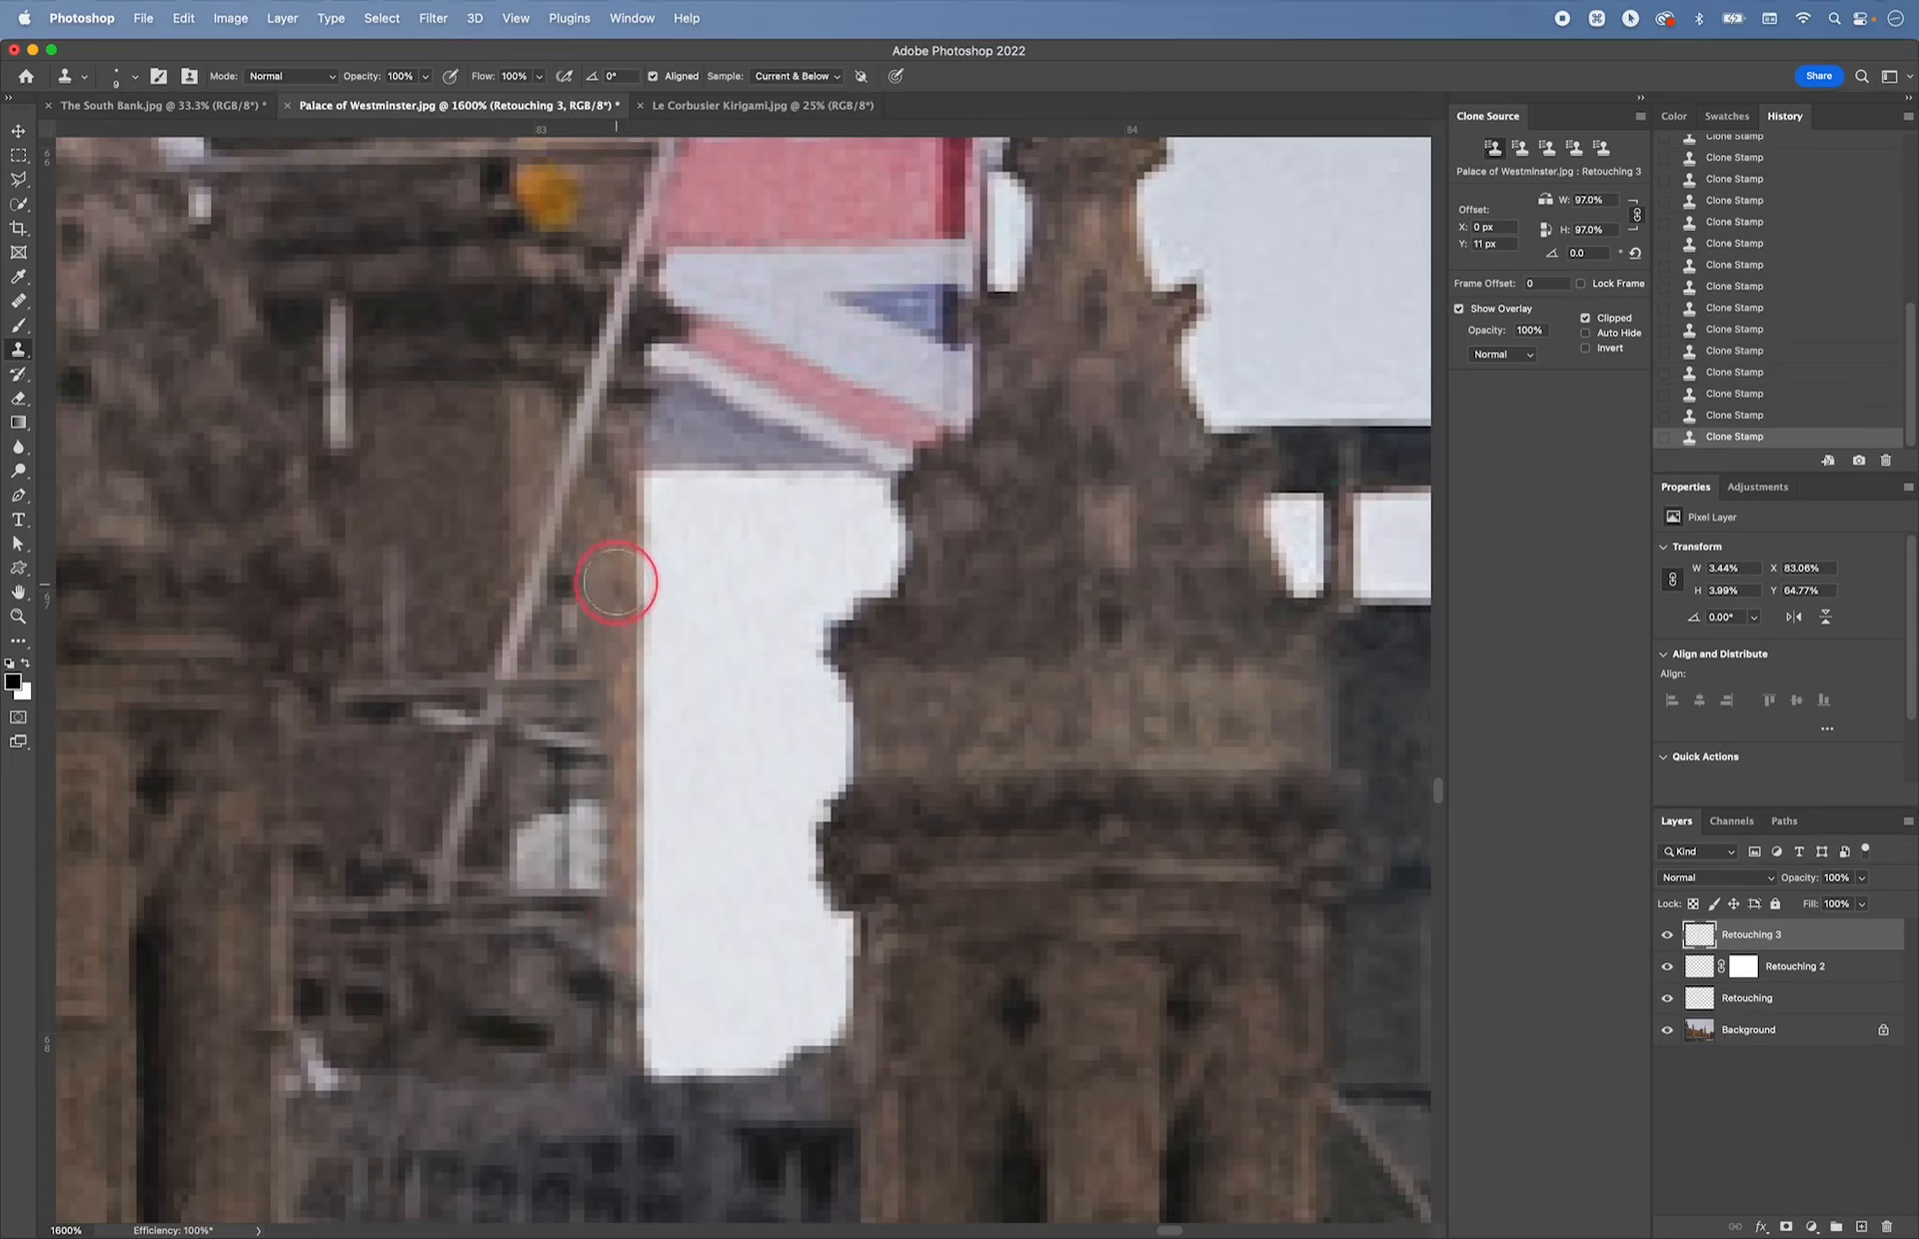
- Clone clean stone from just below the flag down the building's edge beside the white sky gap, to the base
{"action": "key", "text": "alt"}
{"action": "left_click", "coordinate": [632, 556], "text": "alt"}
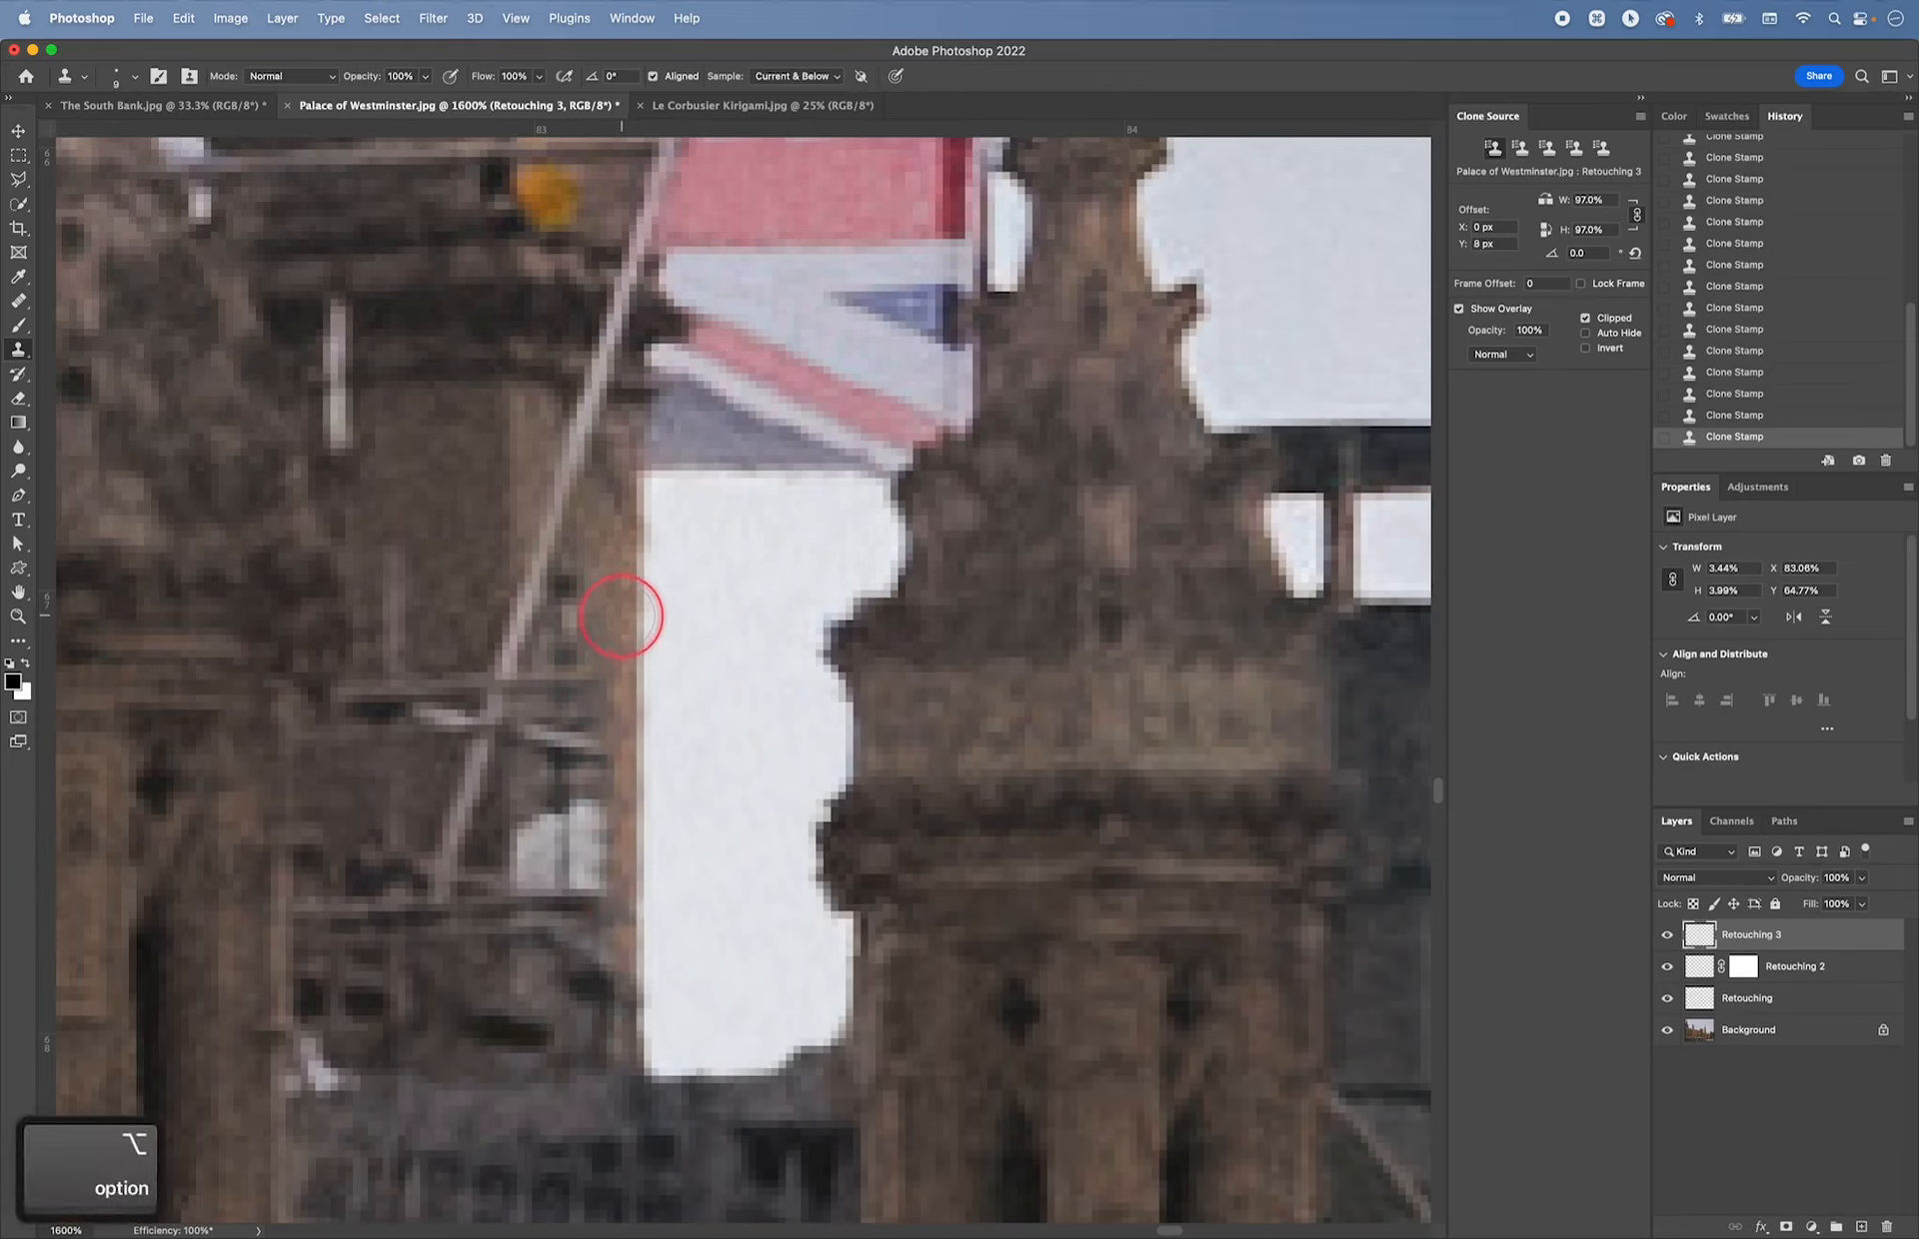
{"action": "left_click_drag", "start_coordinate": [622, 617], "coordinate": [628, 737]}
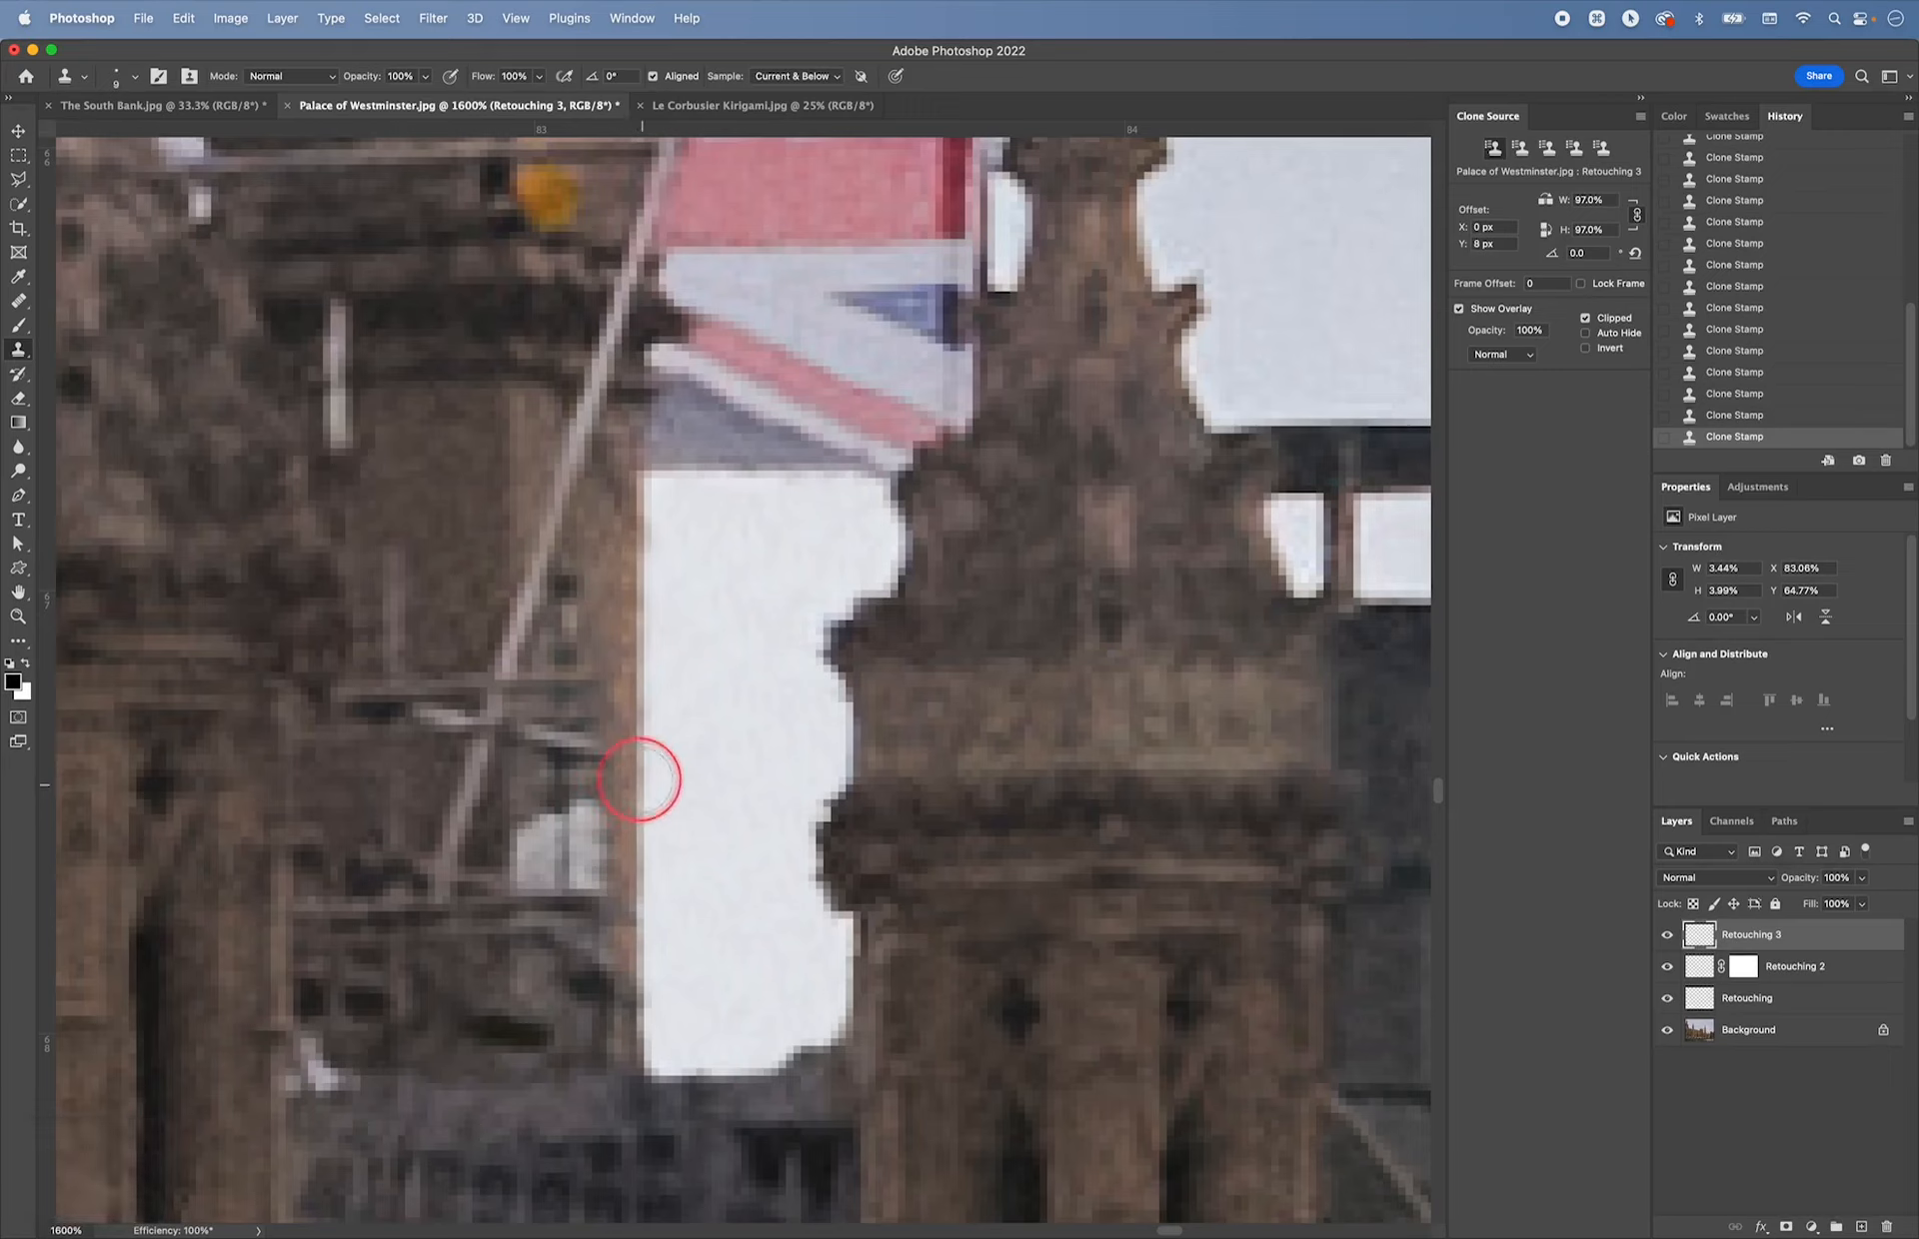
{"action": "left_click", "coordinate": [630, 620], "text": "alt"}
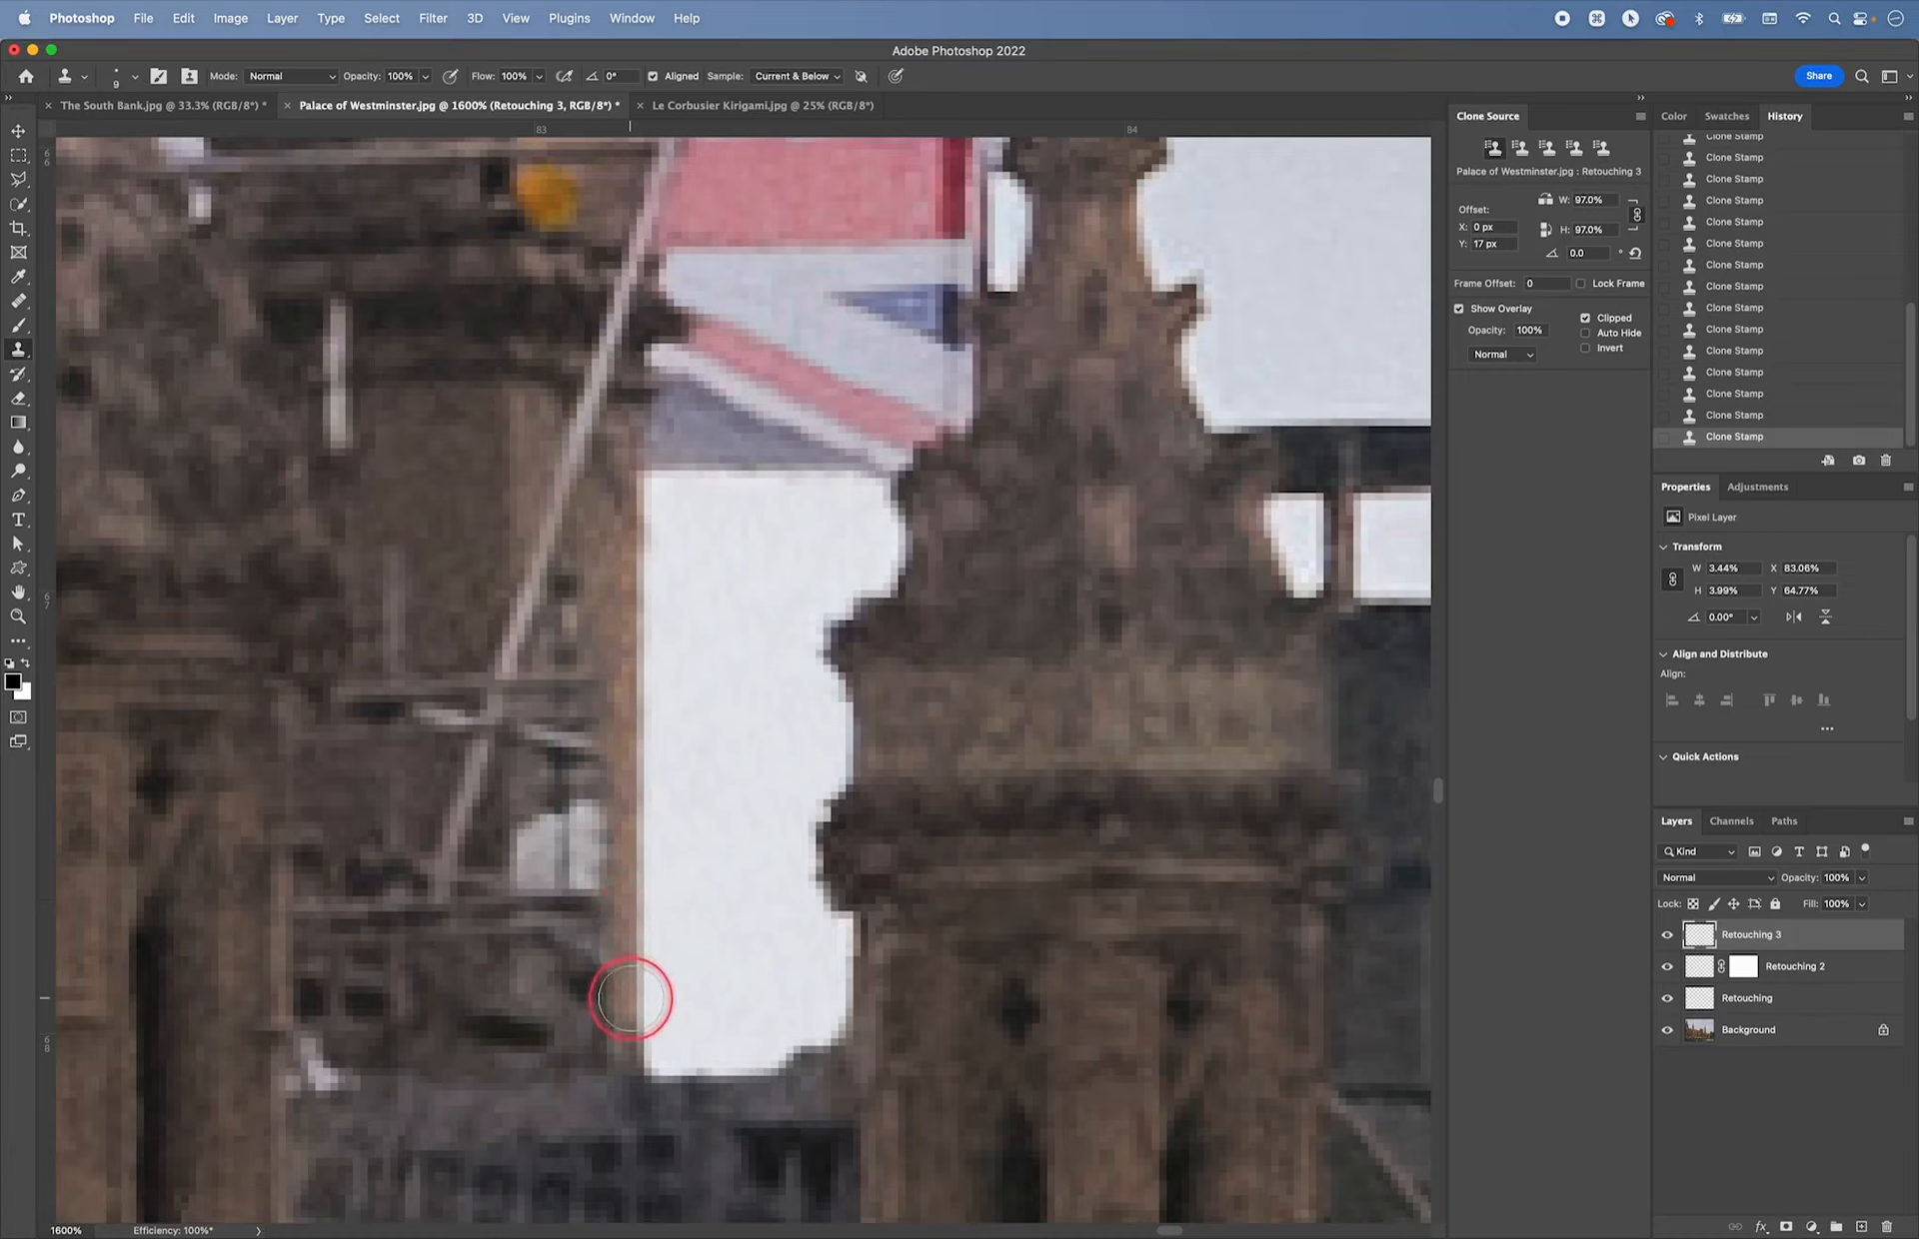
{"action": "left_click", "coordinate": [623, 583], "text": "alt"}
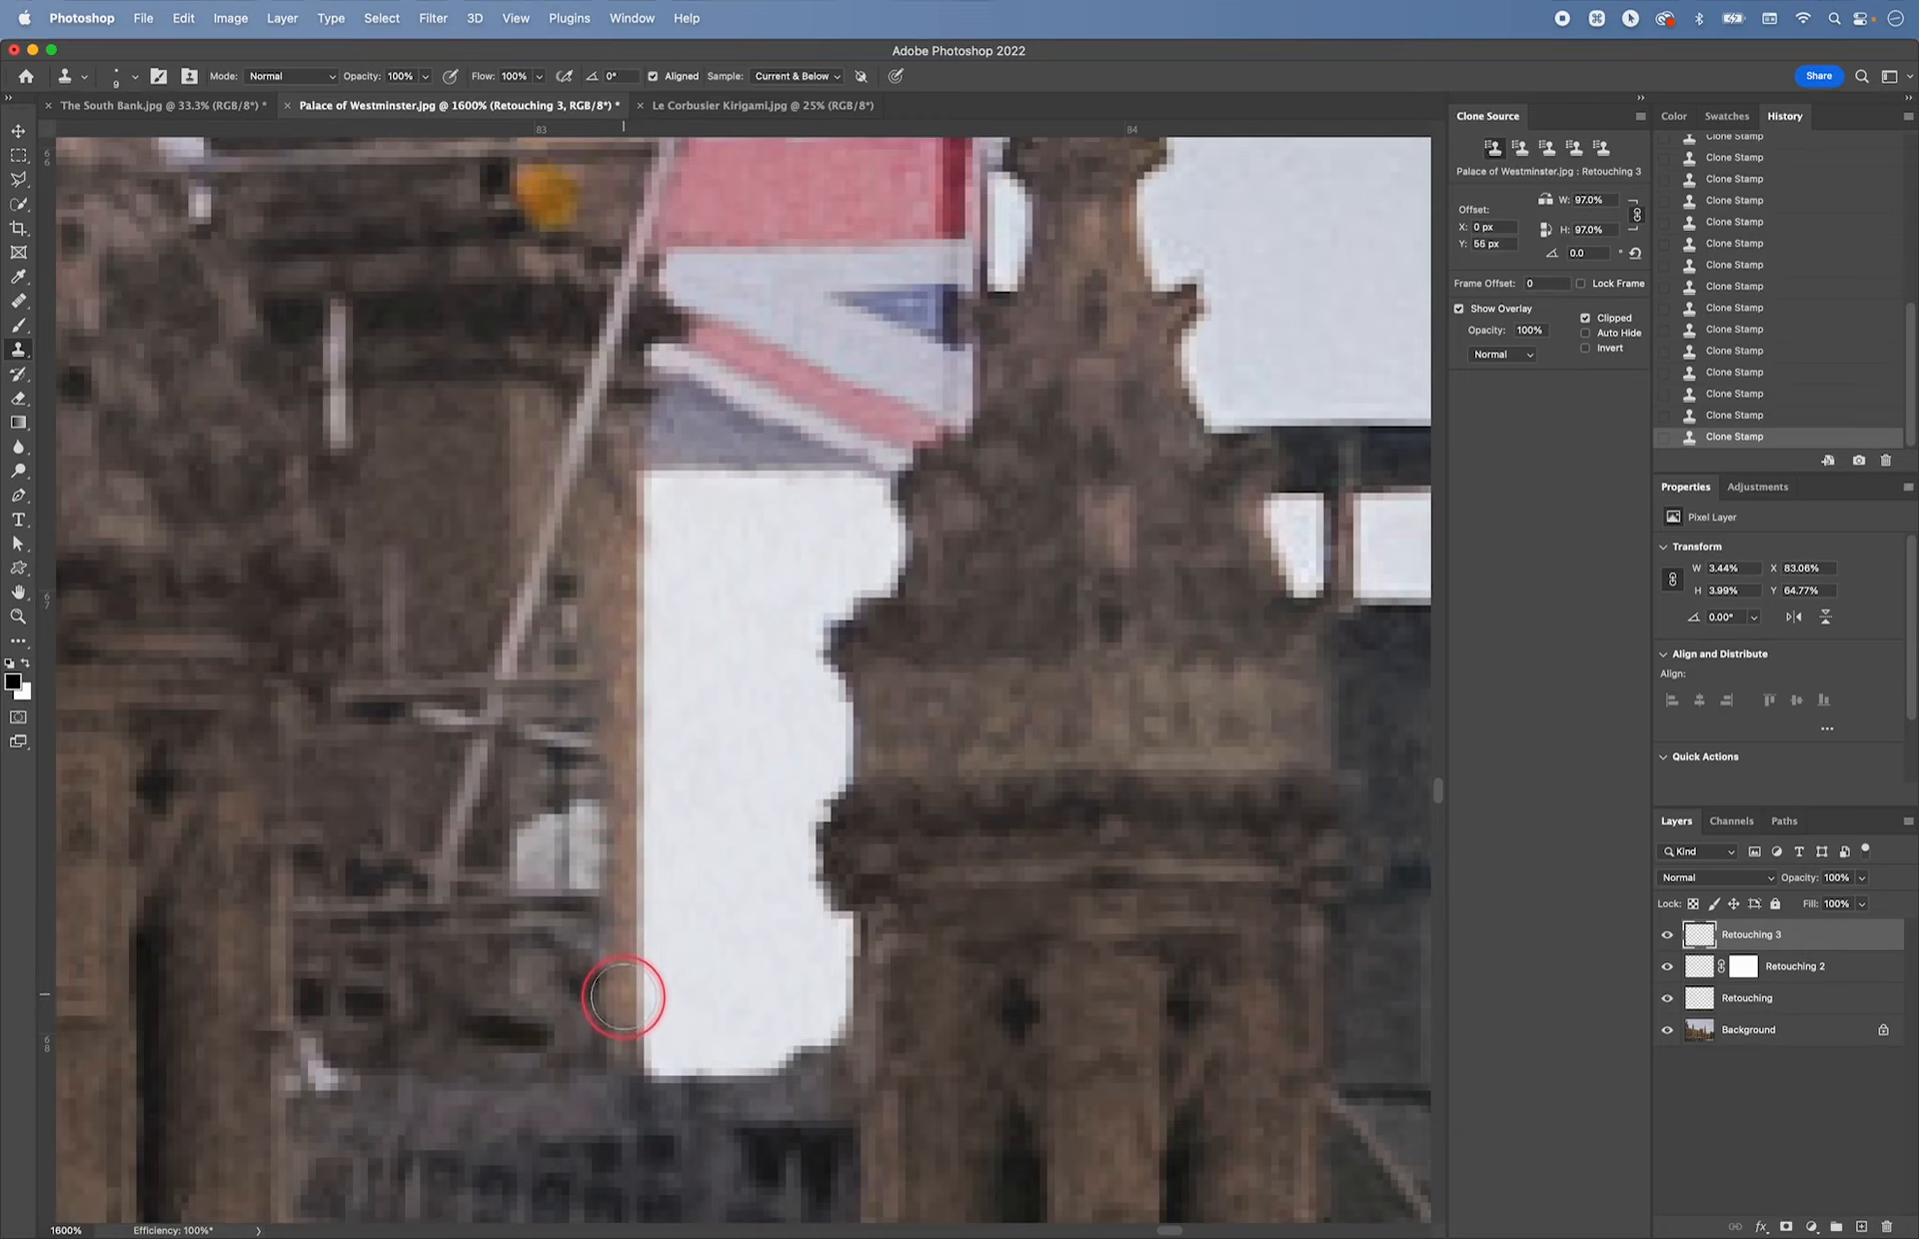
{"action": "mouse_move", "coordinate": [622, 1036]}
{"action": "left_mouse_down"}
{"action": "mouse_move", "coordinate": [630, 986]}
{"action": "mouse_move", "coordinate": [621, 1003]}
{"action": "left_mouse_up"}
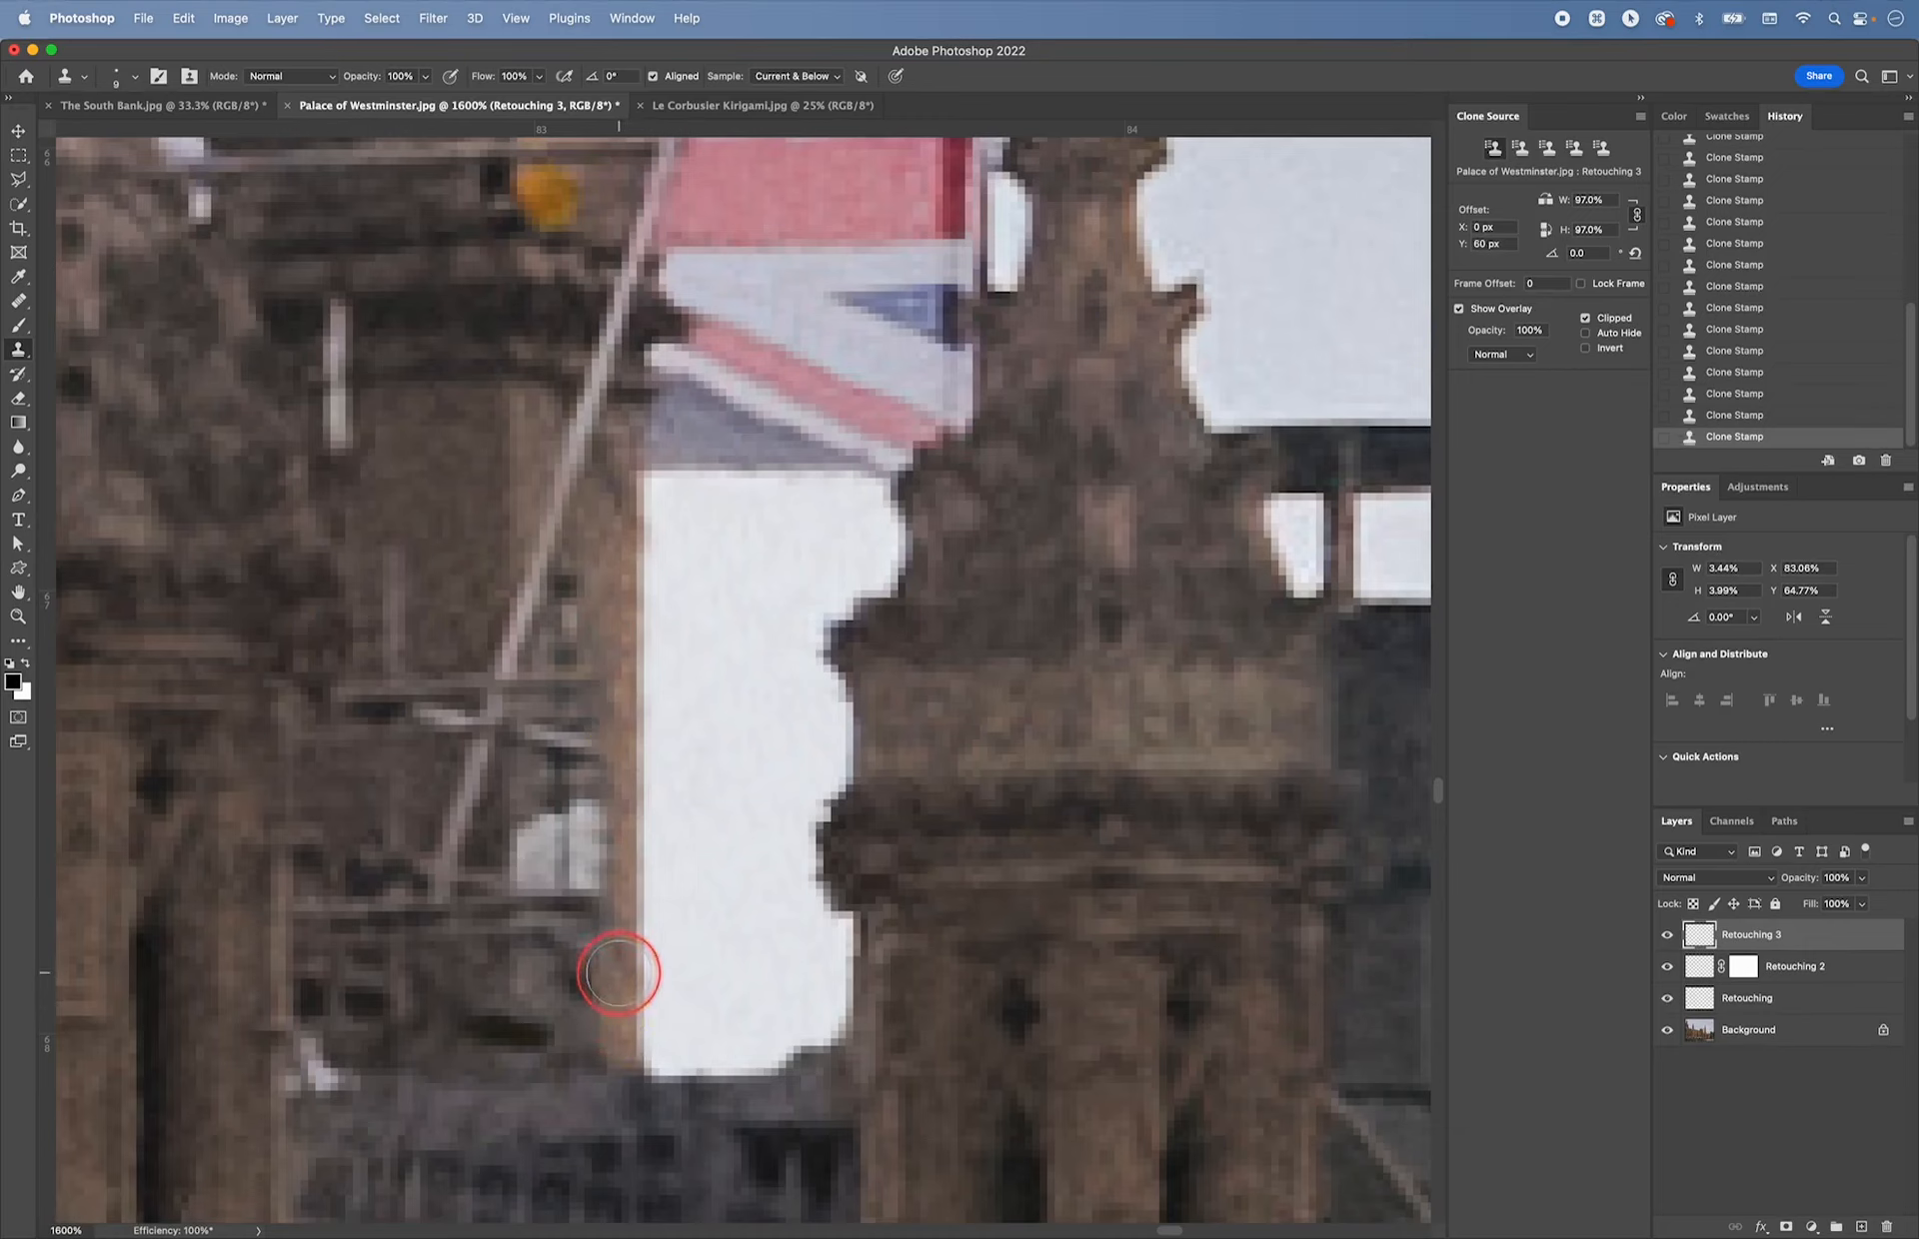
{"action": "left_click", "coordinate": [620, 619], "text": "alt"}
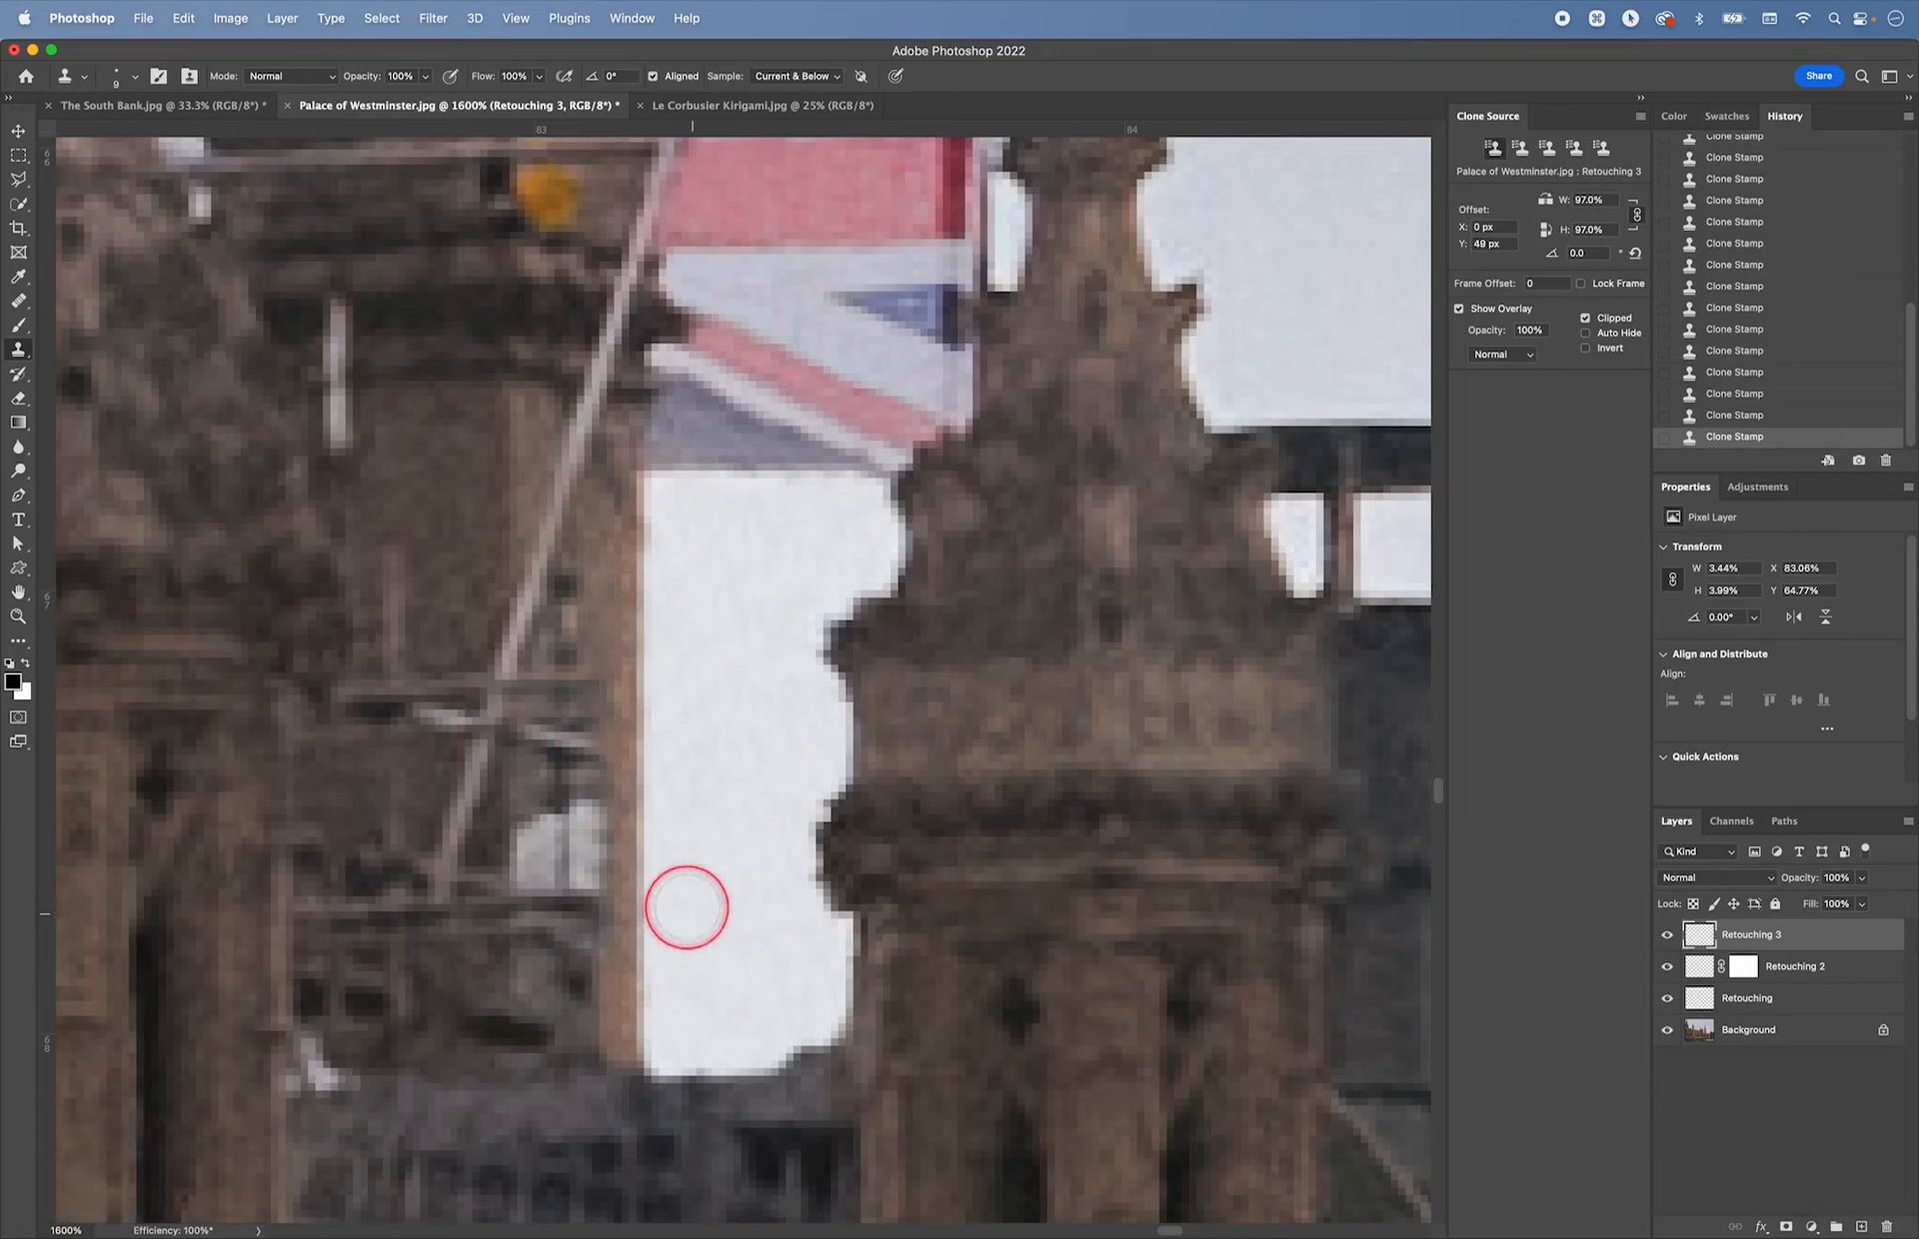
{"action": "left_click", "coordinate": [507, 438], "text": "alt"}
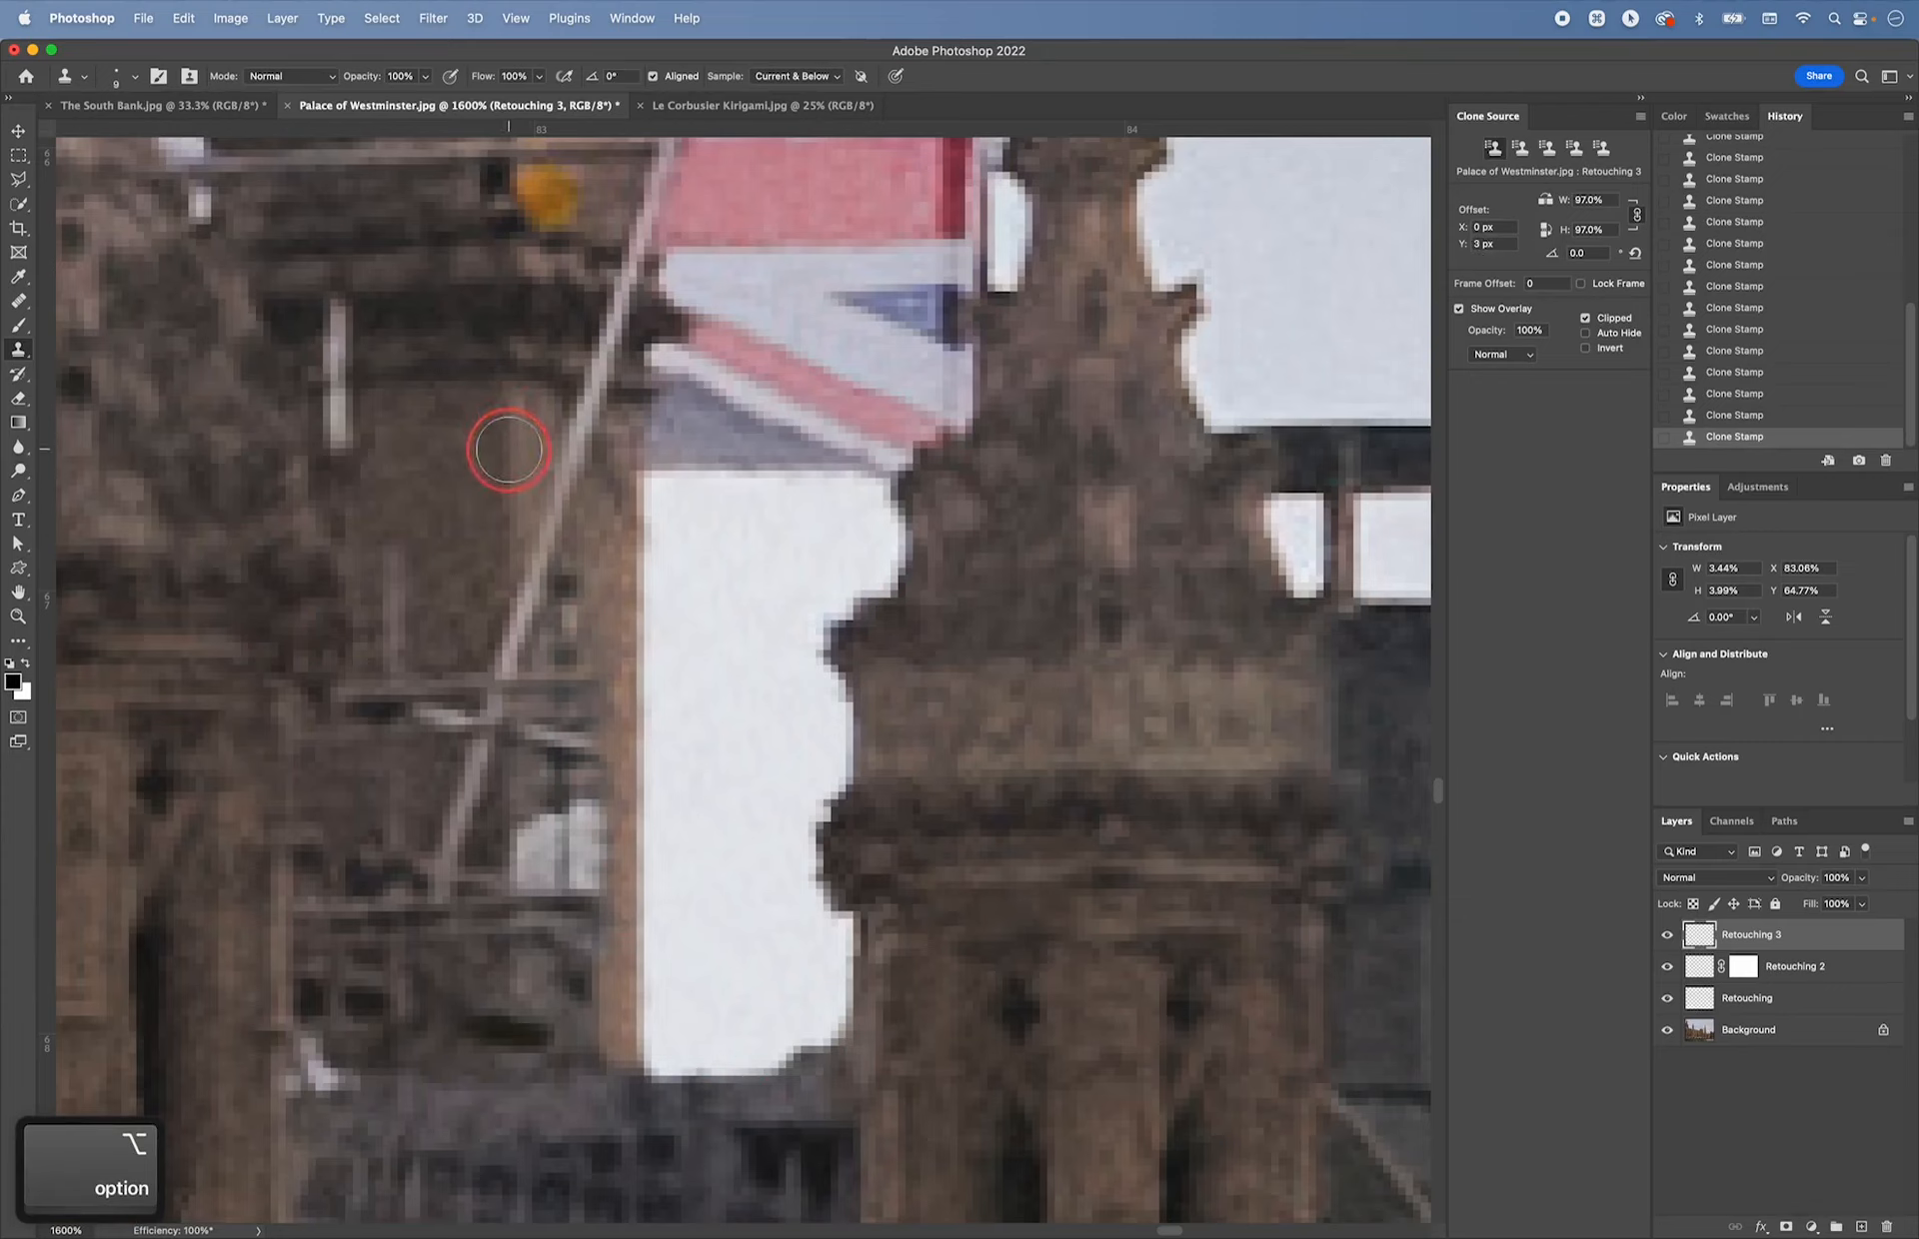
{"action": "left_click", "coordinate": [511, 478]}
{"action": "key", "text": "super+z"}
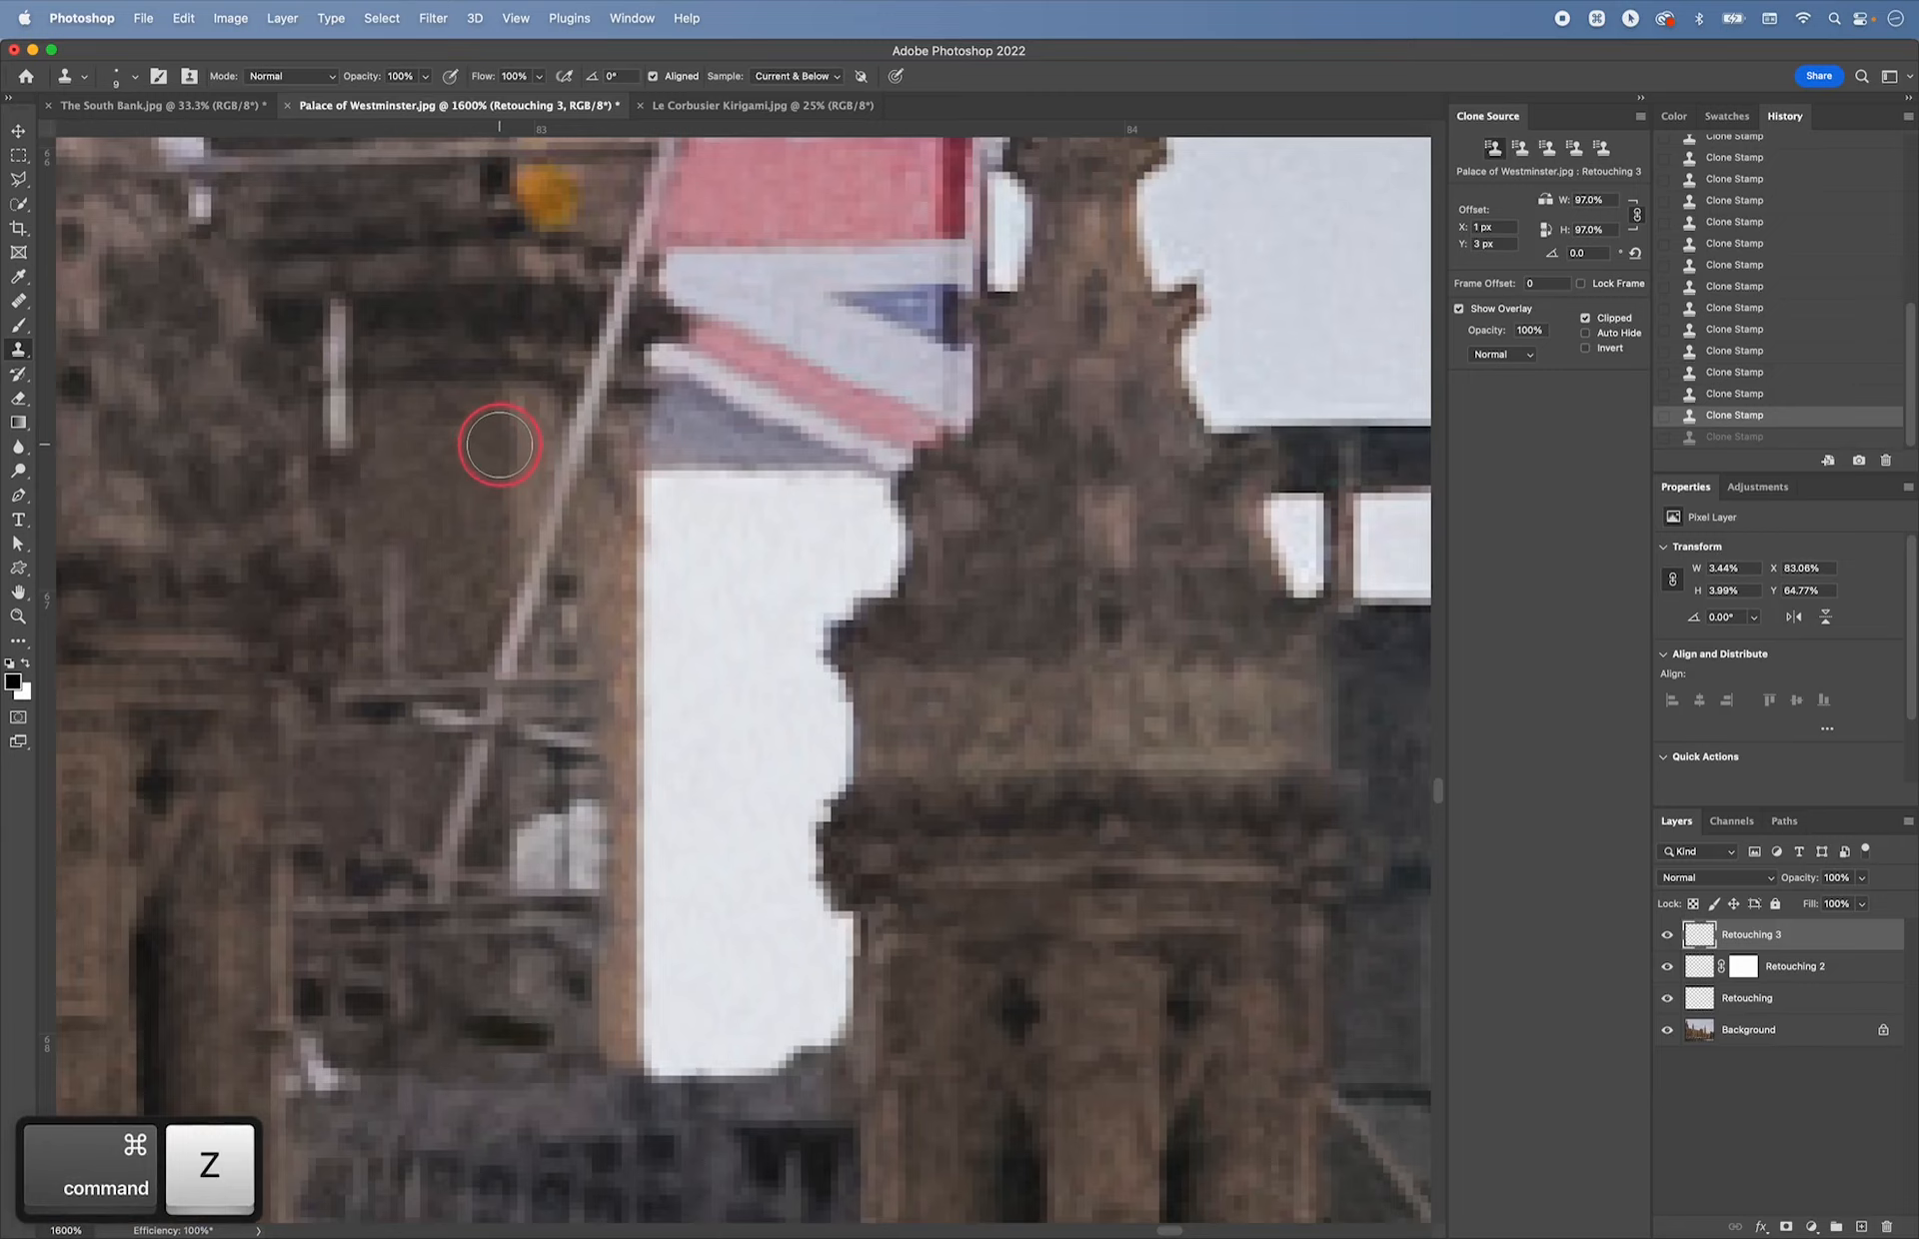
- Reduce the Clone Stamp brush to 4 px and clone stone over the diagonal pole just below the flag's lower corner
{"action": "key", "text": "bracketleft"}
{"action": "key", "text": "bracketleft"}
{"action": "key", "text": "bracketleft"}
{"action": "key", "text": "bracketleft"}
{"action": "key", "text": "bracketleft"}
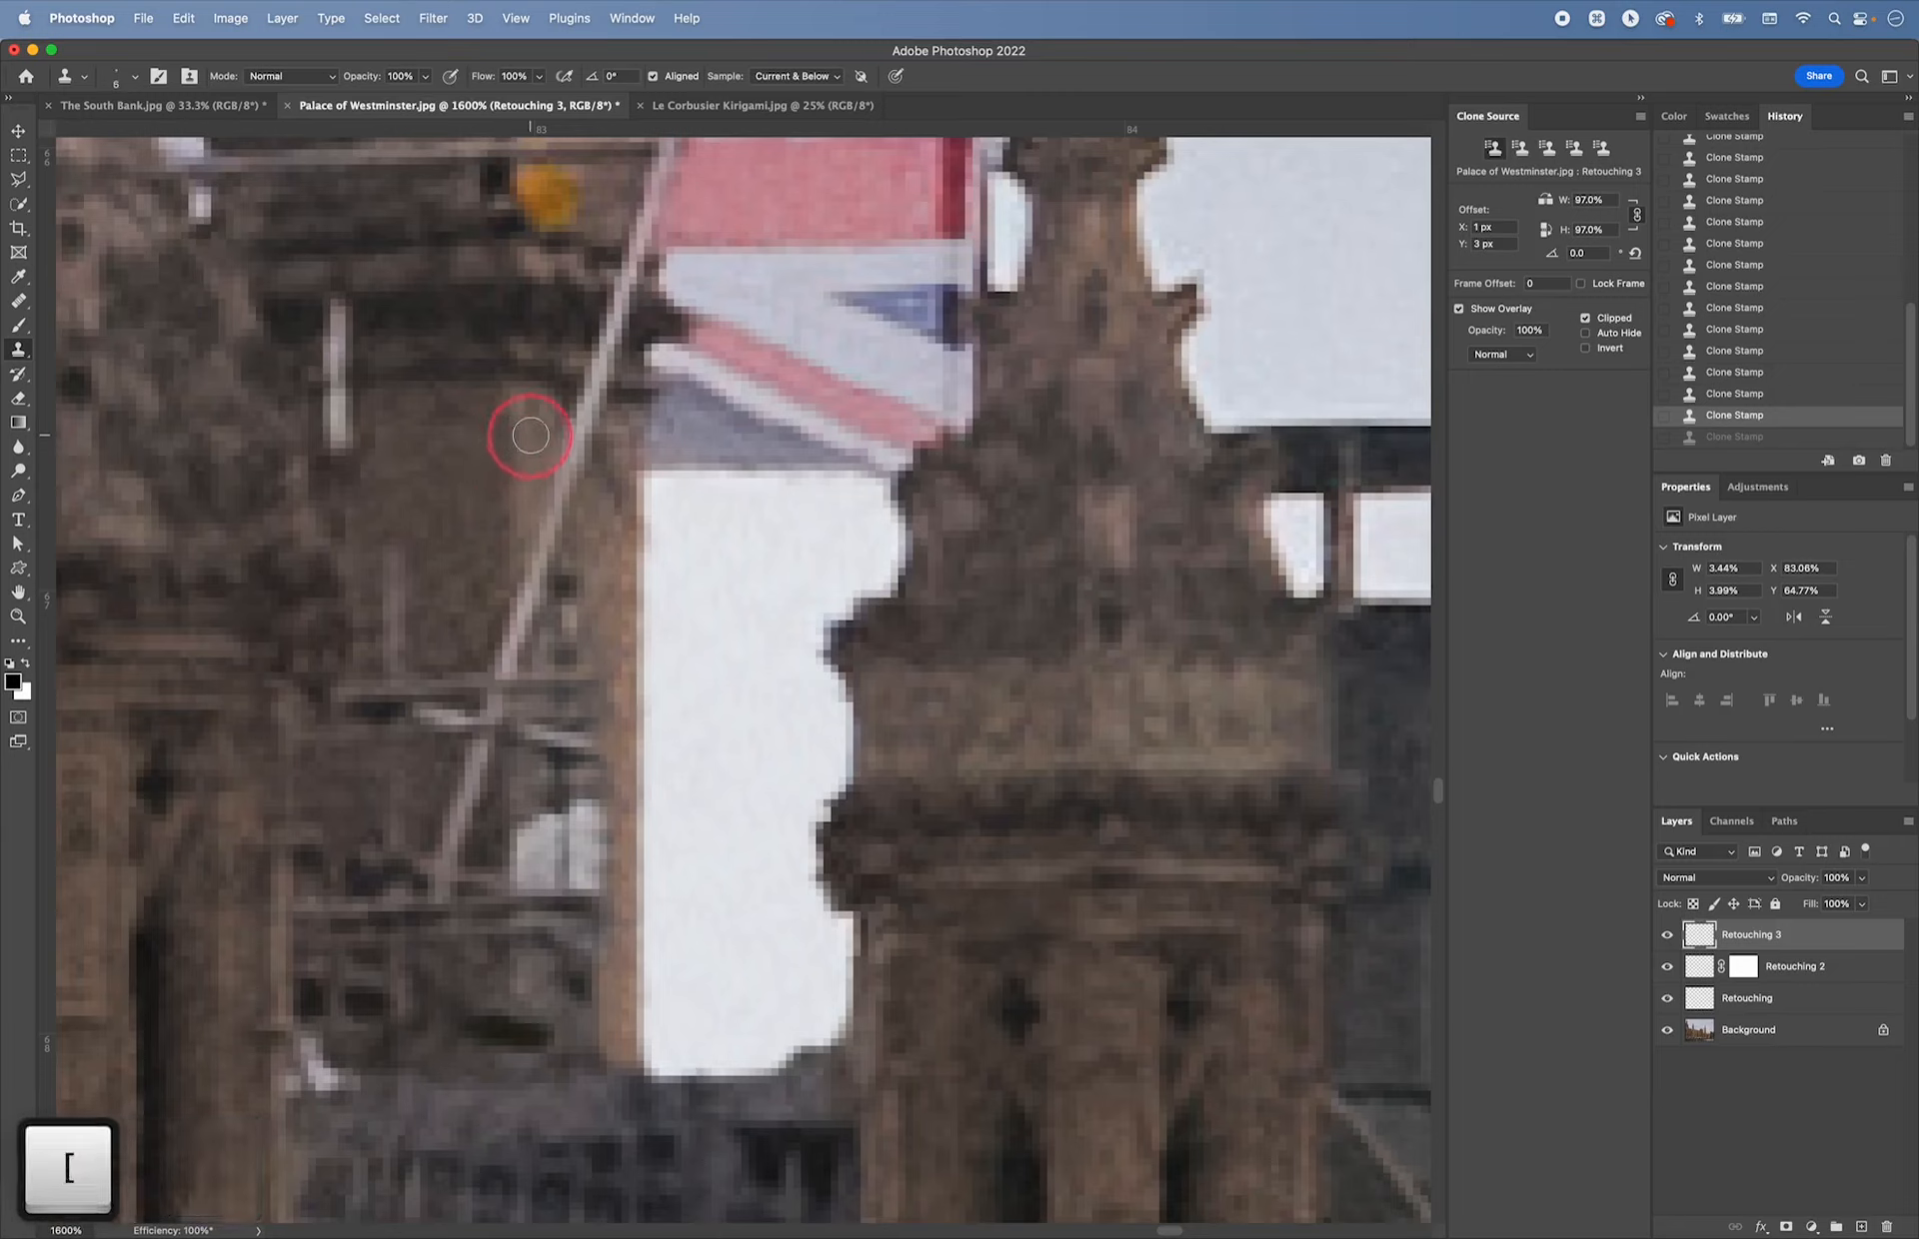
{"action": "left_click", "coordinate": [530, 440], "text": "alt"}
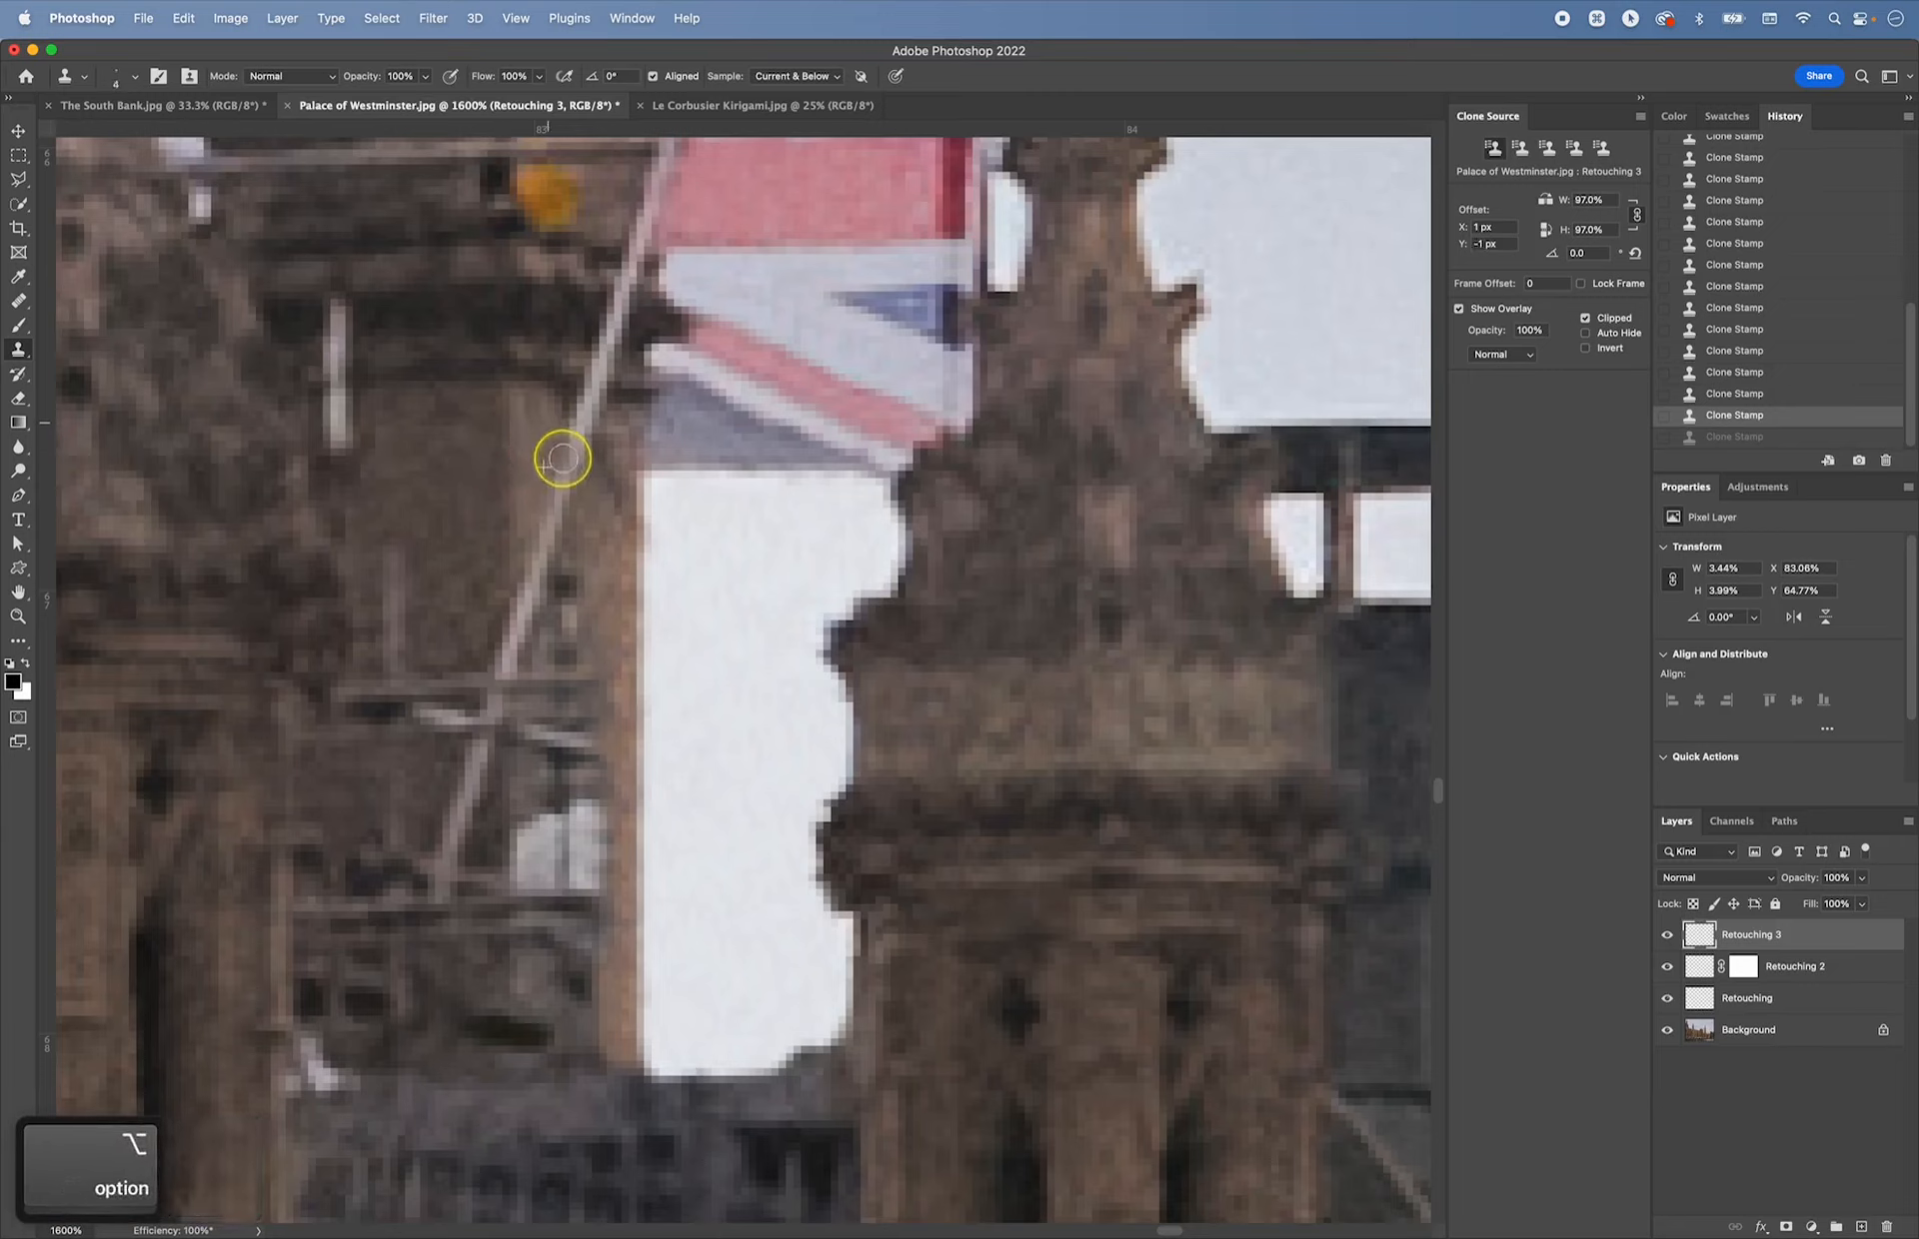
{"action": "left_click", "coordinate": [577, 457]}
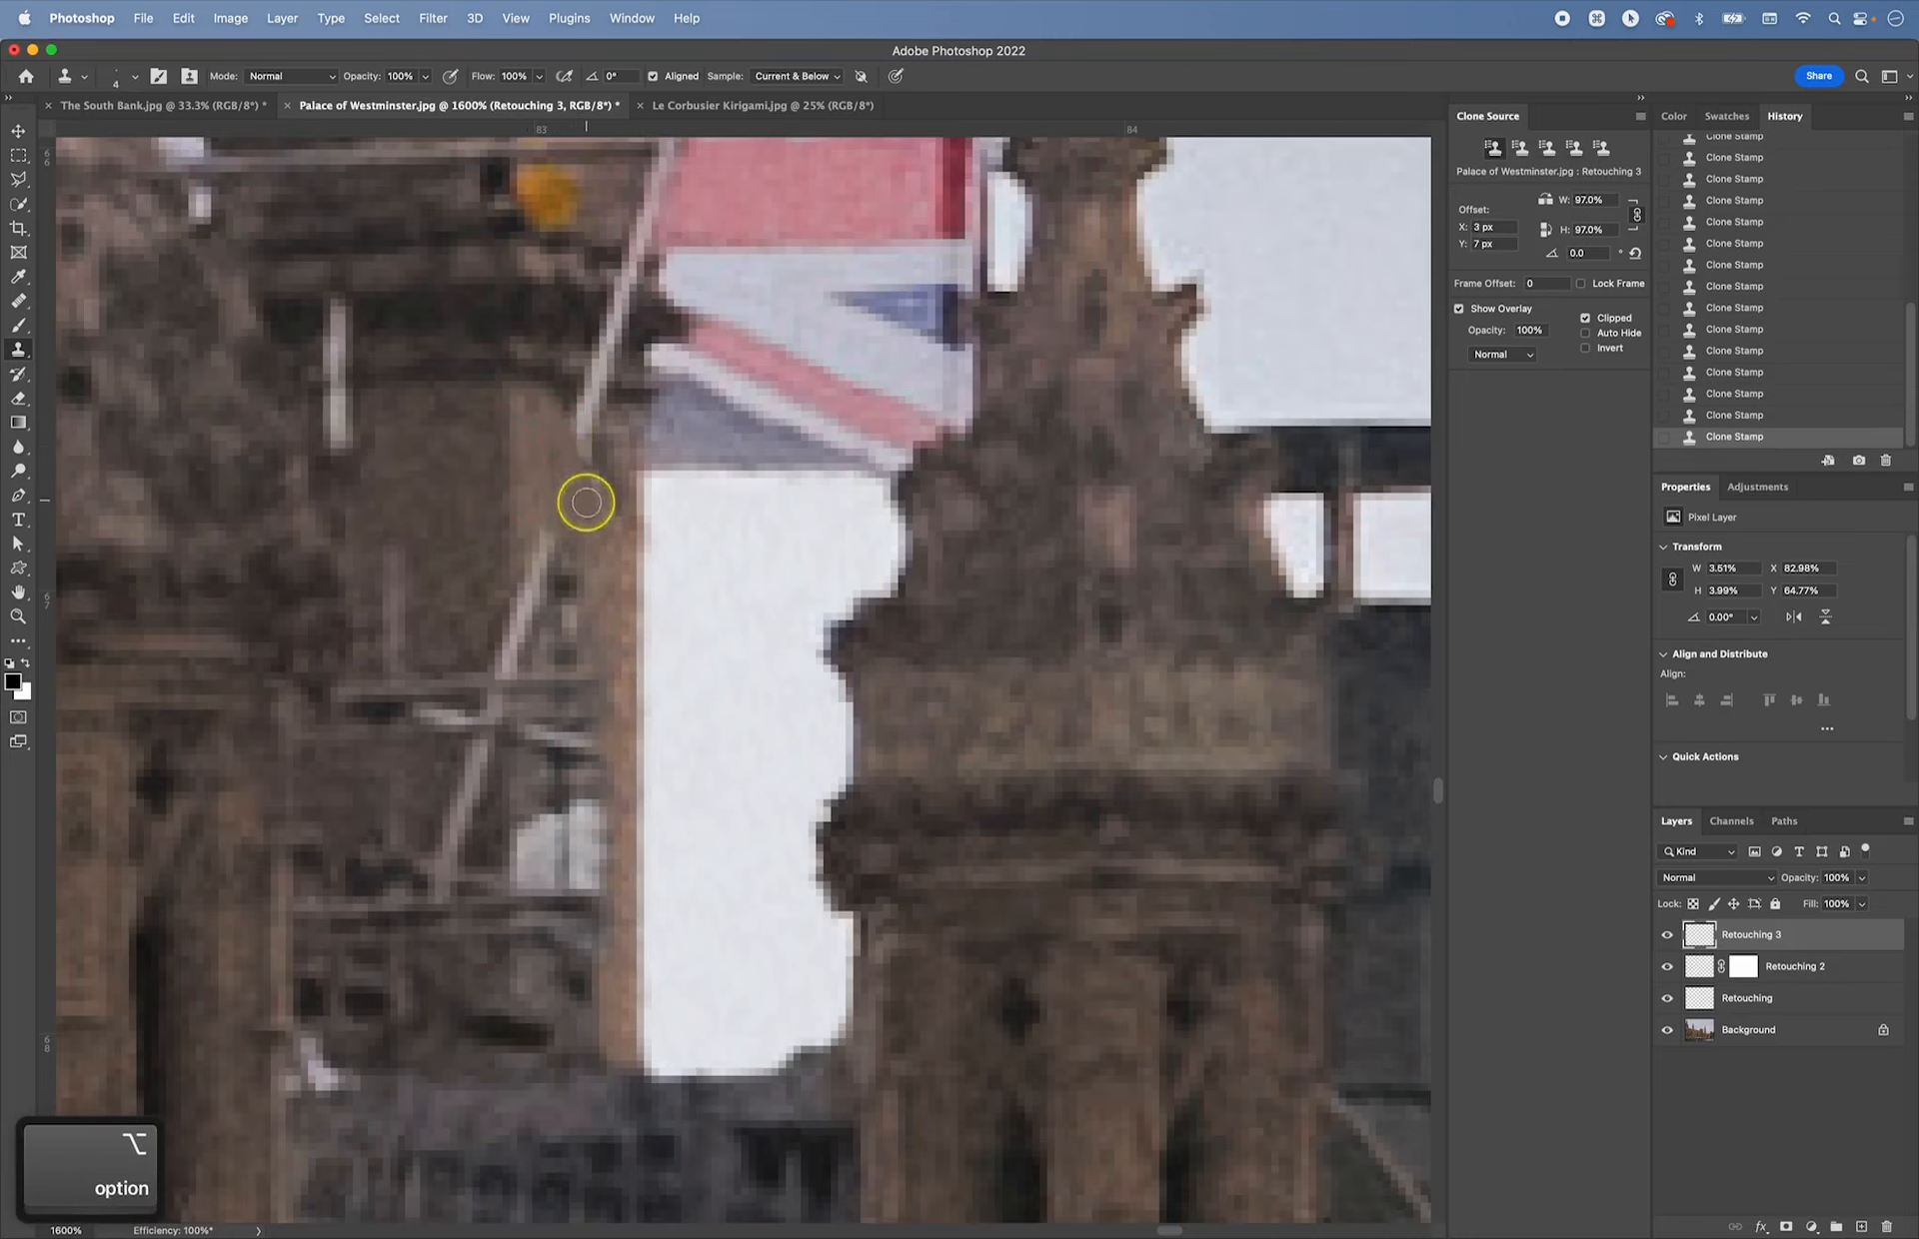
- Clone adjacent stone over the middle stretch of the diagonal pole, undoing the stroke that samples badly
{"action": "left_click", "coordinate": [549, 557]}
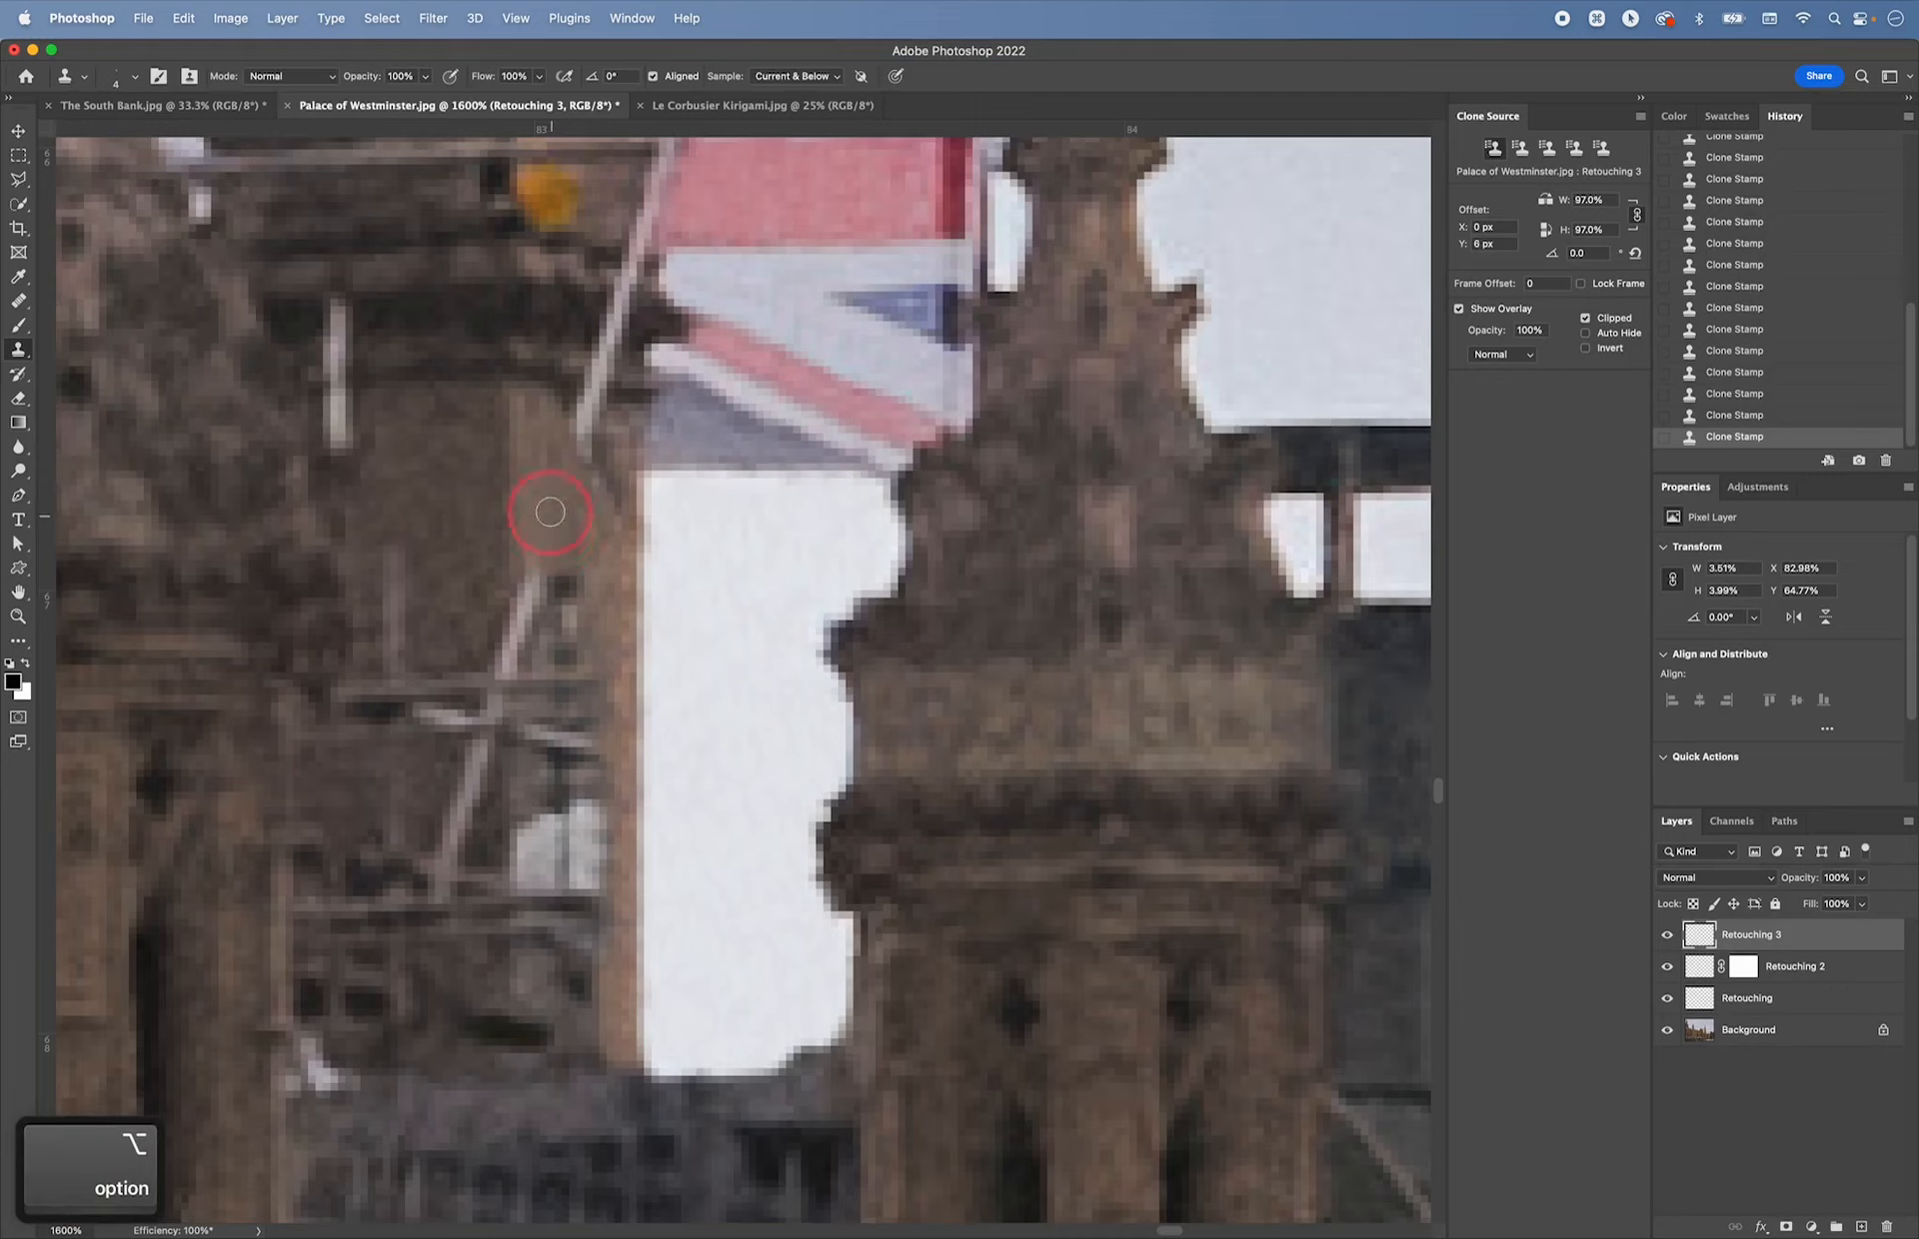
{"action": "key", "text": "super+z"}
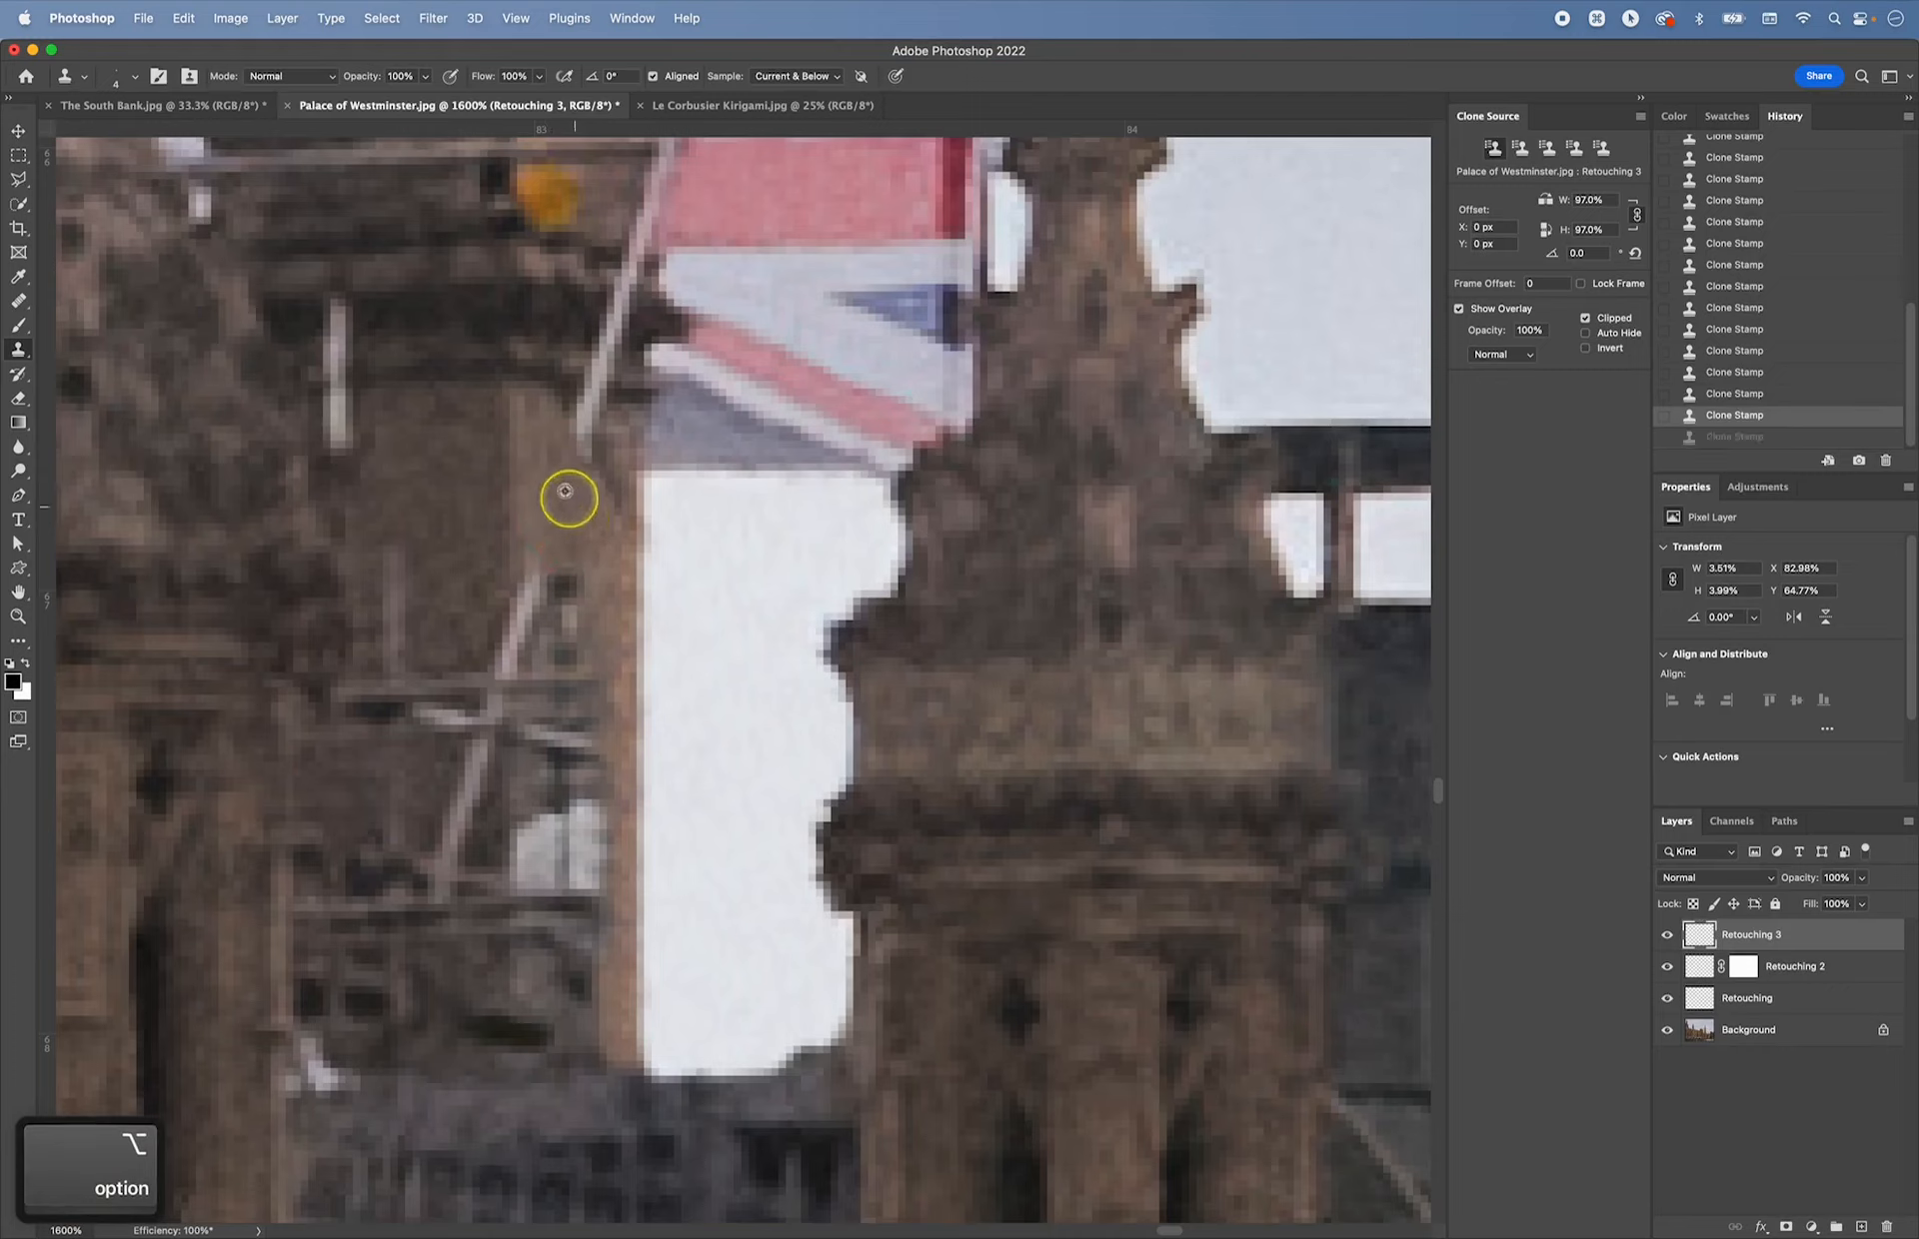
{"action": "left_click", "coordinate": [572, 546]}
{"action": "left_click", "coordinate": [563, 563], "text": "alt"}
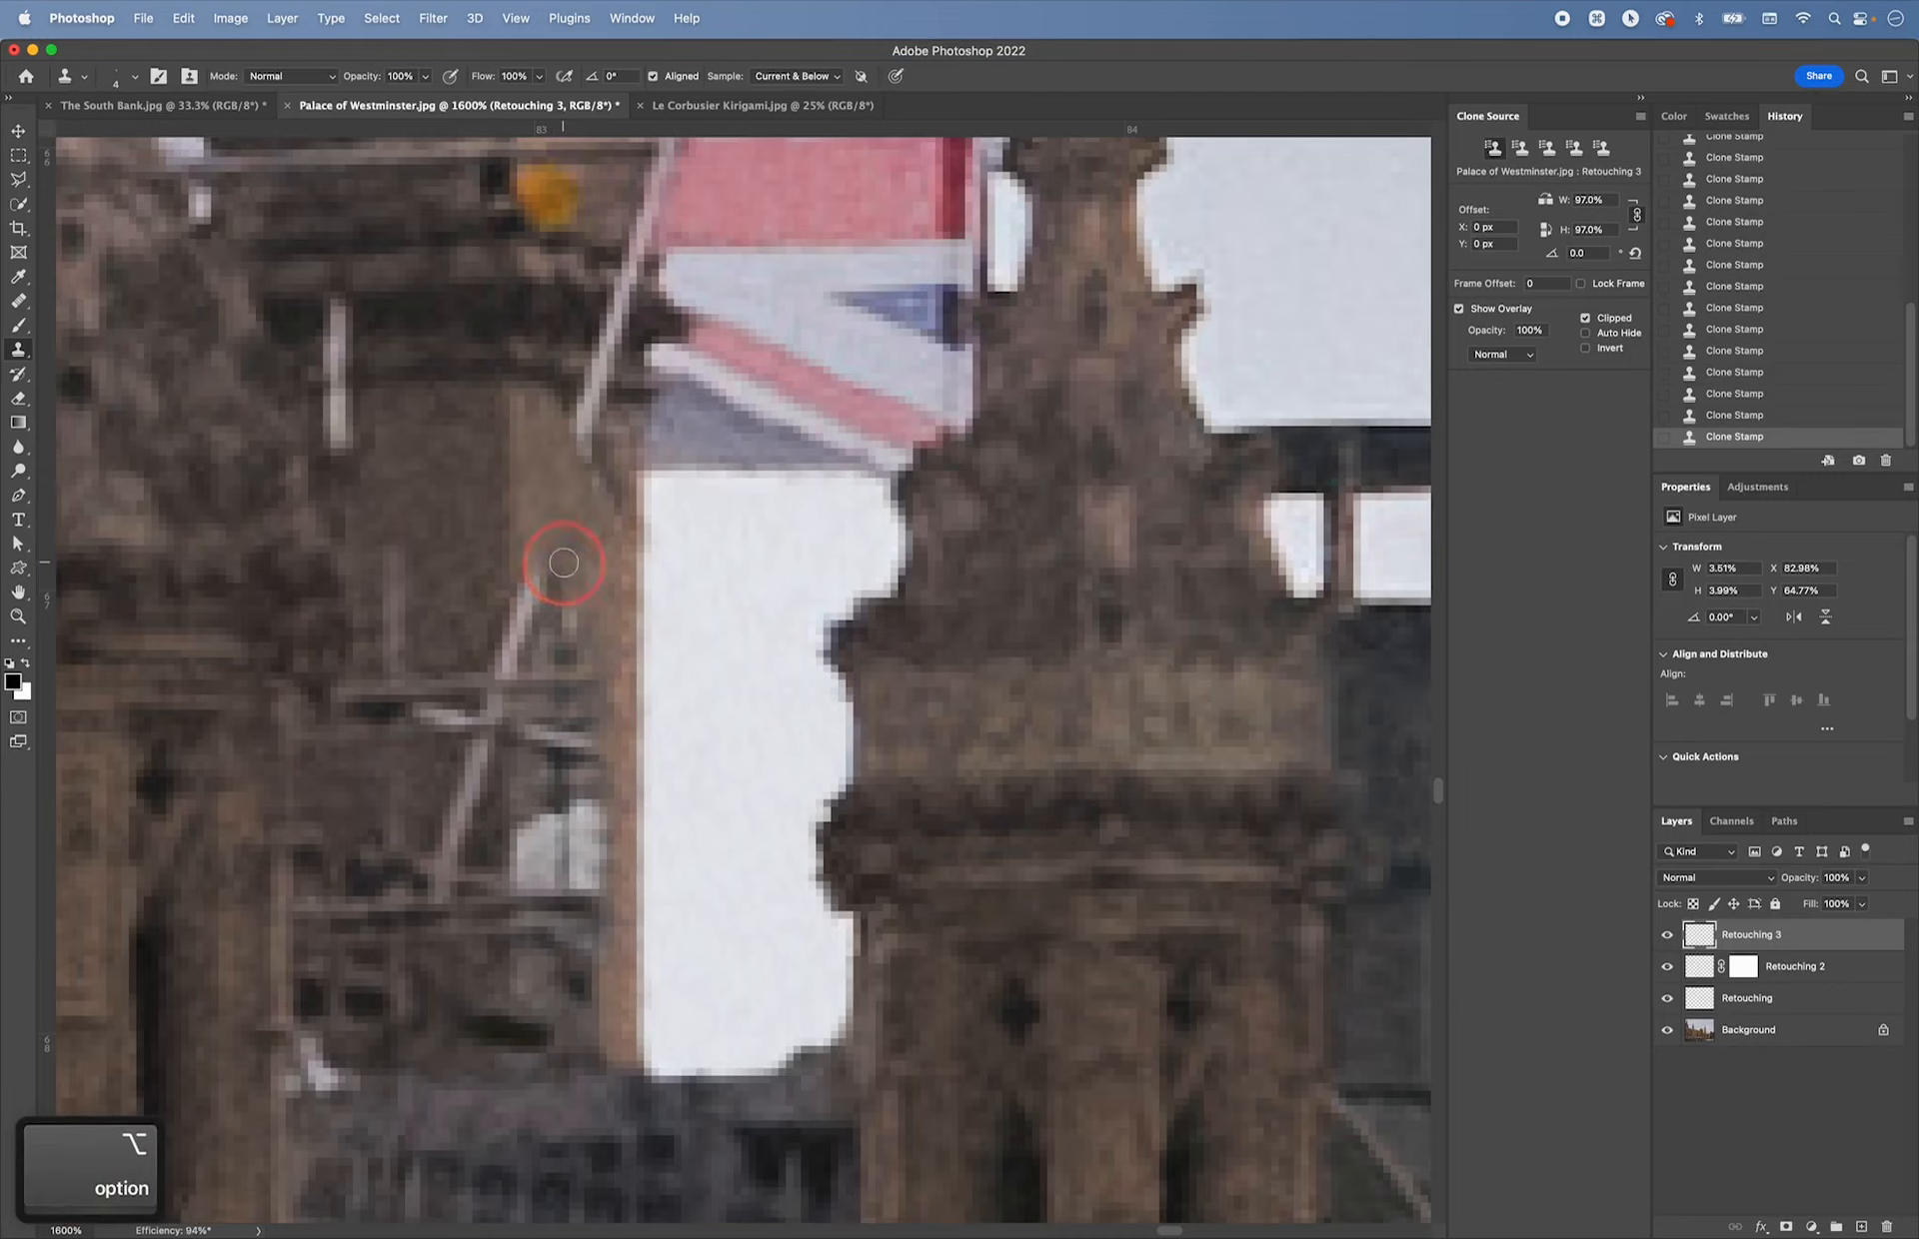
{"action": "left_click_drag", "start_coordinate": [550, 568], "coordinate": [541, 574]}
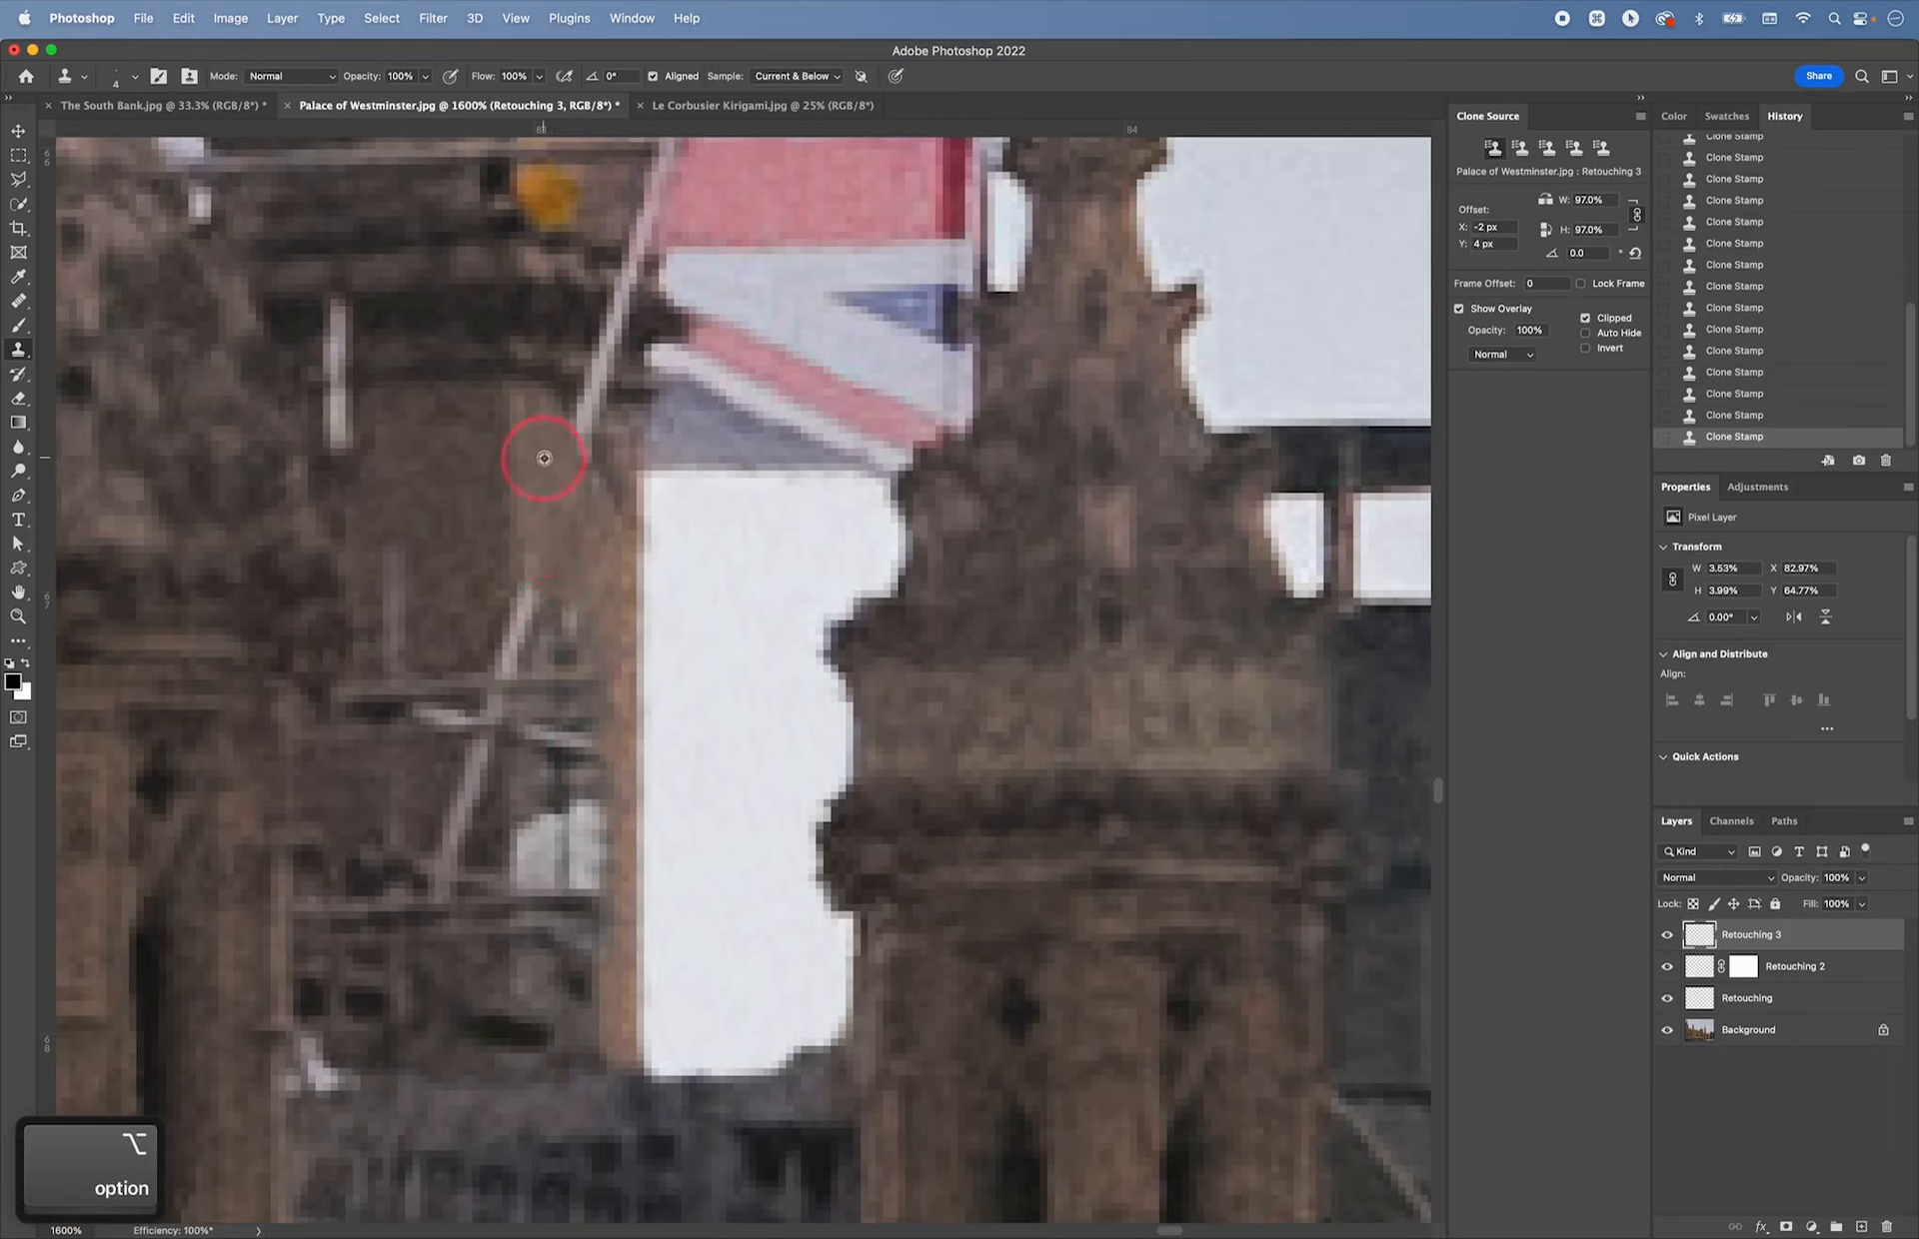
- Clone the column's top and the dark ledge over the pole remnants beside the flag's lower corner
{"action": "left_click_drag", "start_coordinate": [533, 401], "coordinate": [543, 417]}
{"action": "left_click", "coordinate": [577, 436], "text": "alt"}
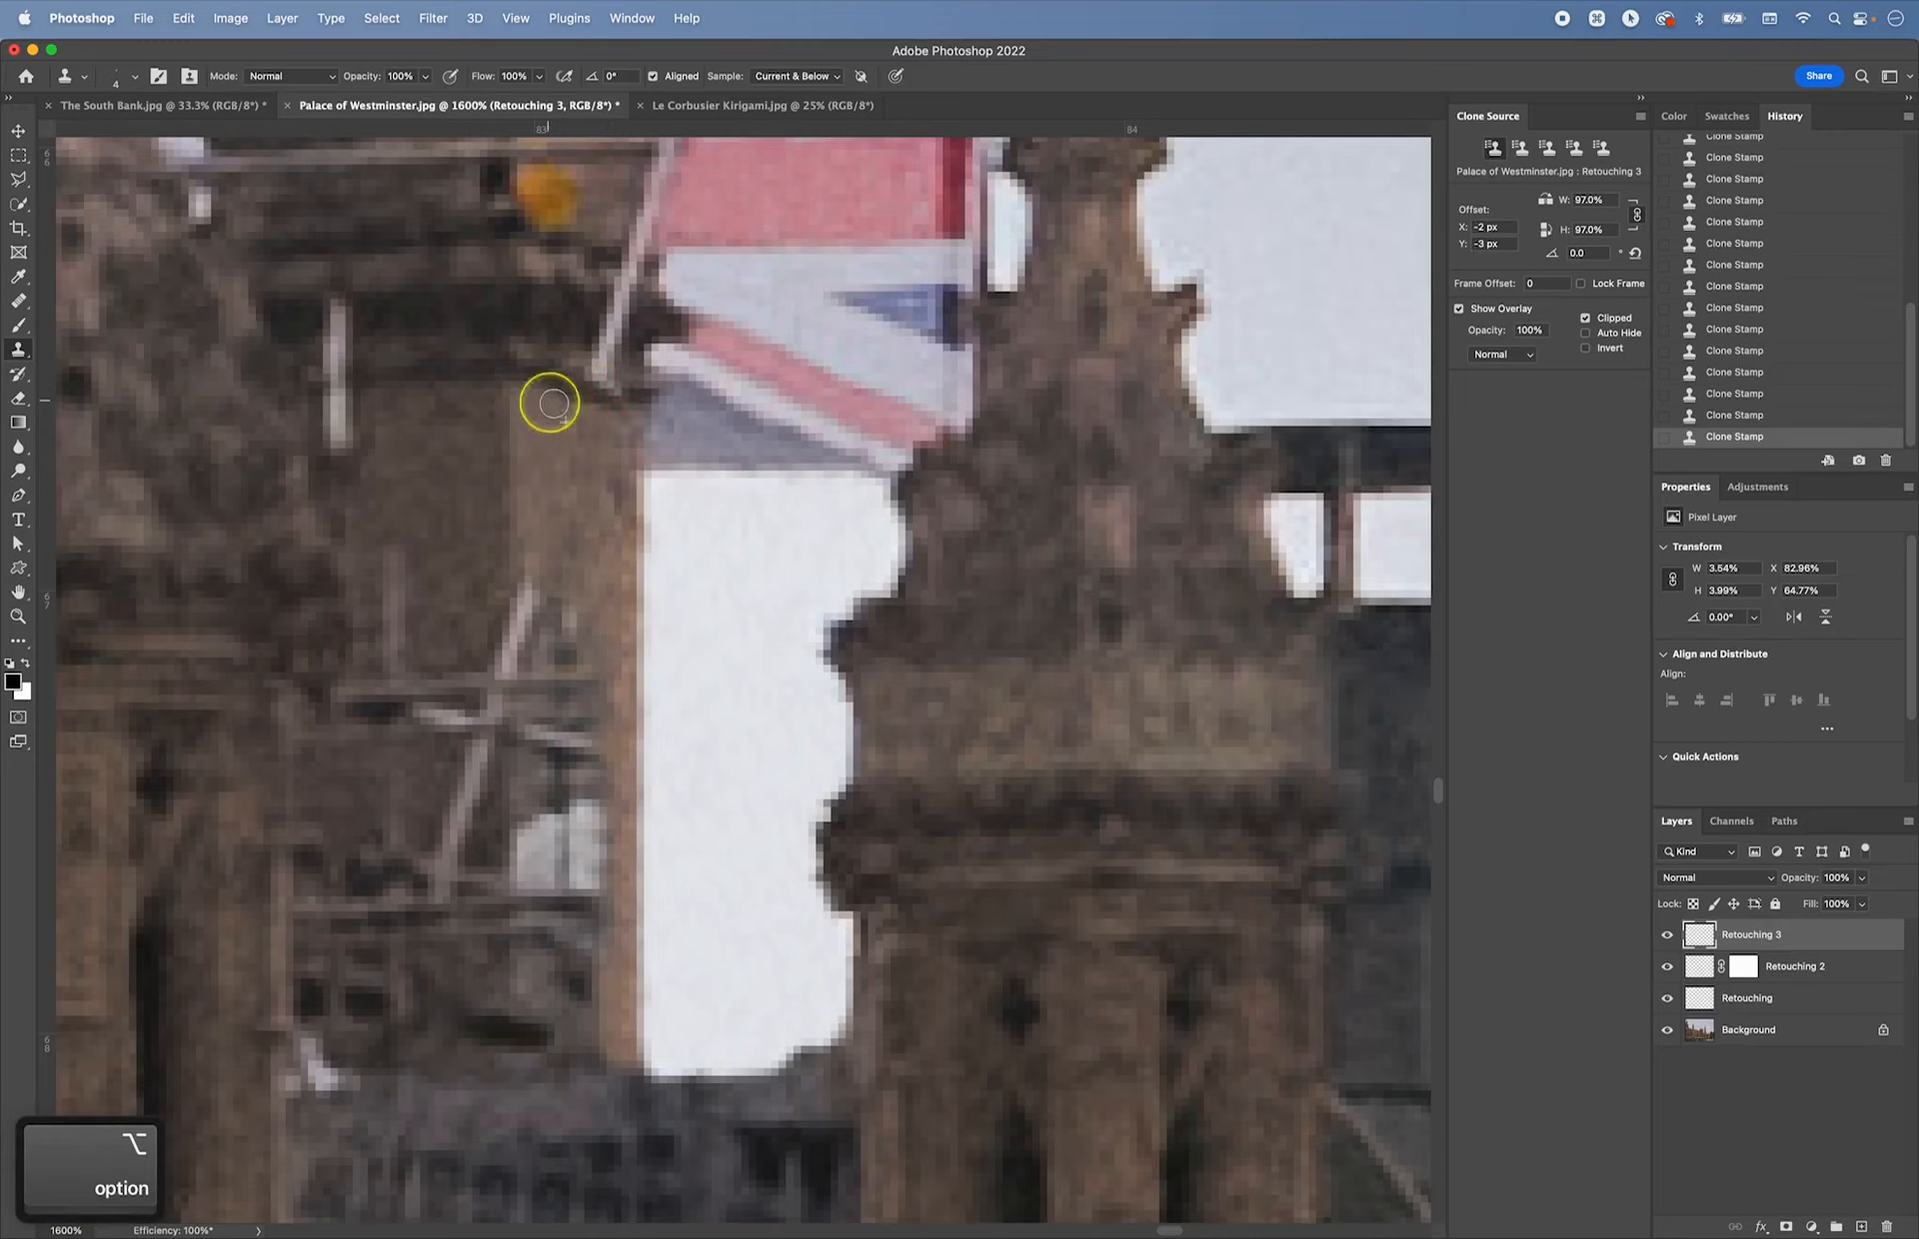
{"action": "left_click", "coordinate": [567, 449], "text": "alt"}
{"action": "left_click", "coordinate": [549, 377], "text": "alt"}
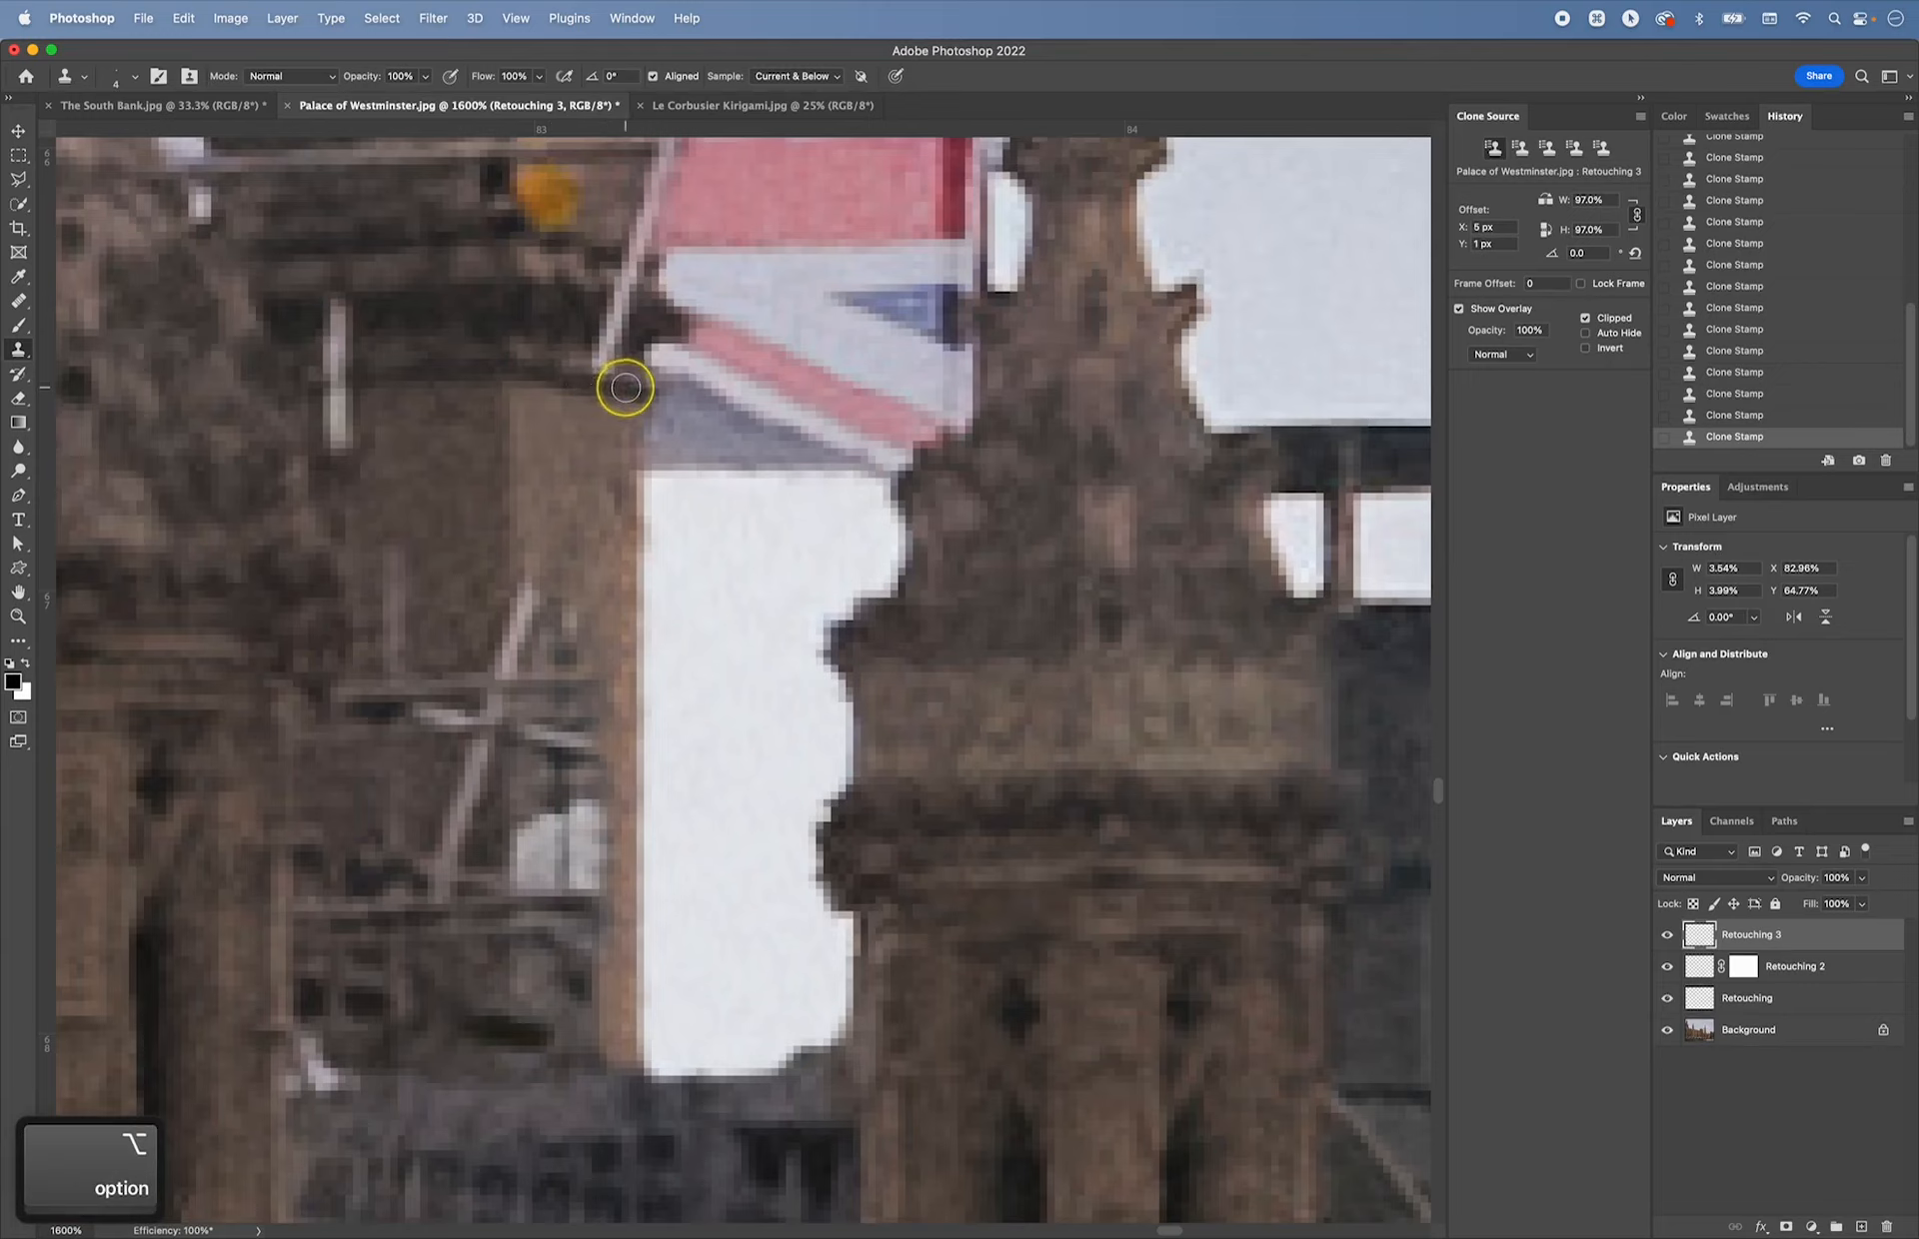
{"action": "left_click", "coordinate": [567, 352], "text": "alt"}
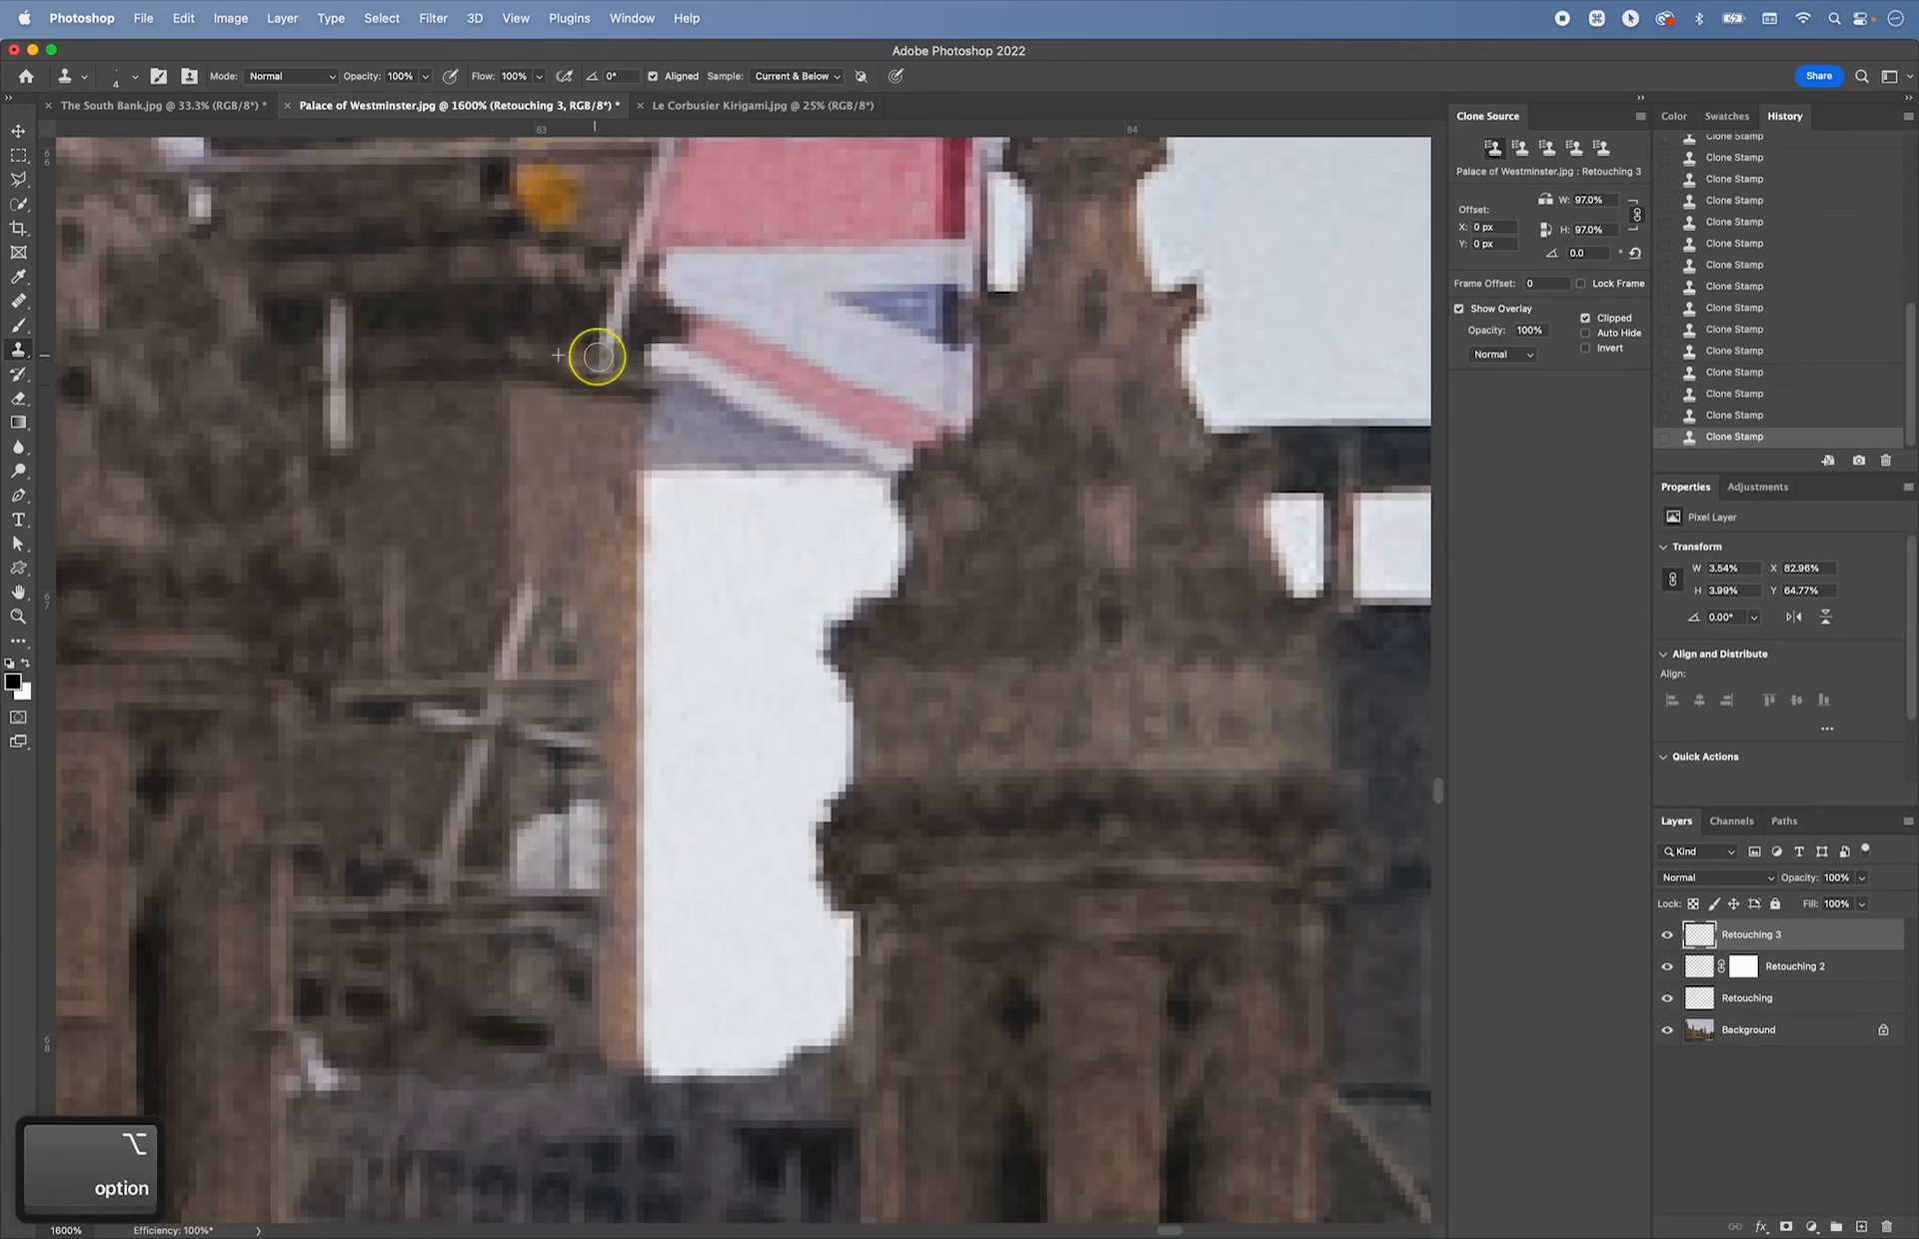
{"action": "left_click", "coordinate": [569, 352], "text": "alt"}
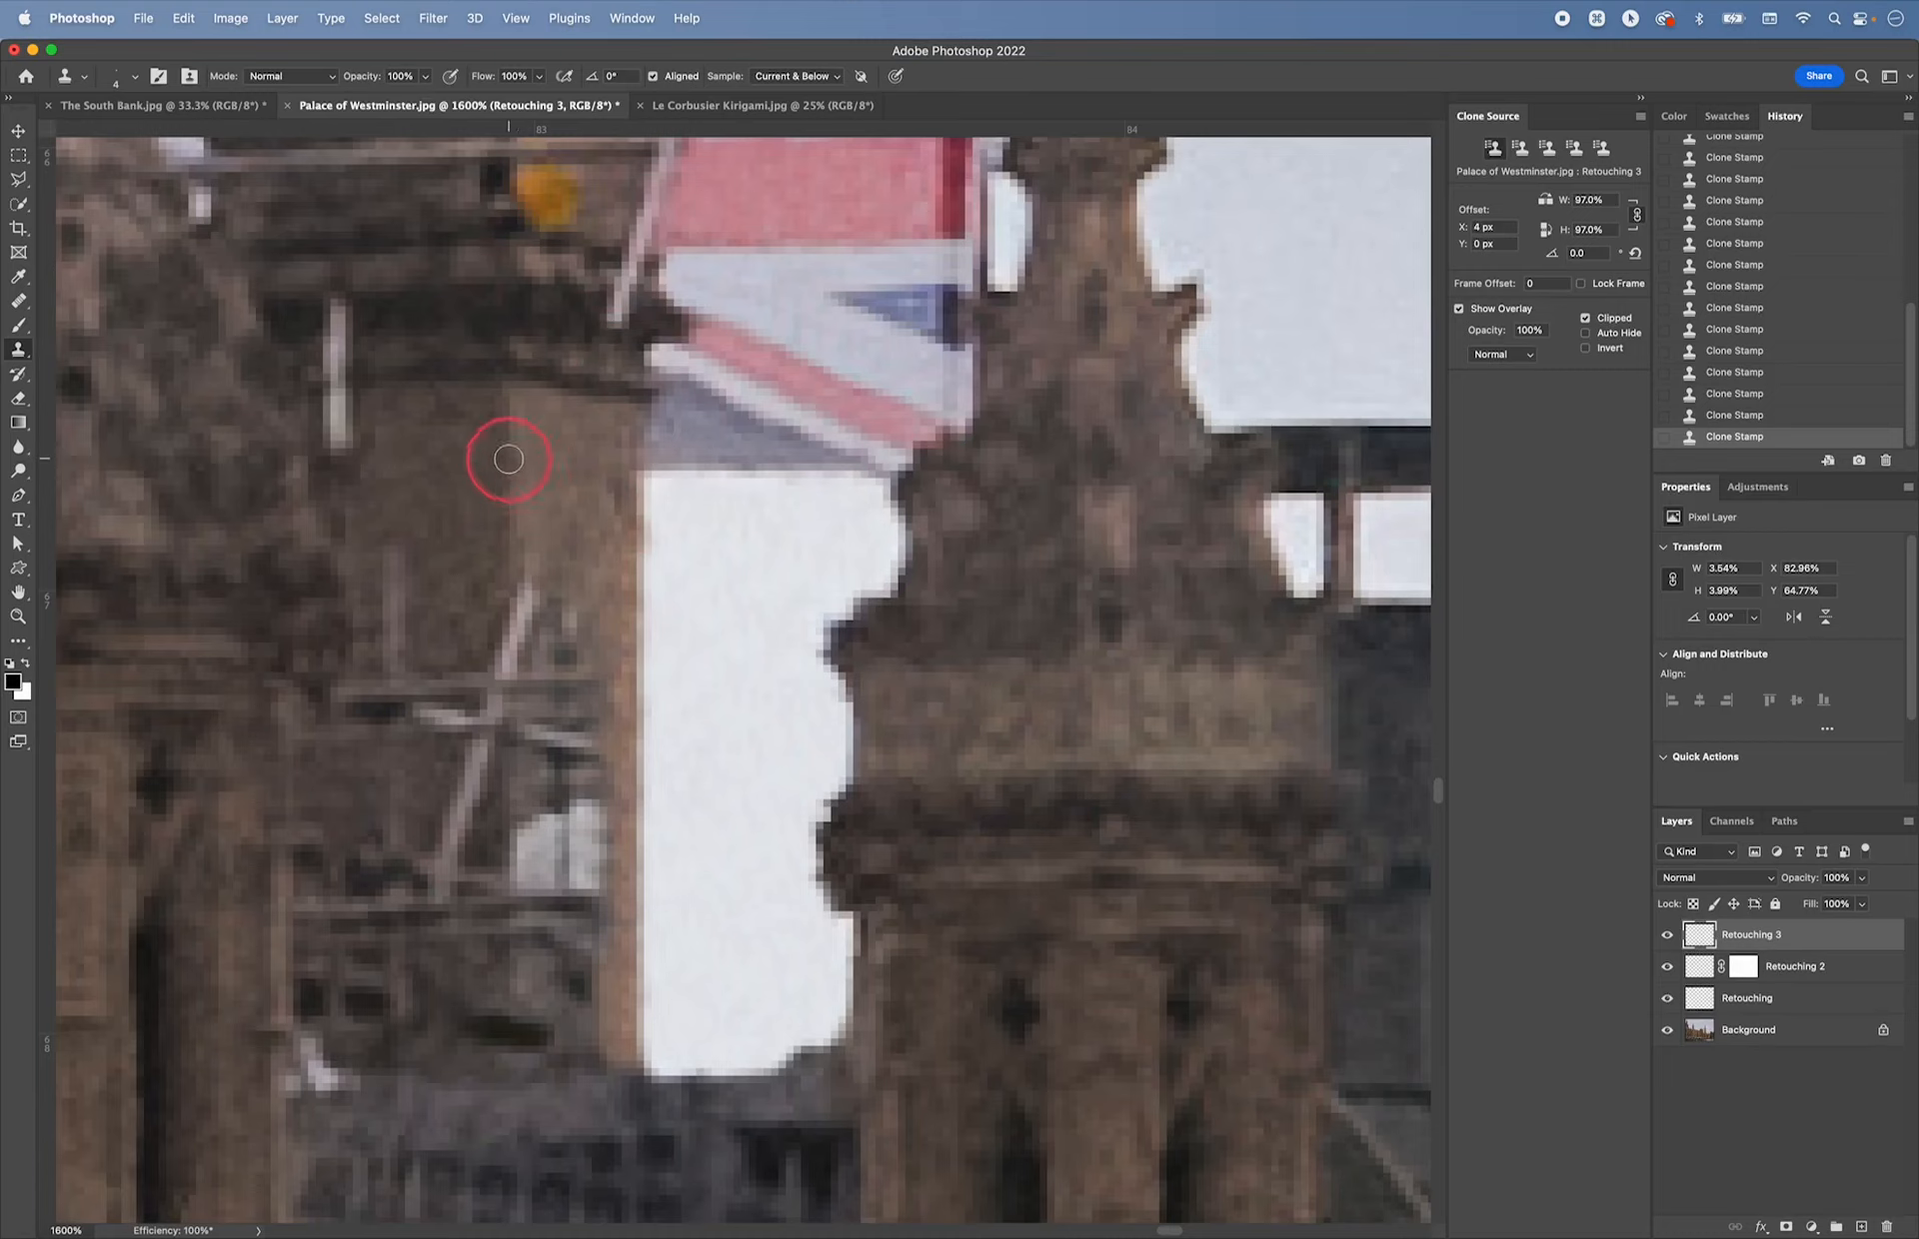
- Enlarge the brush to 9 px and clone the tan stone column straight down to its base, covering the pole and scaffolding
{"action": "key", "text": "bracketright"}
{"action": "key", "text": "bracketright"}
{"action": "key", "text": "bracketright"}
{"action": "key", "text": "bracketright"}
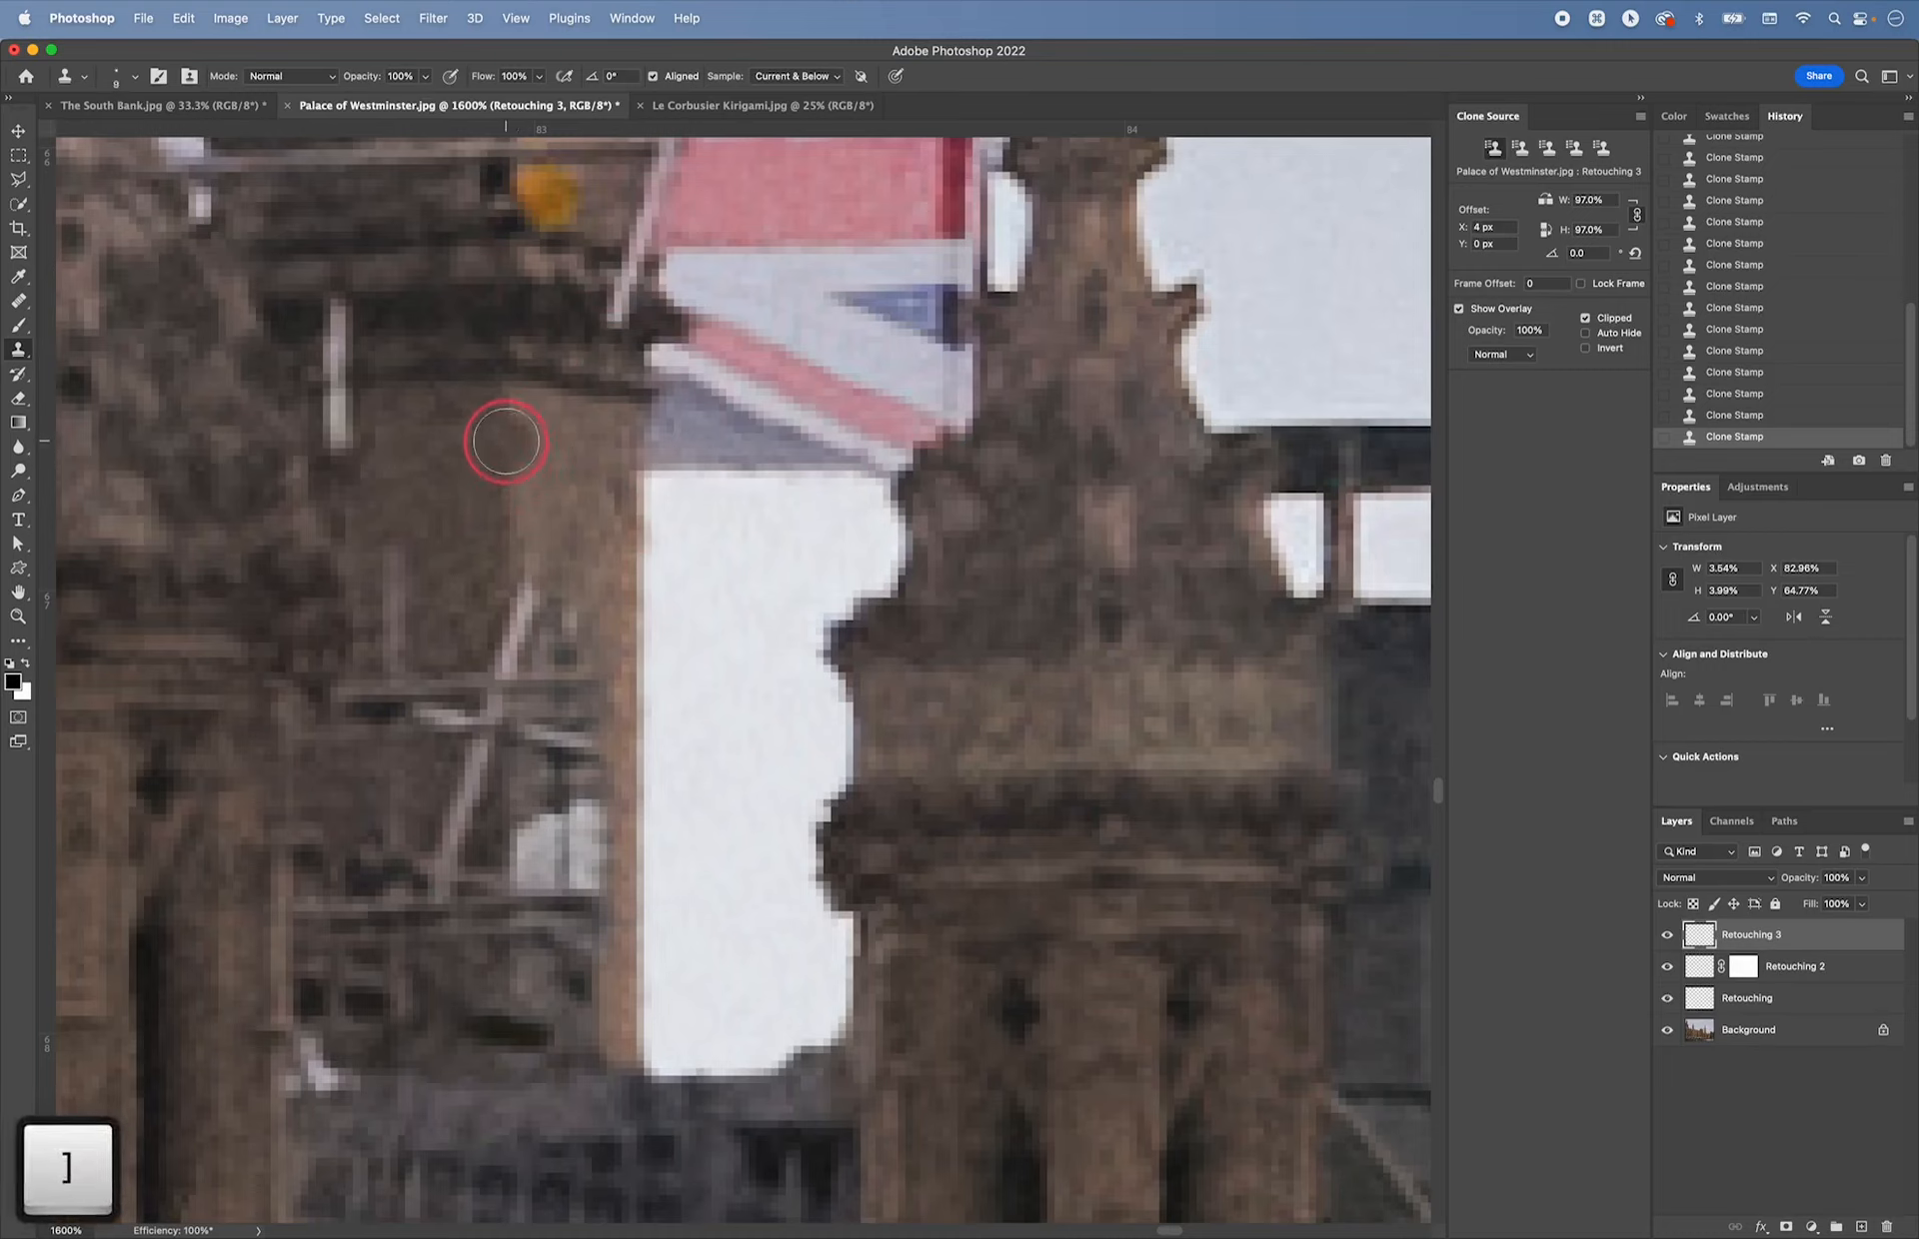
{"action": "key", "text": "alt"}
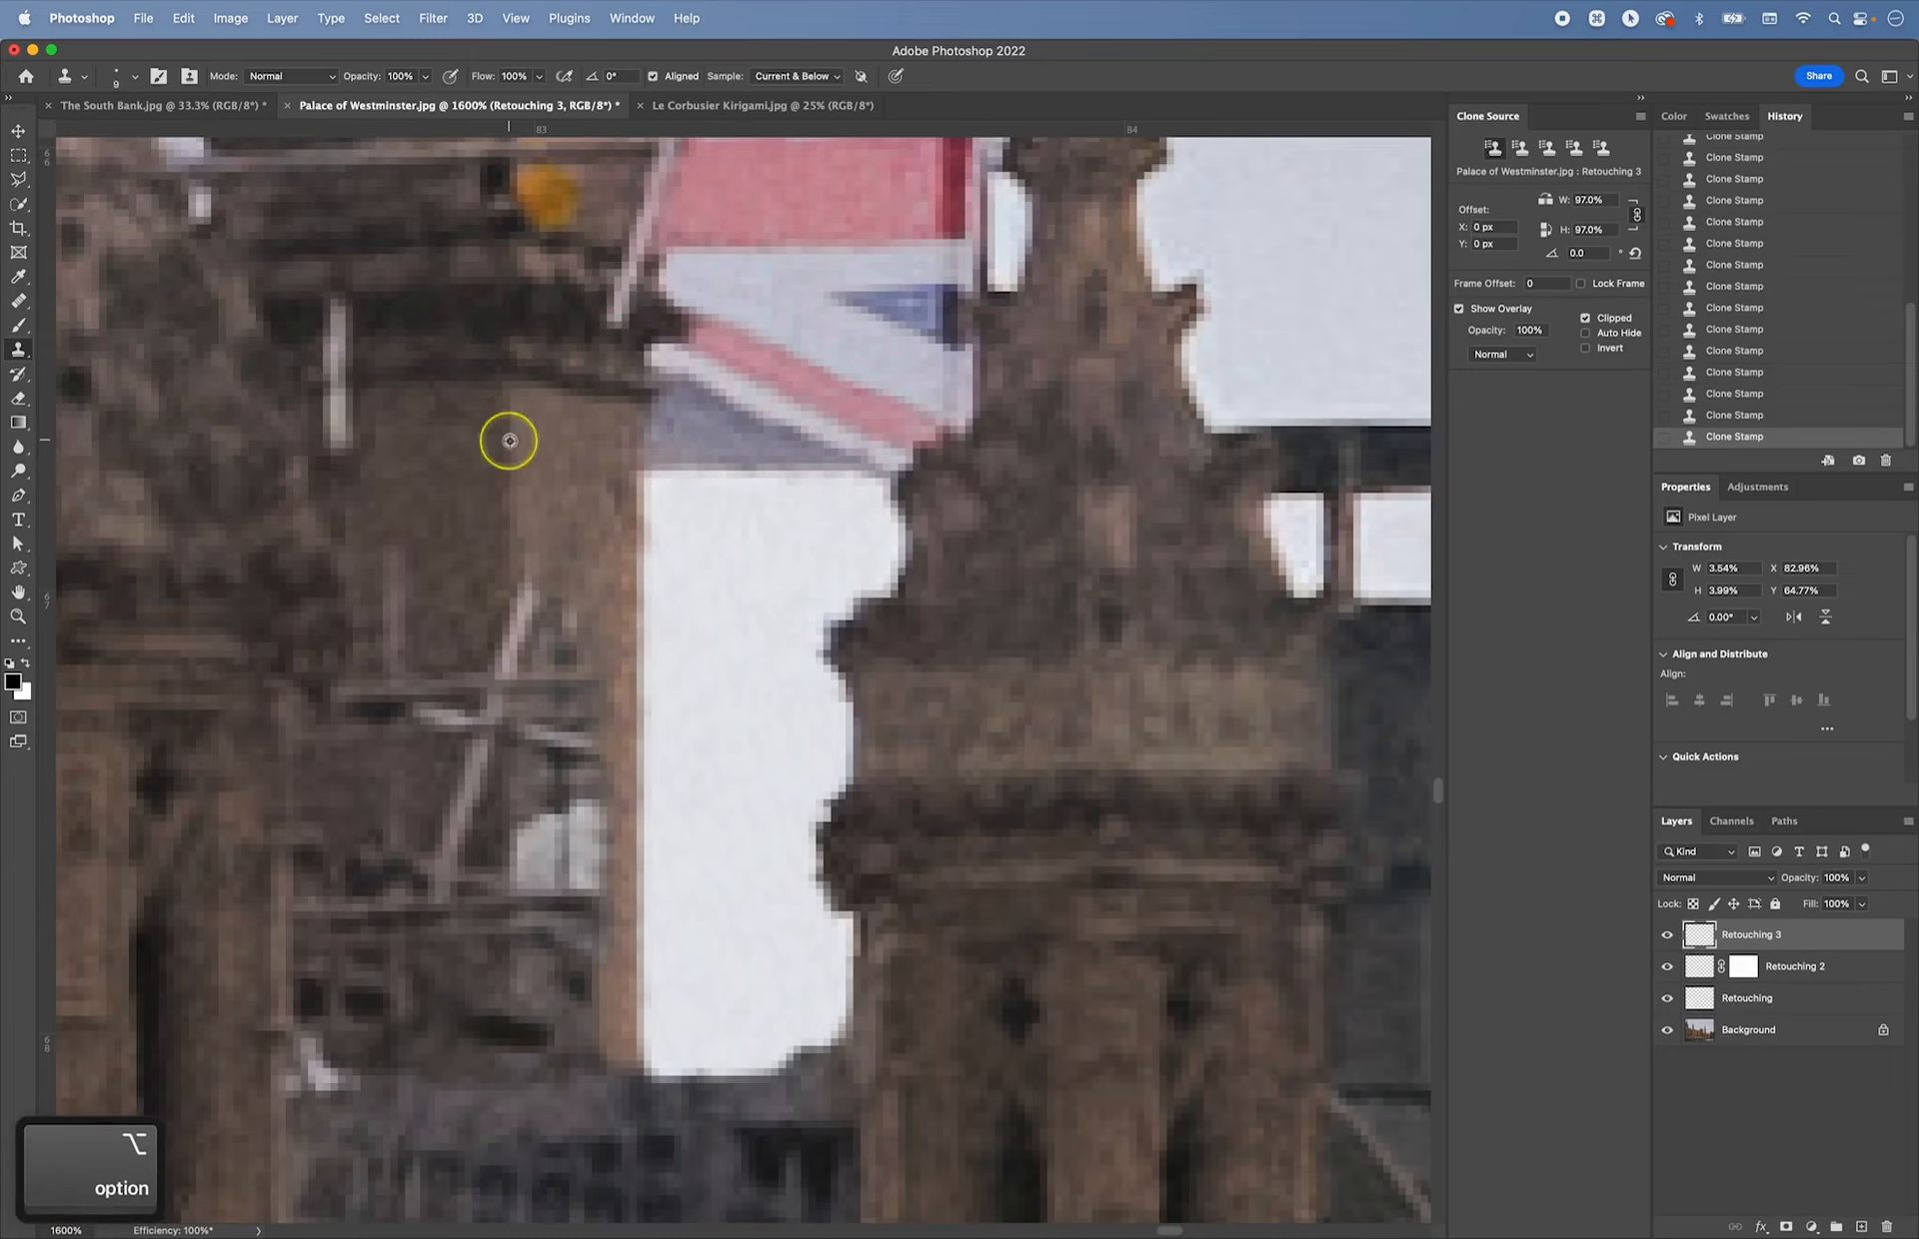
{"action": "left_click", "coordinate": [509, 441], "text": "alt"}
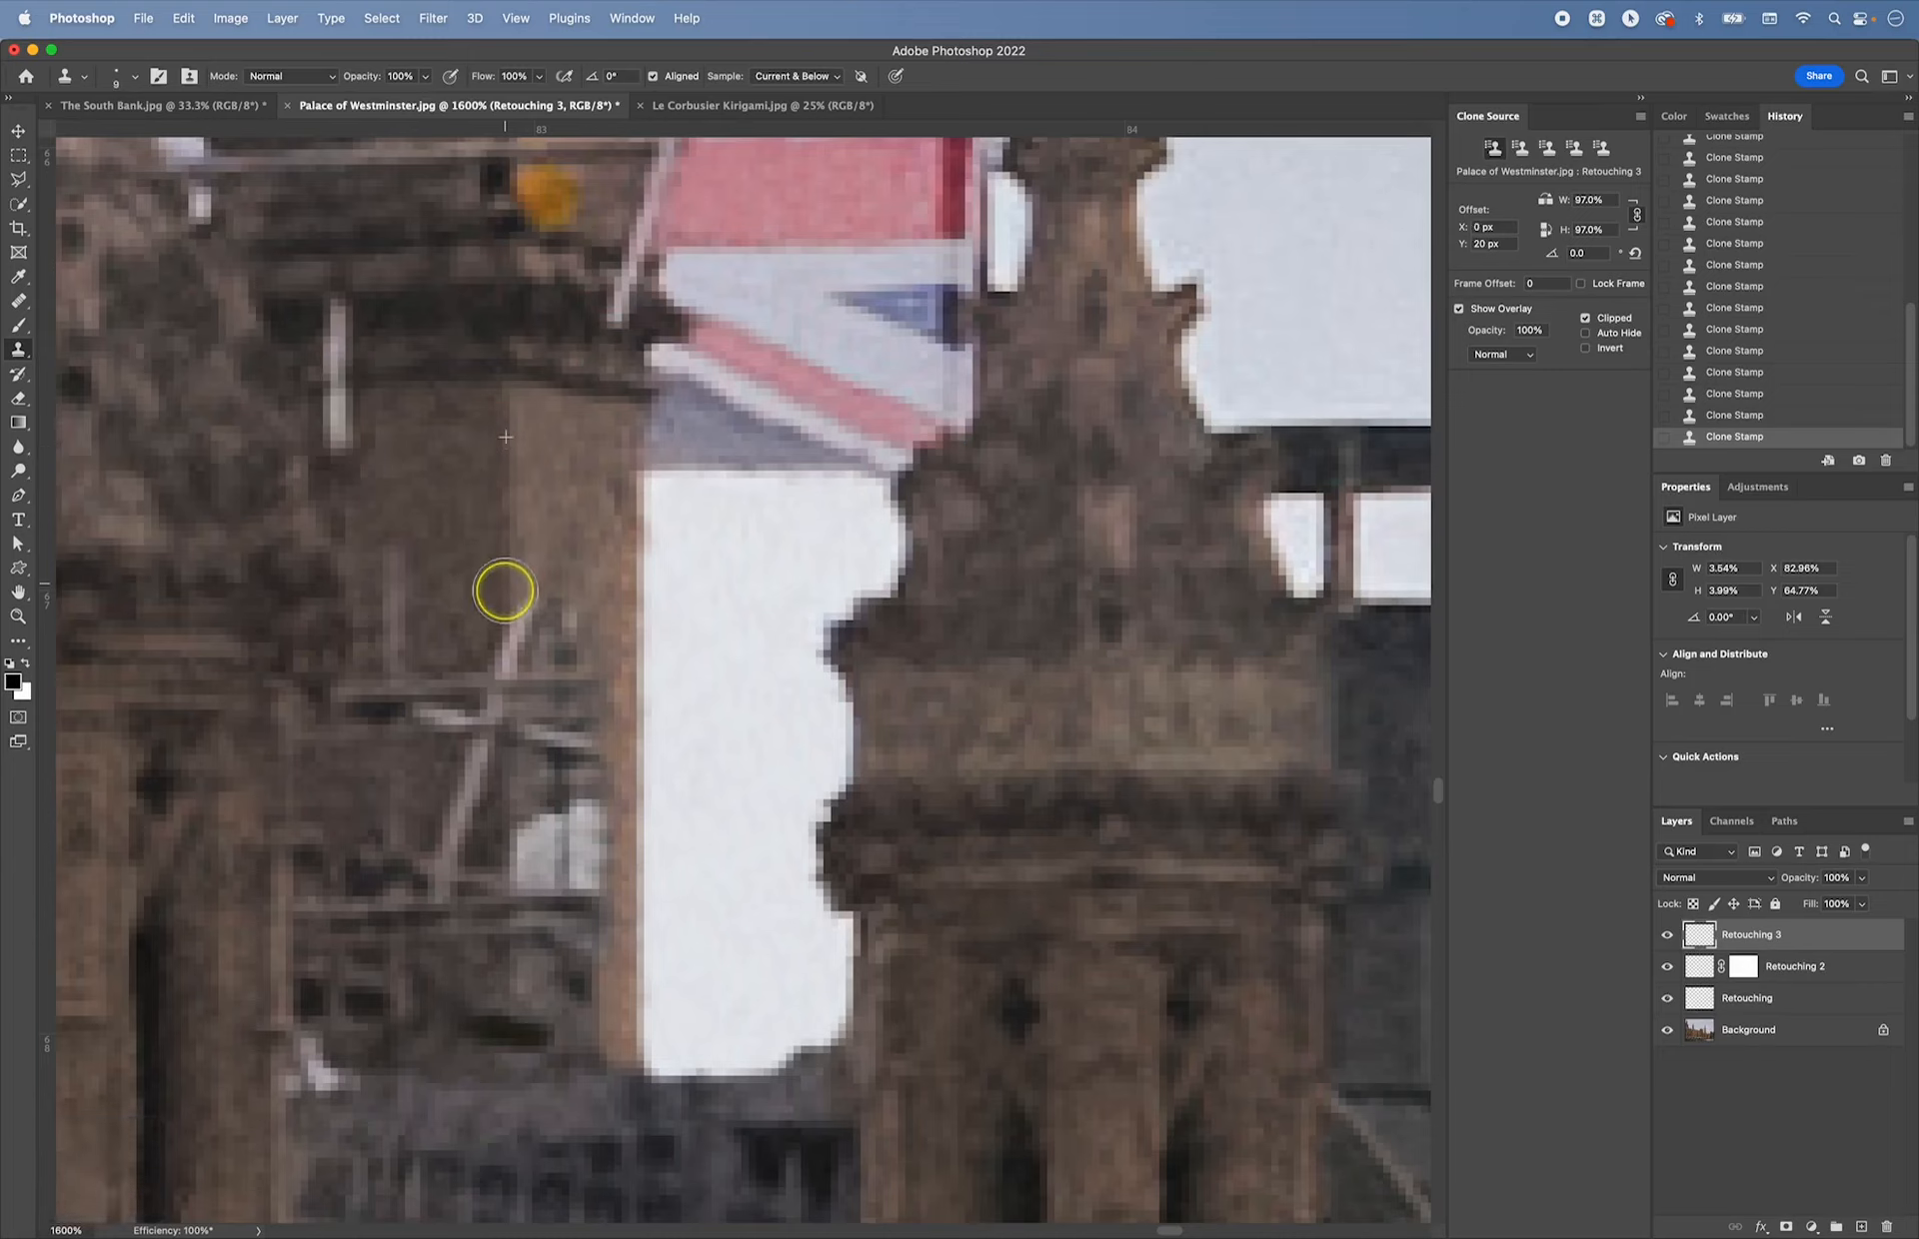
{"action": "left_click_drag", "start_coordinate": [504, 591], "coordinate": [500, 935]}
{"action": "mouse_move", "coordinate": [545, 556]}
{"action": "left_mouse_down"}
{"action": "mouse_move", "coordinate": [558, 505]}
{"action": "mouse_move", "coordinate": [549, 850]}
{"action": "left_mouse_up"}
{"action": "left_click_drag", "start_coordinate": [548, 940], "coordinate": [543, 977]}
{"action": "left_click_drag", "start_coordinate": [586, 710], "coordinate": [587, 710]}
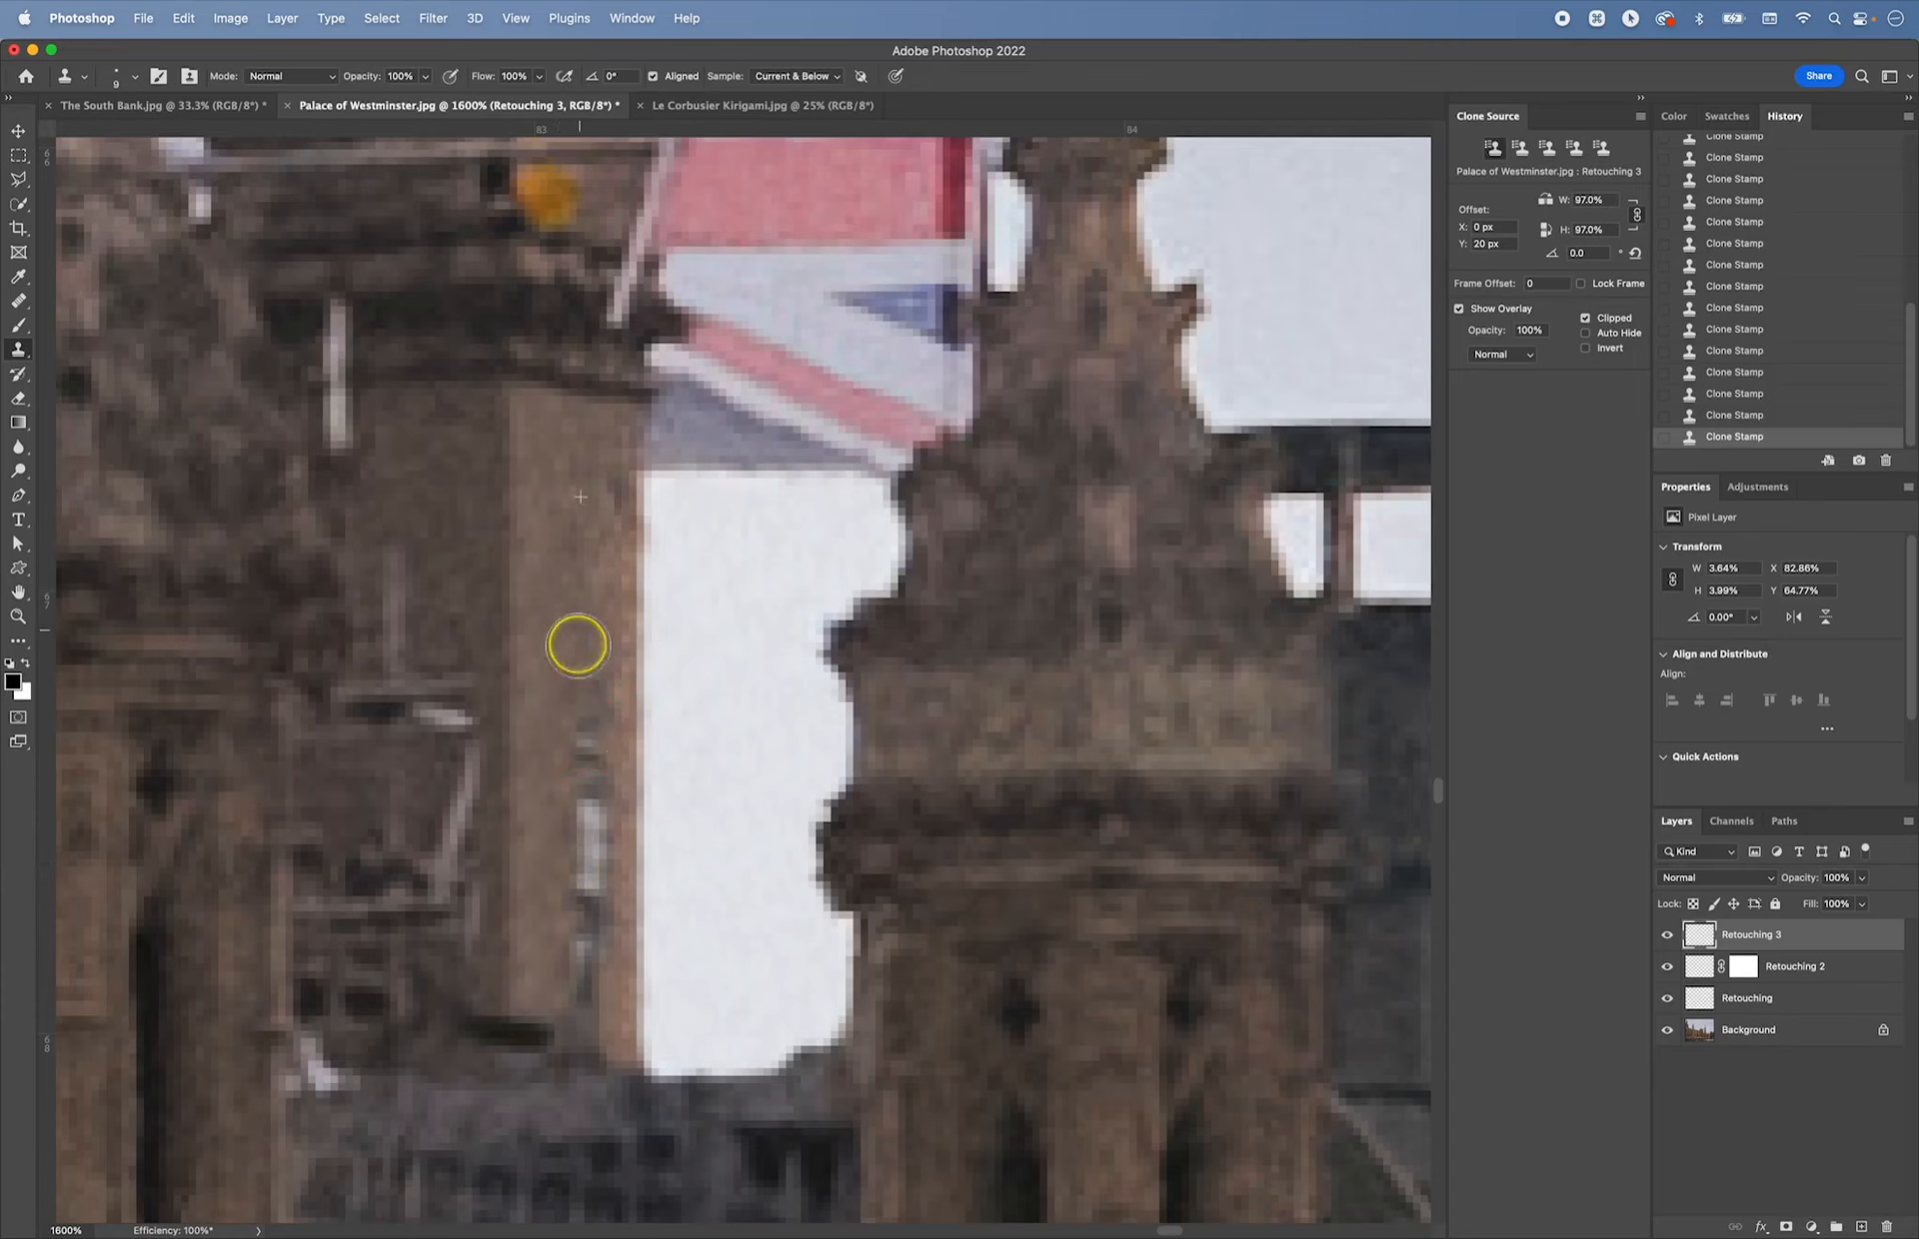
{"action": "left_click_drag", "start_coordinate": [565, 838], "coordinate": [583, 734]}
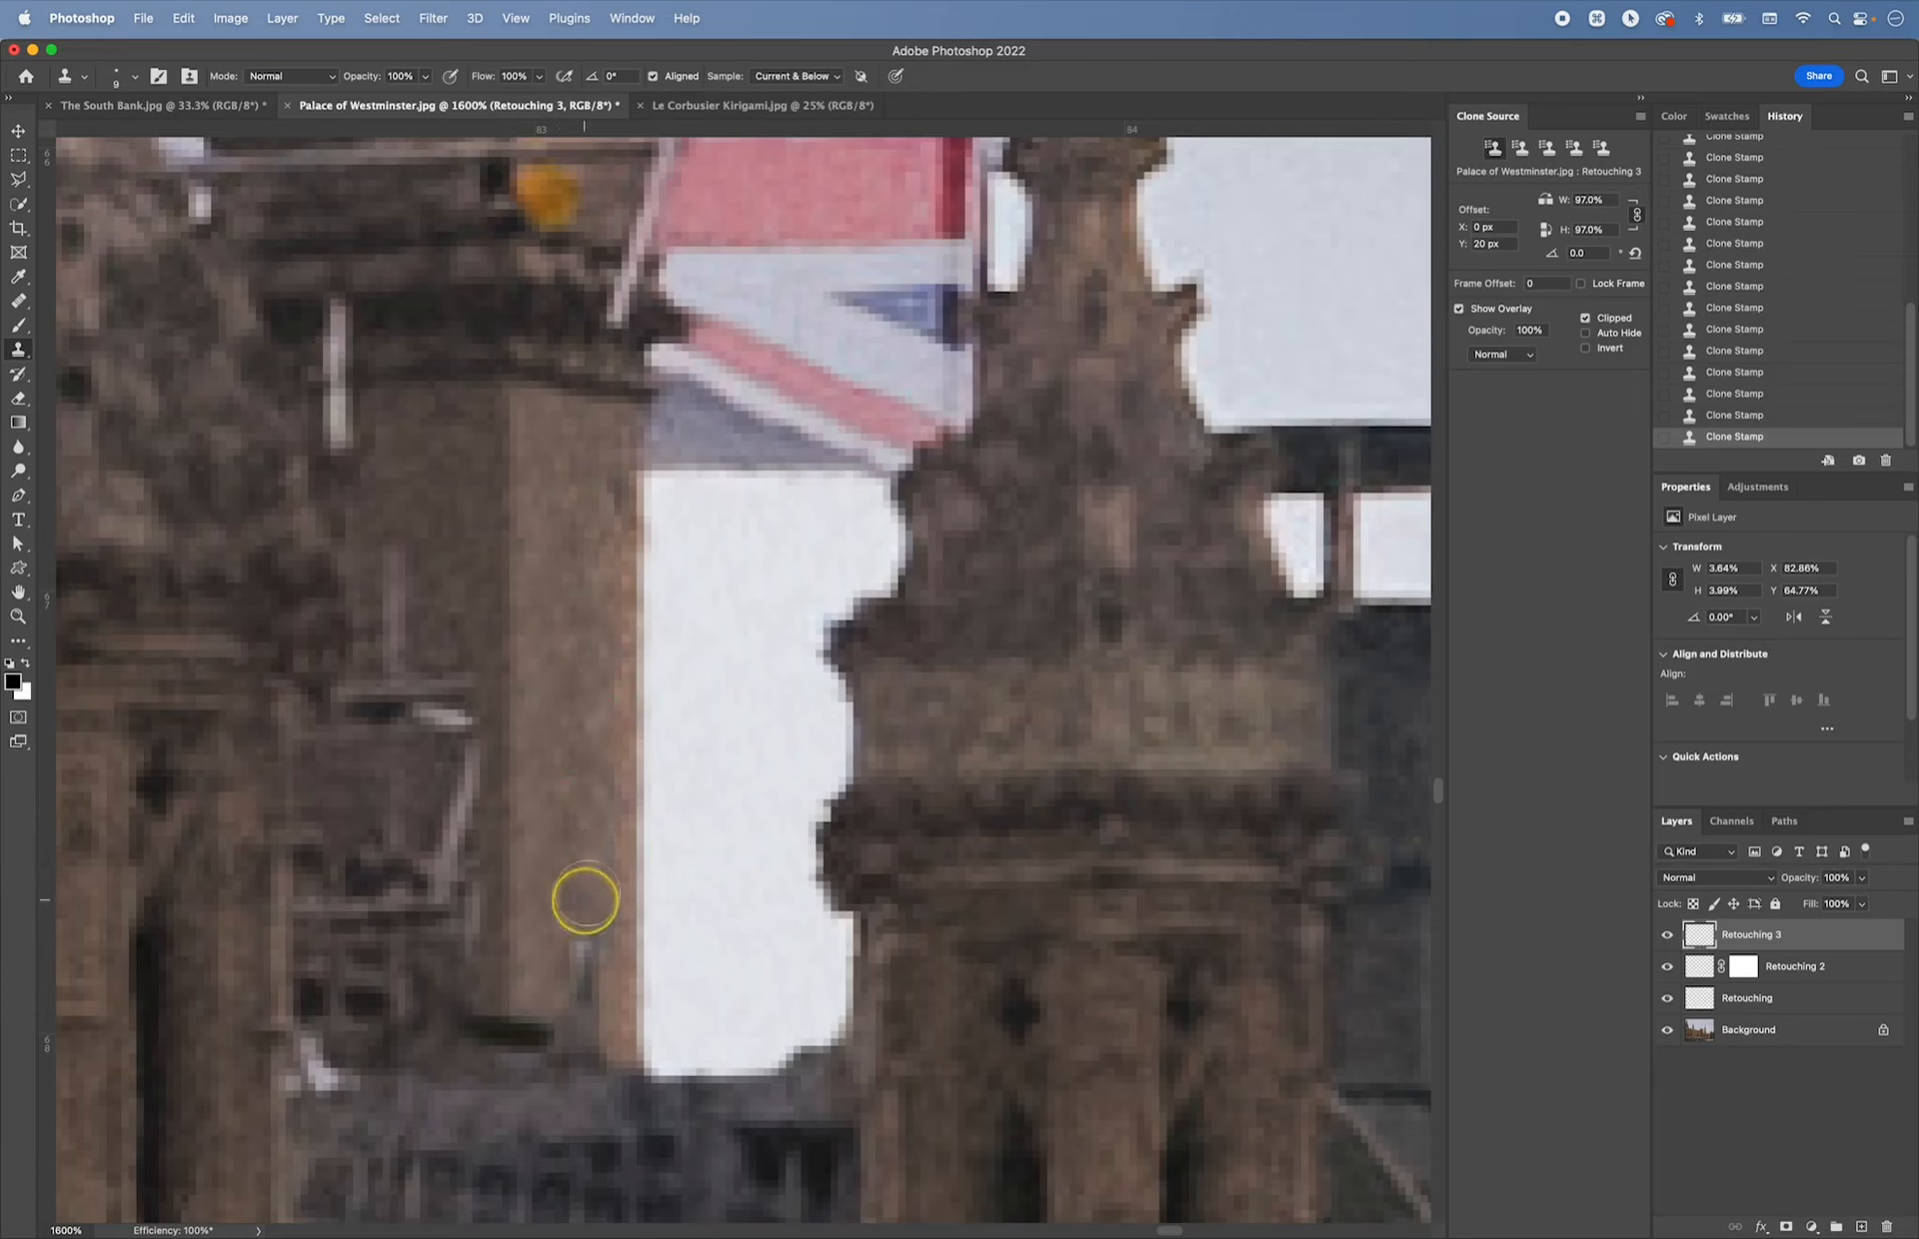
{"action": "mouse_move", "coordinate": [586, 917]}
{"action": "left_mouse_down"}
{"action": "mouse_move", "coordinate": [580, 1004]}
{"action": "mouse_move", "coordinate": [605, 1047]}
{"action": "mouse_move", "coordinate": [561, 1015]}
{"action": "mouse_move", "coordinate": [621, 1045]}
{"action": "left_mouse_up"}
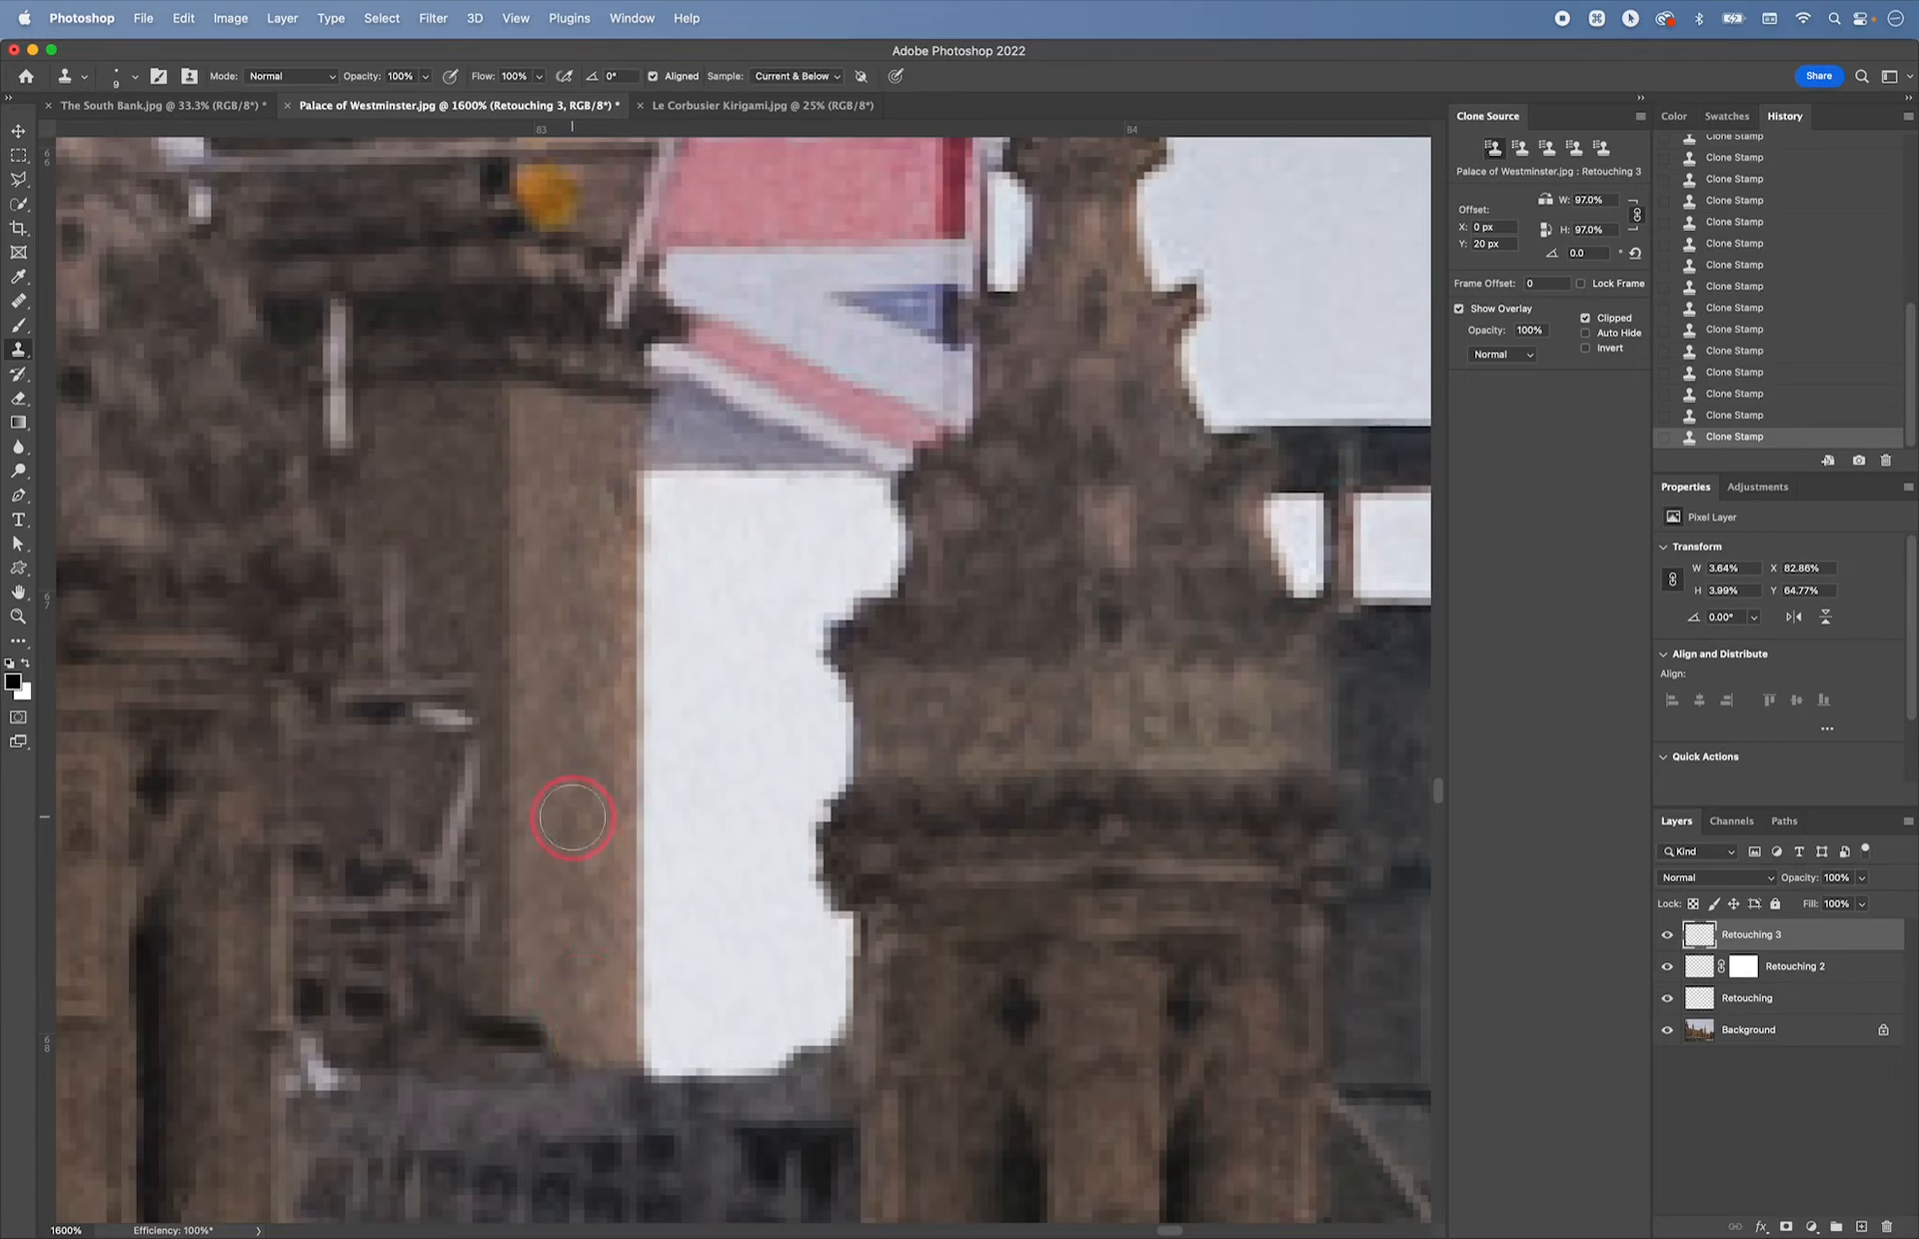
- Resample the tan column and touch up its surface and its straight edge against the white gap
{"action": "left_click", "coordinate": [597, 600], "text": "alt"}
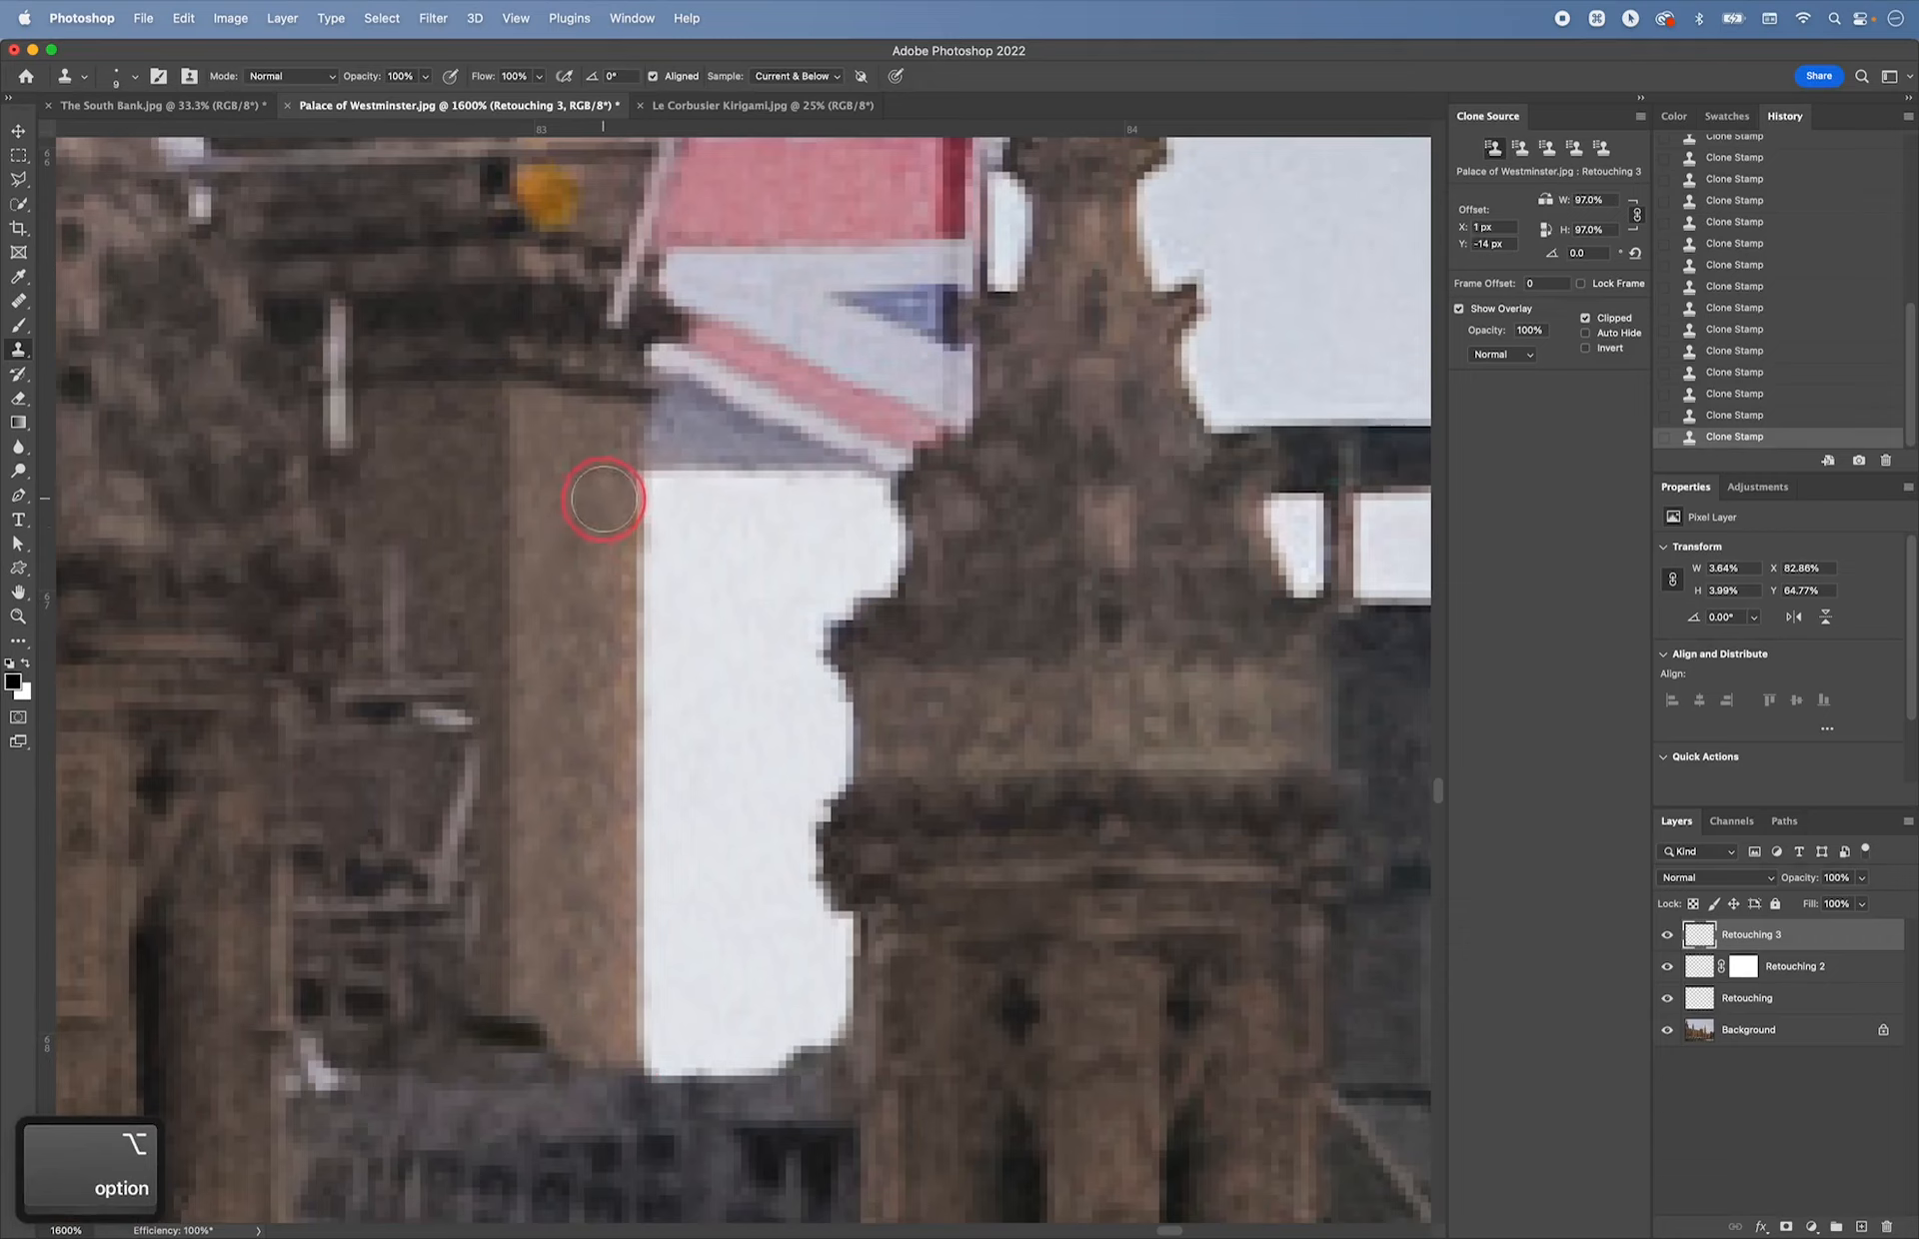
{"action": "mouse_move", "coordinate": [603, 499]}
{"action": "left_mouse_down"}
{"action": "mouse_move", "coordinate": [643, 613]}
{"action": "mouse_move", "coordinate": [640, 546]}
{"action": "mouse_move", "coordinate": [640, 571]}
{"action": "left_mouse_up"}
{"action": "left_click_drag", "start_coordinate": [648, 784], "coordinate": [646, 786]}
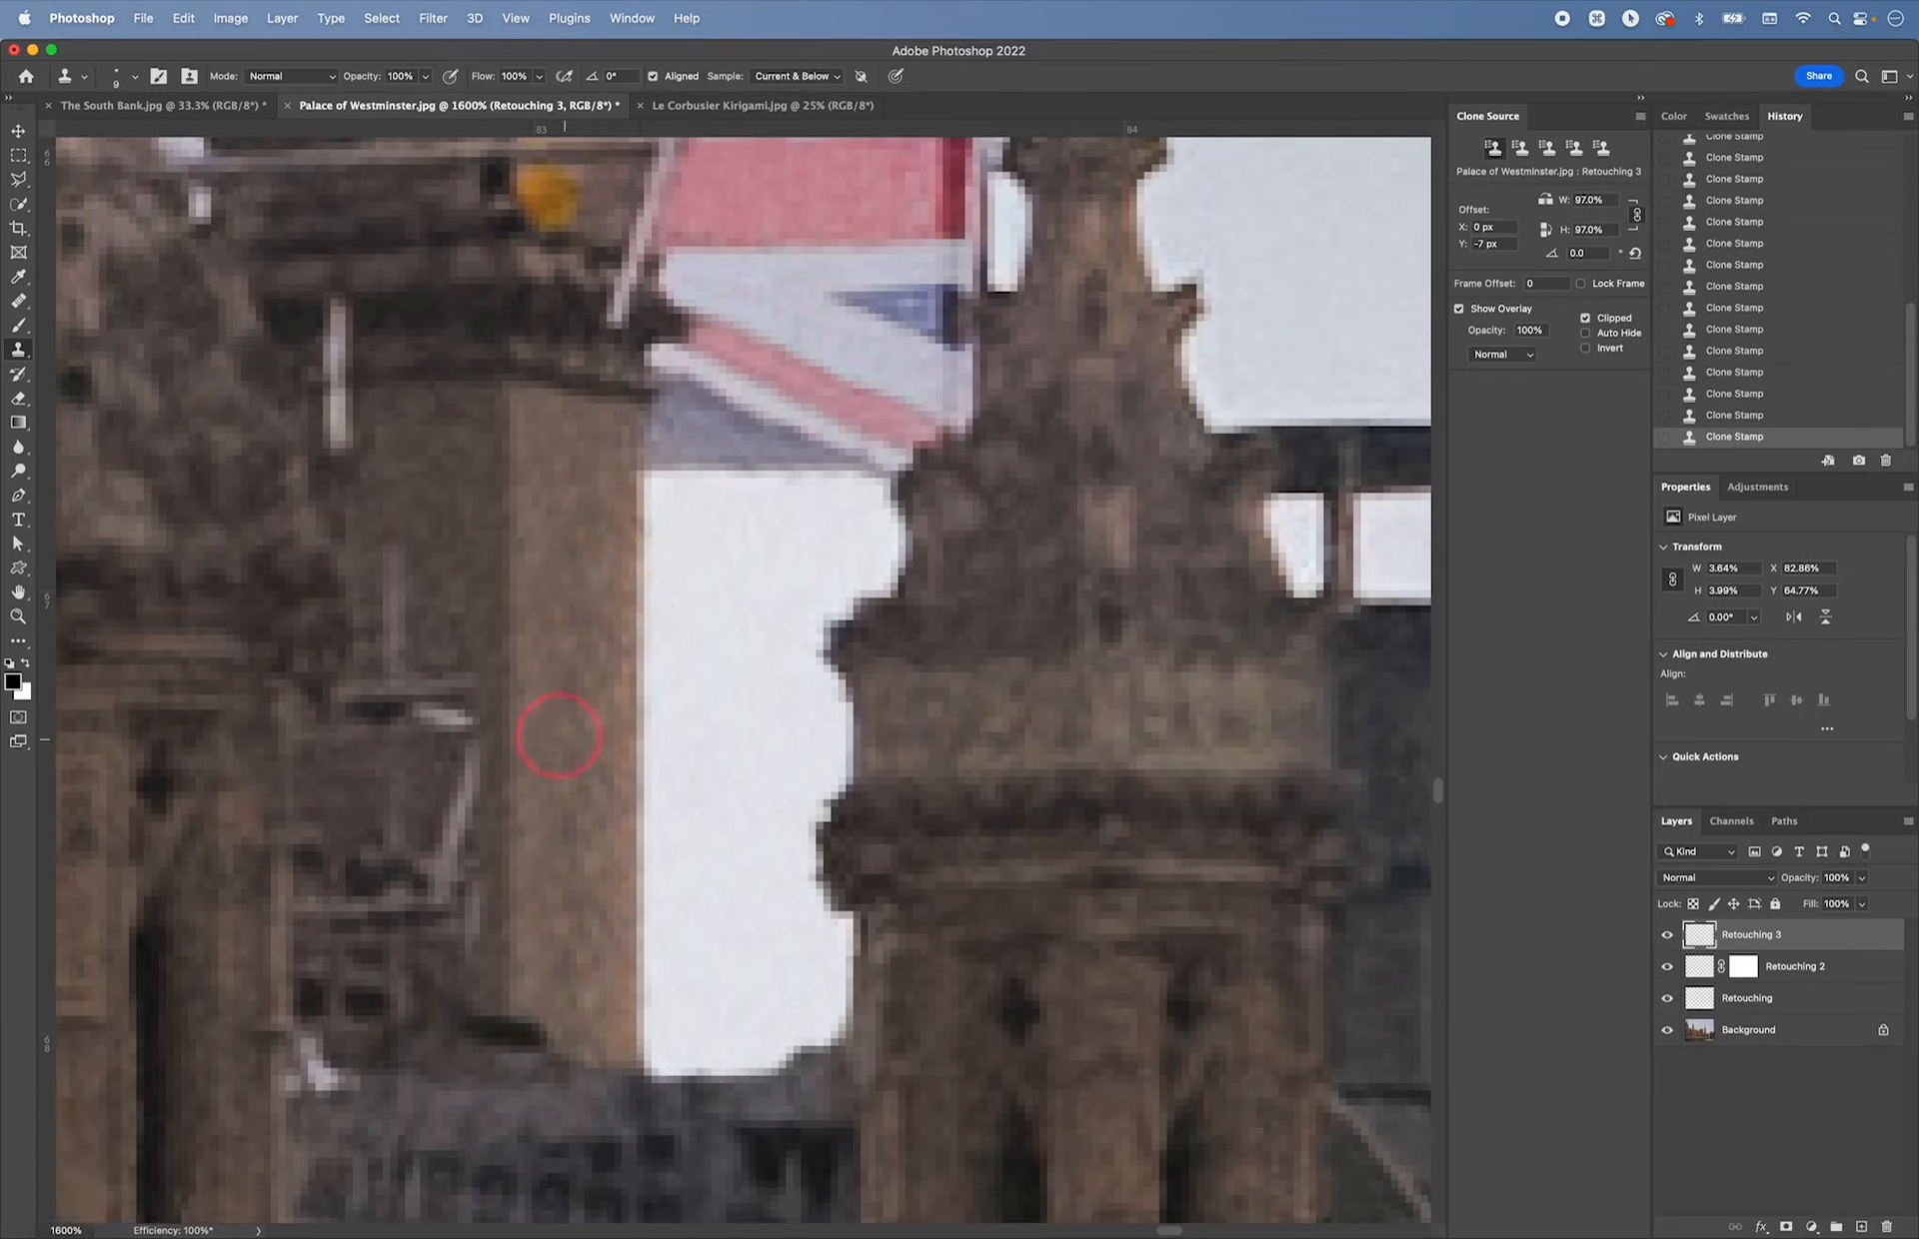
{"action": "mouse_move", "coordinate": [560, 735]}
{"action": "left_mouse_down"}
{"action": "mouse_move", "coordinate": [641, 600]}
{"action": "mouse_move", "coordinate": [587, 690]}
{"action": "left_mouse_up"}
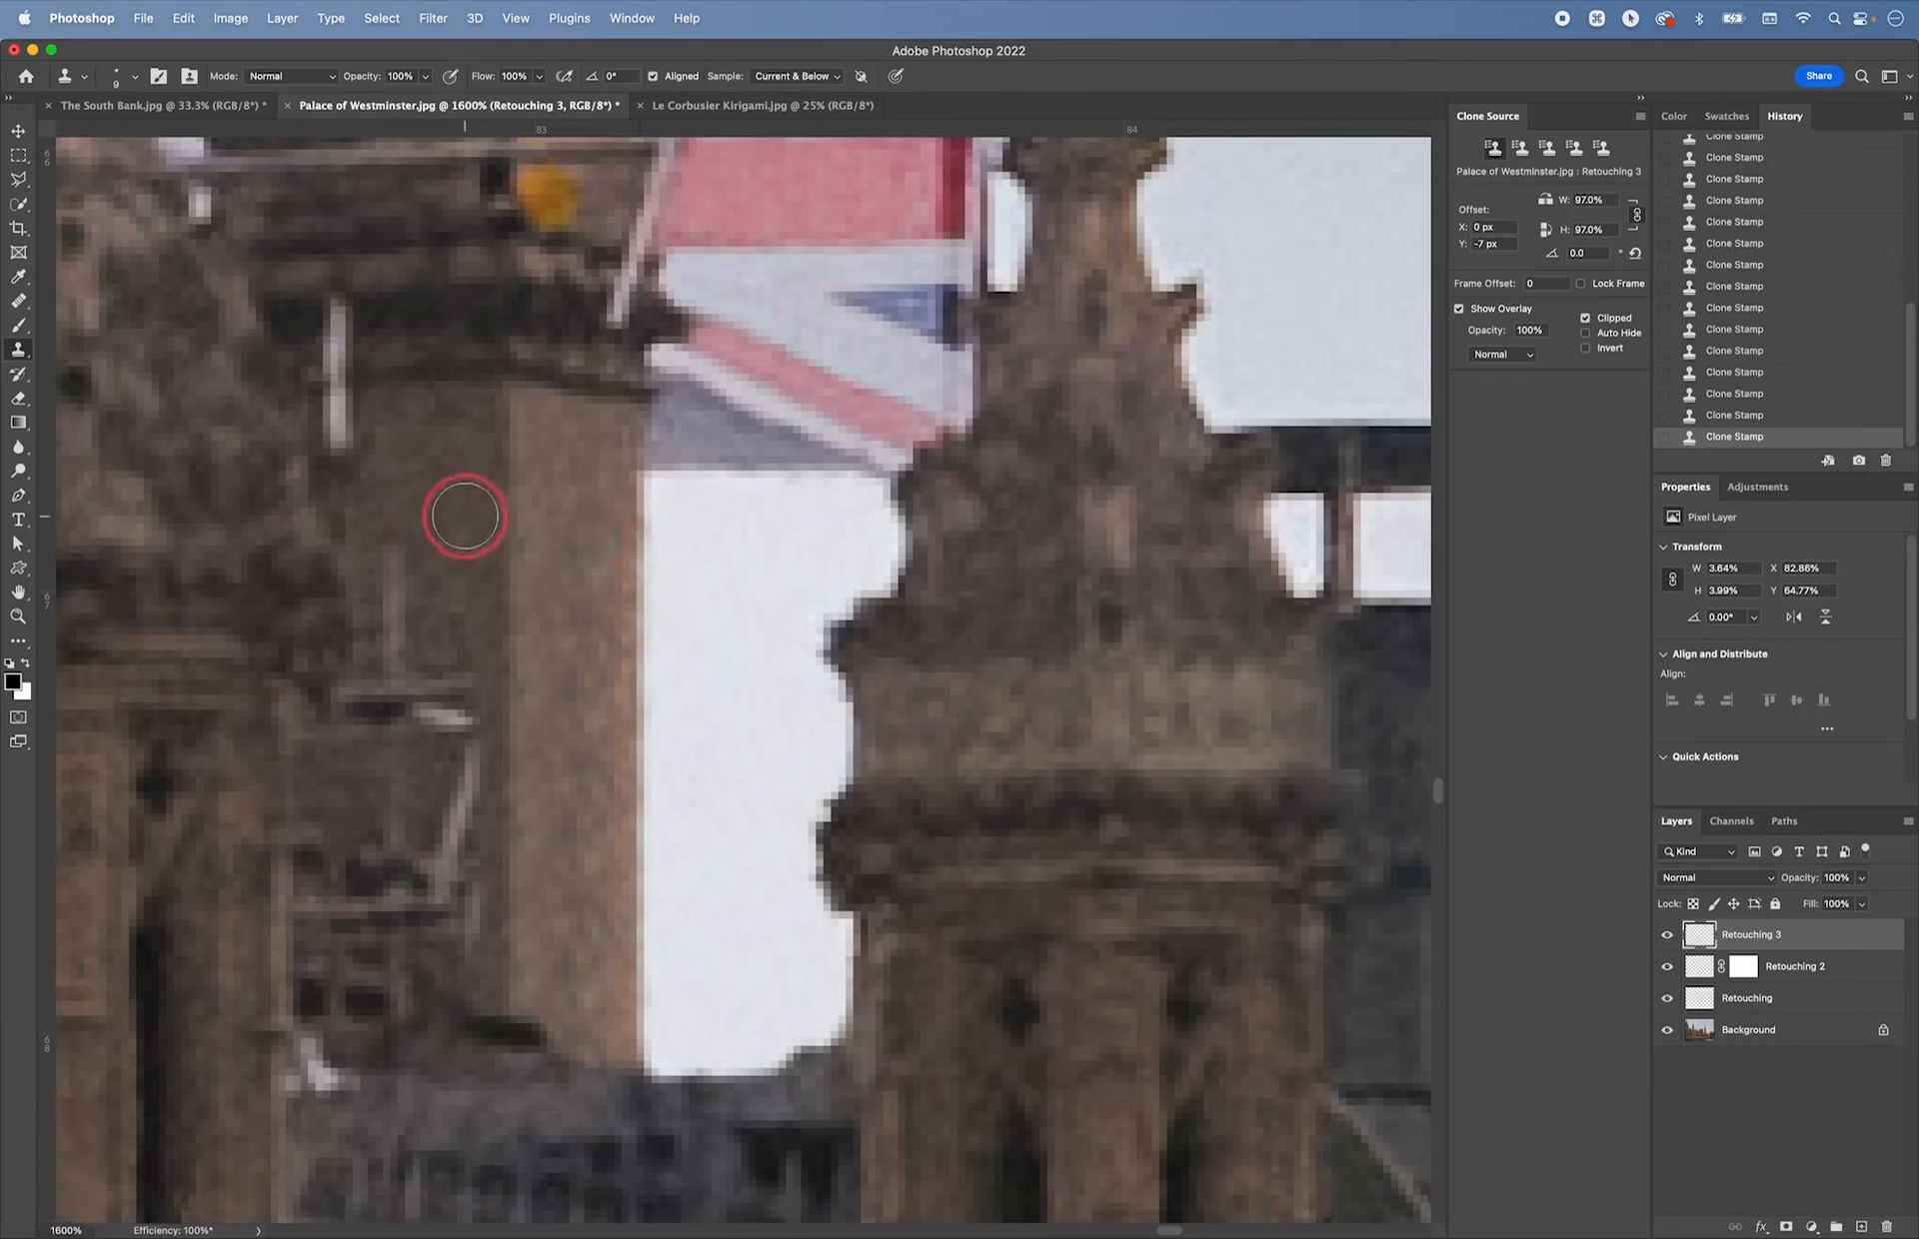
- Clone the dark stone beside the tan column downwards over the remaining scaffolding bars, nearly to the base
{"action": "left_click", "coordinate": [469, 481], "text": "alt"}
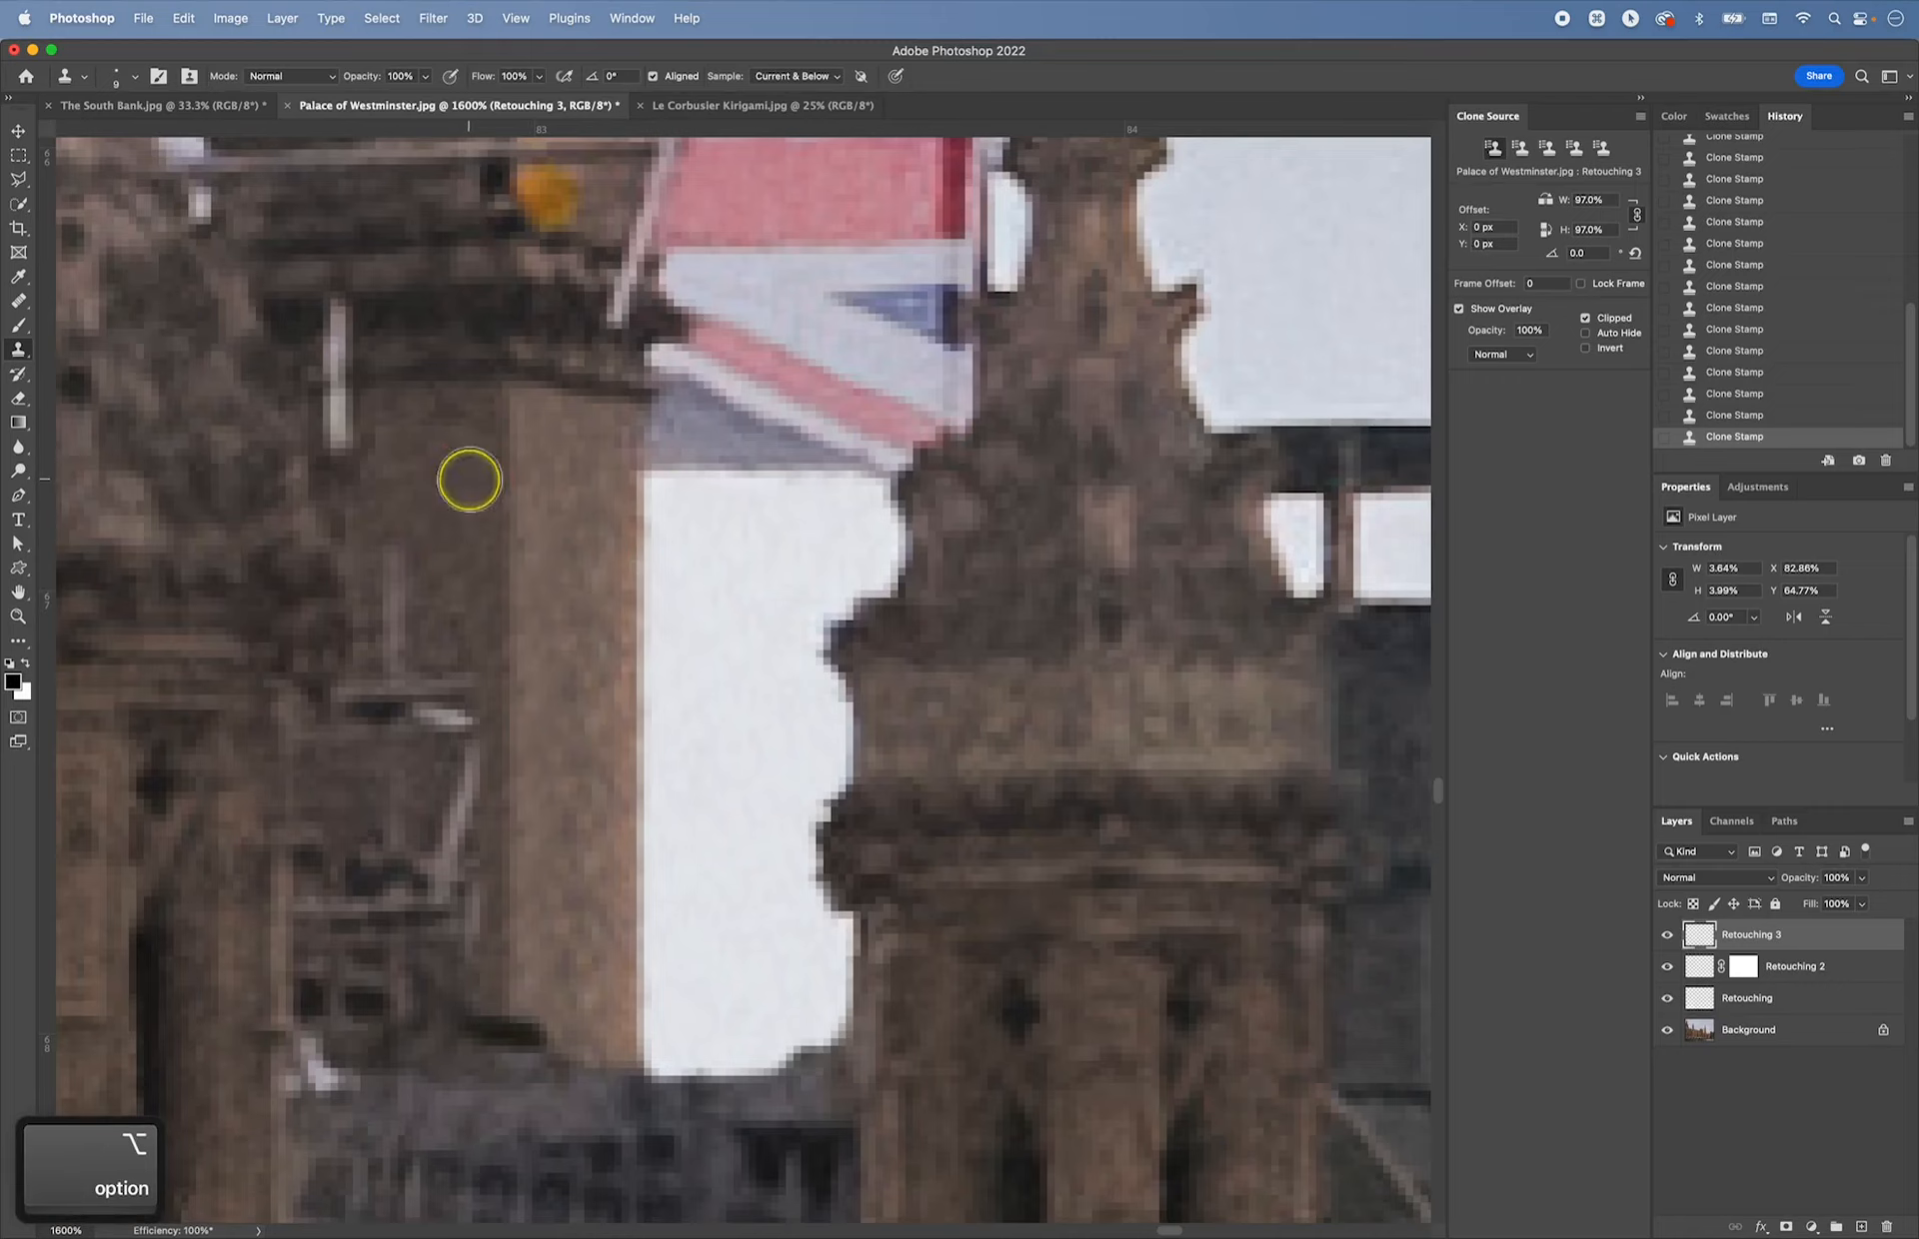
{"action": "left_click", "coordinate": [470, 644]}
{"action": "left_click_drag", "start_coordinate": [469, 645], "coordinate": [473, 959]}
{"action": "left_click_drag", "start_coordinate": [453, 600], "coordinate": [448, 864]}
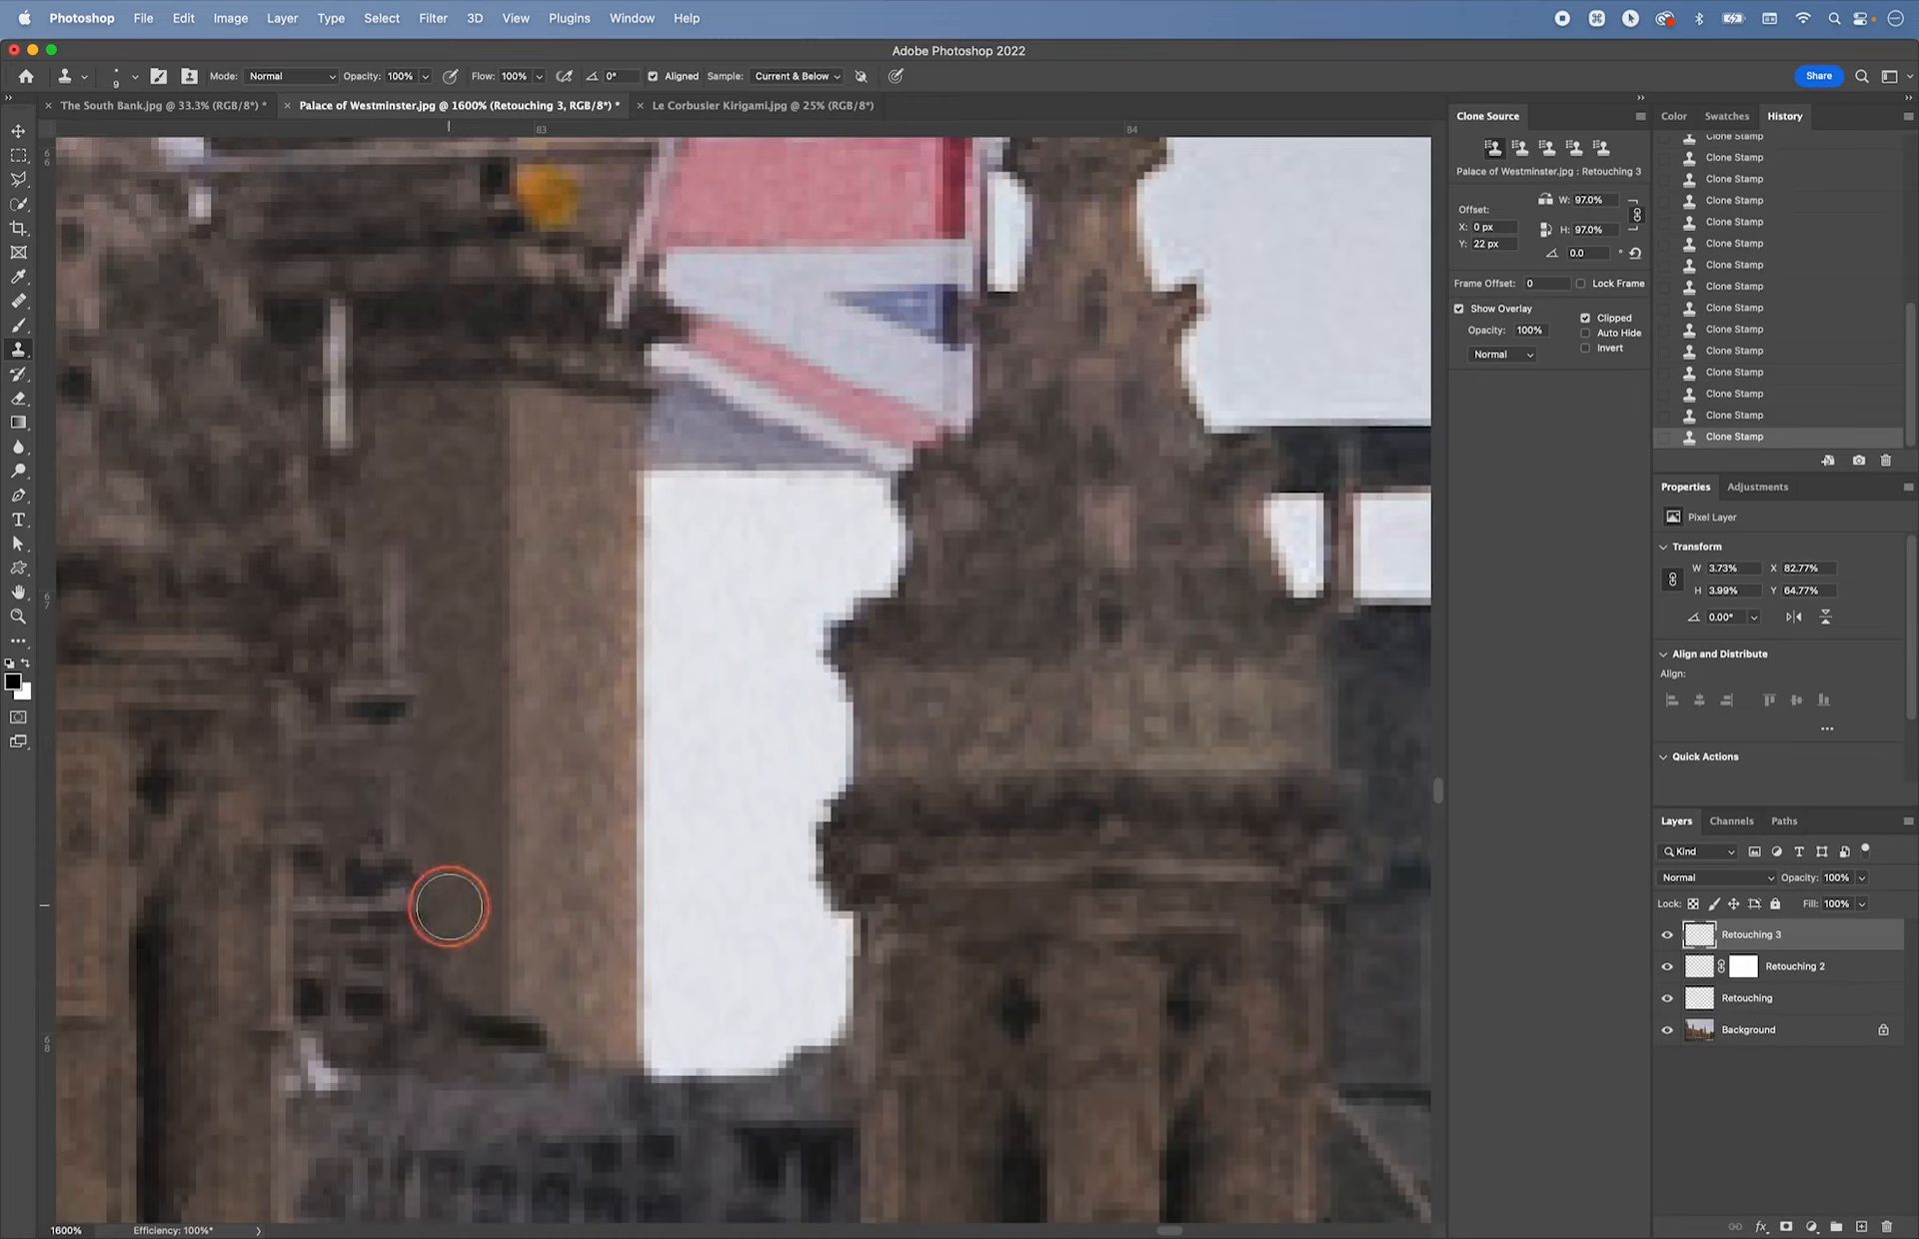
{"action": "left_click", "coordinate": [449, 906]}
{"action": "left_click", "coordinate": [446, 927]}
{"action": "left_click", "coordinate": [445, 955]}
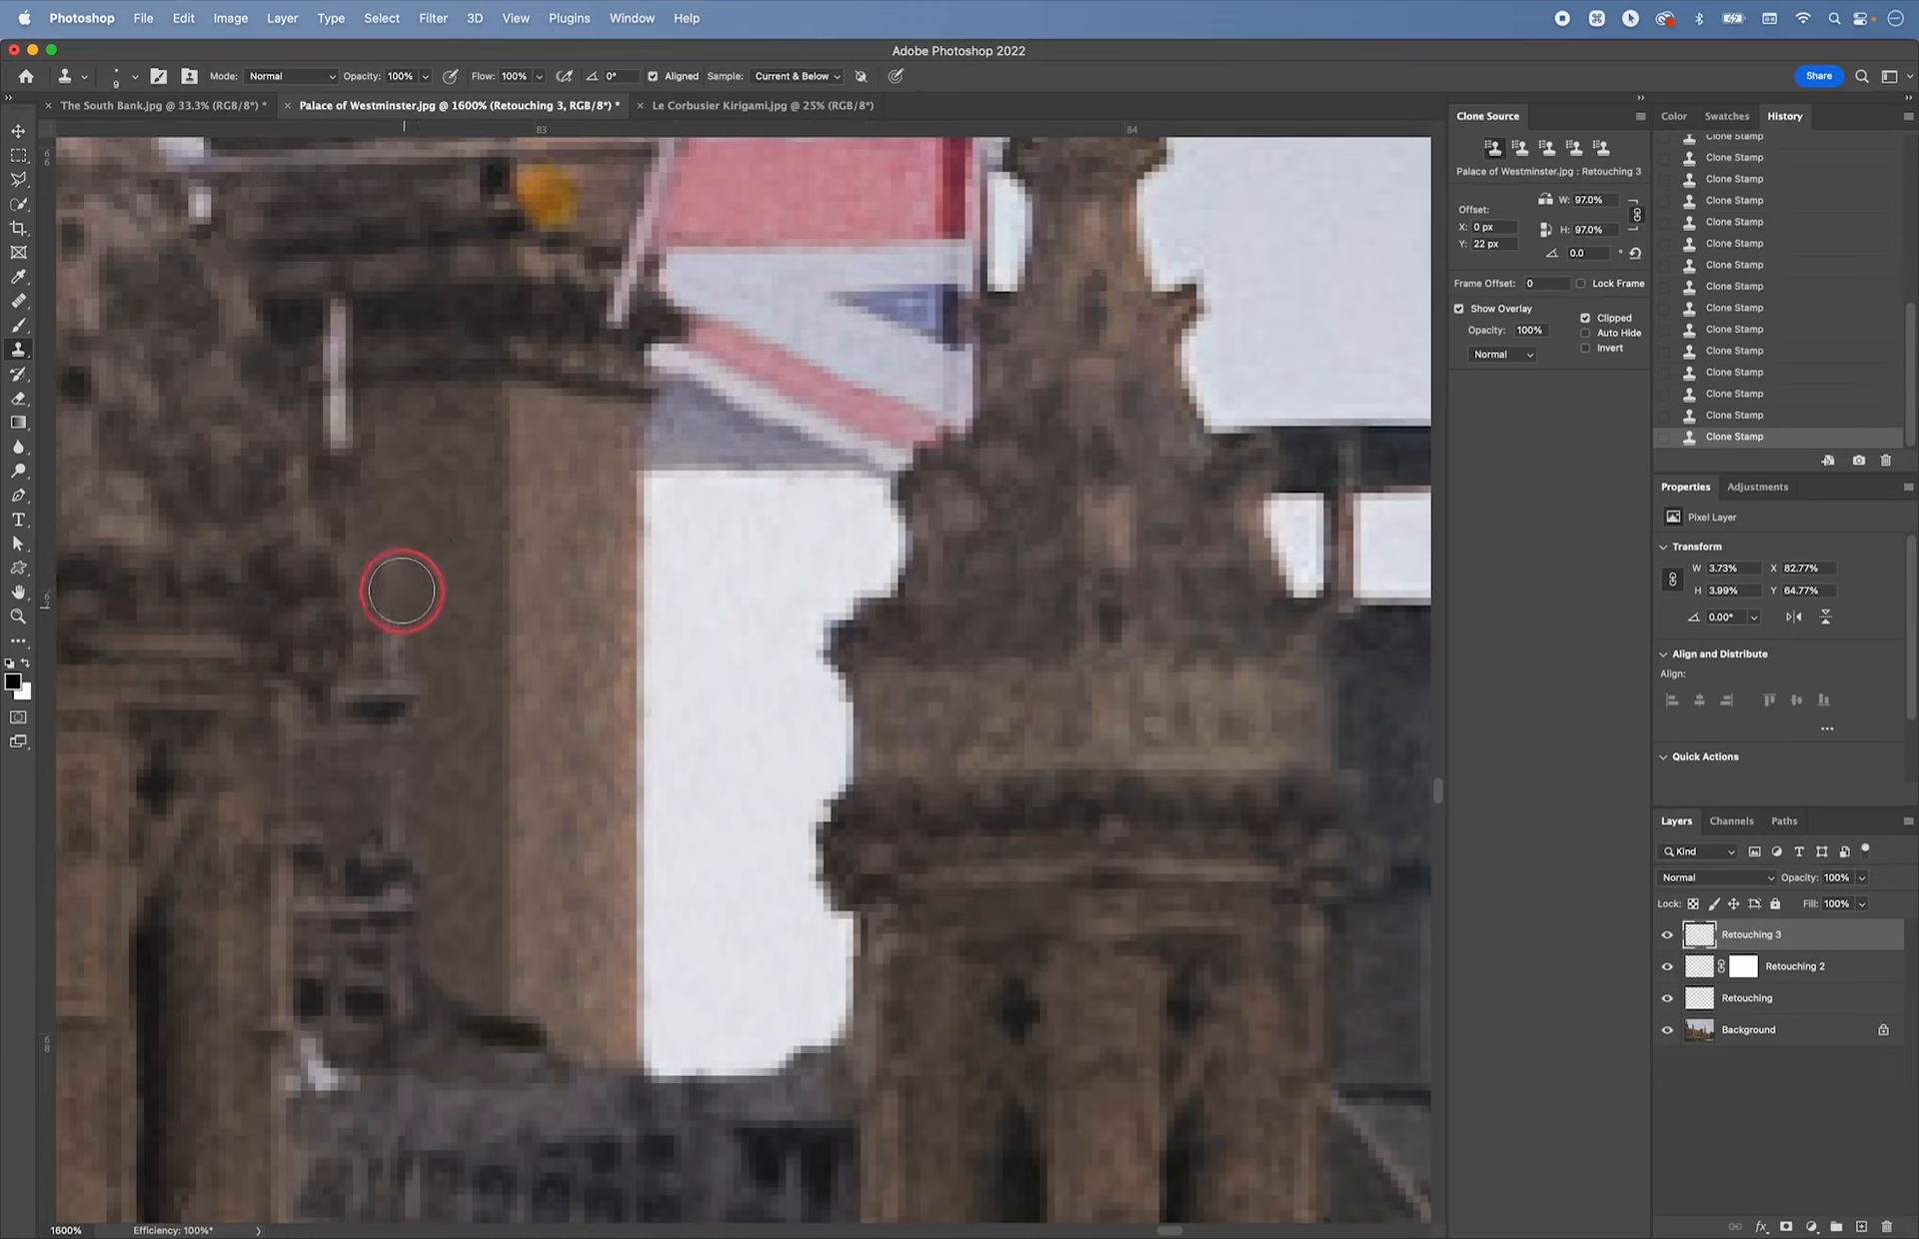
- Try to clone dark stone over the thin vertical line on the wall beside the tan column, and undo those strokes
{"action": "left_click", "coordinate": [401, 569]}
{"action": "left_click", "coordinate": [401, 569]}
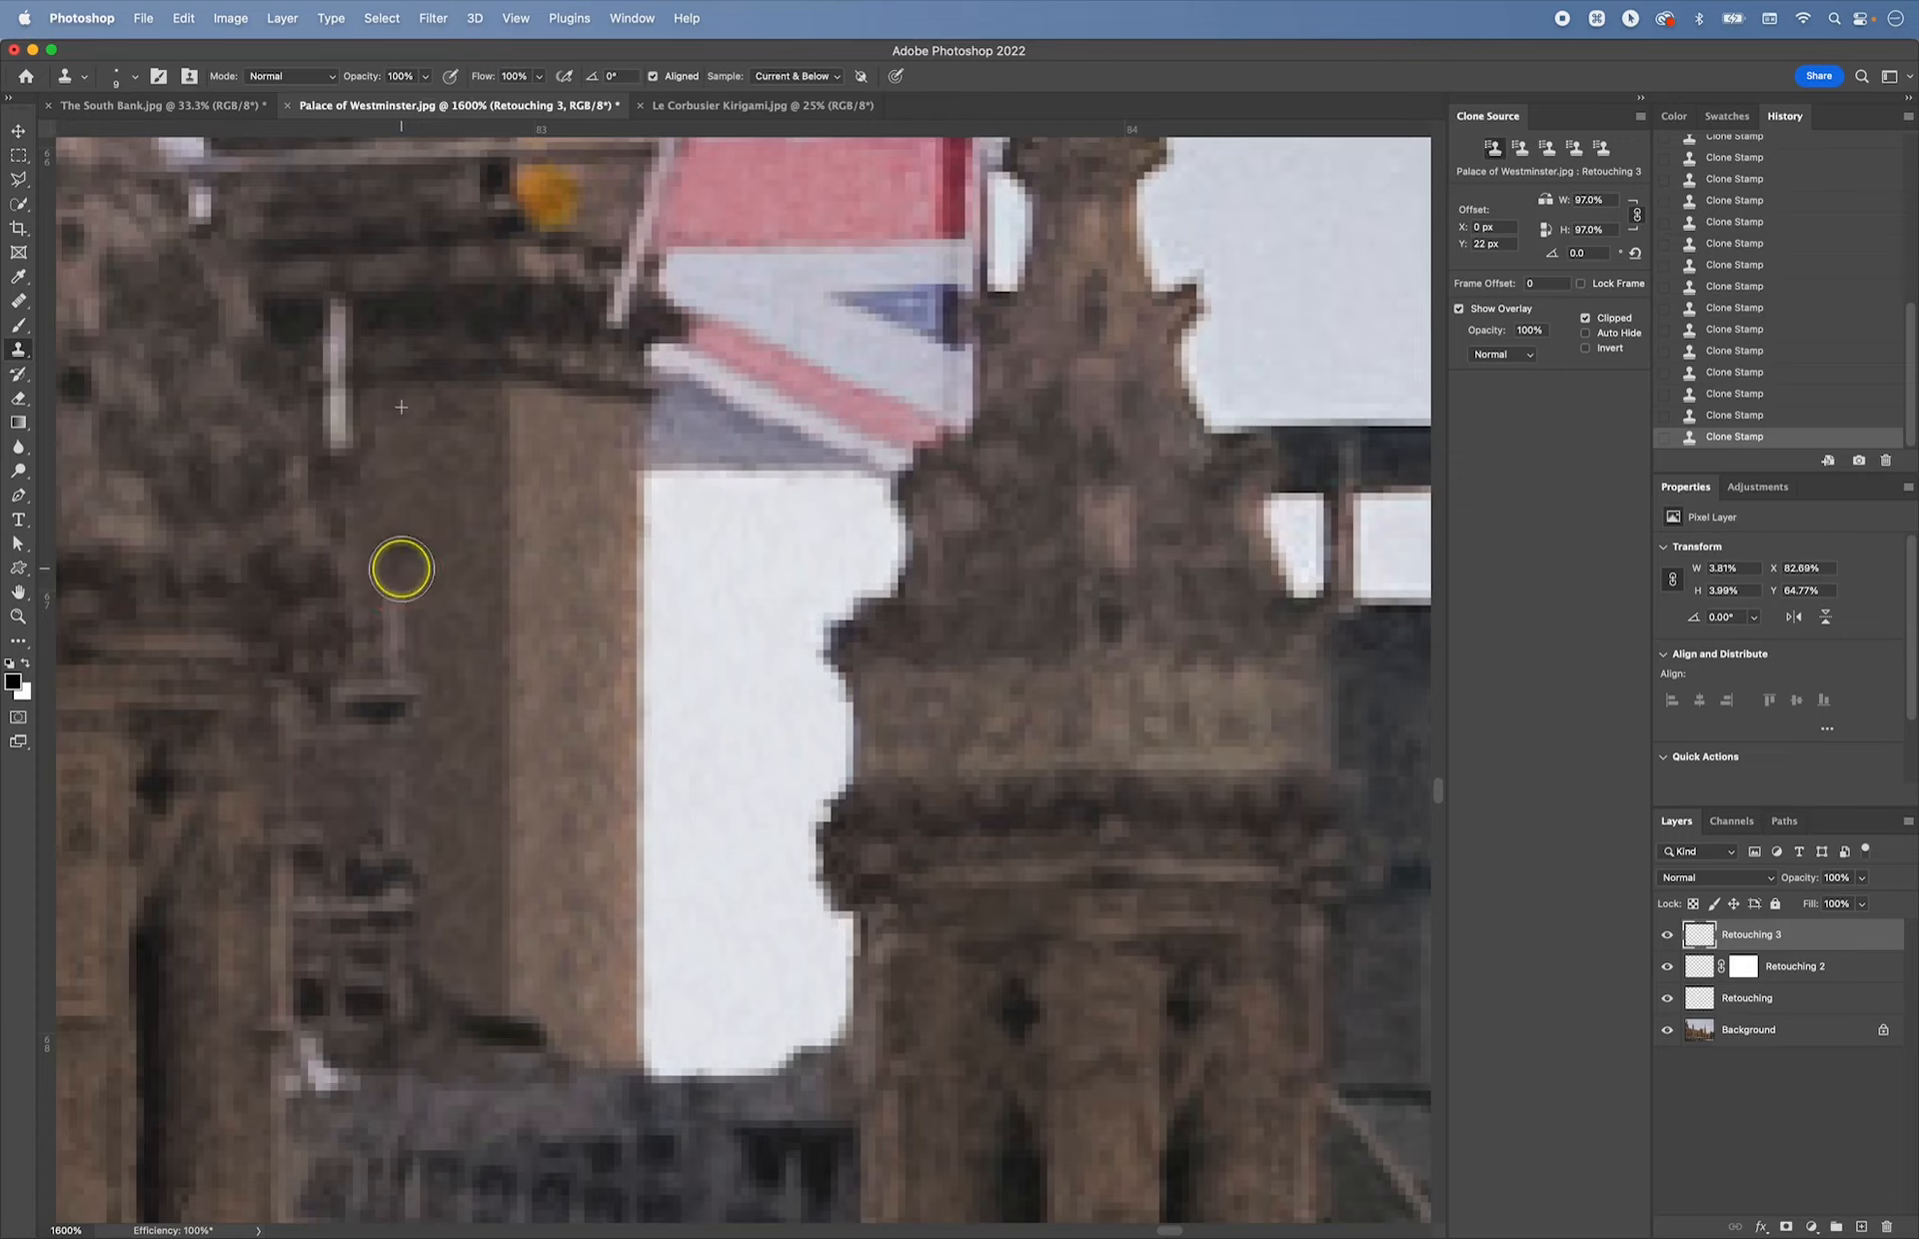
{"action": "left_click", "coordinate": [401, 619]}
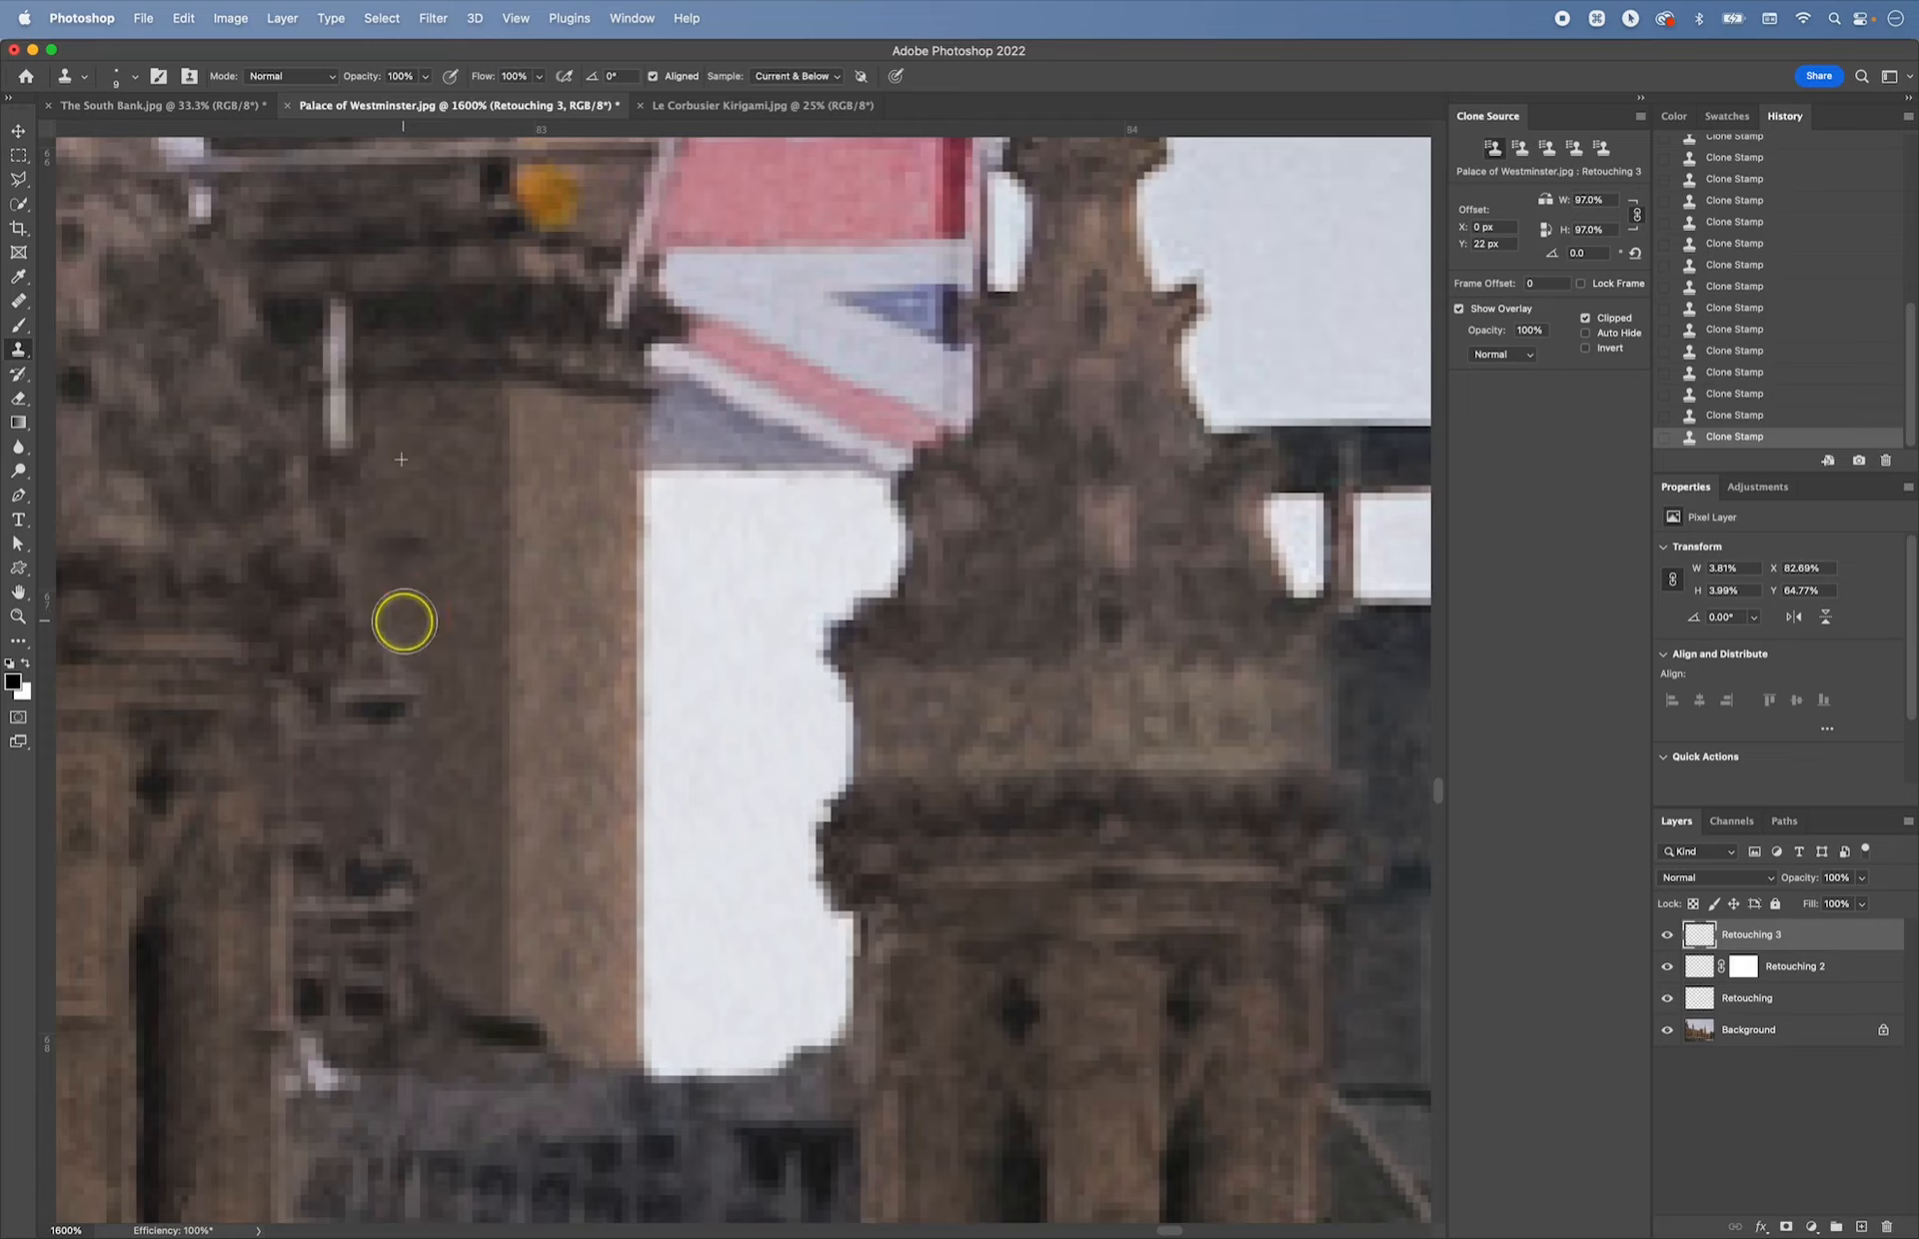
{"action": "key", "text": "super+z"}
{"action": "key", "text": "super+z"}
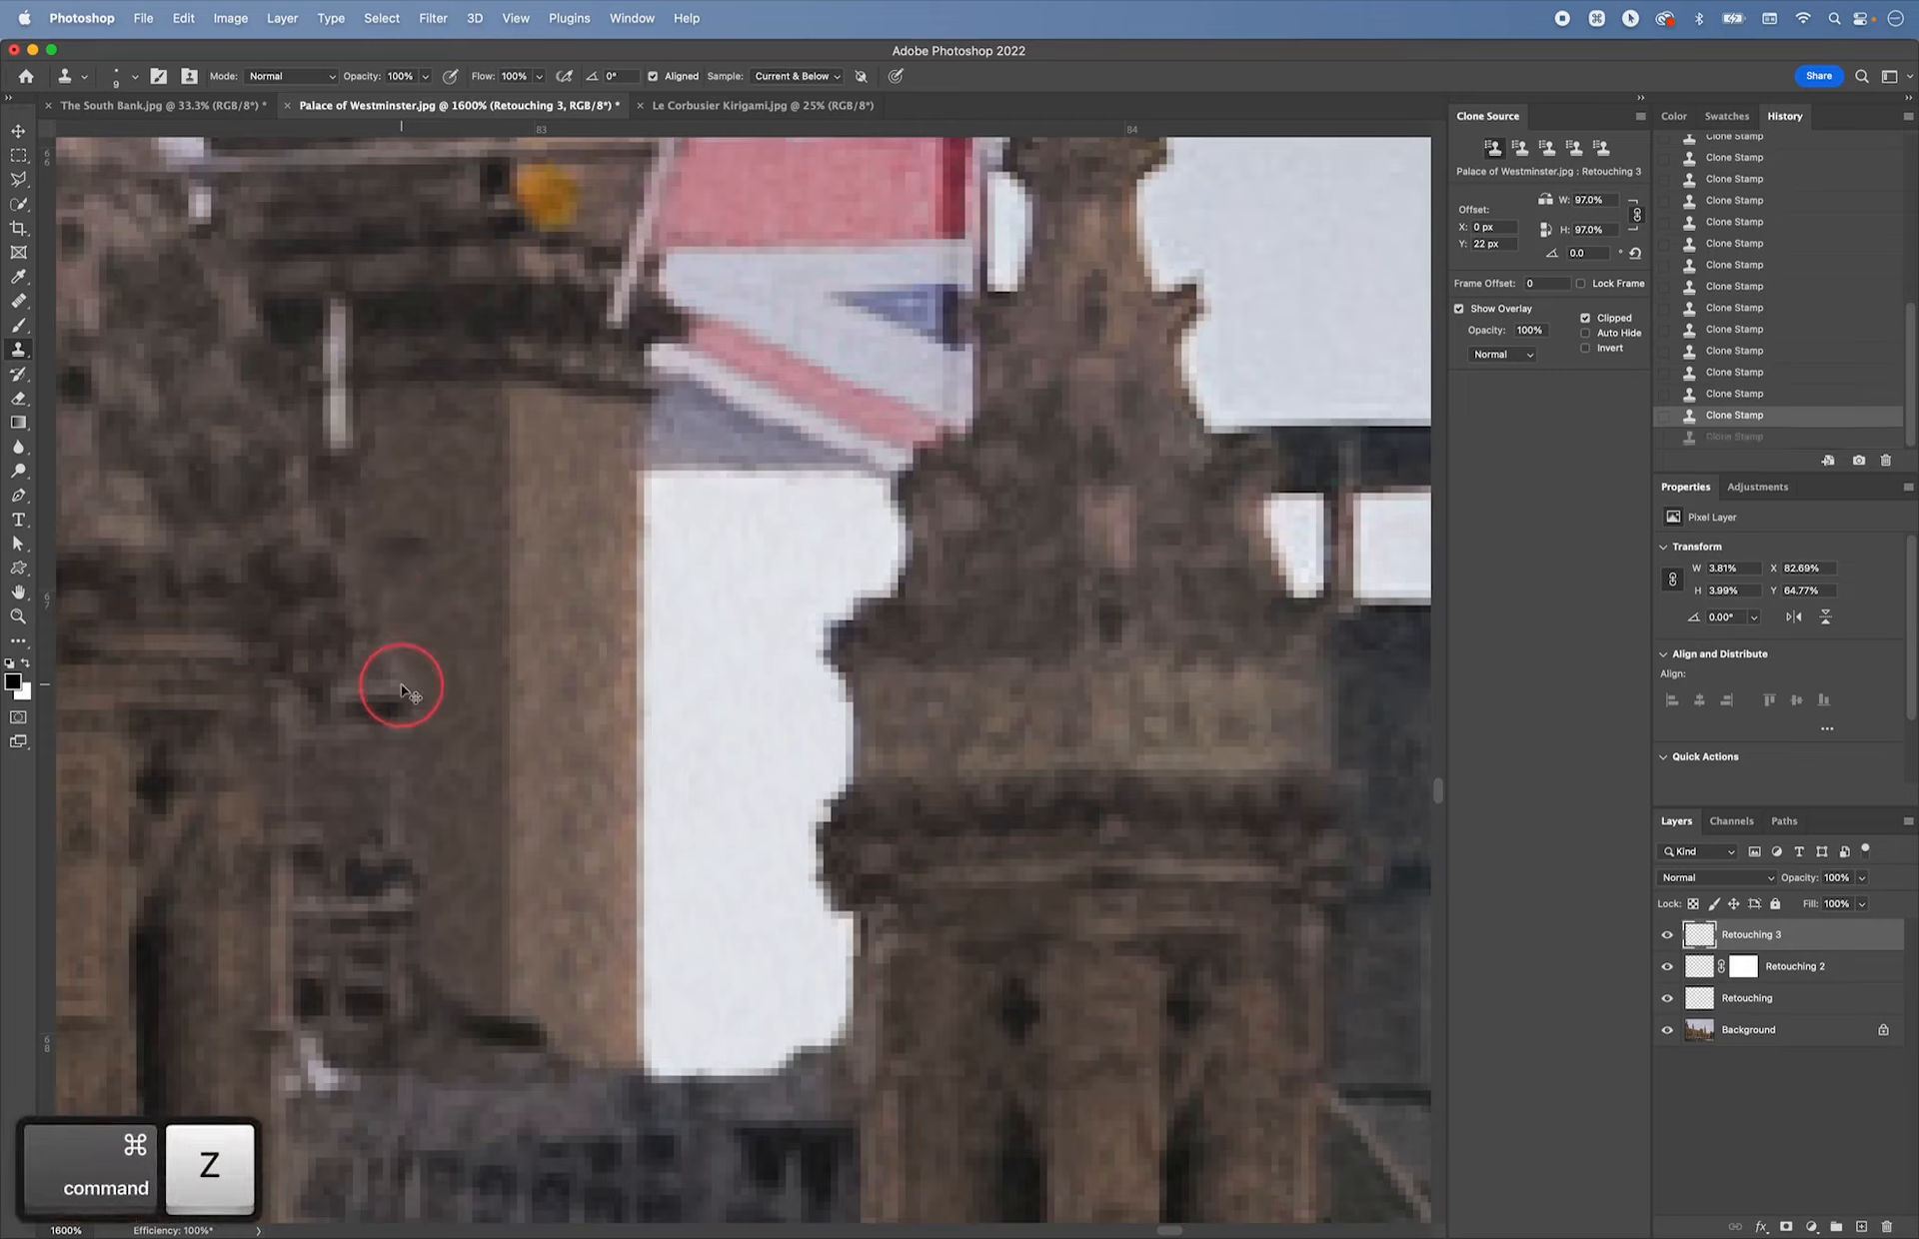
{"action": "key", "text": "super+z"}
{"action": "key", "text": "super+z"}
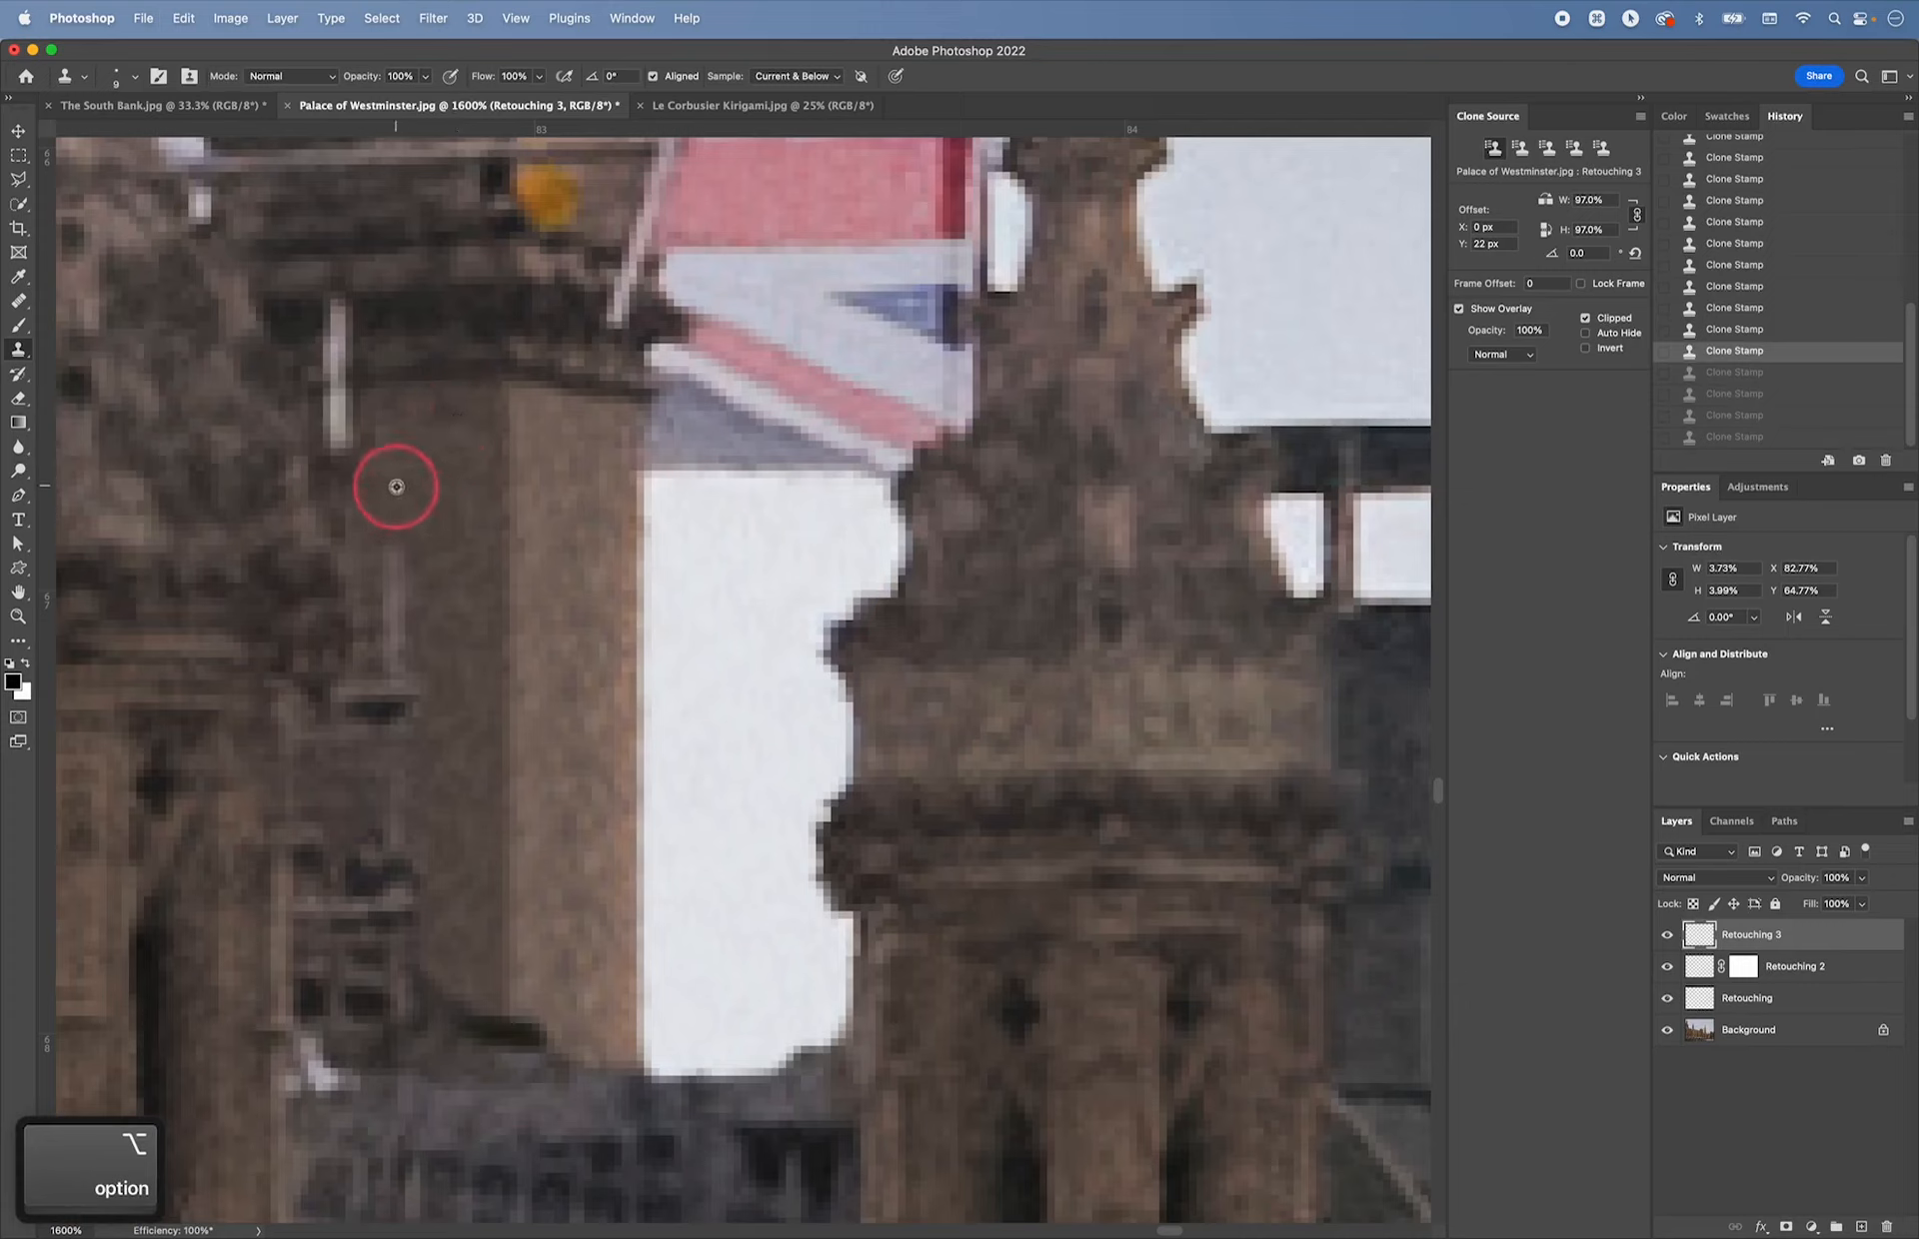
- Clone dark wall stone downwards over the thin vertical line and the scaffolding ends, then touch up the wall's base
{"action": "left_click", "coordinate": [438, 480], "text": "alt"}
{"action": "left_click_drag", "start_coordinate": [401, 567], "coordinate": [394, 910]}
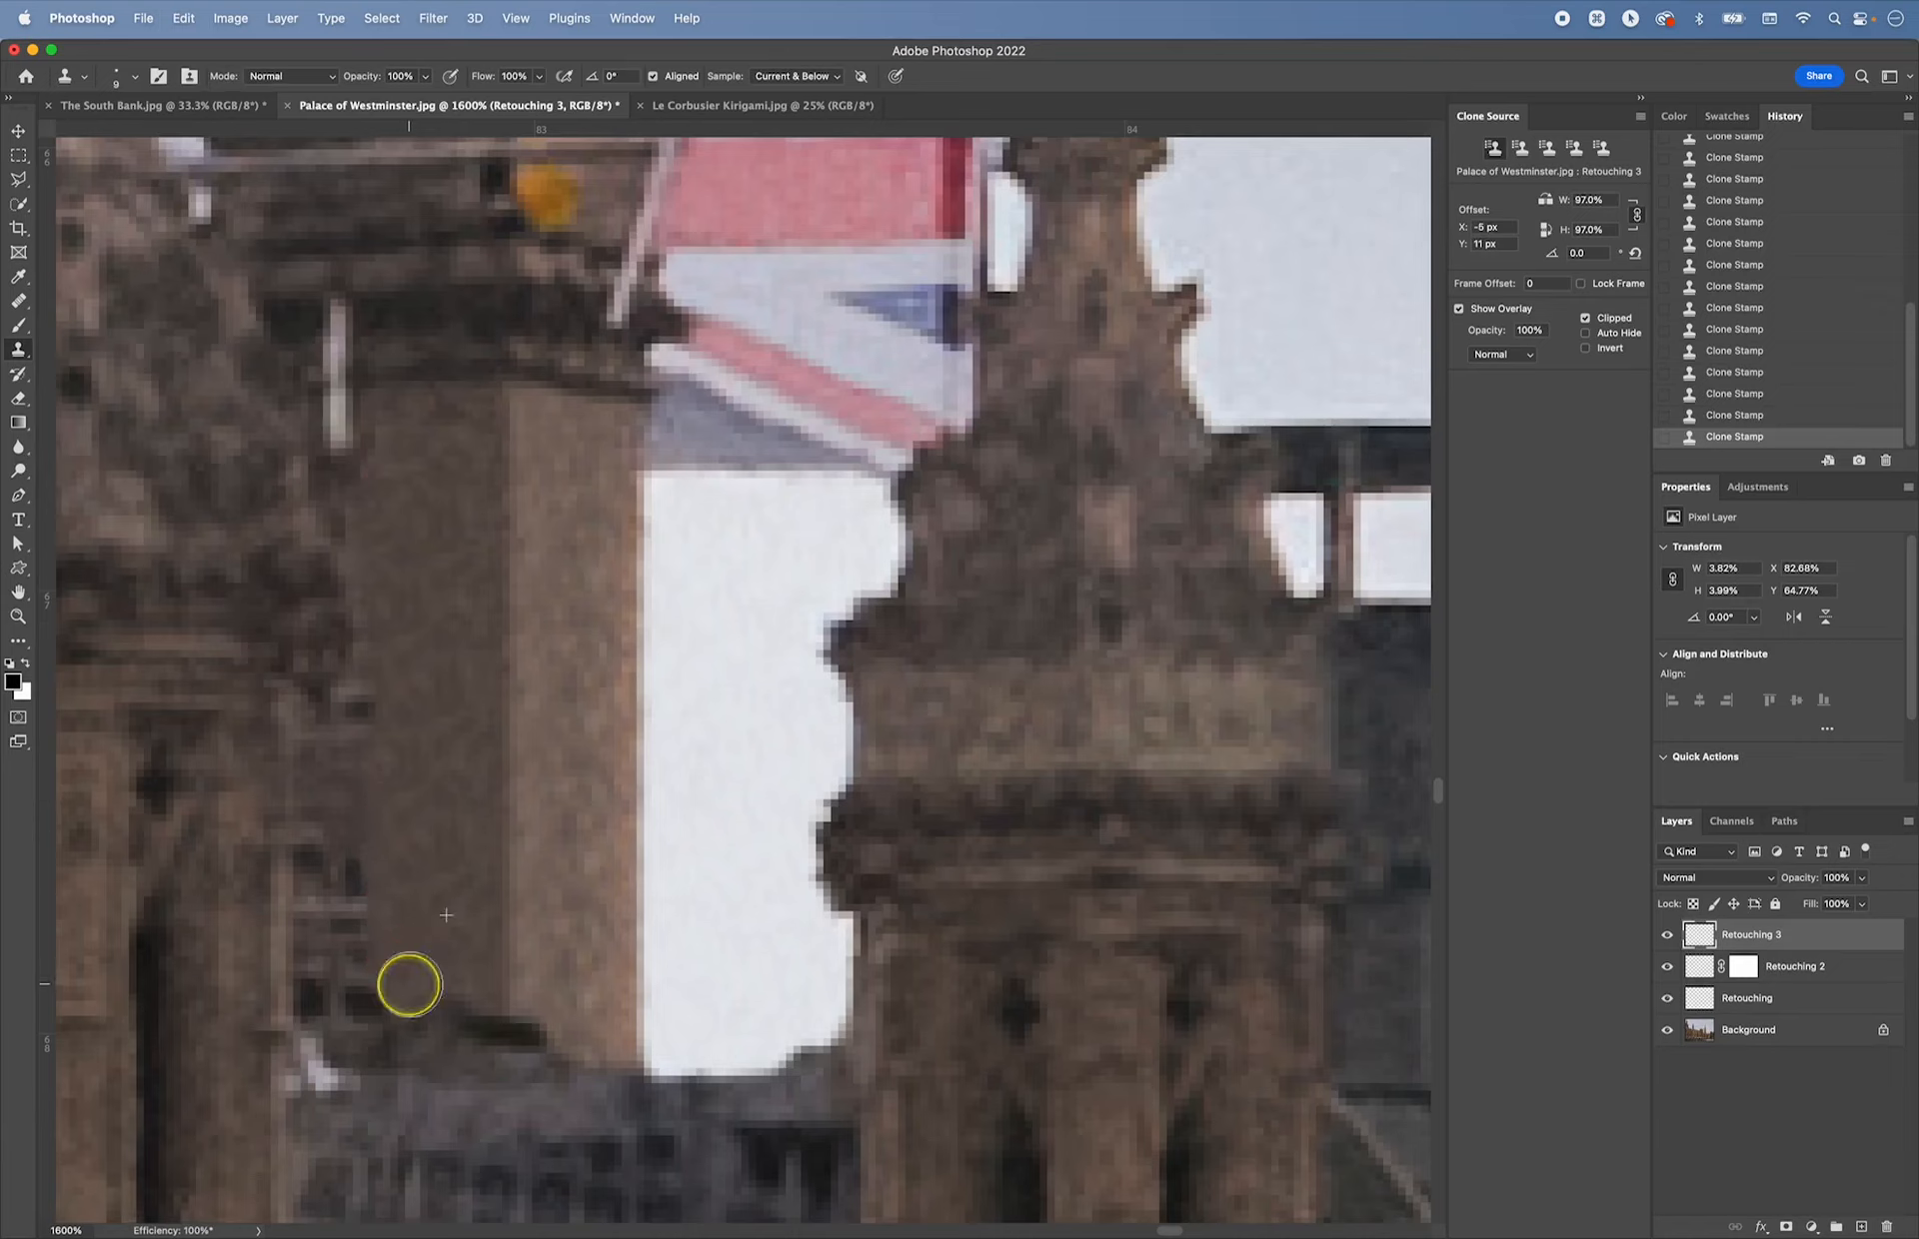
{"action": "left_click", "coordinate": [443, 965], "text": "alt"}
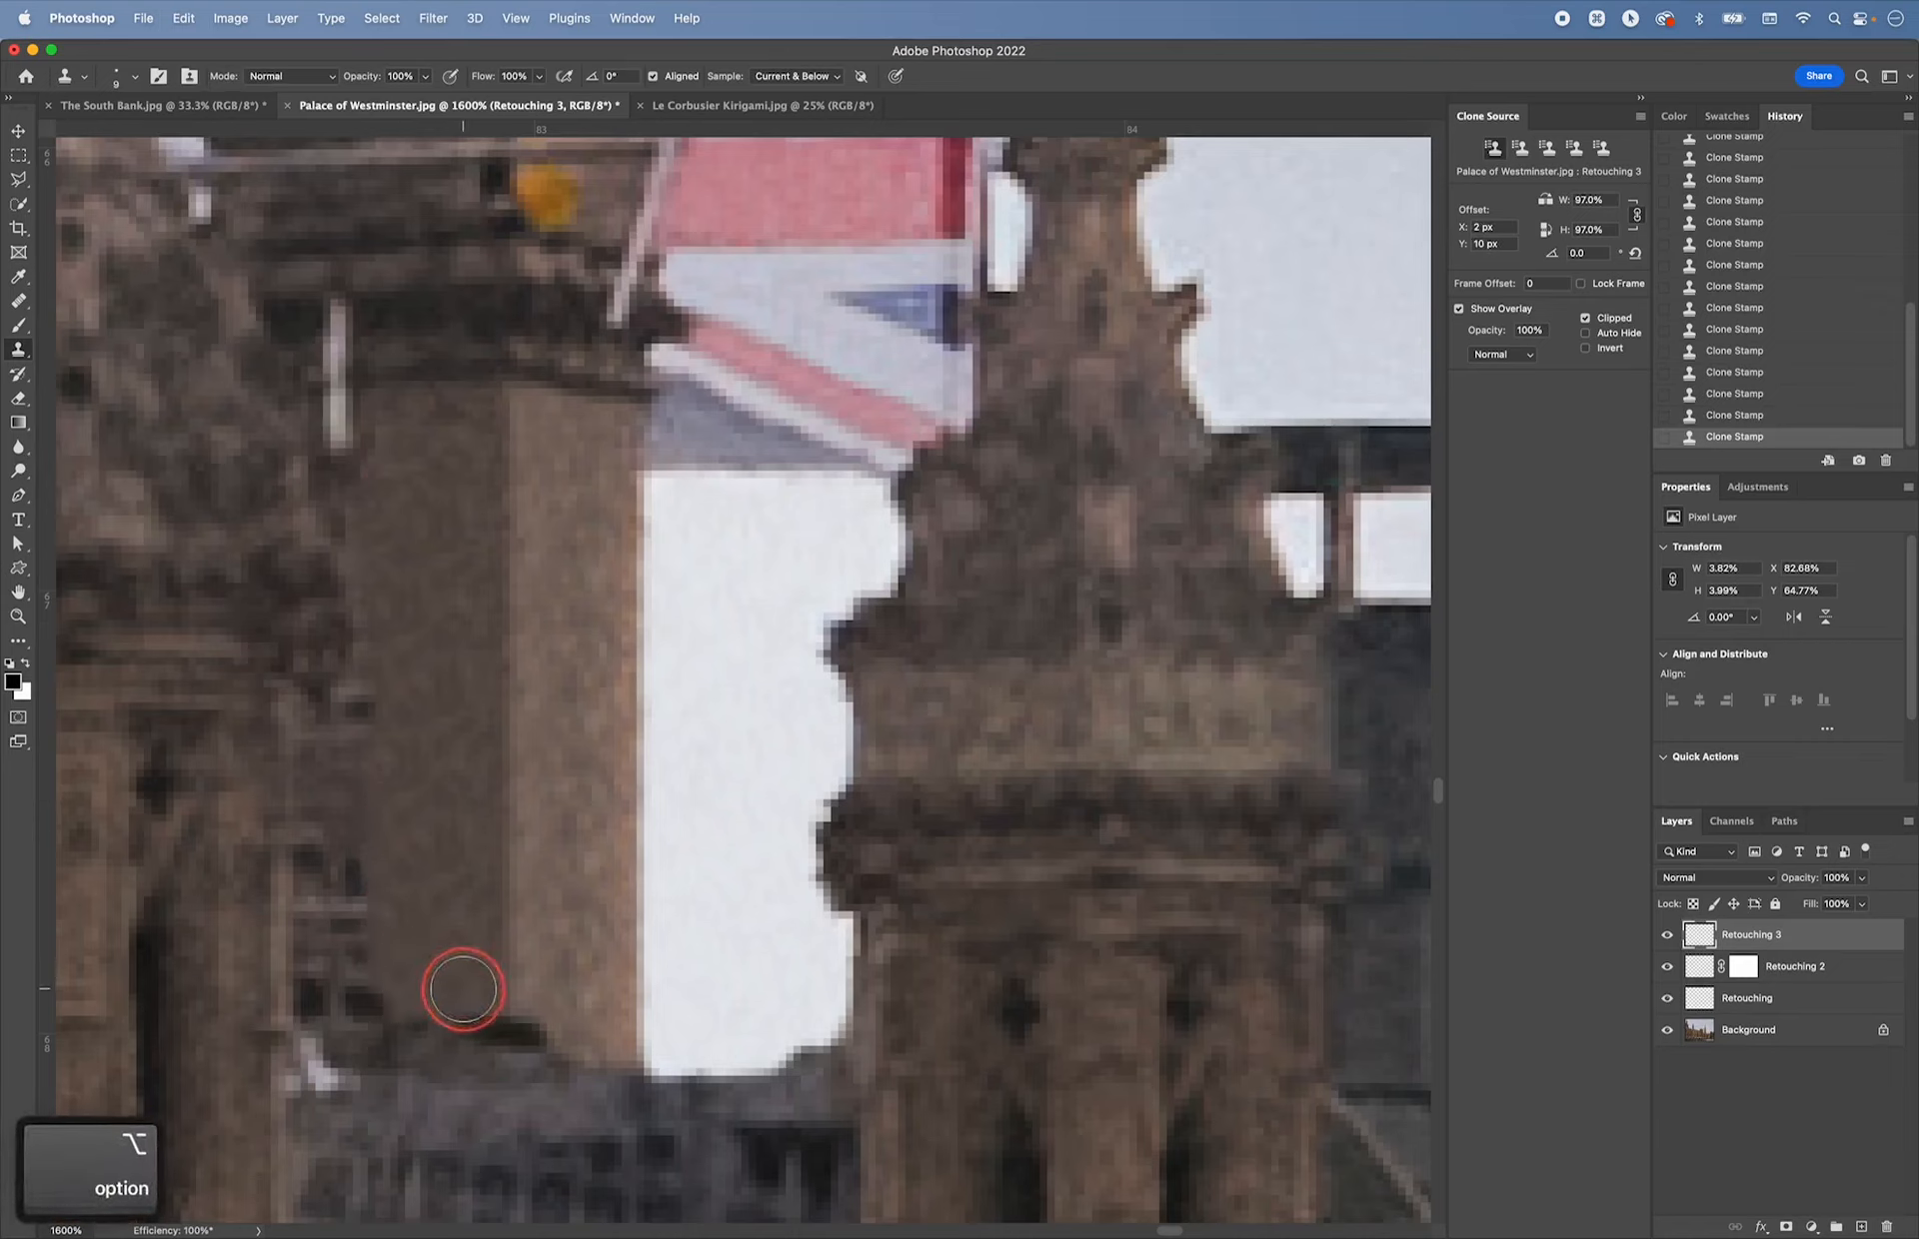
{"action": "left_click", "coordinate": [443, 1057], "text": "alt"}
{"action": "left_click", "coordinate": [418, 1048]}
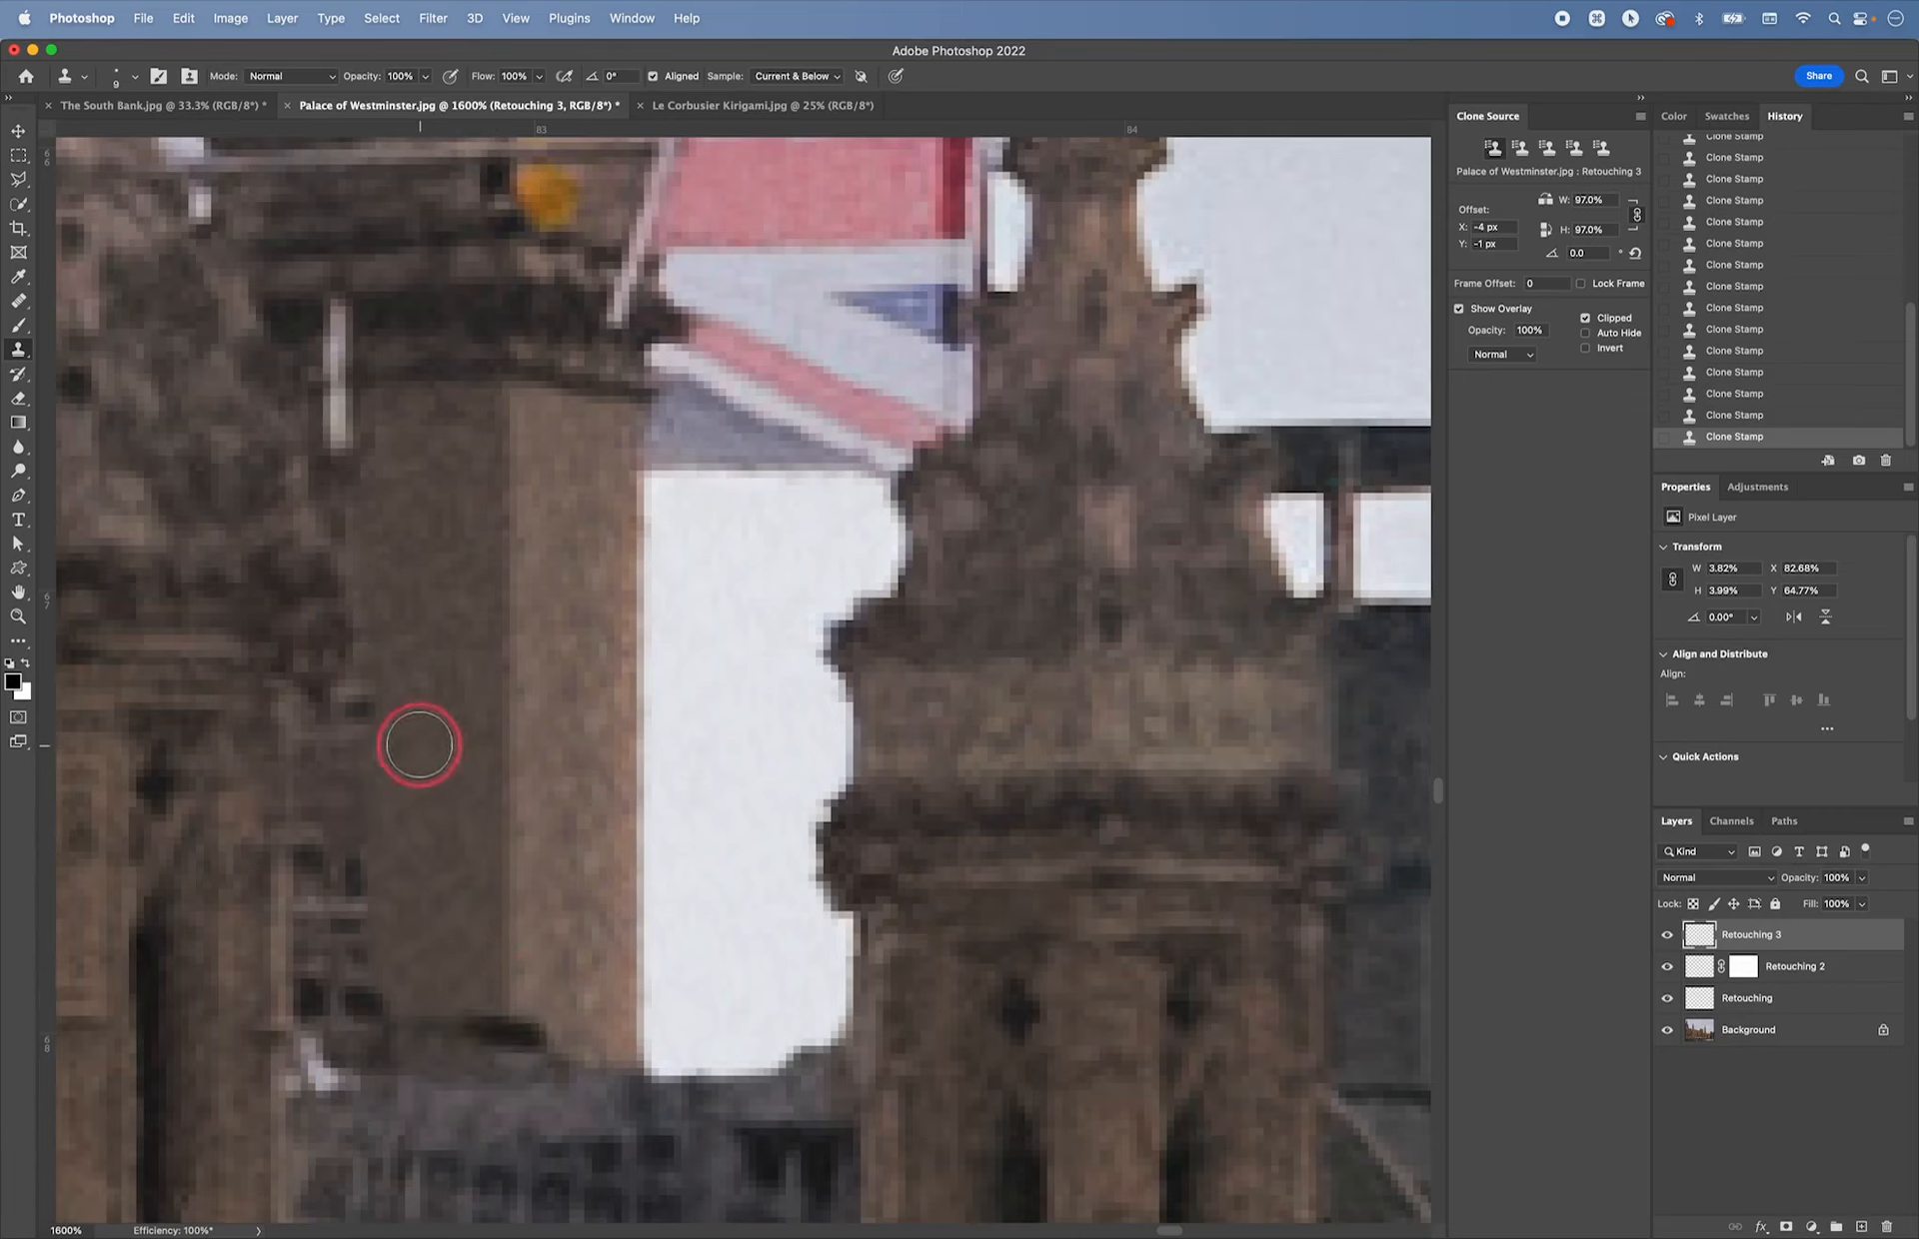
- Clone dark wall stone over the remaining scaffolding bars between the wall and the turret
{"action": "key", "text": "alt"}
{"action": "left_click", "coordinate": [428, 707], "text": "alt"}
{"action": "mouse_move", "coordinate": [355, 888]}
{"action": "left_mouse_down"}
{"action": "mouse_move", "coordinate": [359, 985]}
{"action": "mouse_move", "coordinate": [392, 978]}
{"action": "left_mouse_up"}
{"action": "left_click", "coordinate": [398, 886], "text": "alt"}
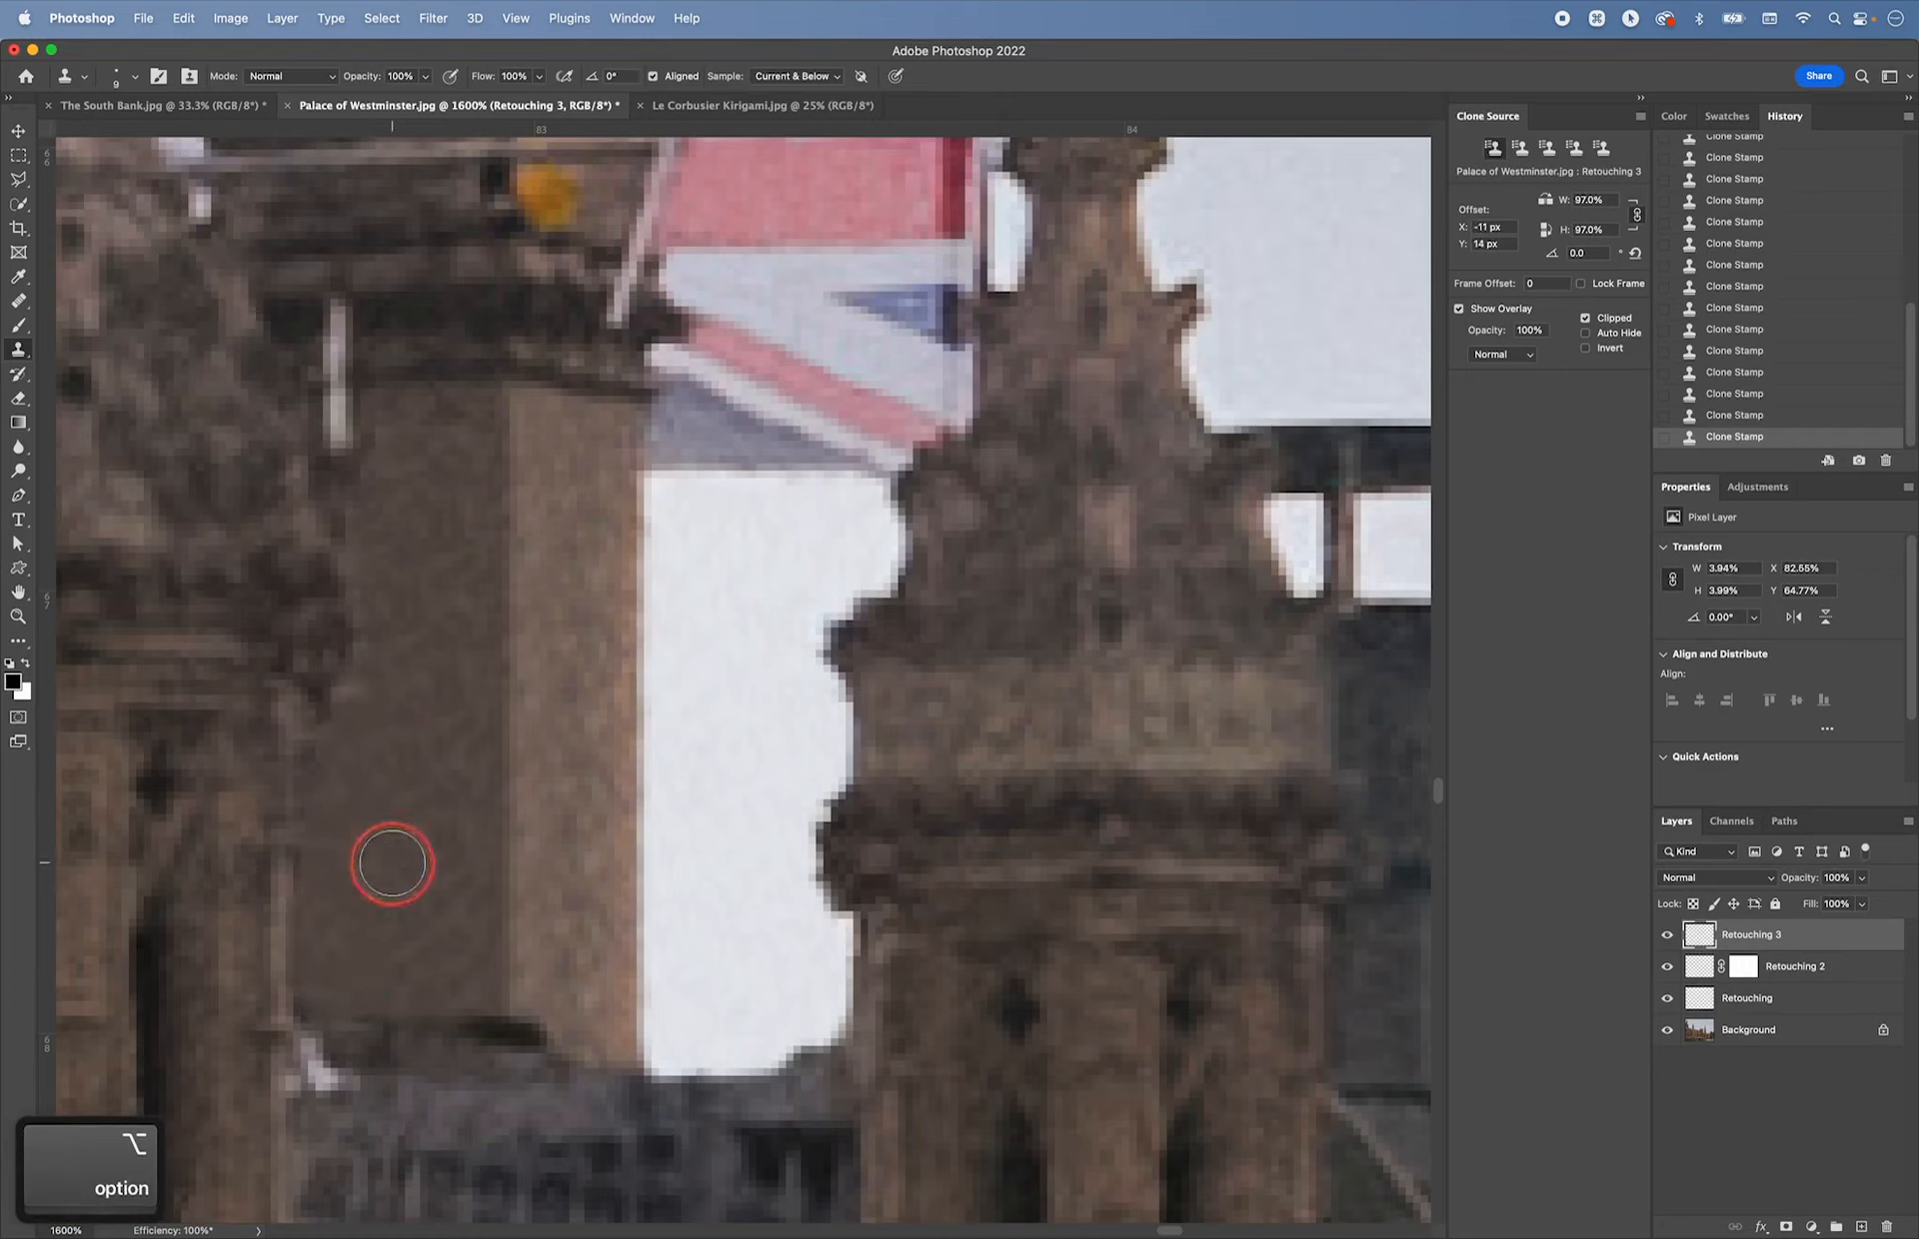
- Examine the retouched wall and tan column close up and in context with the surrounding turrets and flag
{"action": "key", "text": "space"}
{"action": "left_click_drag", "start_coordinate": [390, 862], "coordinate": [728, 771]}
{"action": "key", "text": "cmd+minus"}
{"action": "key", "text": "cmd+minus"}
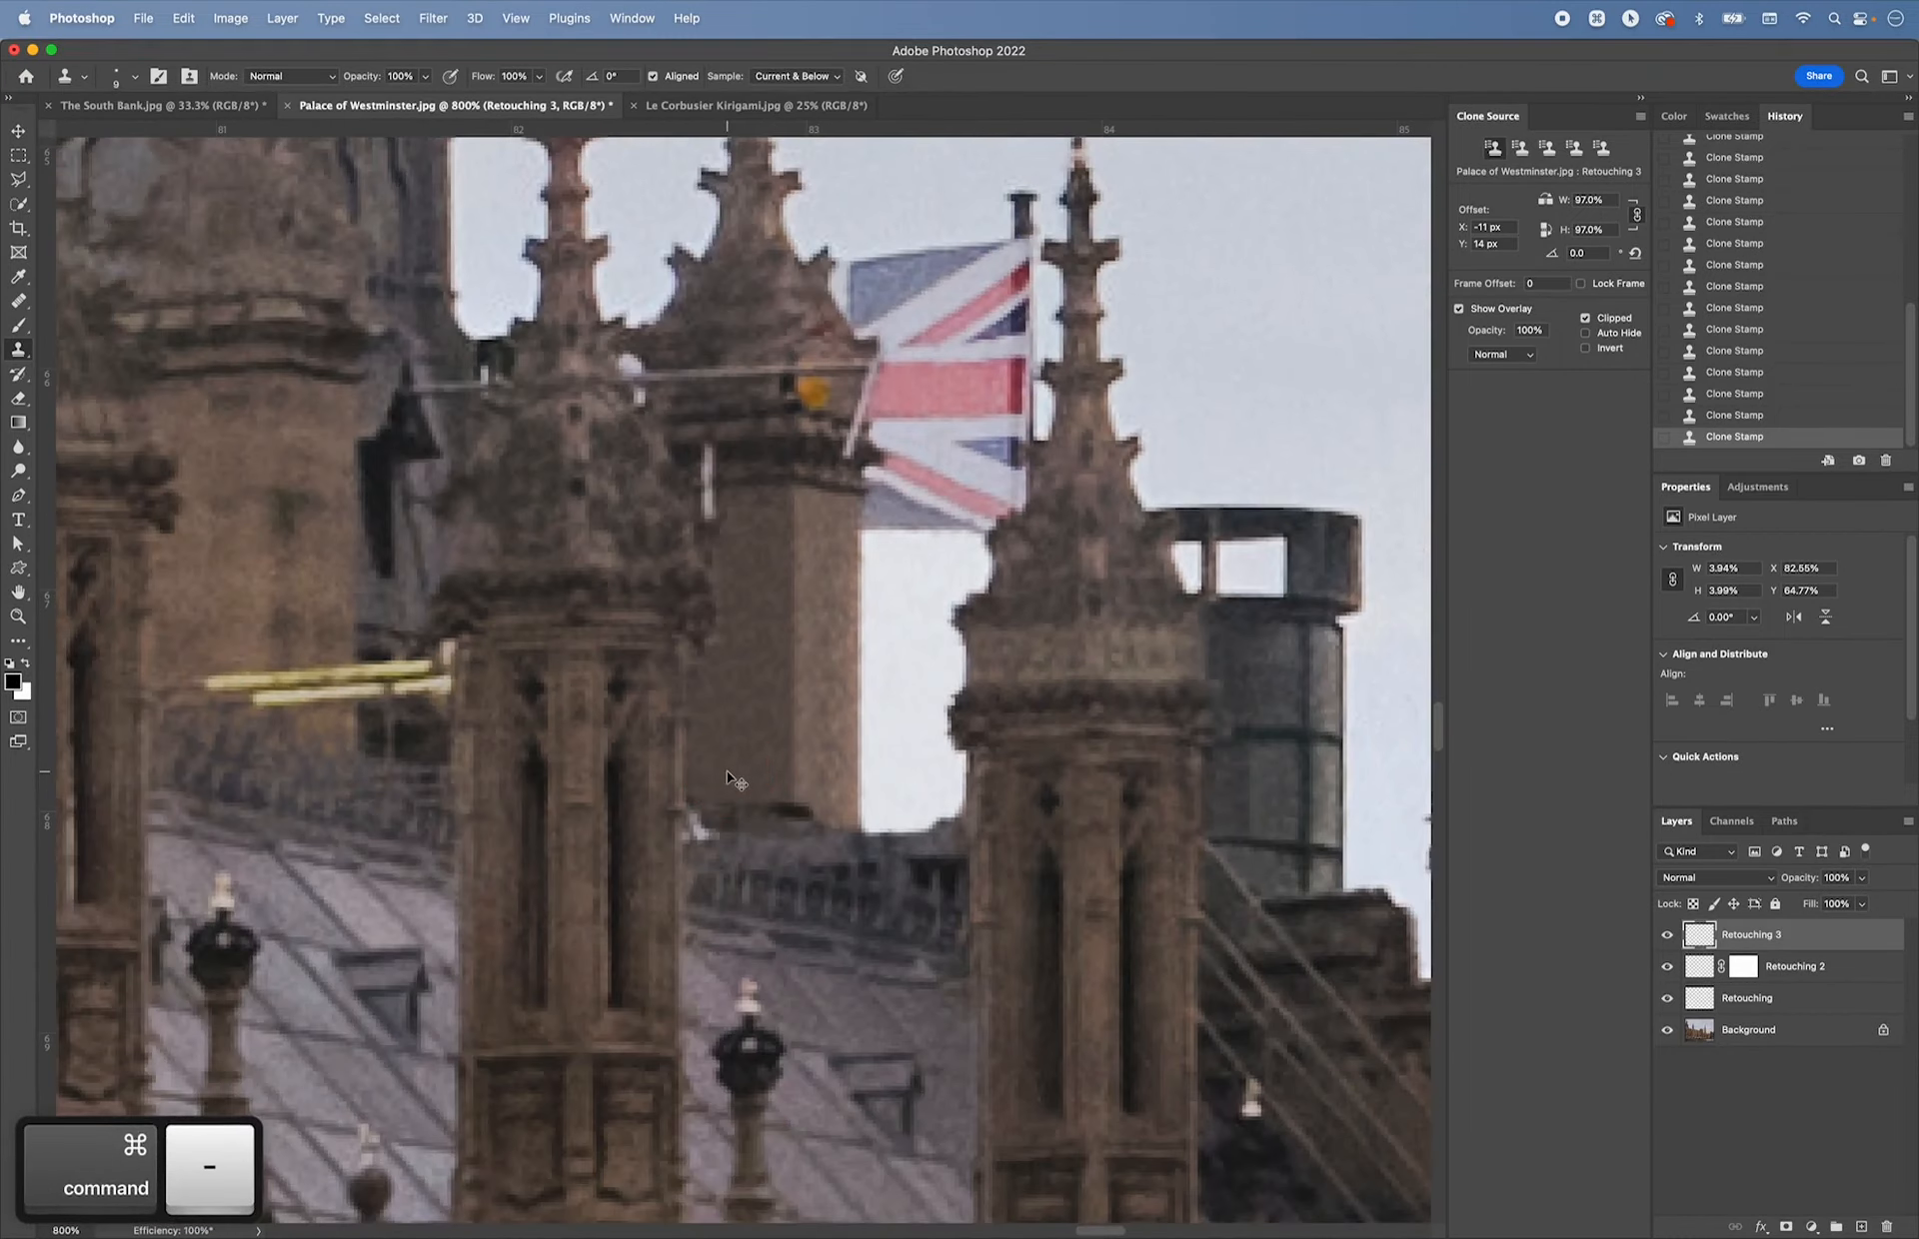
{"action": "key", "text": "super+minus"}
{"action": "key", "text": "super+equal"}
{"action": "key", "text": "super+equal"}
{"action": "key", "text": "super+equal"}
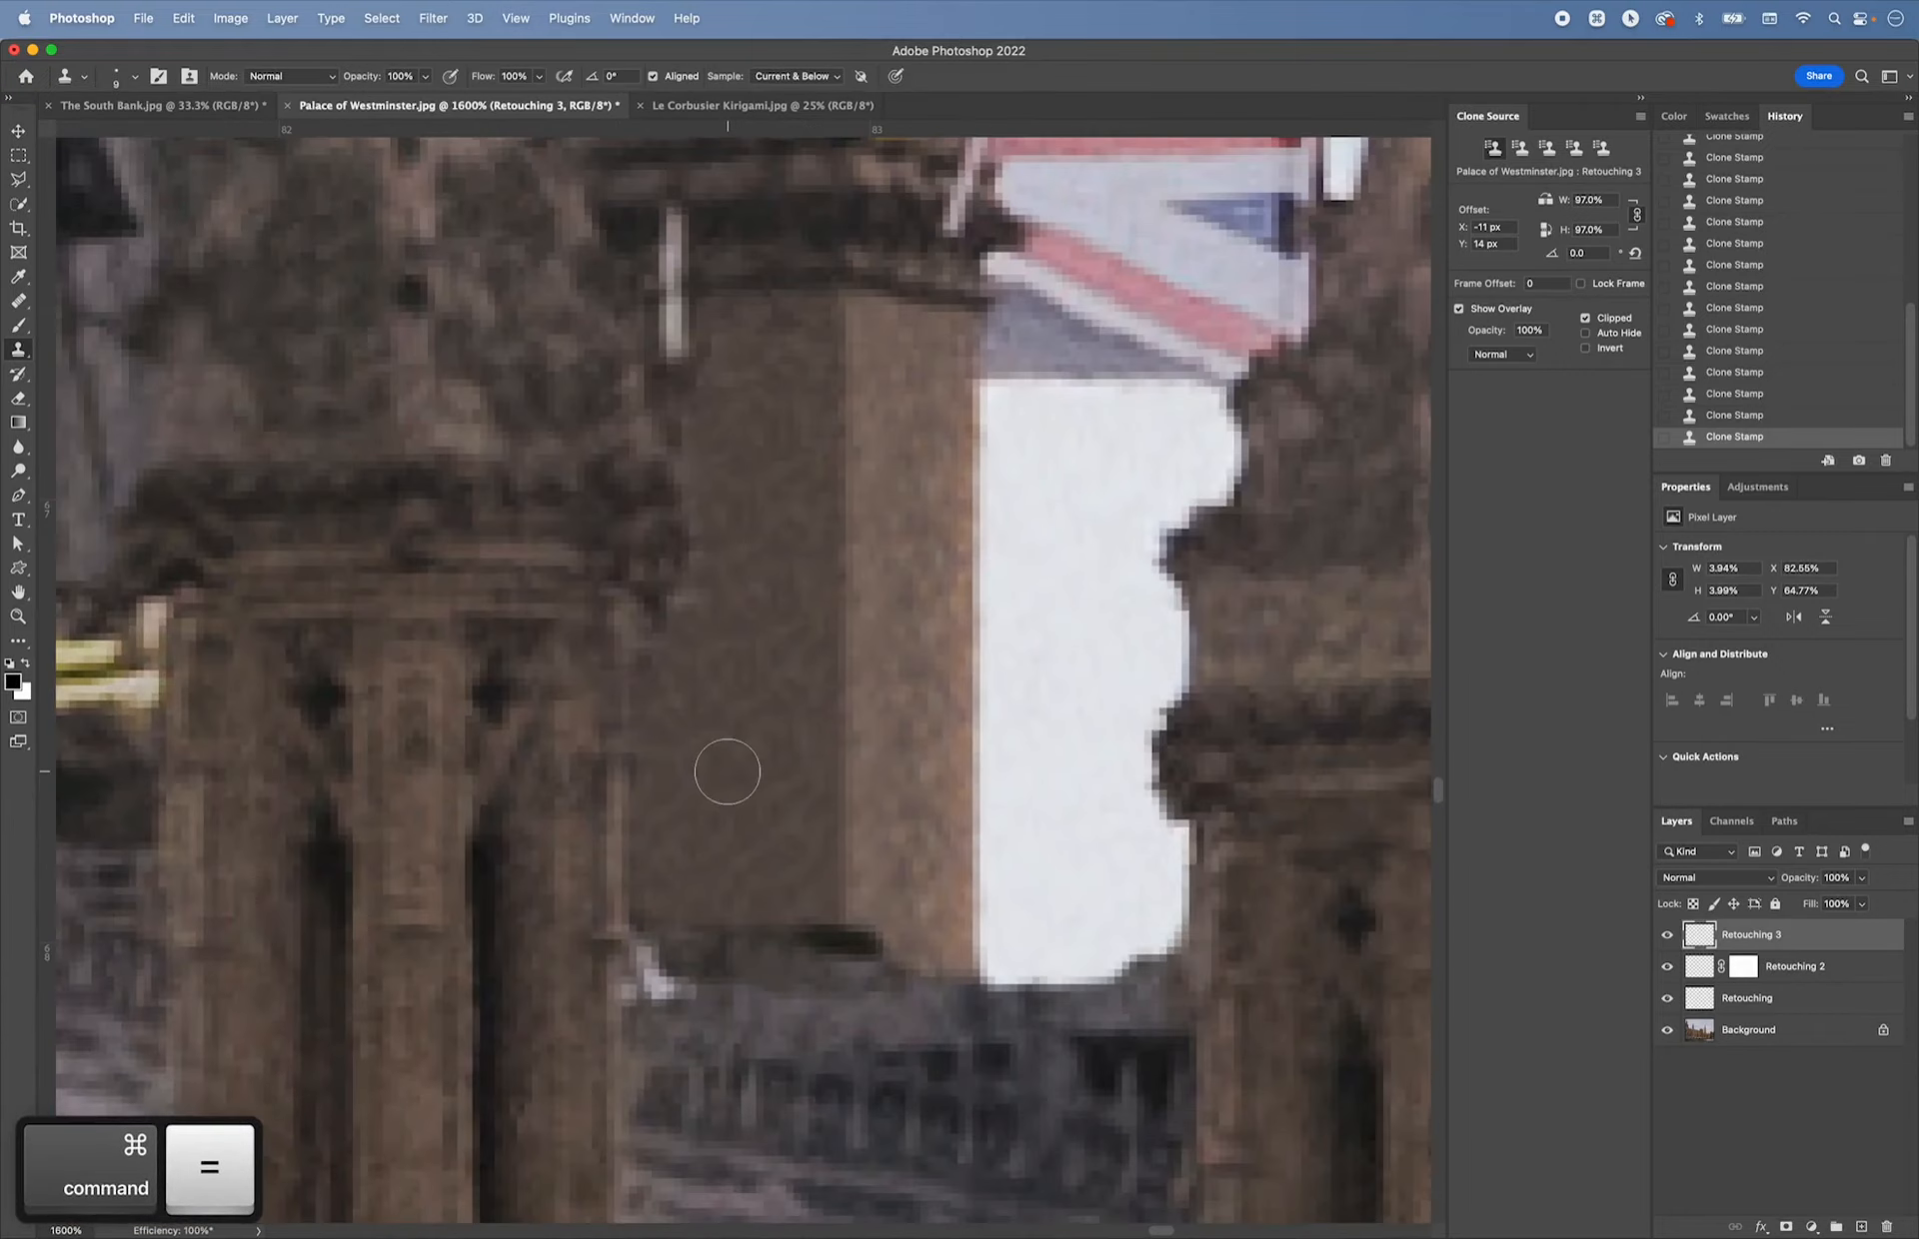
{"action": "scroll", "coordinate": [727, 772], "scroll_direction": "down", "scroll_amount": 5}
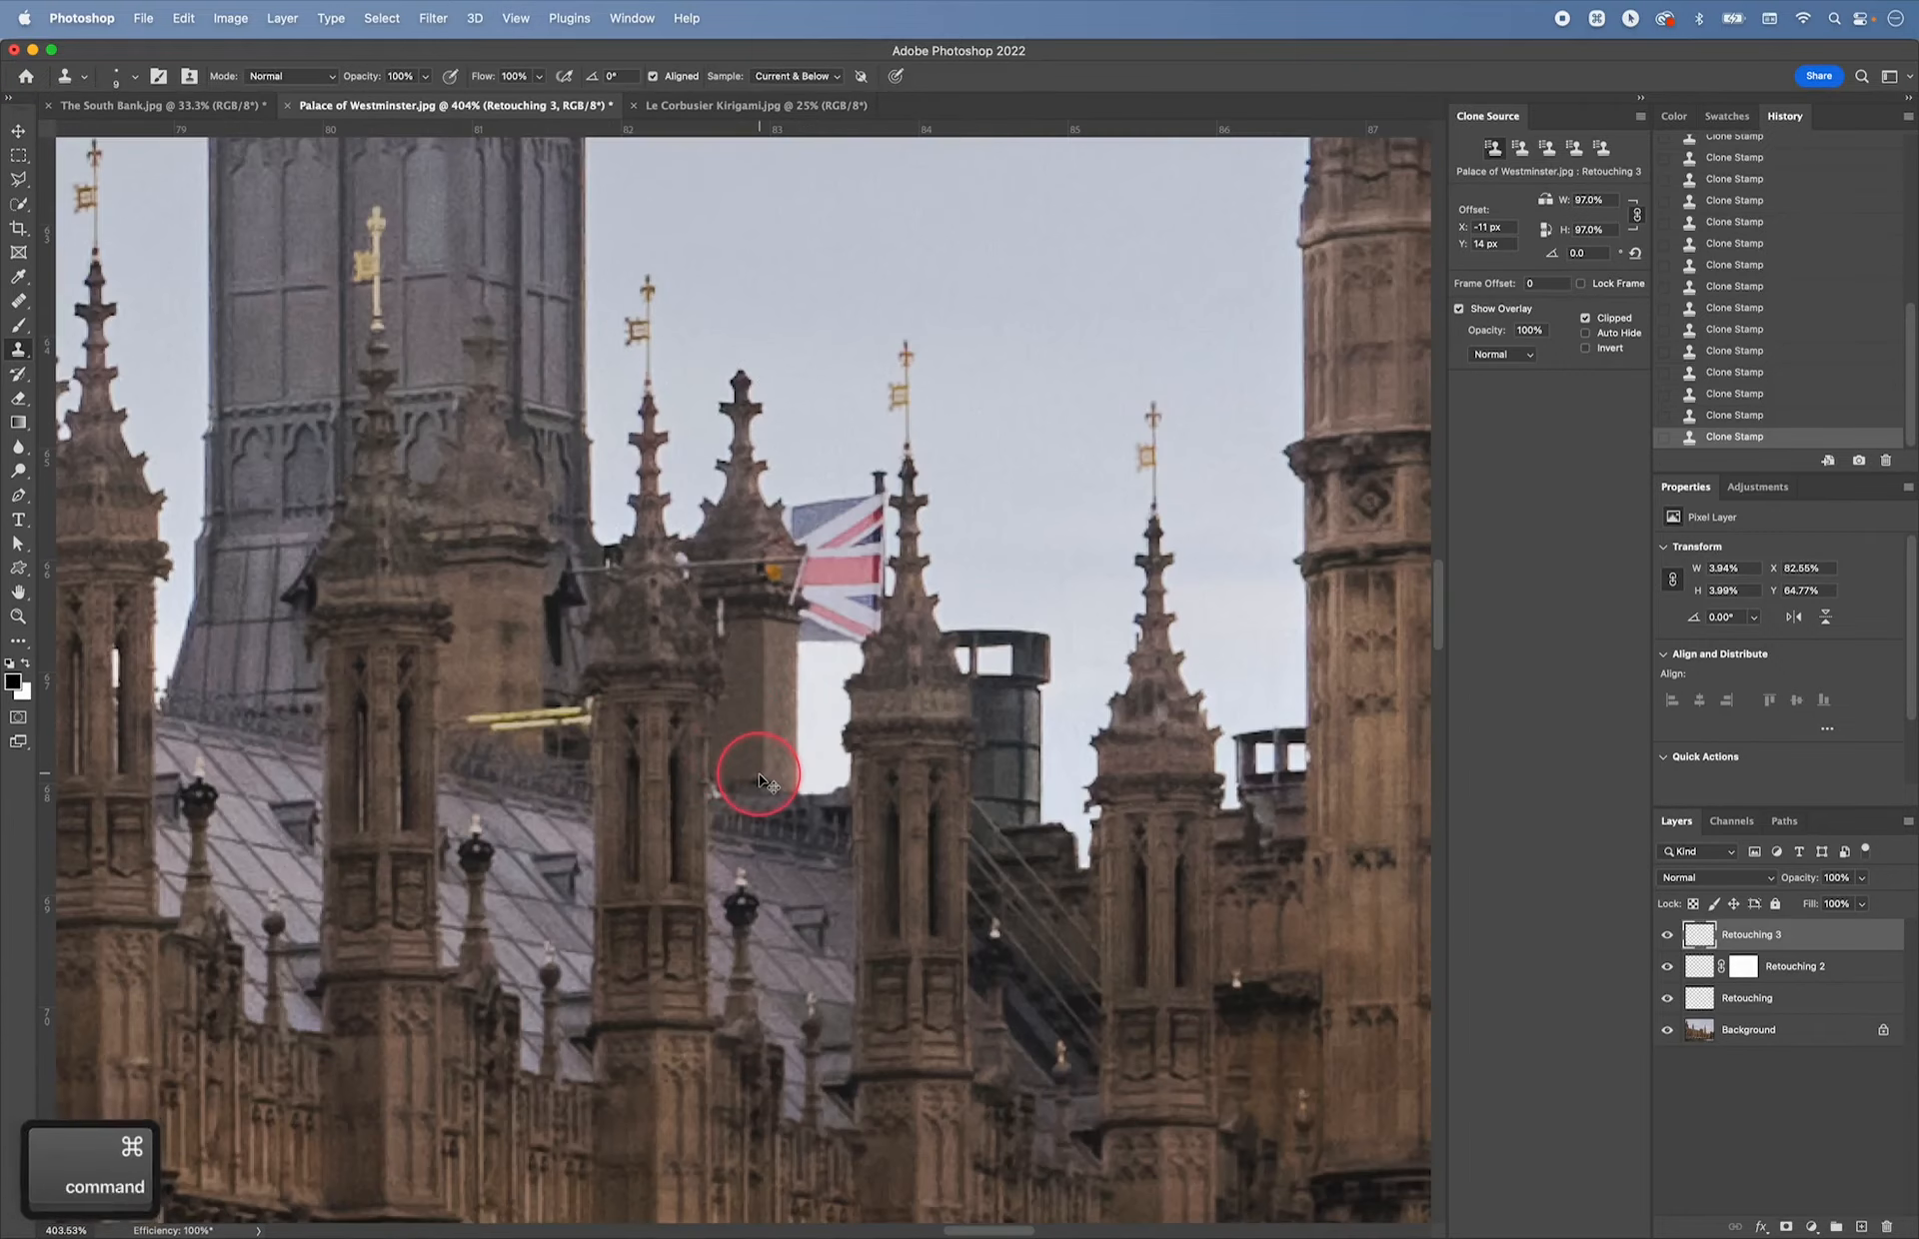
{"action": "key", "text": "super+equal"}
{"action": "key", "text": "super+equal"}
{"action": "key", "text": "super+equal"}
{"action": "key", "text": "super+equal"}
{"action": "key", "text": "super+equal"}
{"action": "key", "text": "super+equal"}
{"action": "key", "text": "super+equal"}
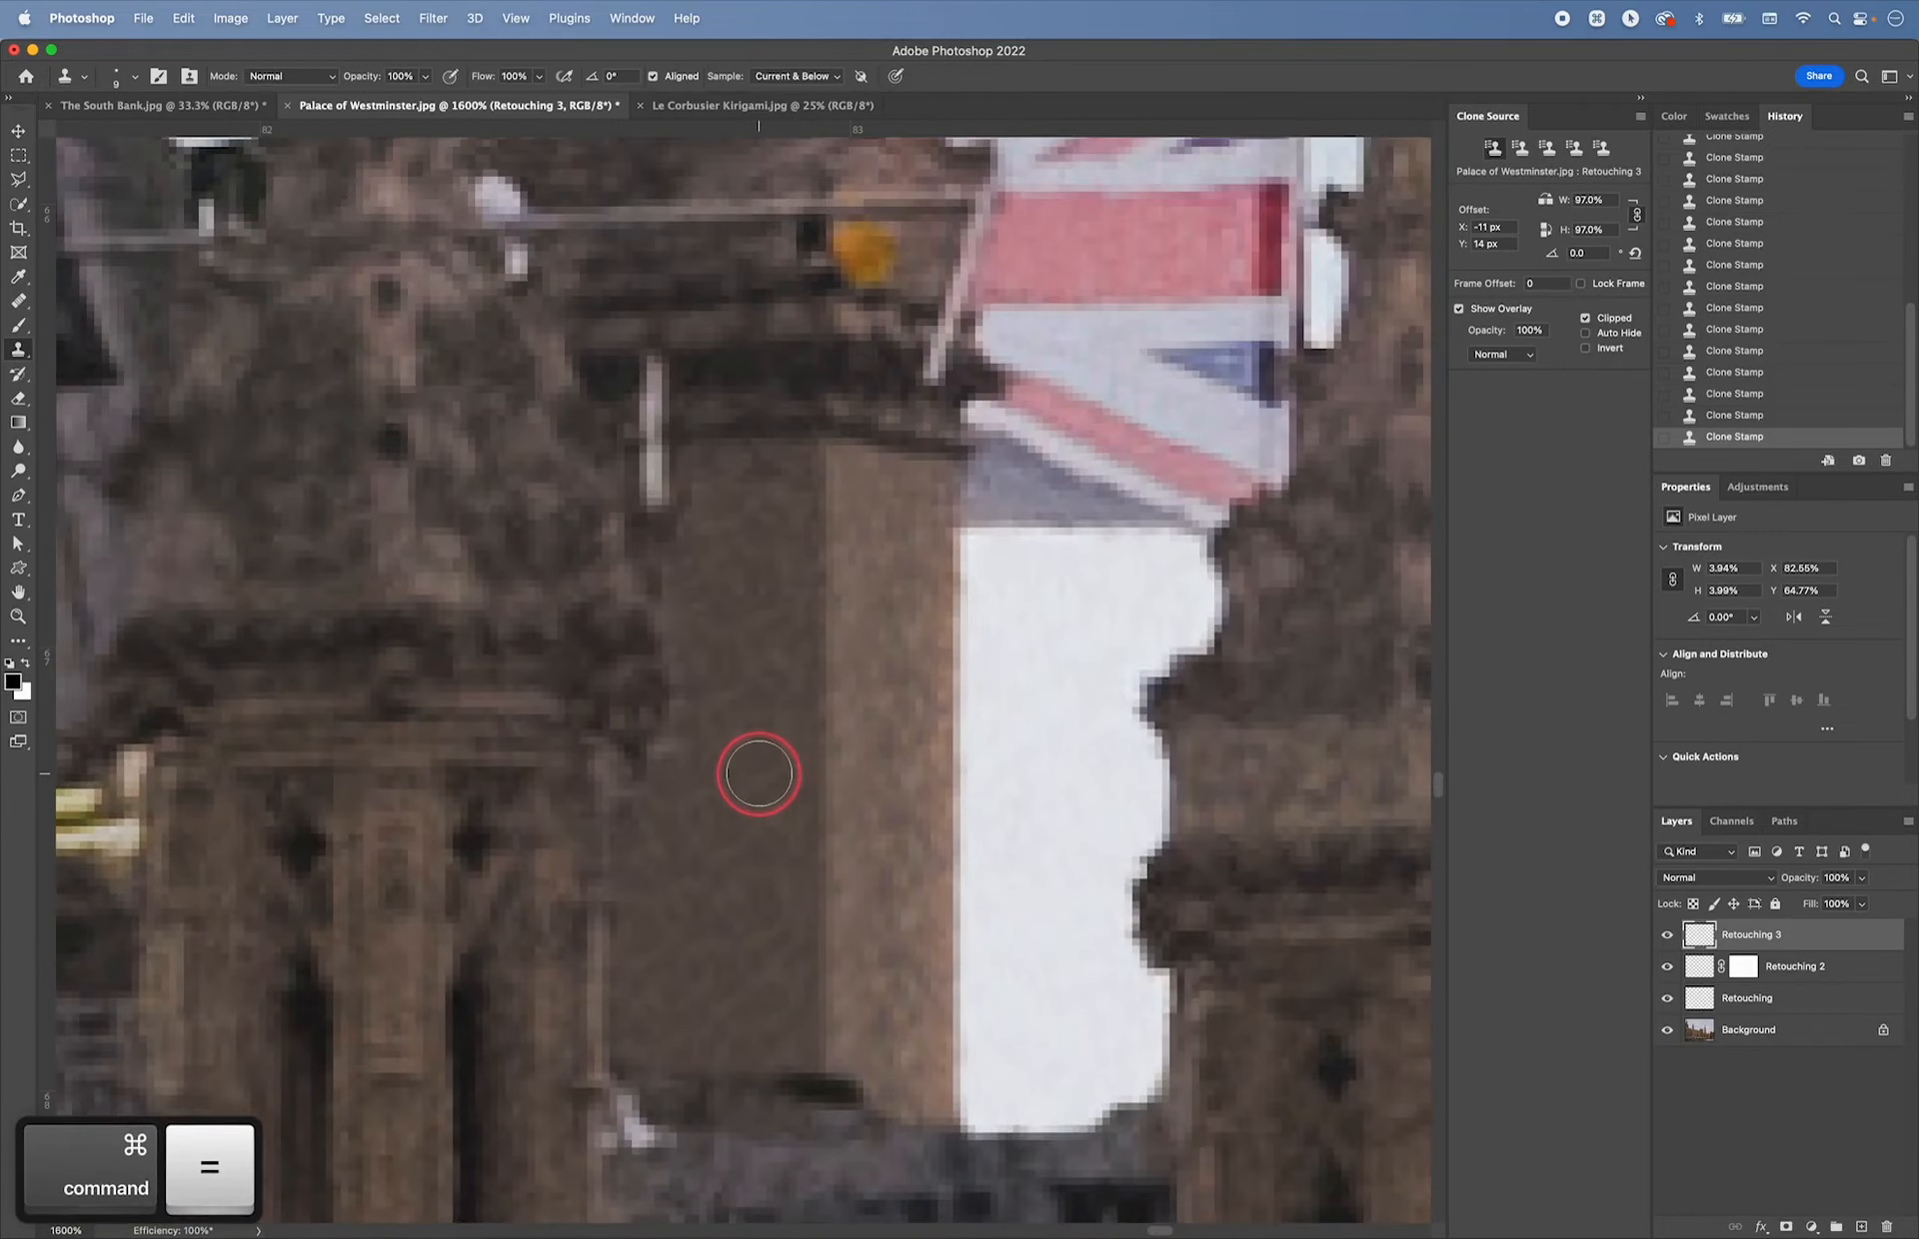
- Reduce the brush to 5 px and clone dark wall stone along the wall's edge beside the turret
{"action": "left_click", "coordinate": [704, 796], "text": "alt"}
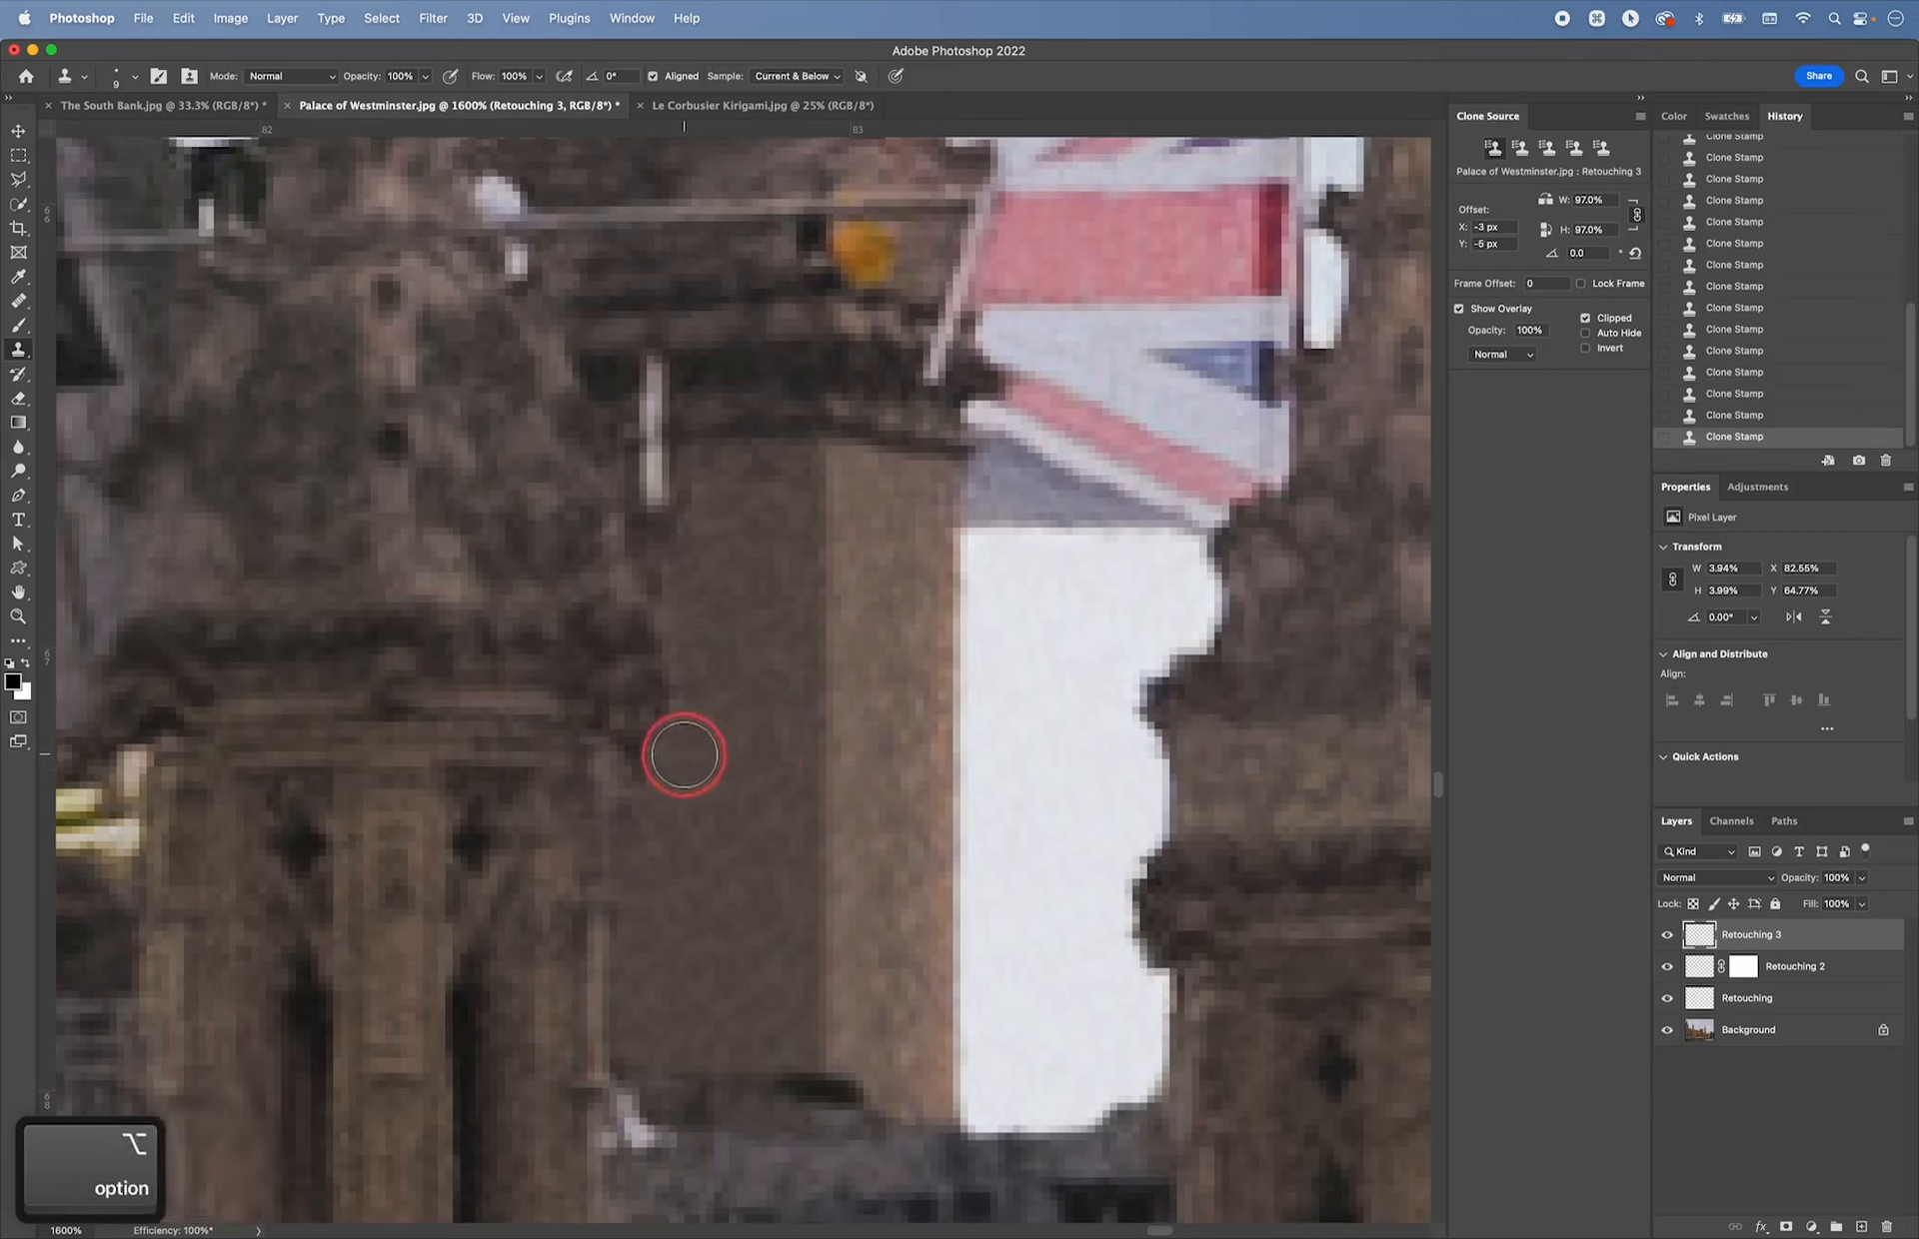
{"action": "key", "text": "bracketleft"}
{"action": "key", "text": "bracketleft"}
{"action": "key", "text": "bracketleft"}
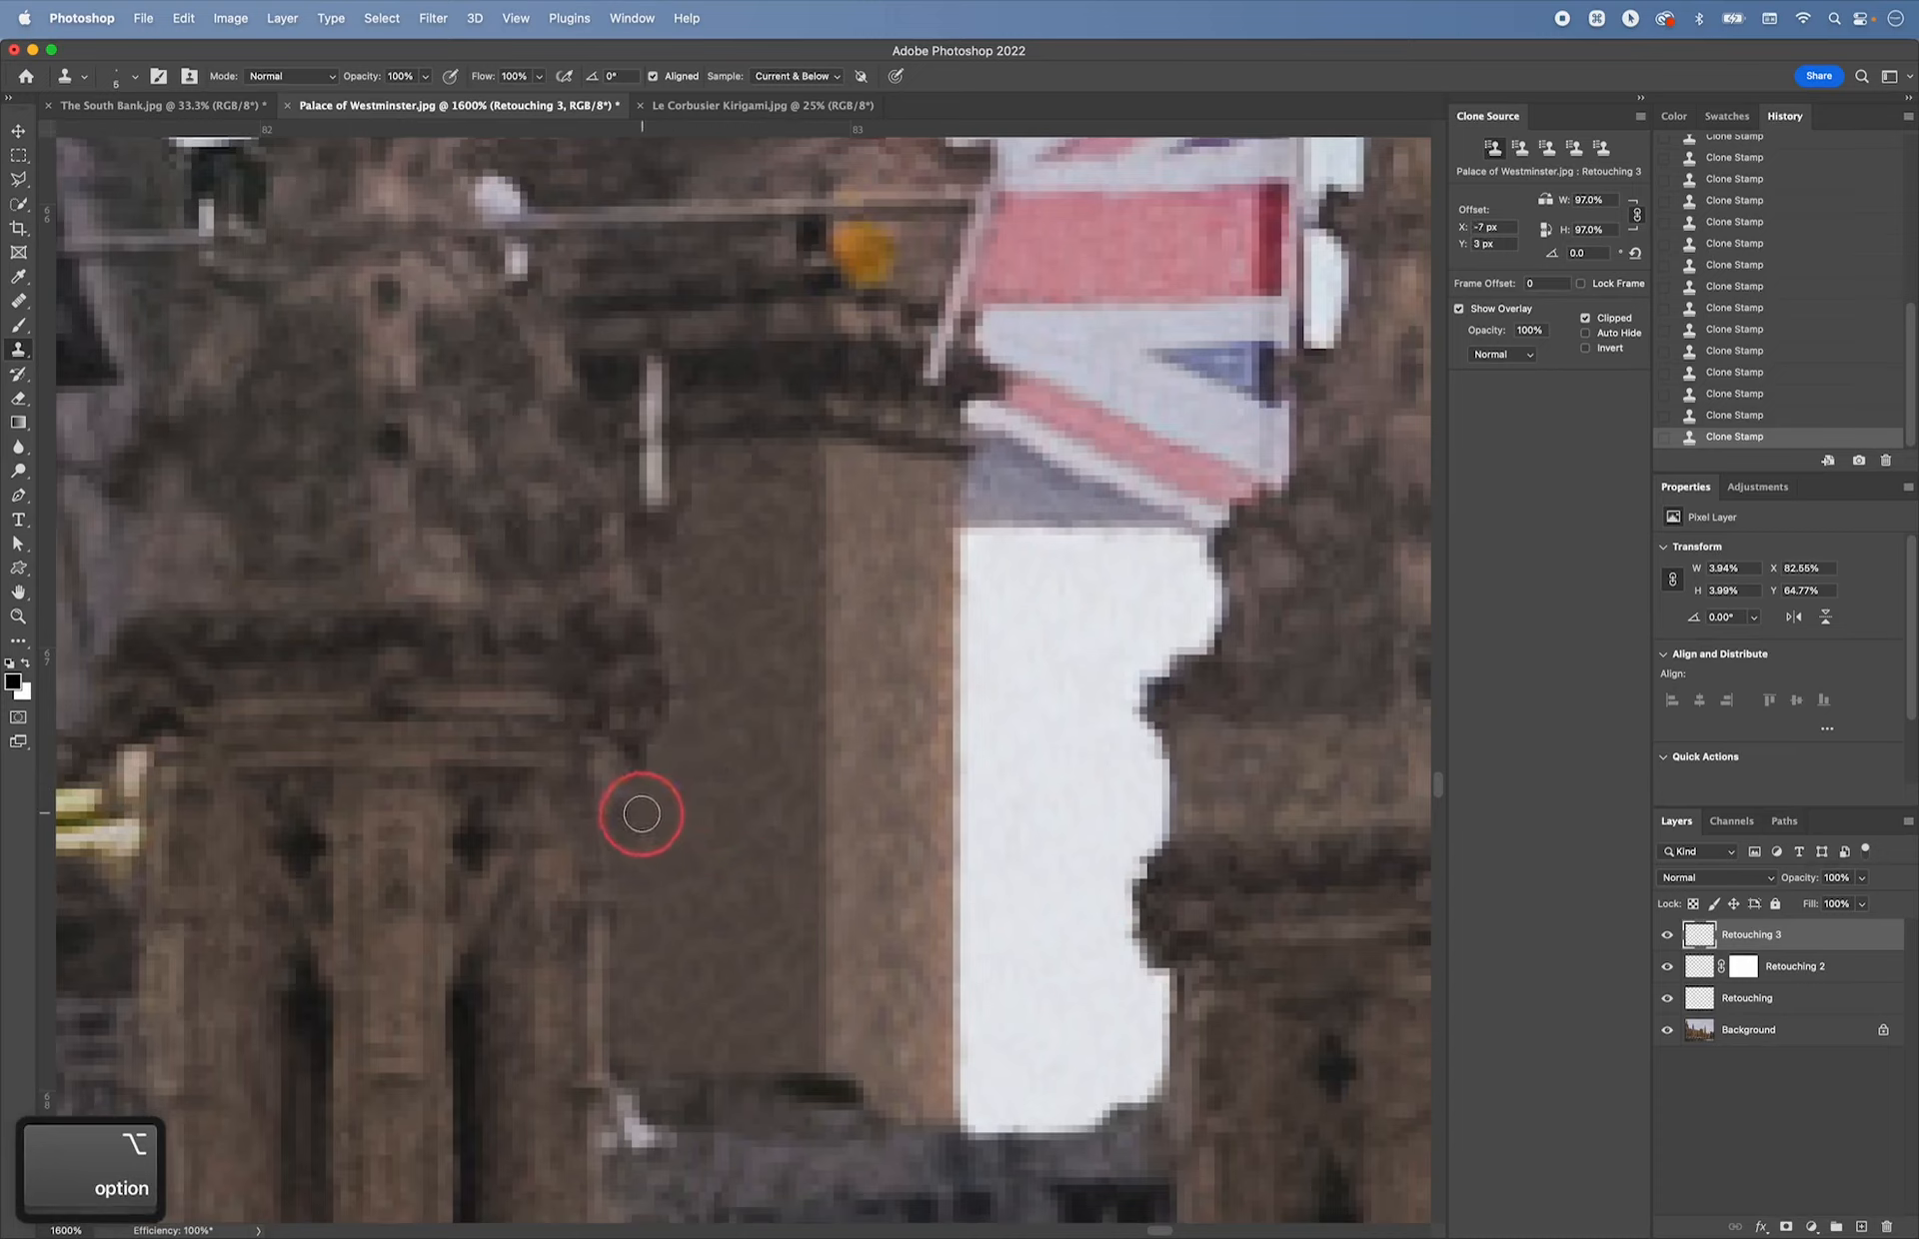
{"action": "left_click", "coordinate": [641, 922], "text": "alt"}
{"action": "left_click", "coordinate": [623, 910], "text": "alt"}
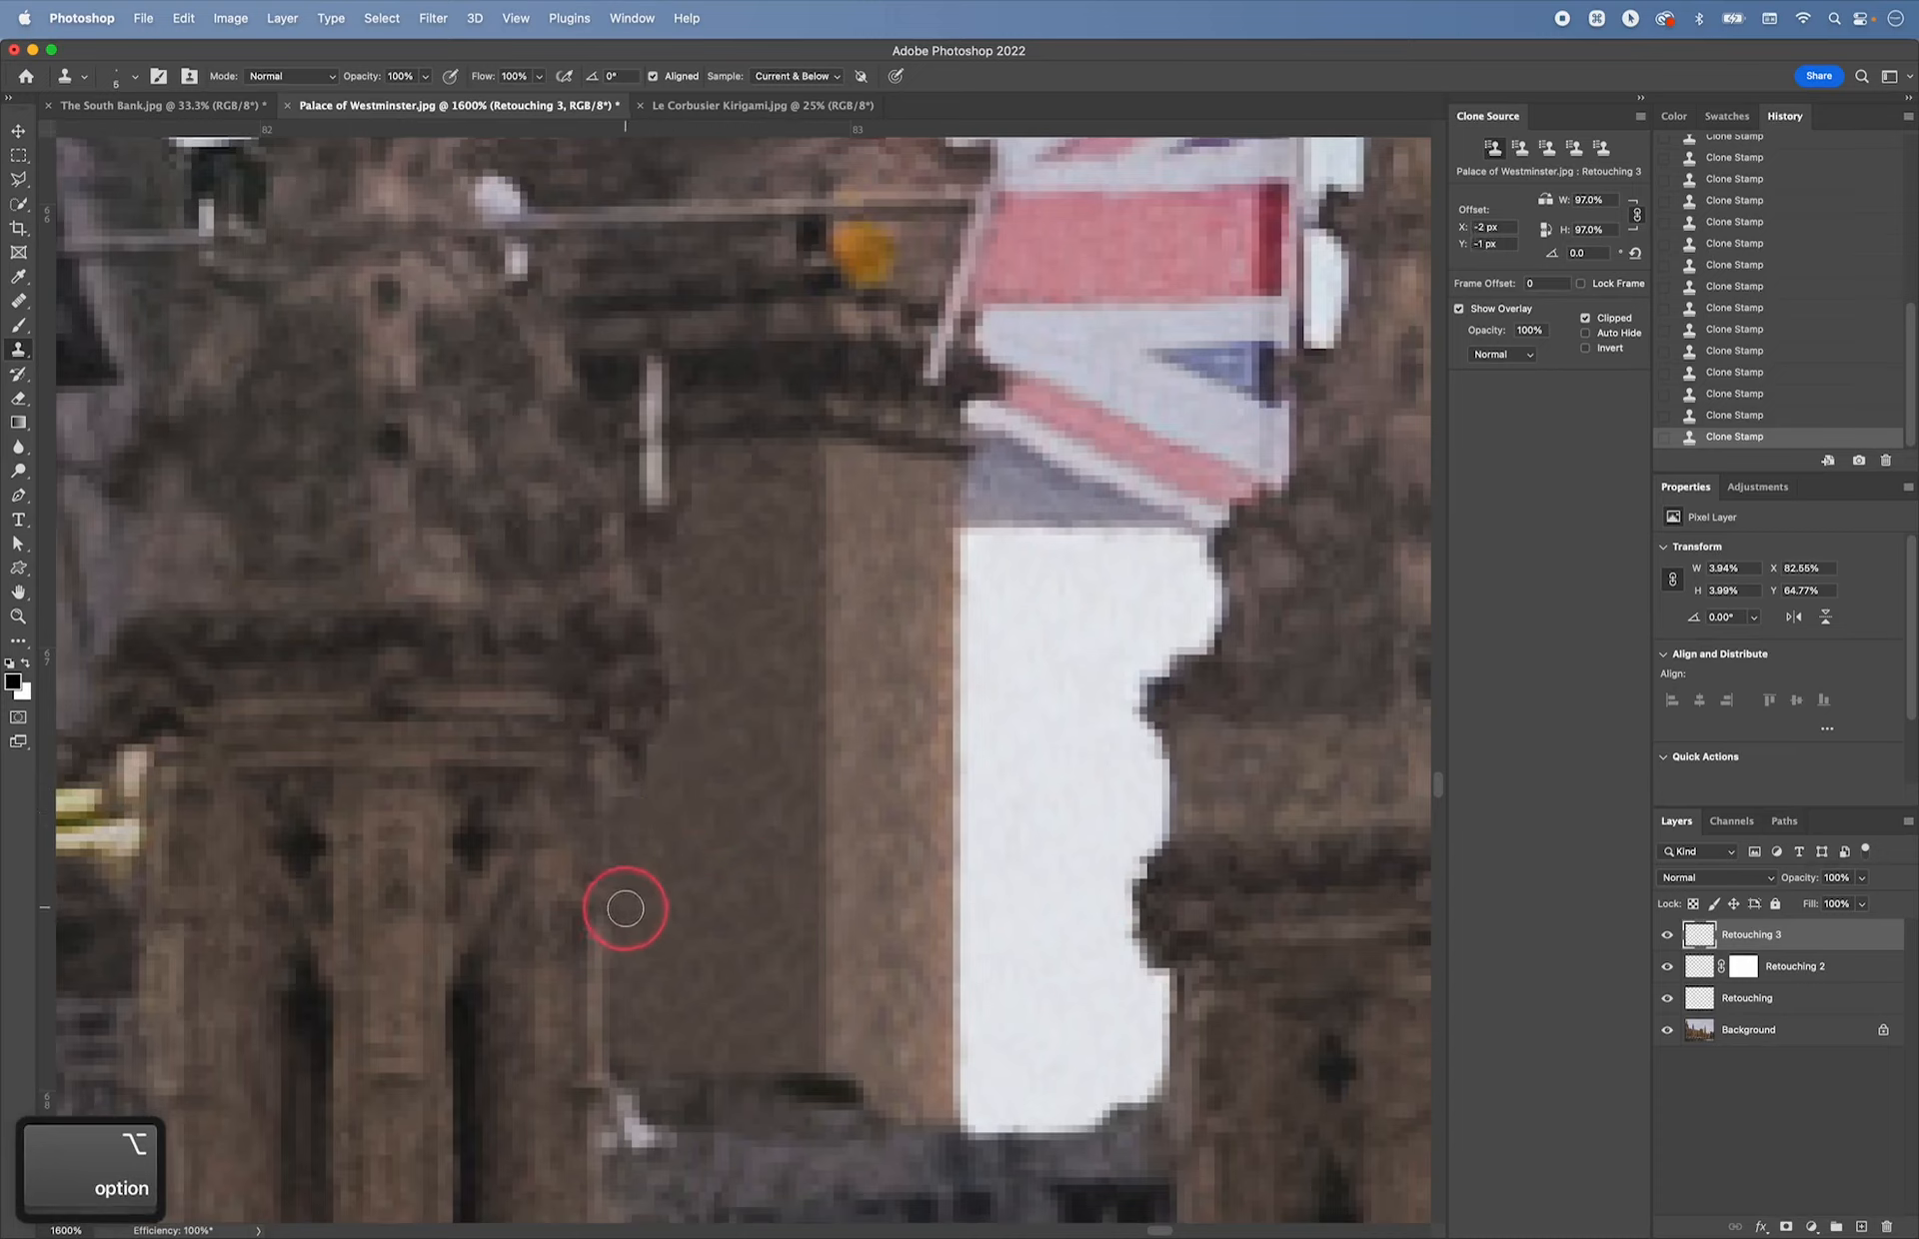
{"action": "left_click", "coordinate": [626, 1045], "text": "alt"}
{"action": "left_click", "coordinate": [698, 1053], "text": "alt"}
- Clone dark roof and stone texture over the small white remnant at the wall's base beside the turret
{"action": "left_click_drag", "start_coordinate": [699, 1053], "coordinate": [664, 797]}
{"action": "left_click", "coordinate": [643, 827], "text": "alt"}
{"action": "left_click", "coordinate": [611, 862], "text": "alt"}
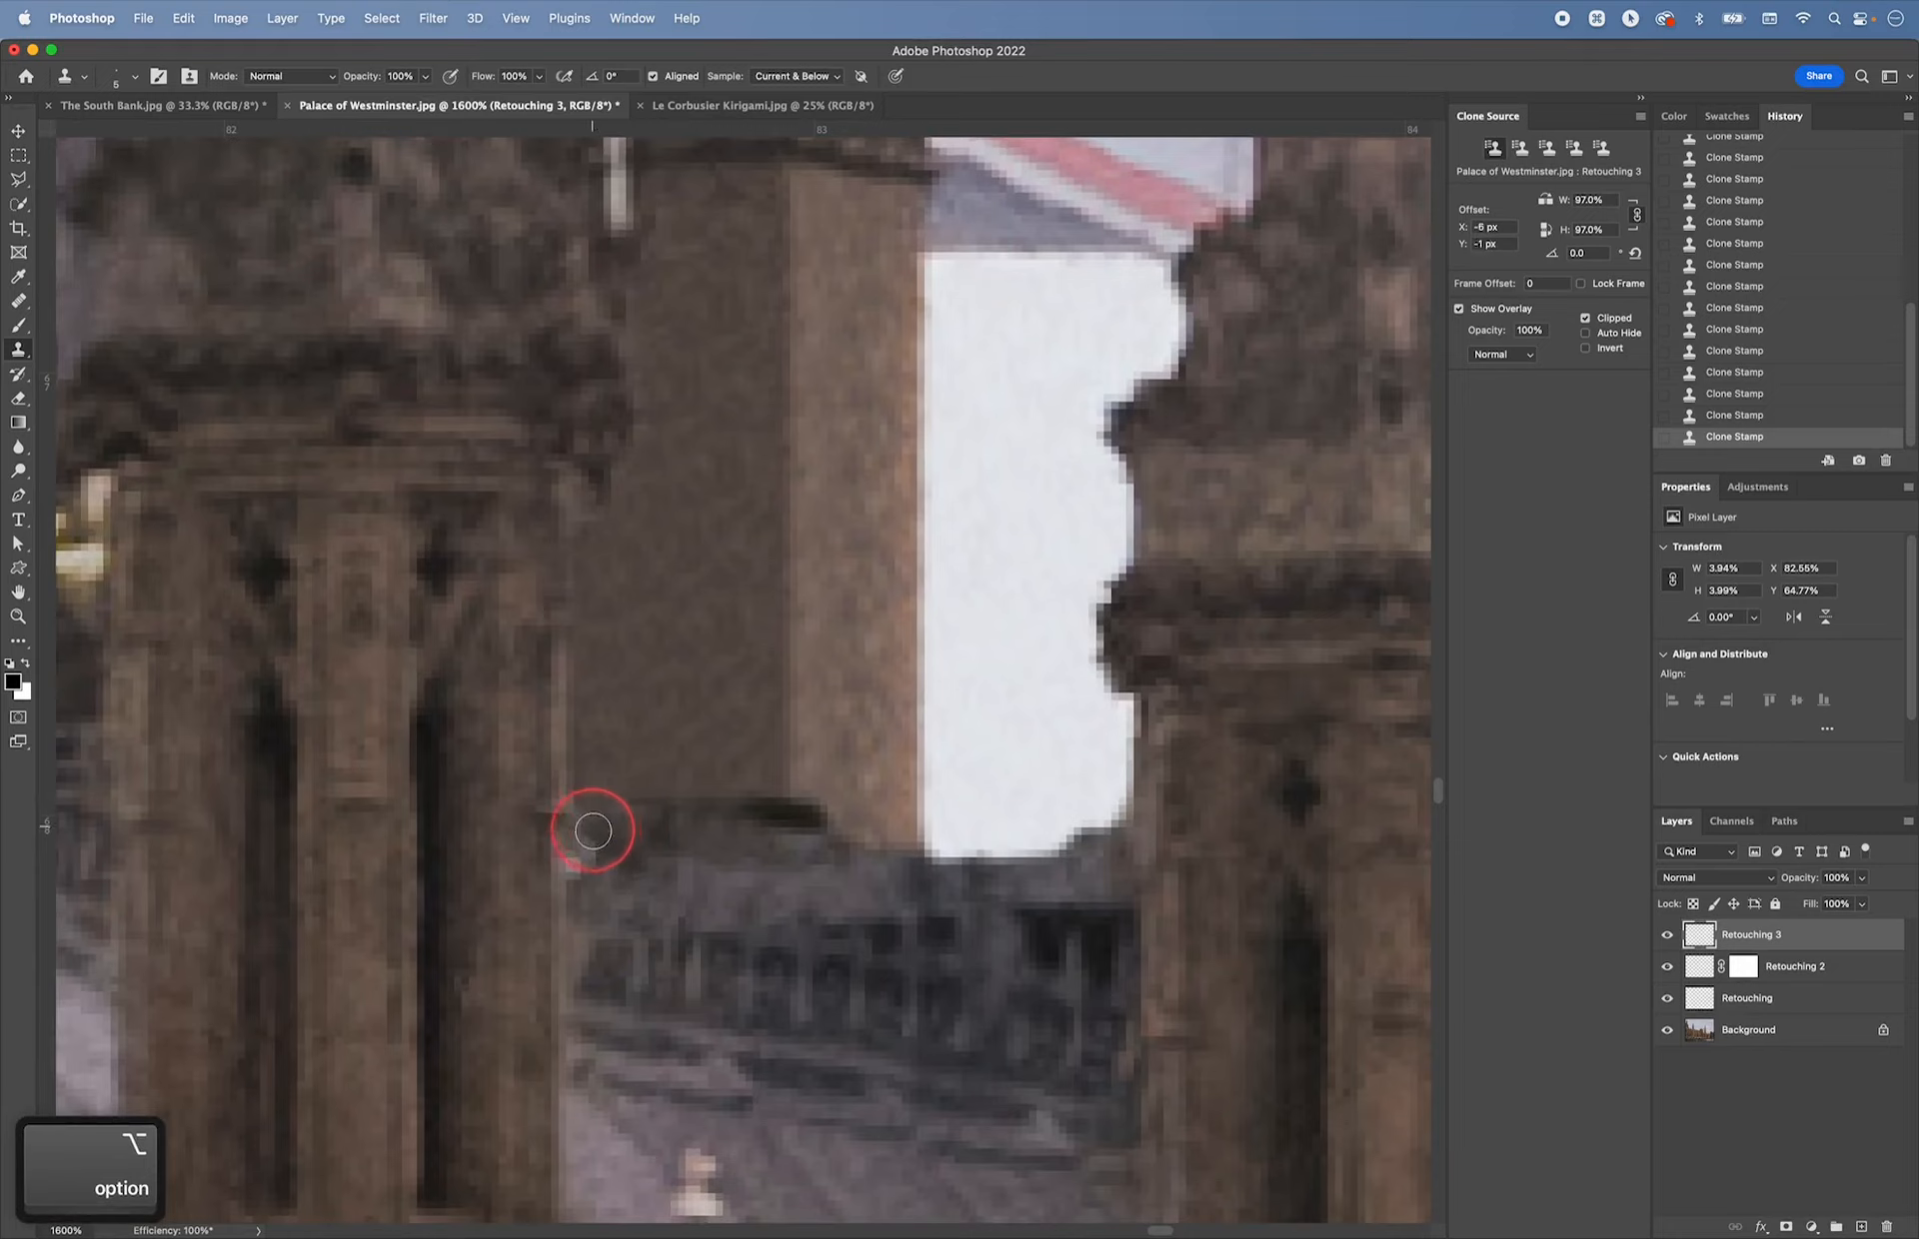
{"action": "left_click", "coordinate": [626, 871], "text": "alt"}
{"action": "left_click", "coordinate": [587, 917]}
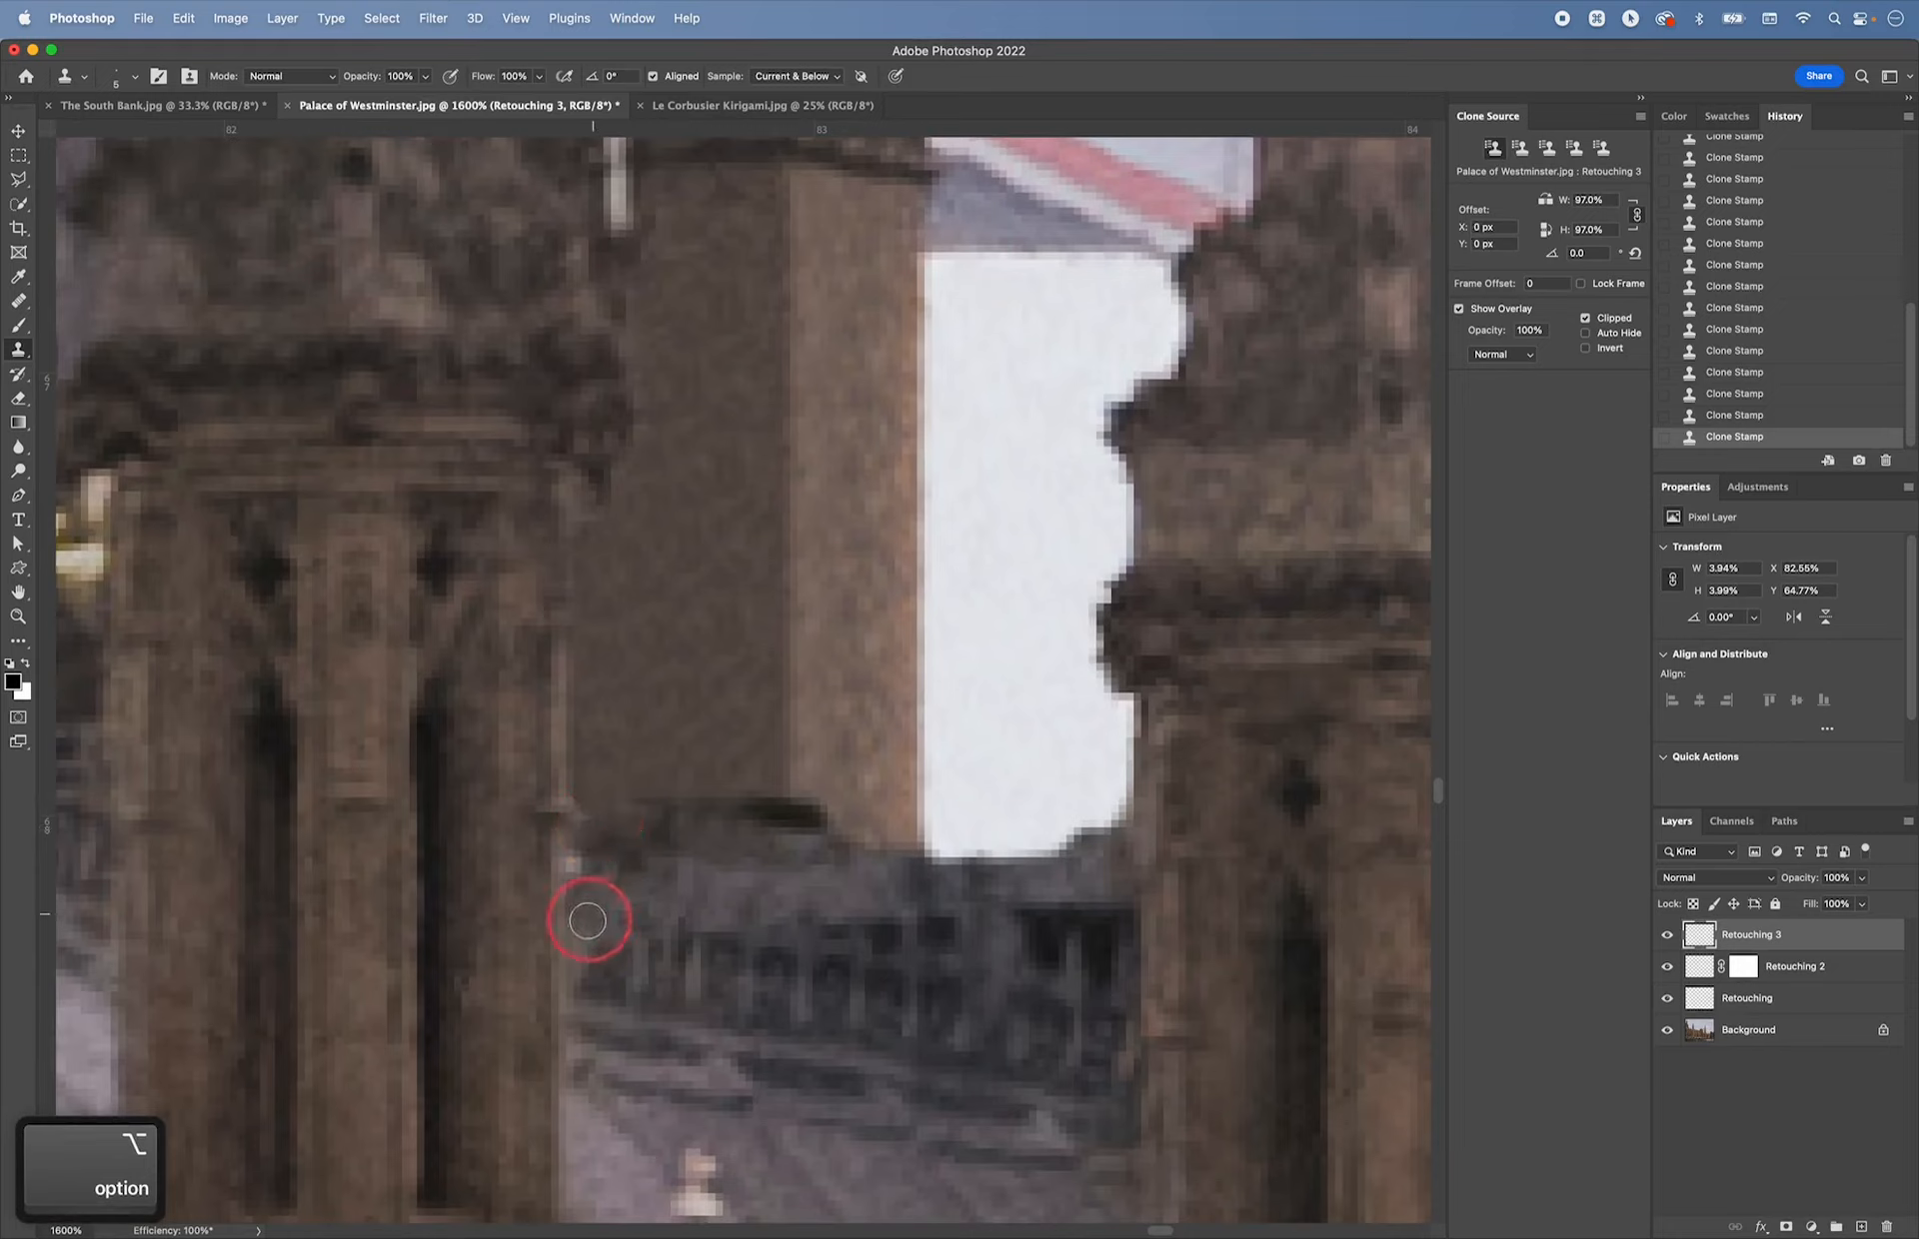
{"action": "left_click", "coordinate": [575, 908], "text": "alt"}
{"action": "left_click", "coordinate": [574, 864]}
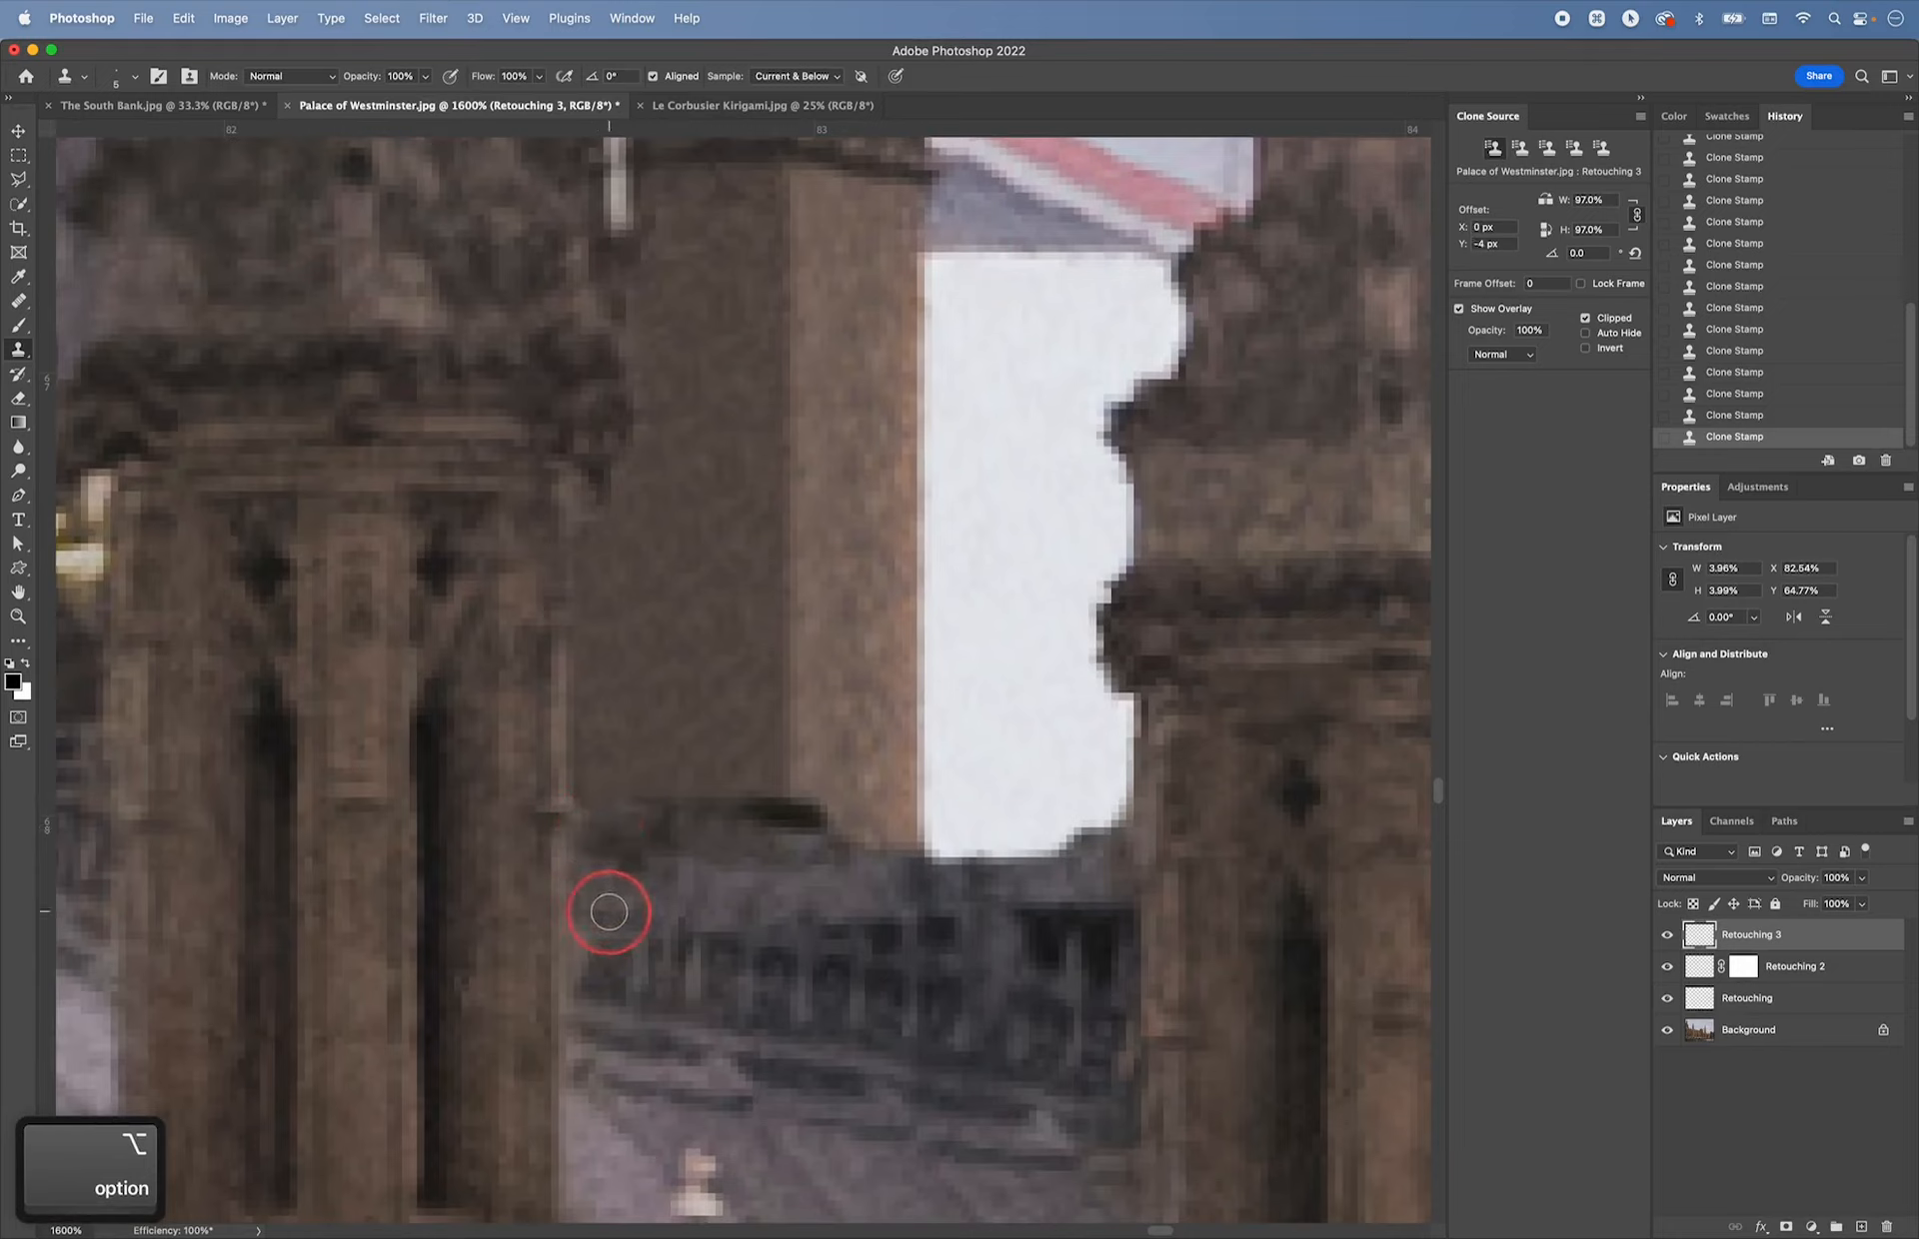
{"action": "left_click", "coordinate": [561, 916], "text": "alt"}
{"action": "left_click", "coordinate": [558, 866]}
{"action": "left_click", "coordinate": [562, 866]}
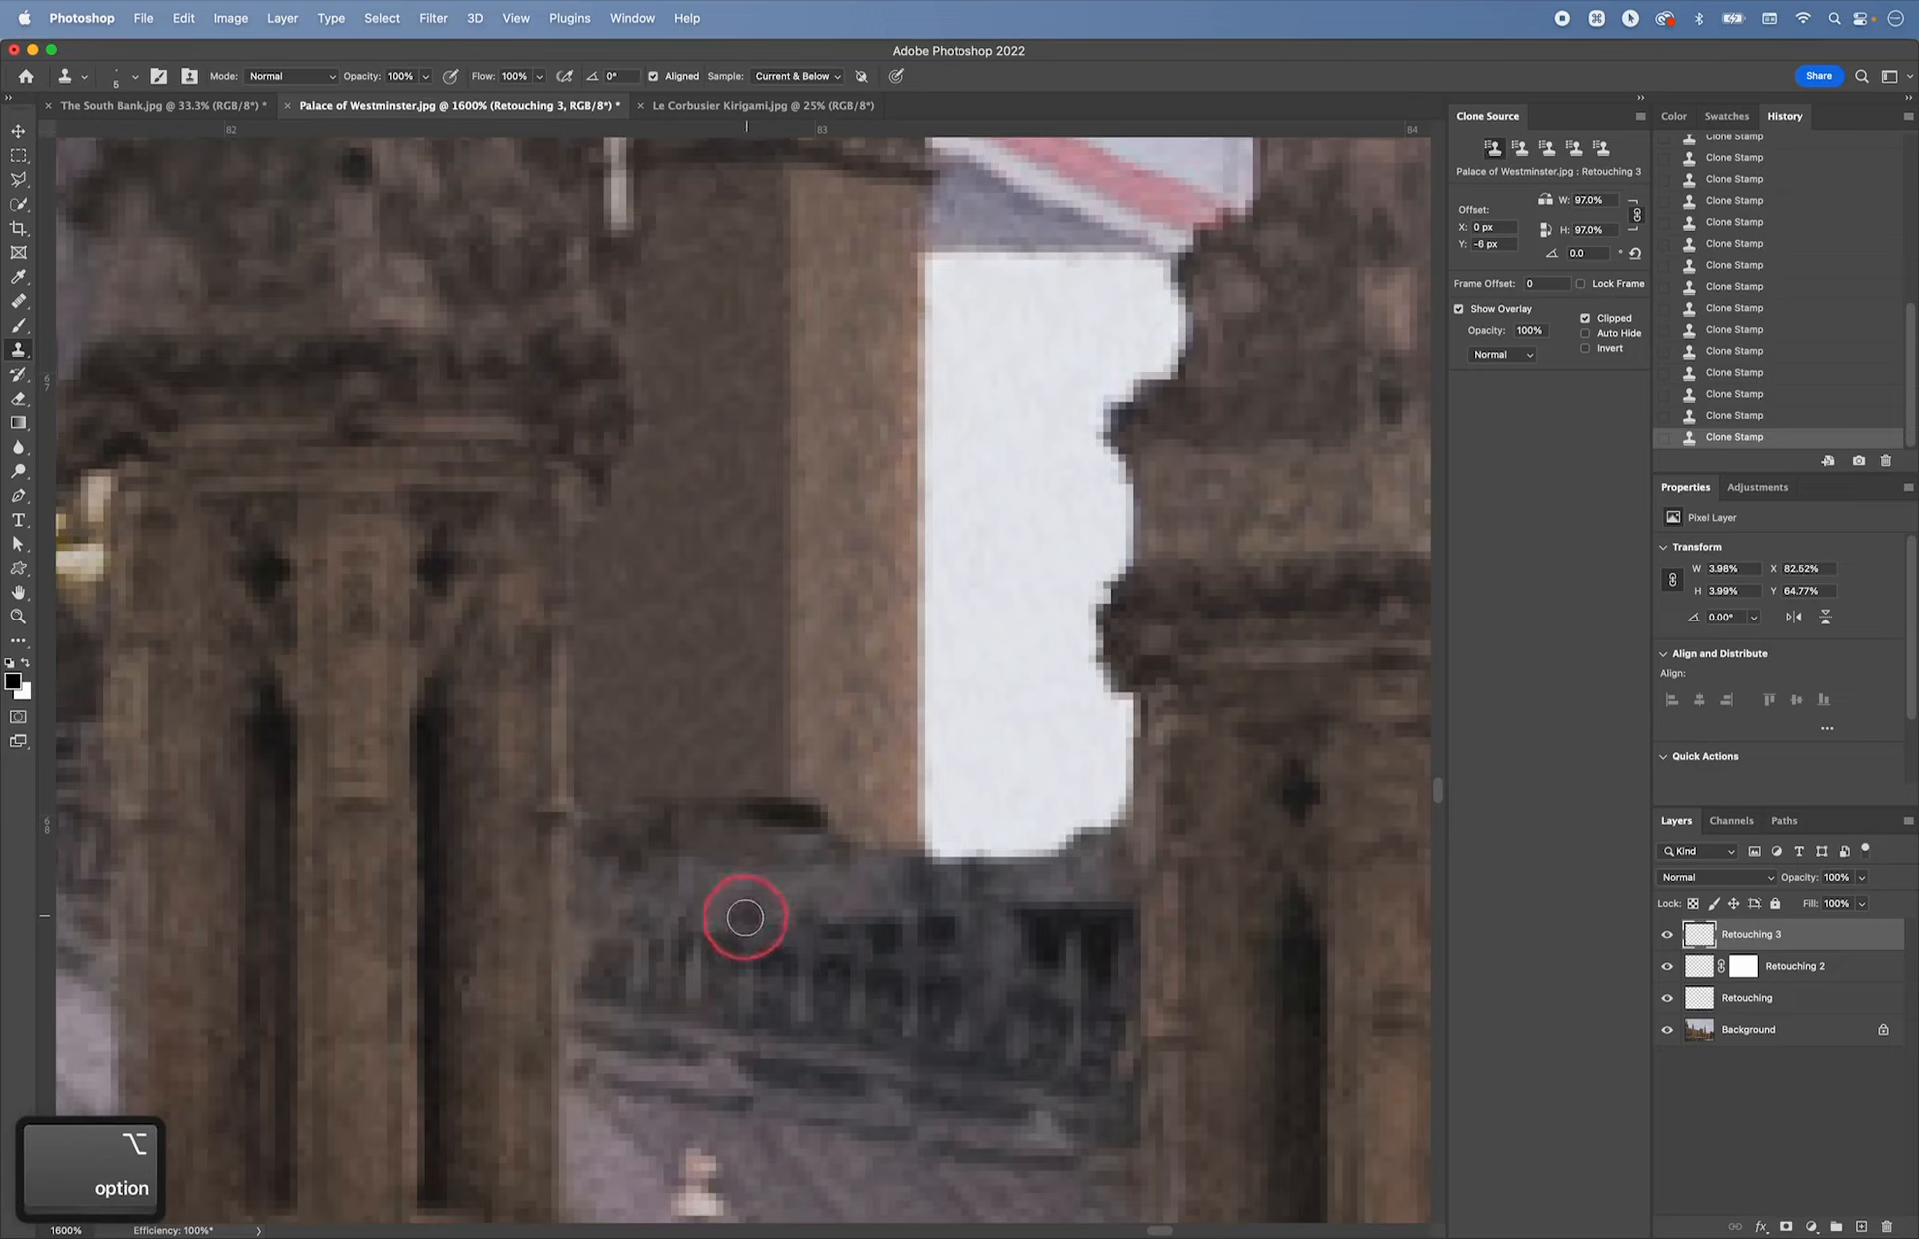
- Touch up the dark ledge at the wall's base and the wall surface beside the turret's carved capital
{"action": "left_click", "coordinate": [689, 845], "text": "alt"}
{"action": "mouse_move", "coordinate": [688, 845]}
{"action": "left_mouse_down"}
{"action": "mouse_move", "coordinate": [591, 789]}
{"action": "mouse_move", "coordinate": [588, 819]}
{"action": "left_mouse_up"}
{"action": "left_click", "coordinate": [611, 819], "text": "alt"}
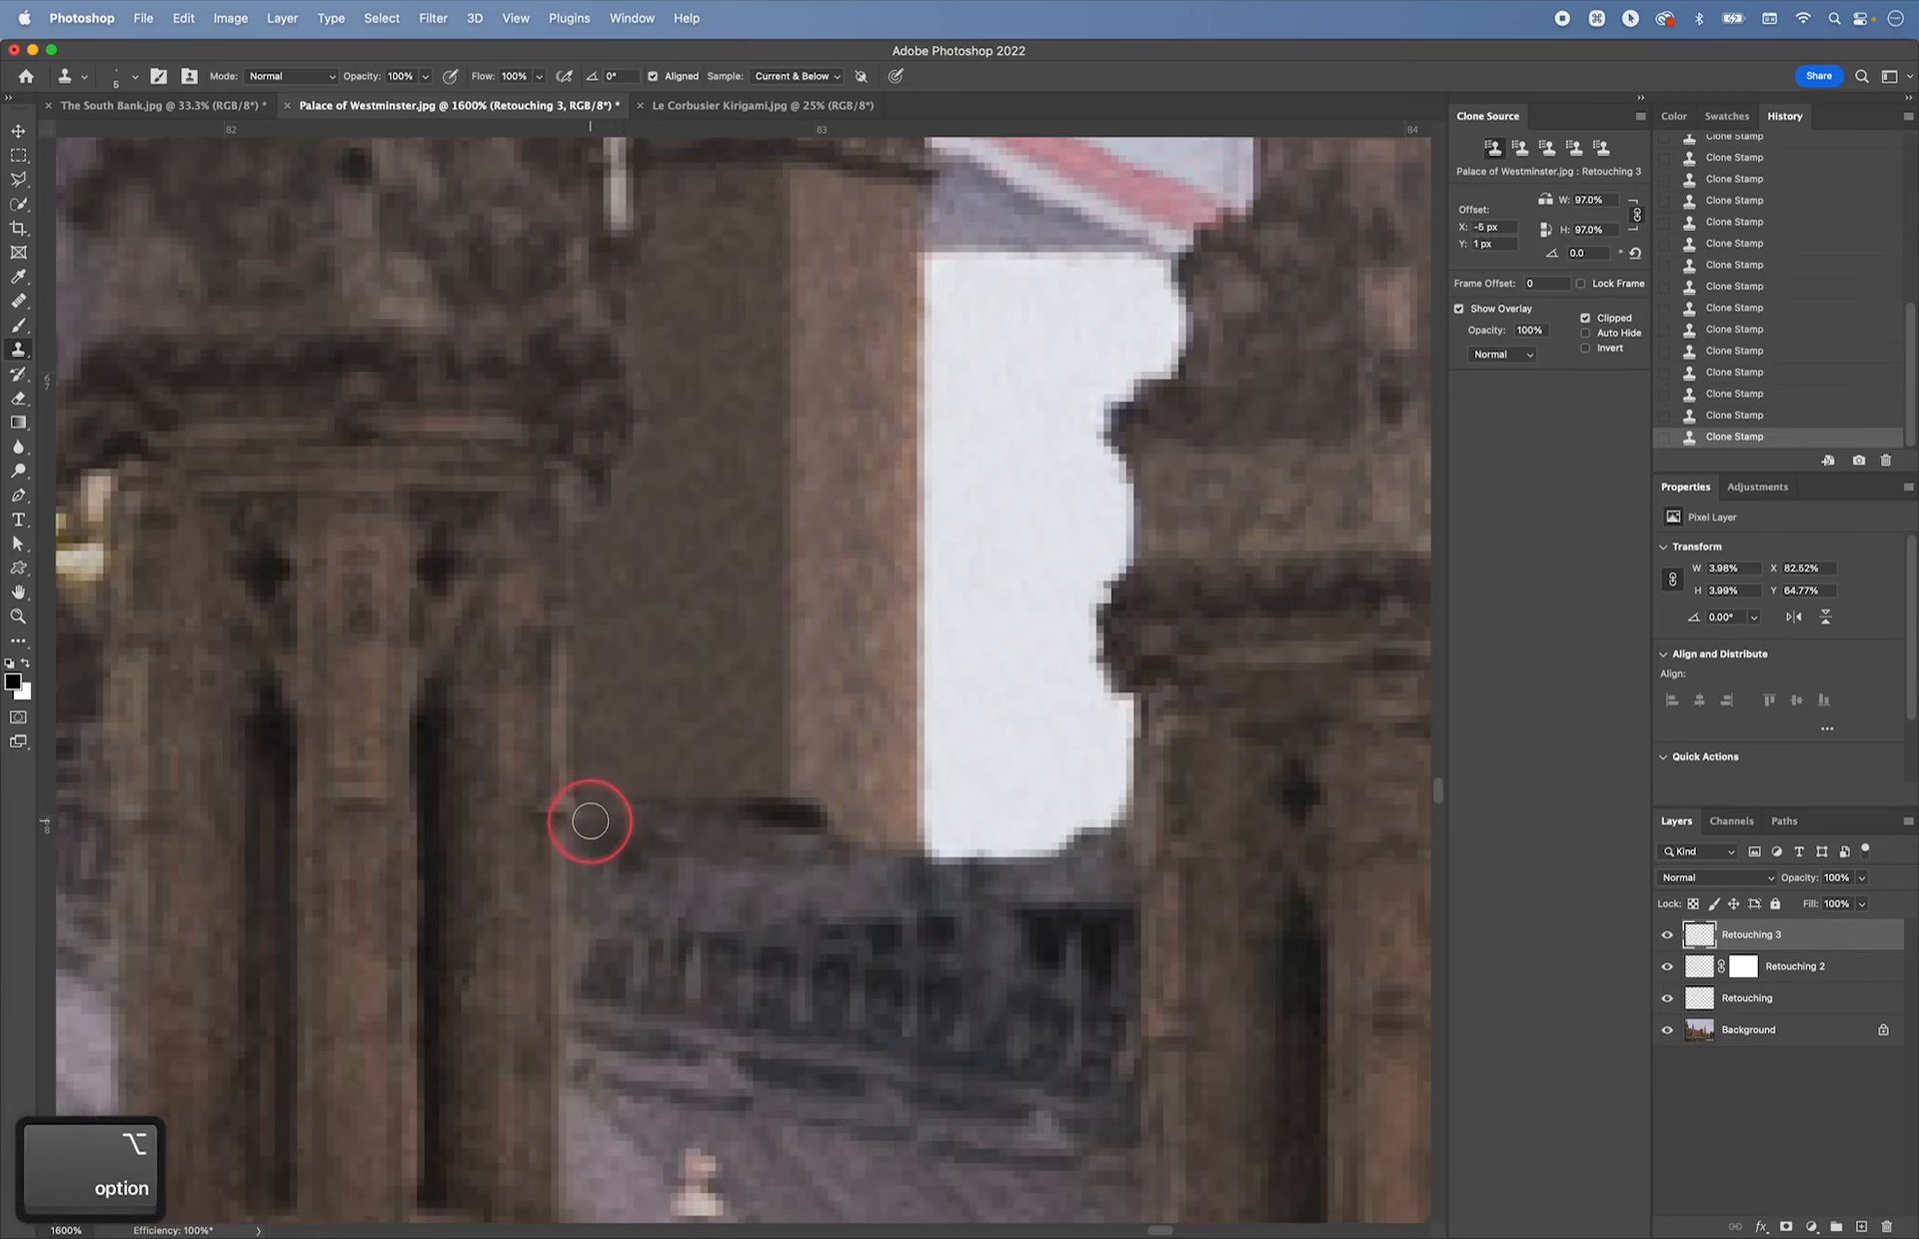
{"action": "mouse_move", "coordinate": [664, 673]}
{"action": "left_mouse_down"}
{"action": "mouse_move", "coordinate": [622, 930]}
{"action": "mouse_move", "coordinate": [647, 656]}
{"action": "mouse_move", "coordinate": [643, 688]}
{"action": "left_mouse_up"}
{"action": "left_click", "coordinate": [687, 587], "text": "alt"}
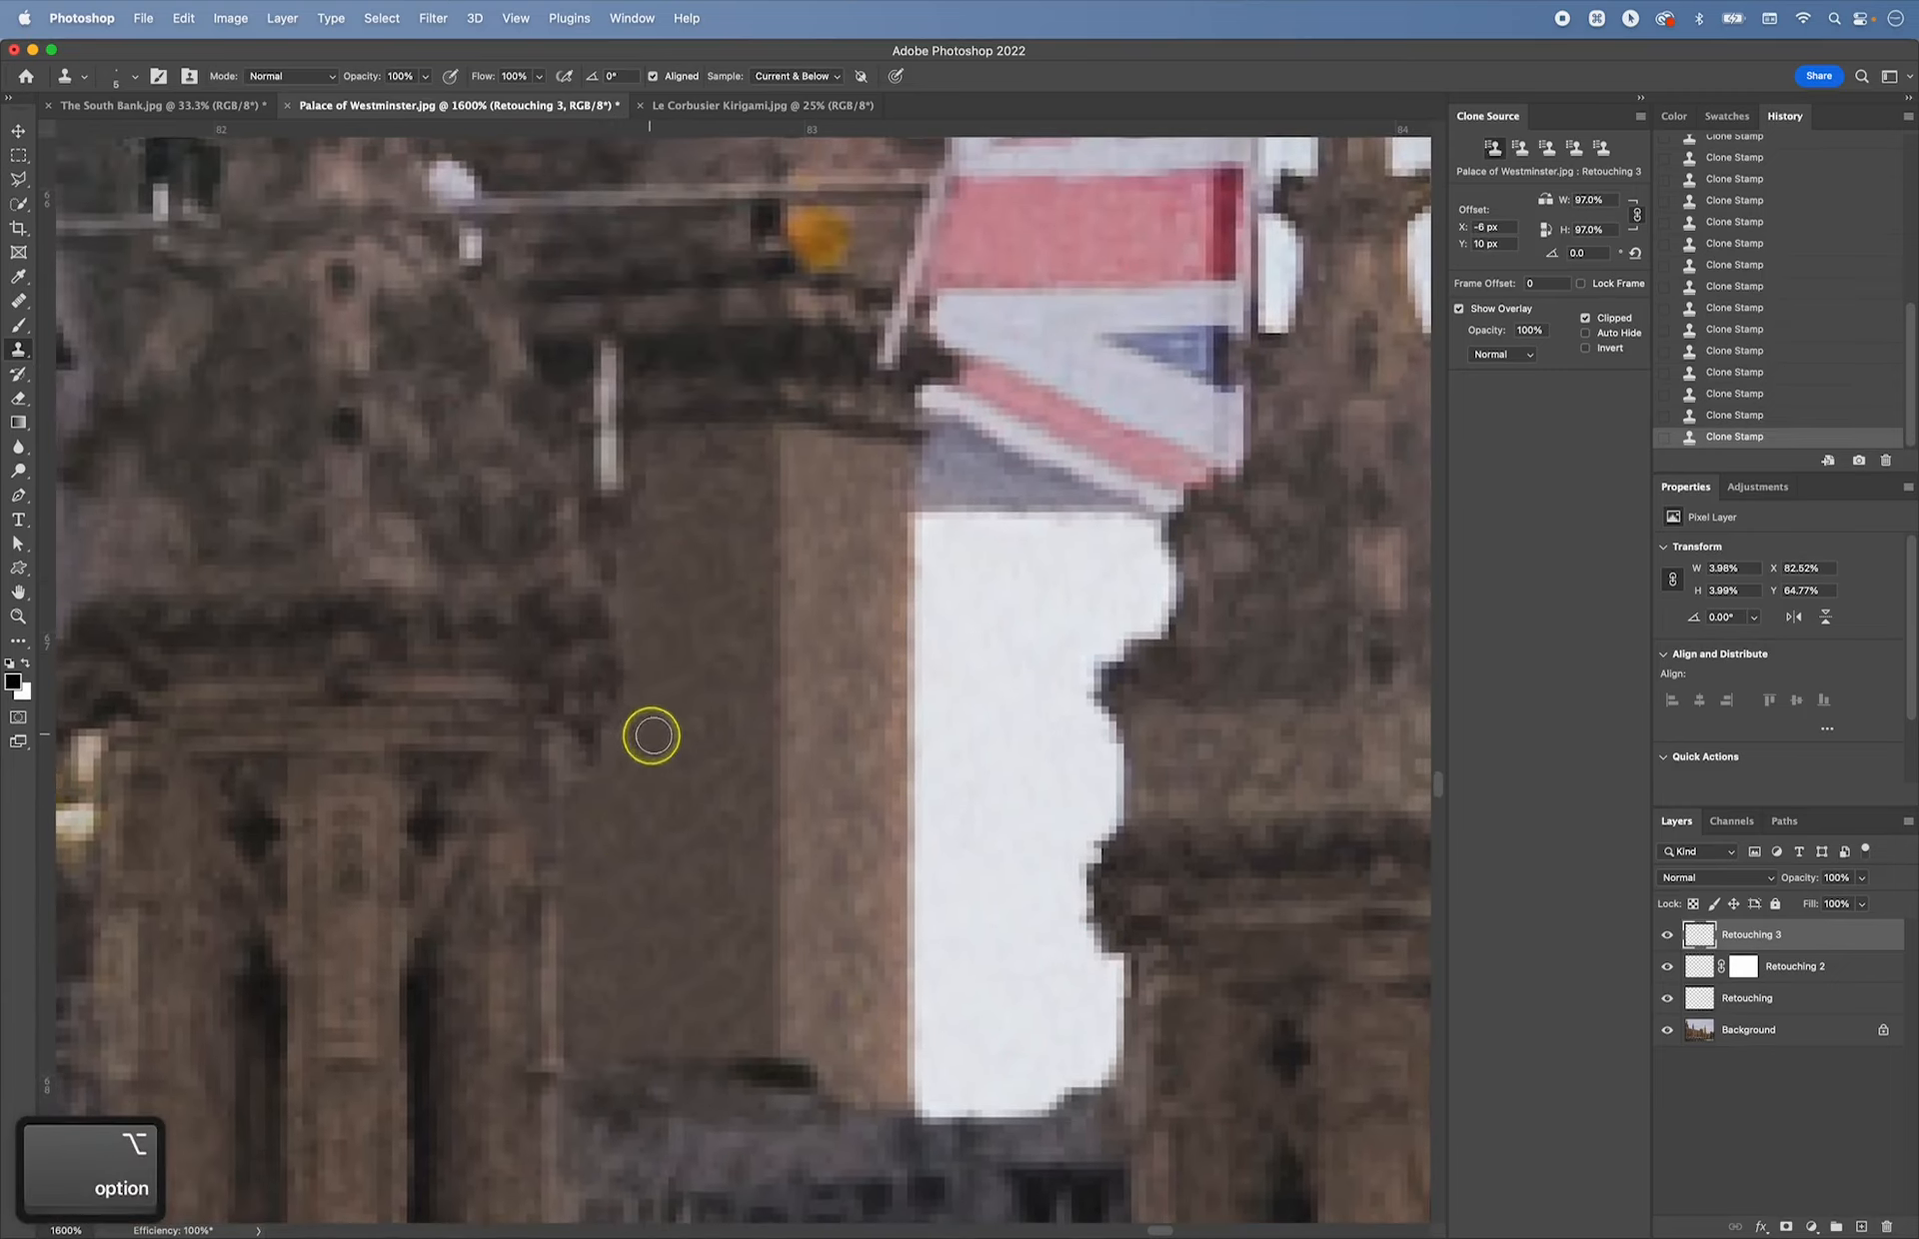
{"action": "left_click_drag", "start_coordinate": [664, 603], "coordinate": [672, 642]}
{"action": "left_click", "coordinate": [620, 677], "text": "alt"}
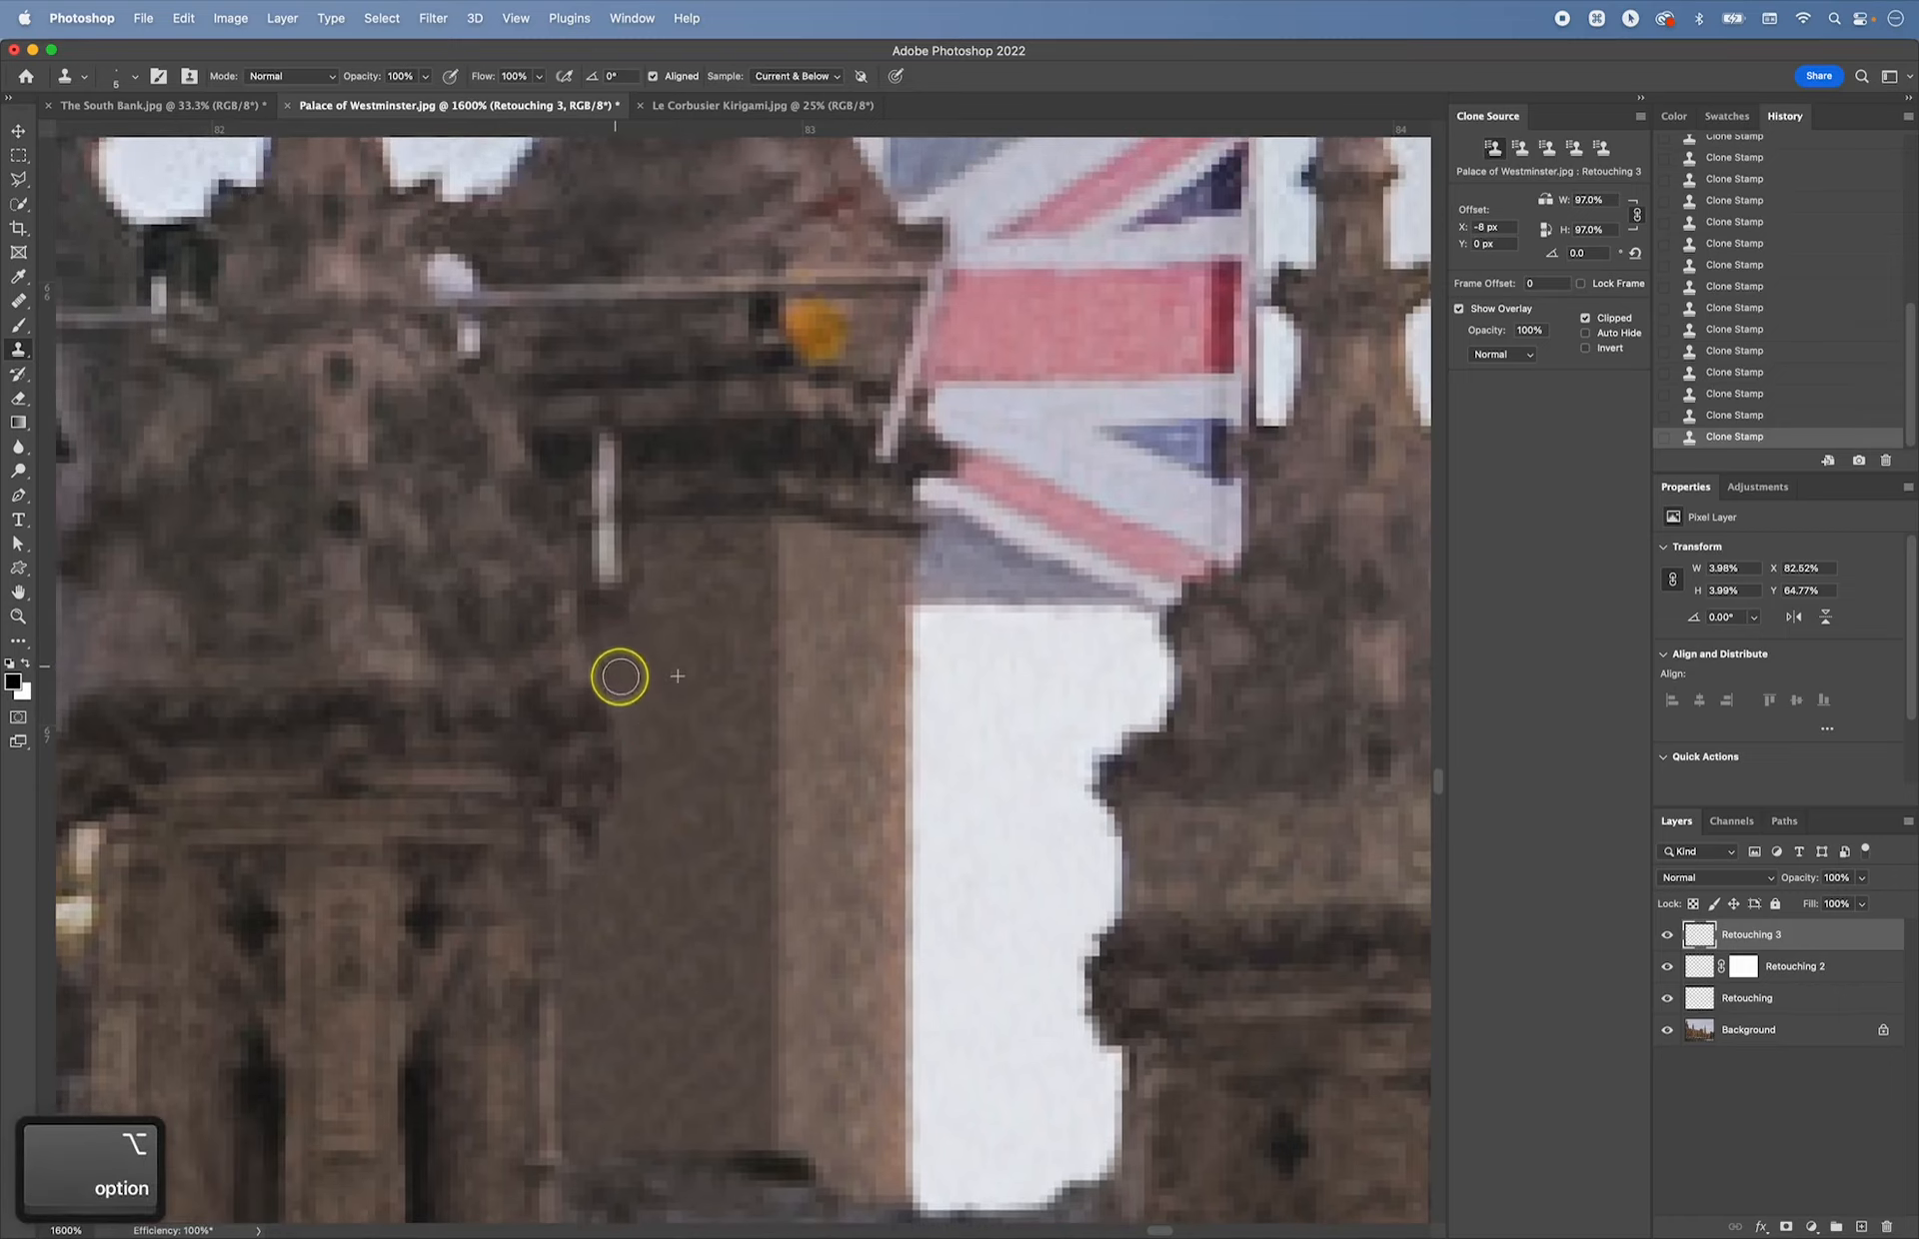
- Clone dark wall stone over the lower part of the short white vertical post below the cornice
{"action": "left_click", "coordinate": [672, 557], "text": "alt"}
{"action": "mouse_move", "coordinate": [623, 556]}
{"action": "left_mouse_down"}
{"action": "mouse_move", "coordinate": [649, 614]}
{"action": "mouse_move", "coordinate": [602, 538]}
{"action": "mouse_move", "coordinate": [645, 598]}
{"action": "mouse_move", "coordinate": [694, 541]}
{"action": "mouse_move", "coordinate": [729, 561]}
{"action": "left_mouse_up"}
{"action": "left_click", "coordinate": [649, 612], "text": "alt"}
{"action": "left_click", "coordinate": [645, 595], "text": "alt"}
{"action": "left_click", "coordinate": [661, 546], "text": "alt"}
{"action": "left_click_drag", "start_coordinate": [604, 530], "coordinate": [605, 531]}
- Clone the cornice's dark bands sideways over the upper part of the white vertical post
{"action": "left_click_drag", "start_coordinate": [672, 601], "coordinate": [687, 738]}
{"action": "left_click", "coordinate": [634, 639]}
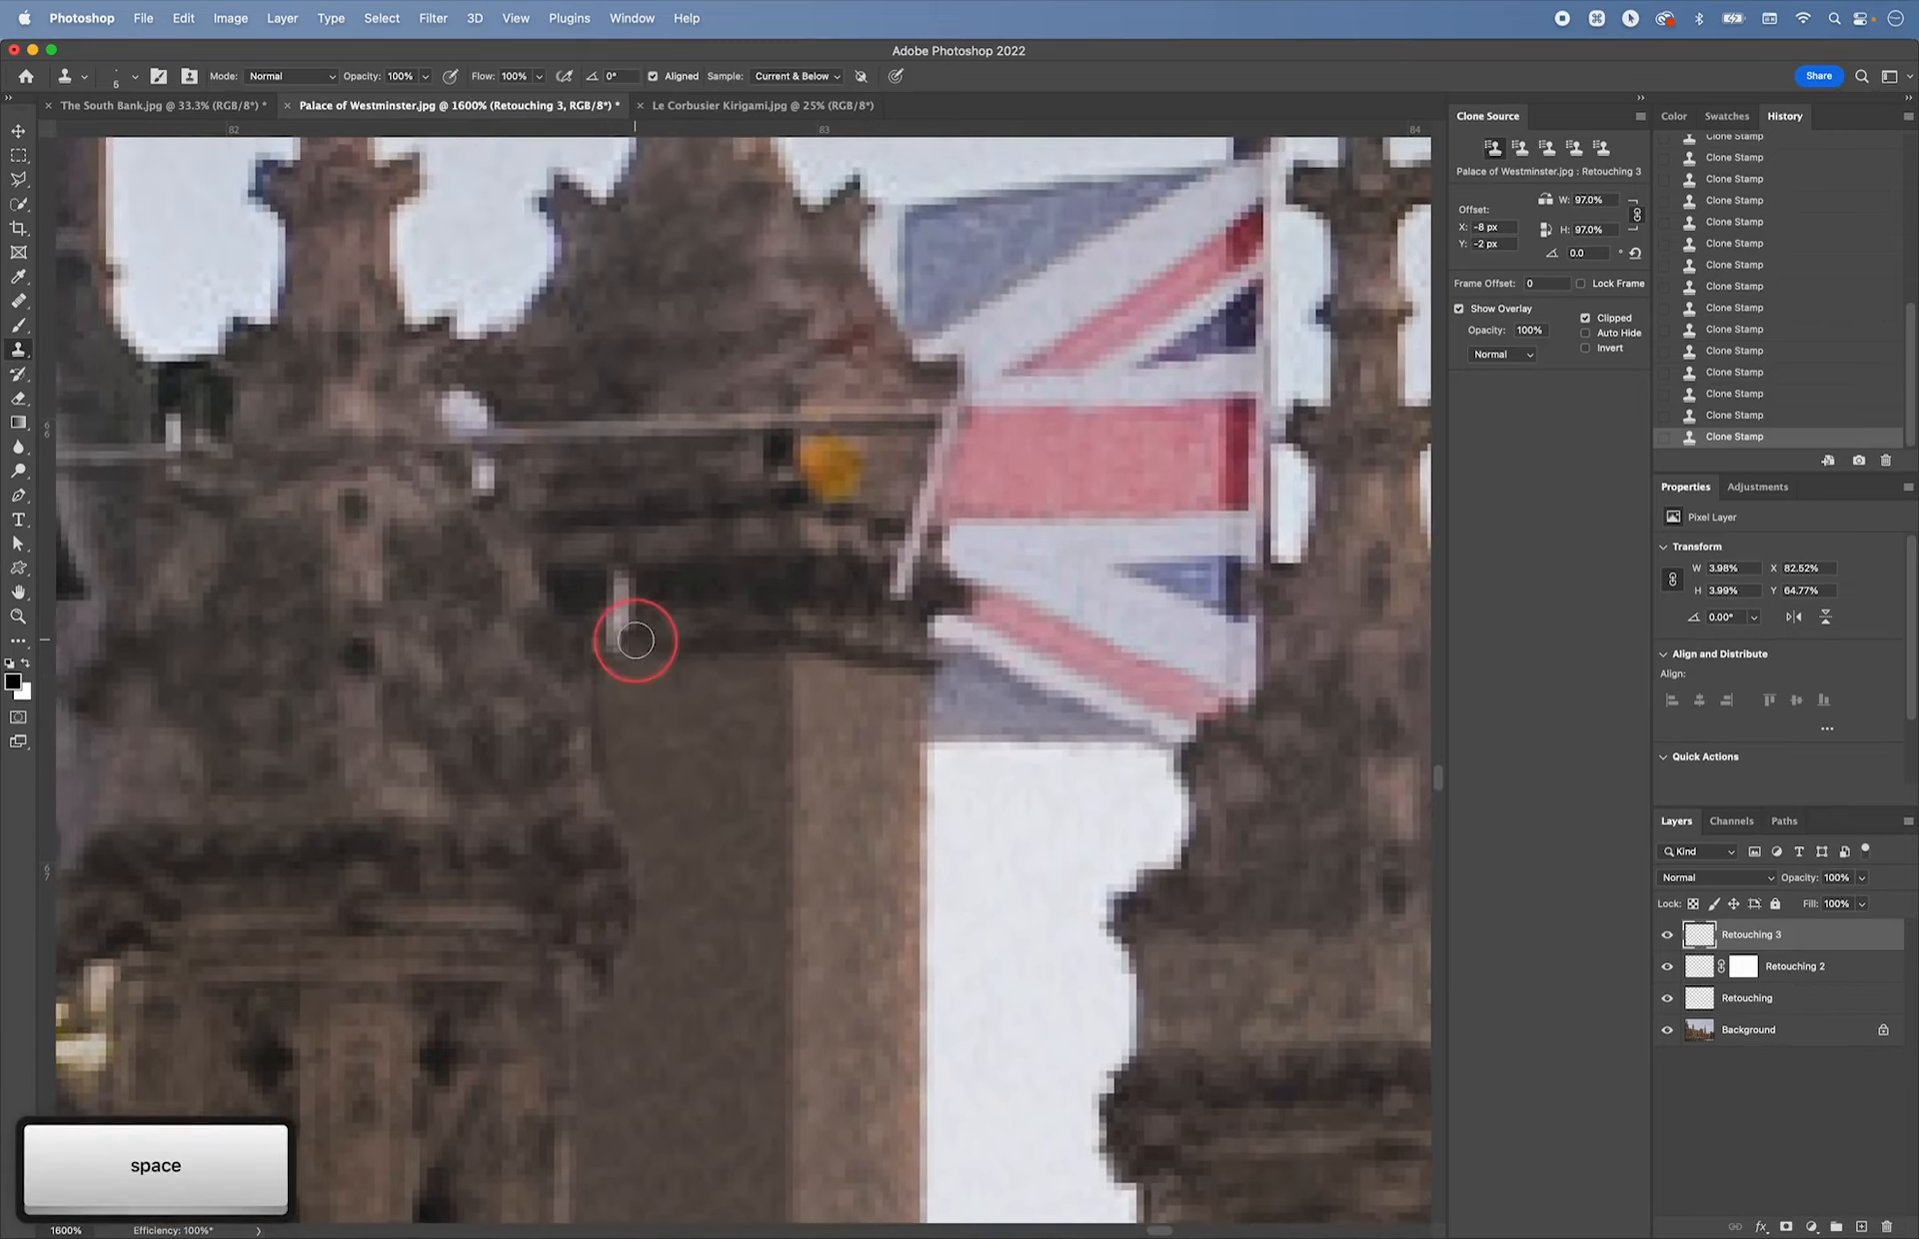
{"action": "left_click", "coordinate": [668, 644], "text": "alt"}
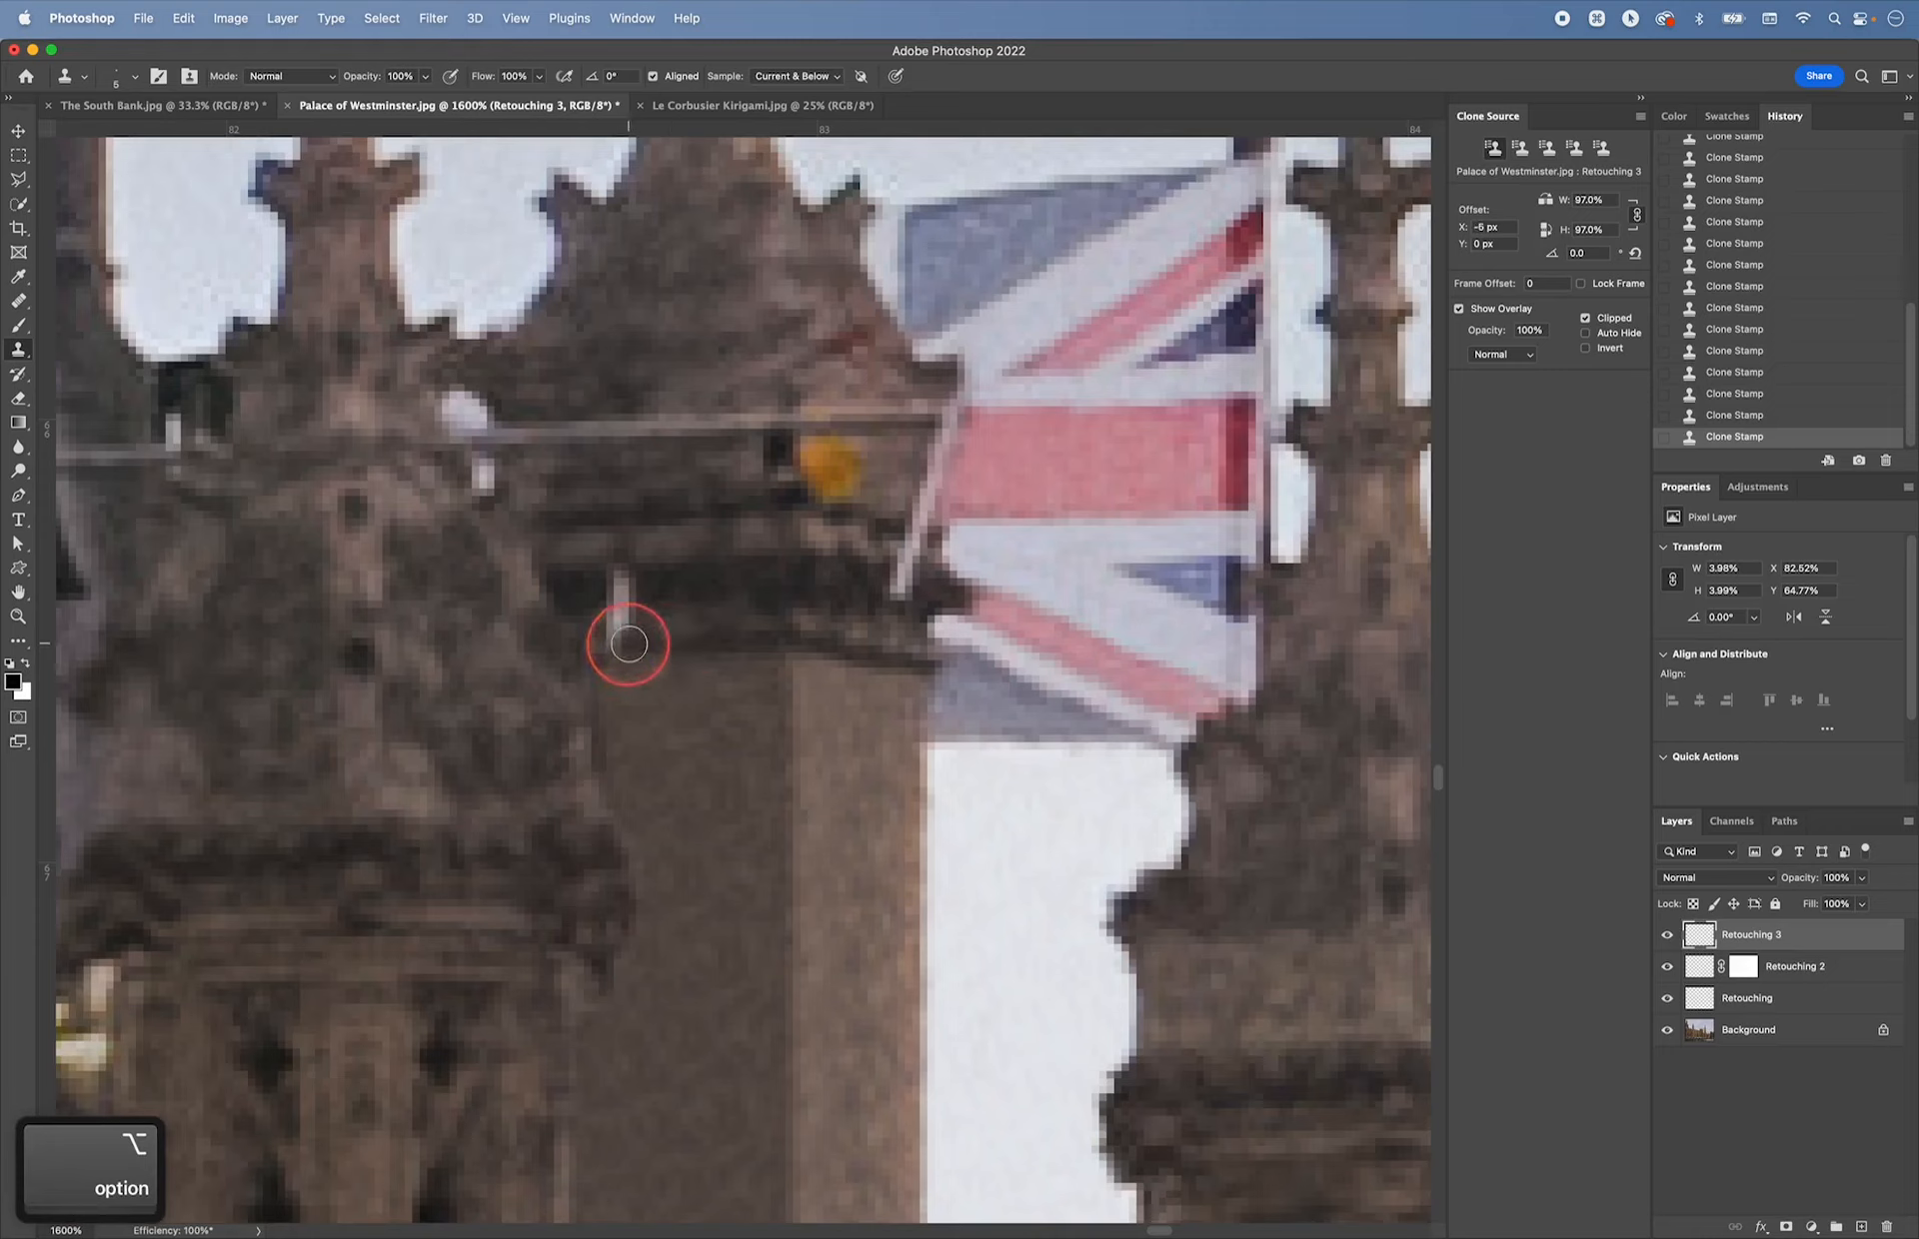
{"action": "left_click_drag", "start_coordinate": [612, 645], "coordinate": [596, 645]}
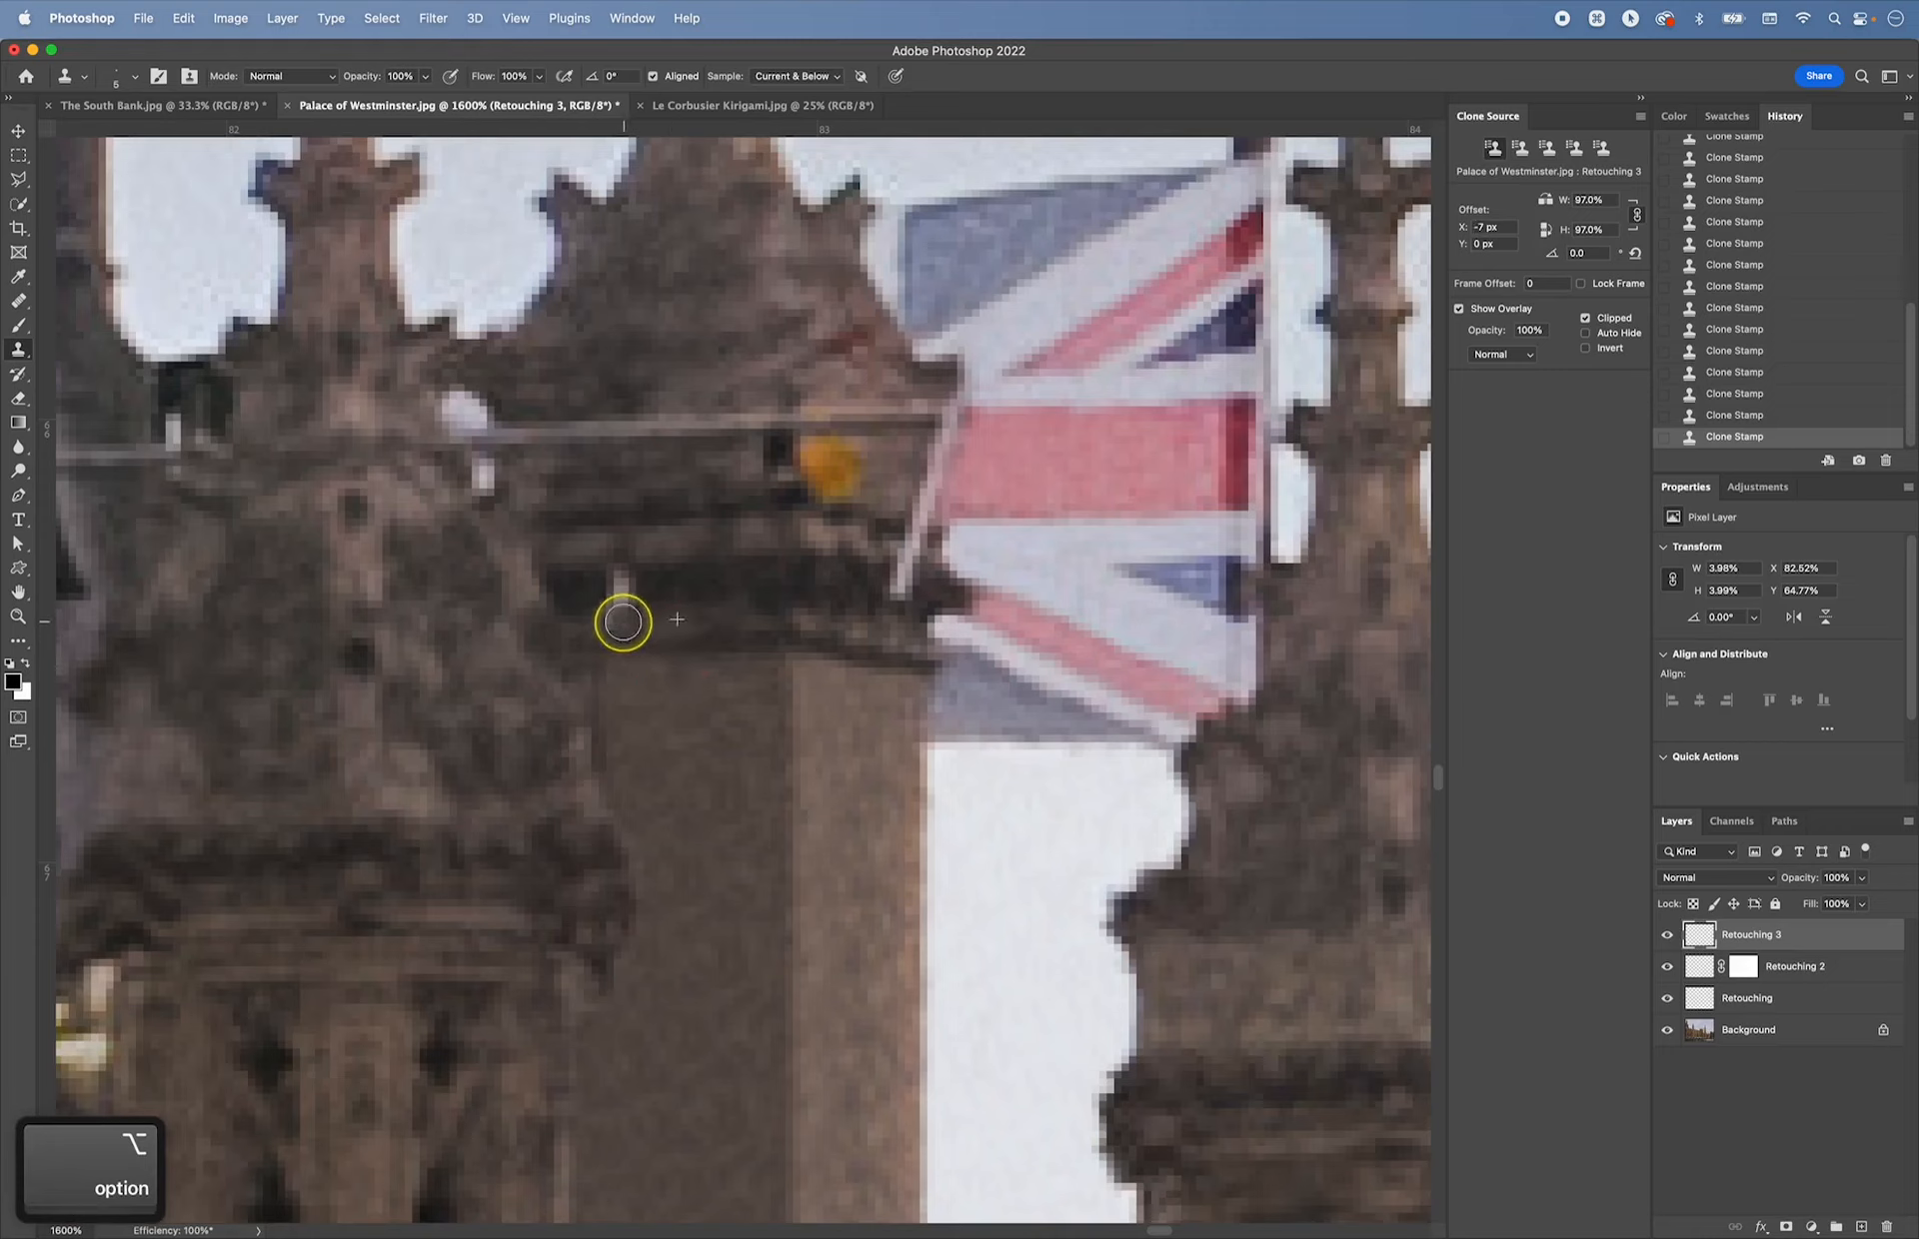
{"action": "left_click", "coordinate": [666, 590], "text": "alt"}
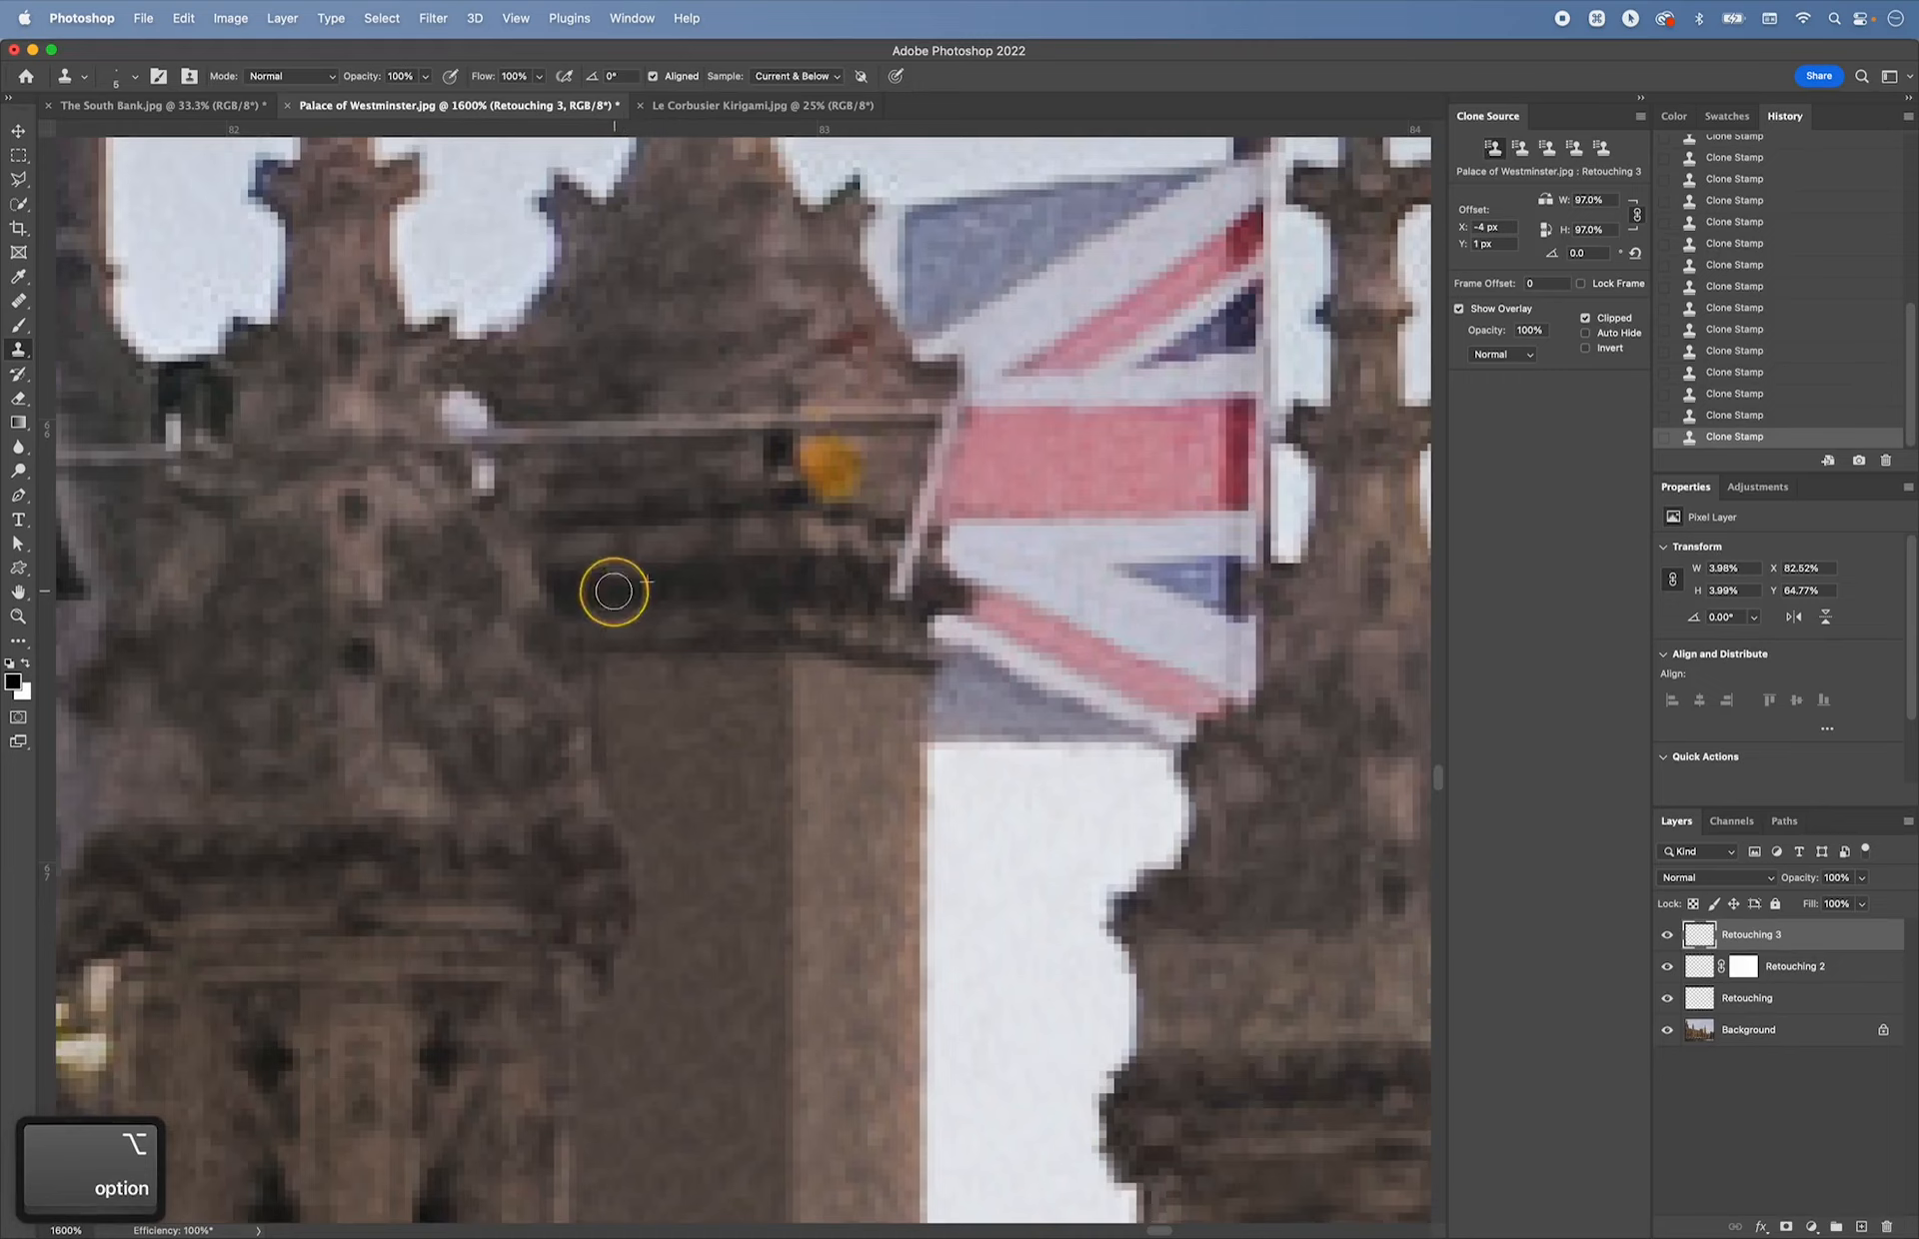
{"action": "left_click", "coordinate": [670, 583], "text": "alt"}
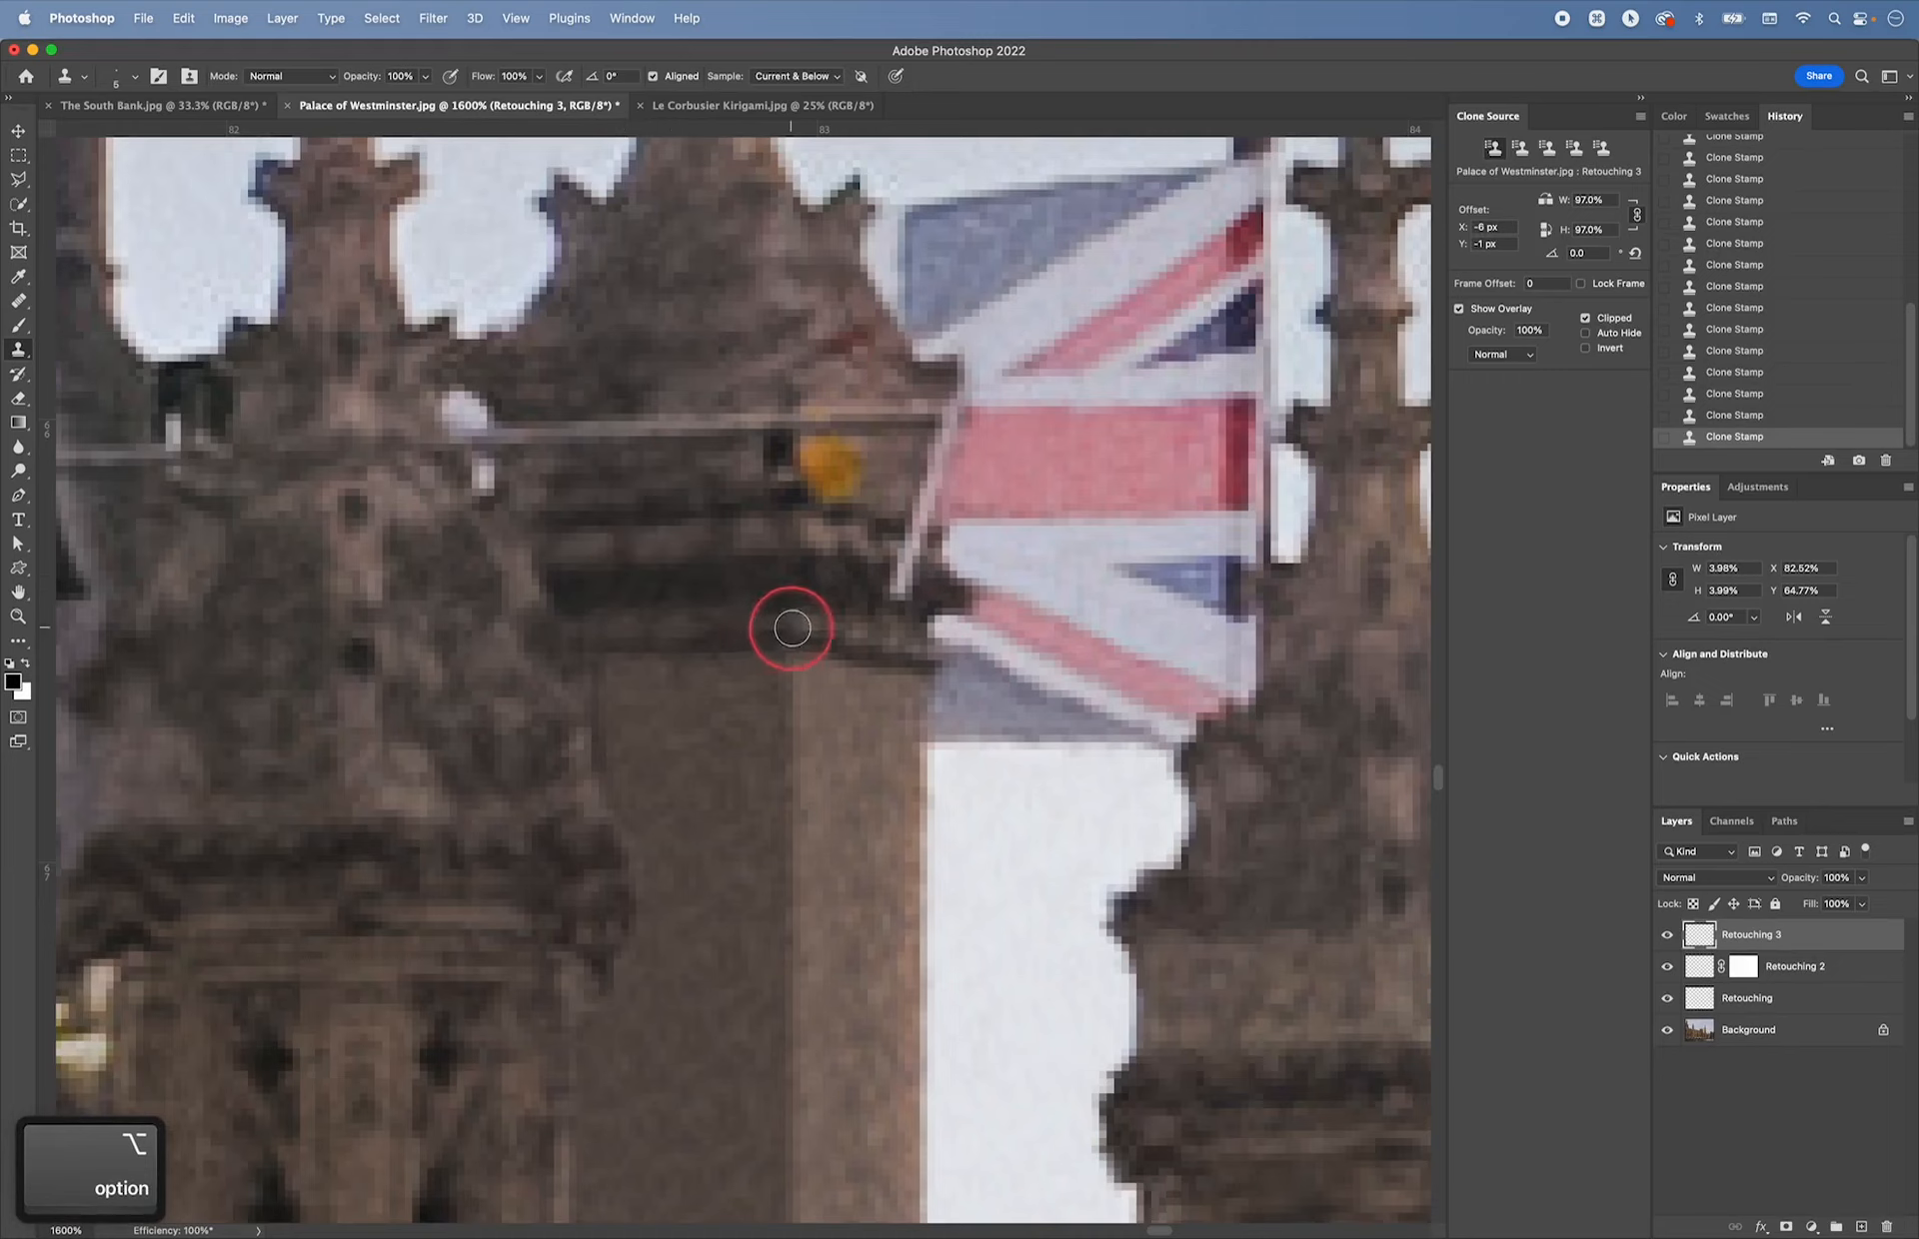
- Clone cornice stone over the lower end of the slanted white pole beside the flag
{"action": "left_click_drag", "start_coordinate": [838, 539], "coordinate": [677, 618]}
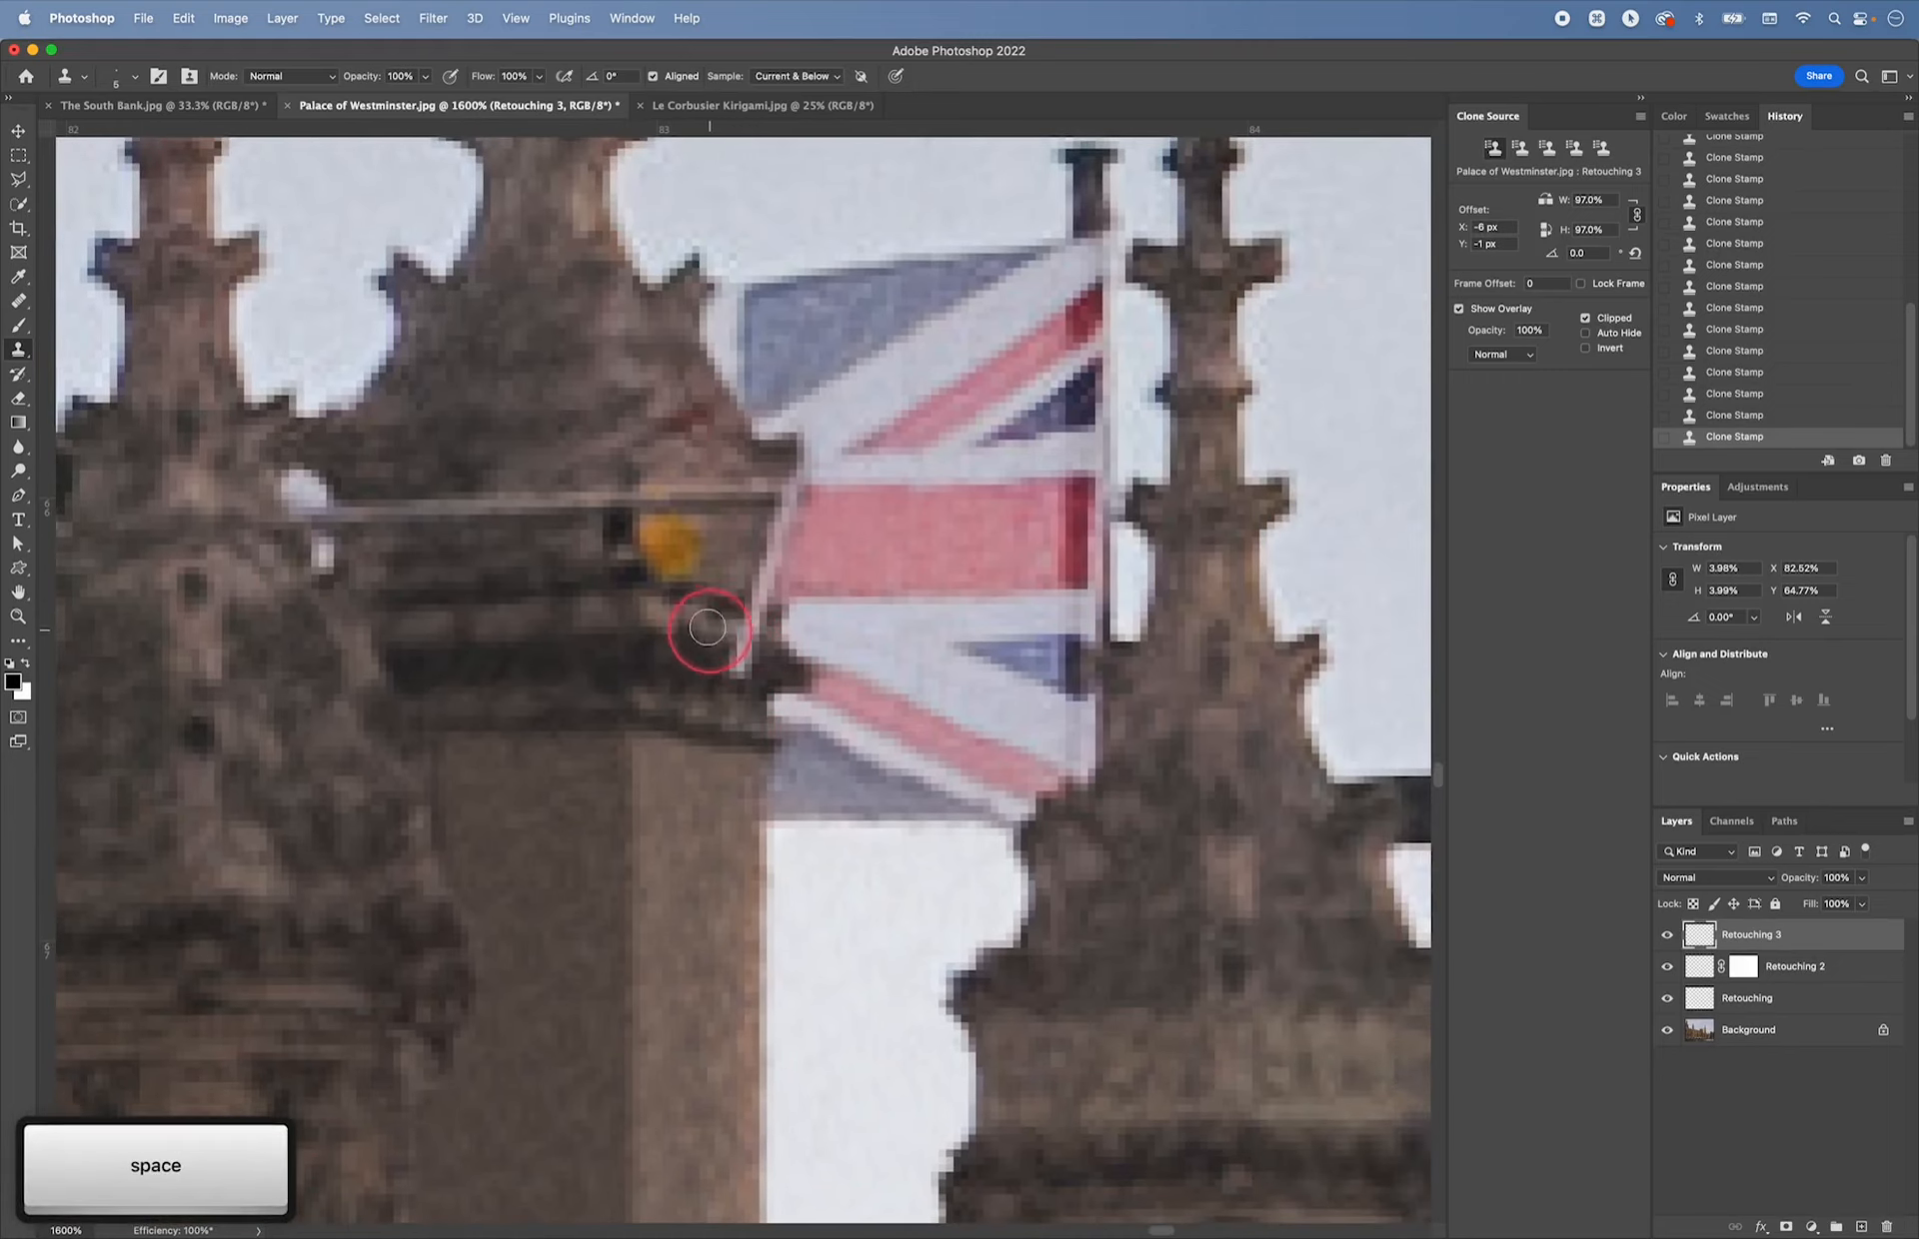
{"action": "left_click", "coordinate": [704, 614], "text": "alt"}
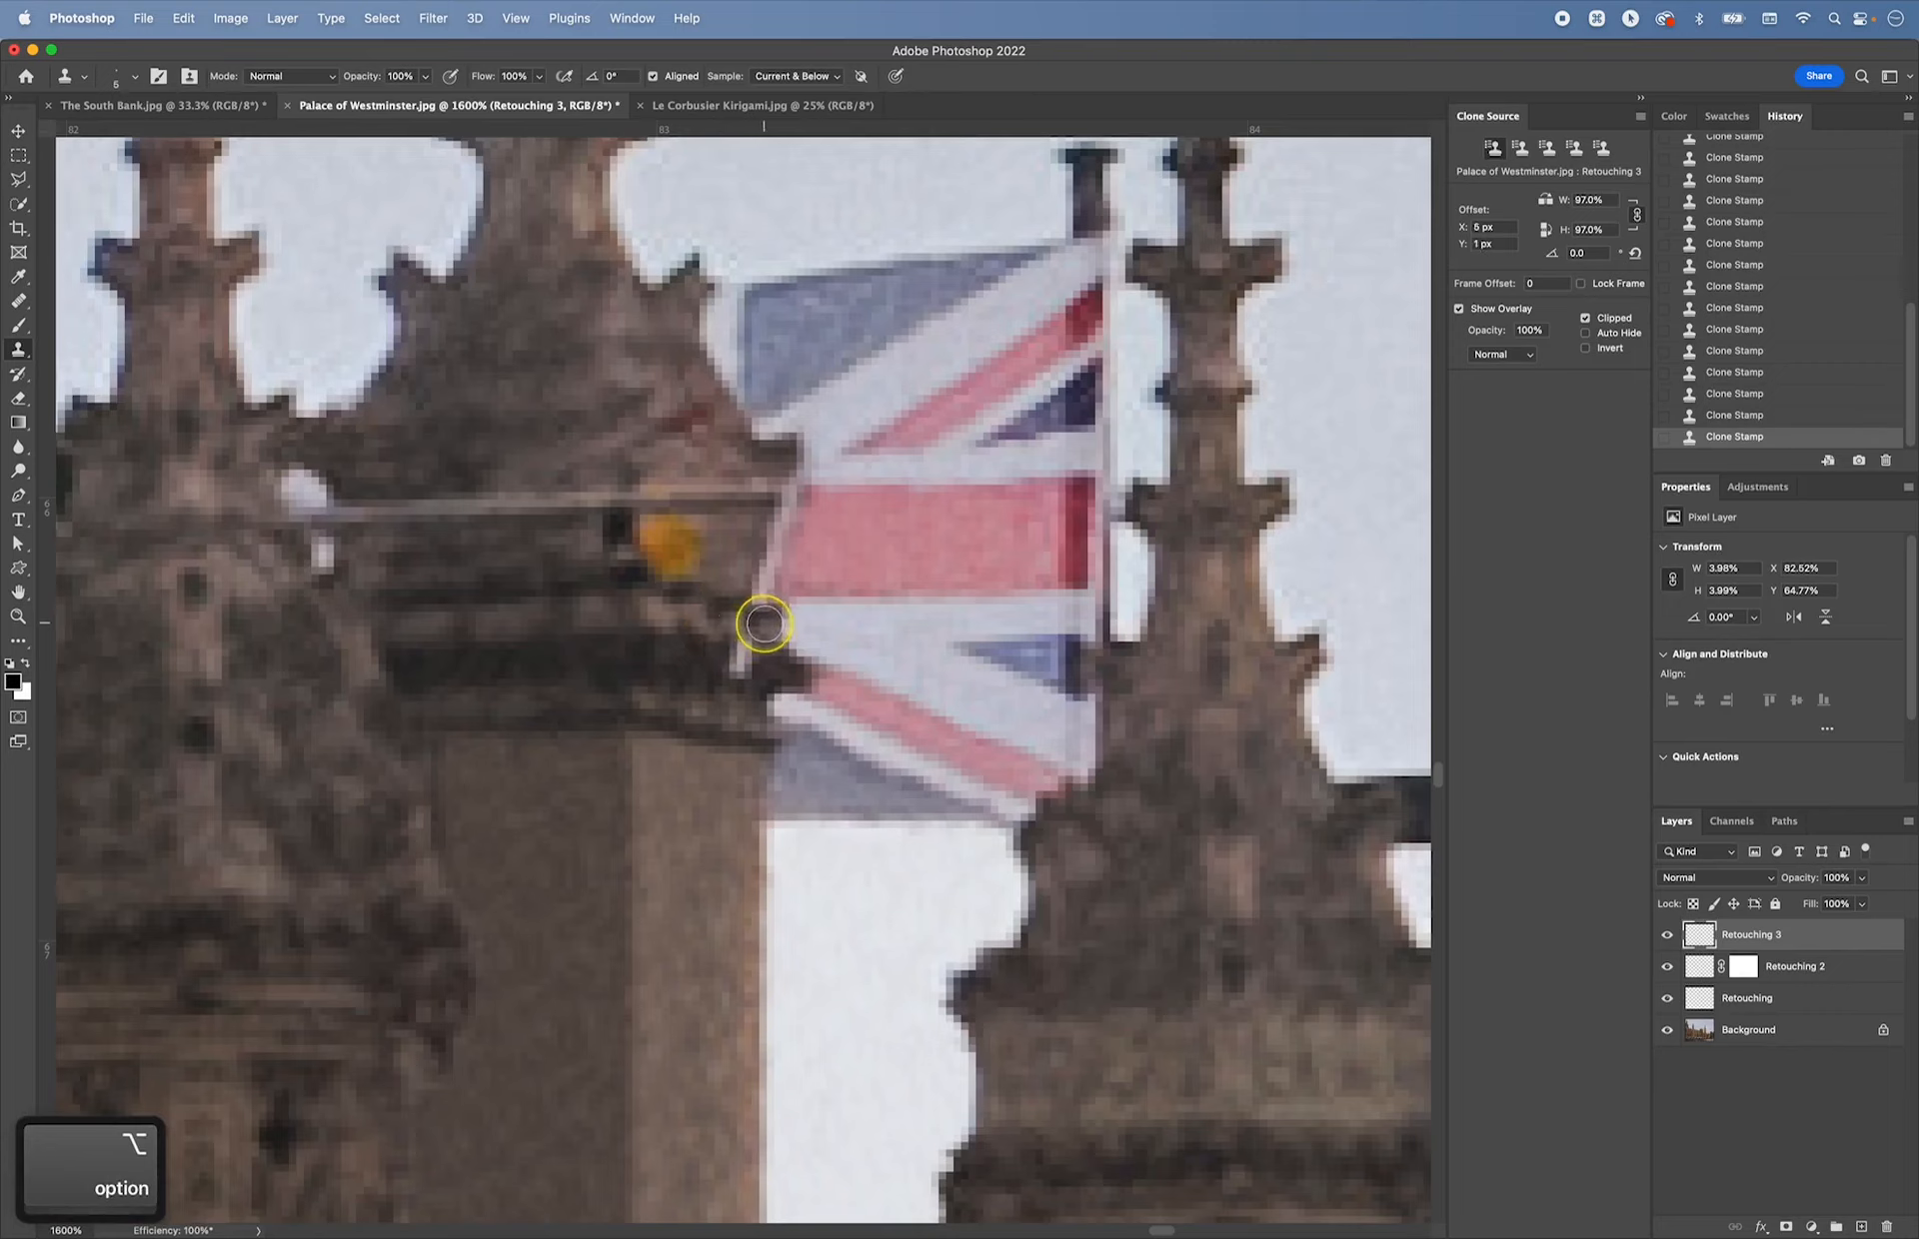
{"action": "left_click", "coordinate": [740, 595], "text": "alt"}
{"action": "mouse_move", "coordinate": [739, 595]}
{"action": "left_mouse_down"}
{"action": "mouse_move", "coordinate": [756, 603]}
{"action": "mouse_move", "coordinate": [745, 633]}
{"action": "mouse_move", "coordinate": [687, 671]}
{"action": "left_mouse_up"}
{"action": "left_click", "coordinate": [709, 653], "text": "alt"}
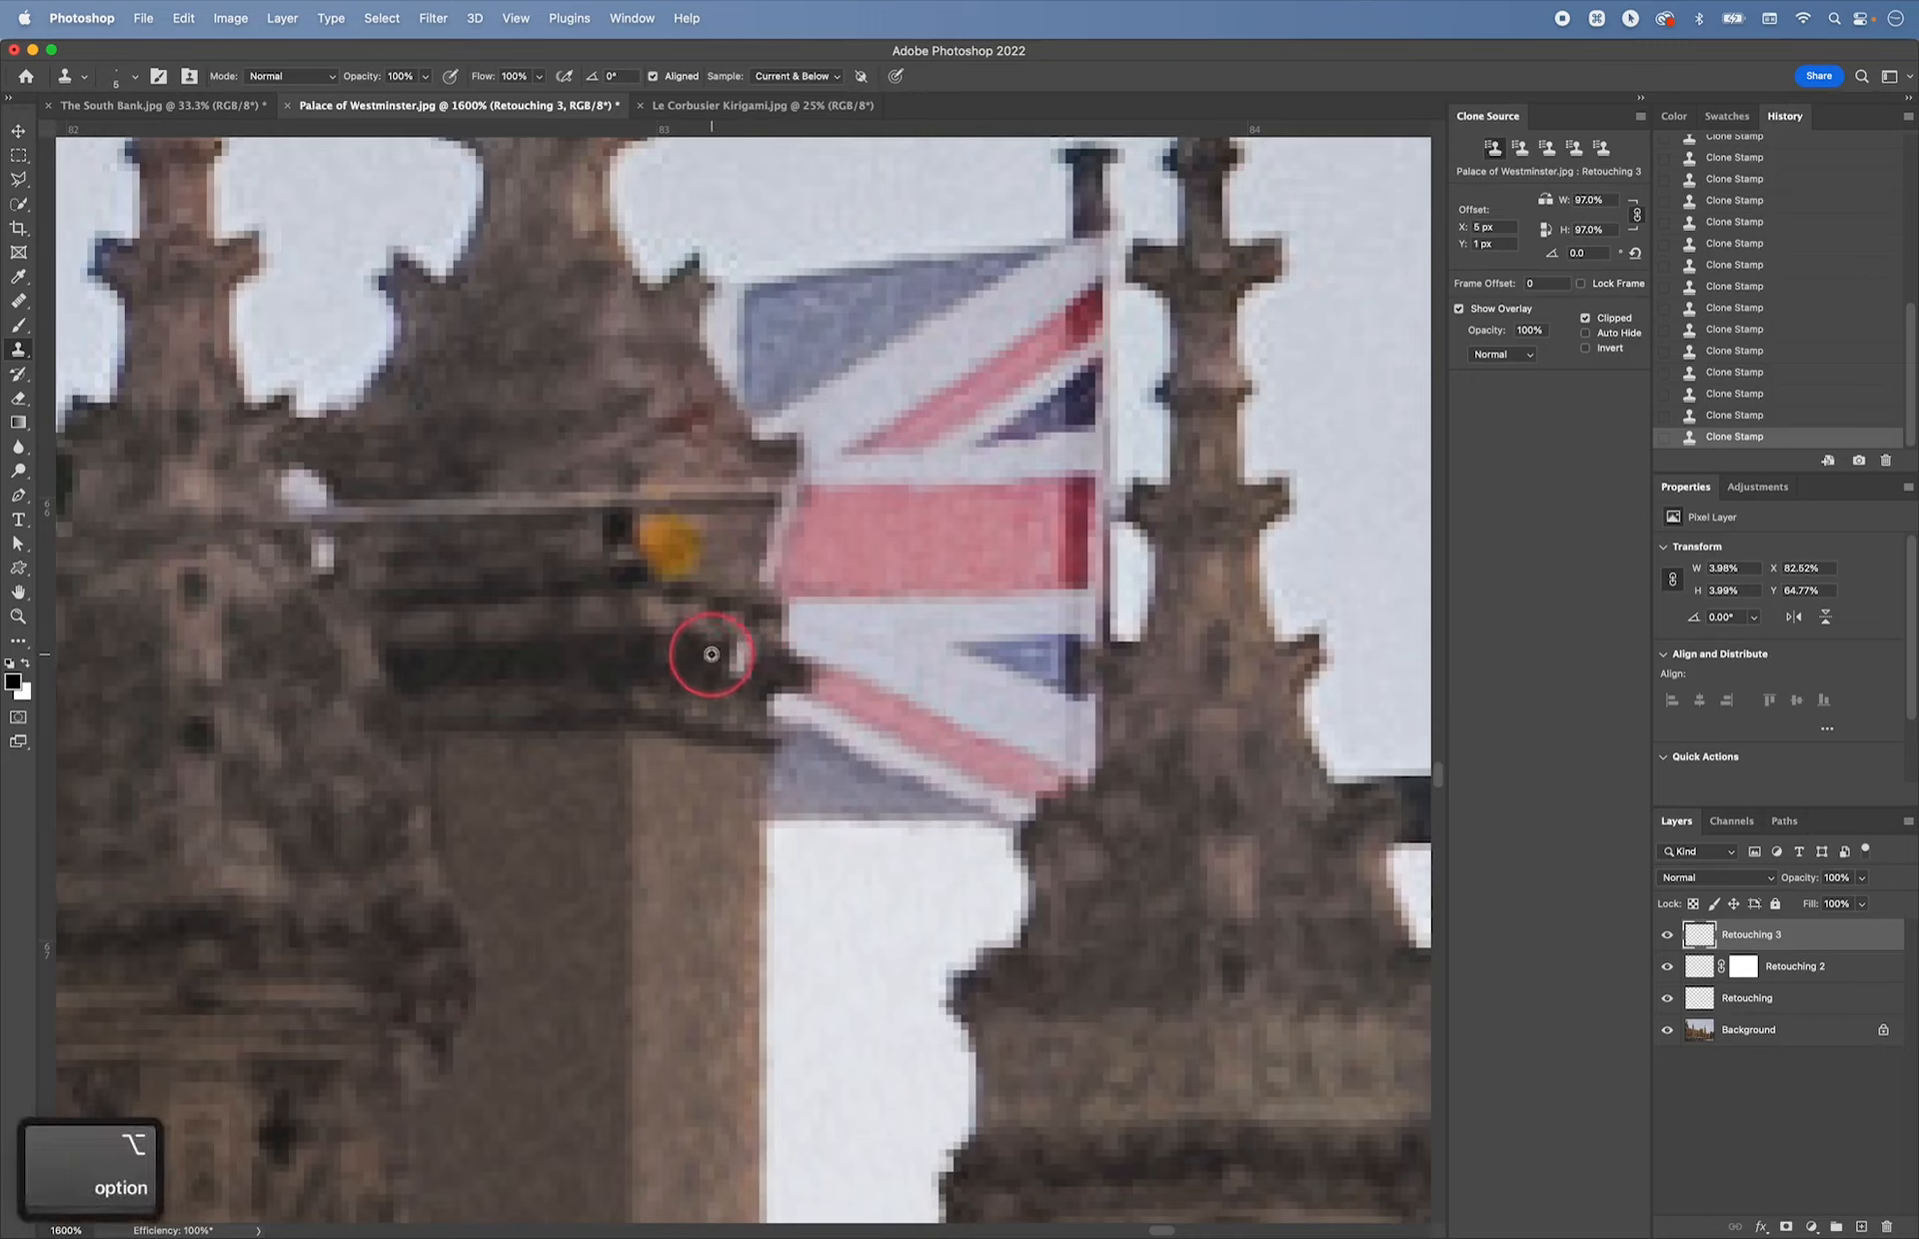
{"action": "left_click", "coordinate": [740, 650]}
{"action": "left_click", "coordinate": [729, 669], "text": "alt"}
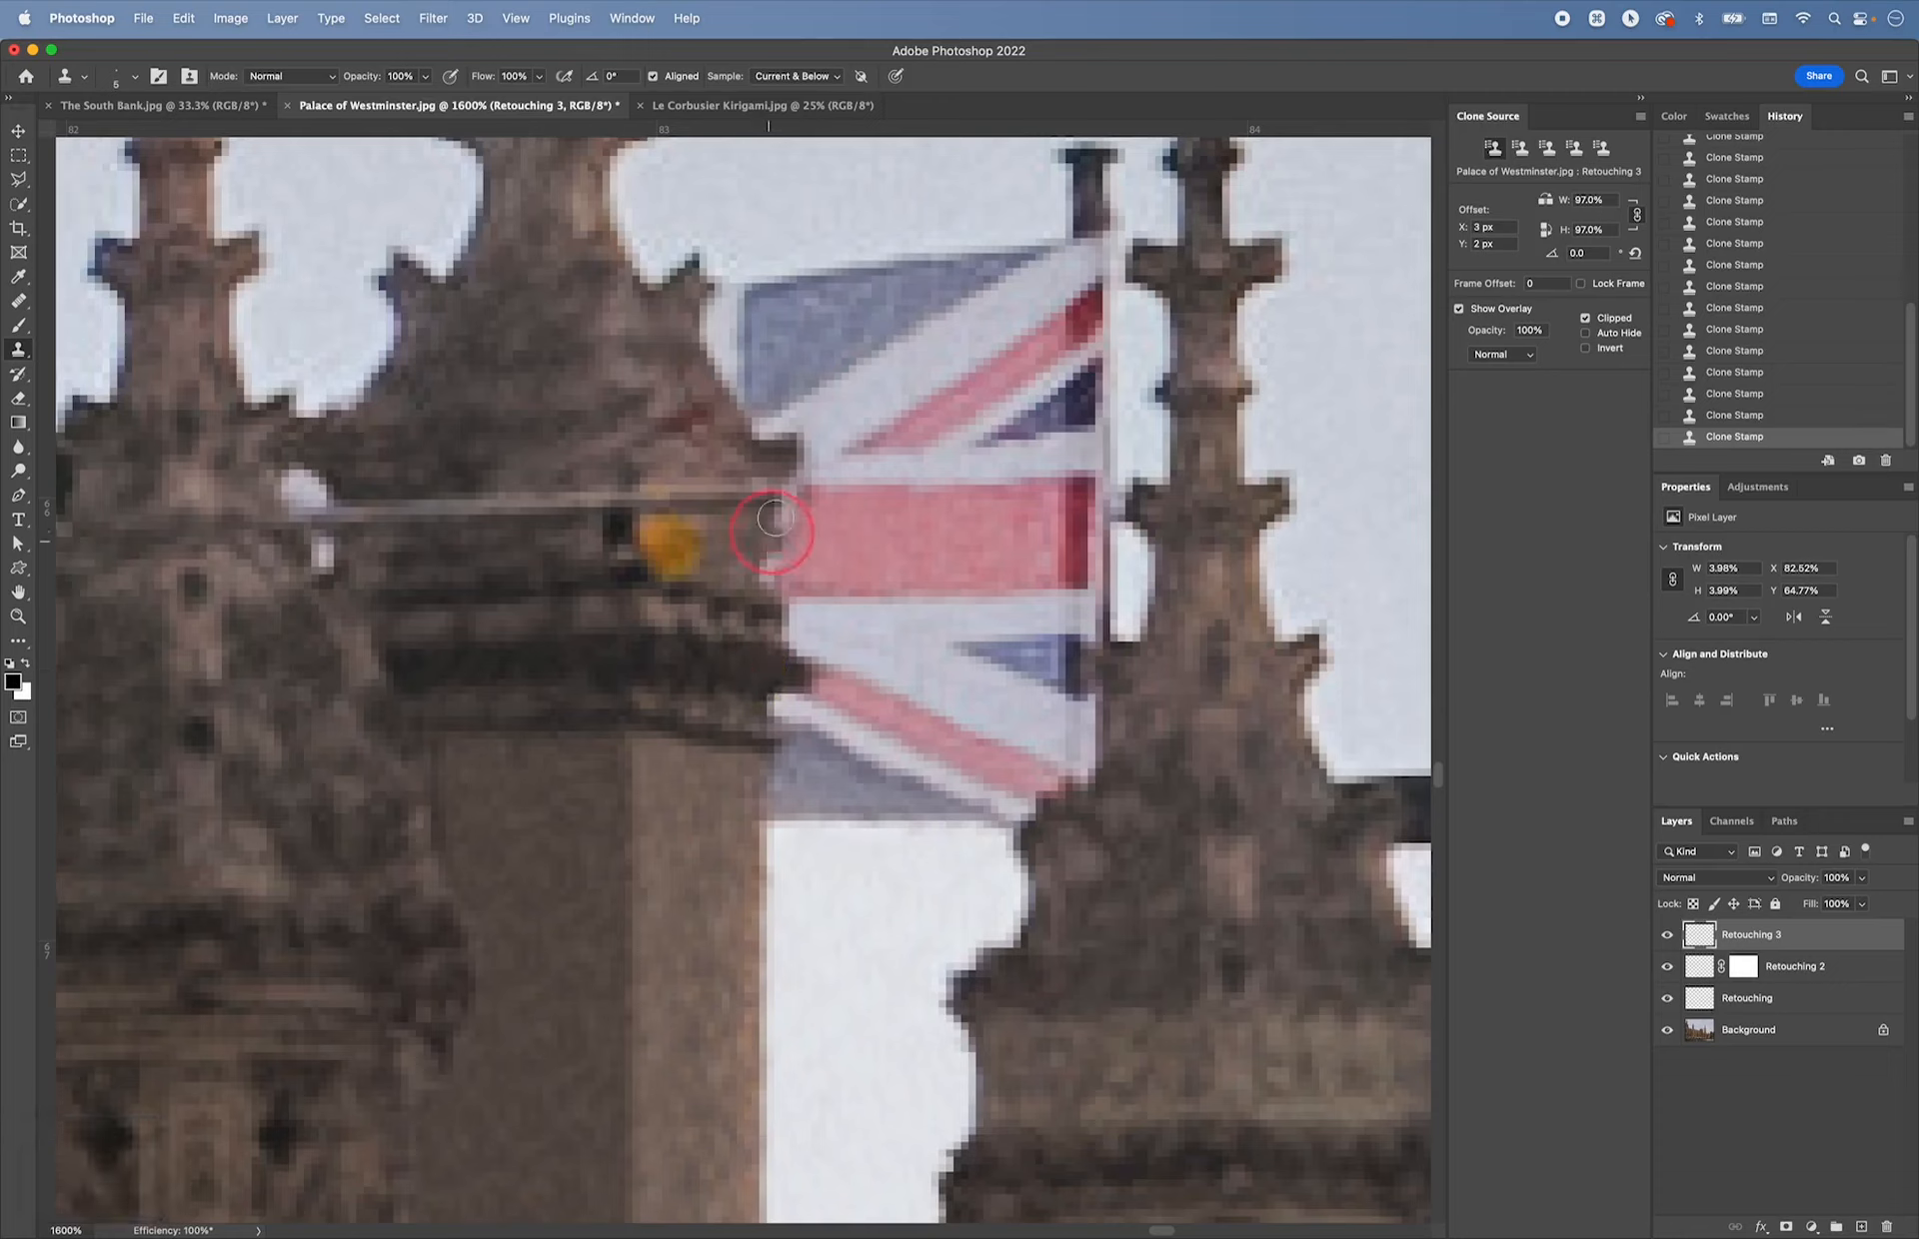
- Rebuild the flag's red stripe over the slanted pole and clone stone over the adjoining end of the horizontal pole
{"action": "left_click", "coordinate": [838, 518], "text": "alt"}
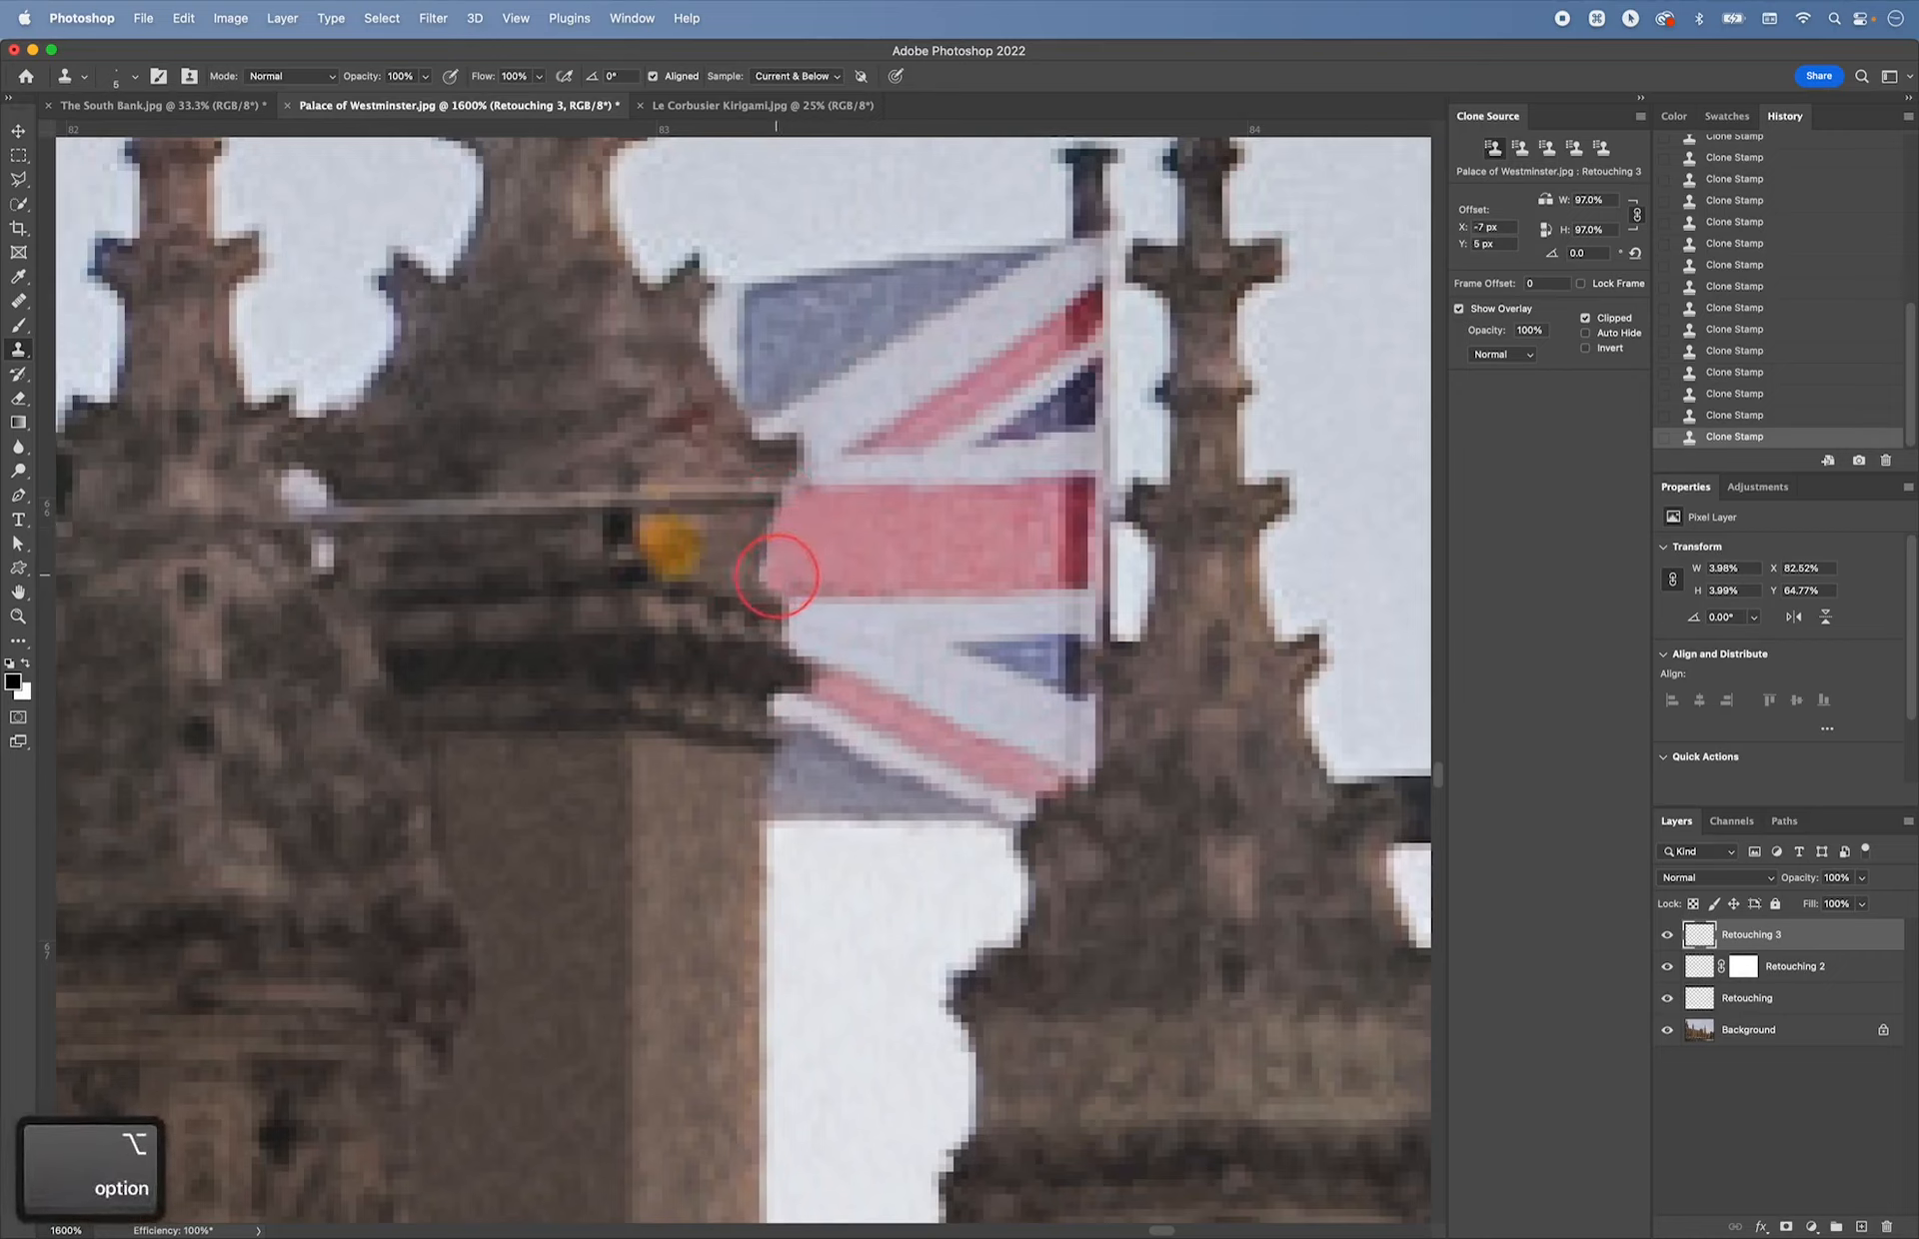
{"action": "left_click_drag", "start_coordinate": [773, 575], "coordinate": [774, 565]}
{"action": "left_click", "coordinate": [848, 492], "text": "alt"}
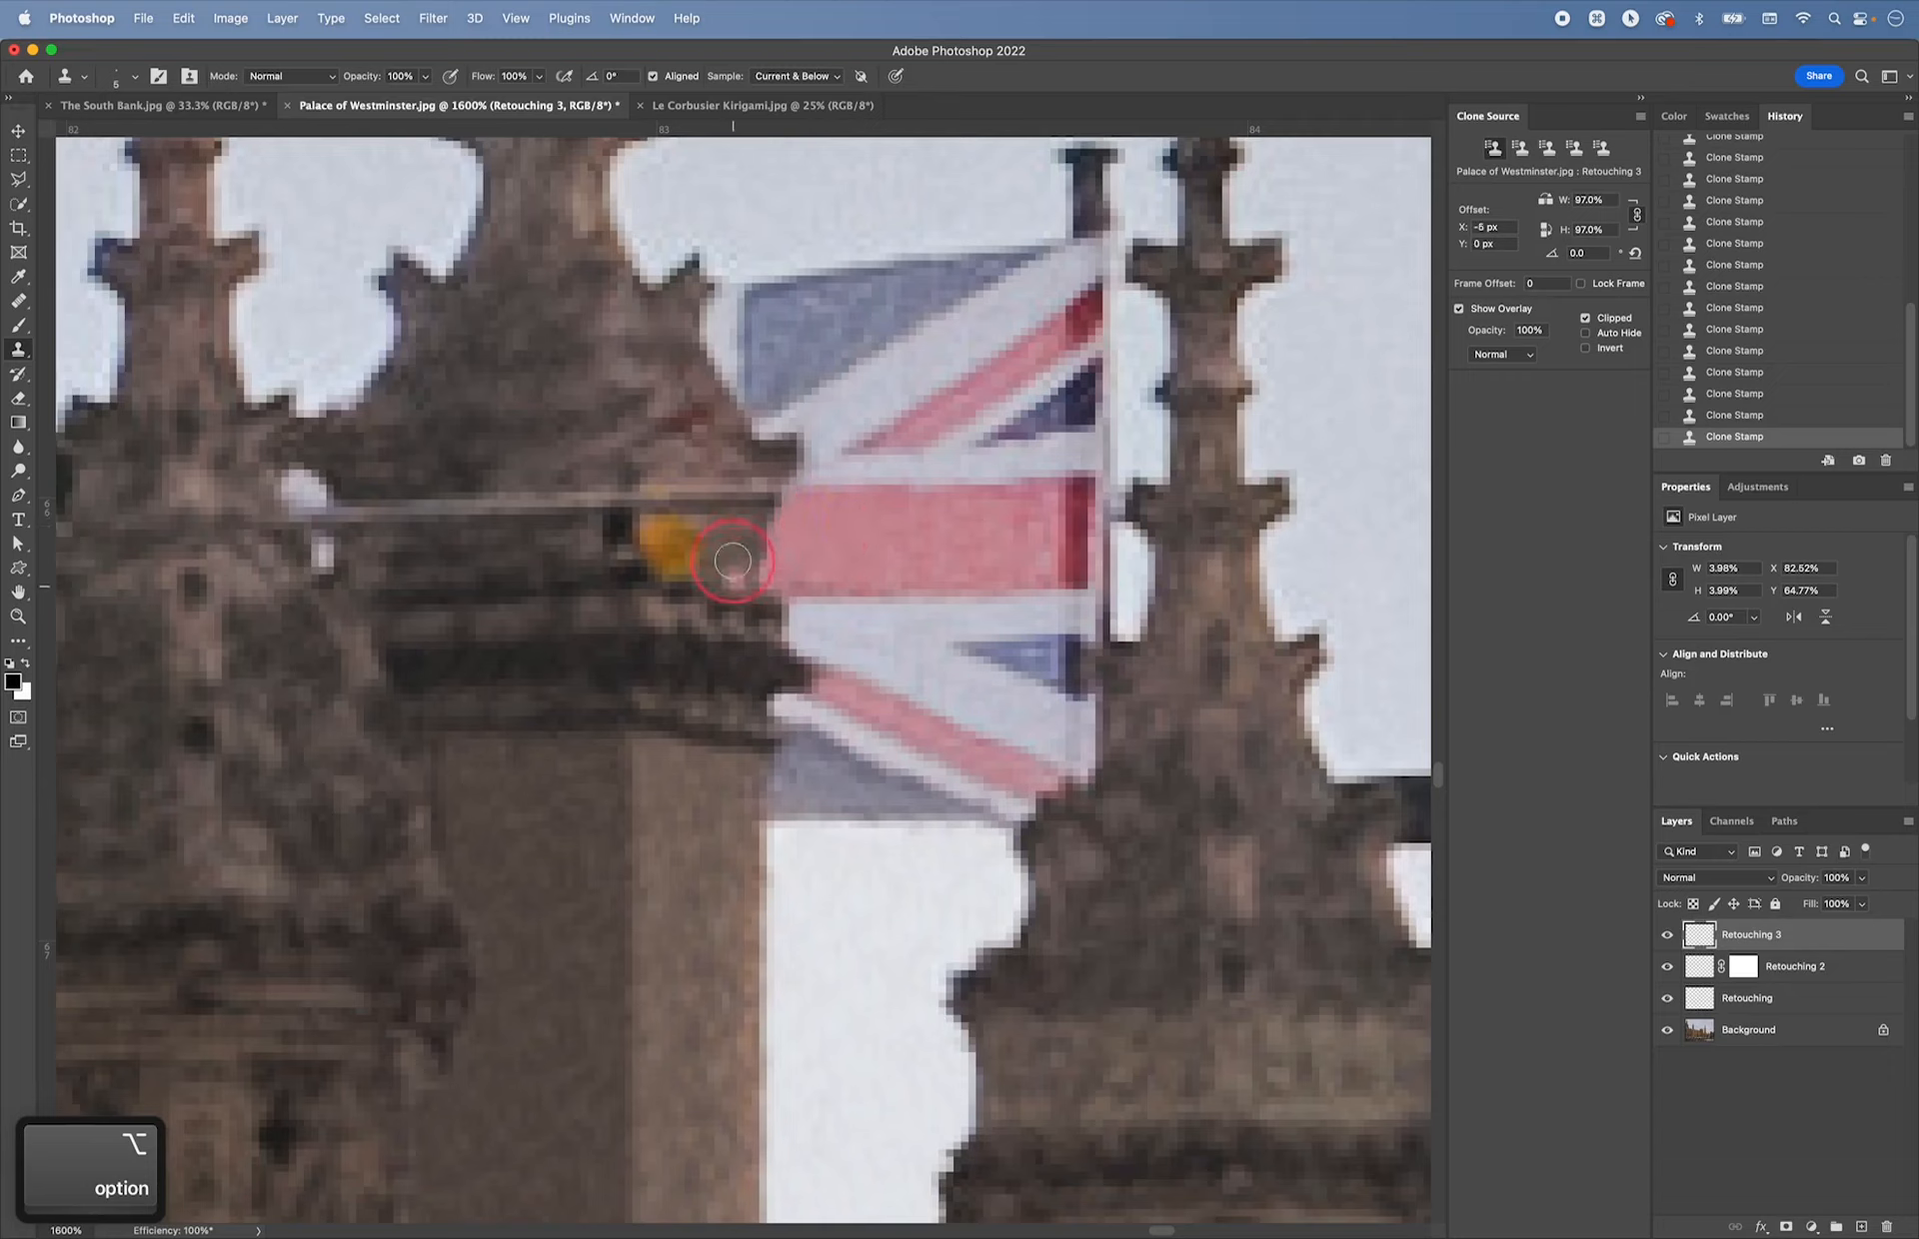
{"action": "left_click", "coordinate": [740, 538], "text": "alt"}
{"action": "left_click_drag", "start_coordinate": [758, 503], "coordinate": [758, 498]}
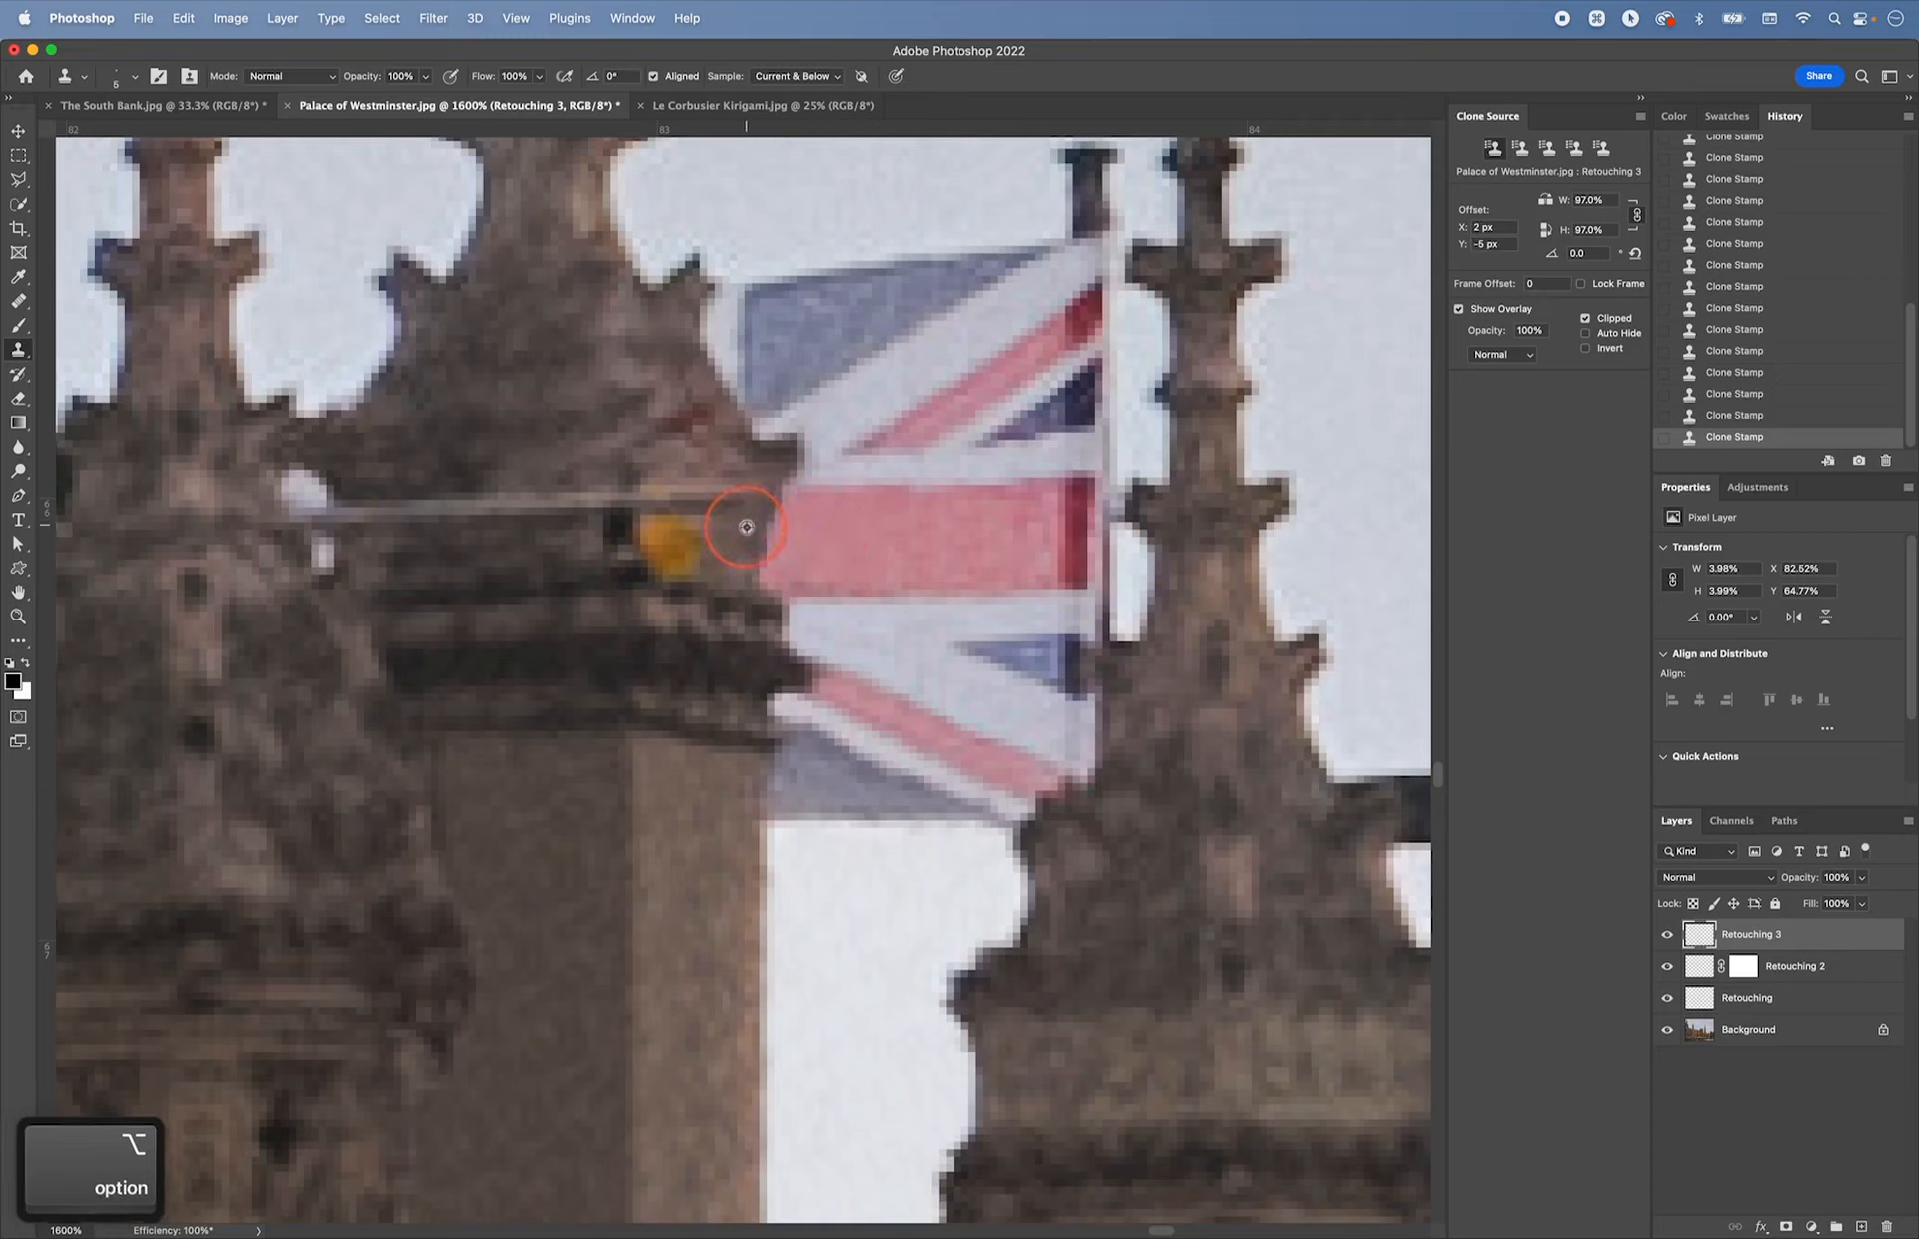
{"action": "left_click", "coordinate": [745, 528], "text": "alt"}
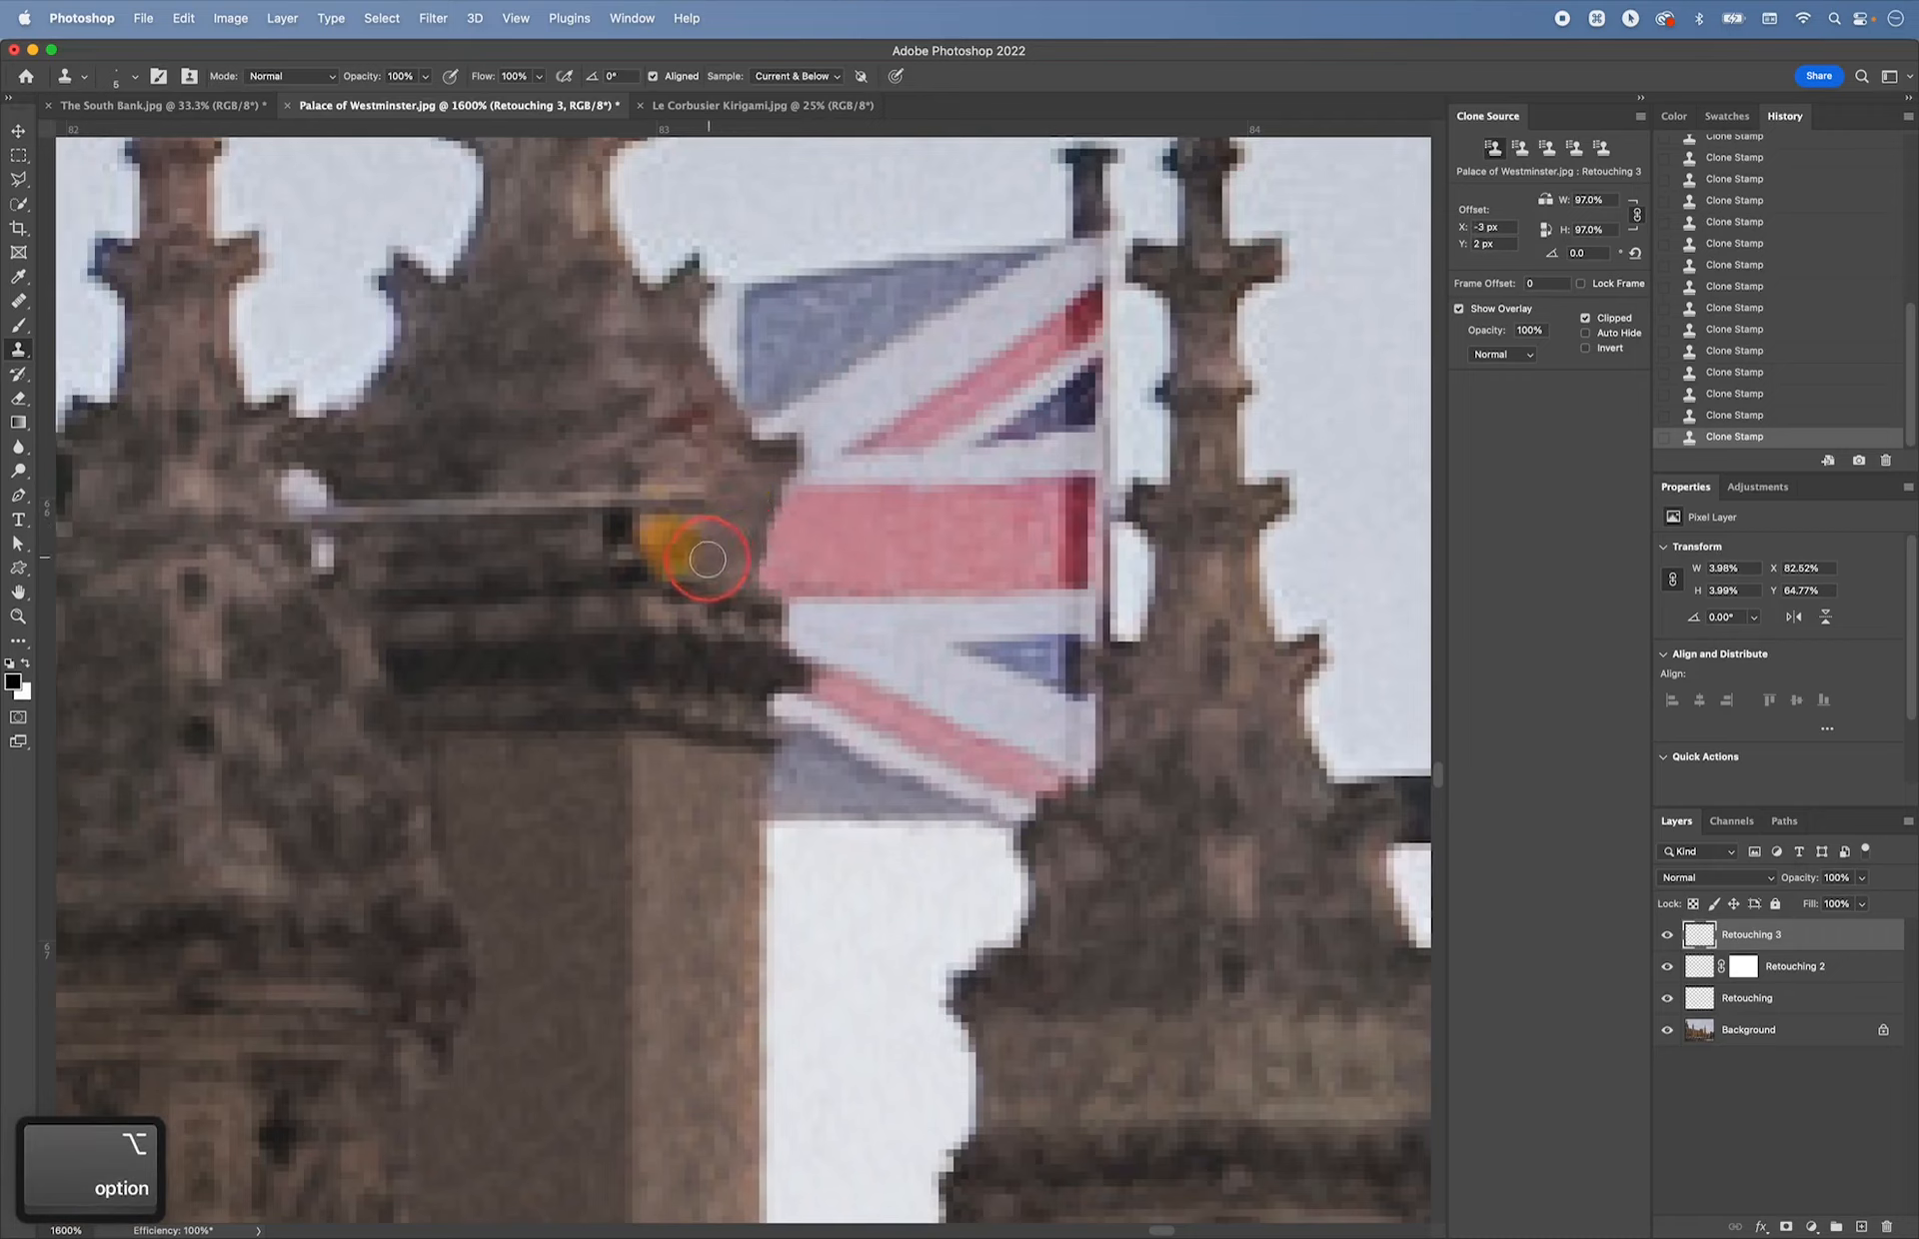
{"action": "left_click", "coordinate": [704, 499], "text": "alt"}
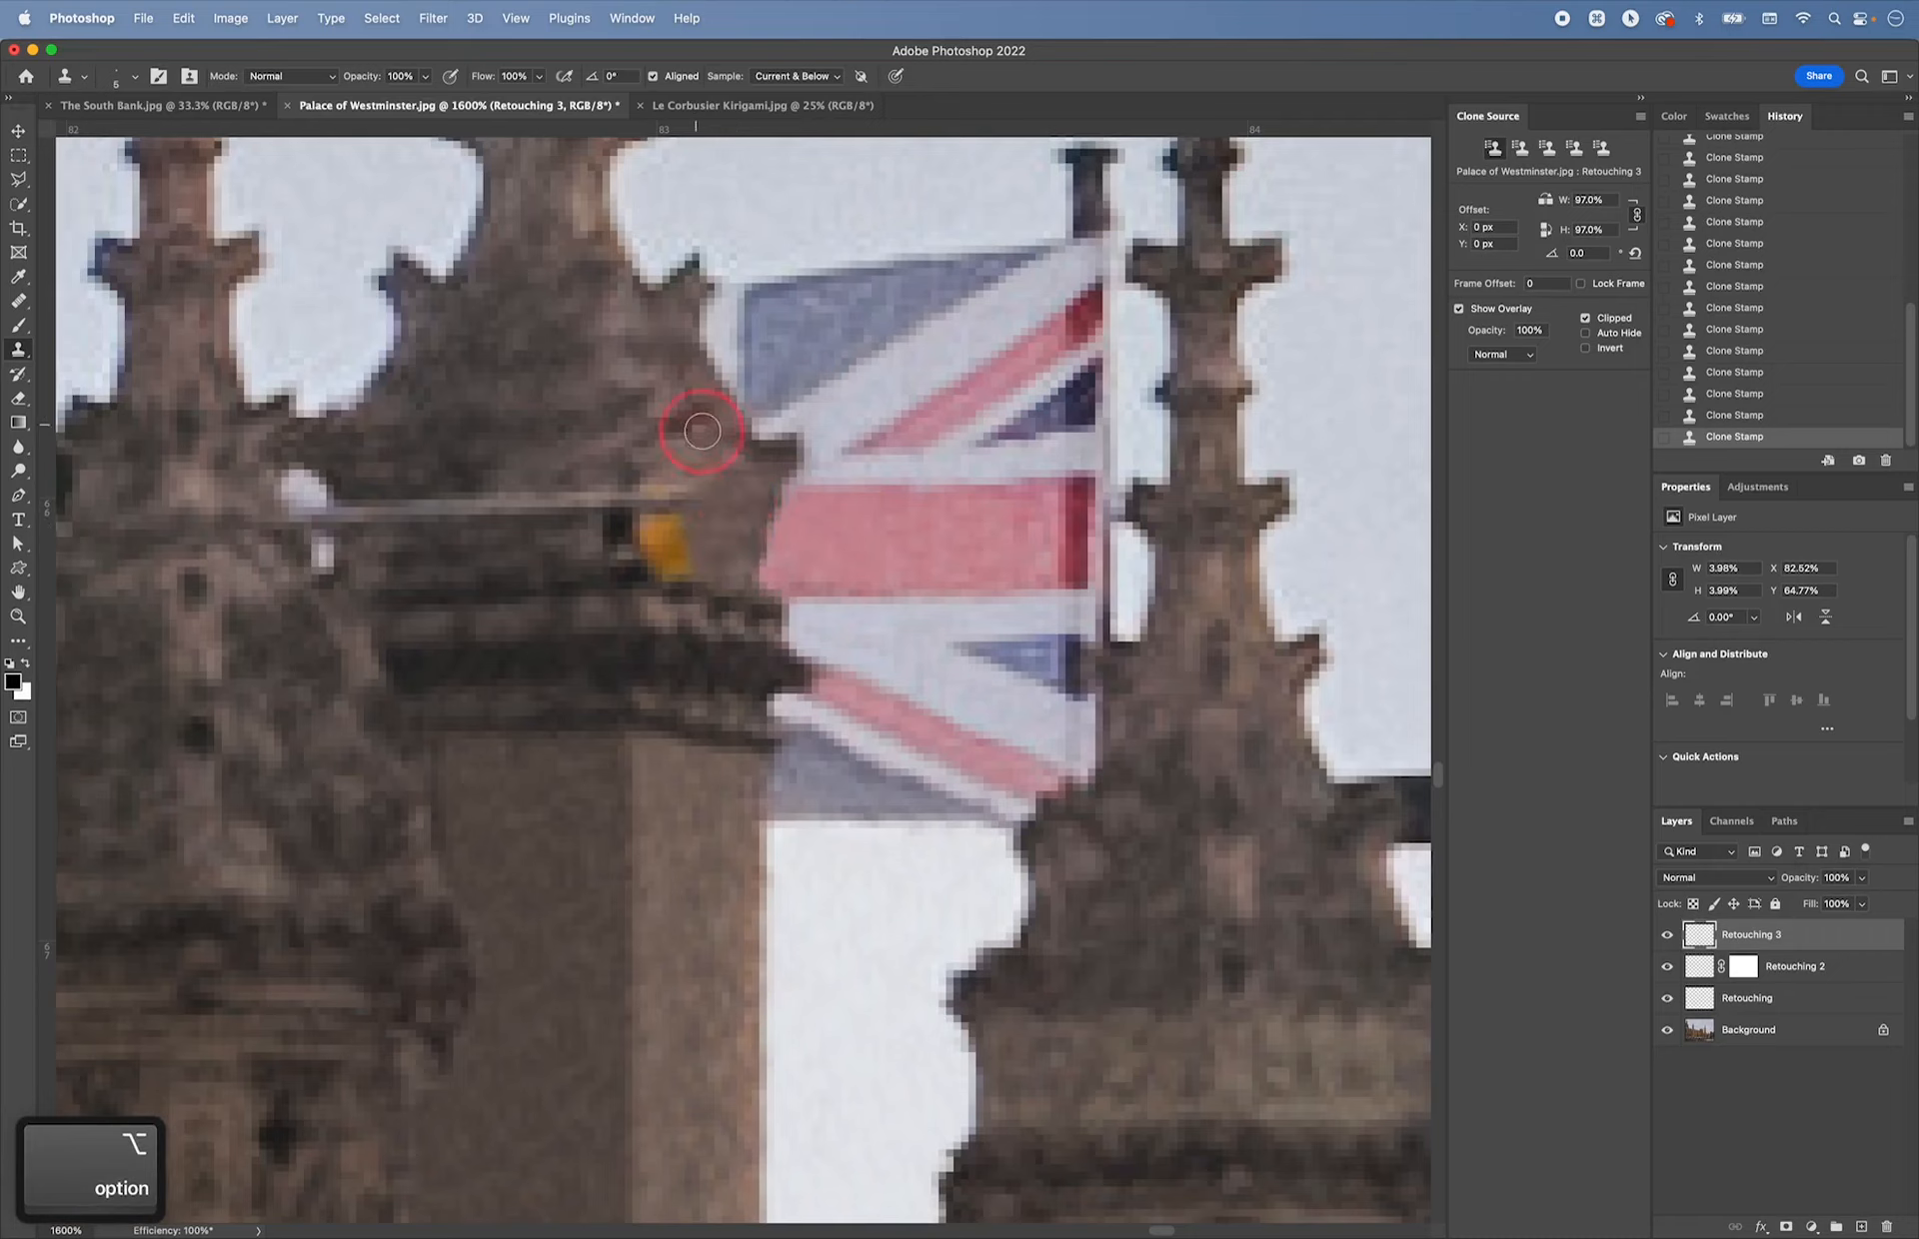
- Clone brown stone over the reddish marks on the spire's slope beside the flag and blend the stone below
{"action": "left_click", "coordinate": [697, 413], "text": "alt"}
{"action": "mouse_move", "coordinate": [683, 428]}
{"action": "left_mouse_down"}
{"action": "mouse_move", "coordinate": [730, 434]}
{"action": "mouse_move", "coordinate": [697, 406]}
{"action": "left_mouse_up"}
{"action": "left_click", "coordinate": [731, 433], "text": "alt"}
{"action": "left_click", "coordinate": [715, 439], "text": "alt"}
{"action": "left_click", "coordinate": [703, 395]}
{"action": "left_click", "coordinate": [752, 515], "text": "alt"}
{"action": "left_click", "coordinate": [698, 410], "text": "alt"}
{"action": "left_click", "coordinate": [724, 477]}
- Clone brown stone over the orange lamp and dark stone over the black fitting beside it
{"action": "left_click", "coordinate": [719, 531], "text": "alt"}
{"action": "left_click", "coordinate": [689, 559]}
{"action": "left_click", "coordinate": [671, 535]}
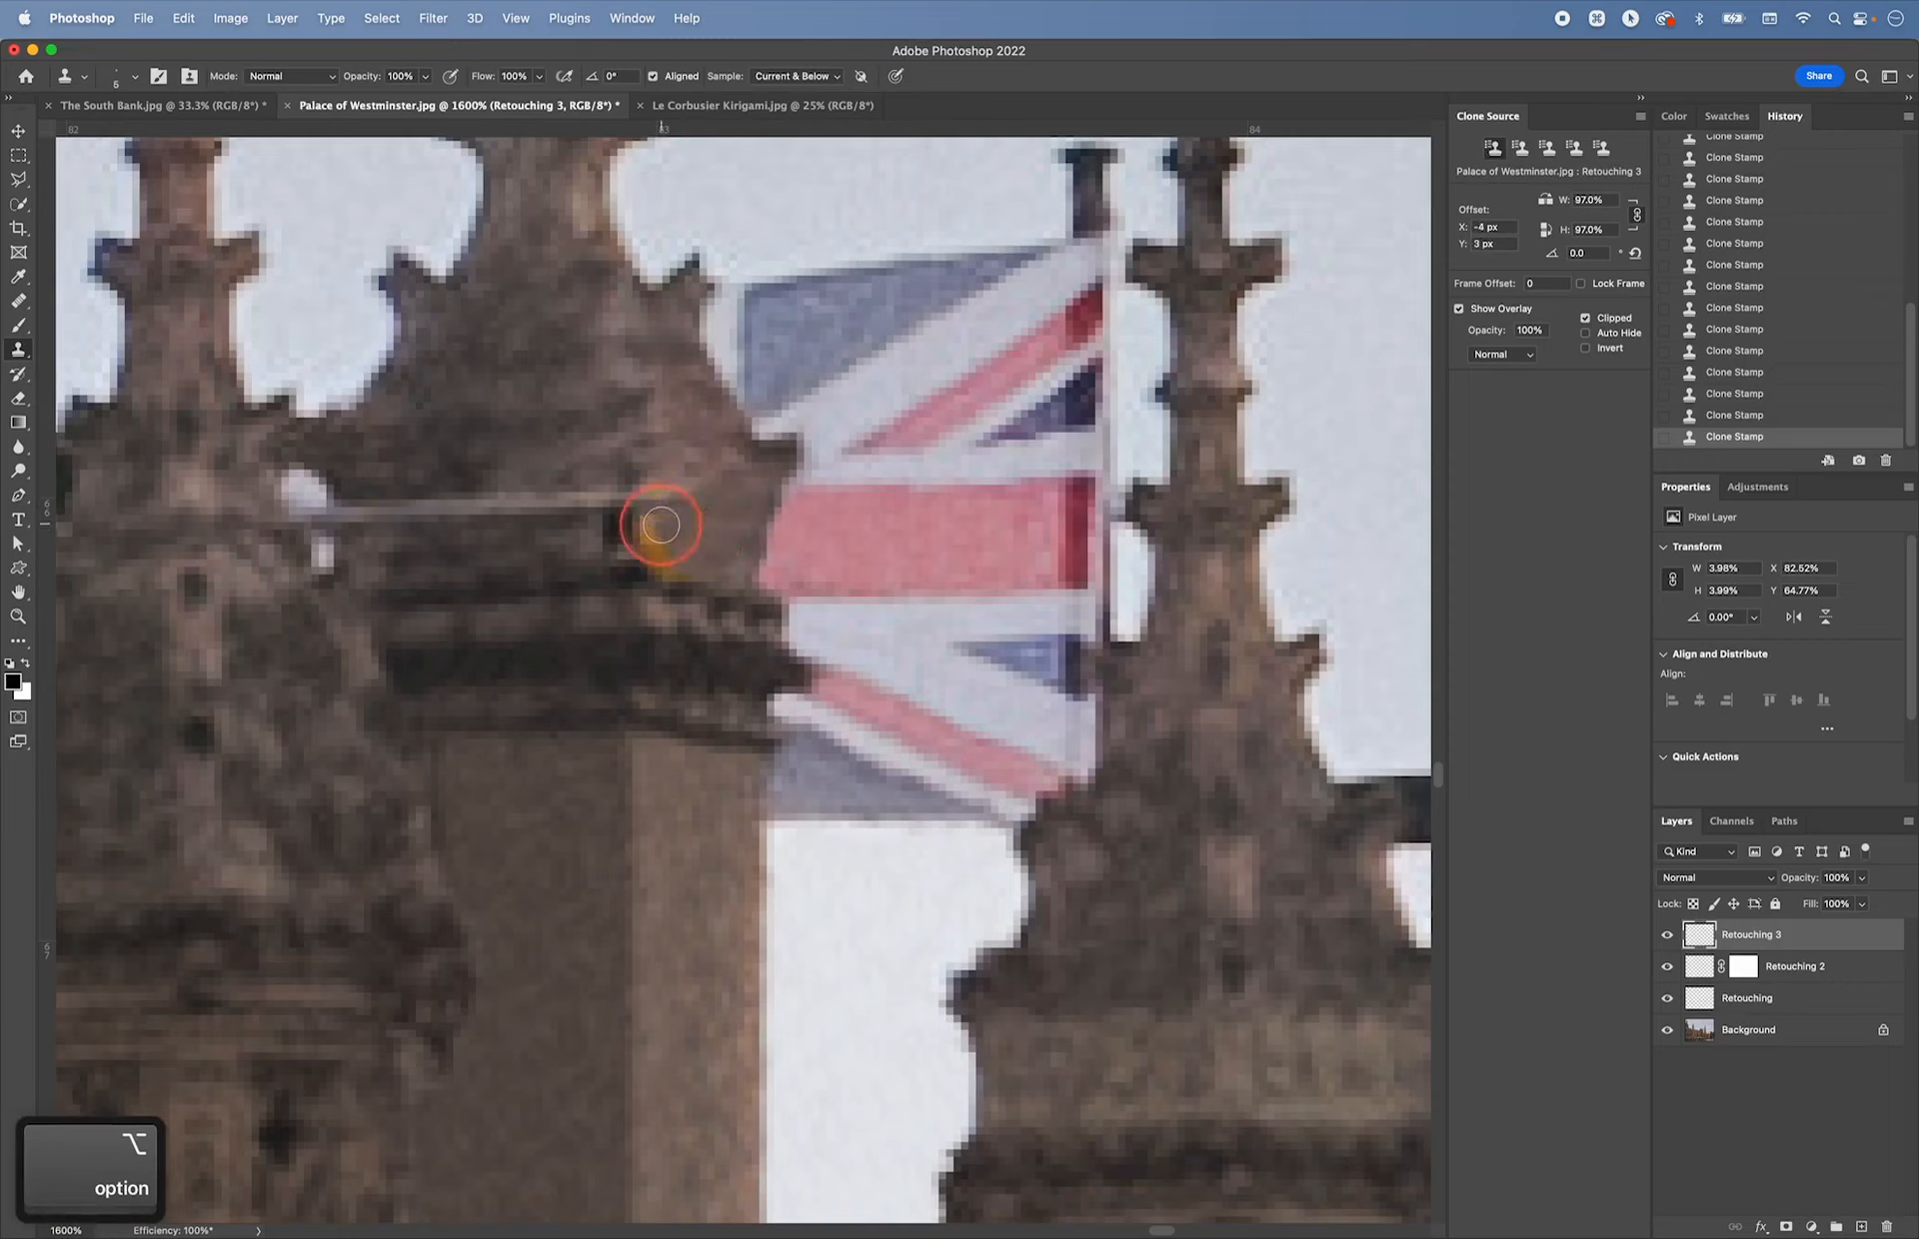
{"action": "left_click", "coordinate": [654, 536]}
{"action": "left_click", "coordinate": [658, 554]}
{"action": "left_click_drag", "start_coordinate": [657, 554], "coordinate": [699, 535]}
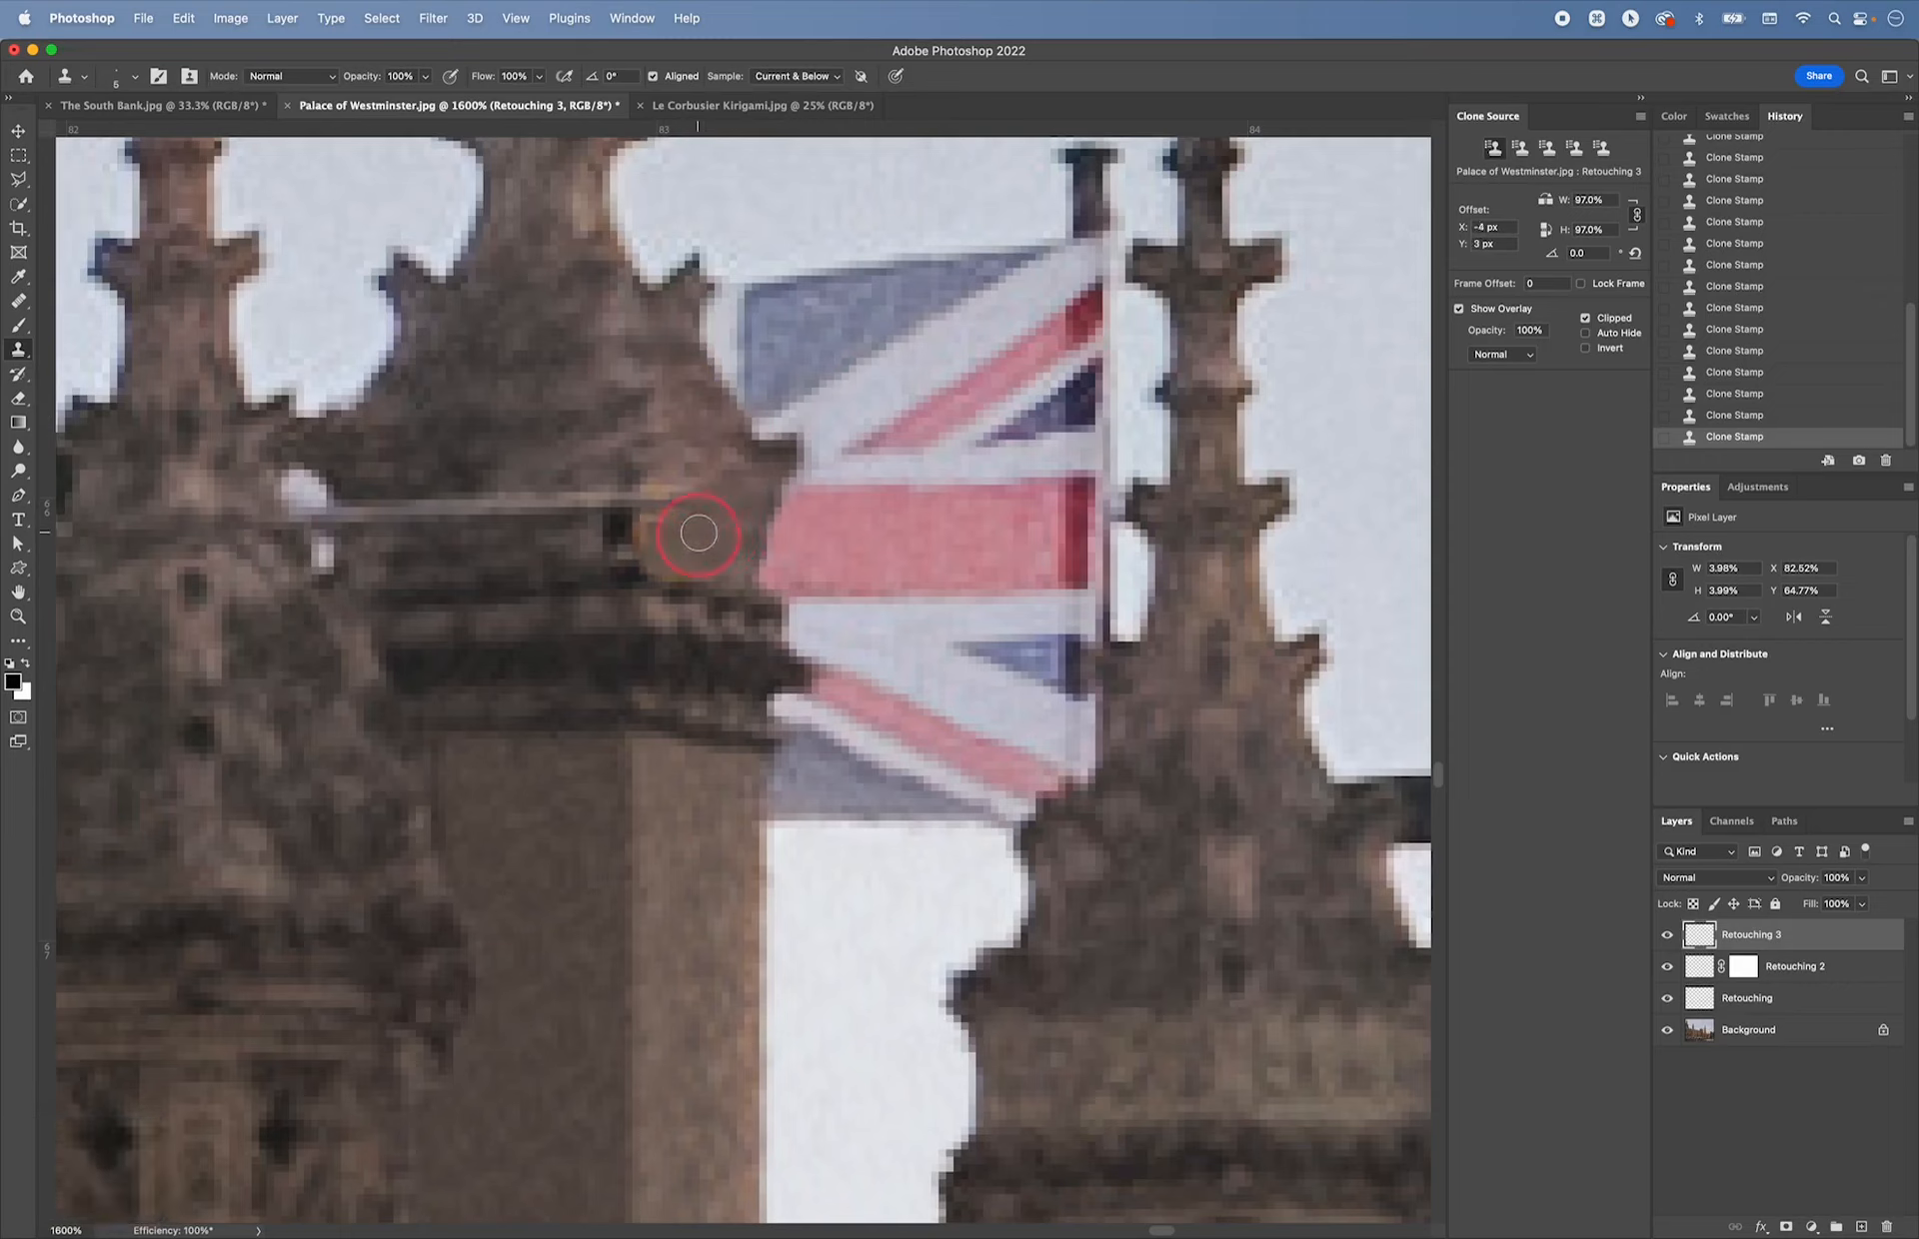
{"action": "left_click", "coordinate": [554, 541], "text": "alt"}
{"action": "left_click", "coordinate": [605, 530]}
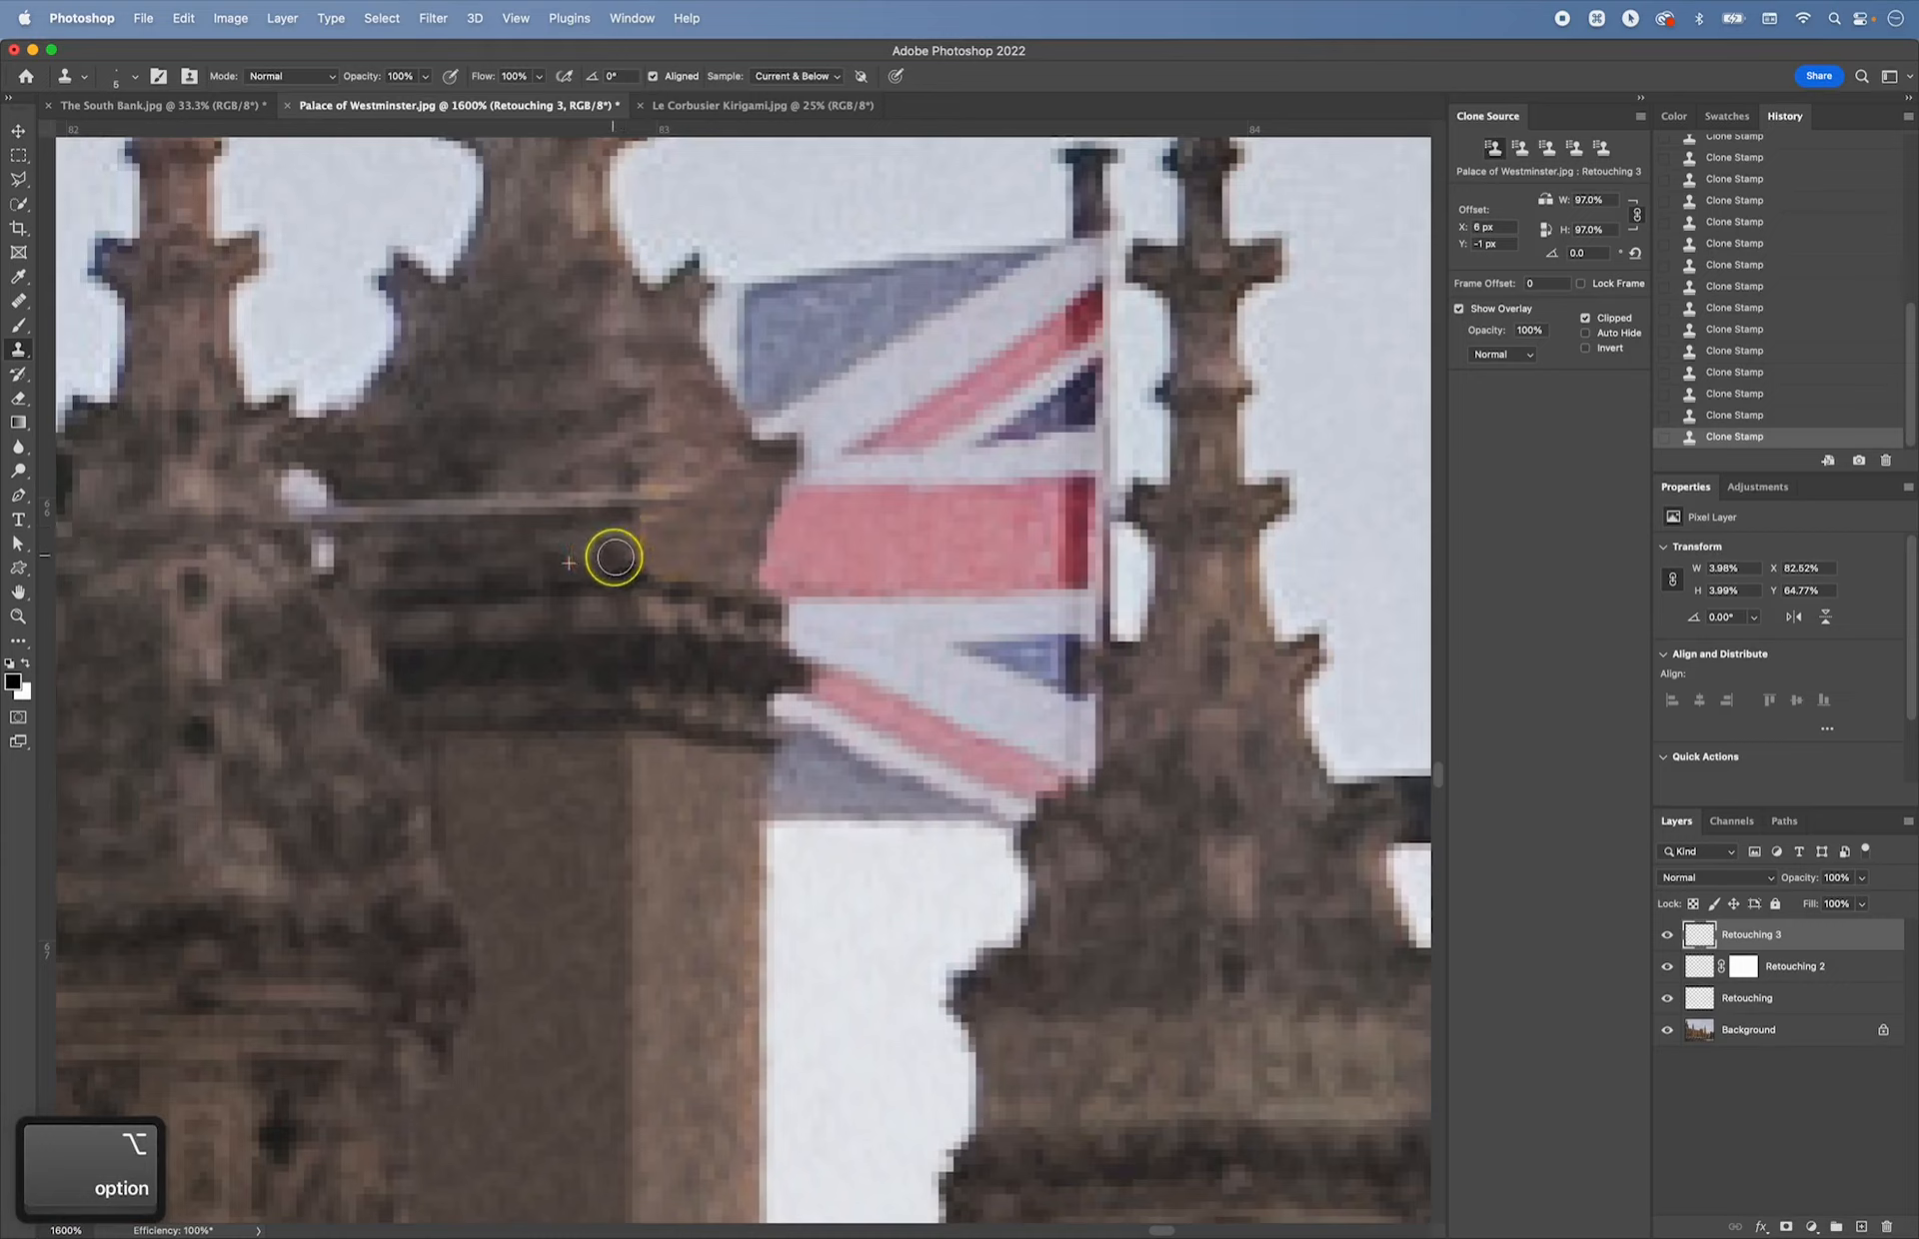
- Clone adjacent stone over the horizontal white pole crossing the base of the spire beside the flag
{"action": "left_click", "coordinate": [585, 528], "text": "alt"}
{"action": "mouse_move", "coordinate": [454, 514]}
{"action": "left_mouse_down"}
{"action": "mouse_move", "coordinate": [539, 526]}
{"action": "mouse_move", "coordinate": [491, 503]}
{"action": "mouse_move", "coordinate": [524, 439]}
{"action": "mouse_move", "coordinate": [525, 489]}
{"action": "mouse_move", "coordinate": [602, 492]}
{"action": "left_mouse_up"}
{"action": "left_click", "coordinate": [523, 436], "text": "alt"}
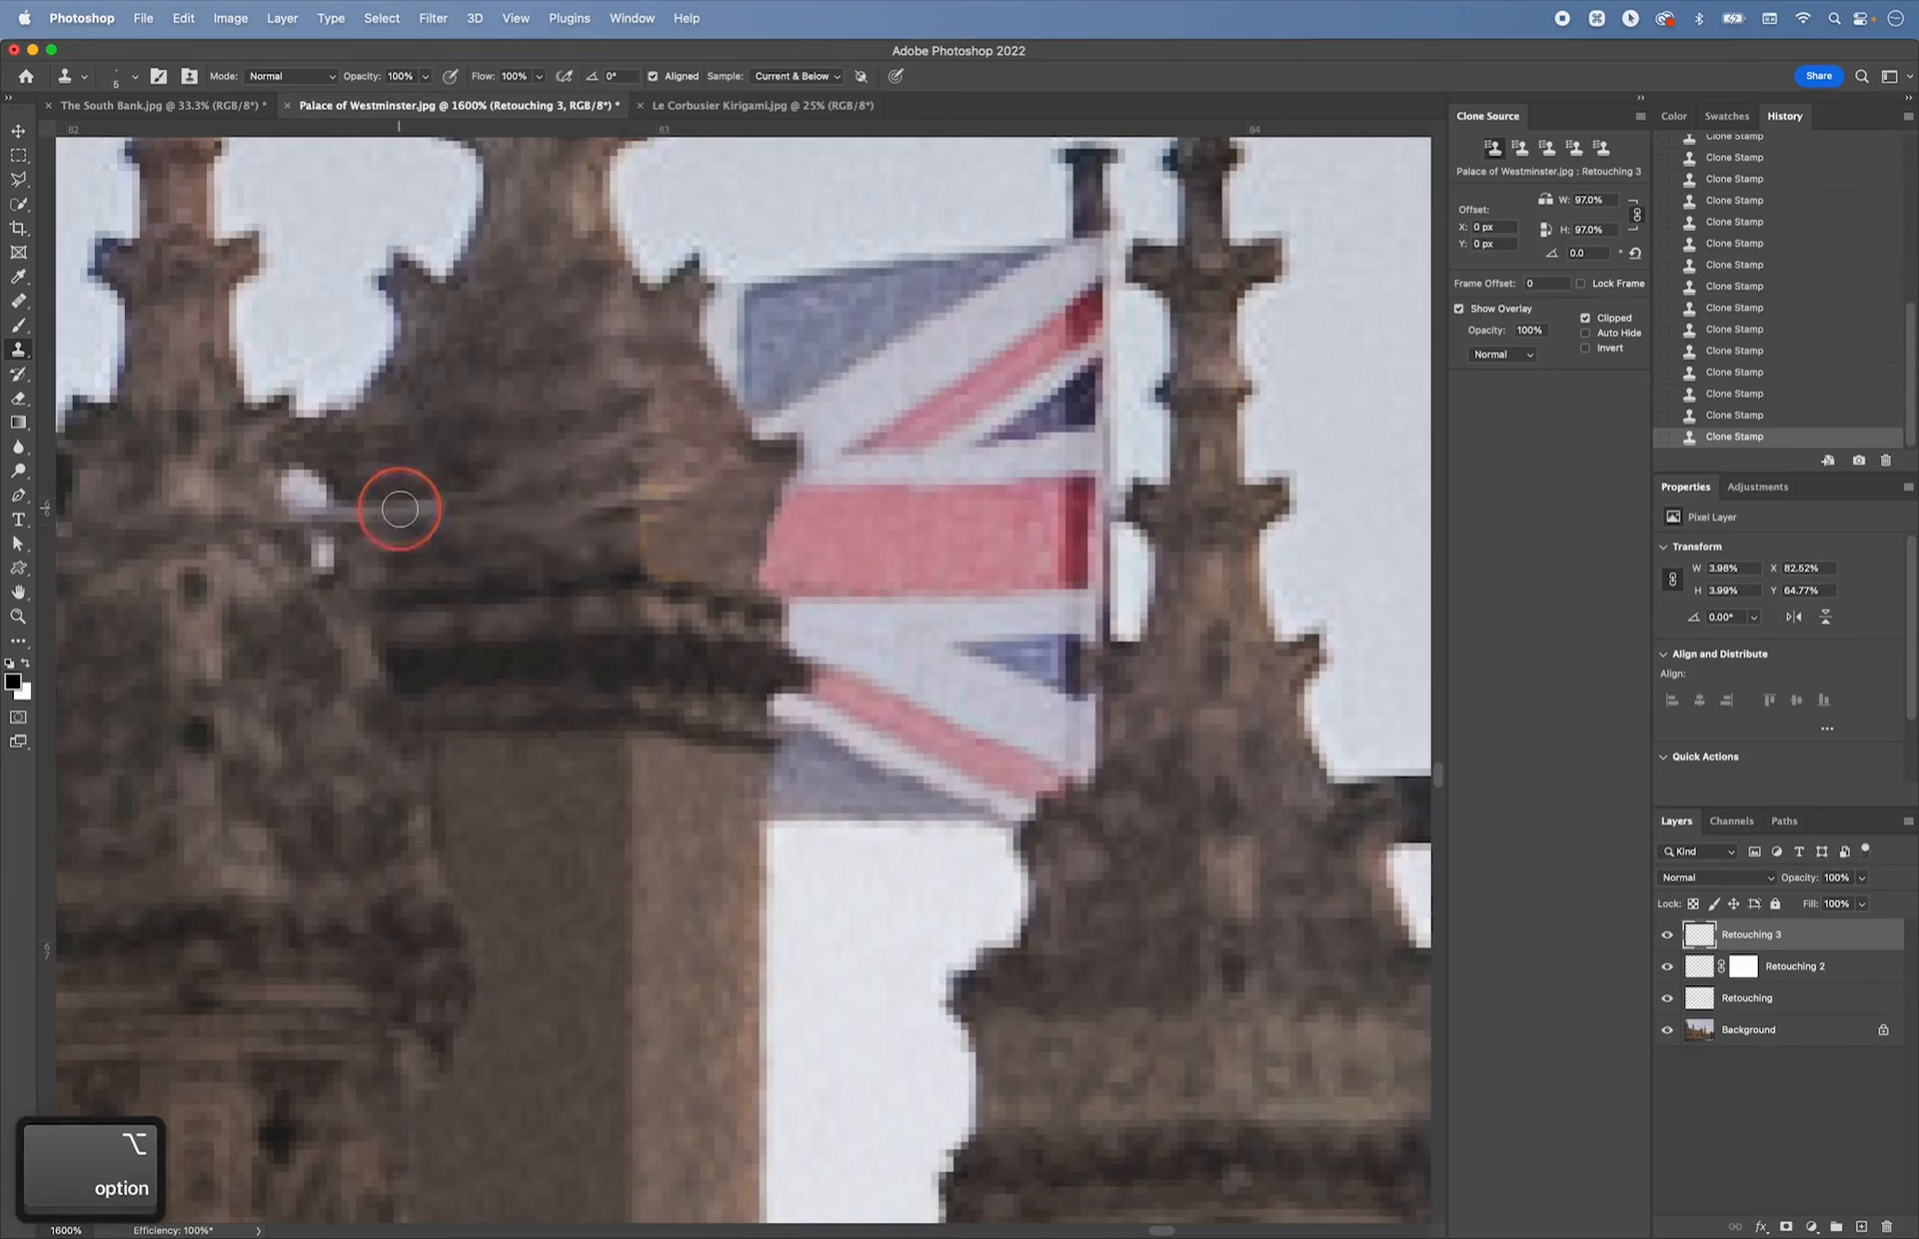
{"action": "left_click", "coordinate": [396, 503], "text": "alt"}
{"action": "left_click_drag", "start_coordinate": [399, 501], "coordinate": [354, 514]}
{"action": "left_click", "coordinate": [402, 474], "text": "alt"}
- Clone brown stone over the pole's remaining end and the mismatched patch on the spire's lower slope, up to the flag's edge
{"action": "left_click", "coordinate": [562, 522], "text": "alt"}
{"action": "mouse_move", "coordinate": [617, 461]}
{"action": "left_mouse_down"}
{"action": "mouse_move", "coordinate": [619, 527]}
{"action": "mouse_move", "coordinate": [615, 443]}
{"action": "mouse_move", "coordinate": [647, 518]}
{"action": "mouse_move", "coordinate": [659, 460]}
{"action": "mouse_move", "coordinate": [652, 542]}
{"action": "mouse_move", "coordinate": [676, 497]}
{"action": "left_mouse_up"}
{"action": "left_click", "coordinate": [646, 524]}
{"action": "left_click", "coordinate": [657, 454], "text": "alt"}
{"action": "left_click", "coordinate": [659, 455], "text": "alt"}
{"action": "left_click", "coordinate": [667, 505], "text": "alt"}
{"action": "left_click", "coordinate": [666, 497], "text": "alt"}
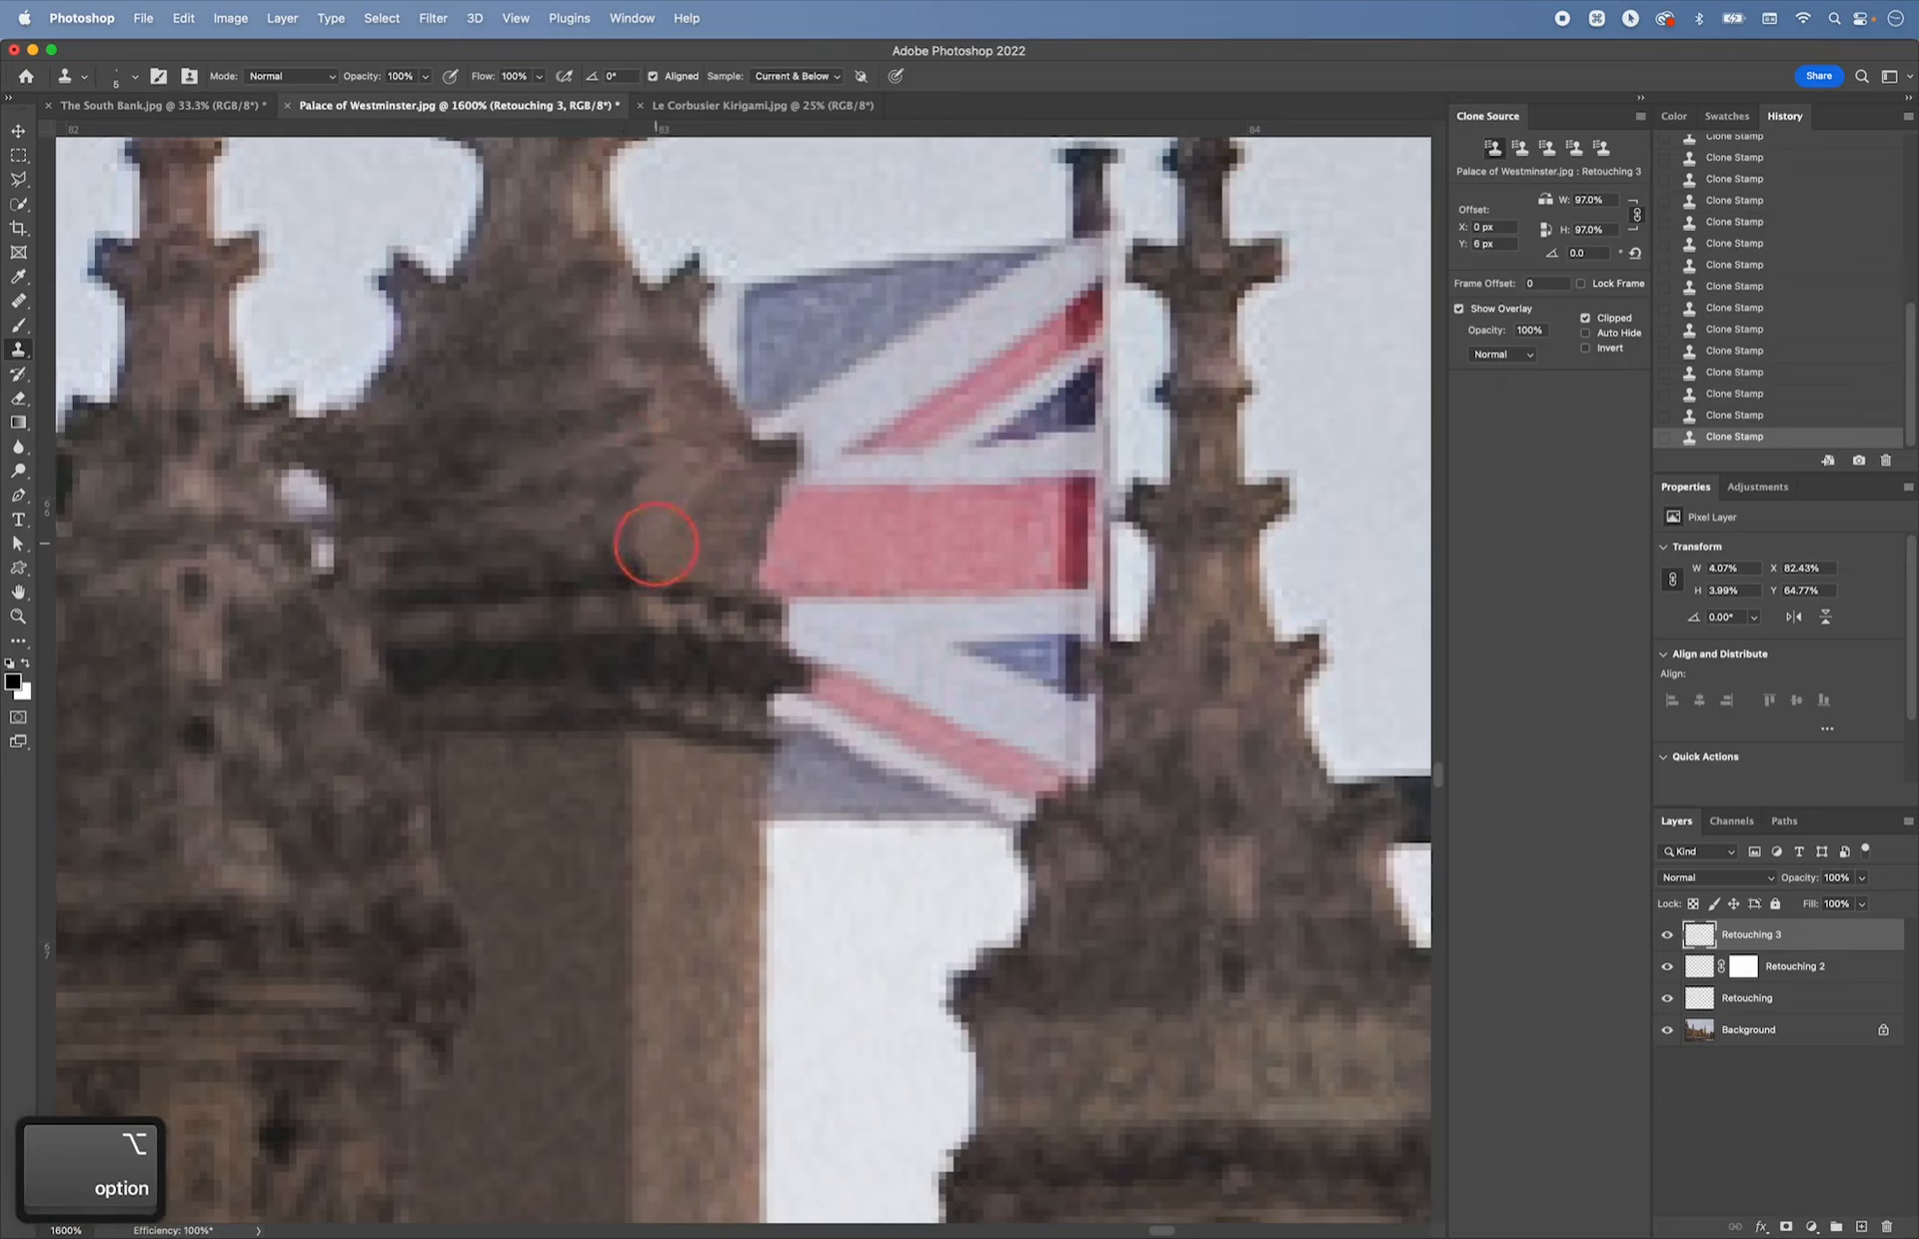
{"action": "left_click", "coordinate": [736, 523], "text": "alt"}
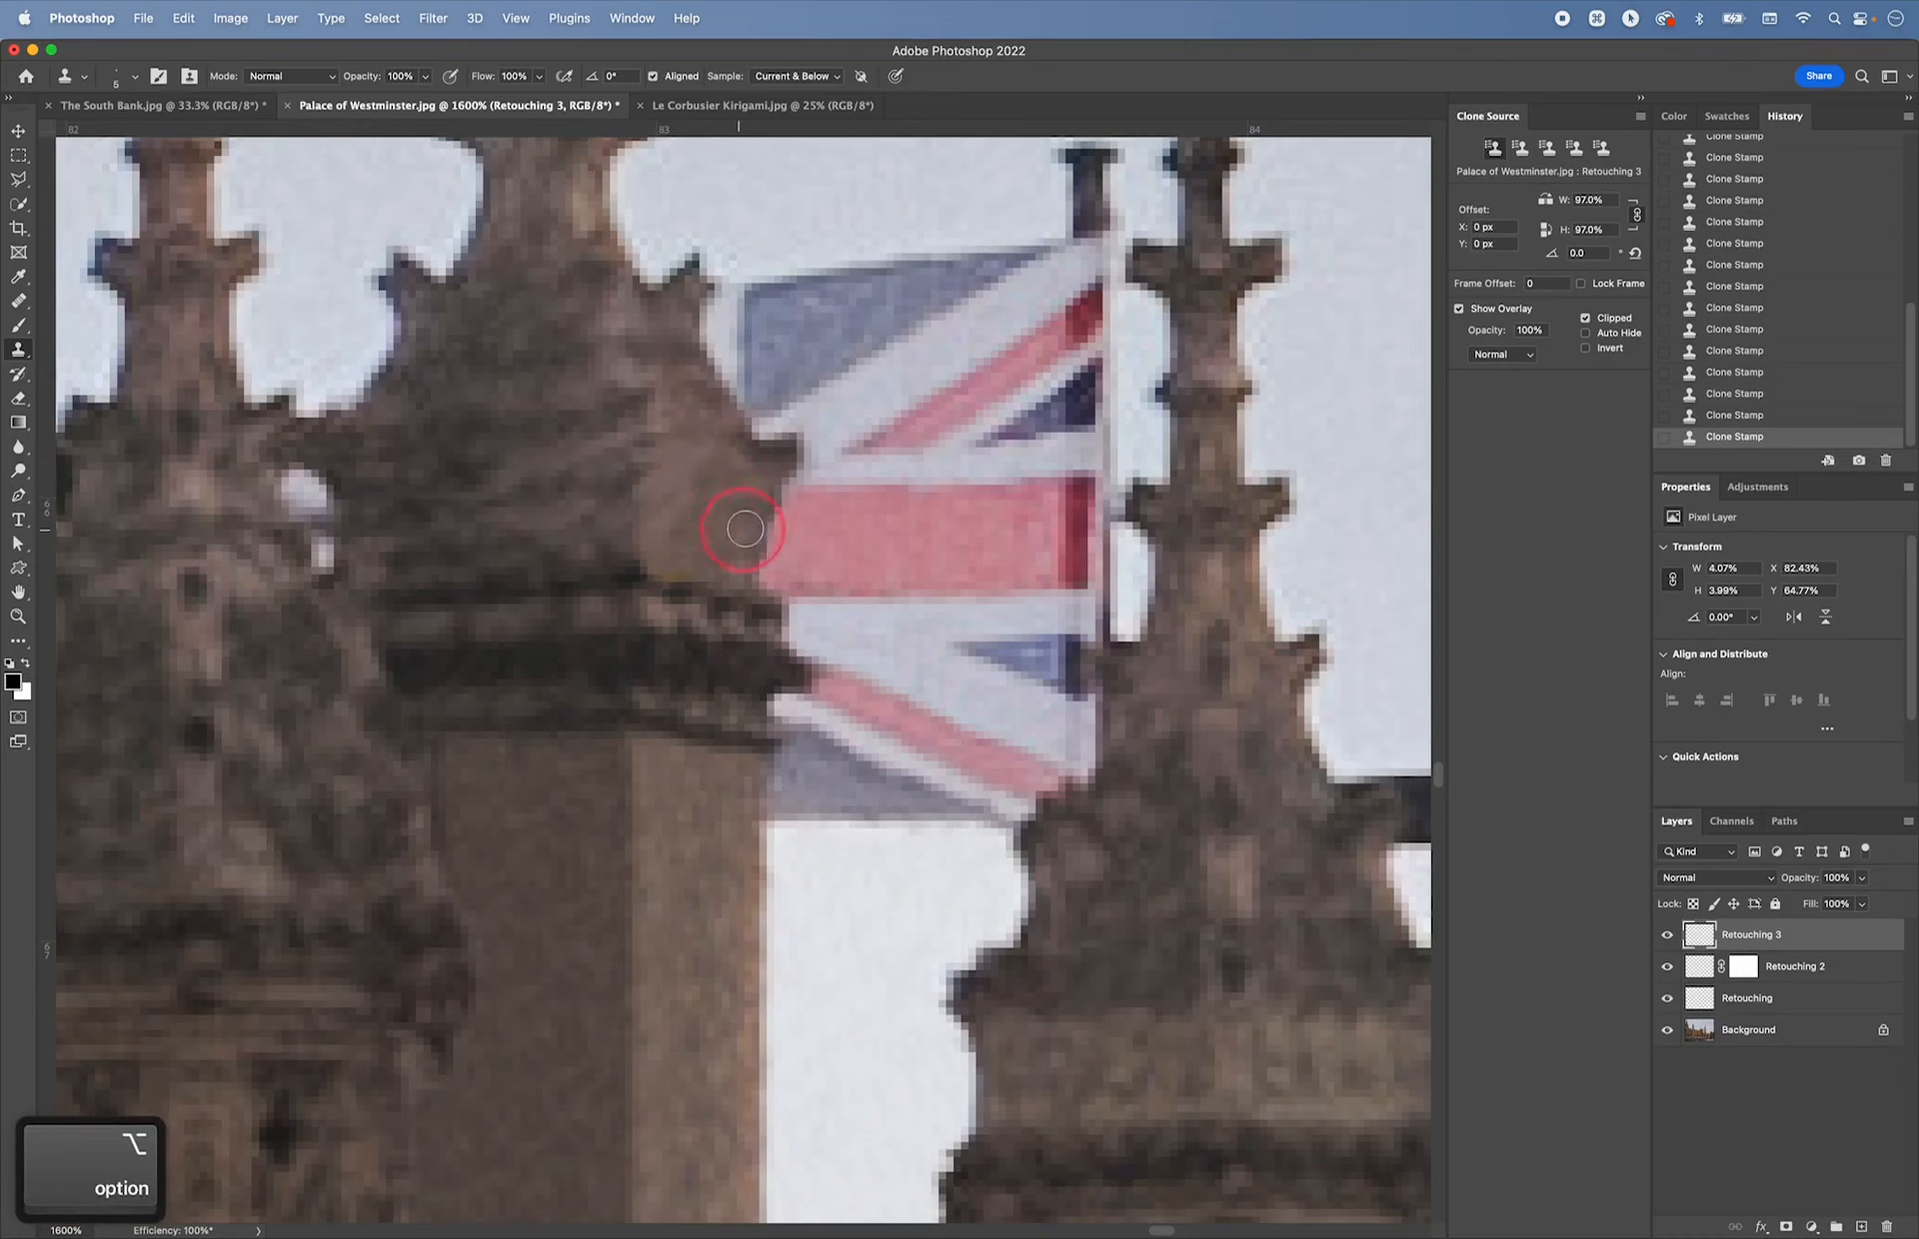
{"action": "left_click_drag", "start_coordinate": [737, 522], "coordinate": [788, 668]}
- Undo the last clone stroke and clone white over the grey fitting in the small gap between the two spires
{"action": "left_click_drag", "start_coordinate": [760, 632], "coordinate": [797, 412]}
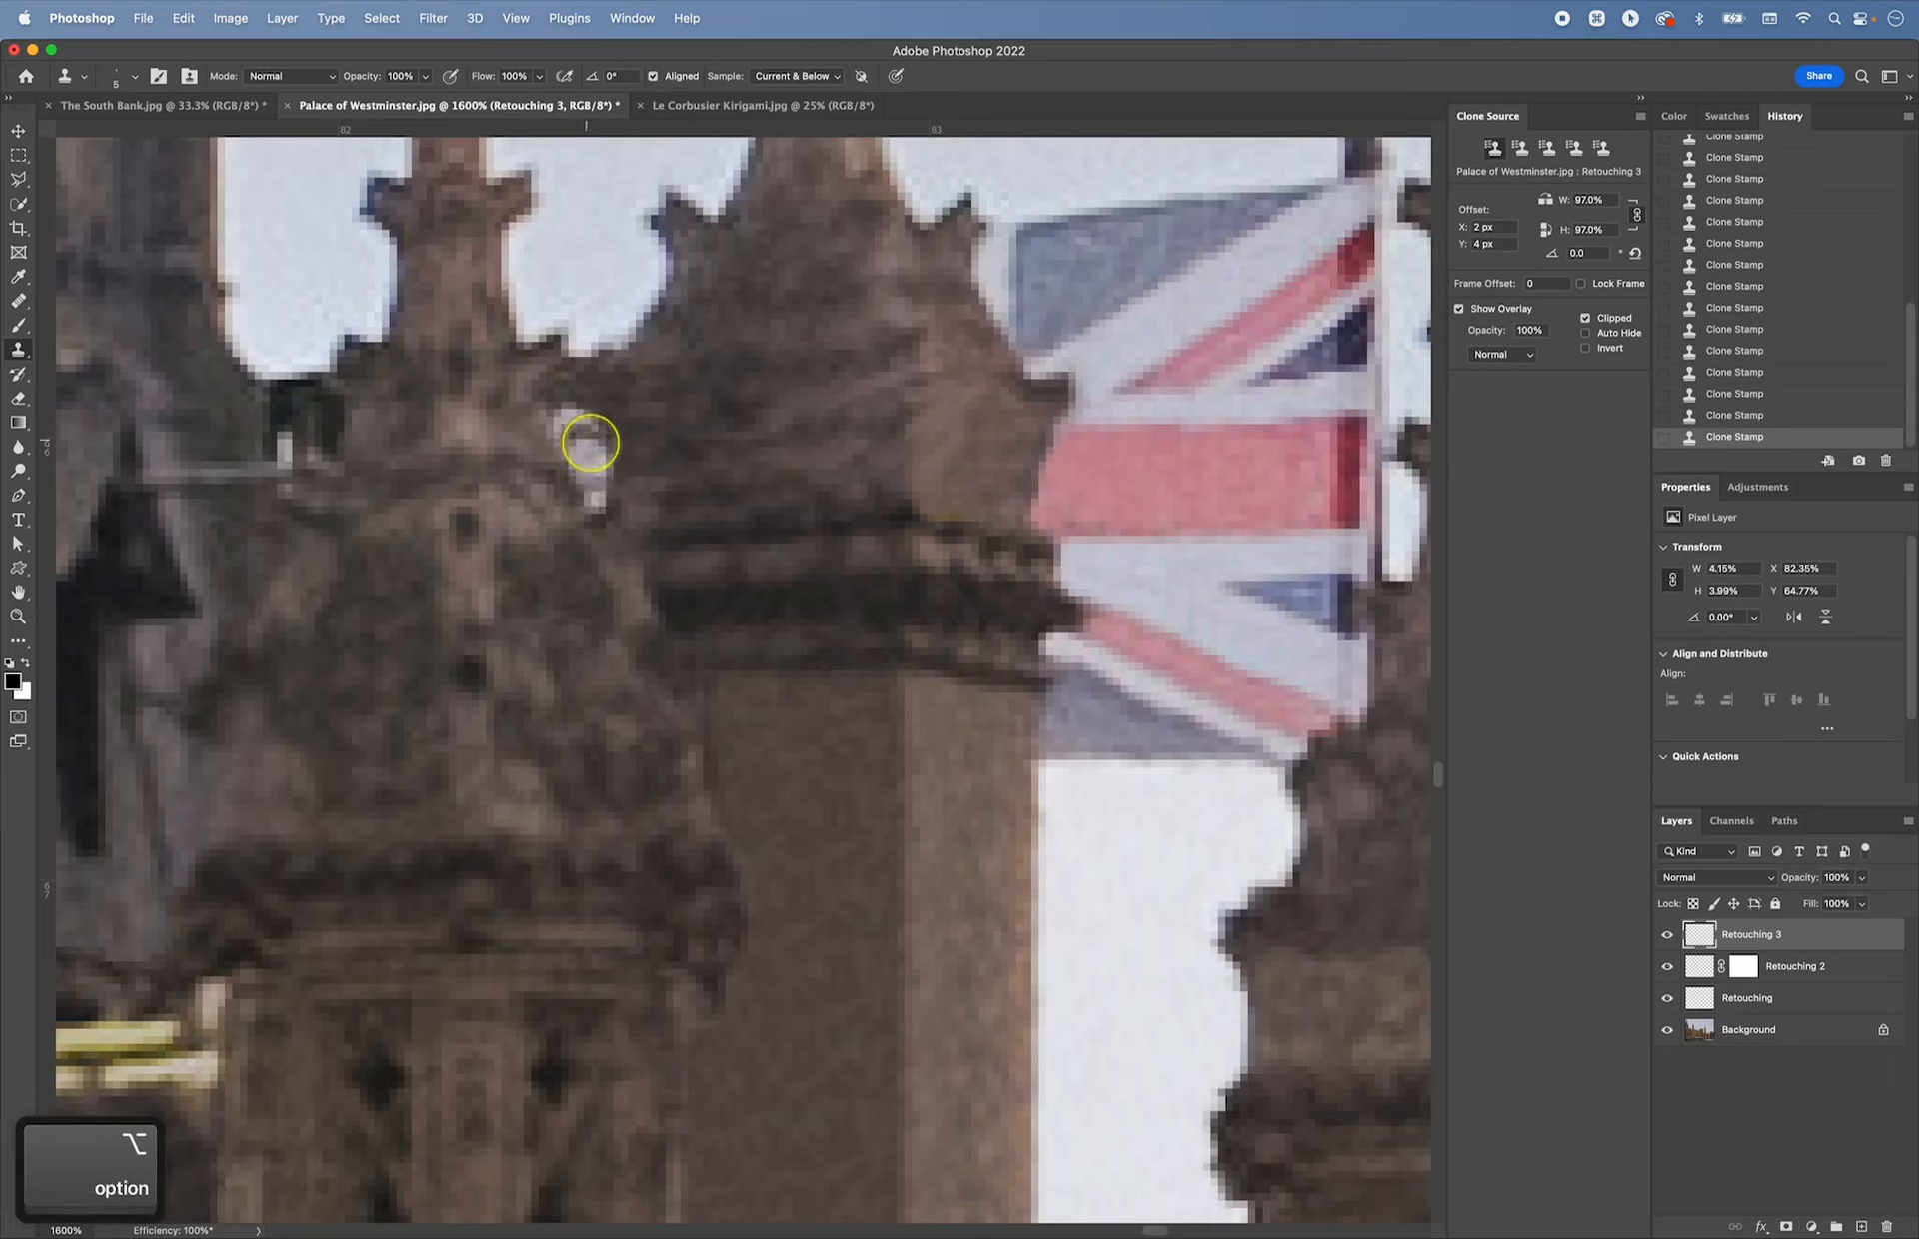
{"action": "key", "text": "super+z"}
{"action": "left_click", "coordinate": [568, 431], "text": "alt"}
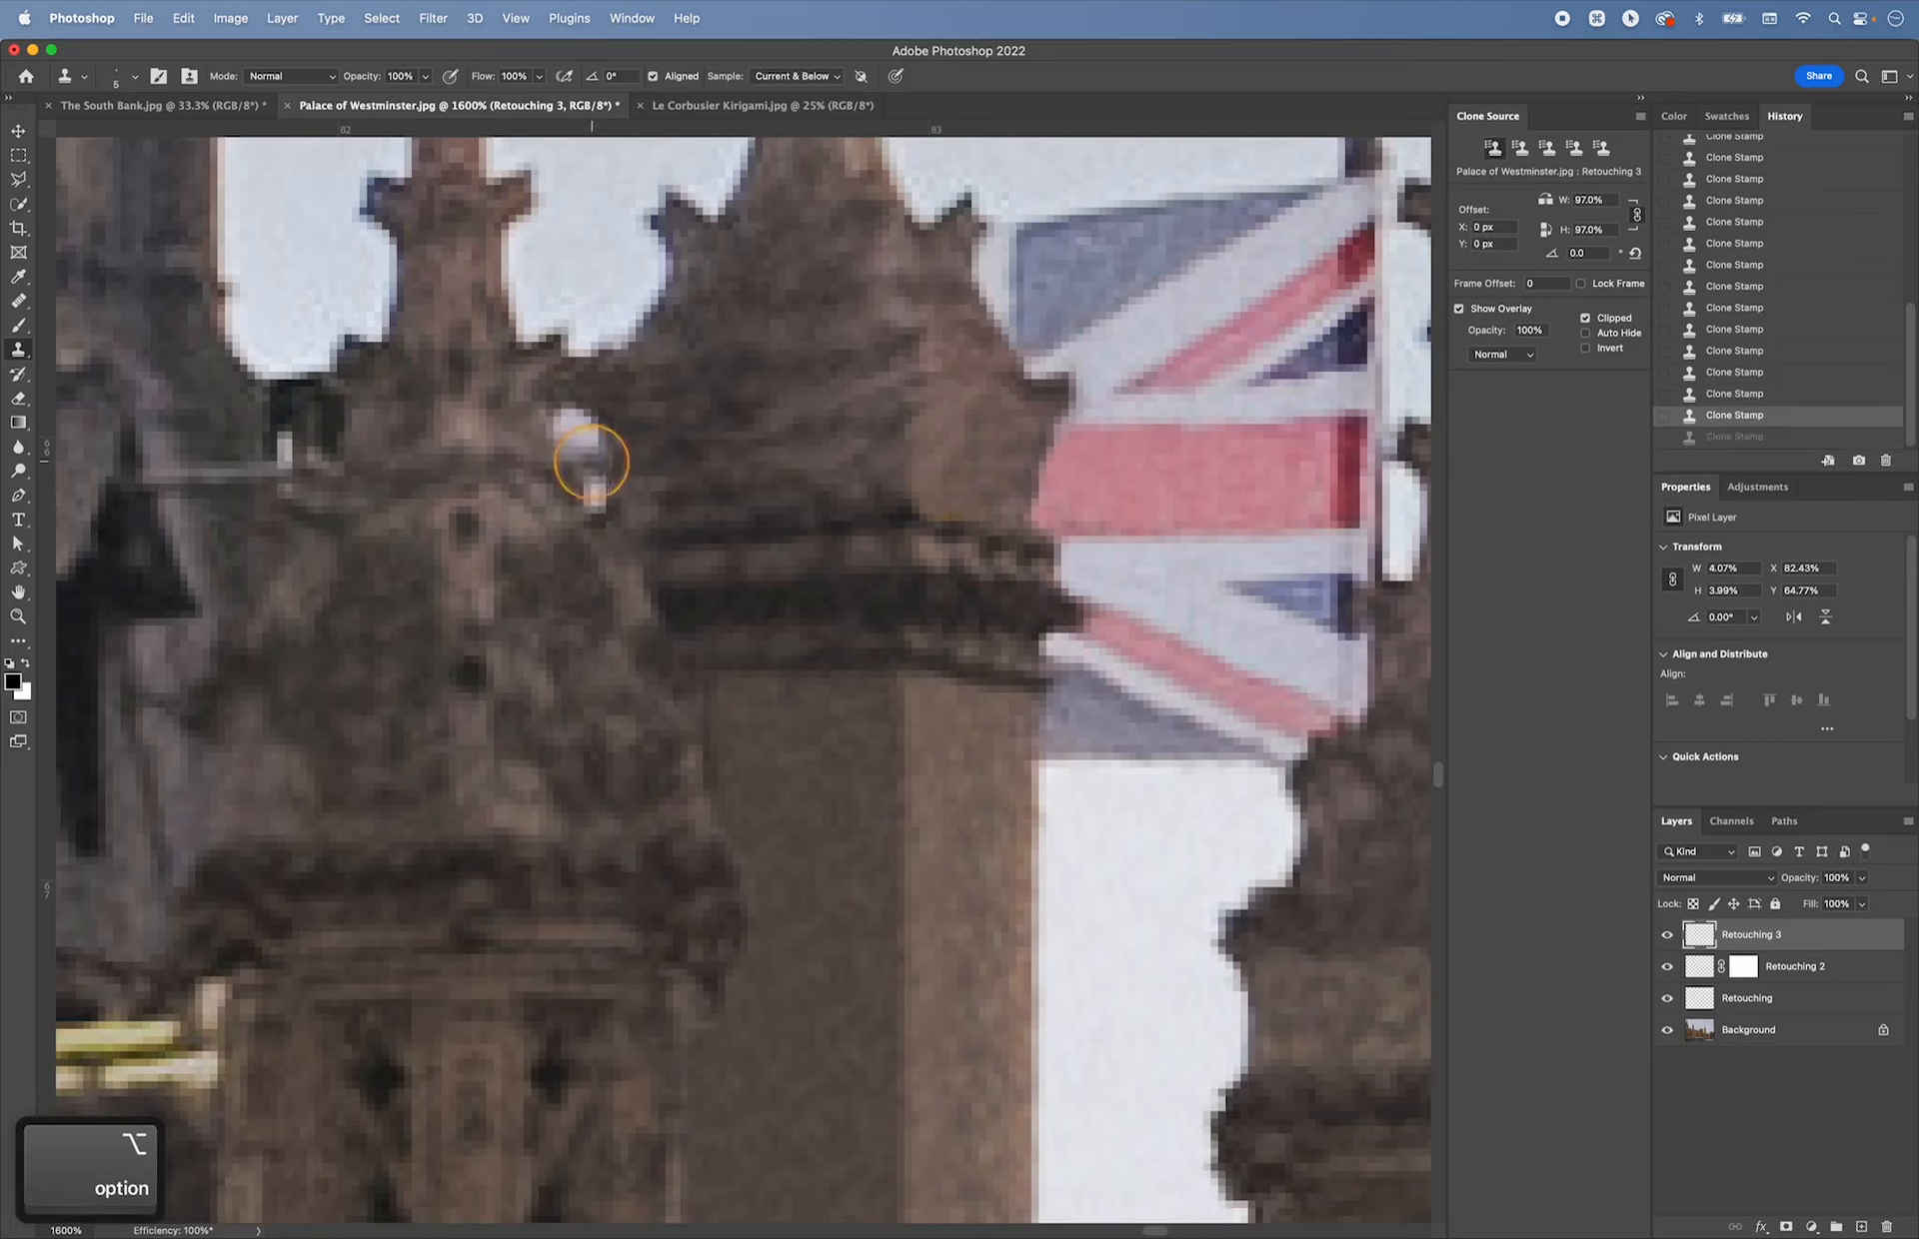
{"action": "left_click", "coordinate": [585, 448]}
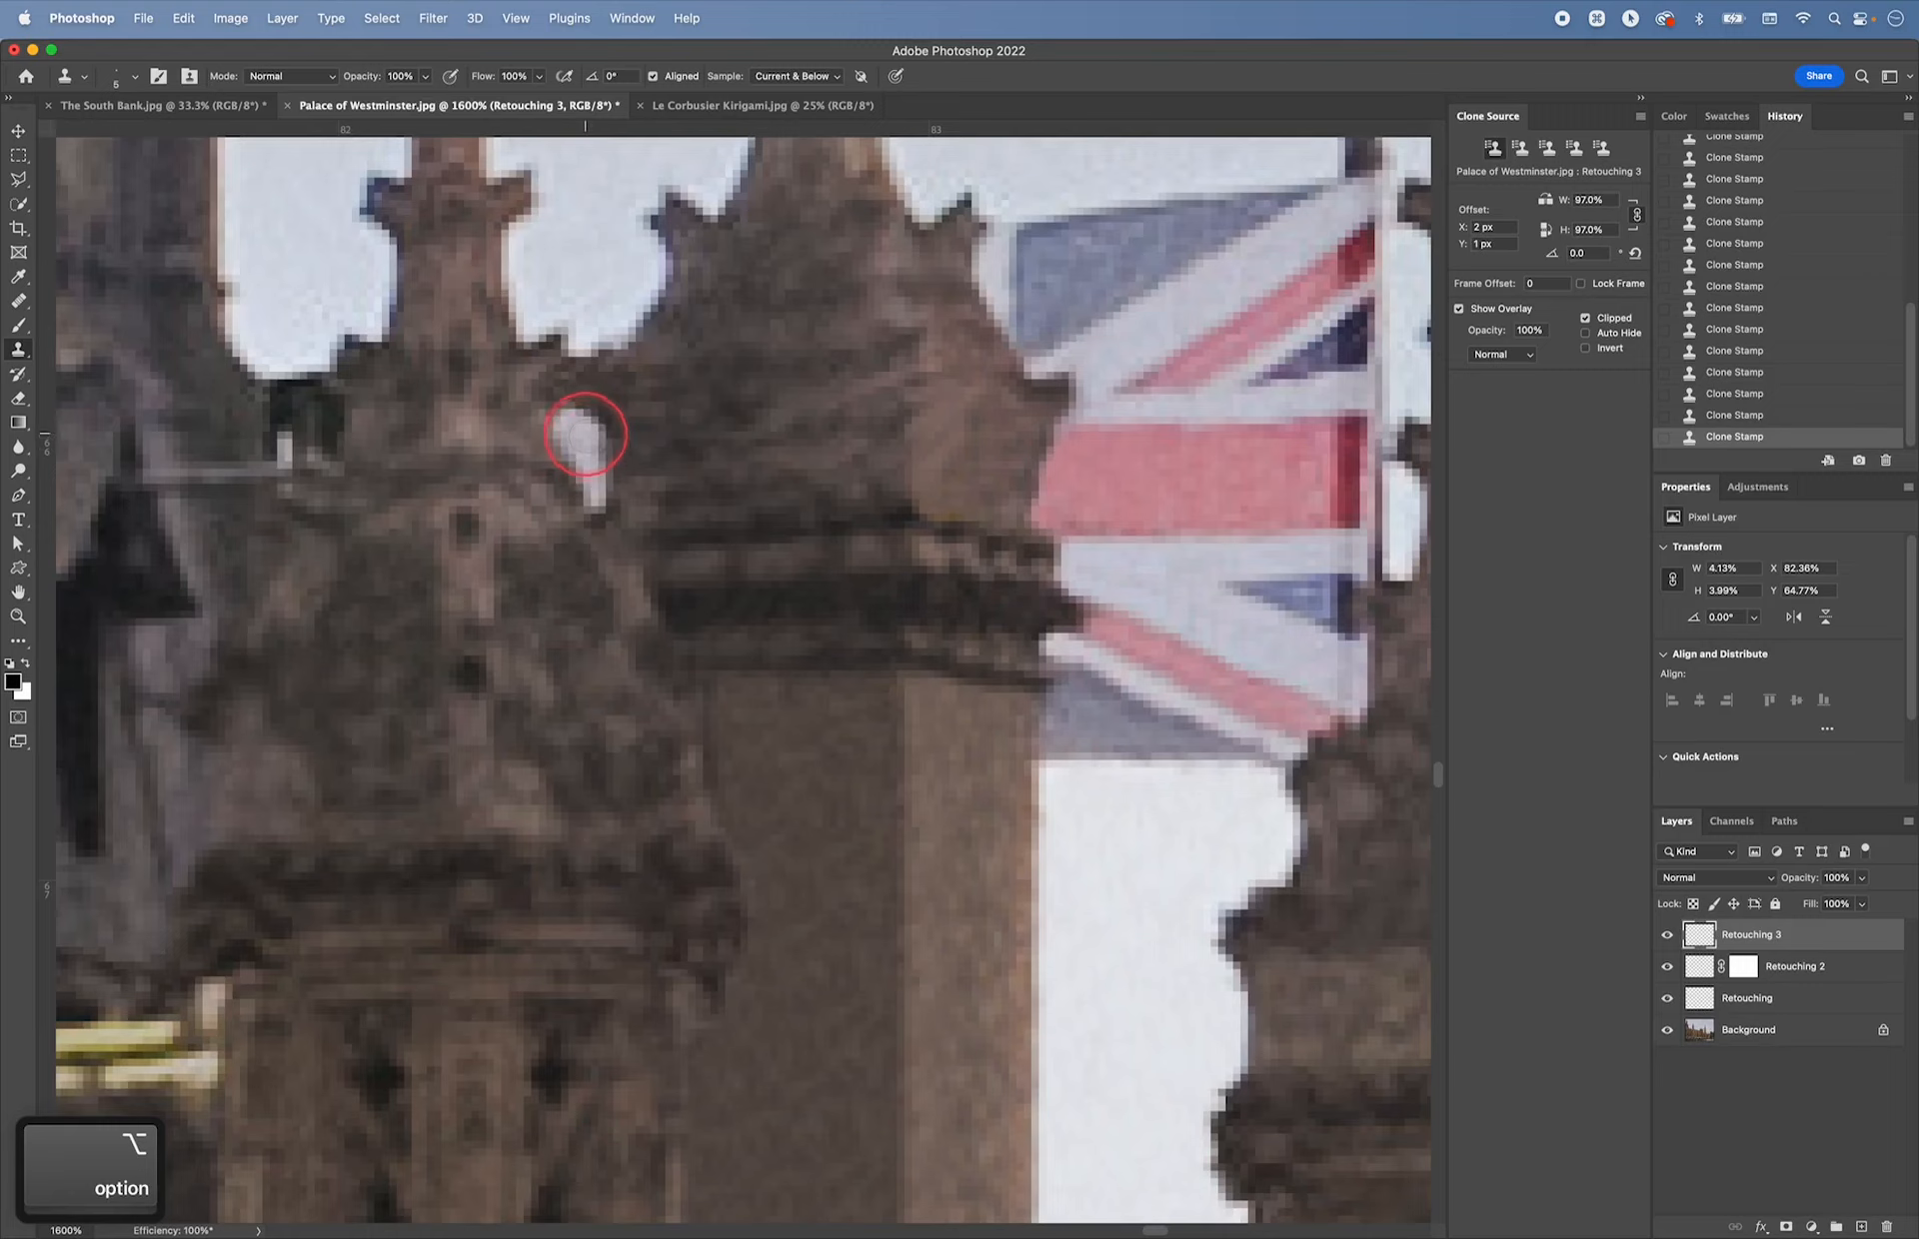
{"action": "left_click", "coordinate": [587, 436], "text": "alt"}
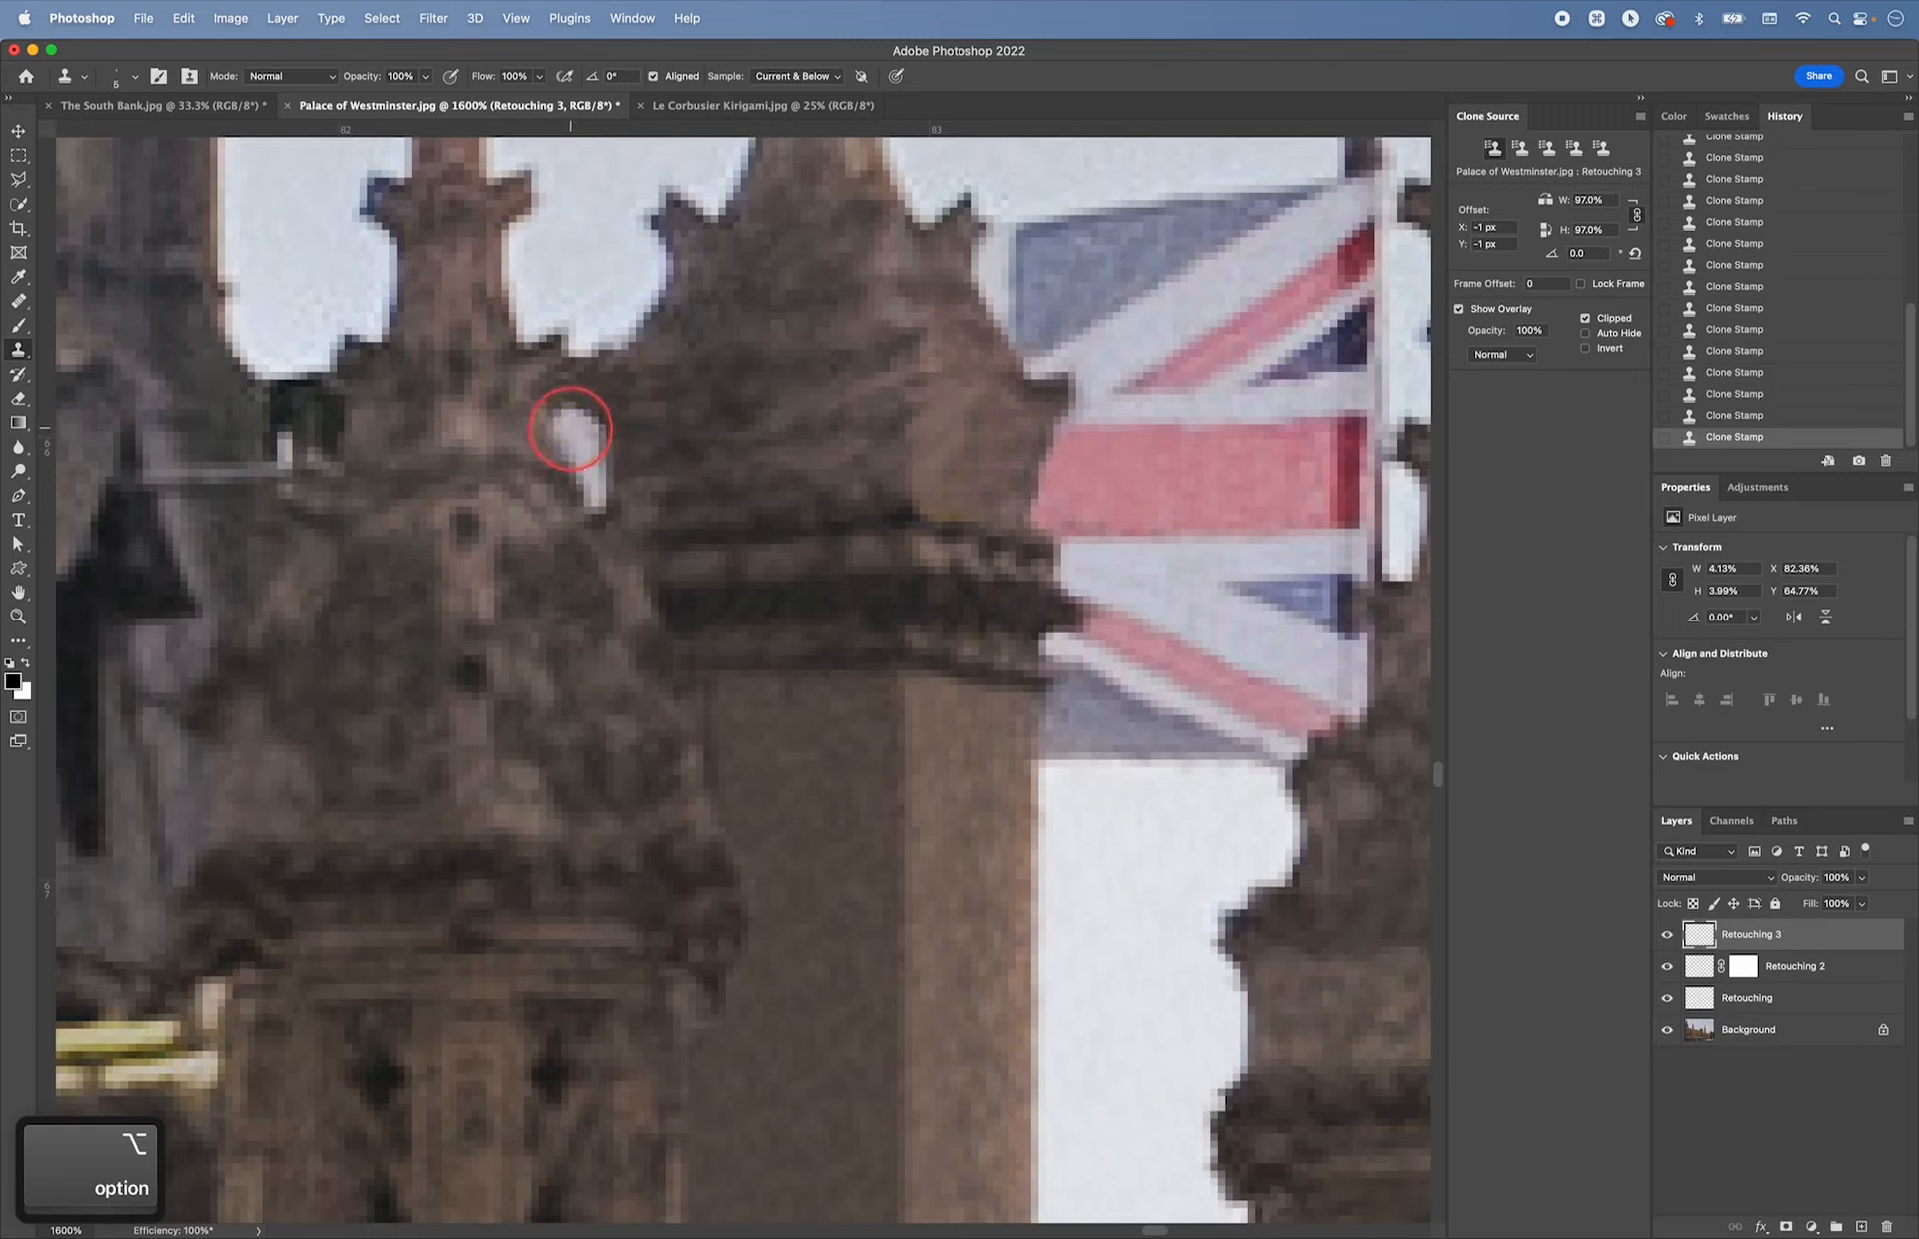
- Clone white over the break in the narrow sliver beside the middle spire and stone over the thin pole next to it
{"action": "left_click_drag", "start_coordinate": [470, 515], "coordinate": [783, 519]}
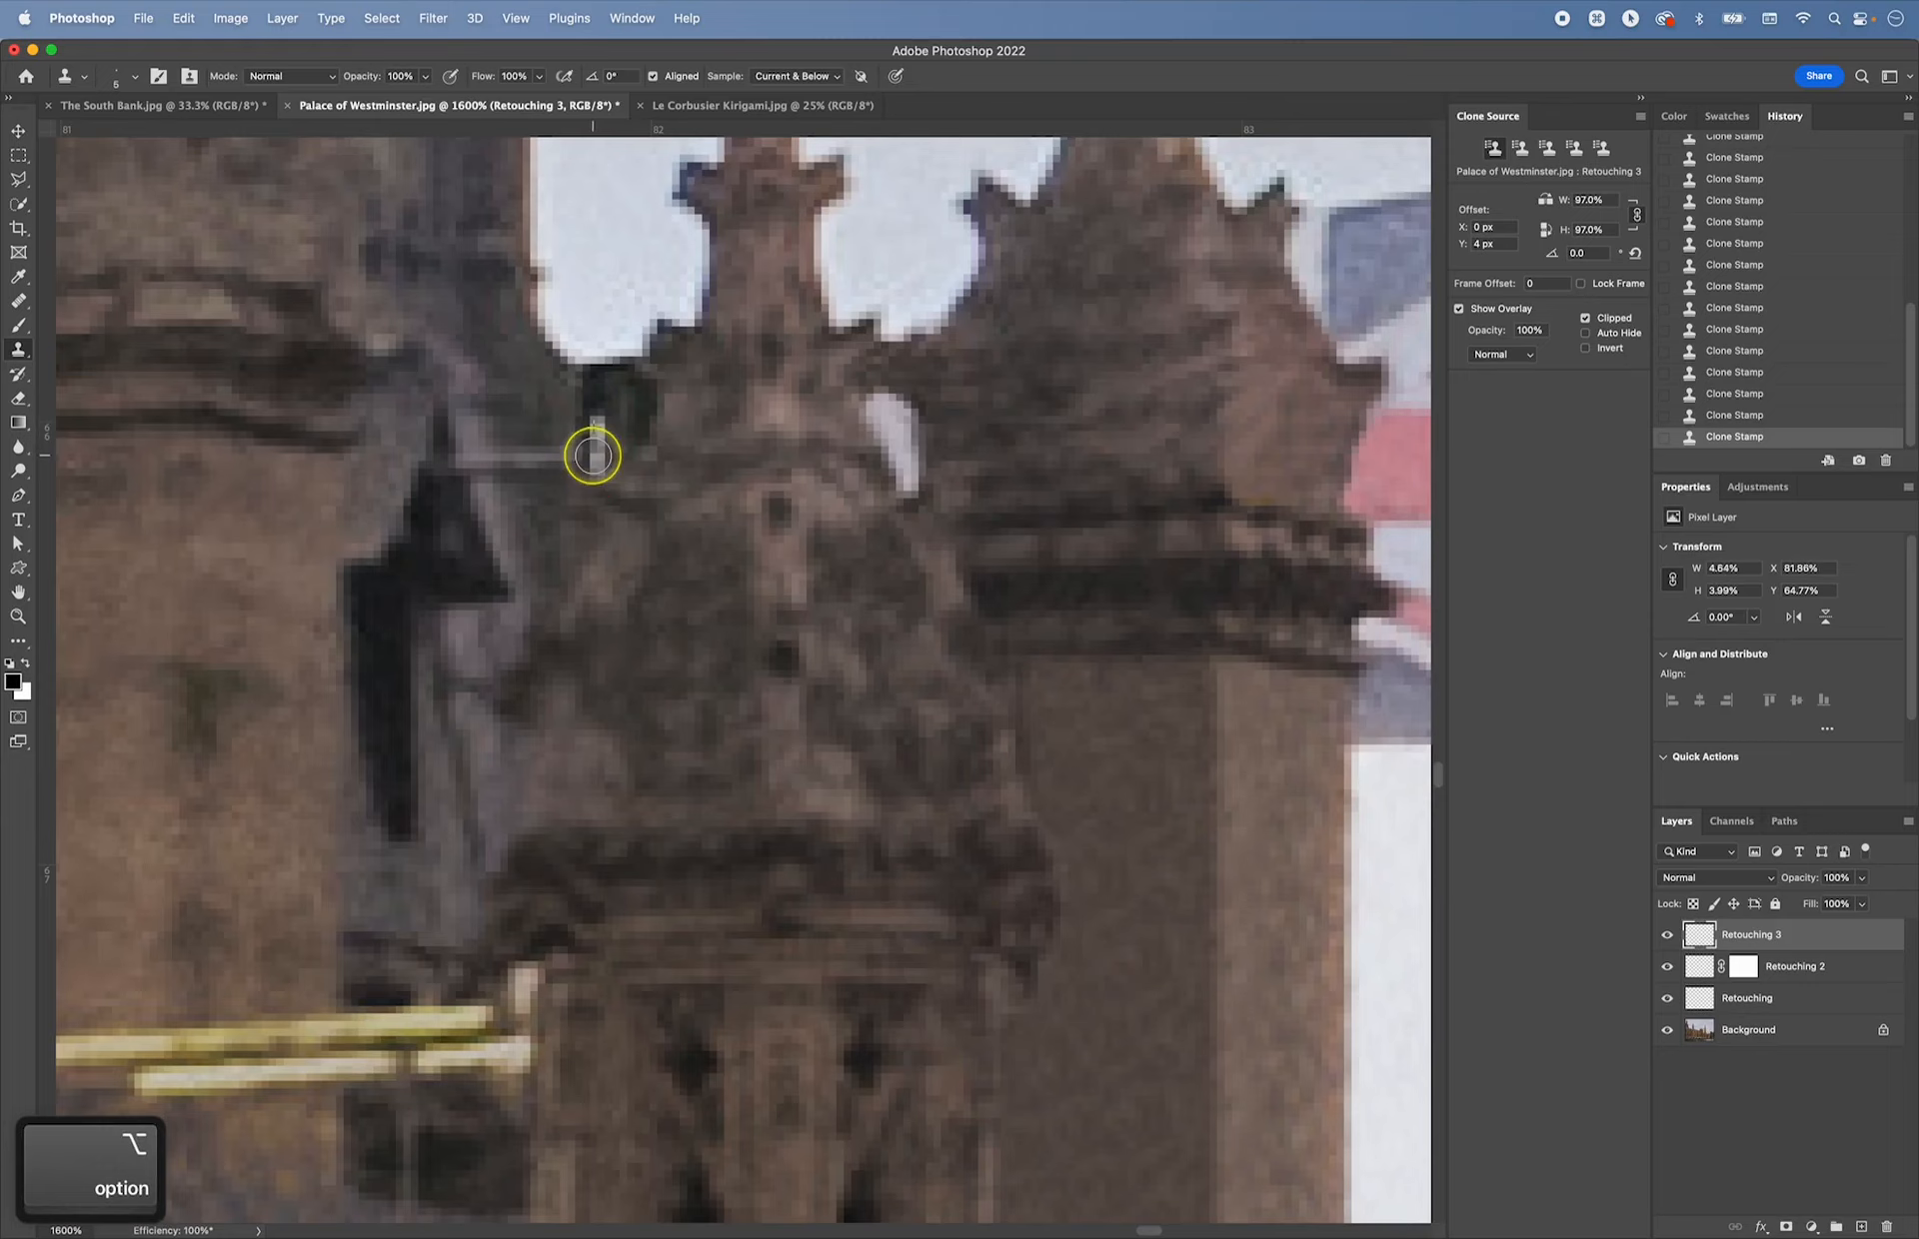
{"action": "left_click", "coordinate": [598, 430], "text": "alt"}
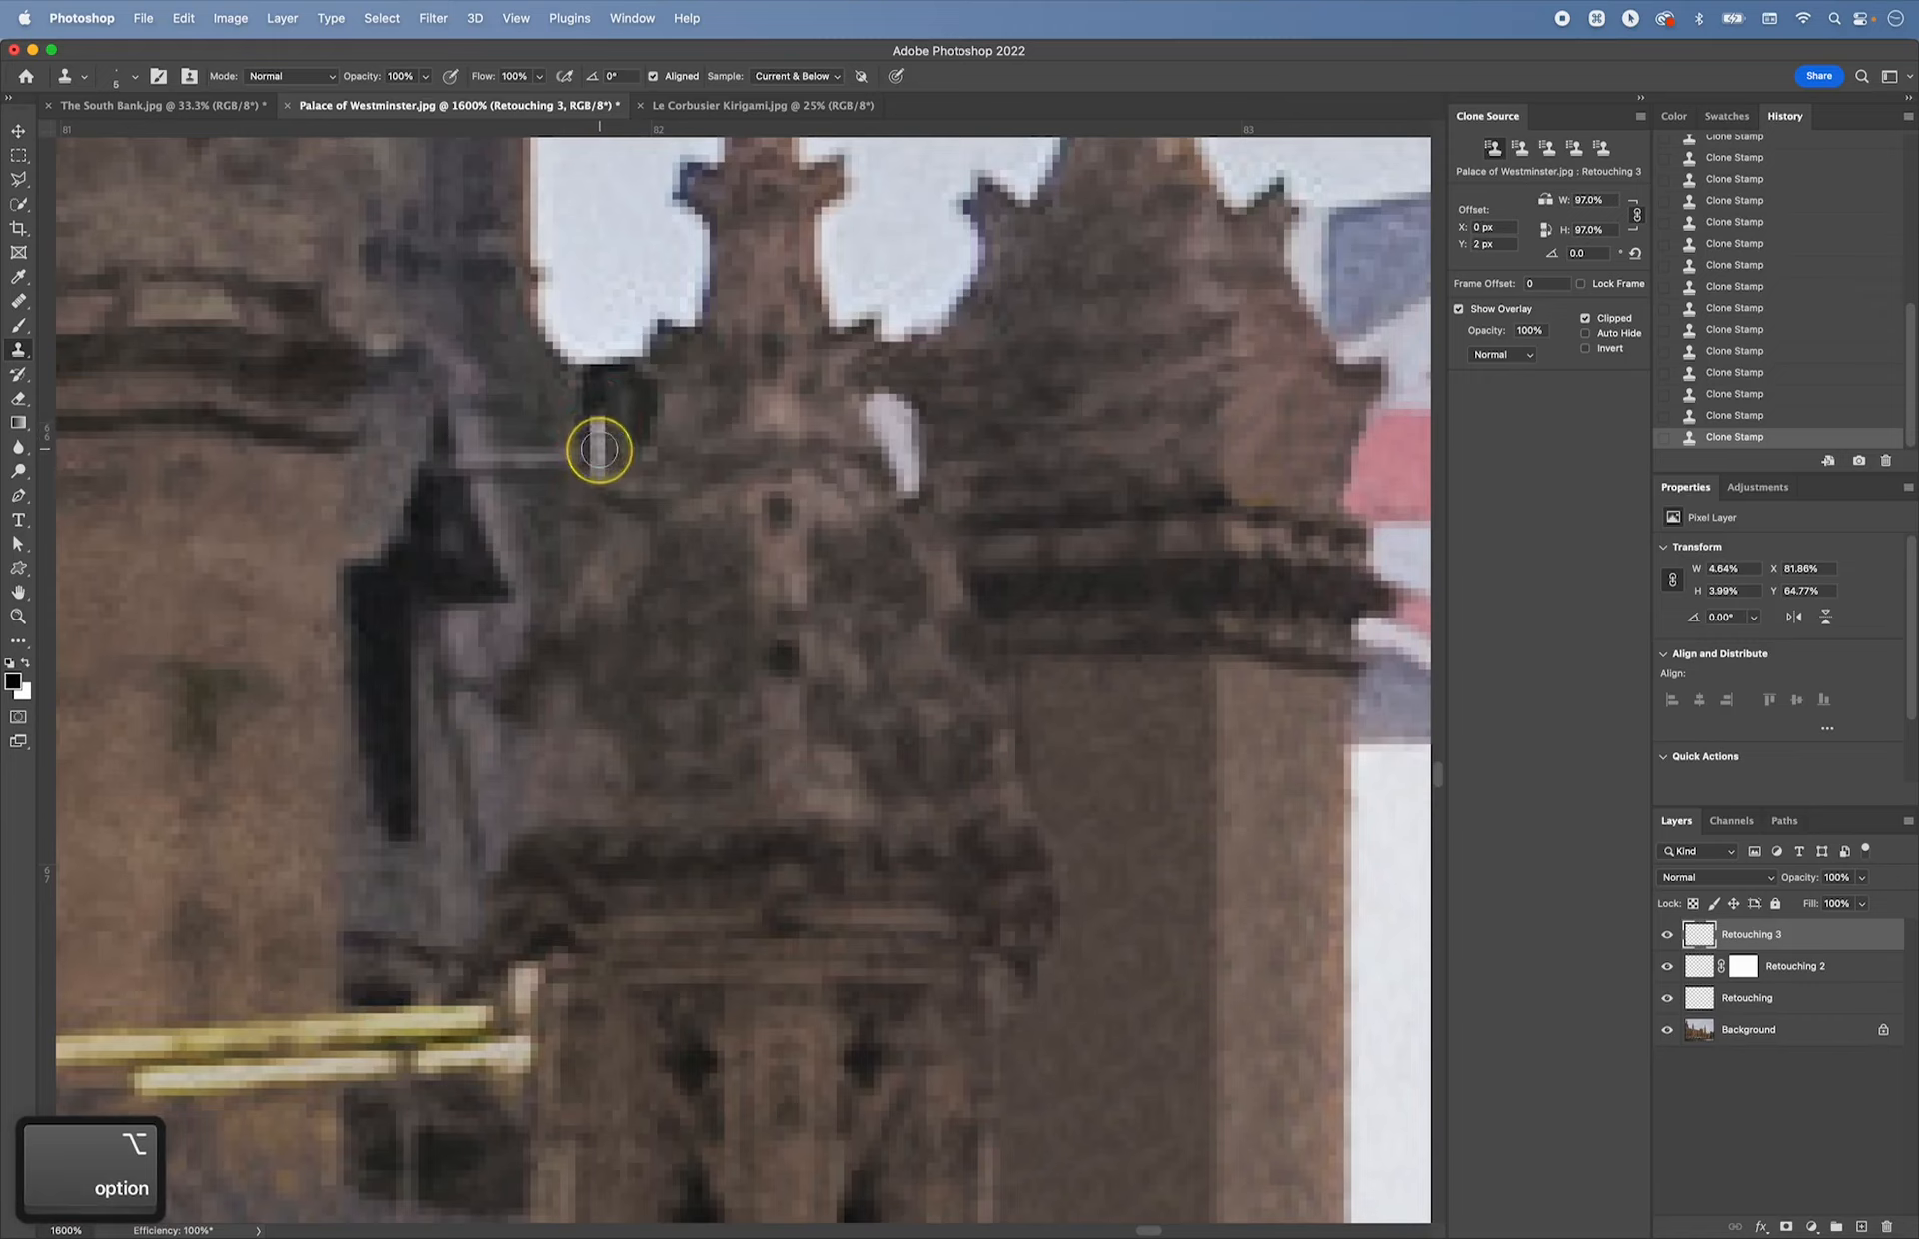
{"action": "left_click", "coordinate": [598, 449], "text": "alt"}
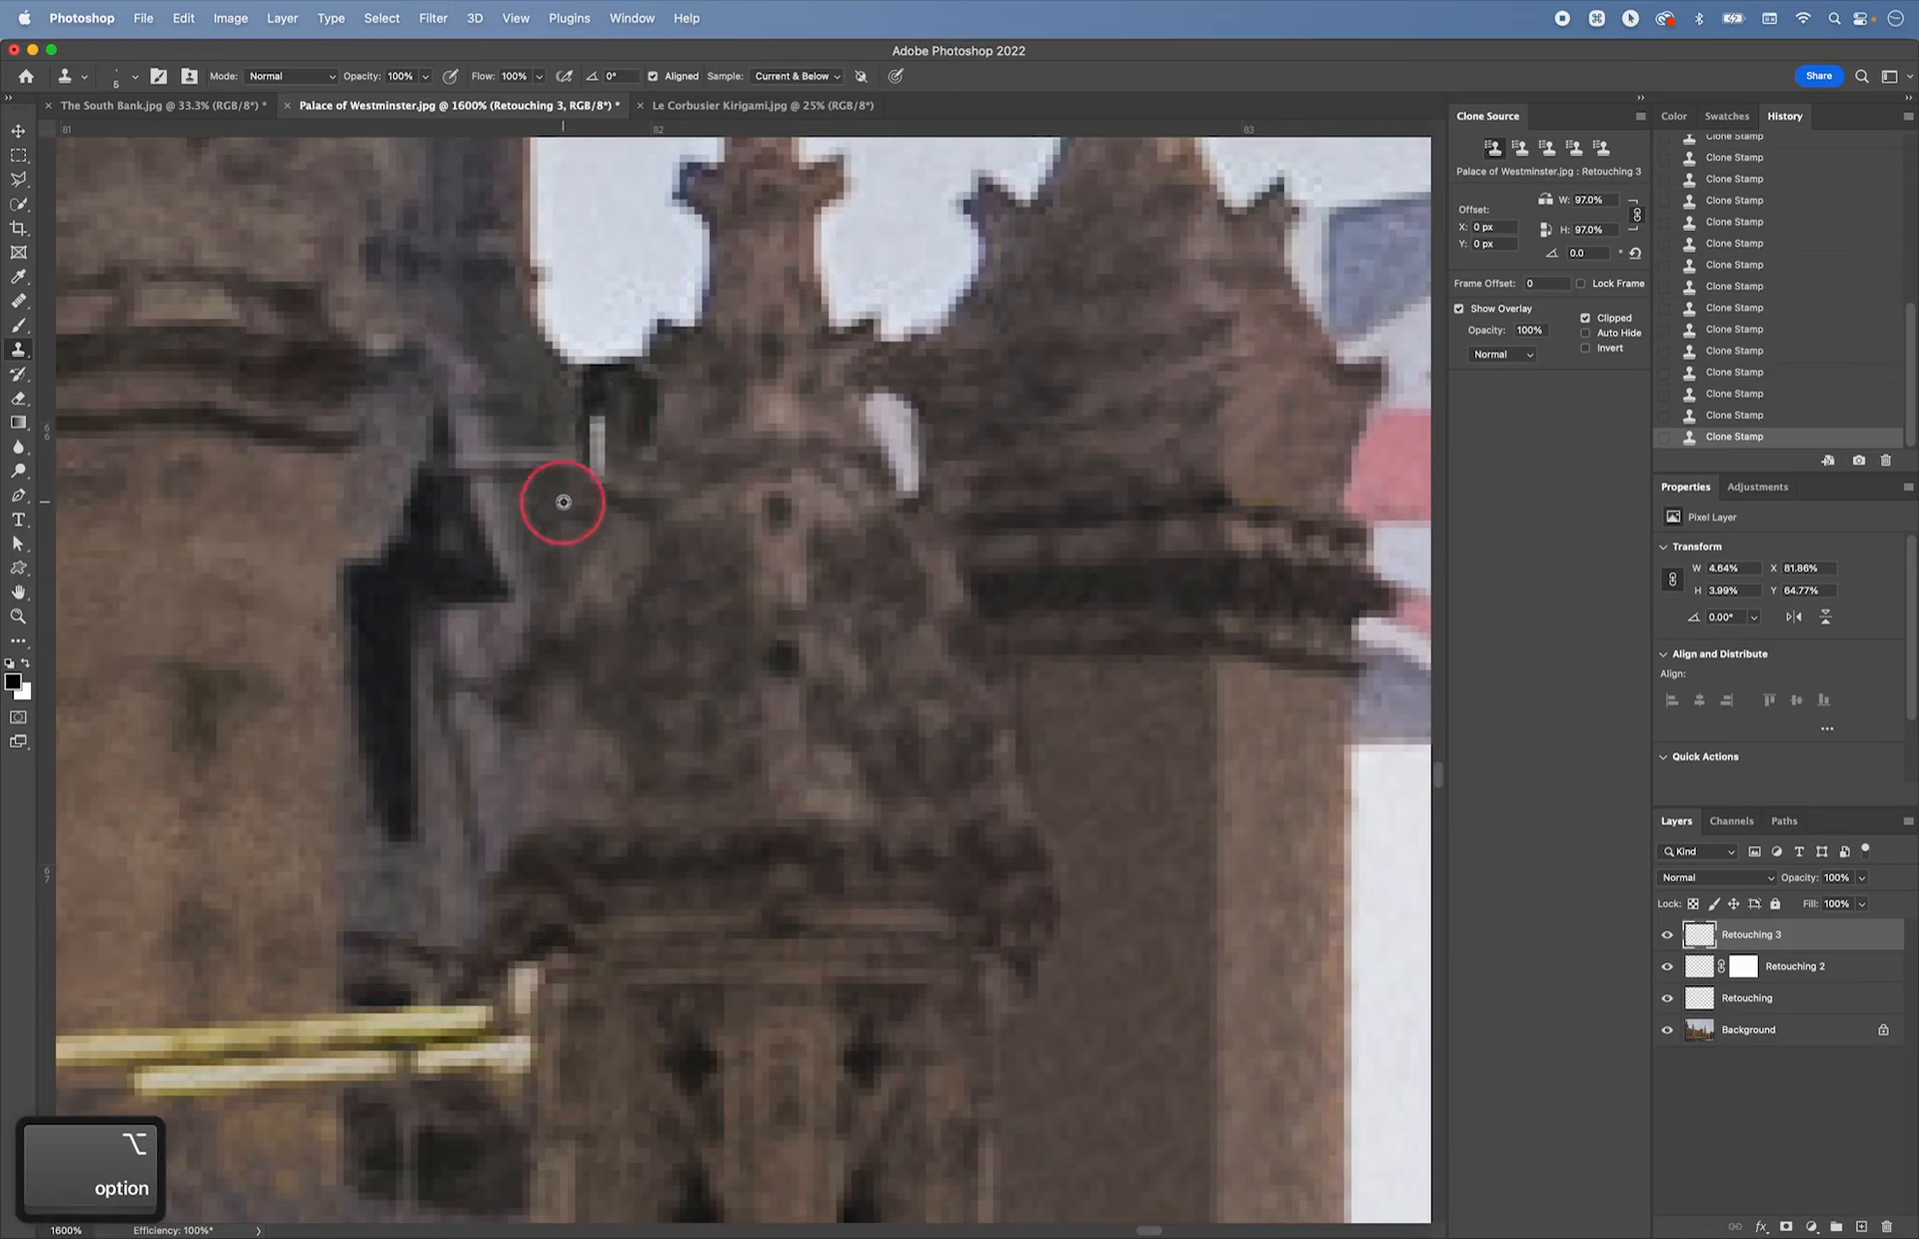
{"action": "left_click", "coordinate": [522, 500], "text": "alt"}
{"action": "left_click", "coordinate": [504, 461]}
{"action": "left_click", "coordinate": [545, 505], "text": "alt"}
{"action": "left_click", "coordinate": [528, 467]}
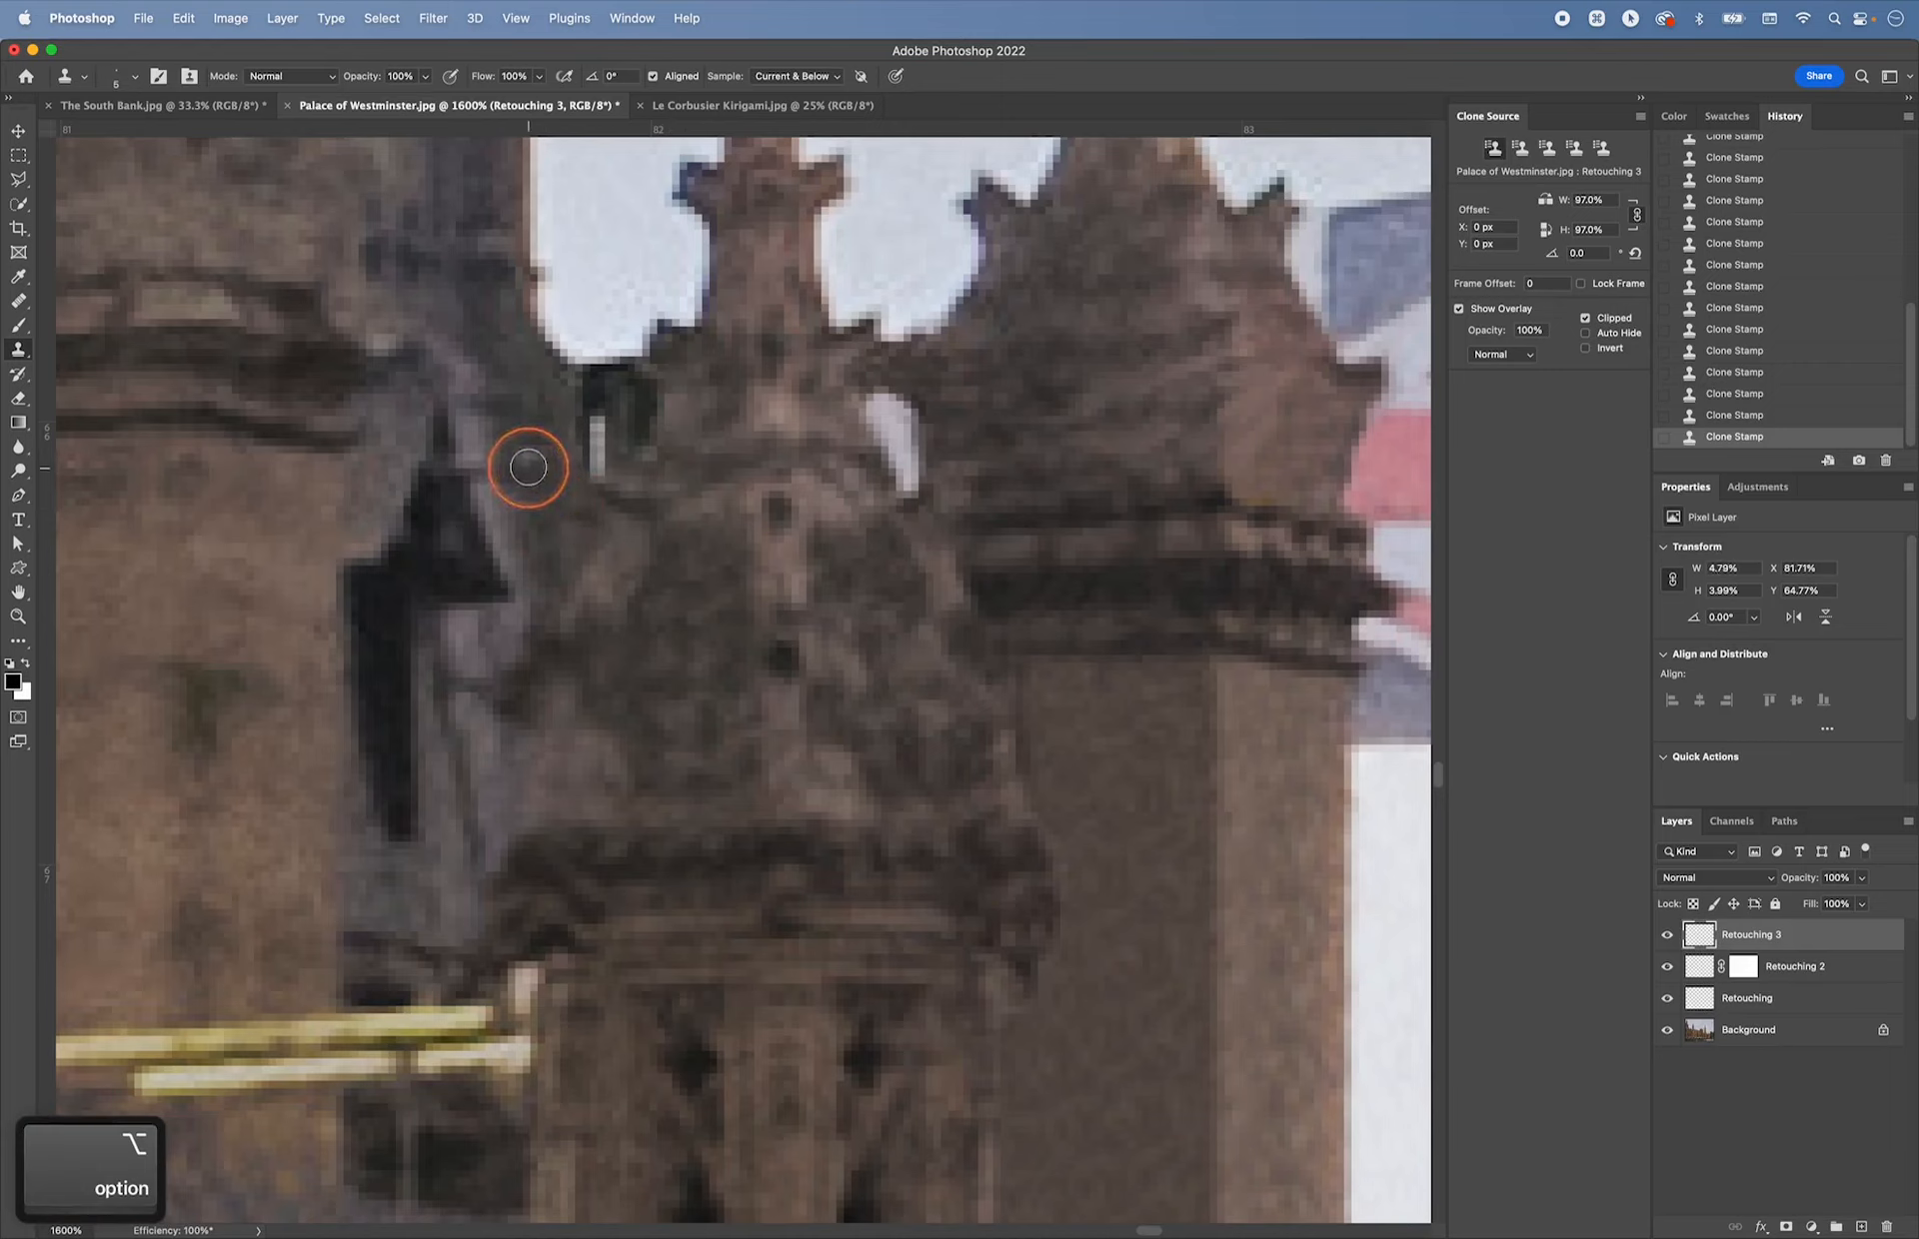
- Clone neighbouring grey stone over the rest of the thin pole down to the dark roof opening and blend its edge
{"action": "left_click", "coordinate": [498, 511], "text": "alt"}
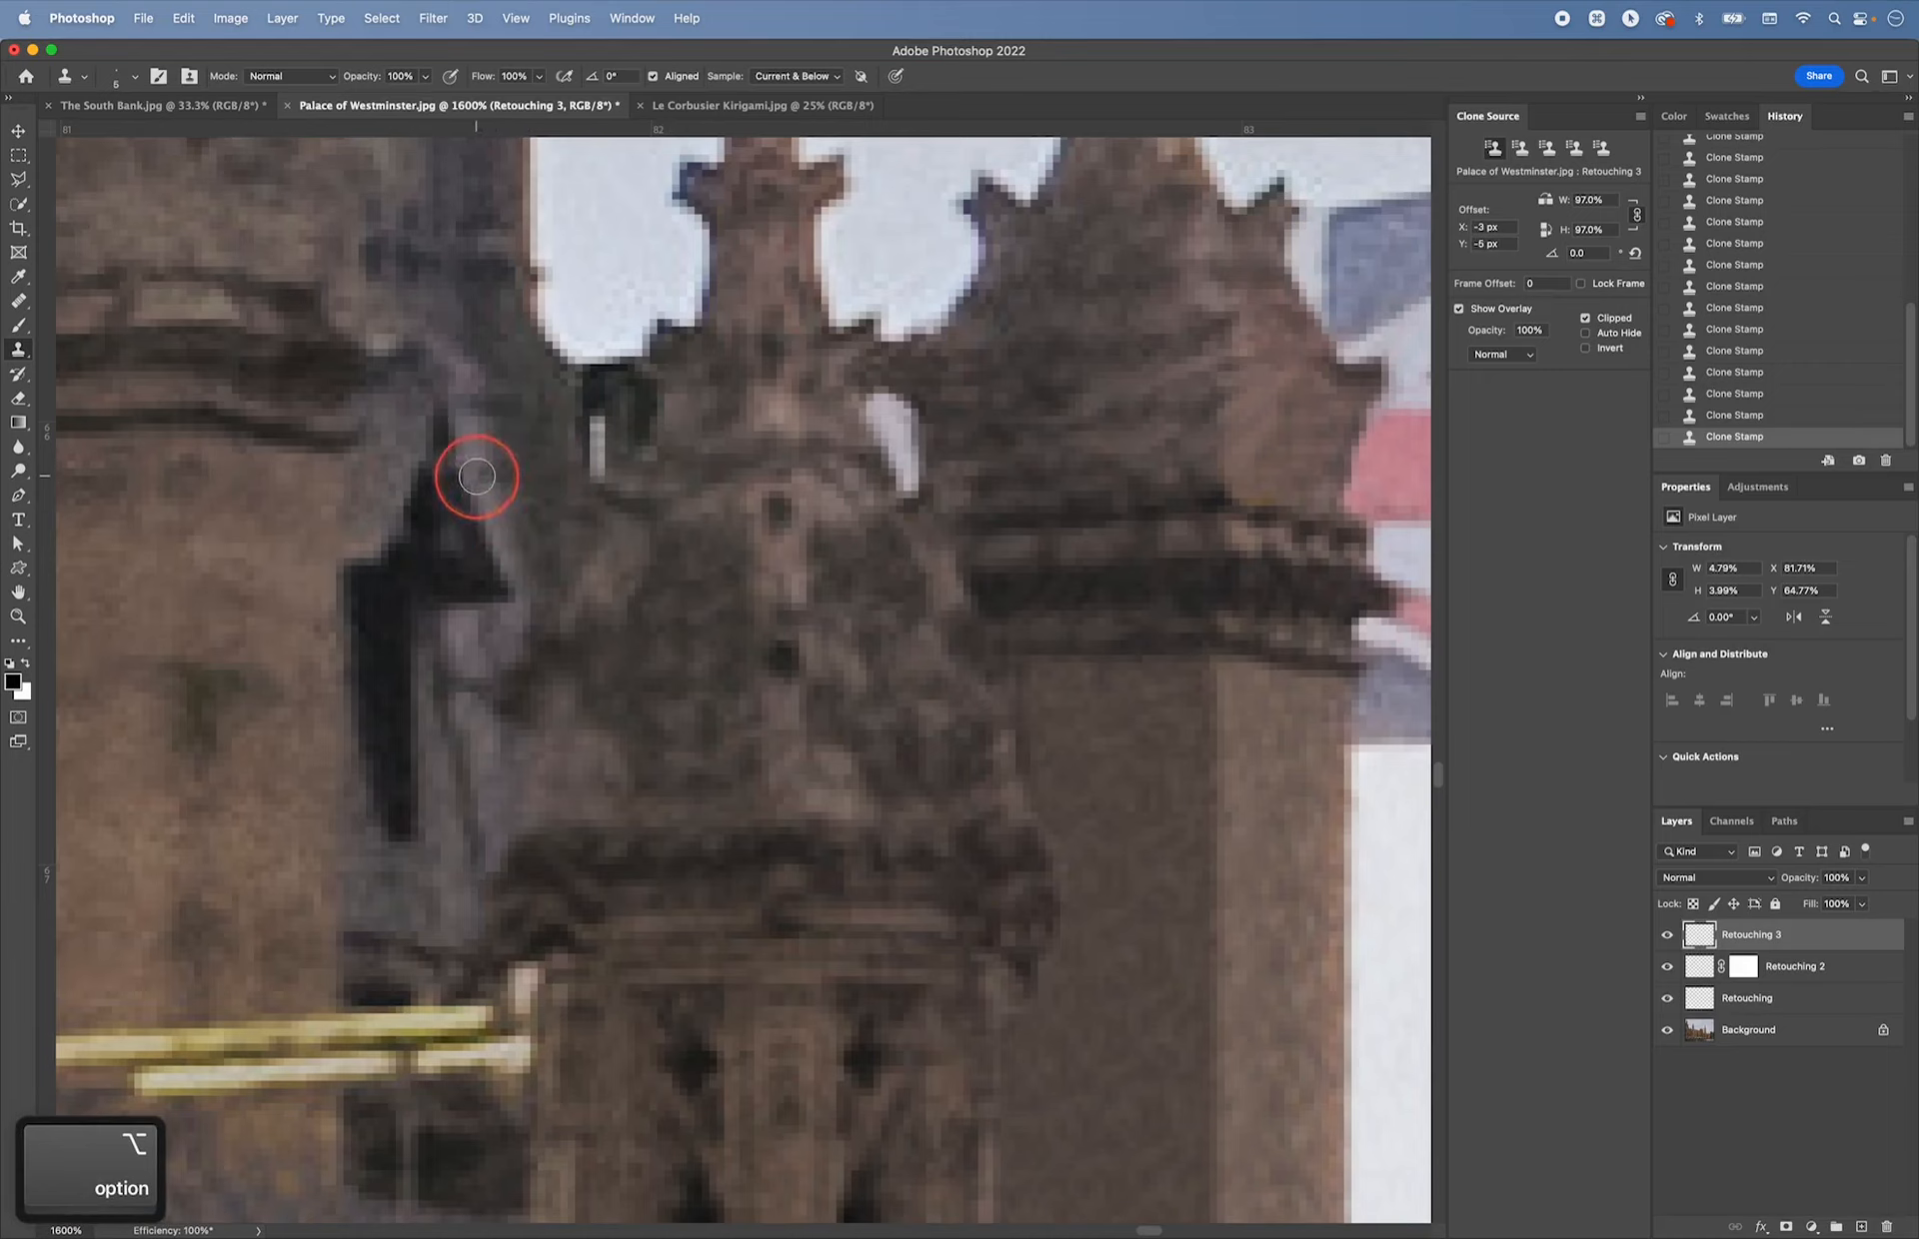
{"action": "left_click", "coordinate": [469, 461]}
{"action": "left_click", "coordinate": [463, 525], "text": "alt"}
{"action": "left_click", "coordinate": [448, 467]}
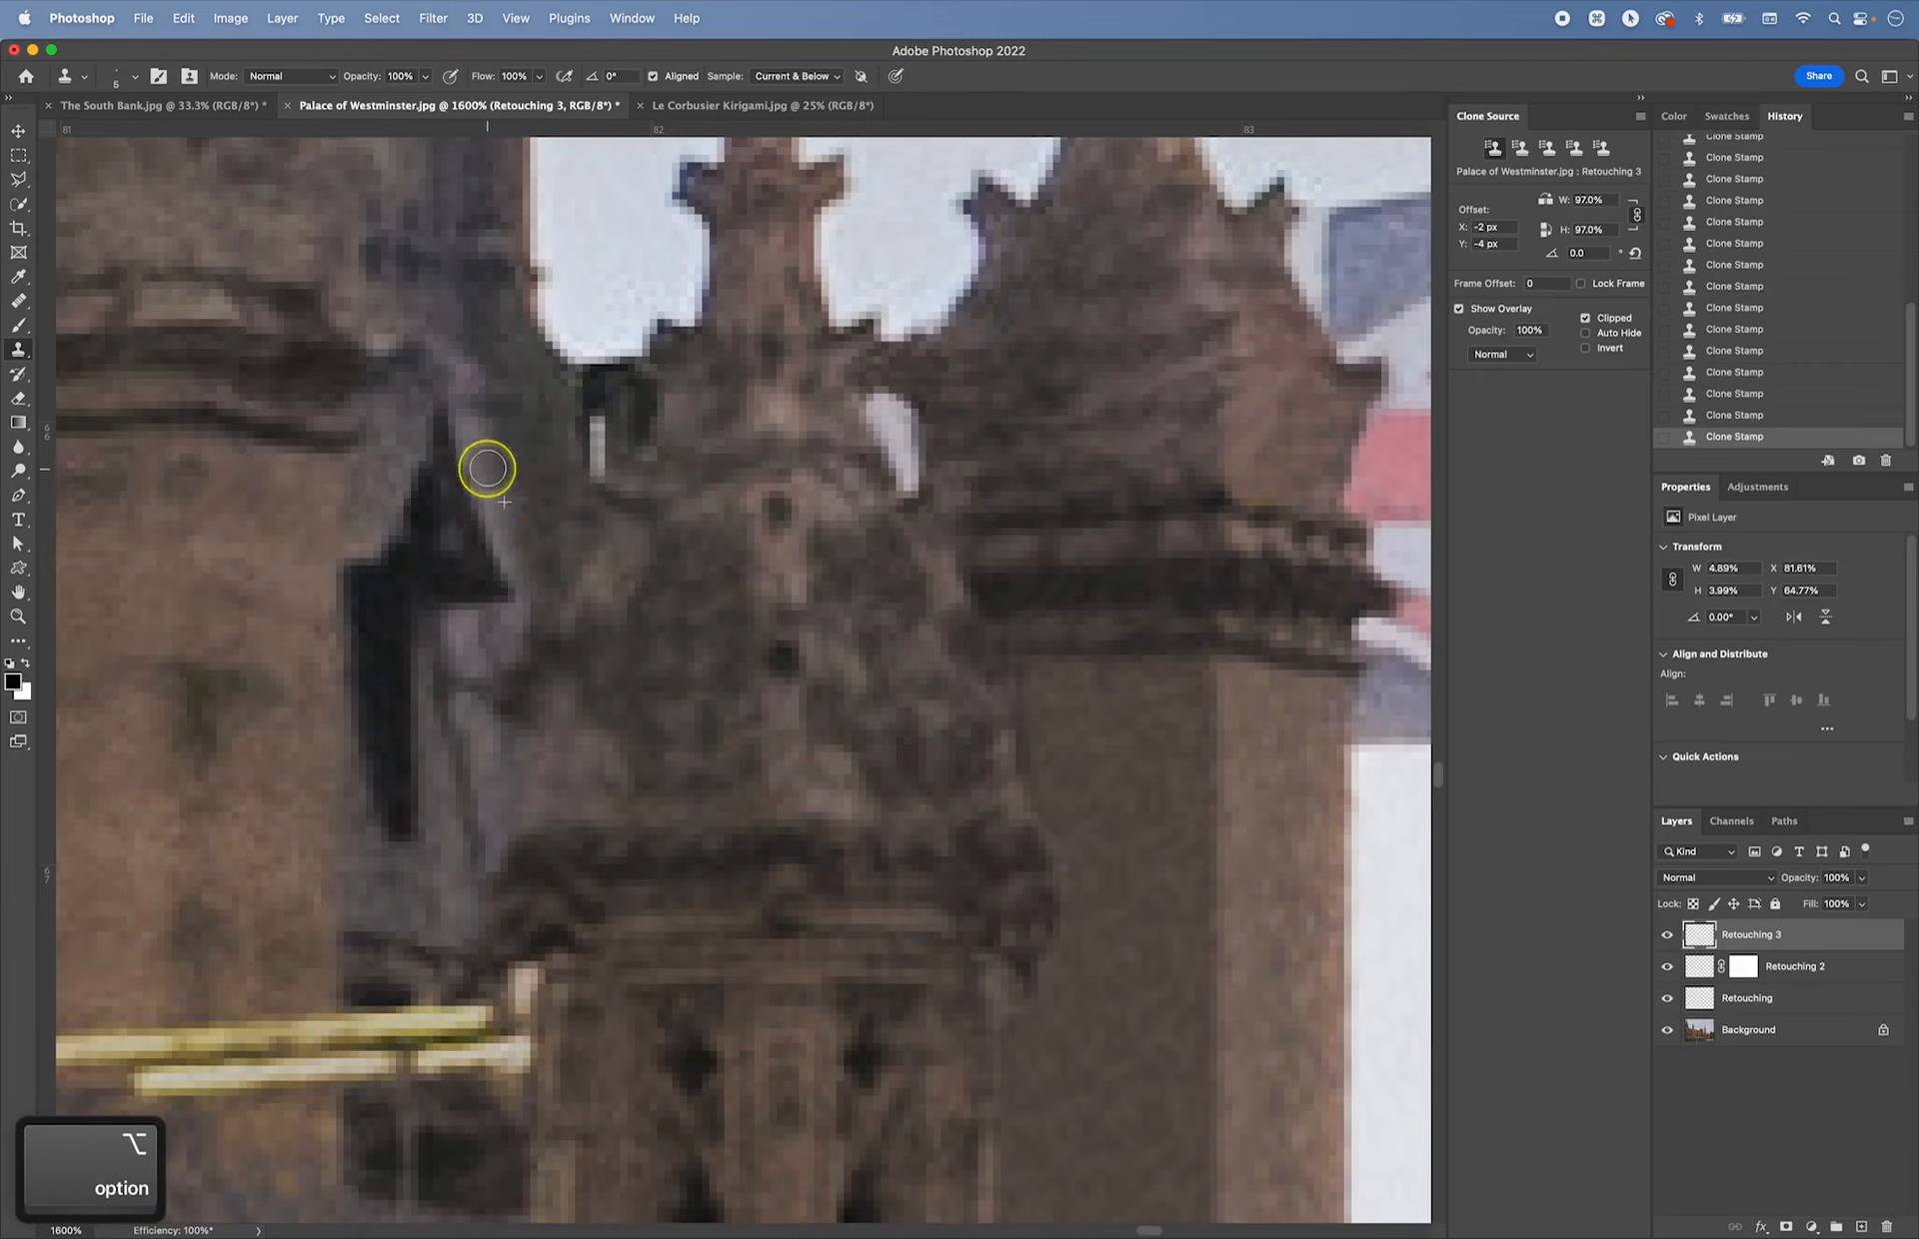
{"action": "left_click", "coordinate": [557, 523], "text": "alt"}
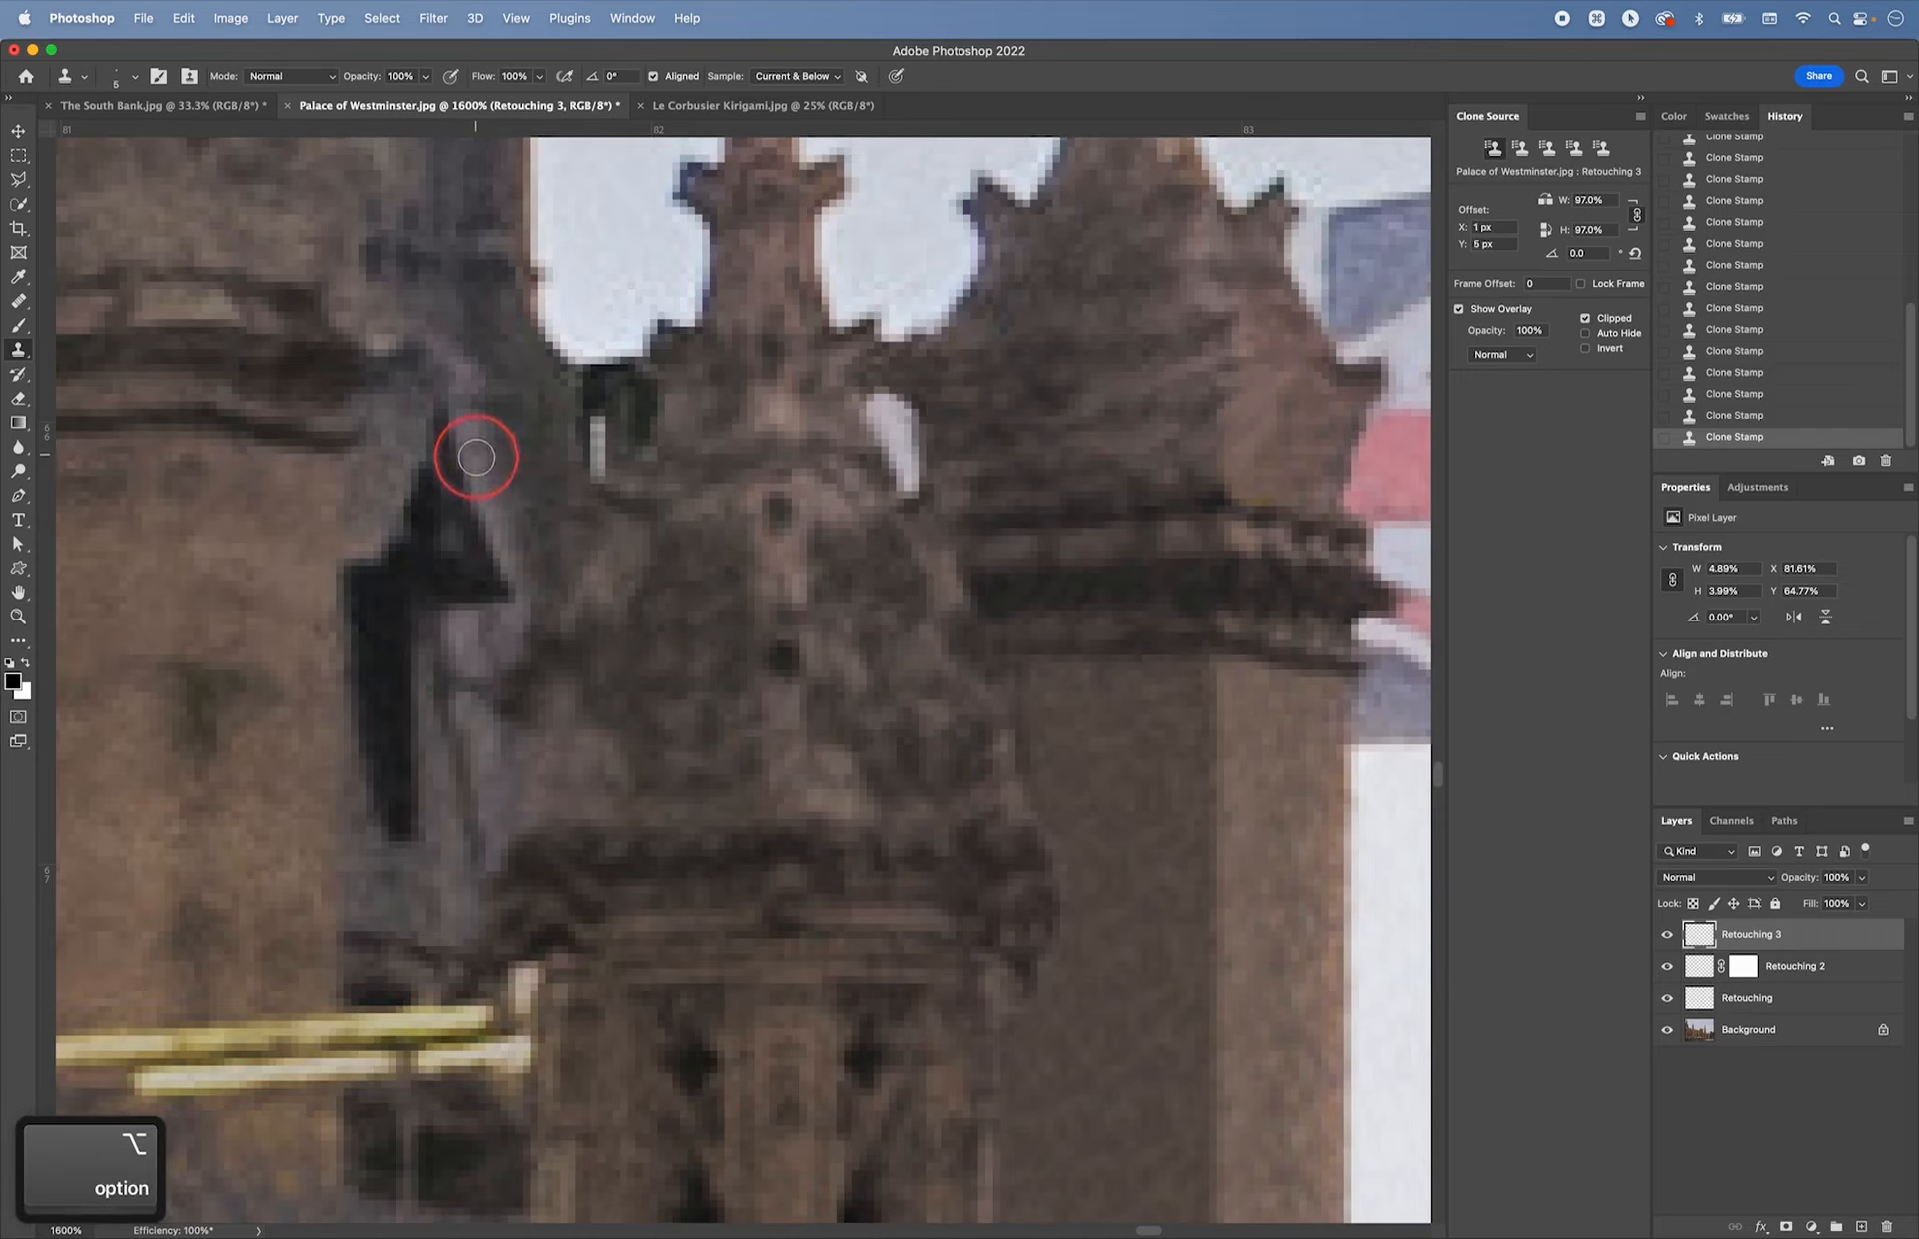
{"action": "left_click", "coordinate": [425, 570], "text": "alt"}
{"action": "mouse_move", "coordinate": [481, 544]}
{"action": "left_mouse_down"}
{"action": "mouse_move", "coordinate": [546, 612]}
{"action": "mouse_move", "coordinate": [663, 523]}
{"action": "mouse_move", "coordinate": [373, 472]}
{"action": "left_mouse_up"}
- Check the retouched spires around the flag at lower magnification and examine the yellow poles beside the middle turret
{"action": "left_click_drag", "start_coordinate": [642, 635], "coordinate": [744, 629]}
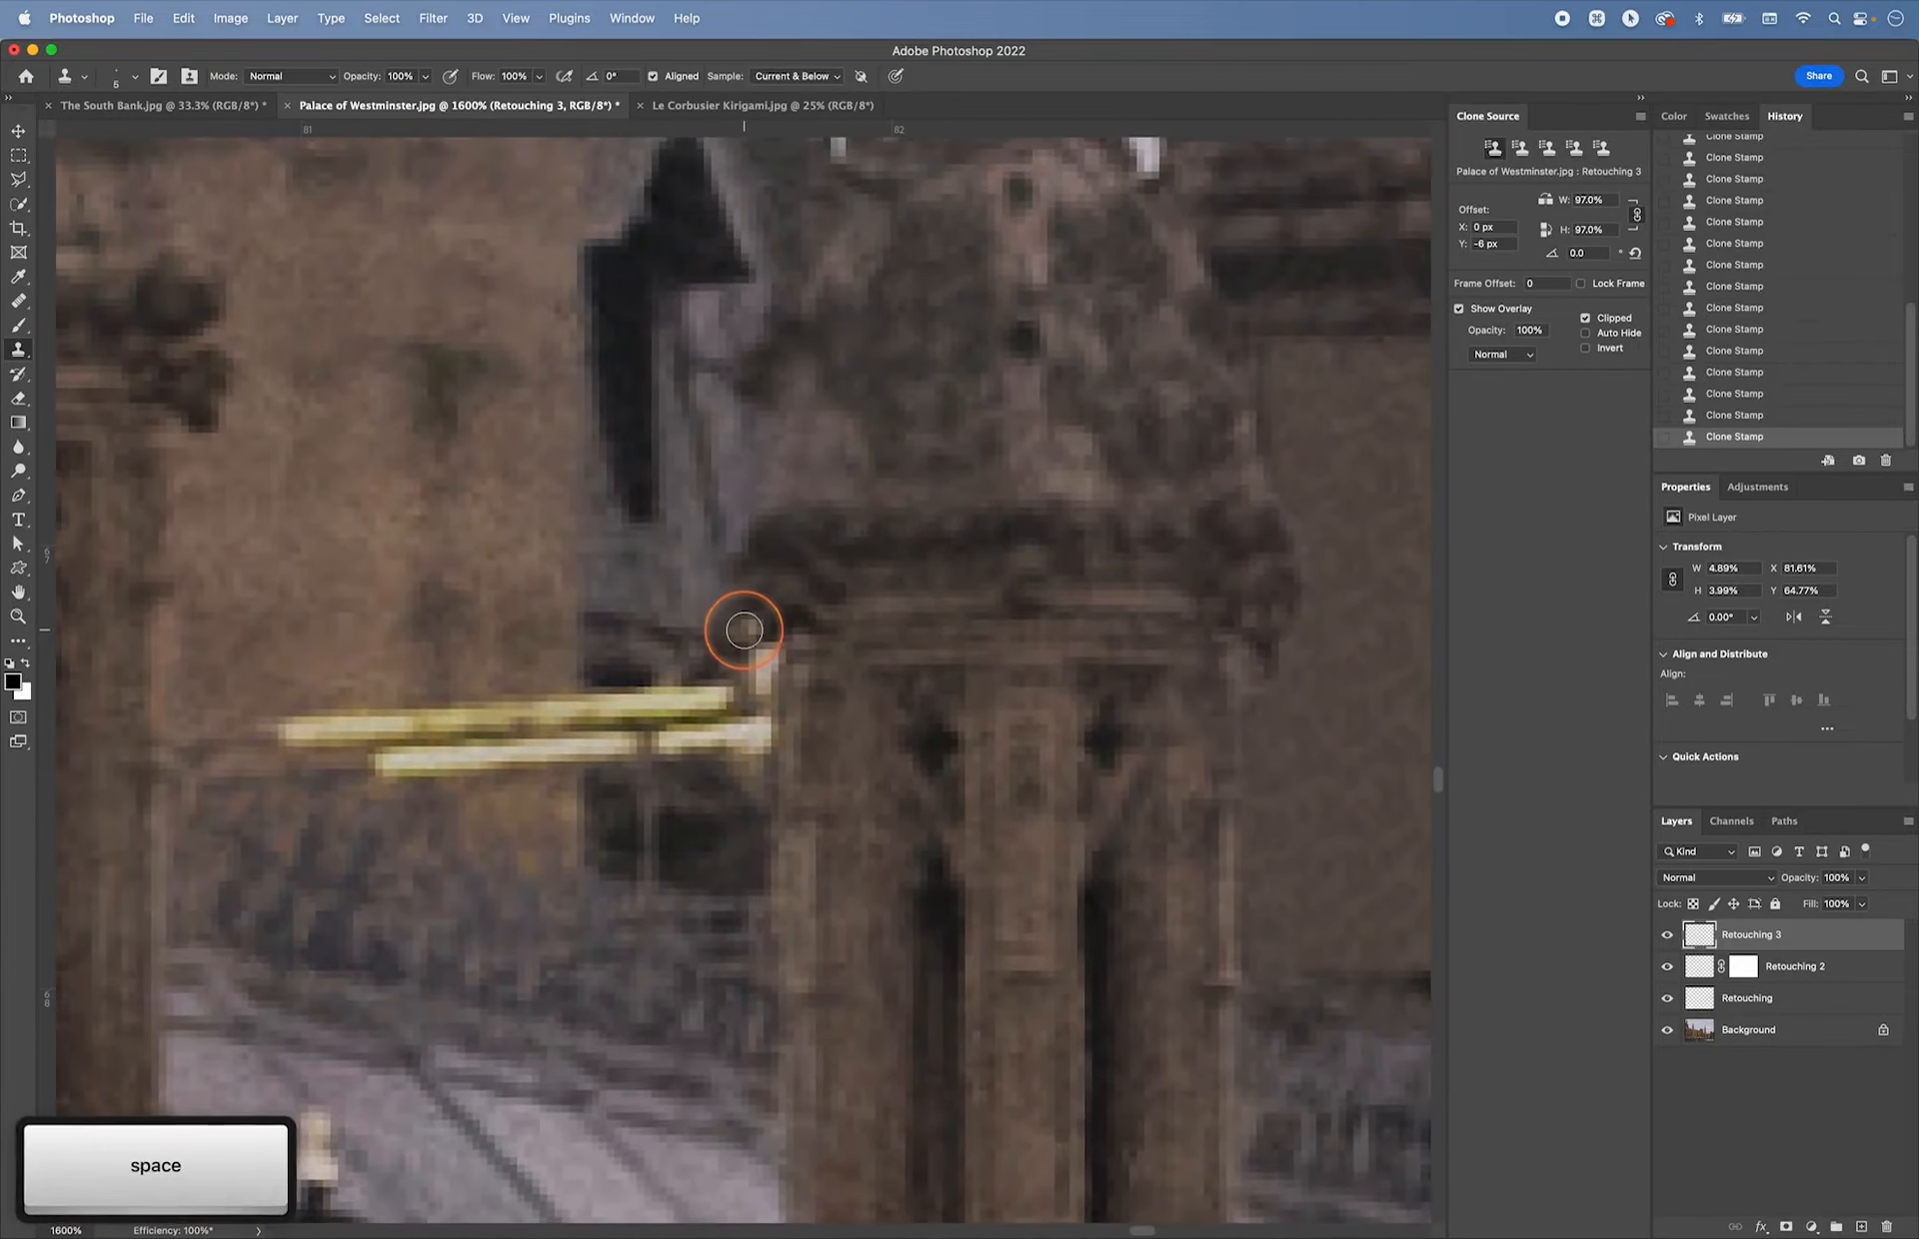
{"action": "key", "text": "super+minus"}
{"action": "key", "text": "super+minus"}
{"action": "key", "text": "super+minus"}
{"action": "key", "text": "super+minus"}
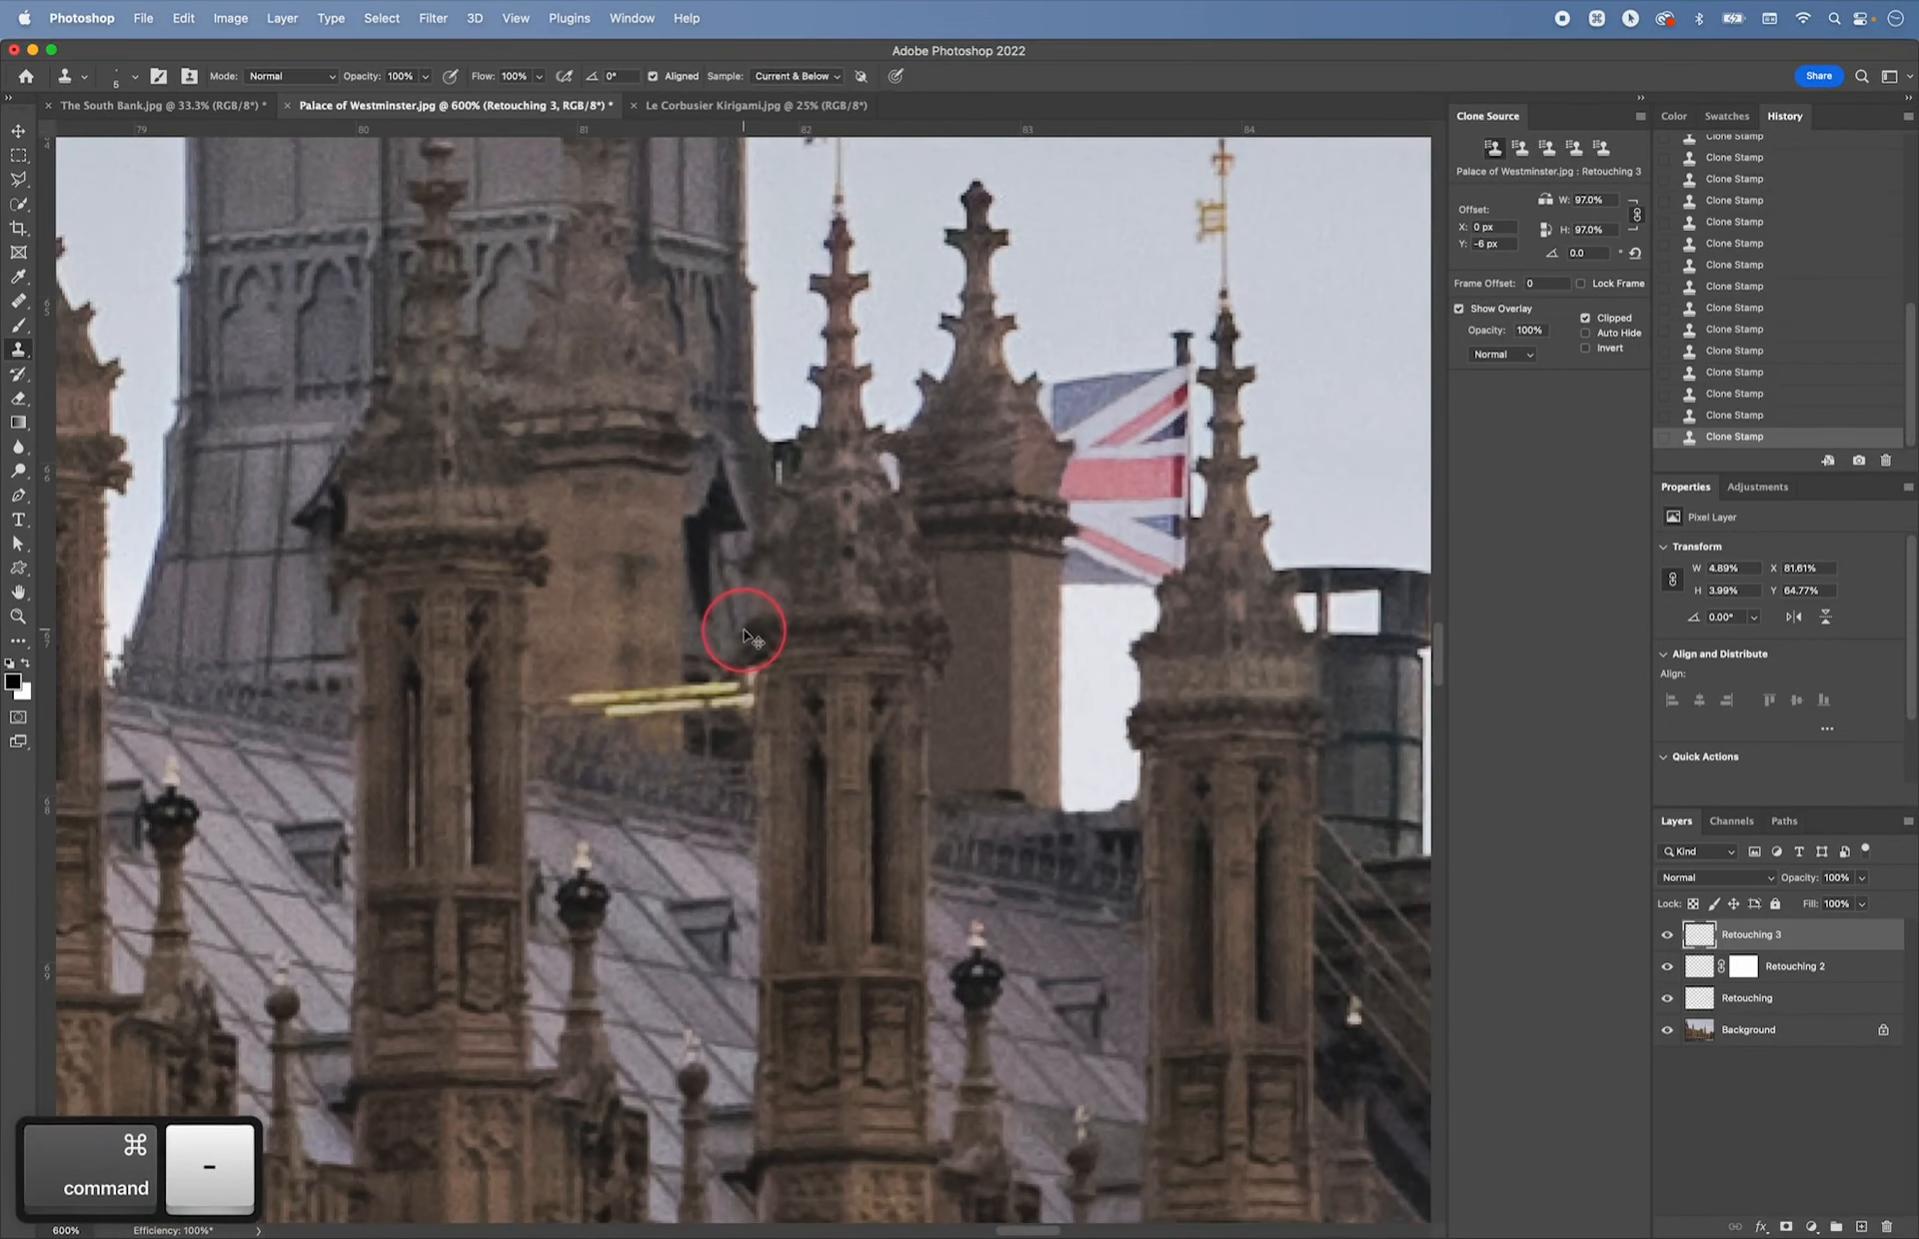
{"action": "key", "text": "super+minus"}
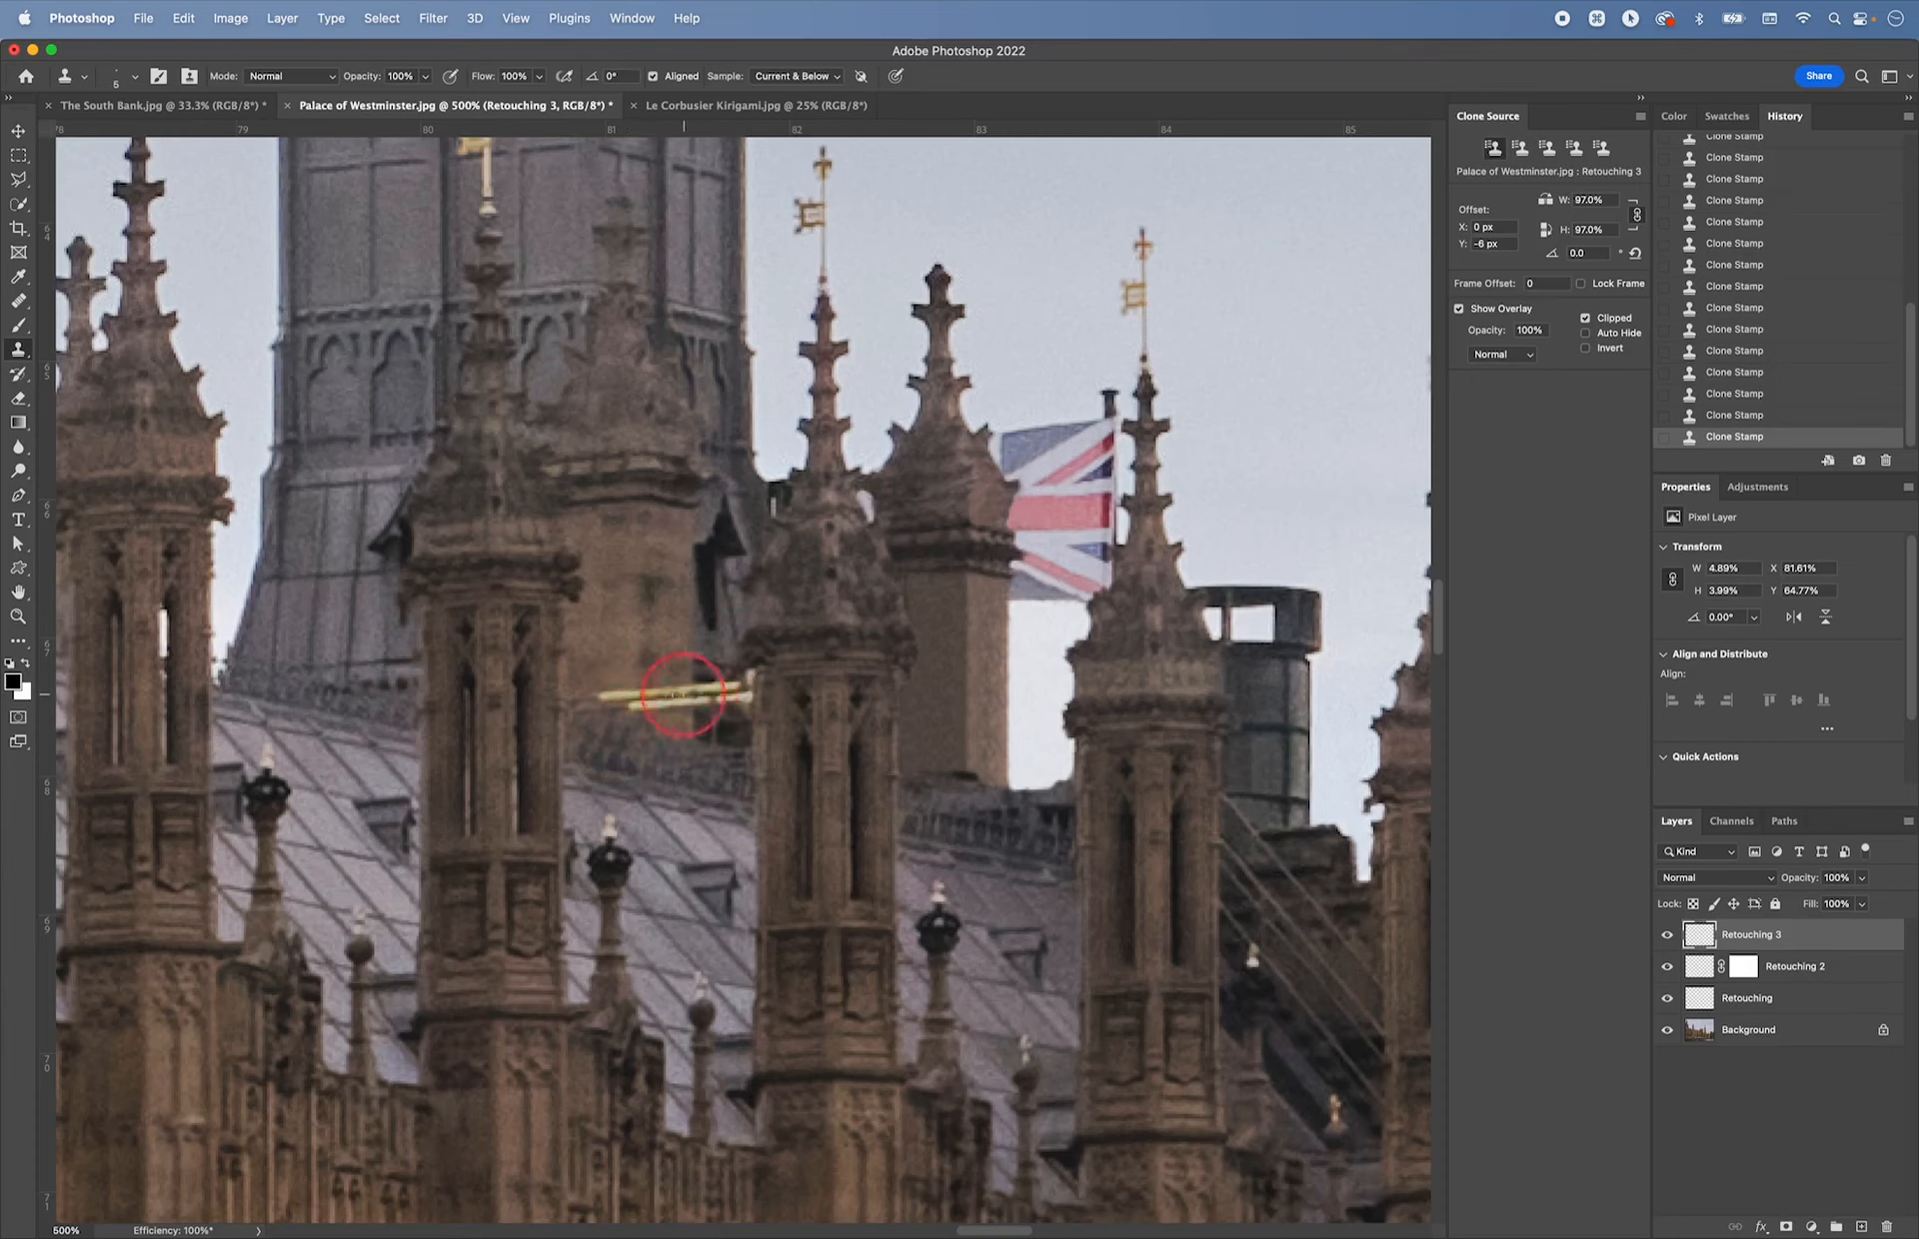
{"action": "key", "text": "super+equal"}
{"action": "key", "text": "super+equal"}
{"action": "key", "text": "super+equal"}
{"action": "key", "text": "super+equal"}
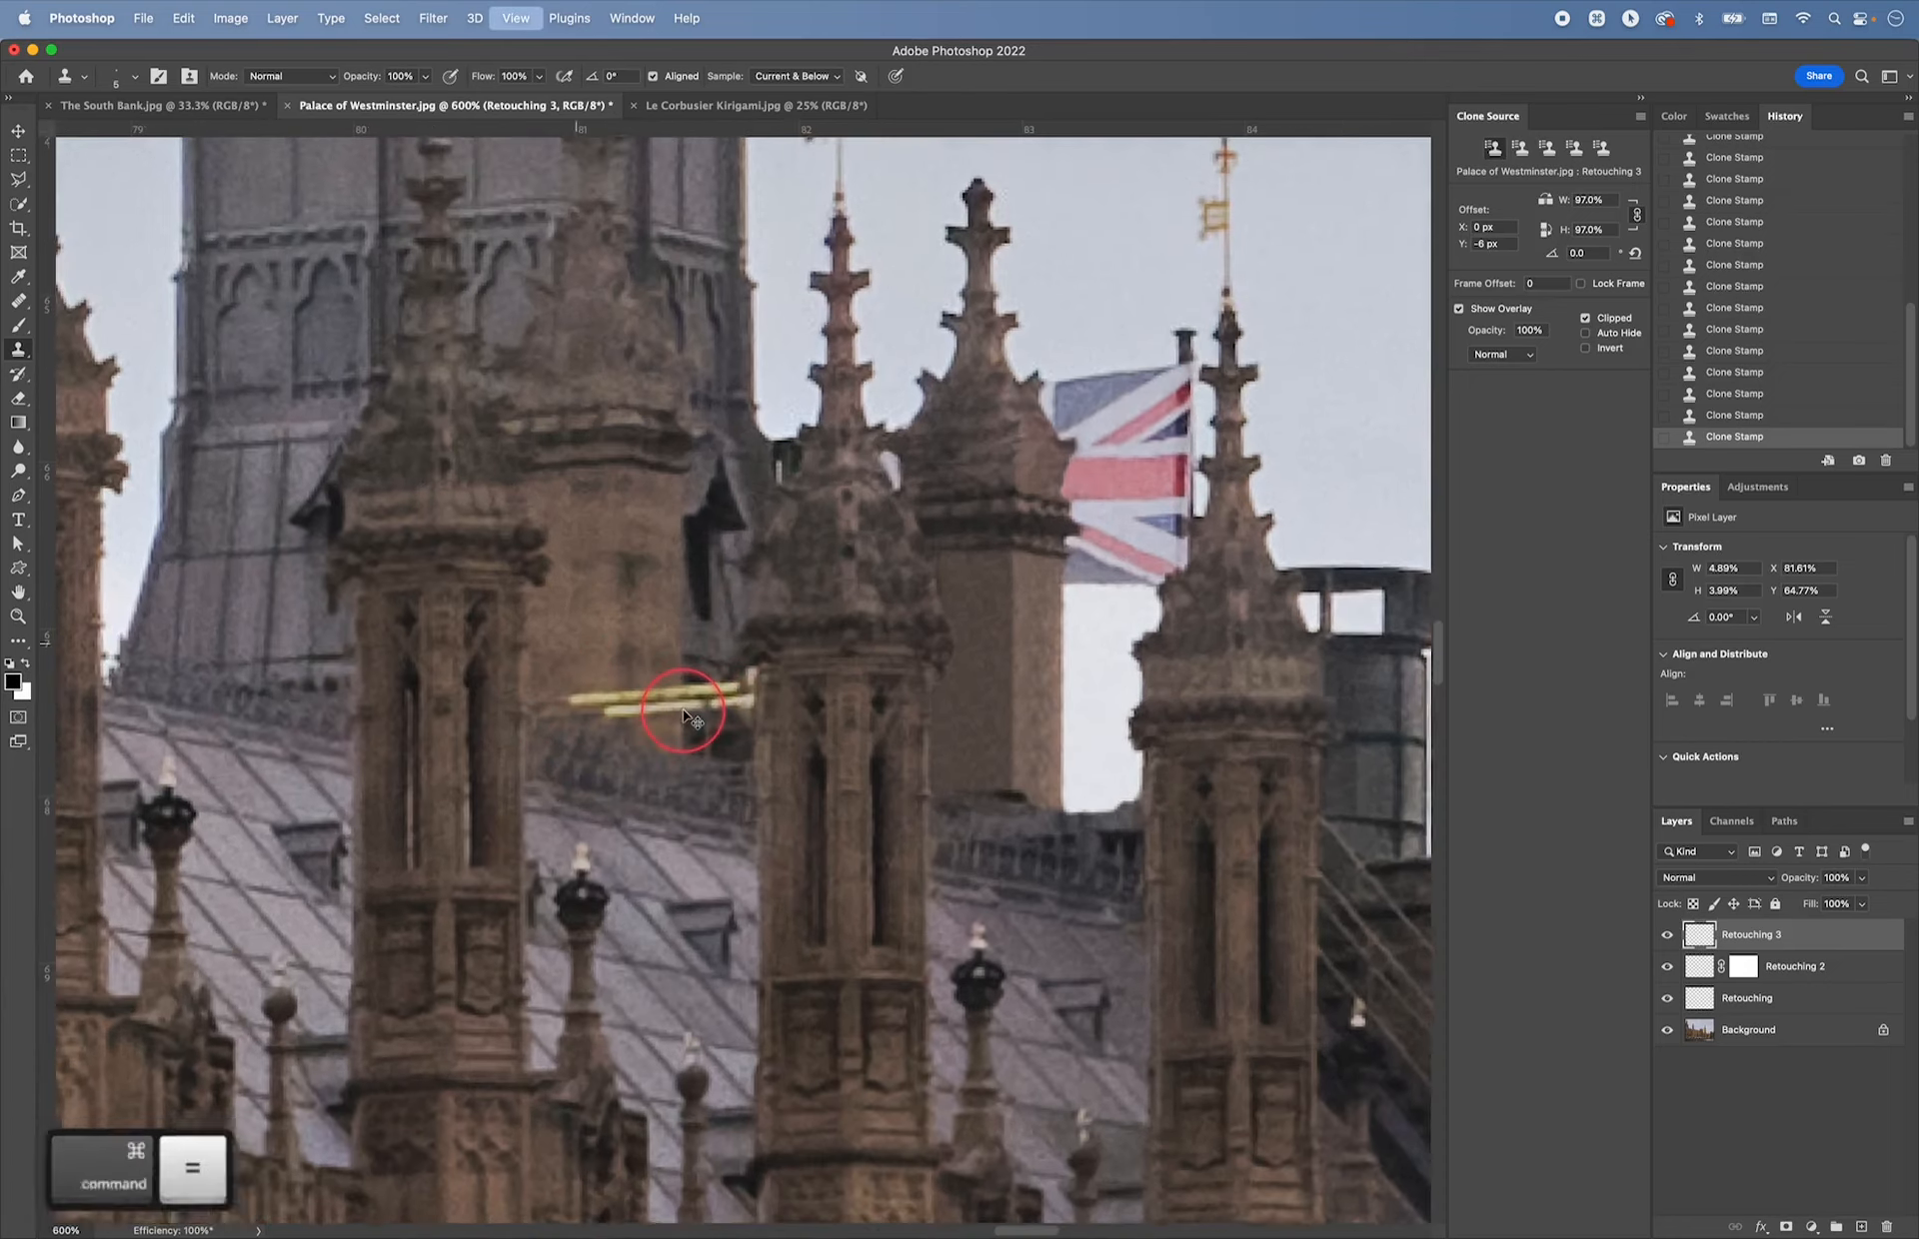
{"action": "key", "text": "super+equal"}
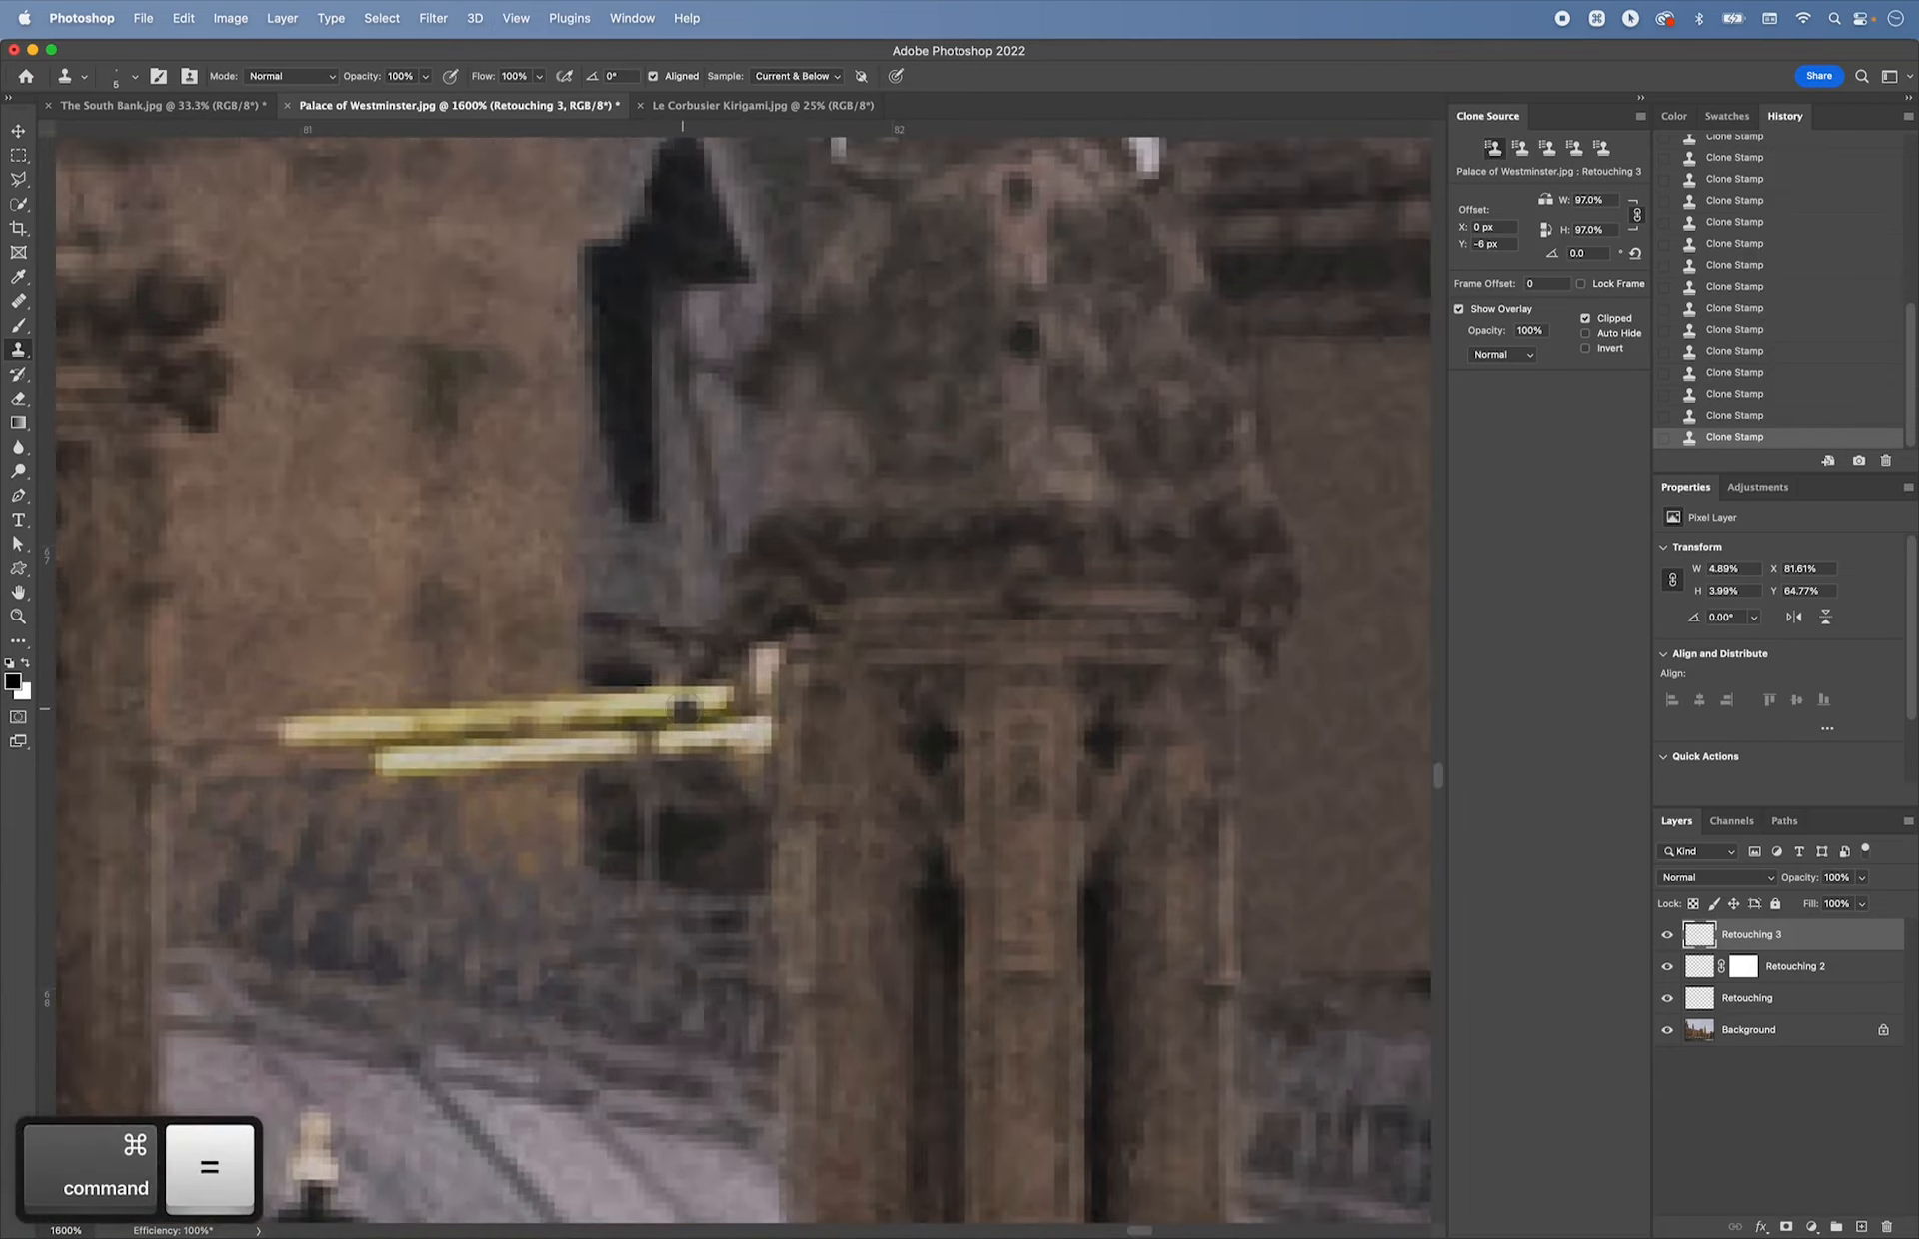
- Enlarge the Clone Stamp brush to 25 and clone wall stone over the yellow poles crossing the brown wall
{"action": "mouse_move", "coordinate": [450, 686]}
{"action": "left_mouse_down"}
{"action": "mouse_move", "coordinate": [664, 454]}
{"action": "mouse_move", "coordinate": [663, 634]}
{"action": "mouse_move", "coordinate": [548, 656]}
{"action": "mouse_move", "coordinate": [638, 550]}
{"action": "left_mouse_up"}
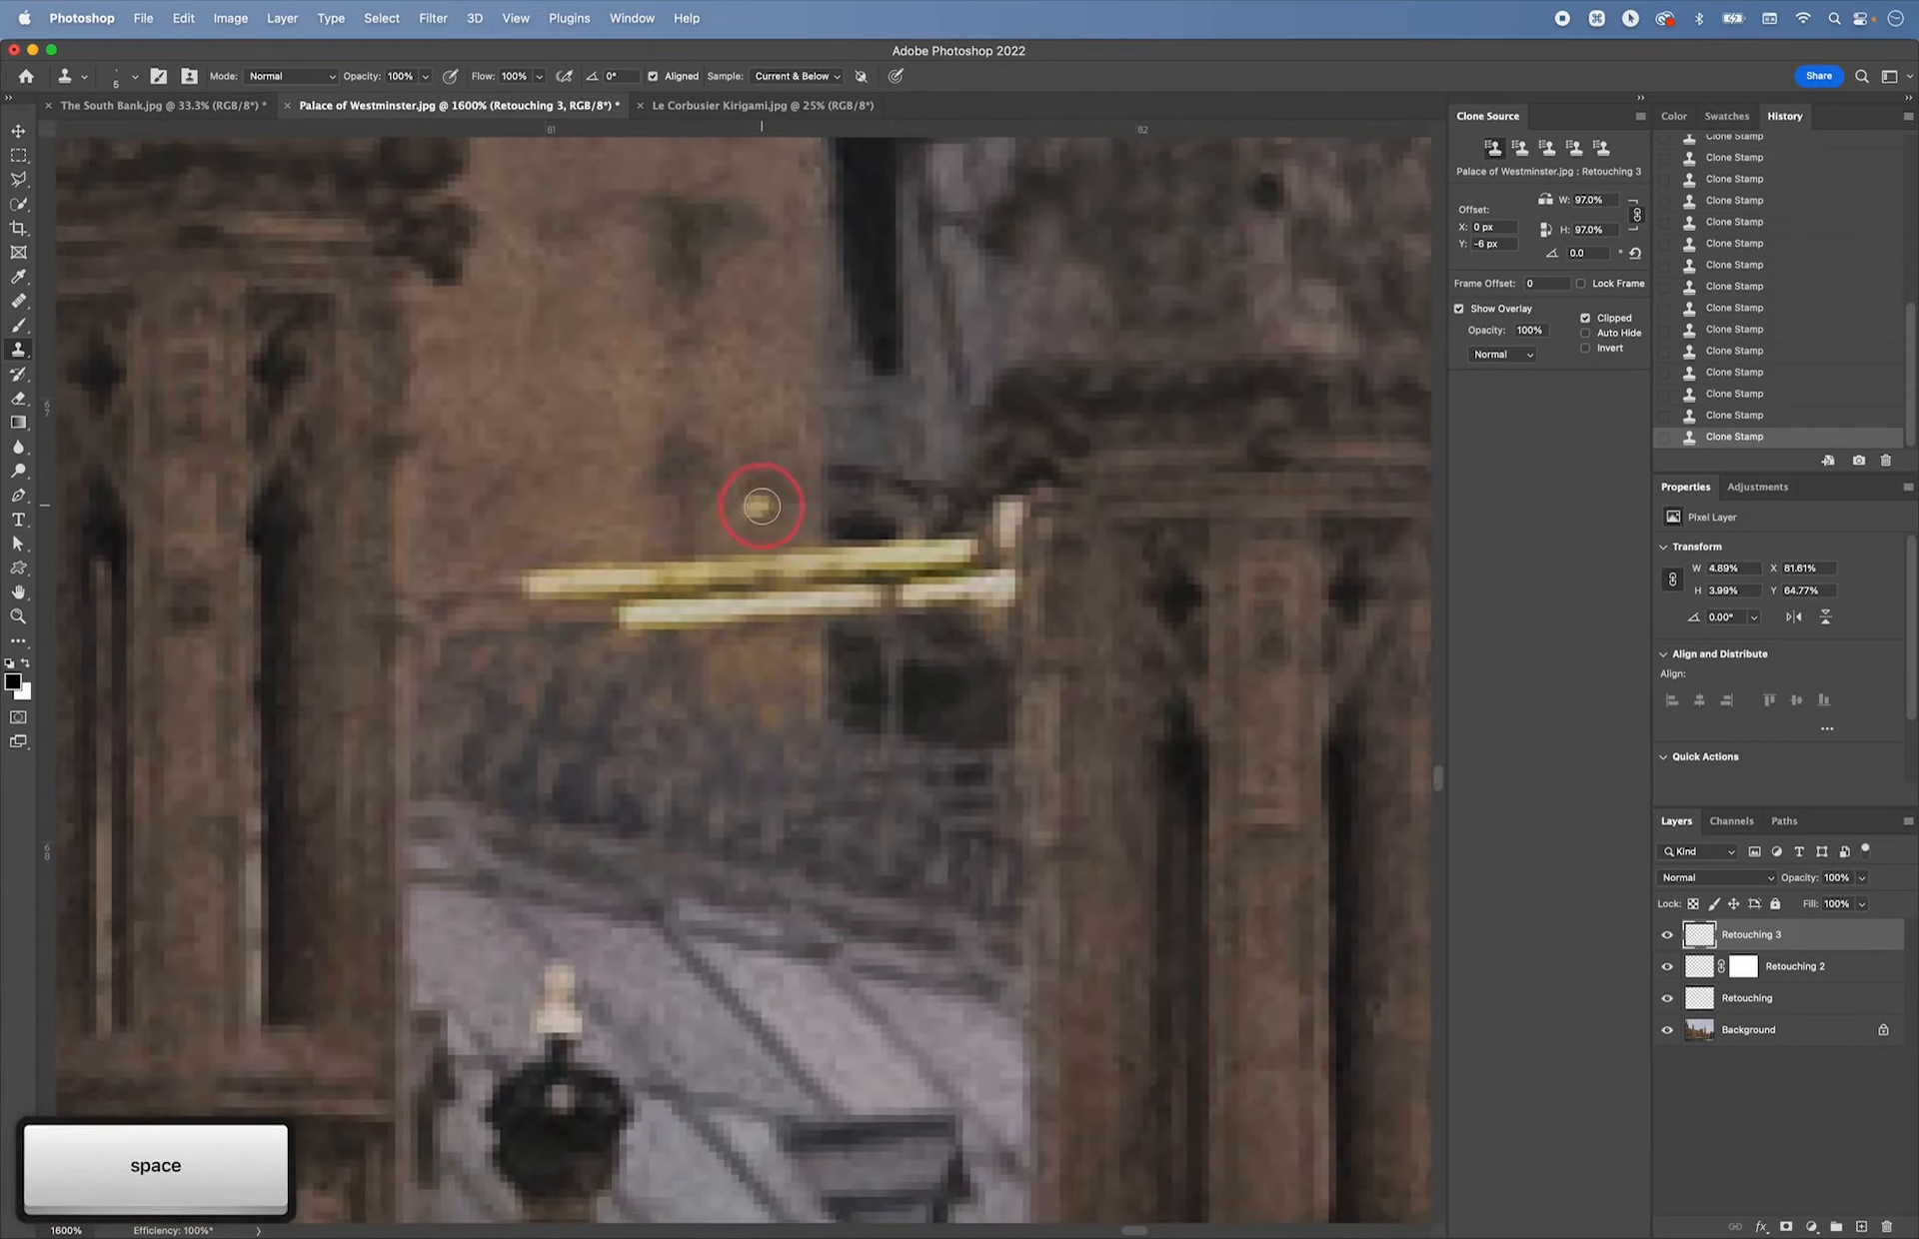
{"action": "key", "text": "s"}
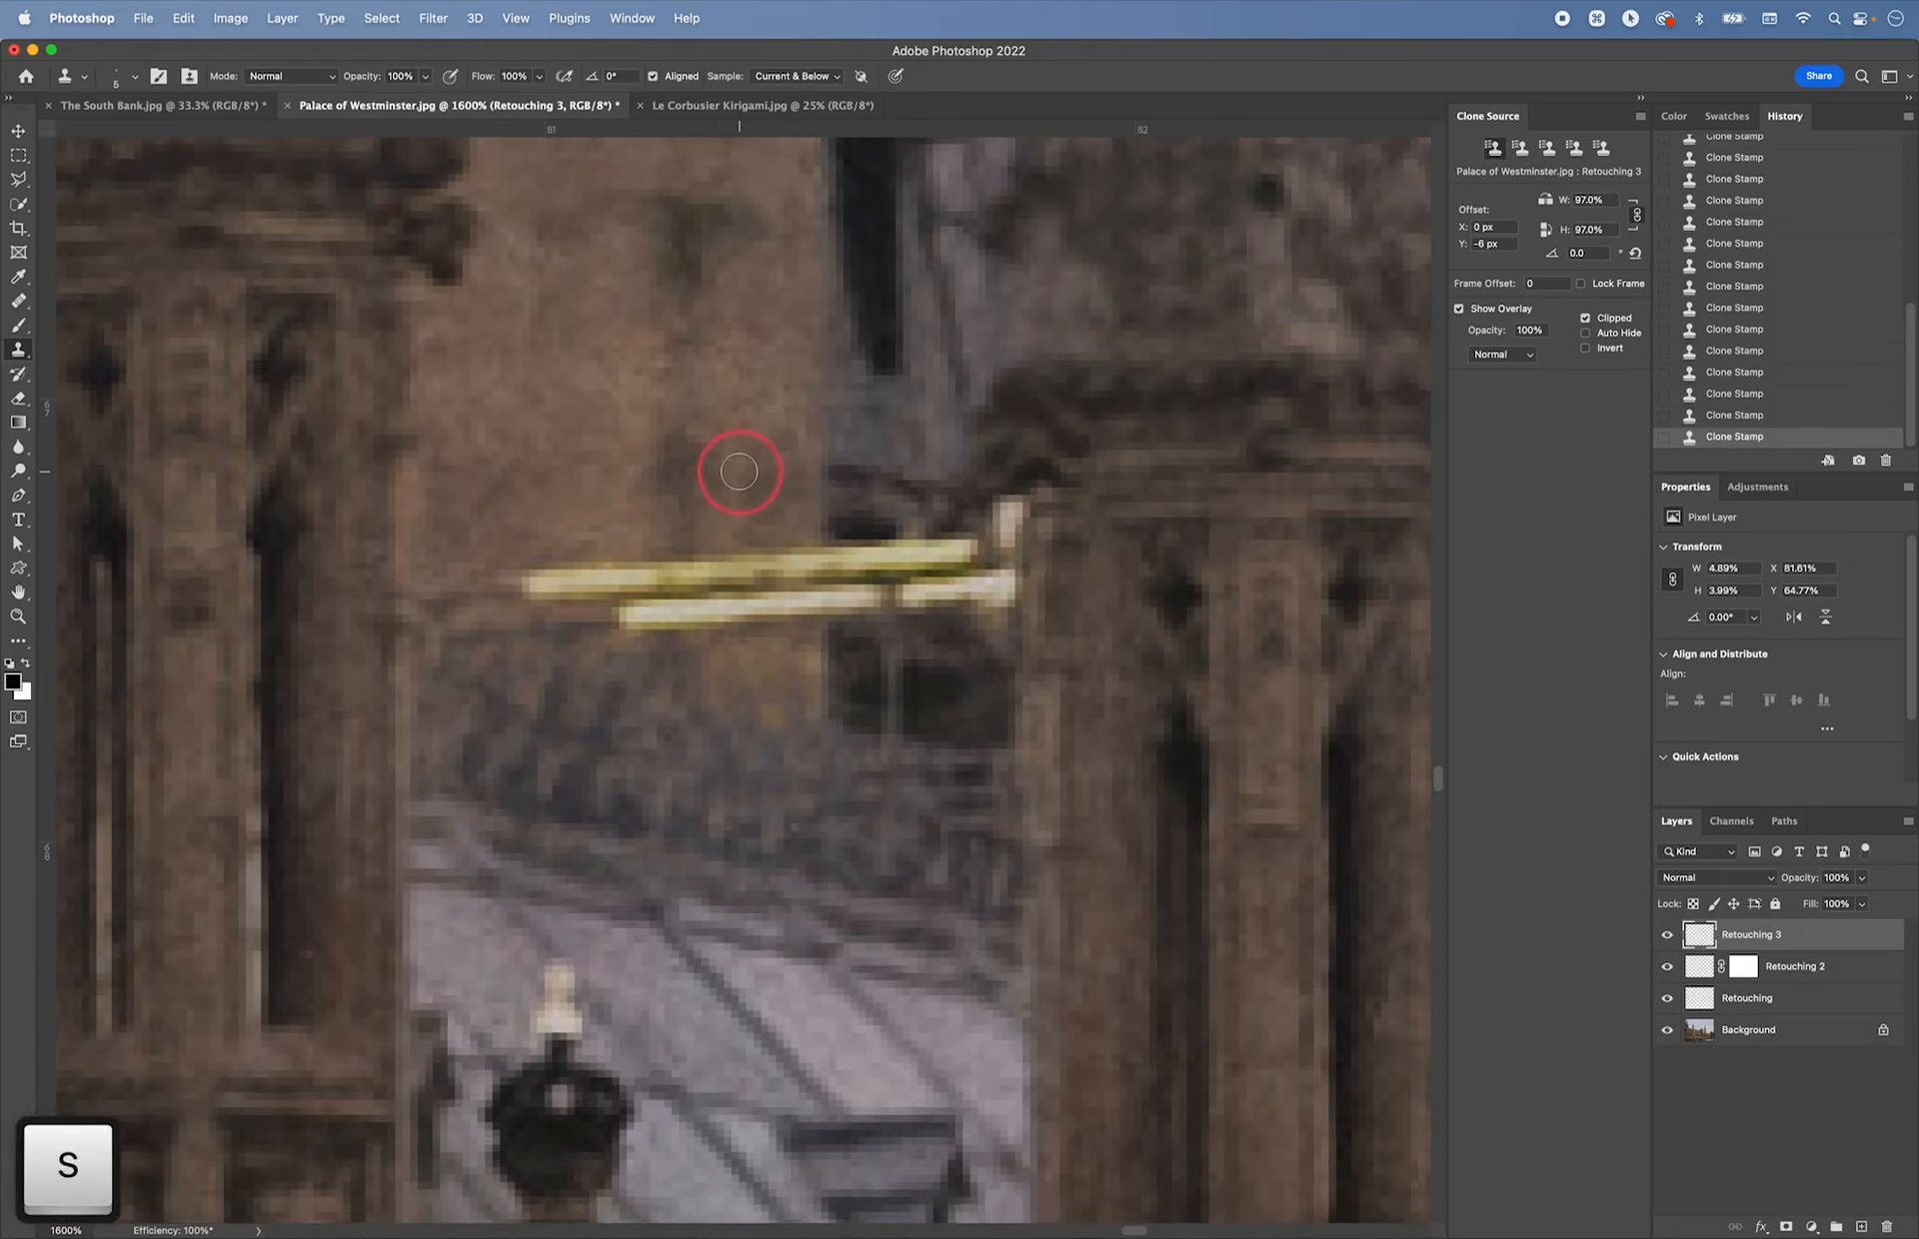
{"action": "key", "text": "super+minus"}
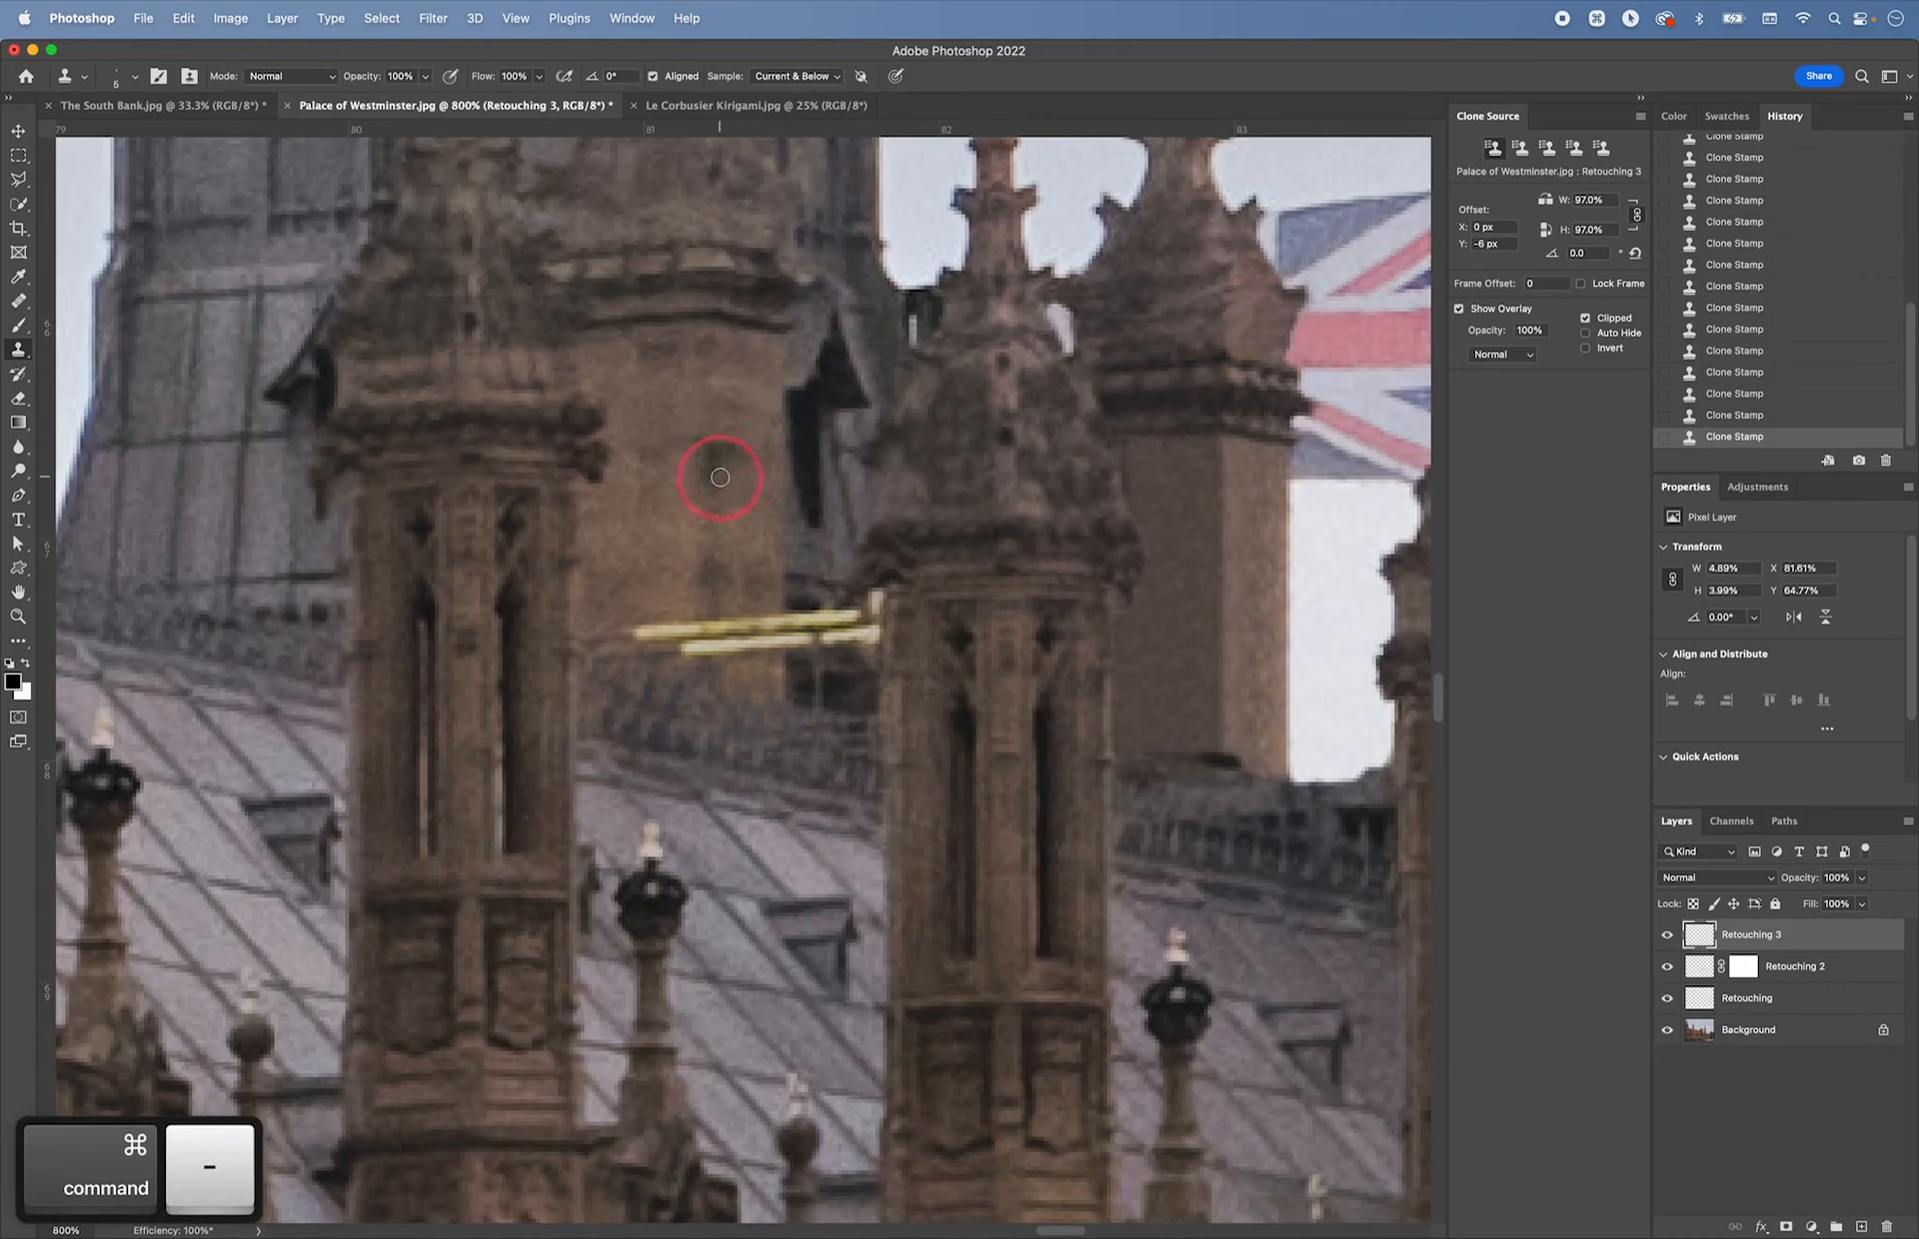
{"action": "key", "text": "bracketright"}
{"action": "key", "text": "bracketright"}
{"action": "key", "text": "bracketright"}
{"action": "key", "text": "bracketright"}
{"action": "key", "text": "bracketright"}
{"action": "key", "text": "bracketright"}
{"action": "key", "text": "bracketright"}
{"action": "key", "text": "bracketright"}
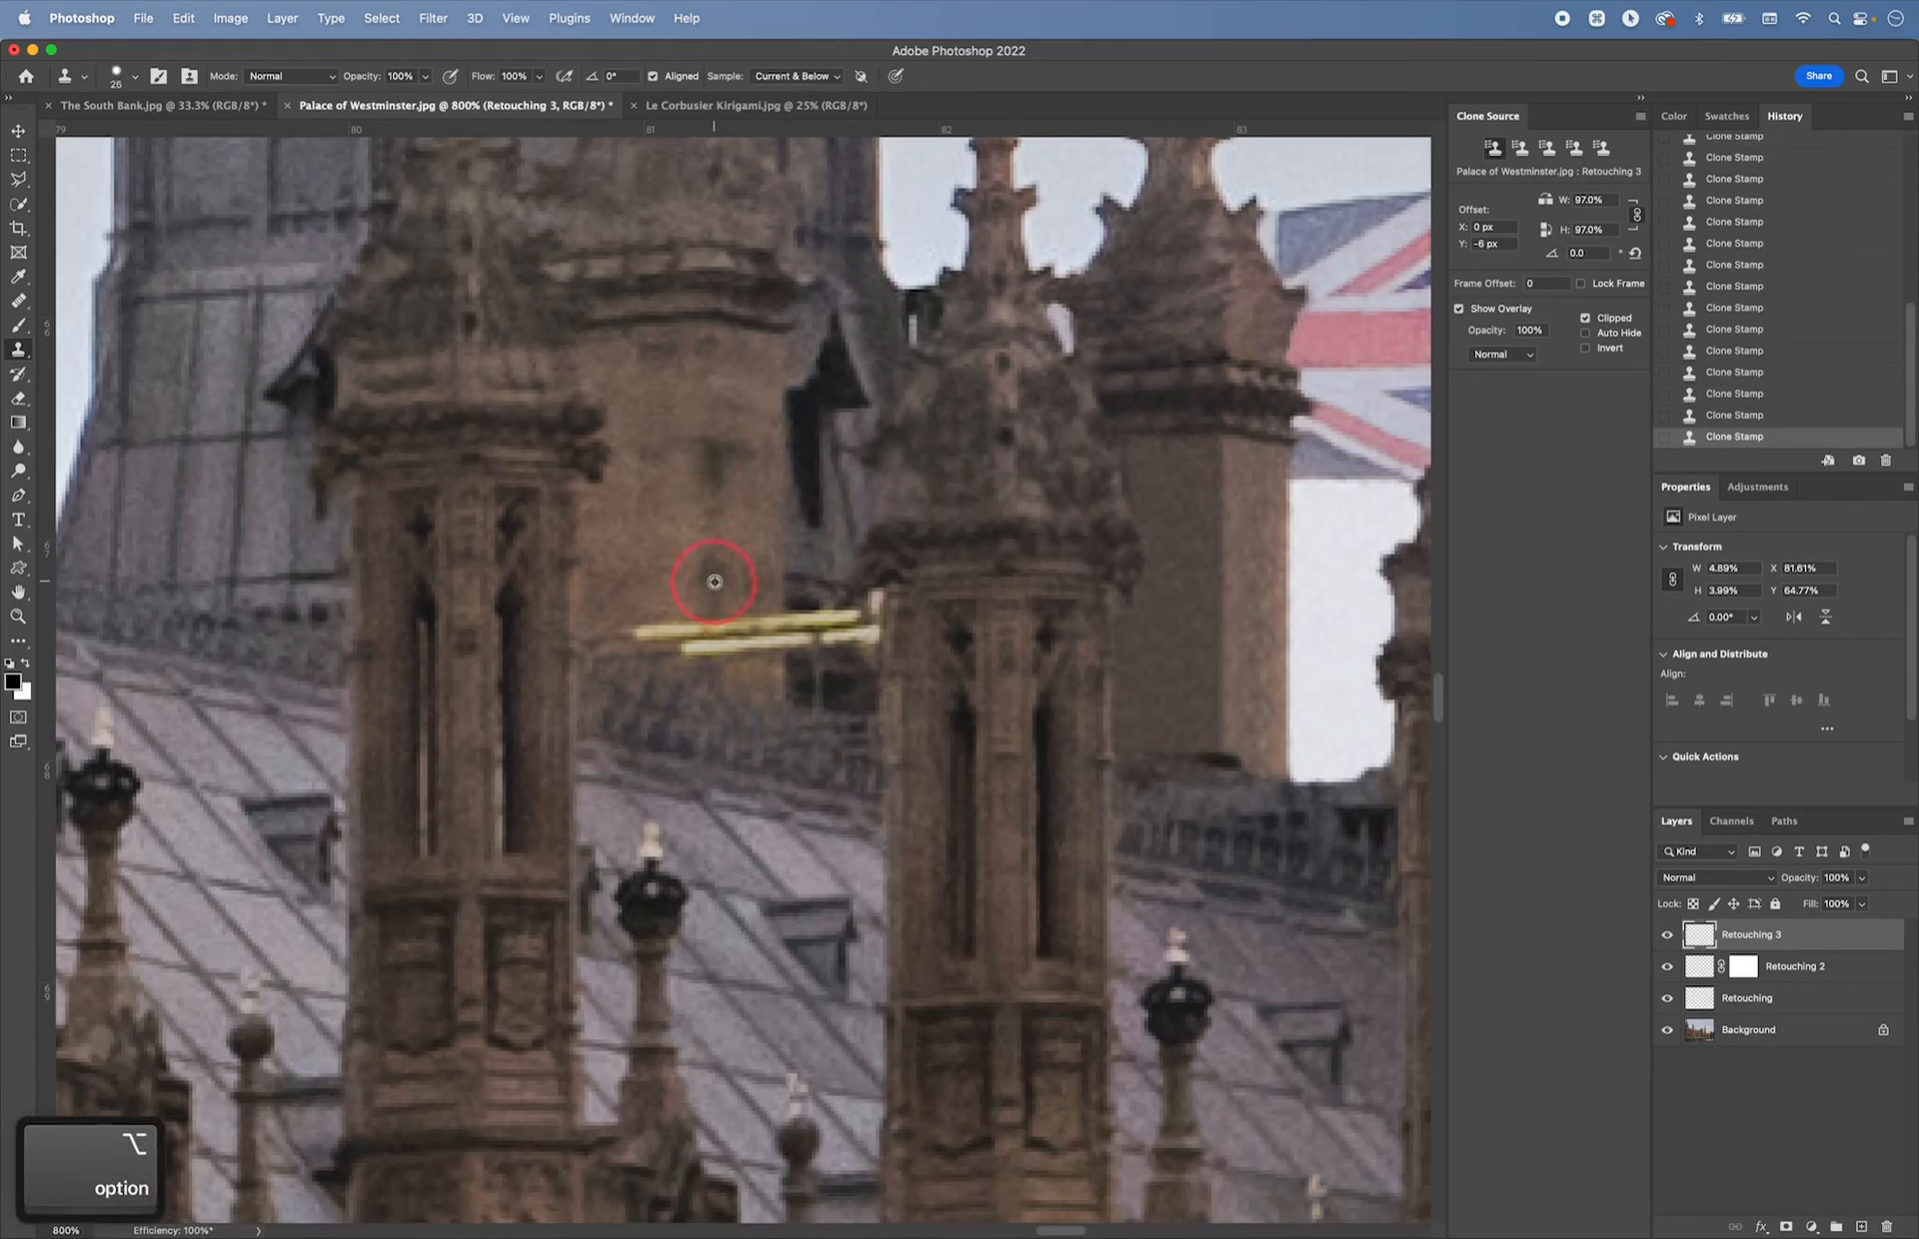
{"action": "left_click", "coordinate": [707, 530], "text": "alt"}
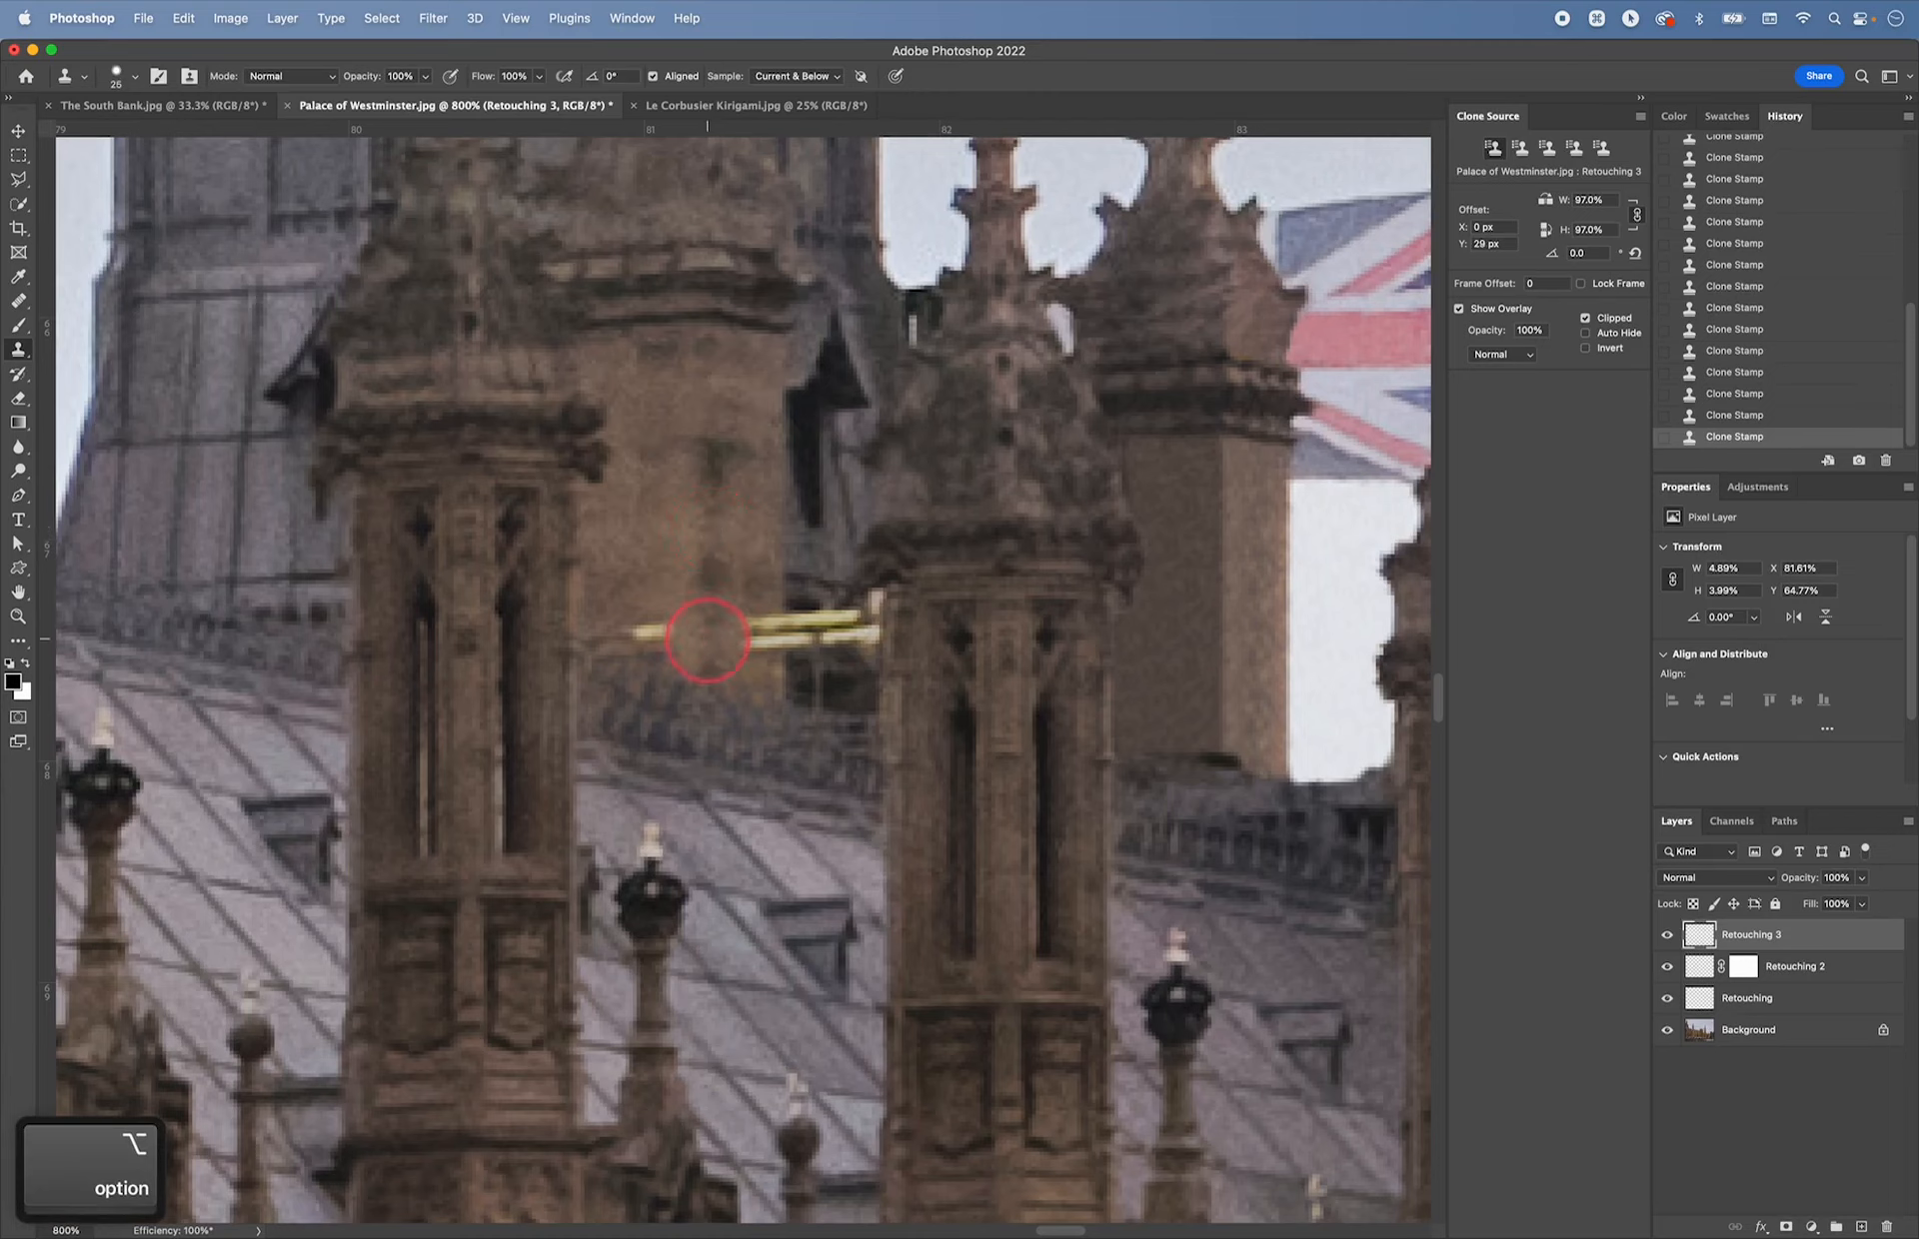
{"action": "mouse_move", "coordinate": [700, 633]}
{"action": "left_mouse_down"}
{"action": "mouse_move", "coordinate": [656, 634]}
{"action": "mouse_move", "coordinate": [780, 637]}
{"action": "left_mouse_up"}
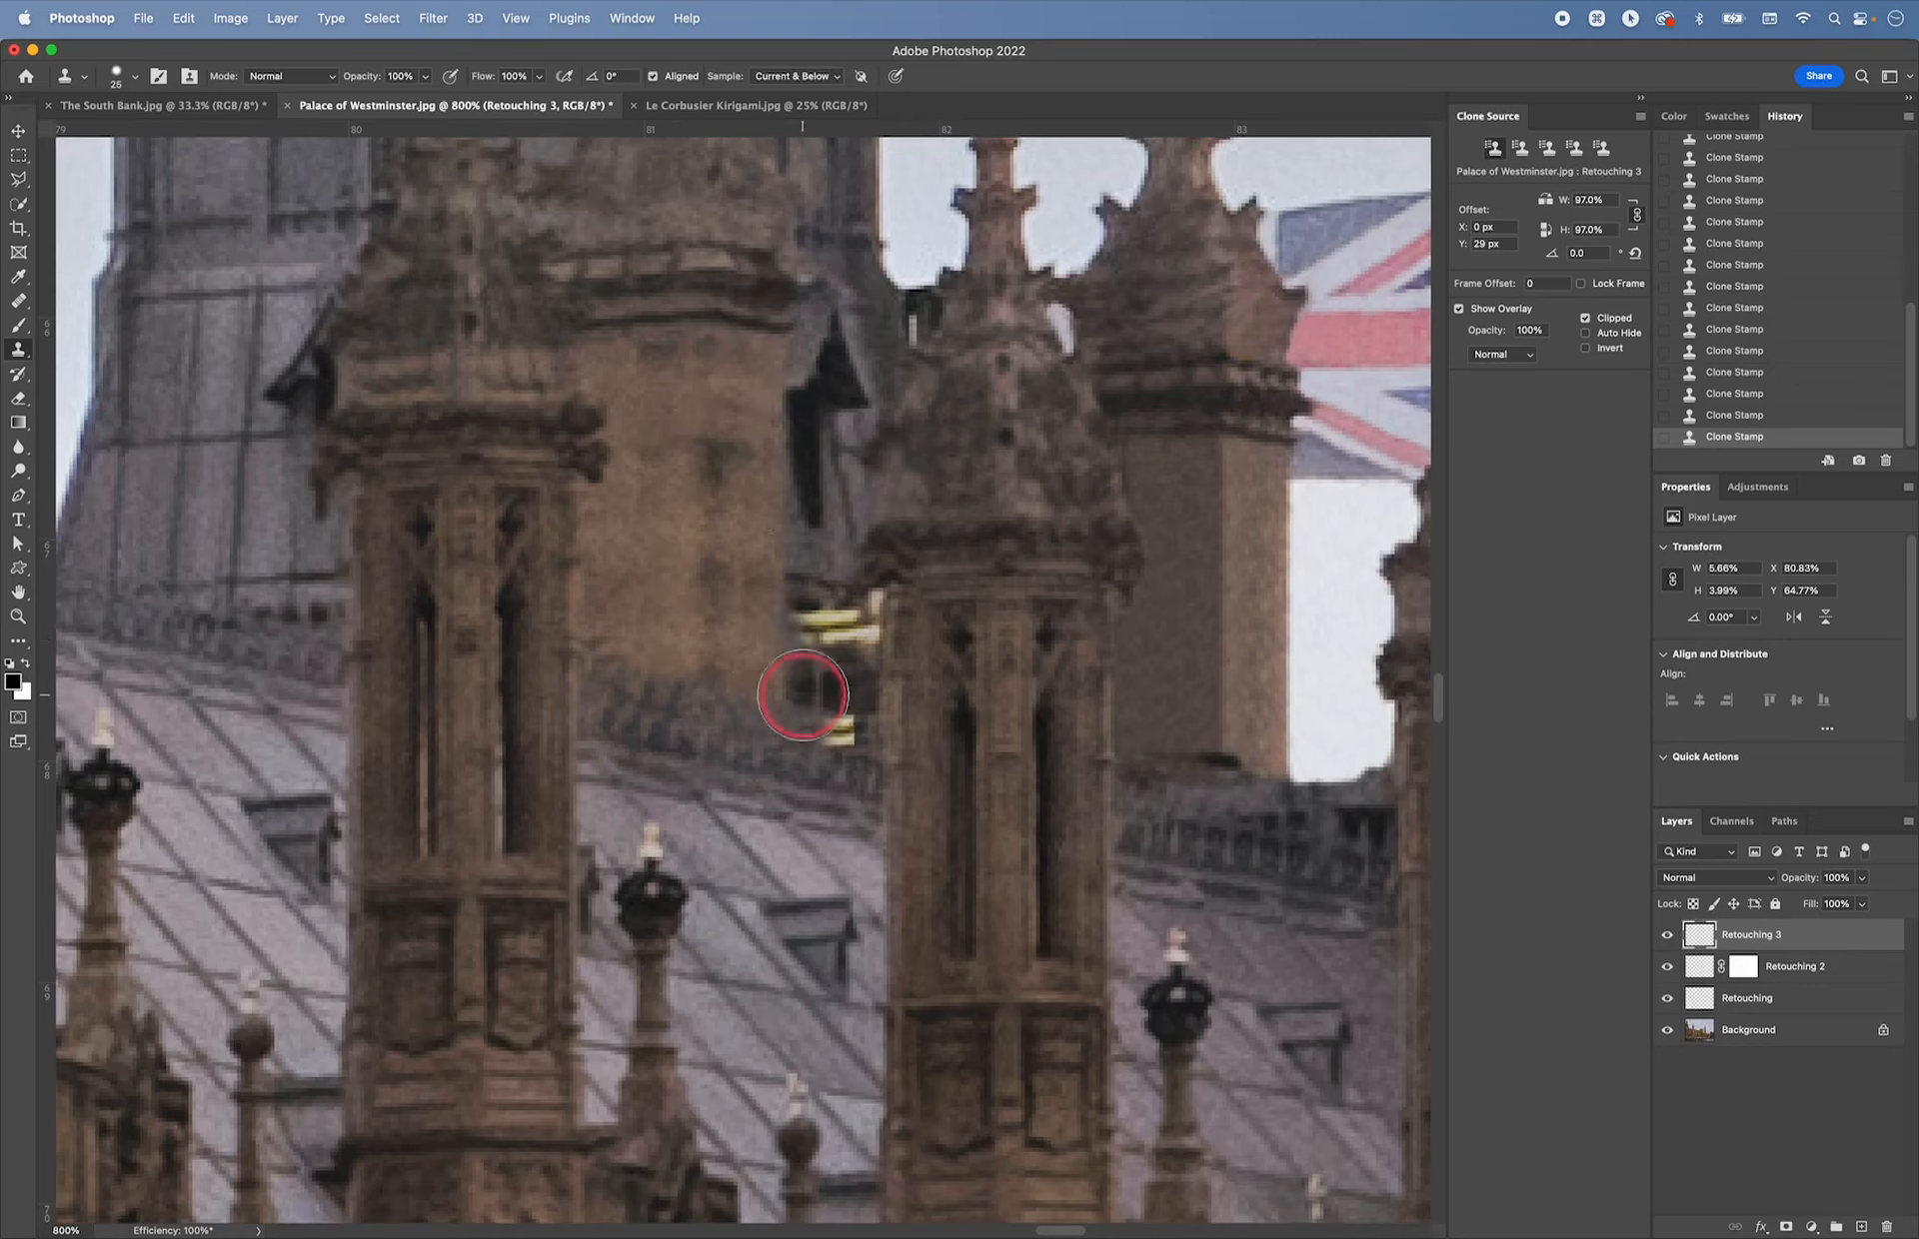
- Shrink the Clone Stamp brush and clone dark shadow over the vertical bar in the opening below the yellow poles
{"action": "key", "text": "bracketleft"}
{"action": "key", "text": "bracketleft"}
{"action": "key", "text": "bracketleft"}
{"action": "key", "text": "bracketleft"}
{"action": "key", "text": "bracketleft"}
{"action": "key", "text": "bracketleft"}
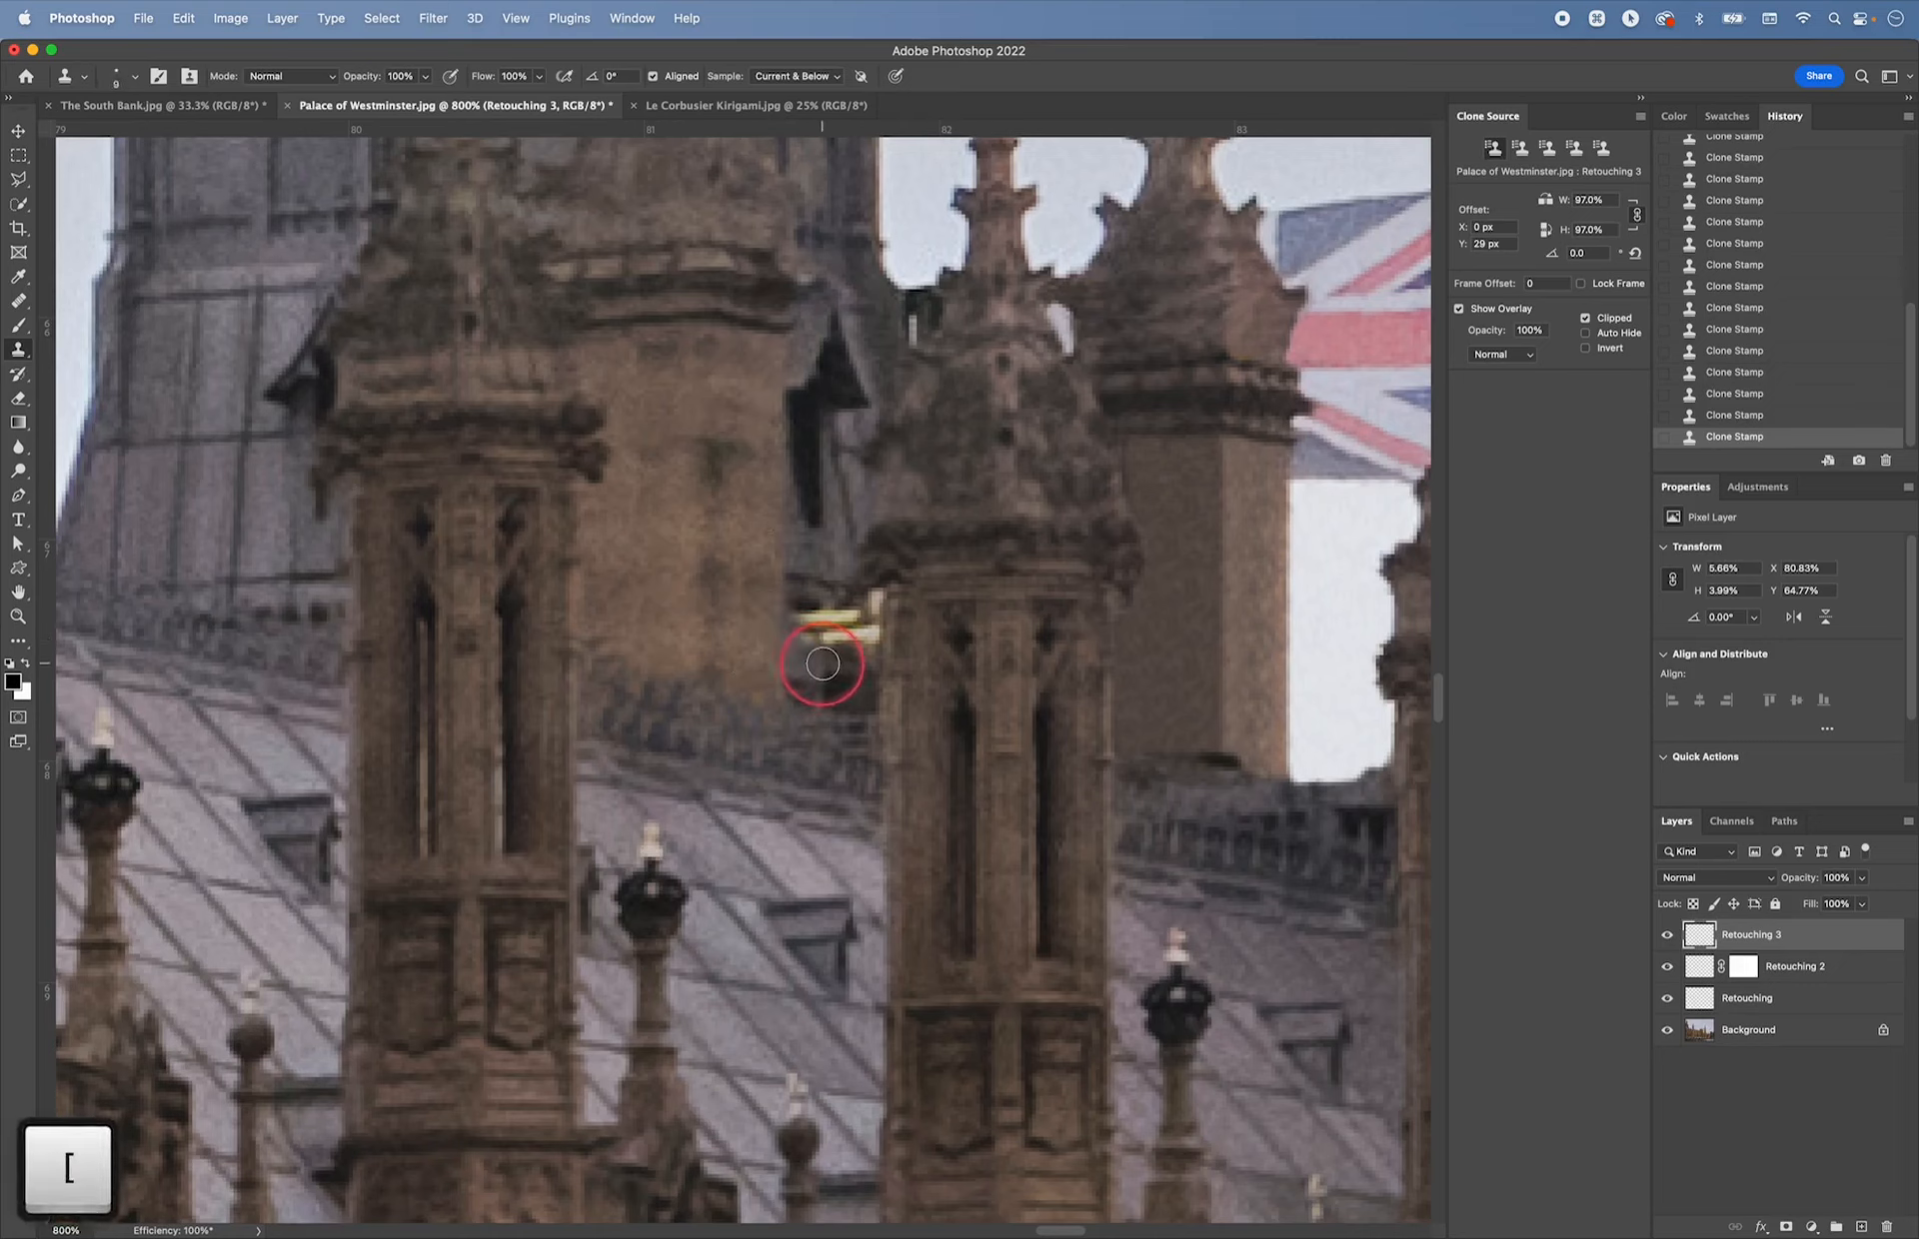
{"action": "key", "text": "bracketleft"}
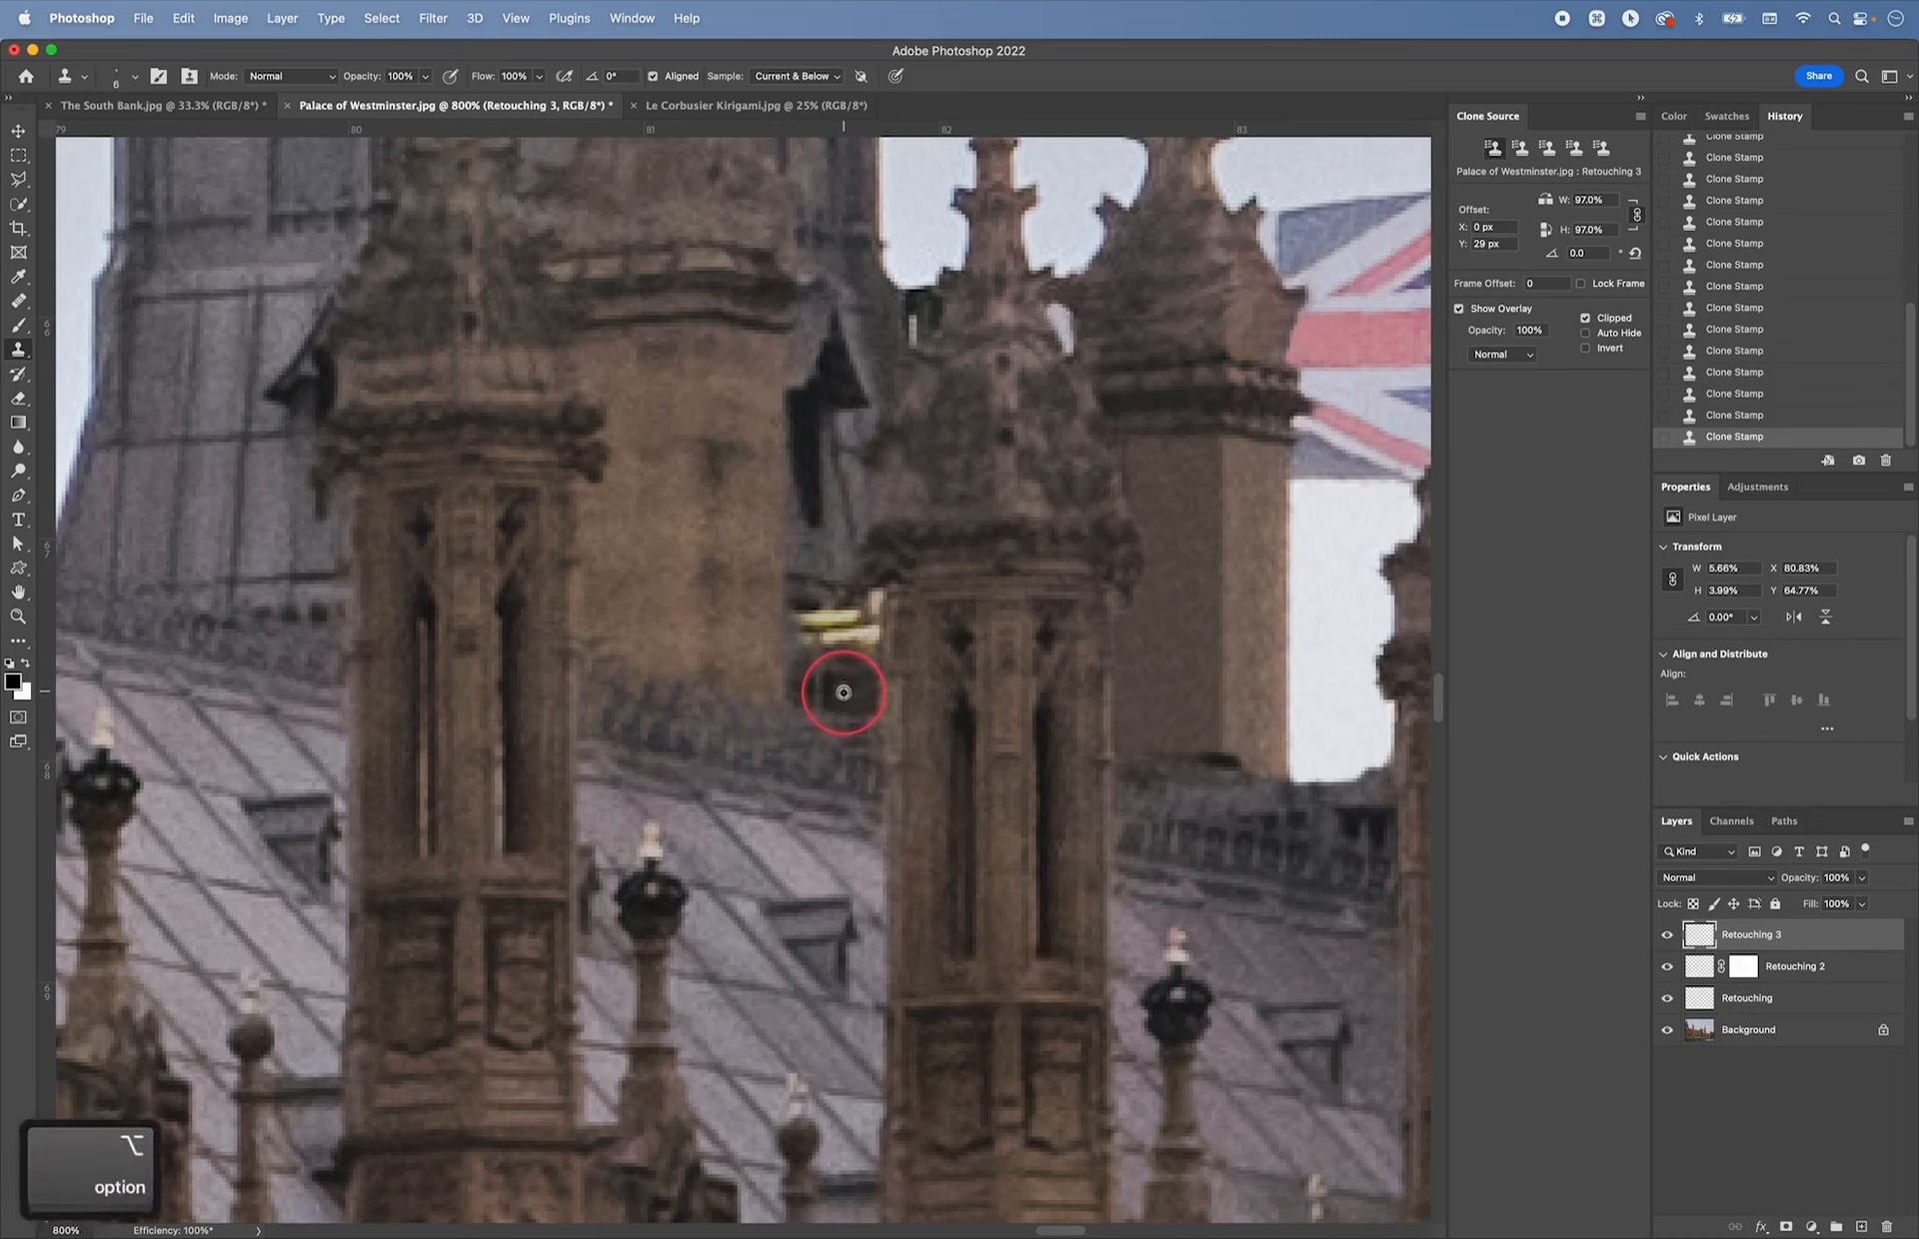
{"action": "left_click", "coordinate": [844, 686], "text": "alt"}
{"action": "left_click", "coordinate": [818, 680], "text": "alt"}
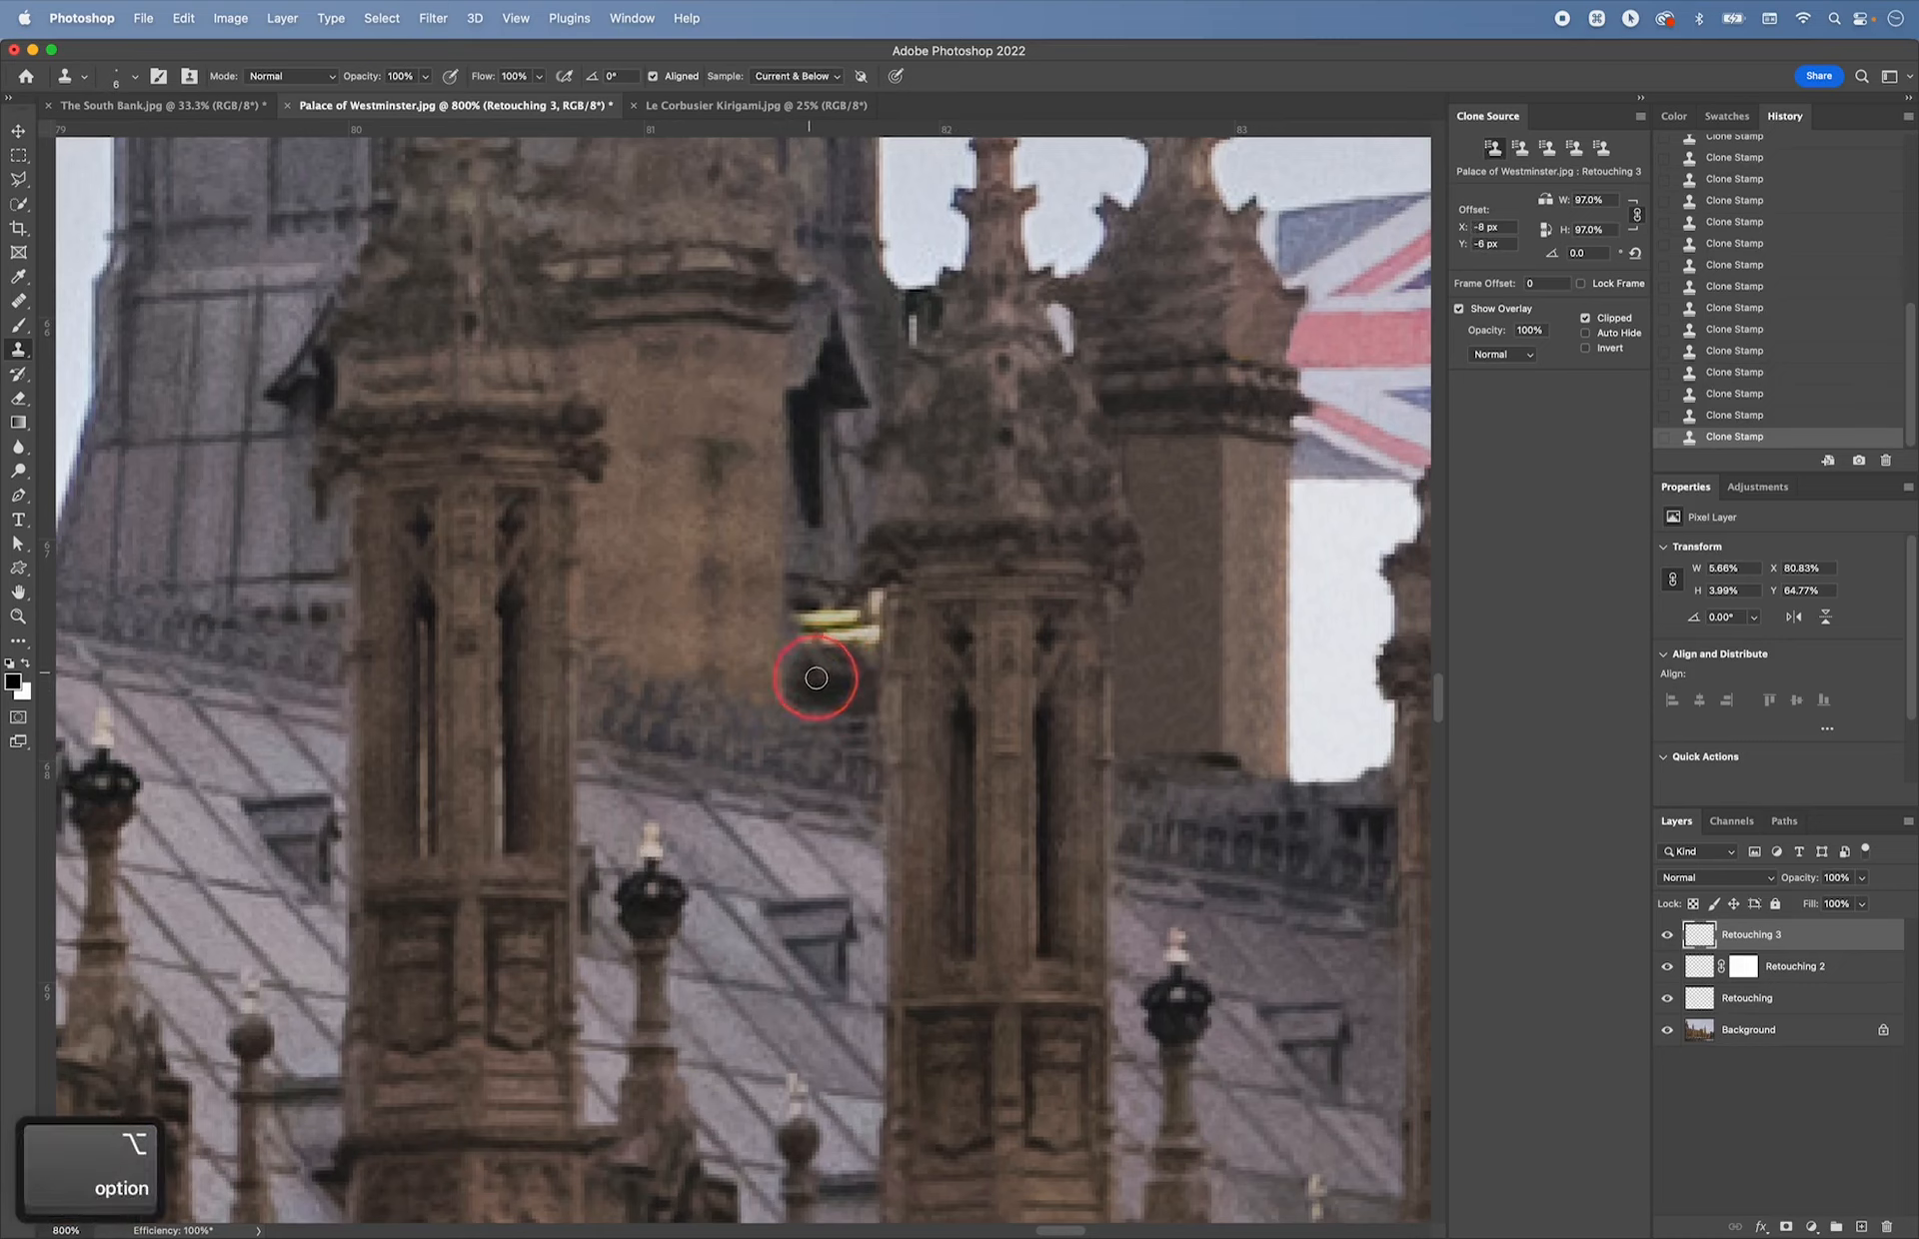
{"action": "left_click", "coordinate": [841, 682], "text": "alt"}
{"action": "left_click_drag", "start_coordinate": [824, 672], "coordinate": [825, 682]}
{"action": "left_click", "coordinate": [845, 686], "text": "alt"}
{"action": "left_click", "coordinate": [821, 680], "text": "alt"}
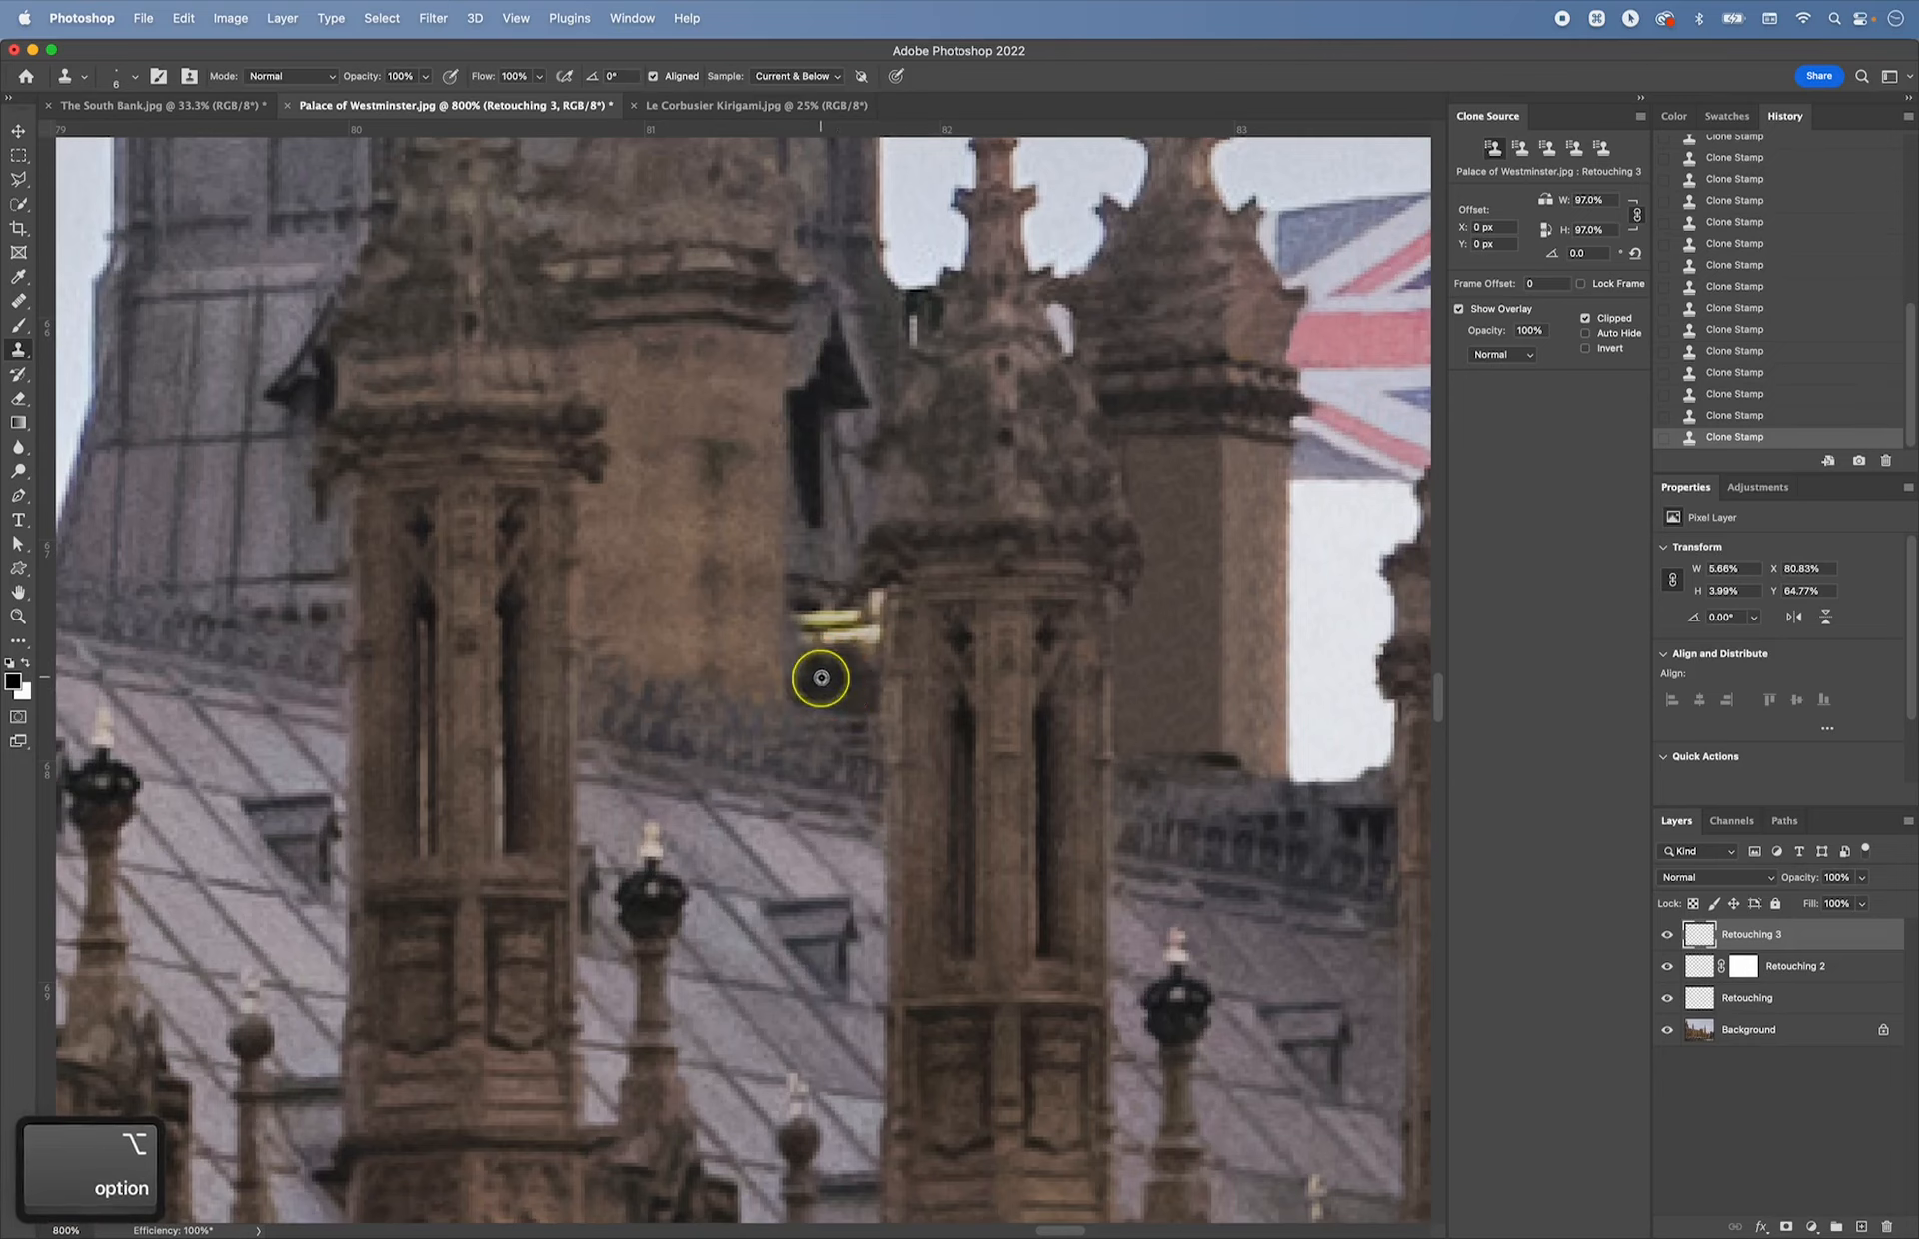
{"action": "left_click", "coordinate": [799, 680], "text": "alt"}
{"action": "left_click", "coordinate": [809, 652], "text": "alt"}
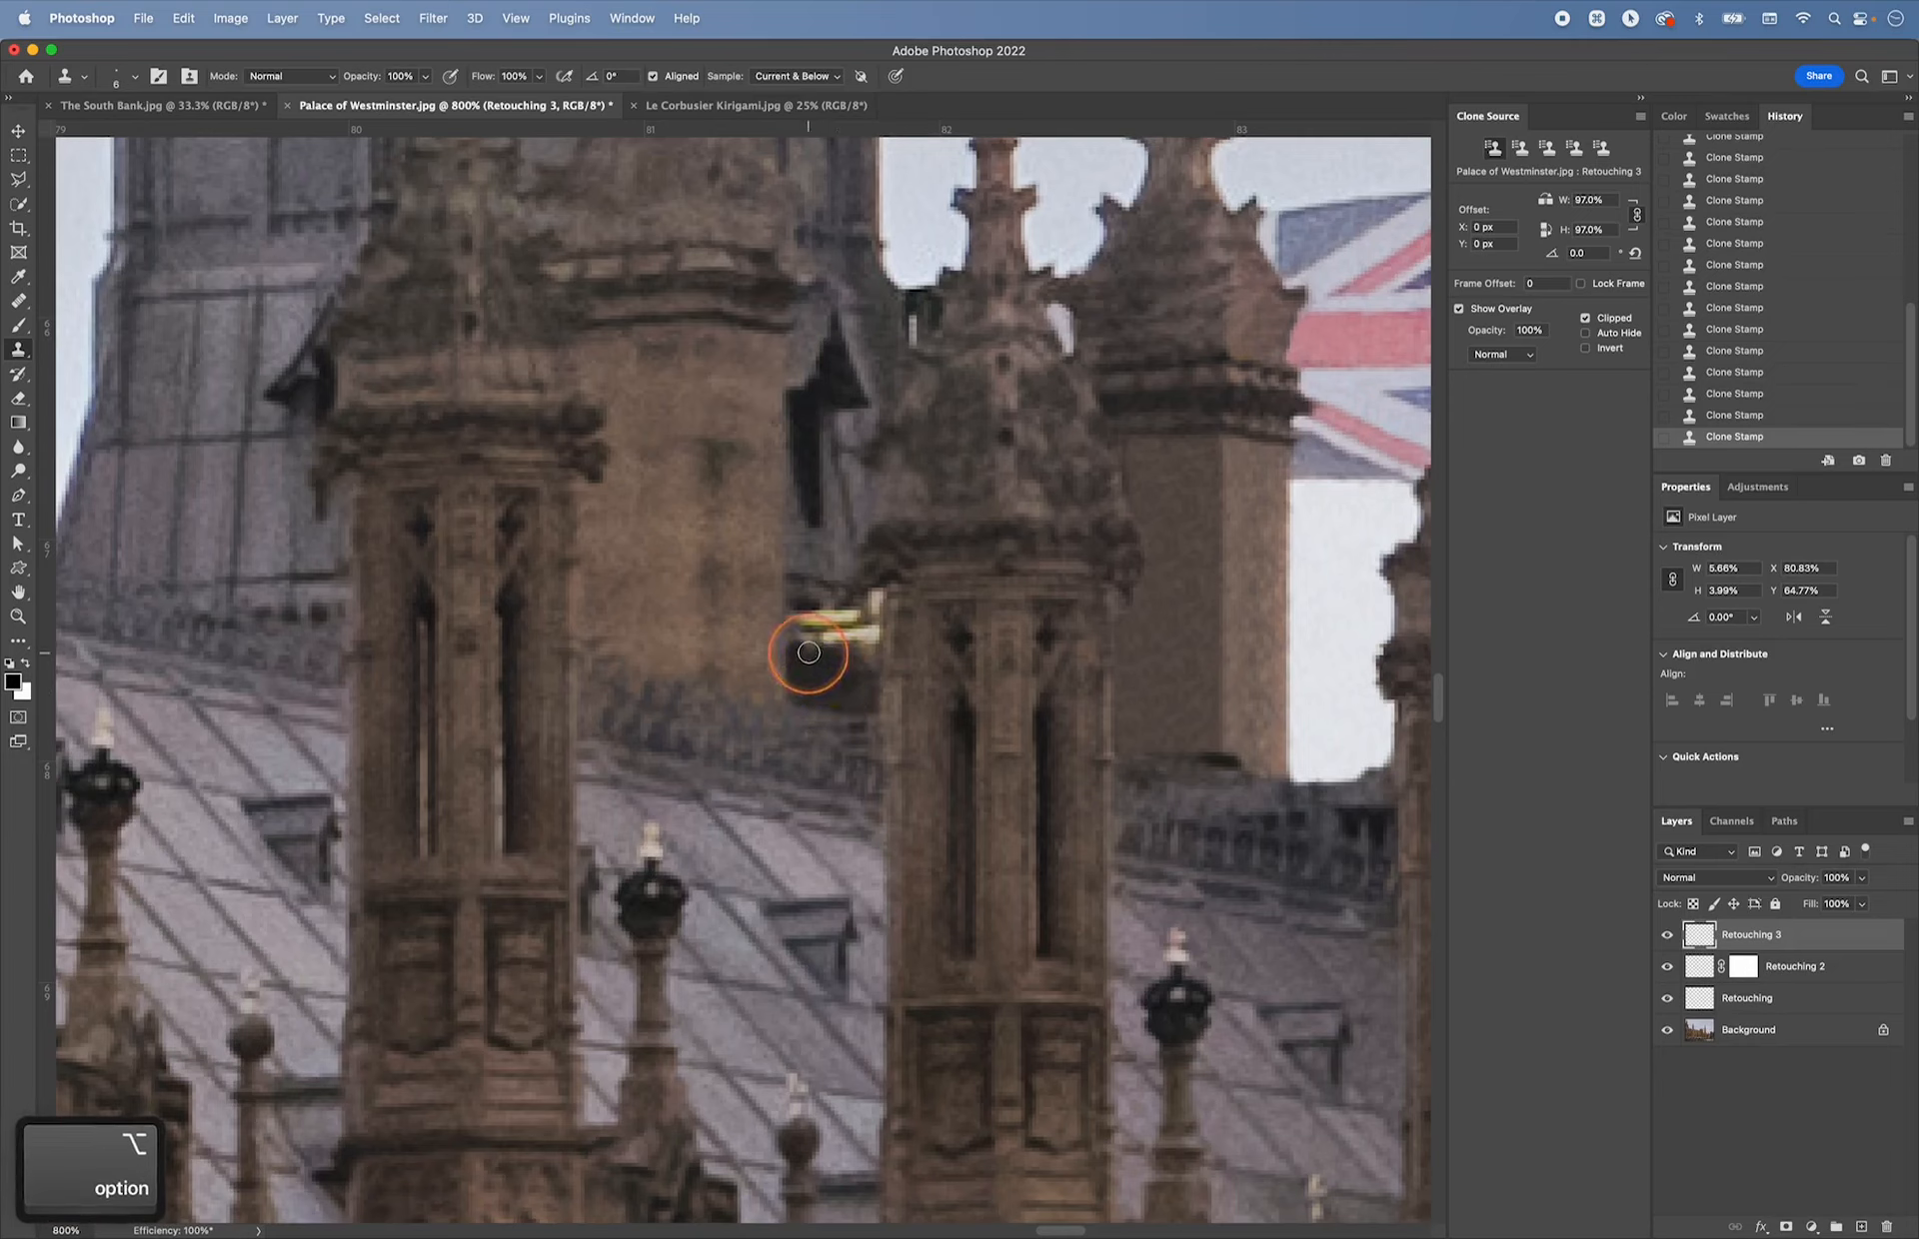
- Clone dark shadow from the opening over the ends of the yellow poles beside the middle turret
{"action": "left_click", "coordinate": [795, 622], "text": "alt"}
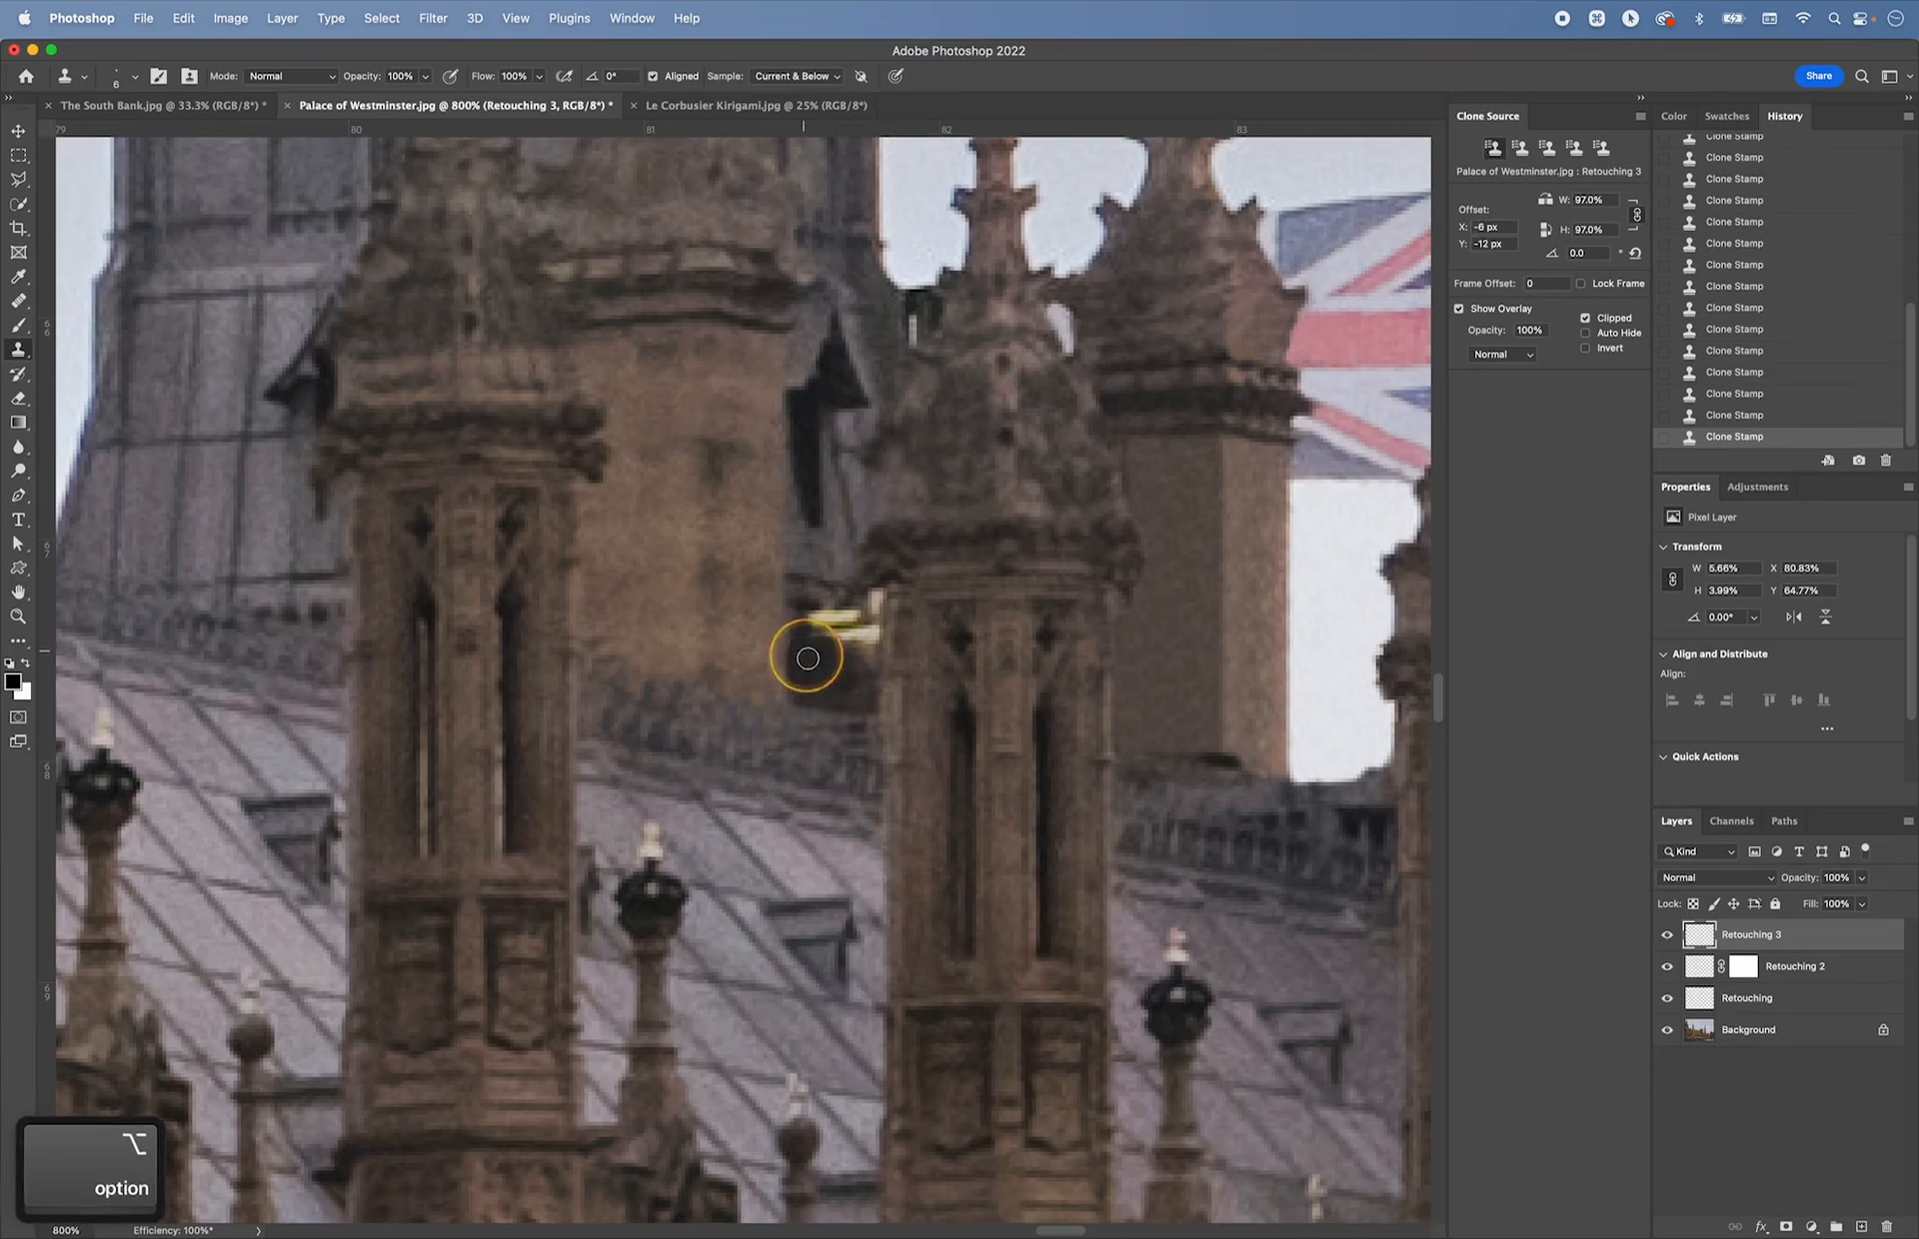
{"action": "left_click", "coordinate": [822, 599], "text": "alt"}
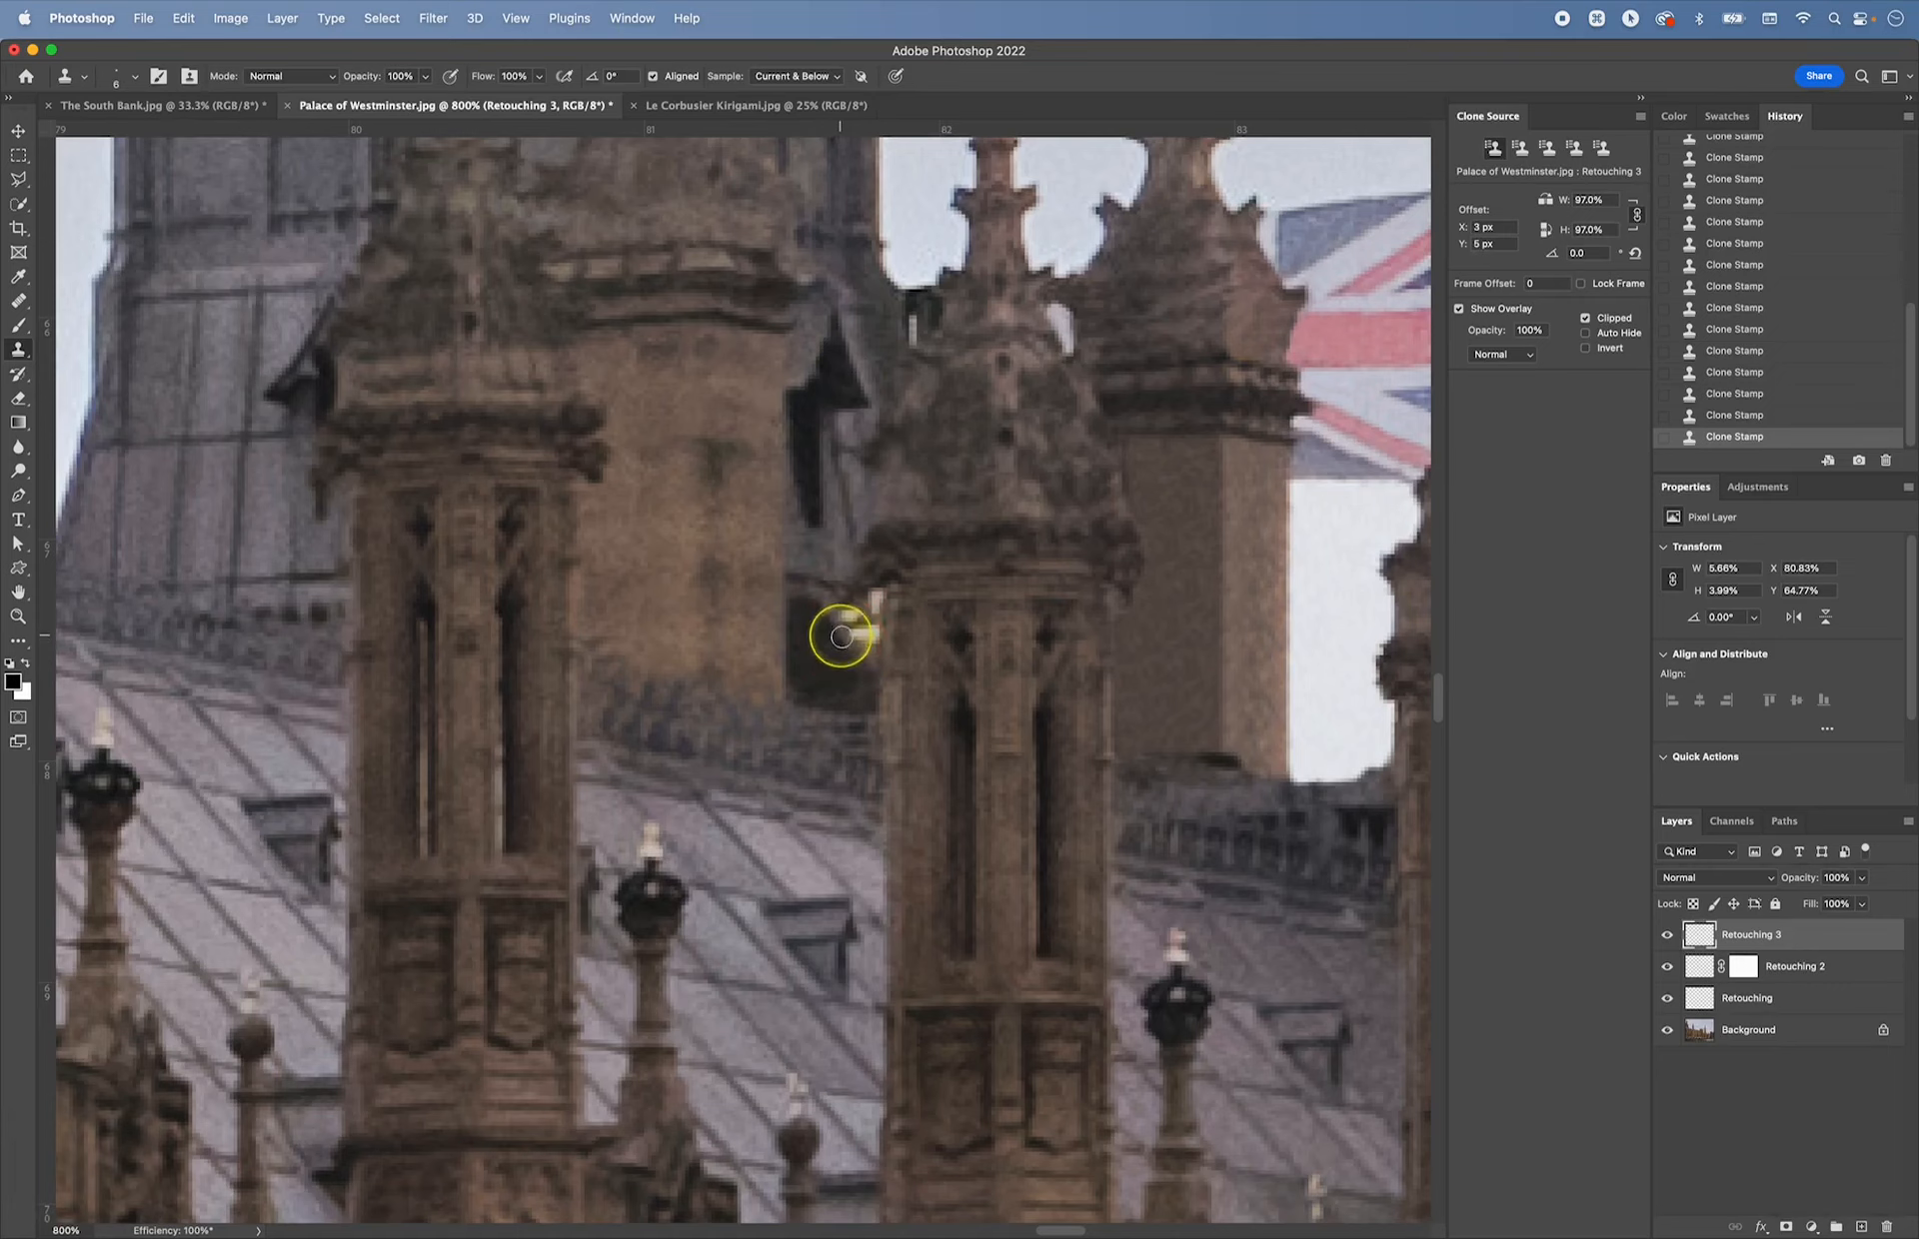
{"action": "left_click", "coordinate": [846, 669], "text": "alt"}
{"action": "left_click", "coordinate": [822, 633]}
{"action": "left_click", "coordinate": [785, 692]}
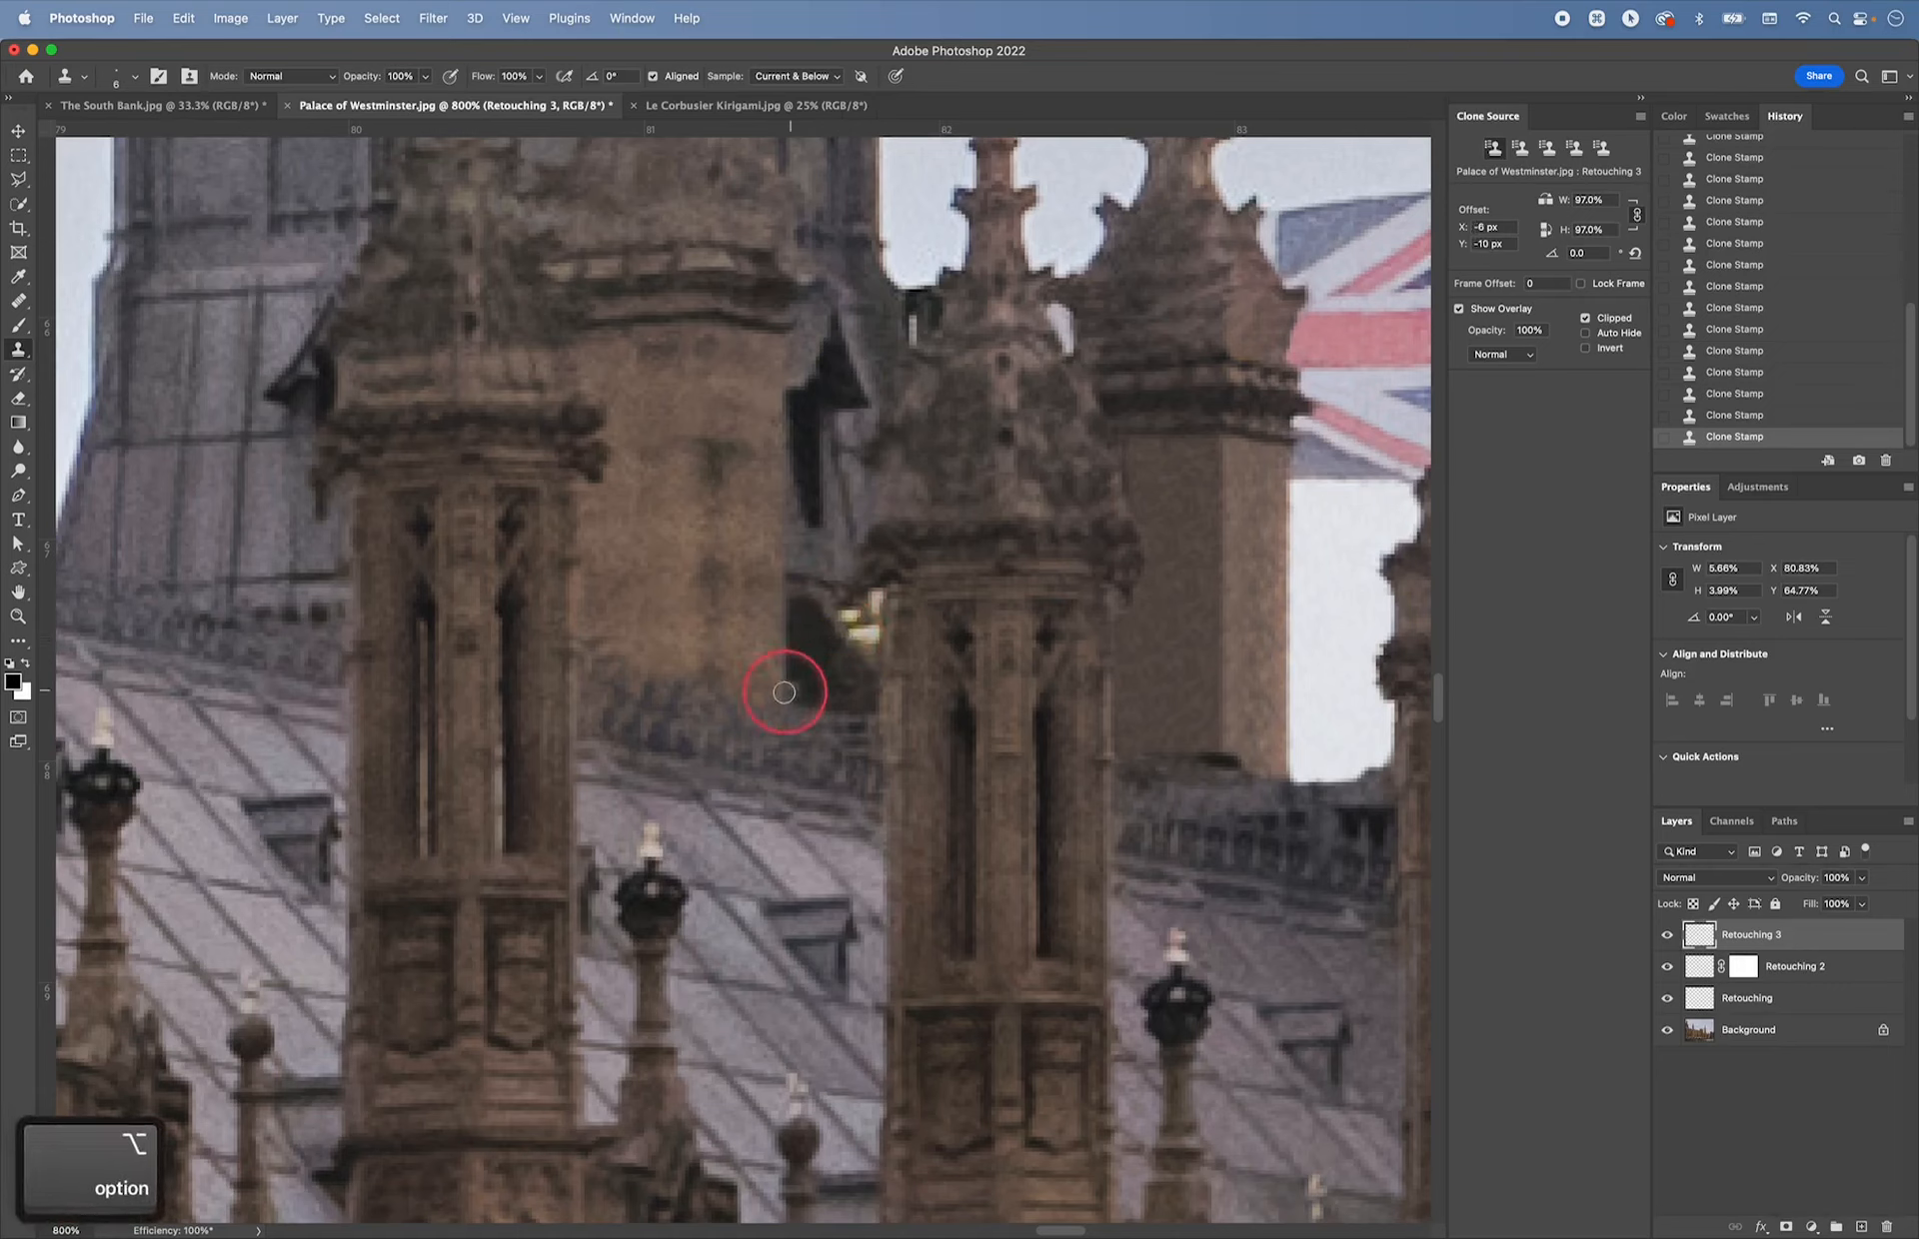
{"action": "left_click", "coordinate": [822, 557], "text": "alt"}
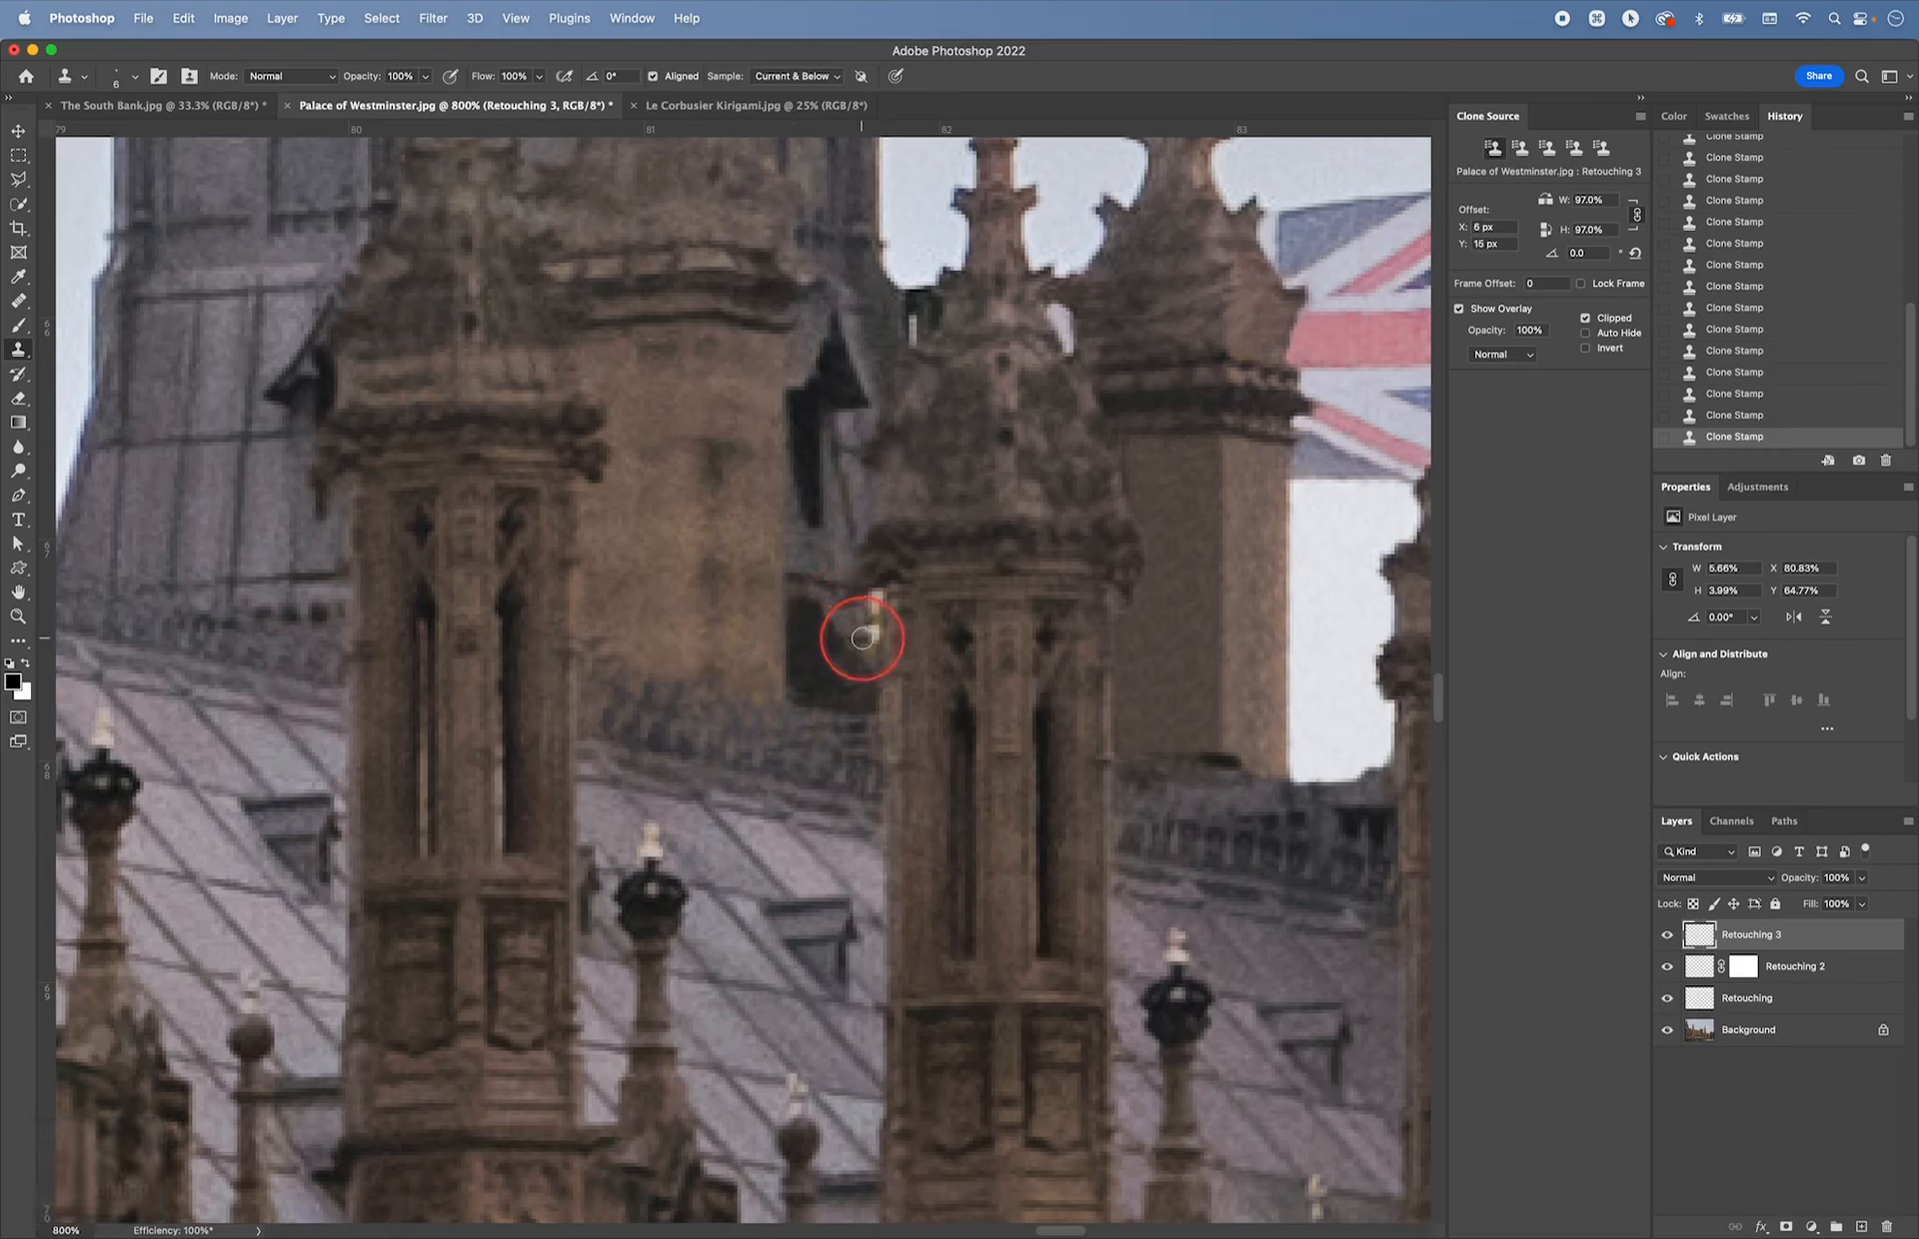
- Try to clone nearby tone over the yellow remnant at the middle turret's edge and undo those strokes
{"action": "left_click", "coordinate": [876, 642], "text": "alt"}
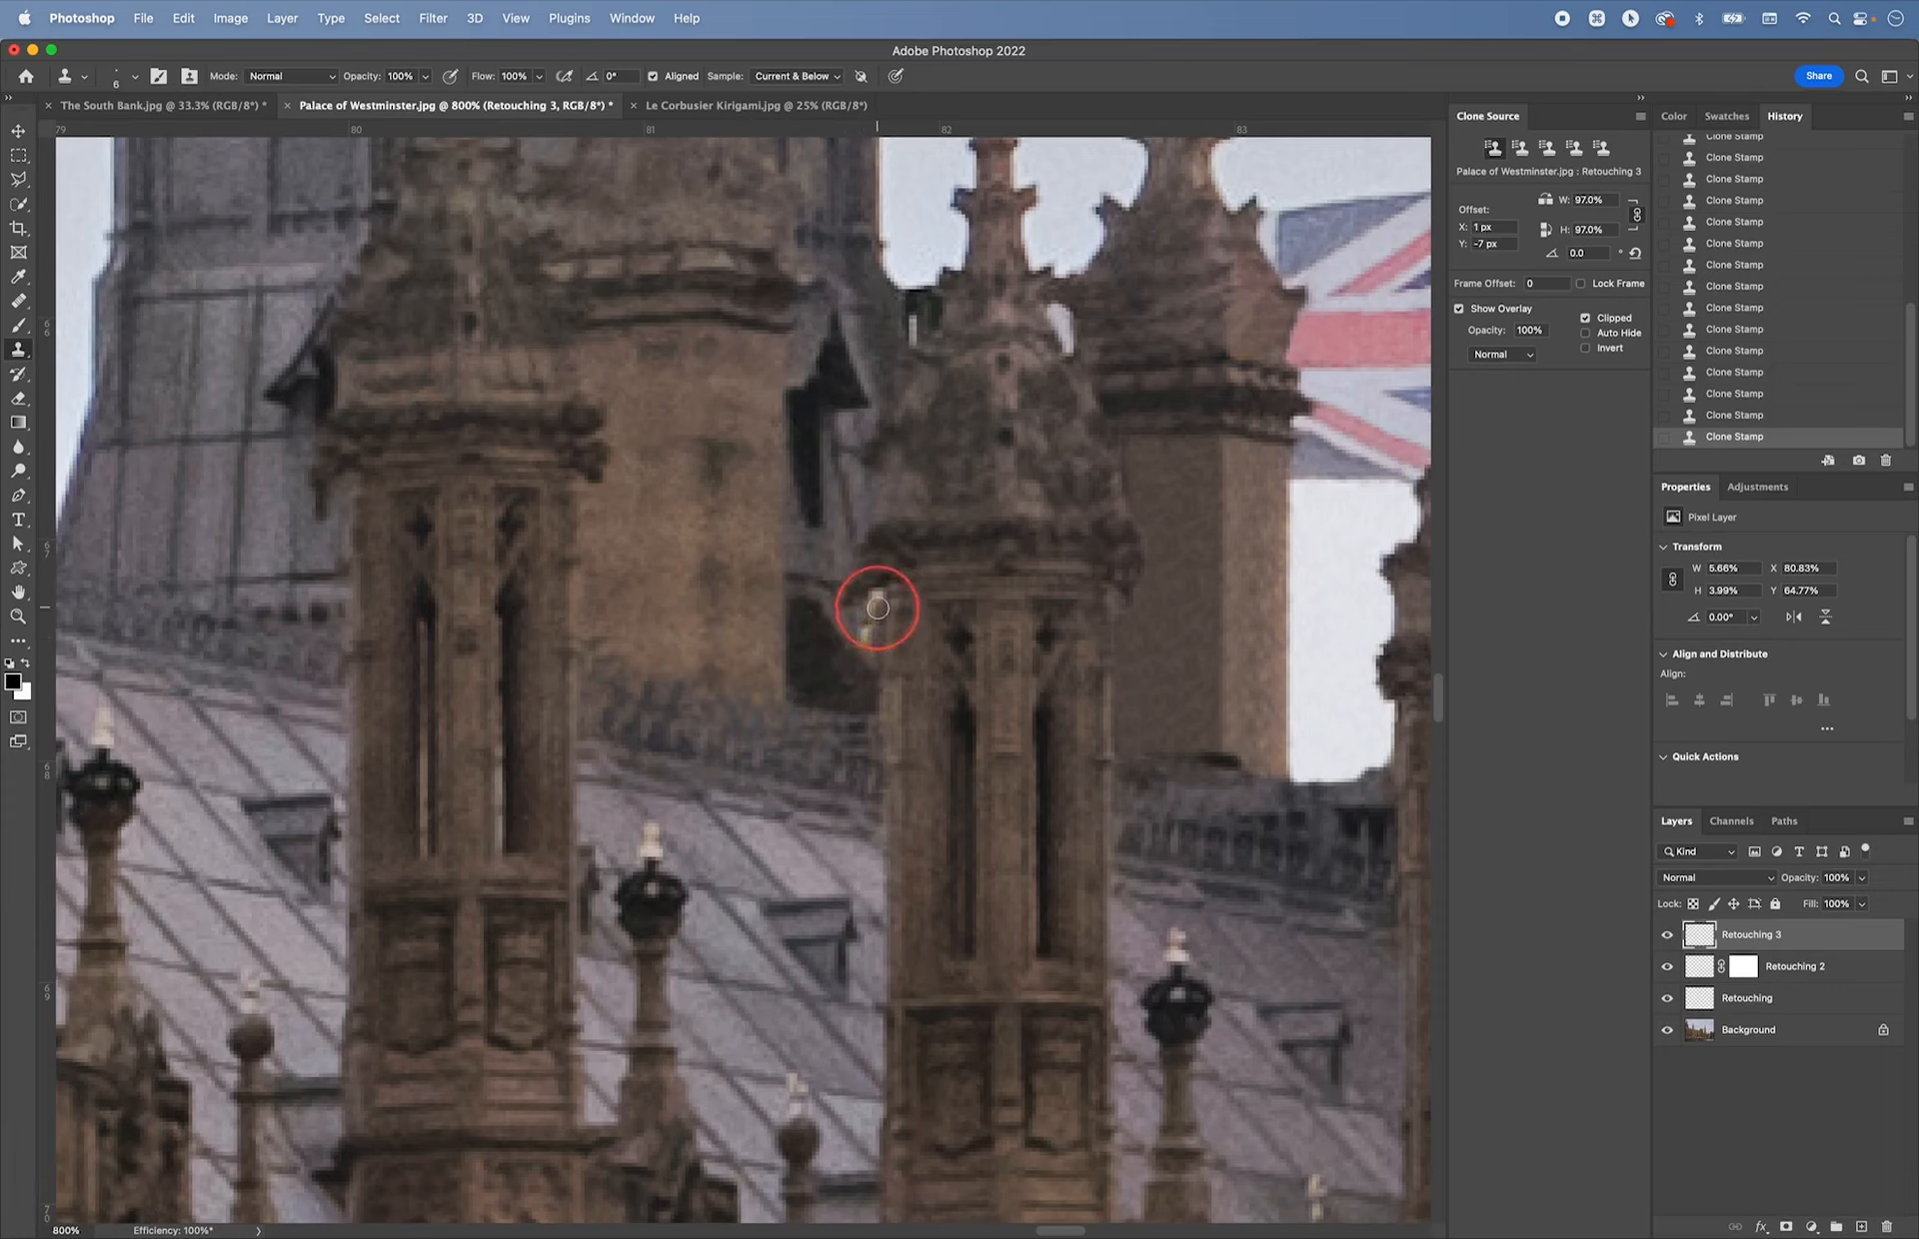
{"action": "mouse_move", "coordinate": [876, 599]}
{"action": "left_mouse_down"}
{"action": "mouse_move", "coordinate": [977, 694]}
{"action": "mouse_move", "coordinate": [951, 710]}
{"action": "left_mouse_up"}
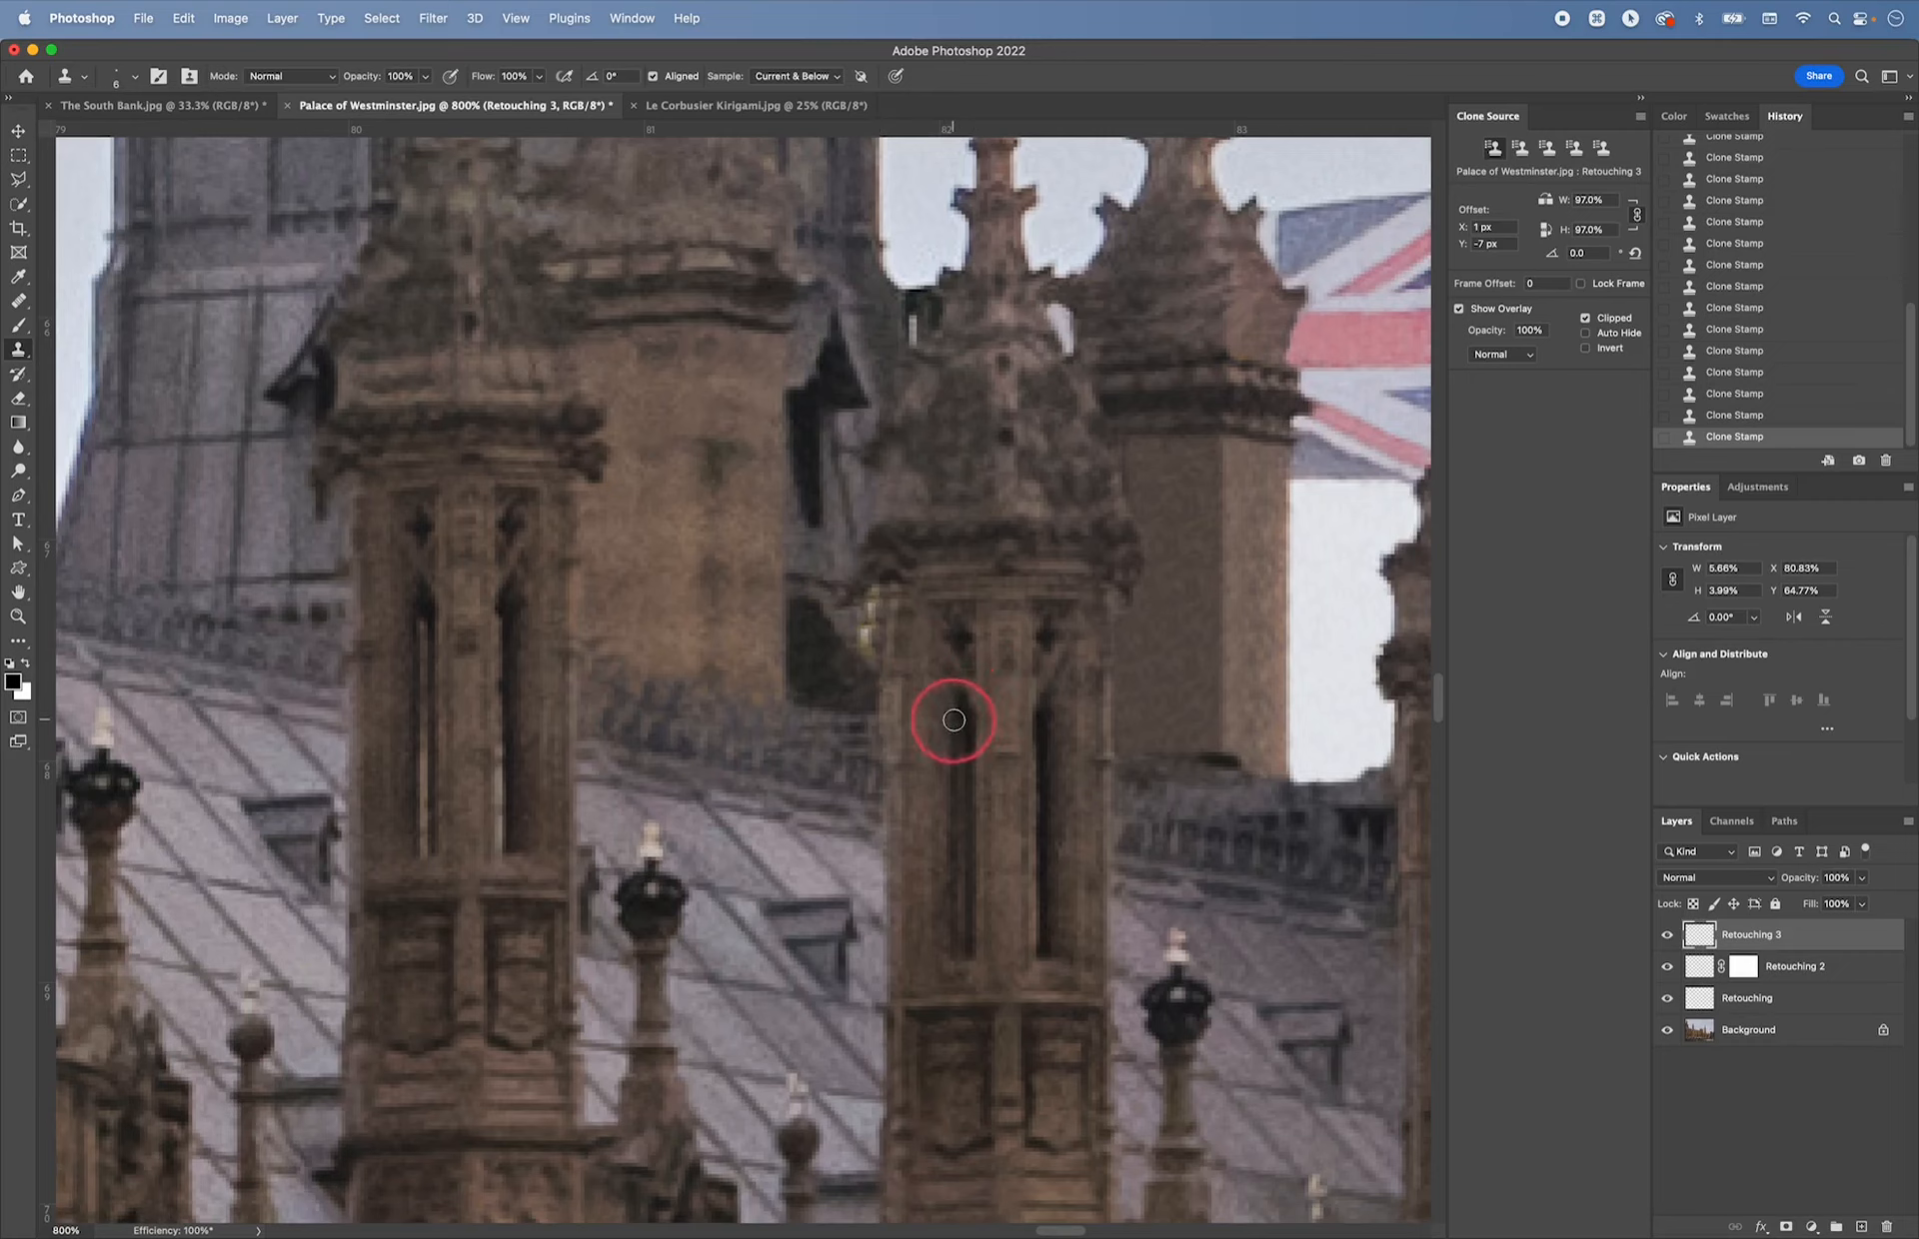
{"action": "key", "text": "super+z"}
{"action": "key", "text": "super+z"}
{"action": "key", "text": "super+z"}
{"action": "key", "text": "super+z"}
{"action": "key", "text": "super+z"}
{"action": "key", "text": "super+z"}
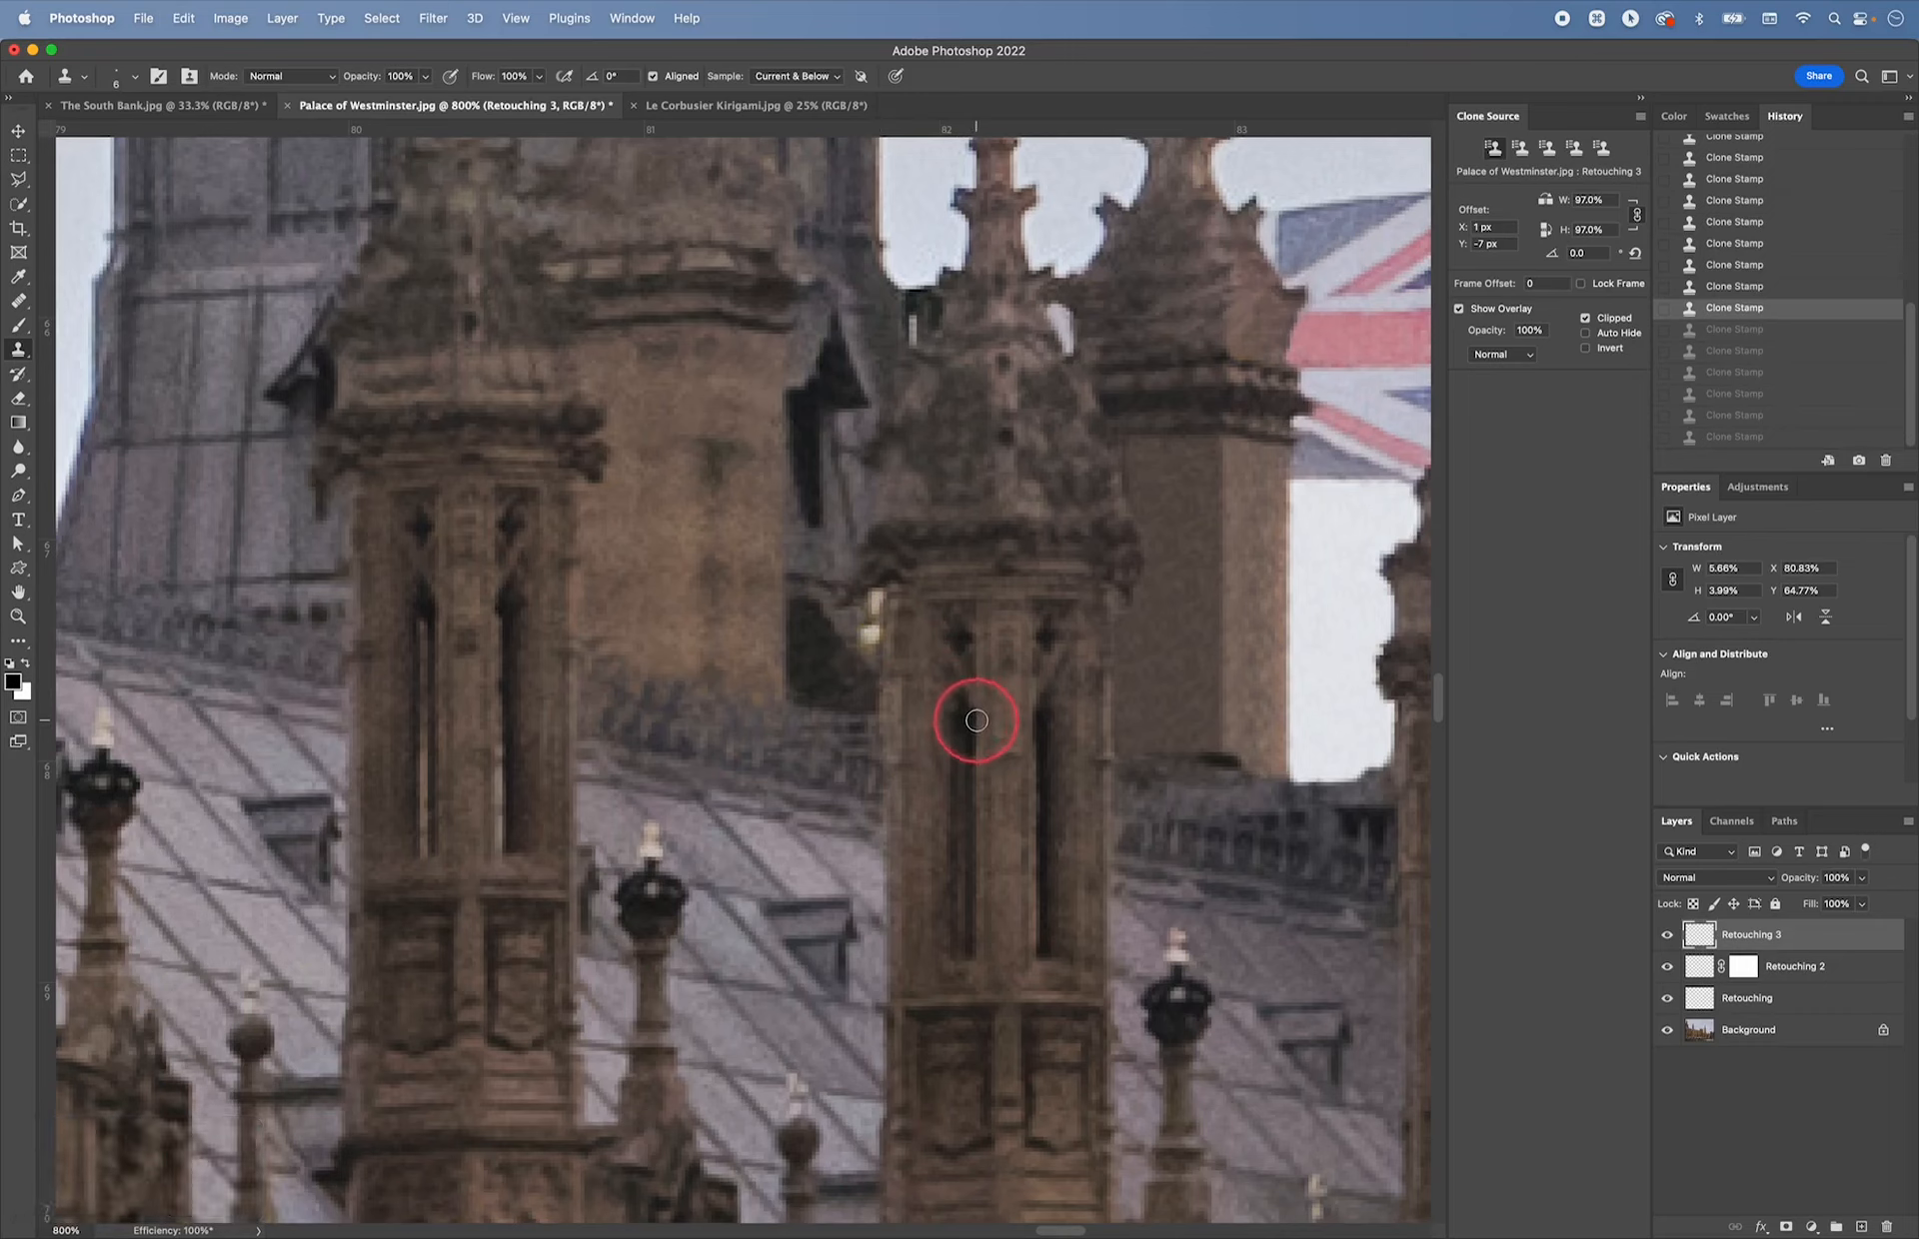
- Turn off Aligned sampling and clone the grey stone above over the yellow remnant at the middle turret's edge
{"action": "left_click", "coordinate": [853, 493], "text": "alt"}
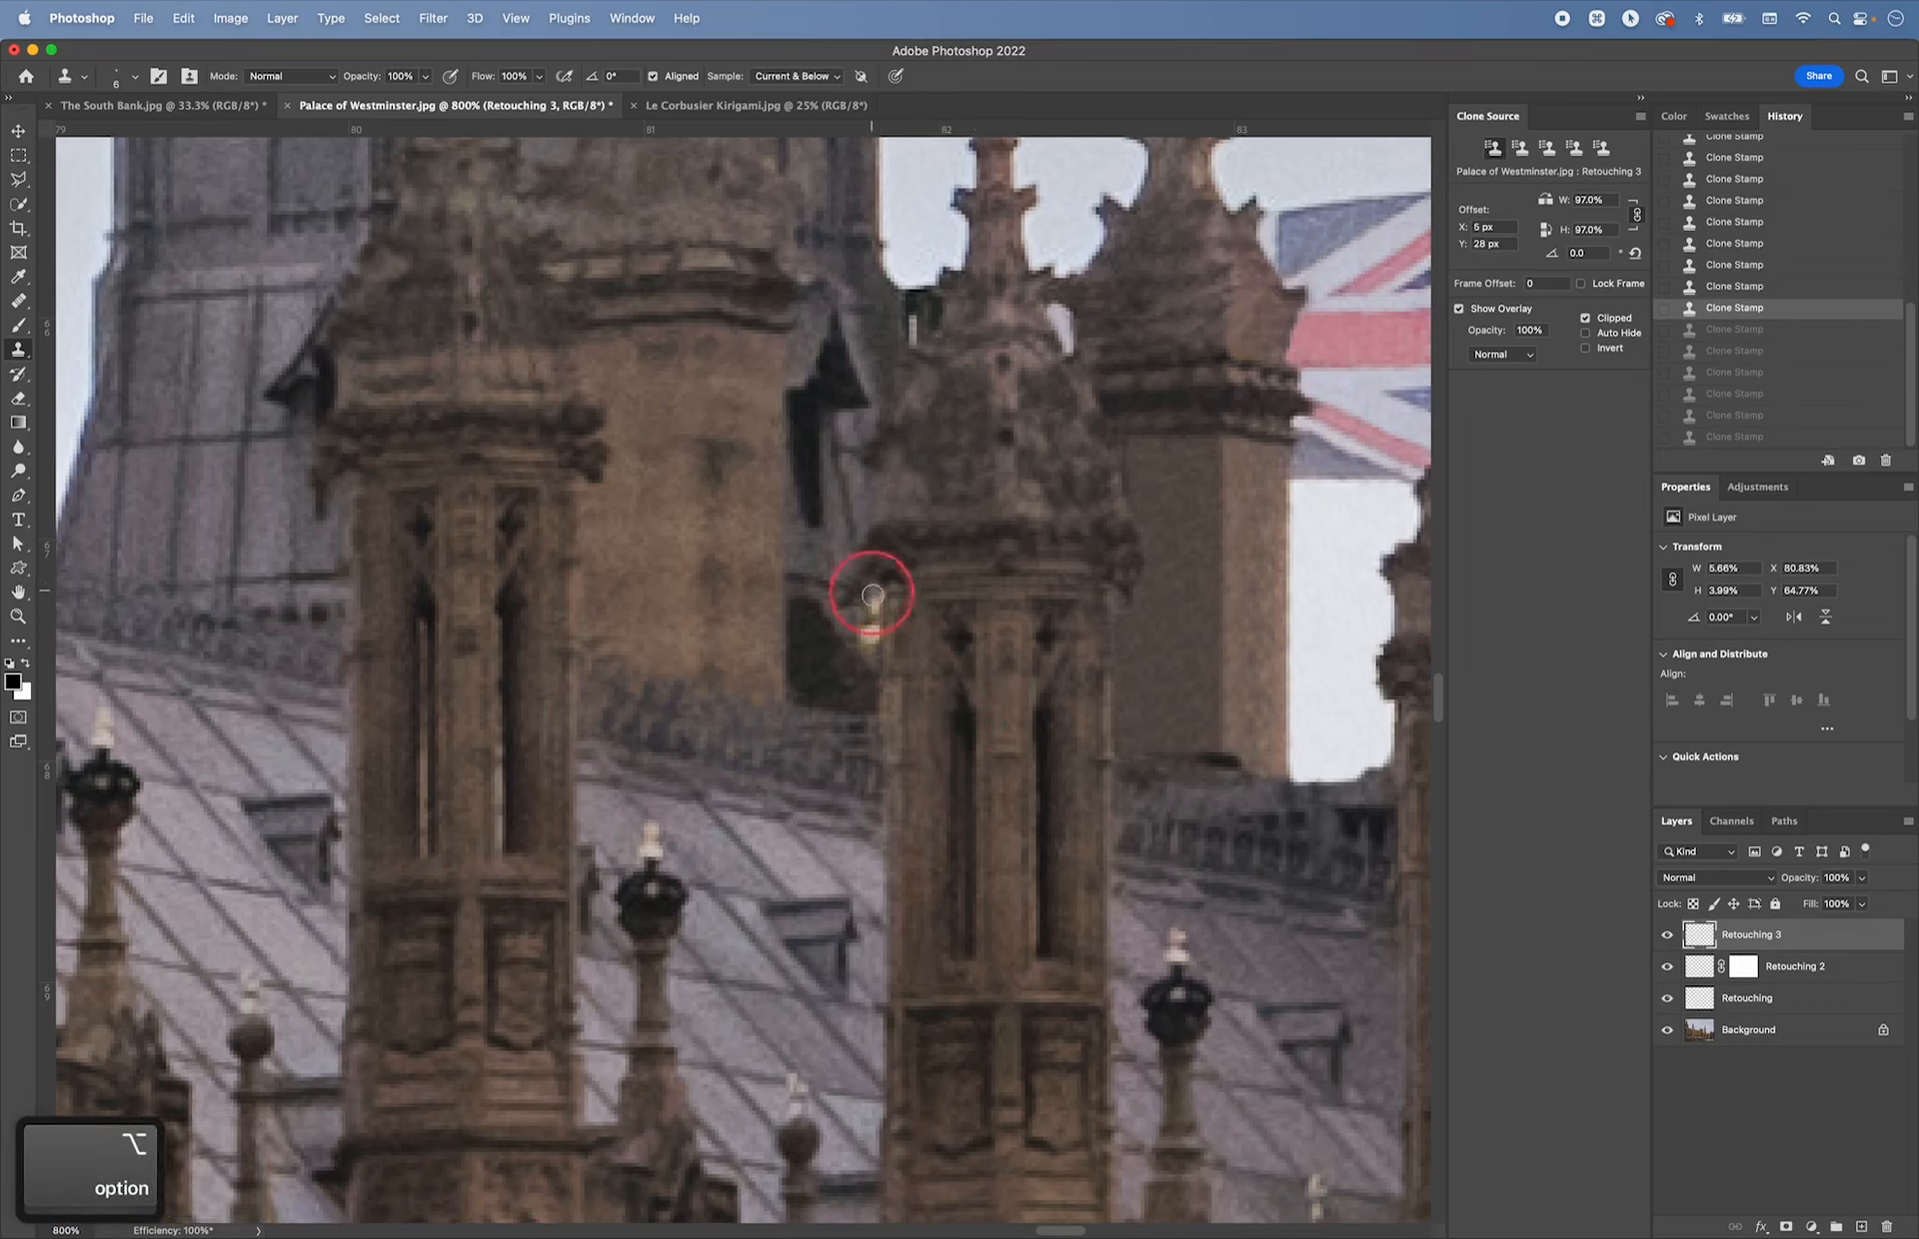
{"action": "left_click", "coordinate": [652, 76]}
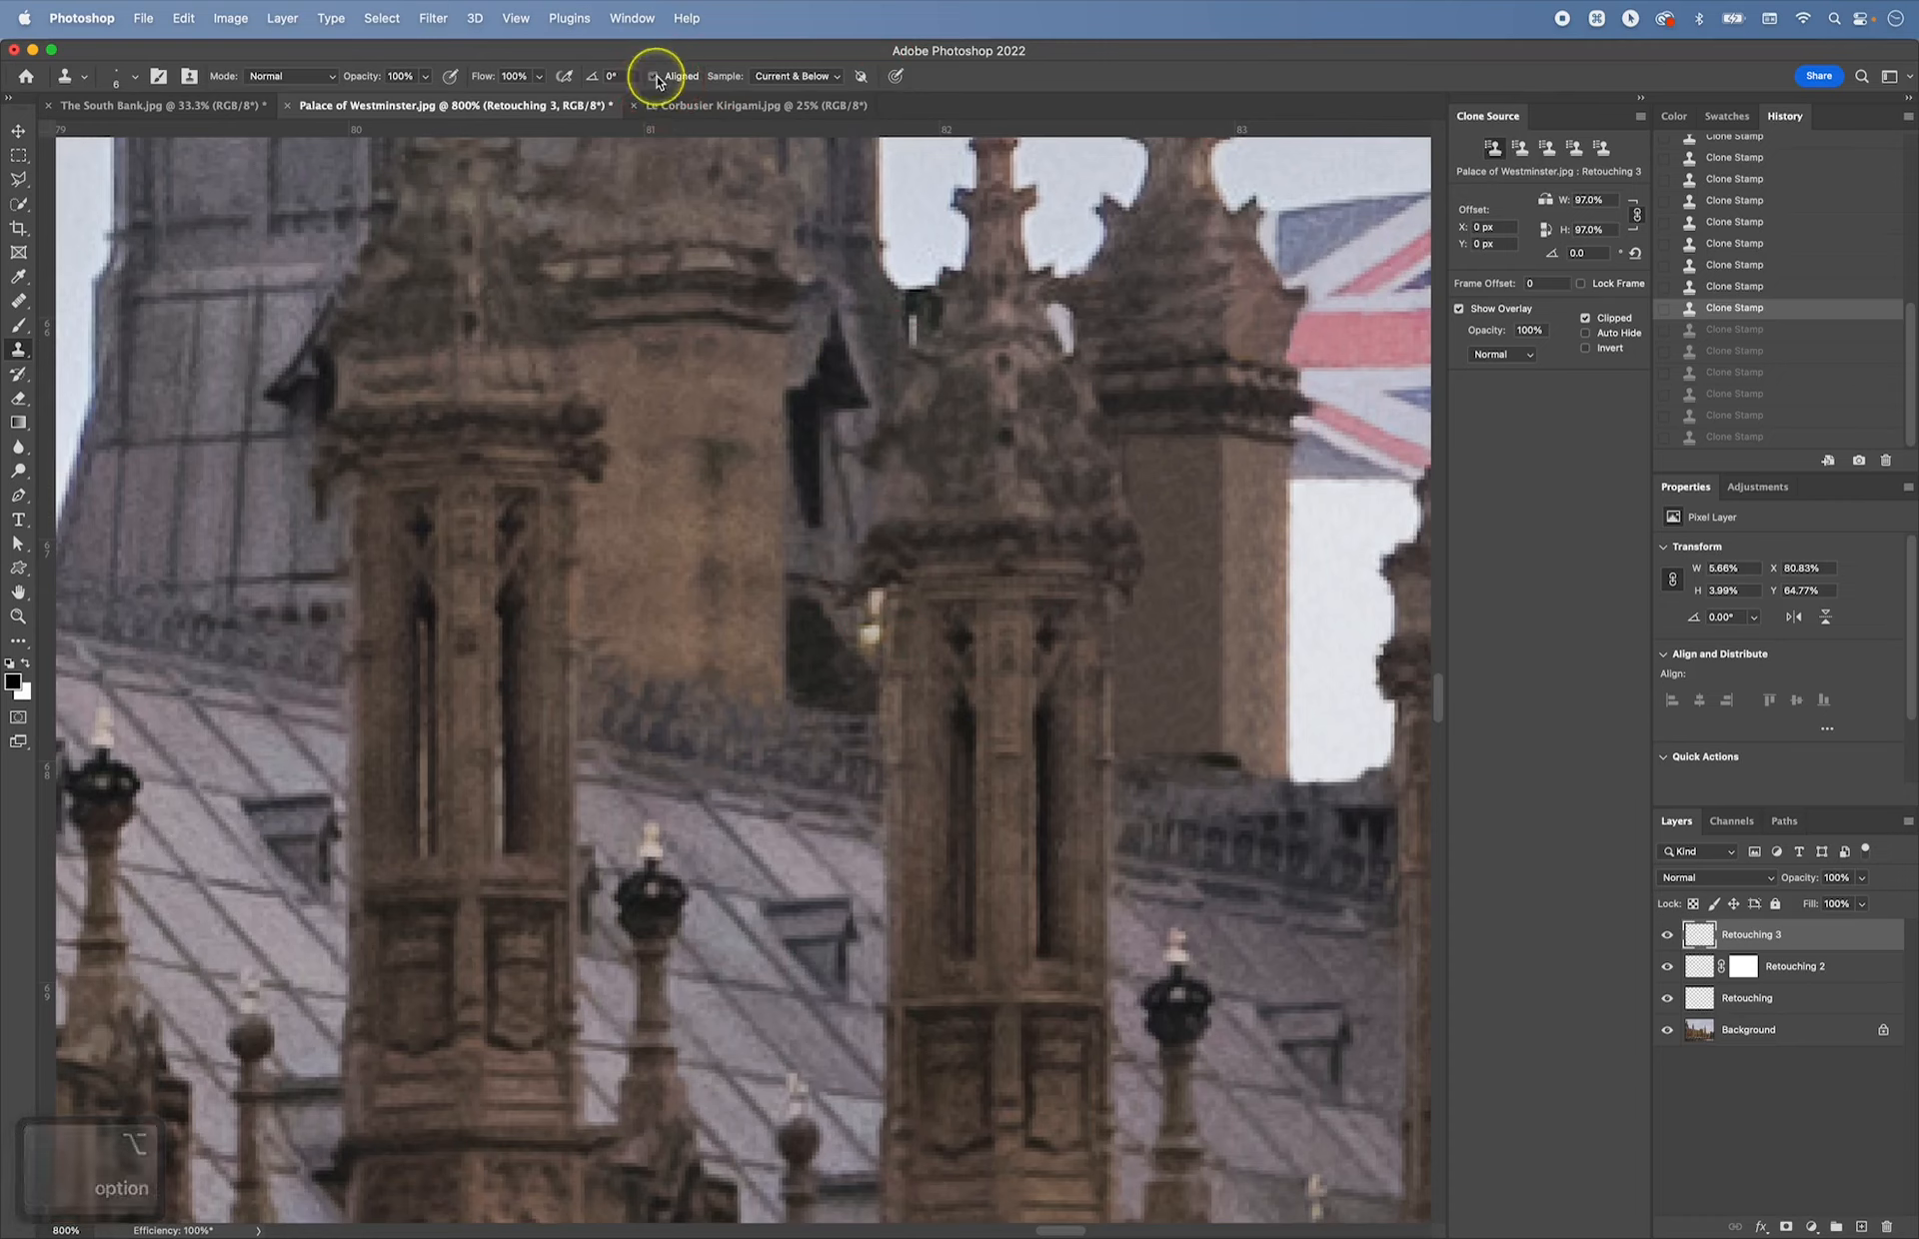
{"action": "left_click_drag", "start_coordinate": [852, 700], "coordinate": [872, 603]}
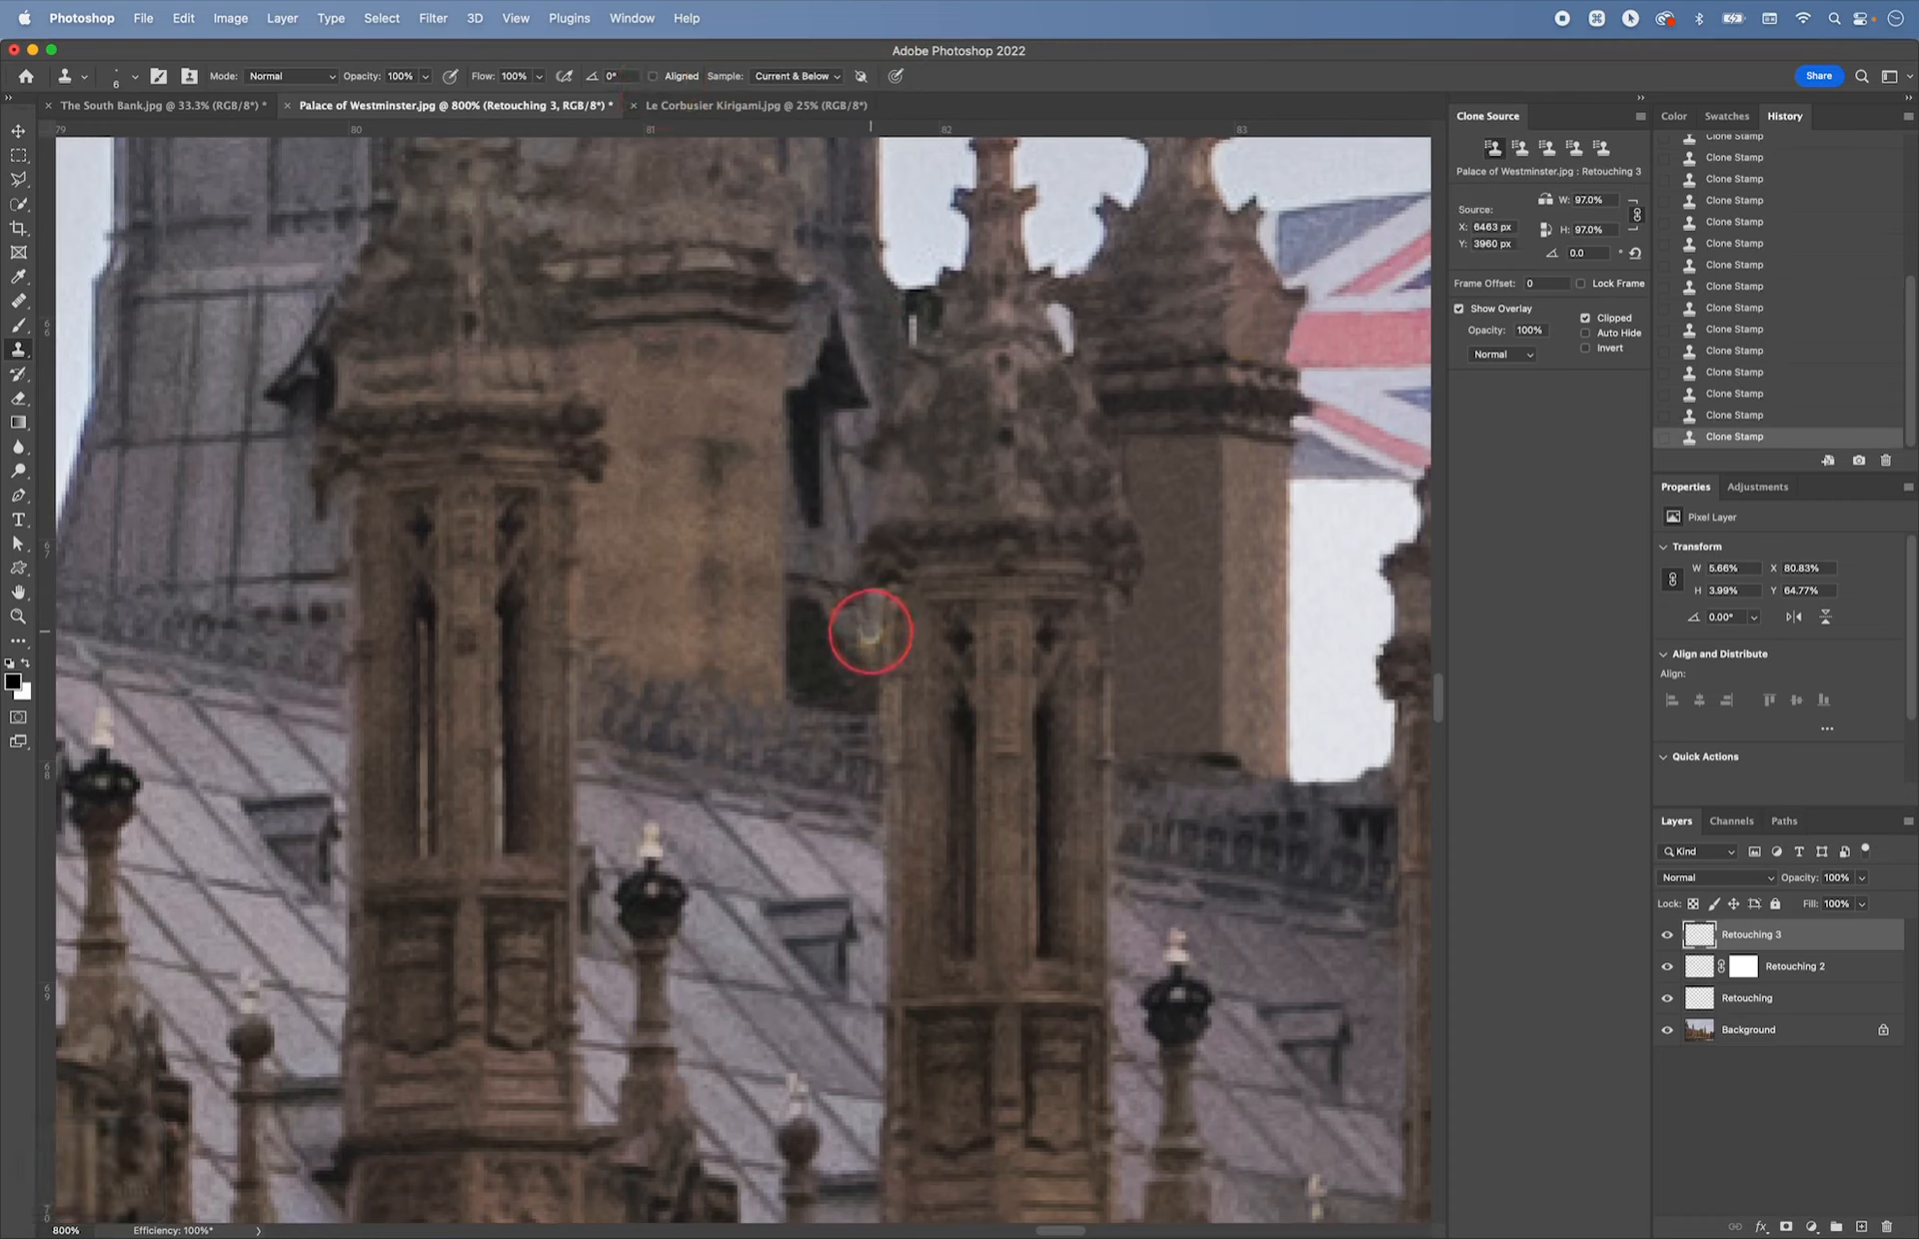
{"action": "left_click_drag", "start_coordinate": [873, 641], "coordinate": [869, 642]}
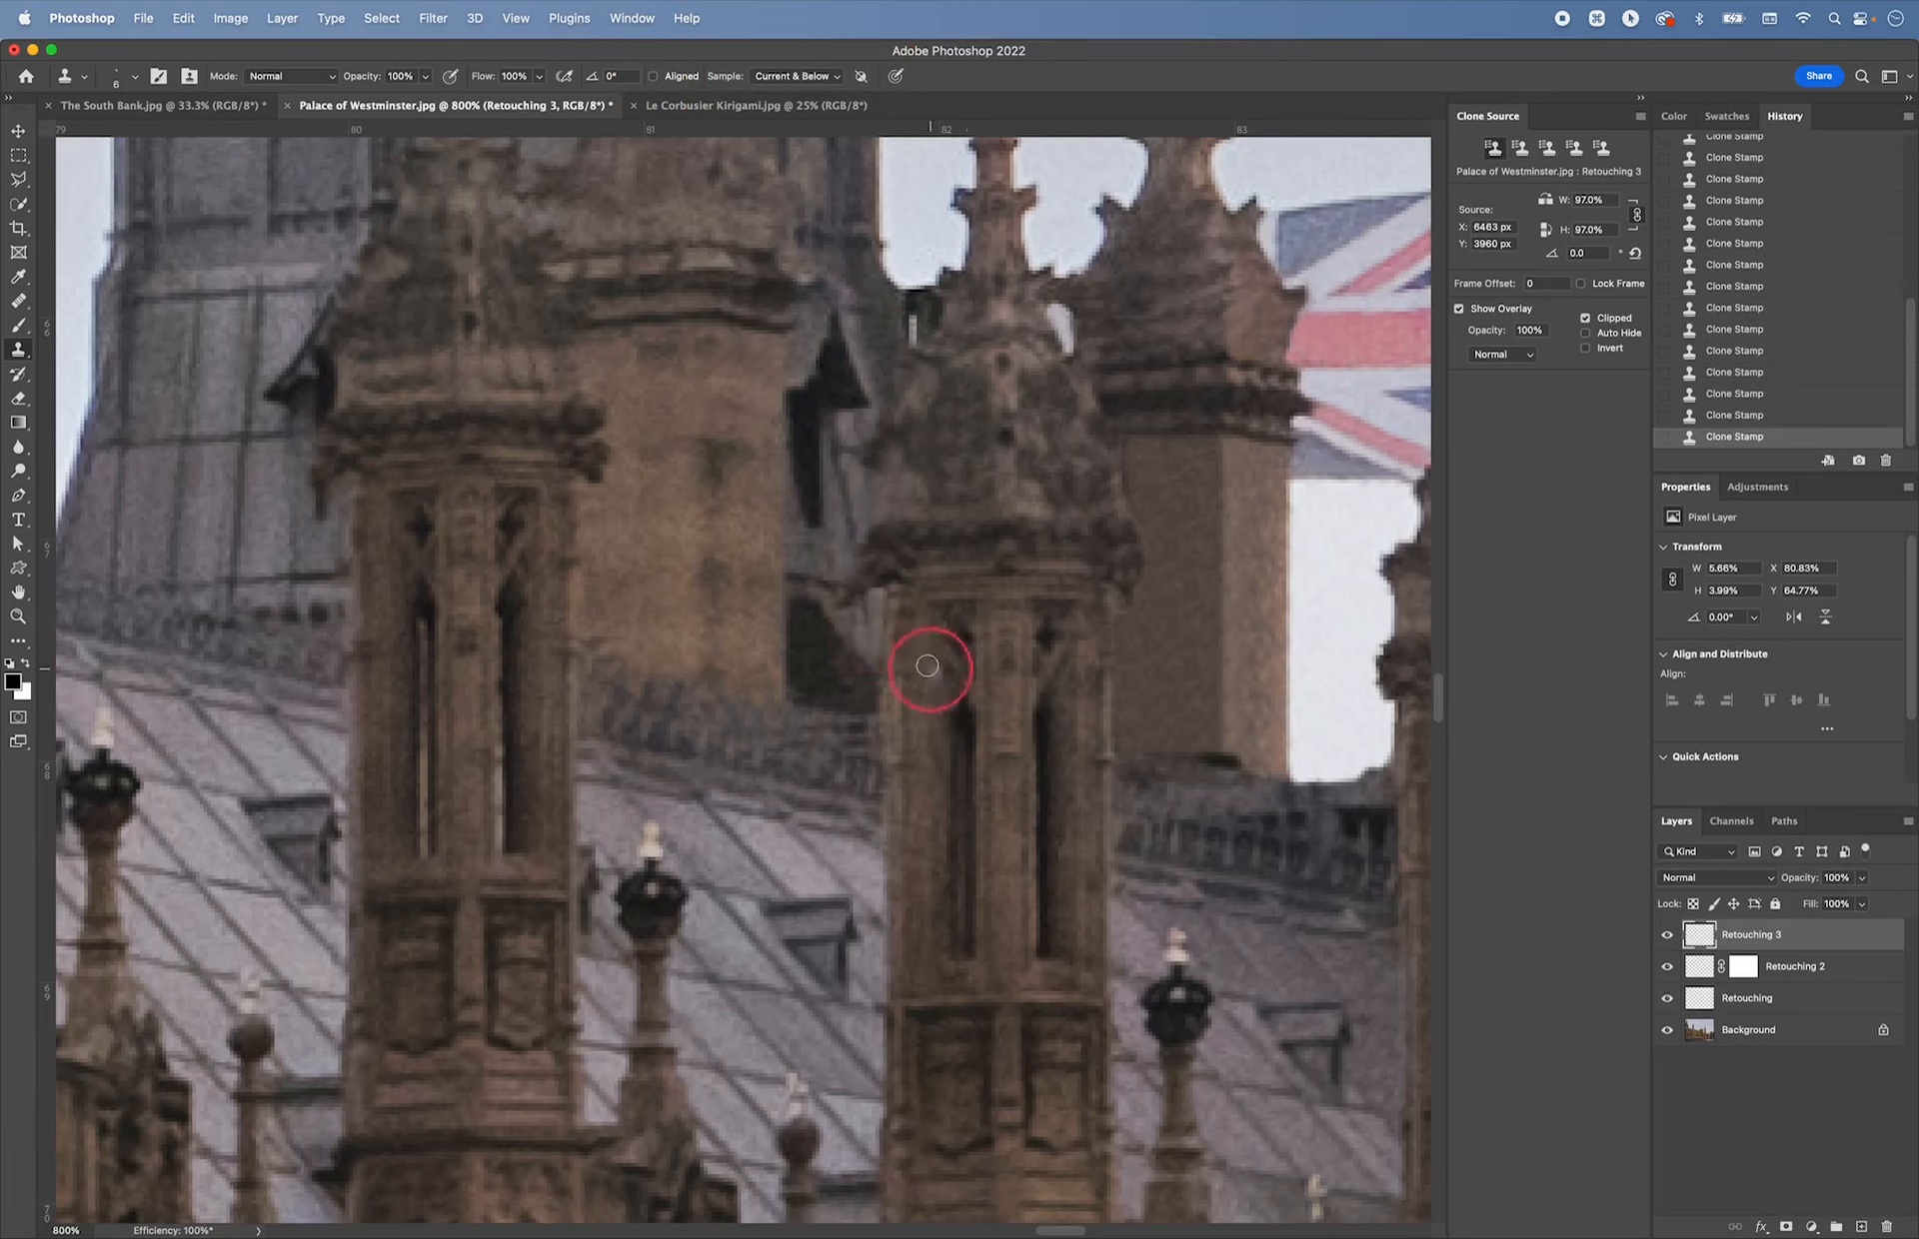
- Turn Aligned sampling back on and clone neighbouring shadow and stone to blend the dark opening into the turret's edge
{"action": "left_click", "coordinate": [866, 611], "text": "alt"}
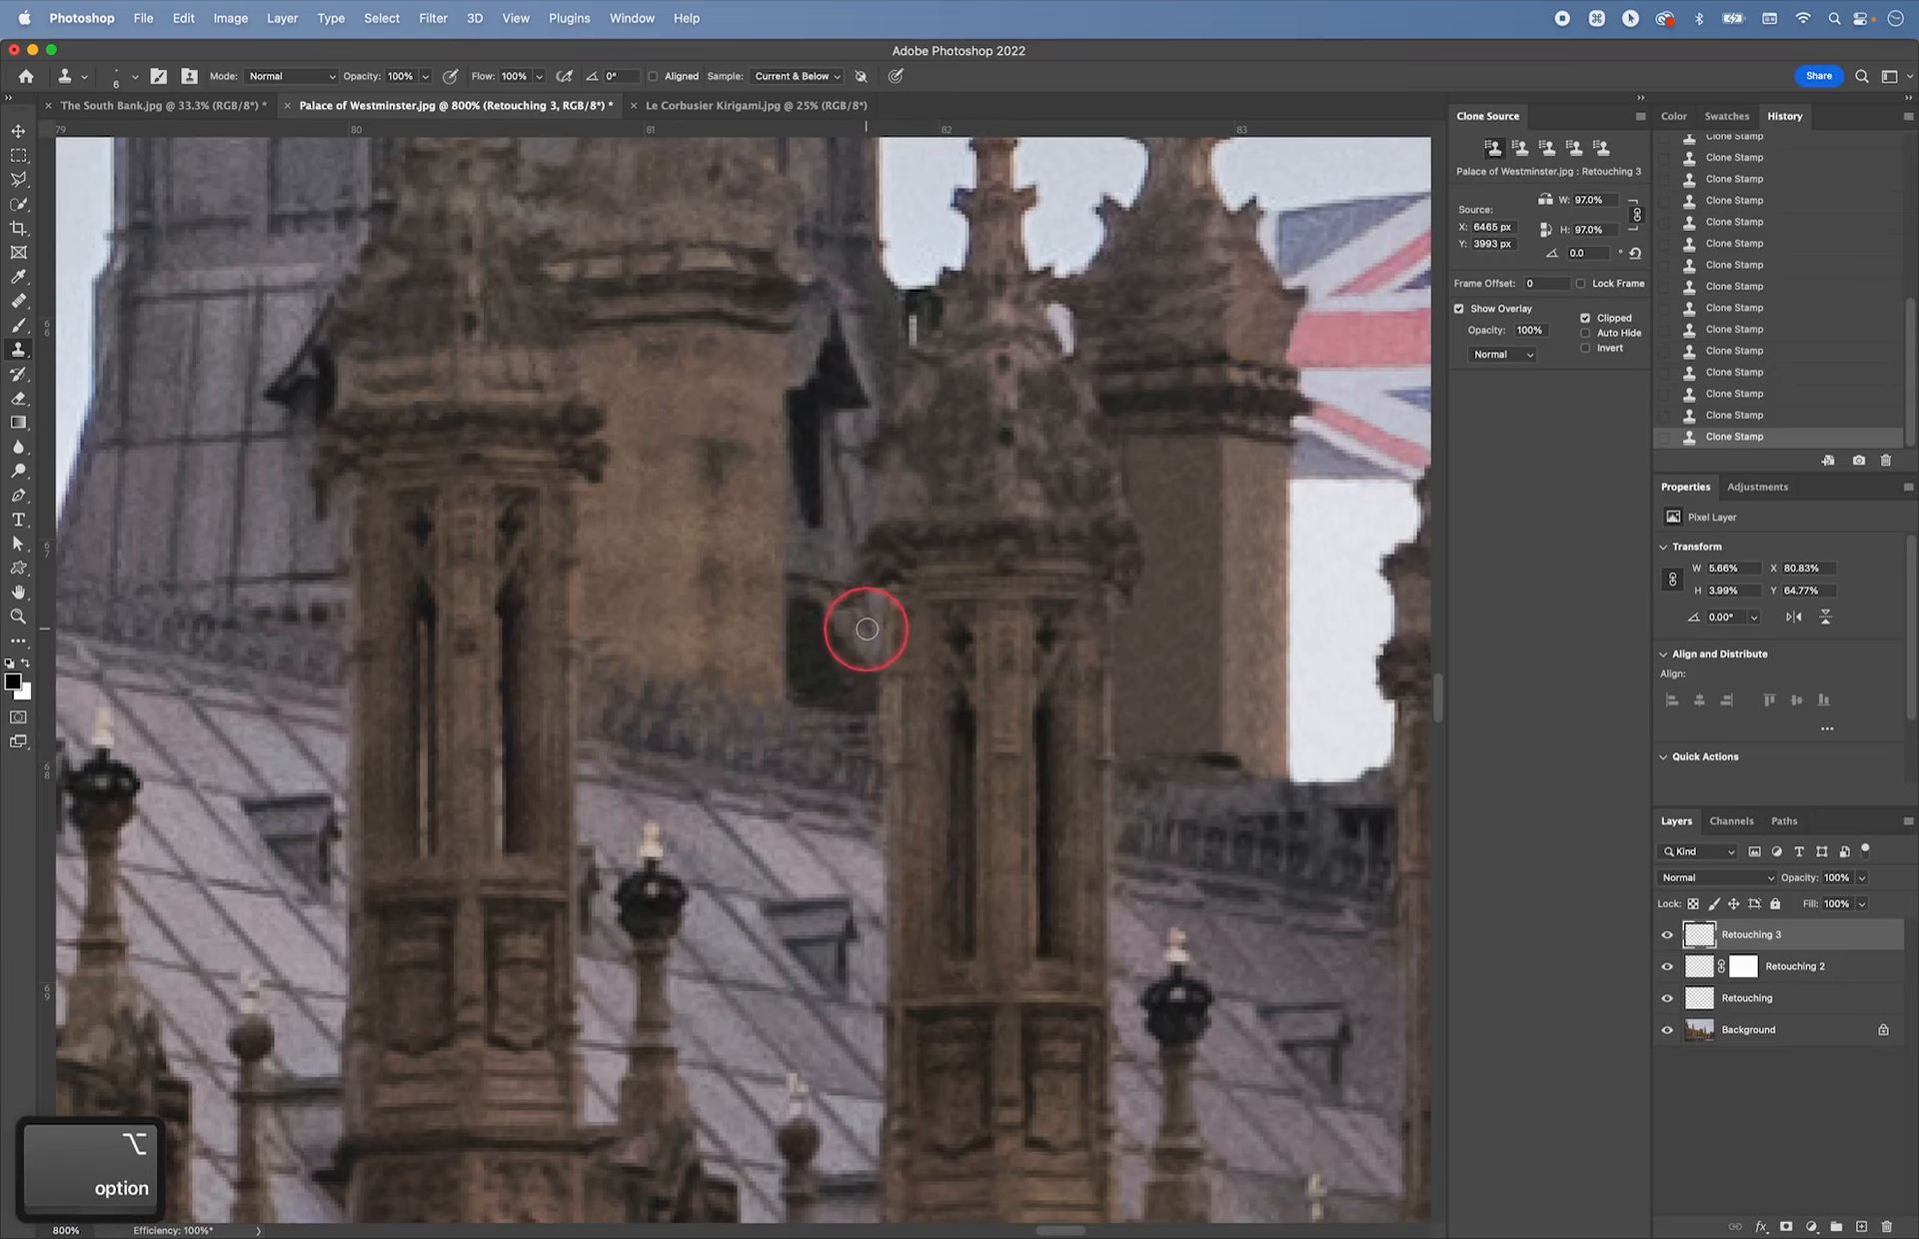
{"action": "left_click", "coordinate": [652, 76]}
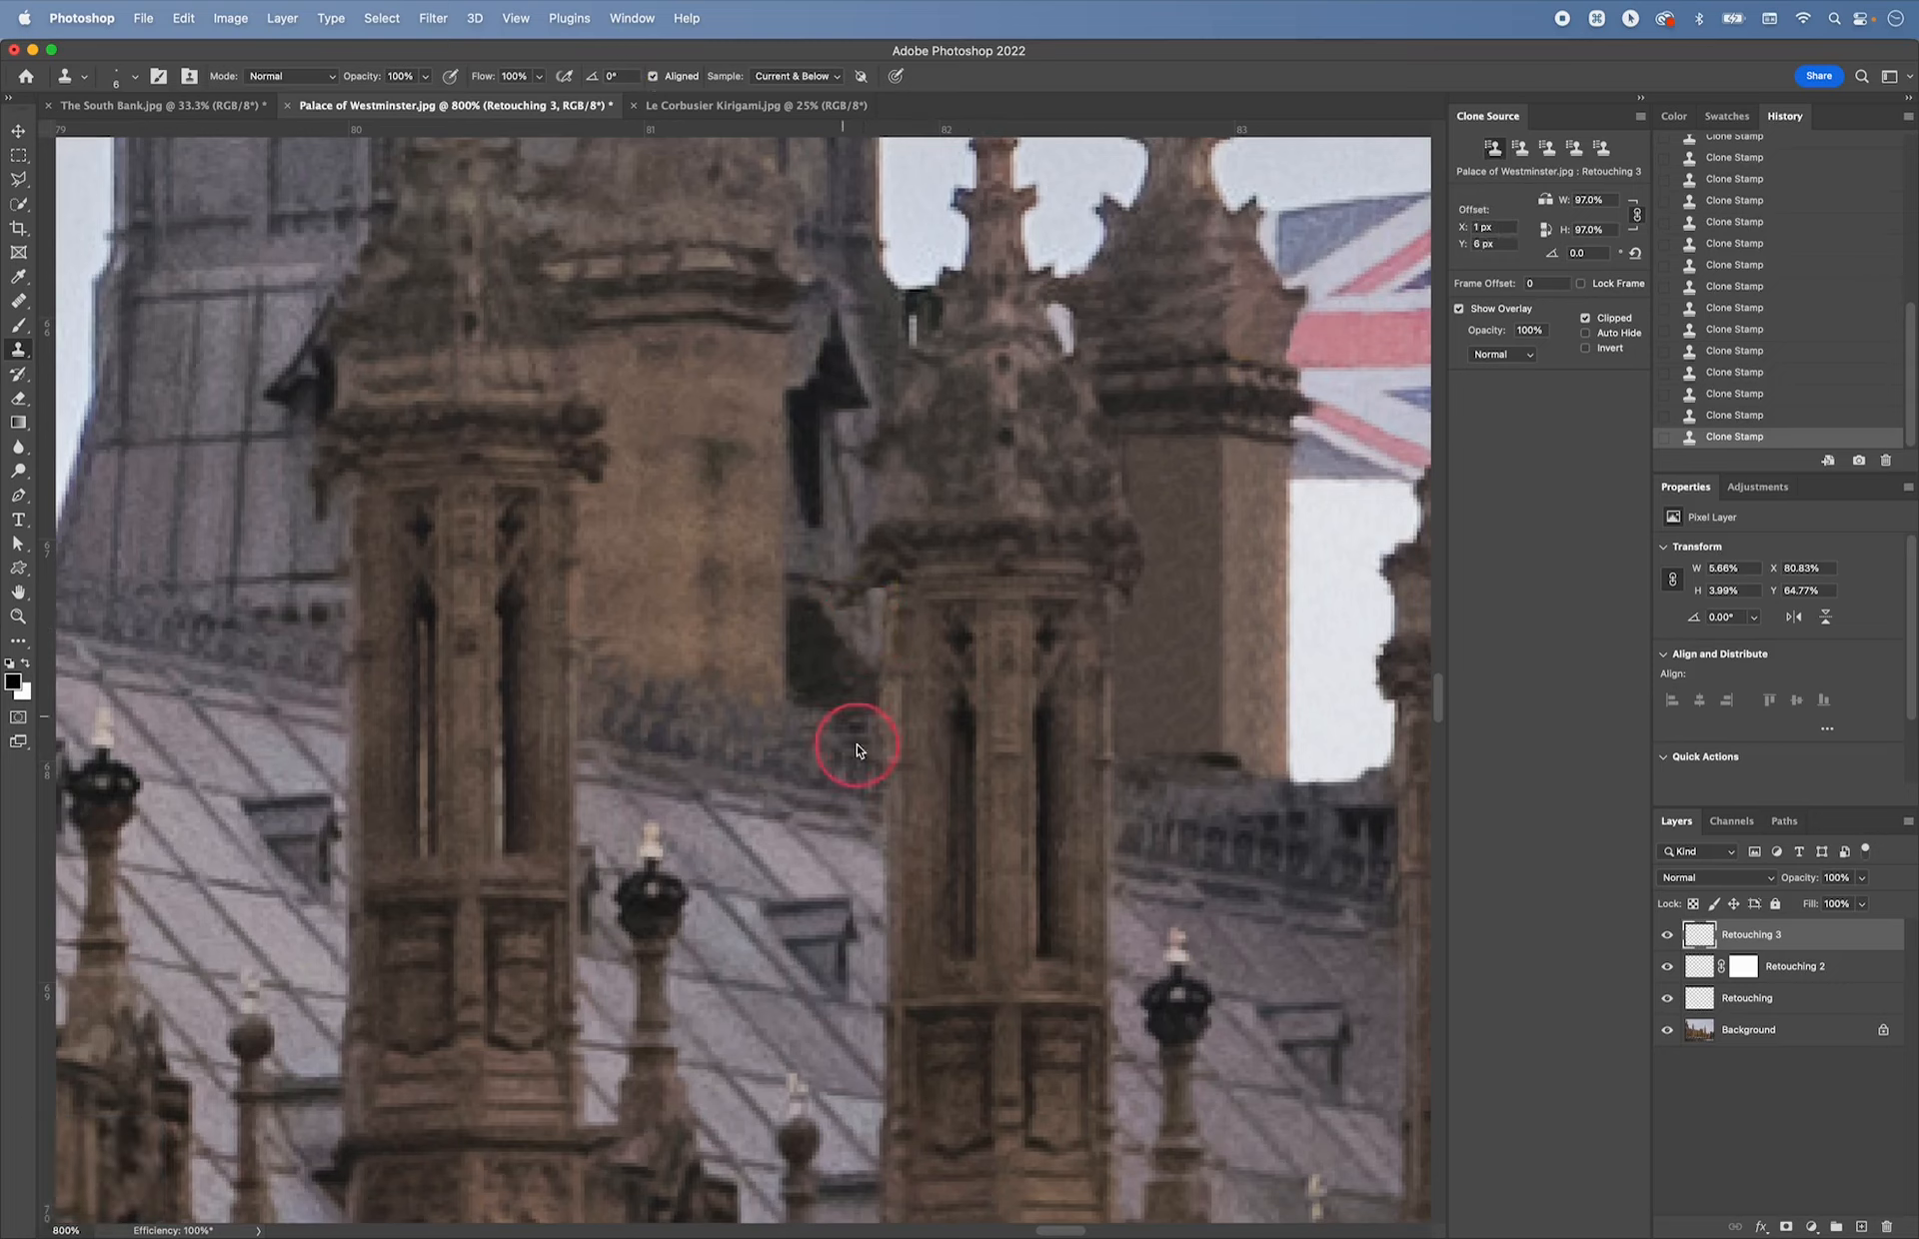
{"action": "left_click_drag", "start_coordinate": [869, 639], "coordinate": [871, 655]}
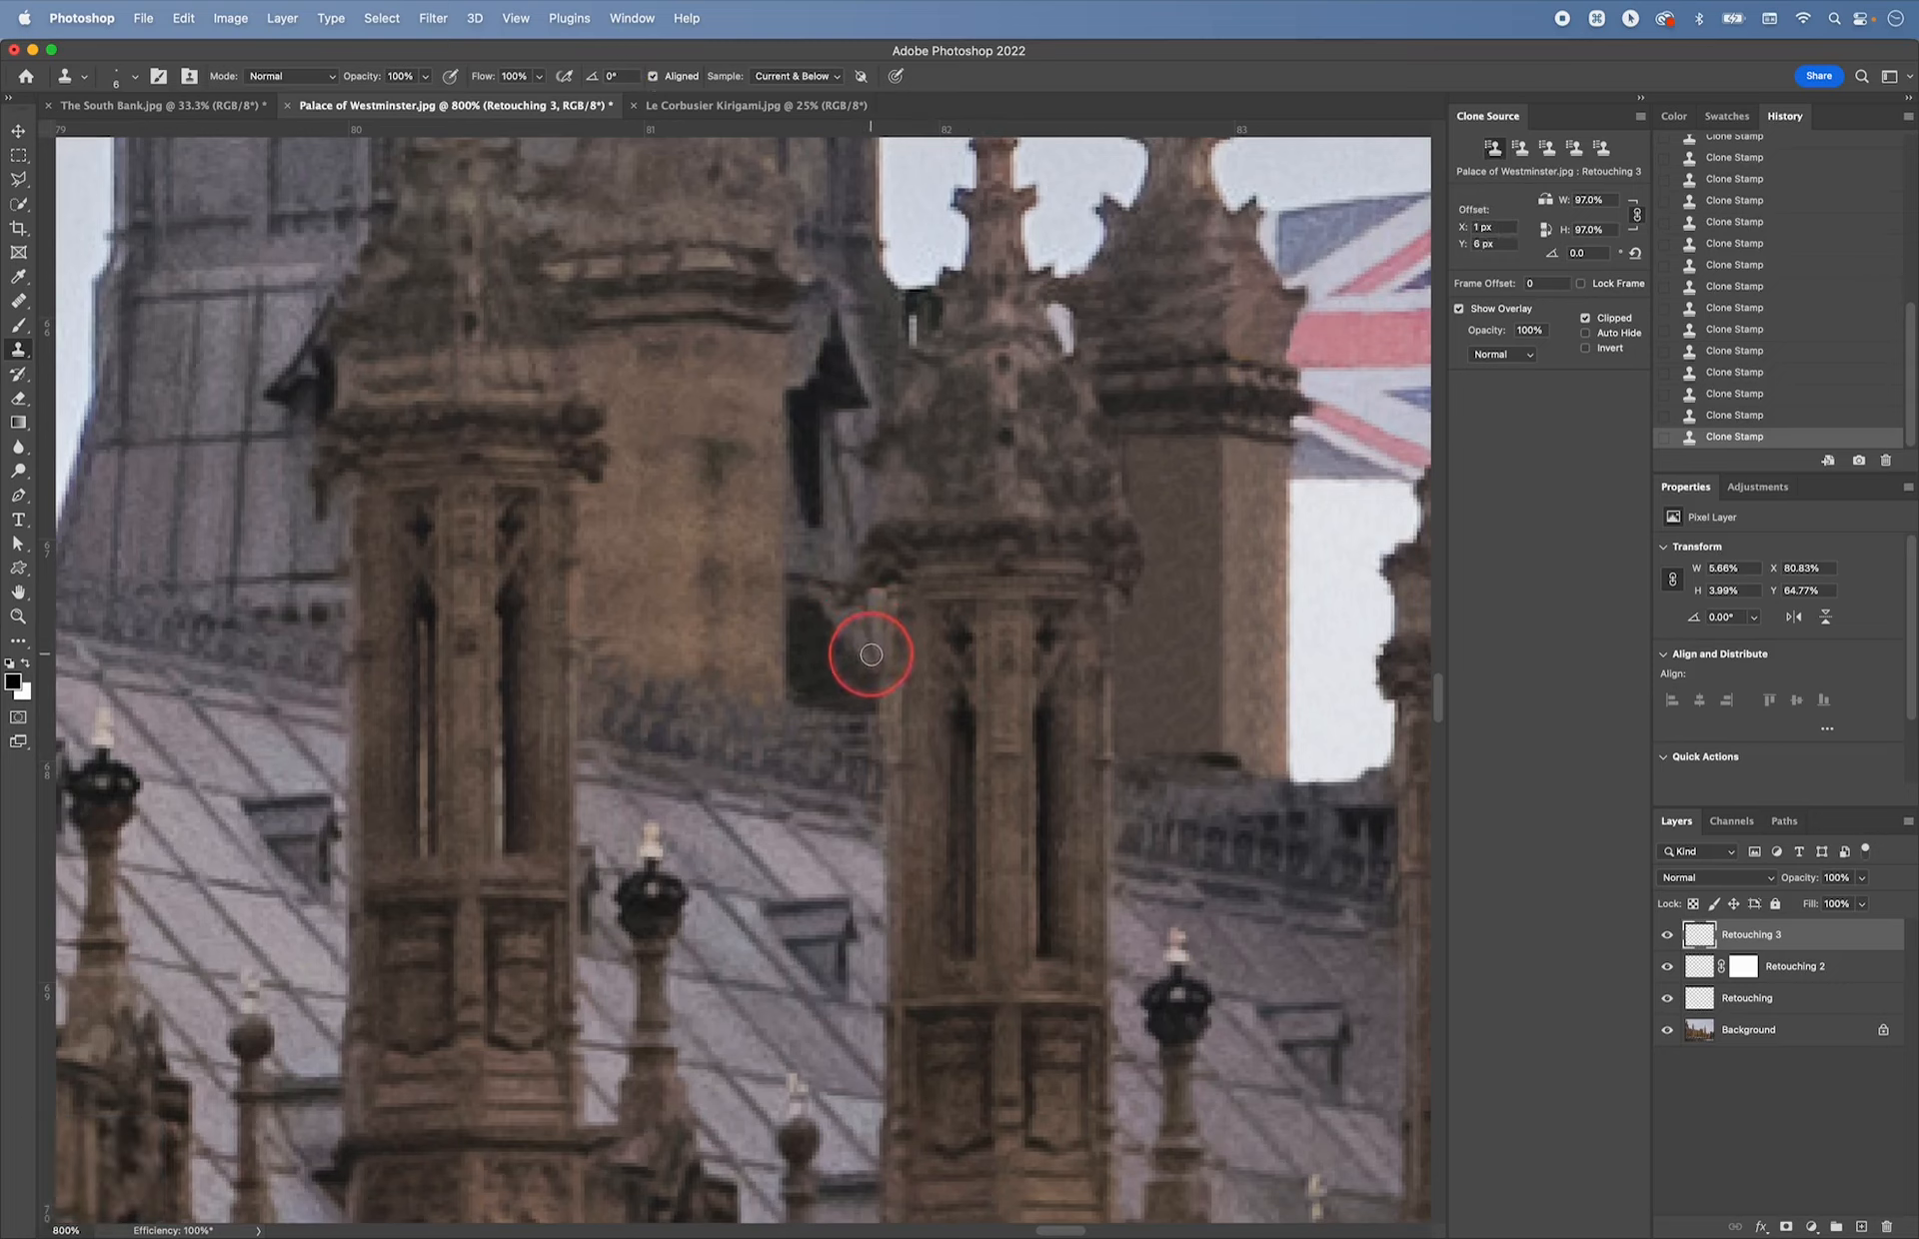
{"action": "left_click", "coordinate": [856, 622], "text": "alt"}
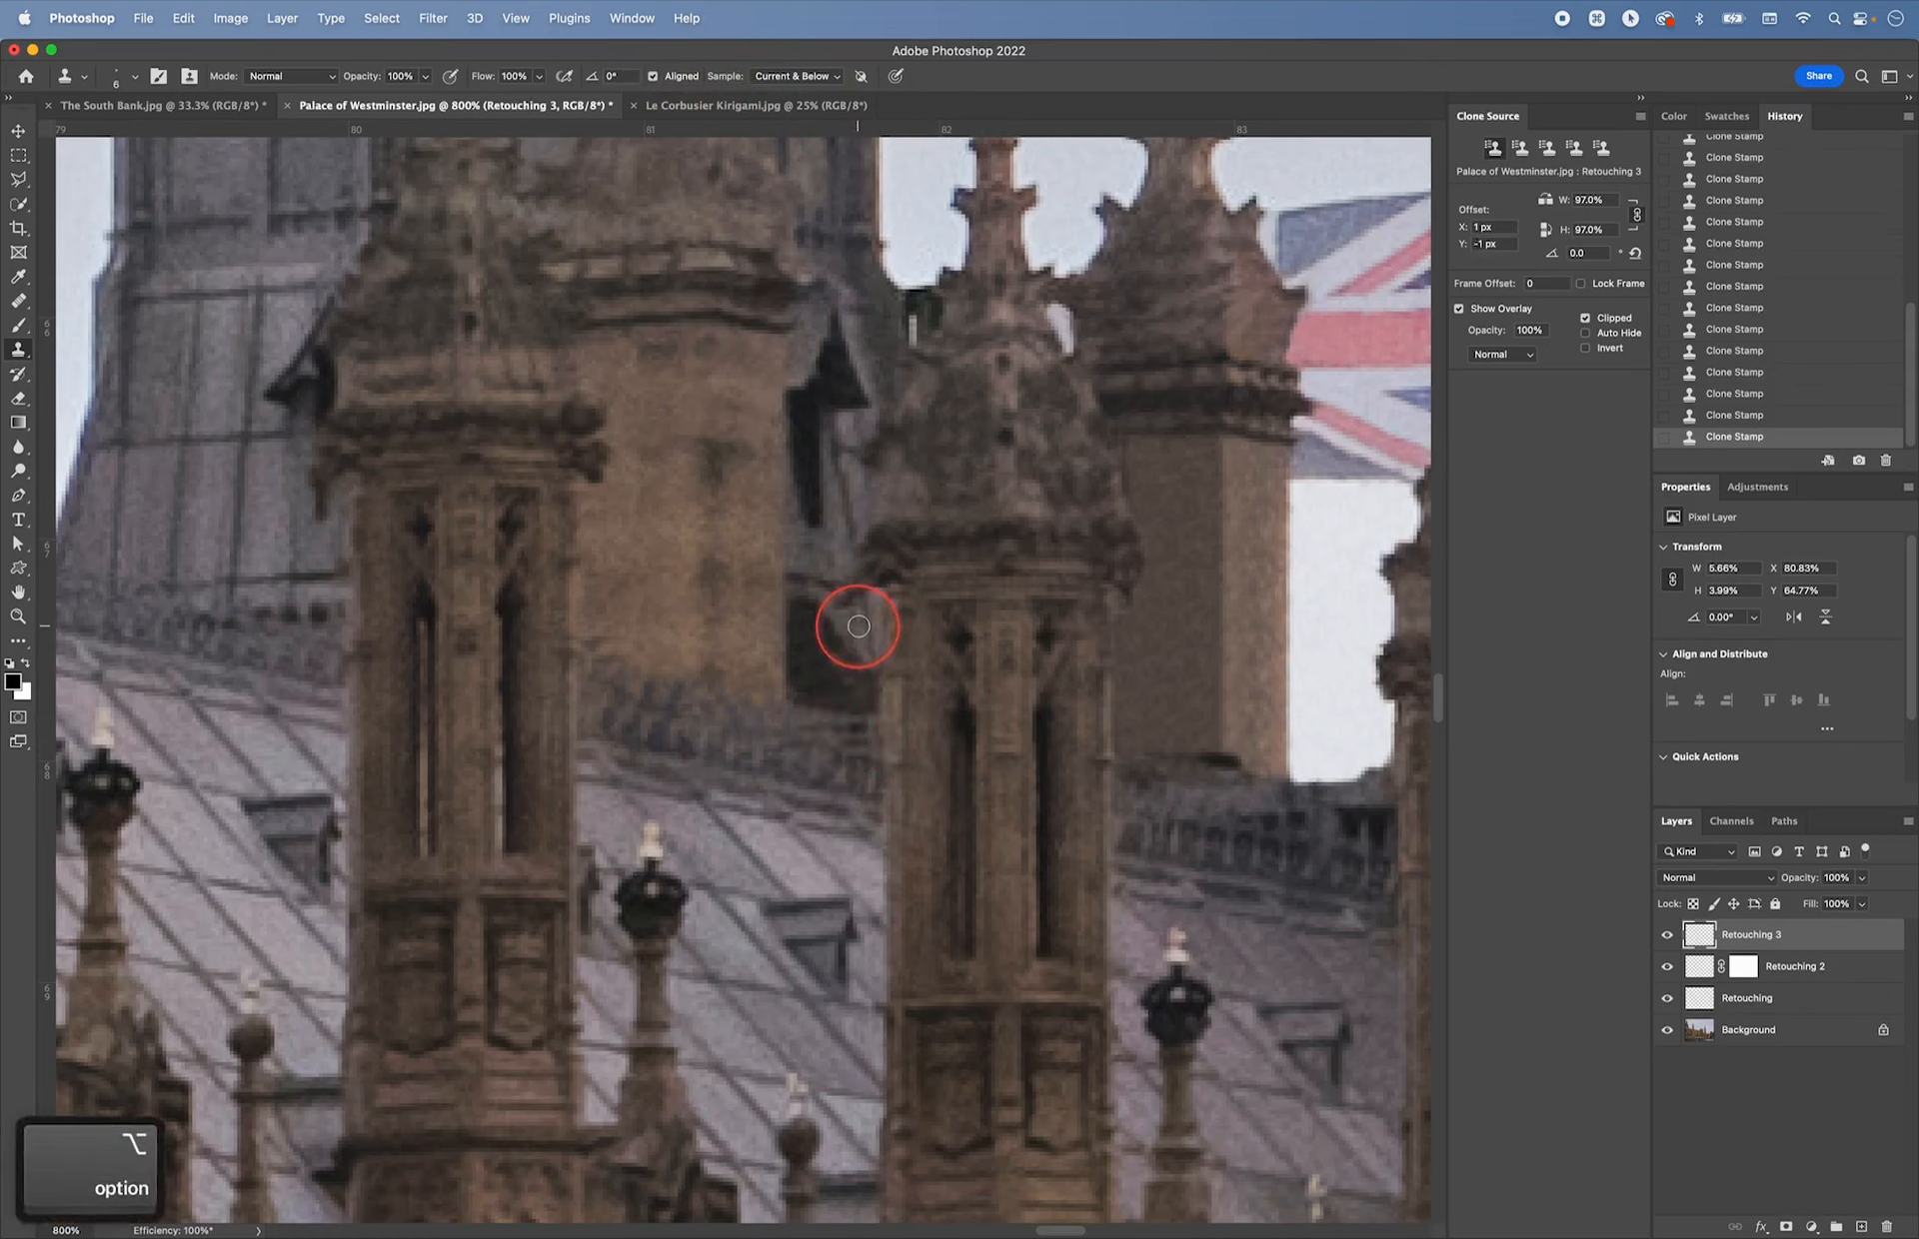
{"action": "left_click", "coordinate": [918, 769], "text": "alt"}
{"action": "mouse_move", "coordinate": [845, 657]}
{"action": "left_mouse_down"}
{"action": "mouse_move", "coordinate": [845, 610]}
{"action": "mouse_move", "coordinate": [812, 660]}
{"action": "mouse_move", "coordinate": [842, 657]}
{"action": "mouse_move", "coordinate": [824, 662]}
{"action": "mouse_move", "coordinate": [859, 698]}
{"action": "mouse_move", "coordinate": [822, 680]}
{"action": "mouse_move", "coordinate": [874, 716]}
{"action": "left_mouse_up"}
{"action": "left_click", "coordinate": [823, 655], "text": "alt"}
{"action": "left_click", "coordinate": [824, 662], "text": "alt"}
{"action": "left_click", "coordinate": [838, 673], "text": "alt"}
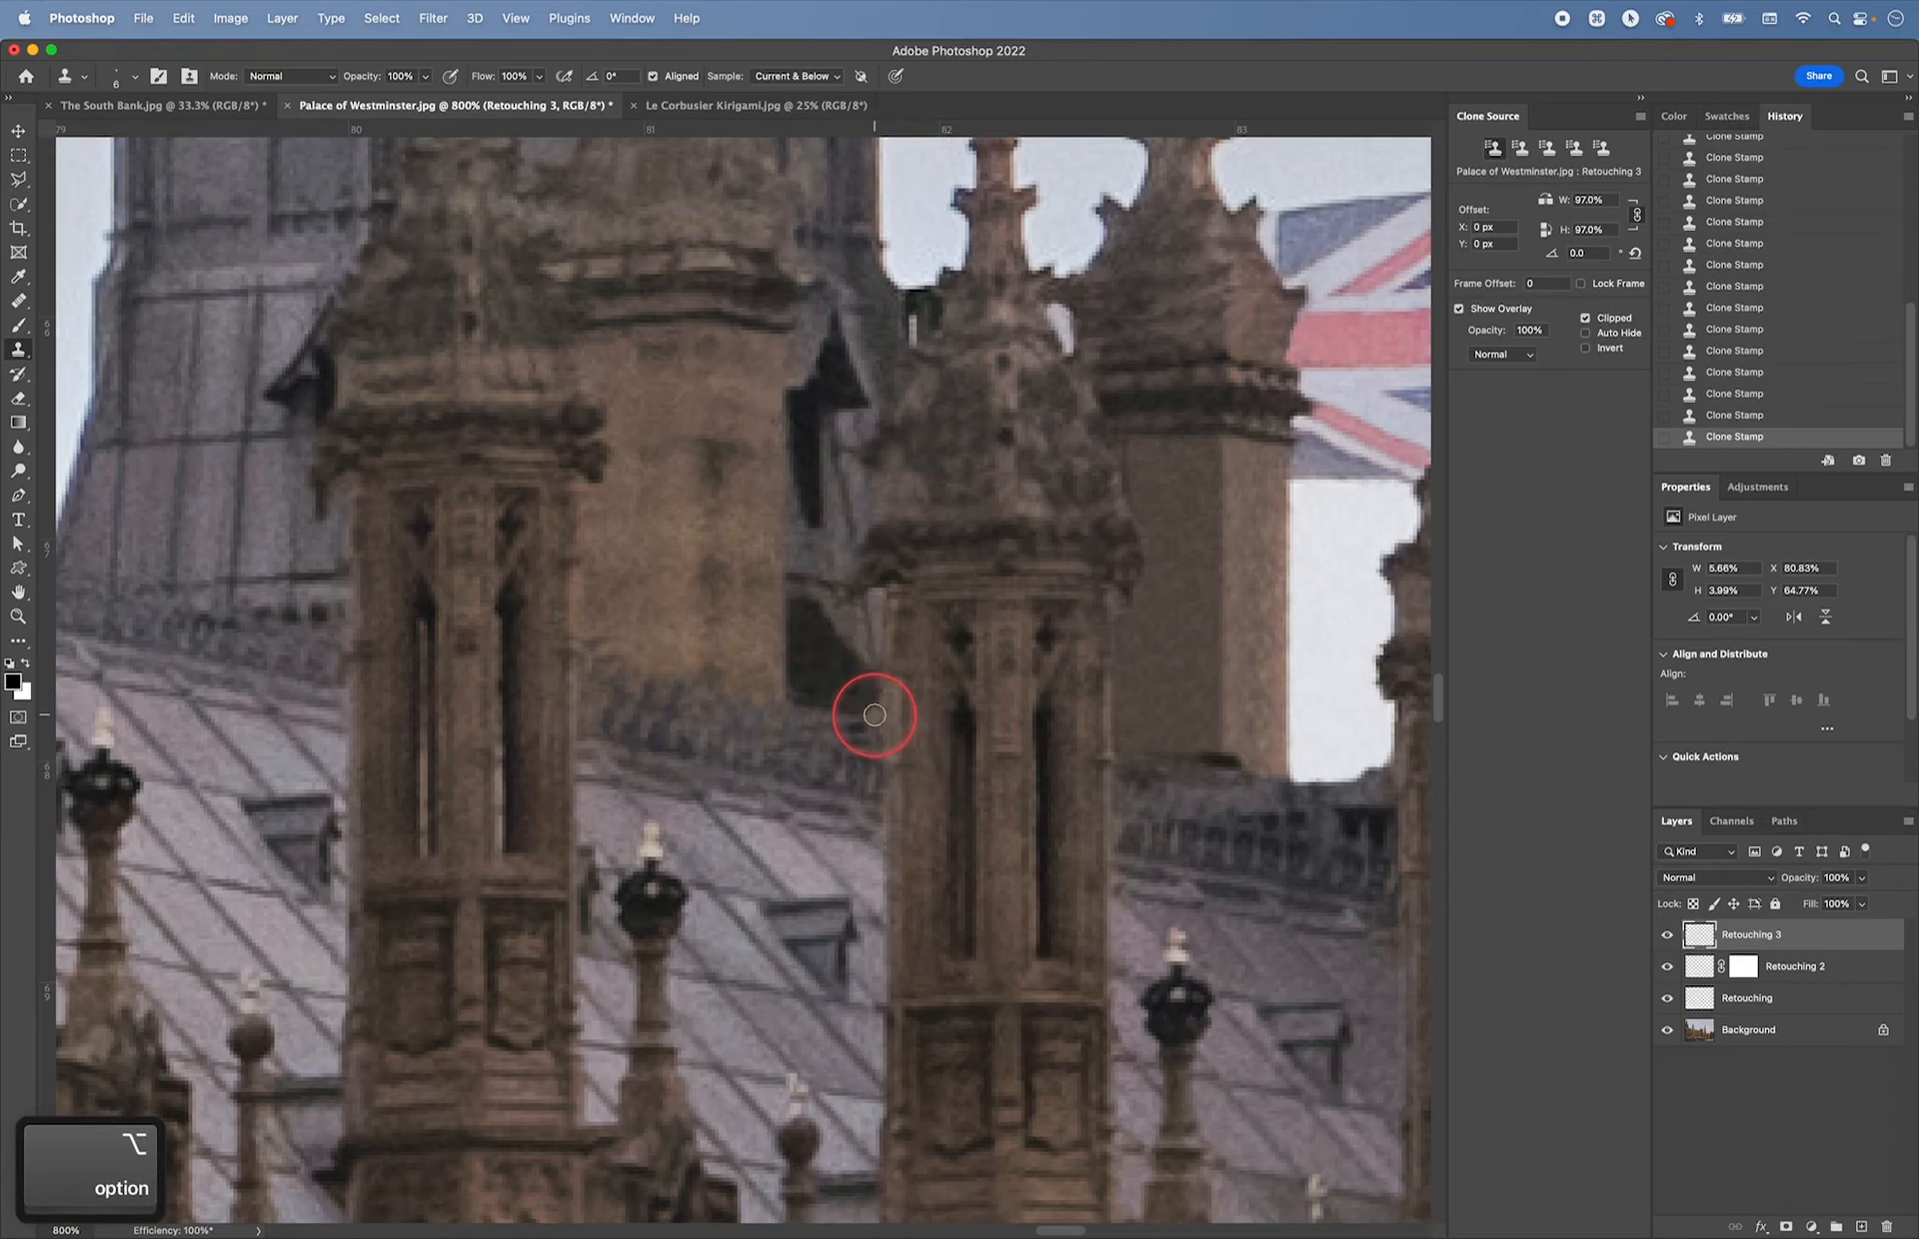
- Compare the spires at 300% magnification with the Retouching 3 layer hidden and shown
{"action": "key", "text": "super+minus"}
{"action": "key", "text": "super+minus"}
{"action": "key", "text": "super+minus"}
{"action": "key", "text": "super+minus"}
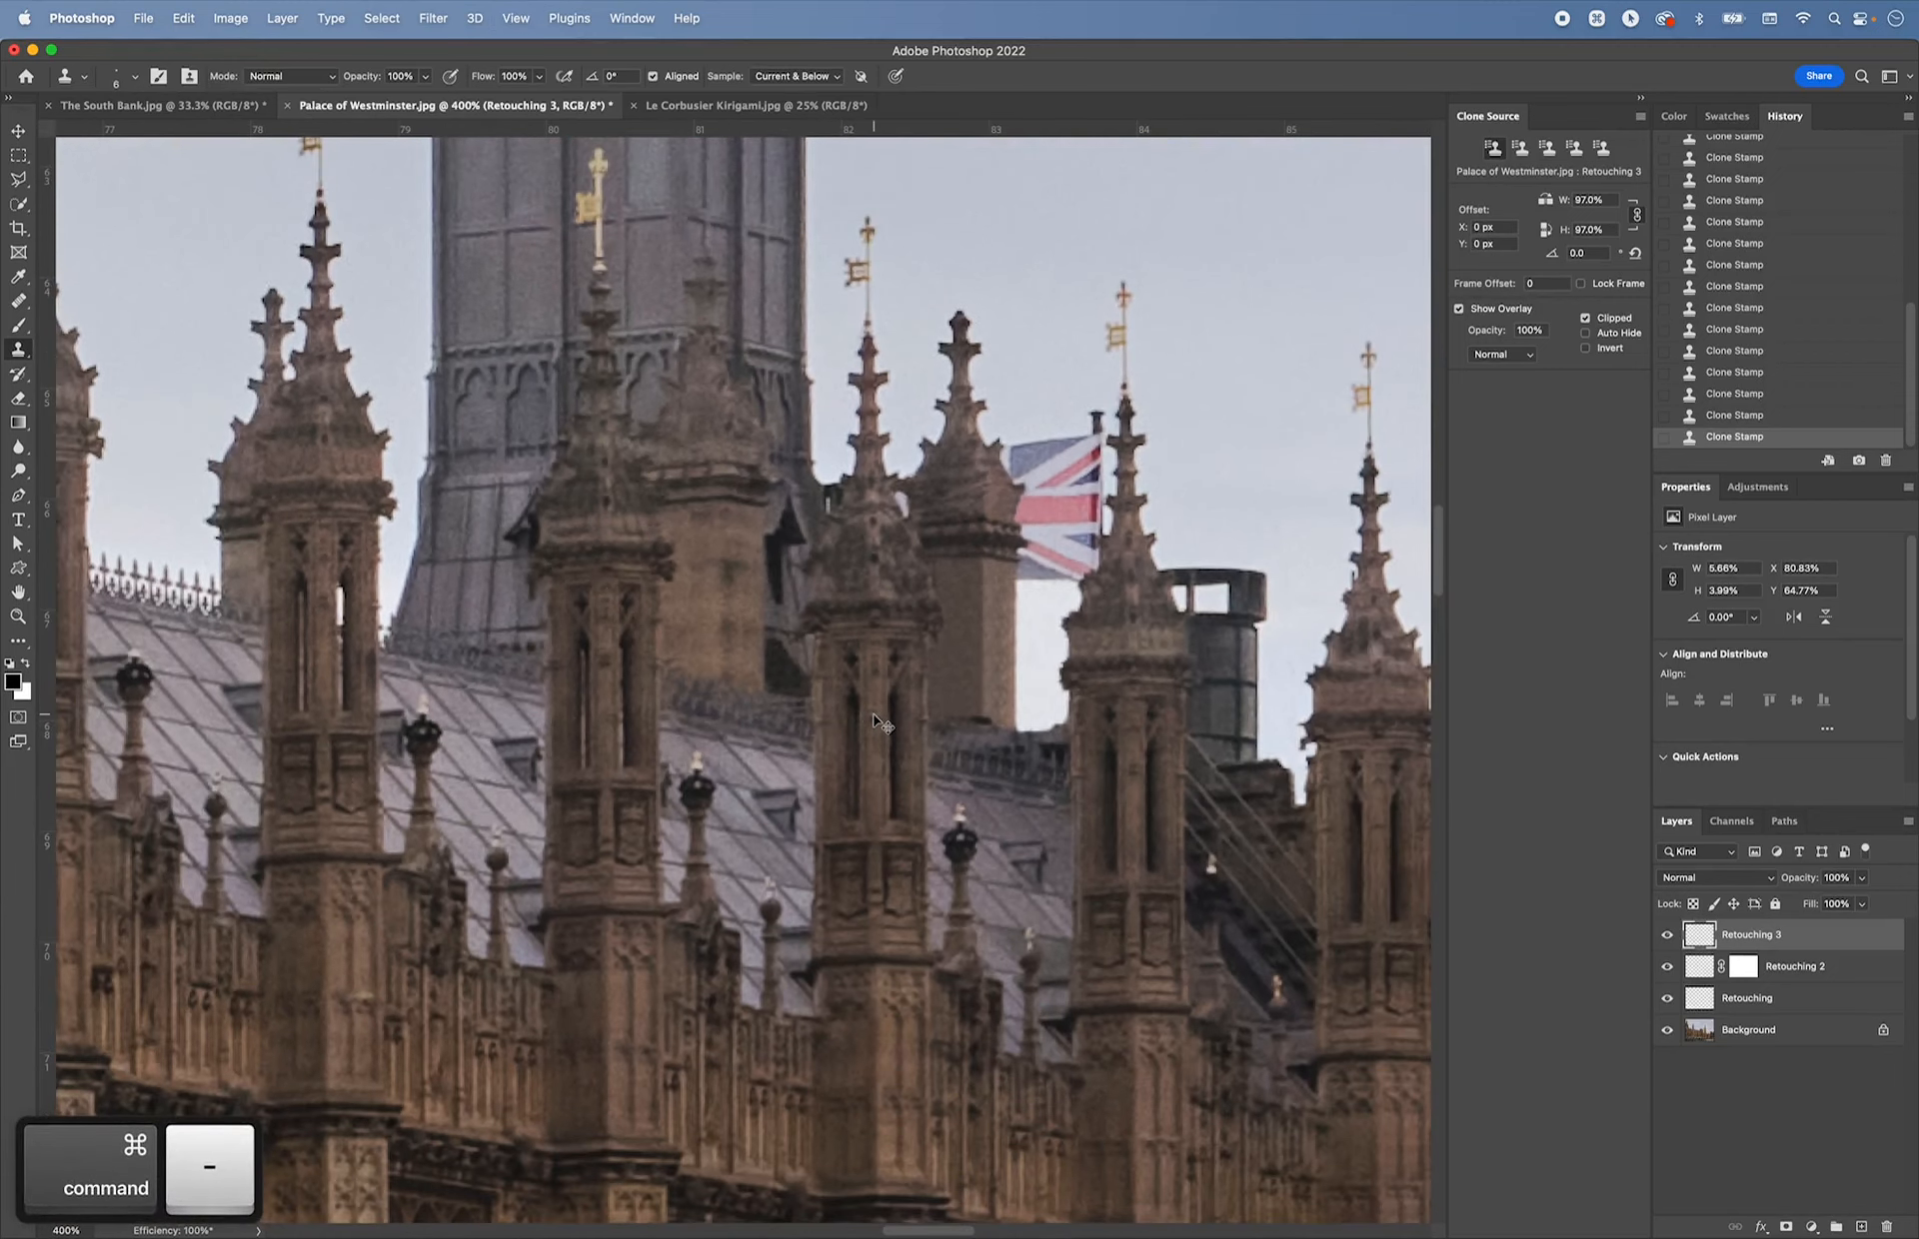
{"action": "key", "text": "super+minus"}
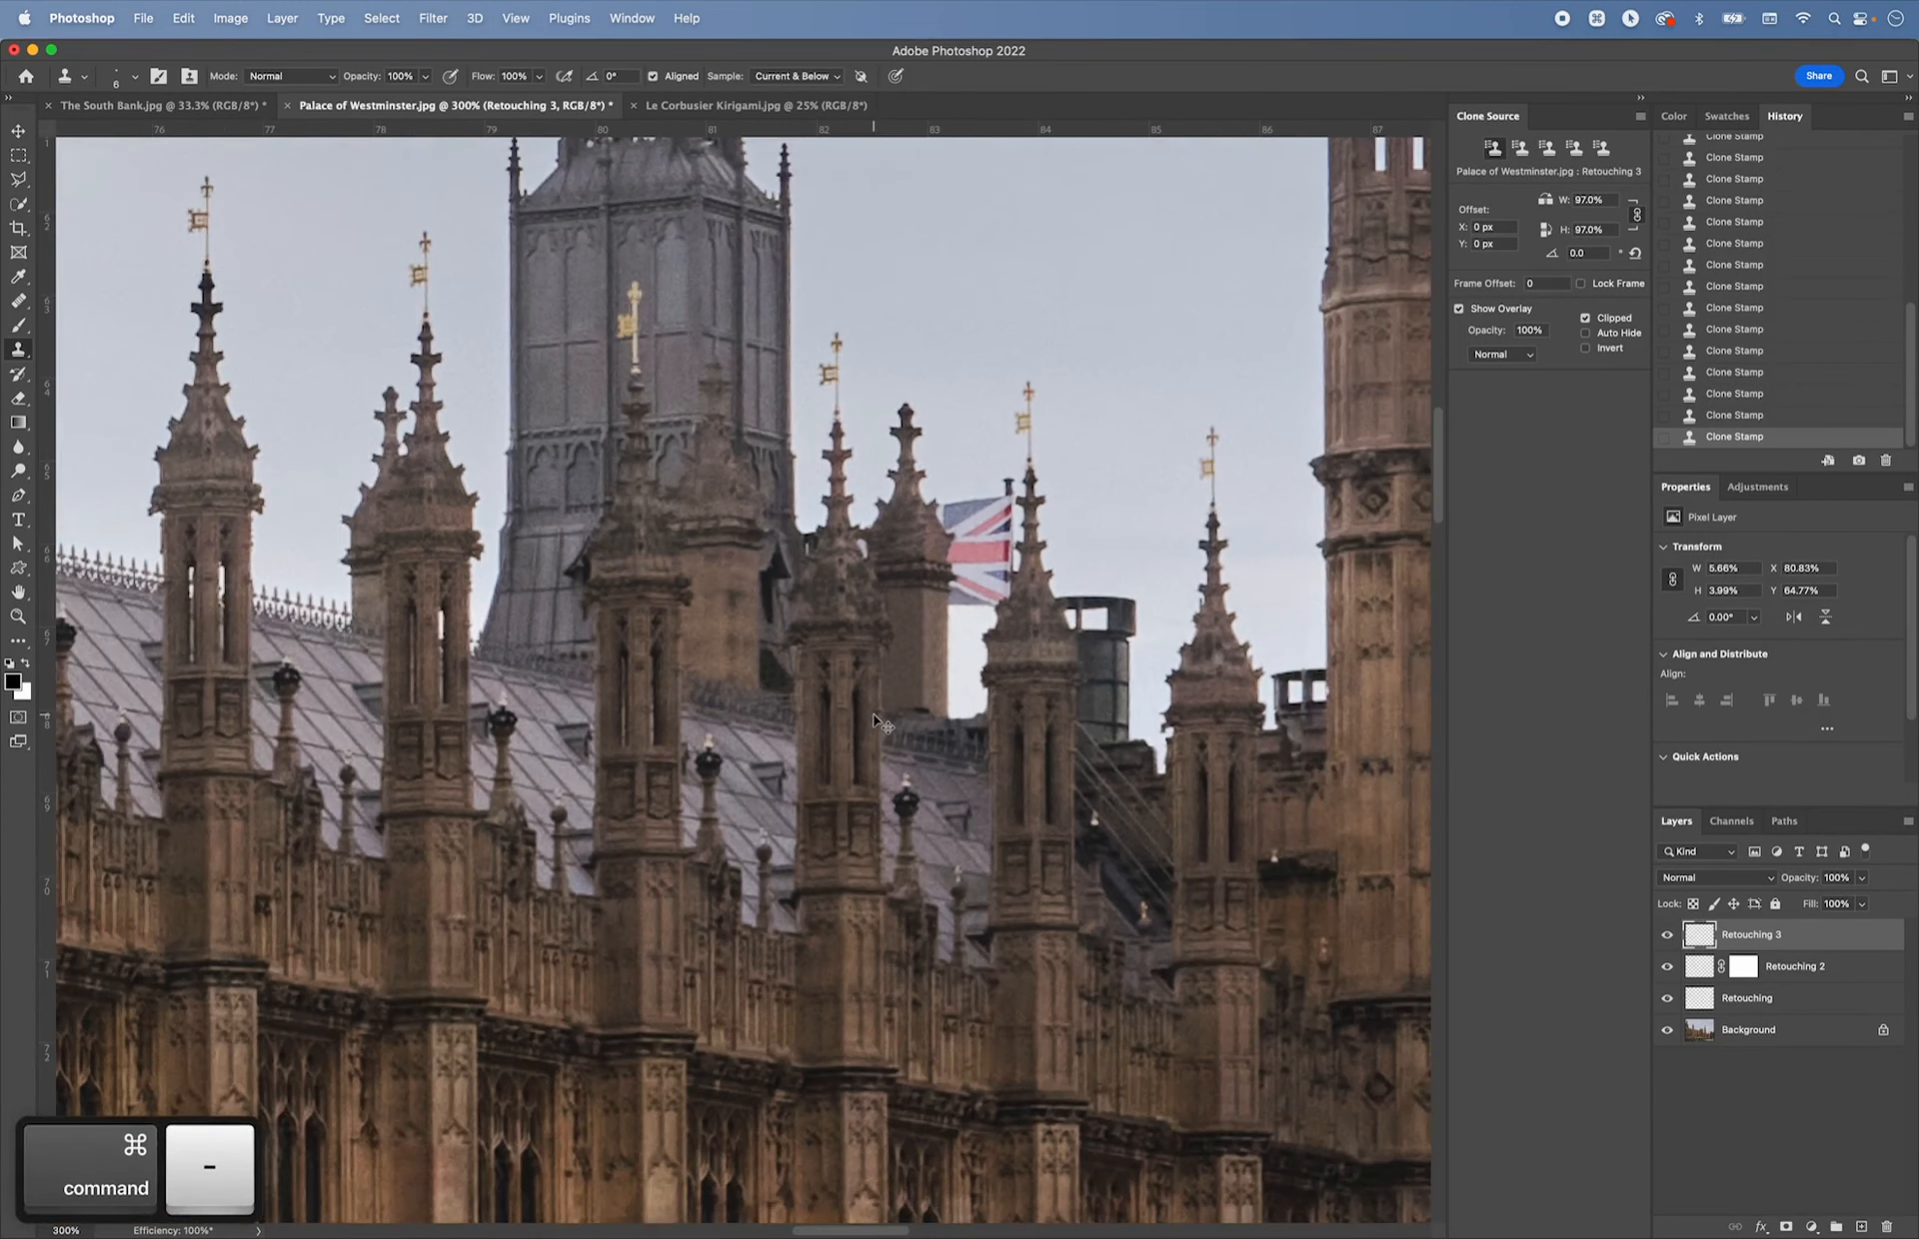
{"action": "left_click", "coordinate": [1667, 936]}
{"action": "left_click", "coordinate": [1667, 935]}
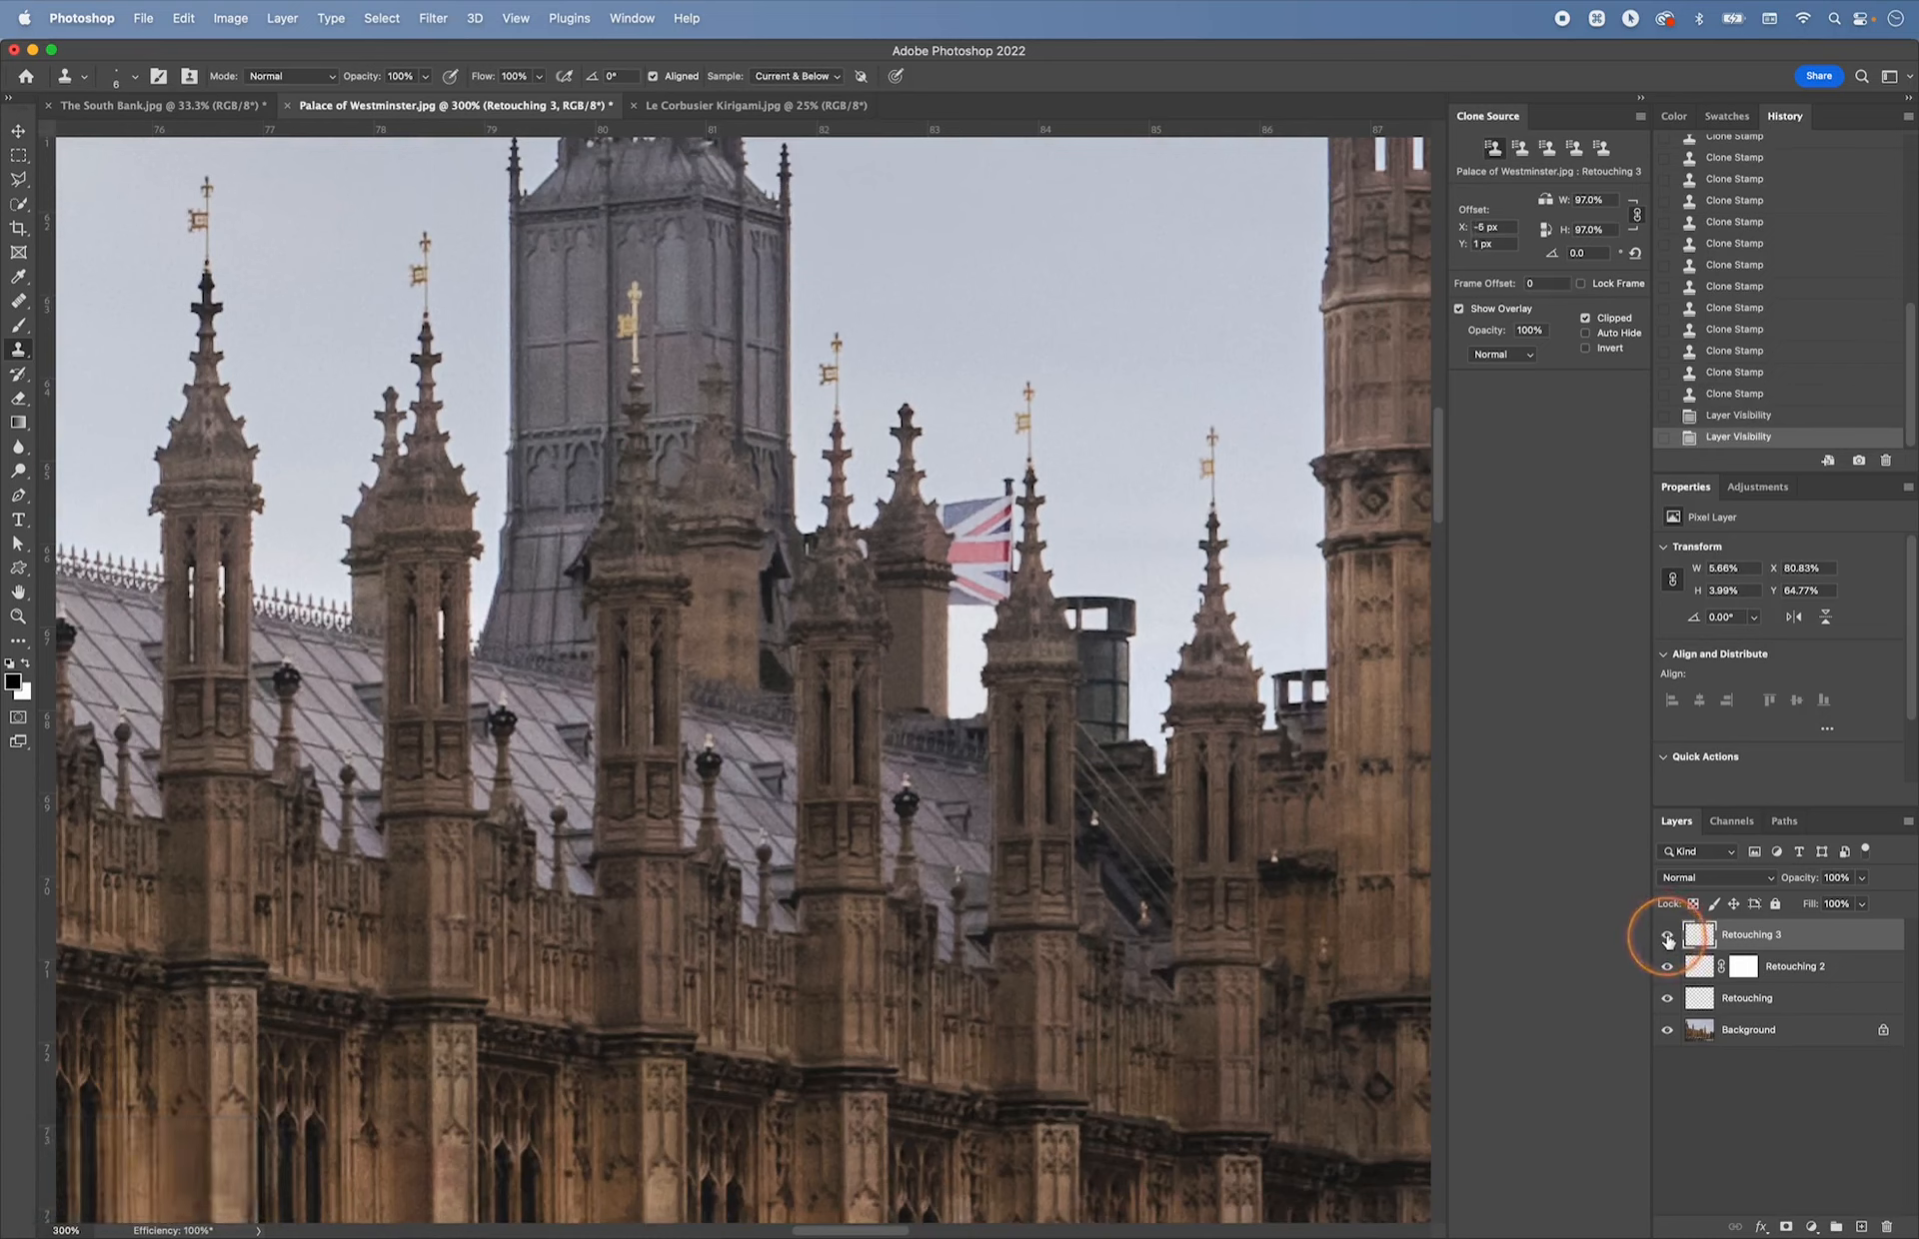
{"action": "left_click", "coordinate": [1667, 936]}
{"action": "left_click", "coordinate": [1667, 935]}
{"action": "left_click", "coordinate": [1667, 935]}
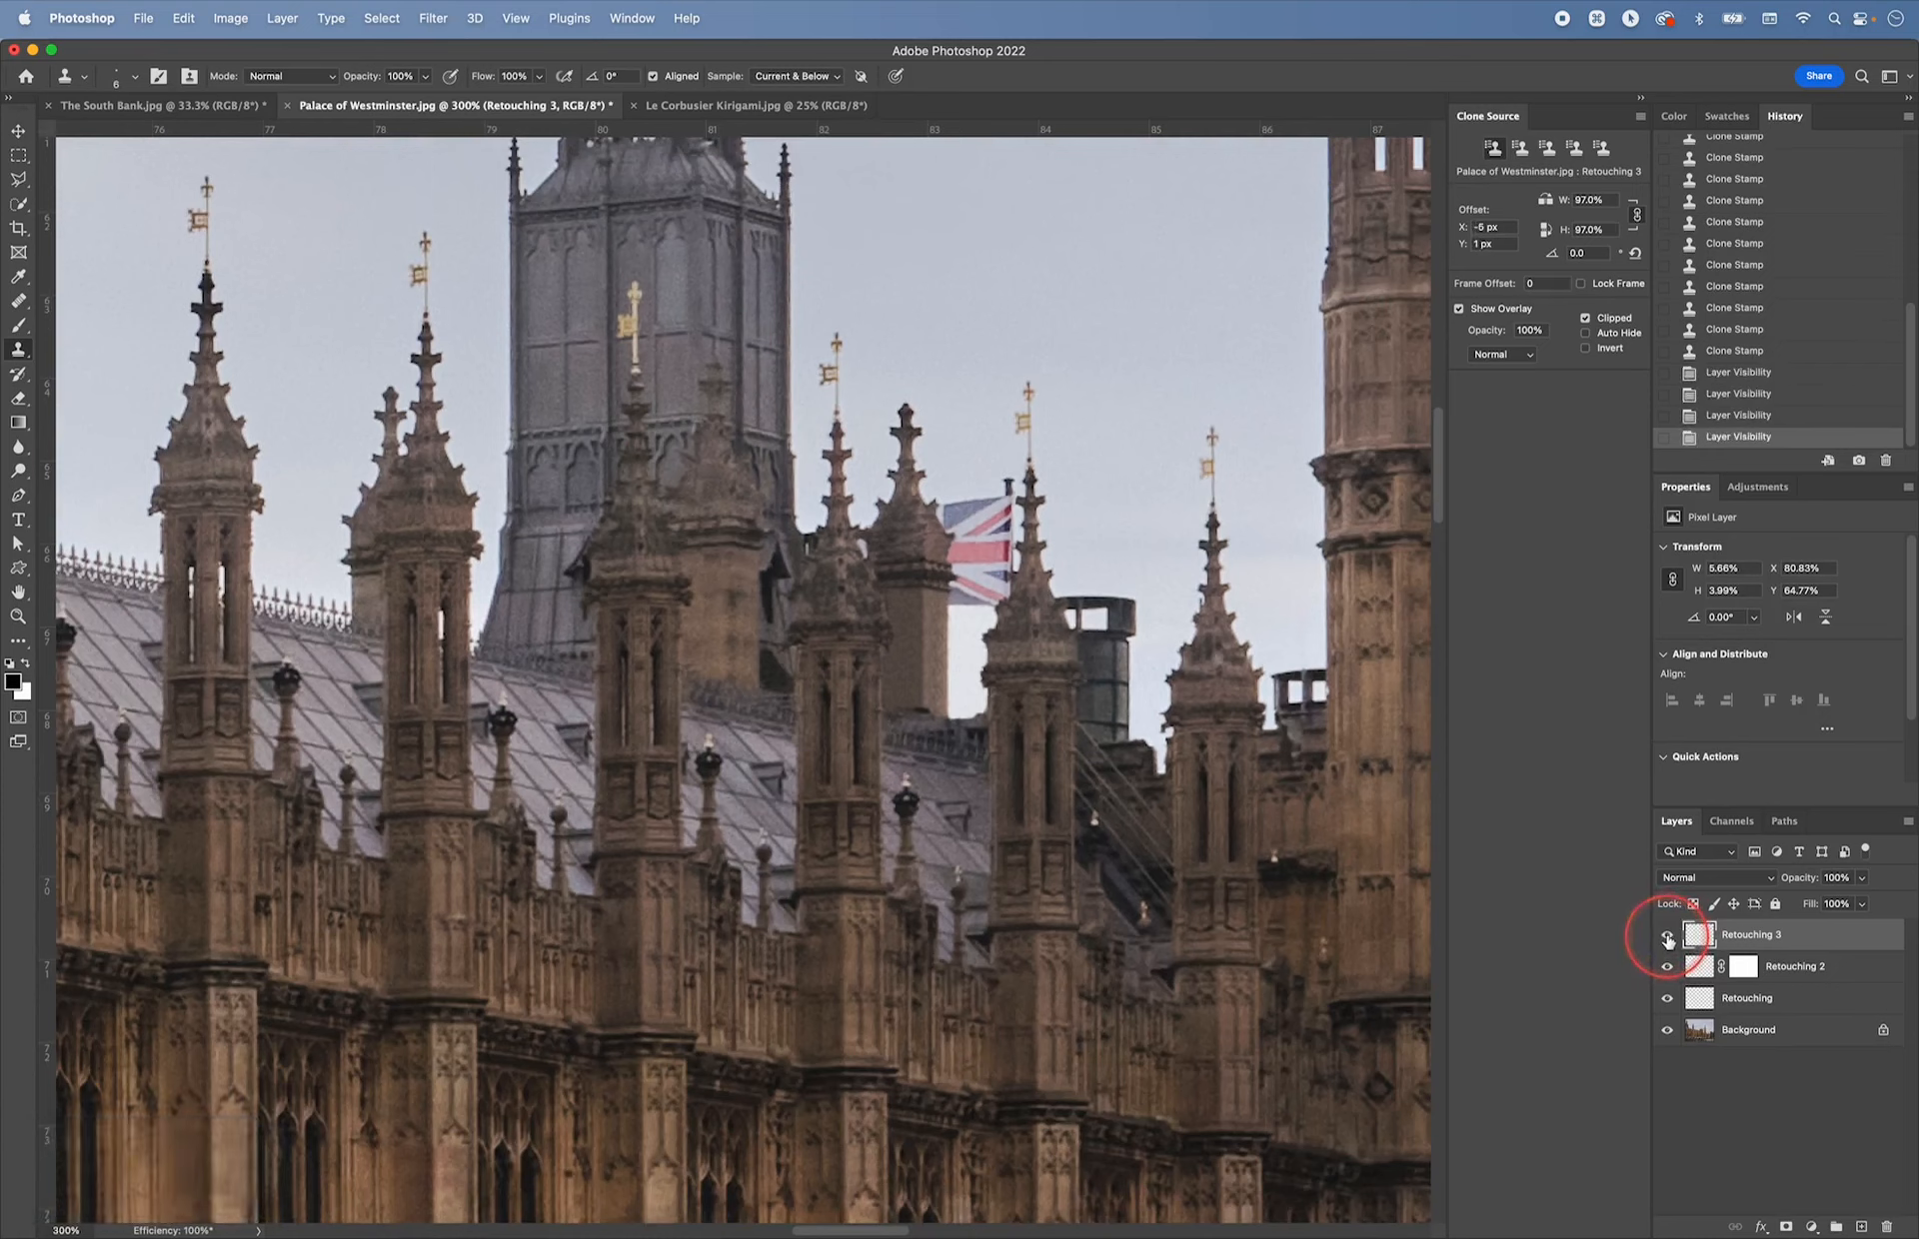
{"action": "left_click", "coordinate": [1667, 935]}
{"action": "left_click", "coordinate": [1668, 936]}
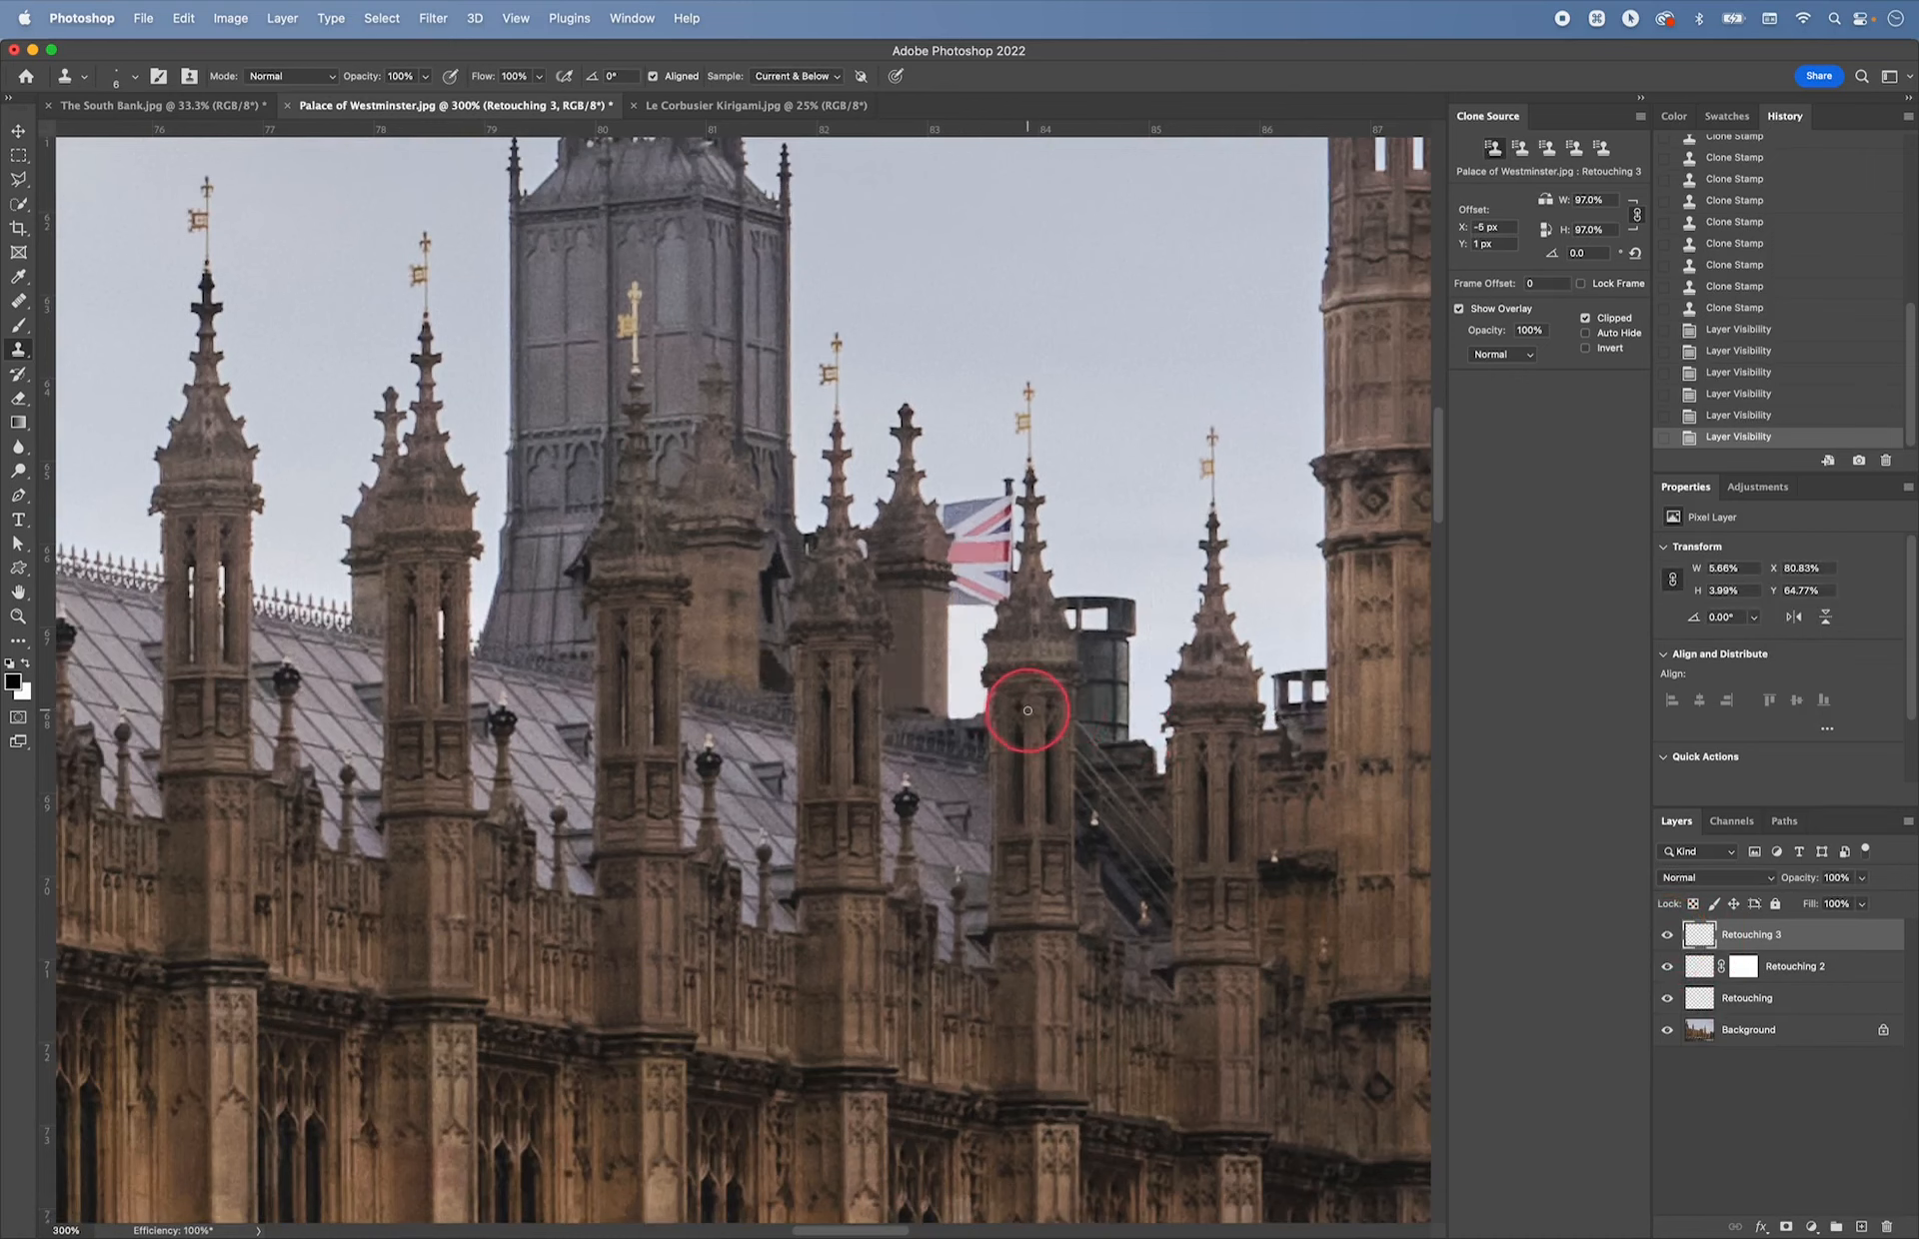
- Close the Clone Source panel
{"action": "key", "text": "super+minus"}
{"action": "left_click_drag", "start_coordinate": [1105, 615], "coordinate": [899, 716]}
{"action": "left_click_drag", "start_coordinate": [1244, 529], "coordinate": [971, 655]}
{"action": "key", "text": "super+minus"}
{"action": "key", "text": "super+equal"}
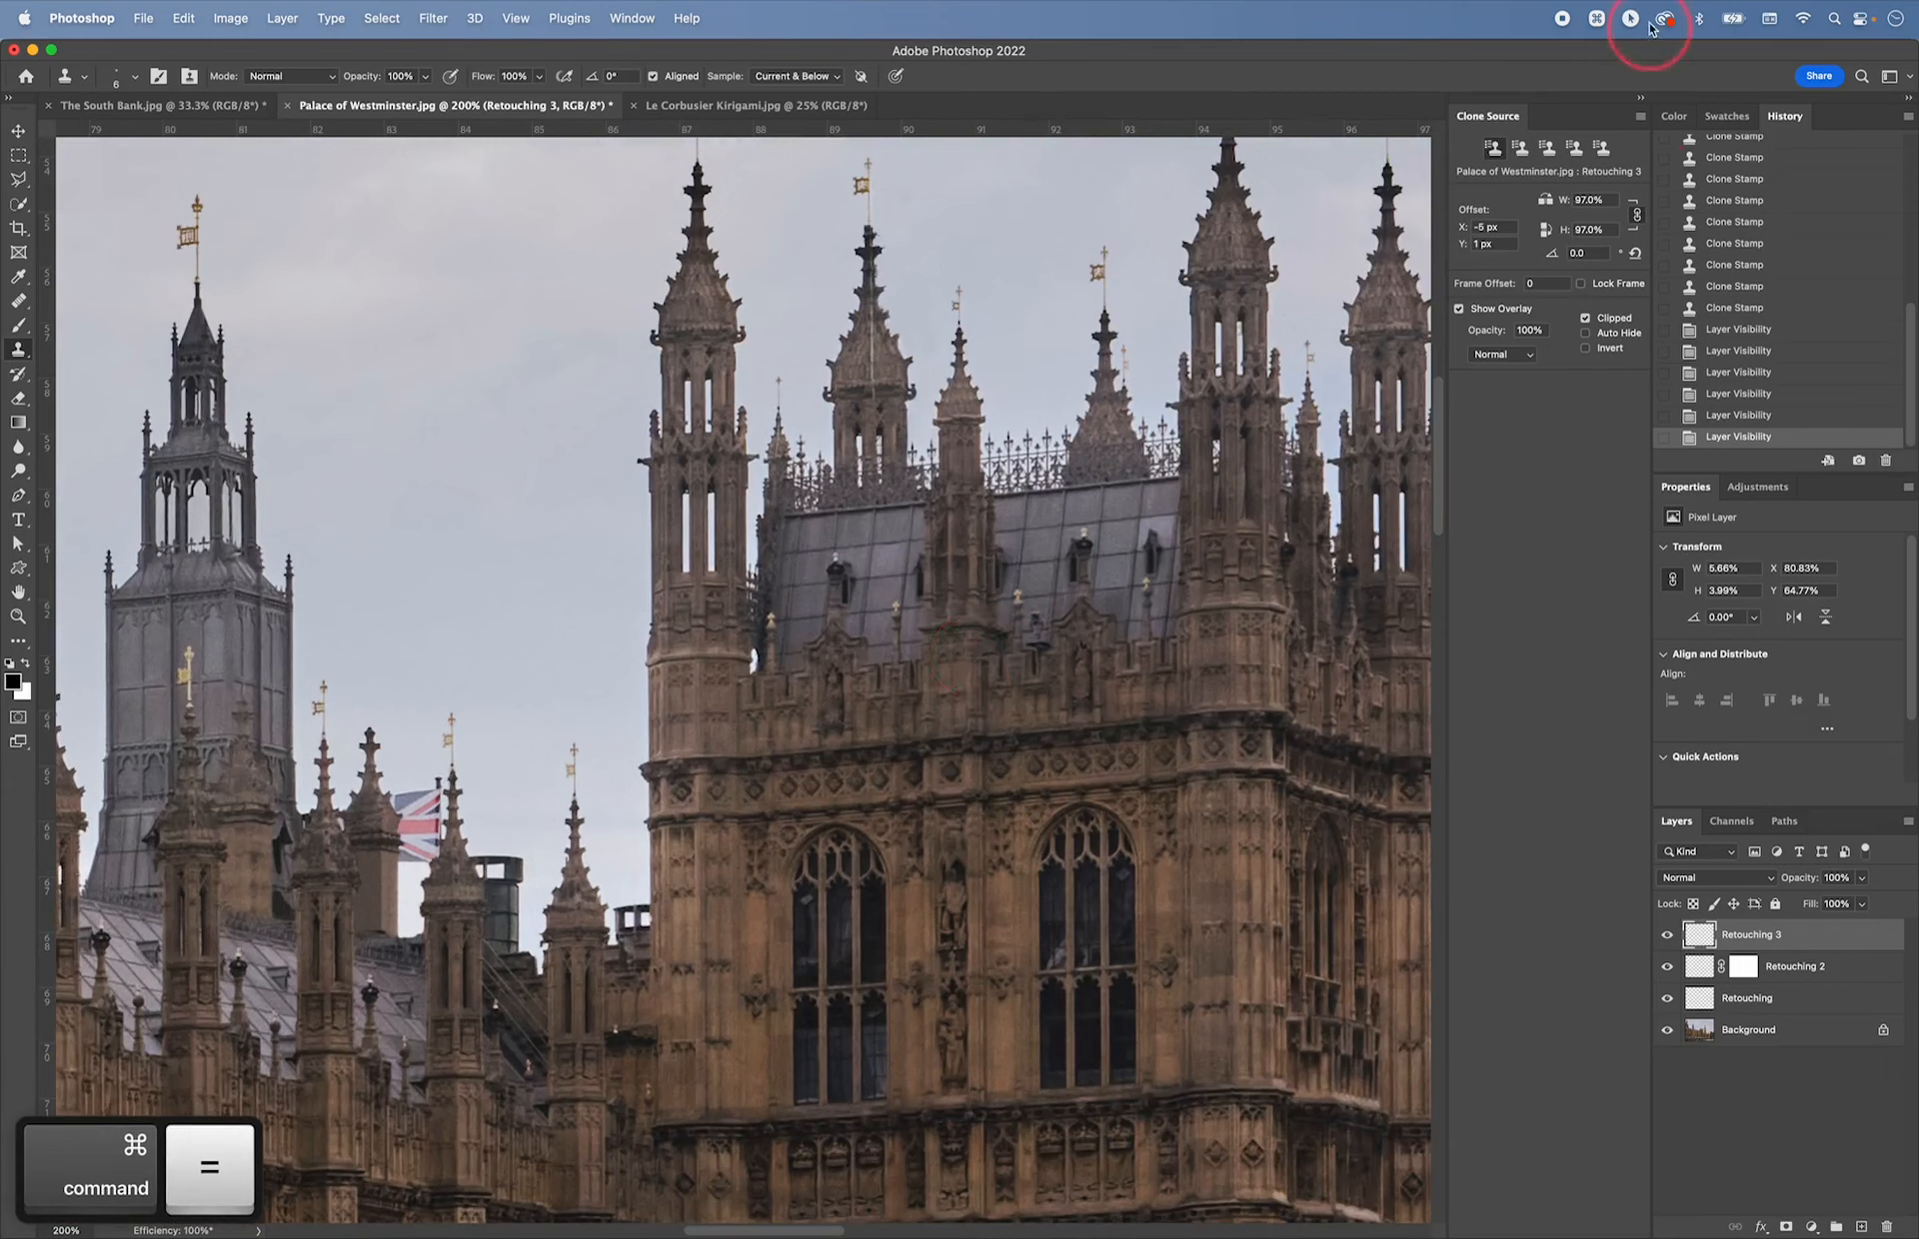
{"action": "left_click", "coordinate": [1640, 116]}
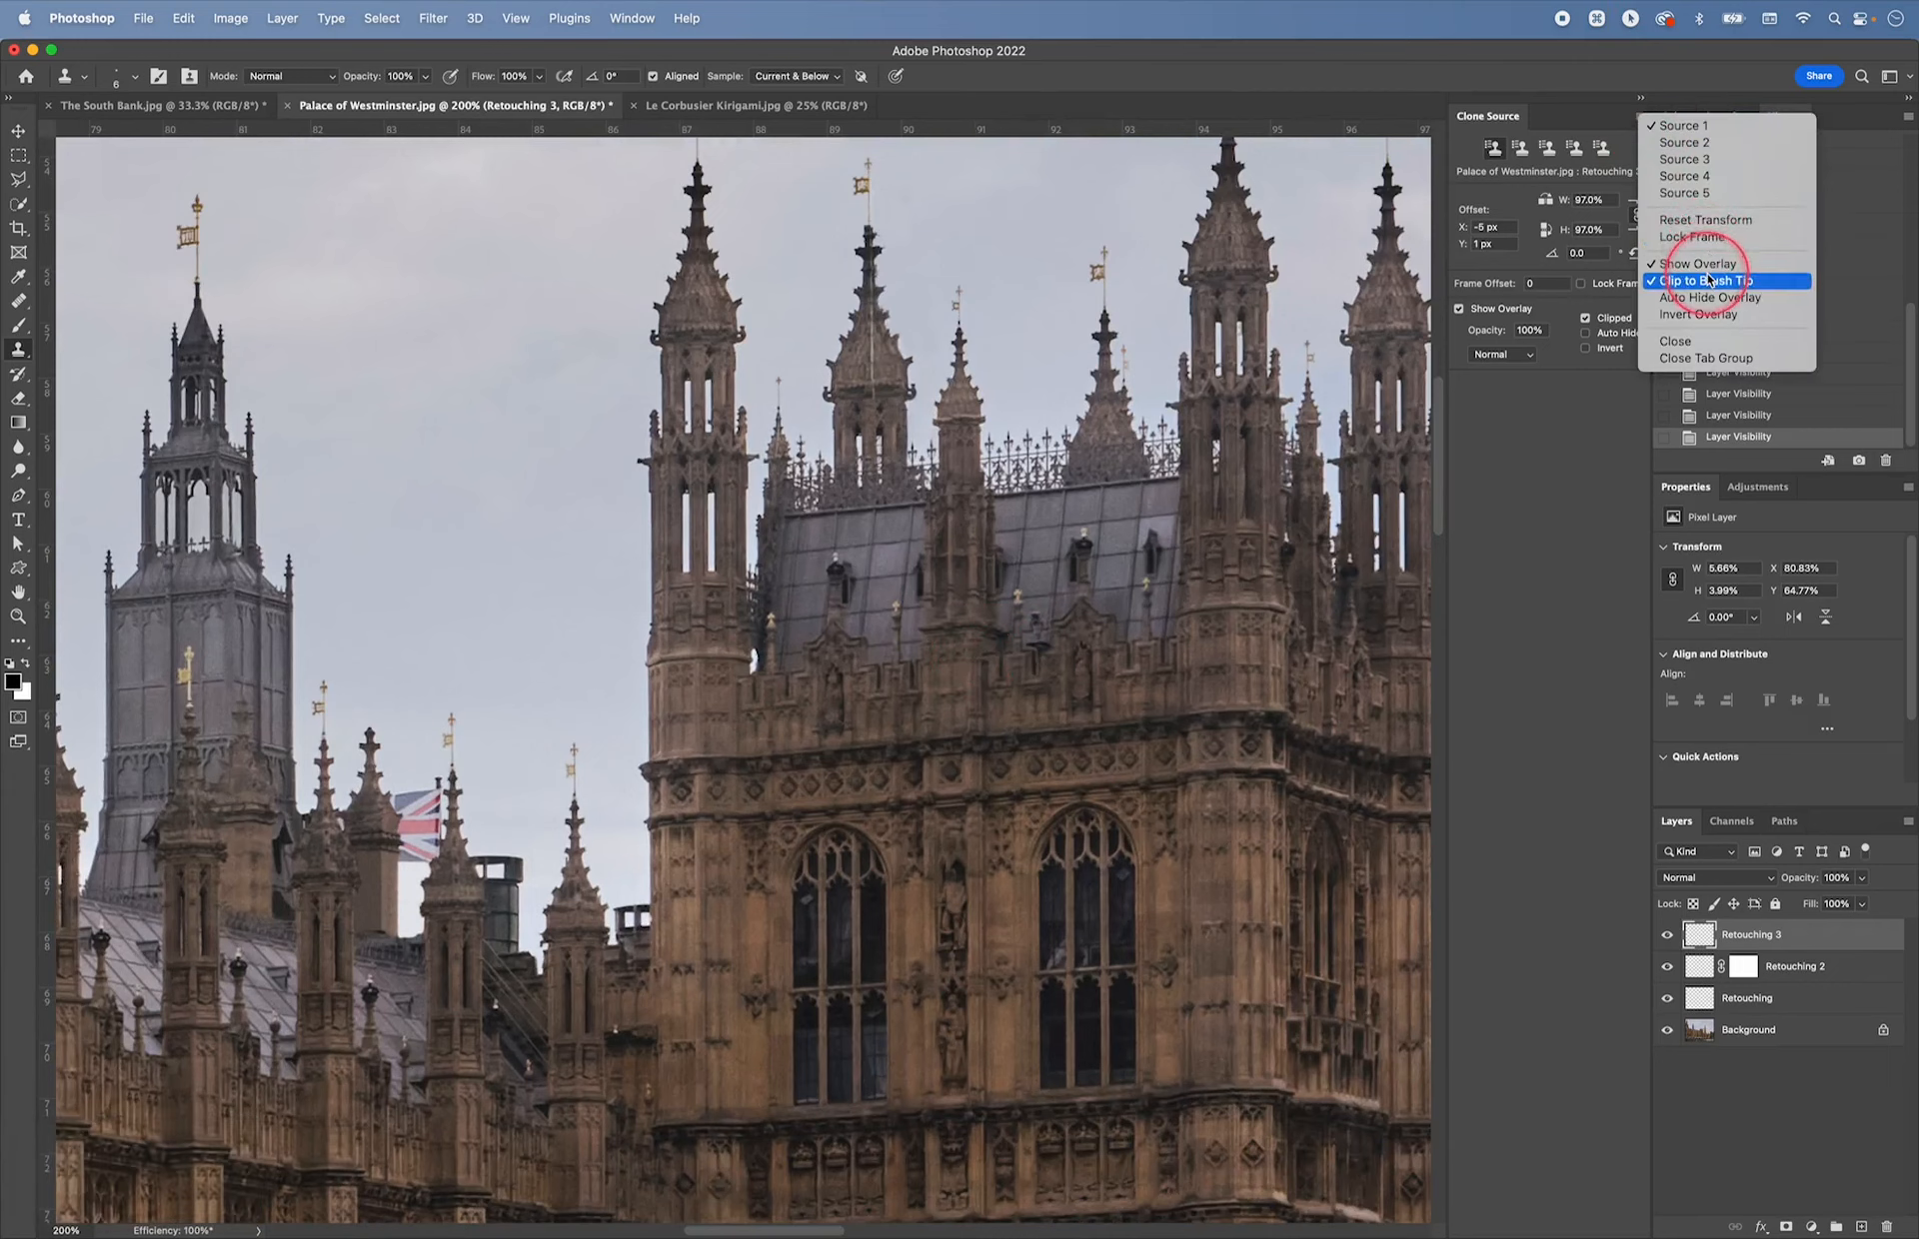
{"action": "left_click", "coordinate": [1595, 348]}
{"action": "left_click", "coordinate": [1383, 527]}
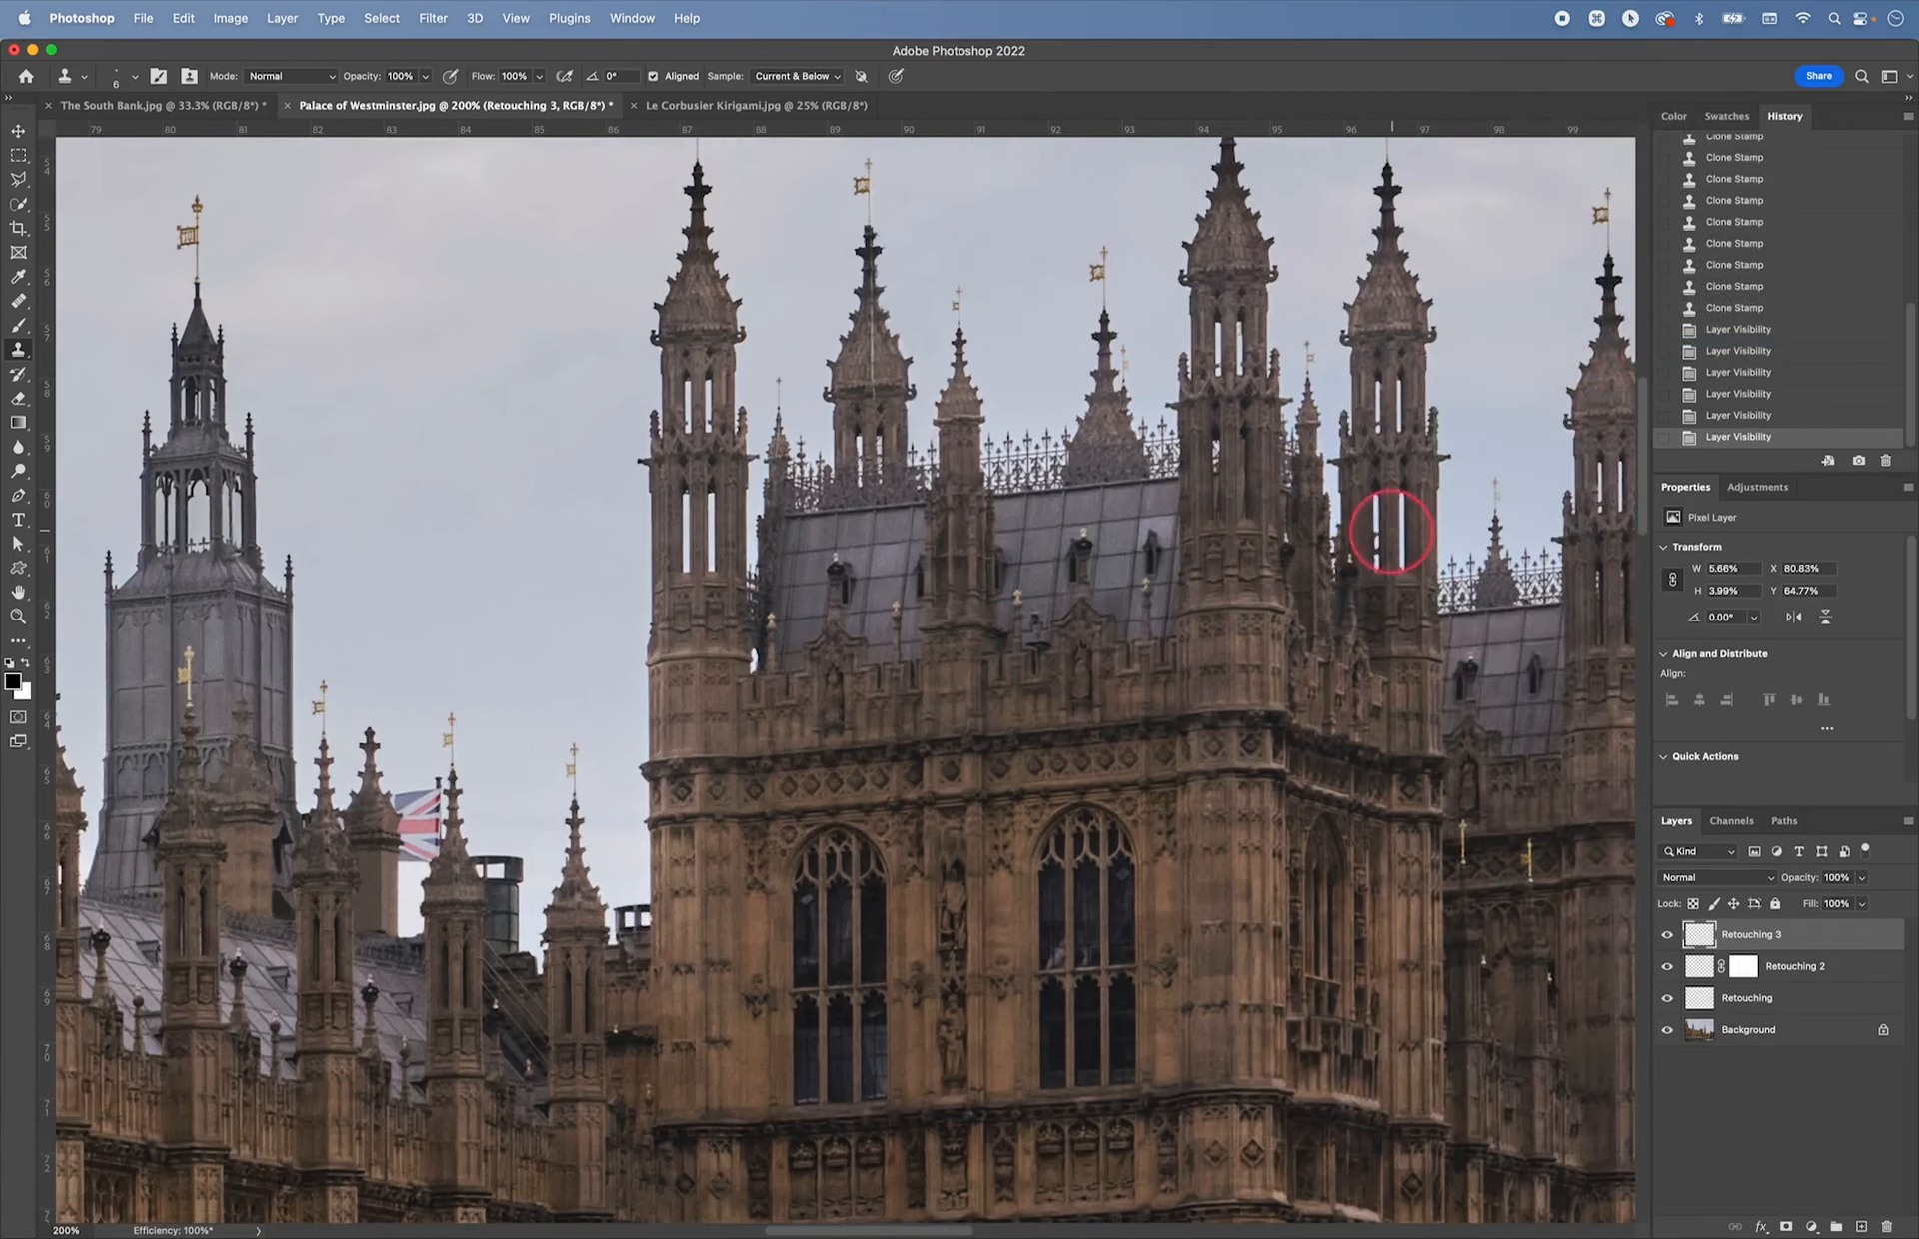
- Compare the original Background alone with all retouching layers shown, at 200% and 100% magnification
{"action": "key", "text": "space"}
{"action": "left_click_drag", "start_coordinate": [1251, 484], "coordinate": [1362, 596]}
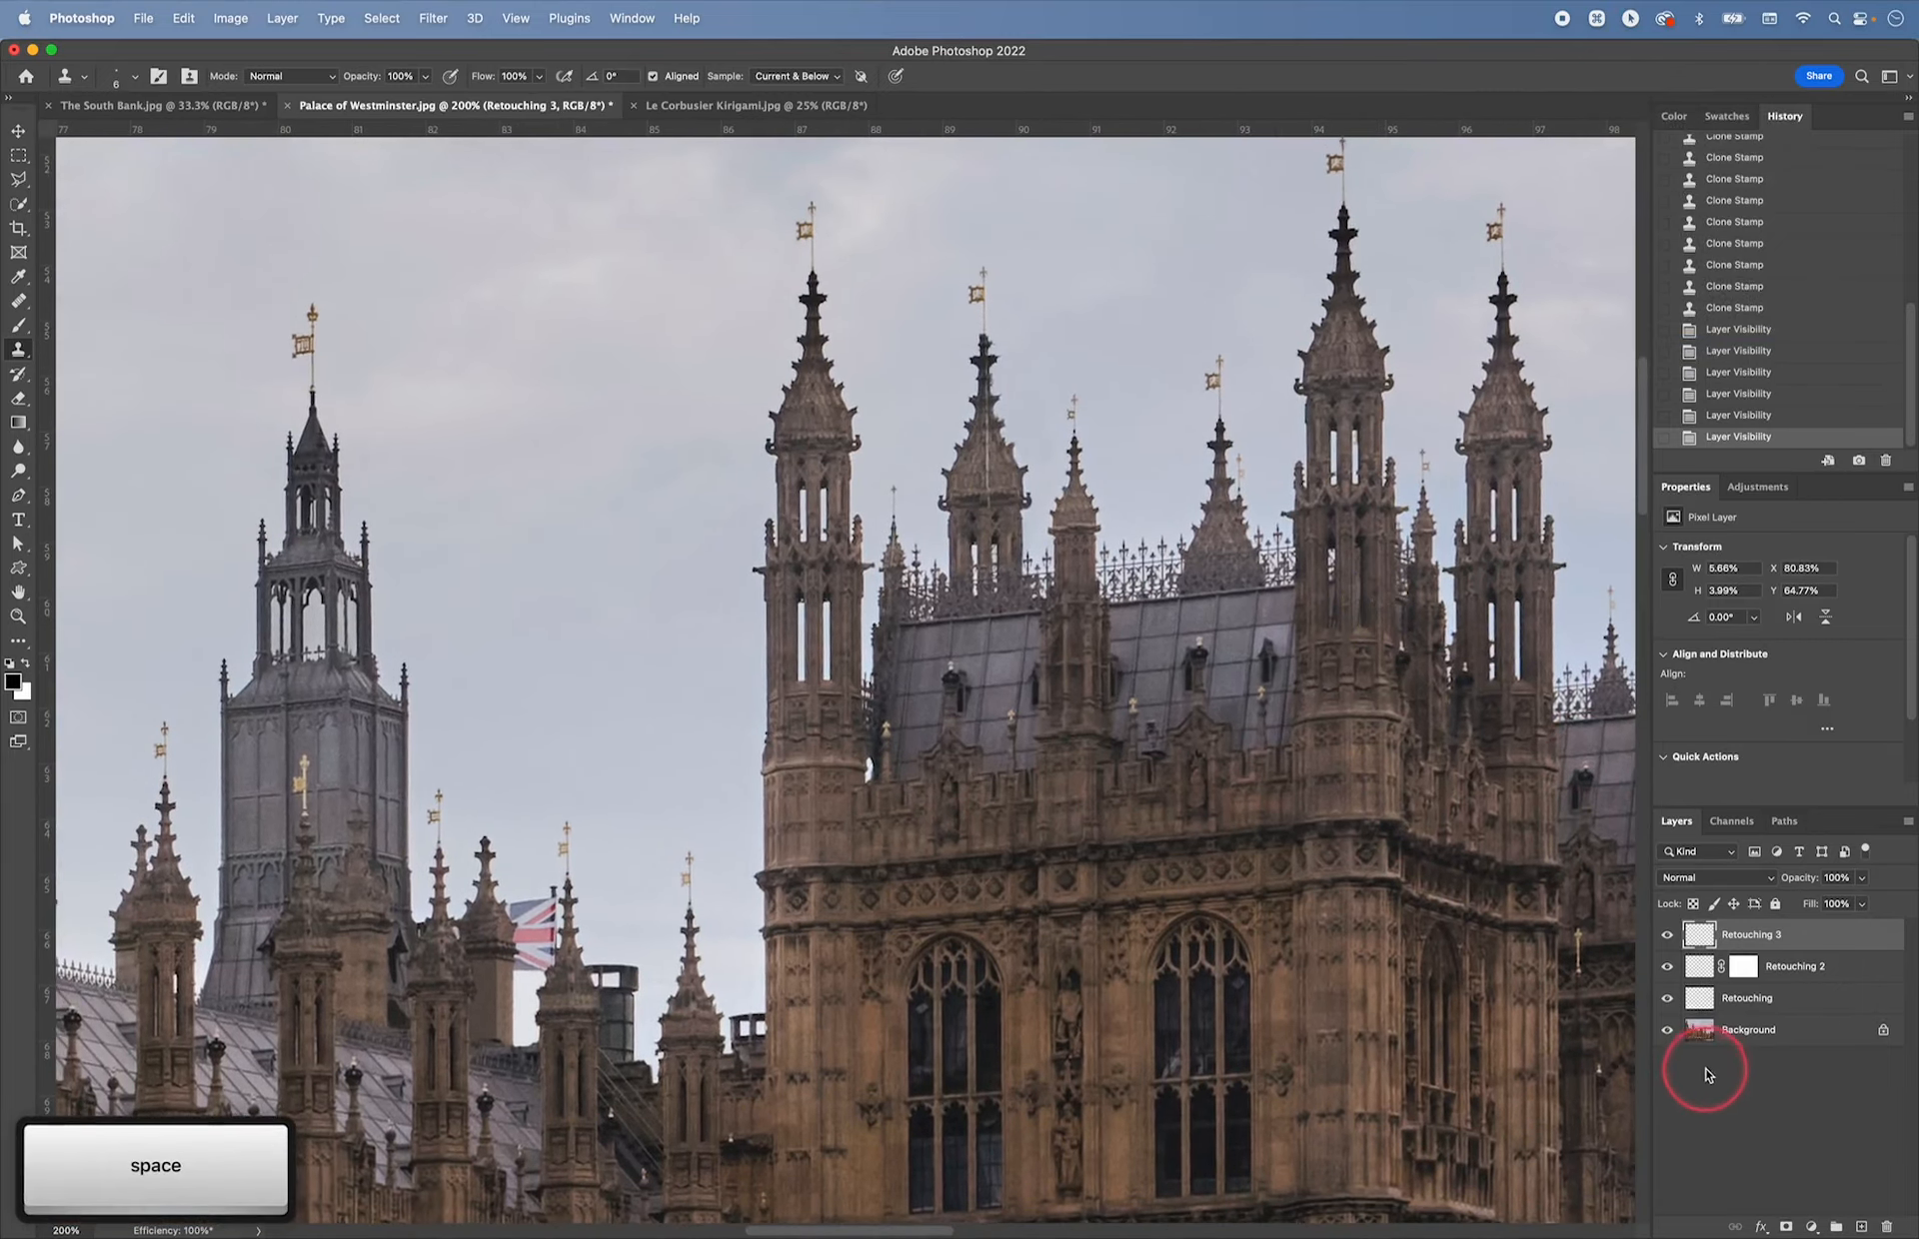
{"action": "left_click", "coordinate": [1667, 1033], "text": "alt"}
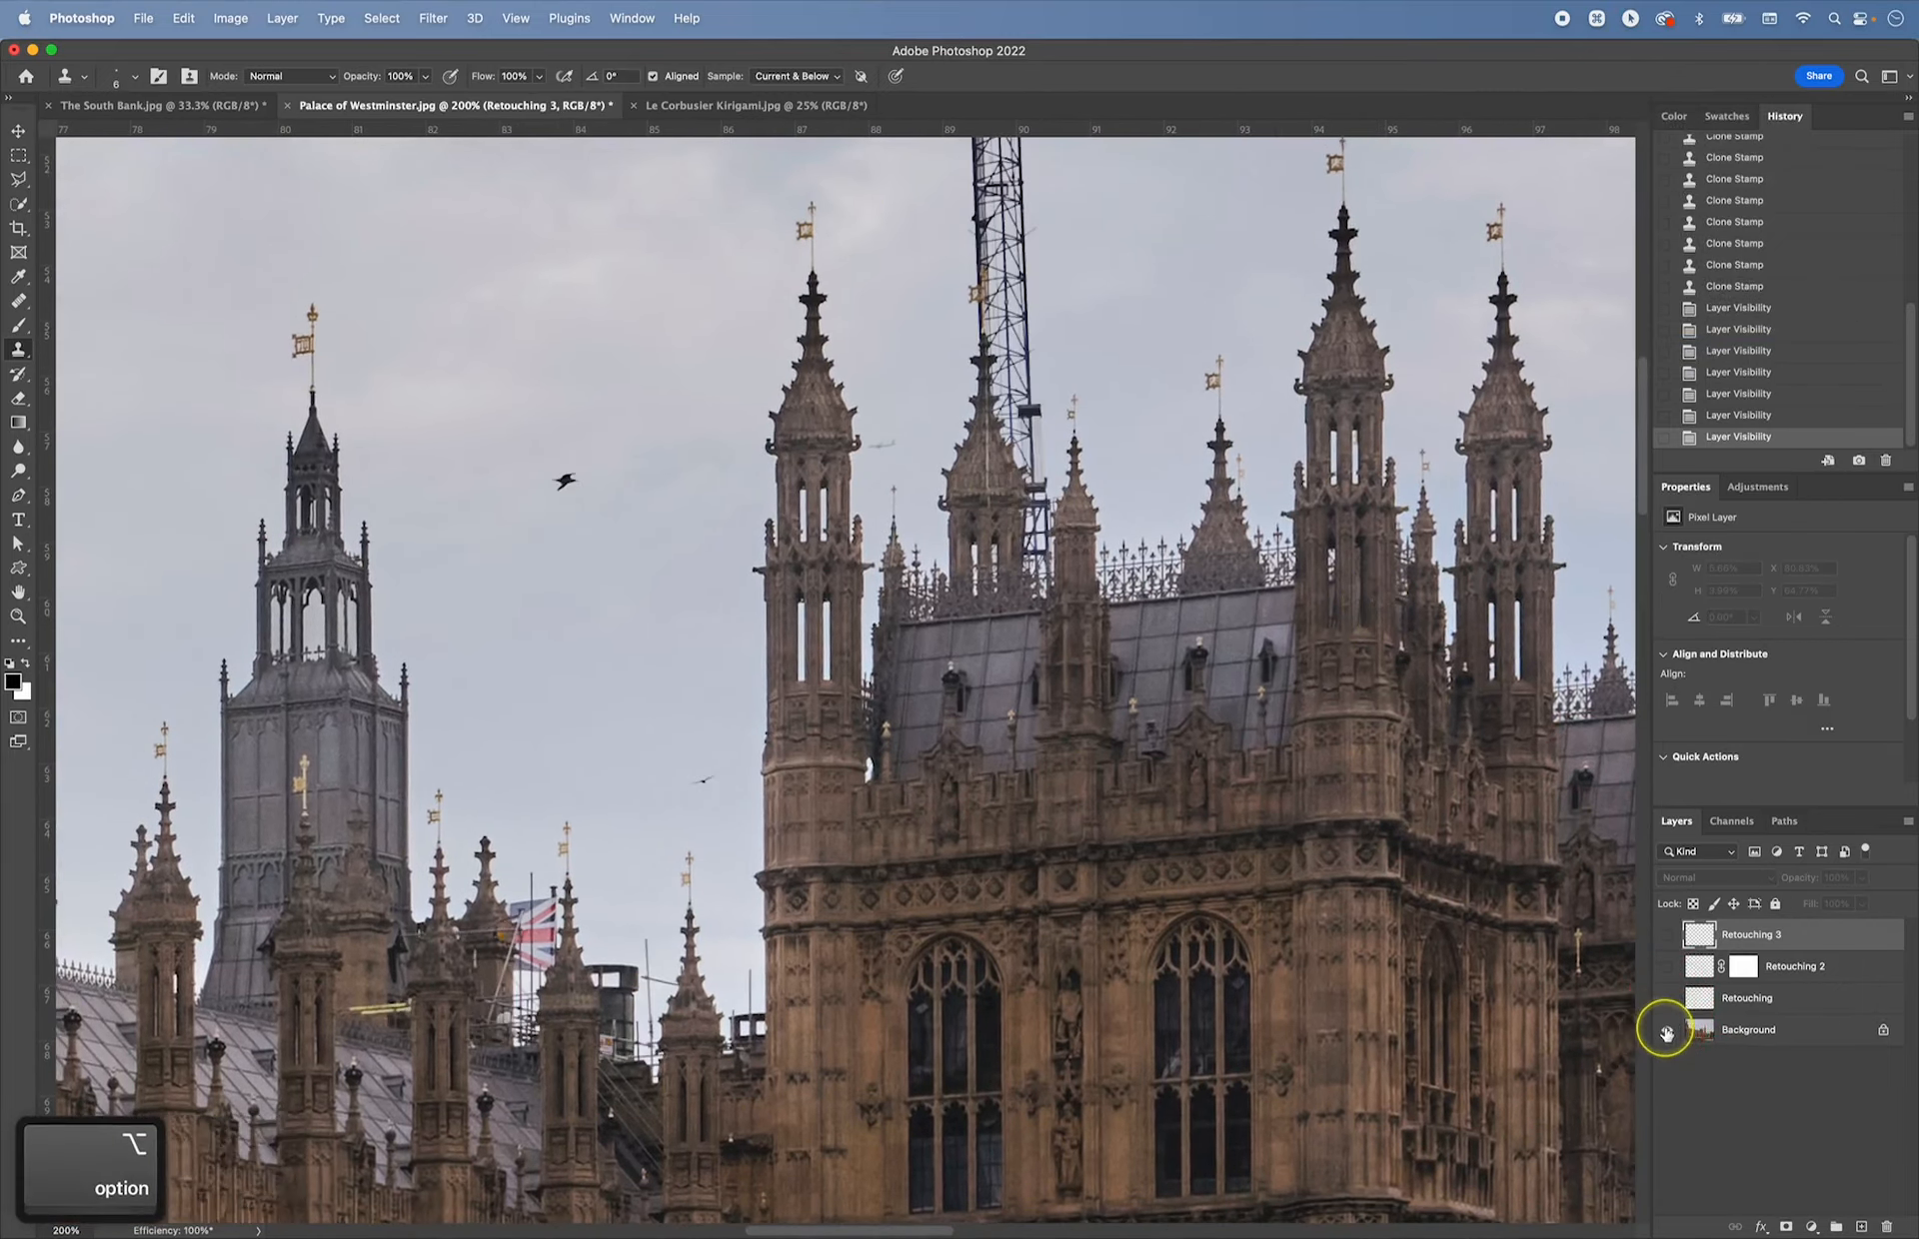
{"action": "left_click", "coordinate": [1666, 1034], "text": "alt"}
{"action": "left_click", "coordinate": [1666, 1033], "text": "alt"}
{"action": "left_click", "coordinate": [1665, 1033], "text": "alt"}
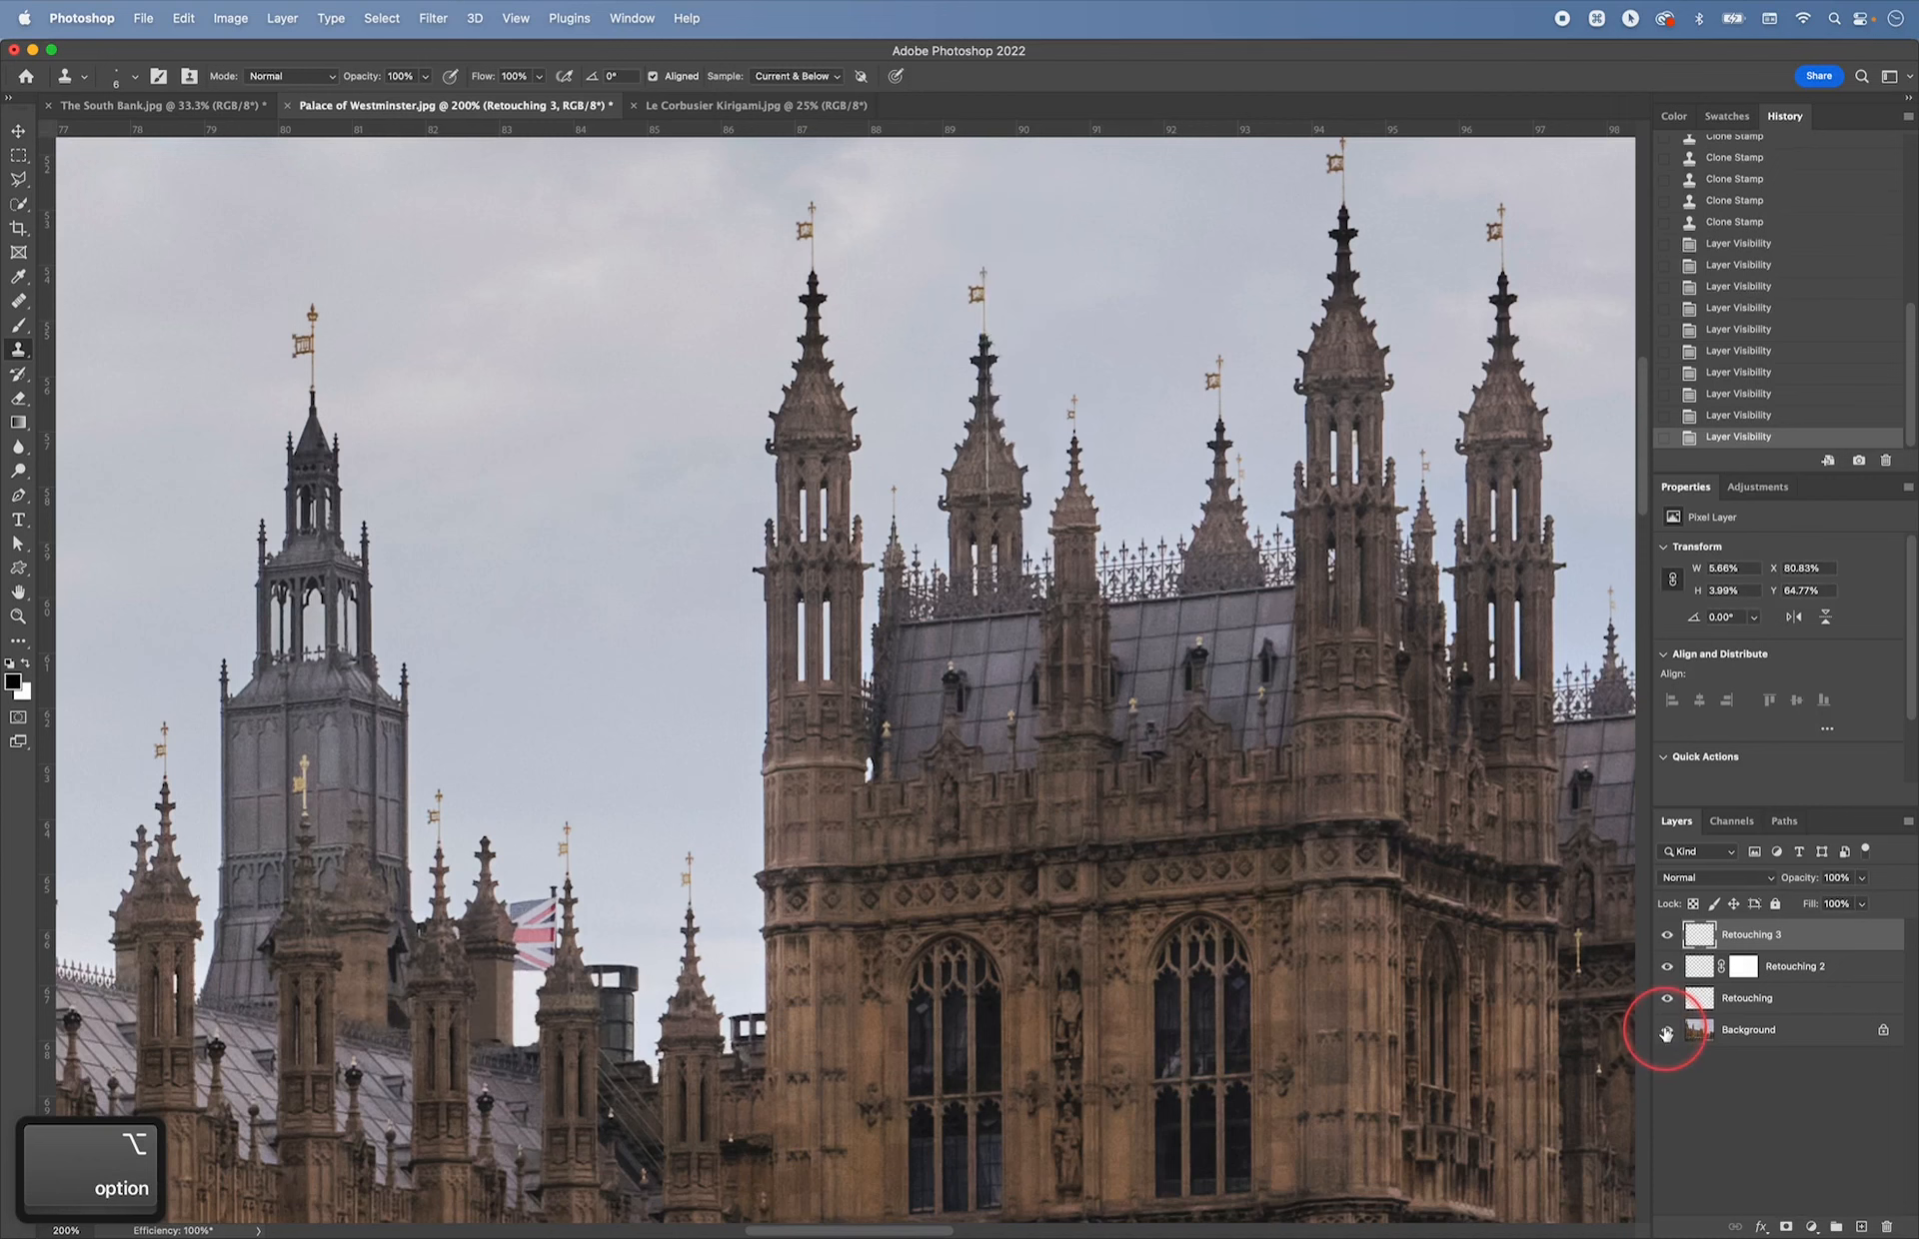
{"action": "left_click", "coordinate": [1665, 1033], "text": "alt"}
{"action": "left_click", "coordinate": [1666, 1033], "text": "alt"}
{"action": "key", "text": "super+minus"}
{"action": "left_click", "coordinate": [1665, 1033], "text": "alt"}
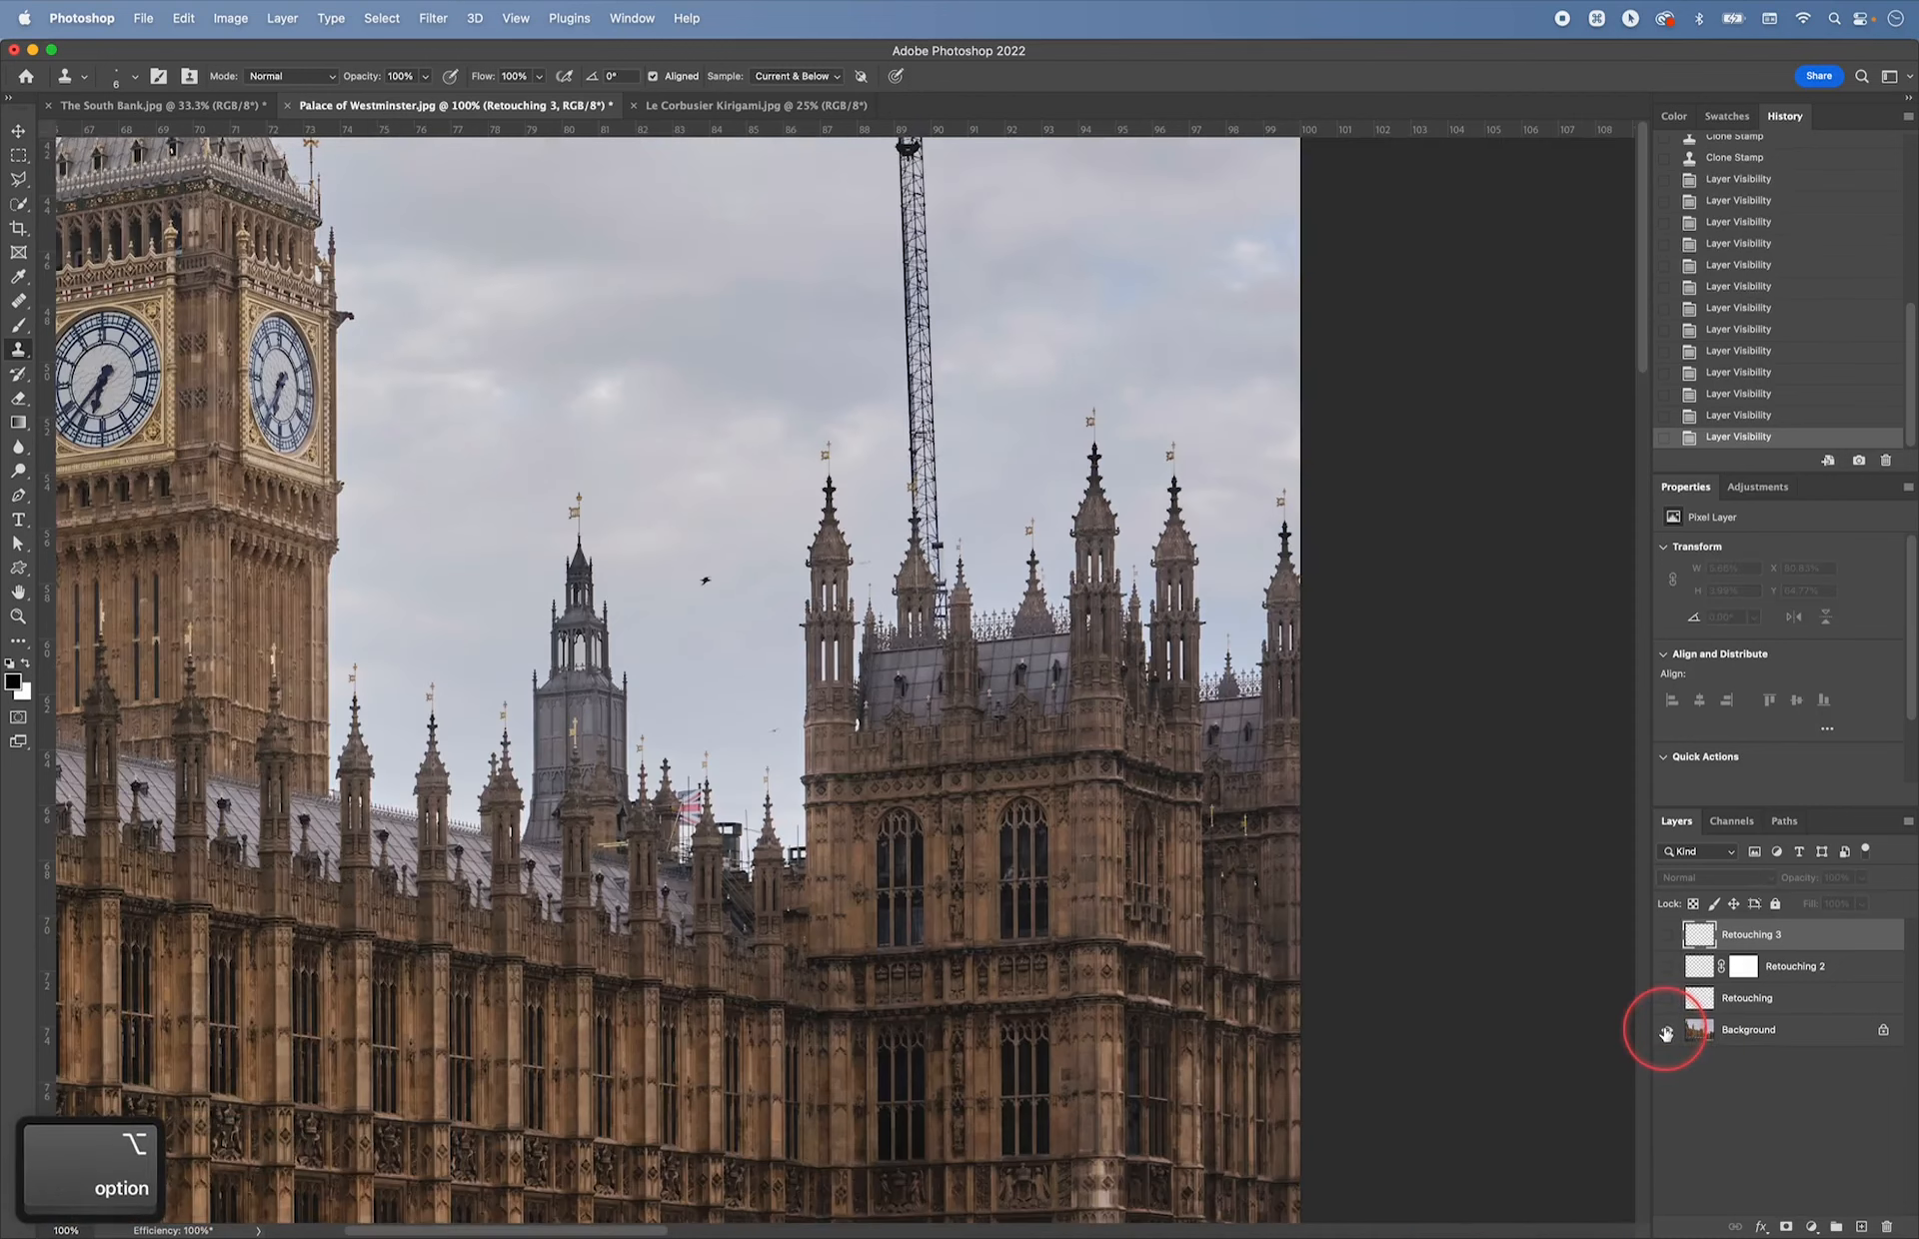
{"action": "left_click", "coordinate": [1665, 1034], "text": "alt"}
{"action": "left_click", "coordinate": [1665, 1033], "text": "alt"}
{"action": "left_click", "coordinate": [1665, 1034], "text": "alt"}
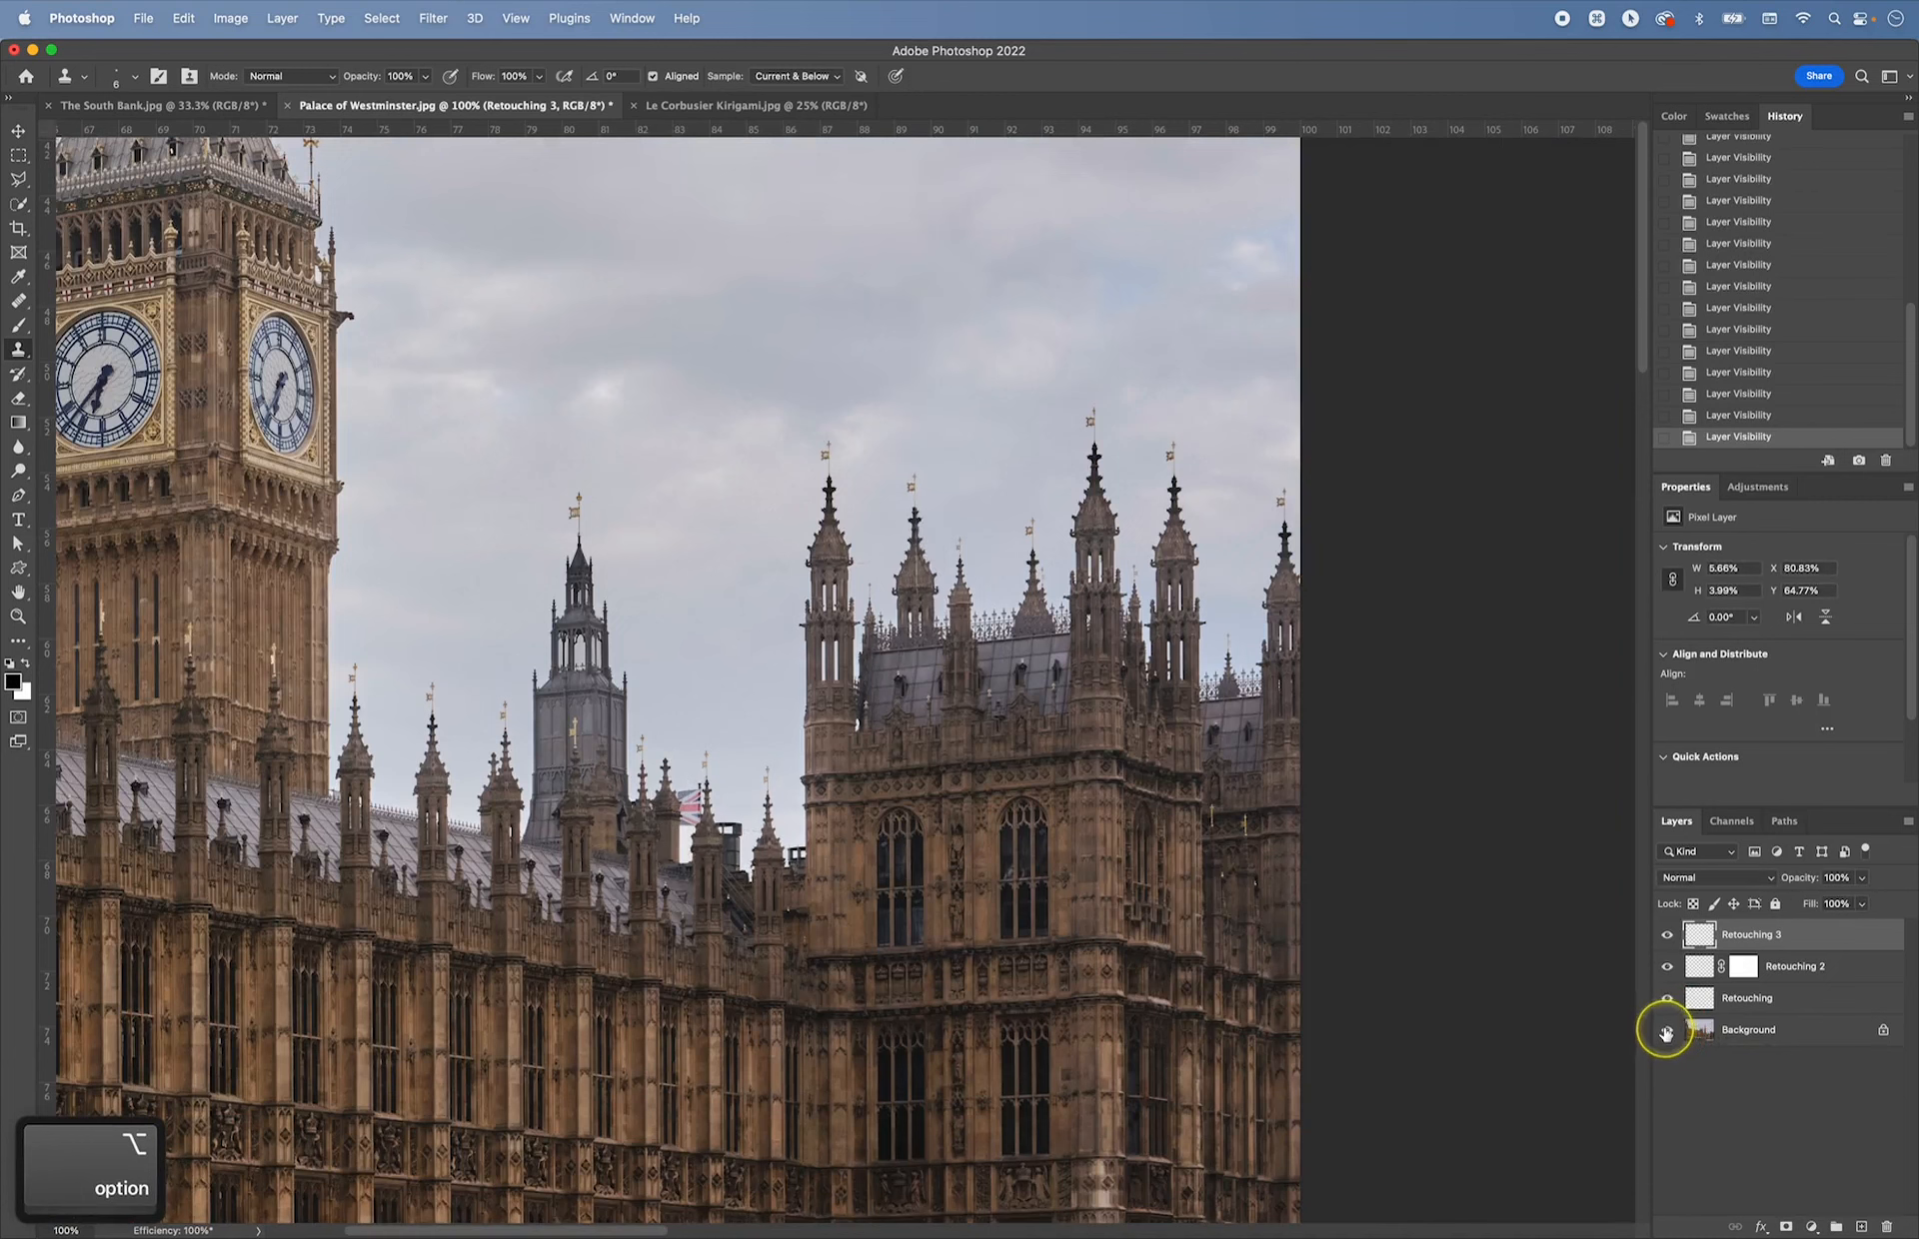
- Examine the whole retouched photo, the clock tower and the neighbouring spires up to 200% magnification
{"action": "key", "text": "super+0"}
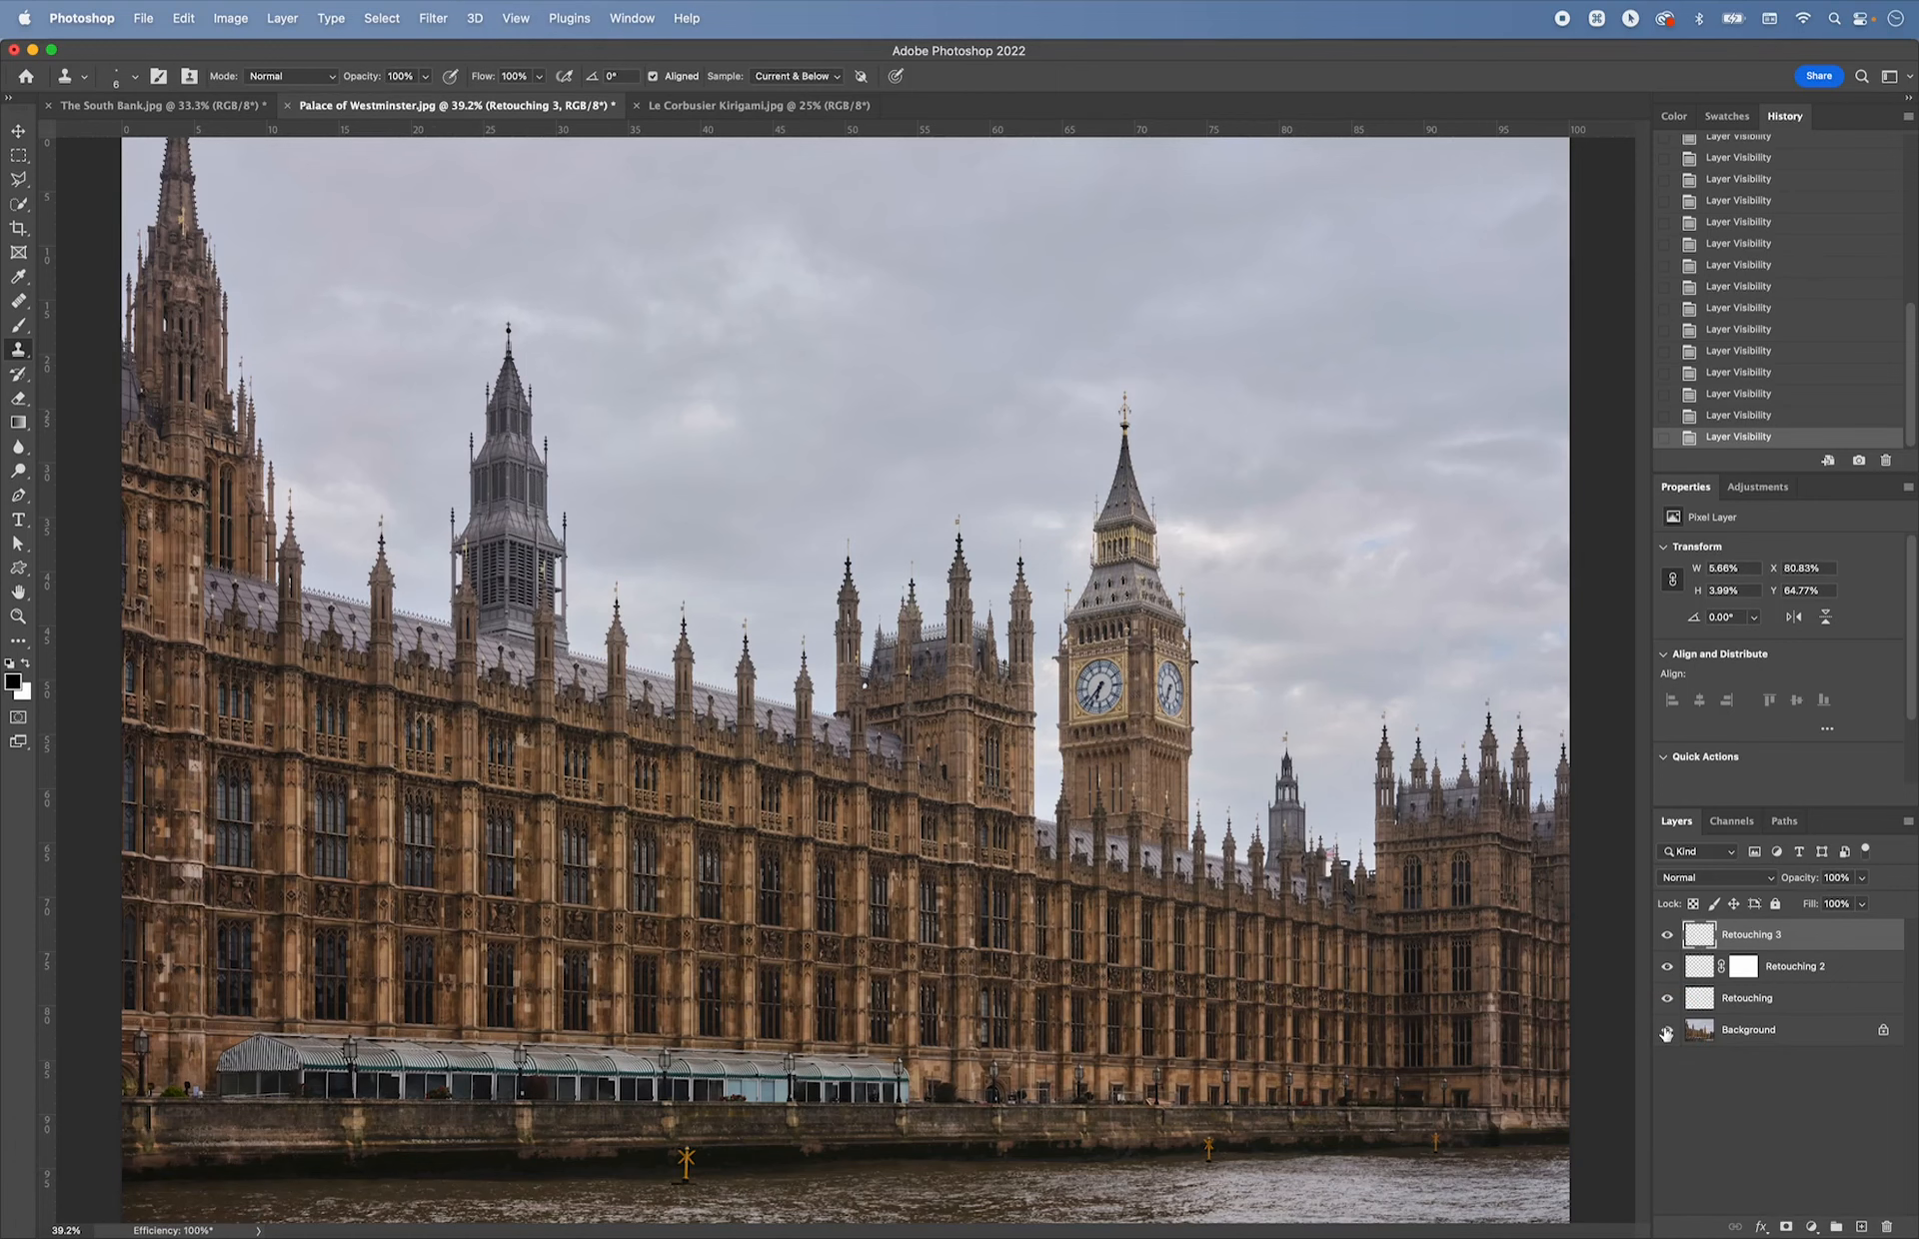
{"action": "key", "text": "cmd+equal"}
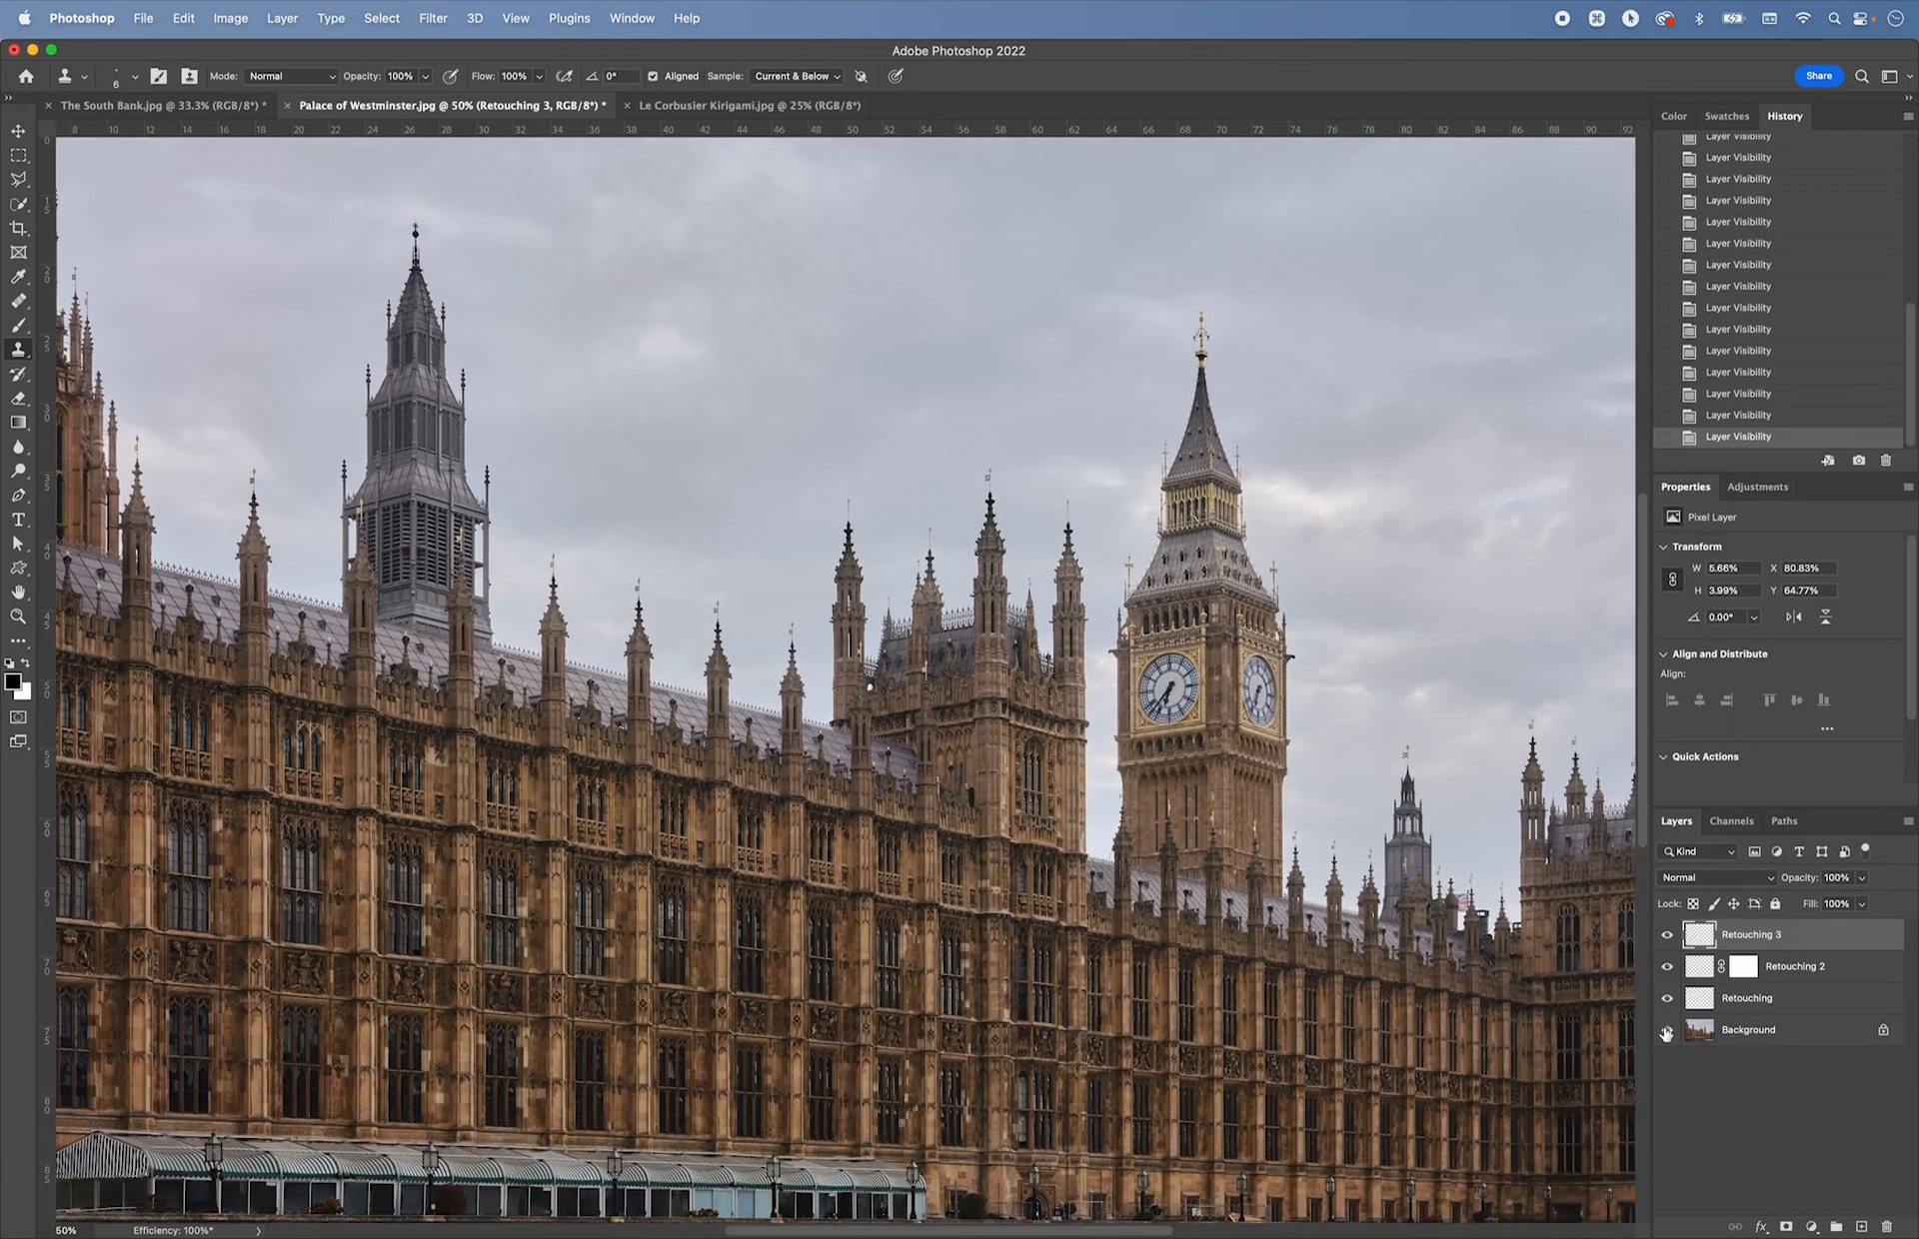
{"action": "key", "text": "super+equal"}
{"action": "key", "text": "super+equal"}
{"action": "key", "text": "super+equal"}
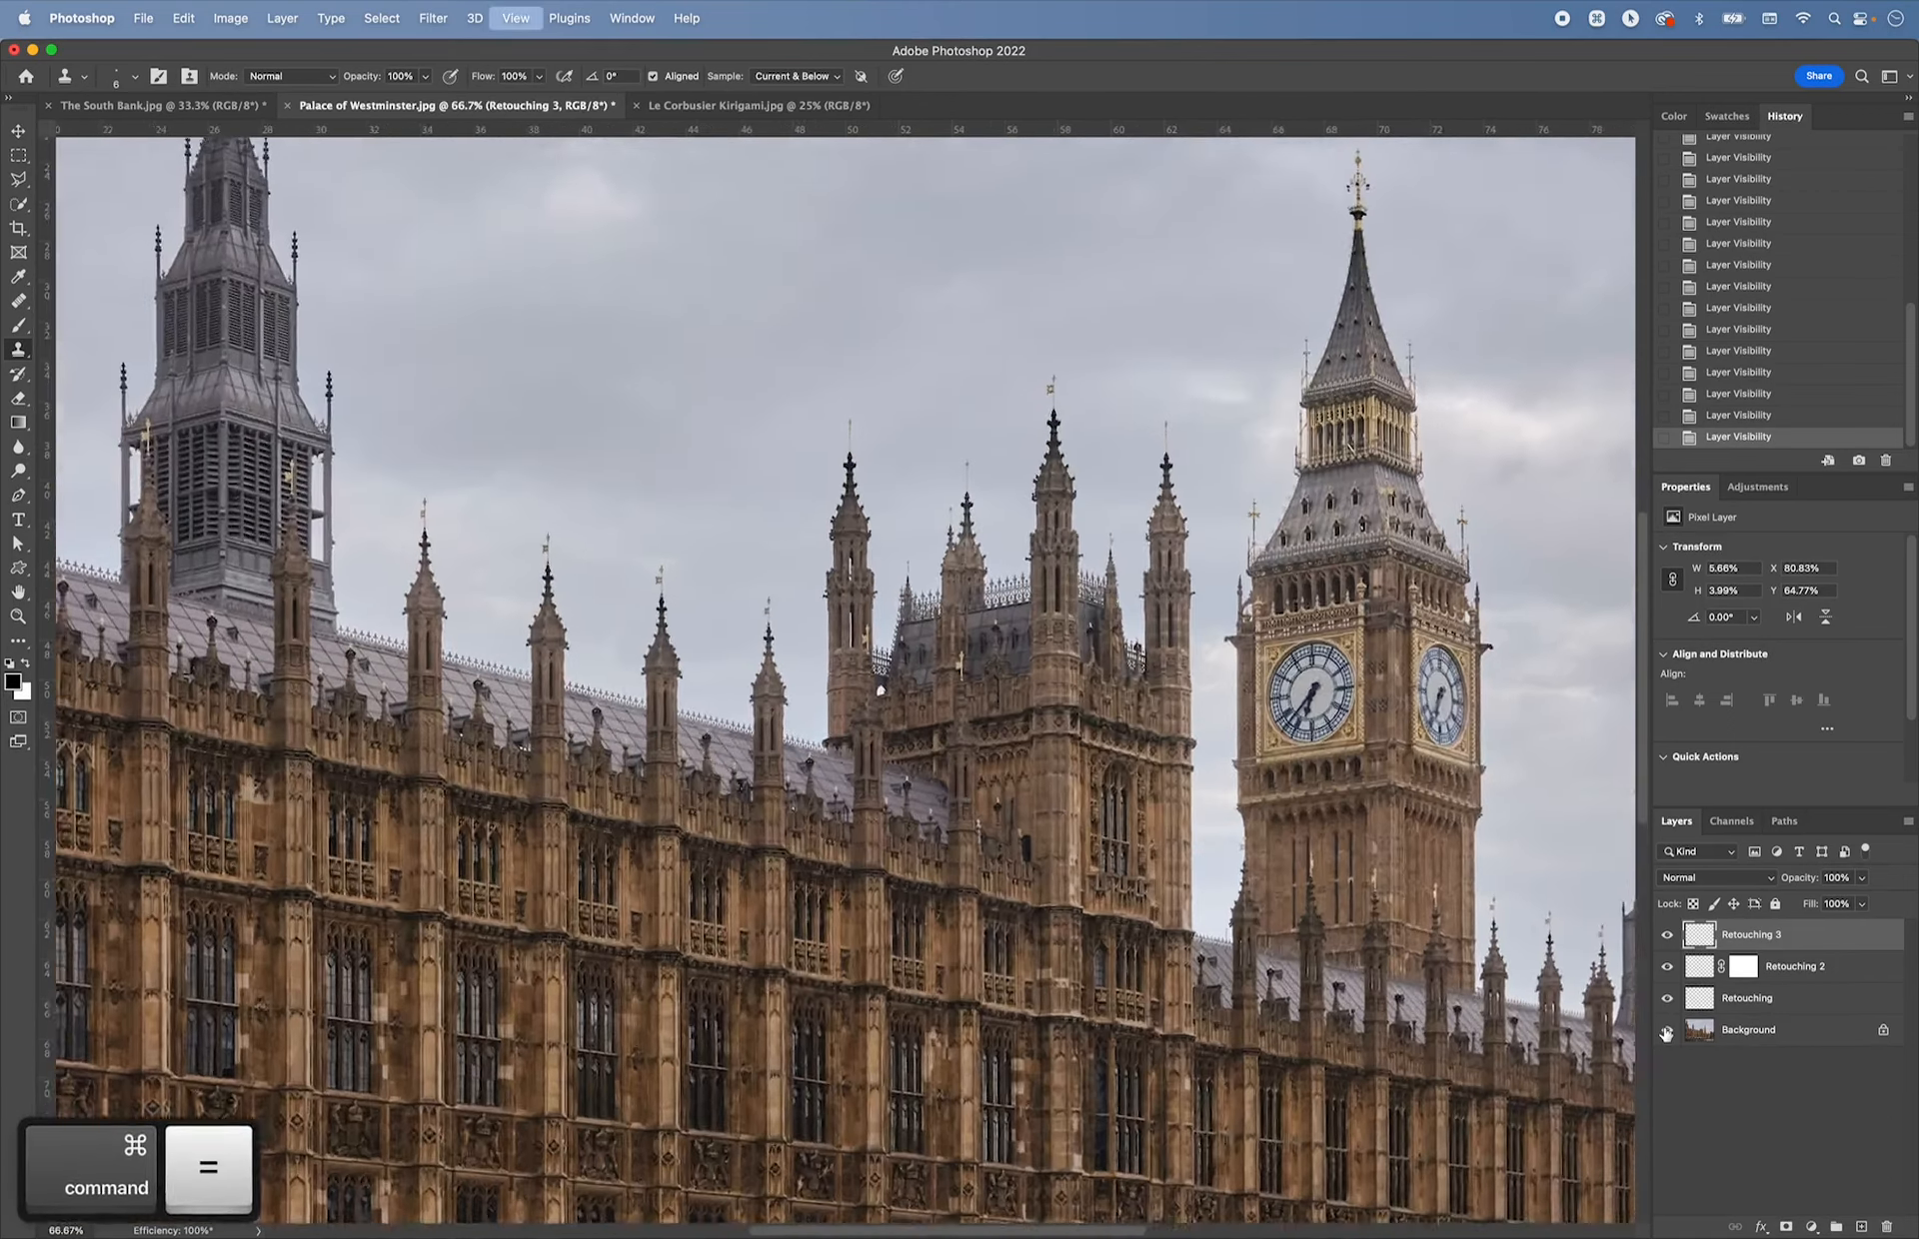
{"action": "key", "text": "space"}
{"action": "left_click_drag", "start_coordinate": [1310, 900], "coordinate": [692, 552]}
{"action": "left_click_drag", "start_coordinate": [1384, 909], "coordinate": [847, 773]}
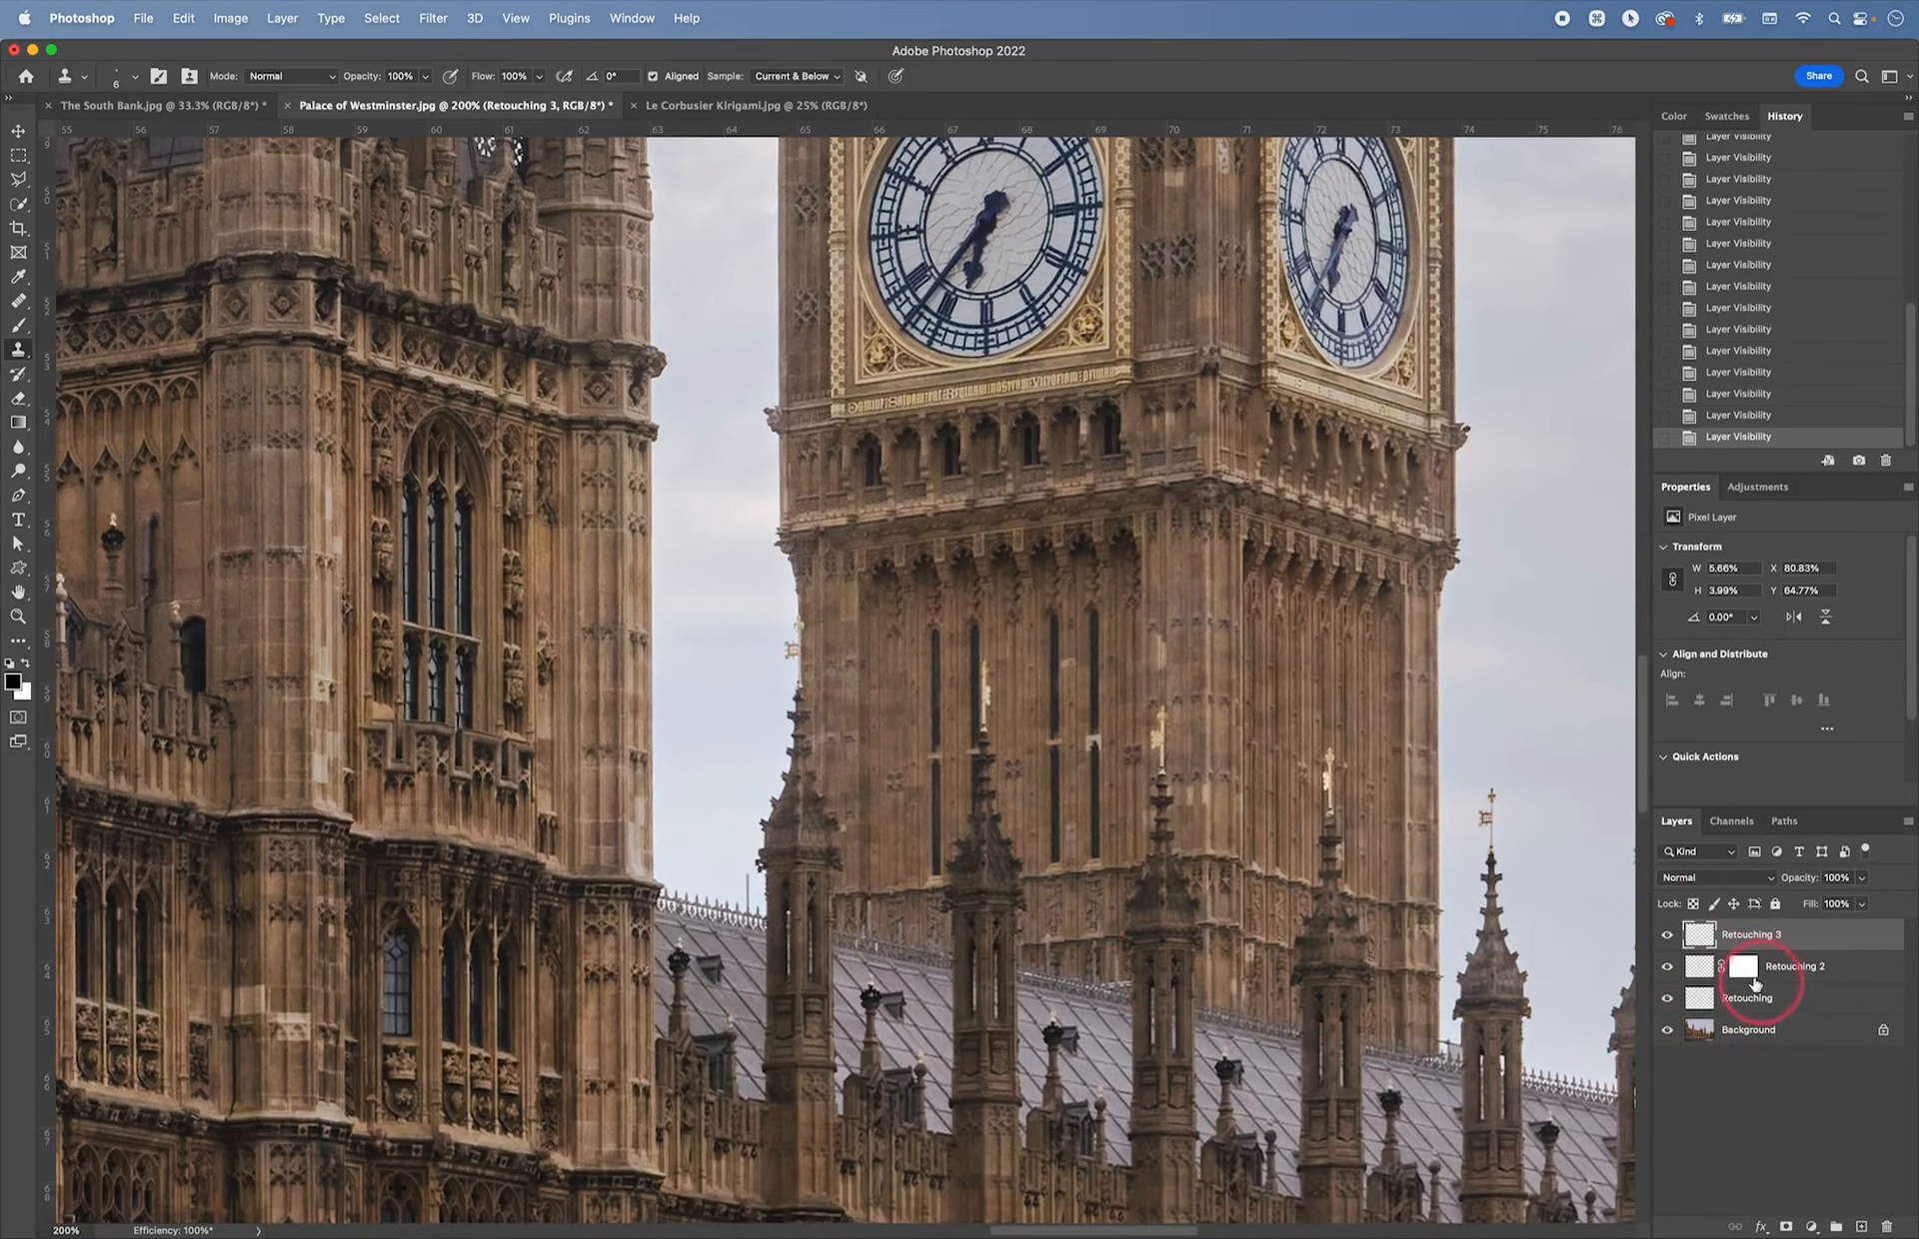
{"action": "key", "text": "space"}
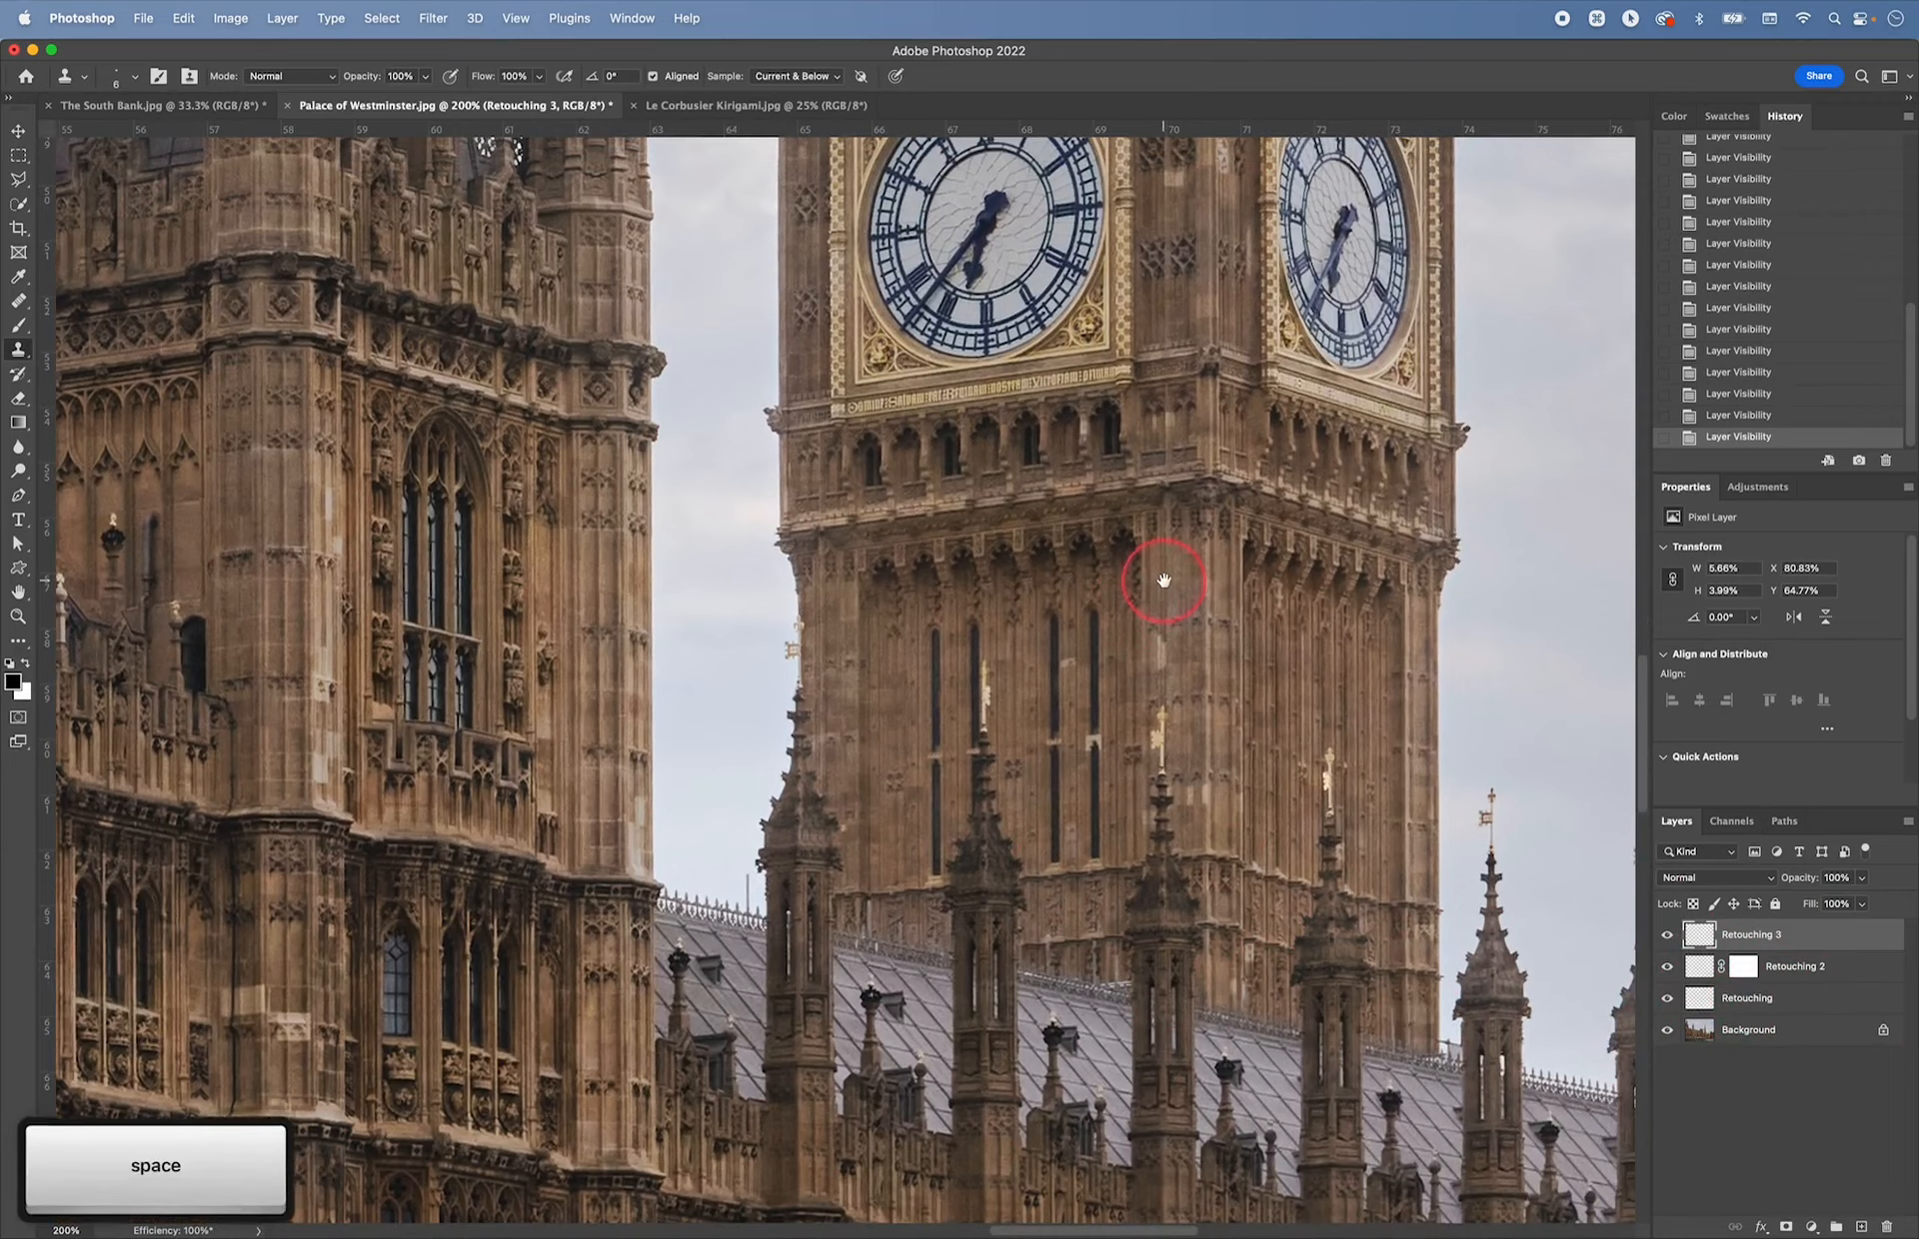
{"action": "mouse_move", "coordinate": [1166, 570]}
{"action": "left_mouse_down"}
{"action": "mouse_move", "coordinate": [1033, 862]}
{"action": "mouse_move", "coordinate": [993, 832]}
{"action": "mouse_move", "coordinate": [887, 613]}
{"action": "mouse_move", "coordinate": [986, 728]}
{"action": "mouse_move", "coordinate": [1020, 812]}
{"action": "mouse_move", "coordinate": [1114, 652]}
{"action": "mouse_move", "coordinate": [1112, 610]}
{"action": "left_mouse_up"}
{"action": "key", "text": "space"}
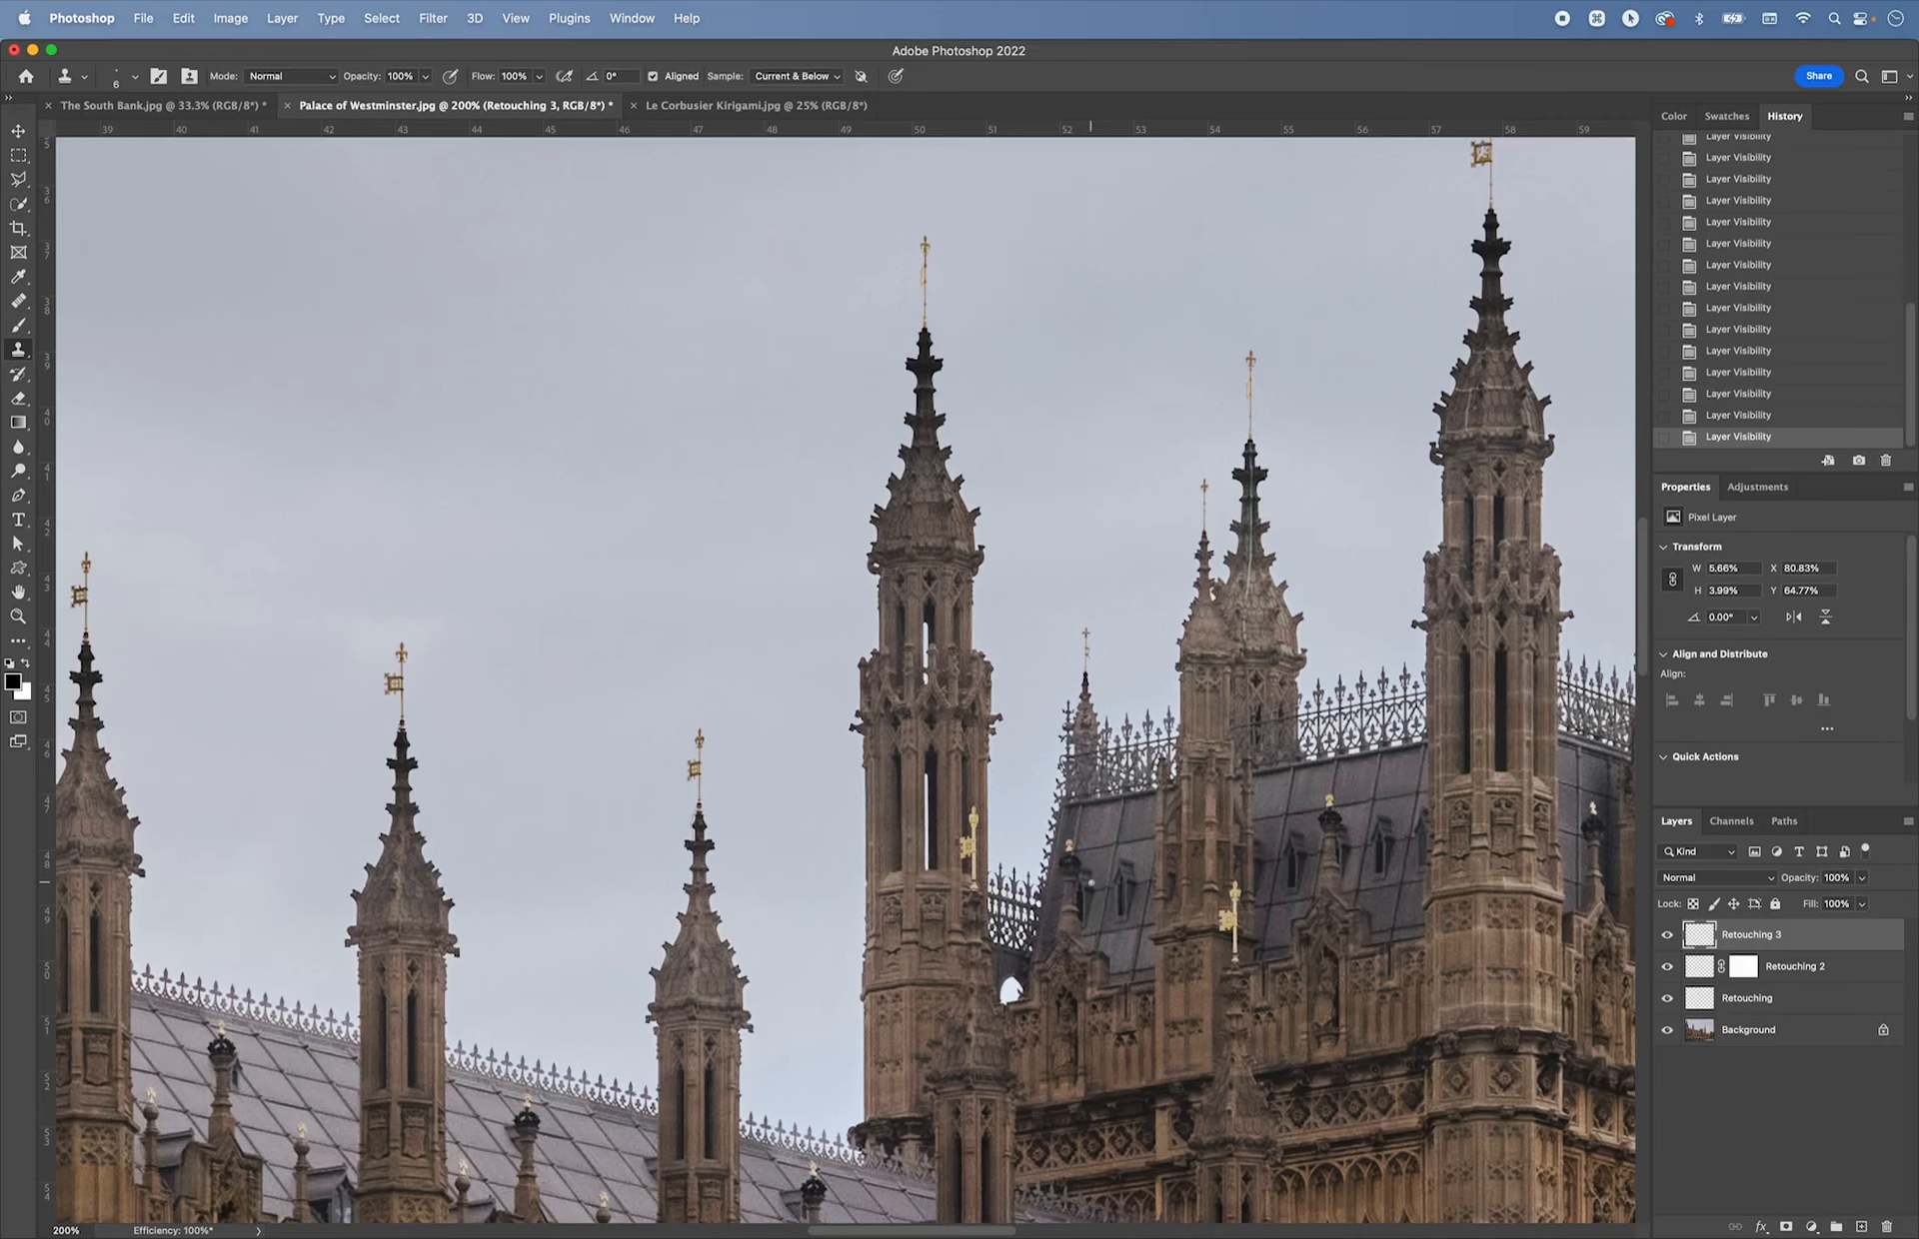
- Switch to the Le Corbusier Kirigami.jpg document
{"action": "left_click", "coordinate": [756, 105]}
{"action": "key", "text": "Return"}
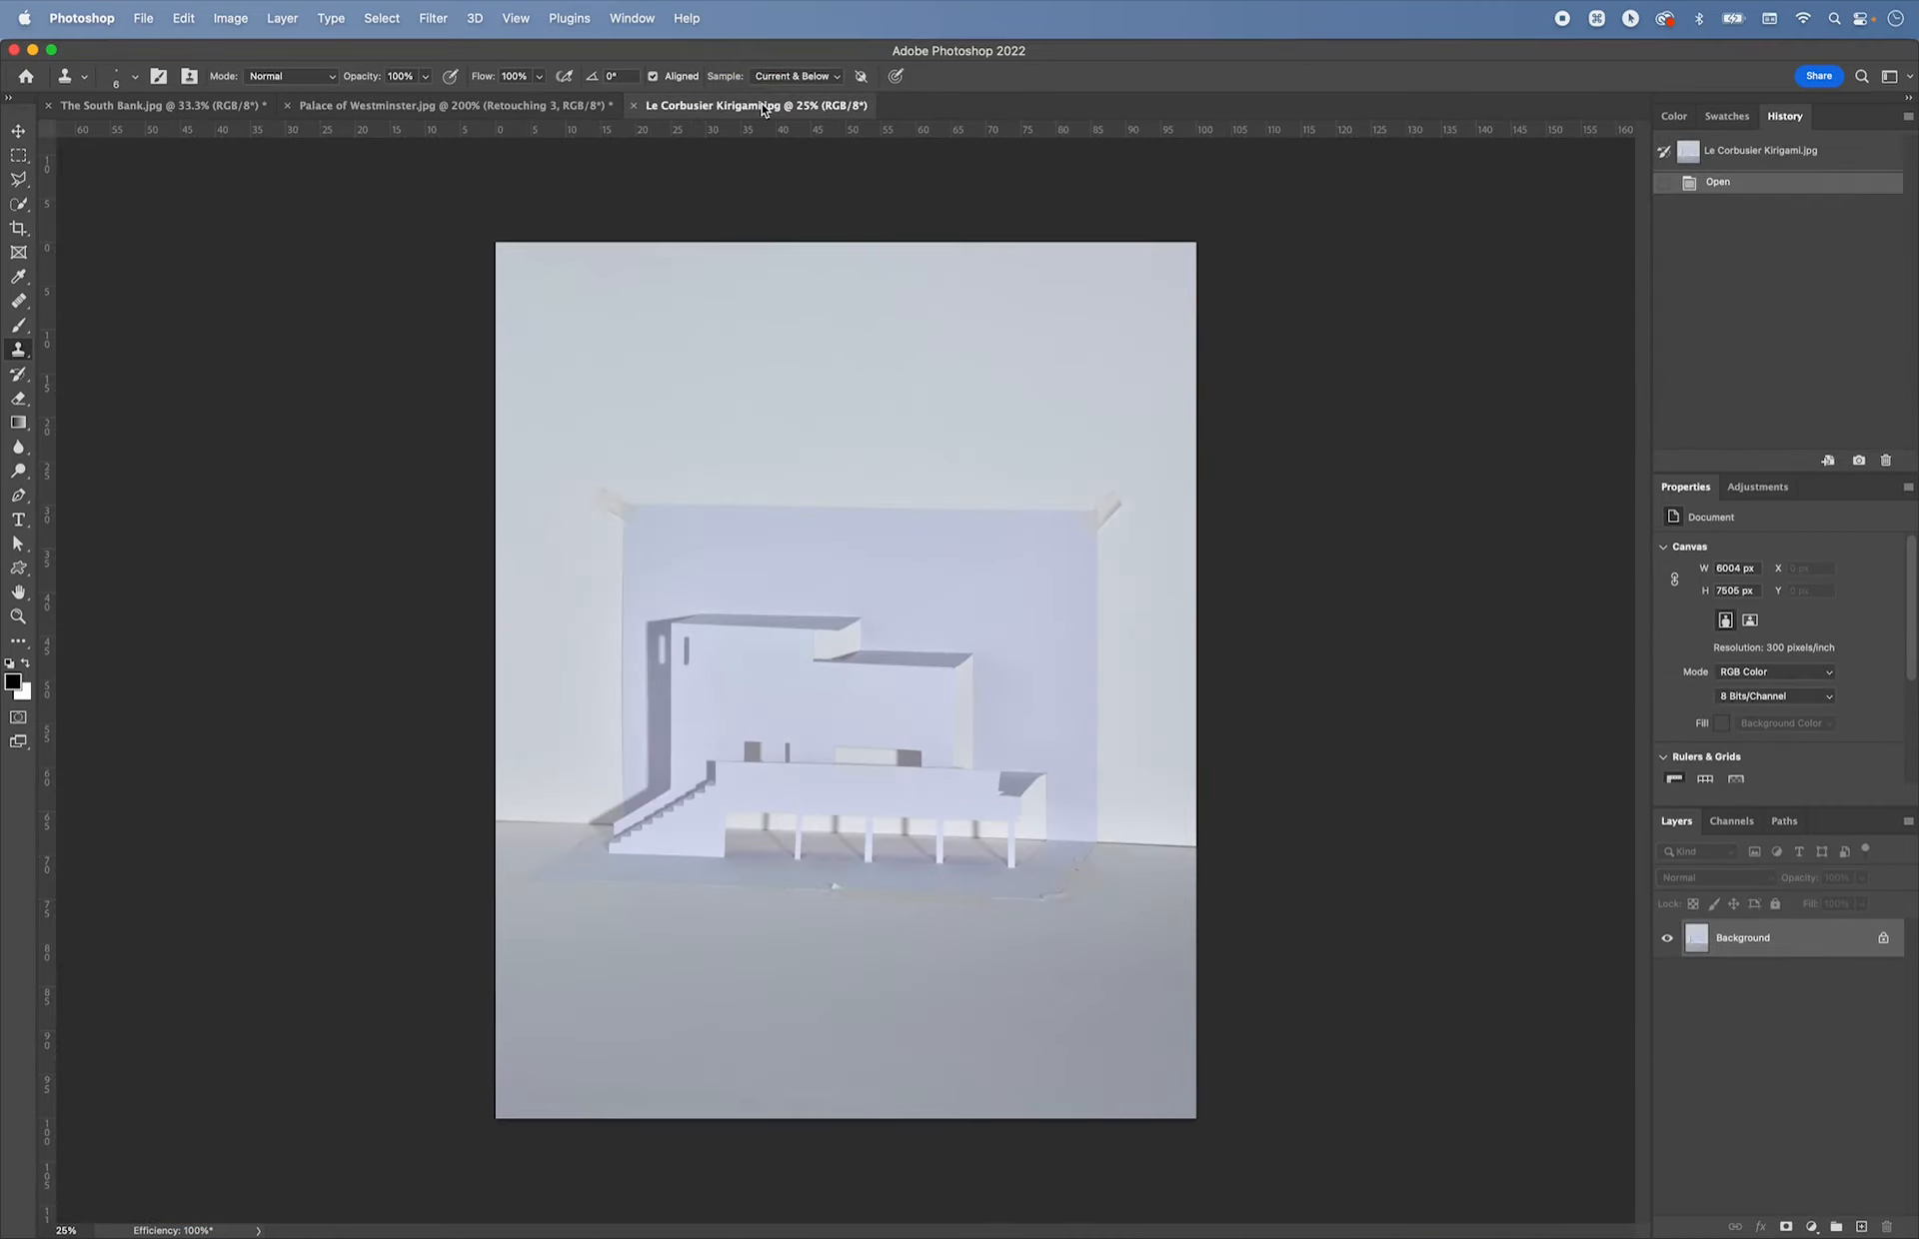
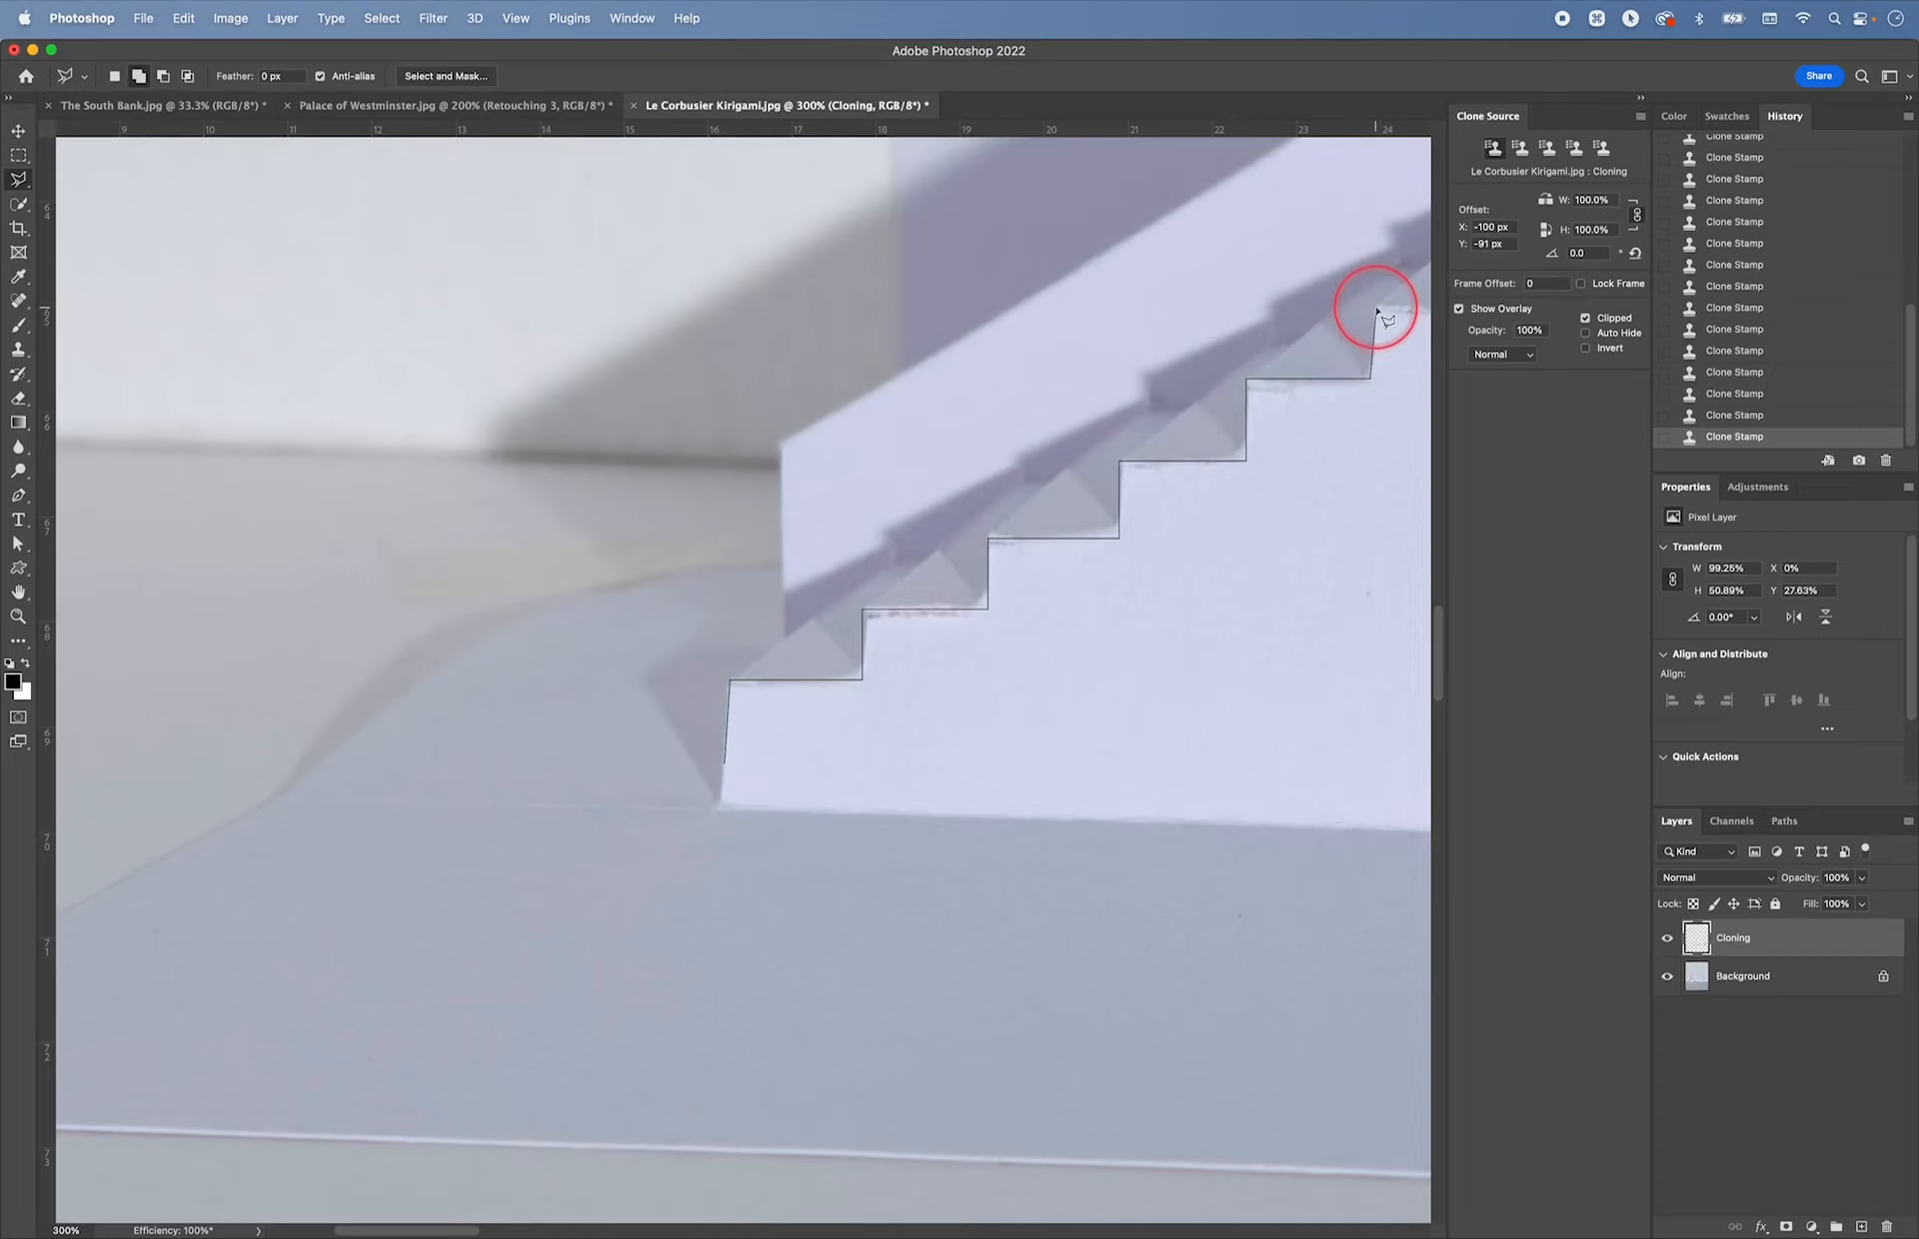
- Continue the polygonal lasso outline with straight segments along the treads and risers halfway up the paper staircase
{"action": "key", "text": "space"}
{"action": "left_click_drag", "start_coordinate": [1376, 311], "coordinate": [1079, 387]}
{"action": "left_click", "coordinate": [1082, 386]}
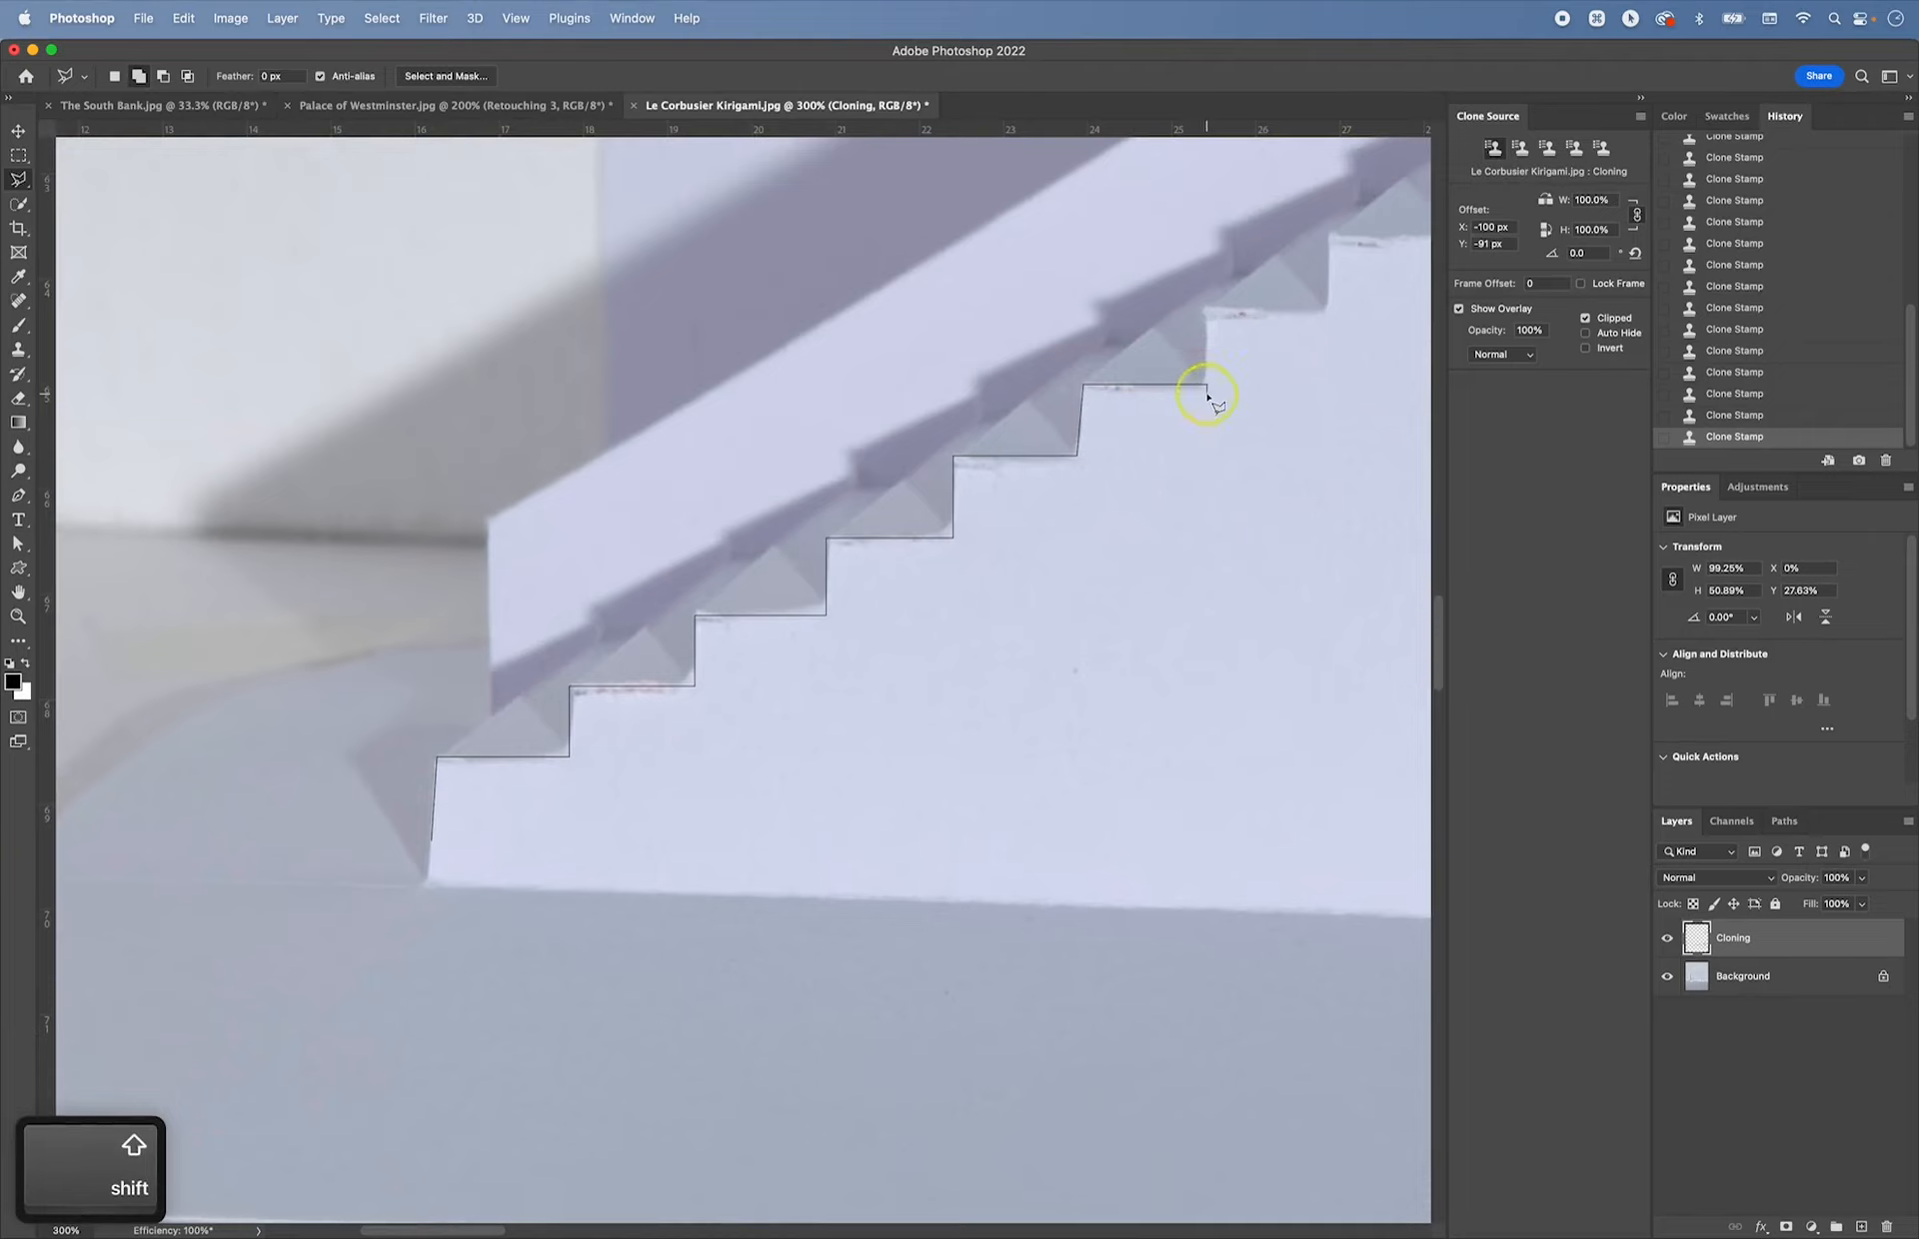
{"action": "left_click", "coordinate": [1206, 386]}
{"action": "left_click", "coordinate": [1207, 315]}
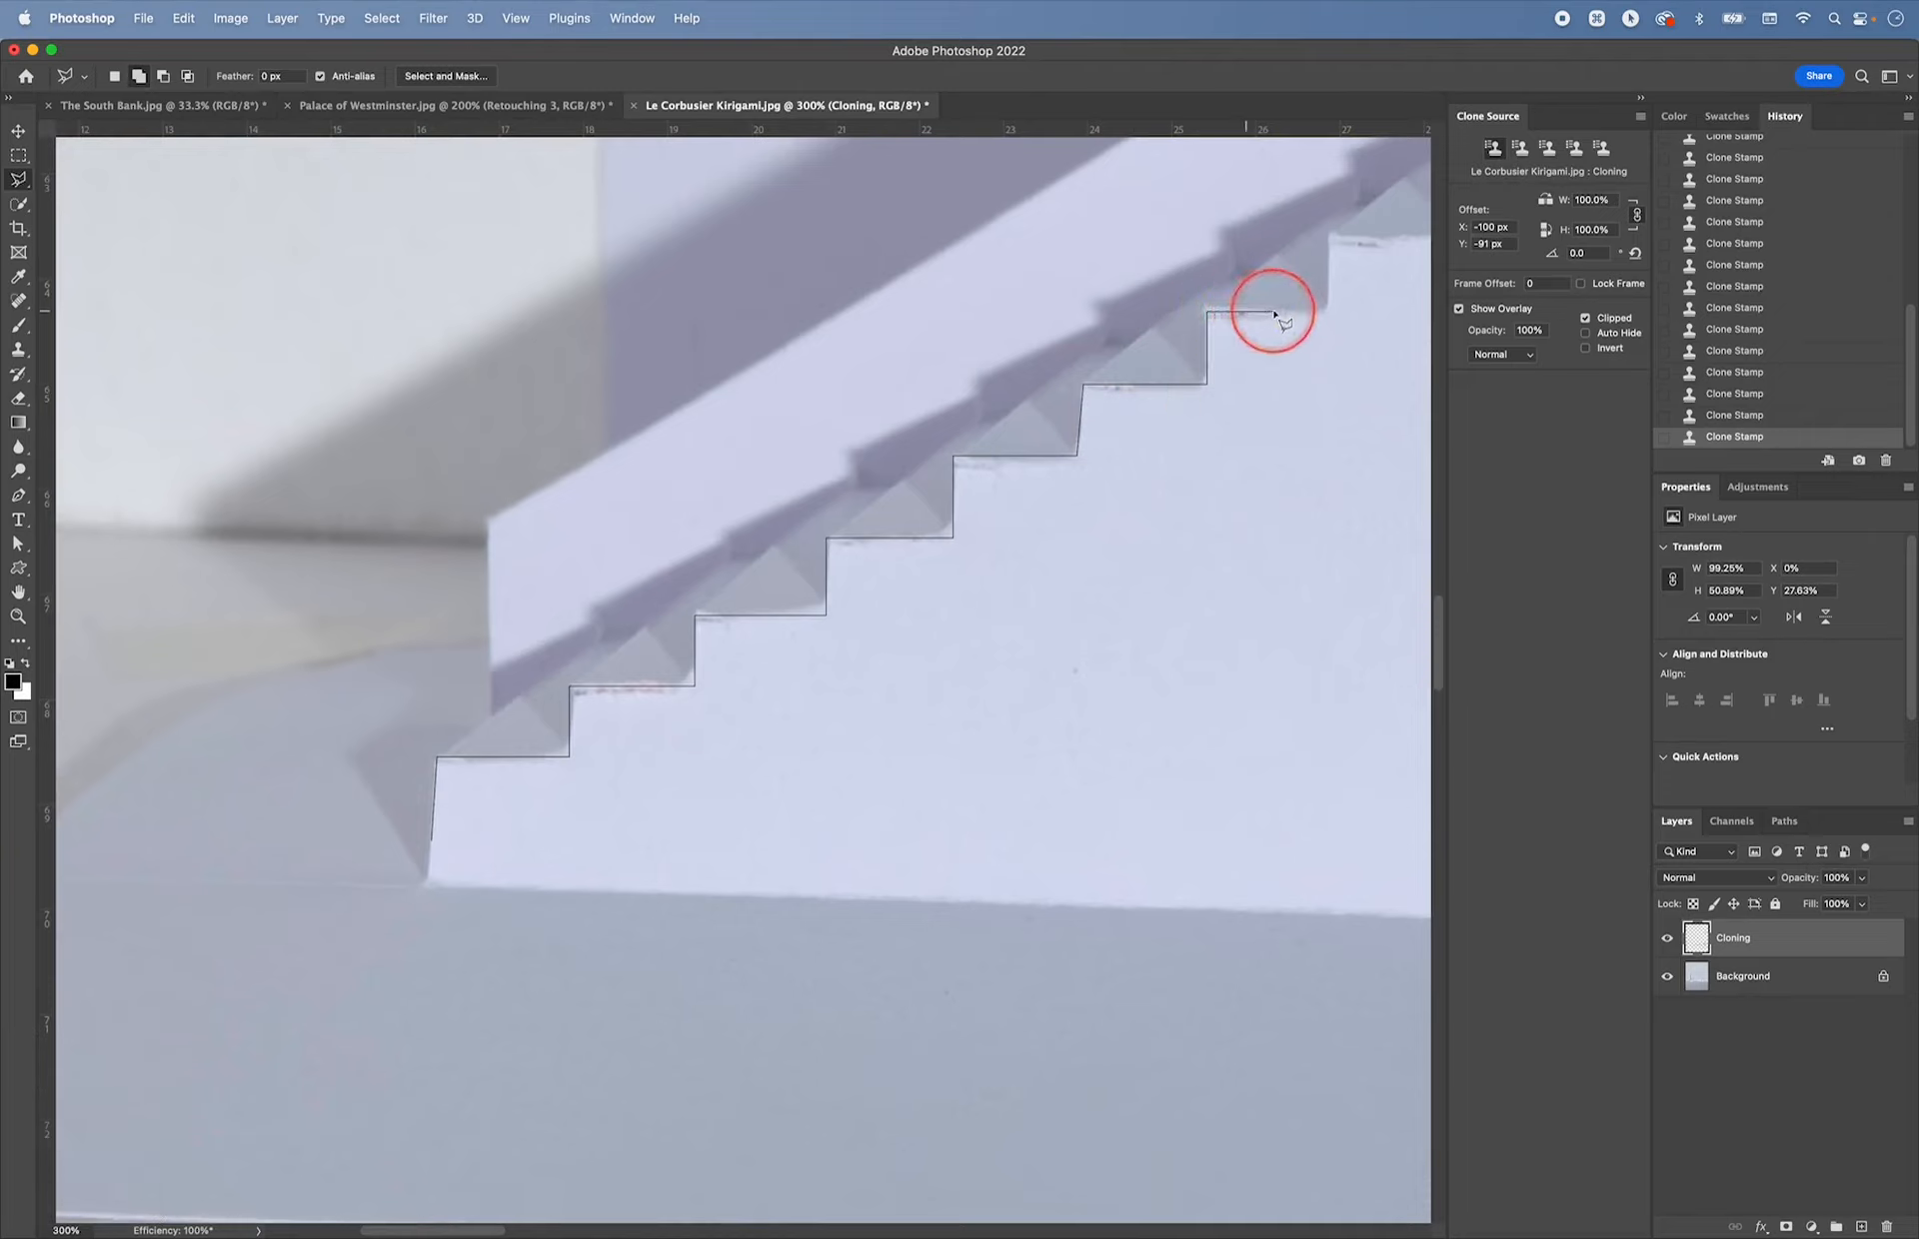
{"action": "mouse_move", "coordinate": [1324, 315]}
{"action": "left_mouse_down"}
{"action": "mouse_move", "coordinate": [1333, 271]}
{"action": "mouse_move", "coordinate": [1328, 312]}
{"action": "left_mouse_up"}
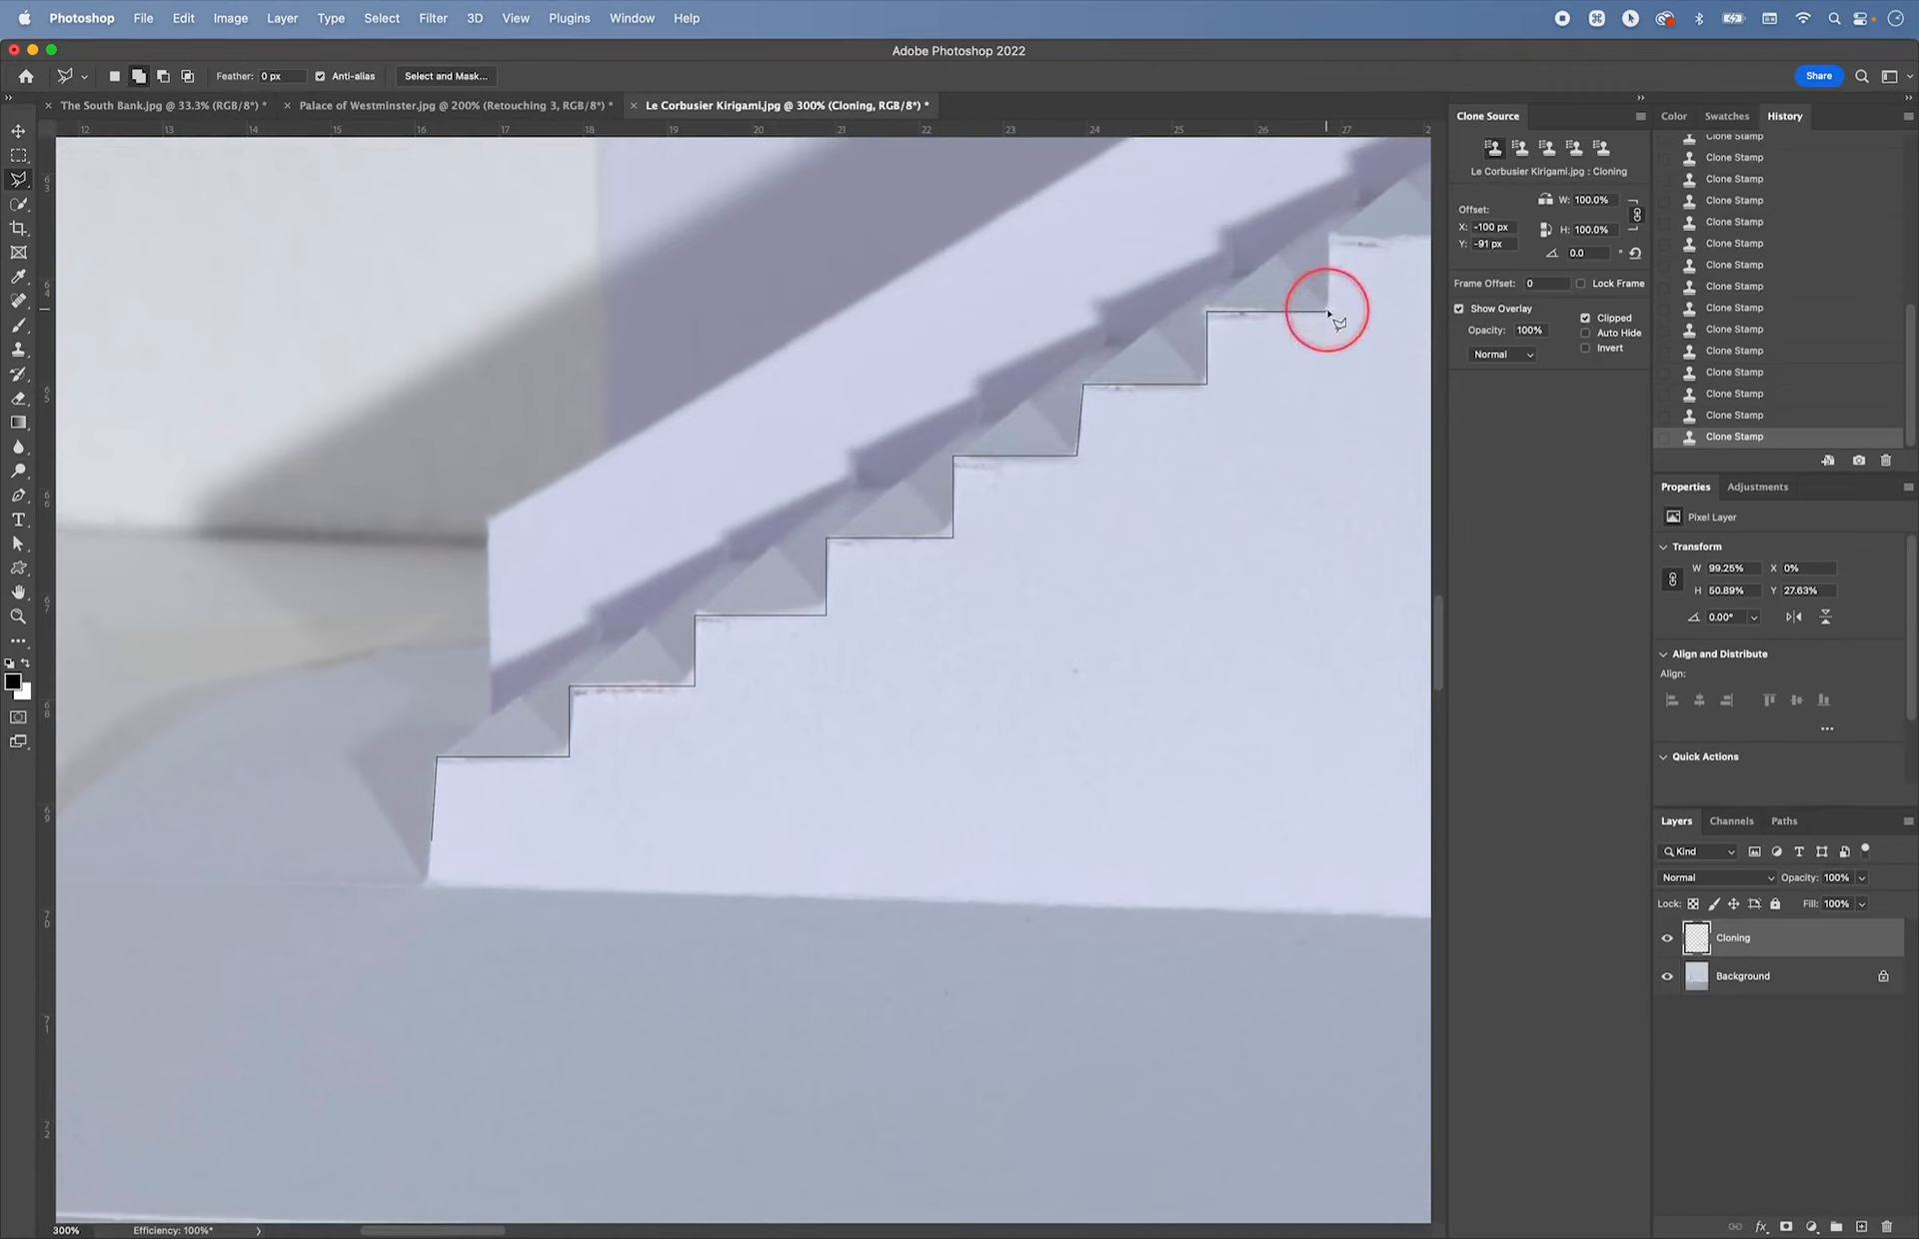
{"action": "left_click", "coordinate": [1329, 242], "text": "shift"}
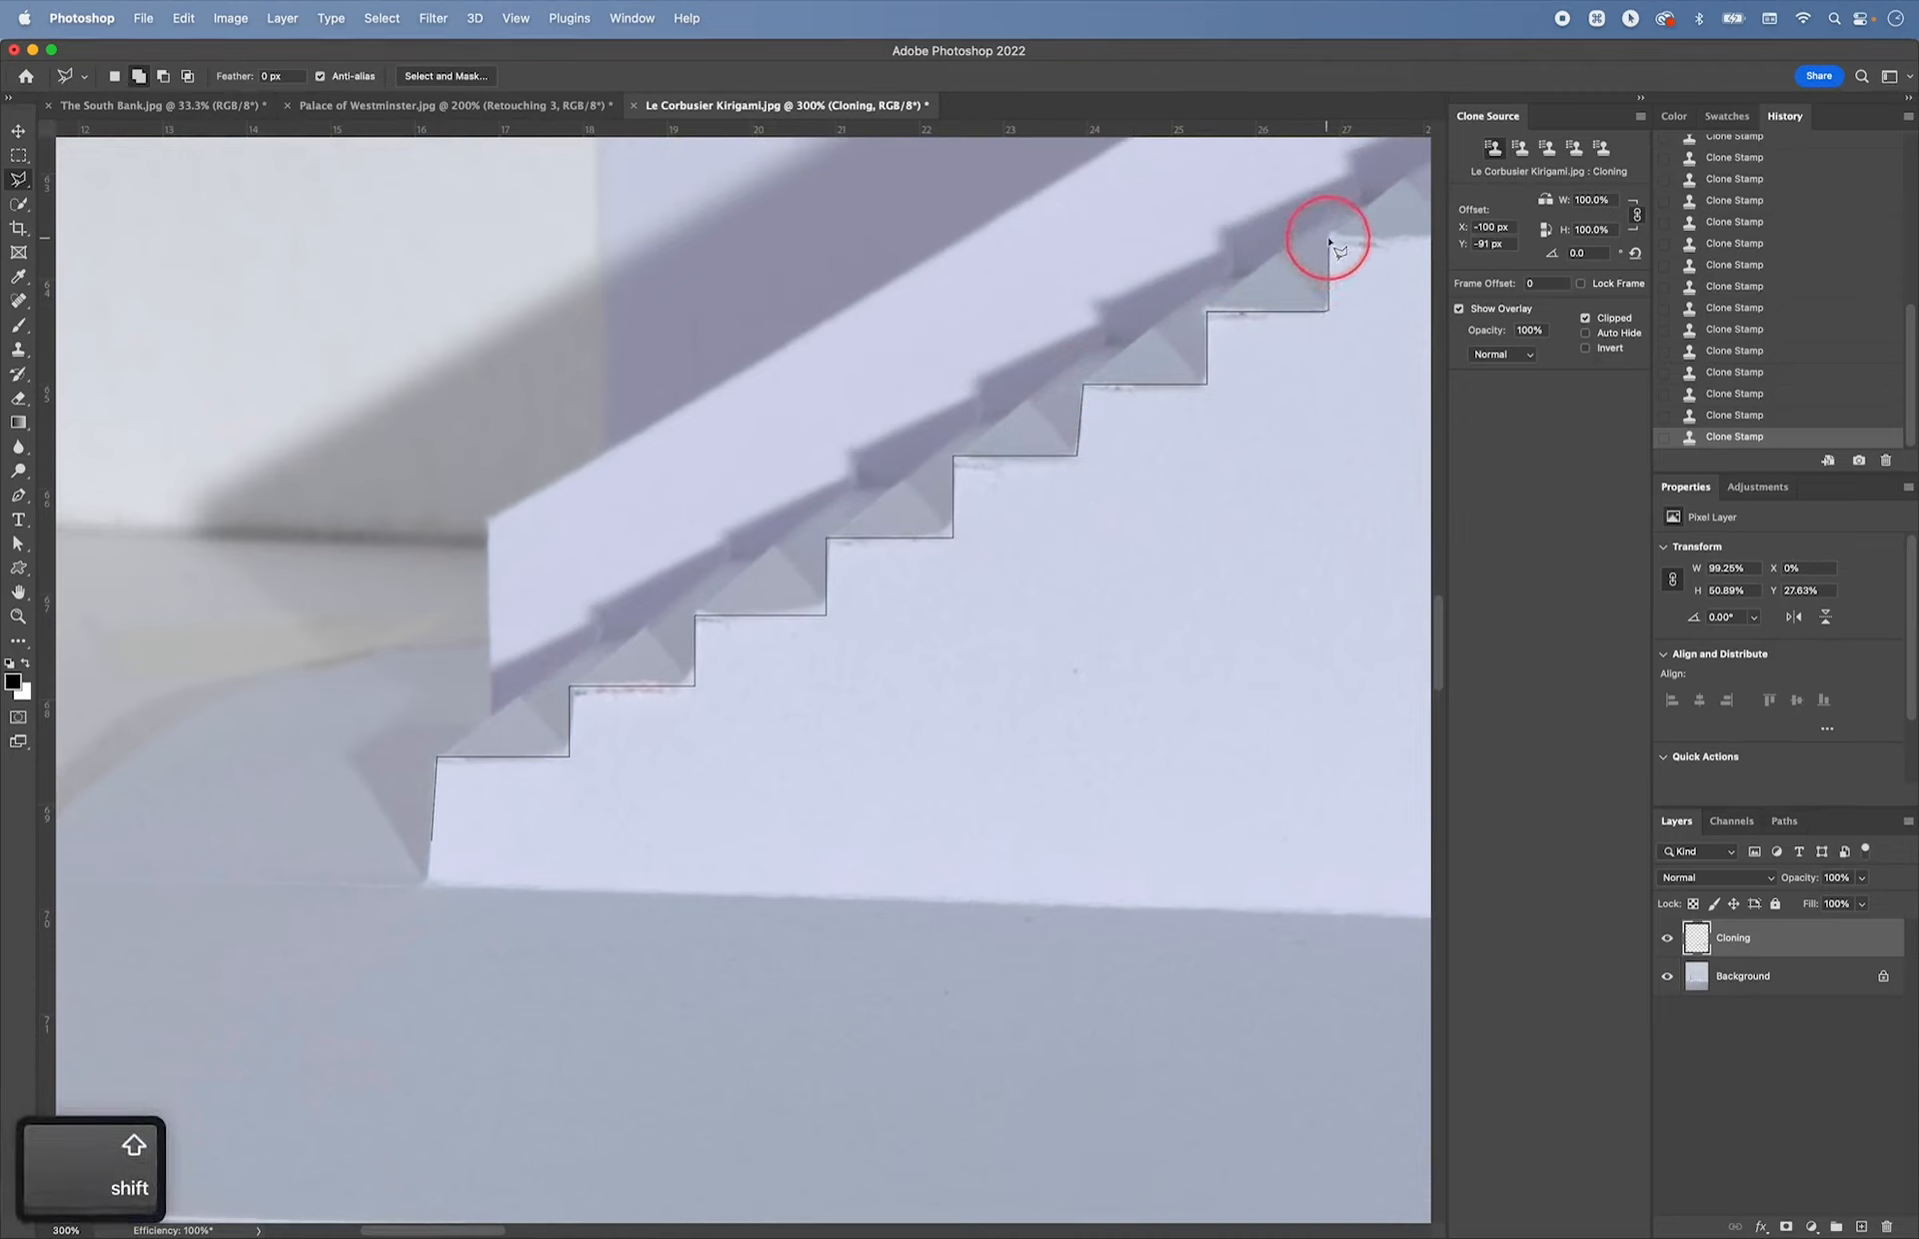
- Remove the stray lasso point and continue the outline along the next two treads up the staircase
{"action": "mouse_move", "coordinate": [1329, 238]}
{"action": "left_mouse_down"}
{"action": "mouse_move", "coordinate": [1405, 245]}
{"action": "mouse_move", "coordinate": [999, 293]}
{"action": "left_mouse_up"}
{"action": "key", "text": "space"}
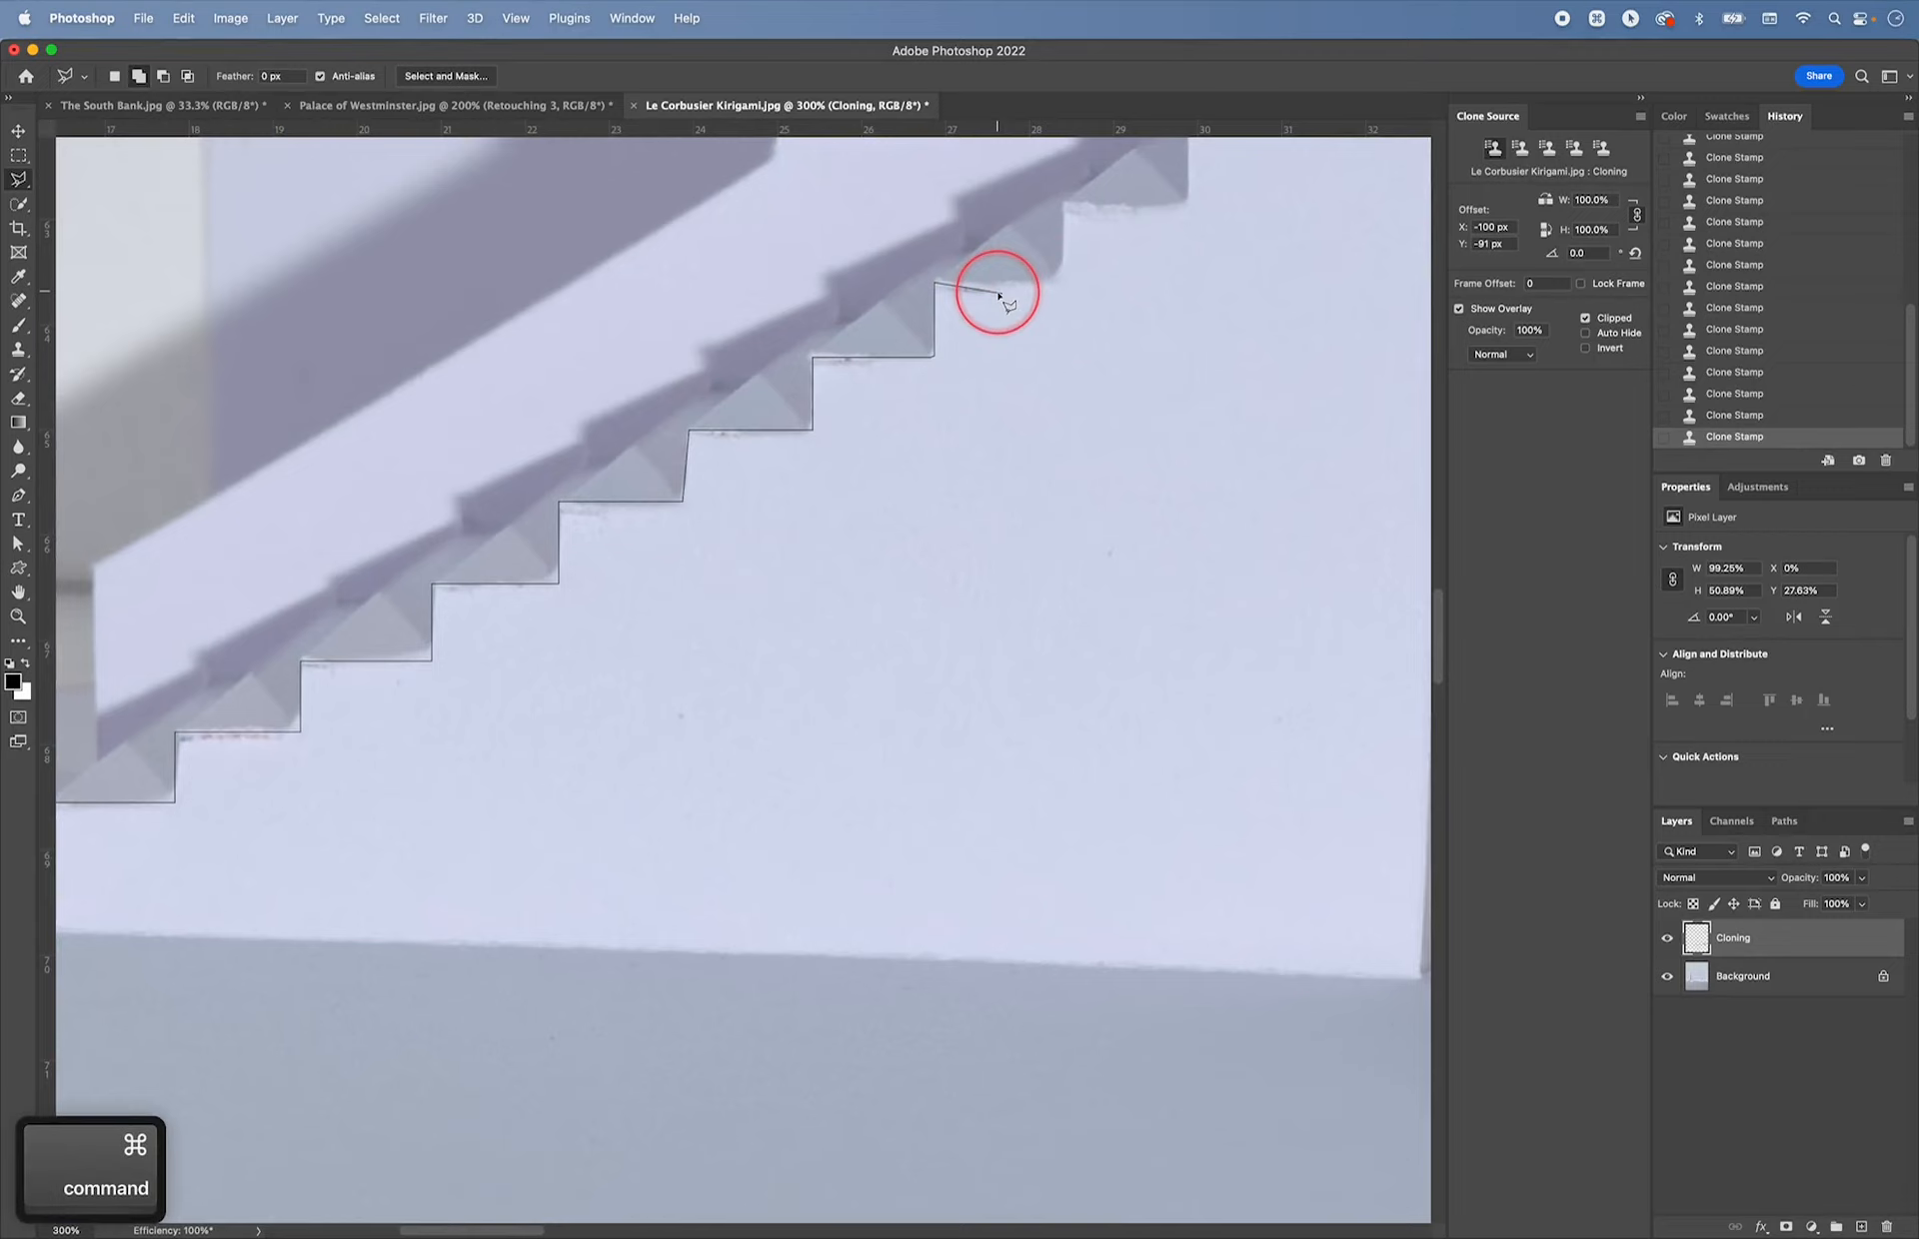
{"action": "key", "text": "BackSpace"}
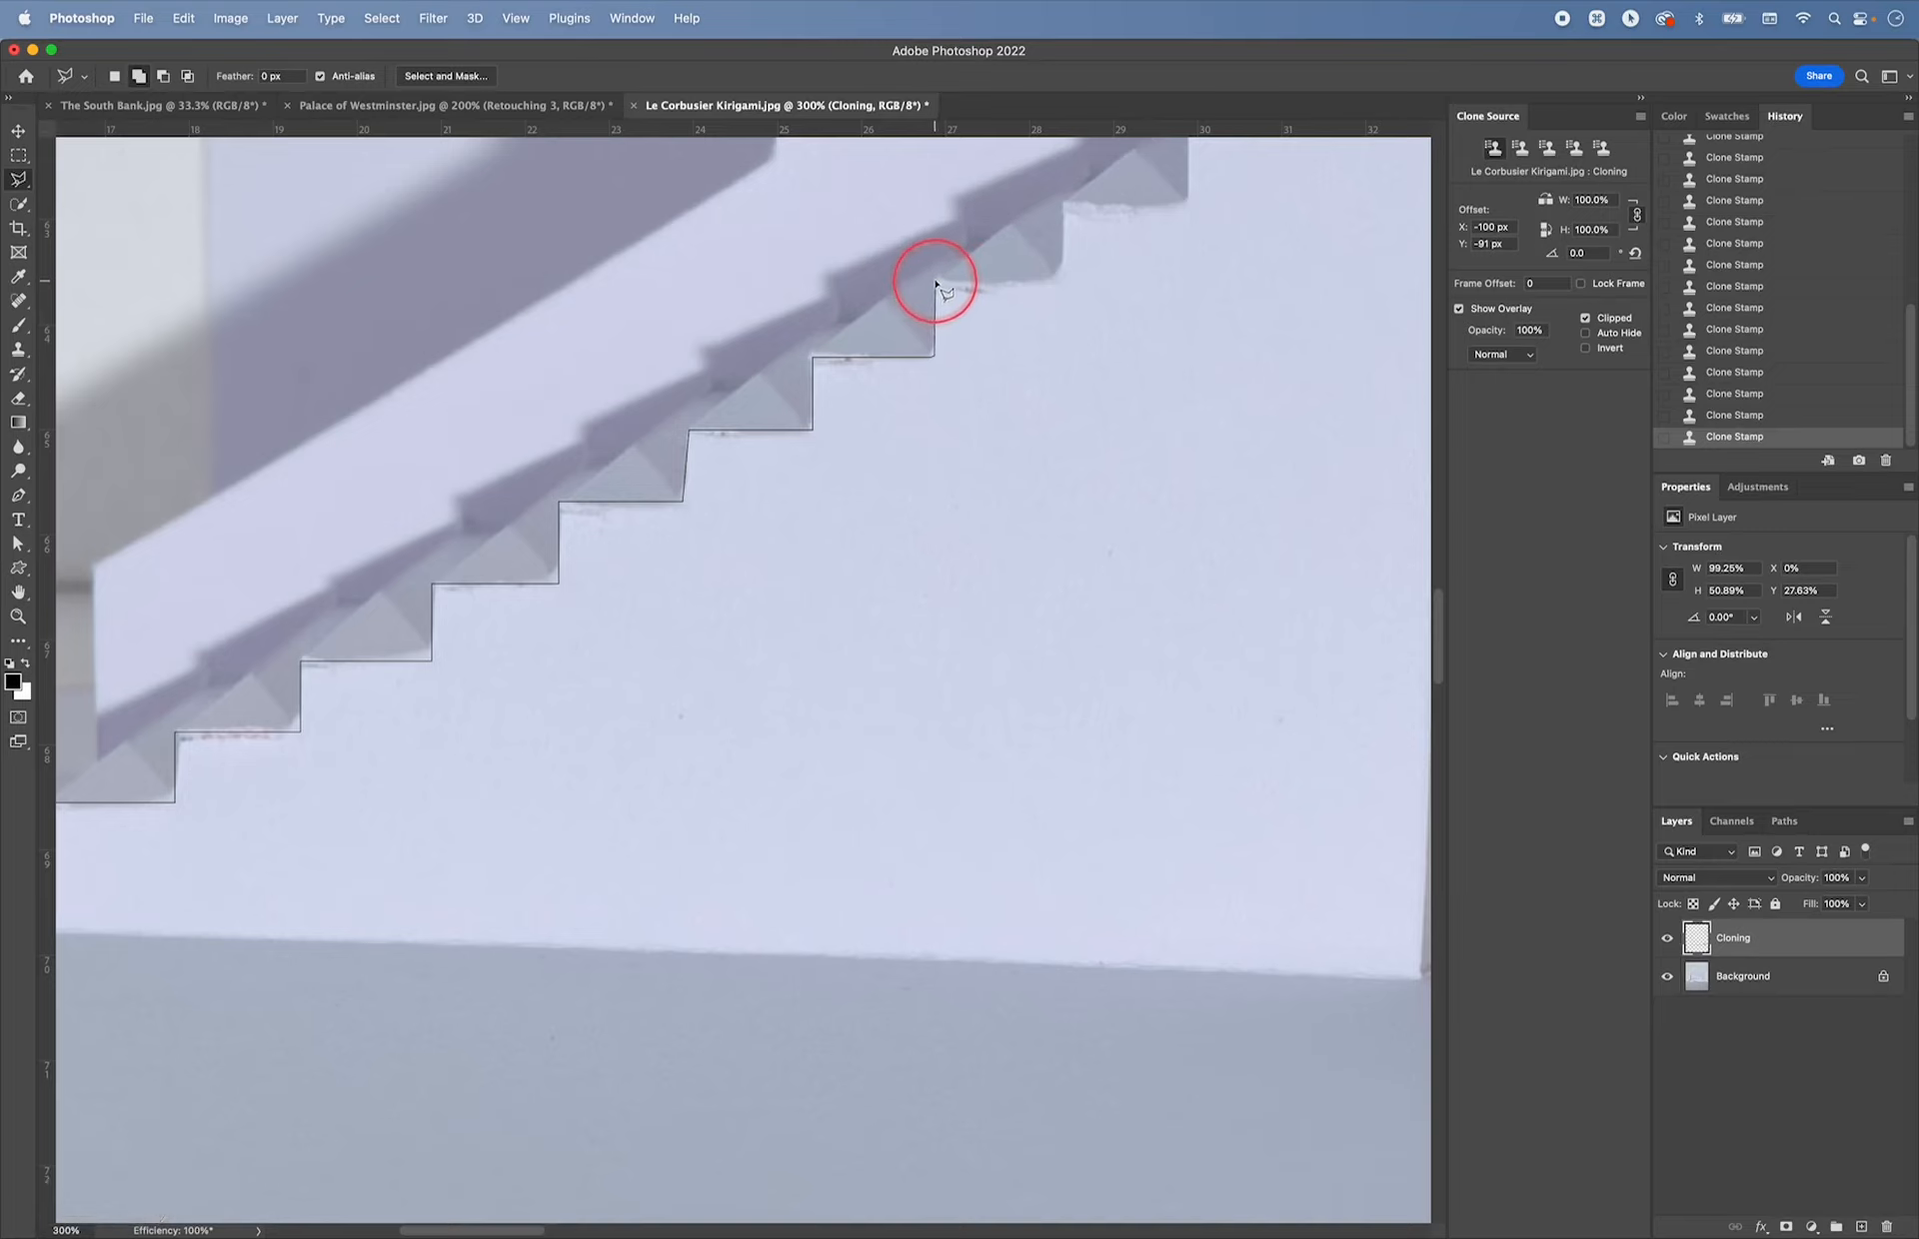
{"action": "key", "text": "shift"}
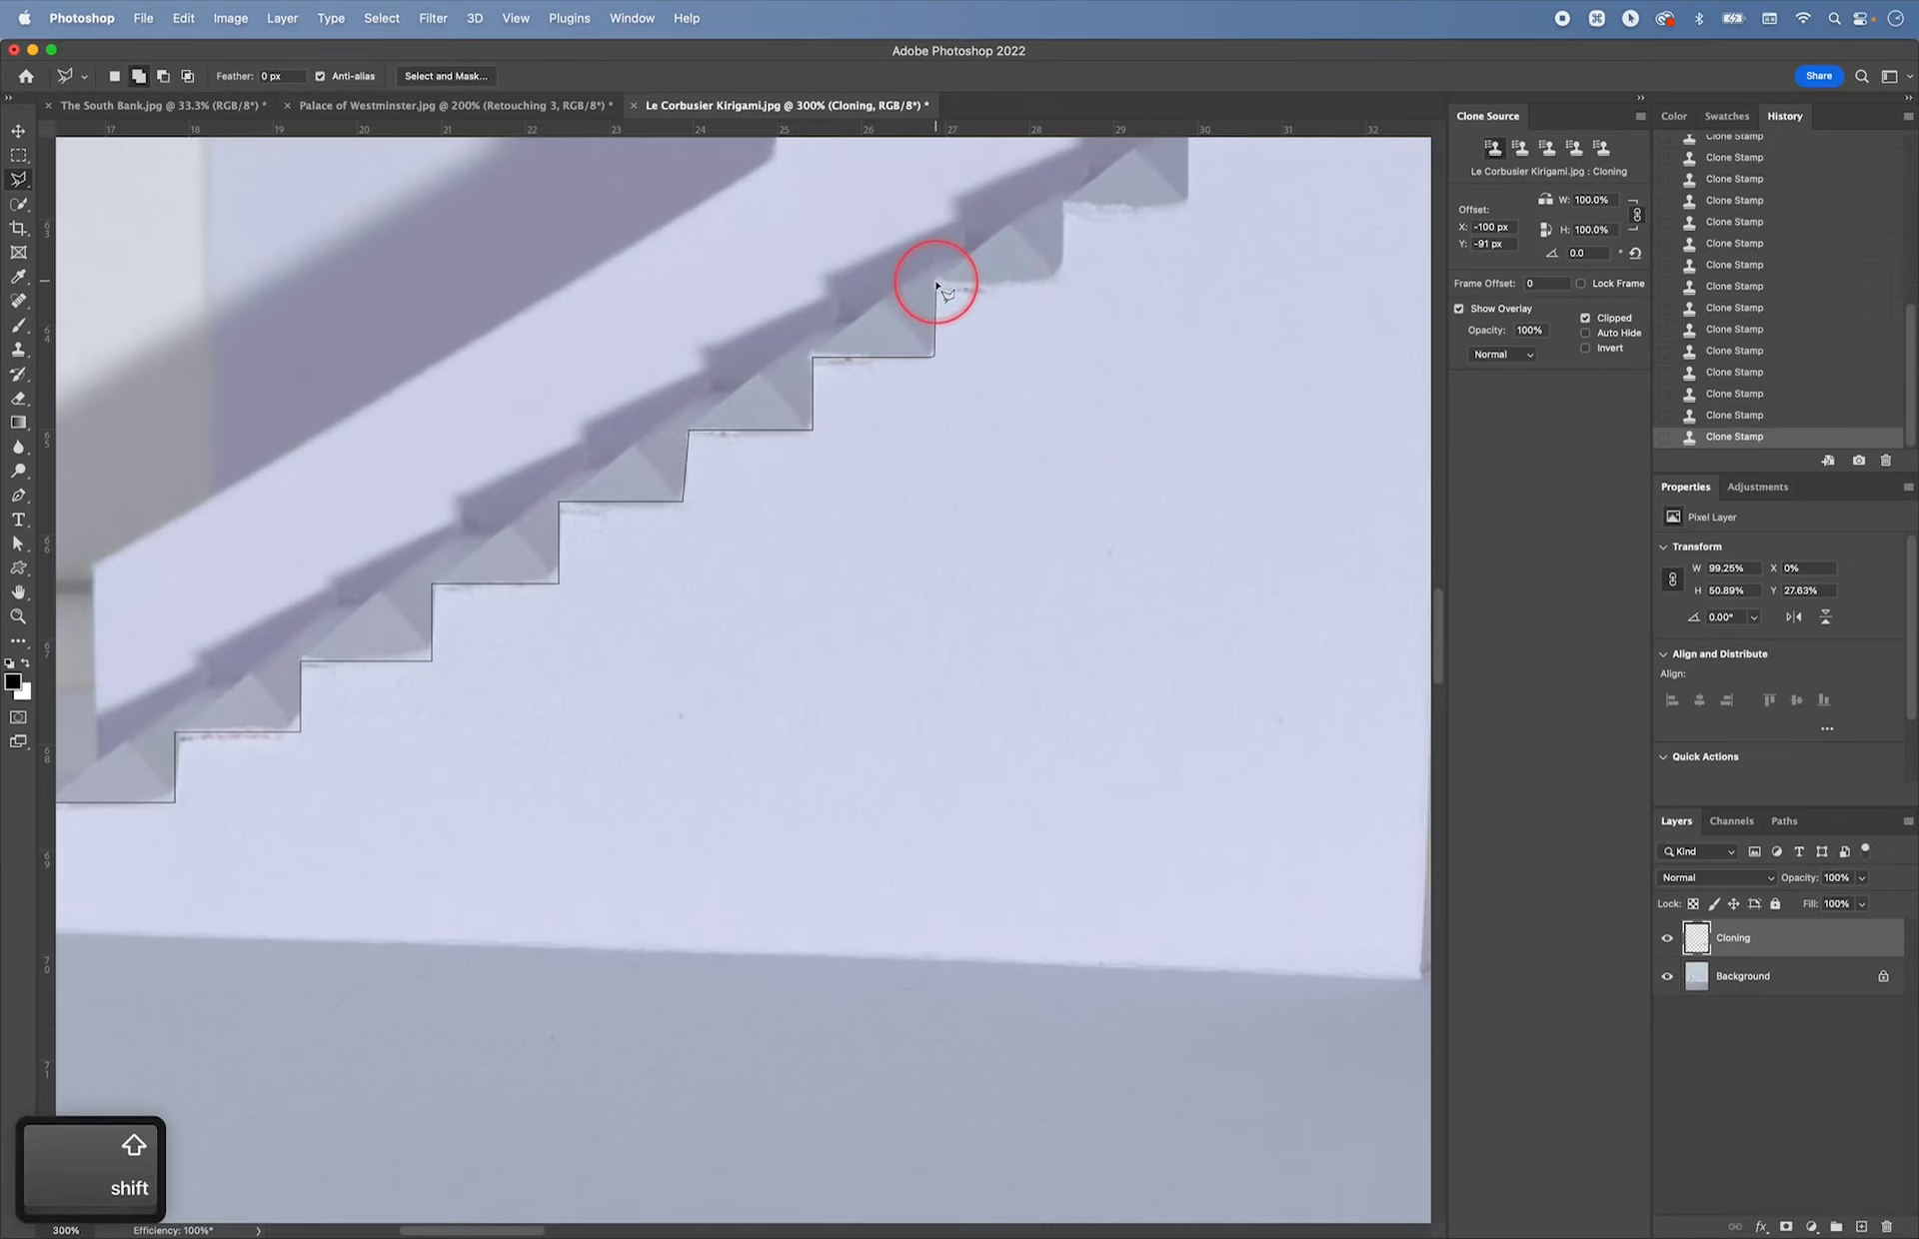
{"action": "left_click", "coordinate": [935, 283]}
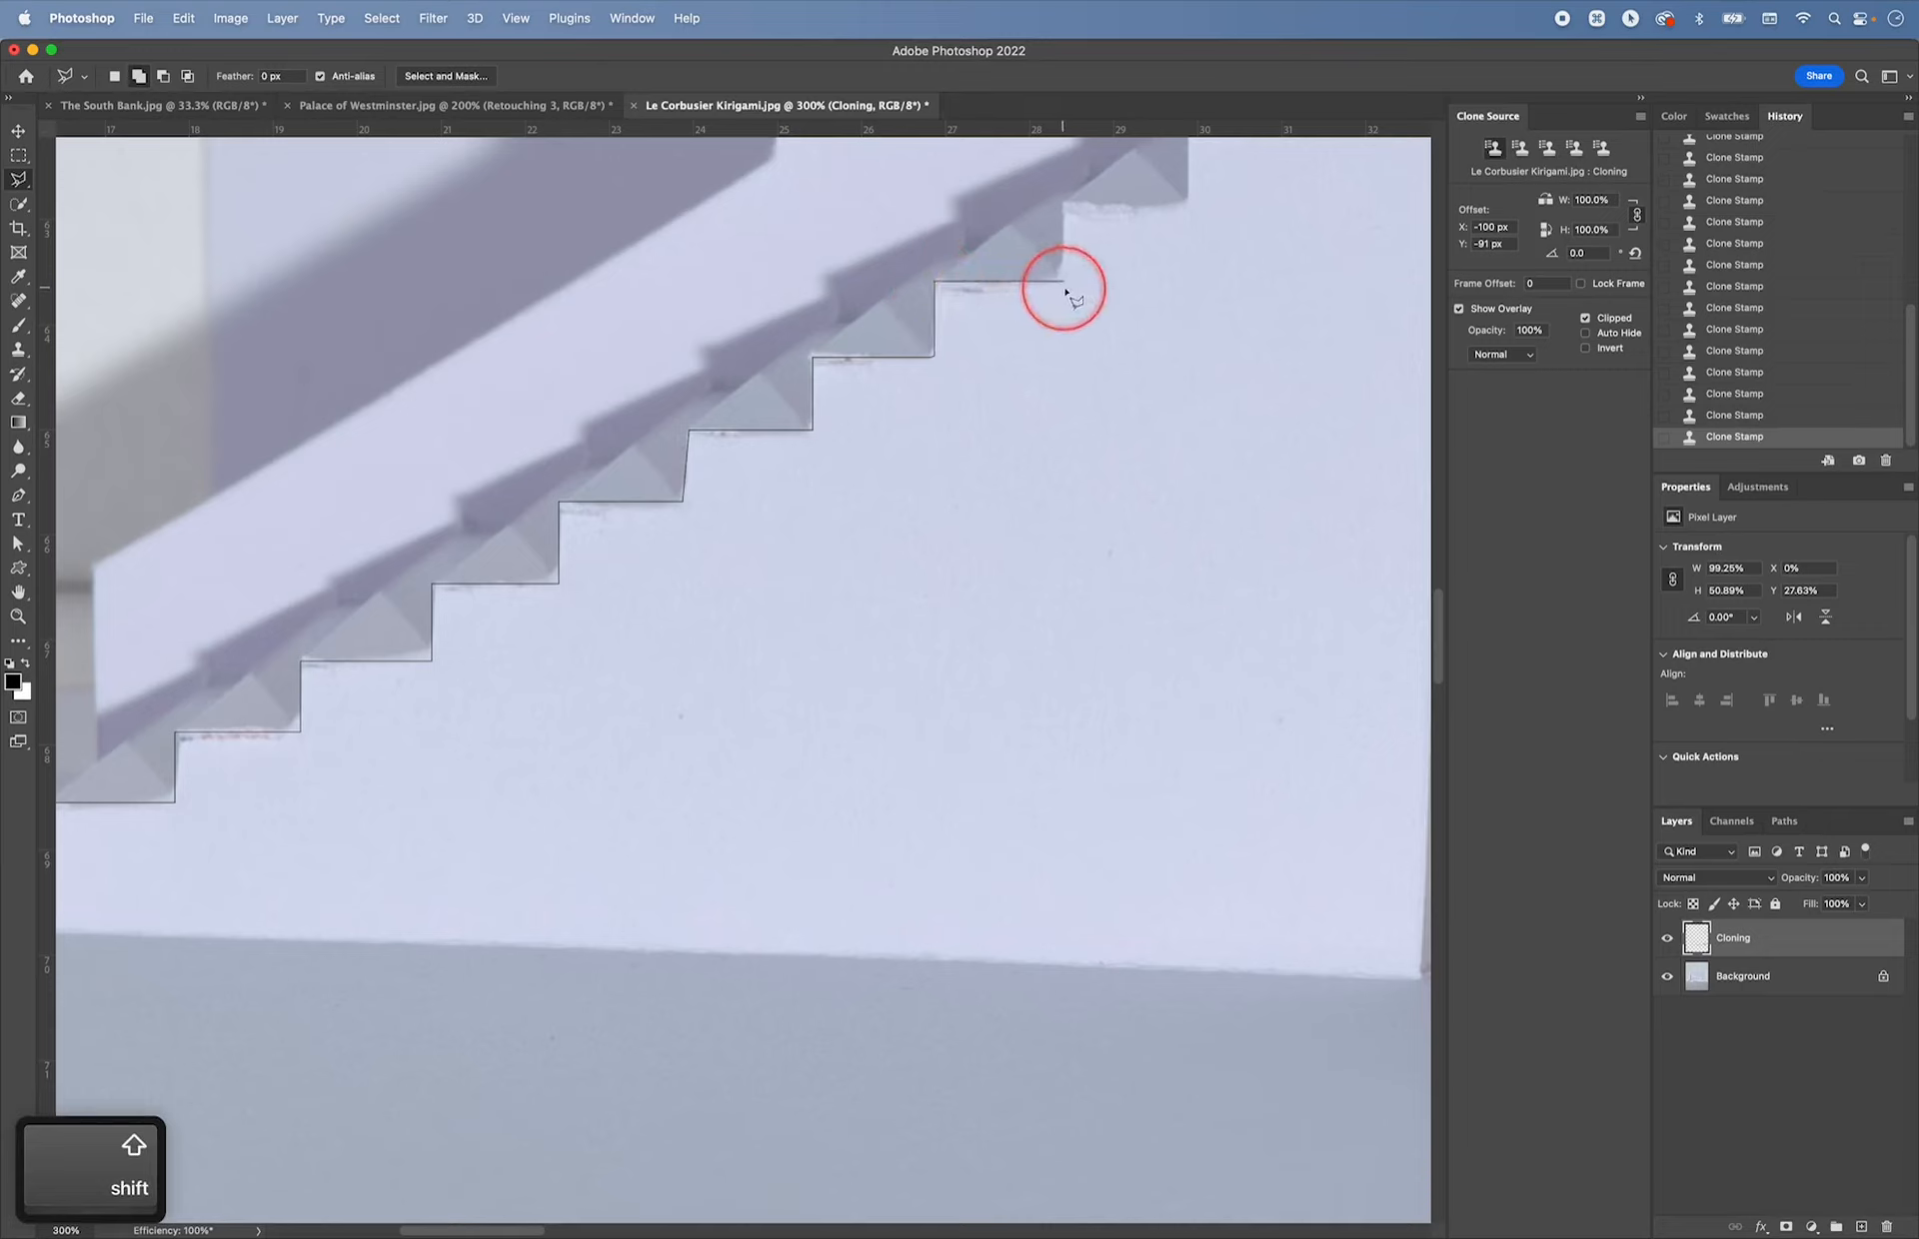
{"action": "left_click", "coordinate": [1065, 282]}
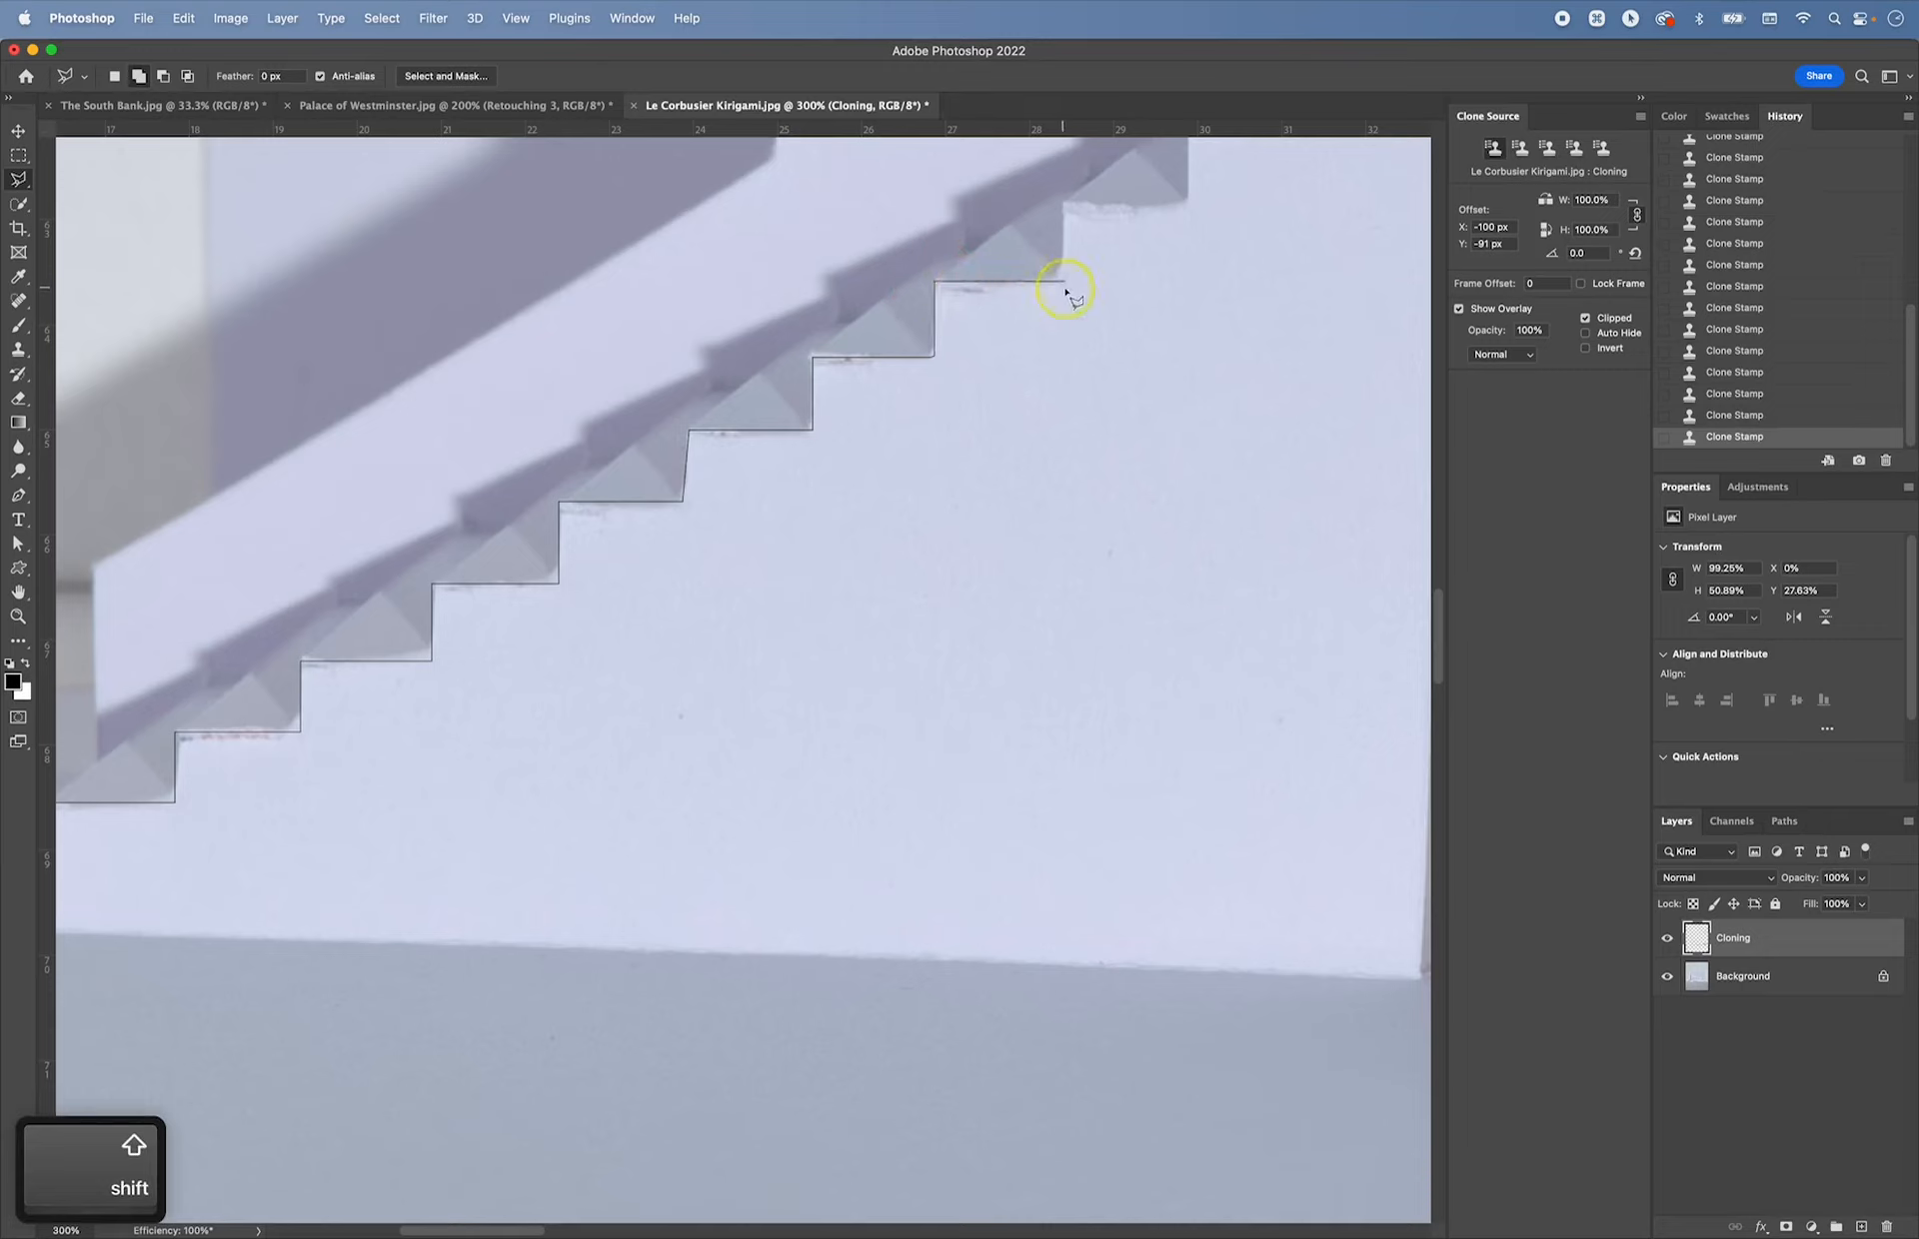
{"action": "left_click", "coordinate": [1065, 207]}
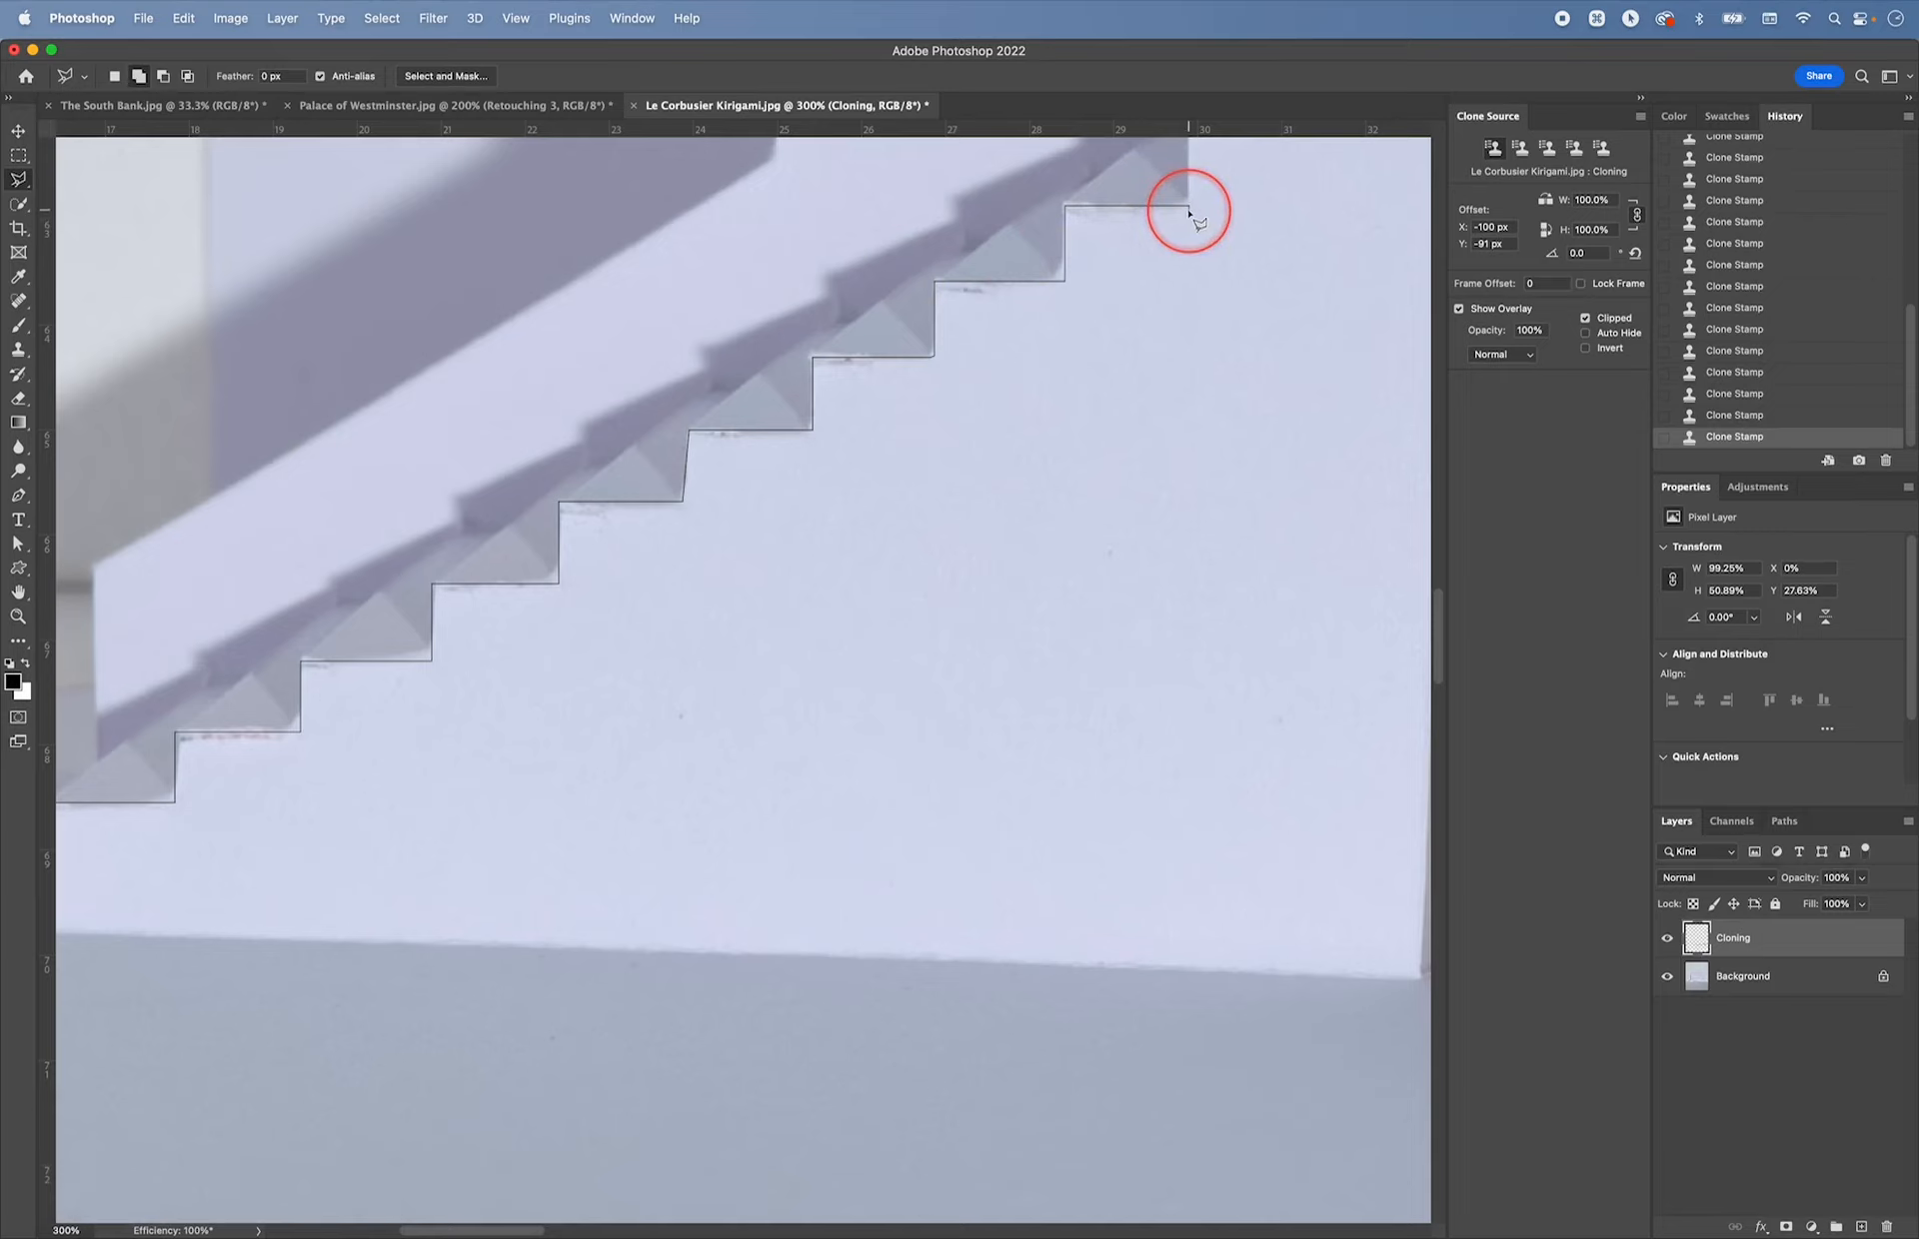
{"action": "left_click", "coordinate": [1188, 207]}
- Outline the topmost tread and its risers up to the shadowed opening at the head of the staircase
{"action": "key", "text": "space"}
{"action": "left_click_drag", "start_coordinate": [1187, 207], "coordinate": [1166, 440]}
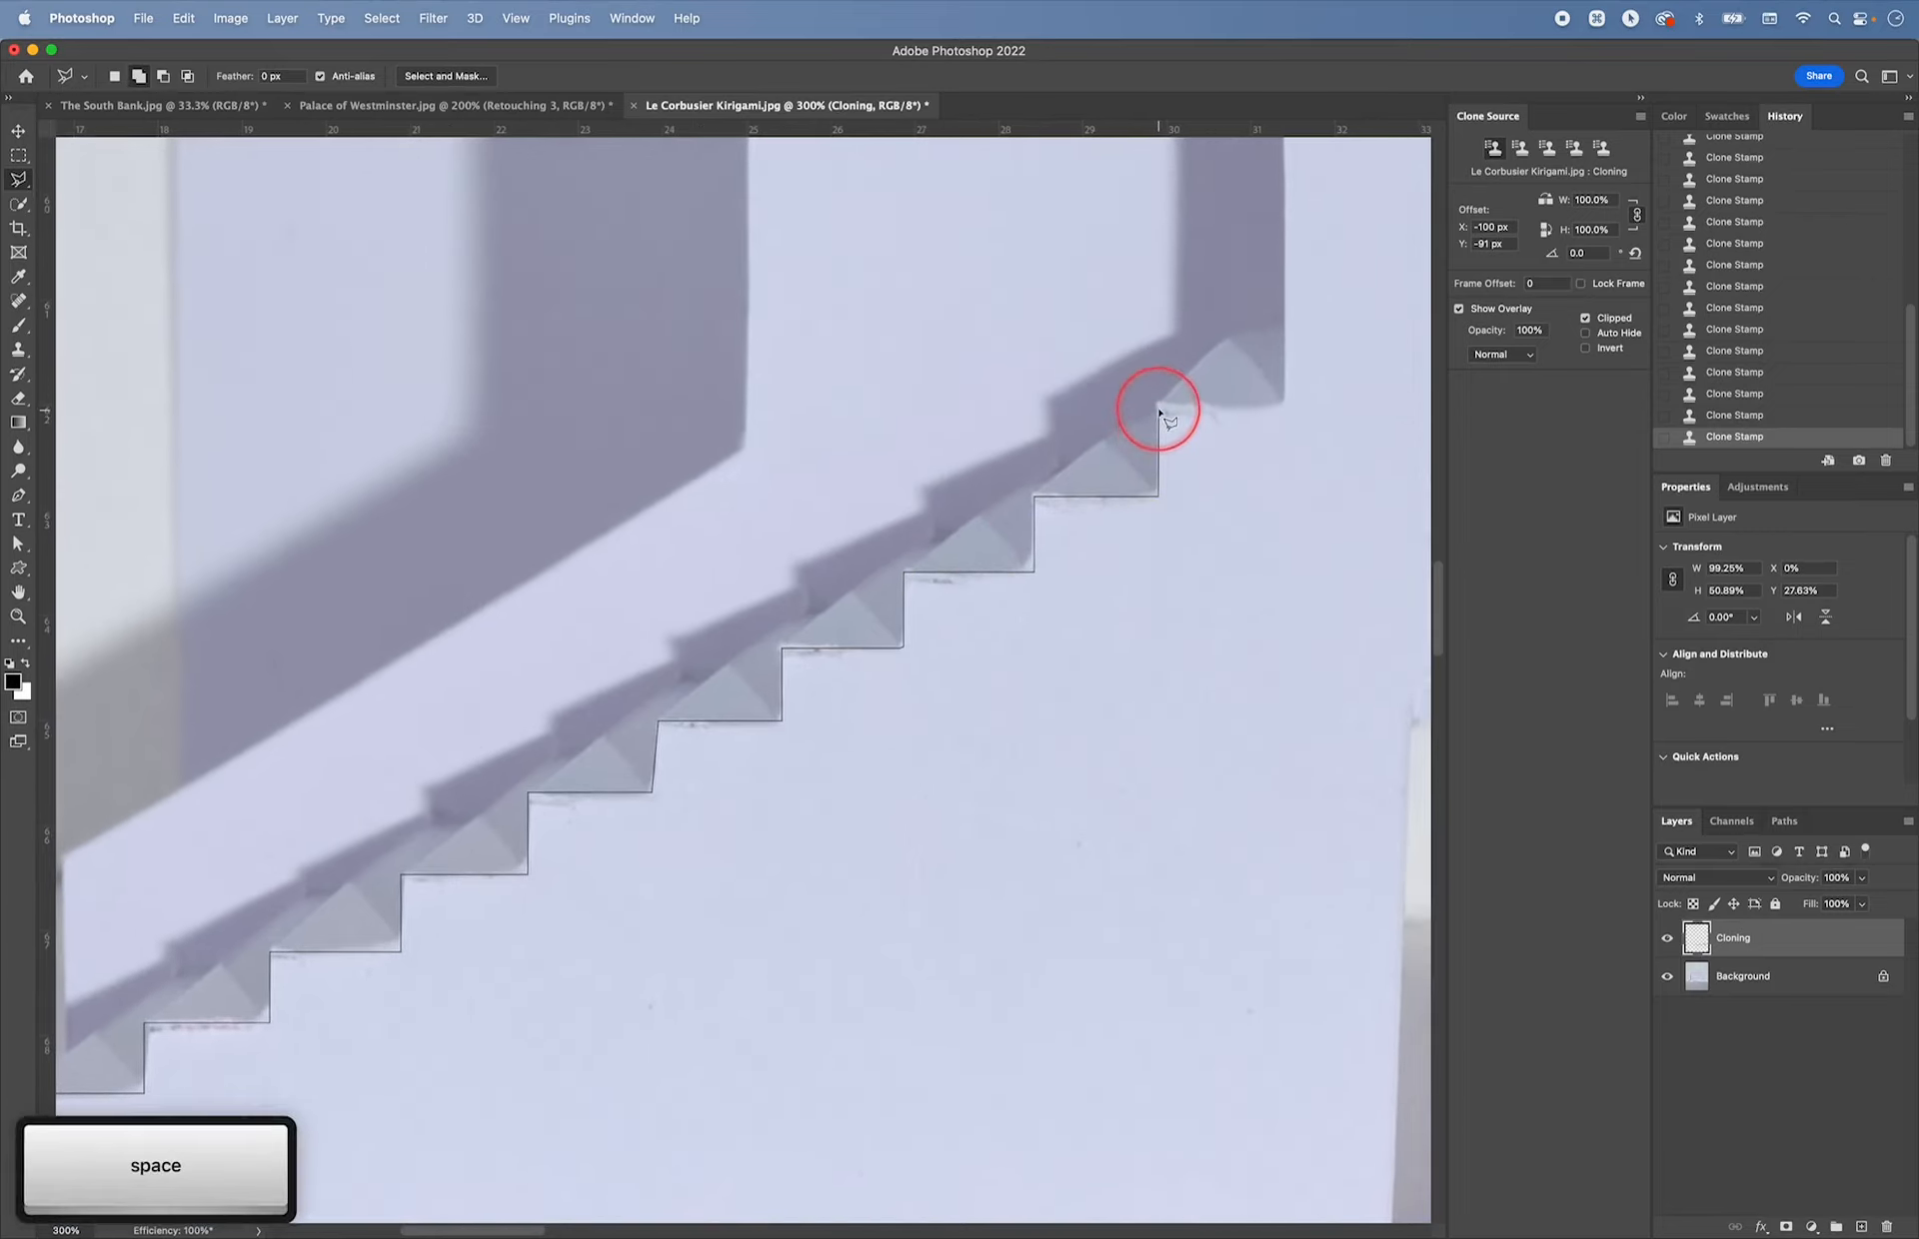
{"action": "left_click", "coordinate": [1158, 408], "text": "shift"}
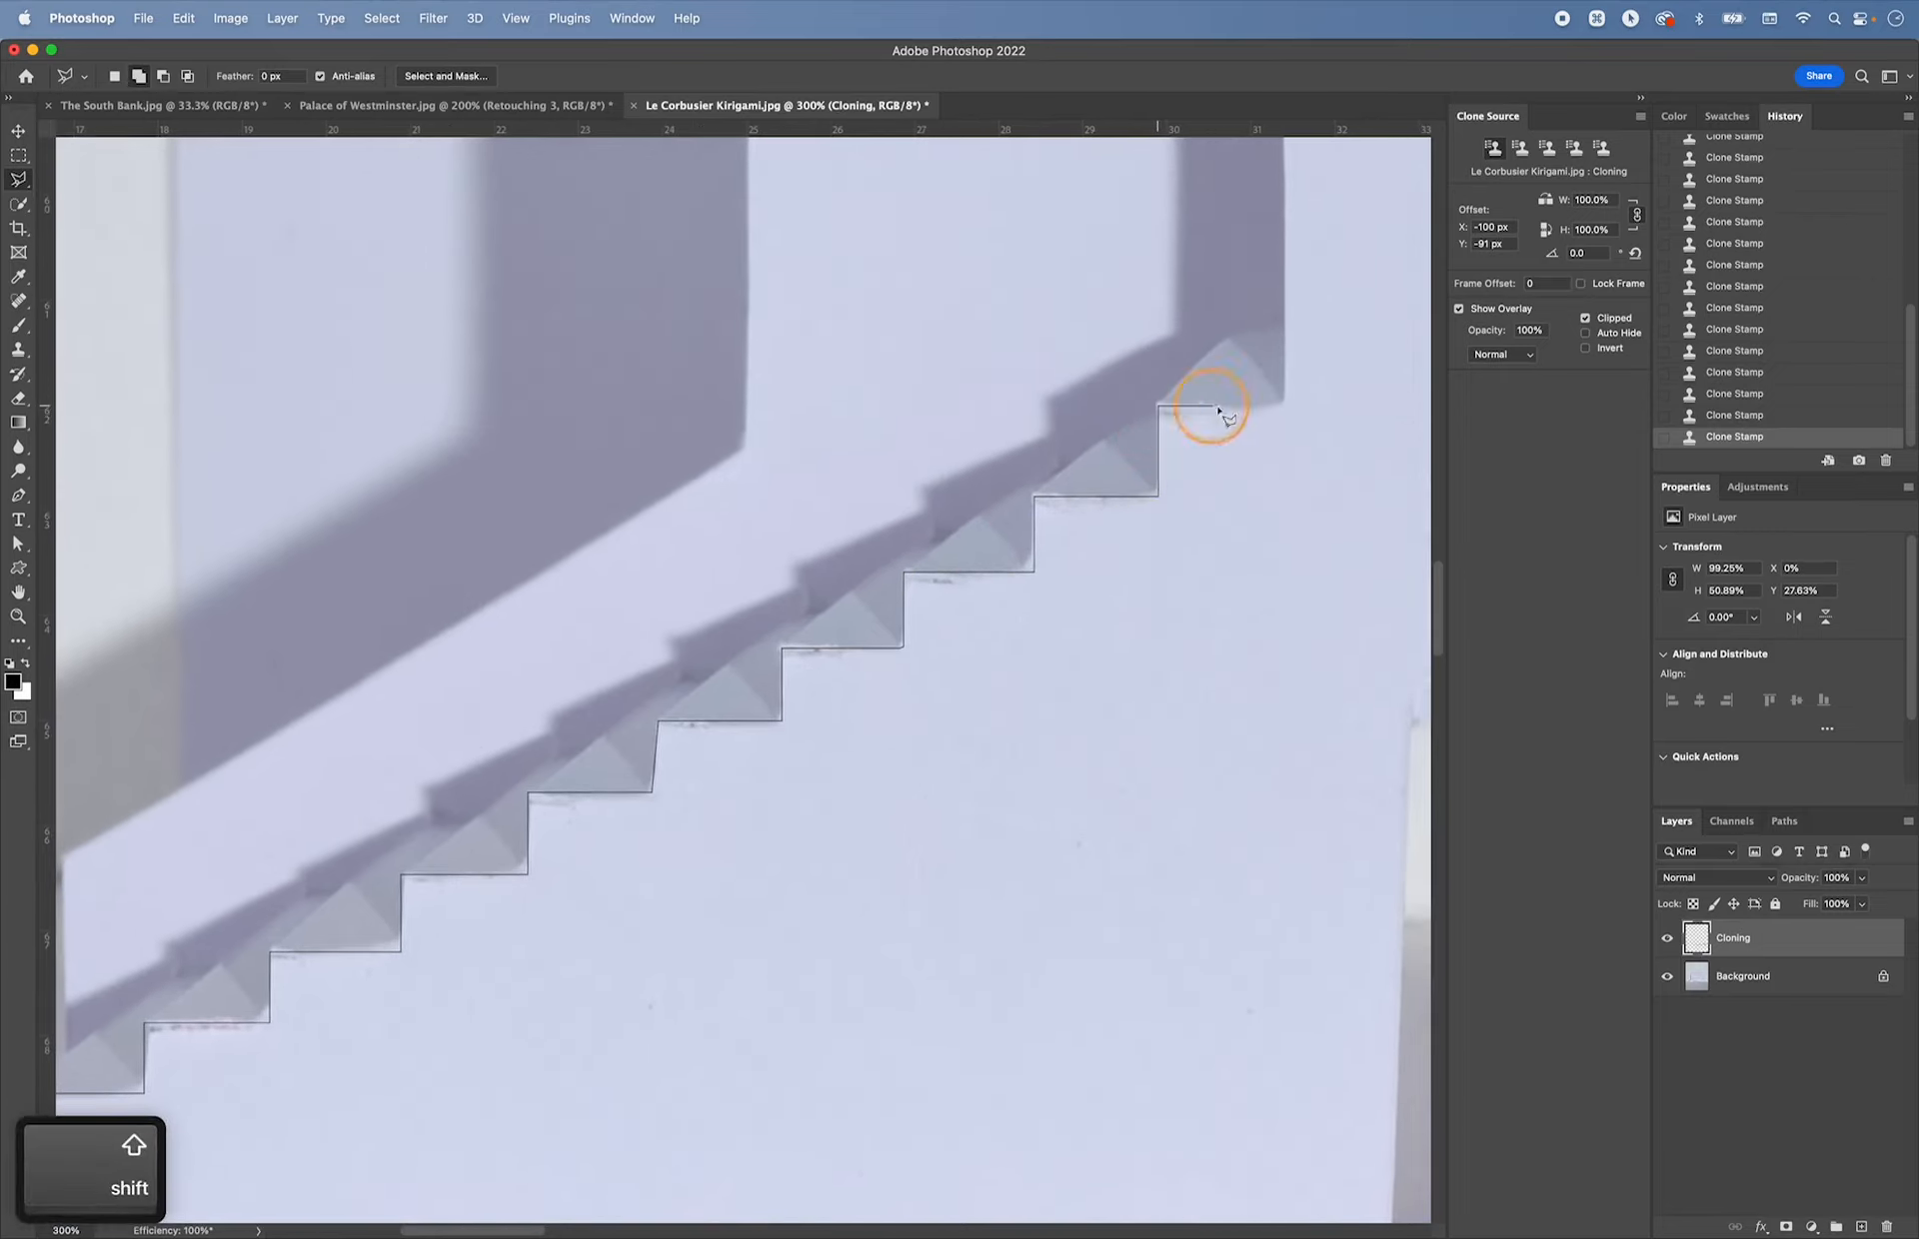
{"action": "left_click", "coordinate": [1286, 407], "text": "shift"}
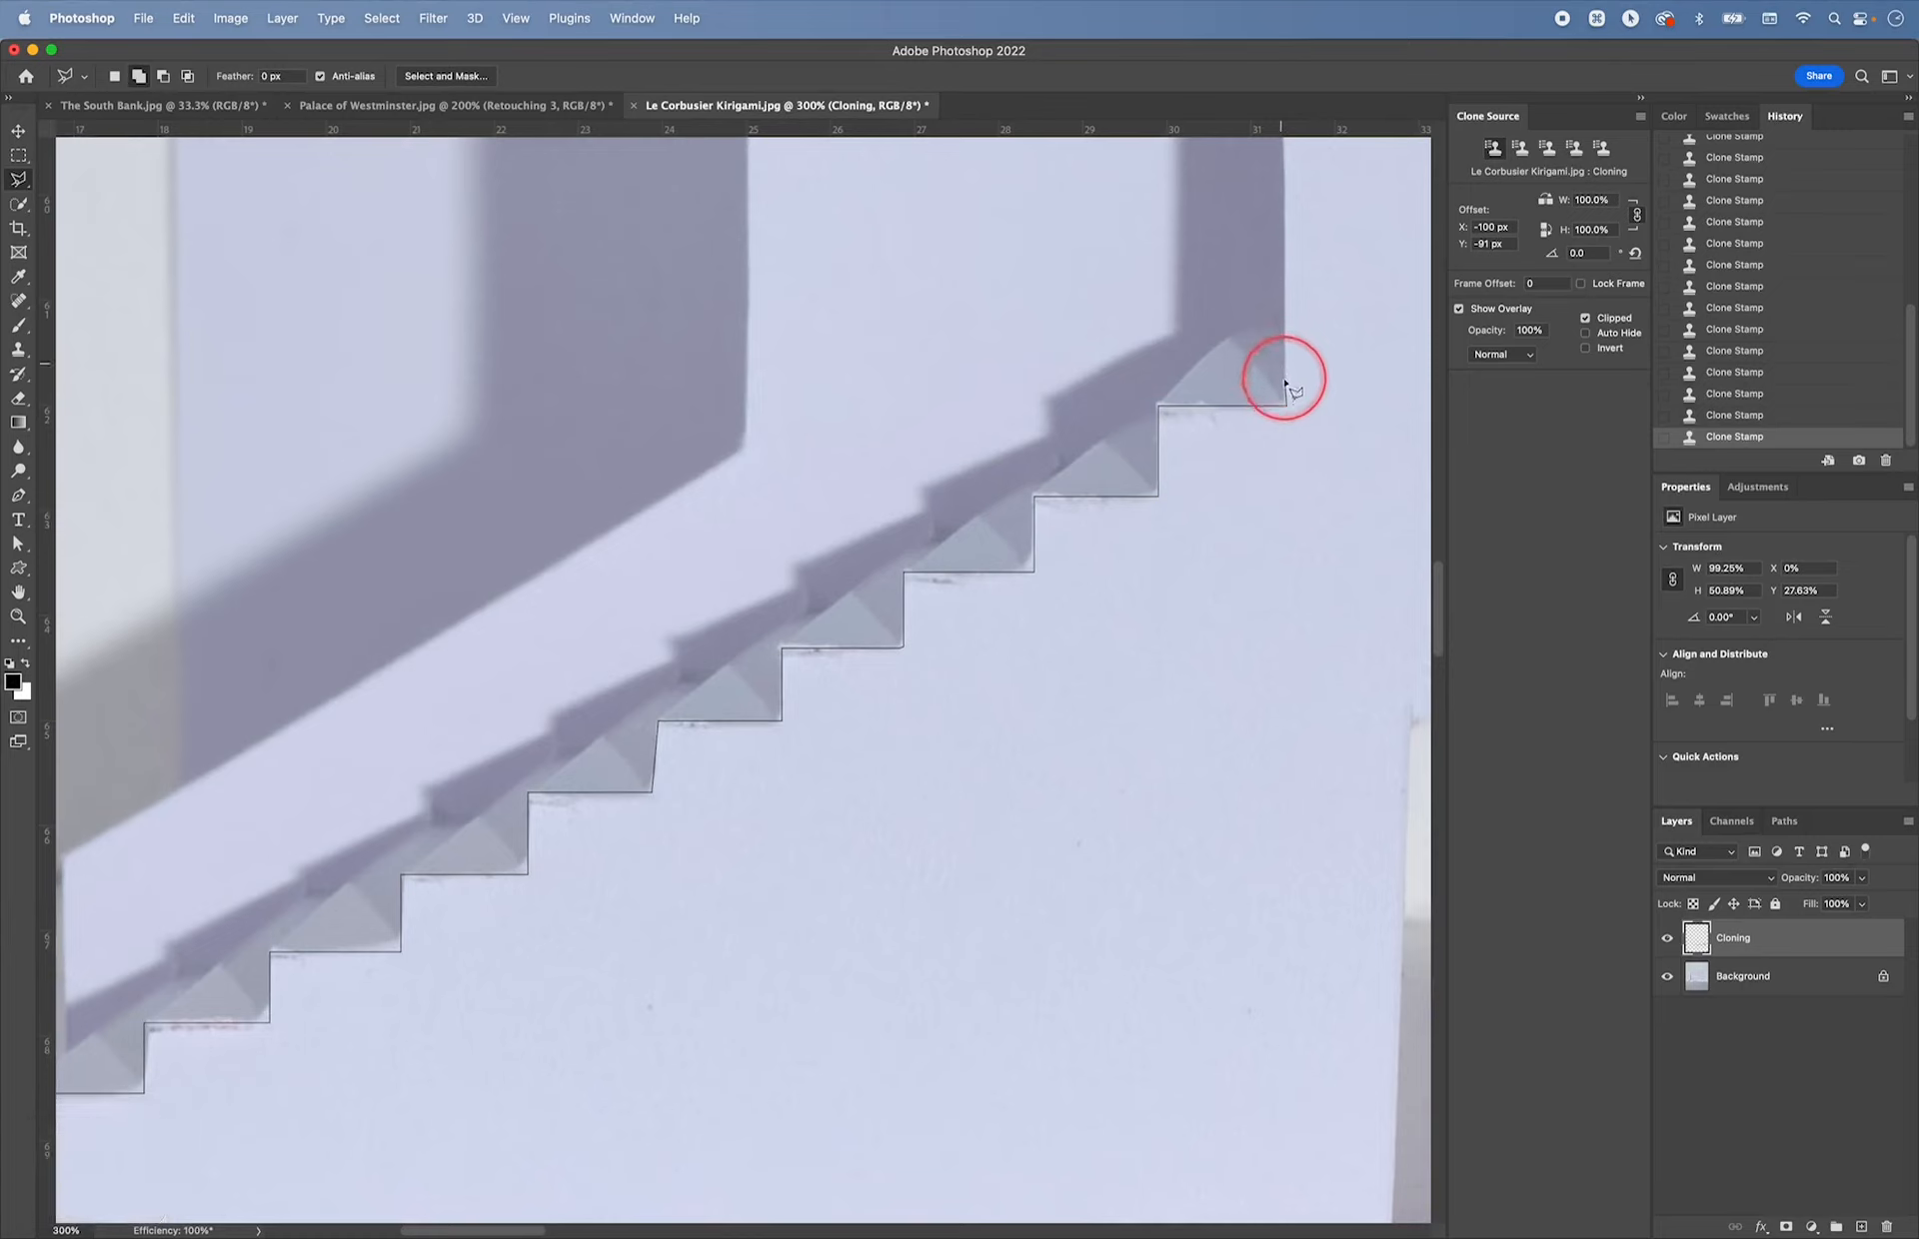
{"action": "left_click", "coordinate": [1285, 330]}
- Close the lasso selection around the white stair wall, down inside its far edge and back along its base to the lowest step
{"action": "key", "text": "space"}
{"action": "left_click_drag", "start_coordinate": [1375, 330], "coordinate": [1181, 297]}
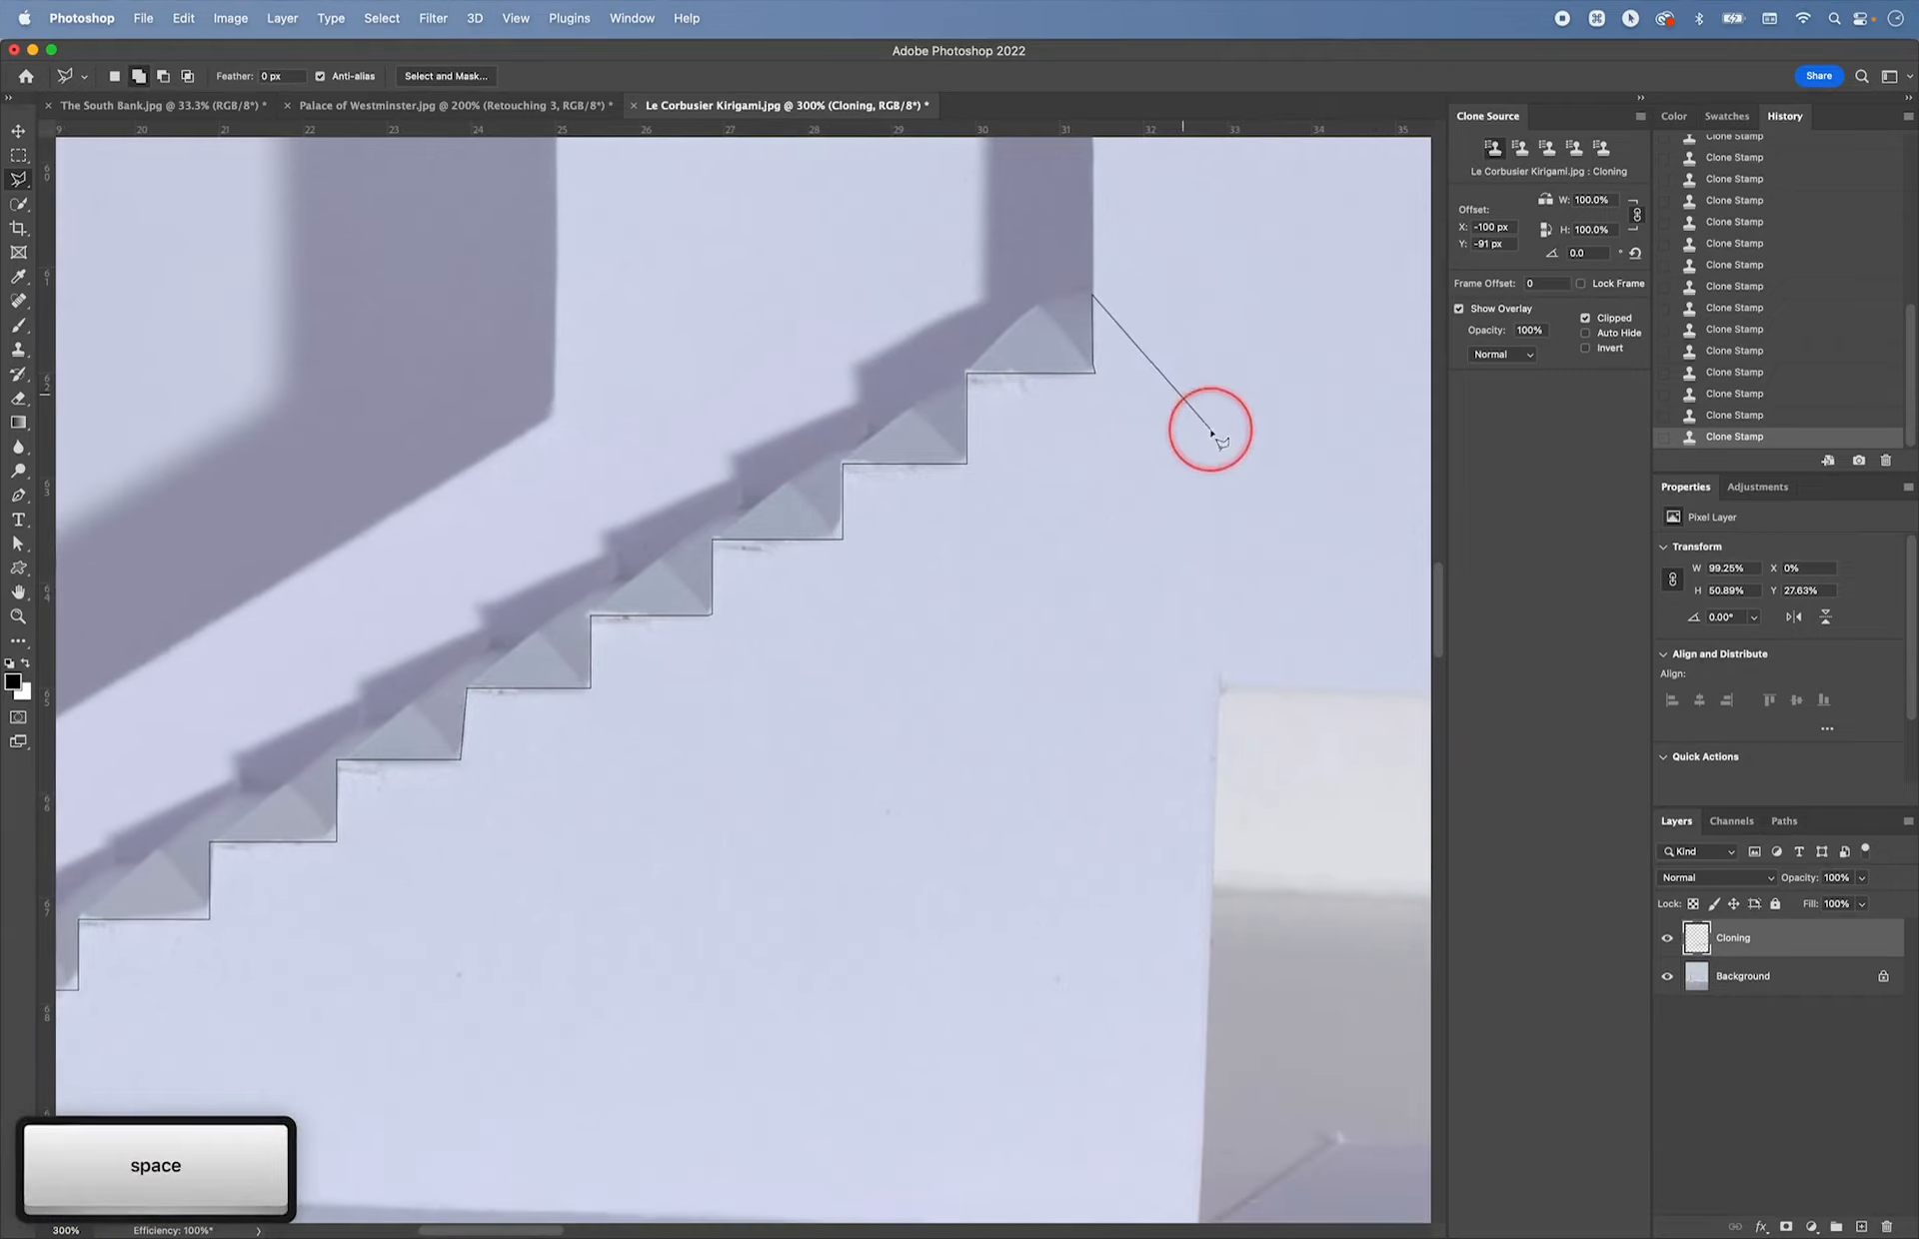
{"action": "left_click", "coordinate": [1235, 394]}
{"action": "key", "text": "space"}
{"action": "left_click_drag", "start_coordinate": [1179, 930], "coordinate": [1210, 540]}
{"action": "left_click", "coordinate": [1210, 540]}
{"action": "left_click", "coordinate": [1196, 808]}
{"action": "key", "text": "space"}
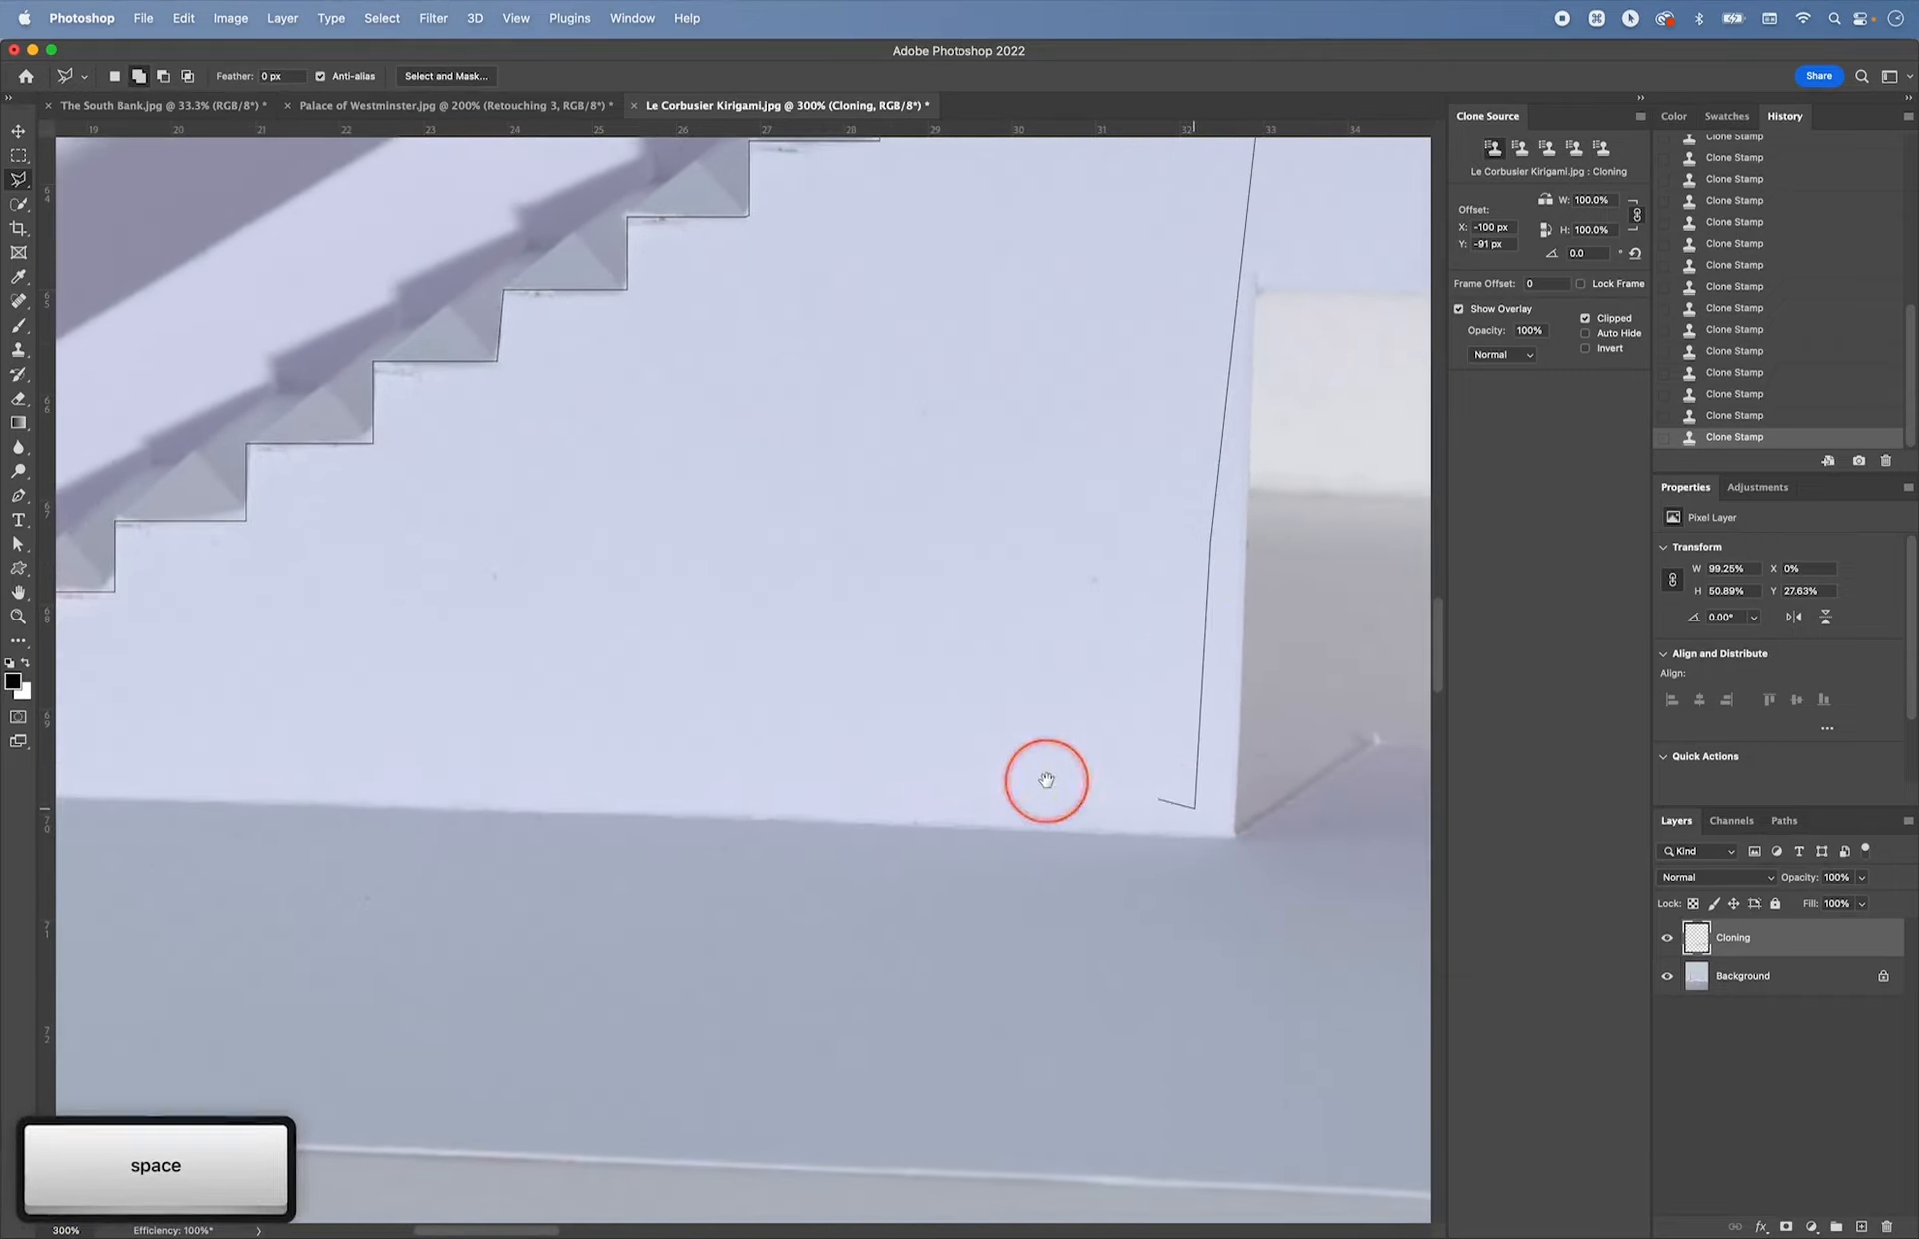
{"action": "left_click_drag", "start_coordinate": [1047, 780], "coordinate": [1426, 793]}
{"action": "left_click", "coordinate": [270, 801]}
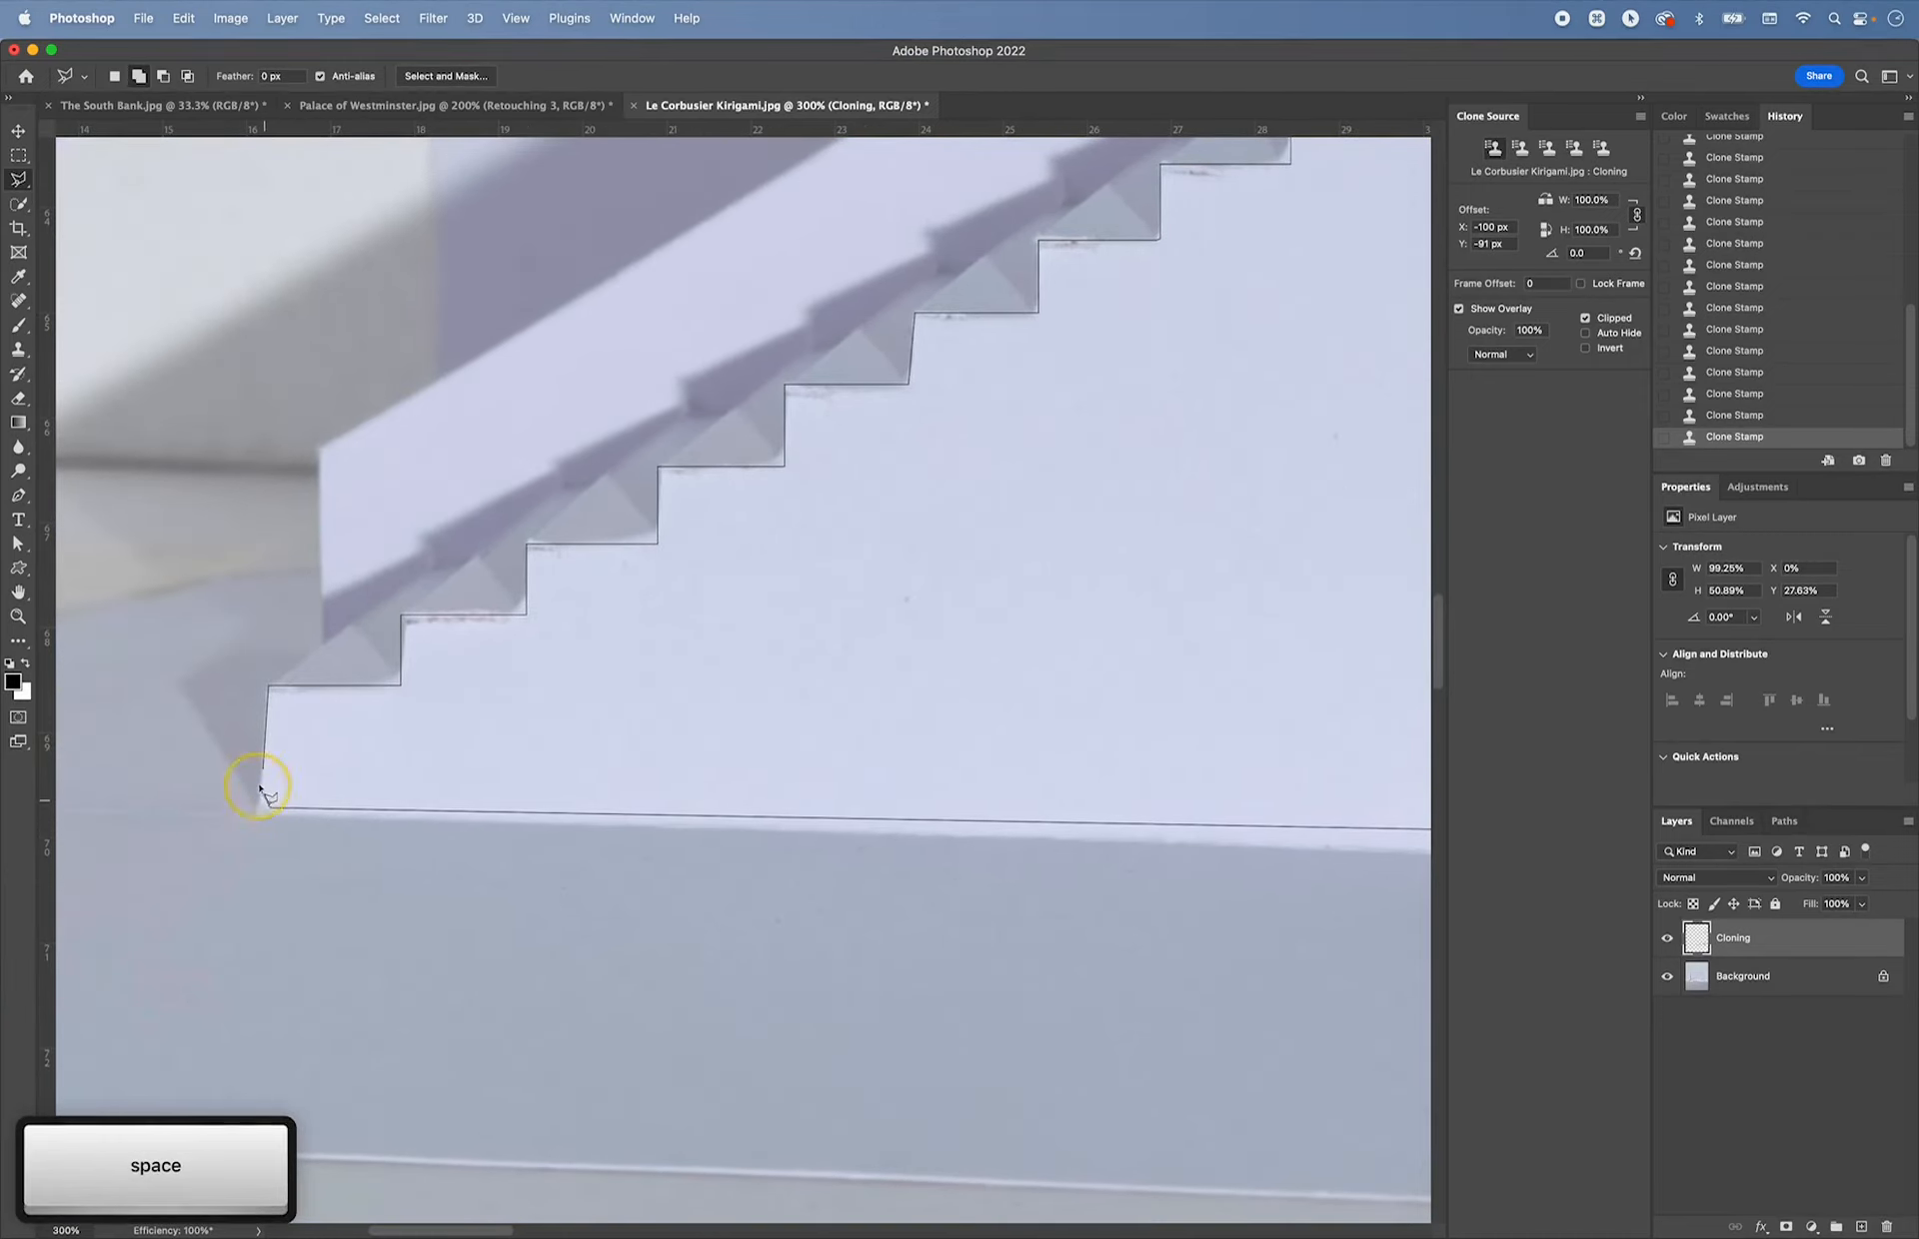
{"action": "left_click", "coordinate": [261, 768]}
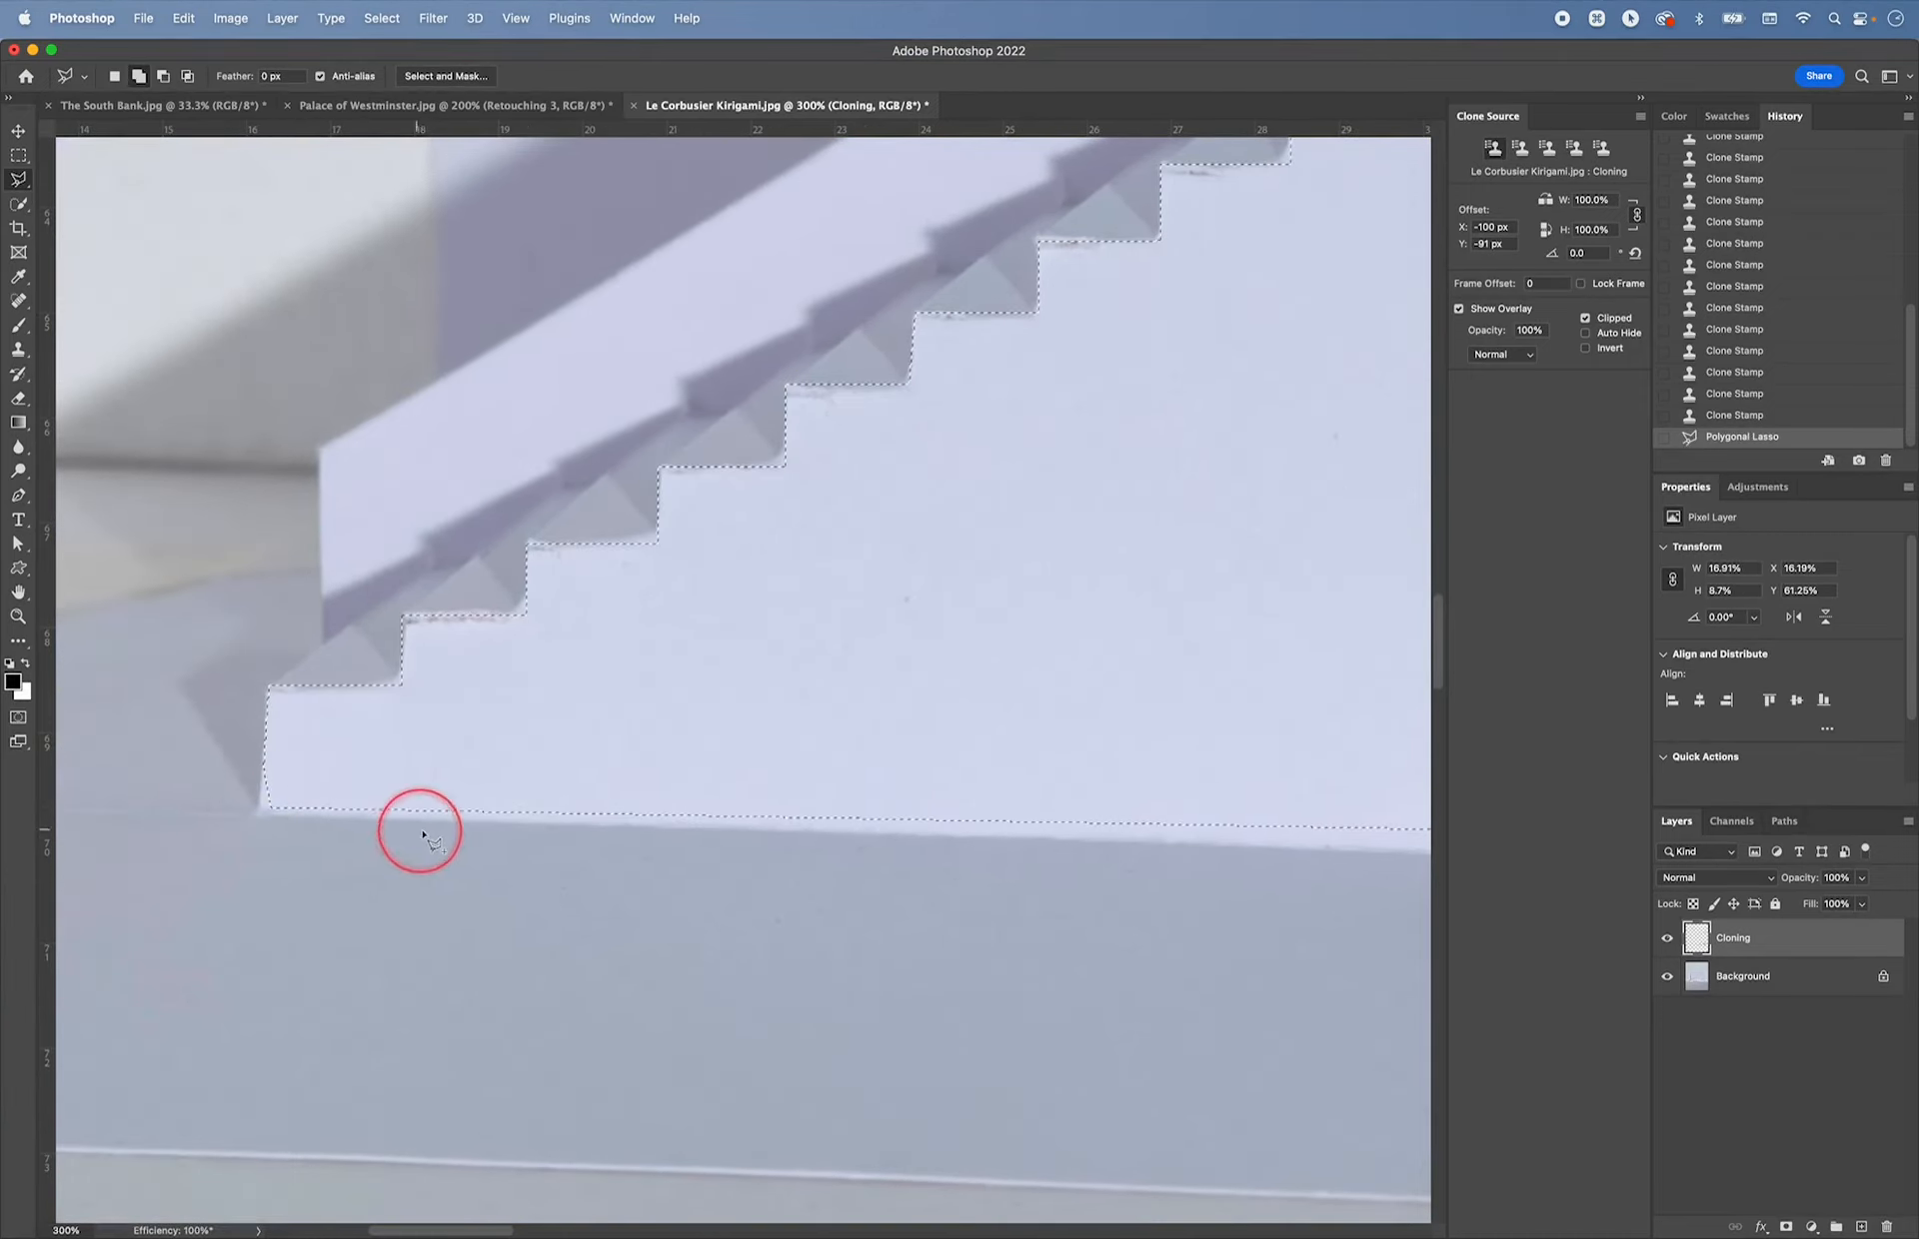
- Clone clean wall tone along the lowest step's edge inside the selection, using a 30 px Clone Stamp brush
{"action": "key", "text": "space"}
{"action": "left_click_drag", "start_coordinate": [471, 705], "coordinate": [622, 797]}
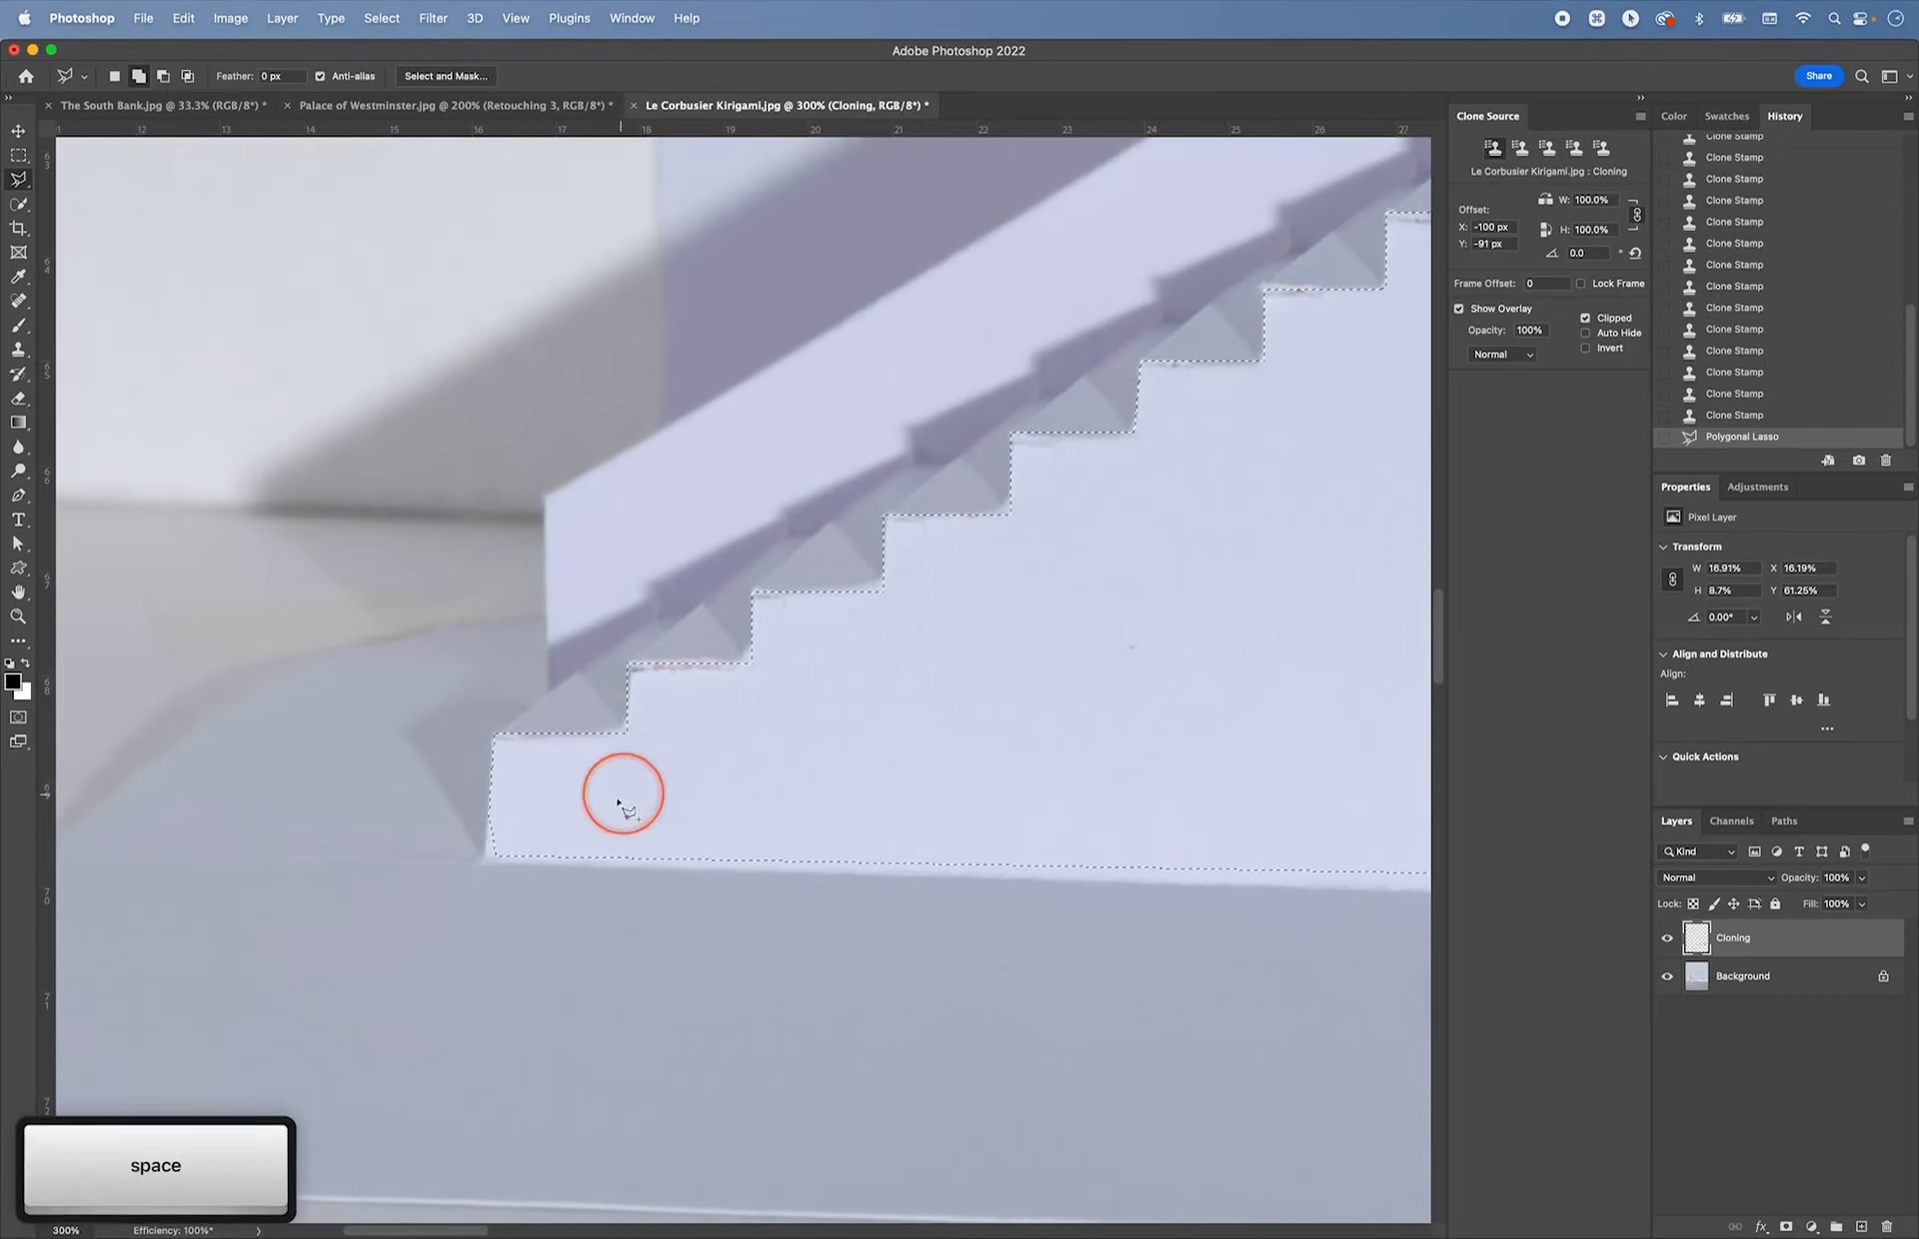
{"action": "key", "text": "s"}
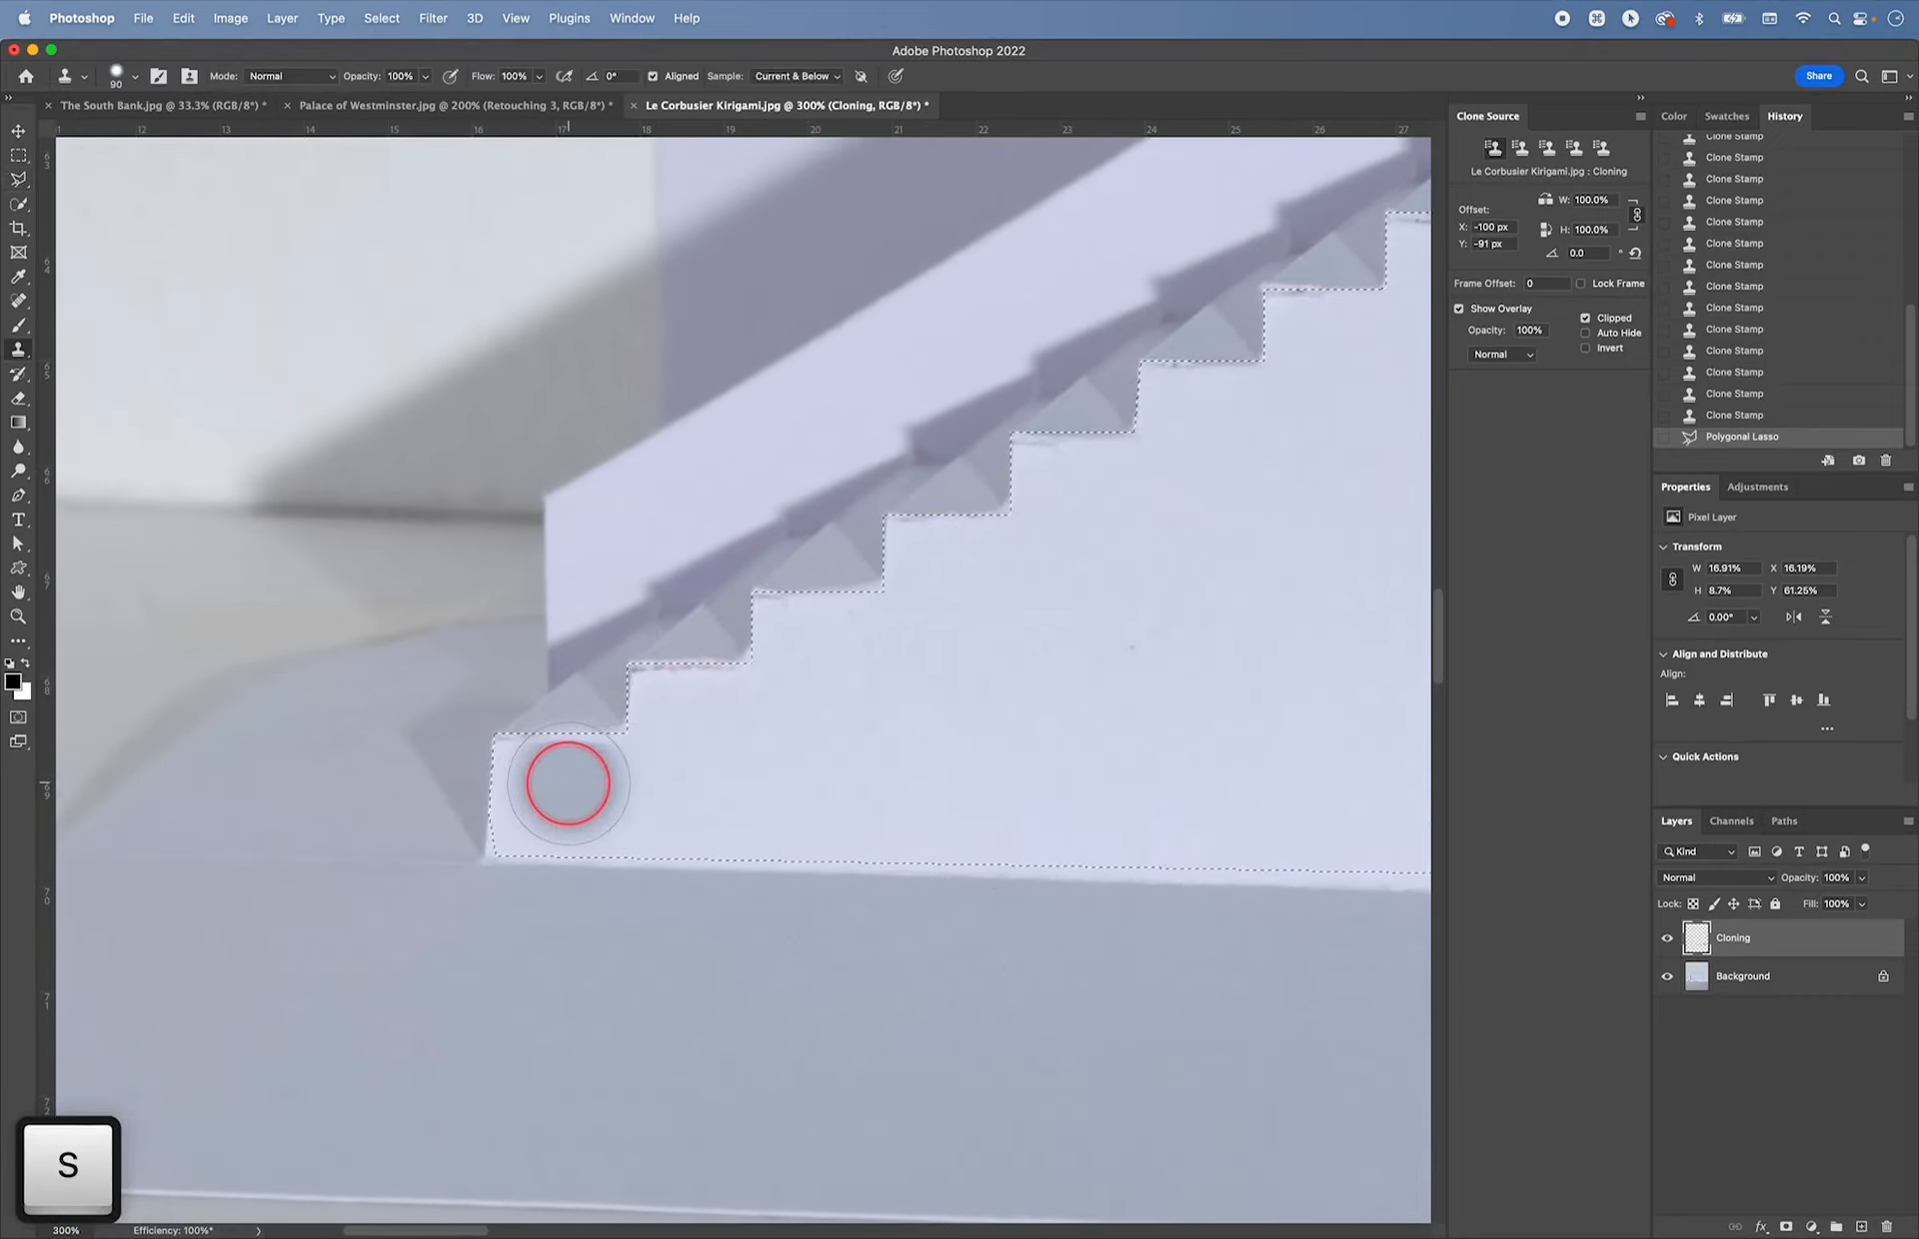
{"action": "key", "text": "bracketleft"}
{"action": "key", "text": "bracketleft"}
{"action": "key", "text": "bracketleft"}
{"action": "key", "text": "bracketleft"}
{"action": "key", "text": "bracketleft"}
{"action": "key", "text": "bracketleft"}
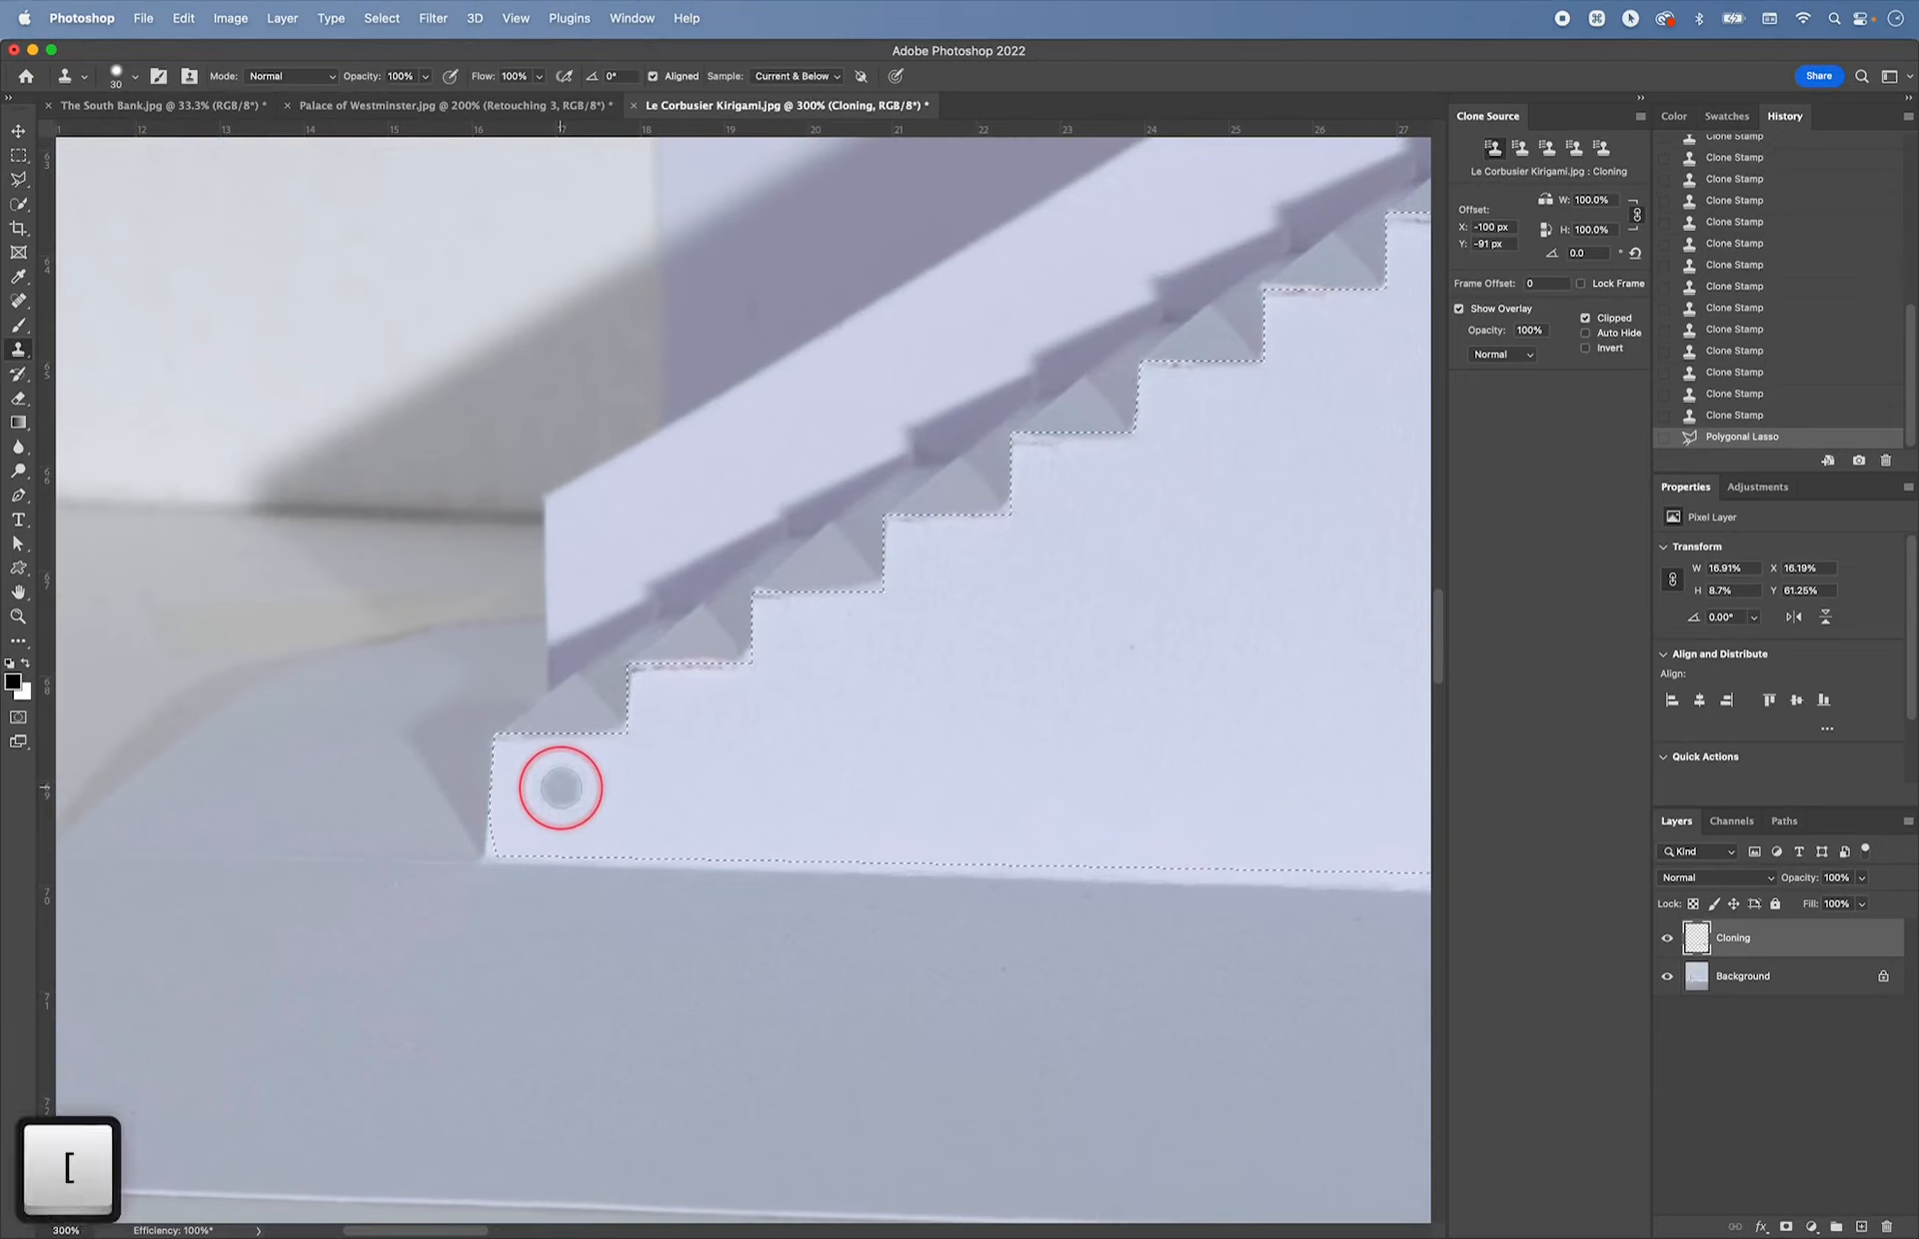
{"action": "left_click", "coordinate": [523, 775], "text": "alt"}
{"action": "left_click_drag", "start_coordinate": [509, 744], "coordinate": [640, 750]}
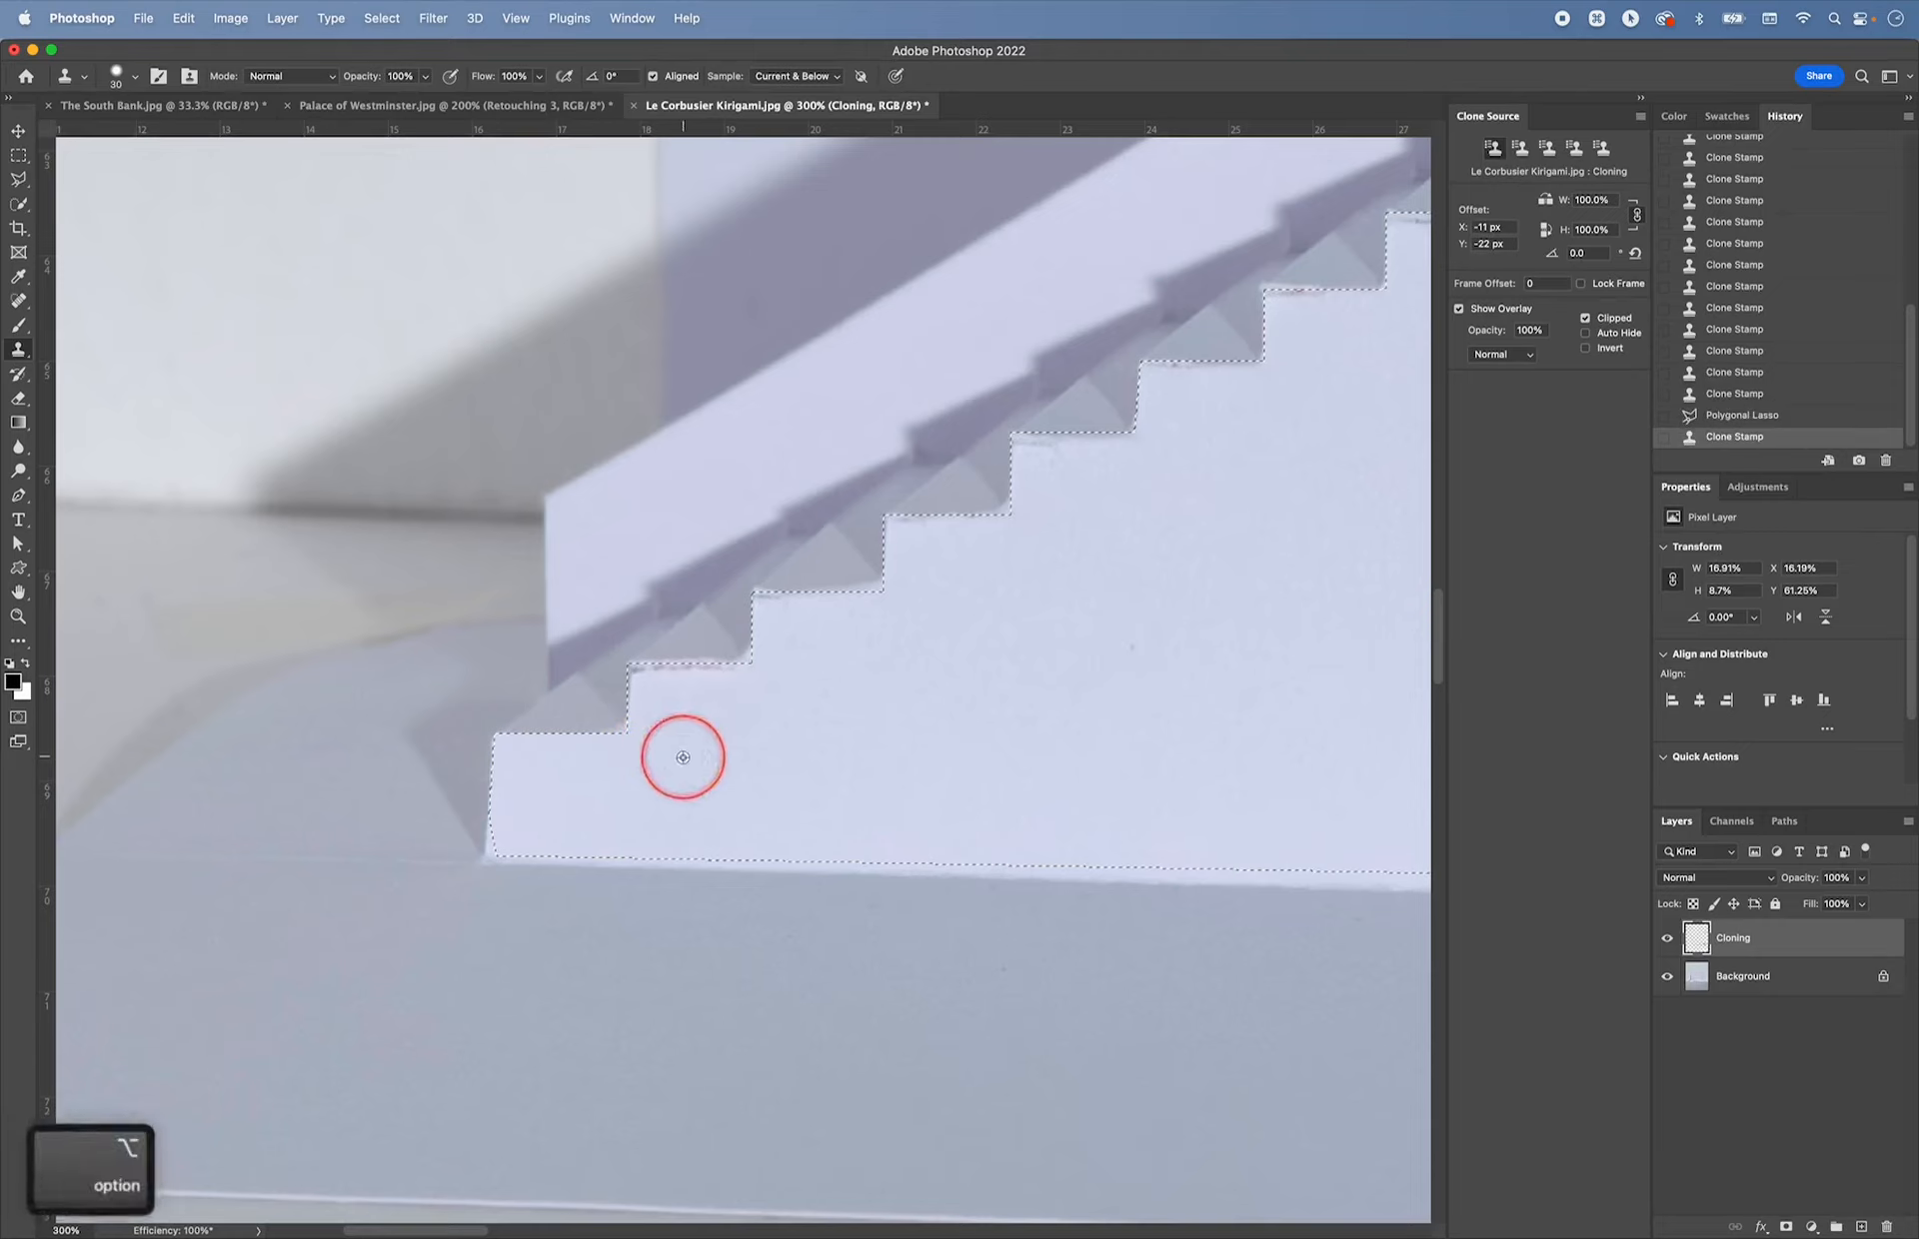
- Clone clean wall tone over the marks along the edges of the second and third steps
{"action": "left_click", "coordinate": [664, 720], "text": "alt"}
{"action": "left_click", "coordinate": [655, 707], "text": "alt"}
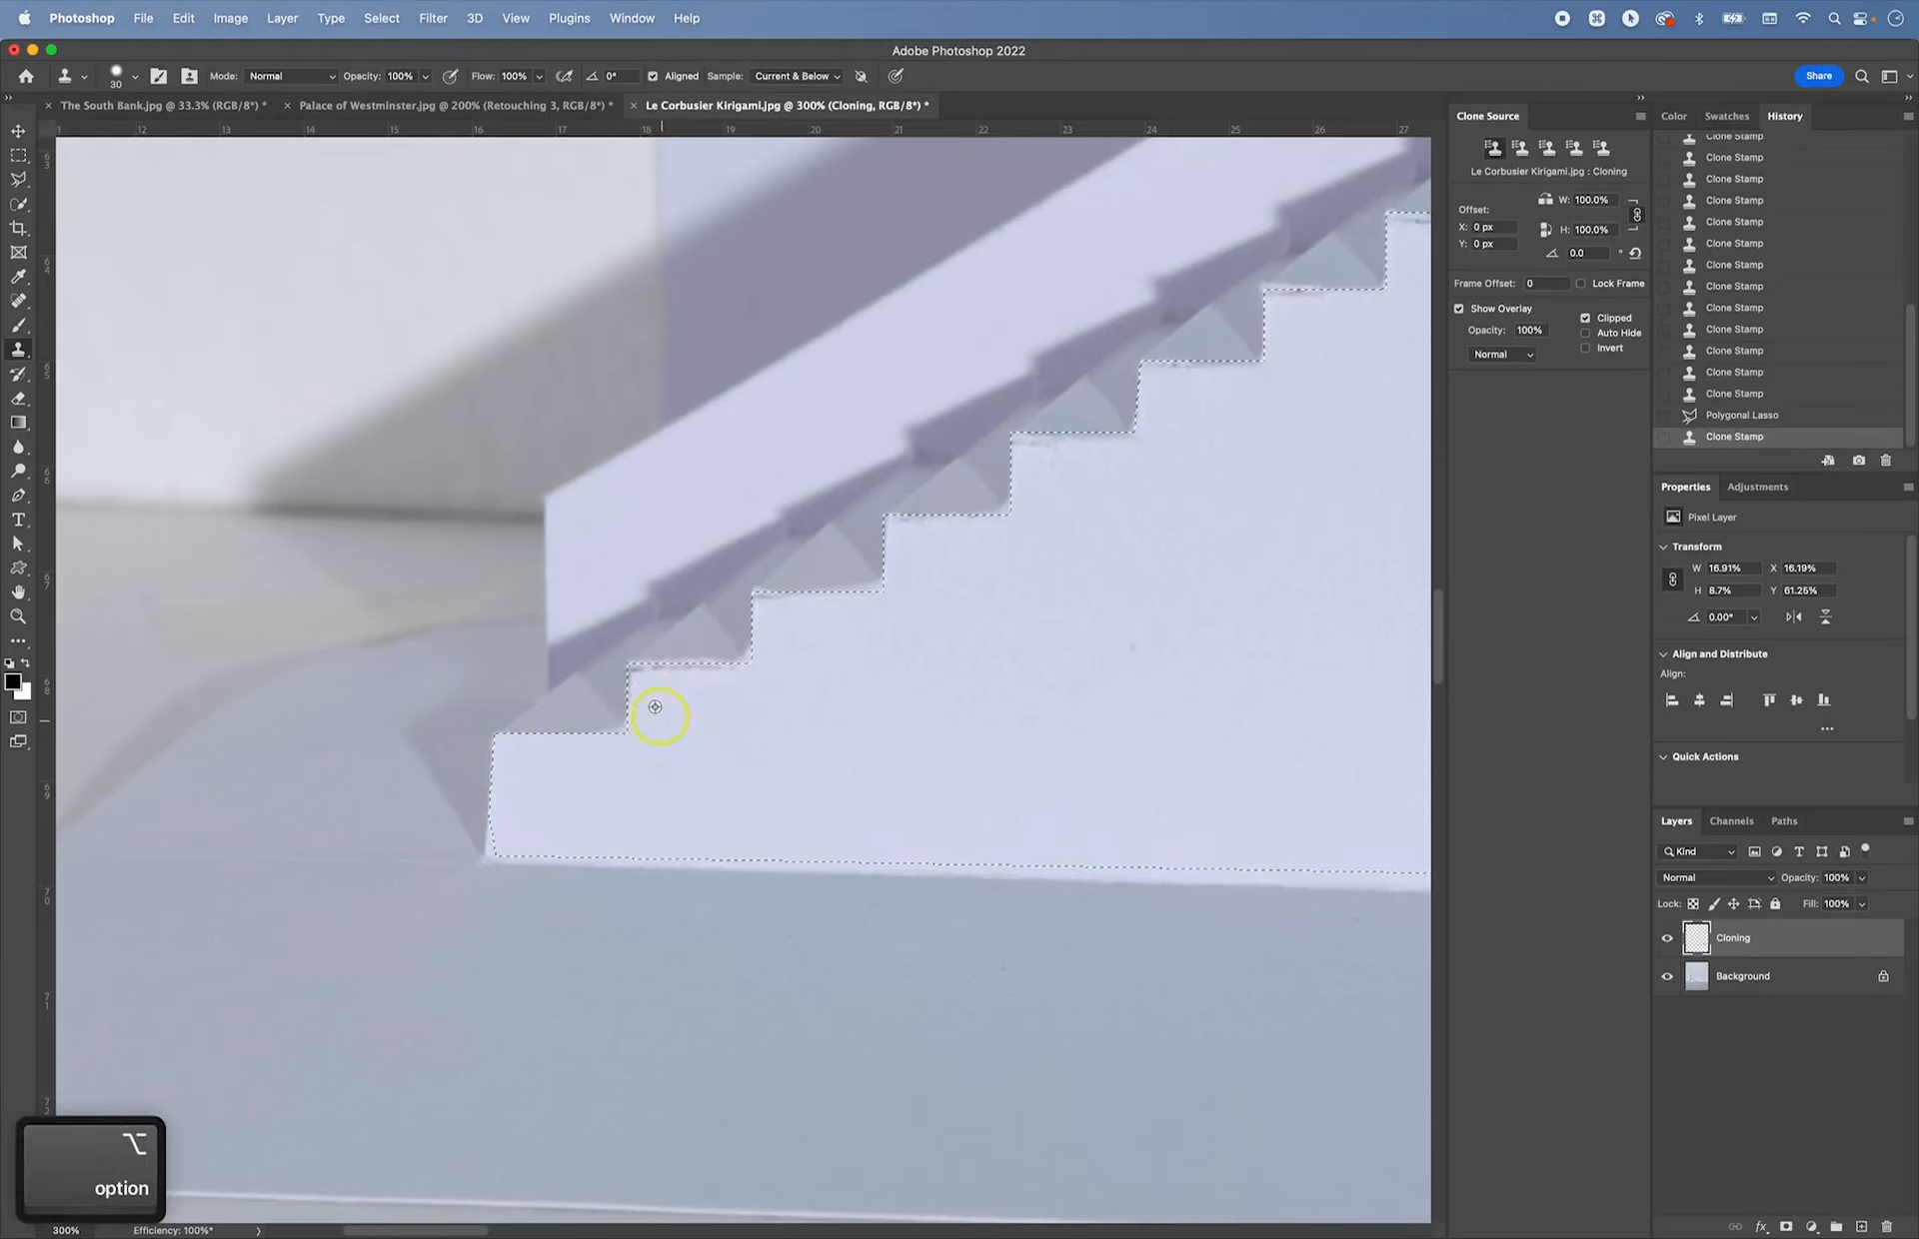
{"action": "left_click", "coordinate": [794, 662], "text": "alt"}
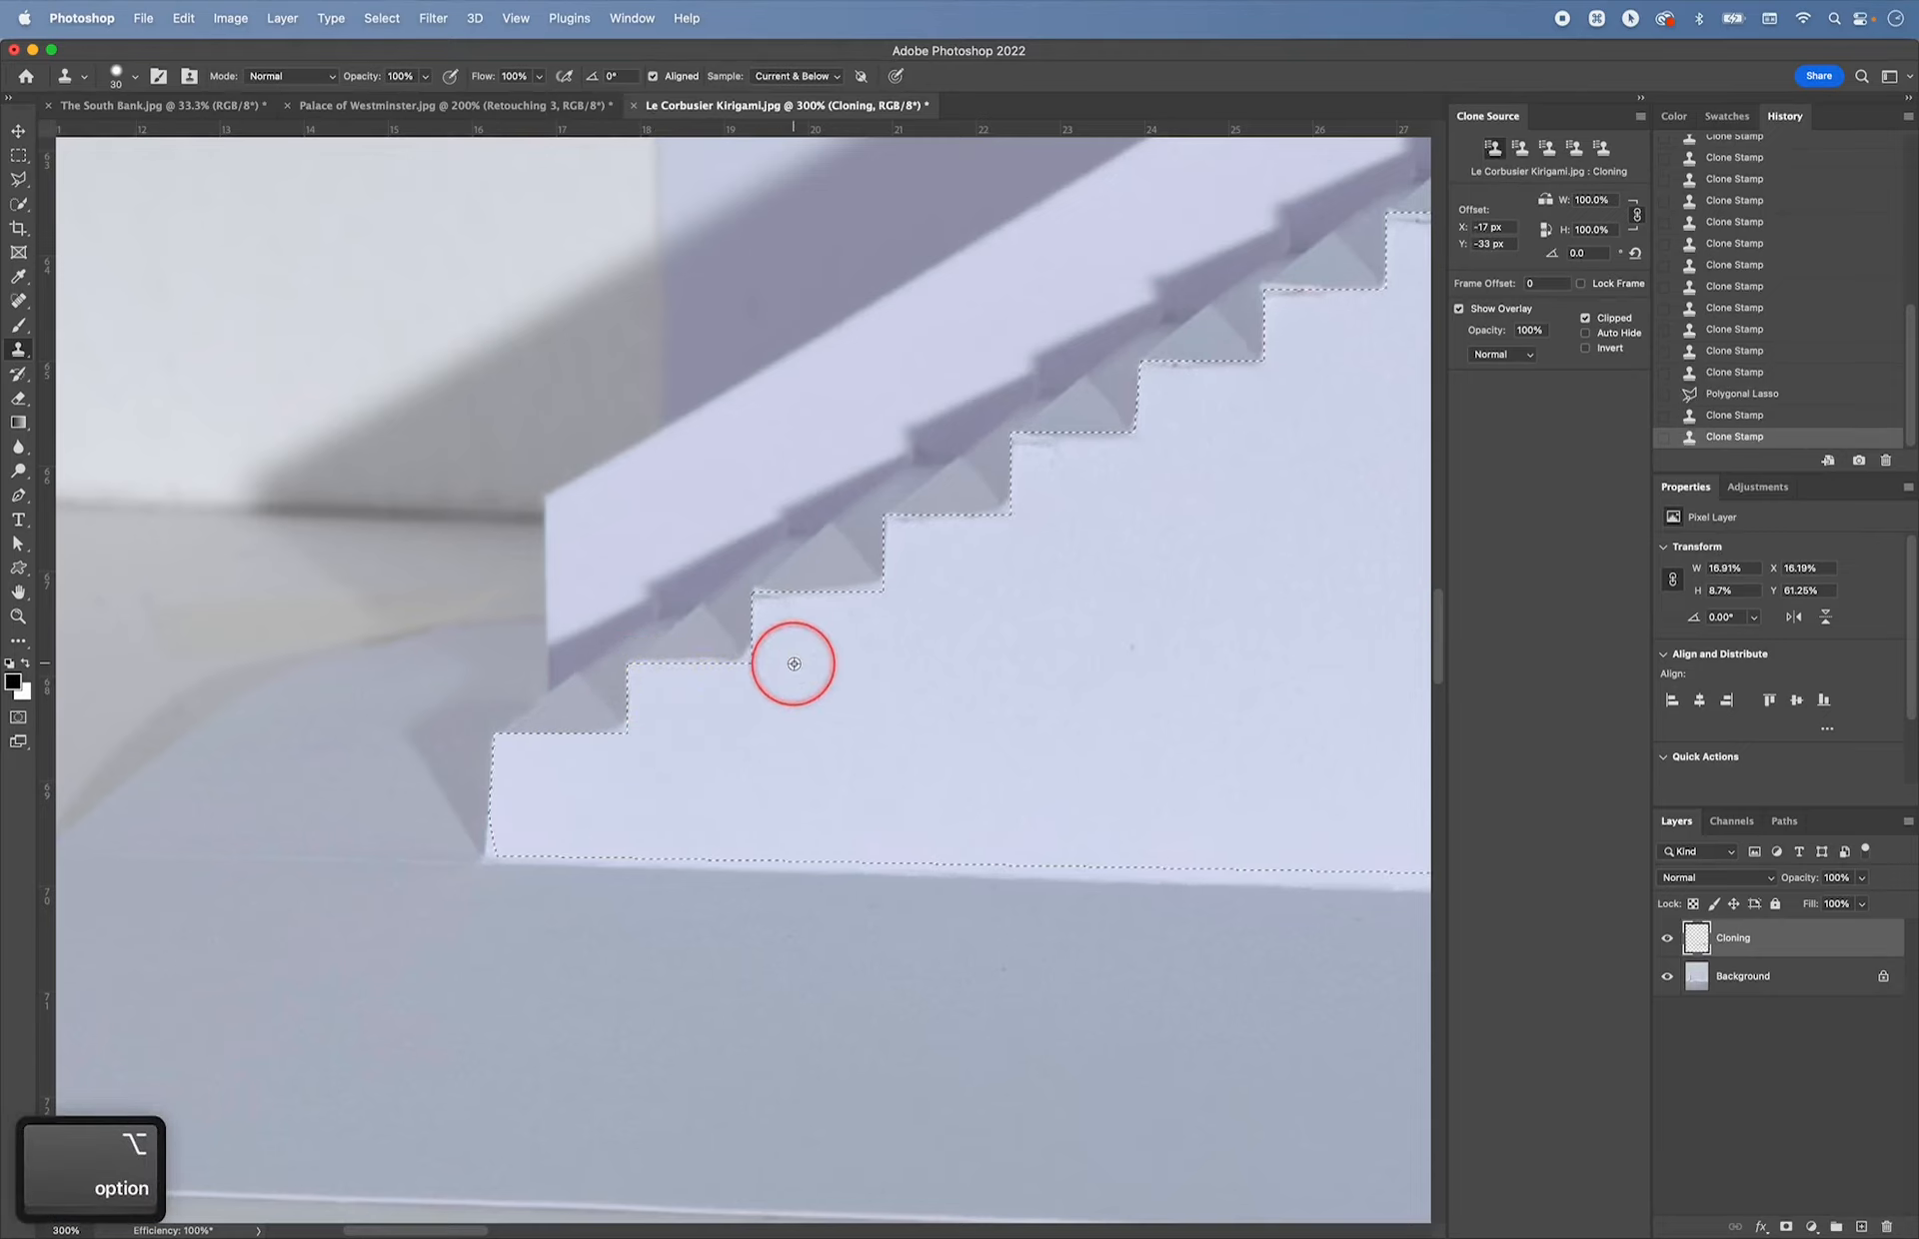
{"action": "left_click", "coordinate": [774, 610]}
{"action": "left_click", "coordinate": [785, 648], "text": "alt"}
{"action": "left_click", "coordinate": [767, 605]}
{"action": "left_click_drag", "start_coordinate": [767, 605], "coordinate": [918, 601]}
- Clone clean wall tone over the marks under the fourth and fifth steps
{"action": "left_click", "coordinate": [923, 558], "text": "alt"}
{"action": "left_click", "coordinate": [903, 527]}
{"action": "mouse_move", "coordinate": [908, 527]}
{"action": "left_mouse_down"}
{"action": "mouse_move", "coordinate": [989, 527]}
{"action": "mouse_move", "coordinate": [1053, 460]}
{"action": "mouse_move", "coordinate": [1034, 448]}
{"action": "mouse_move", "coordinate": [1116, 447]}
{"action": "left_mouse_up"}
{"action": "left_click", "coordinate": [1036, 488], "text": "alt"}
{"action": "left_click", "coordinate": [1129, 493], "text": "alt"}
- Clone clean wall tone over the marks under the sixth and seventh steps, resampling beside each edge
{"action": "key", "text": "space"}
{"action": "left_click_drag", "start_coordinate": [1097, 530], "coordinate": [929, 679]}
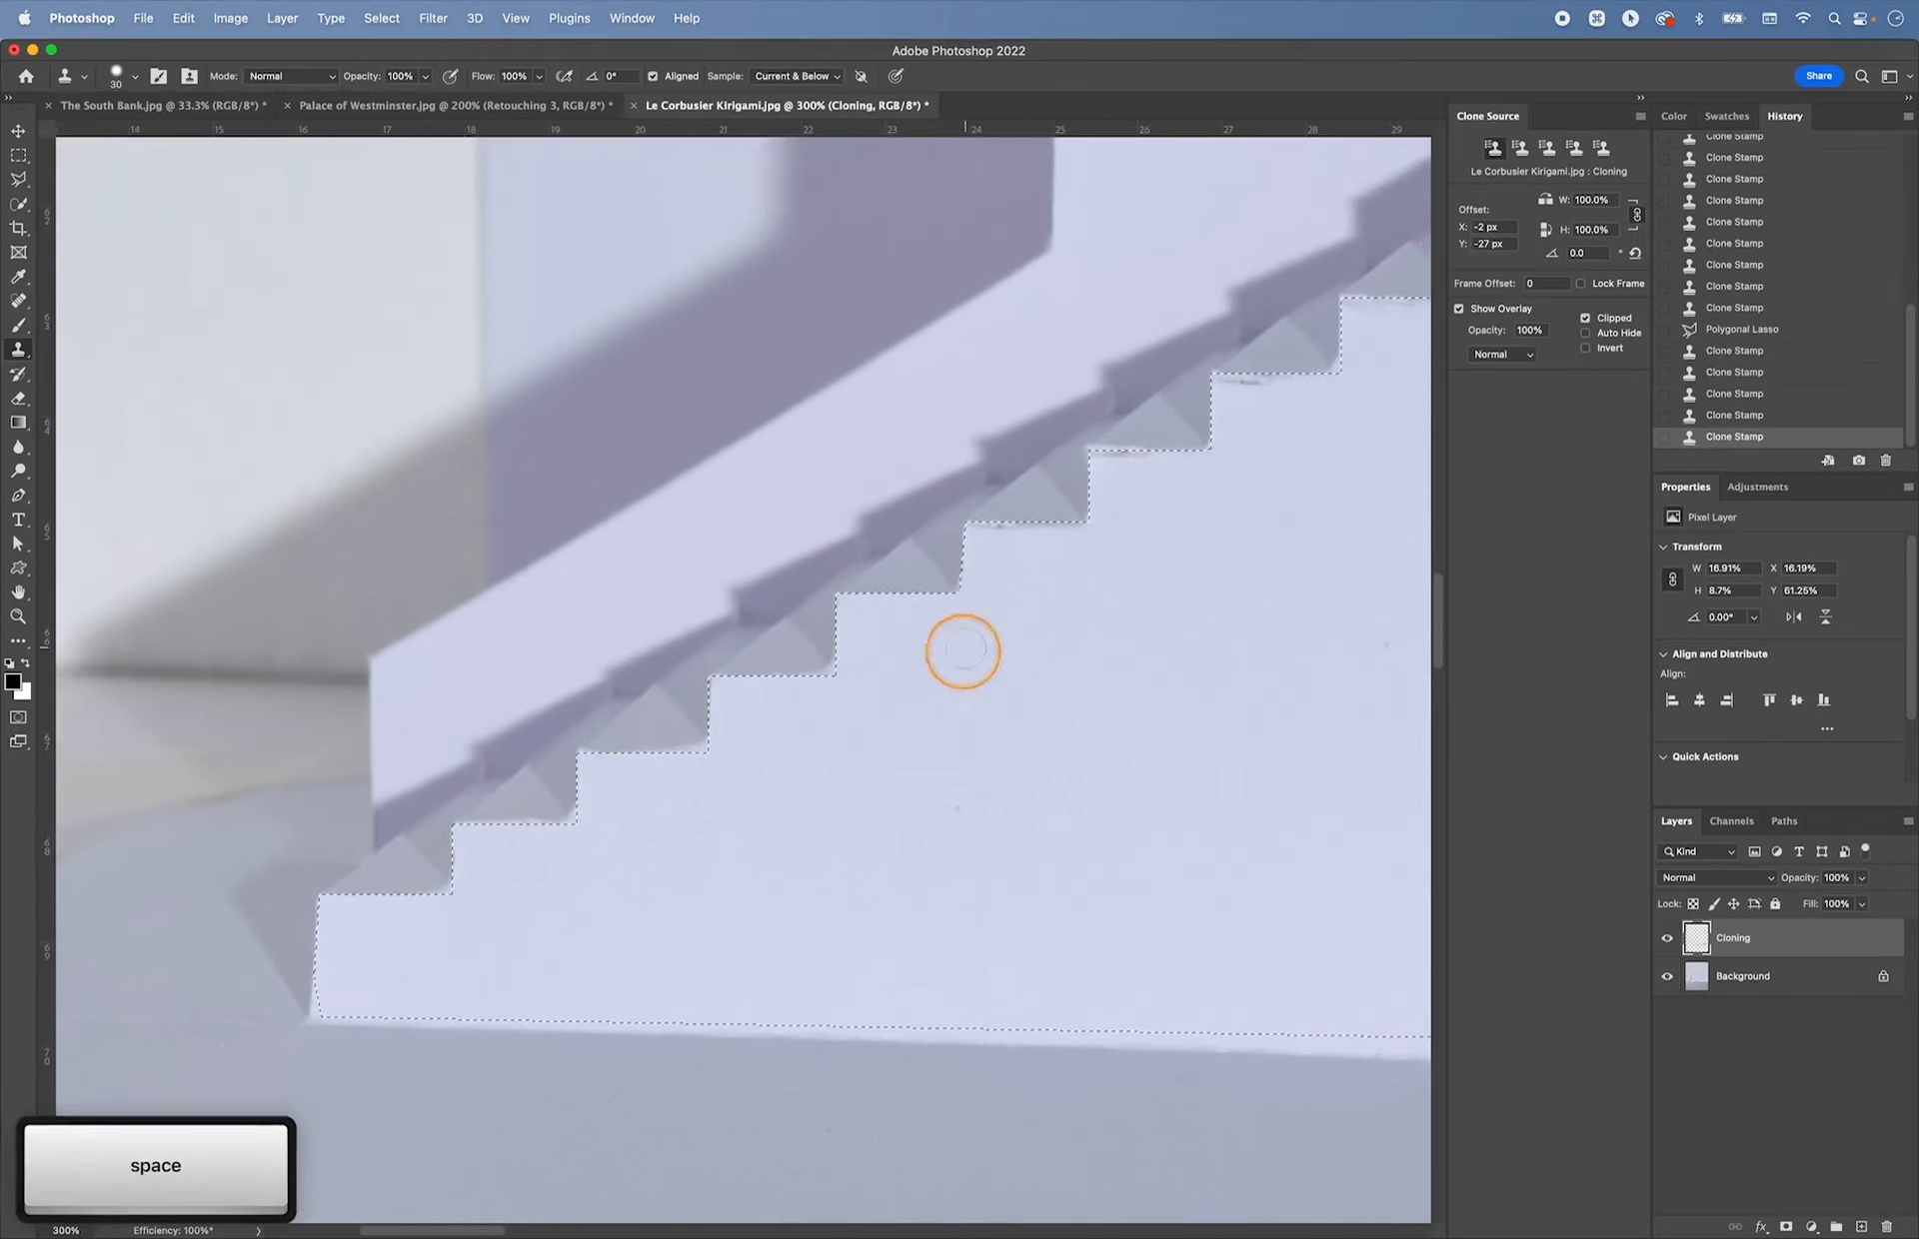
{"action": "left_click", "coordinate": [1010, 574], "text": "alt"}
{"action": "mouse_move", "coordinate": [980, 535]}
{"action": "left_mouse_down"}
{"action": "mouse_move", "coordinate": [1107, 533]}
{"action": "mouse_move", "coordinate": [1123, 462]}
{"action": "left_mouse_up"}
{"action": "left_click", "coordinate": [1136, 506], "text": "alt"}
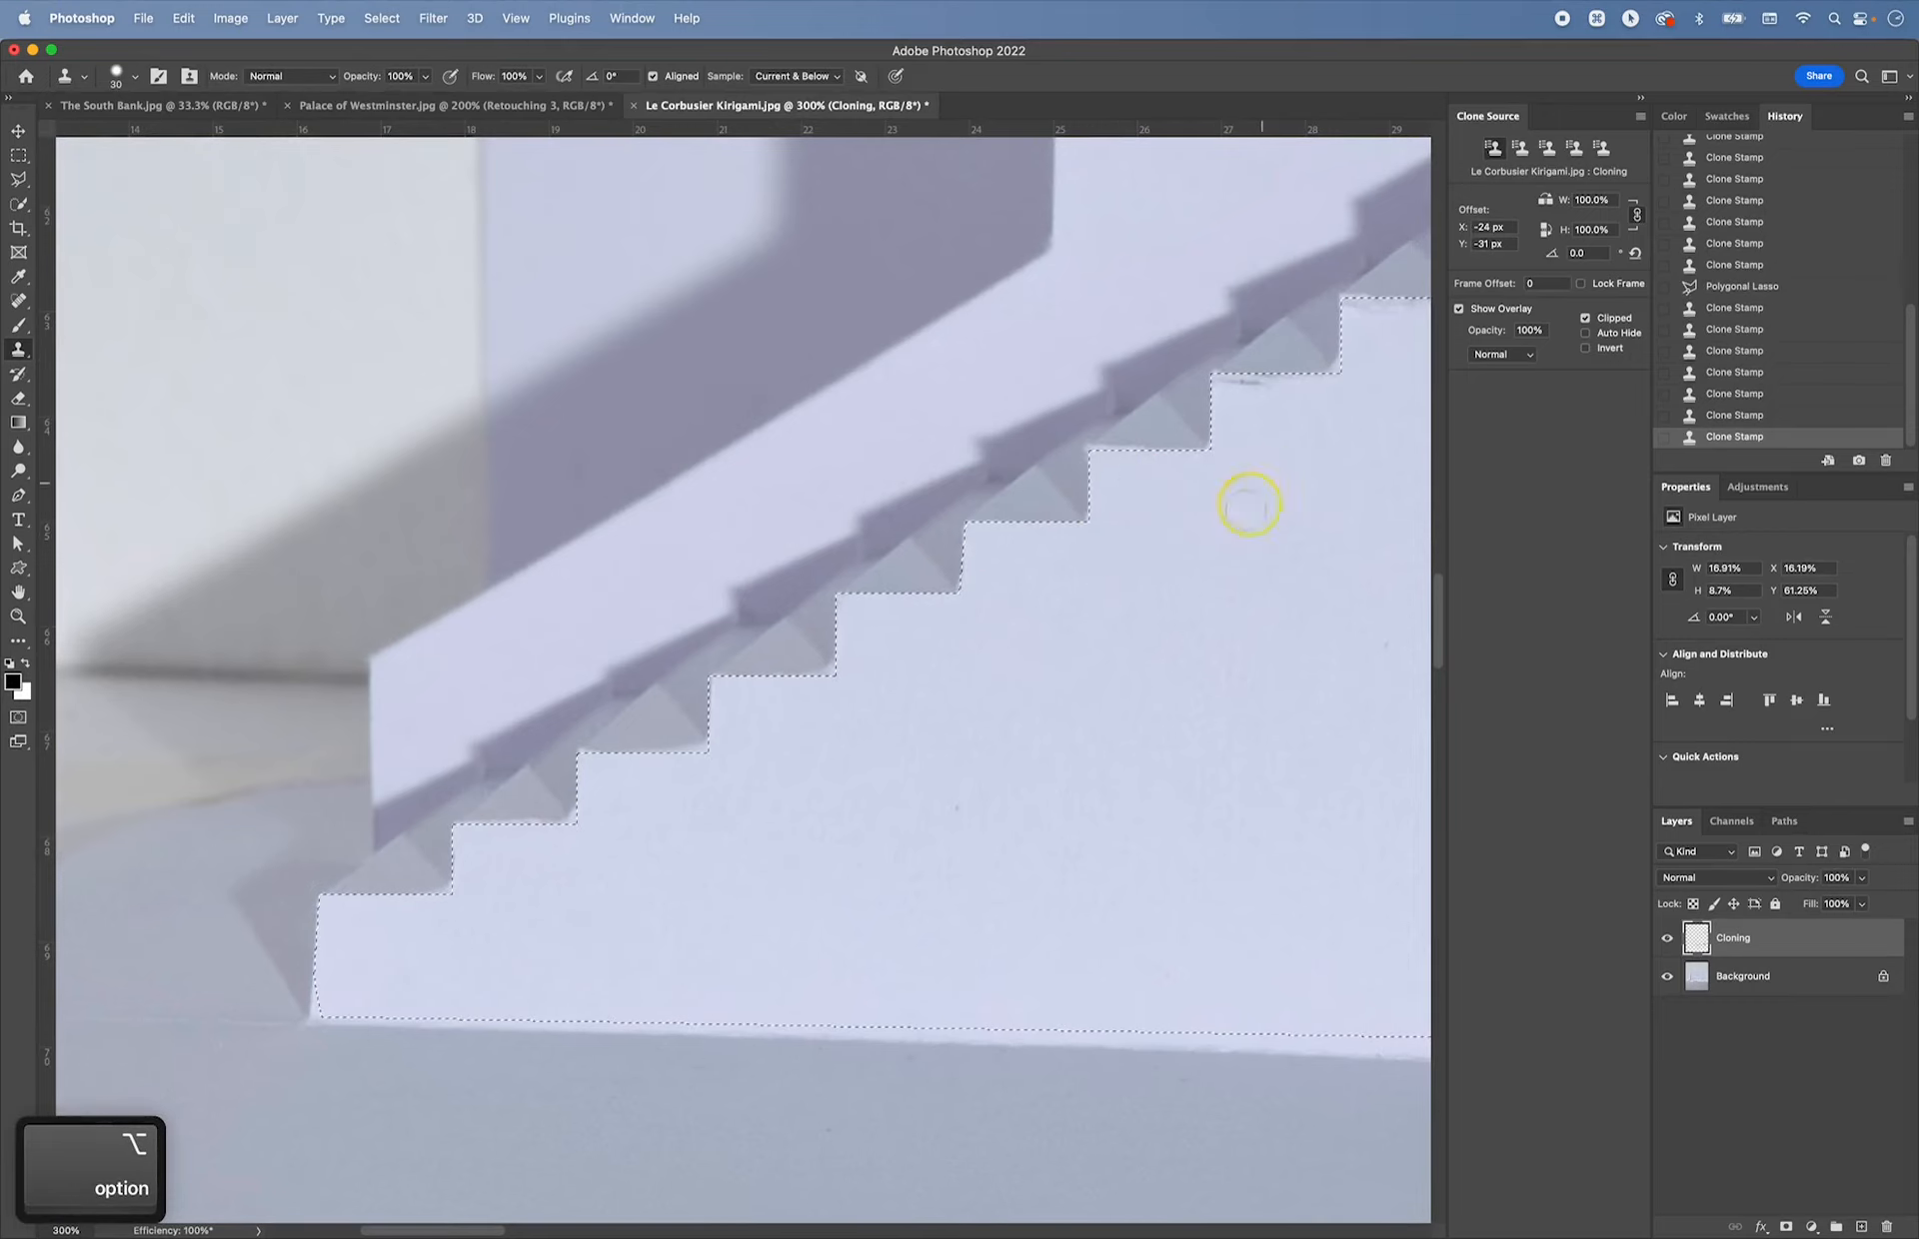
- Clone clean wall tone over the remaining marks under the upper steps, up to the top of the staircase
{"action": "key", "text": "space"}
{"action": "left_click_drag", "start_coordinate": [1249, 505], "coordinate": [1057, 612]}
{"action": "left_click", "coordinate": [1058, 543], "text": "alt"}
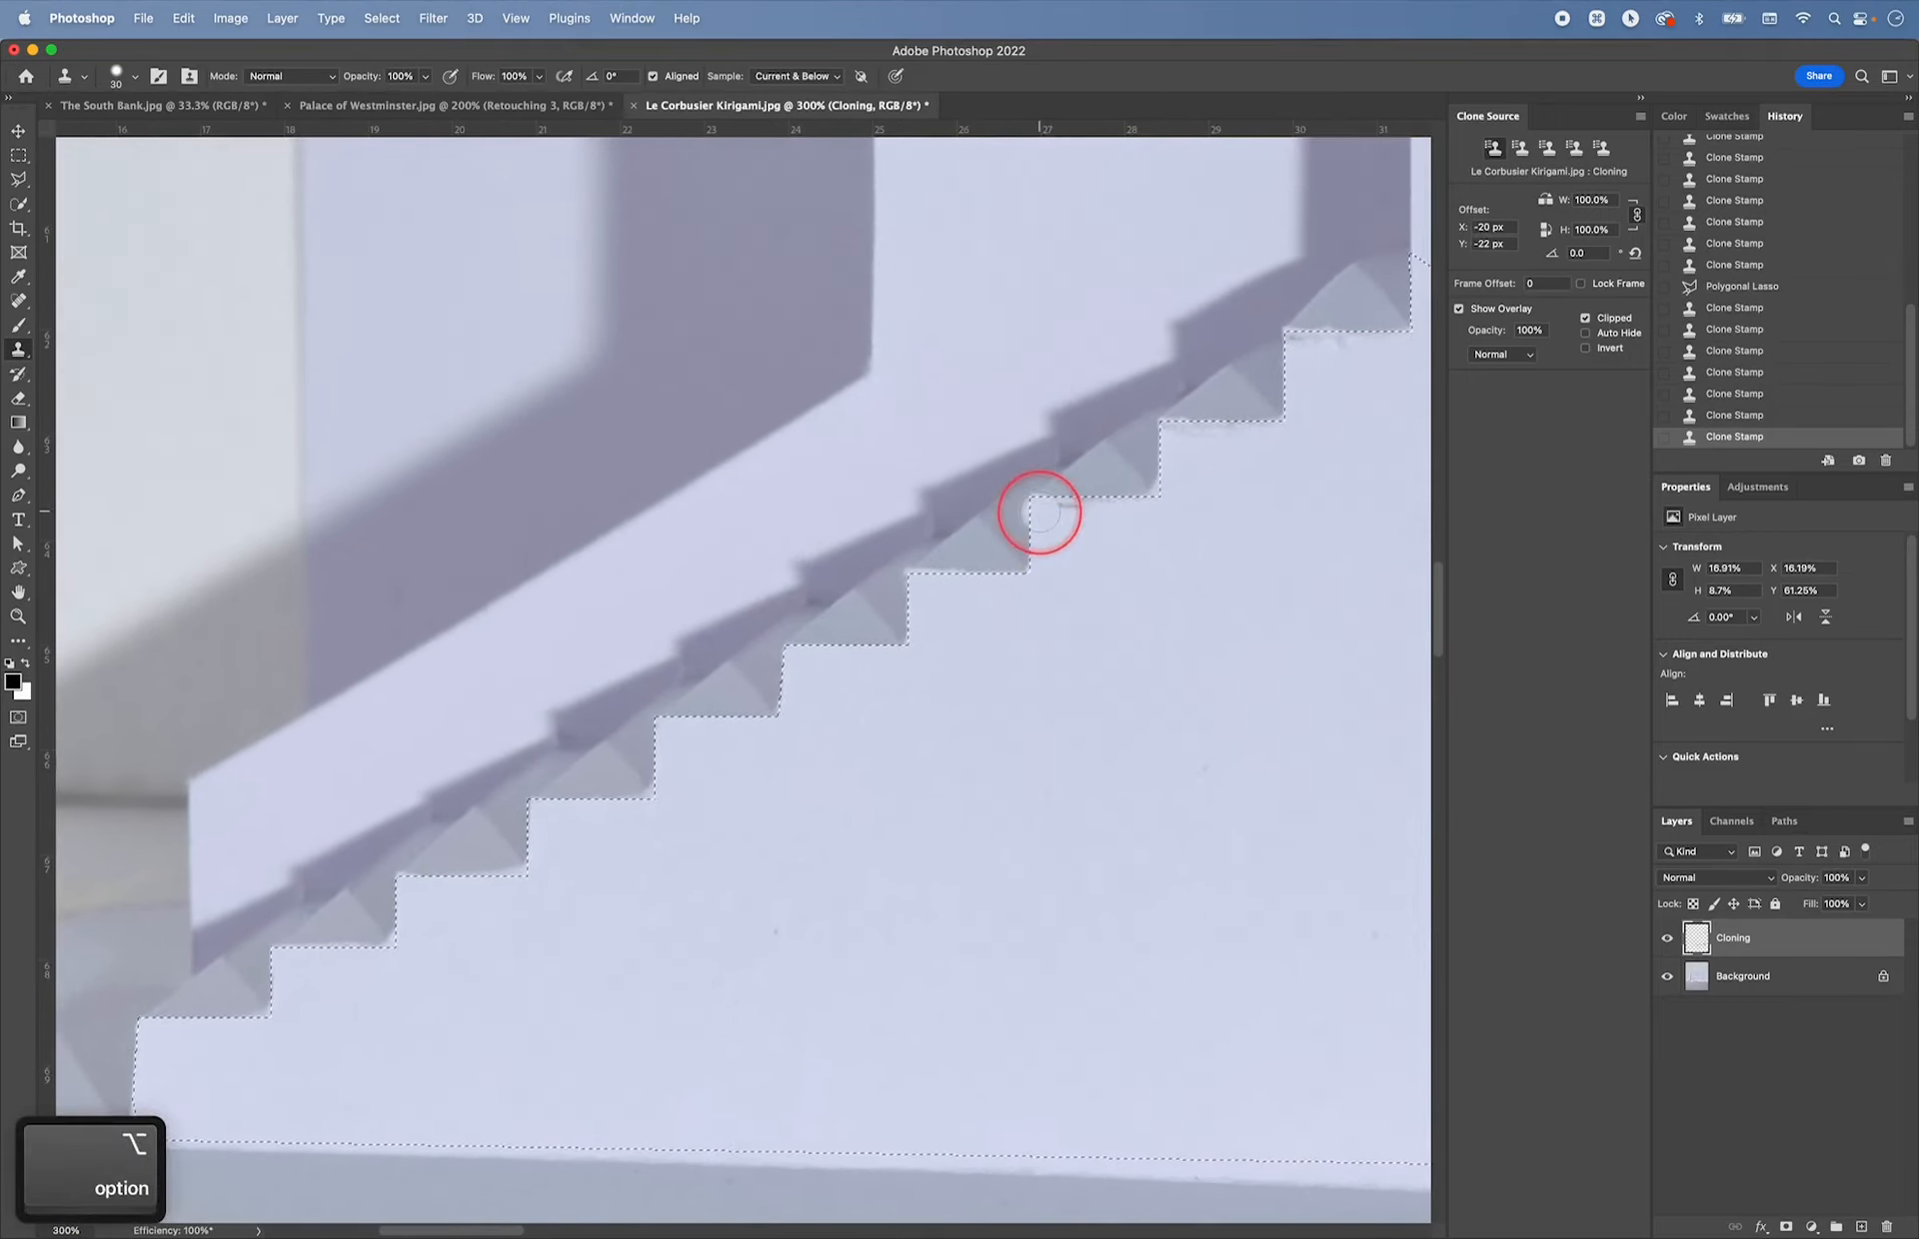
{"action": "mouse_move", "coordinate": [1039, 512]}
{"action": "left_mouse_down"}
{"action": "mouse_move", "coordinate": [1162, 509]}
{"action": "mouse_move", "coordinate": [1101, 643]}
{"action": "left_mouse_up"}
{"action": "key", "text": "space"}
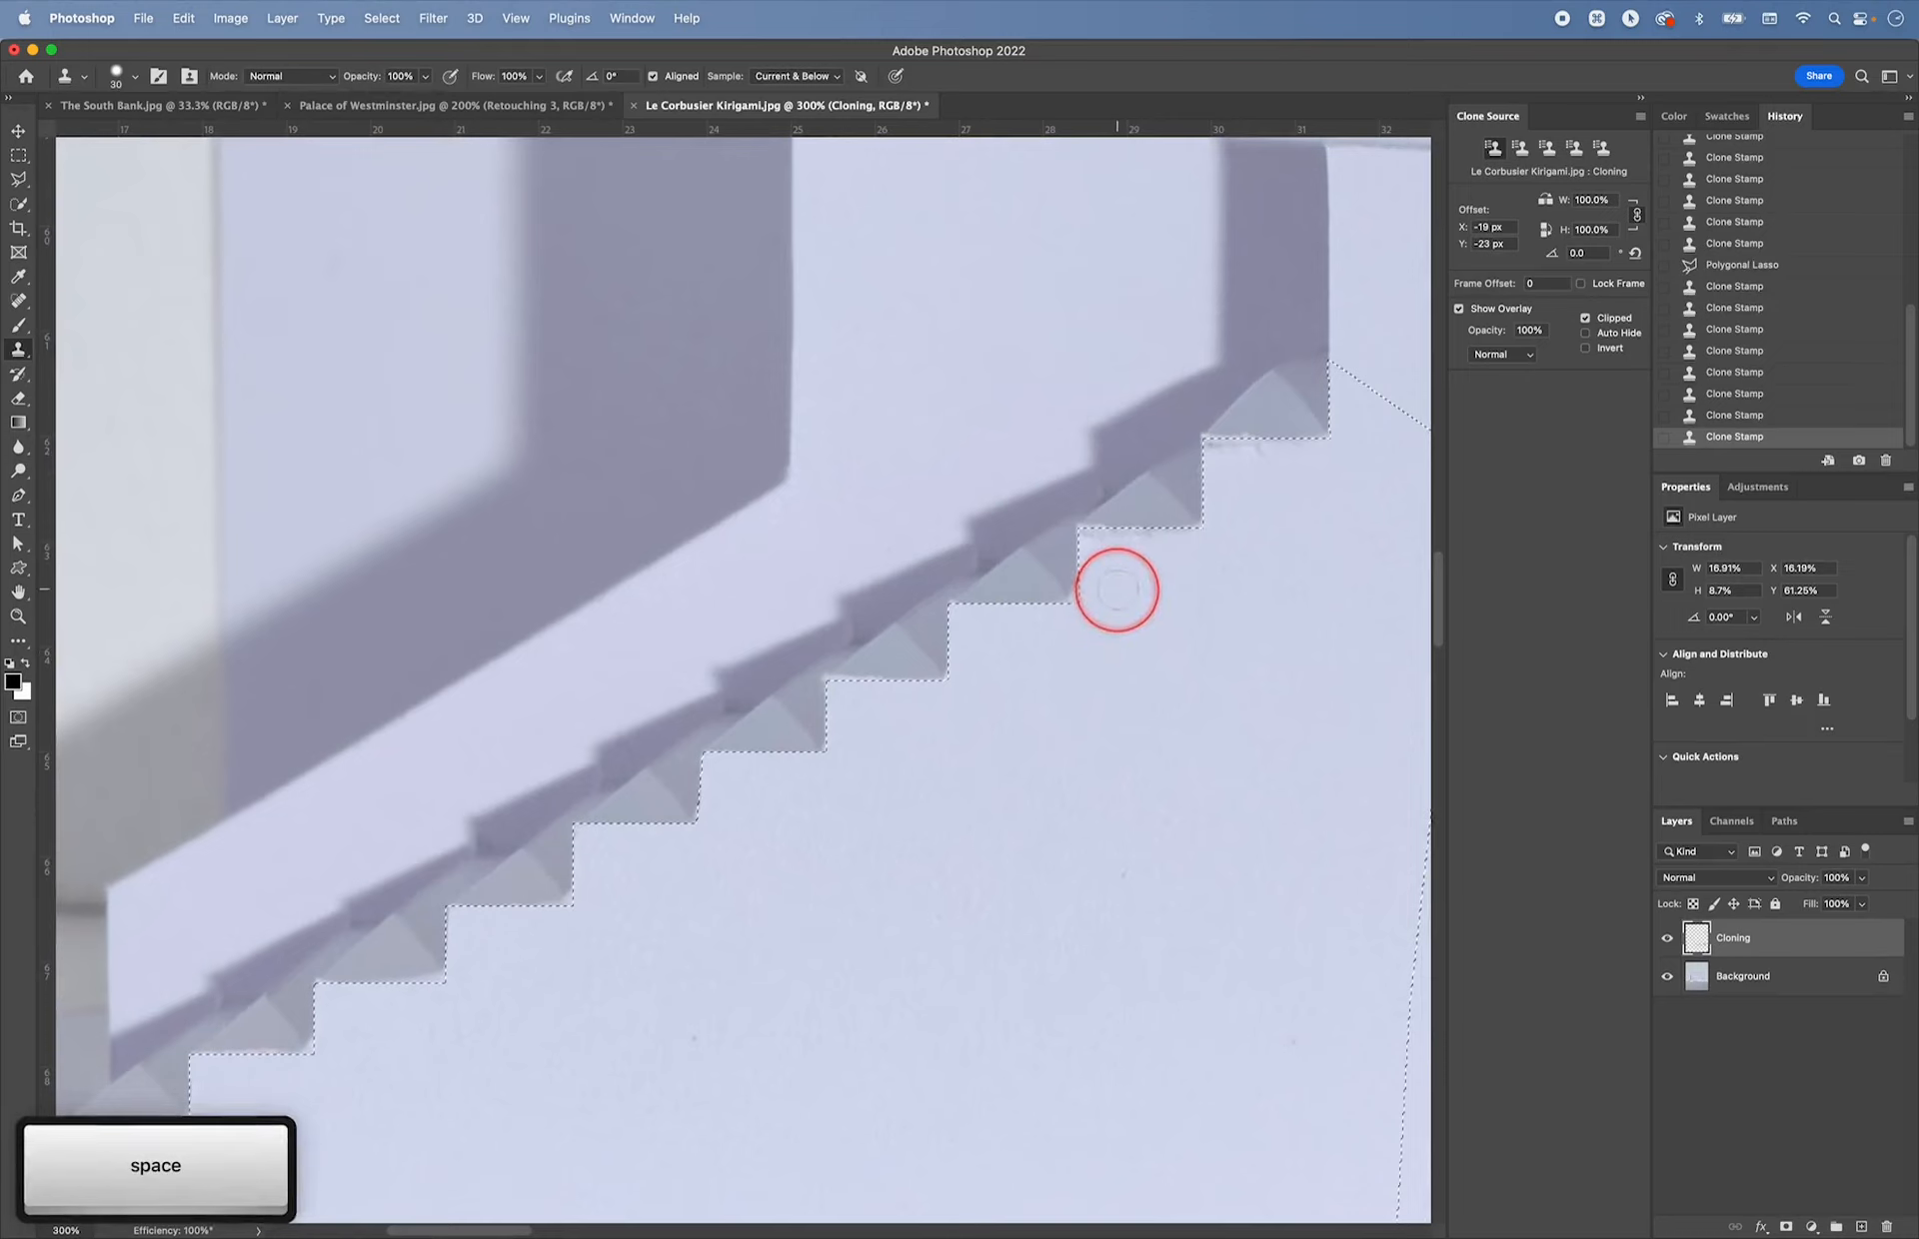
{"action": "left_click", "coordinate": [1091, 545], "text": "alt"}
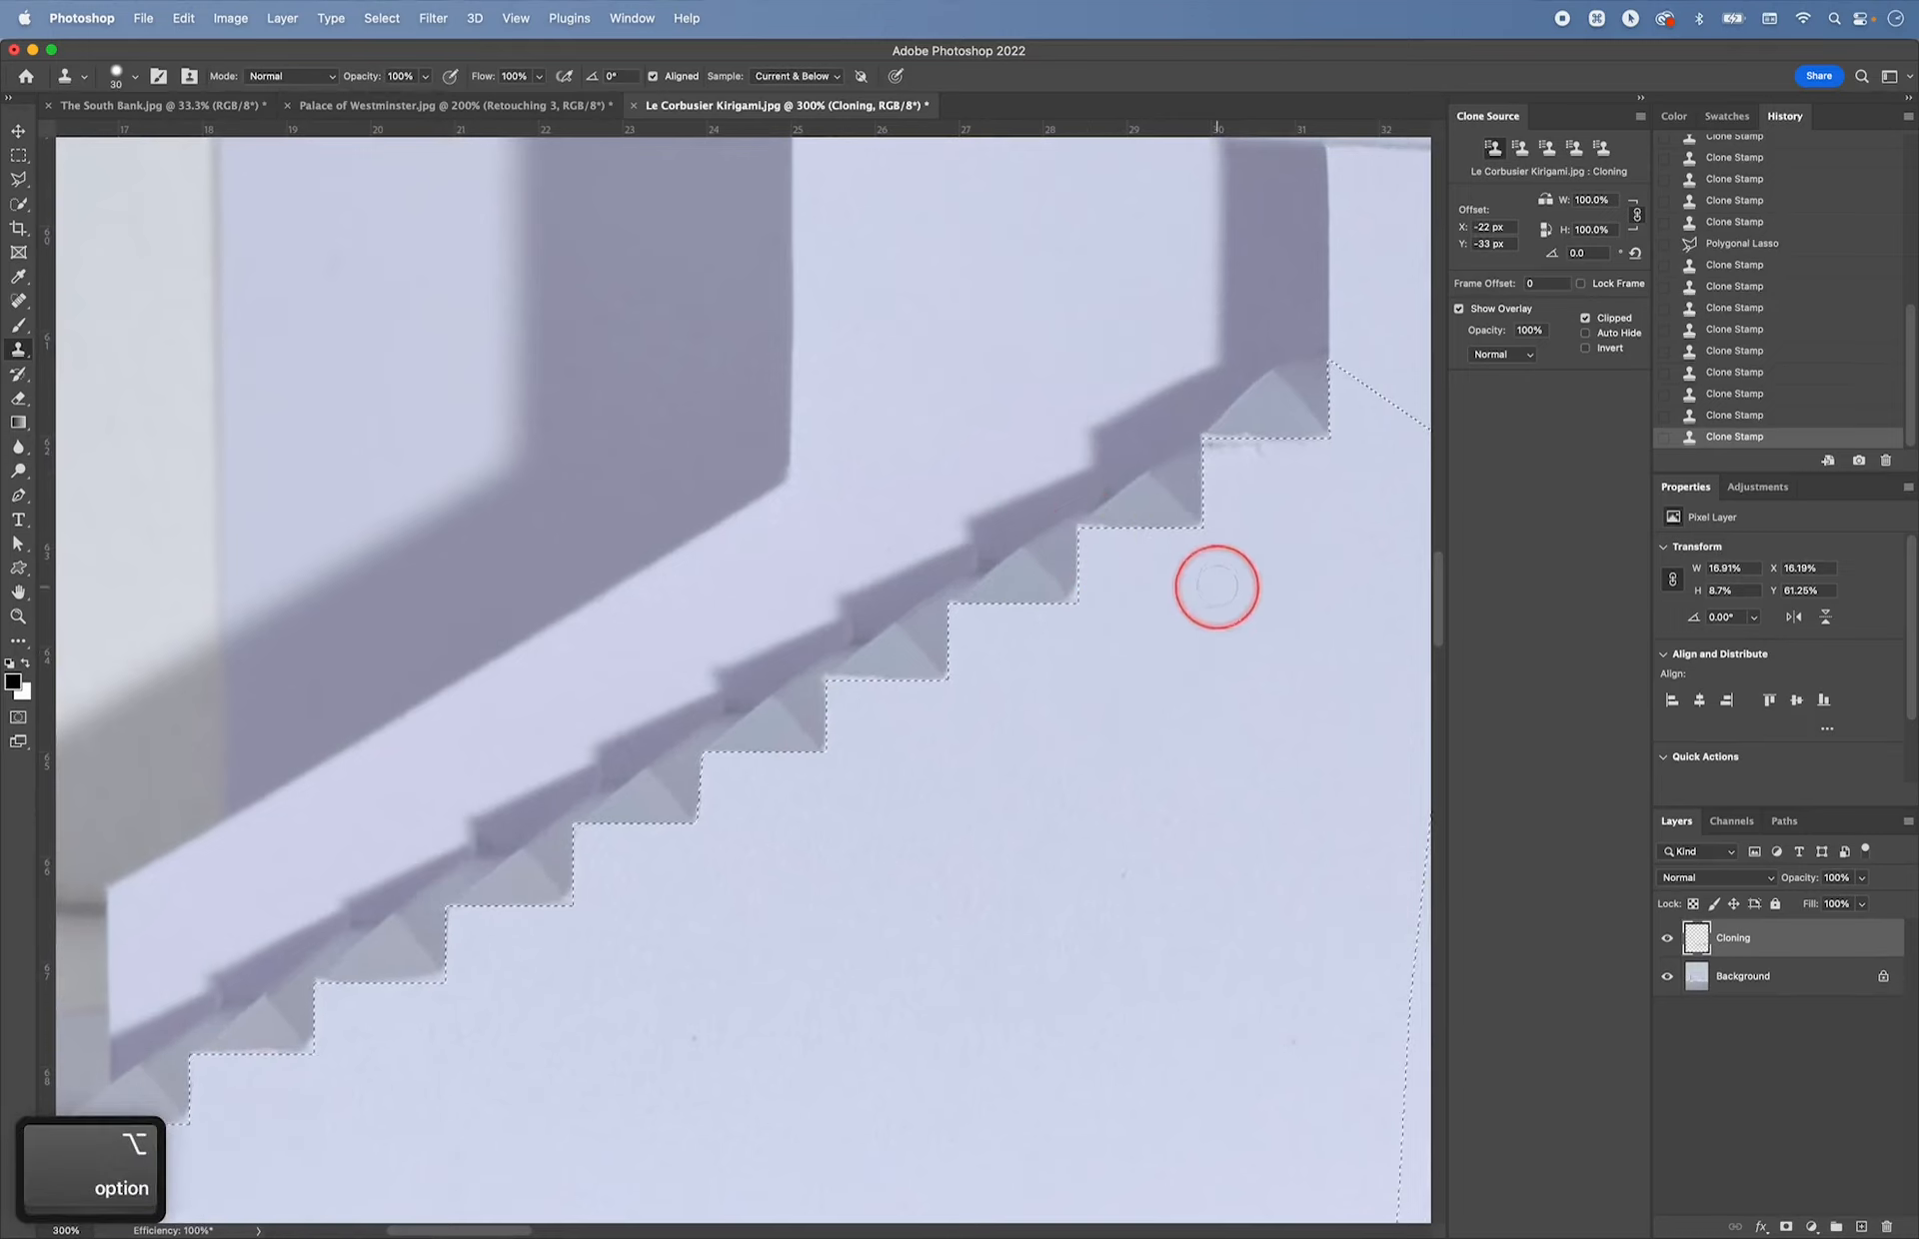
{"action": "key", "text": "space"}
{"action": "left_click_drag", "start_coordinate": [1217, 588], "coordinate": [1144, 612]}
{"action": "left_click", "coordinate": [1111, 519], "text": "alt"}
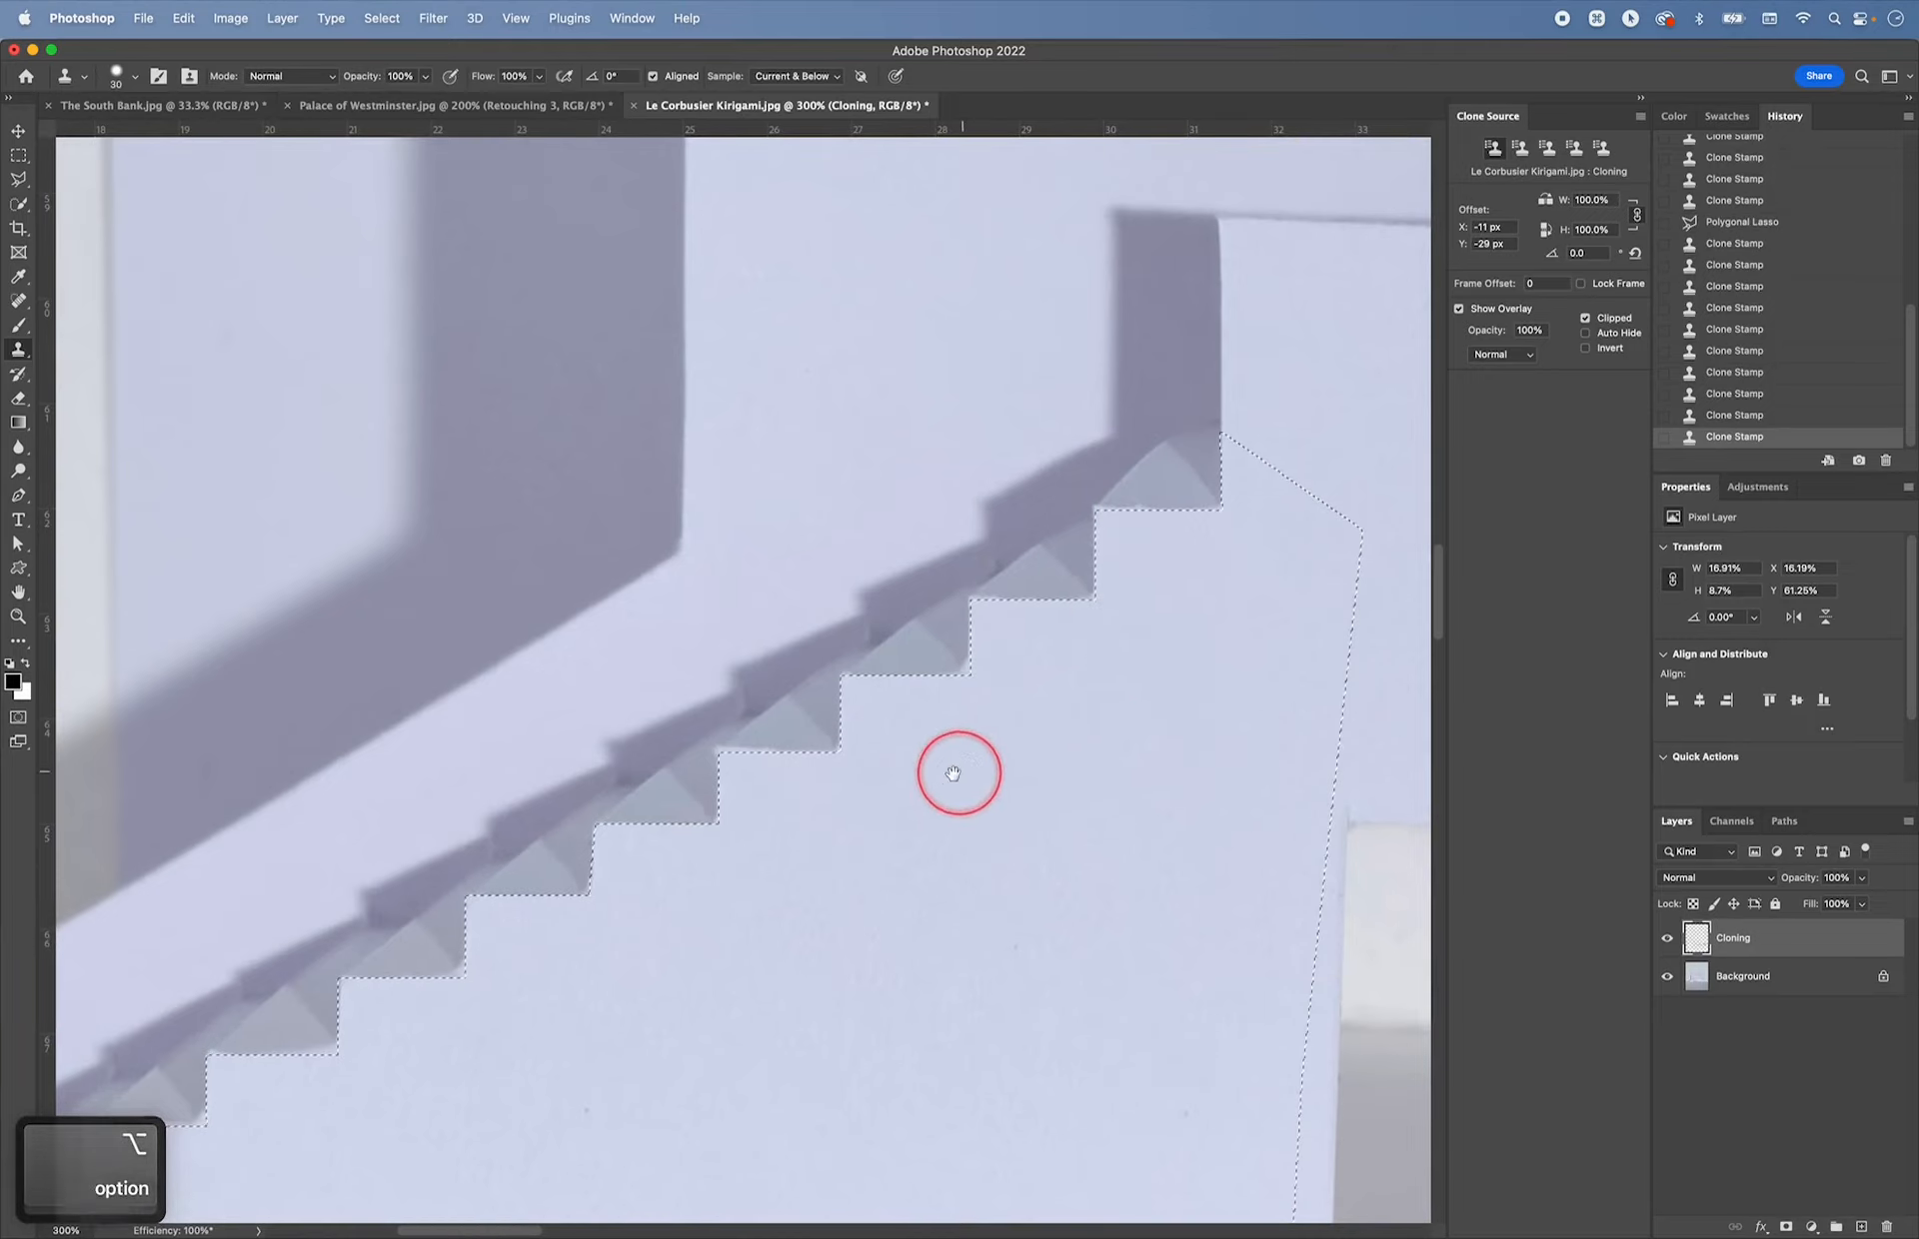
- Invert the stair wall selection so the area outside it becomes editable
{"action": "key", "text": "space"}
{"action": "mouse_move", "coordinate": [950, 771]}
{"action": "left_mouse_down"}
{"action": "mouse_move", "coordinate": [1101, 699]}
{"action": "mouse_move", "coordinate": [1030, 700]}
{"action": "left_mouse_up"}
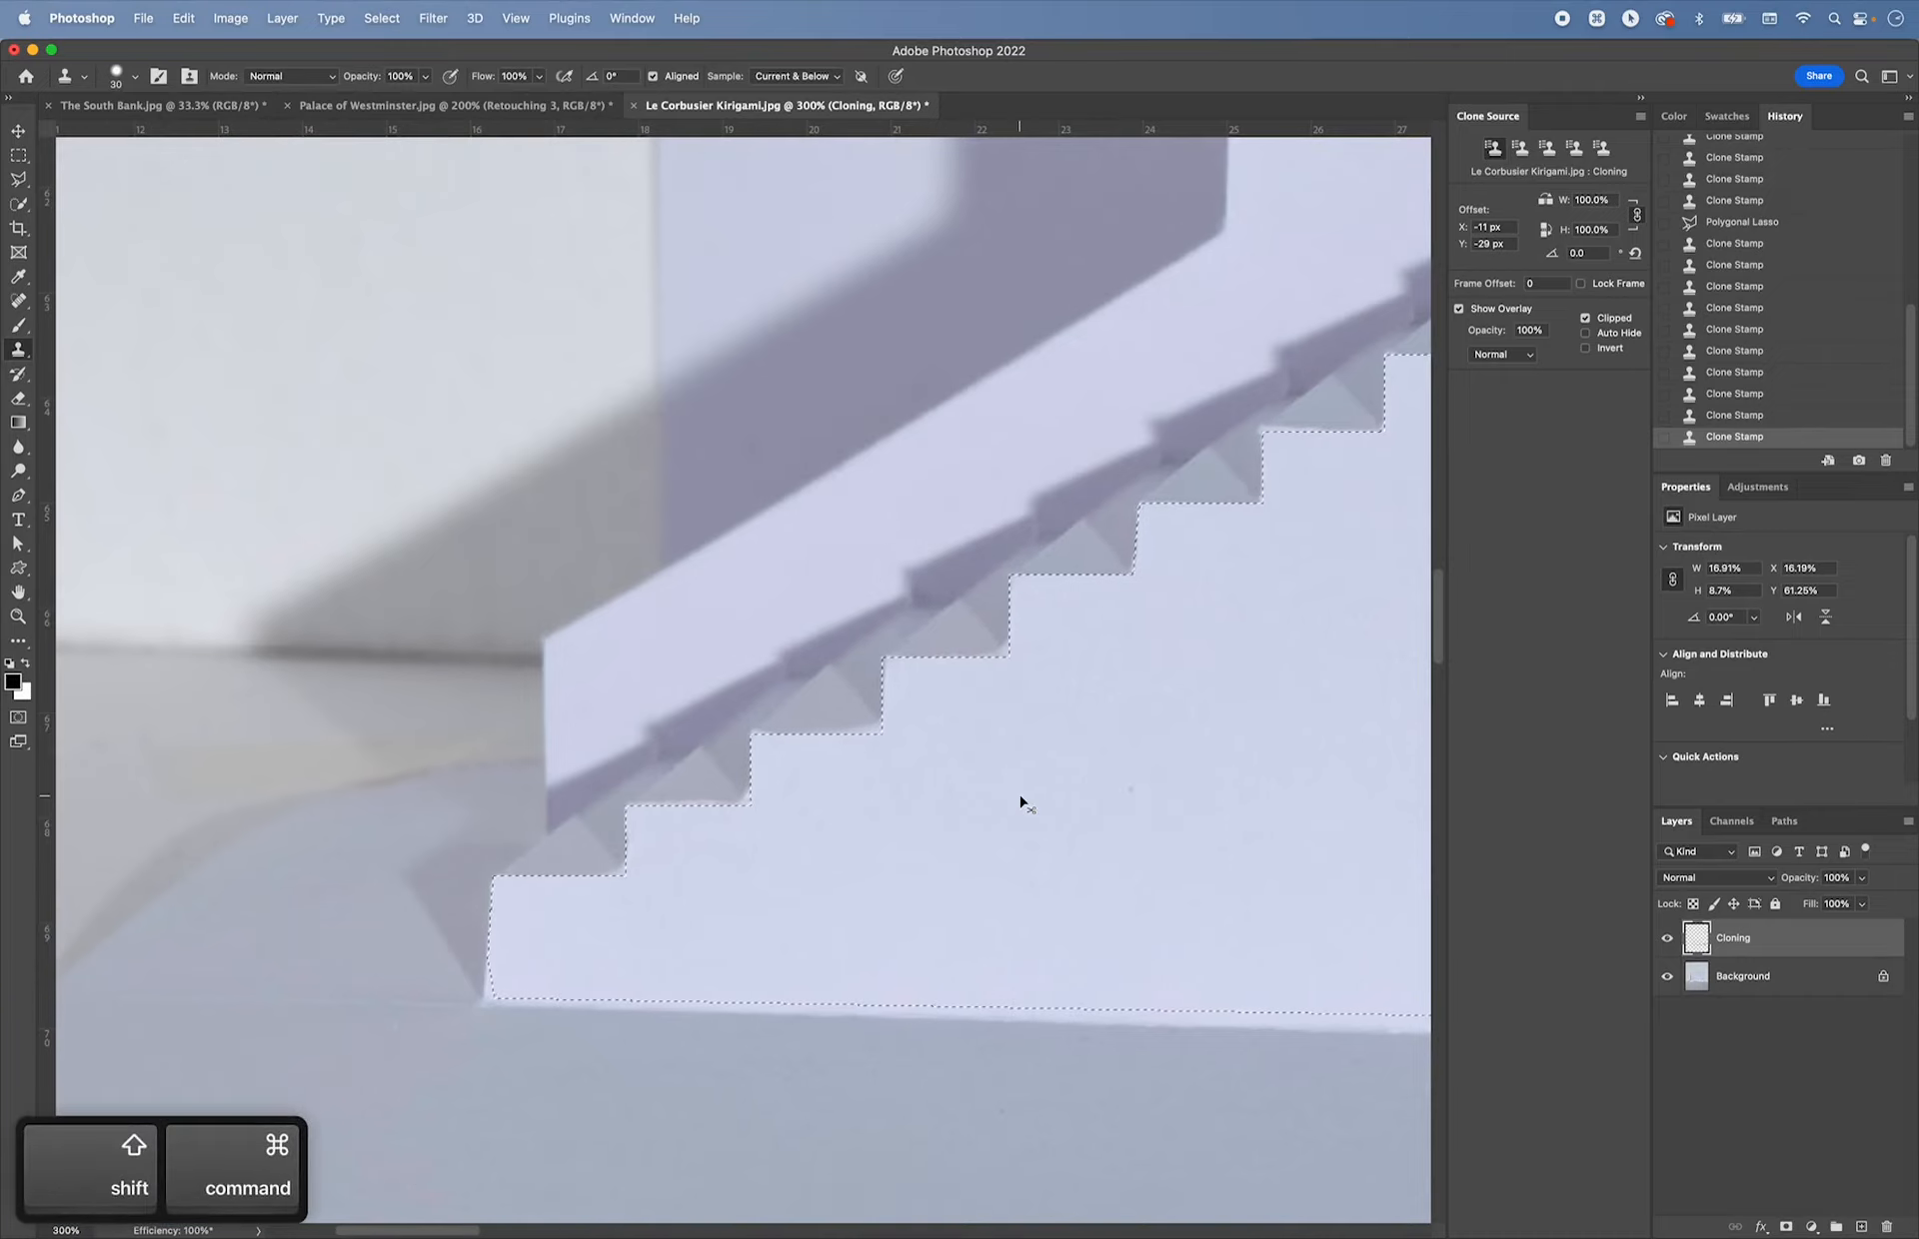
{"action": "key", "text": "shift+super+i"}
- Clone clean shadow tone along the lowest step's tread and into its inner corner with a 10 px brush
{"action": "key", "text": "super+equal"}
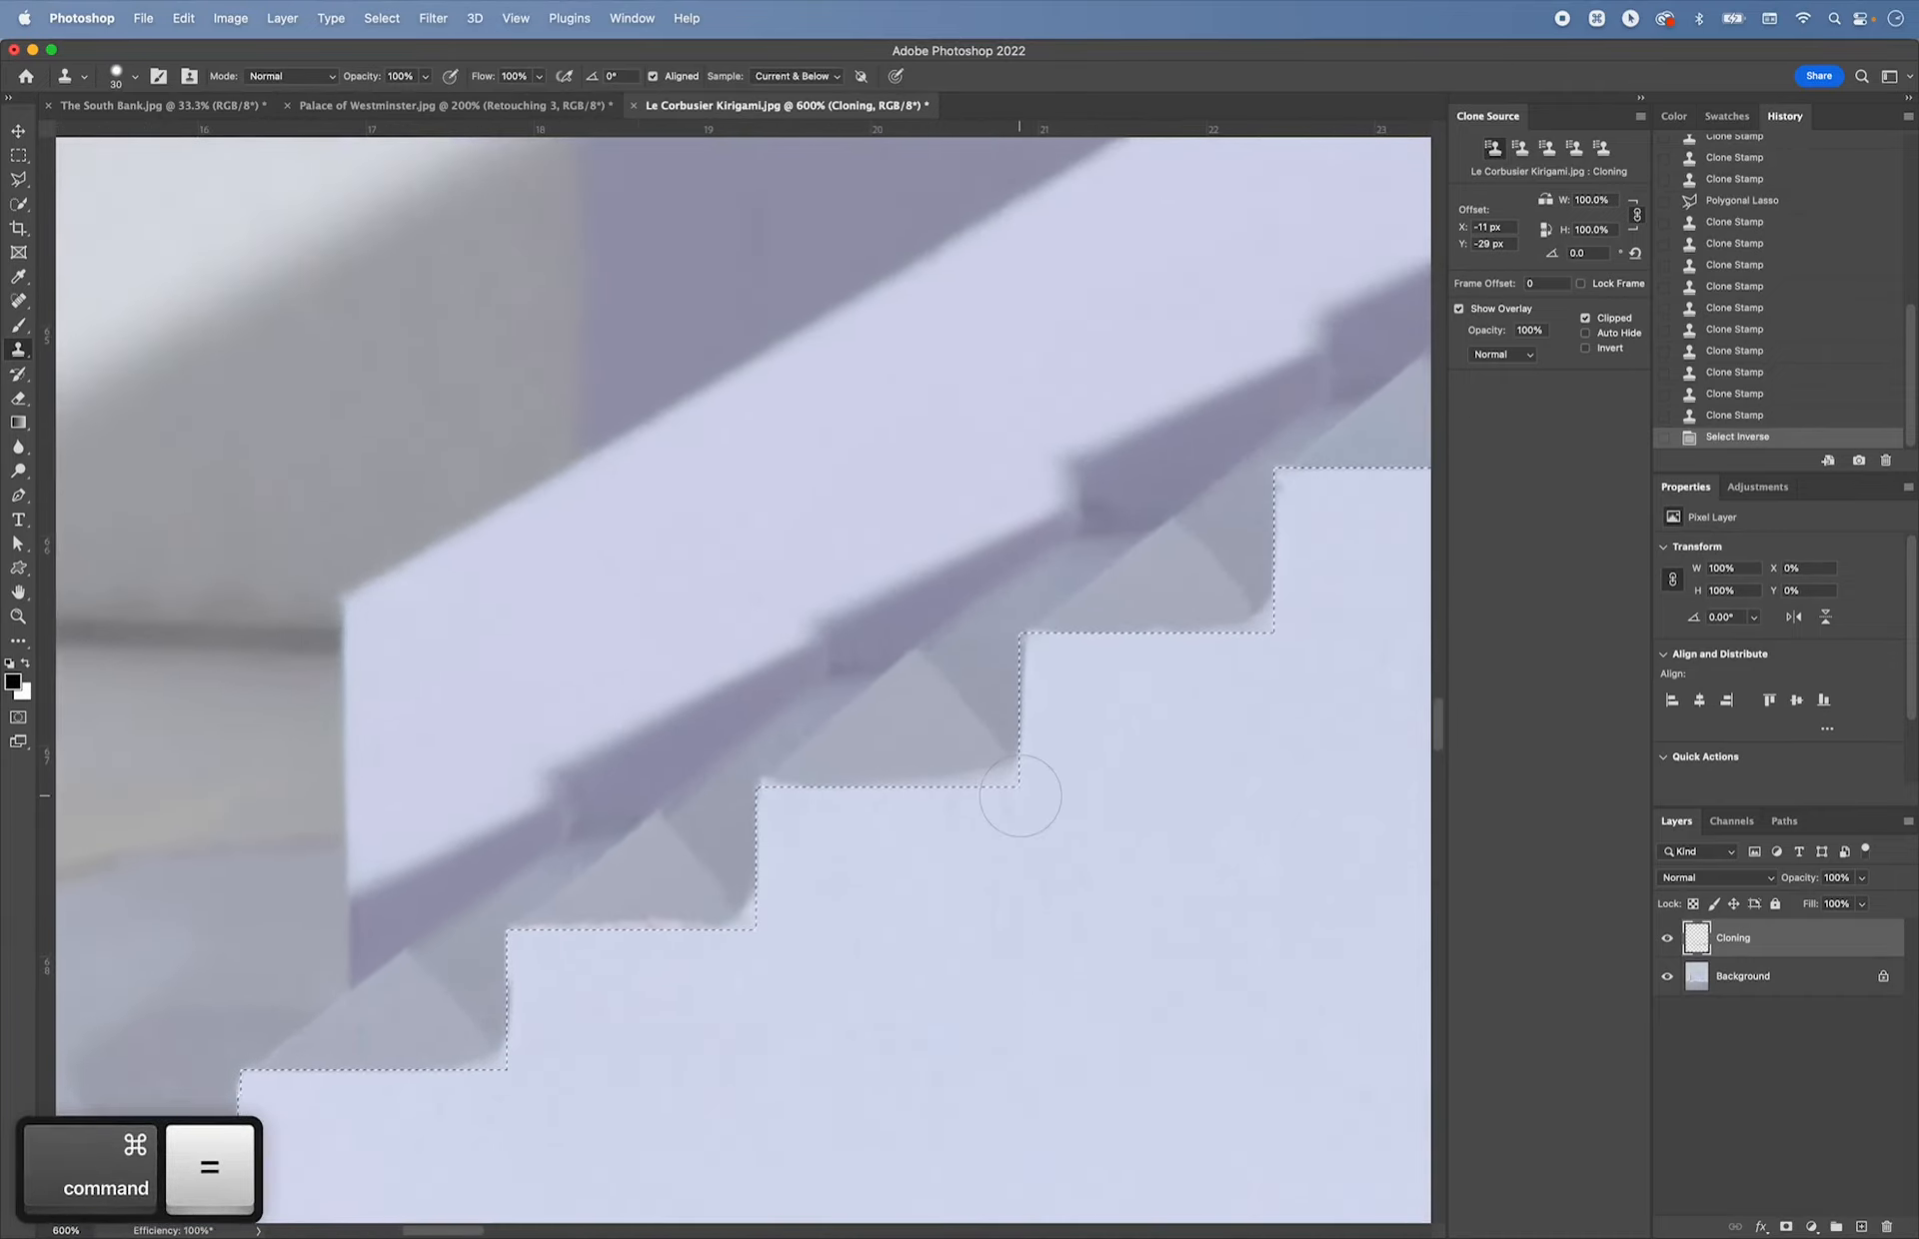
{"action": "left_click_drag", "start_coordinate": [548, 886], "coordinate": [834, 824]}
{"action": "key", "text": "bracketleft"}
{"action": "key", "text": "bracketleft"}
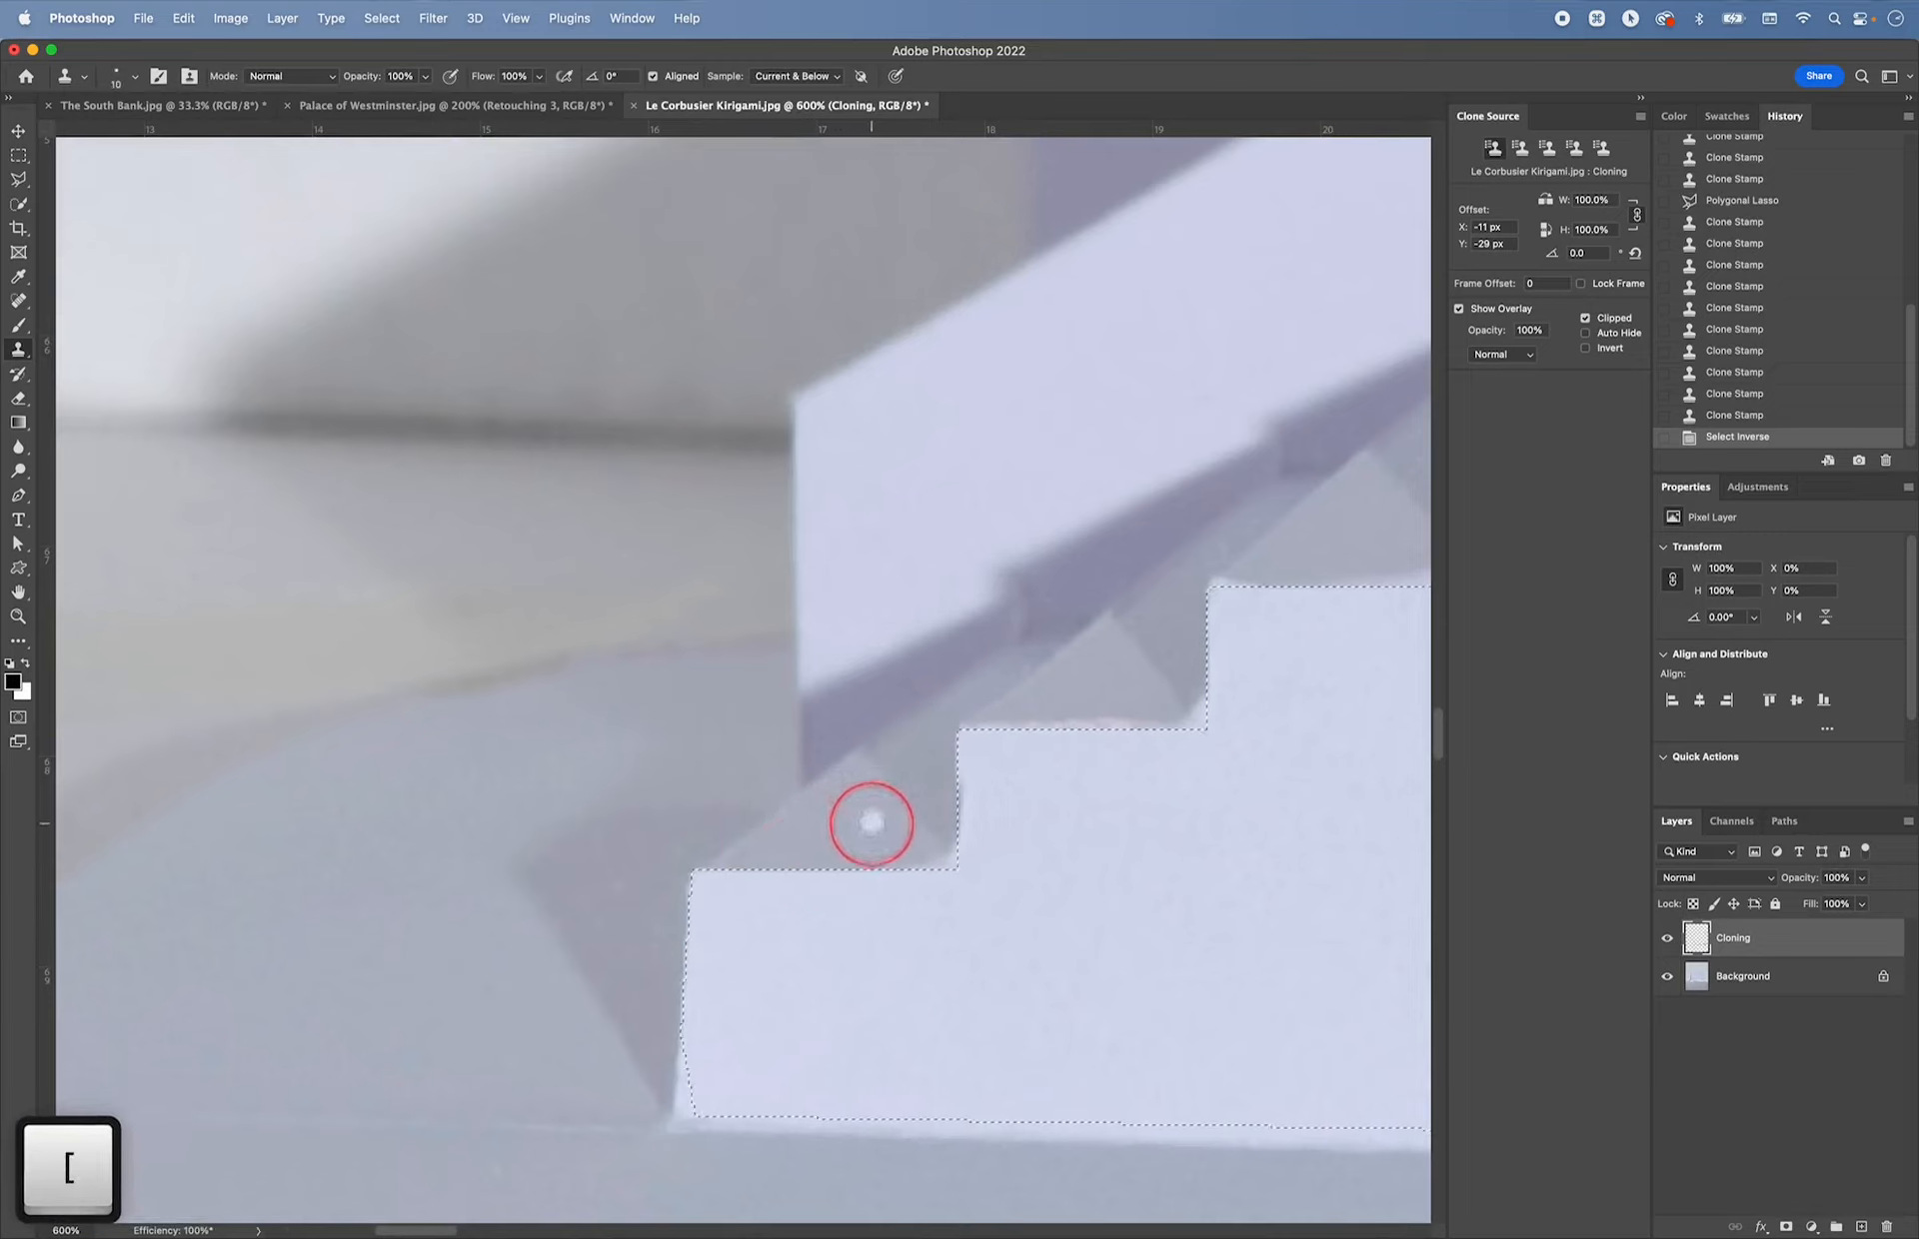
{"action": "key", "text": "alt"}
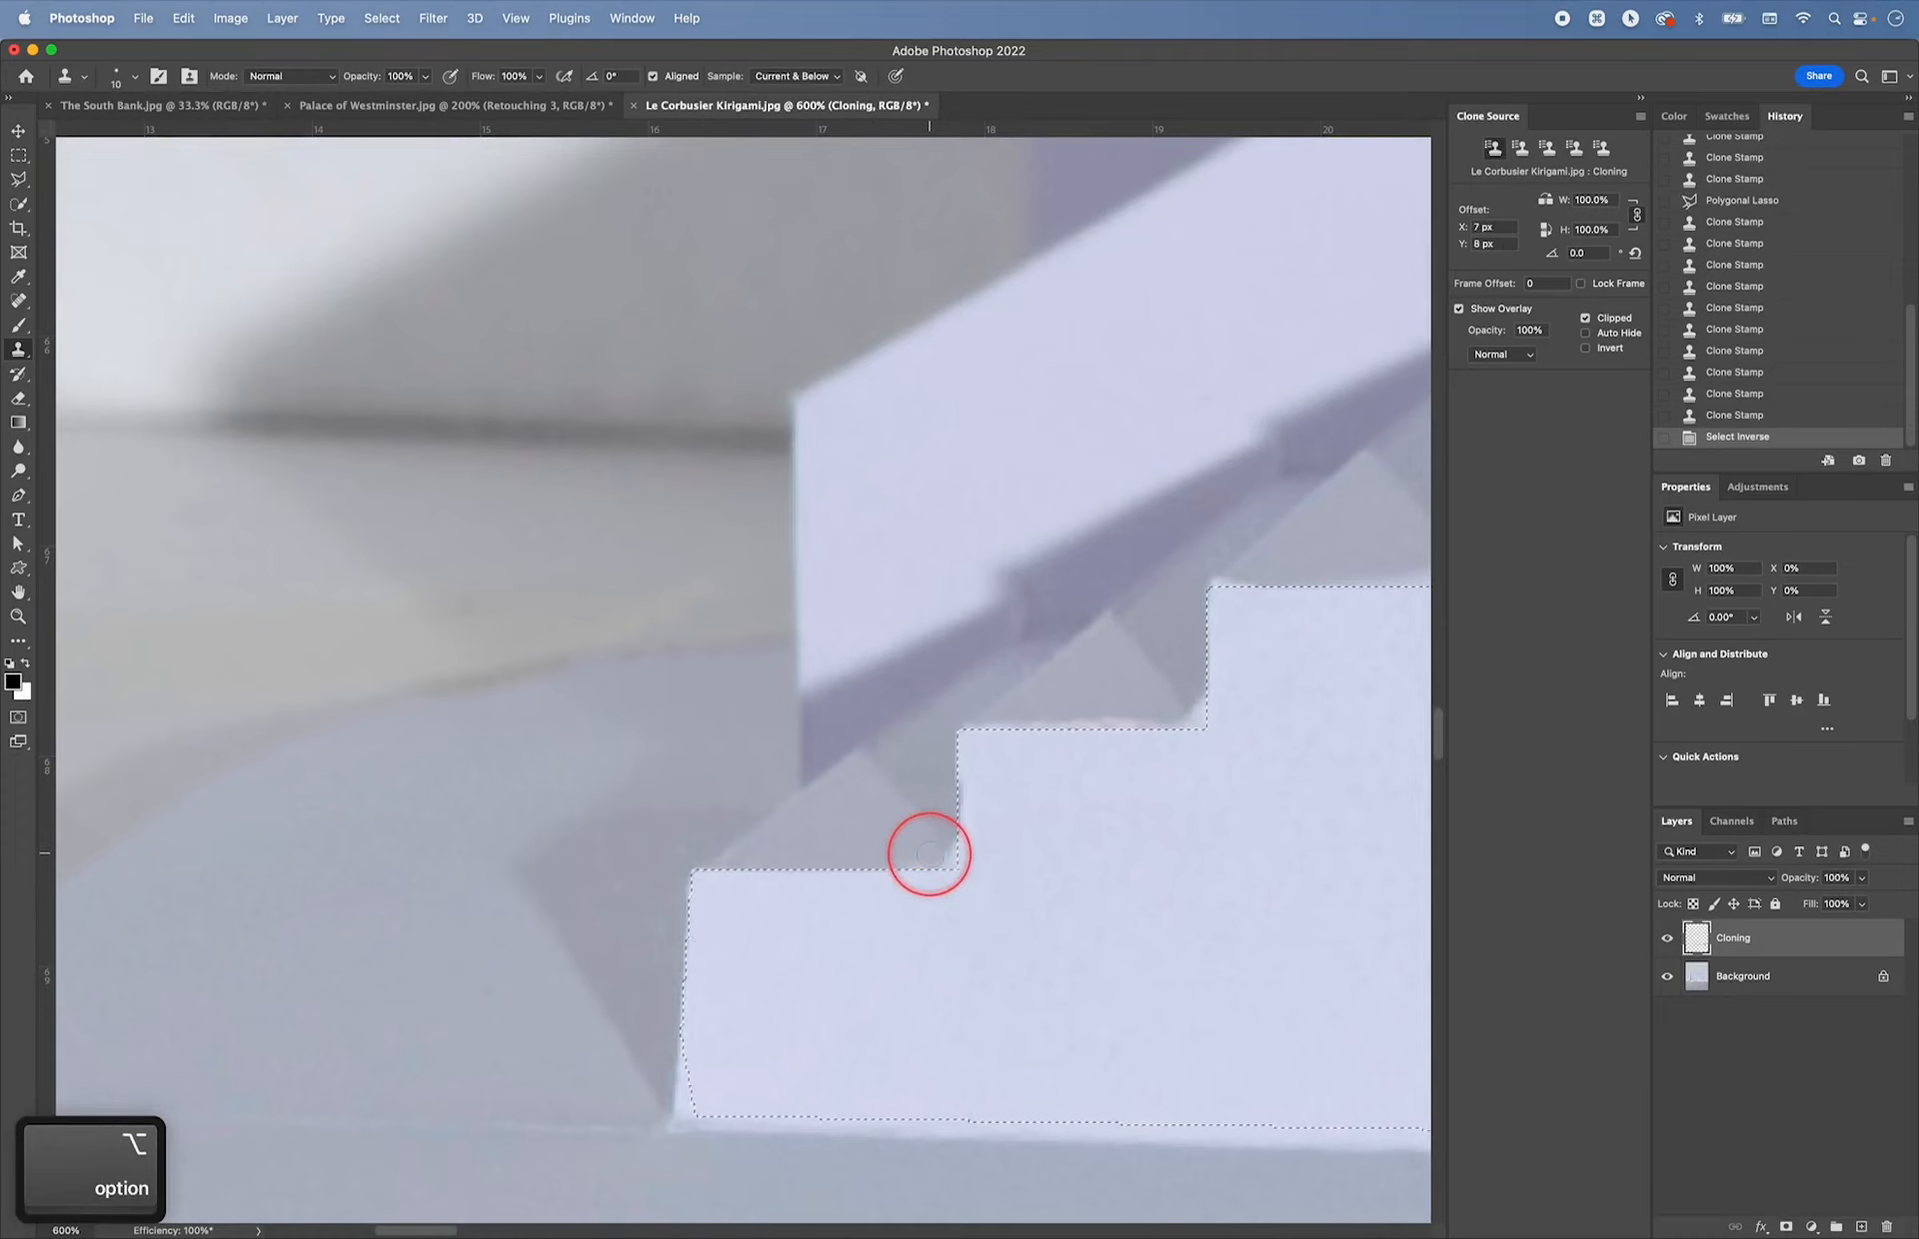
{"action": "mouse_move", "coordinate": [929, 854]}
{"action": "left_mouse_down"}
{"action": "mouse_move", "coordinate": [937, 870]}
{"action": "mouse_move", "coordinate": [798, 870]}
{"action": "left_mouse_up"}
{"action": "left_click", "coordinate": [839, 858], "text": "alt"}
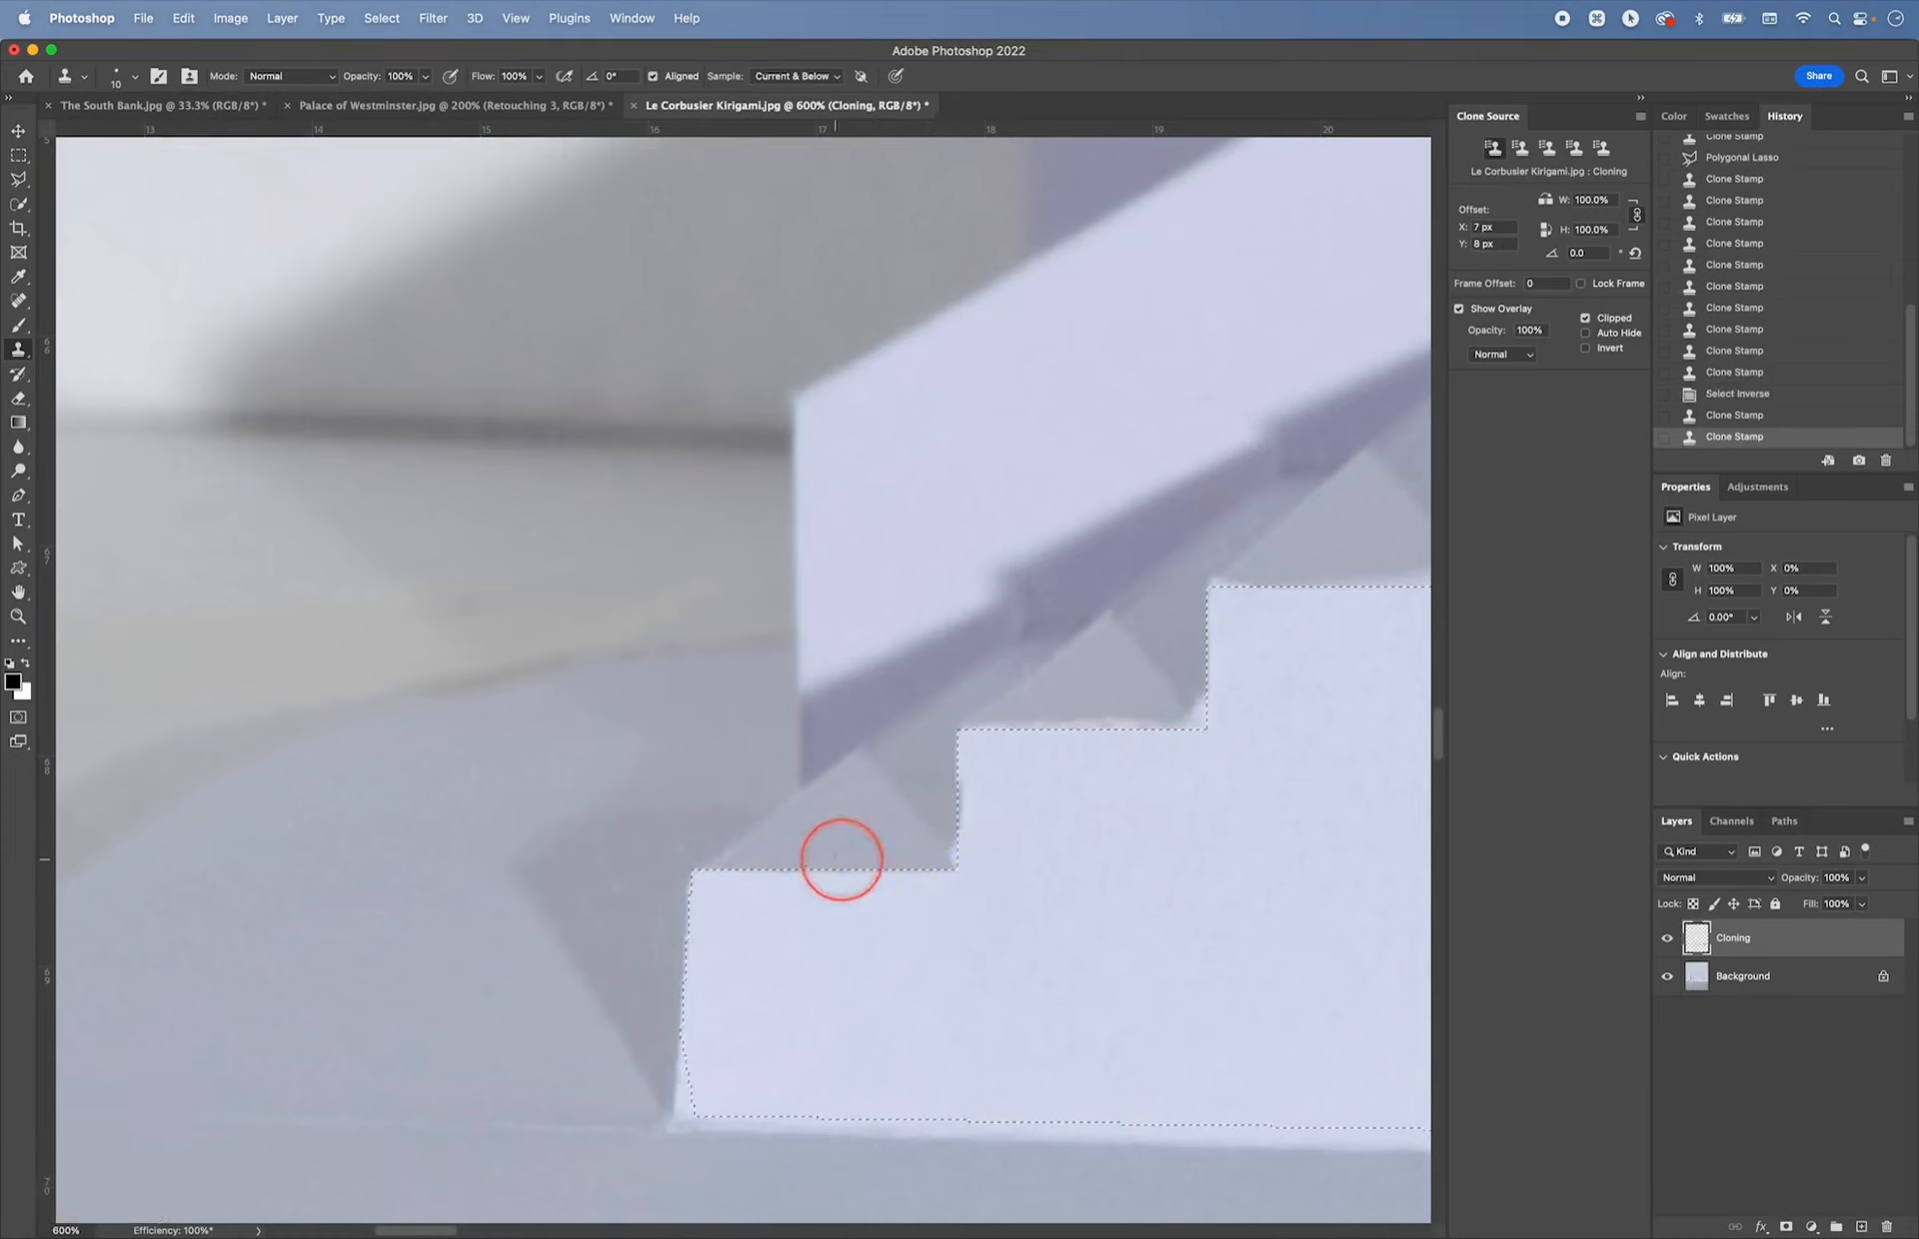
{"action": "left_click", "coordinate": [728, 866]}
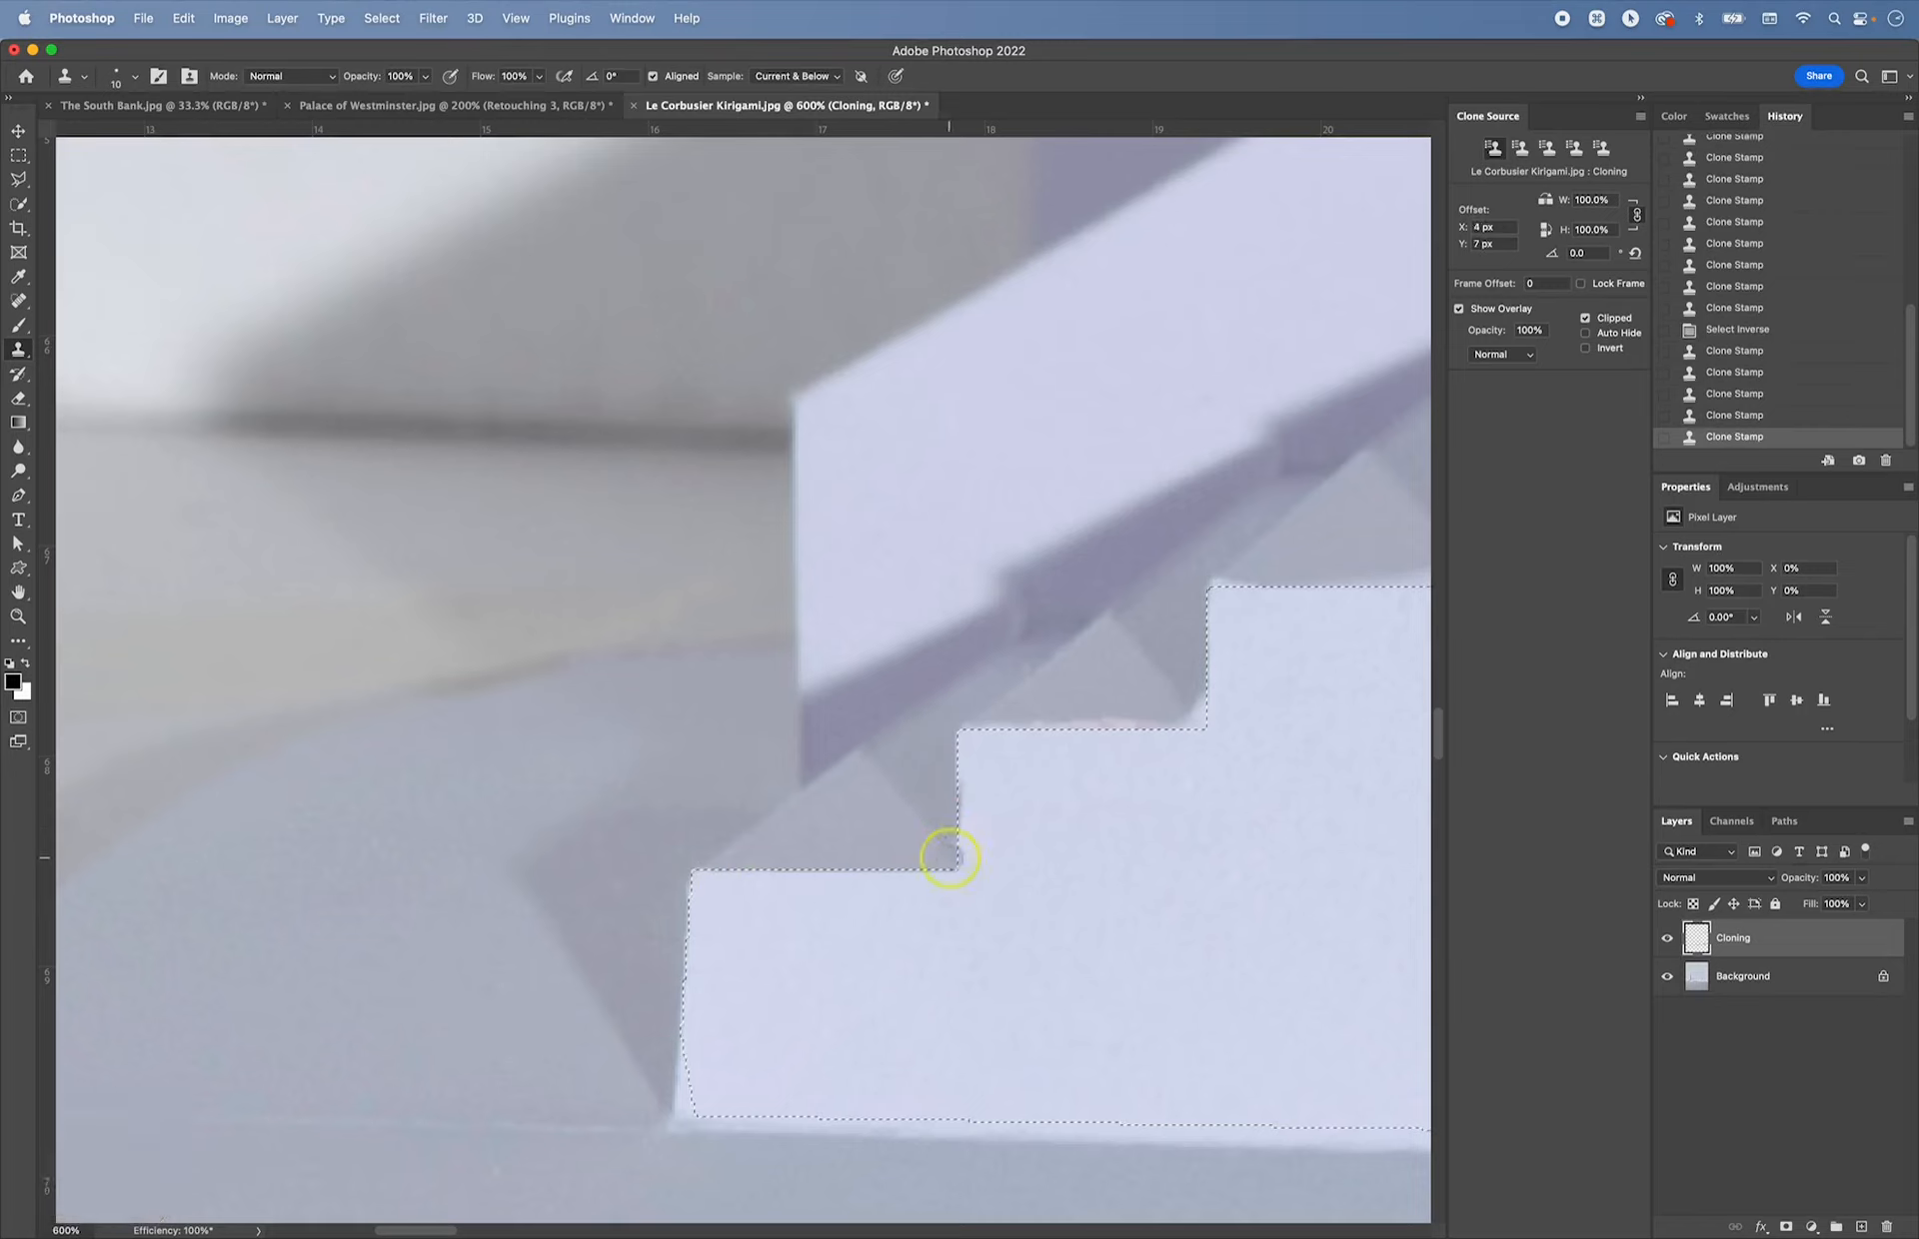
{"action": "left_click", "coordinate": [942, 805], "text": "alt"}
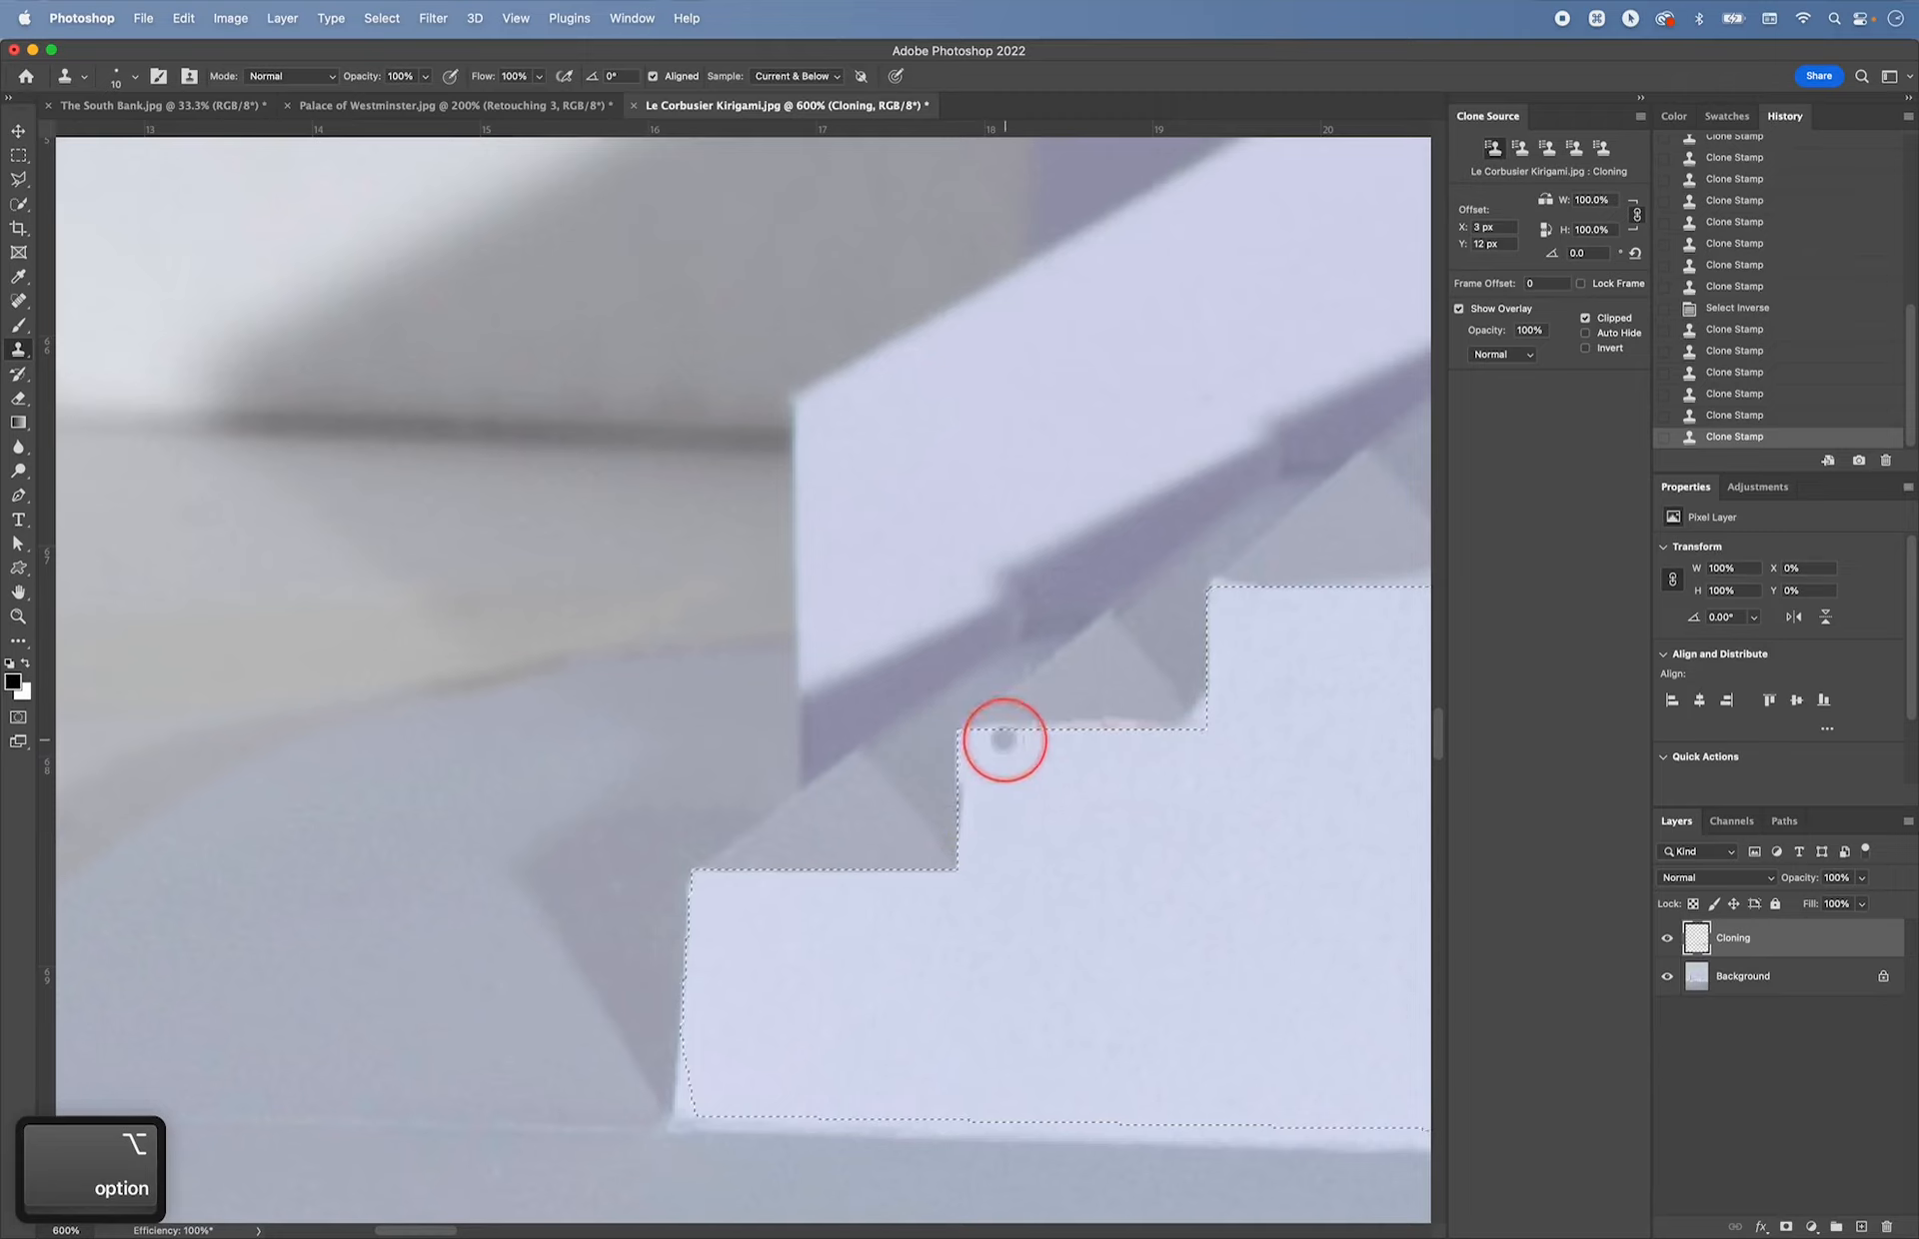
- Clone shadow tone over the light marks along the second step's tread, resampling beside the edge
{"action": "left_click", "coordinate": [1084, 710], "text": "alt"}
{"action": "left_click", "coordinate": [1023, 715], "text": "alt"}
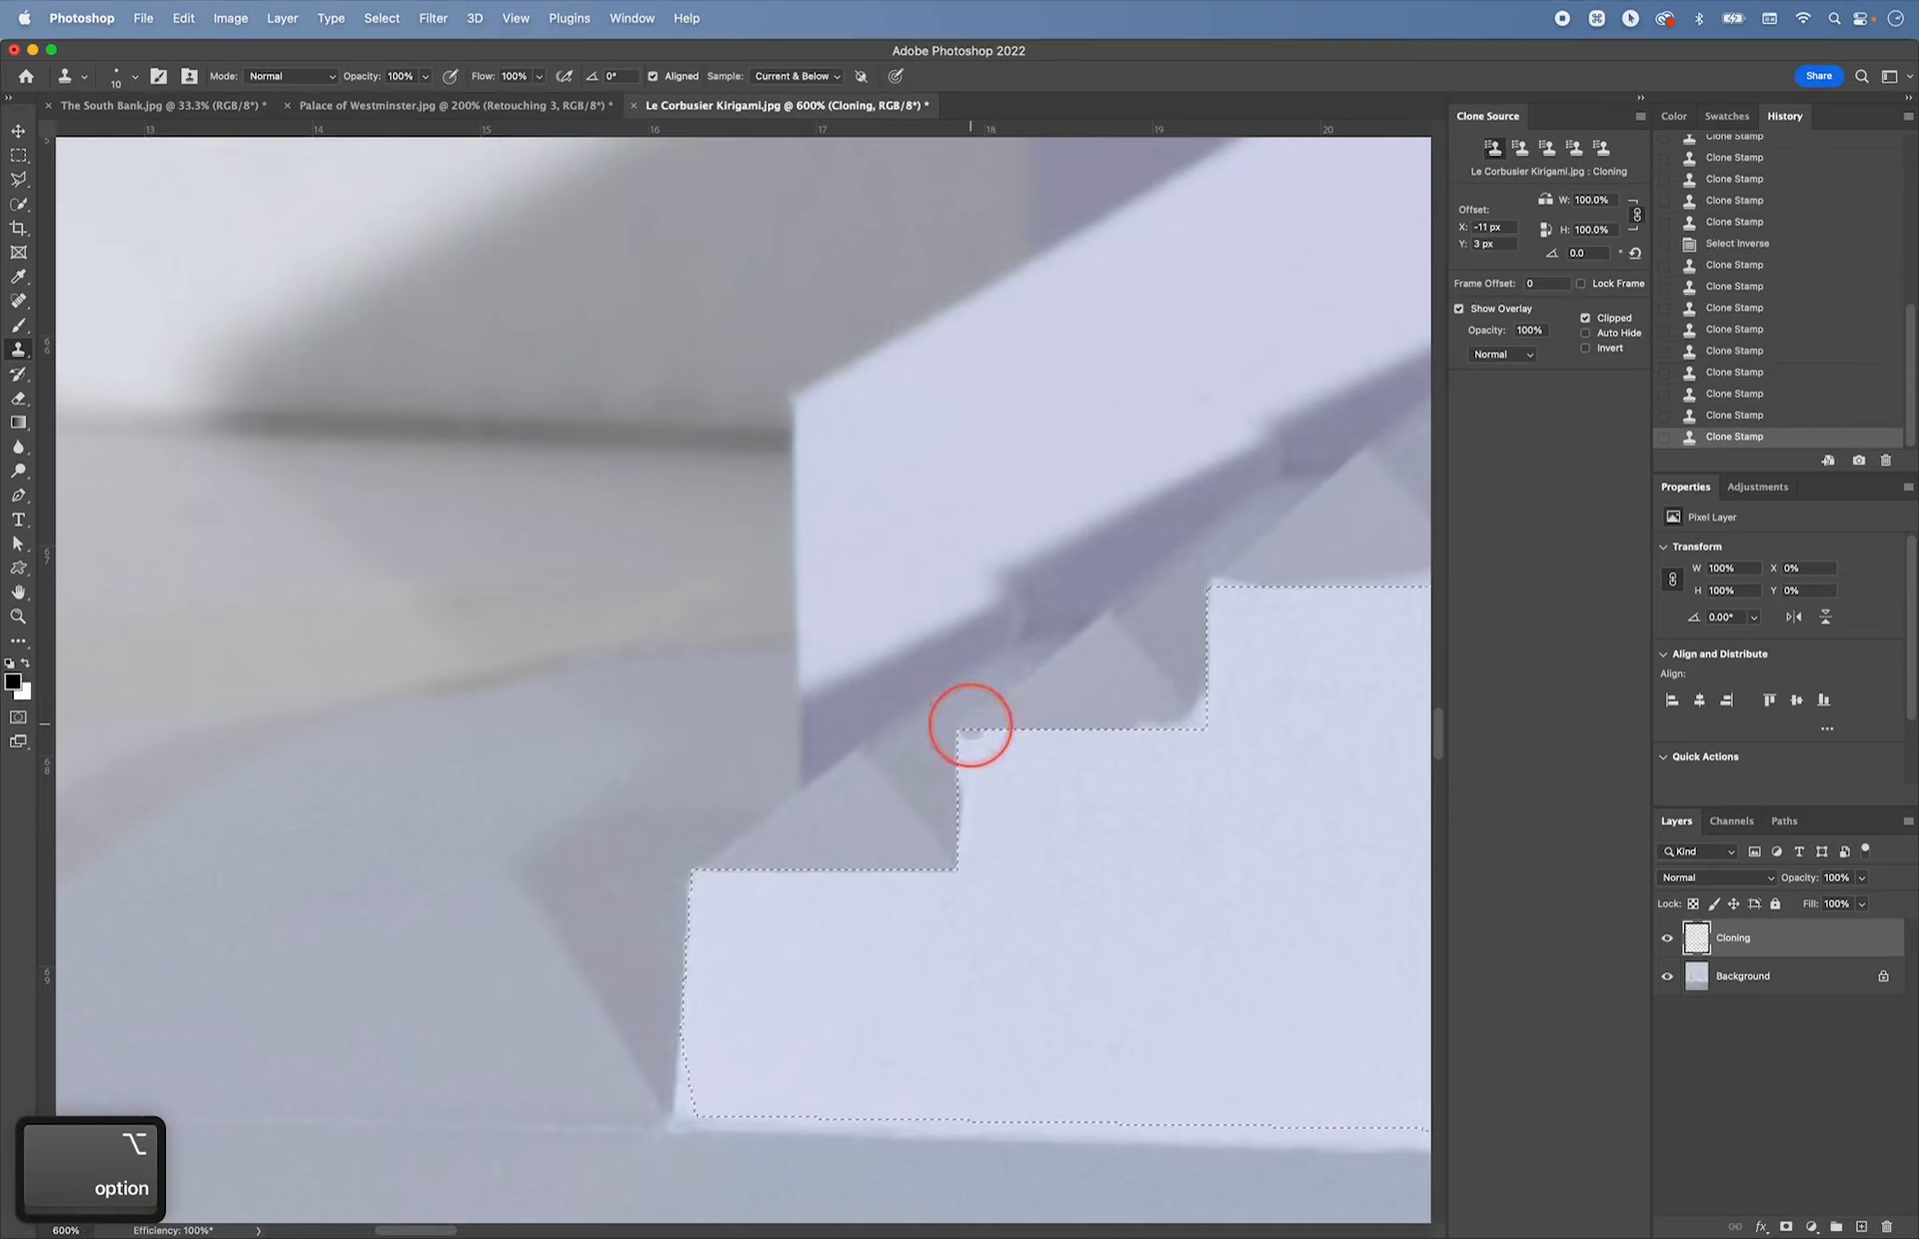
{"action": "left_click", "coordinate": [1127, 724], "text": "alt"}
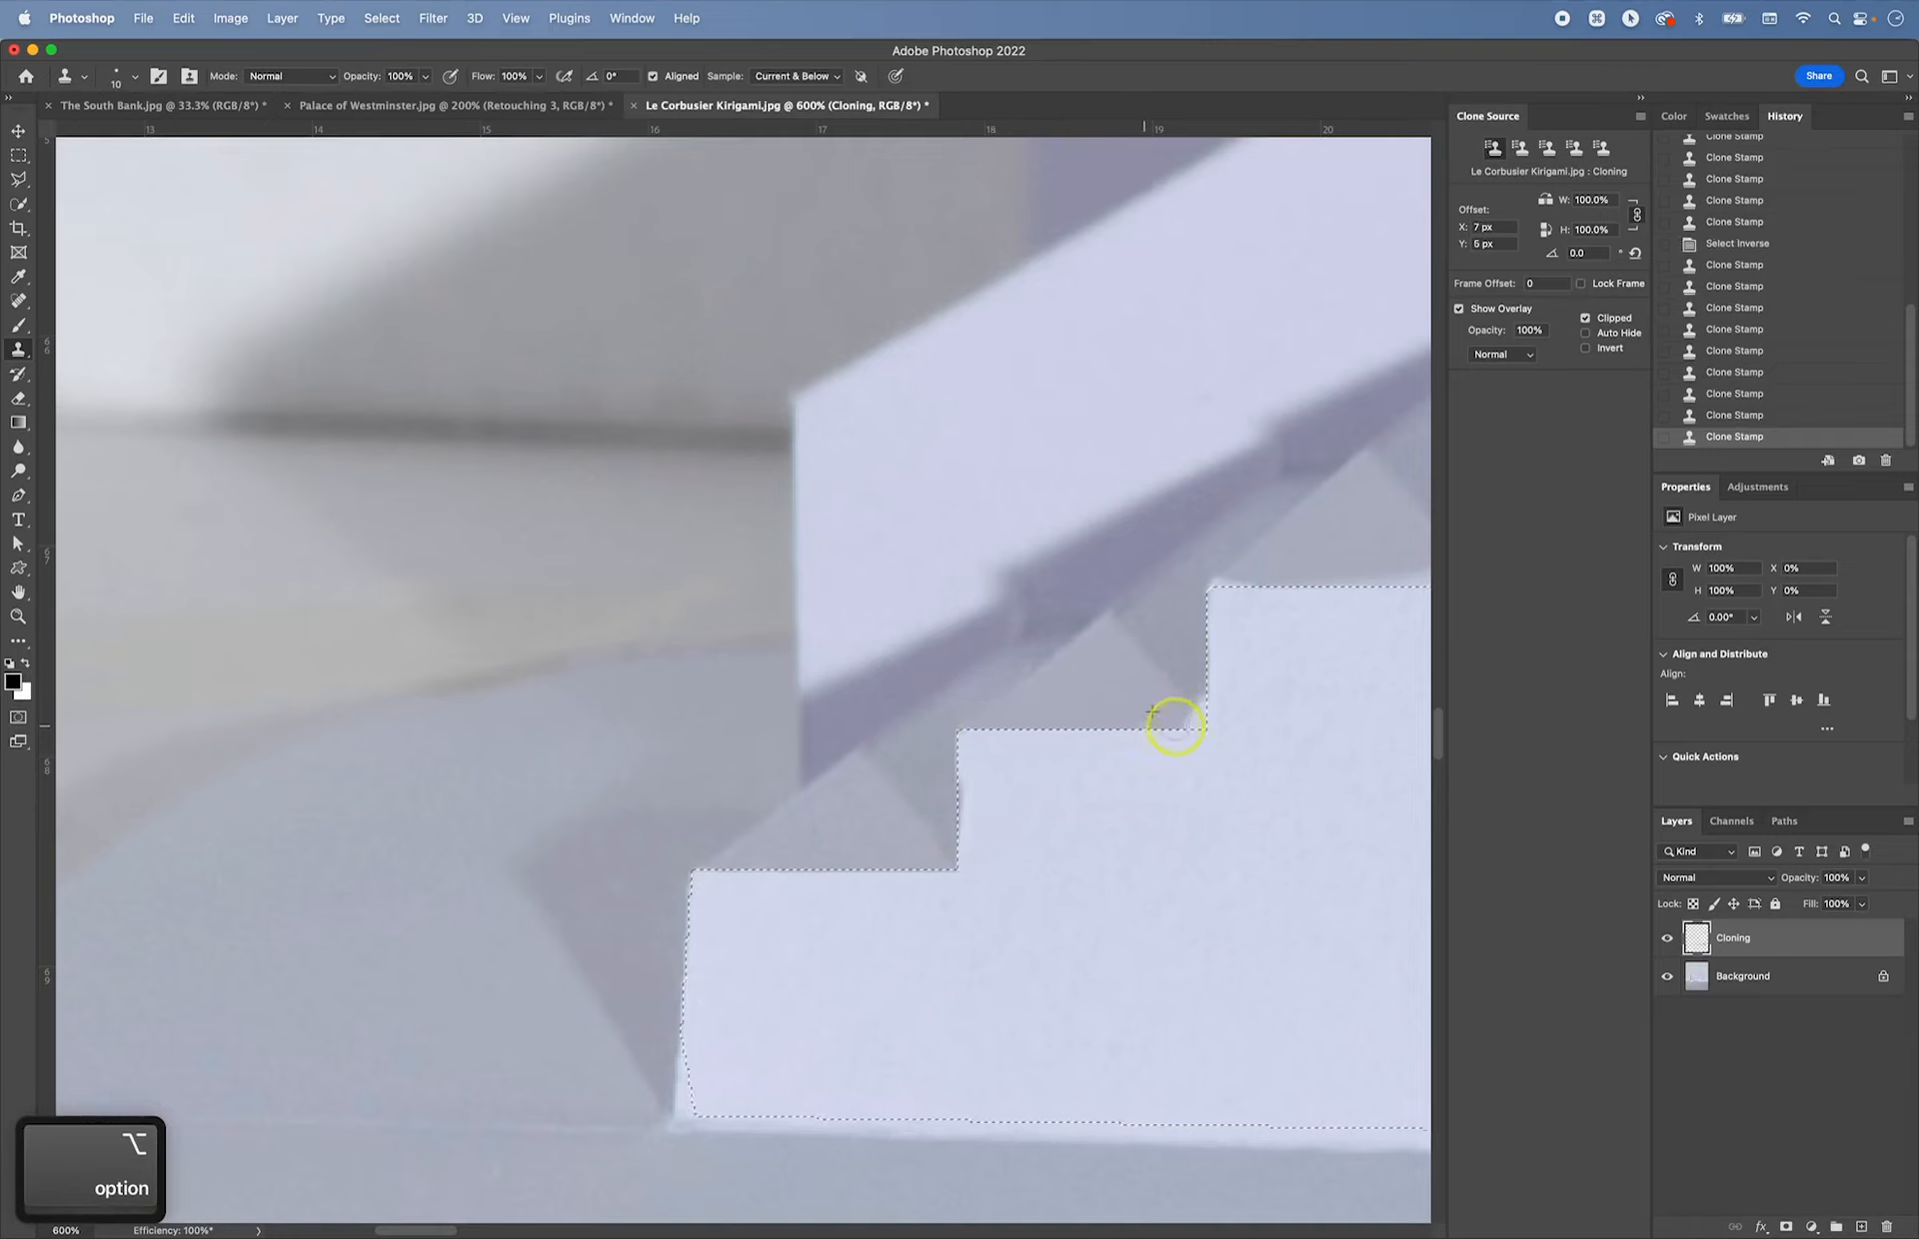
{"action": "left_click", "coordinate": [1170, 720], "text": "alt"}
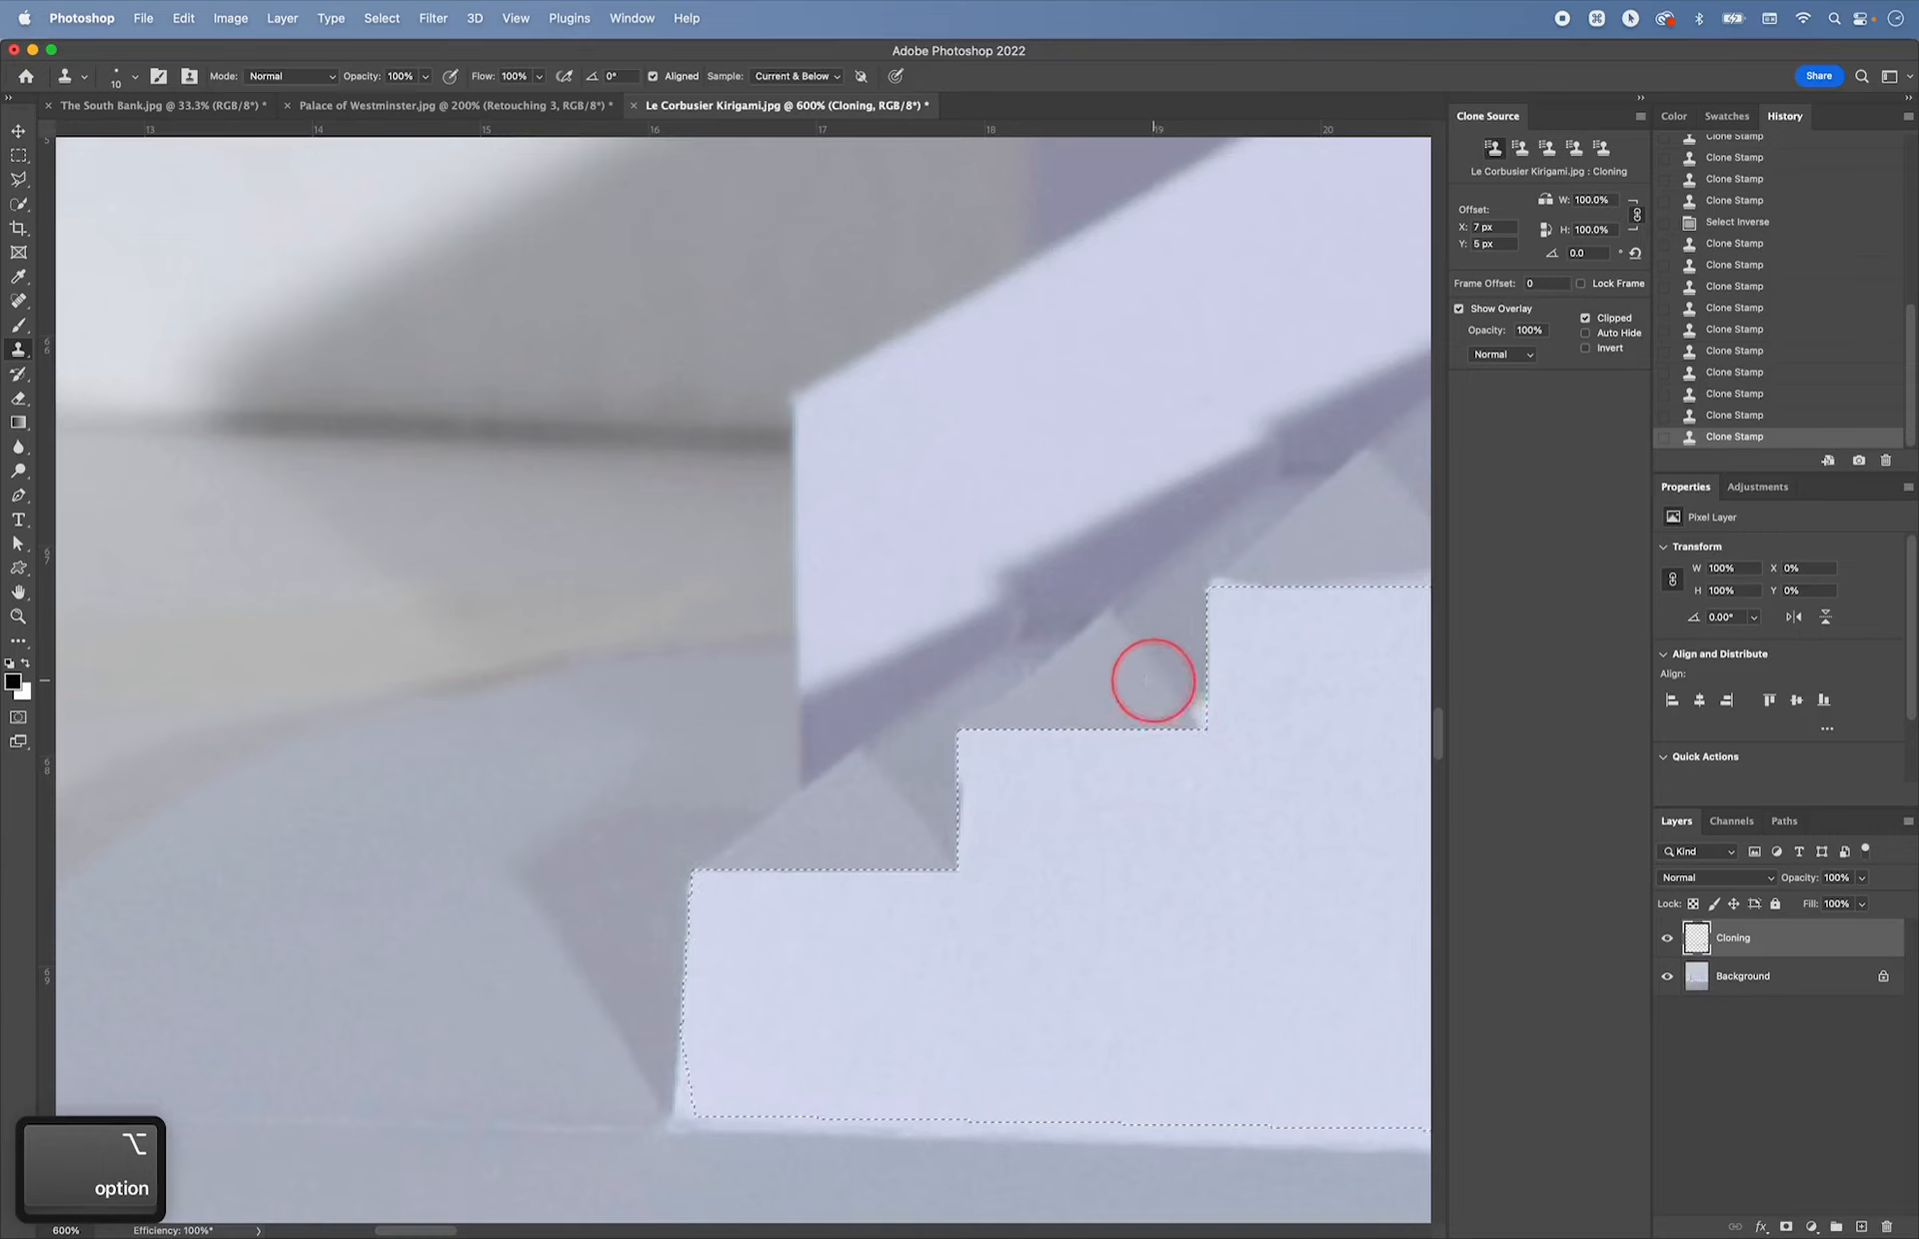
- Clone the second step's inner corner clean with a 25 px brush and reset the clone source rotation to 0.0
{"action": "key", "text": "bracketright"}
{"action": "key", "text": "bracketright"}
{"action": "key", "text": "bracketright"}
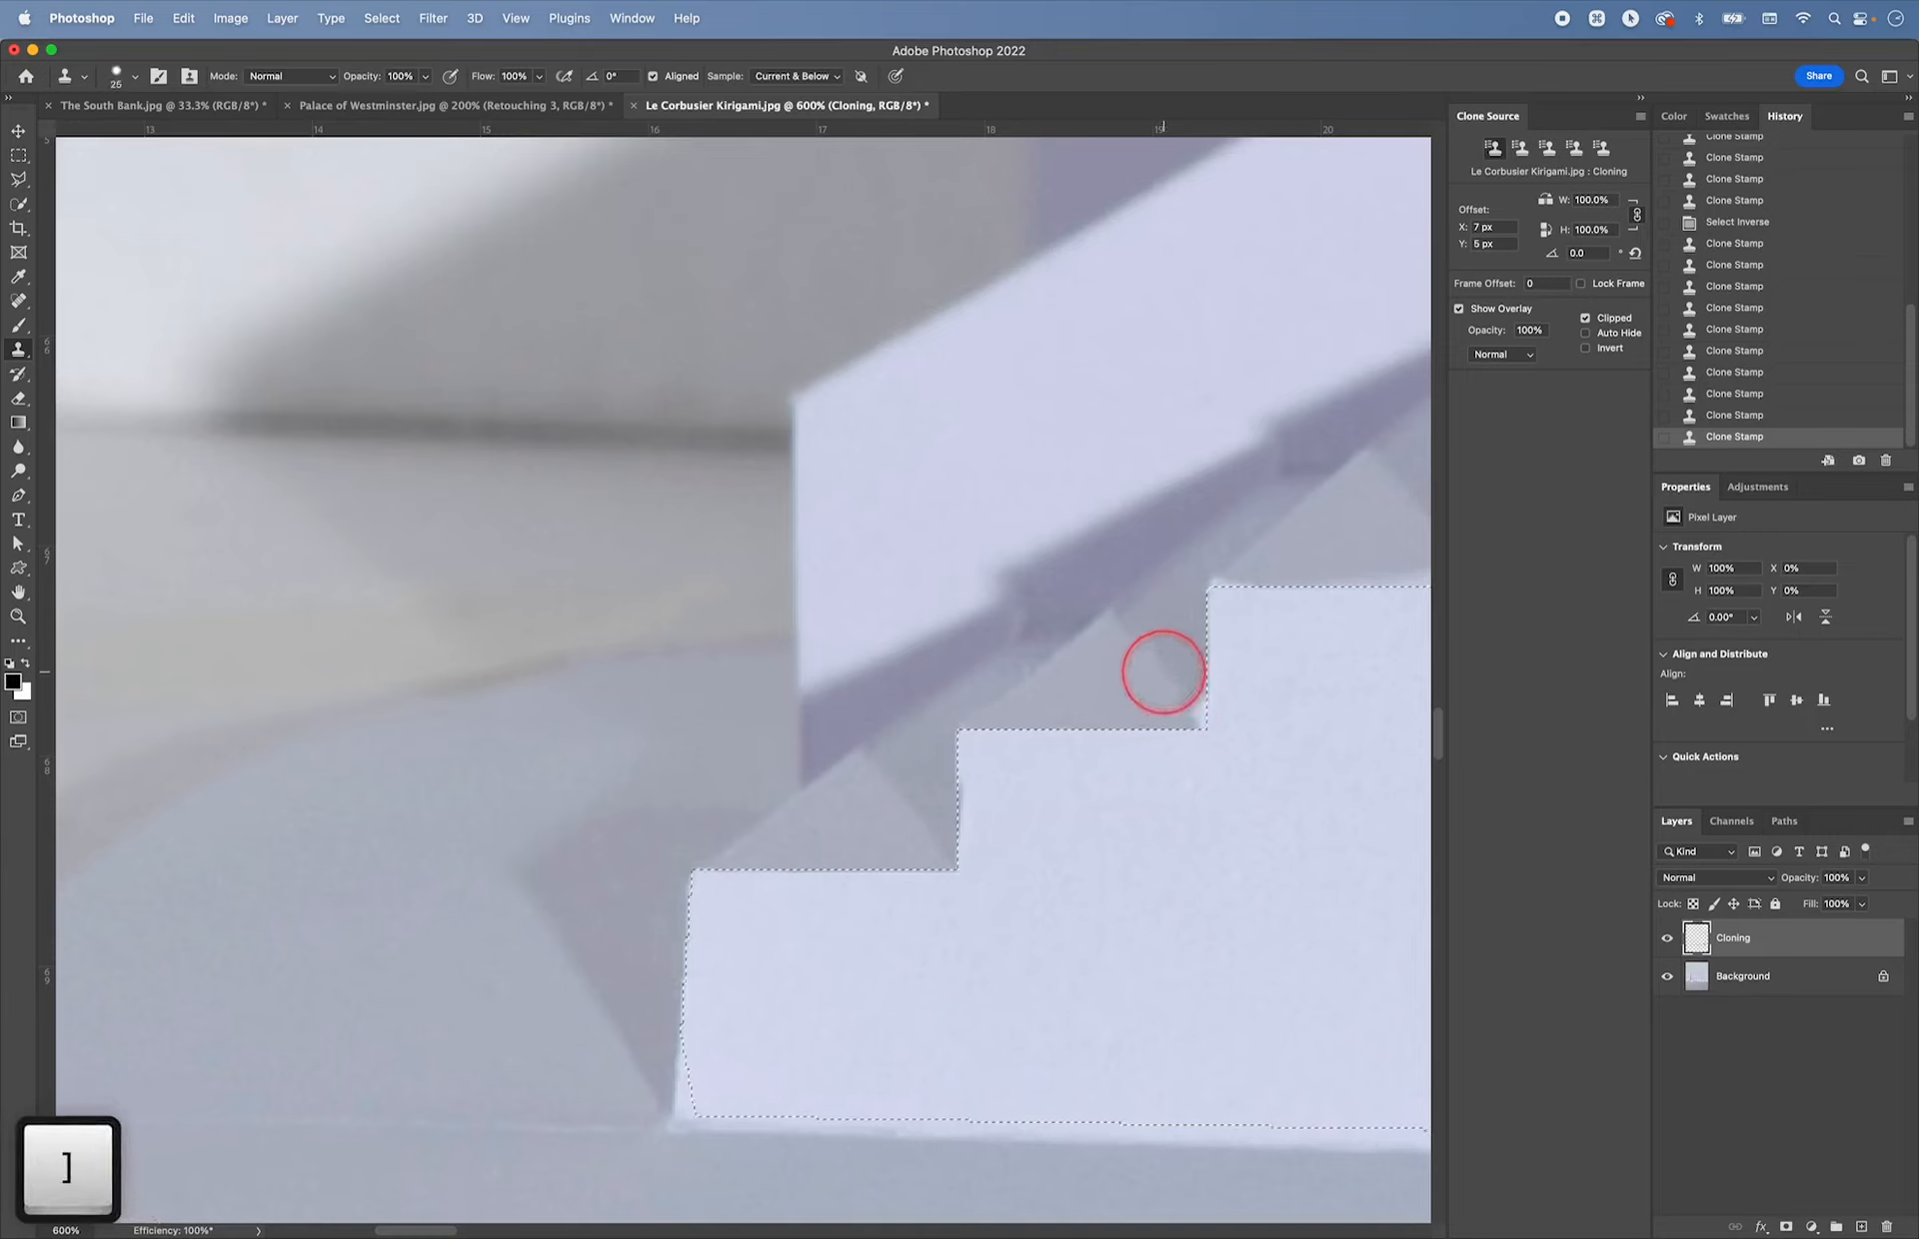
{"action": "key", "text": "alt"}
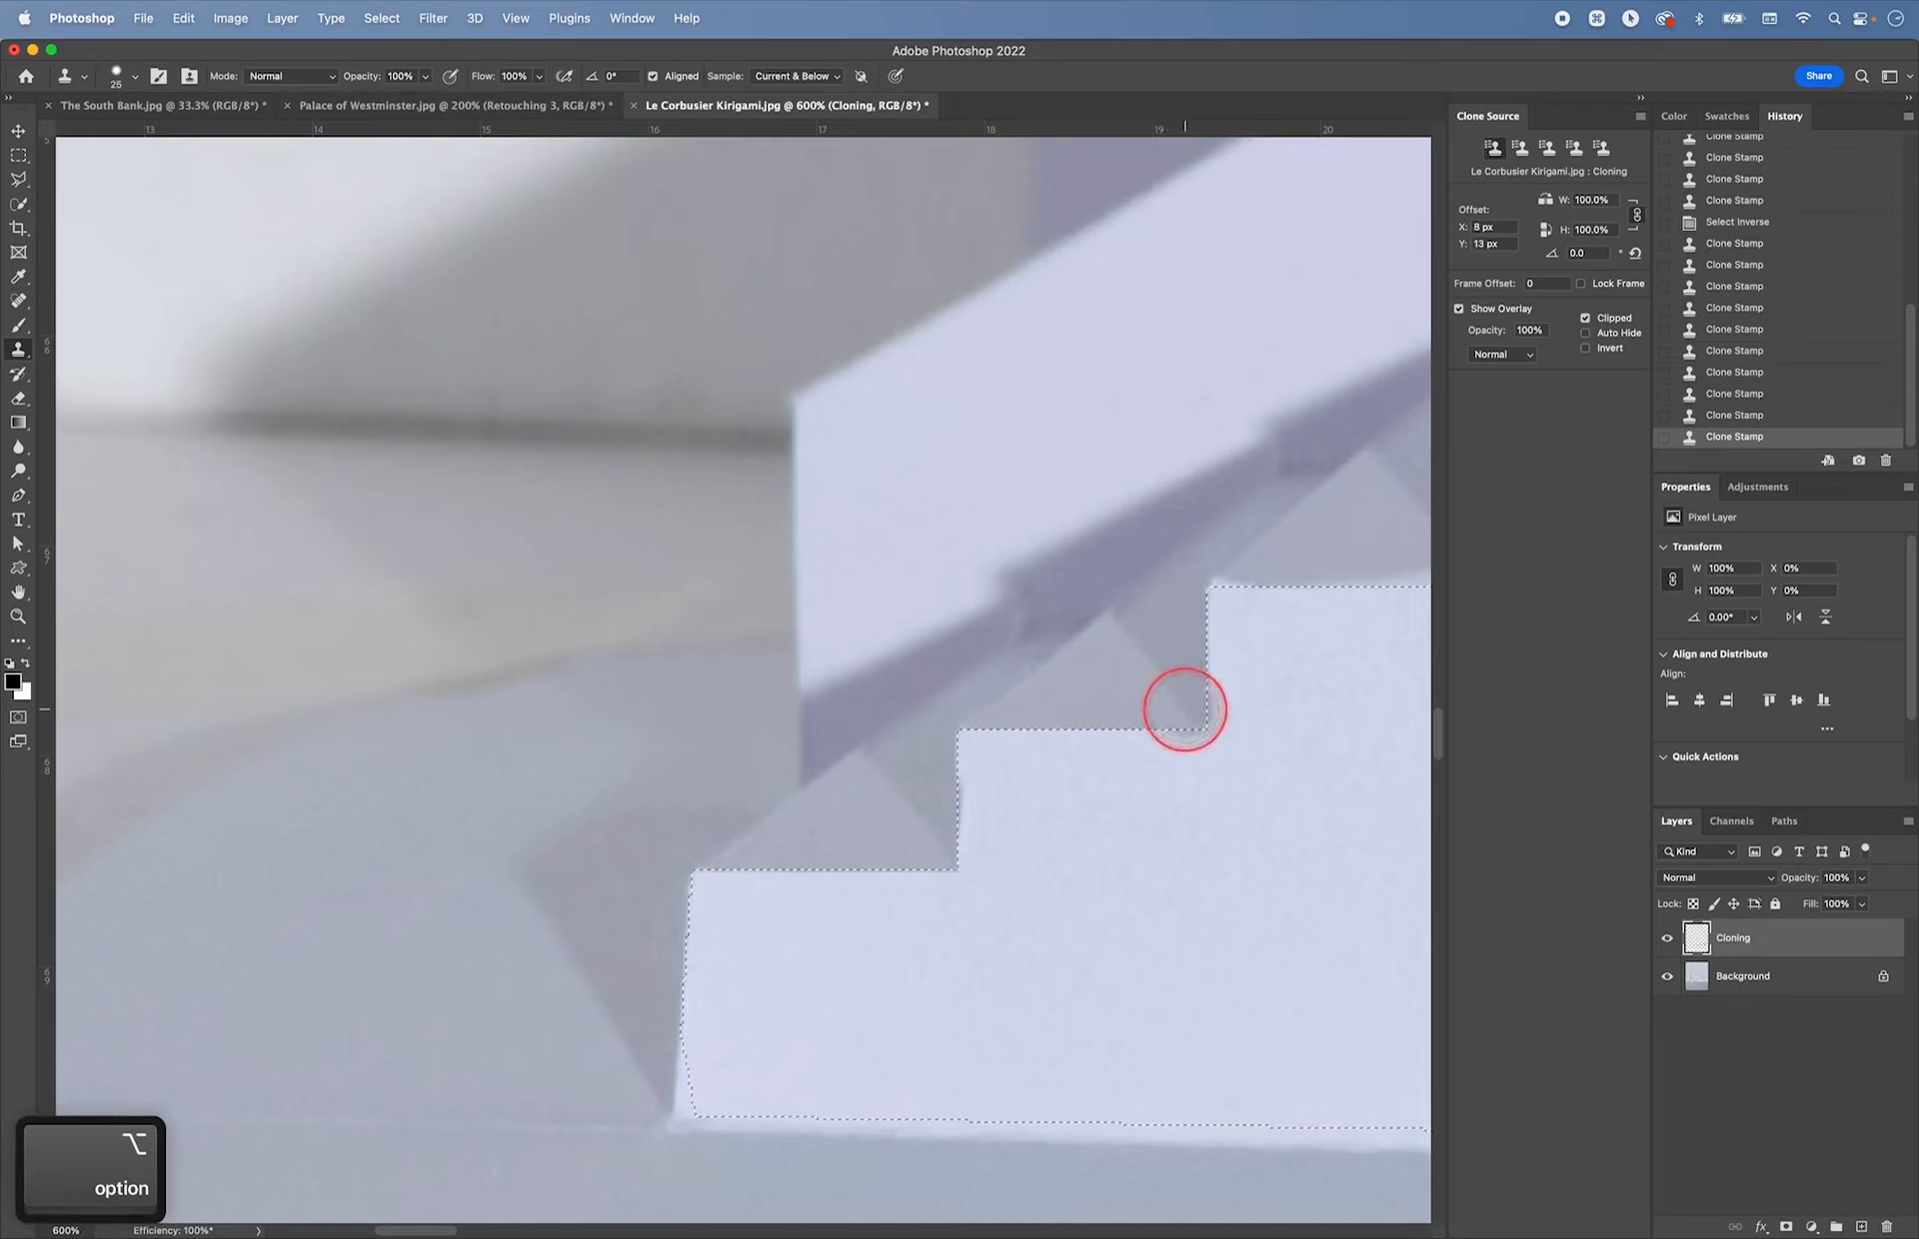
{"action": "left_click", "coordinate": [1197, 710]}
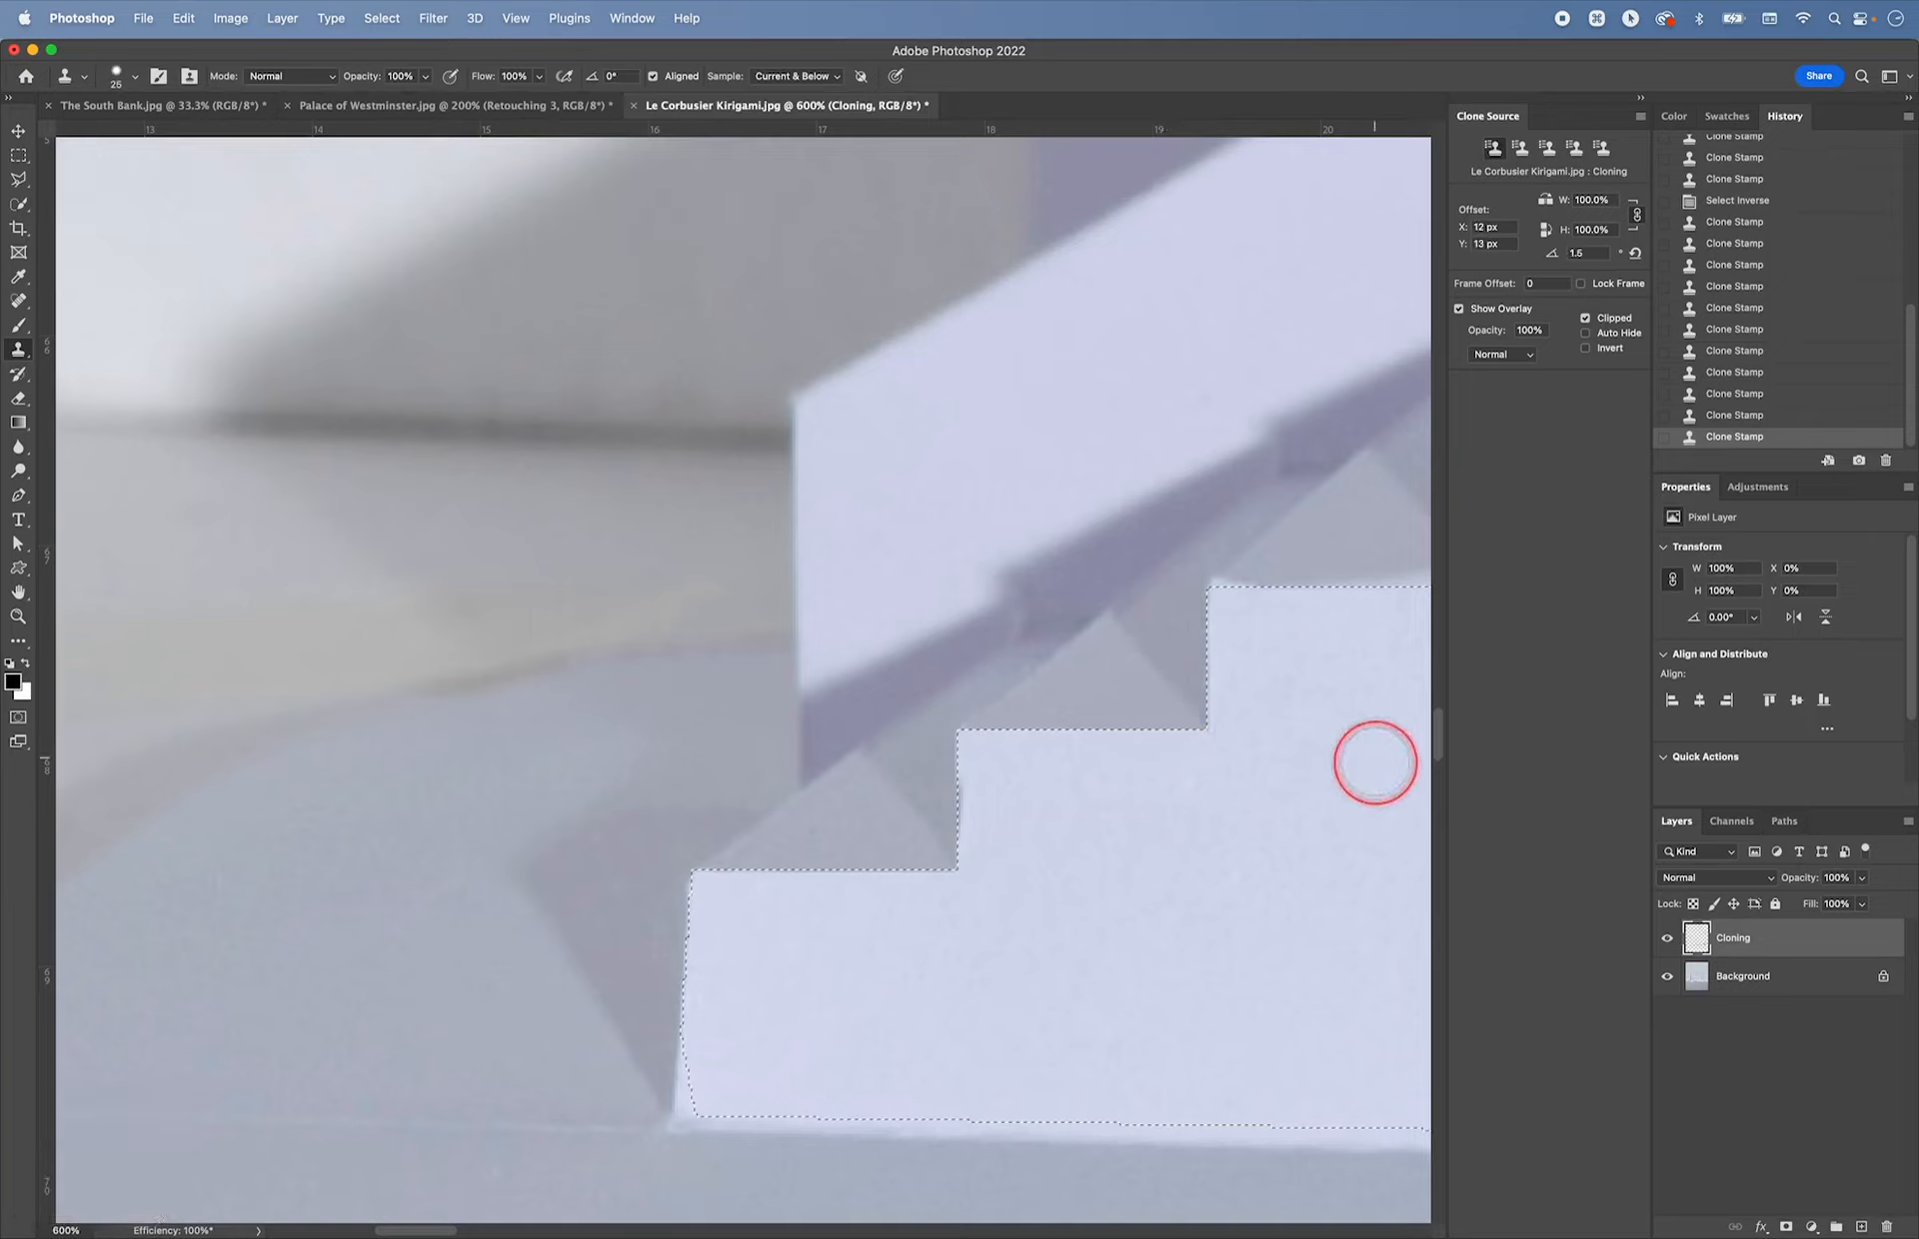
{"action": "left_click", "coordinate": [1635, 253]}
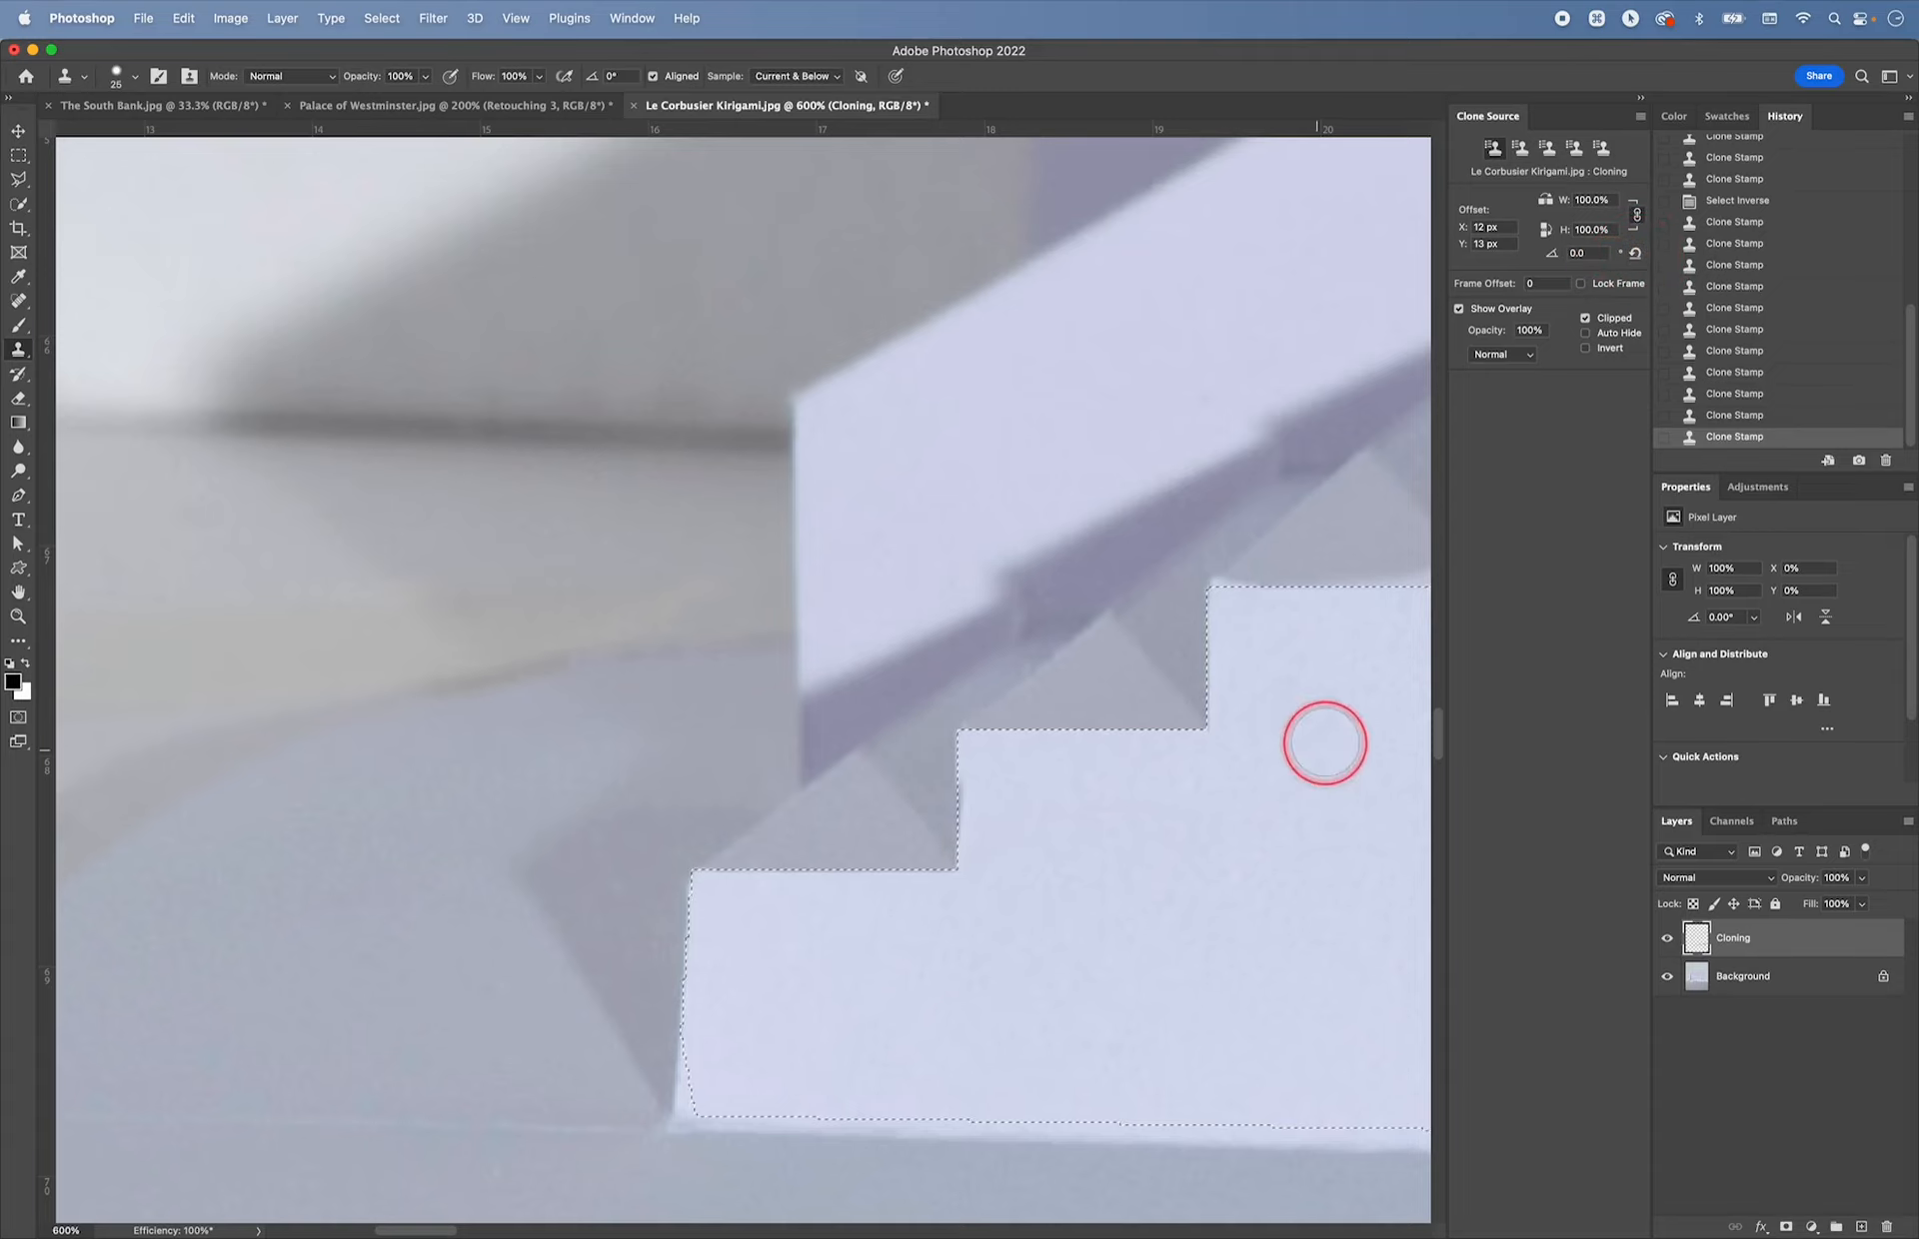
- Clone clean shadow tone into the inner corner of the third step
{"action": "key", "text": "space"}
{"action": "left_click_drag", "start_coordinate": [1295, 749], "coordinate": [1046, 810]}
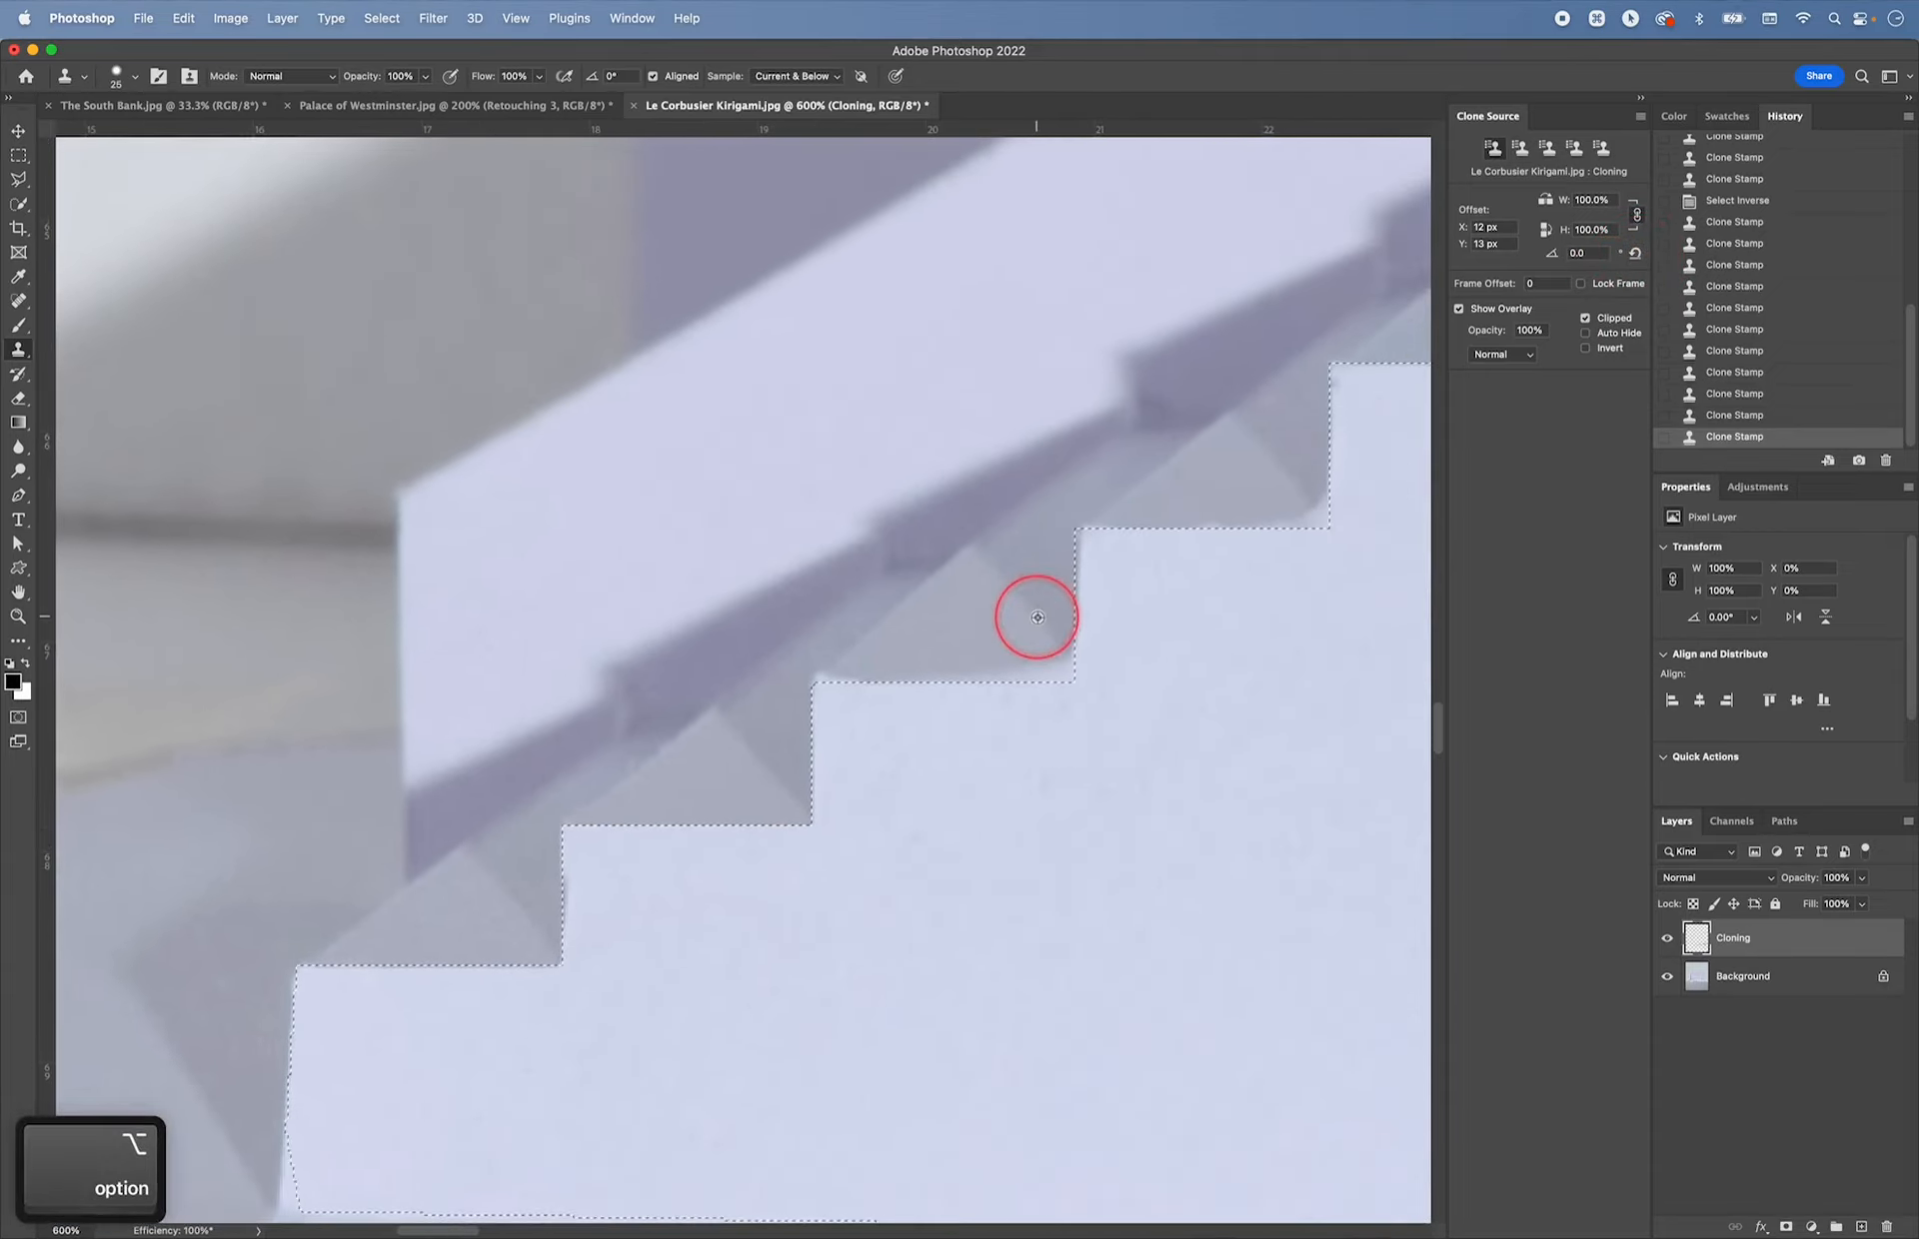
{"action": "left_click", "coordinate": [1060, 650], "text": "alt"}
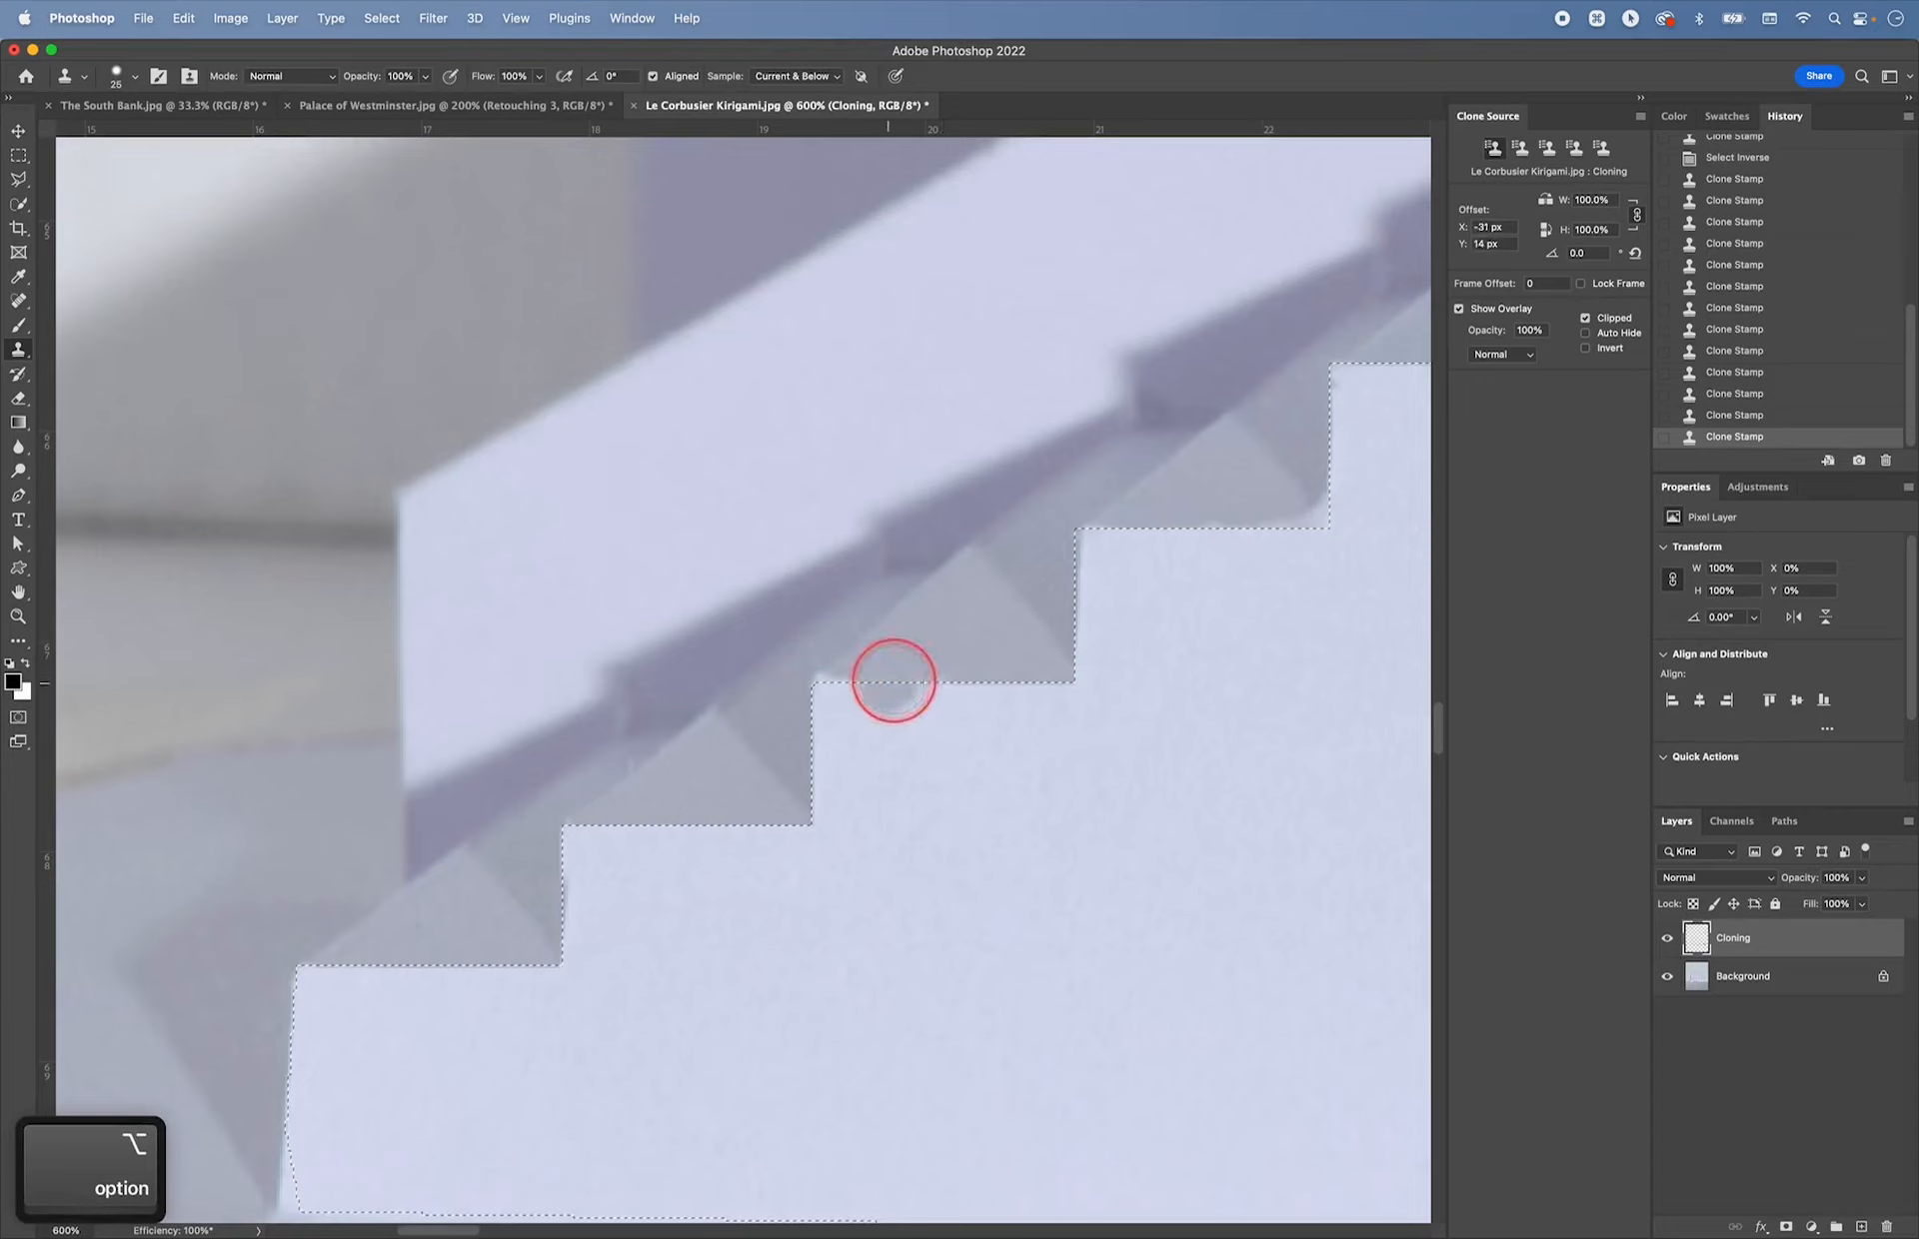
- Clone shadow tone along the rest of the third step's tread, including its outer corner, with a 10 px brush
{"action": "key", "text": "["}
{"action": "key", "text": "["}
{"action": "key", "text": "["}
{"action": "key", "text": "["}
{"action": "key", "text": "["}
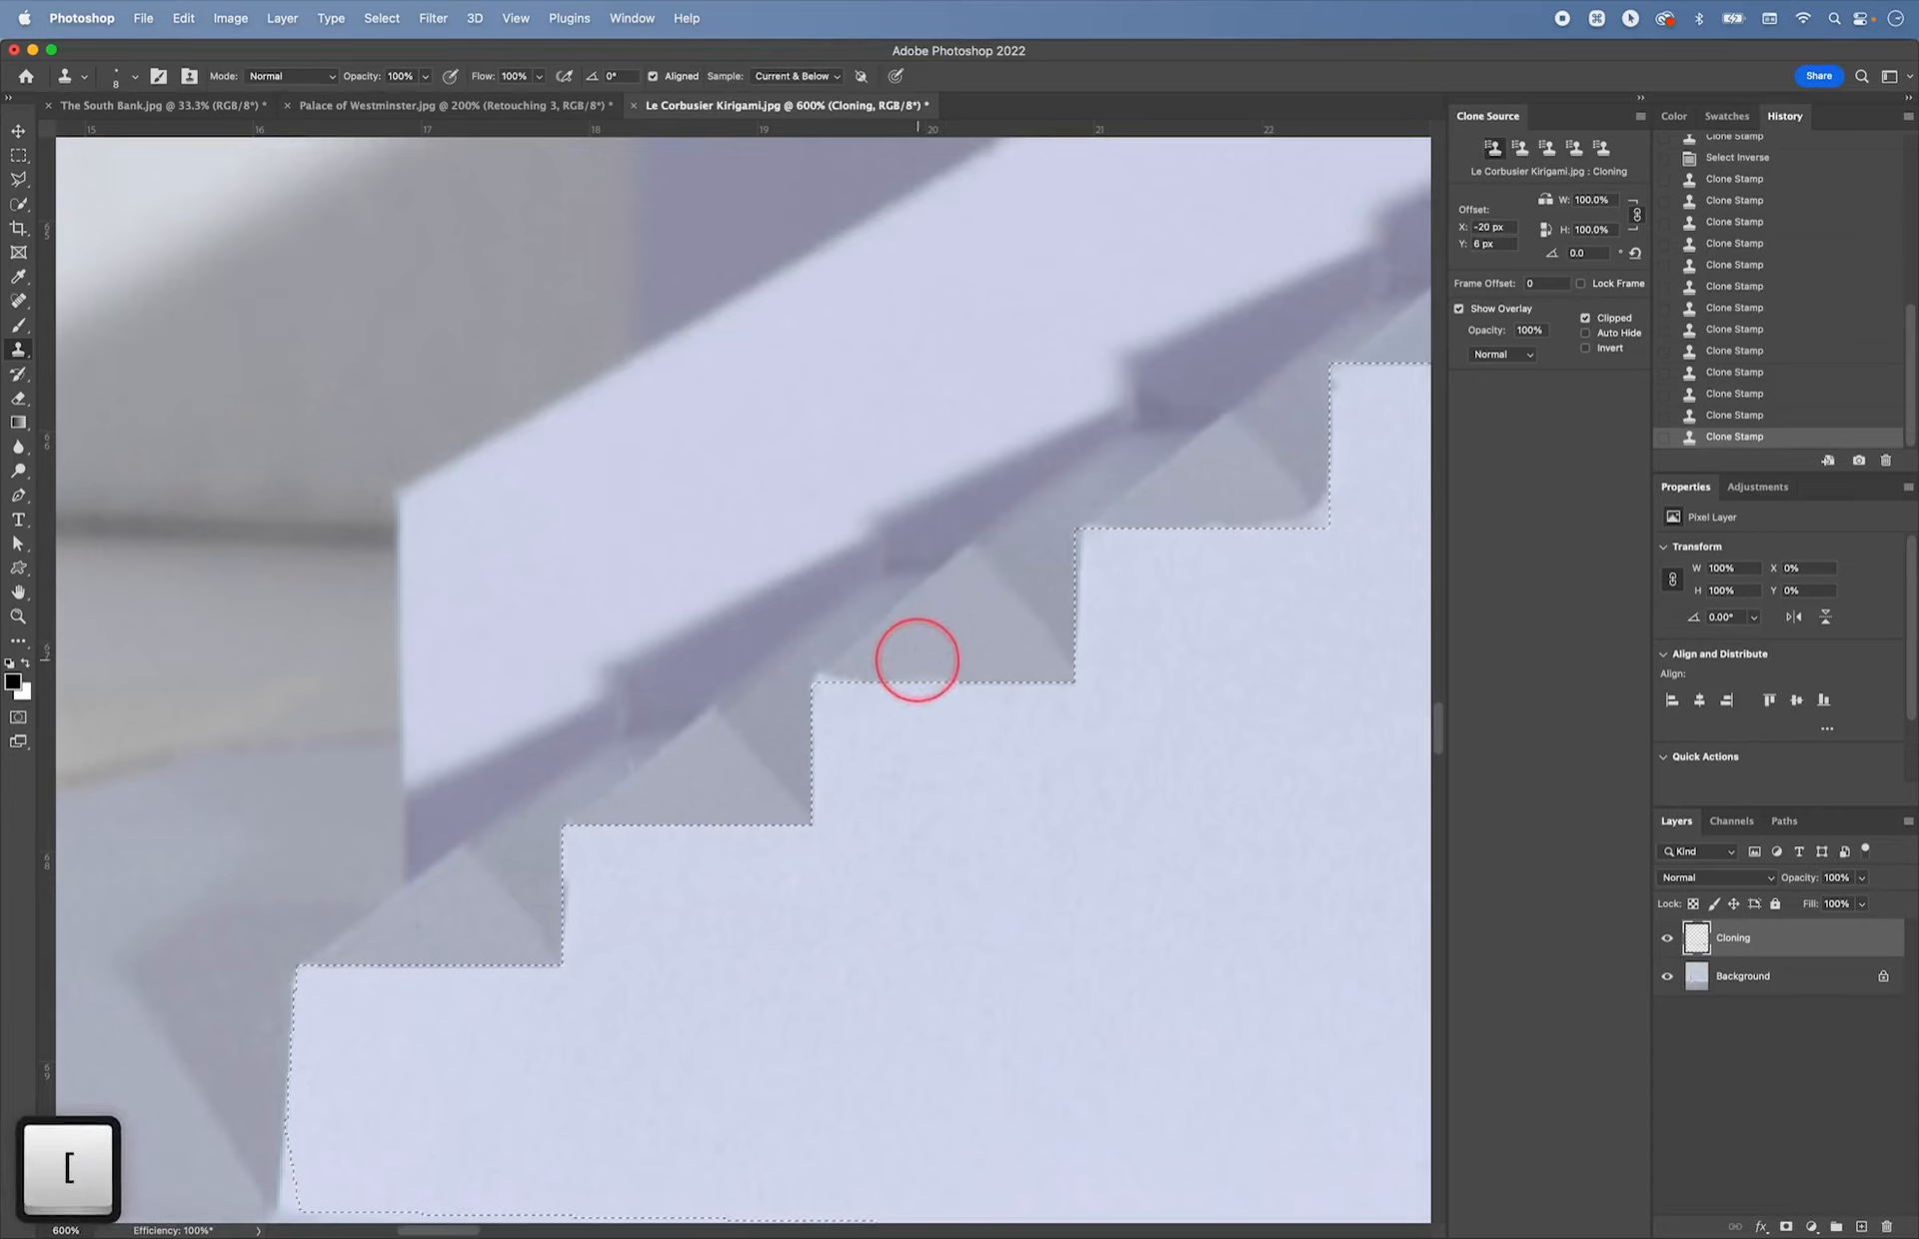
{"action": "key", "text": "bracketright"}
{"action": "key", "text": "bracketright"}
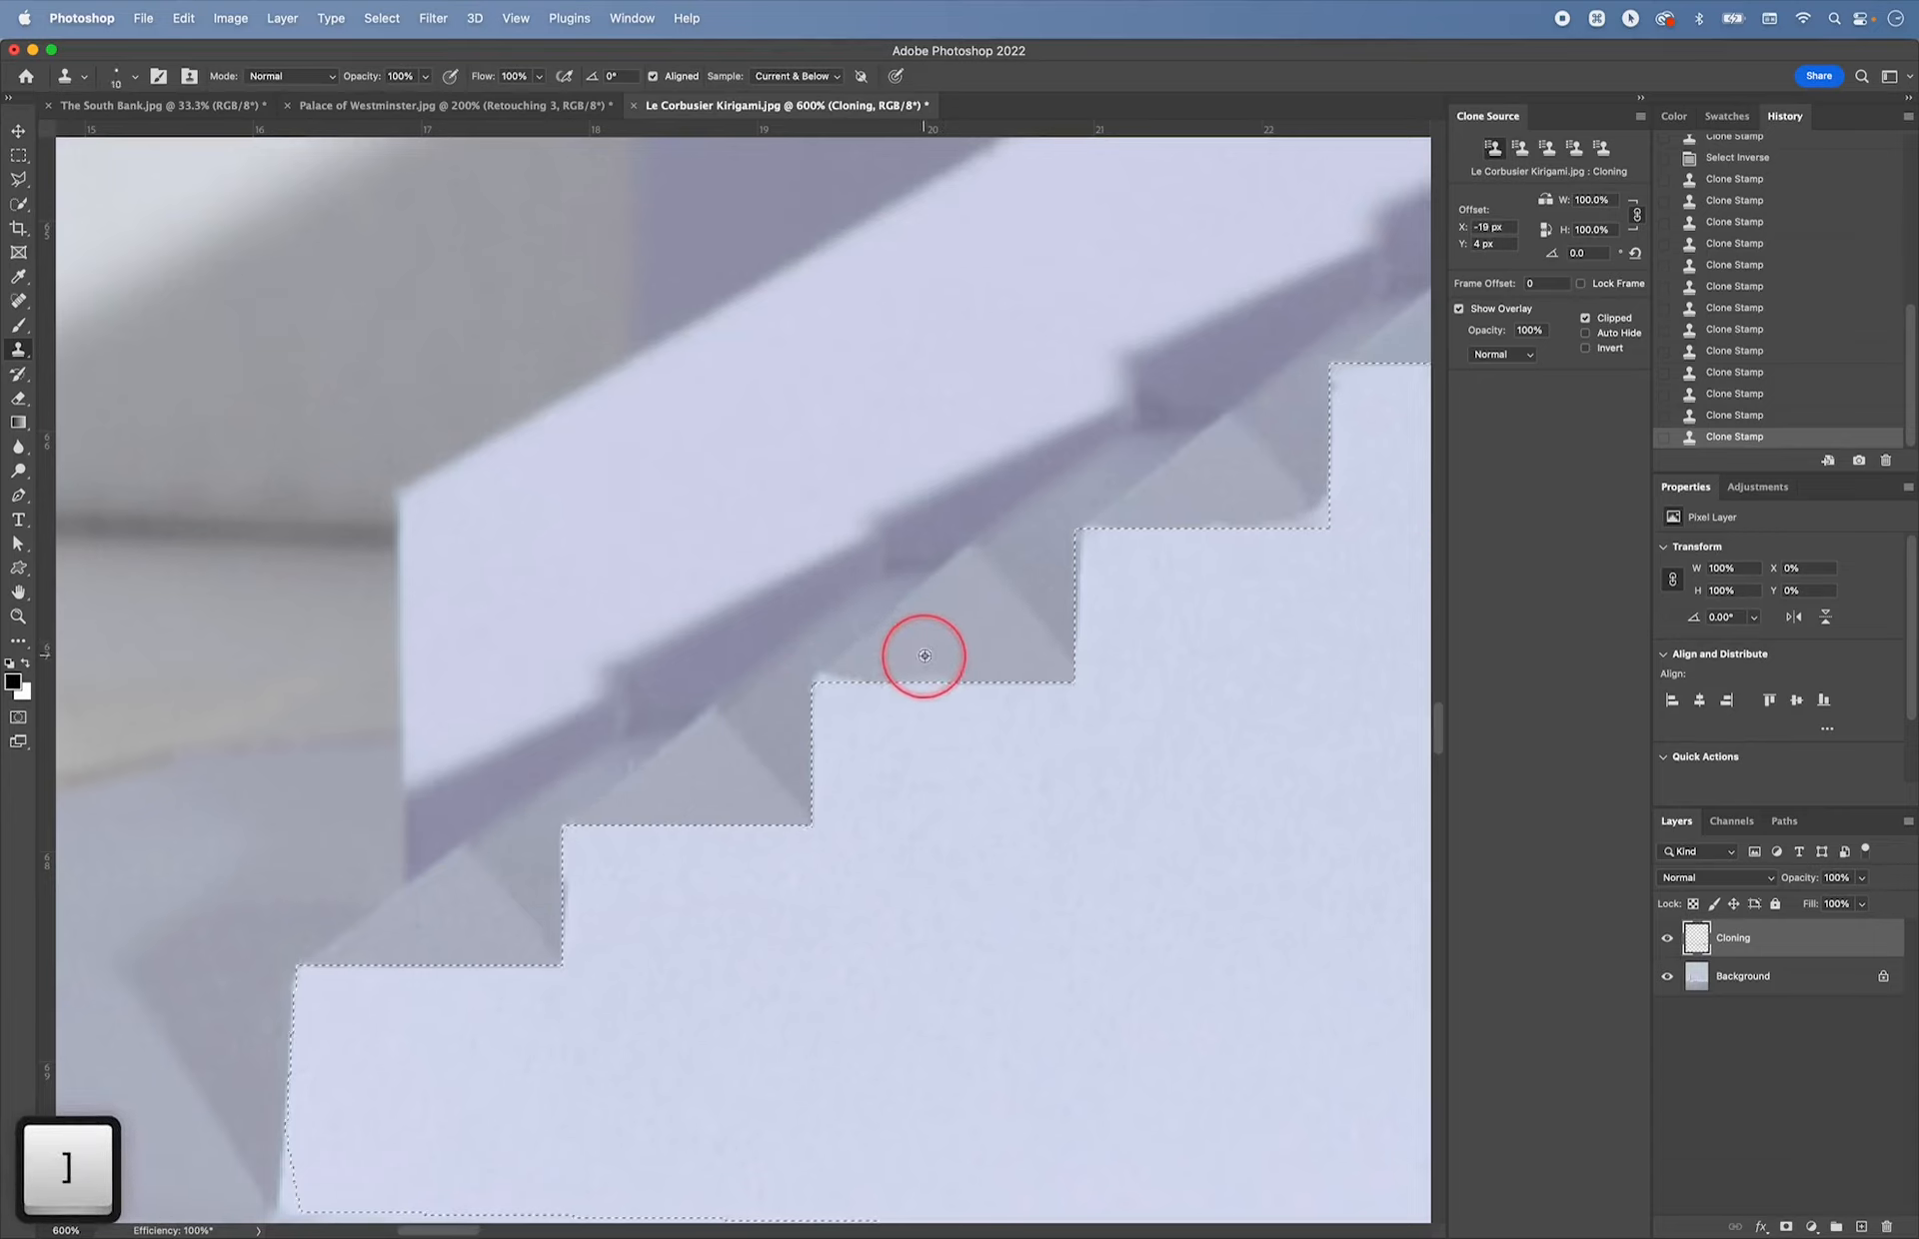
{"action": "left_click", "coordinate": [873, 679], "text": "alt"}
{"action": "left_click_drag", "start_coordinate": [835, 684], "coordinate": [840, 681]}
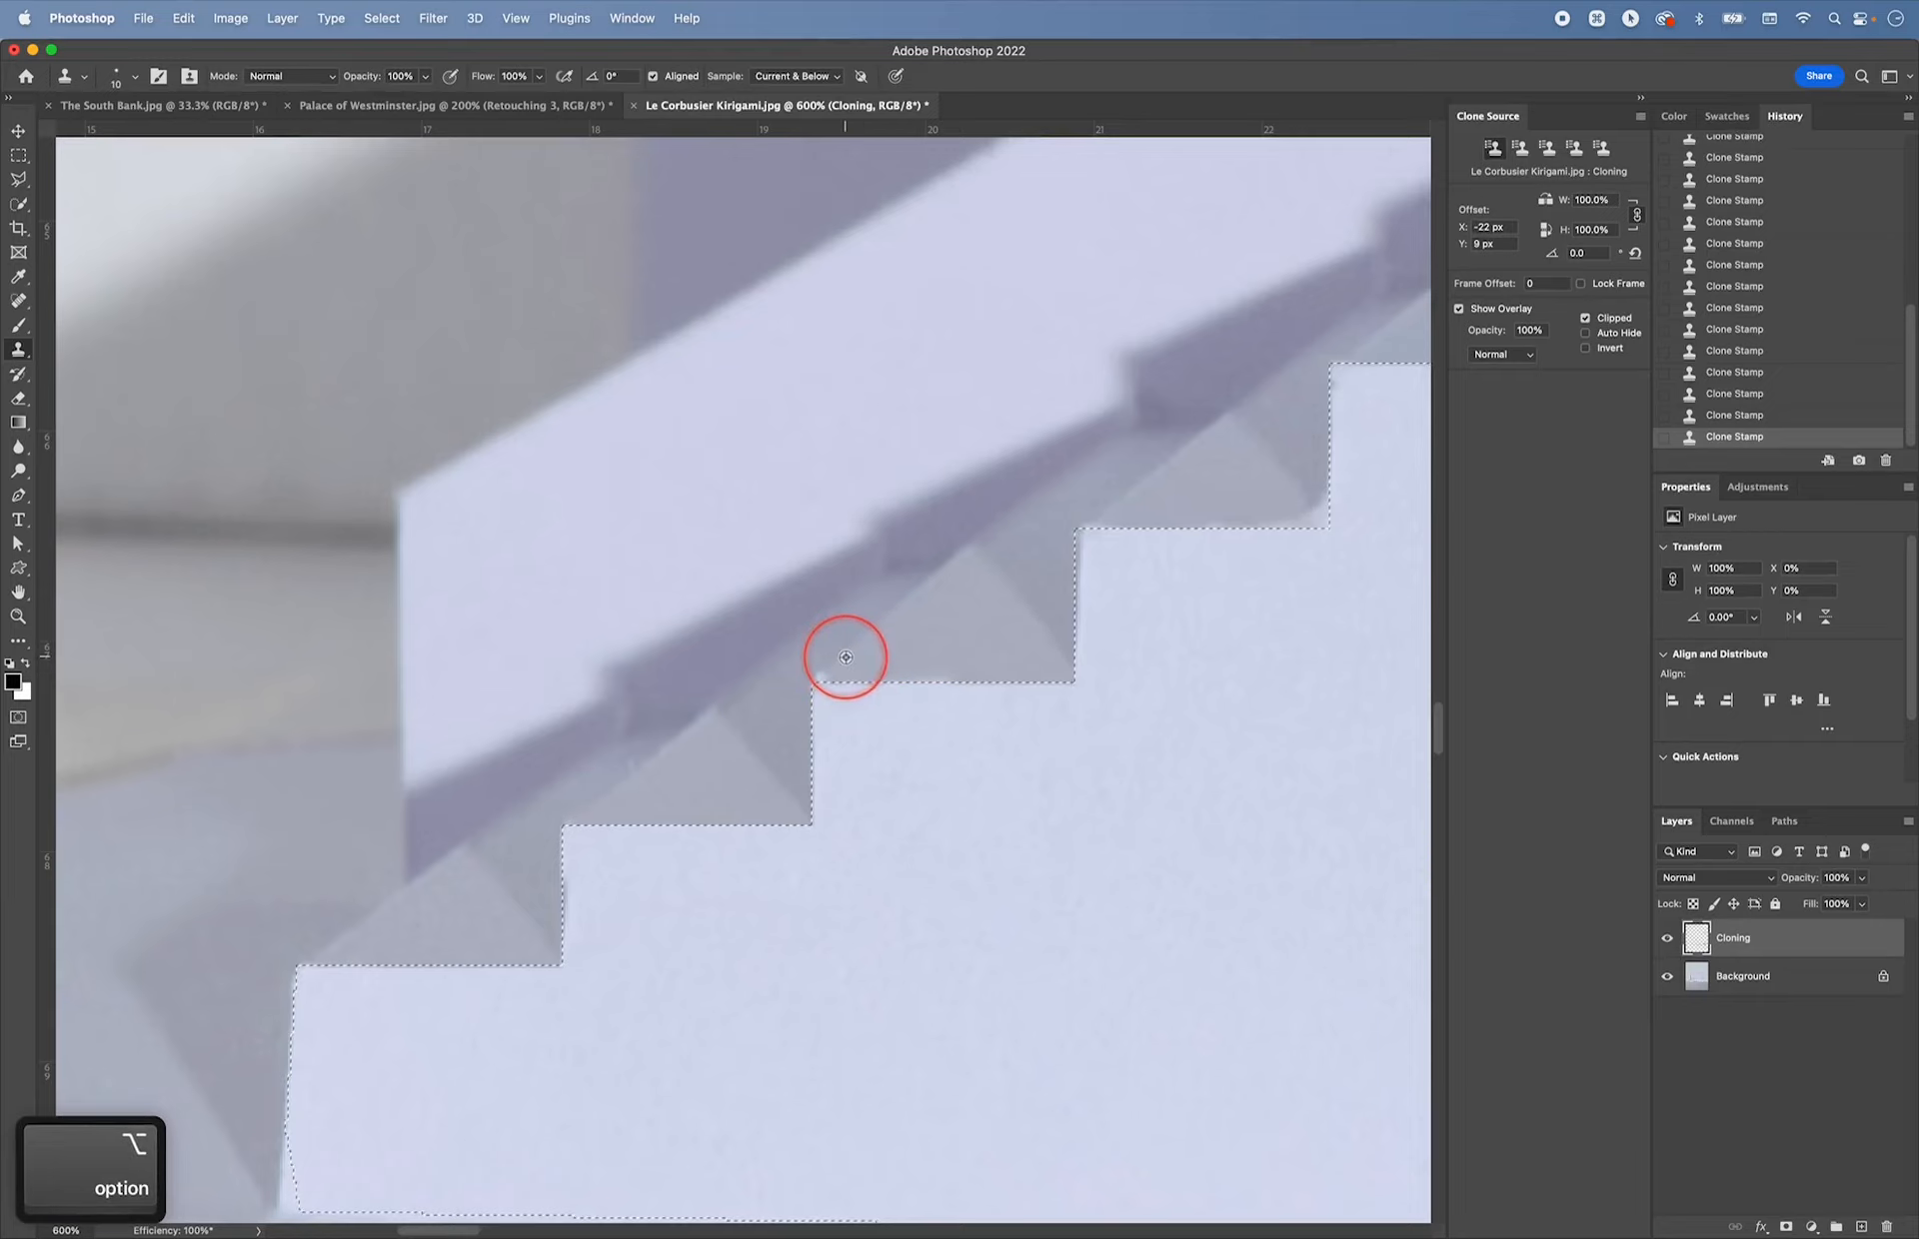
{"action": "left_click", "coordinate": [1011, 673], "text": "alt"}
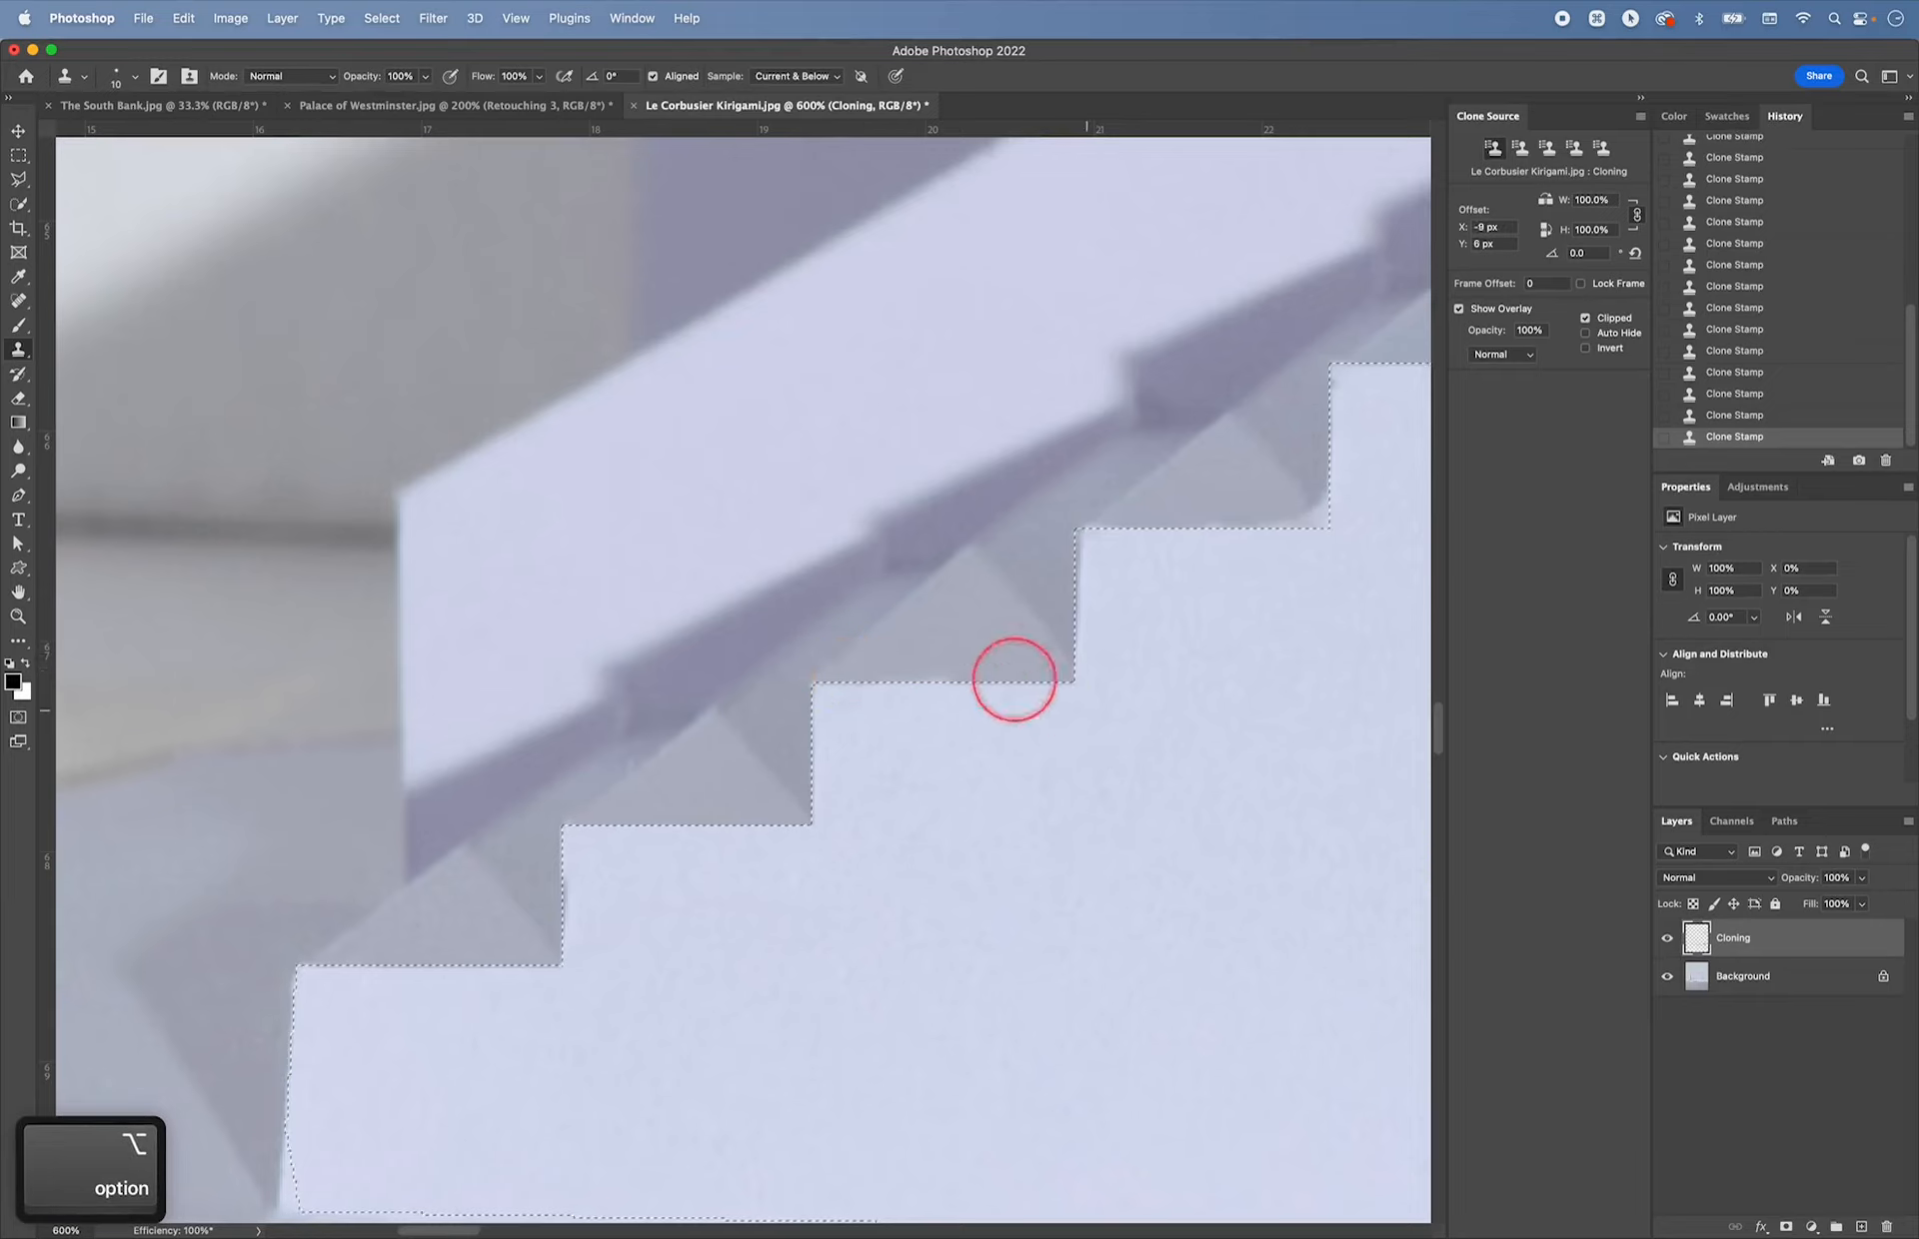
{"action": "left_click_drag", "start_coordinate": [970, 677], "coordinate": [1034, 679]}
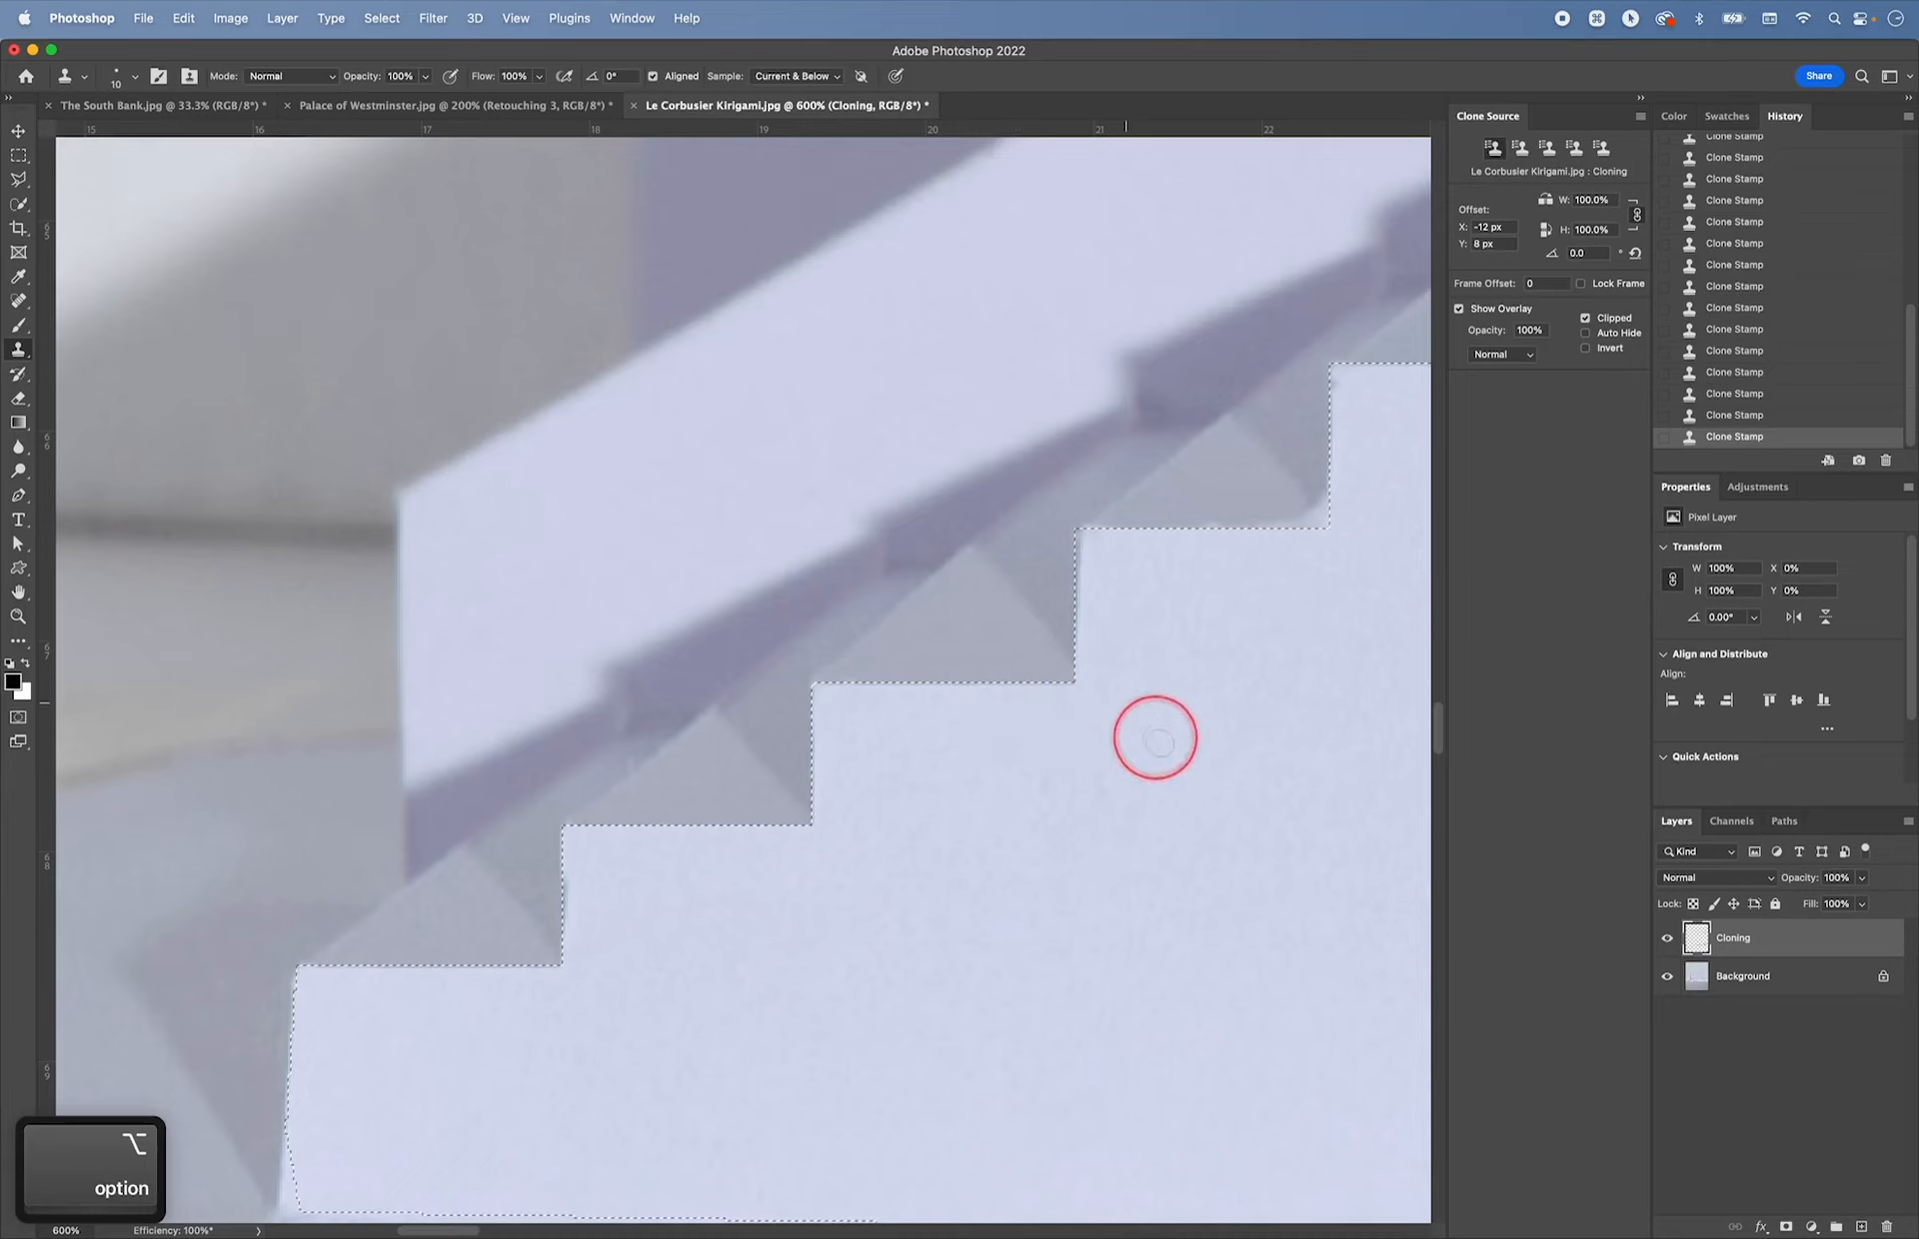
- Clone shadow tone over the light patch in the fourth step's inner corner, resampling the nearby shading
{"action": "key", "text": "space"}
{"action": "left_click_drag", "start_coordinate": [1237, 640], "coordinate": [942, 722]}
{"action": "left_click", "coordinate": [926, 605], "text": "alt"}
{"action": "left_click", "coordinate": [974, 594], "text": "alt"}
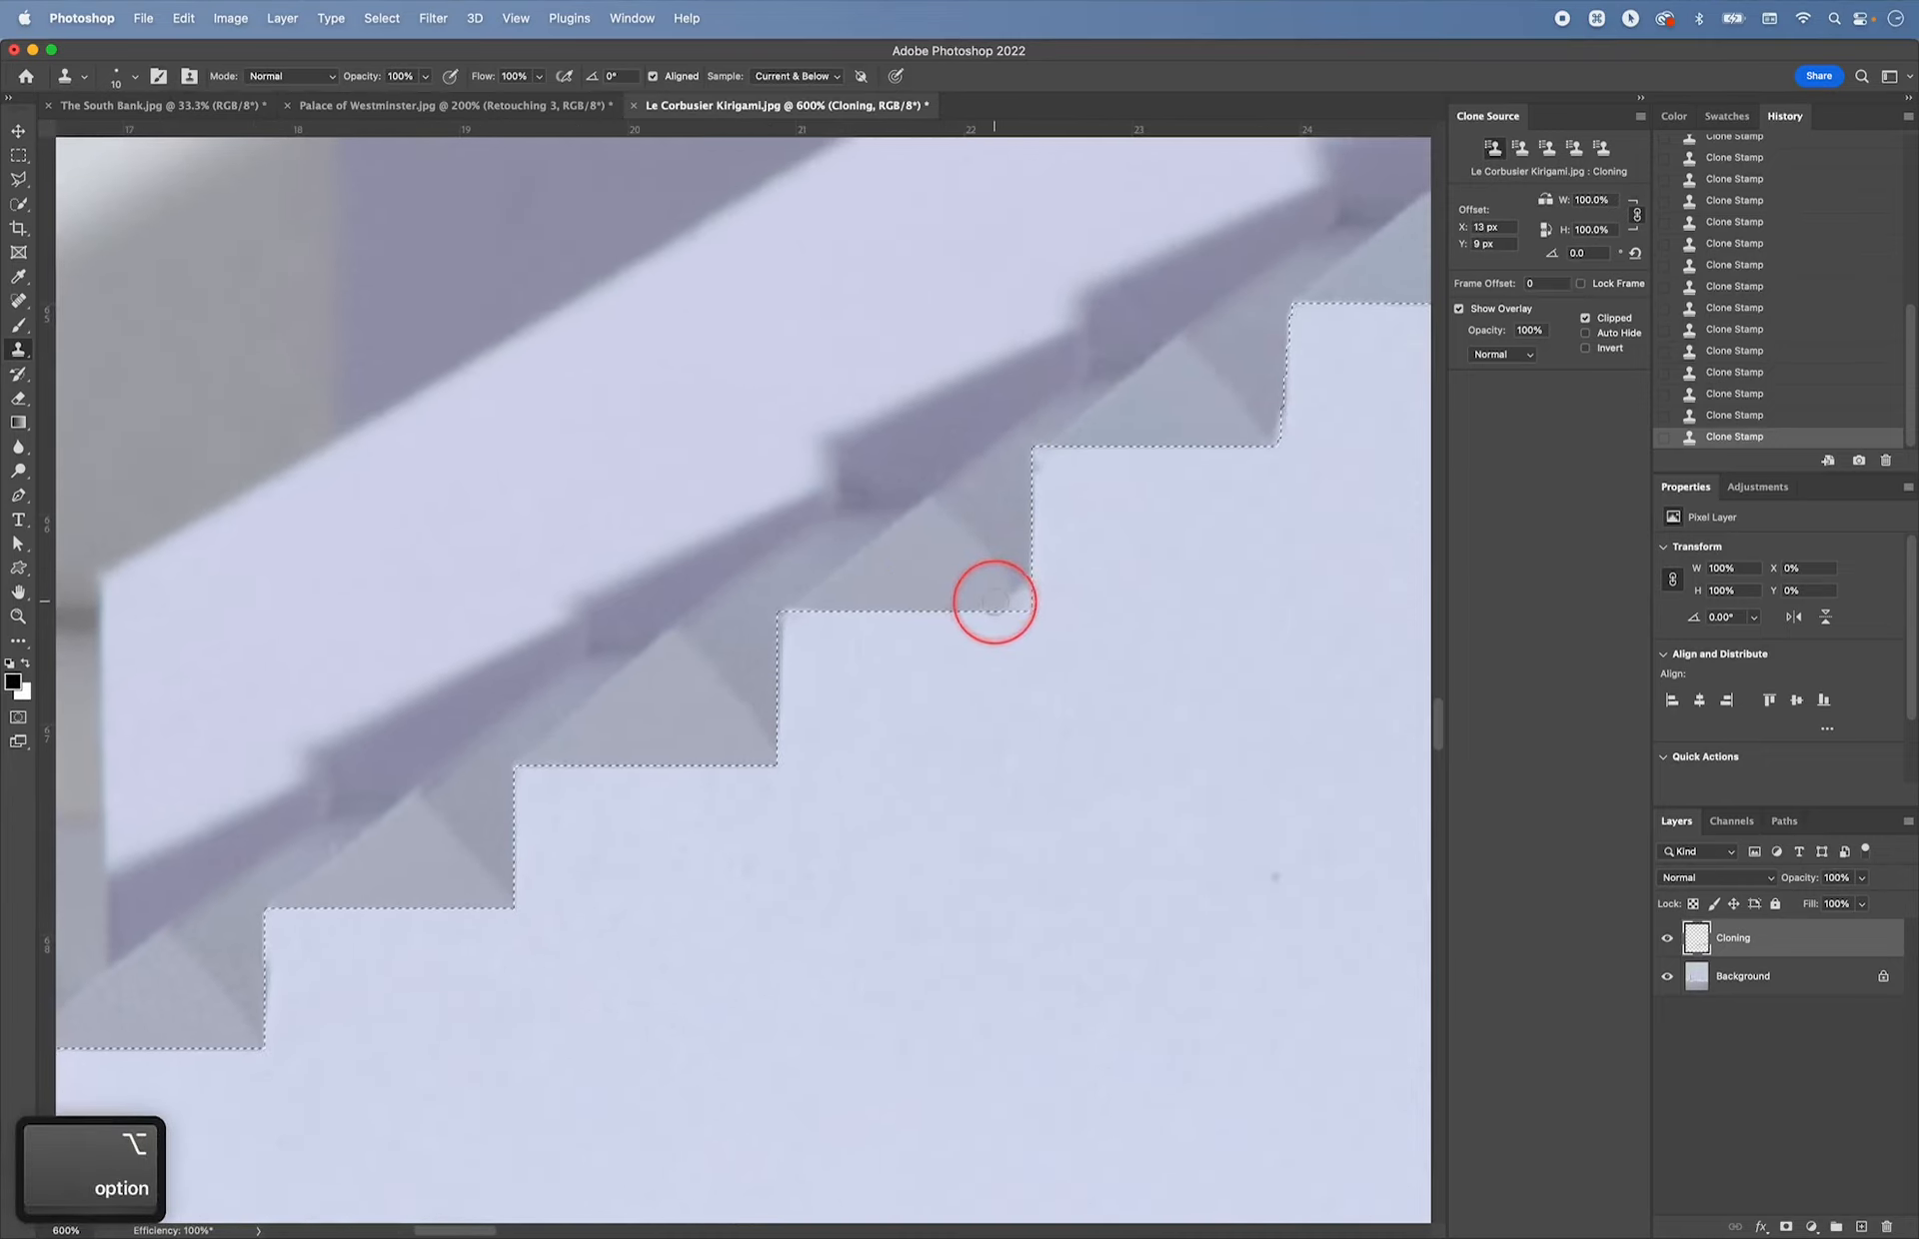
{"action": "left_click", "coordinate": [988, 560], "text": "alt"}
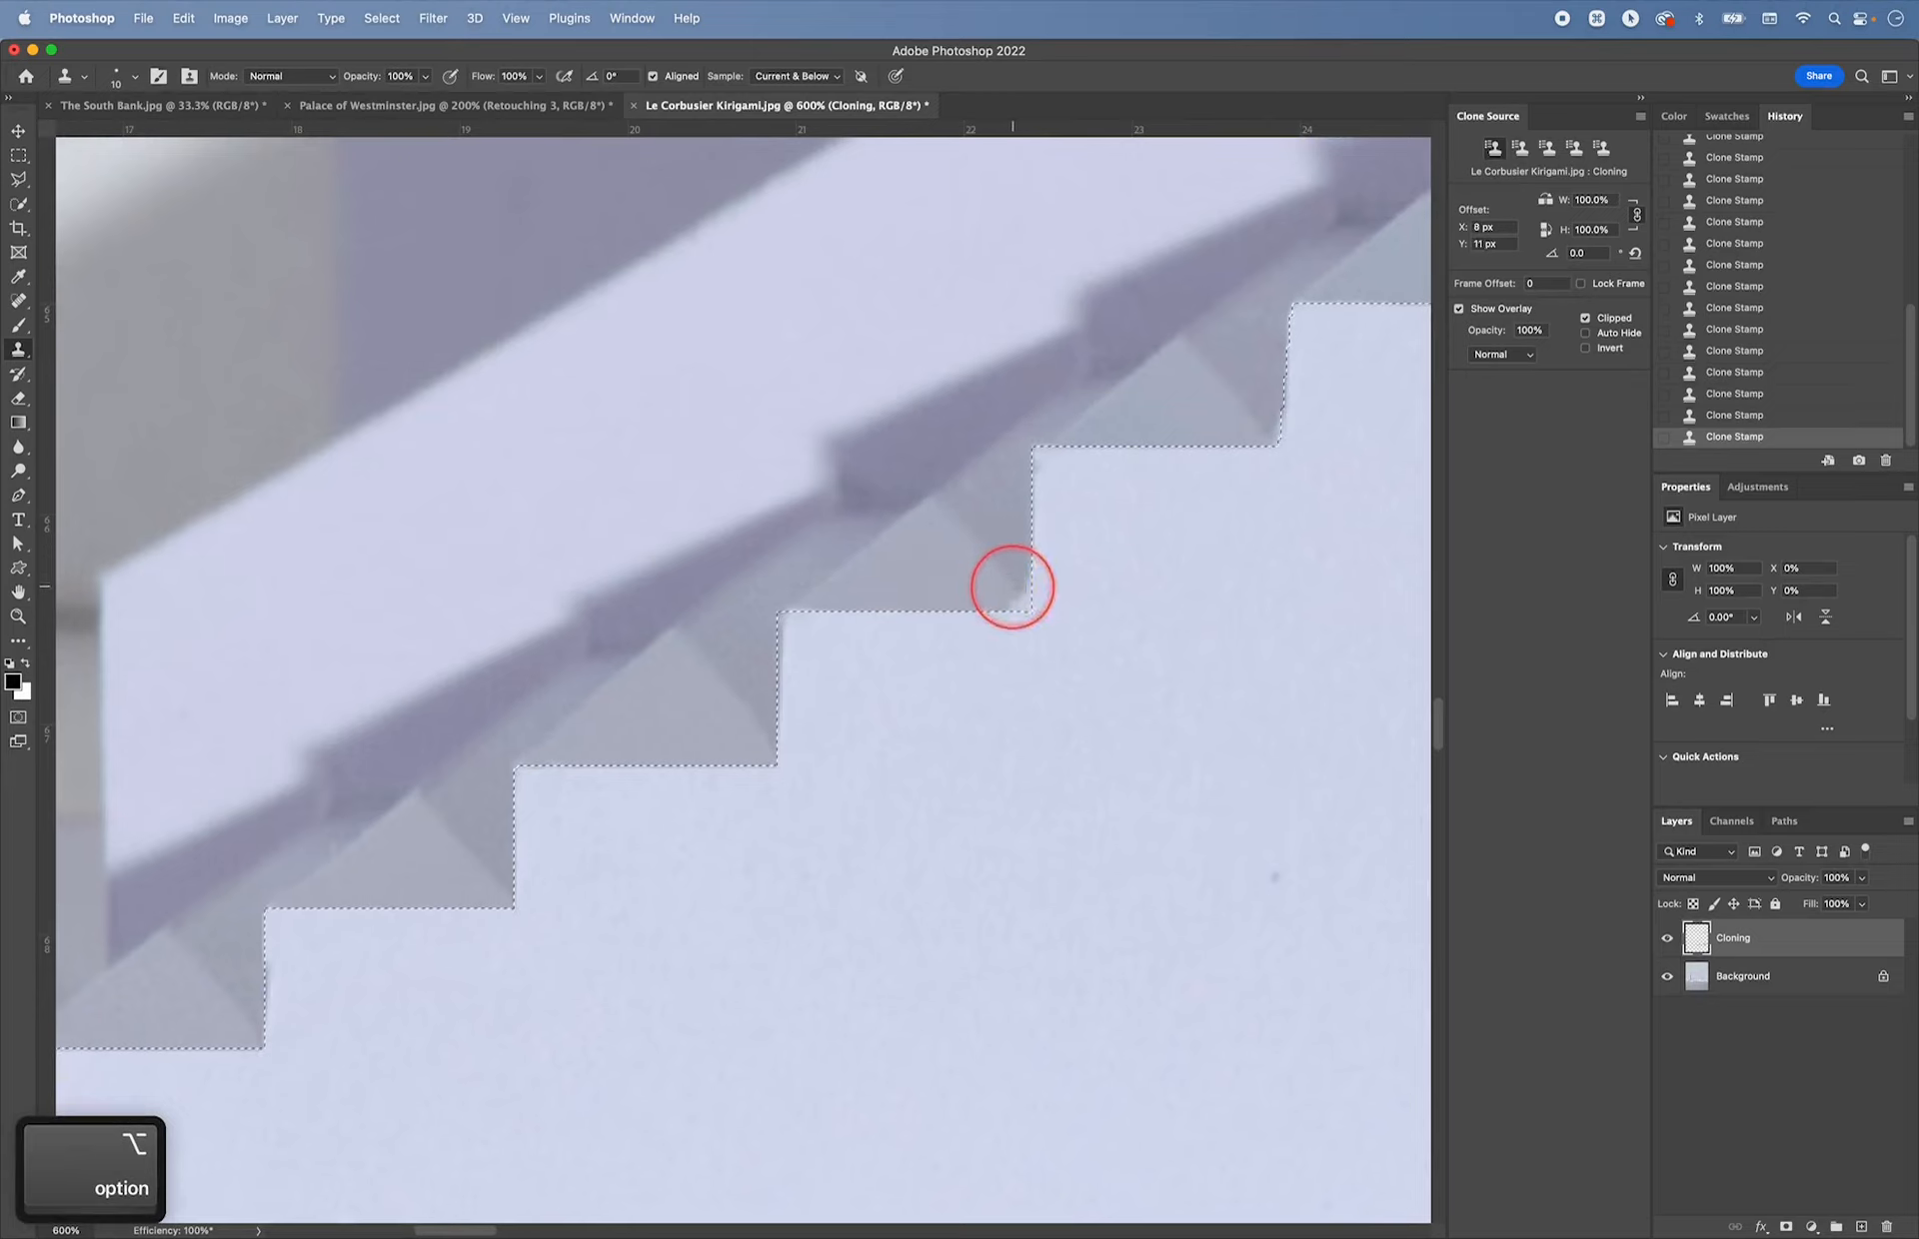
{"action": "left_click", "coordinate": [1025, 573], "text": "alt"}
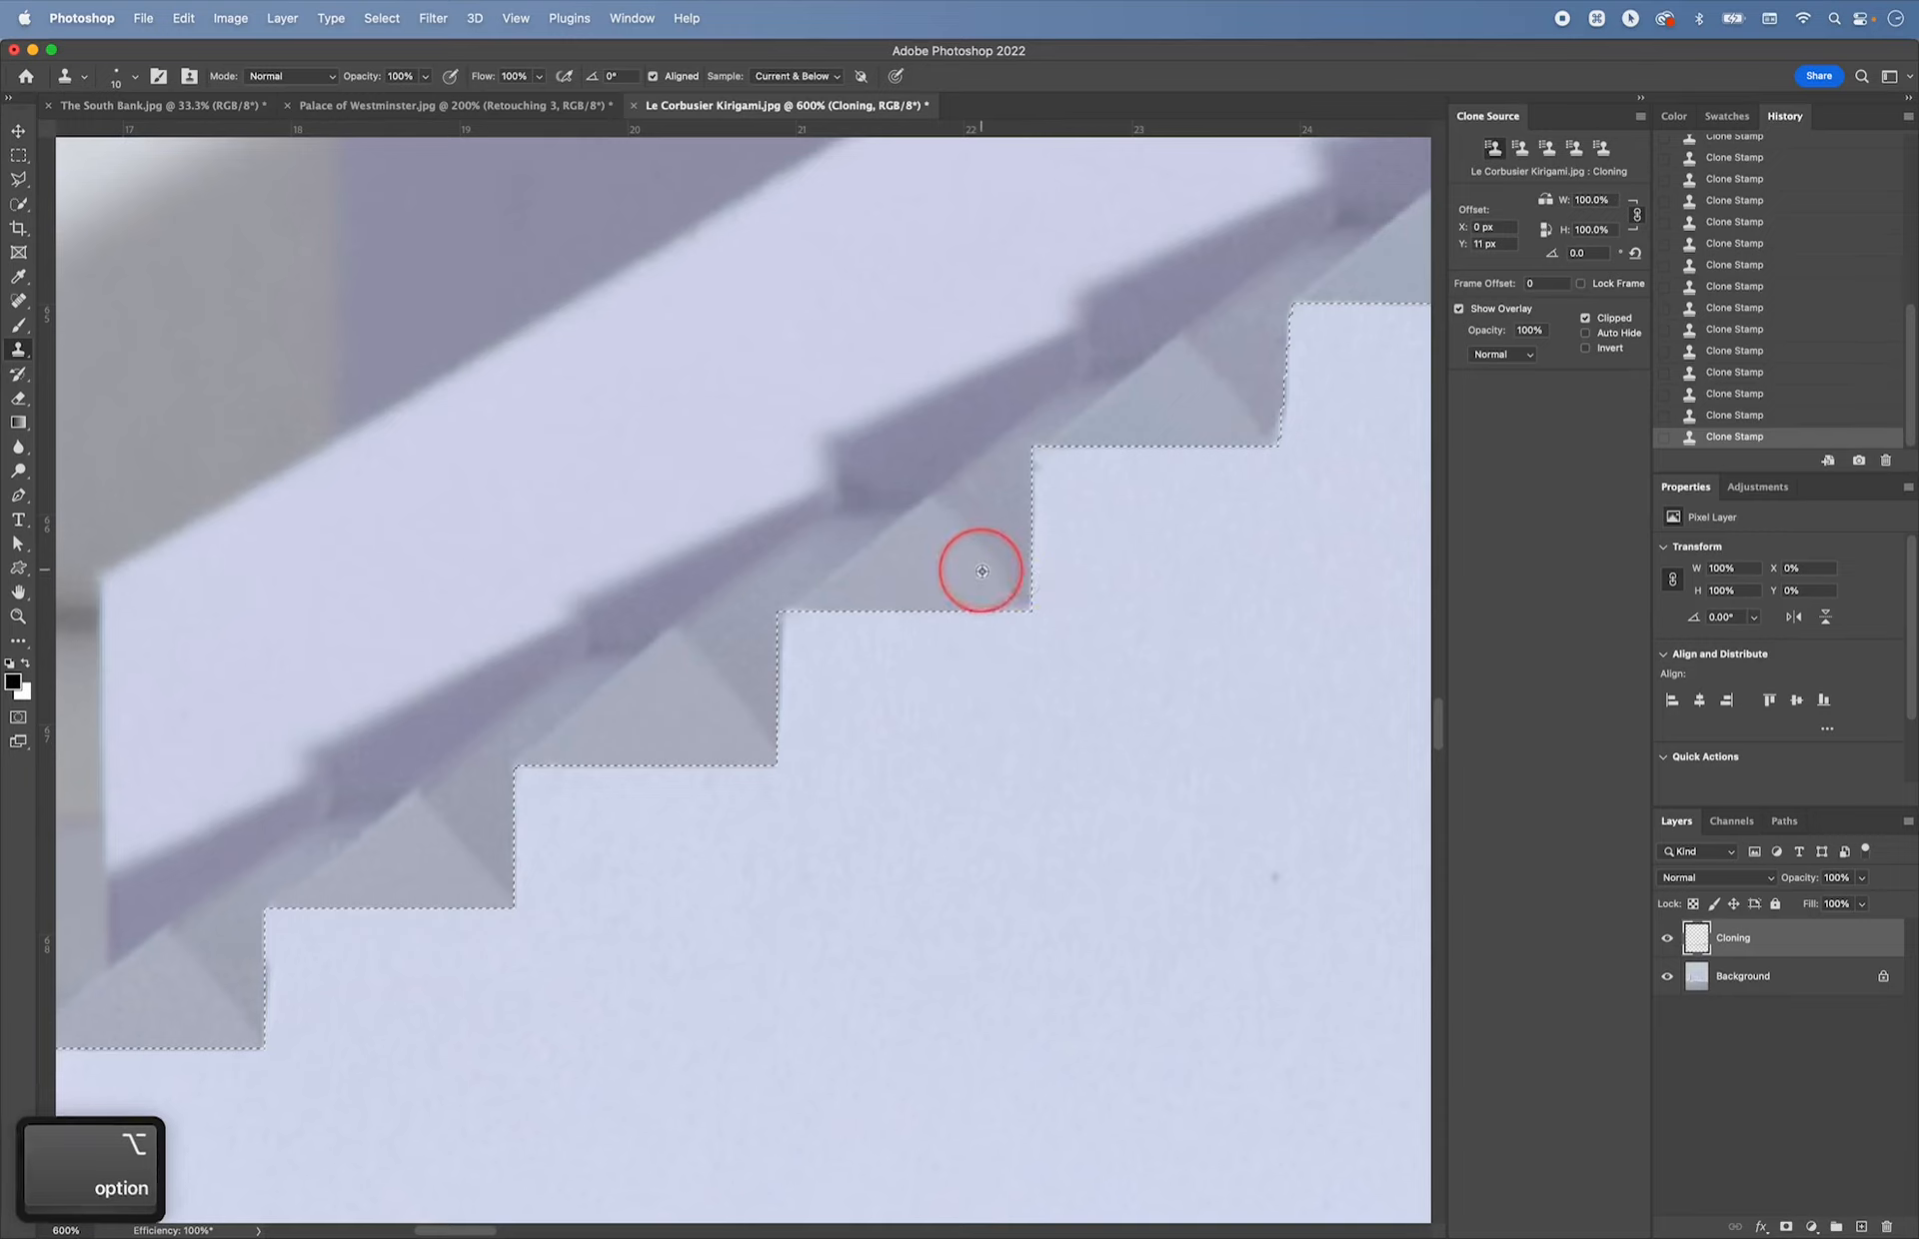
{"action": "left_click", "coordinate": [993, 586], "text": "alt"}
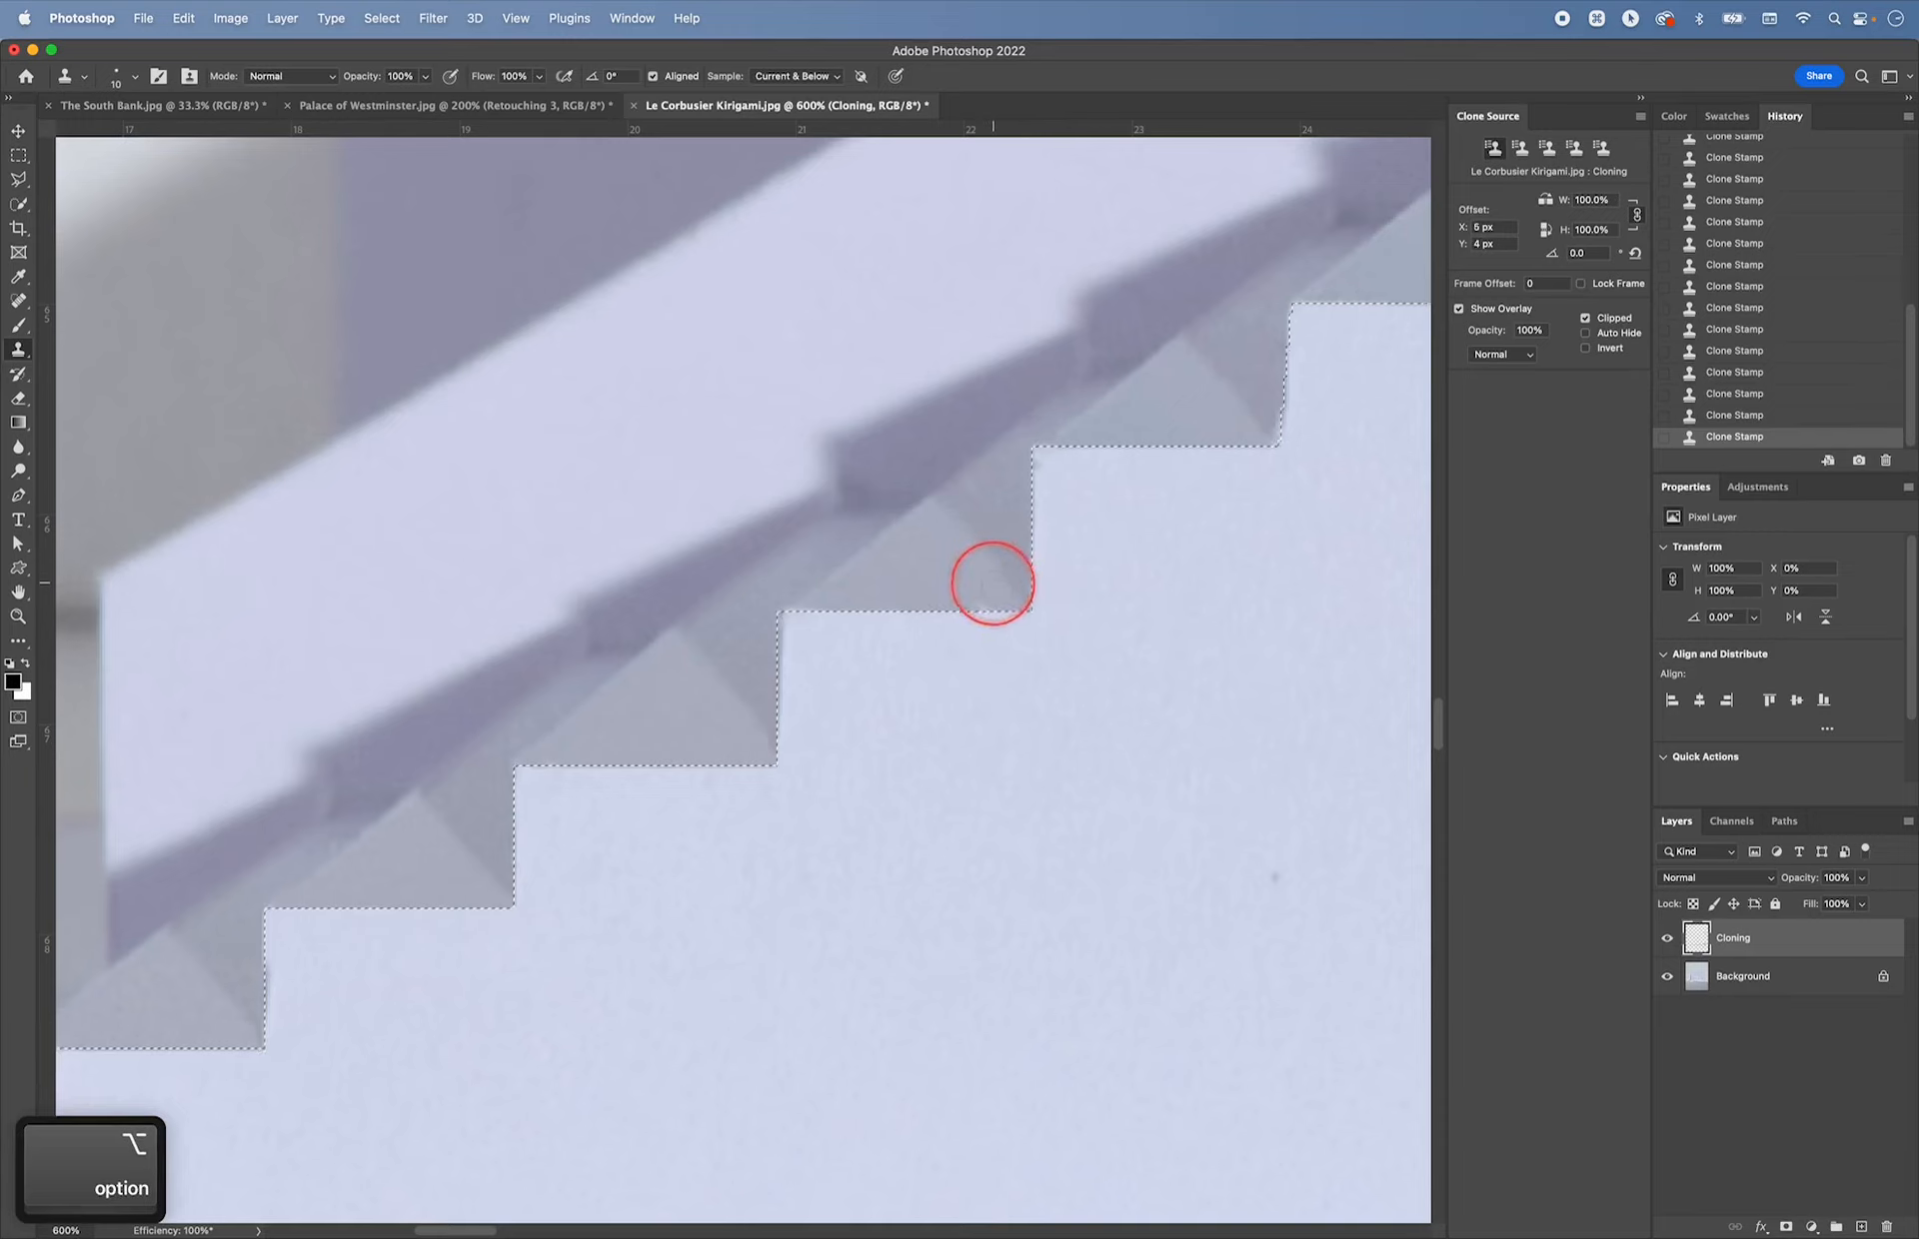
- Clone shadow tone along the remaining tread edge of the fourth step to its outer corner
{"action": "left_click", "coordinate": [991, 606], "text": "alt"}
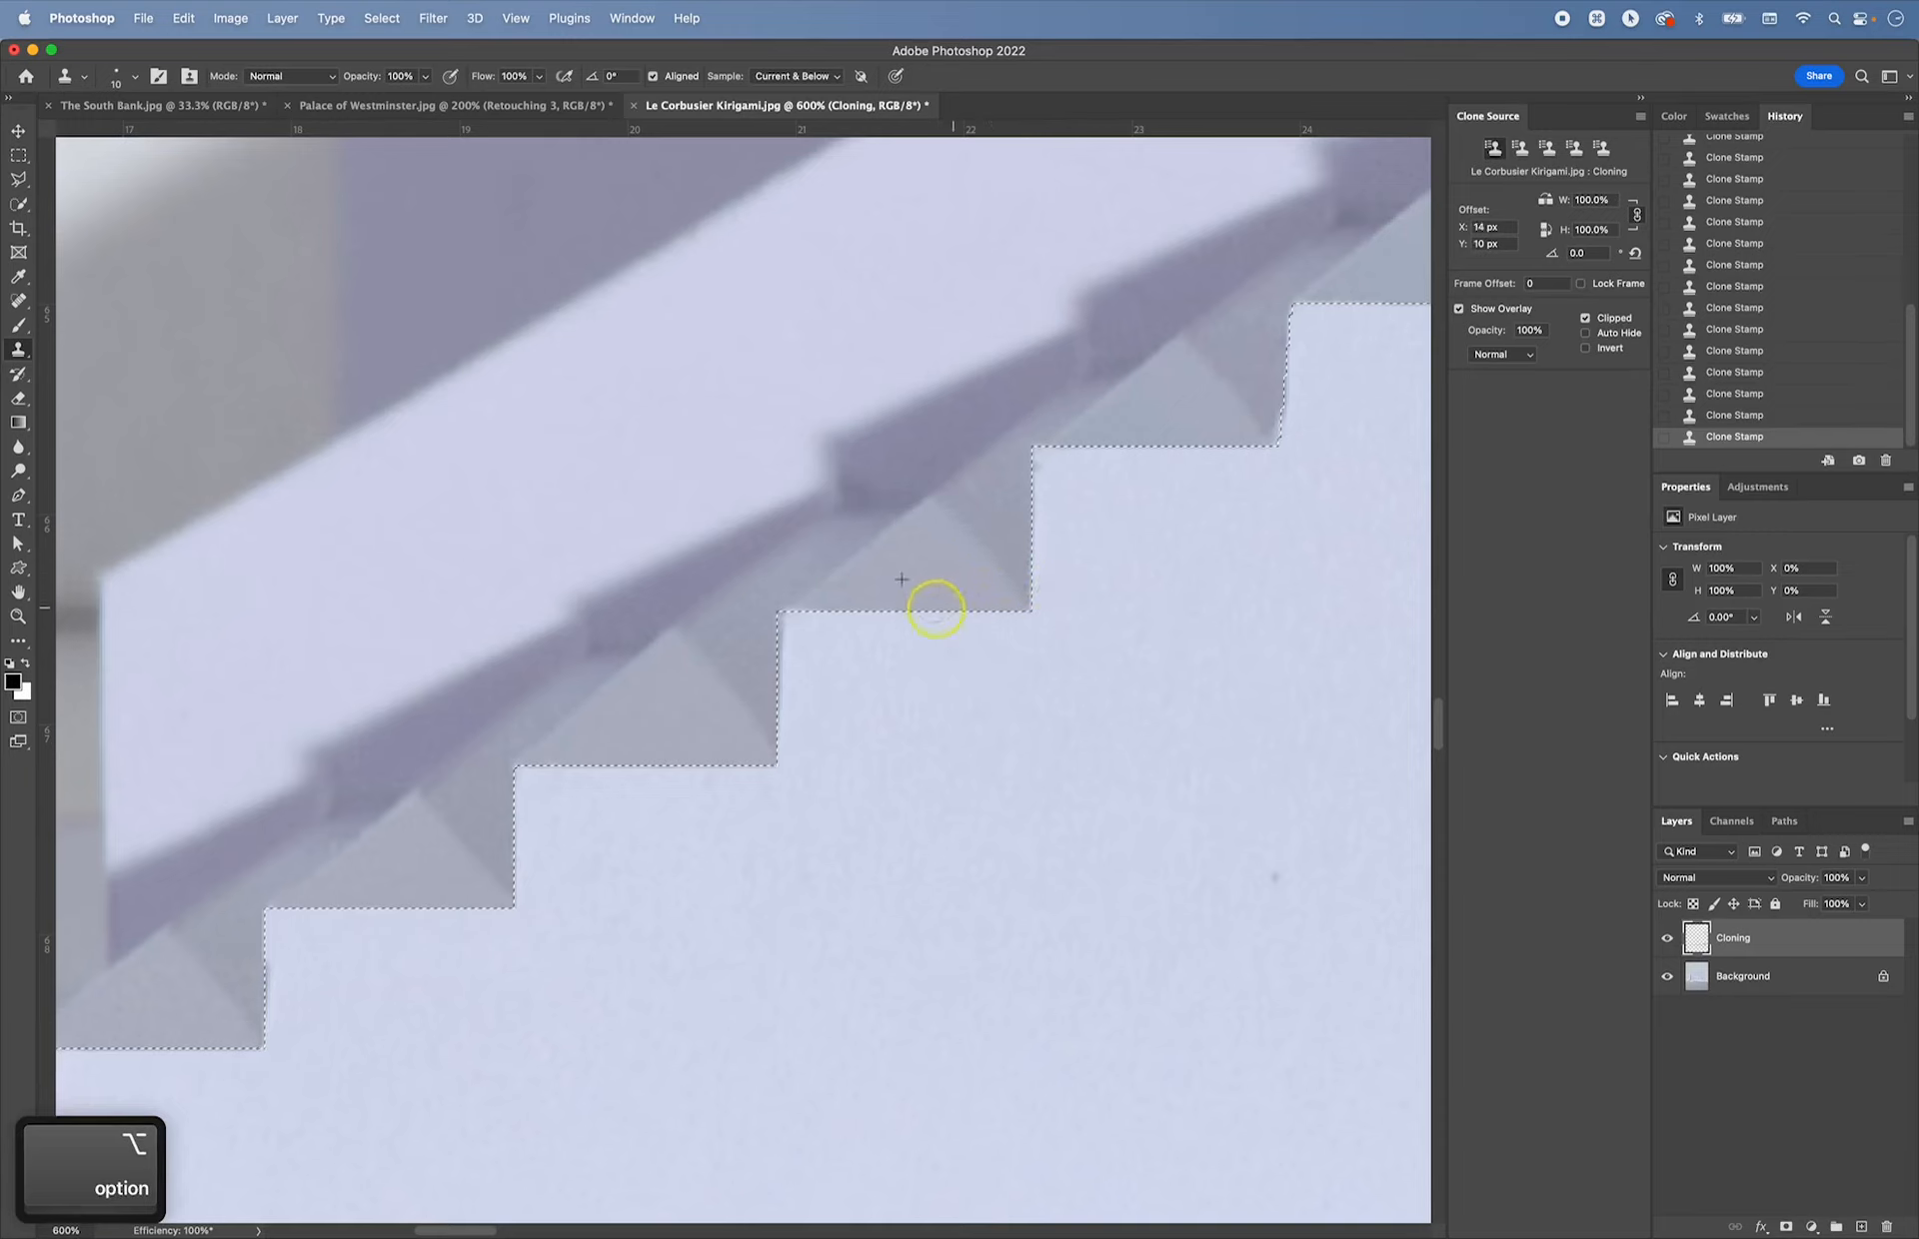
{"action": "left_click", "coordinate": [829, 608], "text": "alt"}
{"action": "left_click_drag", "start_coordinate": [797, 613], "coordinate": [821, 610]}
- Clone shadow tone over the marks at the outer end of the seventh step's tread
{"action": "left_click_drag", "start_coordinate": [1104, 527], "coordinate": [1012, 660]}
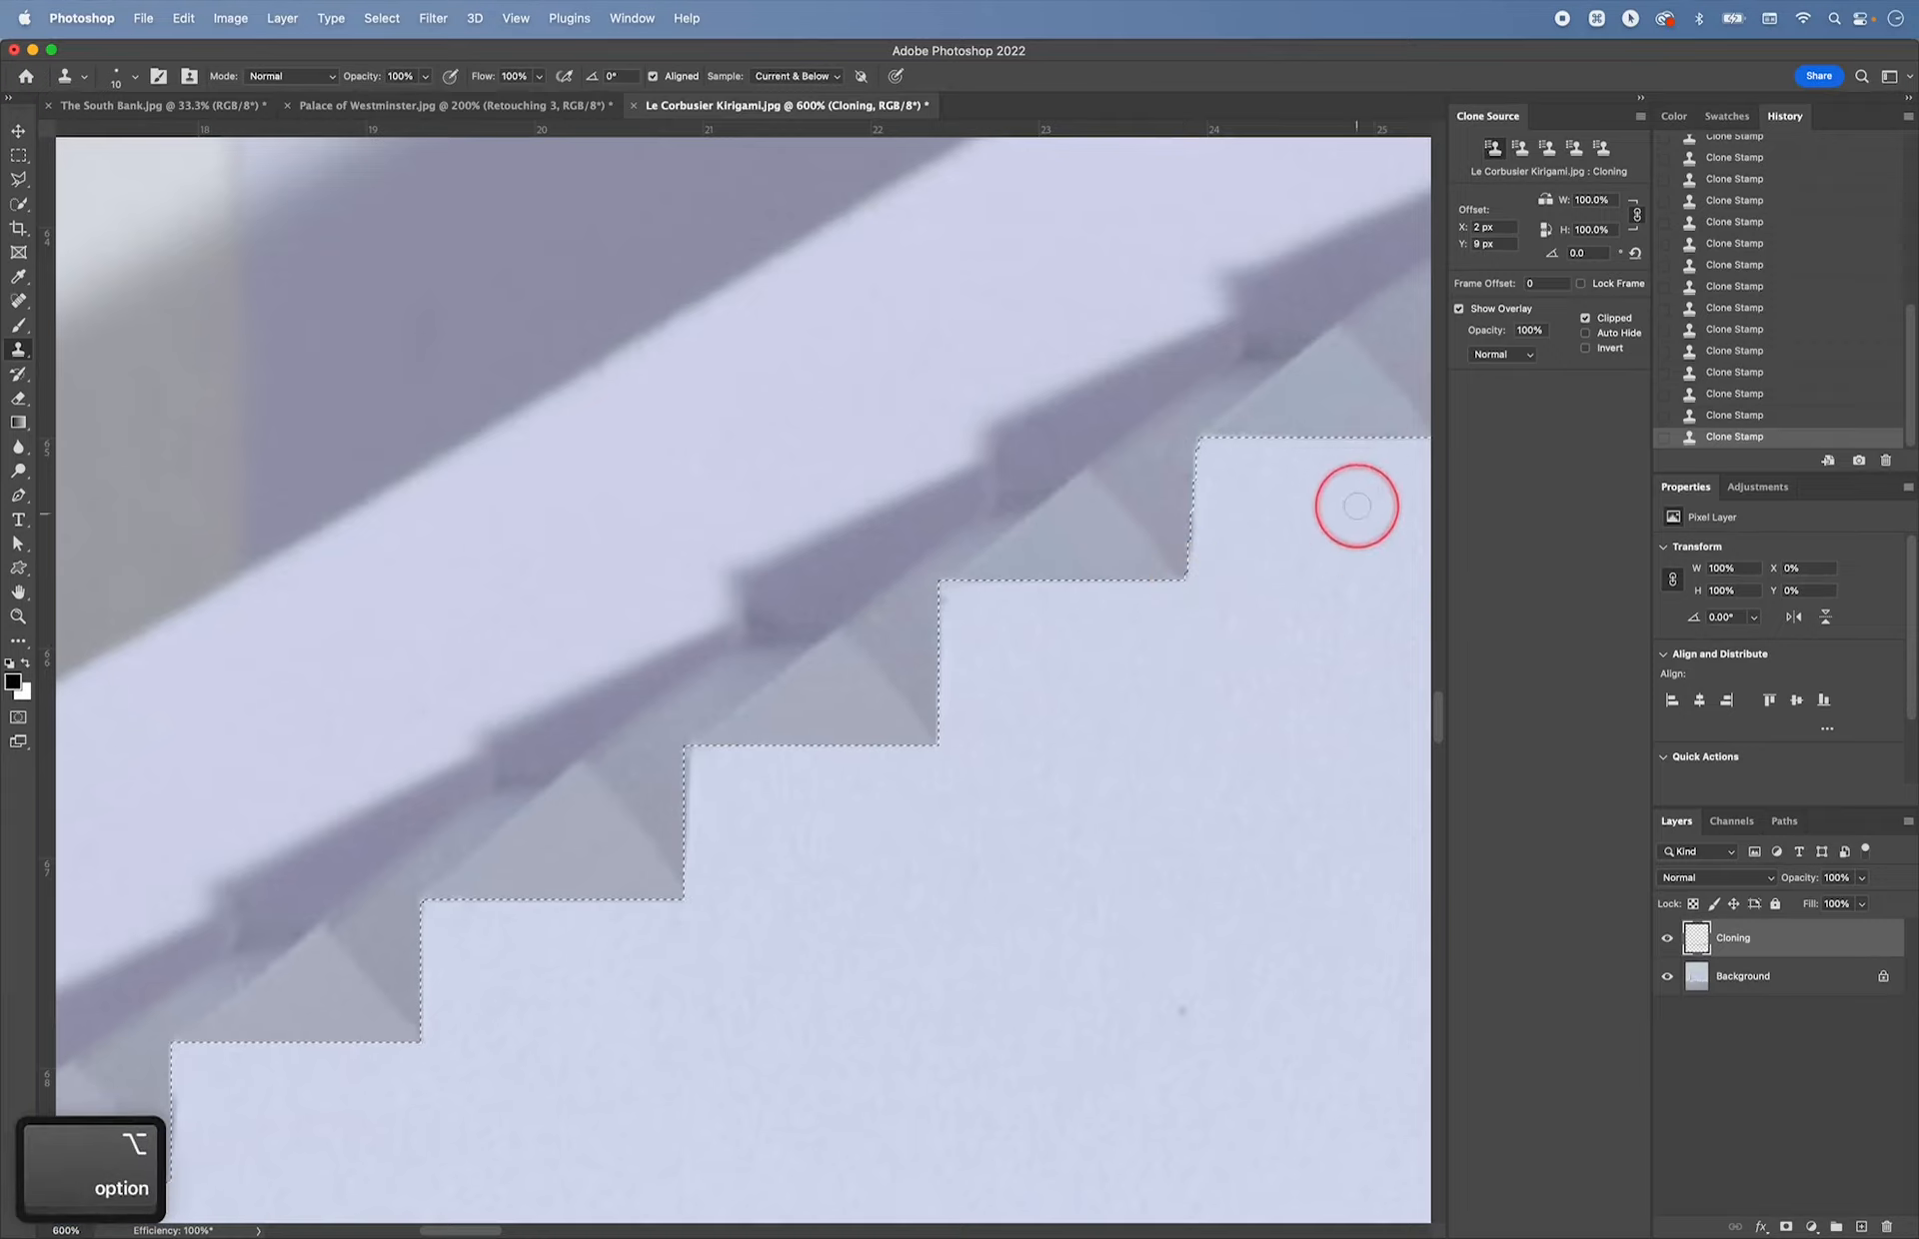
{"action": "mouse_move", "coordinate": [1292, 506]}
{"action": "left_mouse_down"}
{"action": "mouse_move", "coordinate": [1060, 597]}
{"action": "mouse_move", "coordinate": [949, 615]}
{"action": "left_mouse_up"}
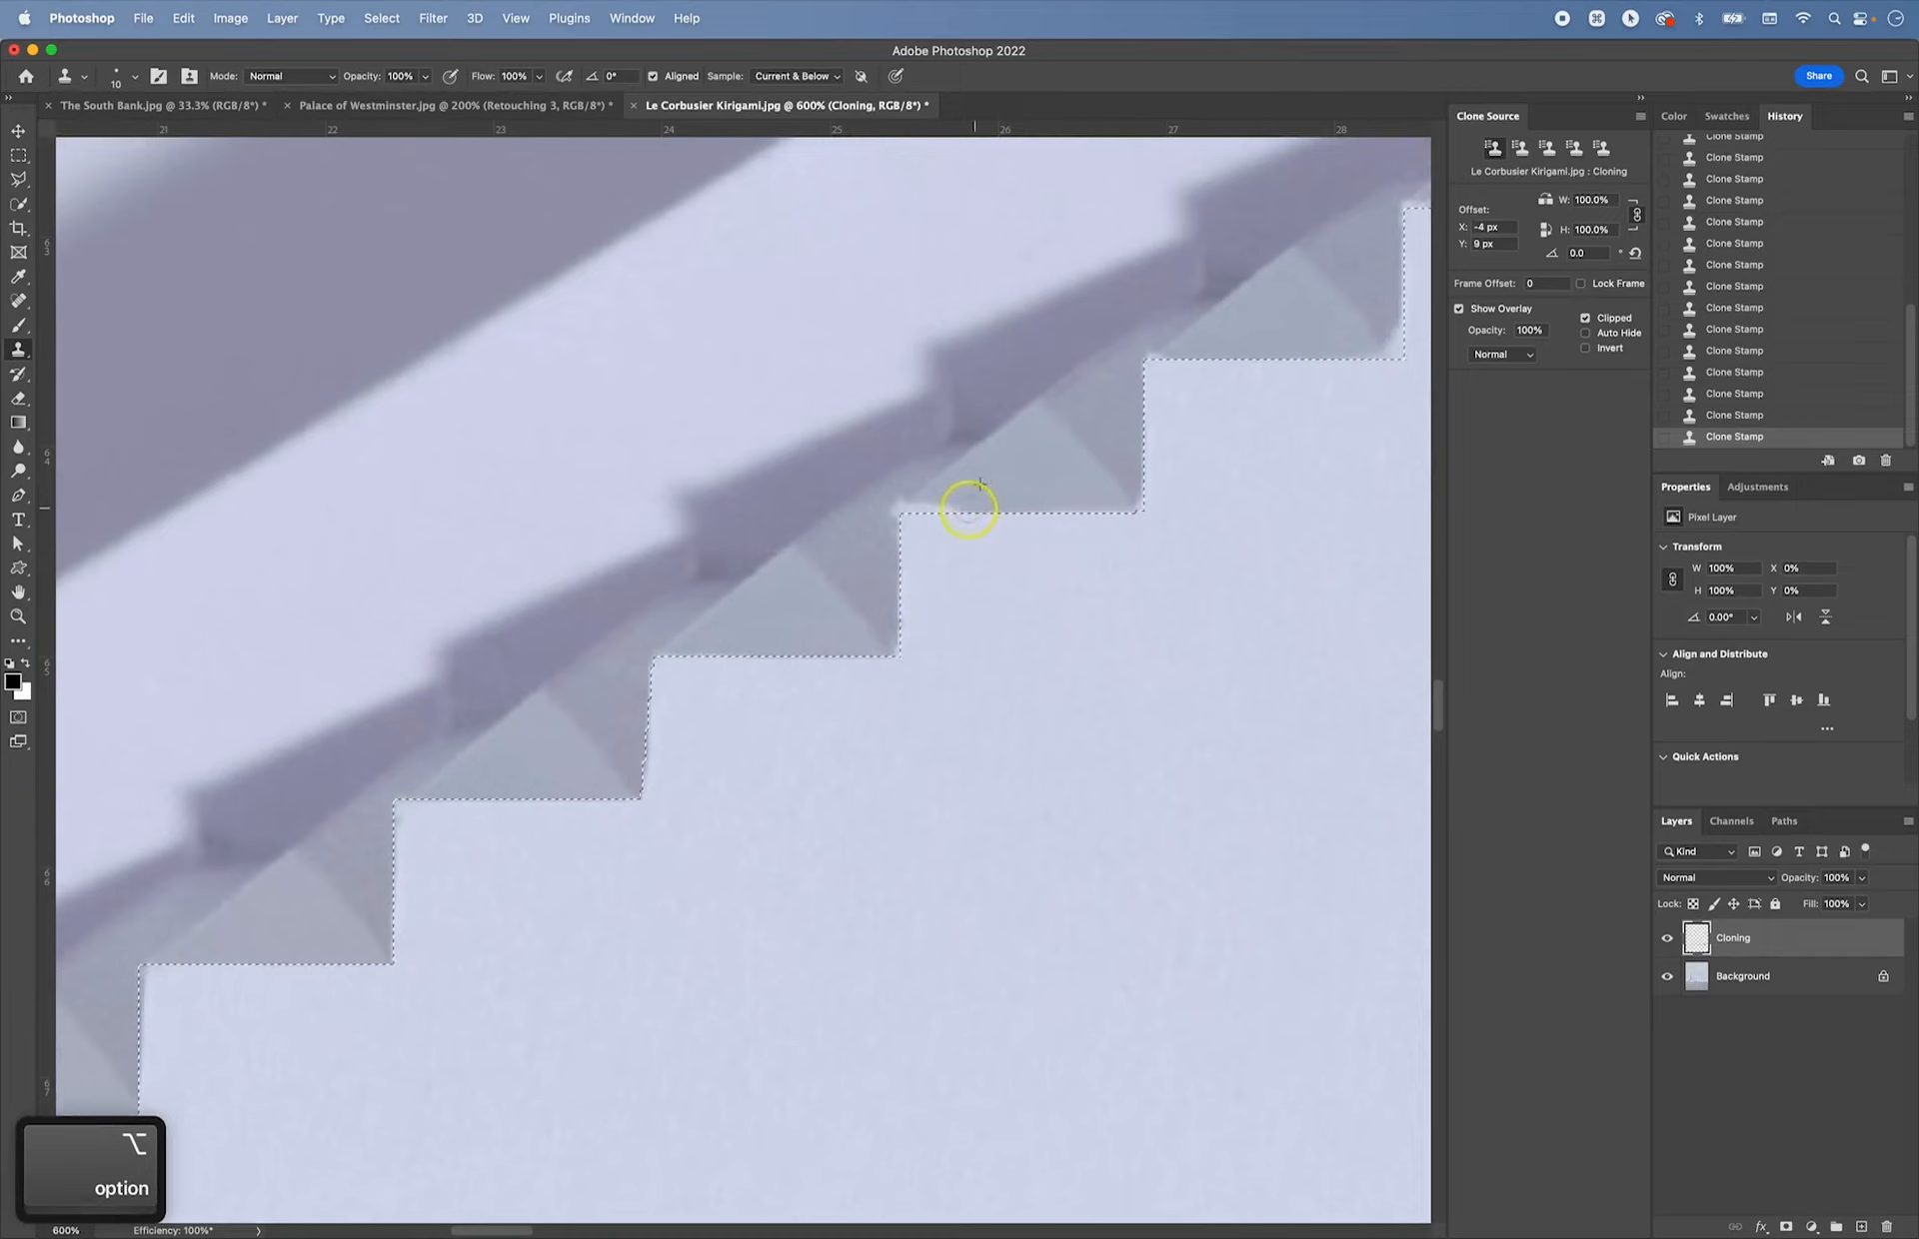
{"action": "left_click", "coordinate": [928, 491], "text": "alt"}
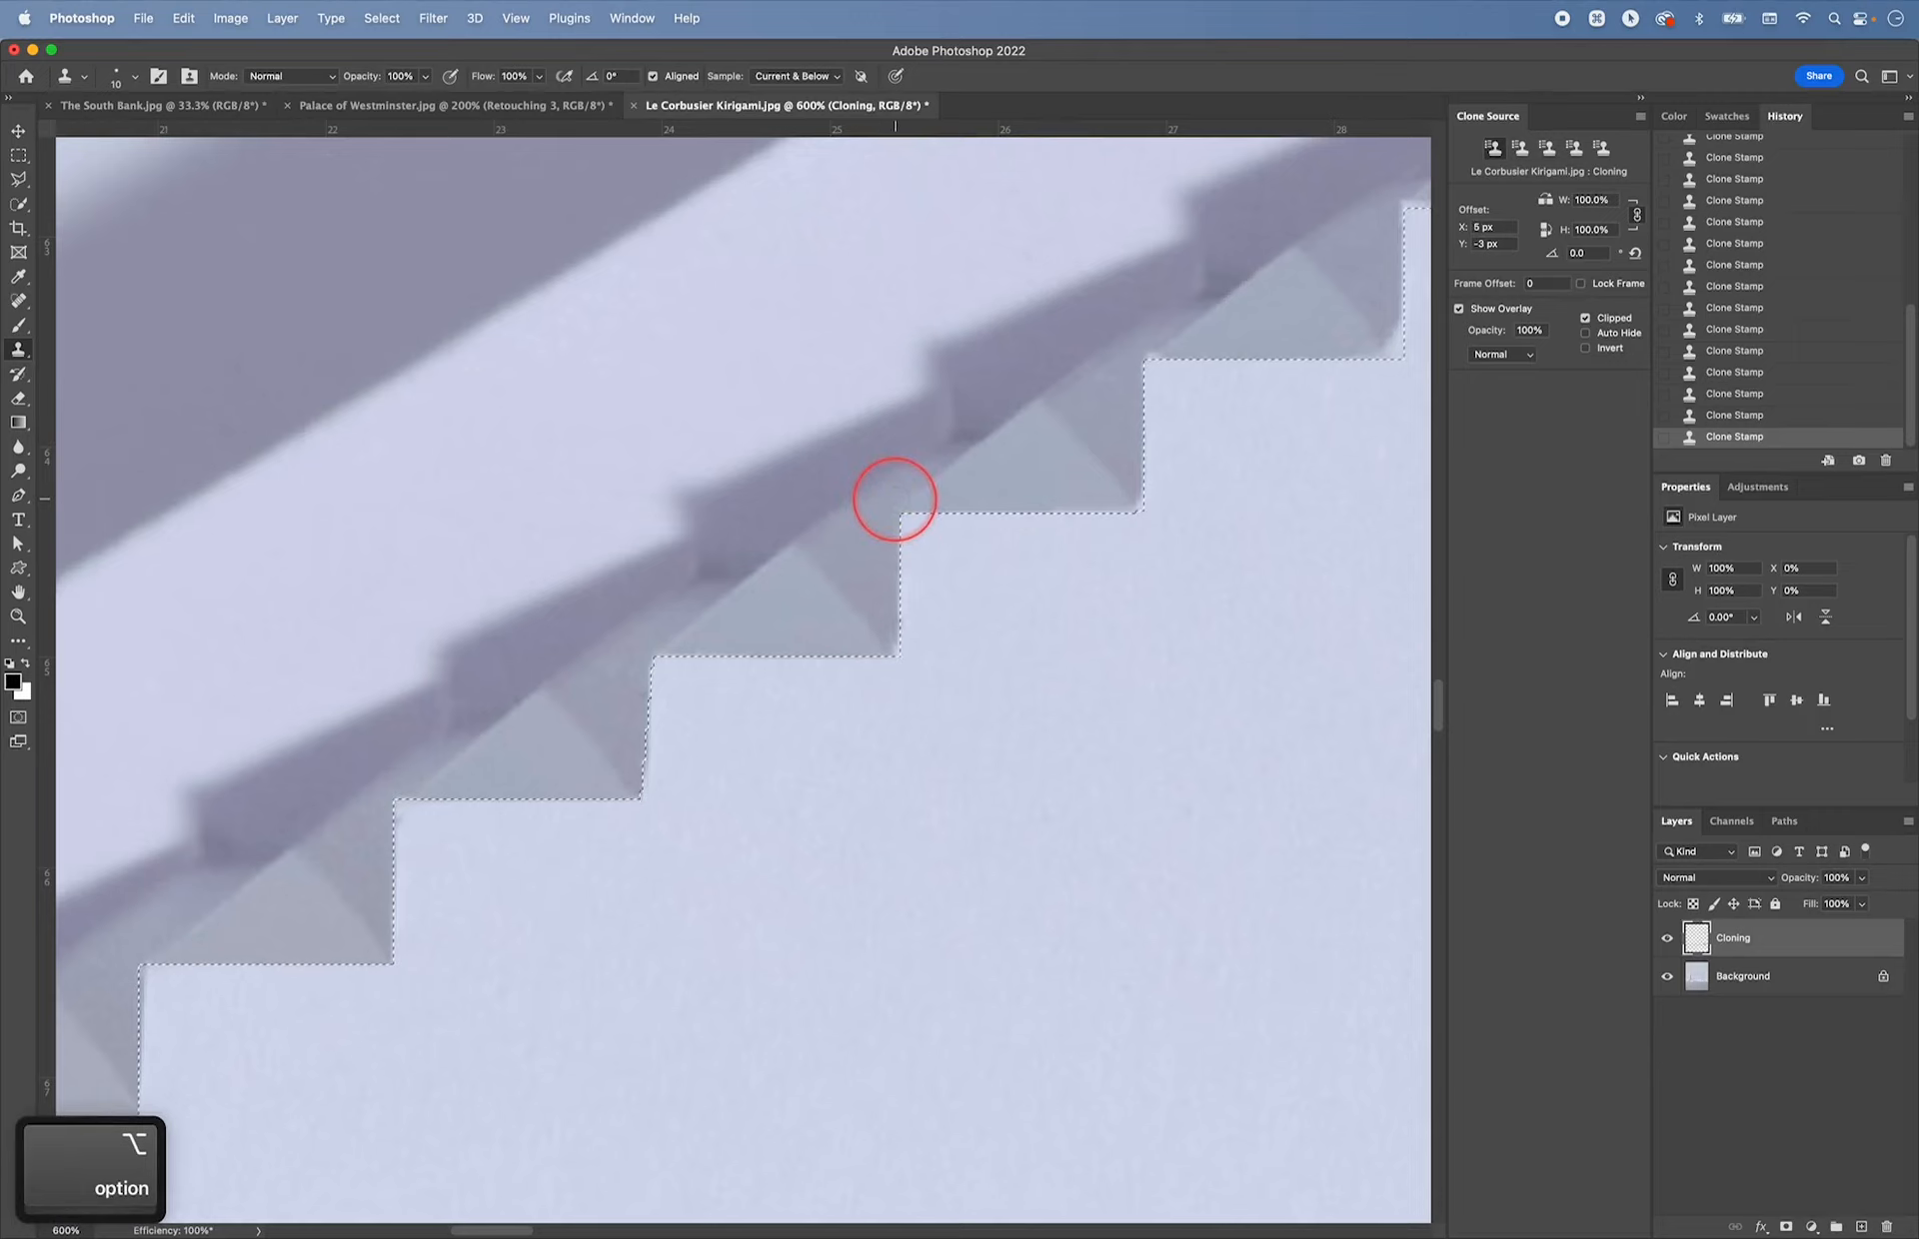
- Clone shadow tone into the seventh step's inner corner, undoing one stroke and repainting it from a new sample
{"action": "left_click_drag", "start_coordinate": [1015, 531], "coordinate": [945, 571]}
{"action": "key", "text": "alt"}
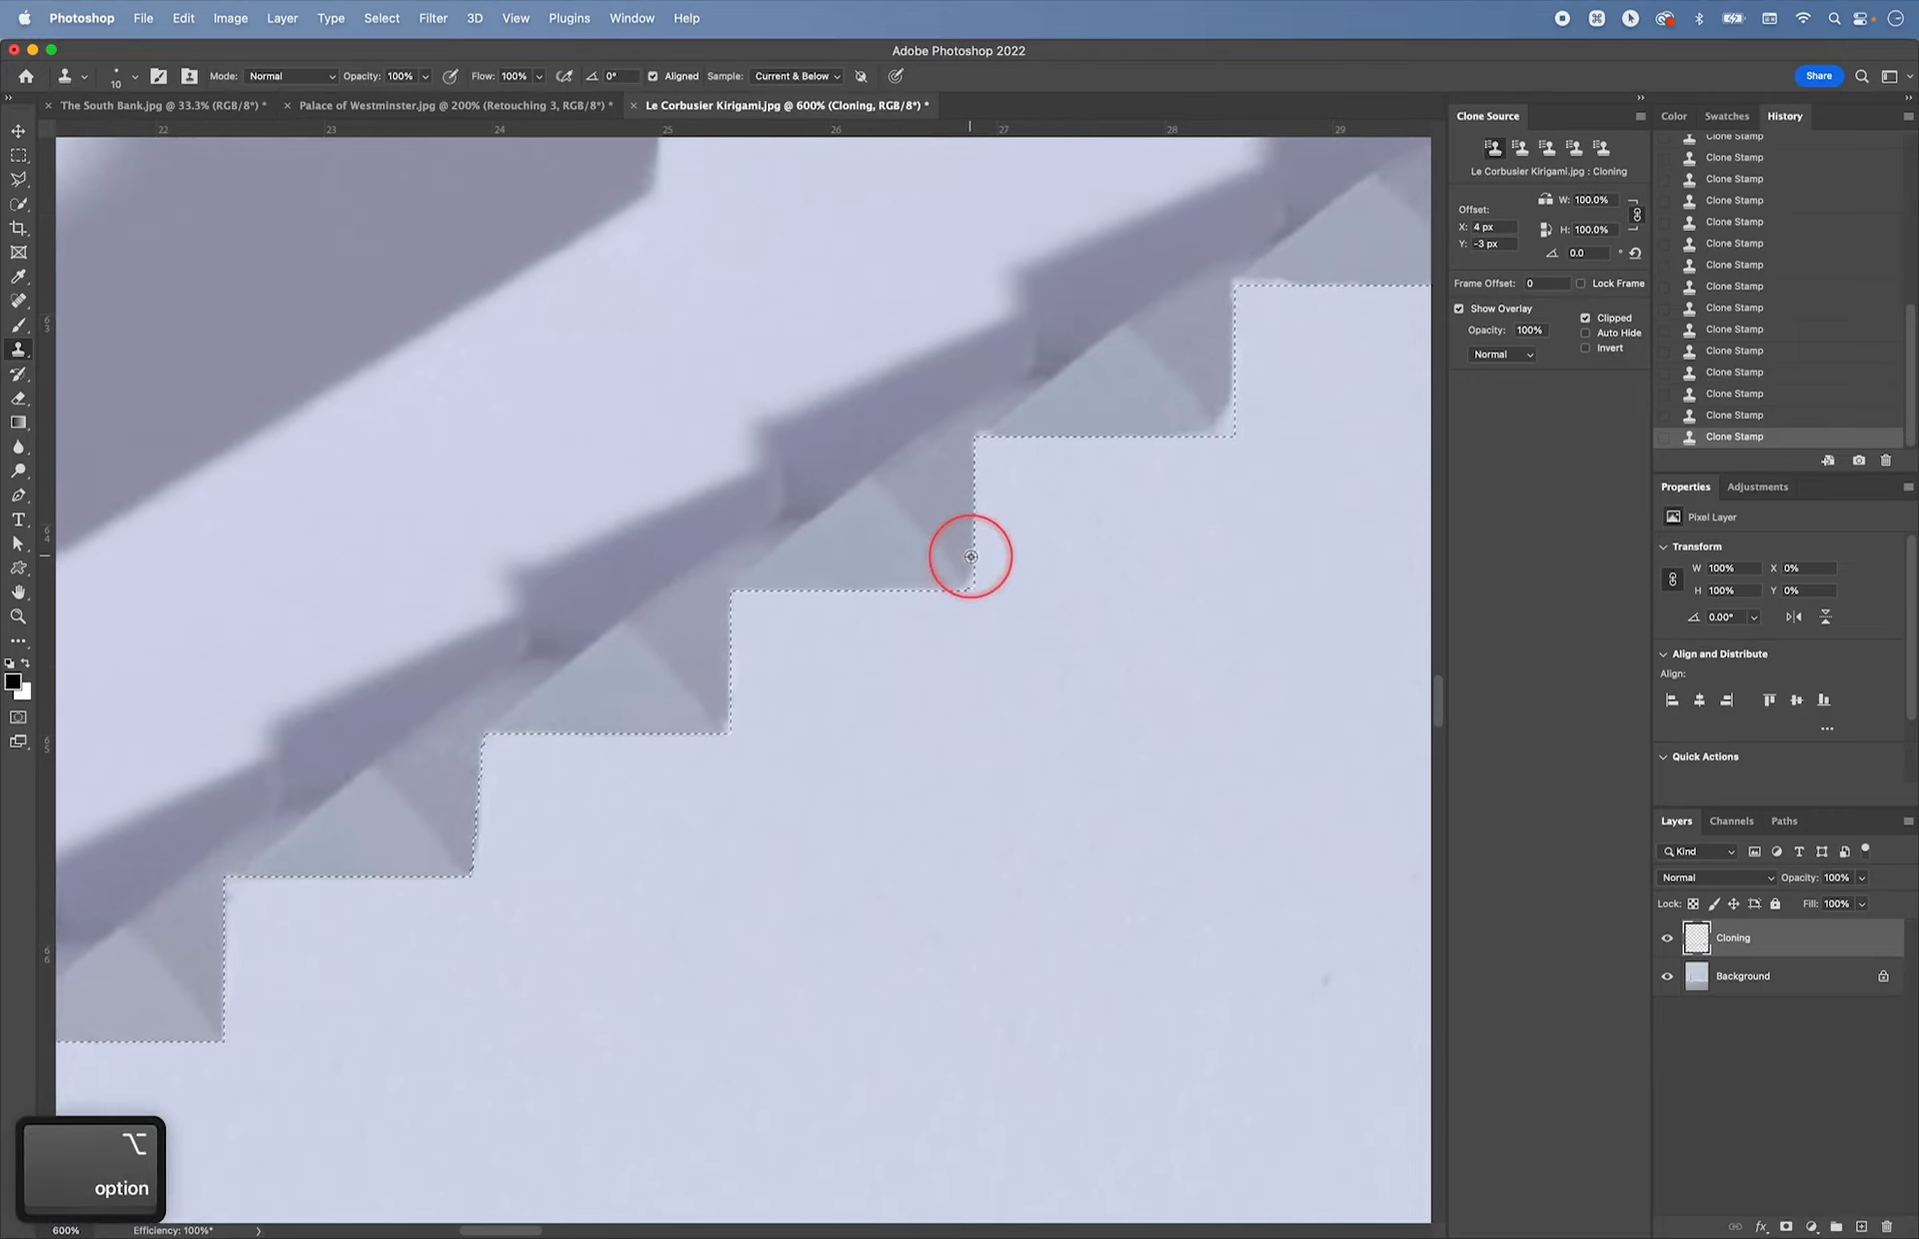
{"action": "left_click", "coordinate": [899, 556], "text": "alt"}
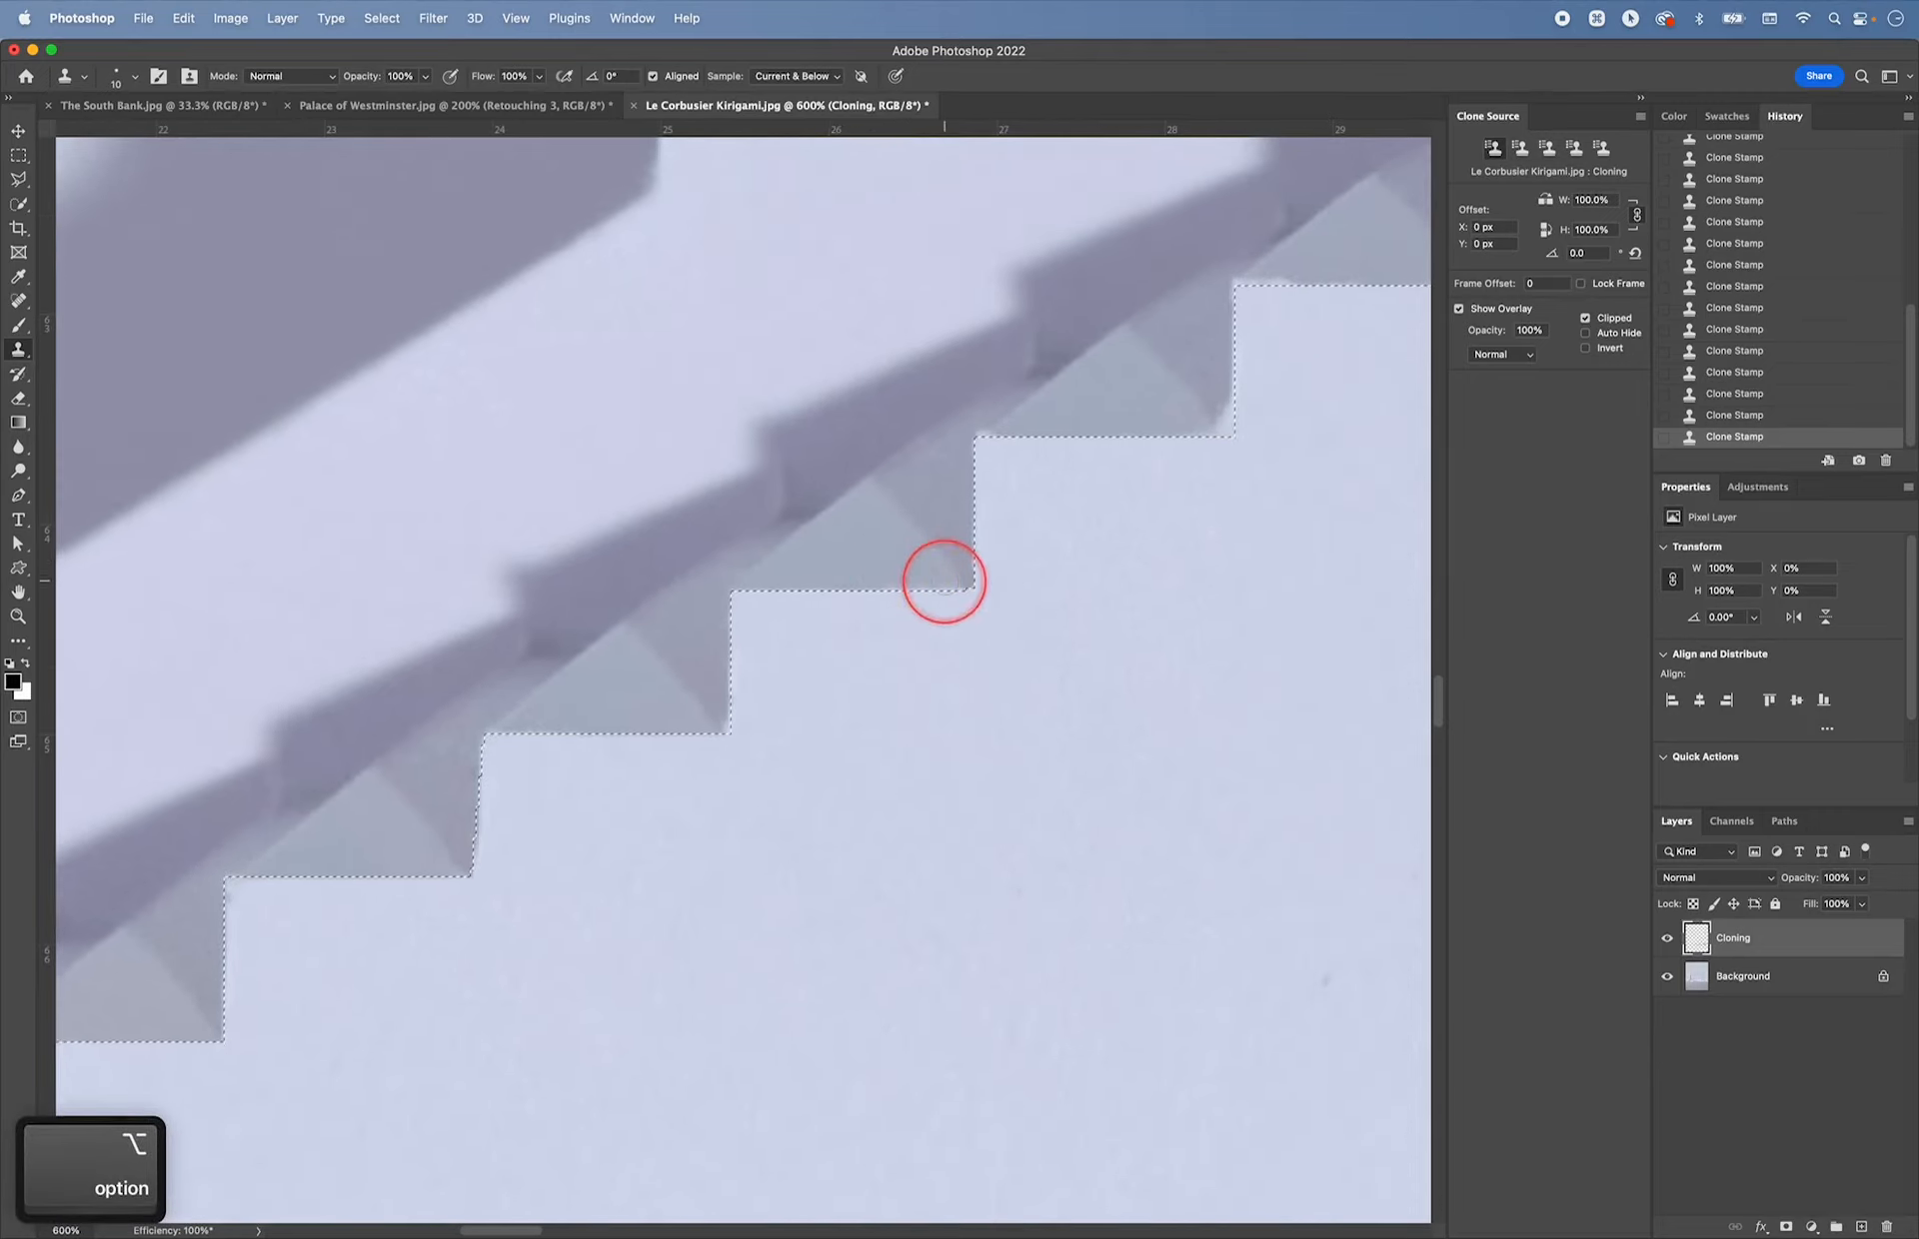
{"action": "left_click", "coordinate": [943, 579]}
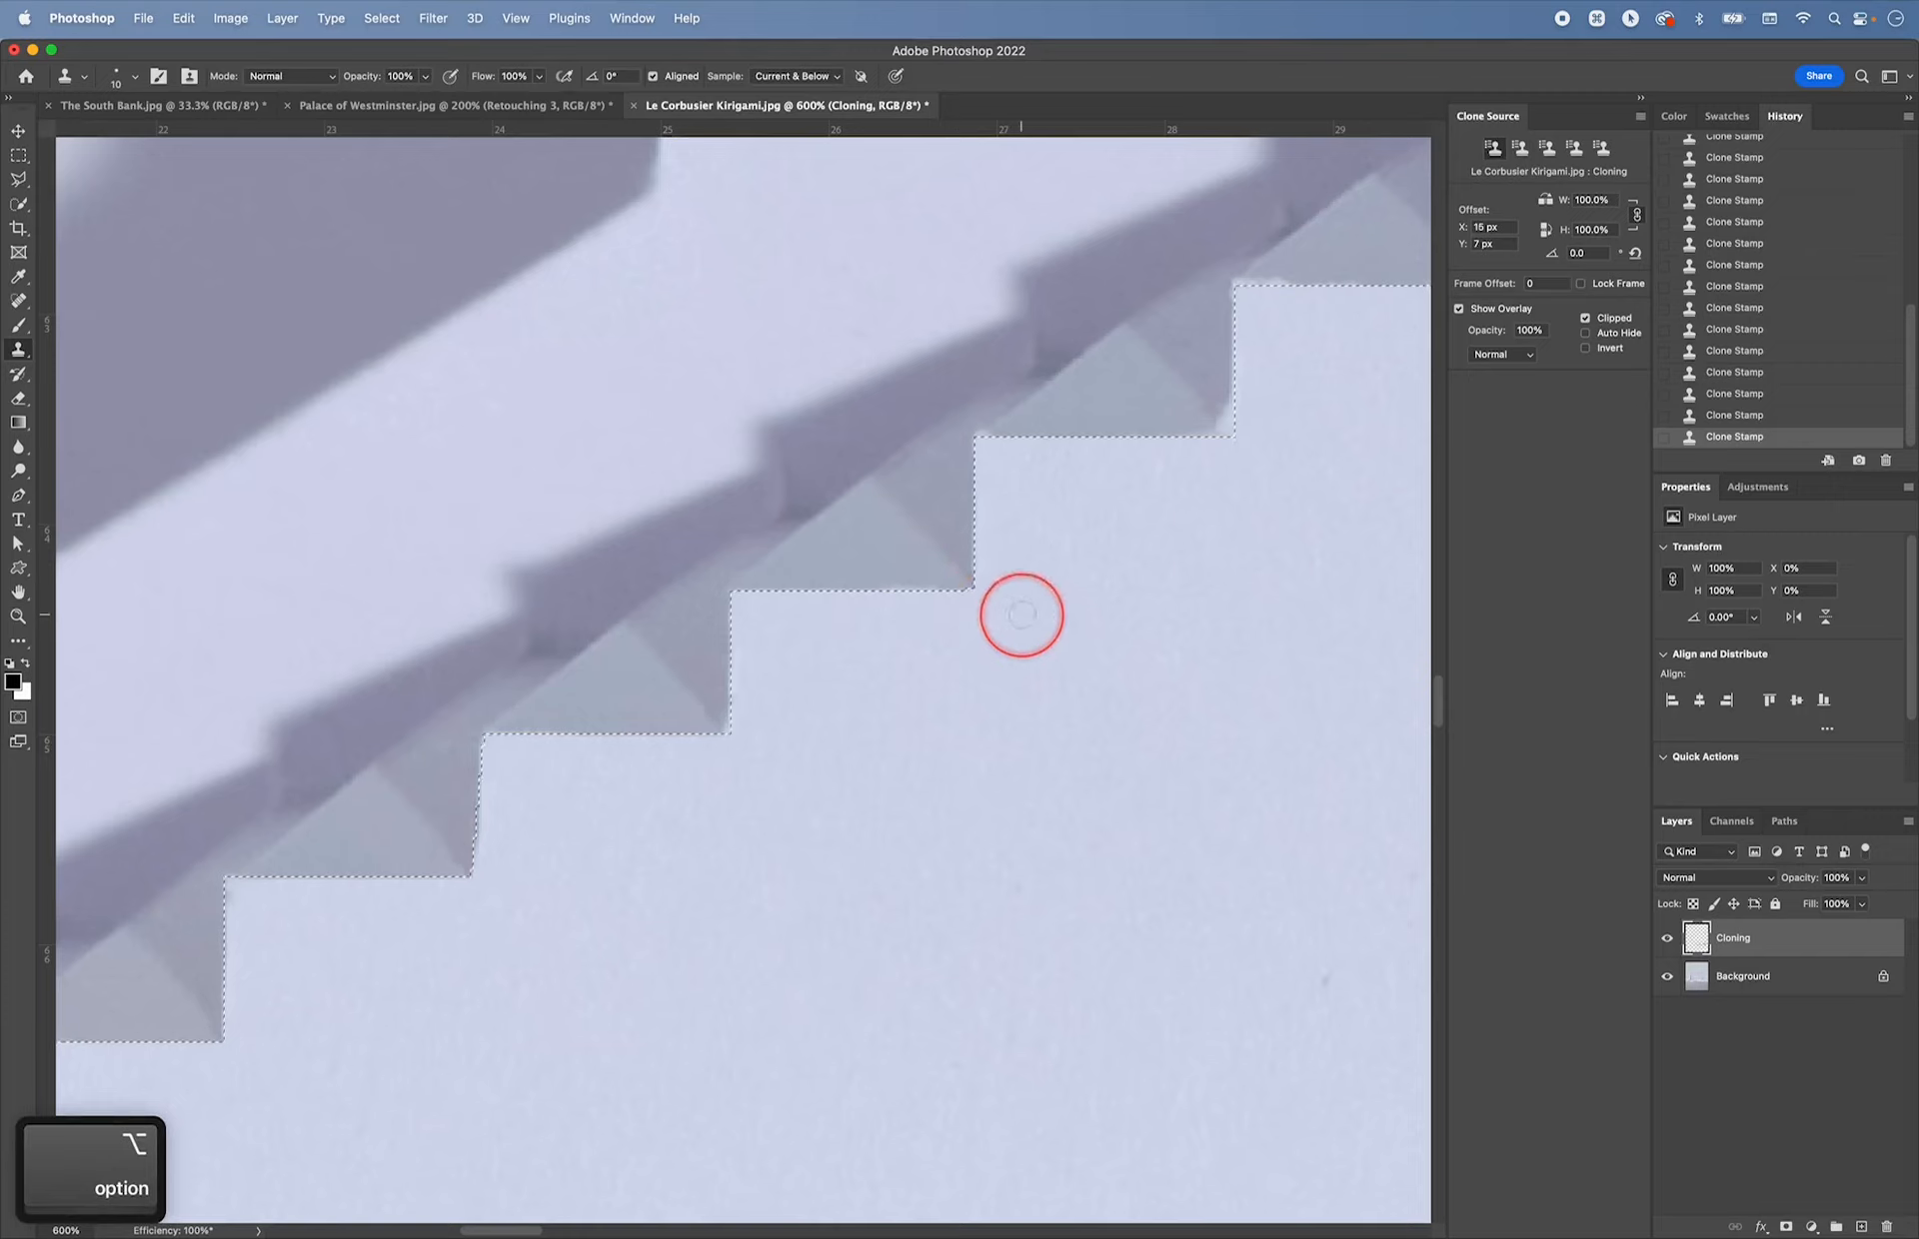
{"action": "key", "text": "cmd+z"}
{"action": "key", "text": "alt"}
{"action": "left_click", "coordinate": [926, 572], "text": "alt"}
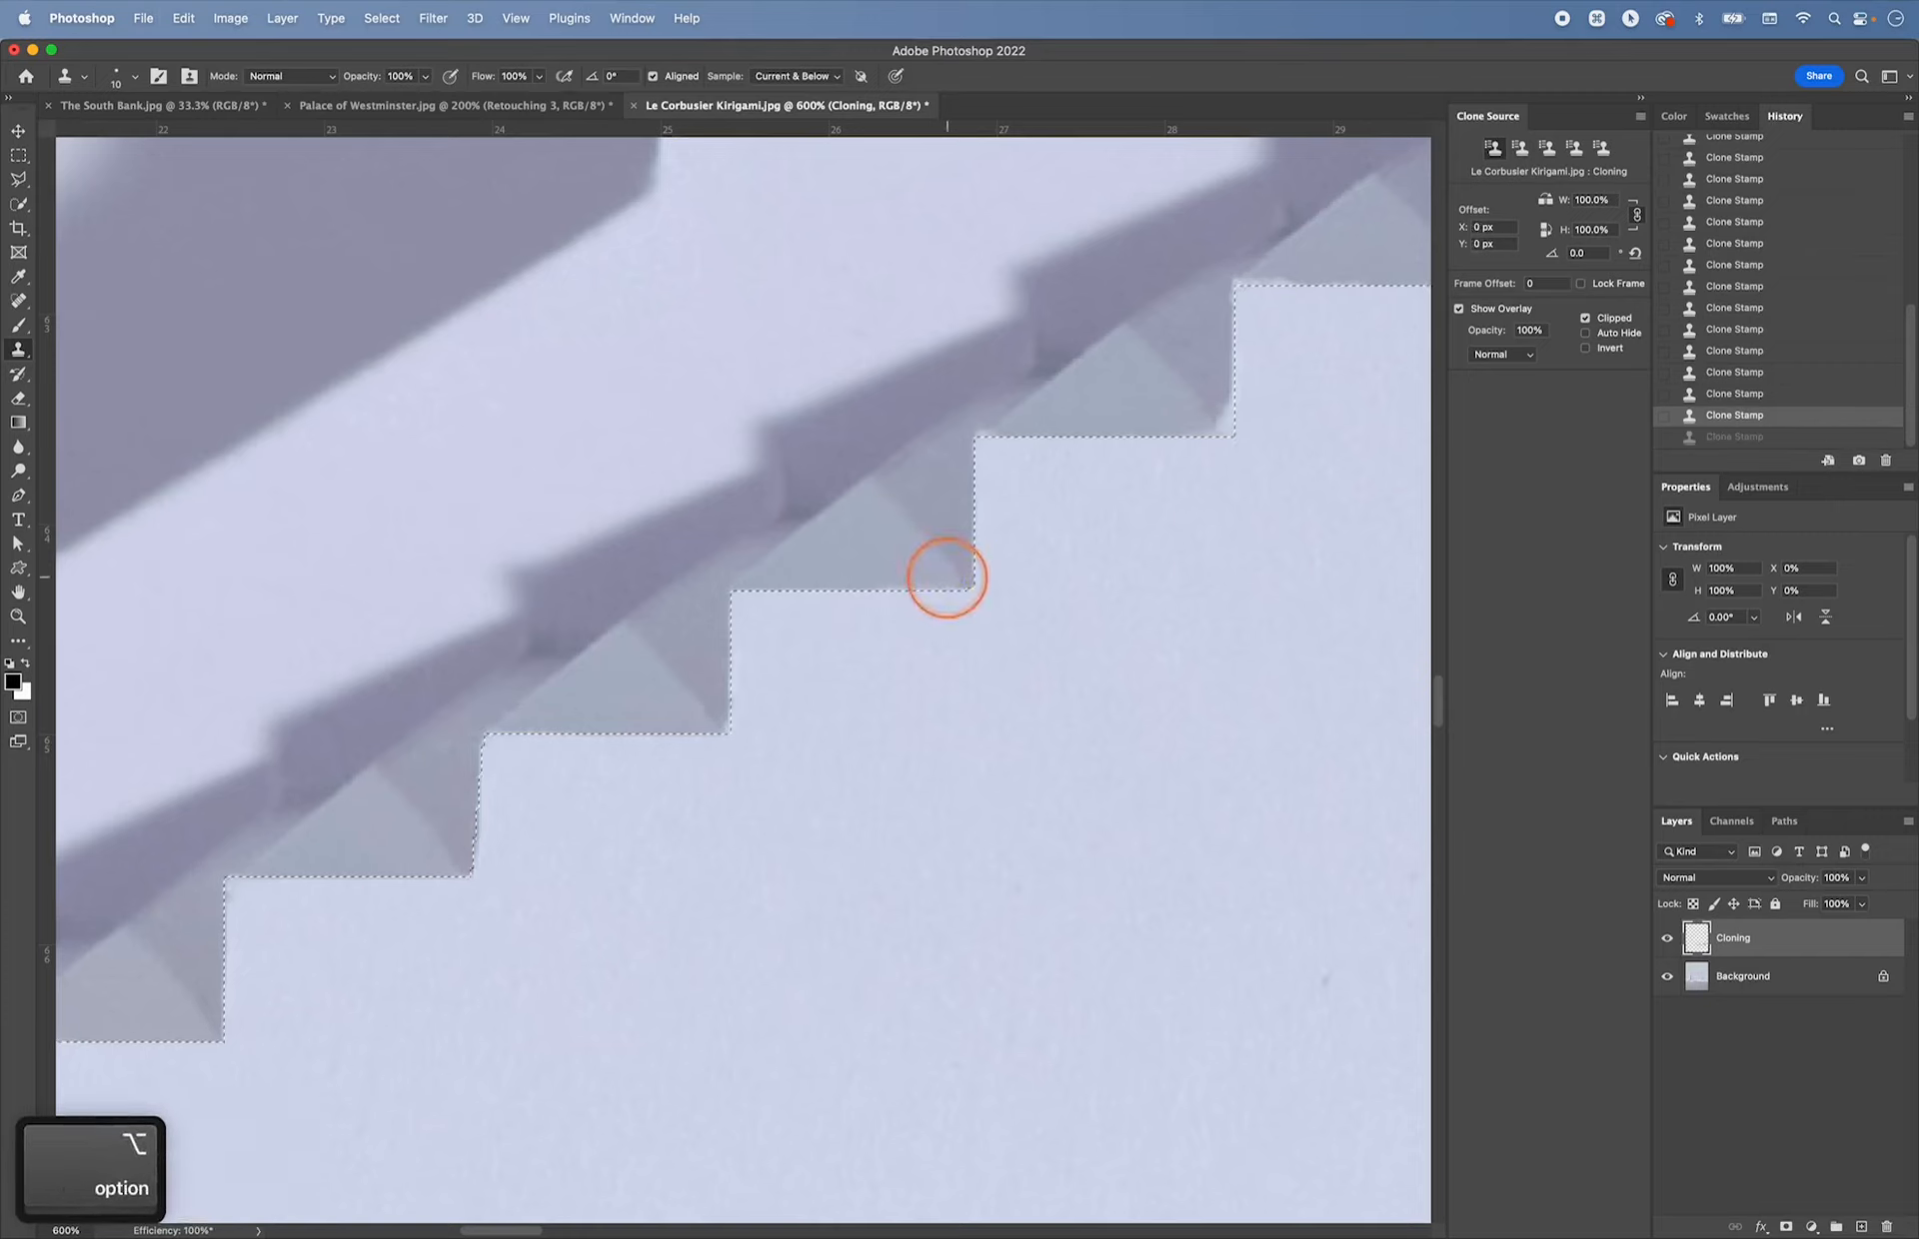
{"action": "left_click", "coordinate": [942, 578], "text": "alt"}
{"action": "left_click", "coordinate": [965, 596]}
- Clone shadow tone along the eighth step's tread from its outer corner to its inner corner
{"action": "left_click_drag", "start_coordinate": [1026, 557], "coordinate": [892, 669]}
{"action": "left_click", "coordinate": [857, 540]}
{"action": "left_click_drag", "start_coordinate": [950, 505], "coordinate": [1056, 531]}
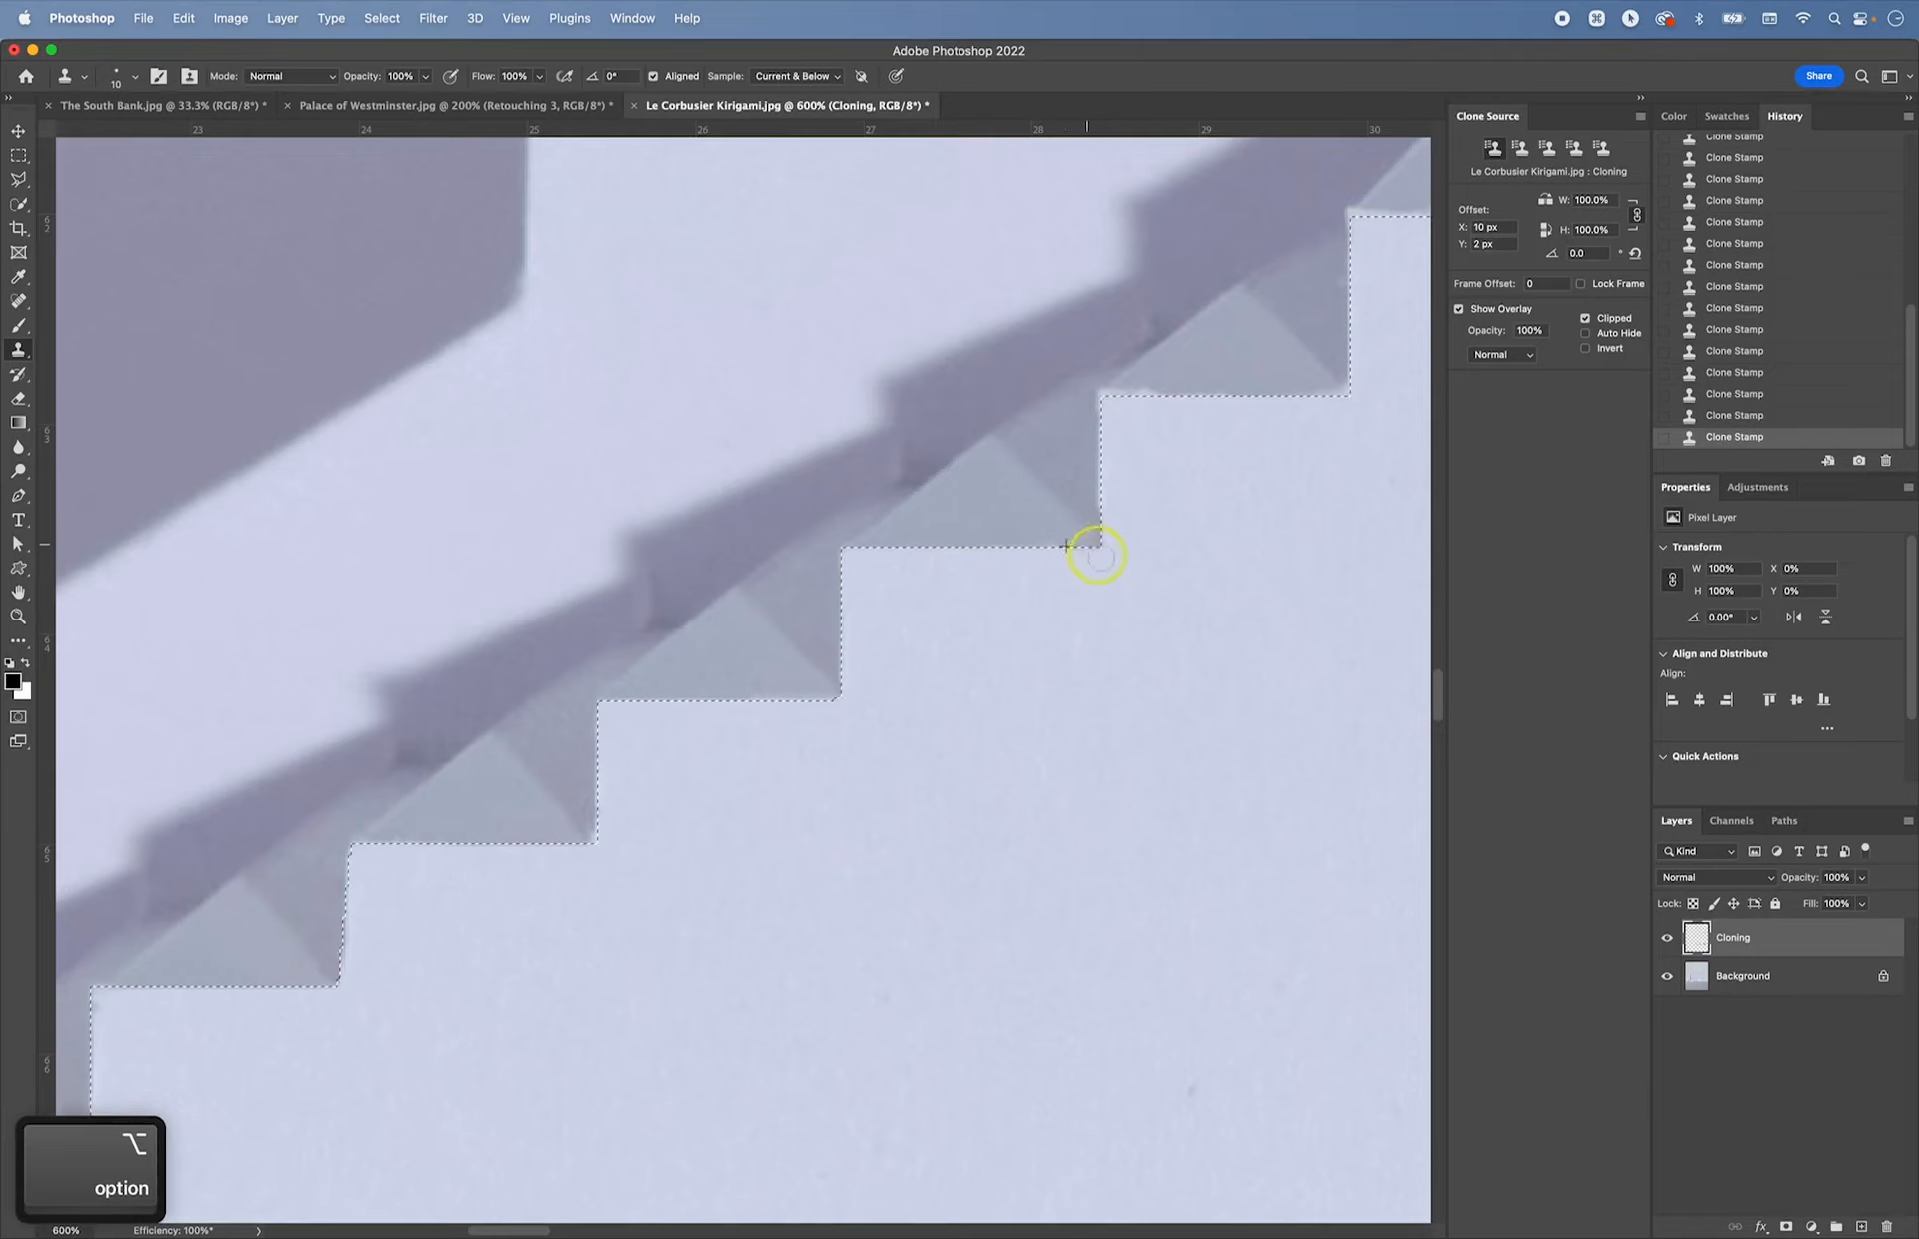
- Clone shadow tone along the ninth step's tread at its outer corner and down the riser below, replacing one undone stroke
{"action": "mouse_move", "coordinate": [1147, 457]}
{"action": "left_mouse_down"}
{"action": "mouse_move", "coordinate": [987, 560]}
{"action": "mouse_move", "coordinate": [1039, 510]}
{"action": "left_mouse_up"}
{"action": "left_click", "coordinate": [1036, 489], "text": "alt"}
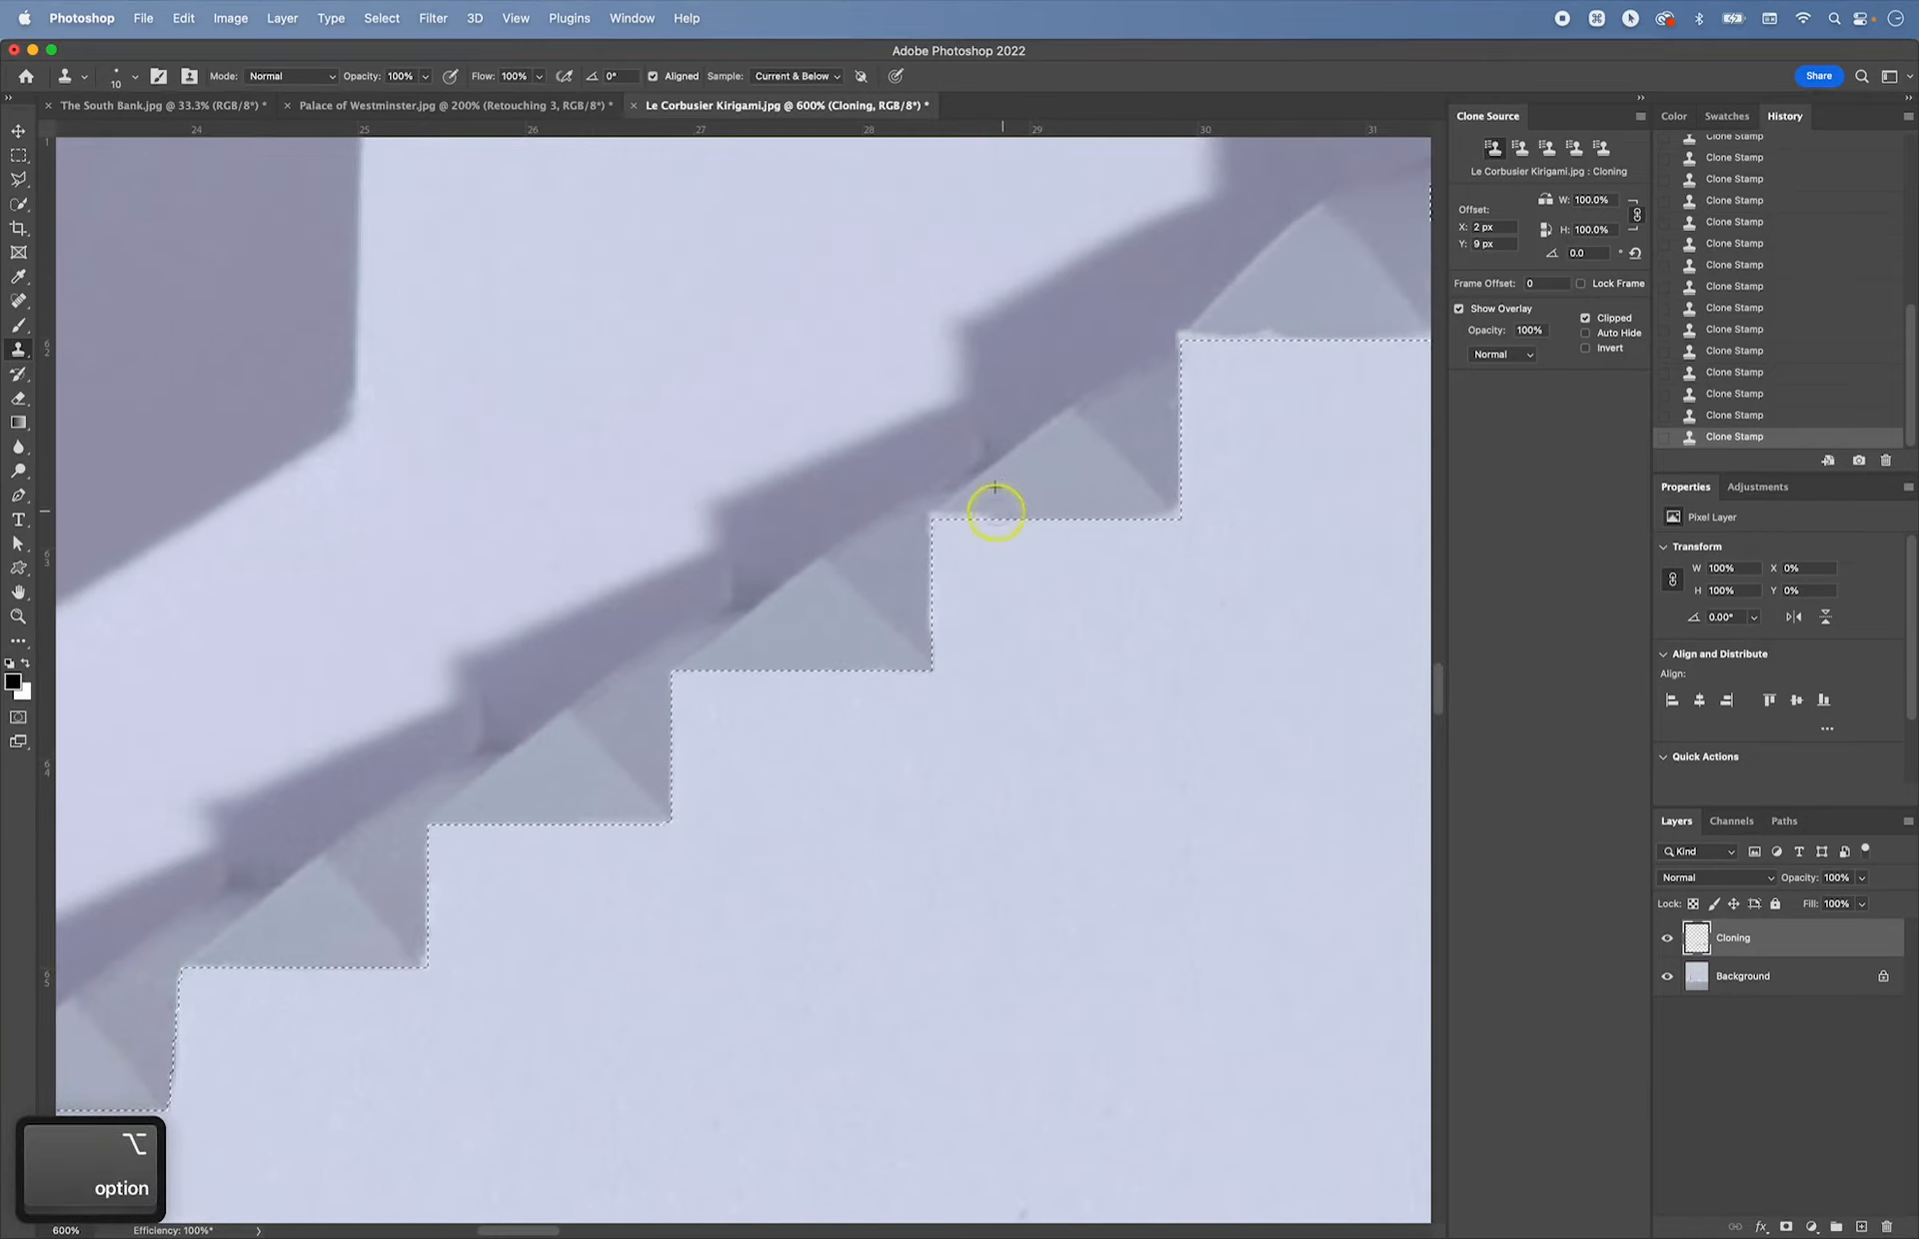
{"action": "key", "text": "super+z"}
{"action": "left_click", "coordinate": [989, 509], "text": "alt"}
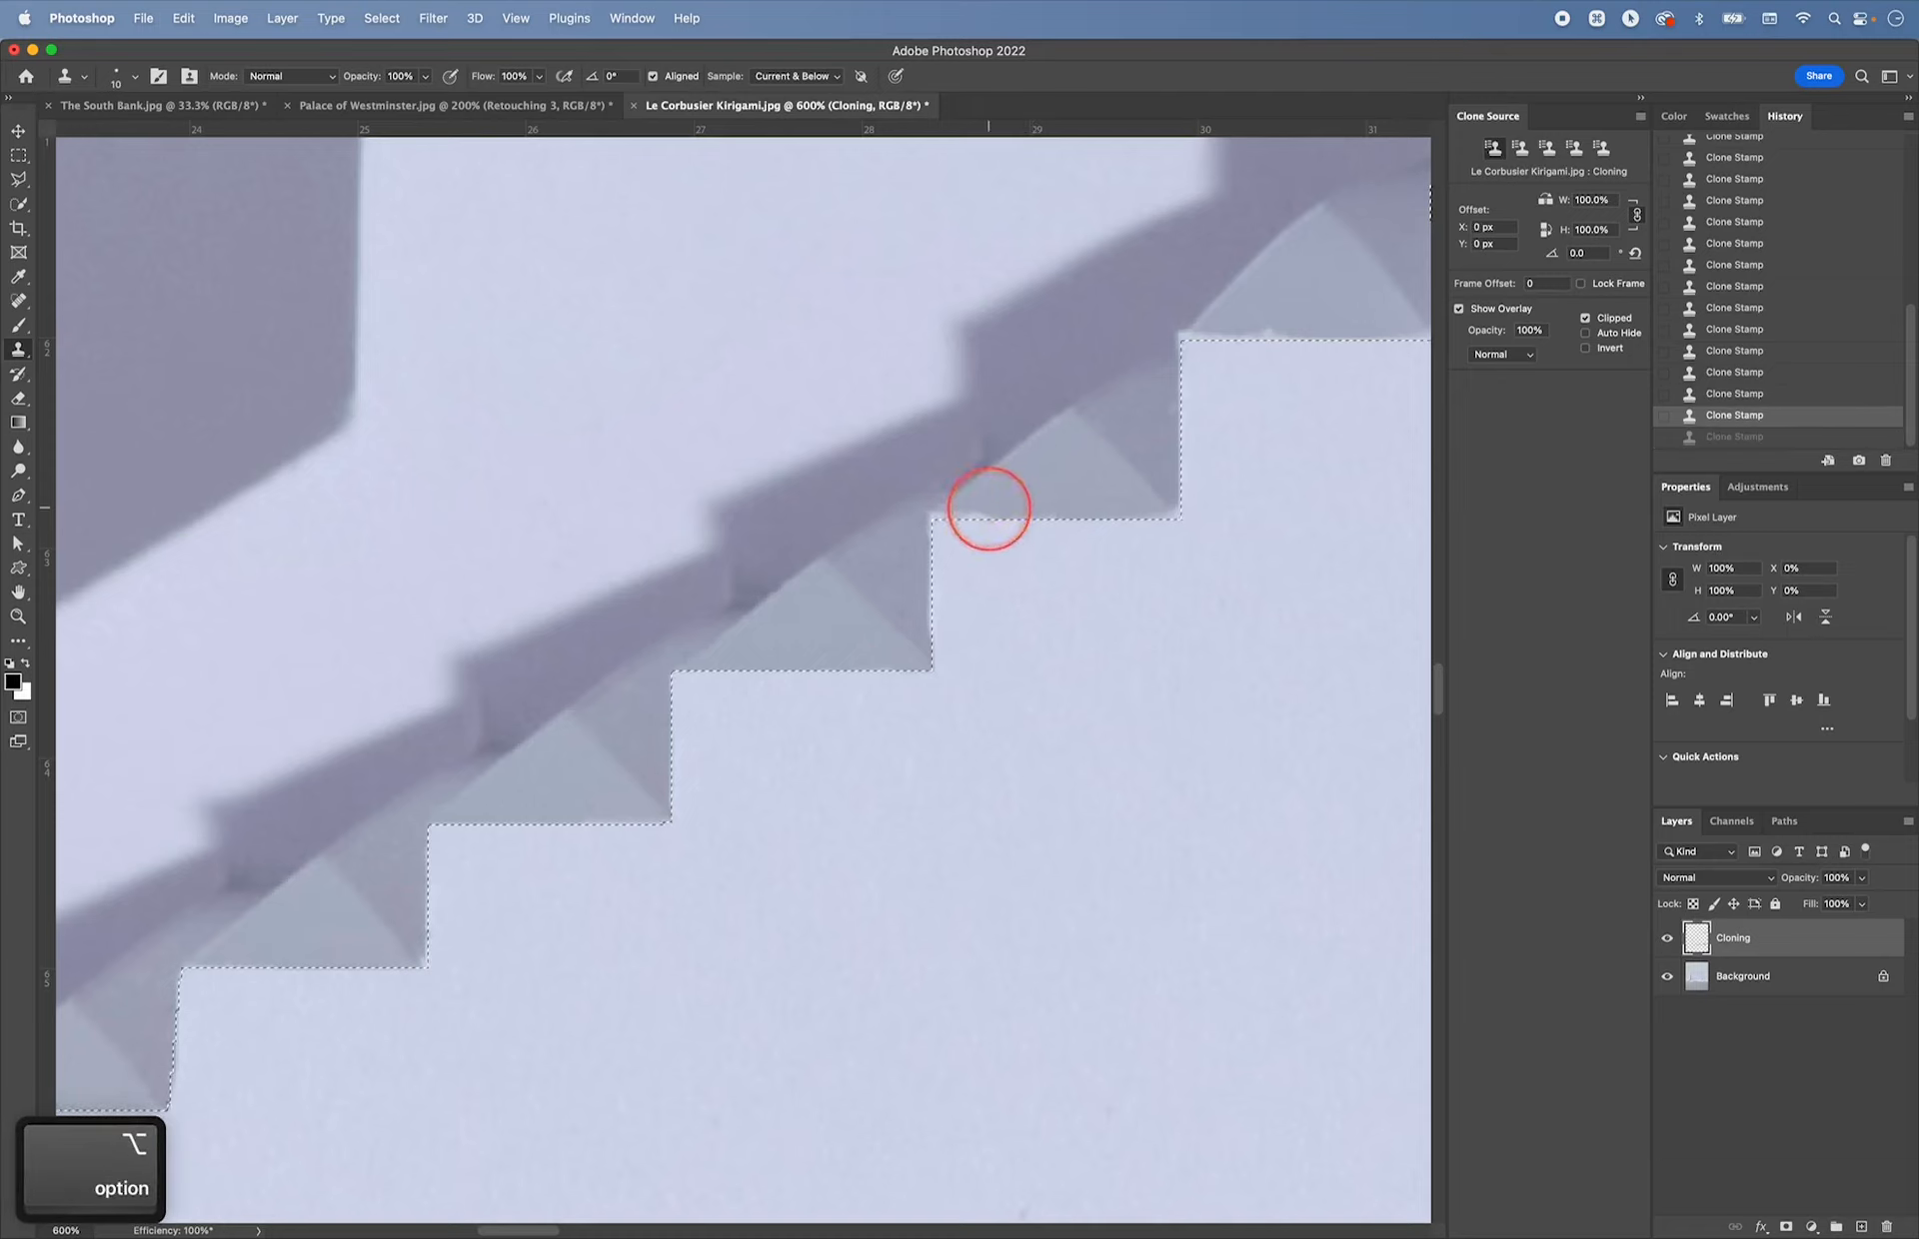
{"action": "left_click_drag", "start_coordinate": [977, 512], "coordinate": [938, 515]}
{"action": "left_click", "coordinate": [960, 510], "text": "alt"}
{"action": "left_click", "coordinate": [920, 596], "text": "alt"}
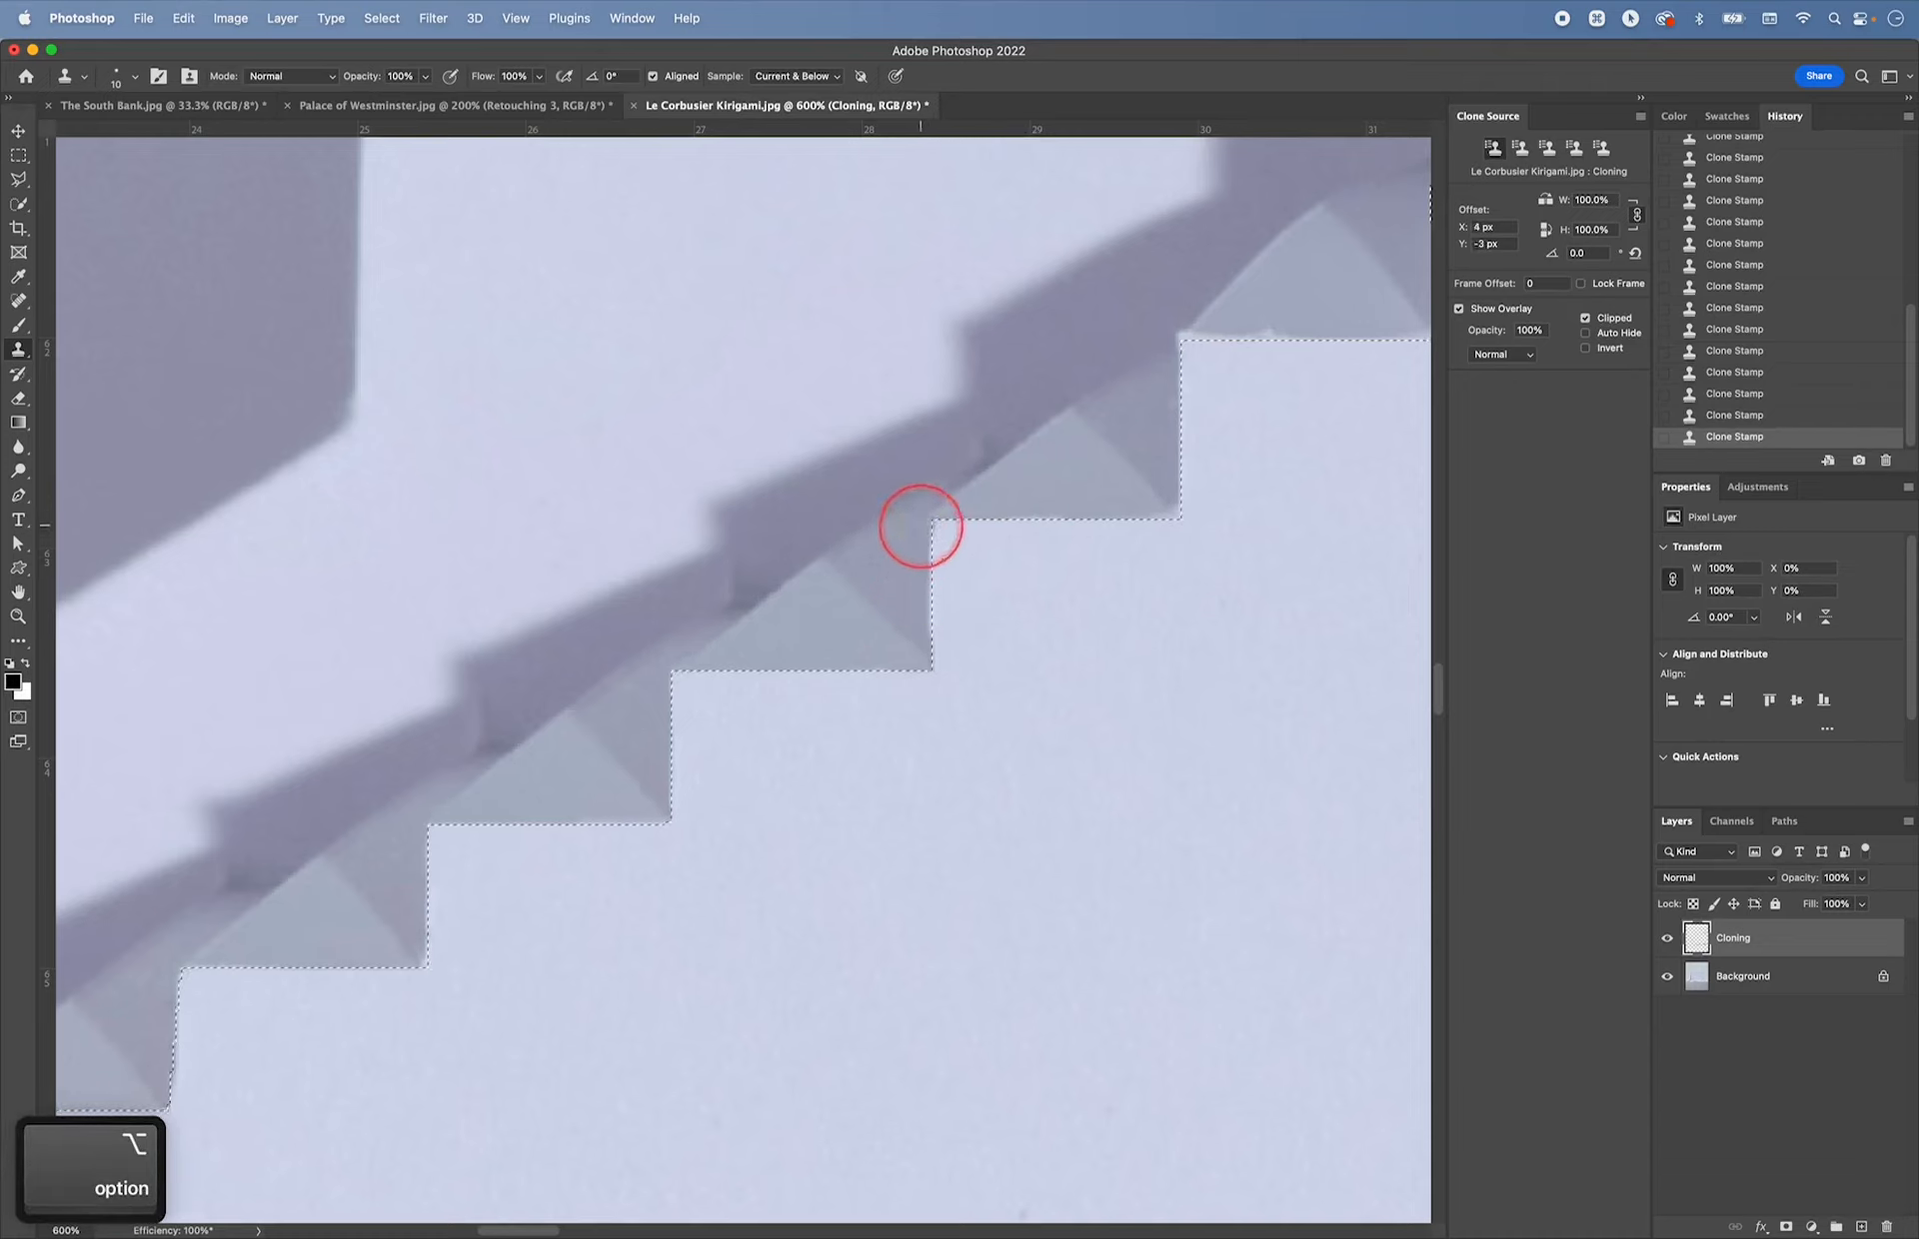
{"action": "left_click", "coordinate": [917, 588], "text": "alt"}
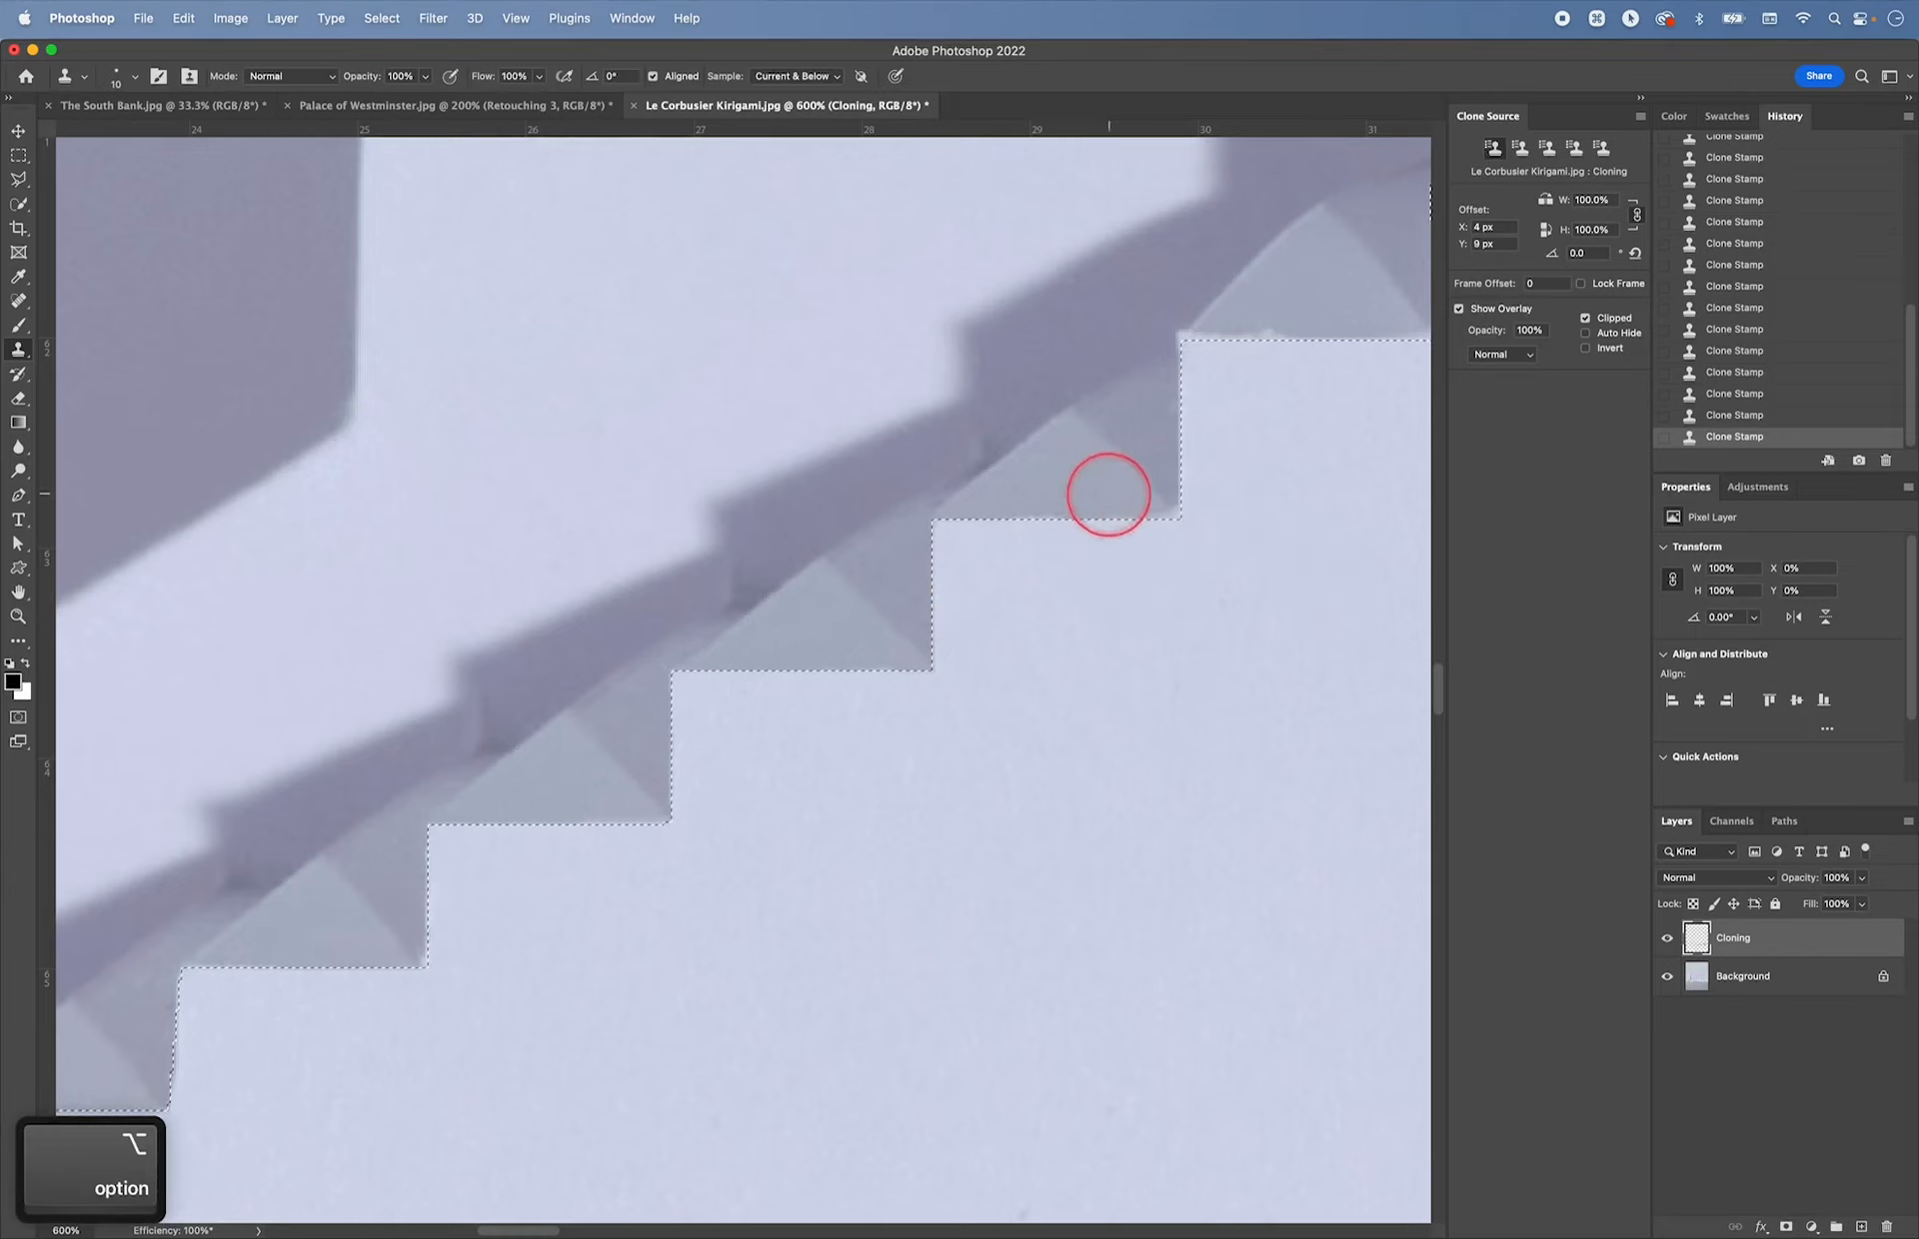
- Clone shadow tone into the ninth step's inner corner and along the riser above it, undoing one stroke and repainting it
{"action": "left_click_drag", "start_coordinate": [1089, 497], "coordinate": [945, 586]}
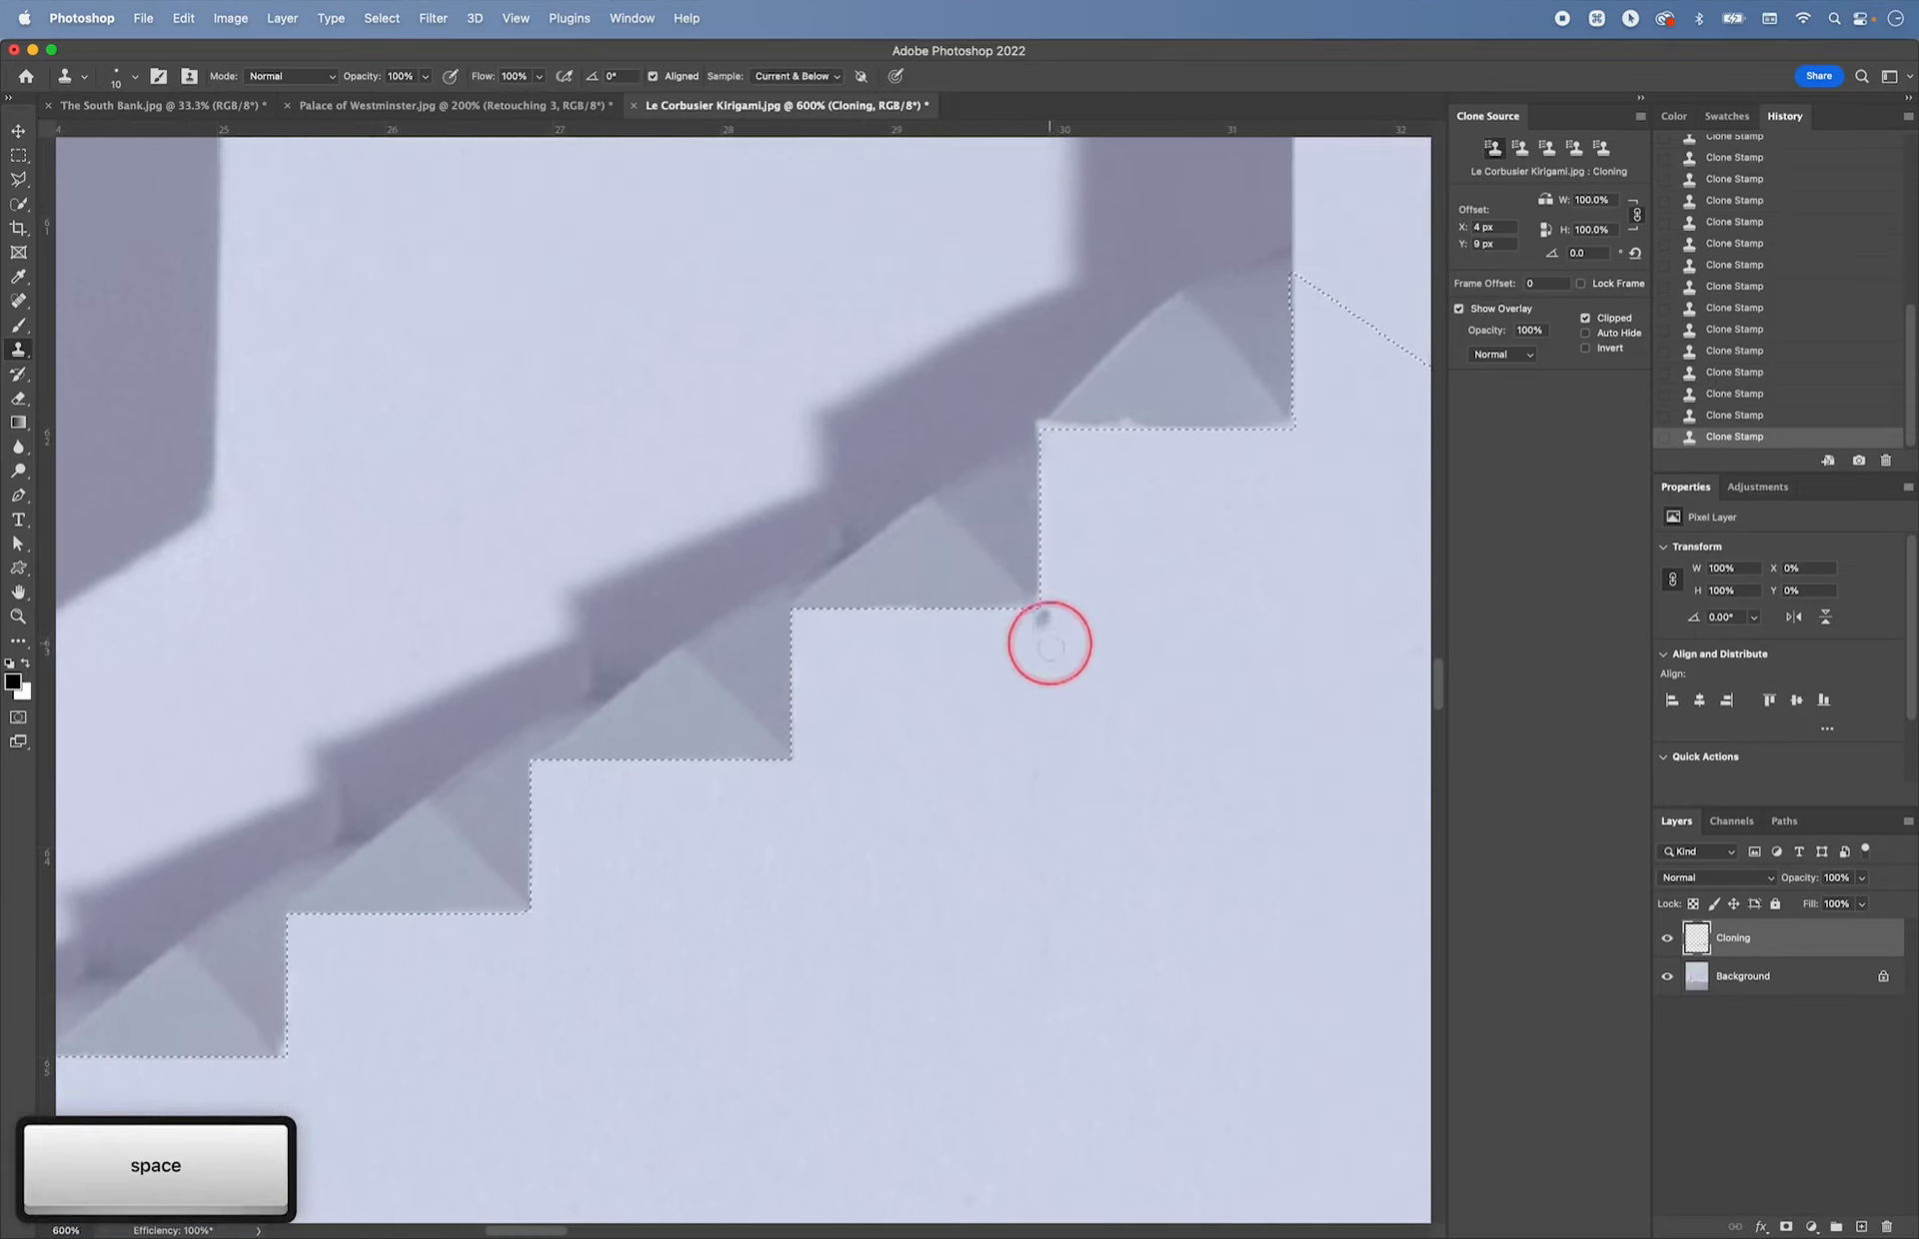
{"action": "left_click", "coordinate": [999, 492], "text": "alt"}
{"action": "left_click", "coordinate": [989, 583], "text": "alt"}
{"action": "left_click", "coordinate": [999, 582]}
{"action": "key", "text": "super+z"}
{"action": "left_click", "coordinate": [1011, 500], "text": "alt"}
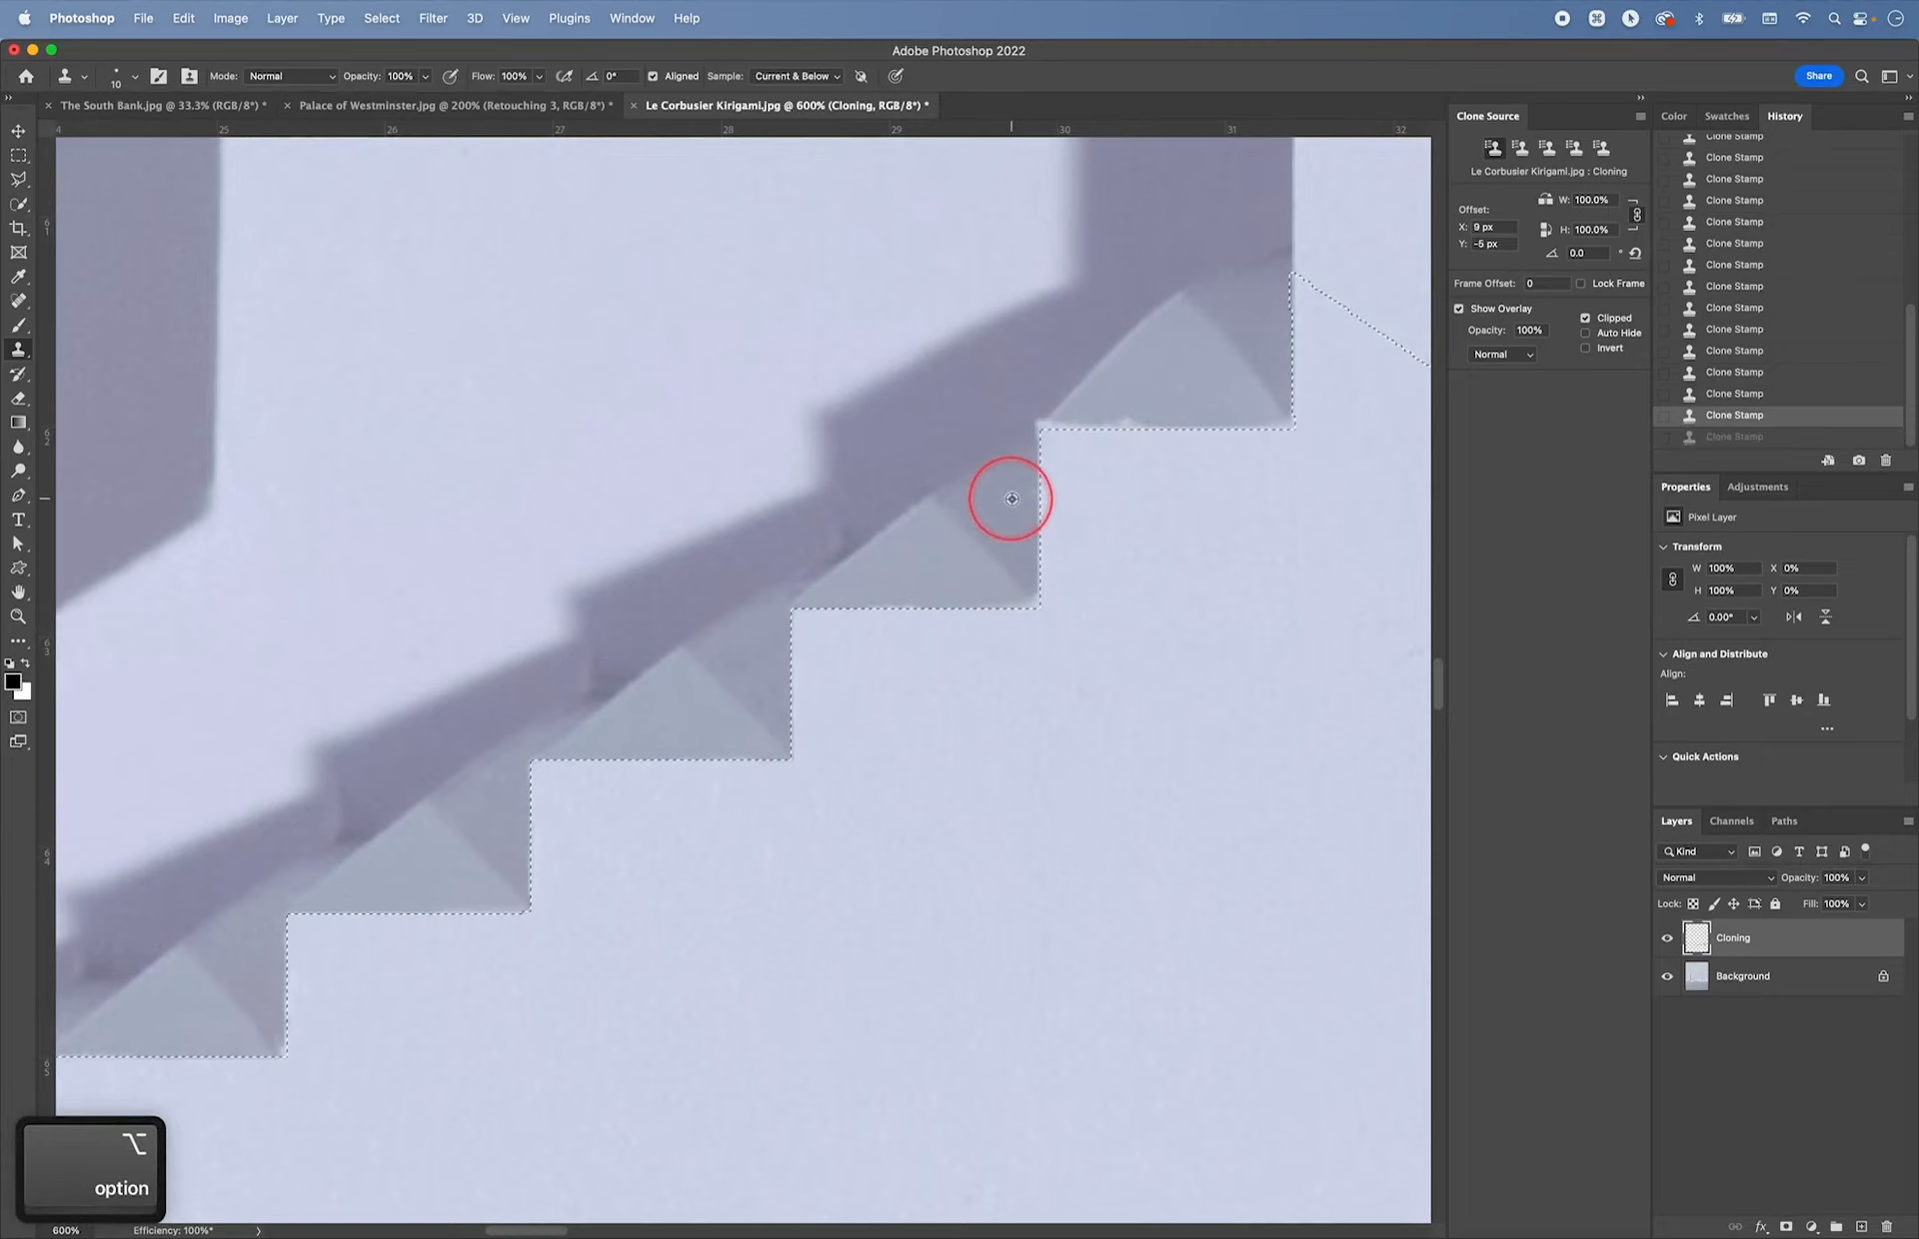
{"action": "left_click_drag", "start_coordinate": [1032, 491], "coordinate": [1035, 549]}
{"action": "left_click", "coordinate": [1035, 581]}
{"action": "left_click", "coordinate": [1030, 594], "text": "alt"}
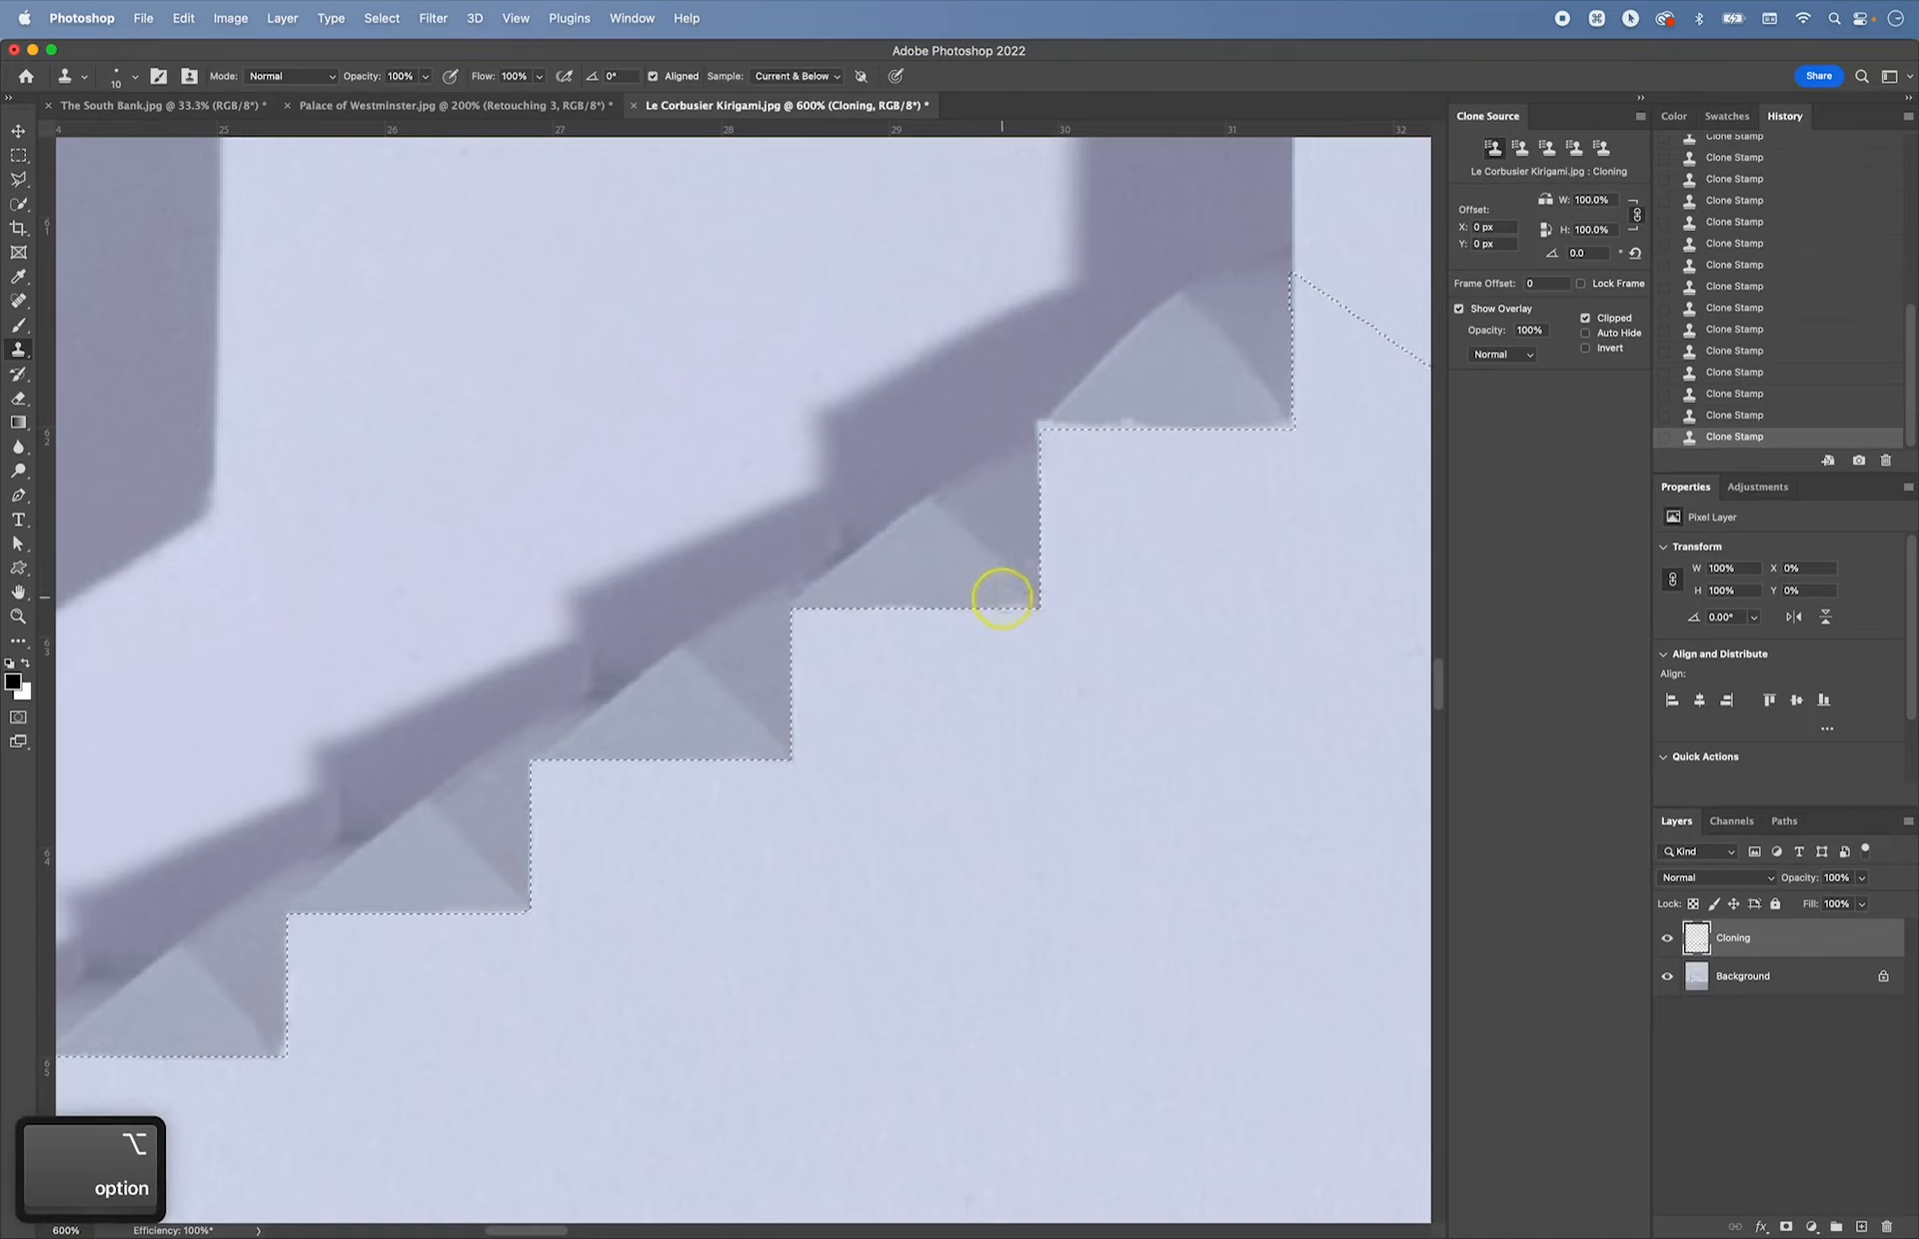
- Clone shadow tone over the marks along the ninth step's edge and around the tenth step's outer corner
{"action": "left_click", "coordinate": [930, 604], "text": "alt"}
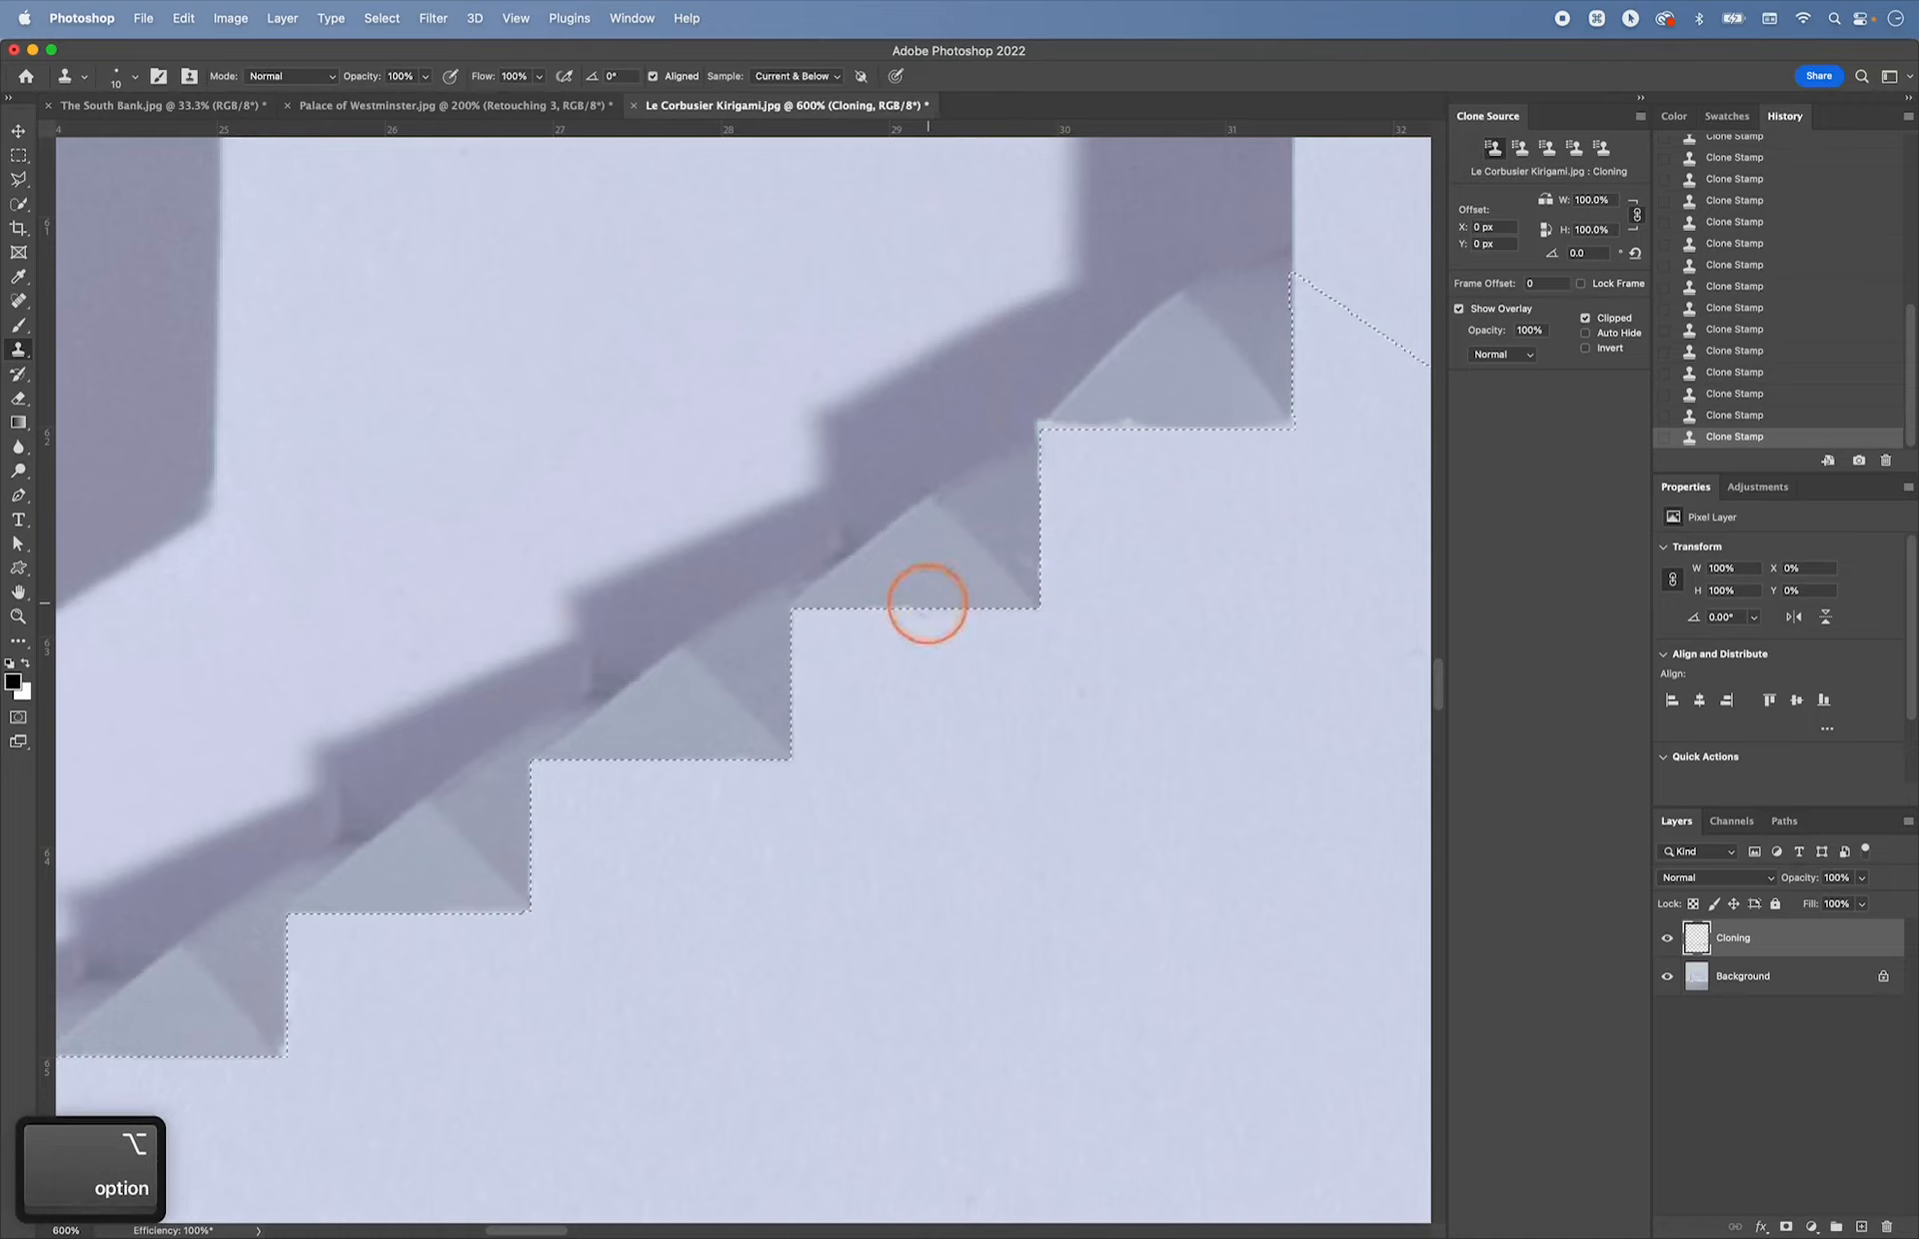
{"action": "left_click", "coordinate": [1024, 530], "text": "alt"}
{"action": "left_click", "coordinate": [1153, 401], "text": "alt"}
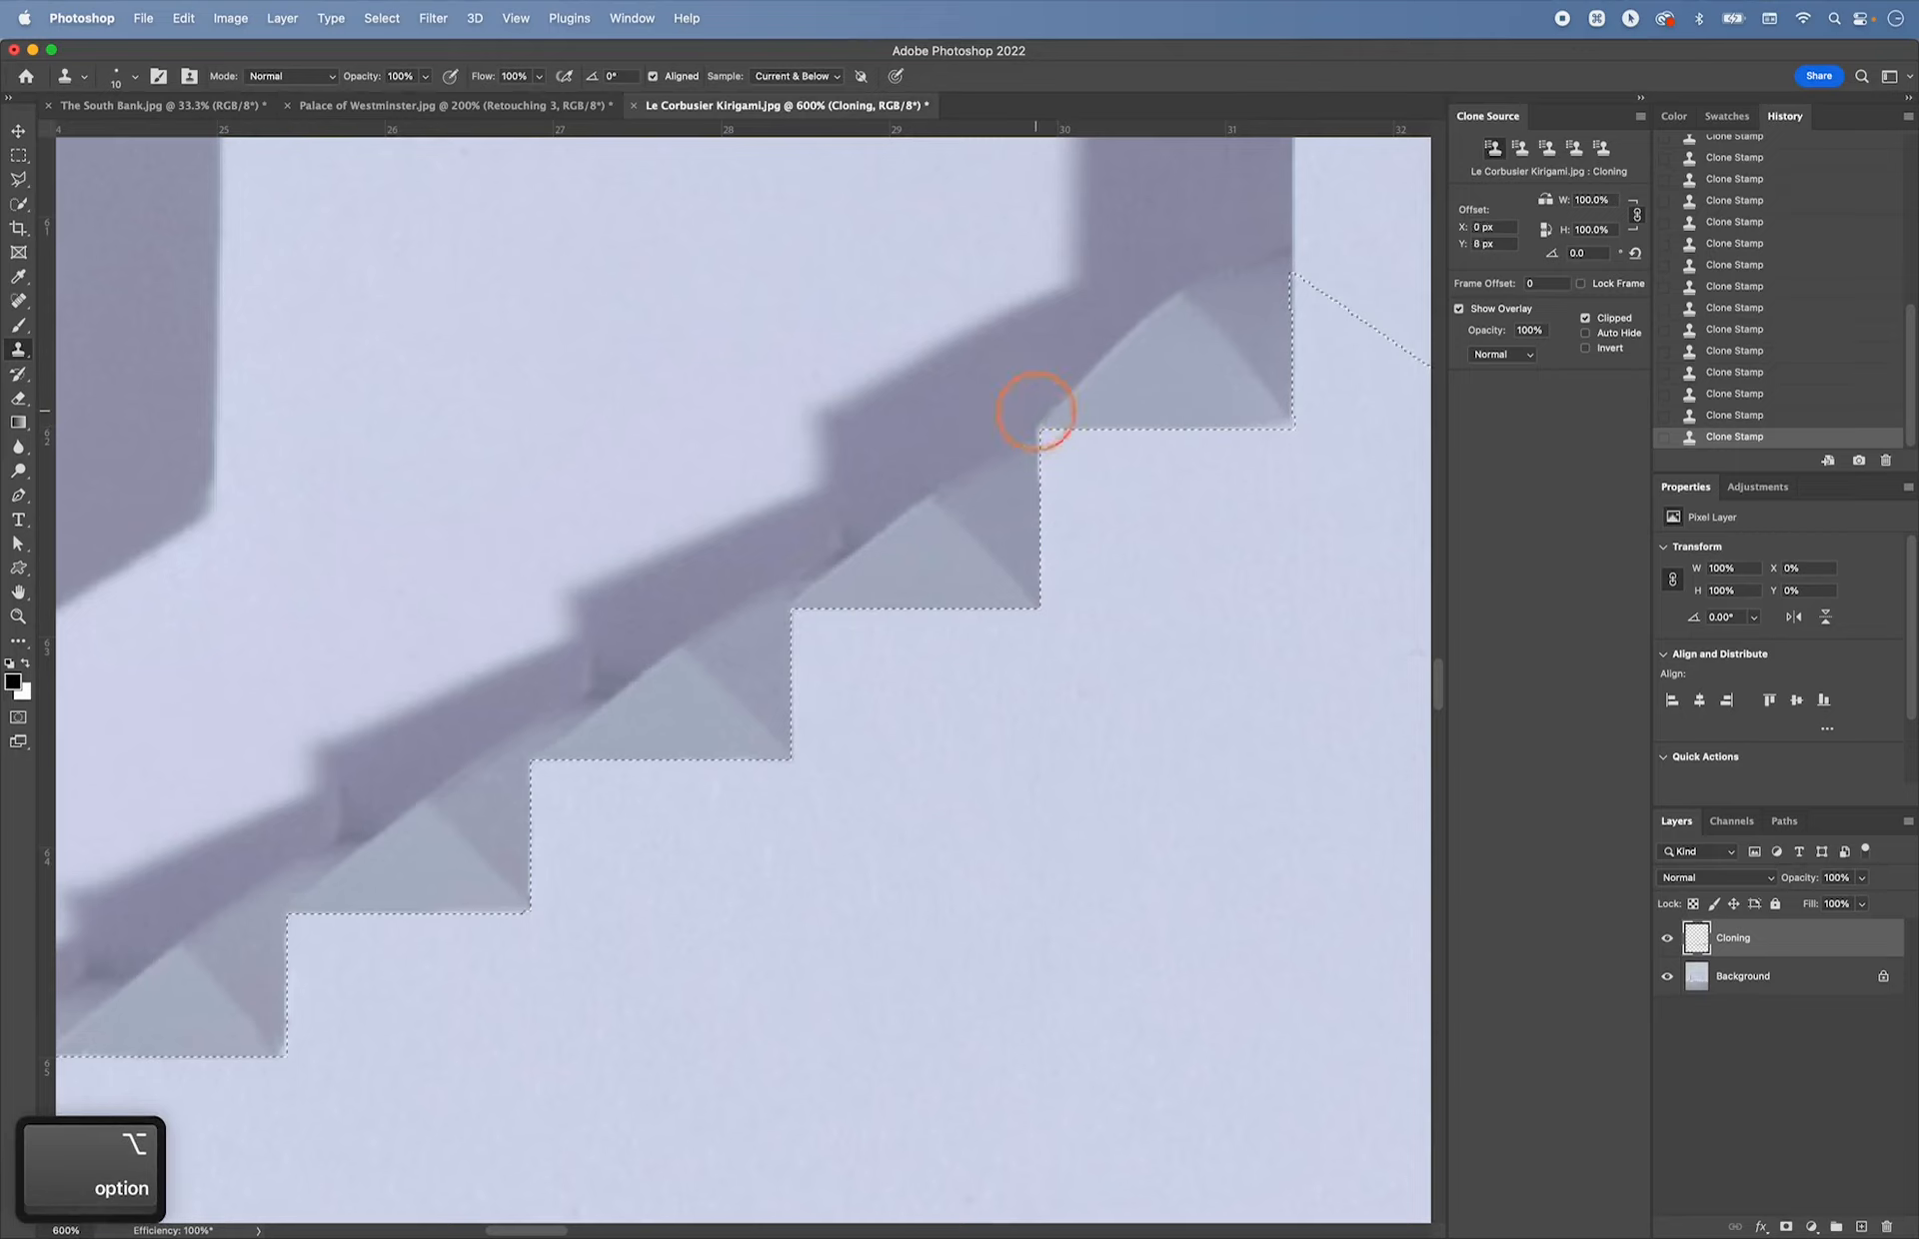
{"action": "left_click", "coordinate": [1037, 410], "text": "alt"}
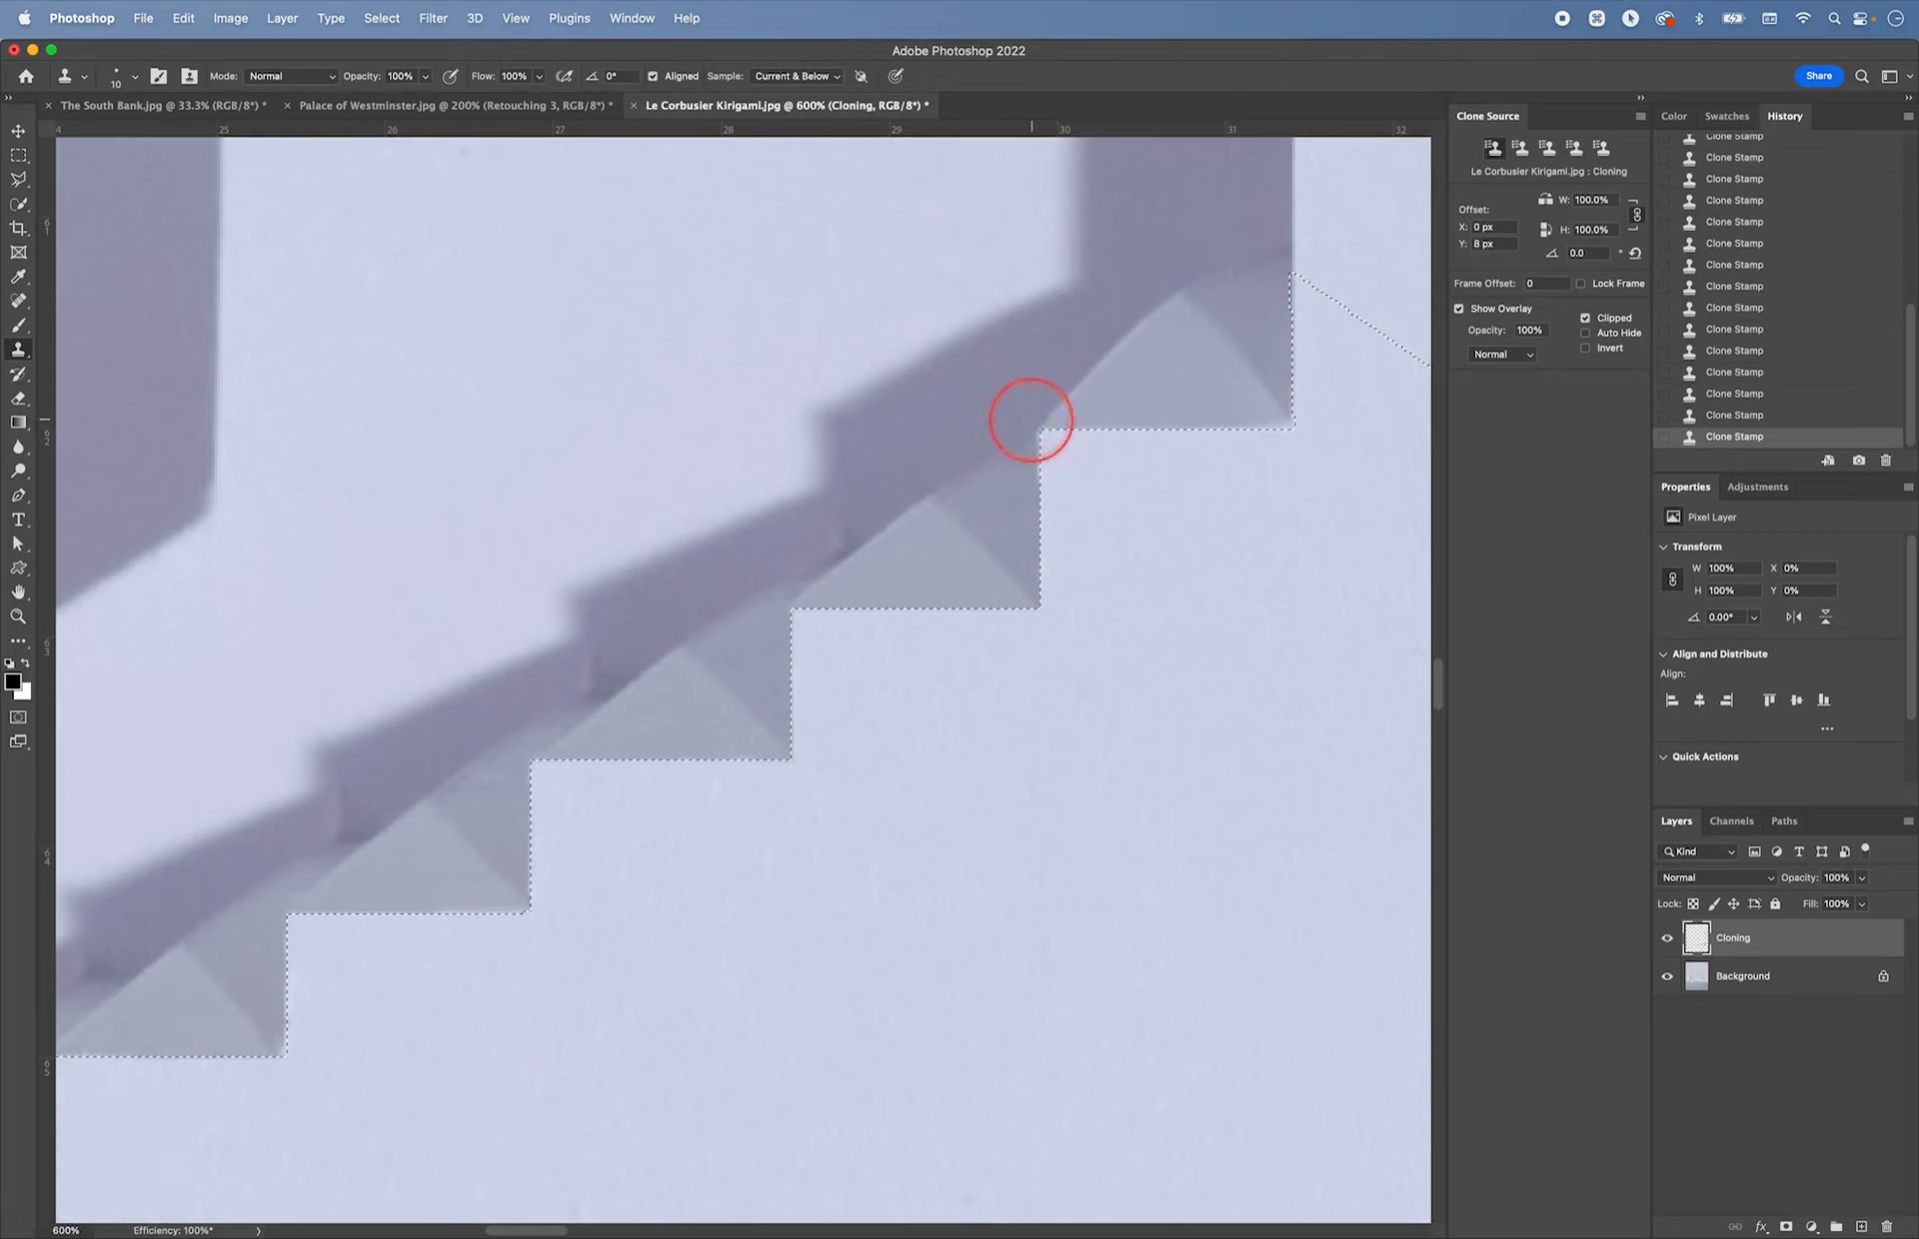
{"action": "left_click", "coordinate": [1018, 477], "text": "alt"}
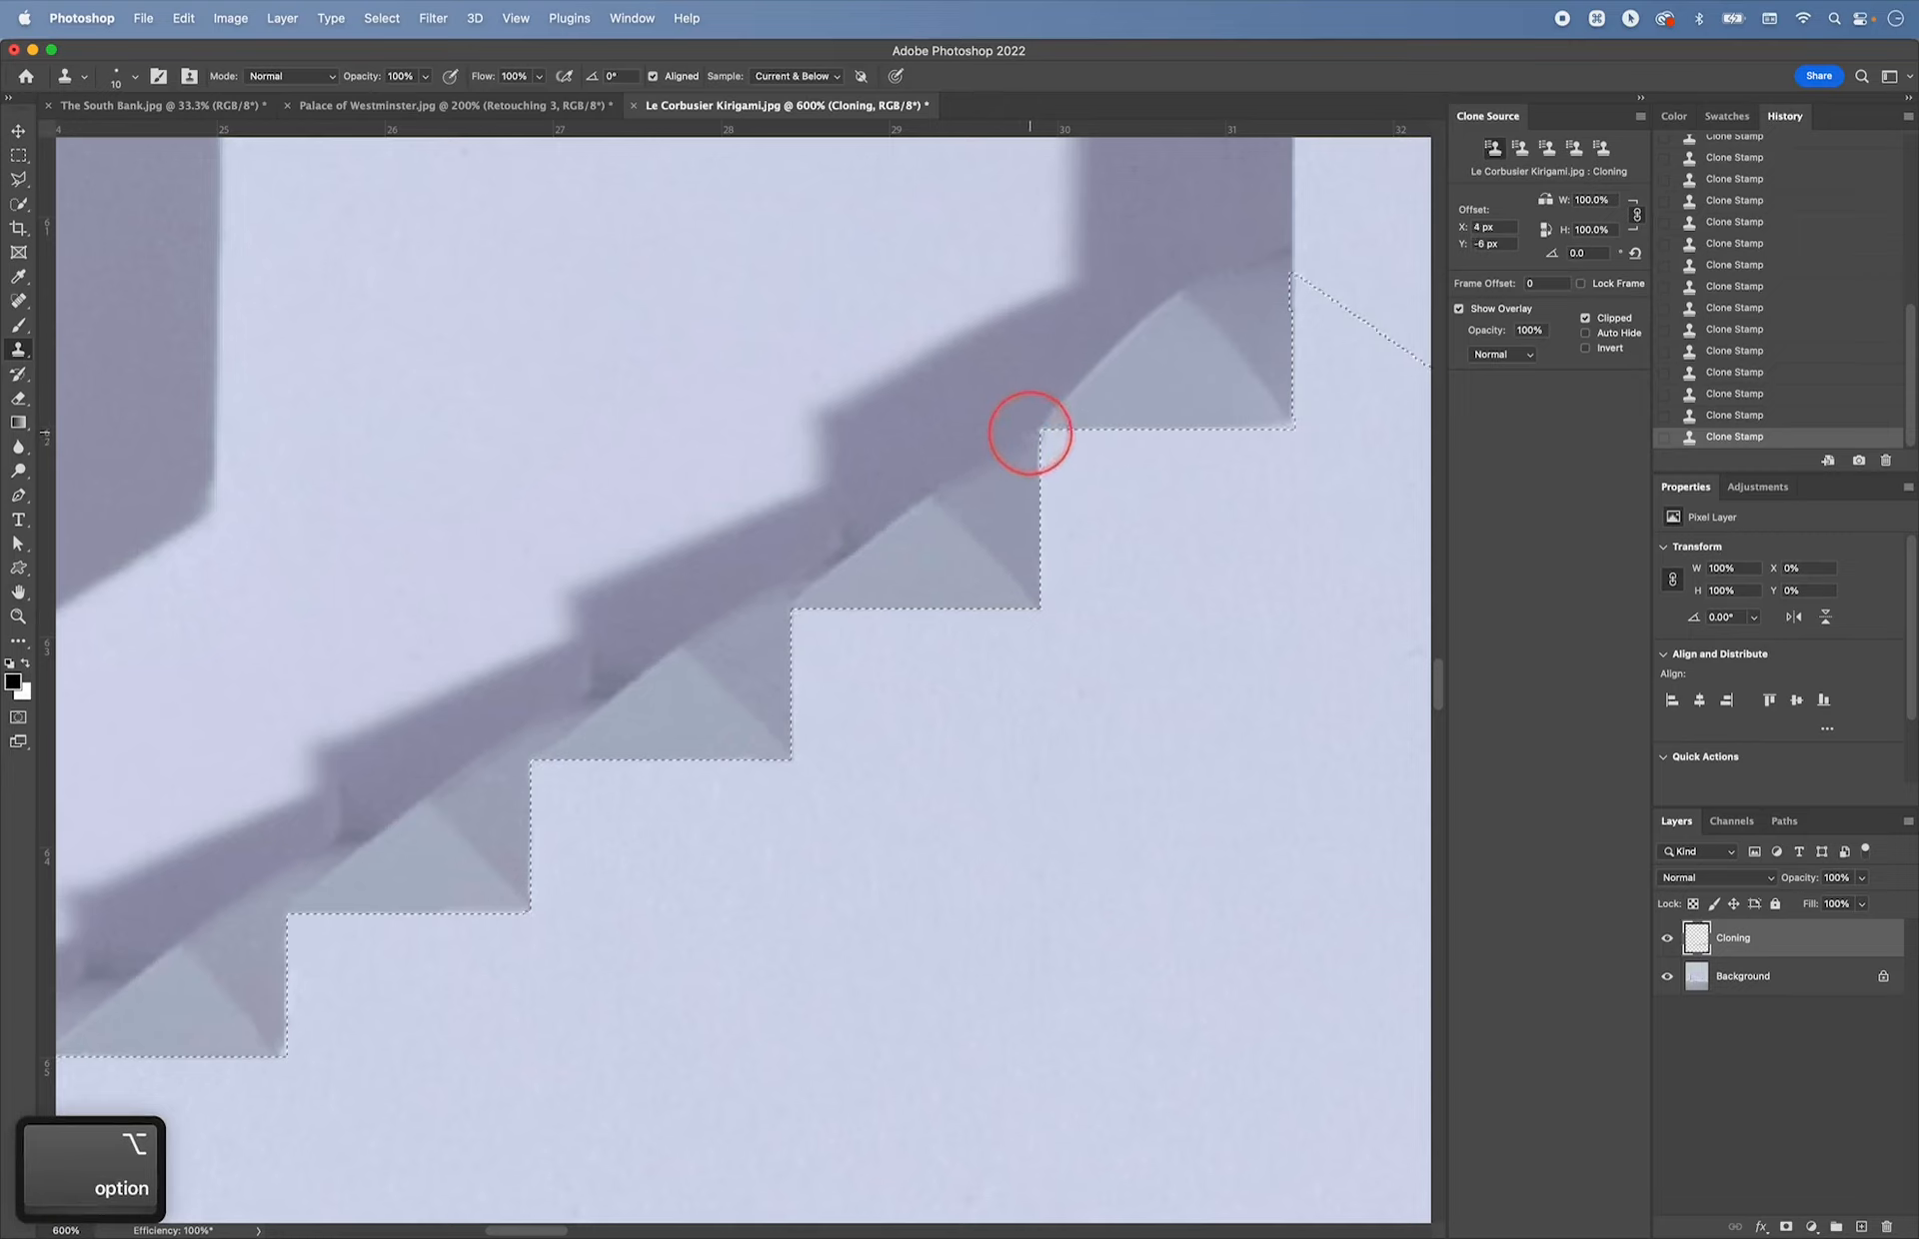
- Clean the tenth step's shaded triangle and the inner end of its tread with cloned tone, replacing one undone stroke
{"action": "left_click", "coordinate": [1157, 369]}
{"action": "left_click", "coordinate": [1177, 331], "text": "alt"}
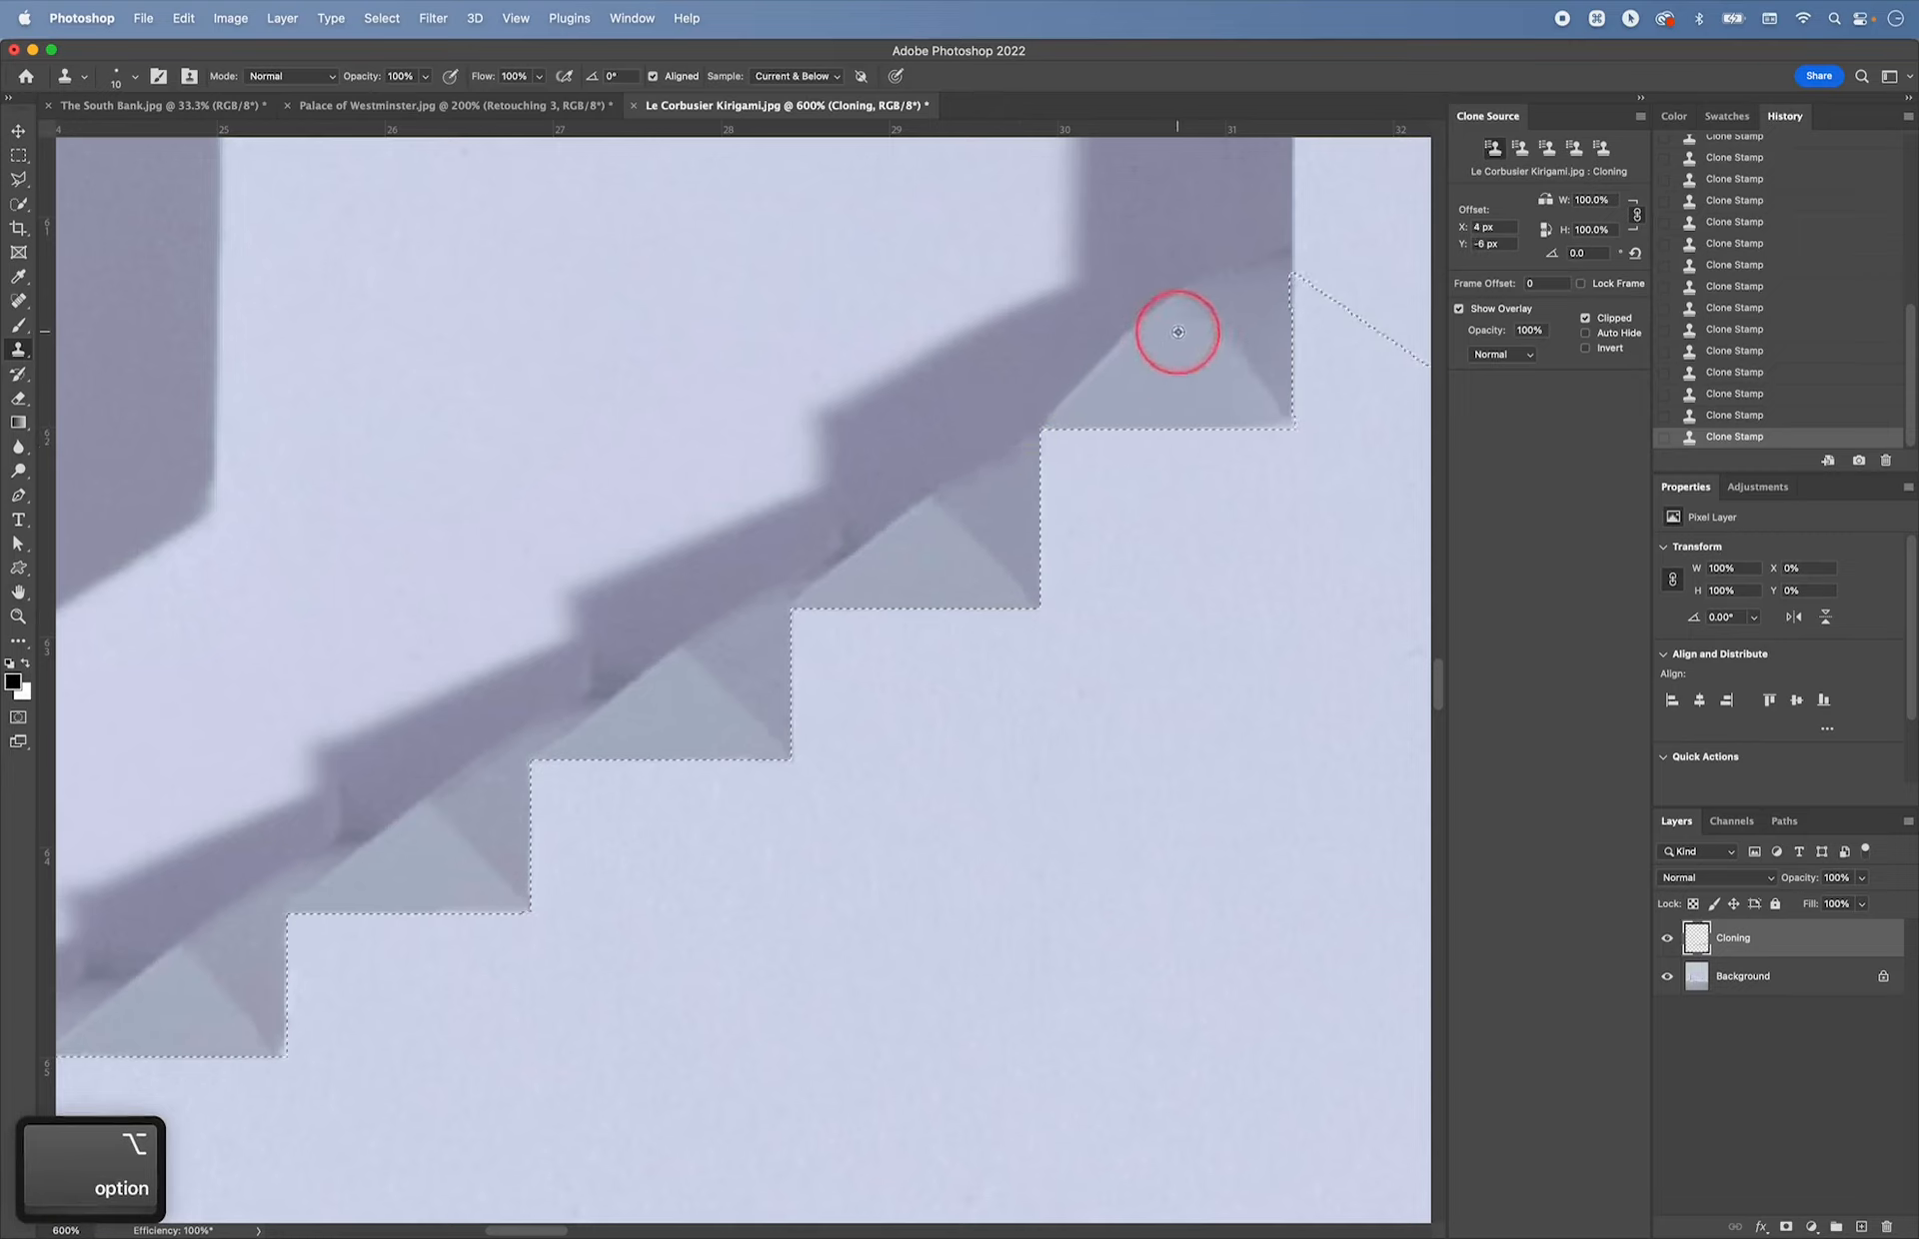
{"action": "left_click_drag", "start_coordinate": [1177, 316], "coordinate": [1176, 312]}
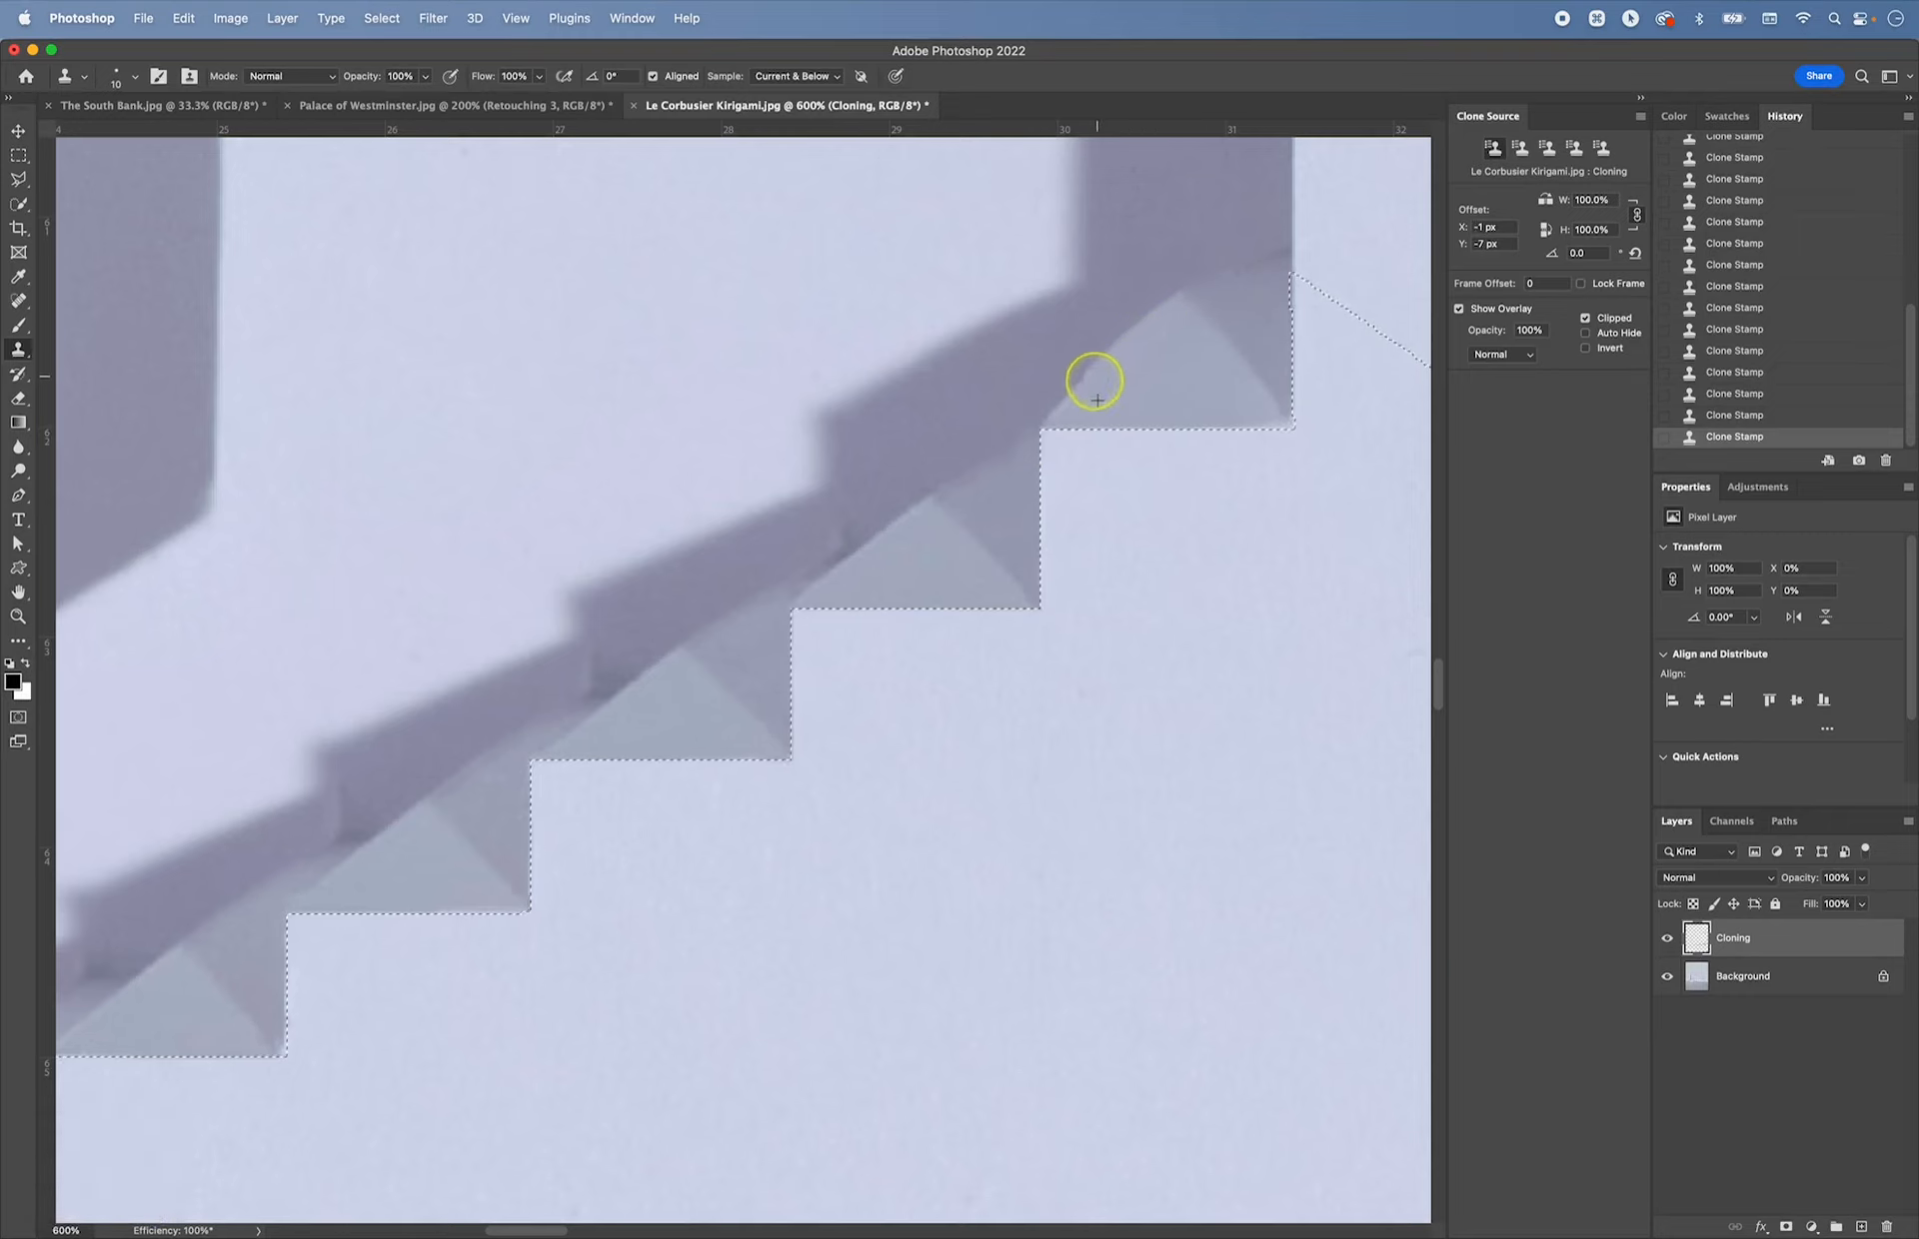
{"action": "key", "text": "super+z"}
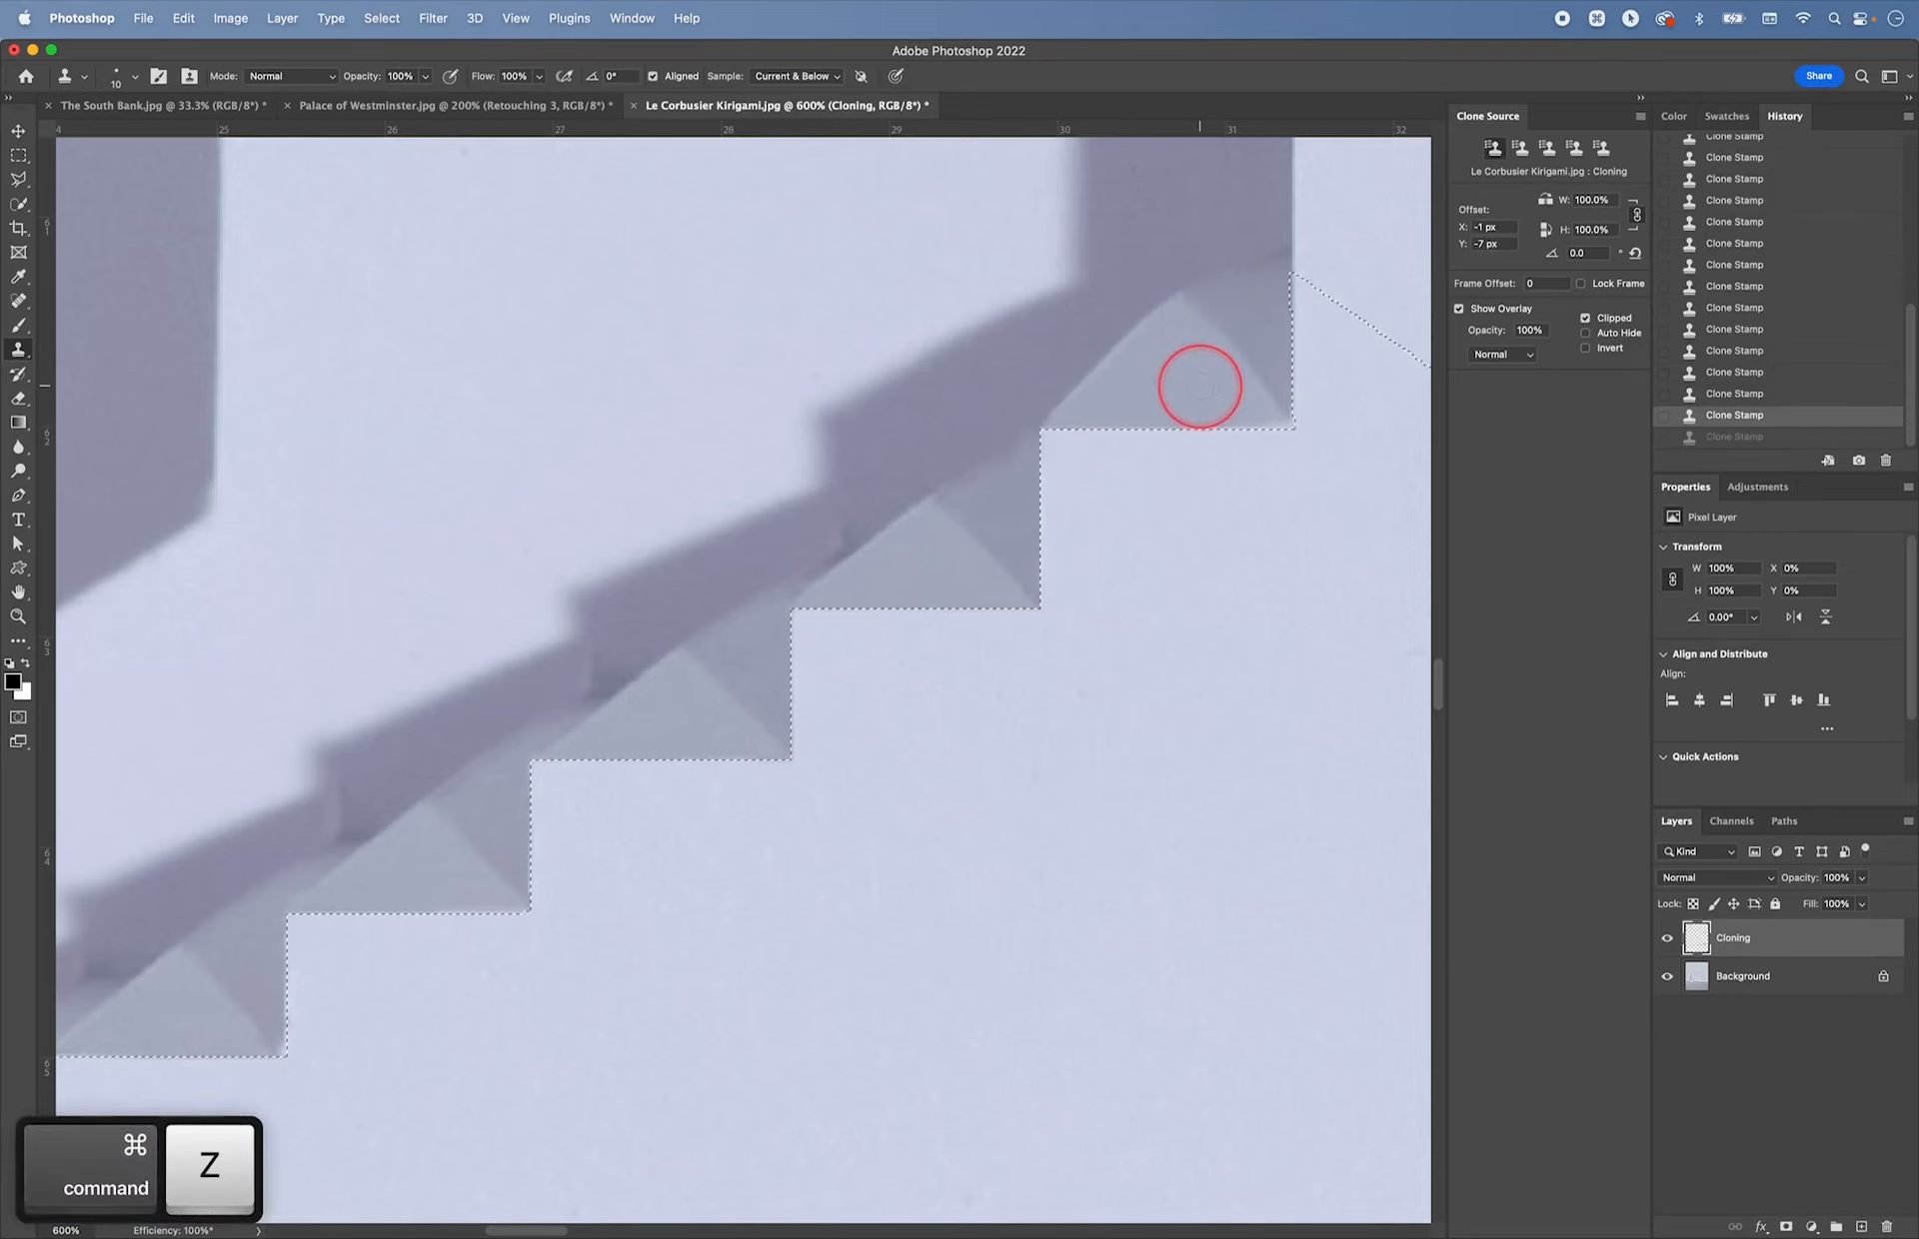
{"action": "left_click", "coordinate": [1171, 322], "text": "alt"}
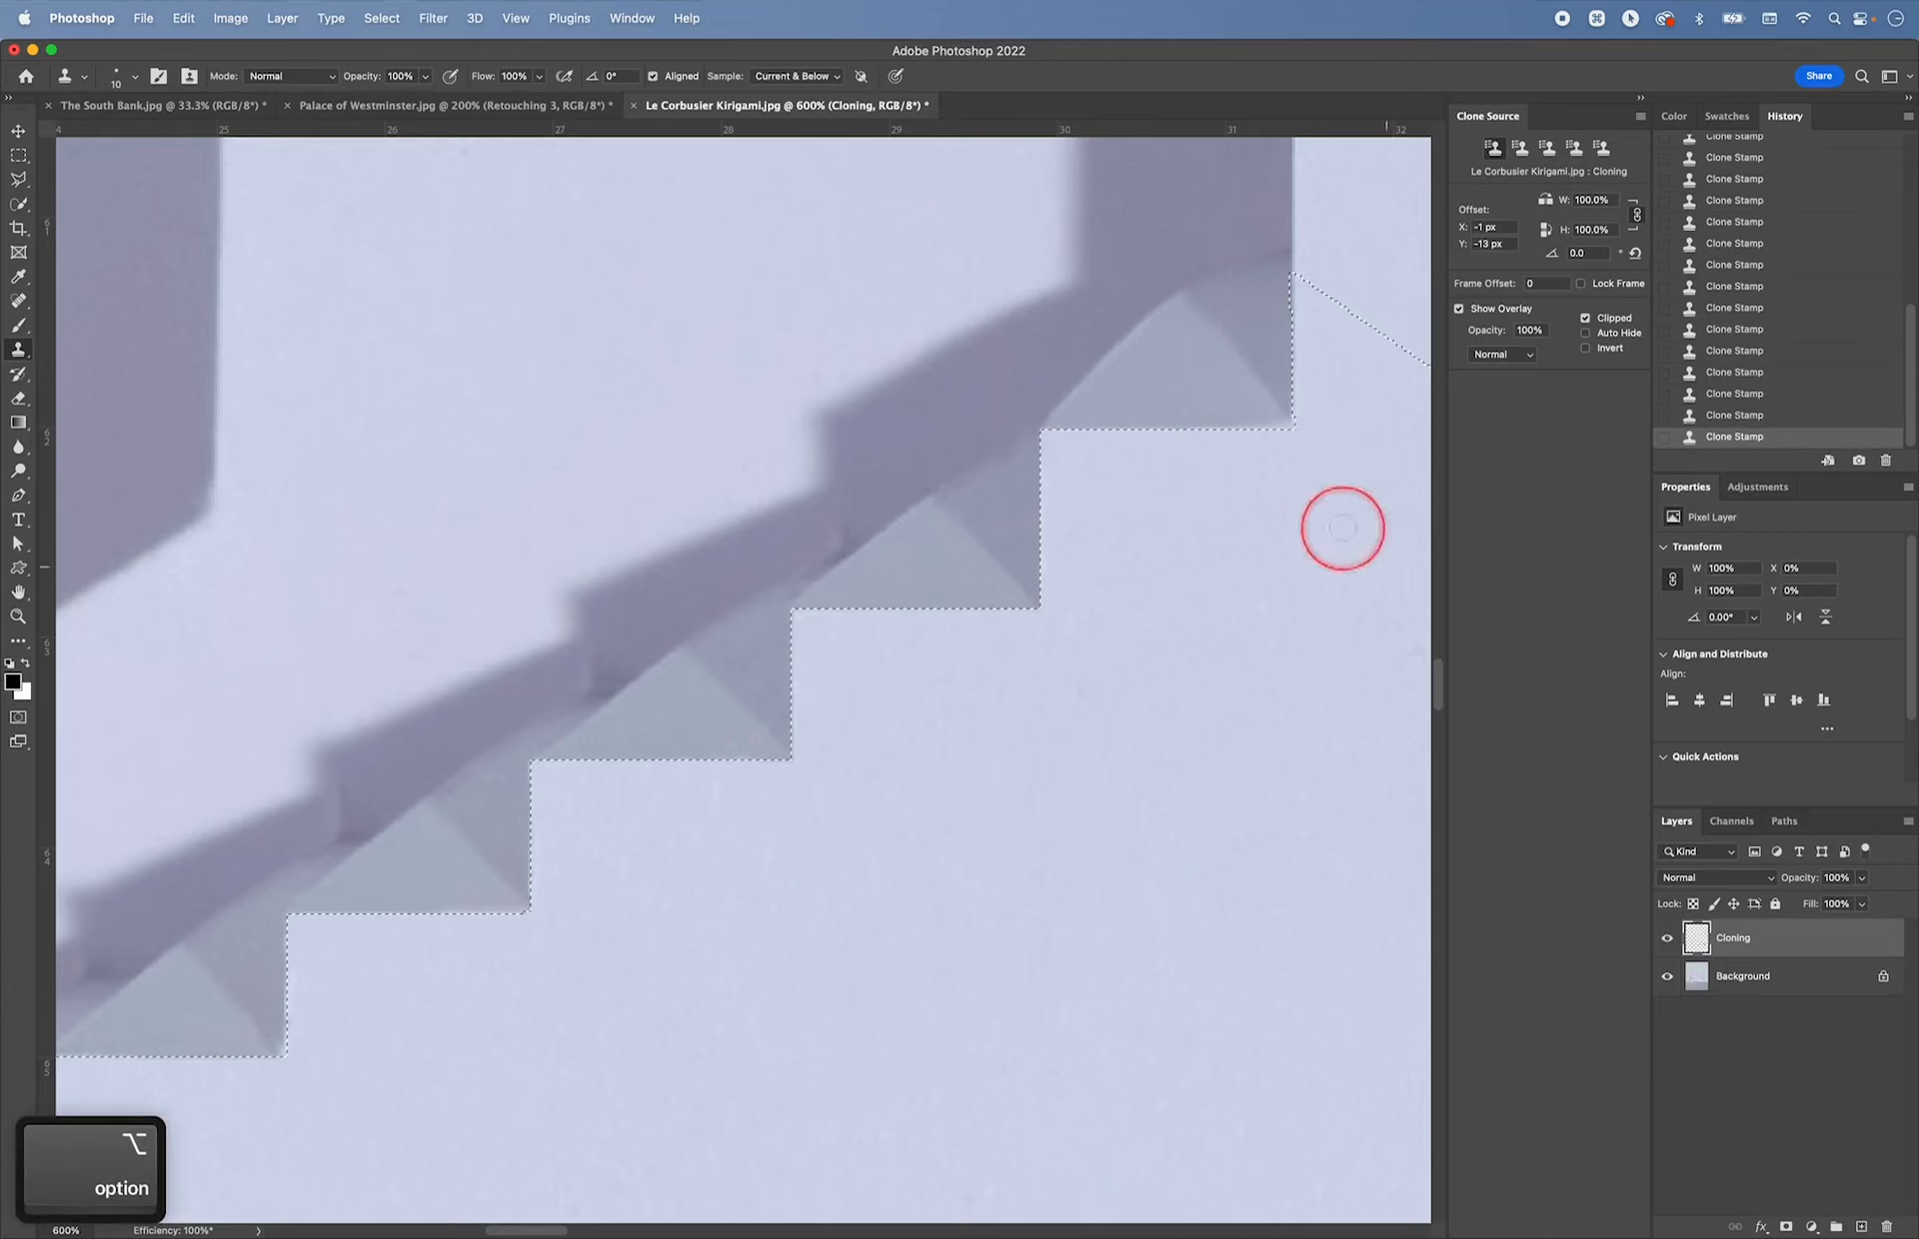
{"action": "left_click", "coordinate": [1217, 386], "text": "alt"}
{"action": "left_click_drag", "start_coordinate": [1252, 422], "coordinate": [1266, 424]}
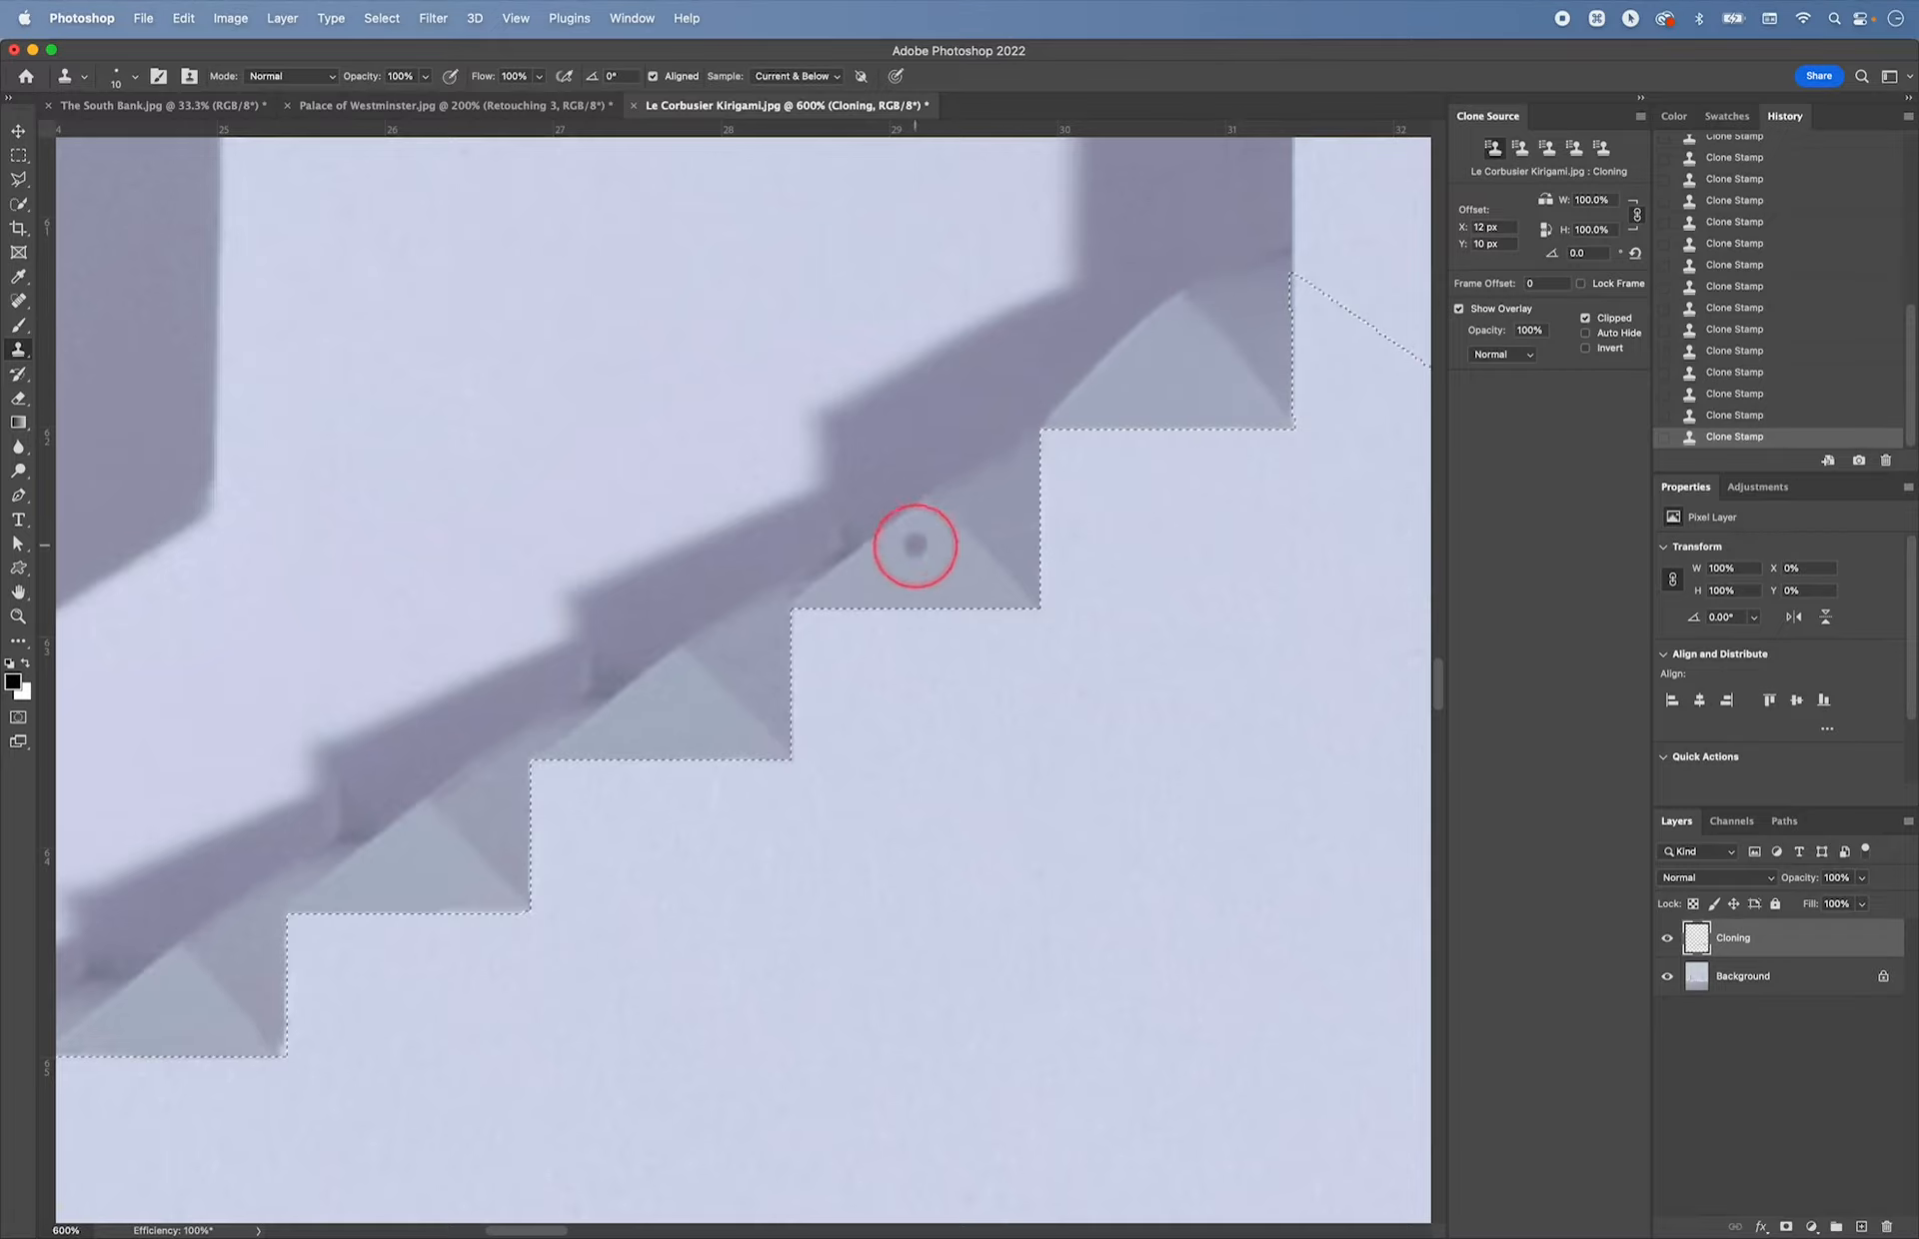
- Check the cloned edges along the whole staircase and deselect the lasso selection
{"action": "left_click_drag", "start_coordinate": [884, 541], "coordinate": [1113, 363]}
{"action": "left_click_drag", "start_coordinate": [745, 437], "coordinate": [1227, 189]}
{"action": "left_click_drag", "start_coordinate": [830, 424], "coordinate": [1165, 266]}
{"action": "mouse_move", "coordinate": [1034, 400]}
{"action": "left_mouse_down"}
{"action": "mouse_move", "coordinate": [1124, 283]}
{"action": "mouse_move", "coordinate": [1053, 405]}
{"action": "left_mouse_up"}
{"action": "left_click_drag", "start_coordinate": [625, 543], "coordinate": [485, 658]}
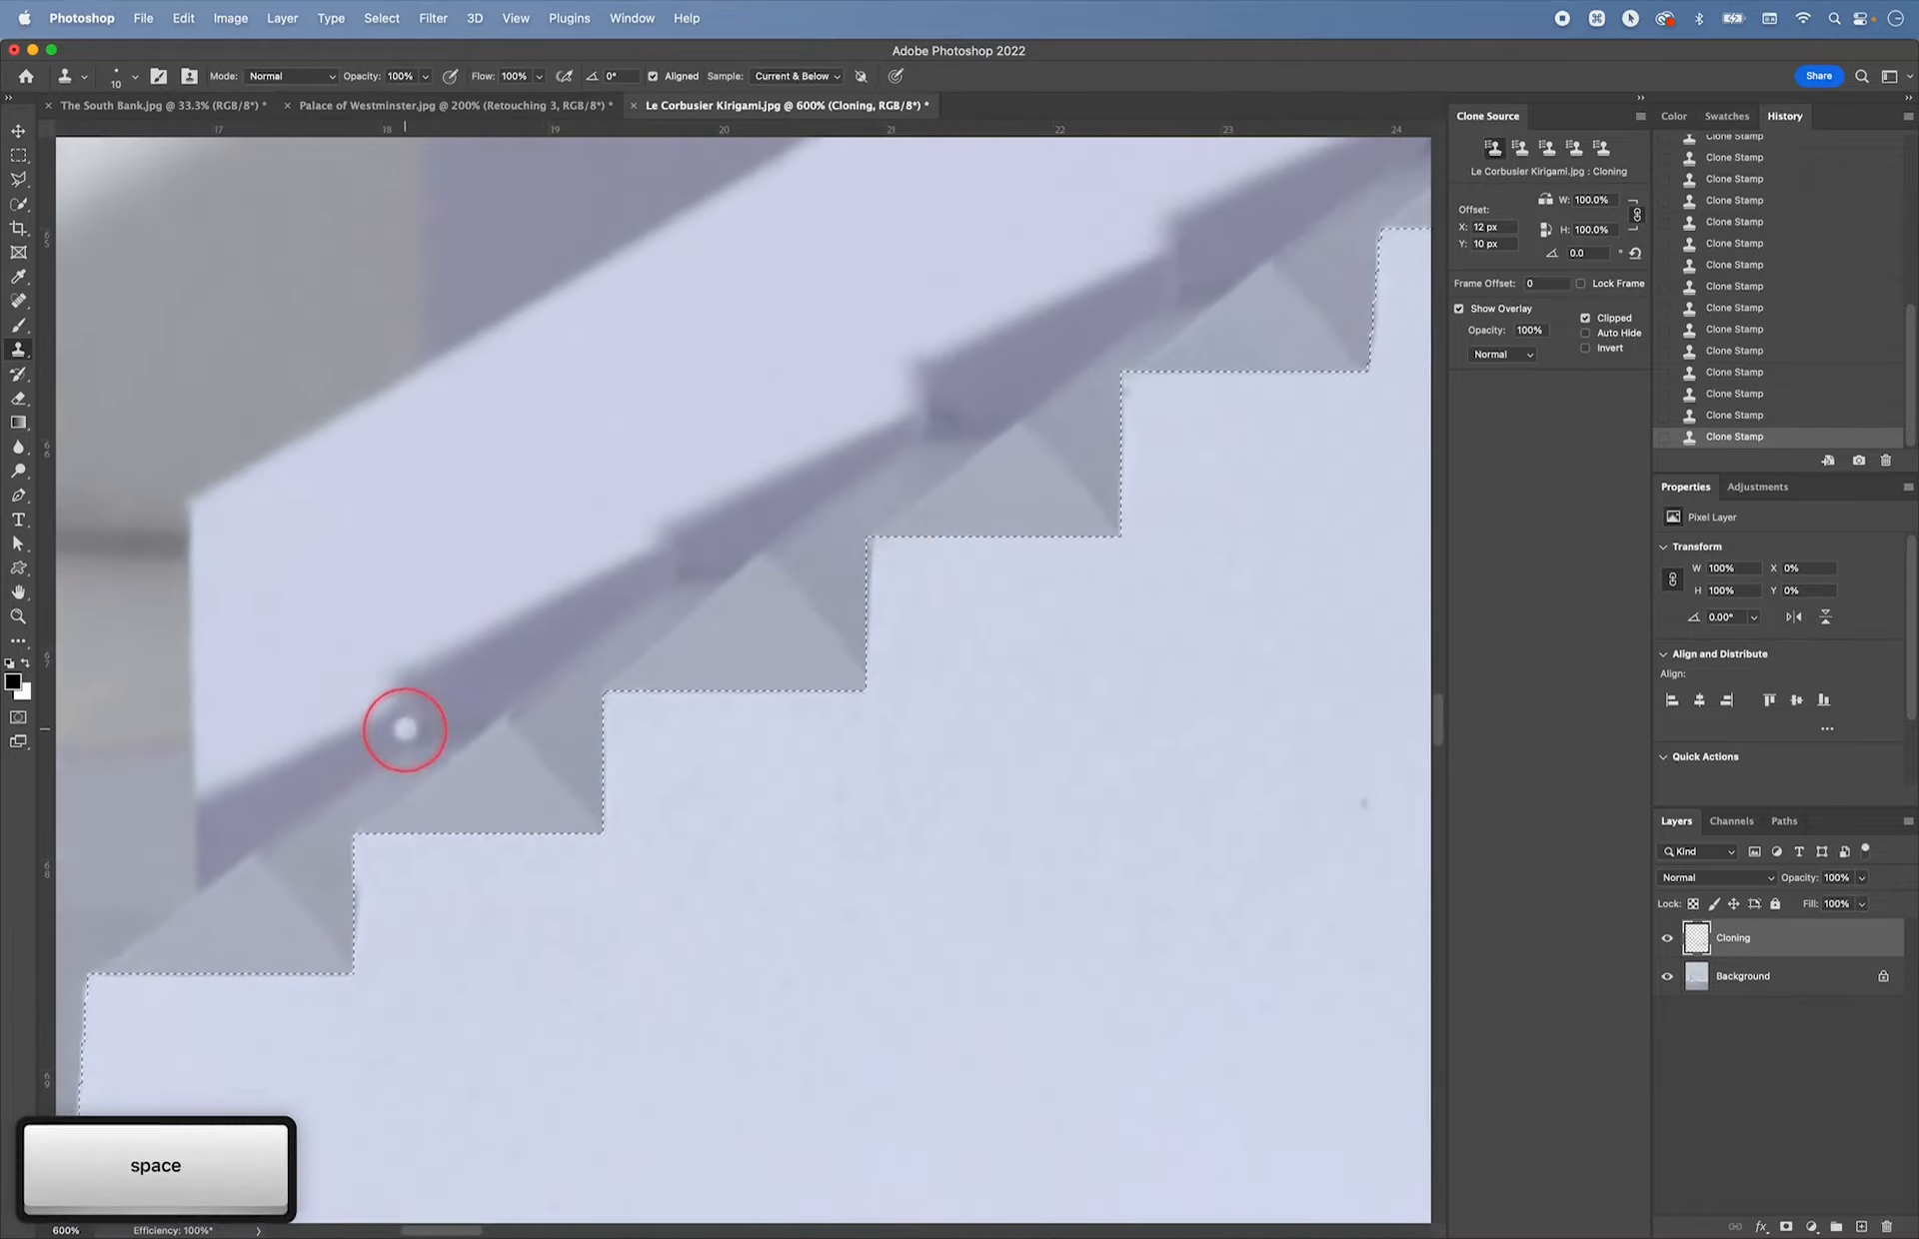
{"action": "mouse_move", "coordinate": [1026, 487]}
{"action": "left_mouse_down"}
{"action": "mouse_move", "coordinate": [809, 673]}
{"action": "mouse_move", "coordinate": [1122, 500]}
{"action": "mouse_move", "coordinate": [976, 531]}
{"action": "mouse_move", "coordinate": [857, 667]}
{"action": "mouse_move", "coordinate": [820, 680]}
{"action": "left_mouse_up"}
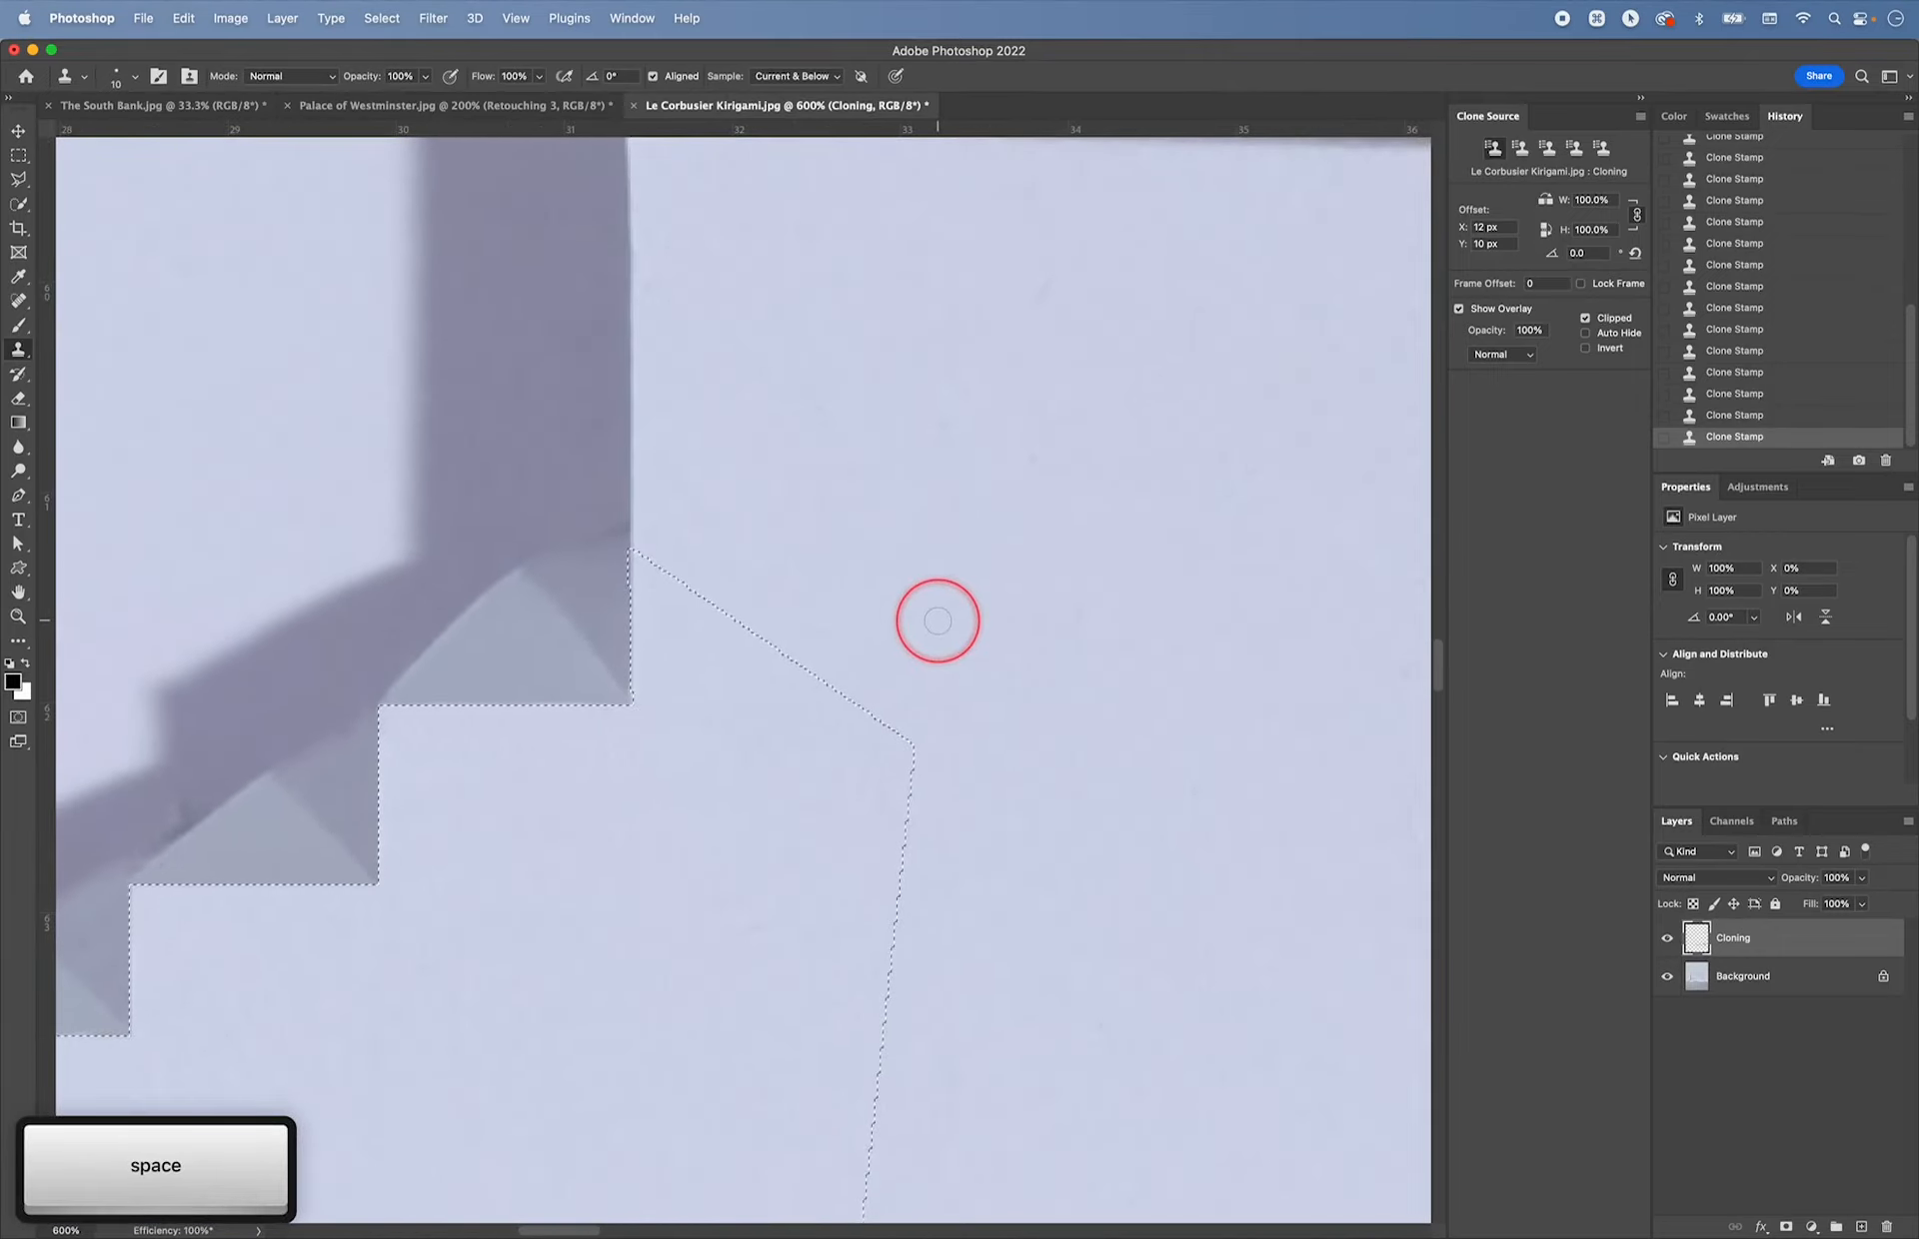
{"action": "key", "text": "super+d"}
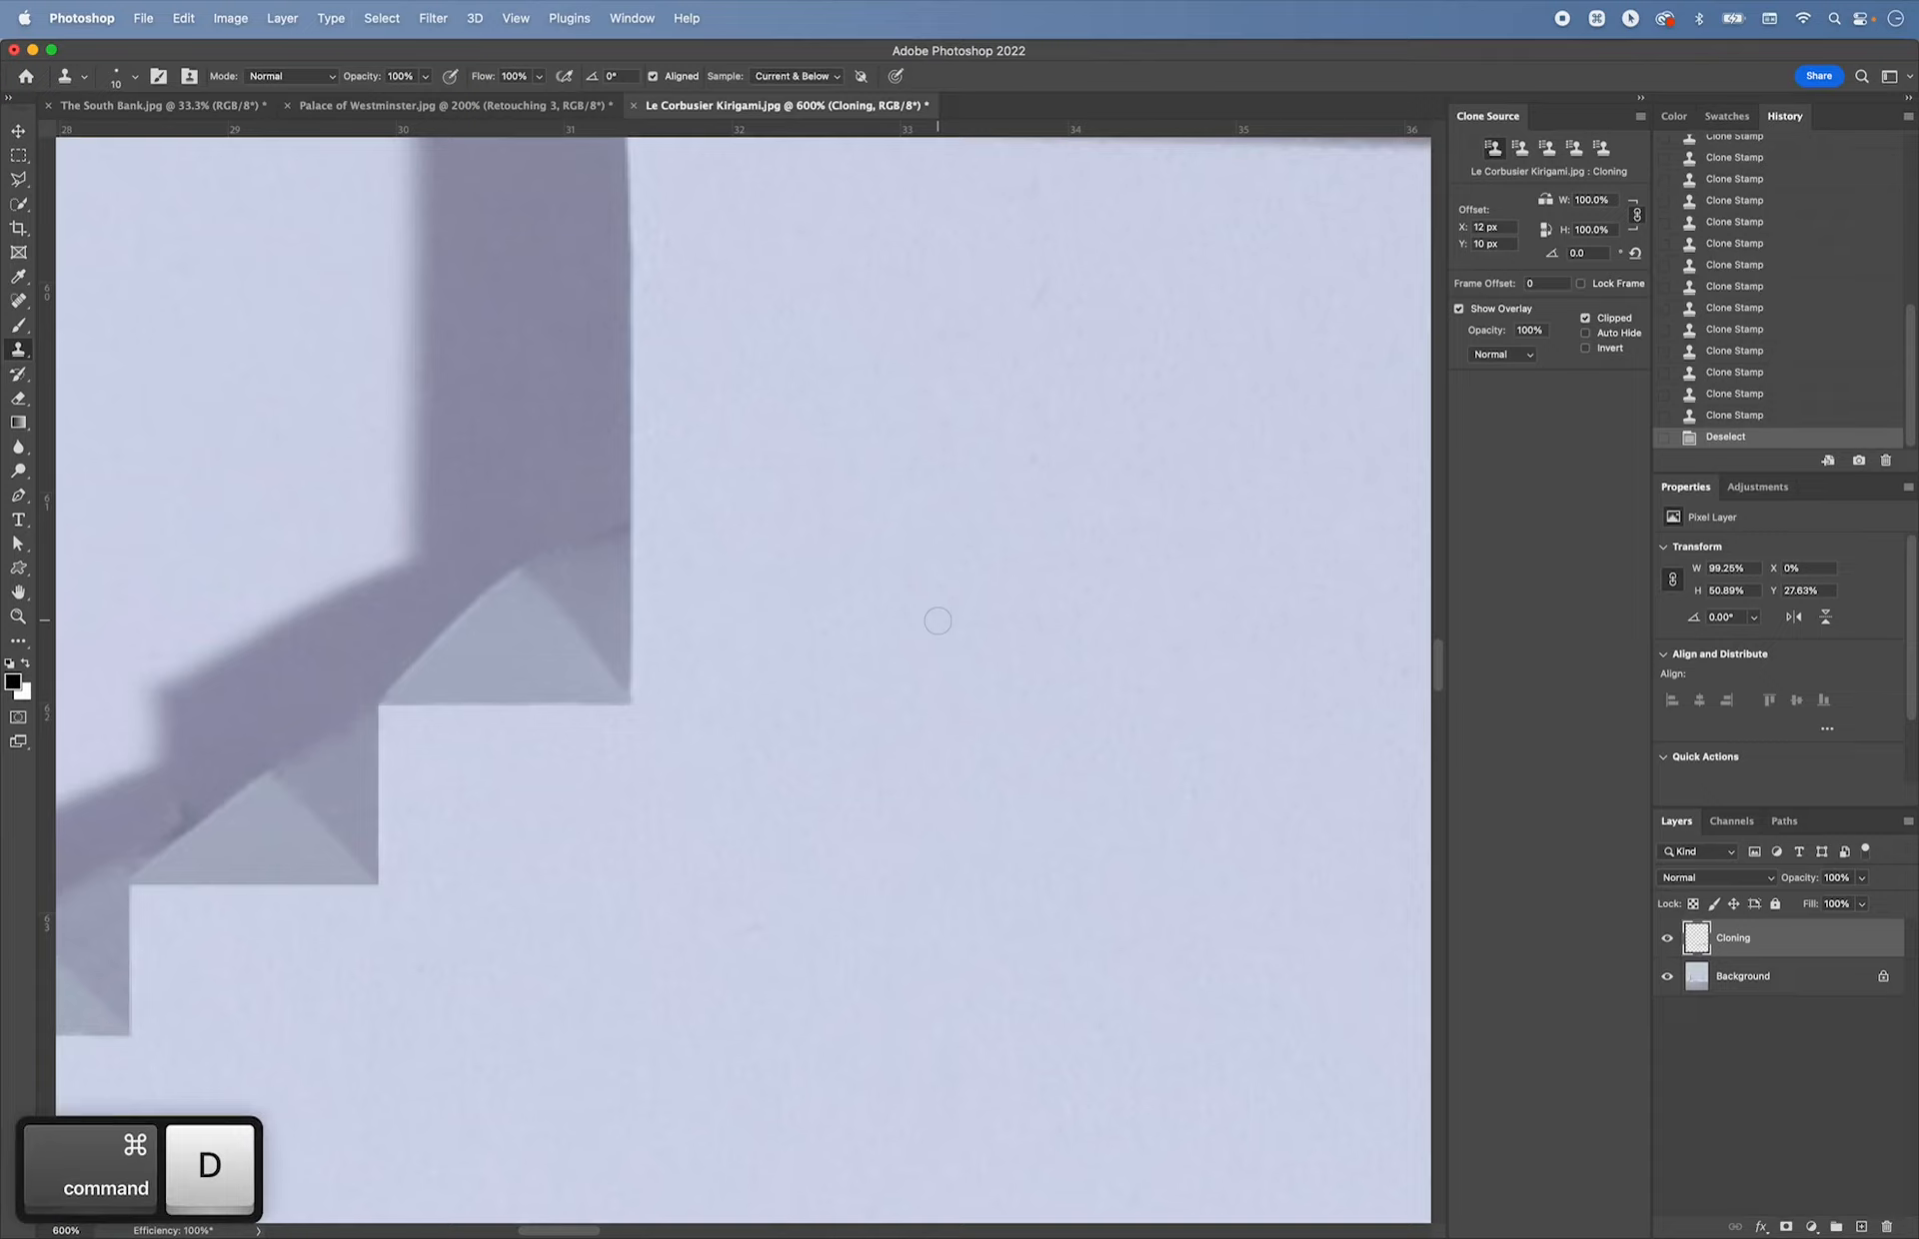
- Compare the staircase before and after retouching by hiding and showing the Cloning layer several times
{"action": "left_click_drag", "start_coordinate": [938, 621], "coordinate": [1089, 495]}
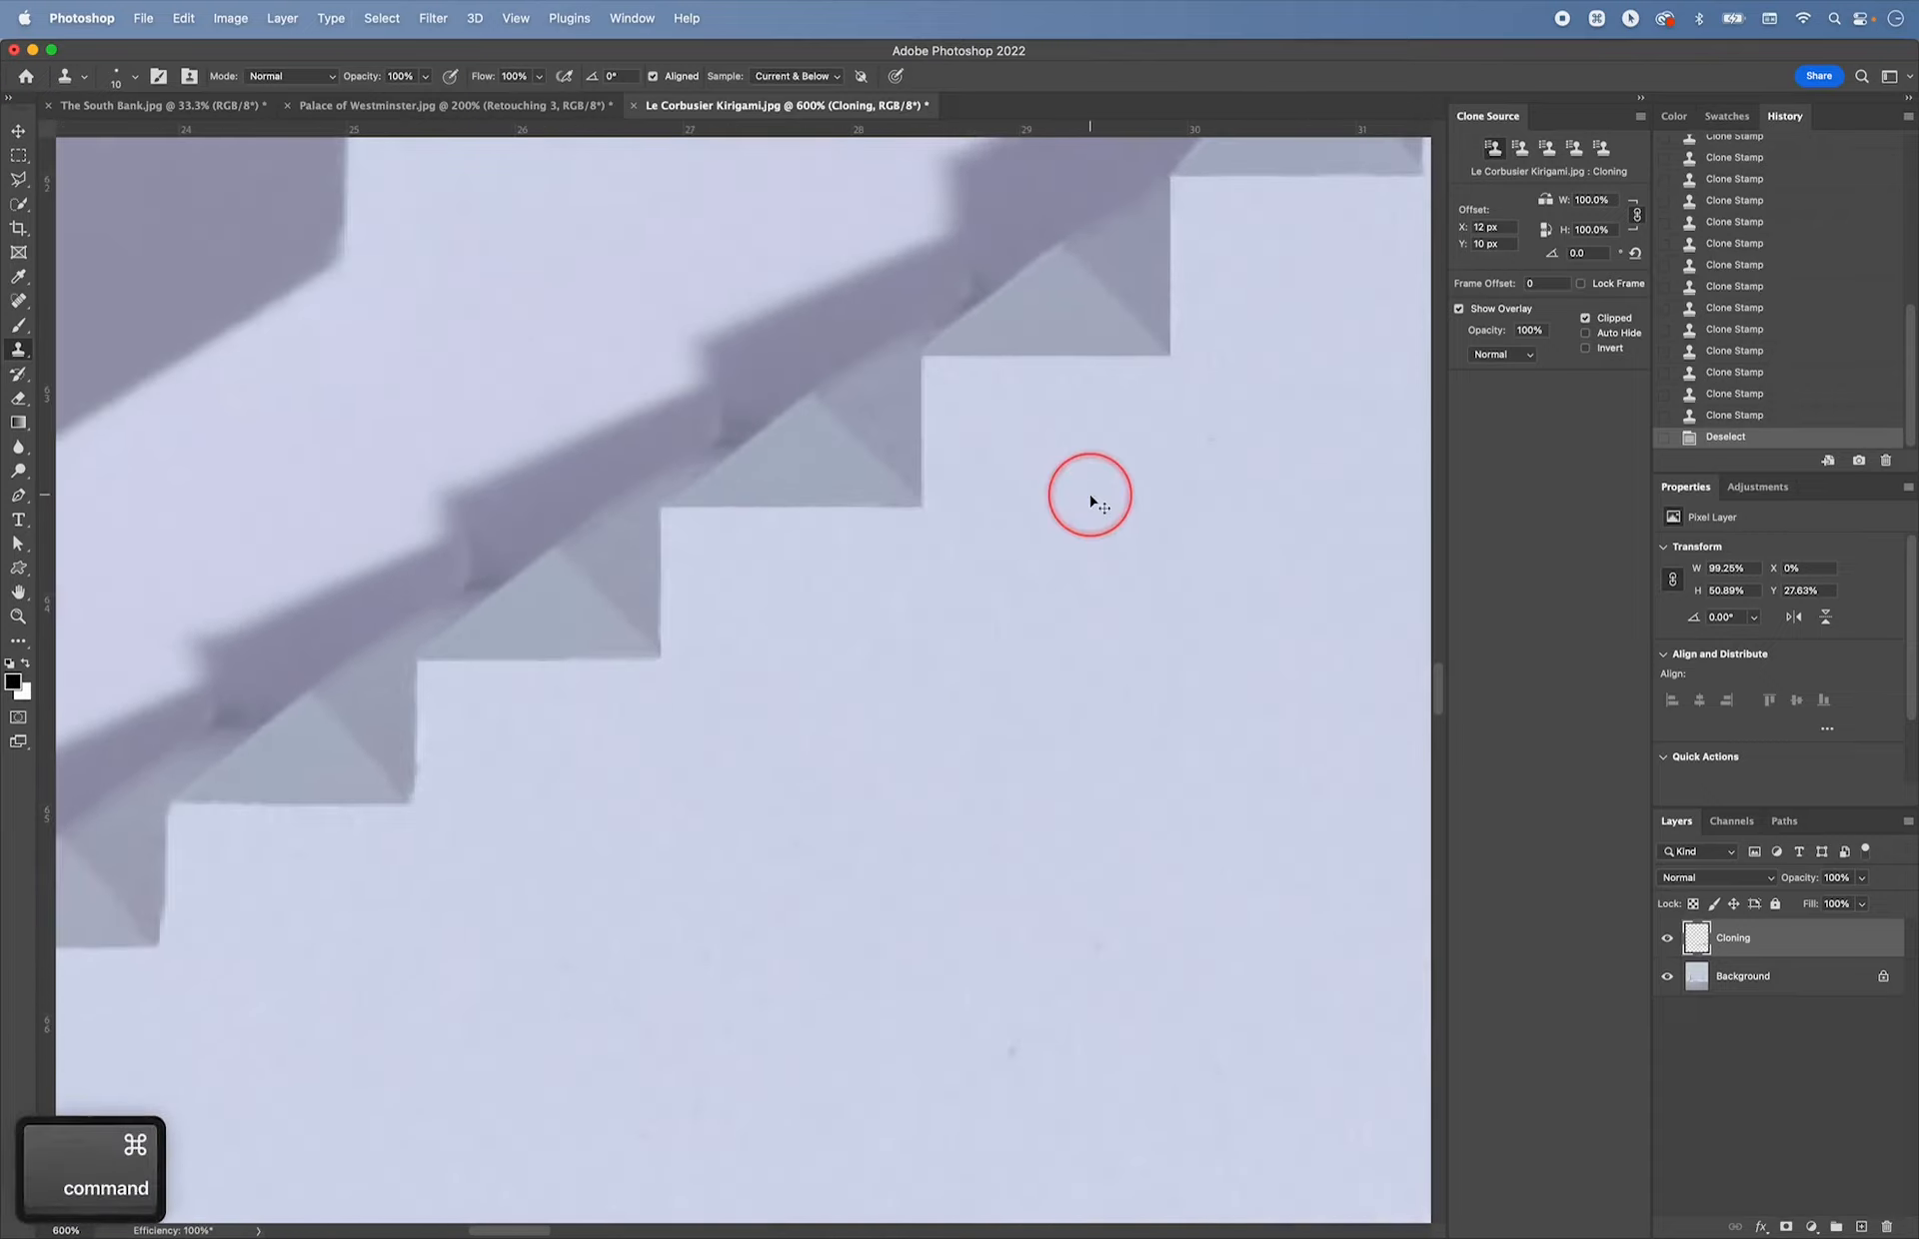
{"action": "key", "text": "super+minus"}
{"action": "key", "text": "super+minus"}
{"action": "left_click_drag", "start_coordinate": [873, 604], "coordinate": [1224, 391]}
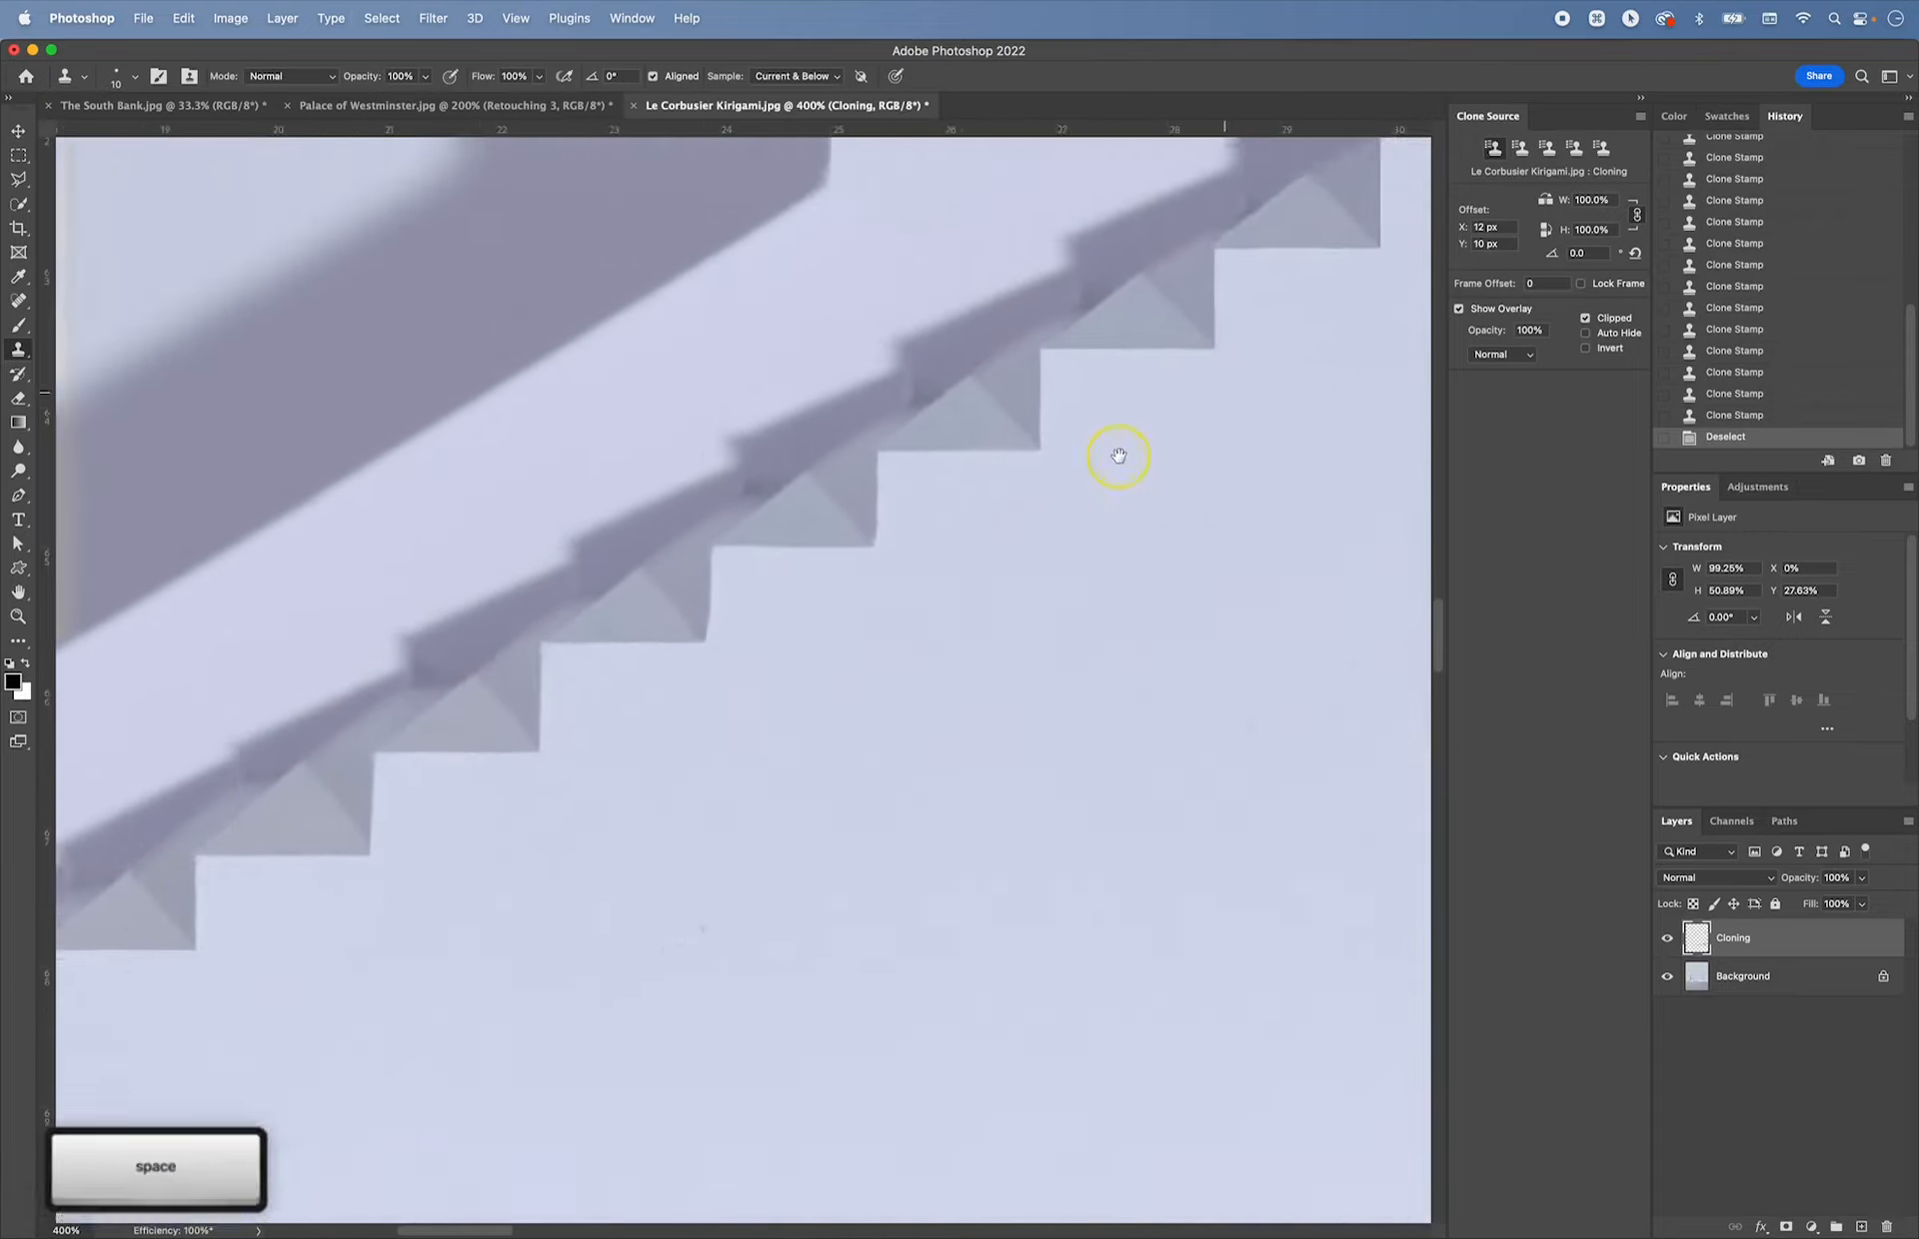
{"action": "mouse_move", "coordinate": [1118, 456]}
{"action": "left_mouse_down"}
{"action": "mouse_move", "coordinate": [1135, 420]}
{"action": "mouse_move", "coordinate": [1122, 429]}
{"action": "left_mouse_up"}
{"action": "key", "text": "super+minus"}
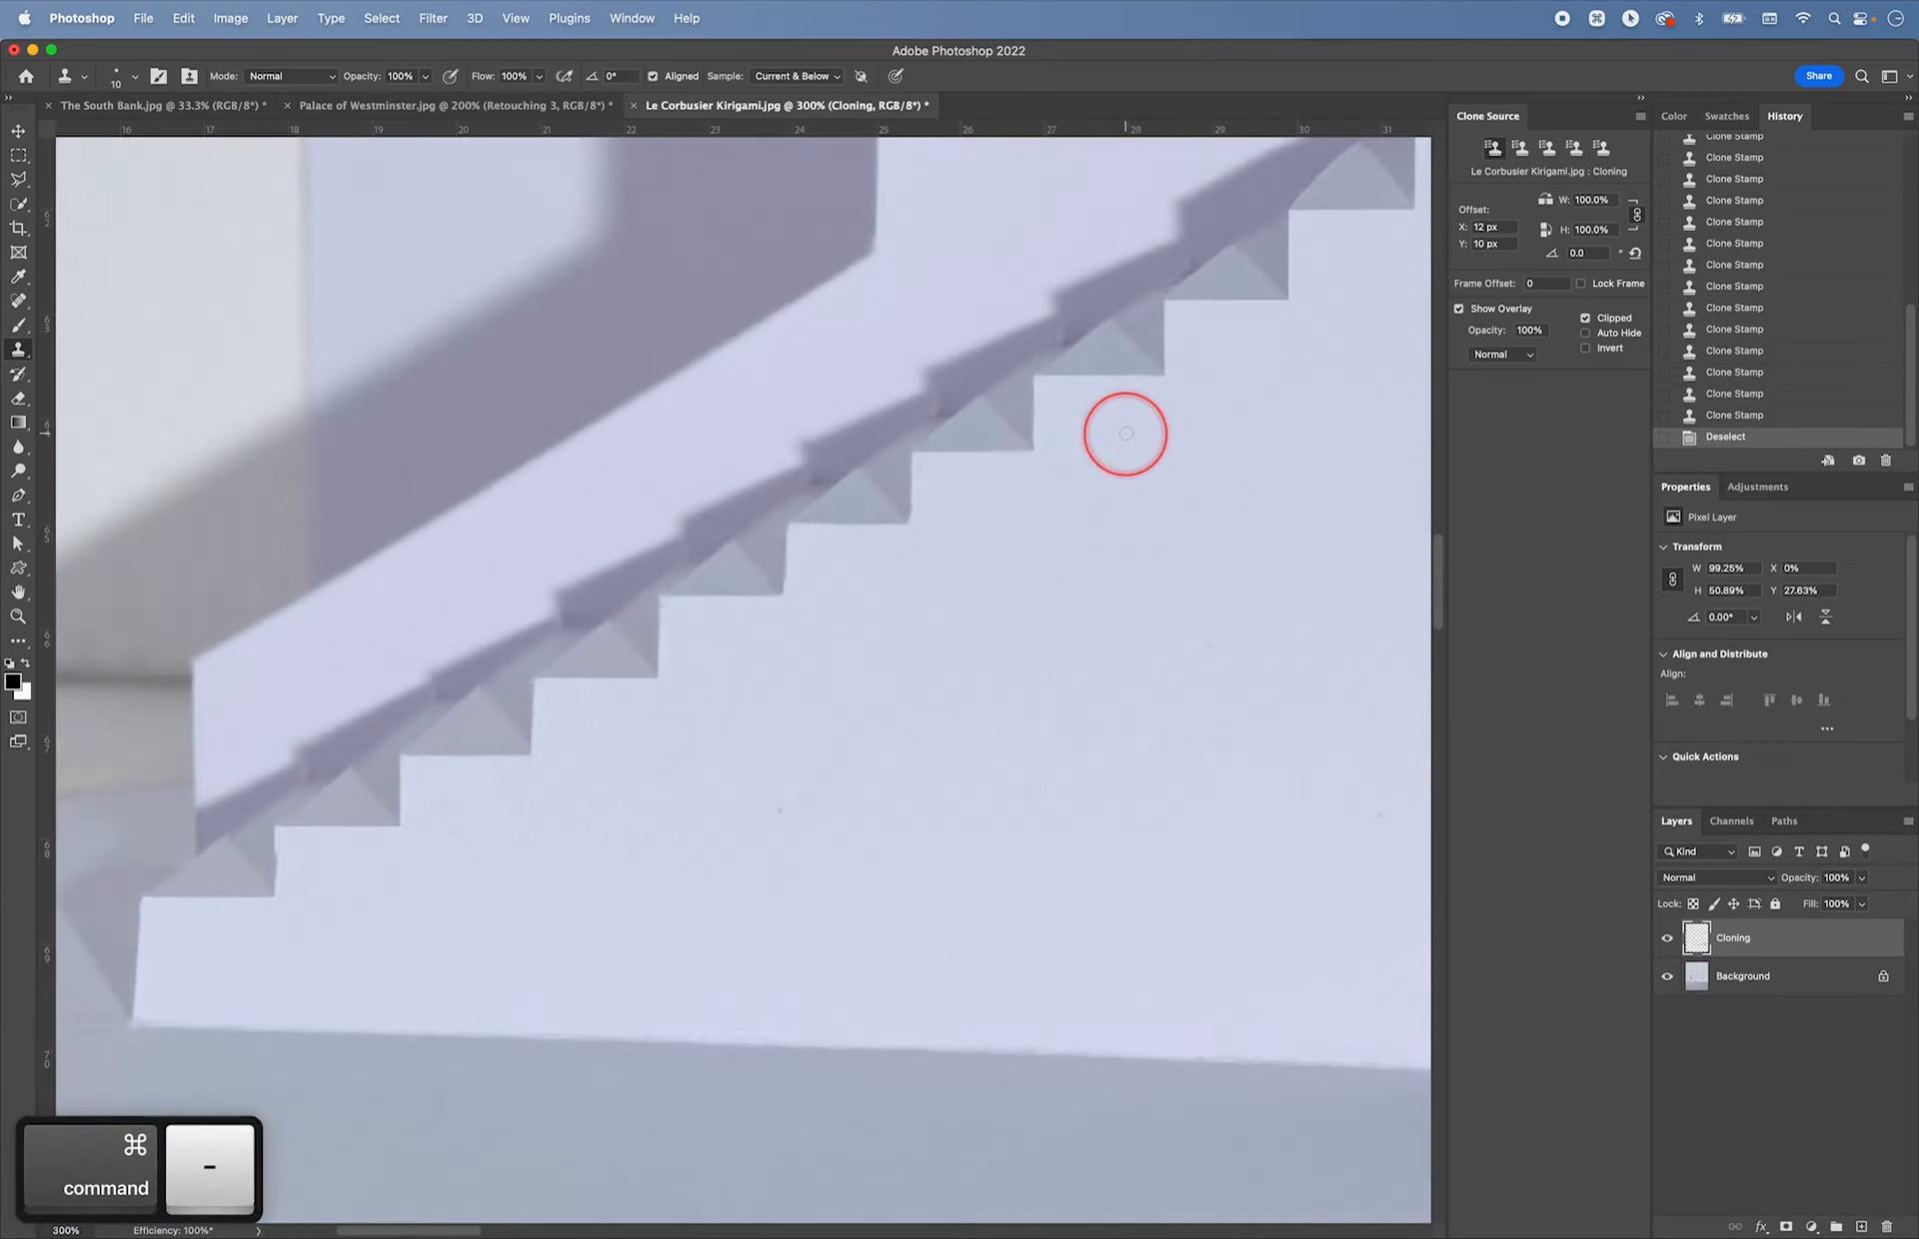
{"action": "left_click", "coordinate": [1667, 940]}
{"action": "left_click", "coordinate": [1667, 940]}
{"action": "left_click", "coordinate": [1667, 940]}
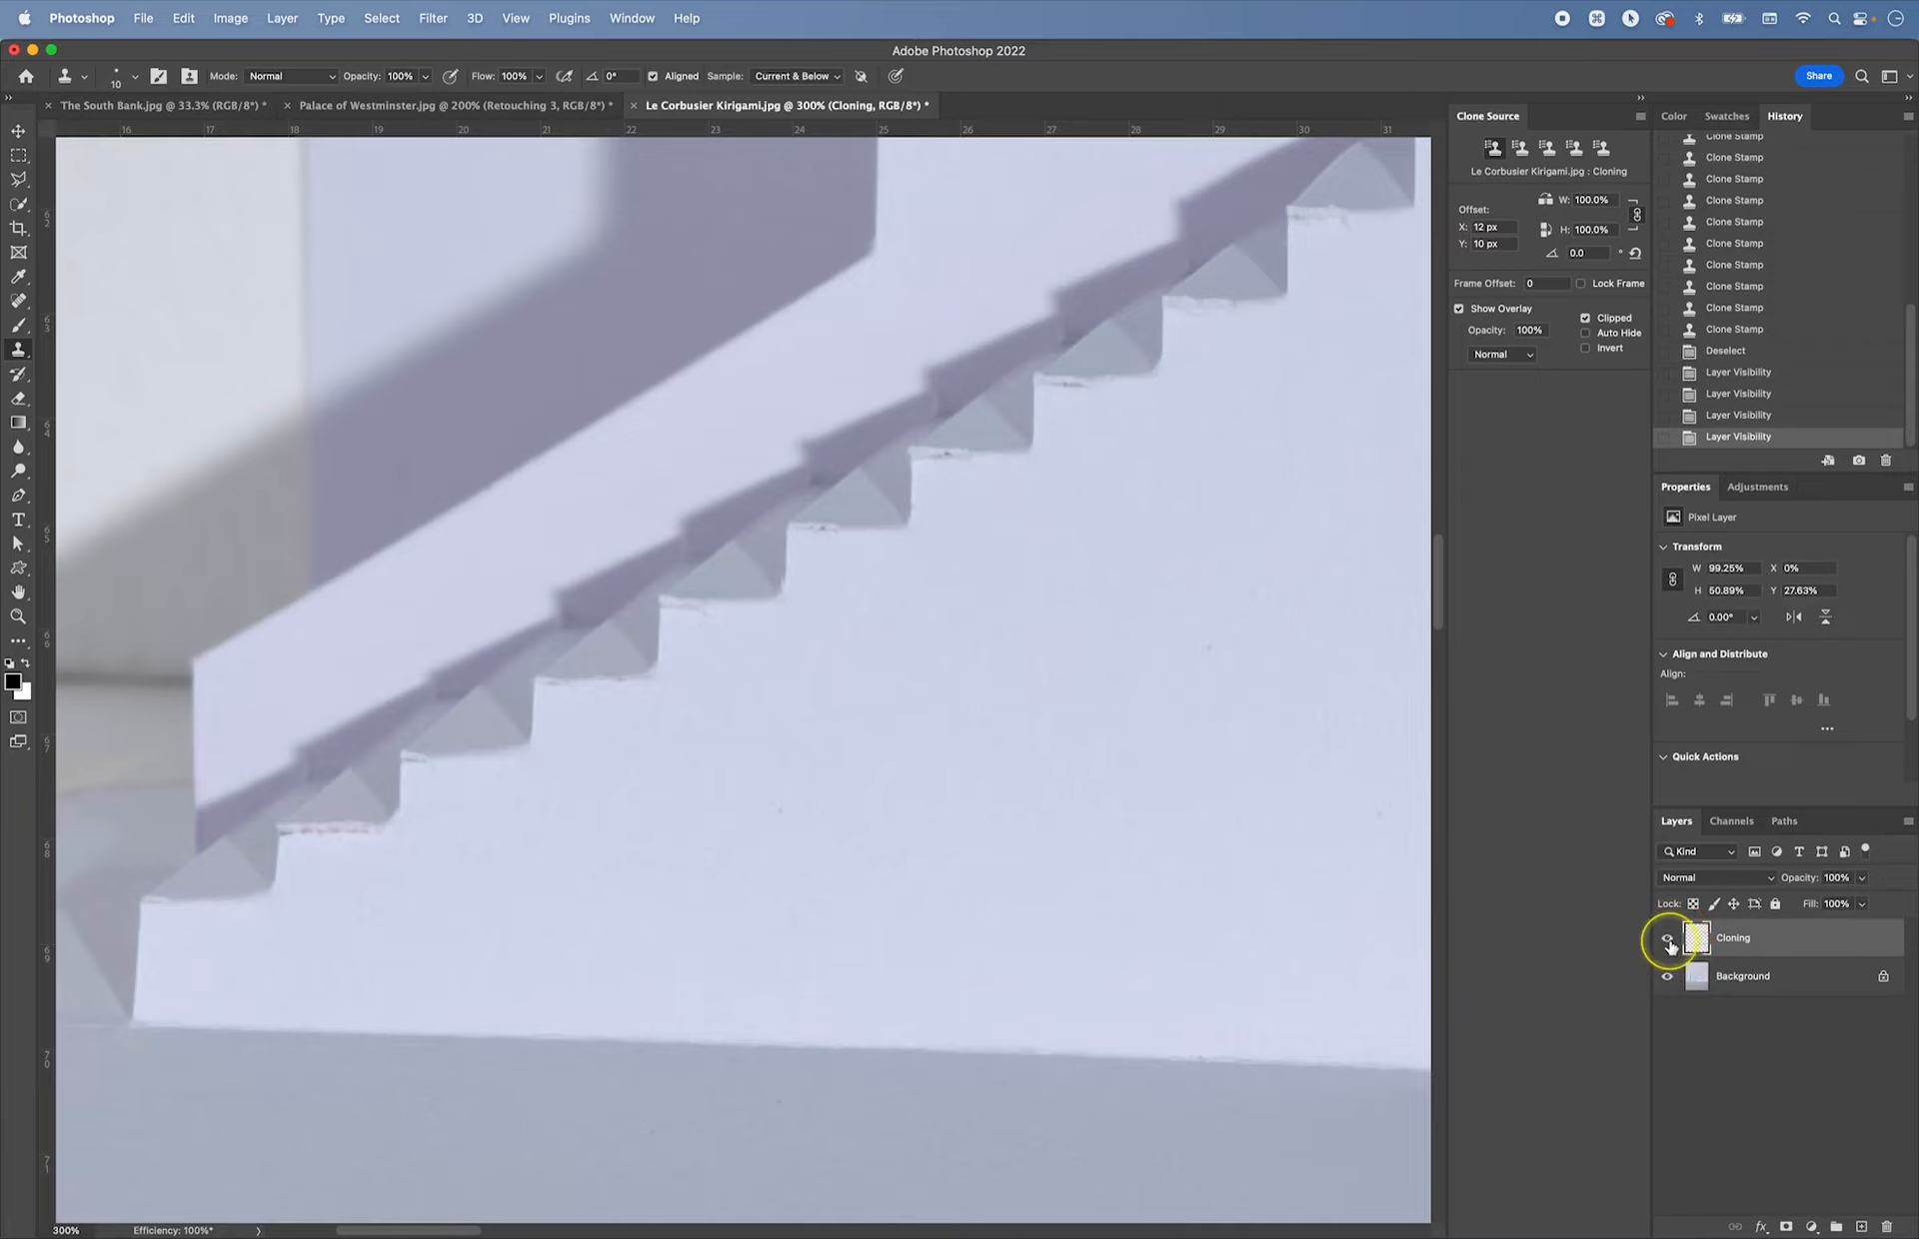
{"action": "left_click", "coordinate": [1668, 939]}
{"action": "left_click", "coordinate": [1668, 940]}
{"action": "left_click", "coordinate": [1667, 940]}
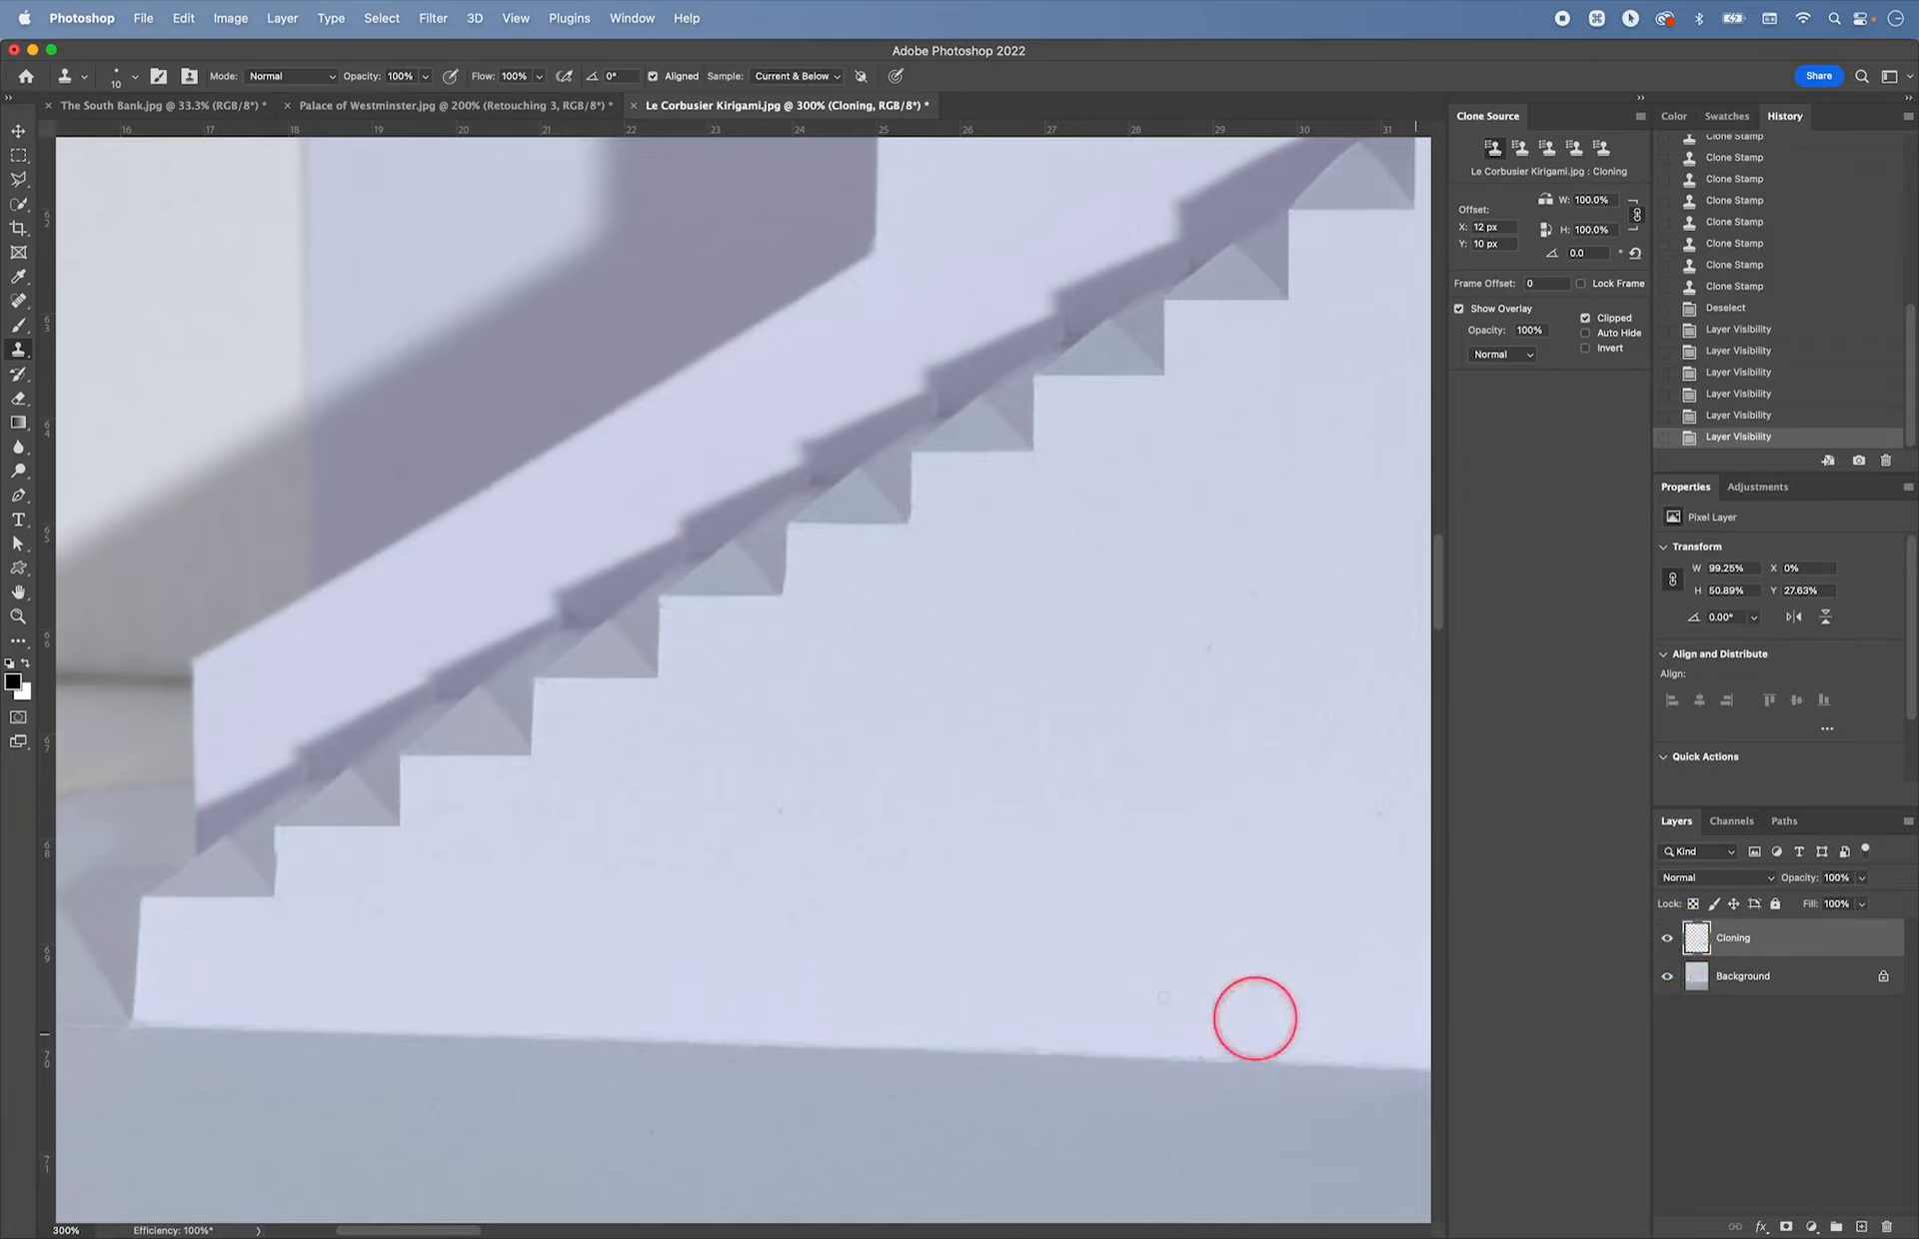
- Select the dark vertical slot in the wall above the staircase with a Normal-style rectangular marquee fitted to its edges
{"action": "key", "text": "space"}
{"action": "left_click_drag", "start_coordinate": [1164, 605], "coordinate": [1074, 712]}
{"action": "left_click_drag", "start_coordinate": [1125, 560], "coordinate": [975, 899]}
{"action": "left_click_drag", "start_coordinate": [850, 370], "coordinate": [948, 747]}
{"action": "left_click_drag", "start_coordinate": [912, 540], "coordinate": [989, 790]}
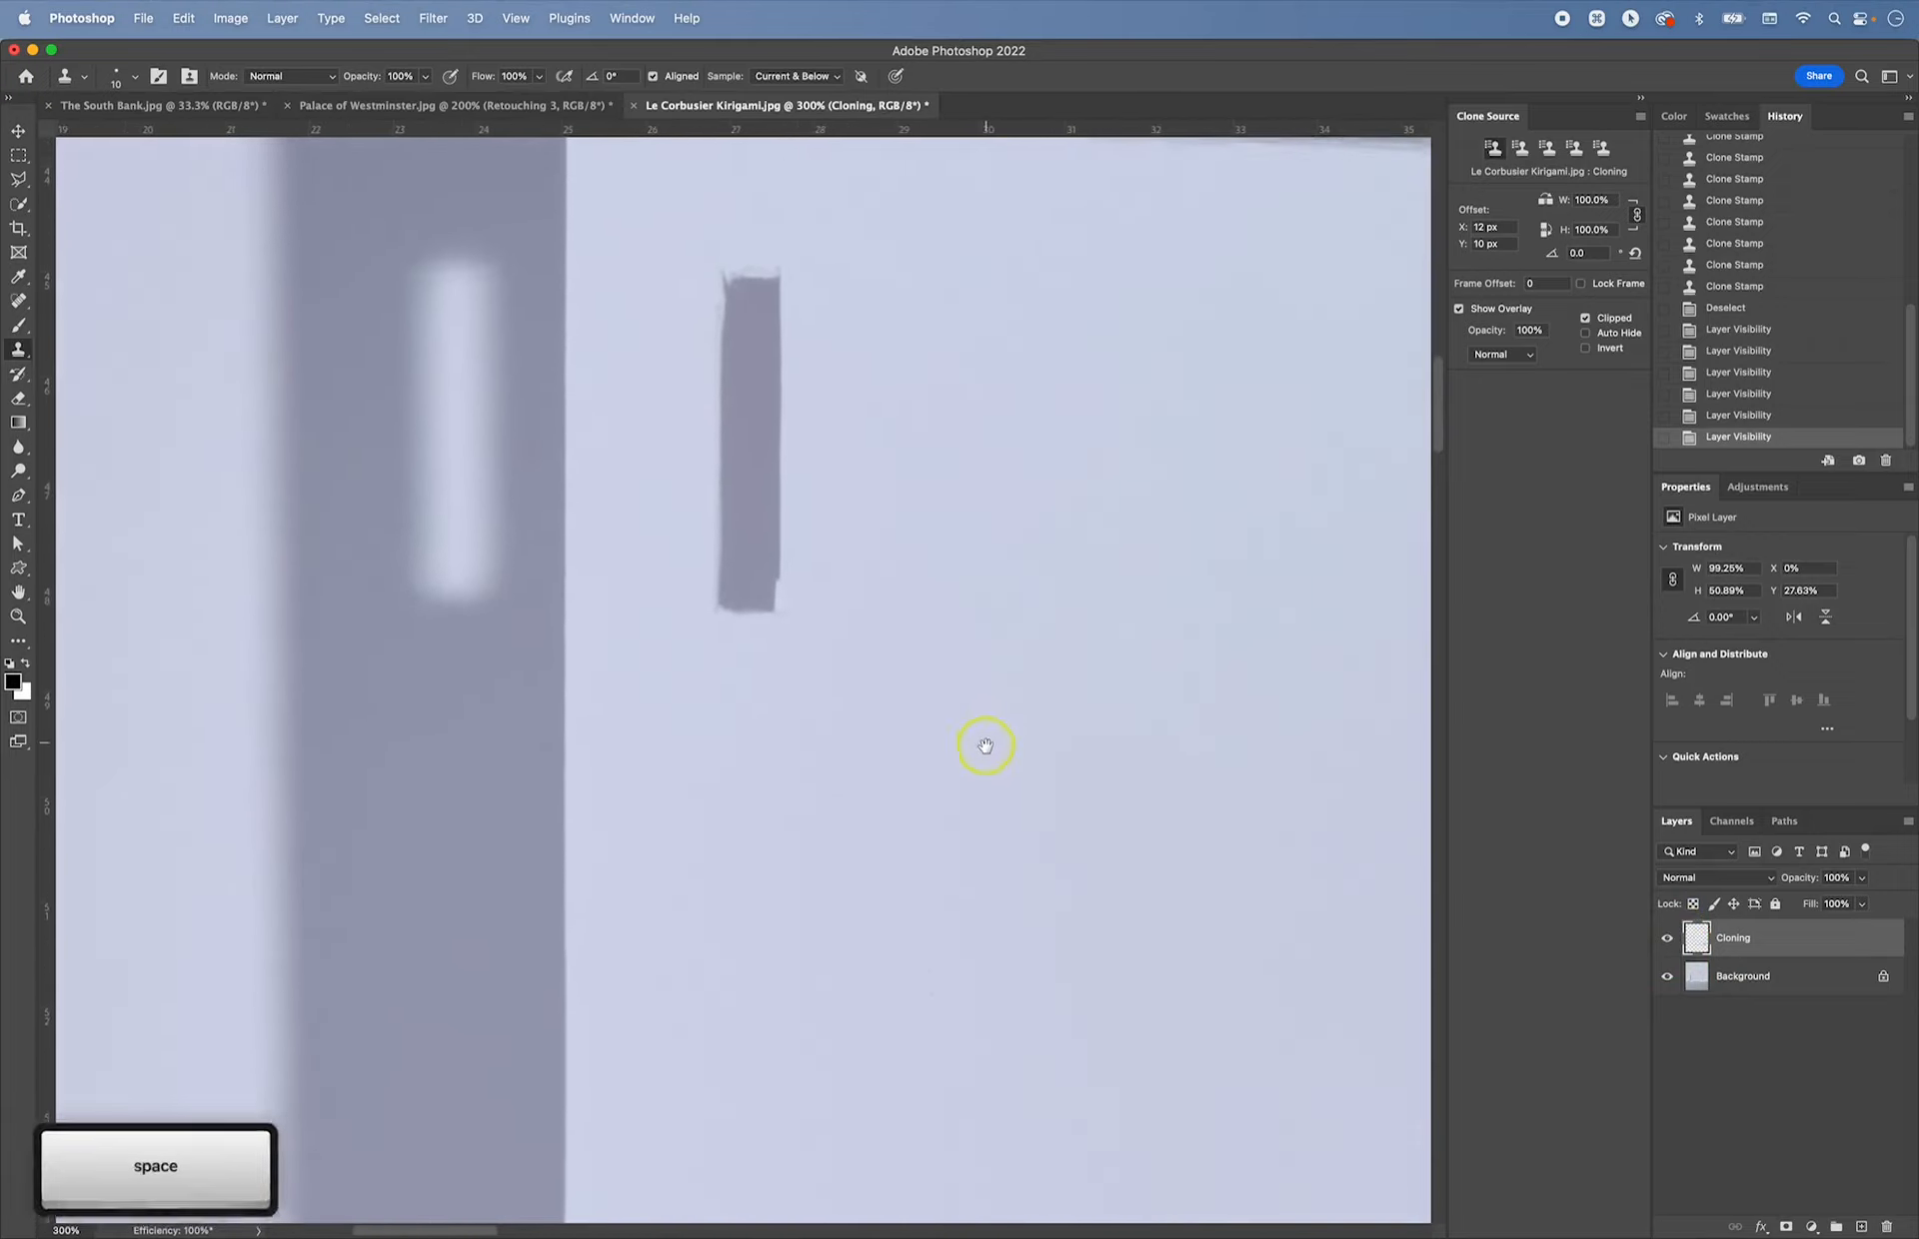
{"action": "left_click_drag", "start_coordinate": [815, 552], "coordinate": [859, 602]}
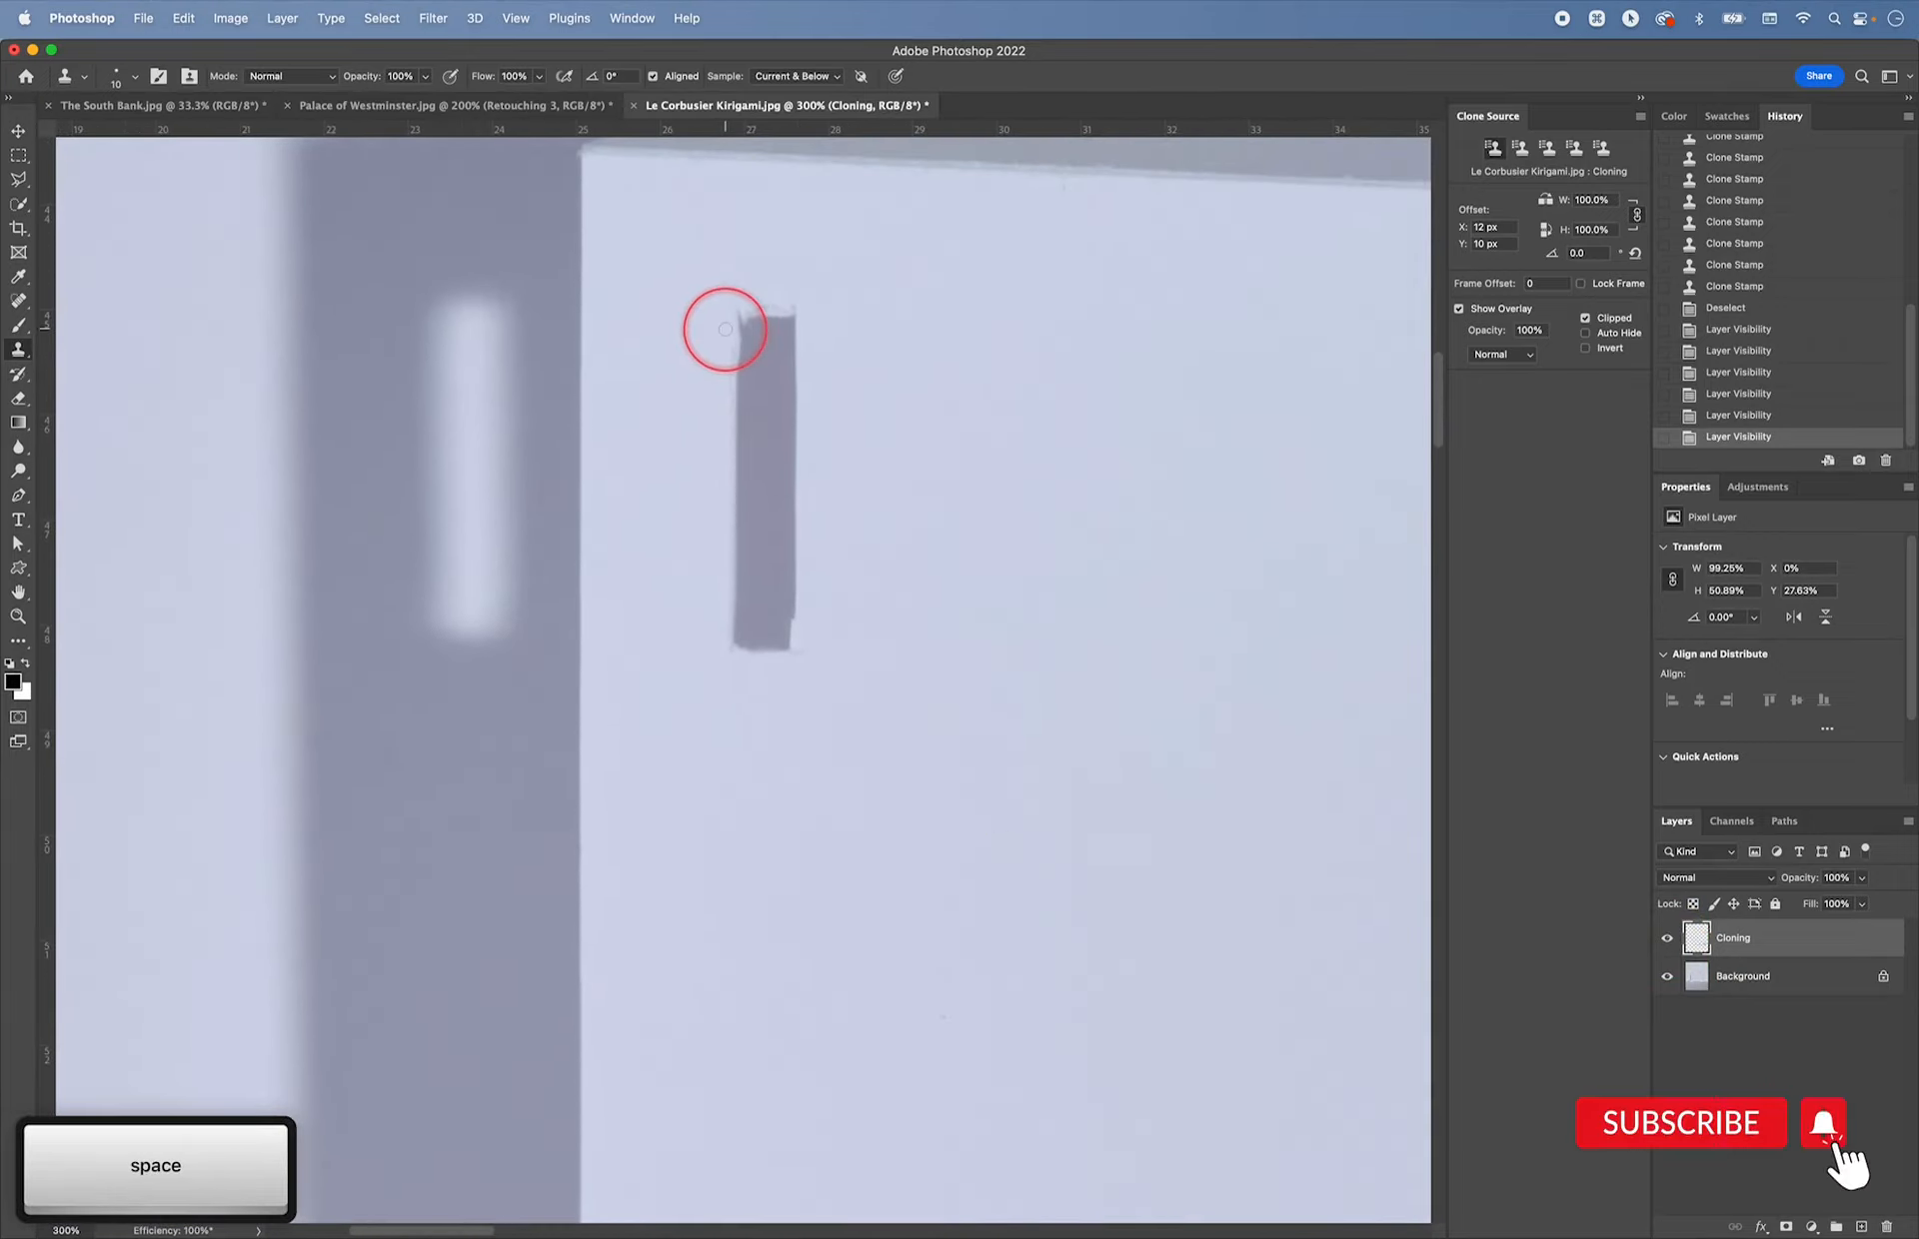
{"action": "left_click", "coordinate": [19, 155]}
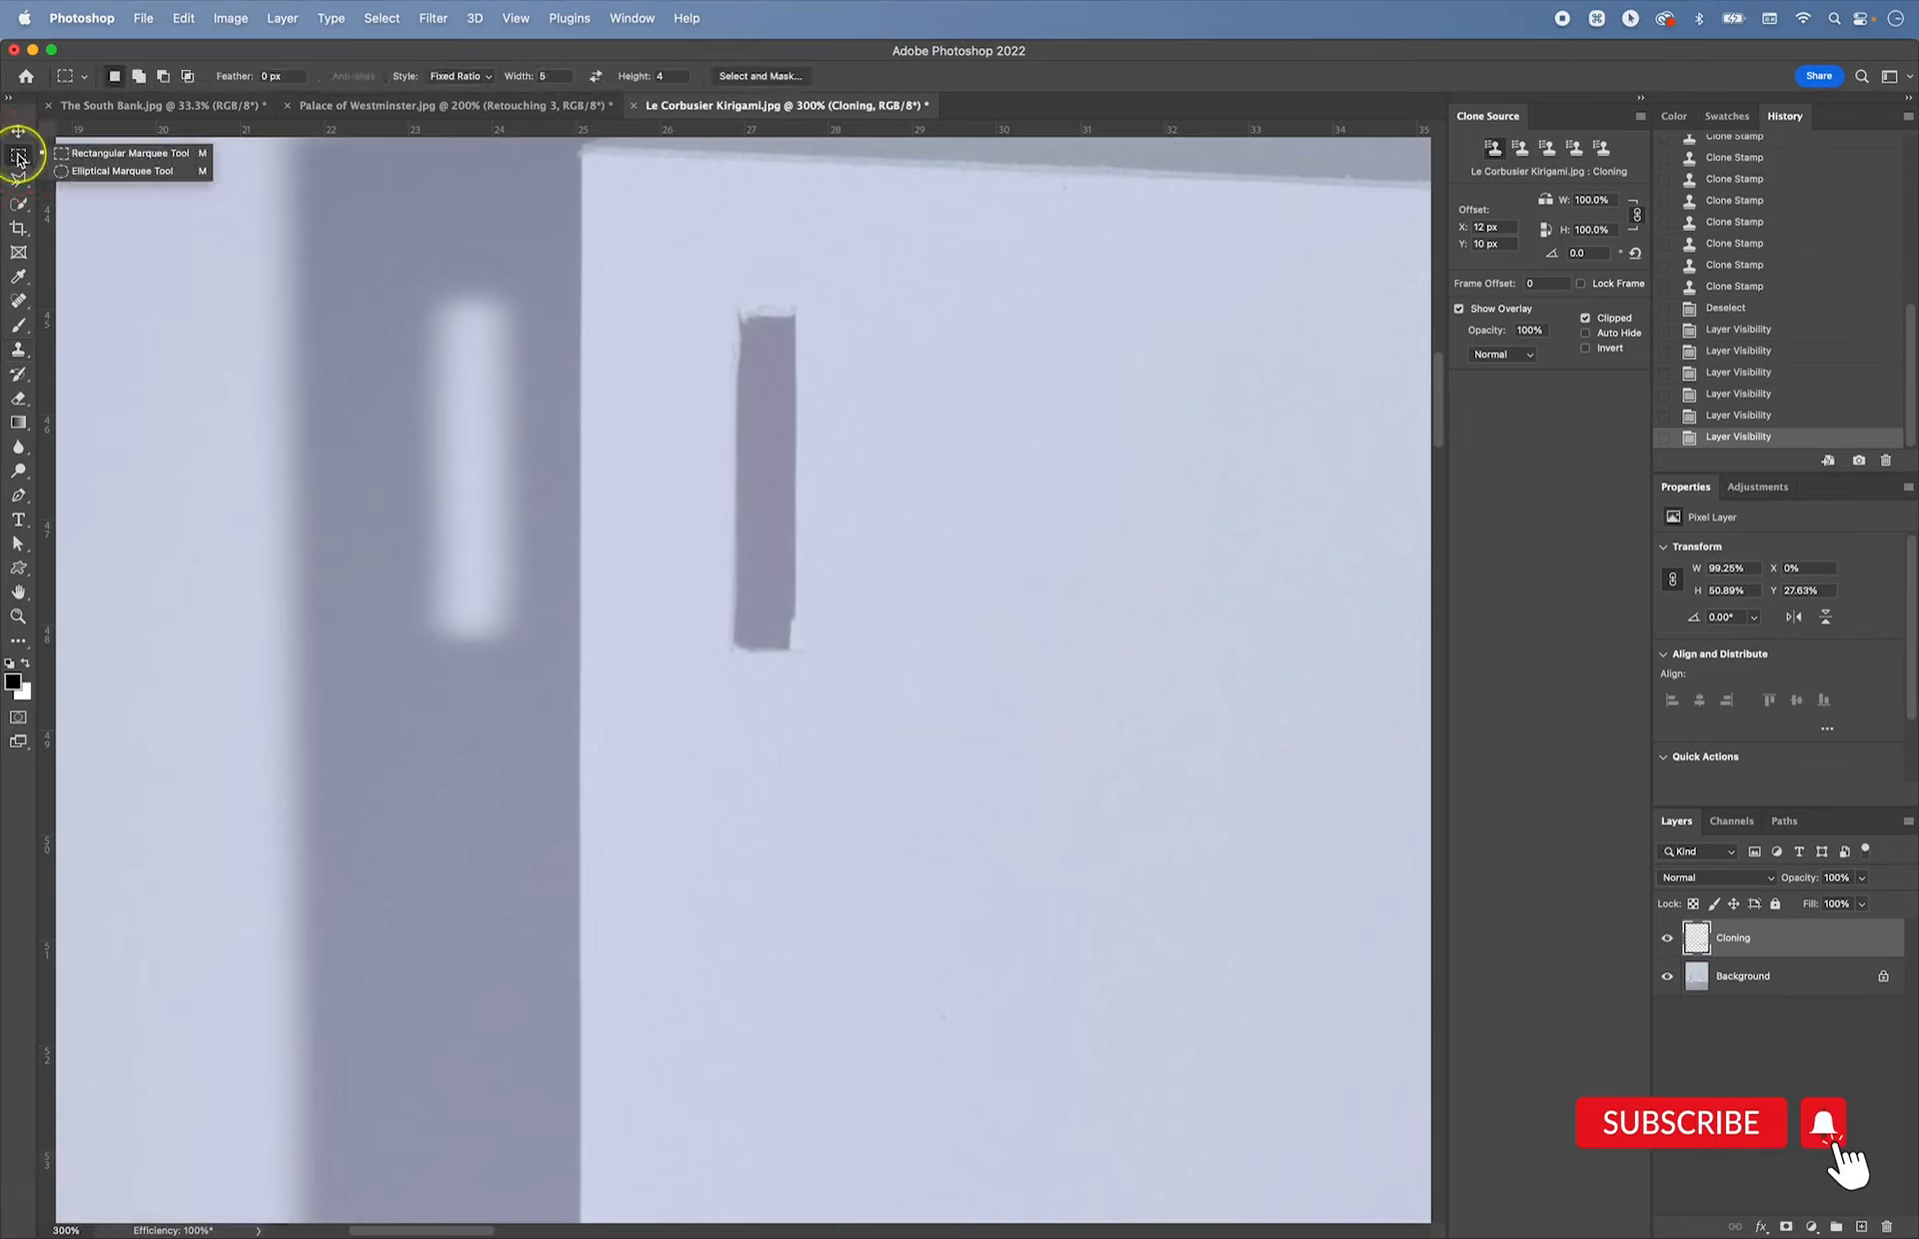
{"action": "left_click", "coordinate": [142, 154]}
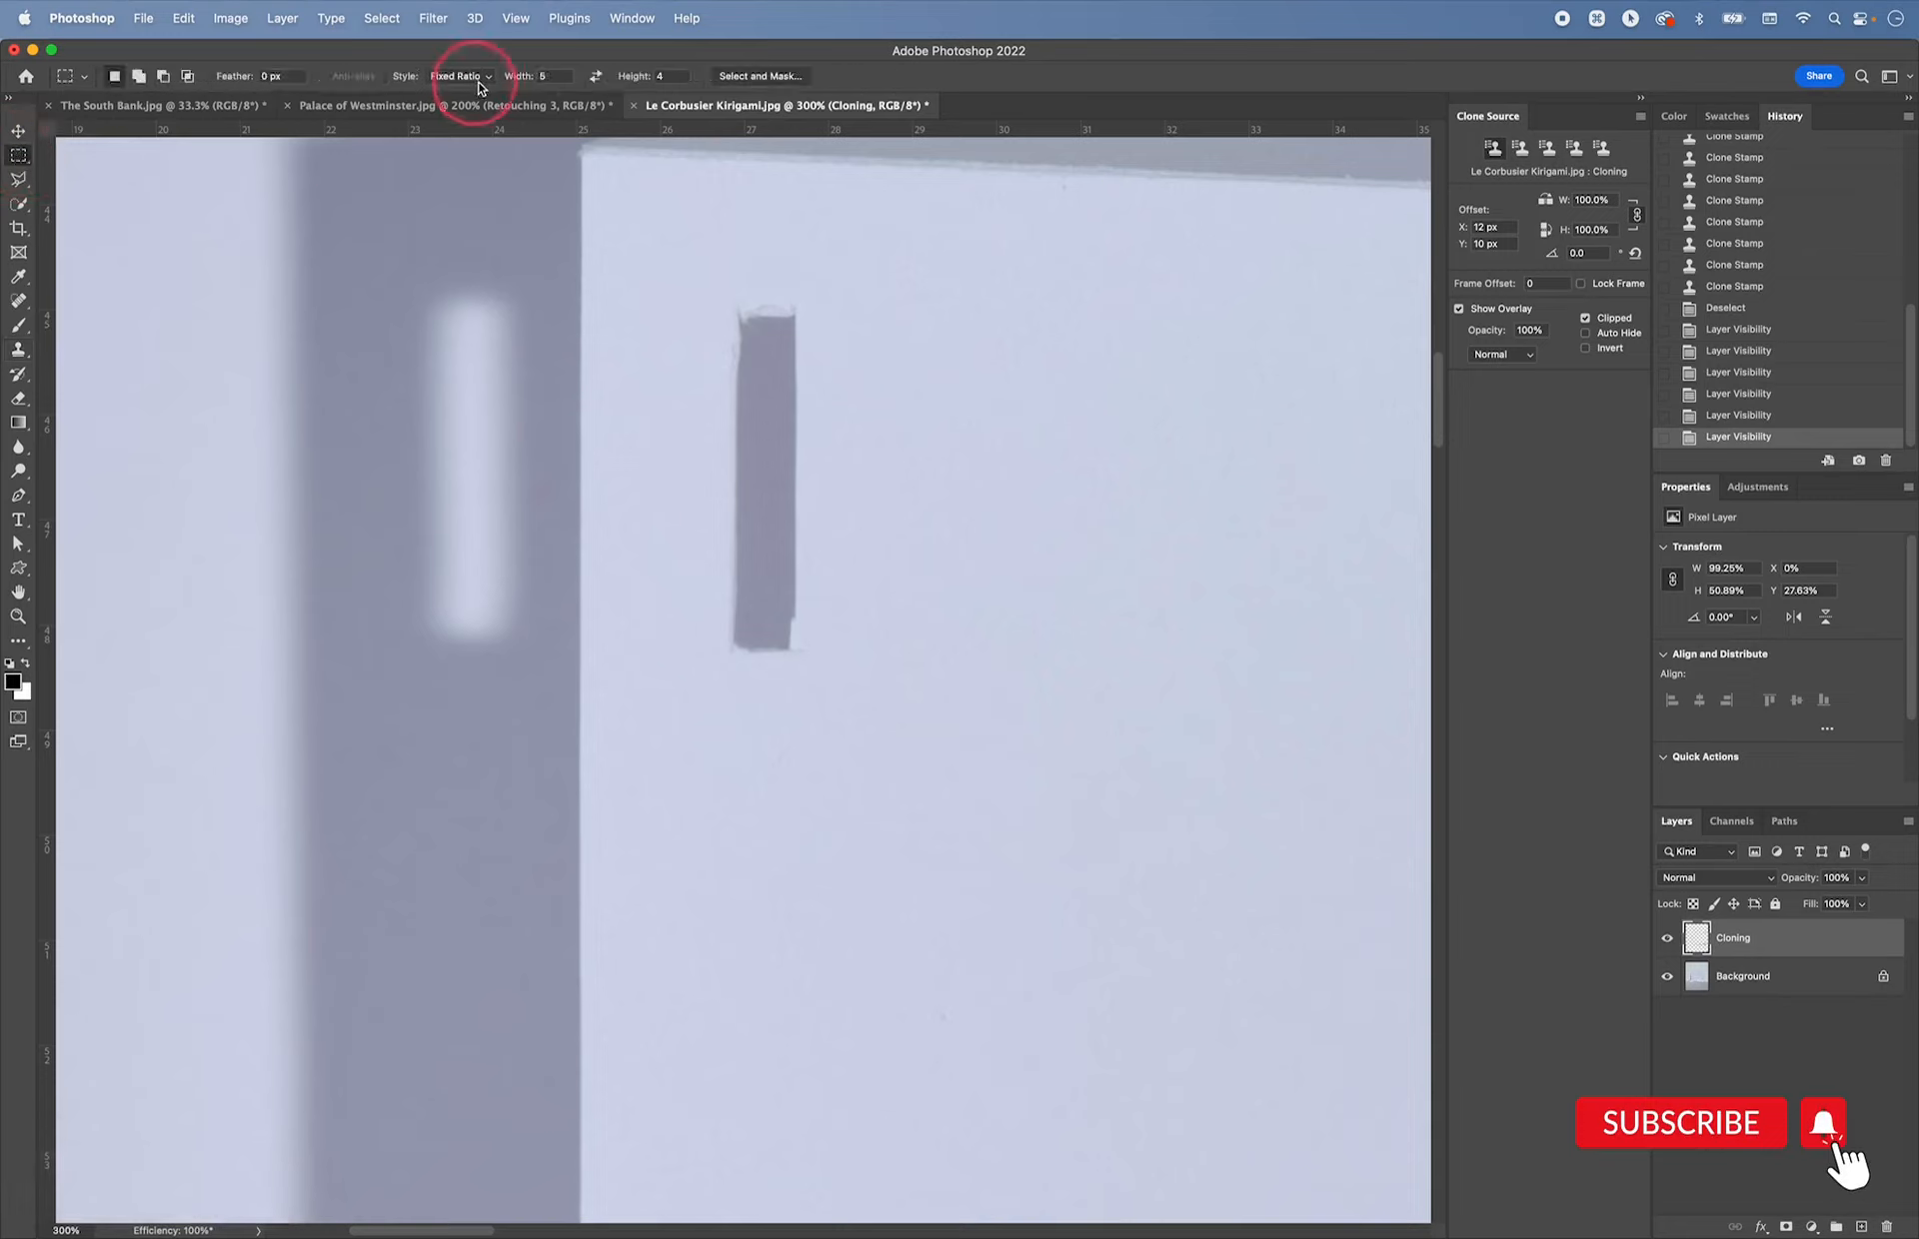
{"action": "left_click", "coordinate": [445, 80]}
{"action": "left_click", "coordinate": [452, 58]}
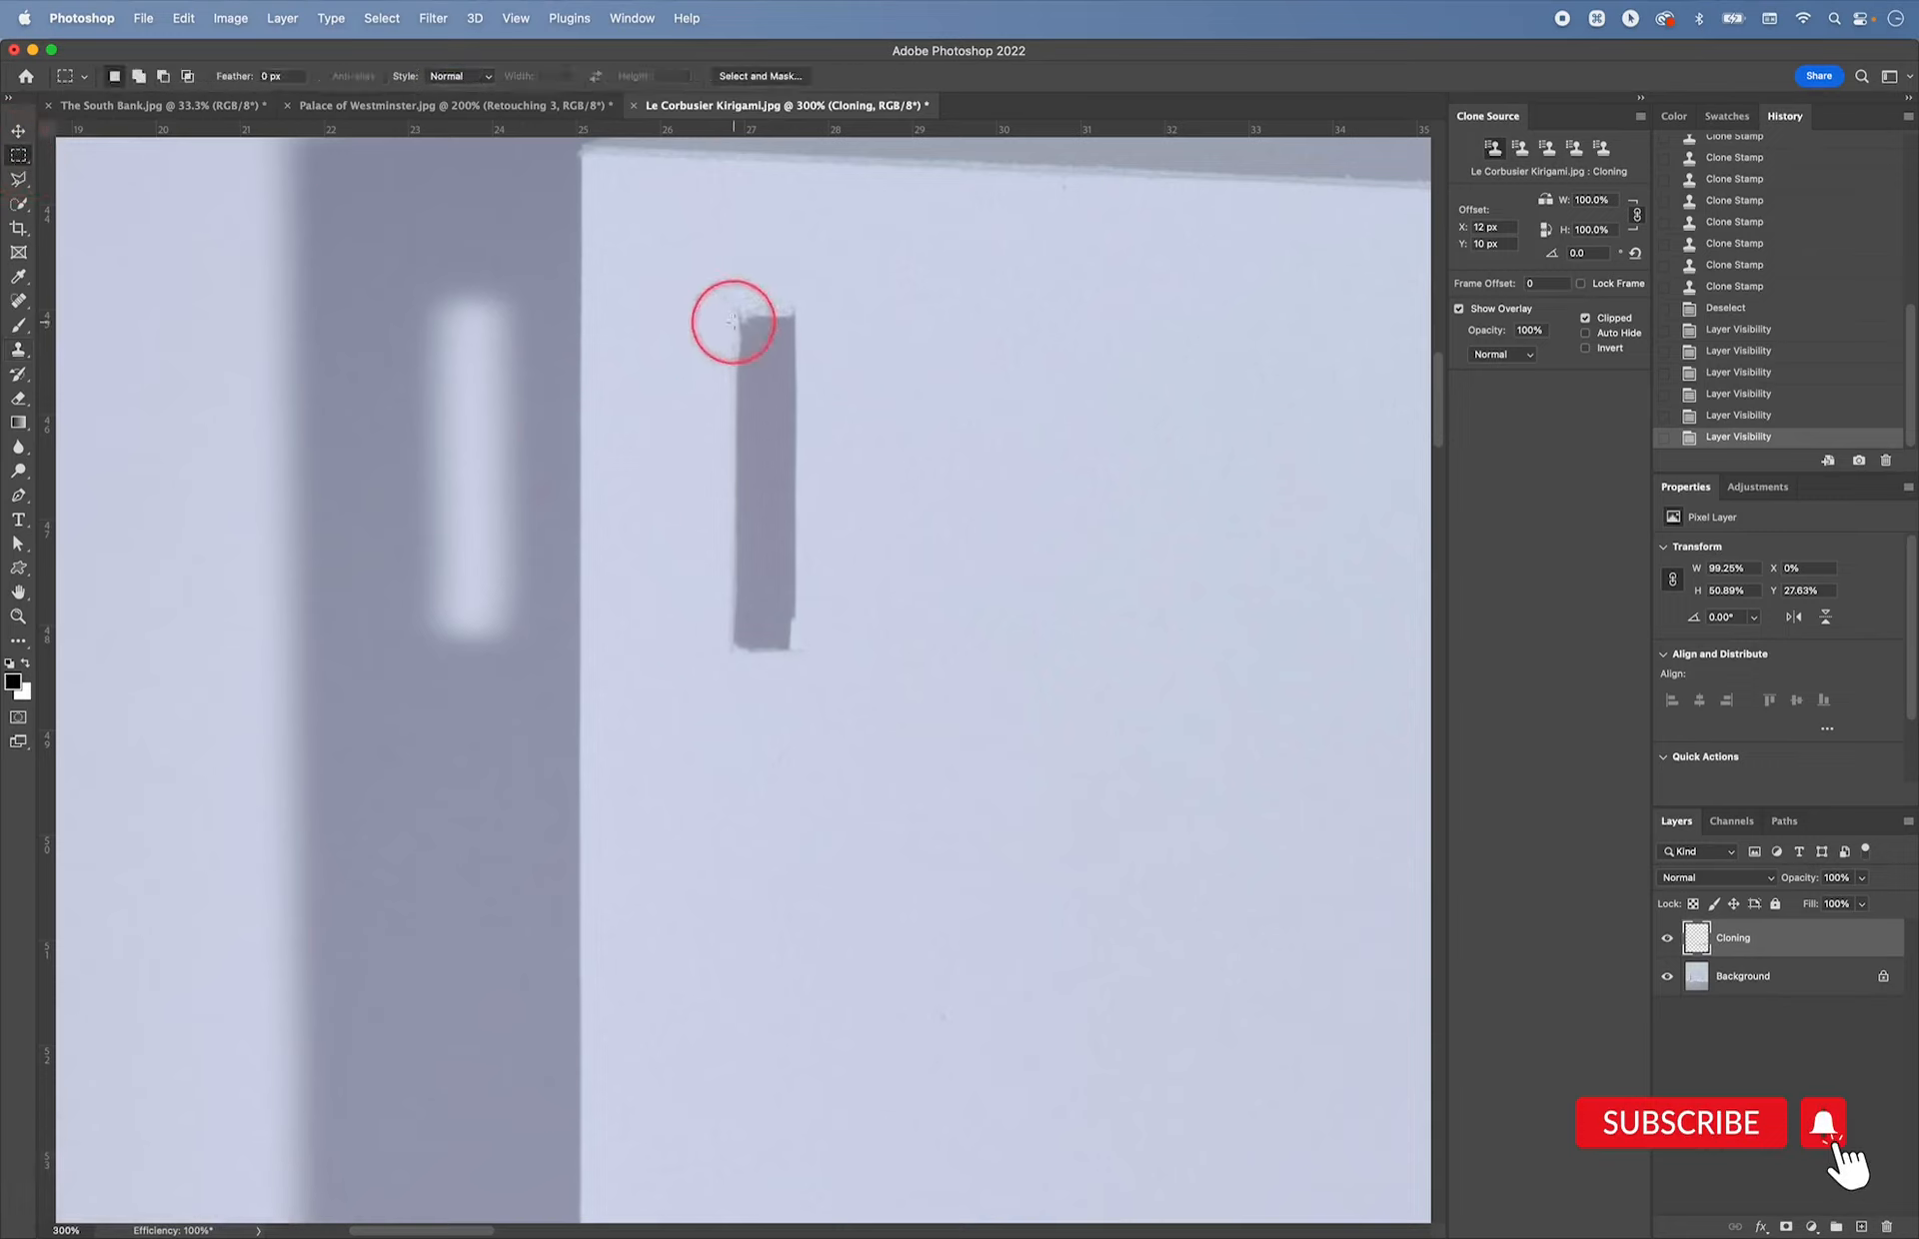
{"action": "left_click_drag", "start_coordinate": [735, 313], "coordinate": [793, 647]}
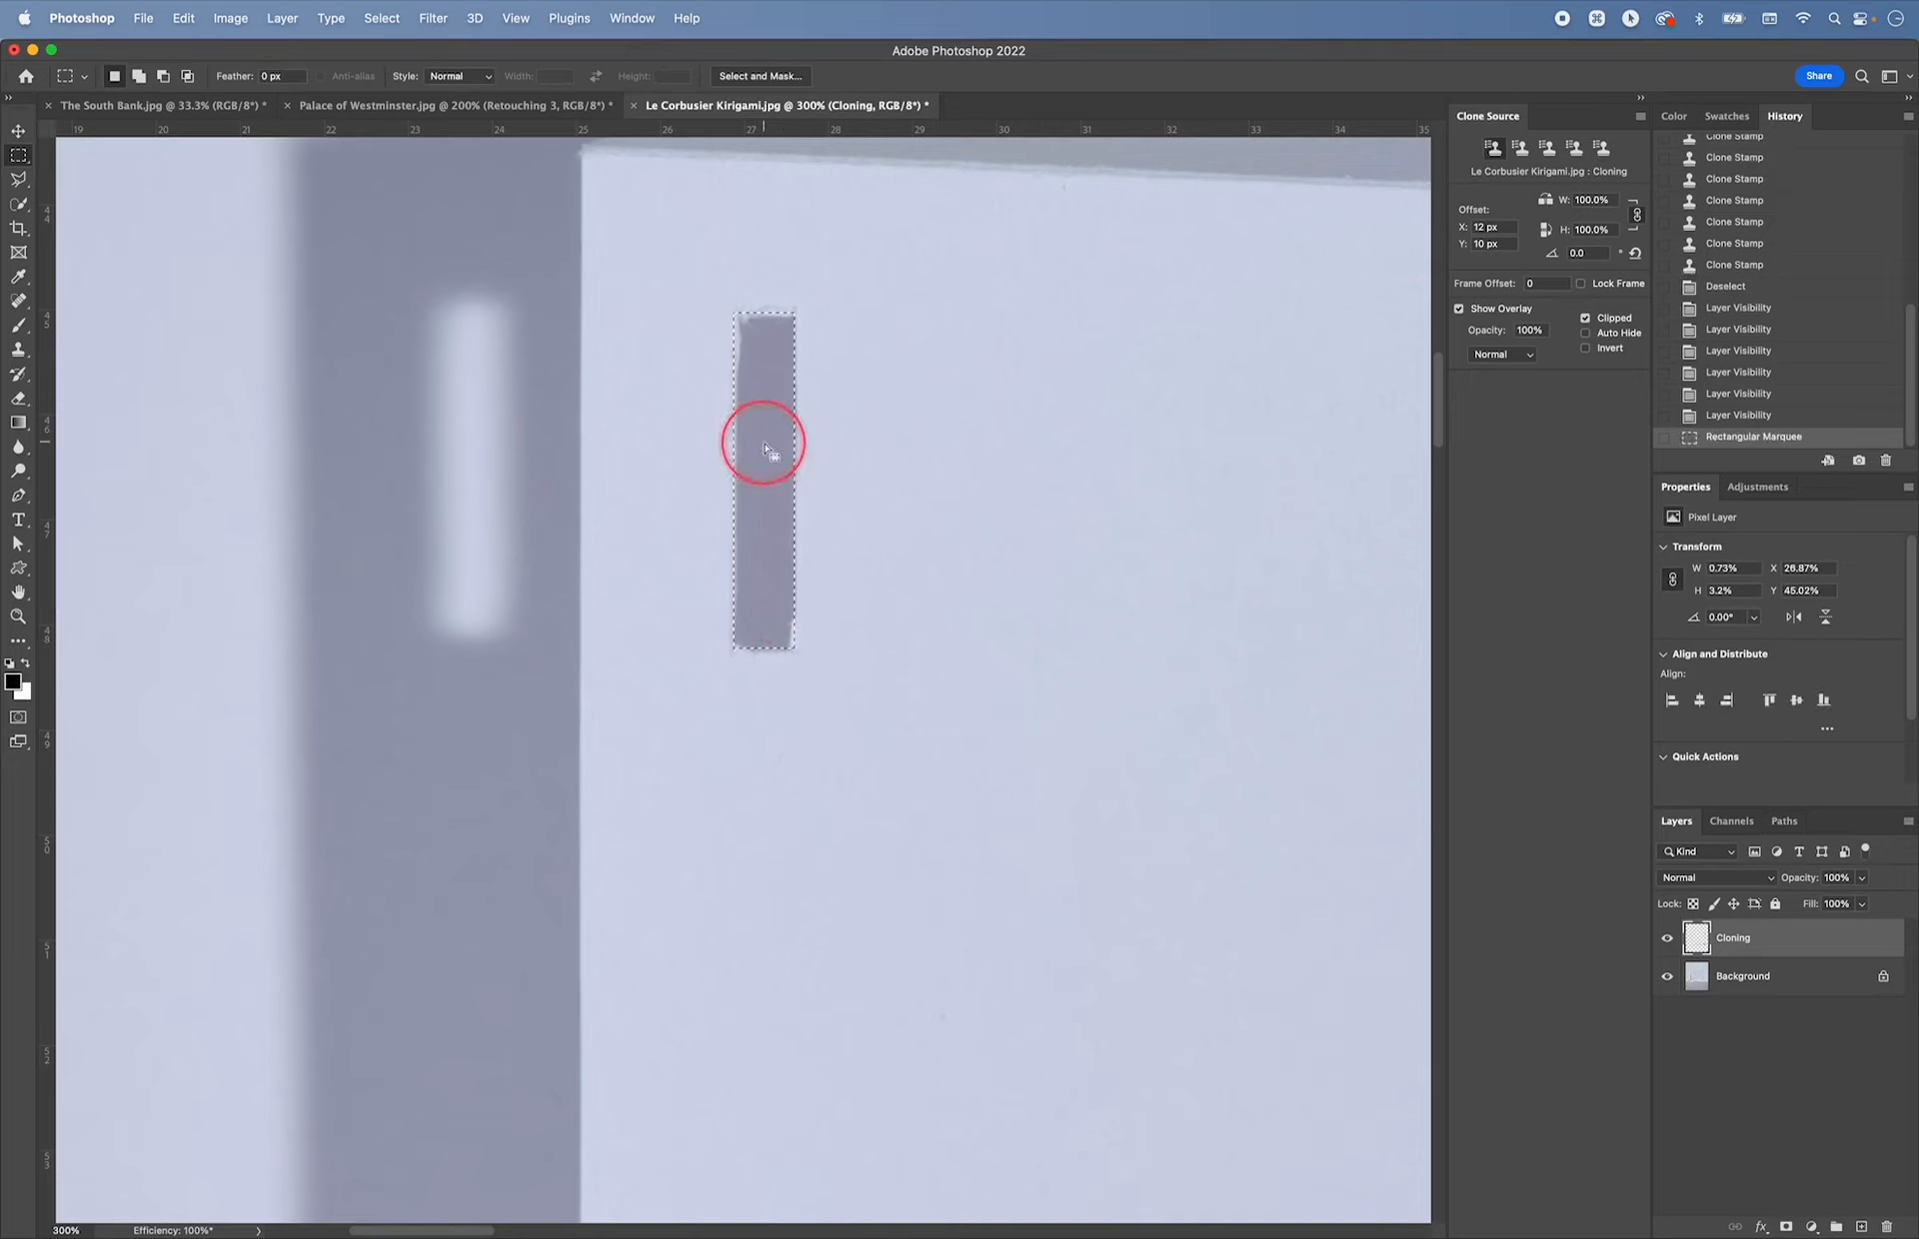
- Clone dark tone over the wall slot's top end and upper-left corner within the selection, using a 15 px Clone Stamp brush
{"action": "key", "text": "s"}
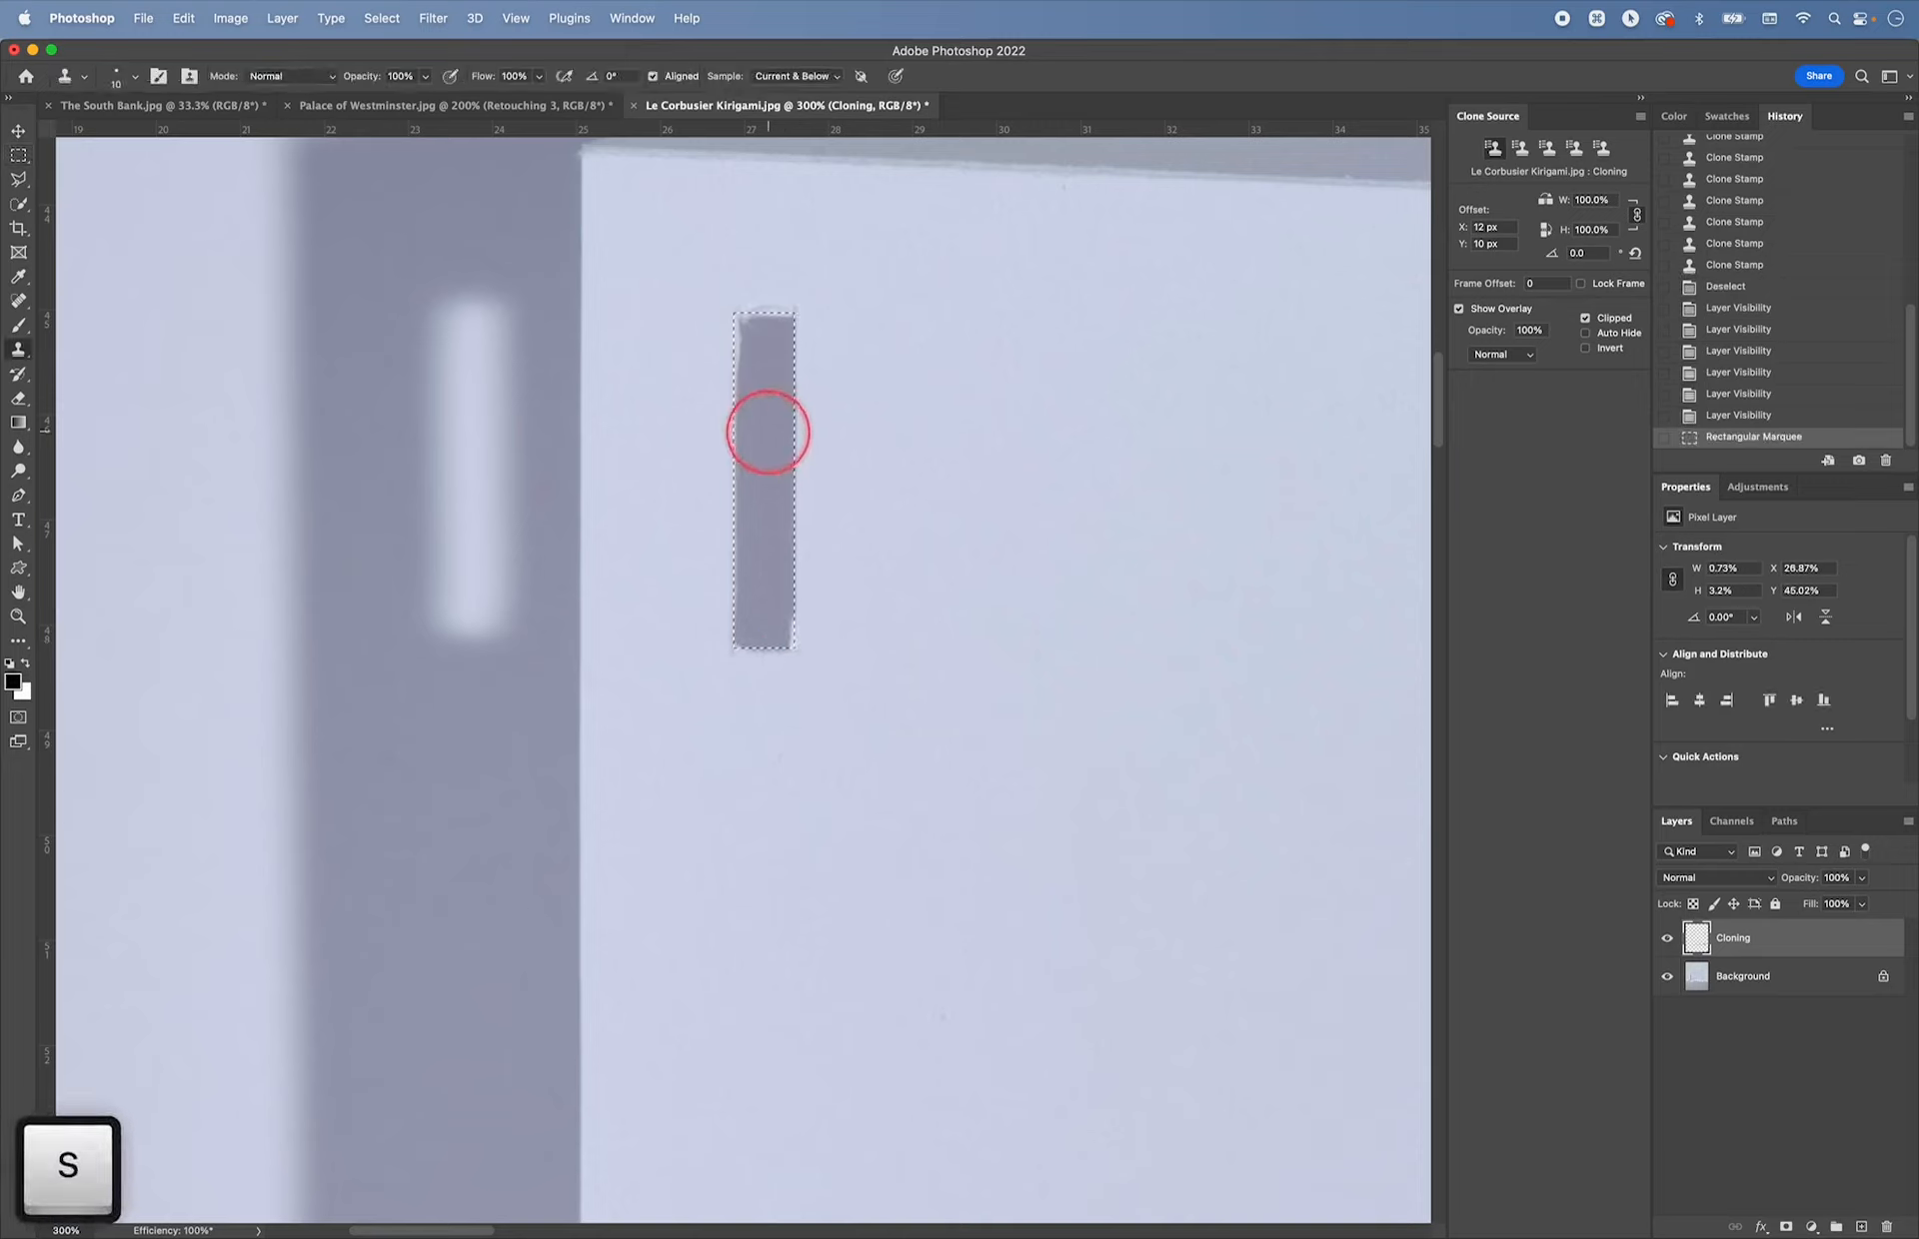
{"action": "key", "text": "bracketright"}
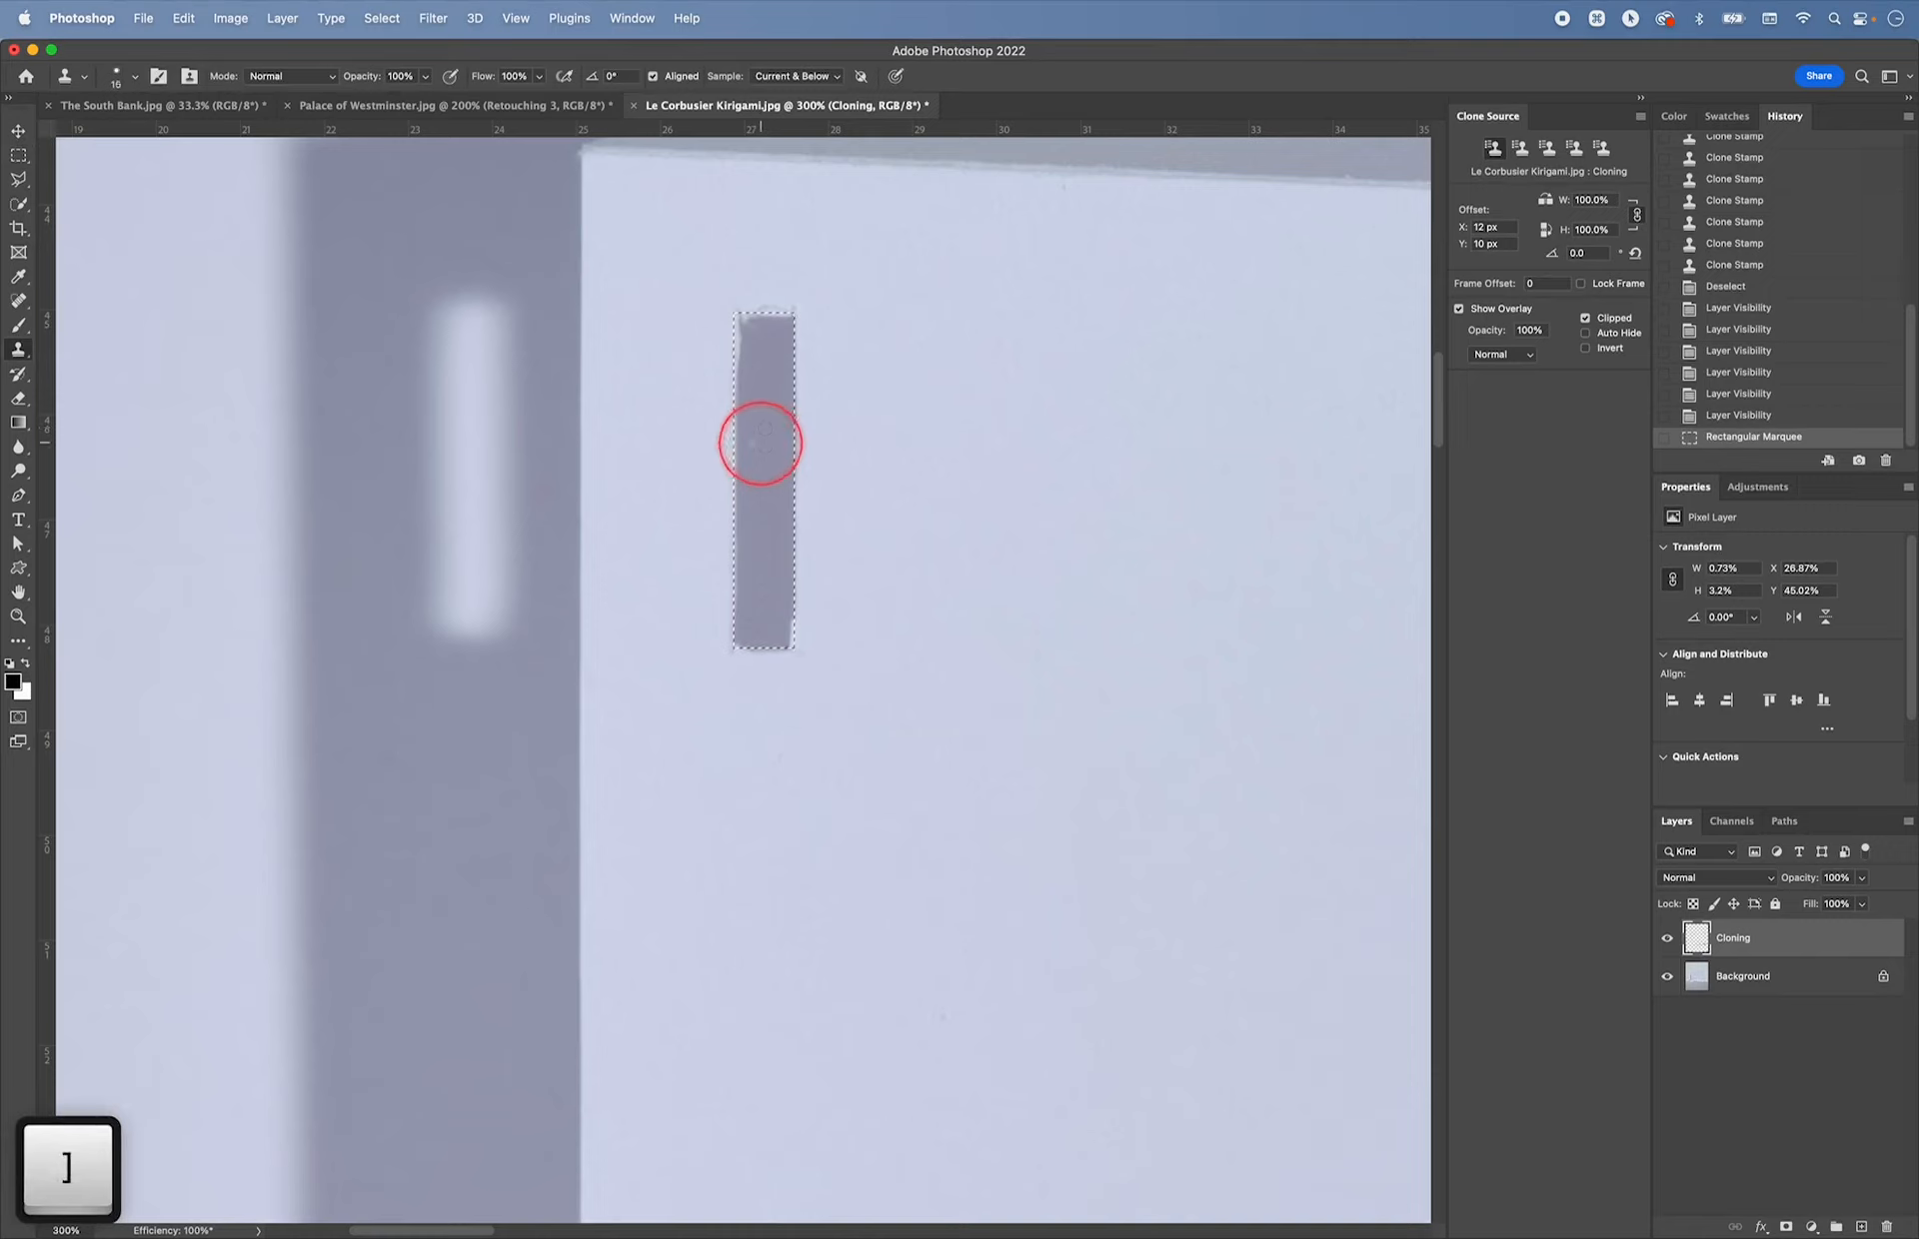
{"action": "key", "text": "alt"}
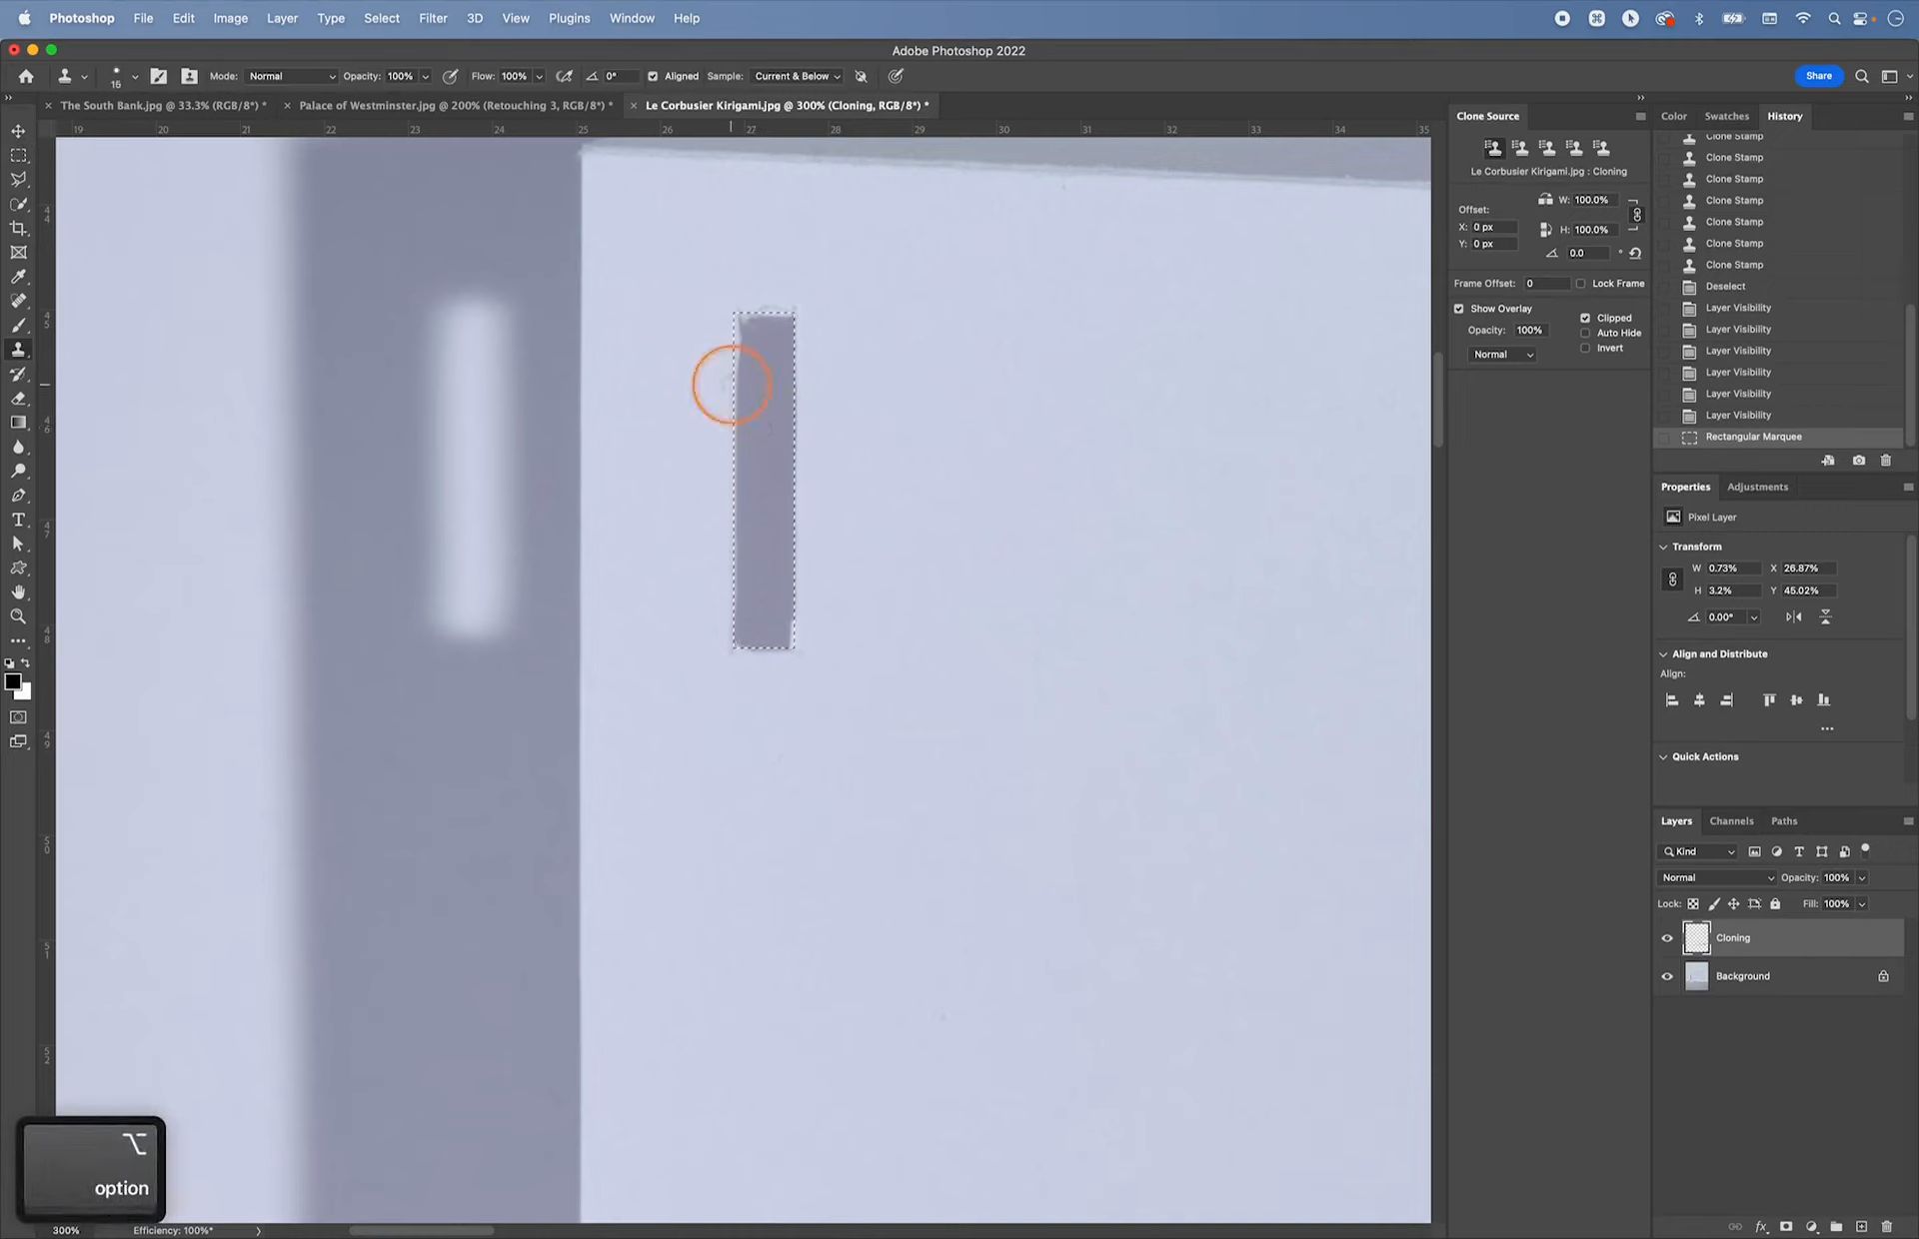
{"action": "left_click_drag", "start_coordinate": [735, 357], "coordinate": [742, 343]}
{"action": "left_click", "coordinate": [741, 340]}
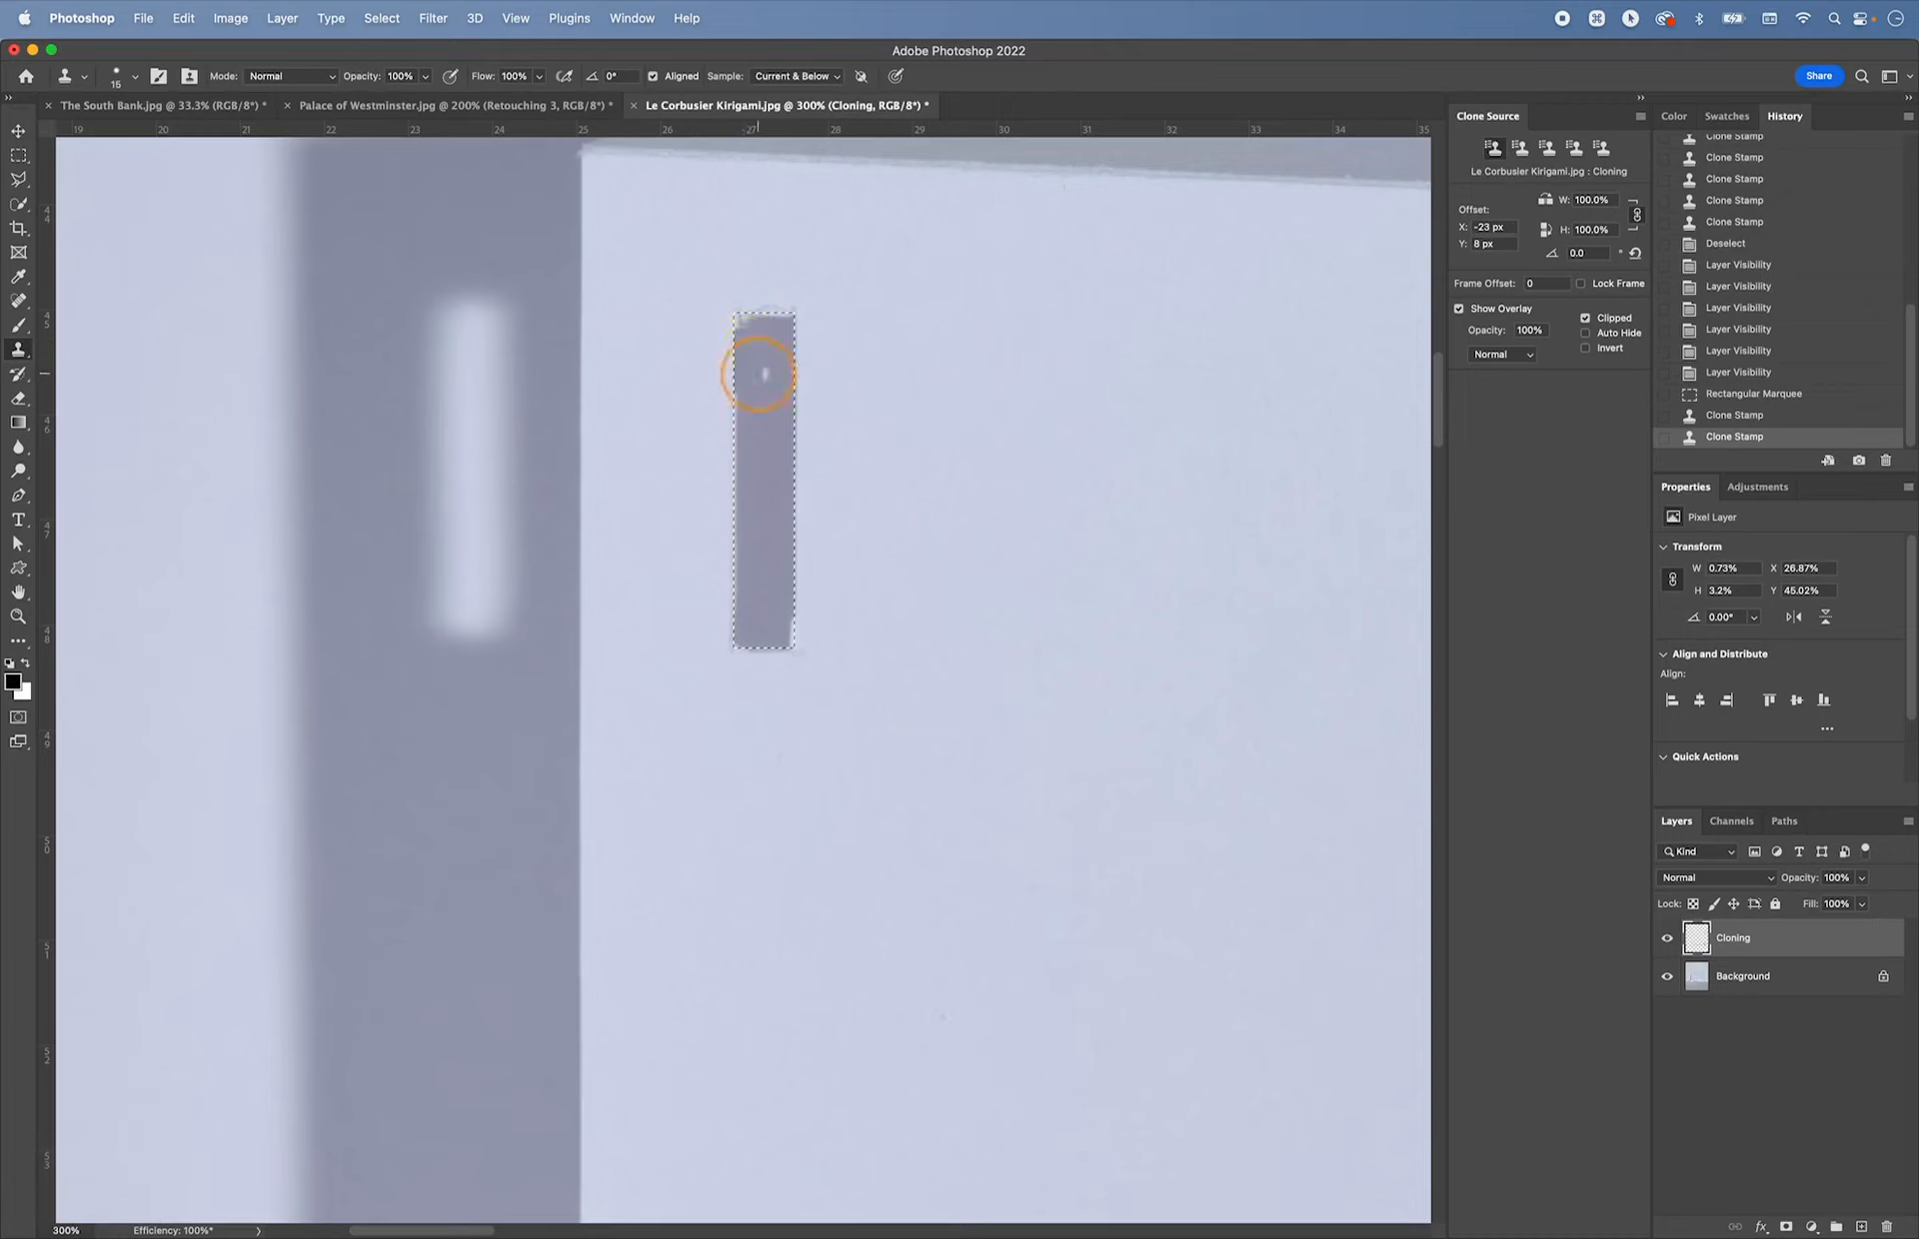
{"action": "left_click", "coordinate": [758, 373], "text": "alt"}
{"action": "left_click", "coordinate": [739, 323]}
{"action": "left_click", "coordinate": [744, 345], "text": "alt"}
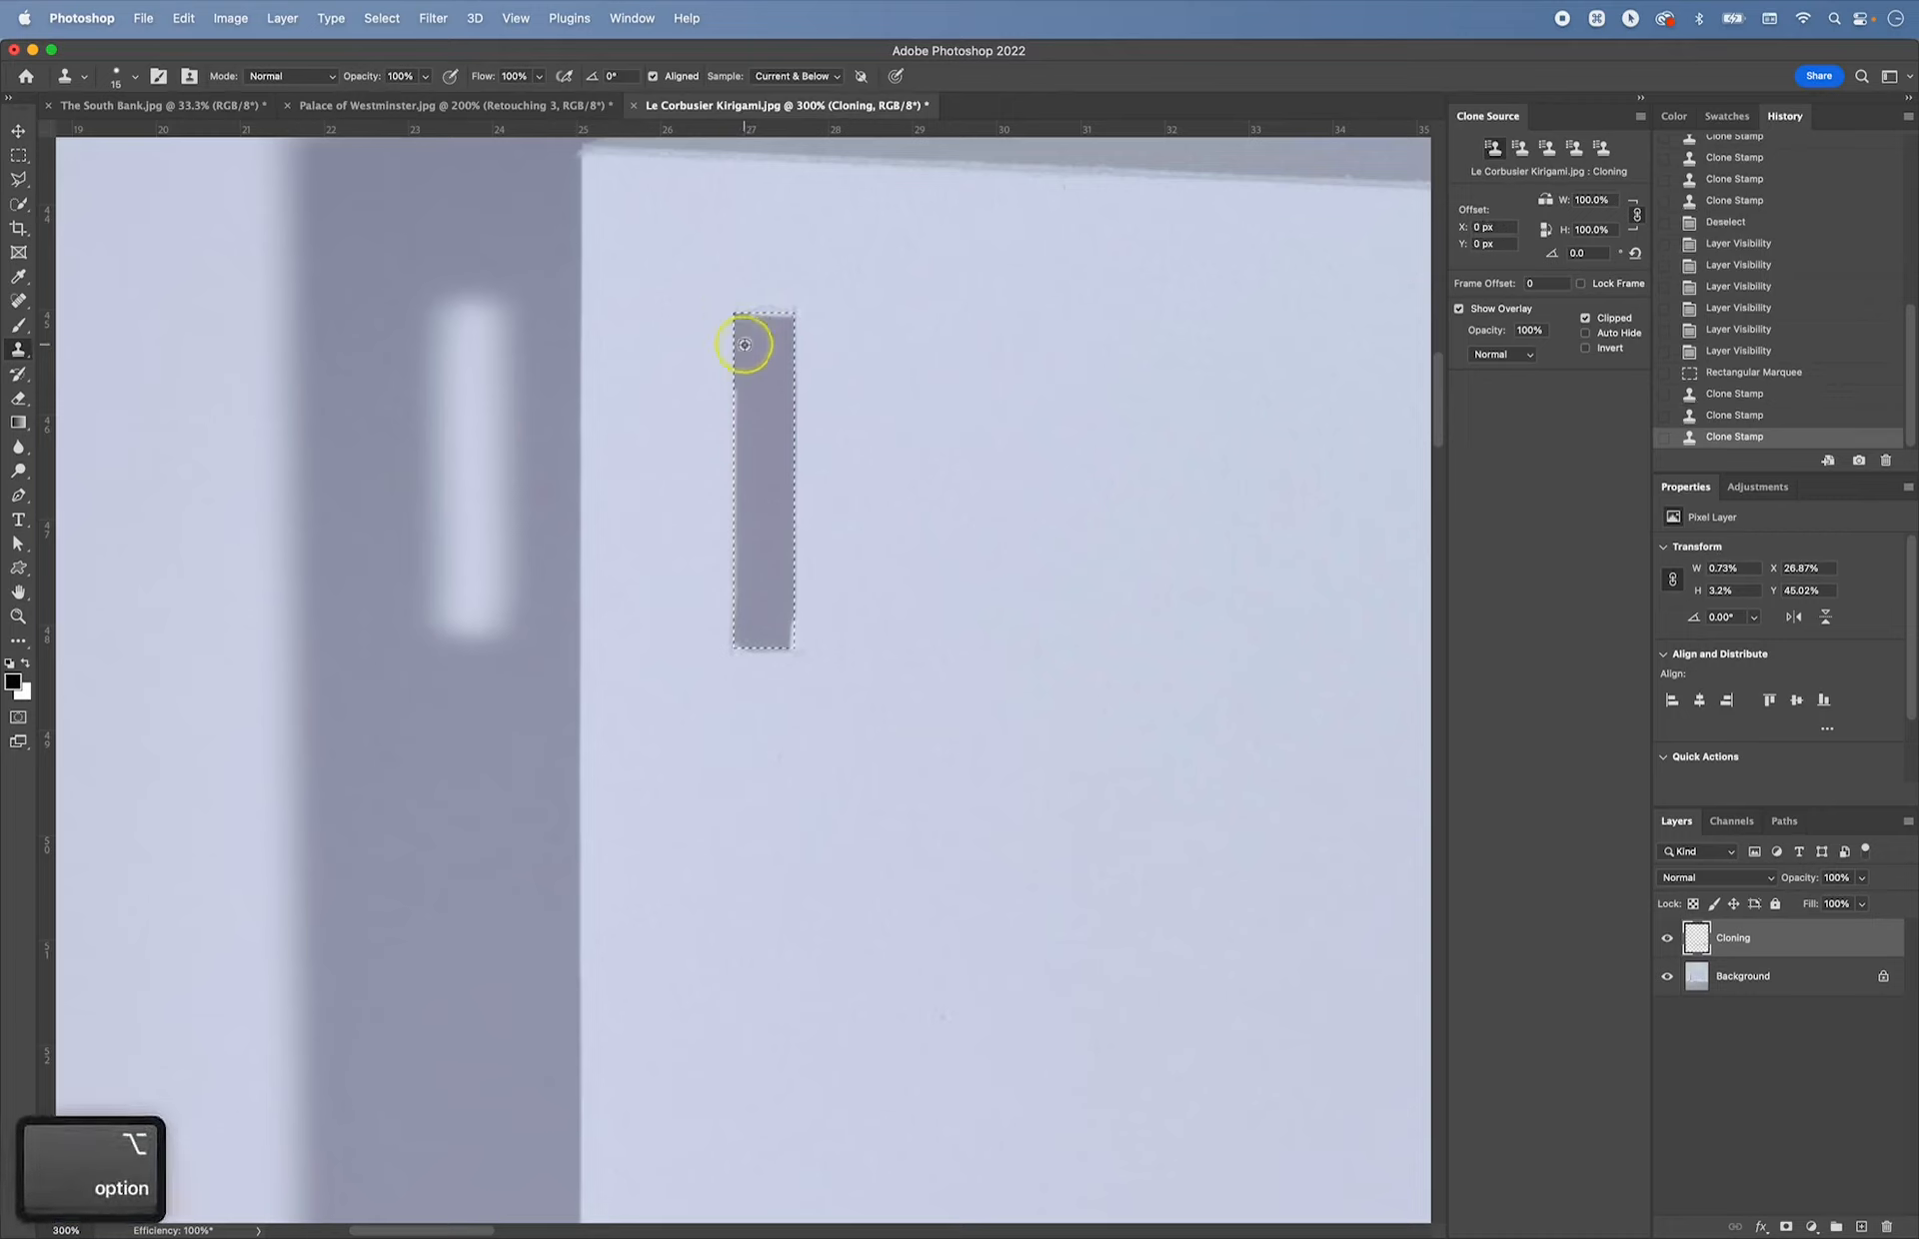
{"action": "left_click", "coordinate": [749, 321]}
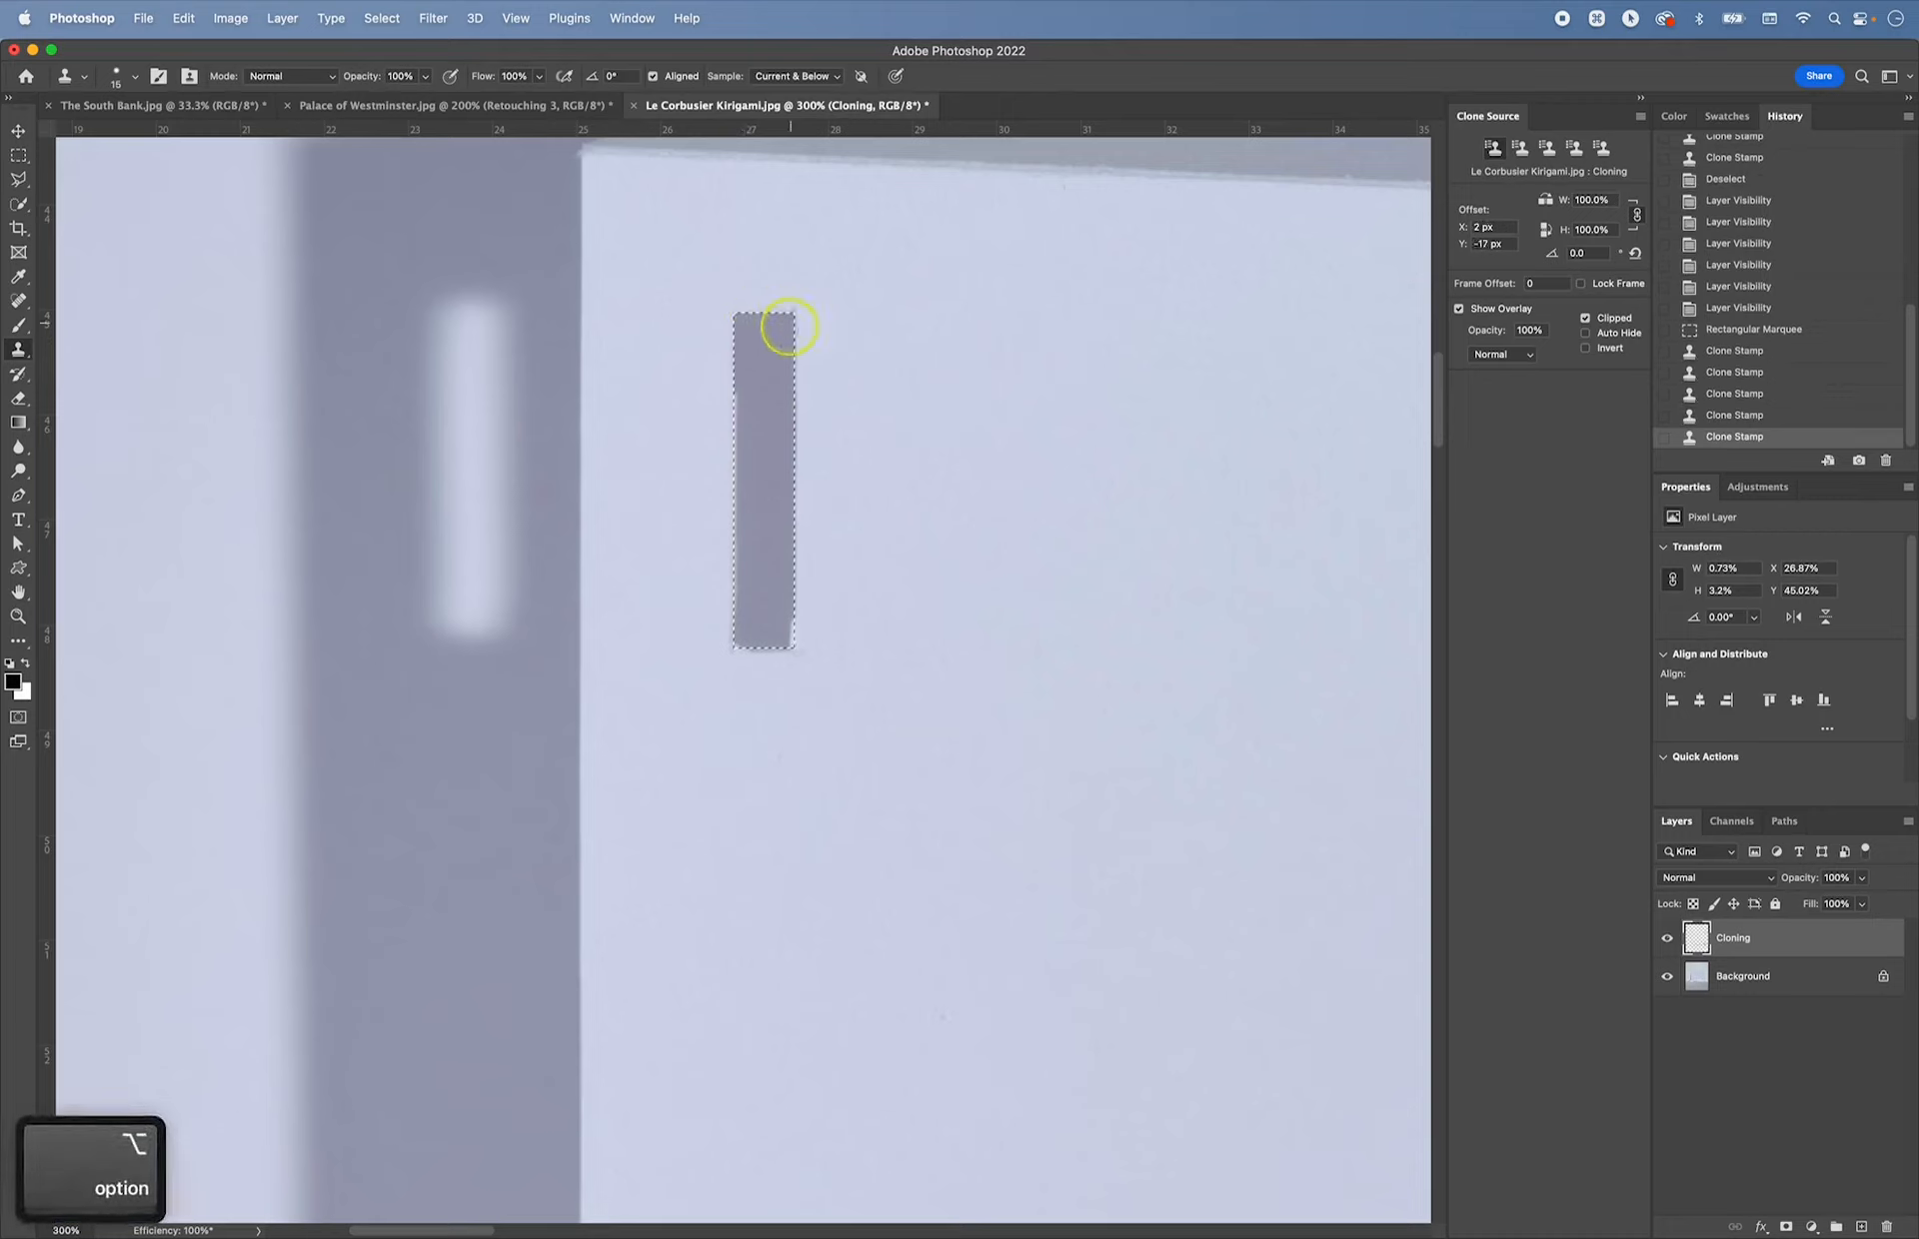
- Clone the slot's dark tone along its right edge down to the lower-right corner, filling the selection's border
{"action": "left_click", "coordinate": [769, 346], "text": "alt"}
{"action": "left_click", "coordinate": [792, 522]}
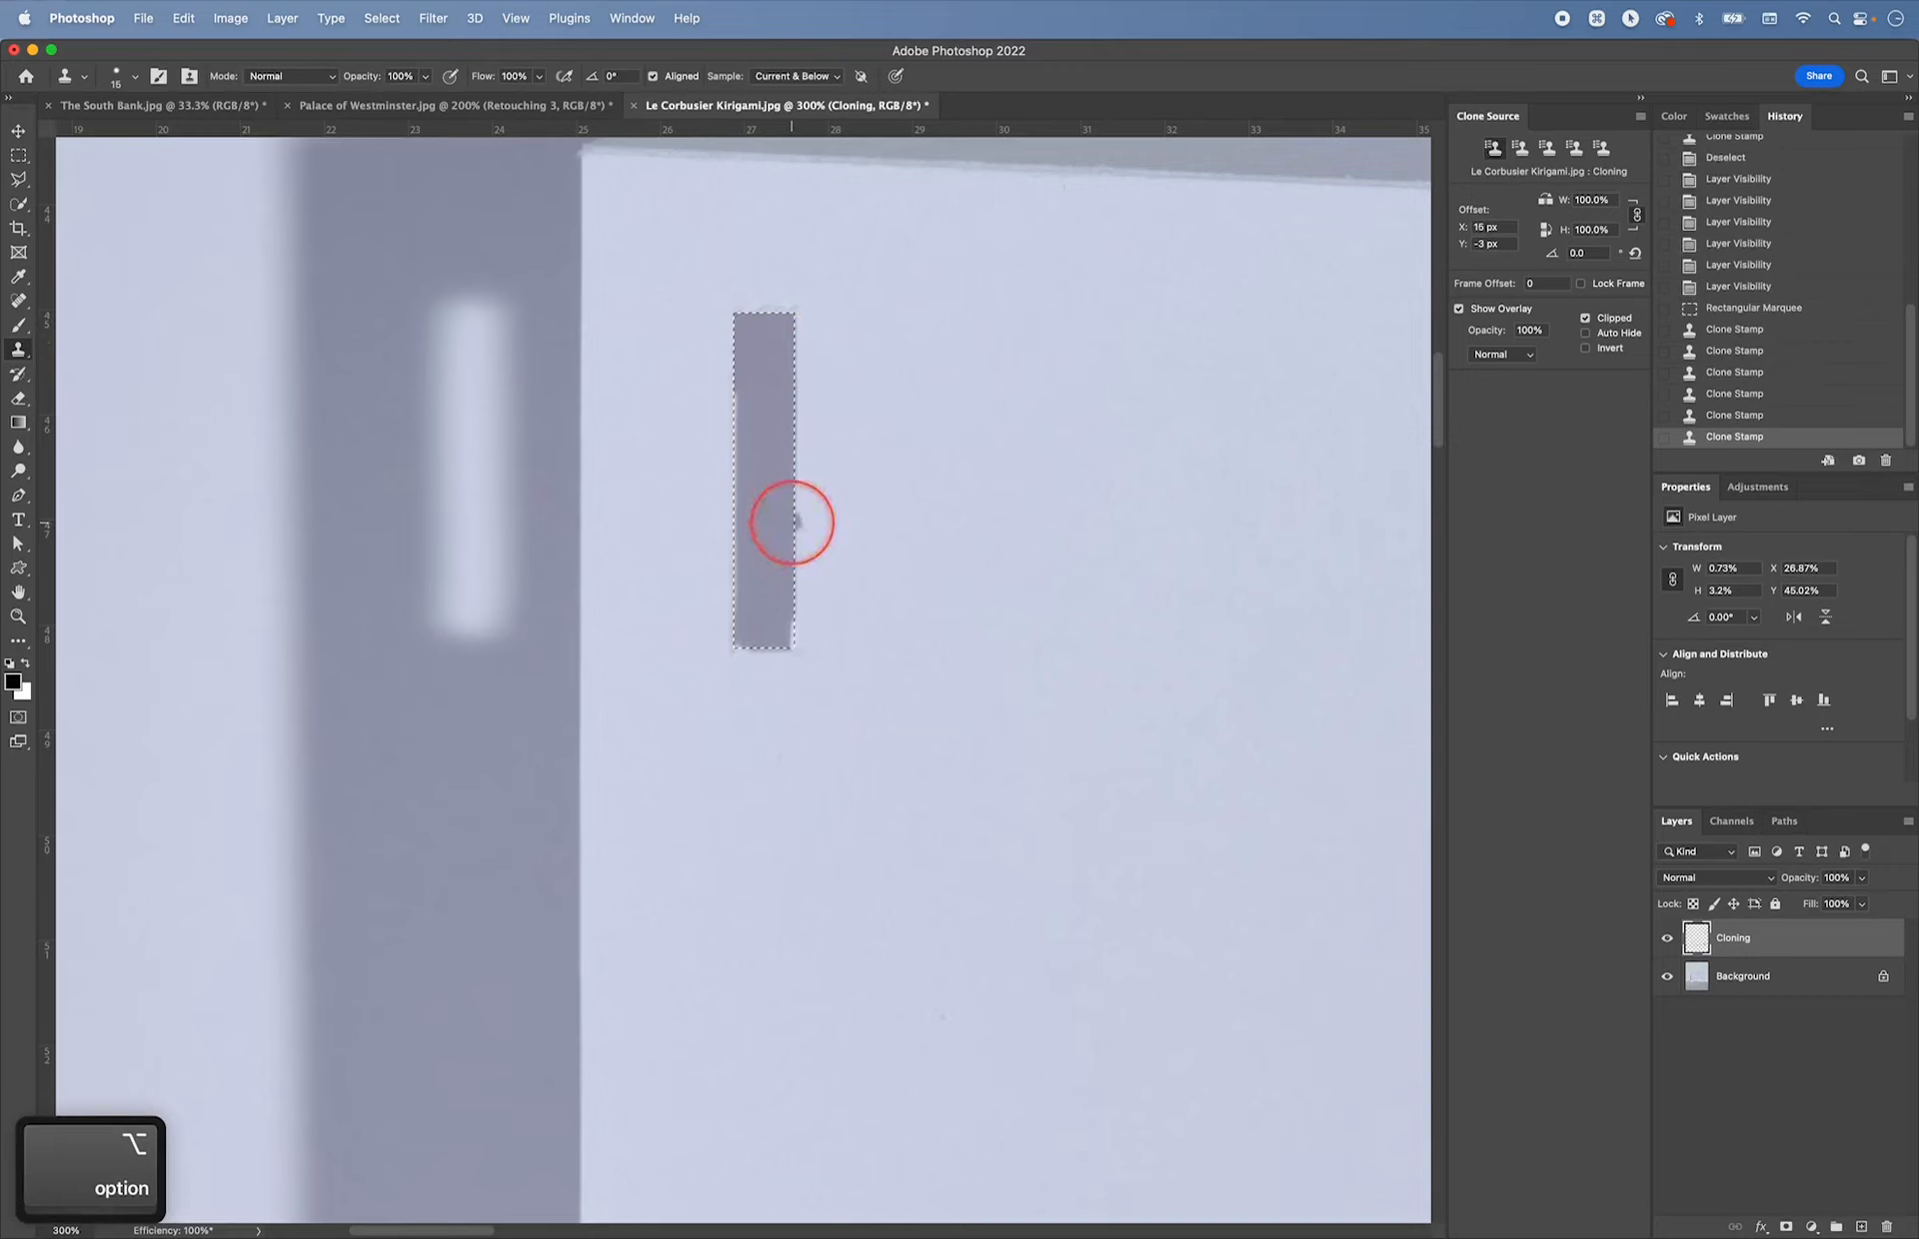
{"action": "left_click_drag", "start_coordinate": [795, 597], "coordinate": [799, 636]}
{"action": "left_click", "coordinate": [789, 625]}
{"action": "left_click", "coordinate": [776, 553], "text": "alt"}
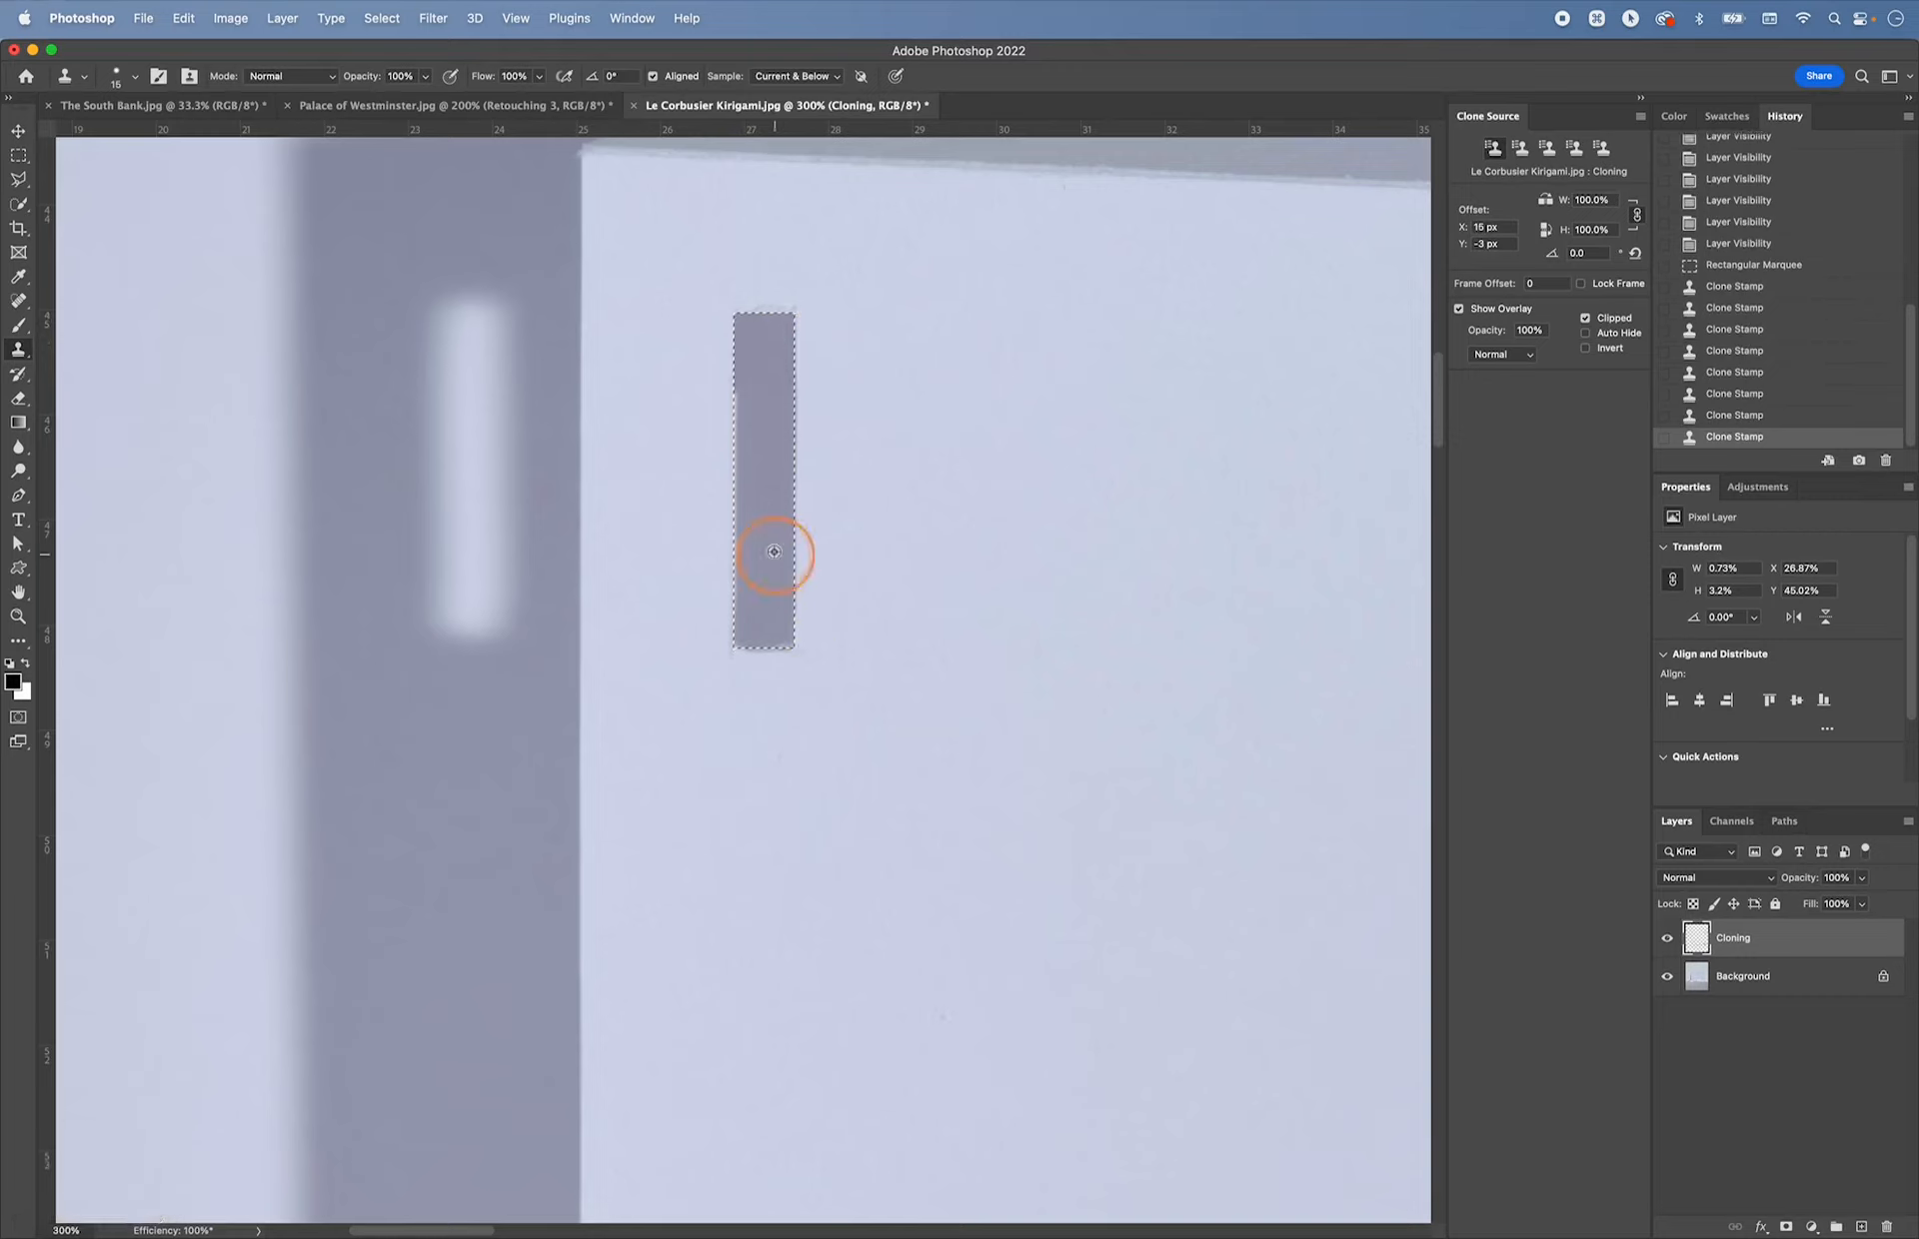
{"action": "left_click", "coordinate": [782, 636]}
- Clone dark tone across the slot's bottom end and up its left edge, evening out the tone inside
{"action": "left_click", "coordinate": [774, 629], "text": "alt"}
{"action": "mouse_move", "coordinate": [755, 642]}
{"action": "left_mouse_down"}
{"action": "mouse_move", "coordinate": [733, 502]}
{"action": "mouse_move", "coordinate": [765, 483]}
{"action": "mouse_move", "coordinate": [743, 514]}
{"action": "mouse_move", "coordinate": [746, 382]}
{"action": "left_mouse_up"}
{"action": "left_click", "coordinate": [762, 482], "text": "alt"}
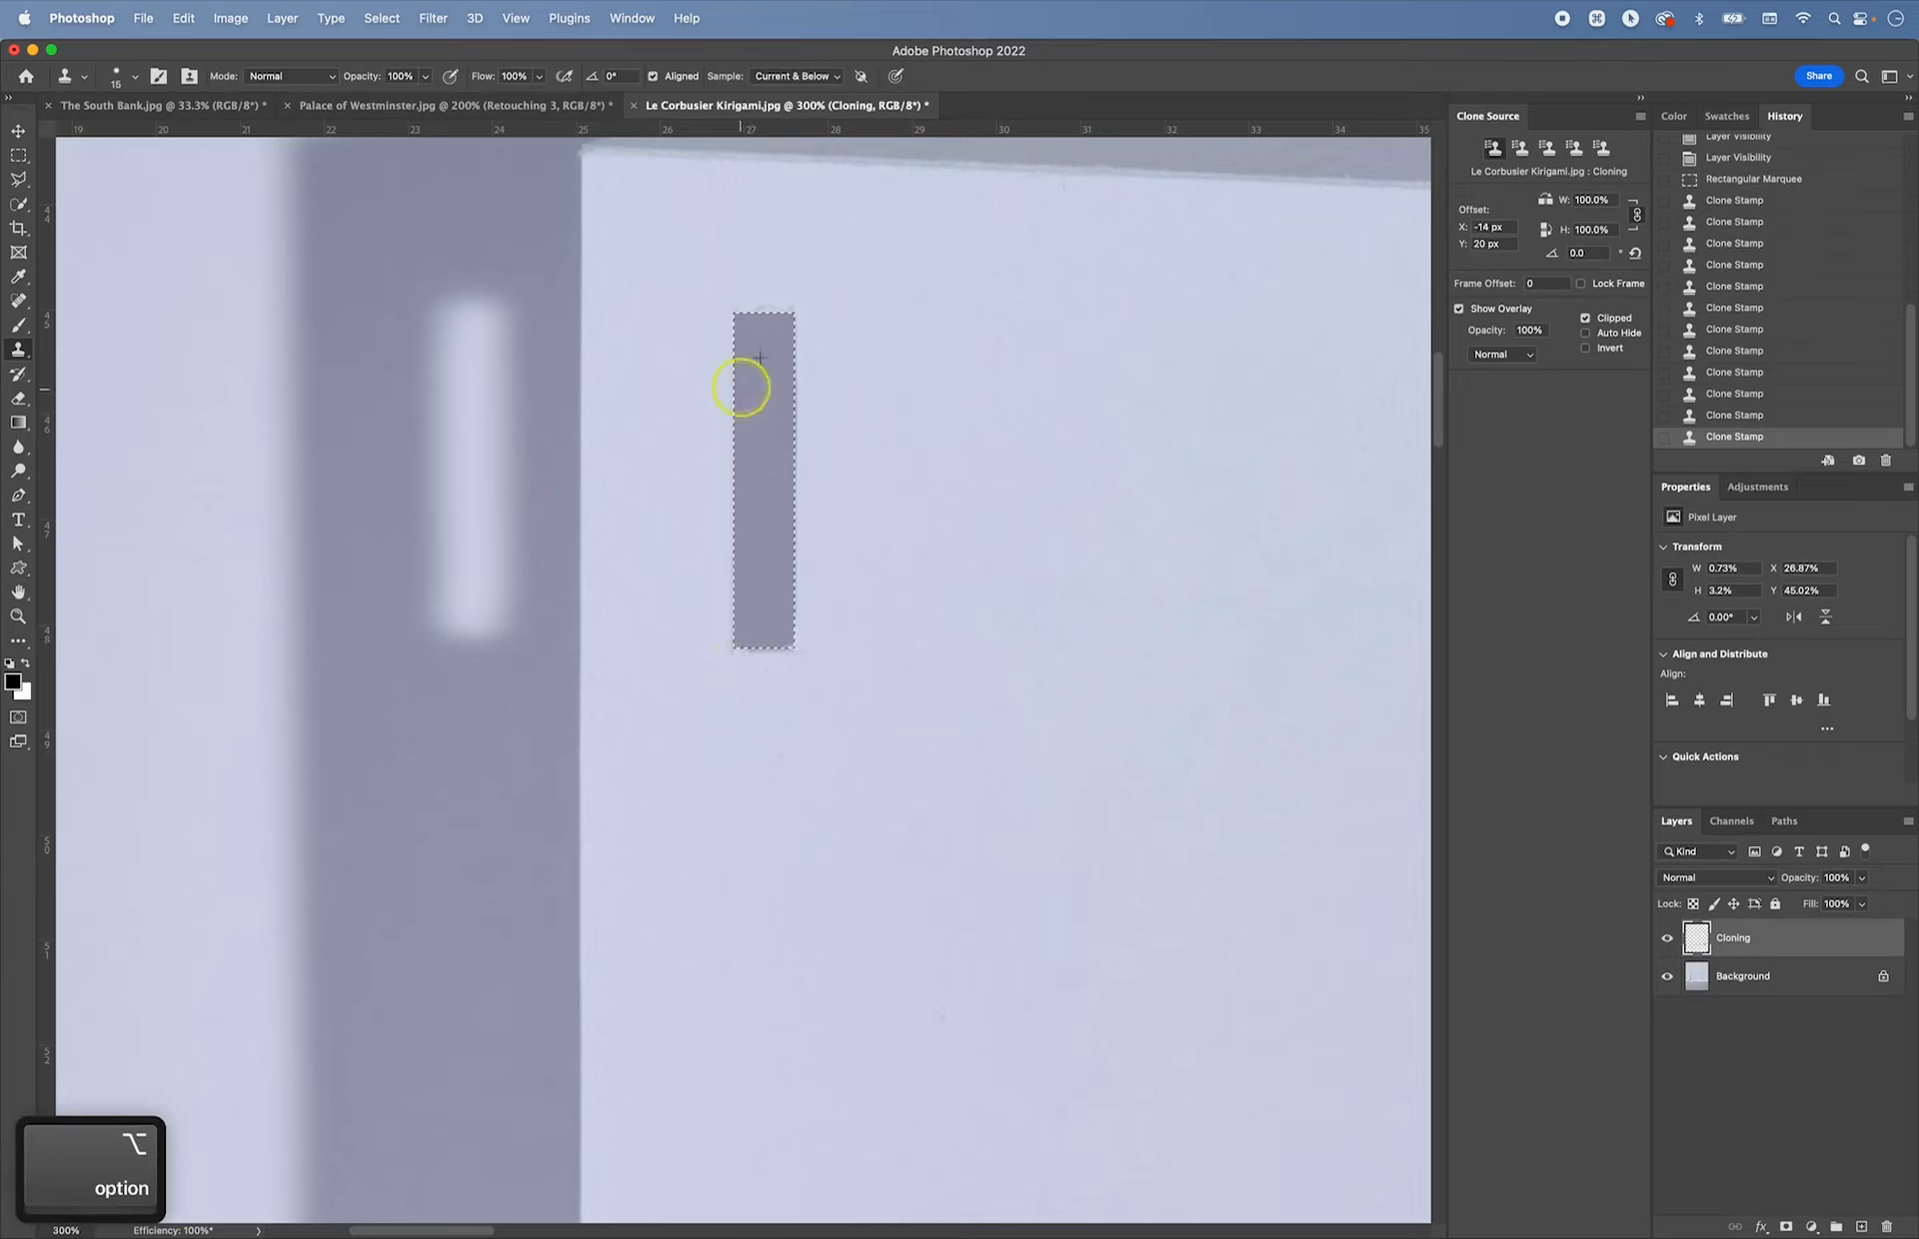
{"action": "left_click", "coordinate": [771, 390], "text": "alt"}
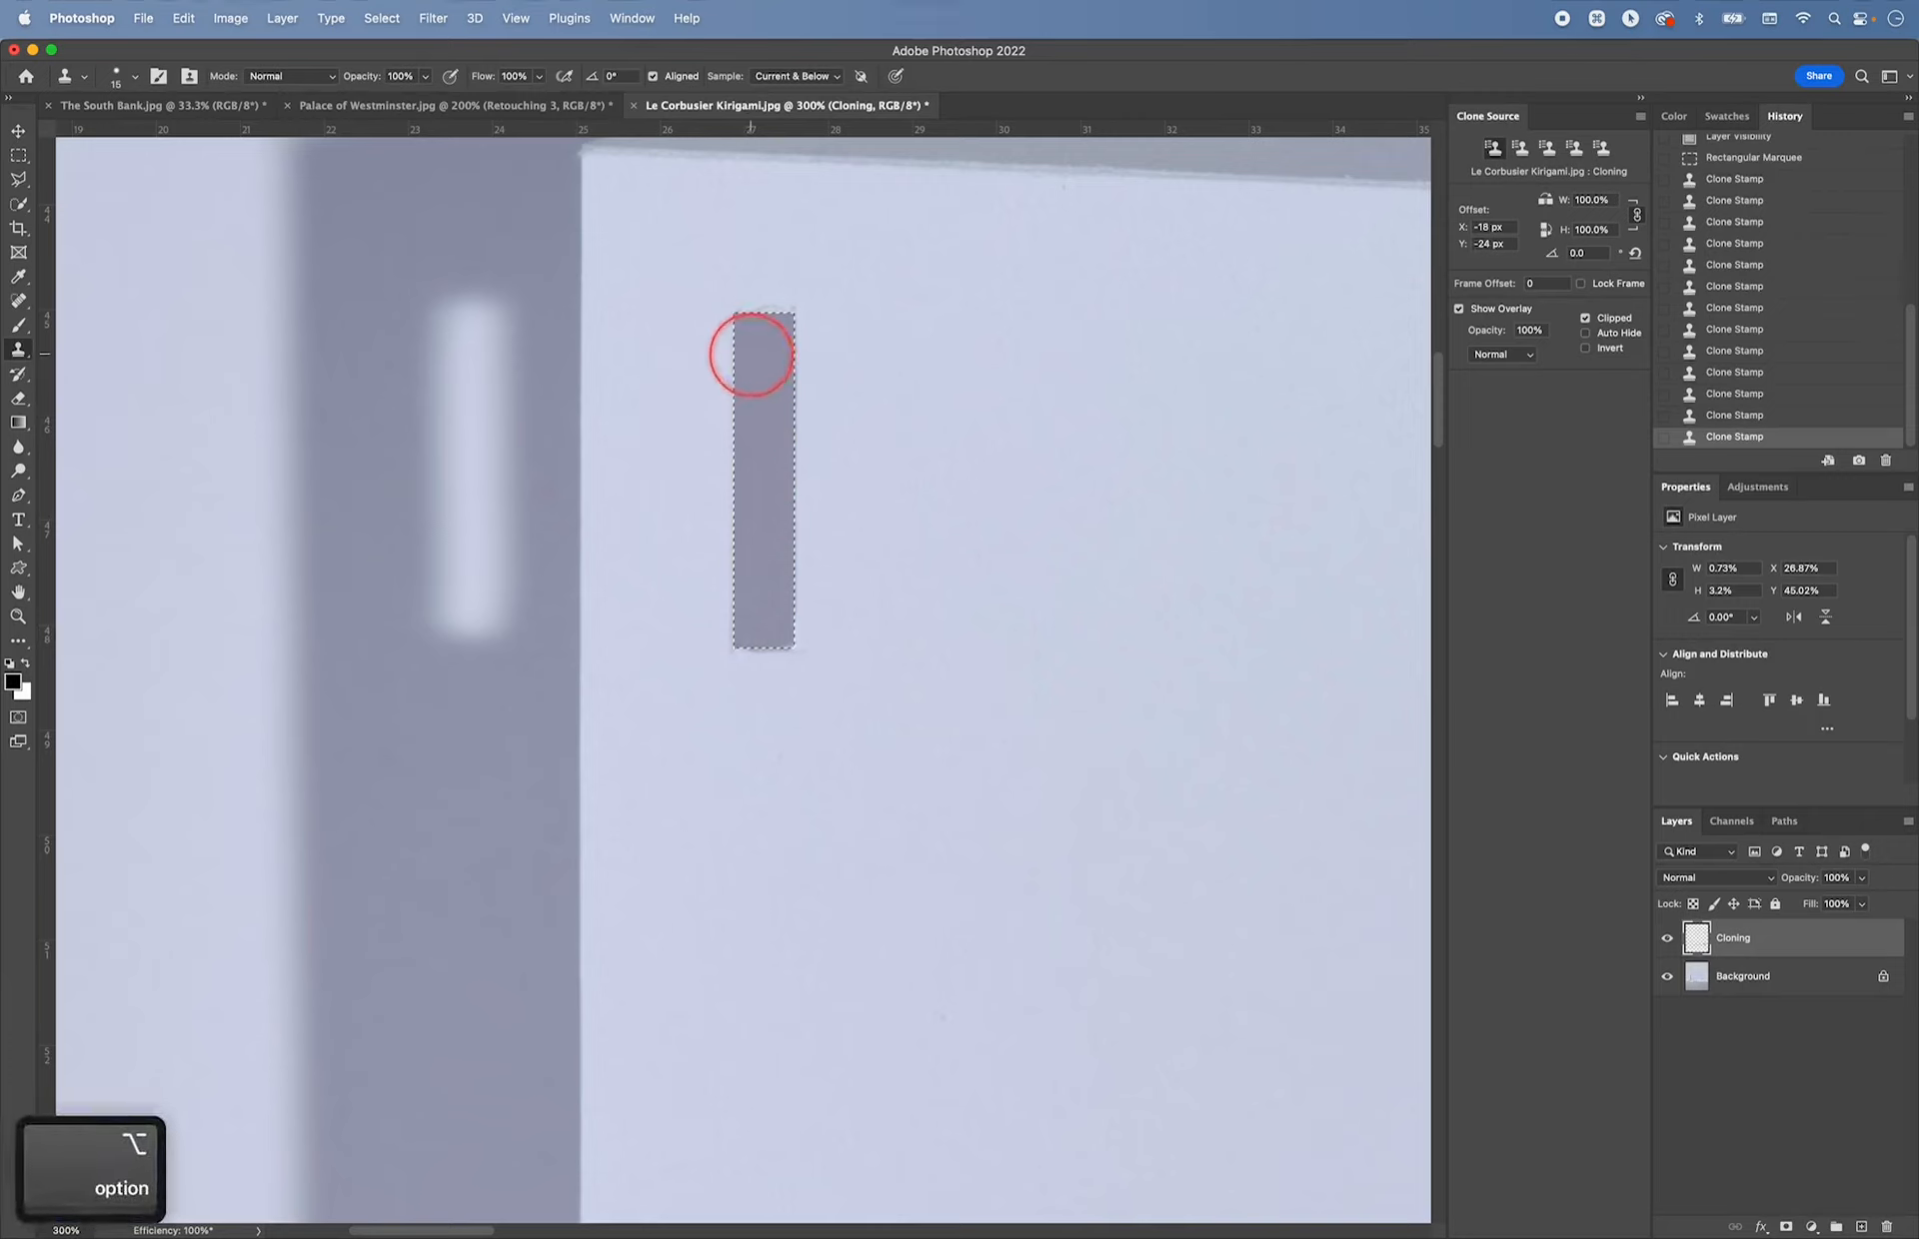
{"action": "left_click", "coordinate": [741, 350]}
{"action": "left_click", "coordinate": [747, 468]}
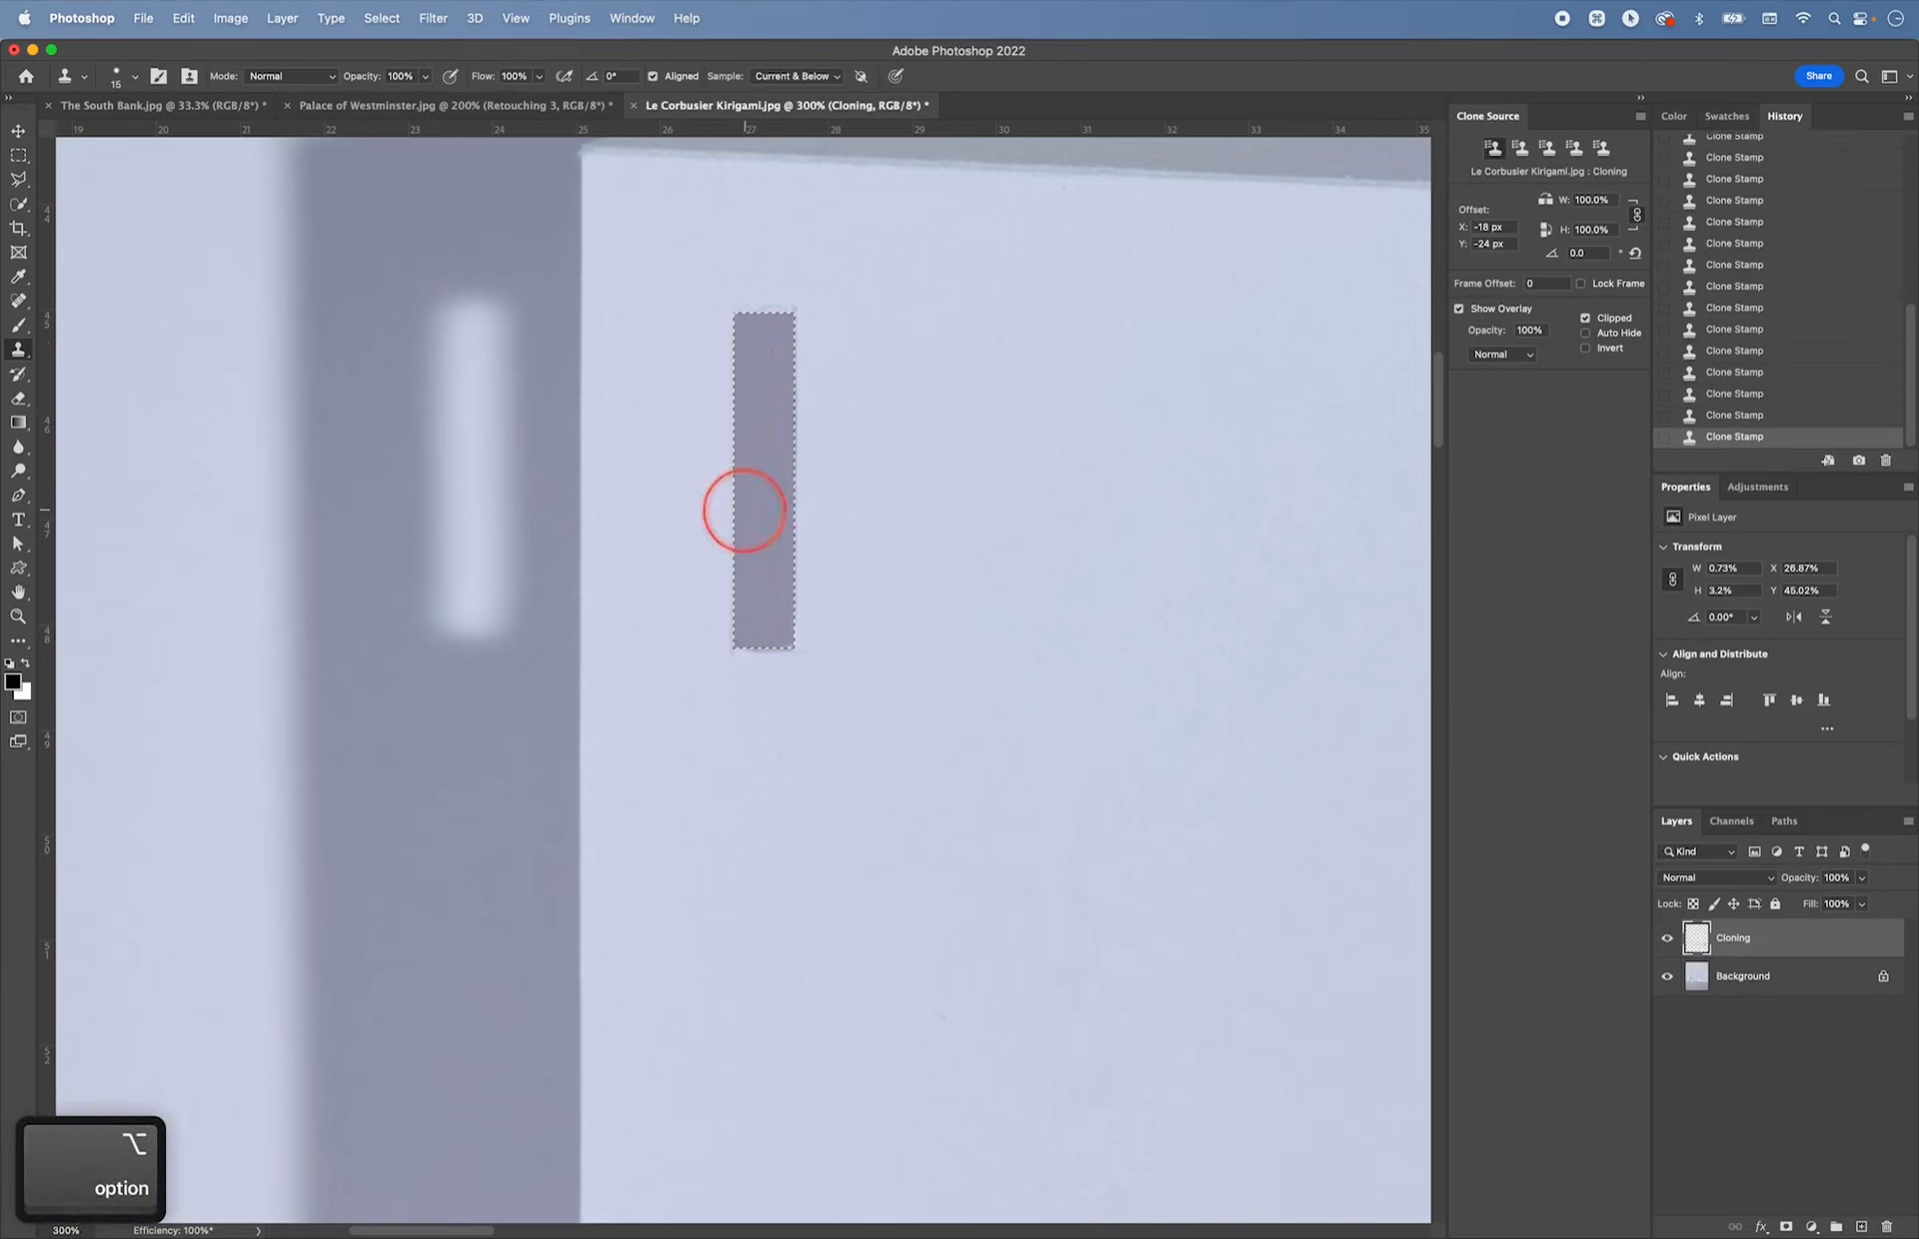
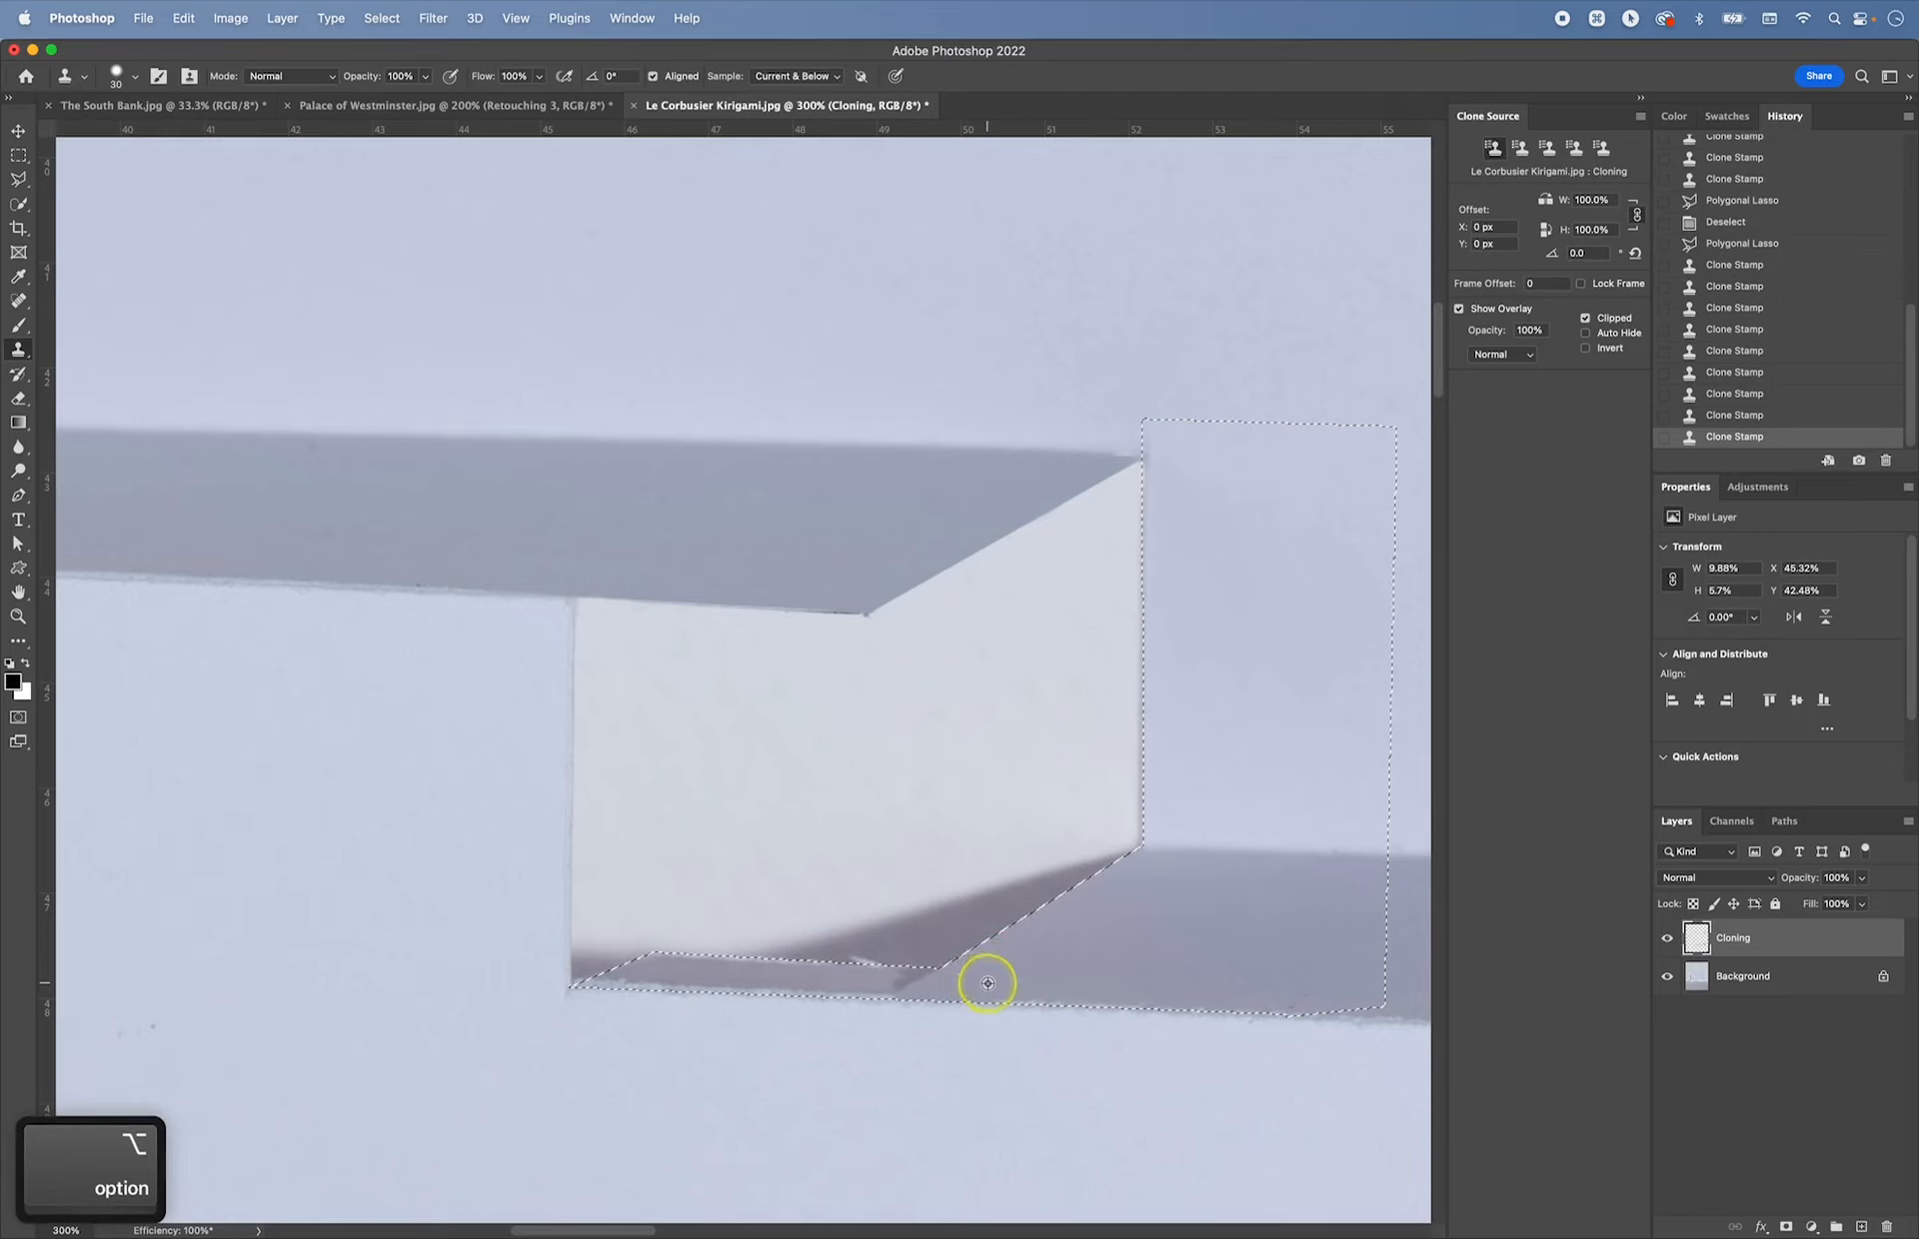
- Turn off Aligned sampling and clone the shaded ledge tone over the dark patch below the white side panel
{"action": "left_click", "coordinate": [654, 76]}
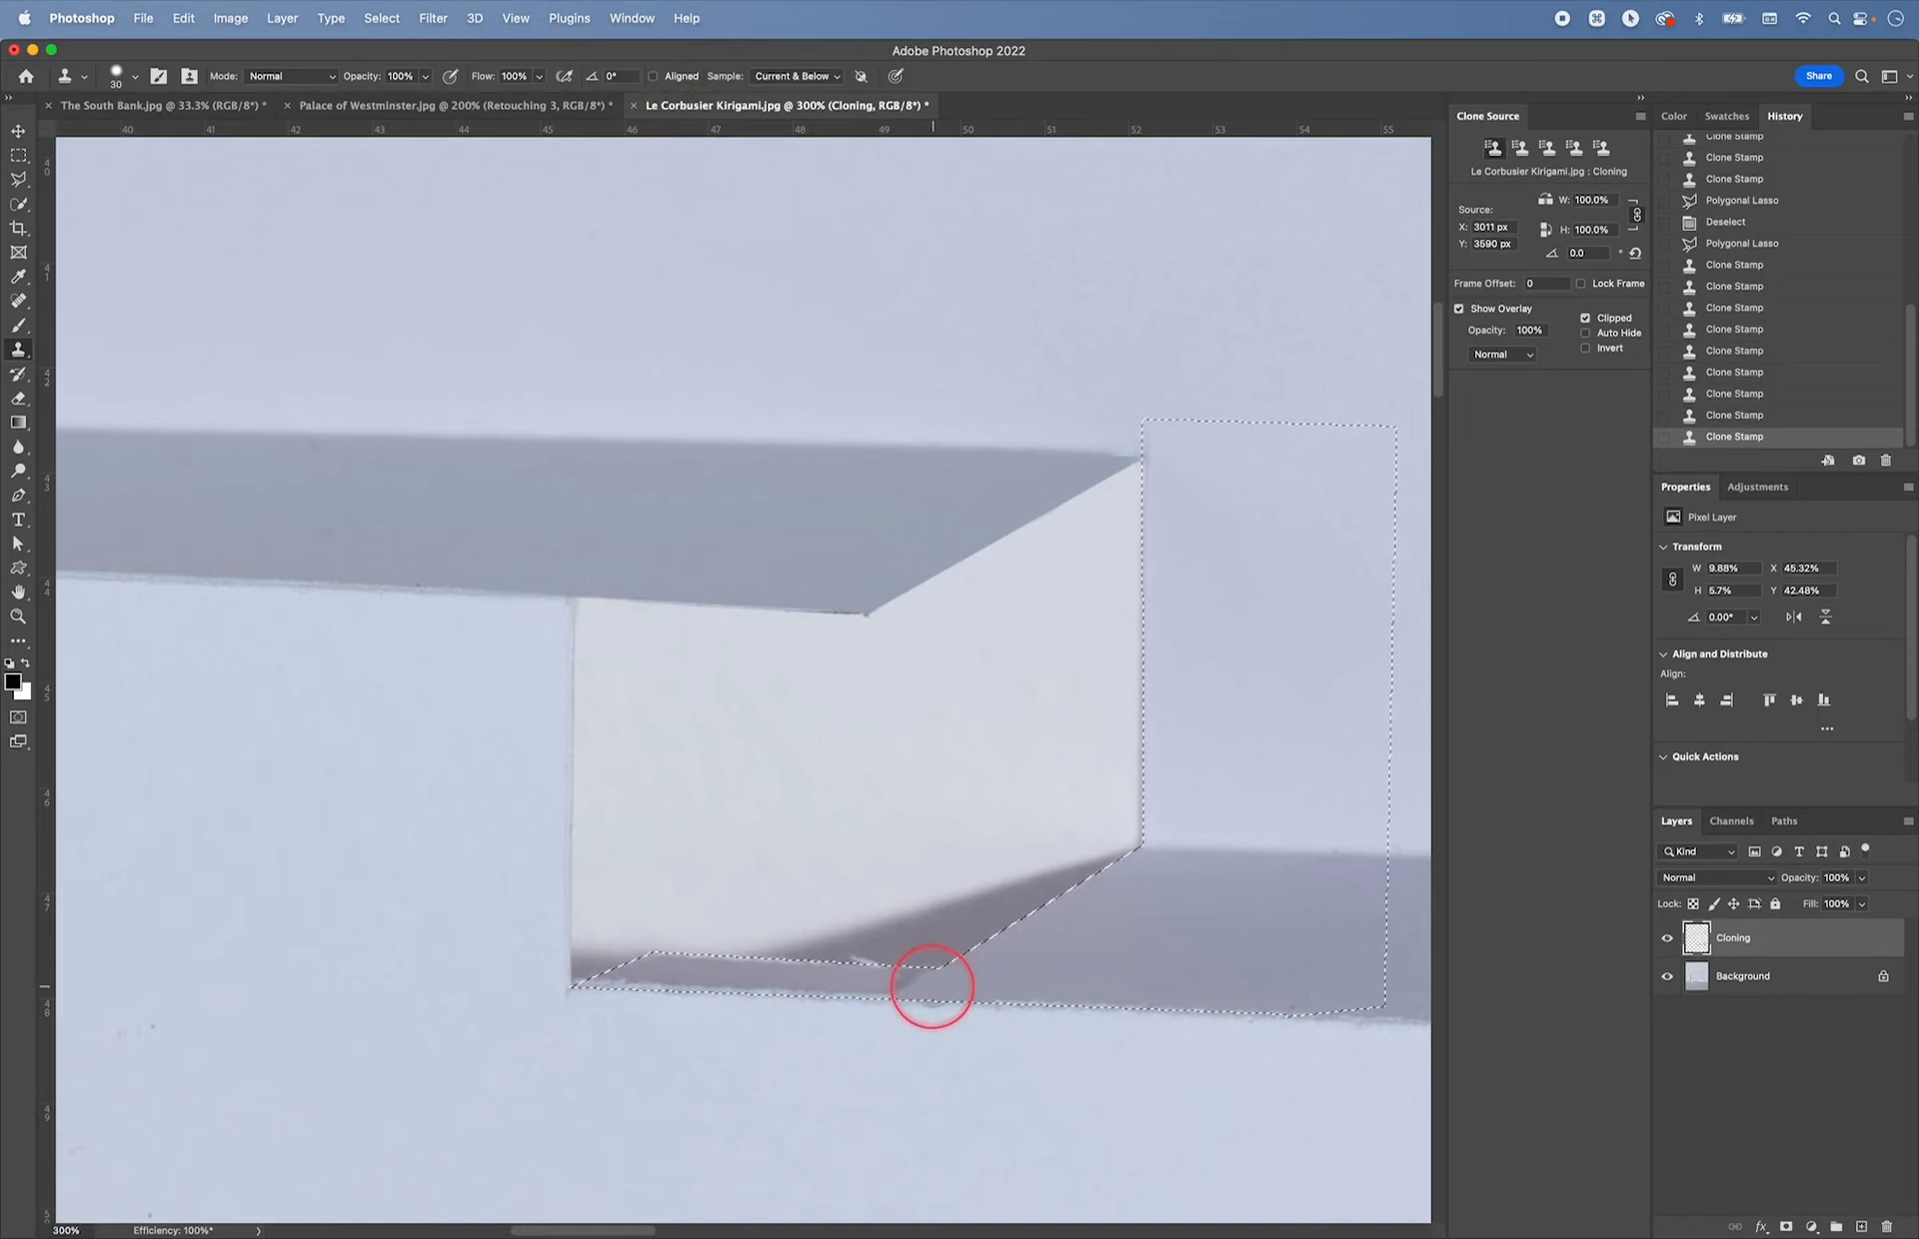
{"action": "left_click", "coordinate": [932, 987]}
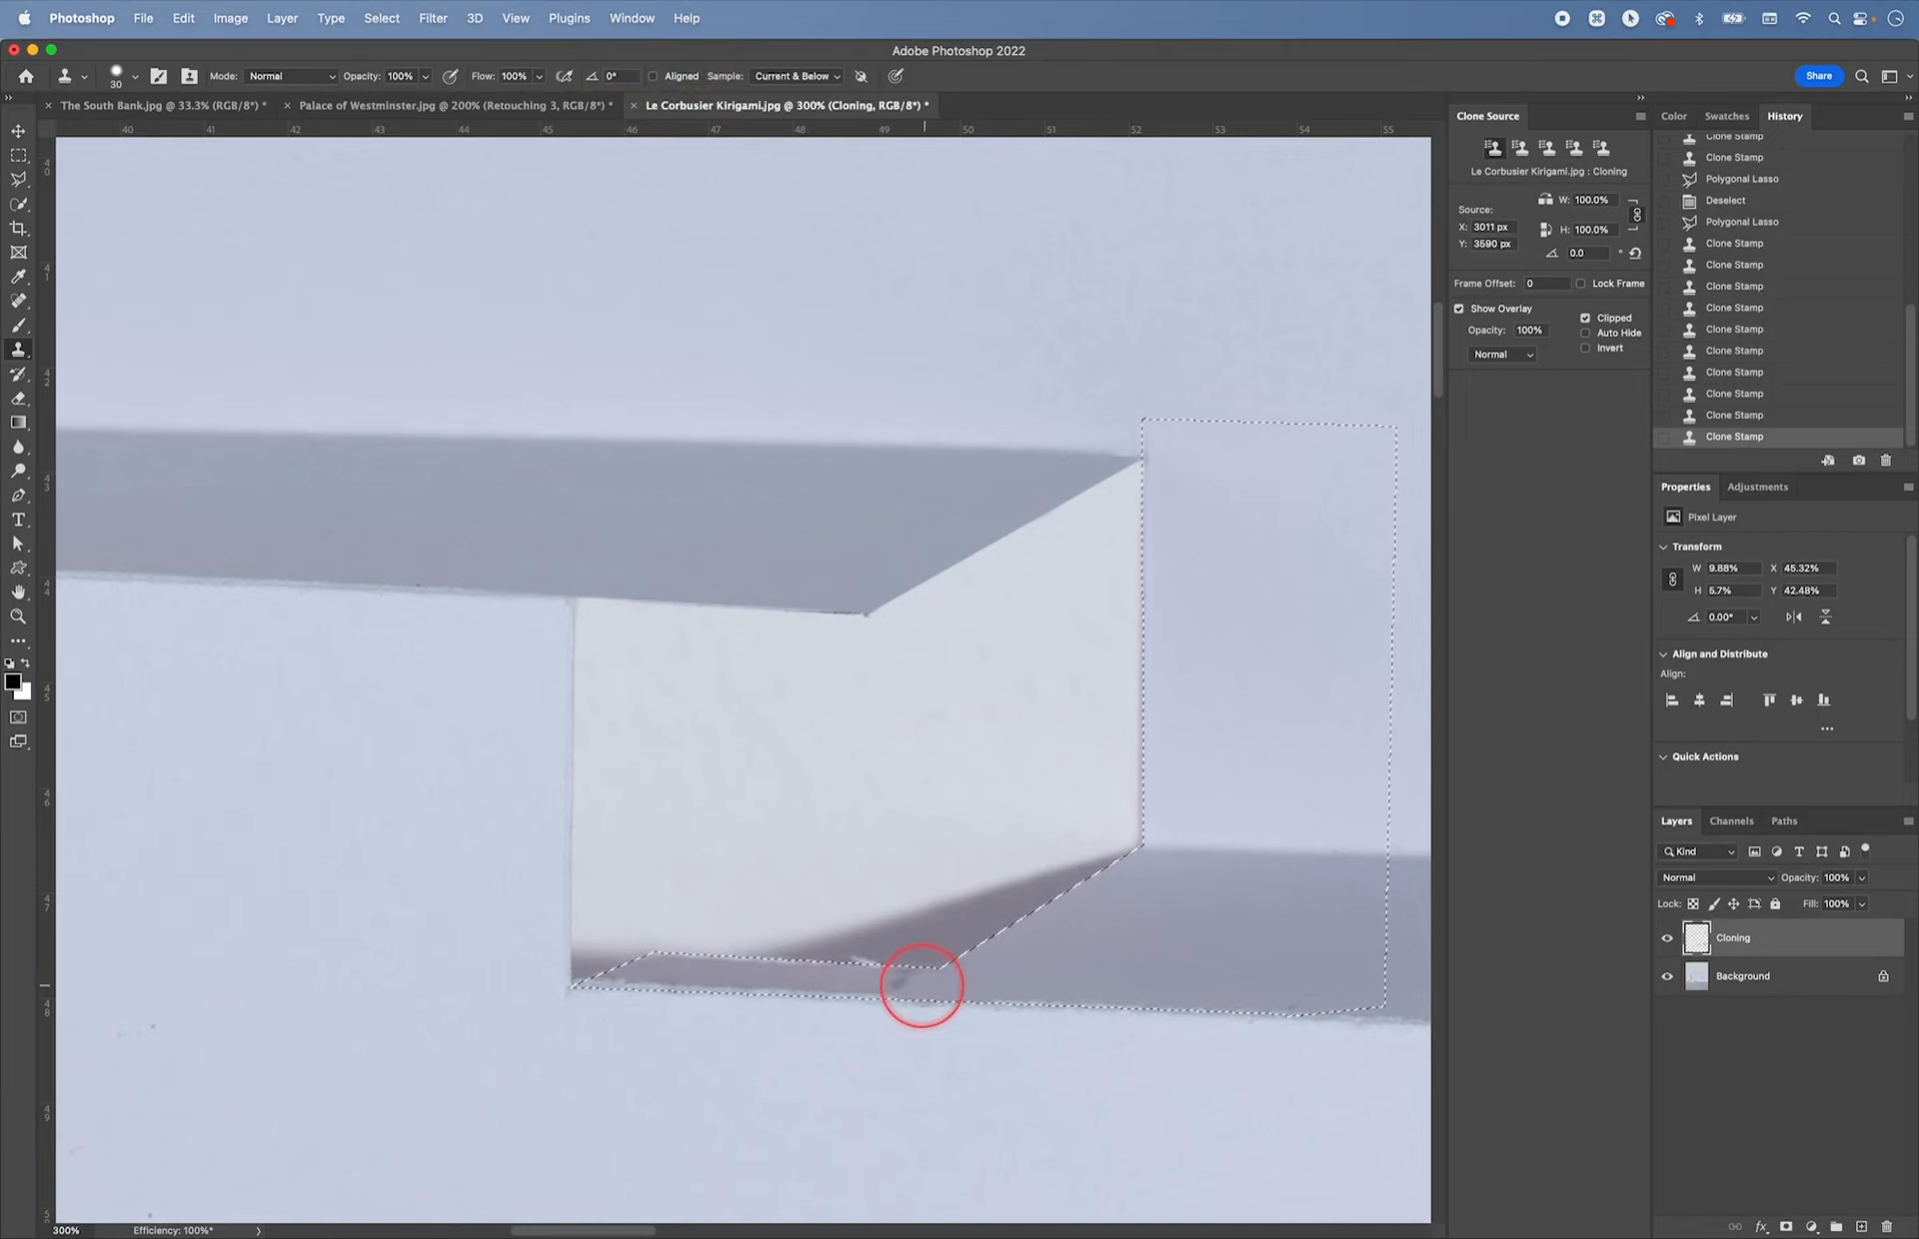
{"action": "left_click", "coordinate": [921, 986]}
{"action": "left_click", "coordinate": [907, 986]}
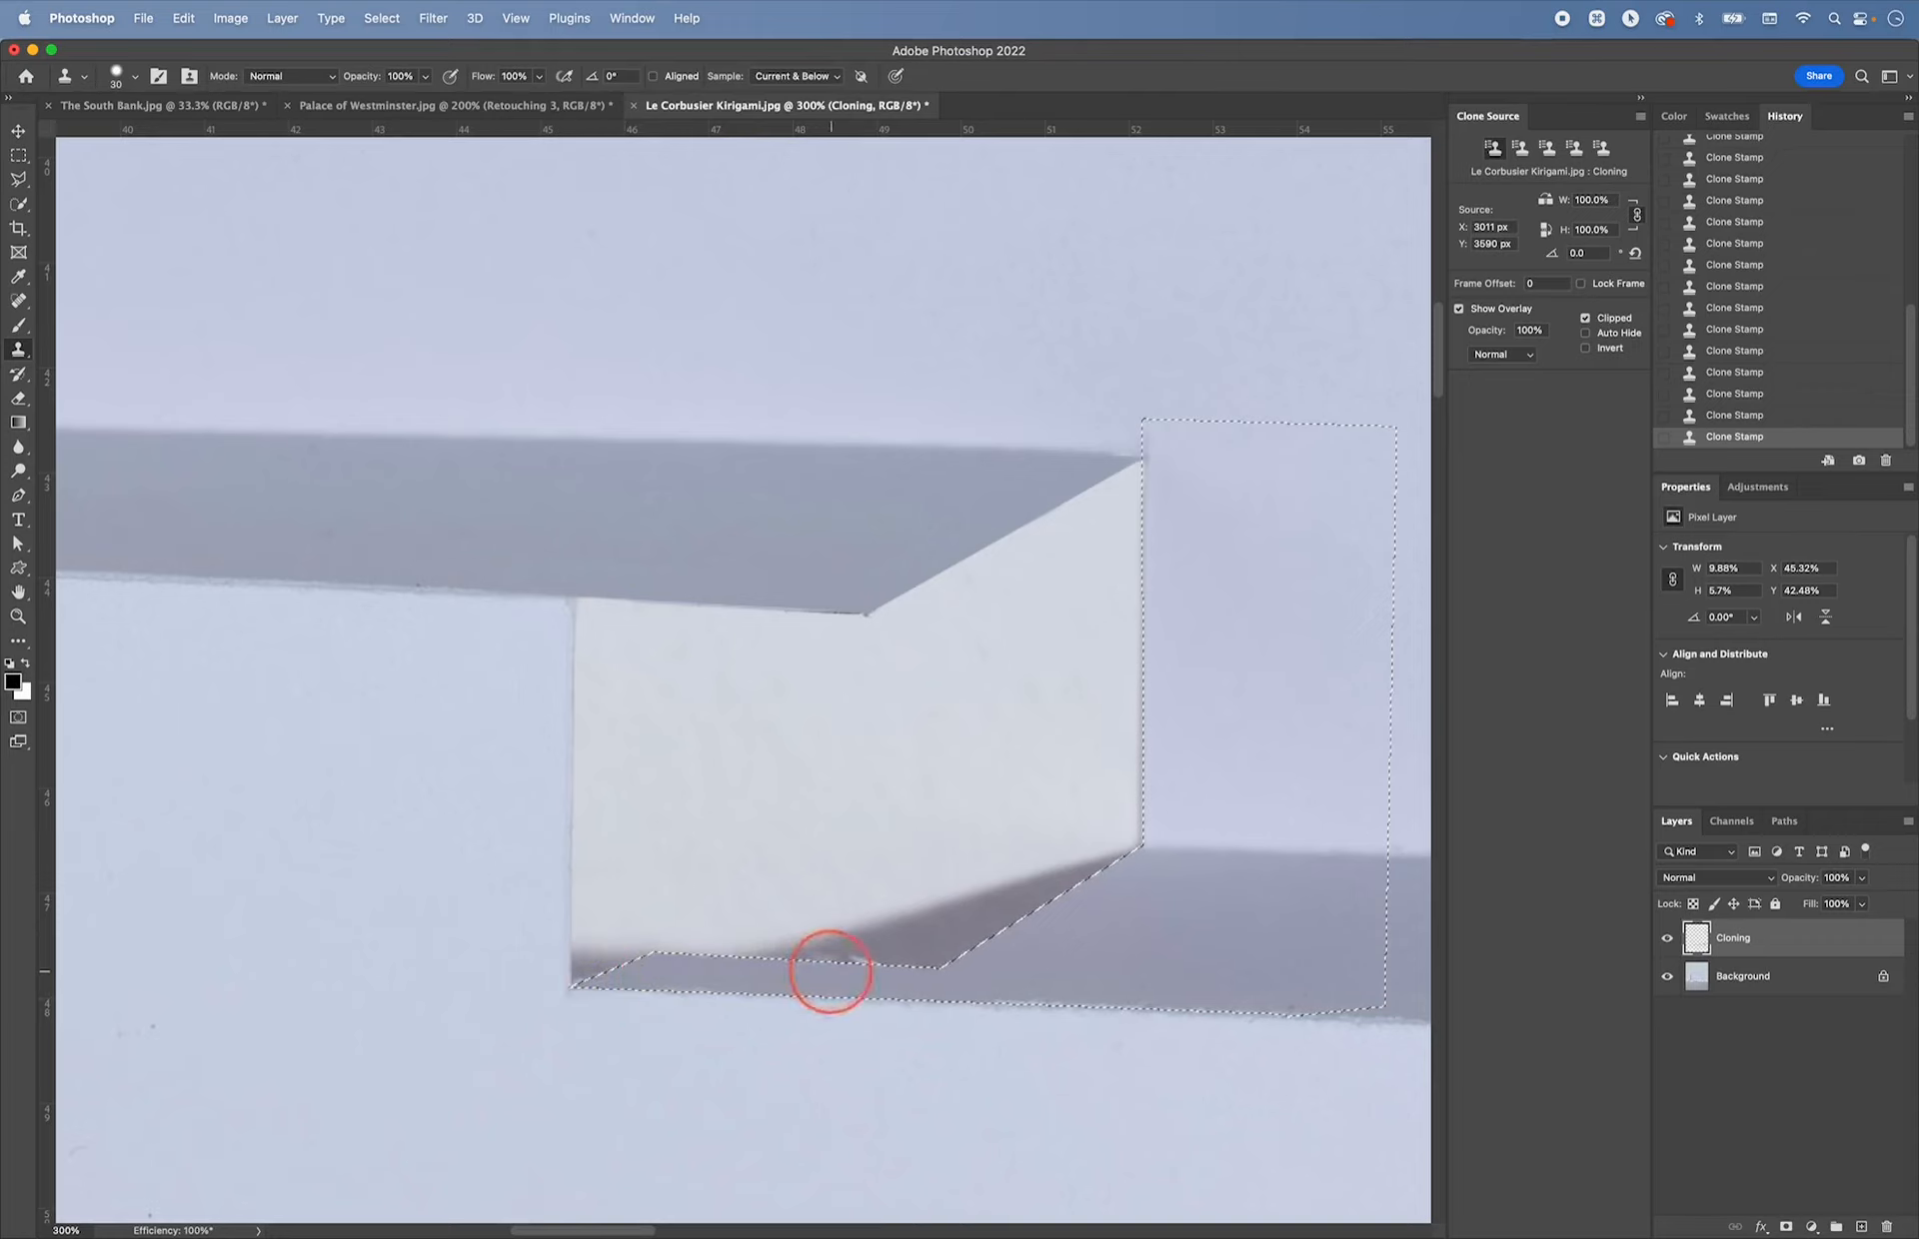
- Turn Aligned sampling back on and clone shaded tone along the lower ledge's front edge near the selection's right end
{"action": "key", "text": "alt"}
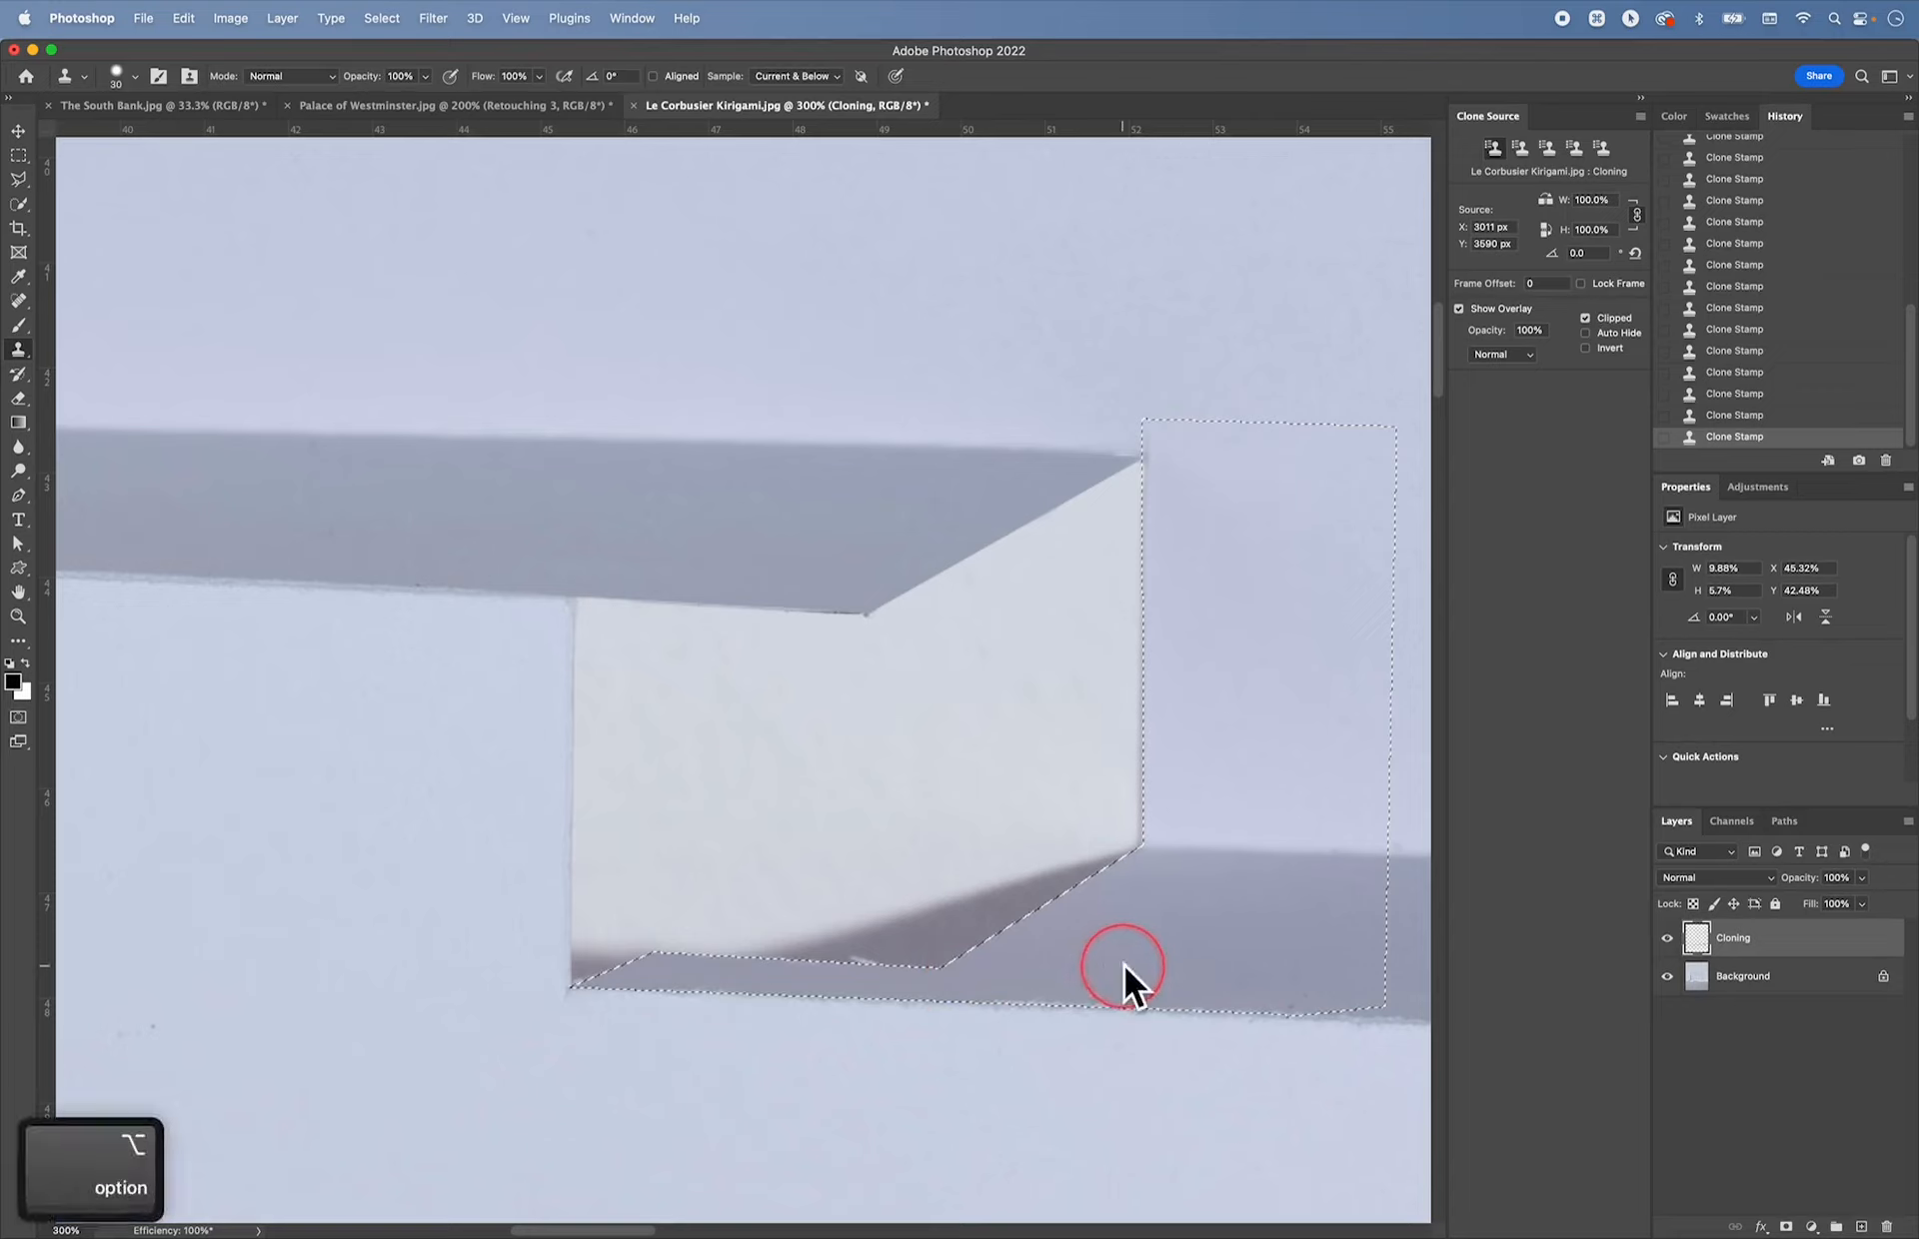
{"action": "left_click", "coordinate": [669, 82]}
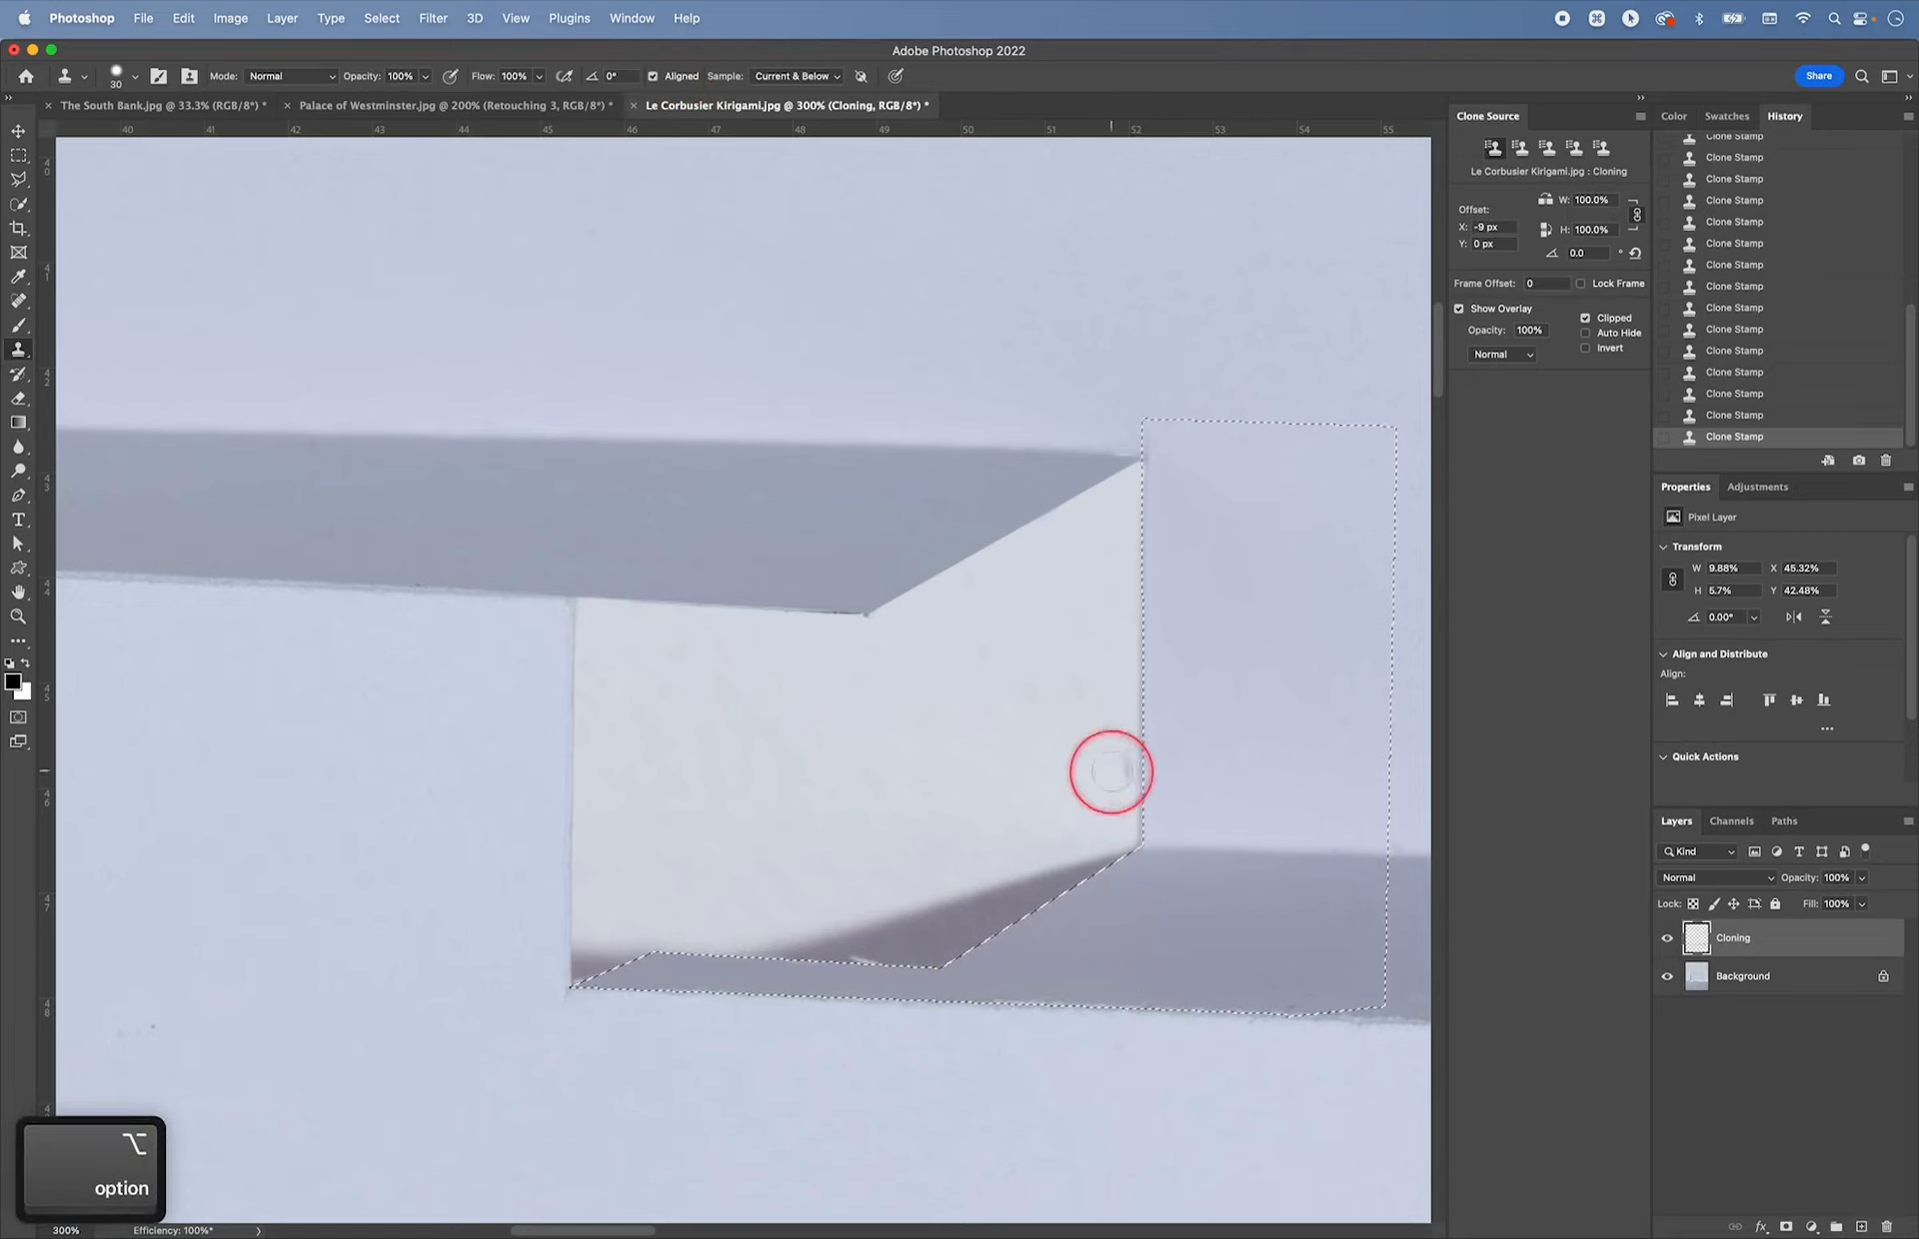
{"action": "left_click", "coordinate": [1263, 976], "text": "alt"}
{"action": "mouse_move", "coordinate": [1362, 1006]}
{"action": "left_mouse_down"}
{"action": "mouse_move", "coordinate": [1381, 990]}
{"action": "mouse_move", "coordinate": [1265, 965]}
{"action": "left_mouse_up"}
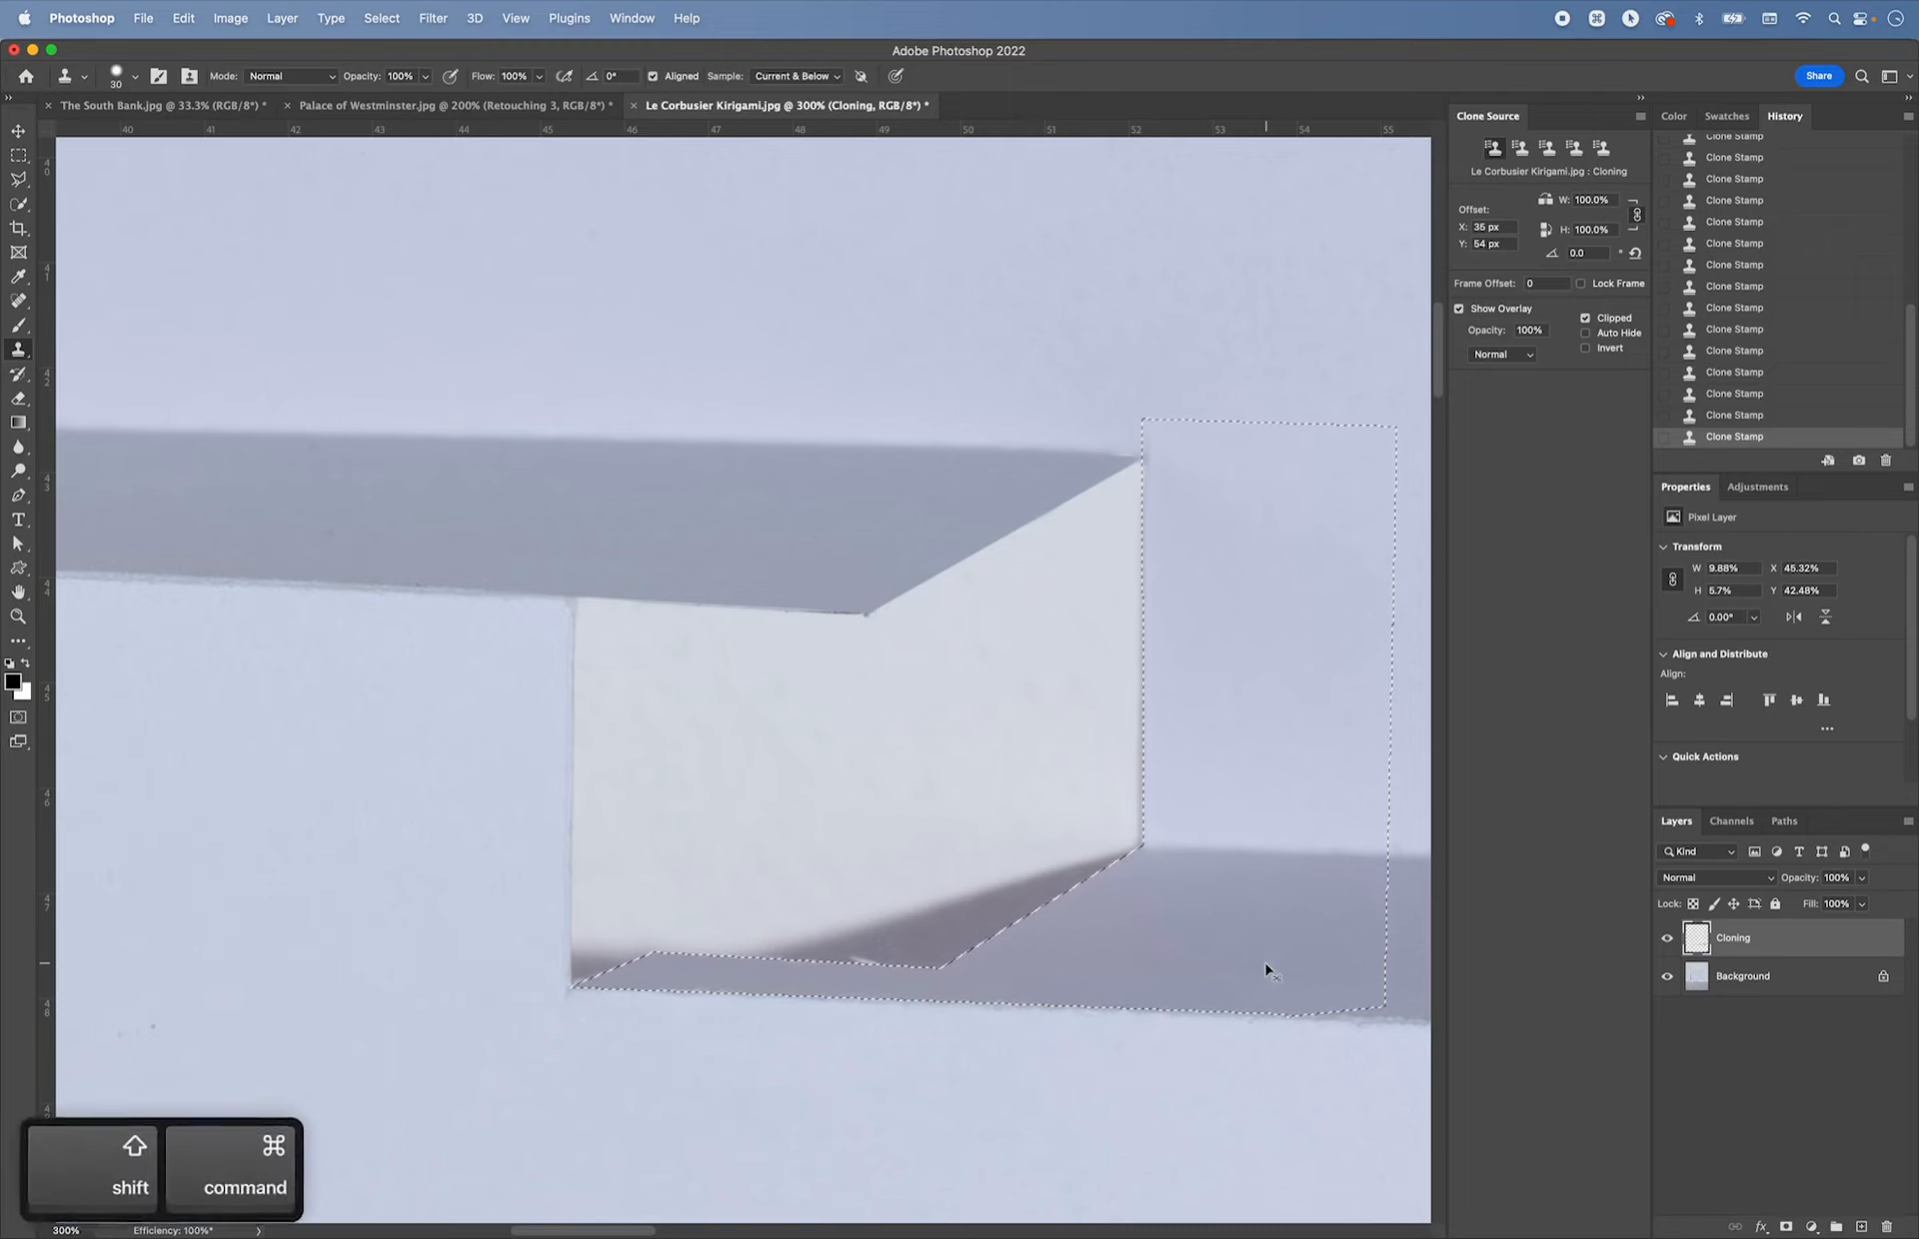
- Invert the selection and clone the white panel's tone over most of the shadow triangle along its lower edge
{"action": "key", "text": "super+shift+i"}
{"action": "left_click", "coordinate": [793, 822], "text": "alt"}
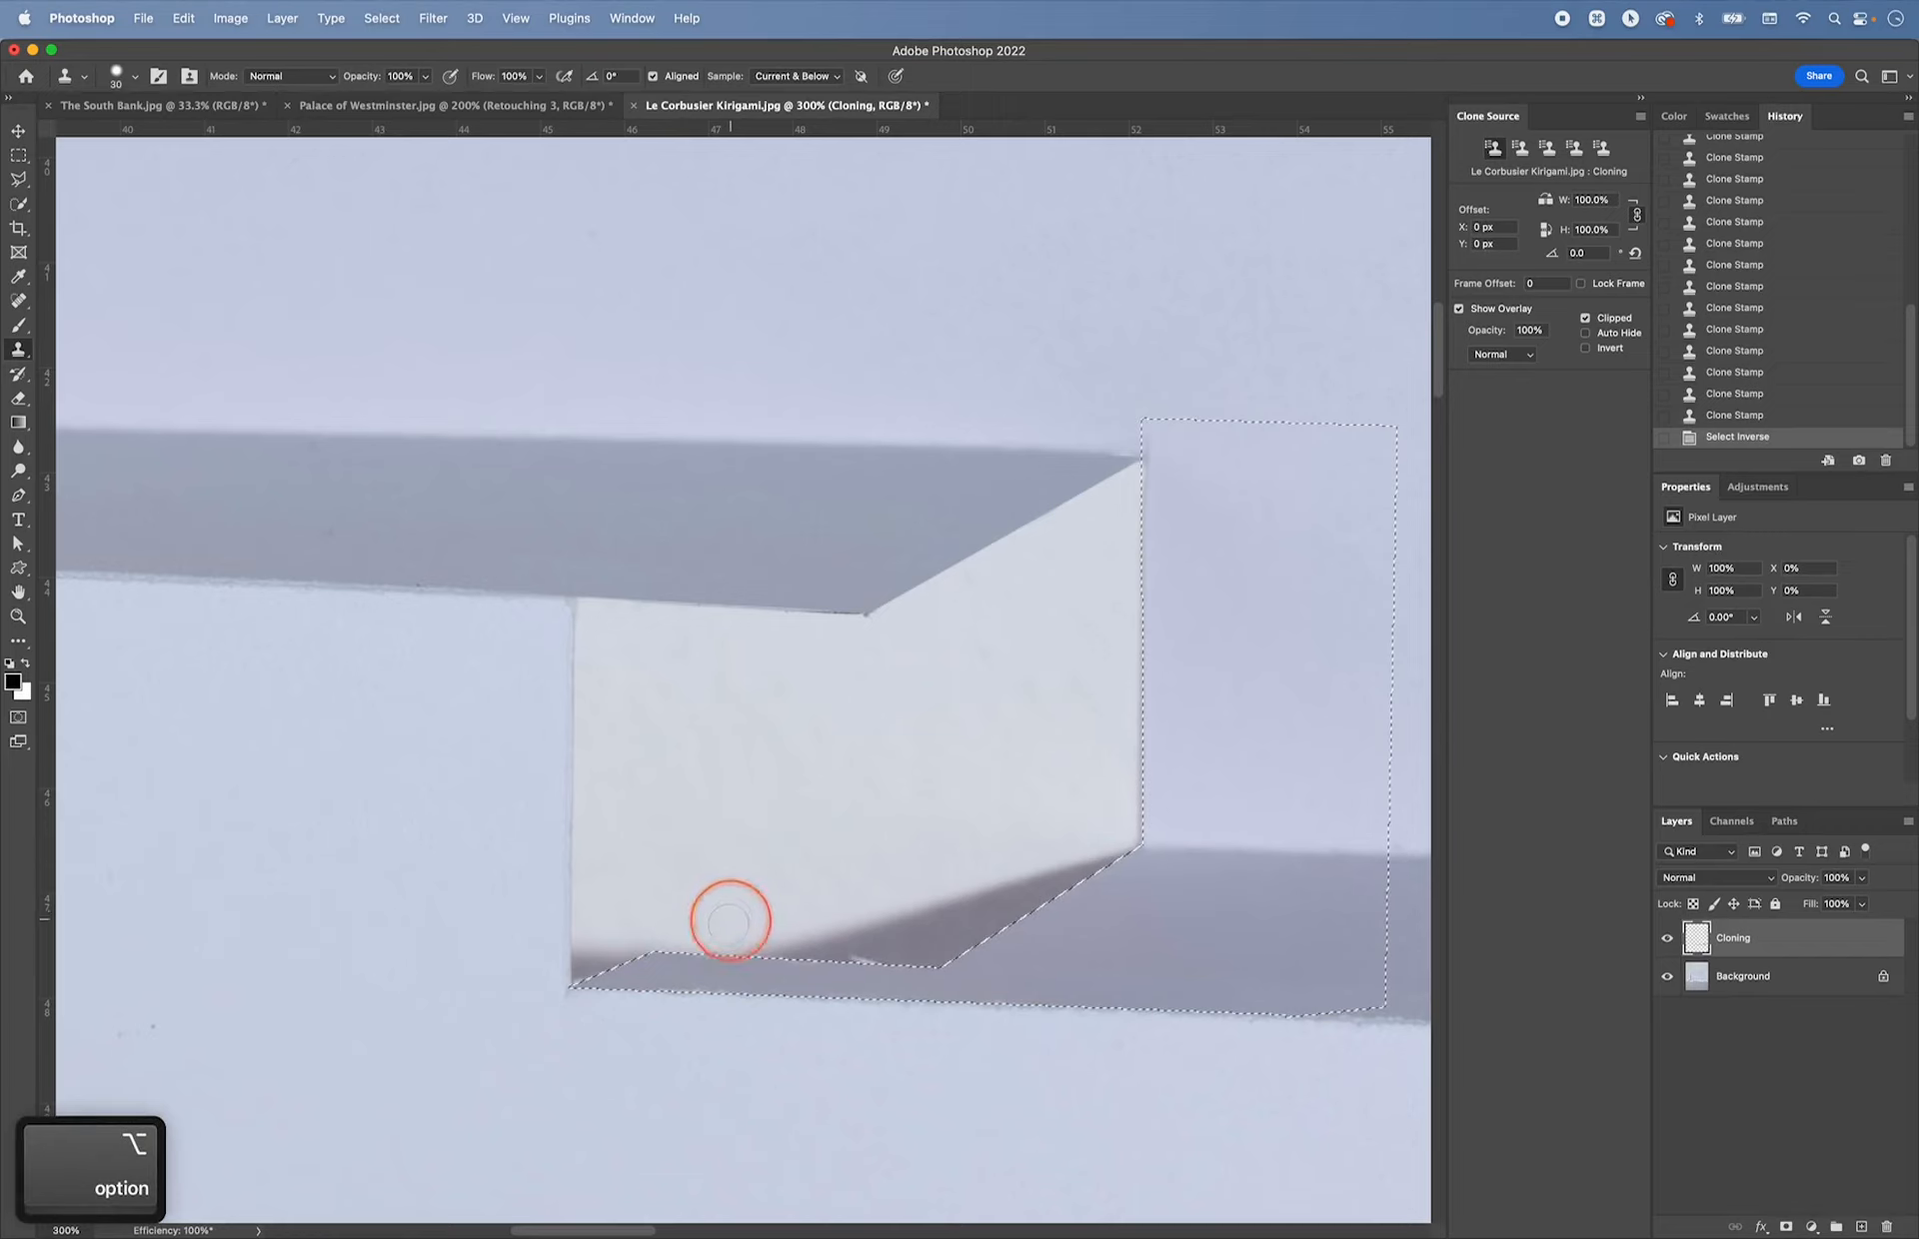
{"action": "mouse_move", "coordinate": [776, 932]}
{"action": "left_mouse_down"}
{"action": "mouse_move", "coordinate": [877, 921]}
{"action": "mouse_move", "coordinate": [846, 915]}
{"action": "left_mouse_up"}
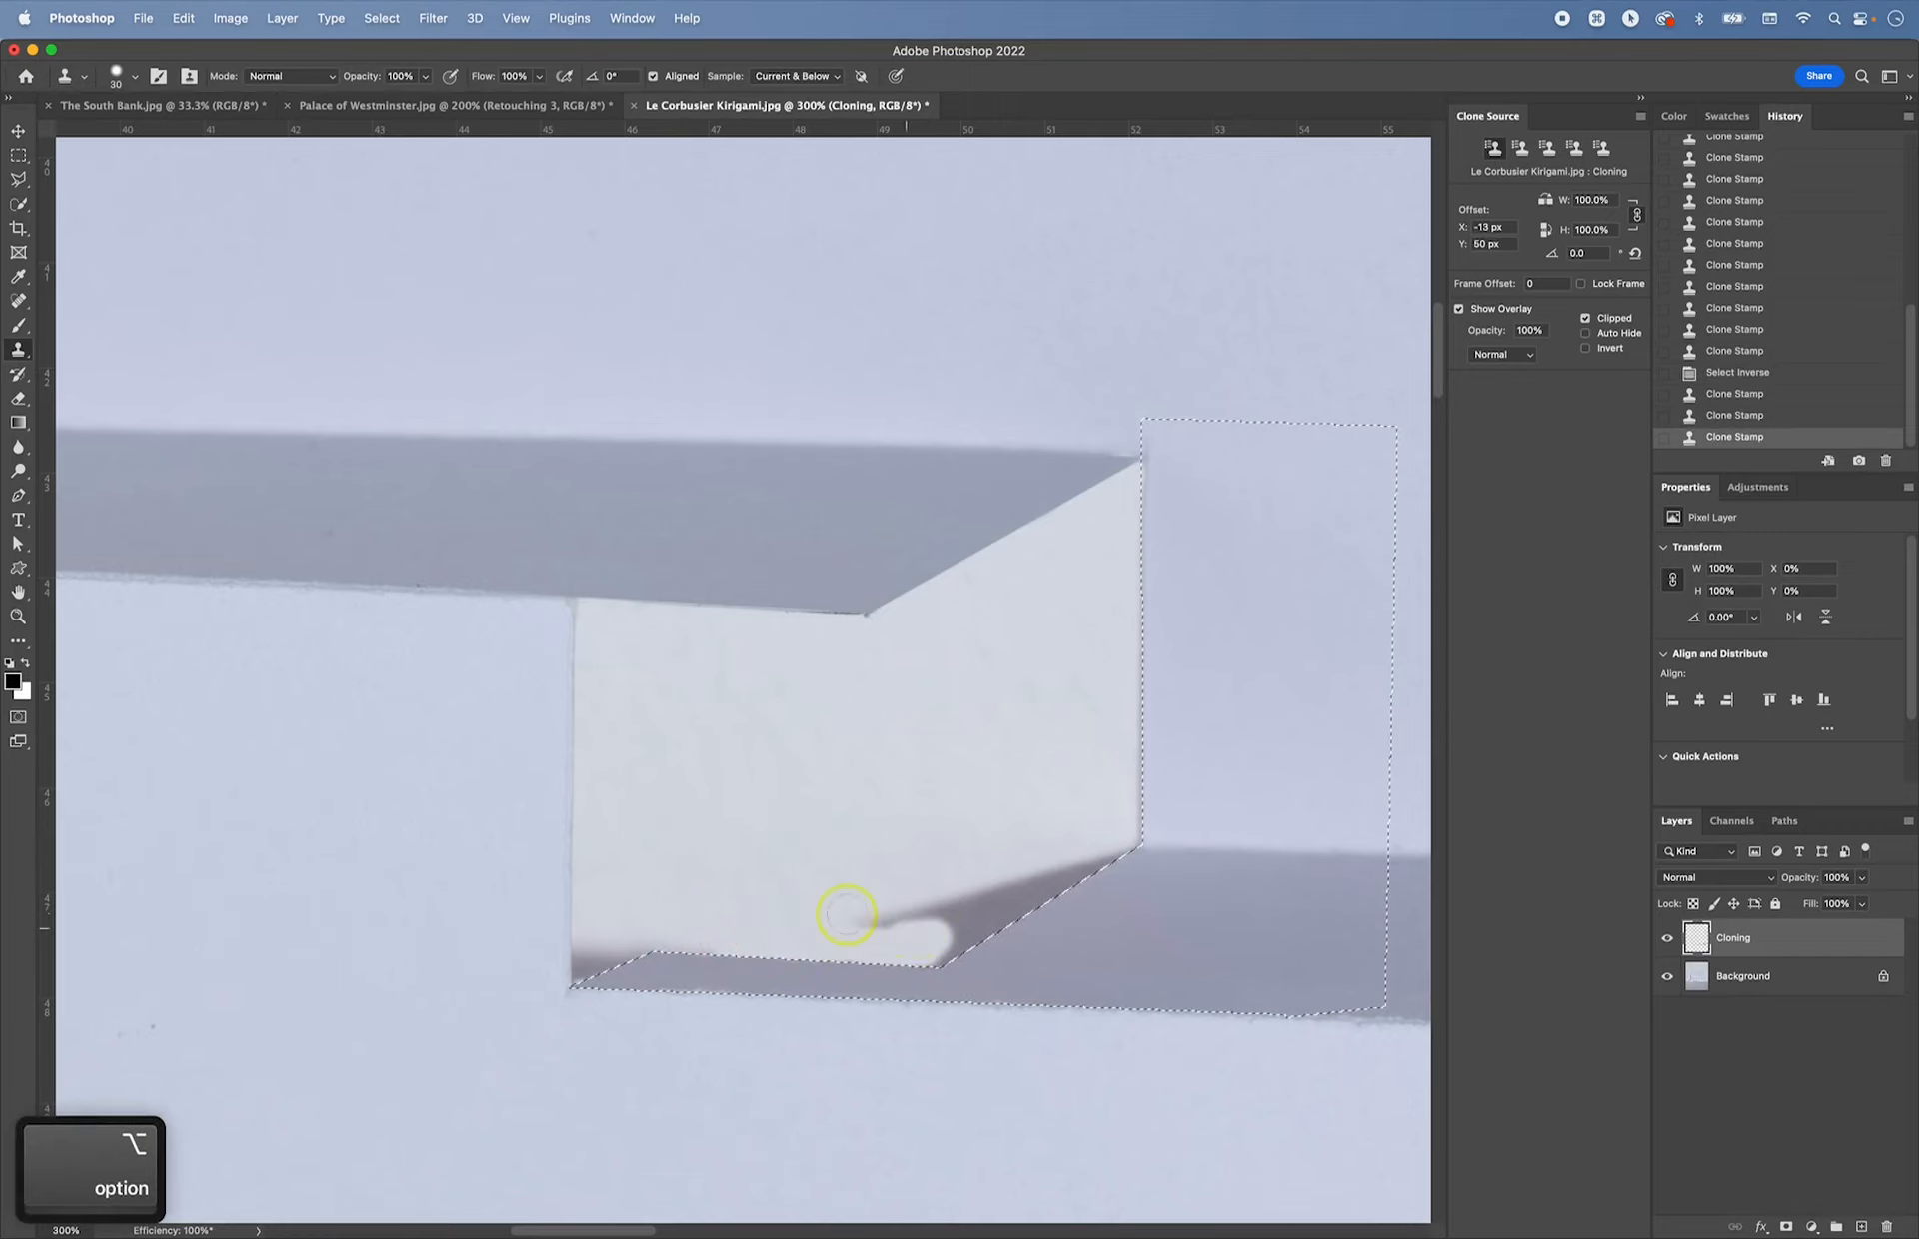
{"action": "left_click", "coordinate": [865, 894], "text": "alt"}
{"action": "mouse_move", "coordinate": [1026, 843]}
{"action": "left_mouse_down"}
{"action": "mouse_move", "coordinate": [879, 866]}
{"action": "mouse_move", "coordinate": [928, 886]}
{"action": "left_mouse_up"}
{"action": "mouse_move", "coordinate": [1035, 843]}
{"action": "left_mouse_down"}
{"action": "mouse_move", "coordinate": [943, 907]}
{"action": "mouse_move", "coordinate": [924, 890]}
{"action": "mouse_move", "coordinate": [946, 865]}
{"action": "mouse_move", "coordinate": [1005, 882]}
{"action": "mouse_move", "coordinate": [925, 948]}
{"action": "mouse_move", "coordinate": [945, 886]}
{"action": "mouse_move", "coordinate": [930, 849]}
{"action": "mouse_move", "coordinate": [1037, 873]}
{"action": "mouse_move", "coordinate": [946, 946]}
{"action": "left_mouse_up"}
- Clone white panel tone over the remaining shadow along the panel's diagonal lower-right edge
{"action": "left_click", "coordinate": [1016, 821], "text": "alt"}
{"action": "left_click", "coordinate": [973, 840]}
{"action": "left_click", "coordinate": [1023, 823], "text": "alt"}
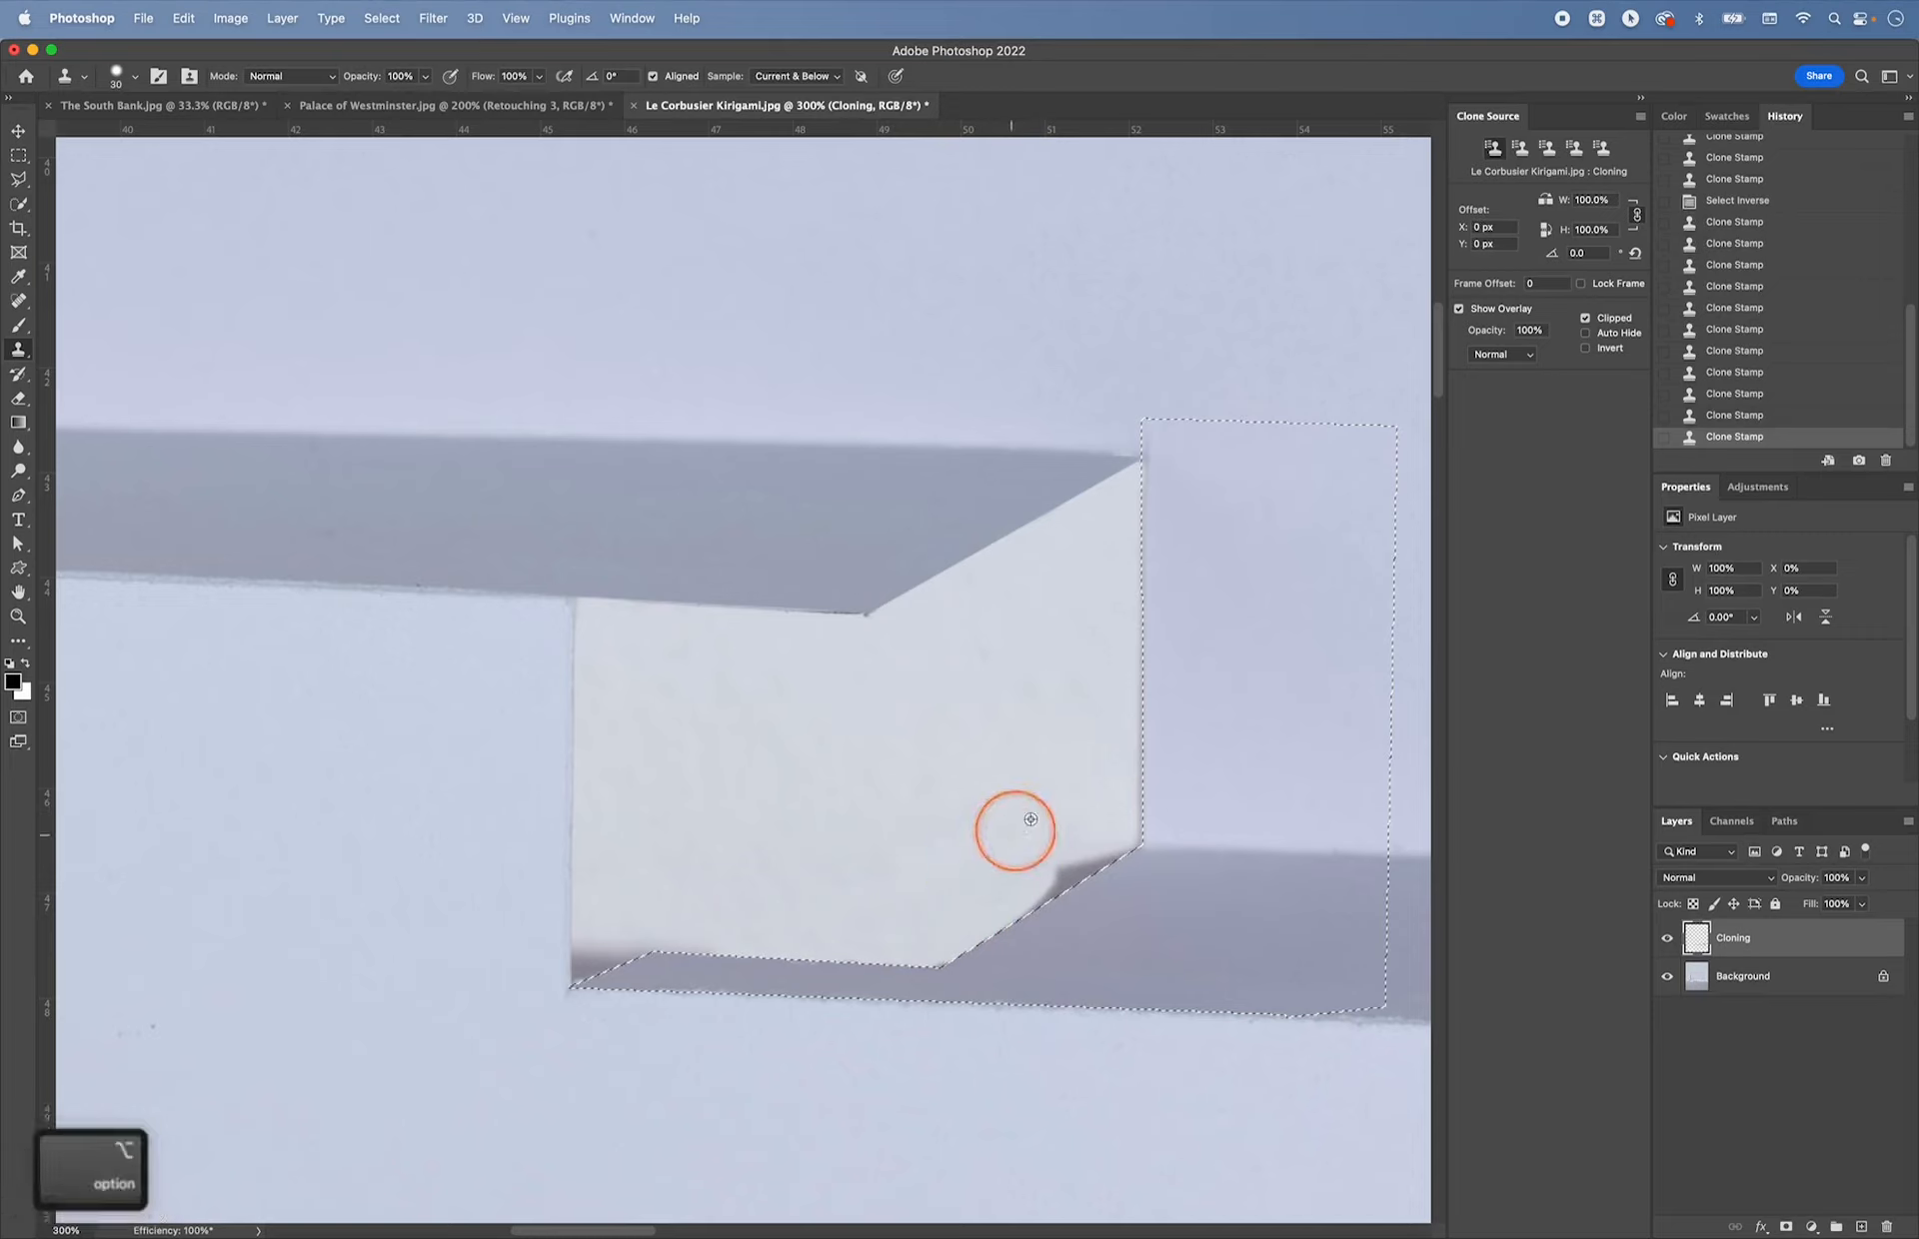
{"action": "mouse_move", "coordinate": [1050, 868]}
{"action": "left_mouse_down"}
{"action": "mouse_move", "coordinate": [1050, 851]}
{"action": "mouse_move", "coordinate": [1016, 900]}
{"action": "left_mouse_up"}
{"action": "left_click", "coordinate": [1082, 816], "text": "alt"}
{"action": "left_click_drag", "start_coordinate": [1108, 842], "coordinate": [1057, 874]}
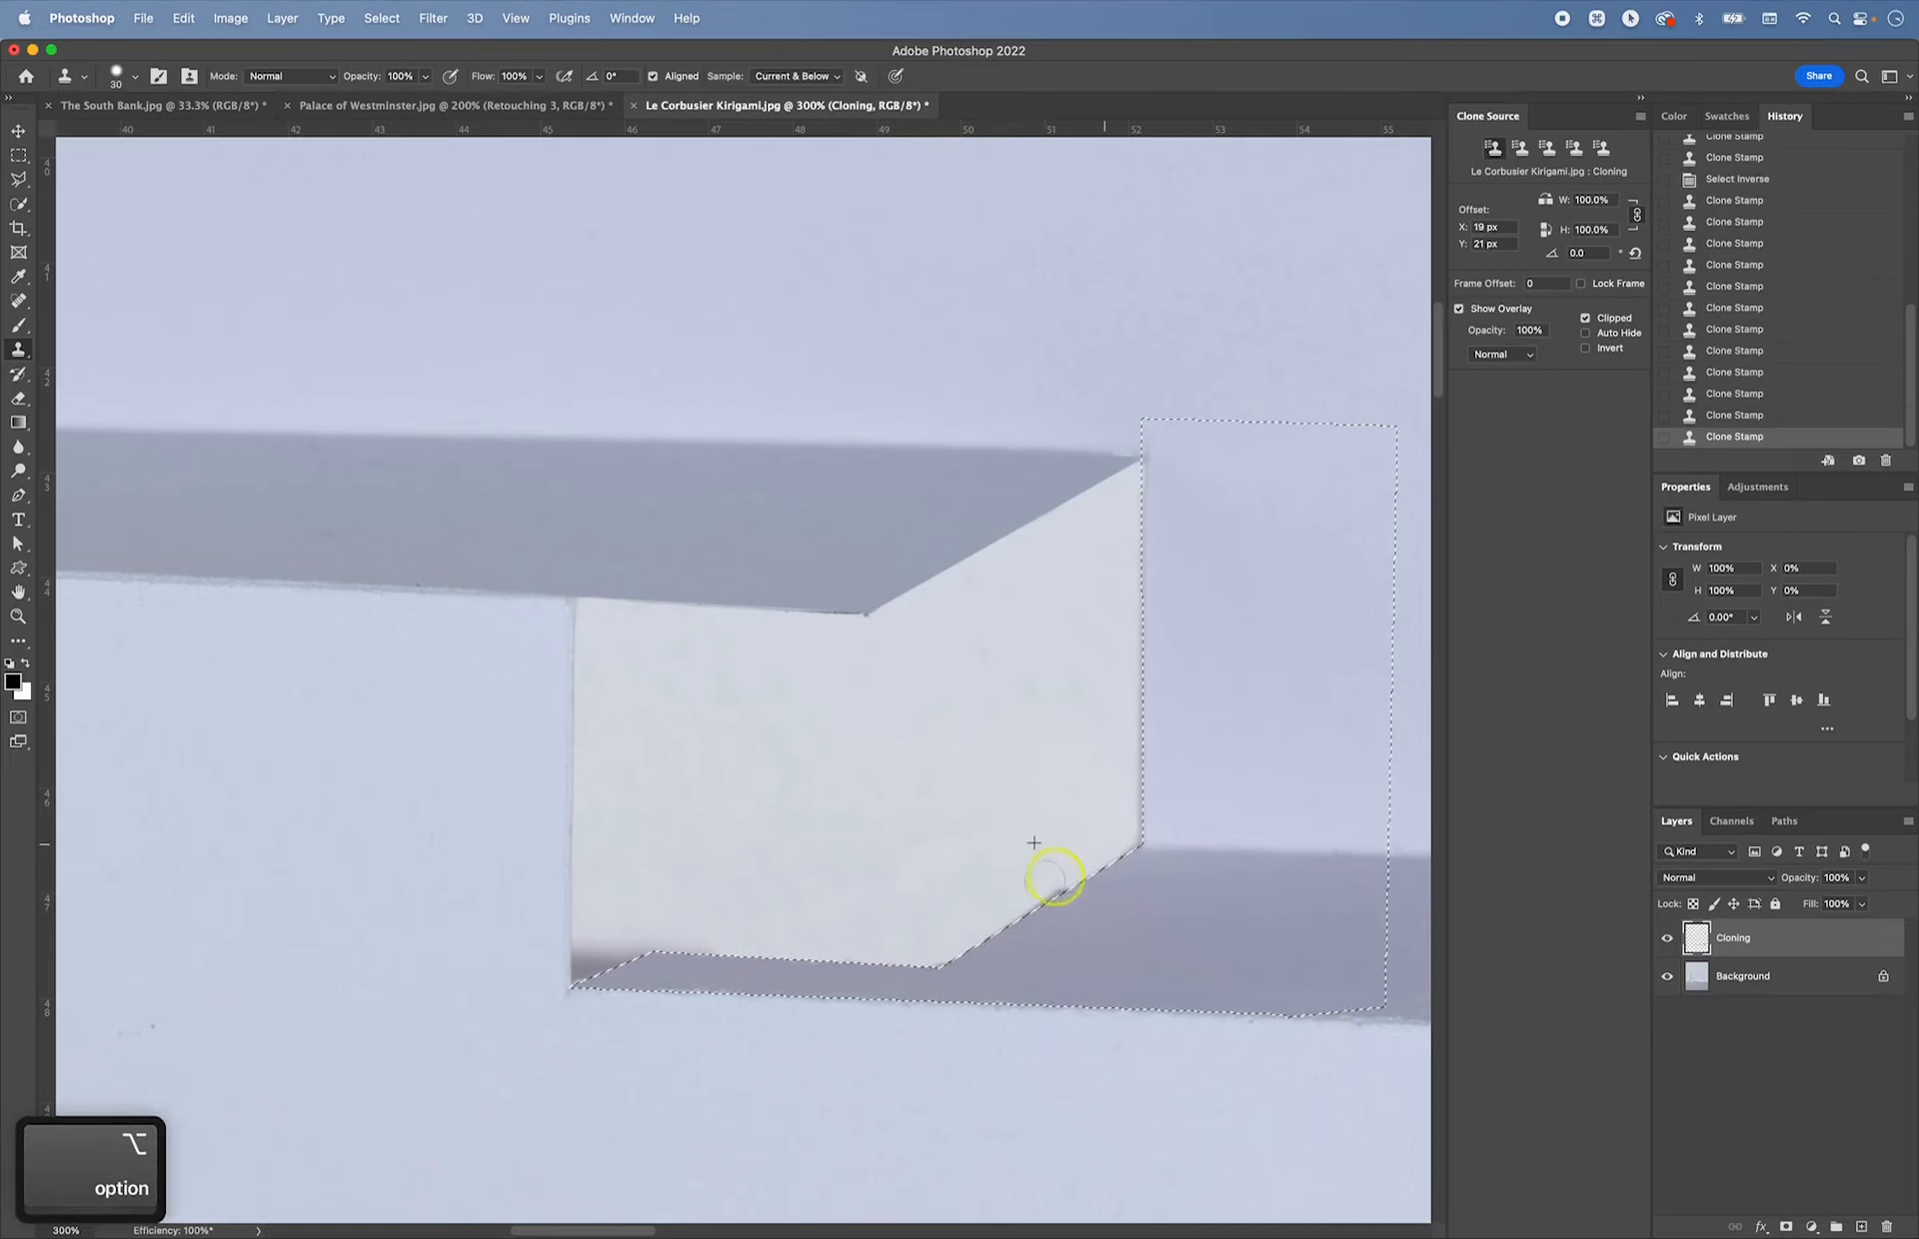
{"action": "left_click", "coordinate": [1028, 848], "text": "alt"}
{"action": "left_click", "coordinate": [1060, 871]}
{"action": "left_click", "coordinate": [1026, 867], "text": "alt"}
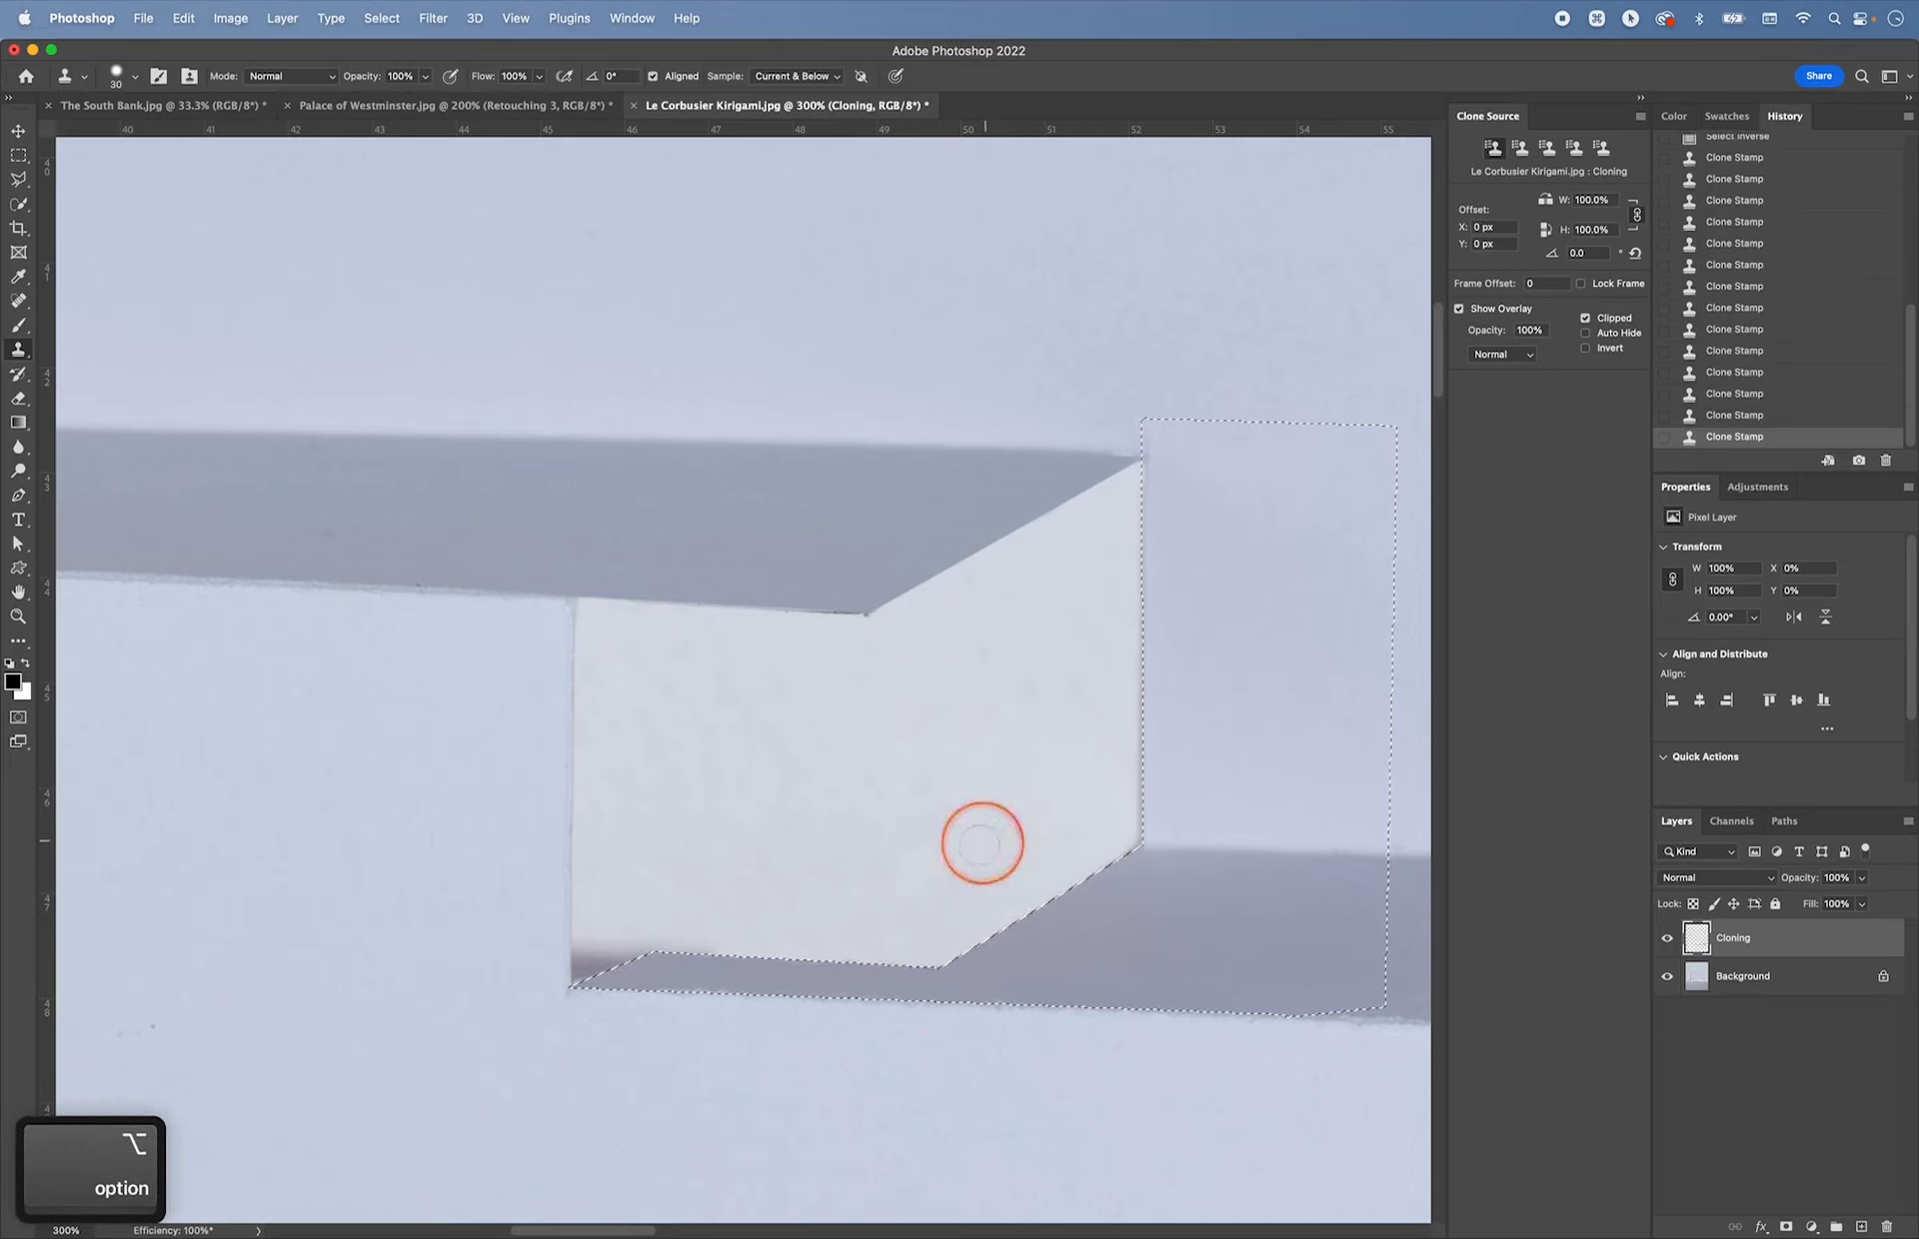
{"action": "left_click", "coordinate": [1022, 905]}
- Clone white panel tone along the panel's straight bottom edge toward its lower-left corner to cover the shadow line
{"action": "left_click", "coordinate": [887, 898], "text": "alt"}
{"action": "left_click", "coordinate": [689, 937]}
{"action": "left_click_drag", "start_coordinate": [682, 938], "coordinate": [806, 939]}
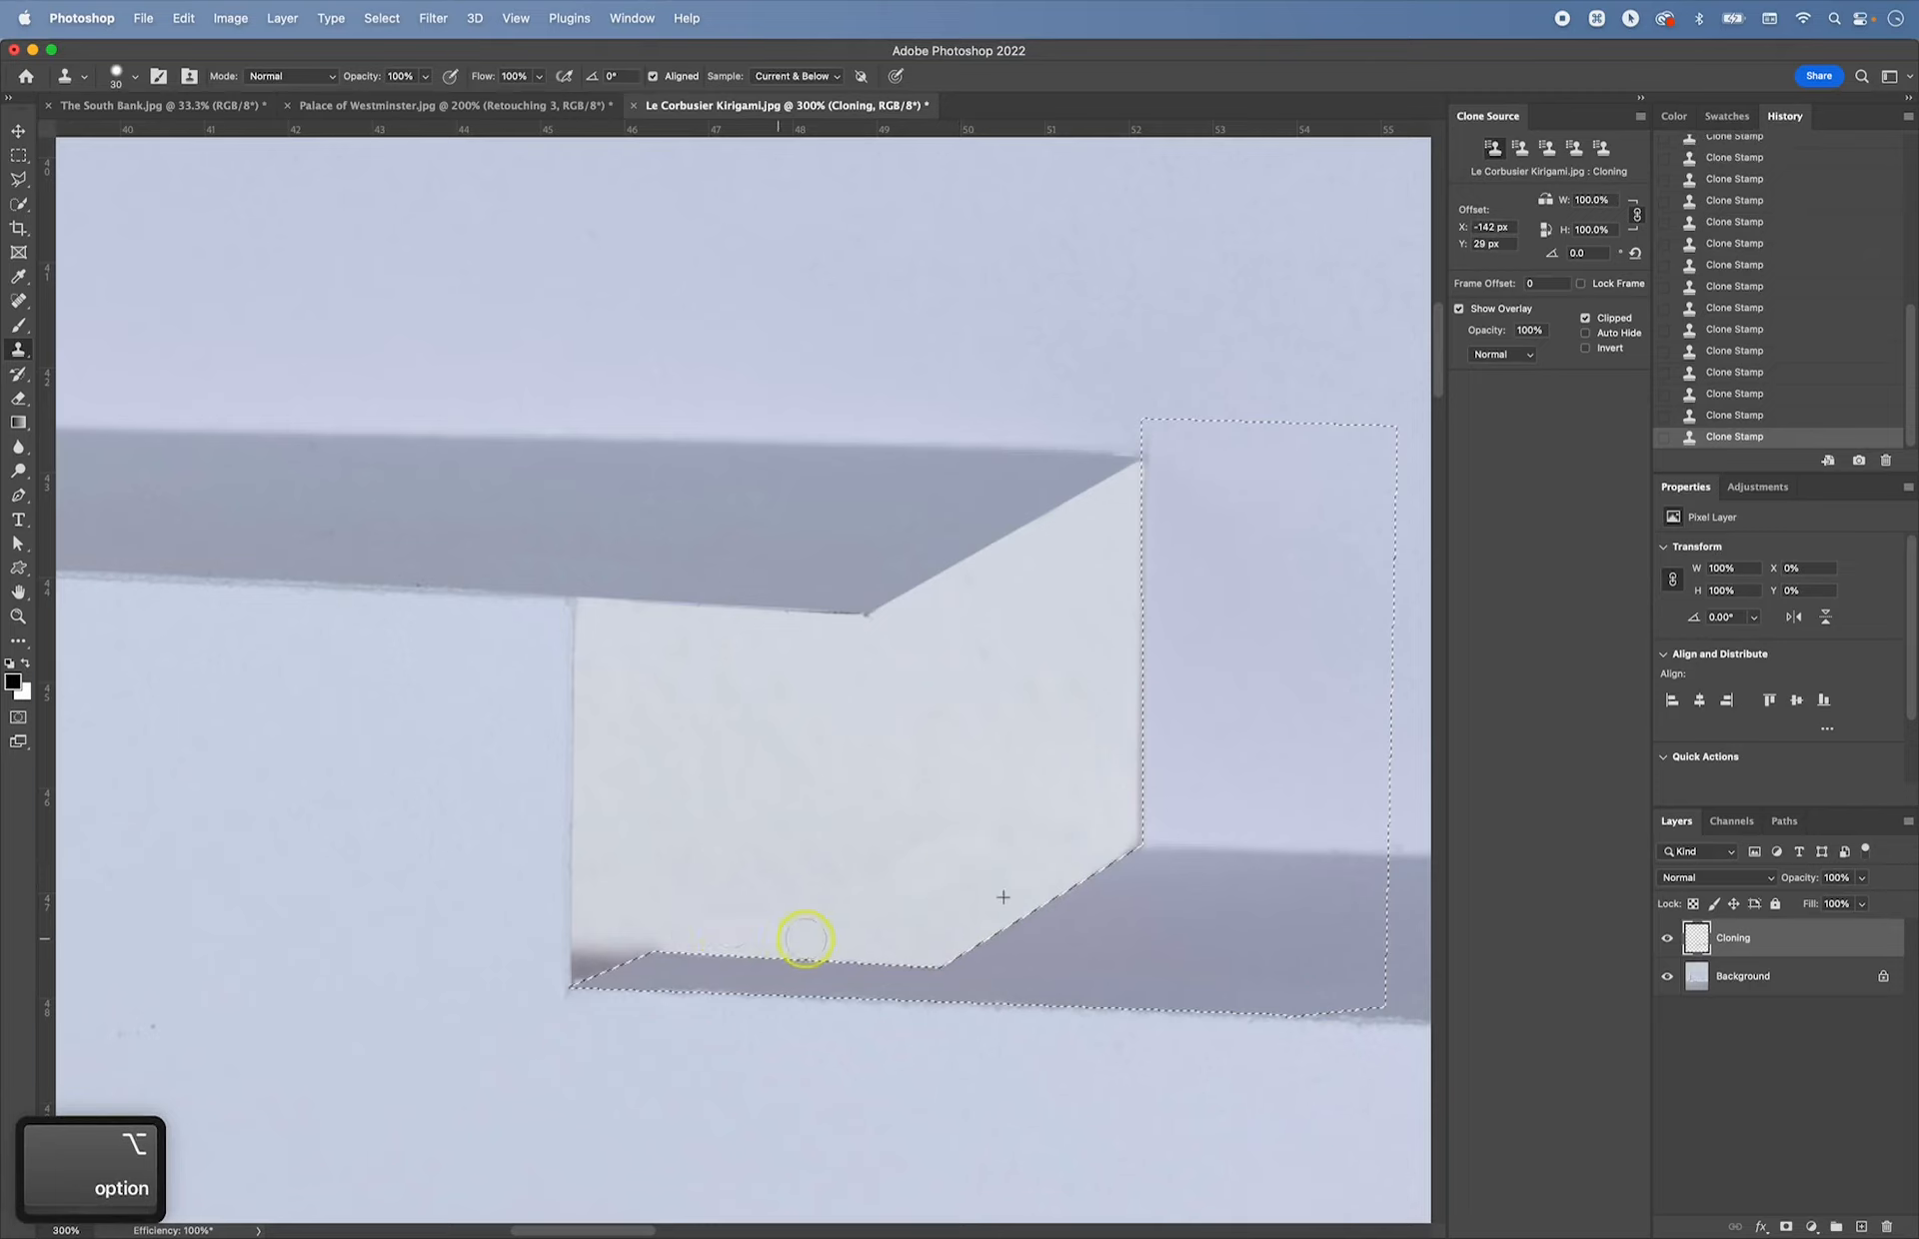
{"action": "left_click", "coordinate": [684, 869], "text": "alt"}
{"action": "left_click", "coordinate": [737, 891]}
{"action": "left_click", "coordinate": [637, 920]}
{"action": "left_click", "coordinate": [718, 830], "text": "alt"}
{"action": "left_click", "coordinate": [666, 878], "text": "alt"}
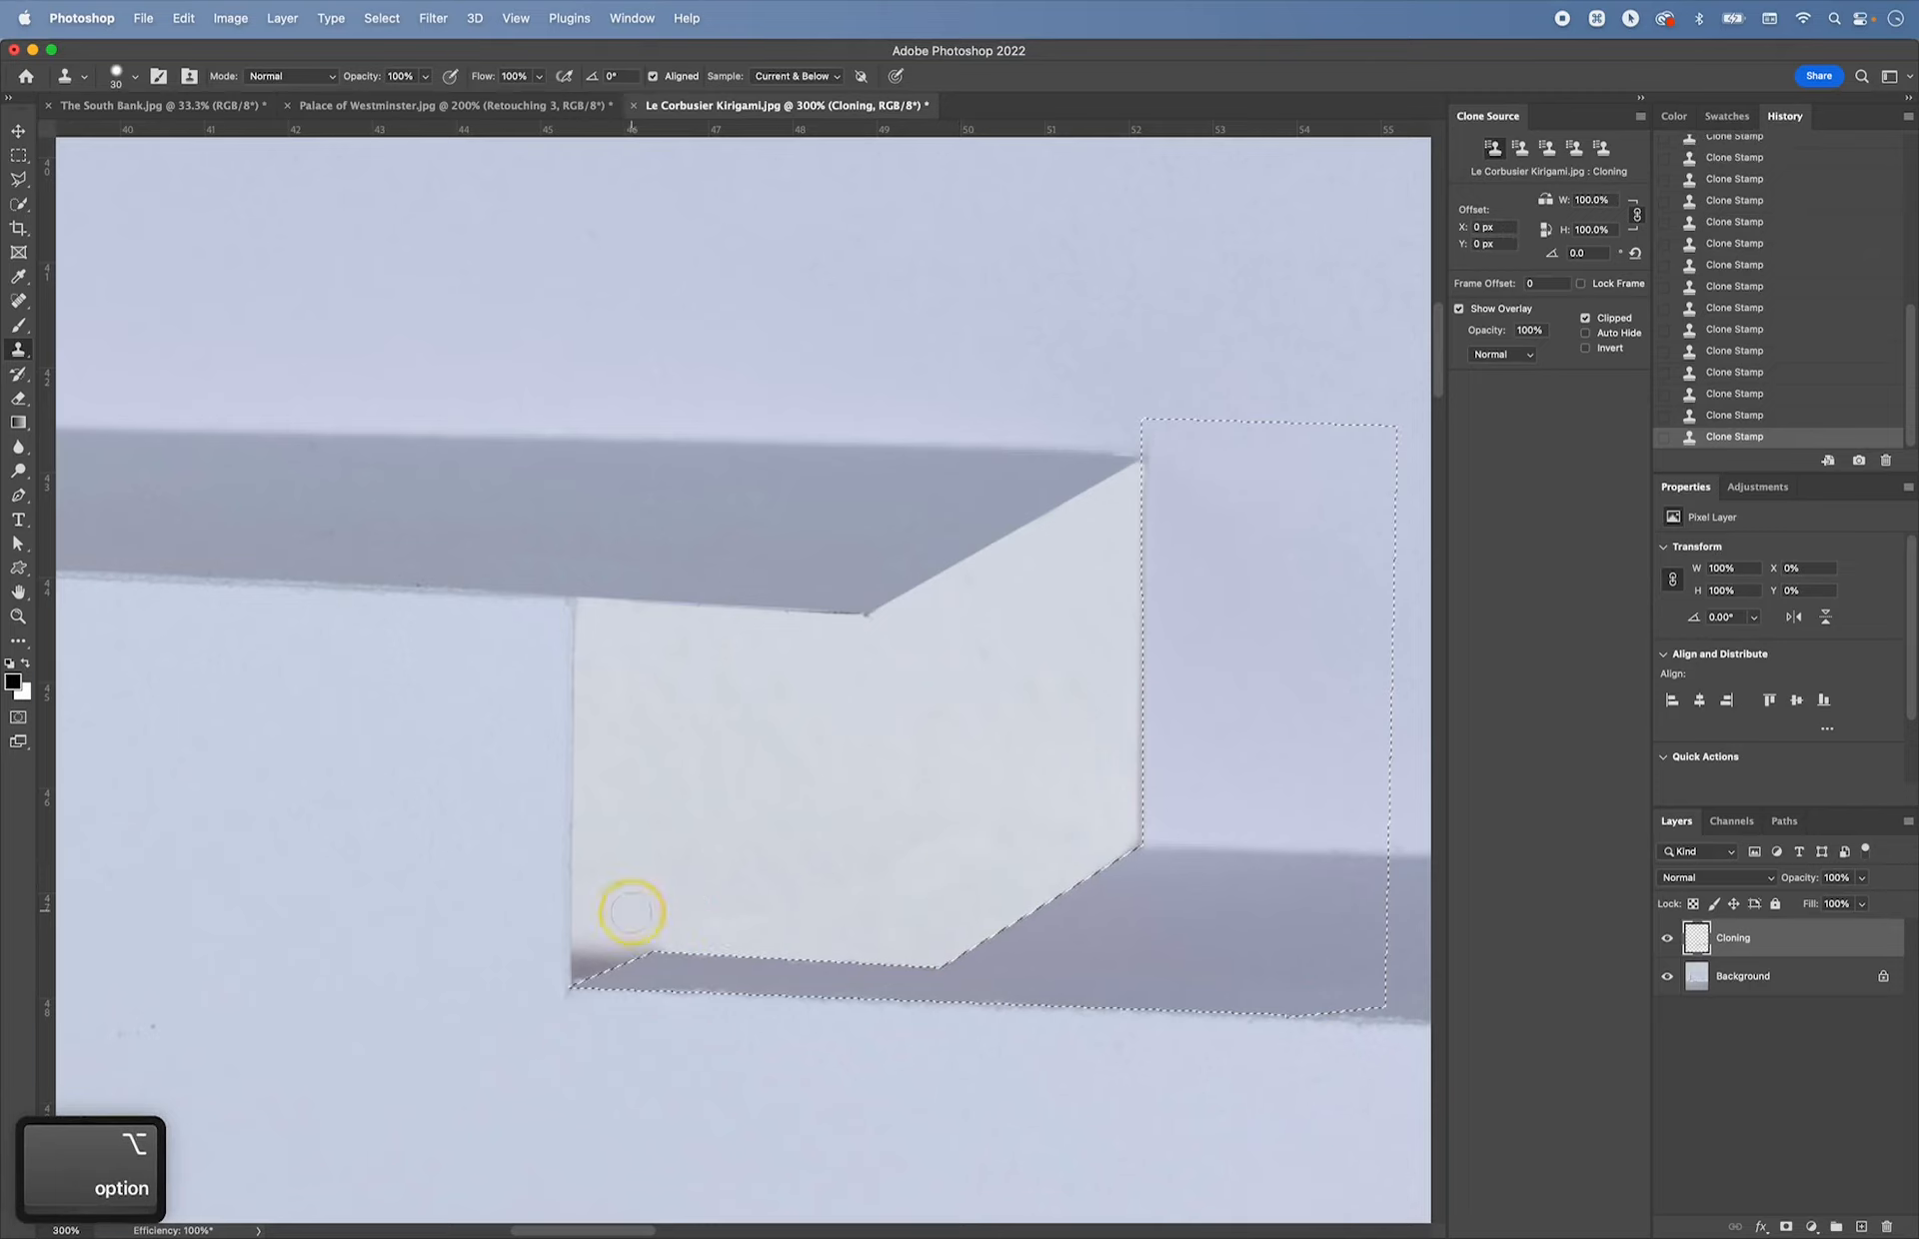
{"action": "left_click_drag", "start_coordinate": [617, 921], "coordinate": [714, 927]}
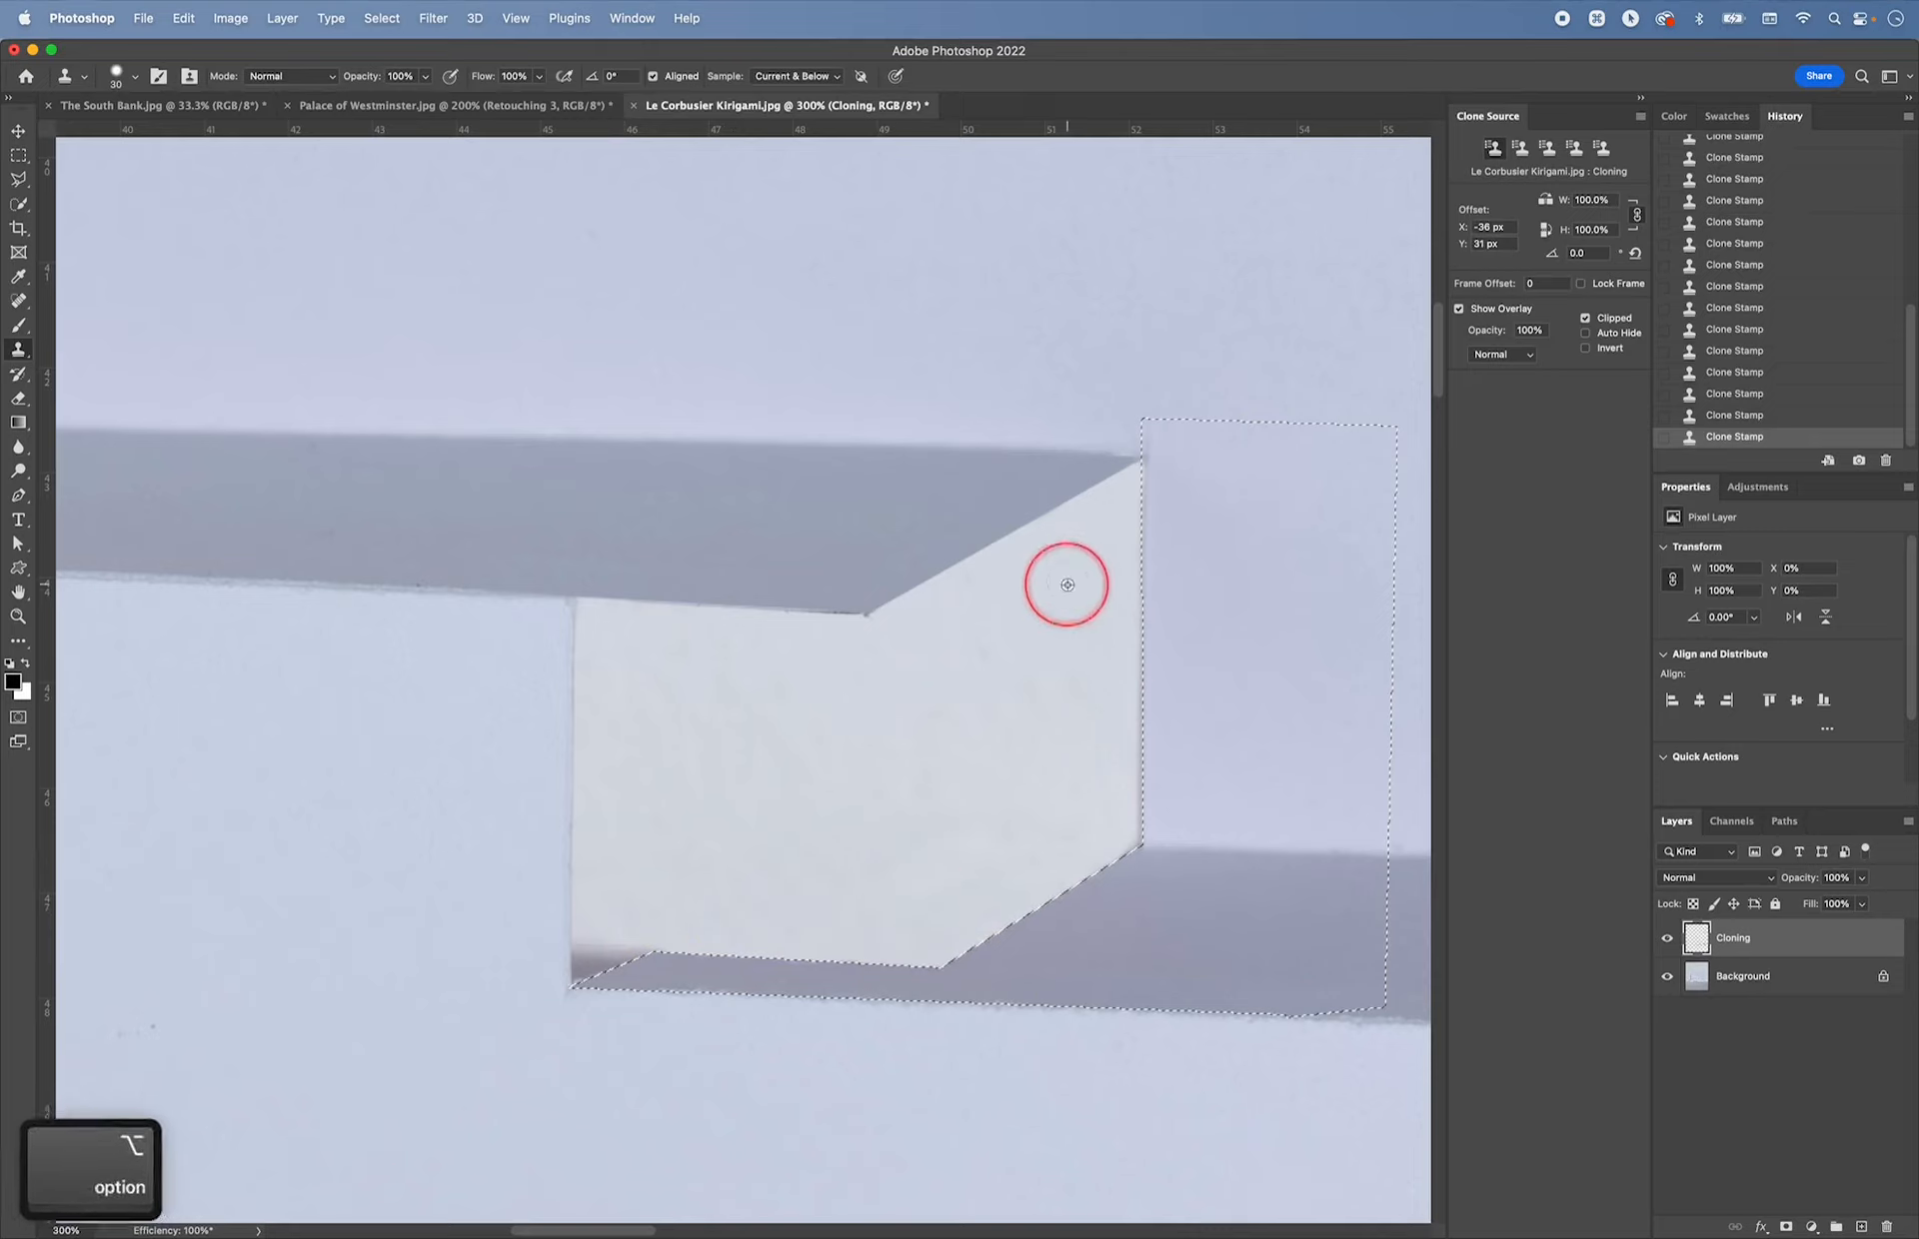
- Clone clean tone down the white panel's right edge and touch up its surface with the brush reduced to 10 px
{"action": "left_click", "coordinate": [1124, 547], "text": "alt"}
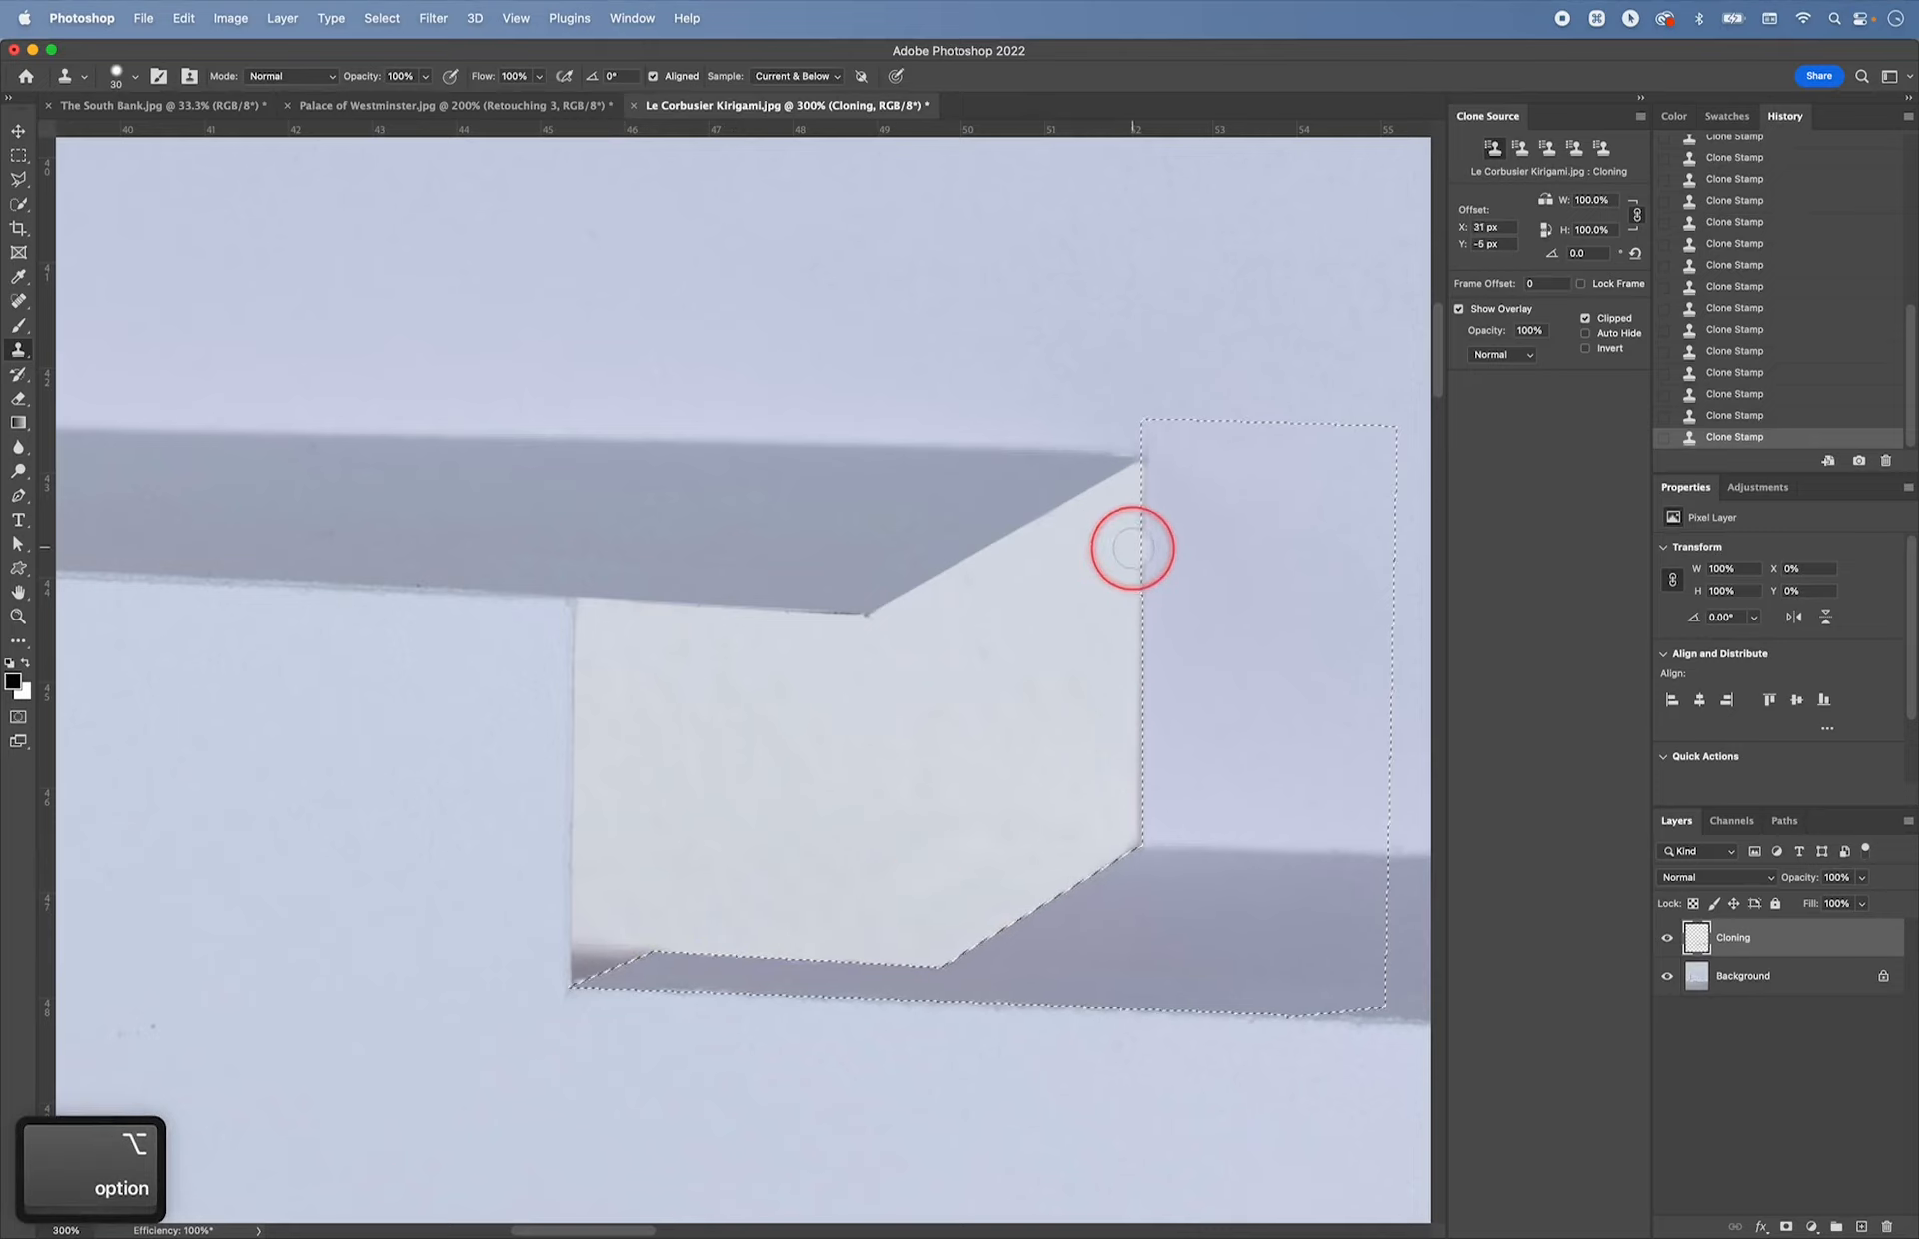
{"action": "left_click_drag", "start_coordinate": [1133, 547], "coordinate": [1118, 753]}
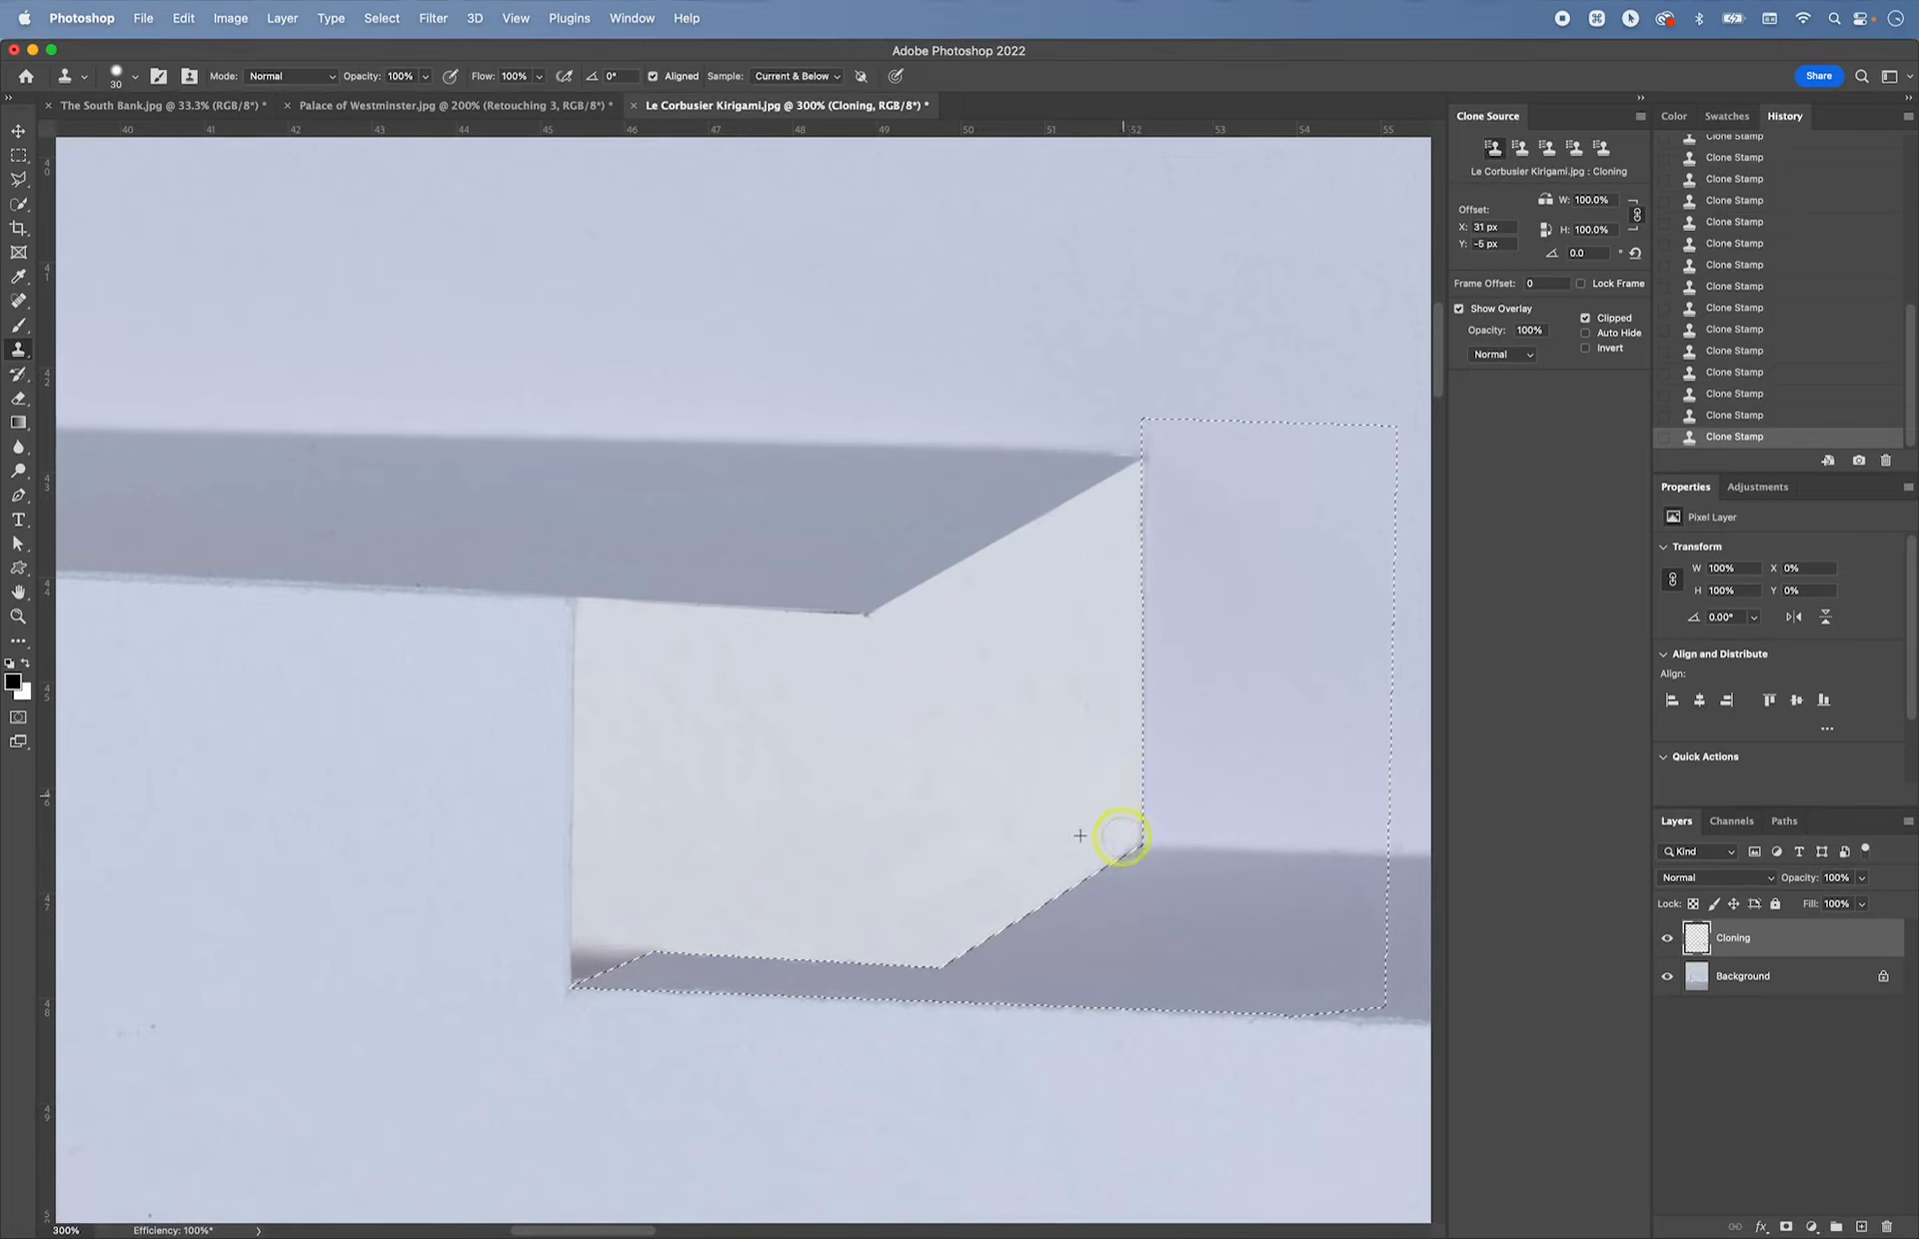
{"action": "left_click", "coordinate": [1120, 828], "text": "alt"}
{"action": "mouse_move", "coordinate": [948, 927]}
{"action": "left_mouse_down"}
{"action": "mouse_move", "coordinate": [976, 801]}
{"action": "mouse_move", "coordinate": [1025, 727]}
{"action": "left_mouse_up"}
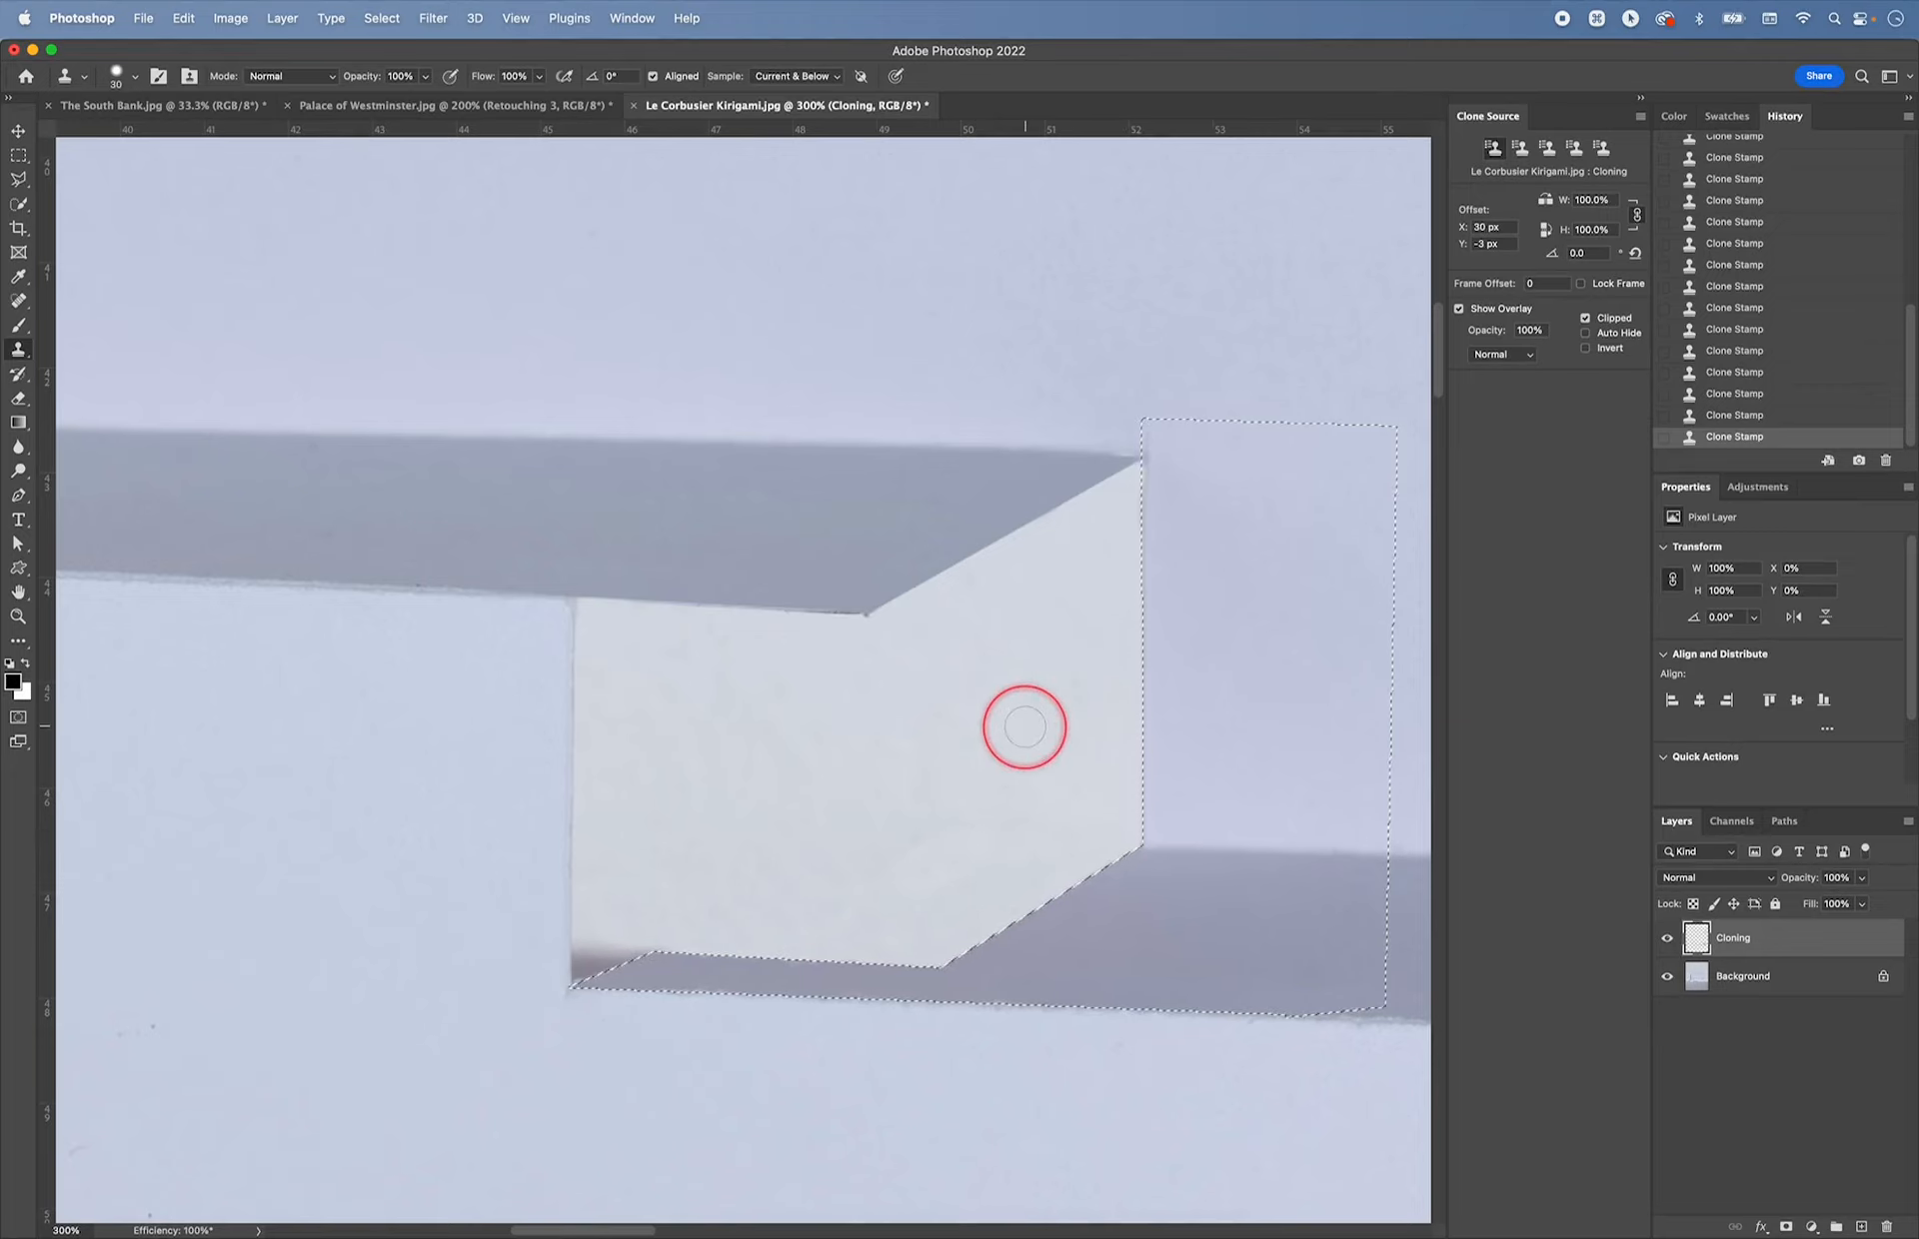
{"action": "key", "text": "bracketleft"}
{"action": "key", "text": "bracketleft"}
{"action": "key", "text": "bracketleft"}
{"action": "key", "text": "bracketleft"}
{"action": "left_click_drag", "start_coordinate": [1024, 726], "coordinate": [1078, 622]}
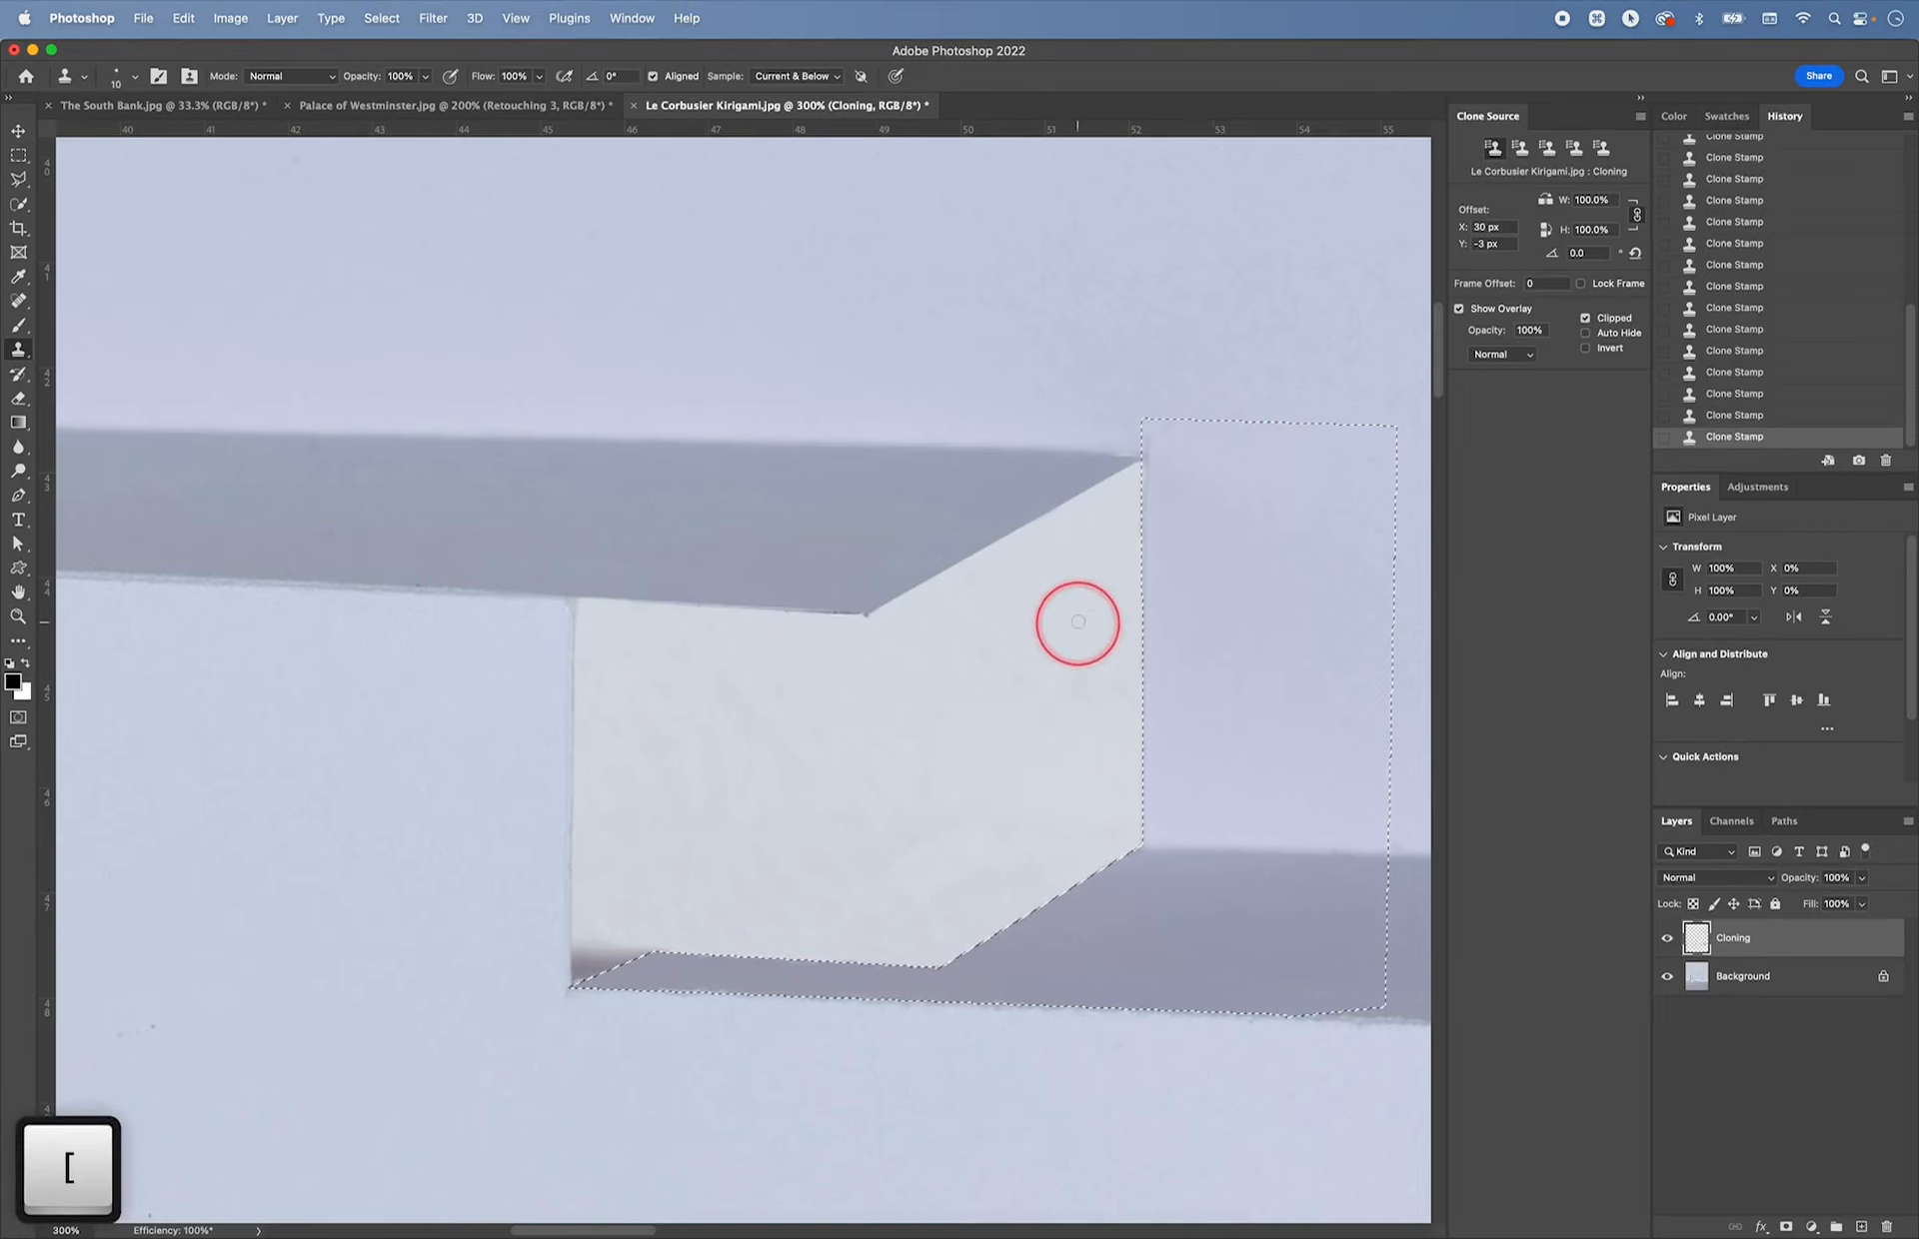
{"action": "scroll", "coordinate": [1089, 598], "scroll_direction": "down", "scroll_amount": 3}
{"action": "left_click", "coordinate": [1098, 434], "text": "alt"}
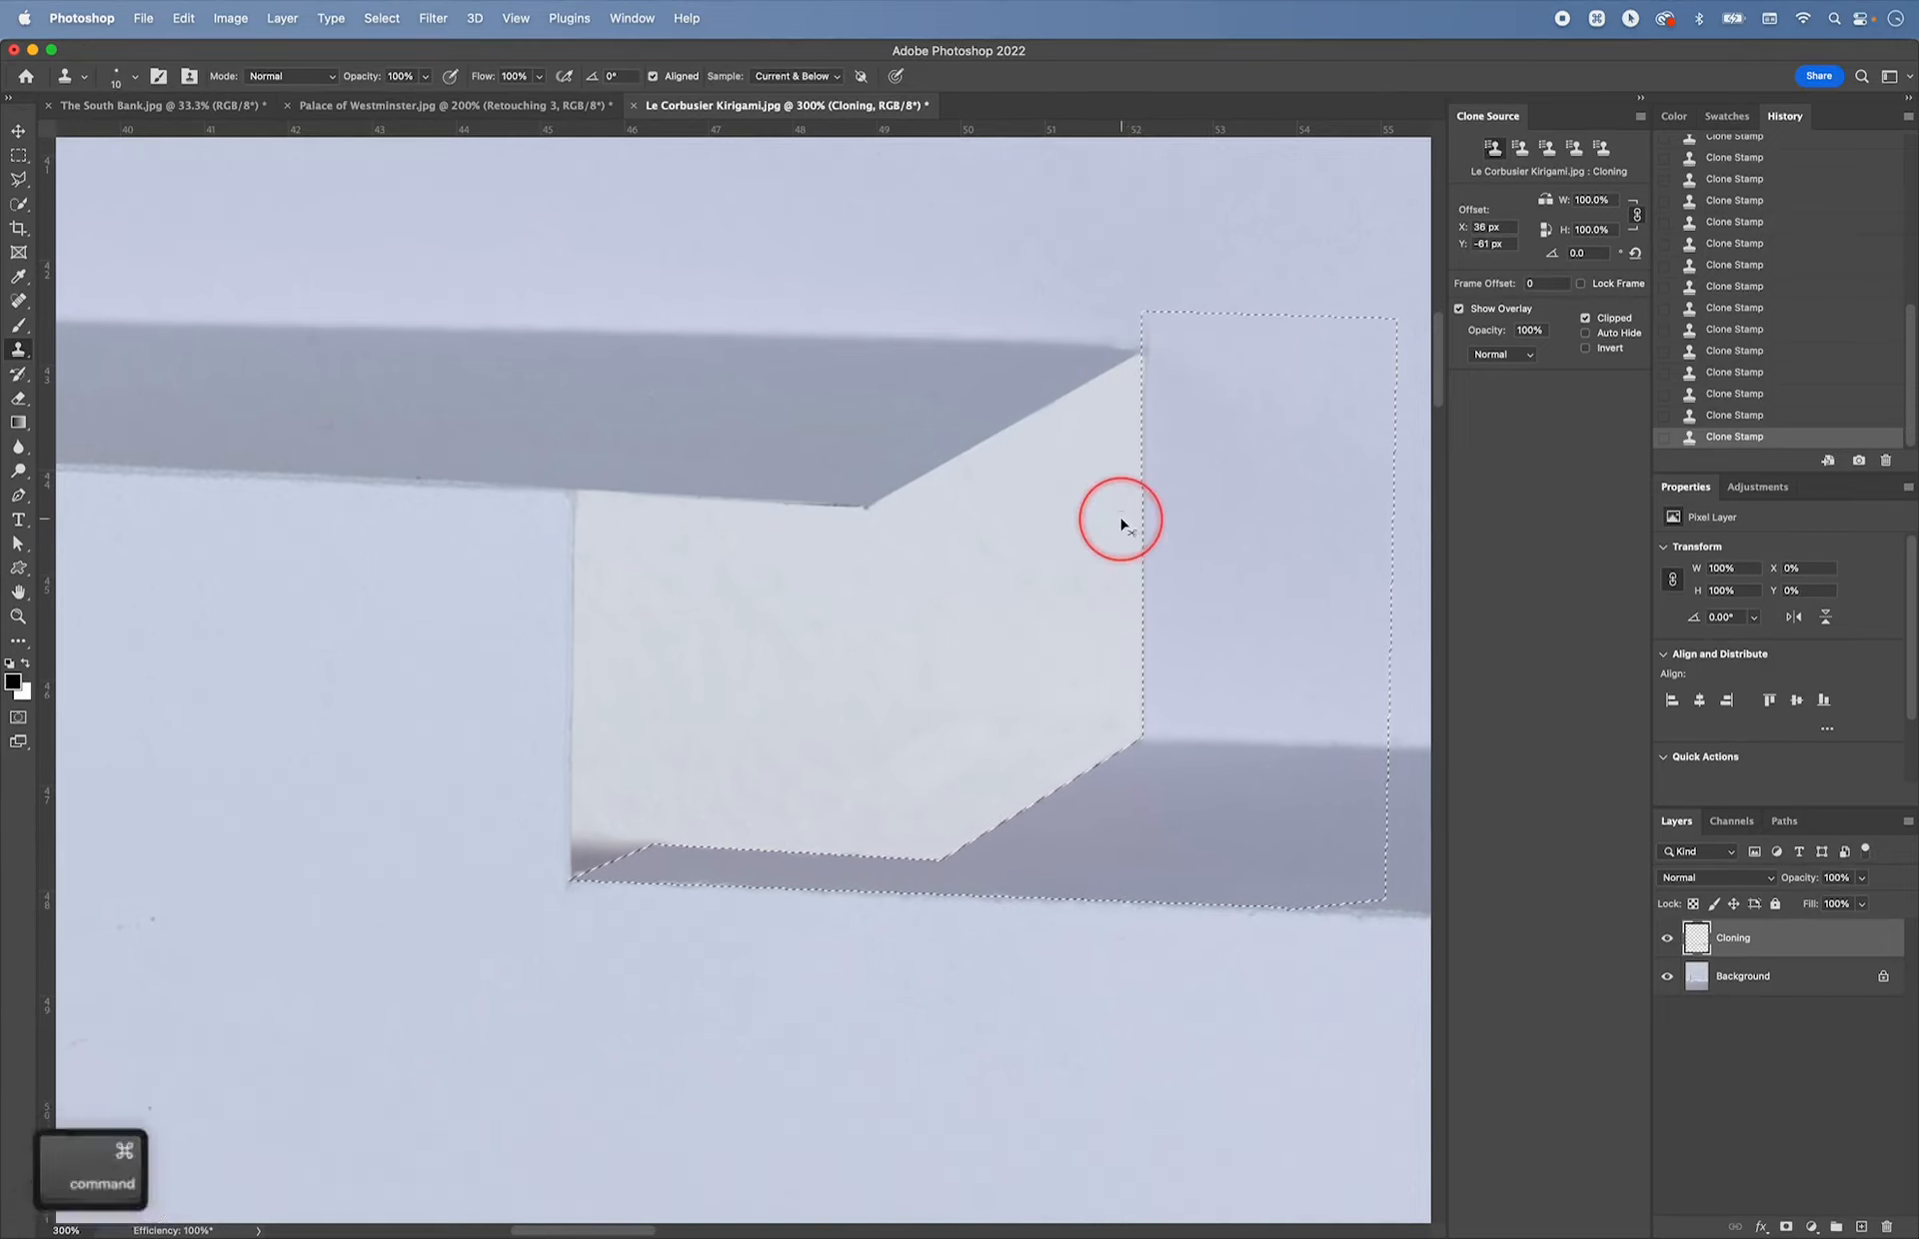
- Invert the selection again and clone wall tone along the wall side of the white panel's vertical right edge
{"action": "key", "text": "shift+super+i"}
{"action": "mouse_move", "coordinate": [1178, 380]}
{"action": "left_mouse_down"}
{"action": "mouse_move", "coordinate": [1195, 363]}
{"action": "mouse_move", "coordinate": [1146, 346]}
{"action": "left_mouse_up"}
{"action": "left_click", "coordinate": [1148, 335]}
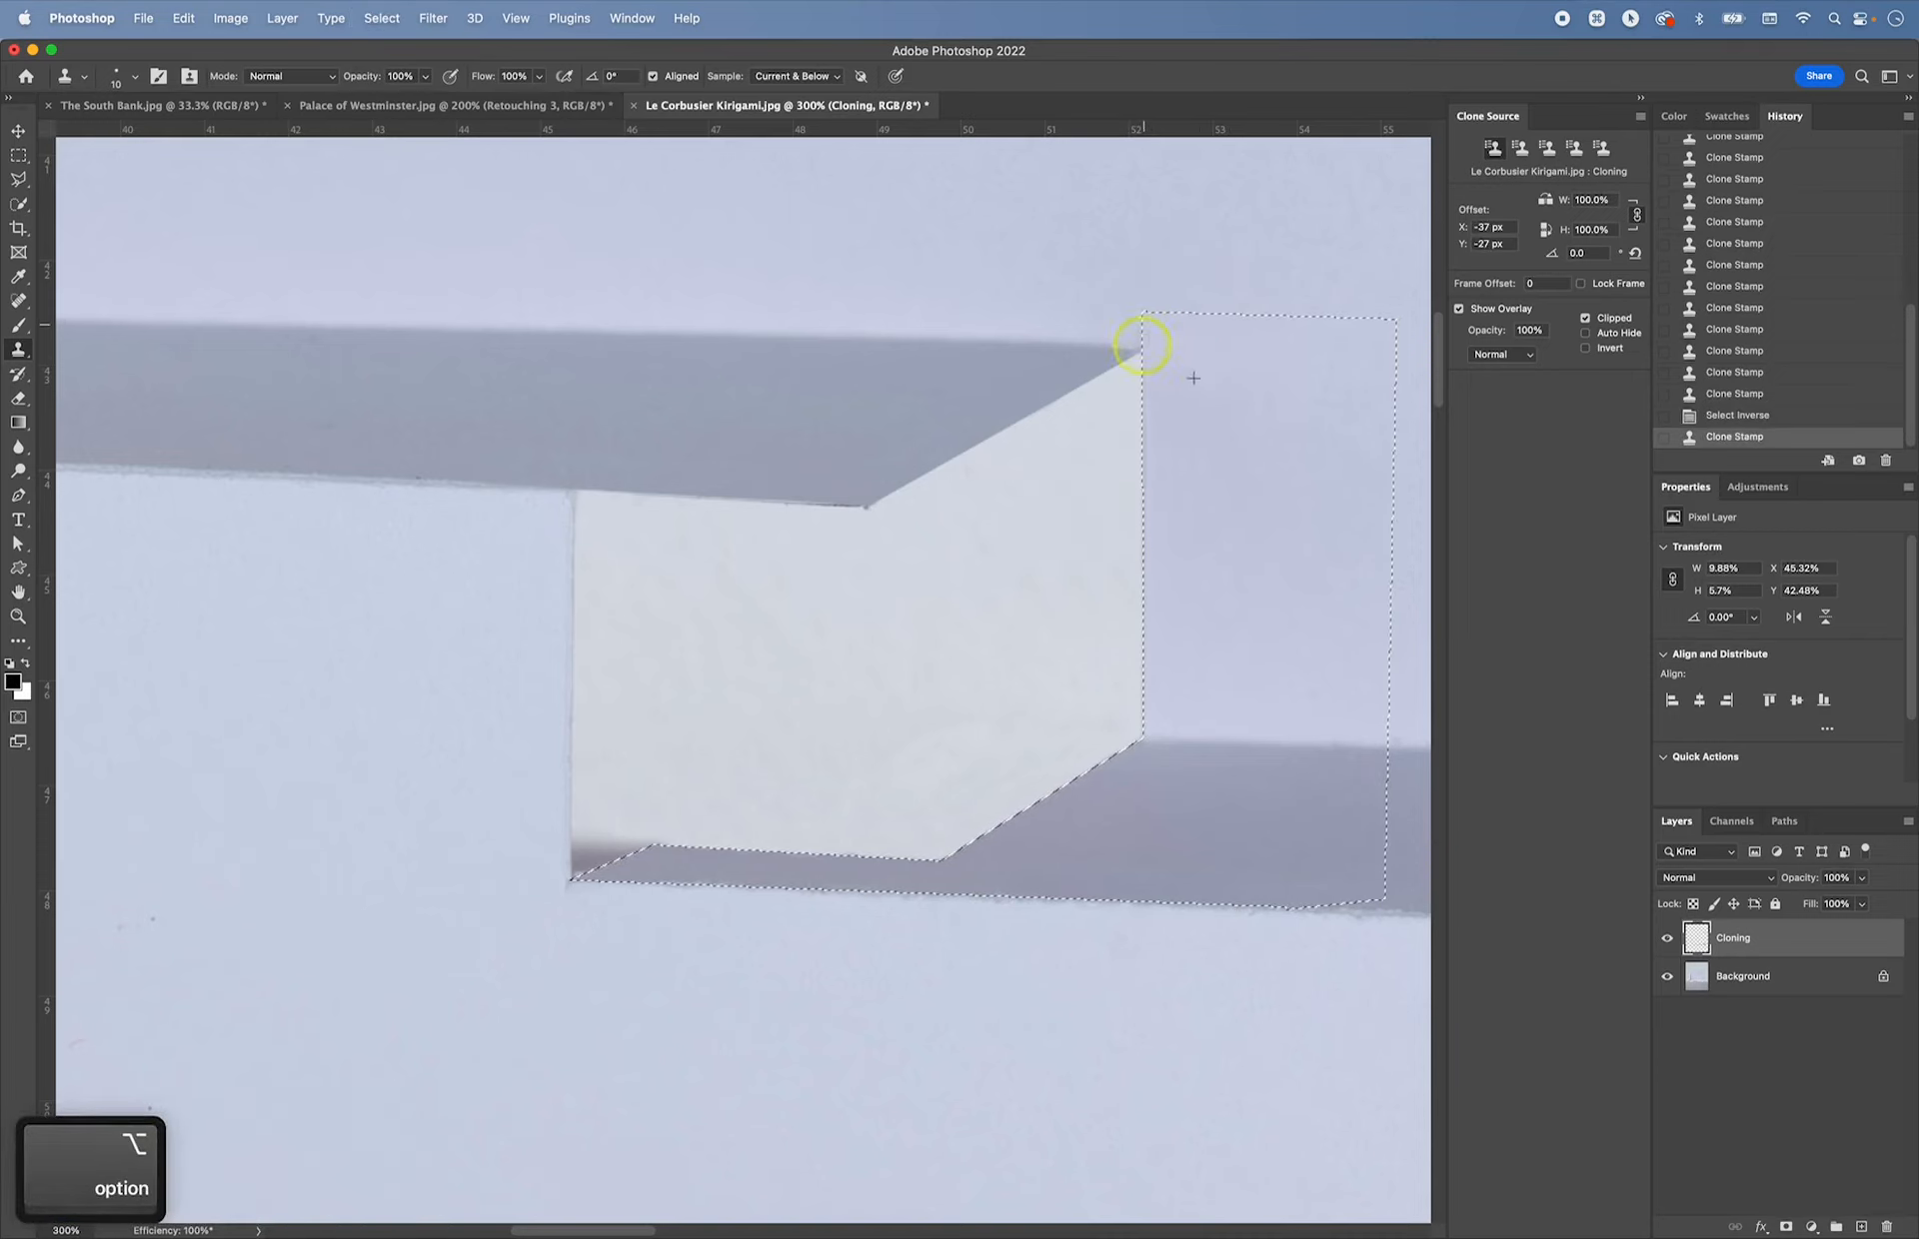
{"action": "left_click", "coordinate": [1146, 424]}
{"action": "left_click_drag", "start_coordinate": [1142, 578], "coordinate": [1154, 588]}
{"action": "left_click_drag", "start_coordinate": [1190, 553], "coordinate": [1208, 513]}
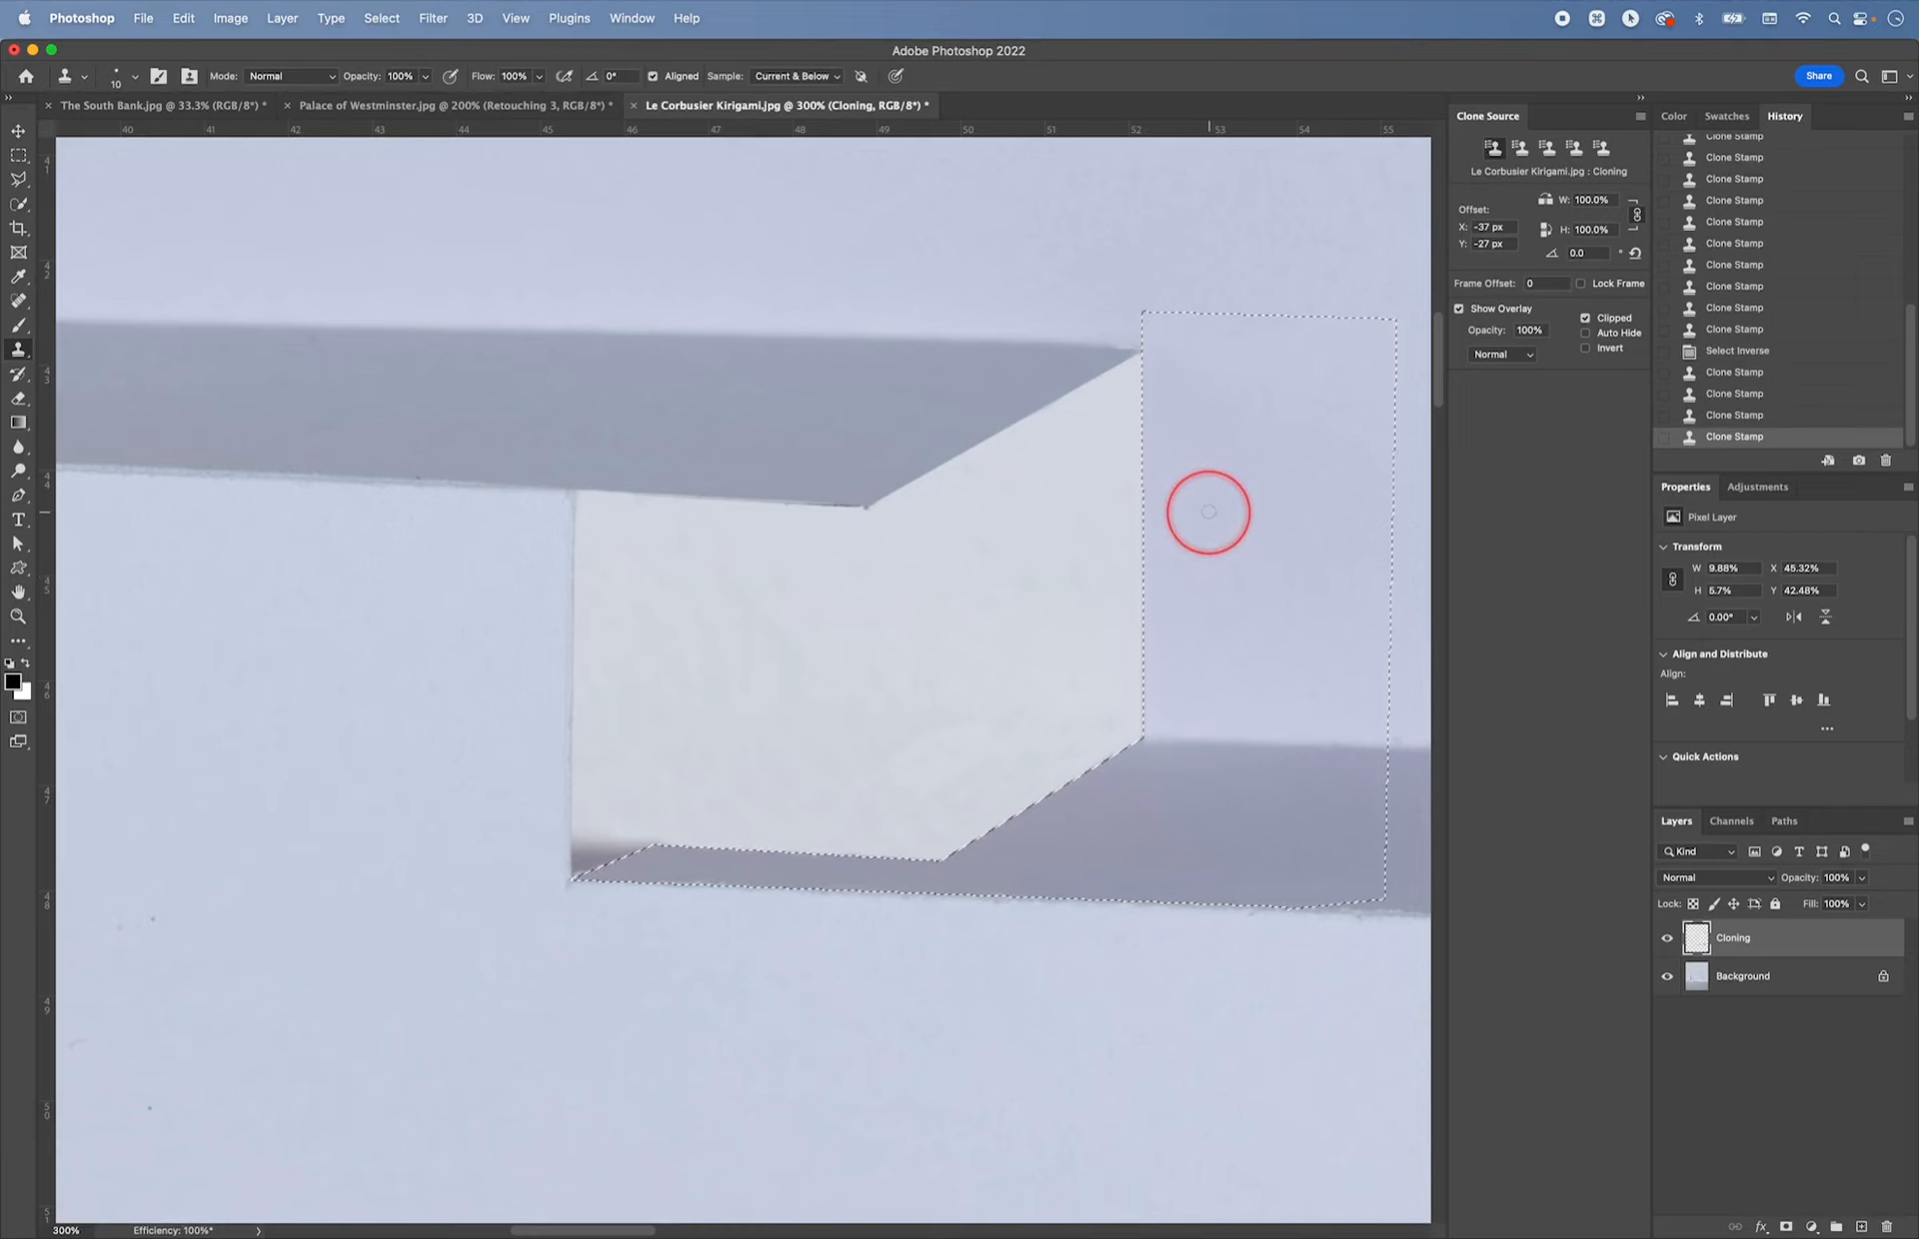
- Deselect and compare the panel before and after retouching by hiding and showing the Cloning layer
{"action": "key", "text": "super+d"}
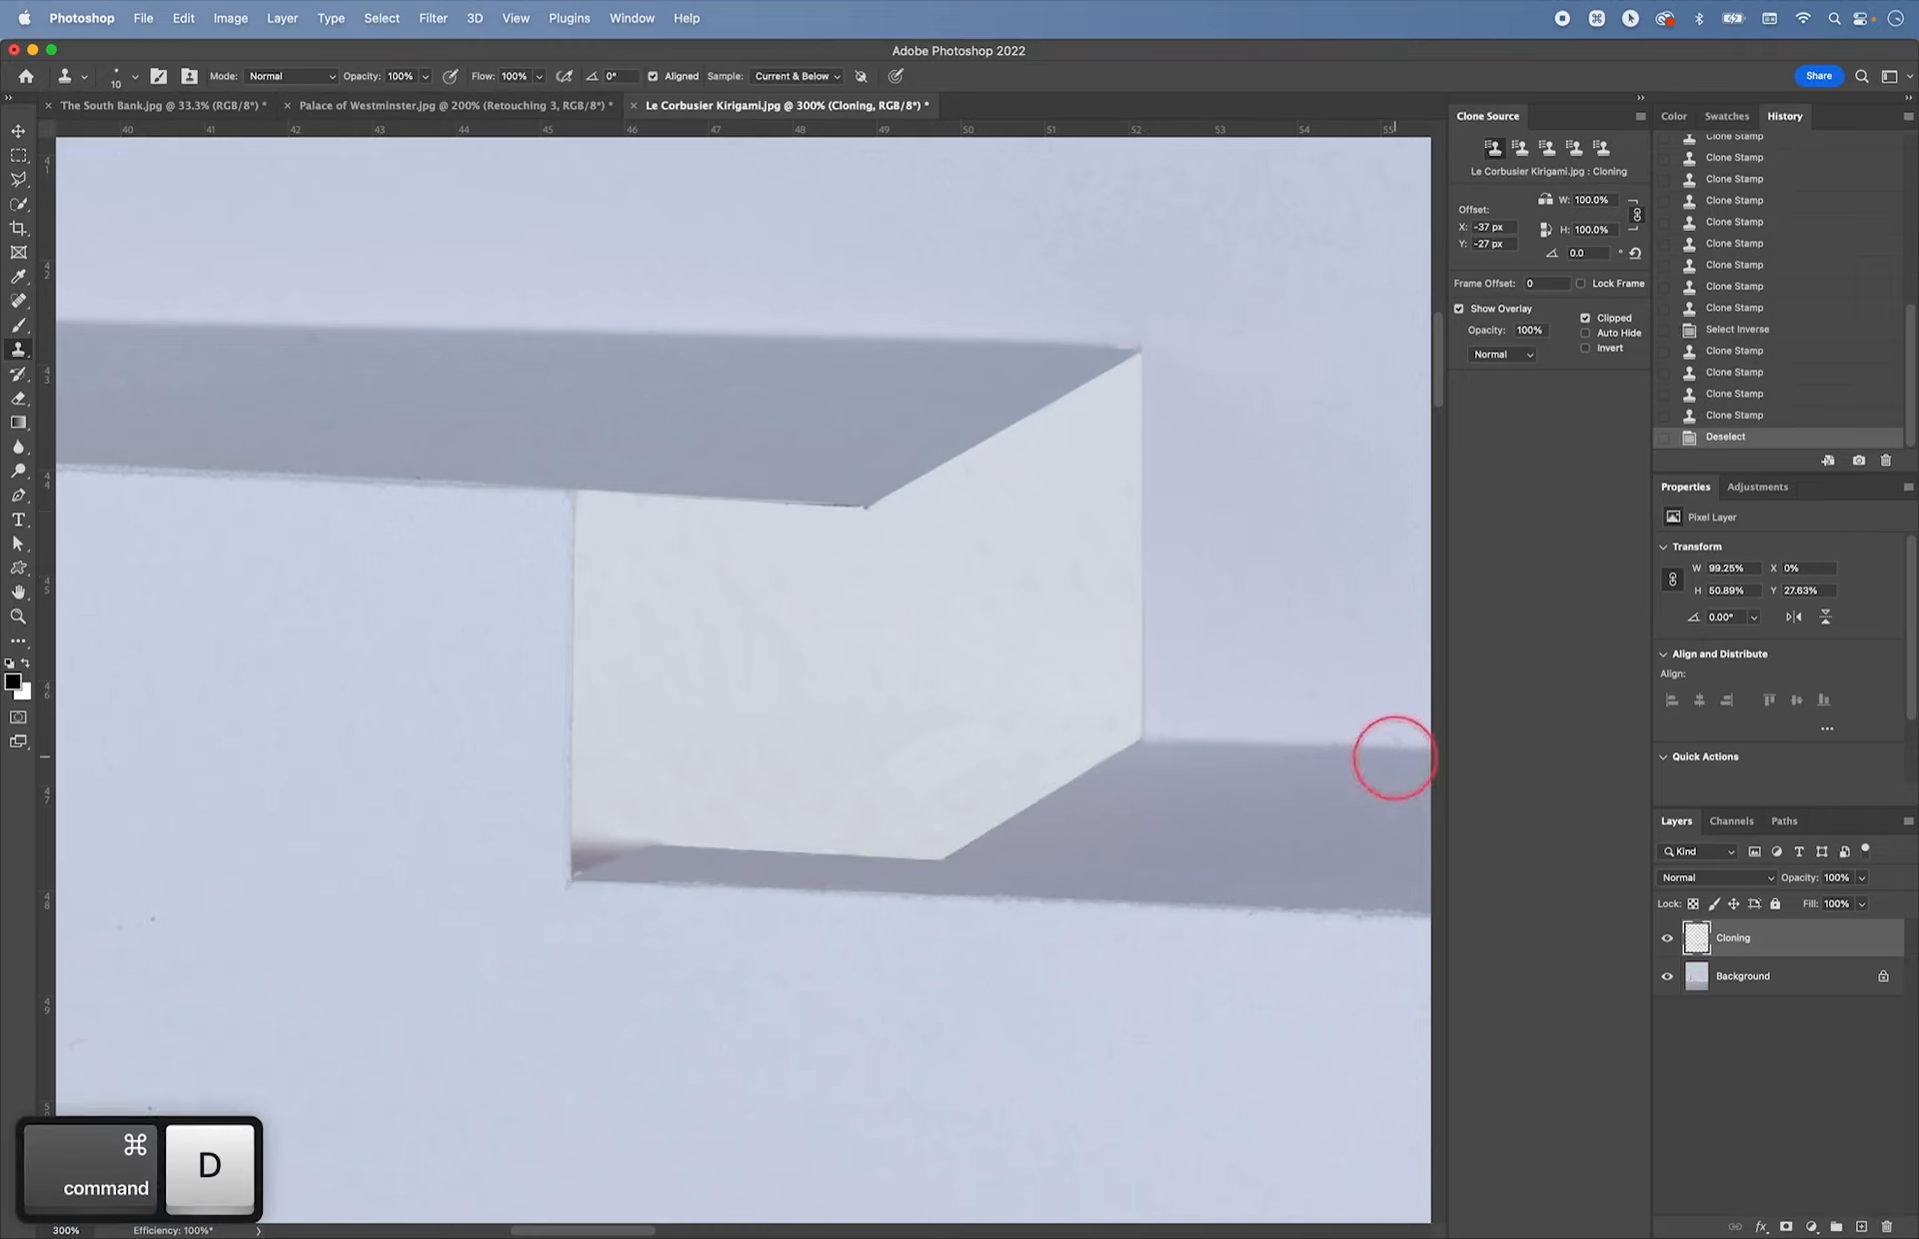
{"action": "left_click", "coordinate": [1667, 937]}
{"action": "left_click", "coordinate": [1668, 940]}
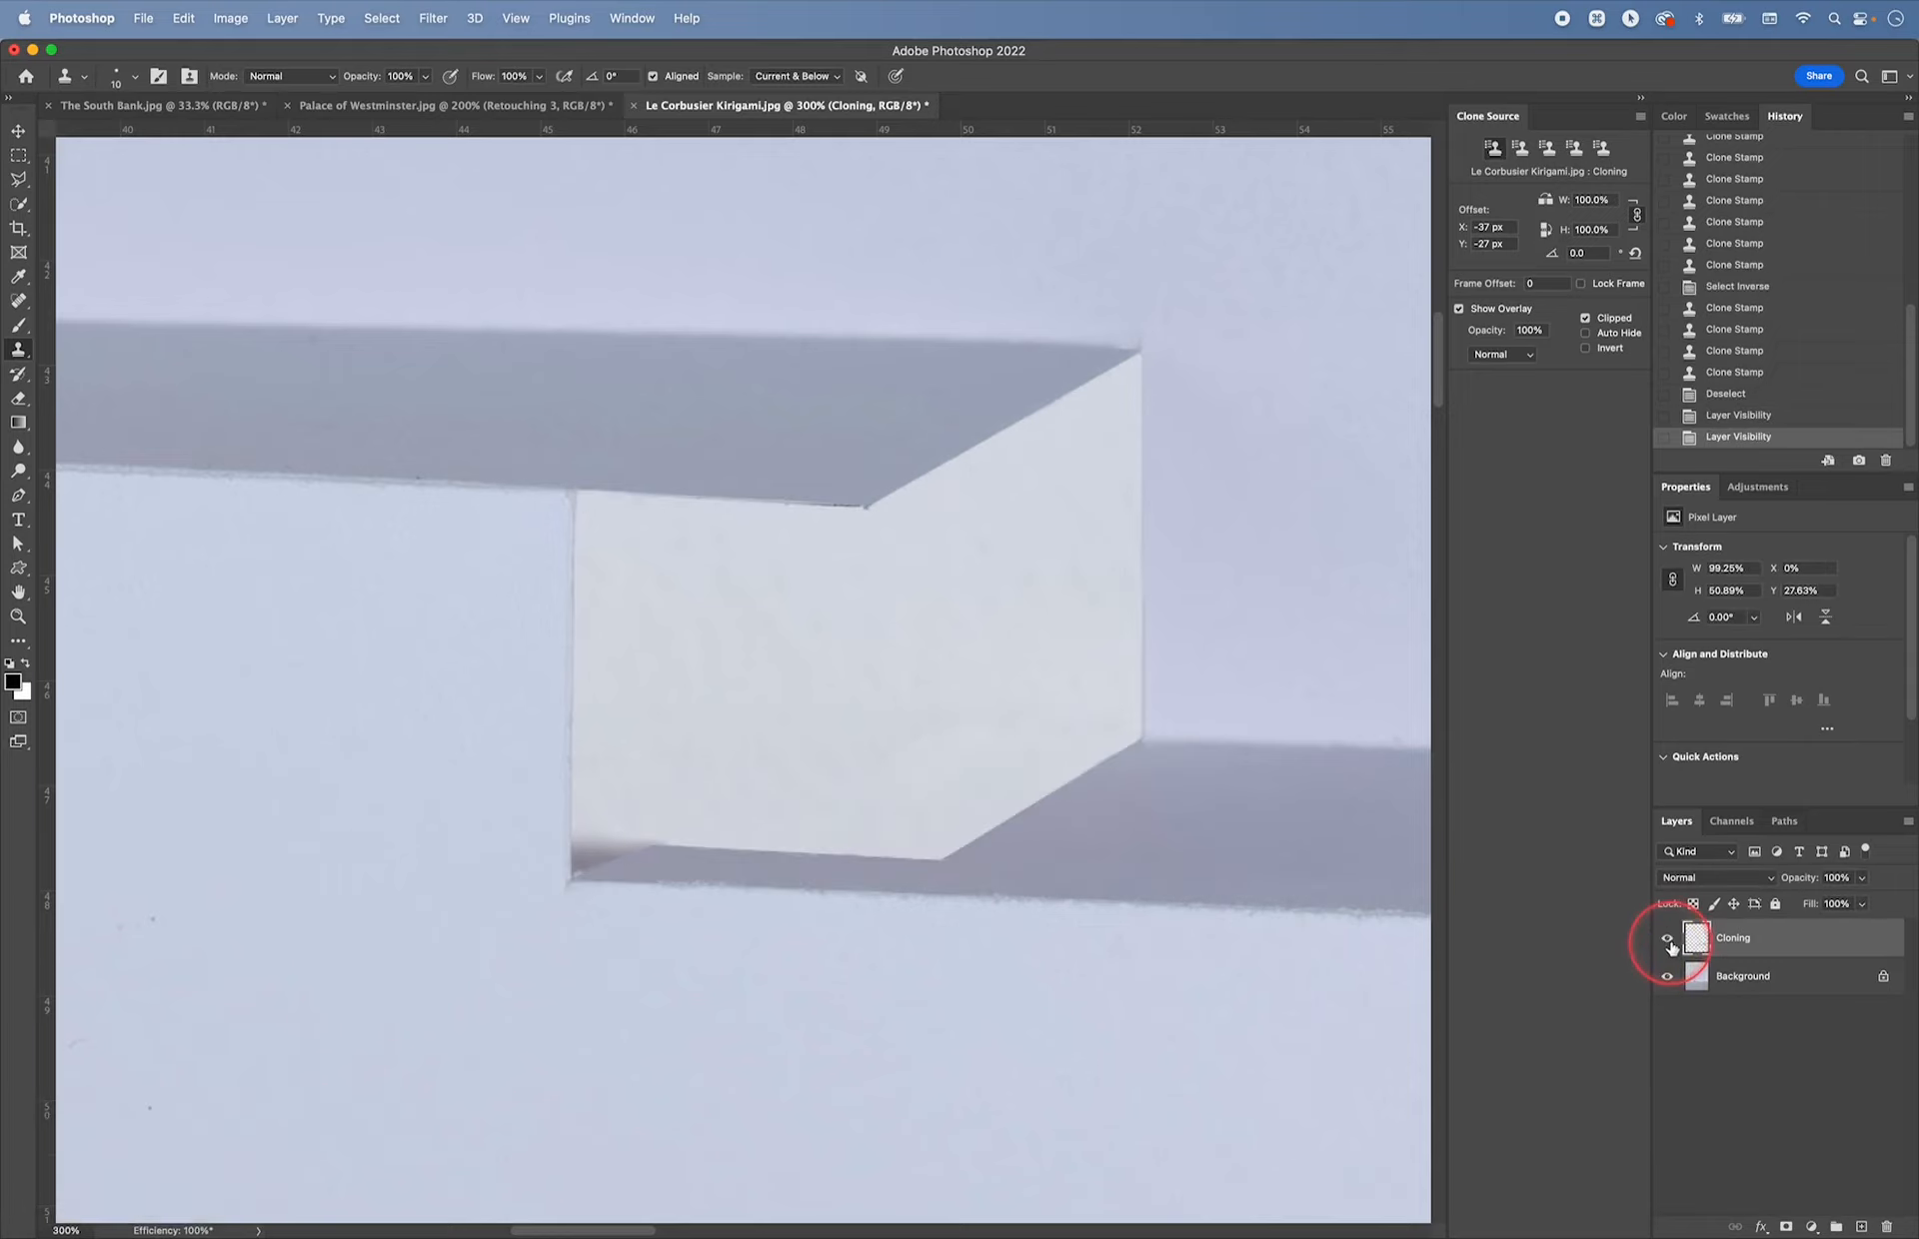
- Compare the retouched panel before and after once more by hiding and showing the Cloning layer, including the wider surroundings
{"action": "left_click", "coordinate": [1668, 939]}
{"action": "left_click", "coordinate": [1668, 940]}
{"action": "key", "text": "super+minus"}
{"action": "key", "text": "super+minus"}
{"action": "key", "text": "super+minus"}
{"action": "key", "text": "super+minus"}
{"action": "key", "text": "super+equal"}
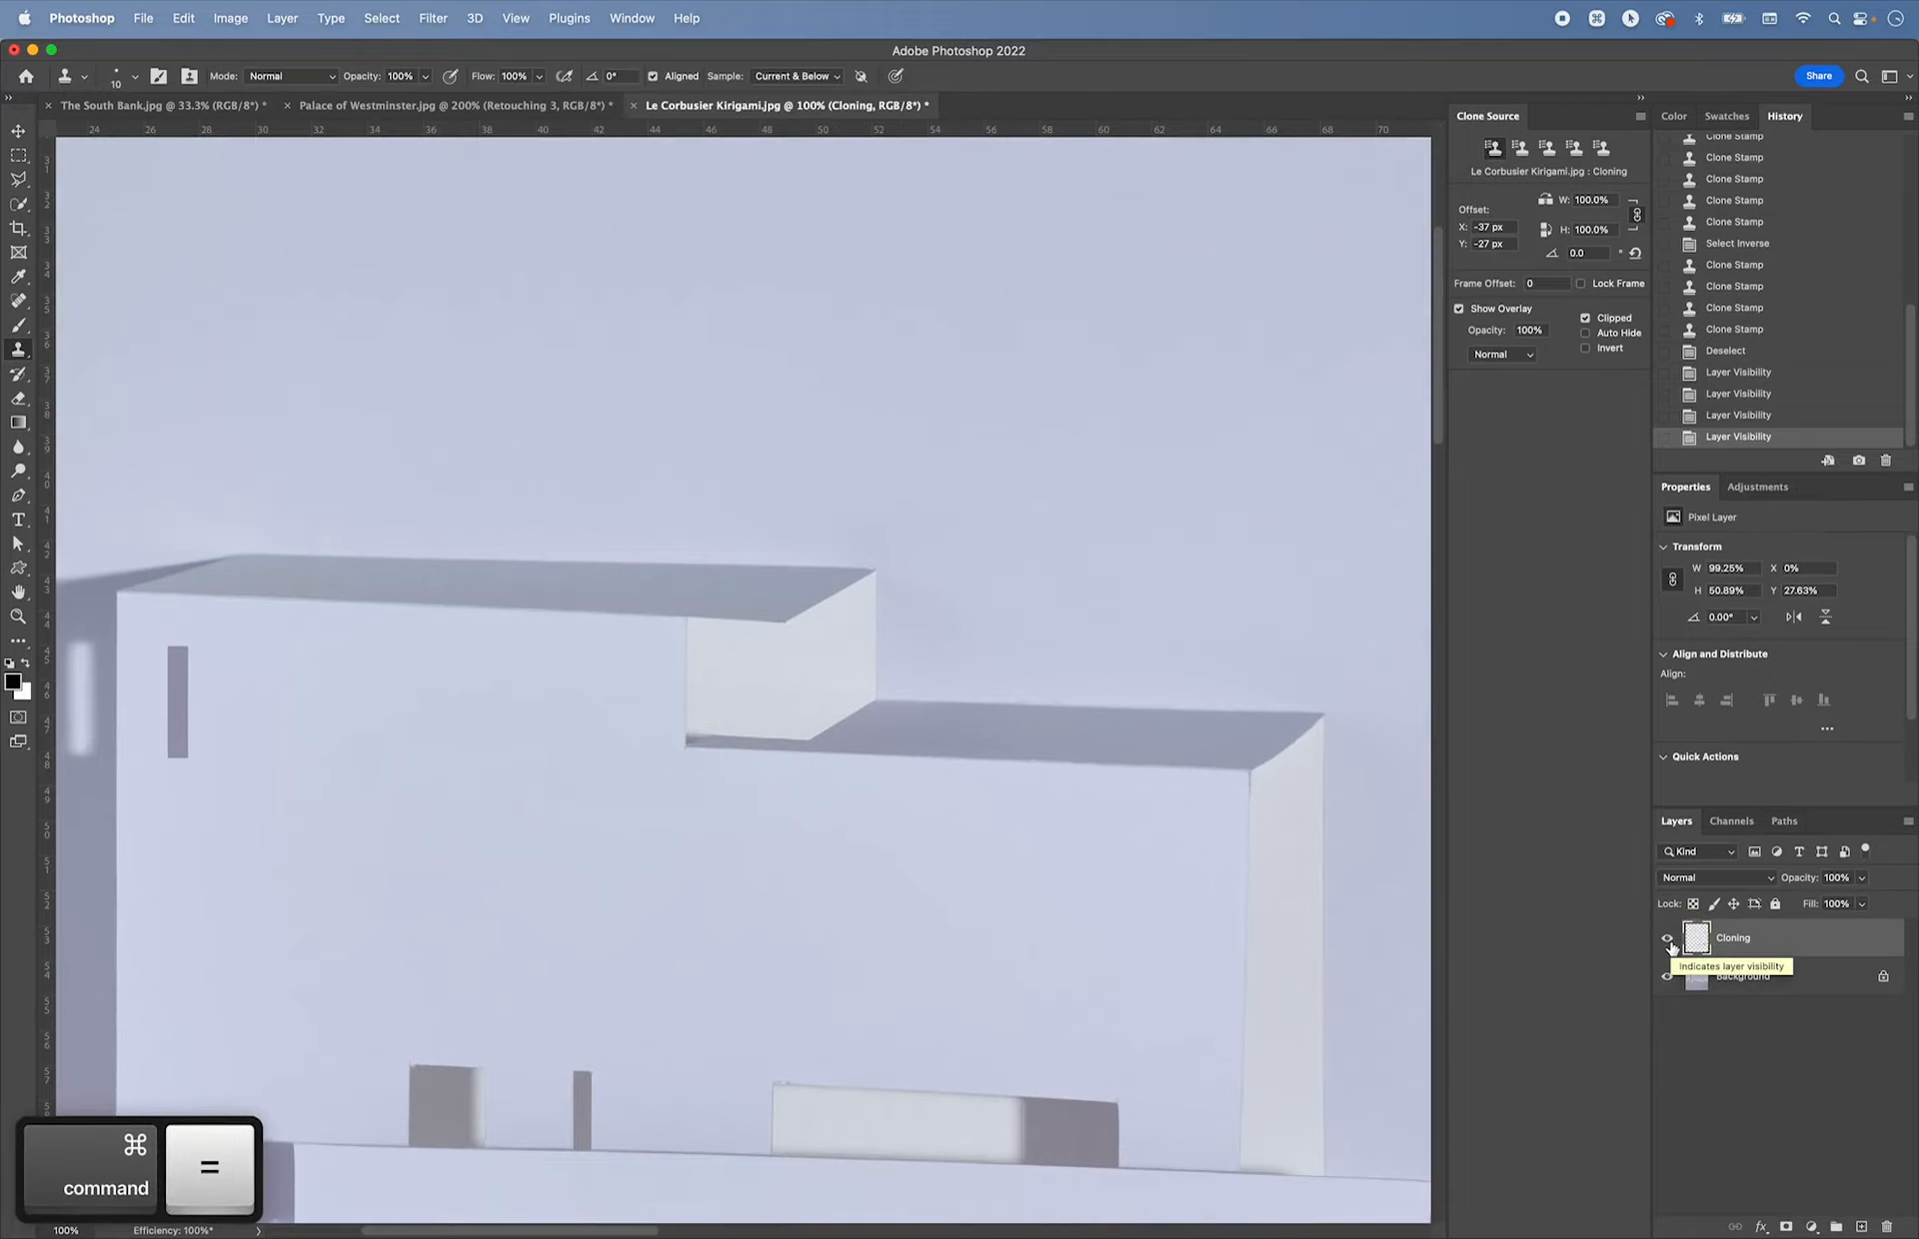
- Select the dark shadowed ledge above the right-hand column with straight Polygonal Lasso edges, including the white notch and ragged diagonal edge
{"action": "left_click_drag", "start_coordinate": [1032, 976], "coordinate": [922, 927]}
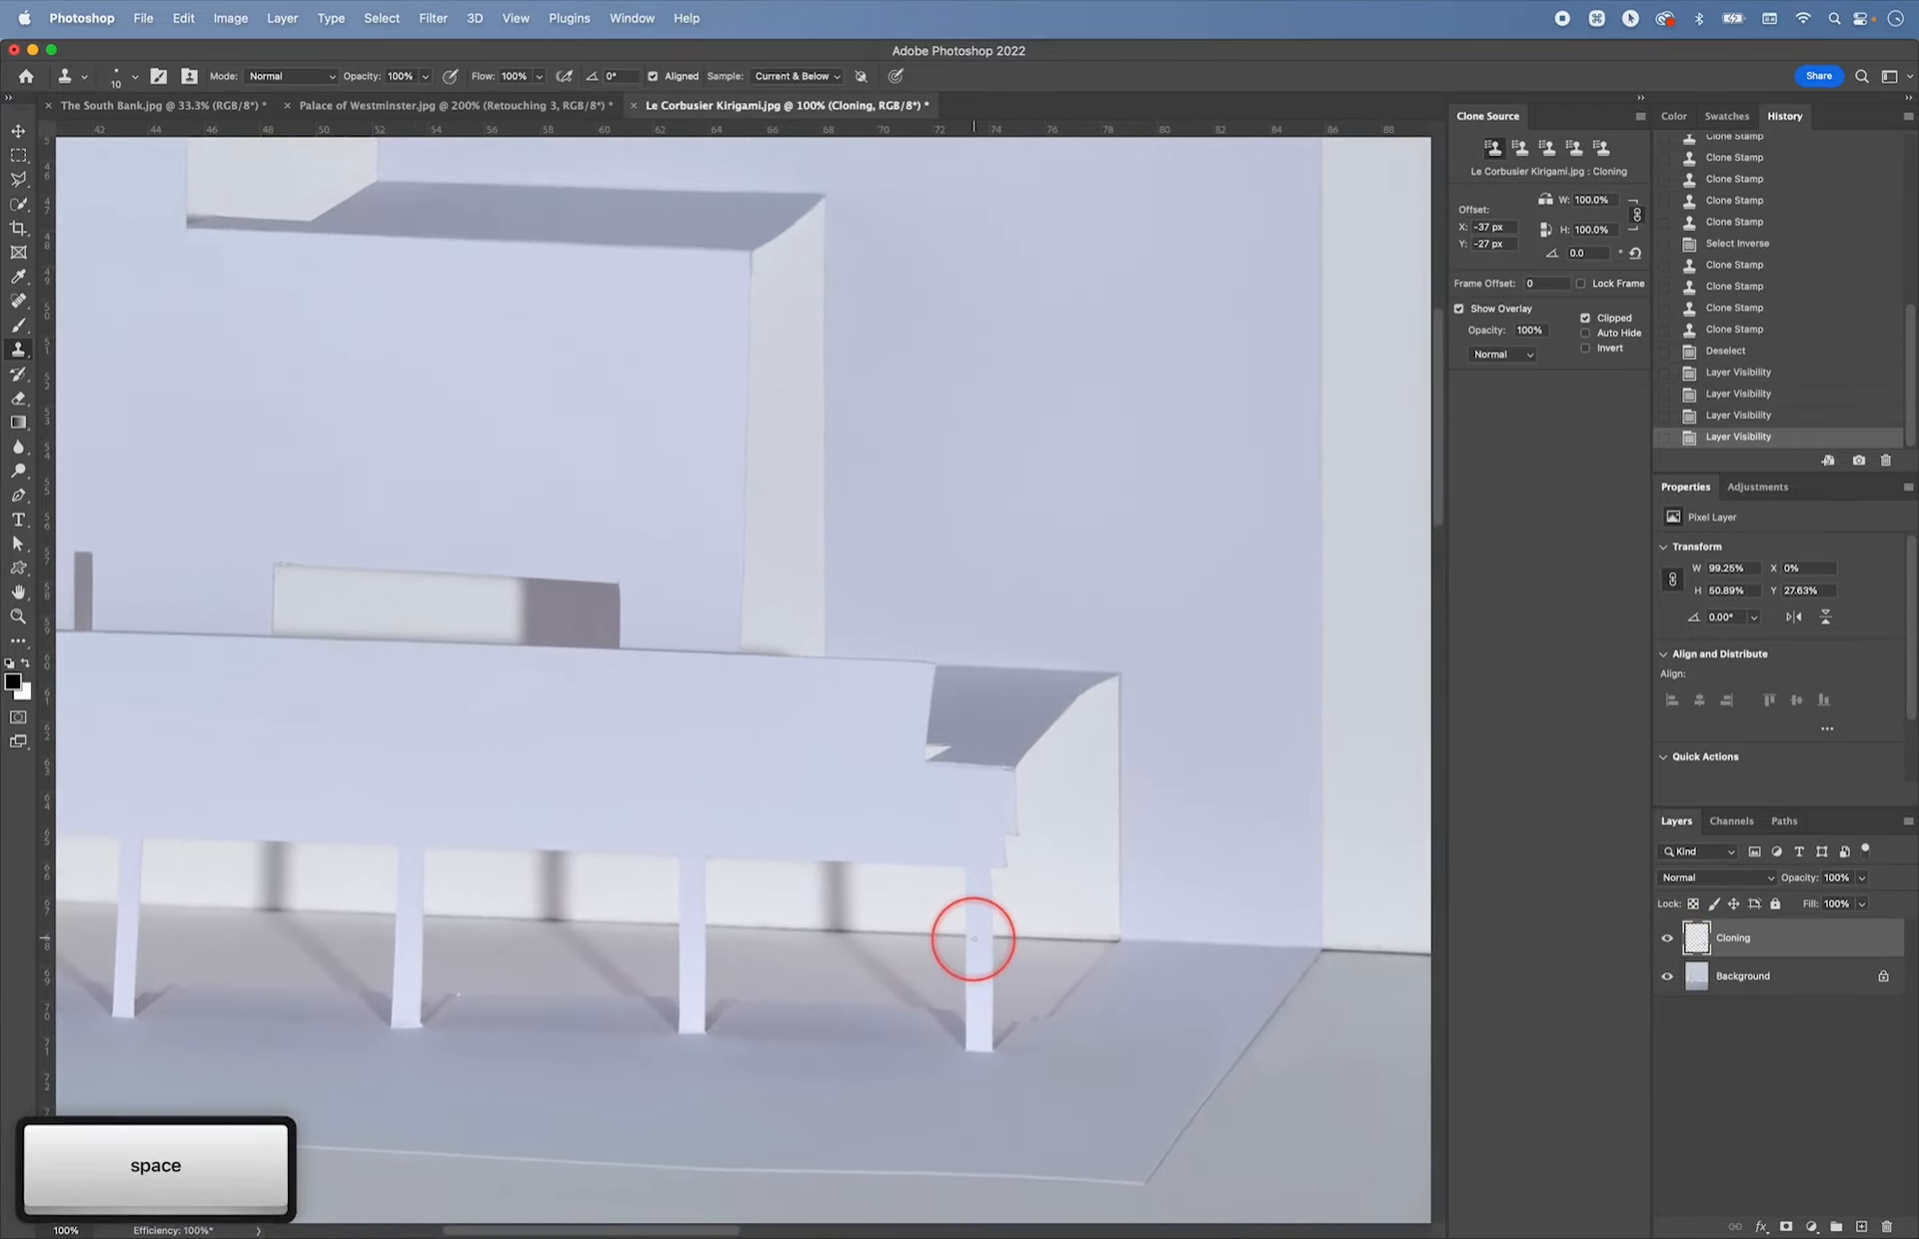
{"action": "key", "text": "super+equal"}
{"action": "key", "text": "super+equal"}
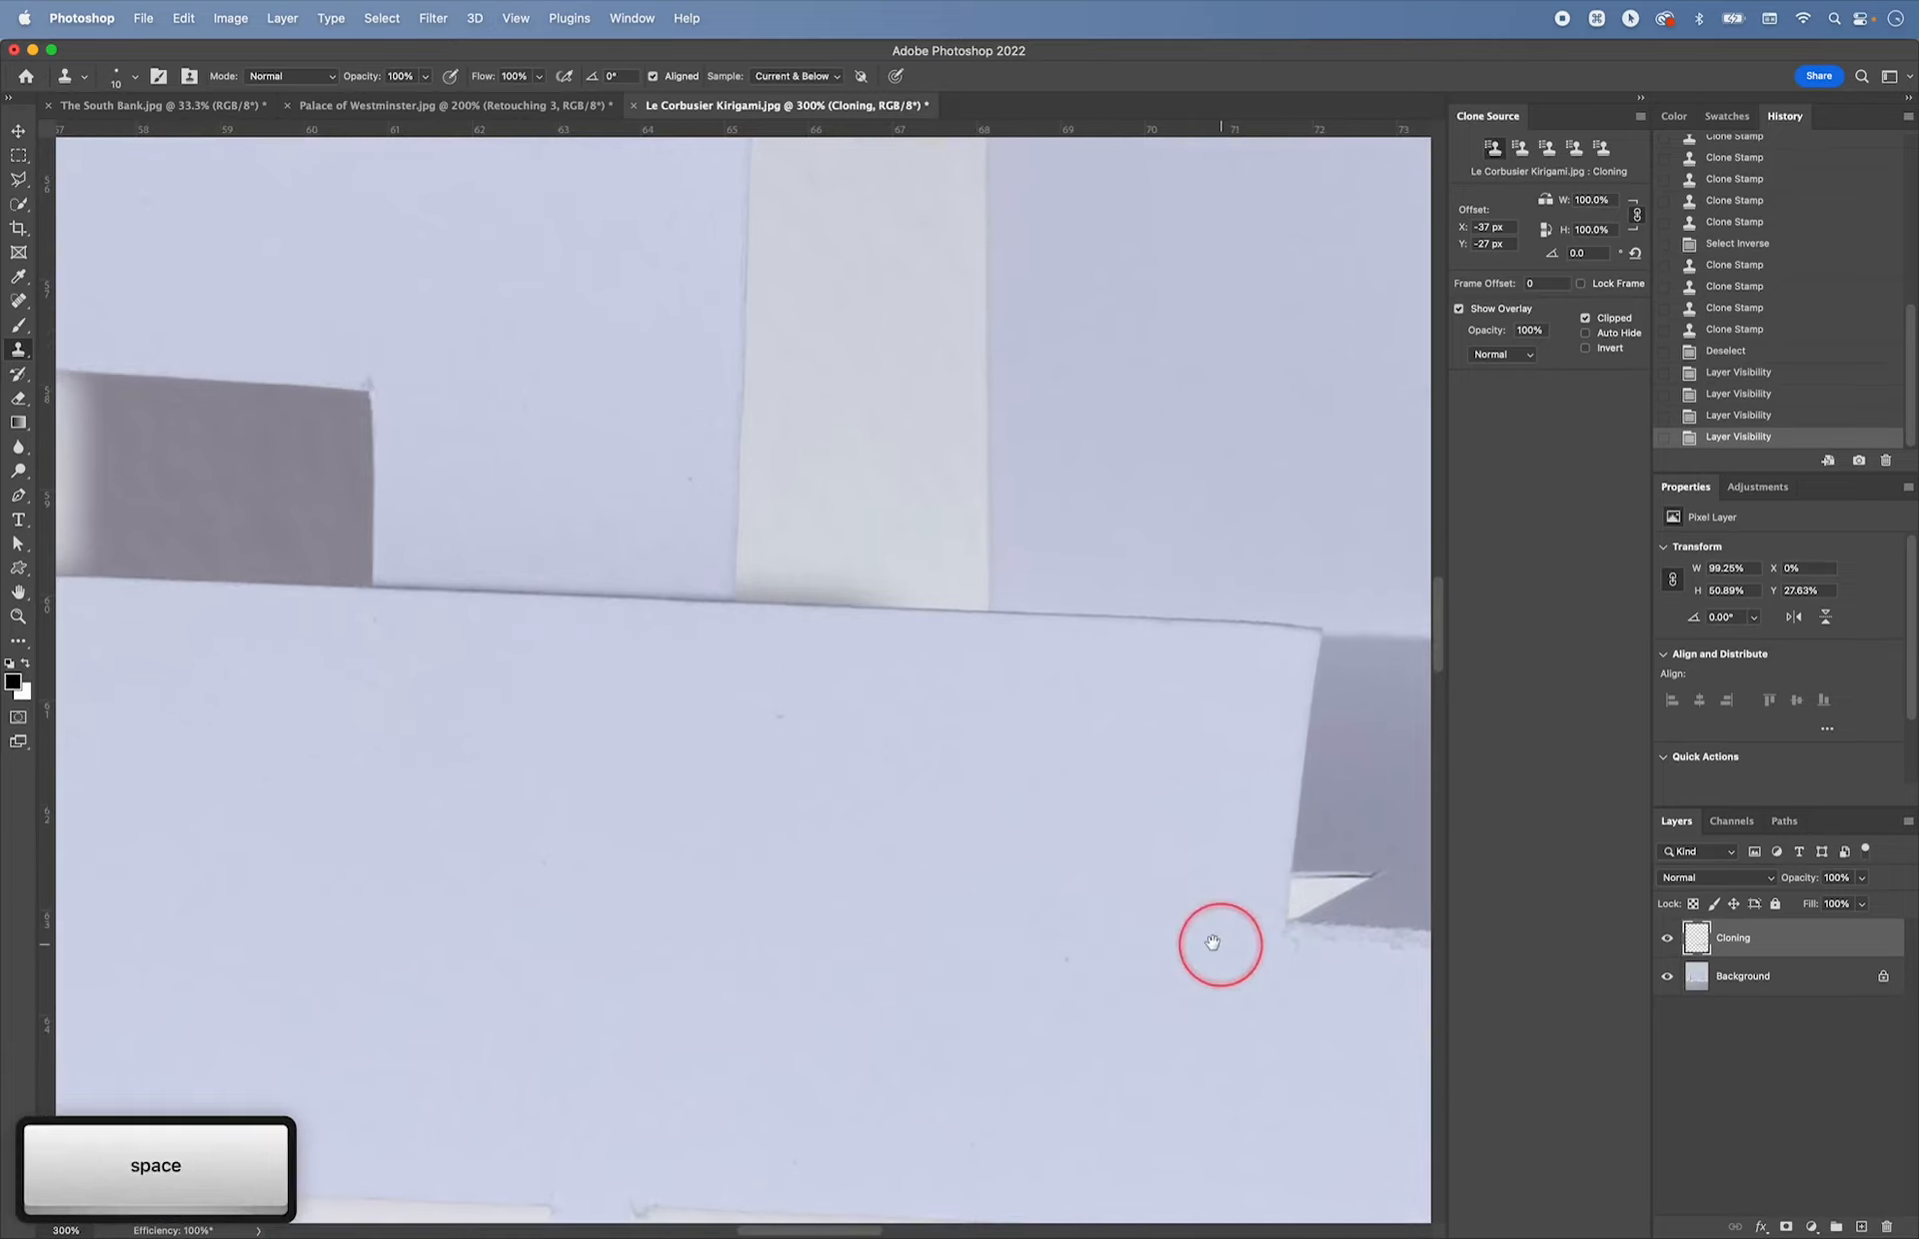
{"action": "left_click_drag", "start_coordinate": [1216, 933], "coordinate": [1070, 874]}
{"action": "left_click_drag", "start_coordinate": [921, 868], "coordinate": [1078, 892]}
{"action": "key", "text": "l"}
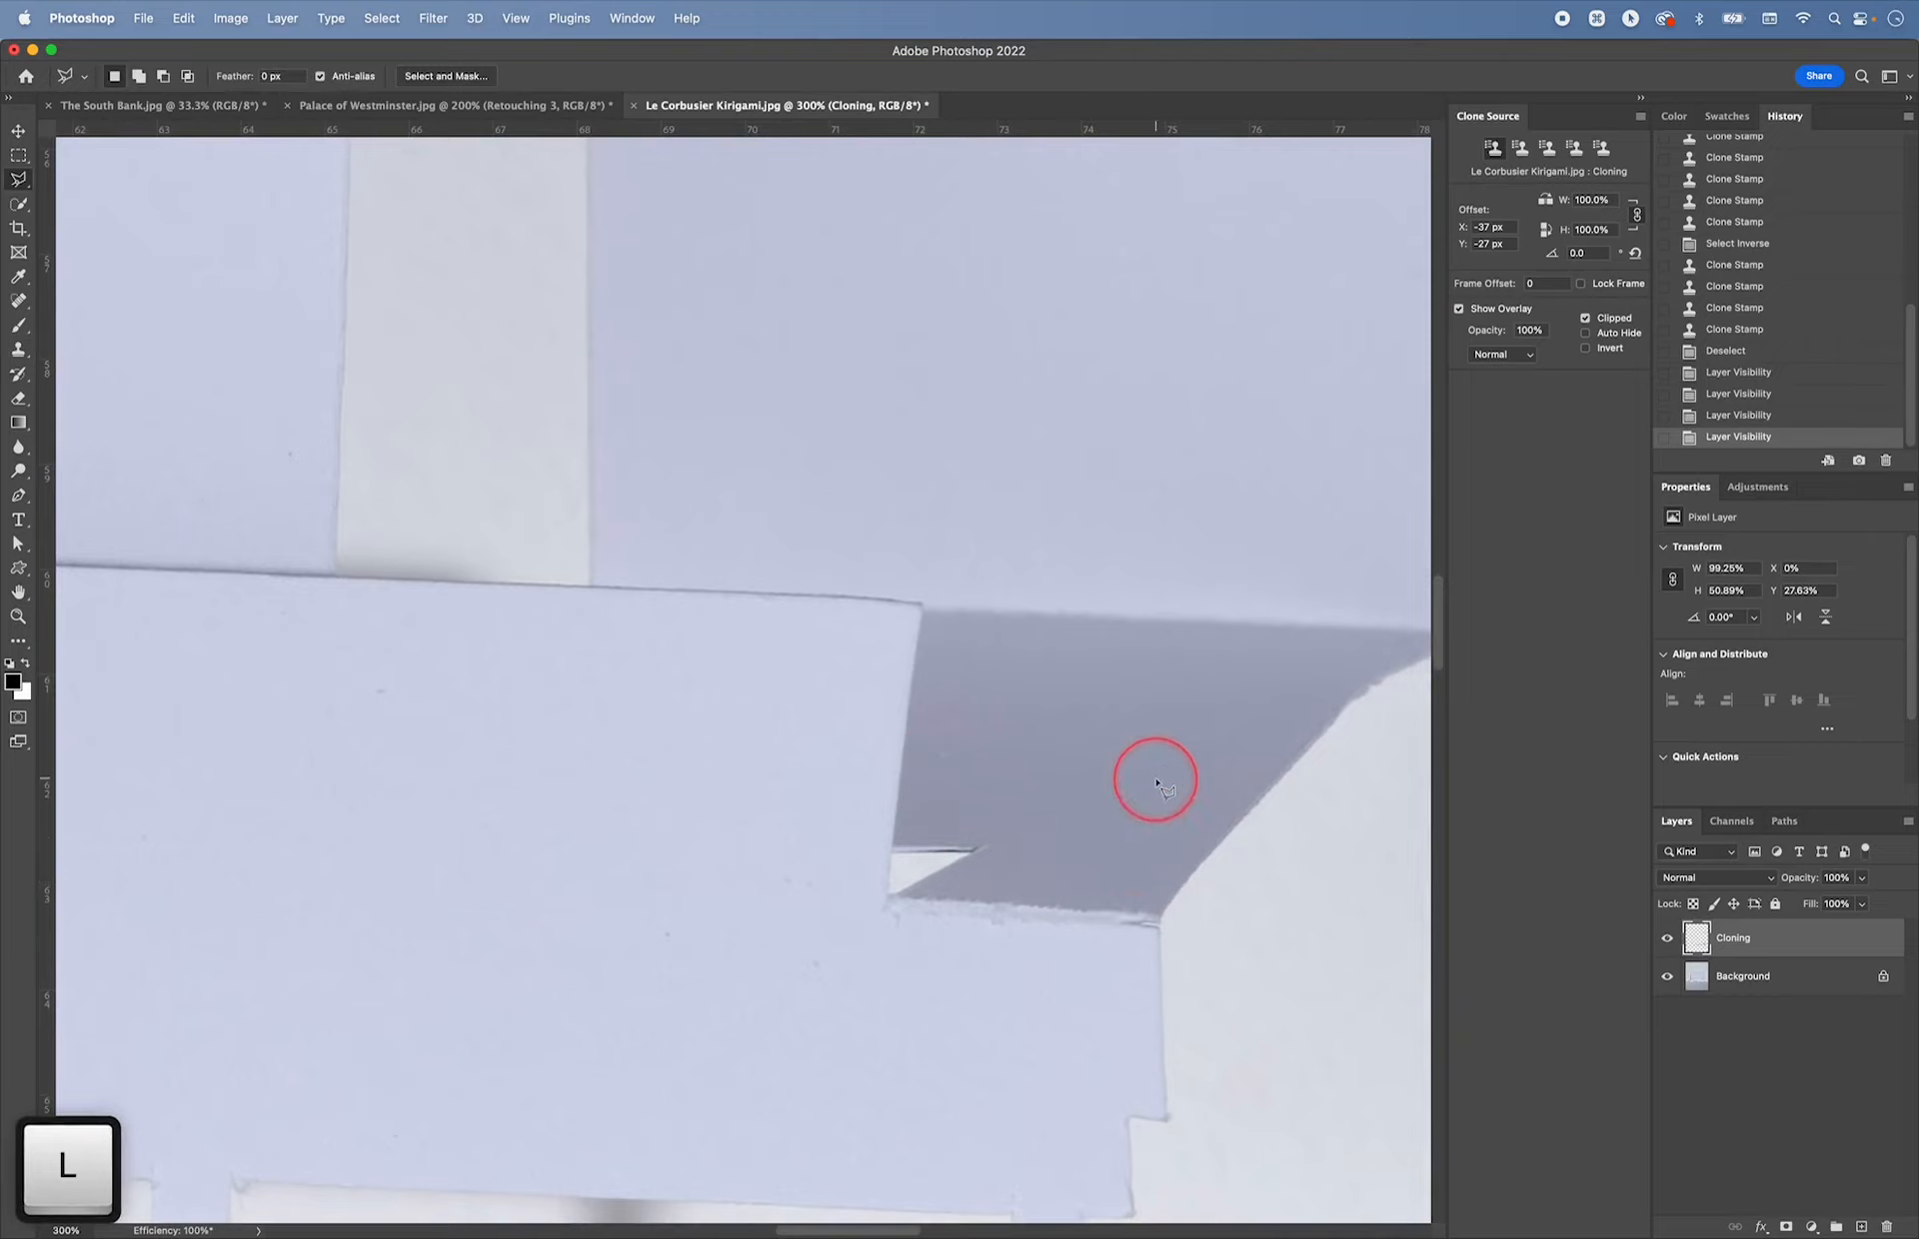
{"action": "mouse_move", "coordinate": [1157, 776]}
{"action": "left_mouse_down"}
{"action": "mouse_move", "coordinate": [1053, 836]}
{"action": "mouse_move", "coordinate": [994, 814]}
{"action": "left_mouse_up"}
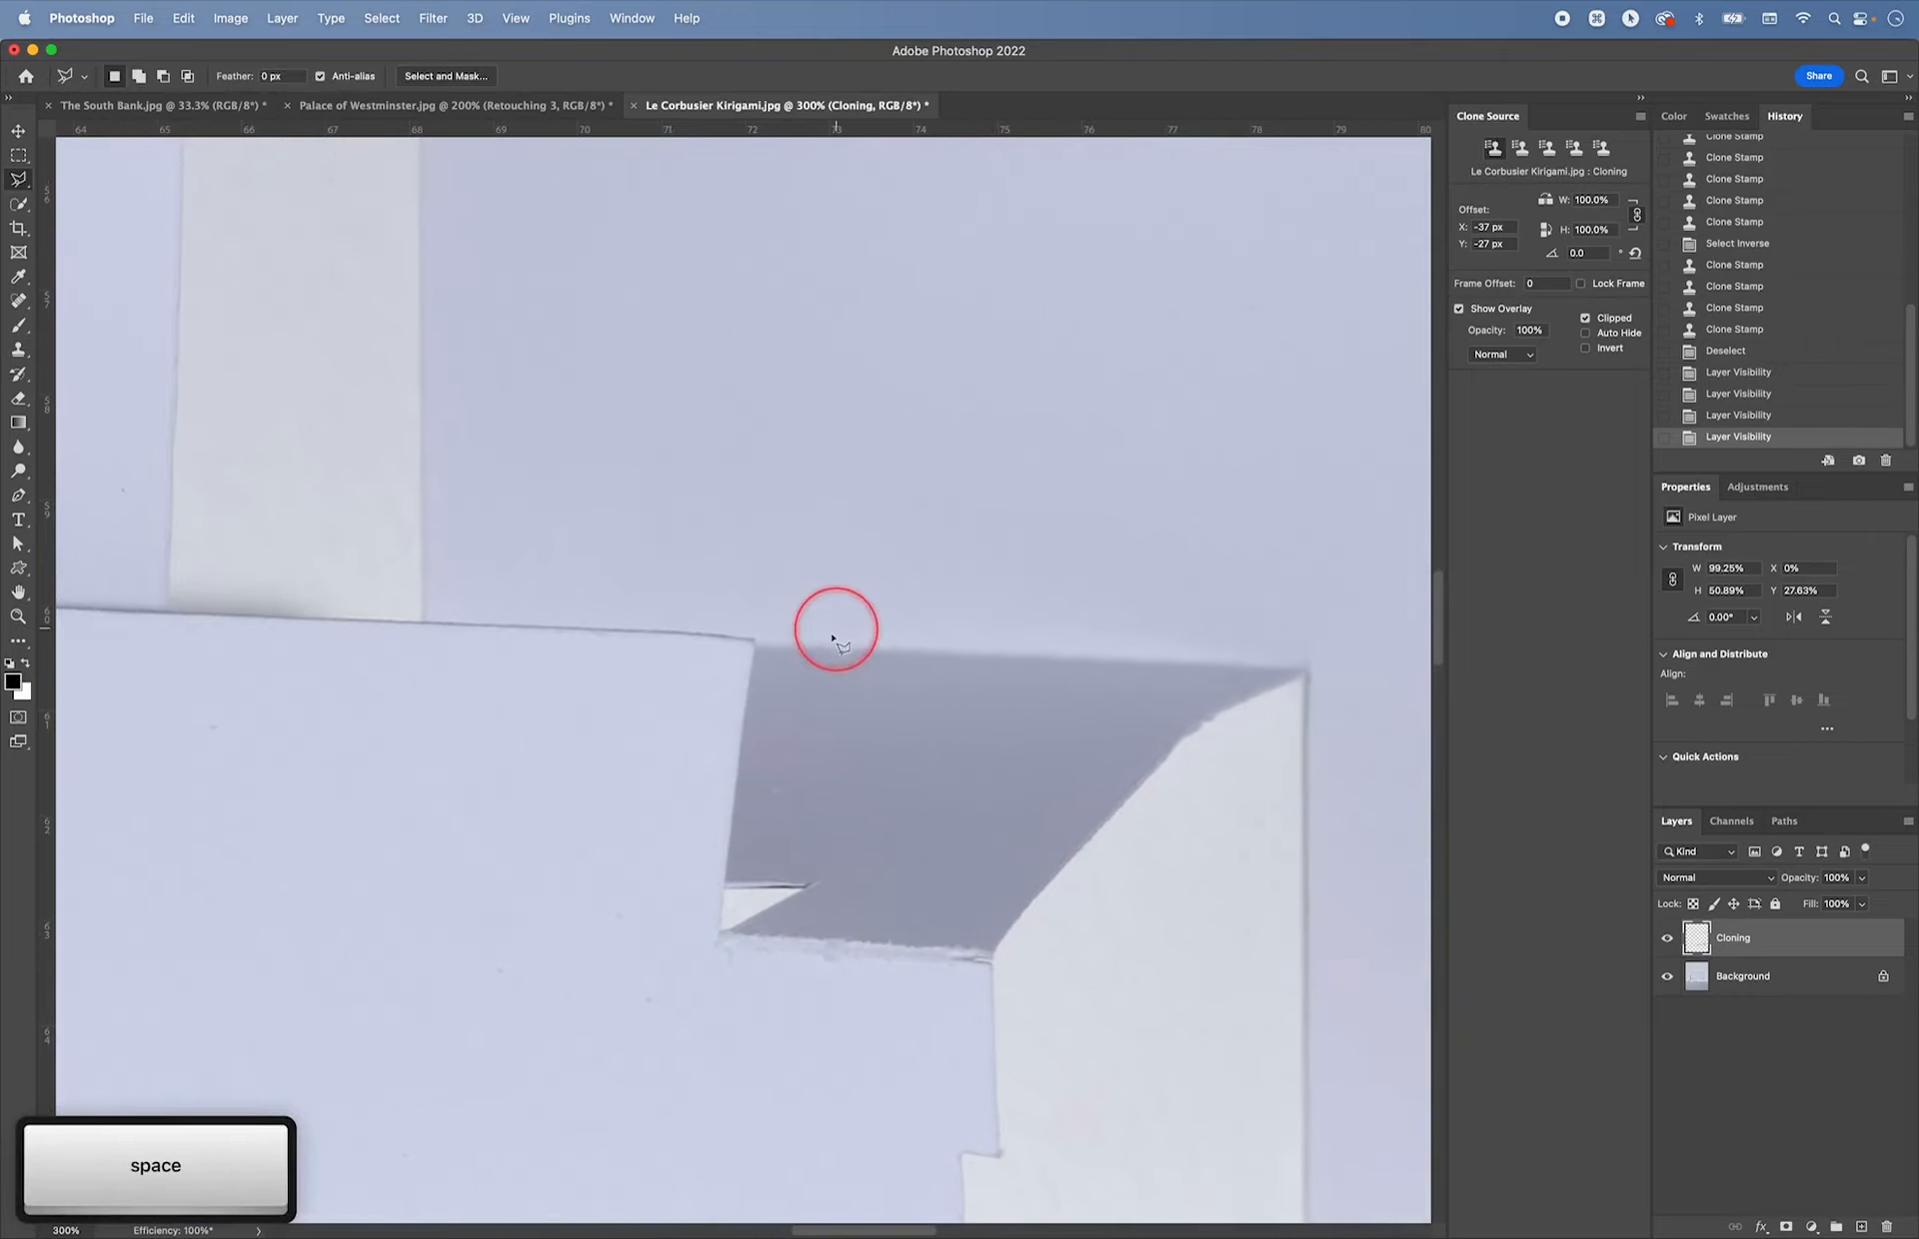
{"action": "left_click", "coordinate": [784, 643]}
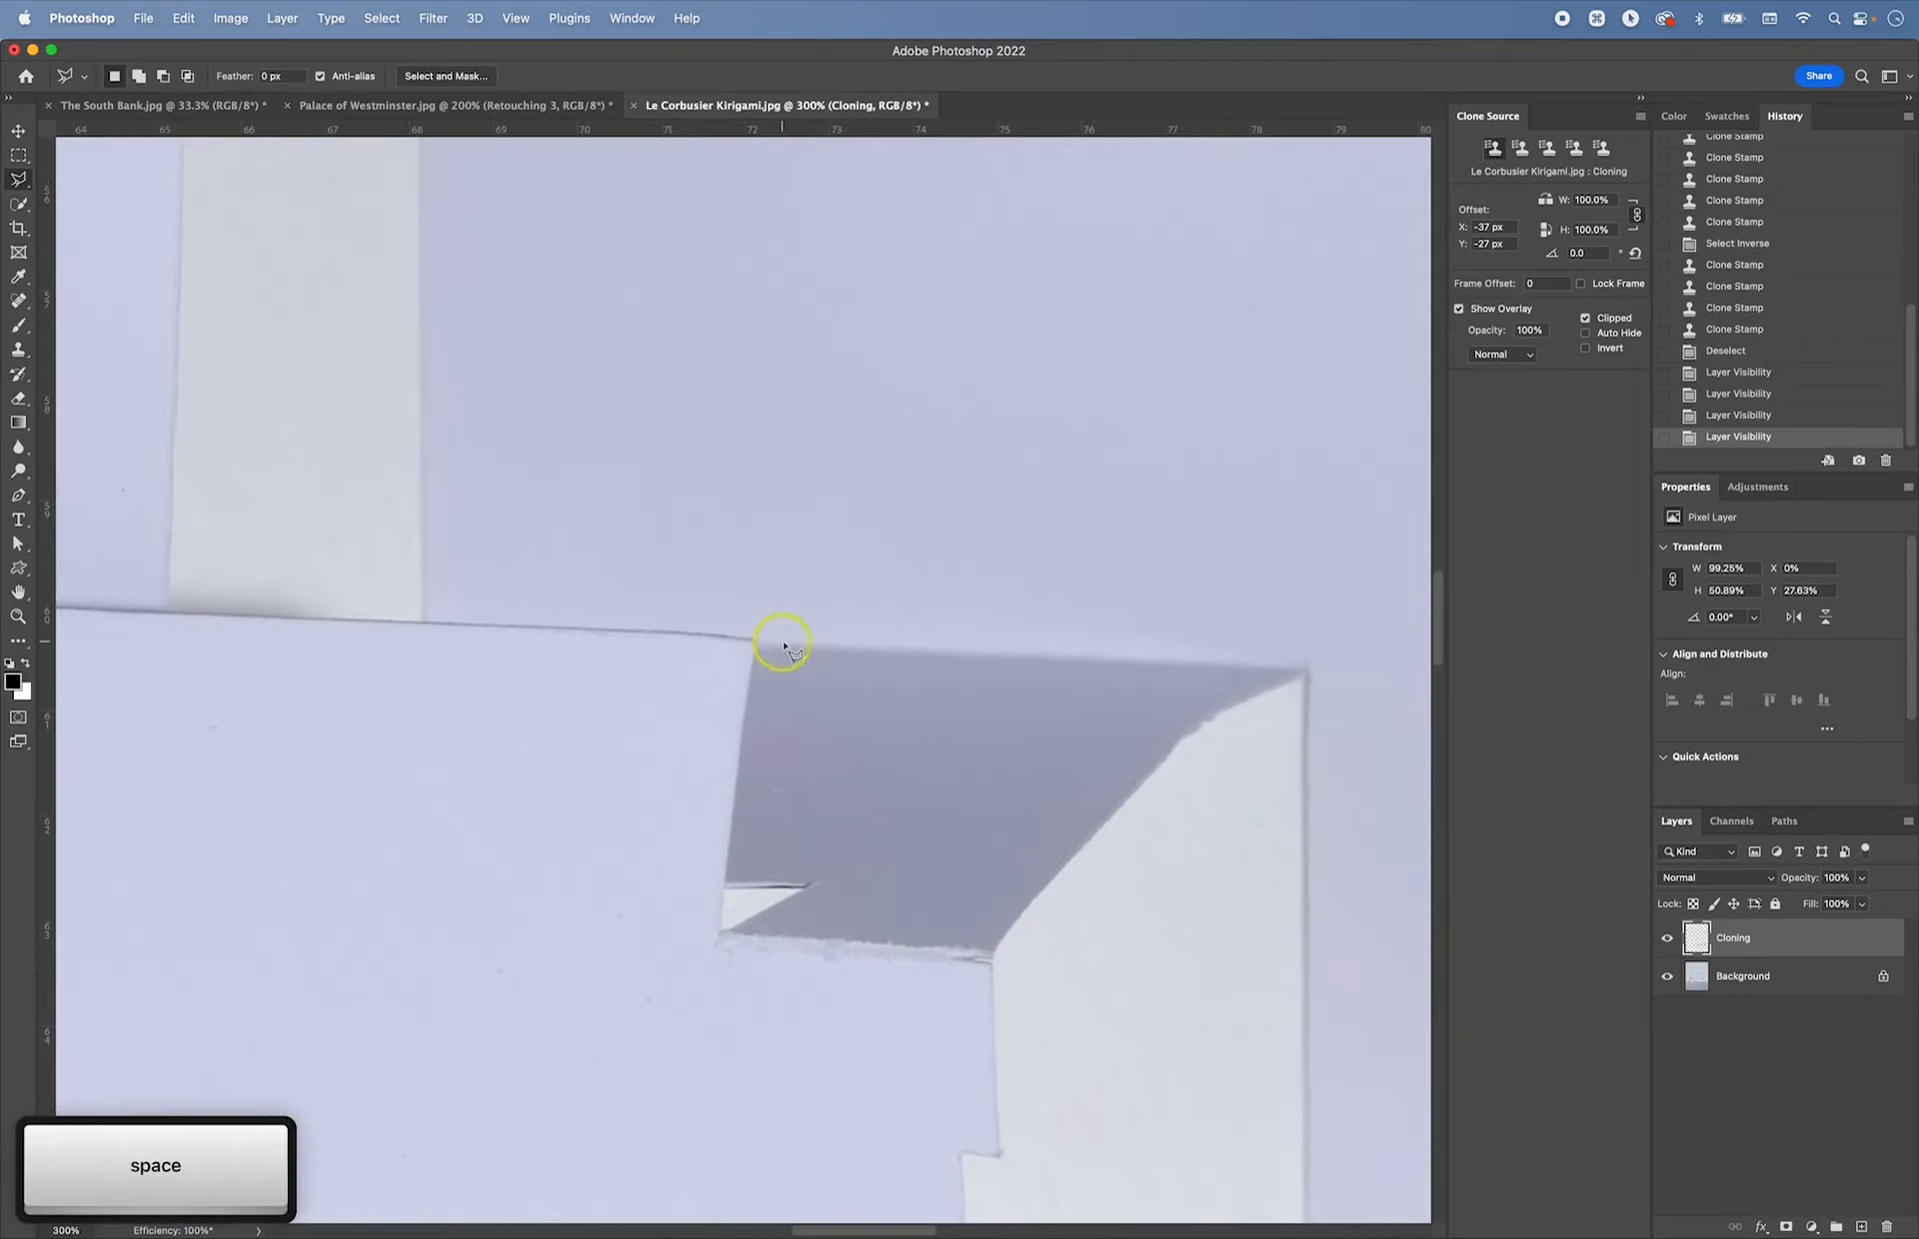
{"action": "left_click", "coordinate": [1307, 674]}
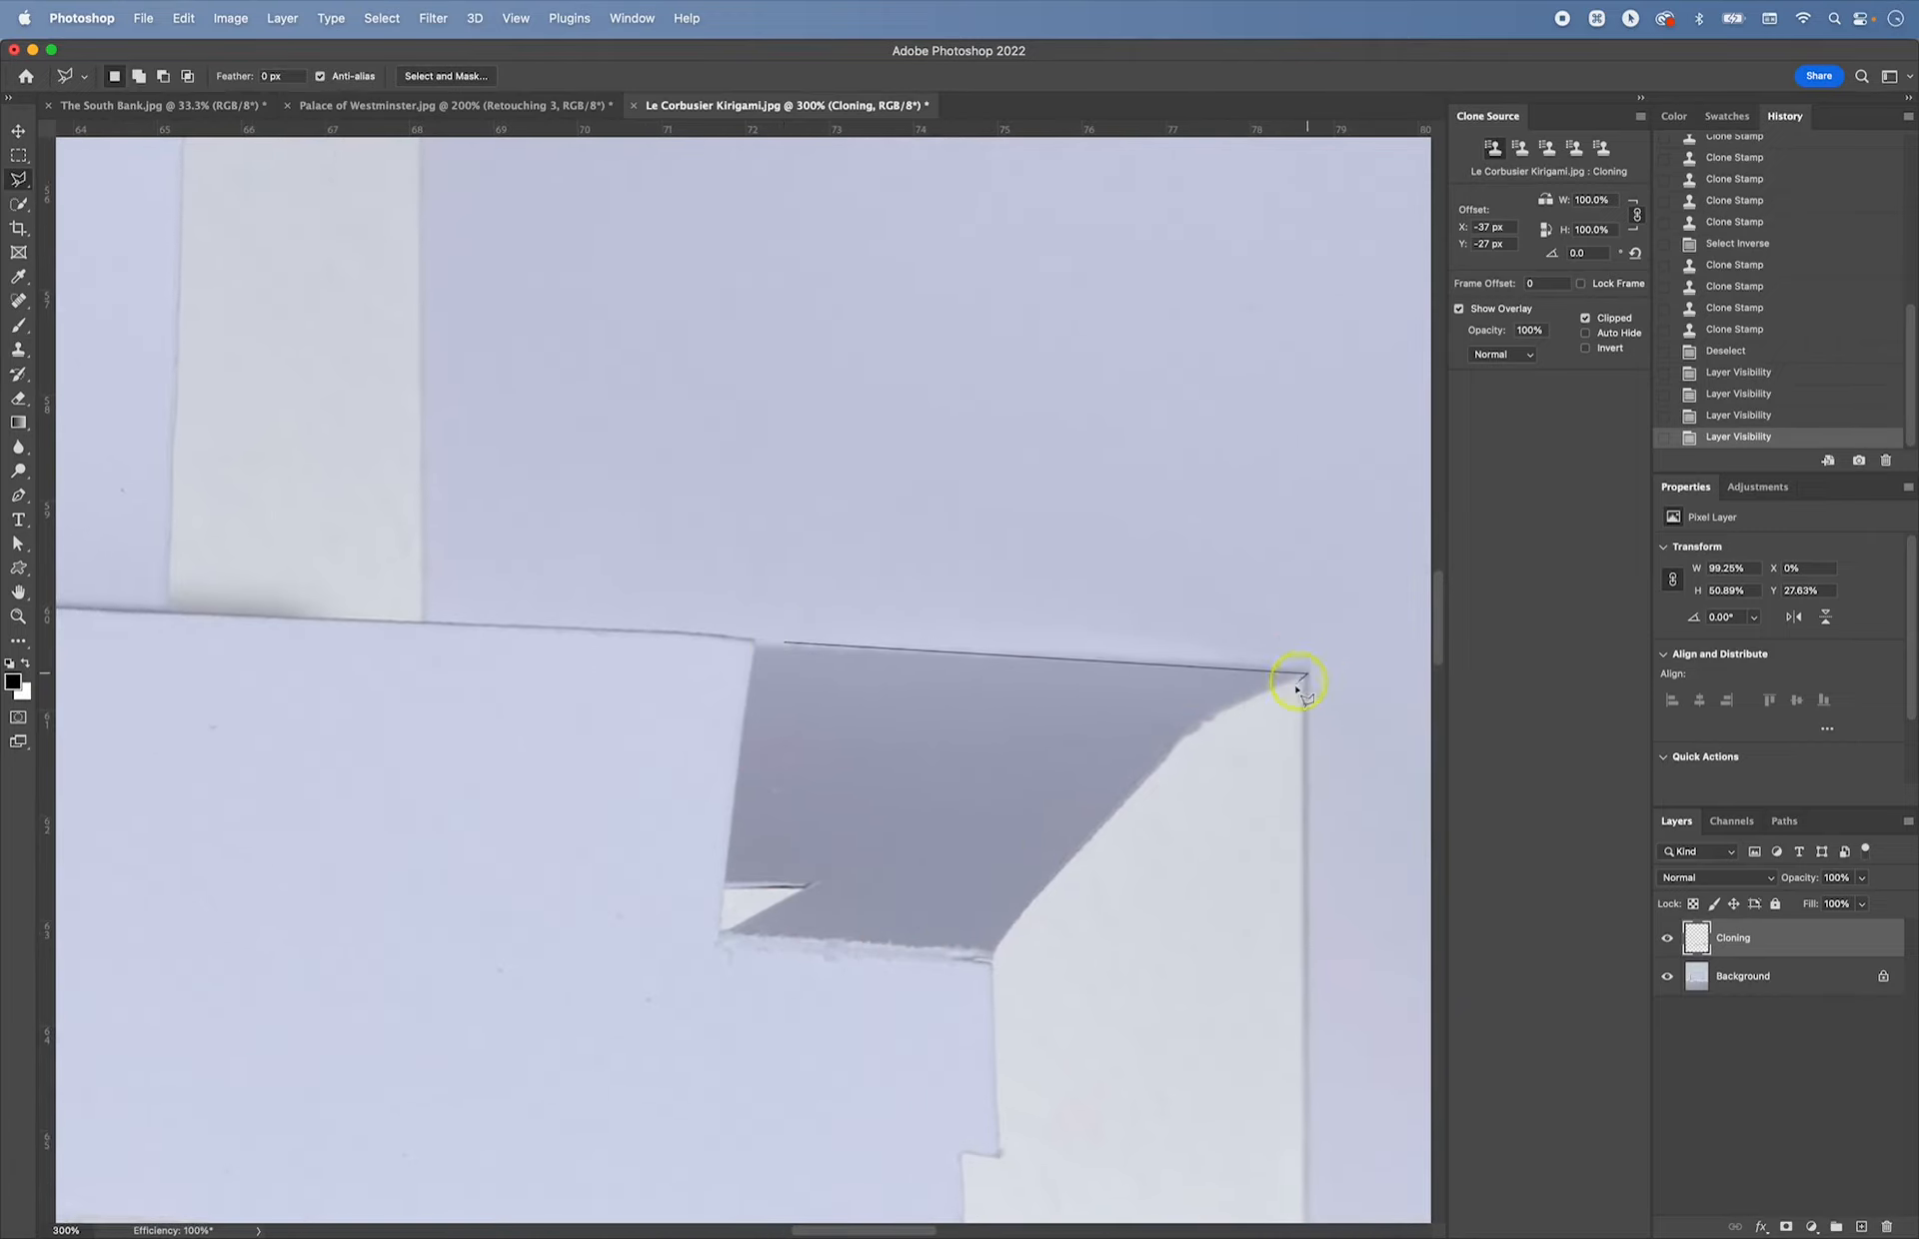
{"action": "left_click", "coordinate": [991, 962]}
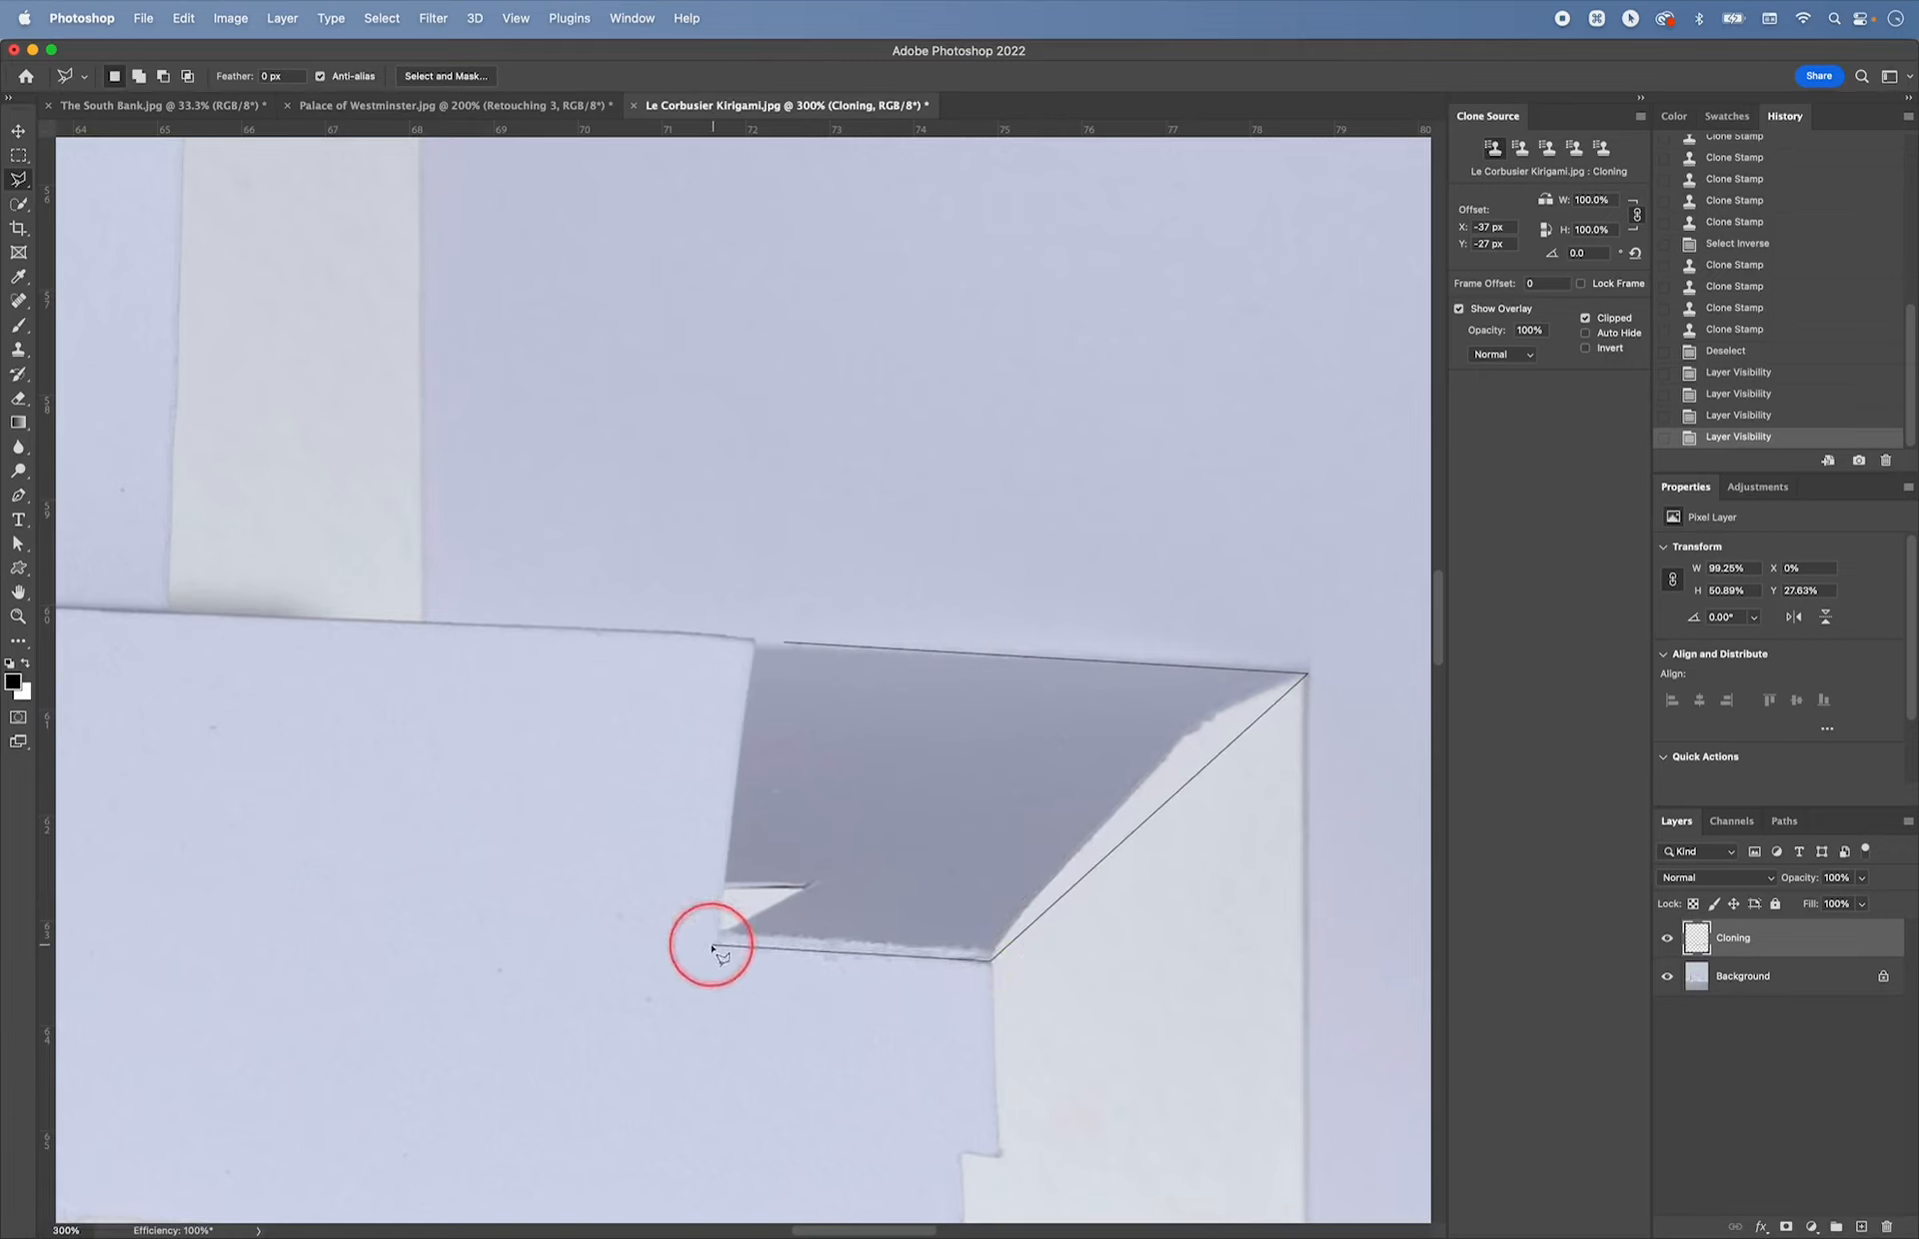
{"action": "left_click", "coordinate": [714, 946]}
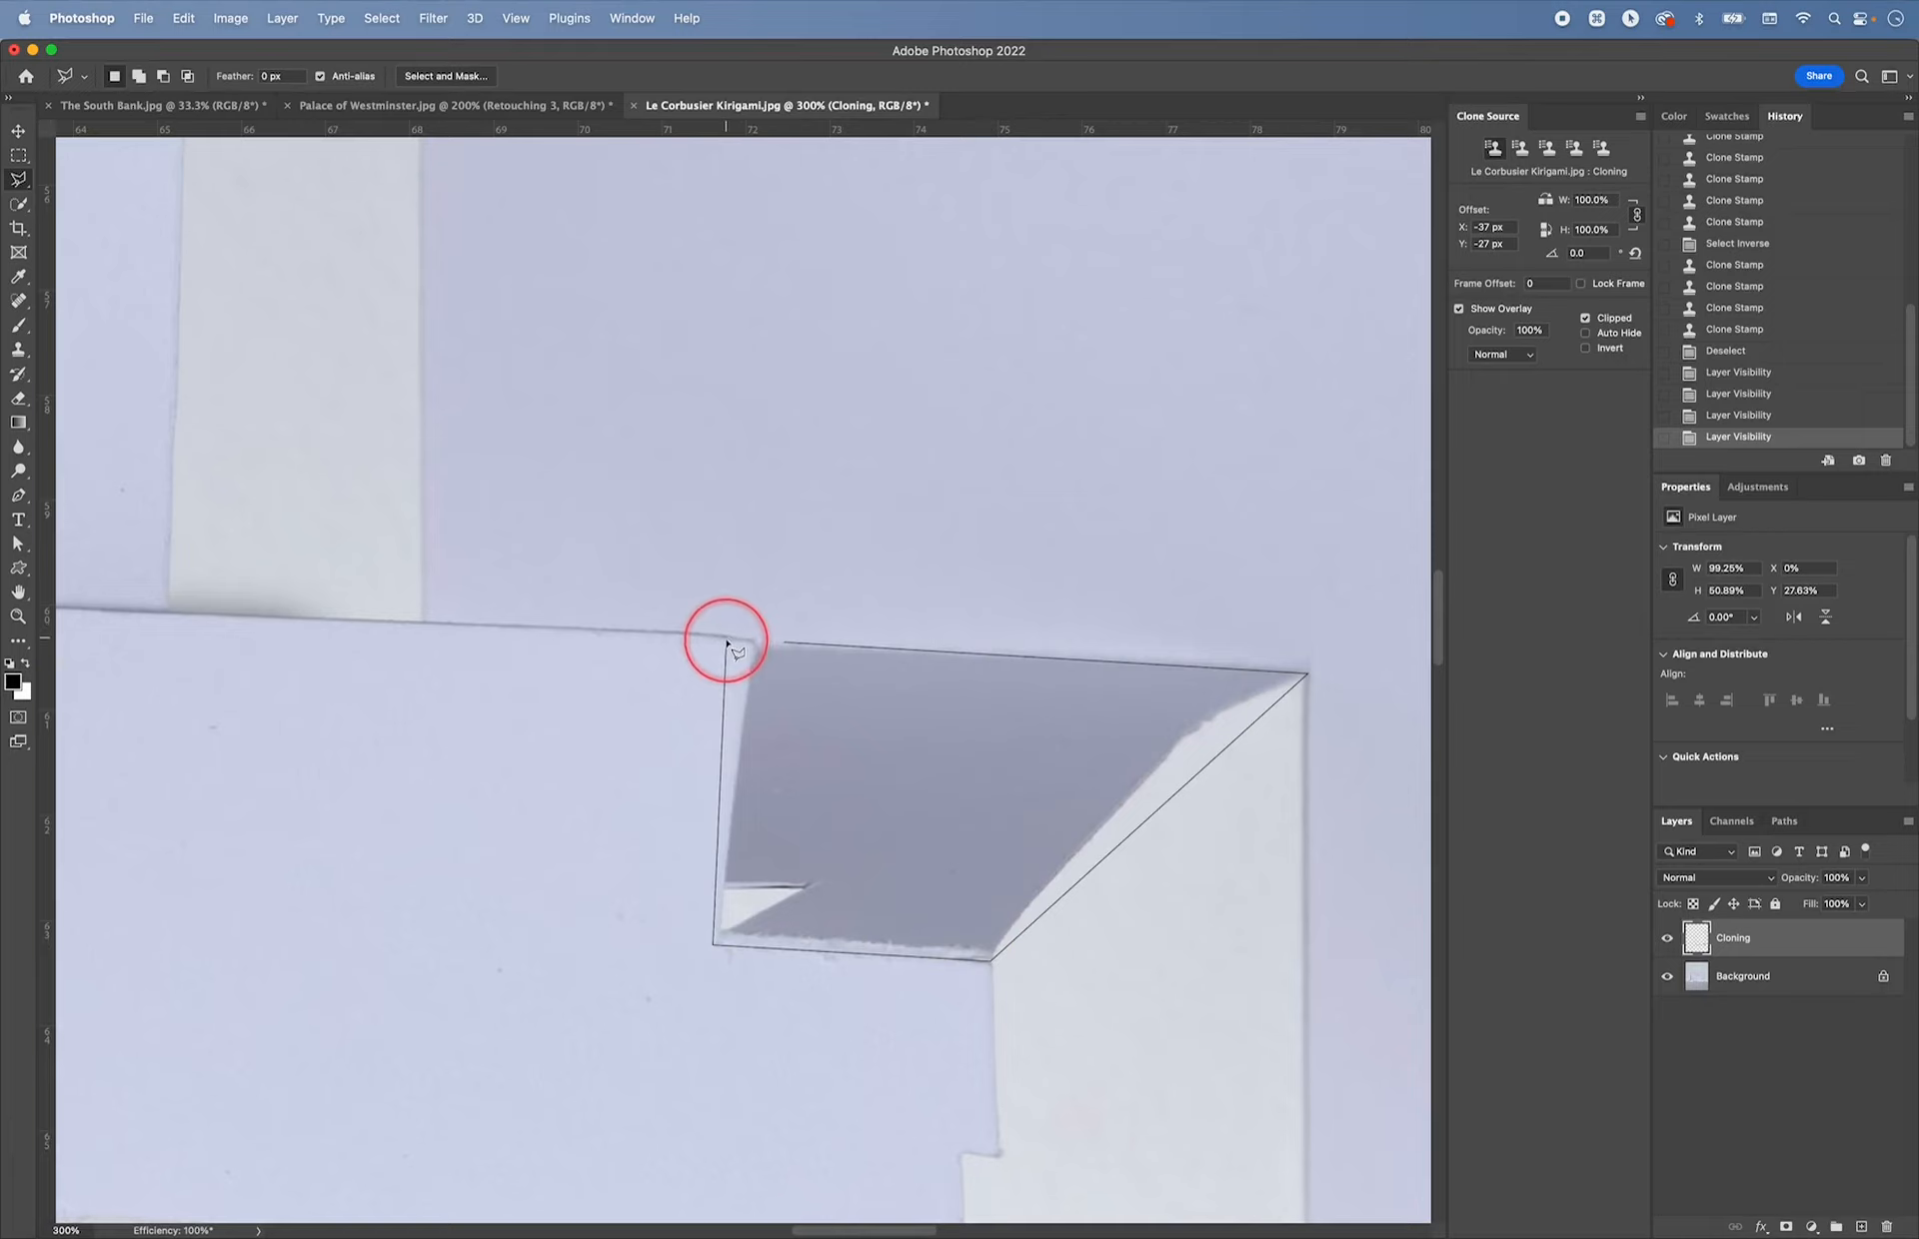
{"action": "left_click", "coordinate": [786, 642]}
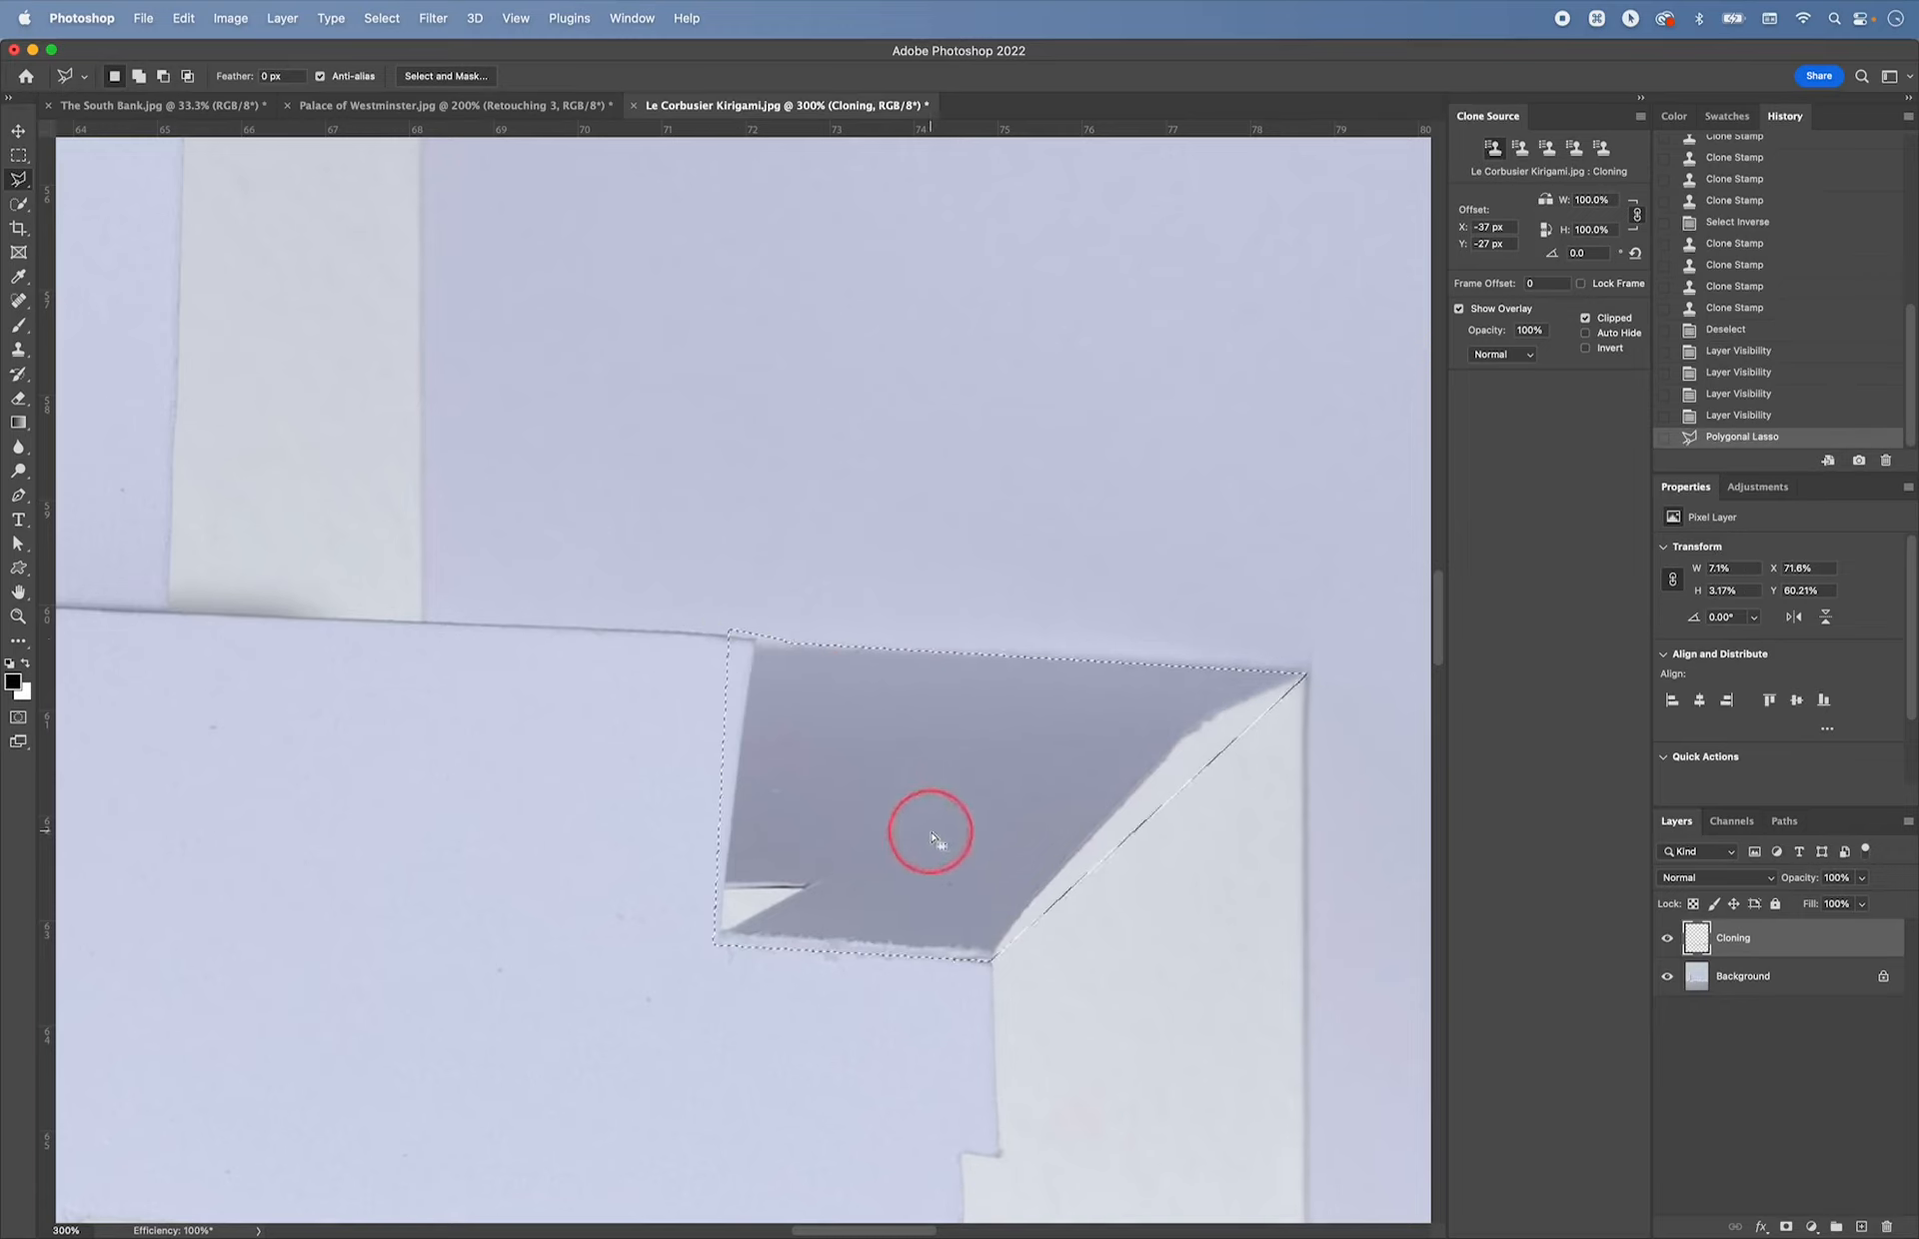
- Clone shadow tone over the white notch at the ledge's lower-left corner using a 45 px Clone Stamp brush
{"action": "key", "text": "s"}
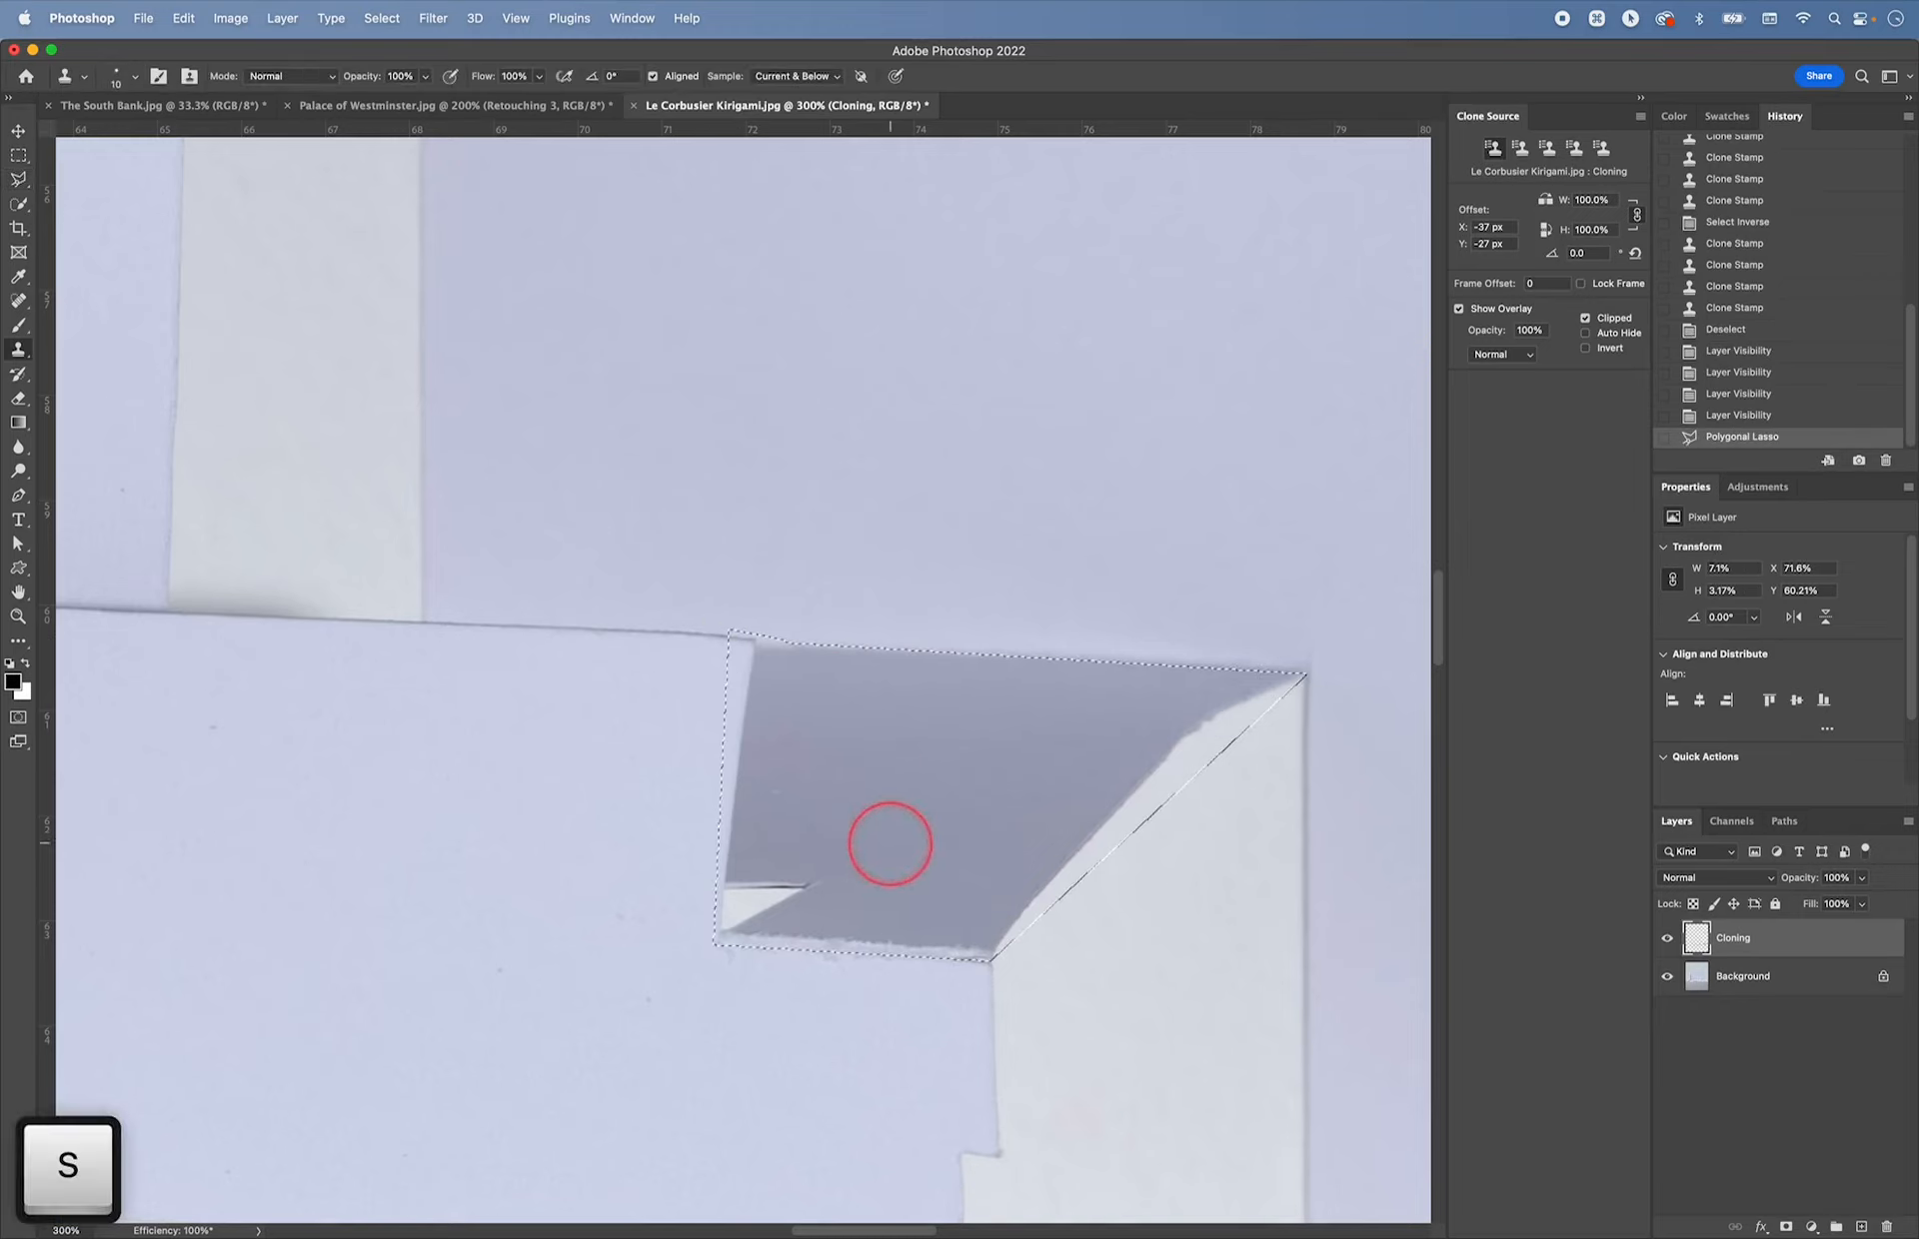
{"action": "key", "text": "bracketright"}
{"action": "key", "text": "bracketright"}
{"action": "key", "text": "bracketright"}
{"action": "key", "text": "bracketright"}
{"action": "key", "text": "bracketright"}
{"action": "key", "text": "bracketright"}
{"action": "key", "text": "bracketright"}
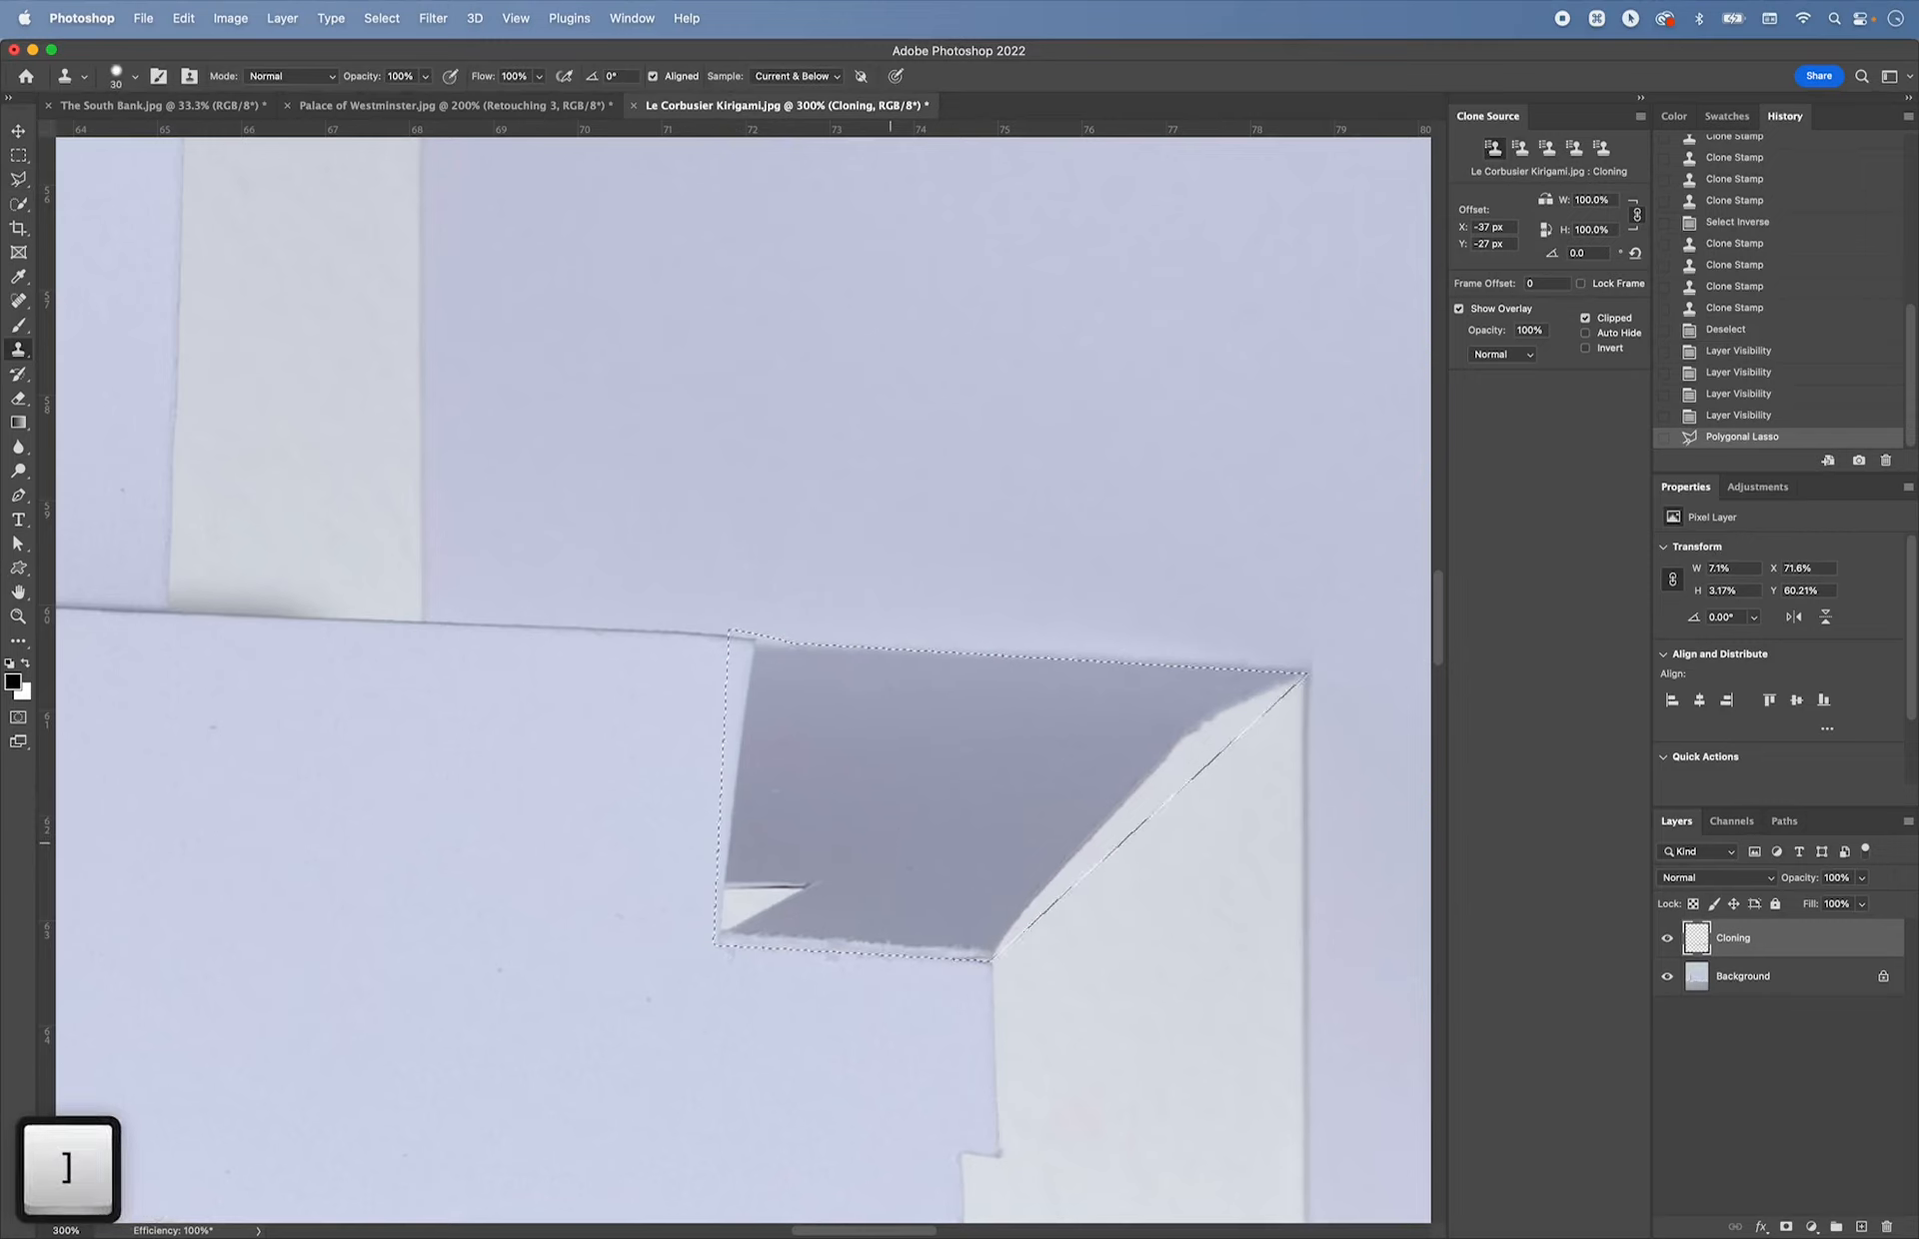
{"action": "left_click", "coordinate": [891, 857], "text": "alt"}
{"action": "left_click", "coordinate": [795, 890]}
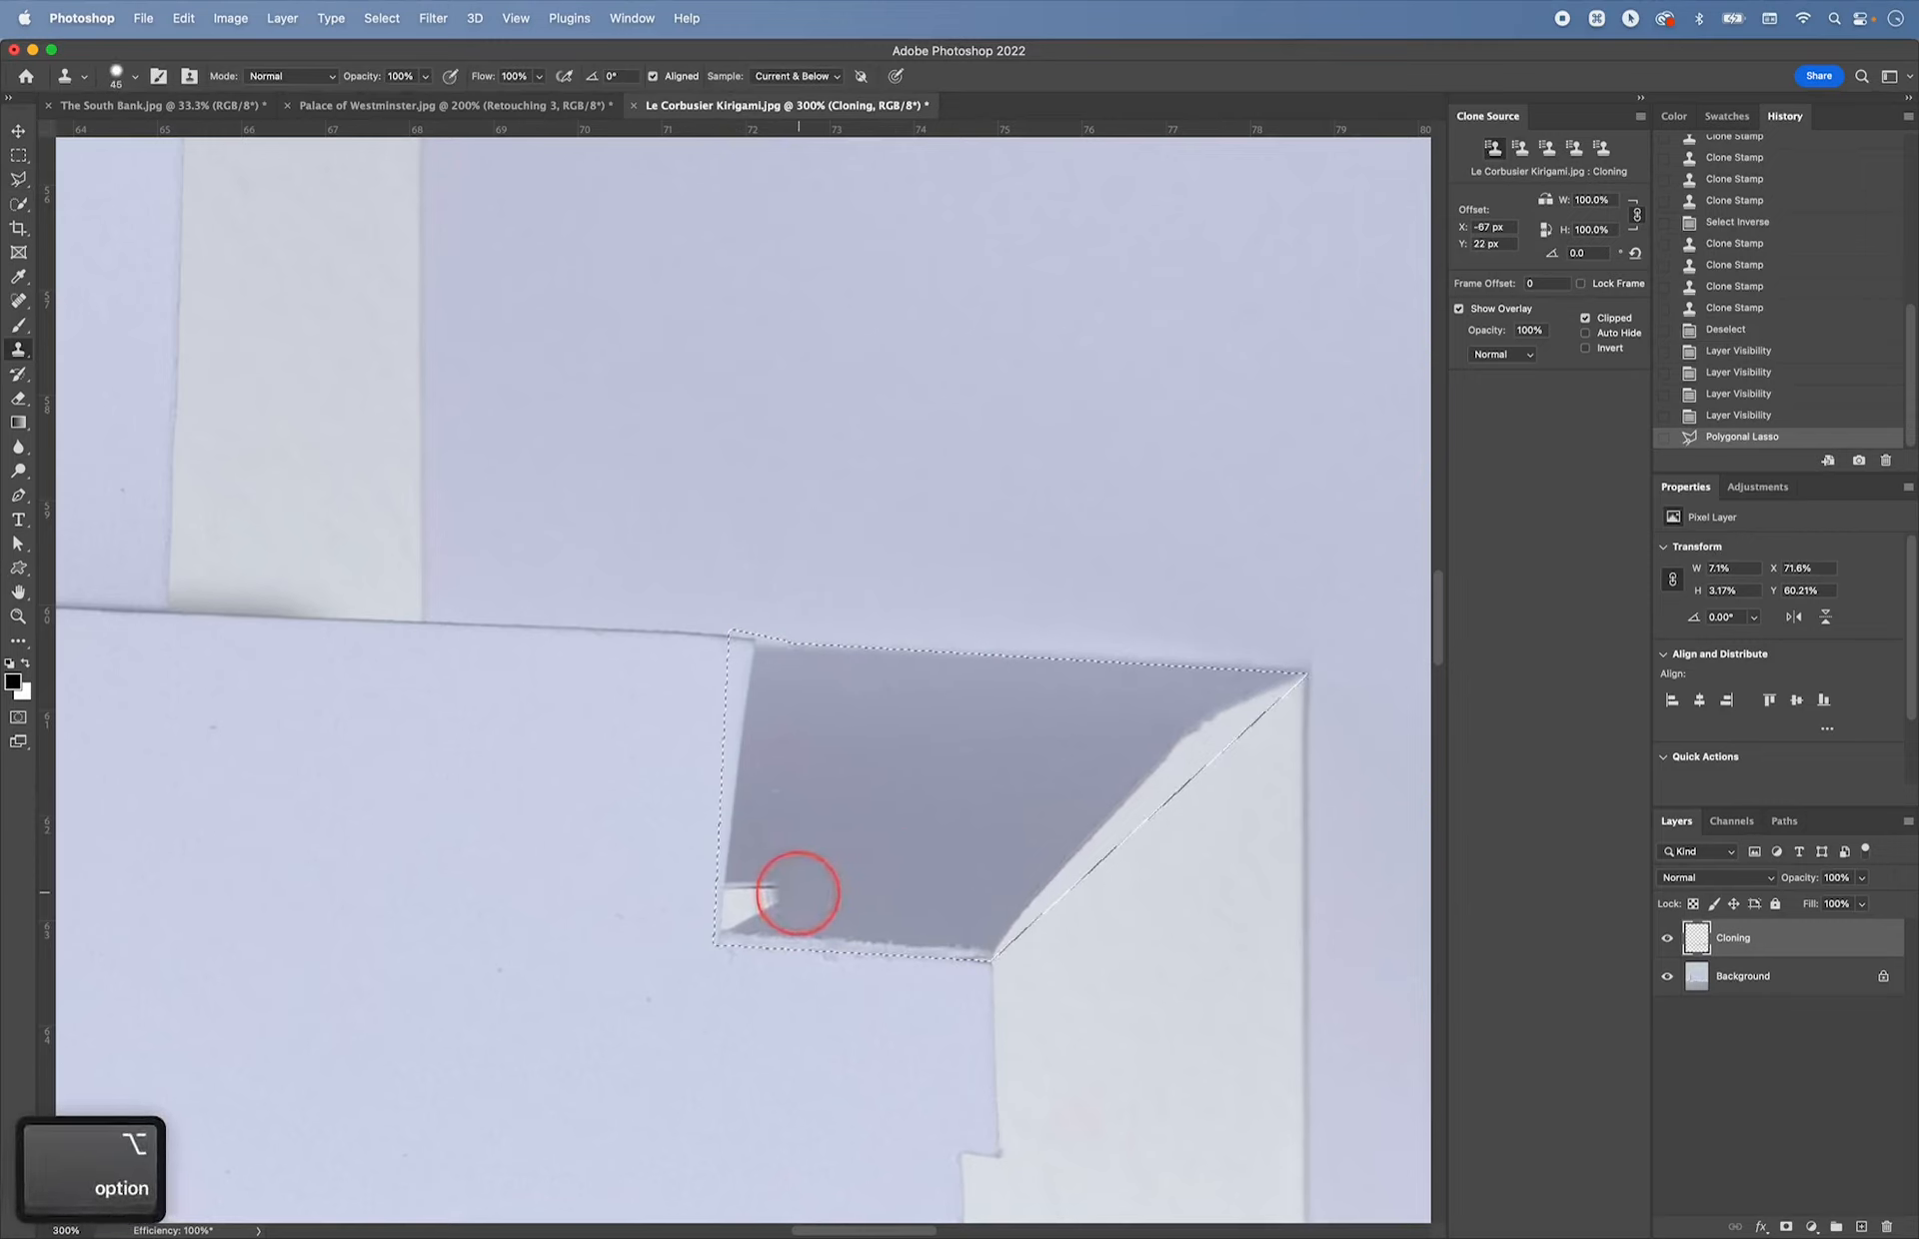
{"action": "left_click", "coordinate": [743, 904]}
{"action": "left_click", "coordinate": [733, 900]}
{"action": "left_click", "coordinate": [745, 925]}
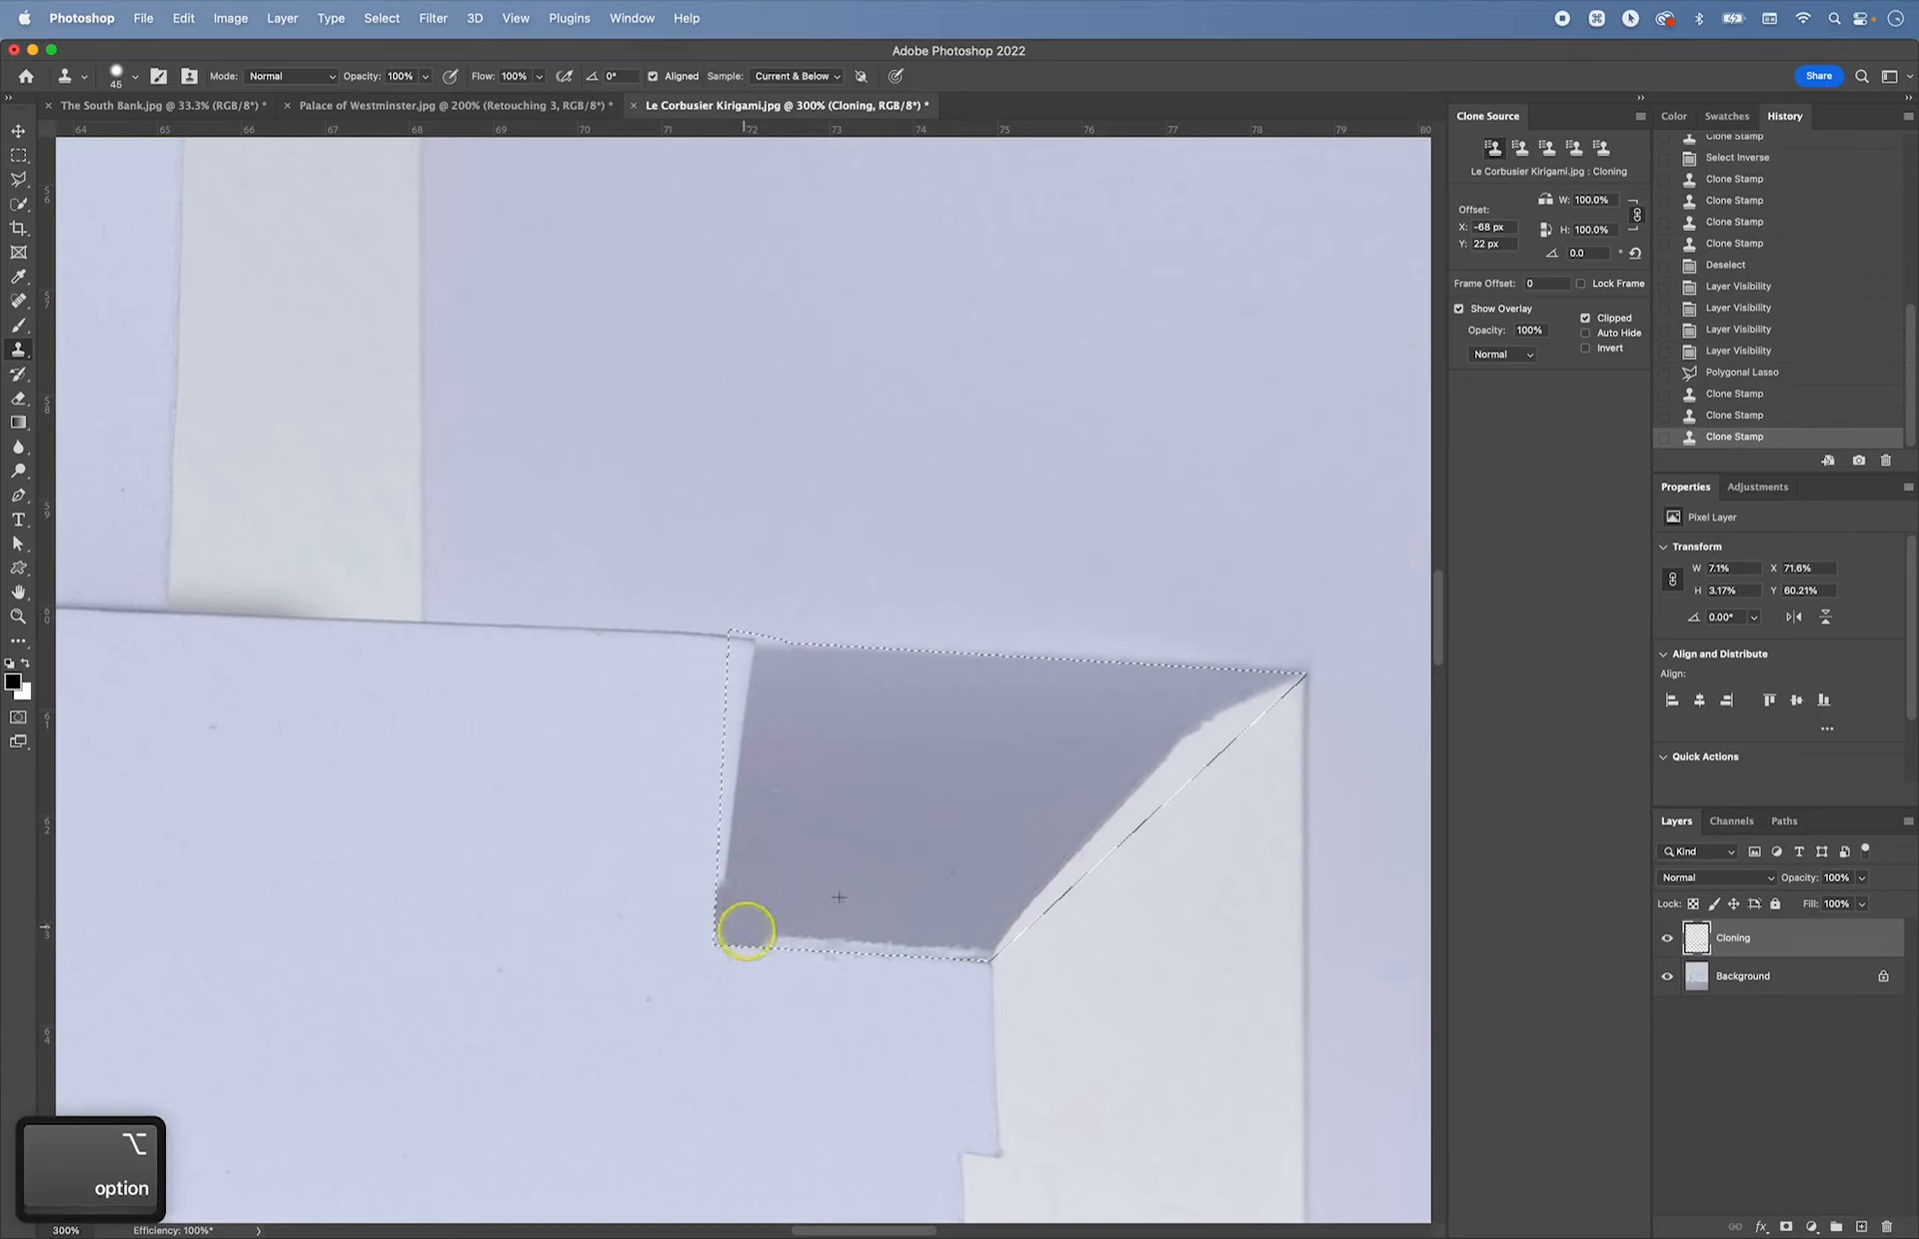
- Clone shadow tone along the dark ledge's bottom edge and up its diagonal edge to fill the selection
{"action": "left_click", "coordinate": [824, 896], "text": "alt"}
{"action": "mouse_move", "coordinate": [769, 947]}
{"action": "left_mouse_down"}
{"action": "mouse_move", "coordinate": [985, 947]}
{"action": "mouse_move", "coordinate": [979, 926]}
{"action": "mouse_move", "coordinate": [1183, 756]}
{"action": "mouse_move", "coordinate": [989, 919]}
{"action": "mouse_move", "coordinate": [970, 830]}
{"action": "mouse_move", "coordinate": [1164, 787]}
{"action": "mouse_move", "coordinate": [1268, 702]}
{"action": "left_mouse_up"}
{"action": "left_click", "coordinate": [906, 855], "text": "alt"}
{"action": "left_click", "coordinate": [981, 938]}
{"action": "left_click", "coordinate": [963, 878], "text": "alt"}
{"action": "left_click", "coordinate": [998, 927]}
- Resample the shadow tone and clone it into the ledge's upper-right area to even out the filled tip
{"action": "left_click", "coordinate": [968, 829], "text": "alt"}
{"action": "left_click", "coordinate": [990, 759], "text": "alt"}
{"action": "left_click", "coordinate": [1213, 689]}
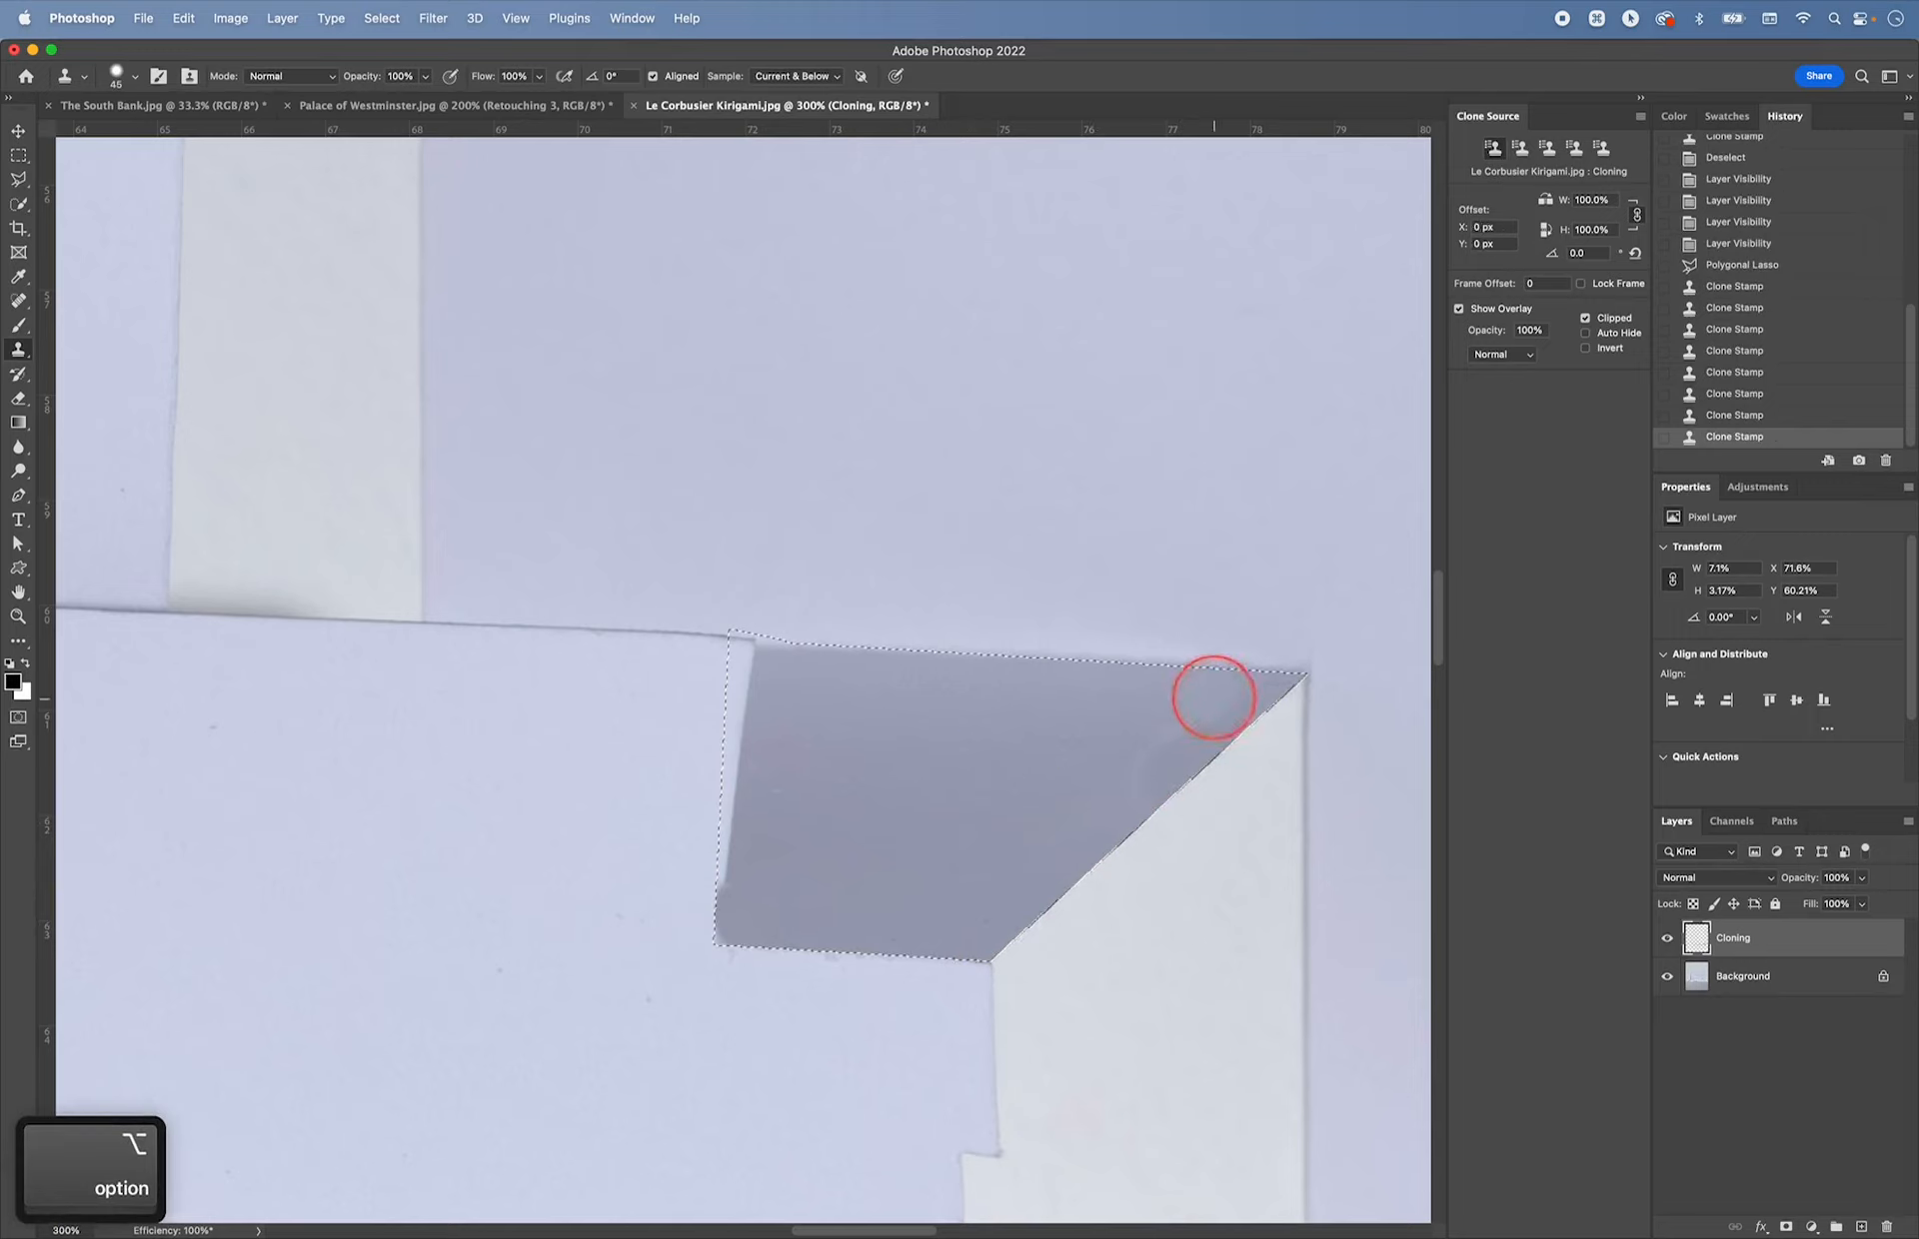
{"action": "left_click", "coordinate": [1019, 741], "text": "alt"}
{"action": "left_click", "coordinate": [1162, 712]}
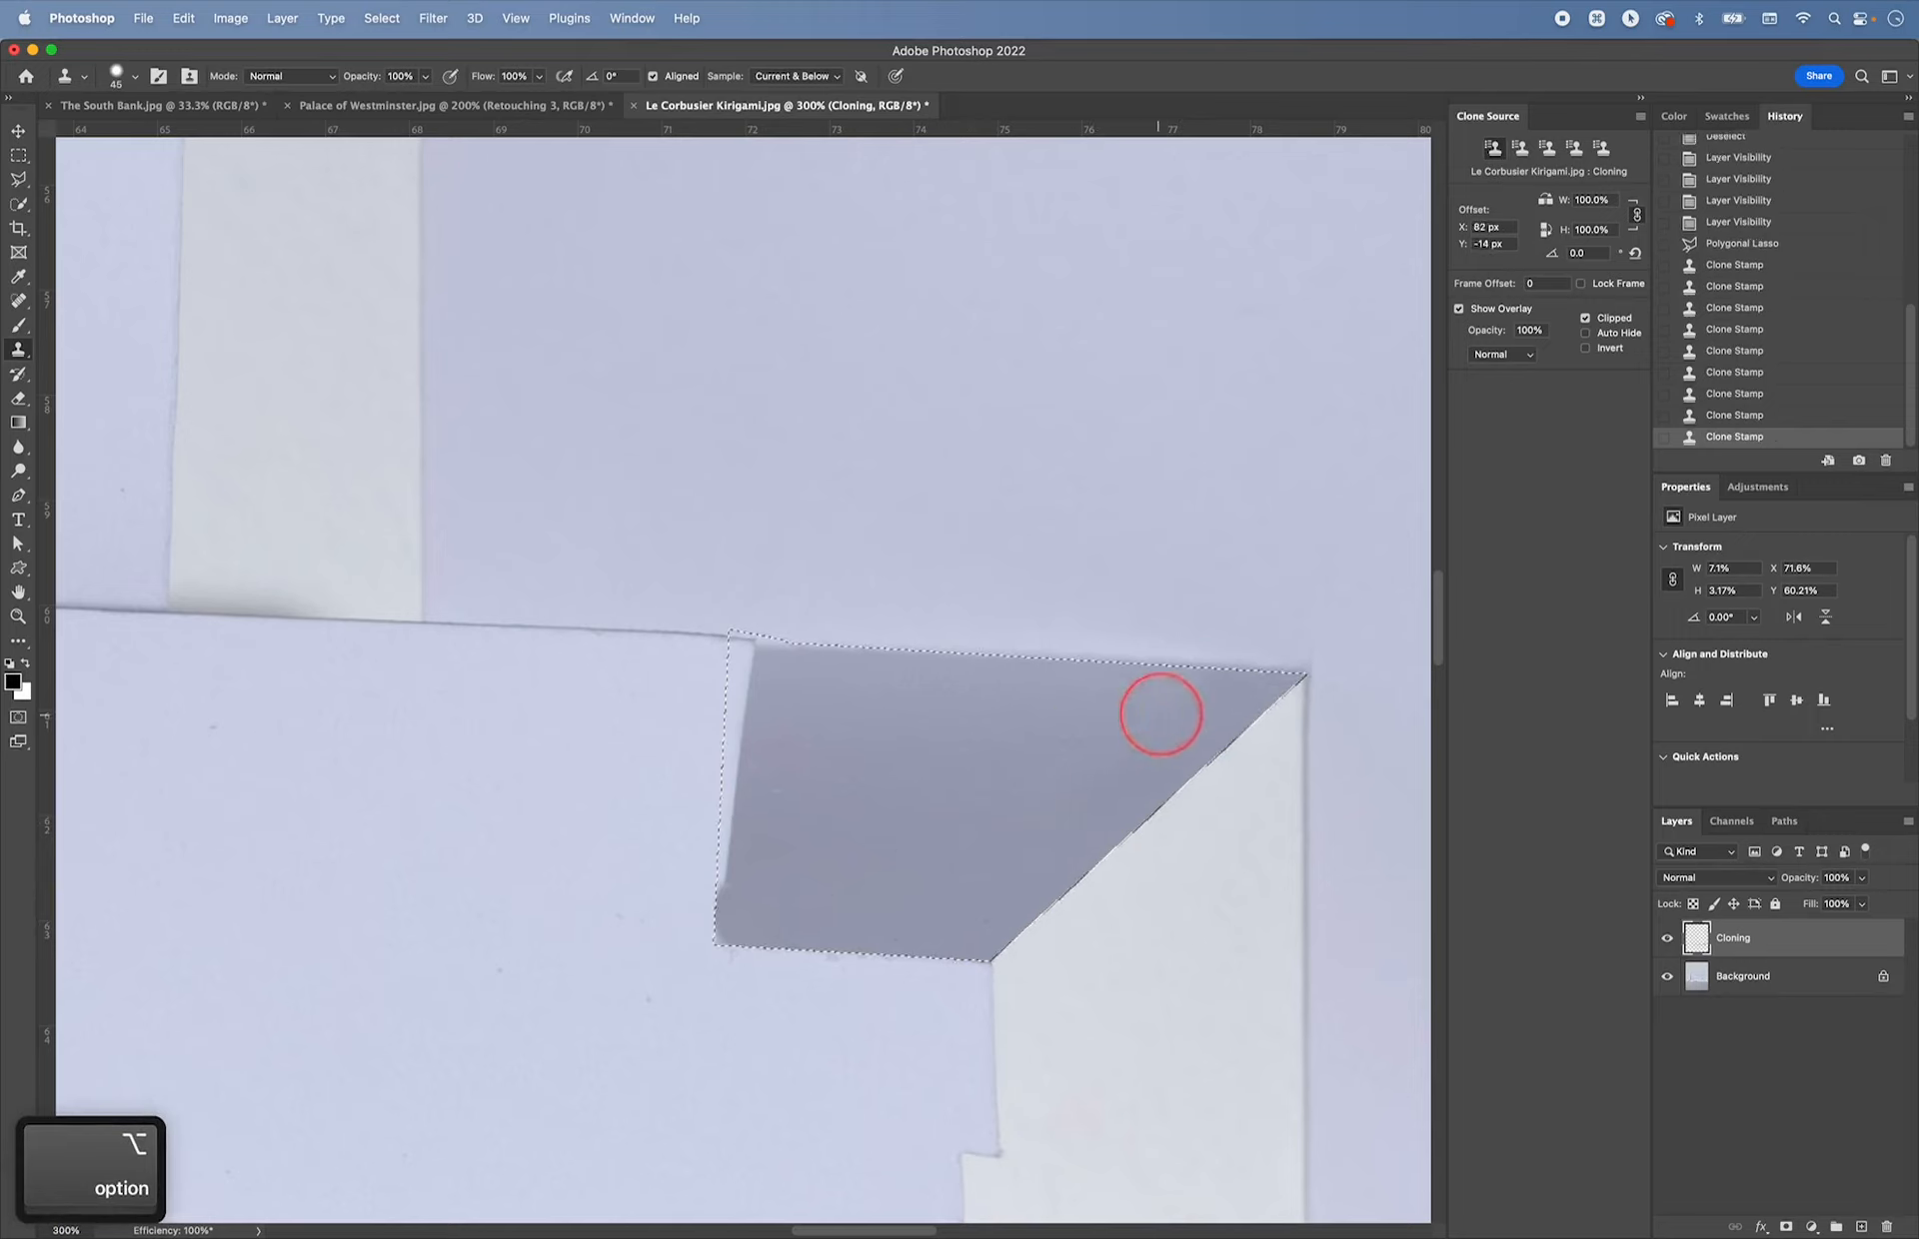
{"action": "left_click", "coordinate": [1011, 802], "text": "alt"}
{"action": "left_click_drag", "start_coordinate": [1111, 725], "coordinate": [1143, 697]}
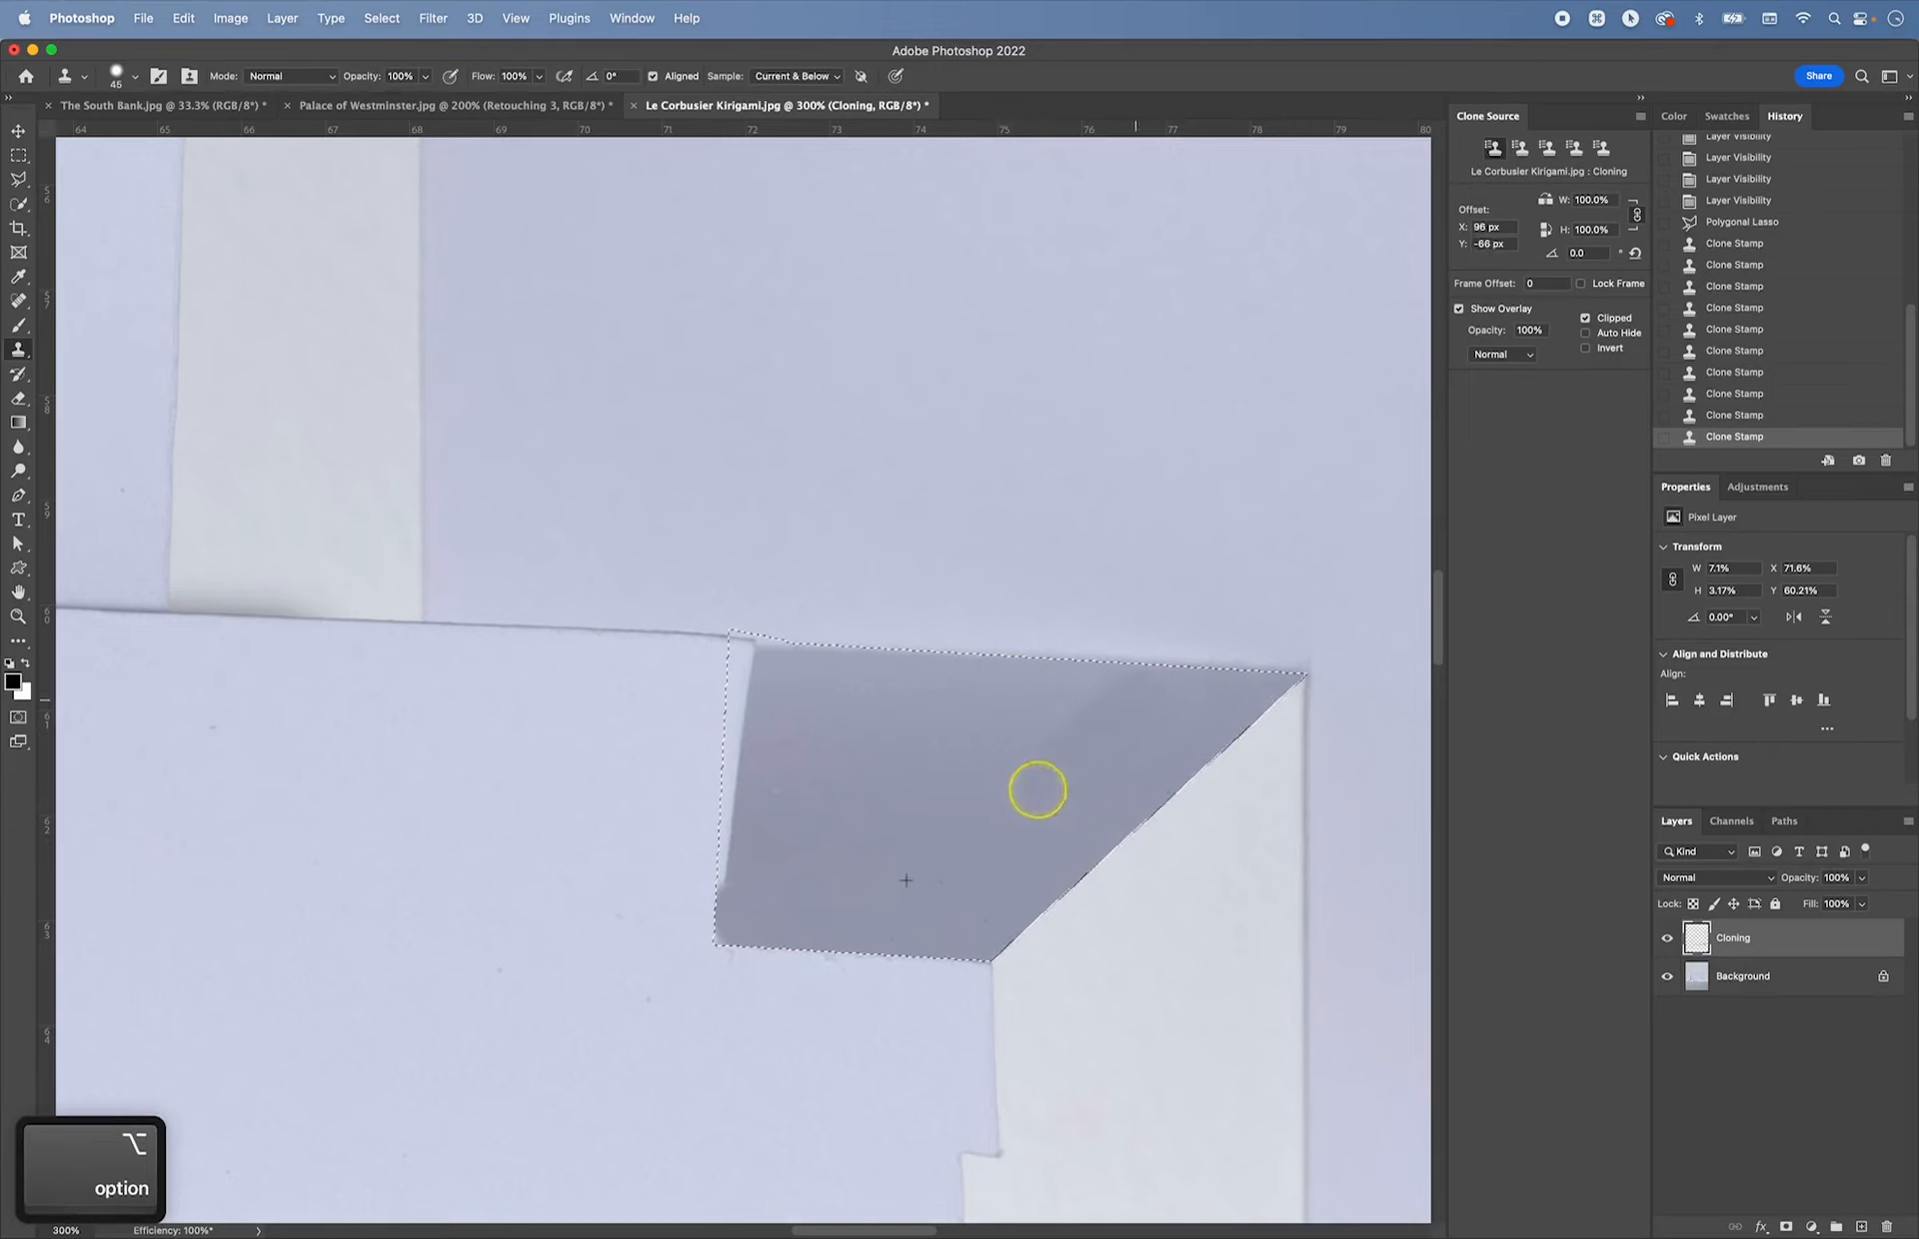
{"action": "key", "text": "super+z"}
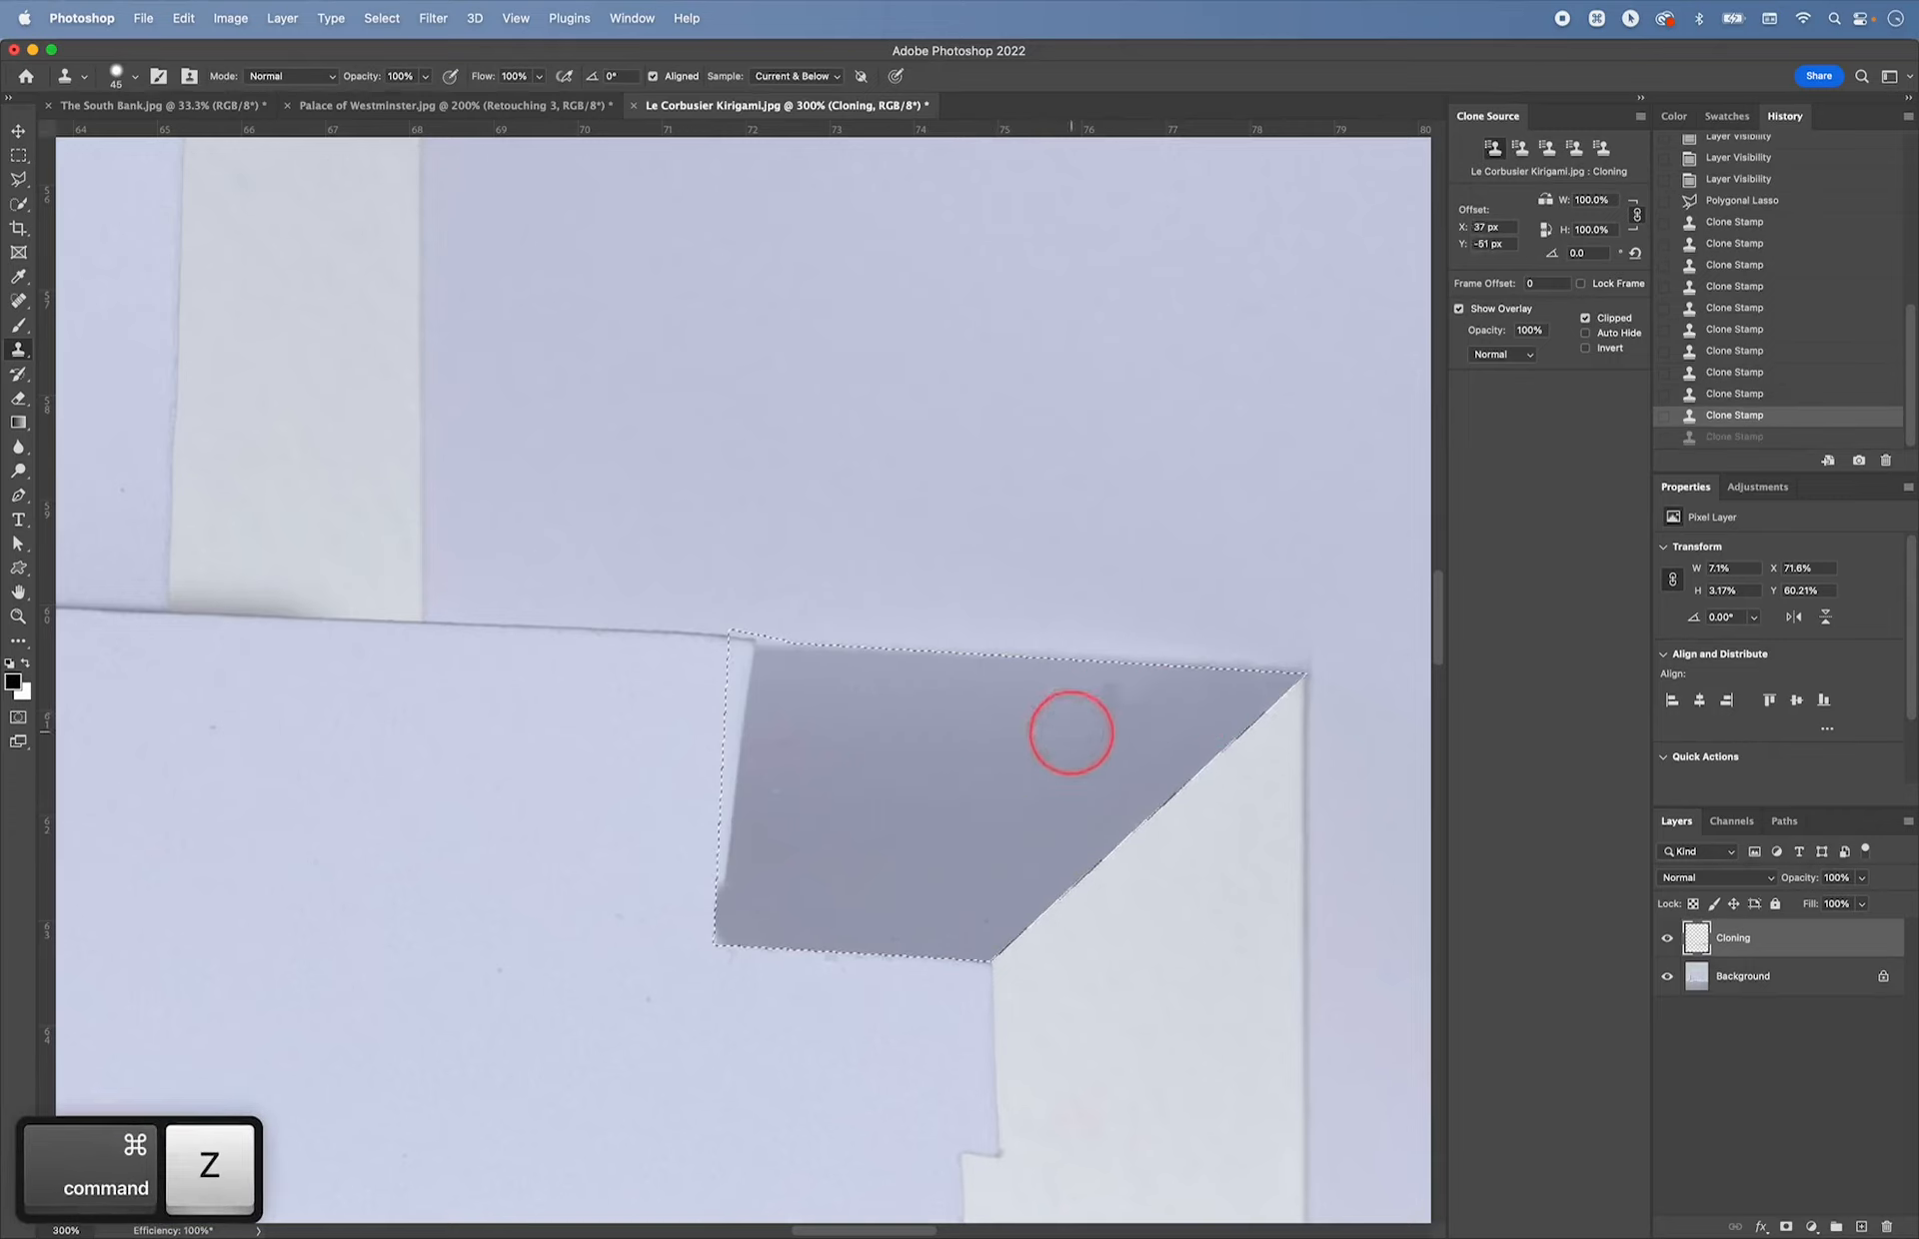
- Clone shadow tone up the ledge's left edge to cover the light strip inside the selection
{"action": "left_click", "coordinate": [830, 895], "text": "alt"}
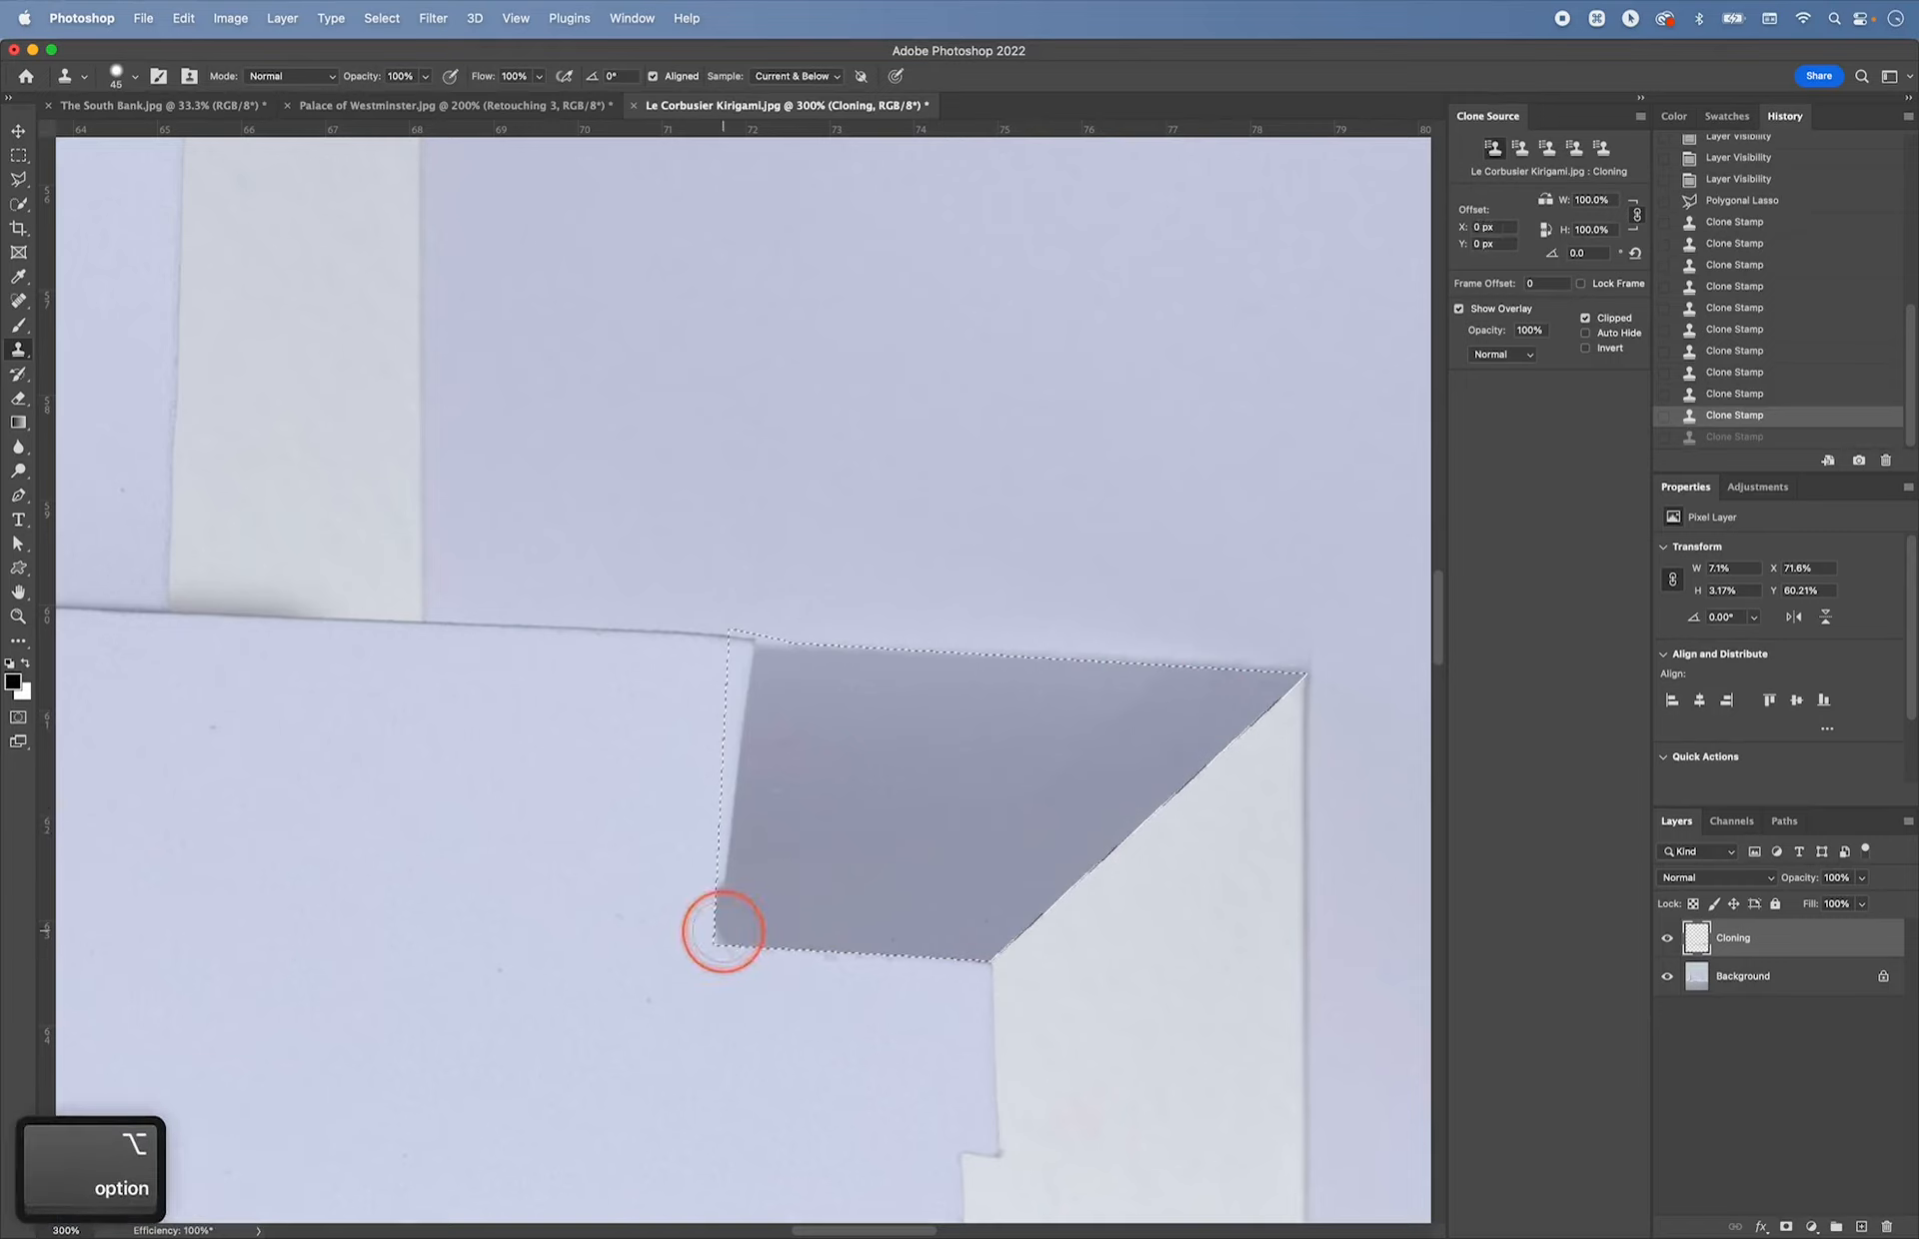
{"action": "left_click", "coordinate": [724, 930]}
{"action": "mouse_move", "coordinate": [741, 897]}
{"action": "left_mouse_down"}
{"action": "mouse_move", "coordinate": [749, 686]}
{"action": "mouse_move", "coordinate": [750, 775]}
{"action": "left_mouse_up"}
{"action": "left_click", "coordinate": [796, 817], "text": "alt"}
{"action": "left_click_drag", "start_coordinate": [746, 691], "coordinate": [775, 723]}
- Reduce the clone brush and remove the stray dark line at the ledge's upper-left corner, squaring off the corner
{"action": "key", "text": "super+equal"}
{"action": "key", "text": "super+equal"}
{"action": "key", "text": "super+equal"}
{"action": "key", "text": "super+equal"}
{"action": "key", "text": "super+equal"}
{"action": "key", "text": "super+equal"}
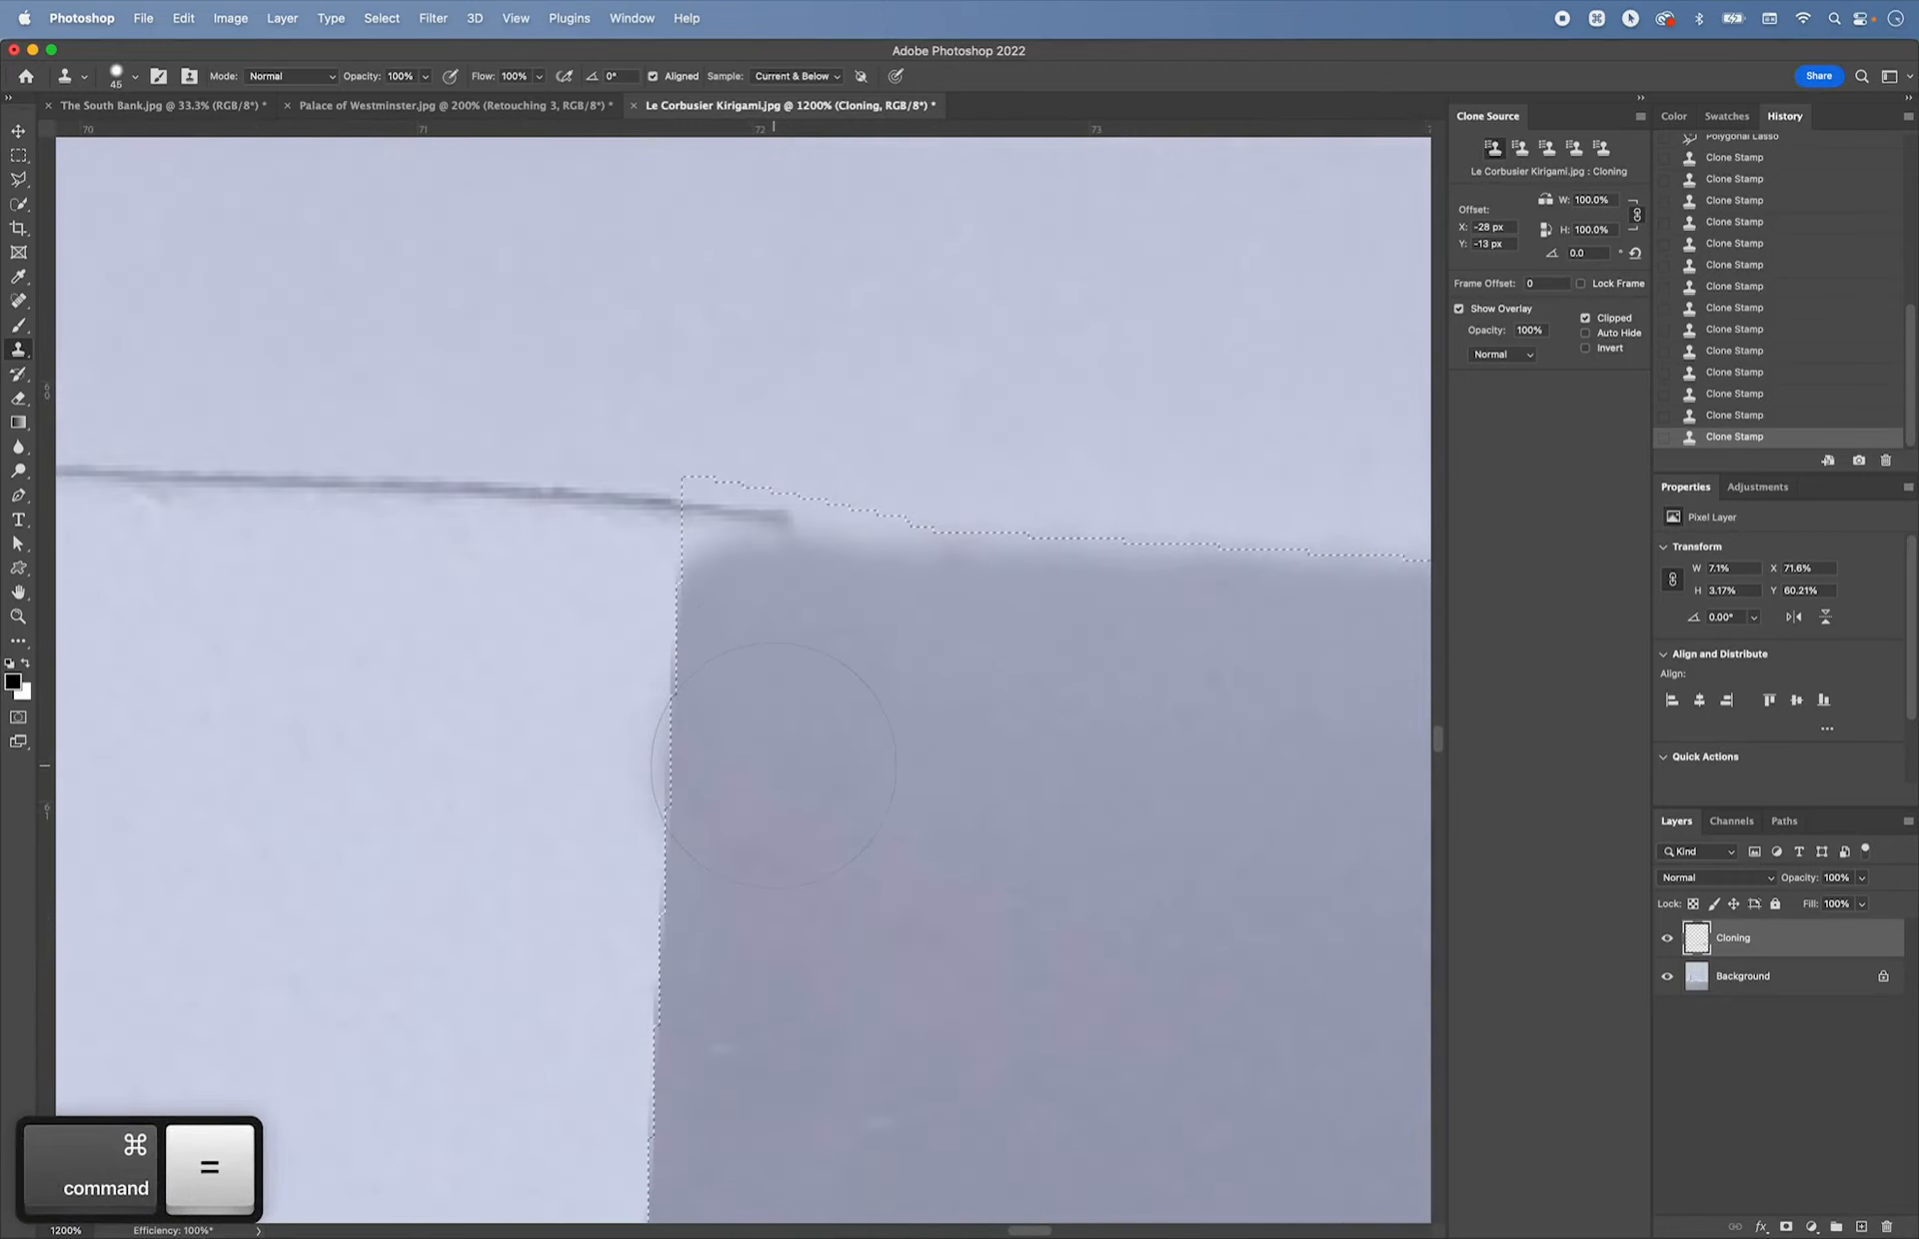
{"action": "key", "text": "bracketleft"}
{"action": "key", "text": "bracketleft"}
{"action": "key", "text": "bracketleft"}
{"action": "key", "text": "bracketleft"}
{"action": "key", "text": "bracketleft"}
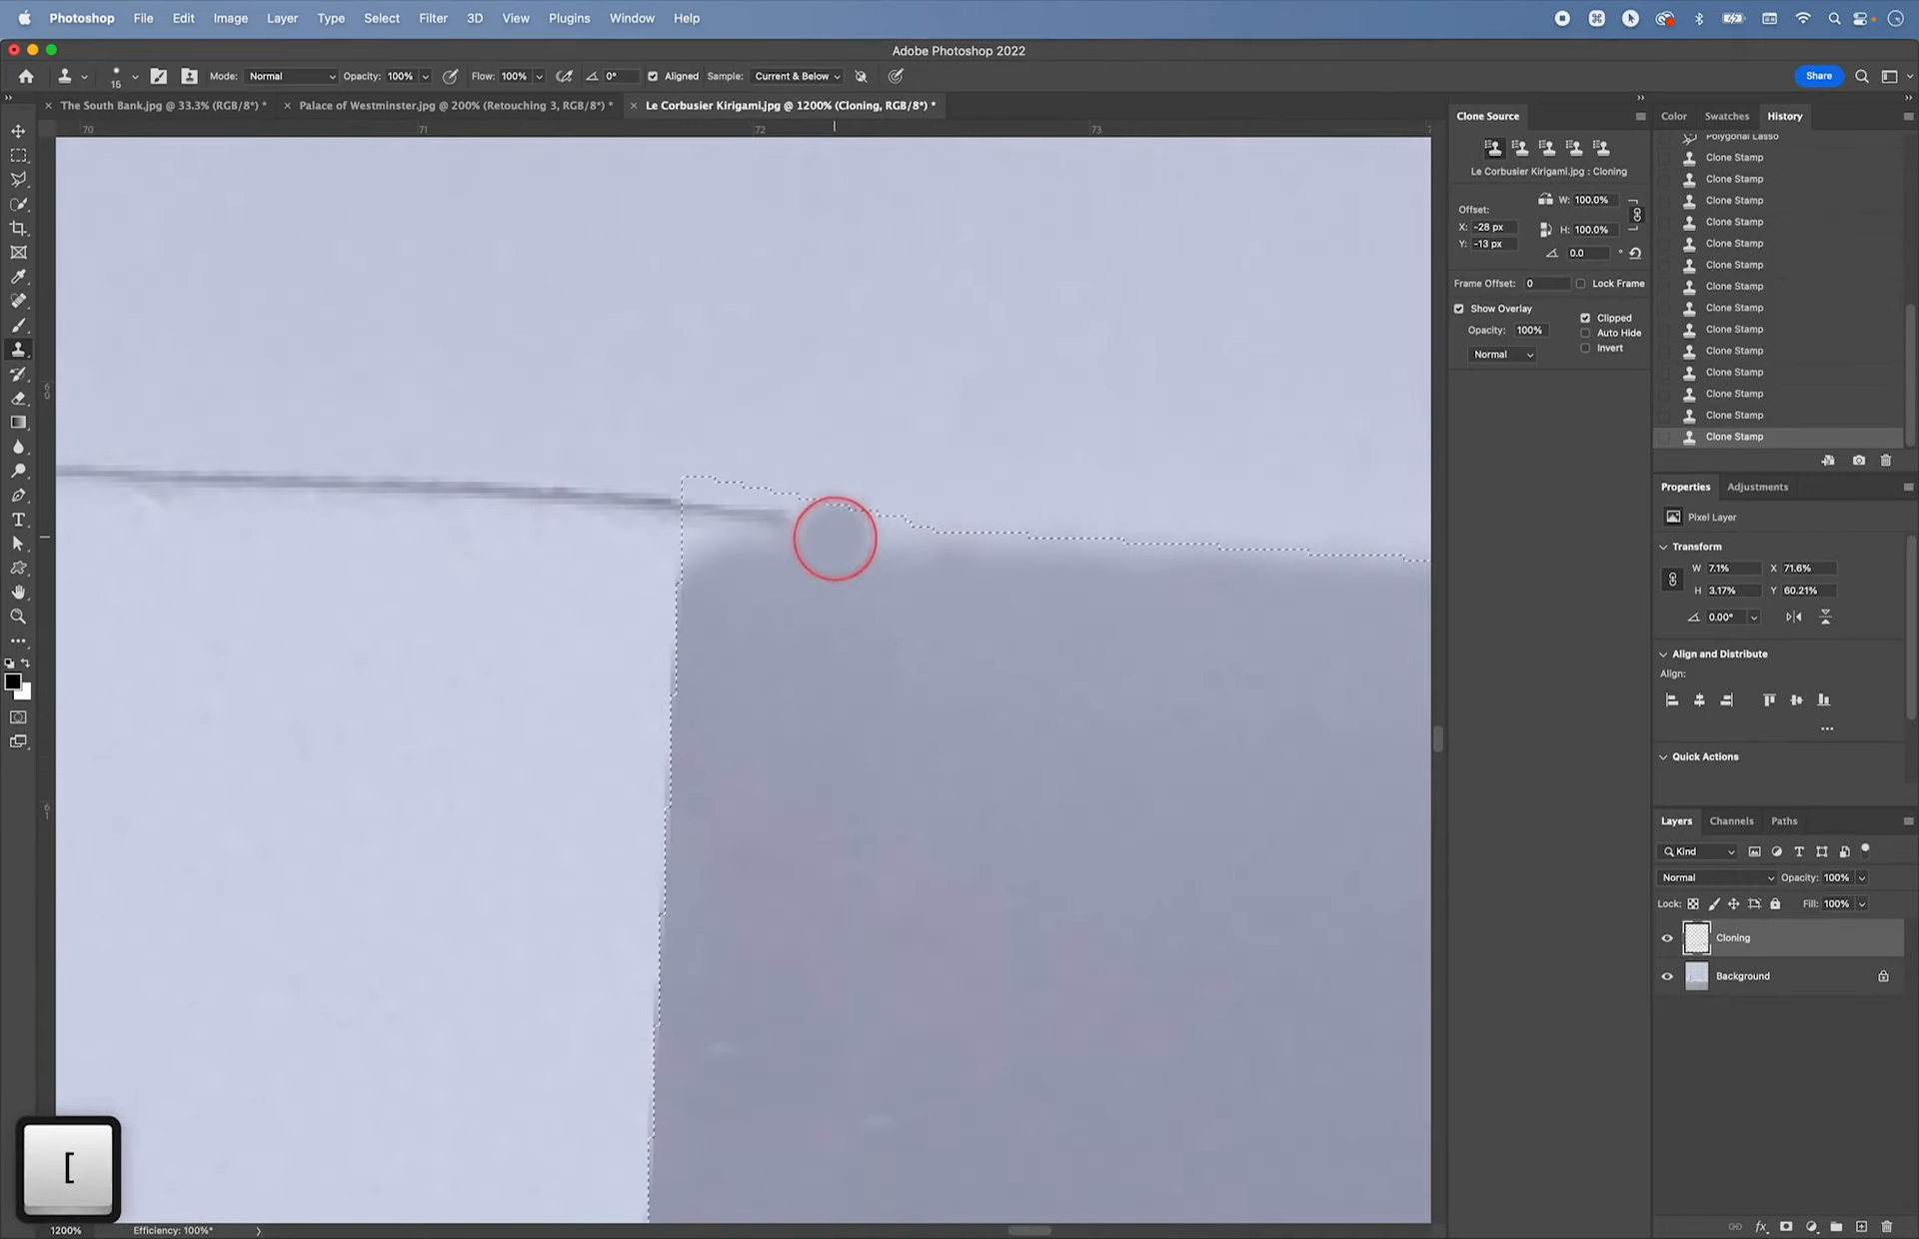
{"action": "left_click", "coordinate": [860, 537], "text": "alt"}
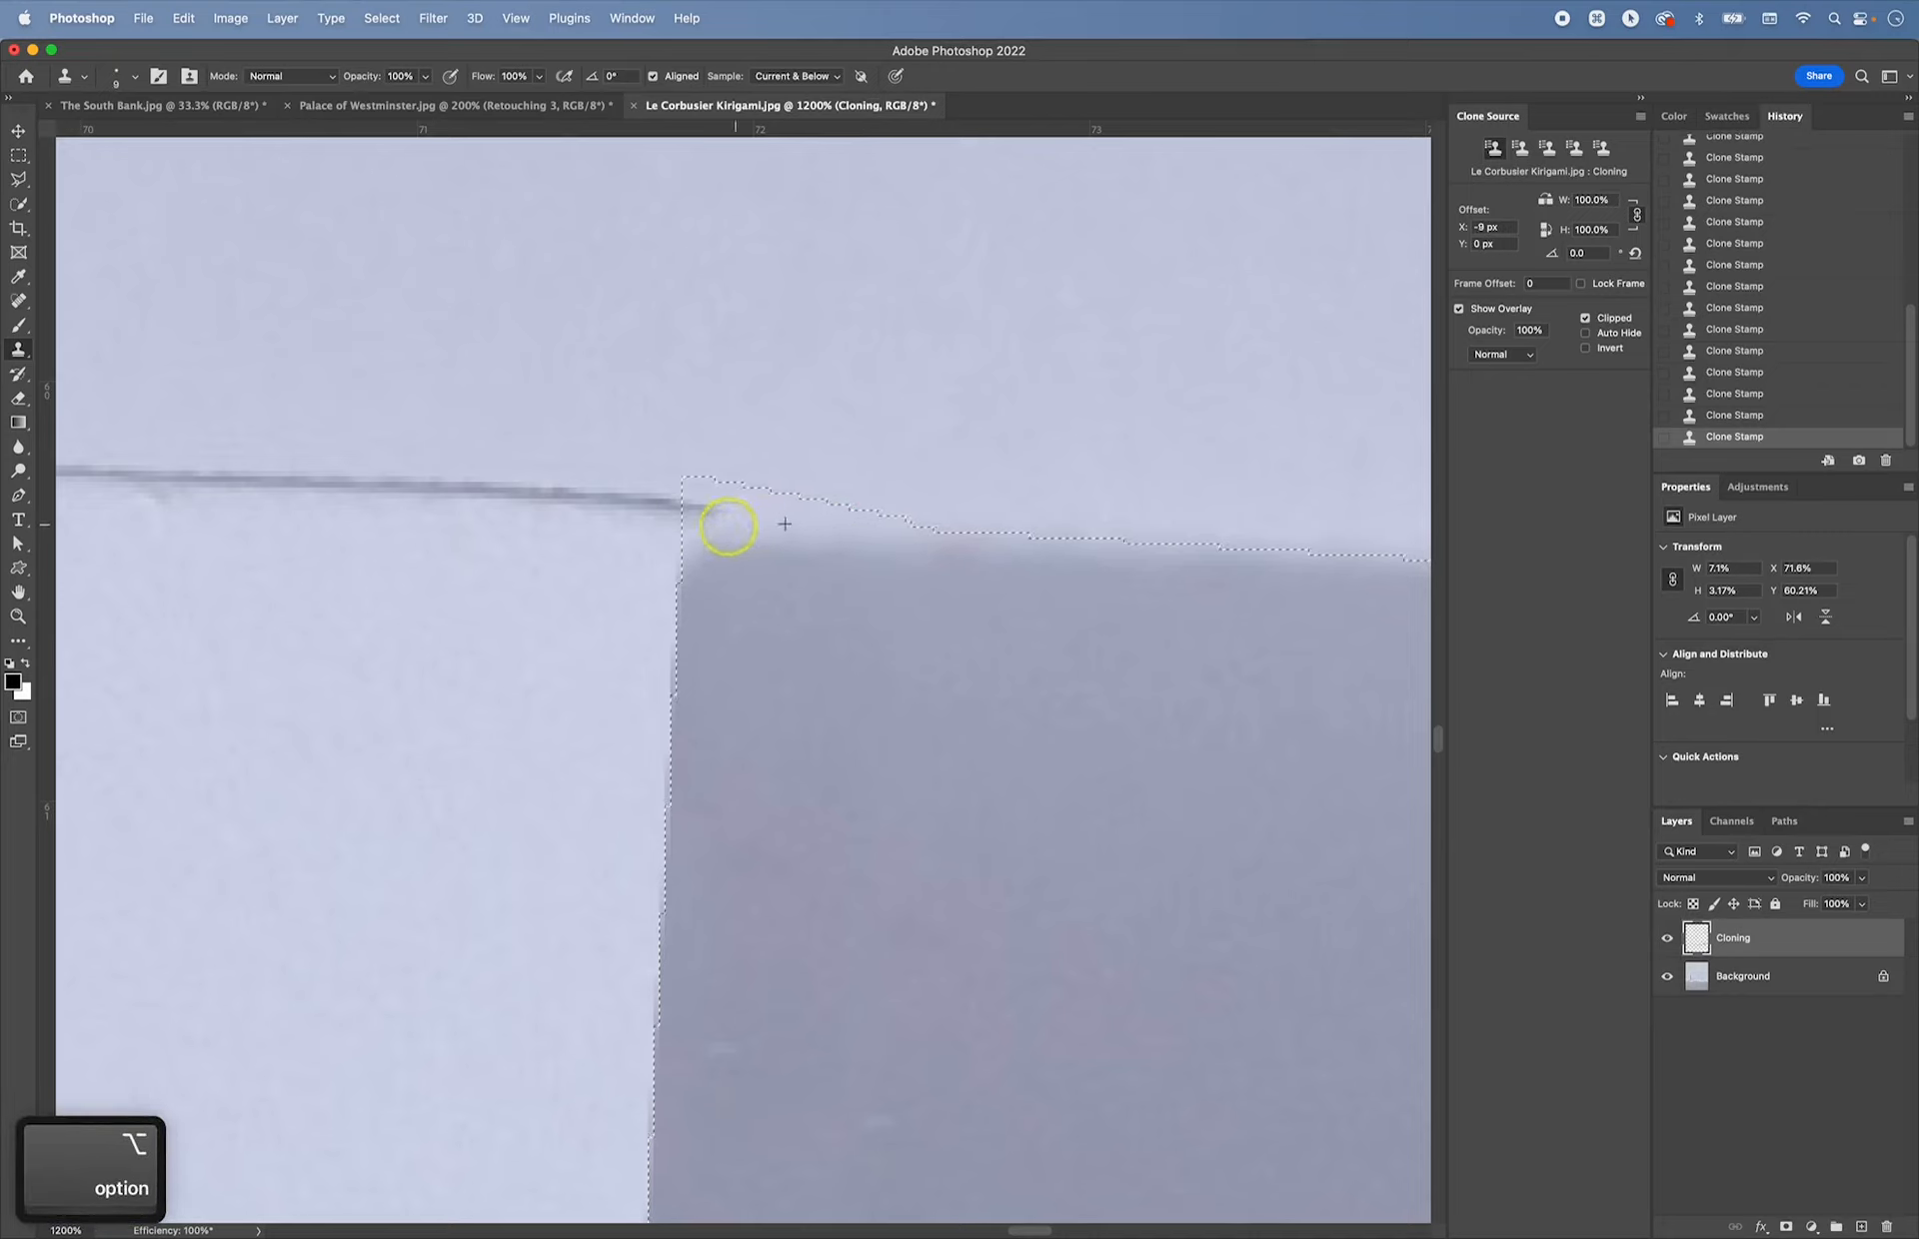
{"action": "mouse_move", "coordinate": [704, 521]}
{"action": "left_mouse_down"}
{"action": "mouse_move", "coordinate": [748, 676]}
{"action": "mouse_move", "coordinate": [701, 535]}
{"action": "mouse_move", "coordinate": [731, 657]}
{"action": "mouse_move", "coordinate": [722, 574]}
{"action": "mouse_move", "coordinate": [750, 528]}
{"action": "mouse_move", "coordinate": [1011, 556]}
{"action": "mouse_move", "coordinate": [1131, 725]}
{"action": "mouse_move", "coordinate": [1113, 763]}
{"action": "left_mouse_up"}
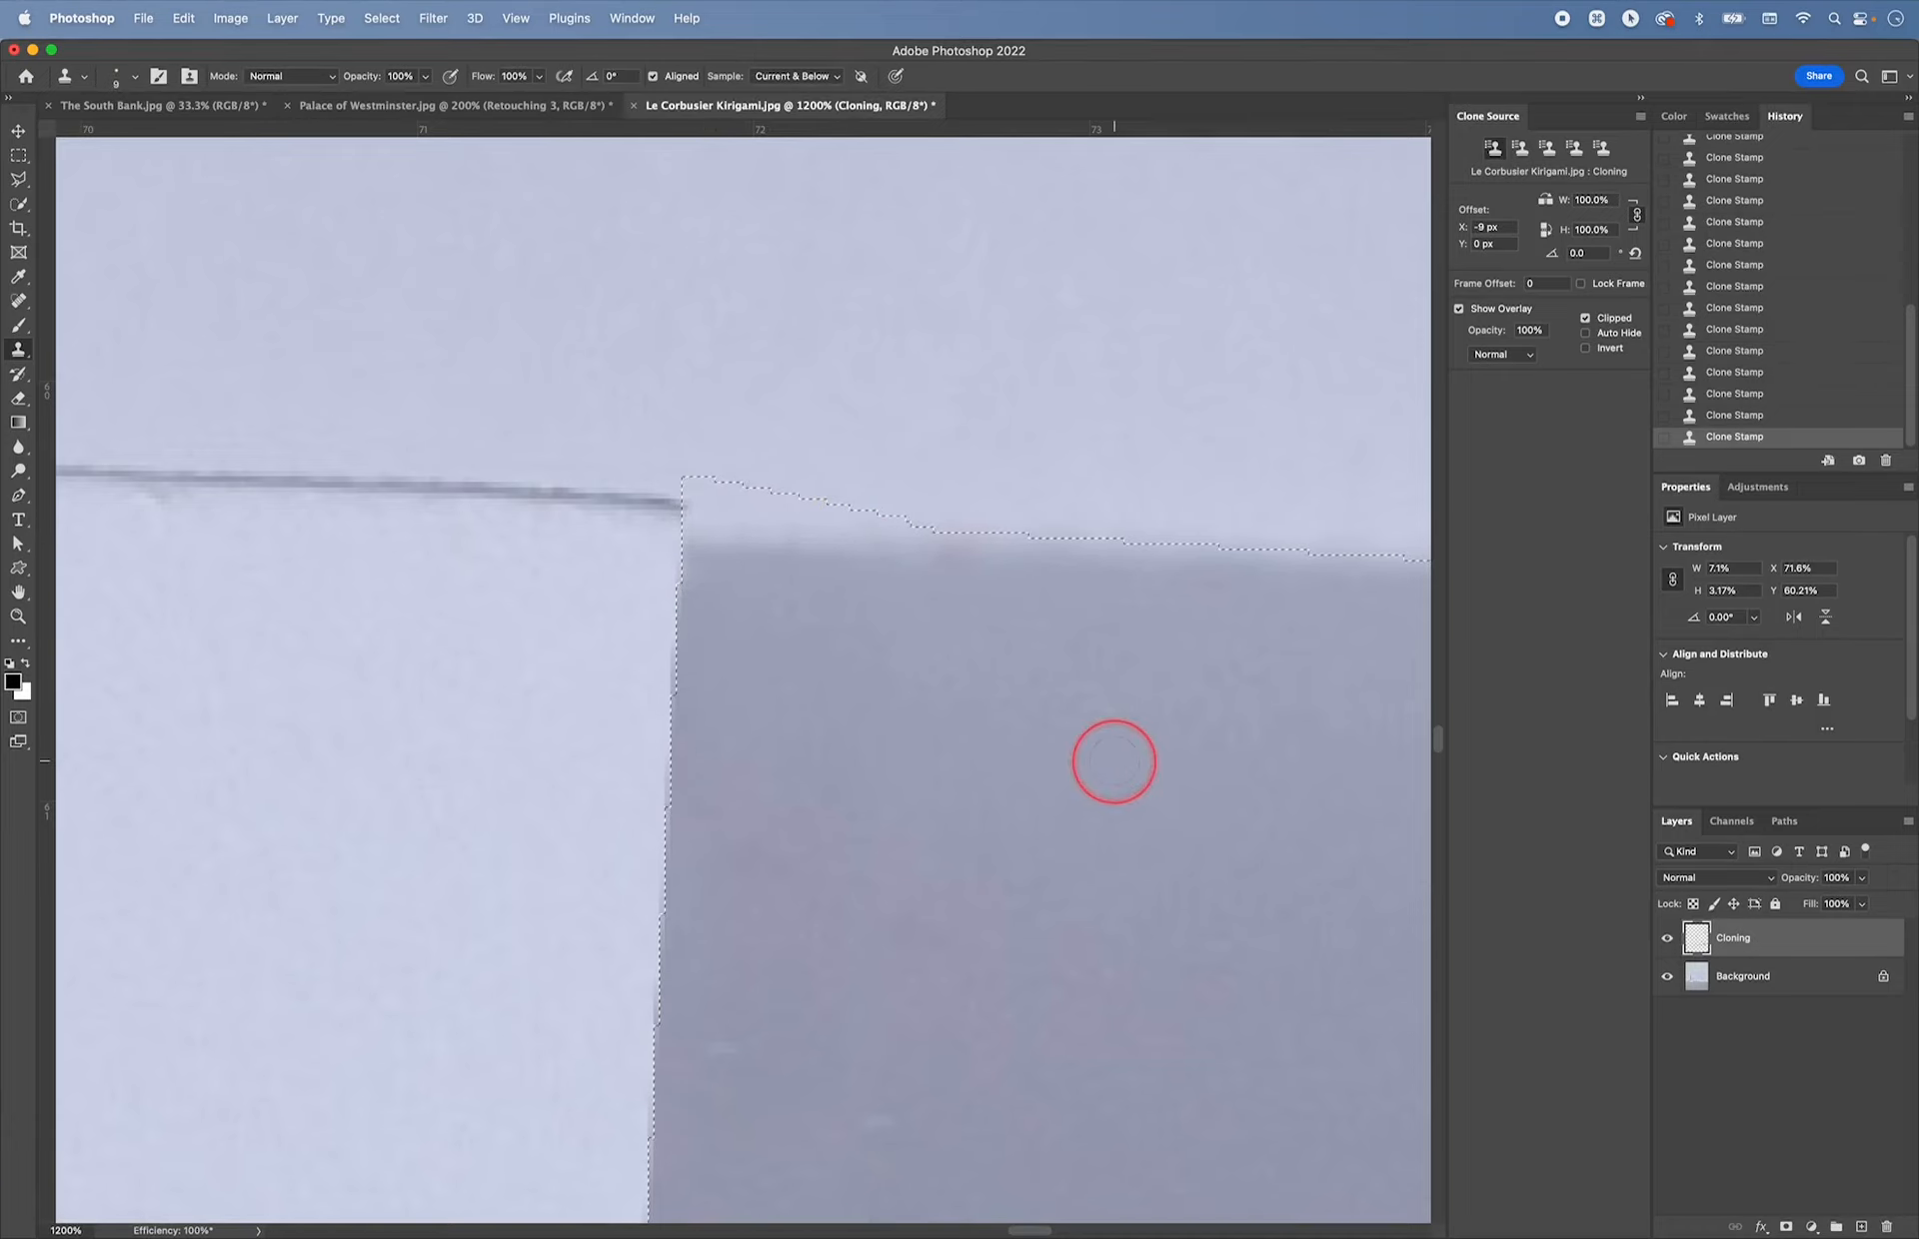
- Blend the patchy tones in the ledge's upper-right area with the Healing Brush, sampling nearby shadow tone
{"action": "key", "text": "super+minus"}
{"action": "key", "text": "super+minus"}
{"action": "key", "text": "super+minus"}
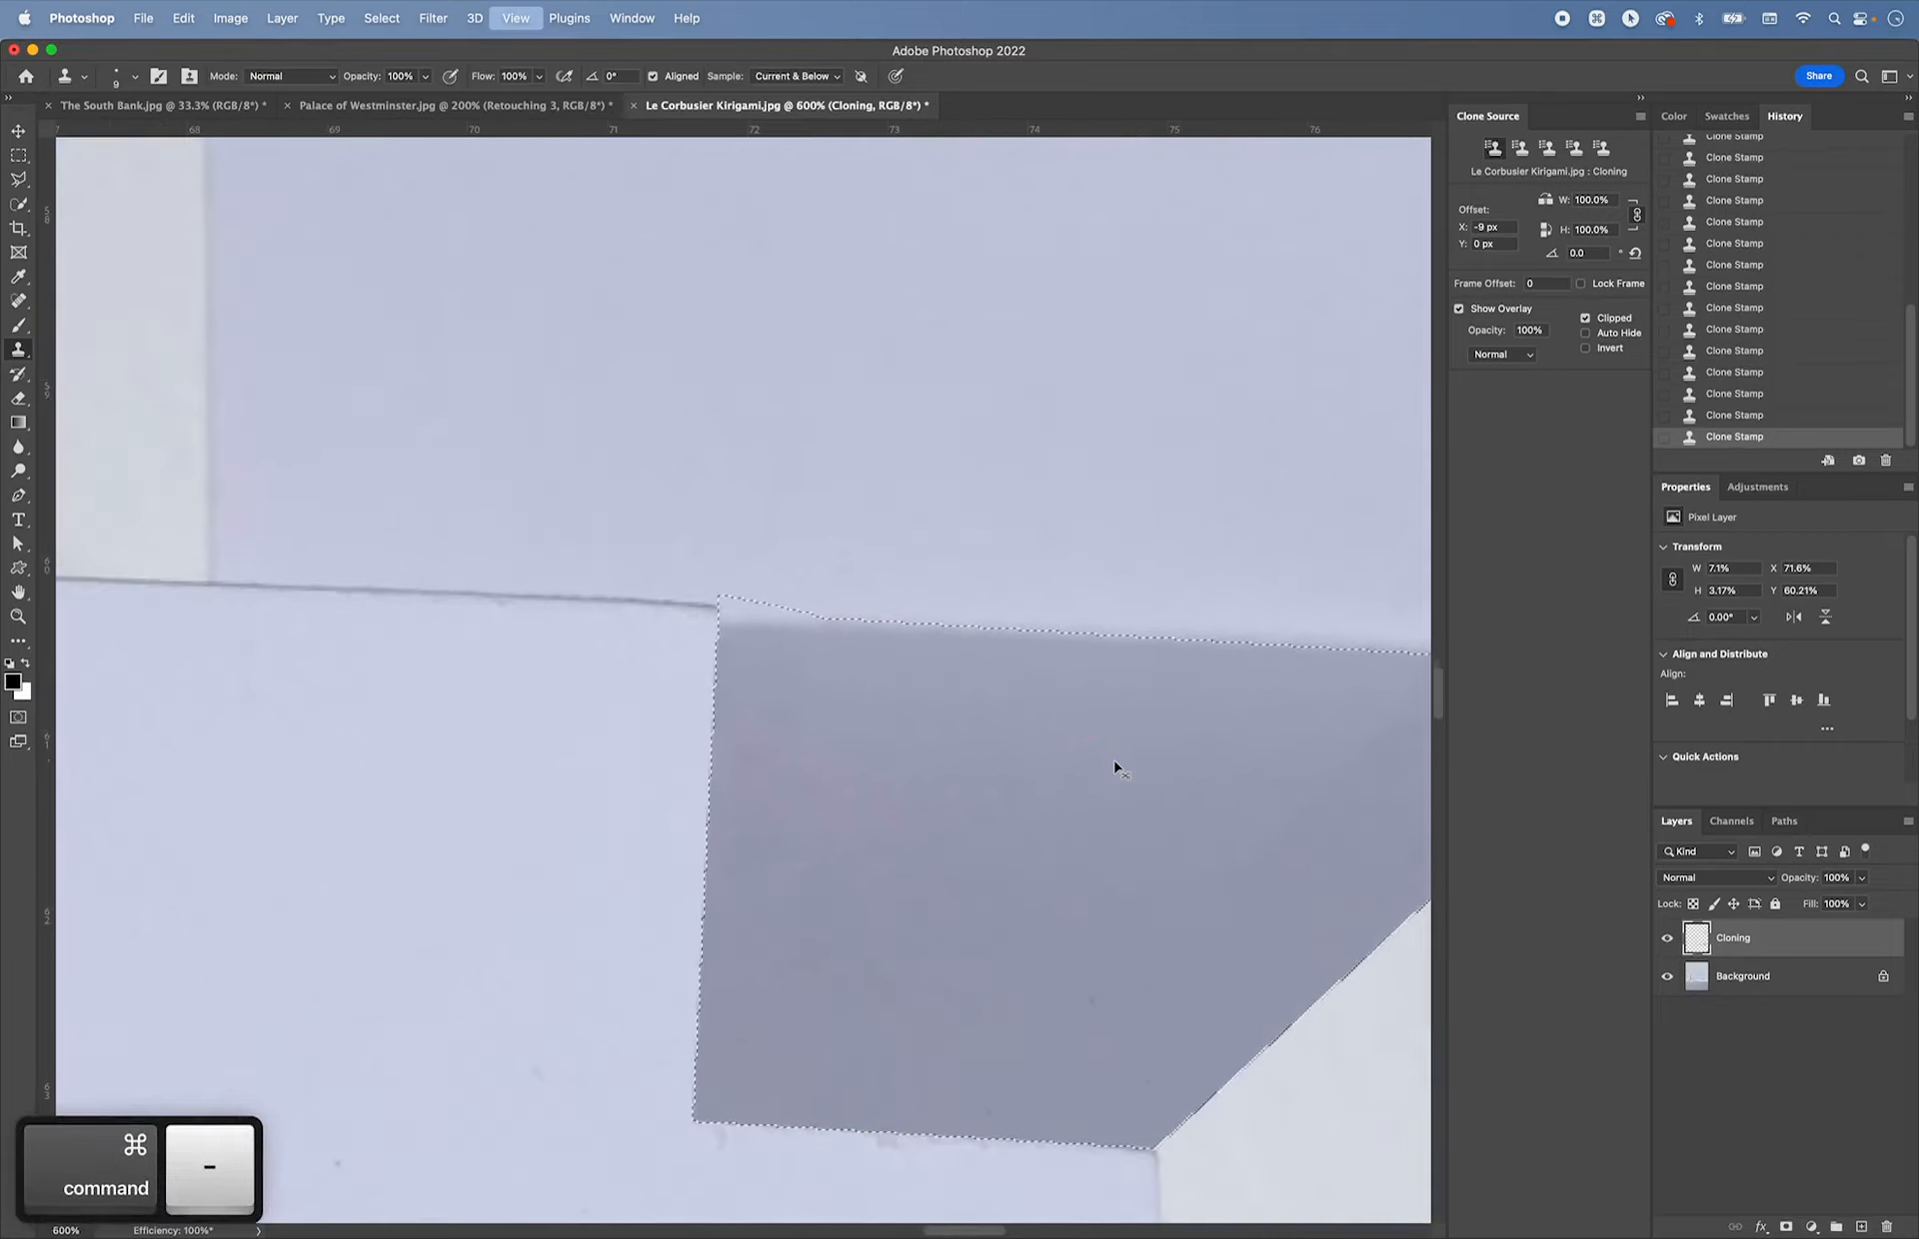
{"action": "key", "text": "super+minus"}
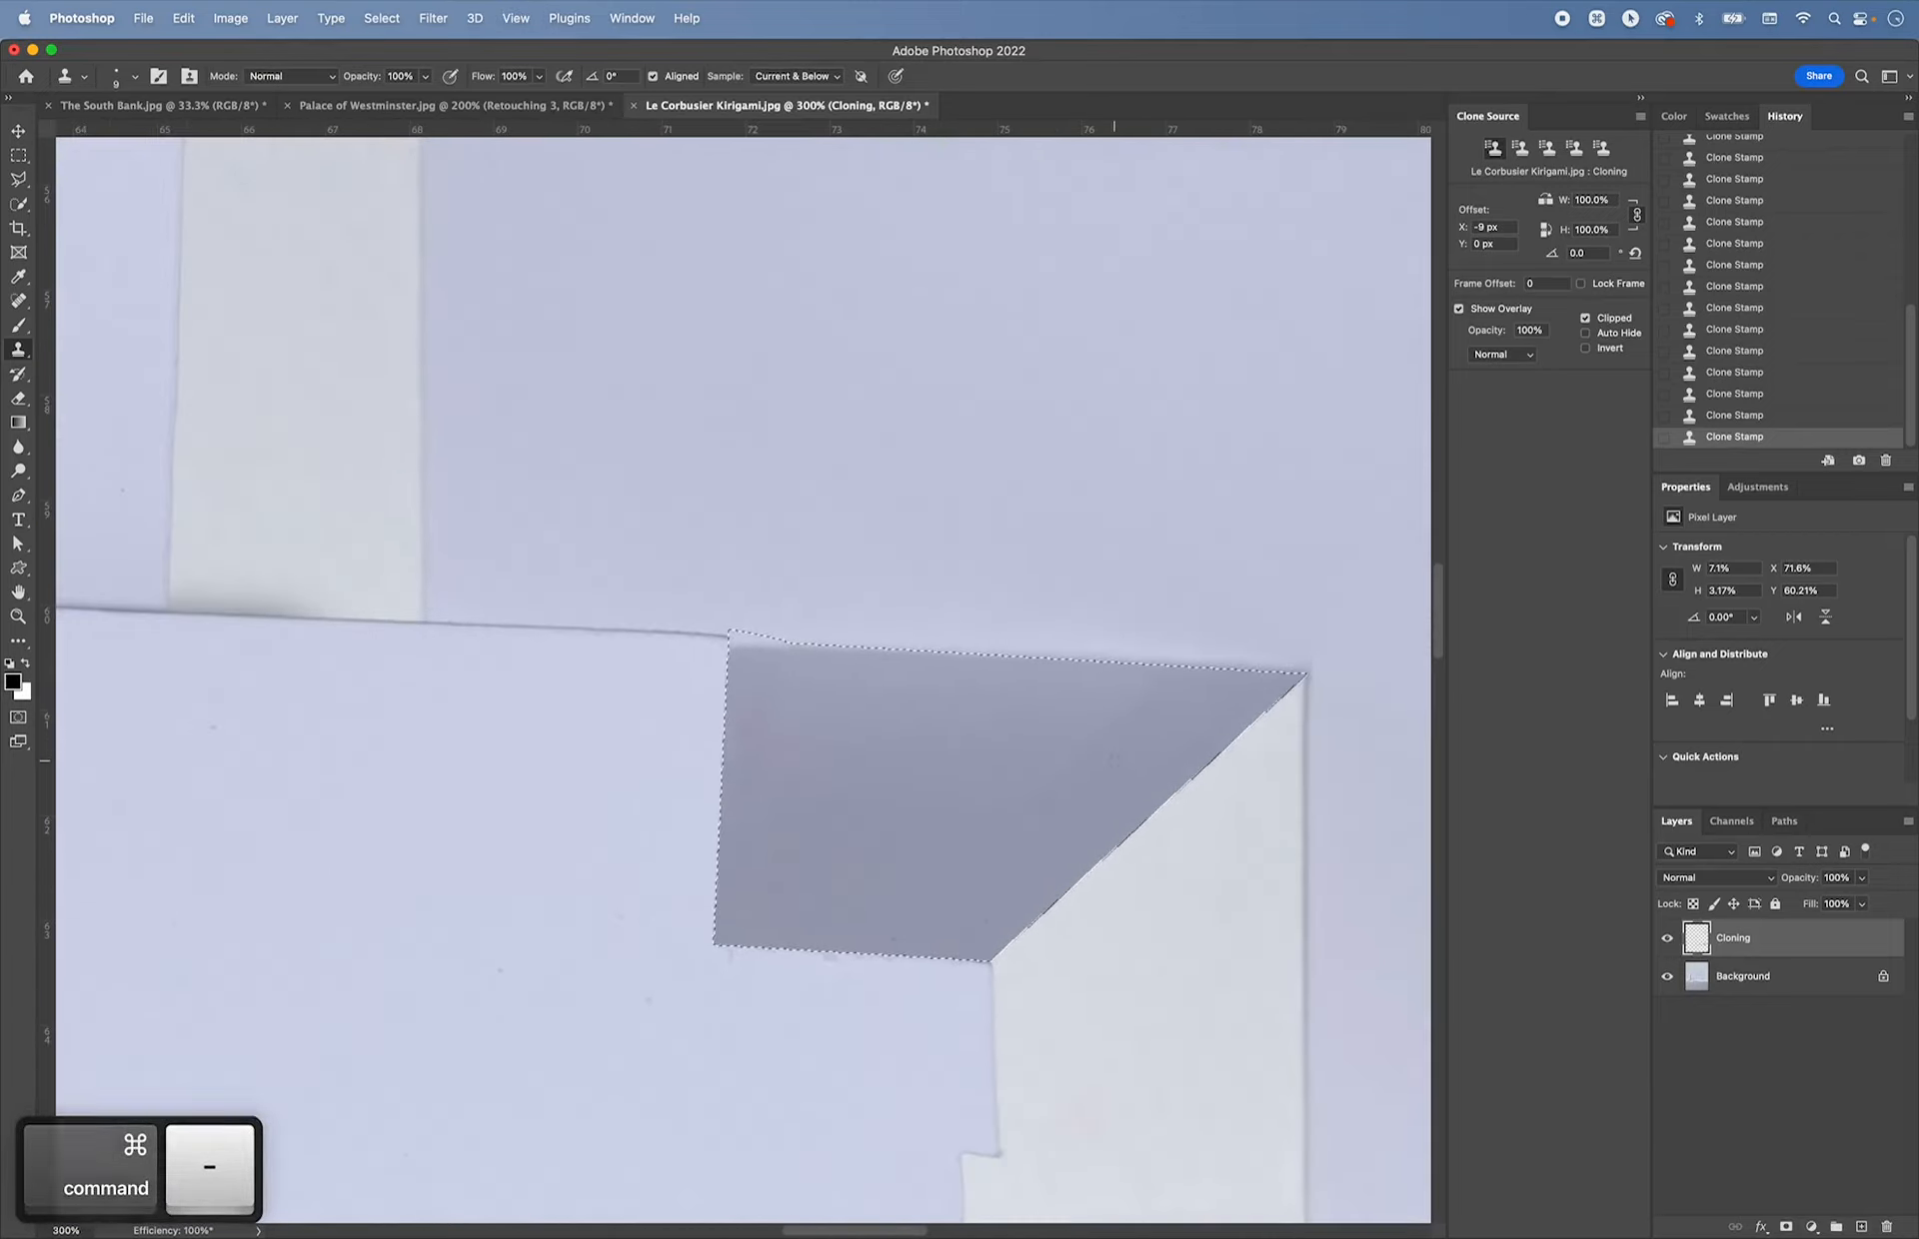
{"action": "key", "text": "j"}
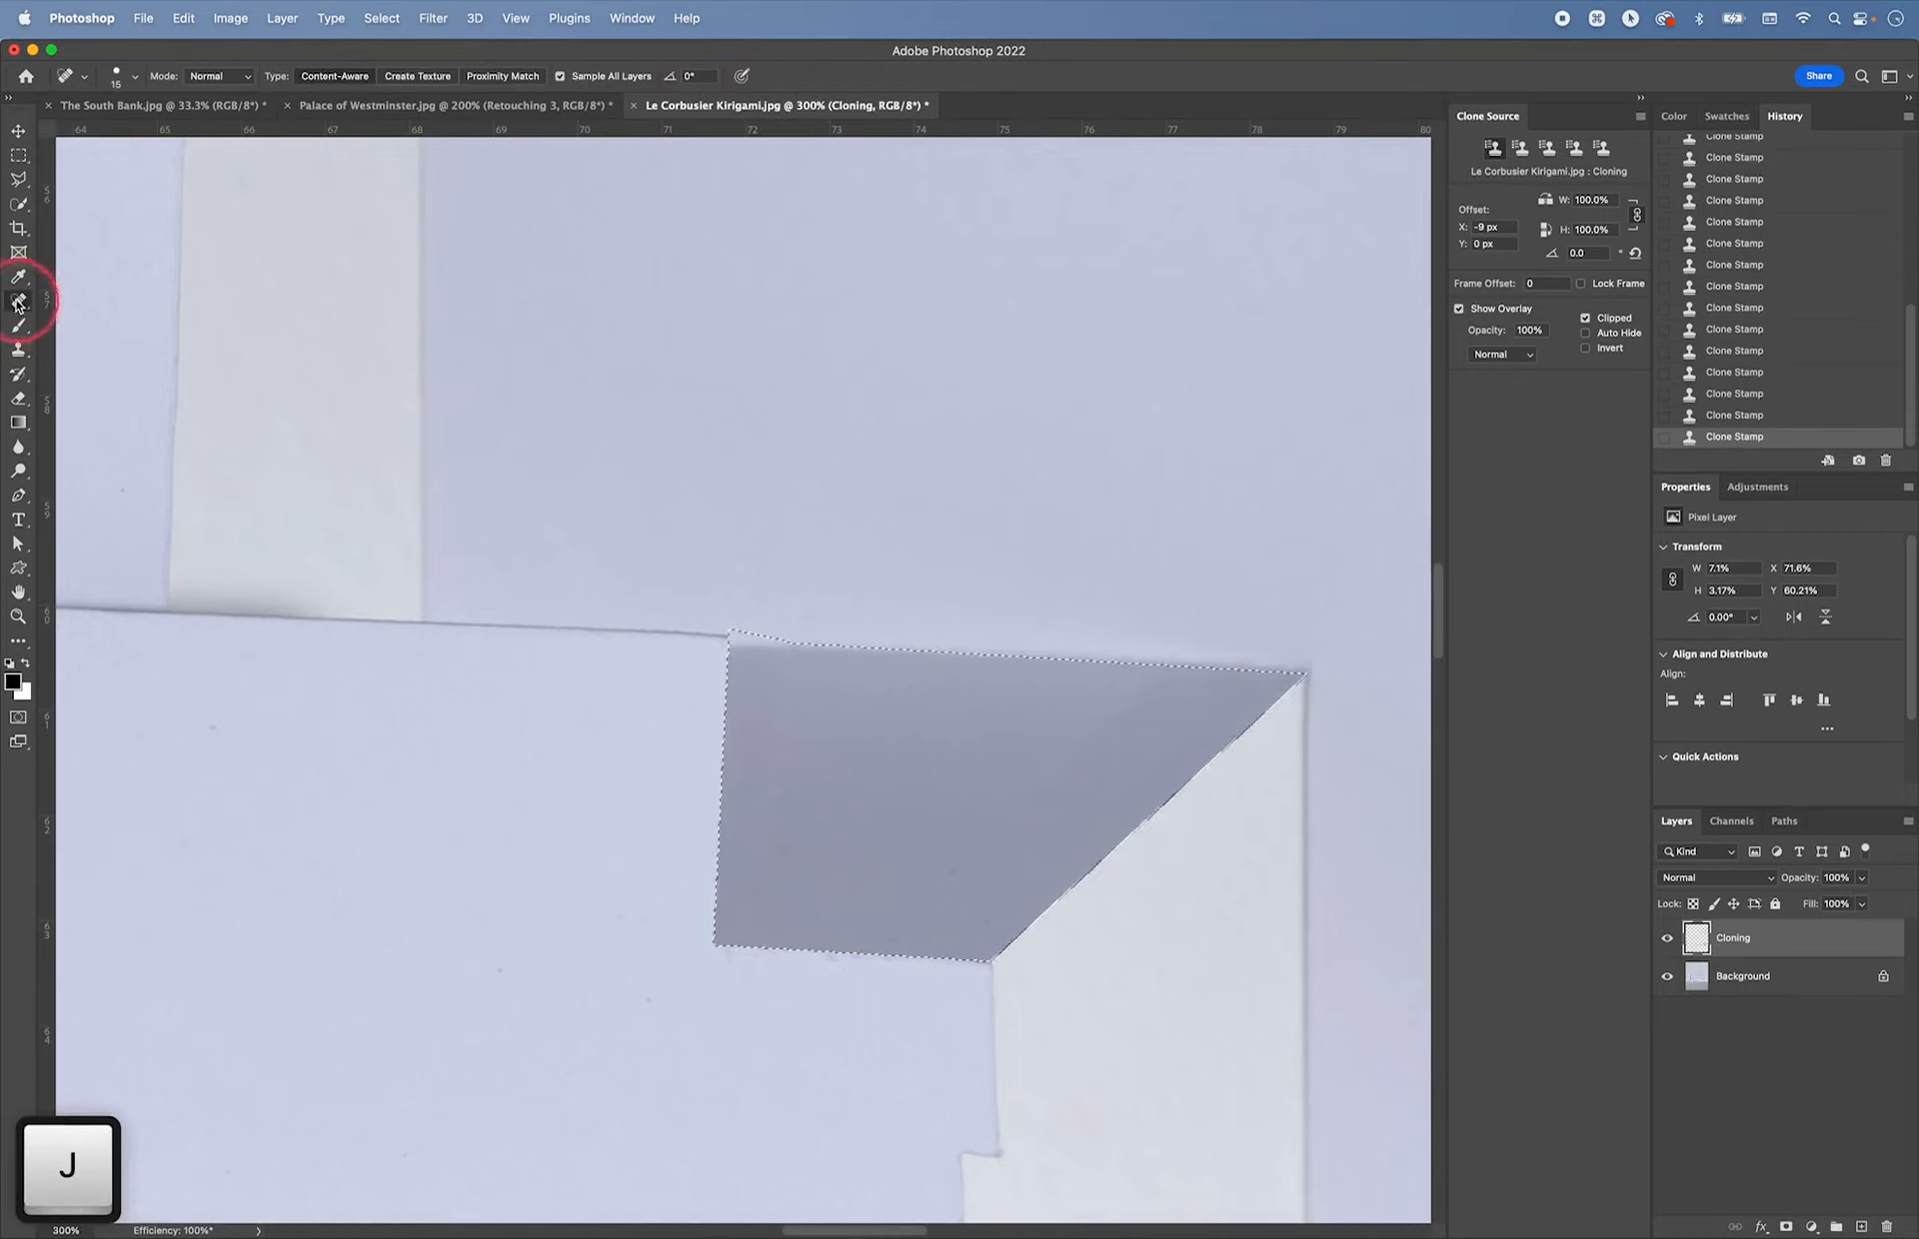
{"action": "left_click_drag", "start_coordinate": [18, 303], "coordinate": [100, 318]}
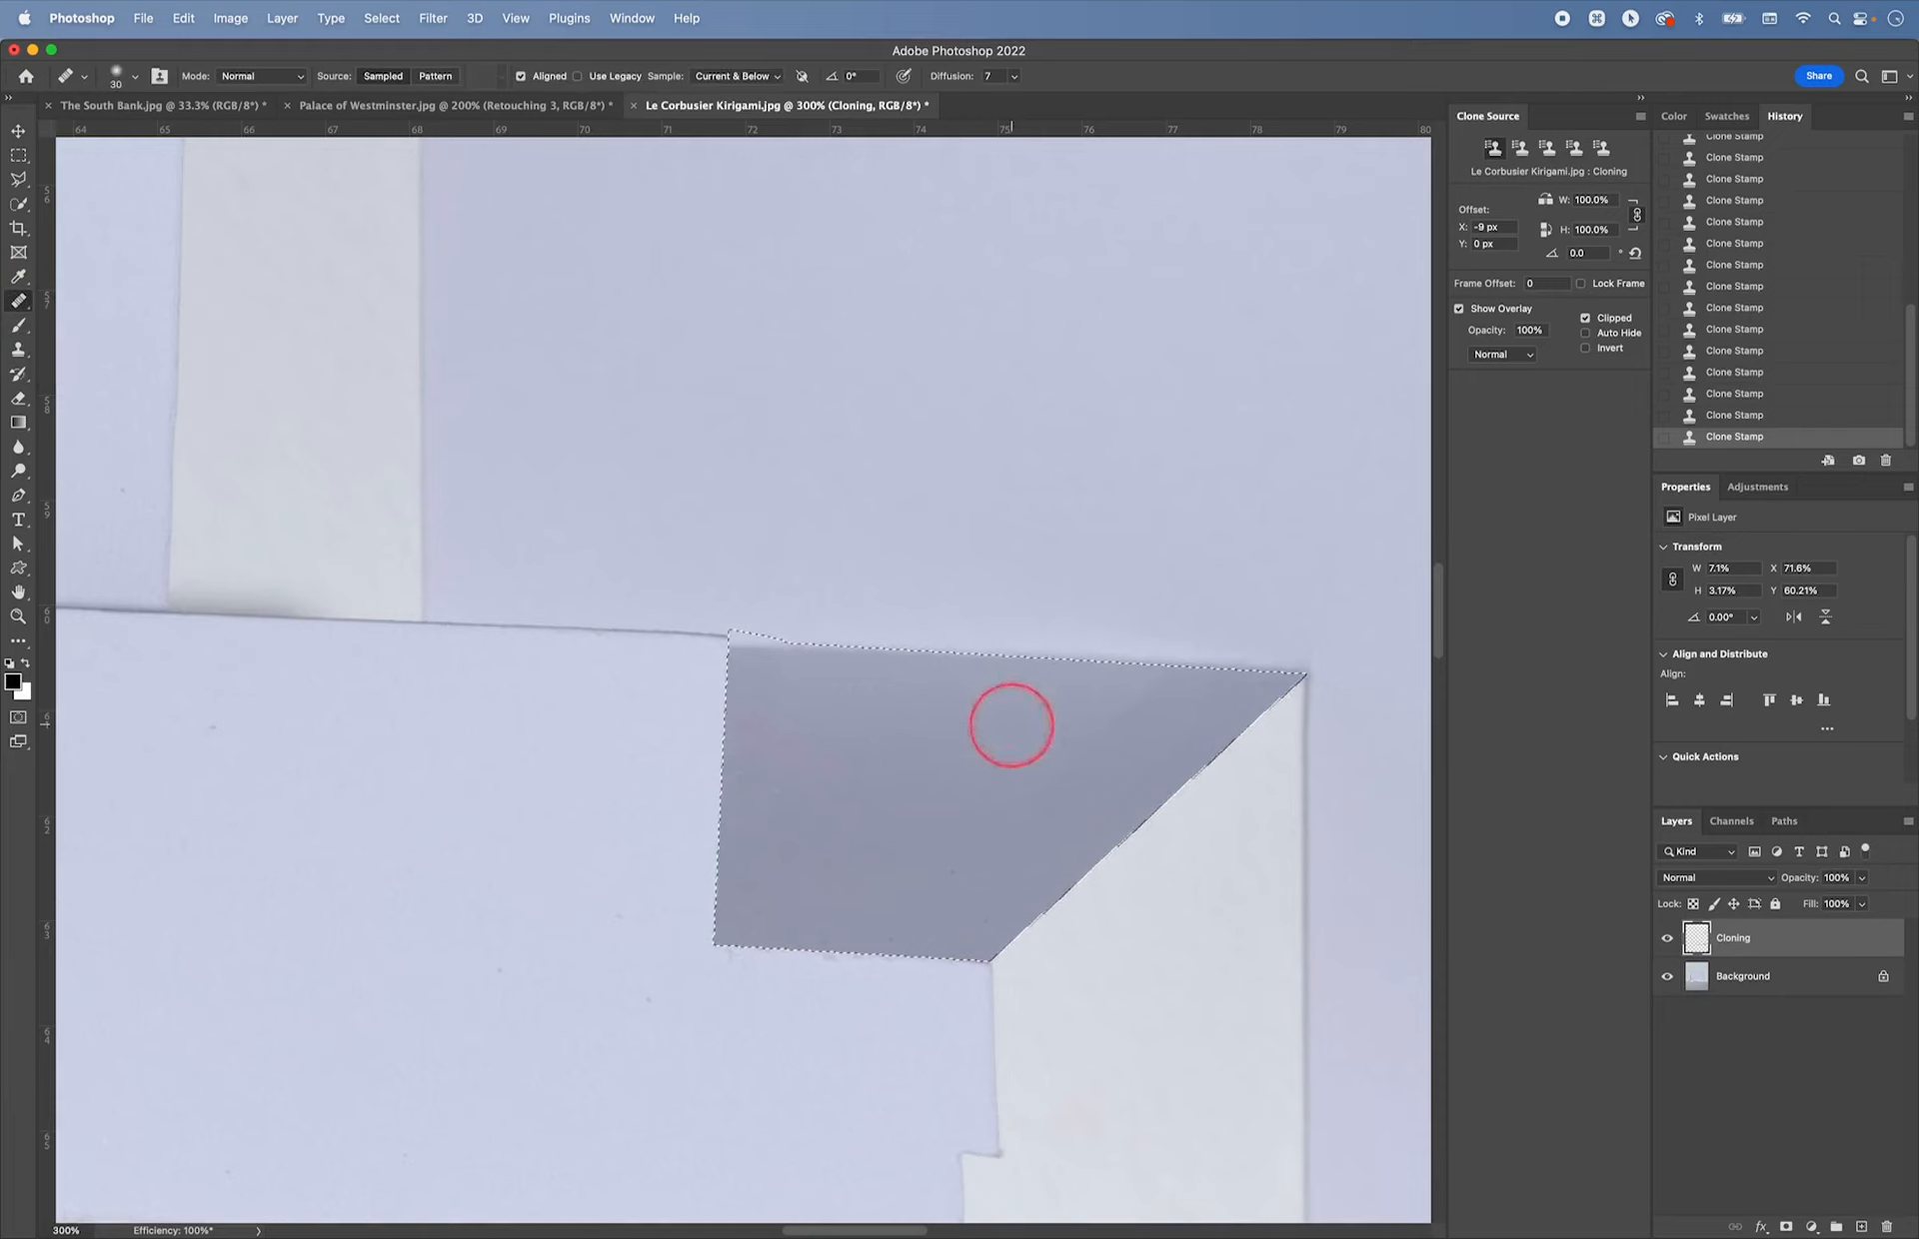
{"action": "left_click", "coordinate": [1108, 698], "text": "alt"}
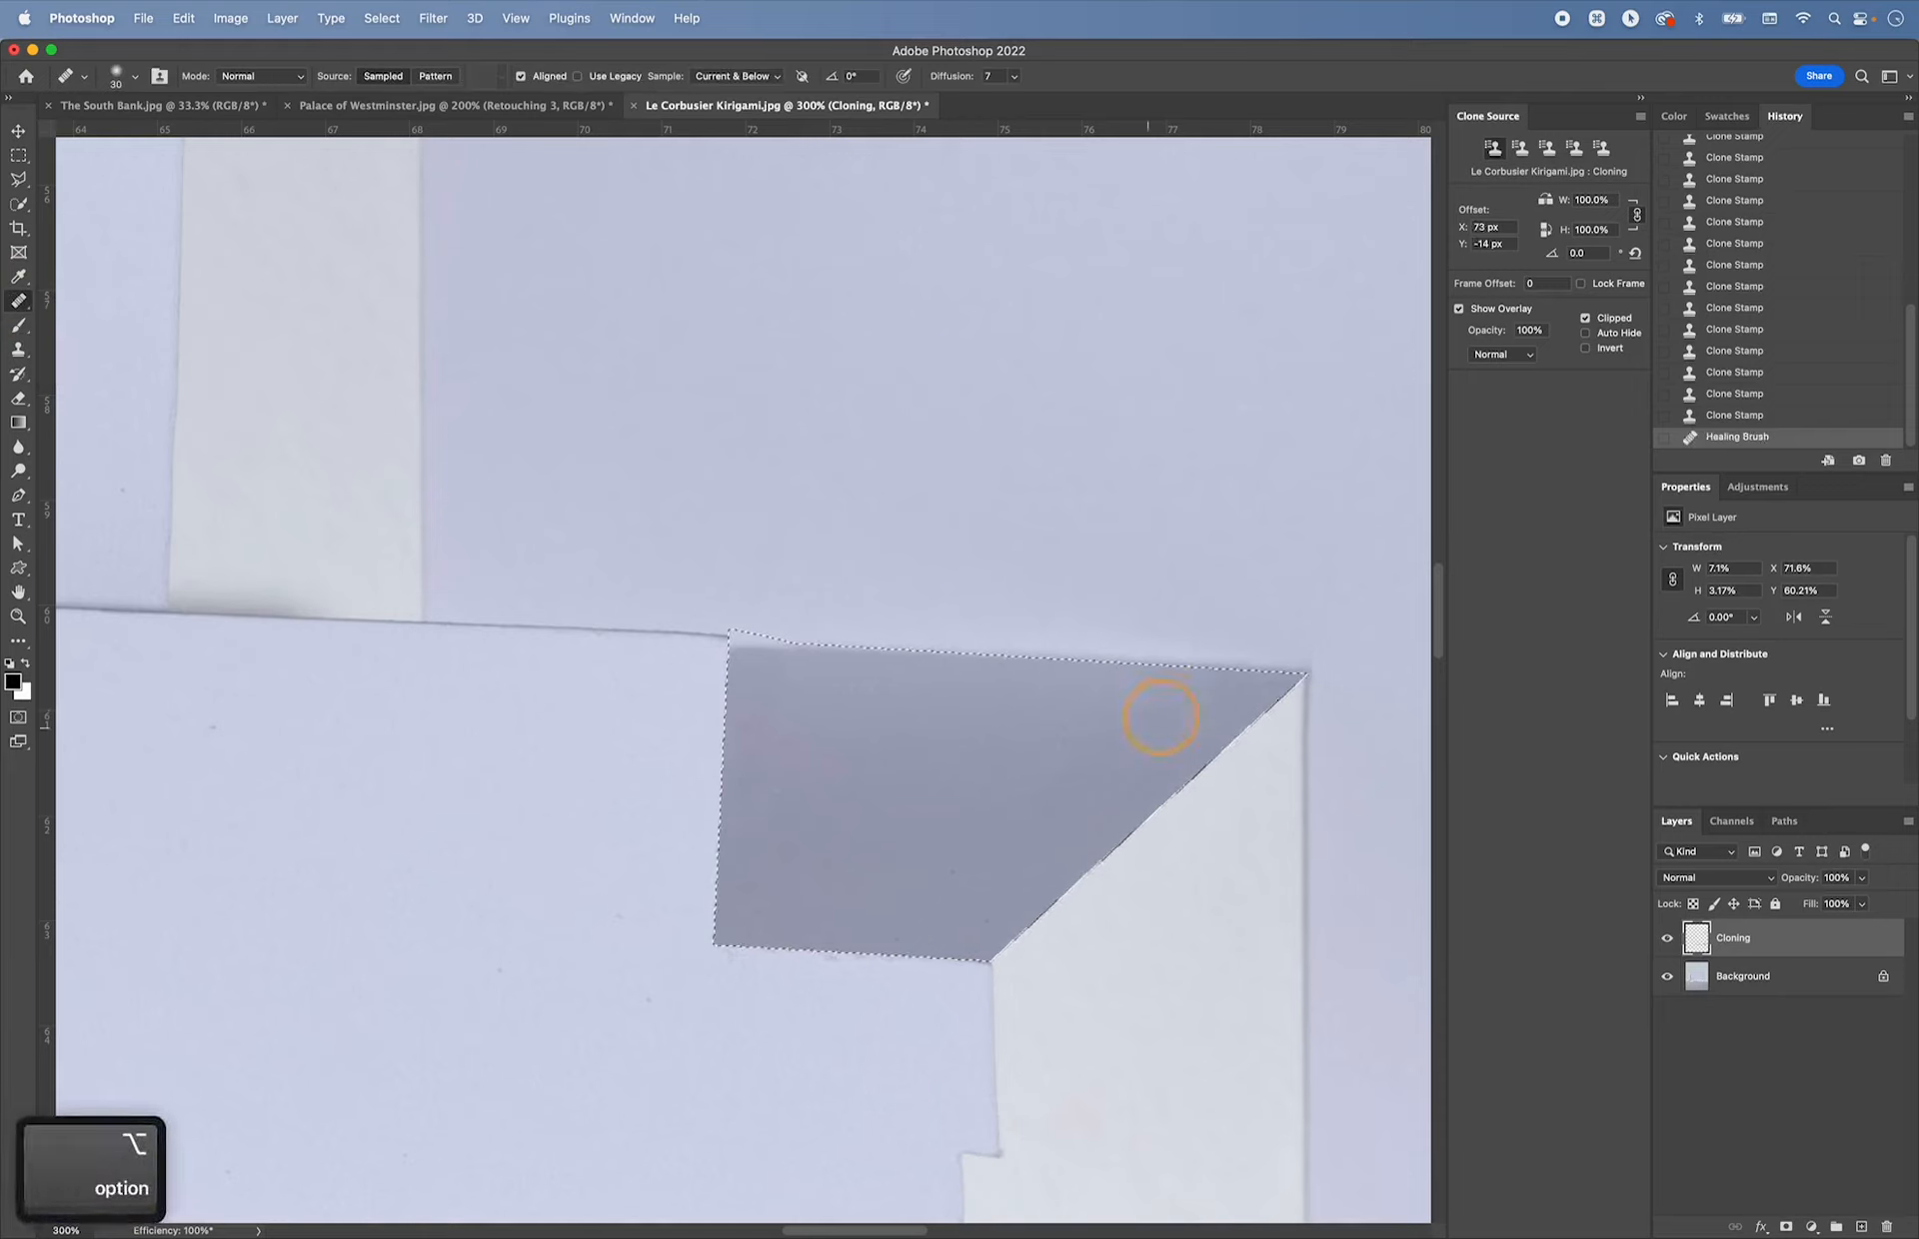
{"action": "left_click_drag", "start_coordinate": [1104, 711], "coordinate": [1047, 737]}
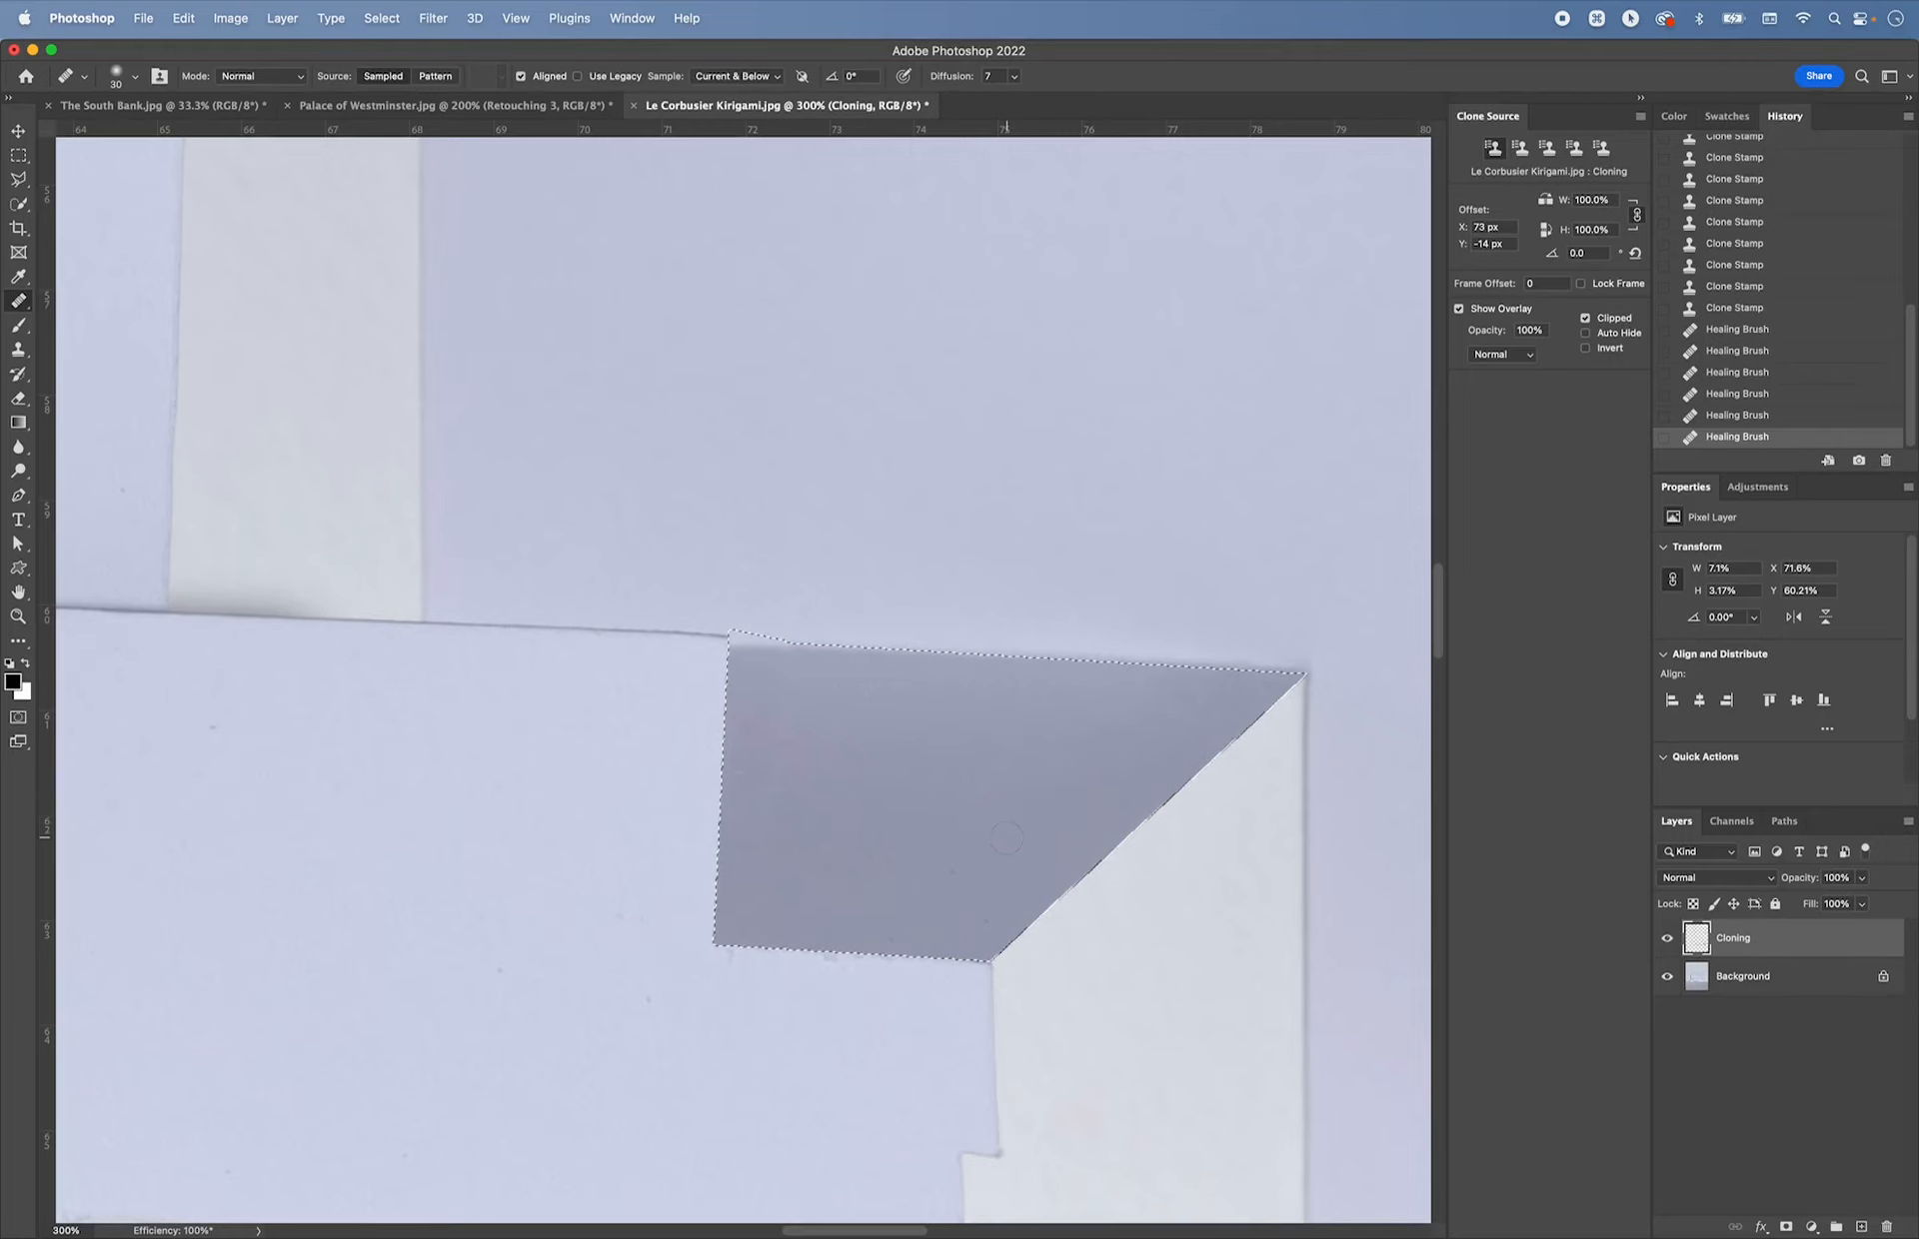
- Invert the selection and clone wall tone along the outside of the ledge's bottom edge with a 25 px brush
{"action": "key", "text": "s"}
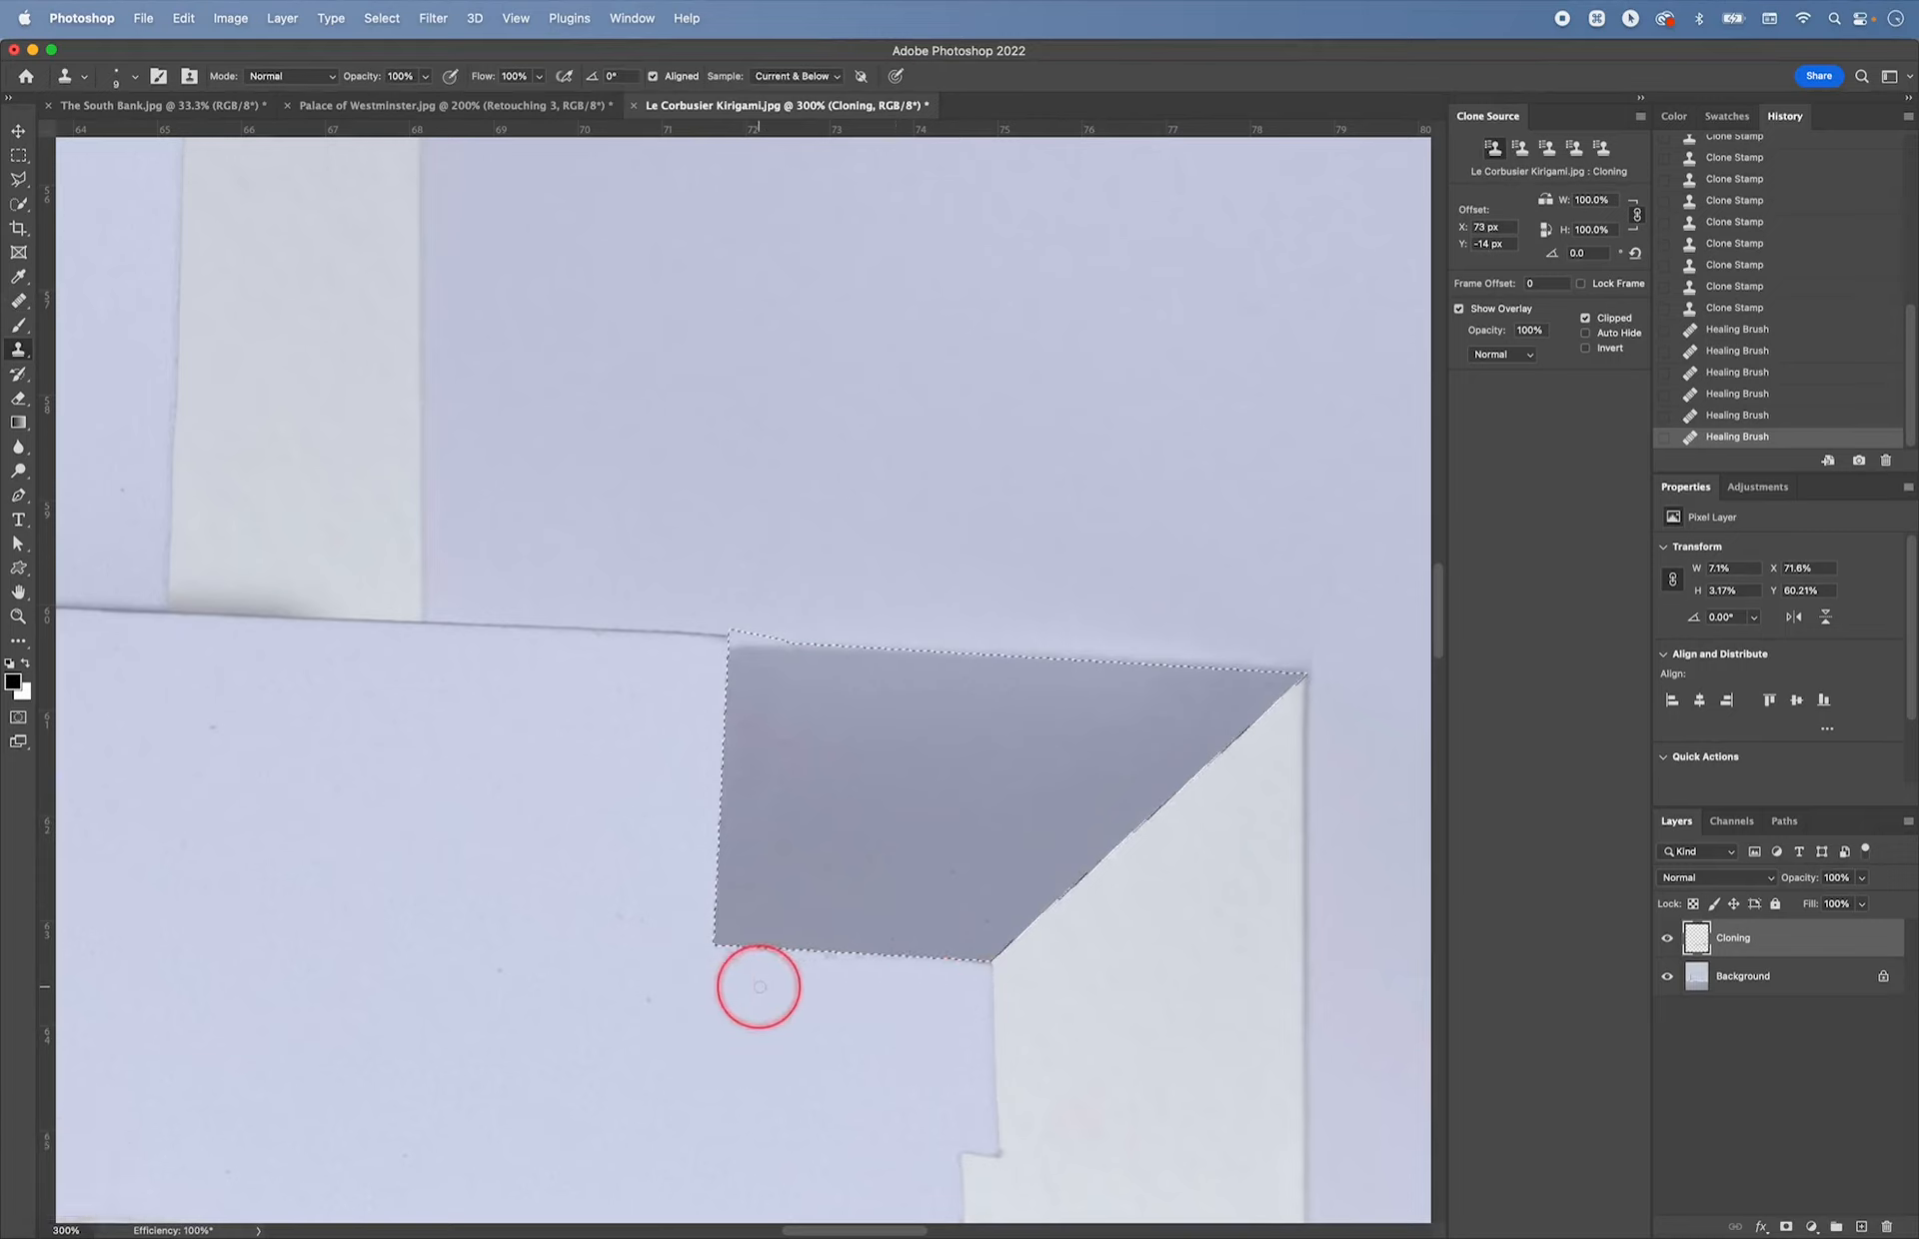
{"action": "key", "text": "shift+super+i"}
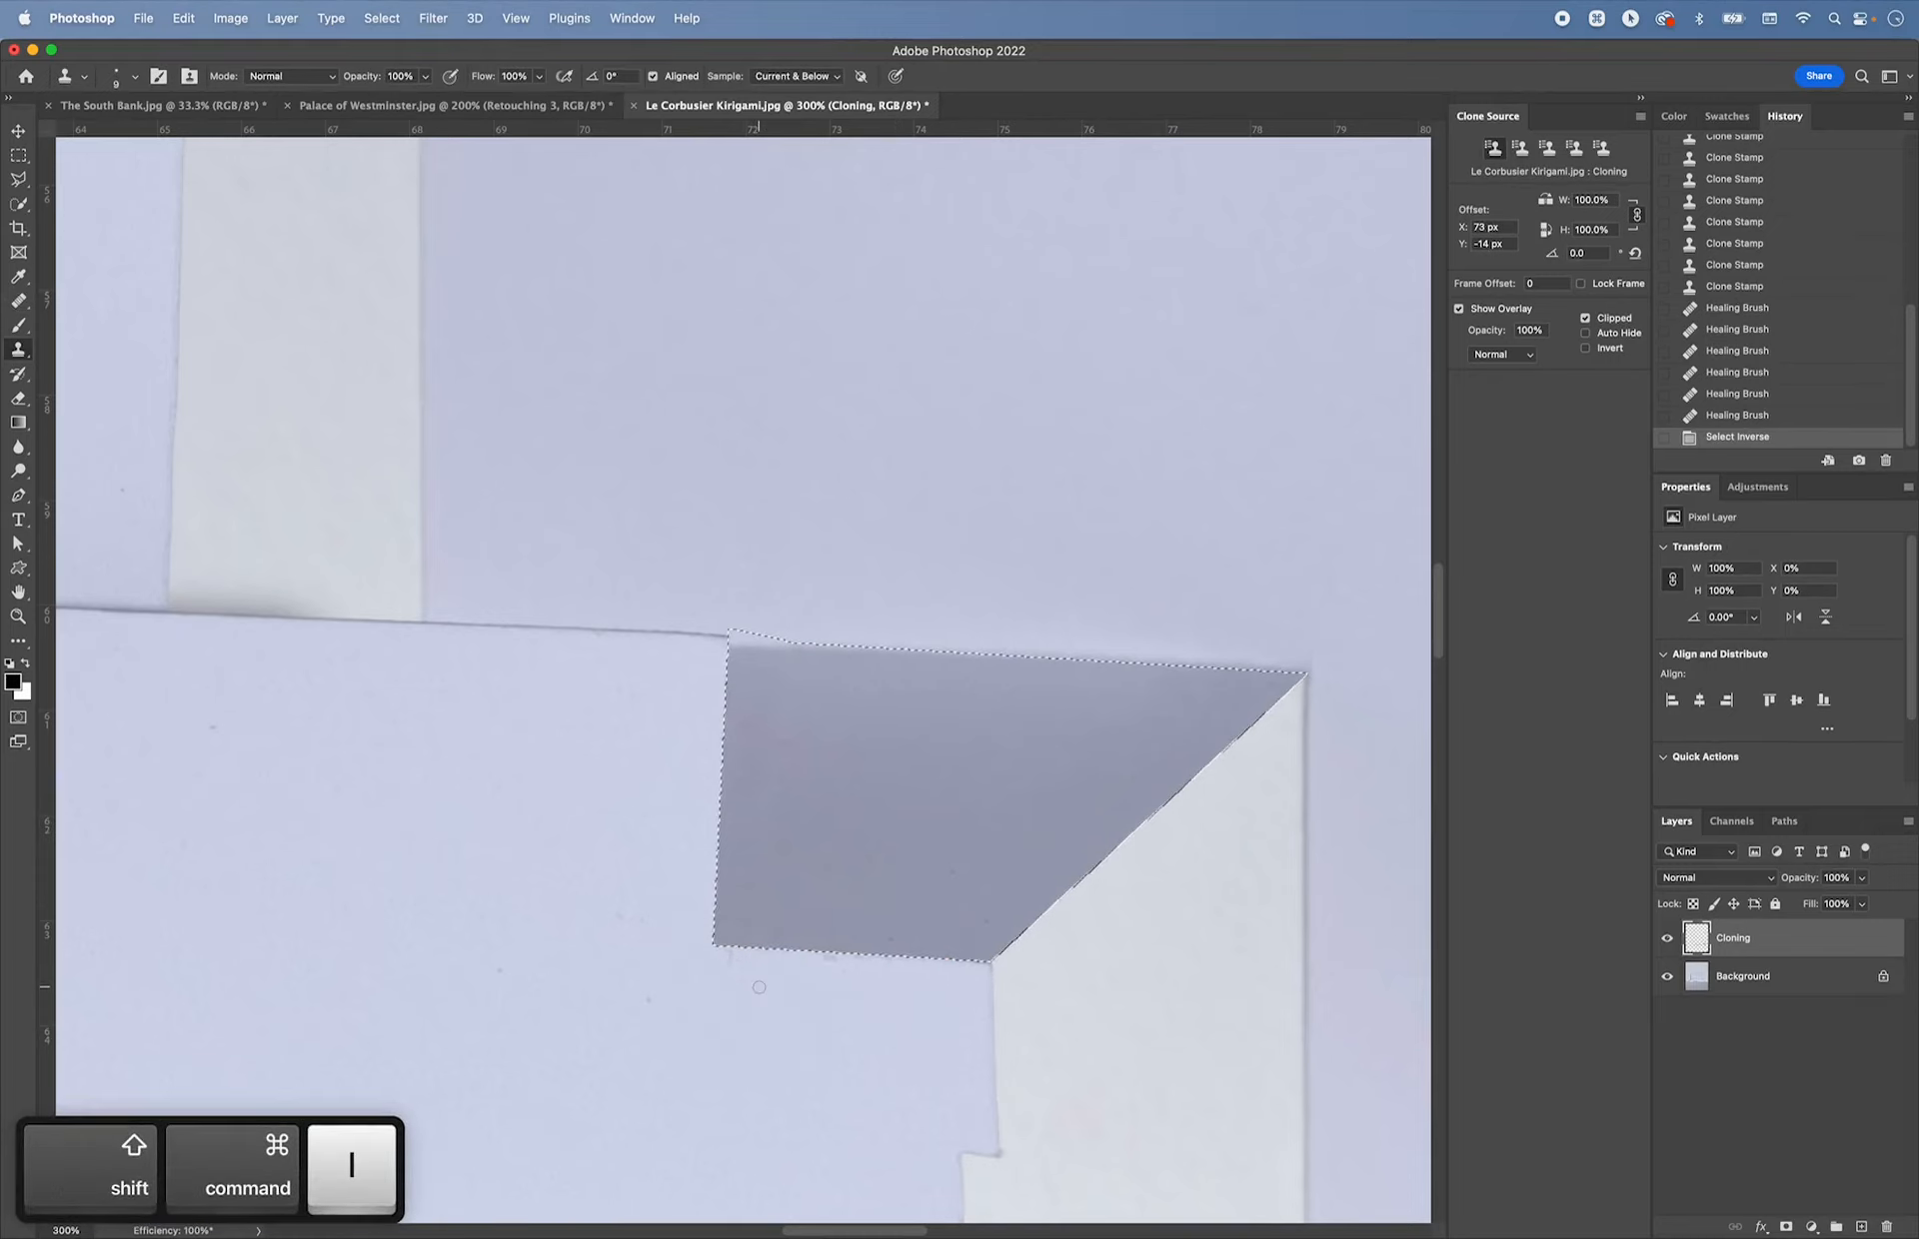
{"action": "key", "text": "alt"}
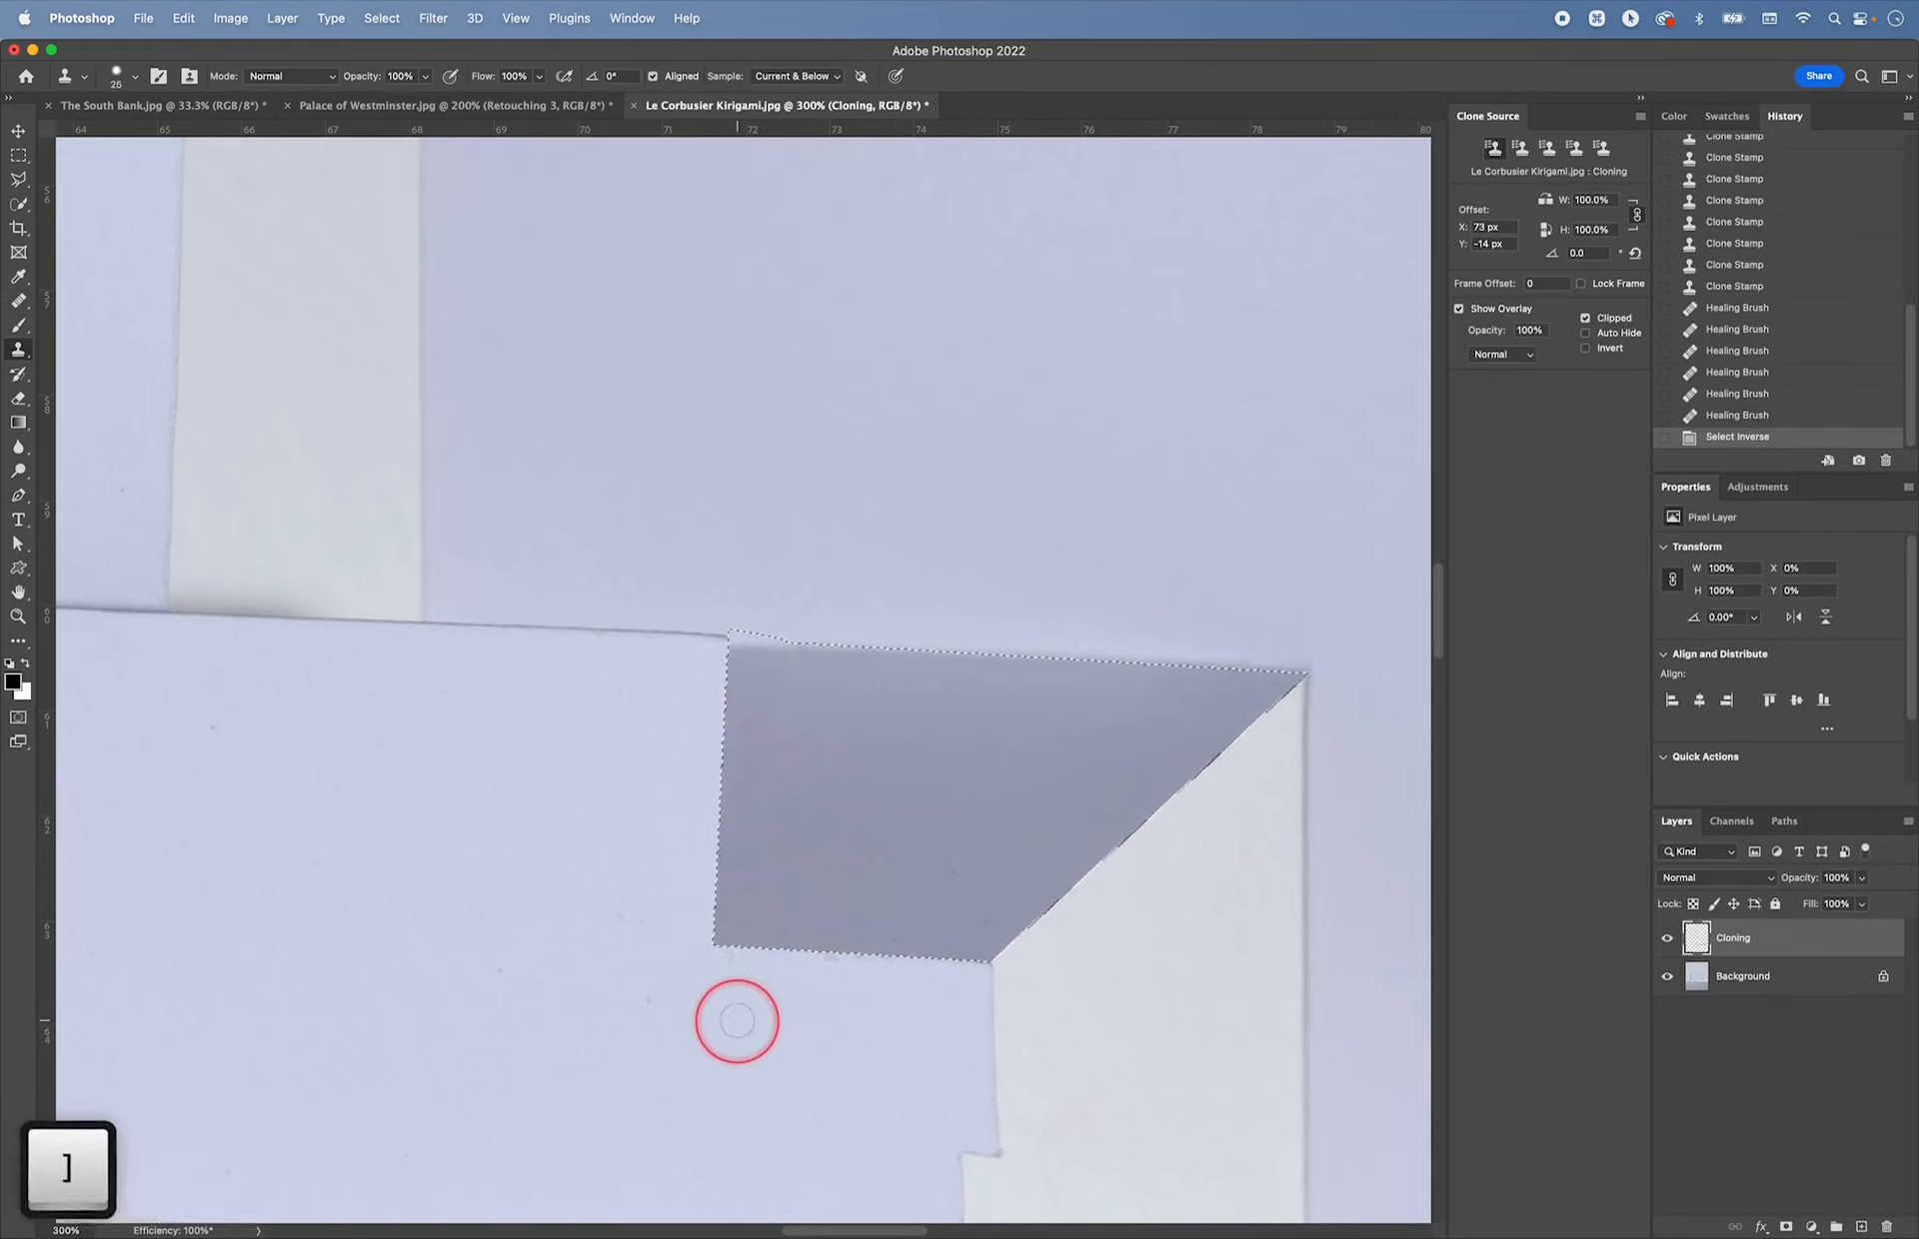
{"action": "left_click", "coordinate": [743, 974], "text": "alt"}
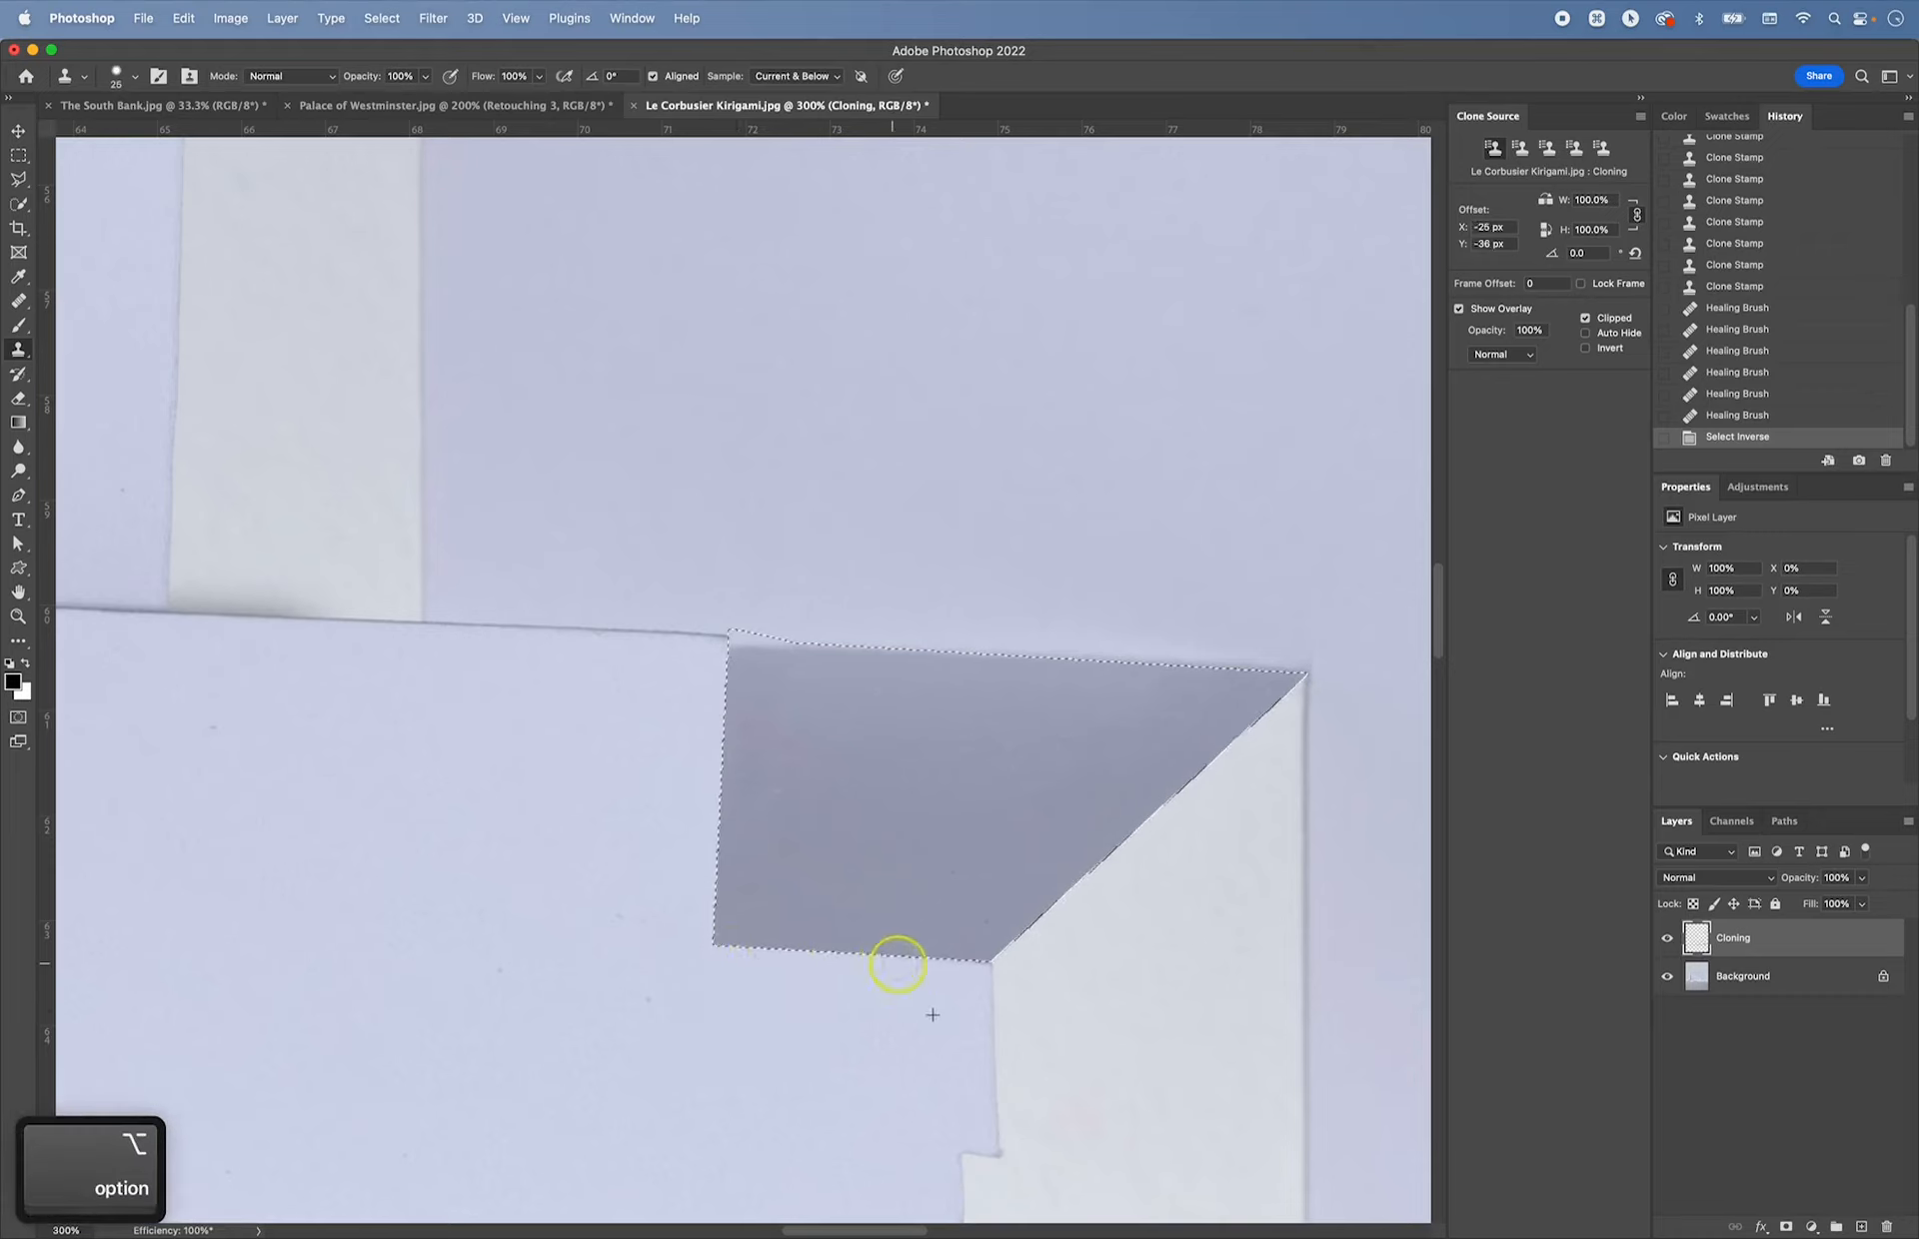
{"action": "left_click", "coordinate": [930, 984], "text": "alt"}
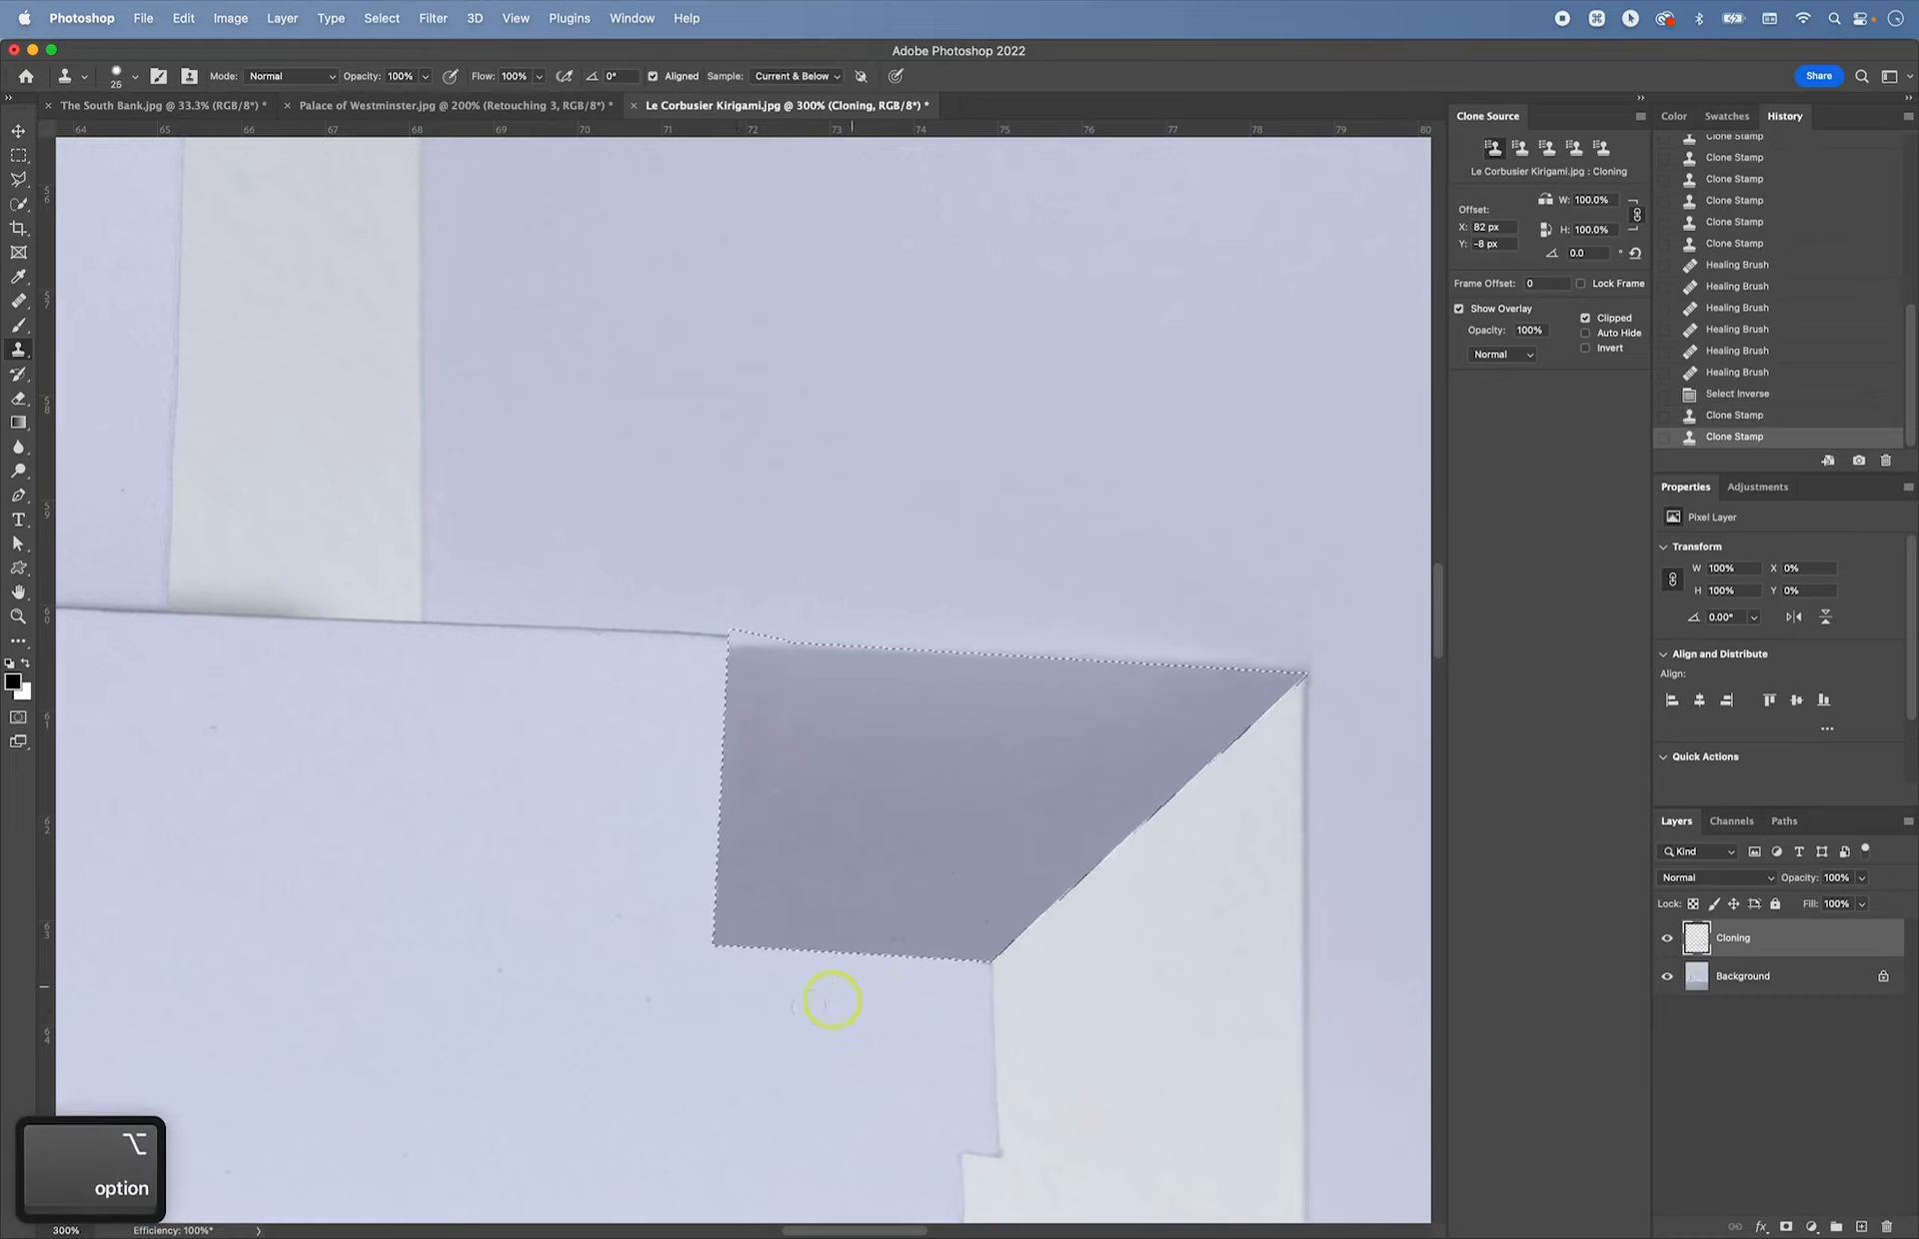